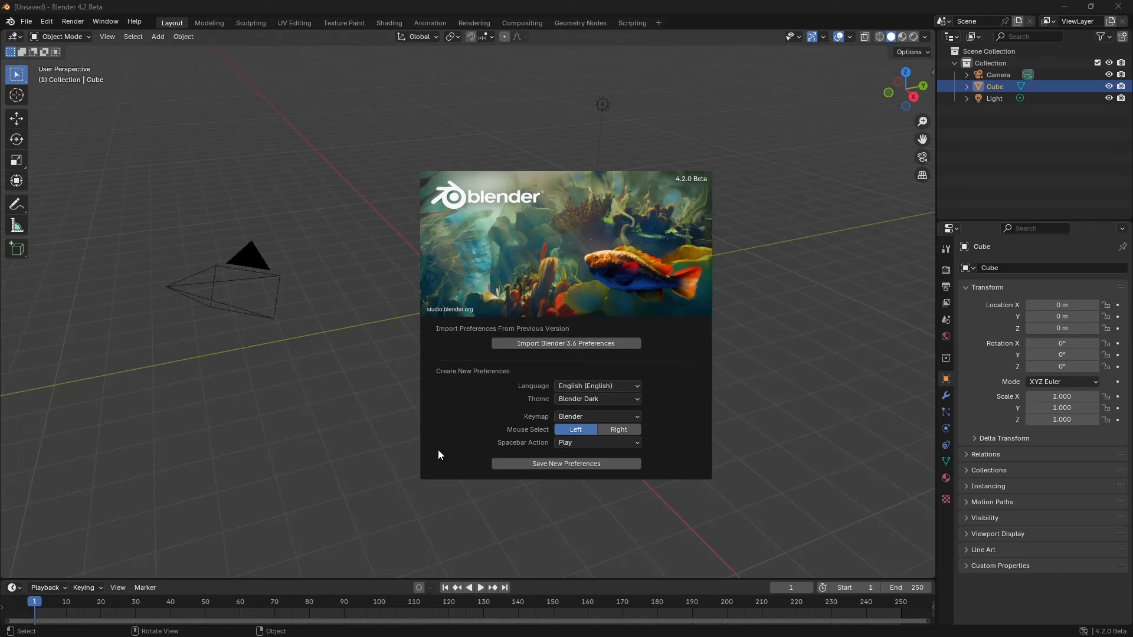
Step: Dismiss the splash screen
{"action": "left_click", "coordinate": [348, 460]}
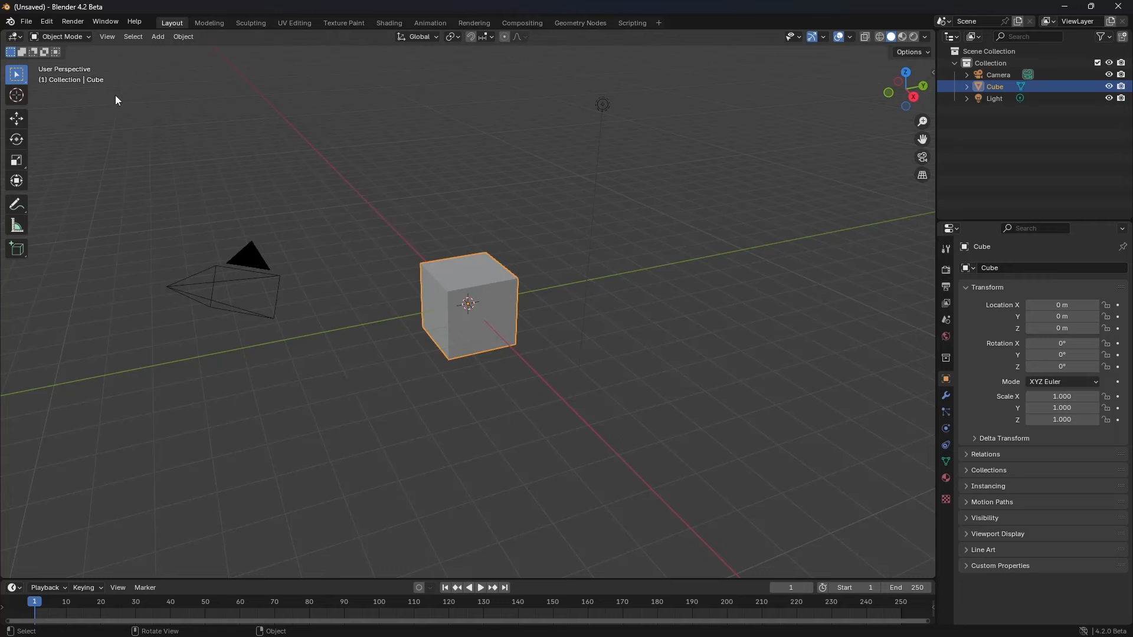
Step: Try the main area as an Image Editor and a Texture Node Editor, and return it to the 3D Viewport
{"action": "left_click", "coordinate": [16, 38]}
{"action": "left_click", "coordinate": [15, 37]}
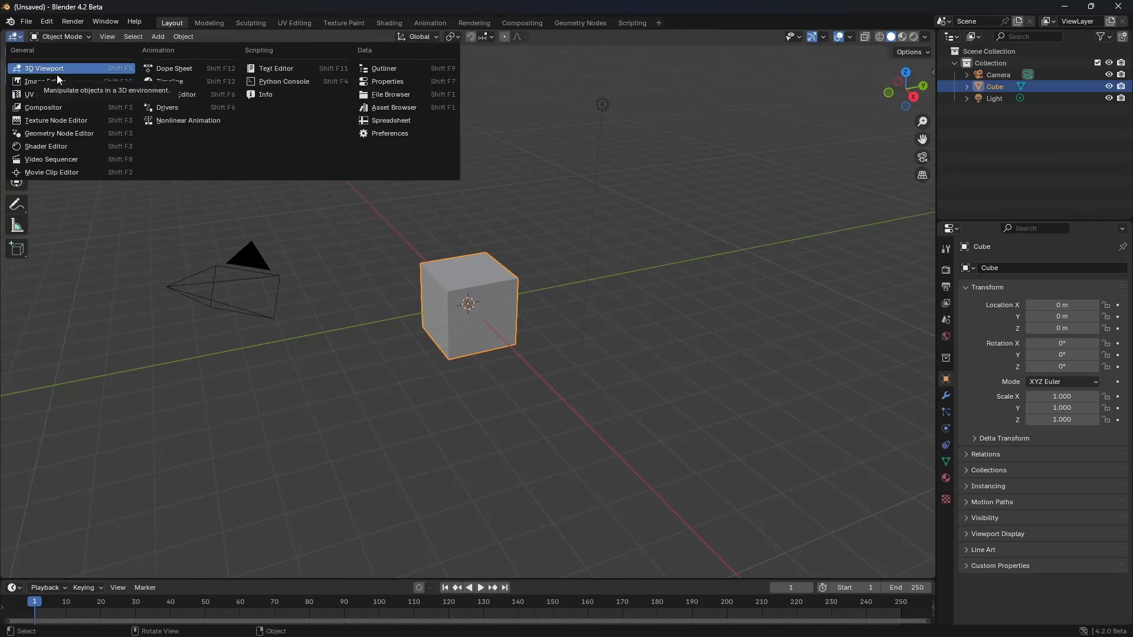
{"action": "left_click", "coordinate": [58, 85]}
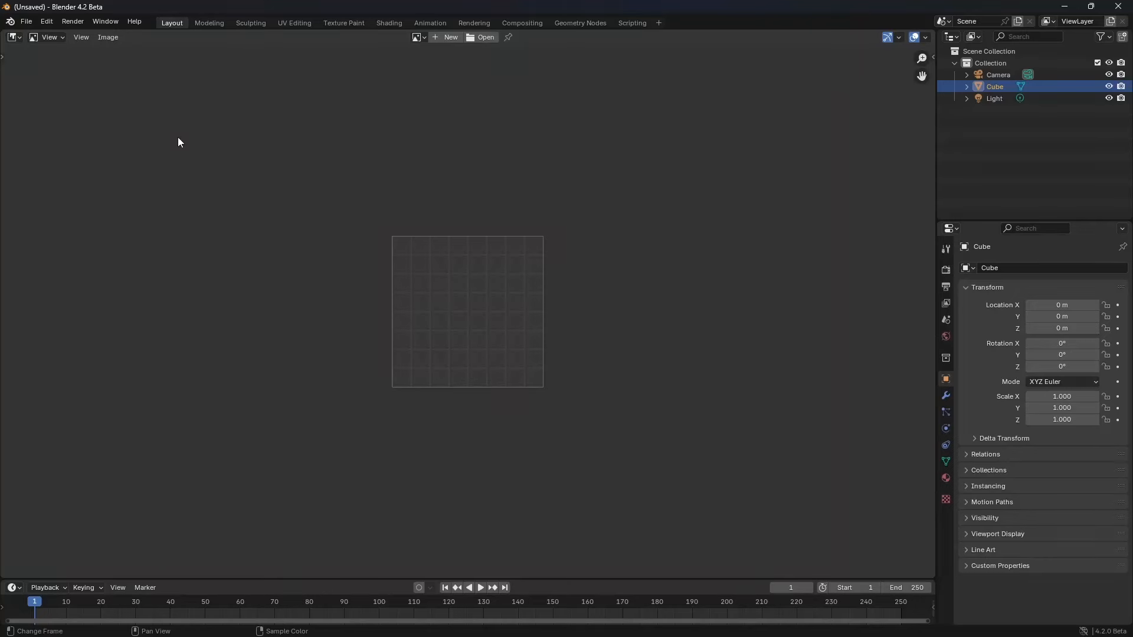
{"action": "left_click", "coordinate": [13, 37]}
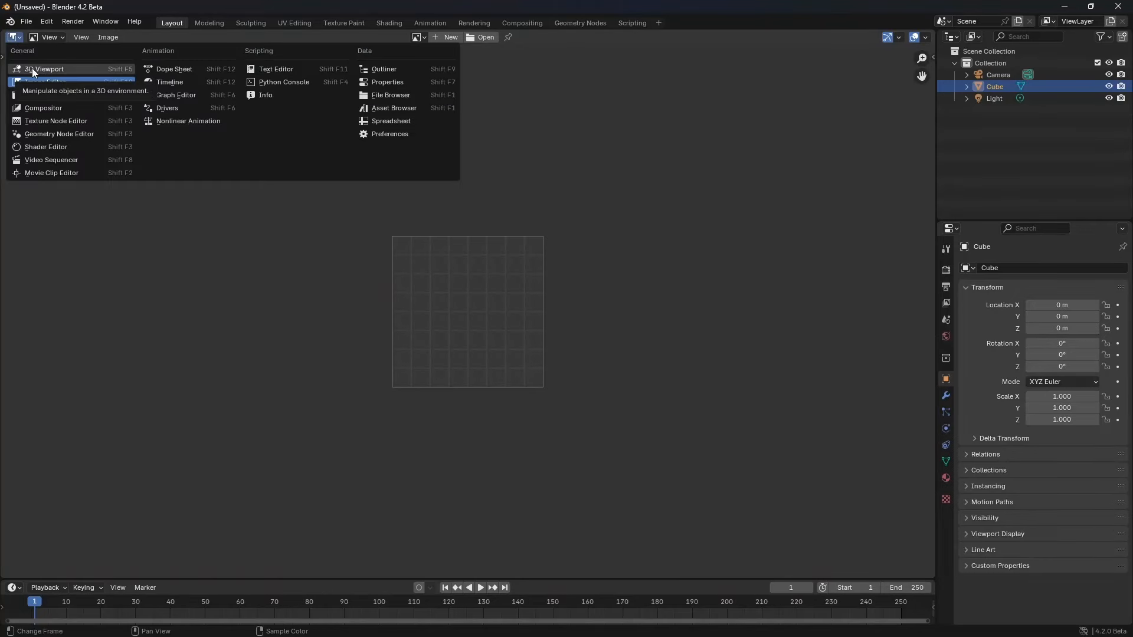
{"action": "left_click", "coordinate": [55, 120]}
{"action": "left_click", "coordinate": [15, 37]}
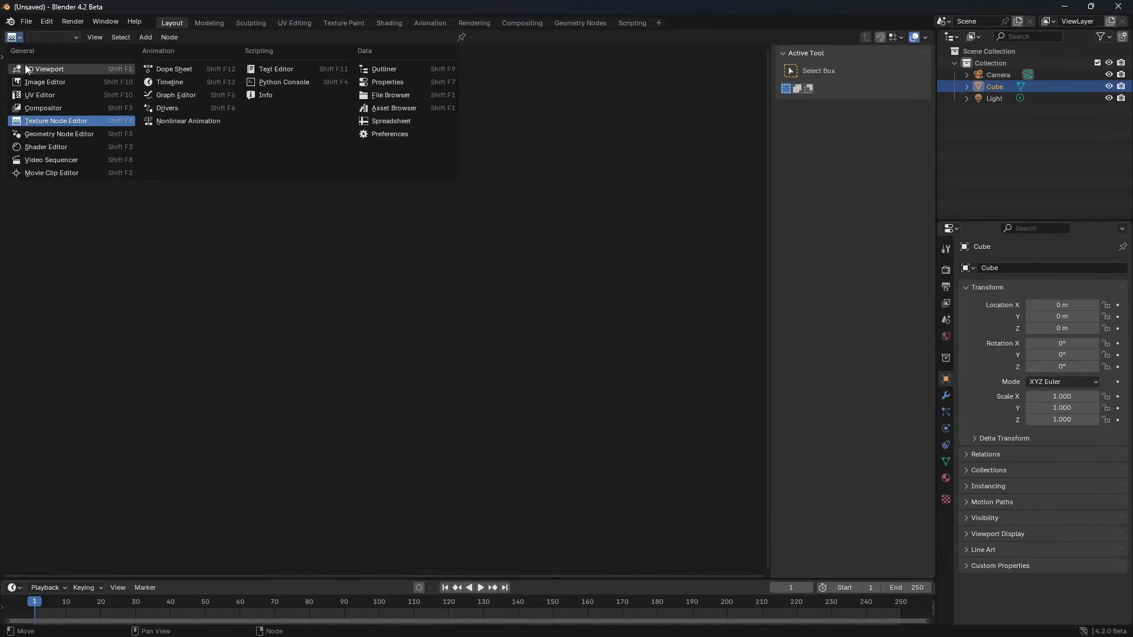
{"action": "left_click", "coordinate": [29, 70]}
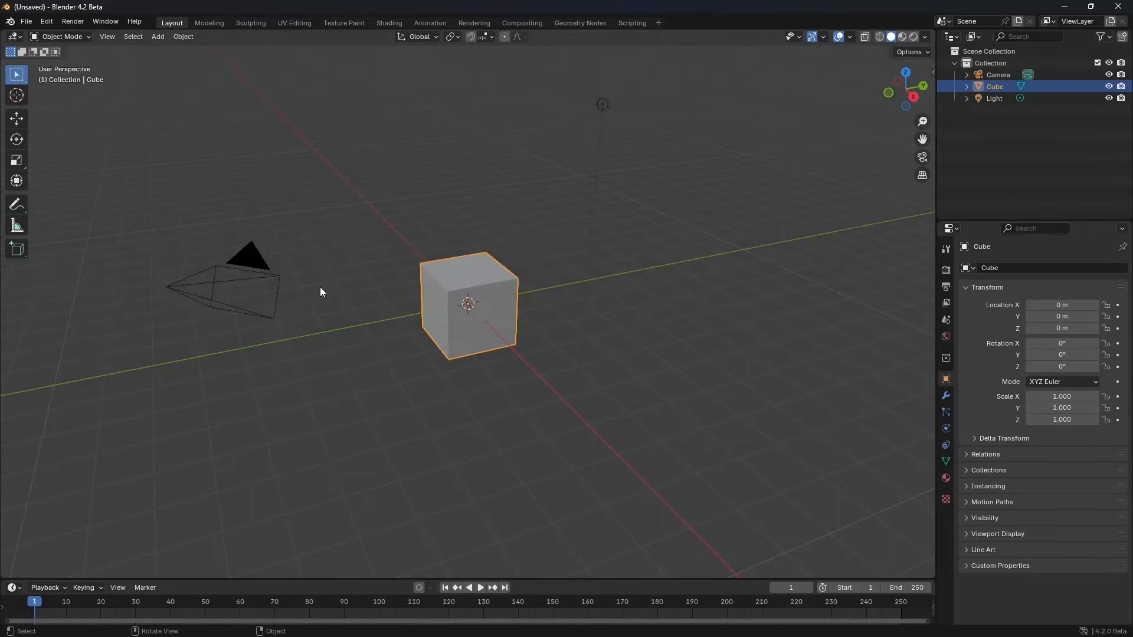
{"action": "left_click", "coordinate": [14, 589]}
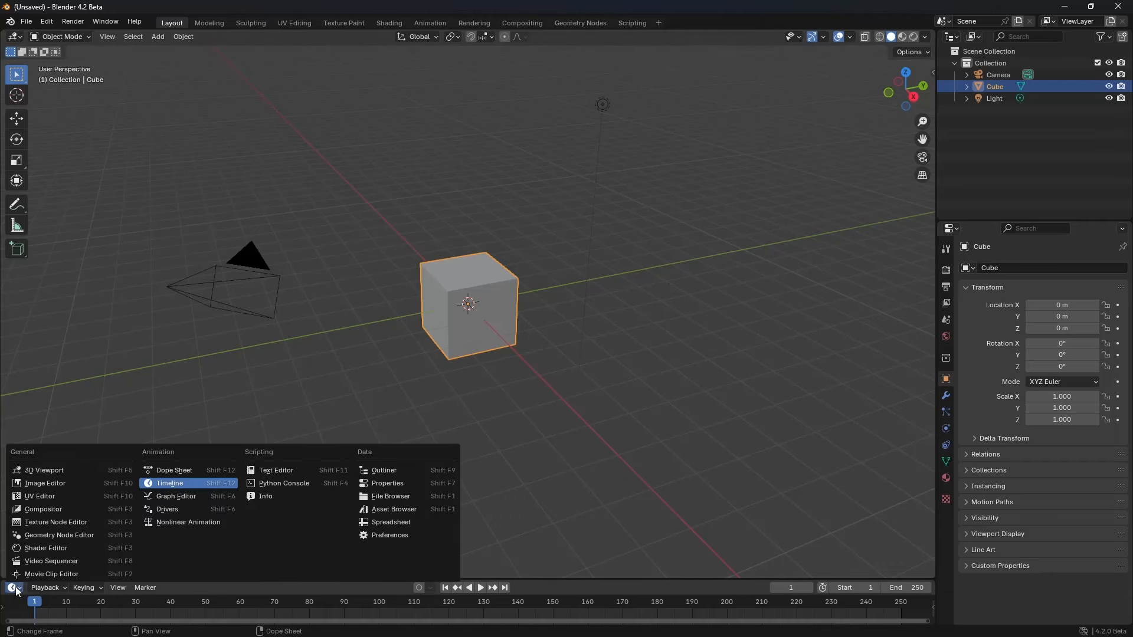
{"action": "left_click", "coordinate": [949, 229]}
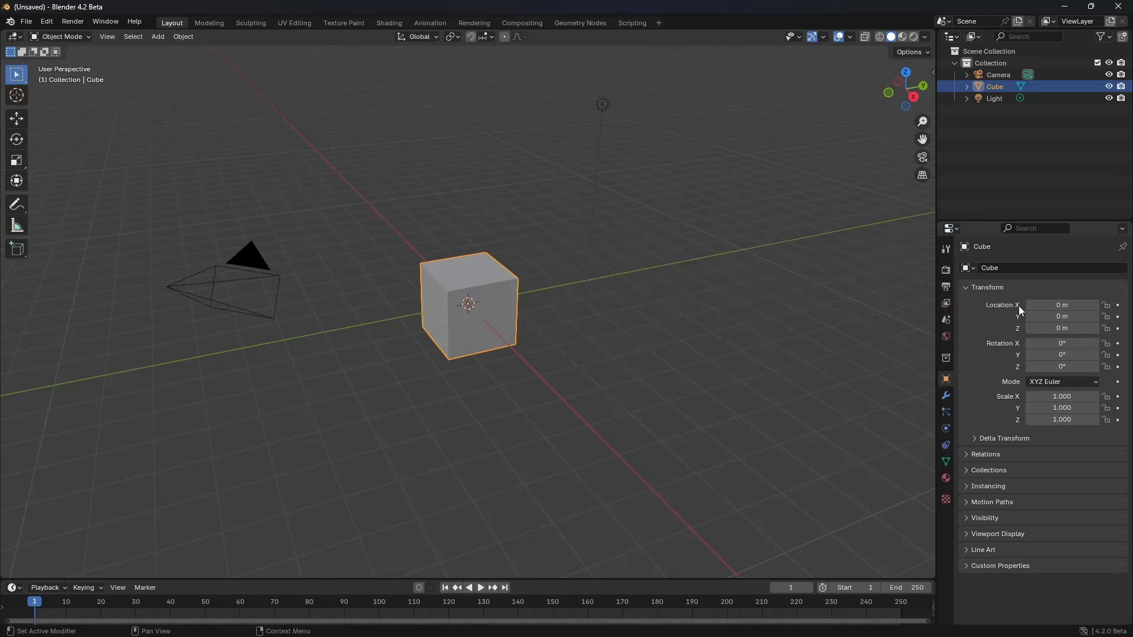
{"action": "left_click", "coordinate": [951, 36]}
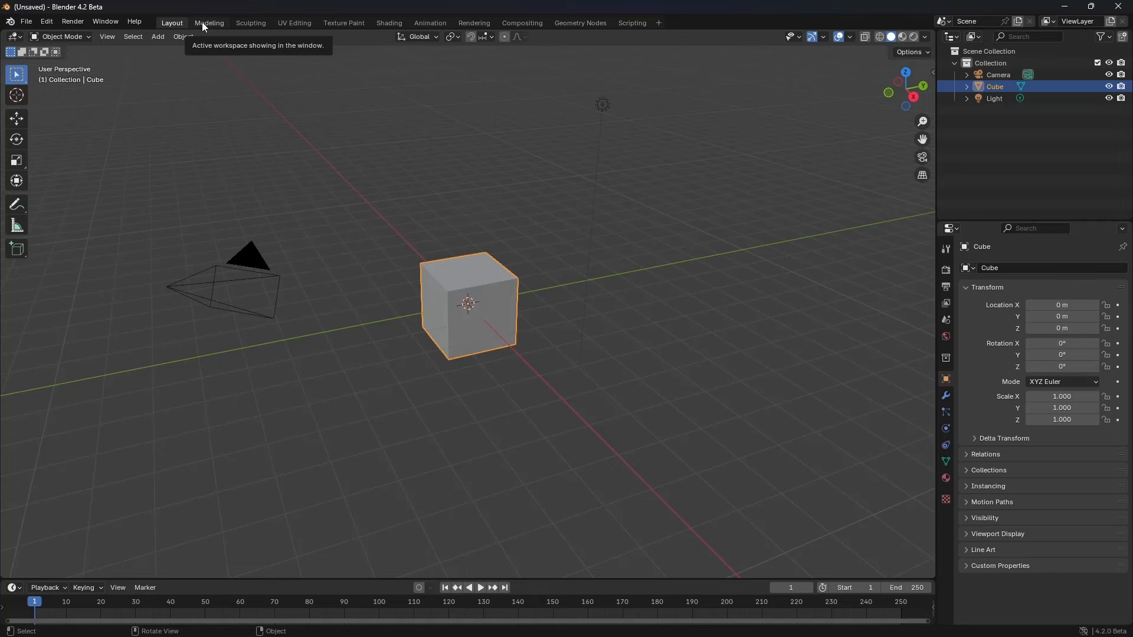
Step: Look through the default workspaces one after another, from Modeling and Sculpting to Geometry Nodes and Scripting
{"action": "left_click", "coordinate": [202, 22]}
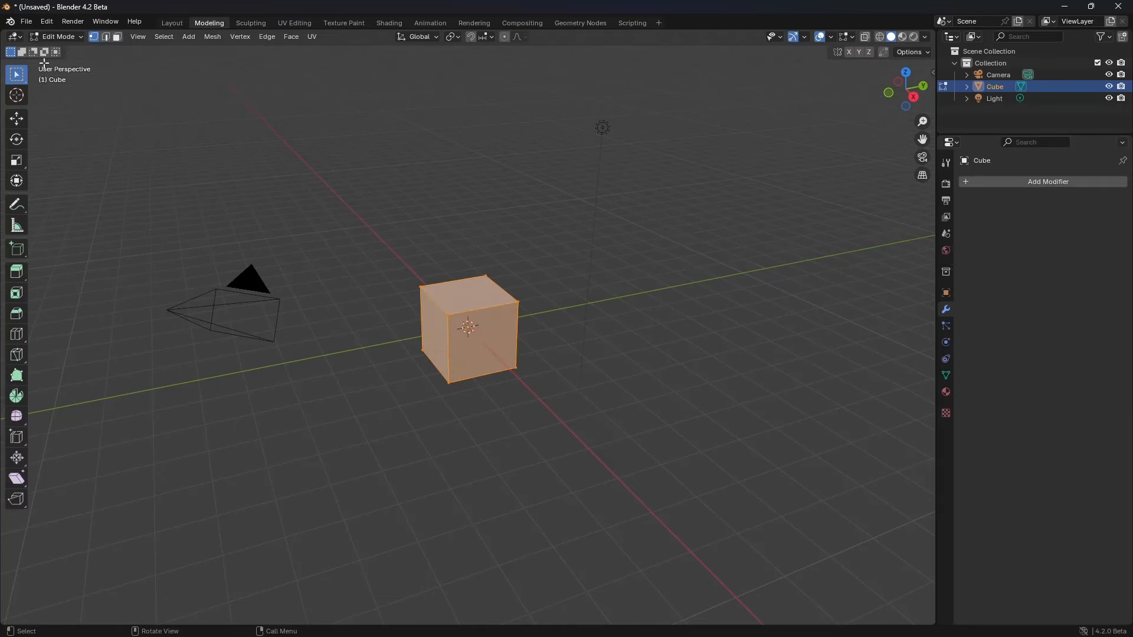
{"action": "left_click", "coordinate": [256, 24]}
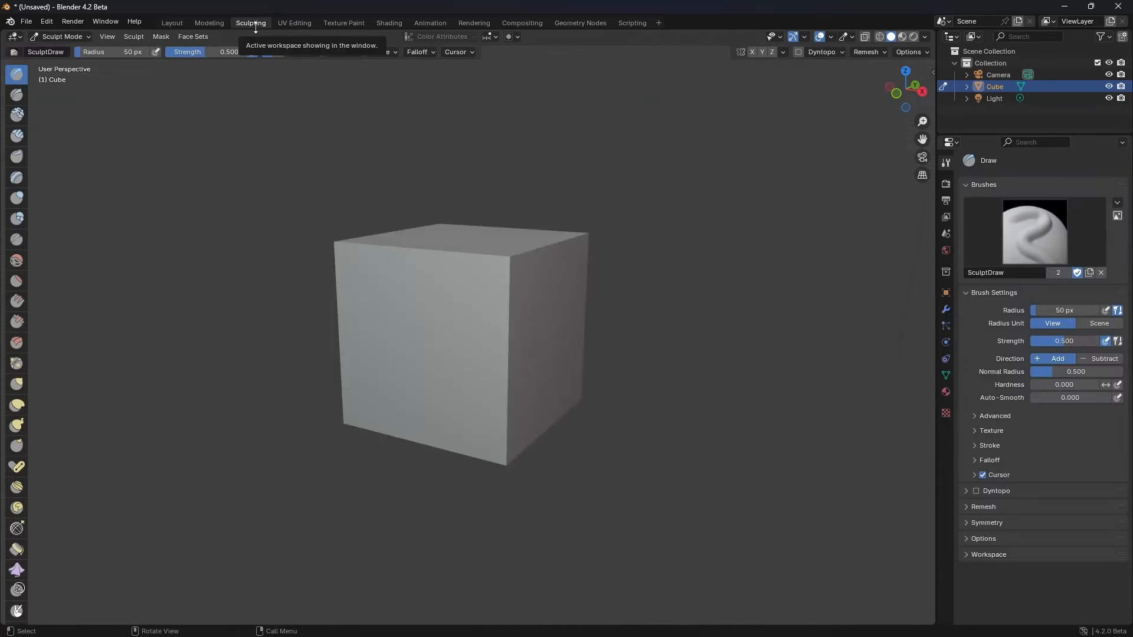
{"action": "left_click", "coordinate": [295, 24]}
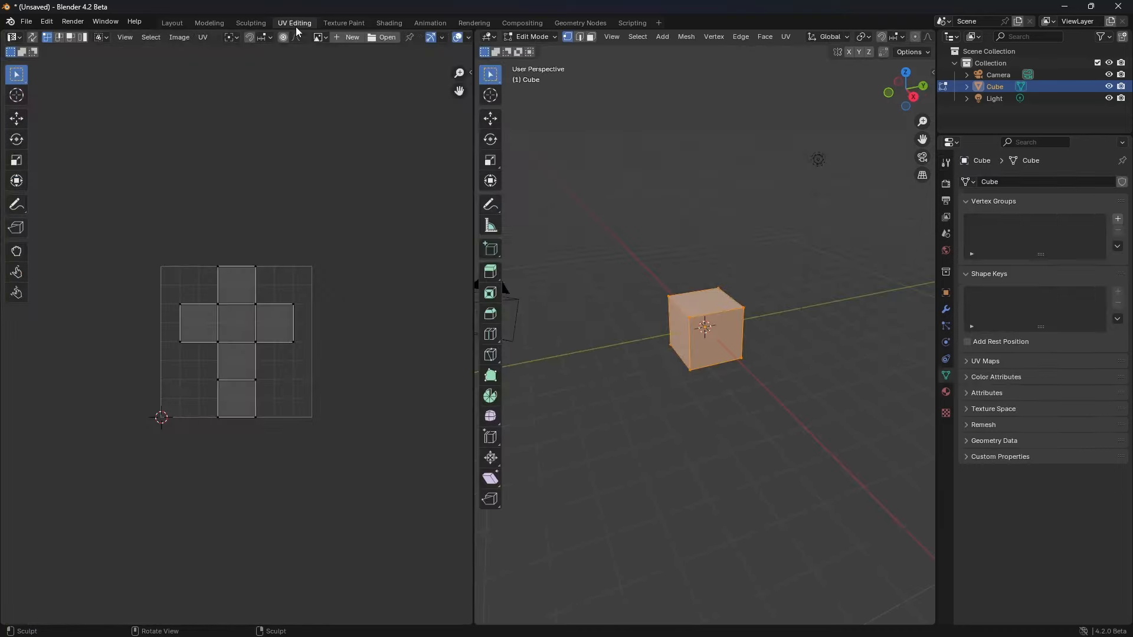
{"action": "left_click", "coordinate": [355, 22]}
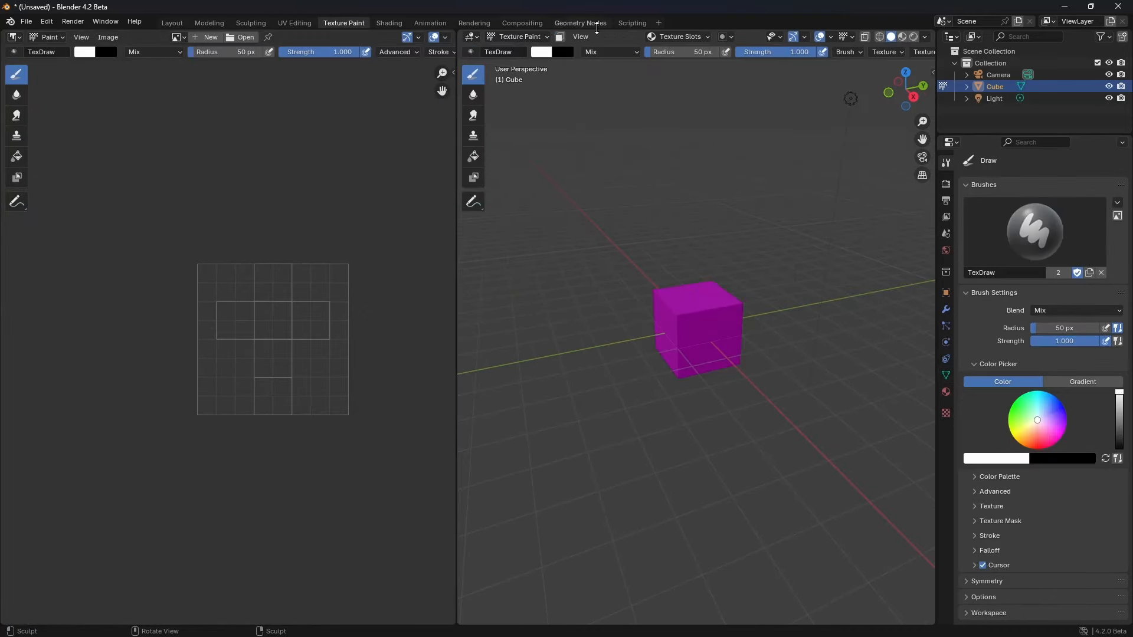
{"action": "left_click", "coordinate": [392, 23]}
{"action": "left_click", "coordinate": [424, 22]}
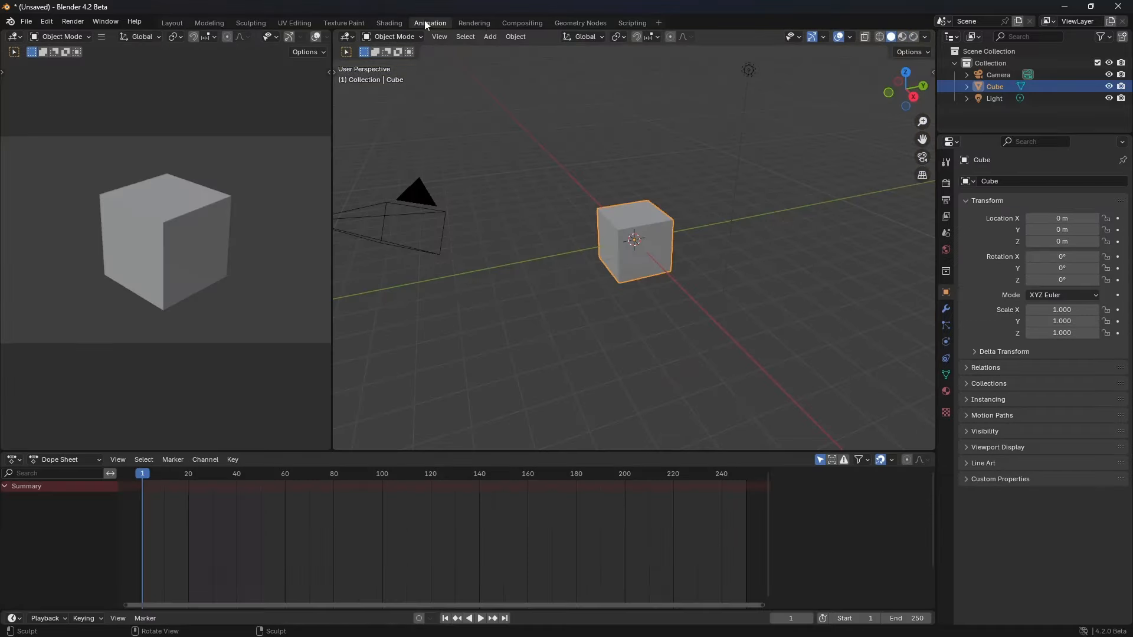
{"action": "left_click", "coordinate": [489, 25]}
{"action": "left_click", "coordinate": [515, 23]}
{"action": "left_click", "coordinate": [572, 22]}
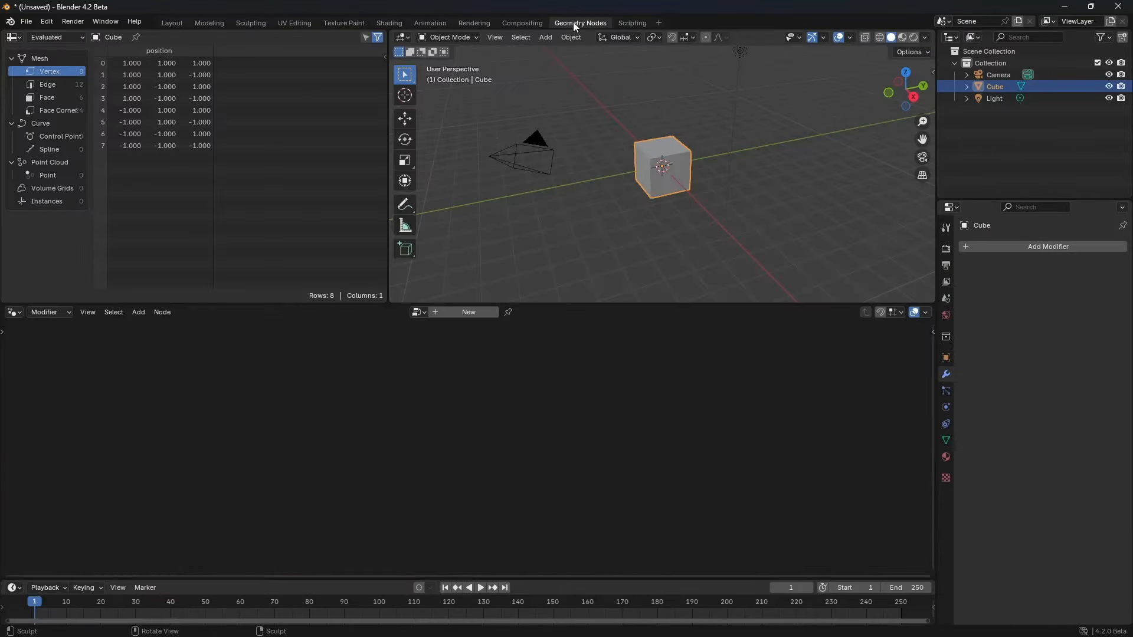
{"action": "left_click", "coordinate": [630, 23]}
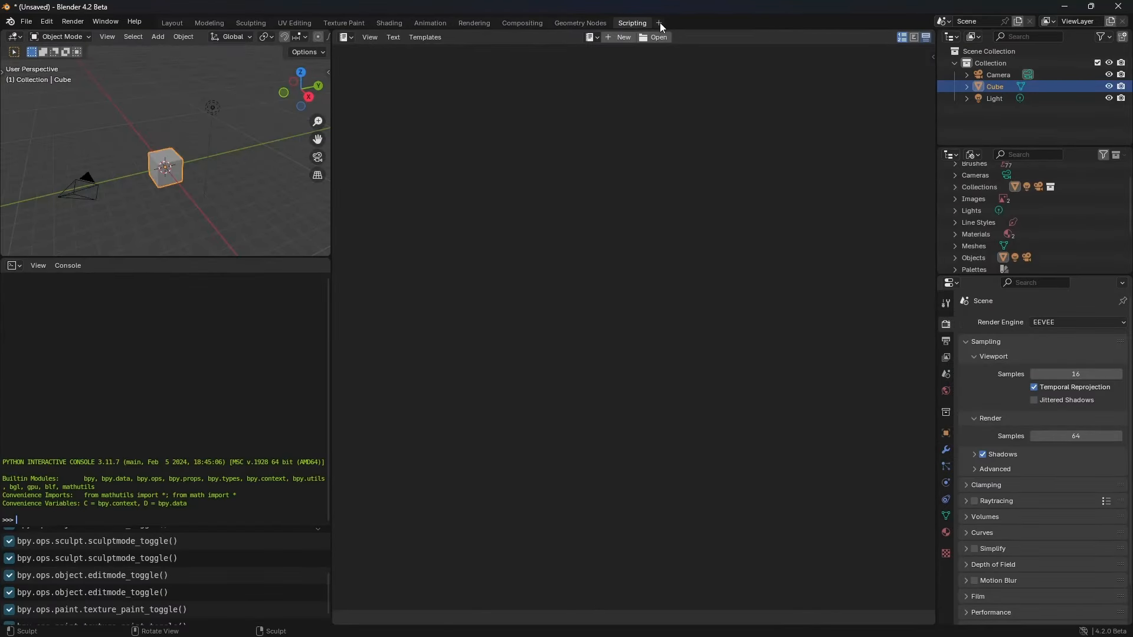
Step: Add a new General Layout workspace and rename it as name
{"action": "left_click", "coordinate": [657, 24]}
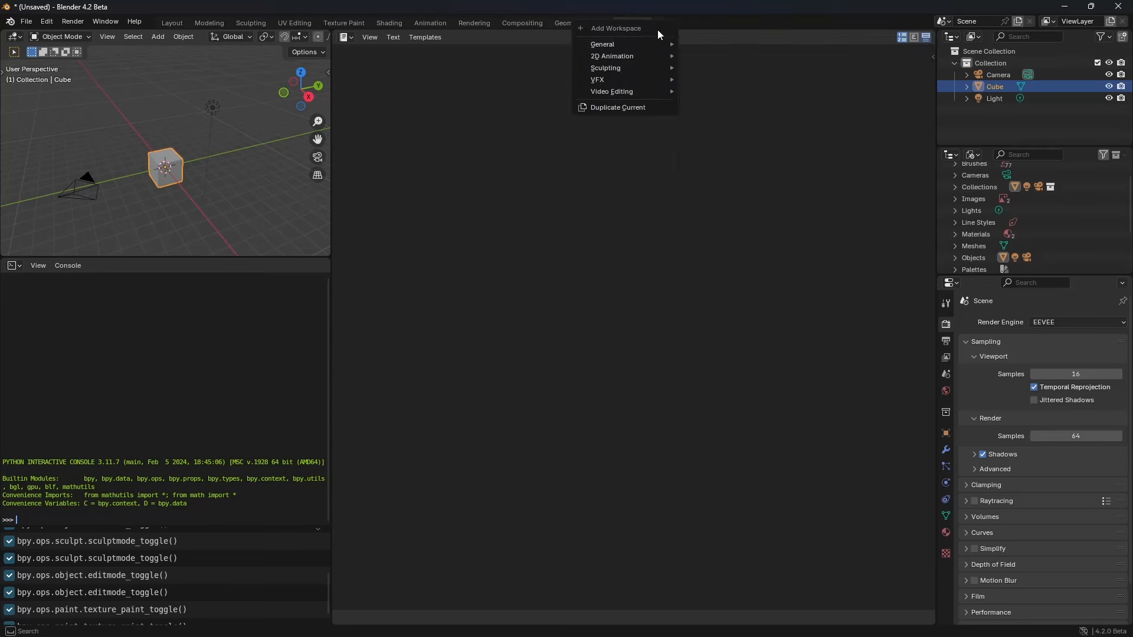
{"action": "mouse_move", "coordinate": [638, 48]}
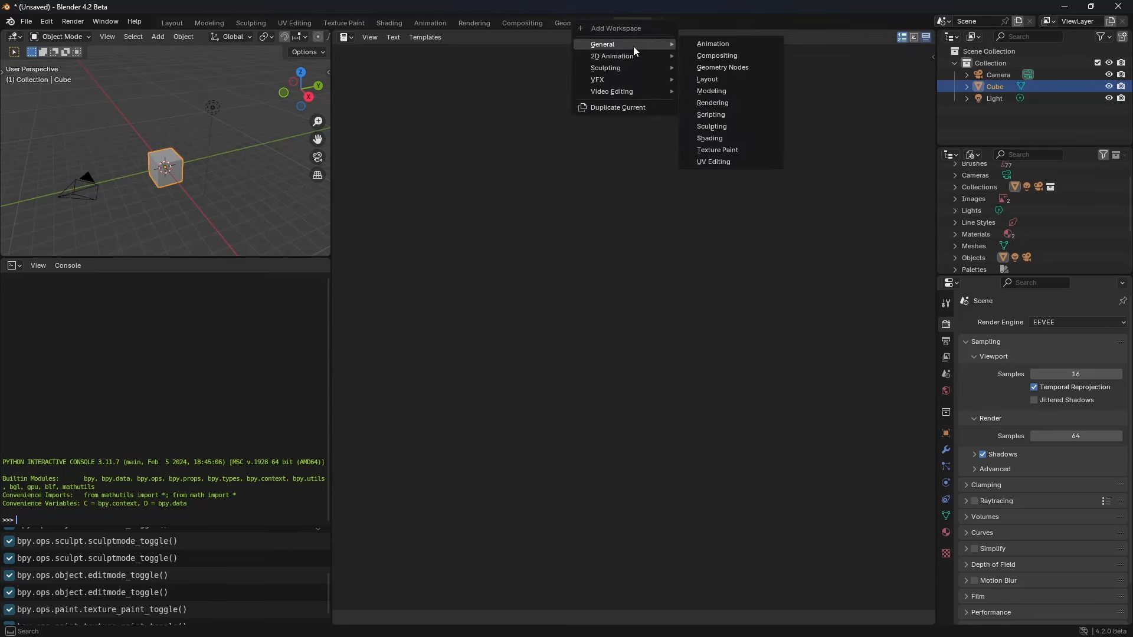
{"action": "left_click", "coordinate": [717, 83]}
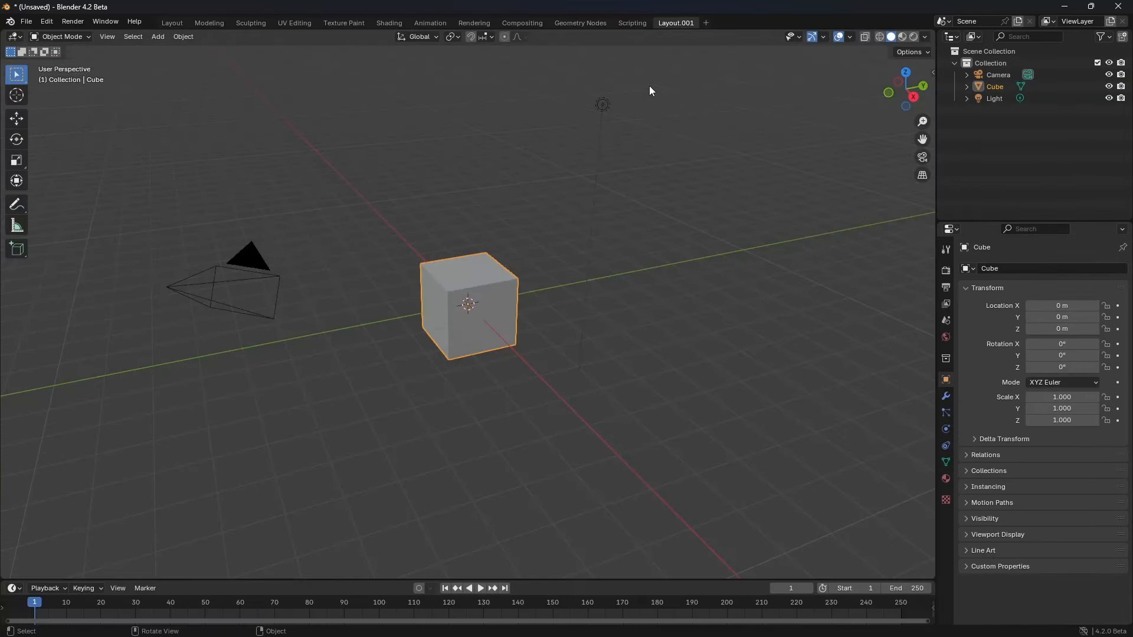
{"action": "double_click", "coordinate": [683, 24]}
{"action": "type", "text": "name"}
{"action": "key", "text": "Return"}
{"action": "left_click", "coordinate": [560, 94]}
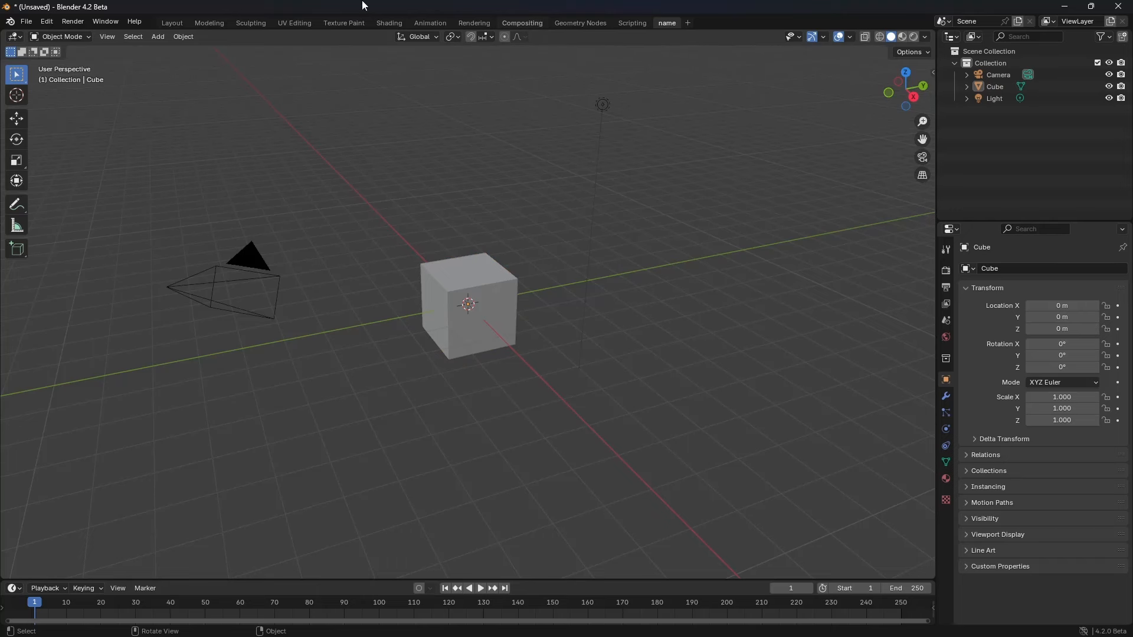
Step: Split the 3D Viewport vertically near its middle and turn the second half into a UV Editor
{"action": "right_click", "coordinate": [545, 30]}
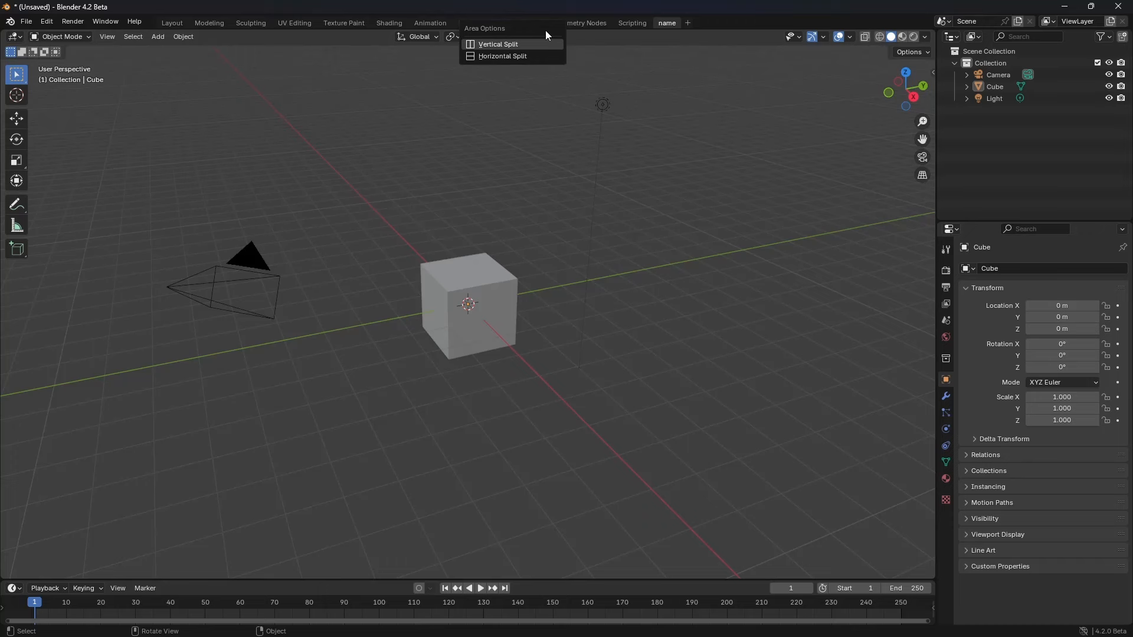
{"action": "left_click", "coordinate": [517, 45]}
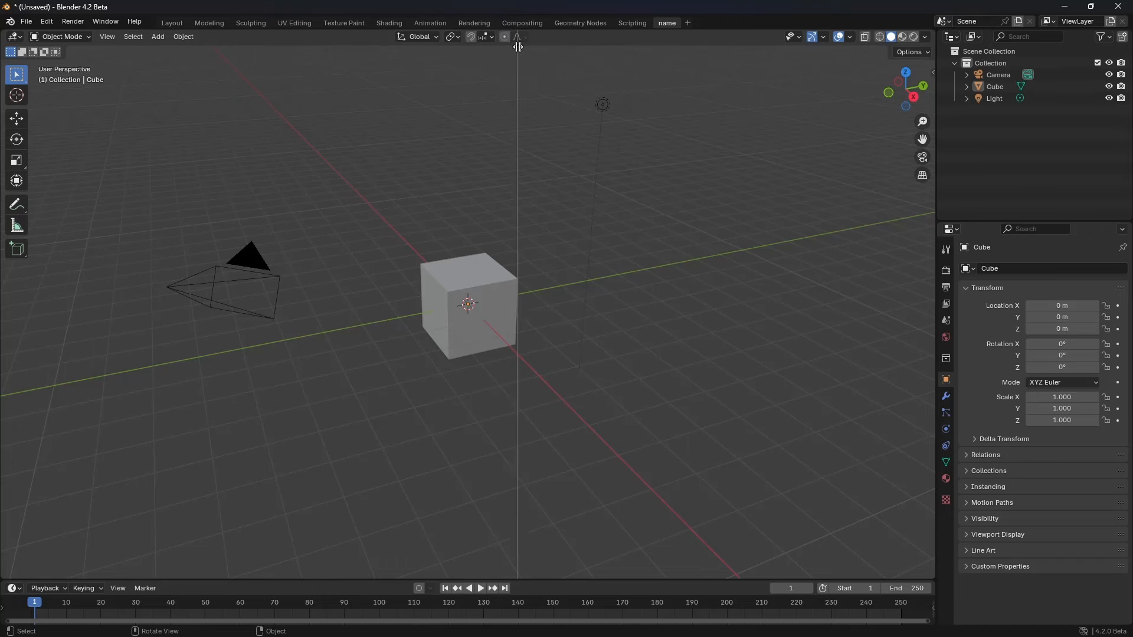
{"action": "left_click", "coordinate": [445, 131]}
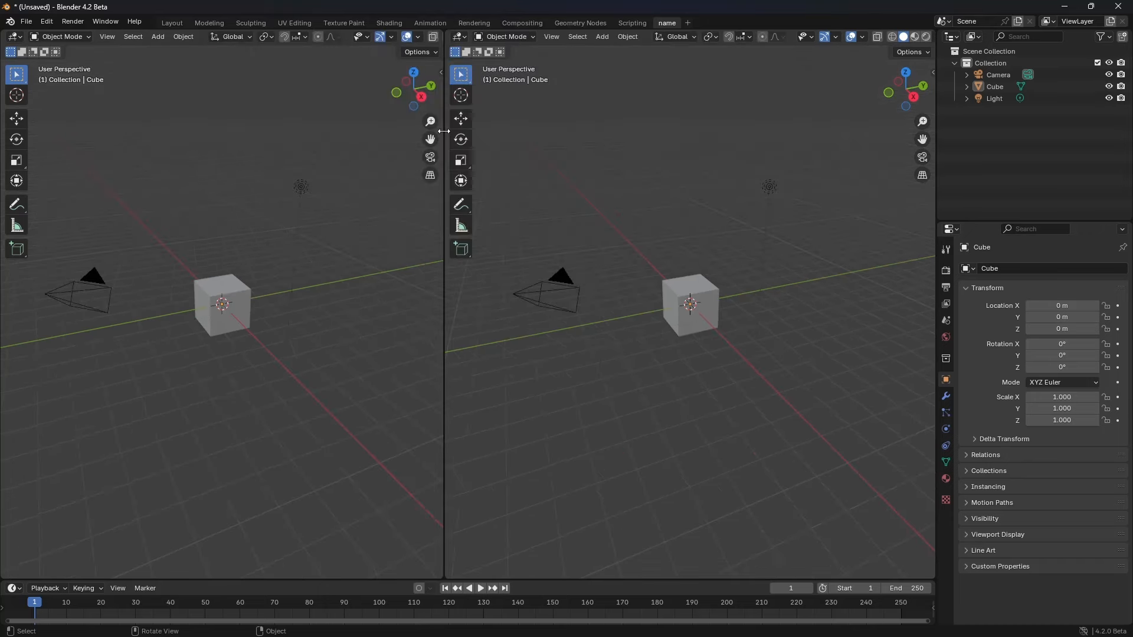
{"action": "left_click", "coordinate": [460, 37]}
{"action": "left_click", "coordinate": [490, 91]}
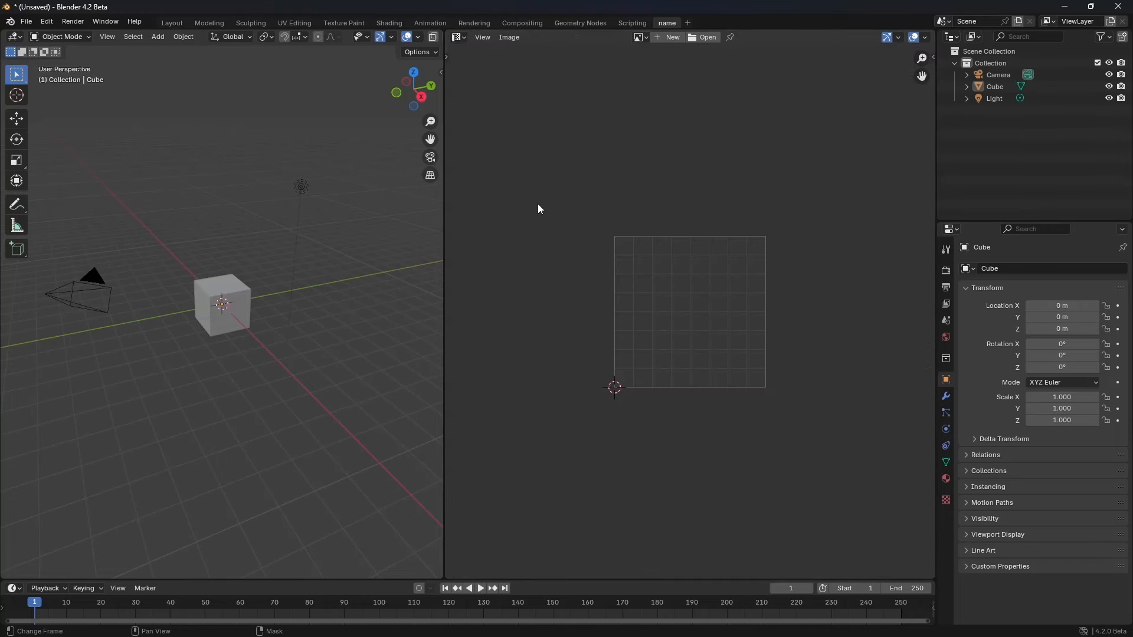
Step: Swap the UV Editor with the 3D Viewport, and join the two areas so the 3D Viewport replaces the UV Editor
{"action": "right_click", "coordinate": [447, 318]}
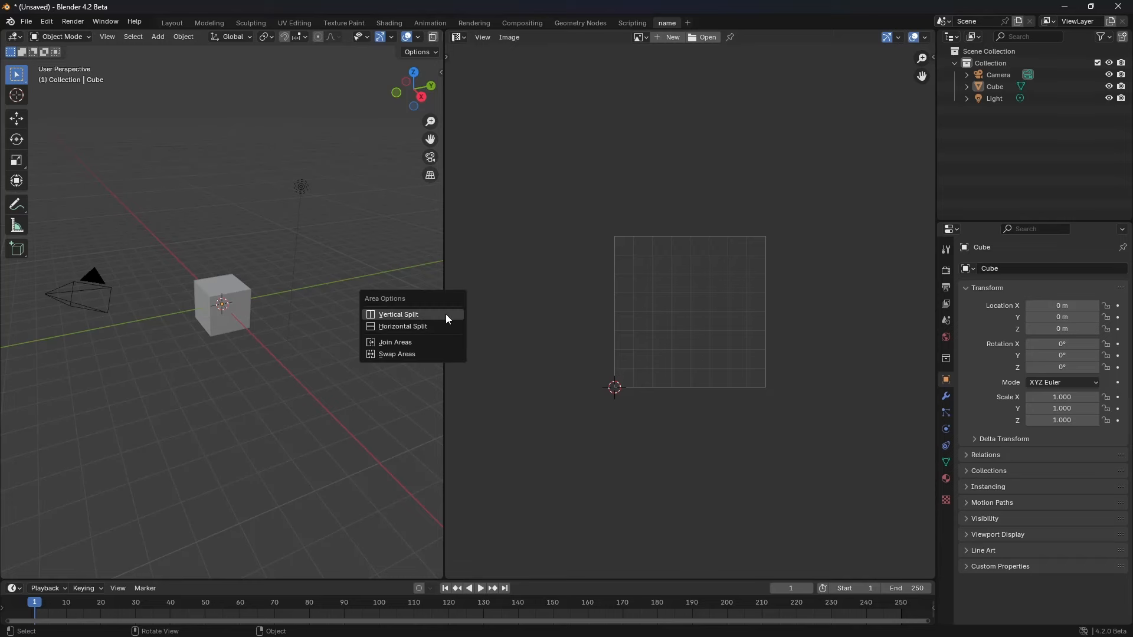
{"action": "left_click", "coordinate": [423, 356]}
{"action": "right_click", "coordinate": [442, 349]}
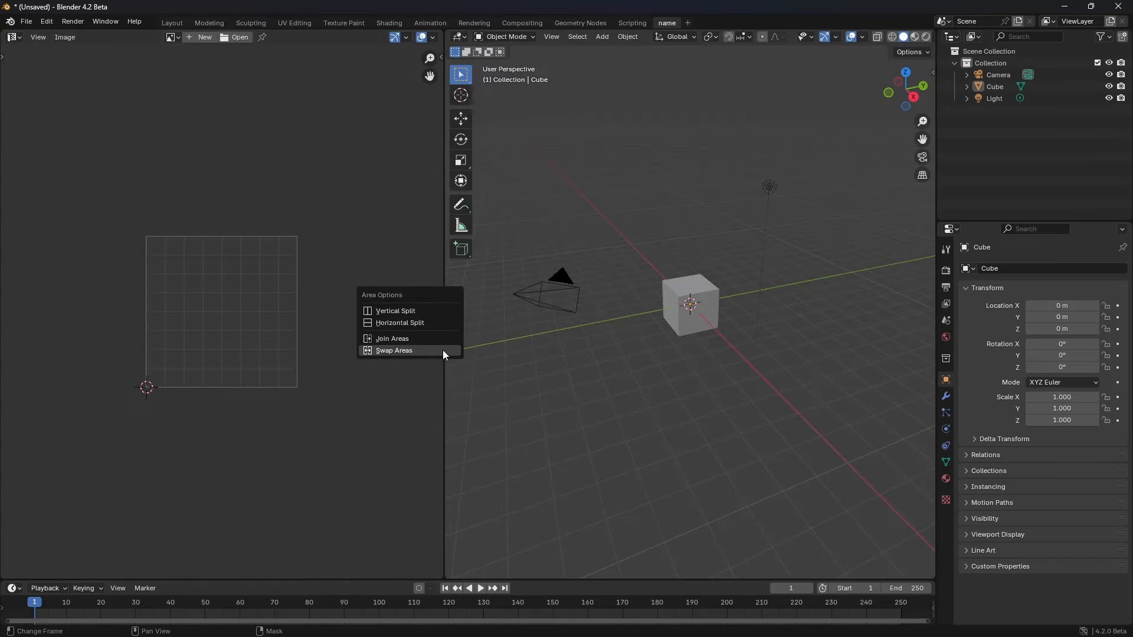
{"action": "left_click", "coordinate": [438, 337]}
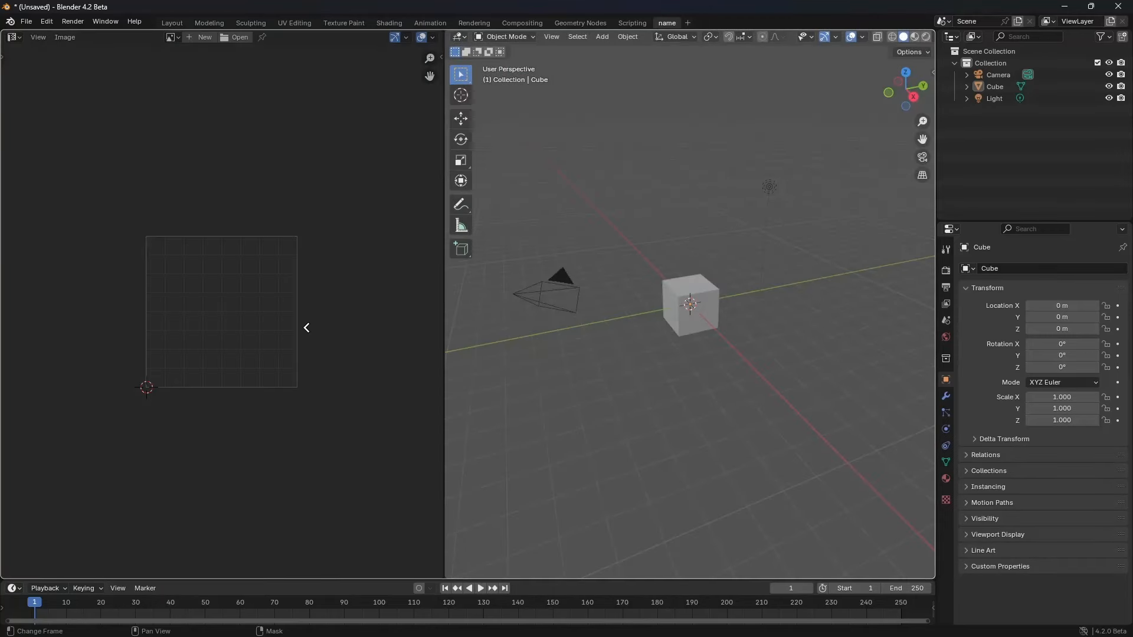
{"action": "left_click", "coordinate": [306, 327]}
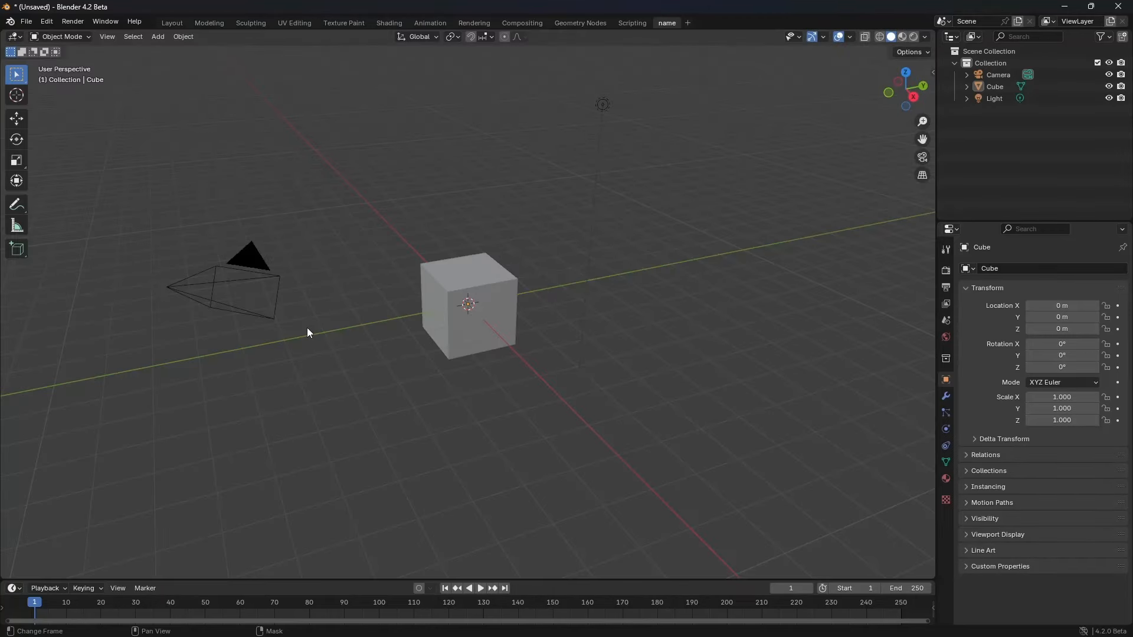
Step: Join the 3D Viewport with the Timeline area so the viewport takes over the Timeline's space
{"action": "right_click", "coordinate": [536, 579]}
{"action": "left_click", "coordinate": [537, 580]}
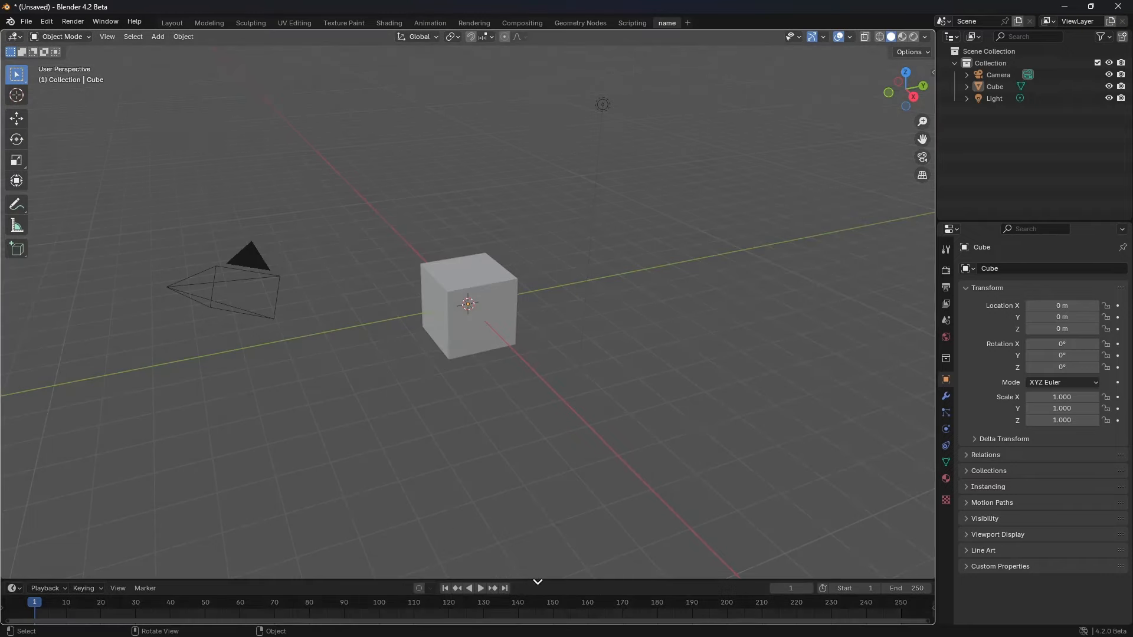
{"action": "left_click", "coordinate": [540, 595]}
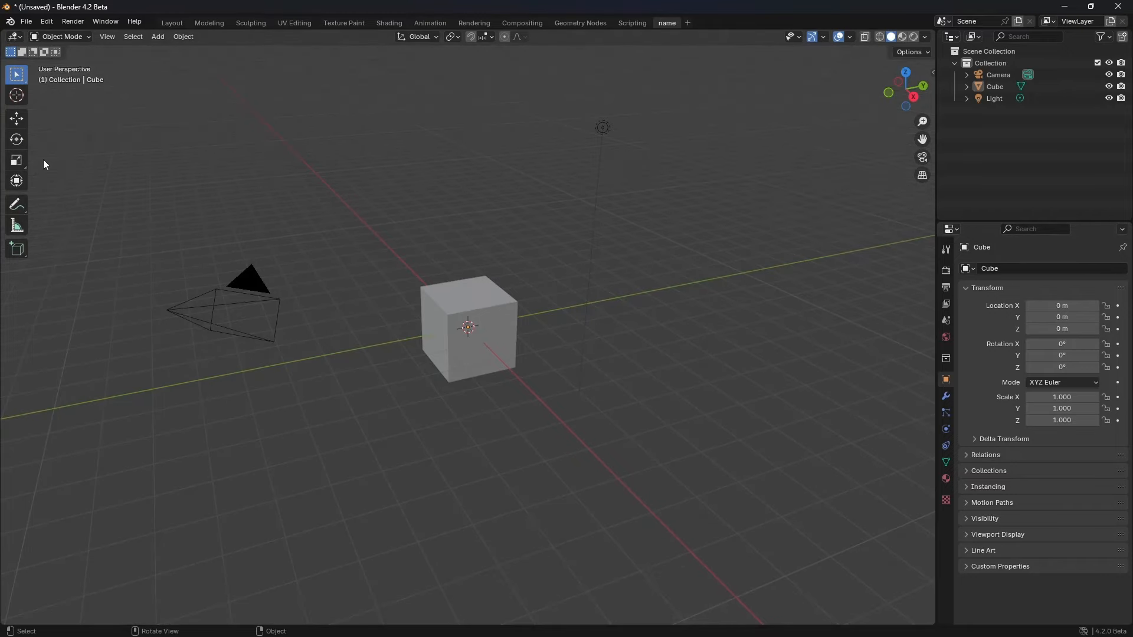
Step: Split a narrow vertical area off the 3D Viewport's left side, make it an Outliner, and widen it slightly
{"action": "right_click", "coordinate": [183, 29]}
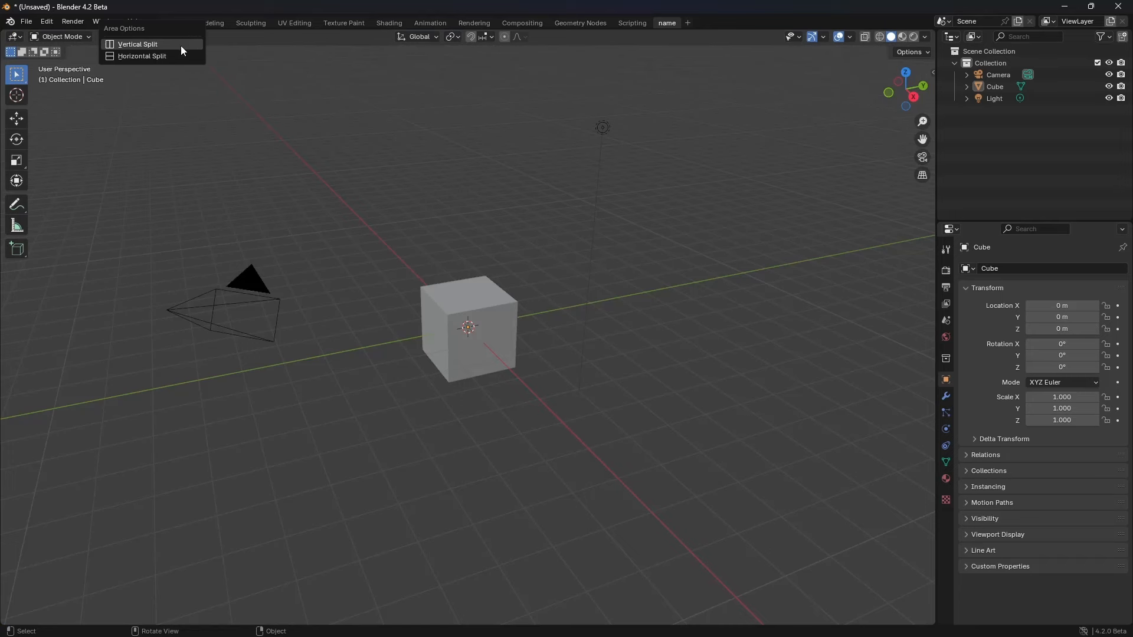
{"action": "left_click", "coordinate": [175, 44]}
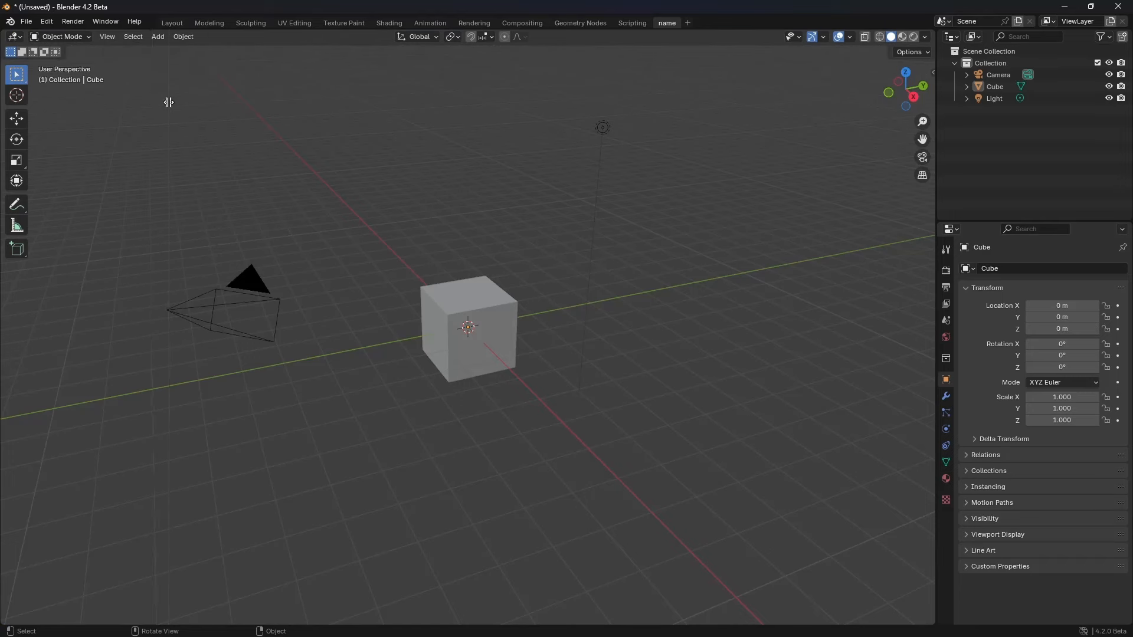
{"action": "left_click", "coordinate": [153, 103]}
{"action": "left_click", "coordinate": [15, 36]}
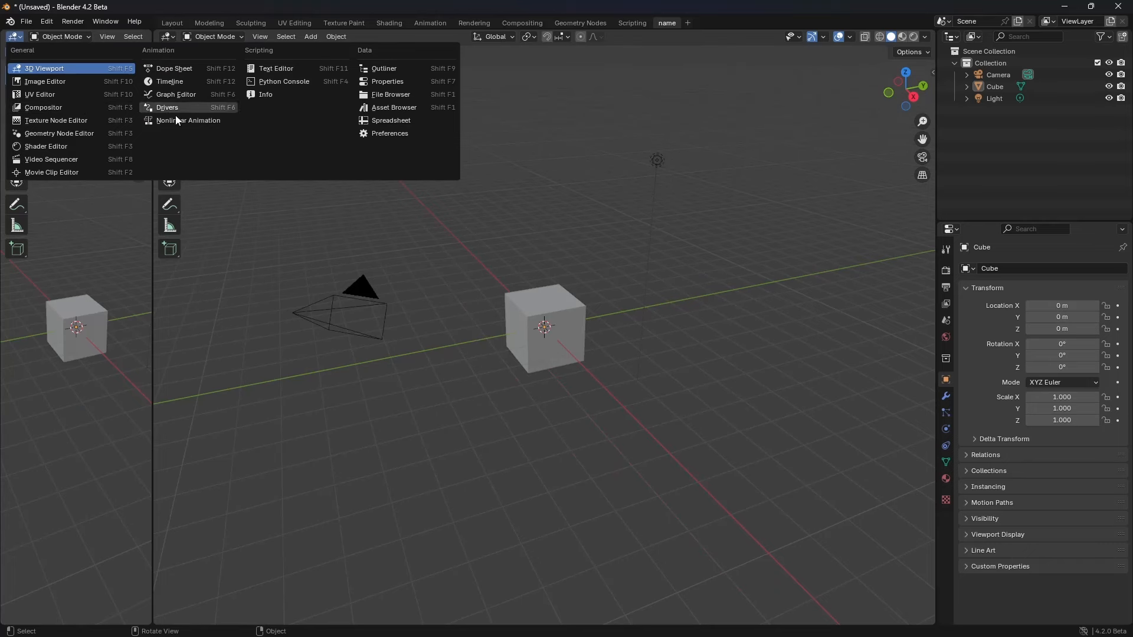
{"action": "left_click", "coordinate": [394, 69]}
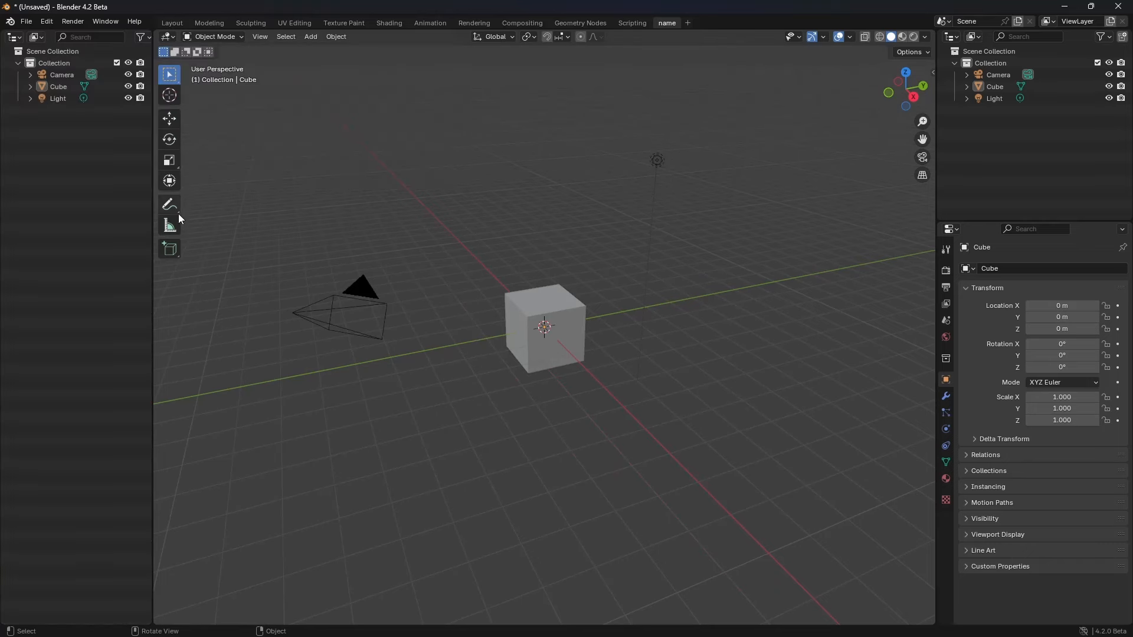
{"action": "left_click_drag", "start_coordinate": [151, 232], "coordinate": [204, 231]}
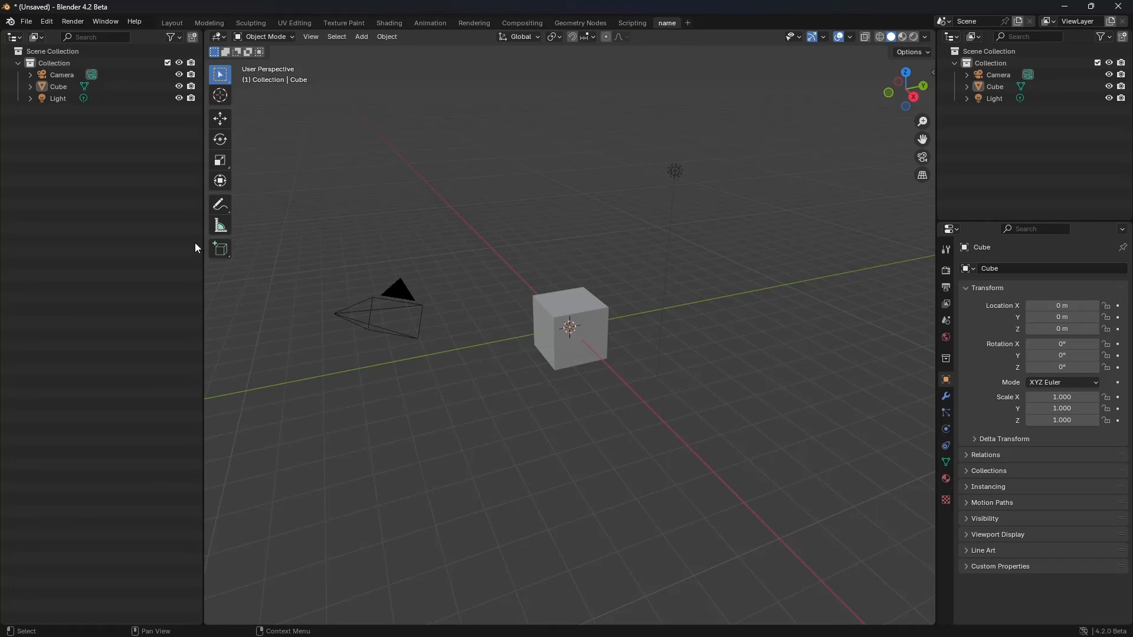
Step: Join the Outliner beside the 3D Viewport with the viewport so the viewport takes over its space
{"action": "right_click", "coordinate": [203, 296]}
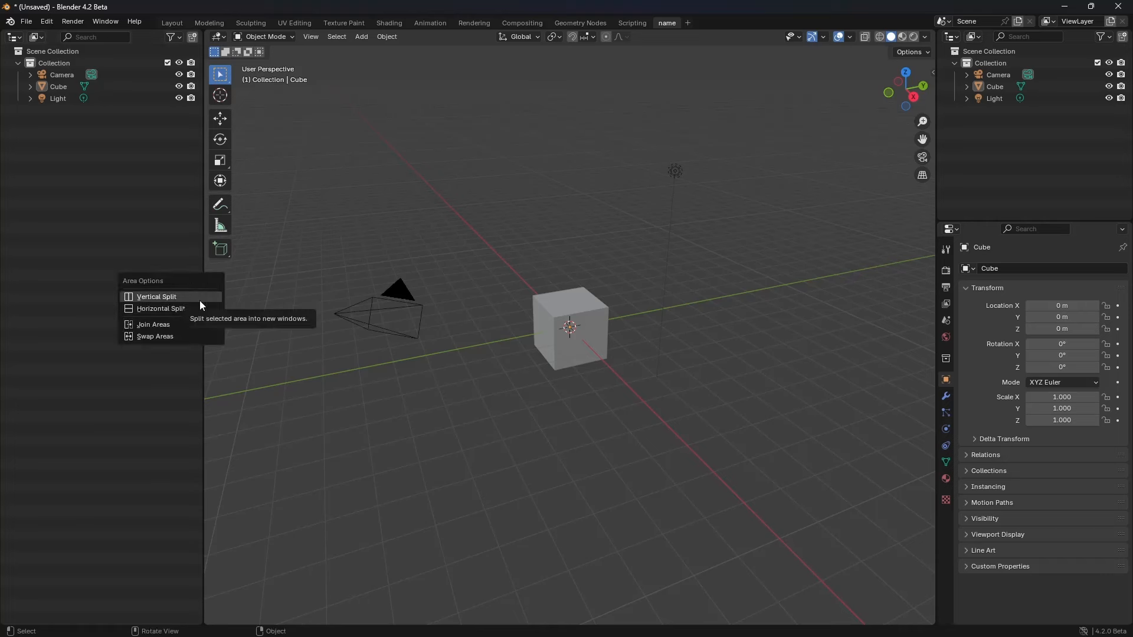
{"action": "left_click", "coordinate": [185, 325]}
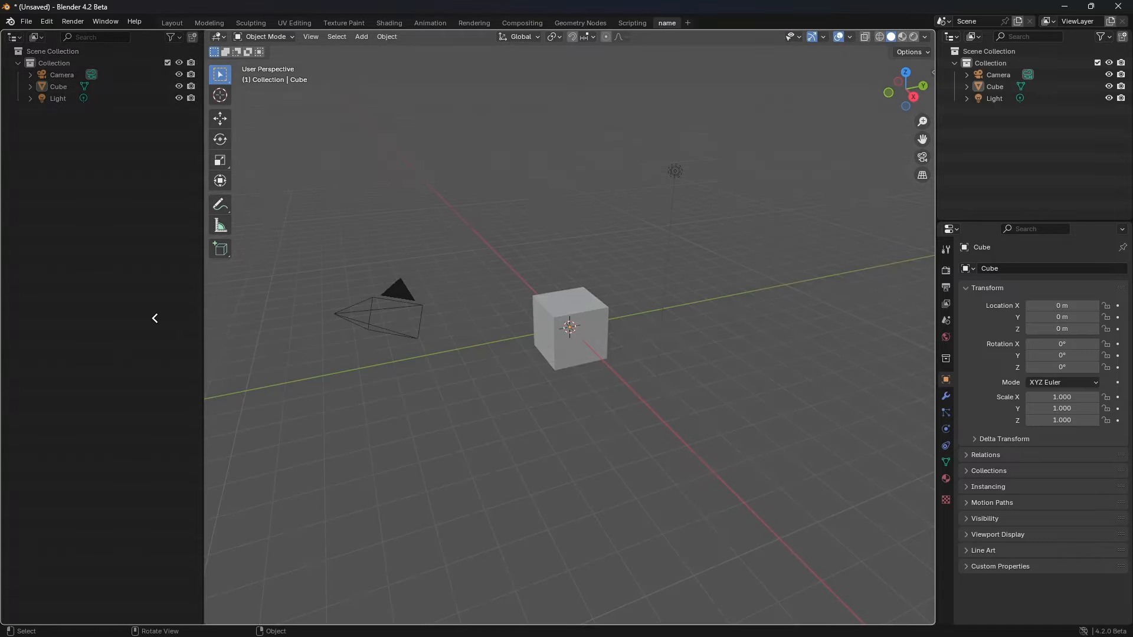
{"action": "left_click", "coordinate": [155, 318]}
Step: Switch to the Scripting workspace and check the editor types of its areas, keeping the large area as a Text Editor
{"action": "left_click", "coordinate": [632, 24]}
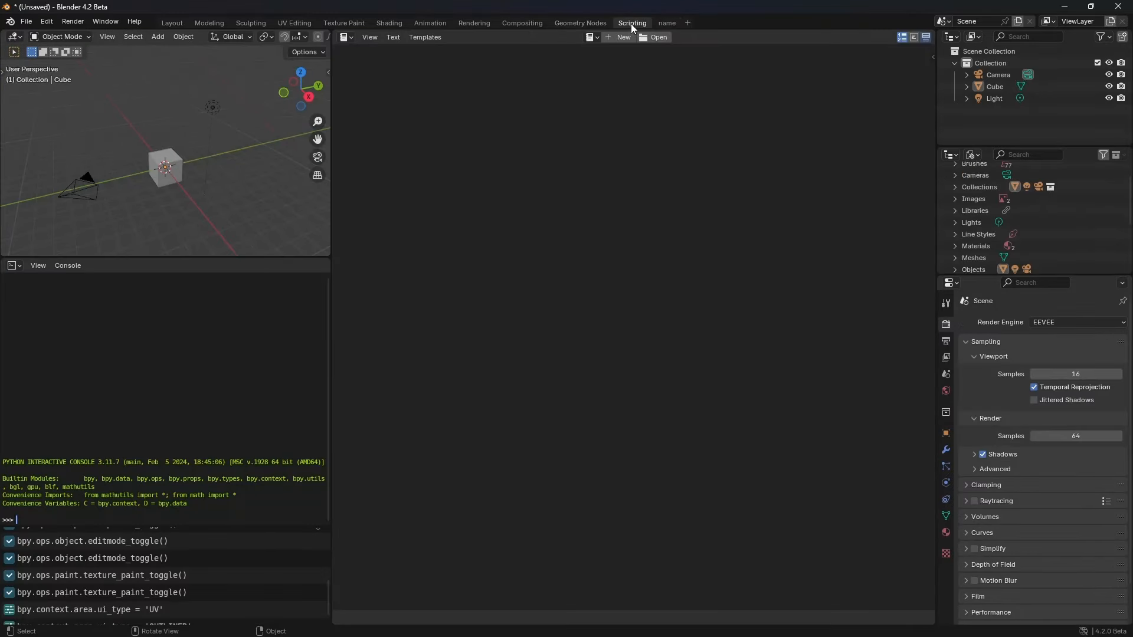
{"action": "left_click", "coordinate": [23, 267]}
{"action": "left_click", "coordinate": [294, 318]}
{"action": "left_click", "coordinate": [10, 38]}
{"action": "left_click", "coordinate": [346, 37]}
{"action": "left_click", "coordinate": [596, 67]}
{"action": "left_click", "coordinate": [347, 37]}
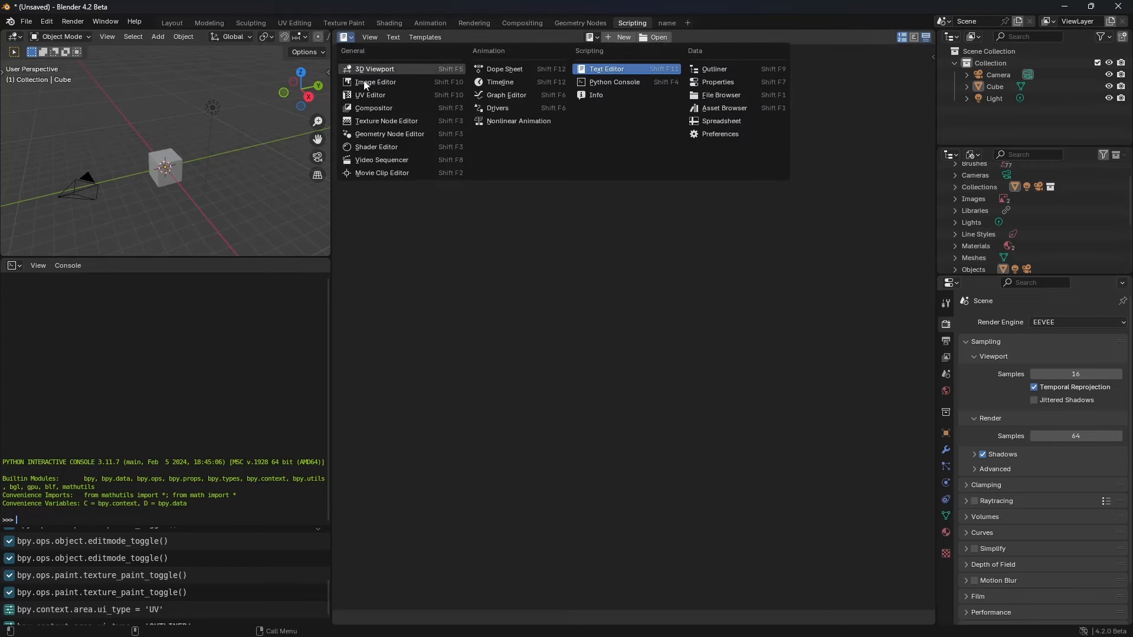
{"action": "left_click", "coordinate": [600, 69]}
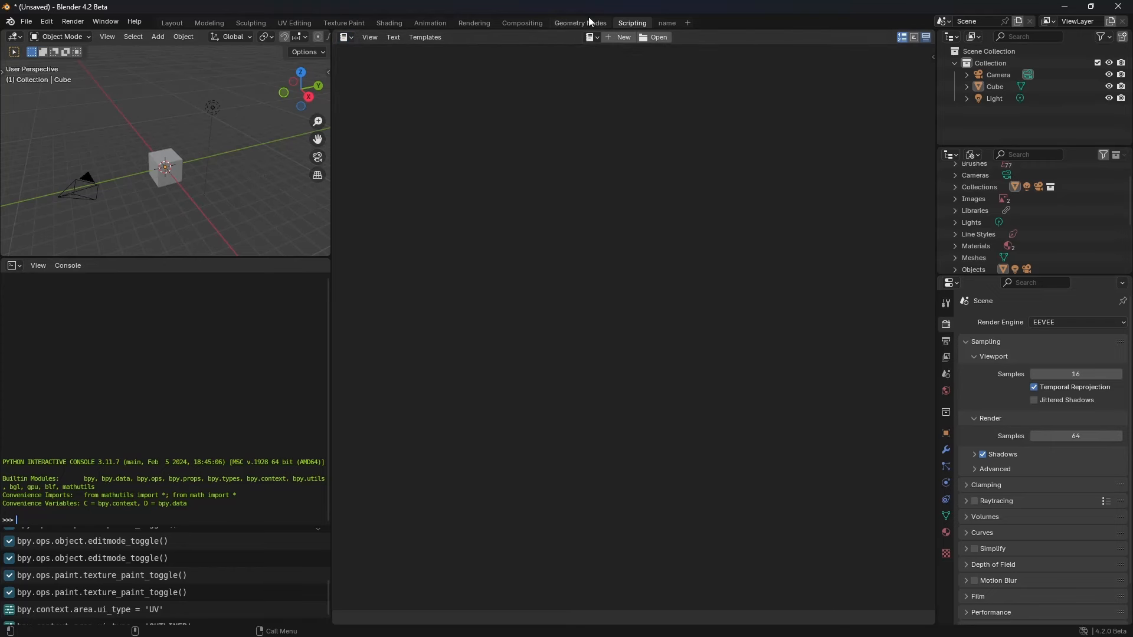
Step: Load the driver_functions.py Python template into the Text Editor
{"action": "left_click", "coordinate": [435, 37]}
{"action": "mouse_move", "coordinate": [462, 52]}
{"action": "left_click", "coordinate": [594, 129]}
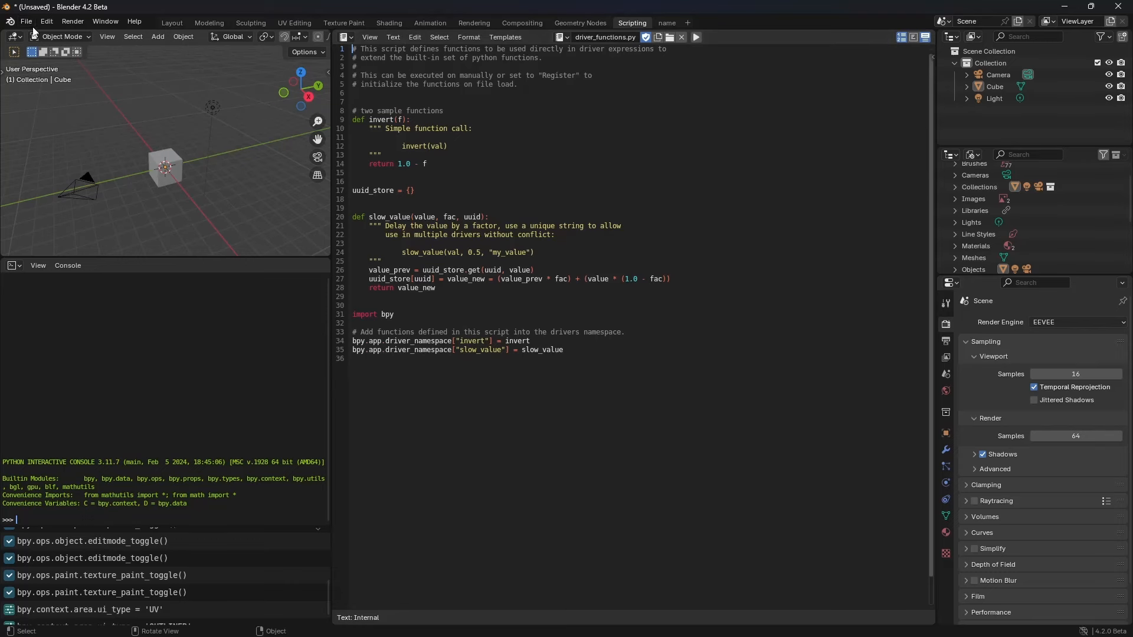
Step: Return to the Layout workspace, create a new empty scene and name it Scene2
{"action": "left_click", "coordinate": [172, 24]}
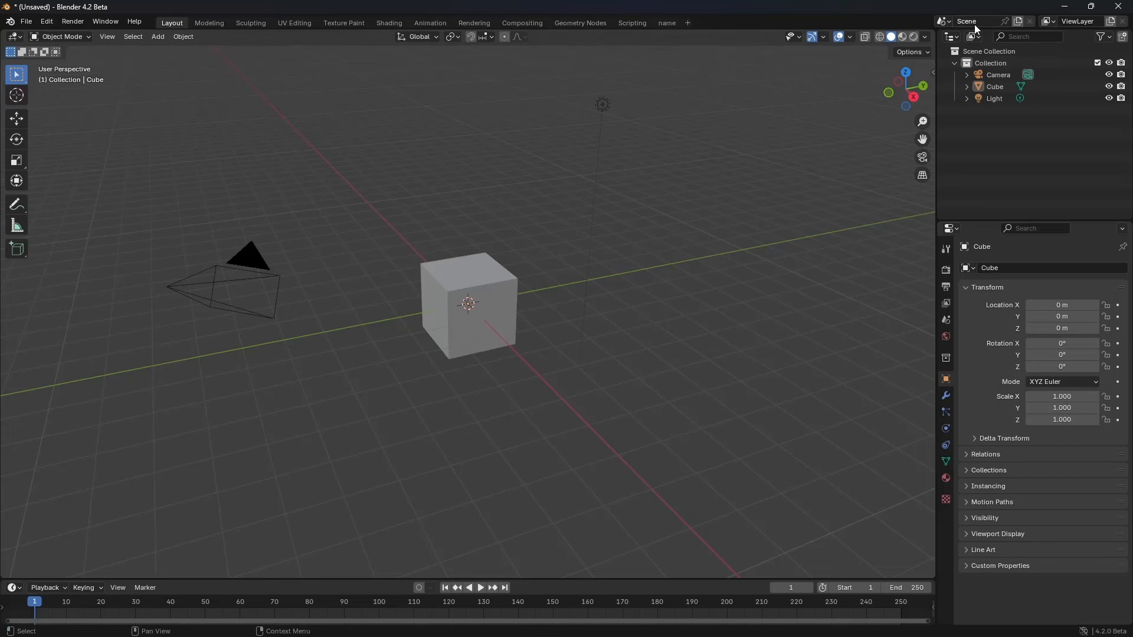
{"action": "left_click", "coordinate": [944, 23]}
{"action": "left_click", "coordinate": [1017, 22]}
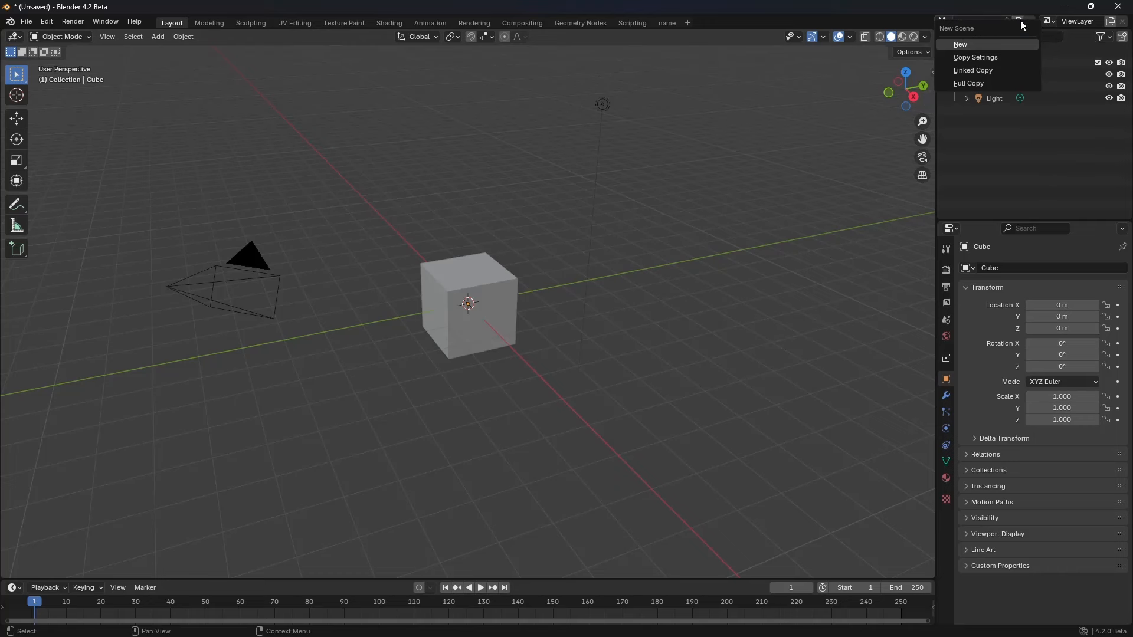
{"action": "left_click", "coordinate": [992, 43]}
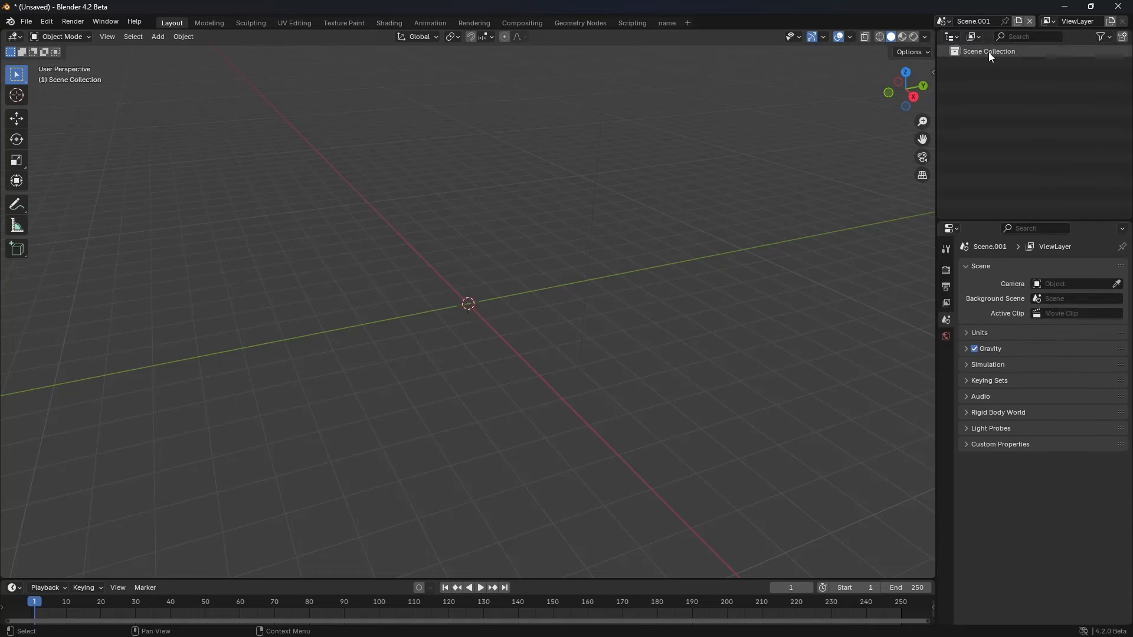
{"action": "left_click", "coordinate": [979, 21]}
{"action": "type", "text": "Scene2"}
{"action": "key", "text": "Return"}
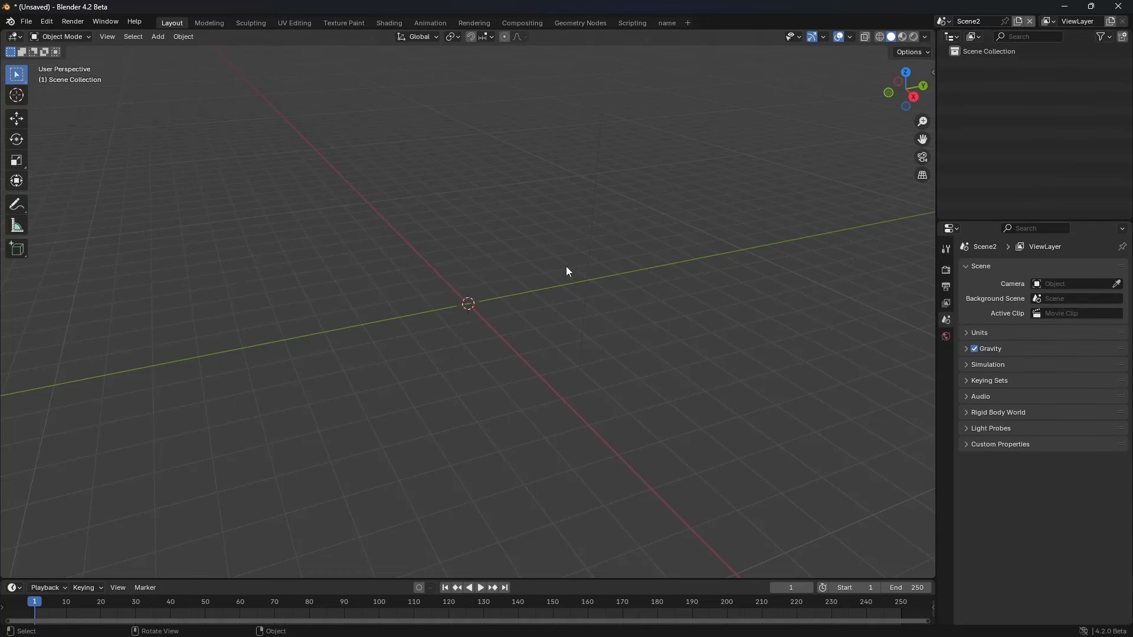
Step: Add a cylinder mesh at the world origin of Scene2 and try moving it freely
{"action": "key", "text": "shift+a"}
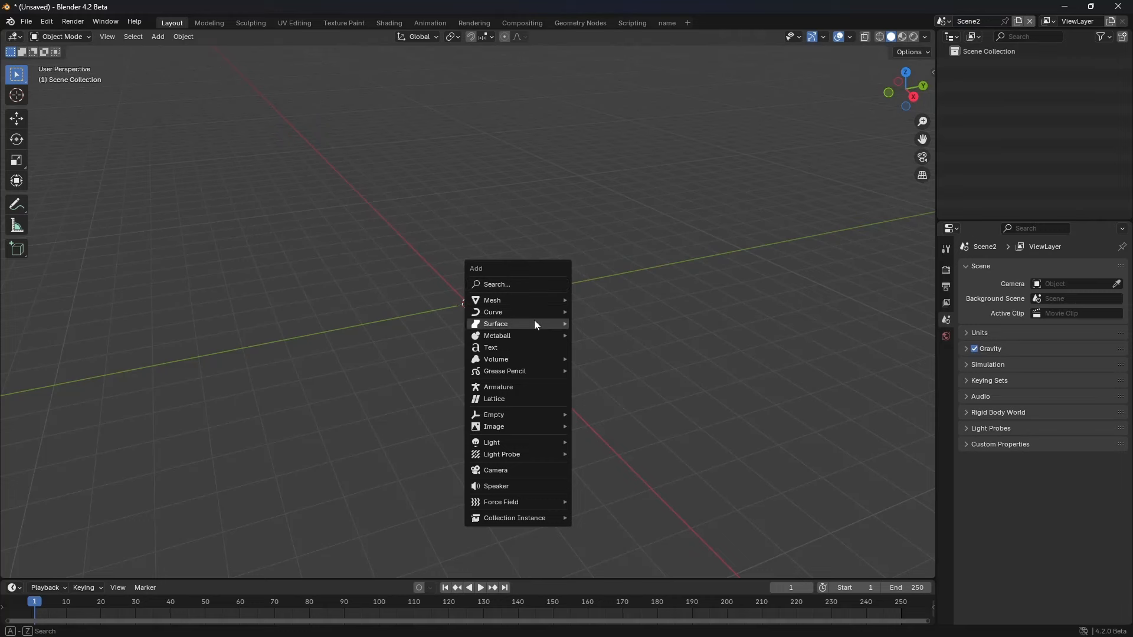
{"action": "mouse_move", "coordinate": [535, 302]}
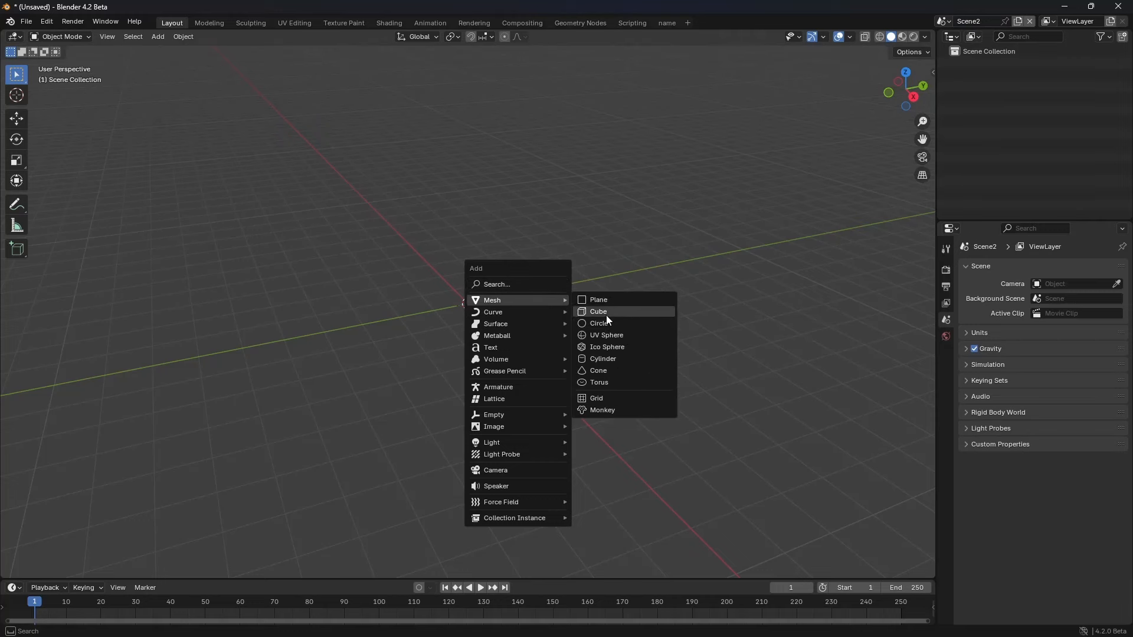
{"action": "left_click", "coordinate": [616, 358]}
{"action": "key", "text": "g"}
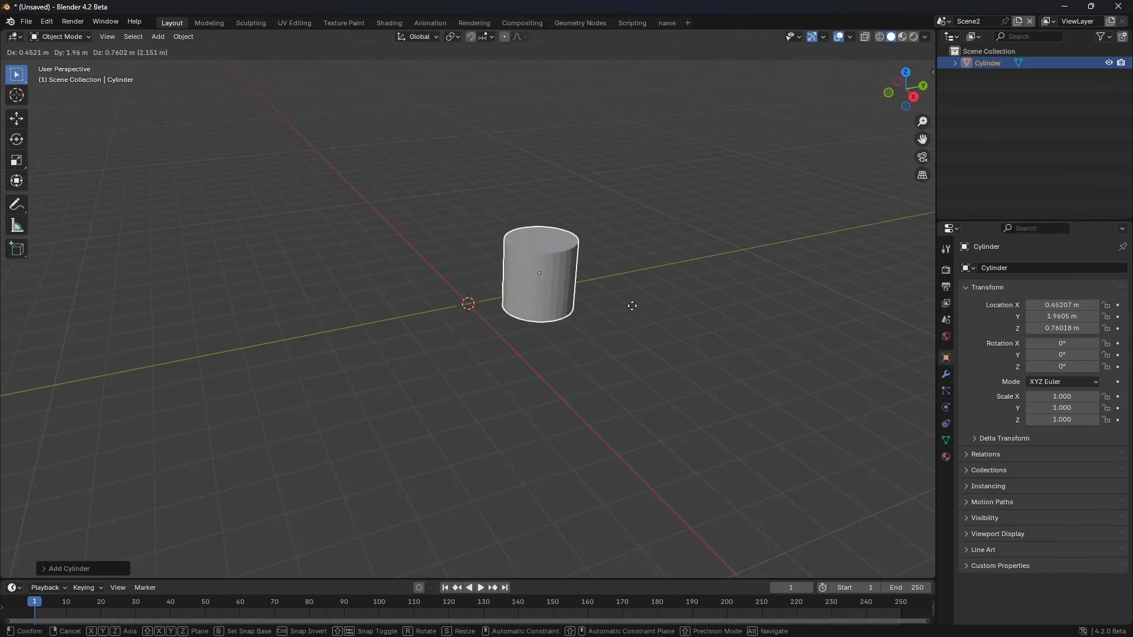
{"action": "right_click", "coordinate": [627, 295]}
Step: Switch back to the original Scene and select its collections, camera, cube and light one by one in the Outliner
{"action": "left_click", "coordinate": [950, 22]}
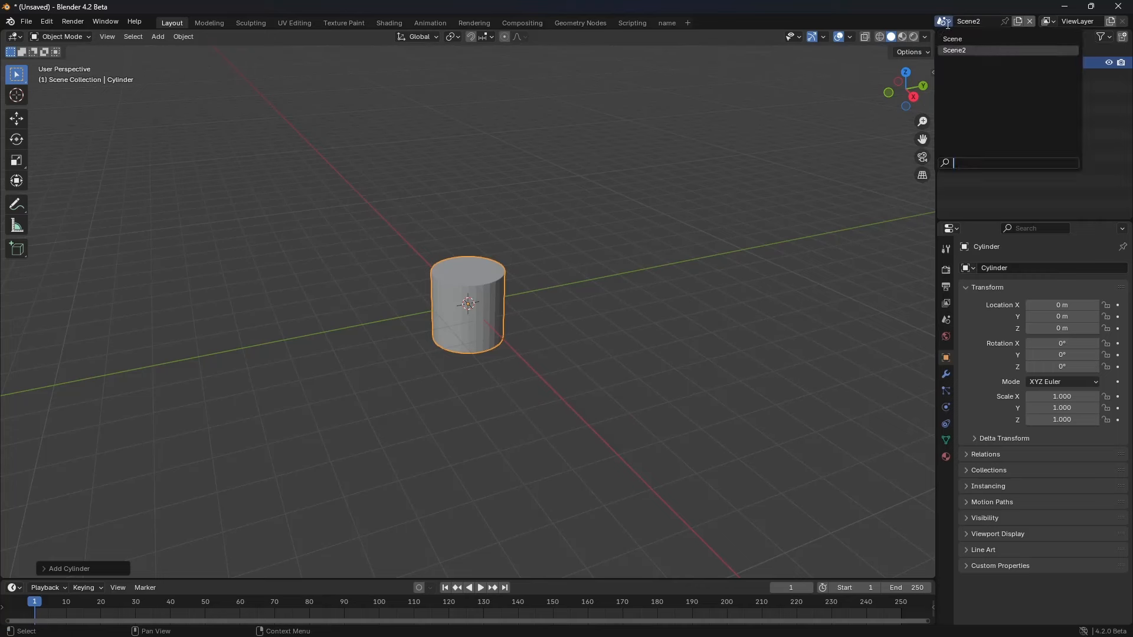
{"action": "left_click", "coordinate": [950, 36]}
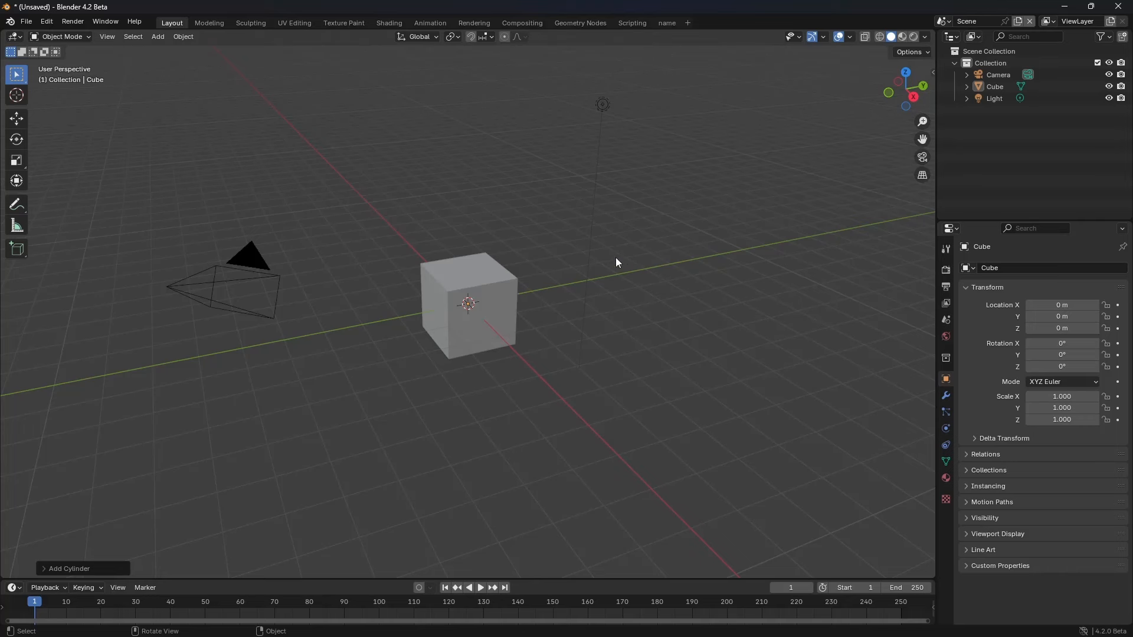
{"action": "left_click", "coordinate": [976, 55]}
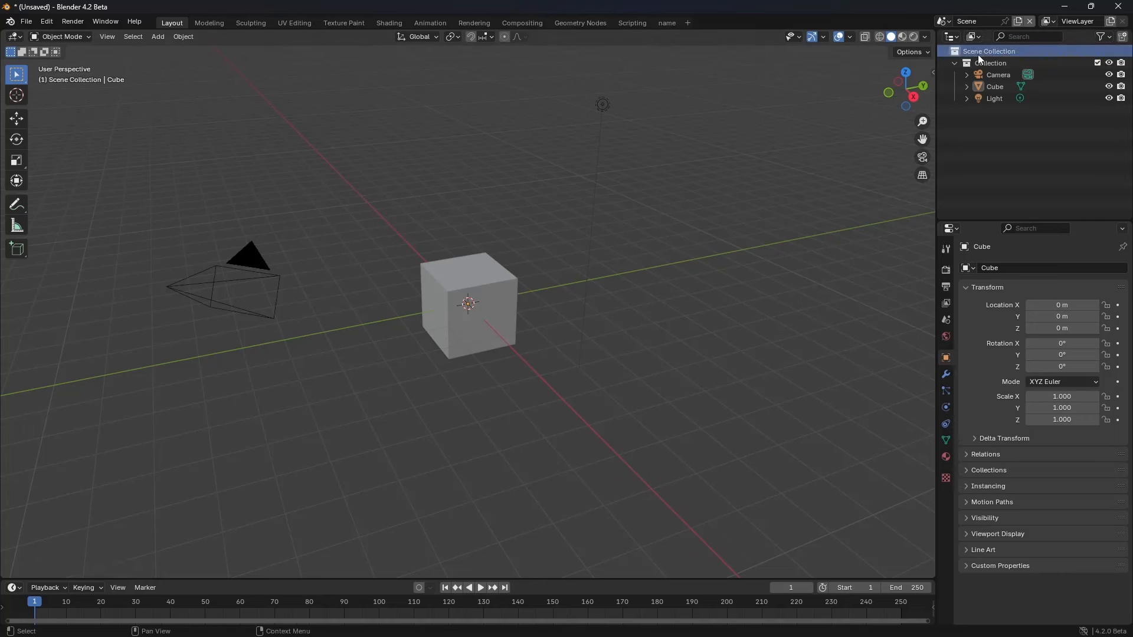
{"action": "left_click", "coordinate": [991, 65]}
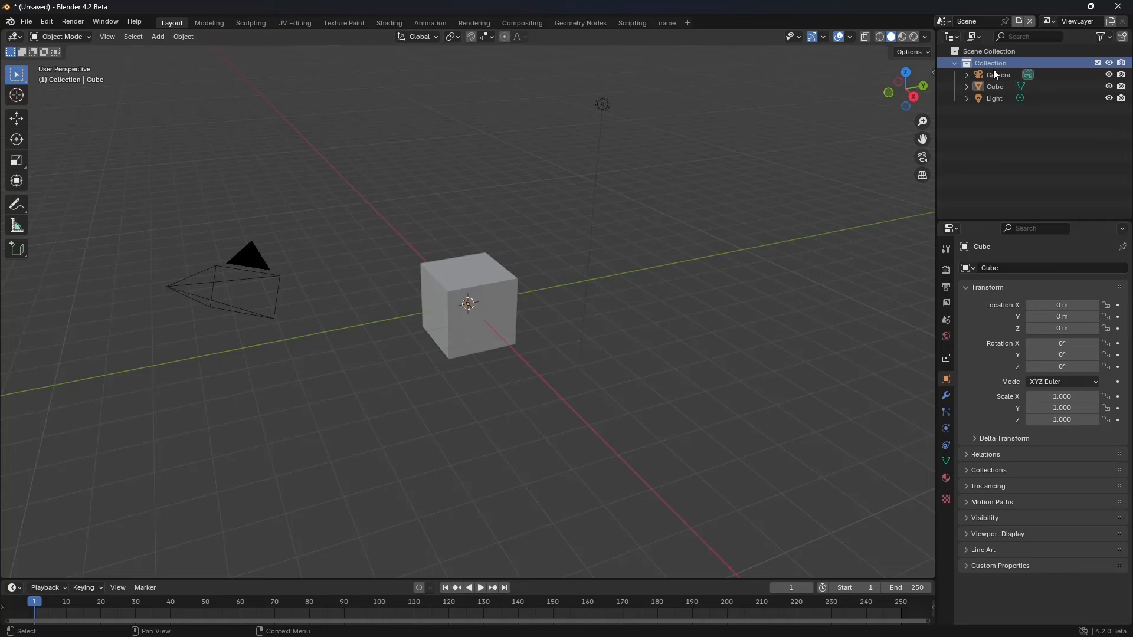
{"action": "left_click", "coordinate": [994, 79]}
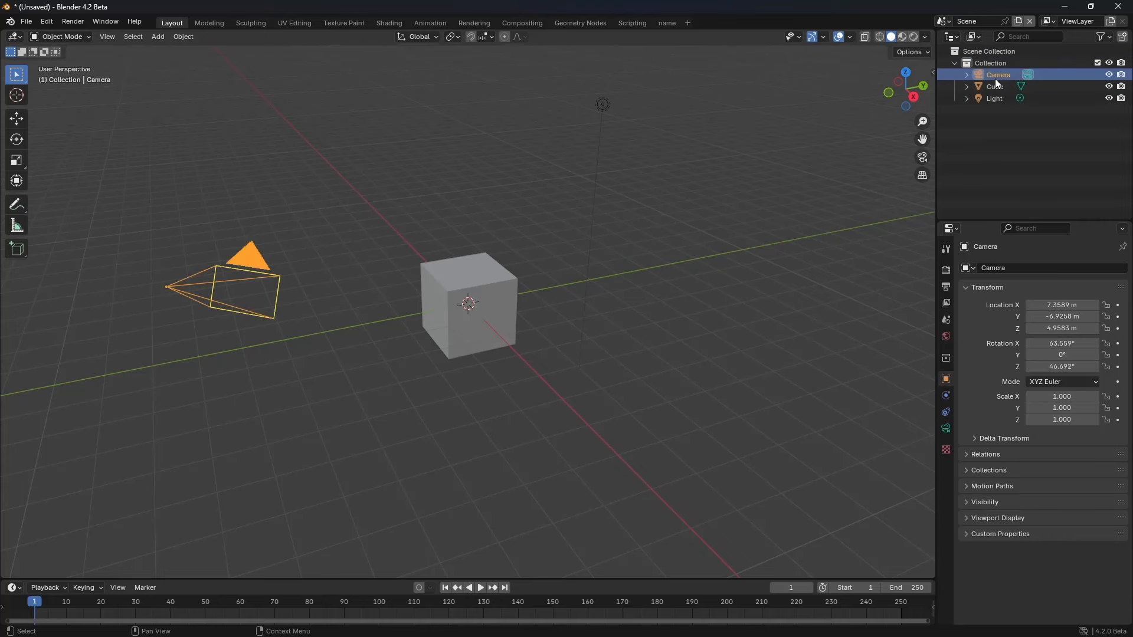
{"action": "left_click", "coordinate": [996, 86]}
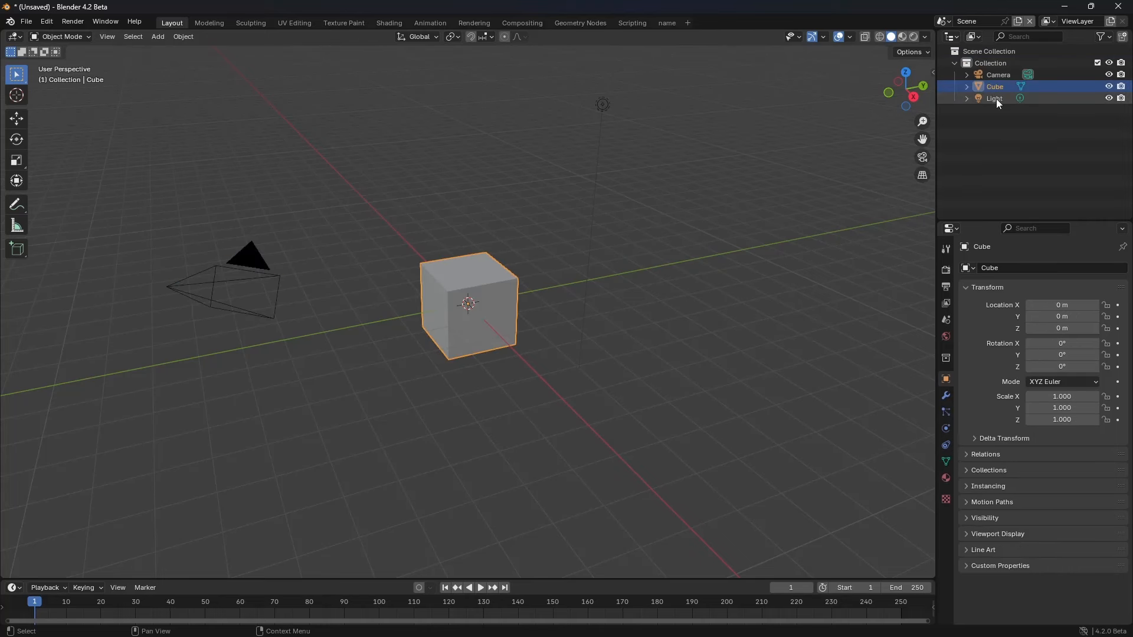
{"action": "left_click", "coordinate": [998, 101]}
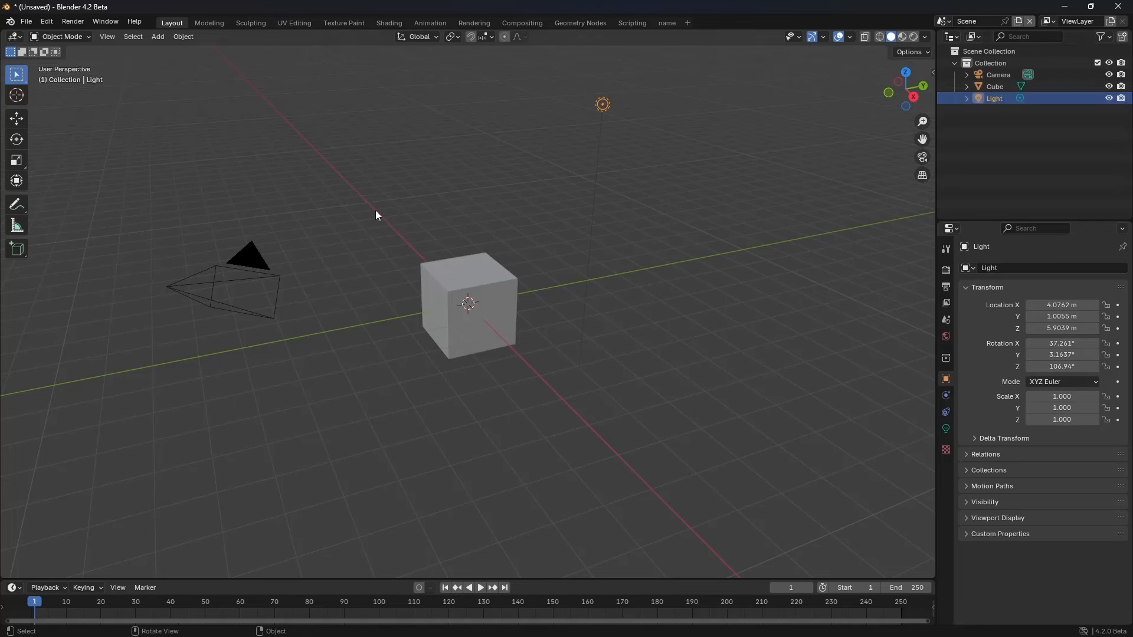
Step: Select the cube, the camera and the light one at a time in the 3D Viewport
{"action": "left_click", "coordinate": [476, 293]}
{"action": "left_click", "coordinate": [262, 274]}
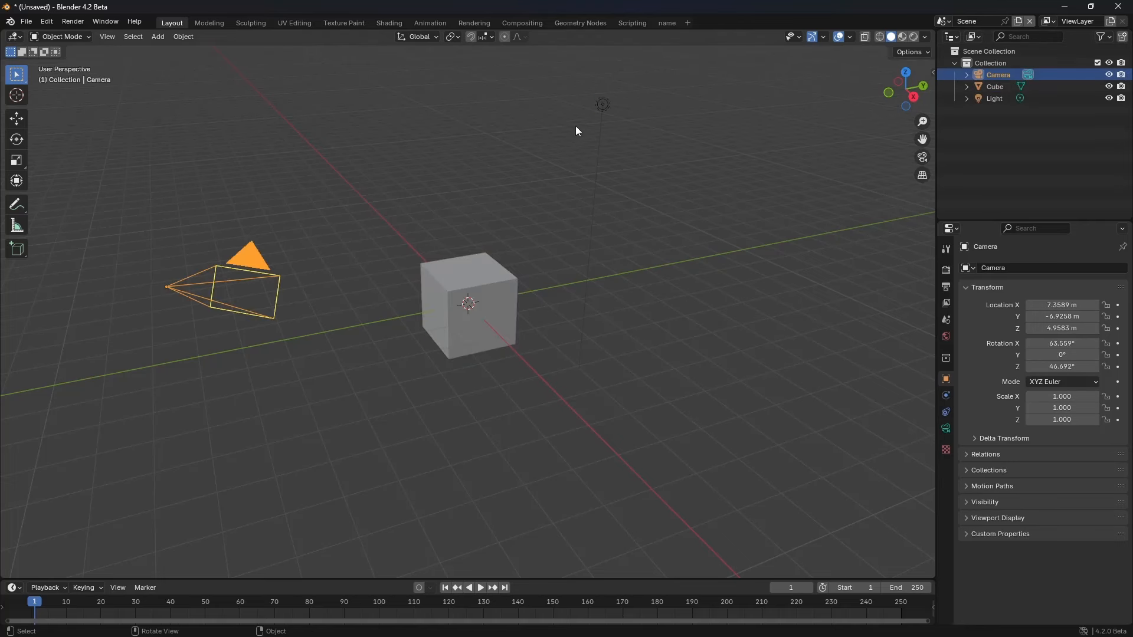
{"action": "left_click", "coordinate": [602, 105]}
Step: Select the cube, camera and light together in the viewport and make the cube the active object
{"action": "left_click", "coordinate": [461, 287]}
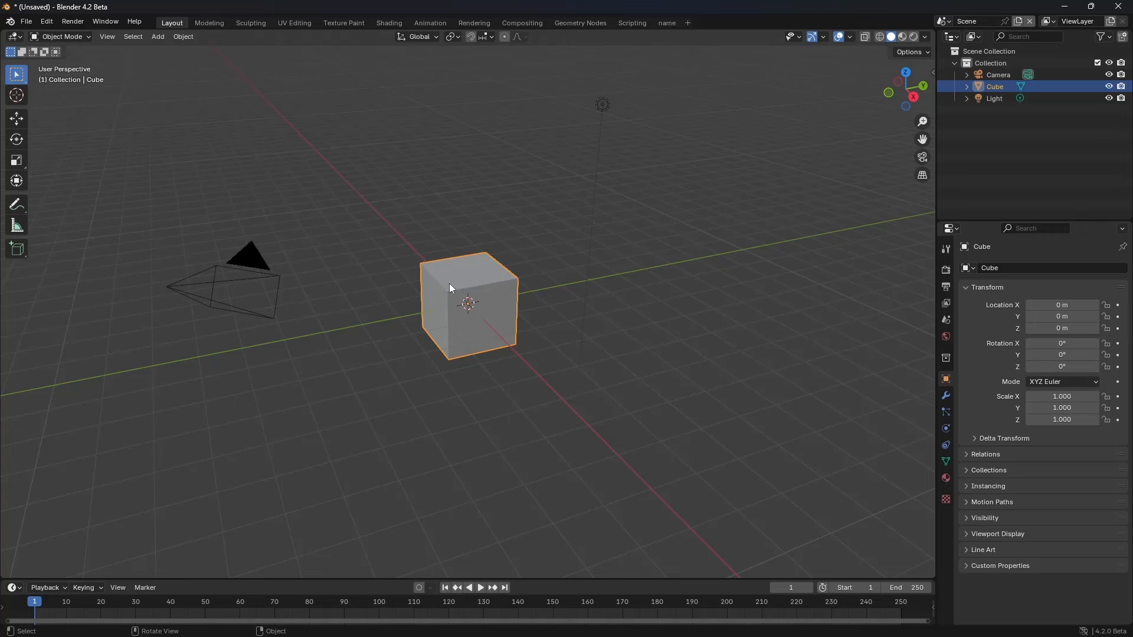
{"action": "left_click", "coordinate": [260, 270], "text": "shift"}
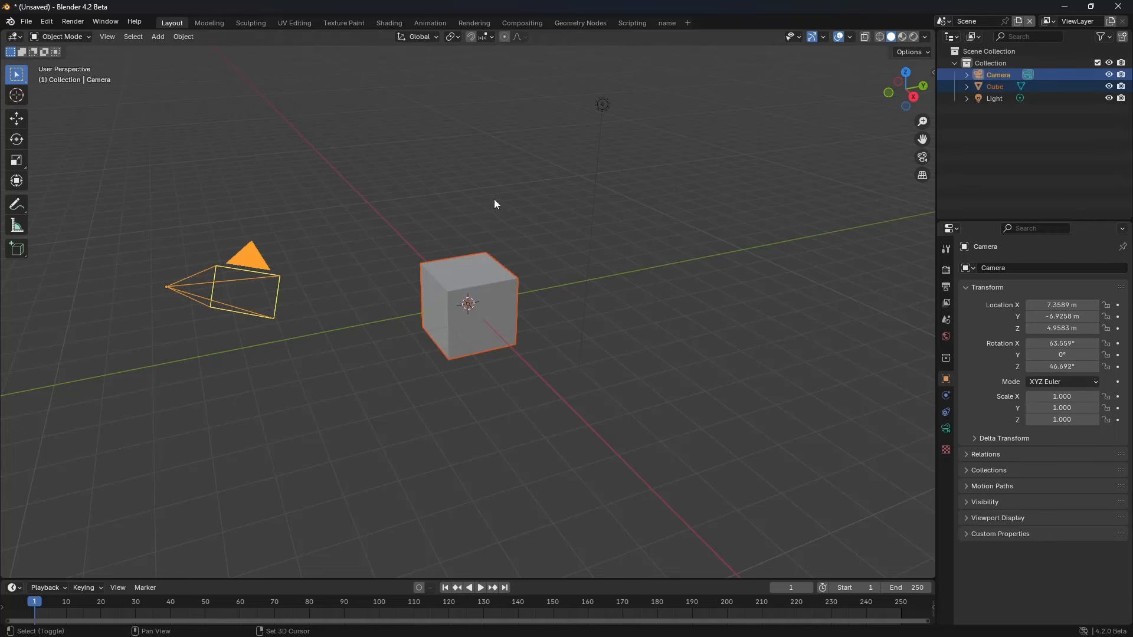
{"action": "left_click", "coordinate": [604, 109], "text": "shift"}
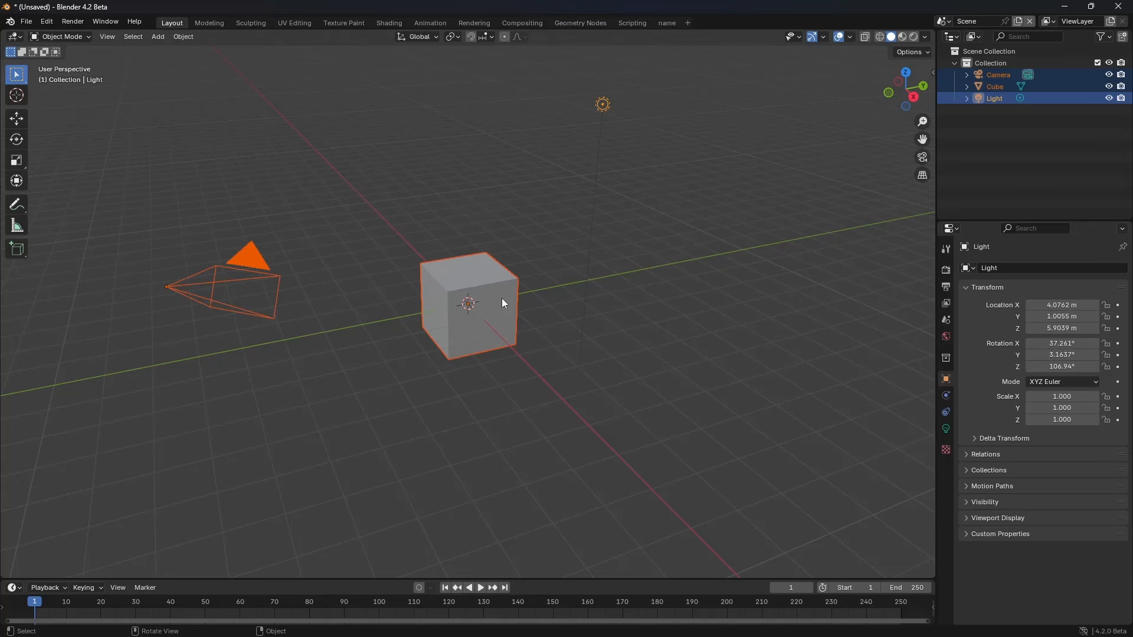
{"action": "left_click", "coordinate": [480, 306], "text": "shift"}
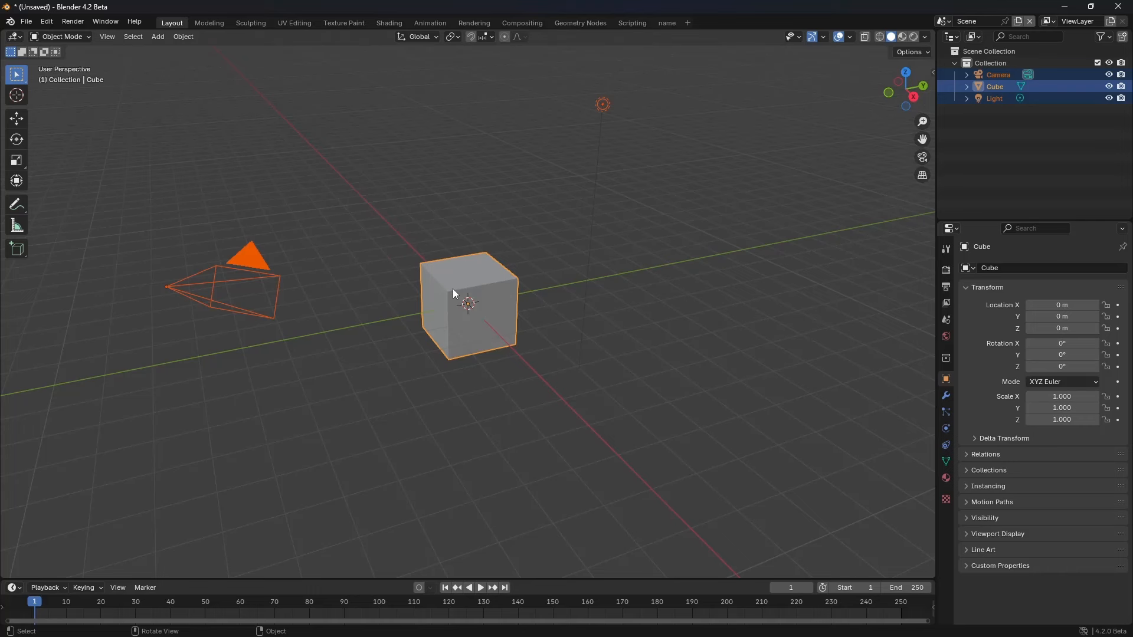
Step: Replace the multiple selection by selecting the camera, the light and the cube individually in the viewport
{"action": "left_click", "coordinate": [261, 290]}
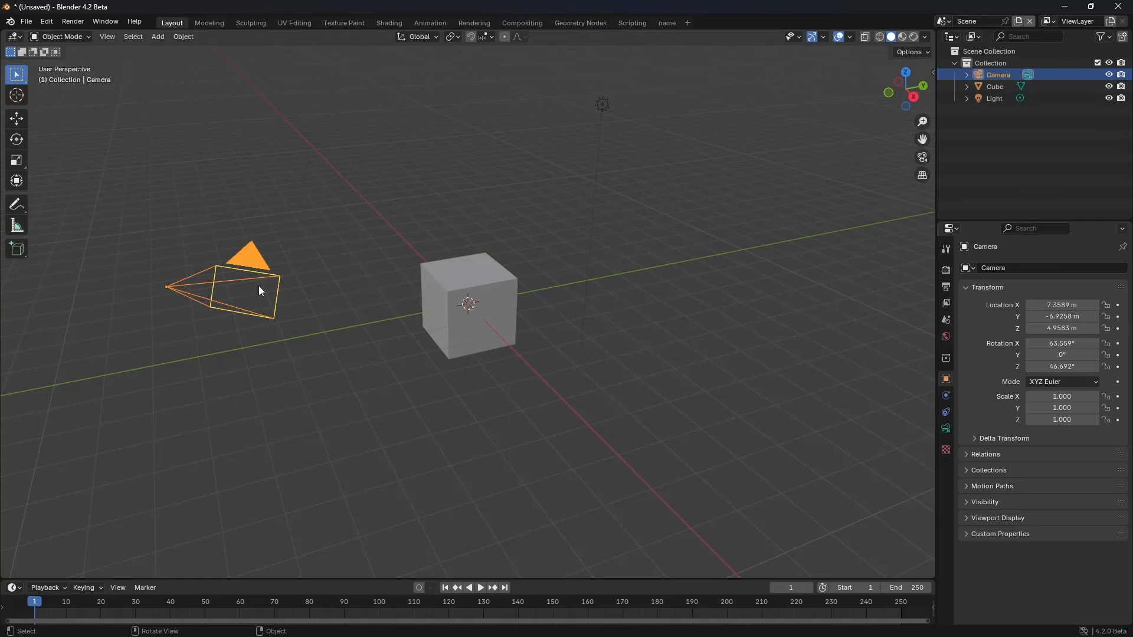
{"action": "left_click", "coordinate": [610, 108]}
{"action": "left_click", "coordinate": [479, 285]}
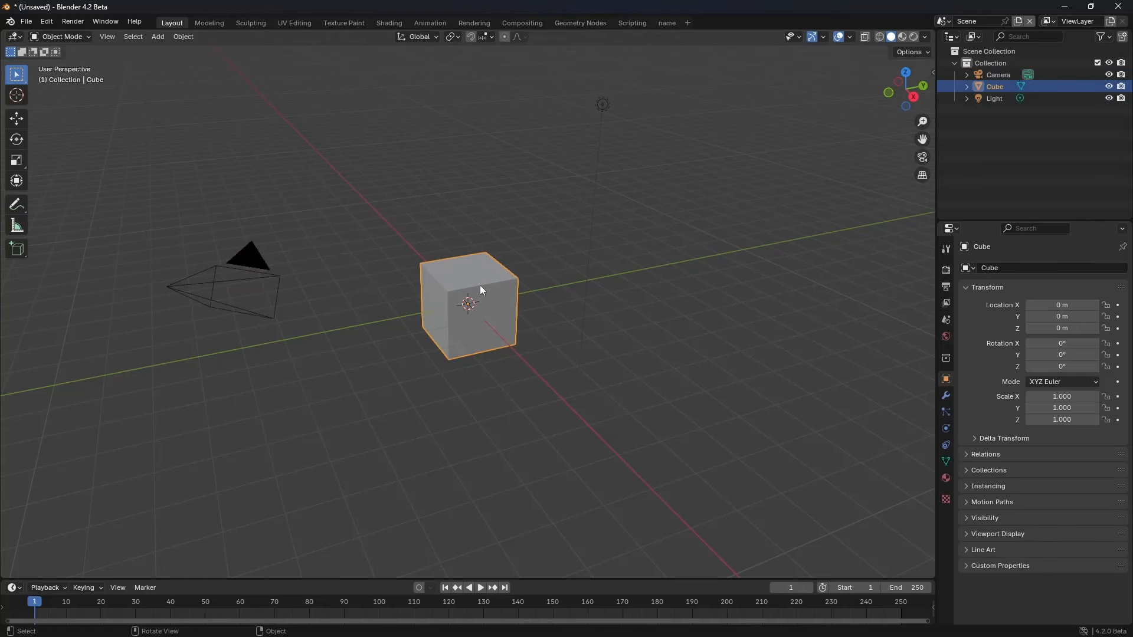
Step: Delete the light selected in the 3D Viewport, and undo the deletion
{"action": "left_click", "coordinate": [601, 108]}
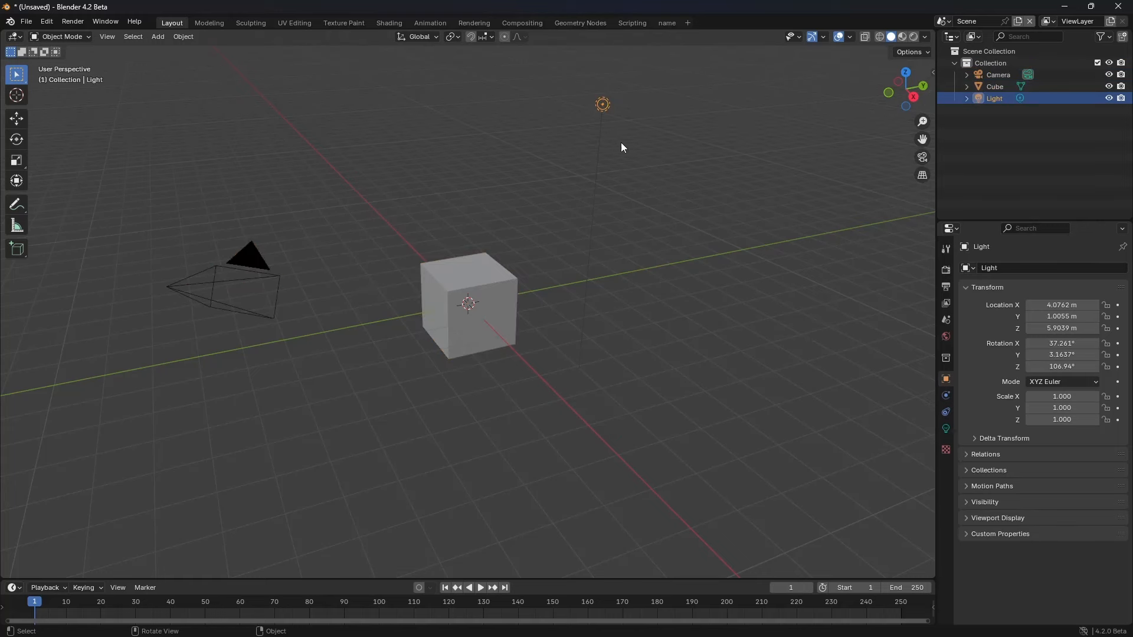
{"action": "key", "text": "x"}
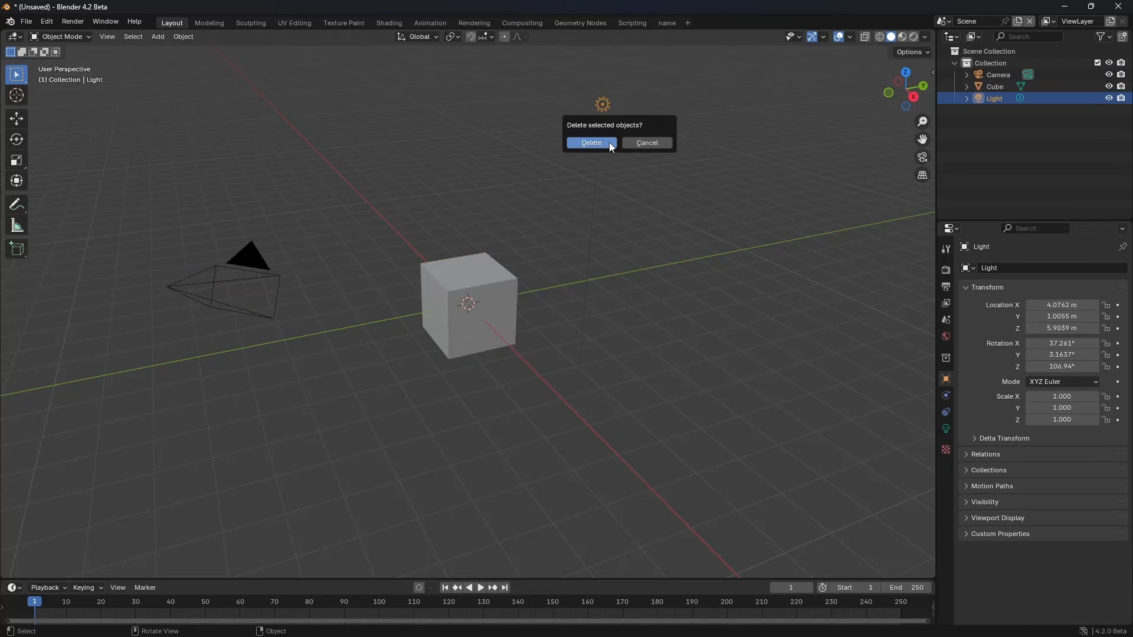
{"action": "left_click", "coordinate": [609, 144]}
{"action": "key", "text": "ctrl+z"}
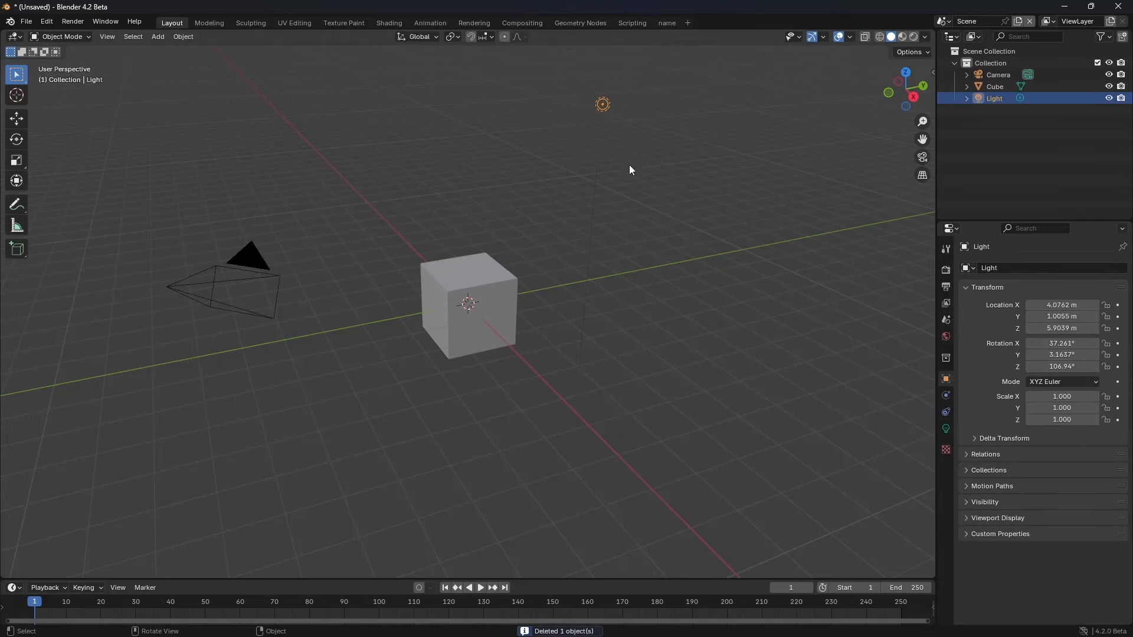
Step: Delete the light after selecting it in the Outliner, and undo the deletion
{"action": "left_click", "coordinate": [995, 91]}
{"action": "left_click", "coordinate": [997, 98]}
{"action": "key", "text": "x"}
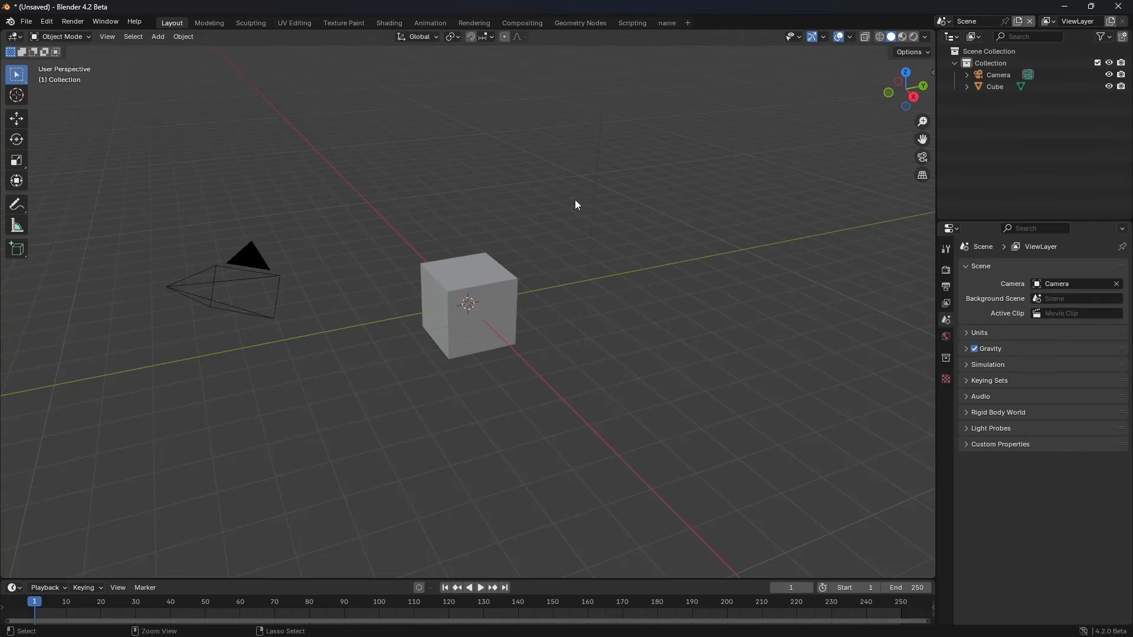
{"action": "key", "text": "ctrl+z"}
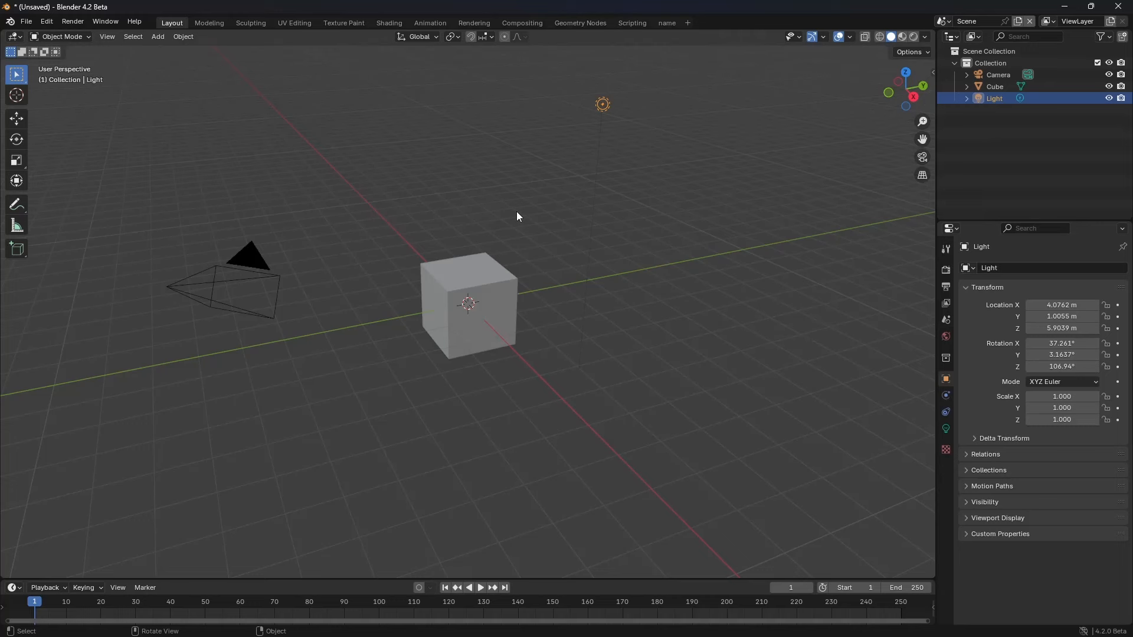
Step: Look through the light's context options in both the Outliner and the 3D Viewport
{"action": "right_click", "coordinate": [999, 98]}
{"action": "right_click", "coordinate": [609, 106]}
Step: Show the selected cube's transform properties in the viewport sidebar and open the Viewport Overlays settings
{"action": "left_click", "coordinate": [470, 300]}
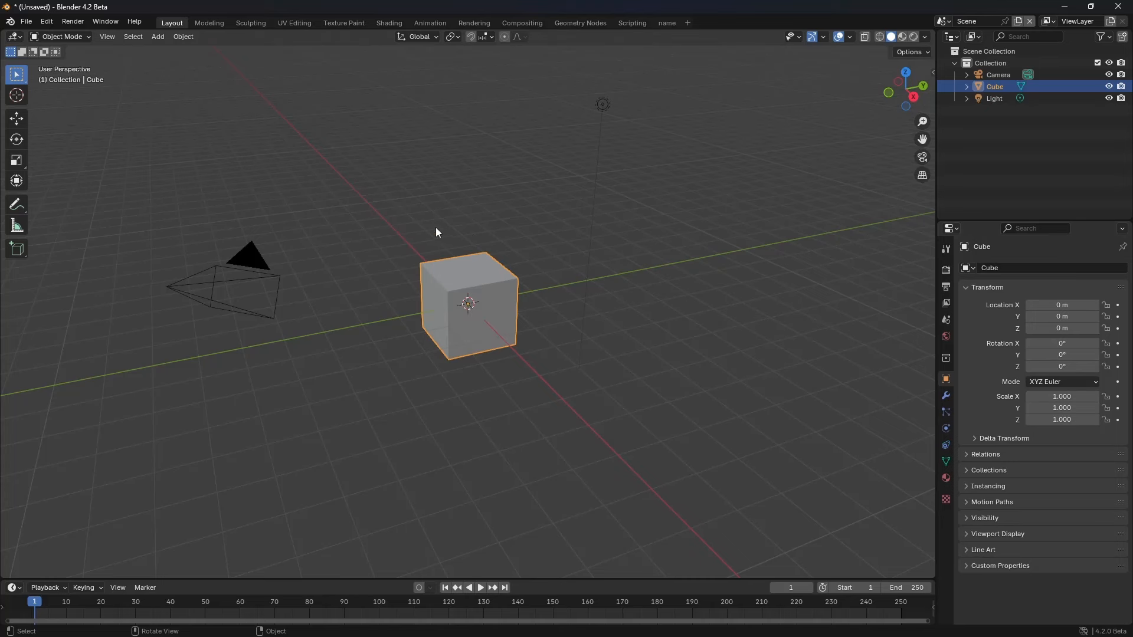
{"action": "key", "text": "n"}
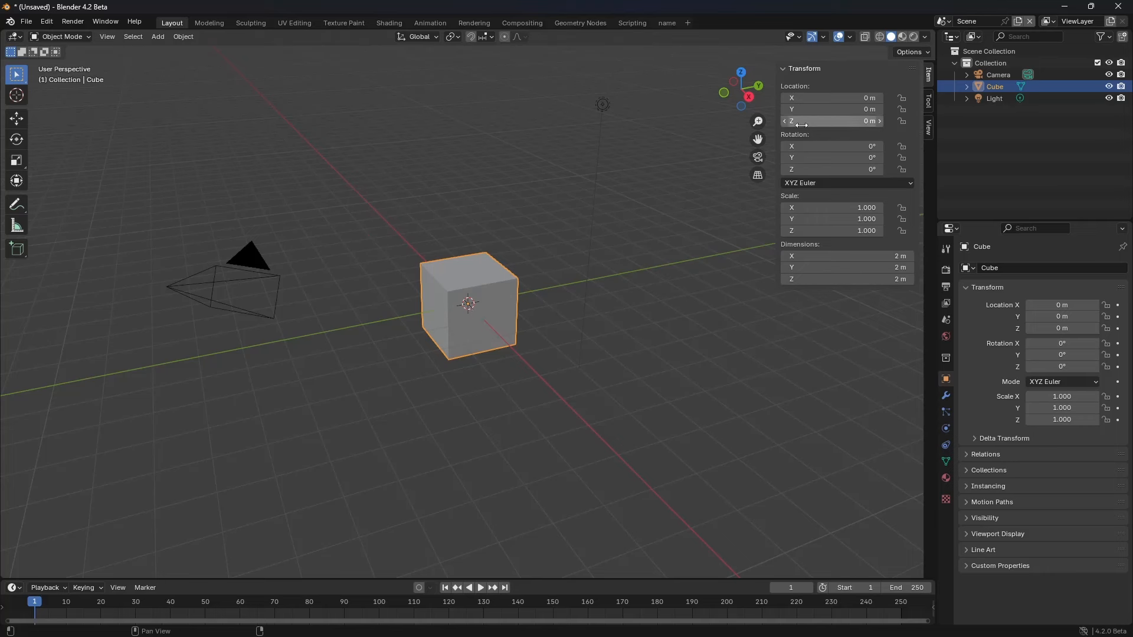
{"action": "left_click", "coordinate": [849, 36]}
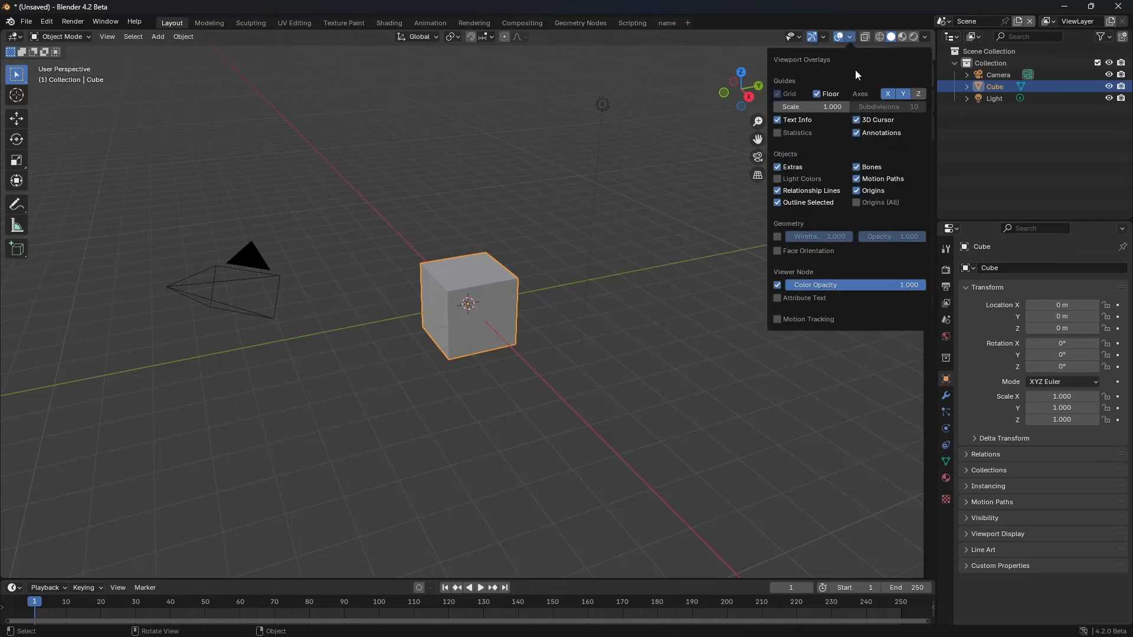
Step: Turn on the Z axis line in the viewport overlays and view the X, Y and Z axes around the cube
{"action": "left_click", "coordinate": [918, 94]}
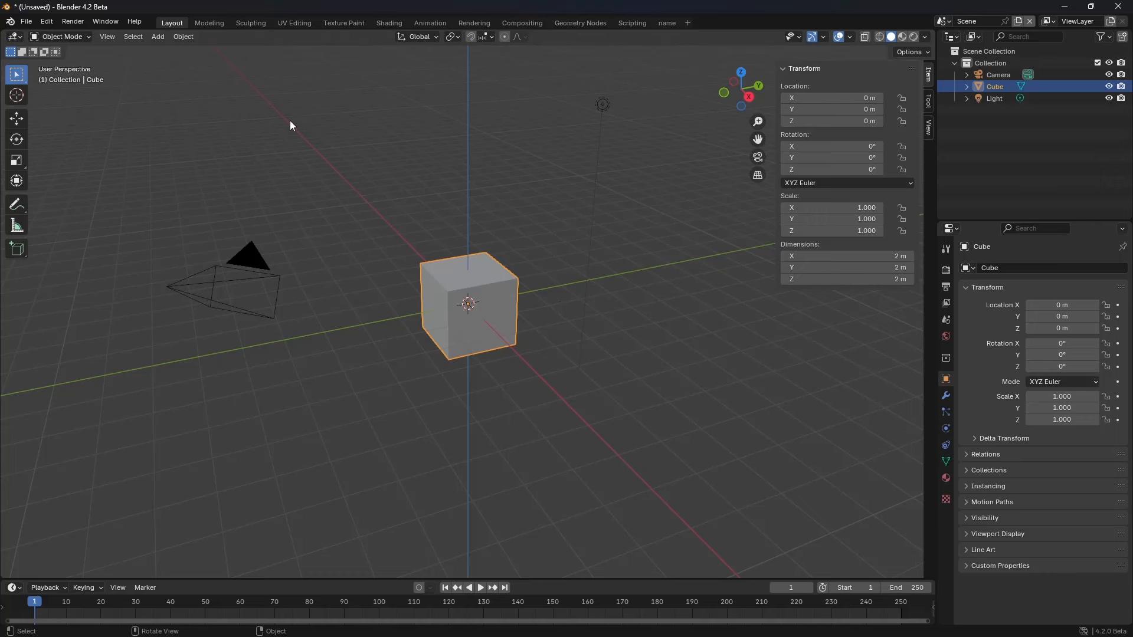
{"action": "middle_click_drag", "start_coordinate": [535, 293], "coordinate": [560, 301]}
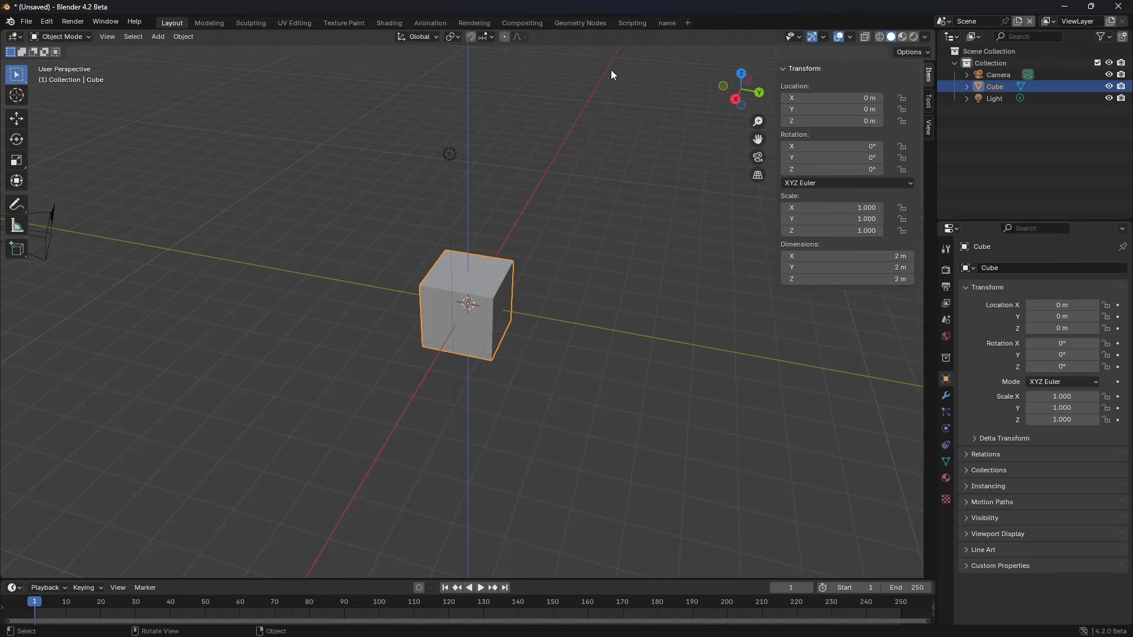
{"action": "middle_click_drag", "start_coordinate": [619, 302], "coordinate": [348, 328]}
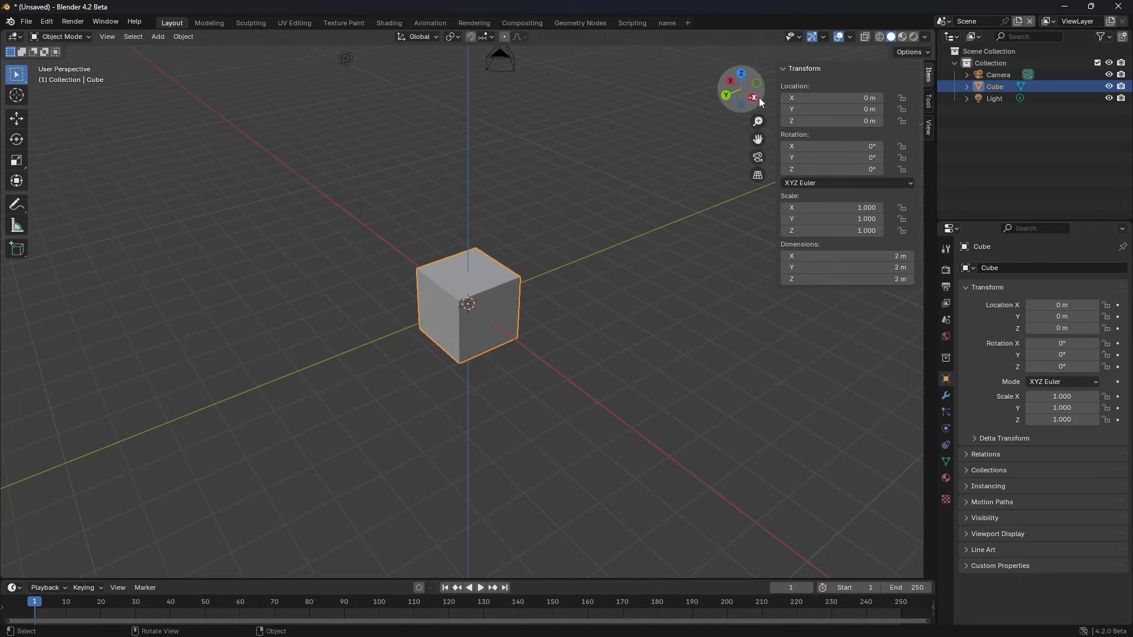
{"action": "middle_click_drag", "start_coordinate": [488, 307], "coordinate": [577, 275]}
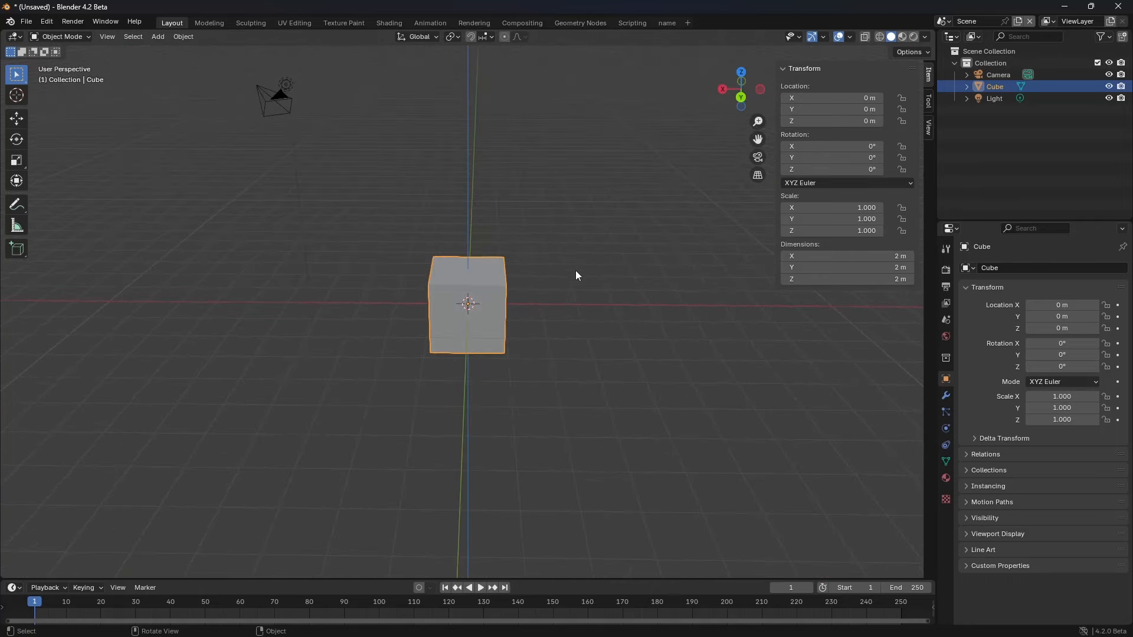
{"action": "middle_click_drag", "start_coordinate": [483, 286], "coordinate": [527, 256]}
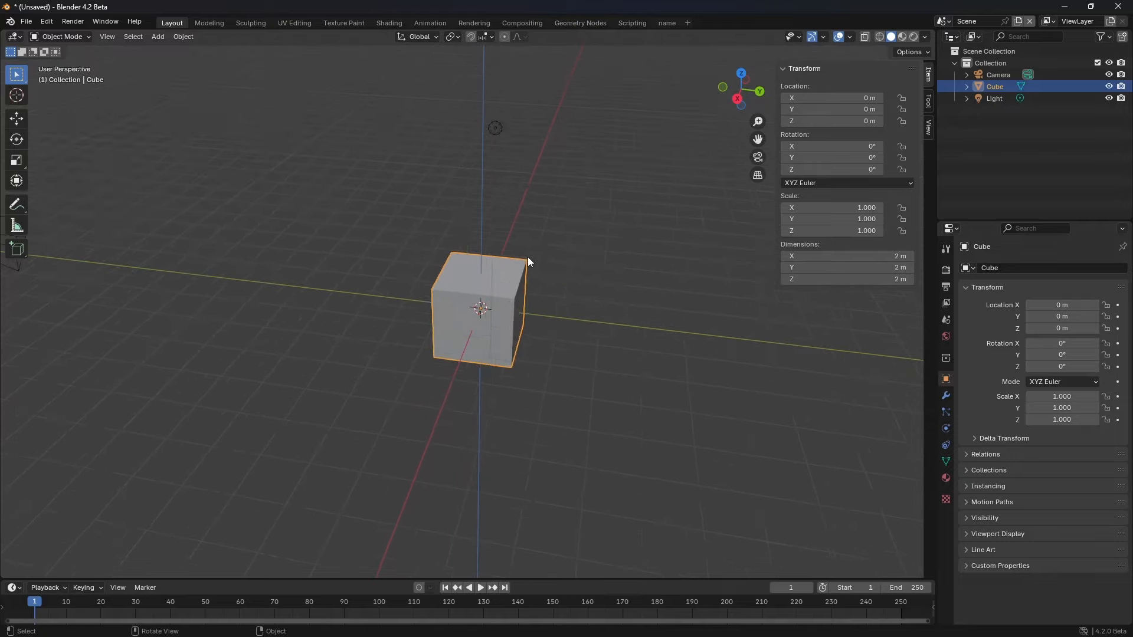
Step: Centre the 3D Viewport on the camera object and examine it up close
{"action": "scroll", "coordinate": [533, 303], "scroll_direction": "down", "scroll_amount": 4}
{"action": "scroll", "coordinate": [534, 303], "scroll_direction": "up", "scroll_amount": 3}
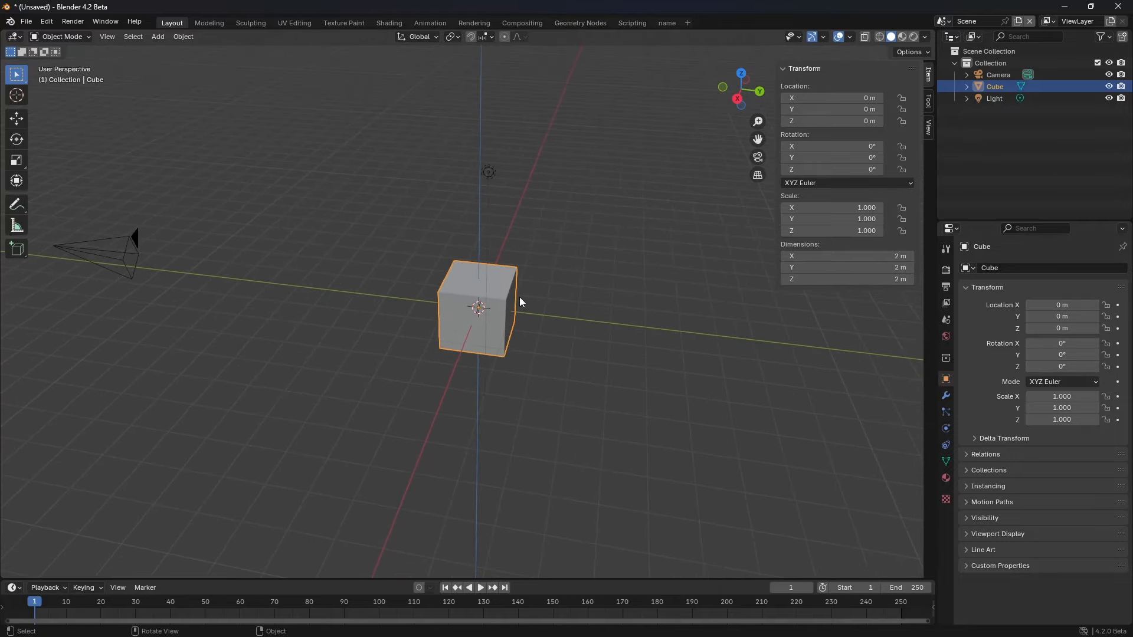
{"action": "middle_click", "coordinate": [459, 267], "text": "alt"}
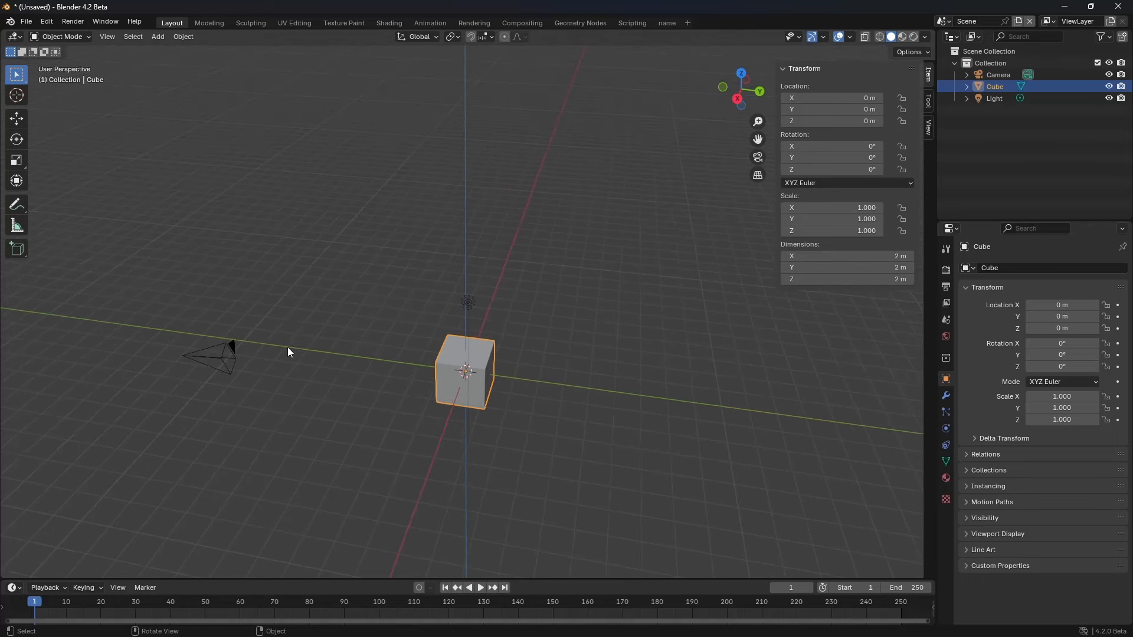
{"action": "middle_click", "coordinate": [222, 356], "text": "alt"}
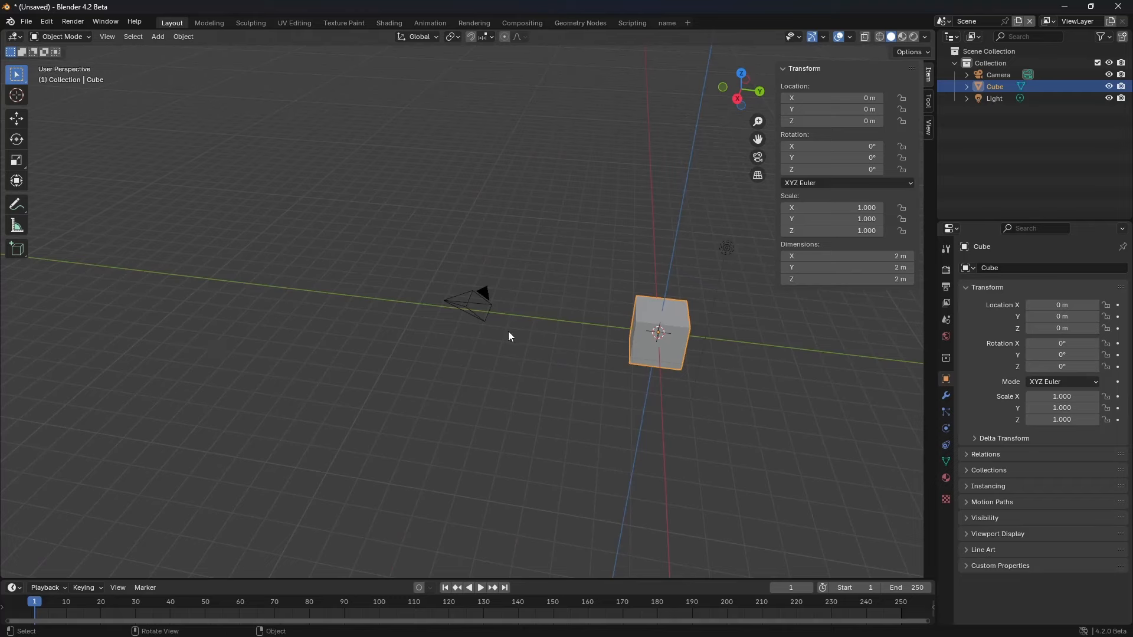
{"action": "scroll", "coordinate": [507, 331], "scroll_direction": "up", "scroll_amount": 10}
{"action": "middle_click_drag", "start_coordinate": [435, 355], "coordinate": [555, 321]}
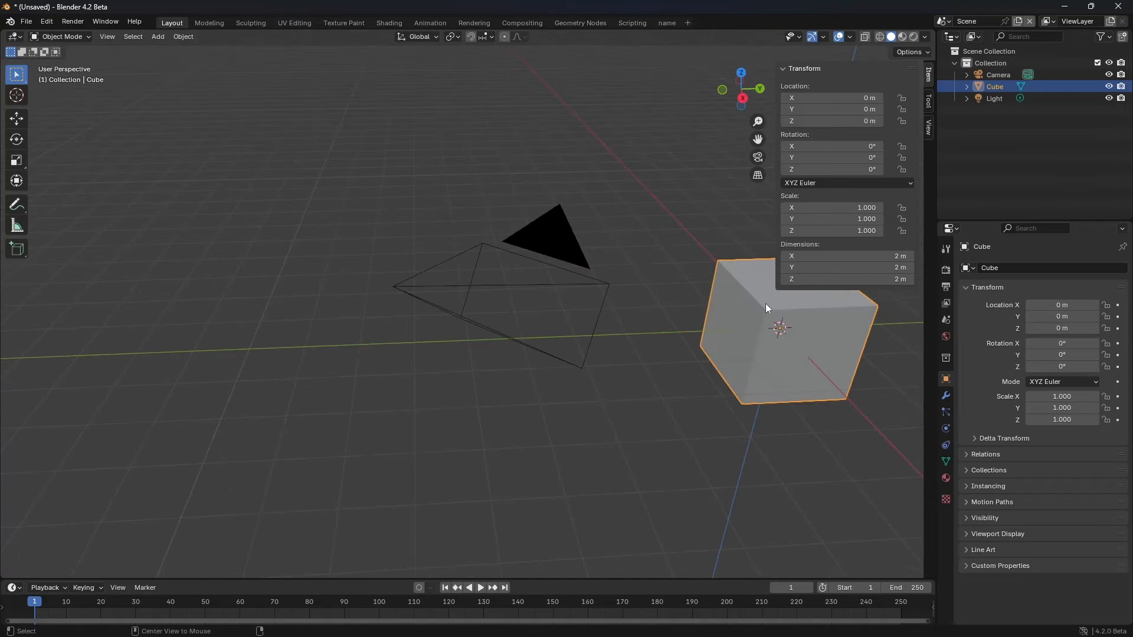
Step: Centre the 3D Viewport on the cube and examine it up close from several sides
{"action": "middle_click", "coordinate": [766, 304], "text": "alt"}
{"action": "scroll", "coordinate": [518, 346], "scroll_direction": "up", "scroll_amount": 3}
{"action": "middle_click_drag", "start_coordinate": [418, 363], "coordinate": [532, 407]}
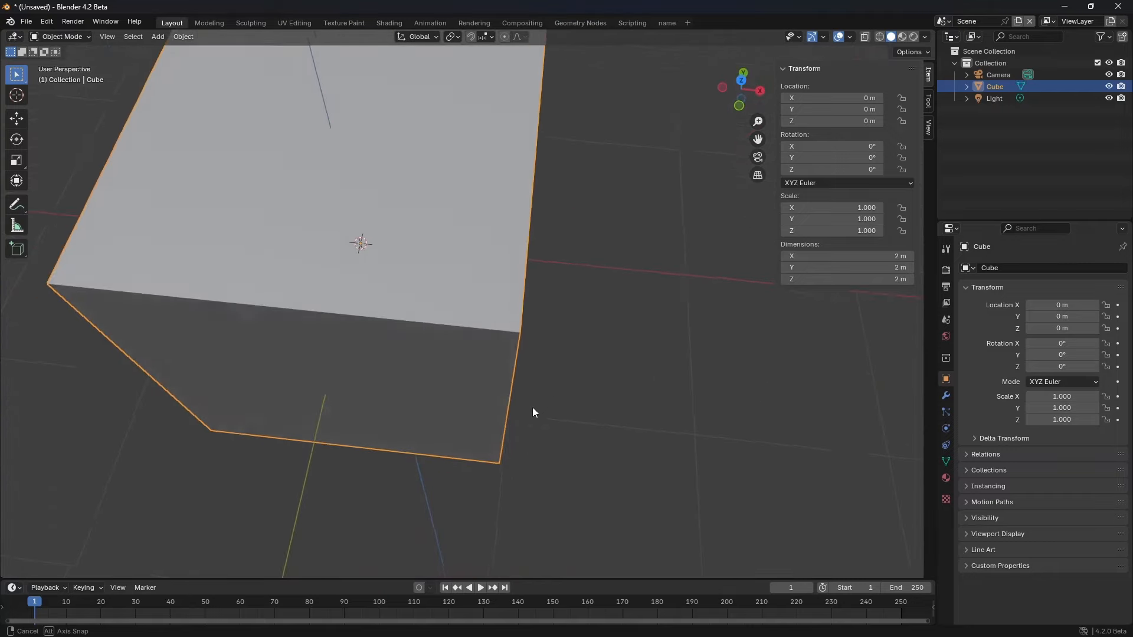
{"action": "middle_click", "coordinate": [246, 80], "text": "alt"}
{"action": "middle_click_drag", "start_coordinate": [246, 80], "coordinate": [494, 199]}
{"action": "scroll", "coordinate": [522, 187], "scroll_direction": "down", "scroll_amount": 6}
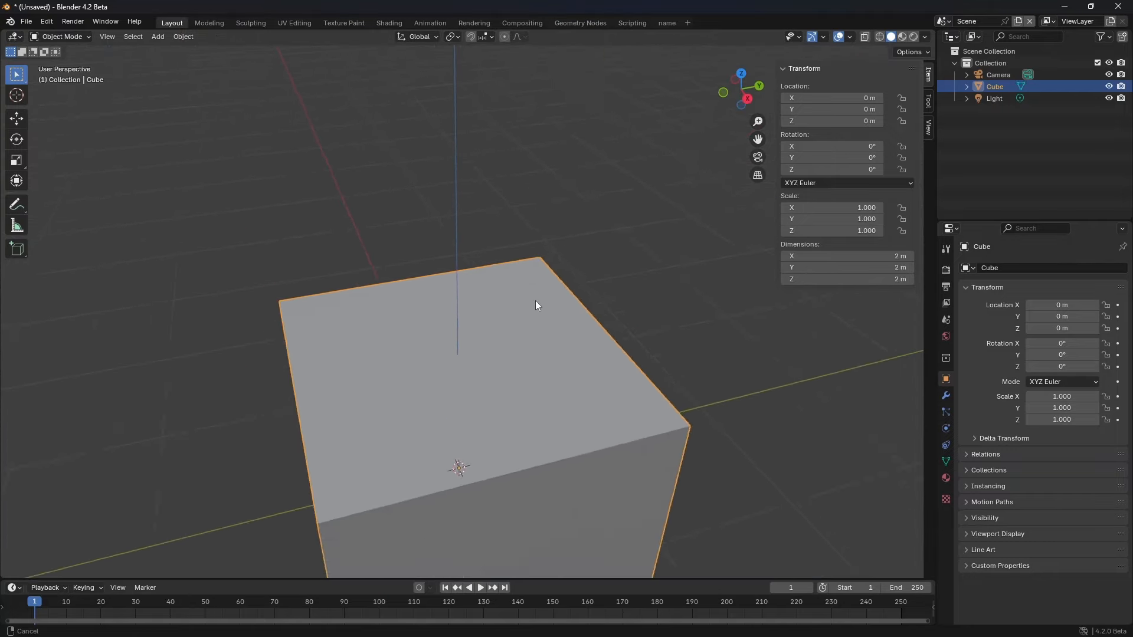
{"action": "middle_click_drag", "start_coordinate": [544, 417], "coordinate": [503, 334]}
{"action": "scroll", "coordinate": [506, 307], "scroll_direction": "up", "scroll_amount": 3}
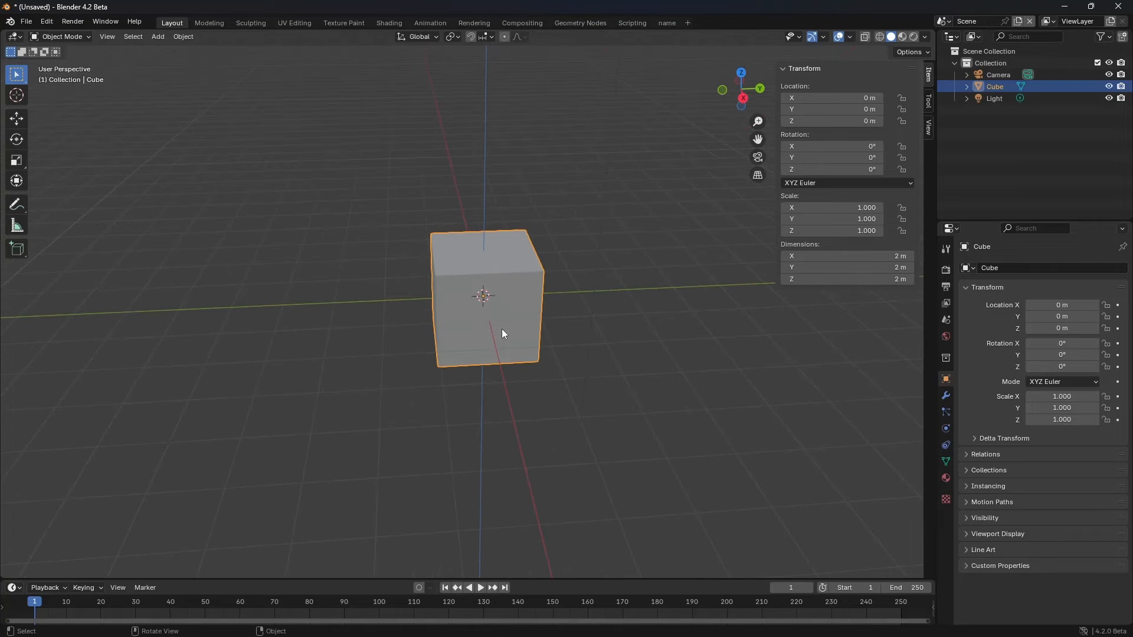
Step: View the cube in the Left, Right and Top orthographic views, and return to a free perspective view
{"action": "key", "text": "grave"}
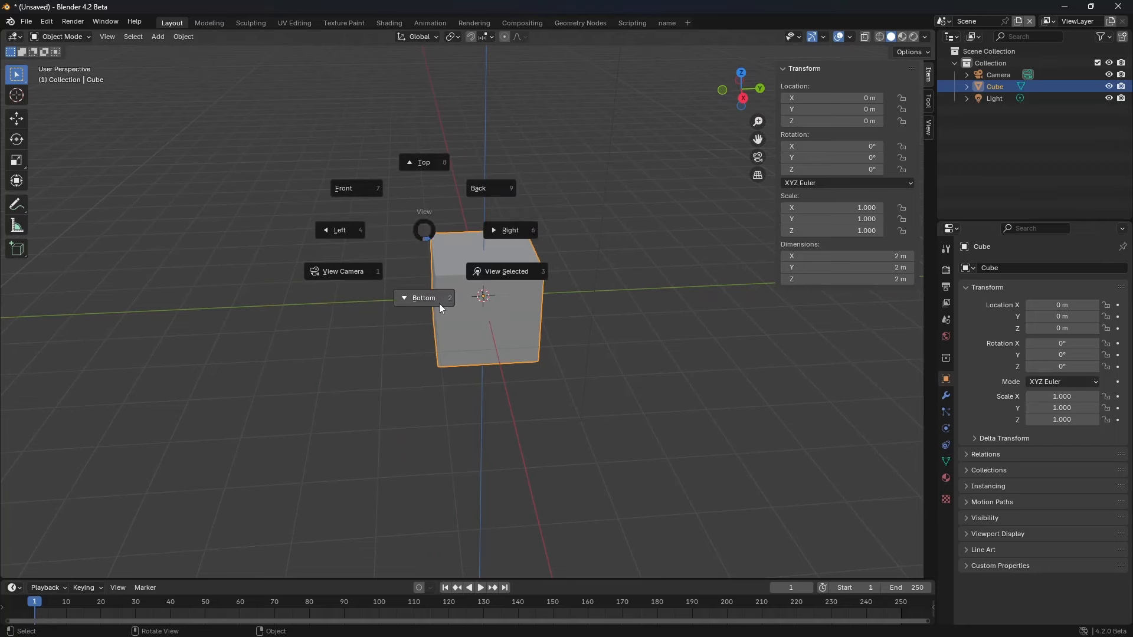
{"action": "left_click", "coordinate": [359, 231]}
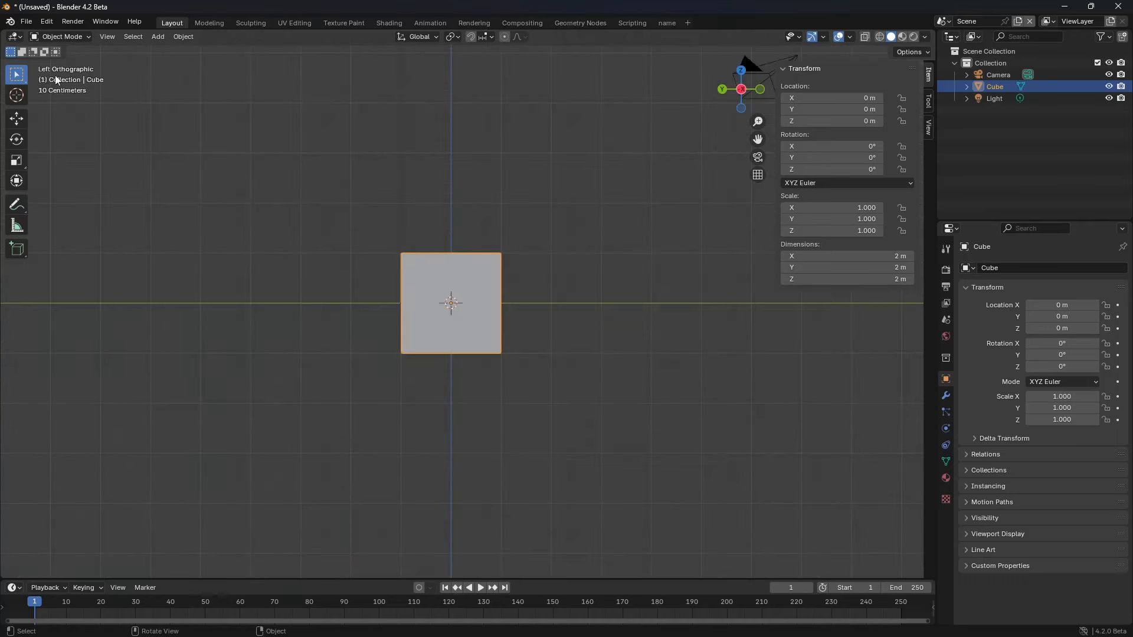
{"action": "key", "text": "grave"}
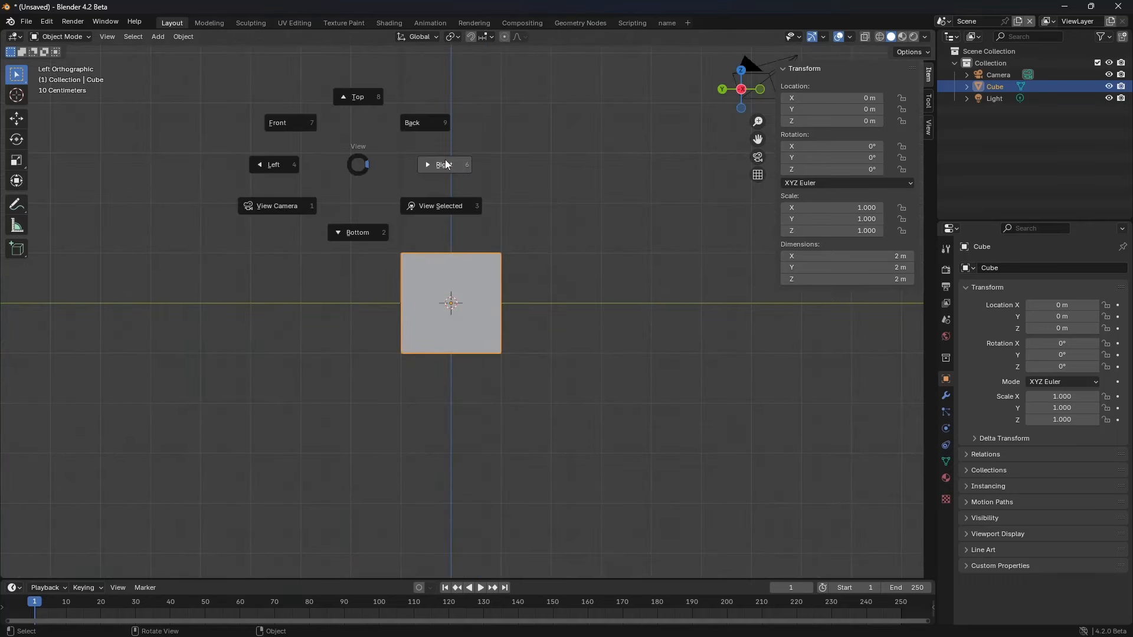
{"action": "left_click", "coordinate": [452, 165]}
{"action": "key", "text": "grave"}
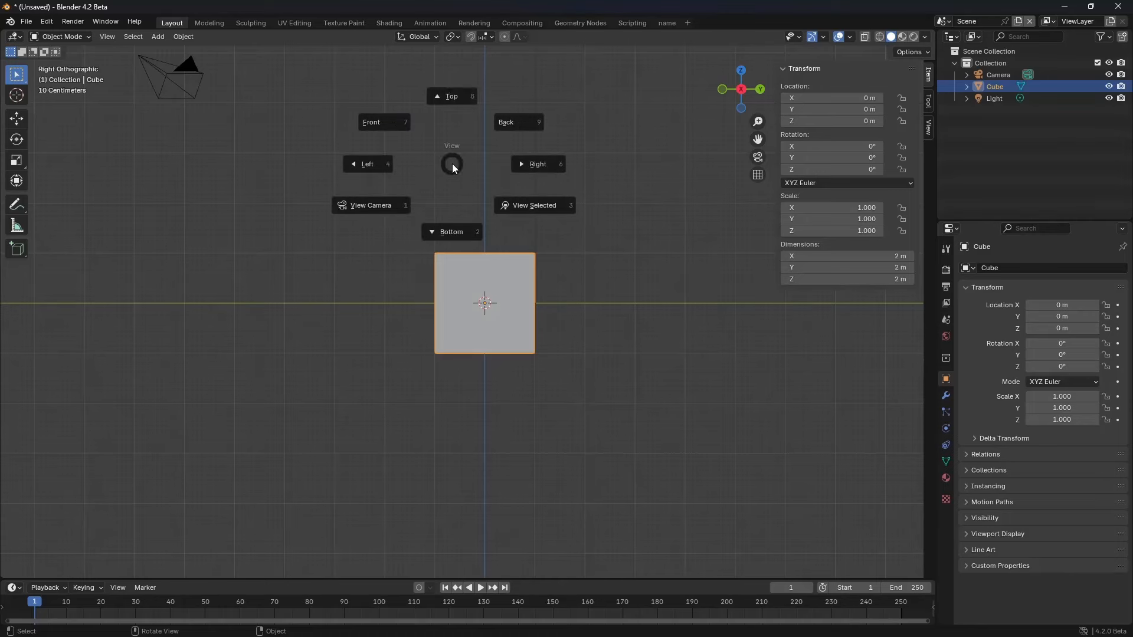
{"action": "left_click", "coordinate": [447, 112]}
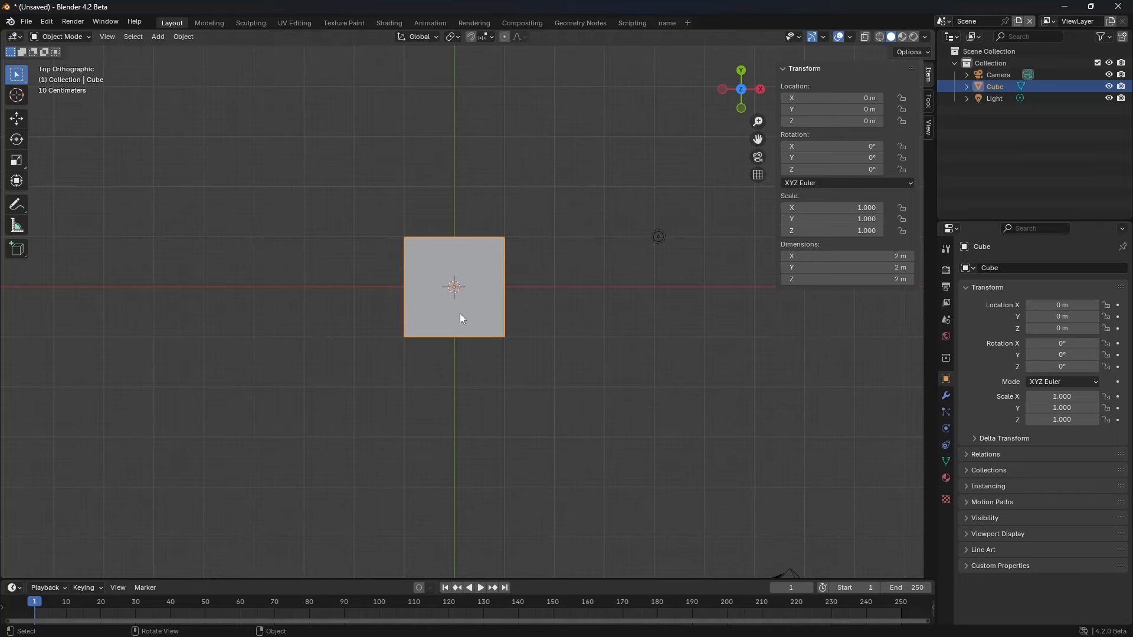
{"action": "middle_click_drag", "start_coordinate": [506, 388], "coordinate": [492, 306]}
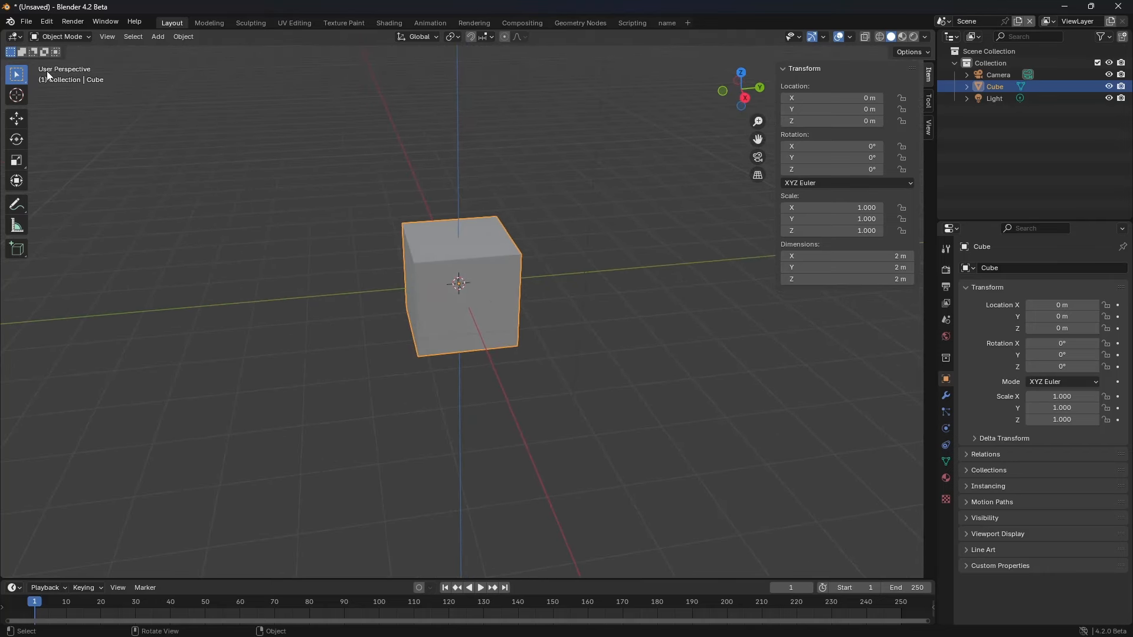
Step: Compare orthographic and perspective projection of the cube by switching the viewport between them, ending in perspective
{"action": "left_click", "coordinate": [758, 176]}
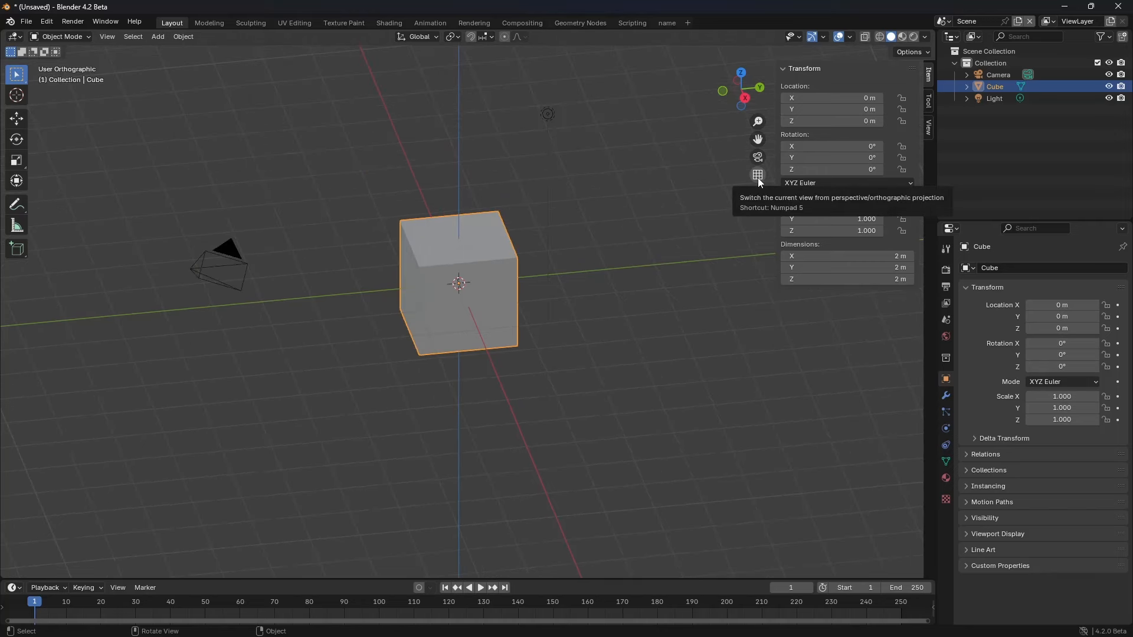
{"action": "left_click", "coordinate": [757, 177]}
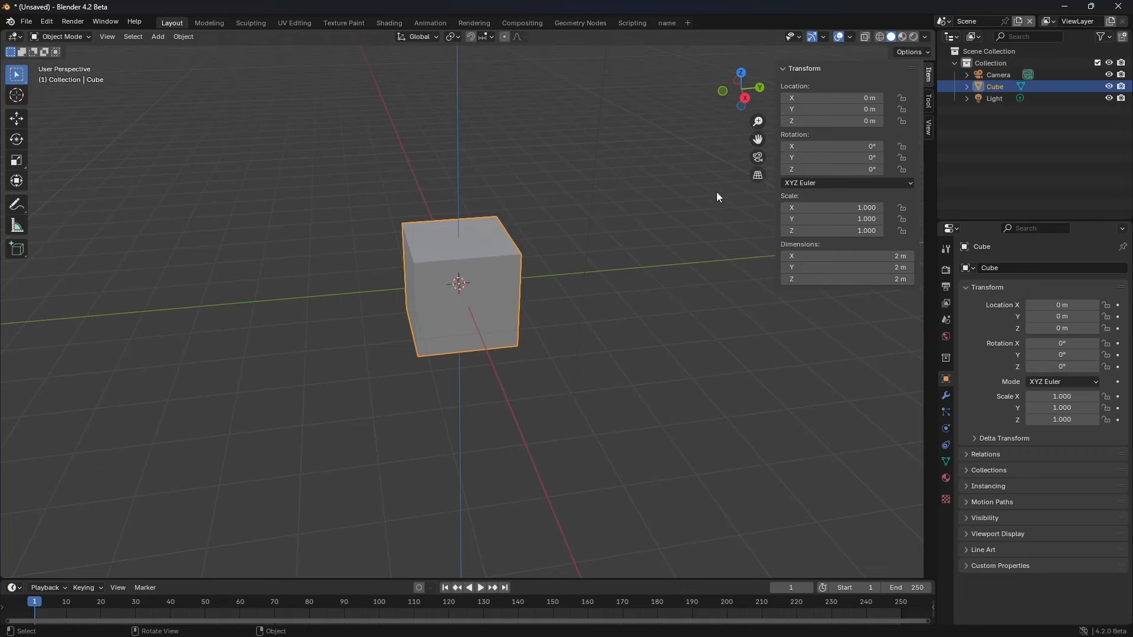
{"action": "left_click", "coordinate": [757, 176]}
{"action": "middle_click_drag", "start_coordinate": [524, 281], "coordinate": [494, 306]}
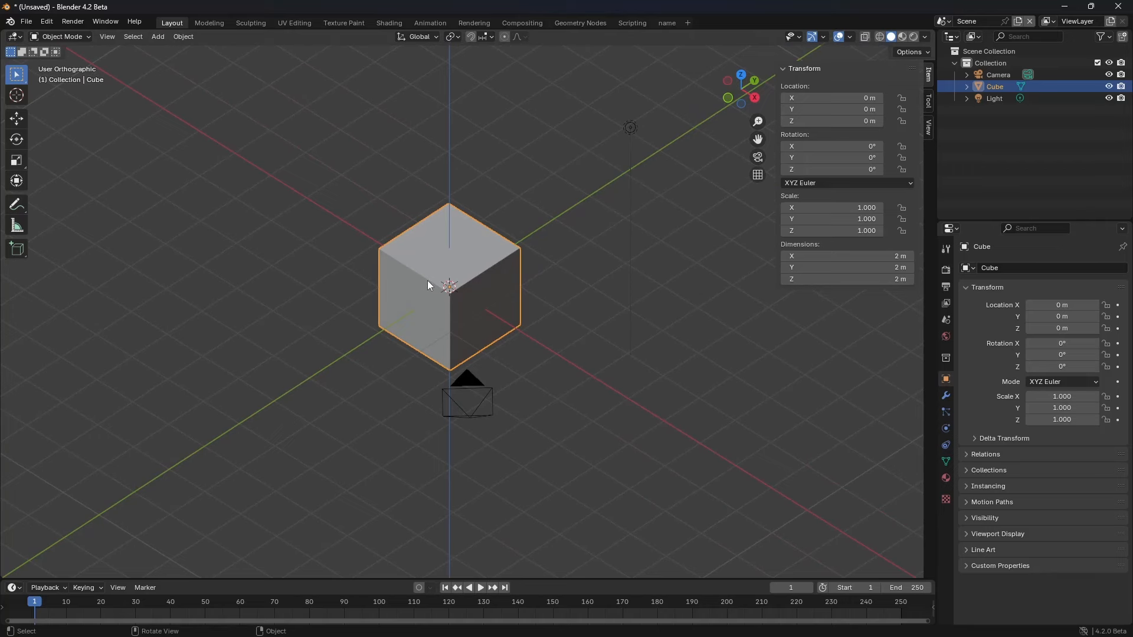
{"action": "left_click", "coordinate": [757, 176]}
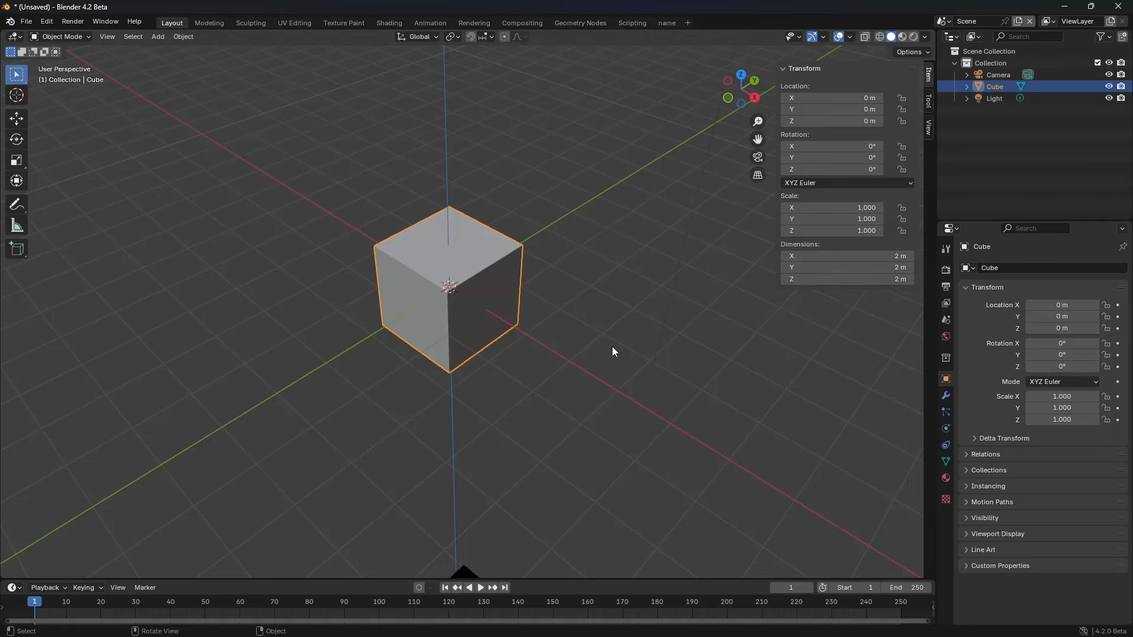
Step: Look at the cube through the scene camera, and leave the camera view for a free perspective view
{"action": "mouse_move", "coordinate": [515, 346]}
{"action": "middle_mouse_down"}
{"action": "mouse_move", "coordinate": [493, 348]}
{"action": "mouse_move", "coordinate": [518, 341]}
{"action": "middle_mouse_up"}
{"action": "key", "text": "grave"}
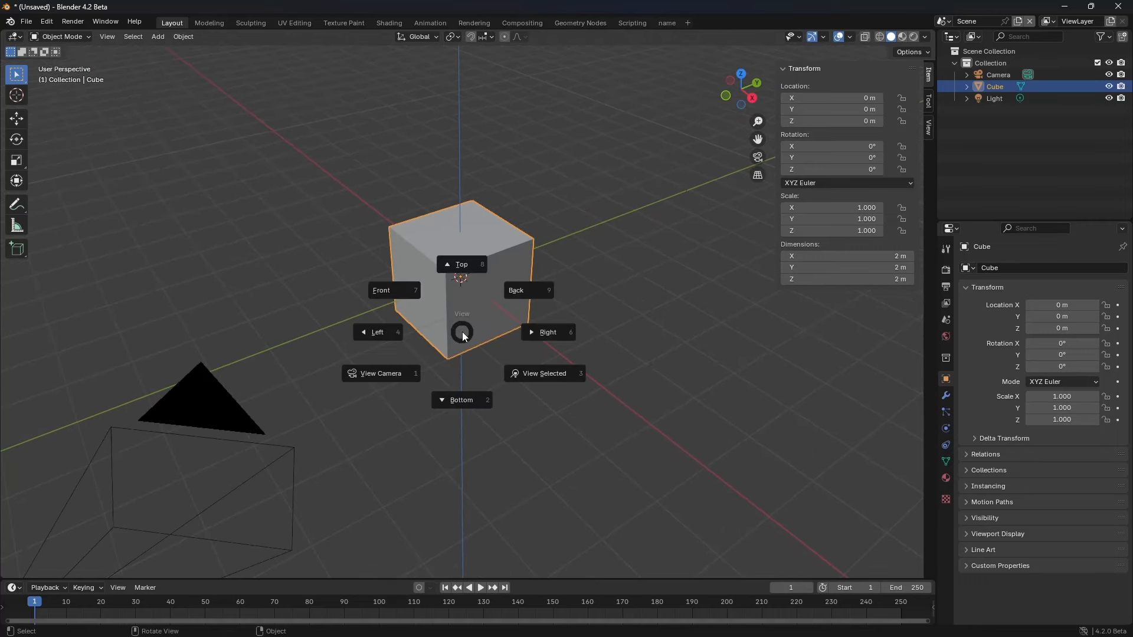
{"action": "left_click", "coordinate": [404, 372]}
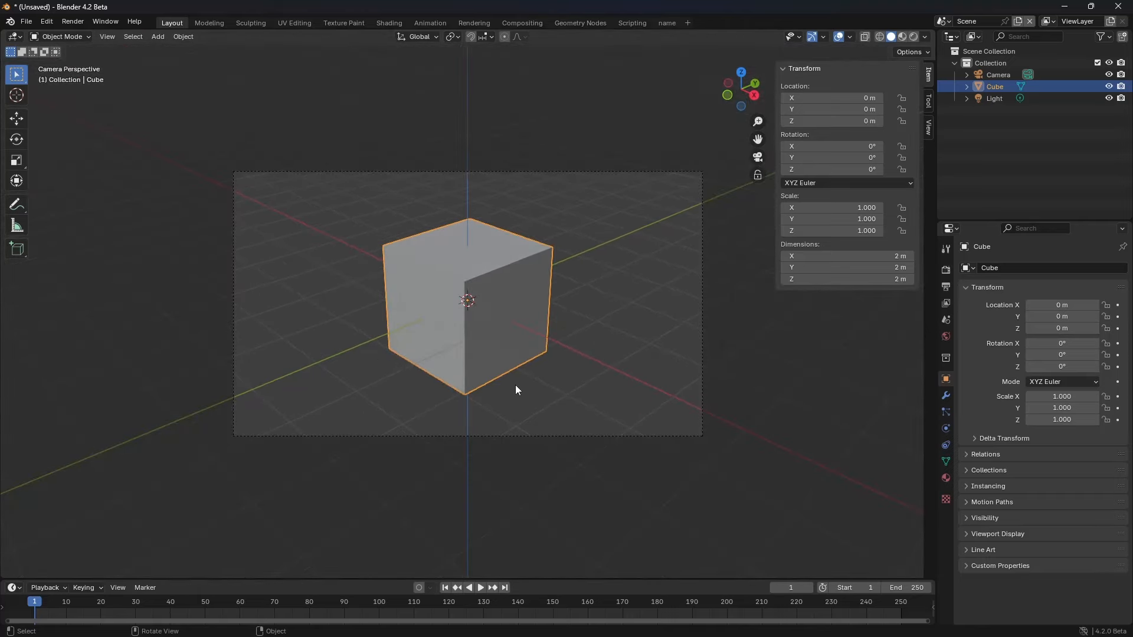
{"action": "middle_click_drag", "start_coordinate": [525, 366], "coordinate": [491, 373]}
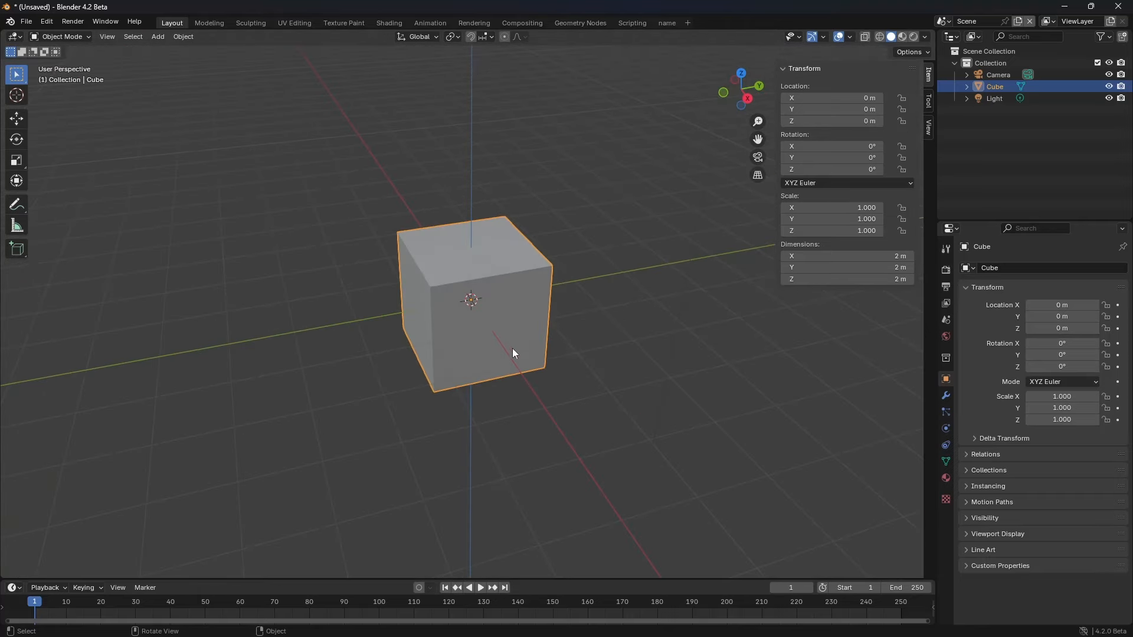
Step: Frame the selected cube in the 3D Viewport, and do the same for the camera after selecting it in the Outliner
{"action": "key", "text": "grave"}
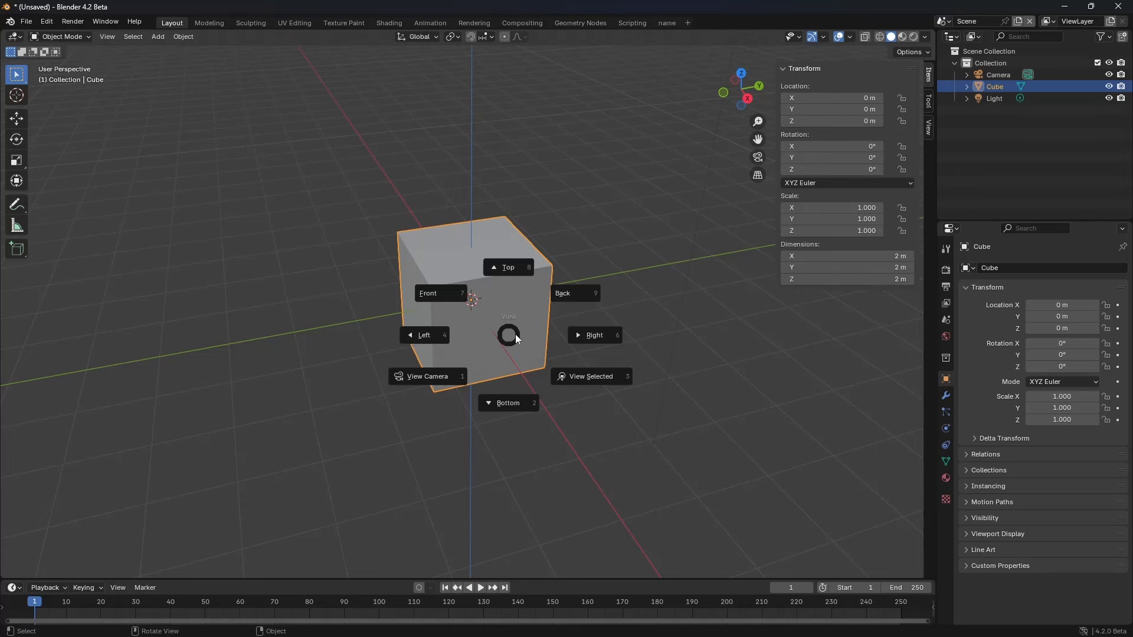
{"action": "left_click", "coordinate": [597, 377]}
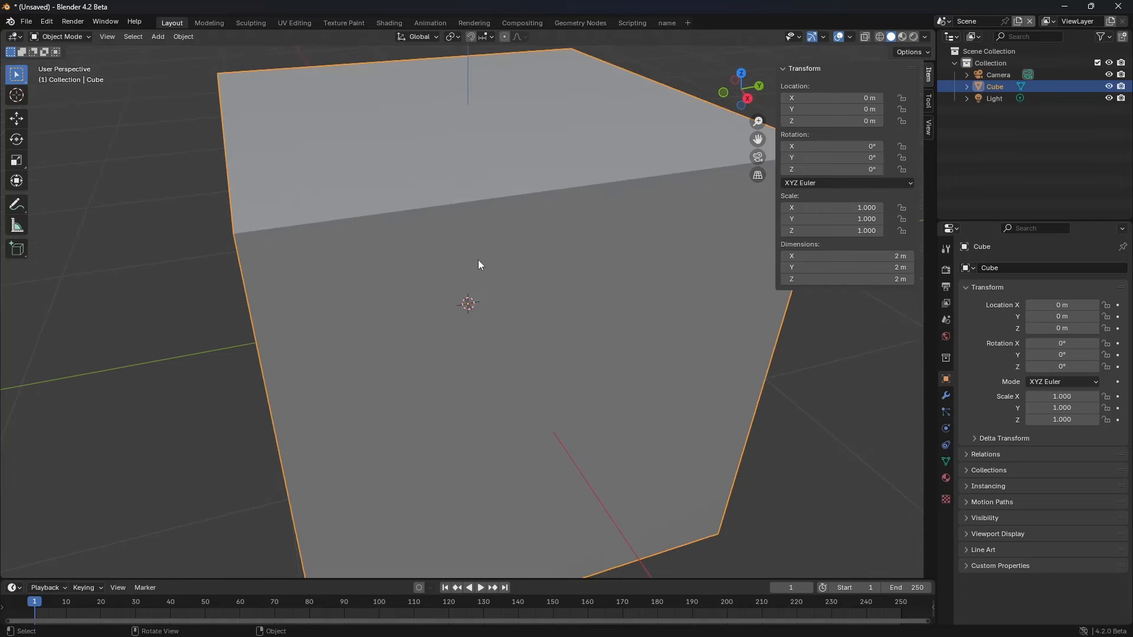
{"action": "left_click", "coordinate": [999, 75]}
{"action": "key", "text": "grave"}
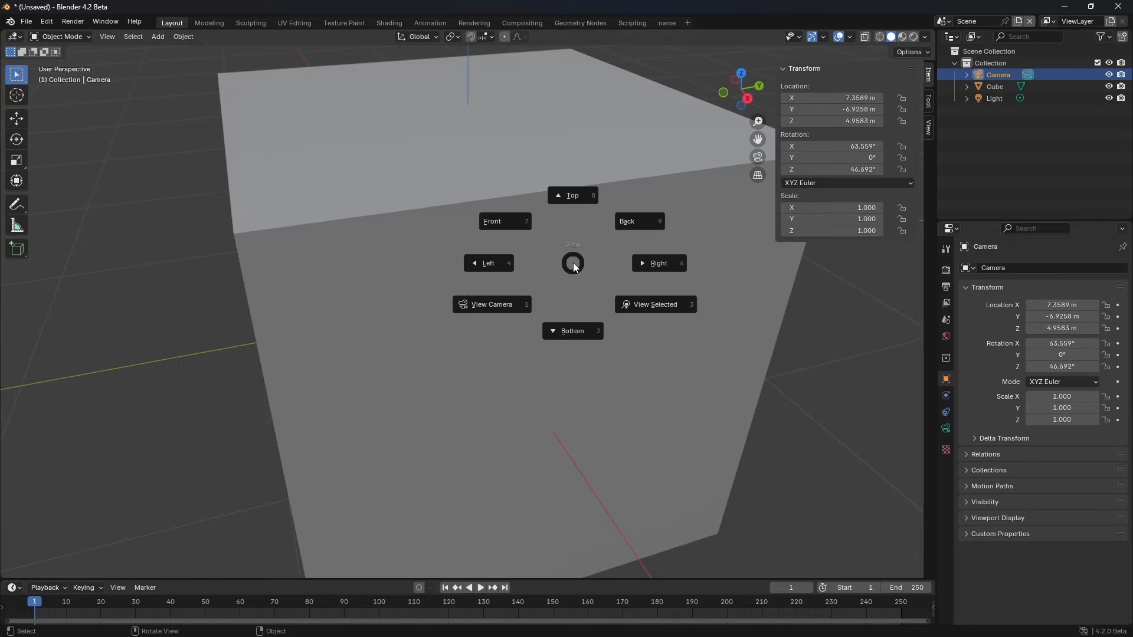
{"action": "left_click", "coordinate": [663, 314]}
{"action": "middle_click_drag", "start_coordinate": [543, 345], "coordinate": [457, 352]}
{"action": "middle_click_drag", "start_coordinate": [399, 398], "coordinate": [409, 320], "text": "shift"}
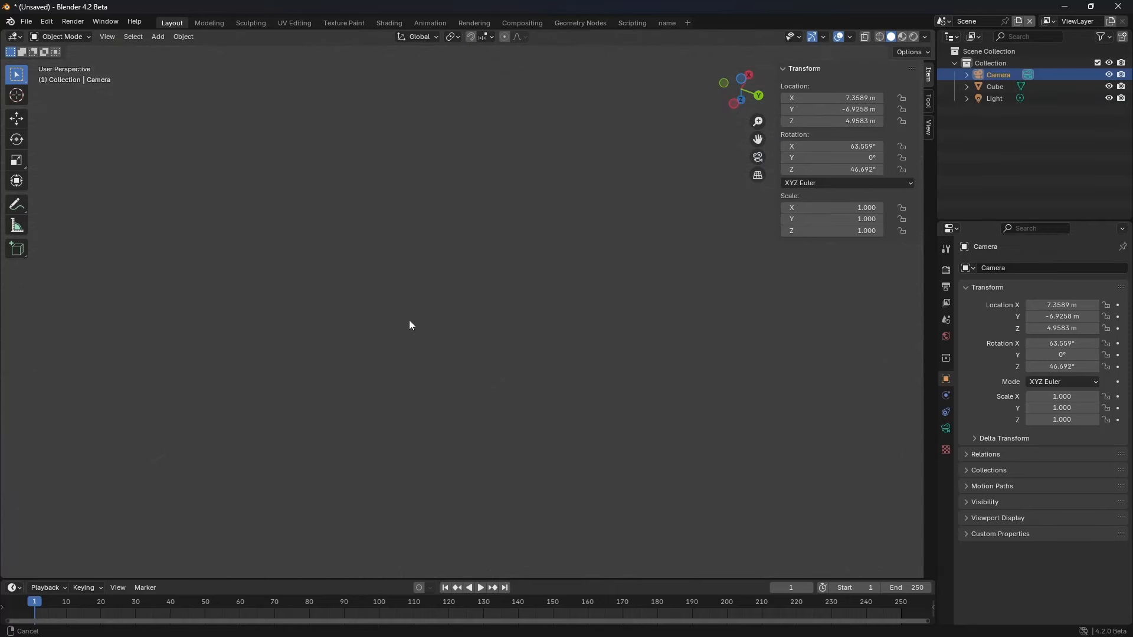
{"action": "middle_click_drag", "start_coordinate": [726, 495], "coordinate": [677, 151]}
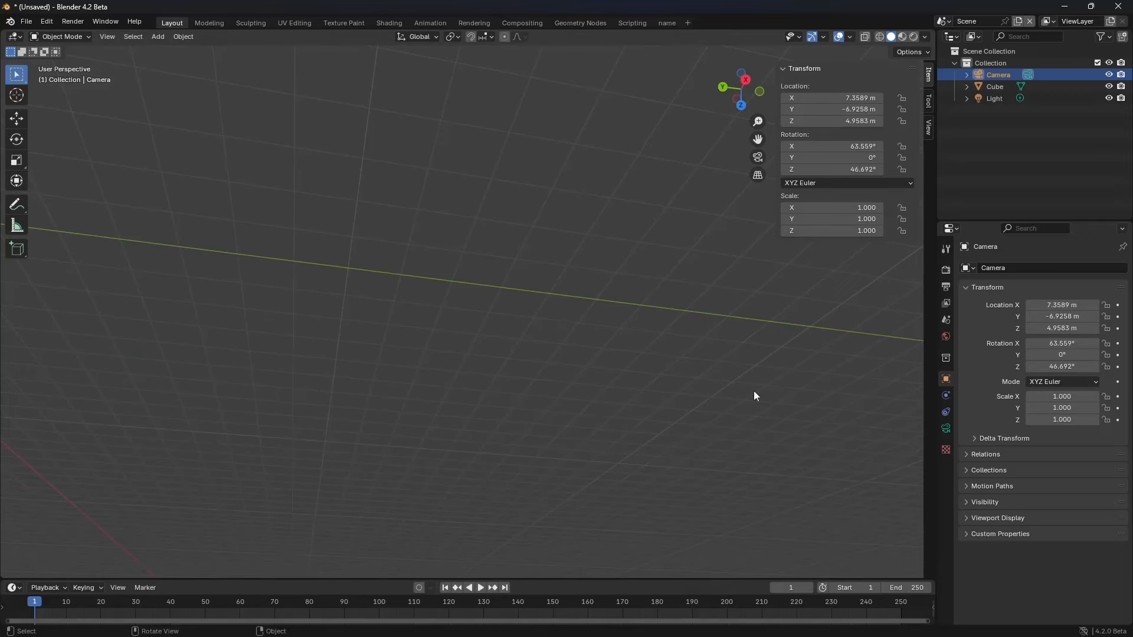
Step: Reselect the cube in the Outliner, frame it in the 3D Viewport and view it from slightly above
{"action": "left_click", "coordinate": [996, 99]}
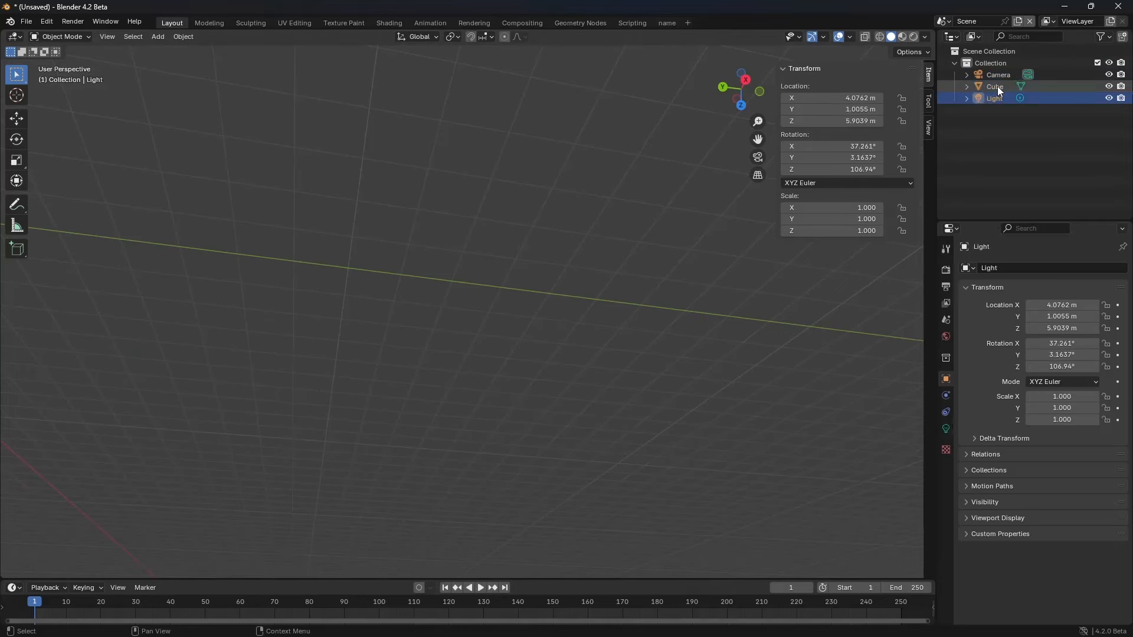
{"action": "left_click", "coordinate": [997, 86]}
{"action": "key", "text": "grave"}
{"action": "left_click", "coordinate": [687, 274]}
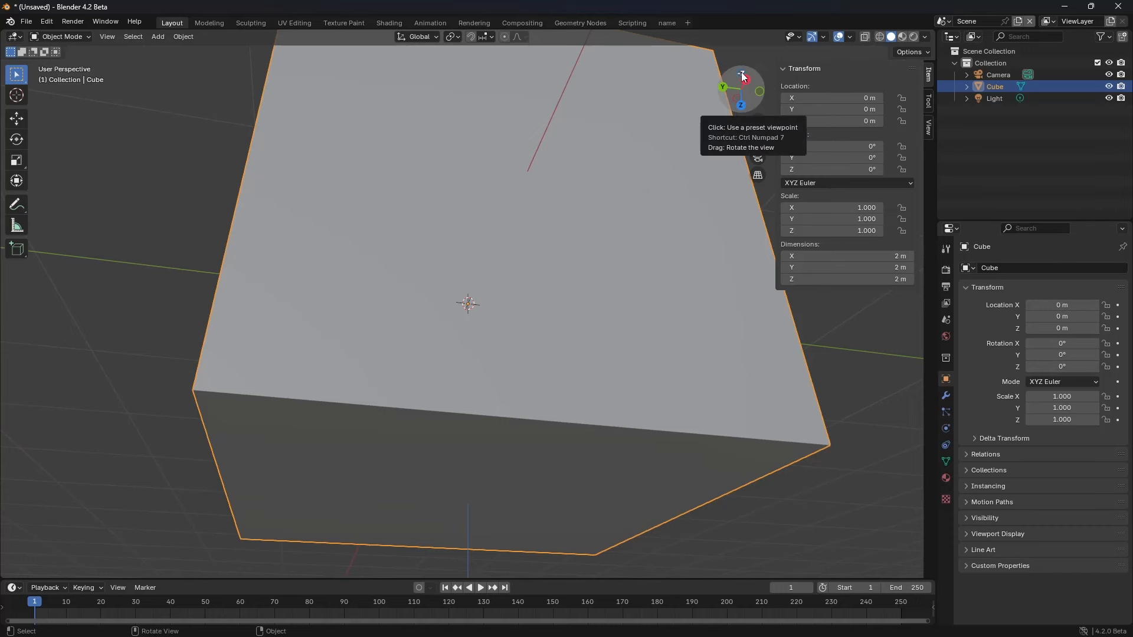
{"action": "middle_click_drag", "start_coordinate": [502, 475], "coordinate": [528, 294]}
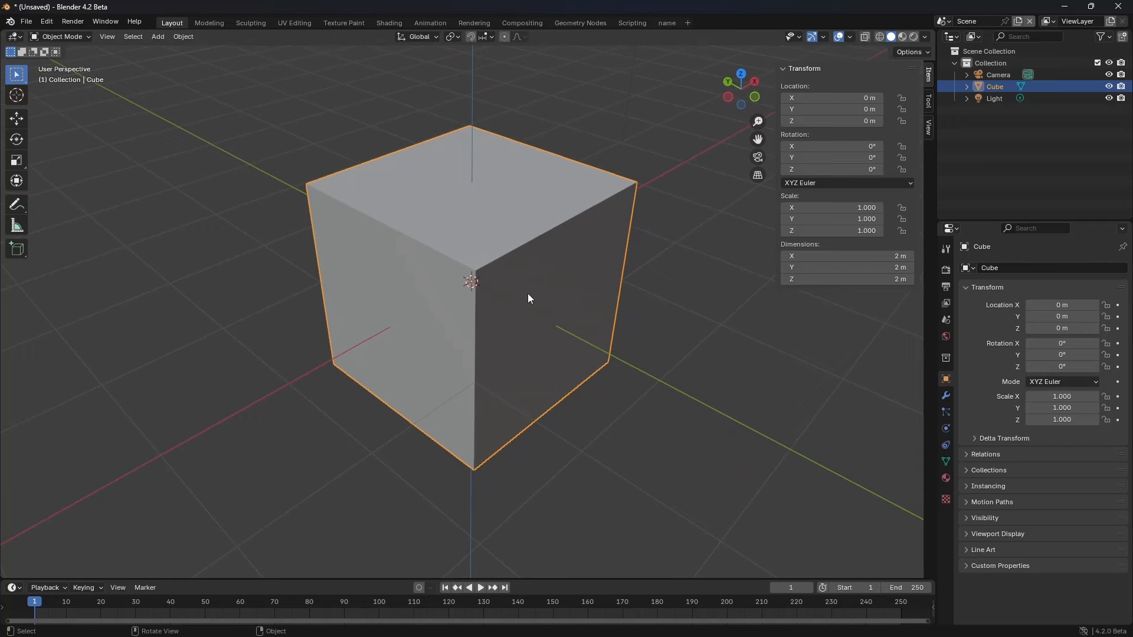
{"action": "middle_click_drag", "start_coordinate": [376, 267], "coordinate": [452, 266]}
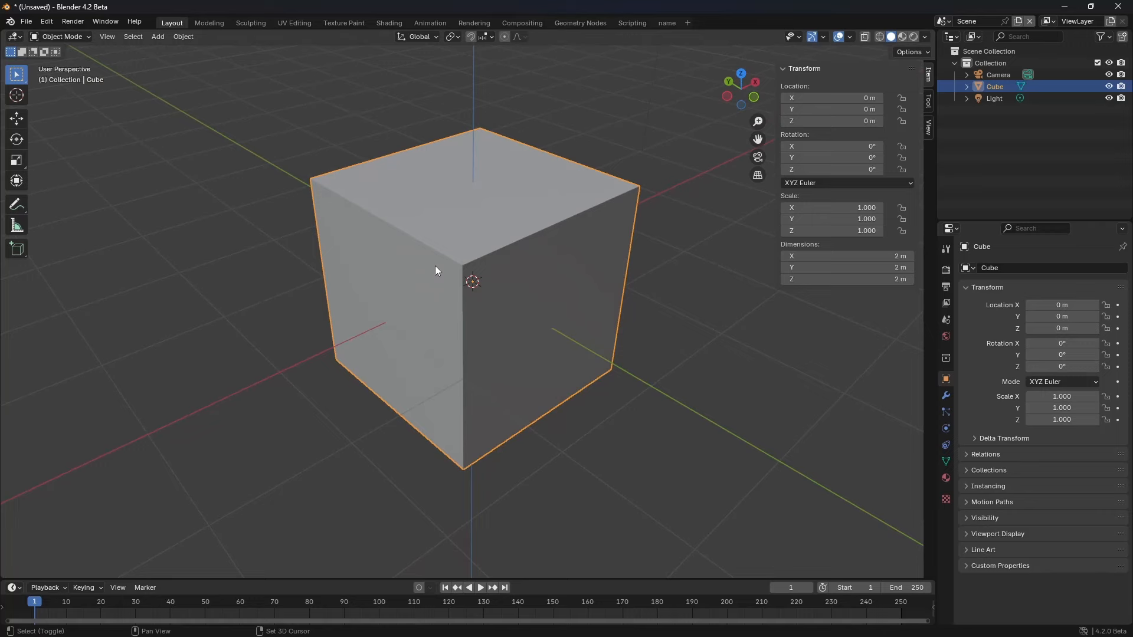
Step: Start walk navigation in the 3D Viewport and move the viewpoint forward, backward and sideways in front of the cube
{"action": "key", "text": "shift+grave"}
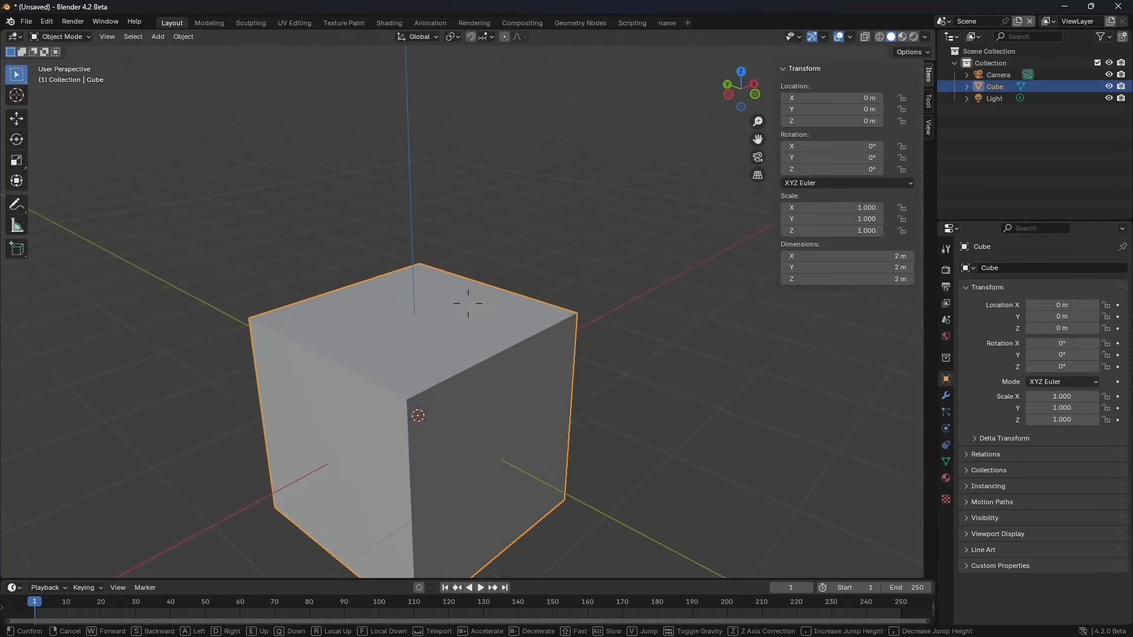
{"action": "key", "text": "w"}
{"action": "key", "text": "a"}
{"action": "key", "text": "s"}
{"action": "key", "text": "d"}
{"action": "key", "text": "a"}
{"action": "key", "text": "s"}
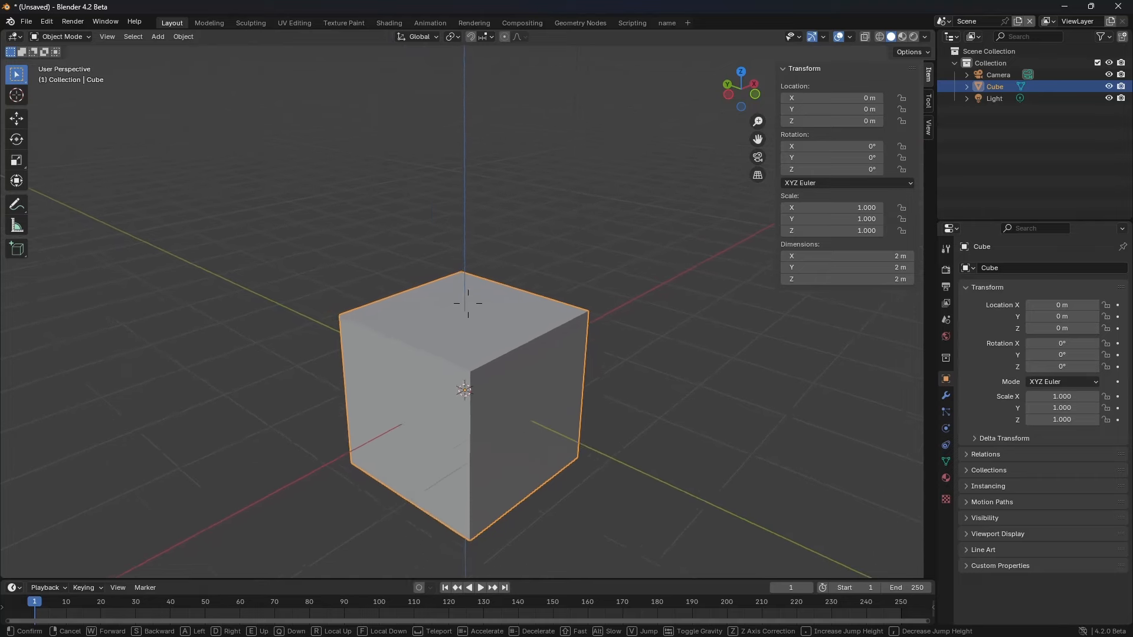
{"action": "key", "text": "w"}
{"action": "key", "text": "s"}
{"action": "key", "text": "d"}
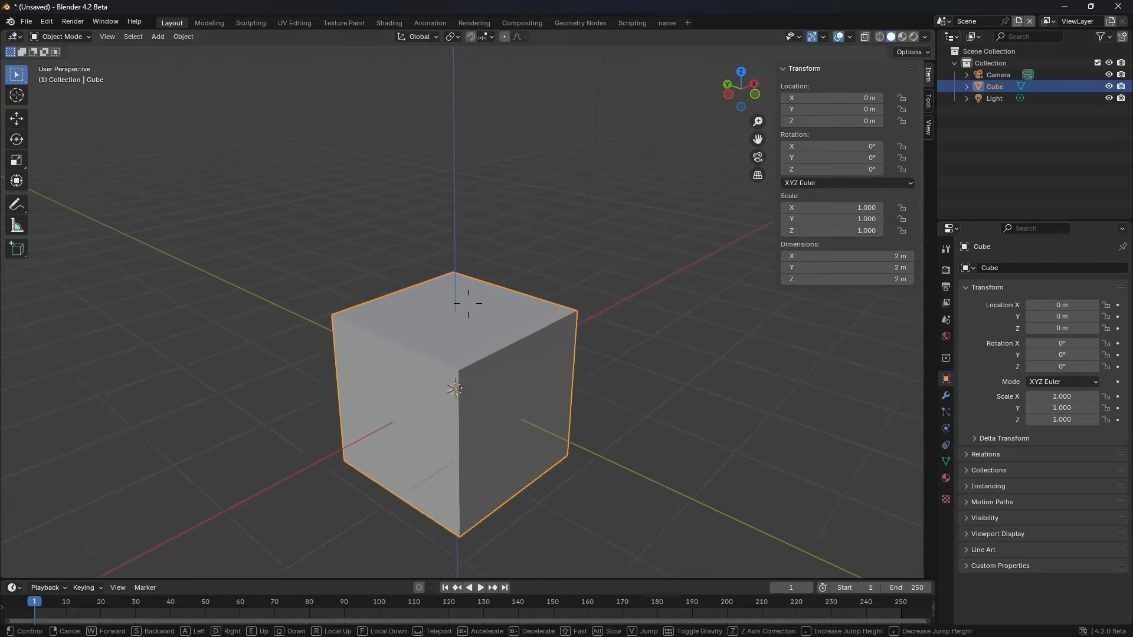
{"action": "key", "text": "a"}
{"action": "key", "text": "s"}
{"action": "key", "text": "s"}
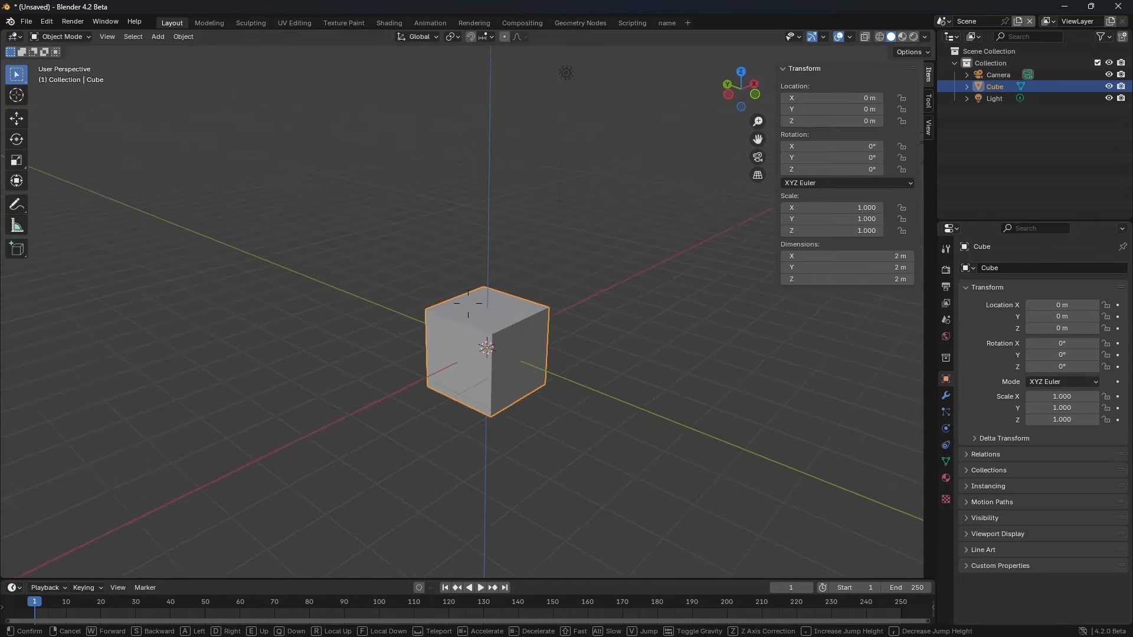
{"action": "key", "text": "w"}
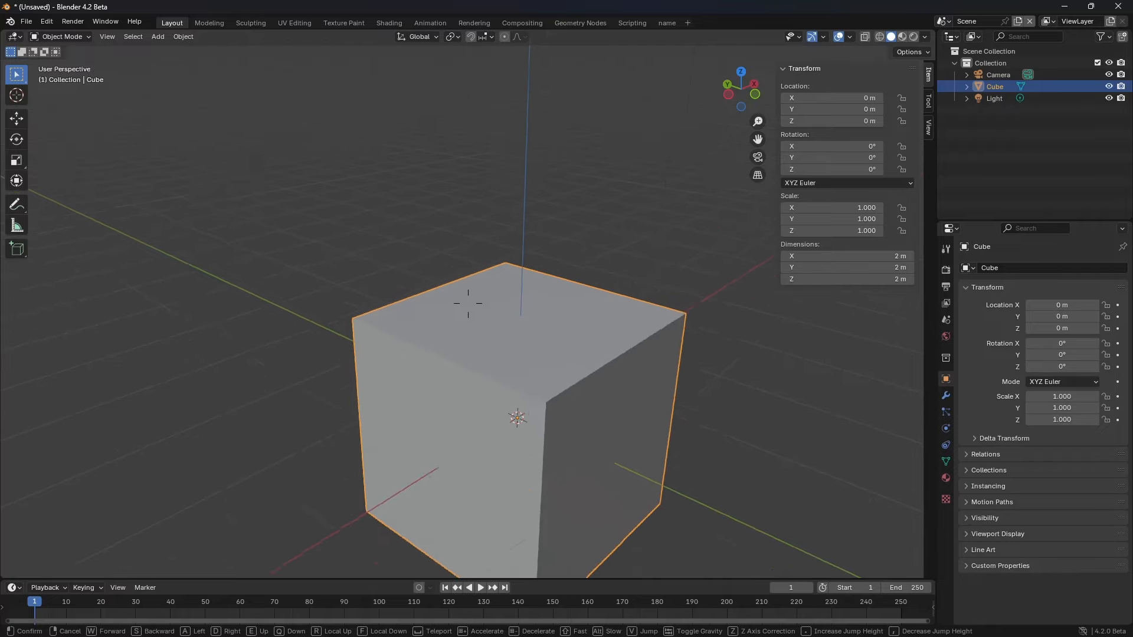
{"action": "key", "text": "s"}
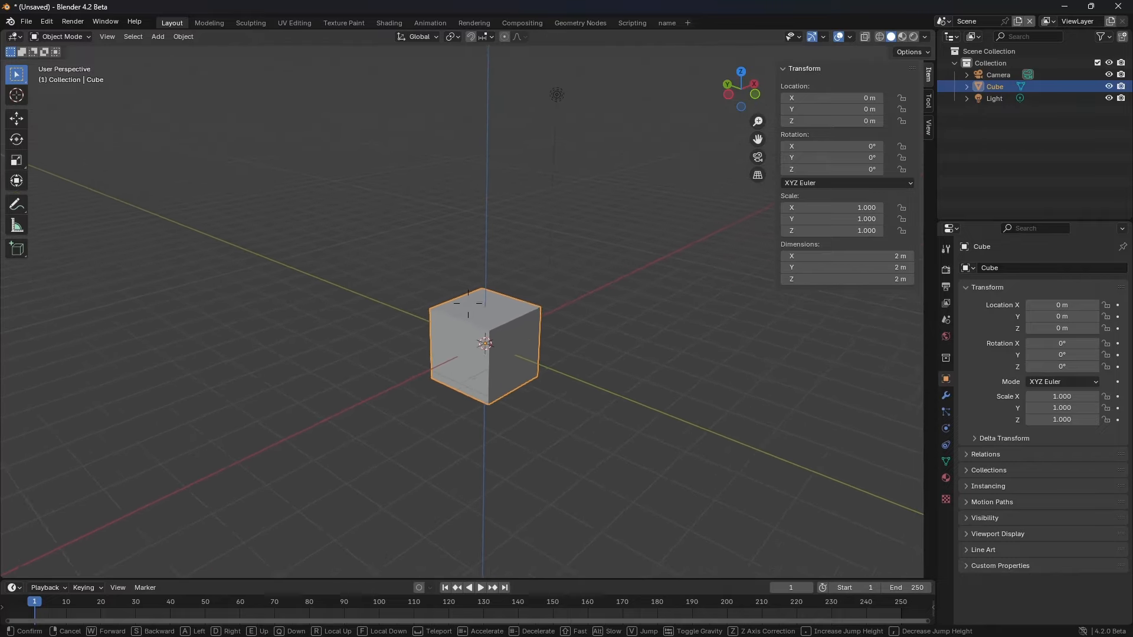
Step: Walk the viewpoint forward past the cube and back out again until the whole cube is in view
{"action": "key", "text": "w"}
{"action": "key", "text": "a"}
{"action": "key", "text": "s"}
{"action": "key", "text": "d"}
{"action": "key", "text": "w"}
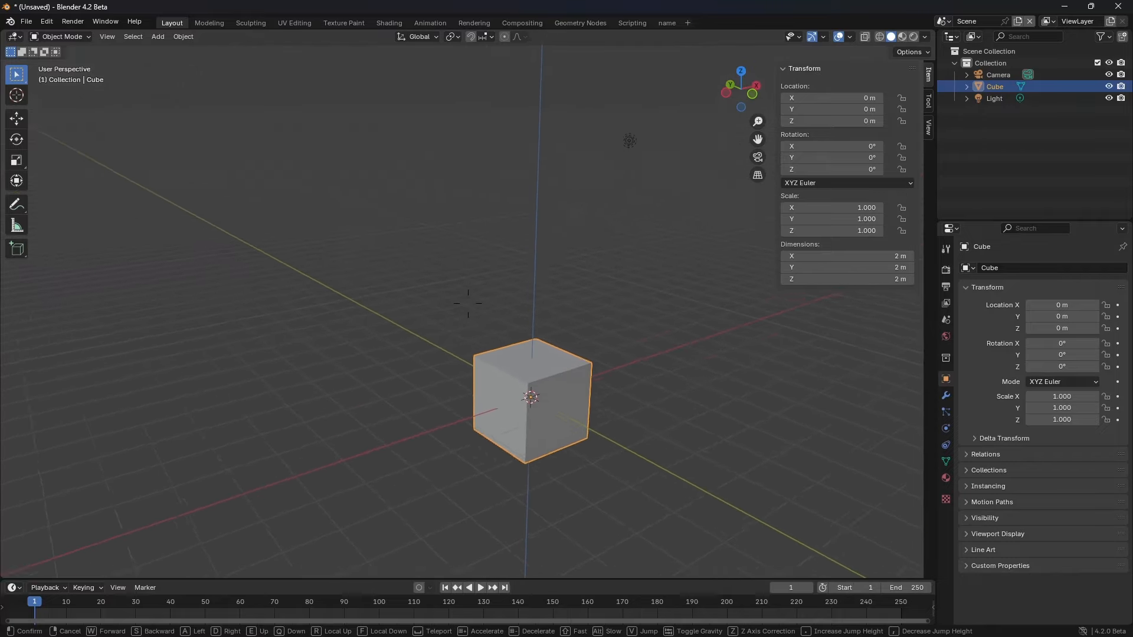
{"action": "key", "text": "w"}
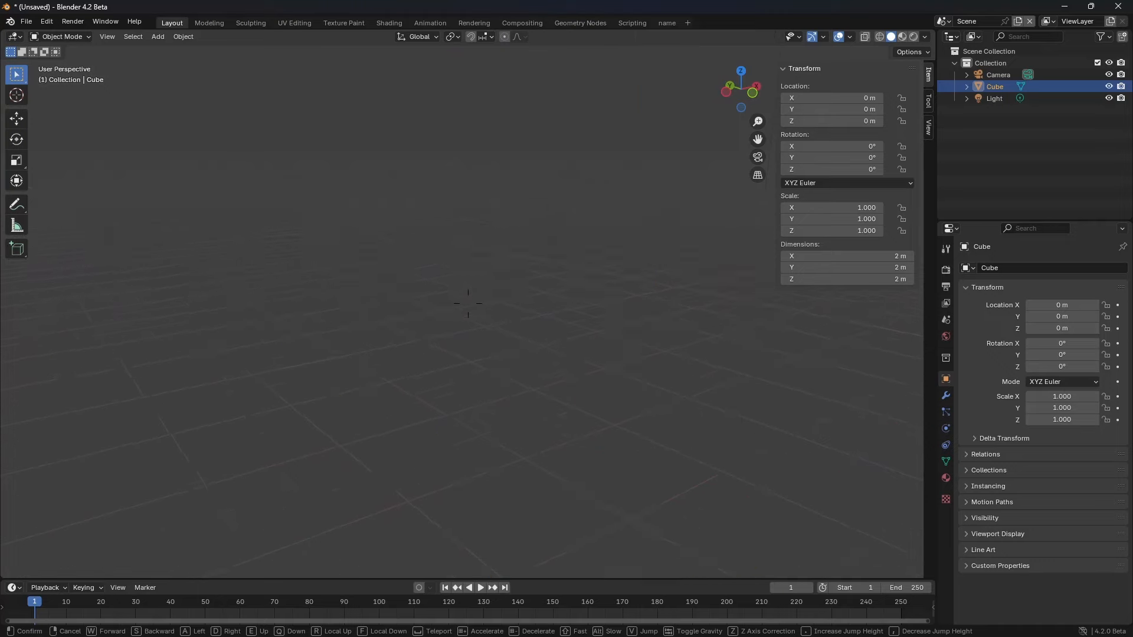
{"action": "key", "text": "s"}
{"action": "key", "text": "w"}
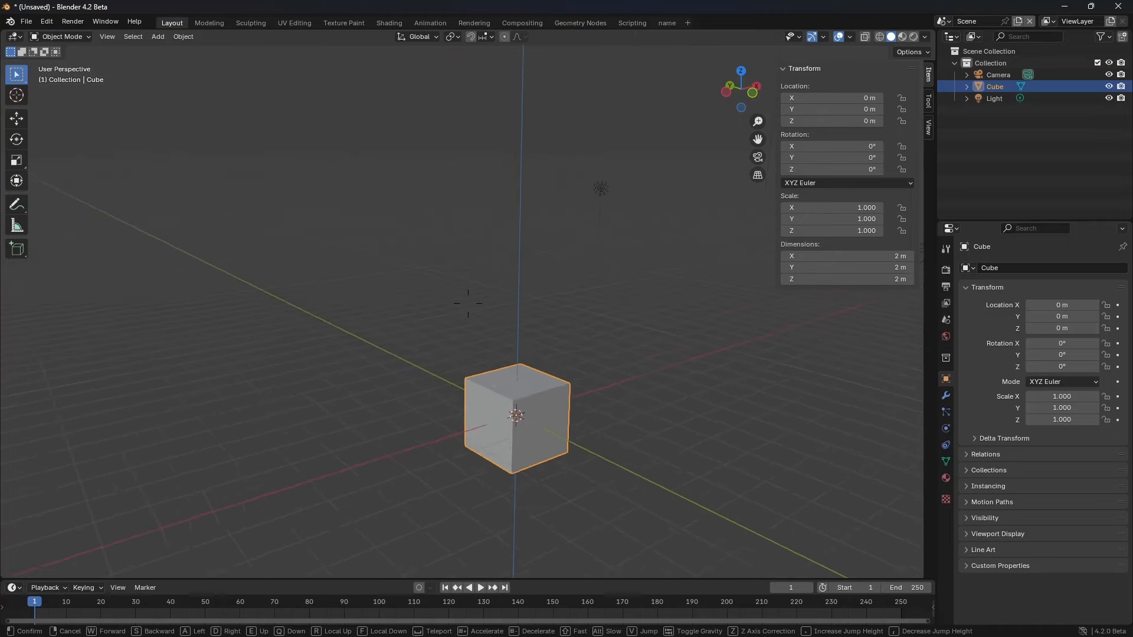
{"action": "key", "text": "w"}
{"action": "key", "text": "s"}
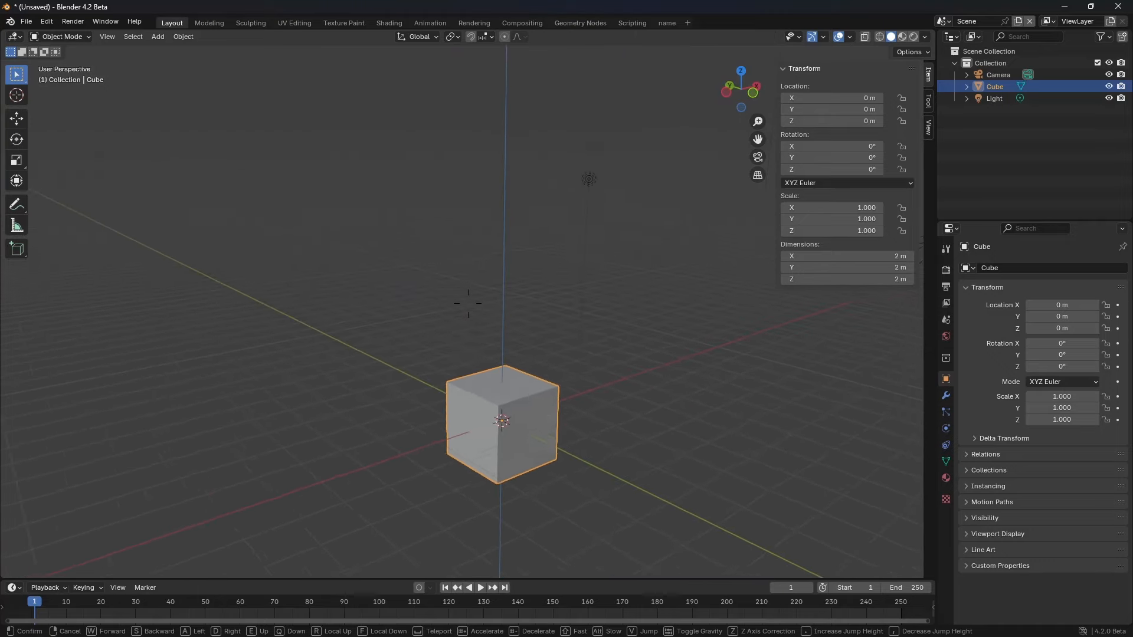
{"action": "key", "text": "w"}
{"action": "key", "text": "s"}
Step: Walk sideways around the cube, approach it closely, and leave walk navigation keeping the view reached
{"action": "key", "text": "a"}
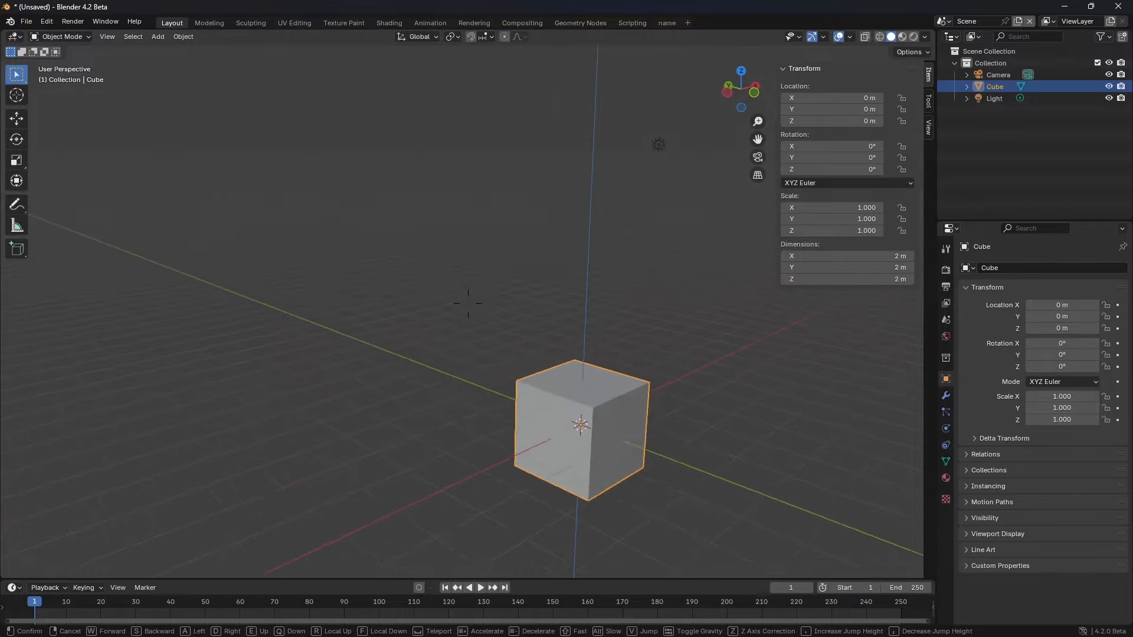
{"action": "key", "text": "a"}
{"action": "key", "text": "s"}
{"action": "key", "text": "w"}
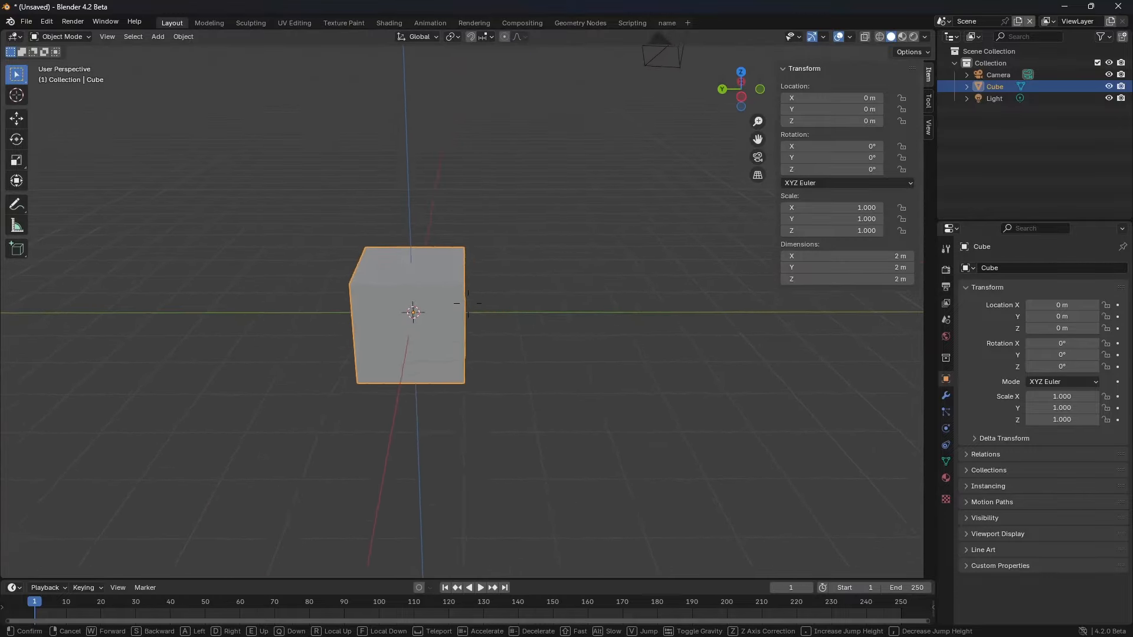
{"action": "key", "text": "w"}
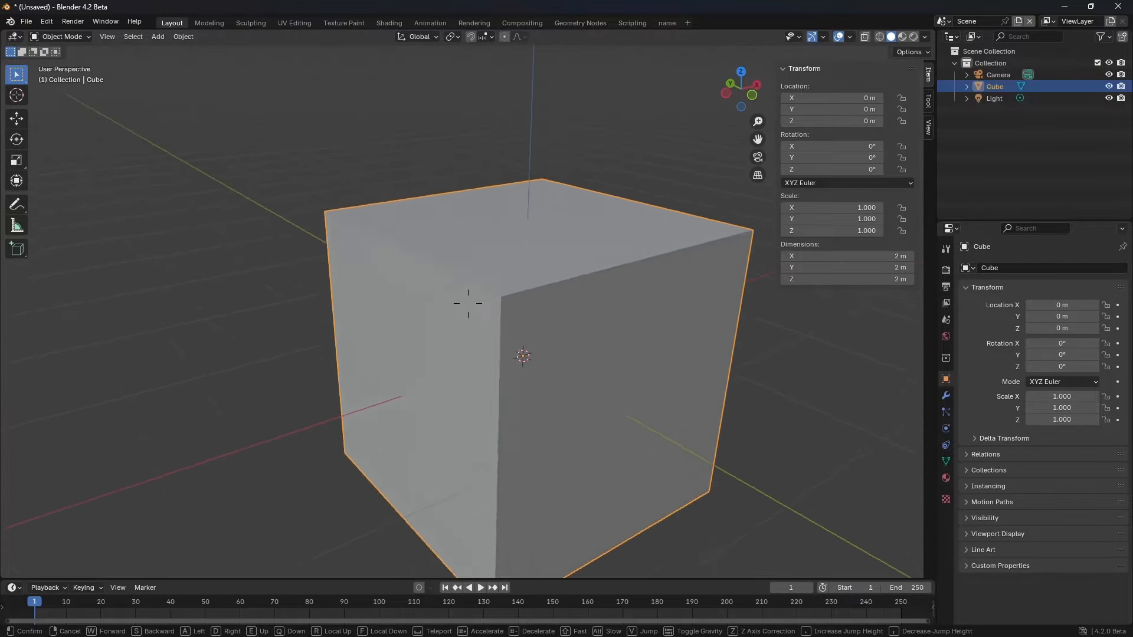
{"action": "key", "text": "w"}
{"action": "key", "text": "d"}
{"action": "key", "text": "a"}
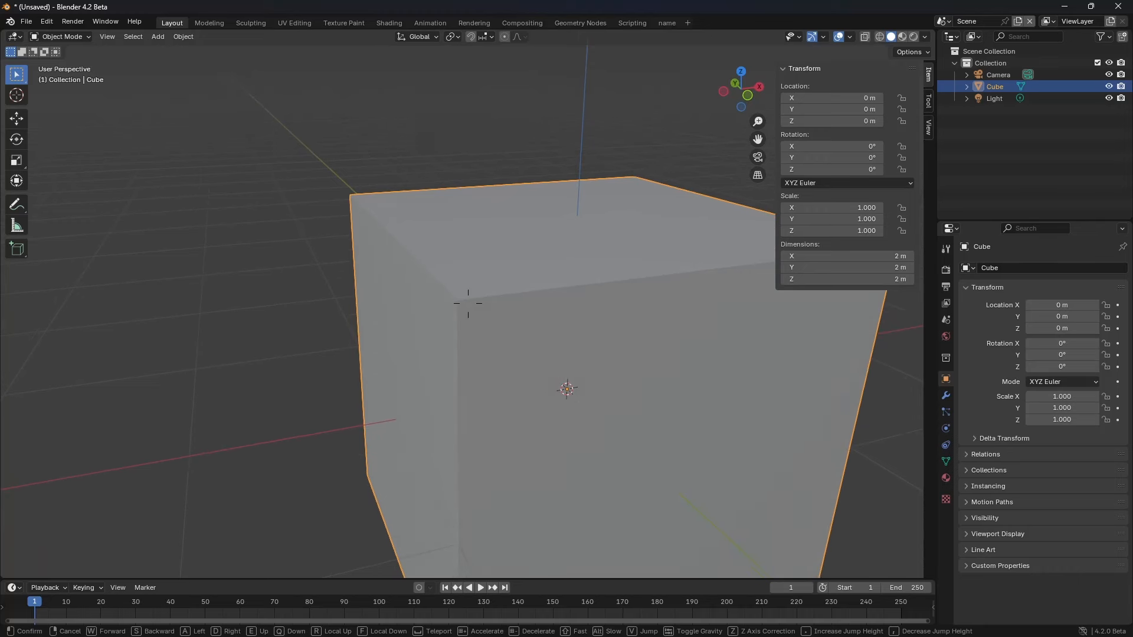
{"action": "key", "text": "s"}
{"action": "left_click", "coordinate": [435, 270]}
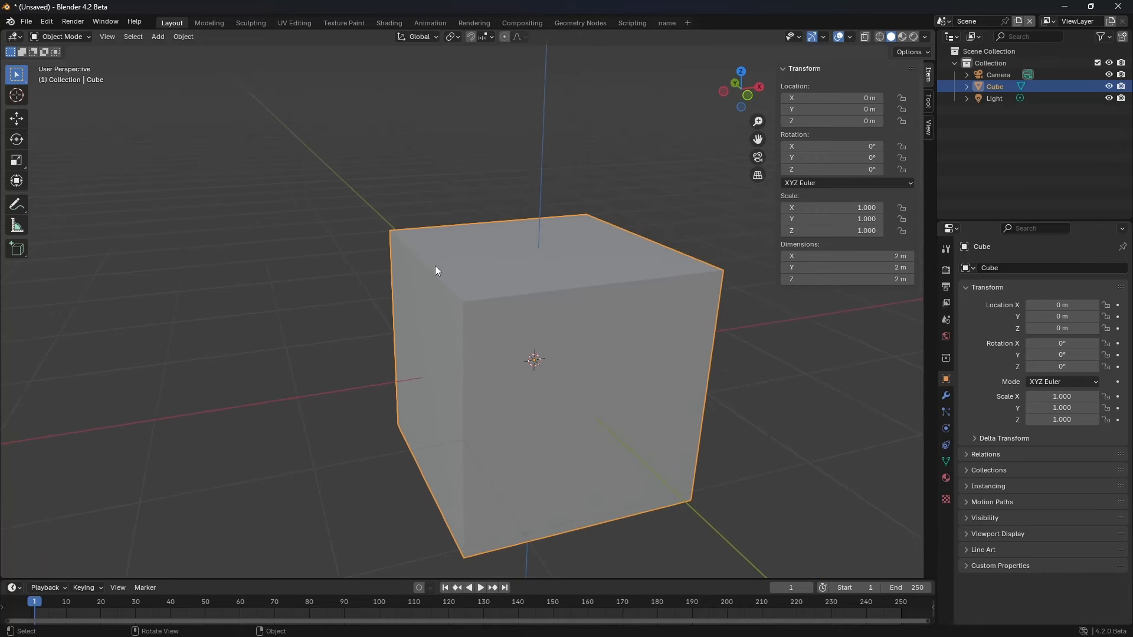
Step: Add a plane mesh at the origin and scale it up to about 11.33 as a floor about 22.7 m wide
{"action": "scroll", "coordinate": [522, 312], "scroll_direction": "down", "scroll_amount": 4}
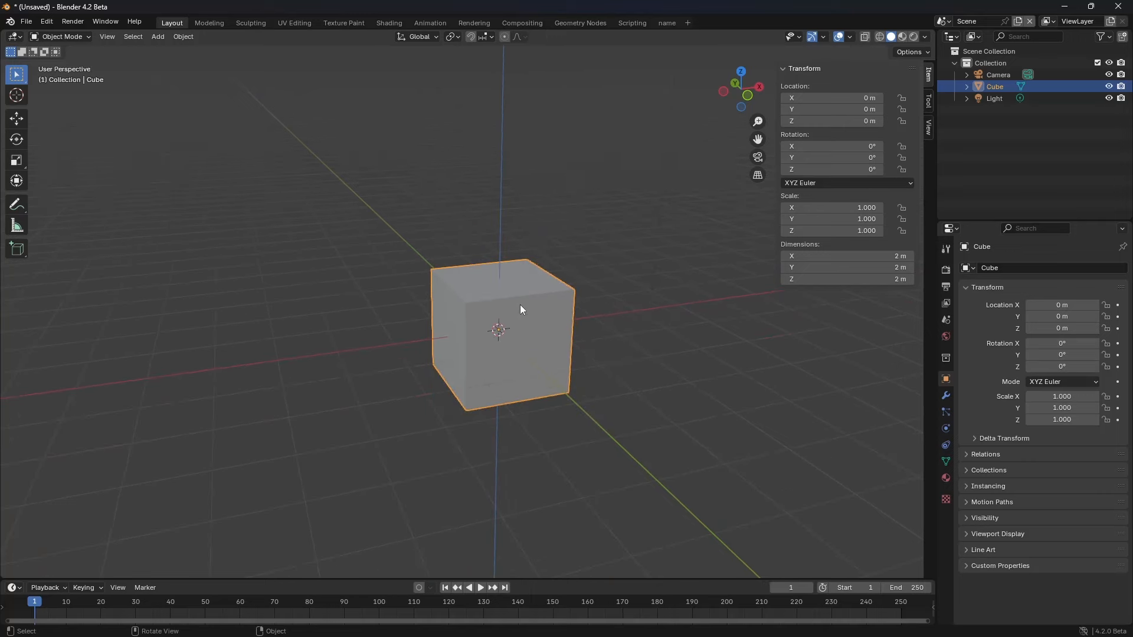
{"action": "key", "text": "shift+a"}
{"action": "mouse_move", "coordinate": [512, 288]}
{"action": "left_click", "coordinate": [549, 293]}
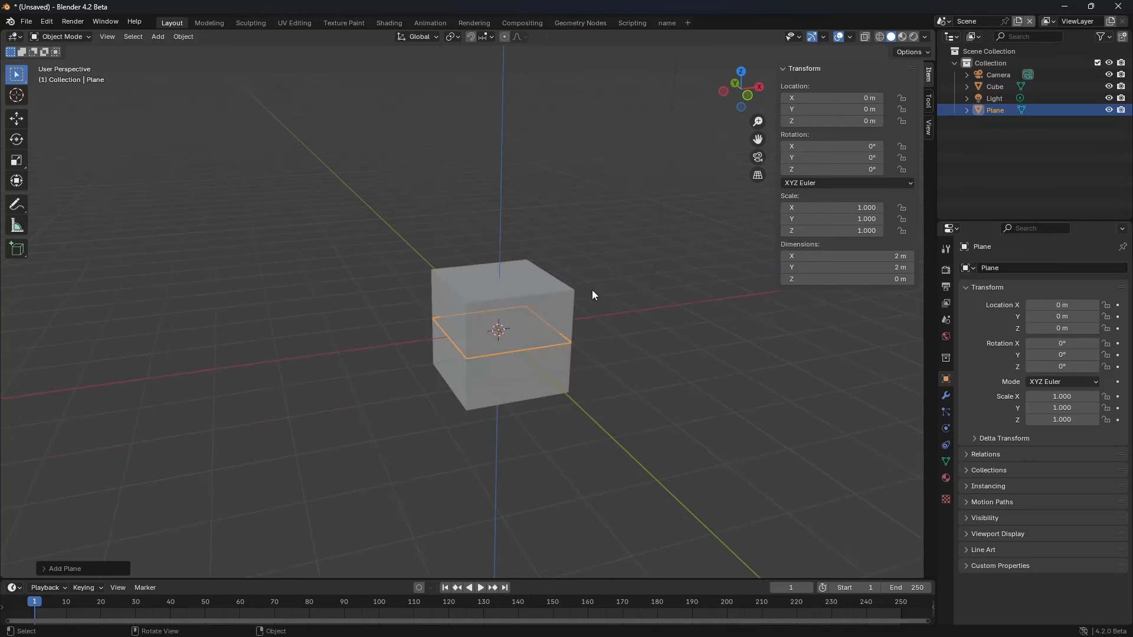
{"action": "key", "text": "s"}
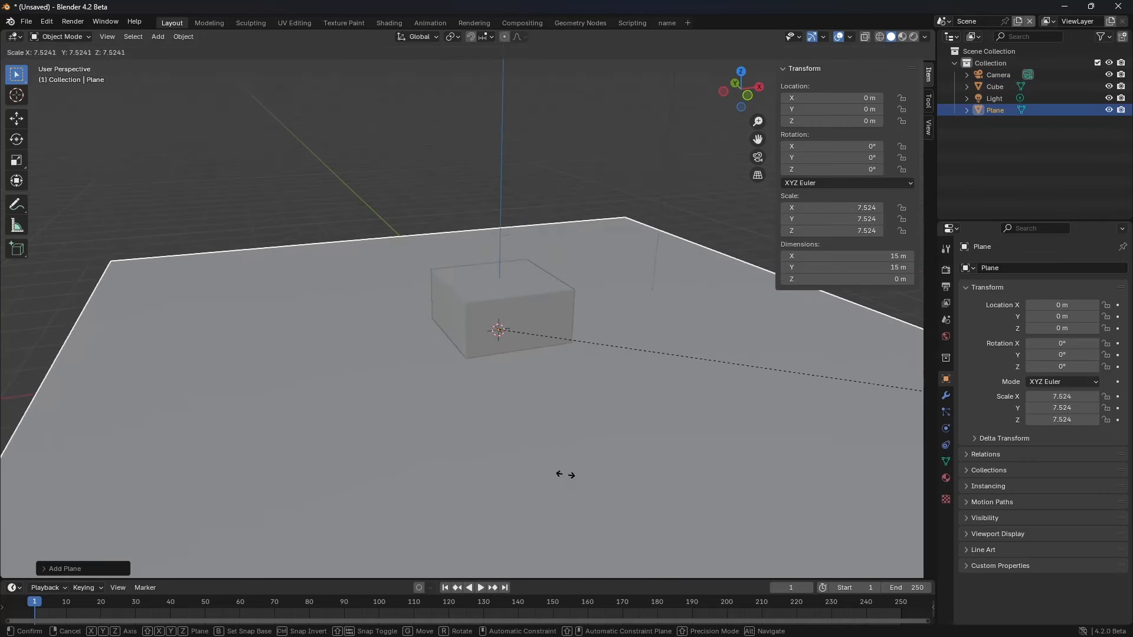
{"action": "left_click", "coordinate": [227, 436]}
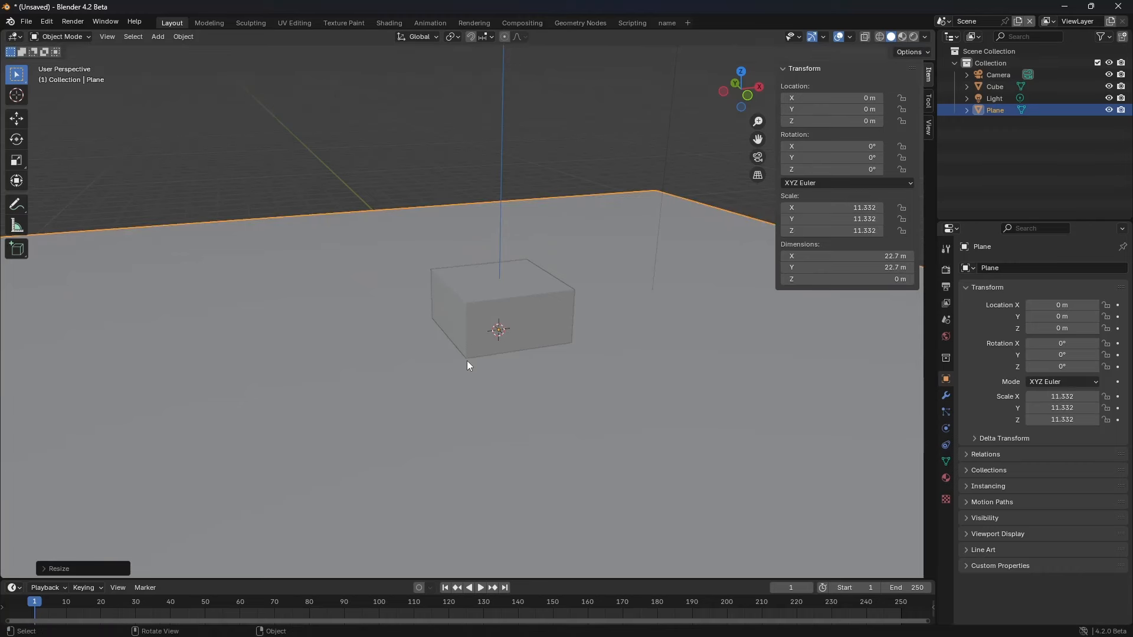
Step: Restart walk navigation above the plane, lower the viewpoint toward the floor and move up close to the cube
{"action": "key", "text": "shift+grave"}
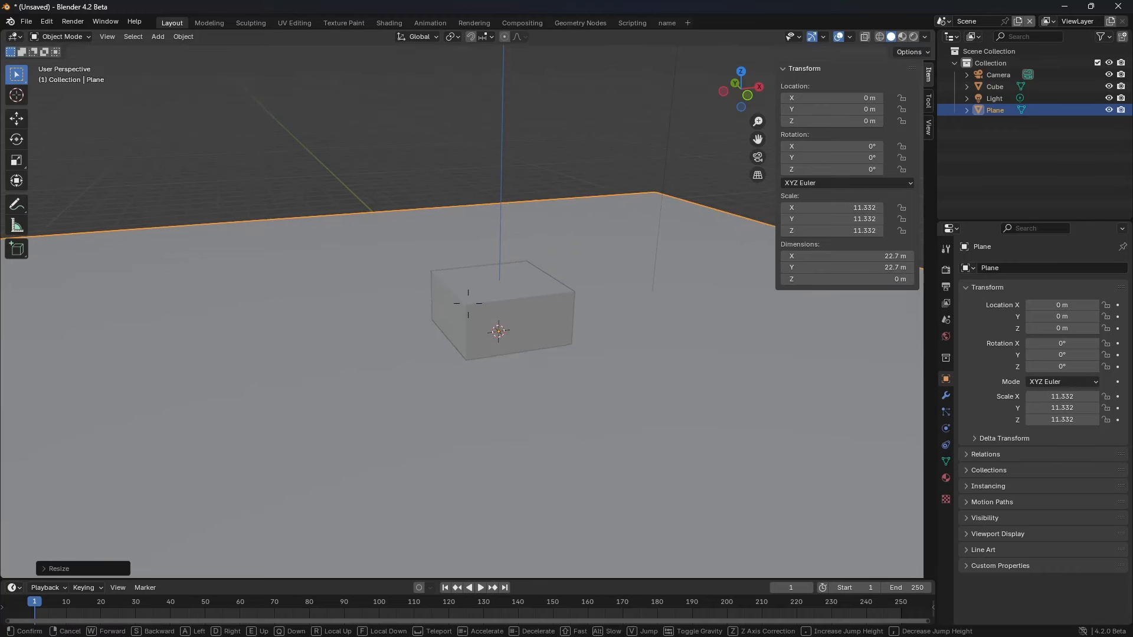
{"action": "key", "text": "s"}
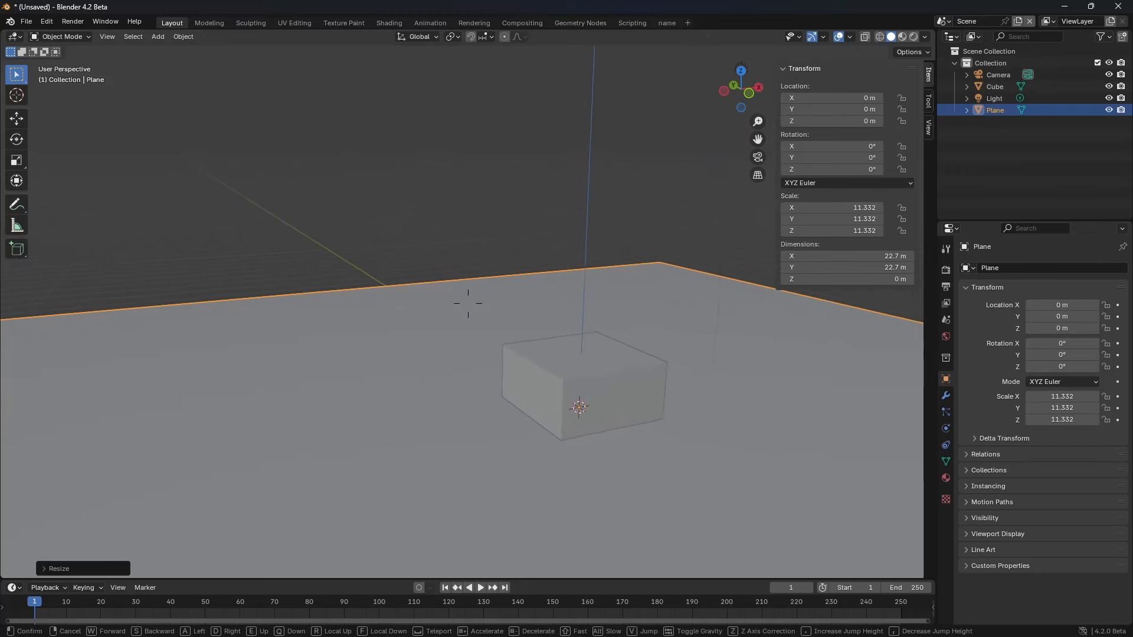
{"action": "key", "text": "w"}
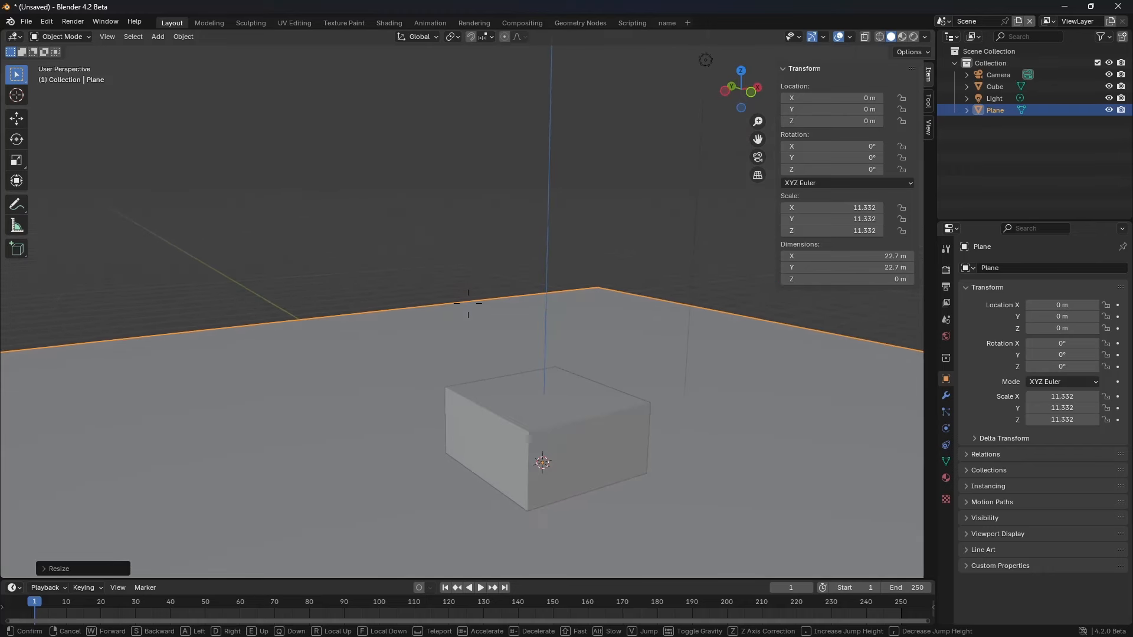
{"action": "key", "text": "q"}
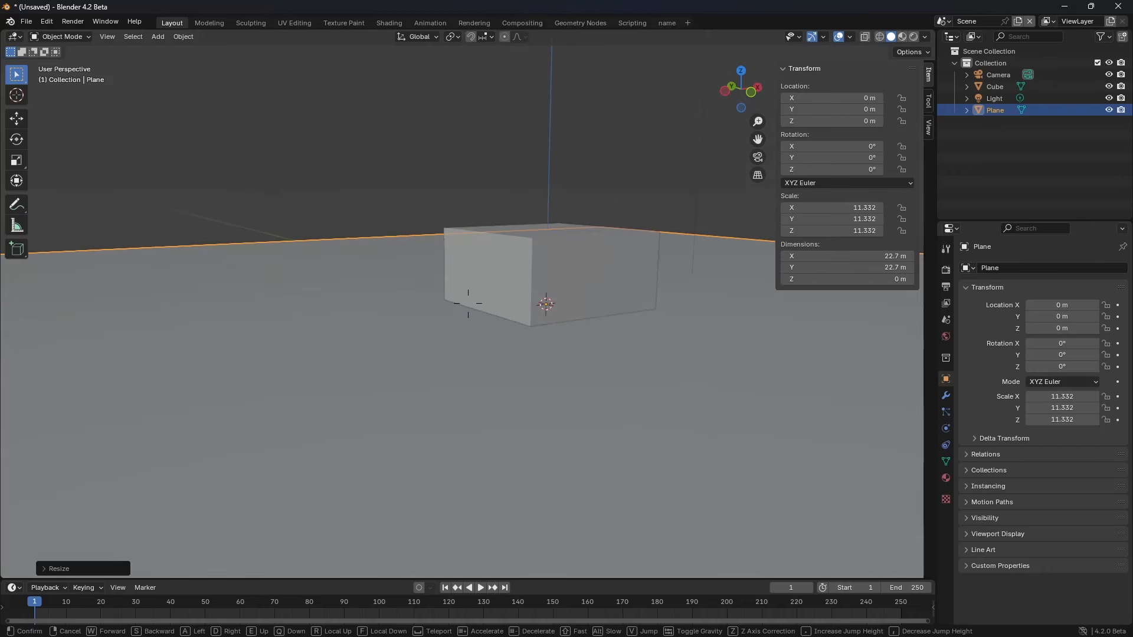
{"action": "key", "text": "w"}
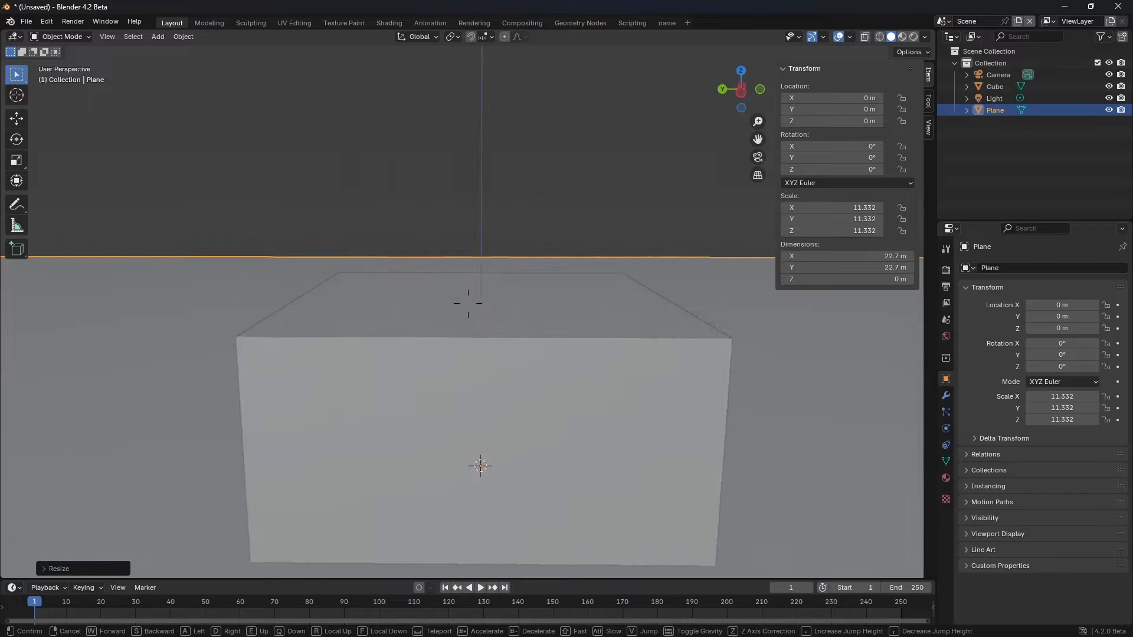
{"action": "key", "text": "w"}
{"action": "key", "text": "s"}
{"action": "key", "text": "d"}
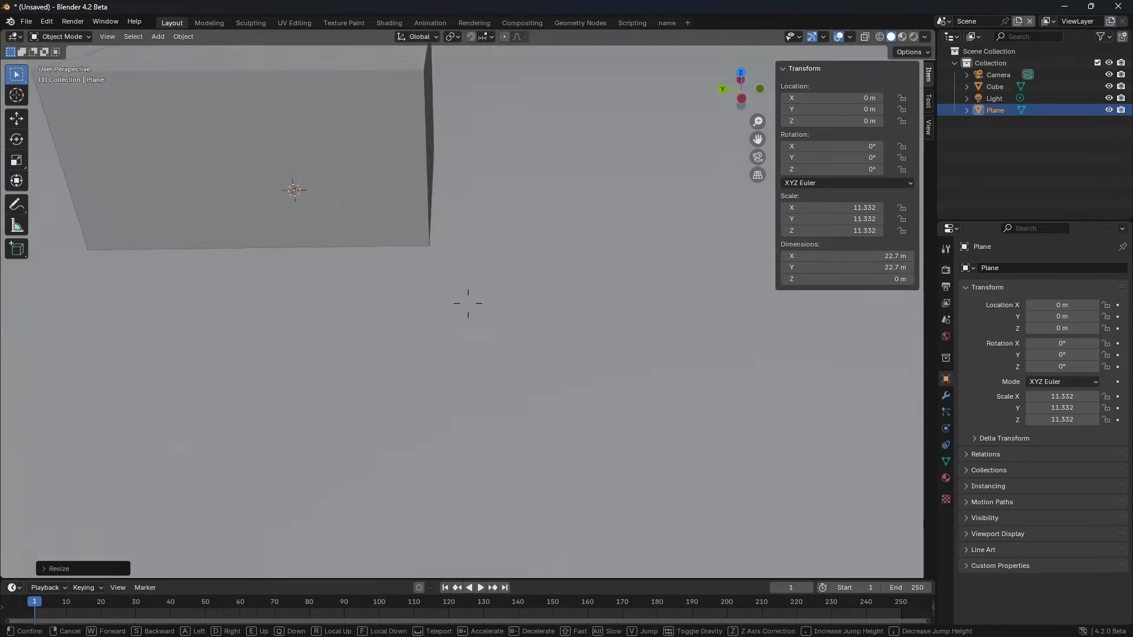
Step: Walk over the cube looking down at it, and back away to view its sides from different directions
{"action": "key", "text": "d"}
{"action": "key", "text": "w"}
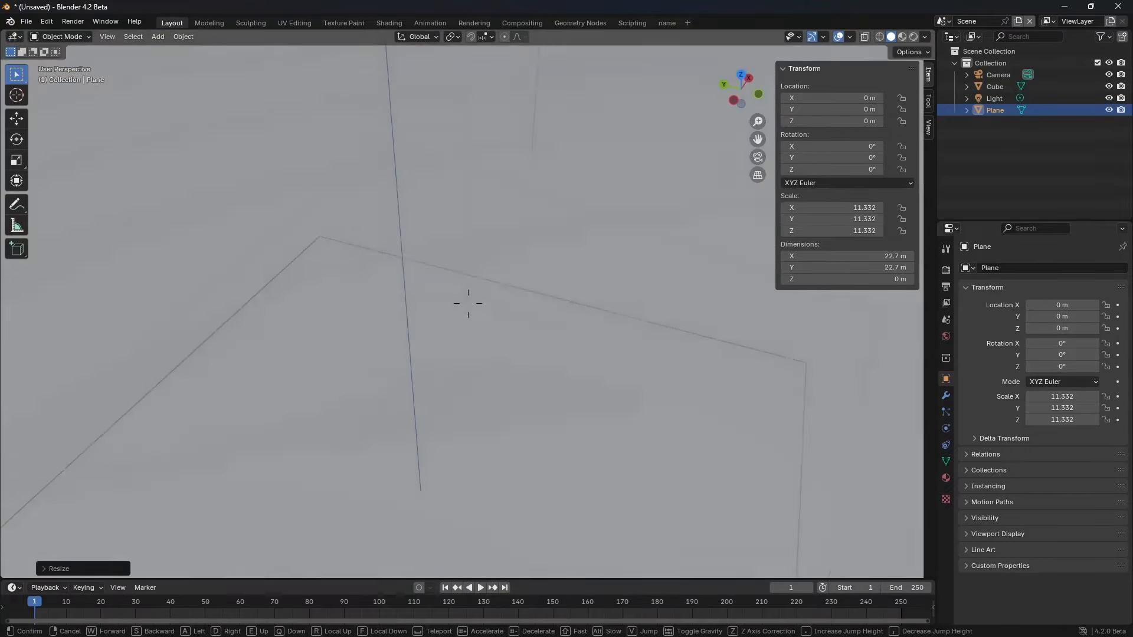
{"action": "key", "text": "w"}
{"action": "key", "text": "d"}
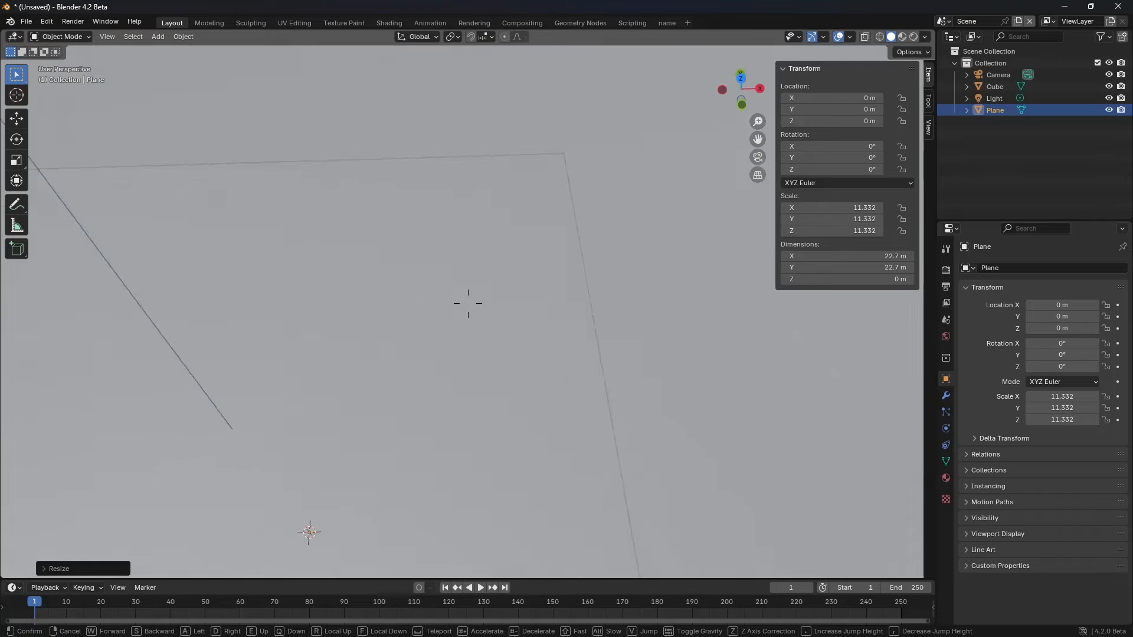
{"action": "key", "text": "d"}
{"action": "key", "text": "q"}
{"action": "key", "text": "s"}
{"action": "key", "text": "a"}
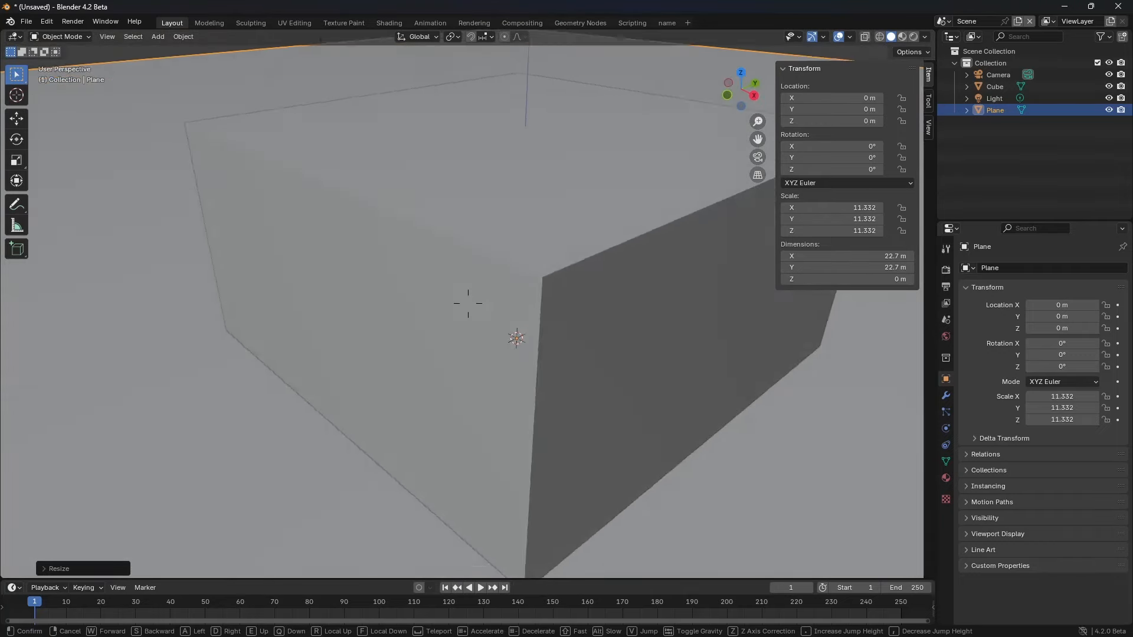
{"action": "key", "text": "a"}
{"action": "key", "text": "w"}
{"action": "key", "text": "s"}
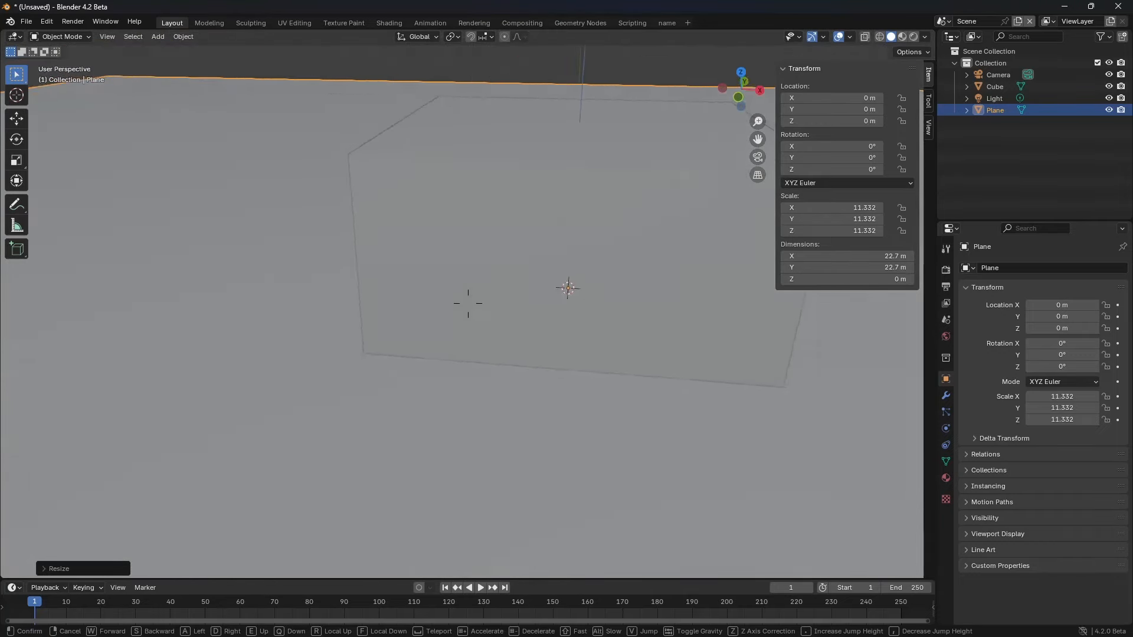
Step: Walk around the cube at close range, raise the viewpoint beside it and back away from its corner
{"action": "key", "text": "w"}
{"action": "key", "text": "a"}
{"action": "key", "text": "e"}
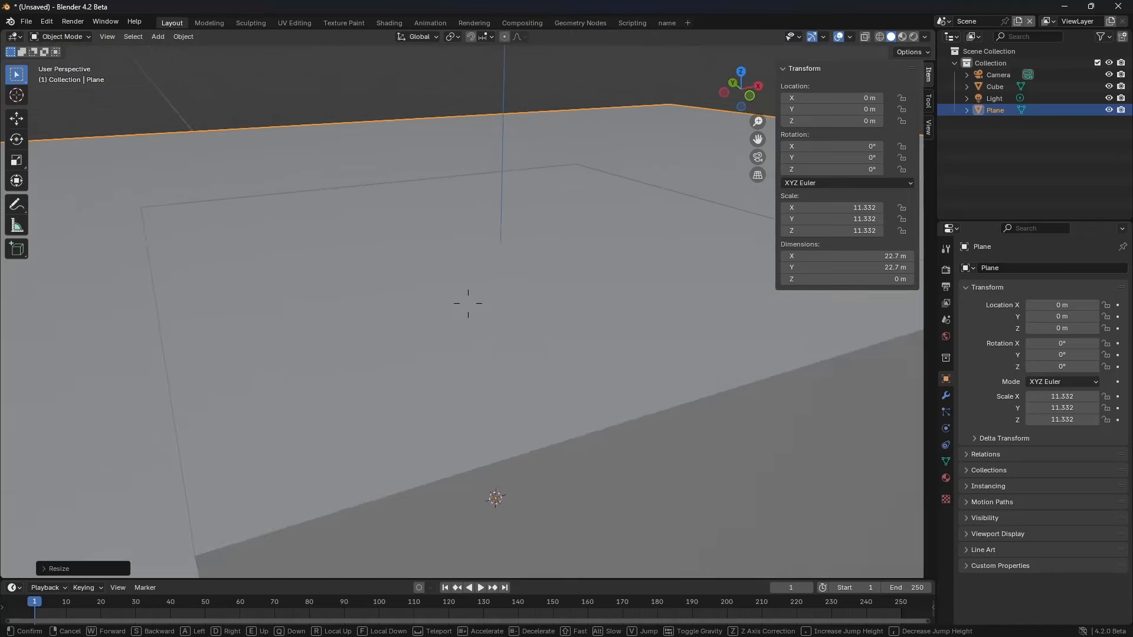
{"action": "key", "text": "w"}
{"action": "key", "text": "s"}
{"action": "key", "text": "a"}
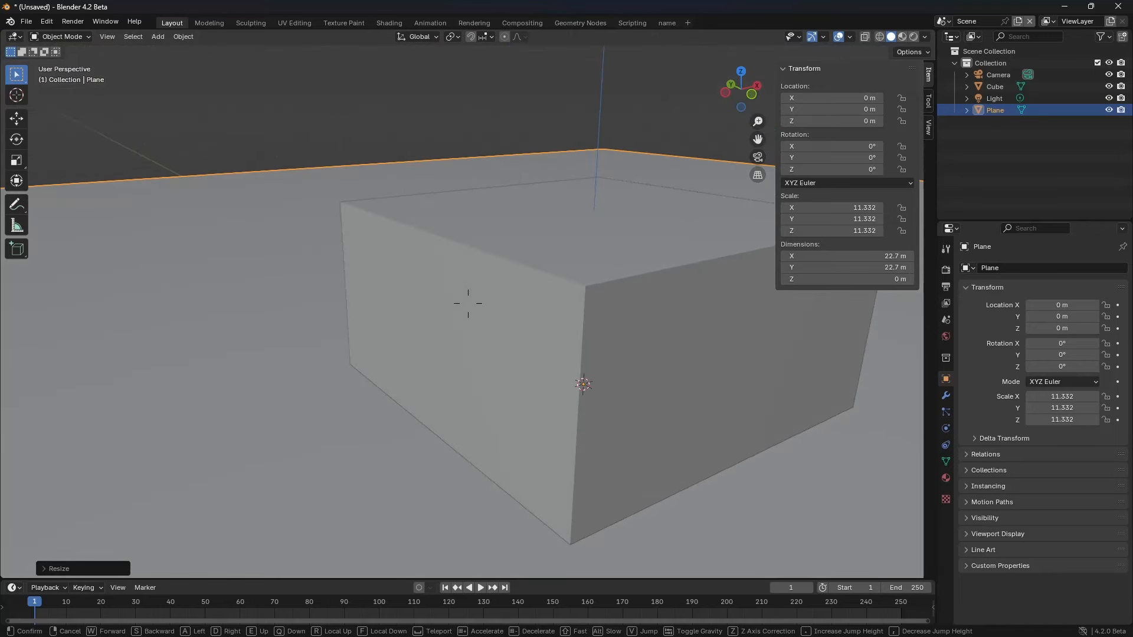
{"action": "key", "text": "s"}
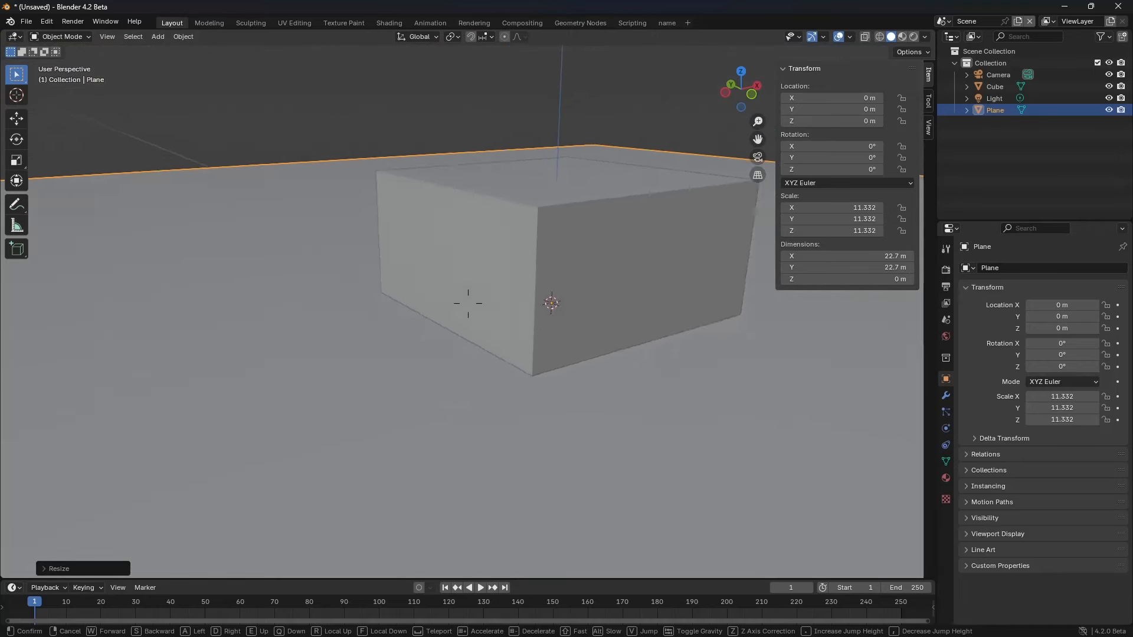
Step: Walk in over the cube to look down on its top face, and back off to a distant view
{"action": "key", "text": "w"}
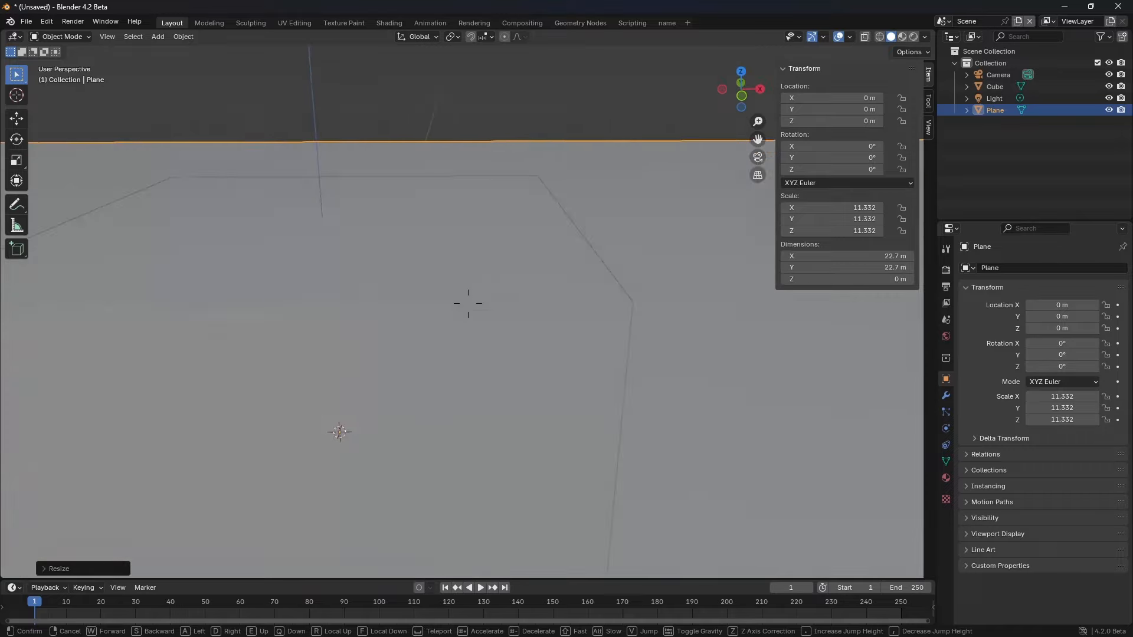
{"action": "key", "text": "w"}
{"action": "key", "text": "e"}
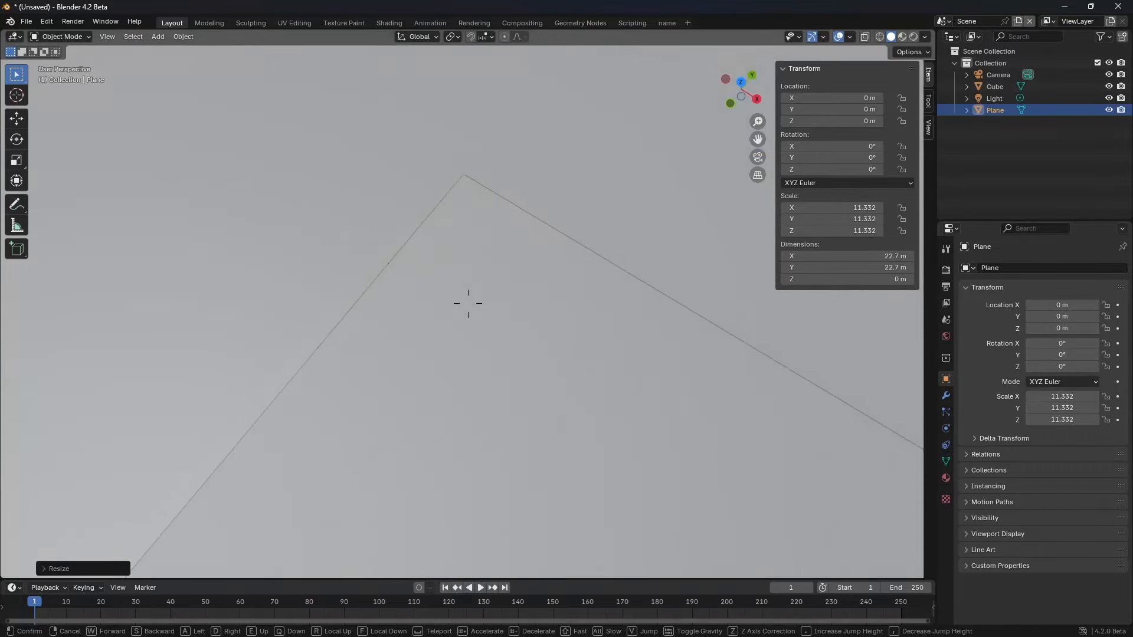
{"action": "key", "text": "s"}
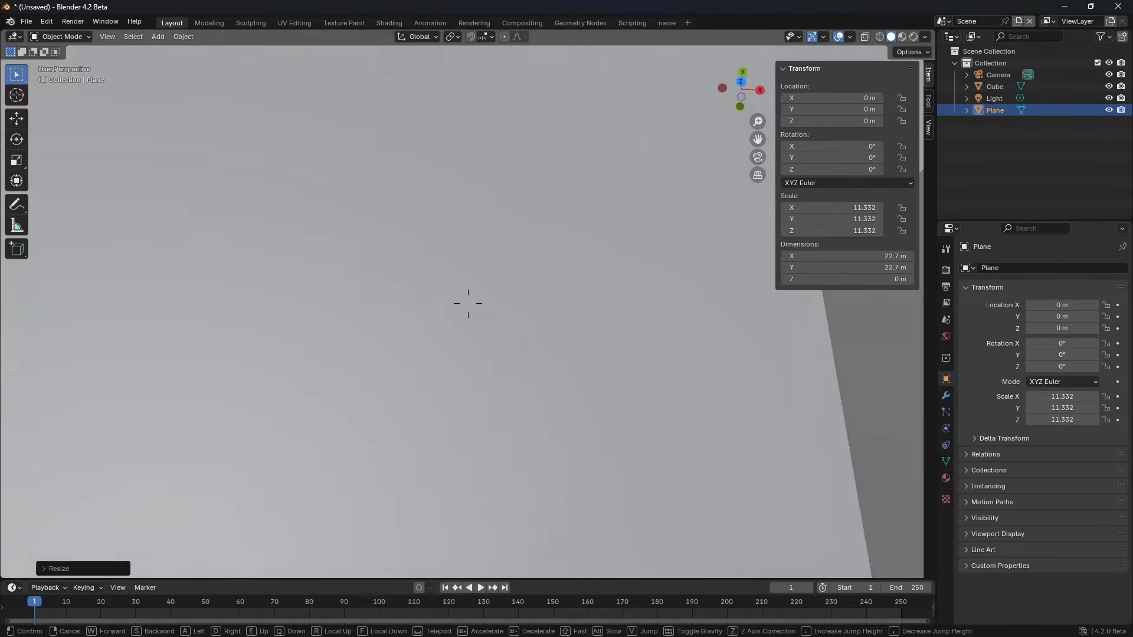
{"action": "key", "text": "d"}
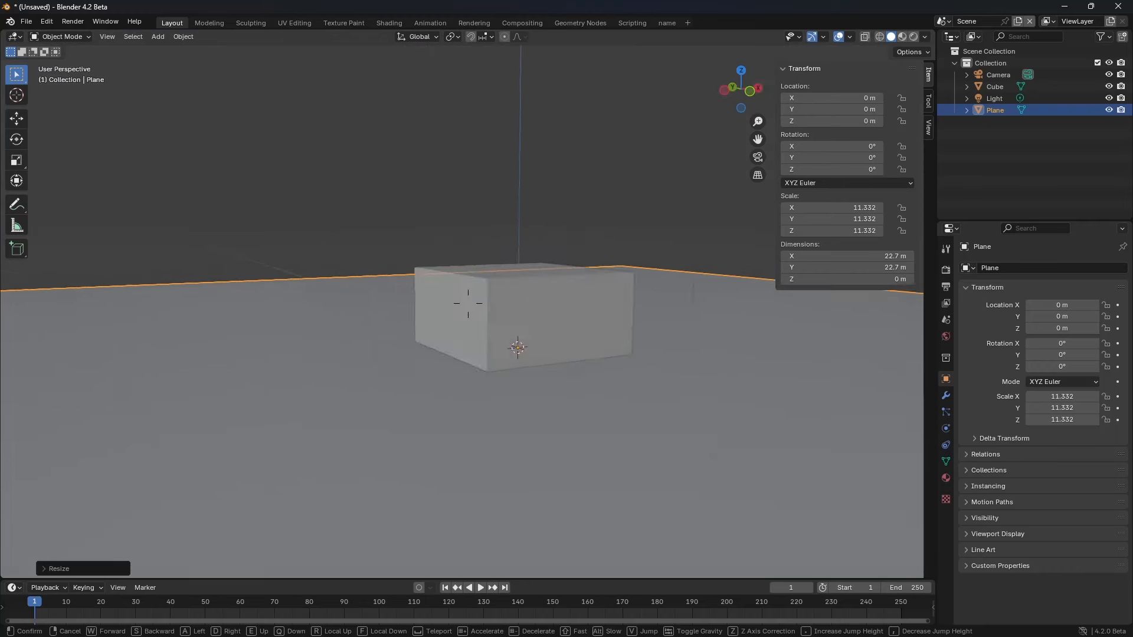
Step: Sidestep back and forth in front of the cube and raise the viewpoint above its top
{"action": "key", "text": "a"}
{"action": "key", "text": "d"}
{"action": "key", "text": "w"}
{"action": "key", "text": "a"}
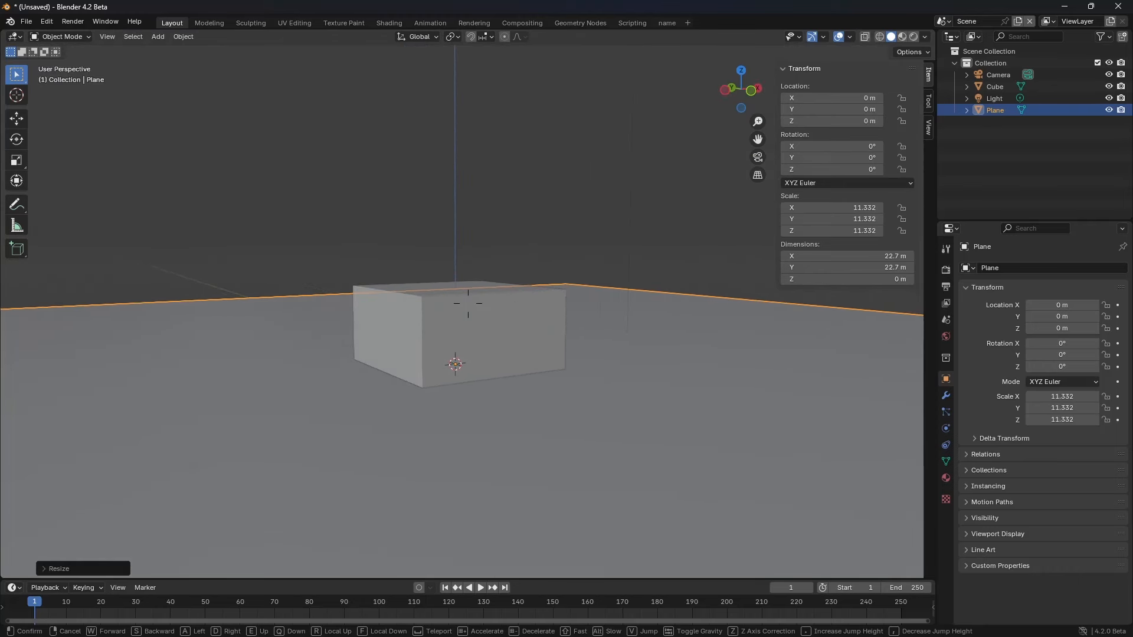
{"action": "key", "text": "a"}
{"action": "key", "text": "e"}
{"action": "key", "text": "w"}
{"action": "key", "text": "s"}
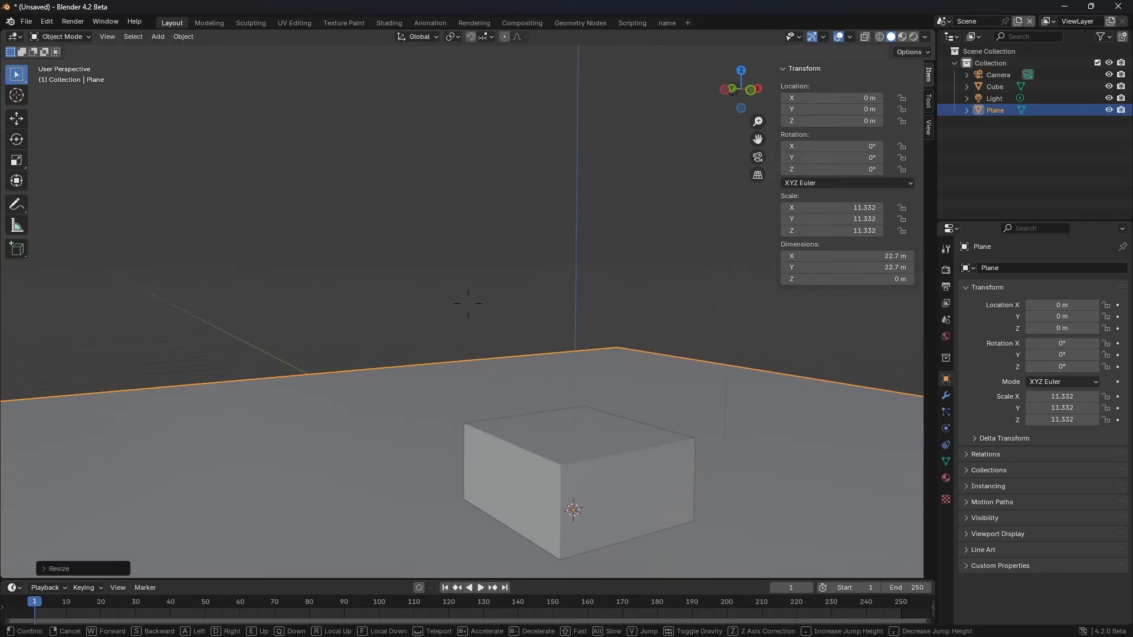
Step: Raise and lower the walk viewpoint repeatedly in front of the cube, ending close to the floor
{"action": "key", "text": "q"}
{"action": "key", "text": "e"}
{"action": "key", "text": "q"}
{"action": "key", "text": "e"}
{"action": "key", "text": "q"}
{"action": "key", "text": "e"}
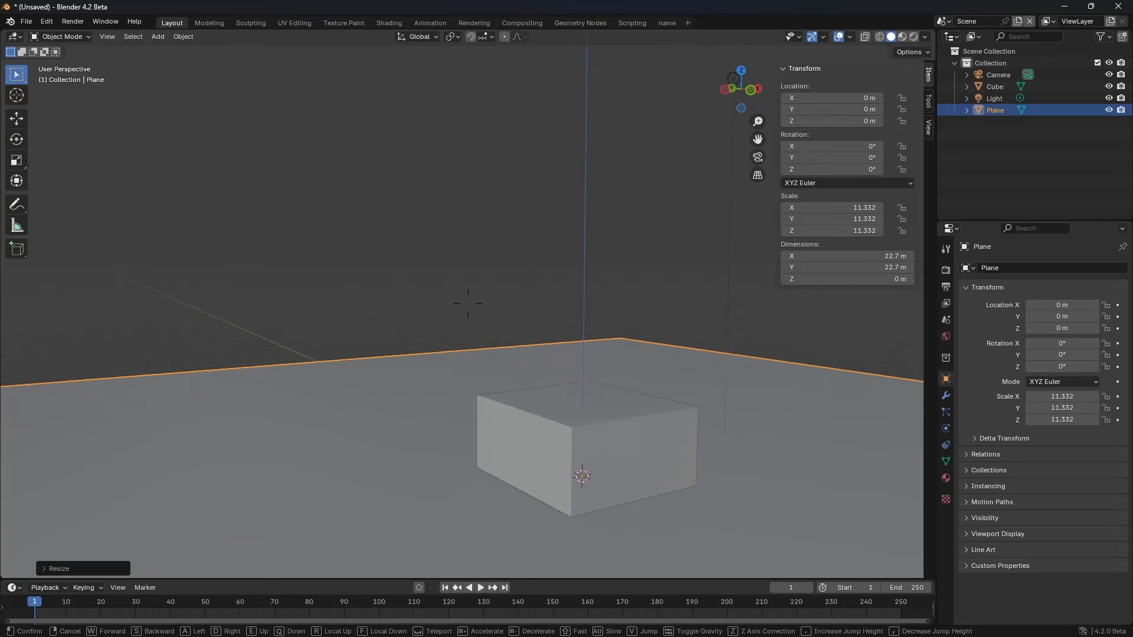
{"action": "key", "text": "q"}
{"action": "key", "text": "q"}
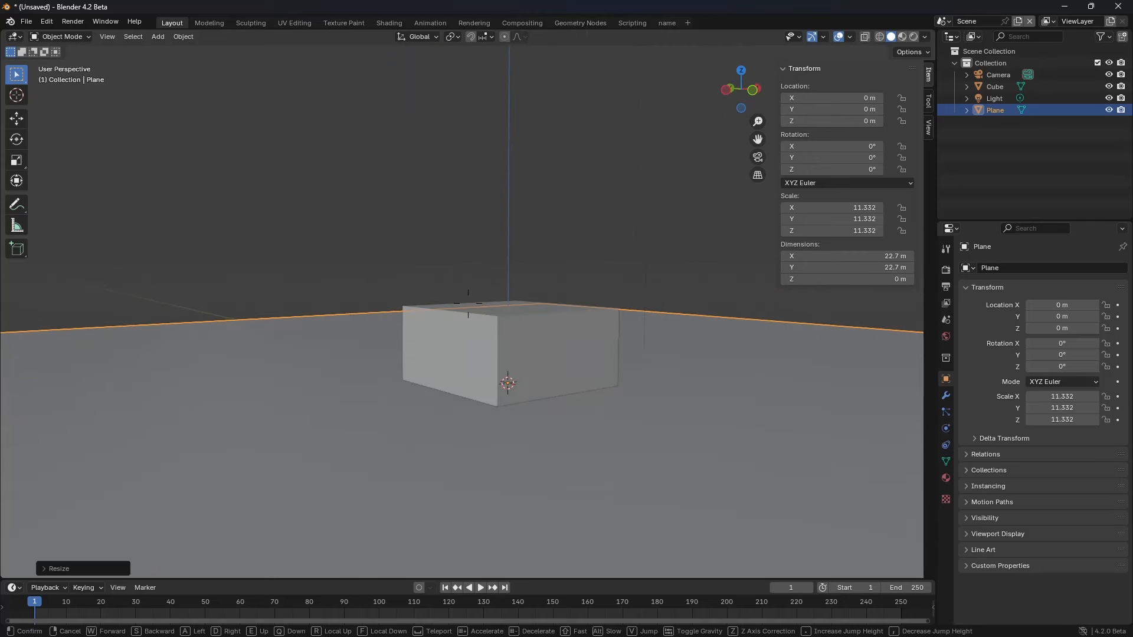
Step: Strafe around the cube's near corner while walking closer, with small changes in viewing height
{"action": "key", "text": "d"}
{"action": "key", "text": "s"}
{"action": "key", "text": "w"}
{"action": "key", "text": "d"}
{"action": "key", "text": "a"}
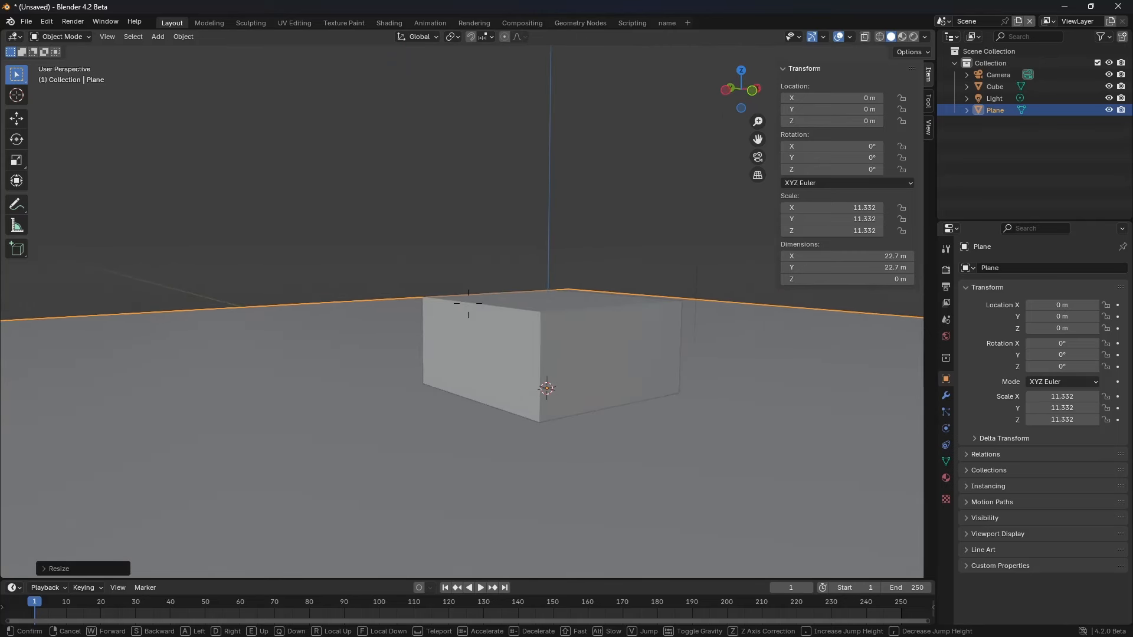
{"action": "key", "text": "d"}
{"action": "key", "text": "w"}
{"action": "key", "text": "e"}
{"action": "key", "text": "q"}
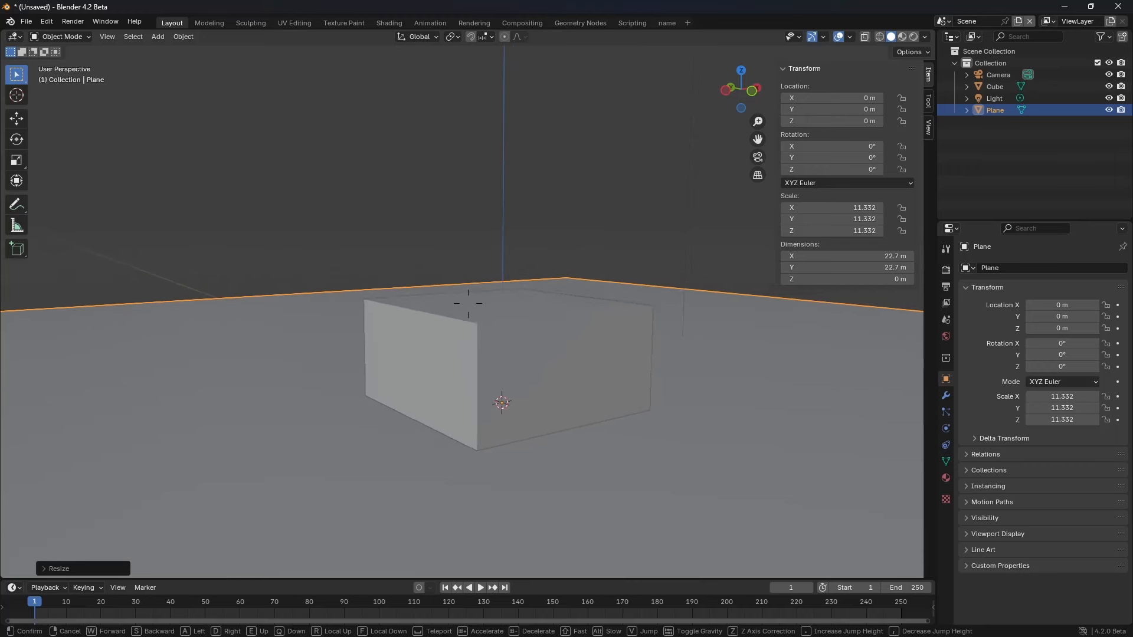
{"action": "key", "text": "e"}
Step: Jump repeatedly in walk navigation and circle sideways around the cube
{"action": "key", "text": "v"}
{"action": "key", "text": "v"}
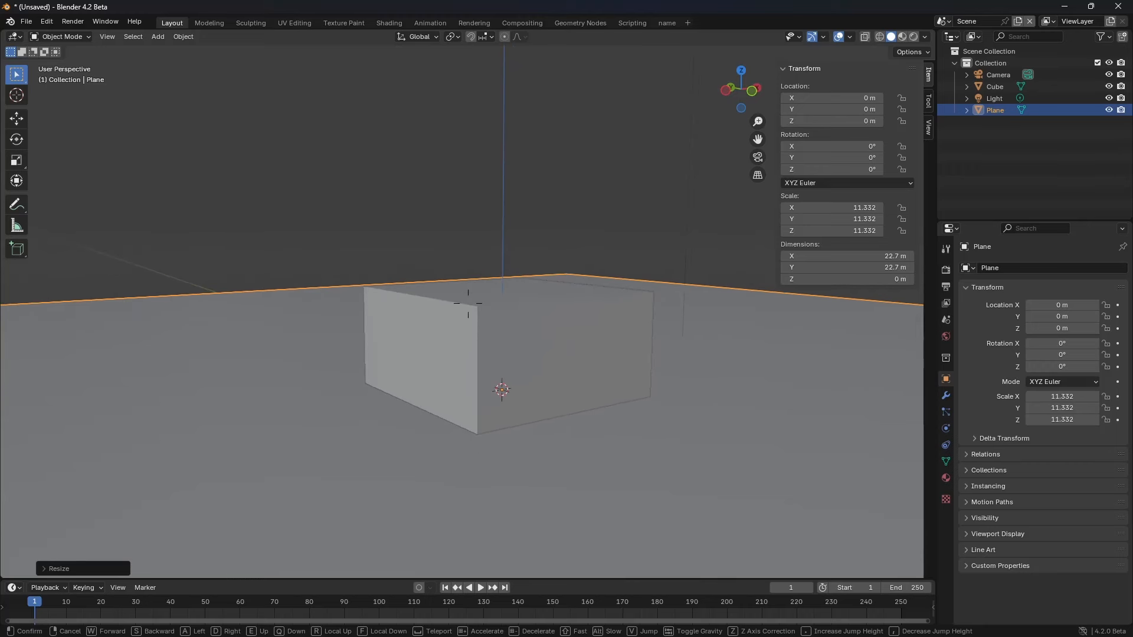
{"action": "key", "text": "v"}
{"action": "key", "text": "d"}
{"action": "key", "text": "s"}
{"action": "key", "text": "w"}
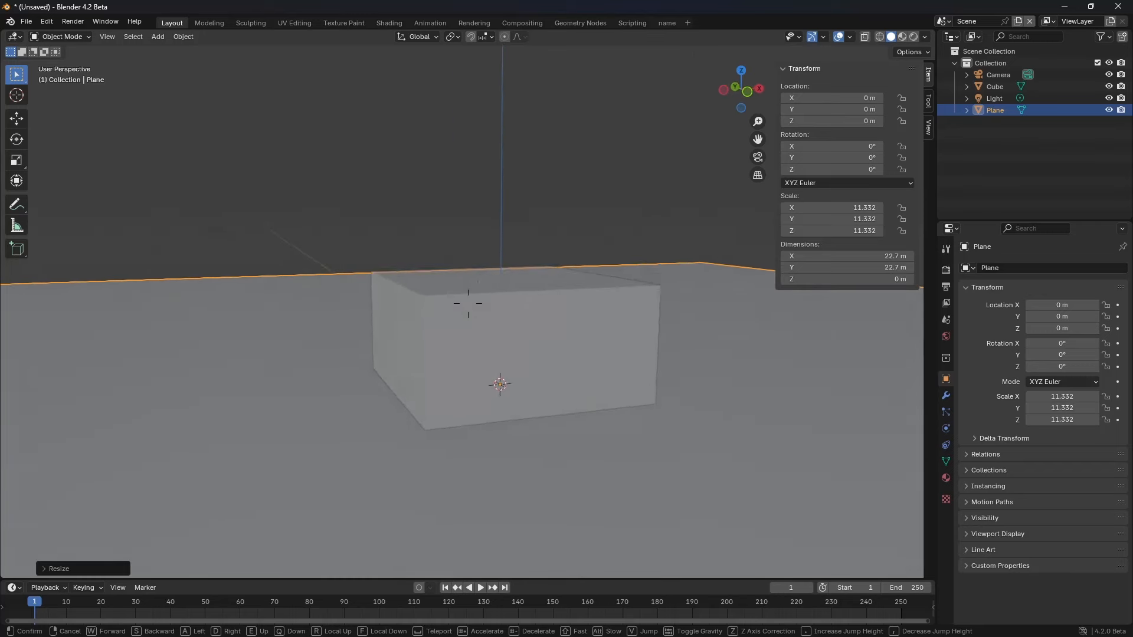
Step: Walk round to face the cube's front, leave walk navigation keeping the view, and zoom out to the whole floor
{"action": "key", "text": "d"}
{"action": "key", "text": "s"}
{"action": "key", "text": "w"}
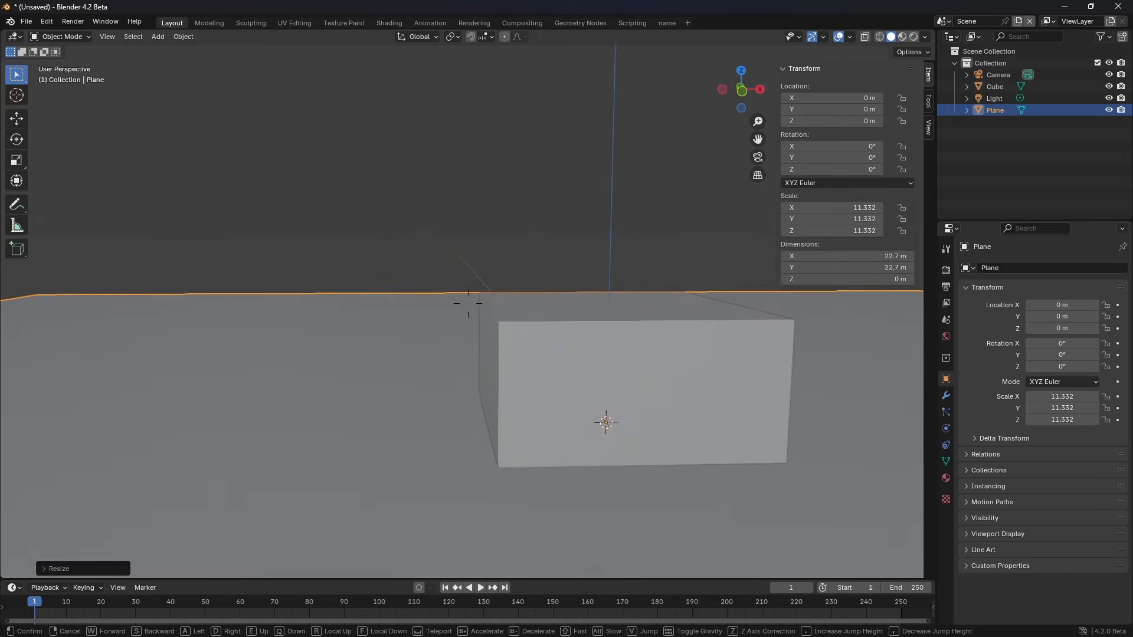
{"action": "left_click", "coordinate": [468, 303]}
{"action": "scroll", "coordinate": [449, 358], "scroll_direction": "down", "scroll_amount": 6}
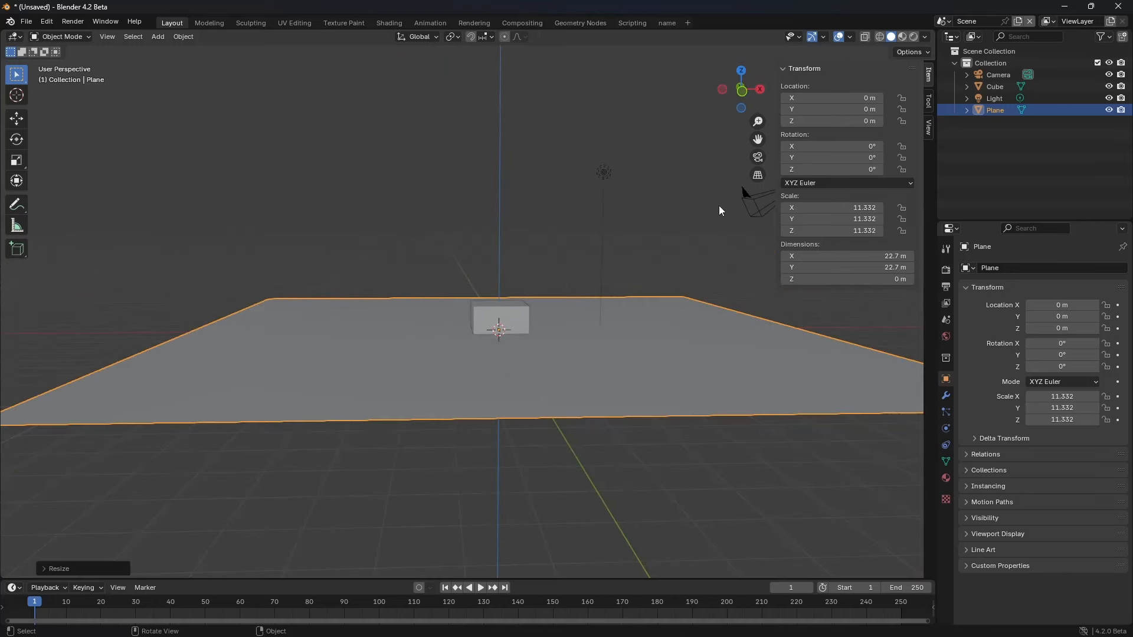
Step: Switch the viewport to the camera view and make the camera the selected object
{"action": "left_click", "coordinate": [751, 202]}
{"action": "middle_click_drag", "start_coordinate": [751, 201], "coordinate": [523, 328]}
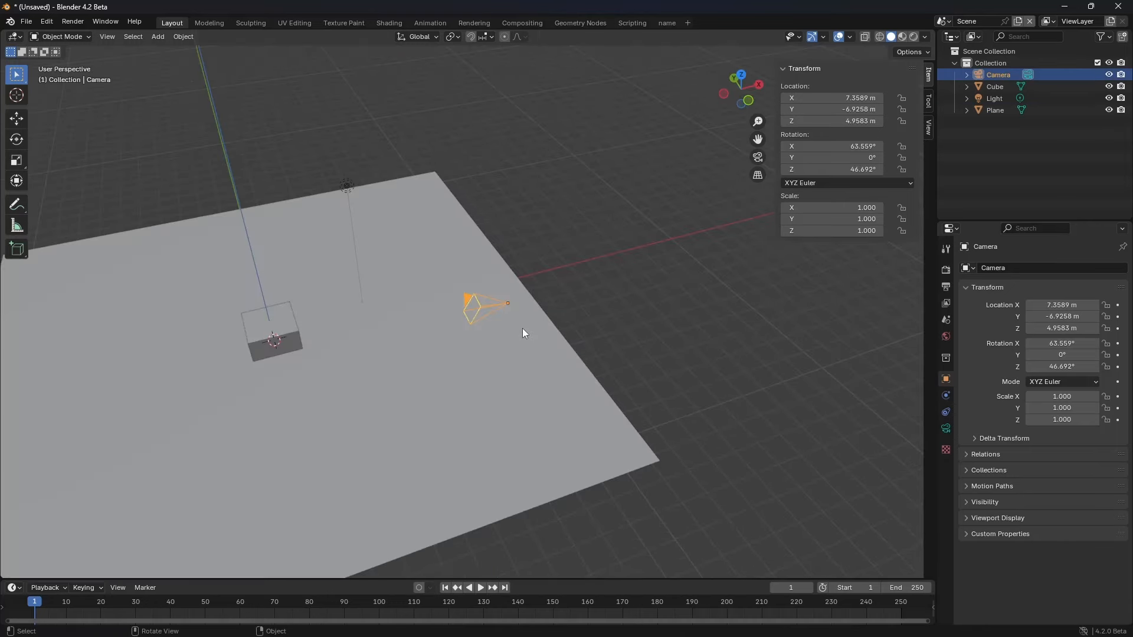
{"action": "key", "text": "grave"}
{"action": "left_click", "coordinate": [473, 366]}
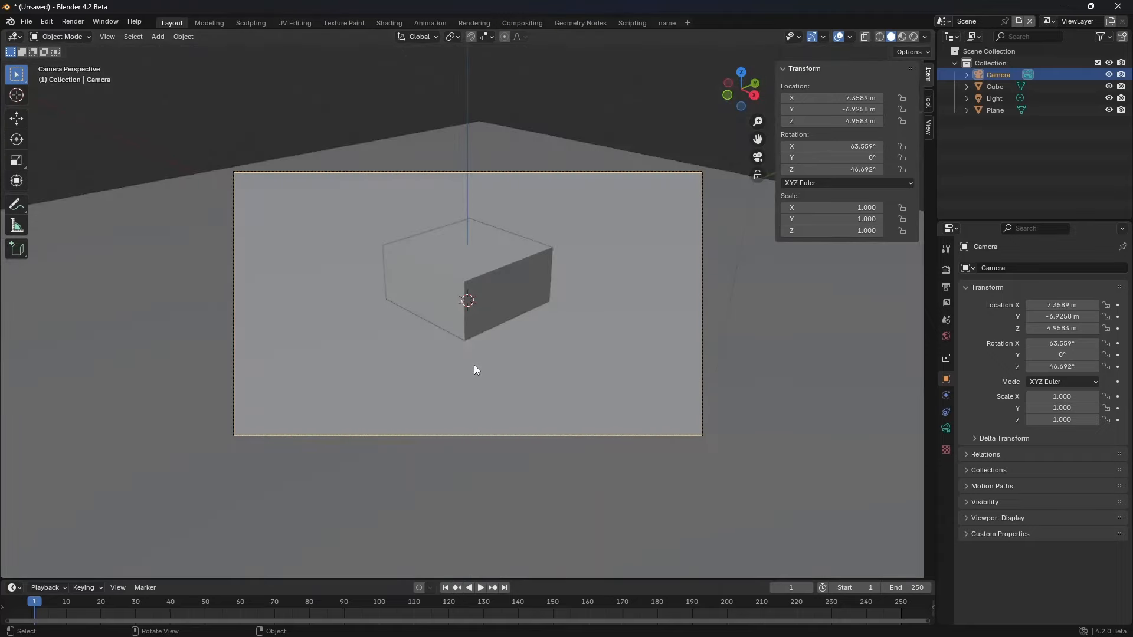
{"action": "left_click", "coordinate": [995, 86]}
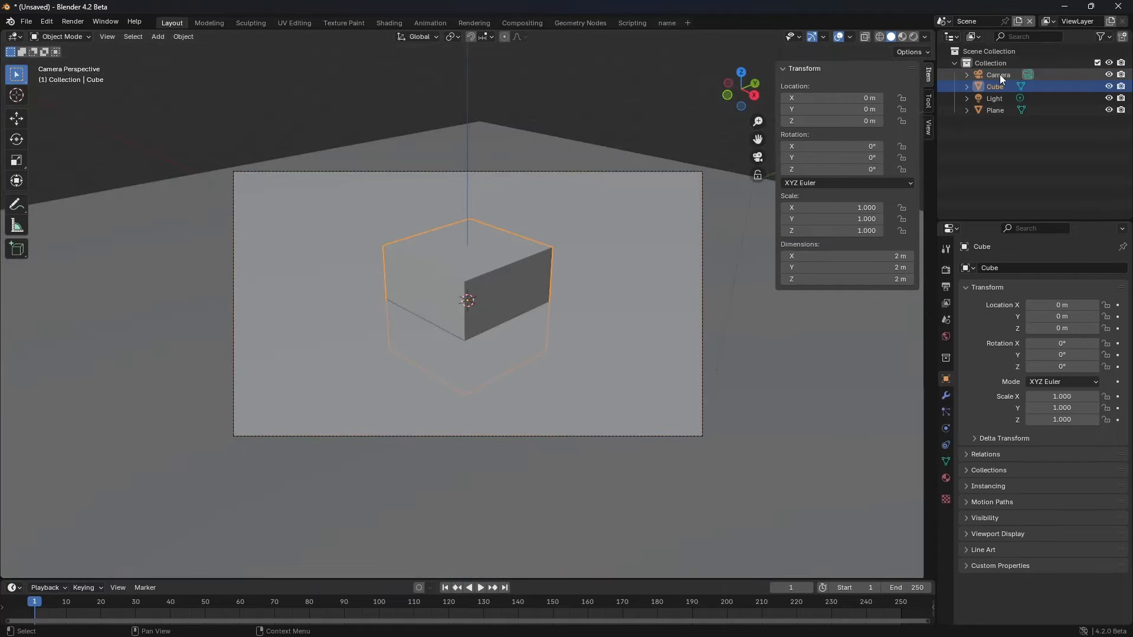
{"action": "left_click", "coordinate": [1000, 74]}
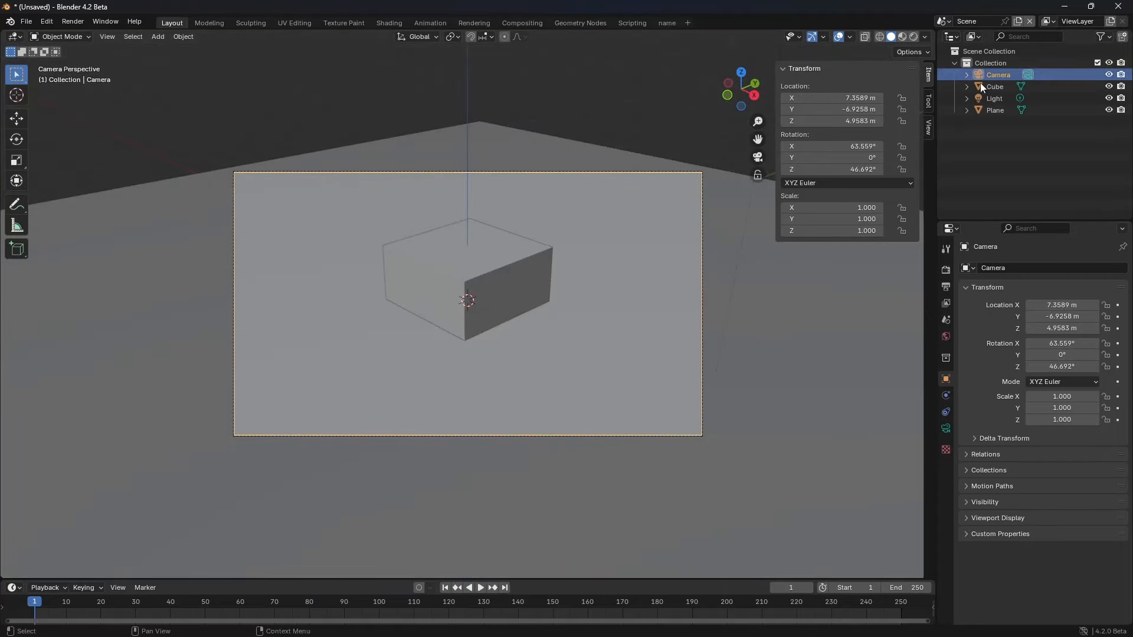
Step: Reposition the camera with walk navigation to about X -6.26 m, Y -6.04 m, Z 4.15 m, facing the cube from the other side
{"action": "key", "text": "shift+grave"}
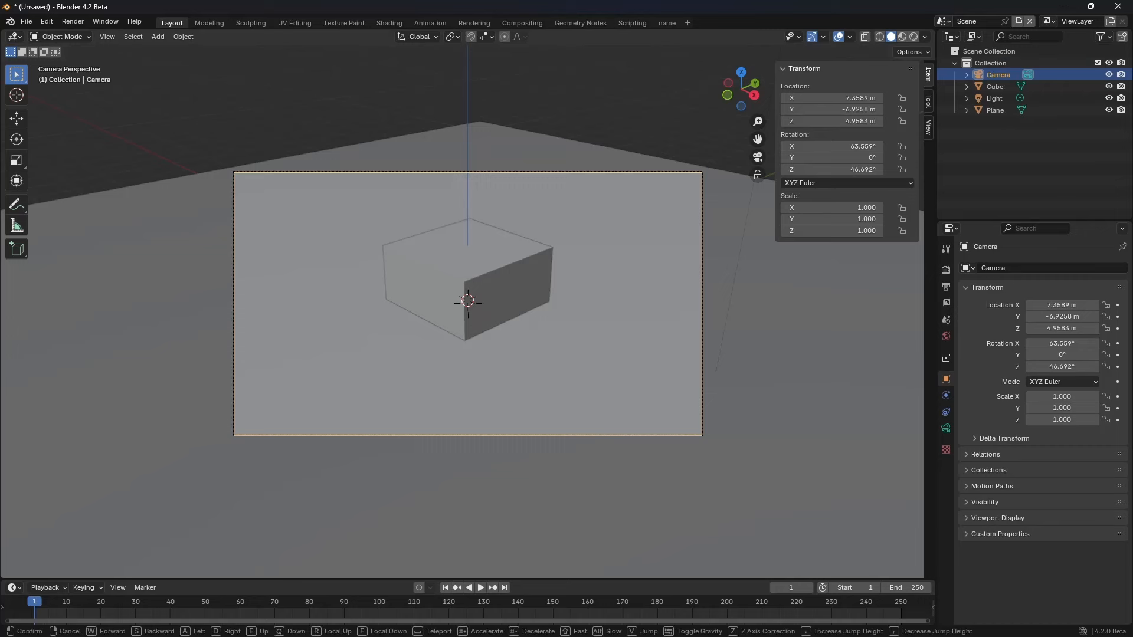
{"action": "key", "text": "a"}
{"action": "key", "text": "a"}
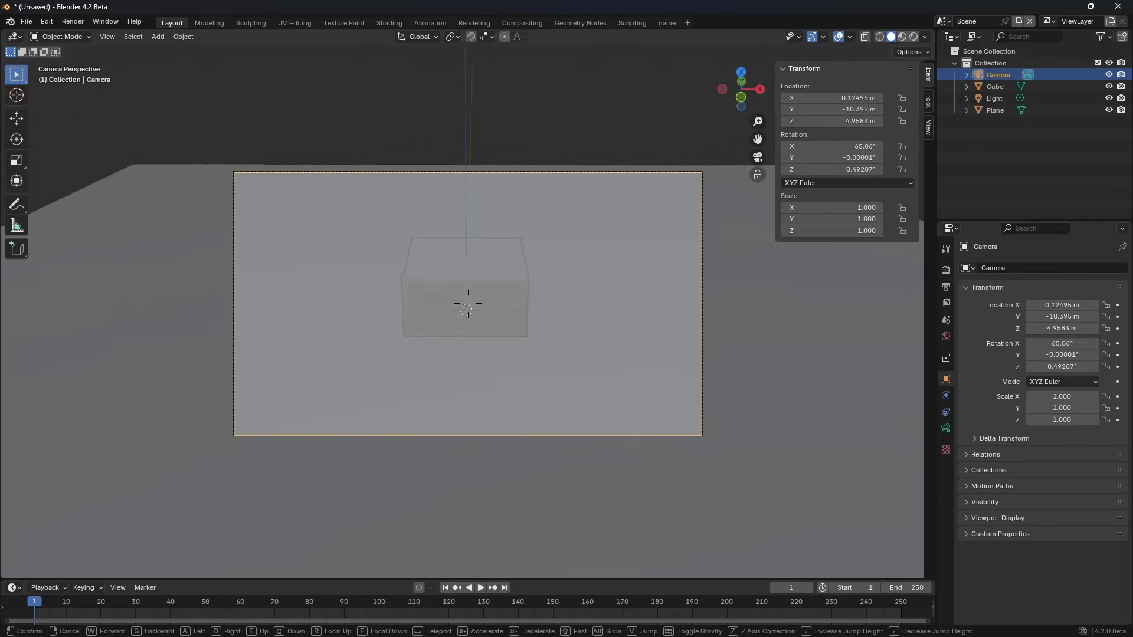
{"action": "key", "text": "w"}
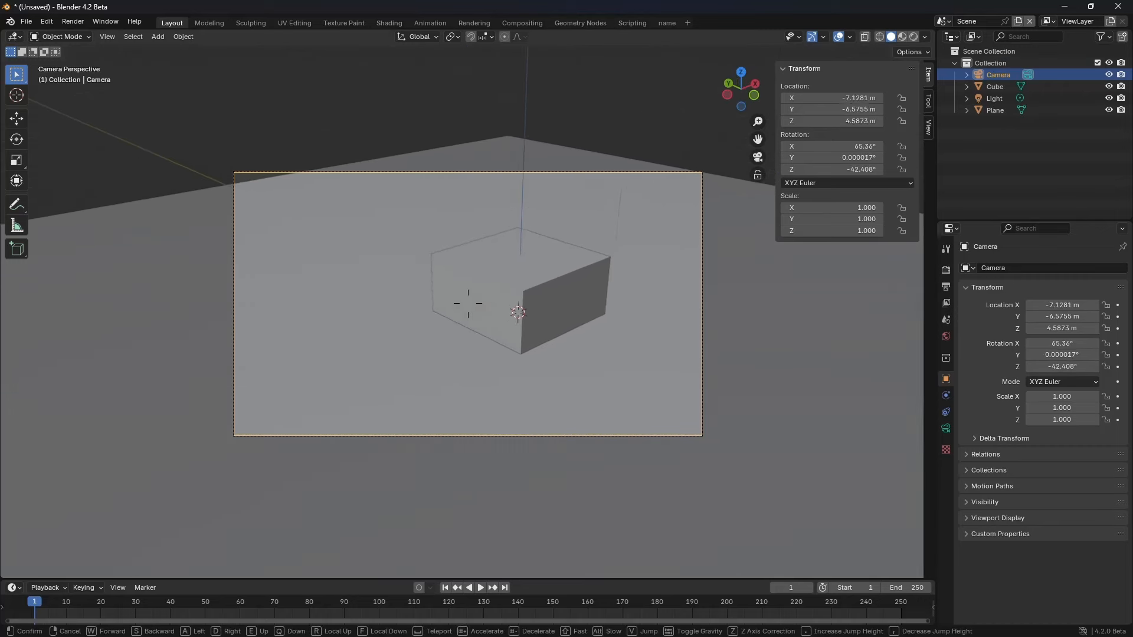
{"action": "key", "text": "w"}
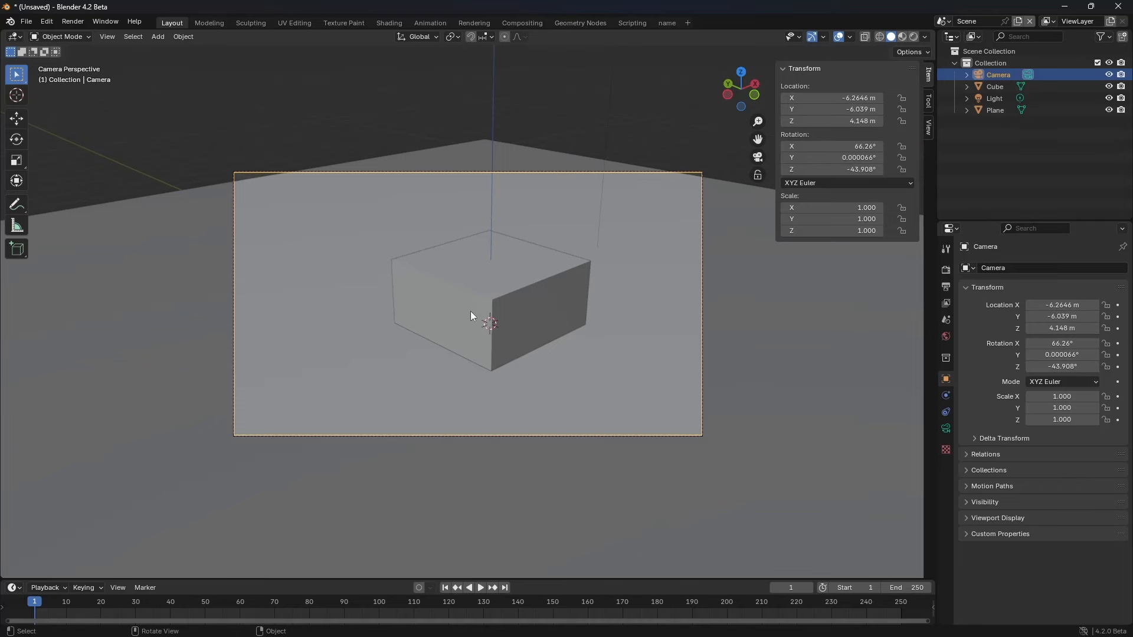
Step: Leave the camera view and delete the floor plane from the scene
{"action": "middle_click_drag", "start_coordinate": [573, 322], "coordinate": [515, 313]}
{"action": "scroll", "coordinate": [515, 313], "scroll_direction": "down", "scroll_amount": 4}
{"action": "left_click", "coordinate": [586, 331]}
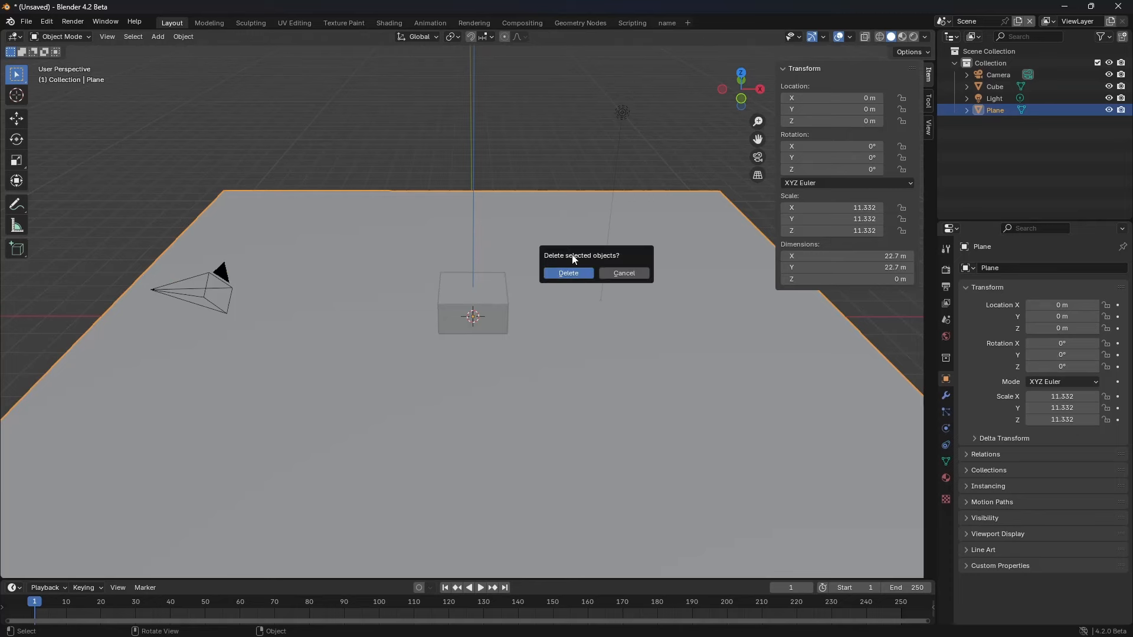
{"action": "left_click", "coordinate": [569, 274]}
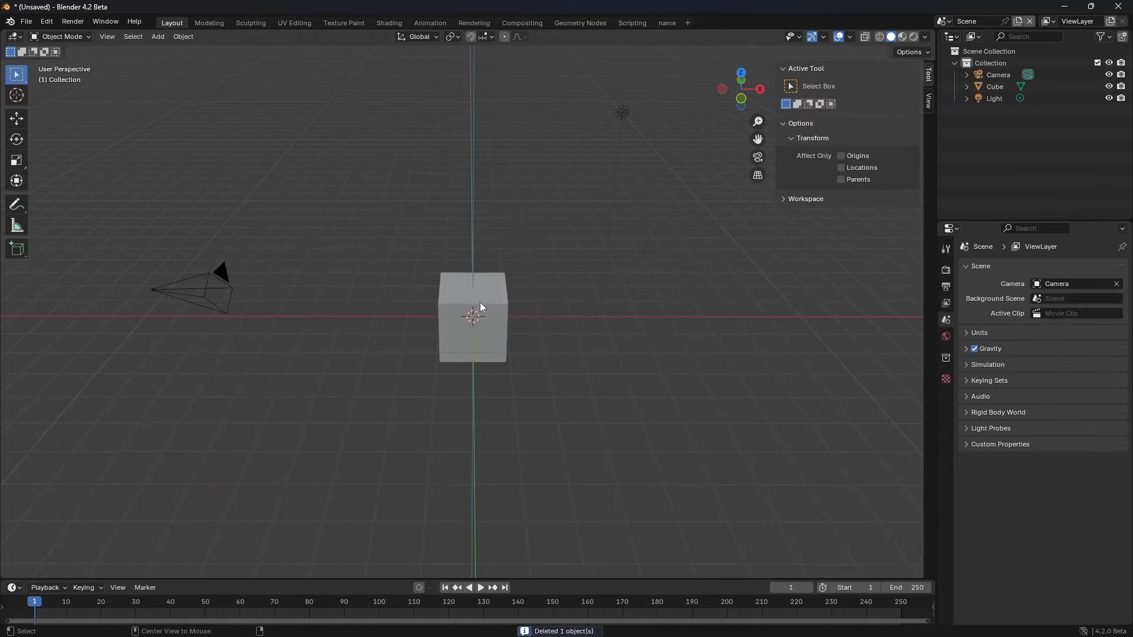
Step: Select the cube in a closer, angled view and activate the Select Box tool
{"action": "scroll", "coordinate": [455, 357], "scroll_direction": "up", "scroll_amount": 5}
{"action": "left_click", "coordinate": [454, 357]}
{"action": "middle_click_drag", "start_coordinate": [455, 357], "coordinate": [515, 337]}
{"action": "scroll", "coordinate": [481, 331], "scroll_direction": "up", "scroll_amount": 1}
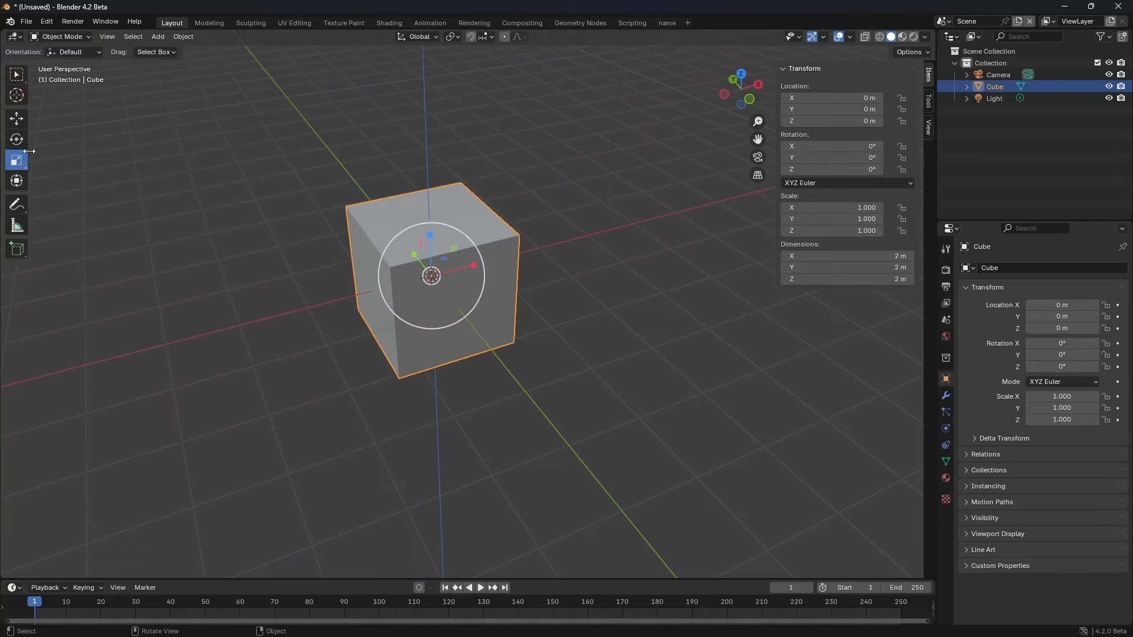
{"action": "left_click", "coordinate": [19, 82]}
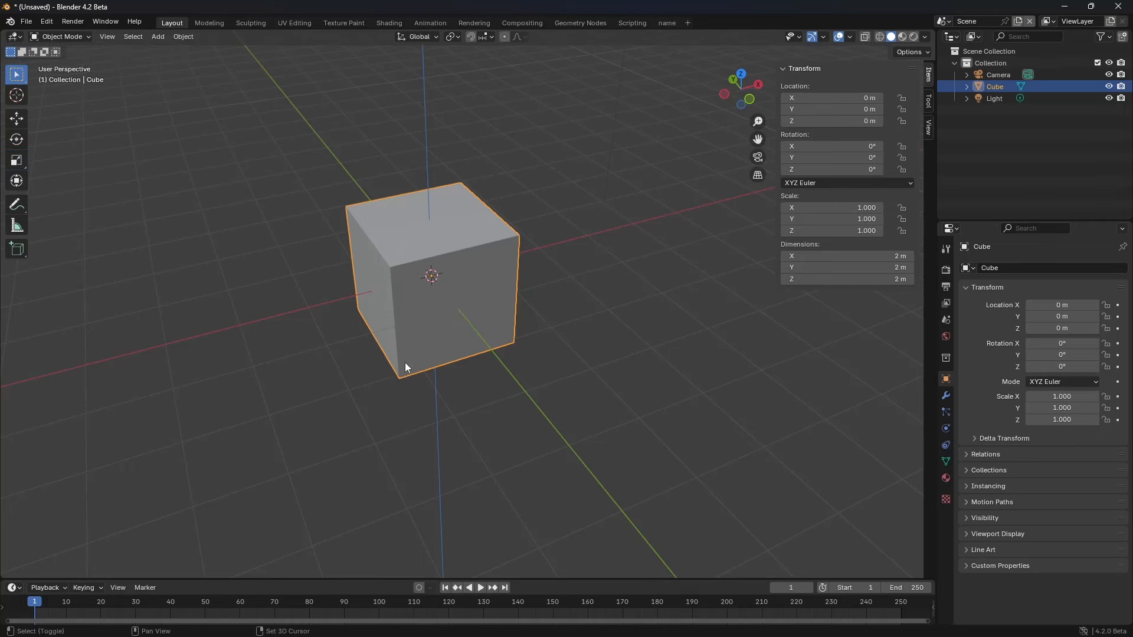
Step: Try freely rotating and scaling the cube, alternating between the two transforms
{"action": "key", "text": "r"}
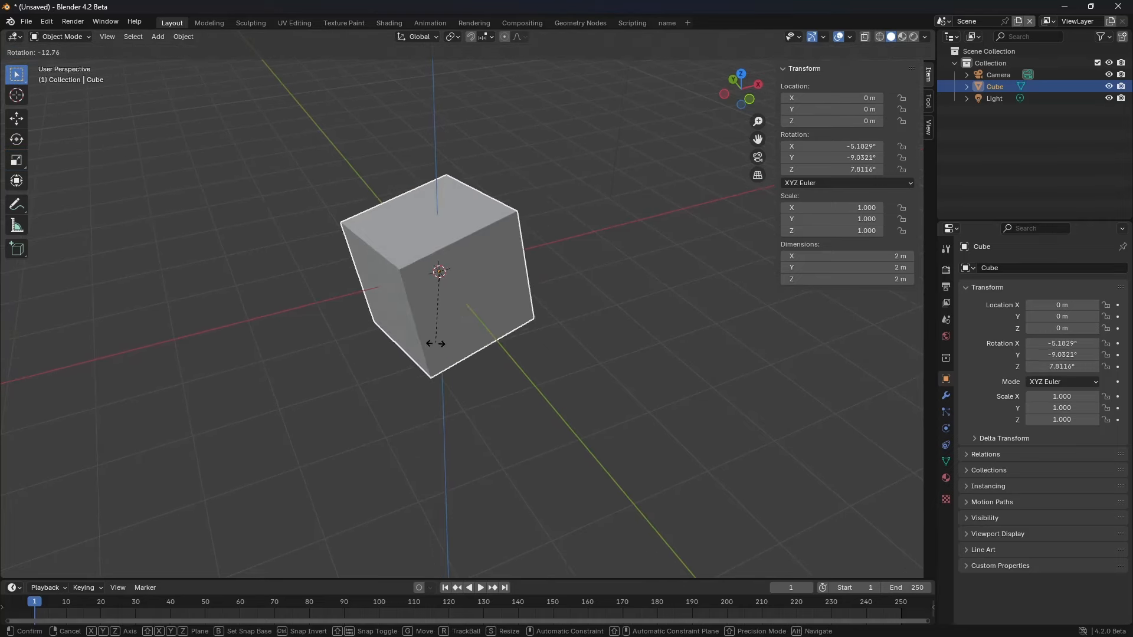
{"action": "key", "text": "s"}
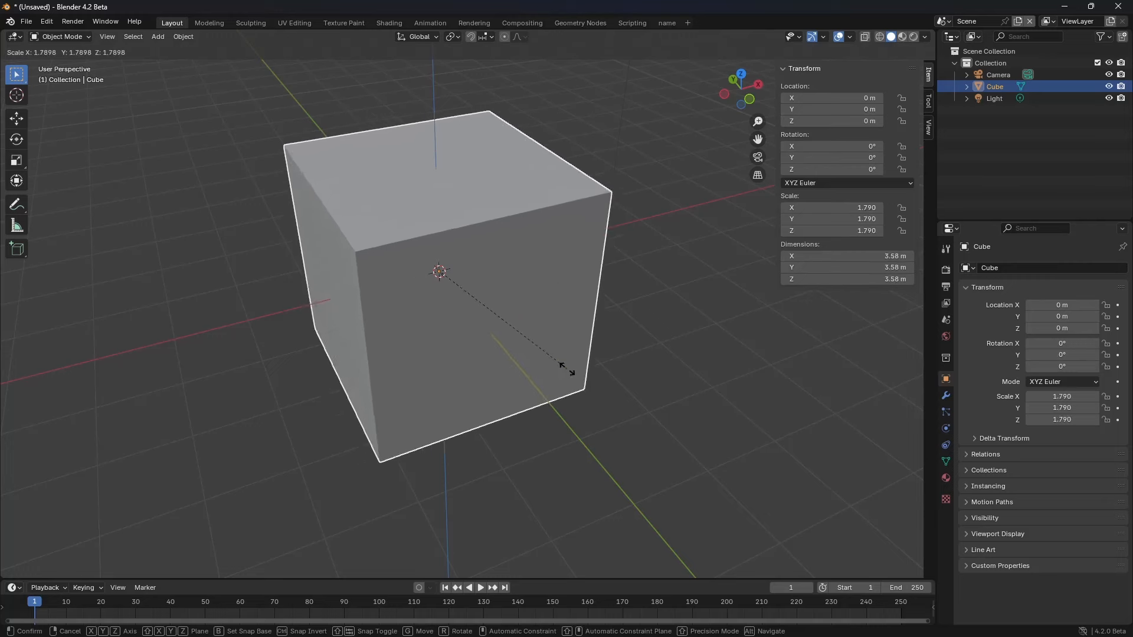
{"action": "key", "text": "r"}
{"action": "key", "text": "s"}
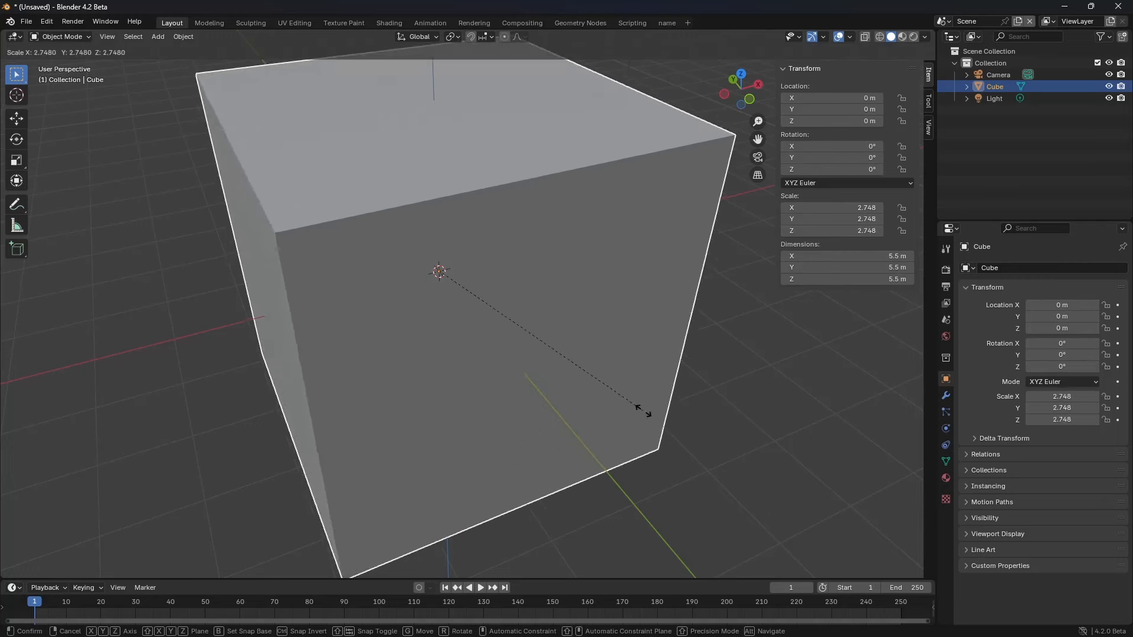
Step: Try moving the cube constrained to the global X, Y and Z axes in turn
{"action": "key", "text": "g"}
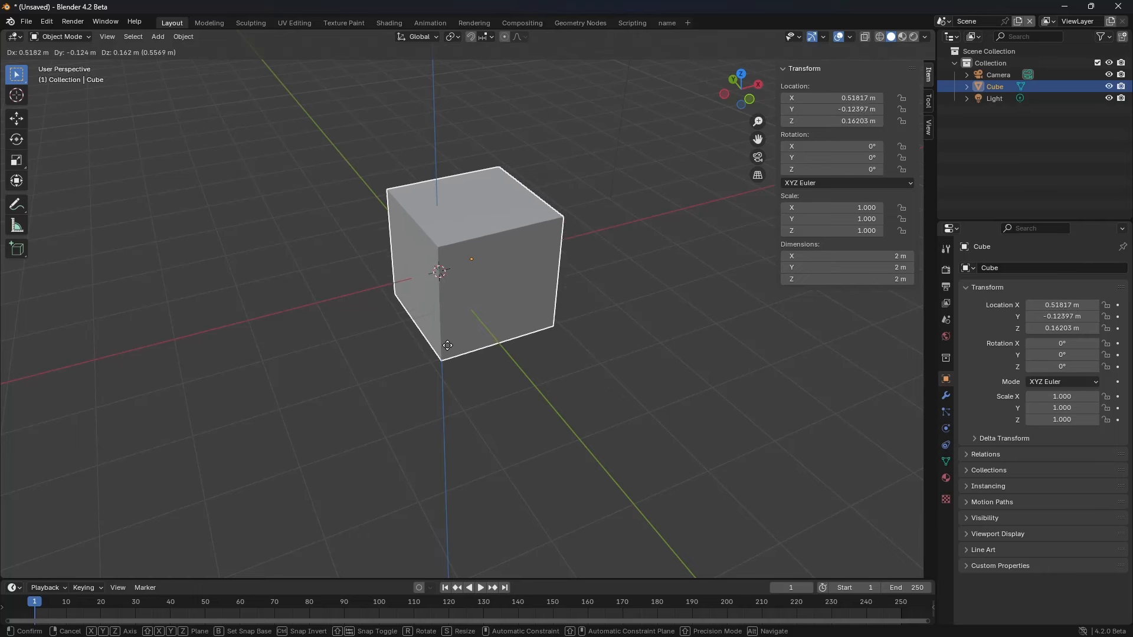
{"action": "key", "text": "x"}
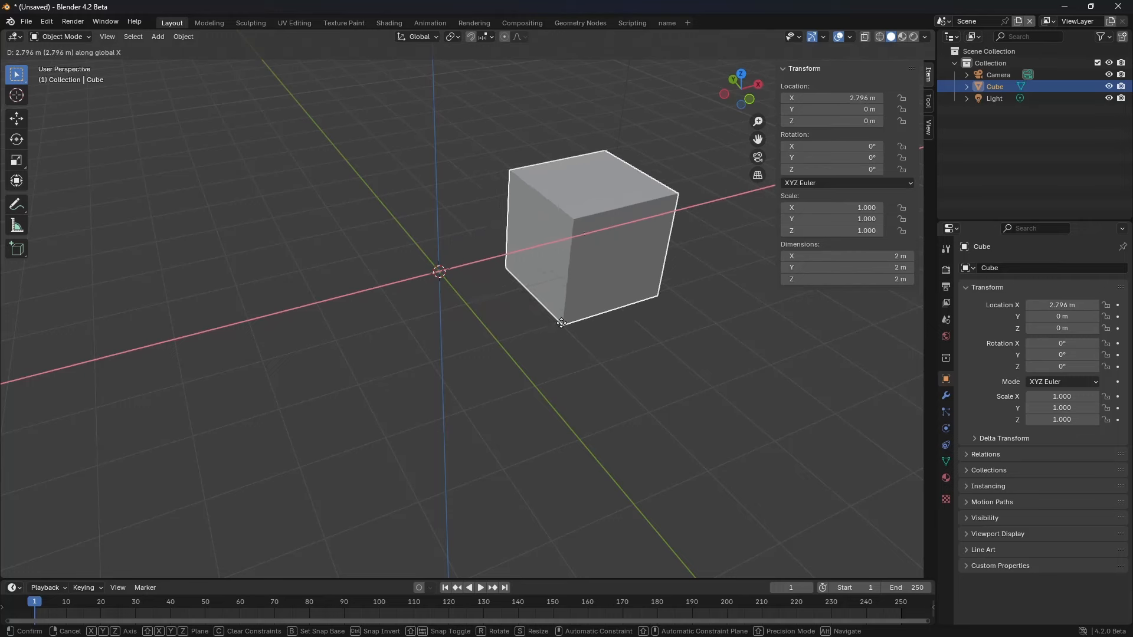
{"action": "key", "text": "y"}
{"action": "key", "text": "z"}
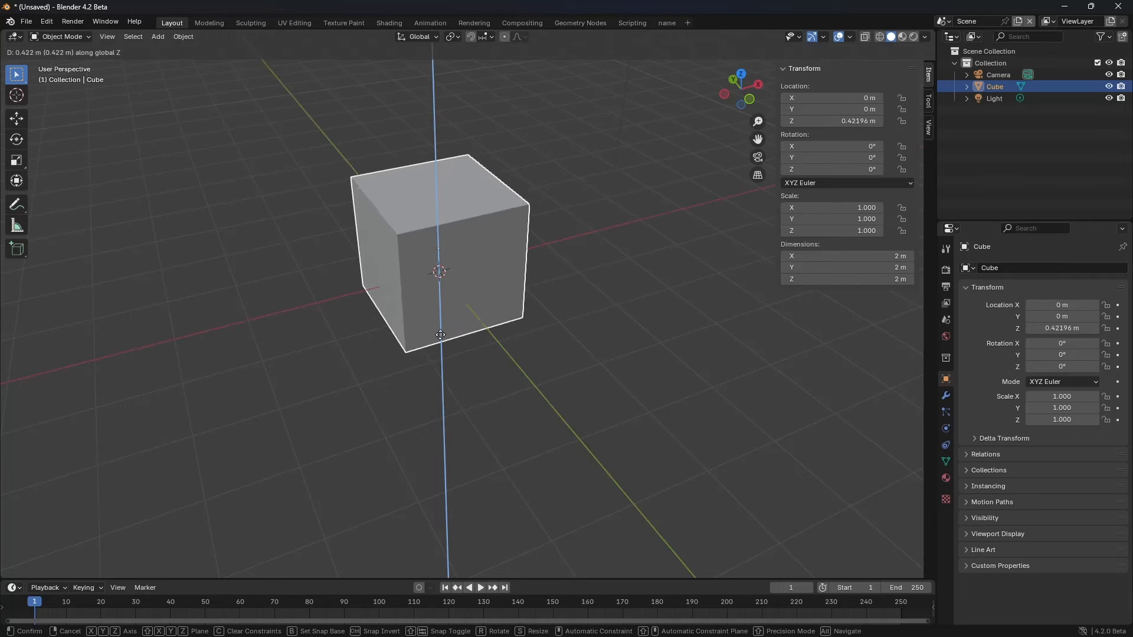
Step: Try rotating and scaling the cube constrained first to the global X axis and then to the Z axis
{"action": "key", "text": "r"}
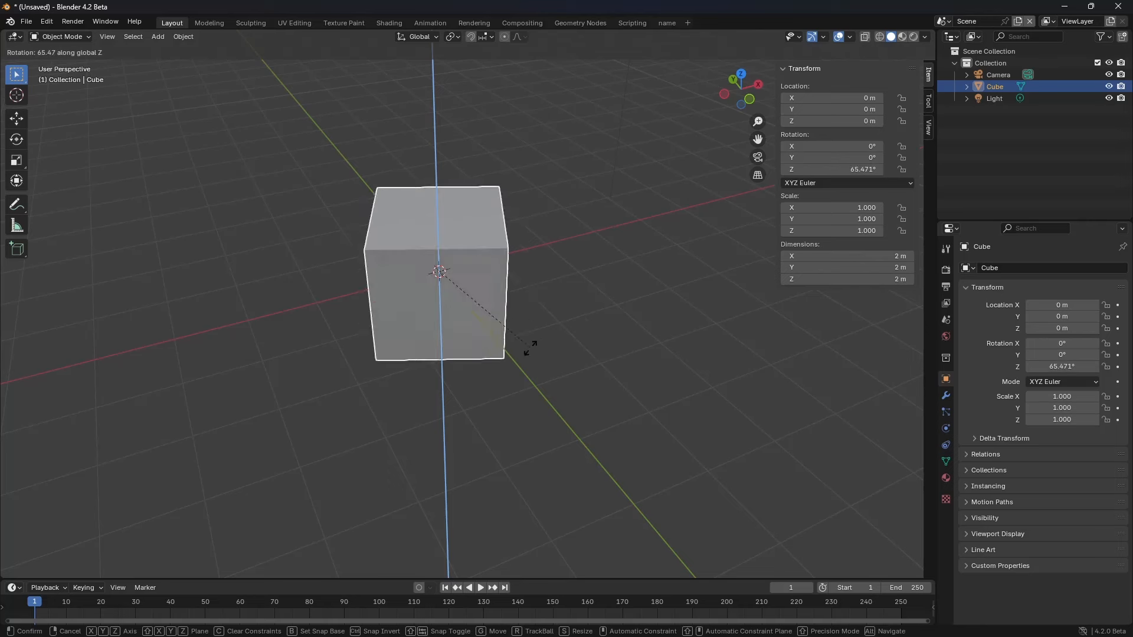
{"action": "key", "text": "x"}
{"action": "key", "text": "z"}
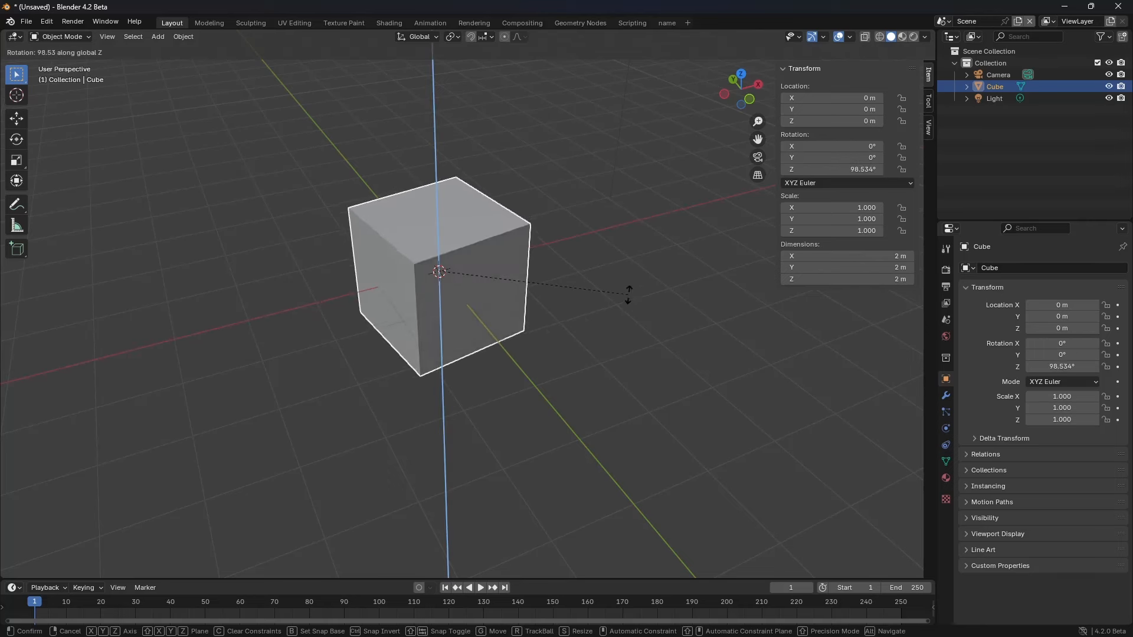
{"action": "key", "text": "s"}
{"action": "key", "text": "x"}
{"action": "key", "text": "z"}
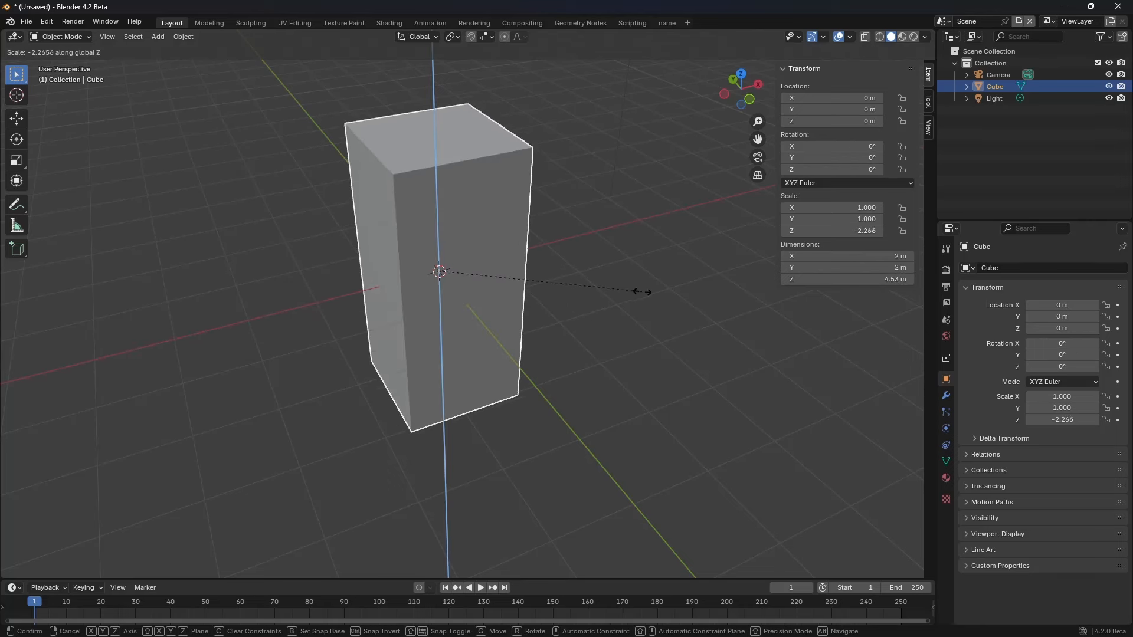
Step: Try moving the cube along global Z and within planes that lock the Z, X and Y axes in turn
{"action": "key", "text": "g"}
{"action": "key", "text": "z"}
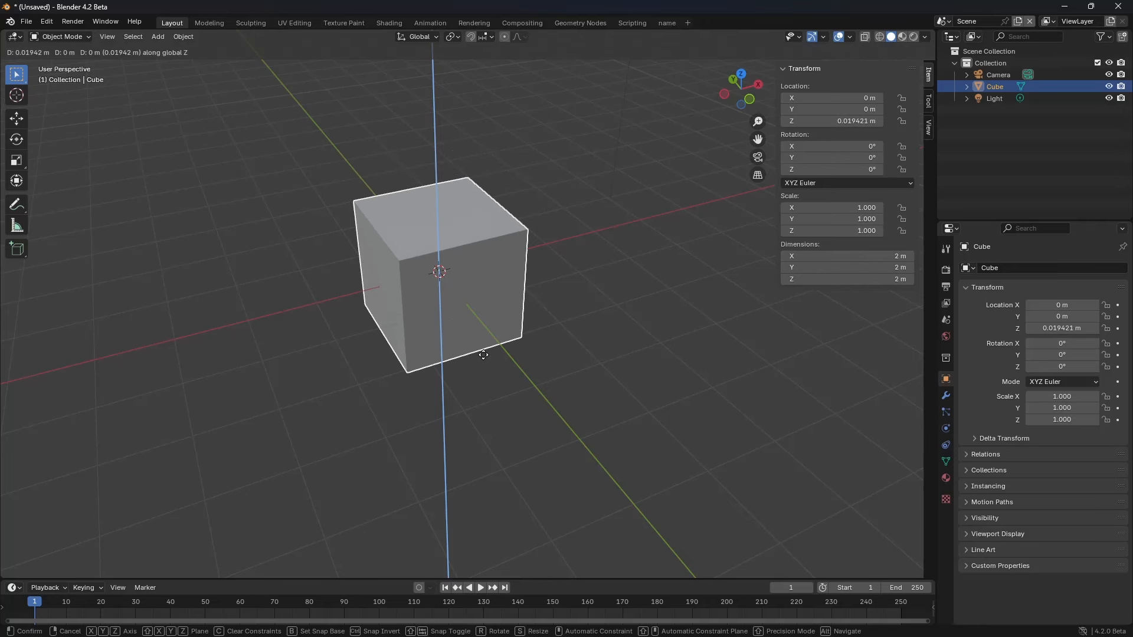
{"action": "key", "text": "shift+z"}
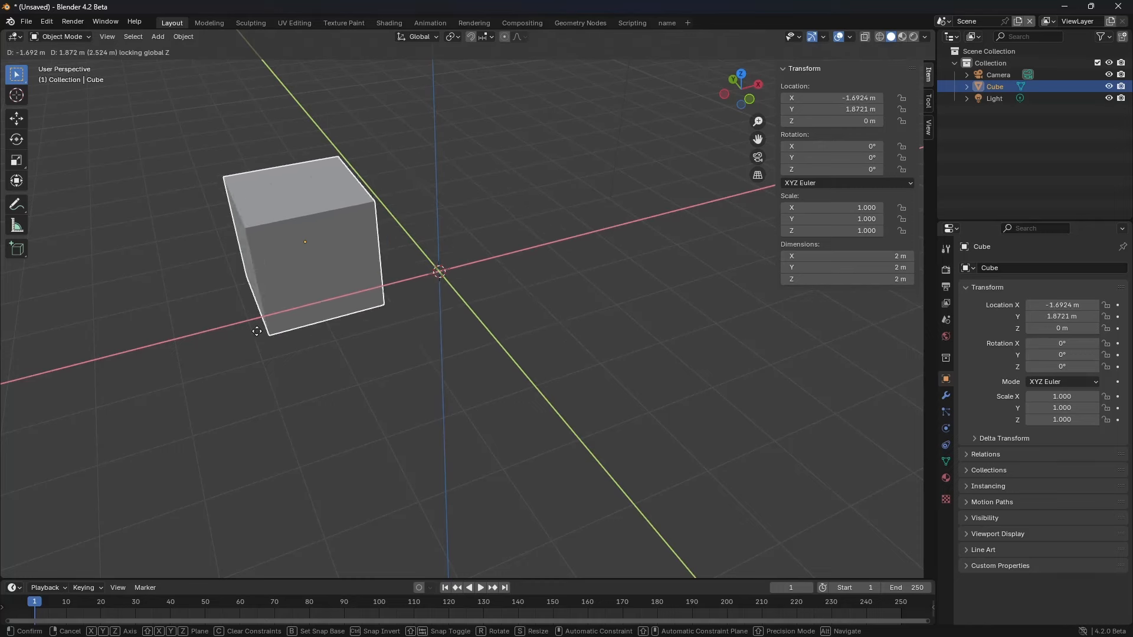
{"action": "key", "text": "shift+x"}
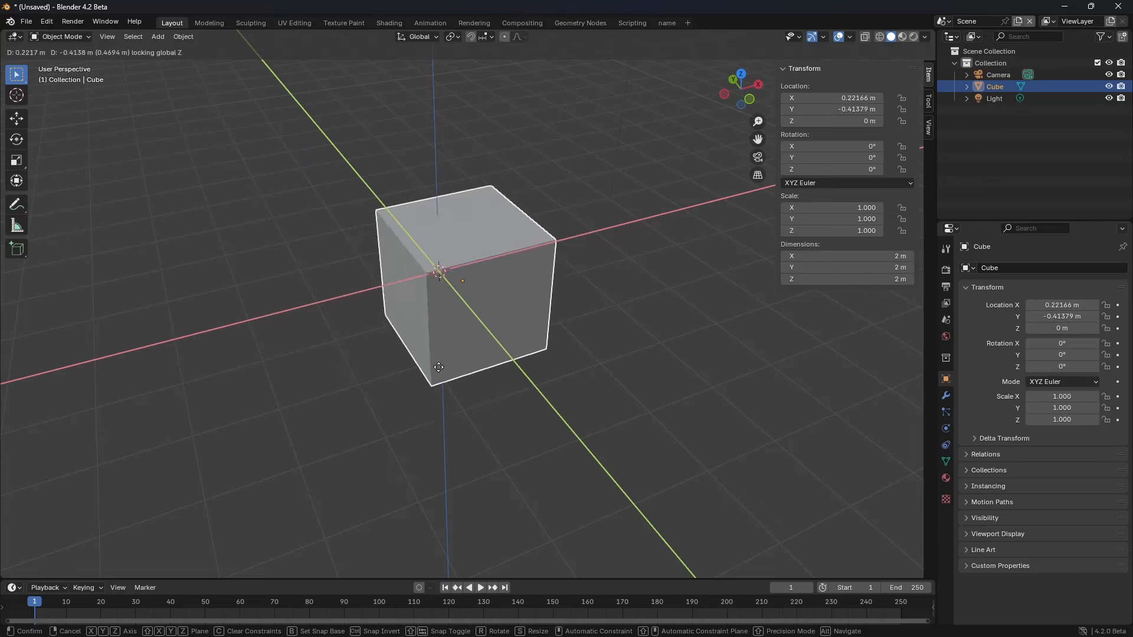
{"action": "key", "text": "shift+y"}
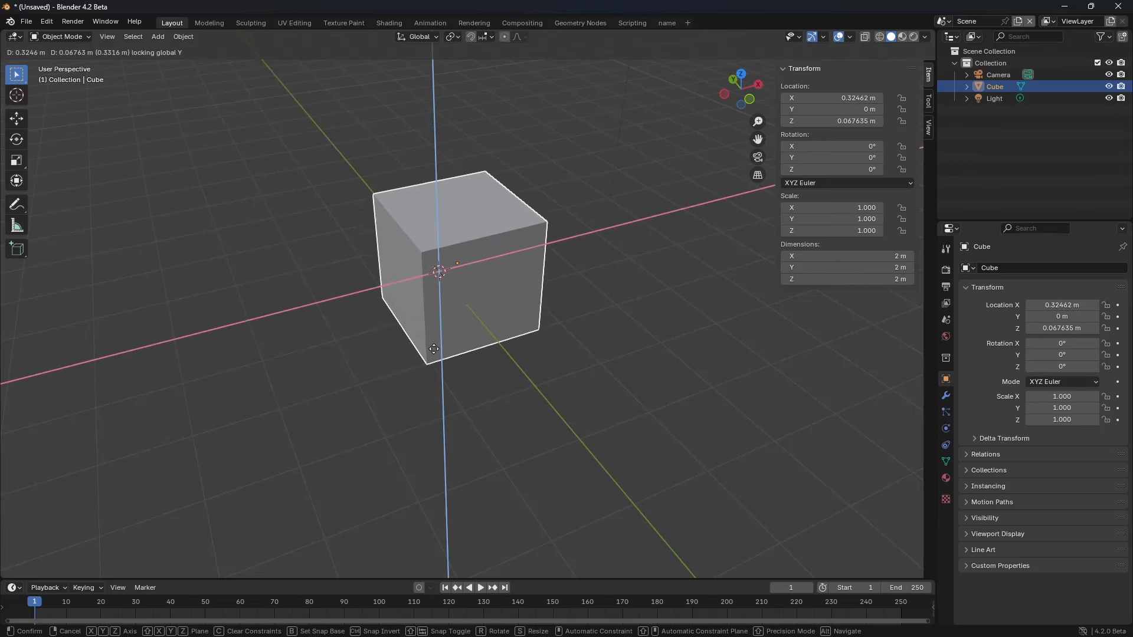
{"action": "key", "text": "Escape"}
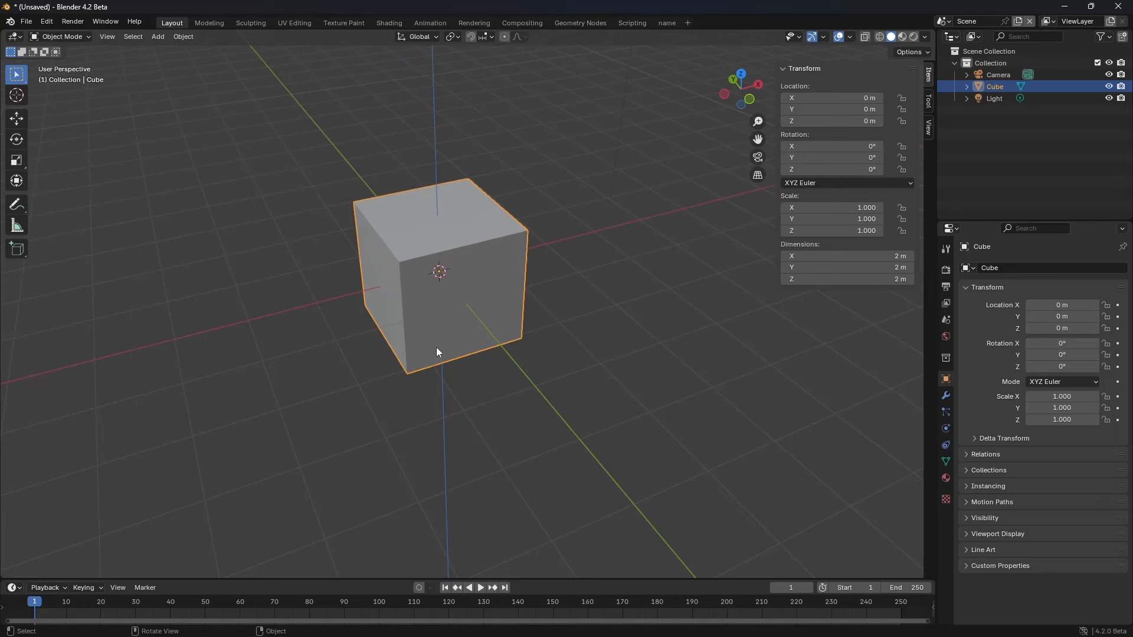
Step: Move the cube freely around the scene, ending at about X 3.26 m, Y 1.34 m, Z 0.71 m
{"action": "key", "text": "g"}
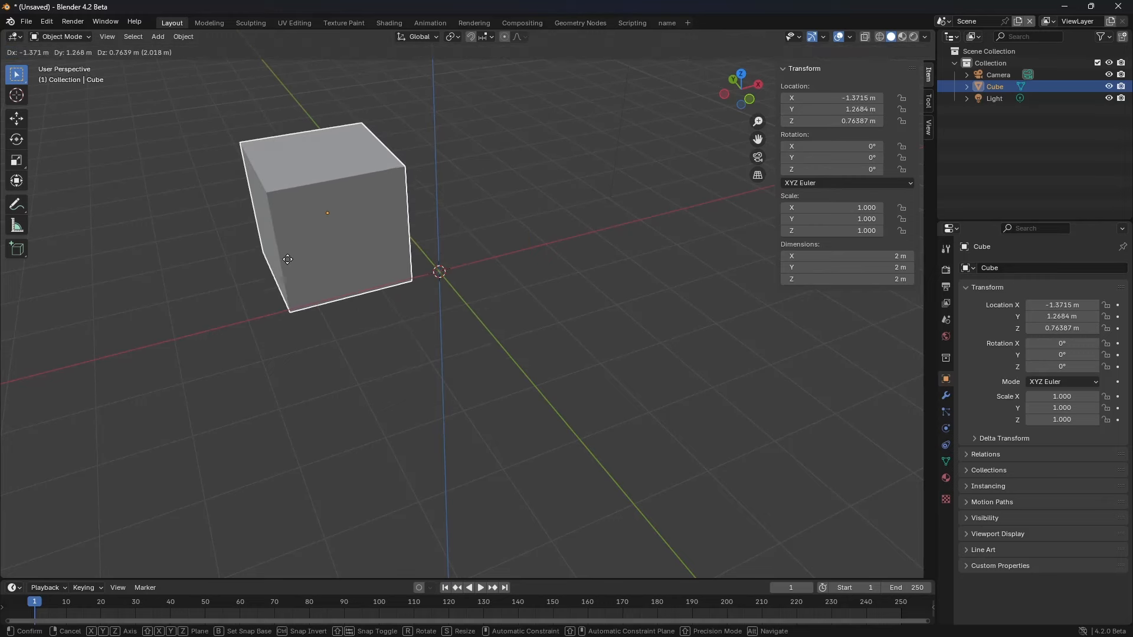
{"action": "left_click", "coordinate": [282, 264]}
{"action": "key", "text": "g"}
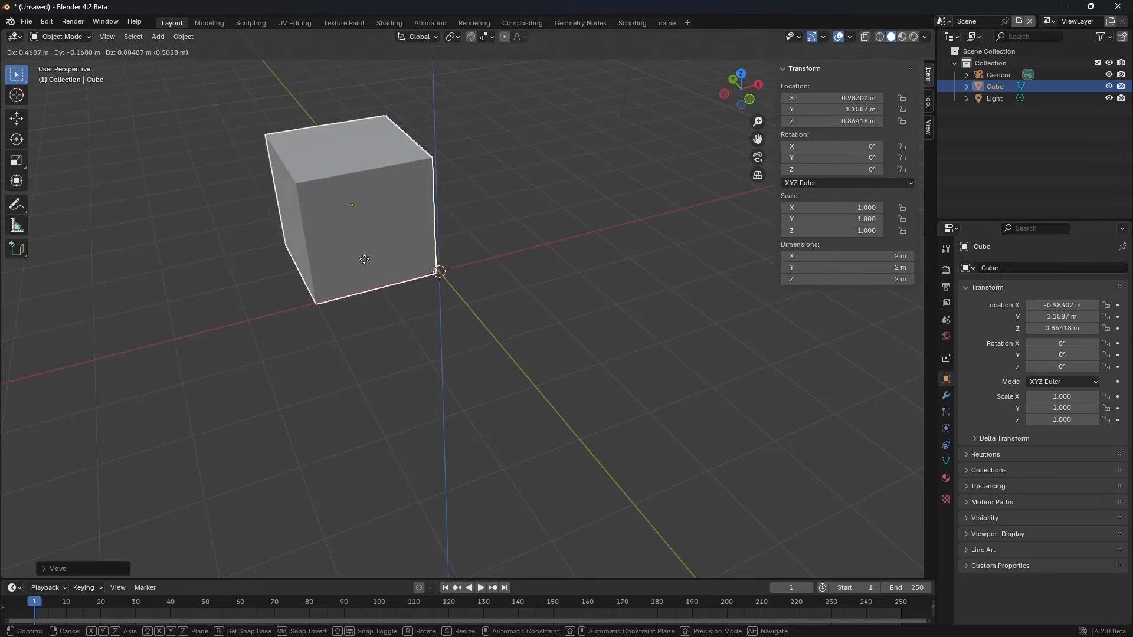
{"action": "key", "text": "Escape"}
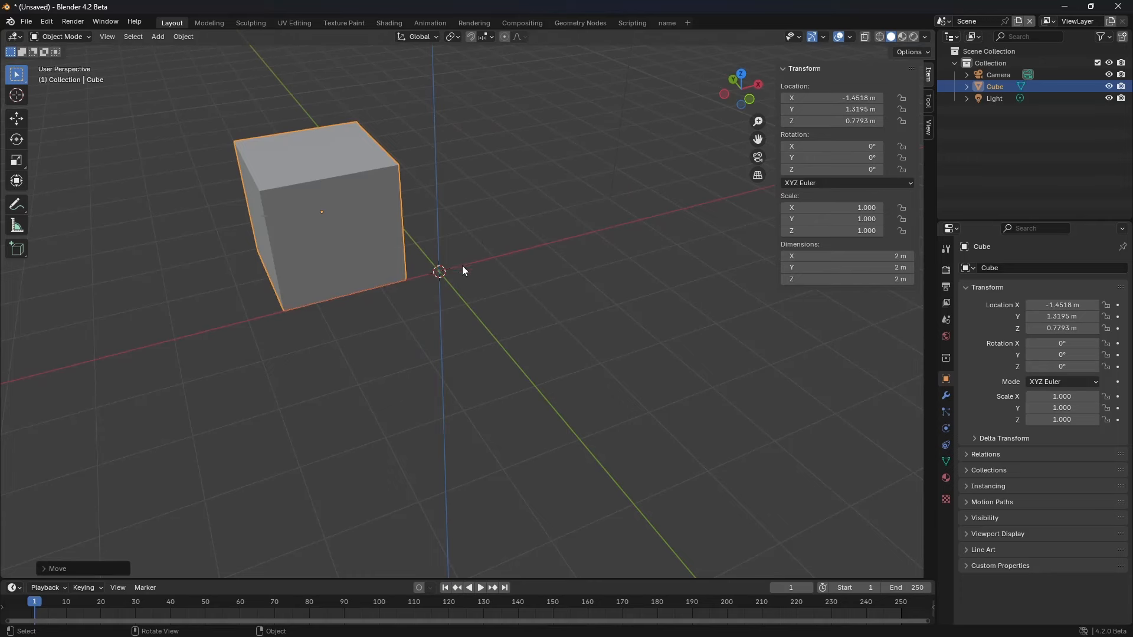
{"action": "middle_click_drag", "start_coordinate": [463, 271], "coordinate": [645, 143]}
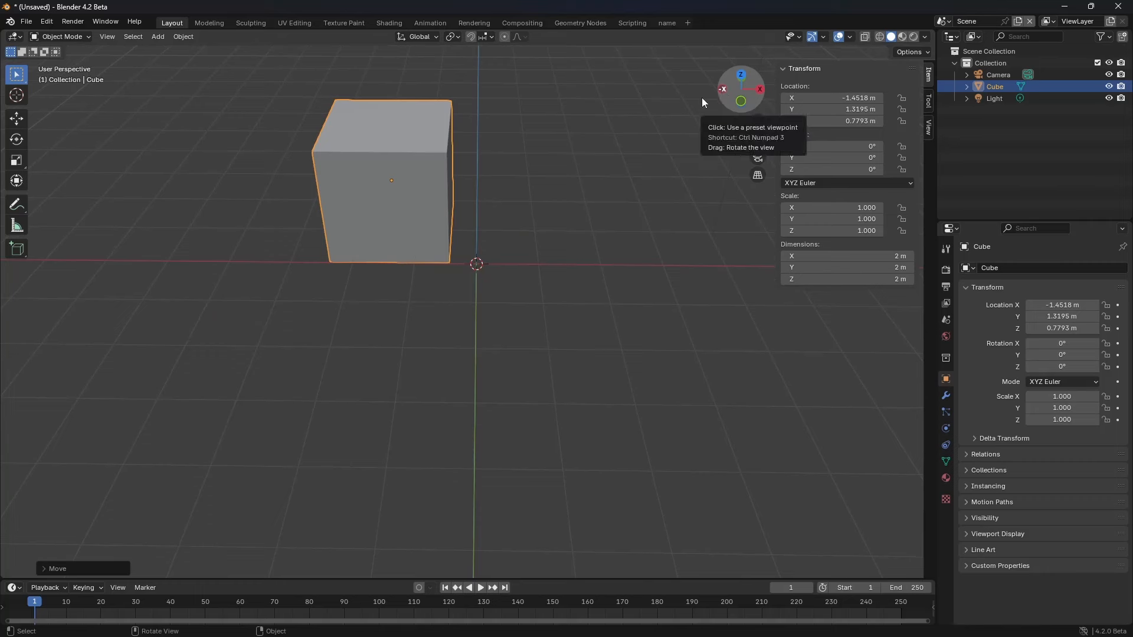
{"action": "key", "text": "g"}
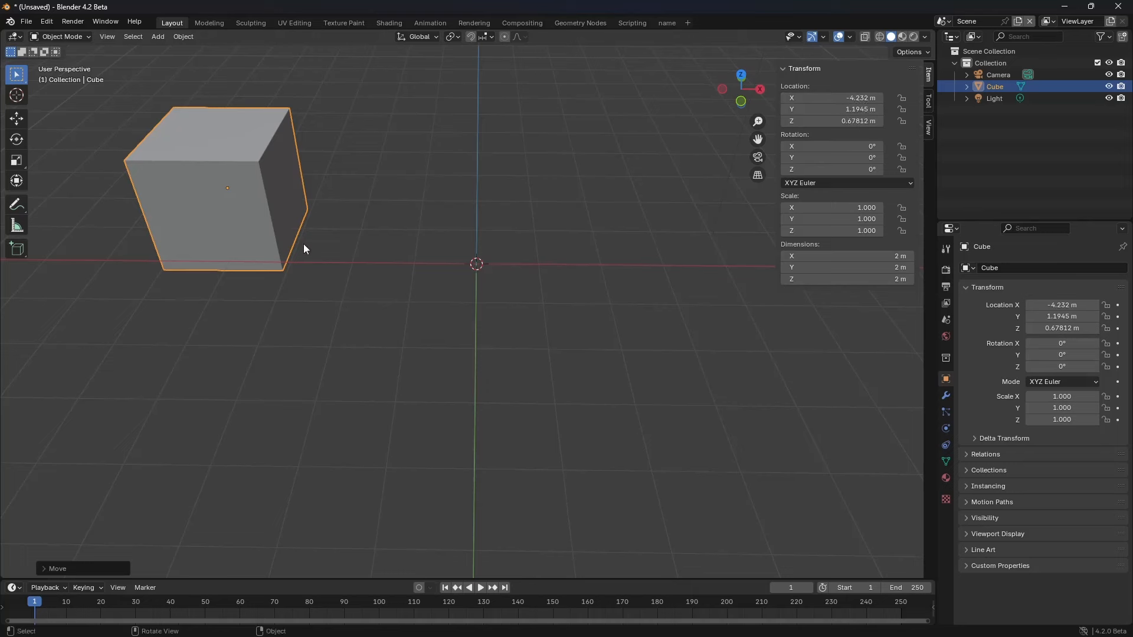
{"action": "left_click_drag", "start_coordinate": [304, 246], "coordinate": [743, 244]}
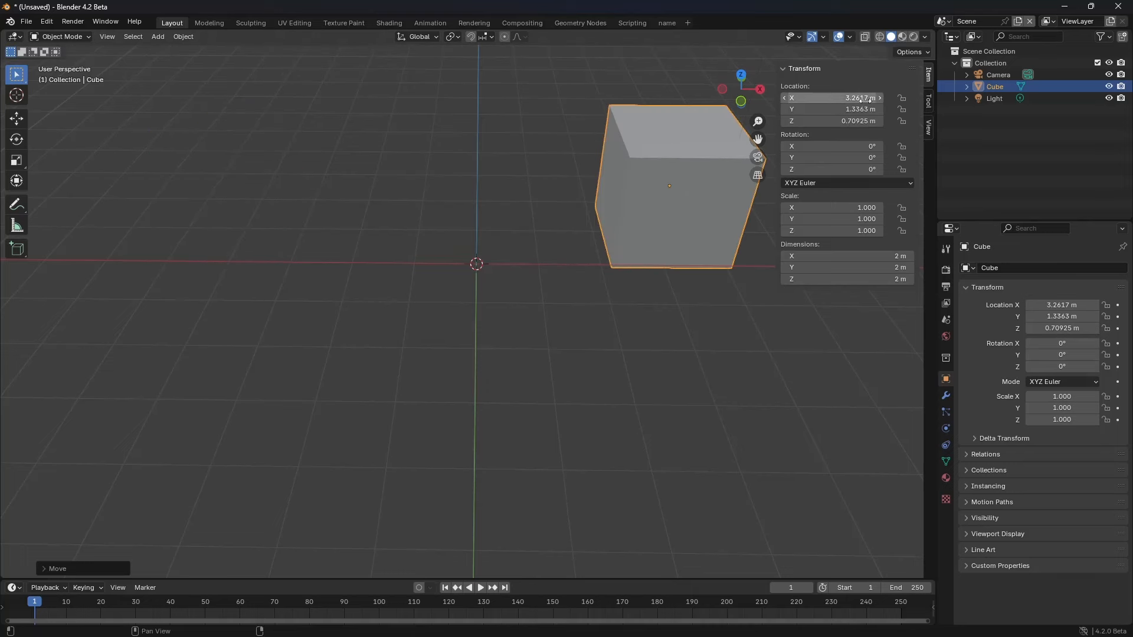
Step: Rotate the cube freely to about X -27°, Y -29.6°, Z 32.7° and scale it uniformly to about 1.62
{"action": "middle_click_drag", "start_coordinate": [481, 276], "coordinate": [501, 277]}
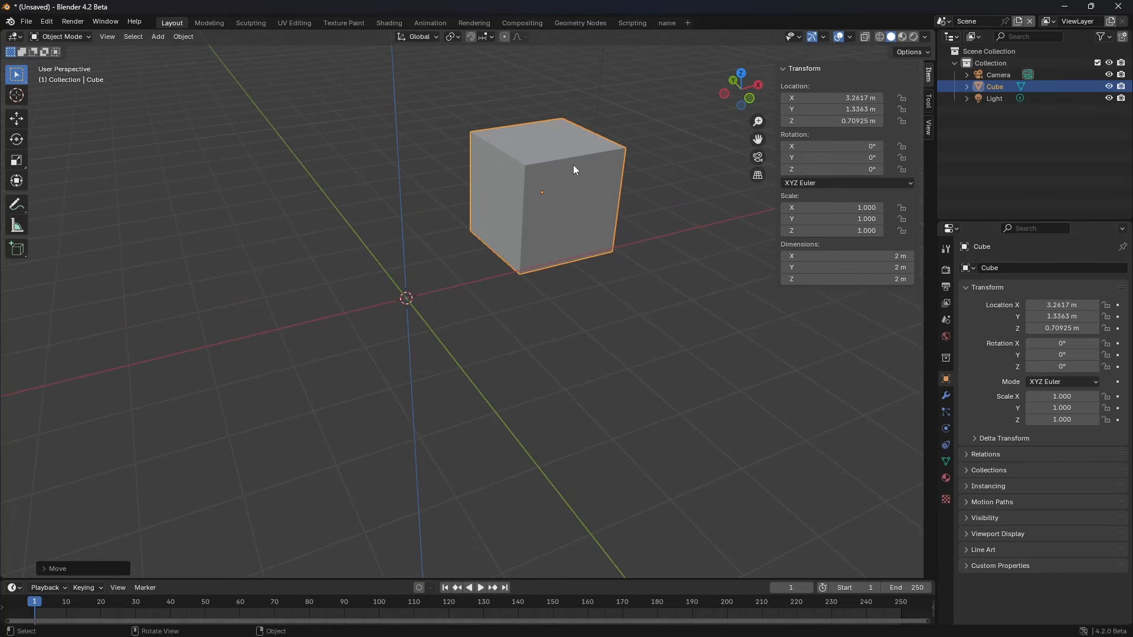
{"action": "middle_click", "coordinate": [539, 197], "text": "alt"}
{"action": "scroll", "coordinate": [495, 303], "scroll_direction": "up", "scroll_amount": 5}
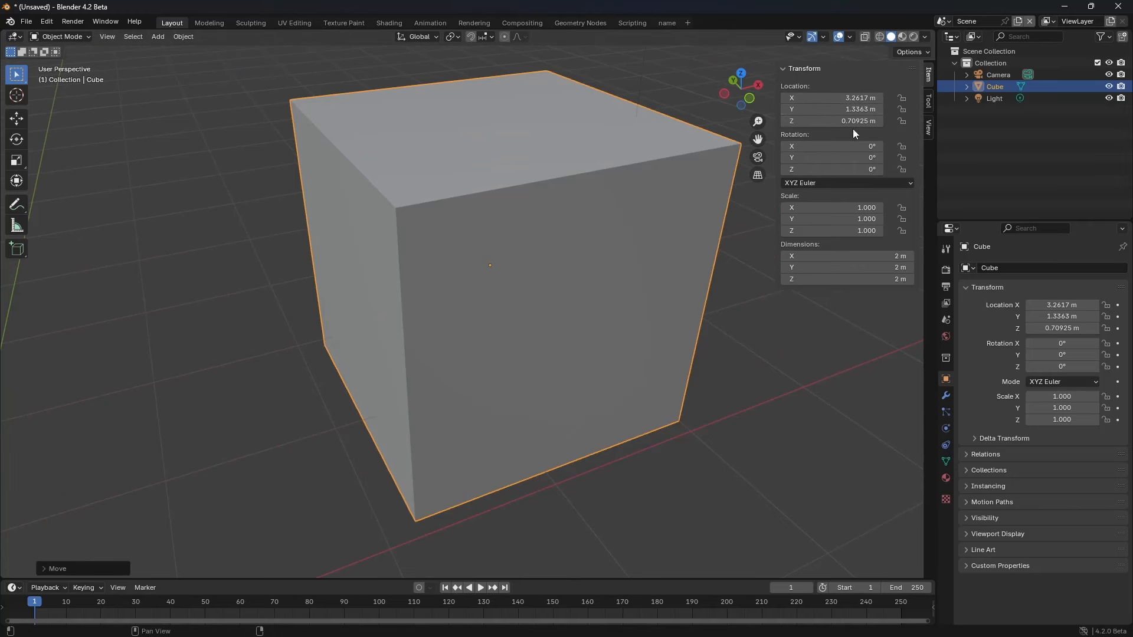
{"action": "scroll", "coordinate": [565, 289], "scroll_direction": "down", "scroll_amount": 5}
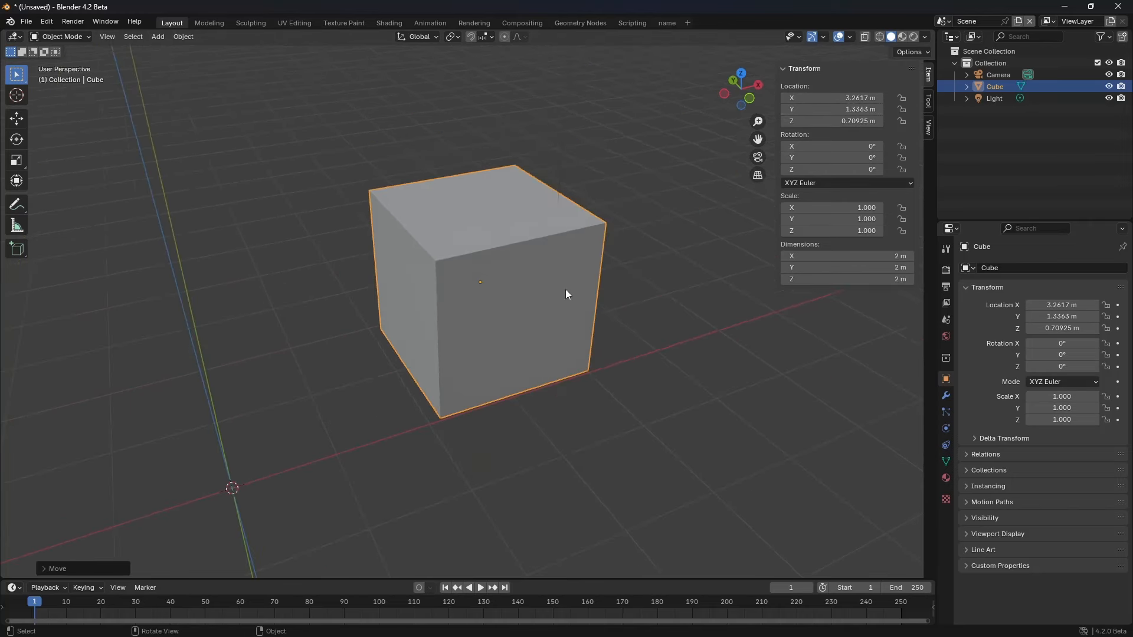
{"action": "key", "text": "r"}
{"action": "key", "text": "r"}
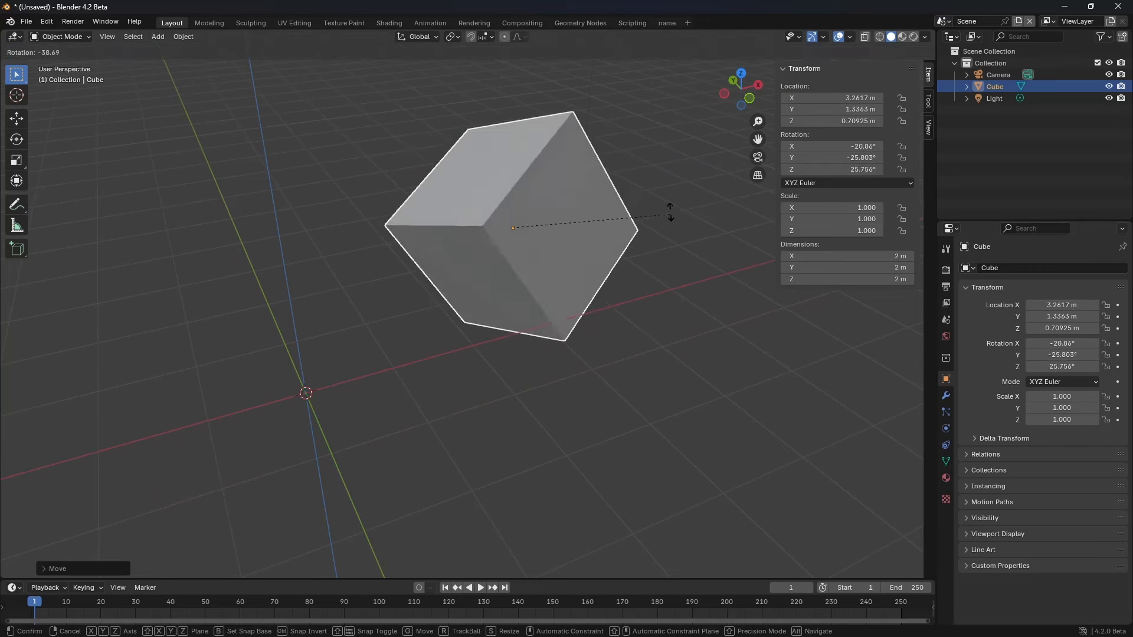
{"action": "left_click", "coordinate": [670, 195]}
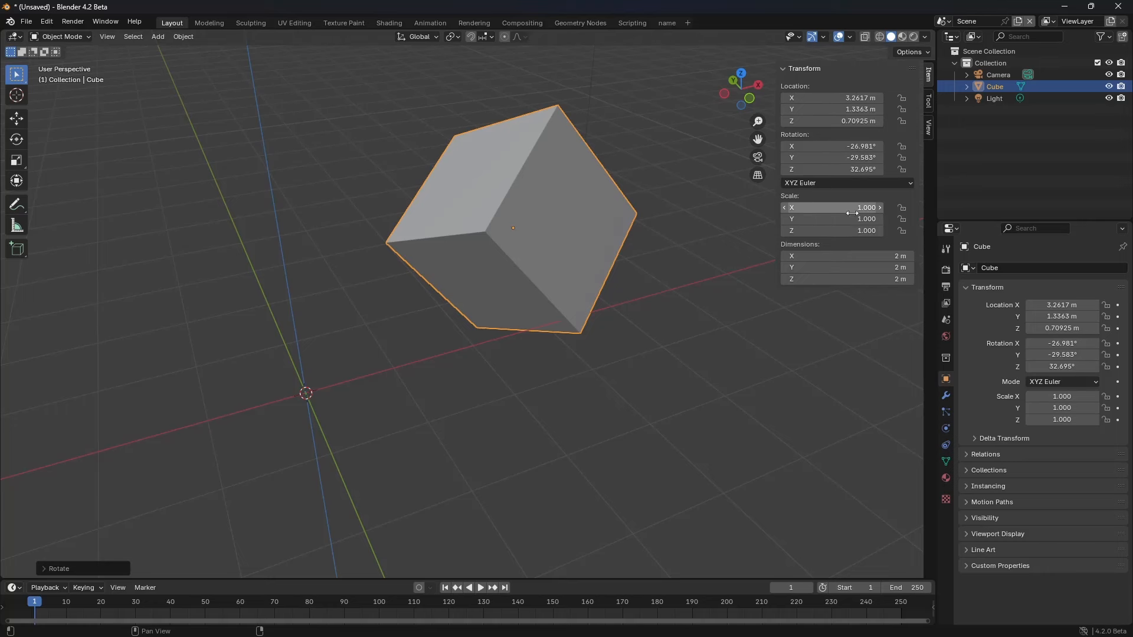
{"action": "key", "text": "s"}
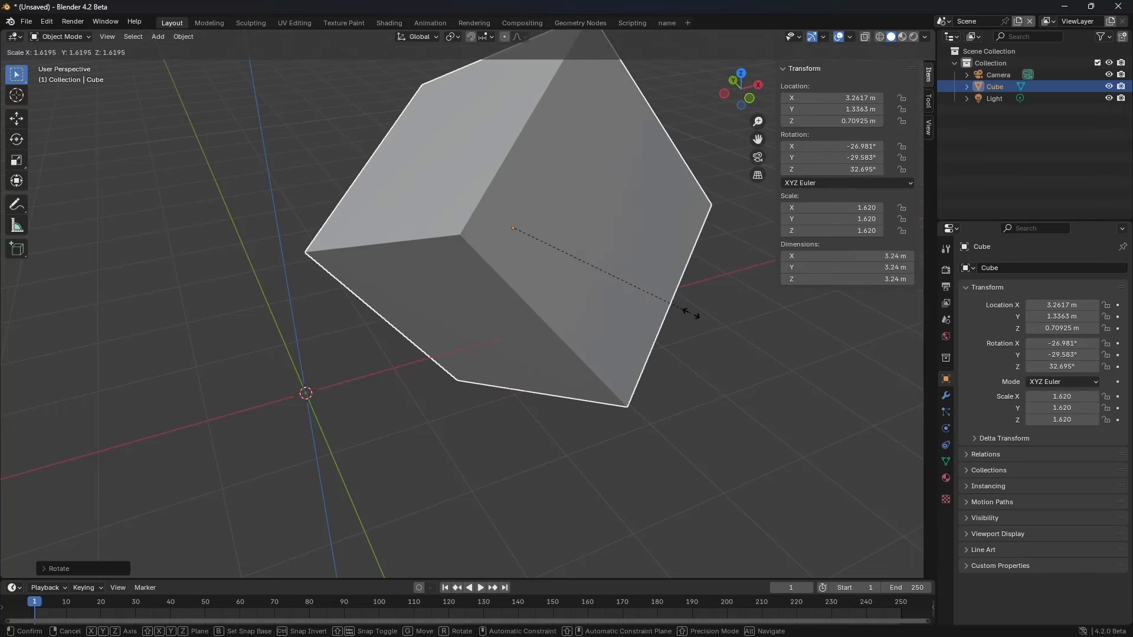
{"action": "left_click", "coordinate": [690, 313]}
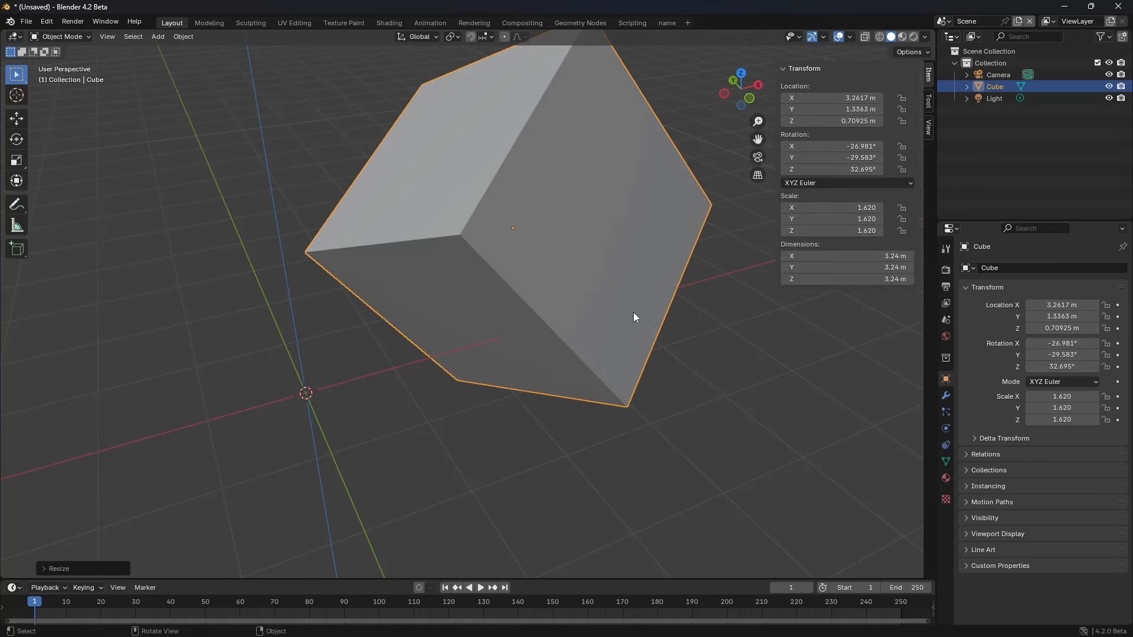
Step: Try stretching the rotated cube along the global X axis
{"action": "key", "text": "s"}
{"action": "key", "text": "x"}
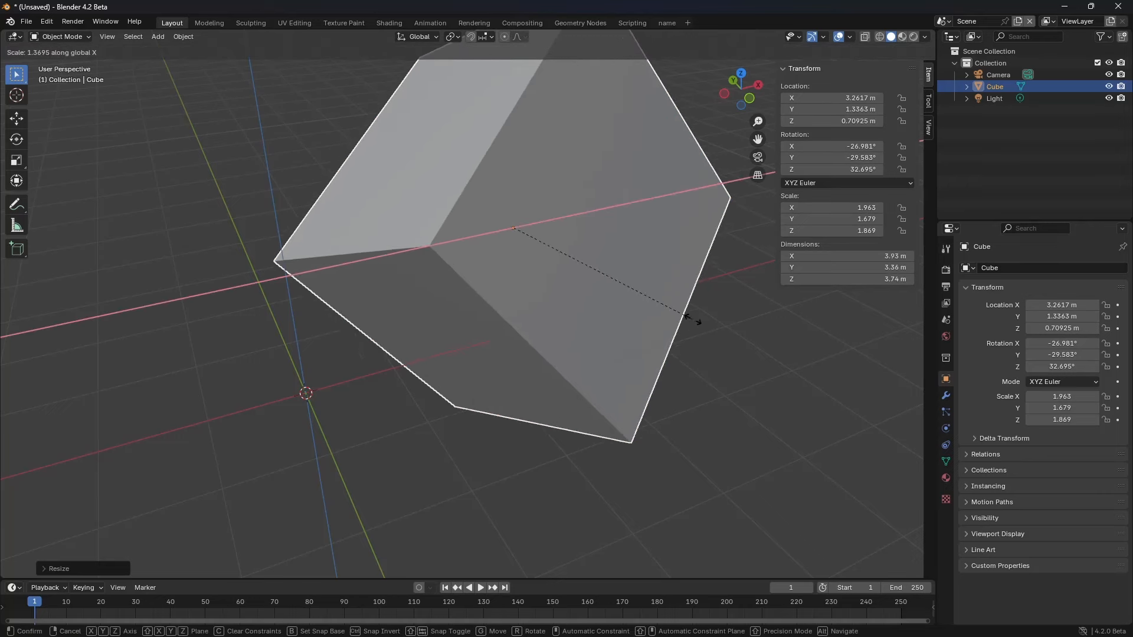
{"action": "right_click", "coordinate": [637, 322]}
{"action": "scroll", "coordinate": [529, 116], "scroll_direction": "down", "scroll_amount": 3}
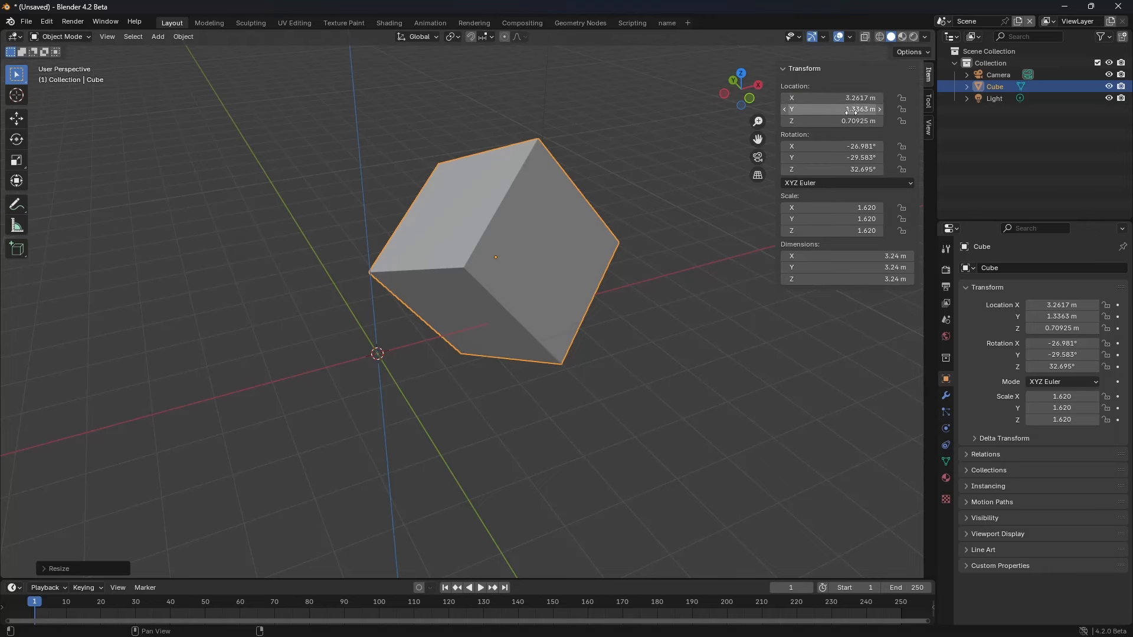
Step: Reset the cube's location and all its rotation values to their defaults
{"action": "key", "text": "alt+g"}
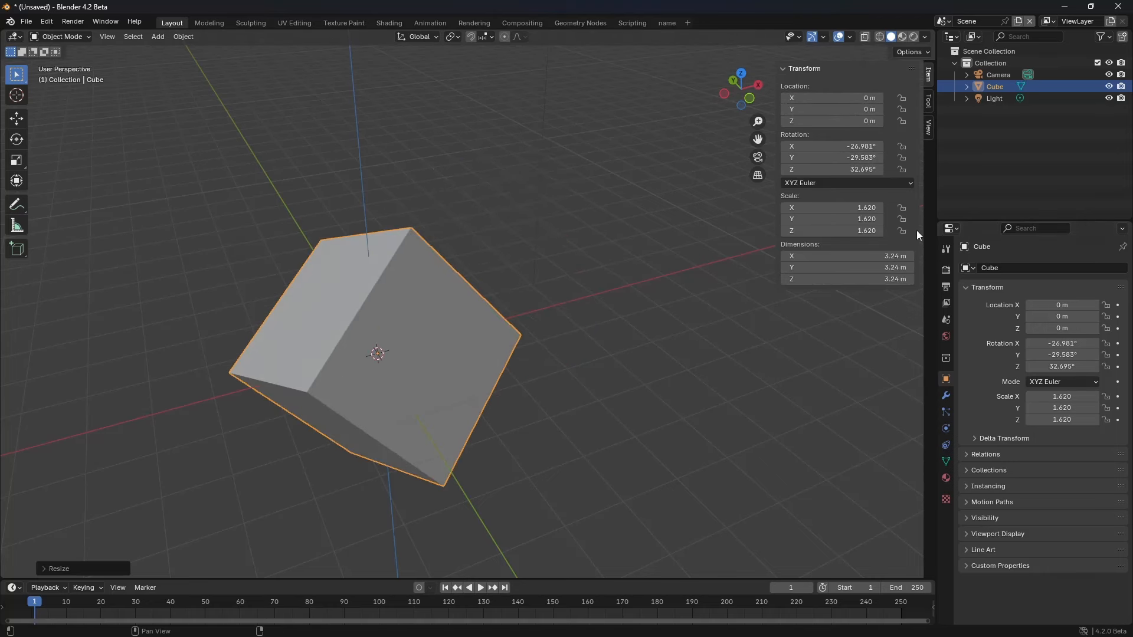
{"action": "right_click", "coordinate": [850, 157]}
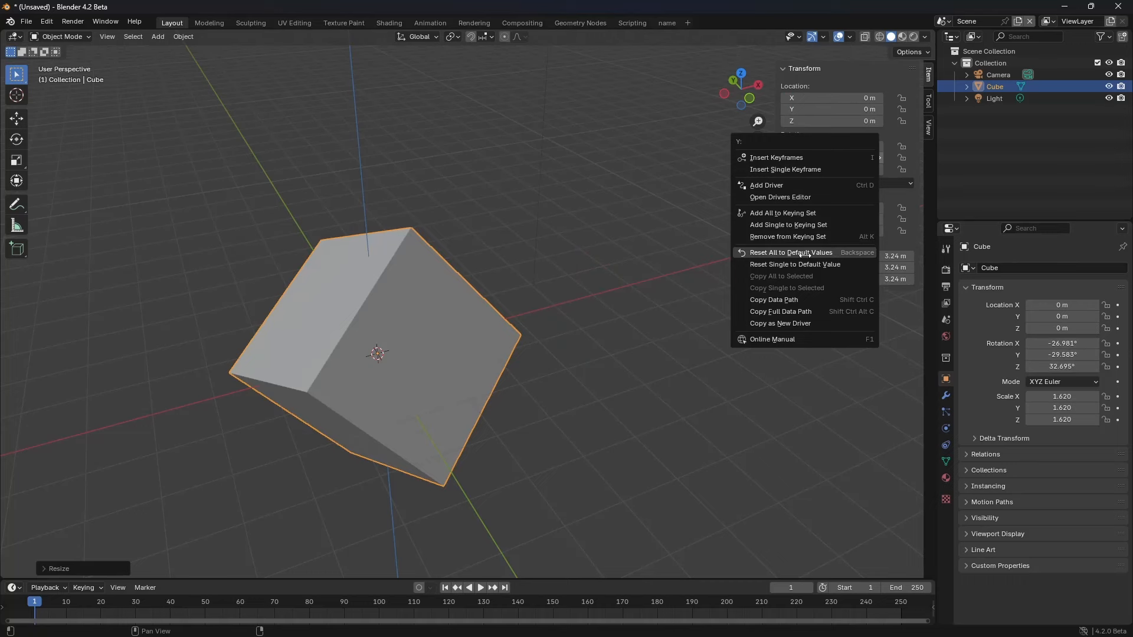
{"action": "left_click", "coordinate": [845, 252]}
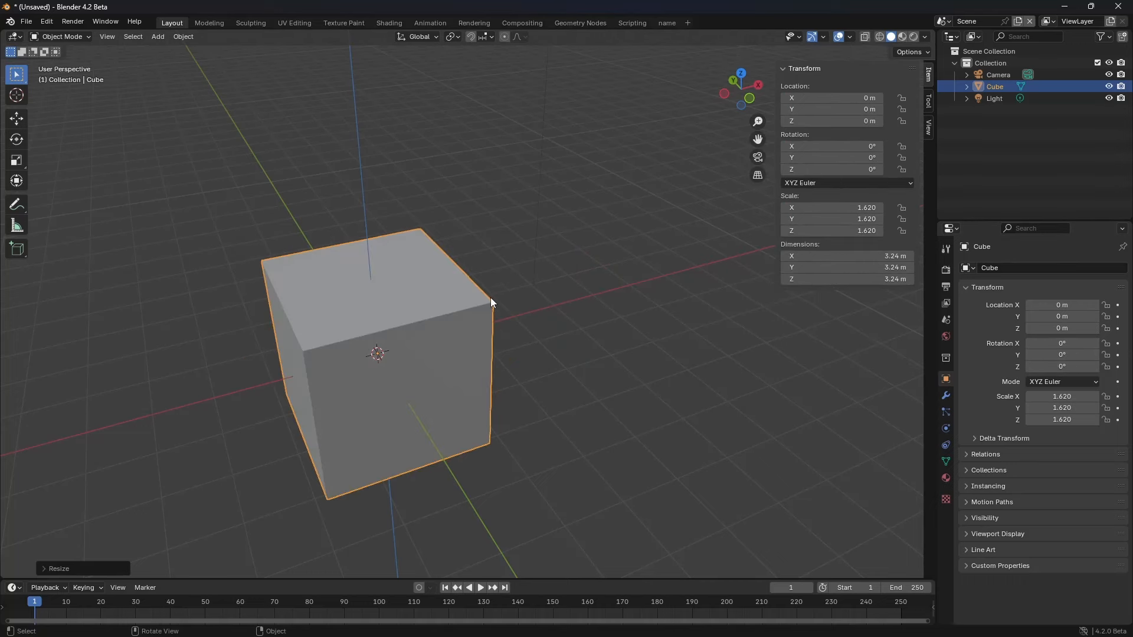
Step: Stretch the cube along the global X axis to an X scale of about 7.32, about 14.6 m long
{"action": "middle_click_drag", "start_coordinate": [490, 298], "coordinate": [519, 309], "text": "shift"}
{"action": "key", "text": "s"}
{"action": "key", "text": "x"}
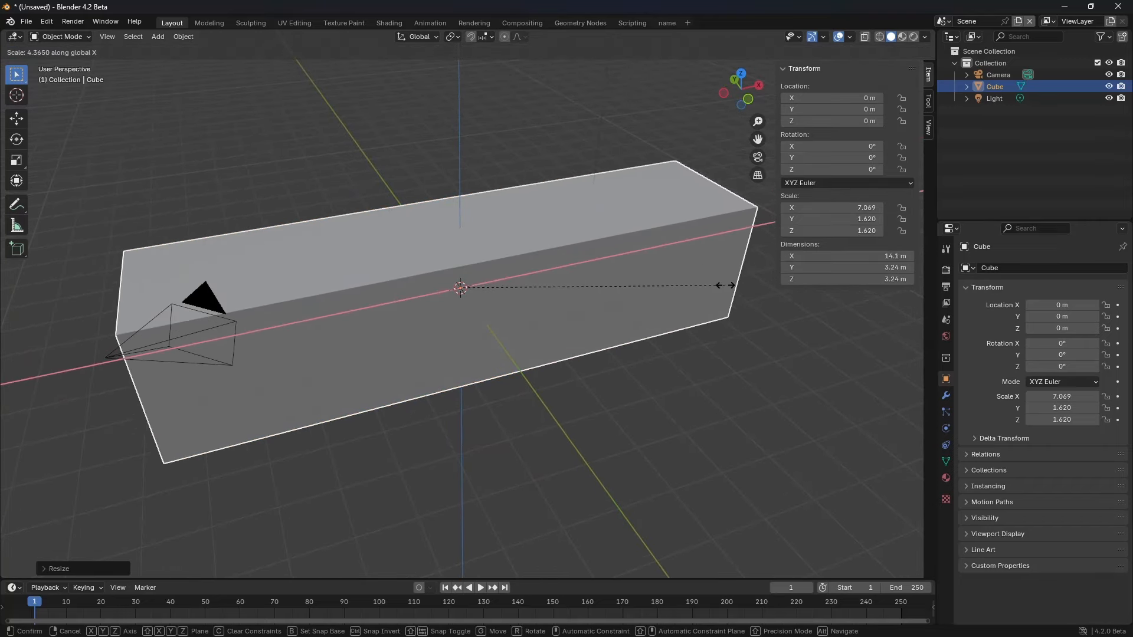
{"action": "left_click", "coordinate": [734, 284]}
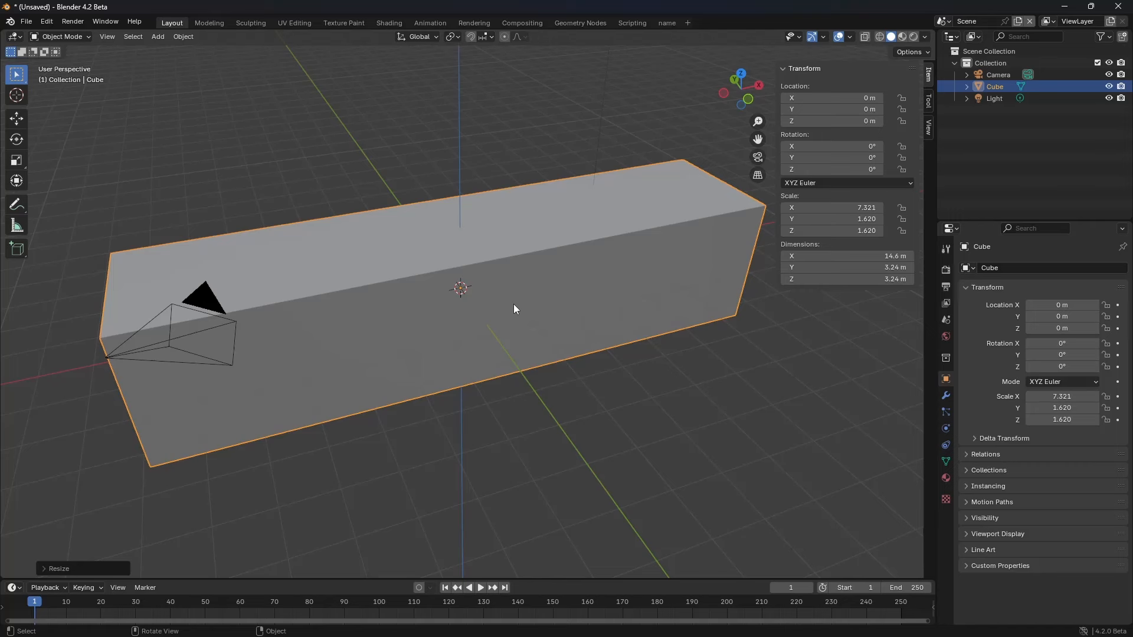
Step: View the stretched cube in Edit Mode, return to Object Mode and apply the object's scale
{"action": "key", "text": "Tab"}
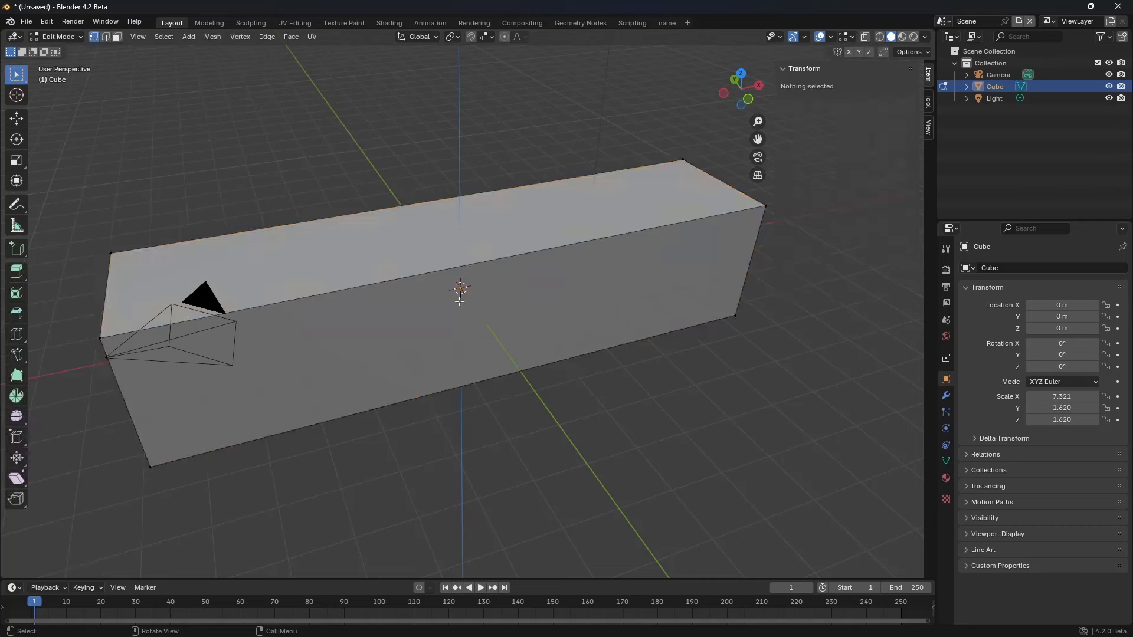
{"action": "key", "text": "Tab"}
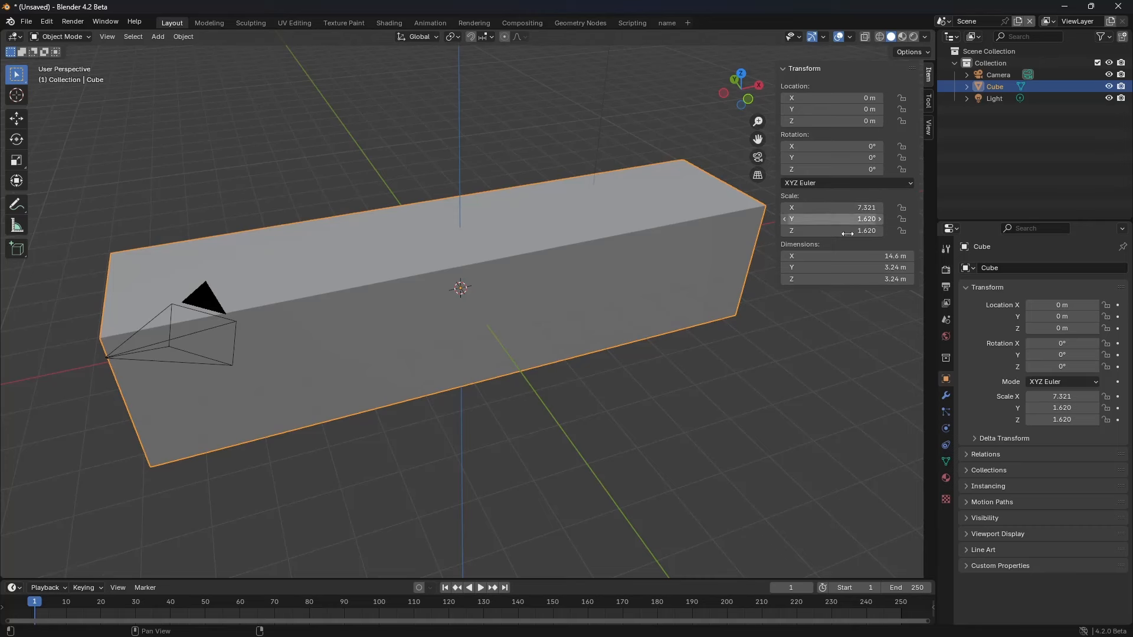
{"action": "key", "text": "ctrl+a"}
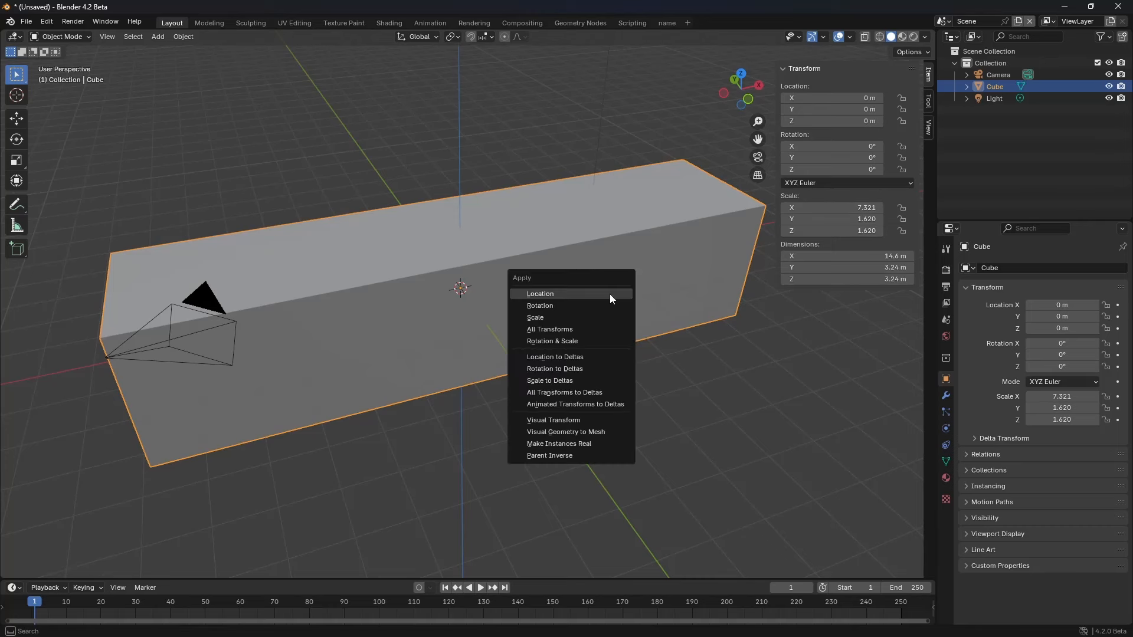
{"action": "left_click", "coordinate": [564, 317]}
Step: Move the stretched cube along the global X axis to an X location of about 10.26 m
{"action": "scroll", "coordinate": [565, 318], "scroll_direction": "down", "scroll_amount": 3}
{"action": "middle_click_drag", "start_coordinate": [564, 321], "coordinate": [434, 328], "text": "shift"}
{"action": "key", "text": "g"}
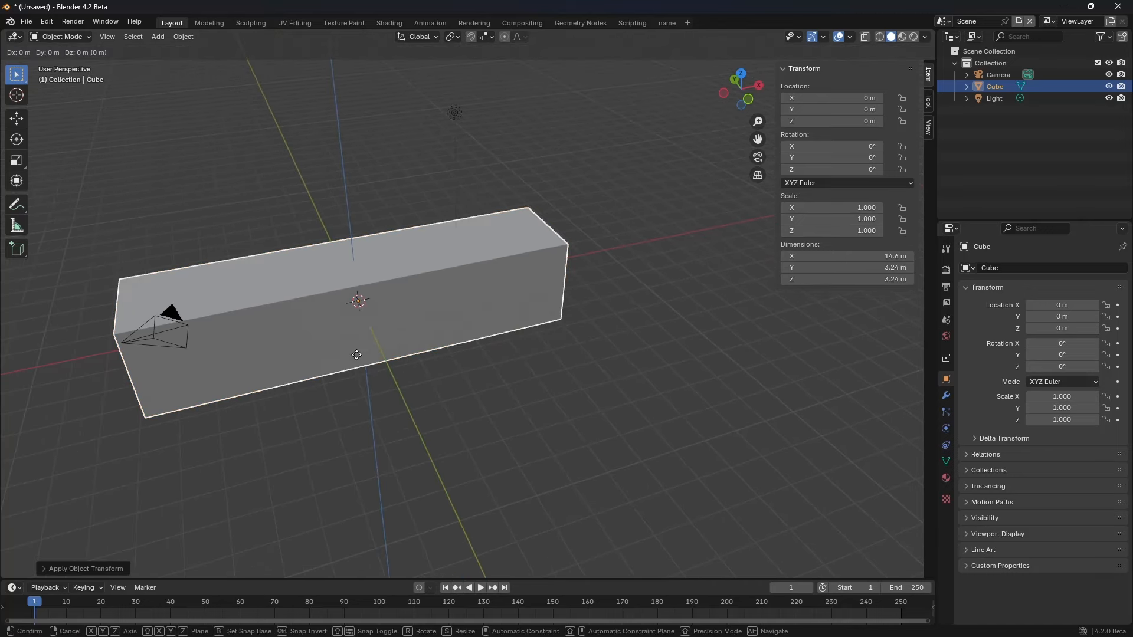
{"action": "key", "text": "x"}
{"action": "left_click", "coordinate": [612, 322]}
{"action": "middle_click_drag", "start_coordinate": [637, 322], "coordinate": [614, 344], "text": "shift"}
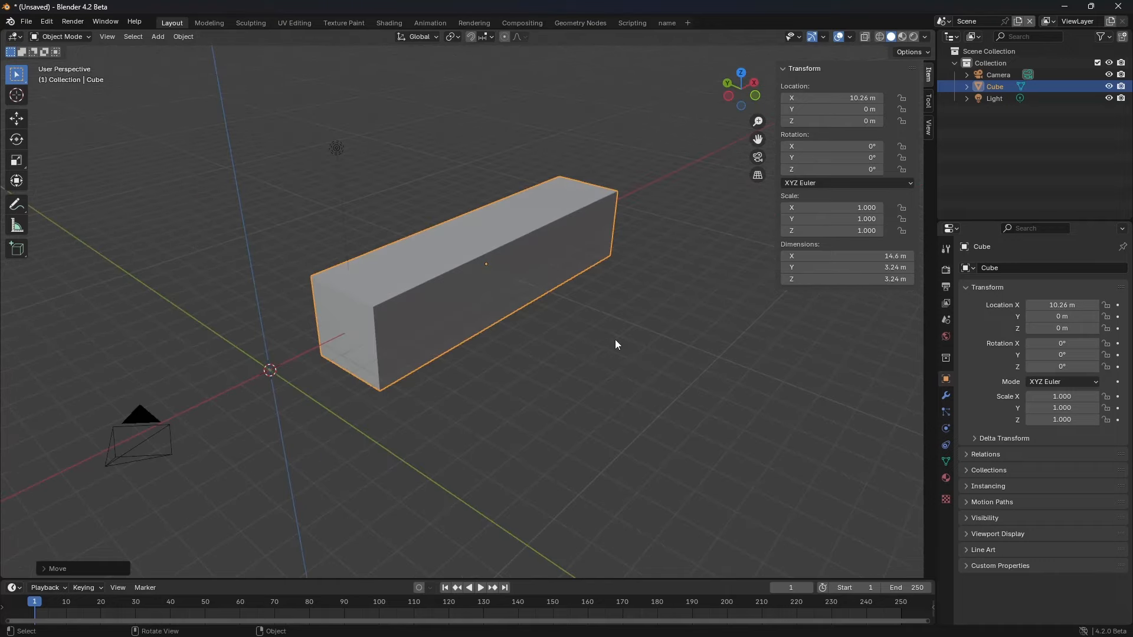
Step: Rotate the cube freely about the view axis by about -59°
{"action": "key", "text": "r"}
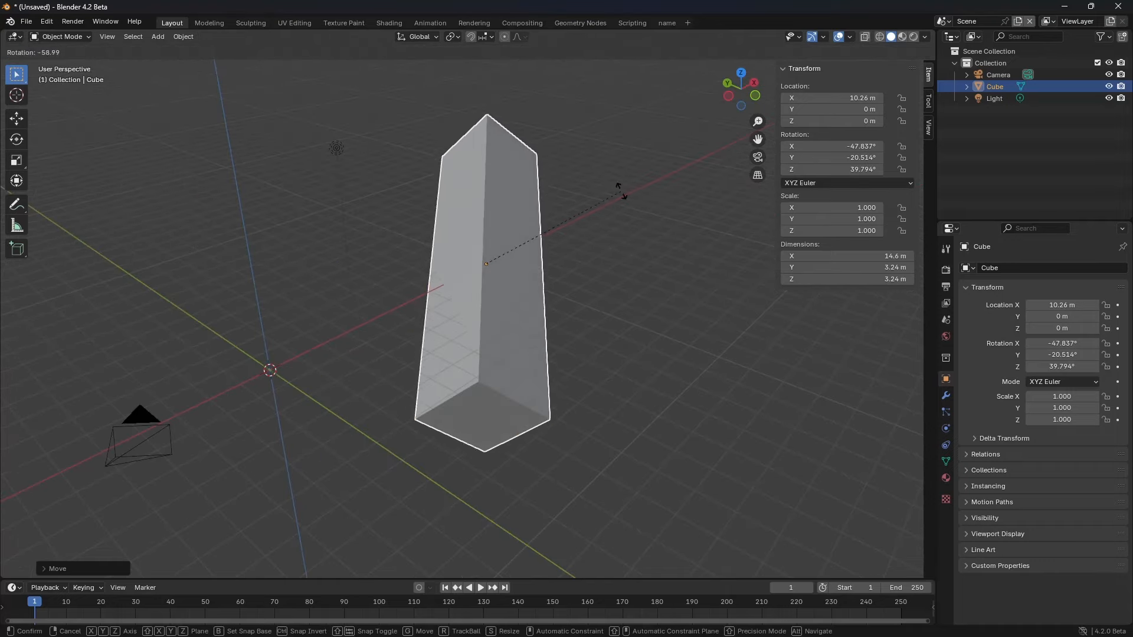
{"action": "left_click", "coordinate": [624, 205]}
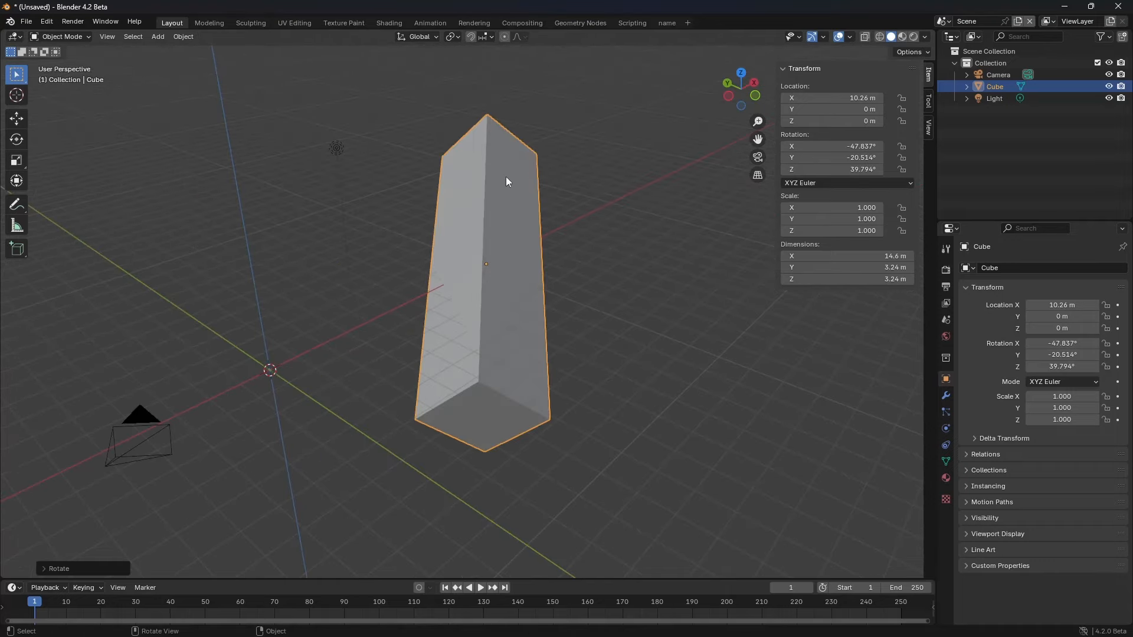
{"action": "middle_click_drag", "start_coordinate": [505, 176], "coordinate": [501, 177], "text": "shift"}
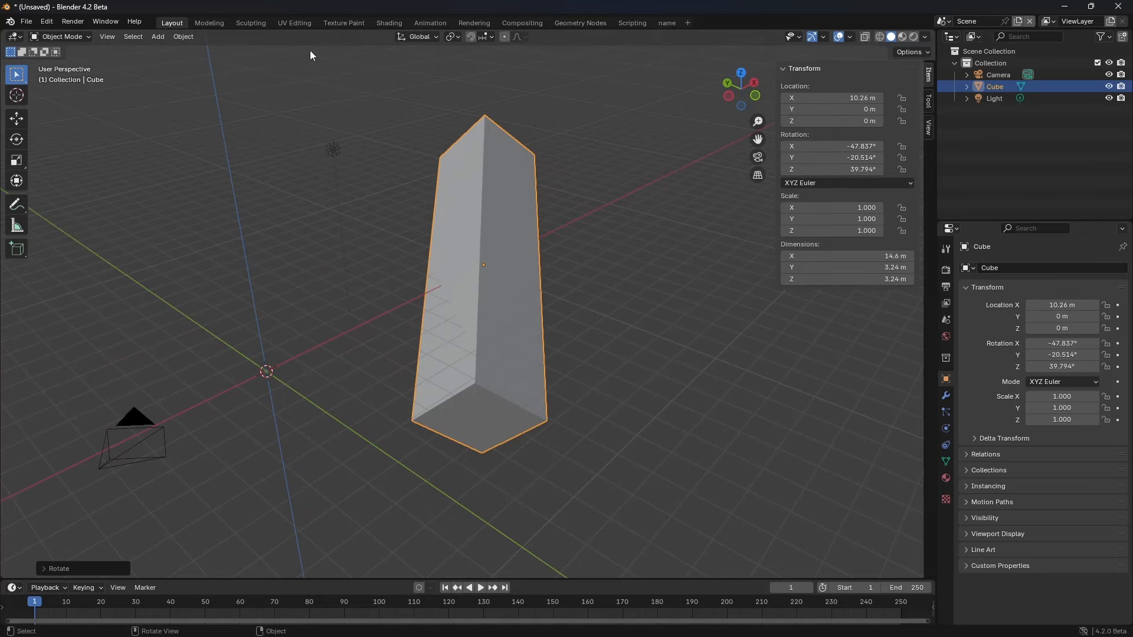
Step: Activate the Move tool and set the transform orientation to Local
{"action": "left_click", "coordinate": [418, 36]}
{"action": "left_click", "coordinate": [16, 120]}
{"action": "middle_click_drag", "start_coordinate": [484, 255], "coordinate": [558, 292]}
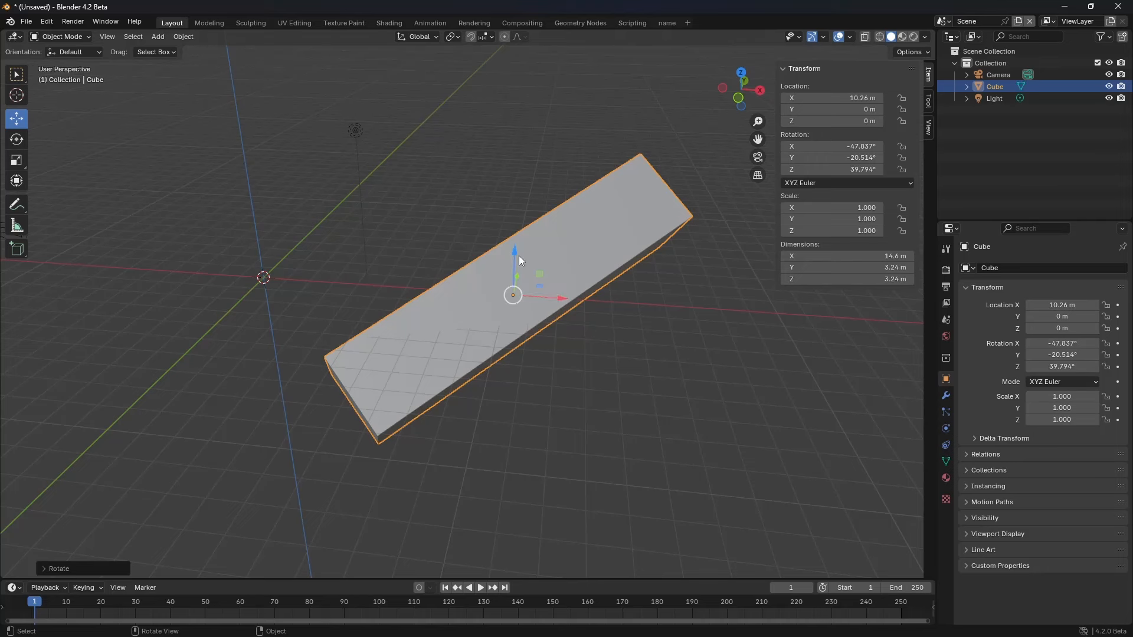
{"action": "left_click", "coordinate": [426, 38]}
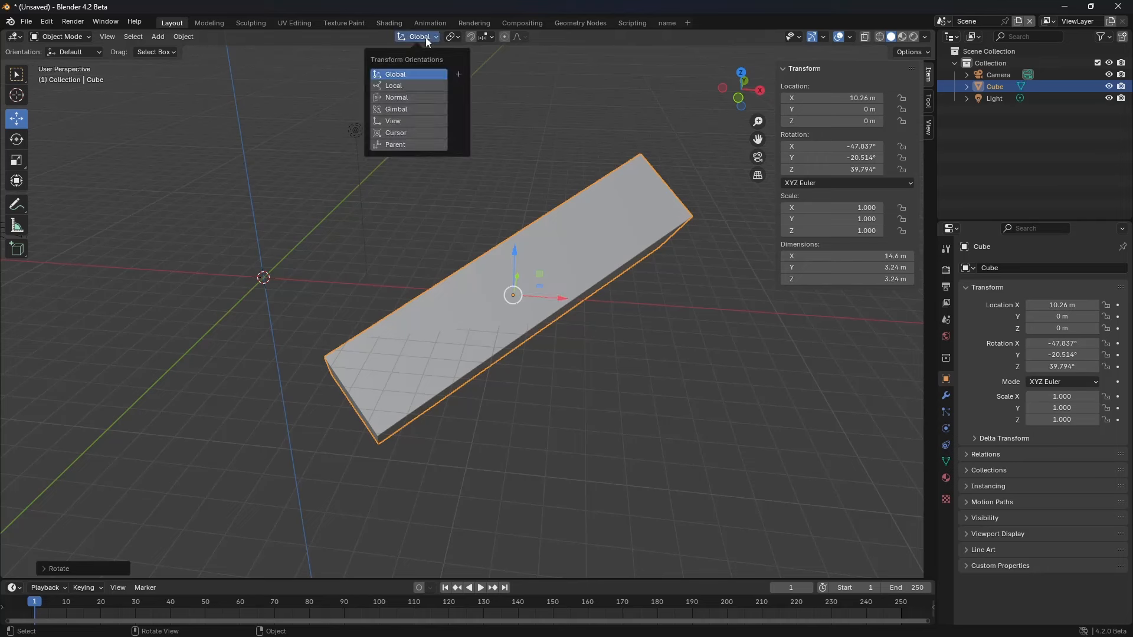
{"action": "left_click", "coordinate": [401, 86]}
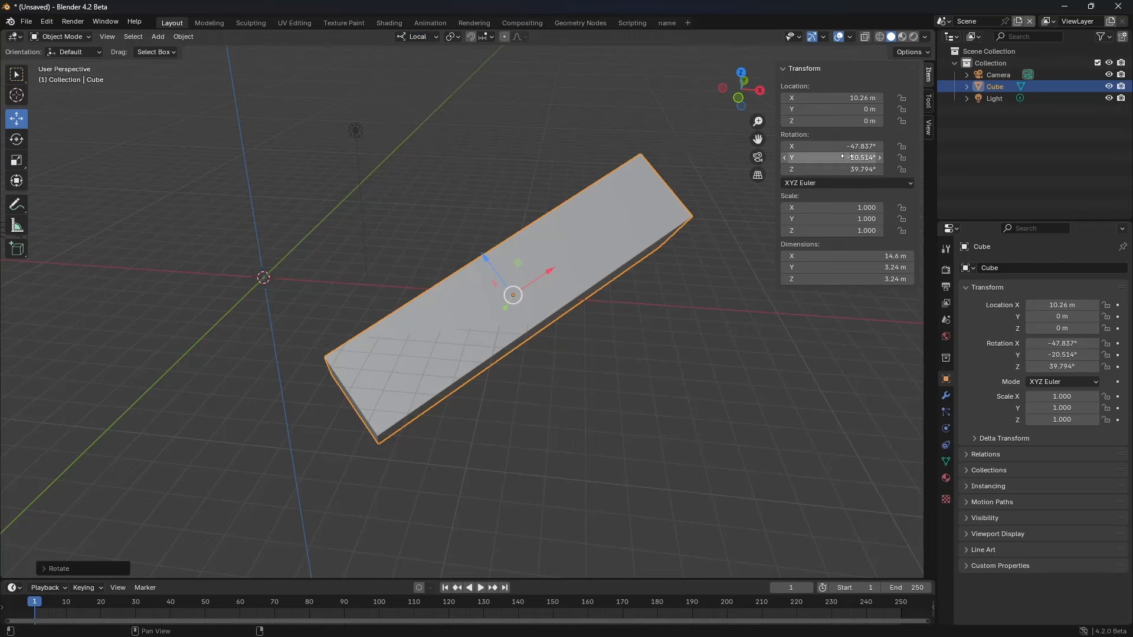
Step: Move the cube along its local X axis to a location of about X 10.925 m, Y 0.554 m, Z 0.324 m
{"action": "middle_click_drag", "start_coordinate": [762, 191], "coordinate": [429, 280]}
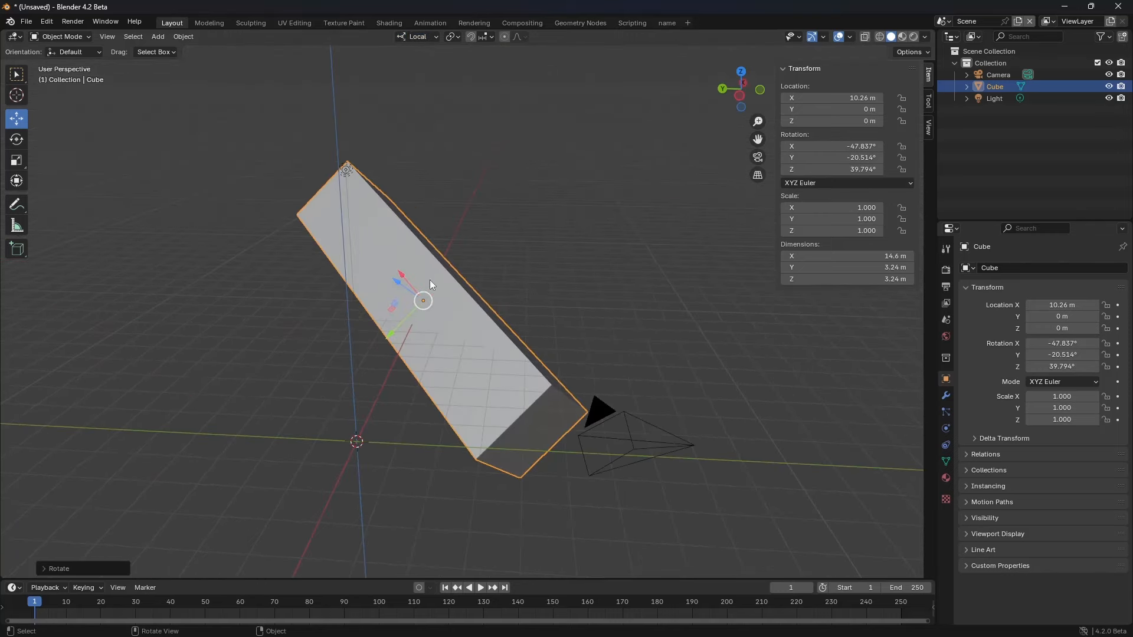
{"action": "key", "text": "g"}
{"action": "key", "text": "x"}
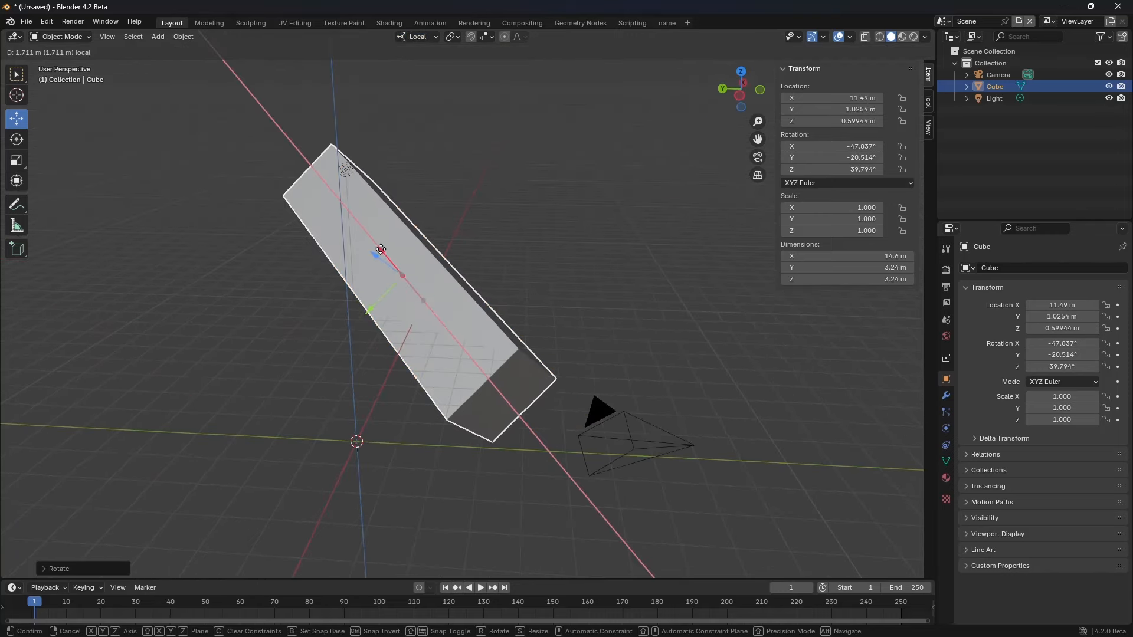
{"action": "left_click", "coordinate": [580, 260]}
Step: Try moving the cube along its local X, Y and Z axes in turn
{"action": "middle_click_drag", "start_coordinate": [581, 260], "coordinate": [543, 264]}
{"action": "key", "text": "g"}
{"action": "key", "text": "x"}
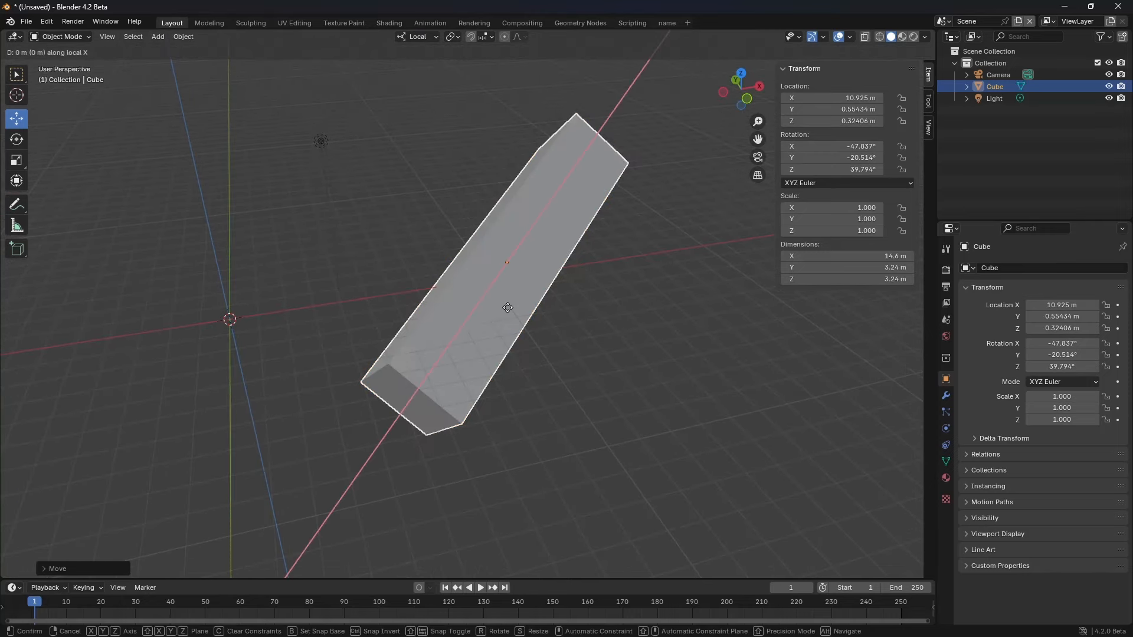
{"action": "key", "text": "y"}
{"action": "key", "text": "z"}
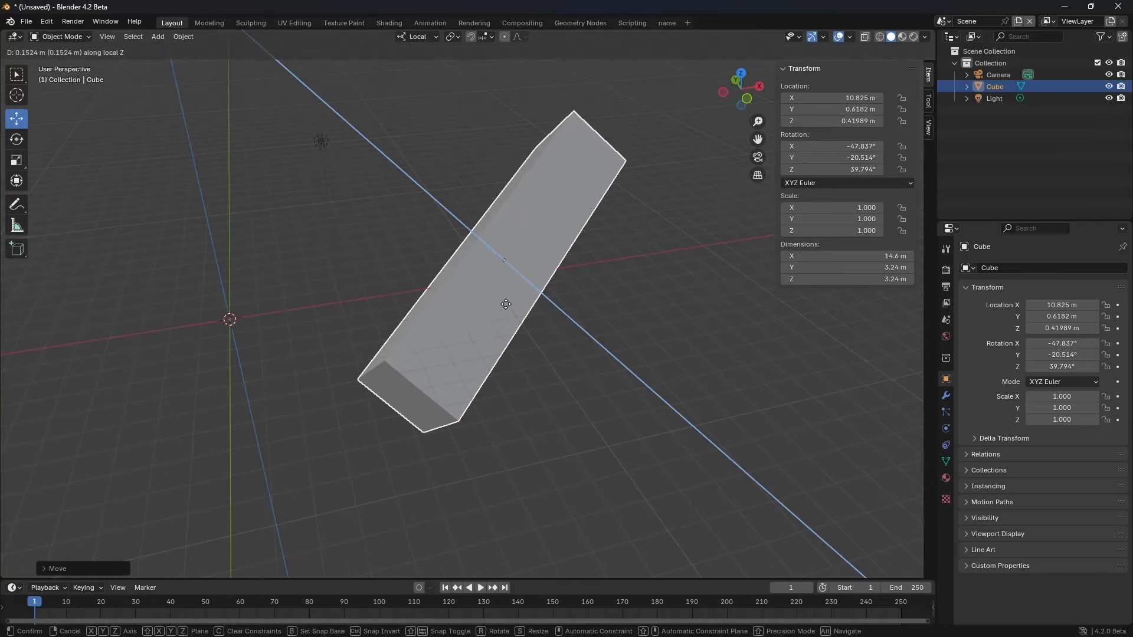
{"action": "left_click", "coordinate": [504, 274]}
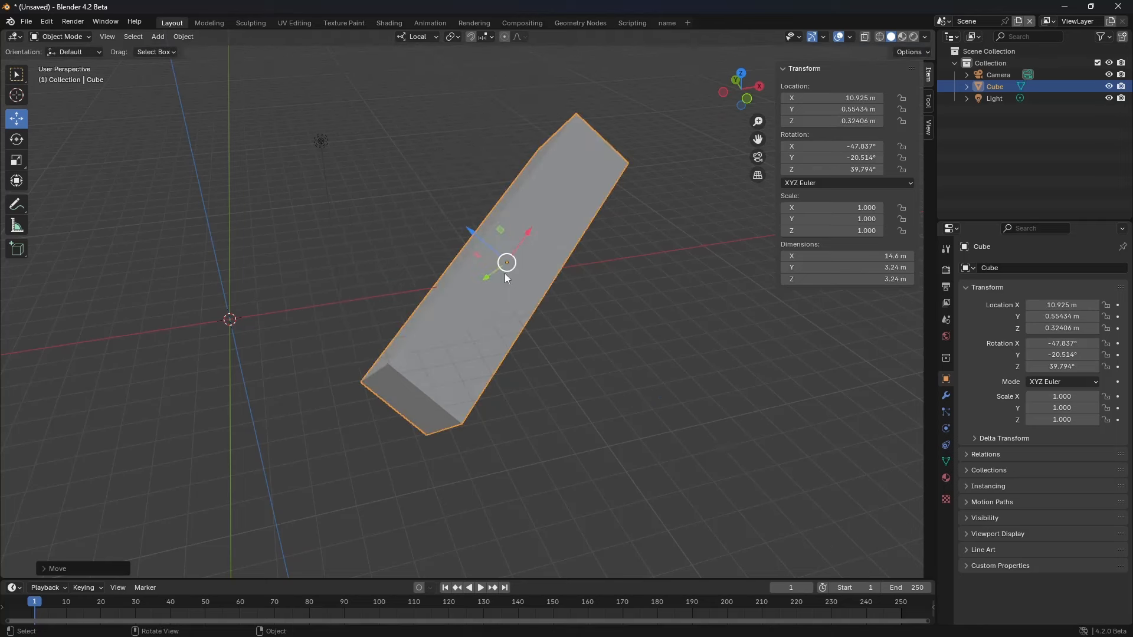
Step: Try moving the cube while switching the constraint between the local and global Z, X and Y axes
{"action": "key", "text": "g"}
{"action": "key", "text": "z"}
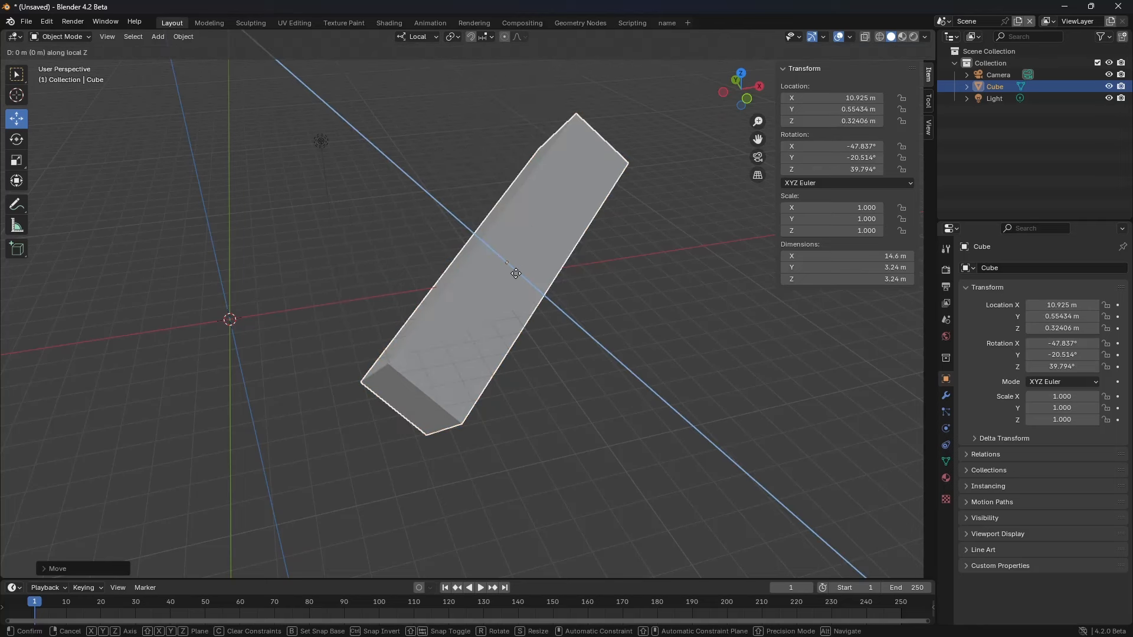
{"action": "key", "text": "z"}
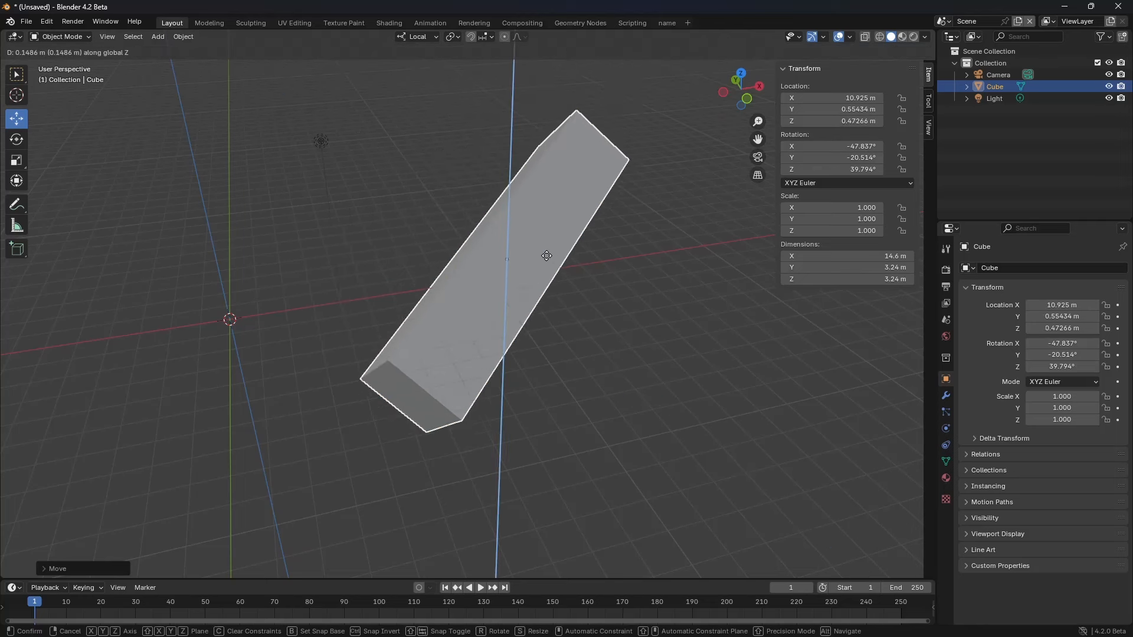
{"action": "key", "text": "x"}
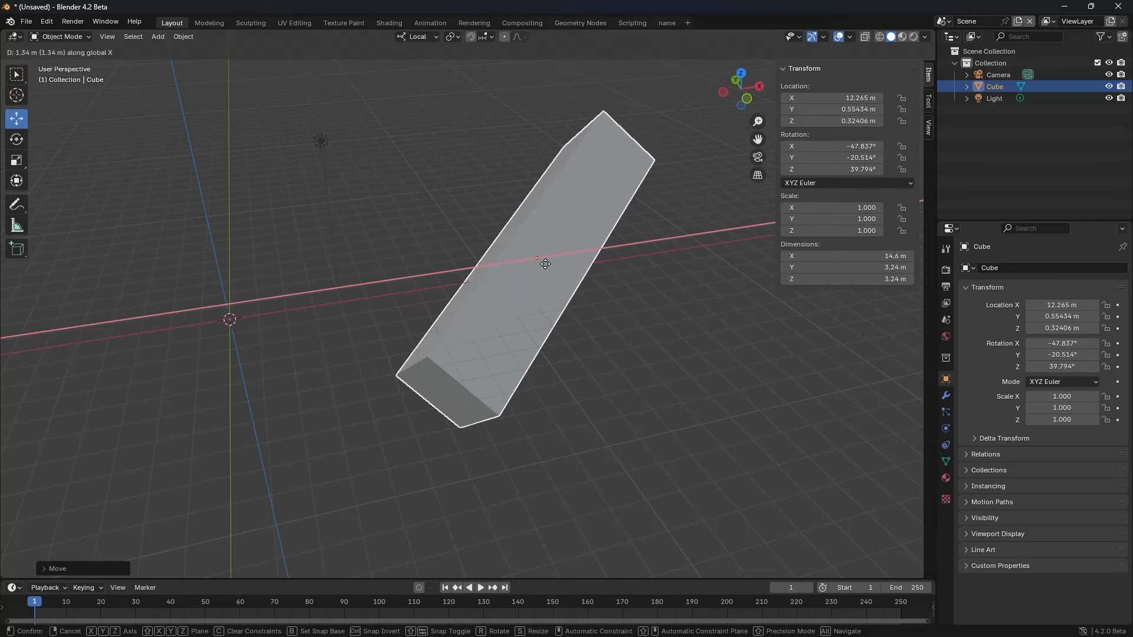
{"action": "key", "text": "y"}
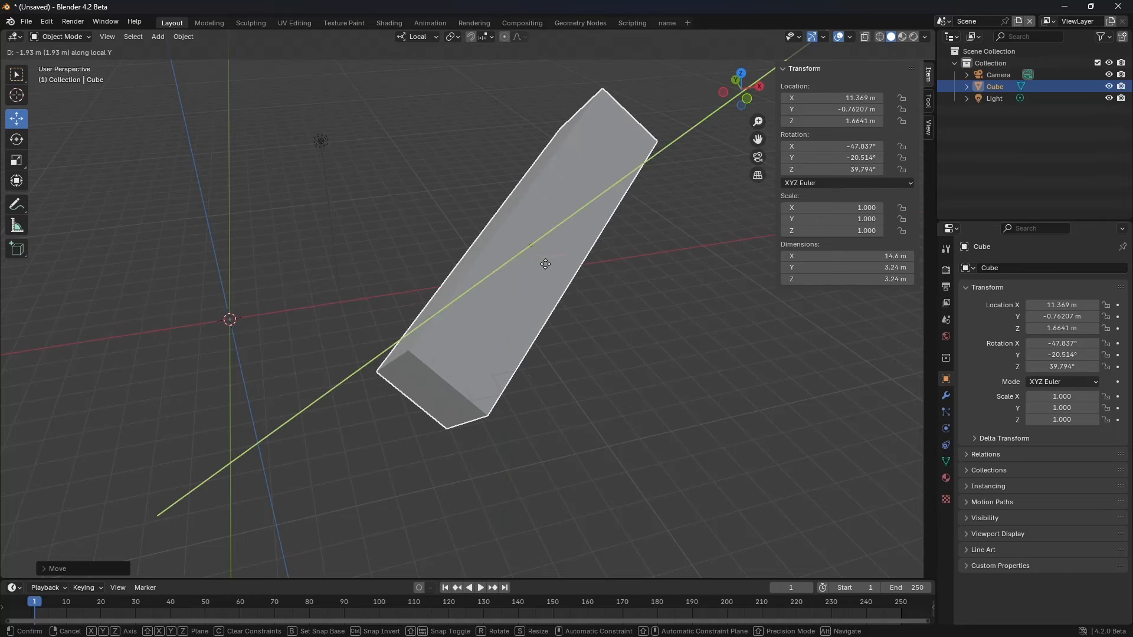
{"action": "key", "text": "y"}
{"action": "key", "text": "Escape"}
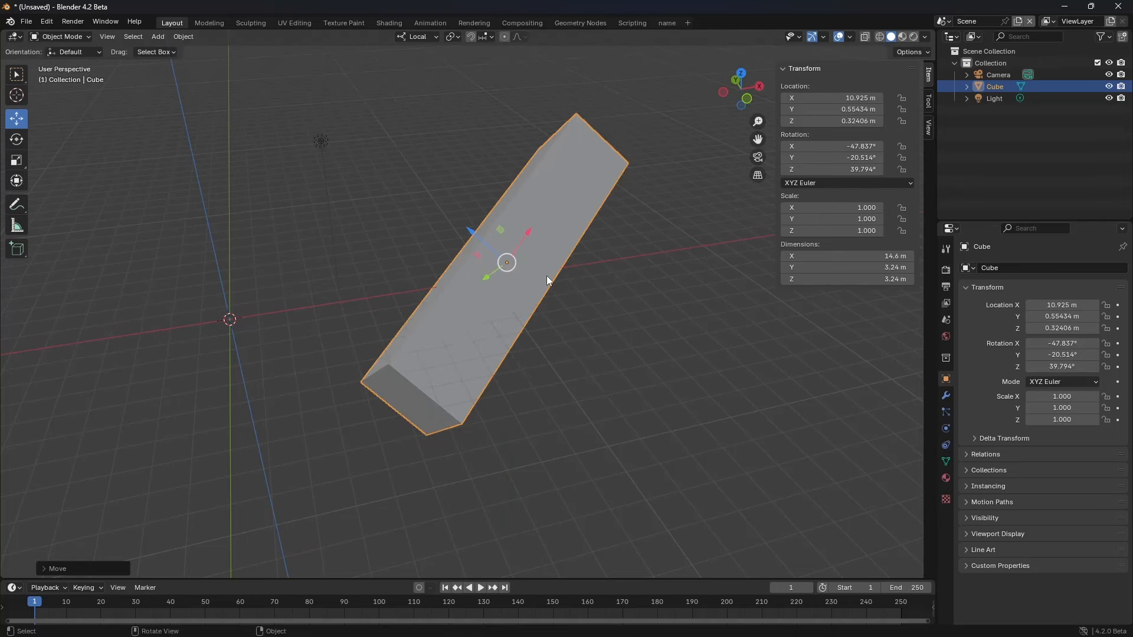
Step: Apply the cube's rotation to its mesh data
{"action": "middle_click_drag", "start_coordinate": [518, 271], "coordinate": [578, 269]}
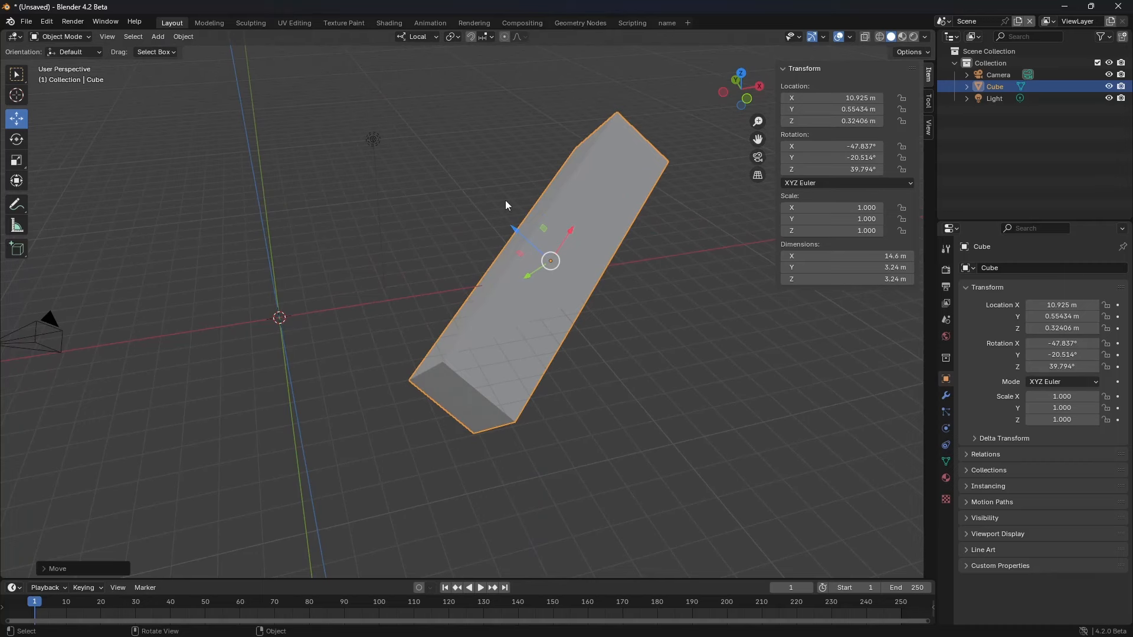
{"action": "left_click", "coordinate": [419, 38]}
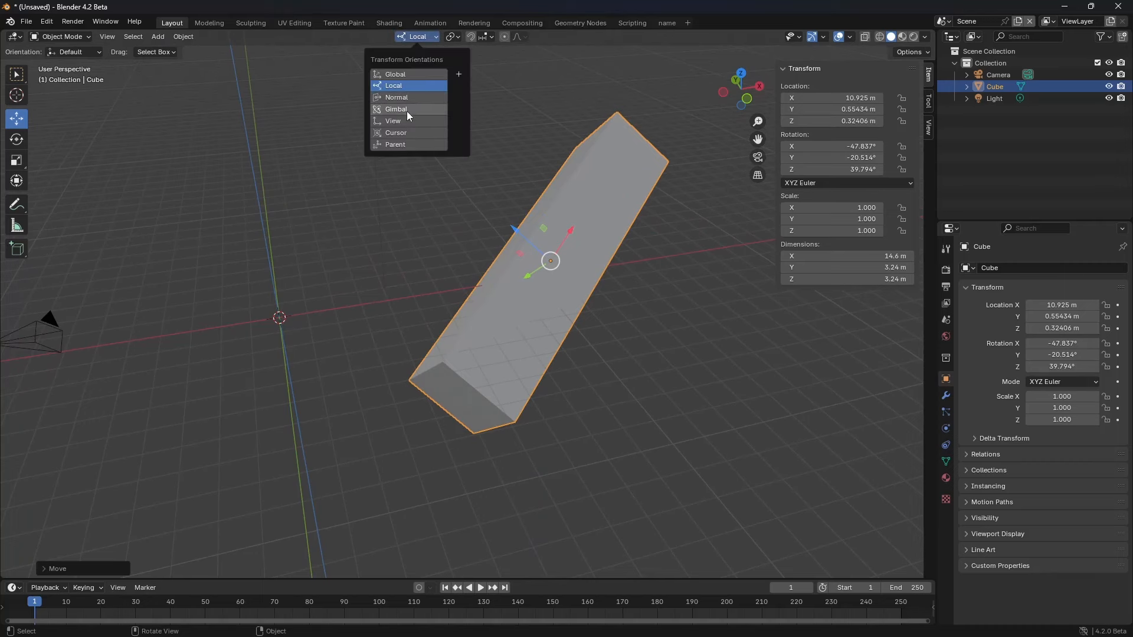
{"action": "middle_click_drag", "start_coordinate": [487, 164], "coordinate": [480, 237]}
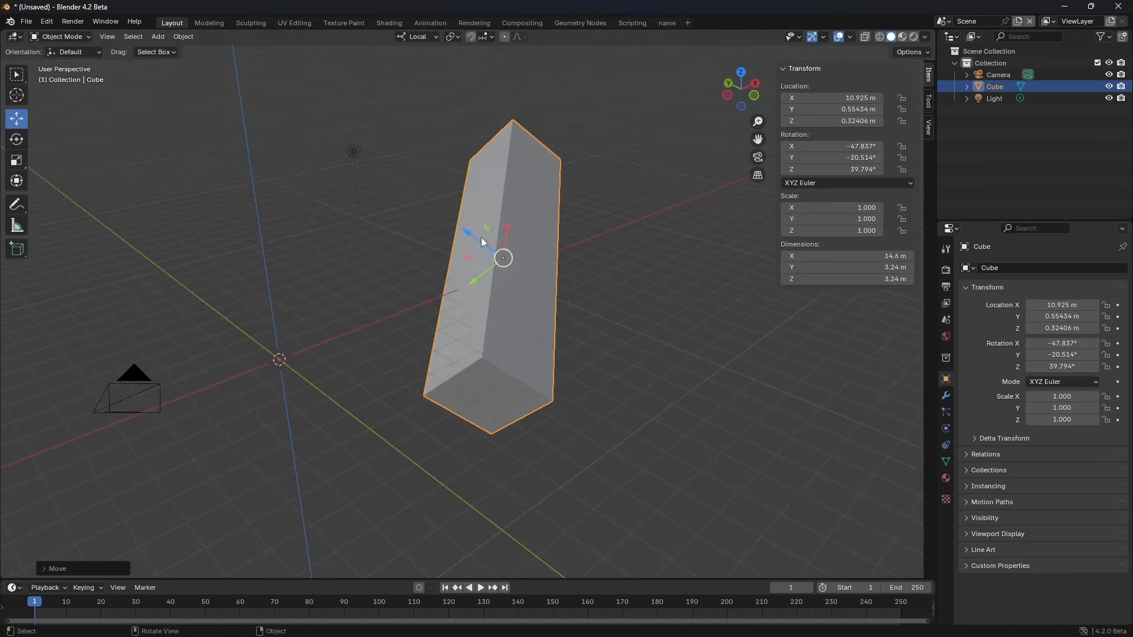
{"action": "key", "text": "ctrl+a"}
{"action": "key", "text": "ctrl+a"}
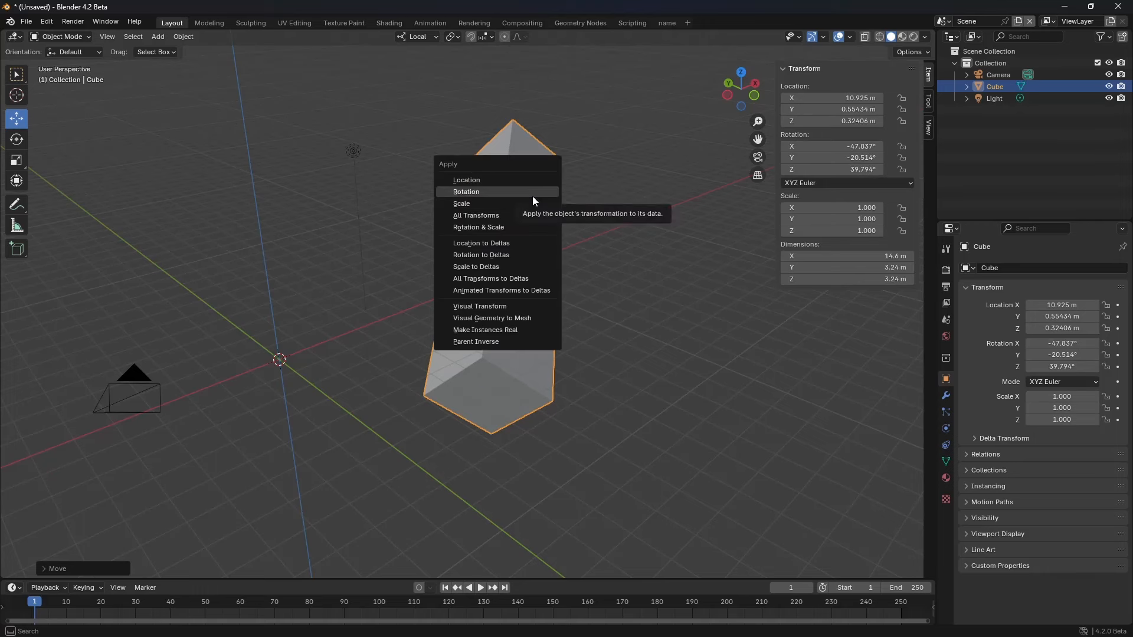
{"action": "left_click", "coordinate": [533, 195]}
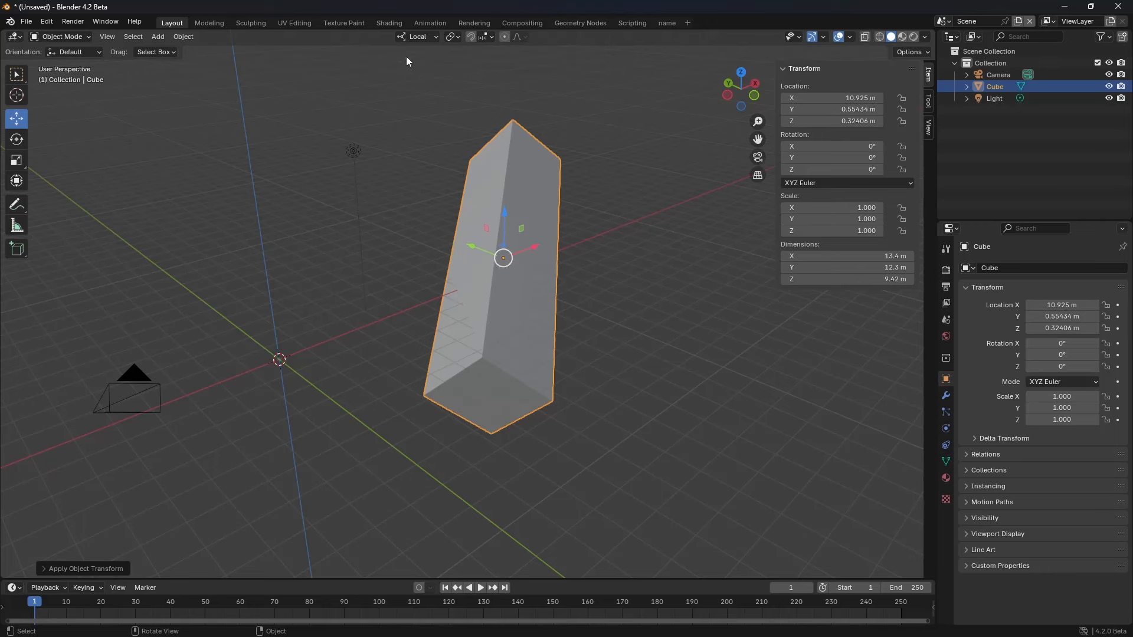
Step: Set the transform orientation back to Global
{"action": "left_click", "coordinate": [420, 39]}
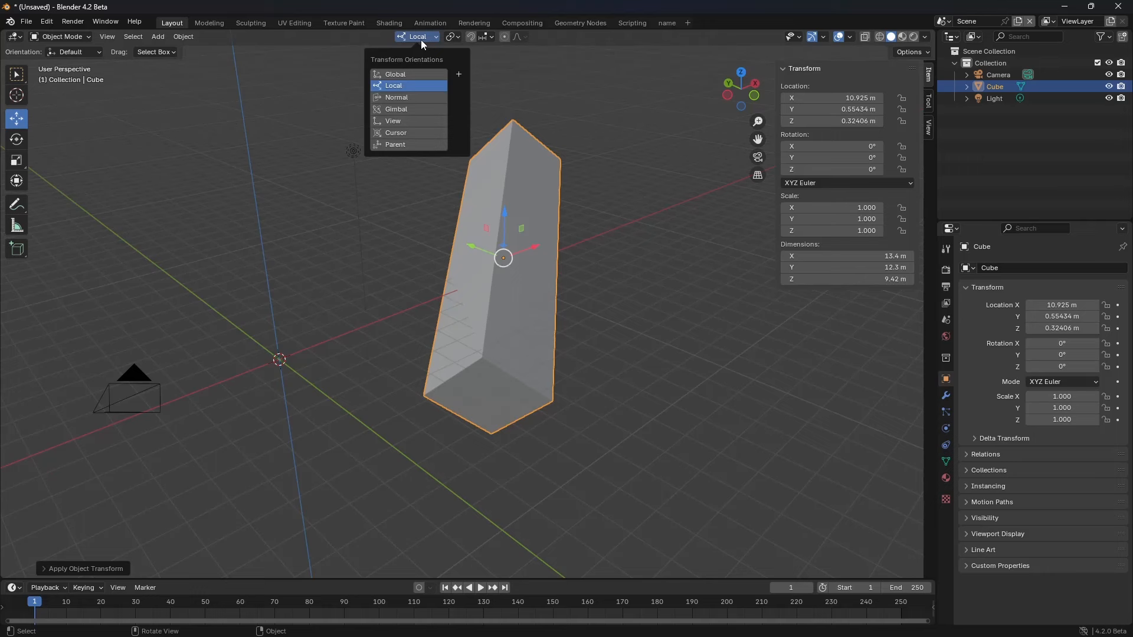
{"action": "left_click", "coordinate": [409, 74]}
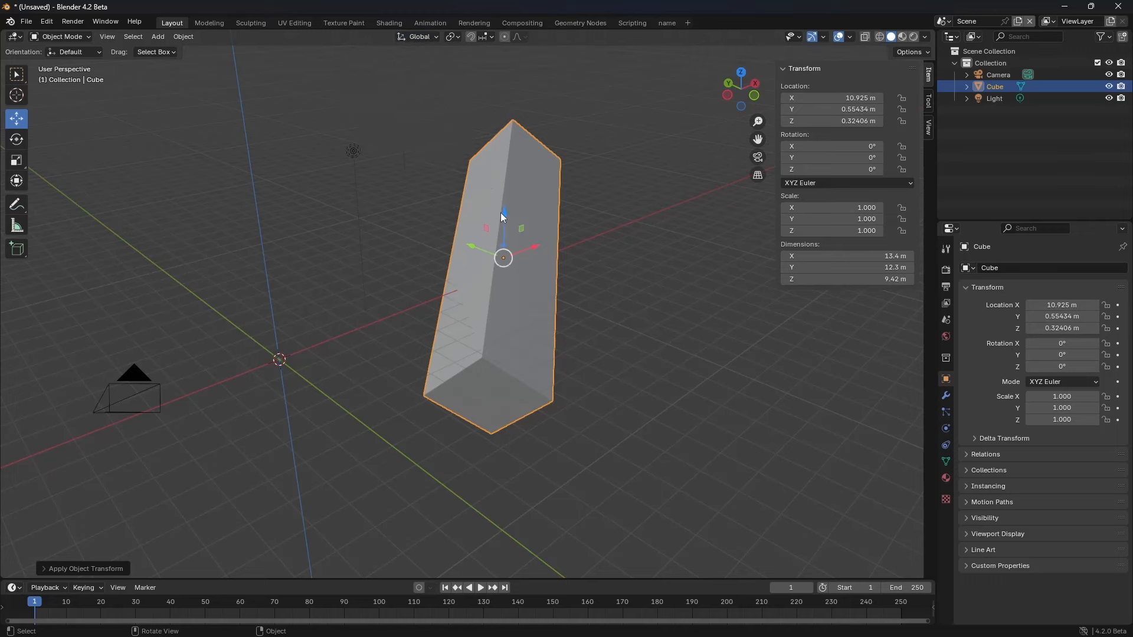
{"action": "middle_click_drag", "start_coordinate": [500, 212], "coordinate": [536, 194]}
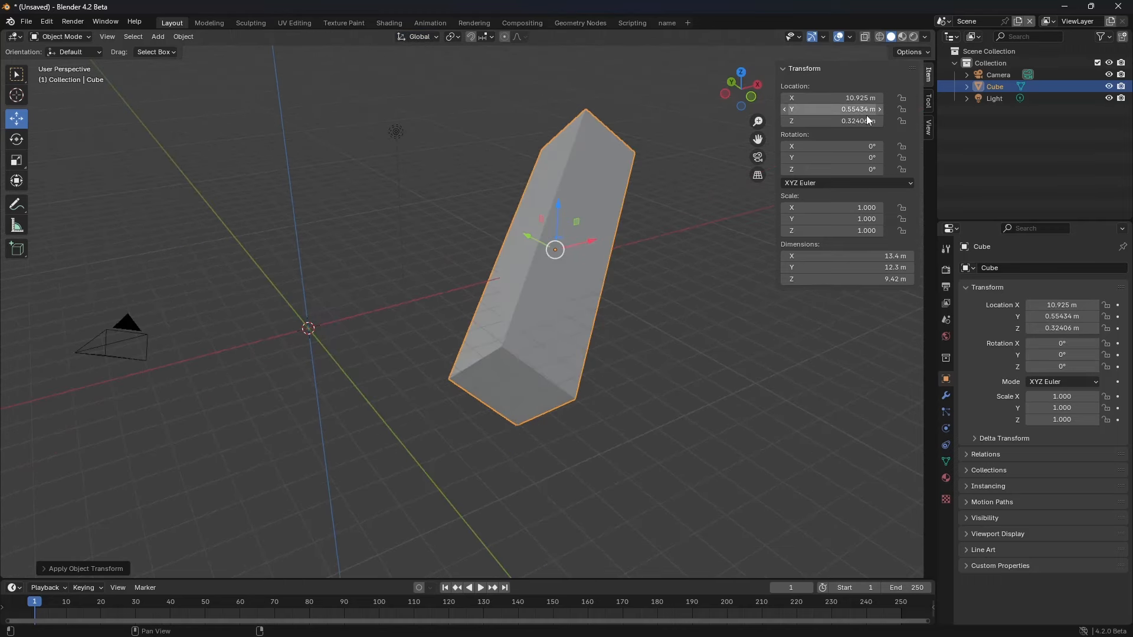
Step: Apply the cube's location so its origin sits at the world origin
{"action": "key", "text": "ctrl+a"}
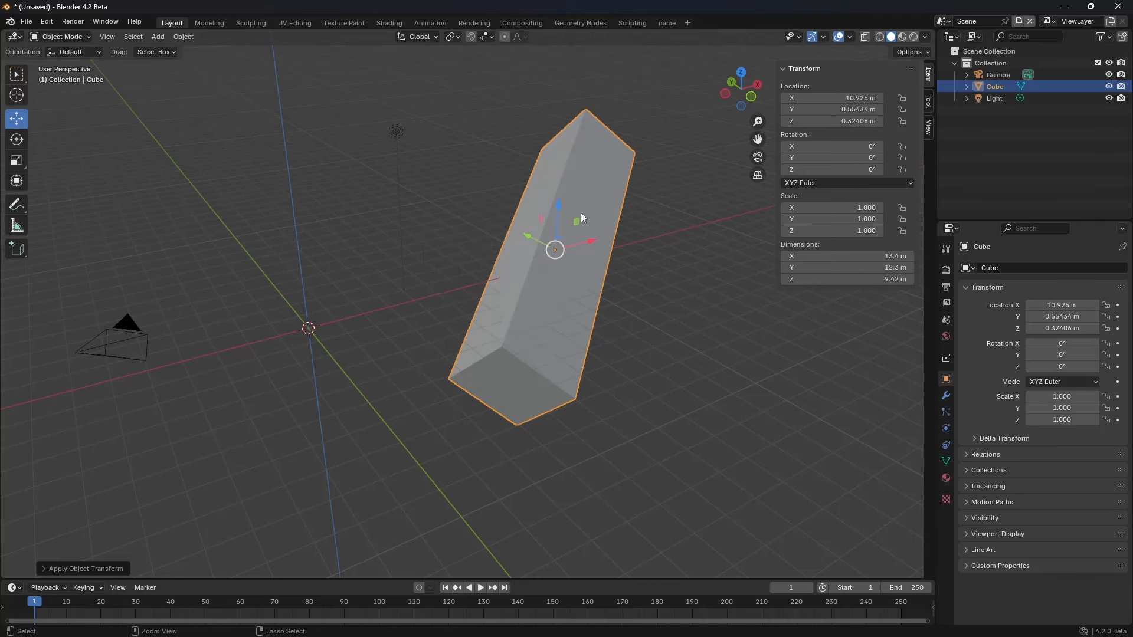
{"action": "key", "text": "ctrl+a"}
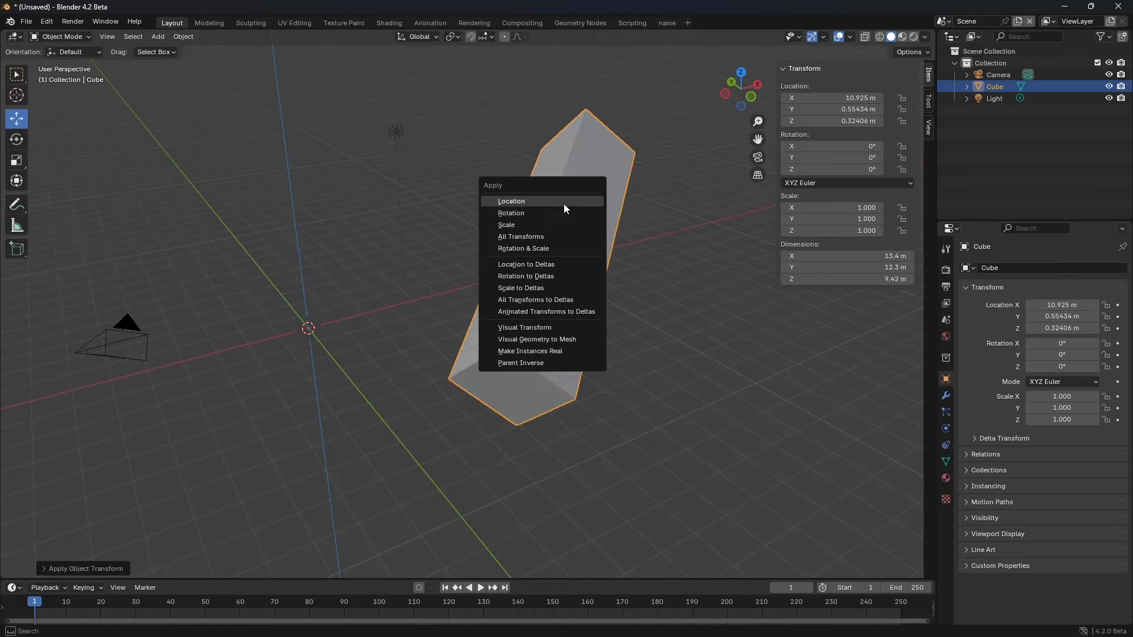
{"action": "left_click", "coordinate": [564, 202]}
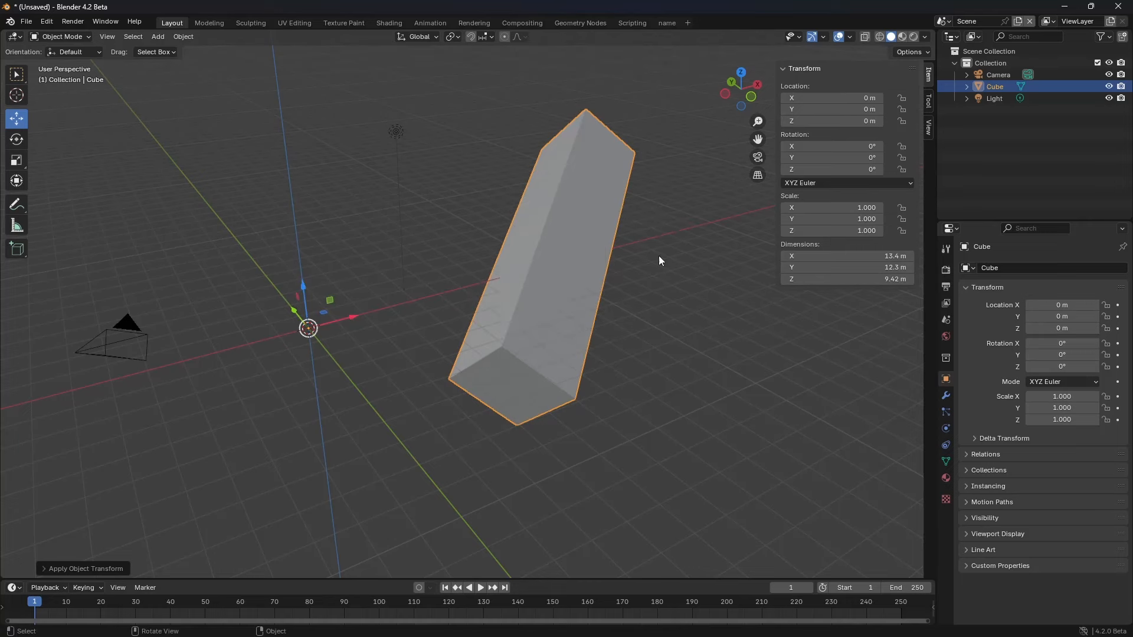
{"action": "middle_click_drag", "start_coordinate": [653, 230], "coordinate": [661, 231], "text": "shift"}
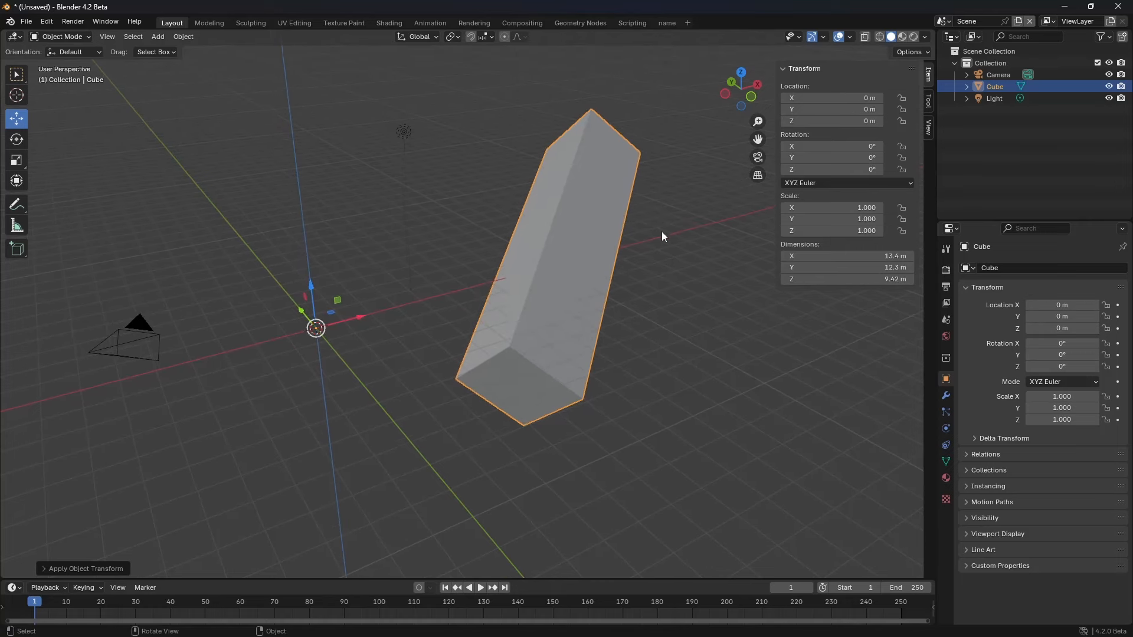
Step: Try rotating the cube freely around its origin at the world centre
{"action": "middle_click_drag", "start_coordinate": [525, 363], "coordinate": [543, 374], "text": "shift"}
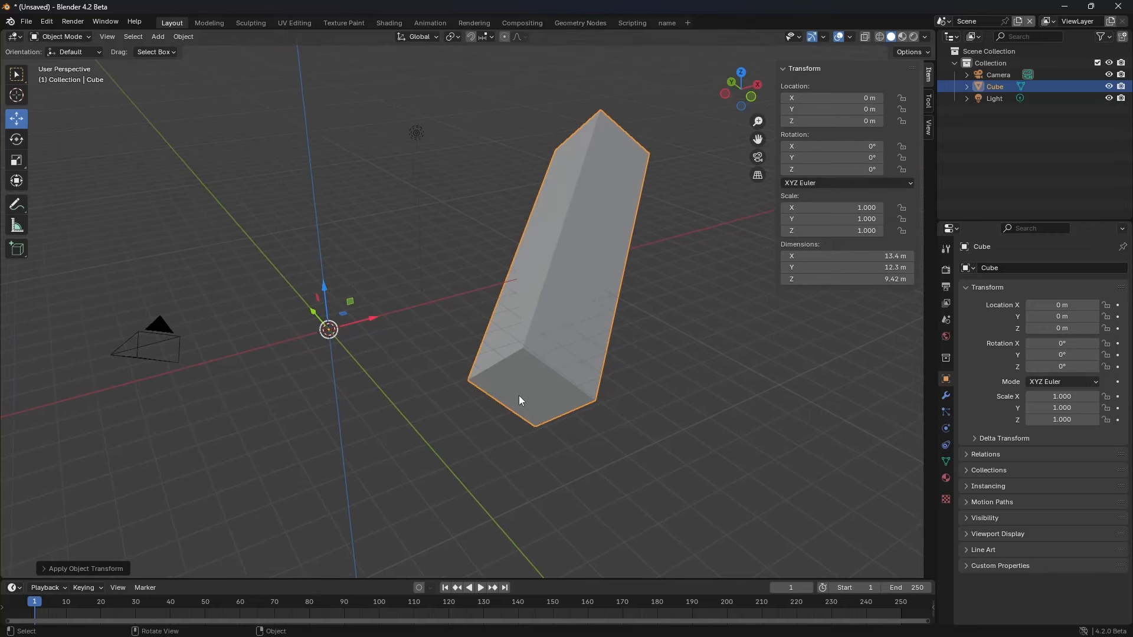
{"action": "key", "text": "r"}
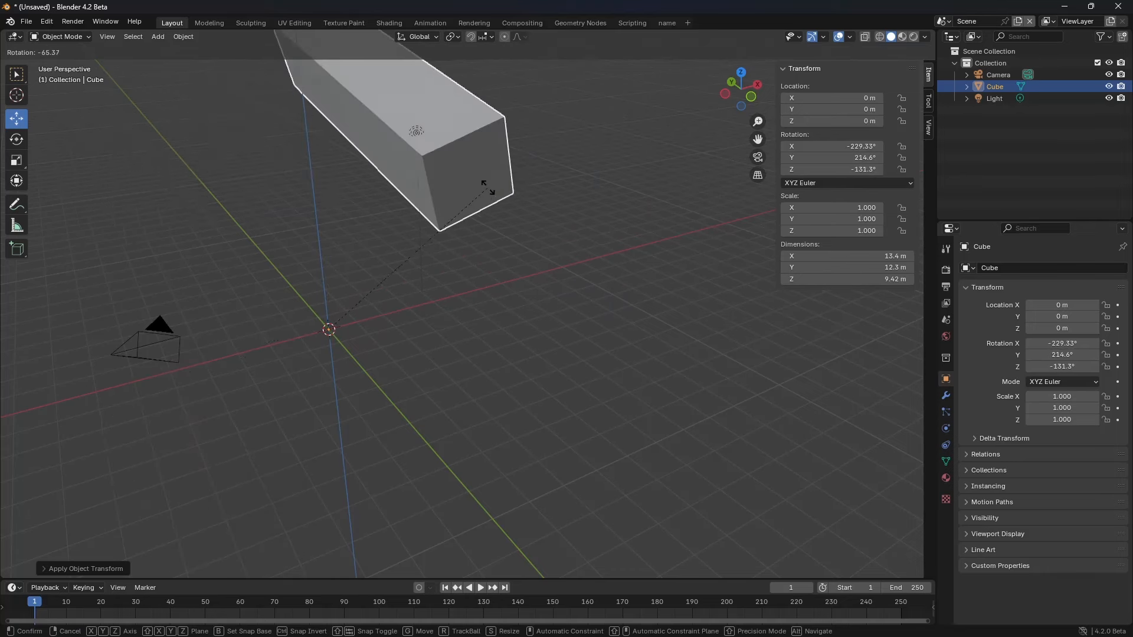
{"action": "key", "text": "Escape"}
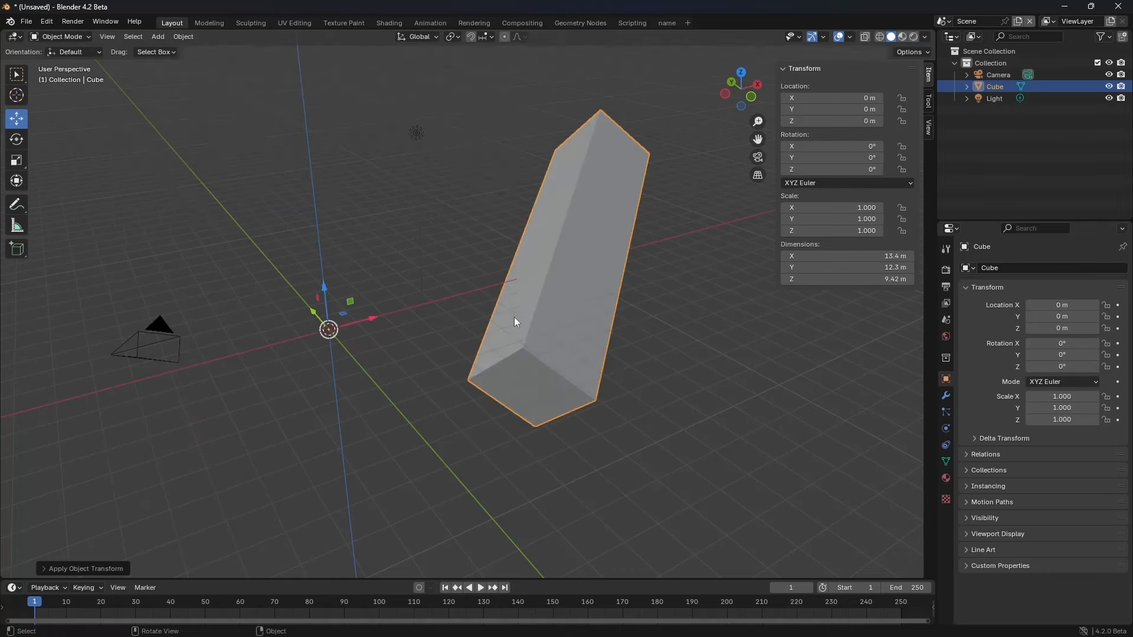
Step: Delete the cube, the camera and the light from the scene
{"action": "key", "text": "x"}
{"action": "left_click", "coordinate": [540, 275]}
{"action": "middle_click_drag", "start_coordinate": [529, 280], "coordinate": [242, 301]}
{"action": "left_click", "coordinate": [242, 301]}
{"action": "key", "text": "x"}
{"action": "left_click", "coordinate": [242, 301]}
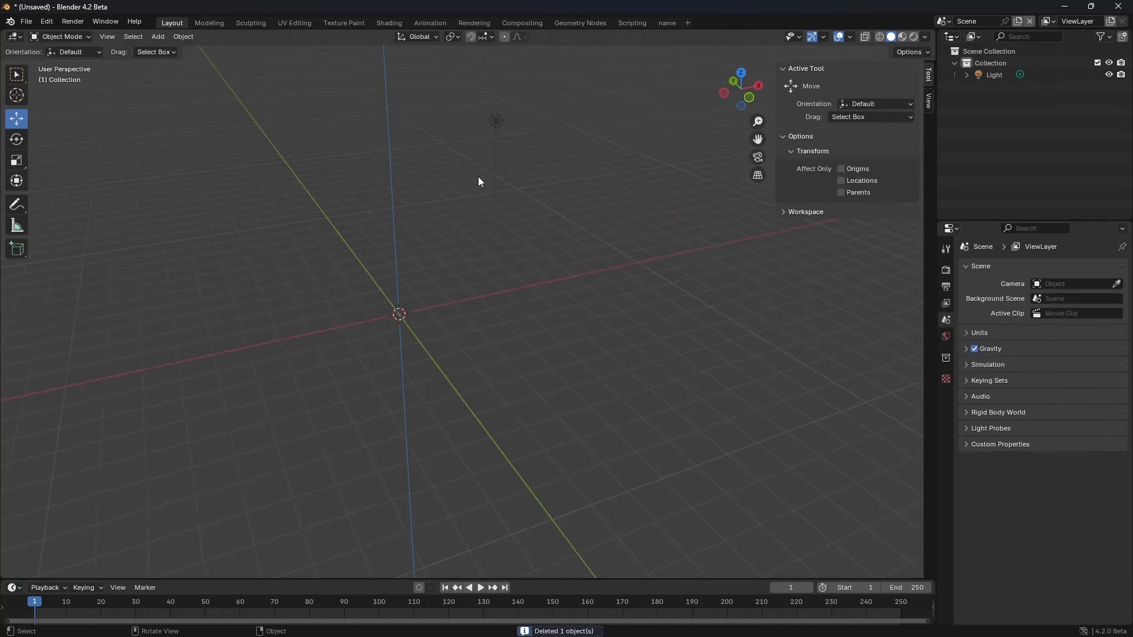
{"action": "left_click", "coordinate": [498, 123]}
{"action": "key", "text": "x"}
{"action": "left_click", "coordinate": [498, 123]}
Step: Turn off the Z axis guide line in the viewport overlays
{"action": "middle_click_drag", "start_coordinate": [452, 203], "coordinate": [487, 215], "text": "shift"}
{"action": "left_click", "coordinate": [851, 36]}
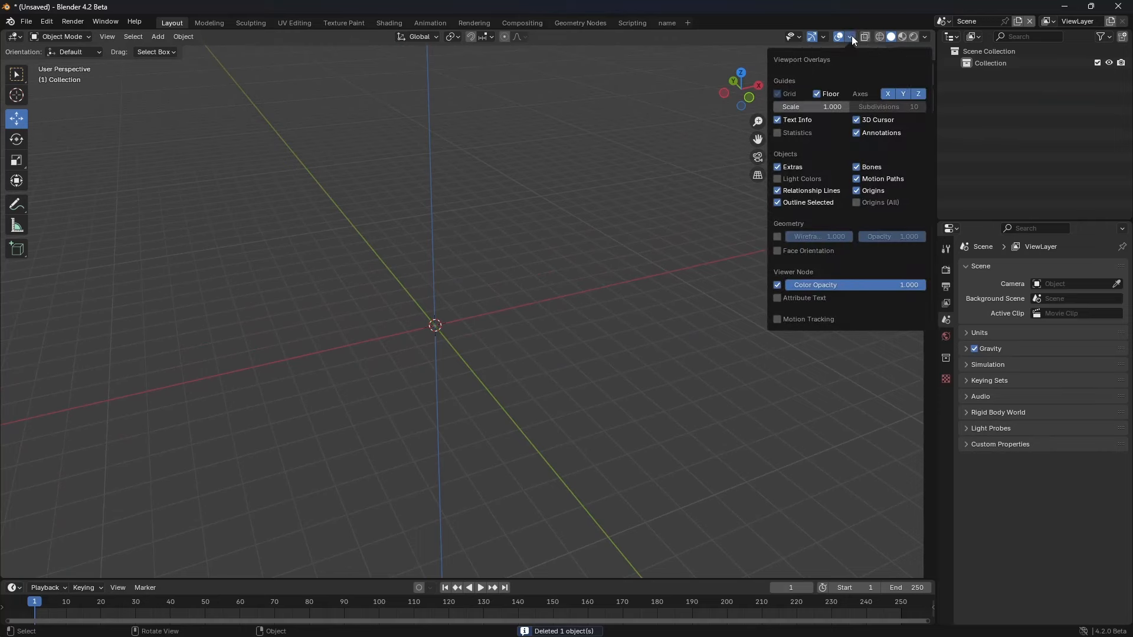
{"action": "left_click", "coordinate": [918, 94]}
{"action": "key", "text": "n"}
{"action": "middle_click_drag", "start_coordinate": [506, 308], "coordinate": [483, 258]}
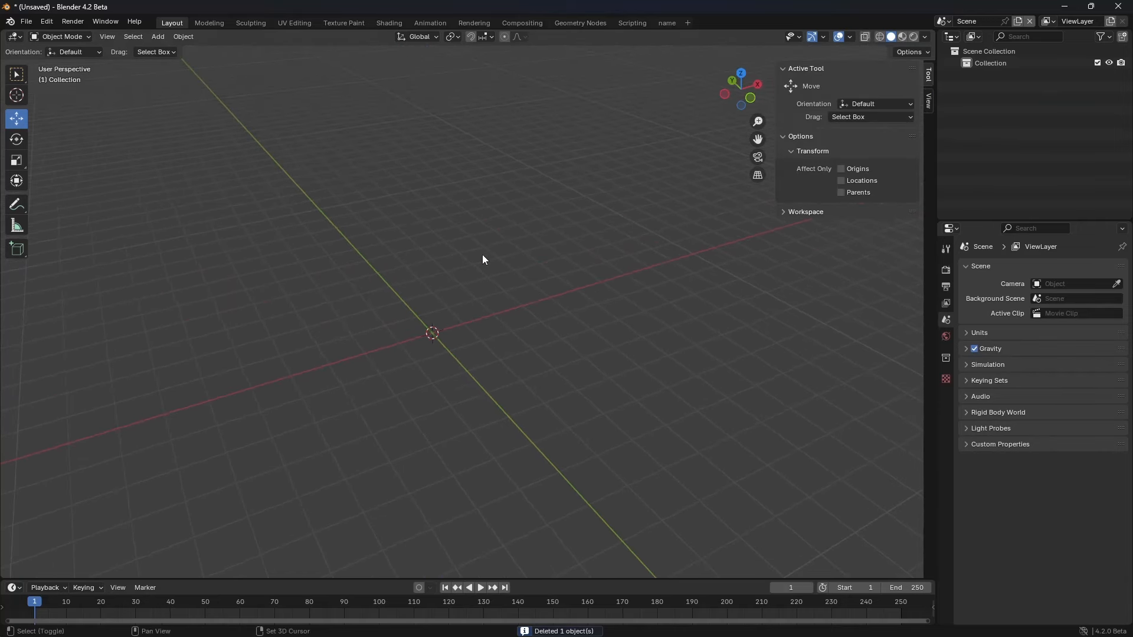
{"action": "left_click", "coordinate": [157, 37]}
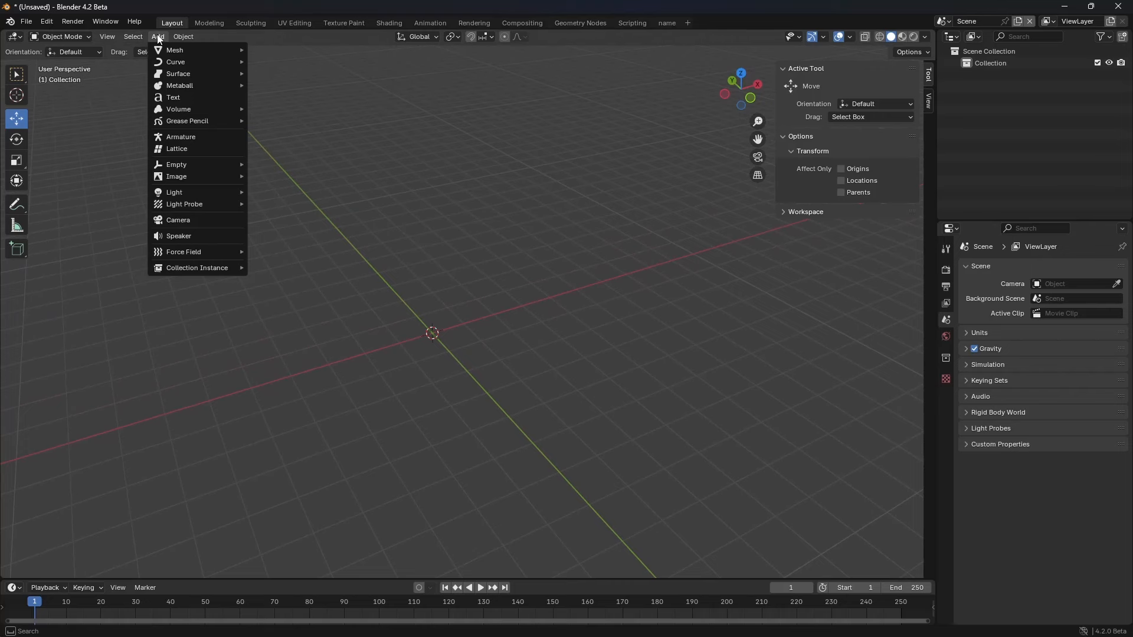
{"action": "key", "text": "shift+a"}
{"action": "mouse_move", "coordinate": [437, 195]}
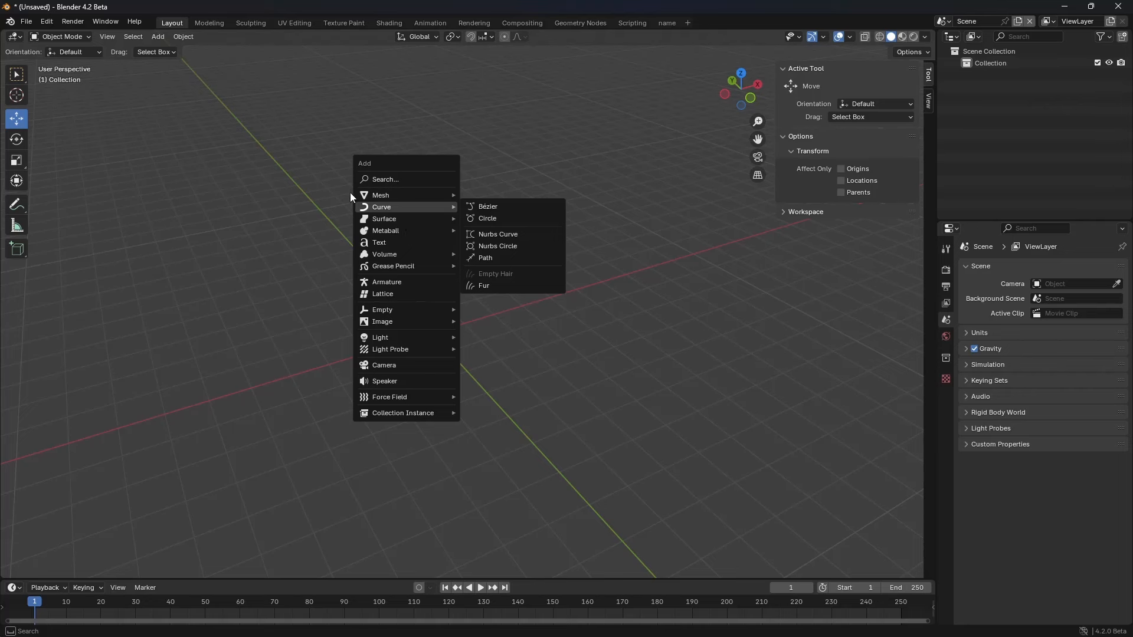
{"action": "left_click", "coordinate": [106, 38]}
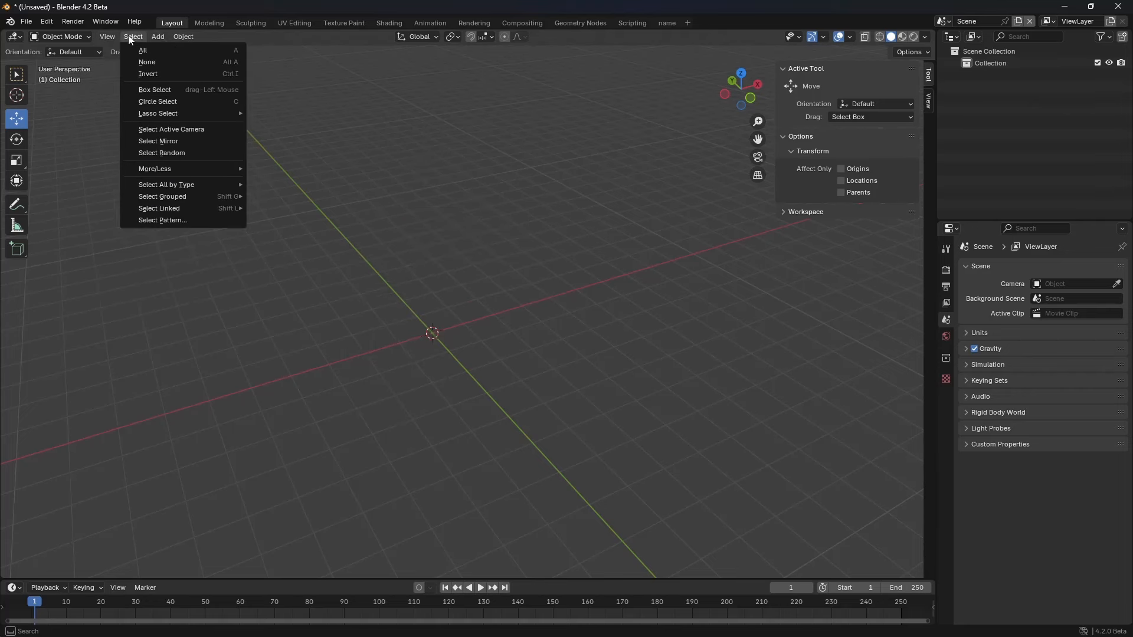
{"action": "mouse_move", "coordinate": [175, 37]}
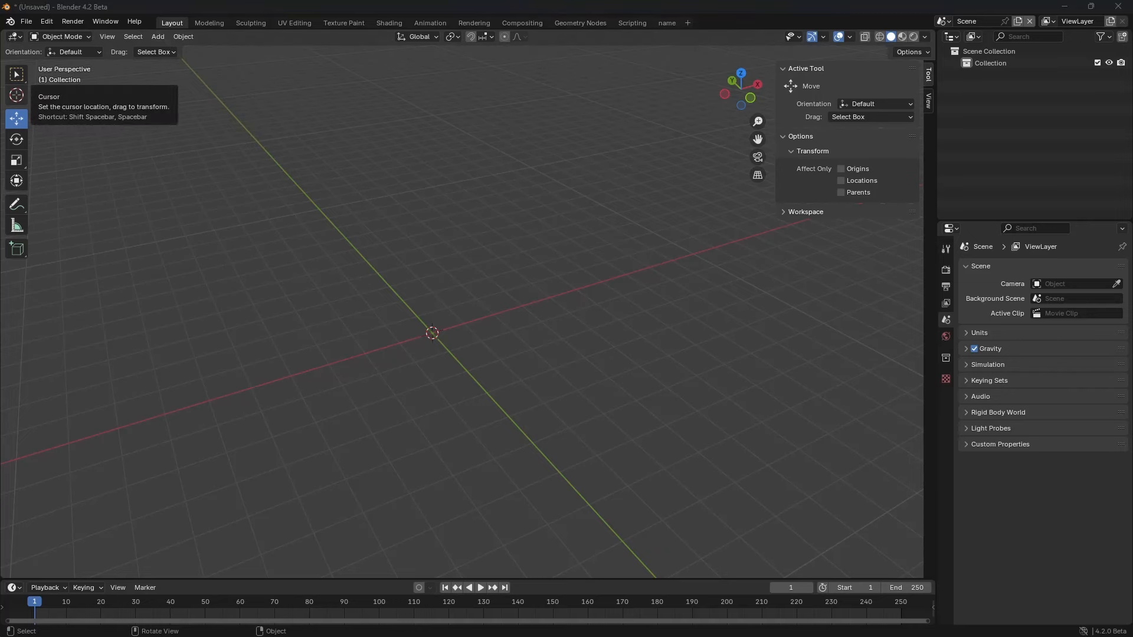
Step: Open the Blender 4.2 Reference Manual in the browser, skim its front page and return to Blender
{"action": "left_click", "coordinate": [140, 23]}
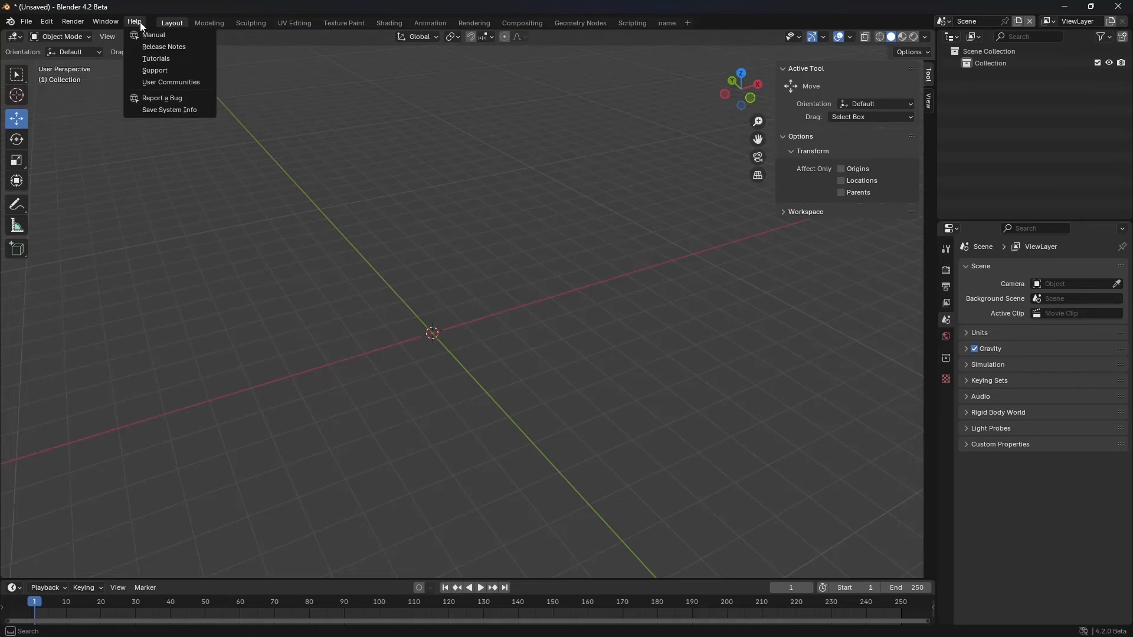
{"action": "left_click", "coordinate": [165, 36]}
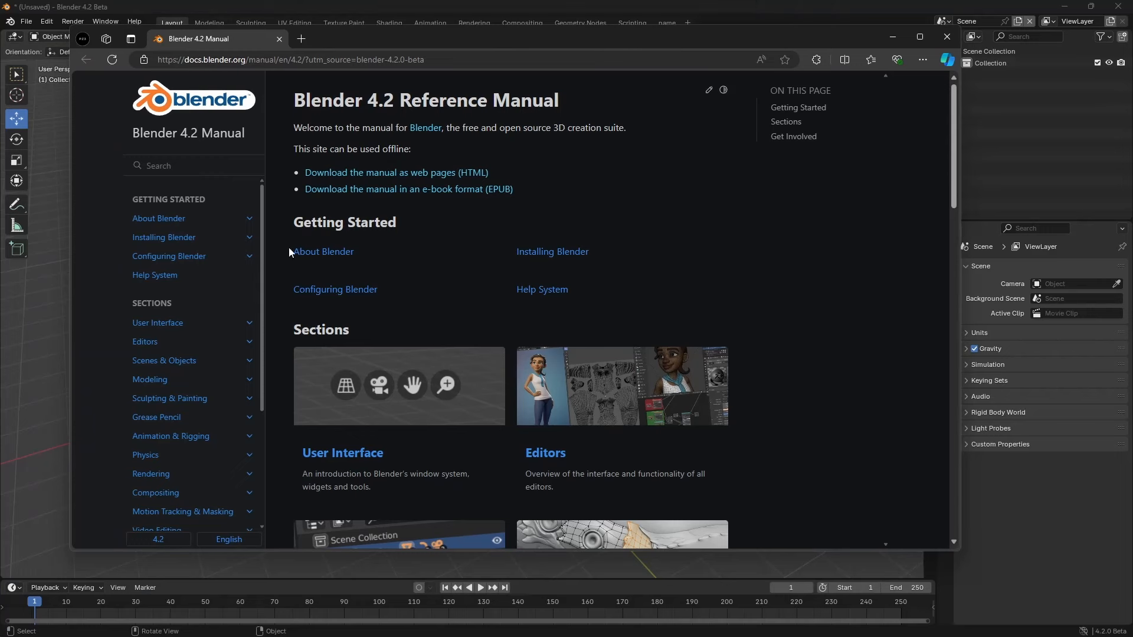
{"action": "scroll", "coordinate": [206, 350], "scroll_direction": "down", "scroll_amount": 3}
{"action": "scroll", "coordinate": [212, 230], "scroll_direction": "up", "scroll_amount": 3}
{"action": "left_click_drag", "start_coordinate": [491, 38], "coordinate": [0, 50]}
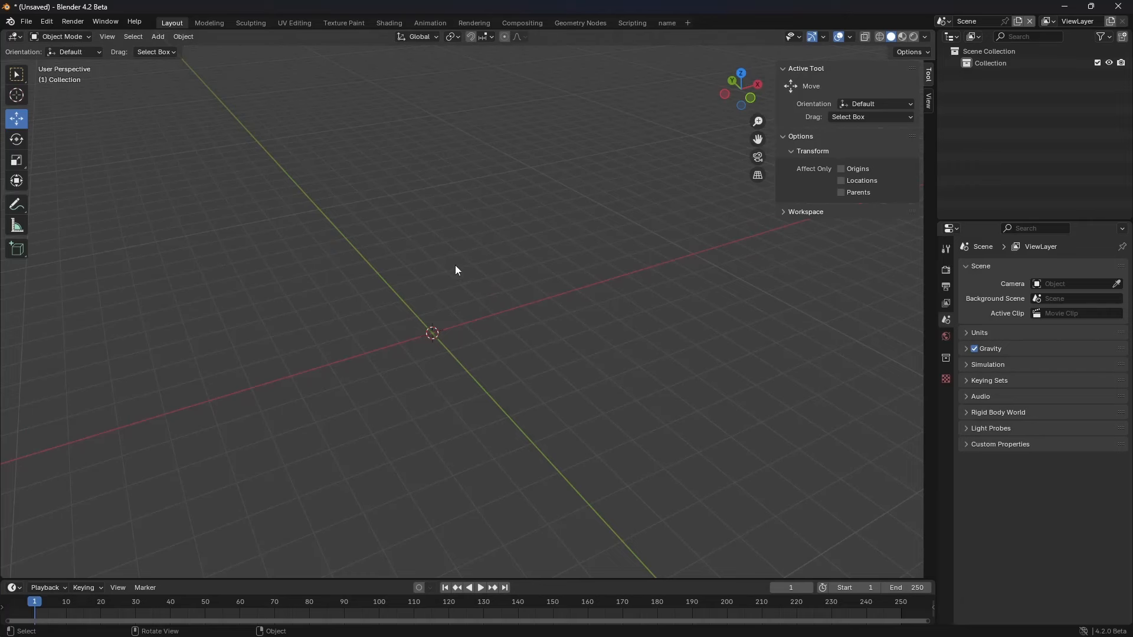
Step: Add a cube mesh and move it along the X axis to about 7.64 m
{"action": "key", "text": "shift+a"}
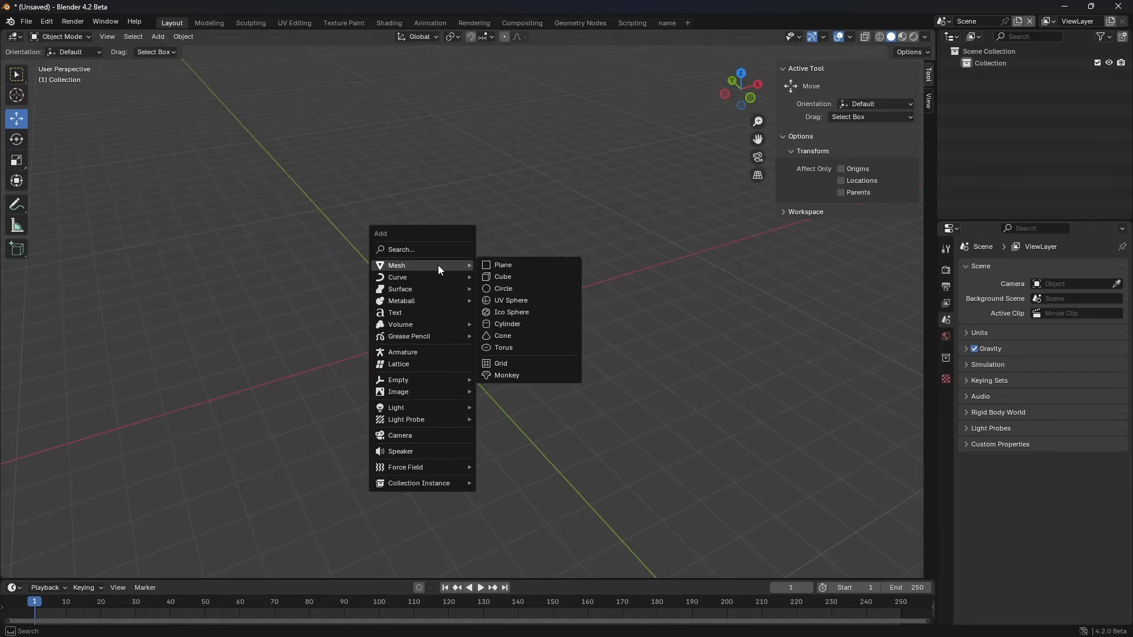
{"action": "left_click", "coordinate": [522, 277]}
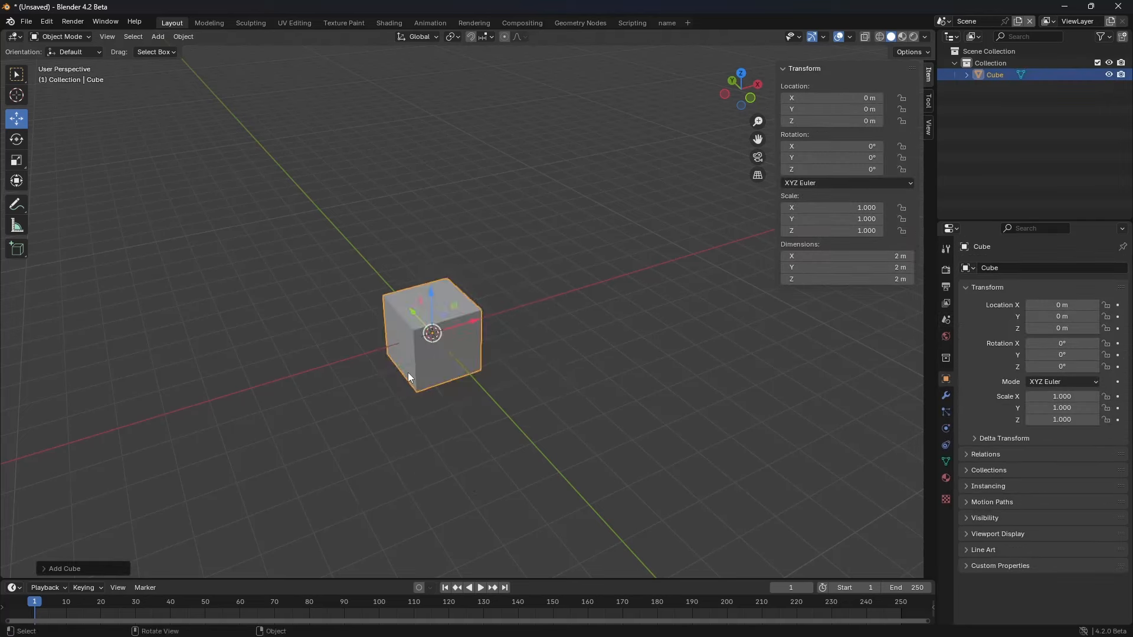
{"action": "key", "text": "g"}
{"action": "key", "text": "y"}
{"action": "key", "text": "x"}
{"action": "left_click", "coordinate": [615, 318]}
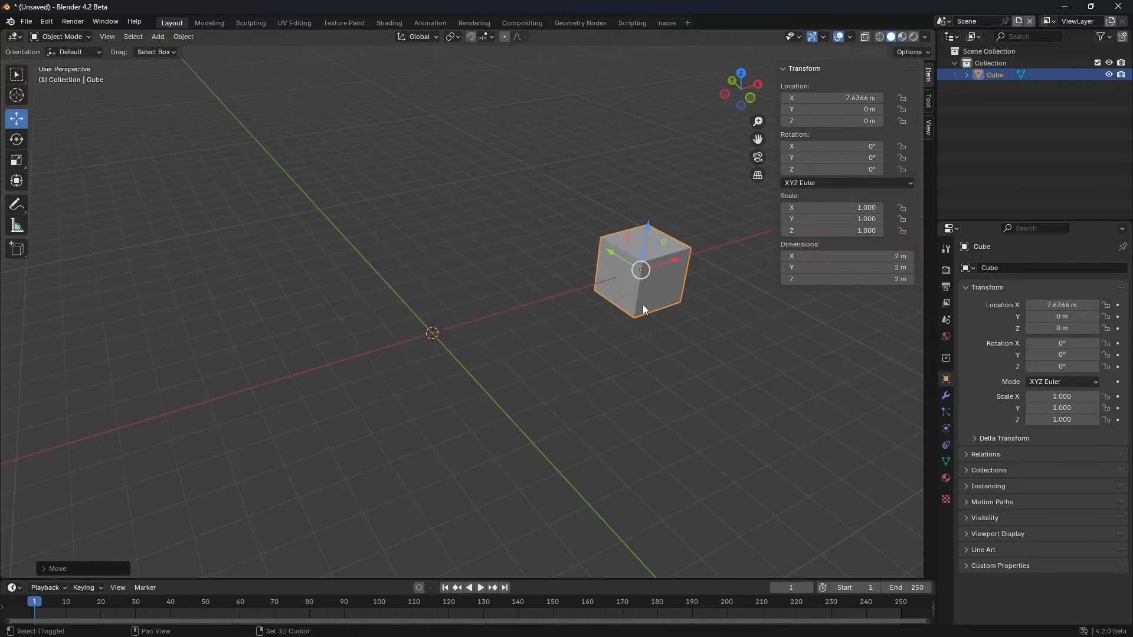
Step: Duplicate the cube three times along the X axis, placing the copies at about 2.89 m, -1.80 m and -5.67 m
{"action": "key", "text": "shift+d"}
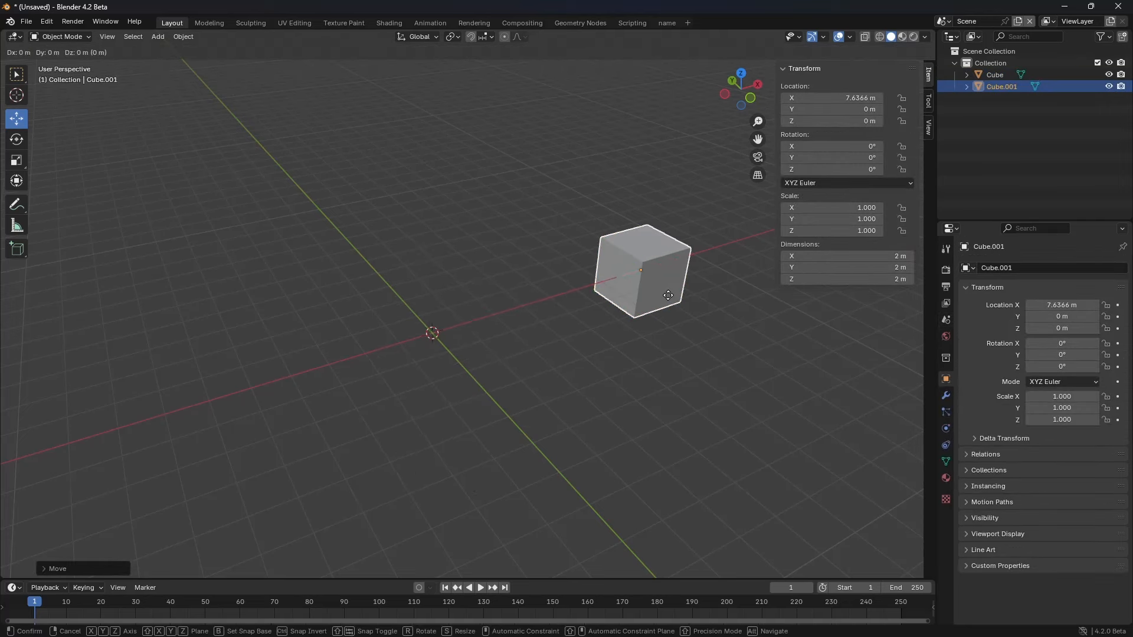
{"action": "key", "text": "x"}
{"action": "left_click", "coordinate": [645, 305]}
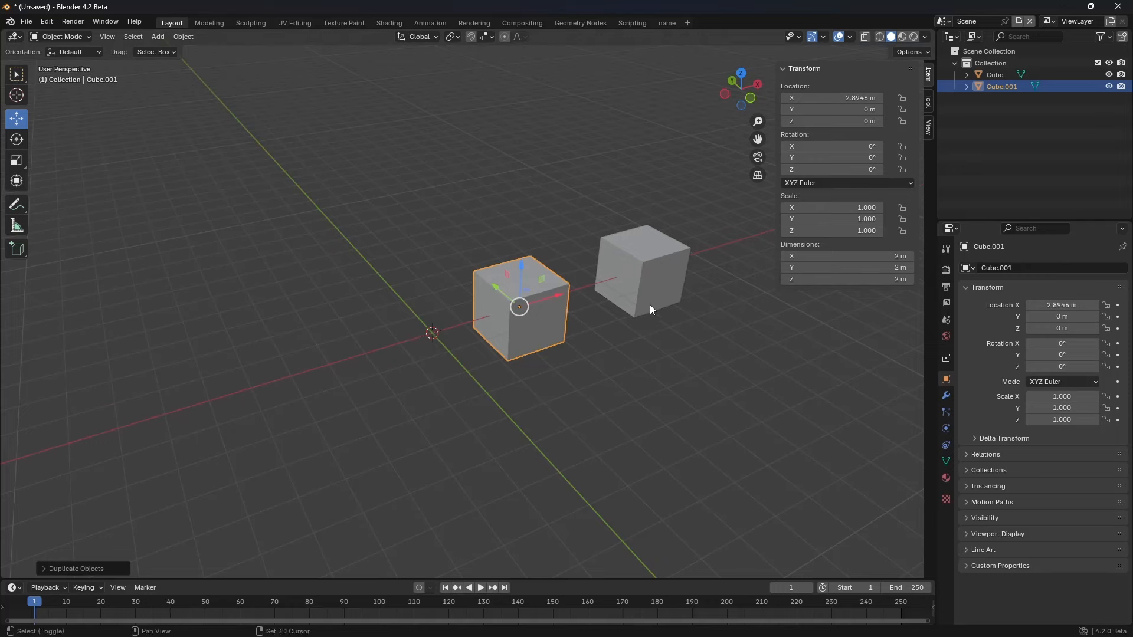
{"action": "key", "text": "shift+d"}
{"action": "key", "text": "x"}
{"action": "left_click", "coordinate": [498, 322]}
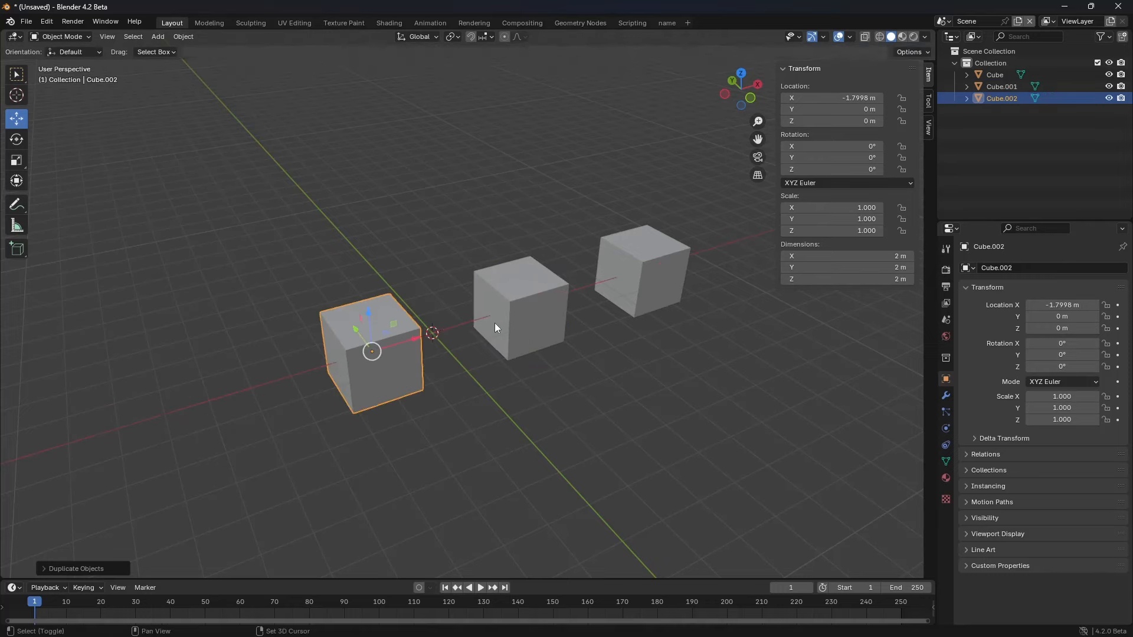
{"action": "key", "text": "shift+d"}
{"action": "key", "text": "x"}
{"action": "left_click", "coordinate": [373, 354]}
Step: Rotate the two middle cubes around the Z axis, Cube.002 by about -28.6° and Cube.001 by about 58.8°
{"action": "middle_click_drag", "start_coordinate": [373, 354], "coordinate": [451, 300]}
{"action": "left_click", "coordinate": [451, 300]}
{"action": "key", "text": "r"}
{"action": "key", "text": "z"}
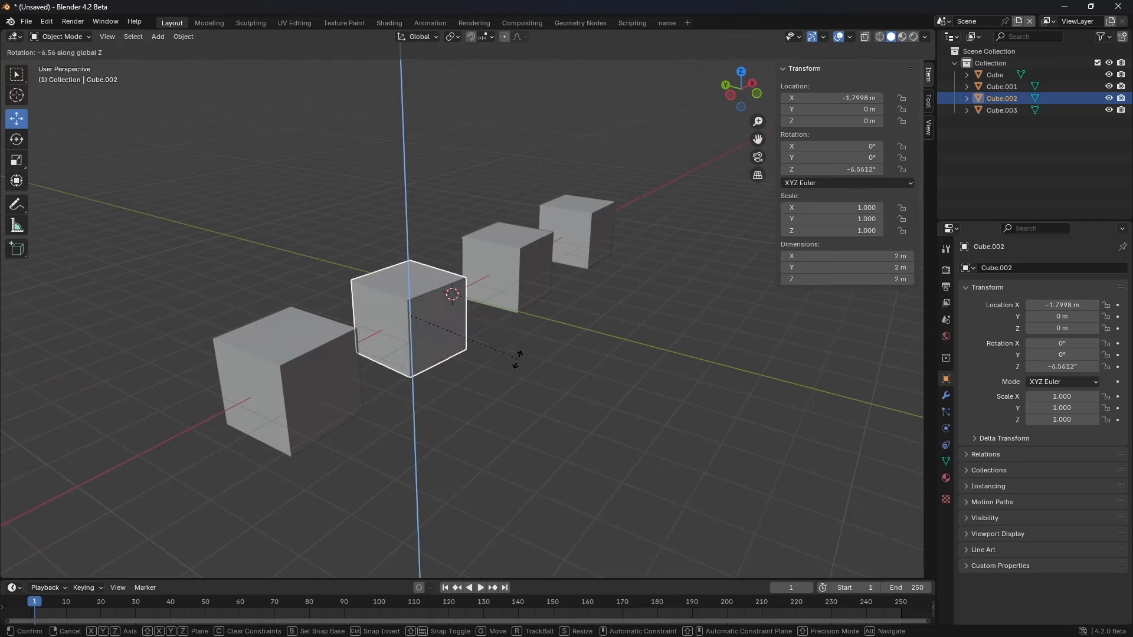
{"action": "left_click", "coordinate": [475, 375]}
{"action": "left_click", "coordinate": [508, 295]}
{"action": "key", "text": "r"}
{"action": "key", "text": "z"}
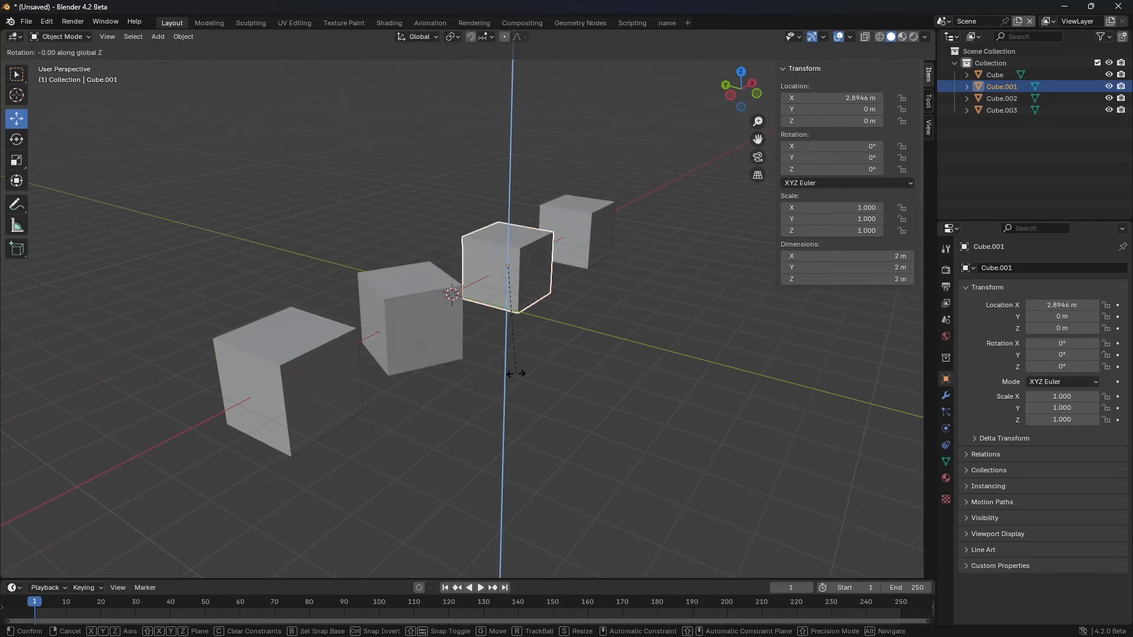
{"action": "left_click", "coordinate": [602, 235]}
Step: Select all four cubes with the one farthest along X active, and view the transform pivot point options
{"action": "left_click", "coordinate": [603, 231], "text": "shift"}
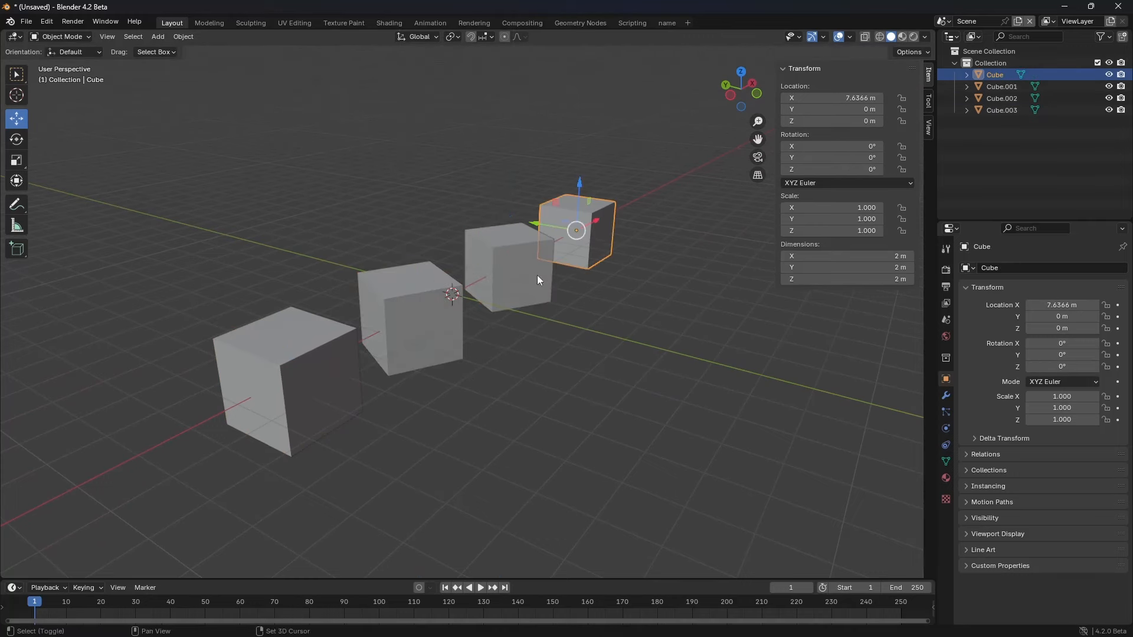
{"action": "left_click", "coordinate": [377, 310], "text": "shift"}
{"action": "left_click", "coordinate": [334, 339], "text": "shift"}
{"action": "middle_click_drag", "start_coordinate": [554, 328], "coordinate": [592, 338]}
{"action": "left_click", "coordinate": [400, 334], "text": "shift"}
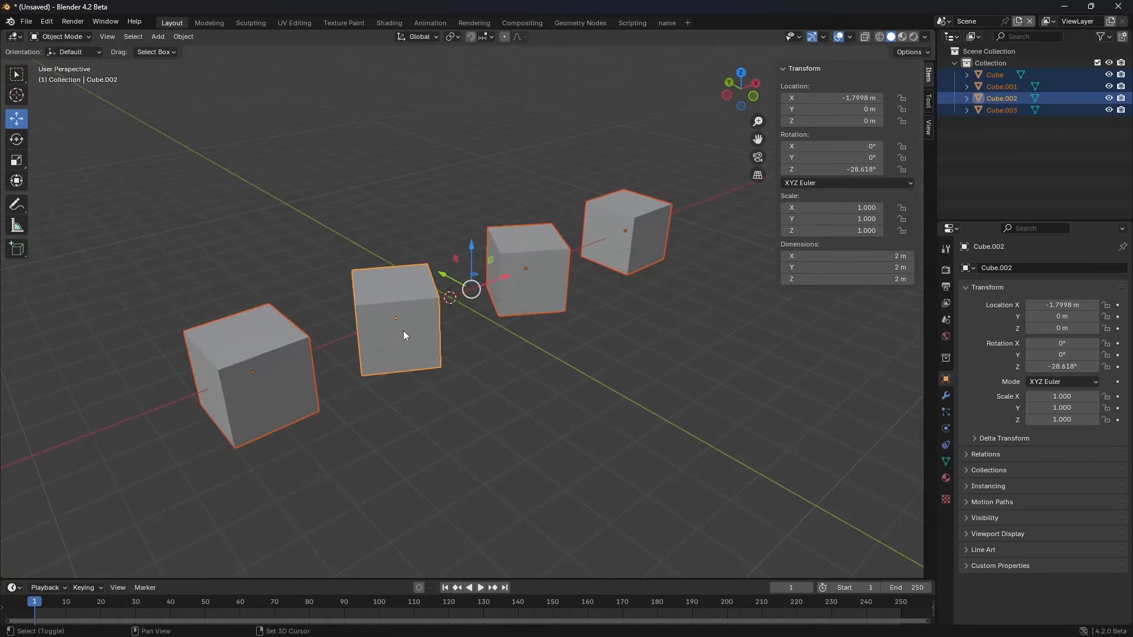
{"action": "left_click", "coordinate": [550, 272], "text": "shift"}
{"action": "left_click", "coordinate": [622, 241], "text": "shift"}
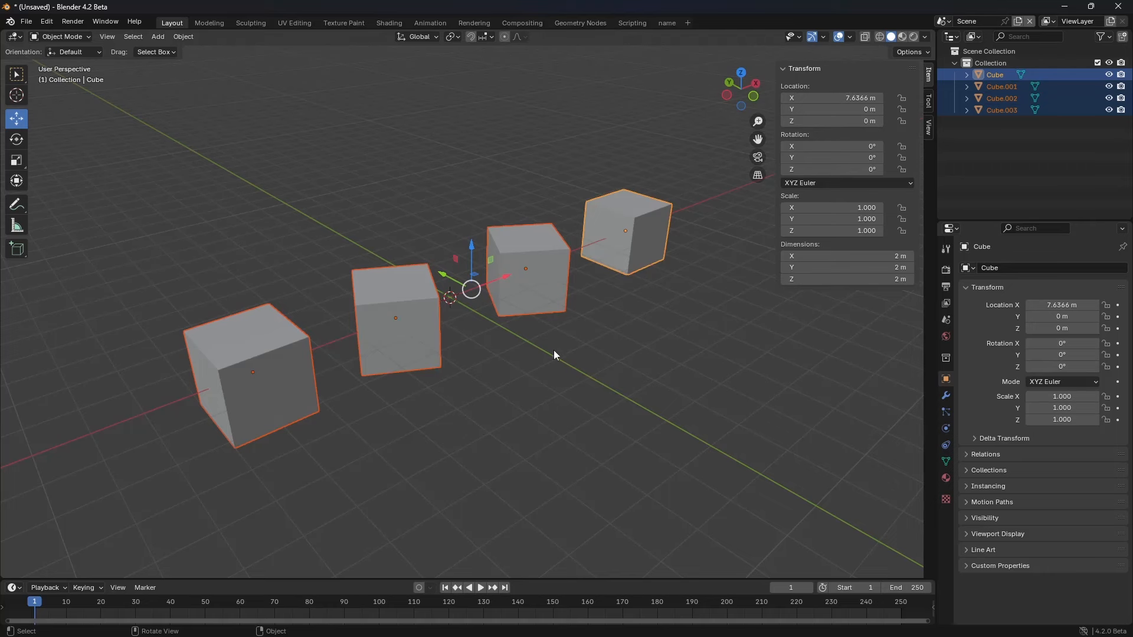
{"action": "left_click", "coordinate": [453, 38]}
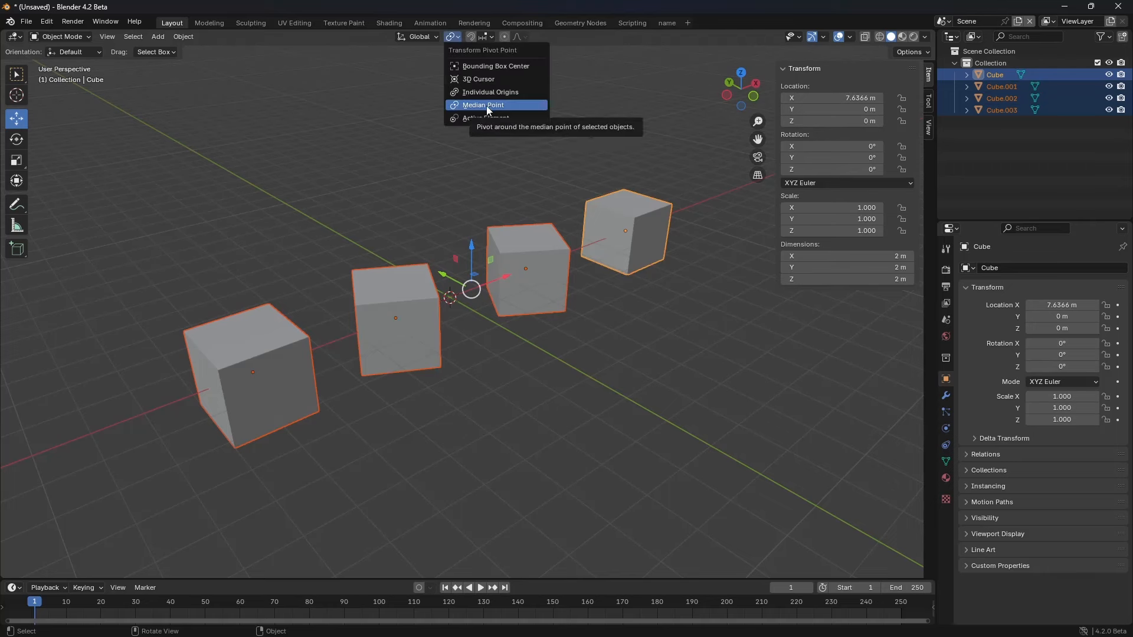
Step: Move only the cube farthest along X out along the X axis to about 28.35 m
{"action": "left_click", "coordinate": [507, 292]}
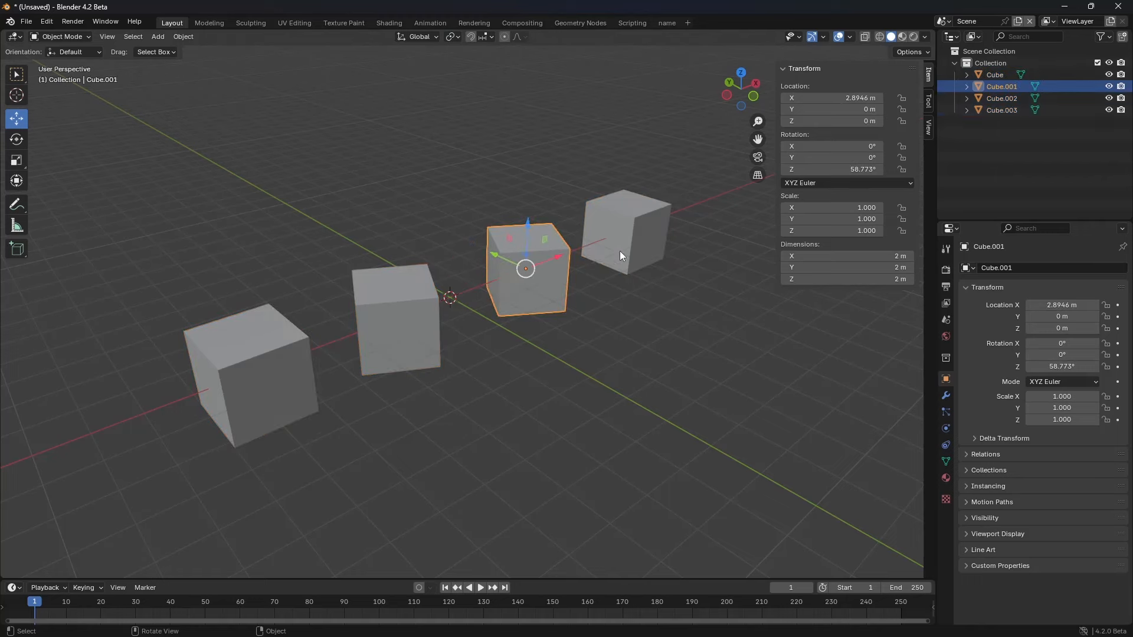
{"action": "left_click", "coordinate": [610, 243]}
{"action": "key", "text": "g"}
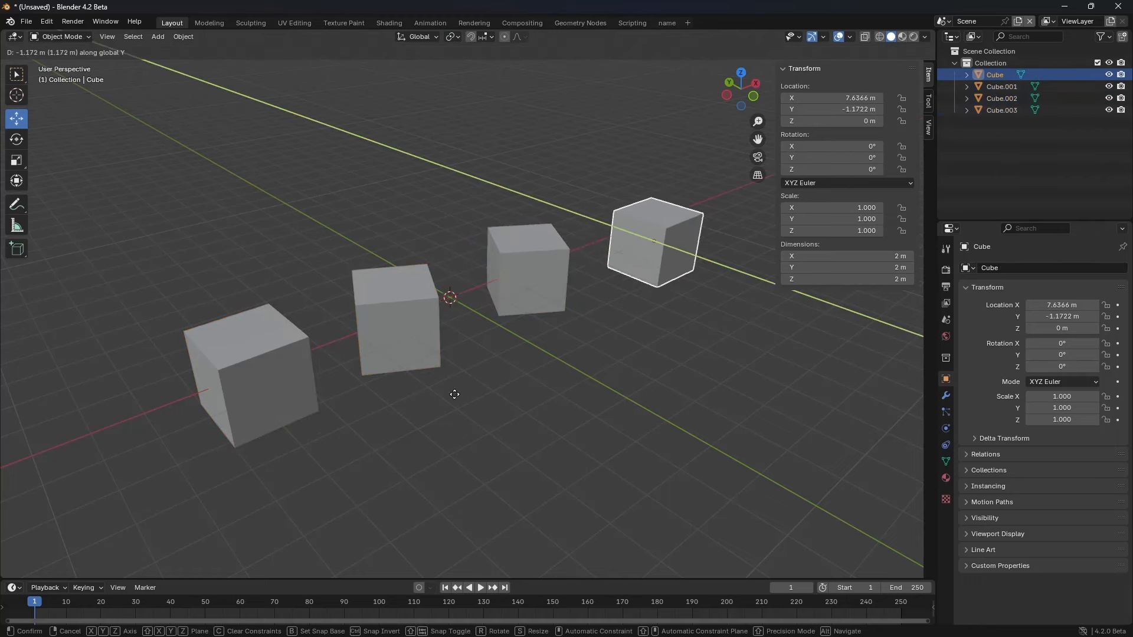
{"action": "key", "text": "x"}
{"action": "left_click", "coordinate": [647, 295]}
{"action": "scroll", "coordinate": [649, 295], "scroll_direction": "down", "scroll_amount": 3}
{"action": "middle_click_drag", "start_coordinate": [648, 295], "coordinate": [444, 309], "text": "shift"}
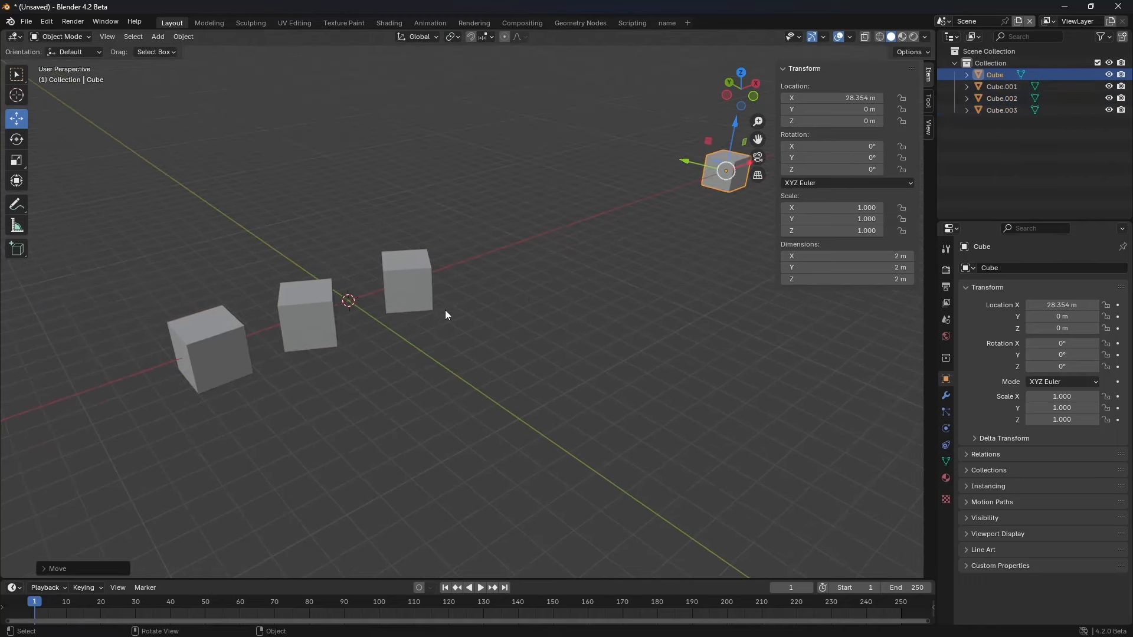
Step: Add the other three cubes to the selection and try rotating all four around their median point
{"action": "left_click", "coordinate": [384, 299], "text": "shift"}
{"action": "left_click", "coordinate": [307, 315], "text": "shift"}
{"action": "left_click", "coordinate": [214, 334], "text": "shift"}
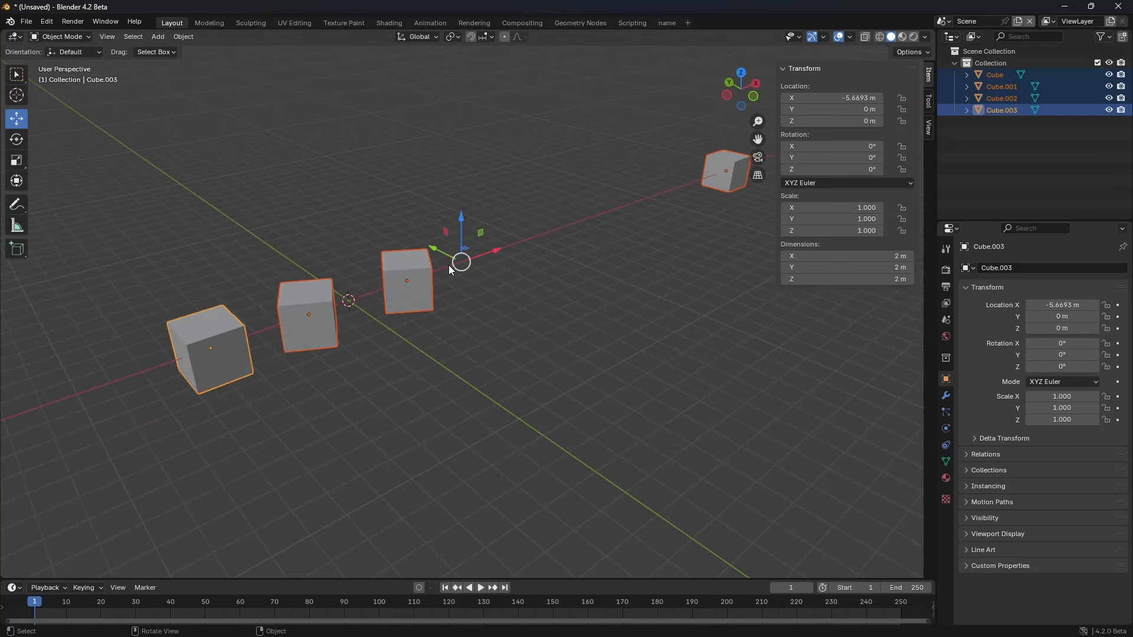
{"action": "left_click", "coordinate": [450, 37]}
{"action": "key", "text": "r"}
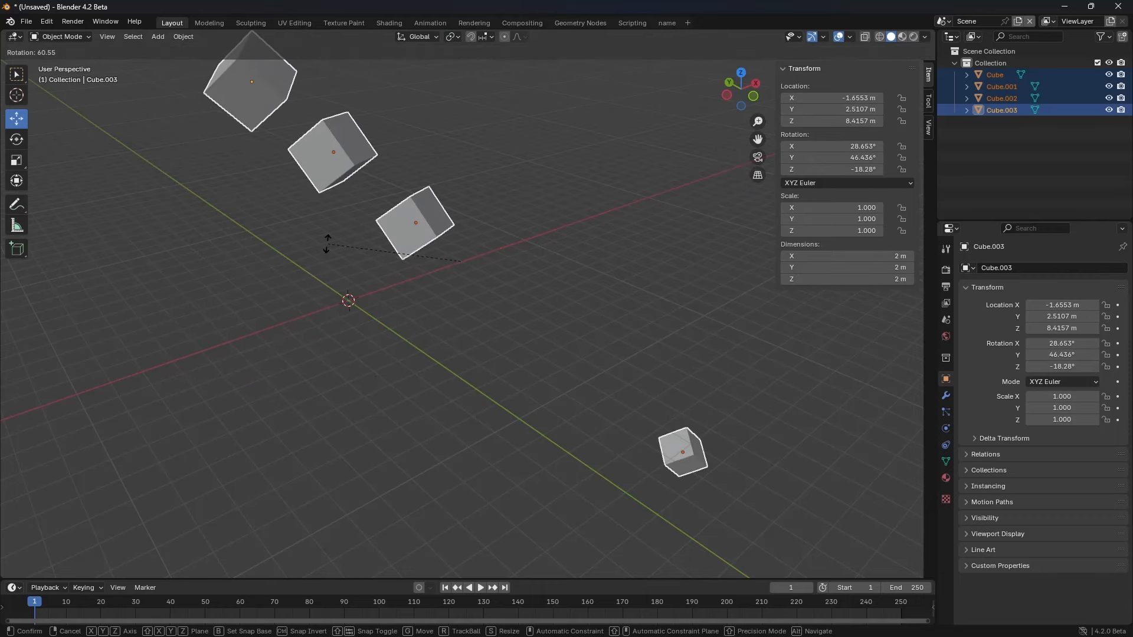
{"action": "key", "text": "Escape"}
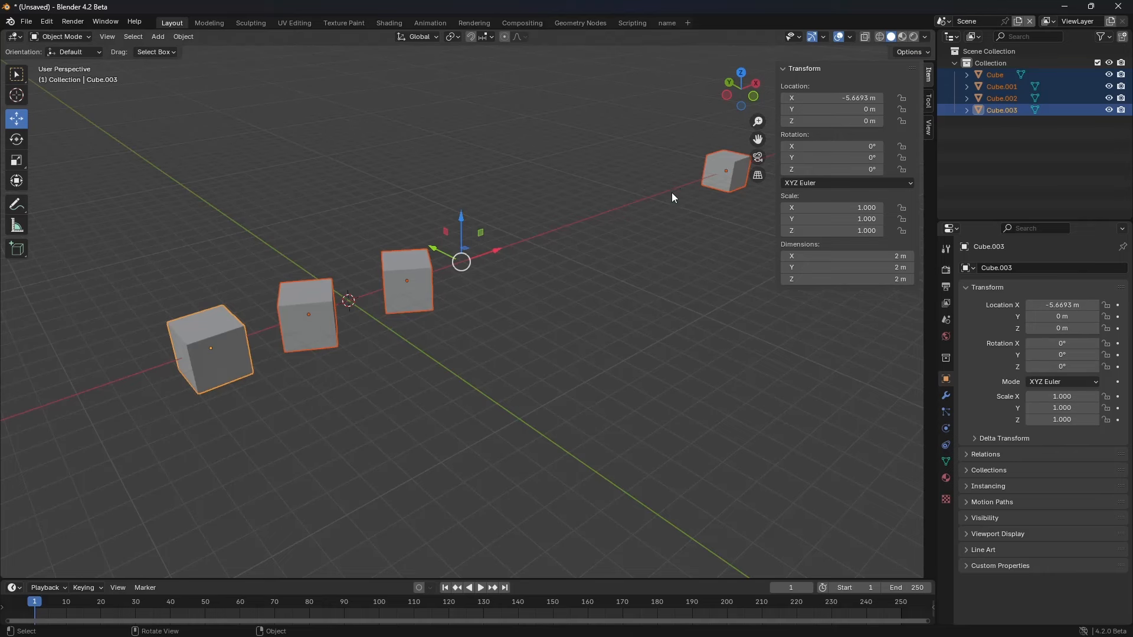
Step: Set the transform pivot point to Active Element and try rotating the four cubes around Cube.003
{"action": "left_click", "coordinate": [457, 37]}
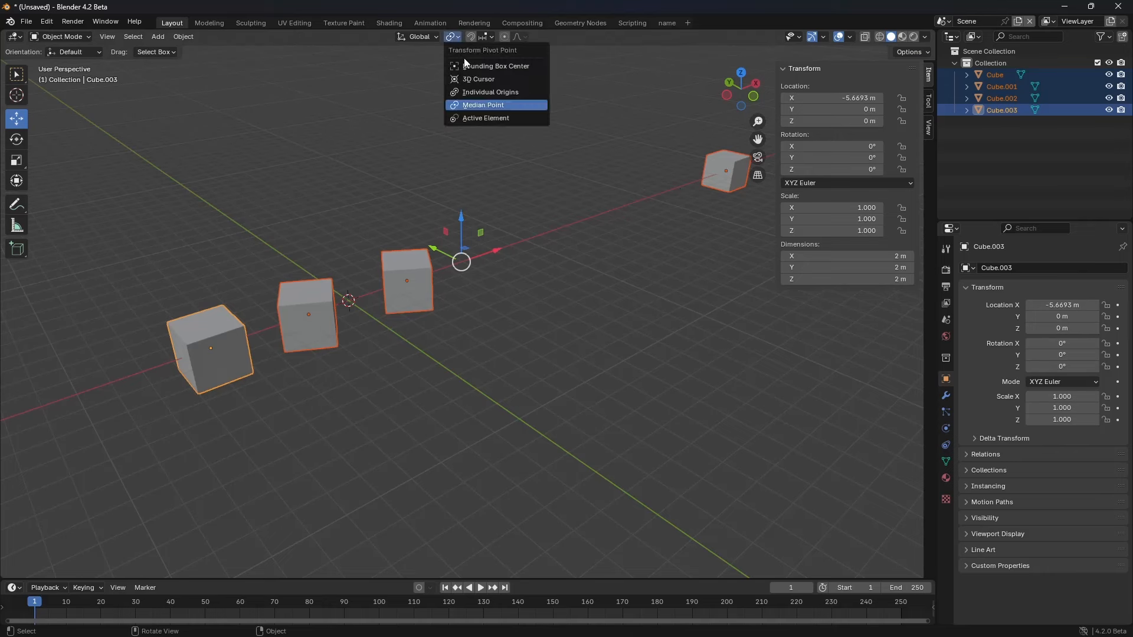
{"action": "left_click", "coordinate": [486, 117]}
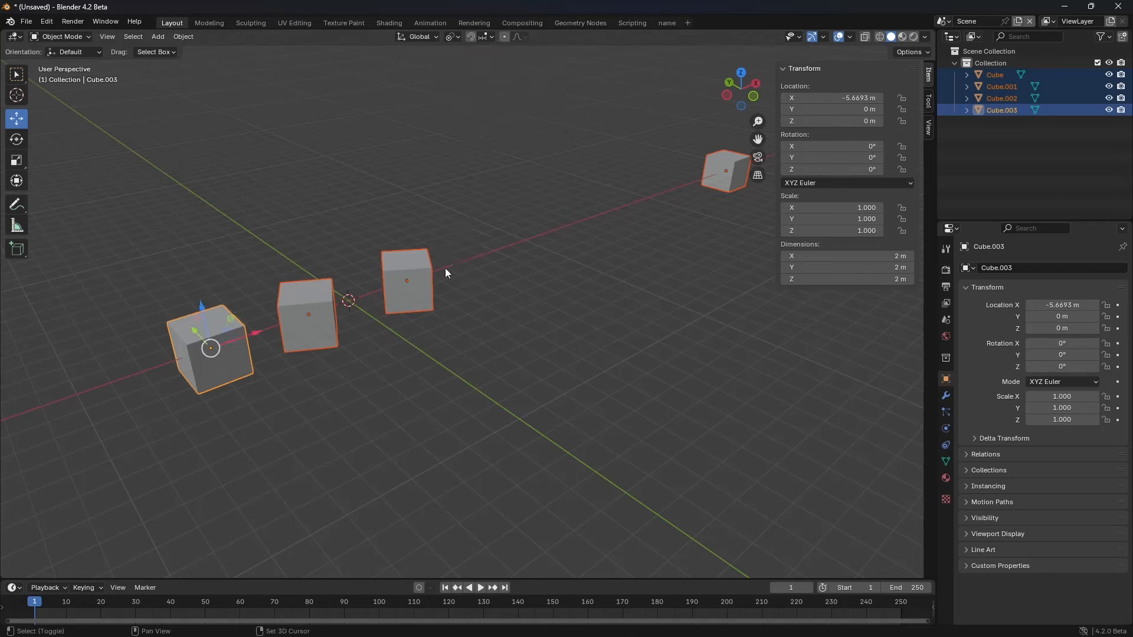
{"action": "key", "text": "r"}
{"action": "key", "text": "Escape"}
Step: Make the distant cube at the positive X end active and try rotating the selection around it
{"action": "left_click", "coordinate": [723, 176], "text": "shift"}
{"action": "key", "text": "r"}
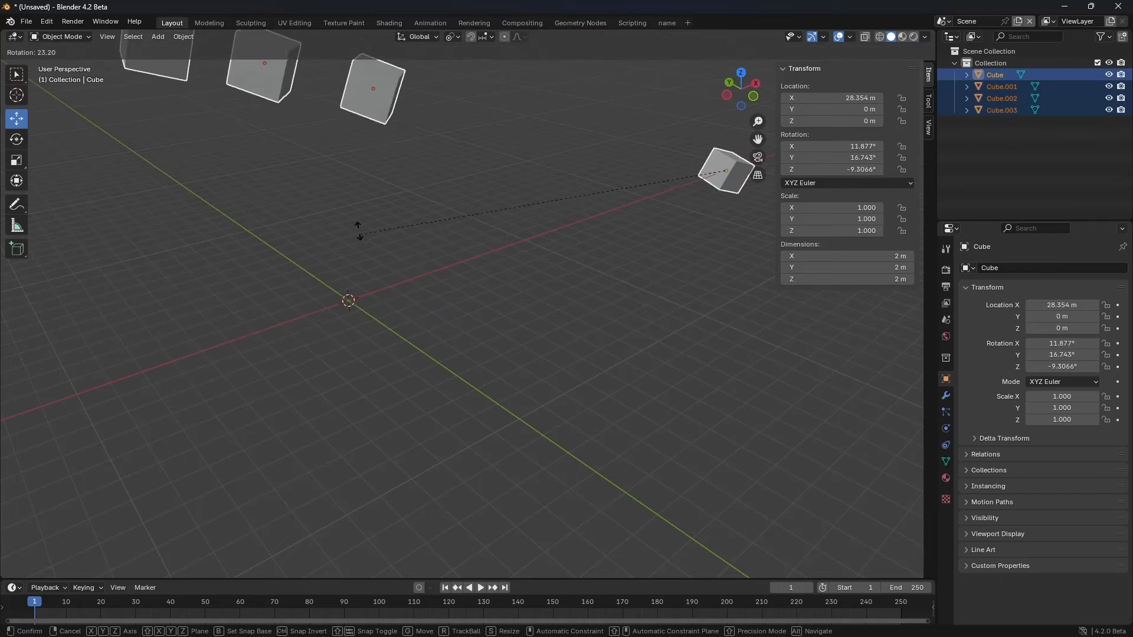
{"action": "key", "text": "Escape"}
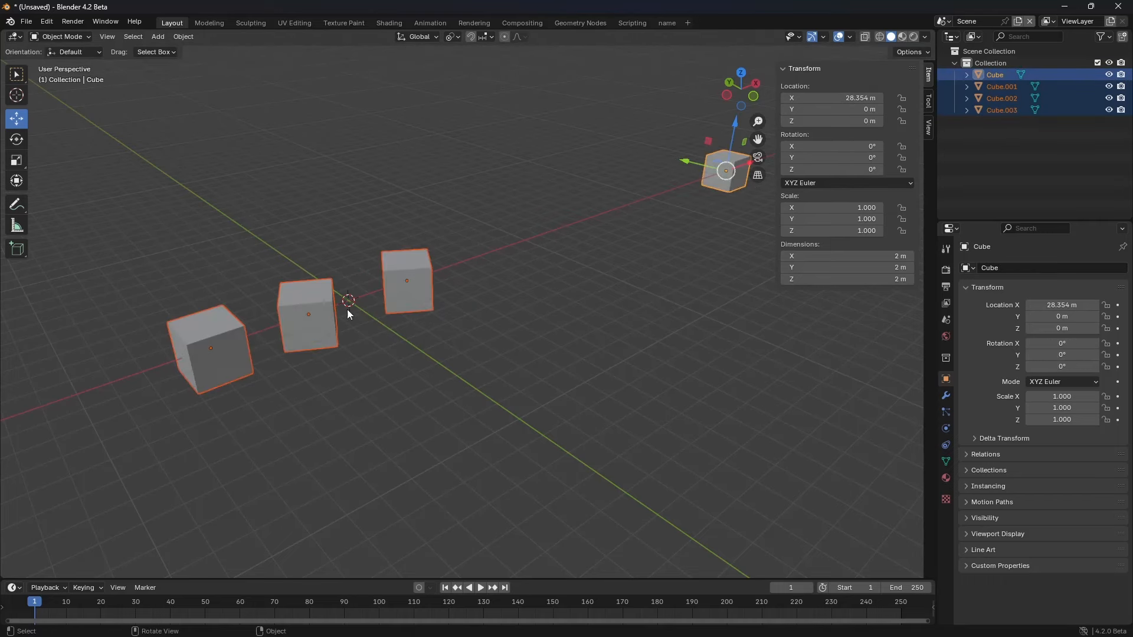
Step: Set the transform pivot point to Individual Origins and try rotating the four cubes around the Z axis
{"action": "left_click", "coordinate": [452, 38]}
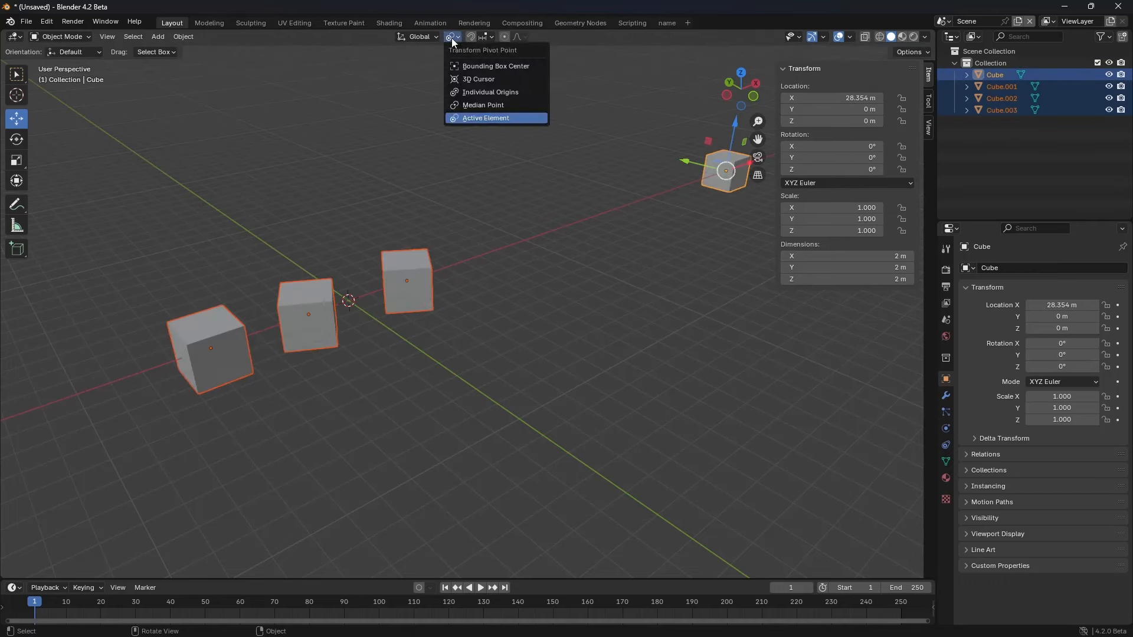
{"action": "left_click", "coordinate": [496, 94]}
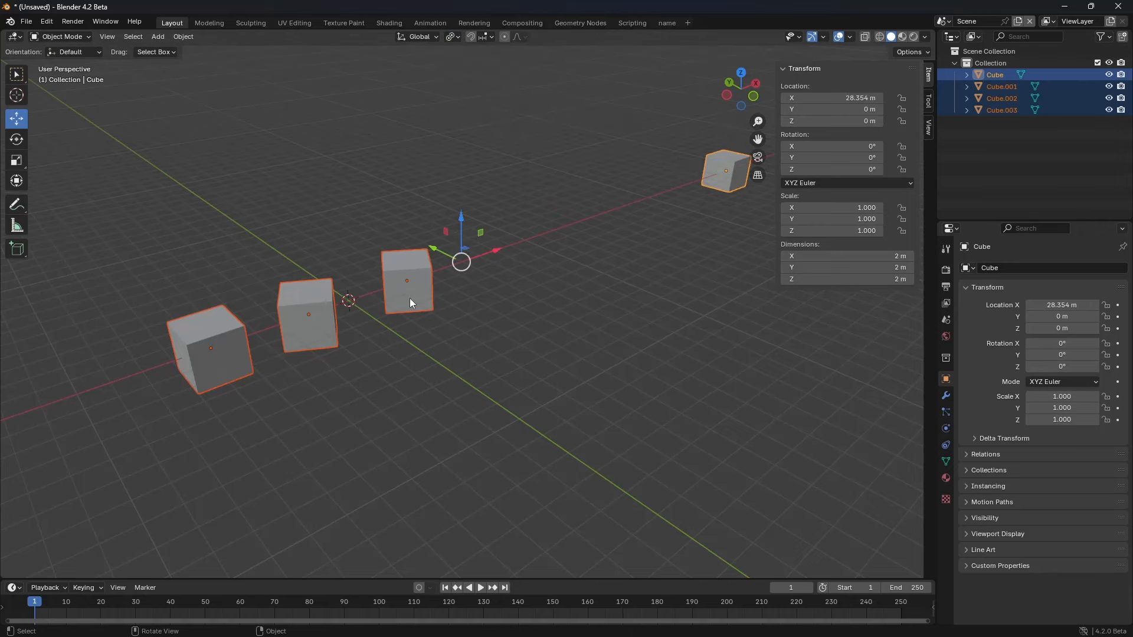
{"action": "middle_click_drag", "start_coordinate": [306, 314], "coordinate": [564, 319]}
{"action": "key", "text": "r"}
{"action": "key", "text": "z"}
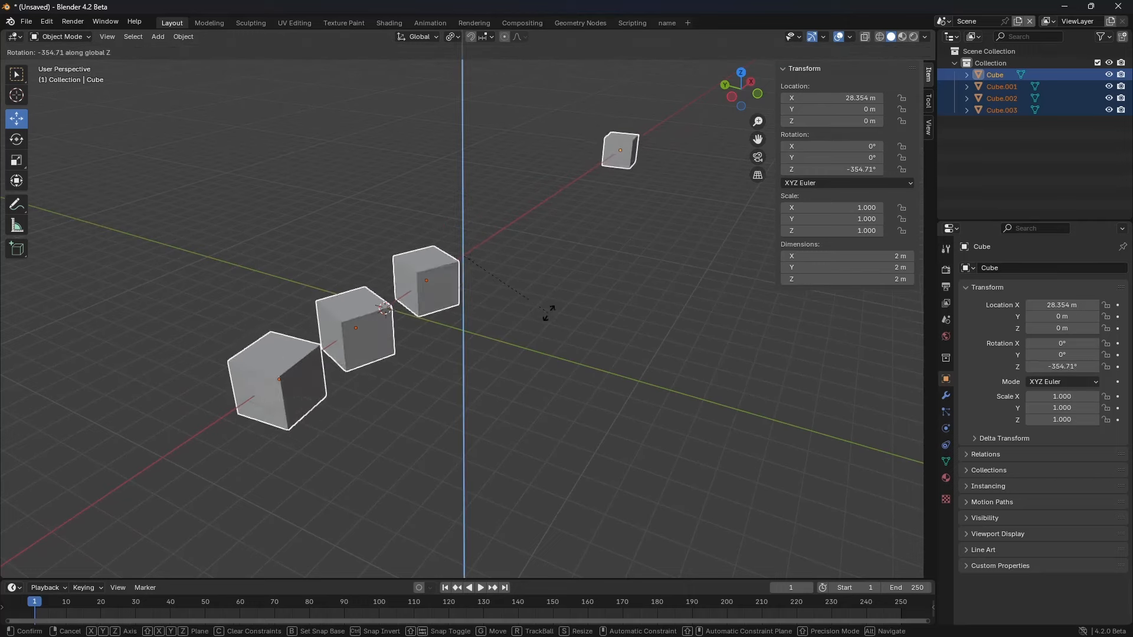
{"action": "key", "text": "Escape"}
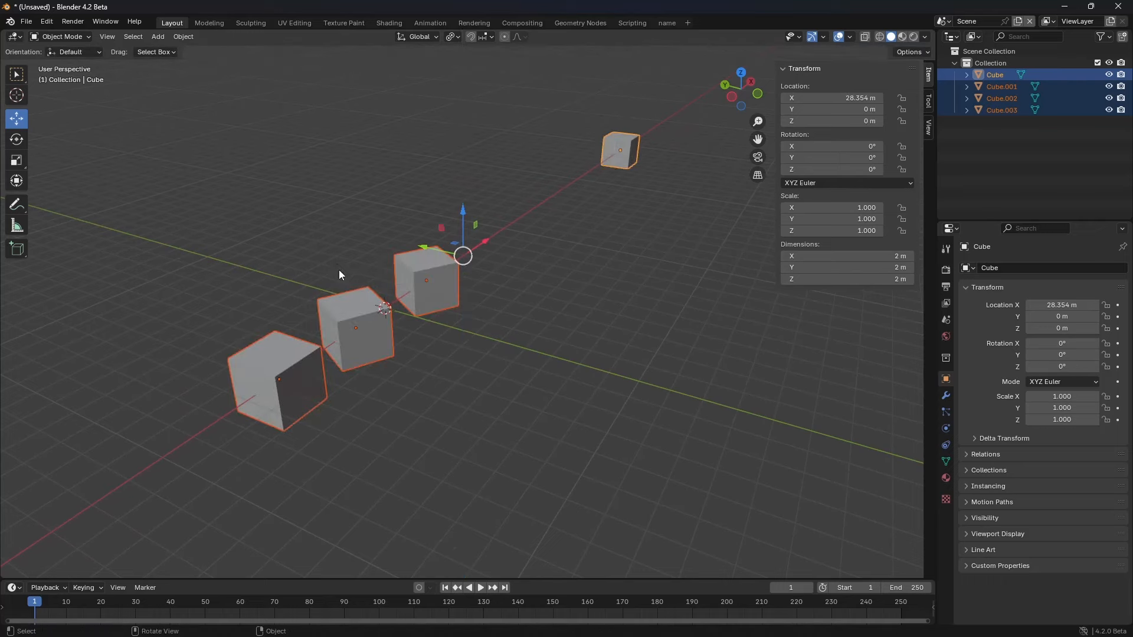
Step: Set the transform pivot point to 3D Cursor and try rotating the four cubes around the cursor at the world origin
{"action": "left_click", "coordinate": [458, 37]}
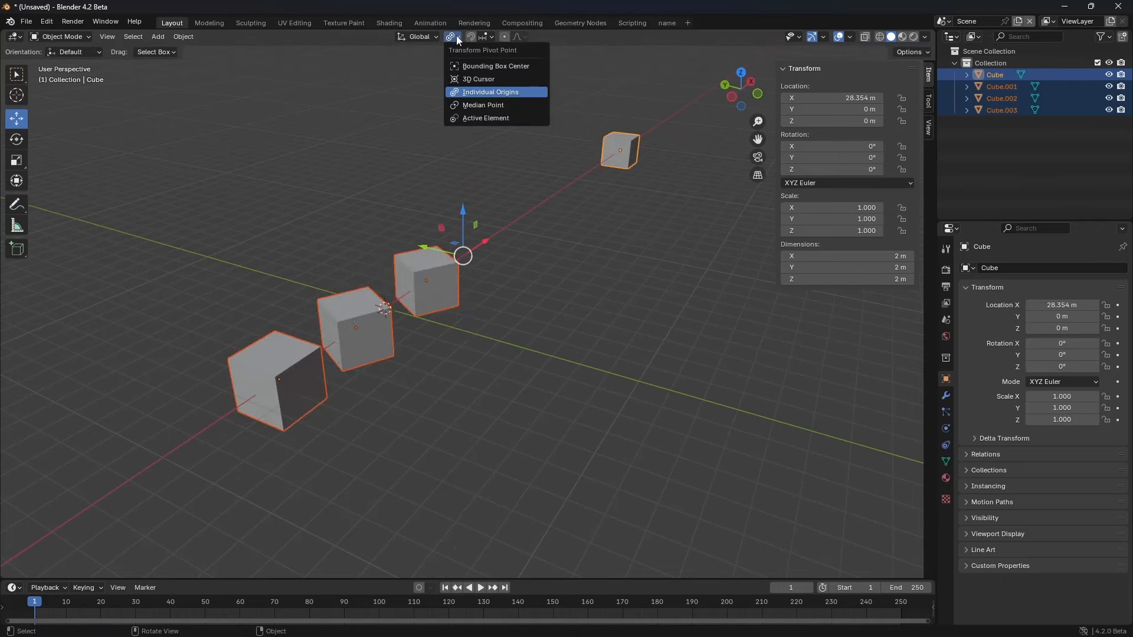
{"action": "left_click", "coordinate": [481, 79]}
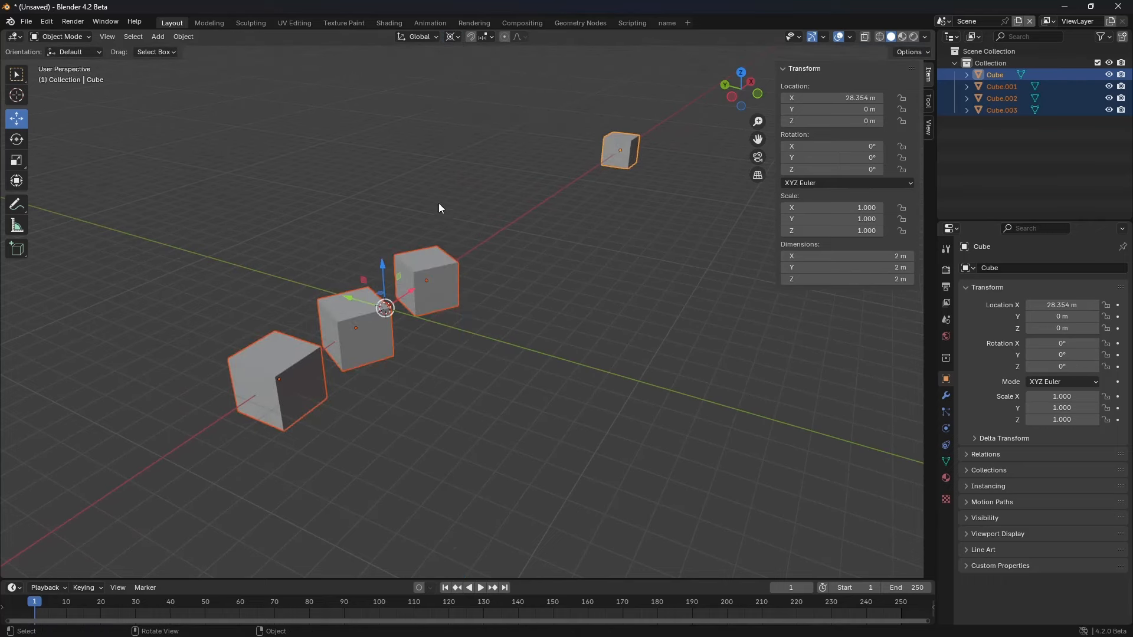
{"action": "middle_click", "coordinate": [388, 311], "text": "alt"}
{"action": "scroll", "coordinate": [449, 313], "scroll_direction": "up", "scroll_amount": 7}
{"action": "middle_click_drag", "start_coordinate": [477, 316], "coordinate": [519, 285]}
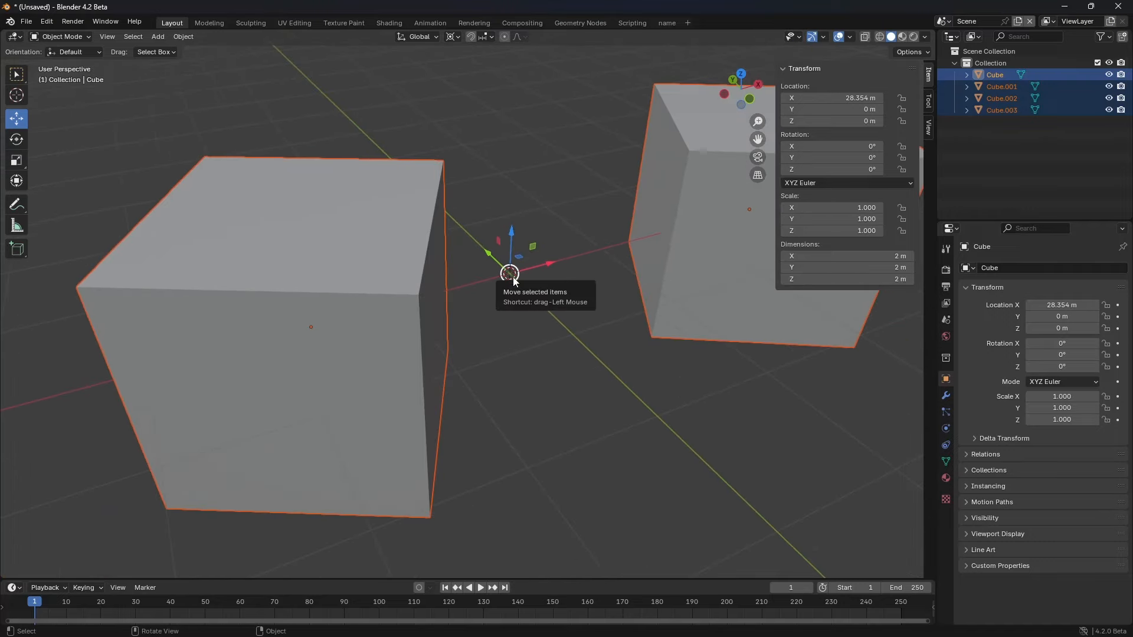
{"action": "scroll", "coordinate": [513, 282], "scroll_direction": "down", "scroll_amount": 1}
{"action": "scroll", "coordinate": [516, 285], "scroll_direction": "down", "scroll_amount": 5}
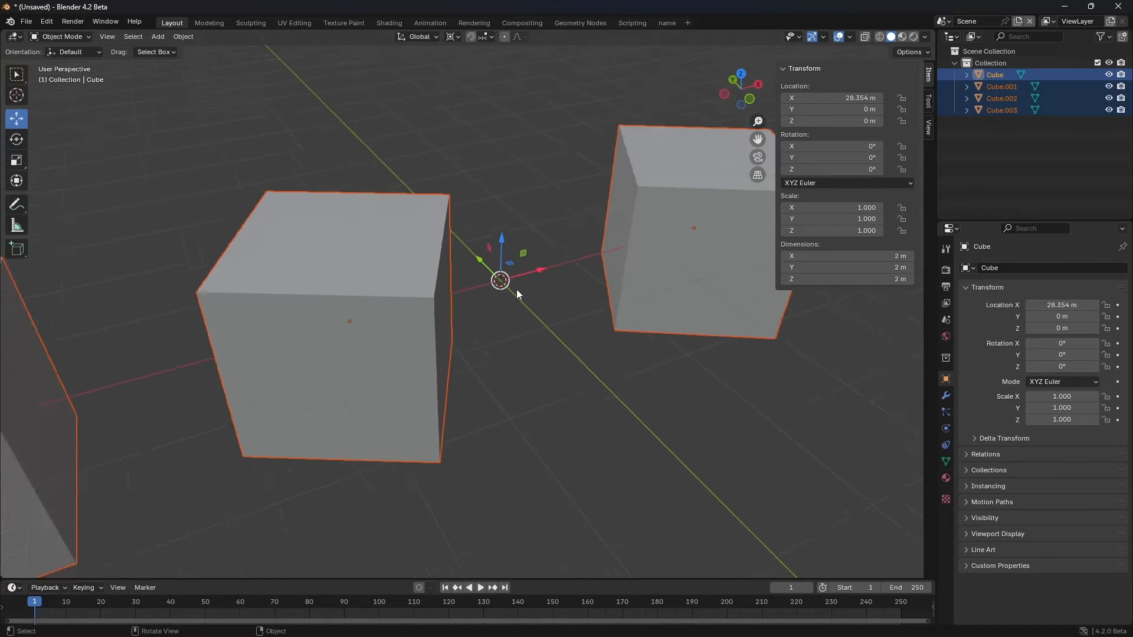
{"action": "middle_click_drag", "start_coordinate": [513, 356], "coordinate": [537, 332]}
{"action": "key", "text": "r"}
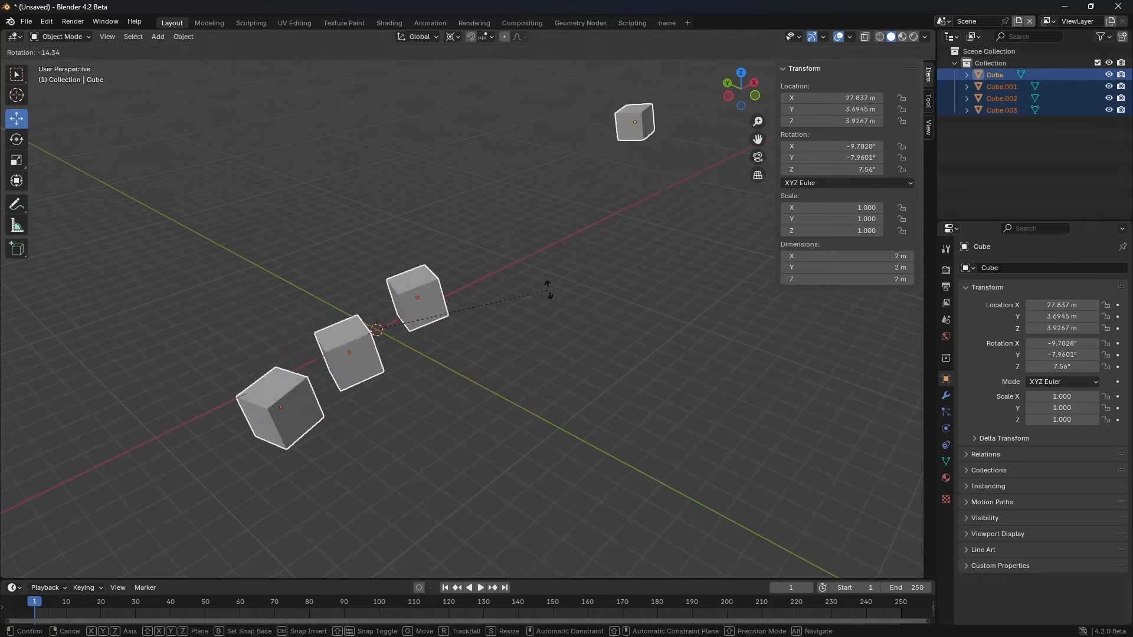
{"action": "right_click", "coordinate": [514, 285]}
Step: Place the 3D cursor at several spots on and around Cube.001, finishing on the far corner of its top face
{"action": "scroll", "coordinate": [514, 285], "scroll_direction": "up", "scroll_amount": 3}
{"action": "middle_click_drag", "start_coordinate": [413, 328], "coordinate": [483, 303], "text": "shift"}
{"action": "scroll", "coordinate": [483, 304], "scroll_direction": "up", "scroll_amount": 4}
{"action": "middle_click_drag", "start_coordinate": [298, 353], "coordinate": [486, 197]}
{"action": "right_click", "coordinate": [450, 197], "text": "shift"}
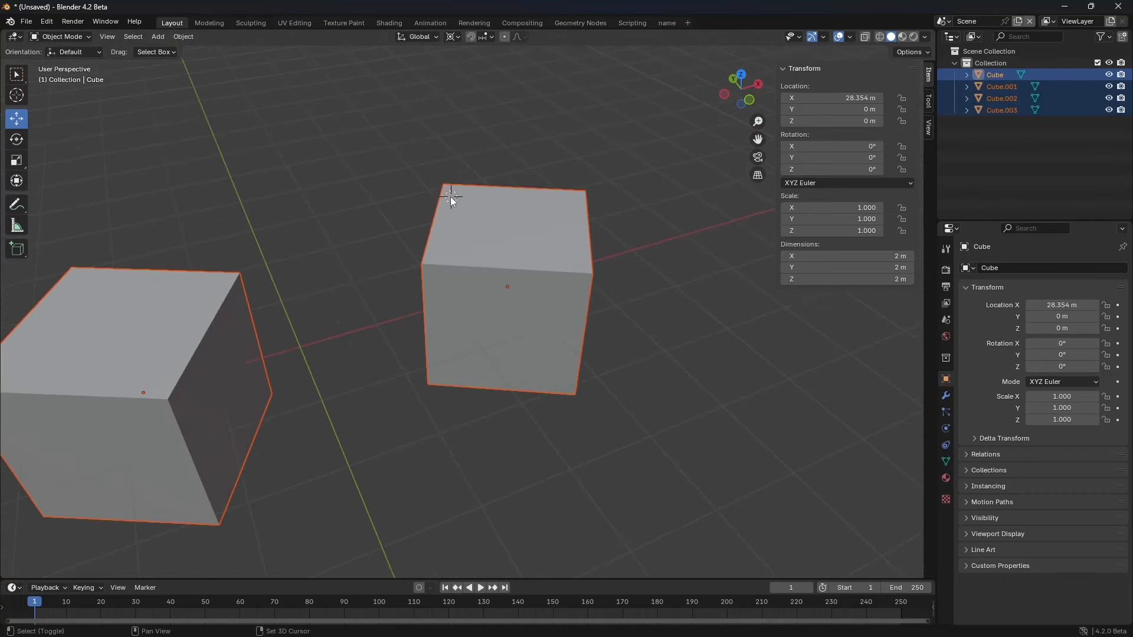
{"action": "middle_click_drag", "start_coordinate": [550, 255], "coordinate": [565, 287]}
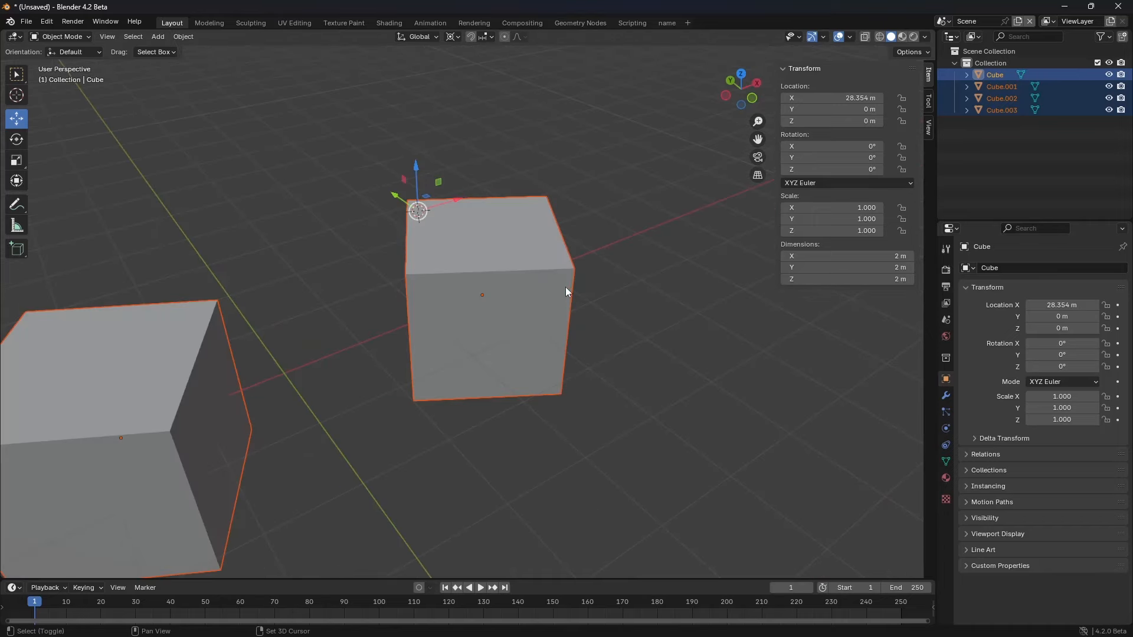
{"action": "right_click_drag", "start_coordinate": [565, 287], "coordinate": [427, 282], "text": "shift"}
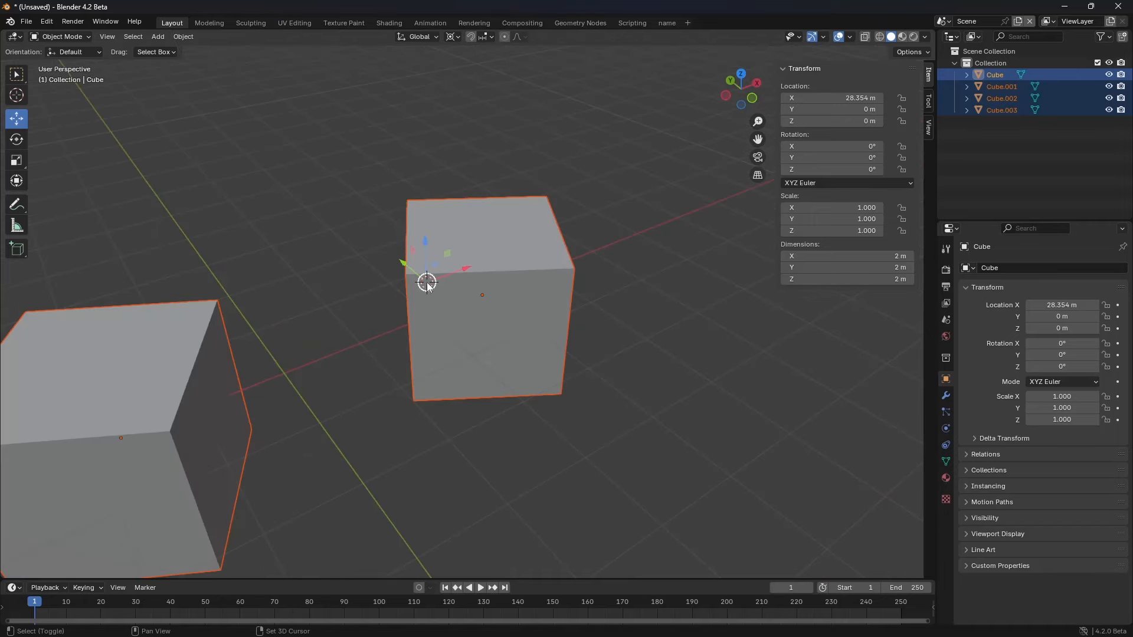
{"action": "right_click", "coordinate": [646, 295], "text": "shift"}
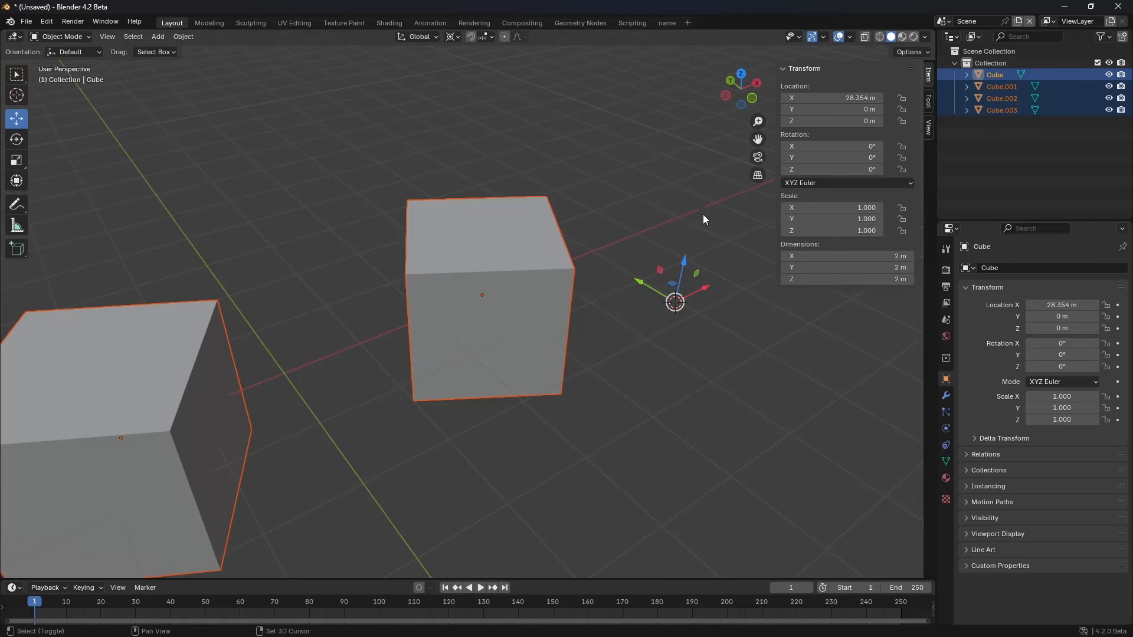
{"action": "right_click", "coordinate": [791, 352], "text": "shift"}
{"action": "middle_click_drag", "start_coordinate": [766, 399], "coordinate": [507, 162]}
{"action": "right_click", "coordinate": [489, 166], "text": "shift"}
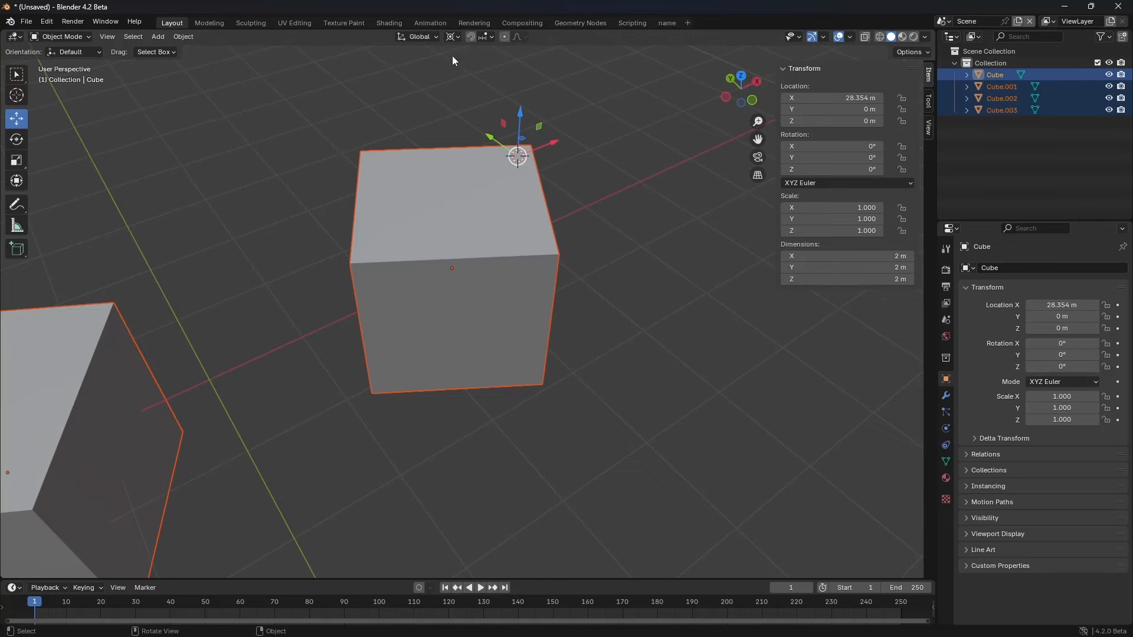
Step: Reselect 3D Cursor as the pivot point and try rotating the four cubes around the top corner of Cube.001
{"action": "left_click", "coordinate": [453, 37]}
{"action": "left_click", "coordinate": [468, 79]}
{"action": "scroll", "coordinate": [612, 343], "scroll_direction": "down", "scroll_amount": 6}
{"action": "middle_click_drag", "start_coordinate": [654, 388], "coordinate": [633, 392]}
{"action": "key", "text": "r"}
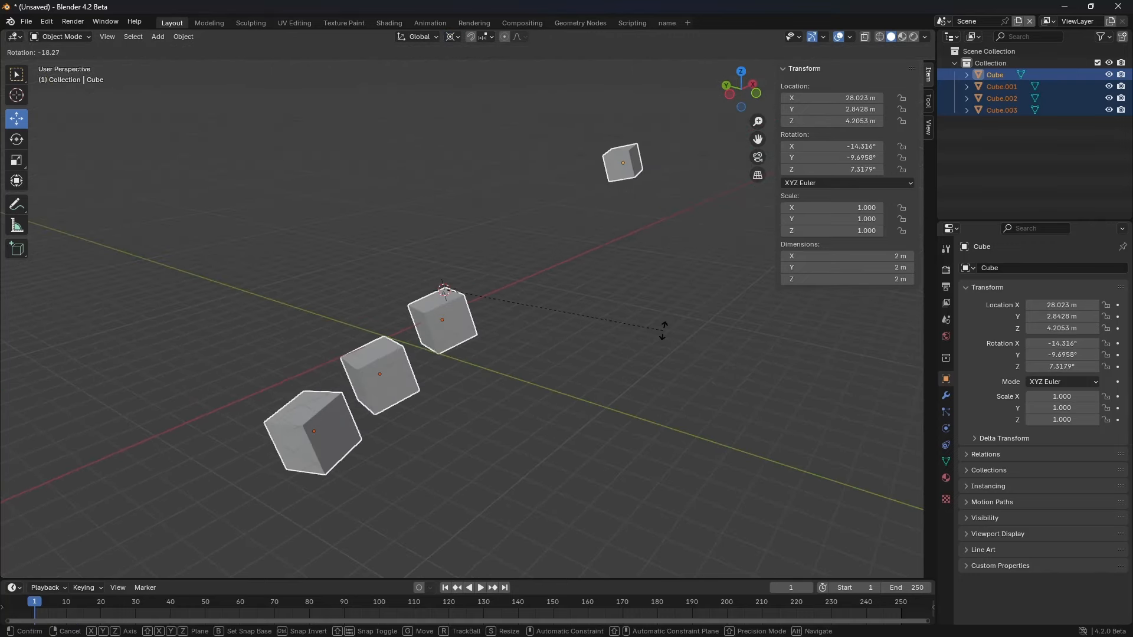
{"action": "right_click", "coordinate": [671, 334]}
Step: Place the 3D cursor on Cube.002 near its upper edge and try rotating the four cubes around it
{"action": "right_click", "coordinate": [342, 333], "text": "shift"}
{"action": "key", "text": "r"}
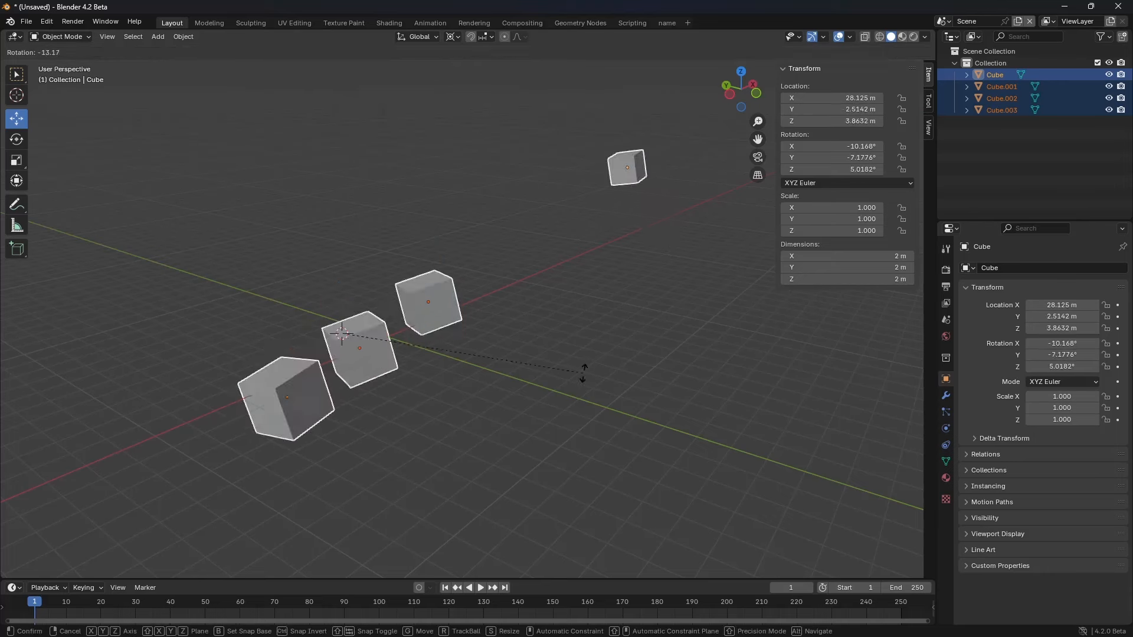
{"action": "right_click", "coordinate": [547, 334]}
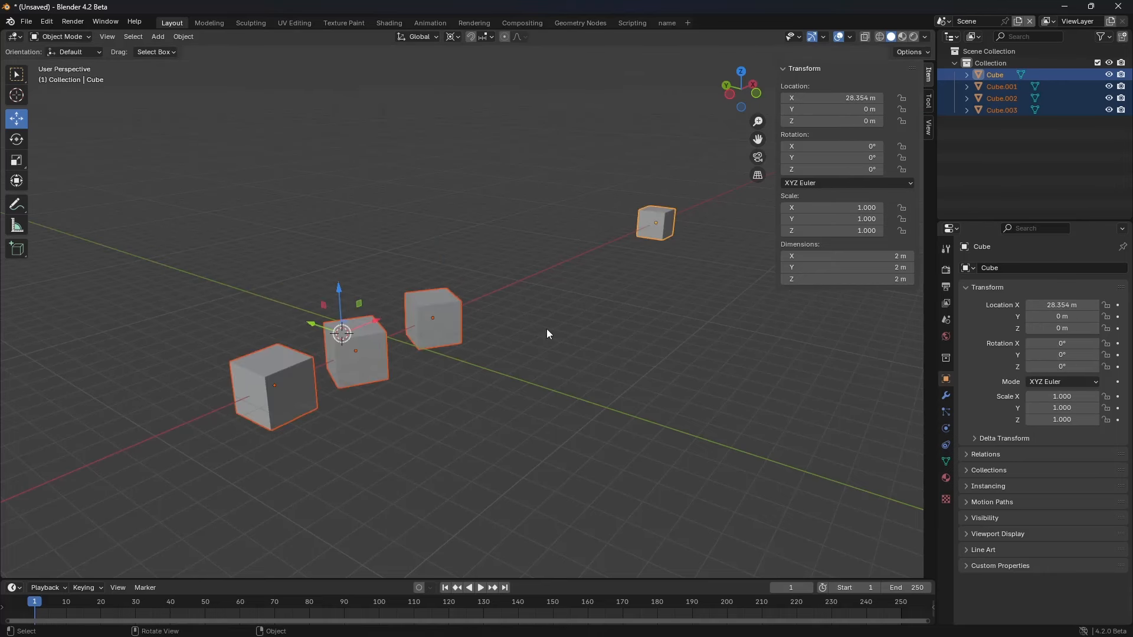
Step: Place the 3D cursor on the top face of Cube.003 and deselect all cubes
{"action": "left_click", "coordinate": [457, 38]}
{"action": "scroll", "coordinate": [347, 339], "scroll_direction": "up", "scroll_amount": 1}
{"action": "middle_click_drag", "start_coordinate": [408, 343], "coordinate": [398, 352]}
{"action": "right_click_drag", "start_coordinate": [271, 349], "coordinate": [268, 350], "text": "shift"}
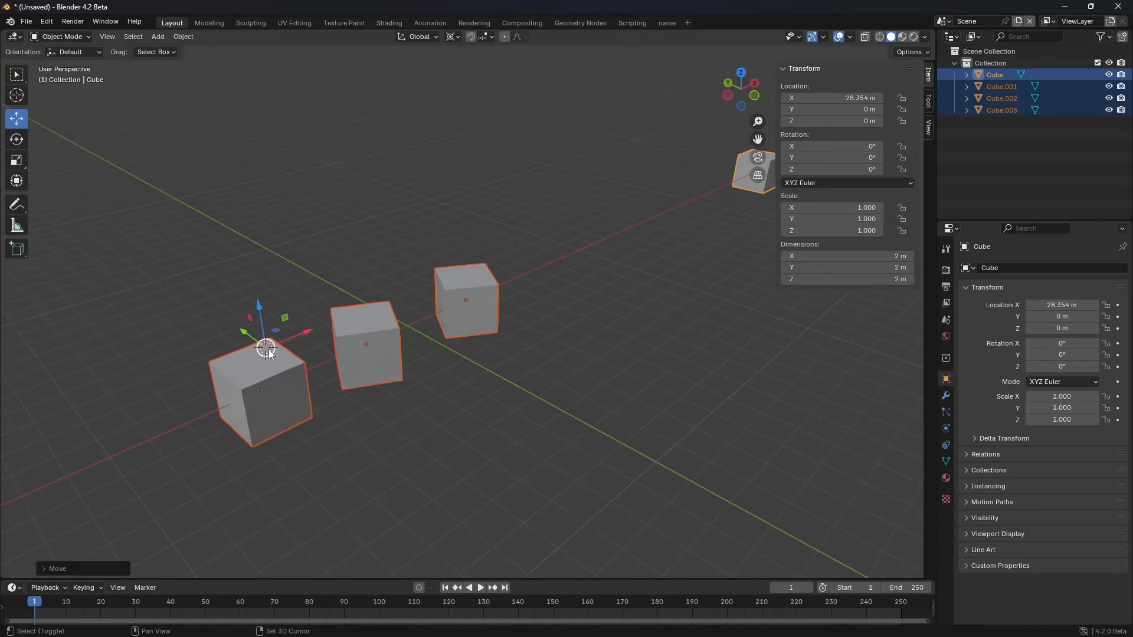
{"action": "middle_click_drag", "start_coordinate": [507, 356], "coordinate": [469, 330]}
{"action": "key", "text": "alt+a"}
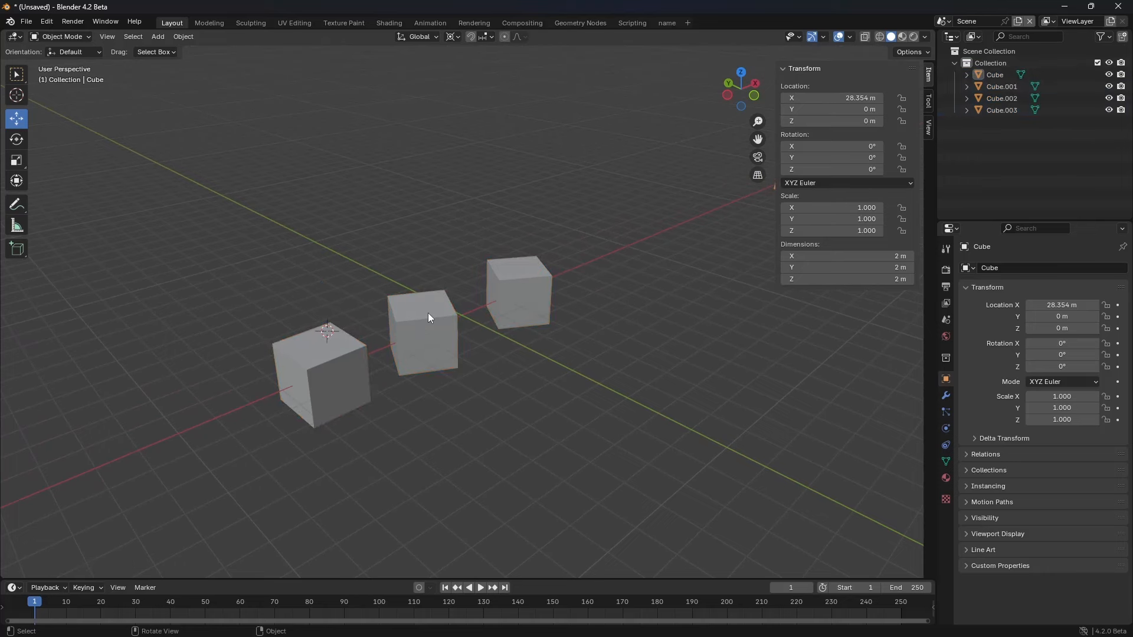
Step: Add a mesh cube at the 3D cursor on Cube.003 and snap the cursor back to the world origin
{"action": "key", "text": "shift+a"}
{"action": "mouse_move", "coordinate": [431, 293]}
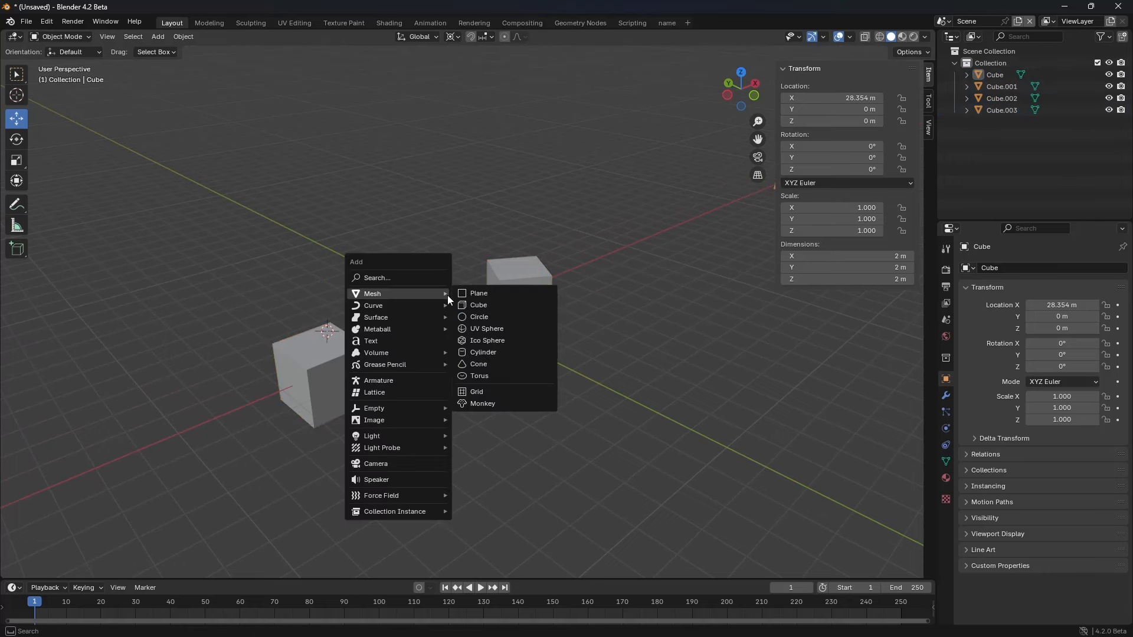
{"action": "left_click", "coordinate": [489, 307]}
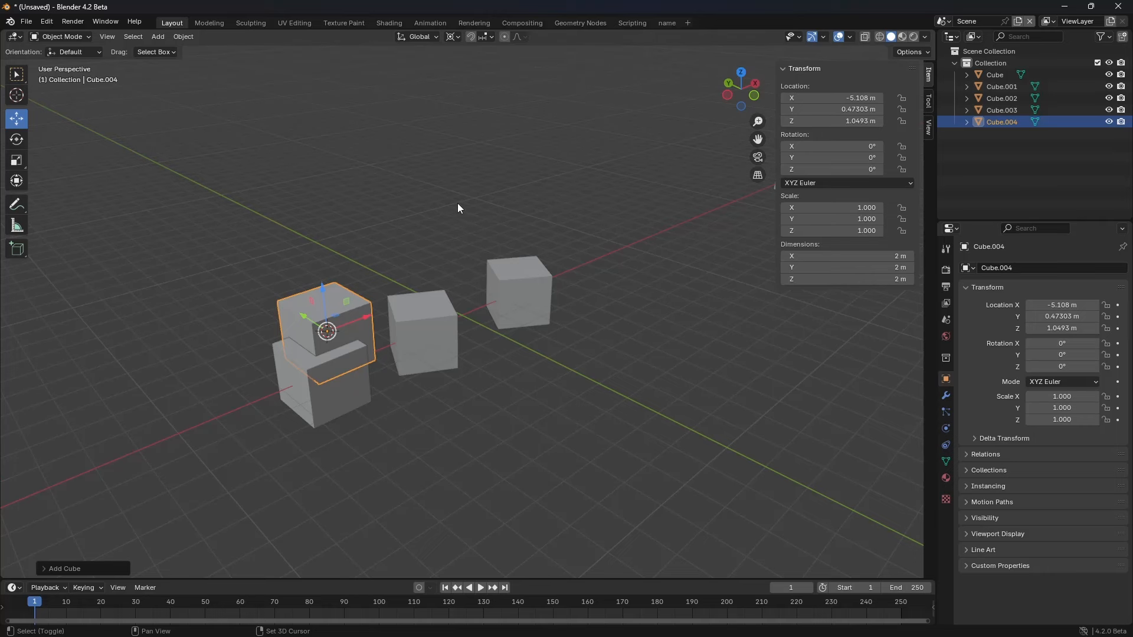
{"action": "key", "text": "shift+s"}
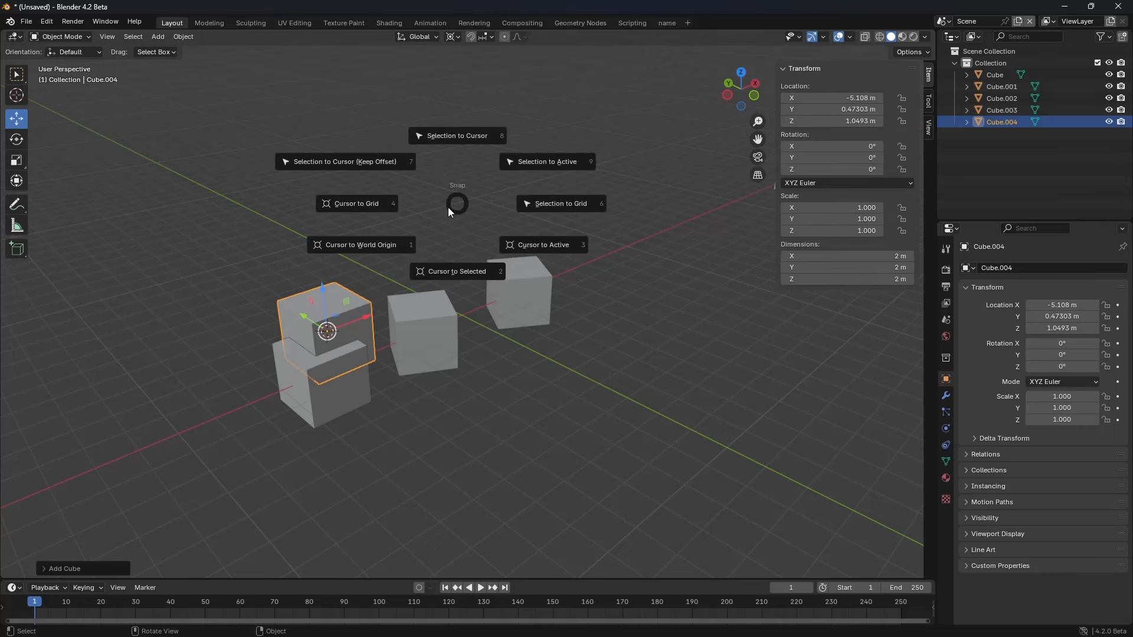
{"action": "left_click", "coordinate": [370, 253]}
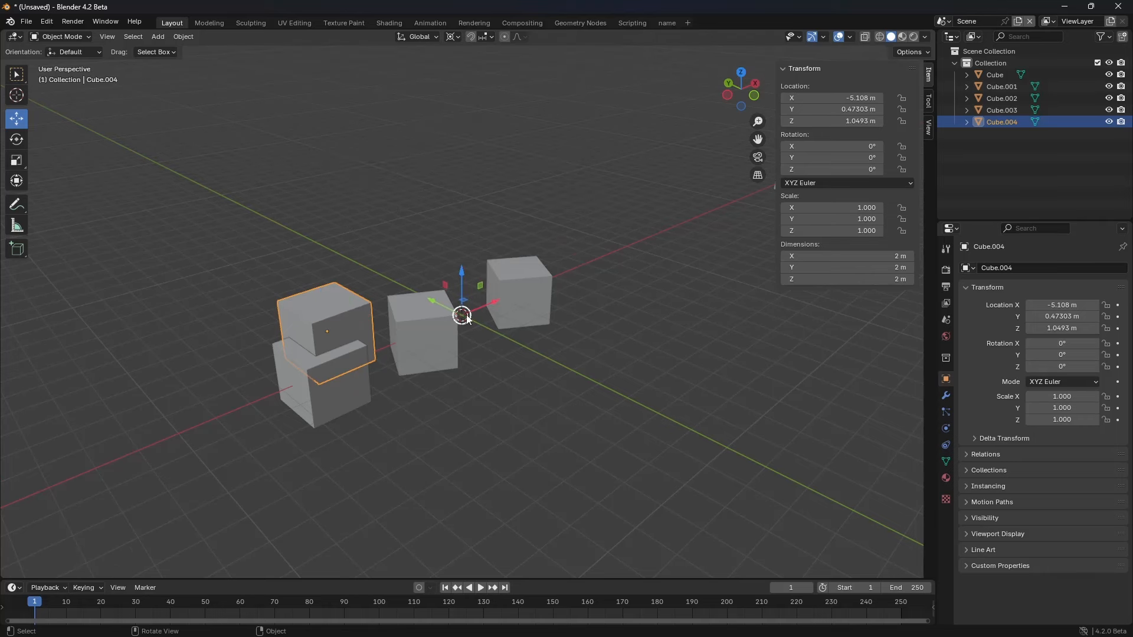
Step: Place the 3D cursor in the empty space beyond Cube.001 and snap Cube.001 to the cursor
{"action": "right_click", "coordinate": [624, 225], "text": "shift"}
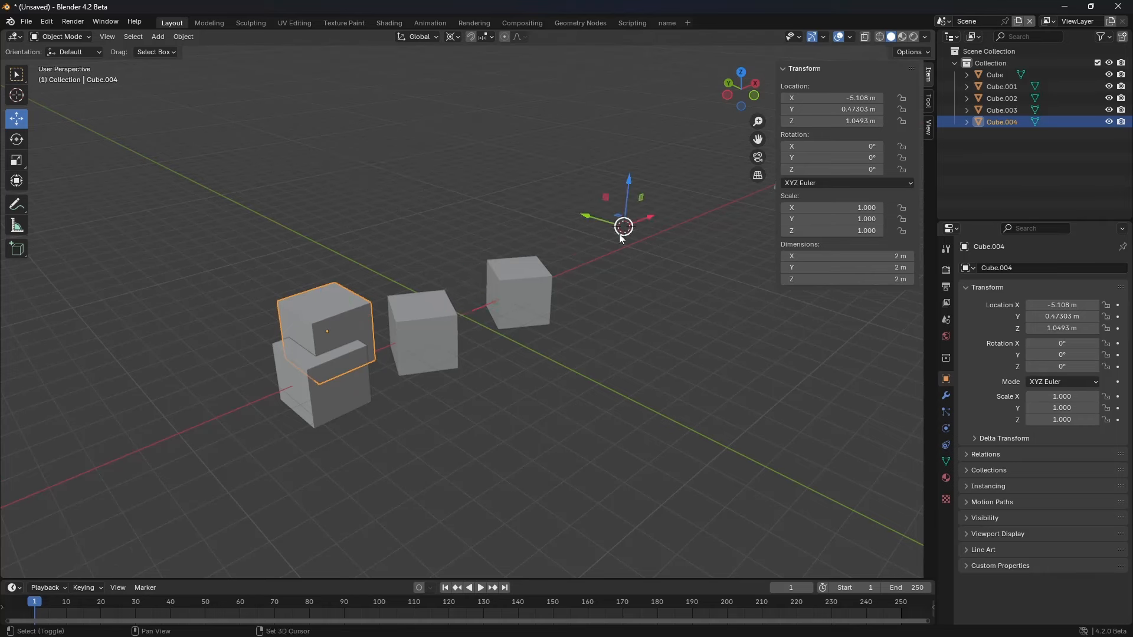
{"action": "left_click", "coordinate": [514, 281]}
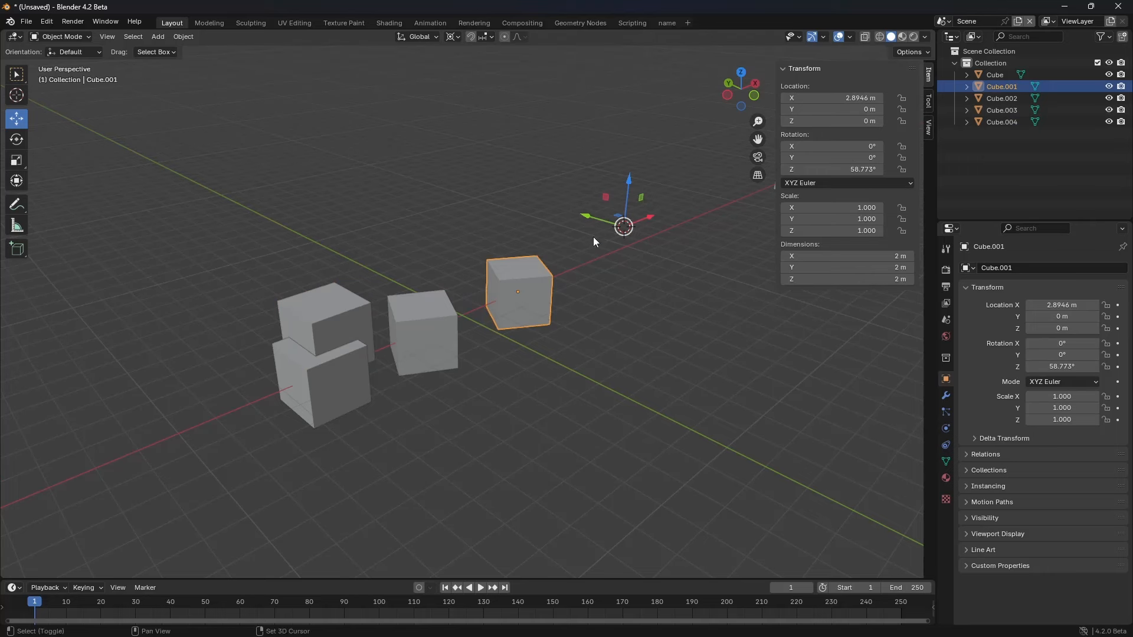
{"action": "key", "text": "shift+s"}
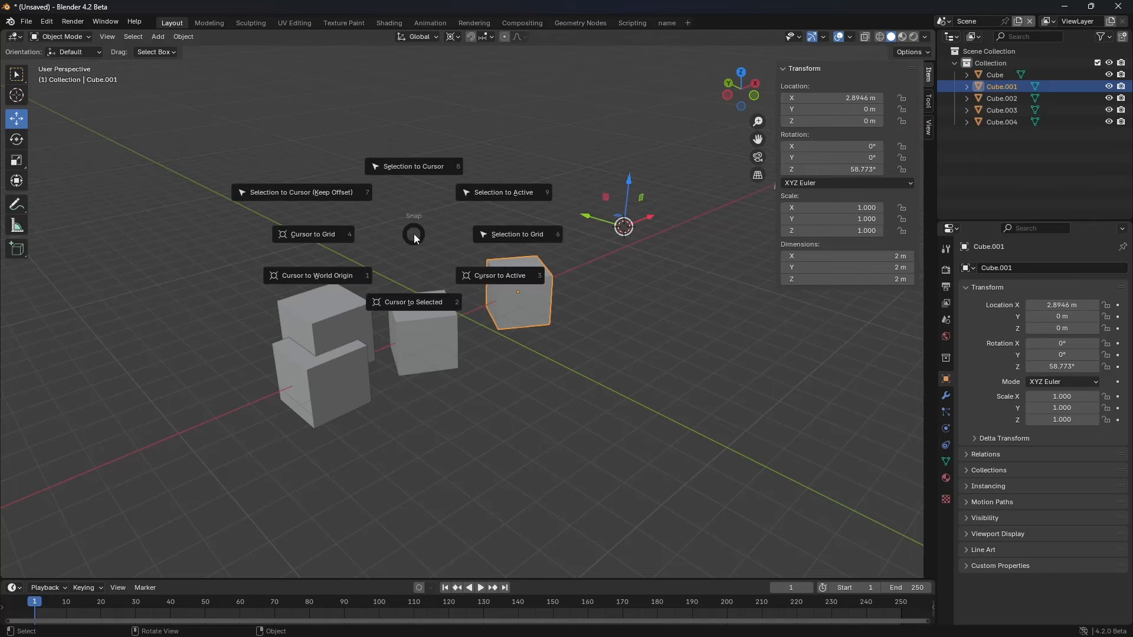
{"action": "left_click", "coordinate": [422, 171]}
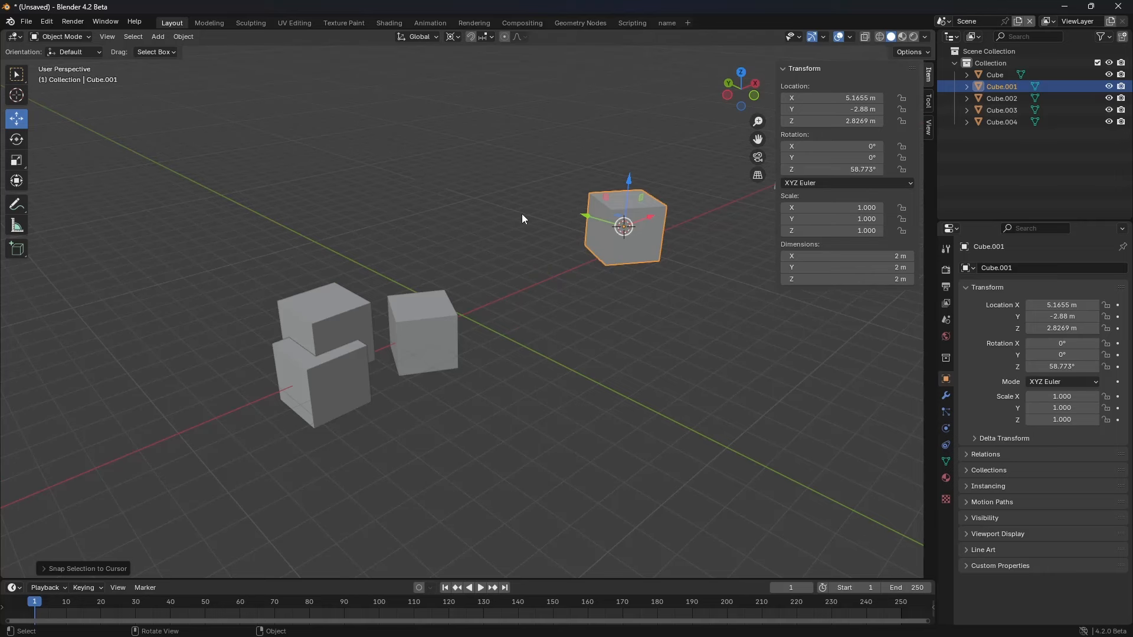
Step: Snap the 3D cursor to the selected Cube.002, and after that to the selected Cube.003
{"action": "left_click", "coordinate": [436, 318]}
{"action": "key", "text": "shift+s"}
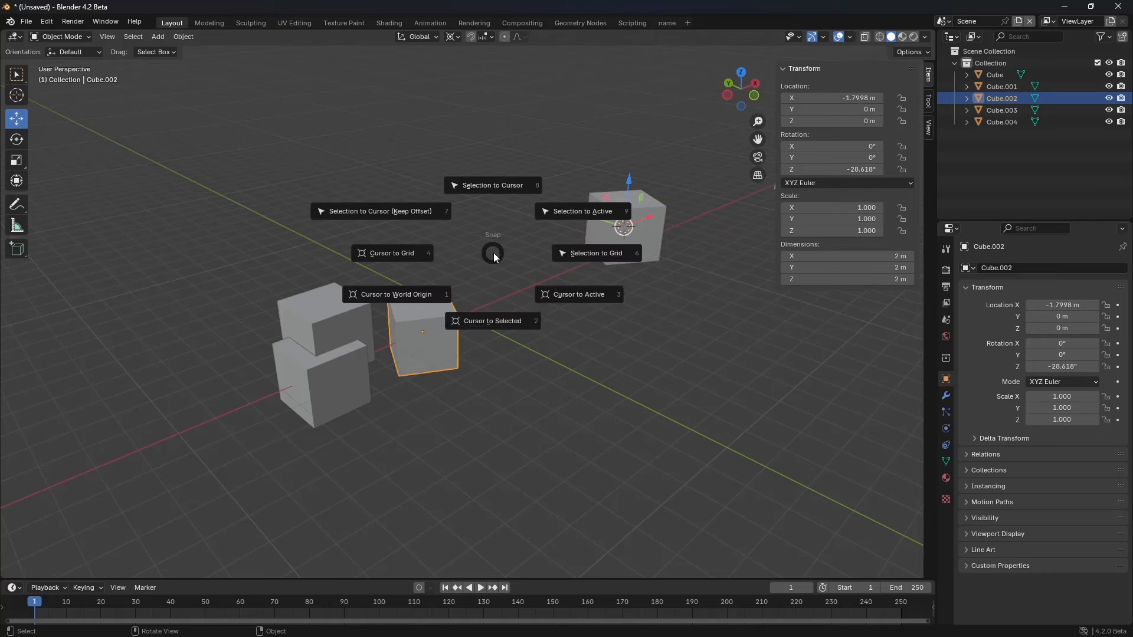
{"action": "left_click", "coordinate": [504, 323]}
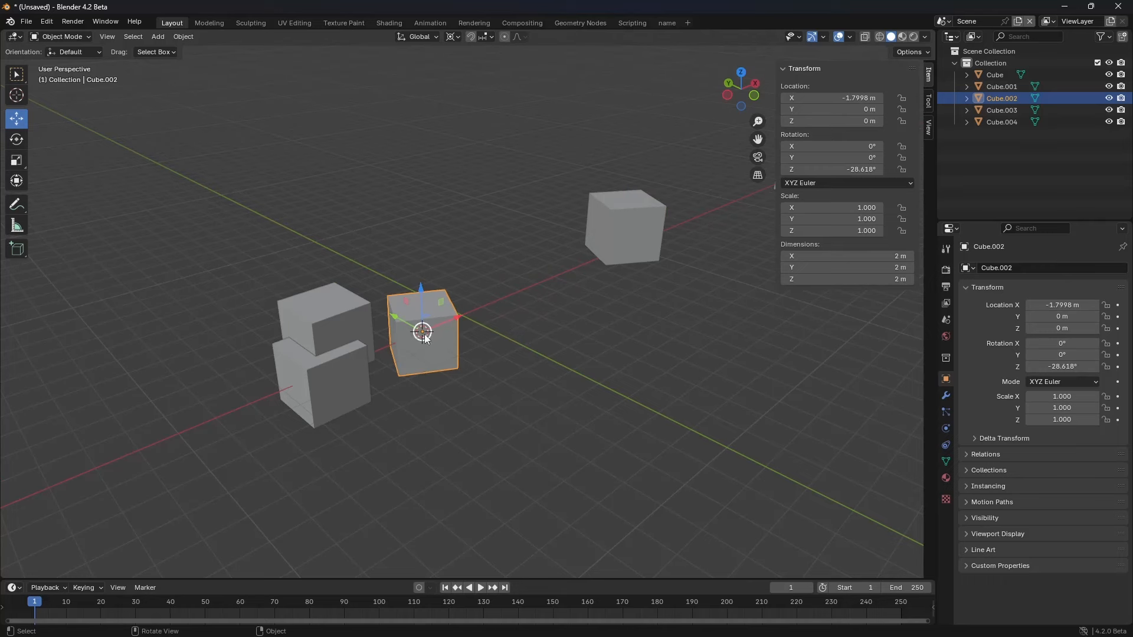
{"action": "left_click", "coordinate": [334, 359]}
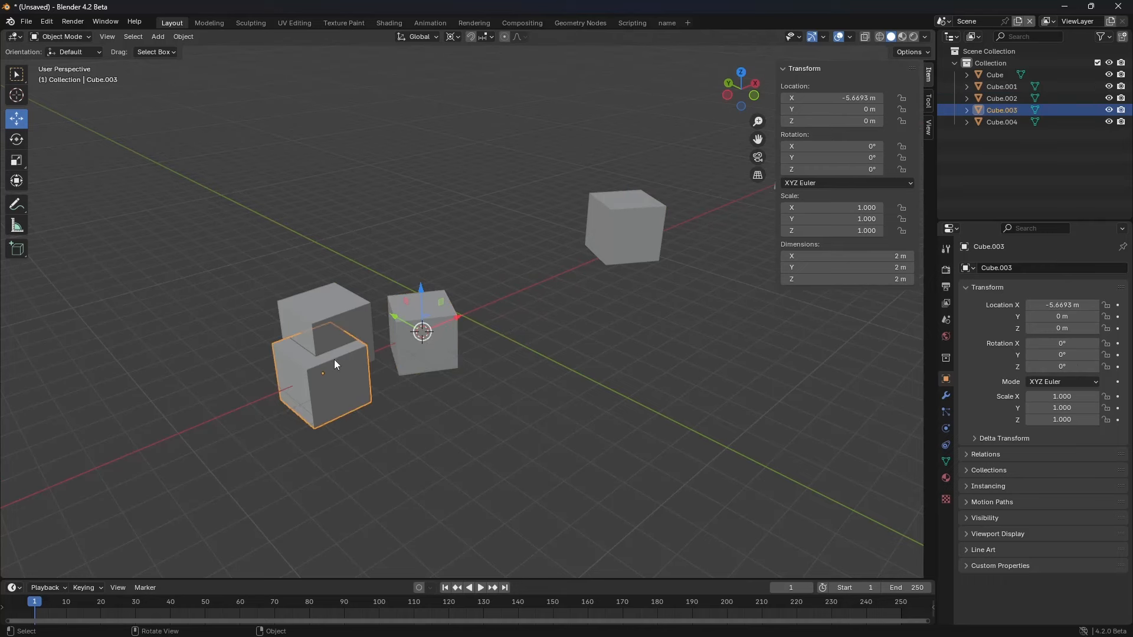
{"action": "key", "text": "shift+s"}
{"action": "left_click", "coordinate": [370, 421]}
{"action": "middle_click_drag", "start_coordinate": [368, 422], "coordinate": [512, 358]}
{"action": "scroll", "coordinate": [512, 348], "scroll_direction": "up", "scroll_amount": 1}
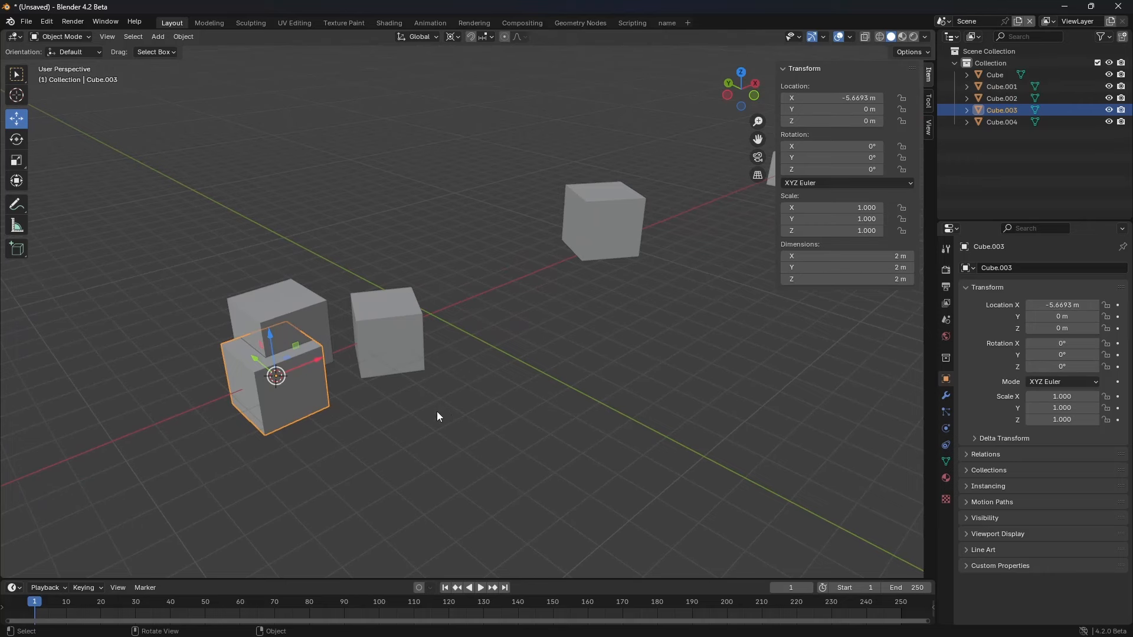
Step: Return the 3D cursor to the world origin and set the transform pivot point to Median Point
{"action": "key", "text": "shift+s"}
{"action": "left_click", "coordinate": [492, 285]}
{"action": "middle_click_drag", "start_coordinate": [364, 186], "coordinate": [395, 232]}
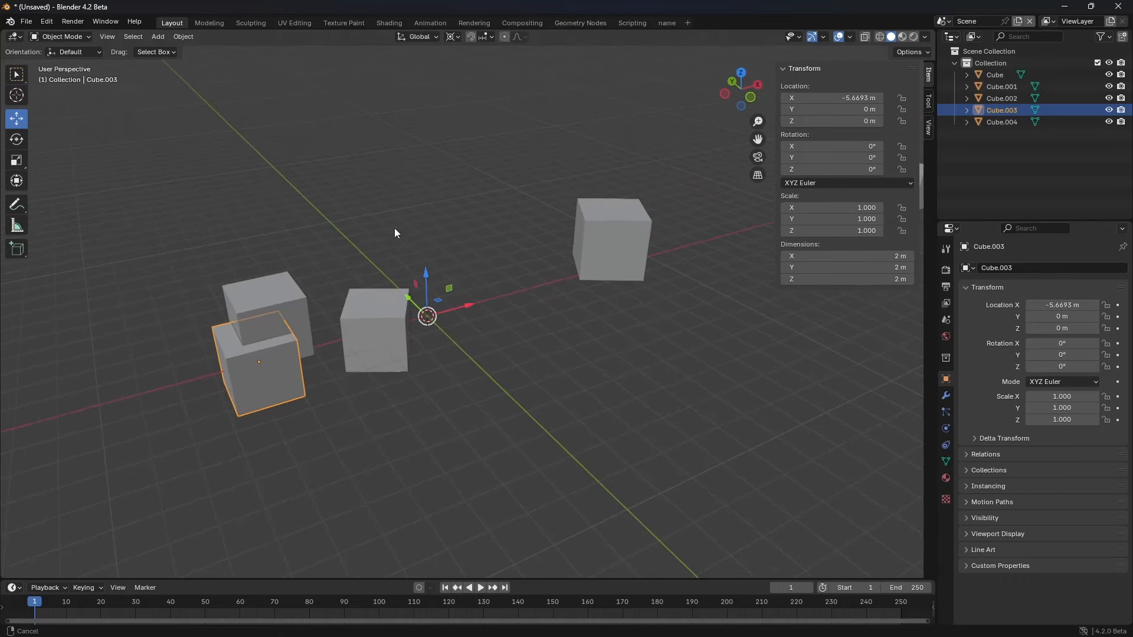
{"action": "middle_click_drag", "start_coordinate": [444, 172], "coordinate": [476, 192], "text": "shift"}
{"action": "left_click", "coordinate": [454, 37]}
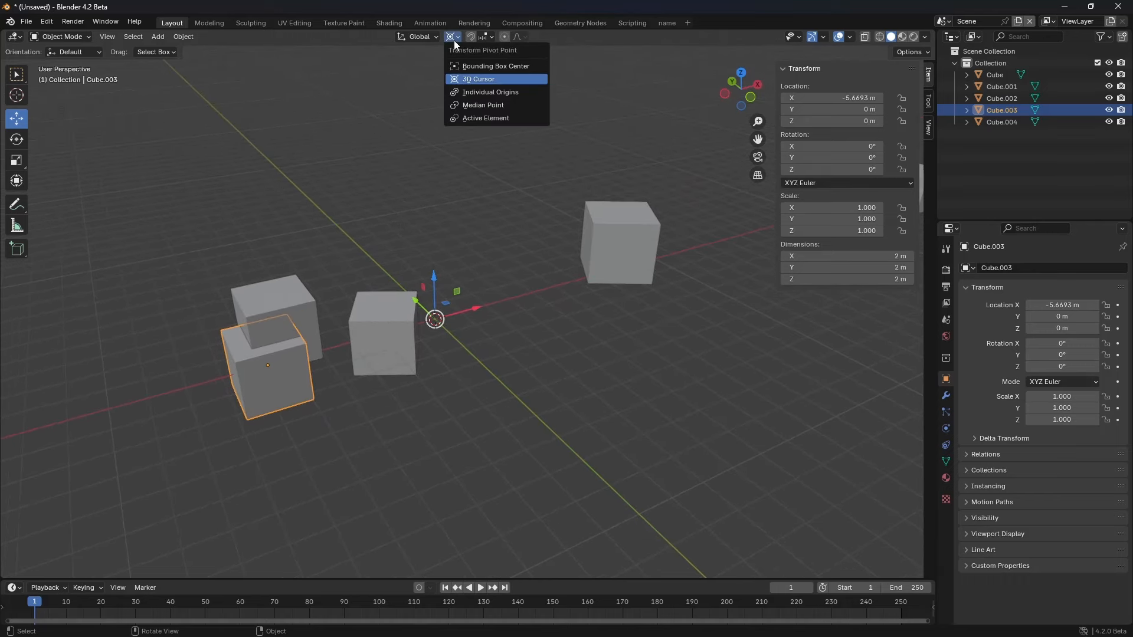
{"action": "left_click", "coordinate": [483, 105]}
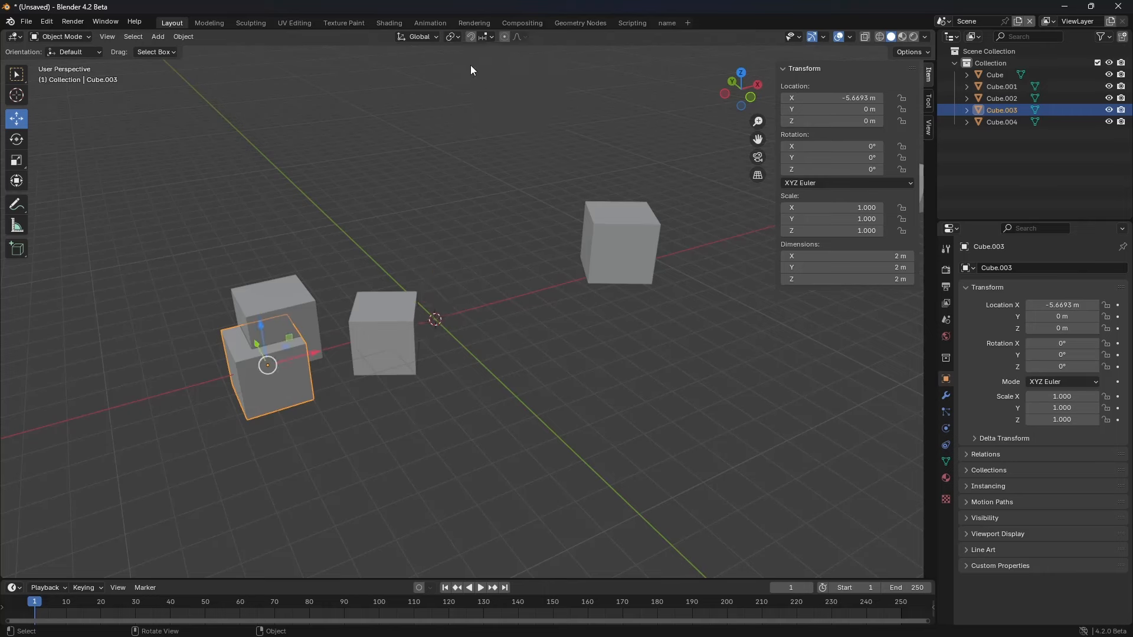
Step: Set the snap target to Vertex instead of Increment
{"action": "left_click", "coordinate": [420, 41]}
{"action": "left_click", "coordinate": [489, 39]}
{"action": "middle_click_drag", "start_coordinate": [443, 321], "coordinate": [466, 295]}
{"action": "left_click", "coordinate": [487, 37]}
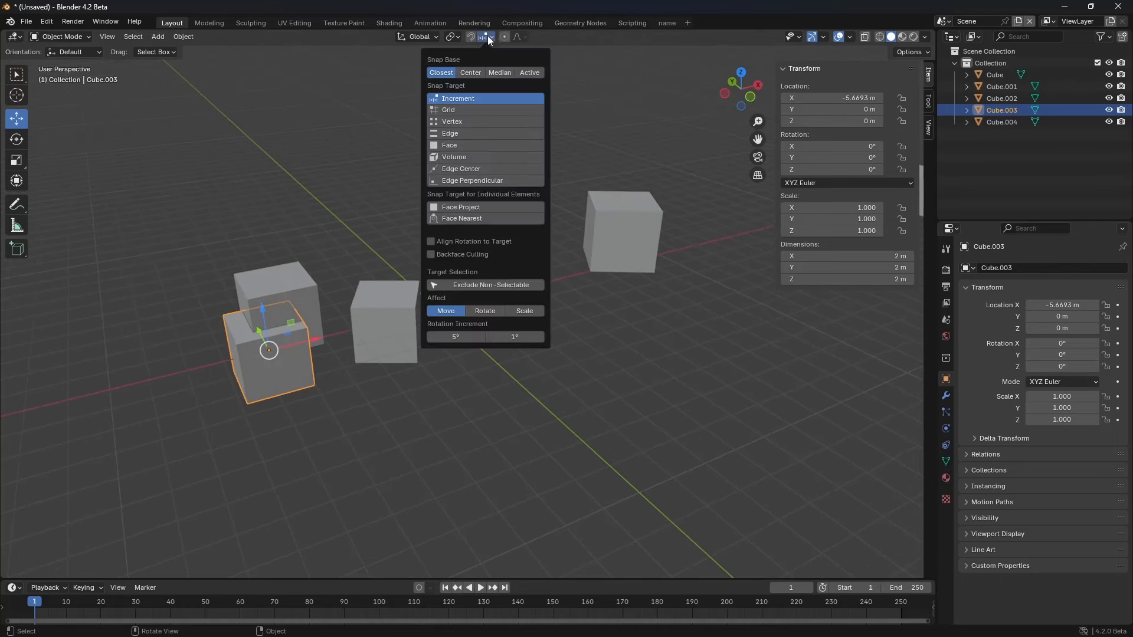
{"action": "left_click", "coordinate": [459, 122]}
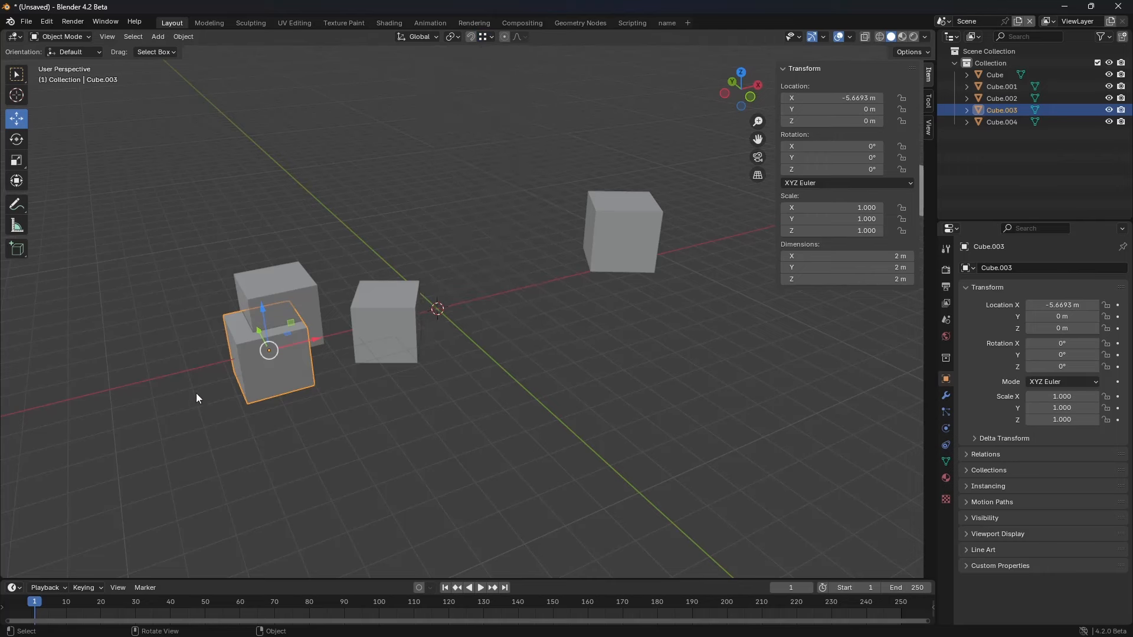
Step: Place the 3D cursor on the top face of Cube.002, and use vertex snapping to put it on the cube's near top corner
{"action": "right_click_drag", "start_coordinate": [408, 298], "coordinate": [385, 294], "text": "shift"}
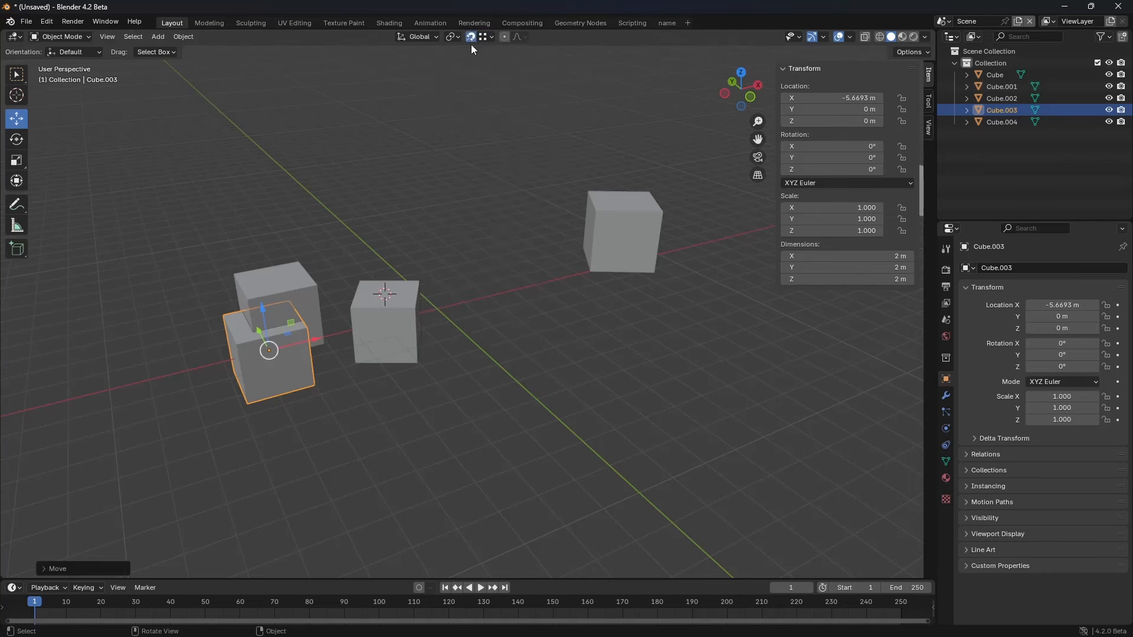
{"action": "key", "text": "g"}
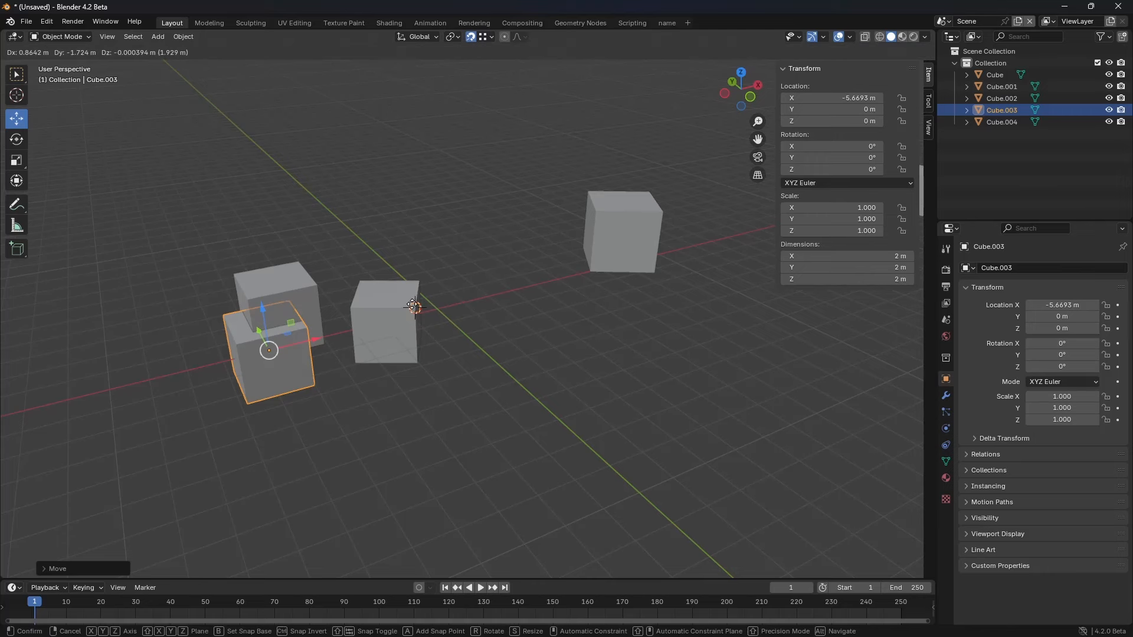
{"action": "mouse_move", "coordinate": [413, 306]}
{"action": "right_mouse_down", "text": "shift"}
{"action": "mouse_move", "coordinate": [363, 306]}
{"action": "mouse_move", "coordinate": [408, 307]}
{"action": "right_mouse_up", "text": "shift"}
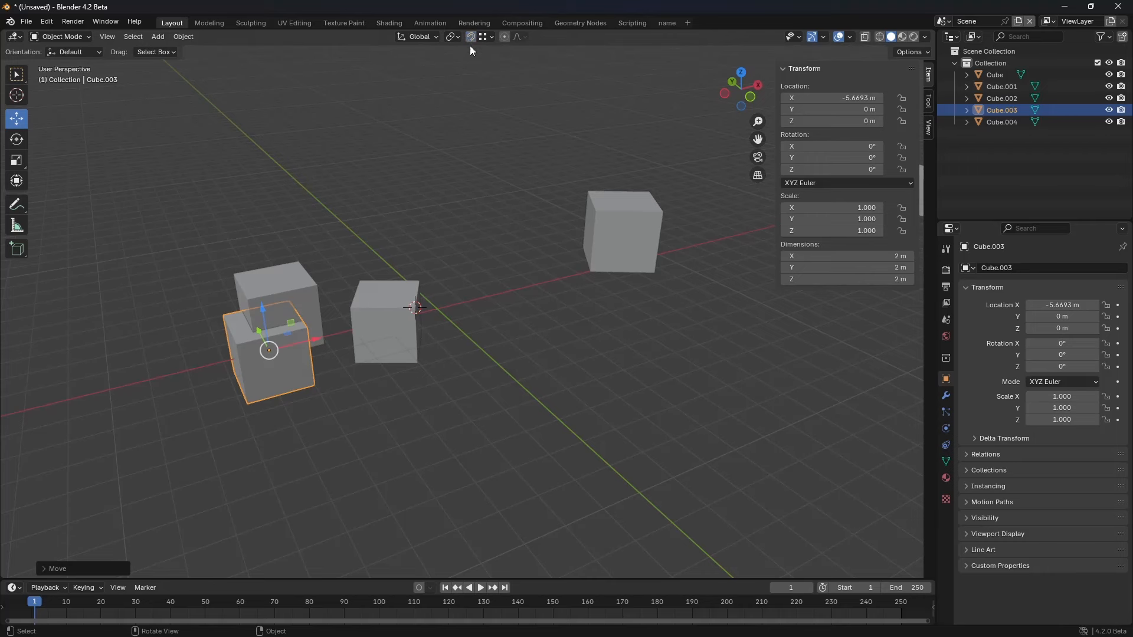
Step: Place the 3D cursor at the far top corner of Cube.002, and use the Snap options to return it to the world origin
{"action": "mouse_move", "coordinate": [390, 295]}
{"action": "right_mouse_down", "text": "shift"}
{"action": "mouse_move", "coordinate": [384, 286]}
{"action": "mouse_move", "coordinate": [367, 296]}
{"action": "mouse_move", "coordinate": [406, 302]}
{"action": "mouse_move", "coordinate": [360, 302]}
{"action": "mouse_move", "coordinate": [357, 280]}
{"action": "mouse_move", "coordinate": [408, 284]}
{"action": "right_mouse_up", "text": "shift"}
{"action": "key", "text": "shift+s"}
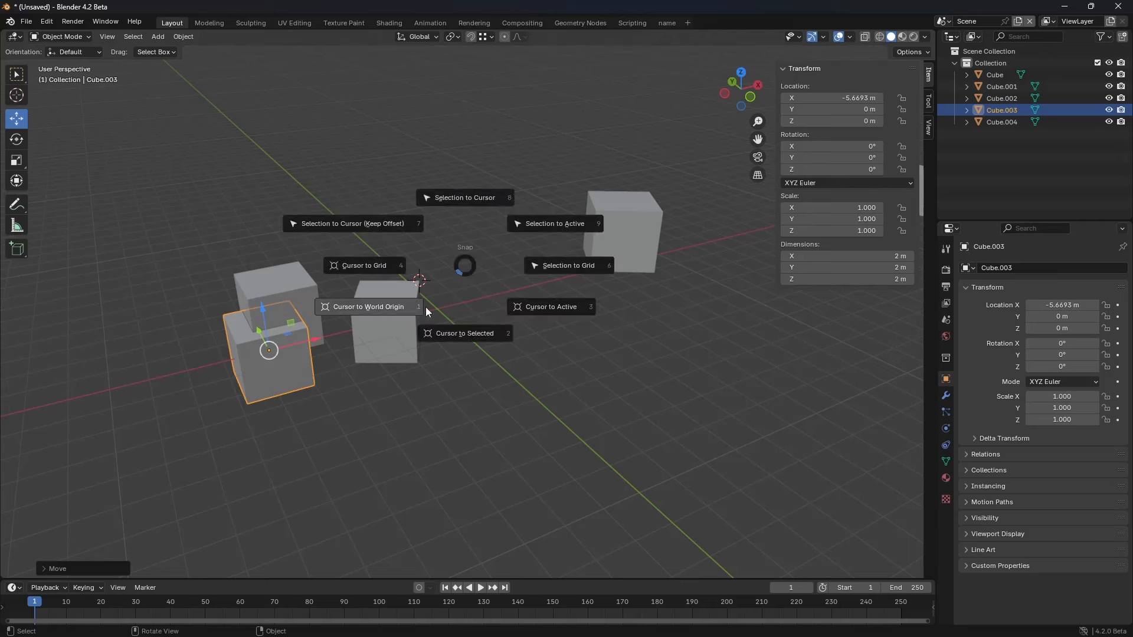
{"action": "left_click", "coordinate": [371, 298]}
{"action": "key", "text": "shift+s"}
{"action": "left_click", "coordinate": [329, 338]}
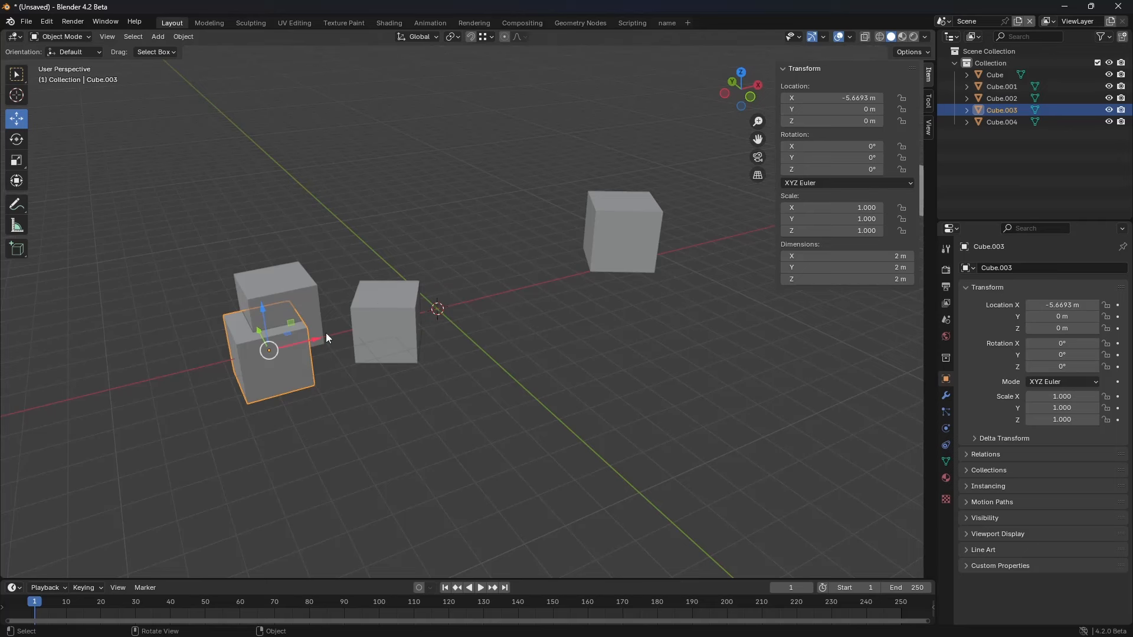
Step: Delete the four cubes Cube.001, Cube.002, Cube.003 and Cube.004 together
{"action": "left_click", "coordinate": [518, 311]}
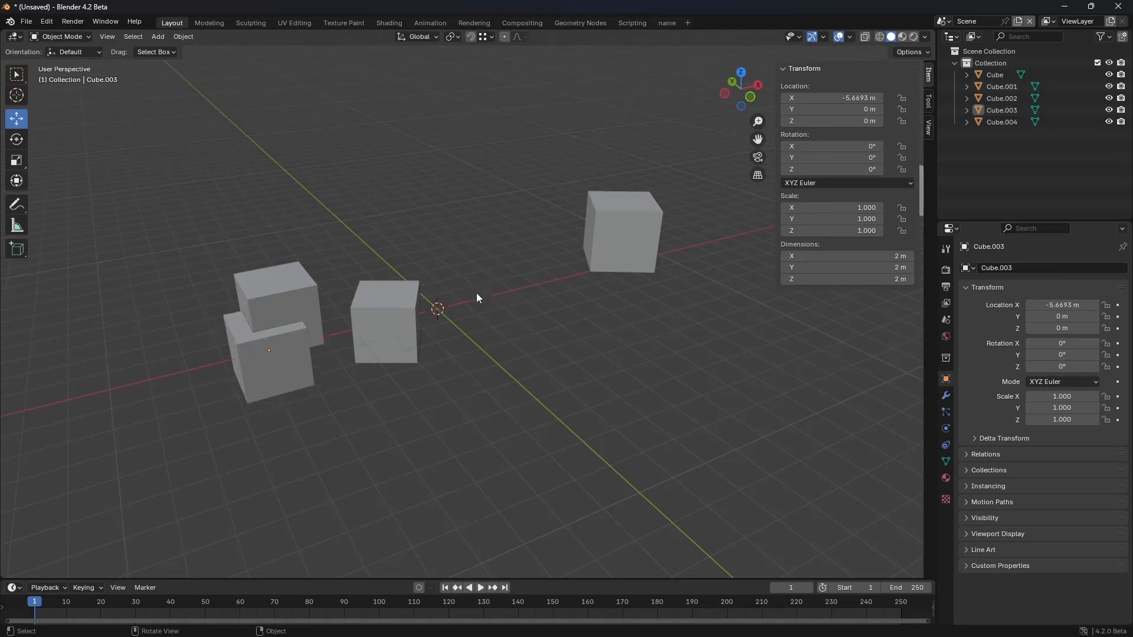
{"action": "left_click", "coordinate": [408, 328]}
{"action": "left_click", "coordinate": [295, 310], "text": "shift"}
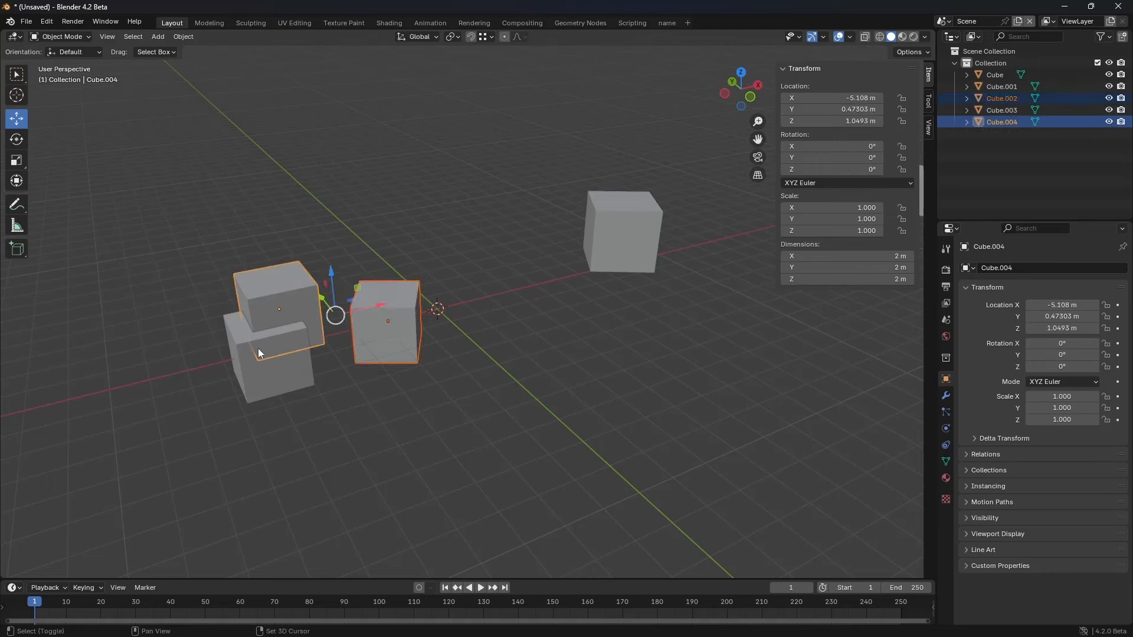
{"action": "left_click", "coordinate": [257, 348], "text": "shift"}
{"action": "left_click", "coordinate": [611, 267], "text": "shift"}
{"action": "key", "text": "x"}
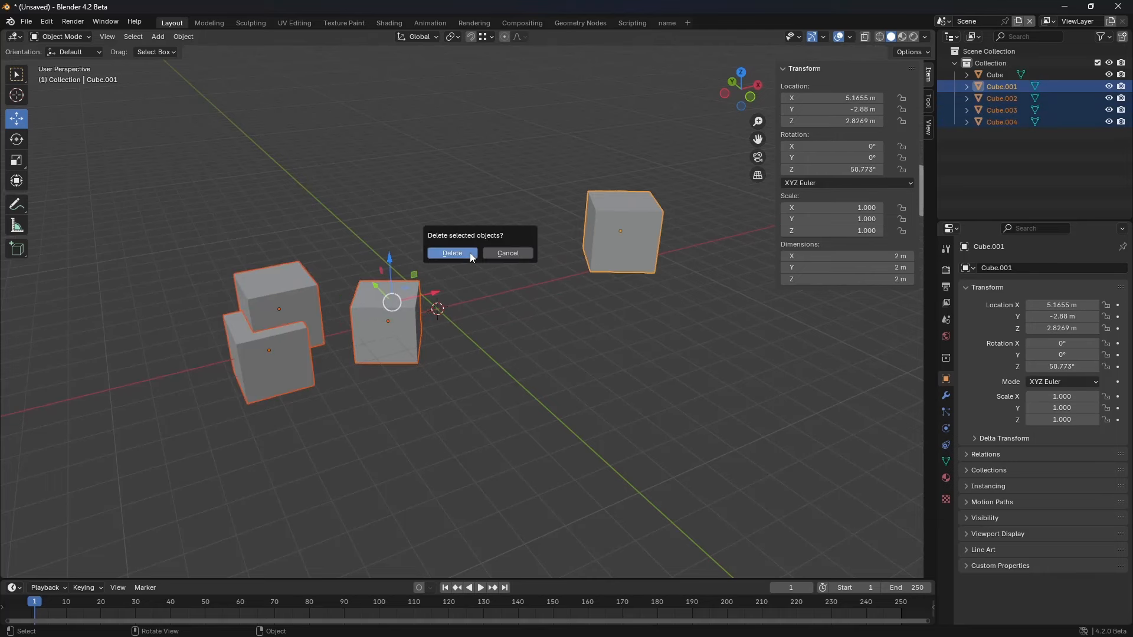
{"action": "left_click", "coordinate": [467, 252]}
Step: Add a cylinder mesh at the world origin
{"action": "key", "text": "shift+a"}
{"action": "mouse_move", "coordinate": [475, 229]}
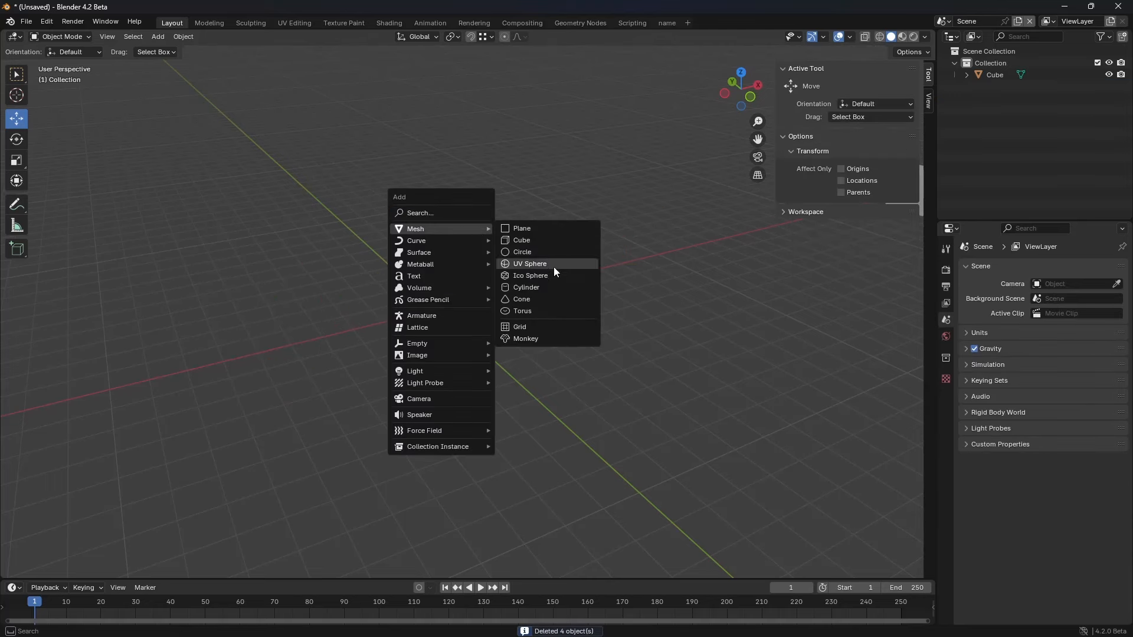
{"action": "left_click", "coordinate": [553, 286]}
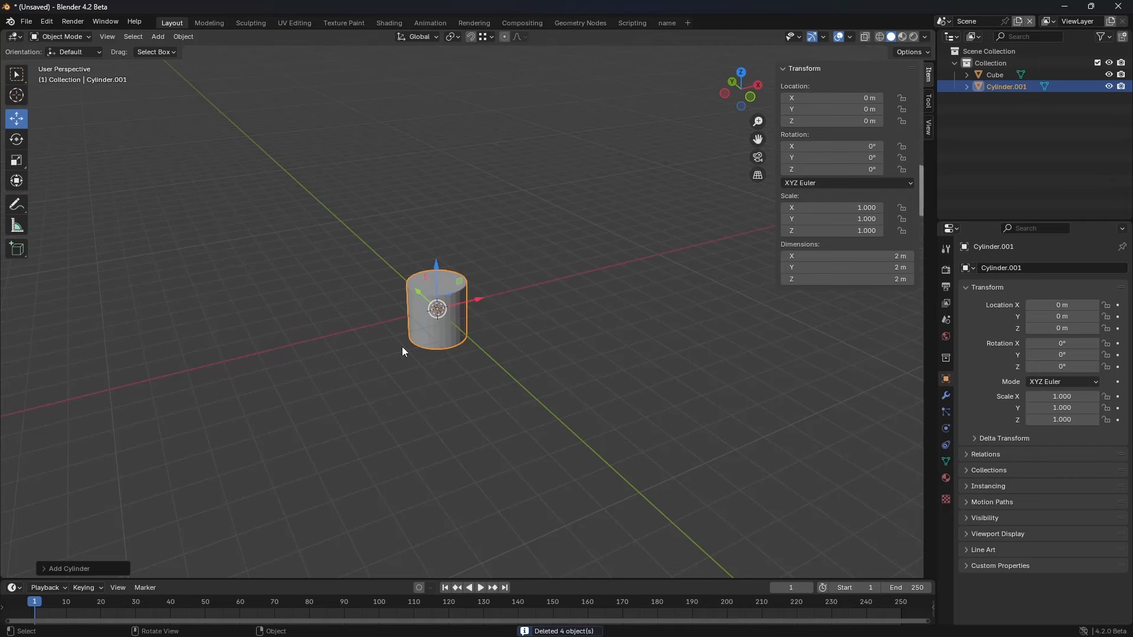
Step: In the Add Cylinder settings, set the radius to 1.13 m and the depth to 2.14 m
{"action": "left_click", "coordinate": [72, 569]}
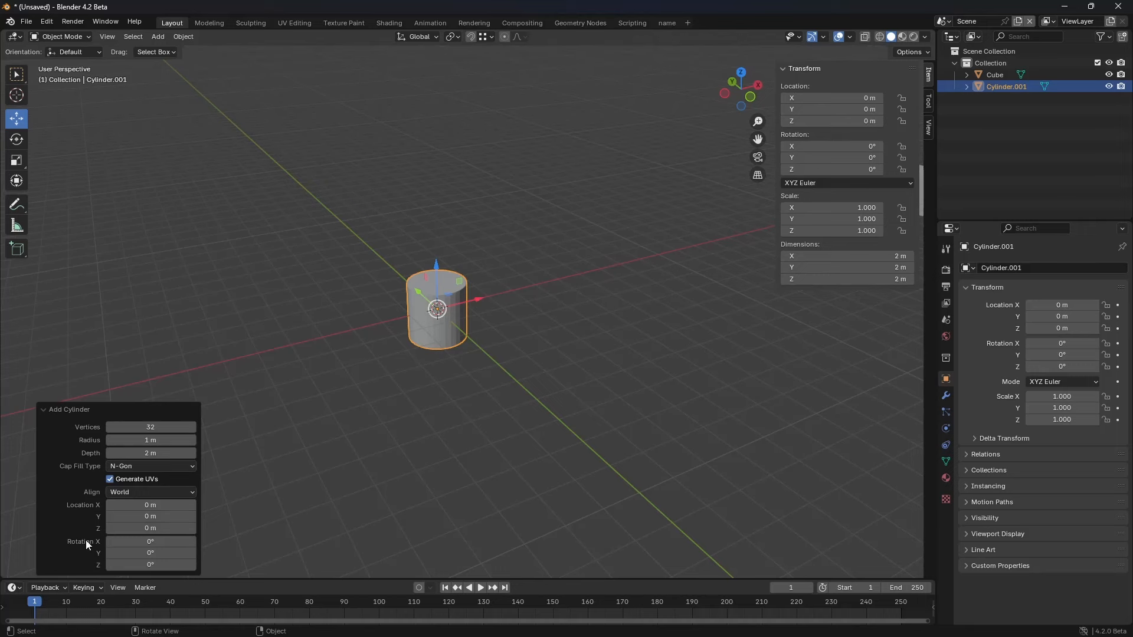
{"action": "scroll", "coordinate": [480, 330], "scroll_direction": "up", "scroll_amount": 8}
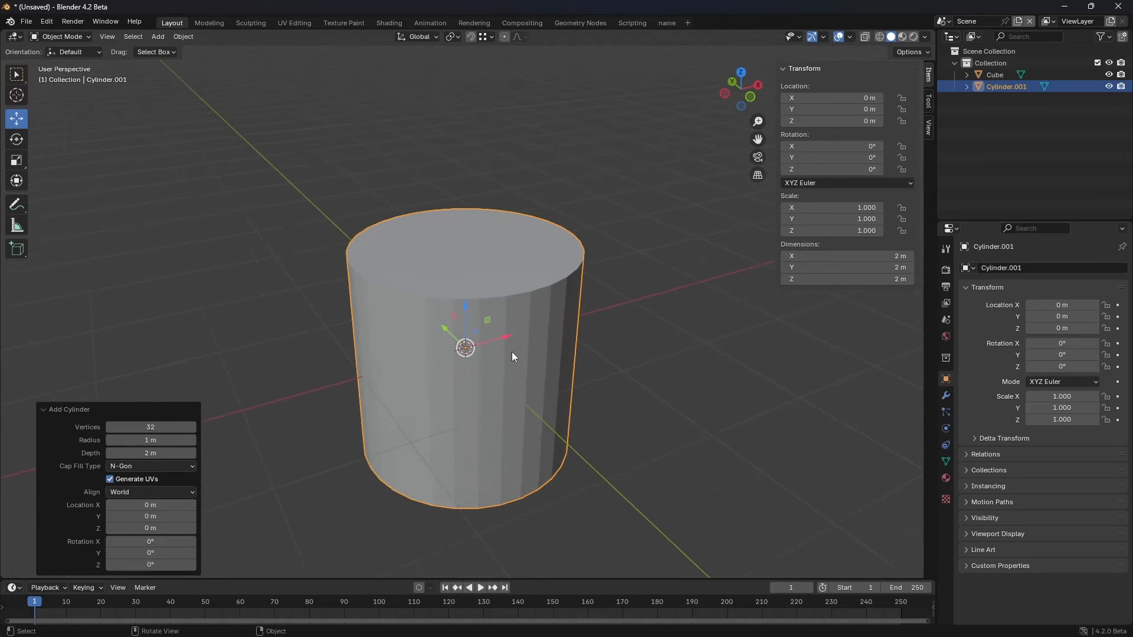
{"action": "mouse_move", "coordinate": [512, 352]}
{"action": "middle_mouse_down"}
{"action": "mouse_move", "coordinate": [519, 390]}
{"action": "mouse_move", "coordinate": [528, 352]}
{"action": "middle_mouse_up"}
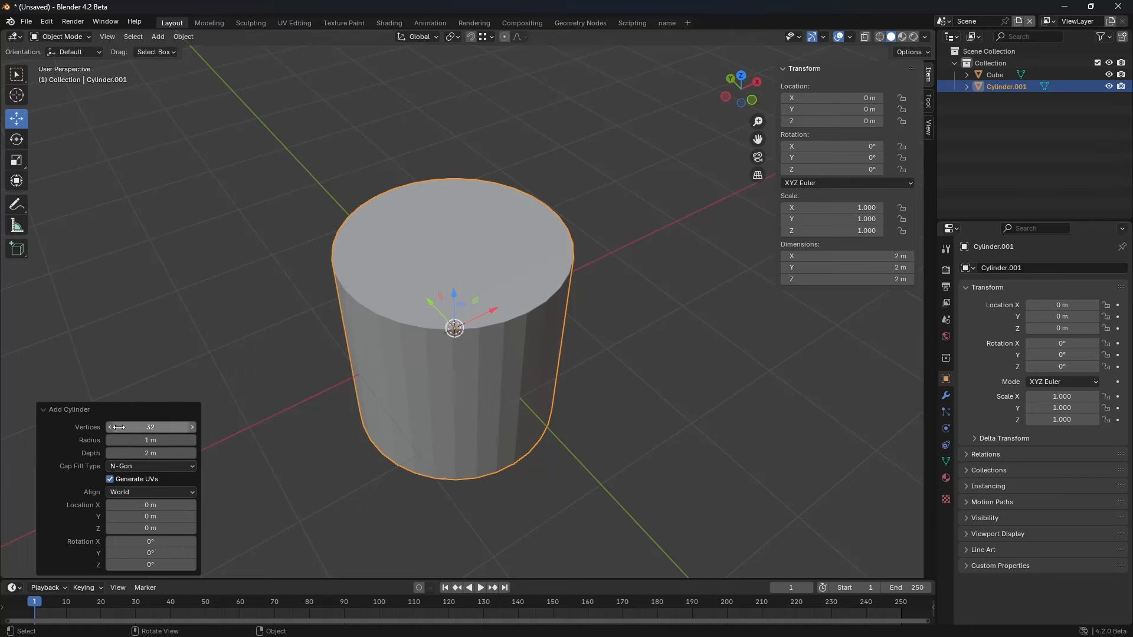
{"action": "mouse_move", "coordinate": [163, 427]}
{"action": "left_mouse_down"}
{"action": "mouse_move", "coordinate": [142, 427]}
{"action": "mouse_move", "coordinate": [155, 427]}
{"action": "left_mouse_up"}
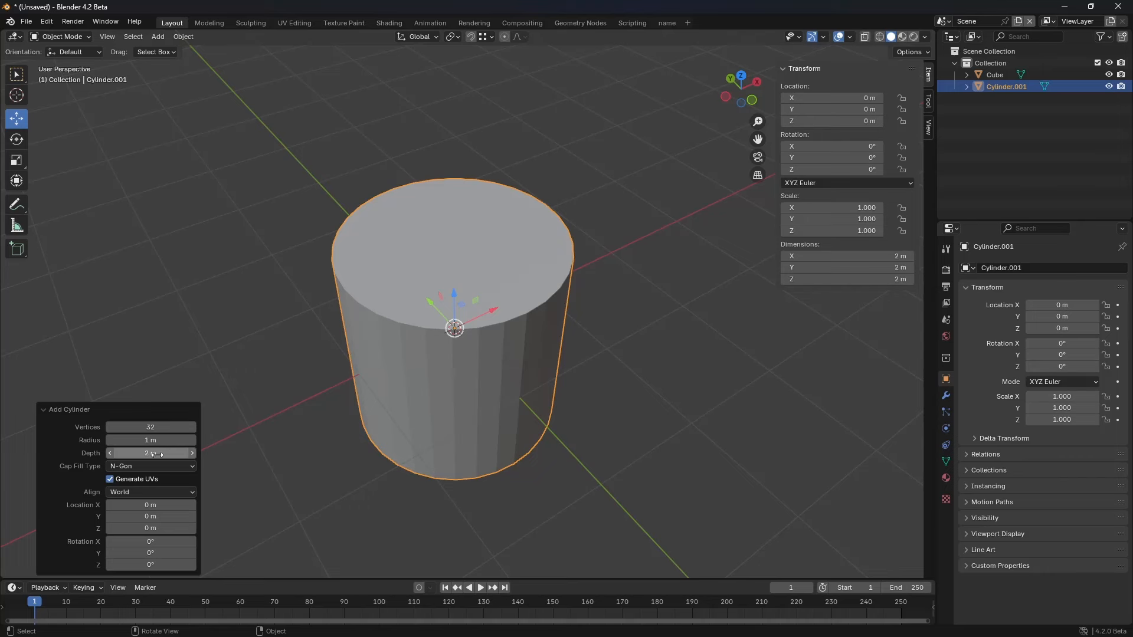
{"action": "mouse_move", "coordinate": [151, 453]}
{"action": "left_mouse_down"}
{"action": "mouse_move", "coordinate": [161, 453]}
{"action": "mouse_move", "coordinate": [133, 440]}
{"action": "mouse_move", "coordinate": [152, 440]}
{"action": "left_mouse_up"}
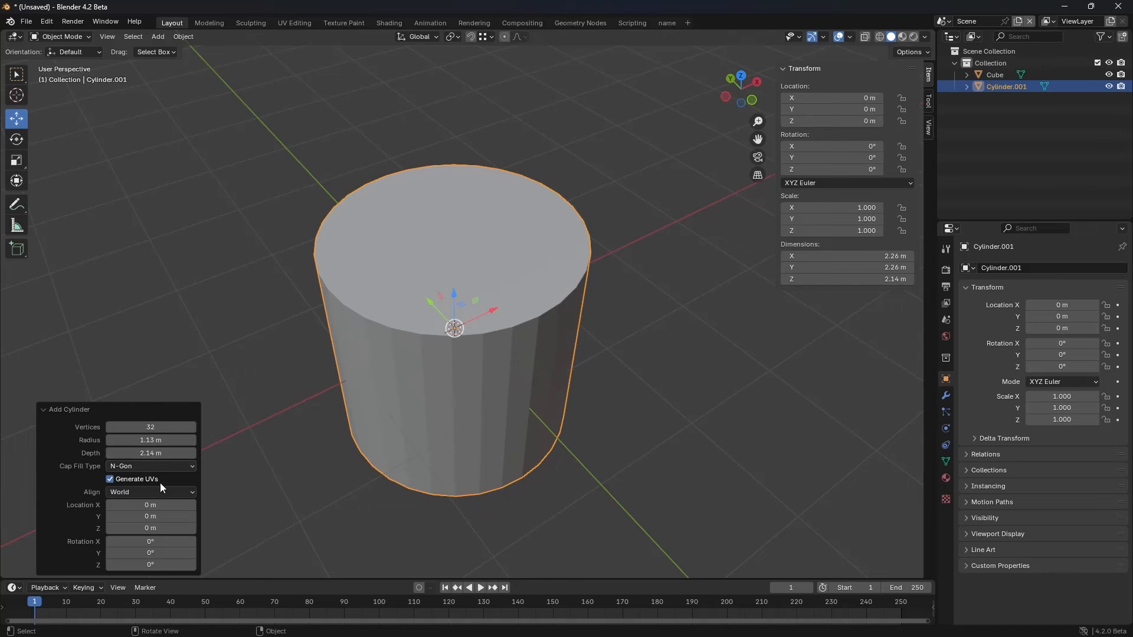
Step: Turn off Auto-Save Preferences in the Blender Preferences and close them
{"action": "left_click", "coordinate": [848, 37]}
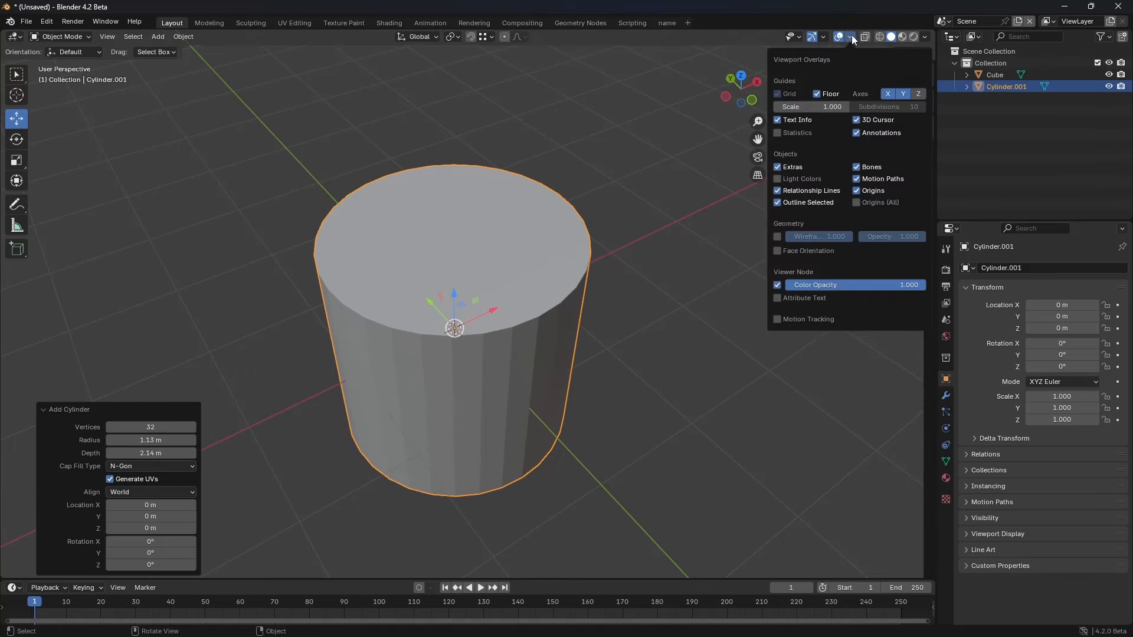
{"action": "key", "text": "n"}
{"action": "left_click", "coordinate": [42, 23]}
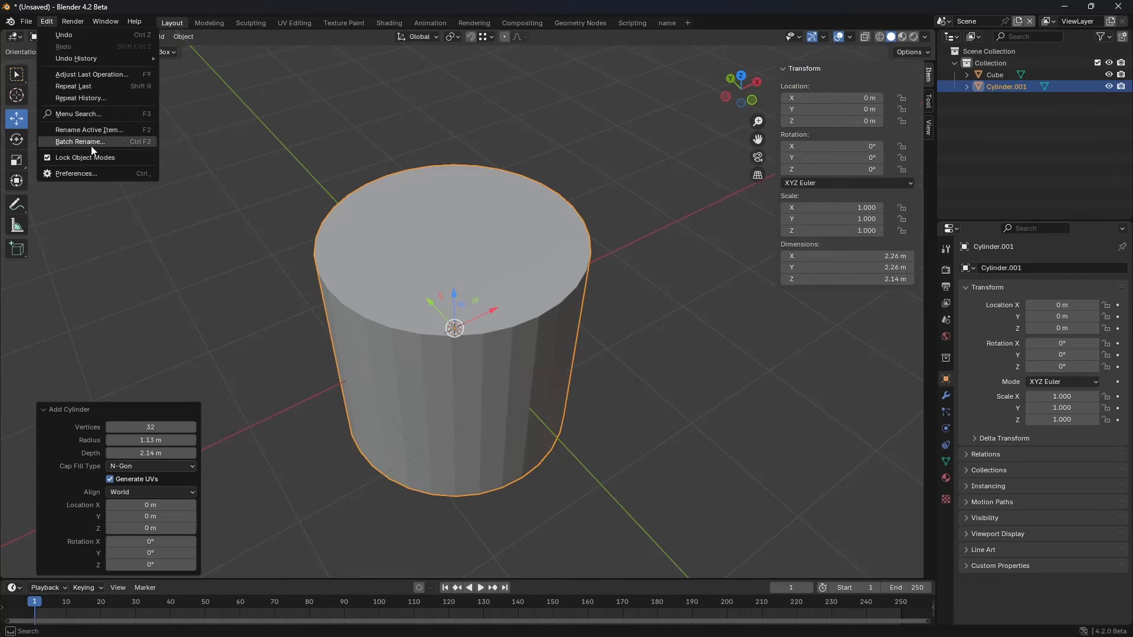
{"action": "left_click", "coordinate": [98, 175]}
{"action": "left_click_drag", "start_coordinate": [182, 18], "coordinate": [364, 85]}
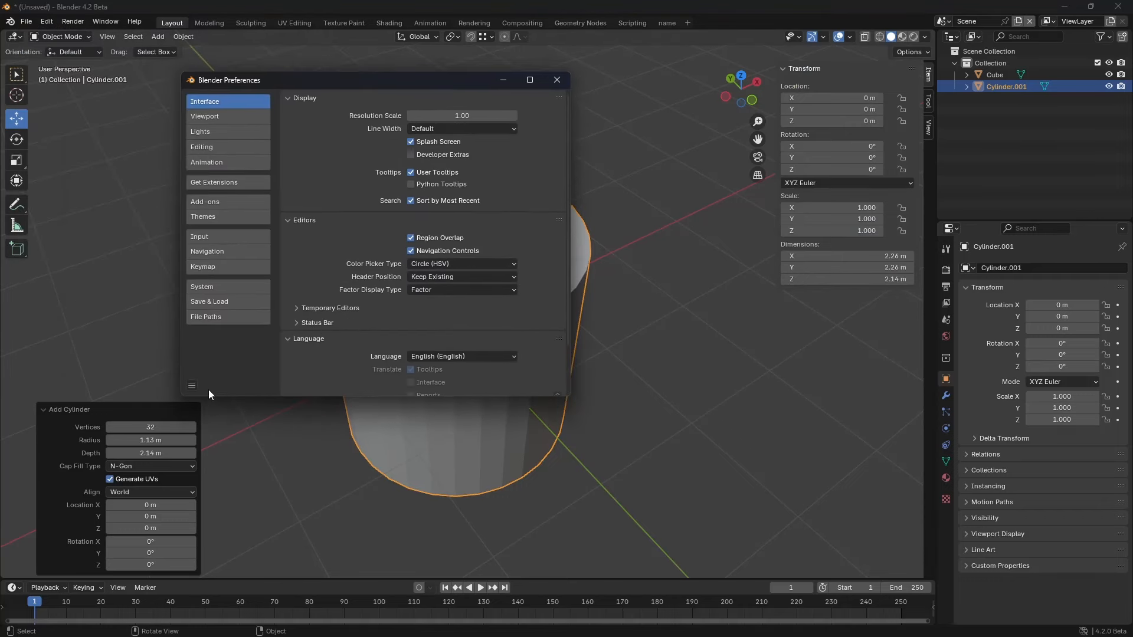
{"action": "left_click", "coordinate": [192, 386]}
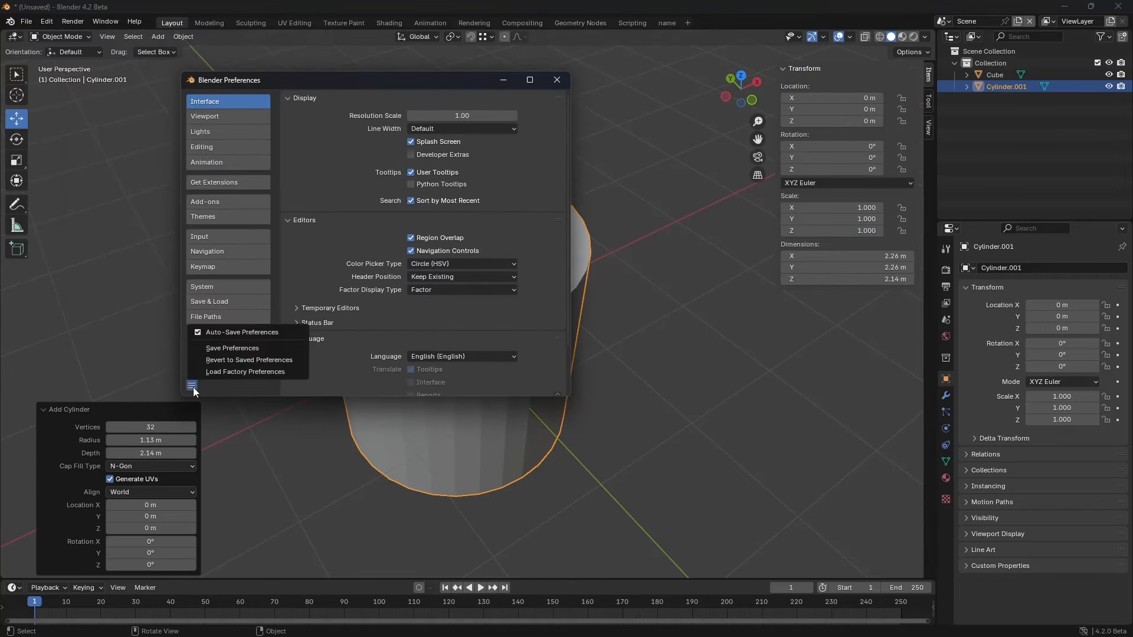
{"action": "left_click", "coordinate": [199, 333]}
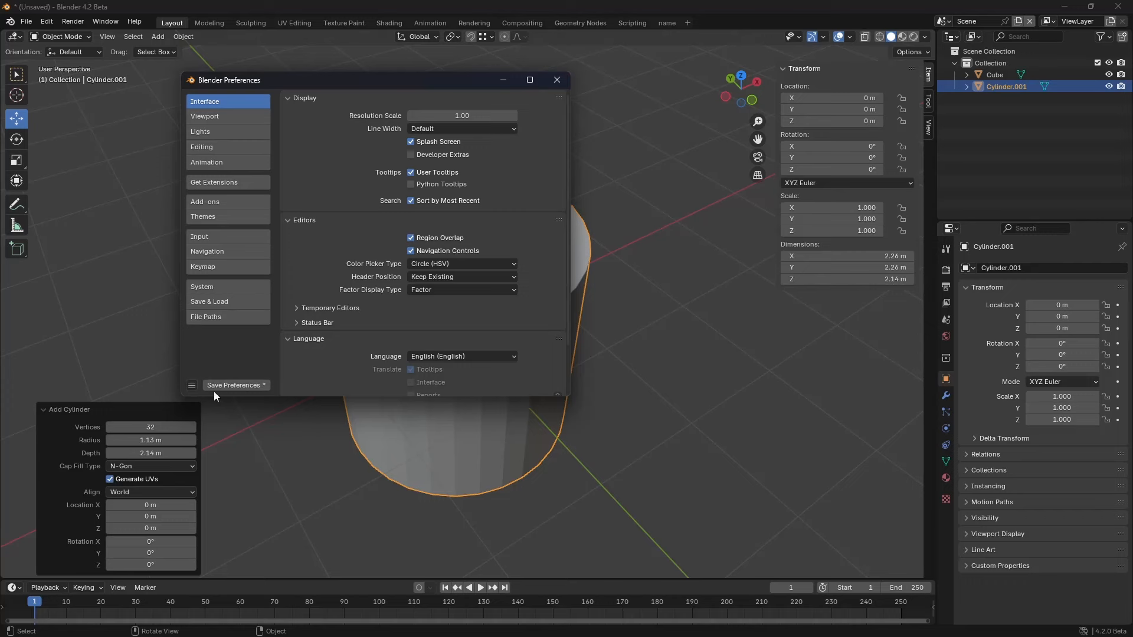
{"action": "left_click", "coordinate": [556, 79]}
Step: Turn on the Wireframe viewport overlay to preview the cylinder's edges, and turn it off again
{"action": "left_click", "coordinate": [848, 37]}
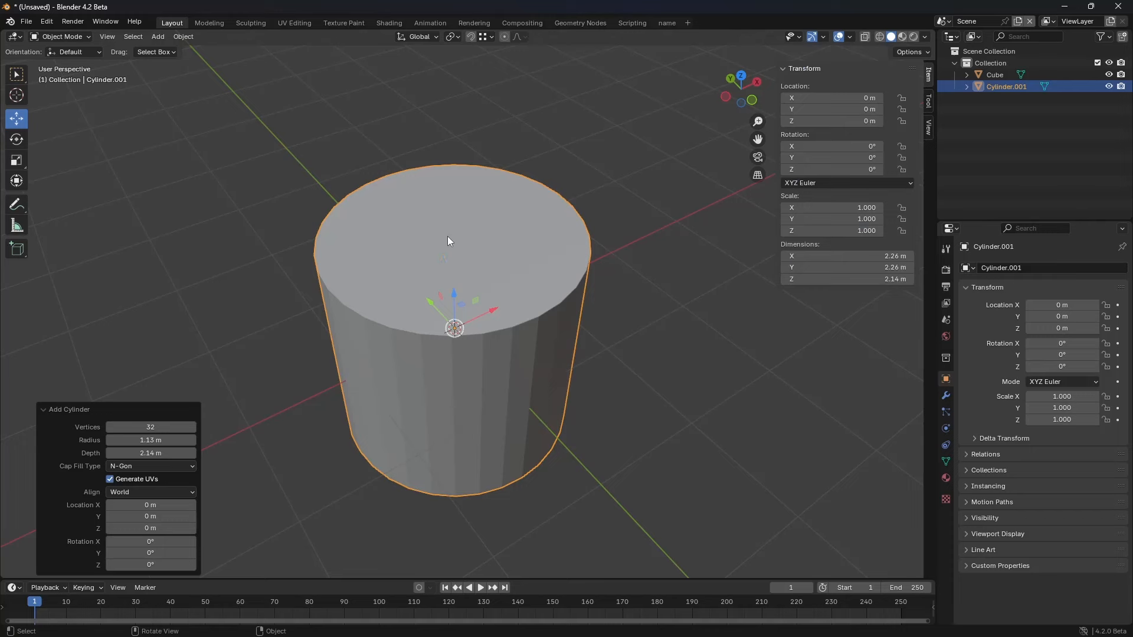
{"action": "left_click", "coordinate": [849, 37]}
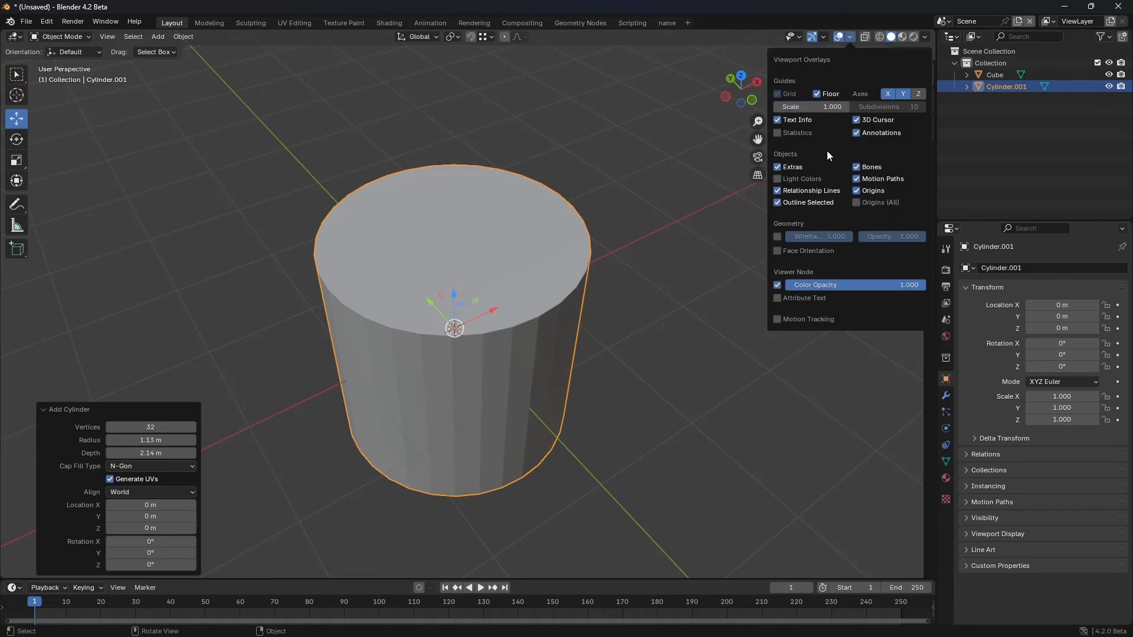
{"action": "left_click", "coordinate": [776, 237]}
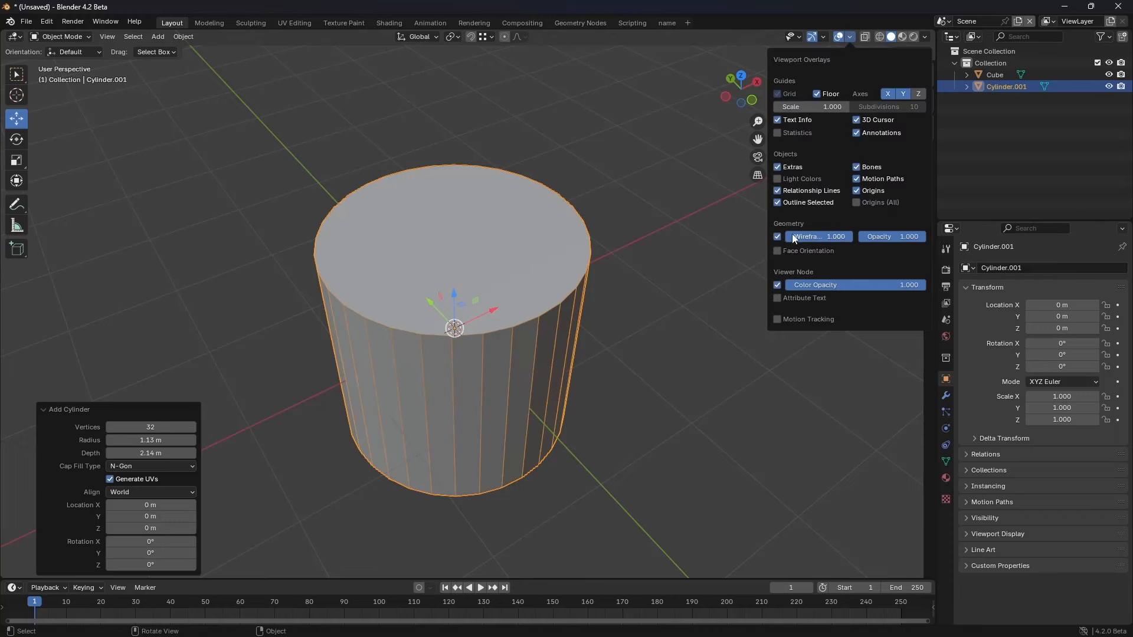
{"action": "left_click", "coordinate": [778, 237]}
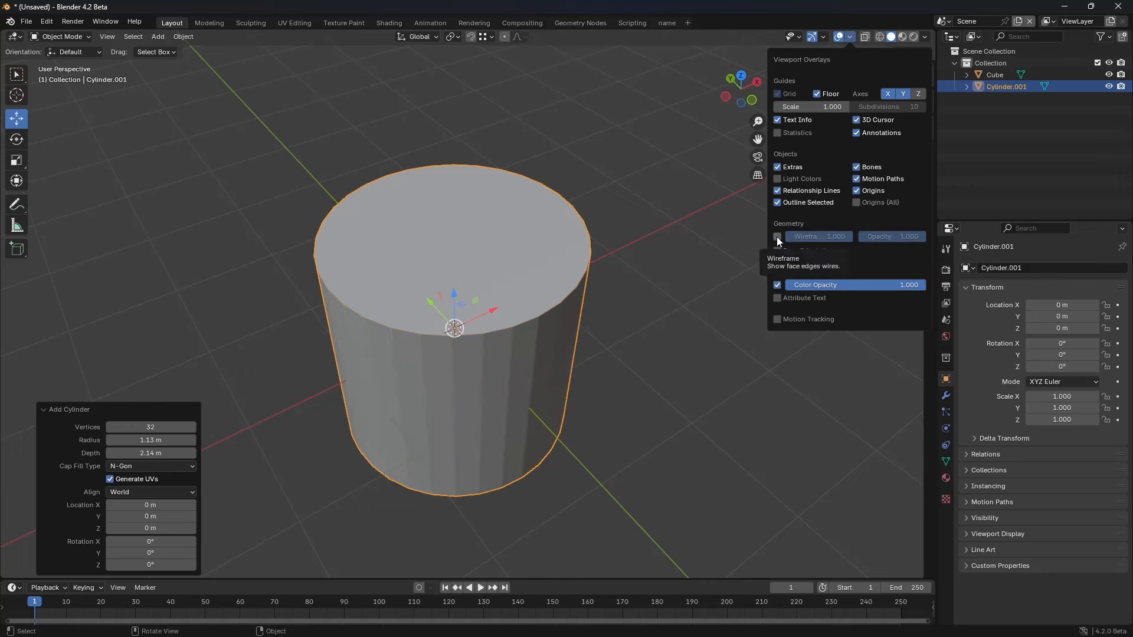
Step: Assign the shortcut Alt+W to the Wireframe viewport overlay option
{"action": "right_click", "coordinate": [777, 236]}
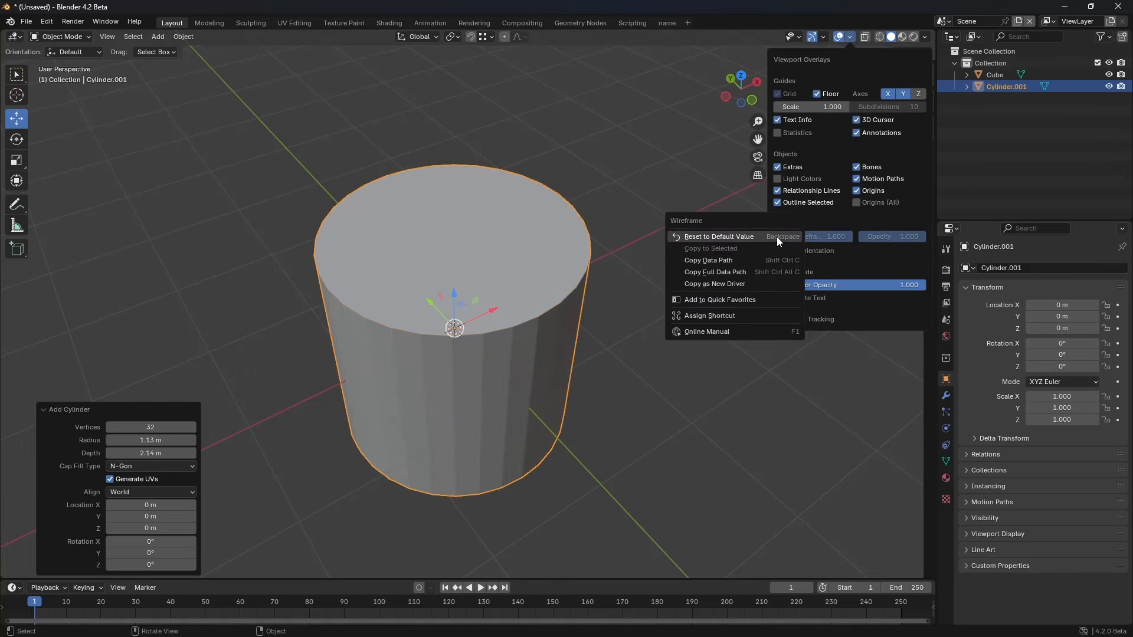
{"action": "left_click", "coordinate": [731, 317]}
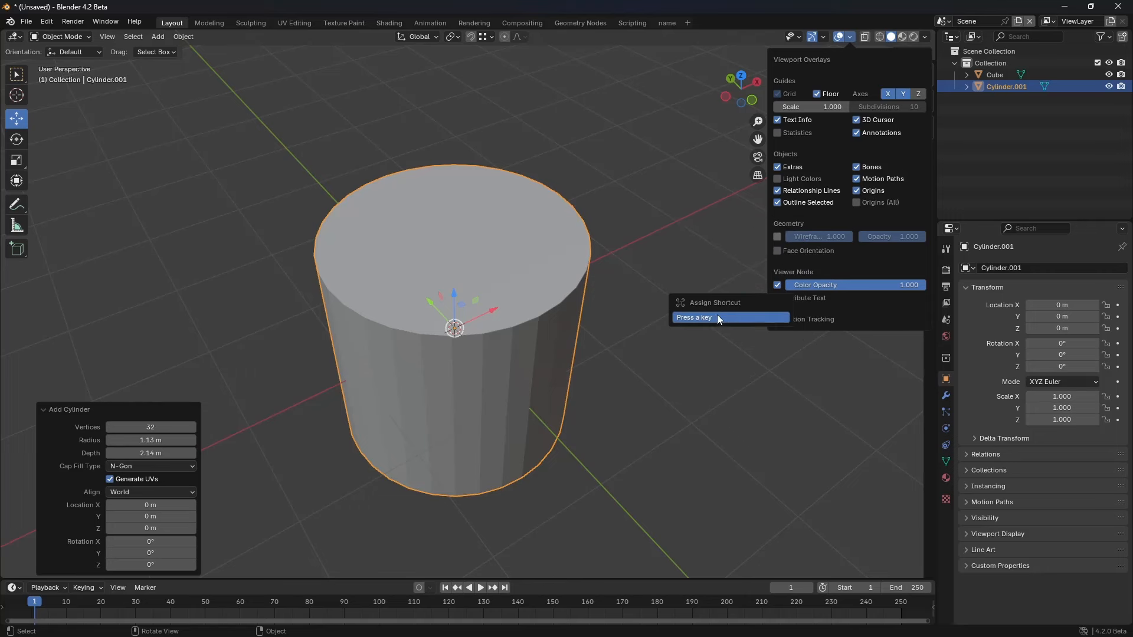
{"action": "key", "text": "alt+w"}
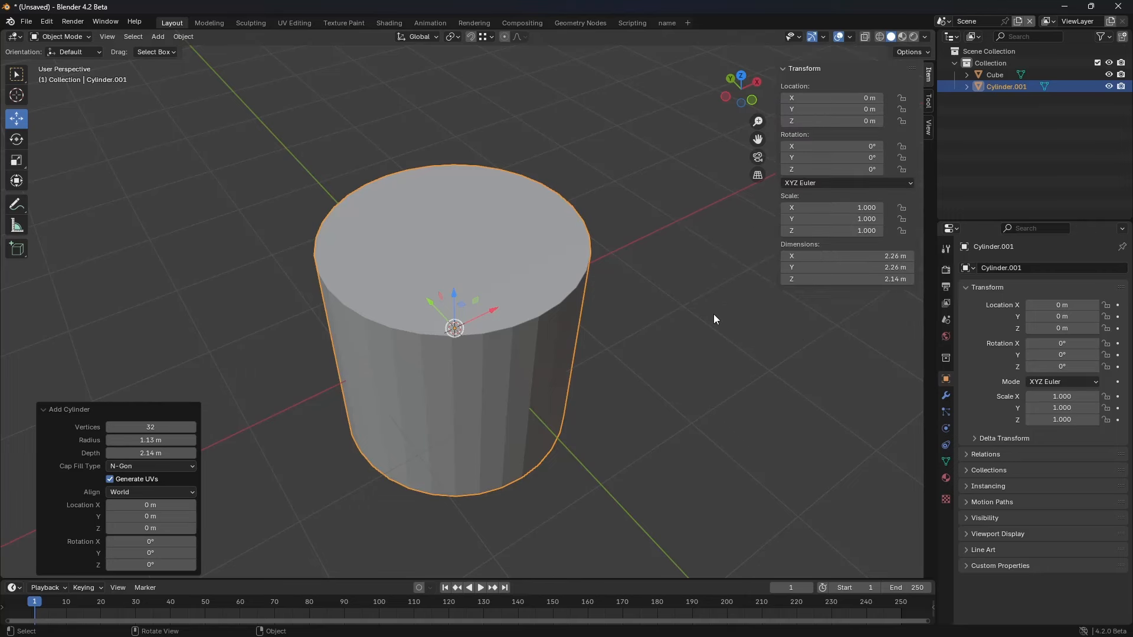
Step: Test the new shortcut by toggling the wireframe repeatedly, deselect the cylinder and leave the Wireframe overlay on
{"action": "key", "text": "alt+w"}
{"action": "left_click", "coordinate": [670, 319]}
{"action": "key", "text": "alt+w"}
{"action": "key", "text": "alt+w"}
{"action": "key", "text": "alt+w"}
{"action": "key", "text": "alt+w"}
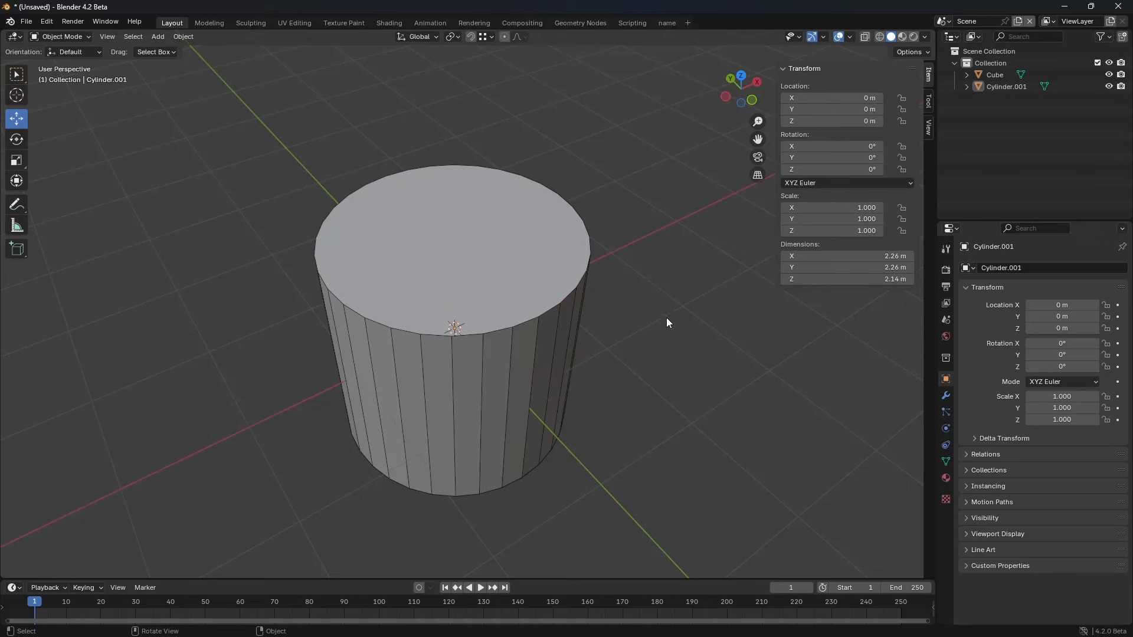
Step: Add the Origin to Geometry command to Quick Favorites and call it from there
{"action": "left_click", "coordinate": [848, 36]}
{"action": "left_click", "coordinate": [179, 37]}
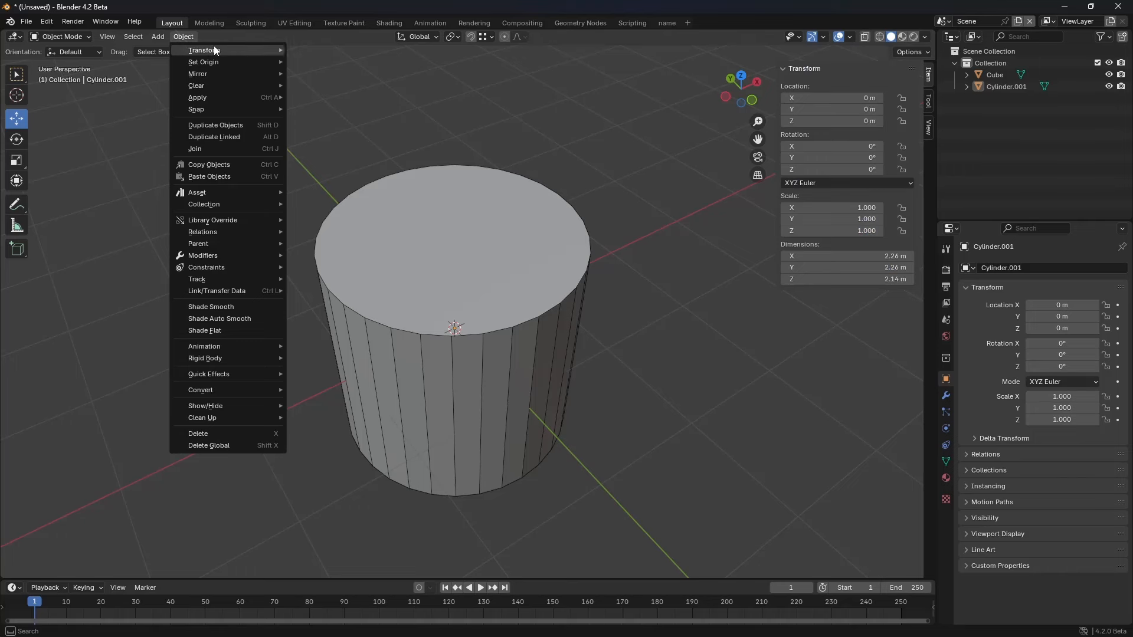
{"action": "mouse_move", "coordinate": [217, 48]}
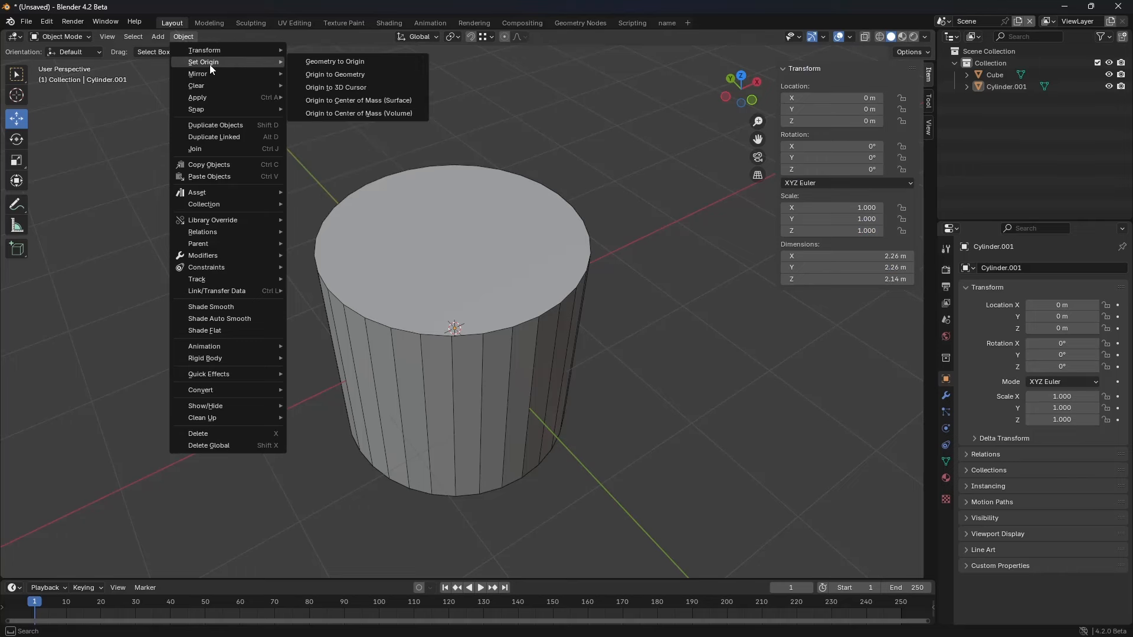
{"action": "right_click", "coordinate": [353, 74]}
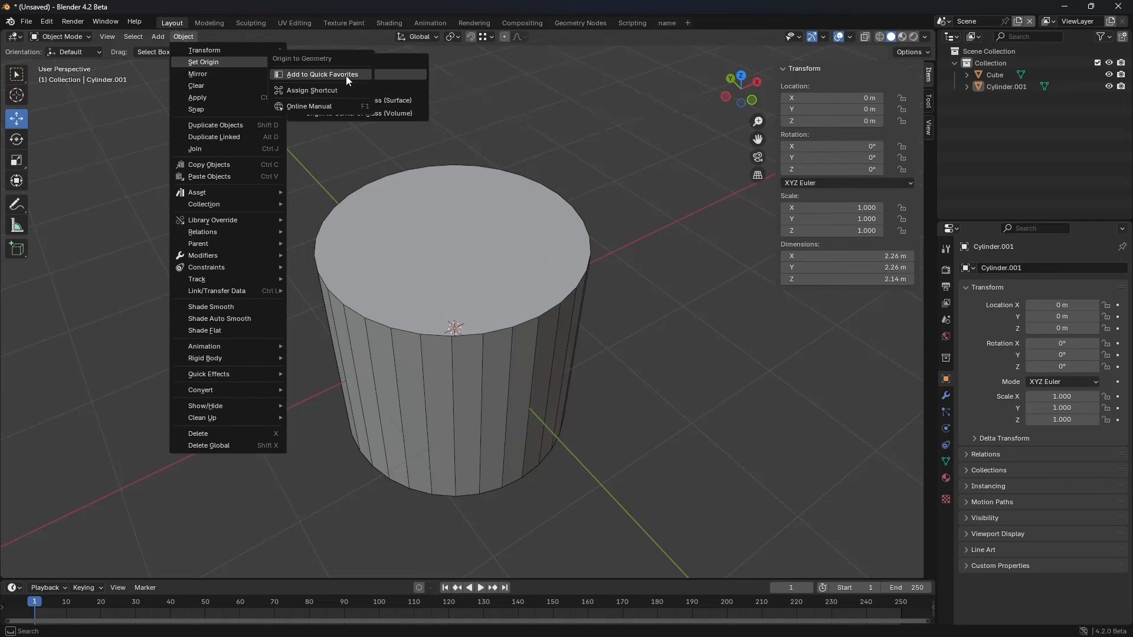
{"action": "left_click", "coordinate": [345, 75]}
{"action": "key", "text": "q"}
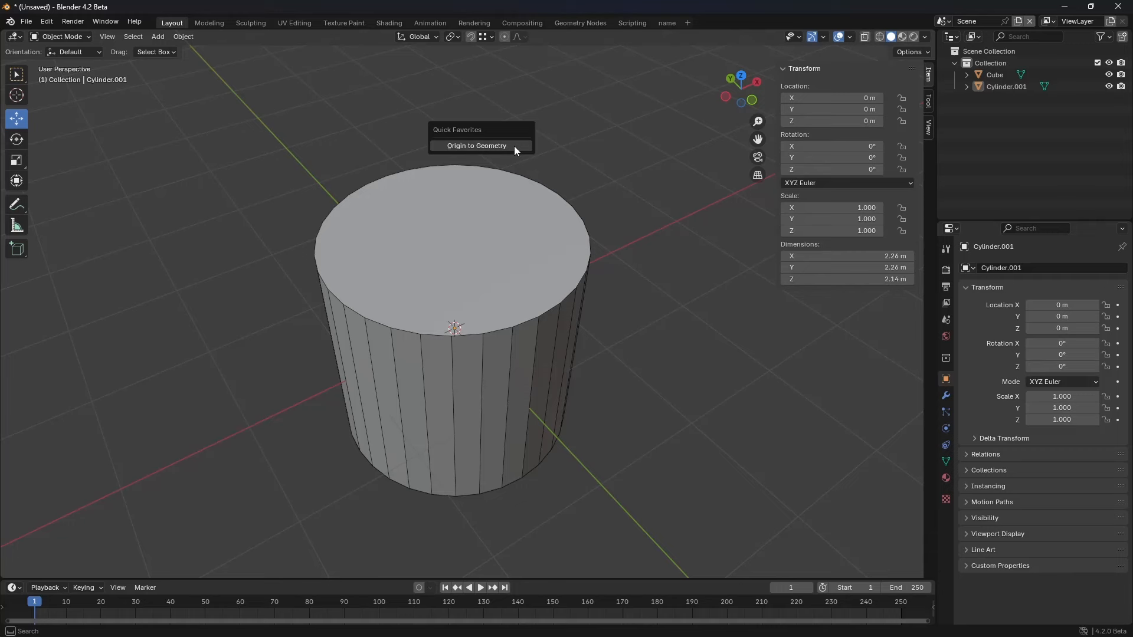
{"action": "left_click", "coordinate": [476, 146]}
Step: Check the save options in the Blender Preferences and close them
{"action": "left_click", "coordinate": [46, 21]}
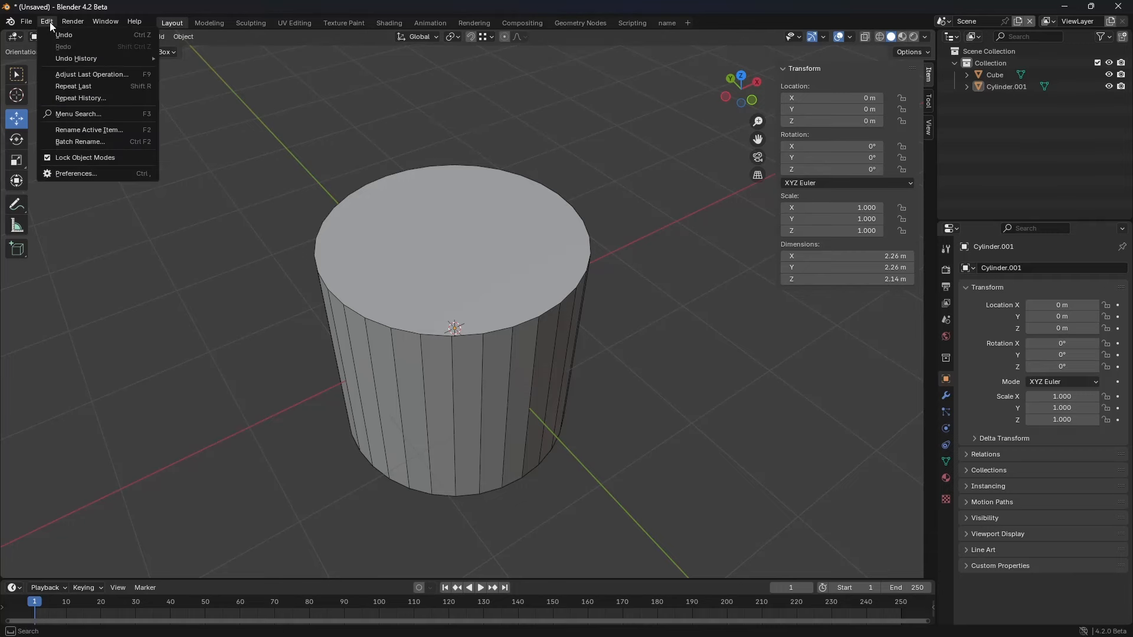
{"action": "left_click", "coordinate": [94, 173]}
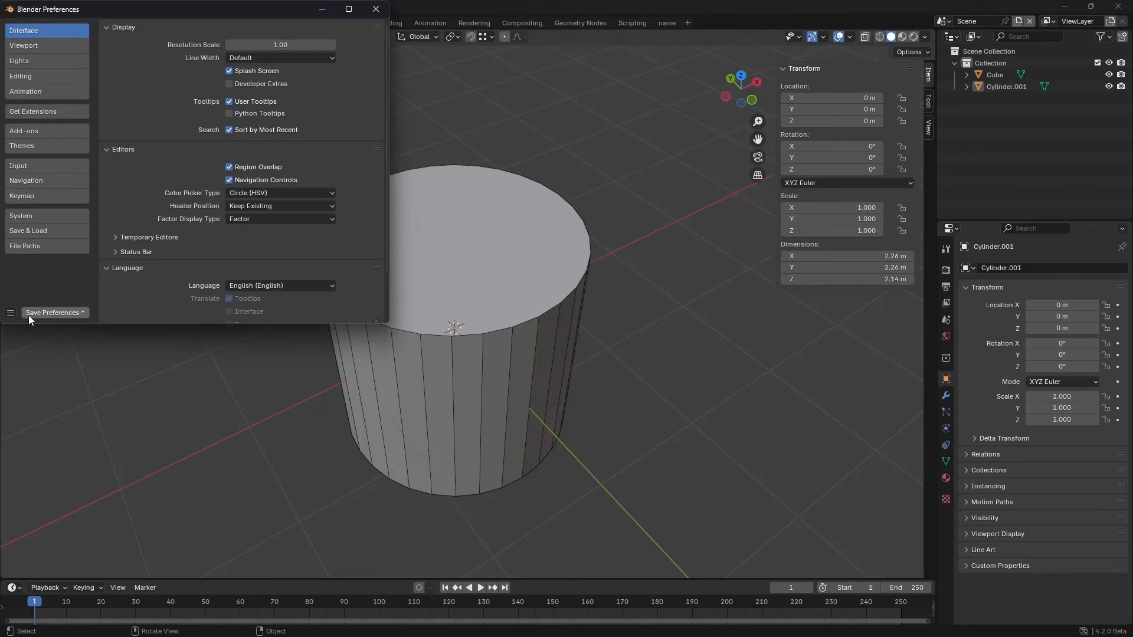
{"action": "left_click", "coordinate": [10, 313]}
{"action": "left_click", "coordinate": [375, 9]}
Step: Delete the cylinder at the world origin
{"action": "left_click", "coordinate": [485, 332]}
{"action": "key", "text": "x"}
{"action": "left_click", "coordinate": [485, 331]}
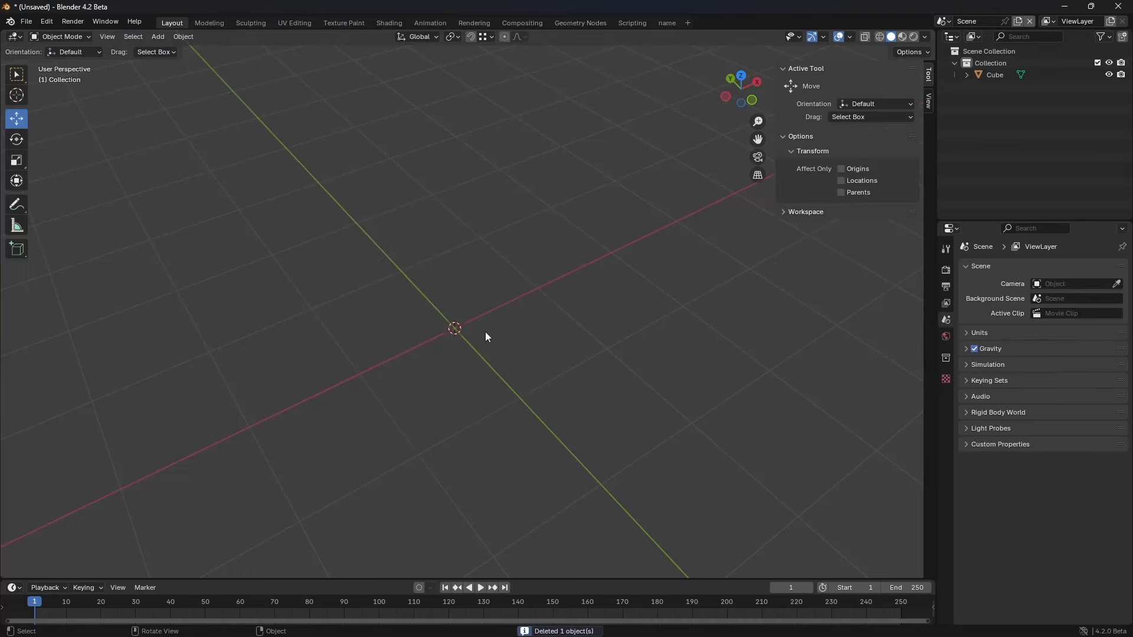
Step: Add a new cylinder mesh at the world origin, and deselect it
{"action": "key", "text": "shift+a"}
{"action": "mouse_move", "coordinate": [484, 296]}
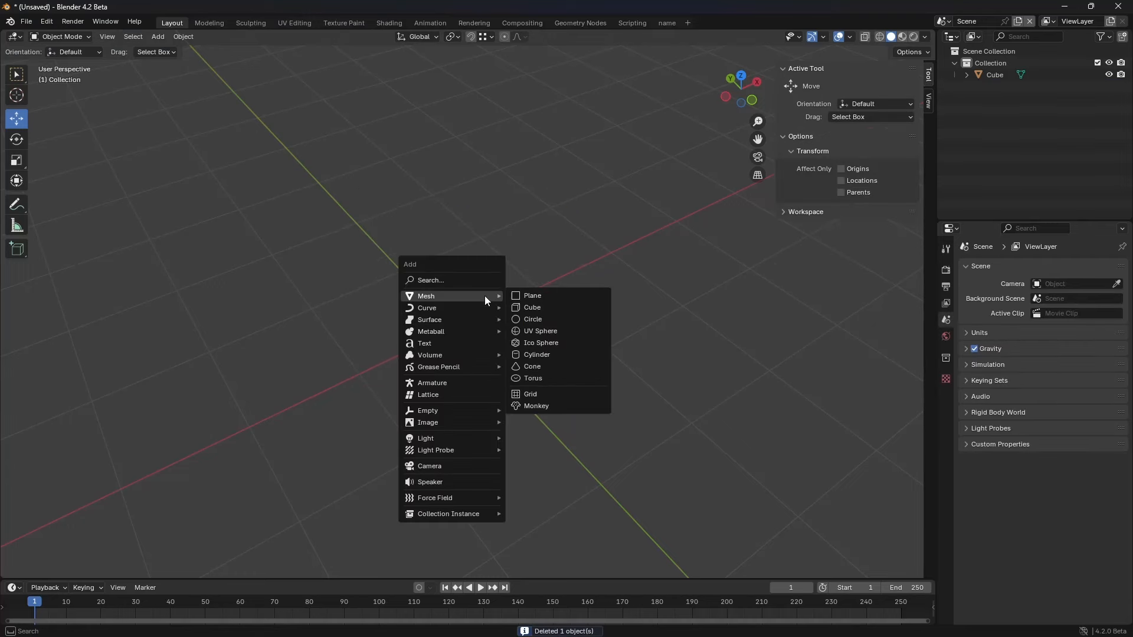
{"action": "left_click", "coordinate": [551, 356]}
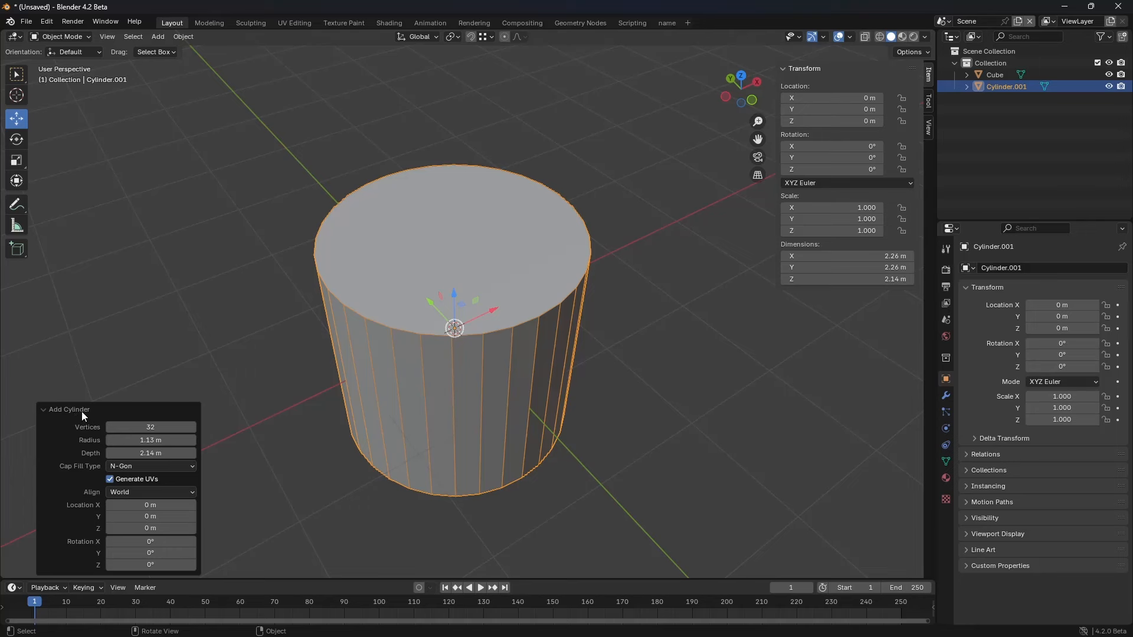
{"action": "left_click", "coordinate": [243, 335]}
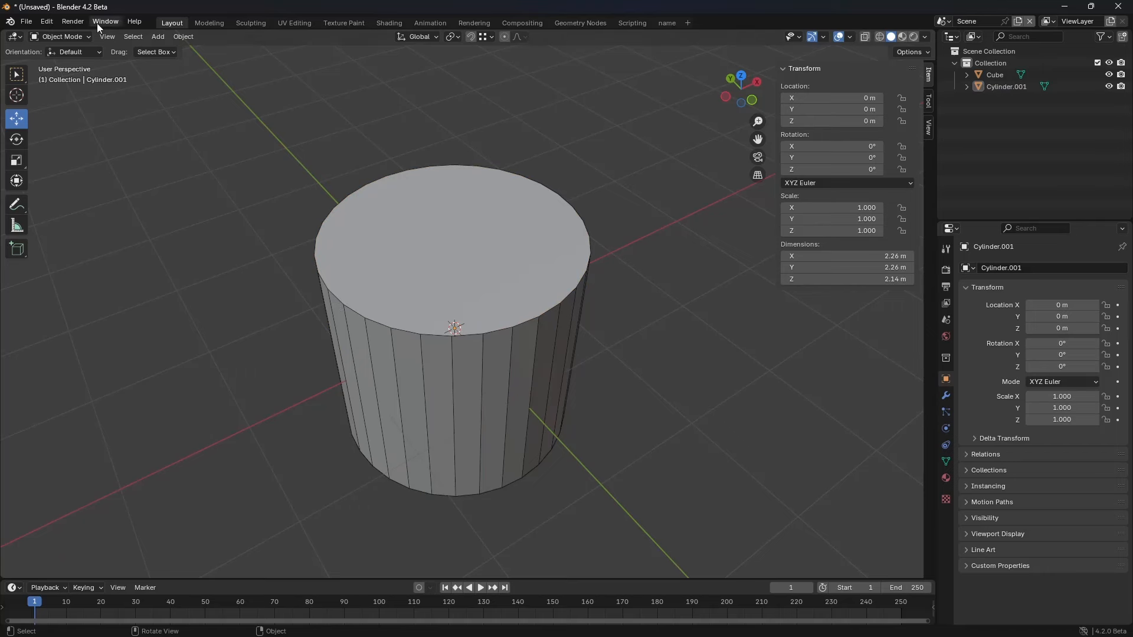
Step: Reopen the cylinder's creation settings with Adjust Last Operation
{"action": "left_click", "coordinate": [51, 22]}
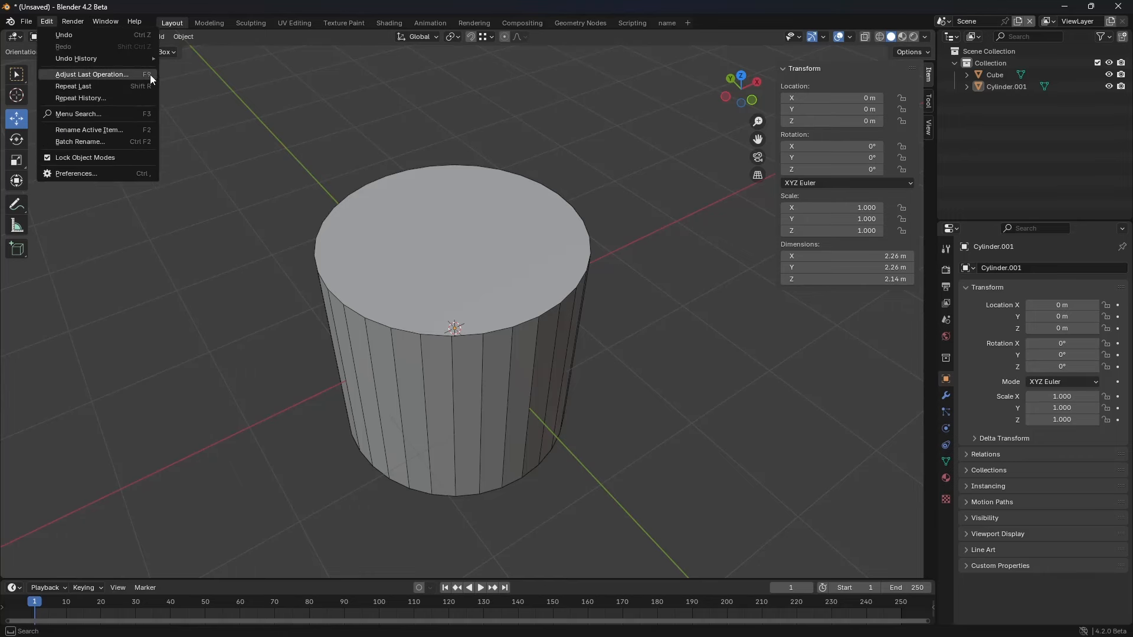
{"action": "left_click", "coordinate": [91, 74]}
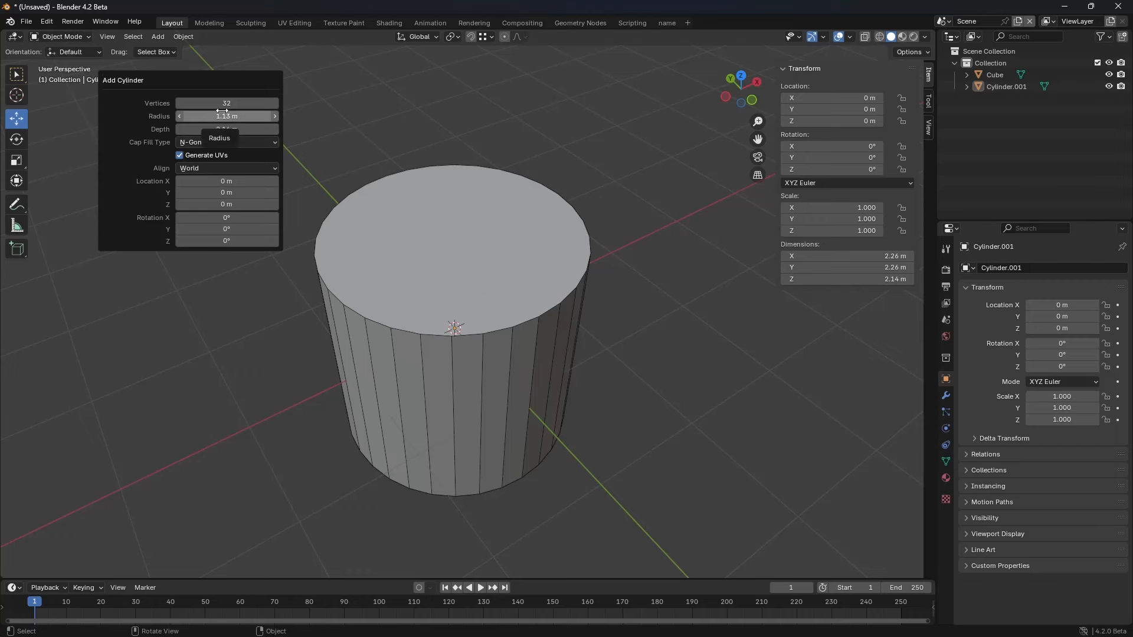
Step: Delete the cylinder and add a new cylinder mesh at the world origin
{"action": "left_click", "coordinate": [458, 299]}
{"action": "key", "text": "x"}
{"action": "left_click", "coordinate": [459, 304]}
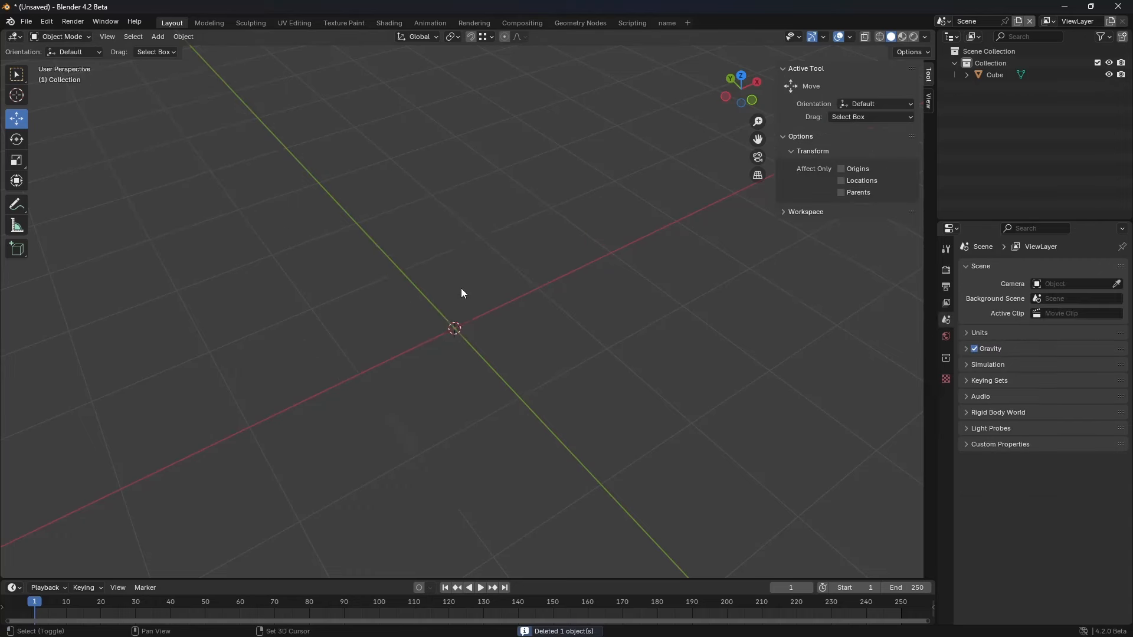
{"action": "key", "text": "shift+a"}
{"action": "mouse_move", "coordinate": [464, 288]}
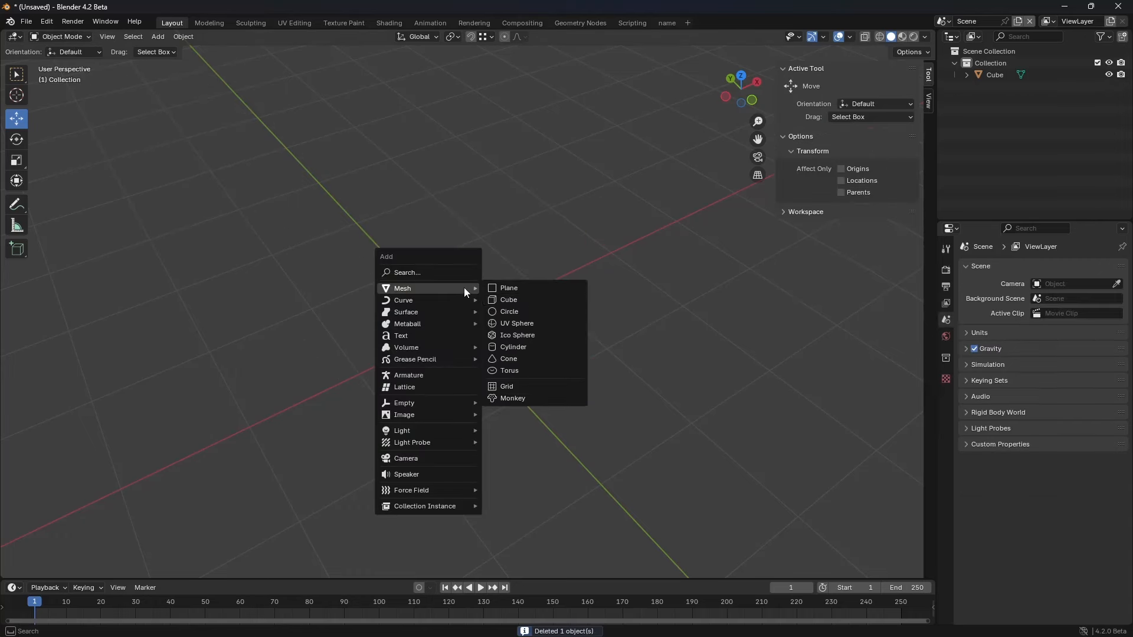
{"action": "left_click", "coordinate": [531, 346]}
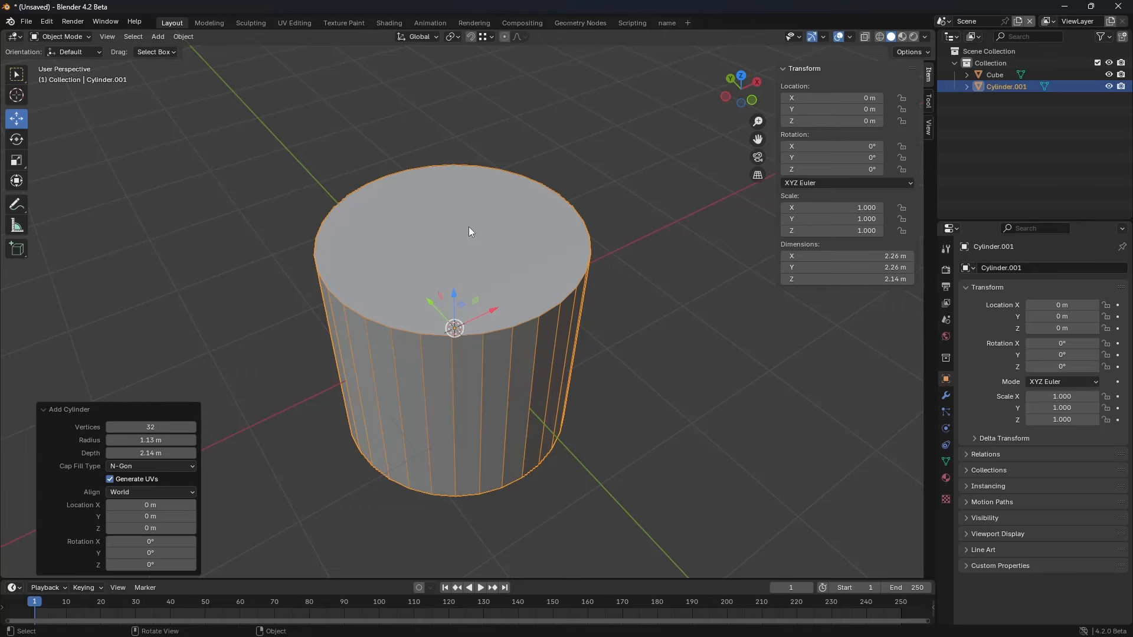
Step: Try the Triangle Fan cap fill on the new cylinder, and set its cap fill type to Nothing
{"action": "left_click", "coordinate": [158, 466]}
{"action": "left_click", "coordinate": [161, 505]}
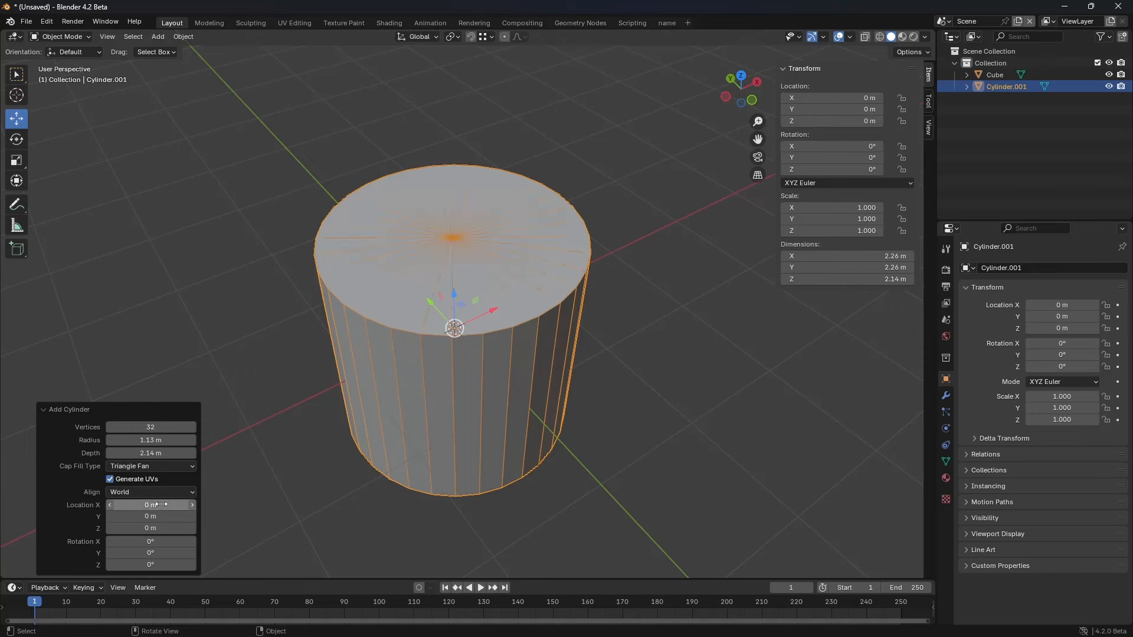
{"action": "left_click", "coordinate": [172, 466]}
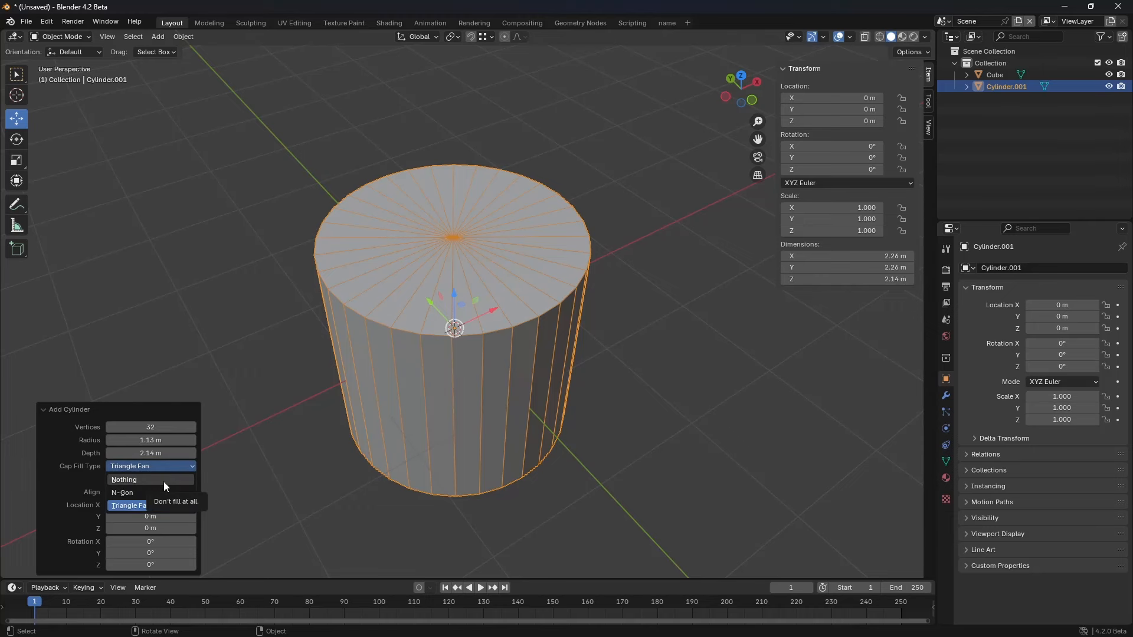
{"action": "left_click", "coordinate": [164, 481]}
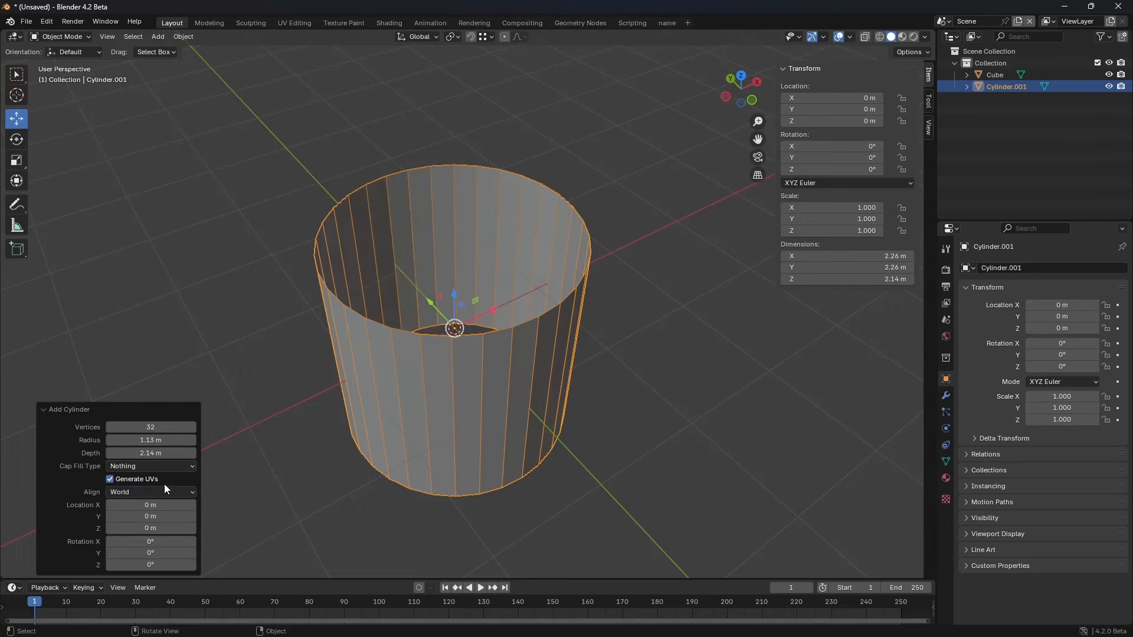
Step: Open the Viewport Shading options of the 3D viewport
{"action": "scroll", "coordinate": [459, 338], "scroll_direction": "up", "scroll_amount": 2}
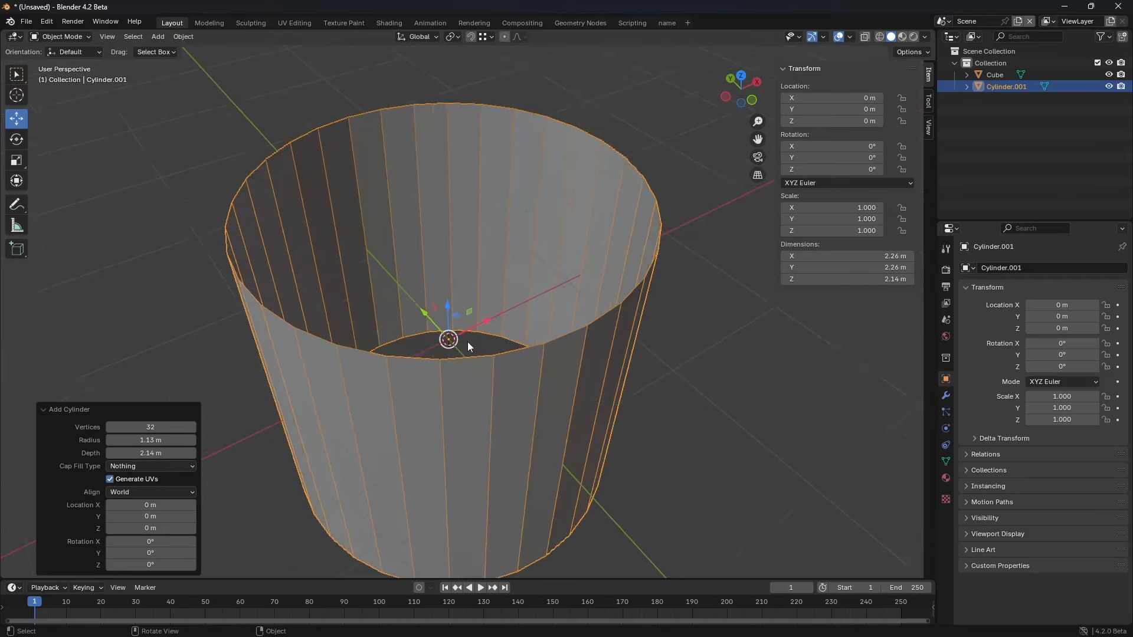
{"action": "middle_click_drag", "start_coordinate": [467, 342], "coordinate": [511, 318]}
{"action": "scroll", "coordinate": [511, 318], "scroll_direction": "down", "scroll_amount": 1}
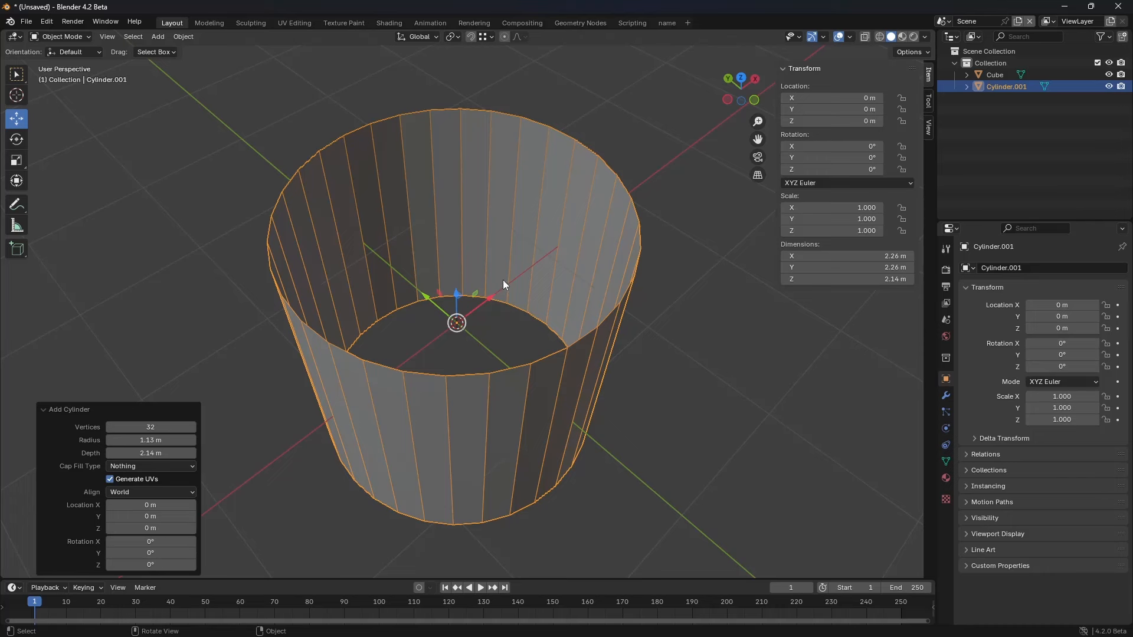
{"action": "left_click", "coordinate": [926, 37]}
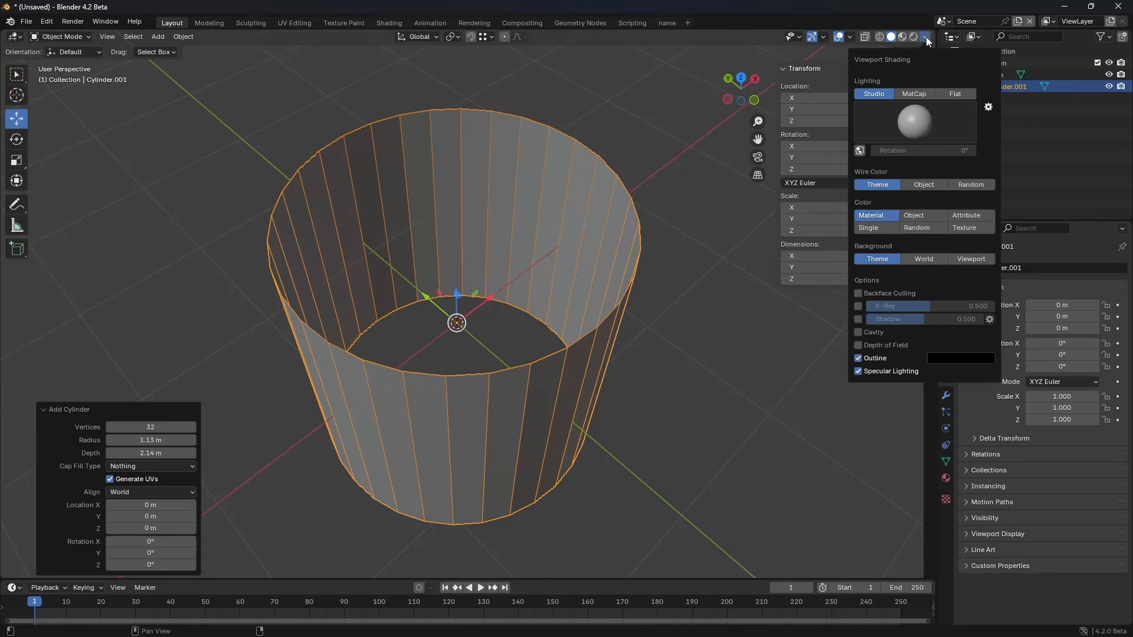
Step: Enable backface culling in the viewport shading and inspect the open cylinder from above and from the side
{"action": "left_click", "coordinate": [863, 293]}
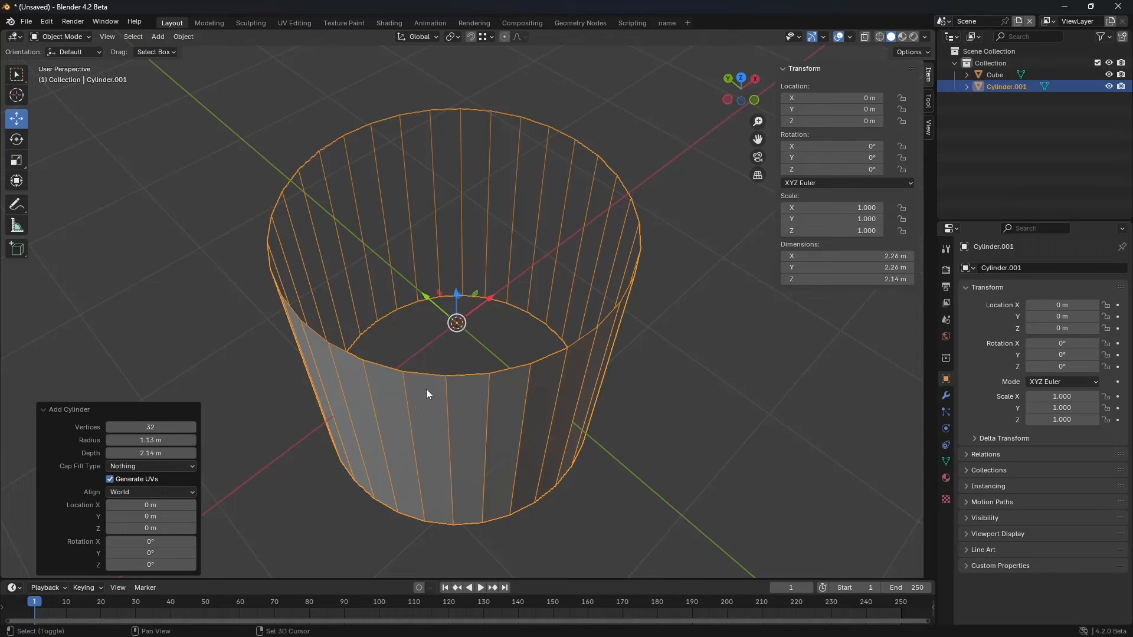
{"action": "middle_click_drag", "start_coordinate": [426, 388], "coordinate": [431, 363], "text": "shift"}
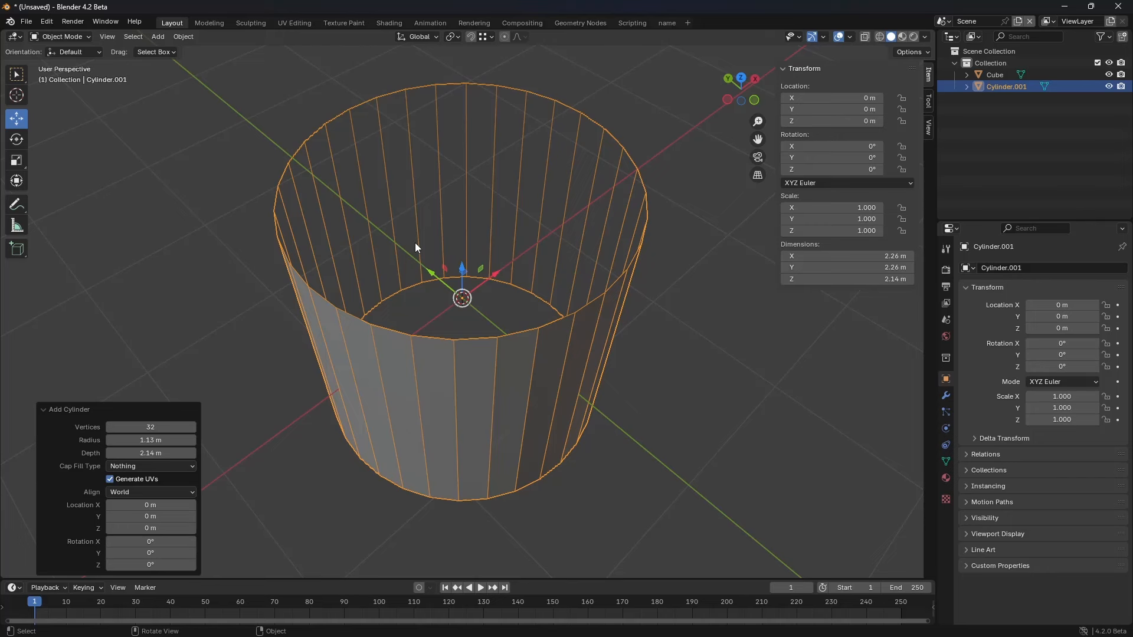
{"action": "middle_click_drag", "start_coordinate": [598, 422], "coordinate": [328, 264]}
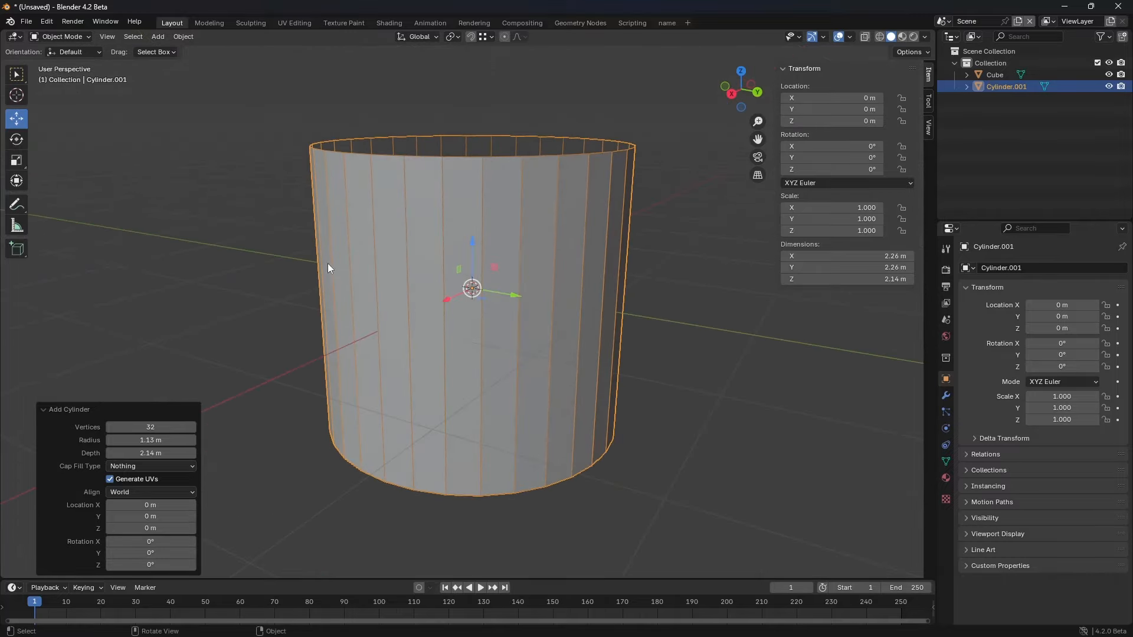
{"action": "middle_click_drag", "start_coordinate": [454, 272], "coordinate": [600, 364]}
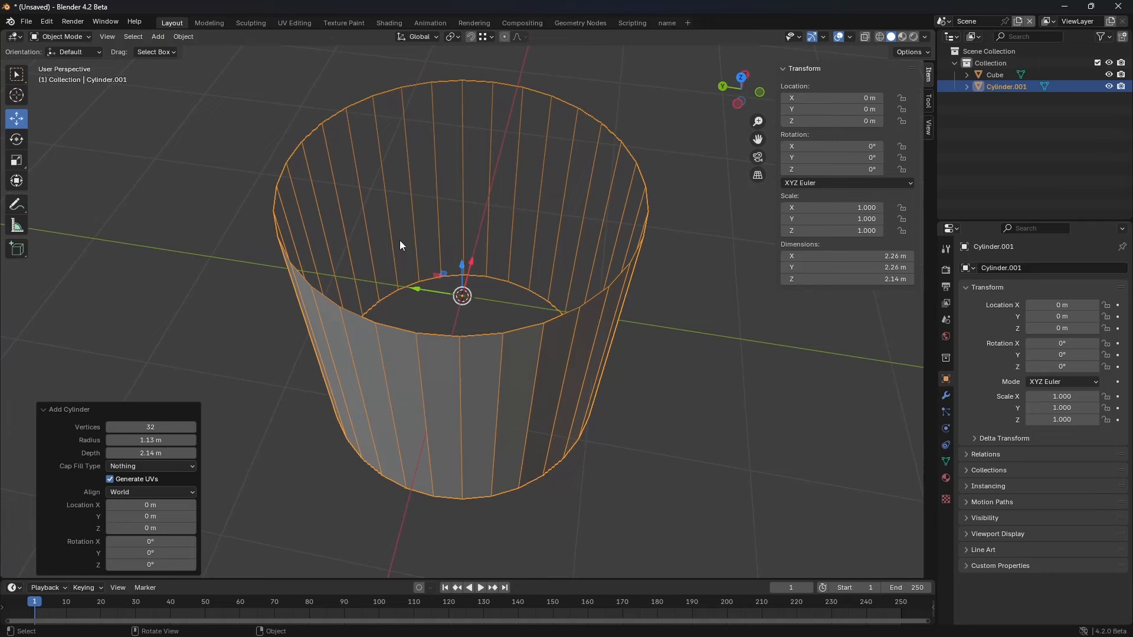
{"action": "left_click", "coordinate": [925, 37]}
Step: Delete the open cylinder from the scene
{"action": "scroll", "coordinate": [433, 249], "scroll_direction": "down", "scroll_amount": 2}
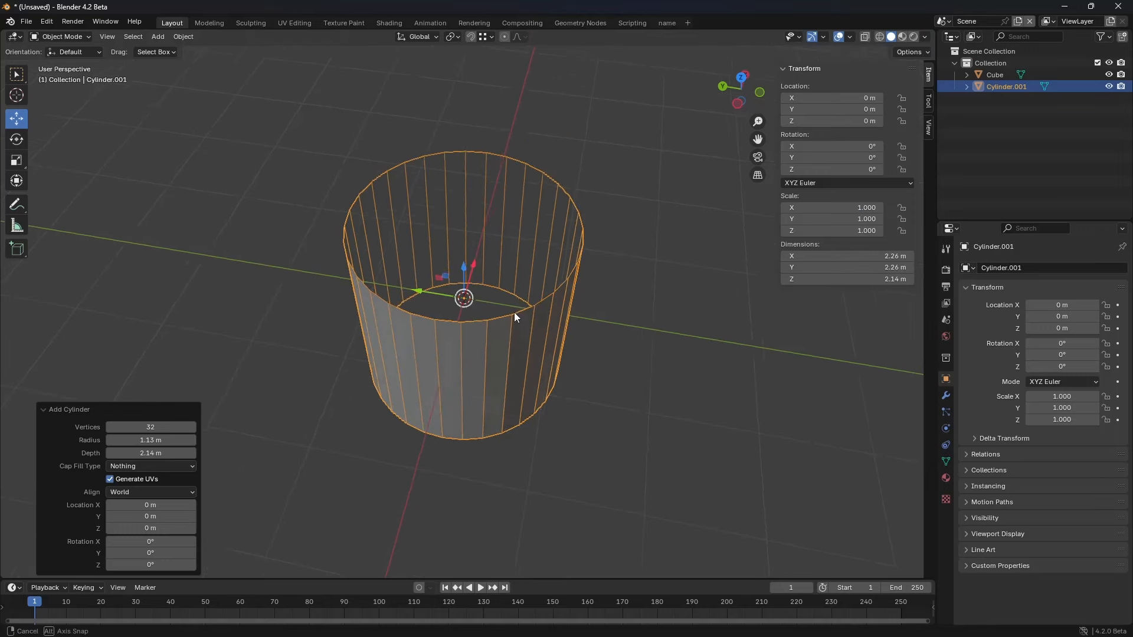
{"action": "mouse_move", "coordinate": [514, 312]}
{"action": "middle_mouse_down"}
{"action": "mouse_move", "coordinate": [492, 284]}
{"action": "mouse_move", "coordinate": [500, 298]}
{"action": "middle_mouse_up"}
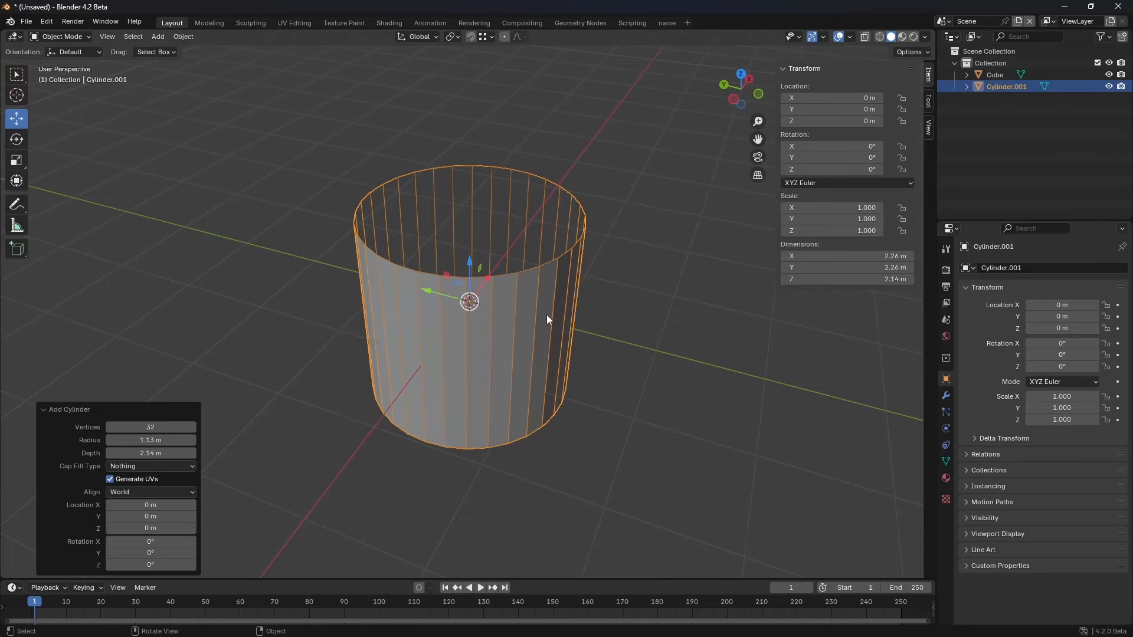
{"action": "key", "text": "x"}
{"action": "left_click", "coordinate": [511, 302]}
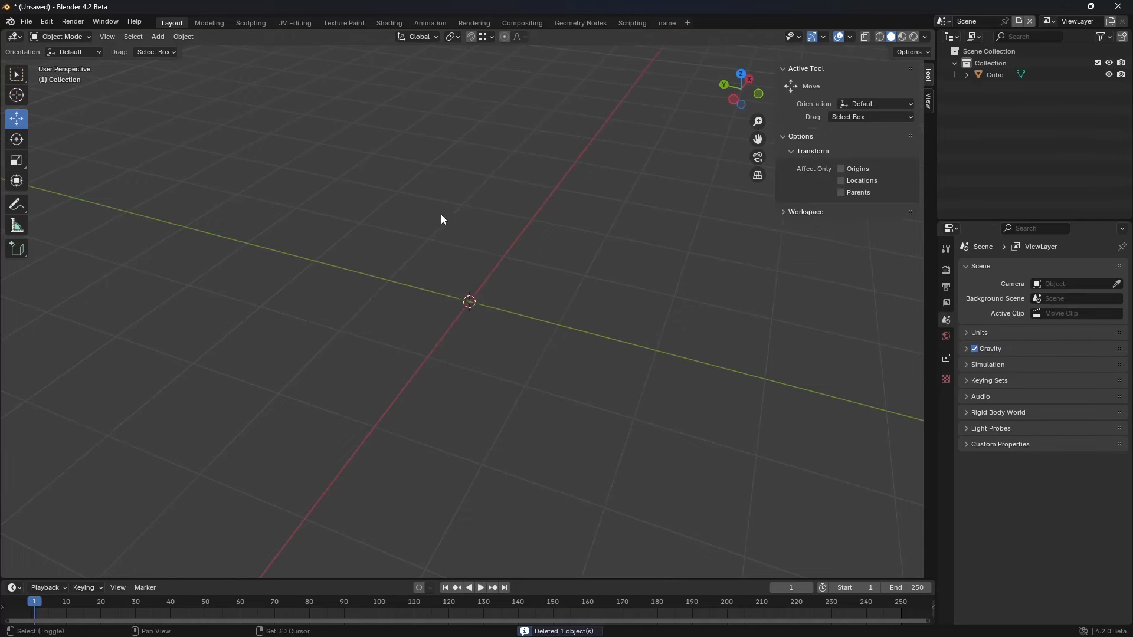
Step: Add a plane mesh at the world origin
{"action": "key", "text": "shift+a"}
{"action": "mouse_move", "coordinate": [440, 214]}
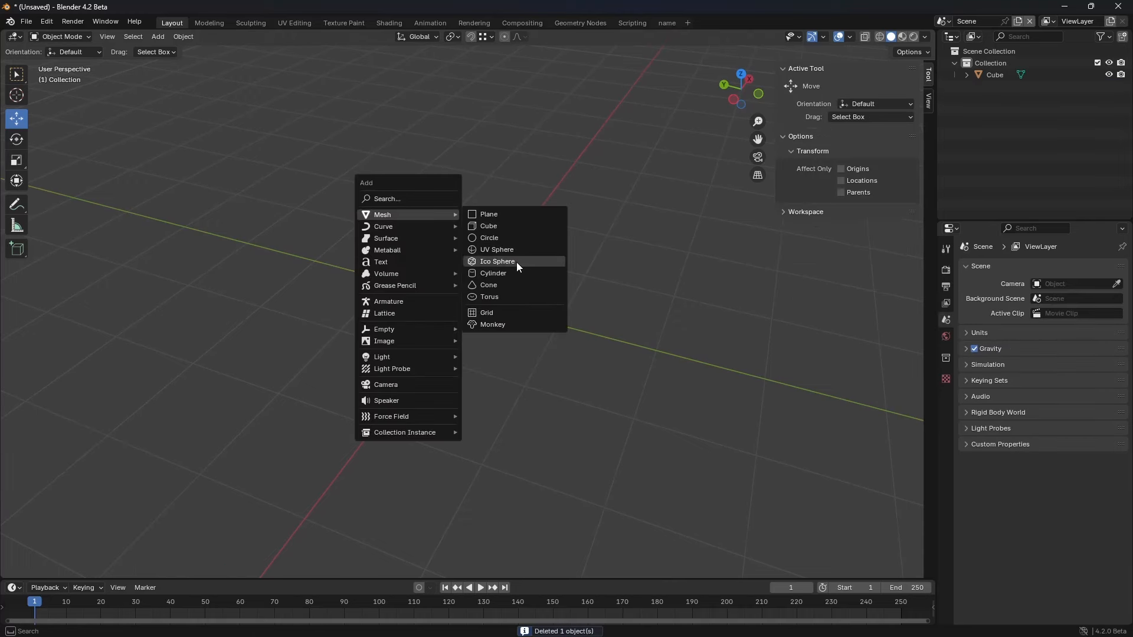
{"action": "left_click", "coordinate": [507, 216]}
Step: Add a cube mesh and move it about 3.22 m along the Y axis
{"action": "key", "text": "shift+a"}
{"action": "mouse_move", "coordinate": [494, 231]}
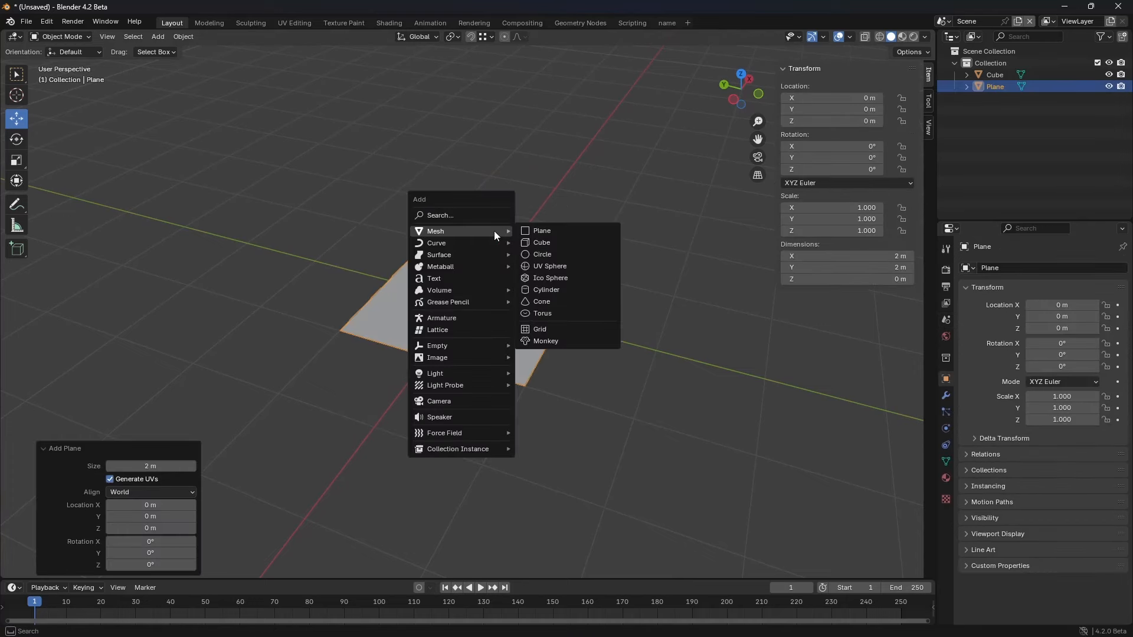
{"action": "left_click", "coordinate": [538, 243]}
{"action": "key", "text": "g"}
{"action": "key", "text": "x"}
{"action": "key", "text": "y"}
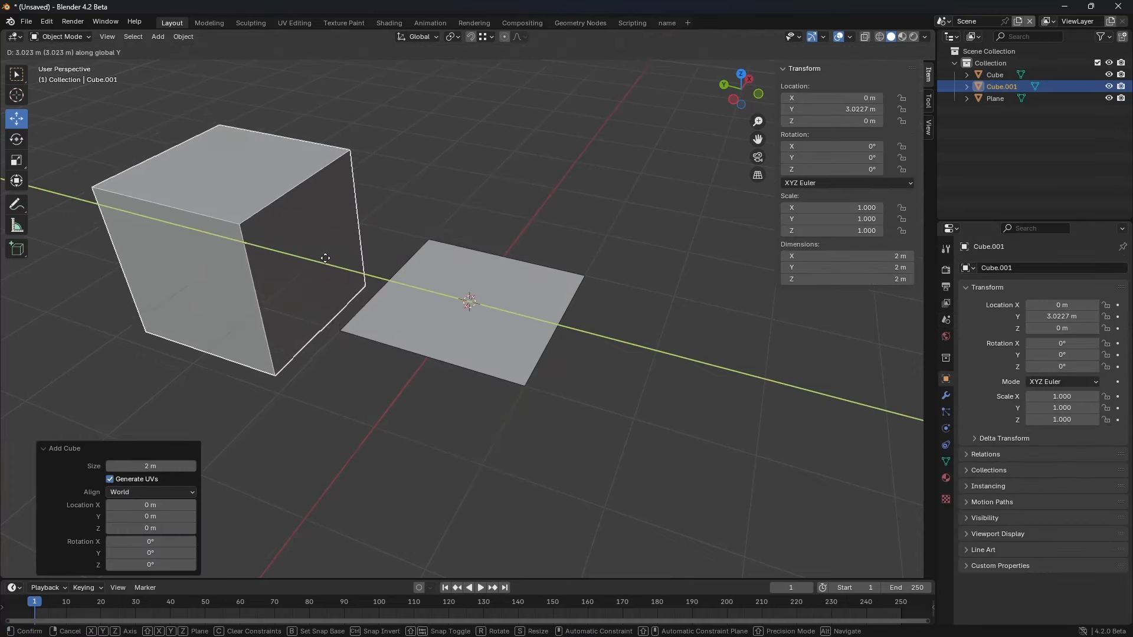
{"action": "left_click", "coordinate": [324, 255]}
Step: Move the plane about -2.59 m along the Y axis, away from the cube
{"action": "left_click", "coordinate": [467, 323]}
{"action": "key", "text": "g"}
{"action": "key", "text": "y"}
{"action": "left_click", "coordinate": [556, 292]}
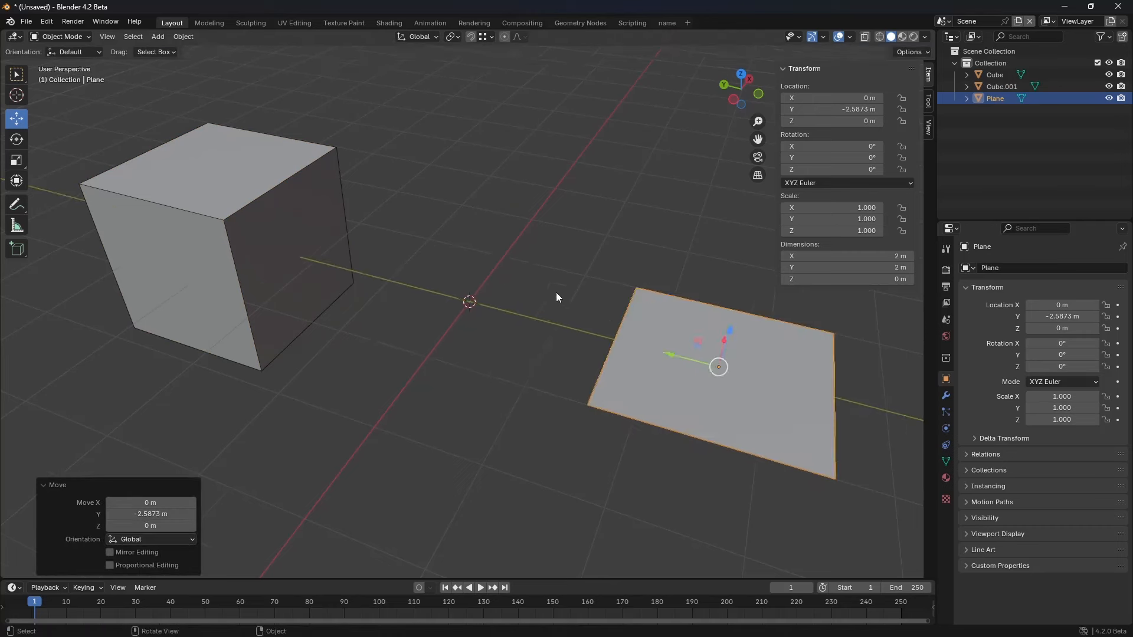
Step: Add a UV sphere at the world origin, between the cube and the plane
{"action": "scroll", "coordinate": [533, 286], "scroll_direction": "down", "scroll_amount": 2}
{"action": "middle_click_drag", "start_coordinate": [532, 286], "coordinate": [502, 267]}
{"action": "key", "text": "shift+a"}
{"action": "mouse_move", "coordinate": [502, 266]}
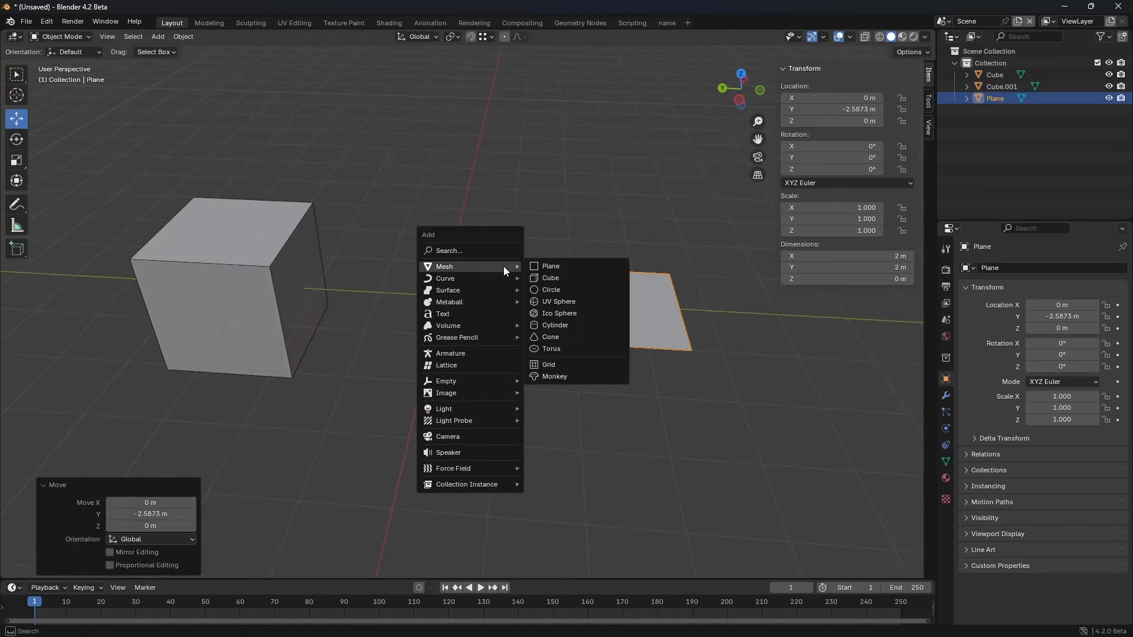
{"action": "left_click", "coordinate": [576, 301]}
Step: Add a cylinder mesh and move it about -5.31 m along the Y axis, beyond the plane
{"action": "key", "text": "shift+a"}
{"action": "mouse_move", "coordinate": [547, 266]}
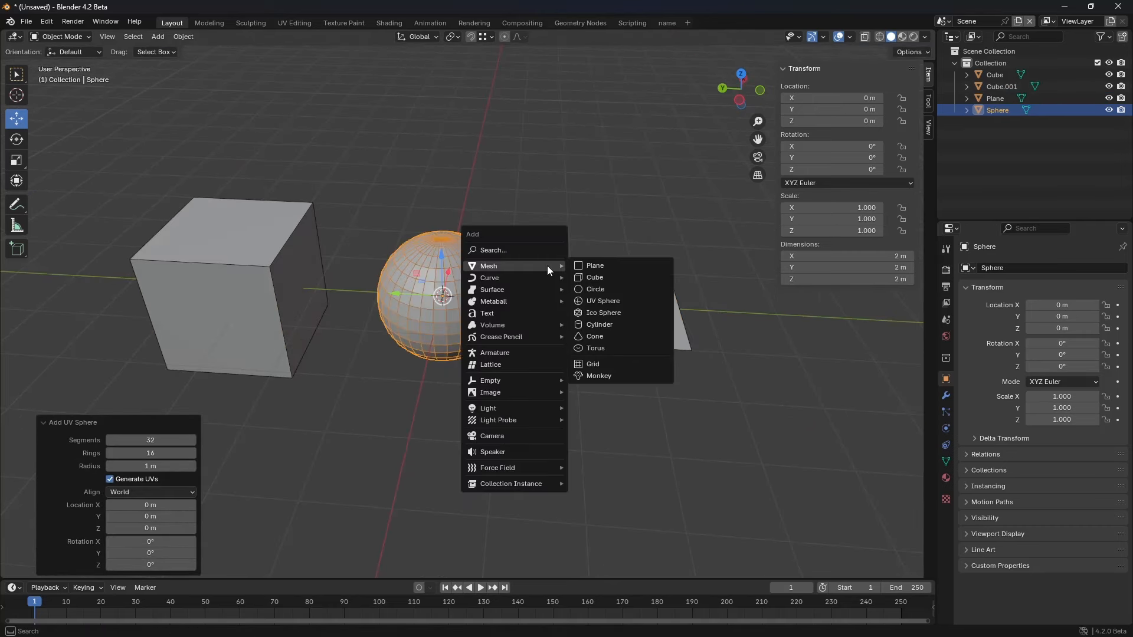
{"action": "left_click", "coordinate": [624, 323]}
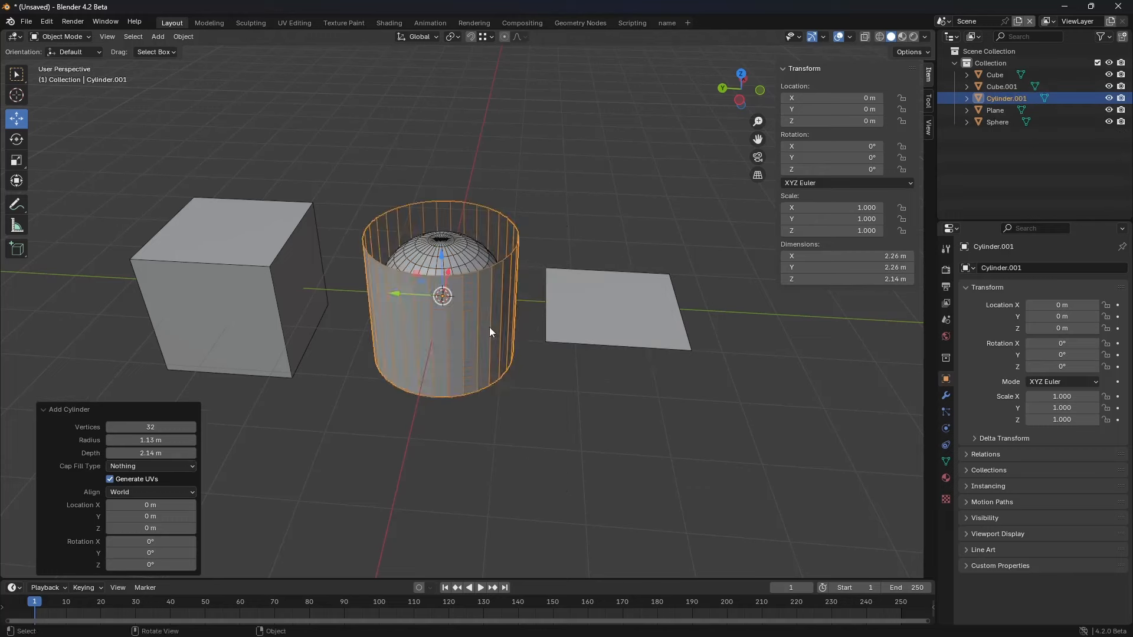
{"action": "key", "text": "g"}
{"action": "key", "text": "y"}
{"action": "left_click", "coordinate": [842, 356]}
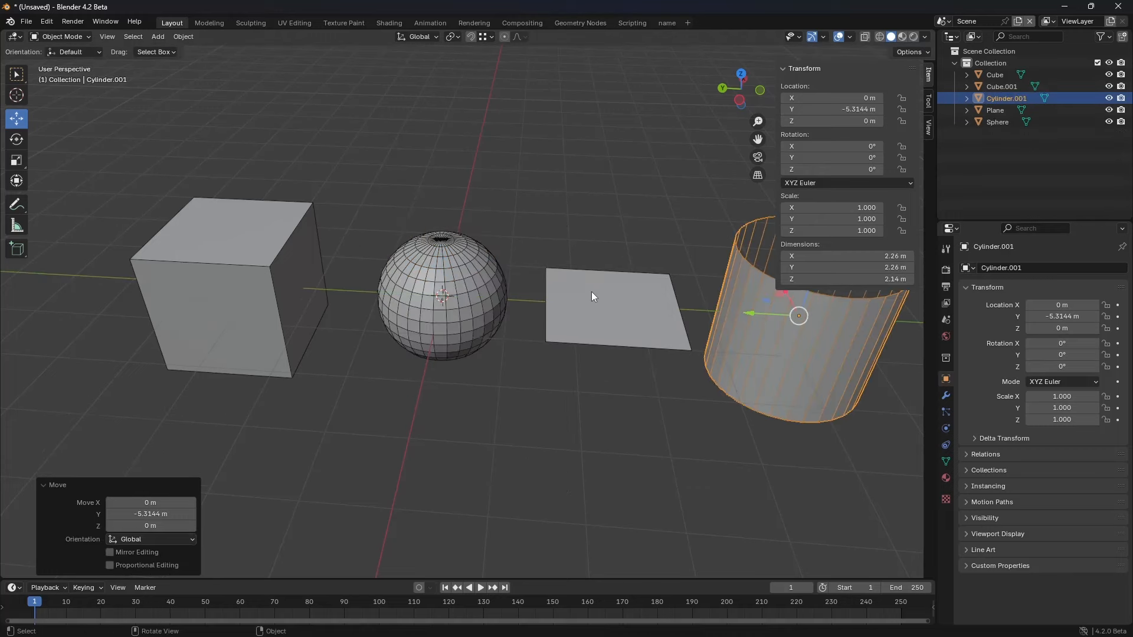
Step: Add a torus mesh and move it about -8.37 m along the Y axis, beyond the cylinder
{"action": "key", "text": "shift+a"}
{"action": "mouse_move", "coordinate": [591, 292]}
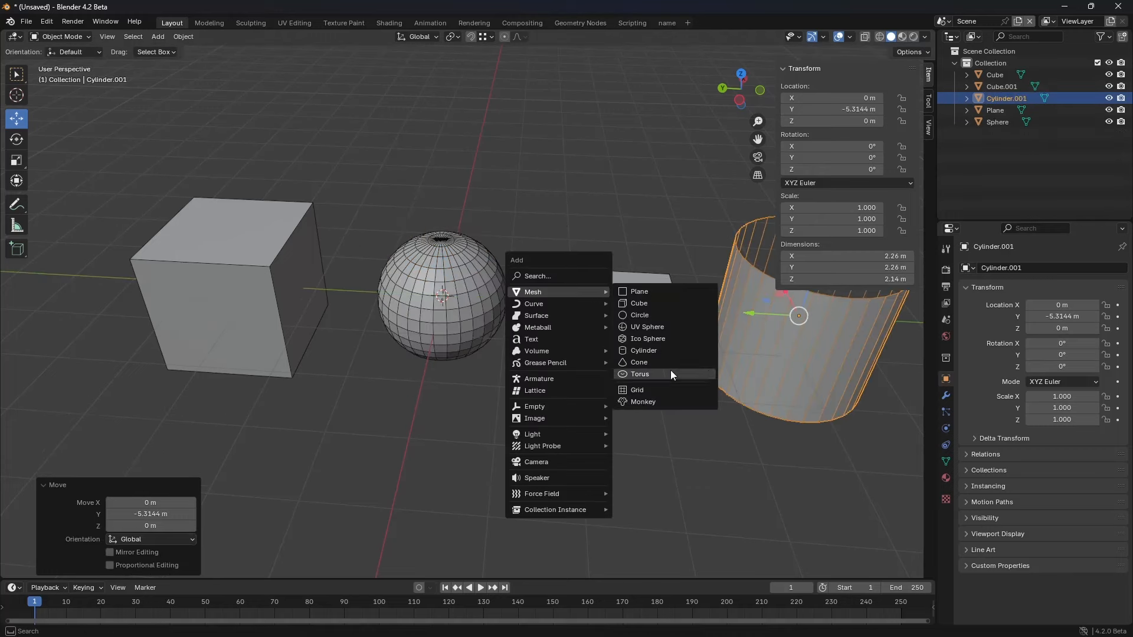
{"action": "left_click", "coordinate": [640, 374]}
{"action": "key", "text": "g"}
{"action": "key", "text": "y"}
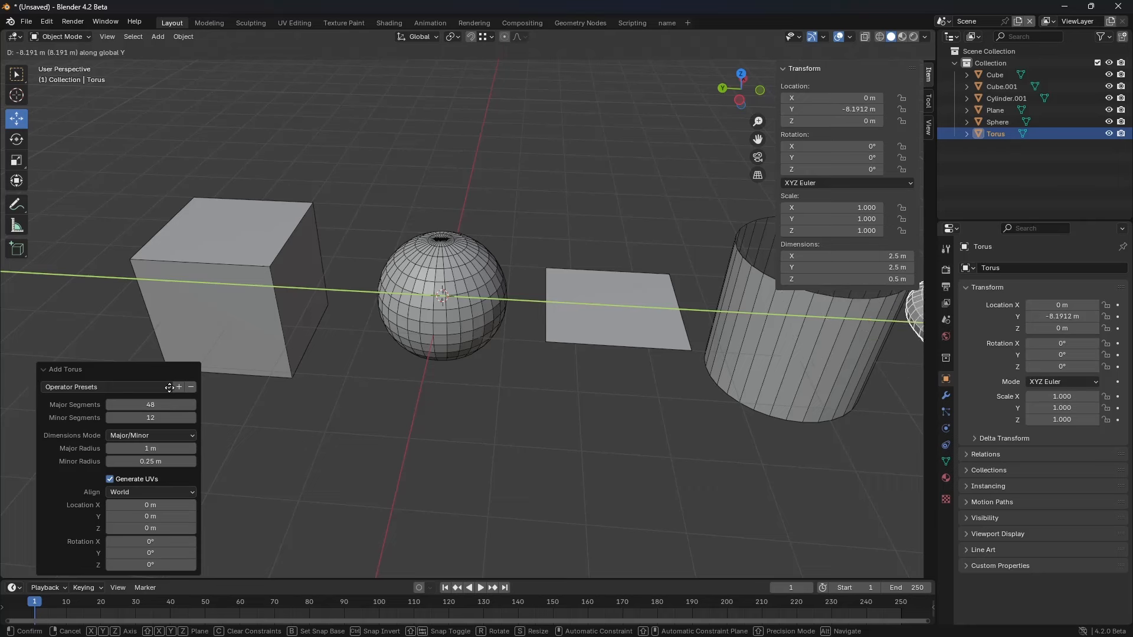
{"action": "left_click", "coordinate": [445, 324]}
Step: Add a monkey mesh and move it about 6.33 m along the Y axis, beyond the cube
{"action": "key", "text": "shift+a"}
{"action": "mouse_move", "coordinate": [423, 323]}
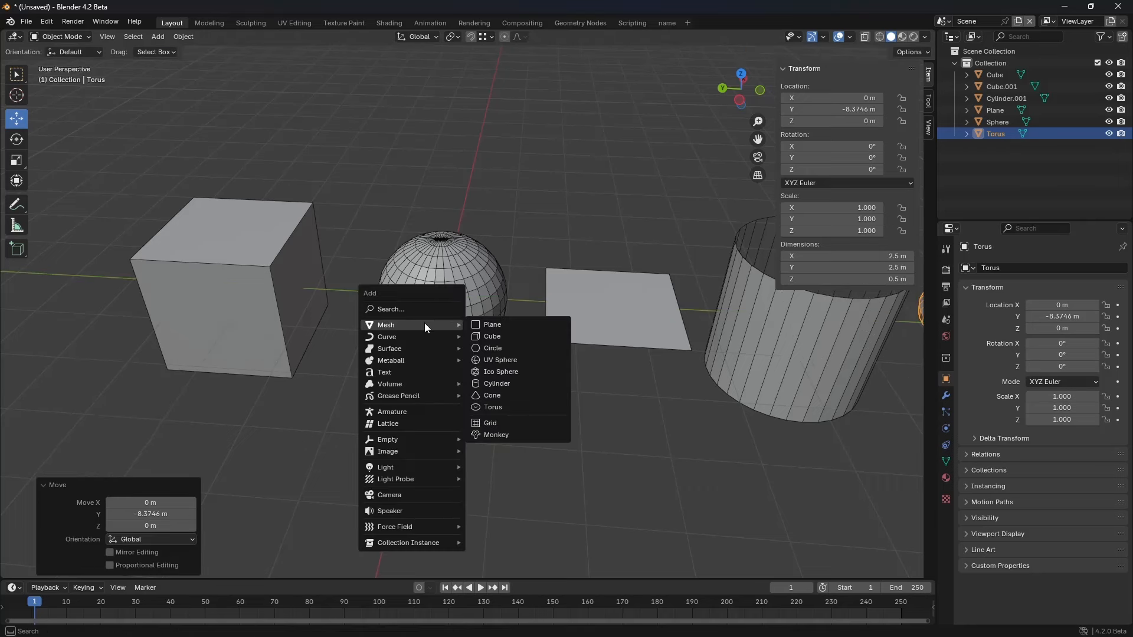
{"action": "left_click", "coordinate": [515, 433]}
{"action": "scroll", "coordinate": [509, 366], "scroll_direction": "down", "scroll_amount": 2}
{"action": "key", "text": "g"}
{"action": "key", "text": "y"}
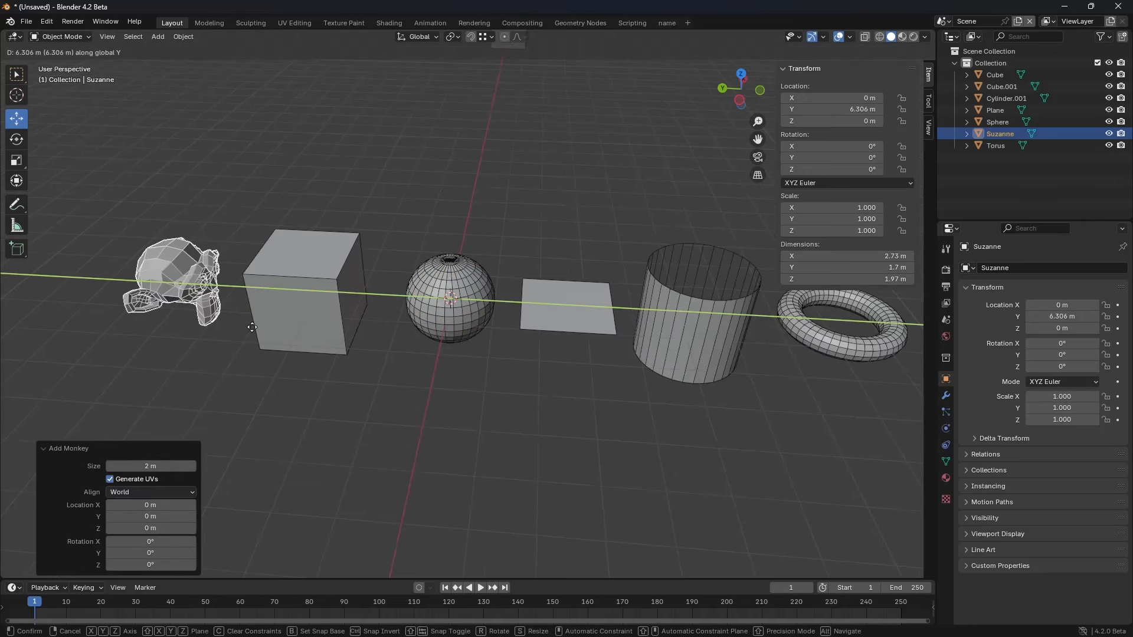
{"action": "left_click", "coordinate": [253, 328]}
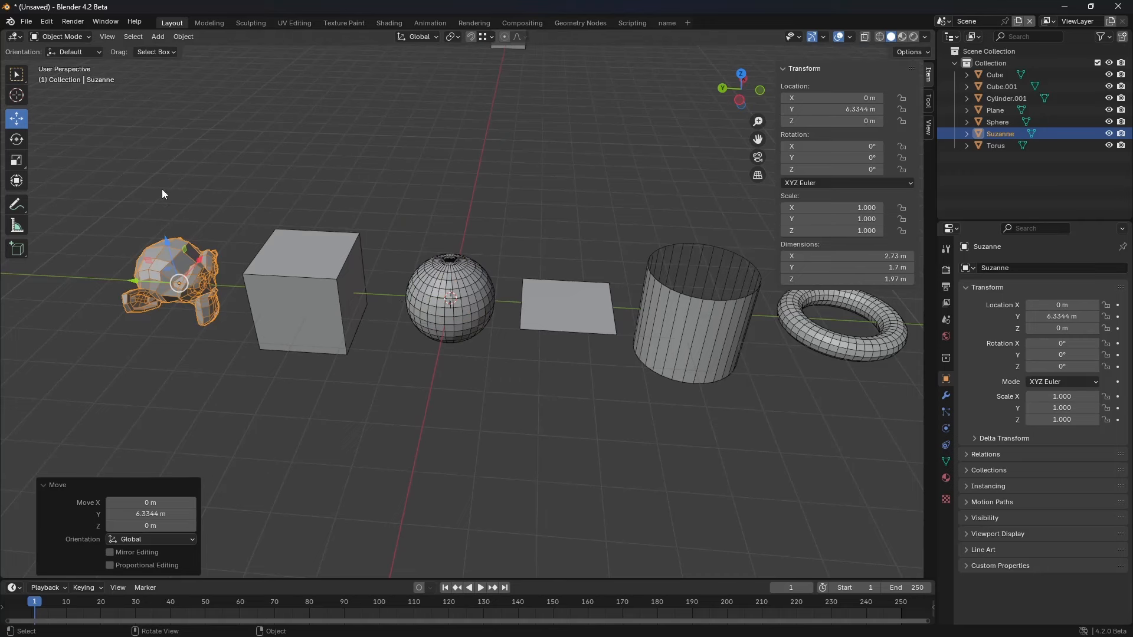
Step: Review the other object types that can be added, from curves, surfaces and volumes to images, lights, speakers and force fields
{"action": "key", "text": "shift+a"}
{"action": "mouse_move", "coordinate": [425, 233]}
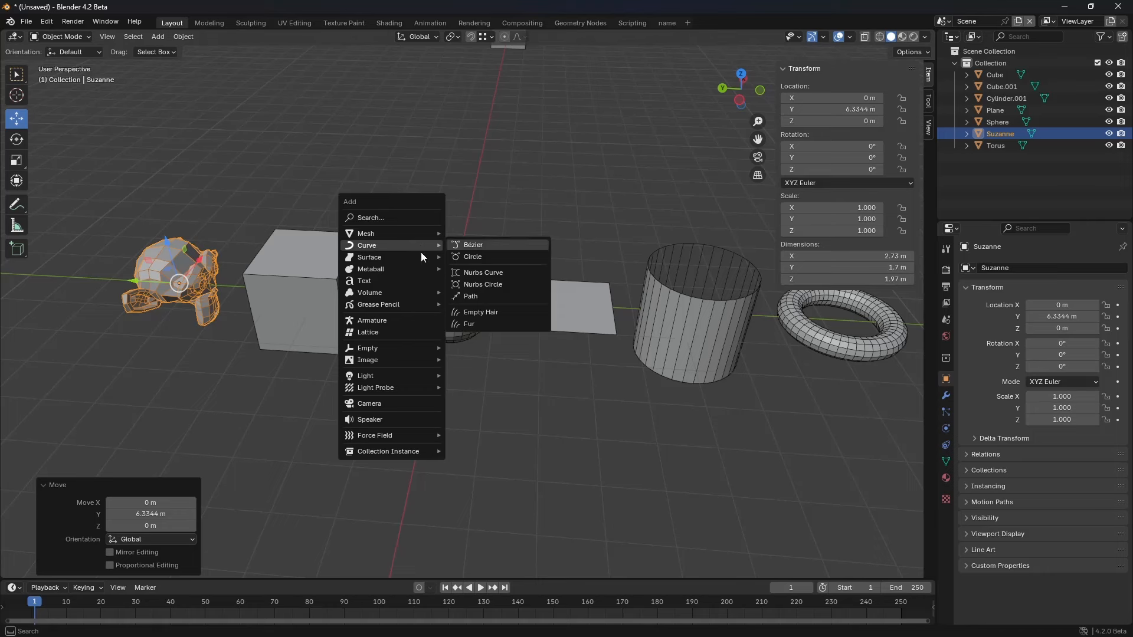
{"action": "mouse_move", "coordinate": [391, 259]}
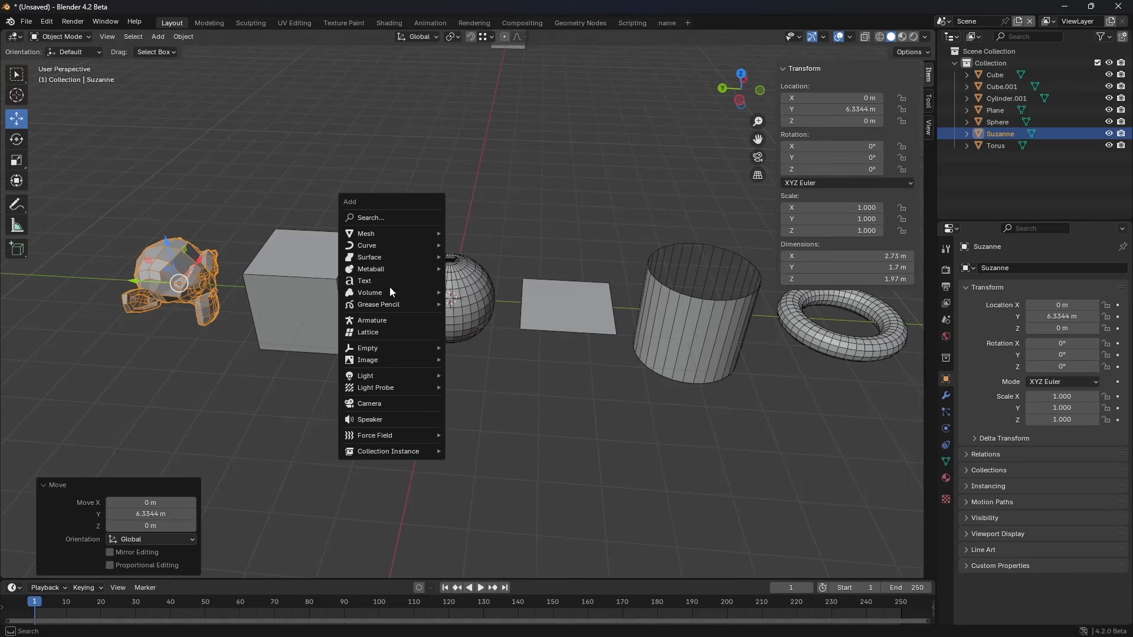
{"action": "mouse_move", "coordinate": [390, 293]}
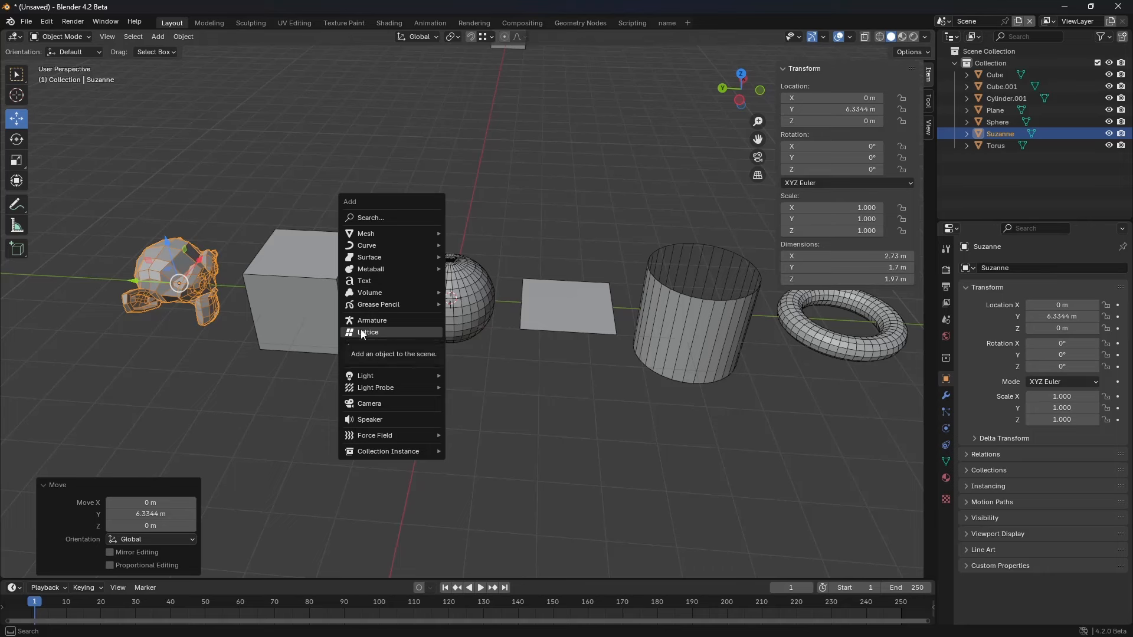
{"action": "mouse_move", "coordinate": [397, 353]}
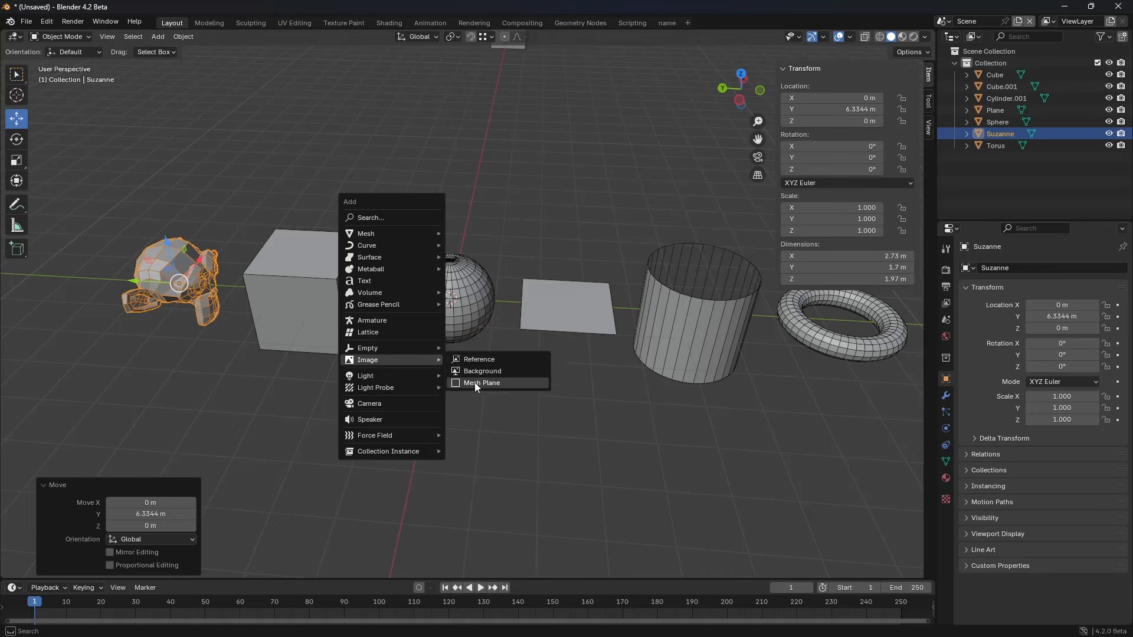
{"action": "mouse_move", "coordinate": [394, 378]}
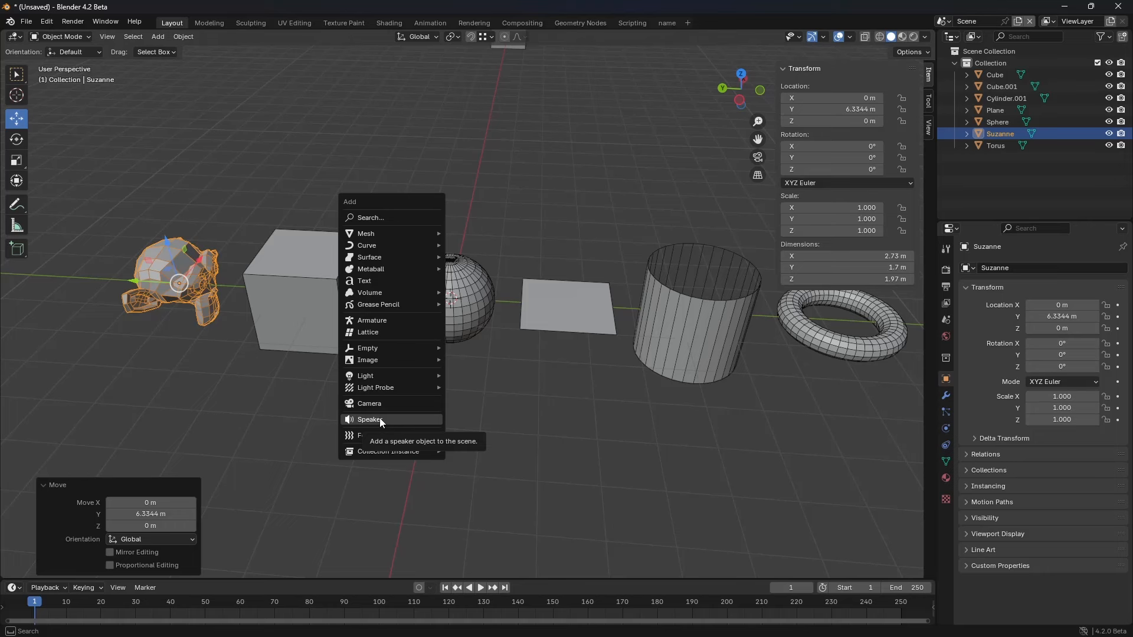
{"action": "mouse_move", "coordinate": [399, 434]}
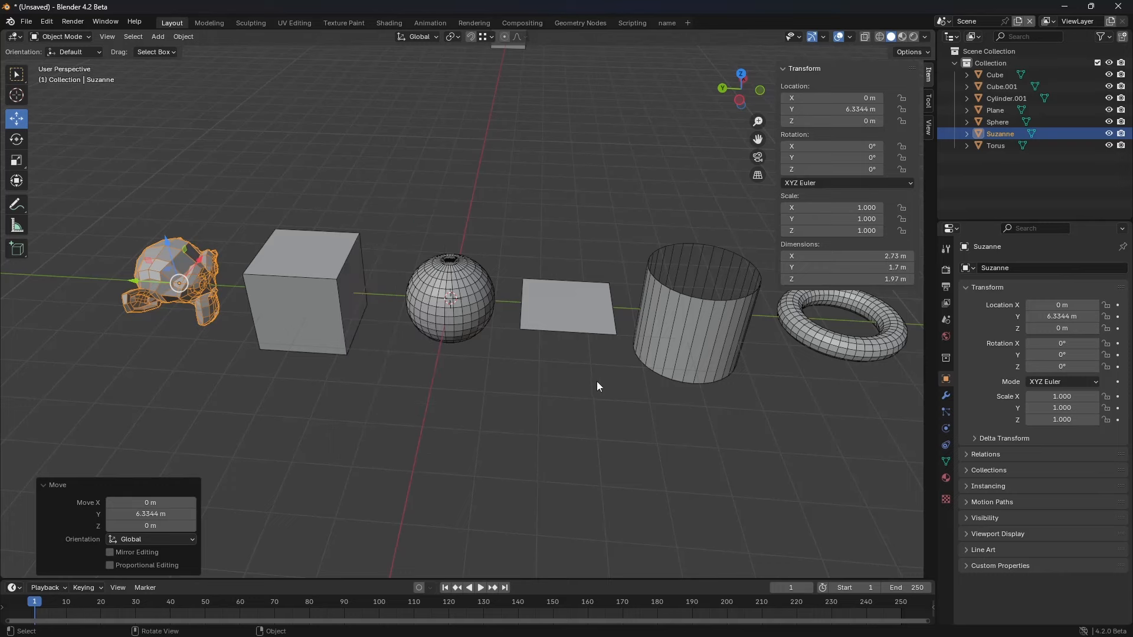
{"action": "middle_click_drag", "start_coordinate": [596, 381], "coordinate": [563, 376]}
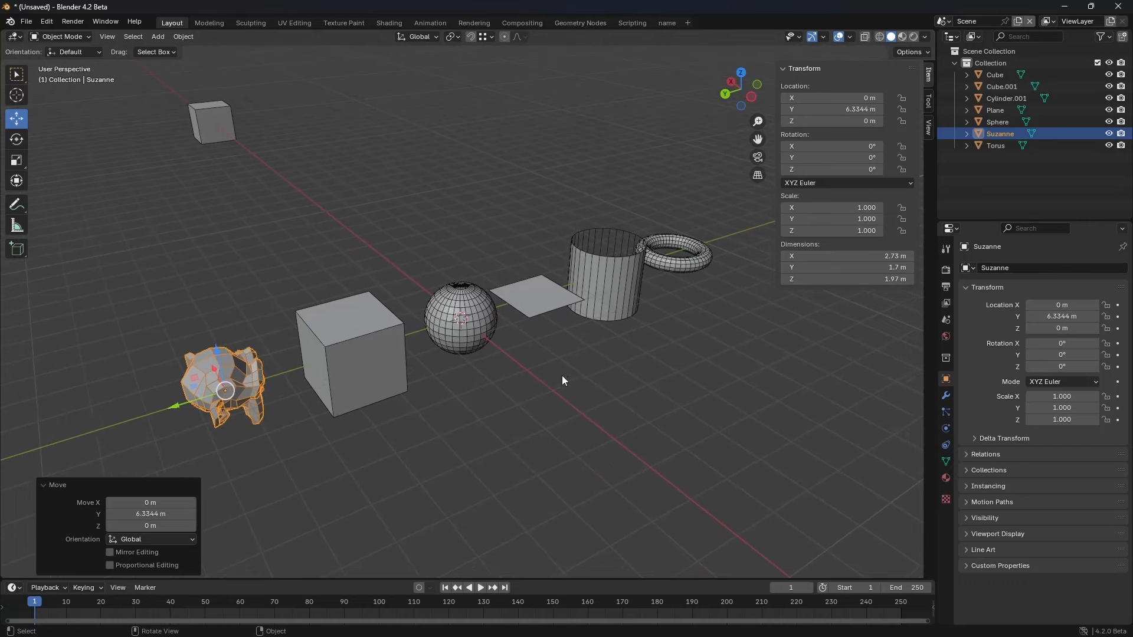
{"action": "left_click", "coordinate": [337, 355]}
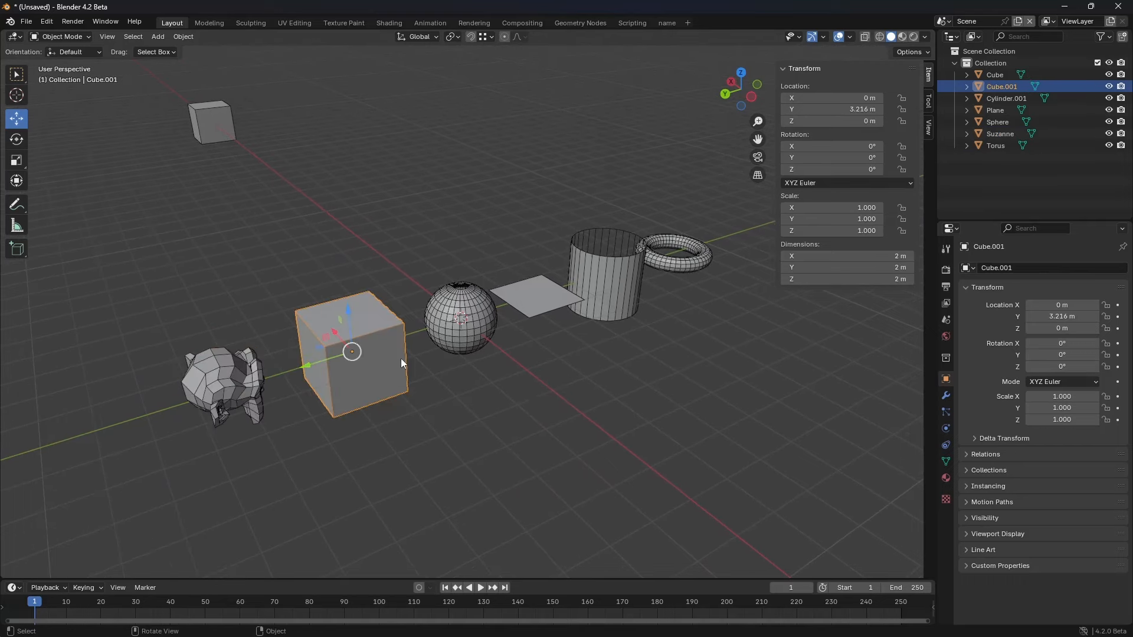
{"action": "left_click", "coordinate": [469, 312]}
{"action": "left_click", "coordinate": [558, 302], "text": "shift"}
{"action": "left_click", "coordinate": [603, 279], "text": "shift"}
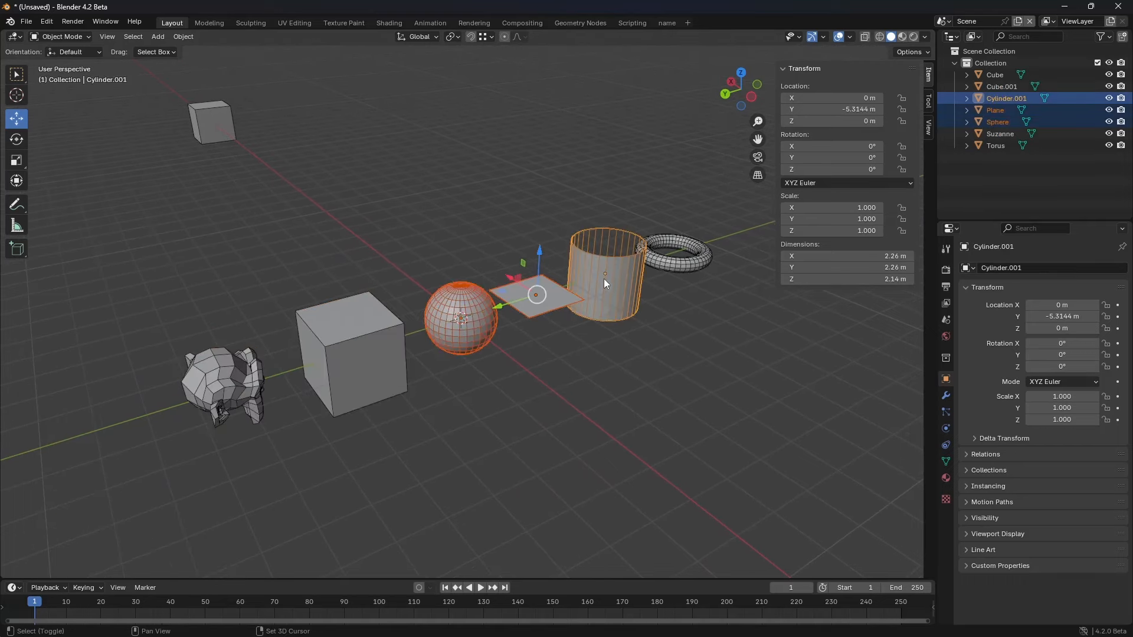
{"action": "left_click", "coordinate": [679, 265], "text": "shift"}
{"action": "left_click", "coordinate": [991, 63]}
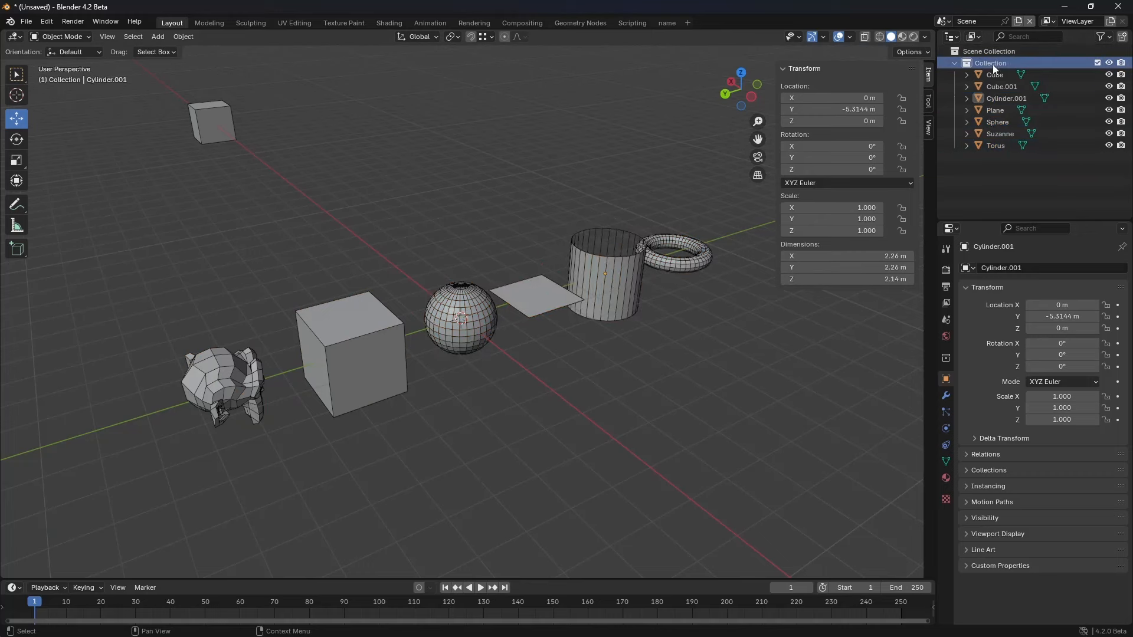
Step: Move the torus, cylinder, plane and sphere together into a new collection named Collection 2, and clear the selection
{"action": "left_click", "coordinate": [682, 261]}
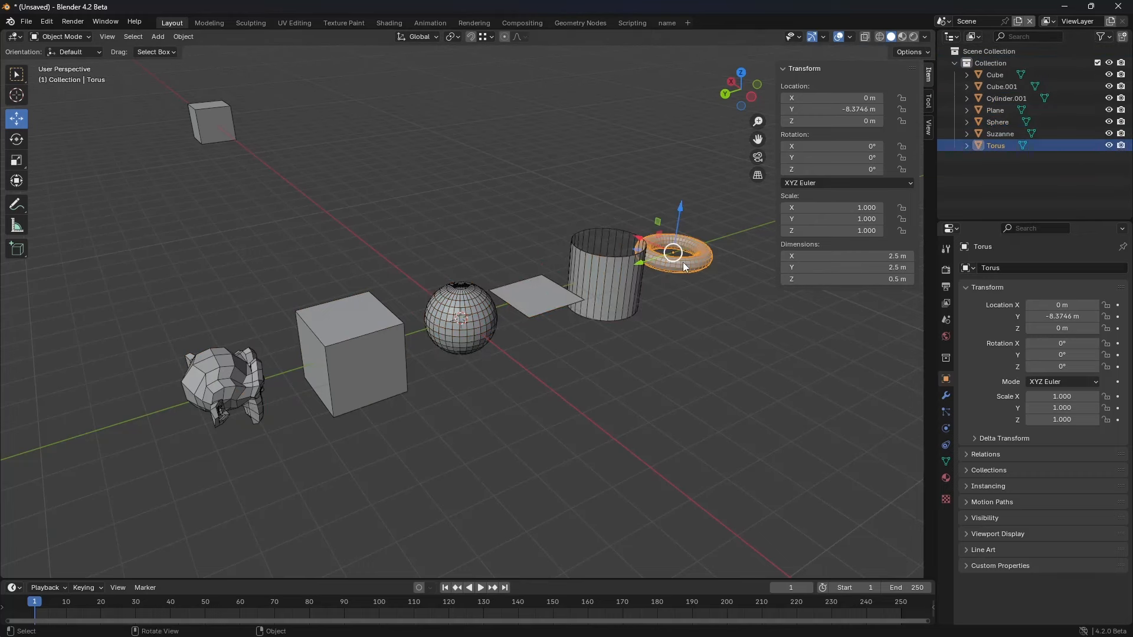
{"action": "left_click", "coordinate": [597, 281], "text": "shift"}
{"action": "left_click", "coordinate": [652, 273]}
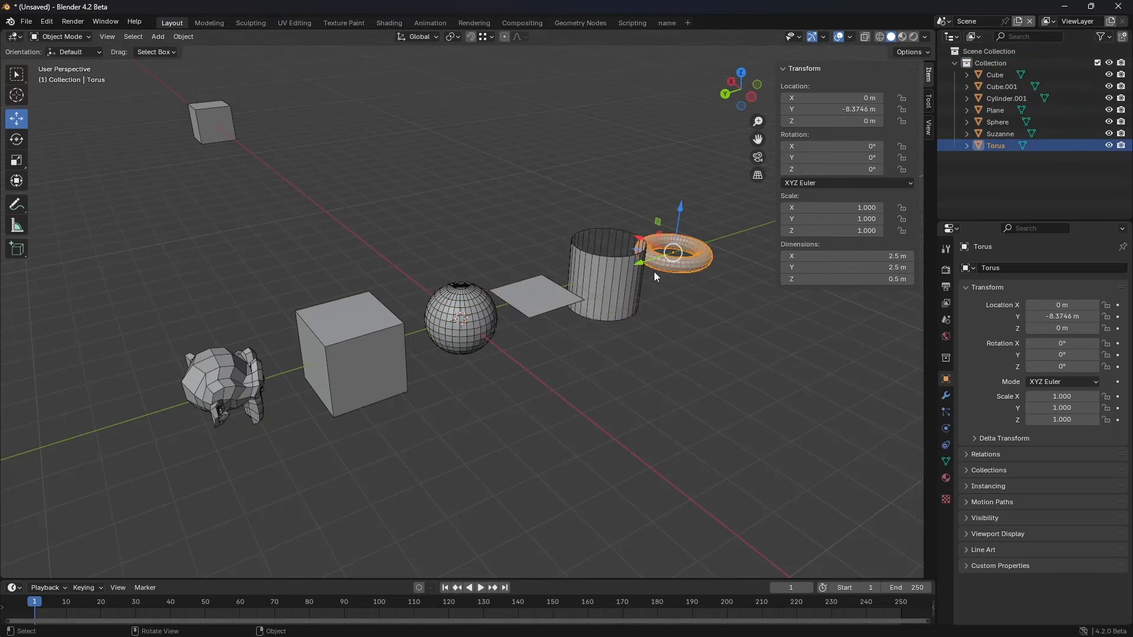
{"action": "left_click", "coordinate": [606, 293], "text": "shift"}
{"action": "left_click", "coordinate": [547, 297], "text": "shift"}
{"action": "left_click", "coordinate": [452, 318], "text": "shift"}
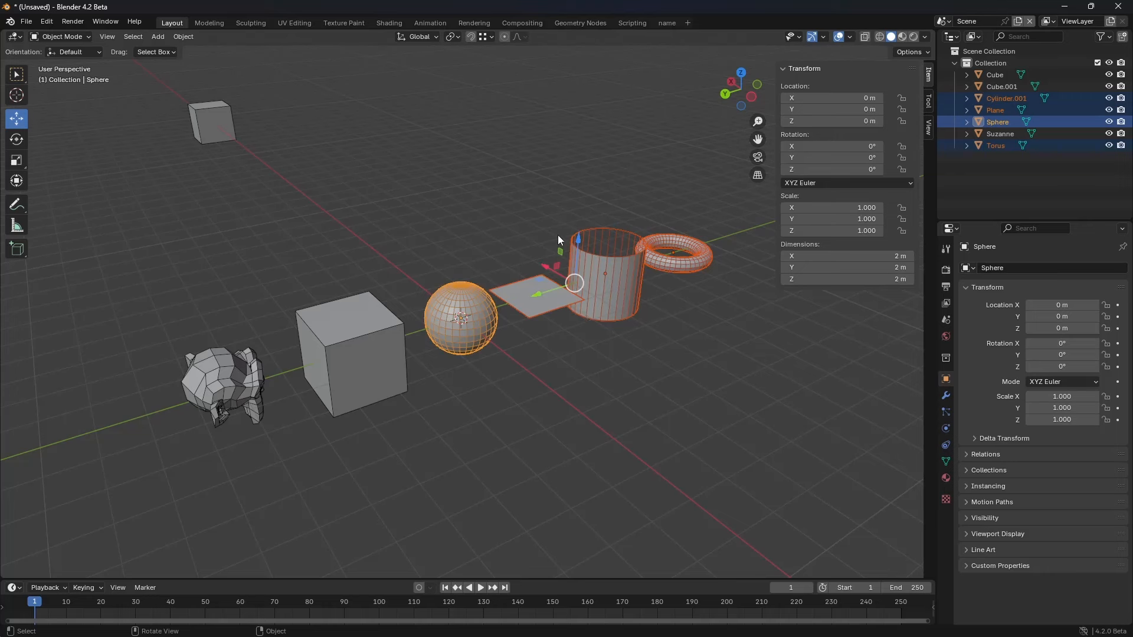
{"action": "key", "text": "m"}
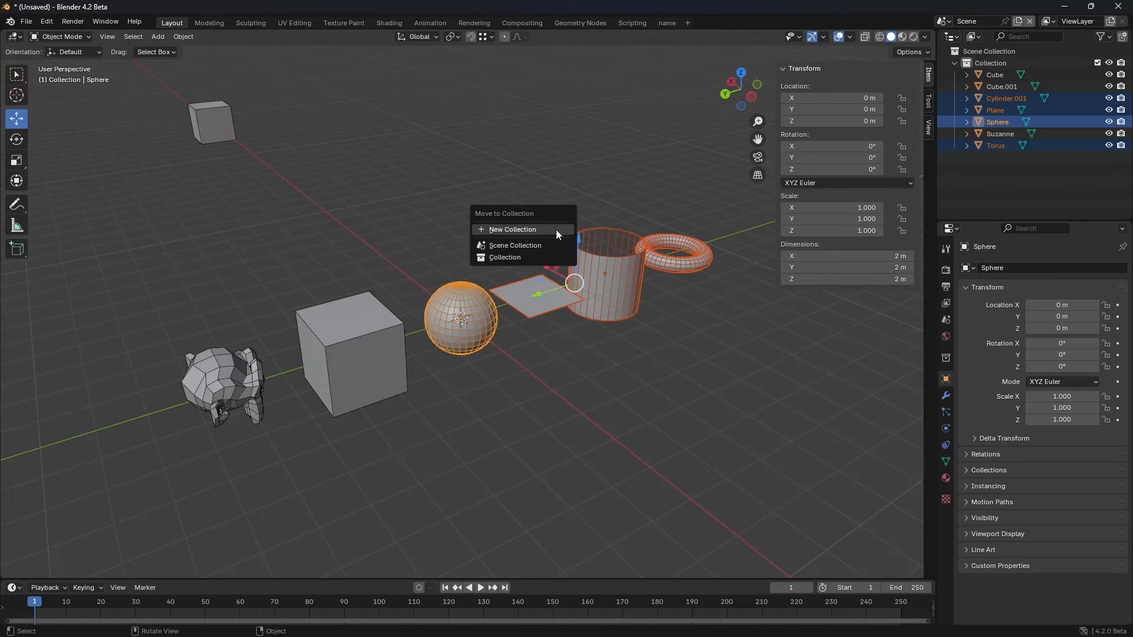
{"action": "left_click", "coordinate": [556, 229]}
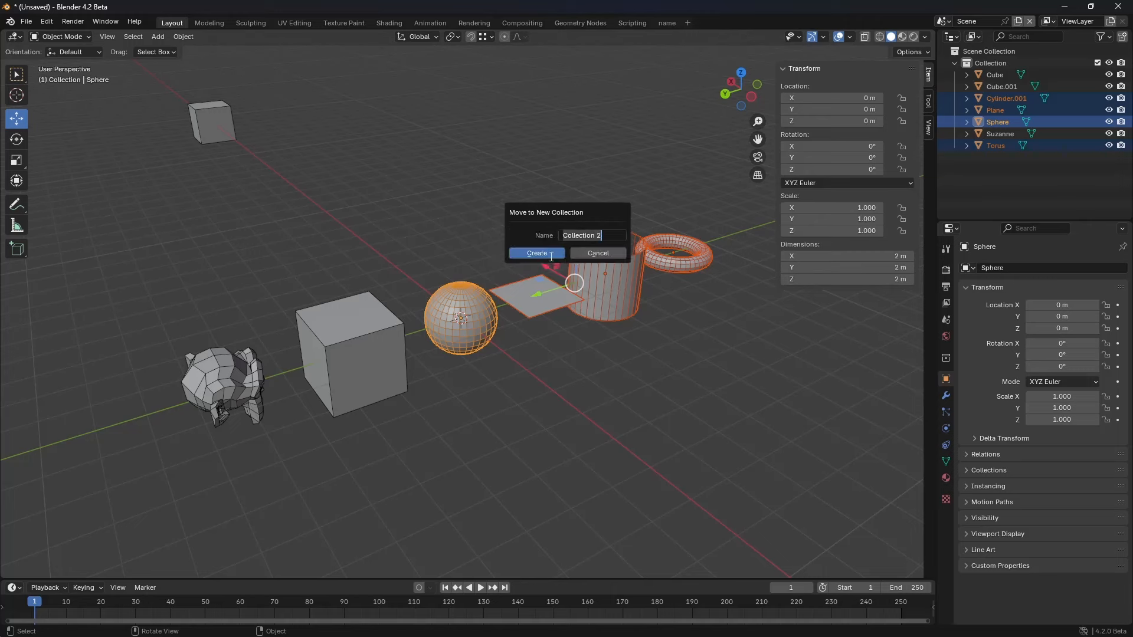
{"action": "left_click", "coordinate": [550, 254]}
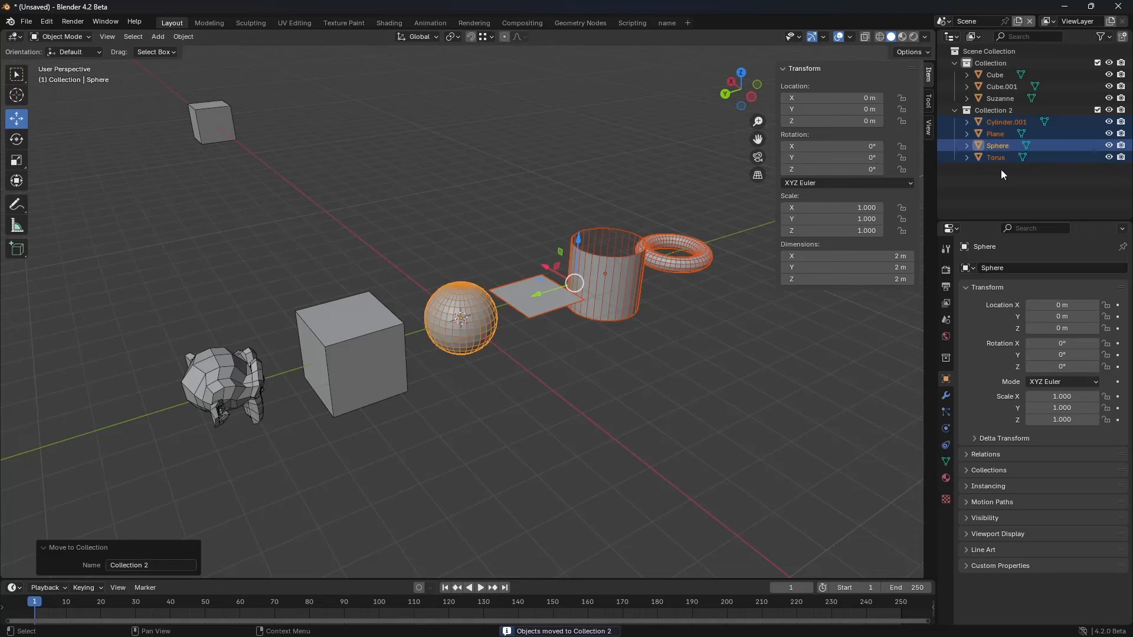
{"action": "middle_click_drag", "start_coordinate": [509, 322], "coordinate": [553, 366]}
{"action": "left_click", "coordinate": [543, 373]}
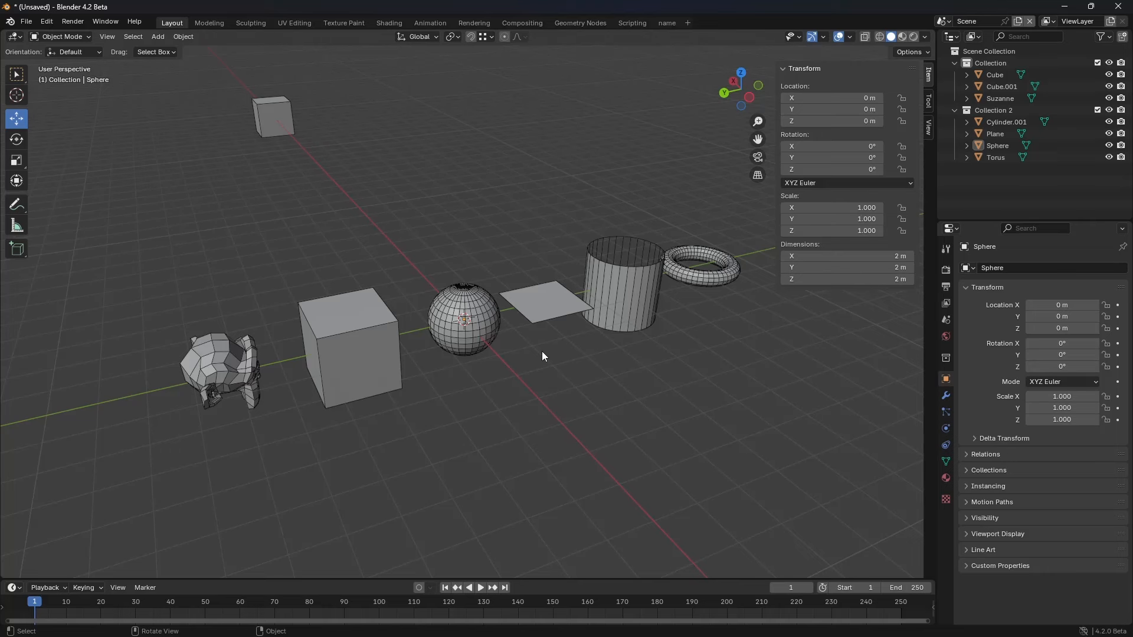
Step: Isolate the first collection, make Collection 2 visible again, and do the same the other way round
{"action": "key", "text": "1"}
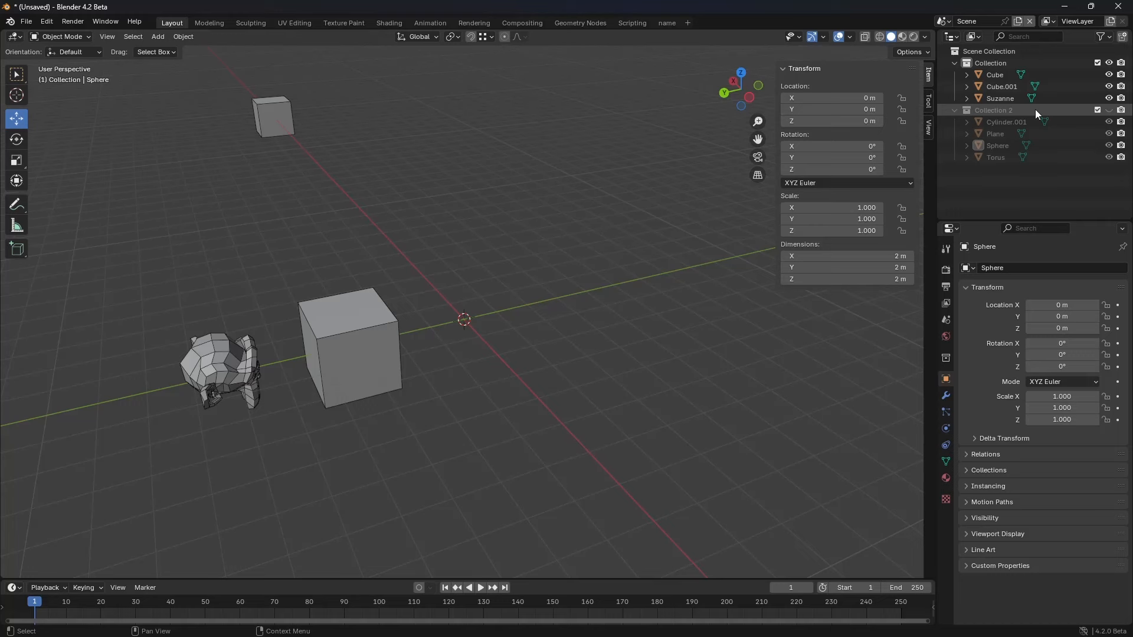
{"action": "left_click", "coordinate": [1110, 111]}
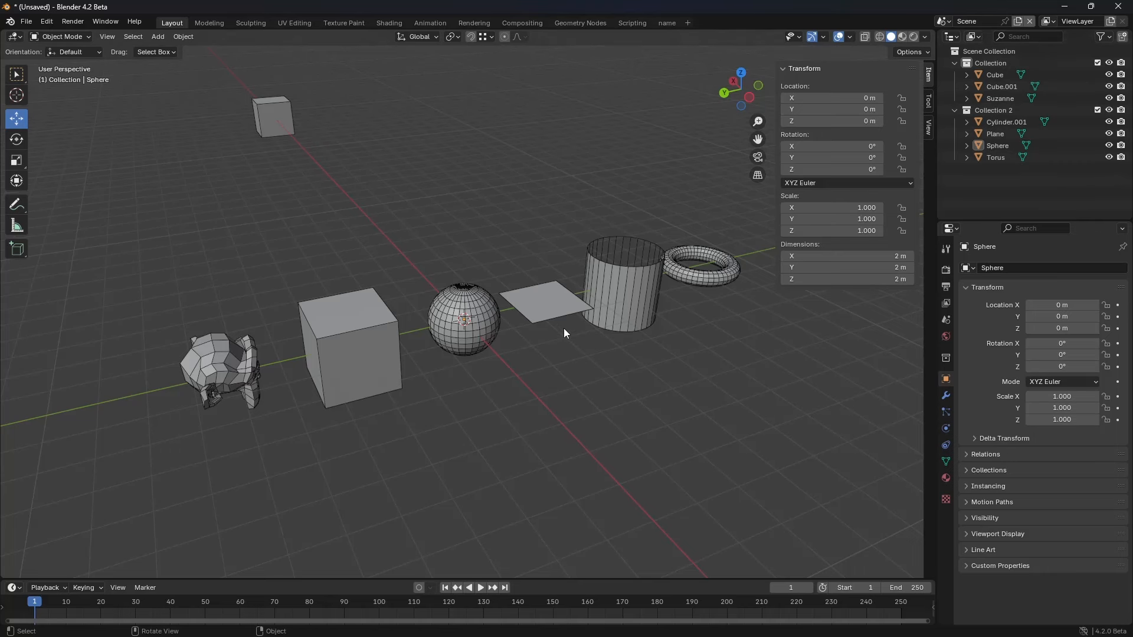
{"action": "key", "text": "2"}
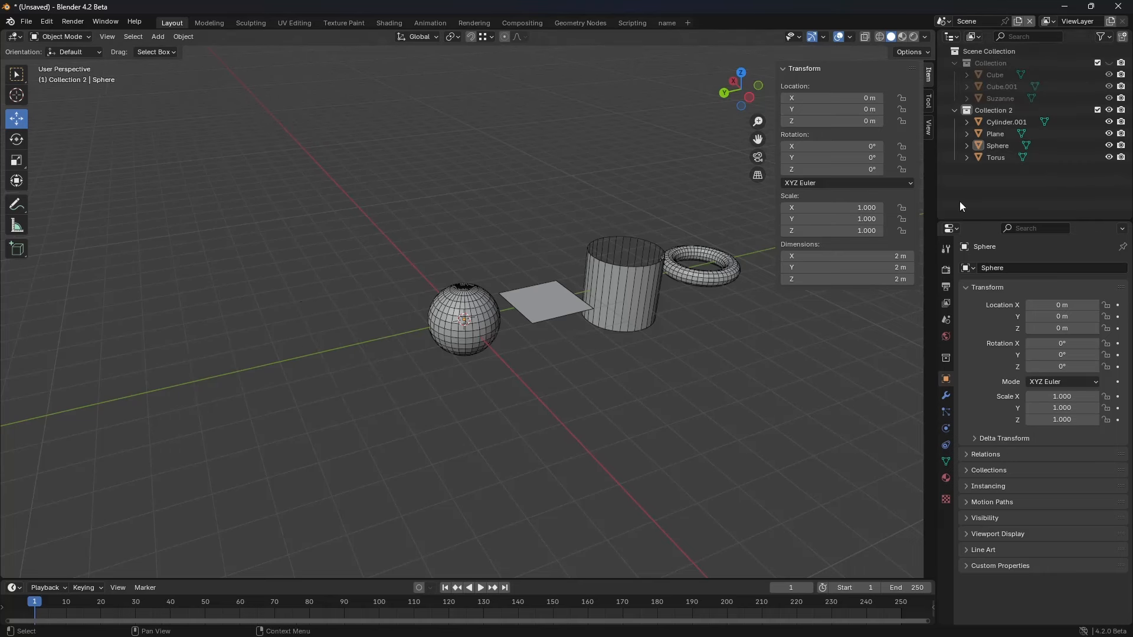
{"action": "left_click", "coordinate": [1109, 63]}
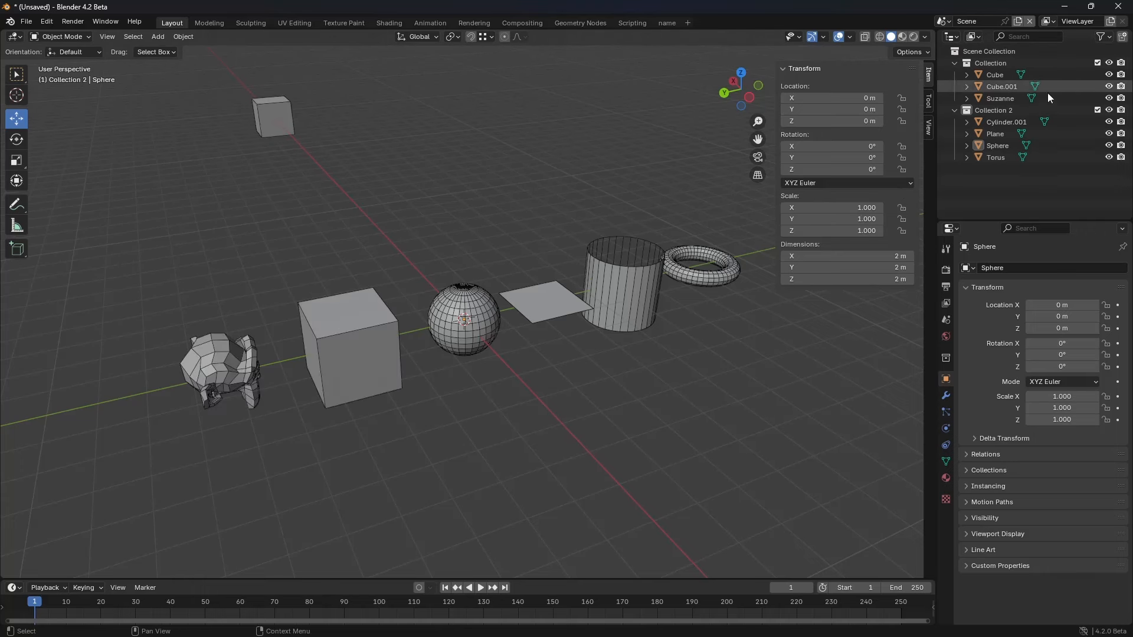
Step: Isolate the first collection again and toggle the individual collections until both are visible
{"action": "key", "text": "1"}
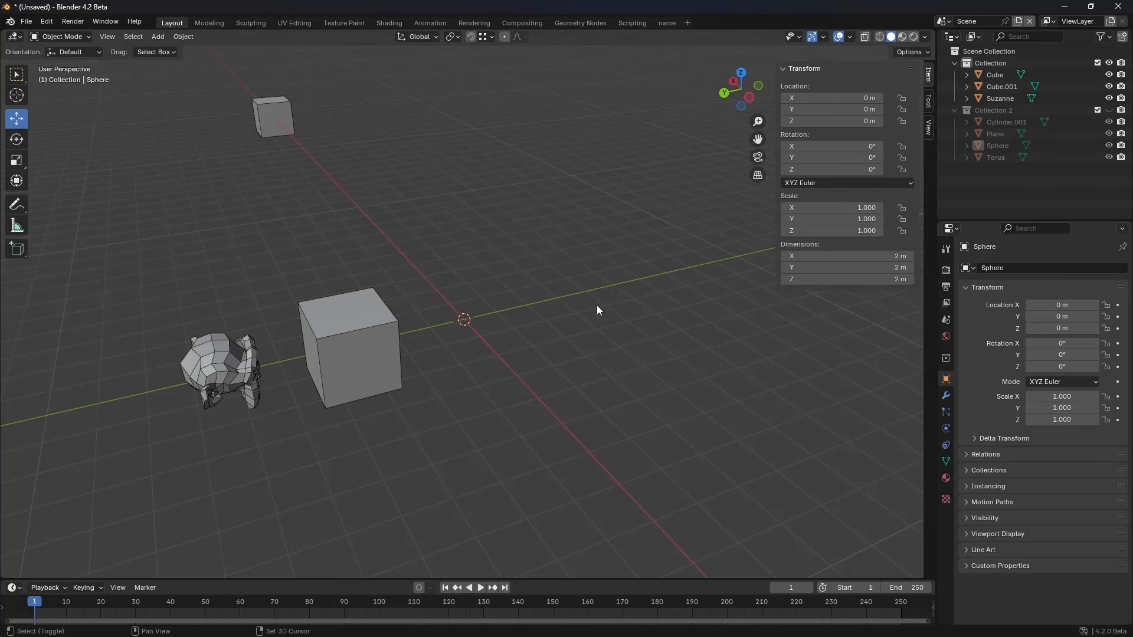
{"action": "key", "text": "shift+1"}
{"action": "key", "text": "shift+1"}
{"action": "key", "text": "shift+2"}
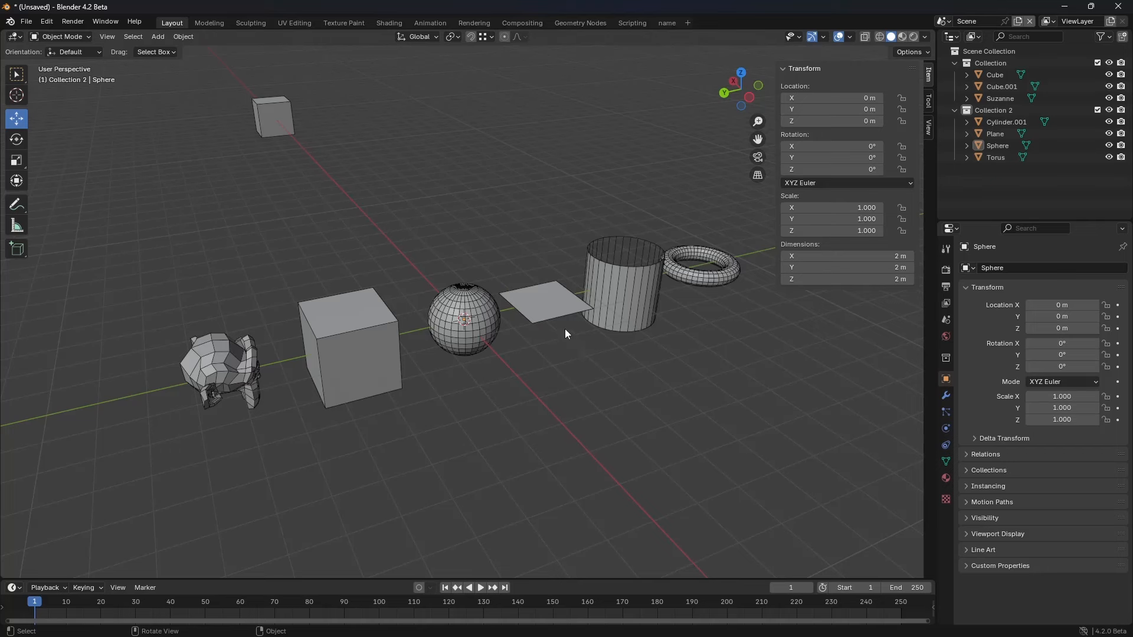
Step: Hide the cylinder, plane and torus together and reveal them again
{"action": "left_click", "coordinate": [619, 295]}
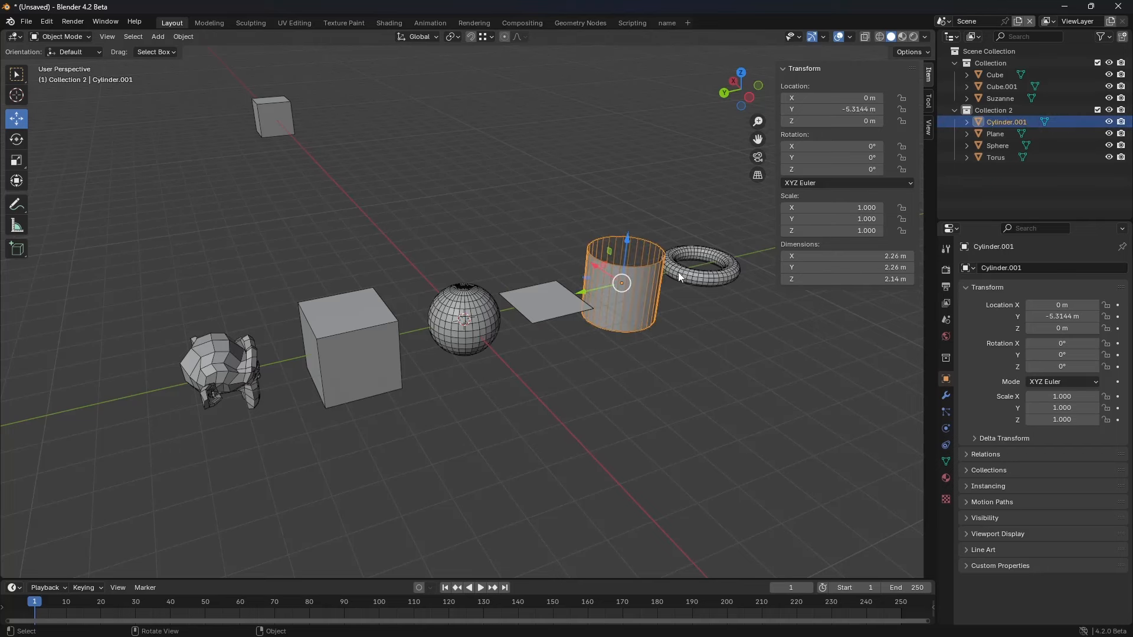
{"action": "left_click", "coordinate": [679, 277]}
{"action": "left_click", "coordinate": [636, 291], "text": "shift"}
{"action": "left_click", "coordinate": [565, 313], "text": "shift"}
{"action": "left_click", "coordinate": [680, 279], "text": "shift"}
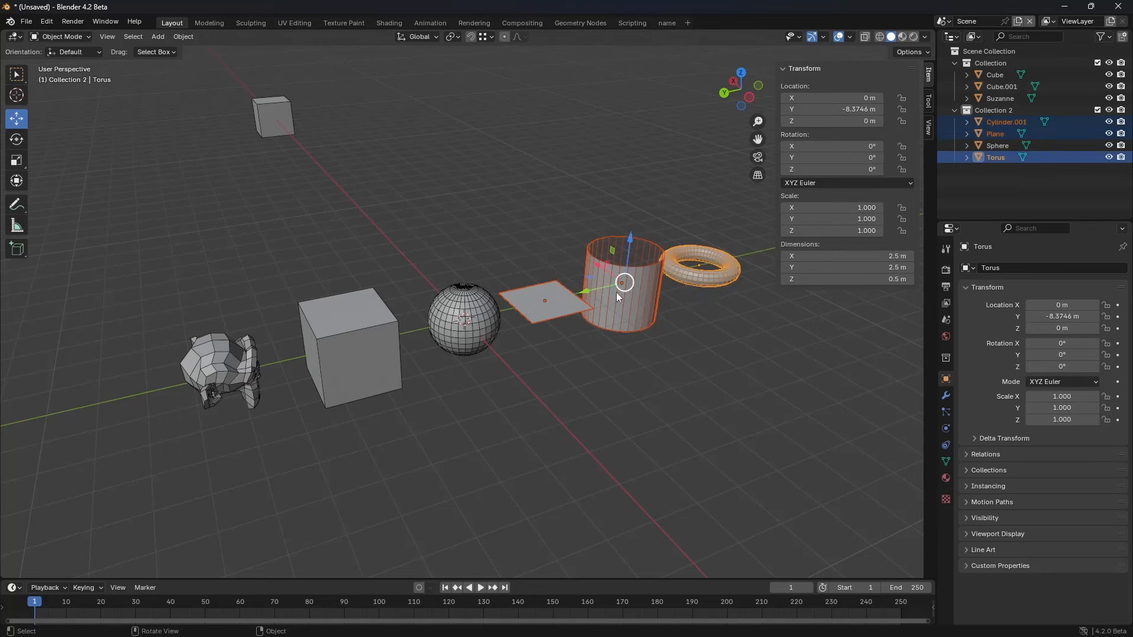
{"action": "key", "text": "h"}
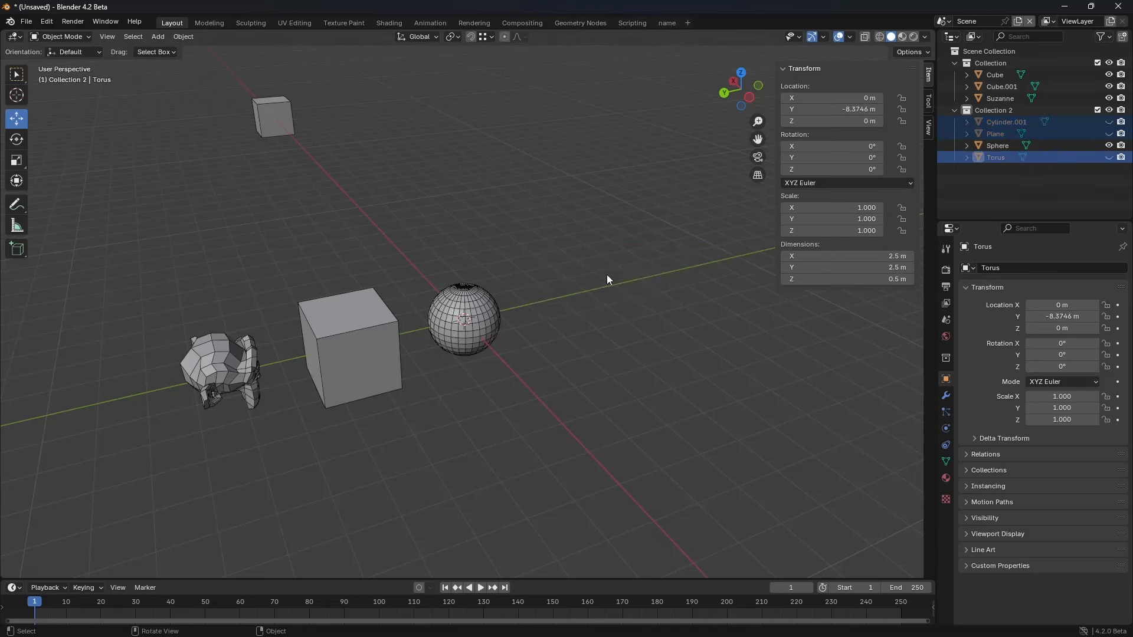
{"action": "key", "text": "alt+h"}
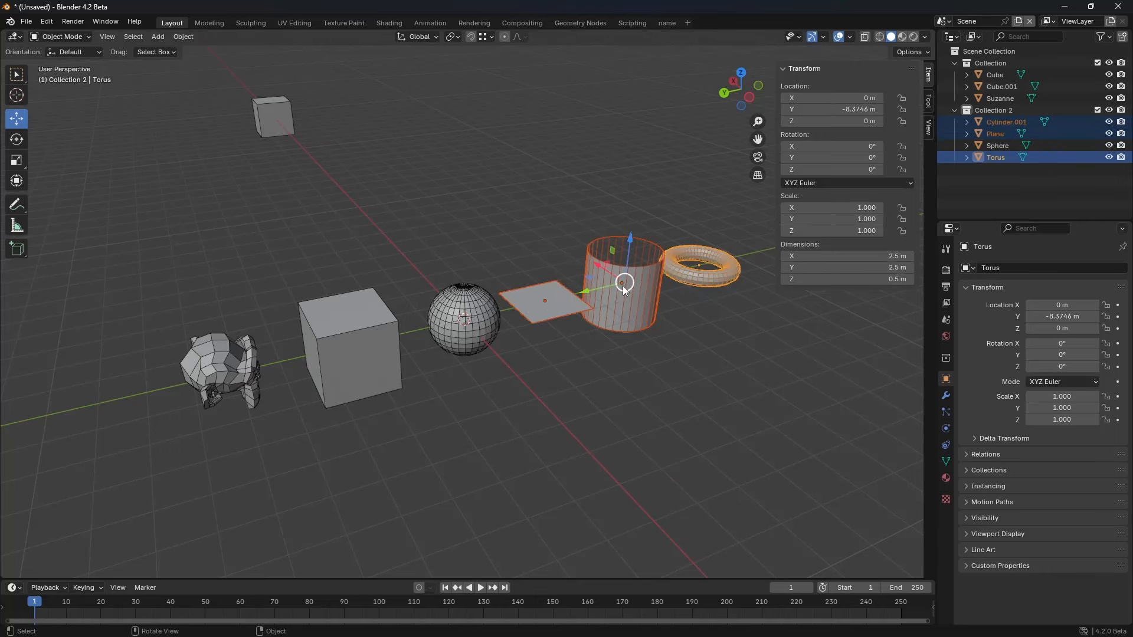
Step: Isolate the cylinder by hiding all unselected objects, and bring the hidden objects back
{"action": "left_click", "coordinate": [620, 286]}
{"action": "key", "text": "shift+h"}
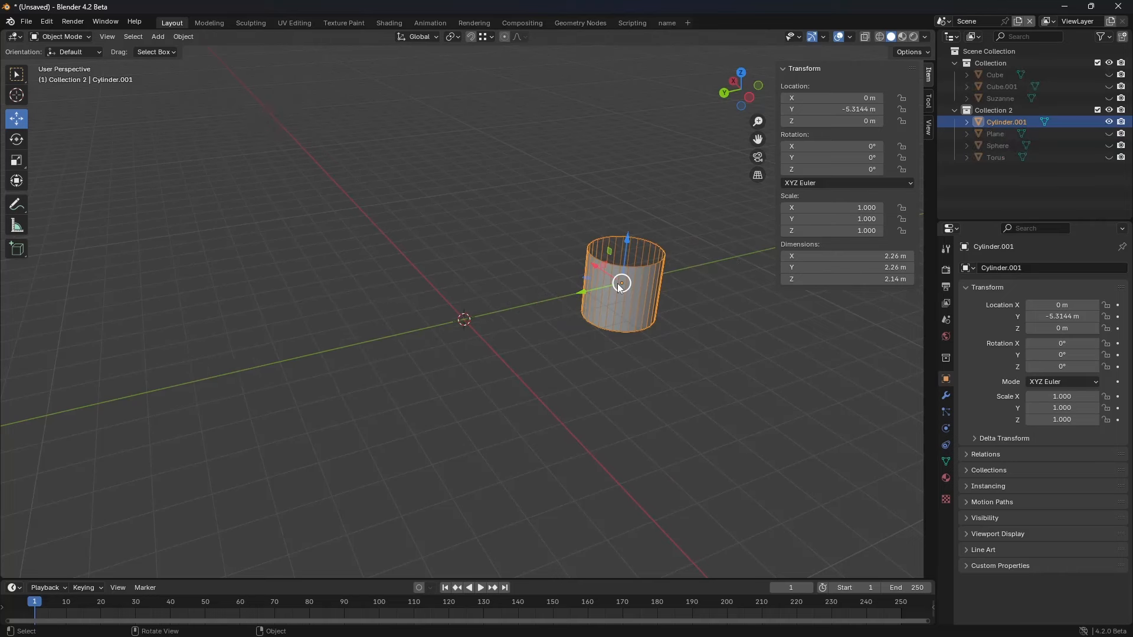
{"action": "key", "text": "alt+h"}
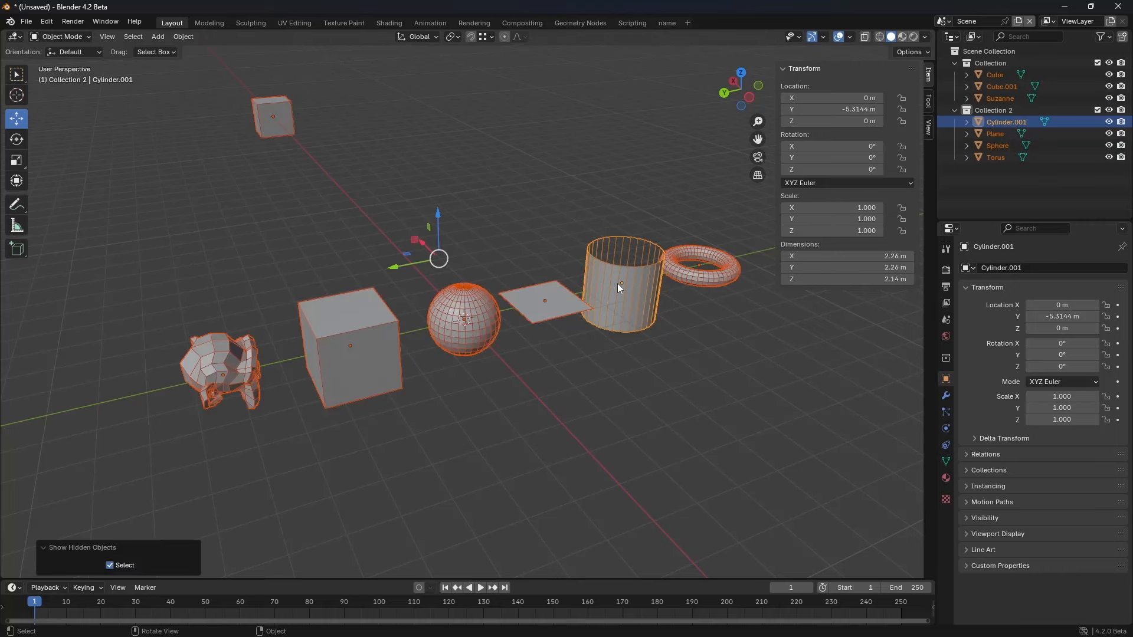
Step: Hide the cylinder and the plane one after the other, and reveal both again
{"action": "left_click", "coordinate": [617, 283]}
{"action": "key", "text": "h"}
{"action": "left_click", "coordinate": [564, 298]}
{"action": "key", "text": "h"}
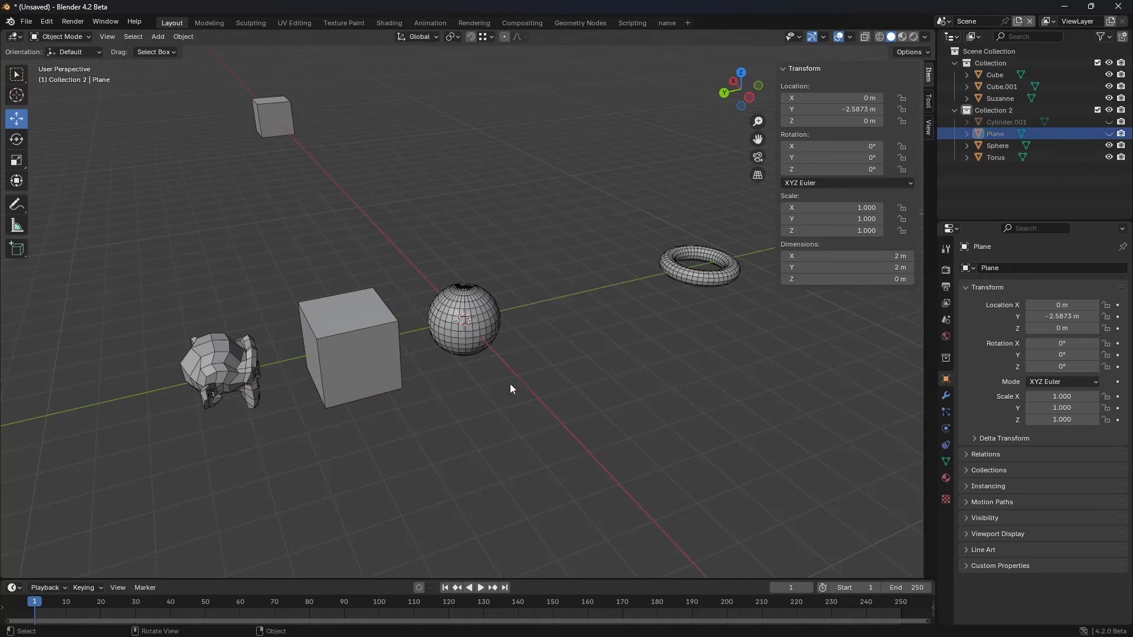
{"action": "key", "text": "alt+h"}
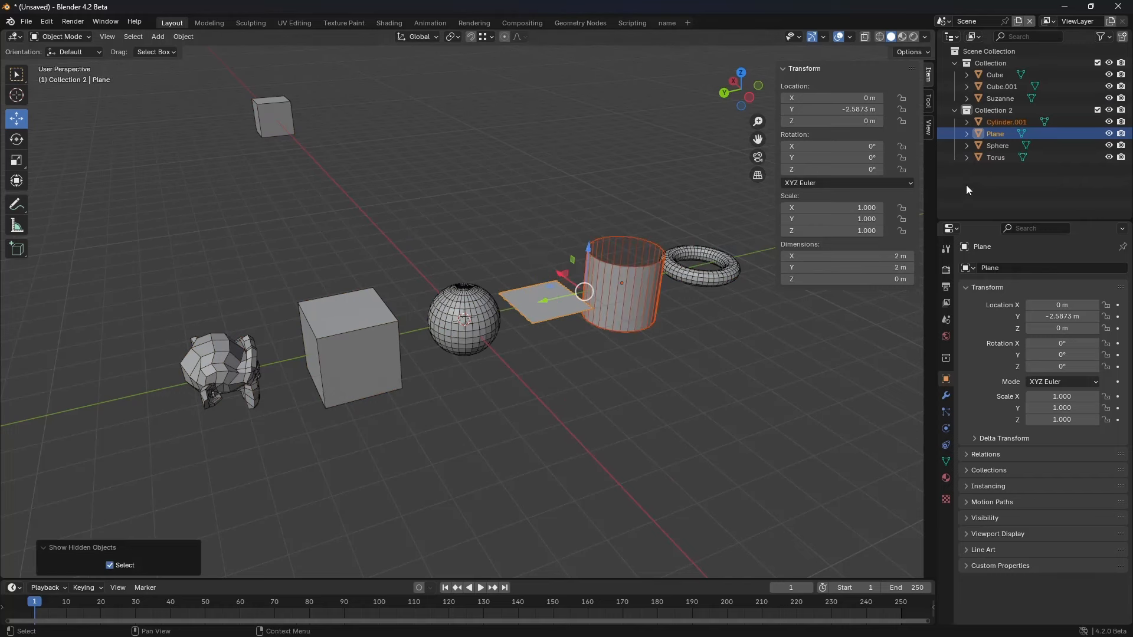
Step: Move the cylinder and the plane from Collection 2 into the first collection within the outliner
{"action": "left_click", "coordinate": [1007, 124]}
{"action": "left_click", "coordinate": [1002, 136], "text": "shift"}
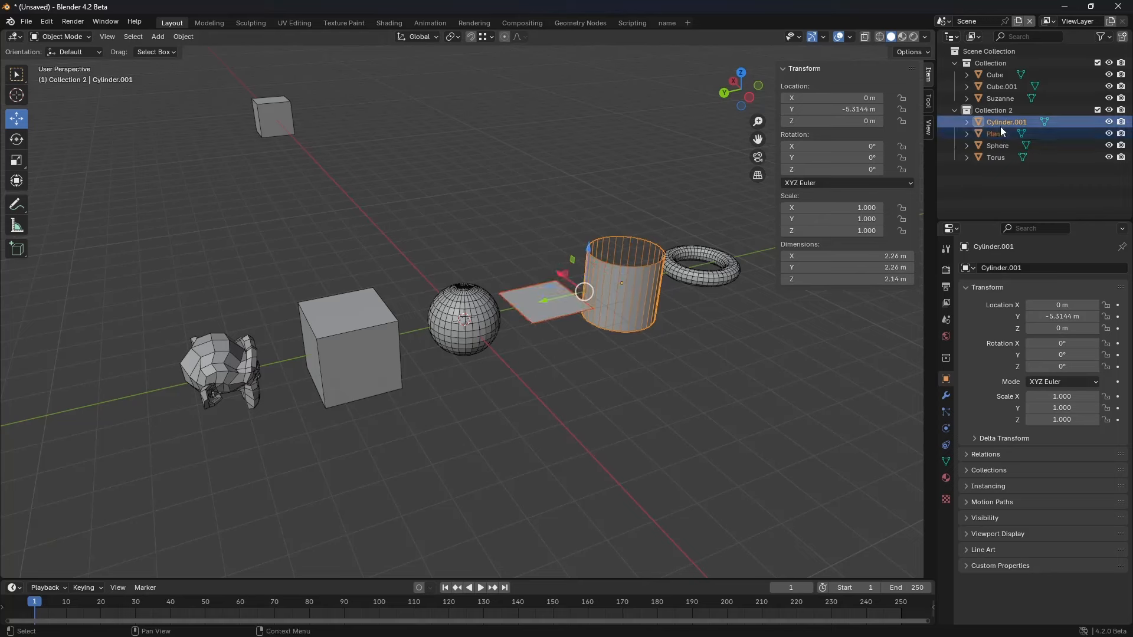
{"action": "left_click_drag", "start_coordinate": [1000, 126], "coordinate": [994, 72]}
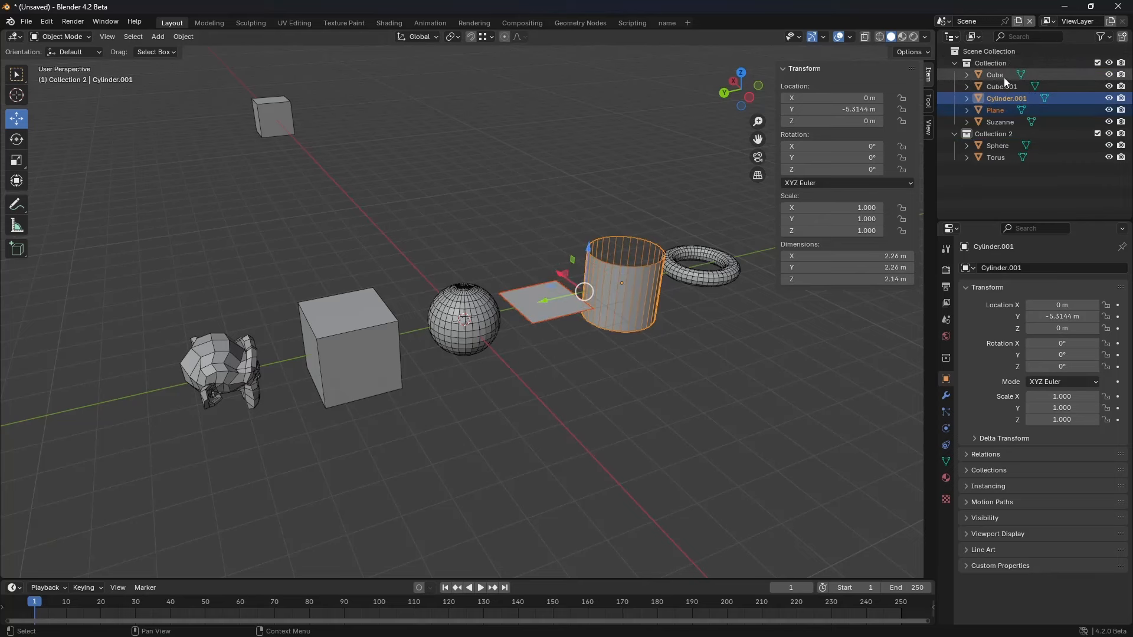
Step: Add the torus to the selected cylinder and plane, and move all three into a new collection named Collection 3
{"action": "left_click", "coordinate": [678, 272], "text": "shift"}
{"action": "key", "text": "m"}
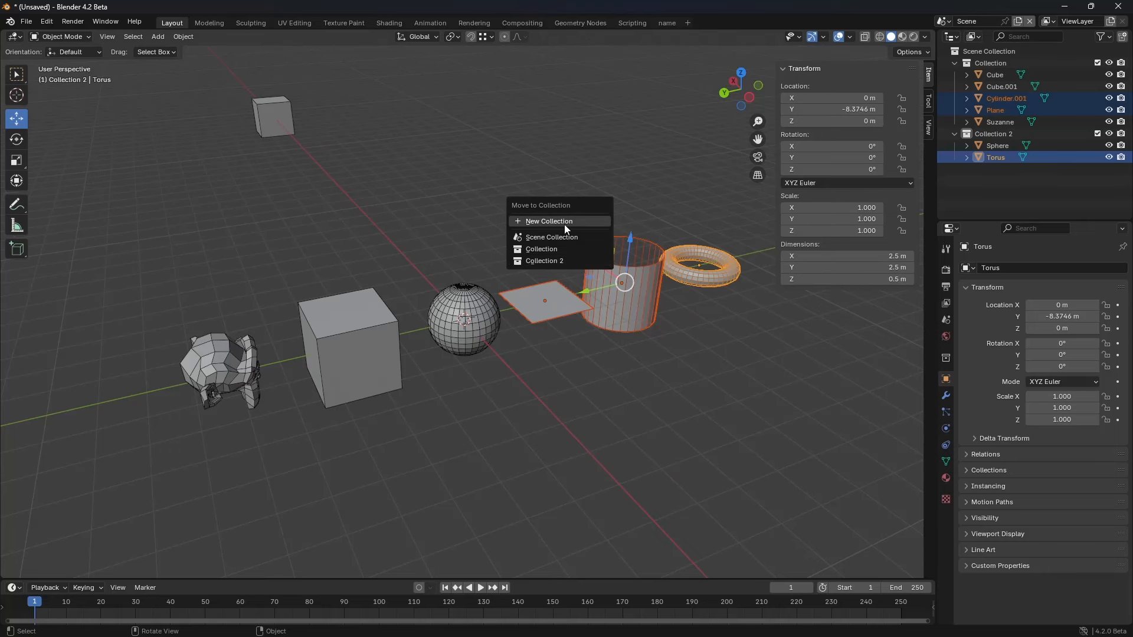
{"action": "left_click", "coordinate": [564, 223]}
{"action": "left_click", "coordinate": [544, 248]}
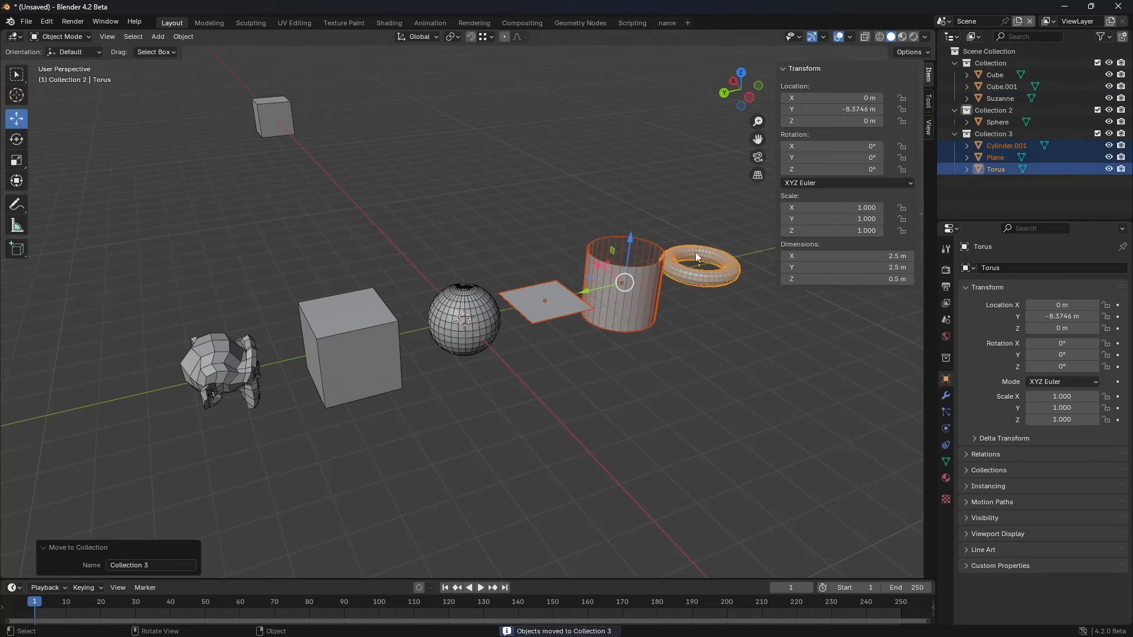
Step: Move the cylinder, plane and torus into the first collection and delete the emptied Collection 3
{"action": "key", "text": "m"}
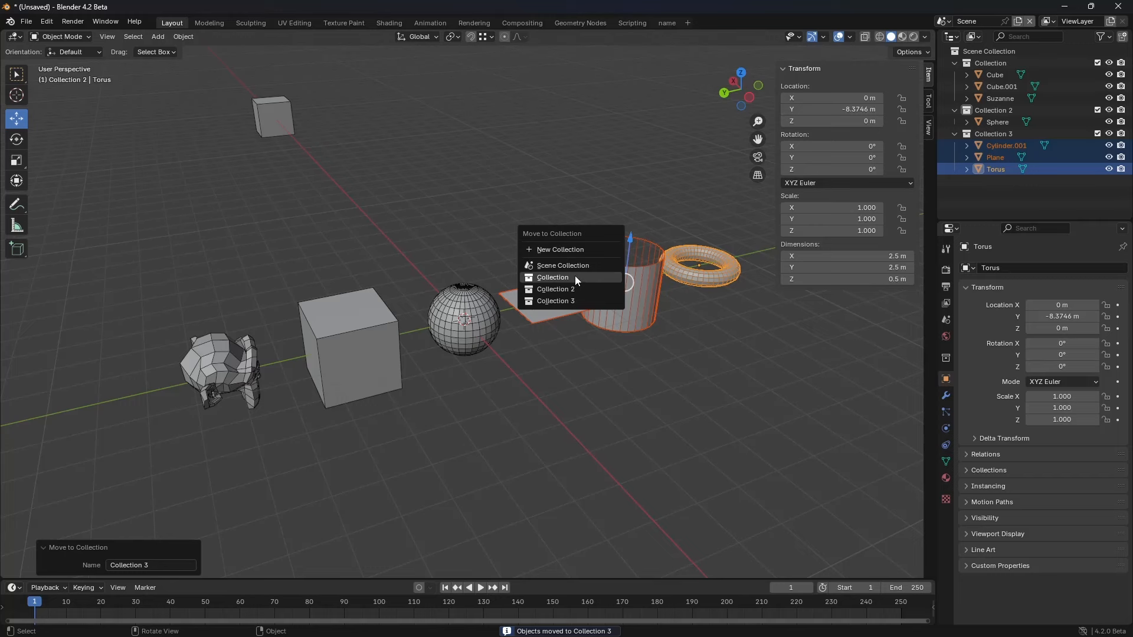
{"action": "left_click", "coordinate": [575, 275]}
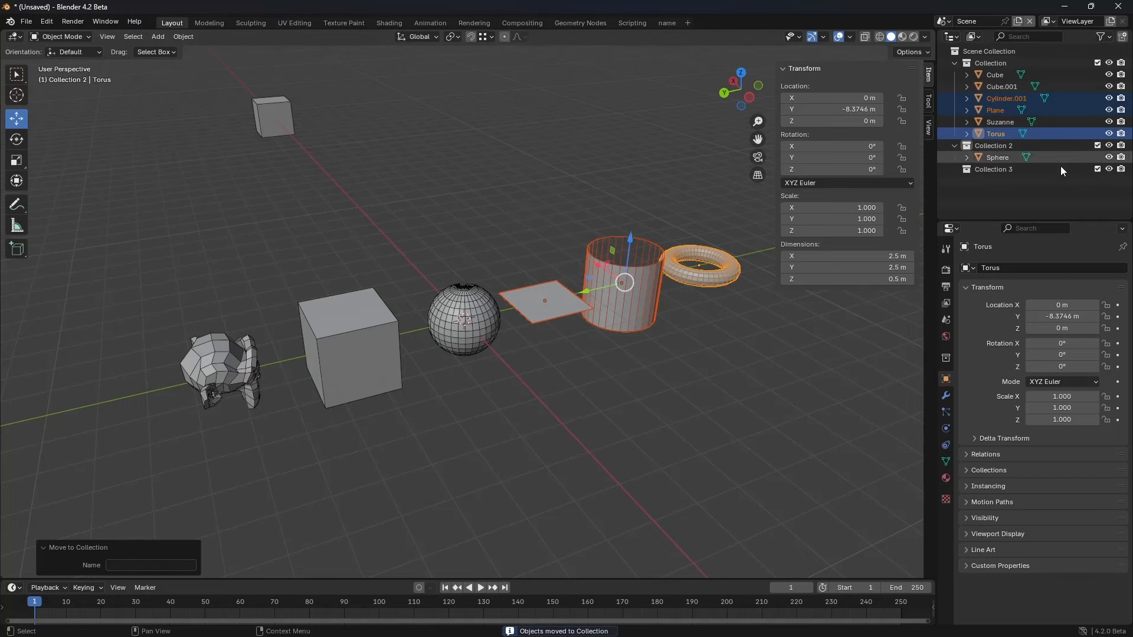
{"action": "left_click", "coordinate": [1005, 169]}
{"action": "key", "text": "Delete"}
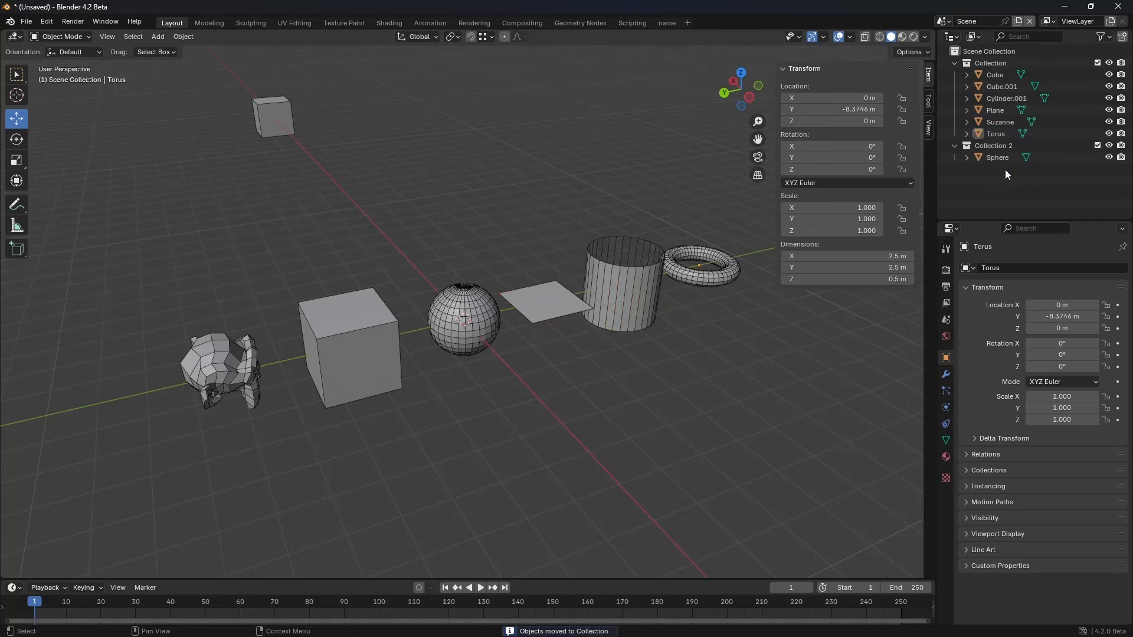
Step: Delete Collection 2 while keeping its sphere, and move the sphere into the first collection
{"action": "left_click", "coordinate": [1004, 145]}
{"action": "key", "text": "Delete"}
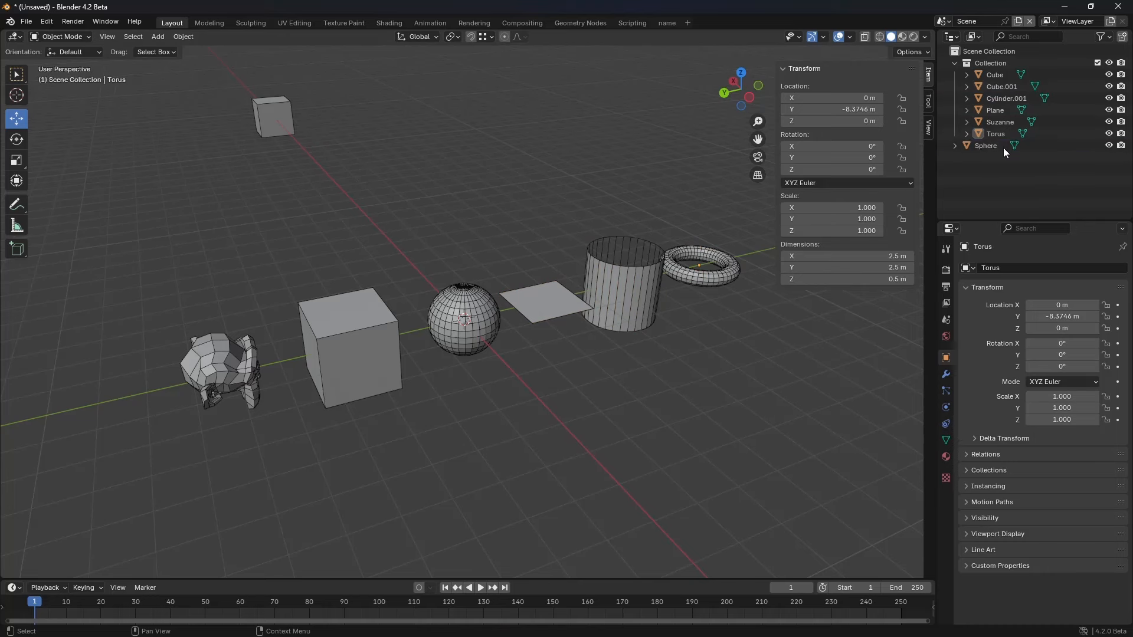
{"action": "left_click", "coordinate": [988, 145]}
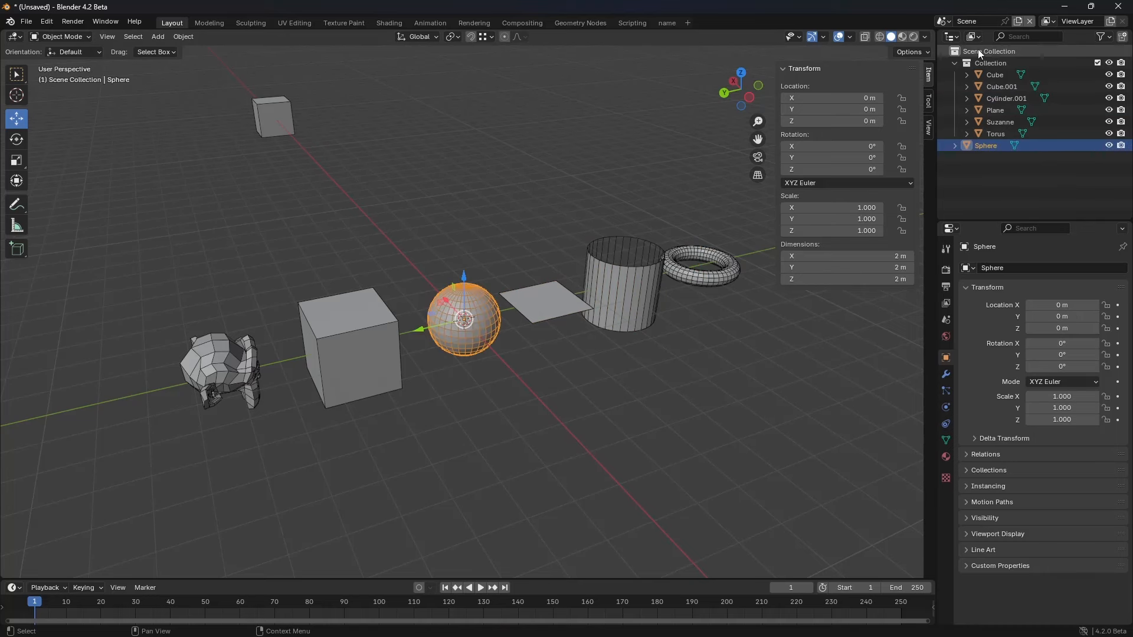
{"action": "left_click", "coordinate": [954, 62]}
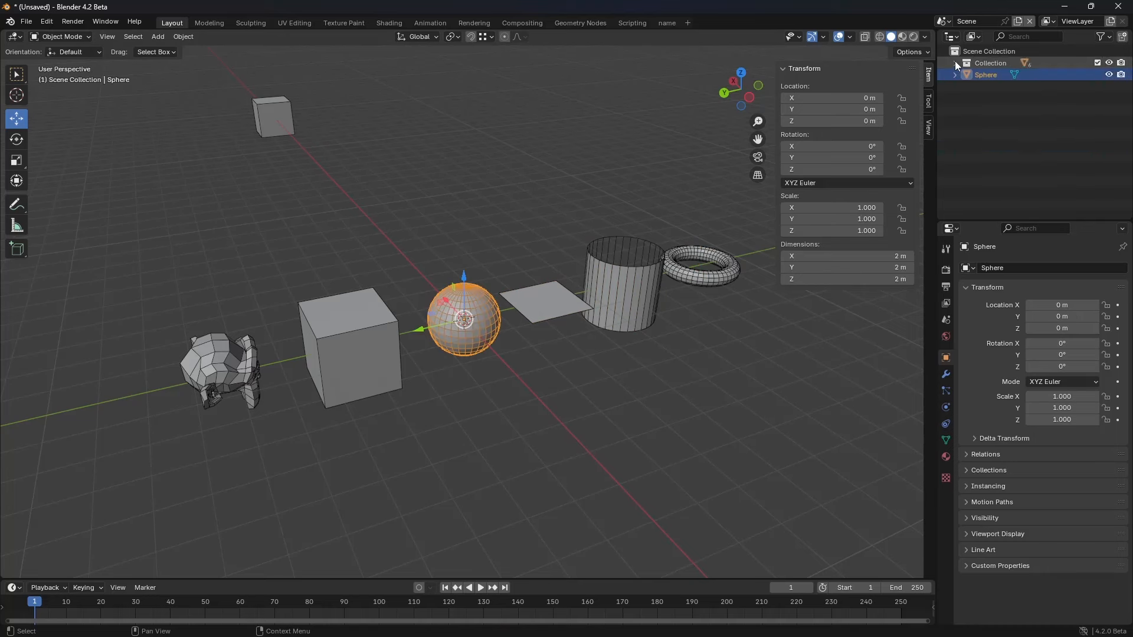
{"action": "left_click", "coordinate": [954, 62]}
{"action": "left_click", "coordinate": [955, 62]}
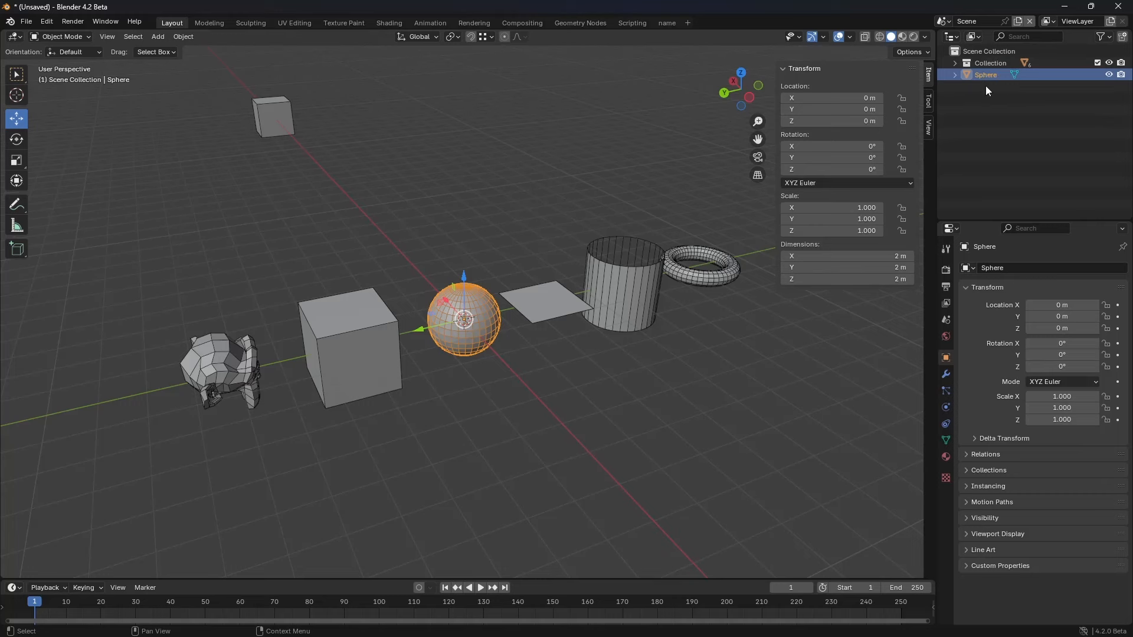
{"action": "left_click_drag", "start_coordinate": [987, 70], "coordinate": [988, 65]}
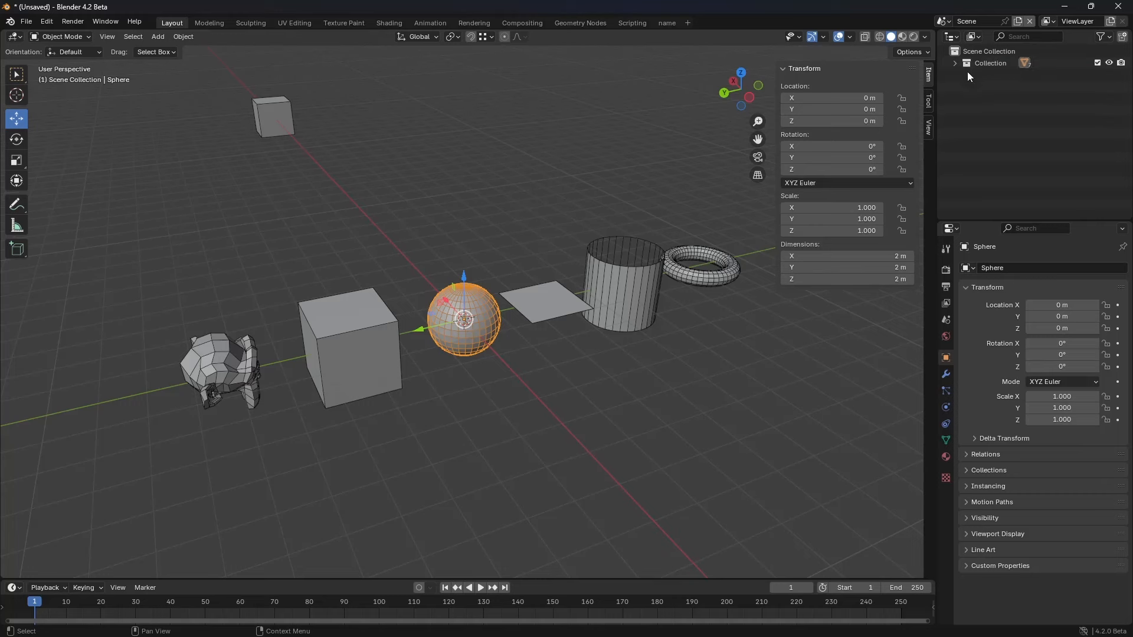
Step: Select ranges of objects in the outliner: Cube.001 through Torus, Torus back up to Cube.001, and Cylinder.001 through Suzanne
{"action": "left_click", "coordinate": [996, 145]}
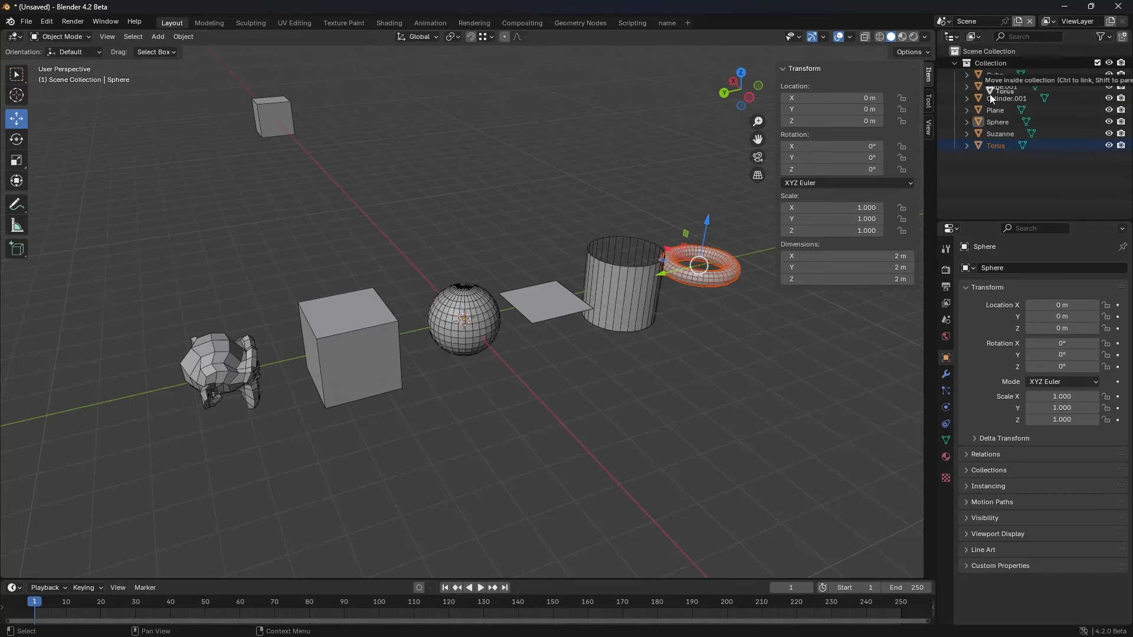
{"action": "left_click", "coordinate": [1001, 86]}
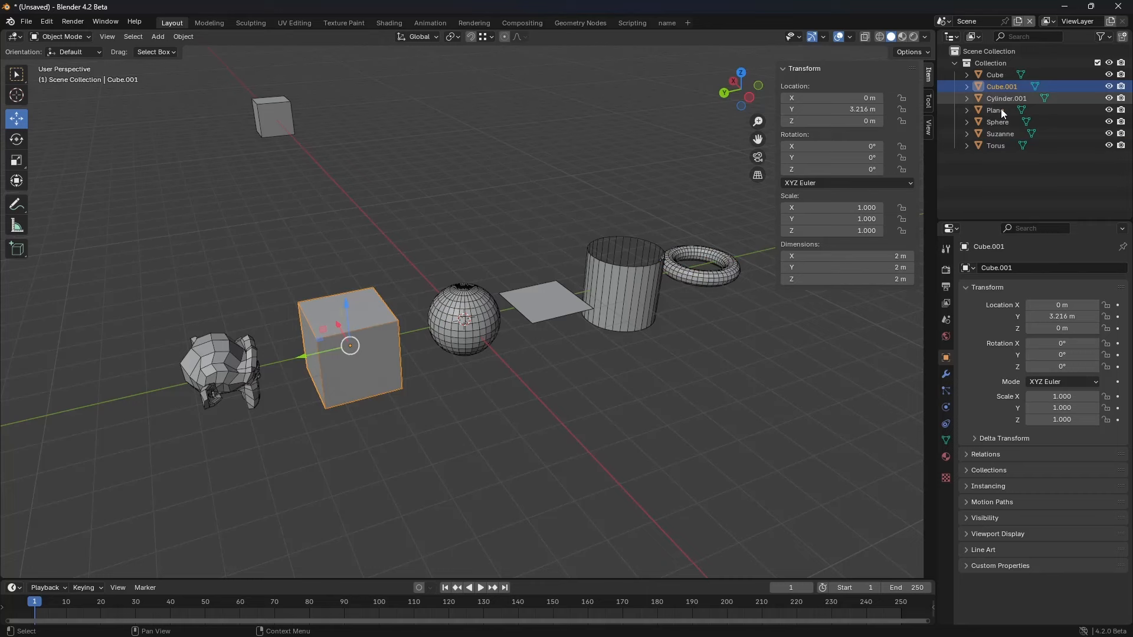
{"action": "left_click", "coordinate": [998, 146], "text": "shift"}
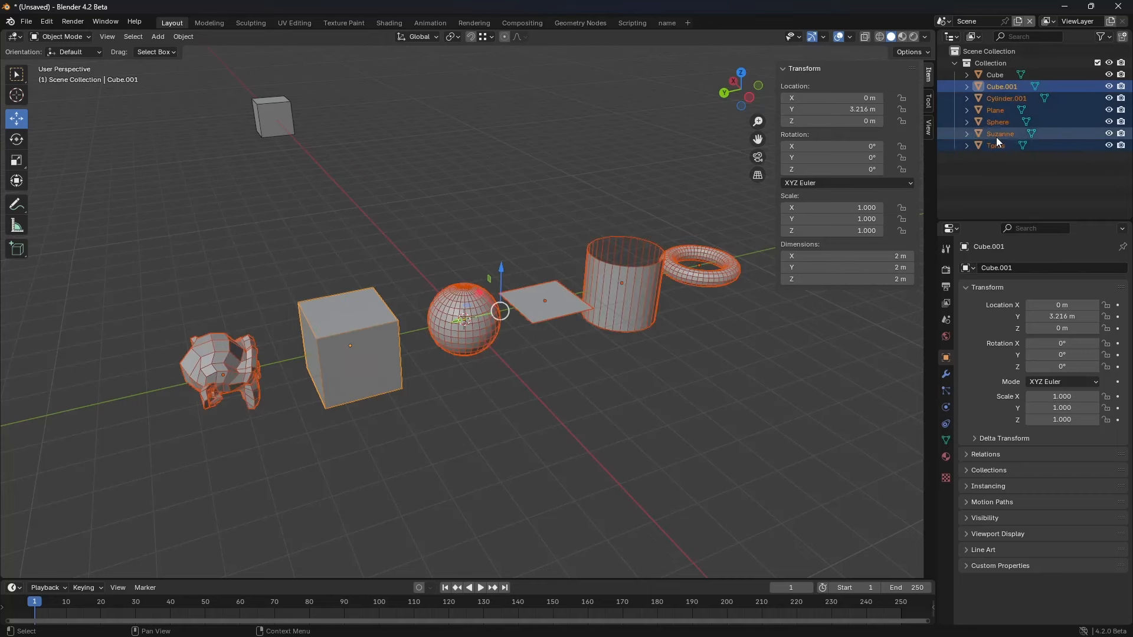
{"action": "left_click", "coordinate": [996, 144]}
{"action": "left_click", "coordinate": [996, 86], "text": "shift"}
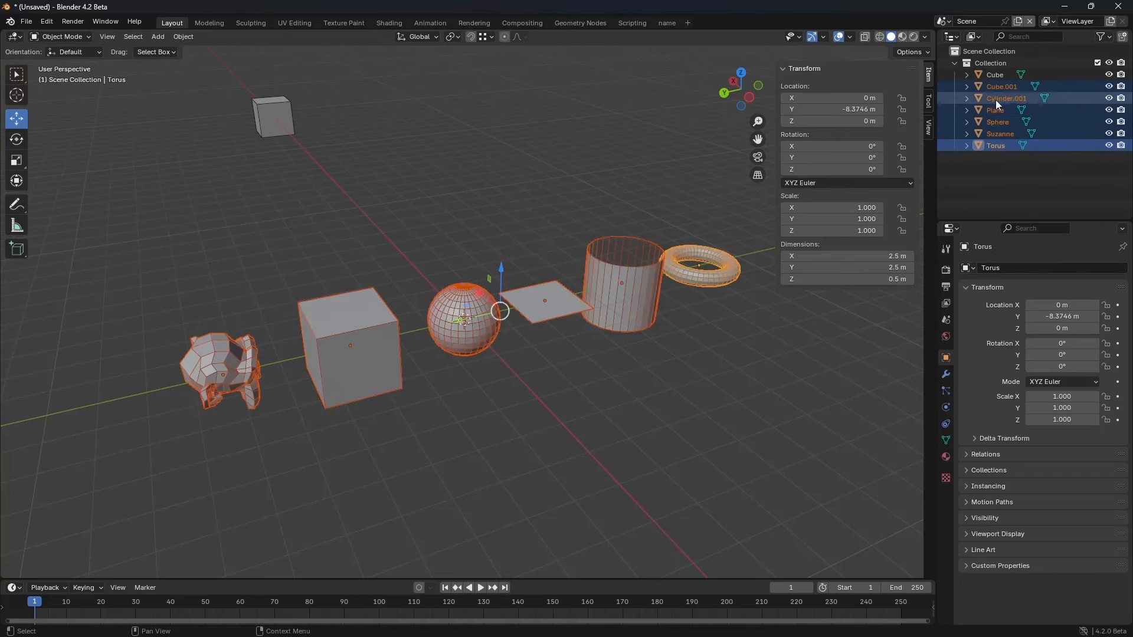
{"action": "left_click", "coordinate": [995, 99]}
{"action": "left_click", "coordinate": [994, 134], "text": "shift"}
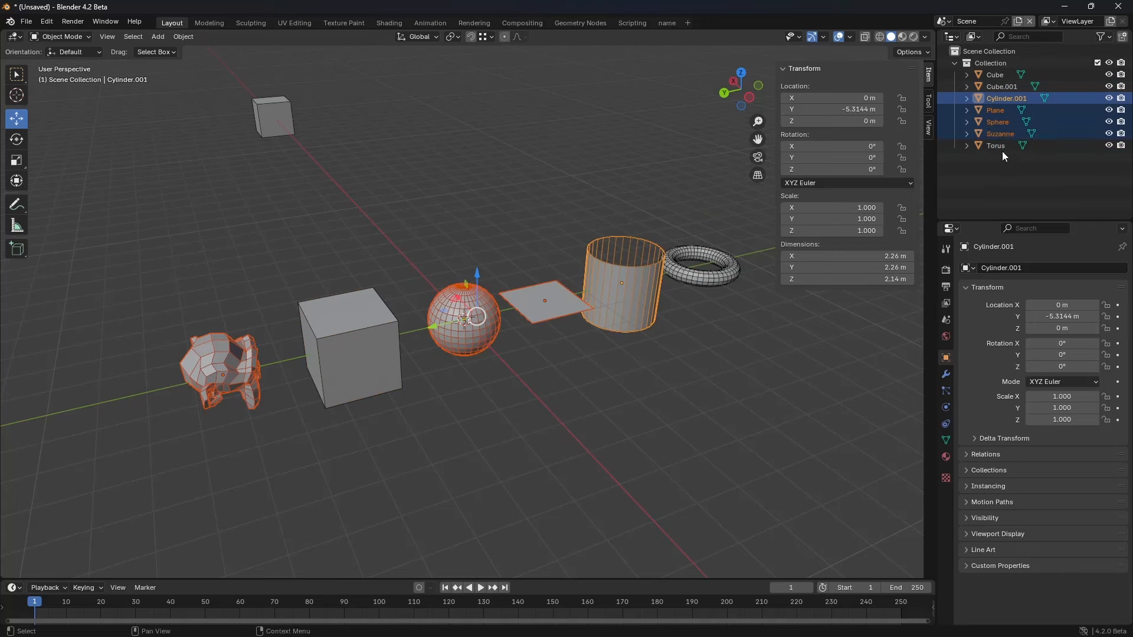
Step: Add Torus, Suzanne, Sphere, Plane and Cylinder.001 one by one to the outliner selection, and clear the selection in the viewport
{"action": "left_click", "coordinate": [998, 142]}
{"action": "left_click", "coordinate": [995, 134], "text": "ctrl"}
{"action": "left_click", "coordinate": [995, 122], "text": "ctrl"}
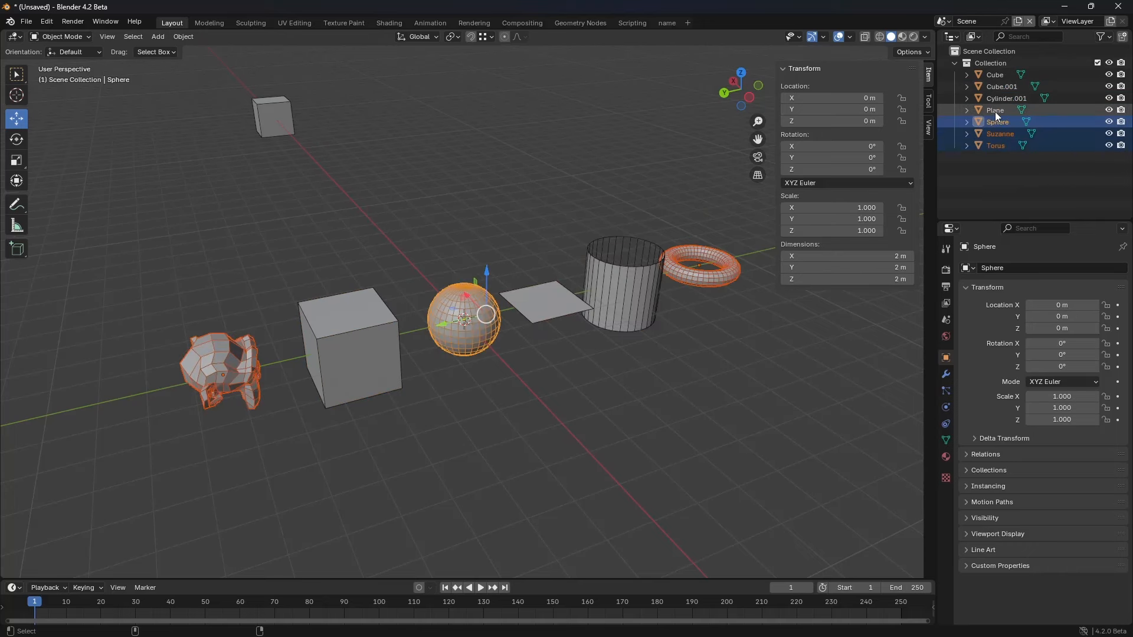
{"action": "left_click", "coordinate": [994, 111], "text": "ctrl"}
{"action": "left_click", "coordinate": [993, 99], "text": "ctrl"}
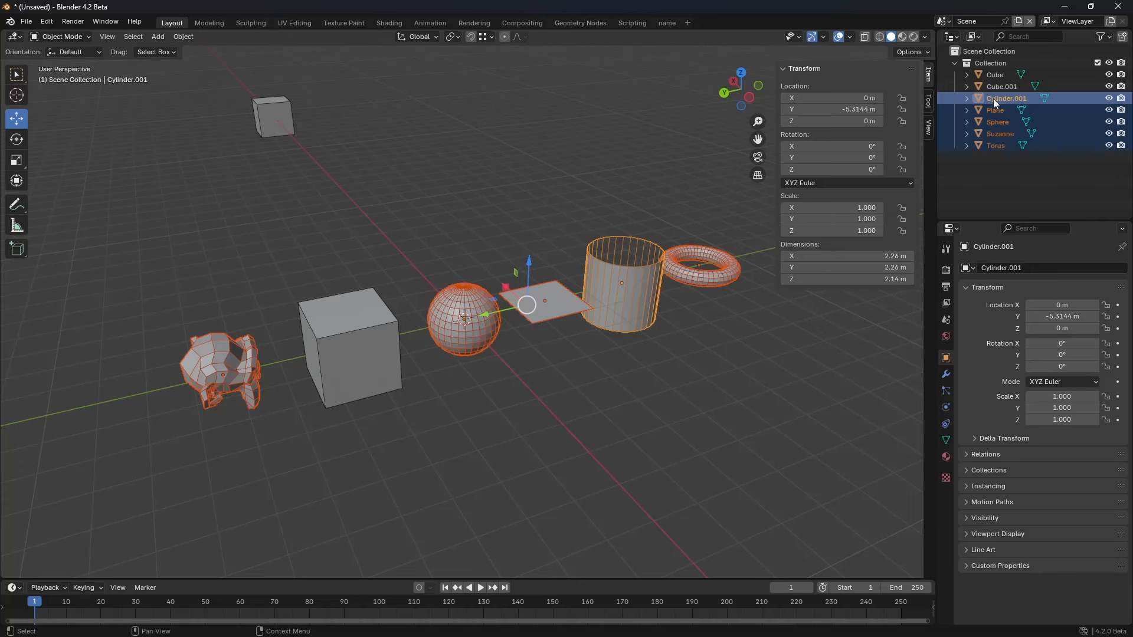
{"action": "left_click", "coordinate": [642, 370]}
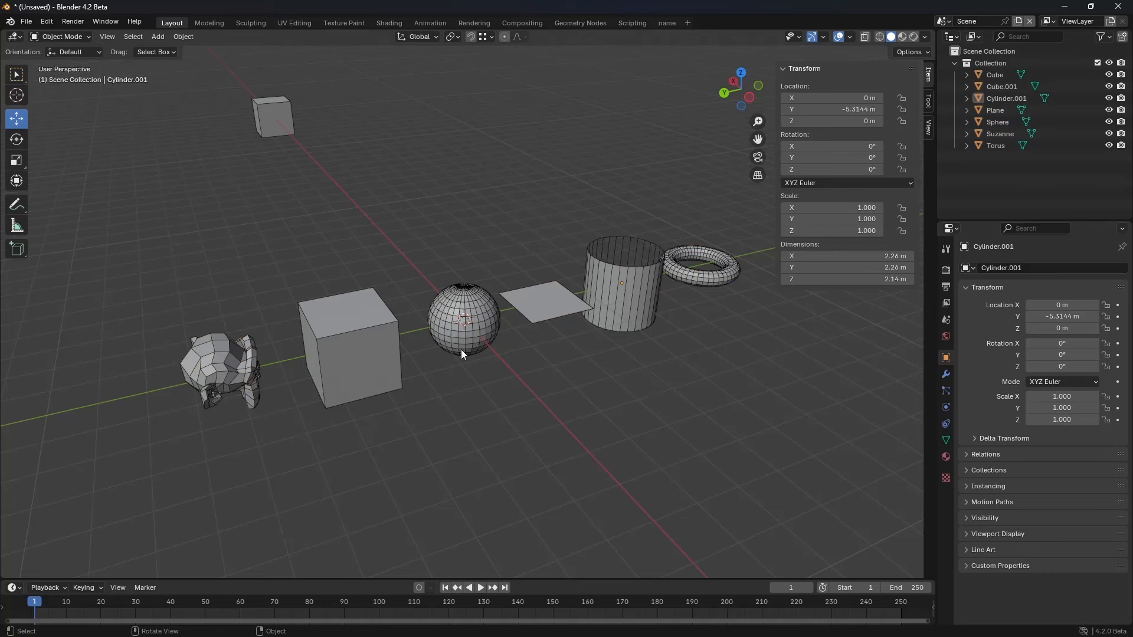
Step: Select the monkey head, extend the selection to every object in the scene, and deselect everything
{"action": "left_click", "coordinate": [246, 361]}
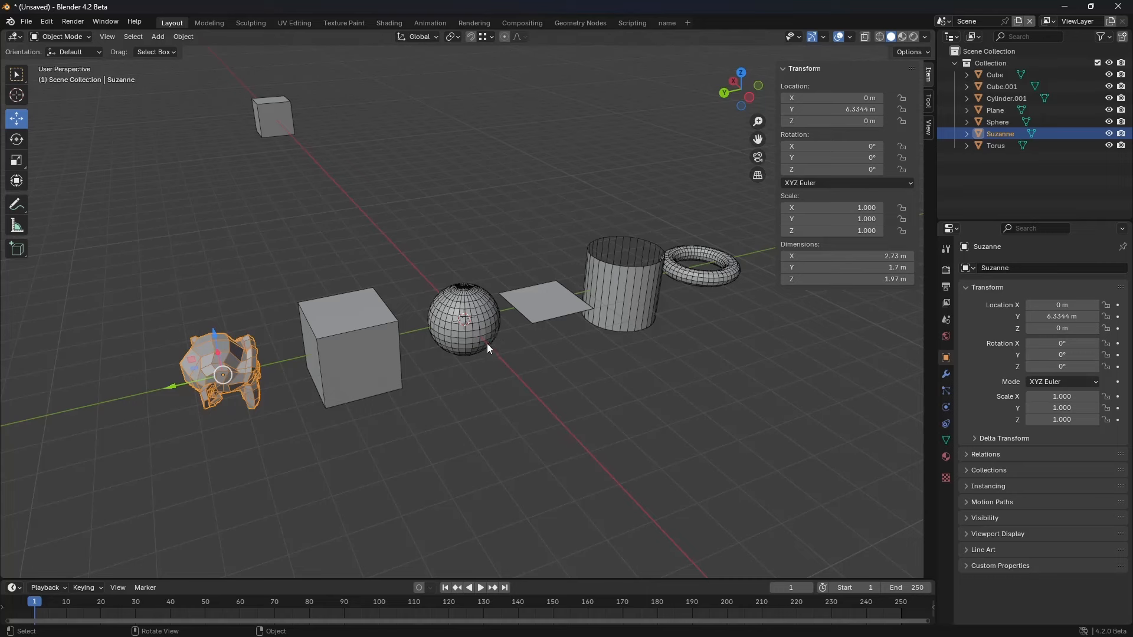
{"action": "key", "text": "a"}
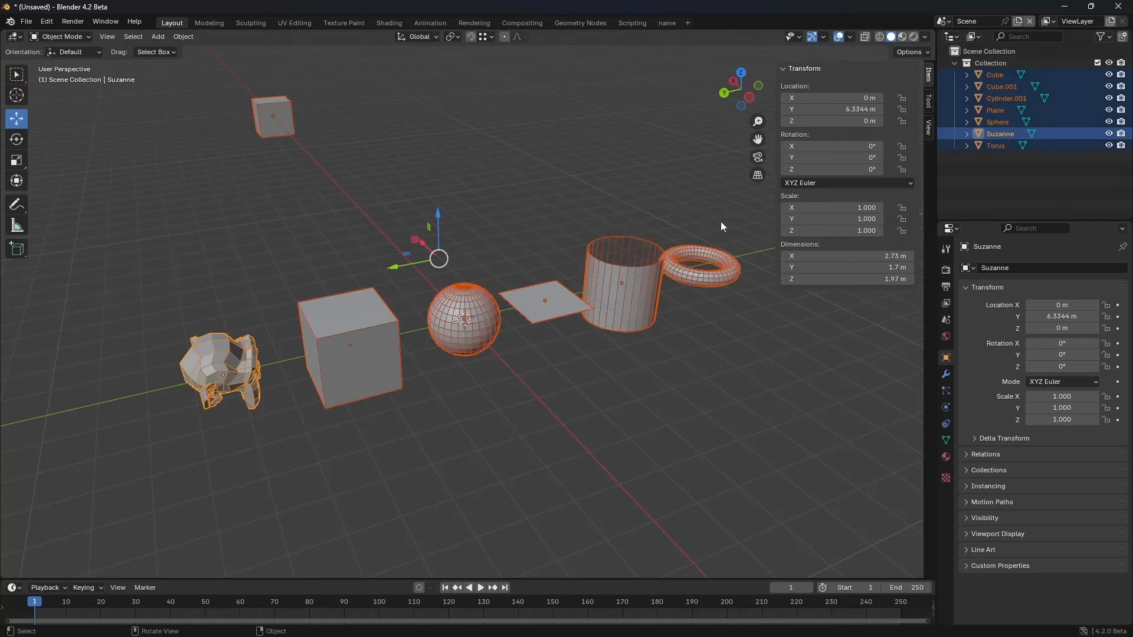
{"action": "key", "text": "alt+a"}
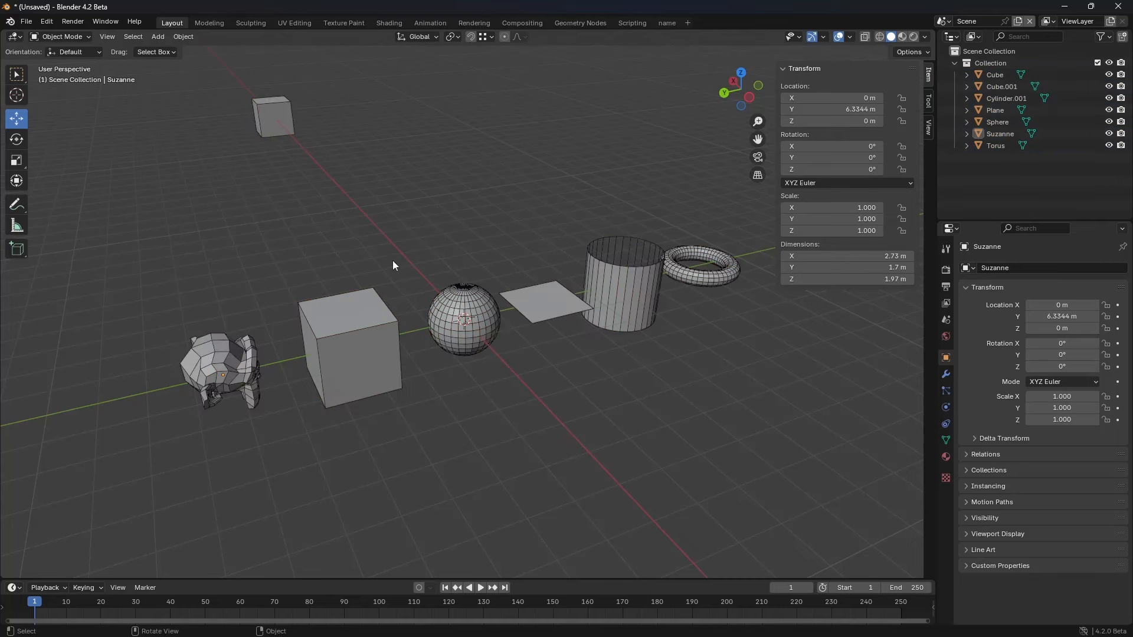
Step: Select all objects in the scene and delete them
{"action": "key", "text": "a"}
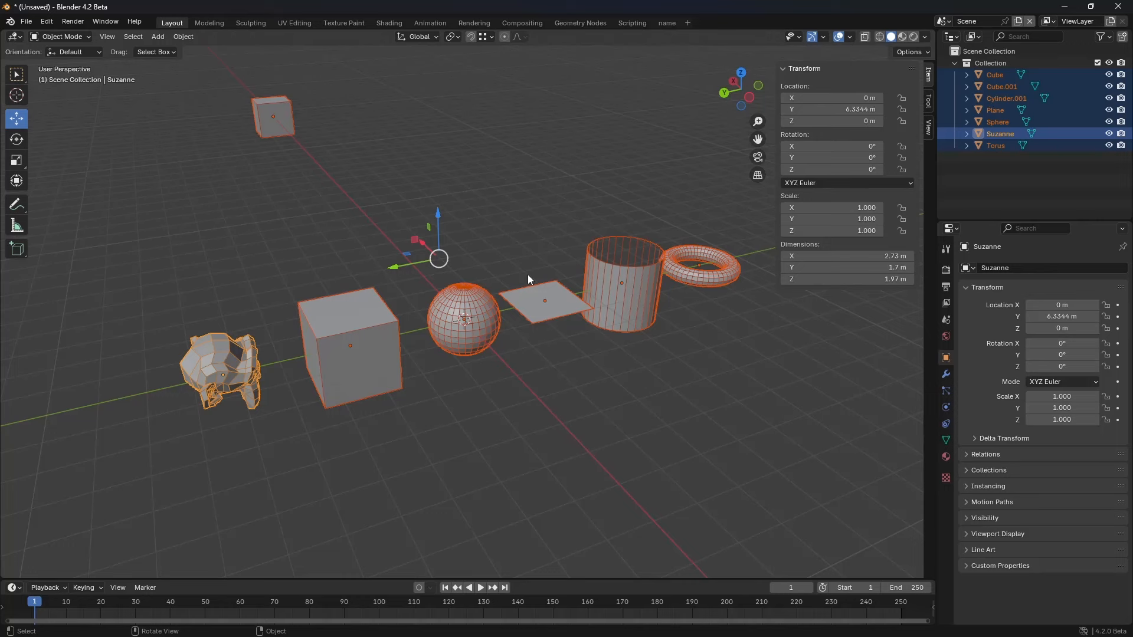
{"action": "key", "text": "x"}
{"action": "left_click", "coordinate": [540, 267]}
Step: Add a 2 m mesh cube at the world origin
{"action": "key", "text": "shift+a"}
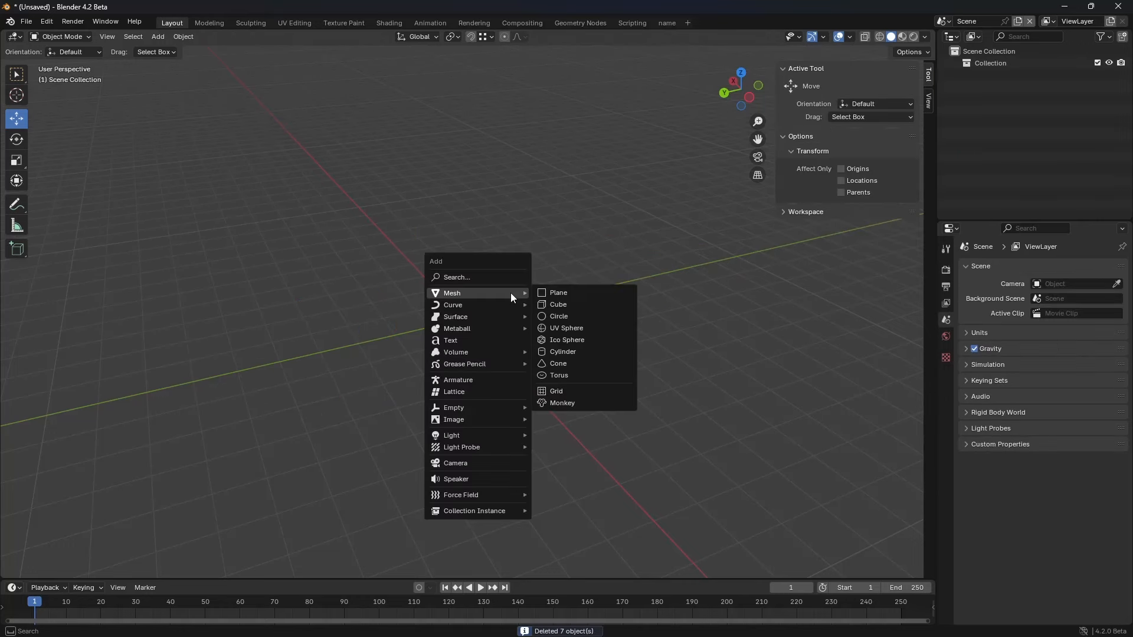
{"action": "left_click", "coordinate": [558, 301]}
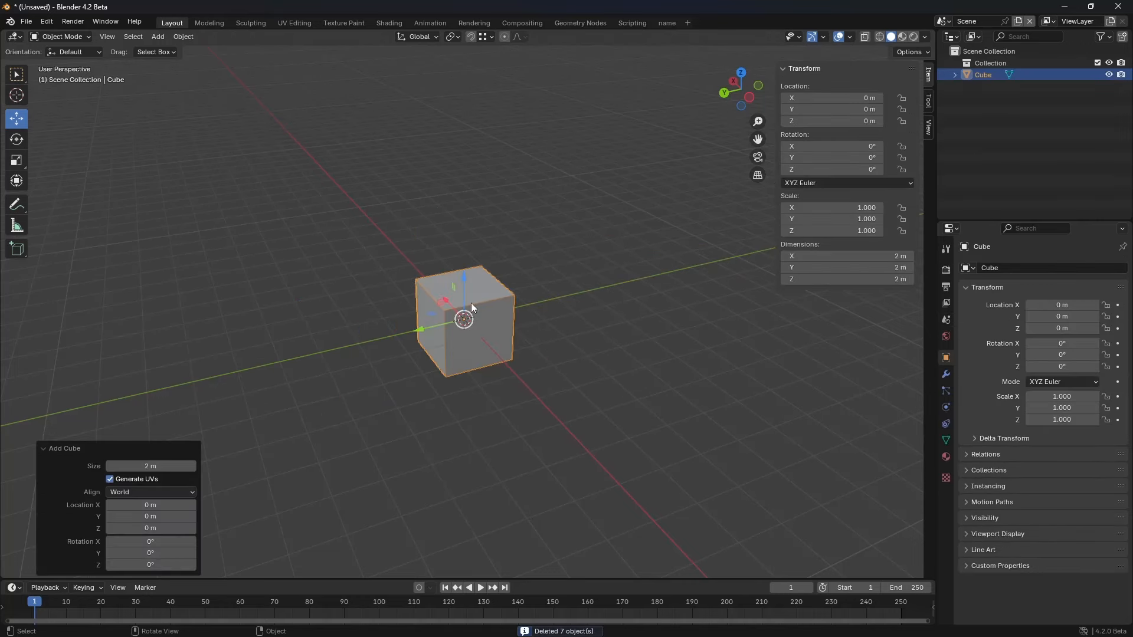
{"action": "middle_click_drag", "start_coordinate": [480, 293], "coordinate": [521, 293], "text": "shift"}
{"action": "scroll", "coordinate": [539, 287], "scroll_direction": "up", "scroll_amount": 3}
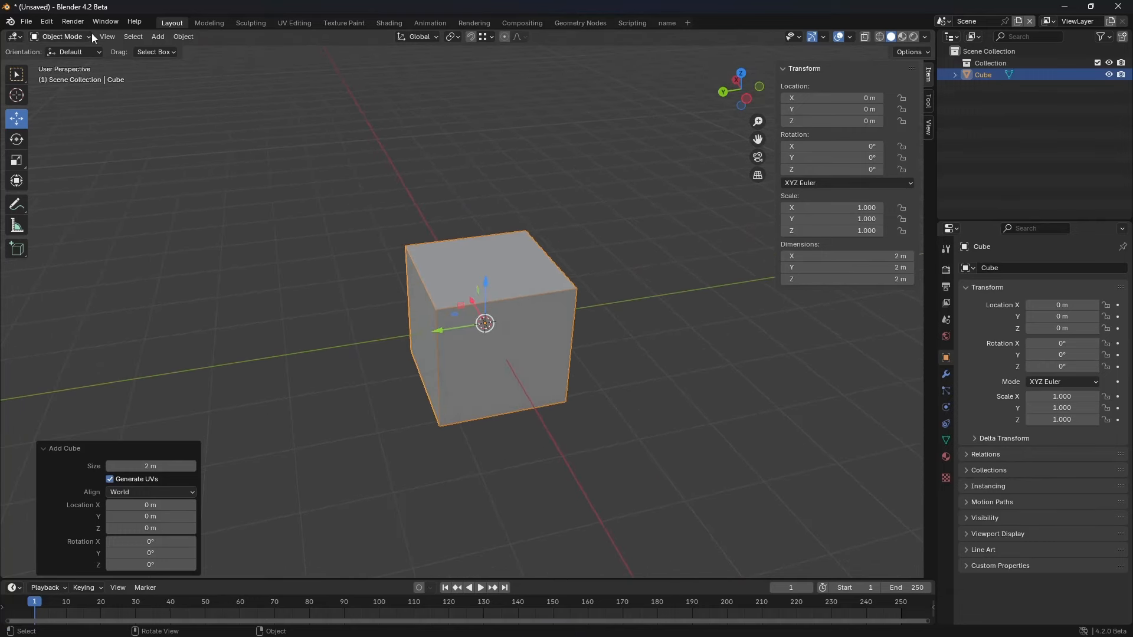
Step: Examine the list of interaction modes available for the cube, from Object Mode to Texture Paint
{"action": "left_click", "coordinate": [61, 36]}
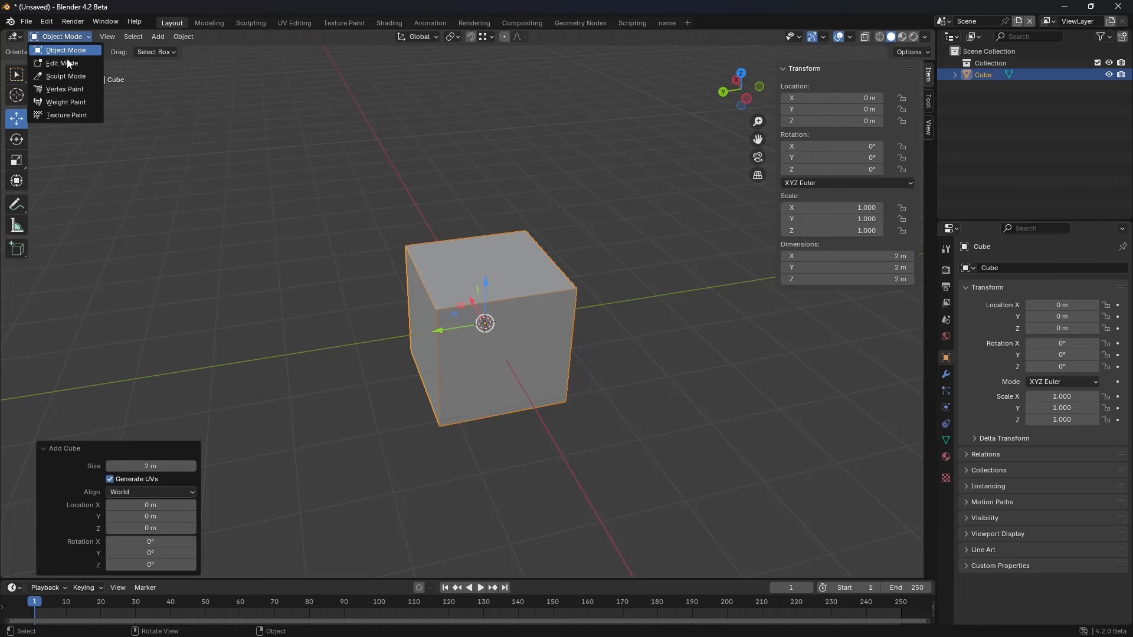
{"action": "mouse_move", "coordinate": [491, 324]}
{"action": "middle_mouse_down", "text": "shift"}
{"action": "mouse_move", "coordinate": [426, 328]}
{"action": "mouse_move", "coordinate": [489, 308]}
{"action": "middle_mouse_up", "text": "shift"}
{"action": "left_click", "coordinate": [71, 38]}
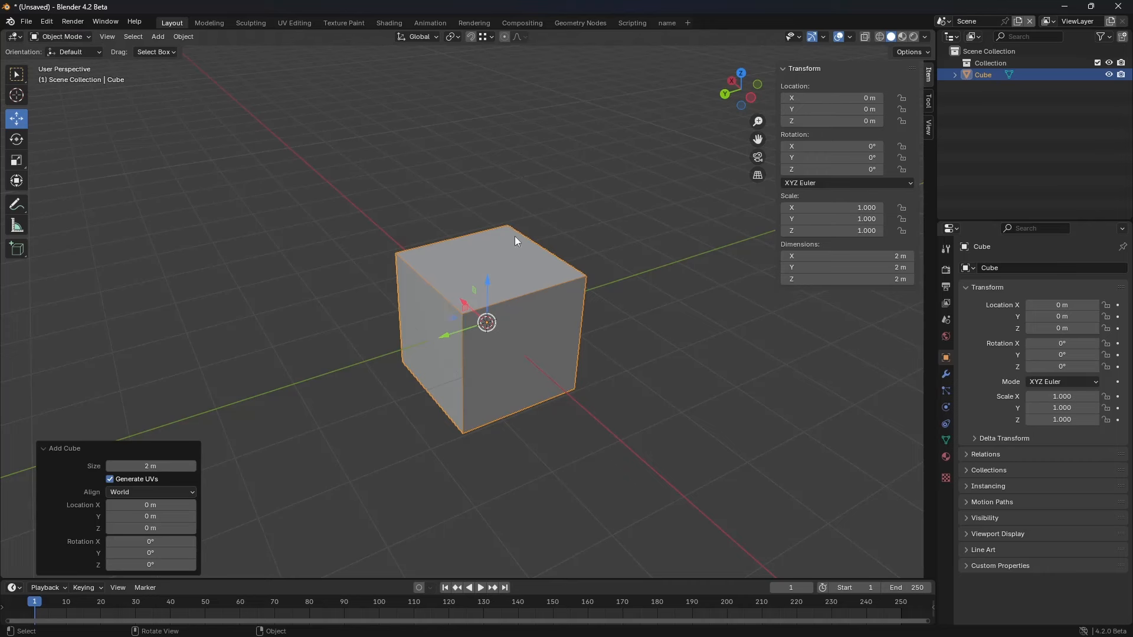
{"action": "left_click", "coordinate": [62, 37]}
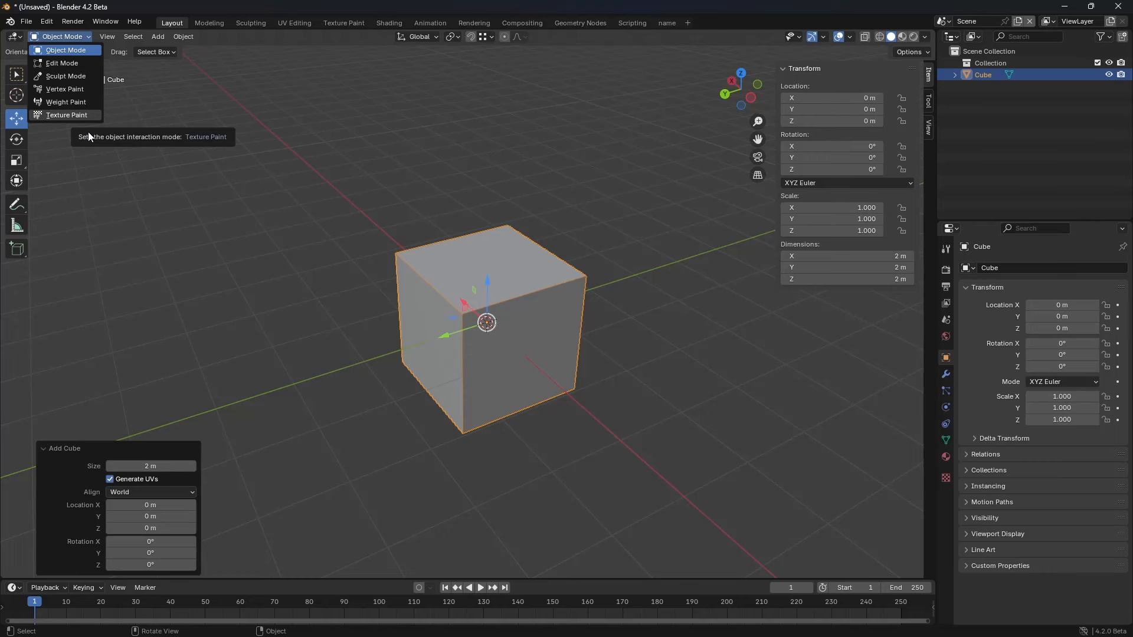
{"action": "left_click", "coordinate": [75, 38]}
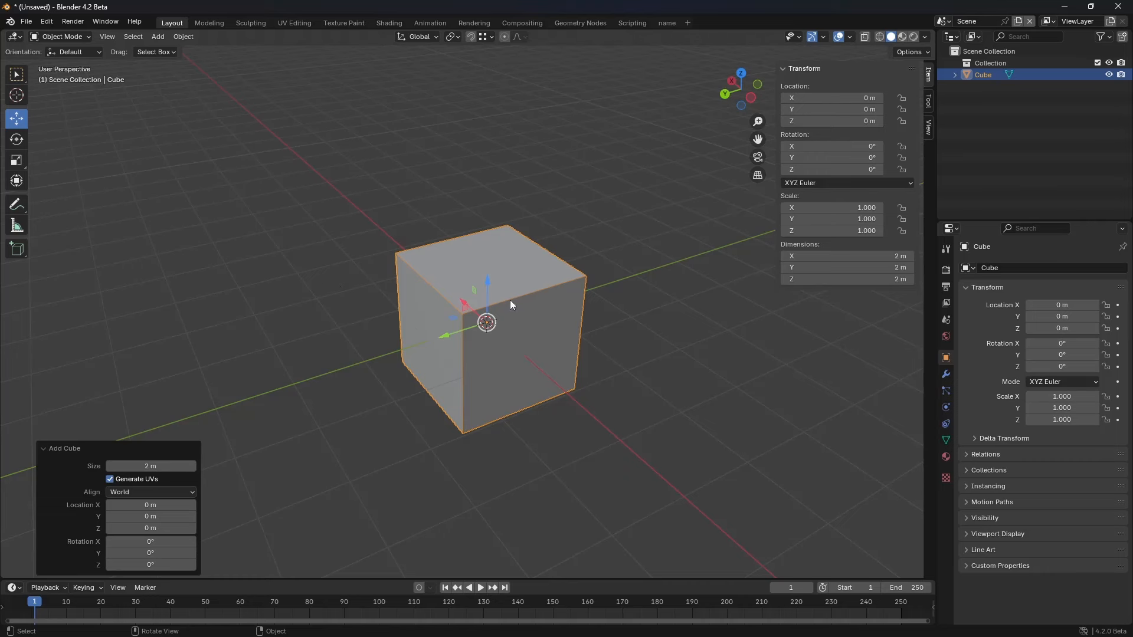
Step: Toggle the cube in and out of Edit Mode in the Layout and Sculpting workspaces, and return to Layout
{"action": "key", "text": "Tab"}
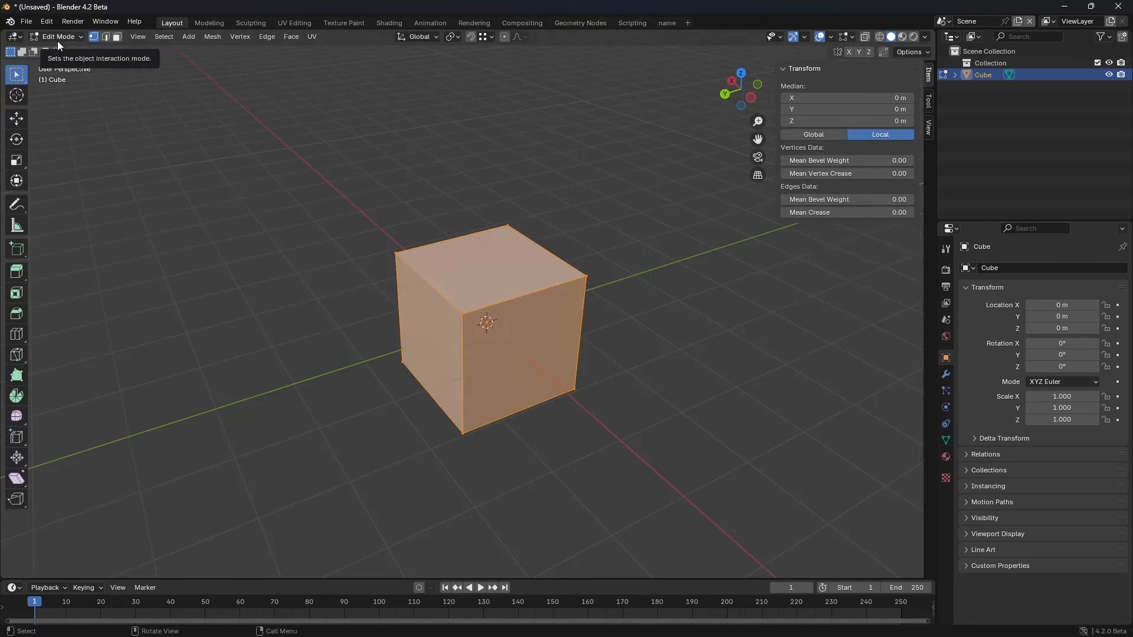
{"action": "key", "text": "Tab"}
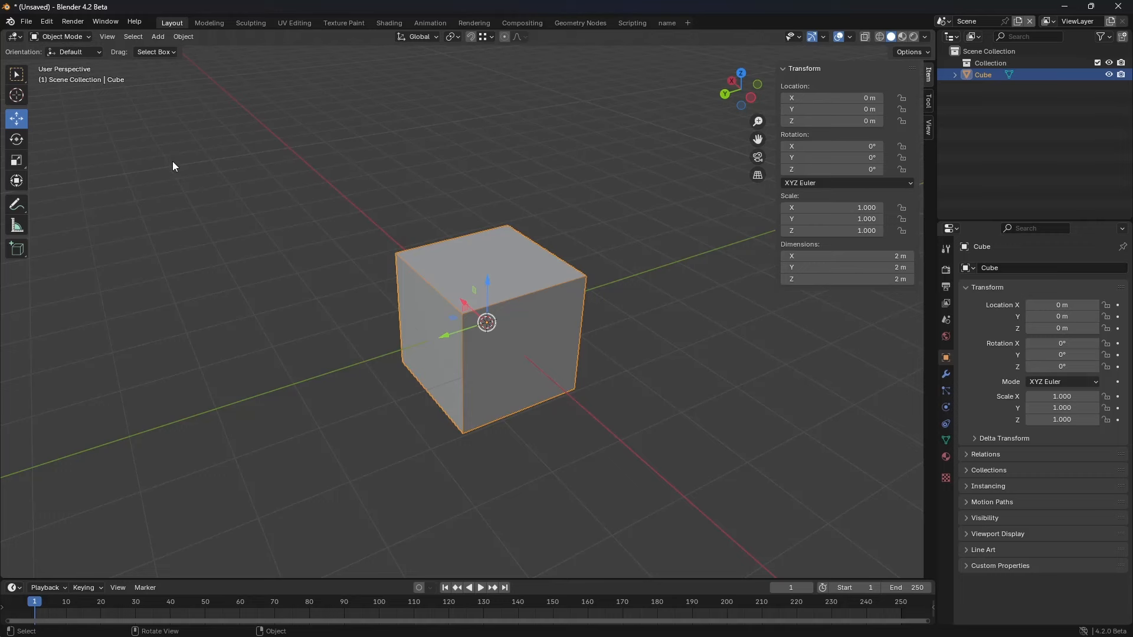
{"action": "left_click", "coordinate": [255, 25]}
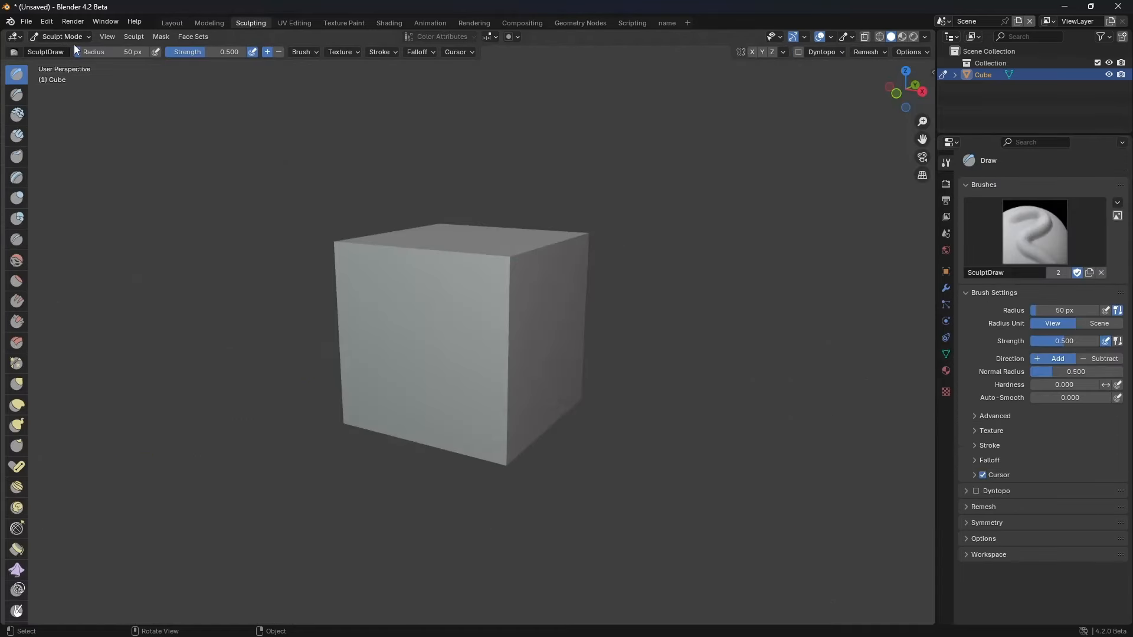
{"action": "key", "text": "Tab"}
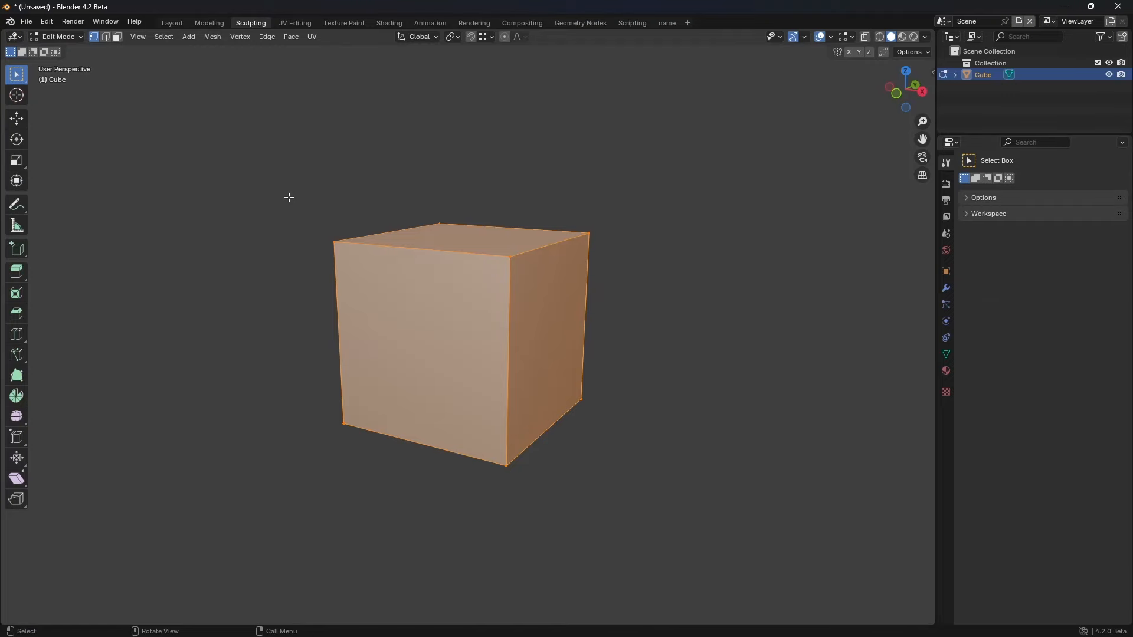
{"action": "key", "text": "Tab"}
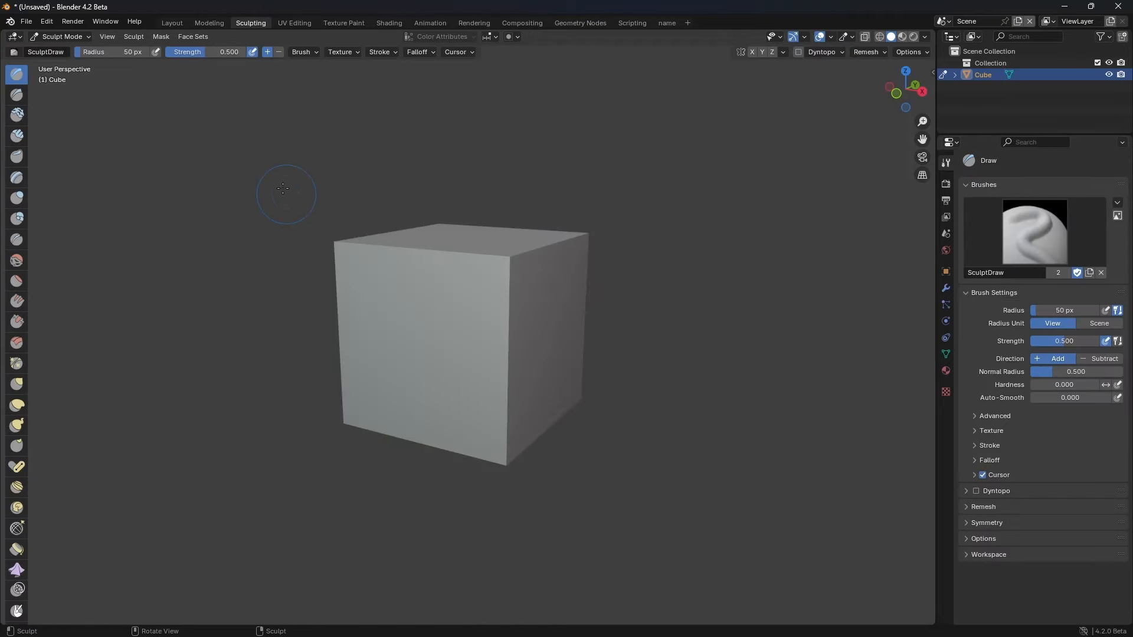
{"action": "left_click", "coordinate": [171, 24]}
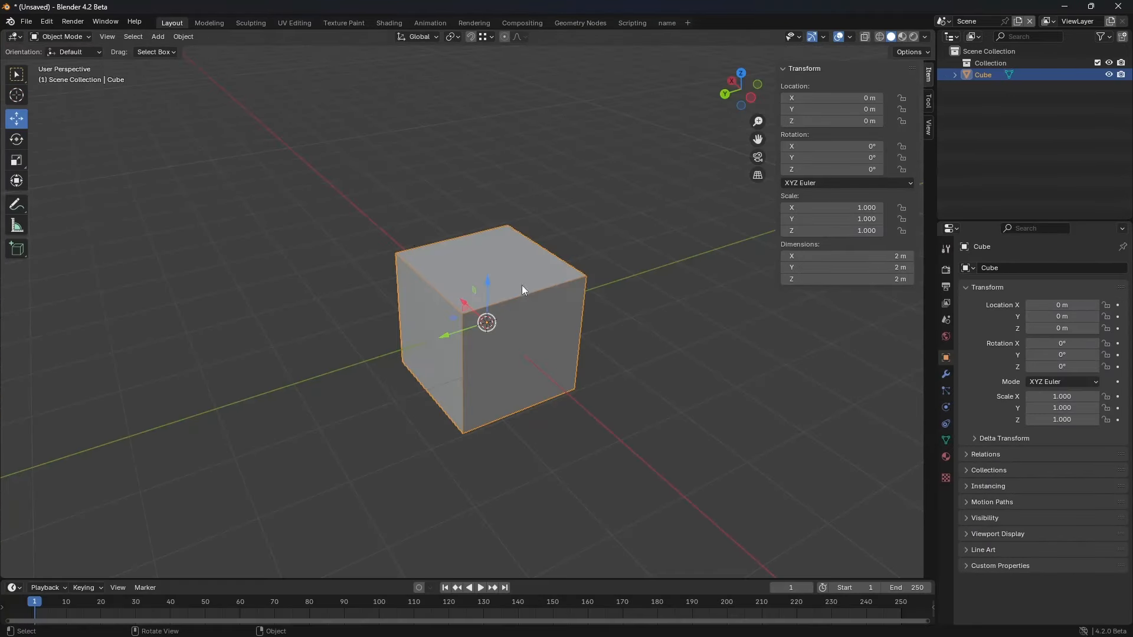
Step: Switch the cube to Edit Mode, toggle between Object Mode and Edit Mode, and set it back to Object Mode
{"action": "left_click", "coordinate": [63, 37]}
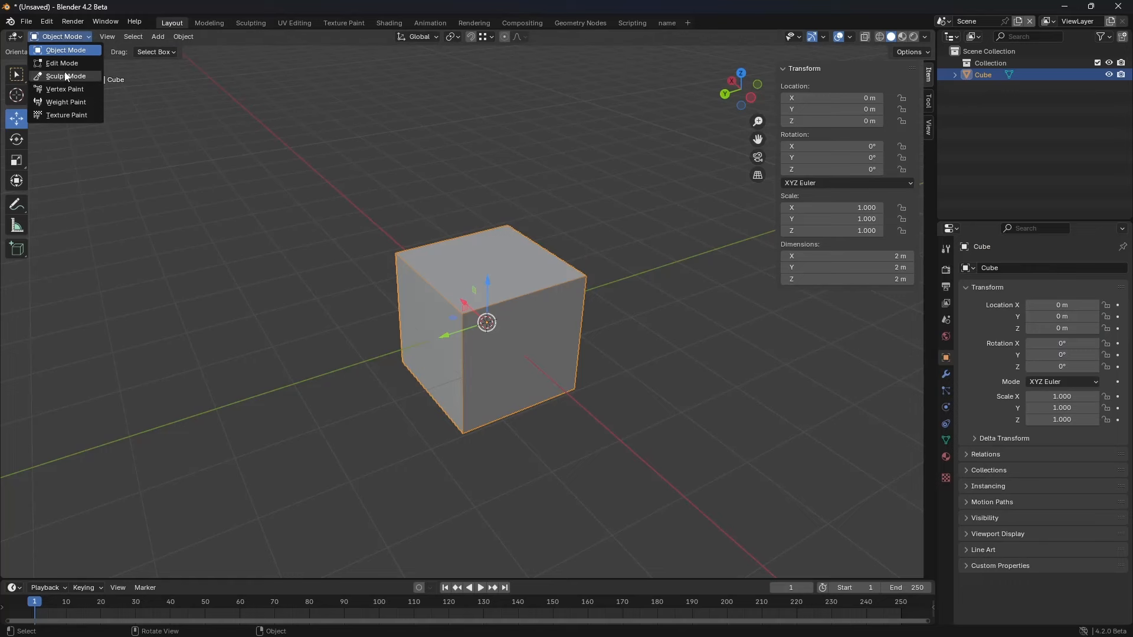
{"action": "left_click", "coordinate": [63, 37]}
{"action": "left_click", "coordinate": [68, 65]}
{"action": "key", "text": "Tab"}
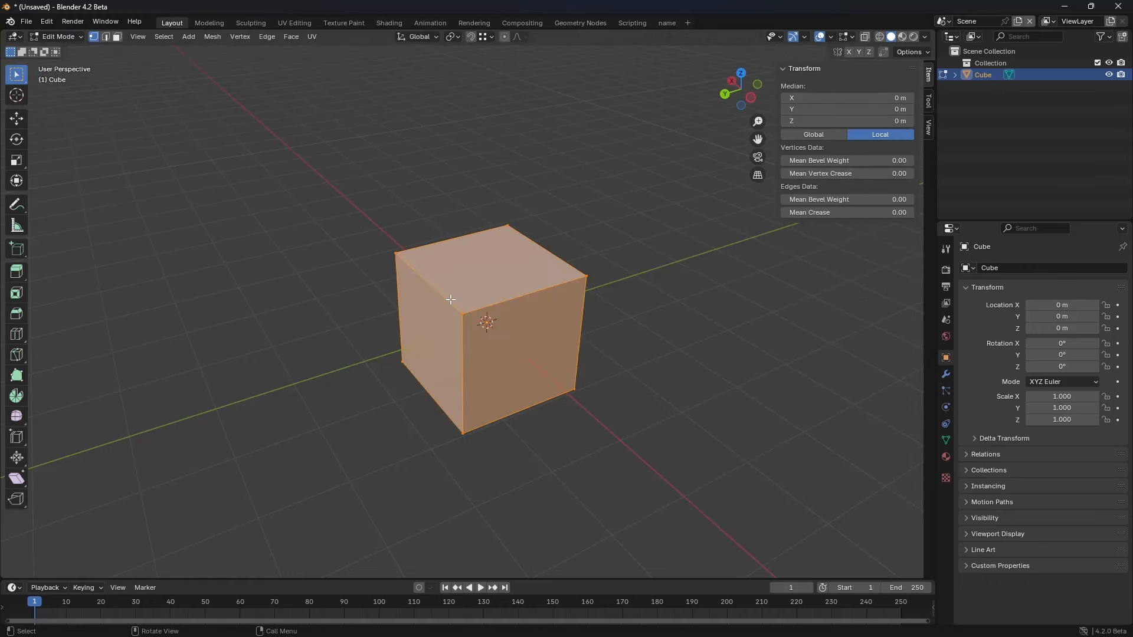
{"action": "key", "text": "Tab"}
{"action": "key", "text": "Tab"}
{"action": "left_click", "coordinate": [58, 37]}
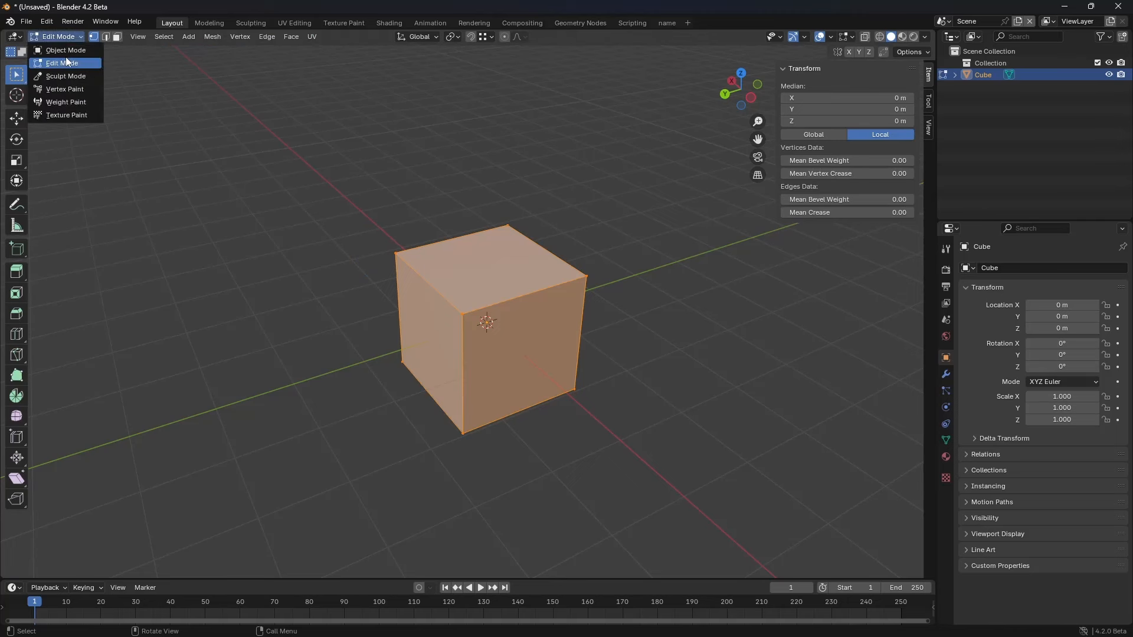
{"action": "left_click", "coordinate": [65, 52]}
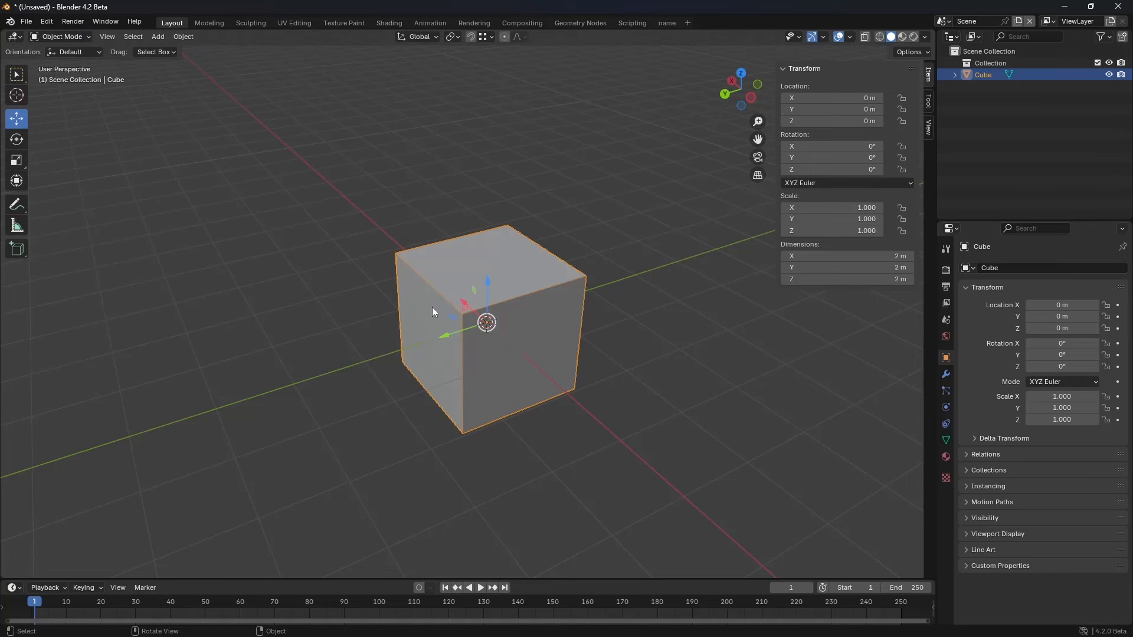
Step: Bring up and dismiss the mode pie menu, and enable Tab for Pie Menu in the Keymap preferences
{"action": "key", "text": "ctrl+Tab"}
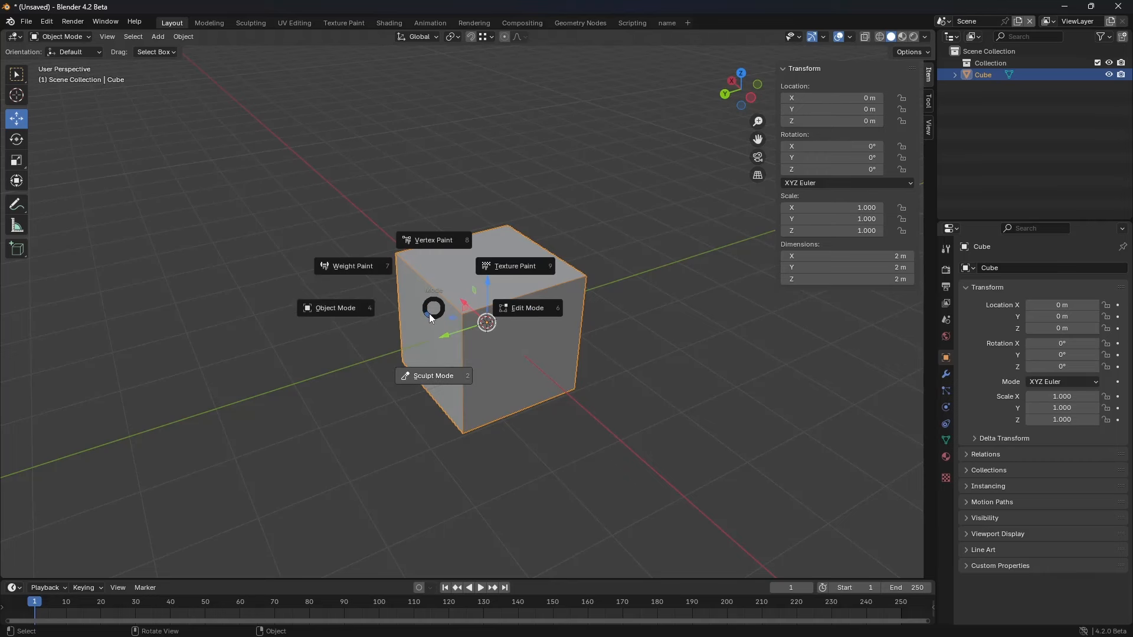
{"action": "key", "text": "Escape"}
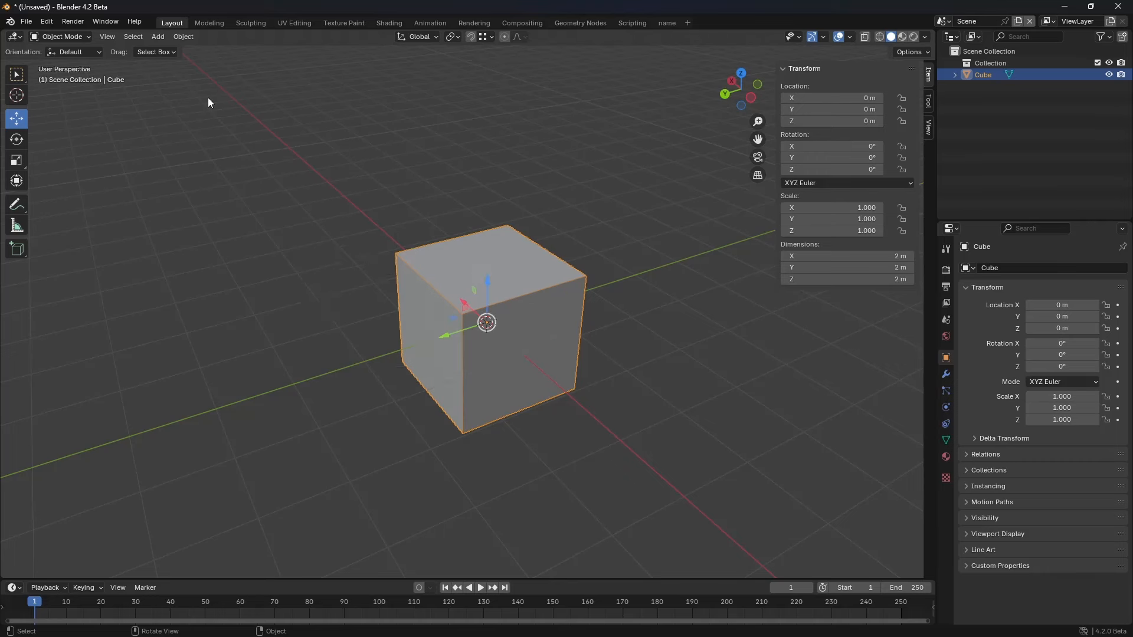
{"action": "left_click", "coordinate": [47, 22]}
{"action": "left_click", "coordinate": [118, 176]}
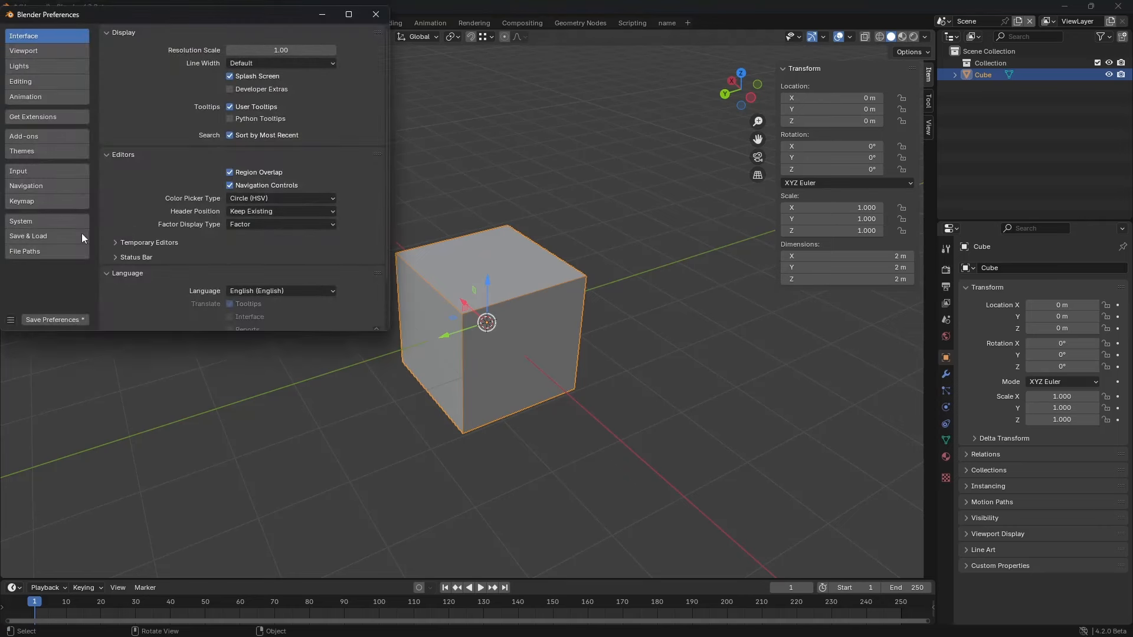
{"action": "left_click", "coordinate": [42, 201]}
{"action": "left_click_drag", "start_coordinate": [211, 12], "coordinate": [441, 99]}
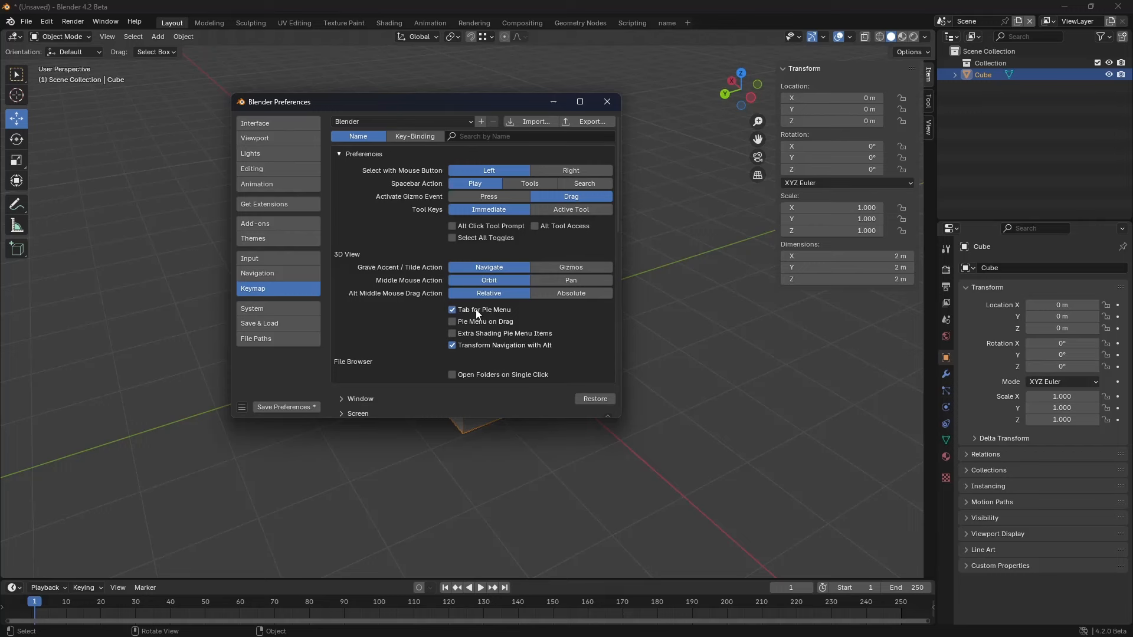
{"action": "left_click", "coordinate": [607, 101]}
Step: Check the mode pie menu with the new keymap setting, dismiss it, and switch the cube to Edit Mode
{"action": "key", "text": "Tab"}
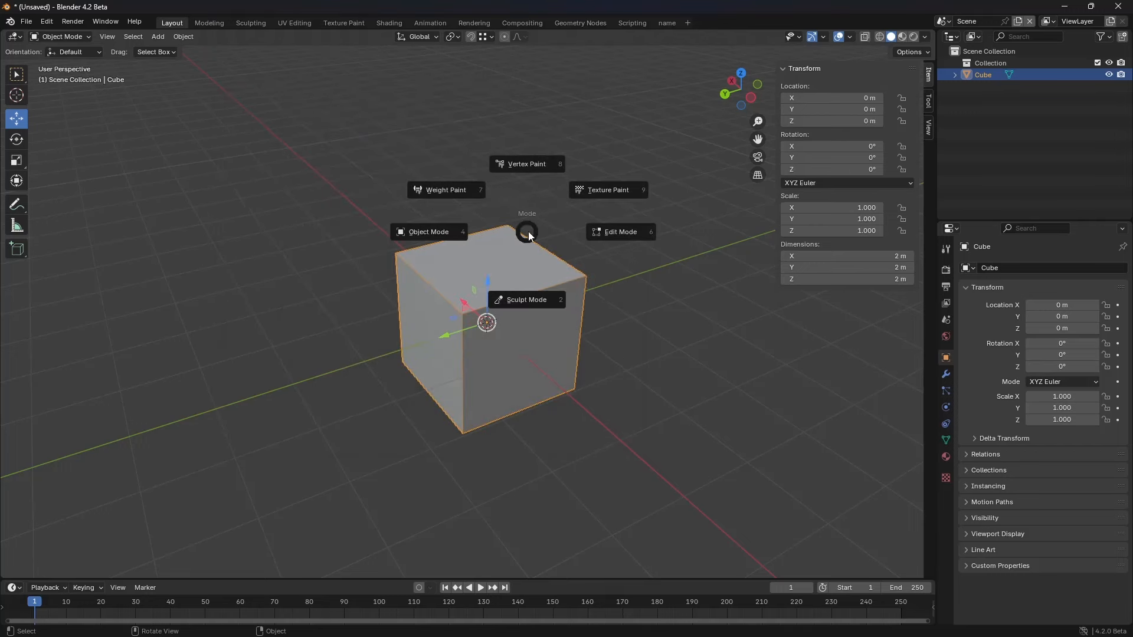
{"action": "key", "text": "Escape"}
{"action": "key", "text": "ctrl+Tab"}
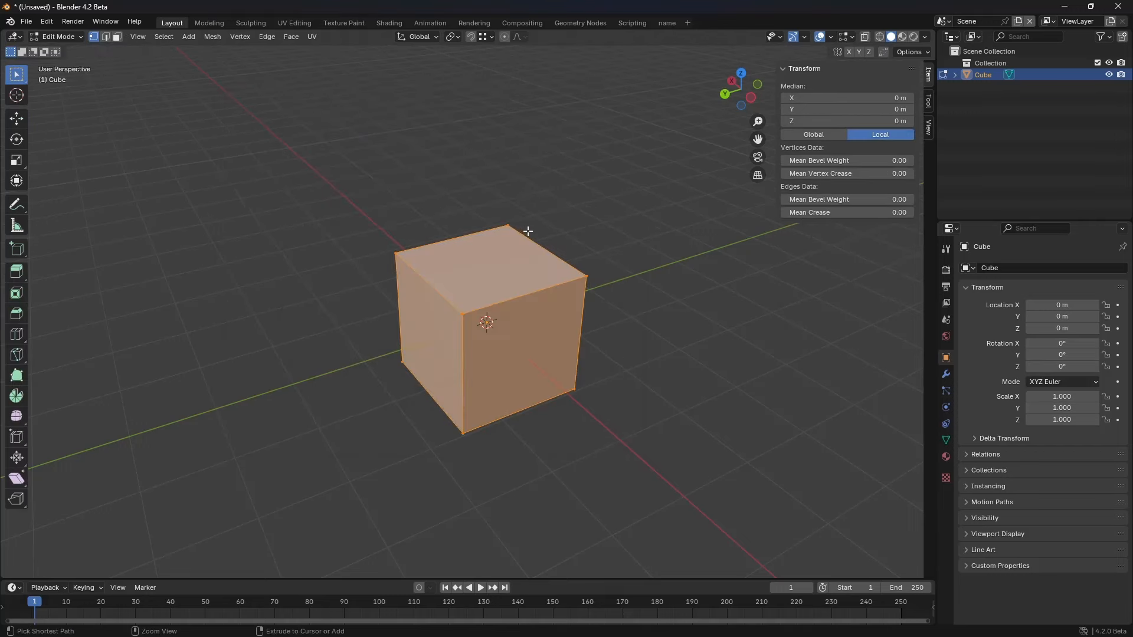
Step: Switch the cube to Object Mode and return it to Edit Mode through the mode pie menu
{"action": "key", "text": "Tab"}
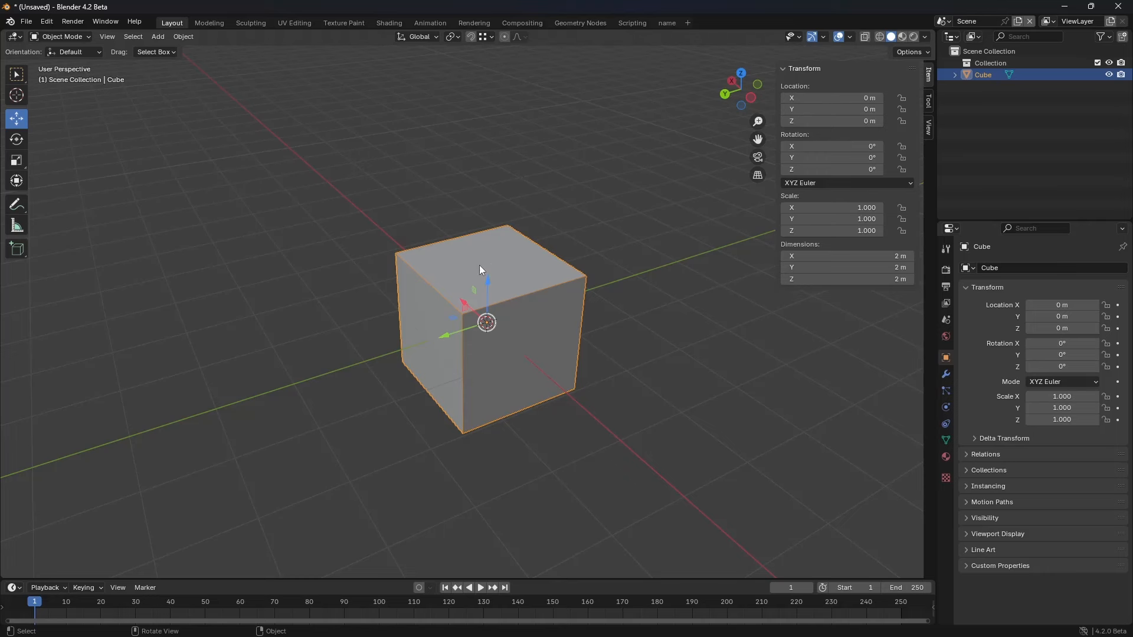
{"action": "key", "text": "ctrl+Tab"}
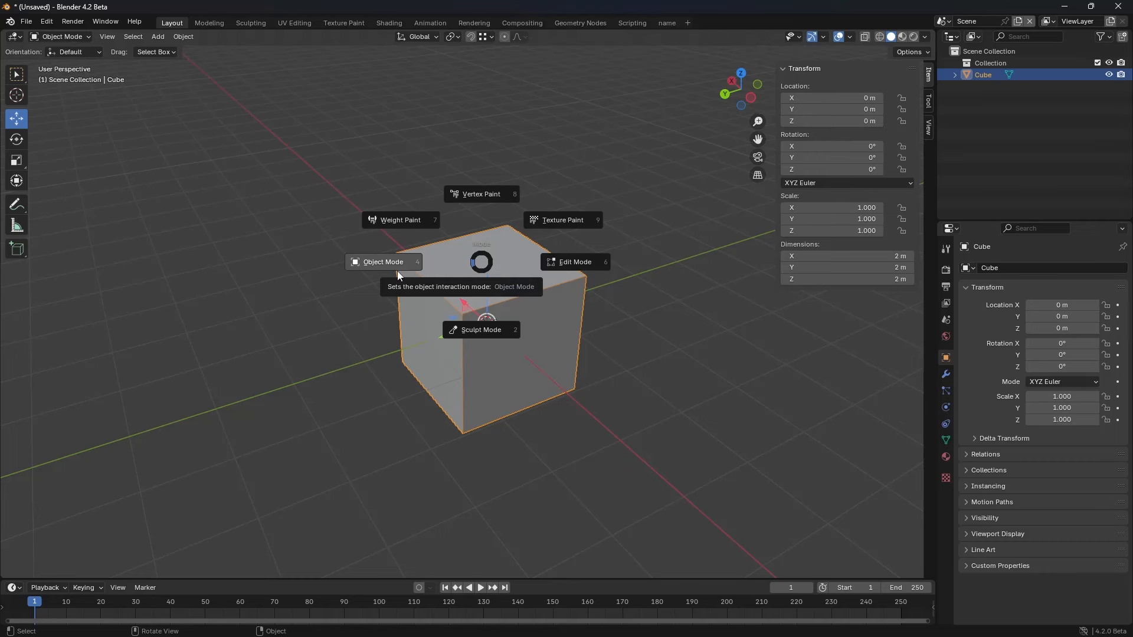
{"action": "left_click", "coordinate": [584, 266]}
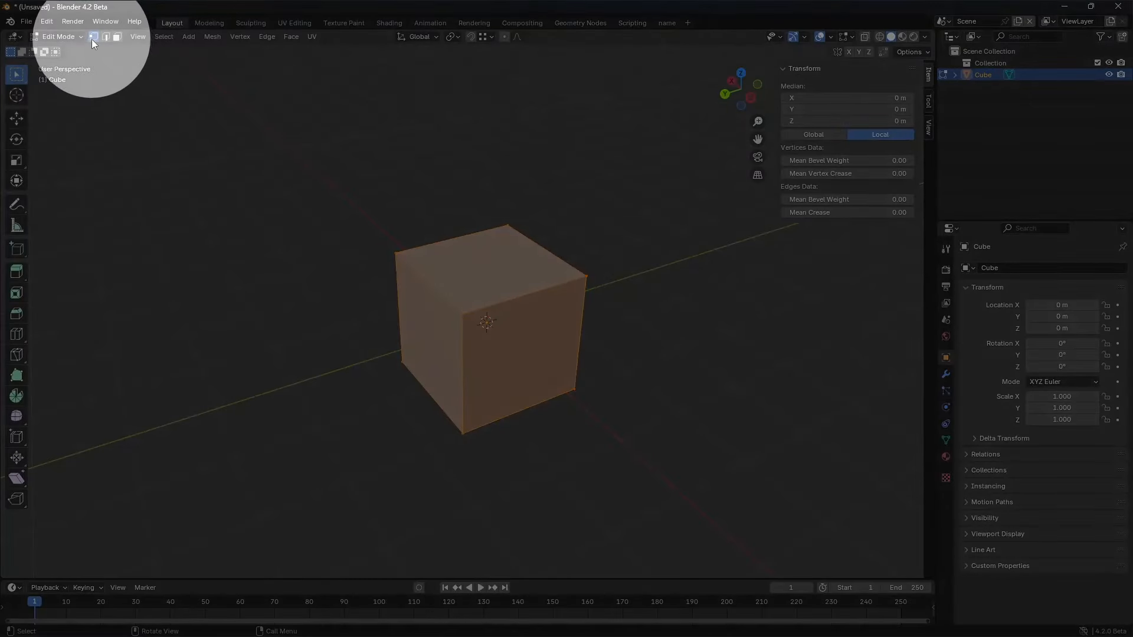
Step: Cycle the cube's selection mode through edge, face and vertex, finishing in vertex select
{"action": "left_click", "coordinate": [109, 38]}
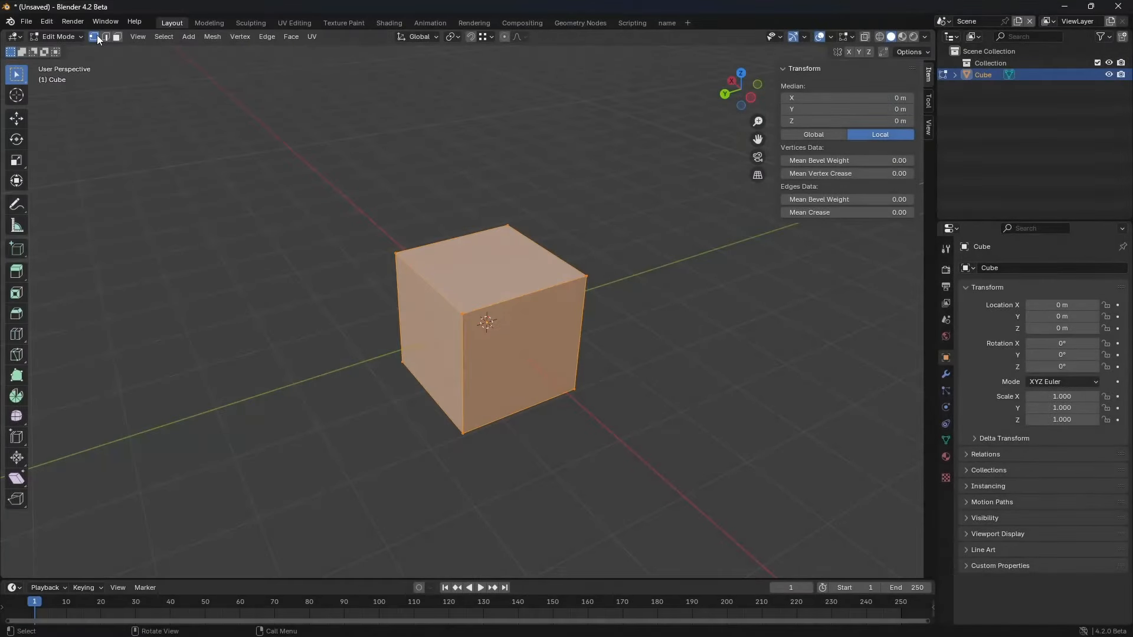
{"action": "left_click", "coordinate": [117, 36]}
{"action": "key", "text": "1"}
{"action": "key", "text": "2"}
{"action": "key", "text": "3"}
{"action": "key", "text": "1"}
Step: Review the operations offered for vertices, edges and faces in their respective select modes, finishing in face select
{"action": "key", "text": "ctrl+v"}
{"action": "key", "text": "ctrl+e"}
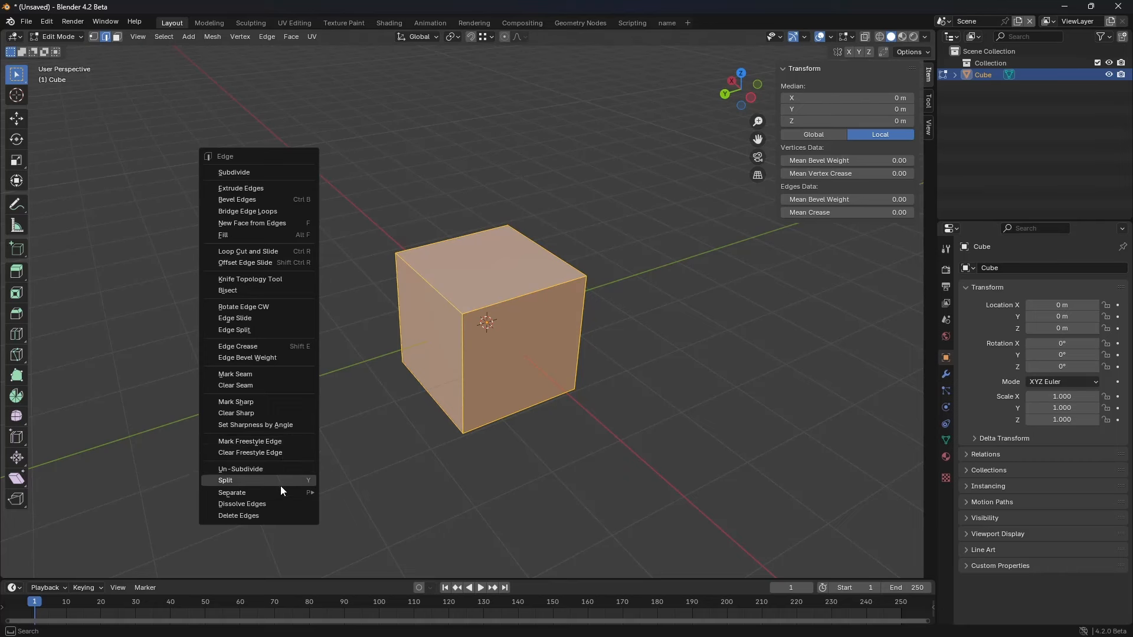
{"action": "key", "text": "ctrl+f"}
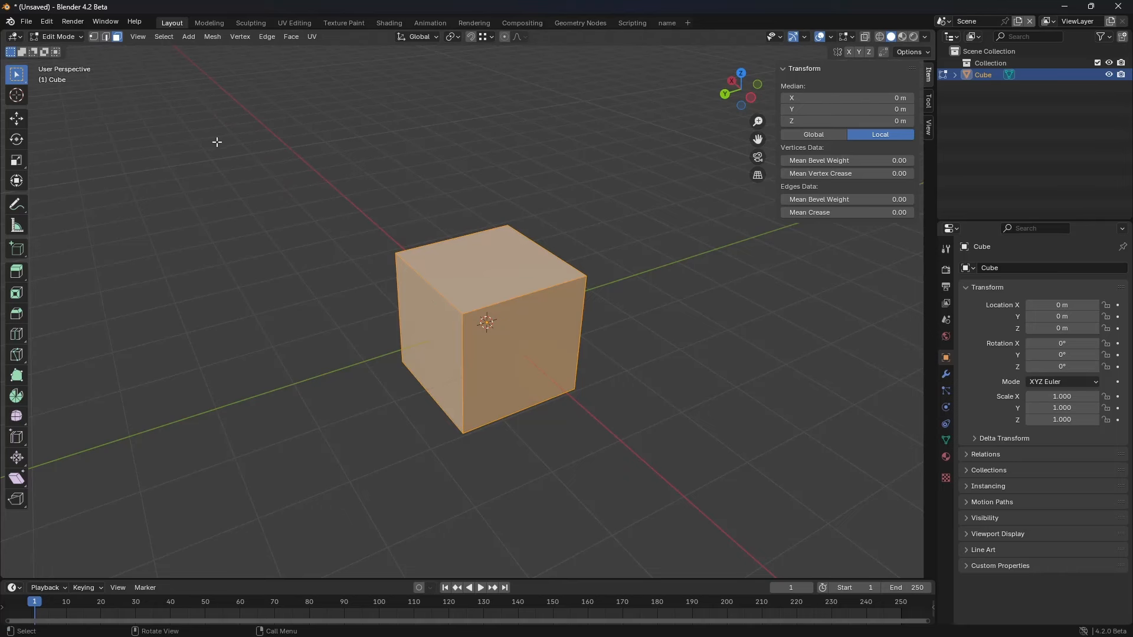
Step: In vertex select mode, select individual corner vertices of the cube, then start moving the lowest front one and cancel
{"action": "left_click", "coordinate": [91, 39]}
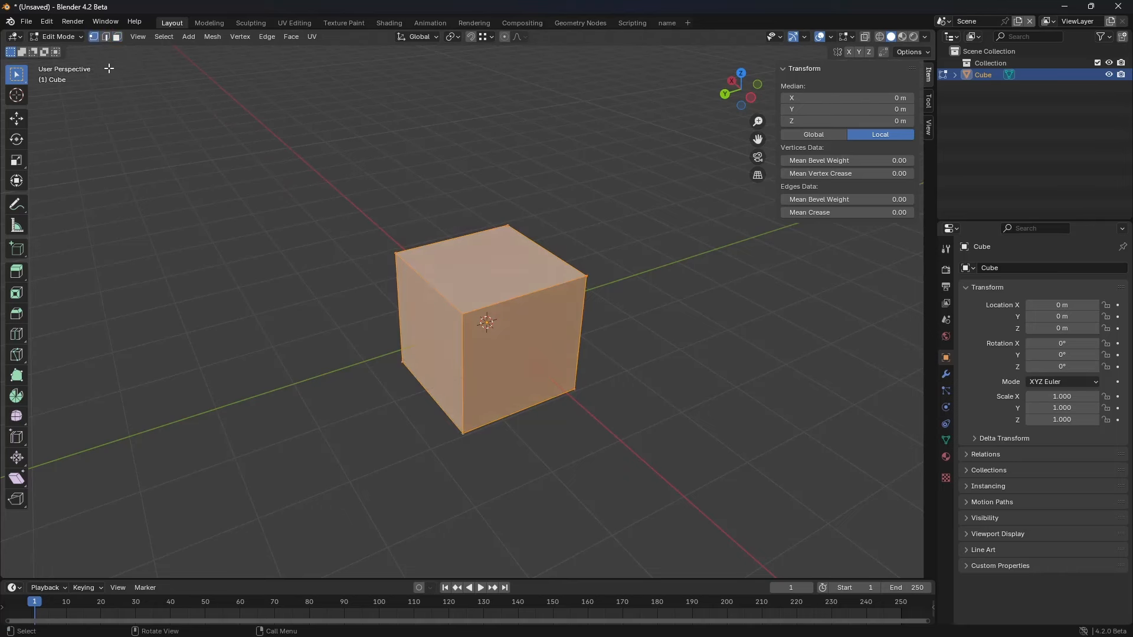
{"action": "left_click", "coordinate": [400, 256]}
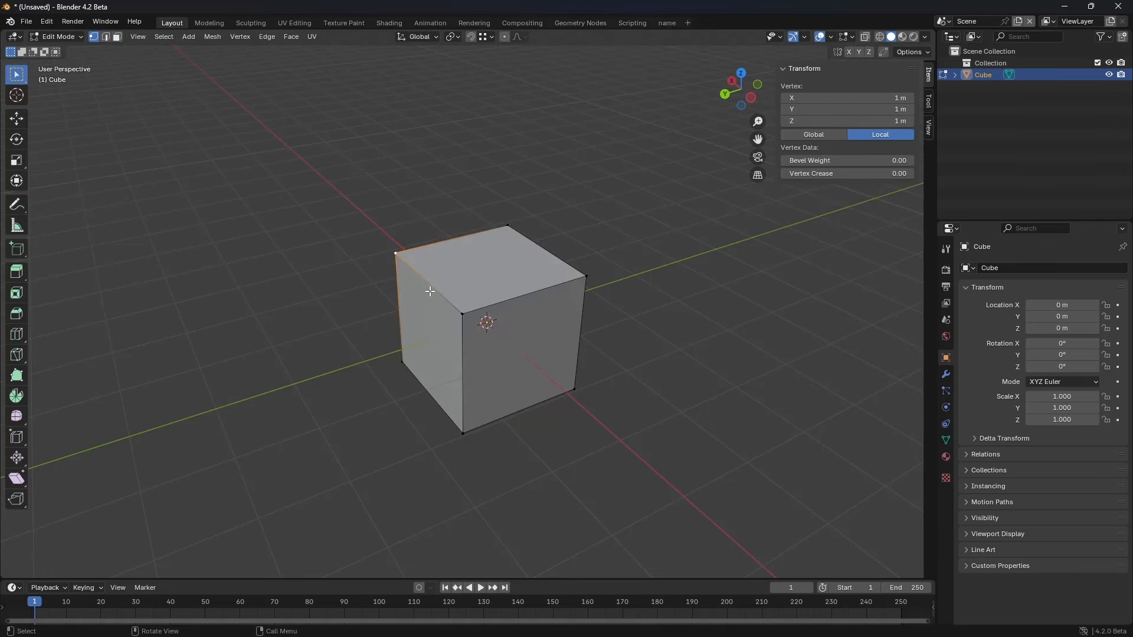
{"action": "left_click", "coordinate": [461, 313]}
{"action": "left_click", "coordinate": [585, 276]}
{"action": "left_click", "coordinate": [507, 226]}
{"action": "left_click", "coordinate": [462, 435]}
{"action": "key", "text": "g"}
{"action": "right_click", "coordinate": [504, 427]}
Step: Switch to edge select mode and select different edges of the cube one at a time
{"action": "left_click", "coordinate": [107, 36]}
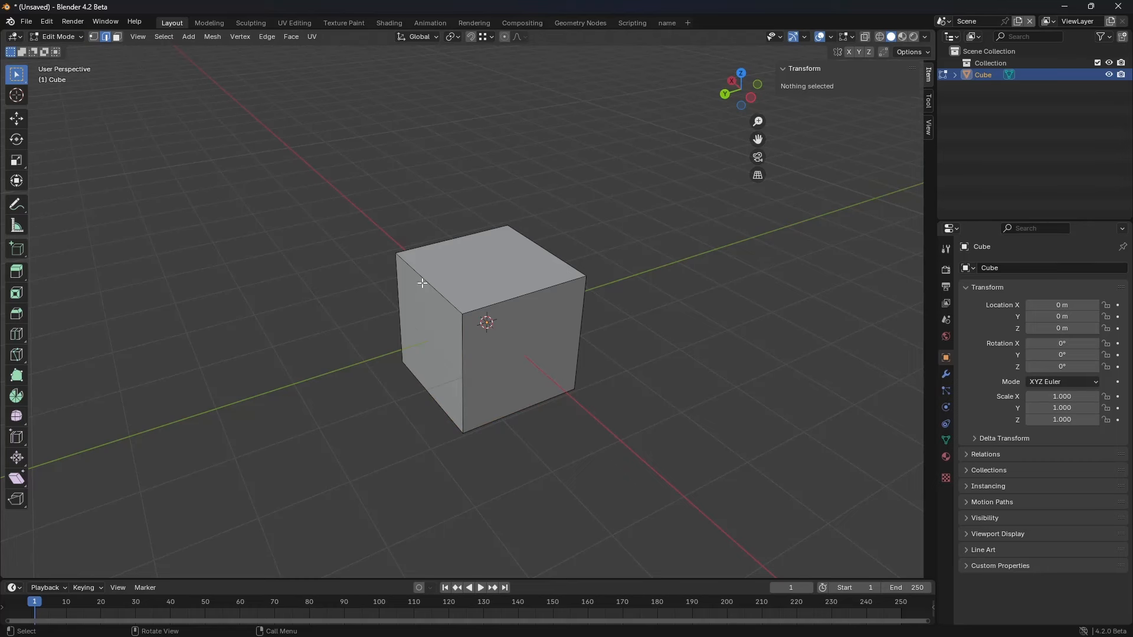
{"action": "left_click", "coordinate": [537, 308]}
{"action": "left_click", "coordinate": [474, 358]}
{"action": "left_click", "coordinate": [402, 337]}
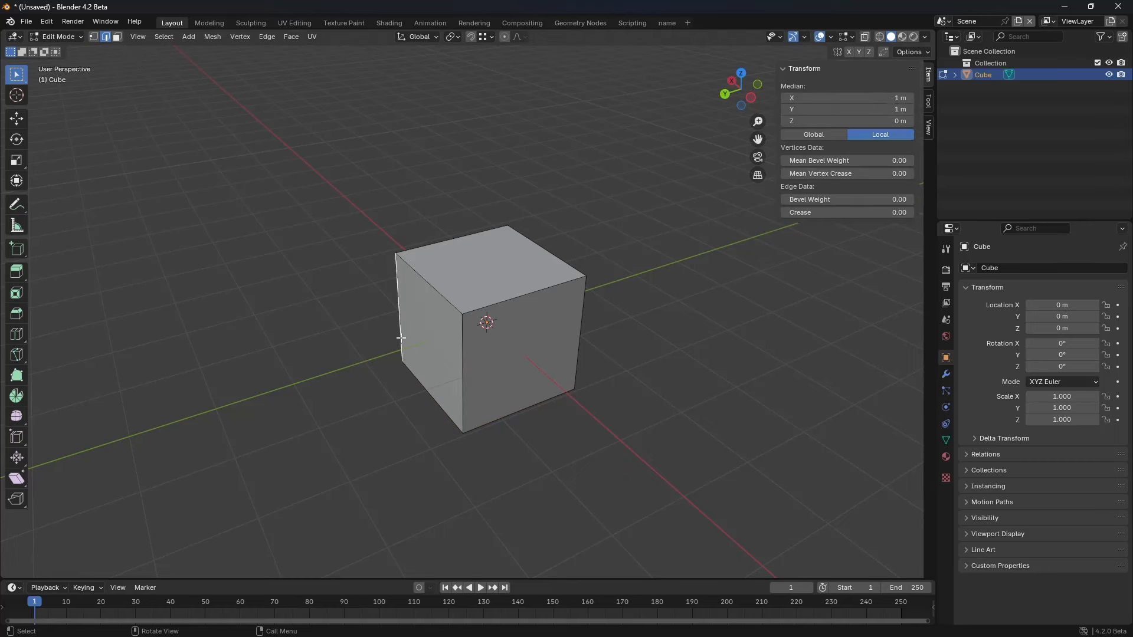
{"action": "left_click", "coordinate": [420, 382]}
{"action": "left_click", "coordinate": [465, 396]}
{"action": "left_click", "coordinate": [440, 308]}
Step: Switch to face select mode and select the cube's visible faces one at a time, ending with the +Y side face
{"action": "left_click", "coordinate": [120, 37]}
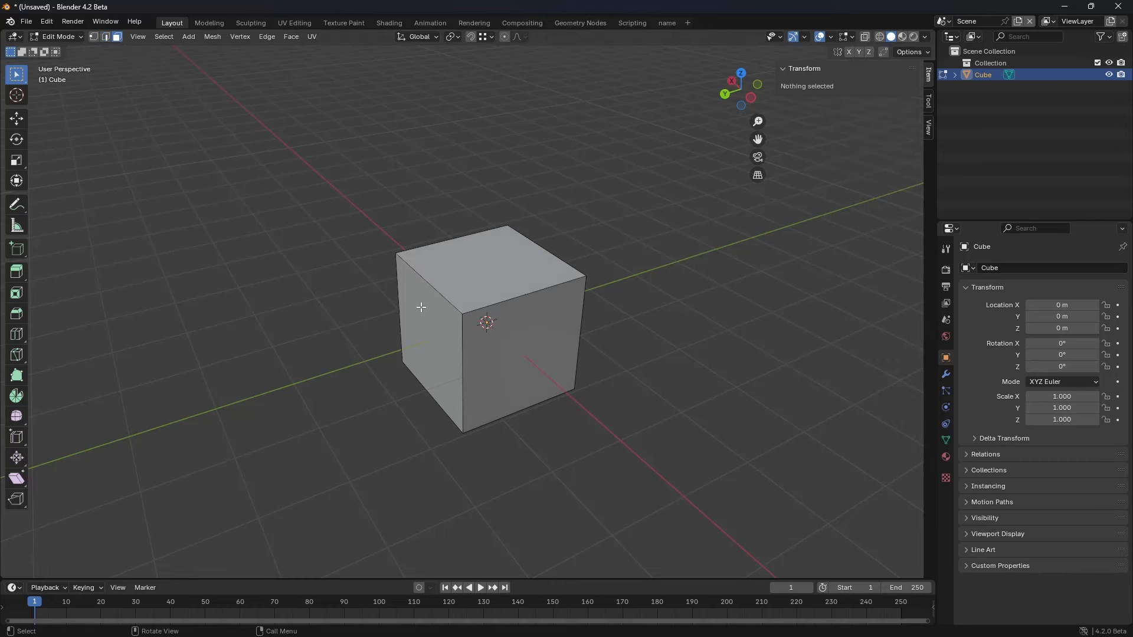
{"action": "left_click", "coordinate": [433, 322]}
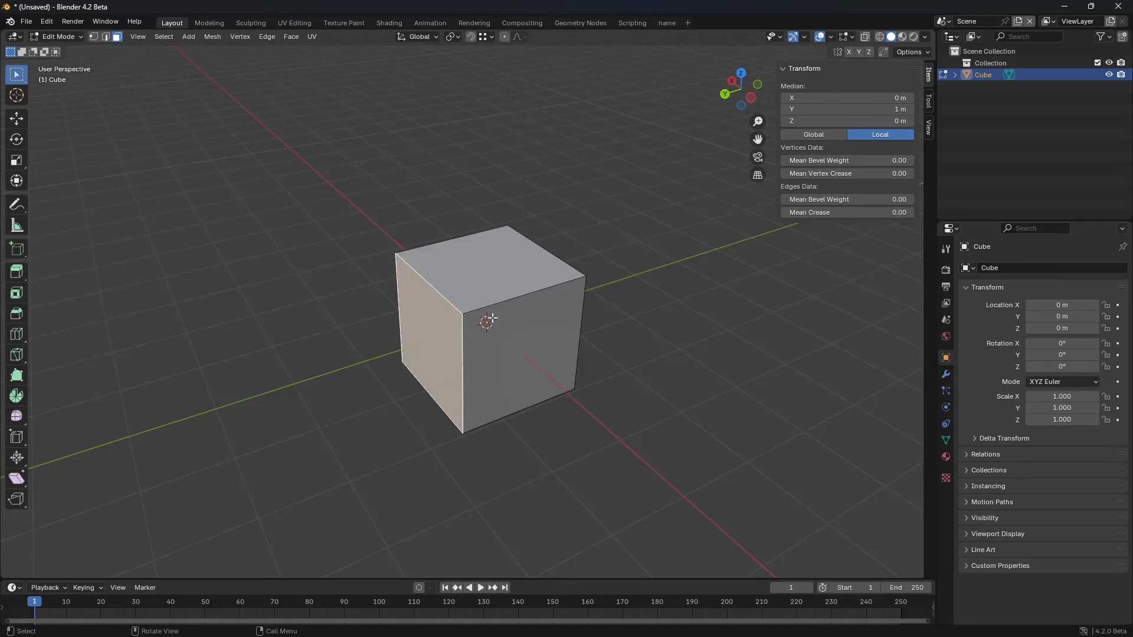
{"action": "left_click", "coordinate": [520, 280]}
{"action": "left_click", "coordinate": [533, 338]}
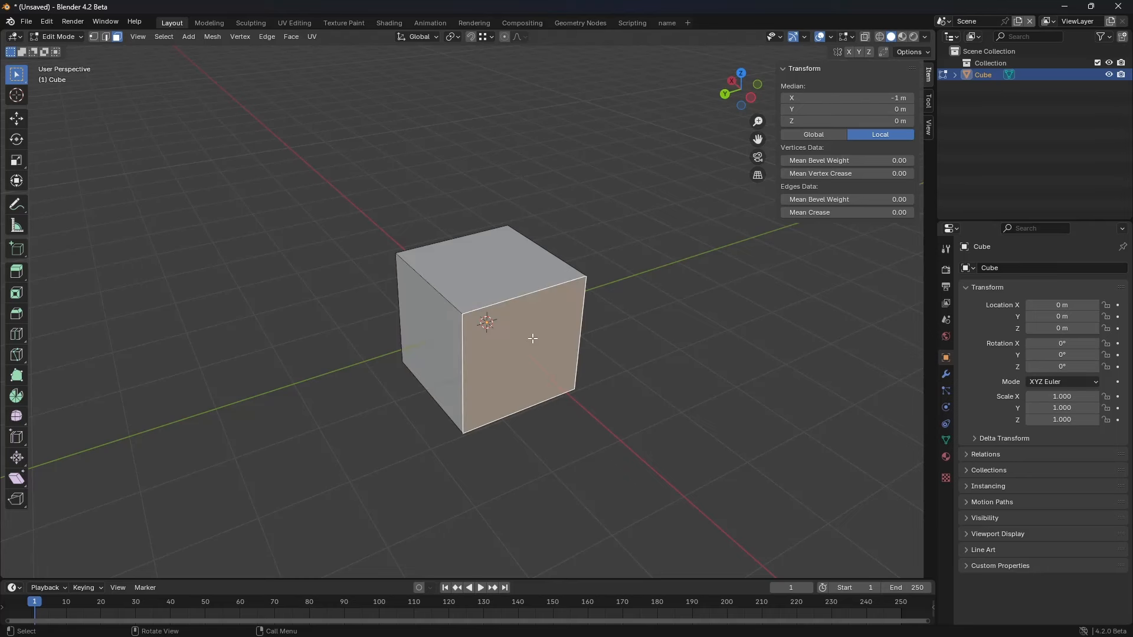
{"action": "left_click", "coordinate": [458, 354]}
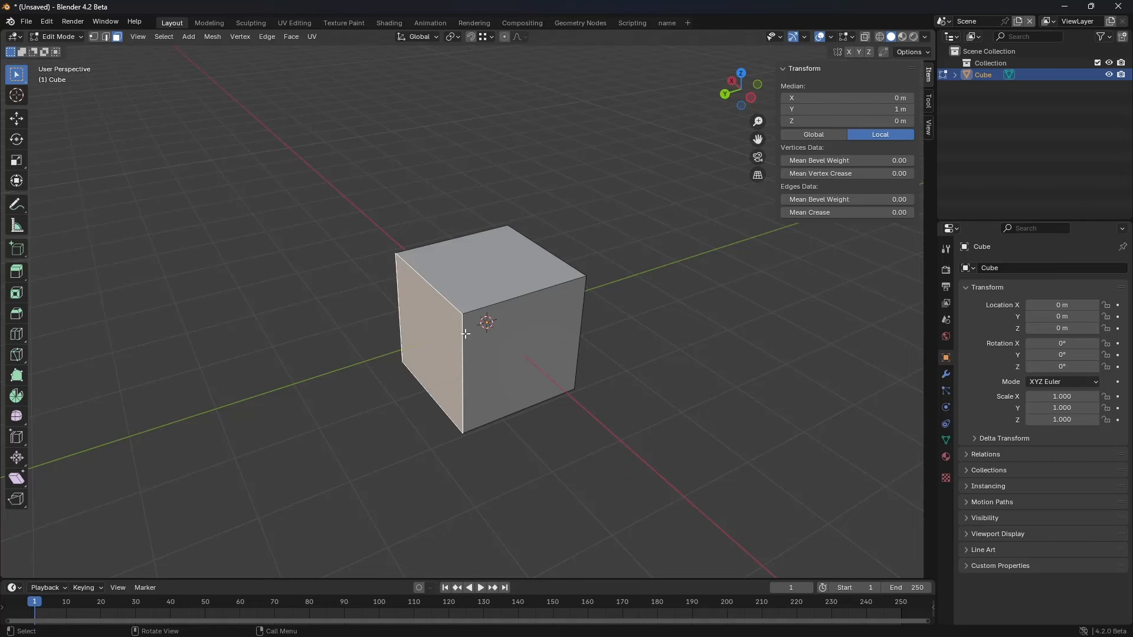
Step: Select a corner vertex, an edge and individual faces in their matching select modes, ending with the -X side face
{"action": "key", "text": "1"}
{"action": "left_click", "coordinate": [397, 256]}
{"action": "key", "text": "2"}
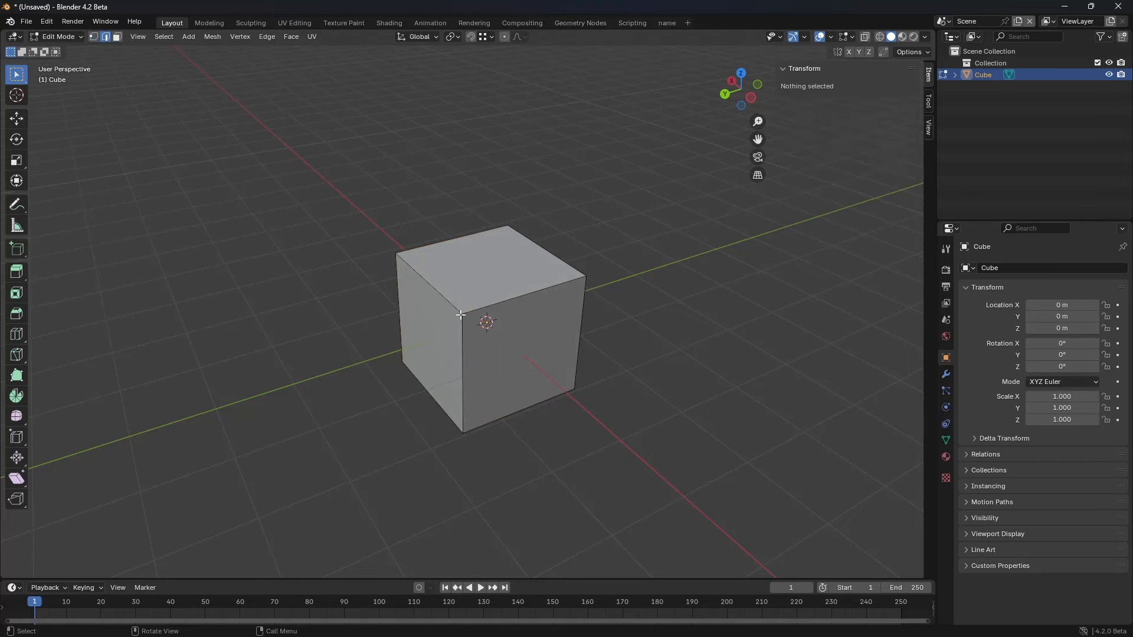
{"action": "left_click", "coordinate": [460, 315]}
{"action": "key", "text": "3"}
{"action": "left_click", "coordinate": [455, 293]}
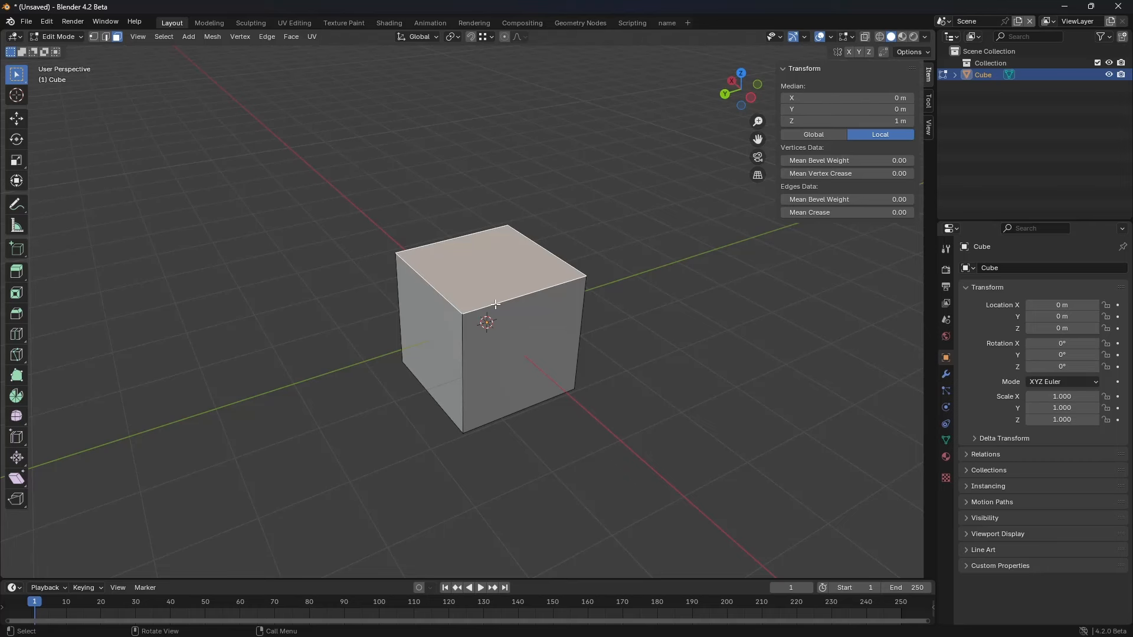
{"action": "left_click", "coordinate": [436, 320]}
{"action": "left_click", "coordinate": [523, 349]}
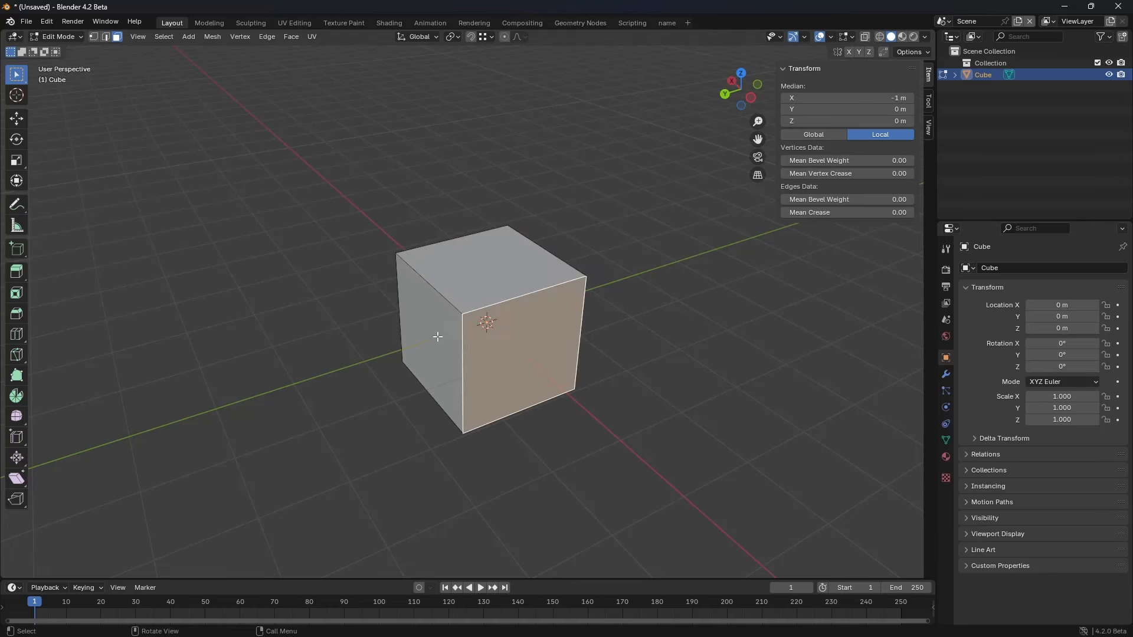
Step: Select individual edges in edge select mode, then the nearest top corner vertex in vertex select mode
{"action": "key", "text": "2"}
{"action": "left_click", "coordinate": [441, 329]}
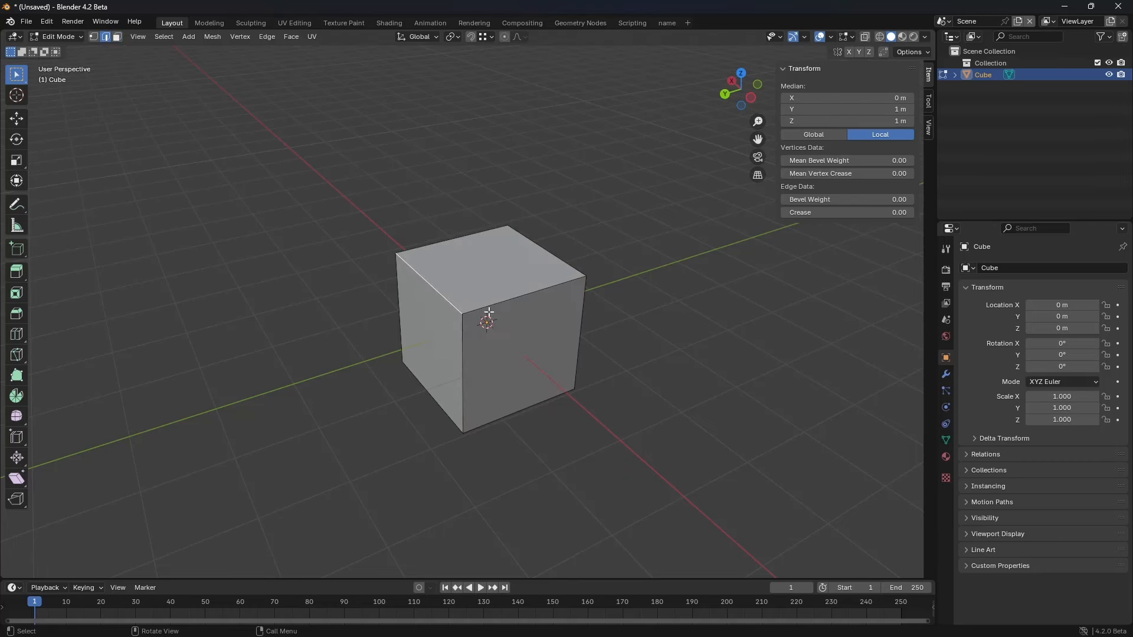
{"action": "left_click", "coordinate": [511, 351]}
{"action": "left_click", "coordinate": [446, 342]}
{"action": "key", "text": "1"}
{"action": "left_click", "coordinate": [463, 319]}
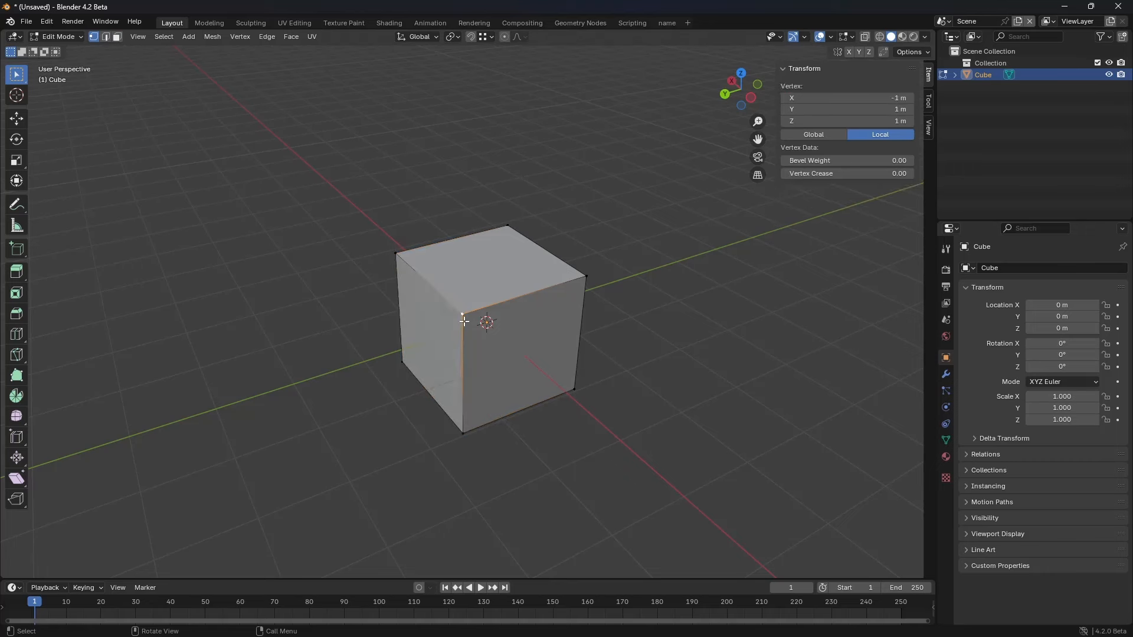
Step: Cycle through the vertex, edge and face select modes, picking elements on the cube and ending with the -X face selected
{"action": "key", "text": "2"}
{"action": "key", "text": "3"}
{"action": "left_click", "coordinate": [491, 348]}
{"action": "key", "text": "1"}
{"action": "left_click", "coordinate": [435, 345]}
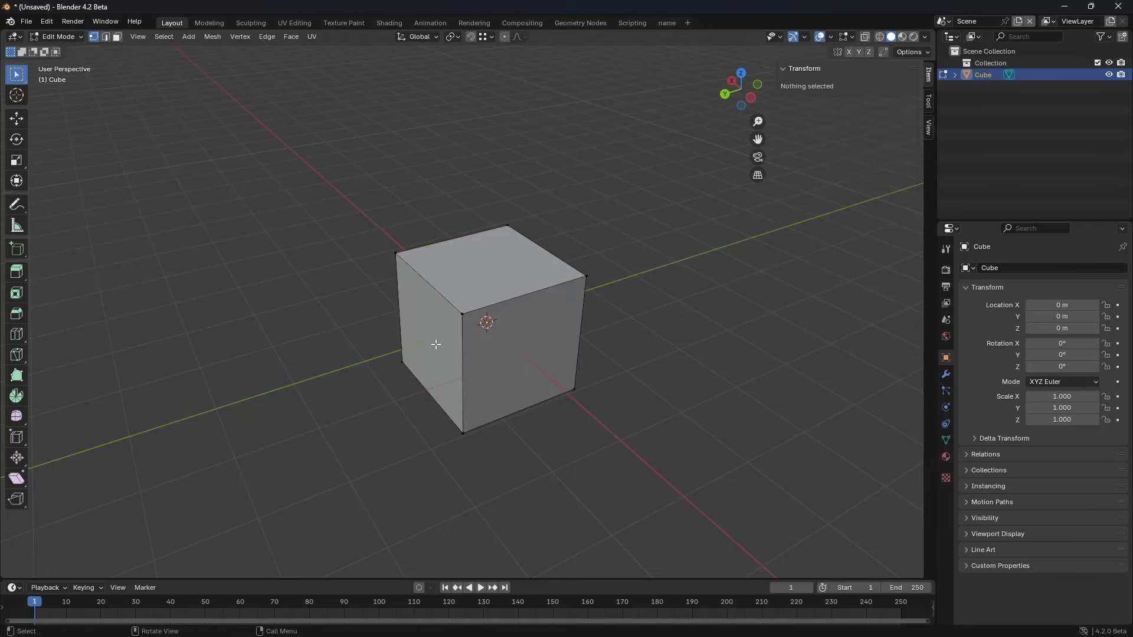
{"action": "key", "text": "2"}
{"action": "left_click", "coordinate": [445, 344]}
{"action": "key", "text": "3"}
{"action": "left_click", "coordinate": [470, 347]}
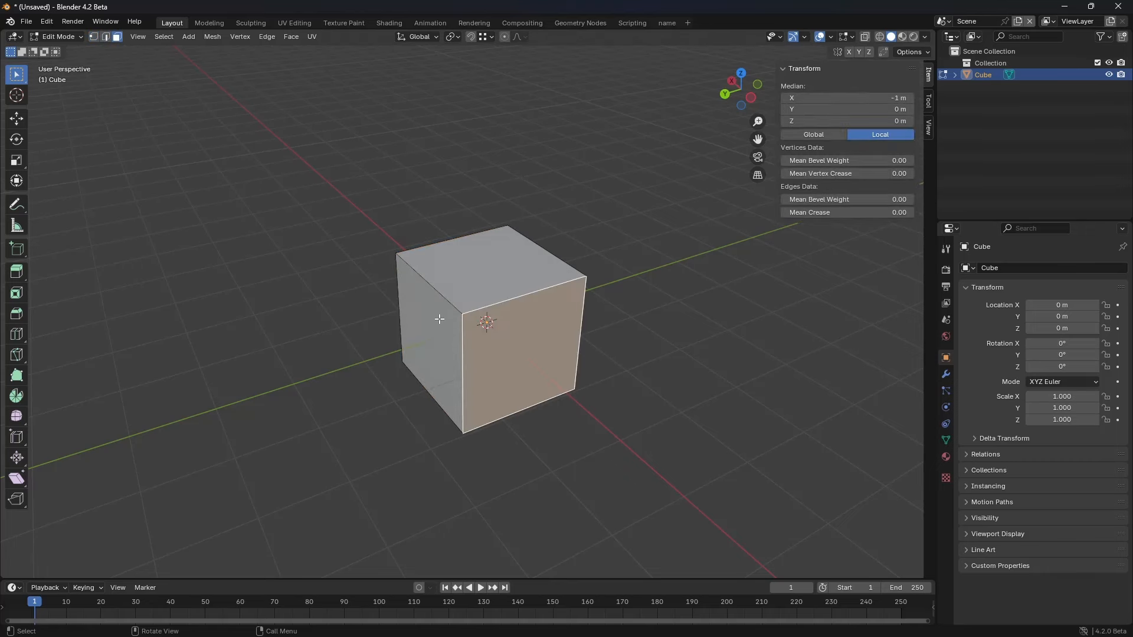
Step: Review the vertex operations and the face context operations, dismiss them, and select the cube's top face
{"action": "left_click", "coordinate": [240, 37]}
{"action": "right_click", "coordinate": [368, 136]}
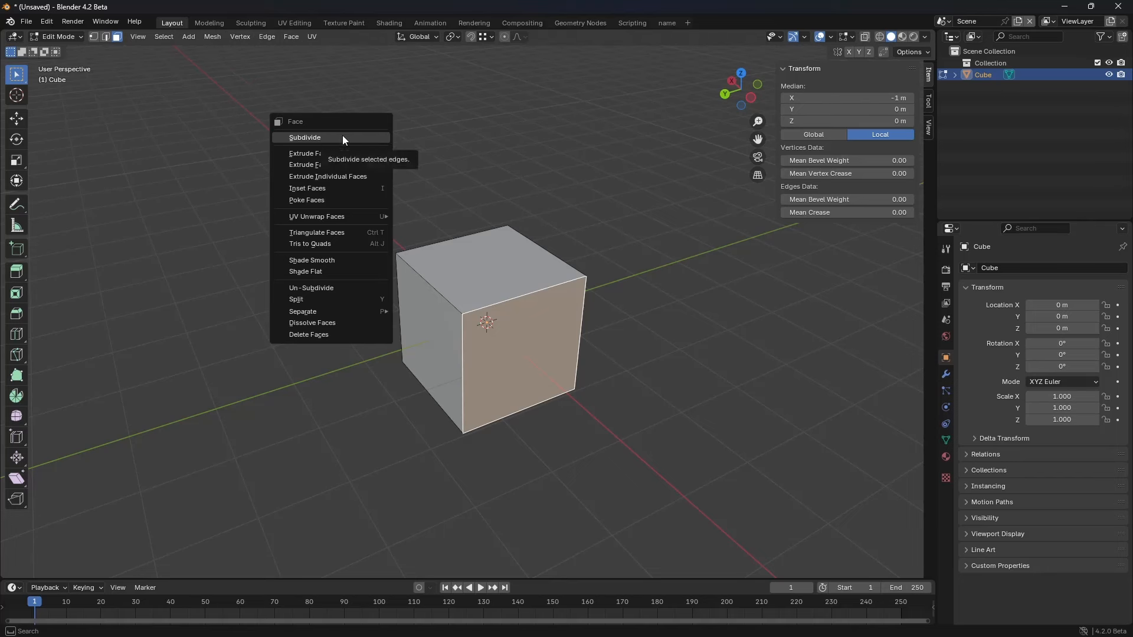
{"action": "left_click", "coordinate": [495, 273]}
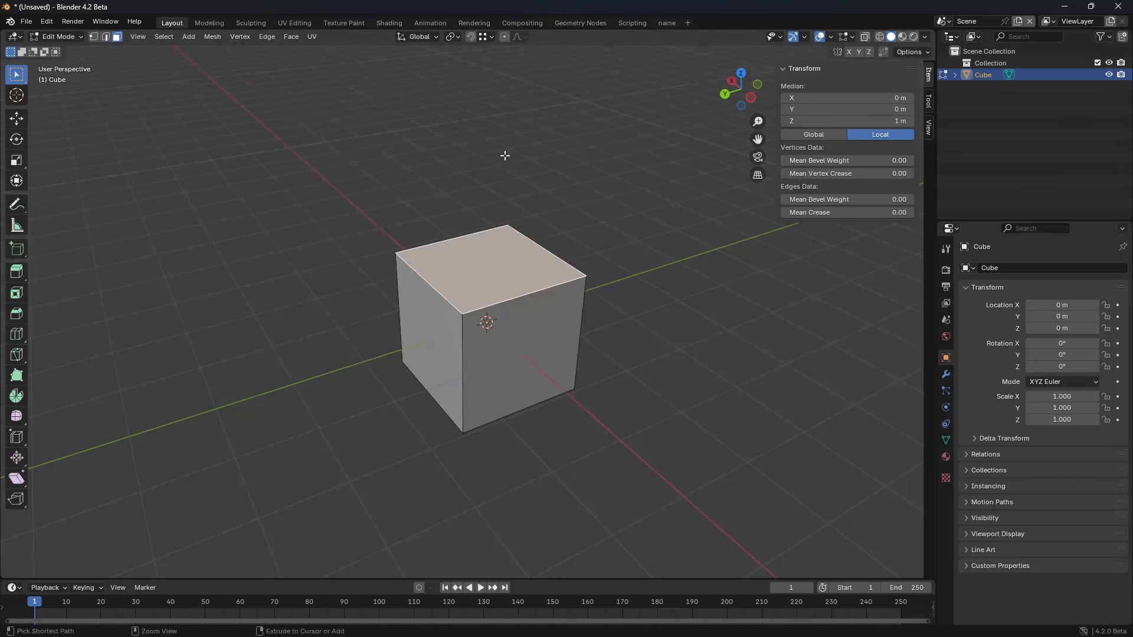
Step: Bring up the lists of vertex, edge and face operations one after another for the selected top face
{"action": "key", "text": "ctrl+v"}
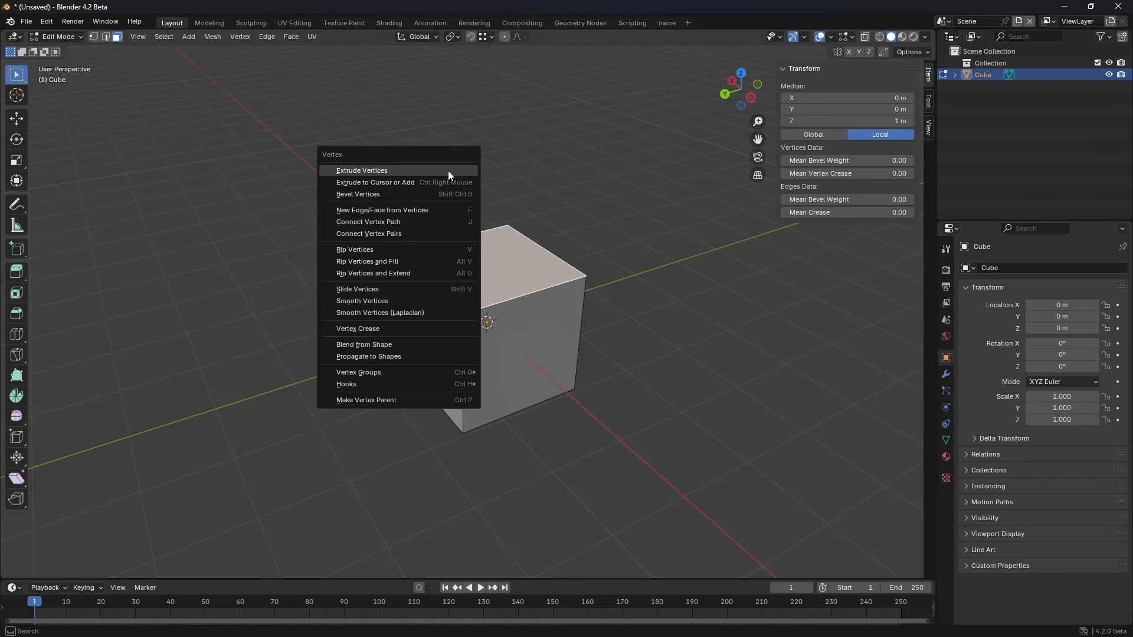
{"action": "key", "text": "Escape"}
{"action": "key", "text": "ctrl+e"}
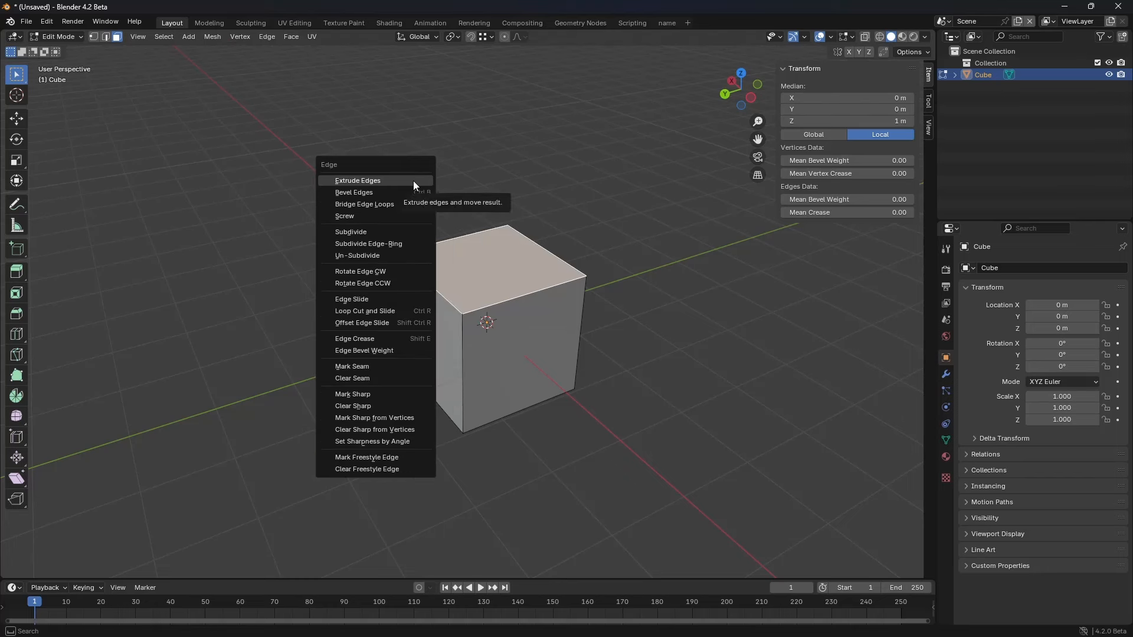
{"action": "key", "text": "Escape"}
{"action": "key", "text": "ctrl+f"}
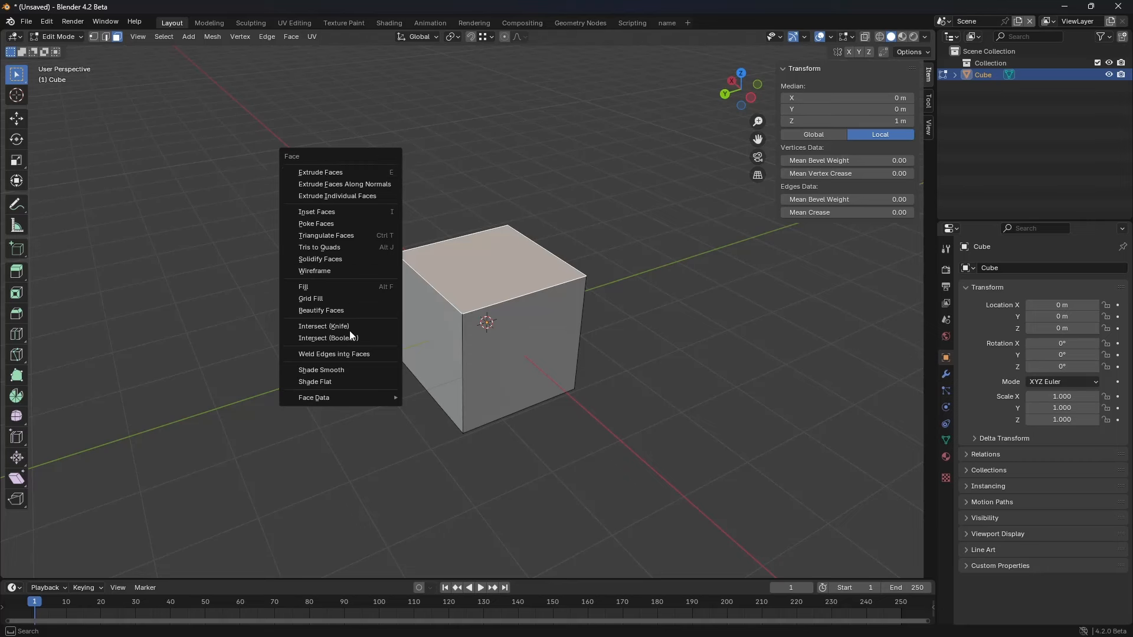
Step: Examine the face, UV mapping and general mesh operations available in Edit Mode without applying any
{"action": "left_click", "coordinate": [290, 36]}
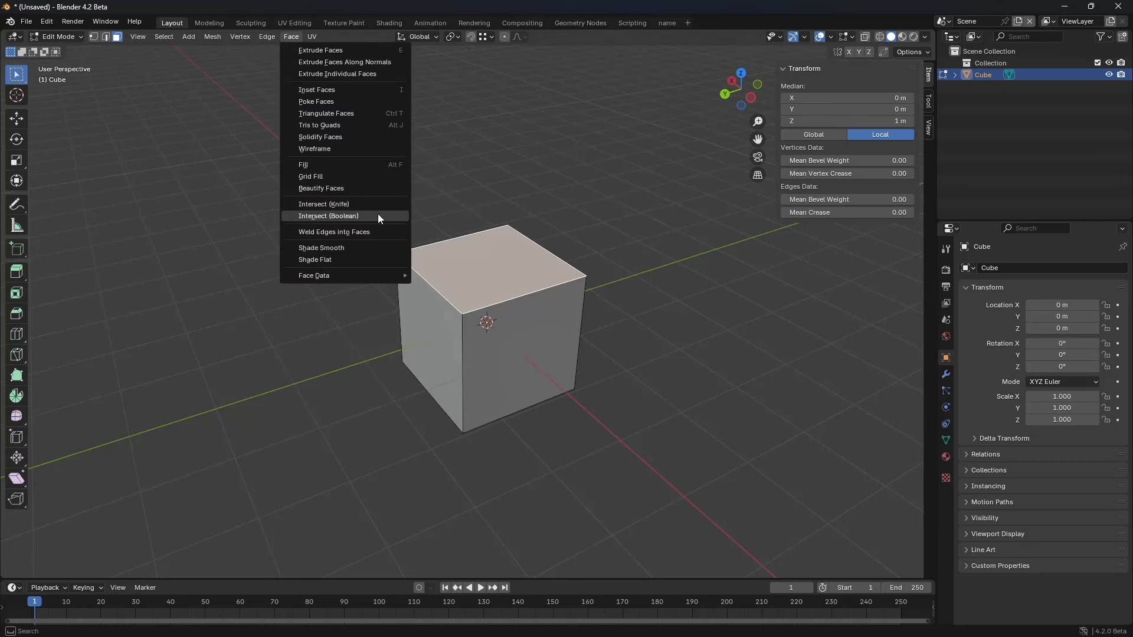
{"action": "left_click", "coordinate": [312, 38]}
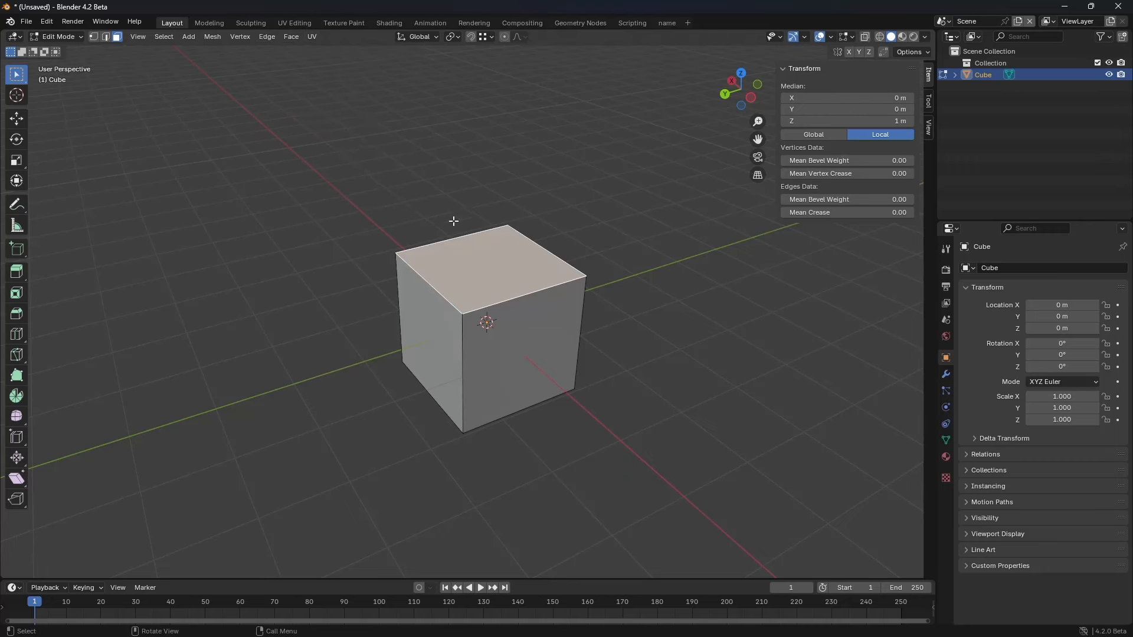
{"action": "key", "text": "u"}
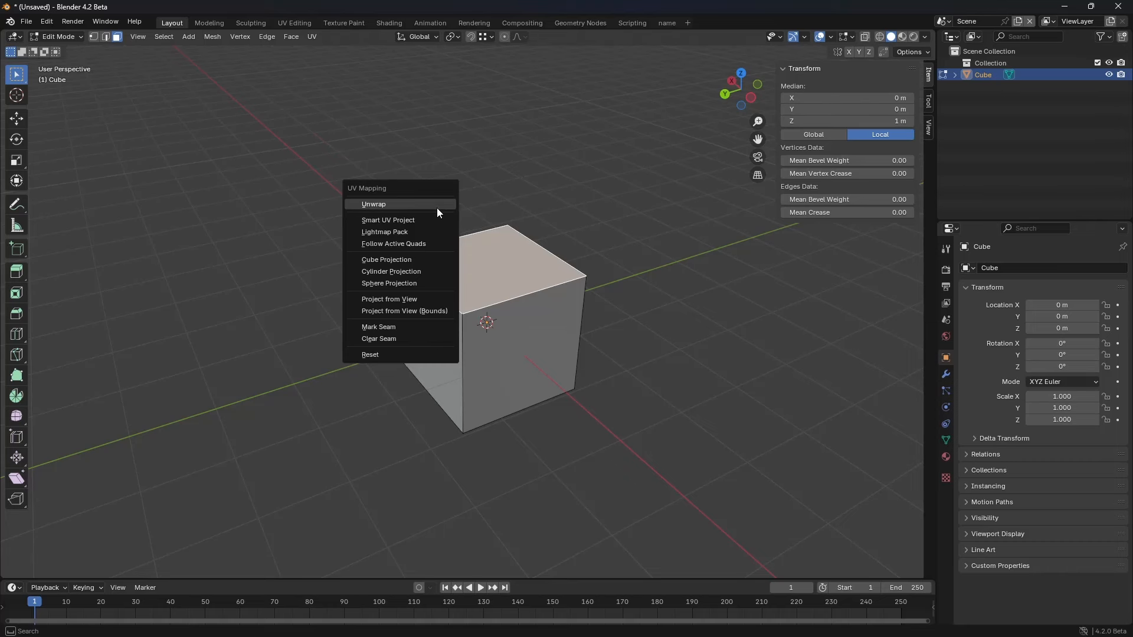
{"action": "left_click", "coordinate": [437, 208]}
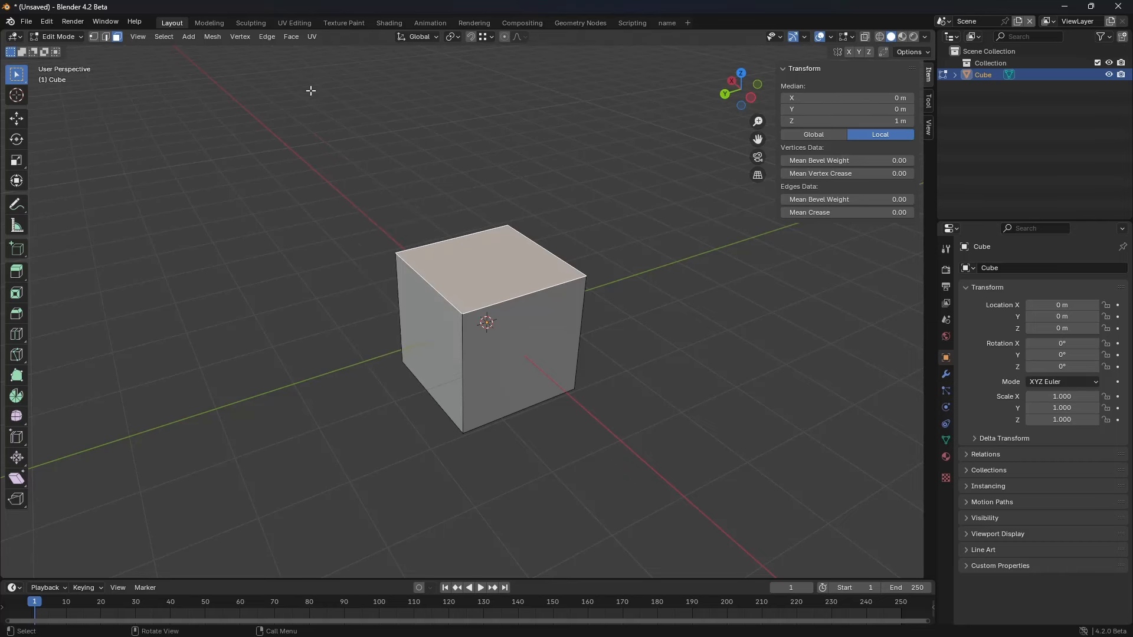
{"action": "left_click", "coordinate": [212, 37]}
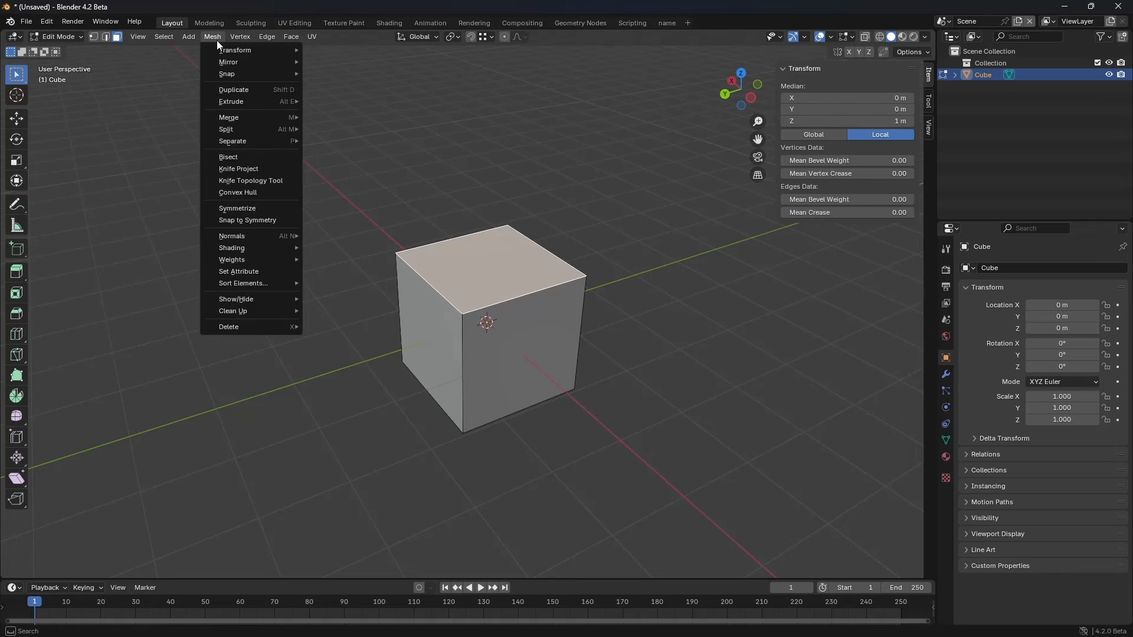
{"action": "mouse_move", "coordinate": [188, 36]}
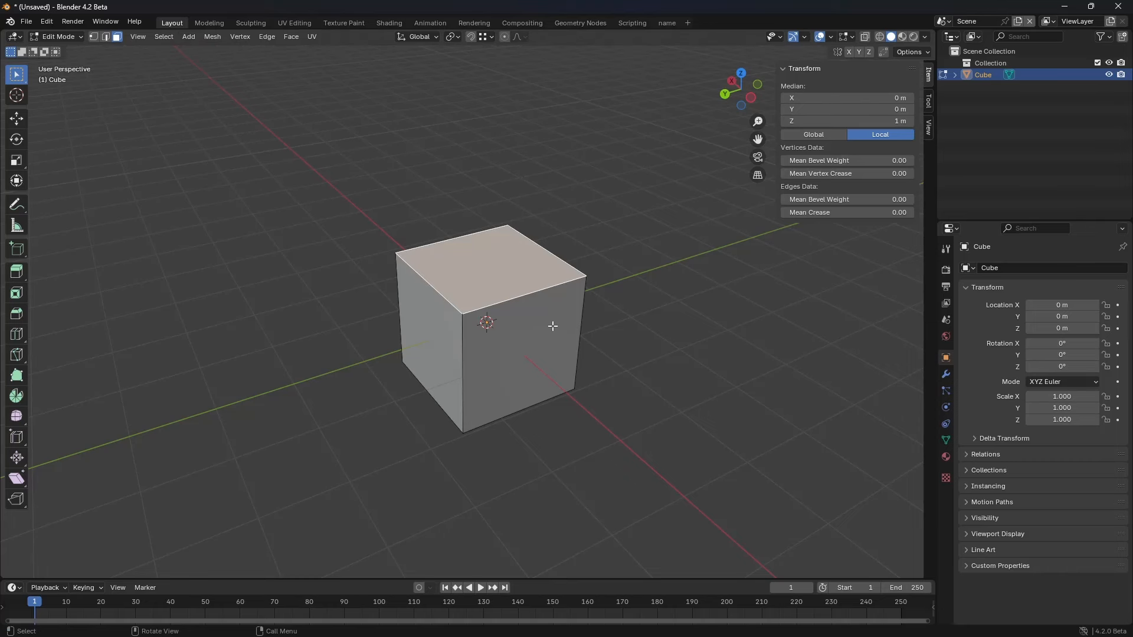
Step: Set the cube back to Object Mode through the mode pie menu
{"action": "key", "text": "ctrl+Tab"}
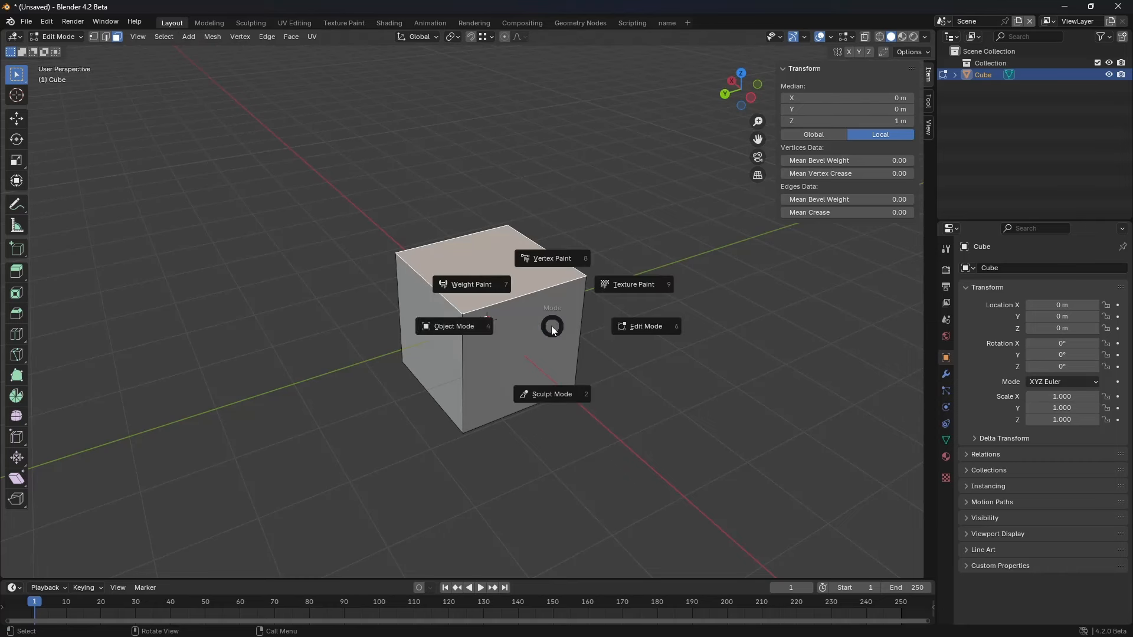
{"action": "left_click", "coordinate": [494, 326]}
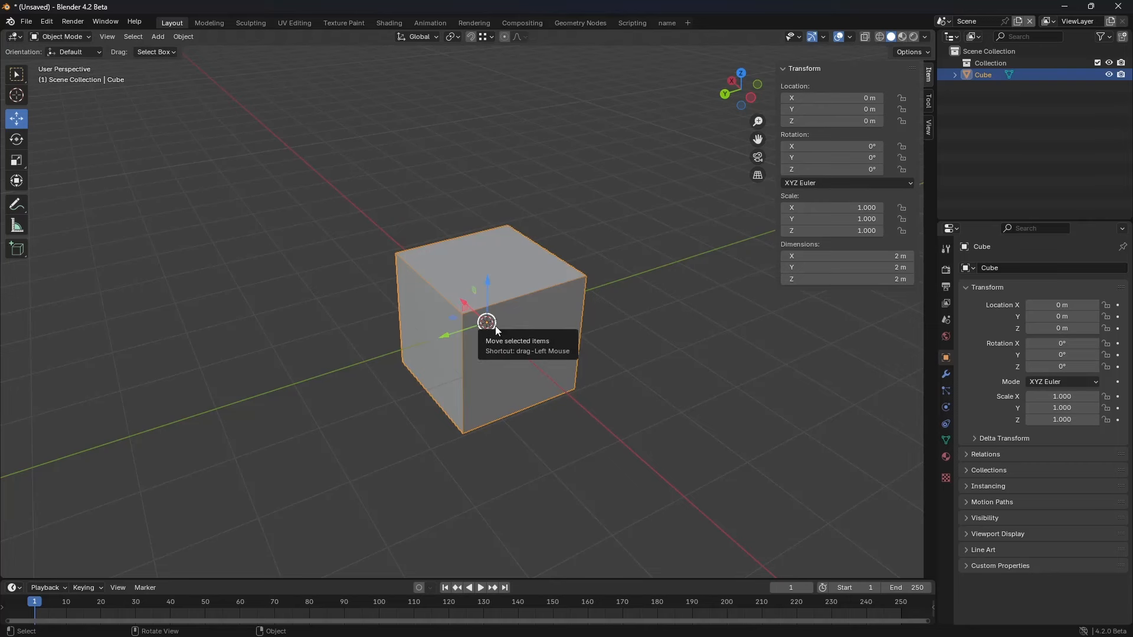
{"action": "scroll", "coordinate": [529, 348], "scroll_direction": "down", "scroll_amount": 2}
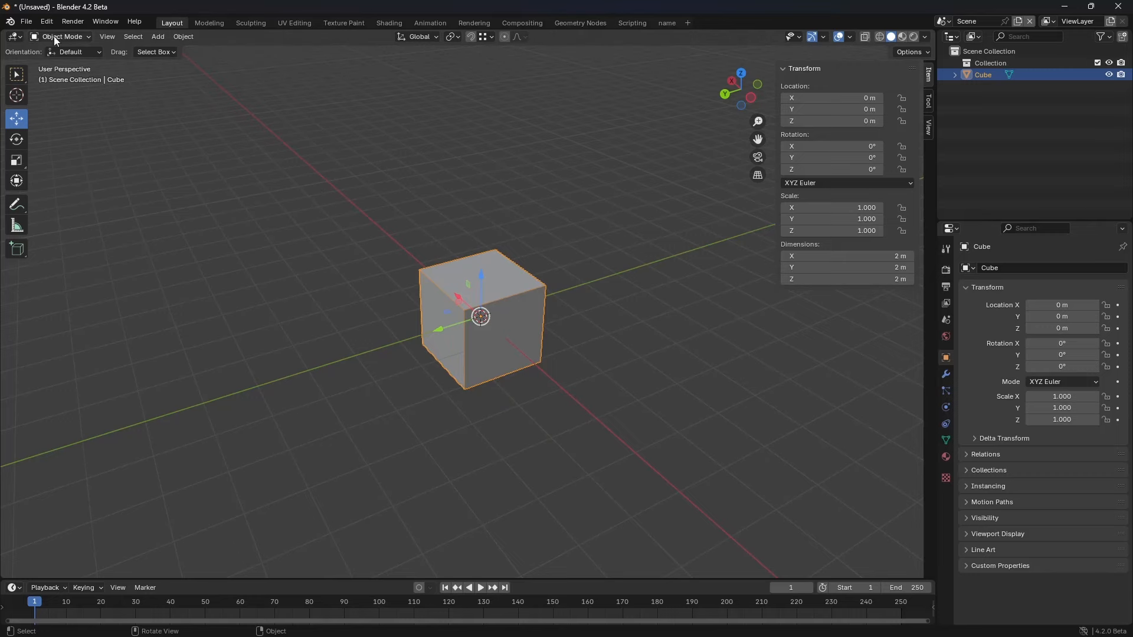
Step: Duplicate the cube three times along the Y axis, placing copies at about 4.35 m, -5.03 m and -9.62 m
{"action": "key", "text": "shift+d"}
{"action": "key", "text": "x"}
{"action": "key", "text": "y"}
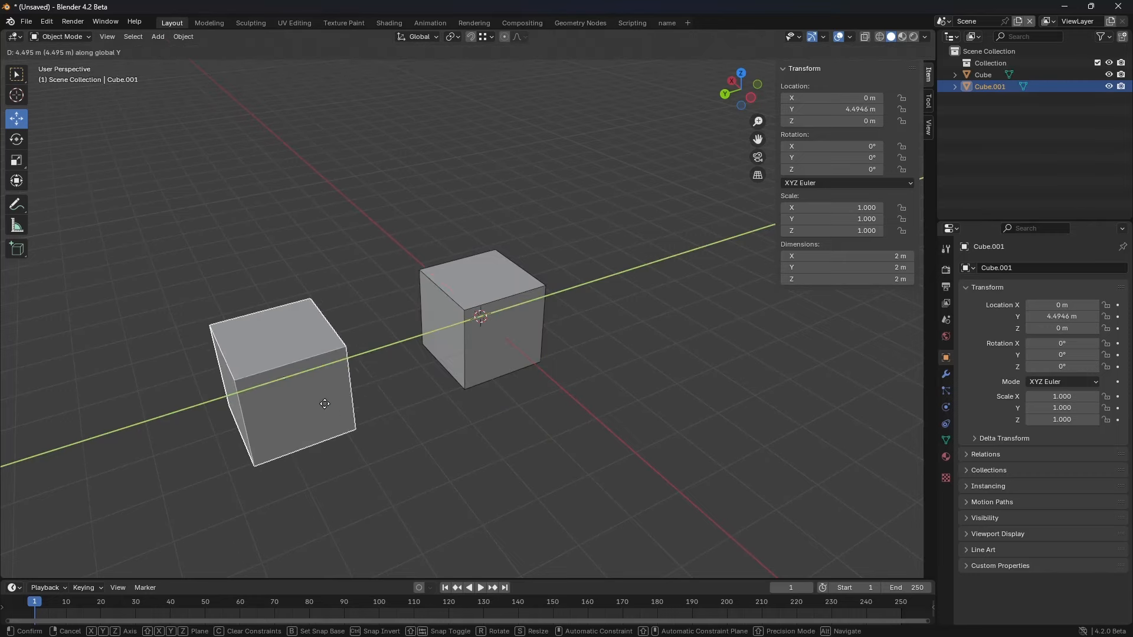
{"action": "left_click", "coordinate": [331, 403]}
{"action": "key", "text": "shift+d"}
{"action": "key", "text": "y"}
{"action": "left_click", "coordinate": [682, 320]}
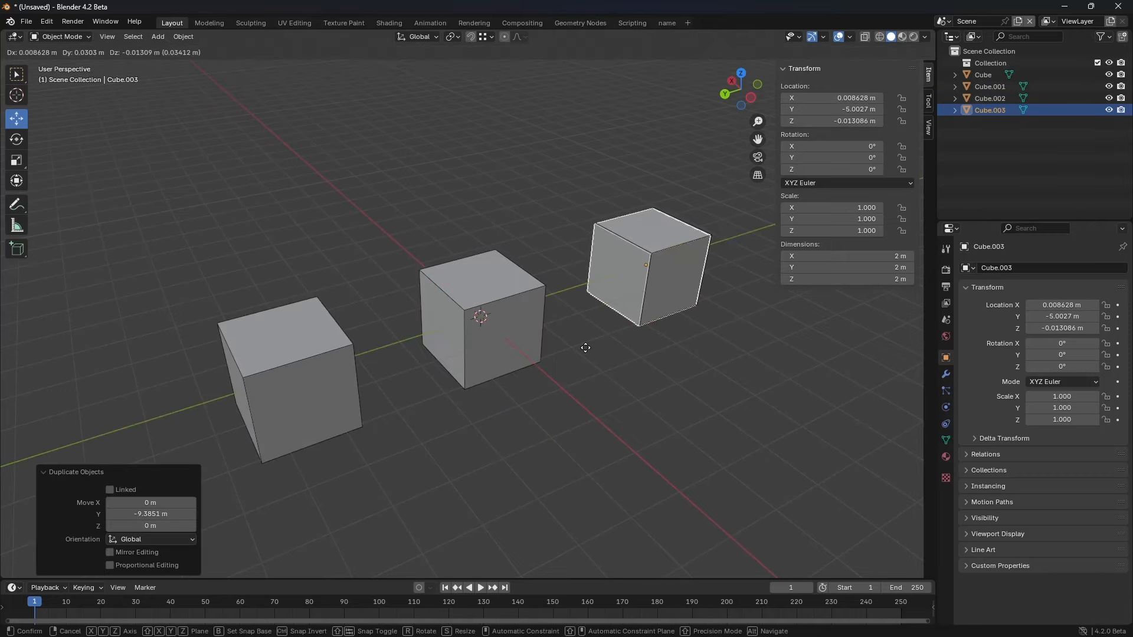
{"action": "key", "text": "shift+d"}
{"action": "key", "text": "y"}
{"action": "left_click", "coordinate": [711, 324]}
{"action": "middle_click_drag", "start_coordinate": [710, 324], "coordinate": [636, 318], "text": "shift"}
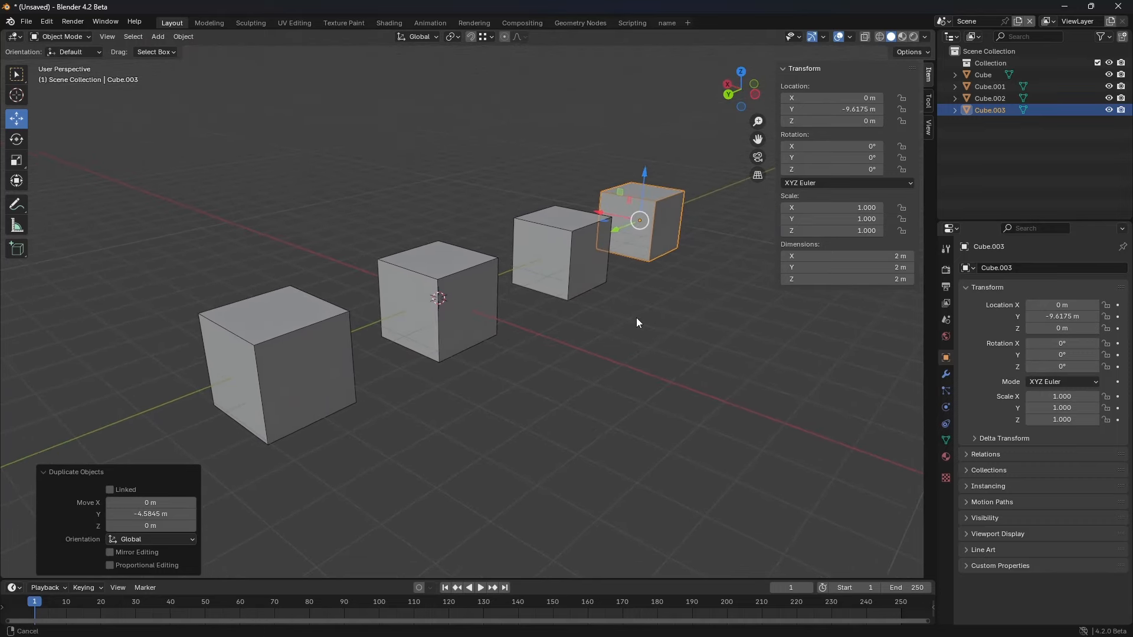
Step: Select all four cubes with the one at Y -9.62 m active, join them into one object, and expand it in the outliner
{"action": "left_click", "coordinate": [278, 335]}
{"action": "left_click", "coordinate": [445, 299], "text": "shift"}
{"action": "left_click", "coordinate": [568, 243], "text": "shift"}
{"action": "left_click", "coordinate": [651, 212], "text": "shift"}
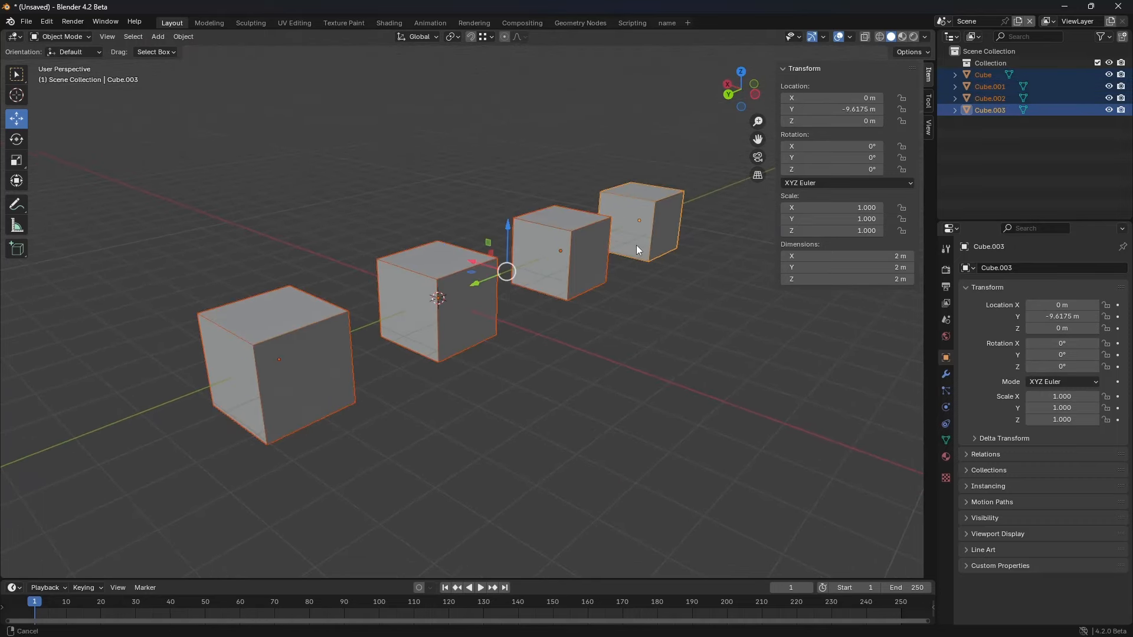
{"action": "left_click", "coordinate": [560, 264], "text": "shift"}
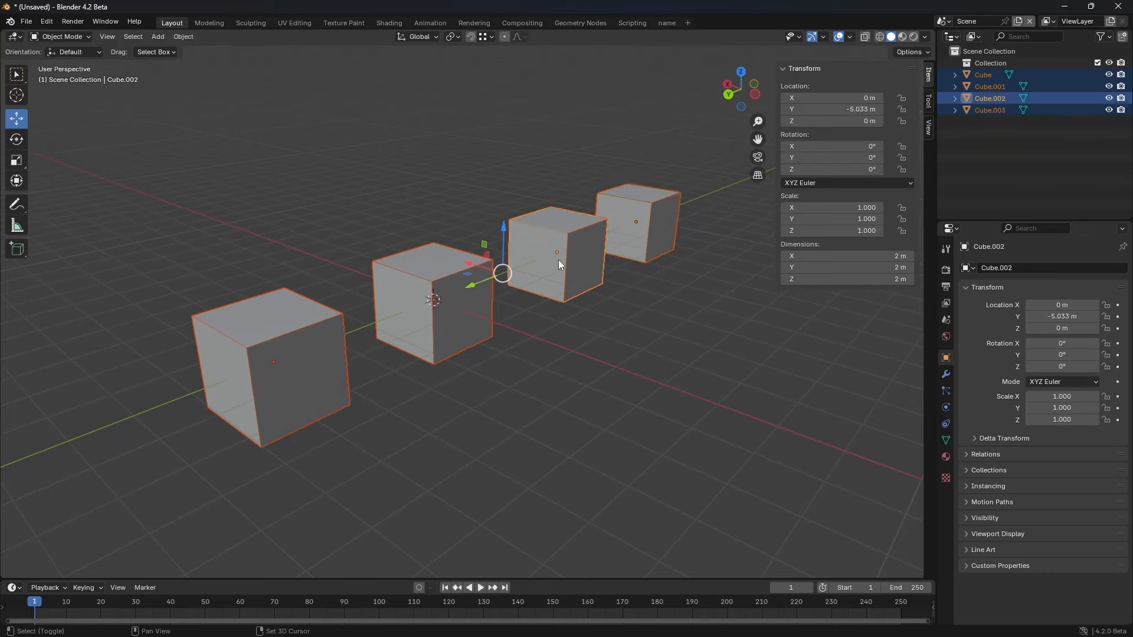
{"action": "left_click", "coordinate": [634, 225], "text": "shift"}
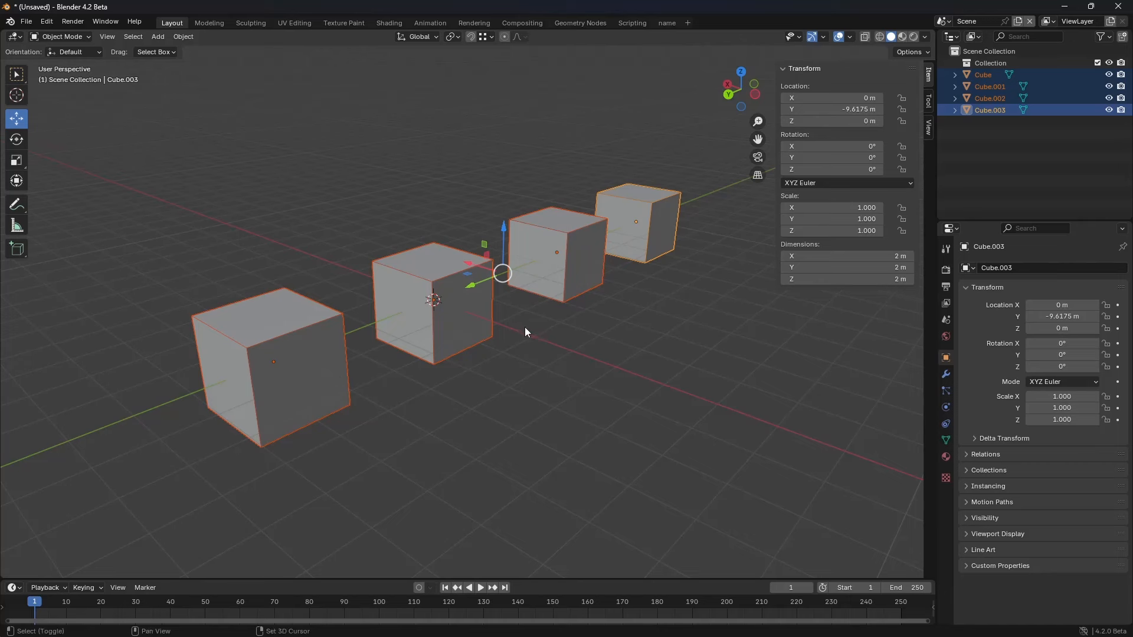
{"action": "middle_click_drag", "start_coordinate": [525, 327], "coordinate": [535, 325]}
{"action": "left_click", "coordinate": [292, 344], "text": "shift"}
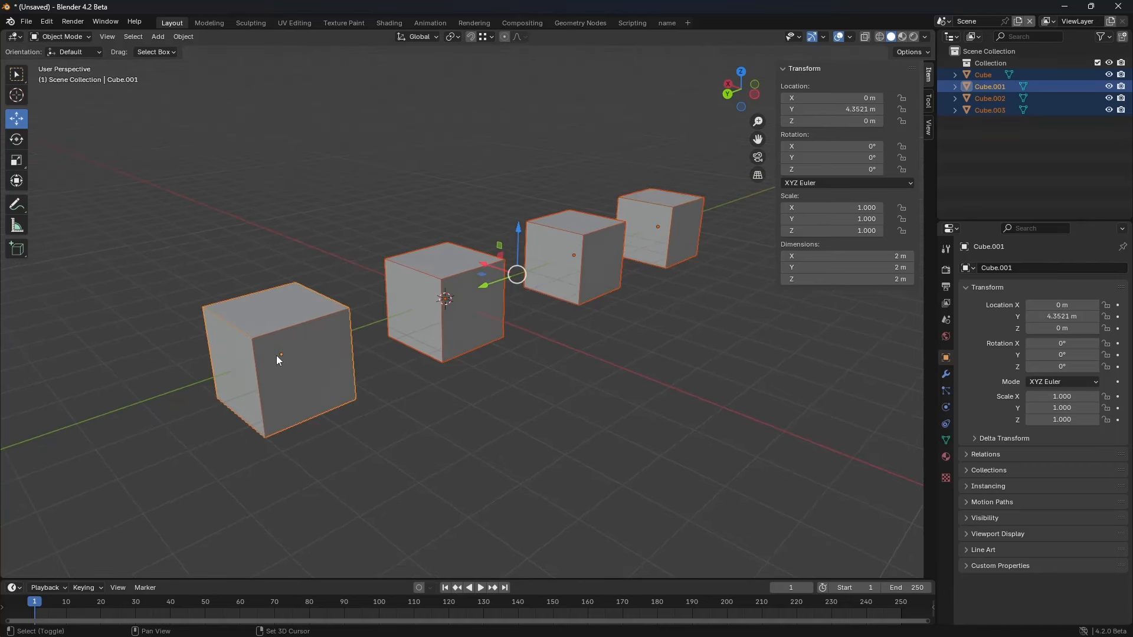
{"action": "middle_click_drag", "start_coordinate": [552, 280], "coordinate": [546, 280], "text": "shift"}
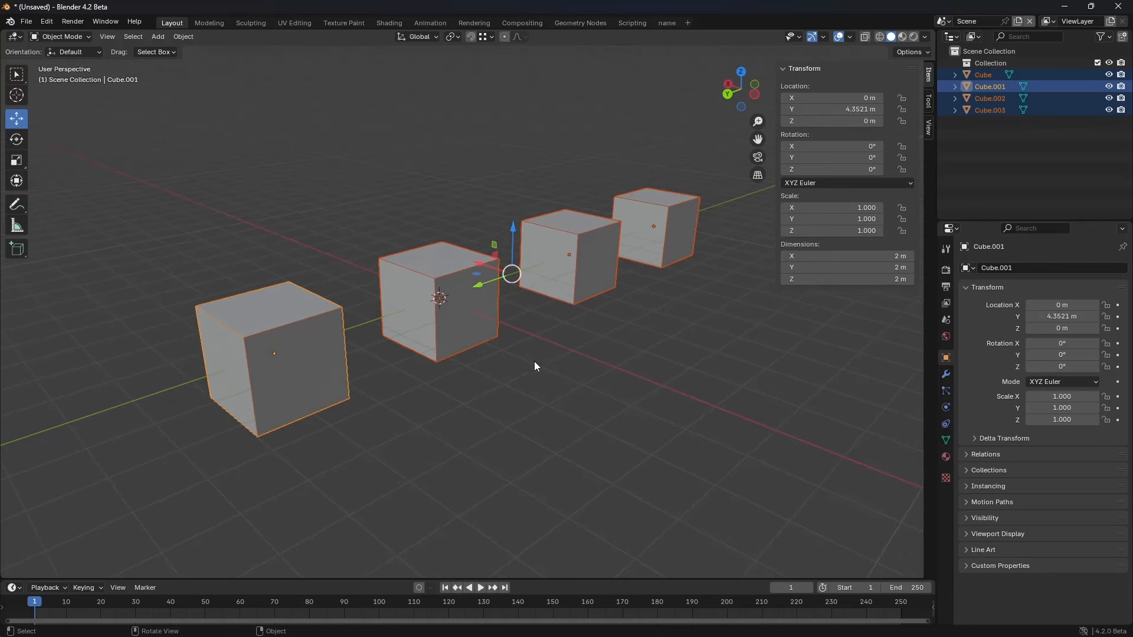
{"action": "left_click", "coordinate": [657, 229], "text": "shift"}
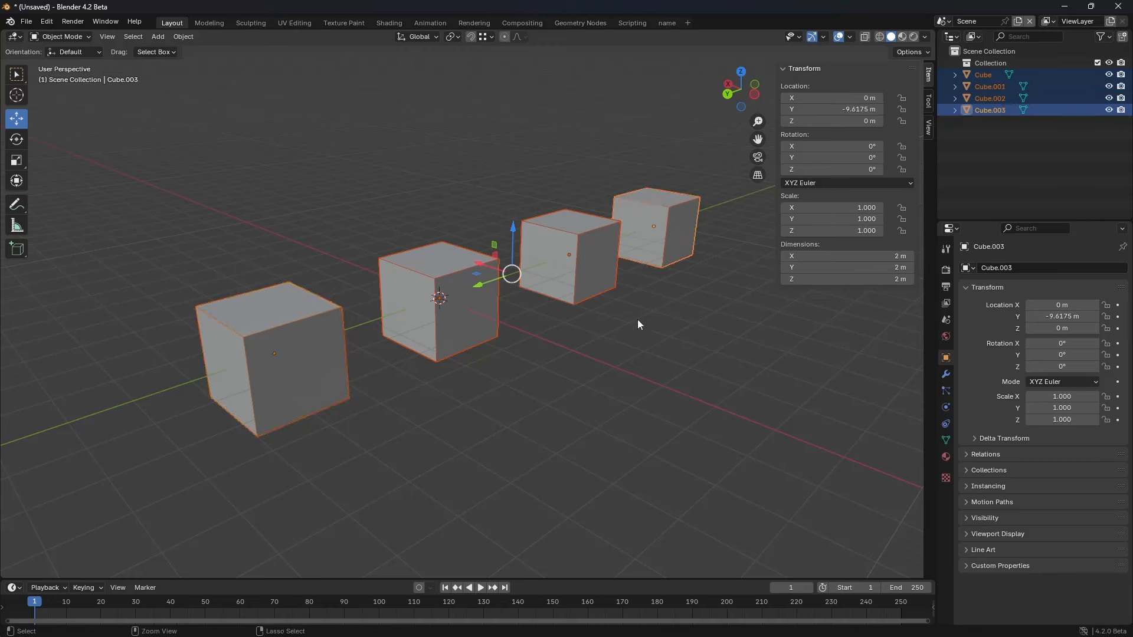
{"action": "key", "text": "ctrl+j"}
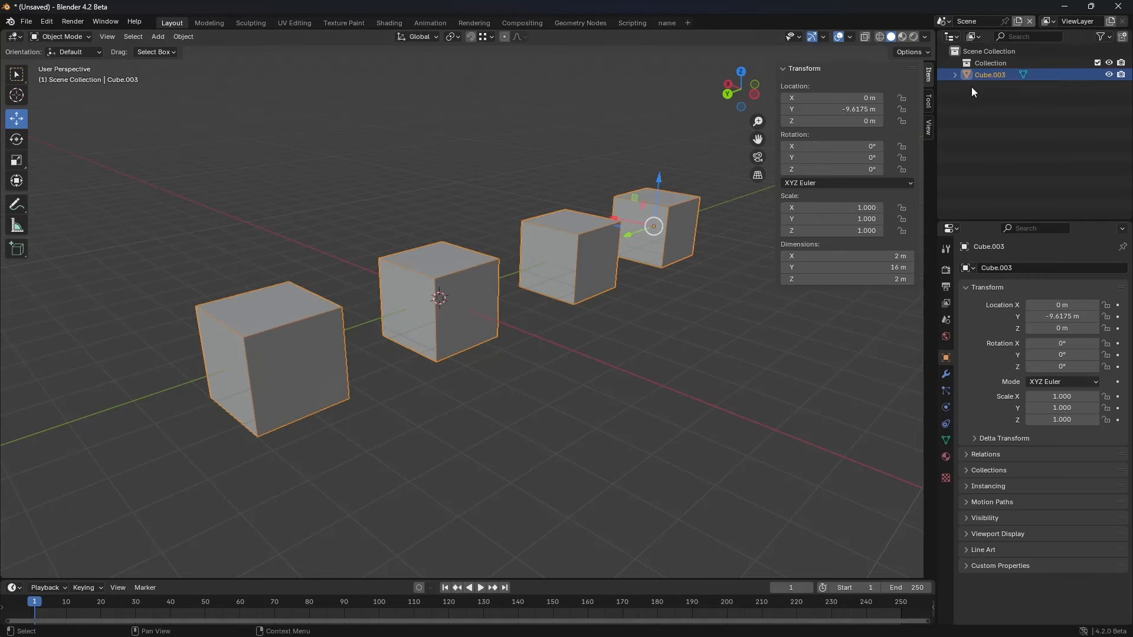
{"action": "left_click", "coordinate": [955, 74]}
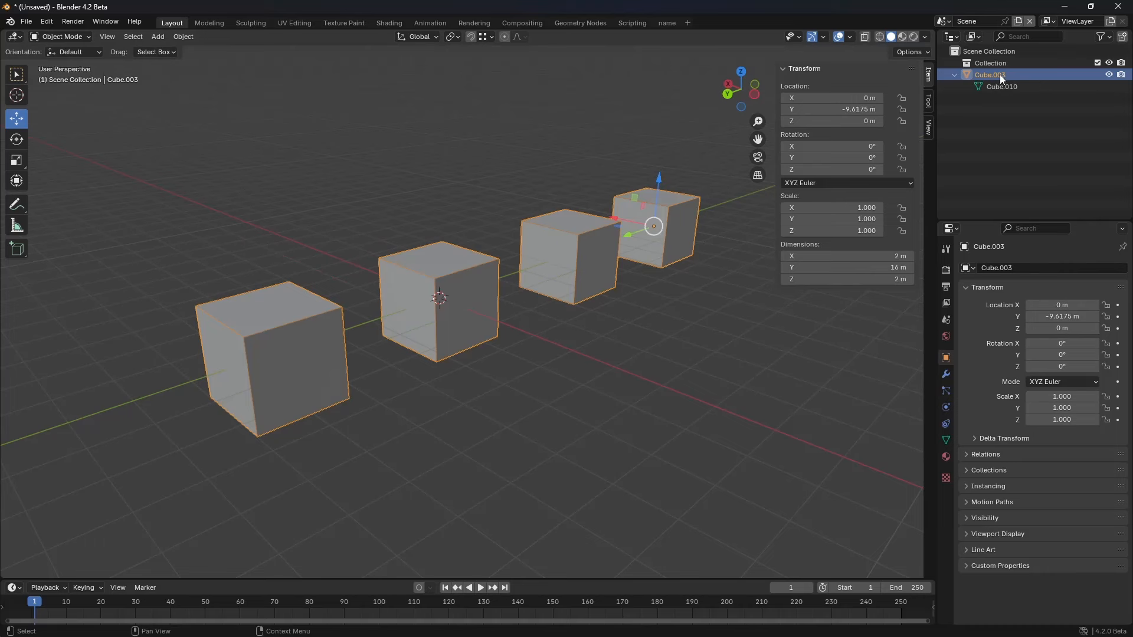
Step: Switch the joined object to Edit Mode and select individual faces on each of its four cubes in turn
{"action": "key", "text": "ctrl+Tab"}
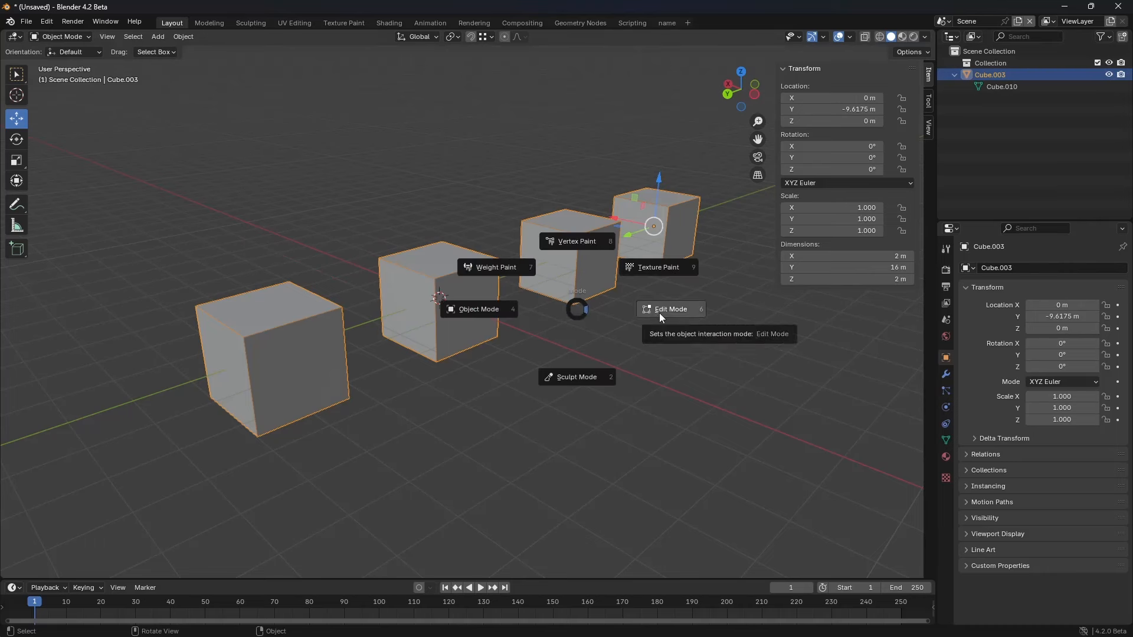
{"action": "left_click", "coordinate": [660, 312]}
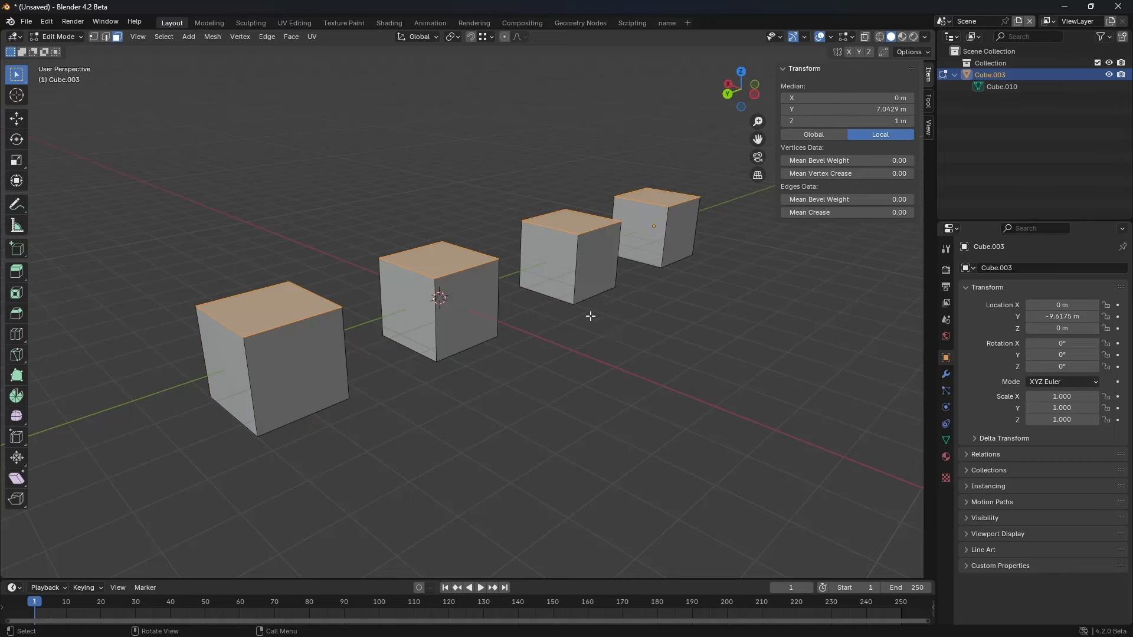
{"action": "left_click", "coordinate": [462, 308]}
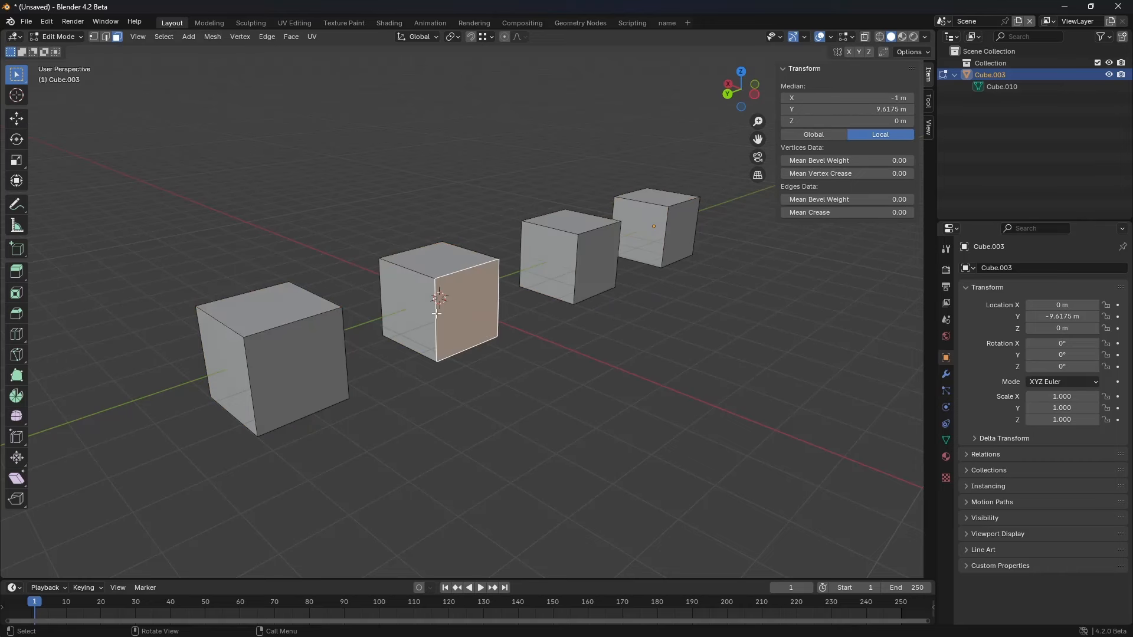
{"action": "key", "text": "1"}
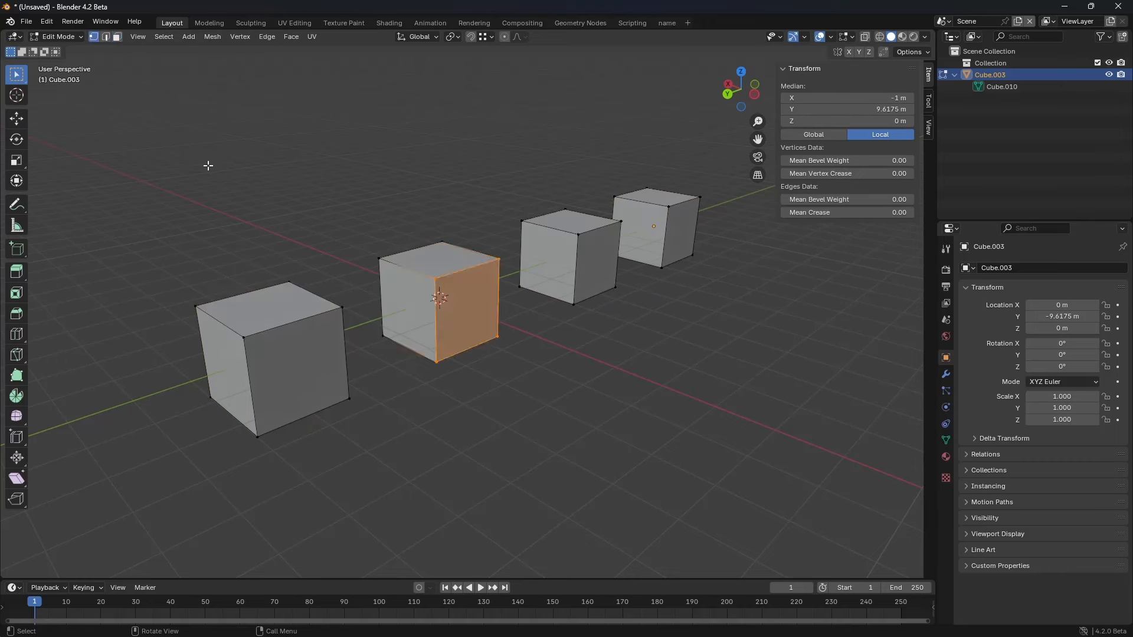
{"action": "key", "text": "3"}
{"action": "left_click", "coordinate": [273, 317]}
{"action": "left_click", "coordinate": [440, 285]}
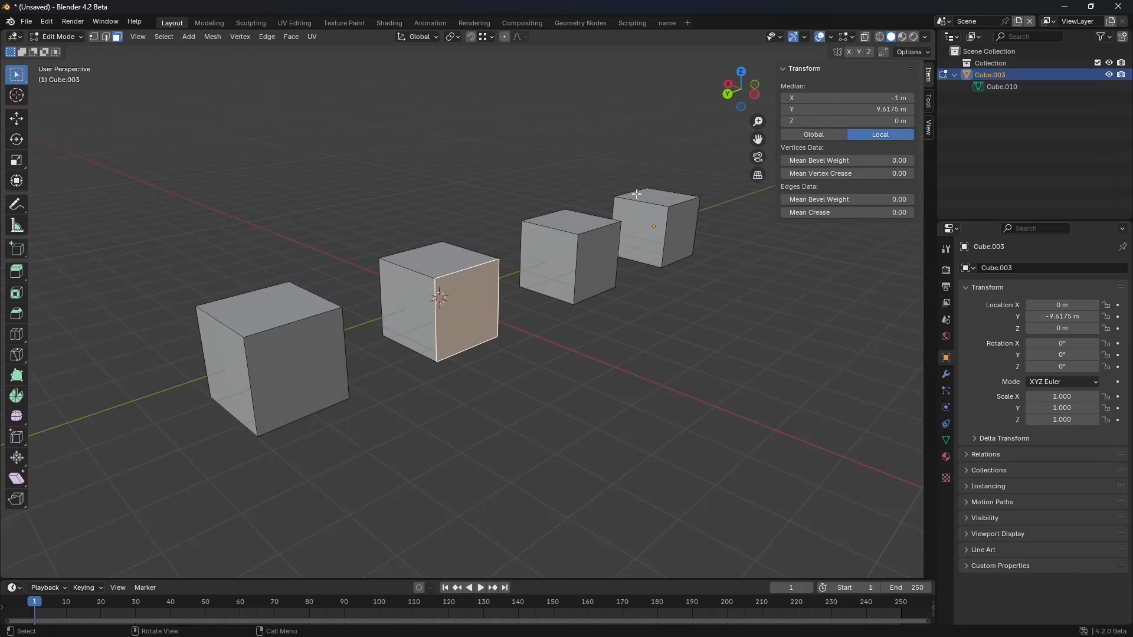
{"action": "left_click", "coordinate": [678, 210]}
{"action": "left_click", "coordinate": [542, 253]}
{"action": "left_click", "coordinate": [403, 316]}
{"action": "left_click", "coordinate": [227, 366]}
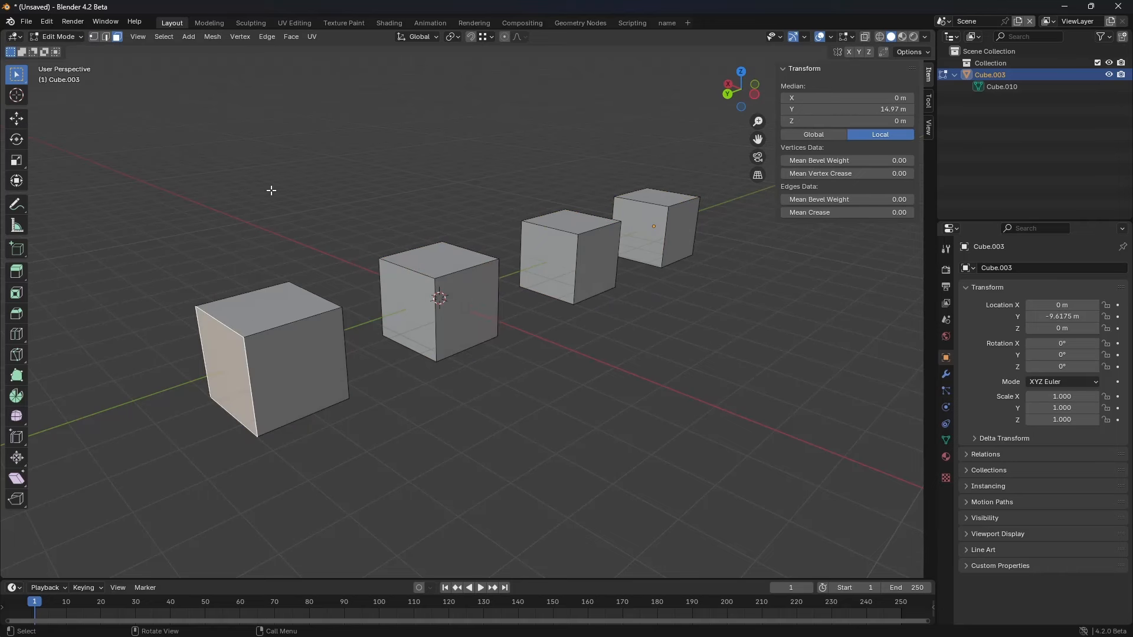
Step: Add a cylinder with N-Gon caps to the mesh and move it by about 3.77, 2.56 and 2.36 m in X, Y and Z
{"action": "left_click", "coordinate": [213, 37]}
{"action": "mouse_move", "coordinate": [189, 37]}
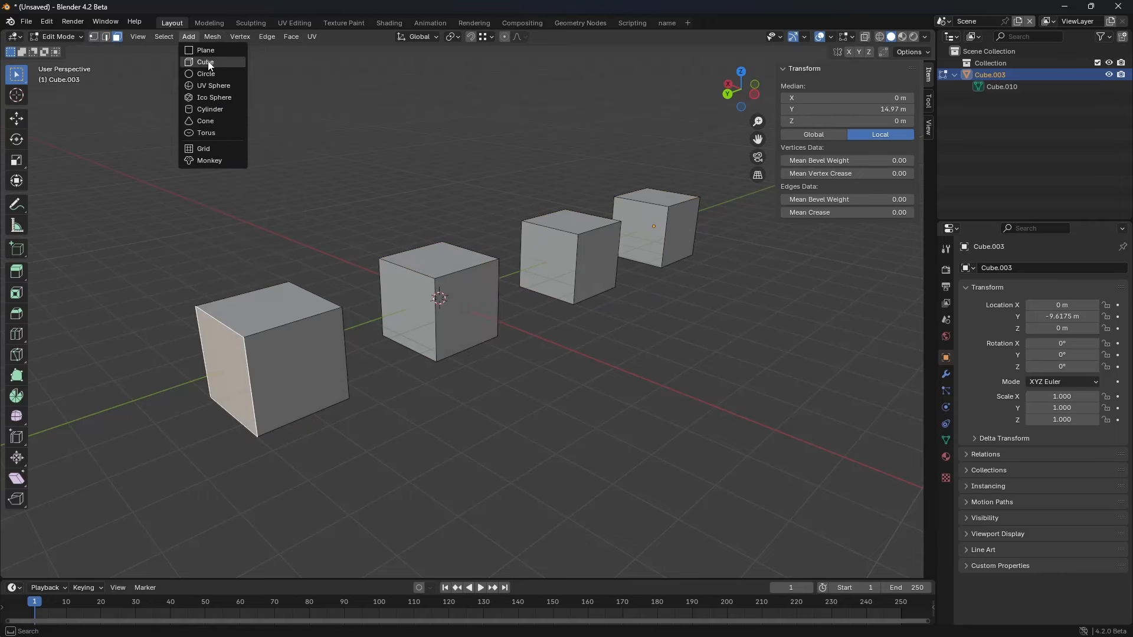
{"action": "left_click", "coordinate": [220, 109]}
{"action": "scroll", "coordinate": [129, 467], "scroll_direction": "up", "scroll_amount": 1, "text": "ctrl"}
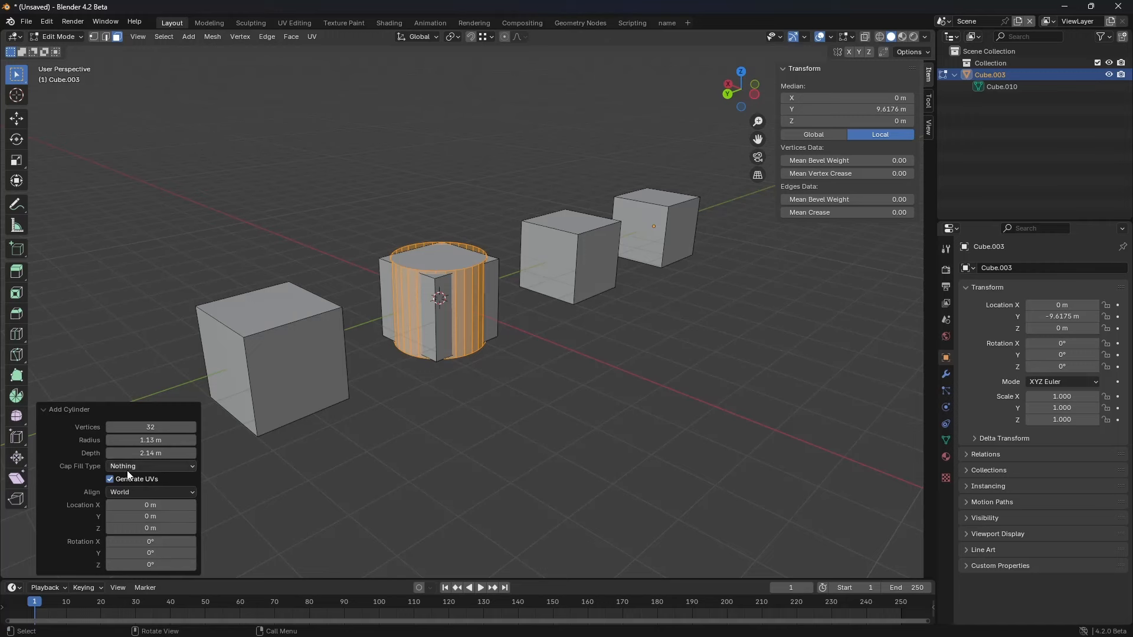
{"action": "left_click", "coordinate": [147, 466]}
{"action": "left_click", "coordinate": [150, 490]}
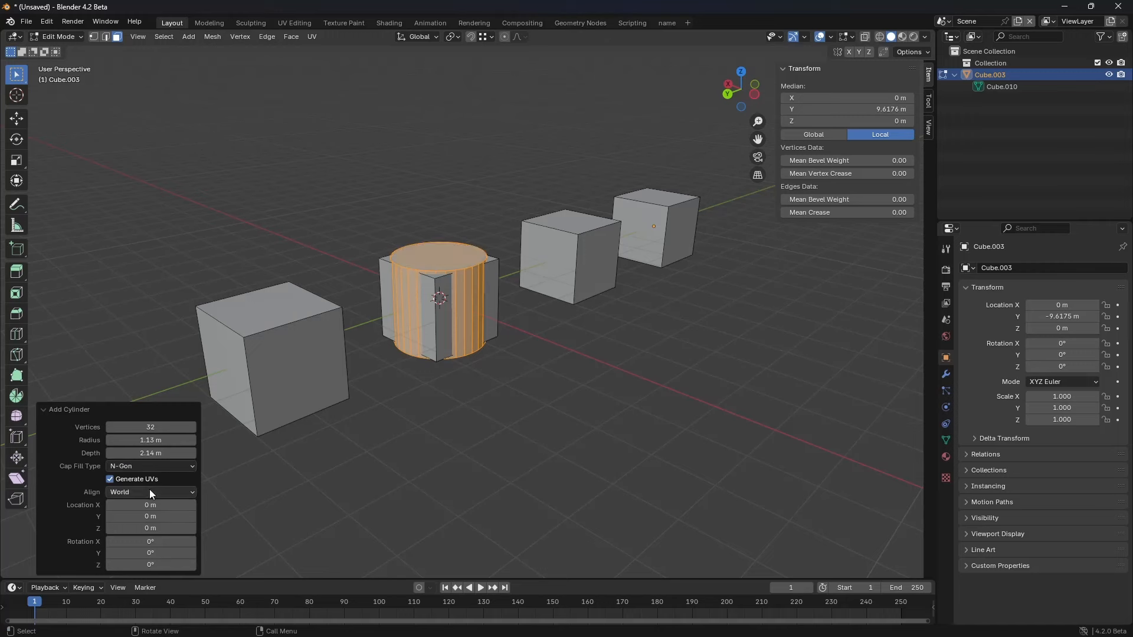
{"action": "key", "text": "g"}
{"action": "left_click", "coordinate": [329, 236]}
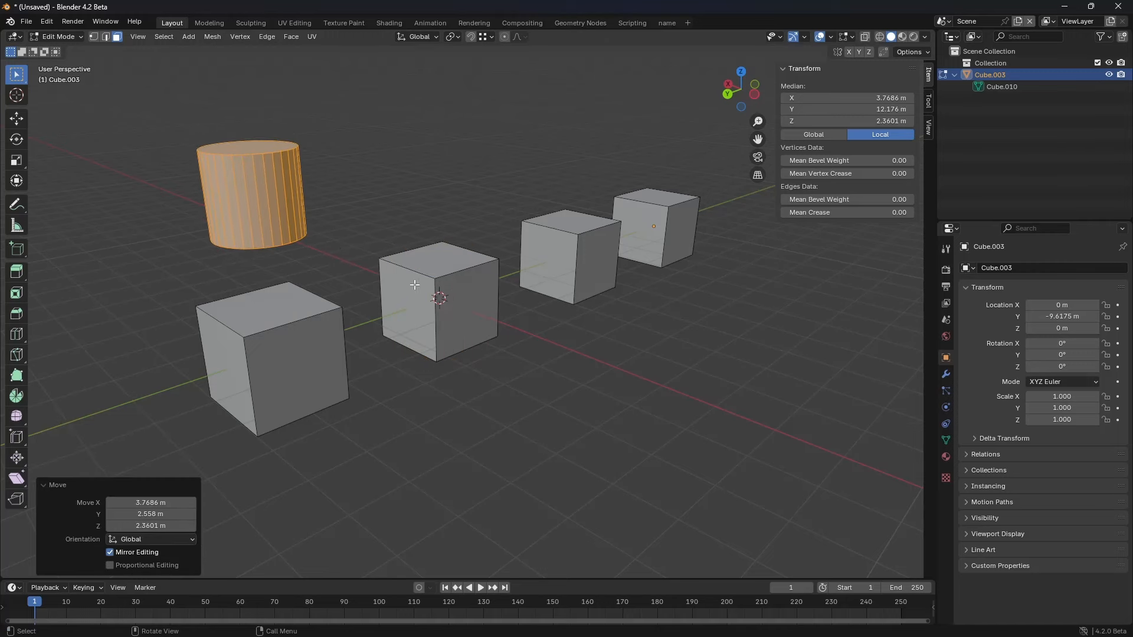
Step: Switch the combined mesh to Object Mode and back to Edit Mode
{"action": "key", "text": "ctrl+Tab"}
{"action": "left_click", "coordinate": [466, 311]}
{"action": "key", "text": "ctrl+Tab"}
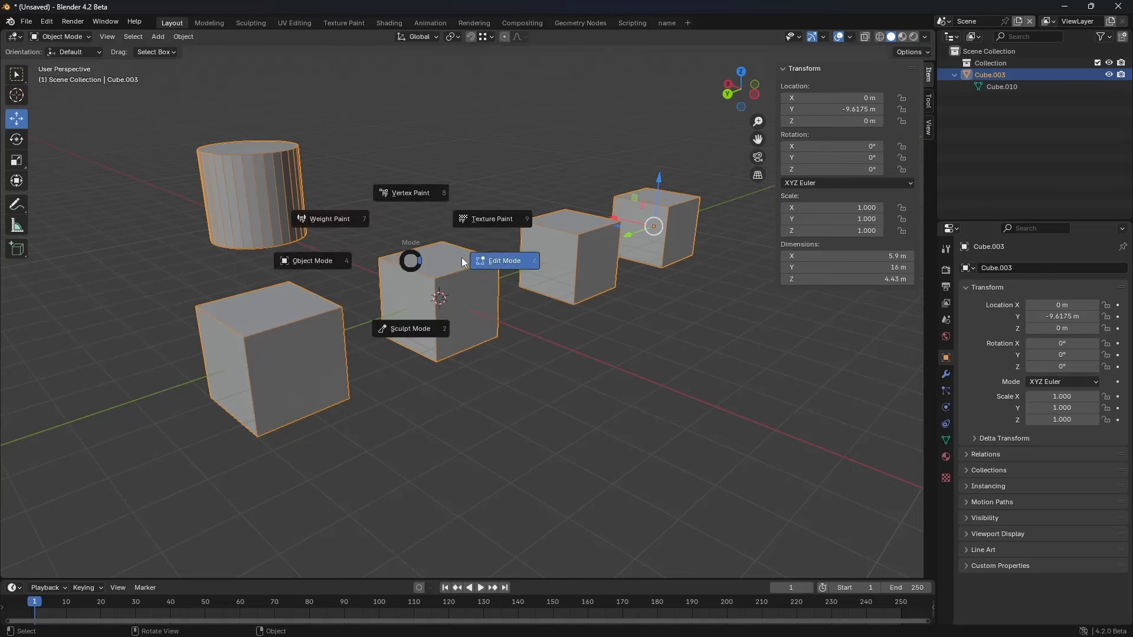
{"action": "left_click", "coordinate": [472, 268]}
Step: Select everything linked to the top face of the cube at the origin, turn off the Seam delimiter, and clear the selection
{"action": "left_click", "coordinate": [444, 261]}
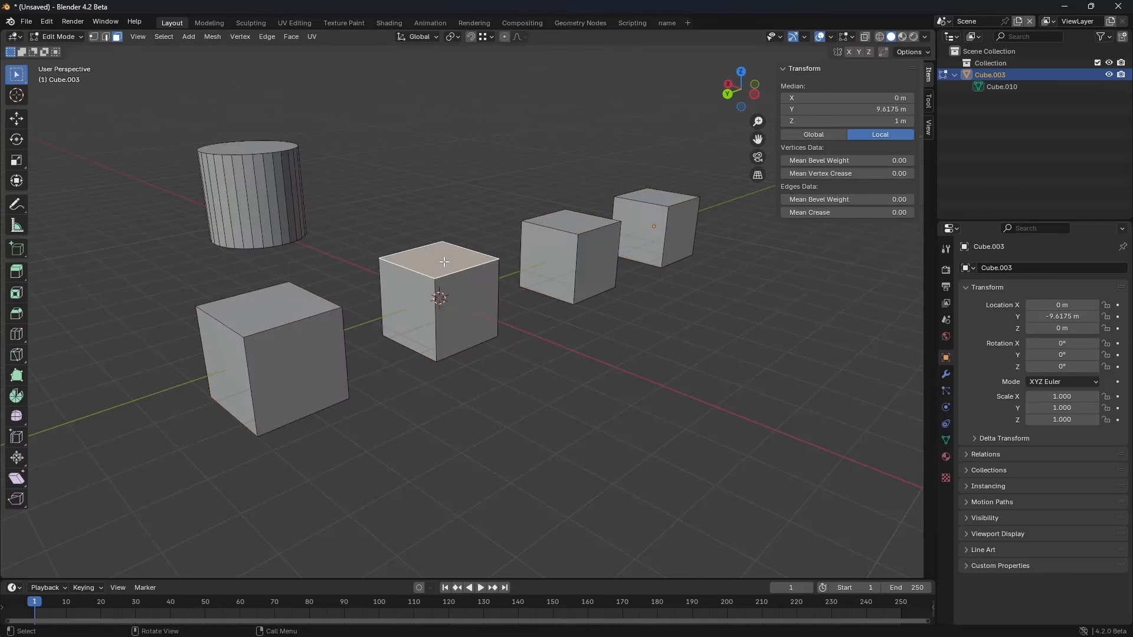
{"action": "key", "text": "ctrl+l"}
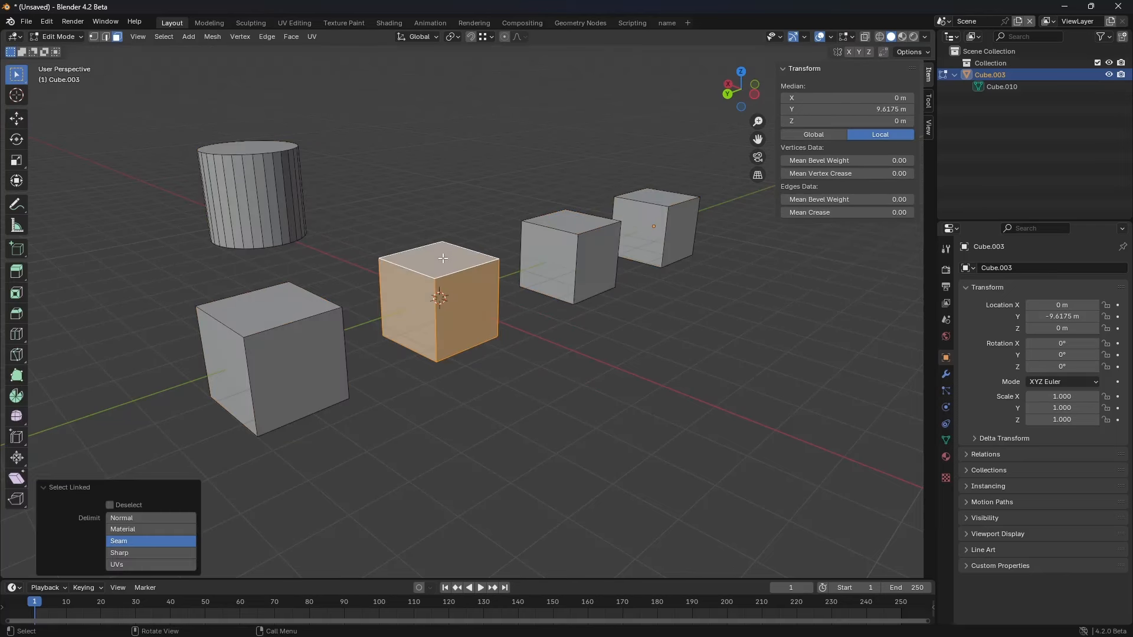
{"action": "left_click", "coordinate": [121, 541]}
{"action": "key", "text": "a"}
{"action": "key", "text": "a"}
Step: Practise selecting and deselecting whole linked parts until all four cubes and the cylinder are selected, and deselect everything
{"action": "key", "text": "l"}
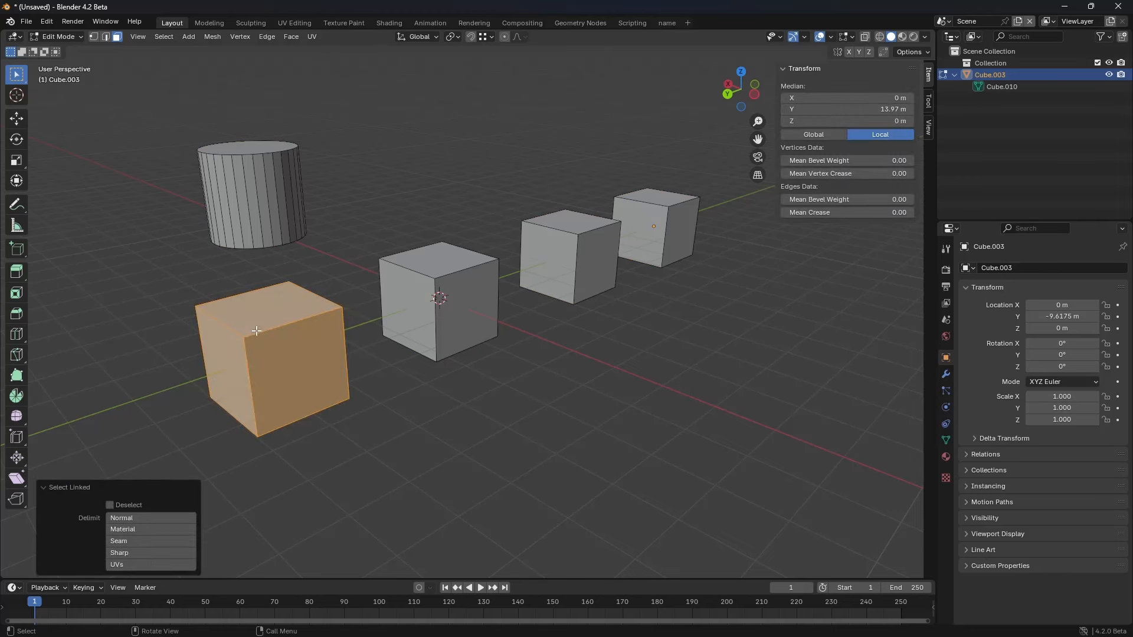
{"action": "key", "text": "l"}
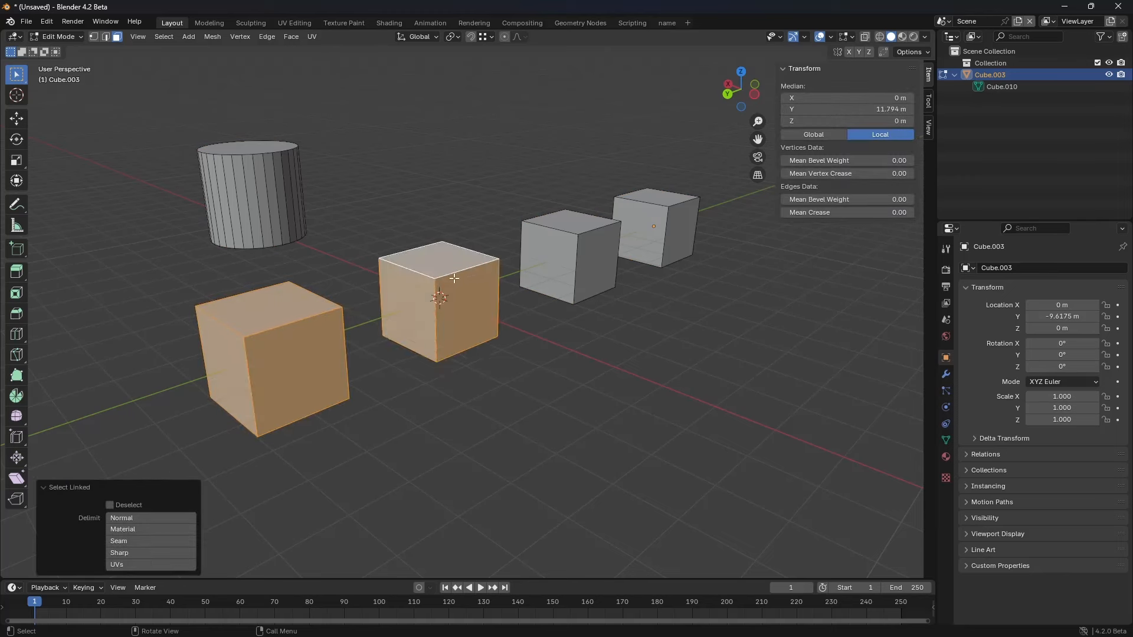
{"action": "key", "text": "shift+l"}
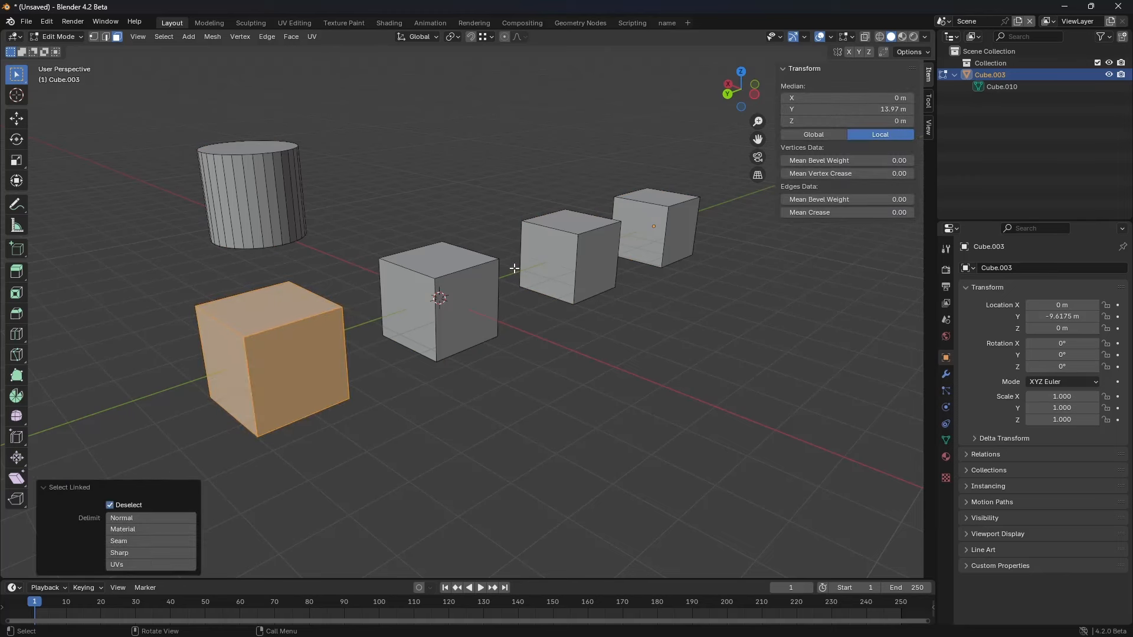
{"action": "key", "text": "l"}
{"action": "key", "text": "l"}
{"action": "key", "text": "l"}
{"action": "key", "text": "shift+l"}
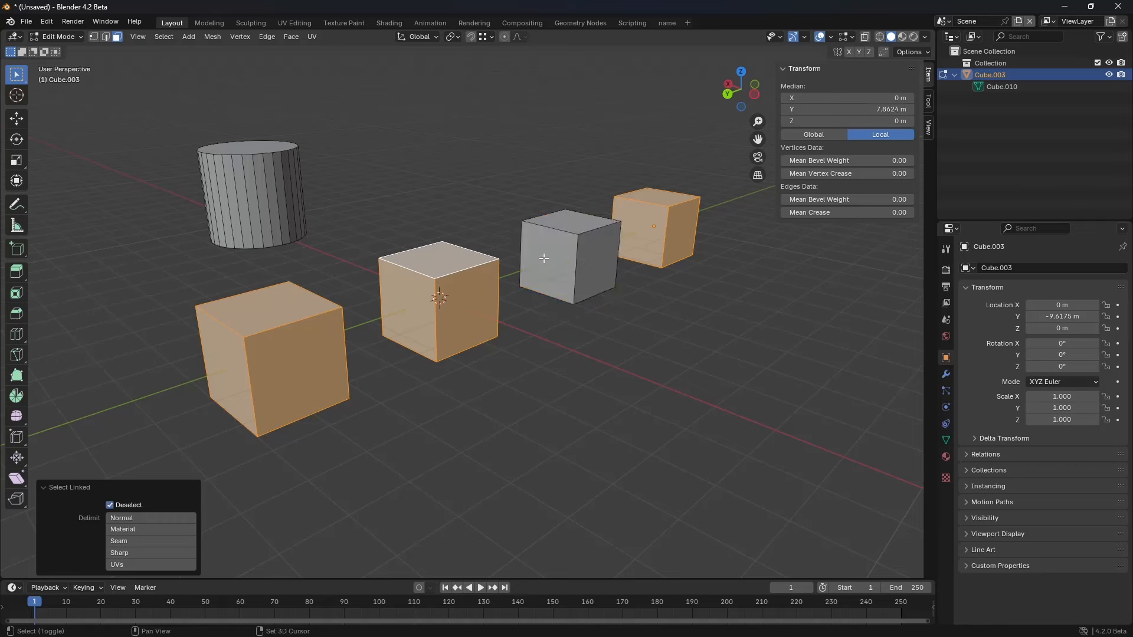
{"action": "key", "text": "shift+l"}
{"action": "key", "text": "l"}
{"action": "key", "text": "l"}
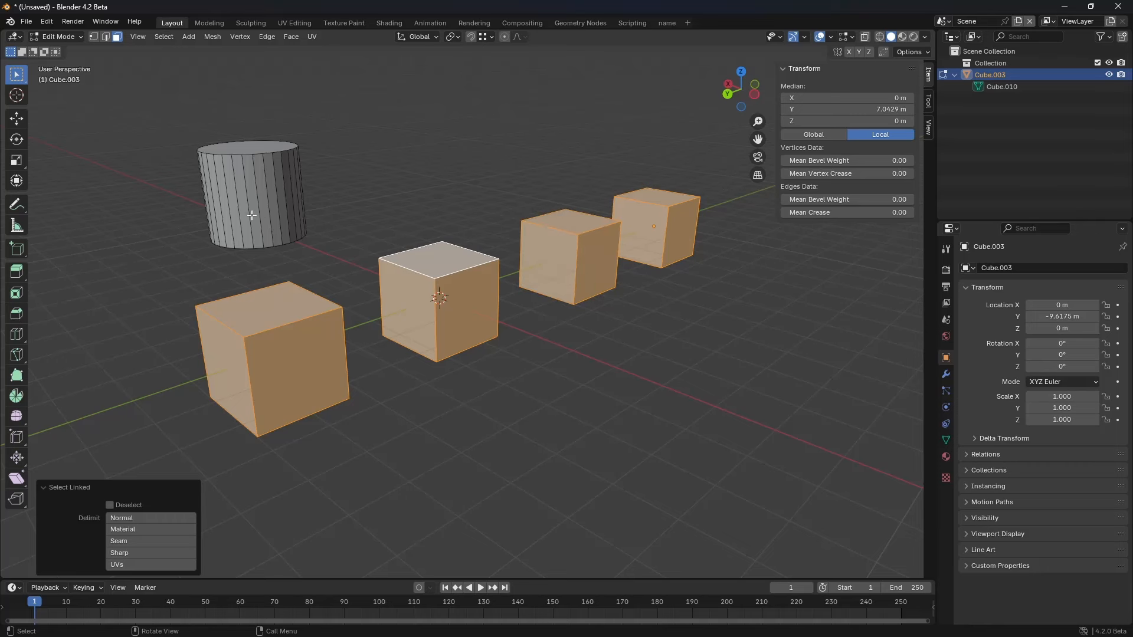
{"action": "key", "text": "l"}
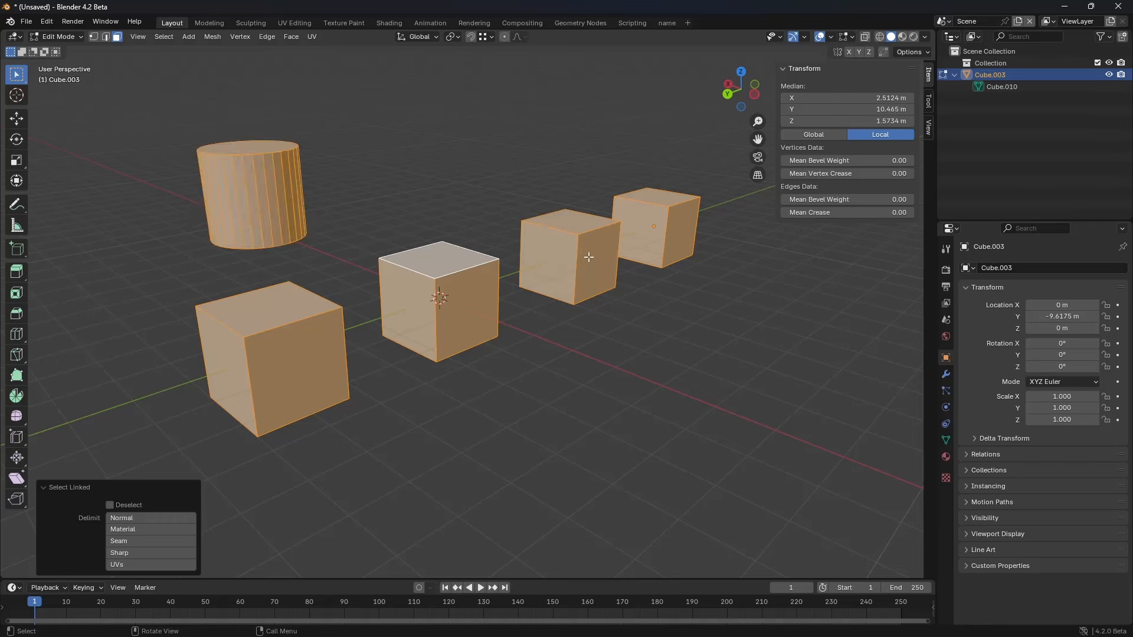
{"action": "key", "text": "alt+a"}
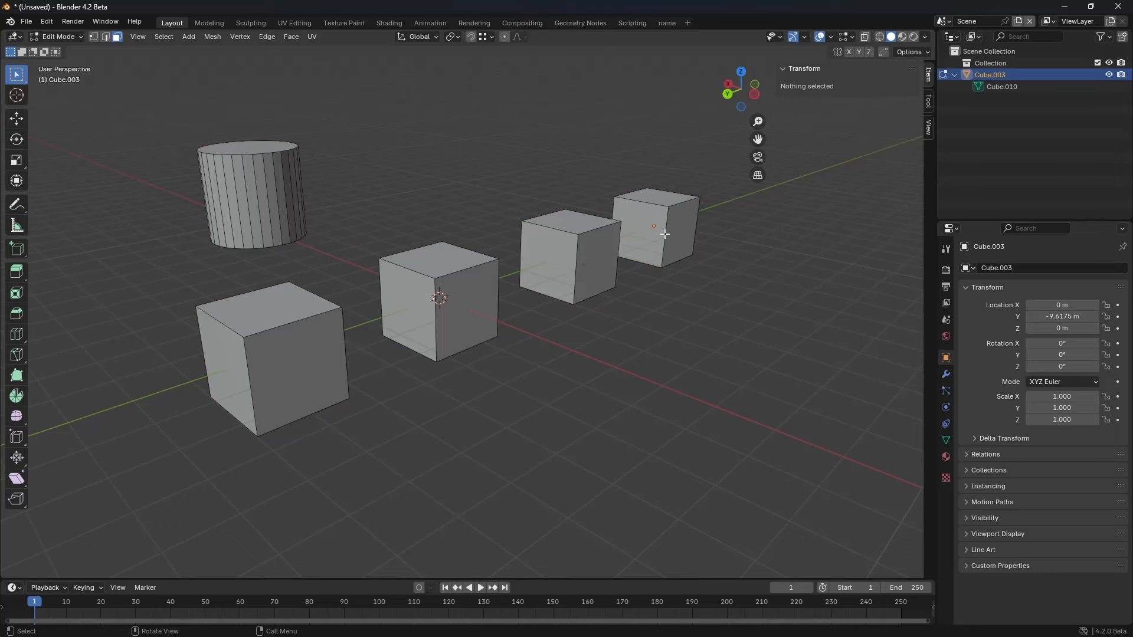
{"action": "key", "text": "l"}
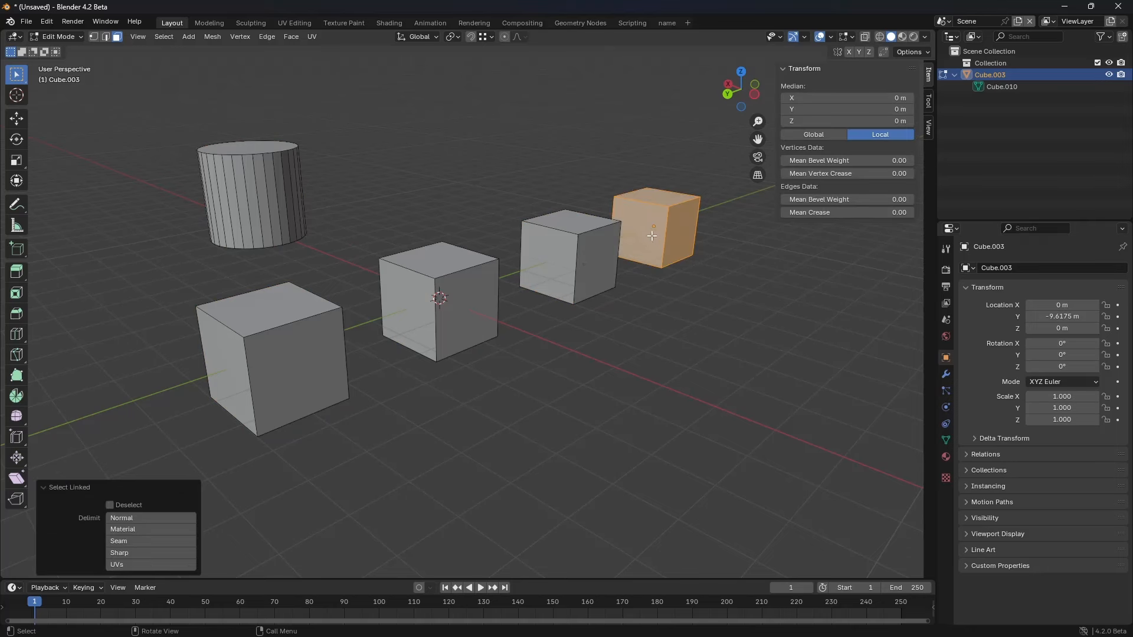
{"action": "key", "text": "p"}
{"action": "key", "text": "a"}
{"action": "key", "text": "a"}
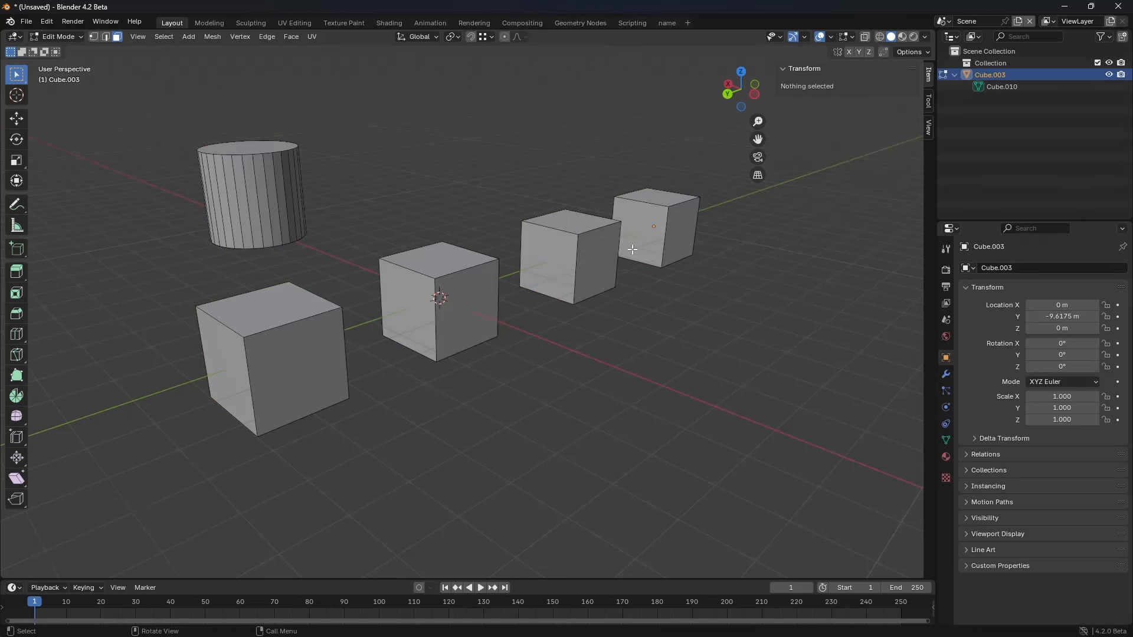
Step: Separate the linked cube at the near end of the row into its own object and select it in Object Mode
{"action": "key", "text": "l"}
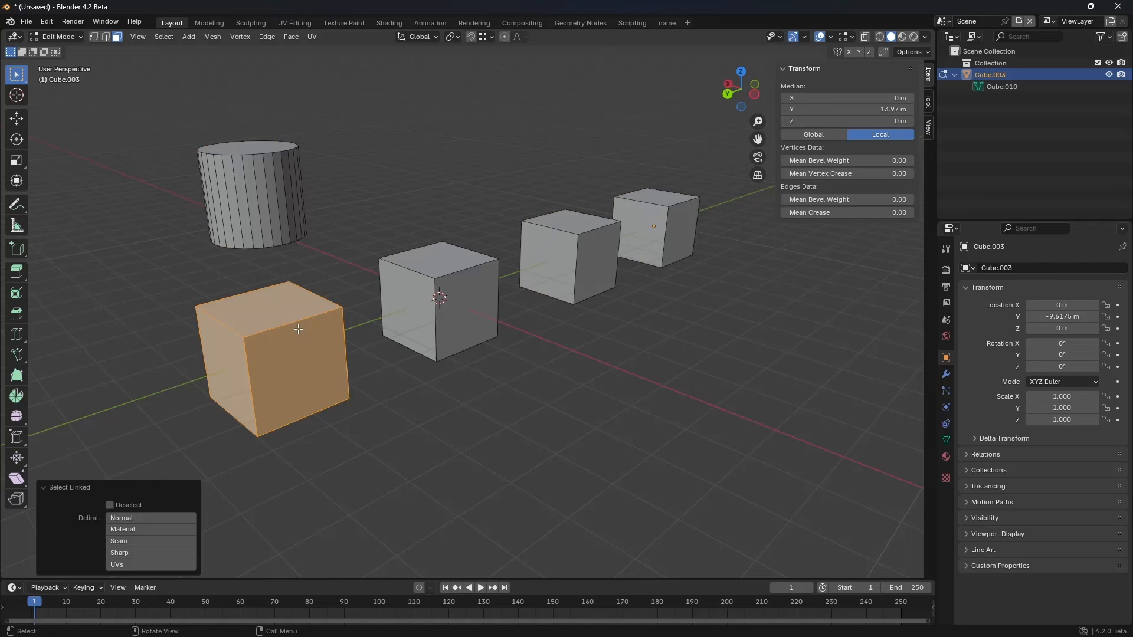
{"action": "key", "text": "p"}
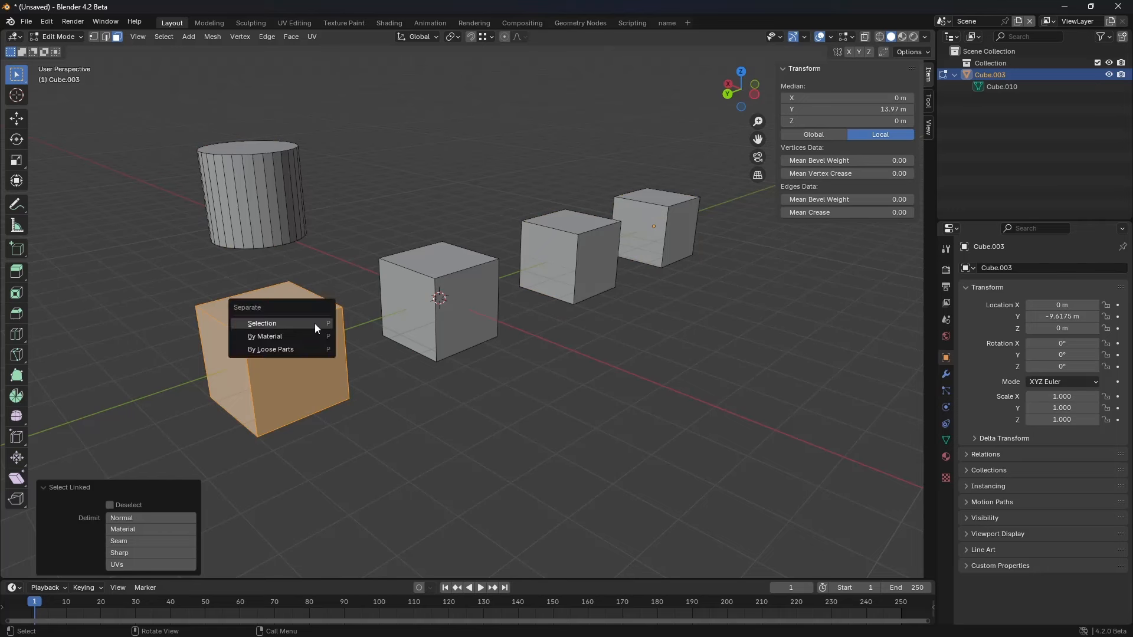
{"action": "left_click", "coordinate": [314, 323]}
{"action": "key", "text": "ctrl+Tab"}
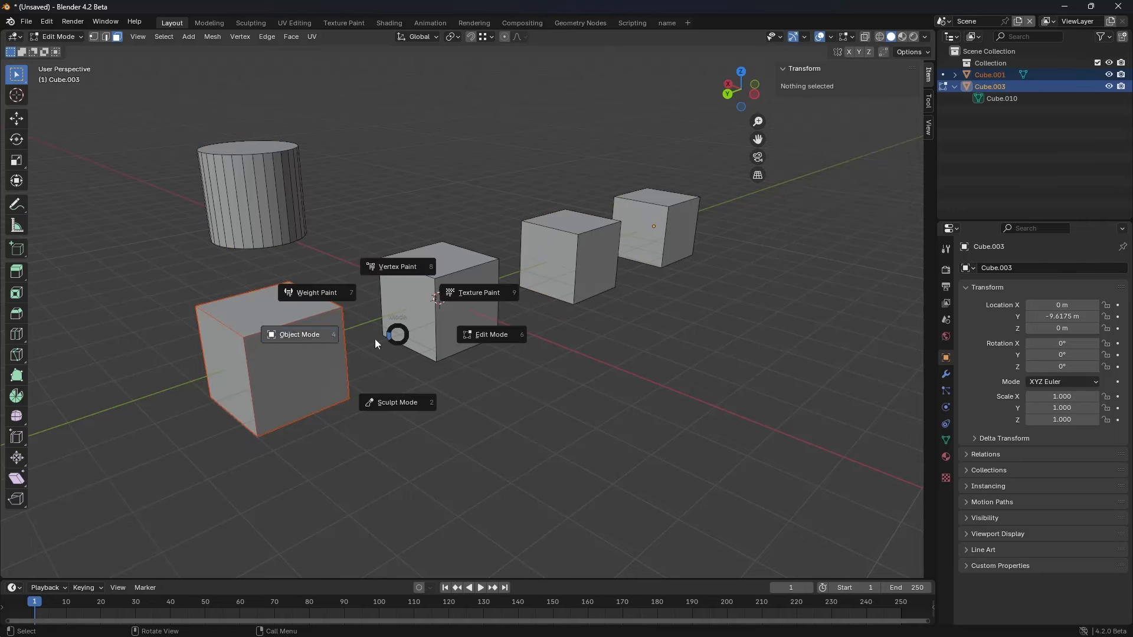
{"action": "left_click", "coordinate": [324, 342]}
{"action": "left_click", "coordinate": [295, 352]}
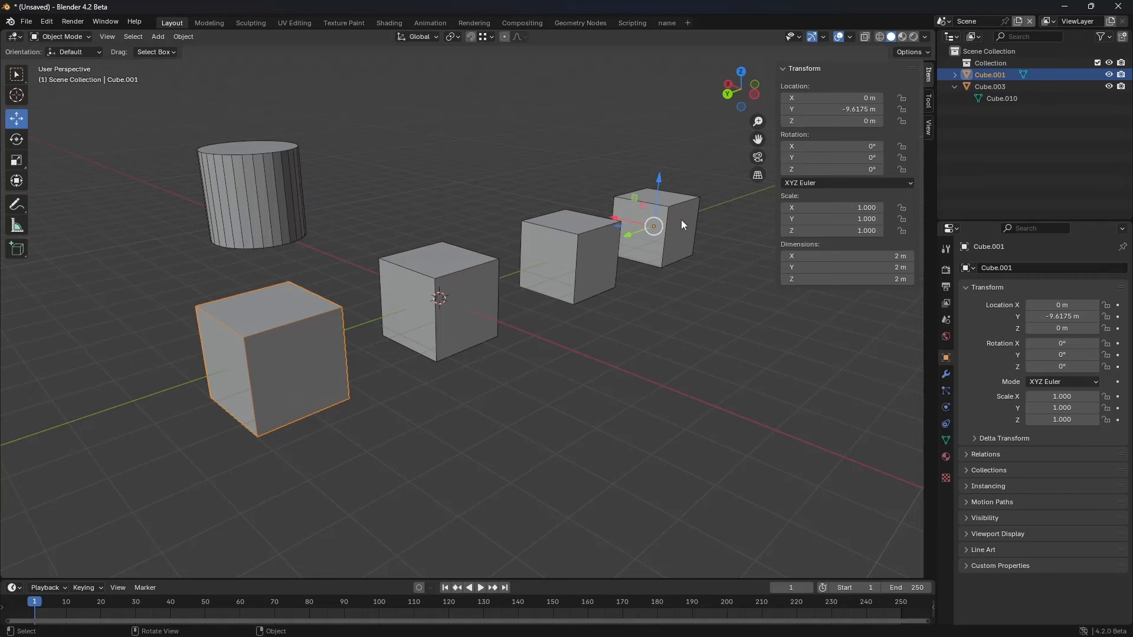
Step: Try moving the separated cube freely, and set its origin to its geometry
{"action": "key", "text": "g"}
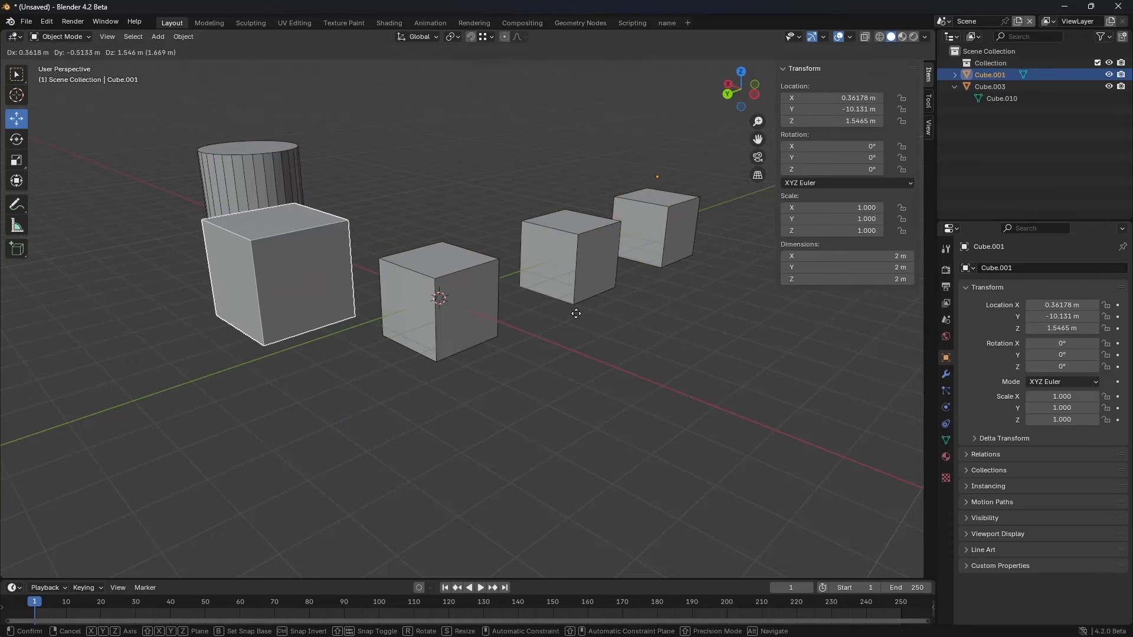
{"action": "key", "text": "Escape"}
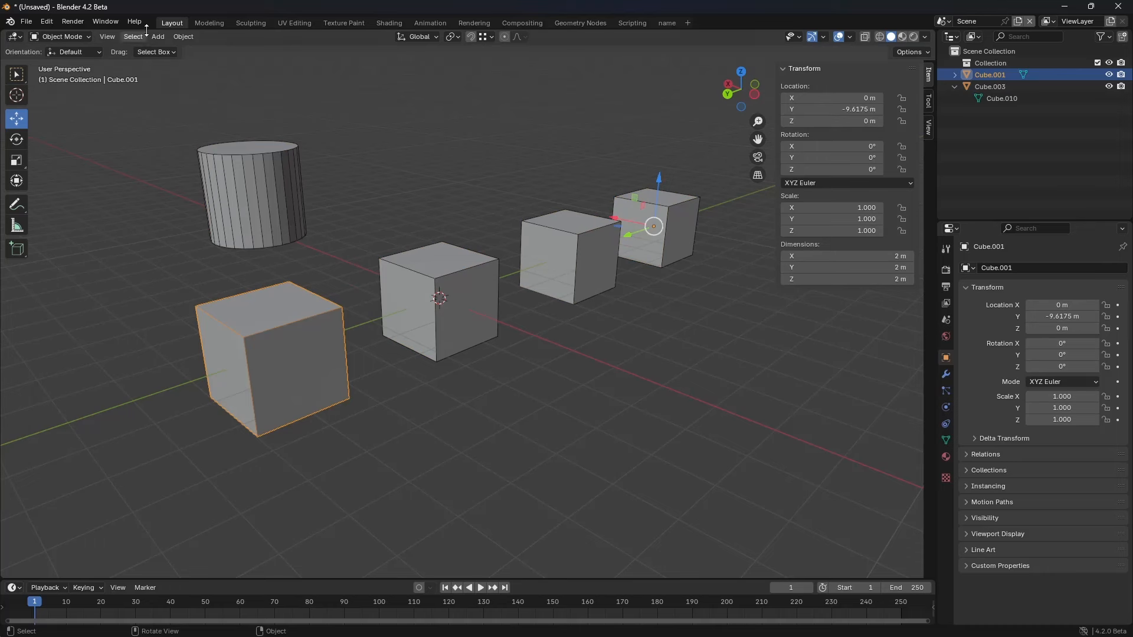
{"action": "left_click", "coordinate": [184, 38]}
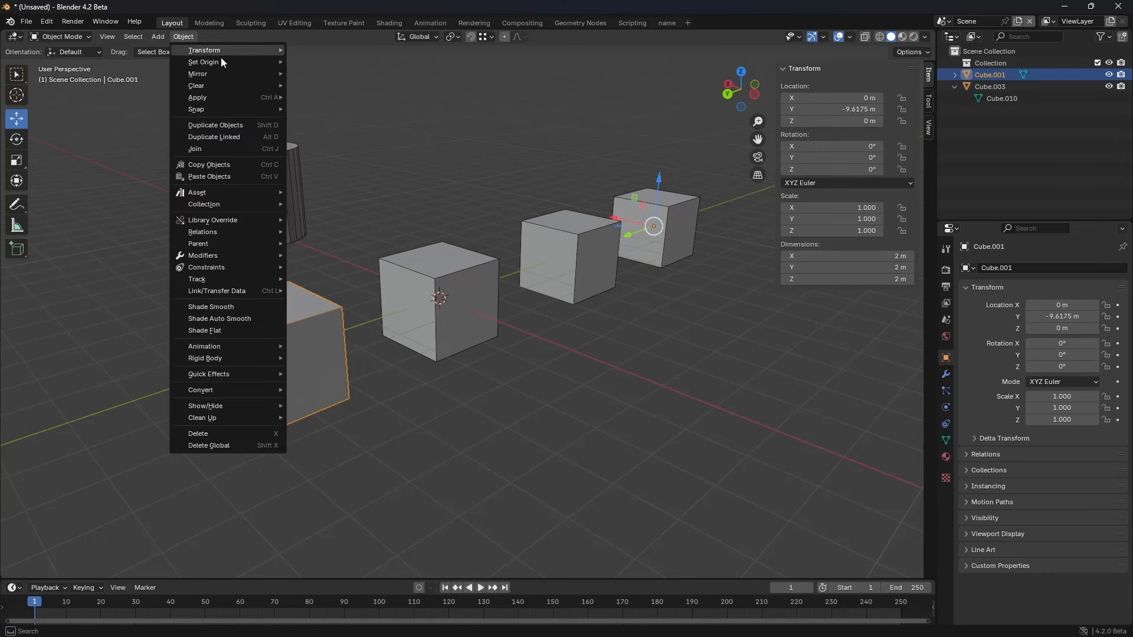
{"action": "mouse_move", "coordinate": [222, 61]}
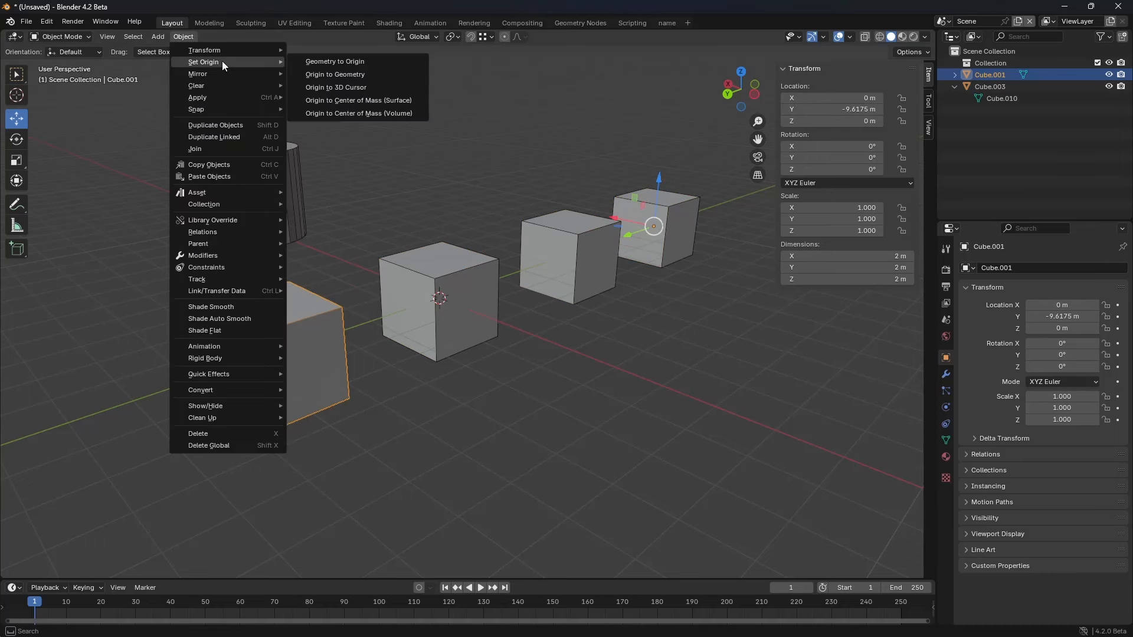
{"action": "left_click", "coordinate": [342, 75]}
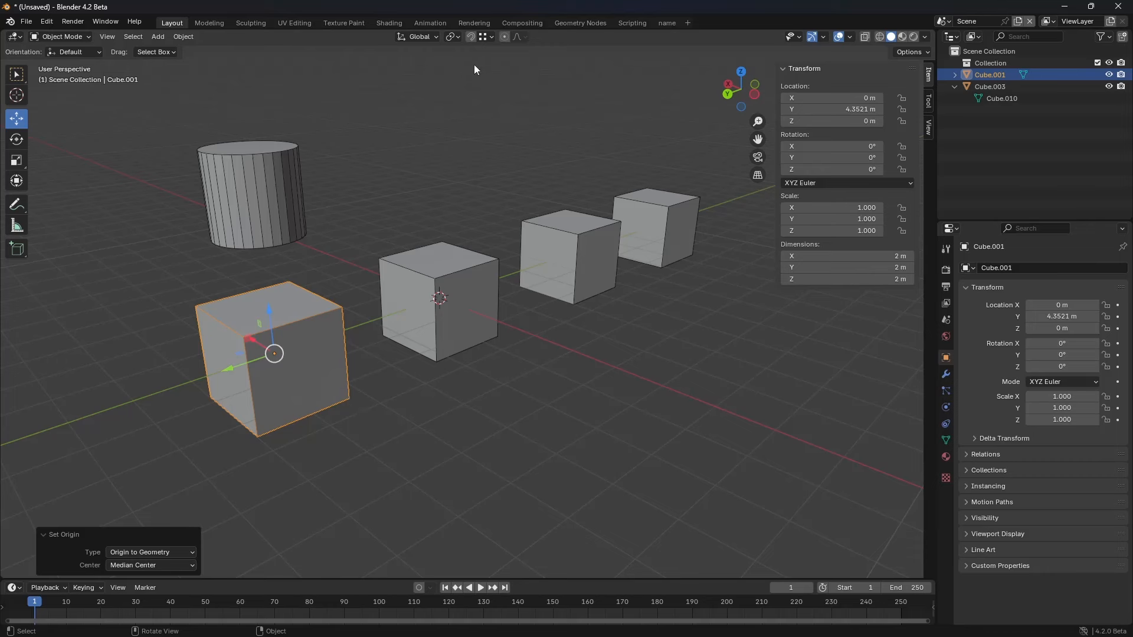
Step: Turn on vertex snapping and move only the cube's origin to its lower corner, by -1 m in X, Y and Z
{"action": "left_click", "coordinate": [470, 37]}
{"action": "left_click", "coordinate": [481, 37]}
{"action": "key", "text": "ctrl"}
{"action": "key", "text": "ctrl+z"}
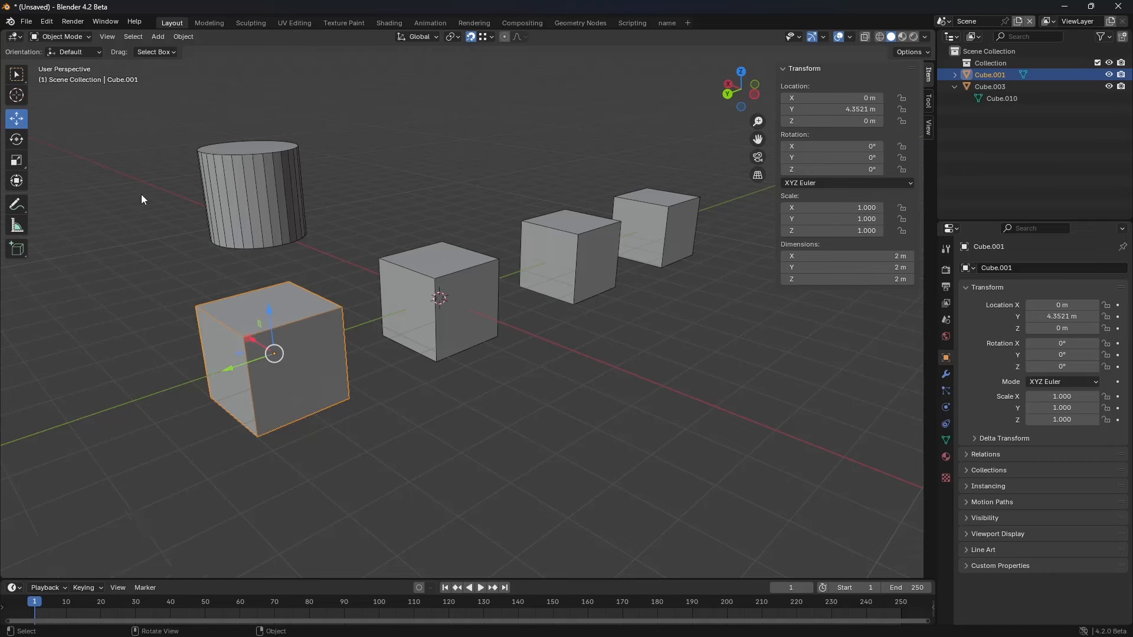
{"action": "key", "text": "w"}
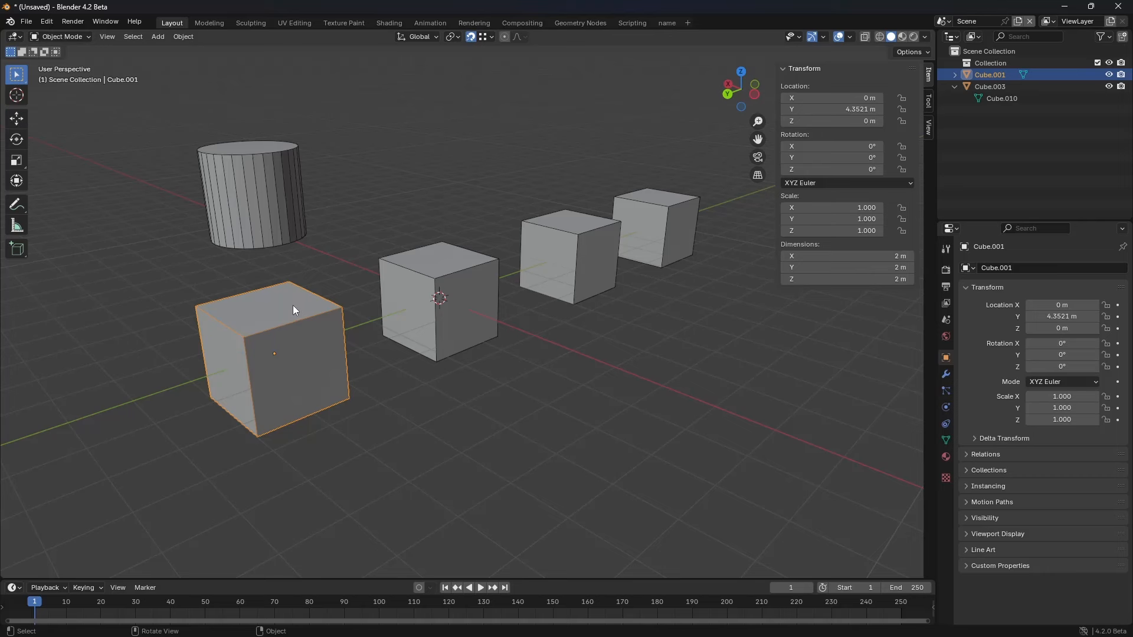
{"action": "key", "text": "ctrl+period"}
{"action": "key", "text": "g"}
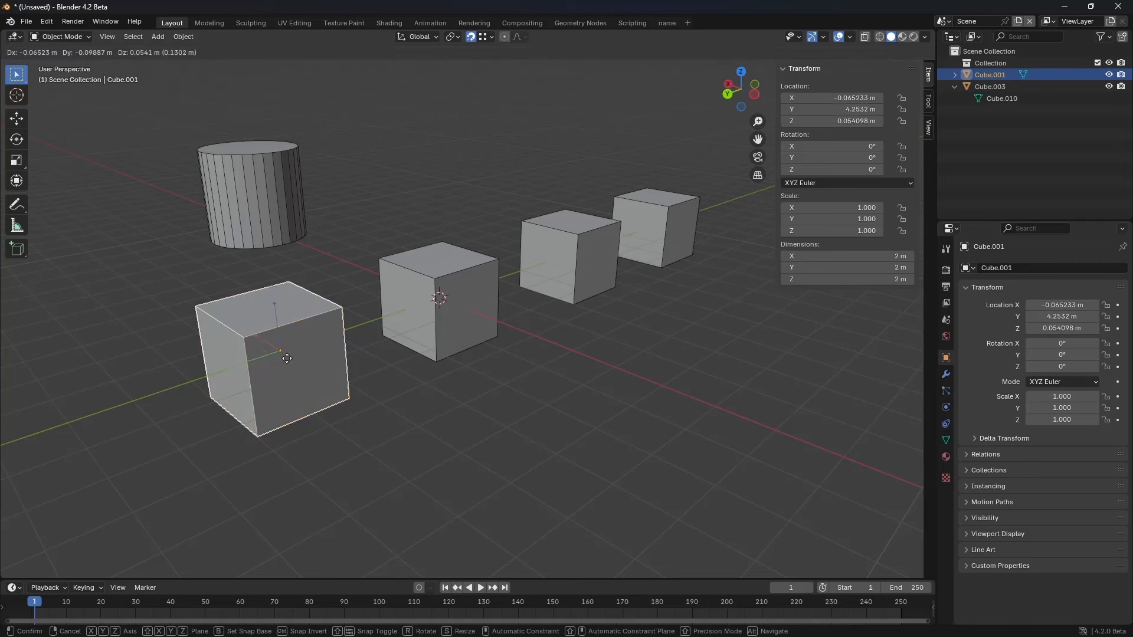
{"action": "left_click", "coordinate": [351, 397]}
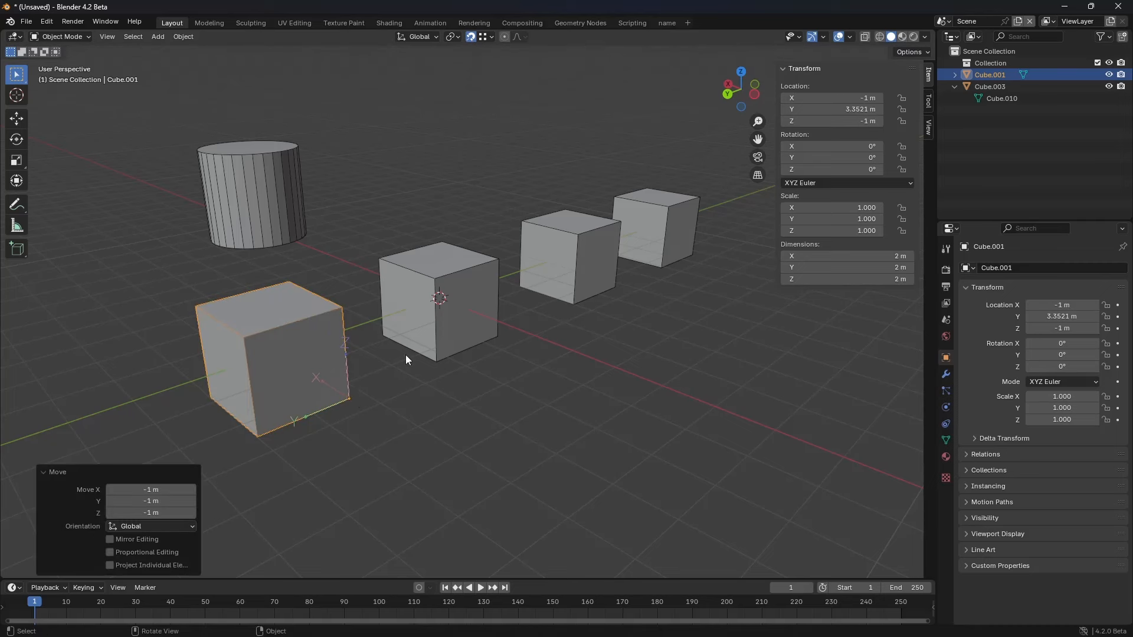
{"action": "key", "text": "ctrl+period"}
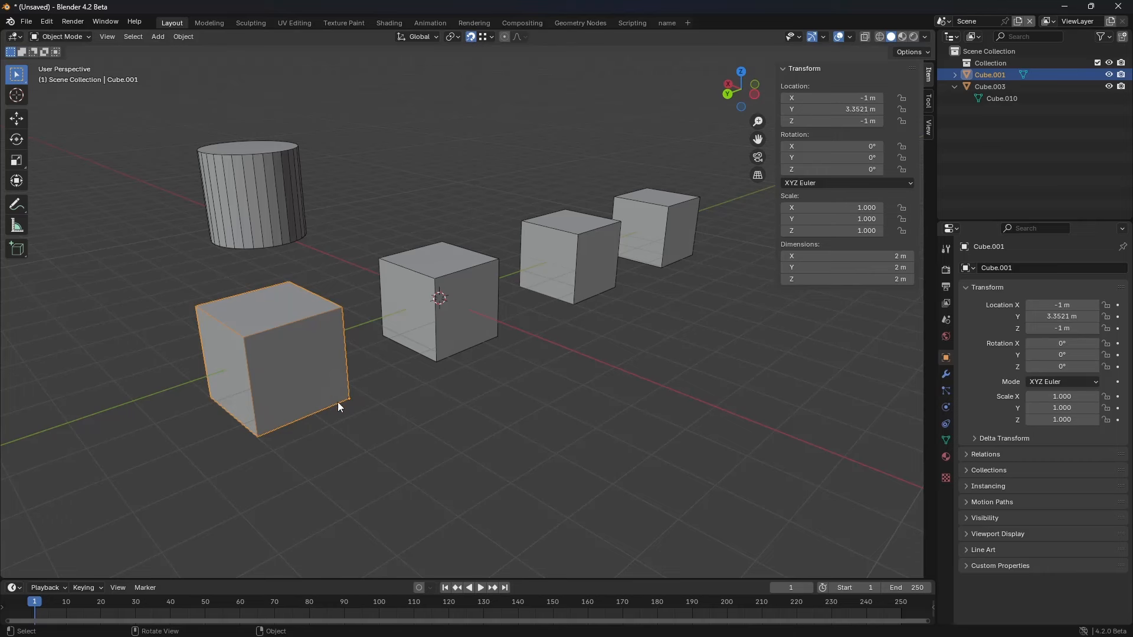
Step: Try moving the cube by its new origin, and set its location to 4 m in Y and 0 m in Z
{"action": "key", "text": "g"}
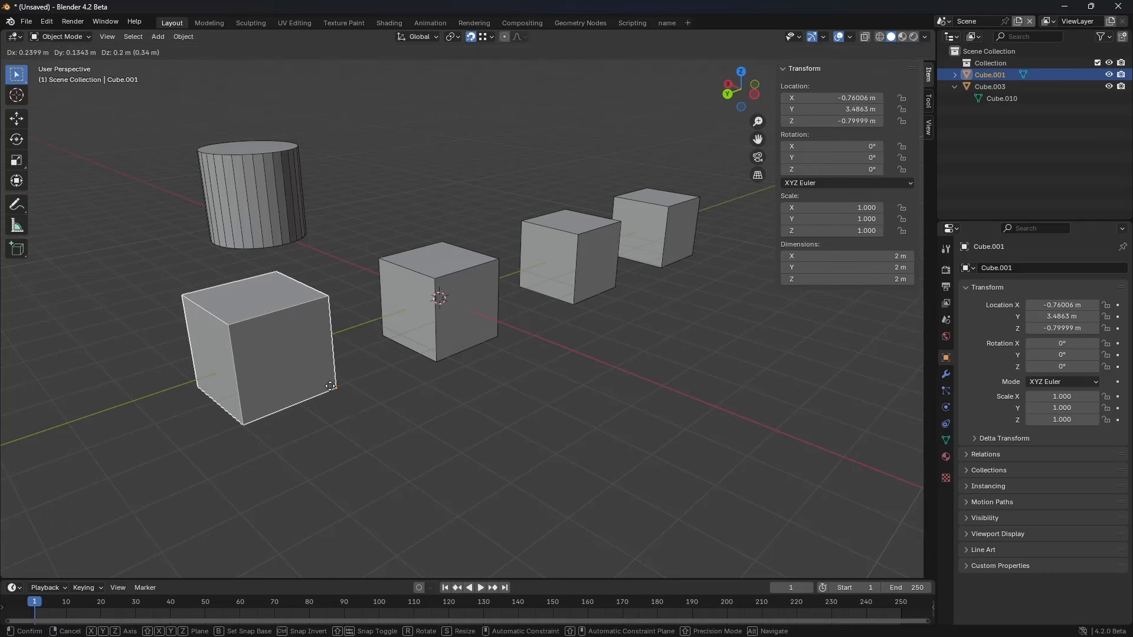
{"action": "right_click", "coordinate": [346, 383]}
{"action": "left_click", "coordinate": [852, 109]}
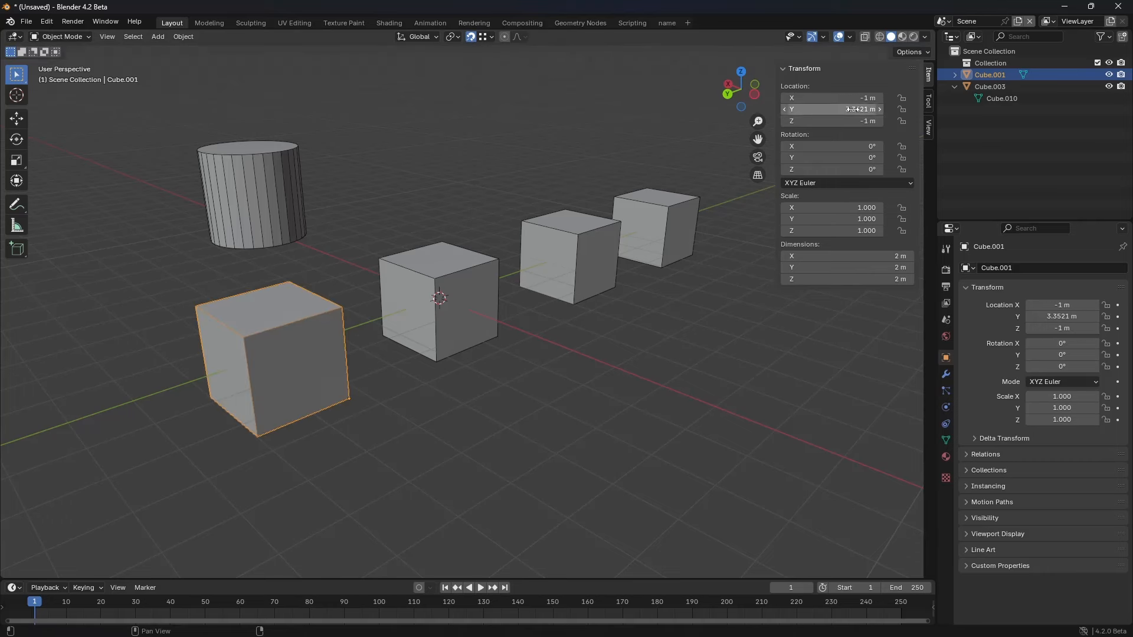
{"action": "type", "text": "4"}
{"action": "key", "text": "Return"}
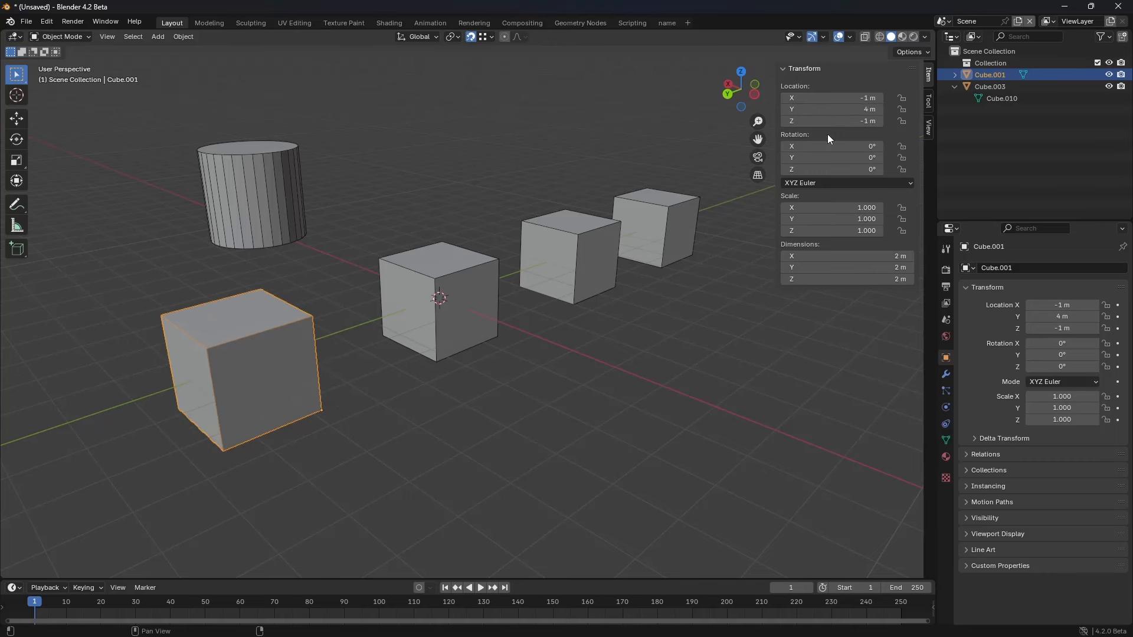
{"action": "left_click", "coordinate": [838, 121]}
{"action": "type", "text": "0"}
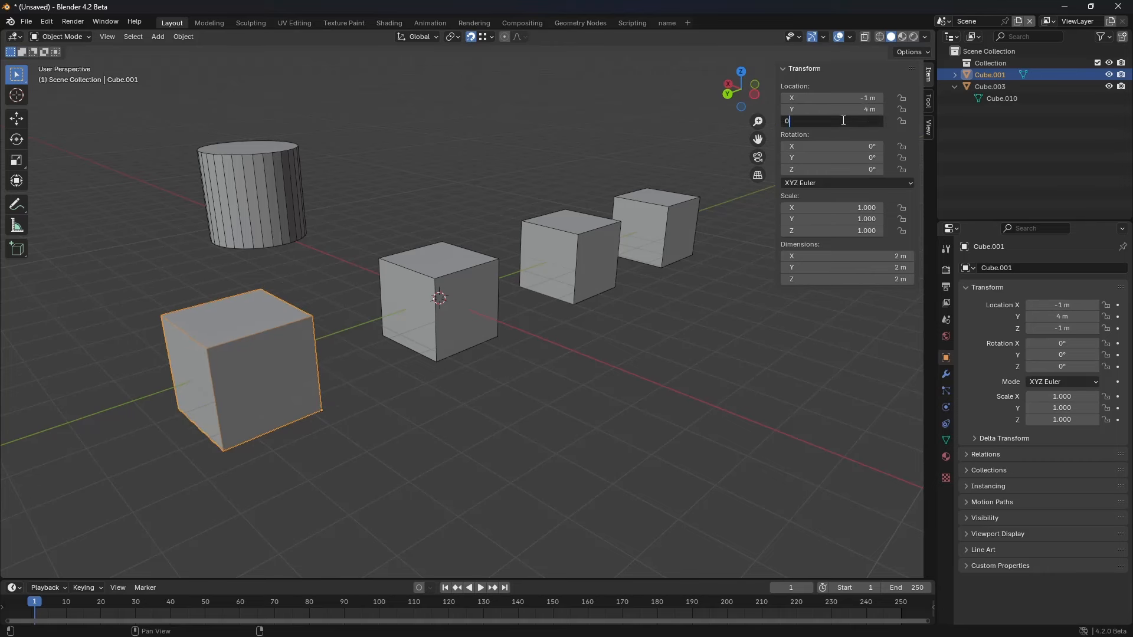
{"action": "key", "text": "Return"}
{"action": "left_click", "coordinate": [851, 101]}
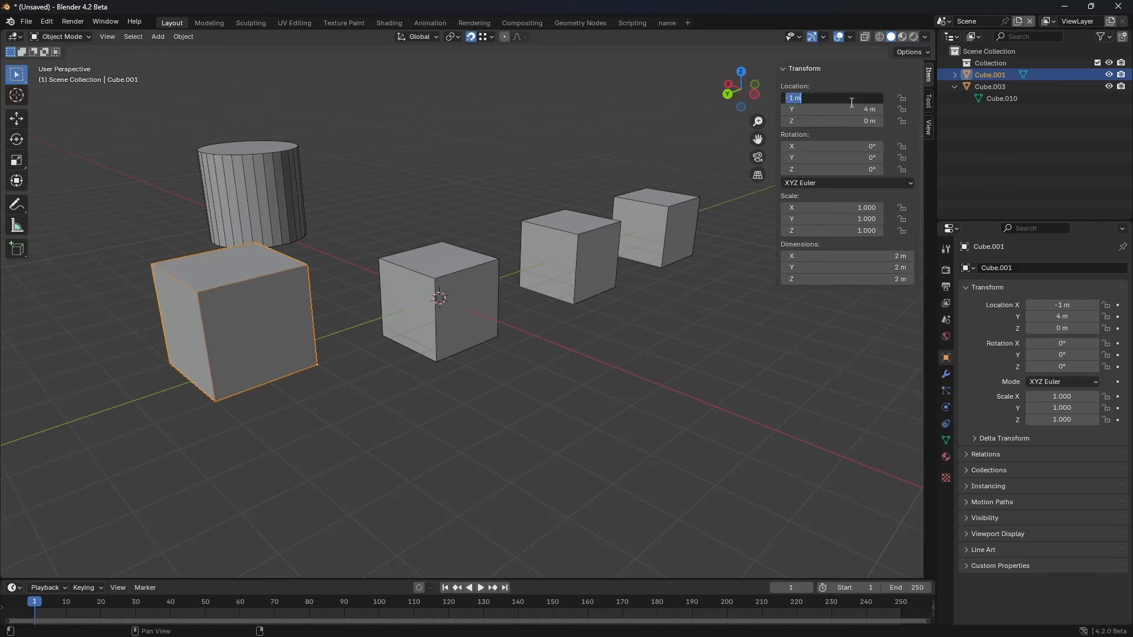
{"action": "left_click", "coordinate": [437, 369]}
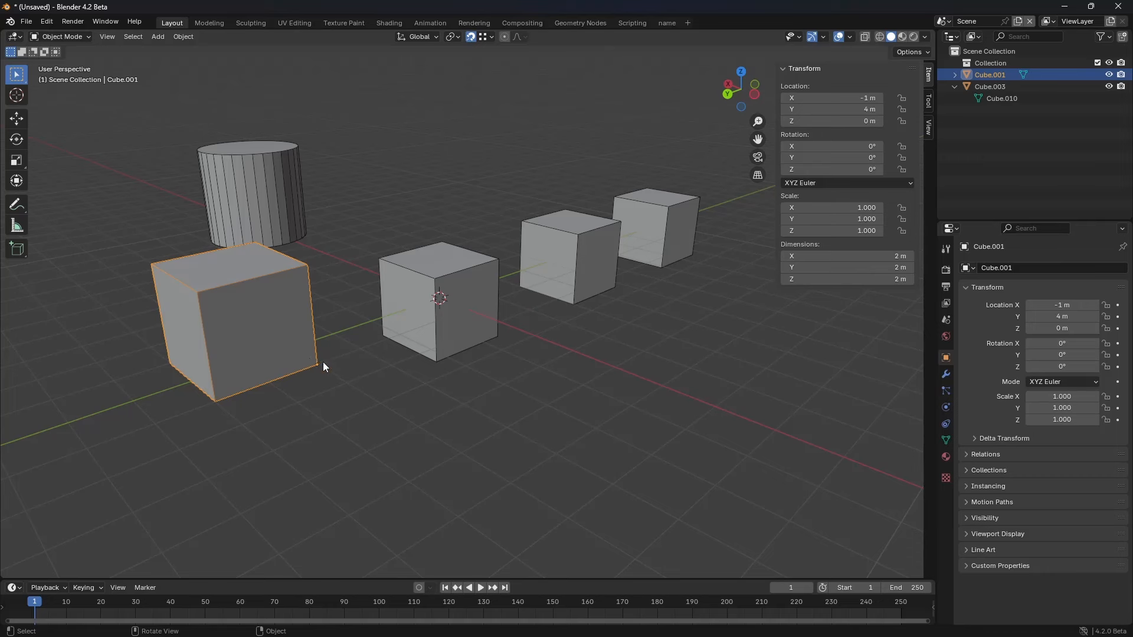
Step: Set the snap target to Increment, and try moving the combined mesh of three cubes and a cylinder
{"action": "left_click", "coordinate": [482, 38]}
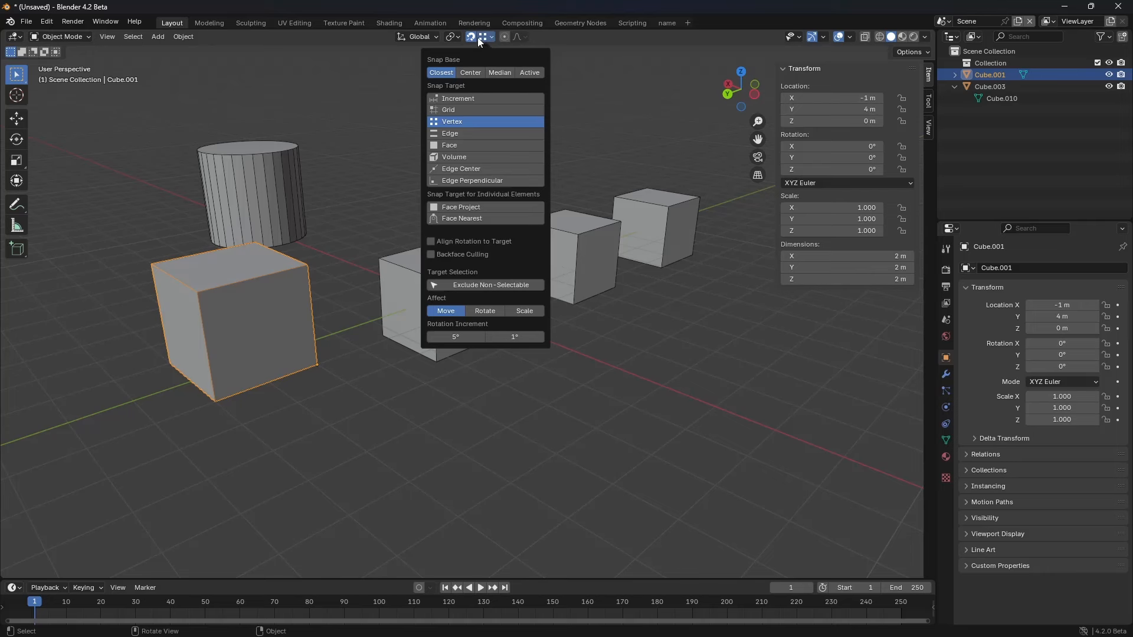
{"action": "left_click", "coordinate": [458, 98]}
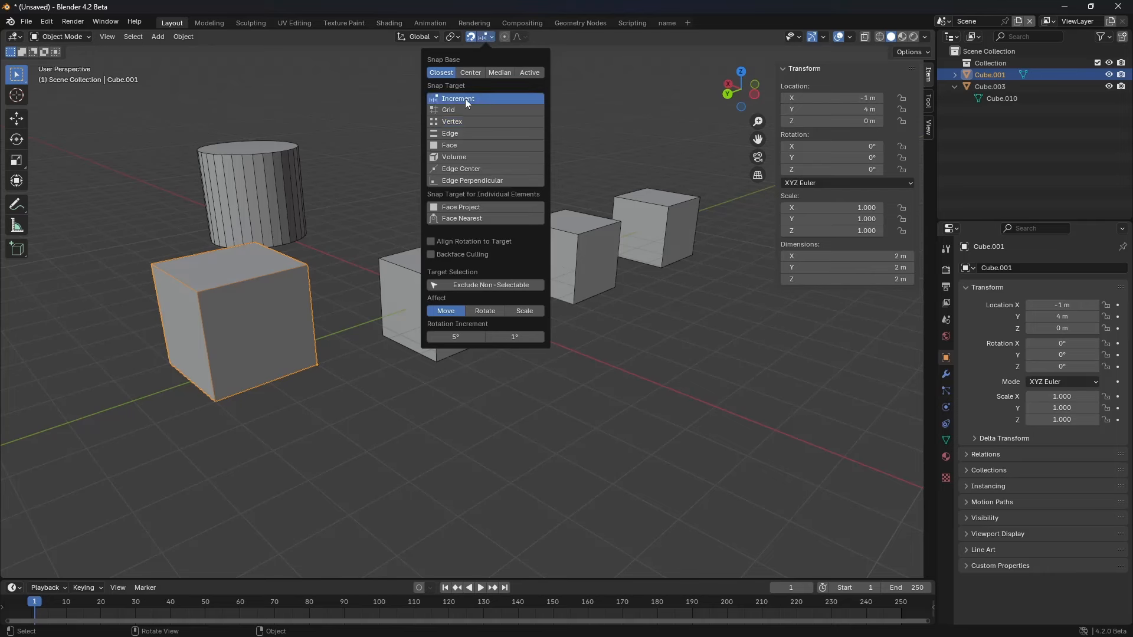
{"action": "left_click", "coordinate": [450, 329]}
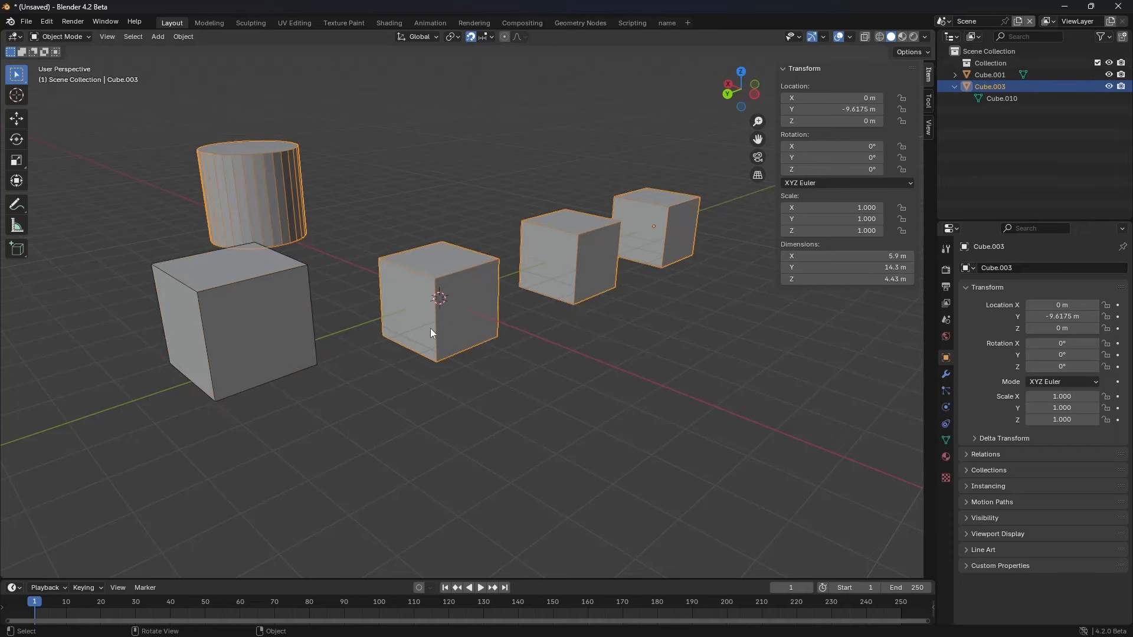
{"action": "key", "text": "g"}
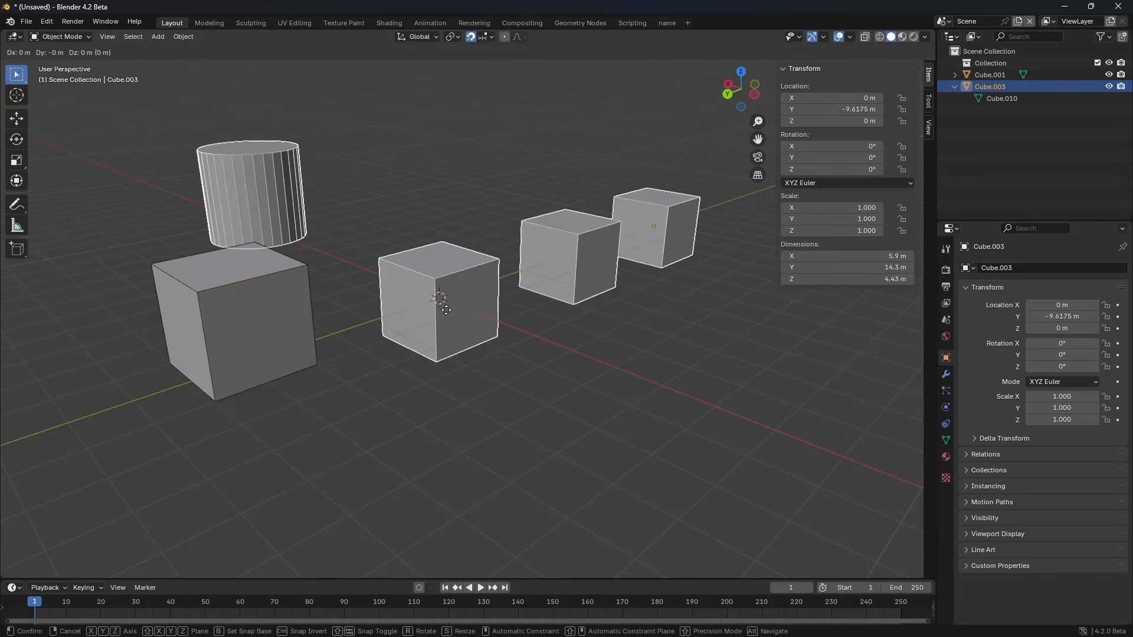
{"action": "key", "text": "Escape"}
Step: Select the separated cube, set the snap target to Grid, and try moving it in grid steps
{"action": "left_click", "coordinate": [262, 347]}
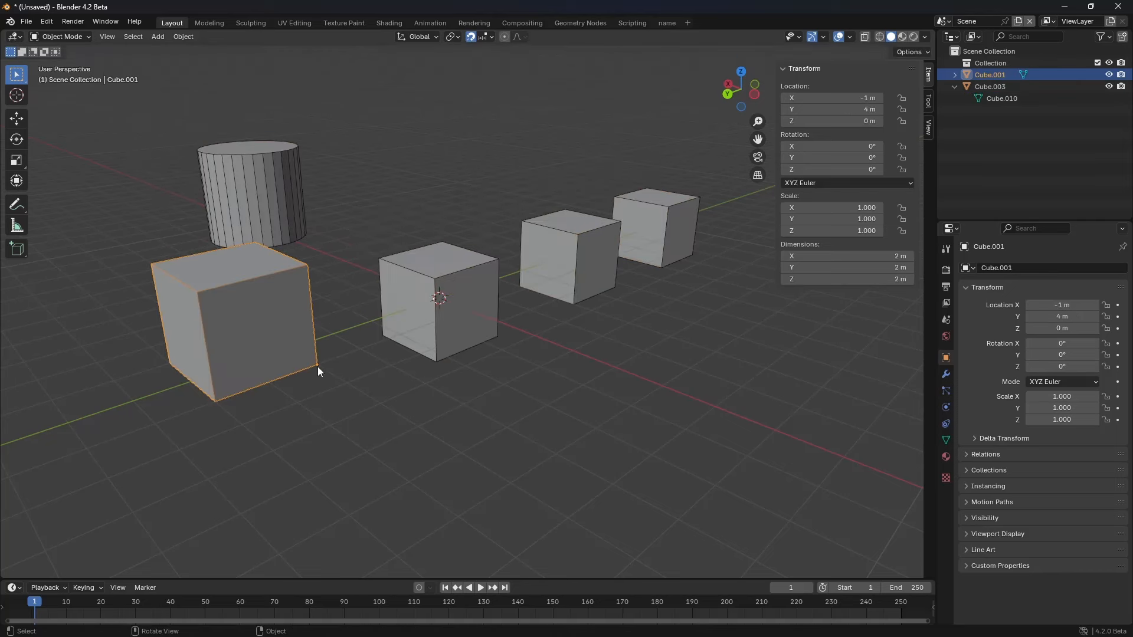
{"action": "left_click", "coordinate": [488, 38]}
{"action": "left_click", "coordinate": [462, 109]}
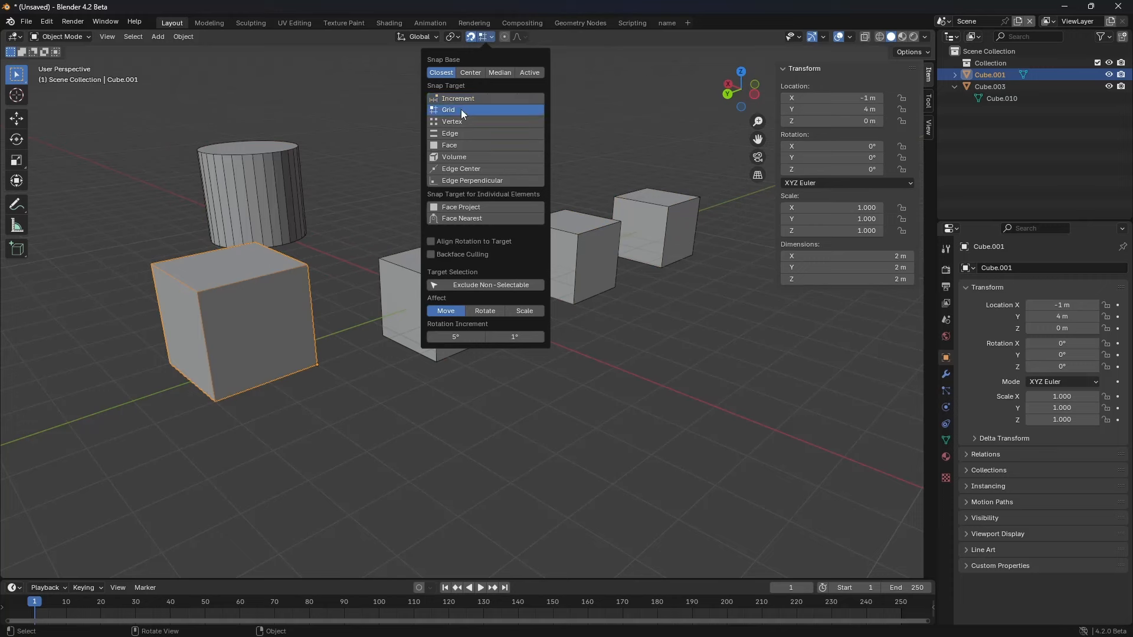
{"action": "key", "text": "g"}
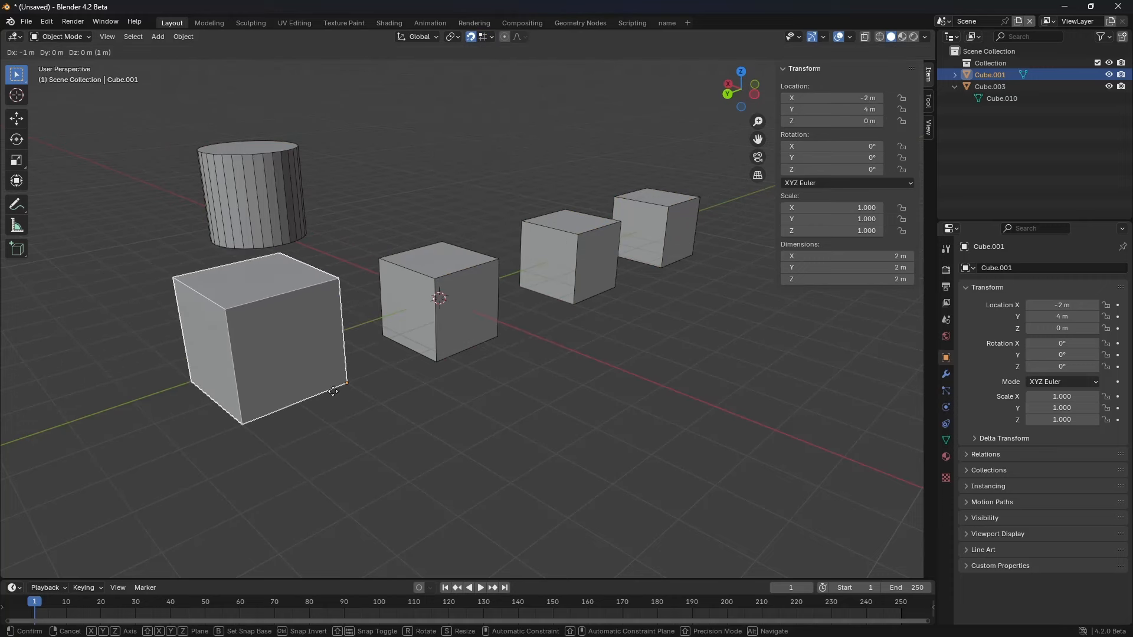
{"action": "left_click", "coordinate": [319, 364]}
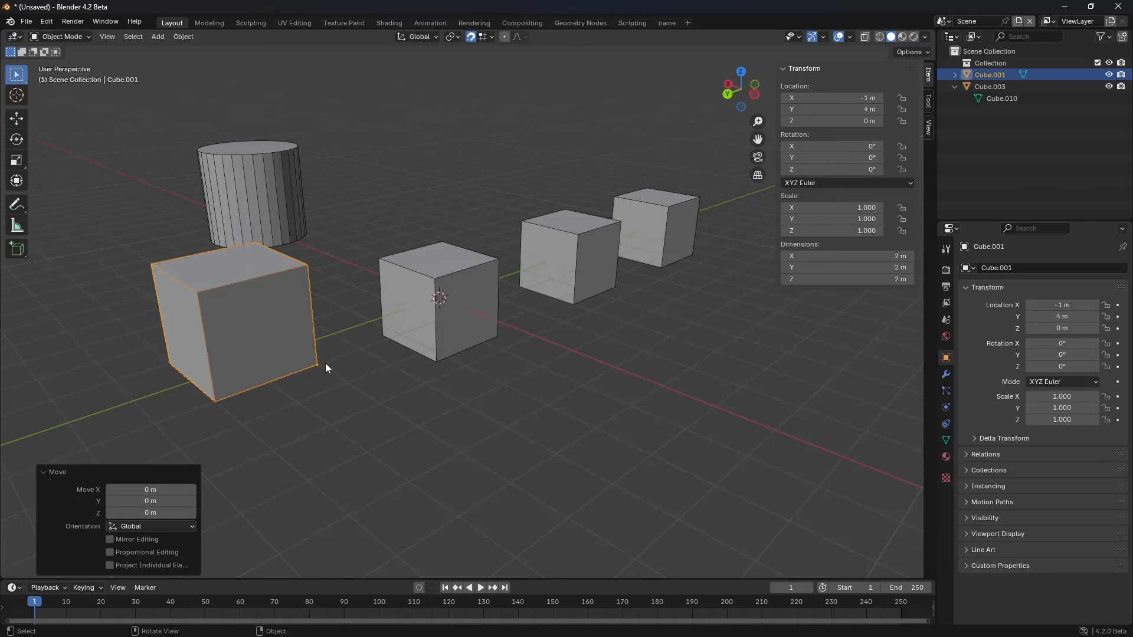
Step: Snap the separated cube's origin corner to an upper edge of the cube at the world origin, using the Edge target, by about 0.9, -3 and 1 m
{"action": "left_click", "coordinate": [482, 36]}
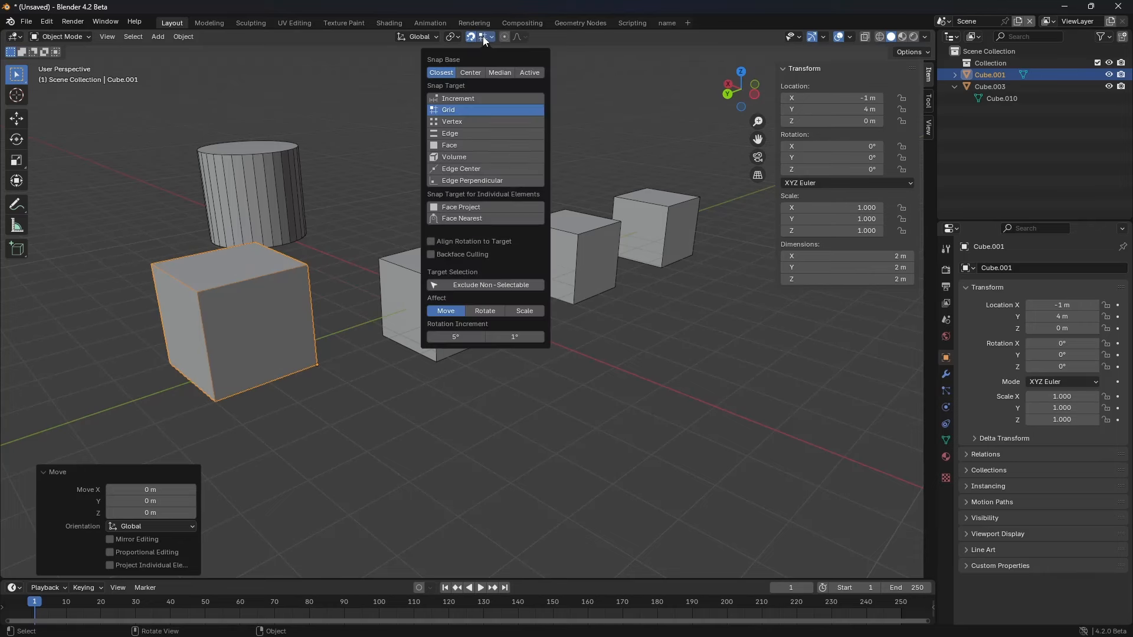
{"action": "left_click", "coordinate": [464, 133]}
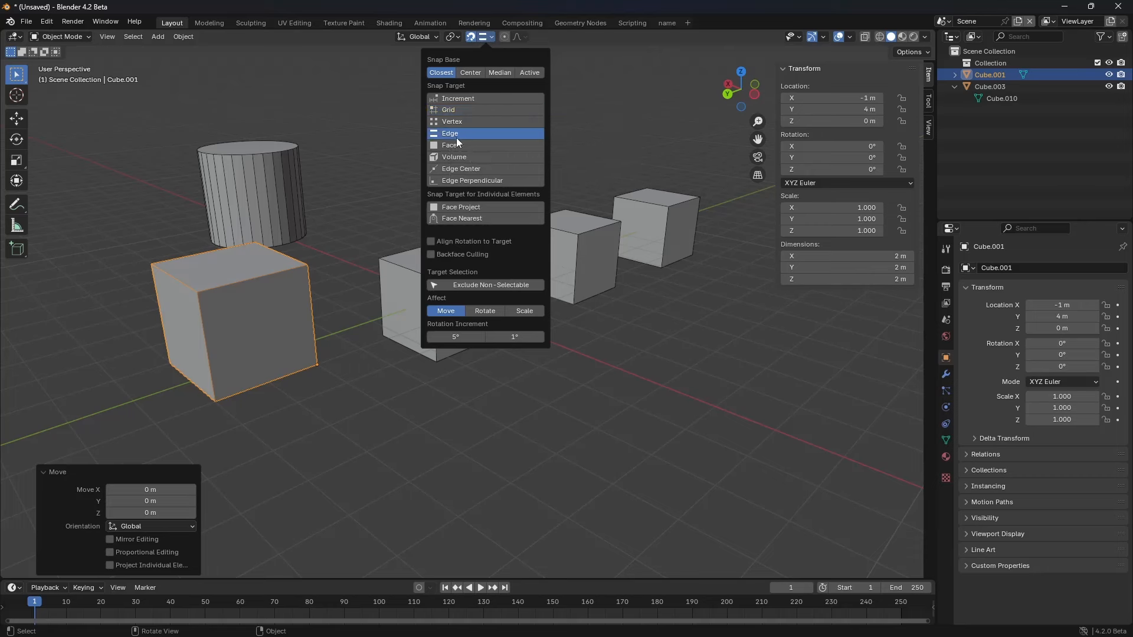
{"action": "key", "text": "g"}
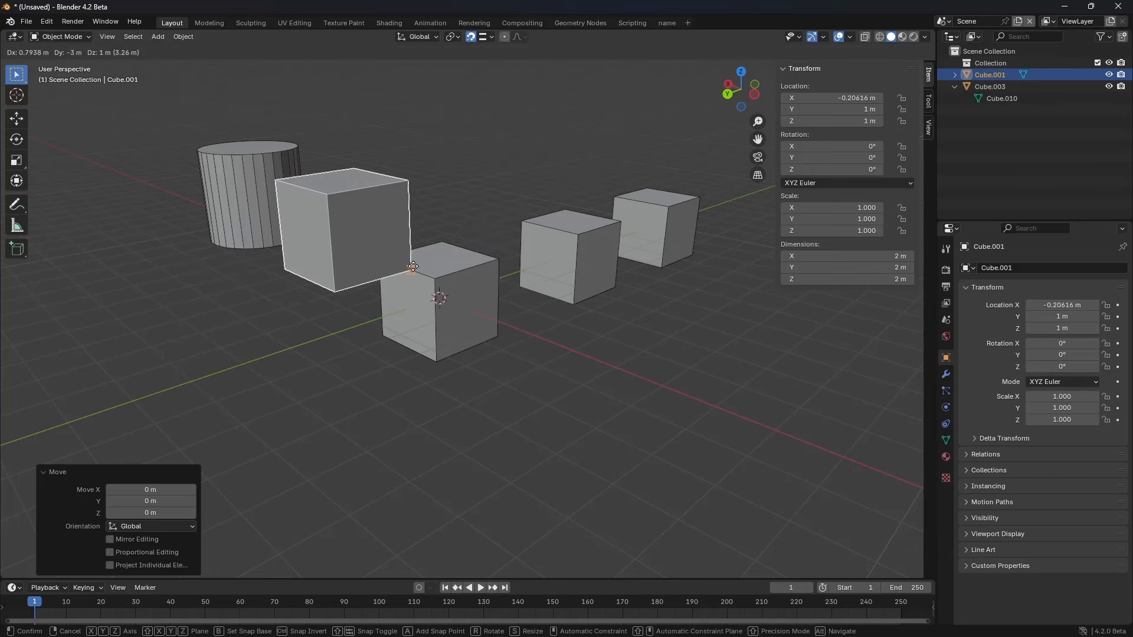
{"action": "left_click", "coordinate": [409, 267]}
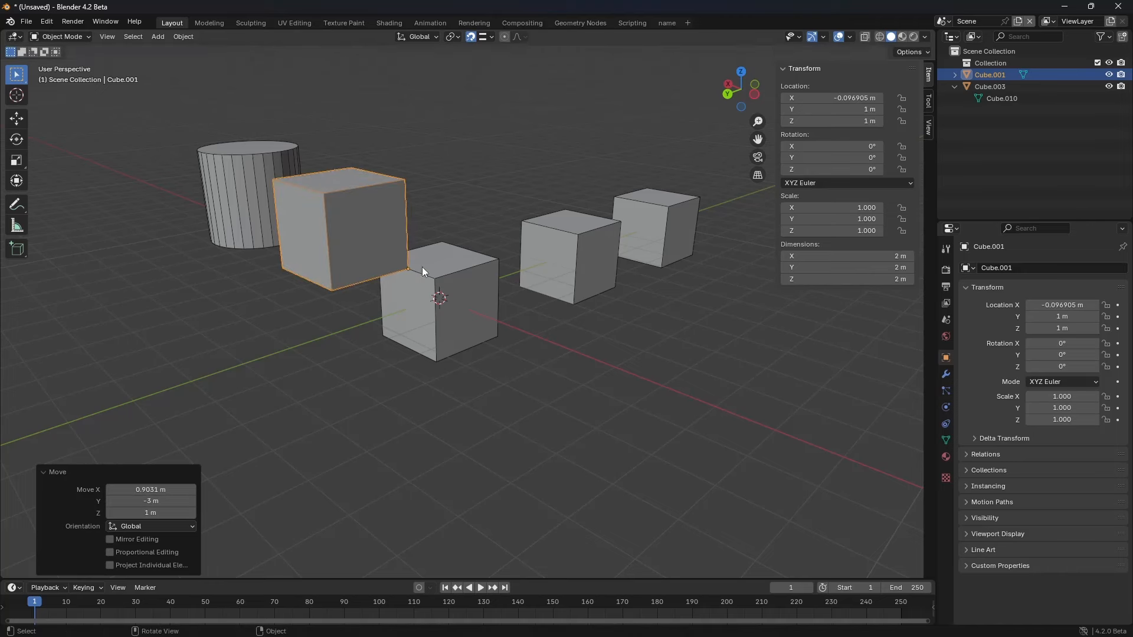
Step: Set the snap target to Face and move the cube's origin corner onto the neighbouring cube's side face, by about 0.14 m in X and -1.09 m in Z
{"action": "left_click", "coordinate": [486, 37]}
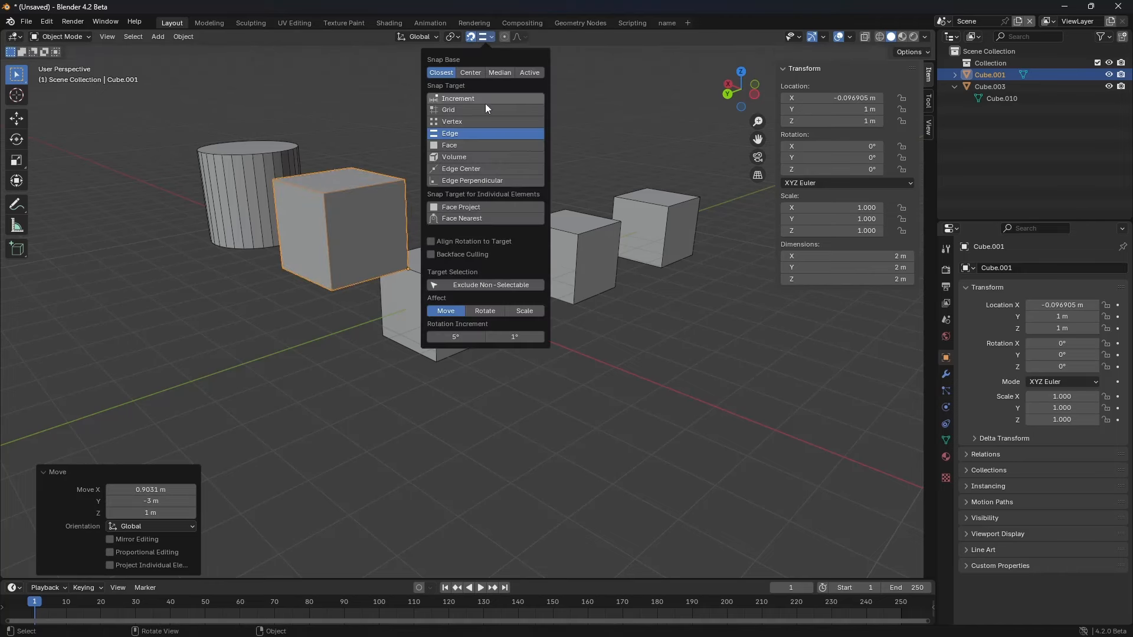
{"action": "left_click", "coordinate": [465, 144]}
{"action": "key", "text": "g"}
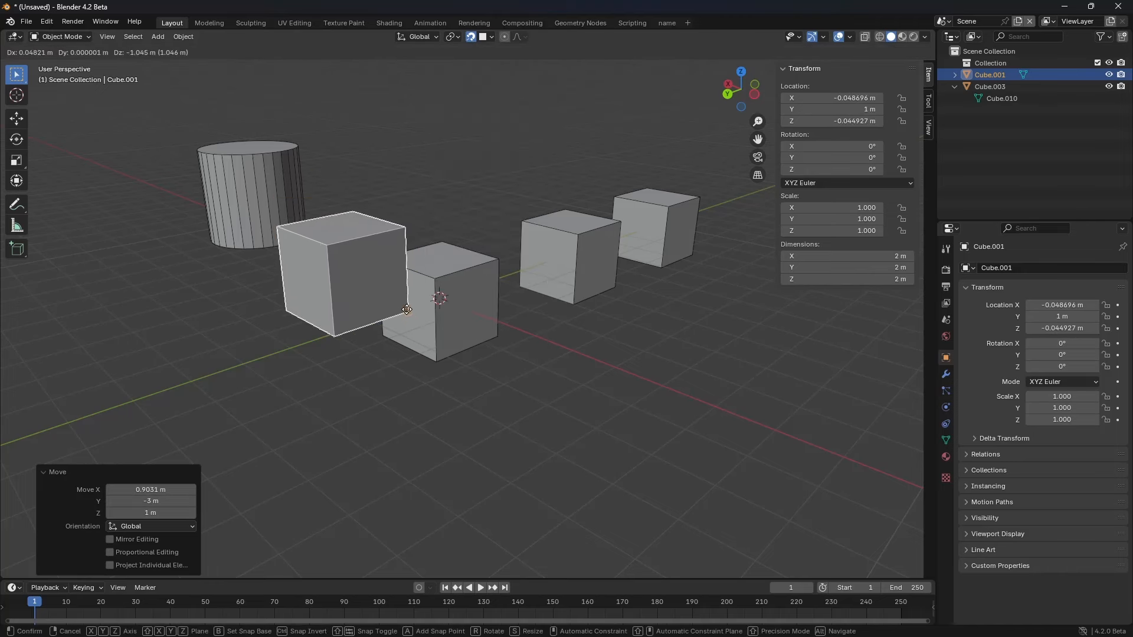
{"action": "left_click", "coordinate": [406, 312]}
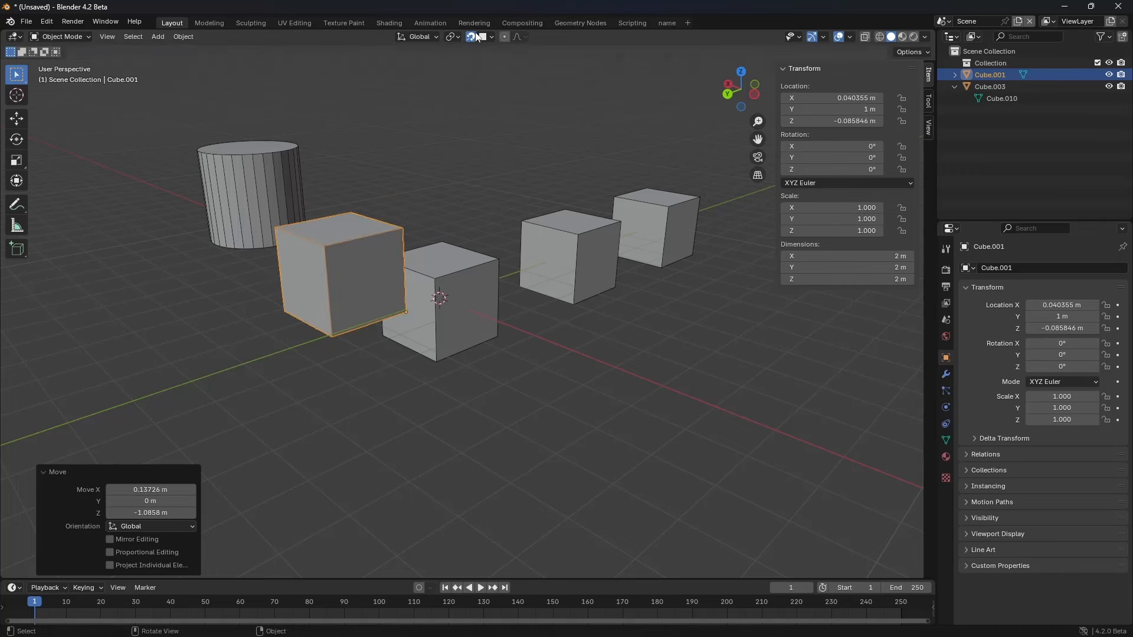
Step: Set the snap target to Volume and move the separated cube into the neighbouring cube, by about -0.04, -1.08 and -0.17 m
{"action": "left_click", "coordinate": [487, 36]}
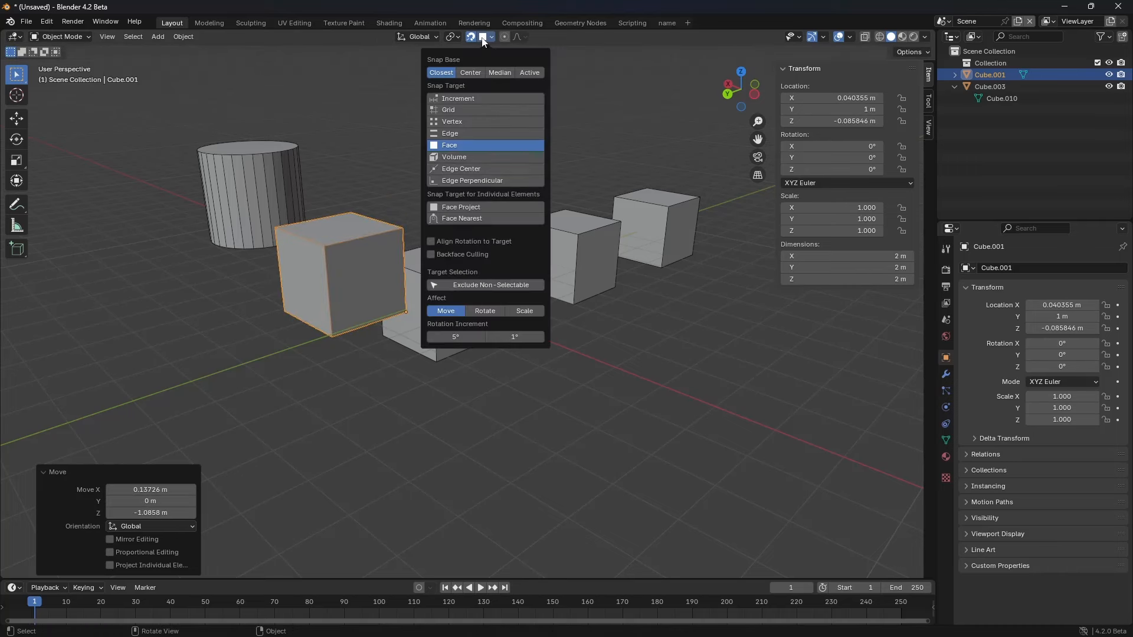
{"action": "left_click", "coordinate": [461, 156]}
{"action": "key", "text": "g"}
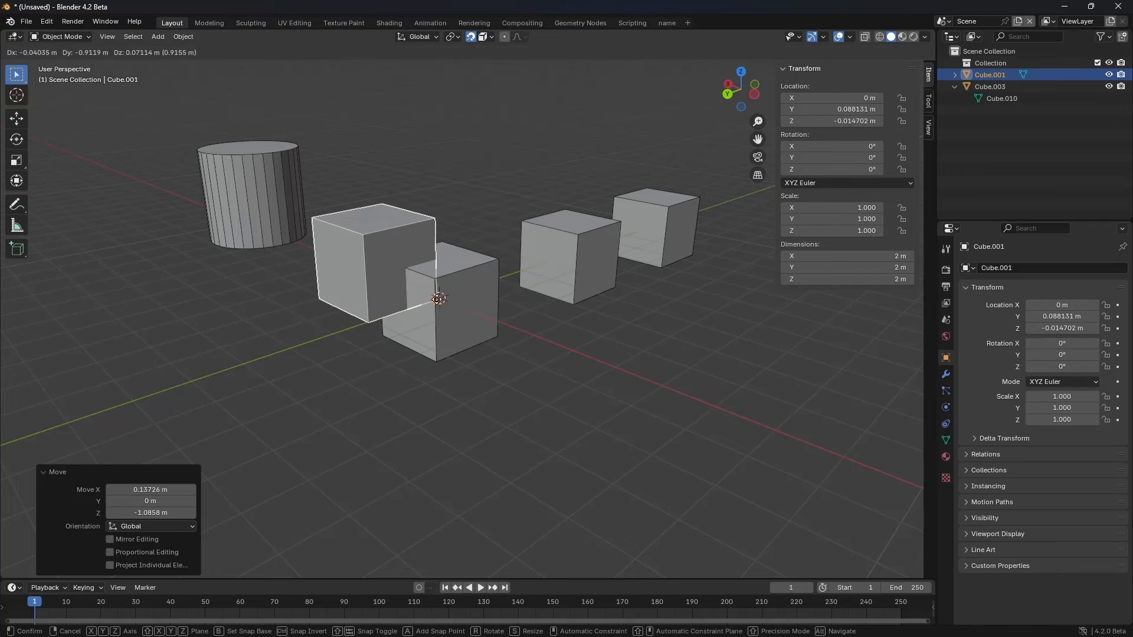
{"action": "left_click", "coordinate": [440, 299]}
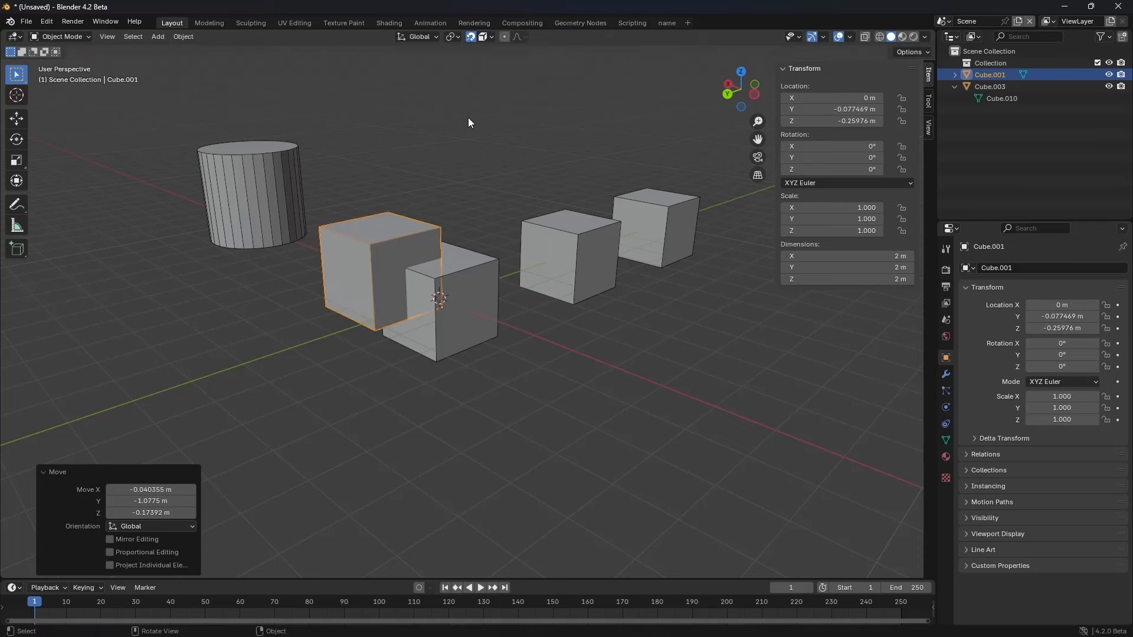
Step: Set the snap target back to Increment
{"action": "left_click", "coordinate": [487, 36]}
{"action": "left_click", "coordinate": [487, 36]}
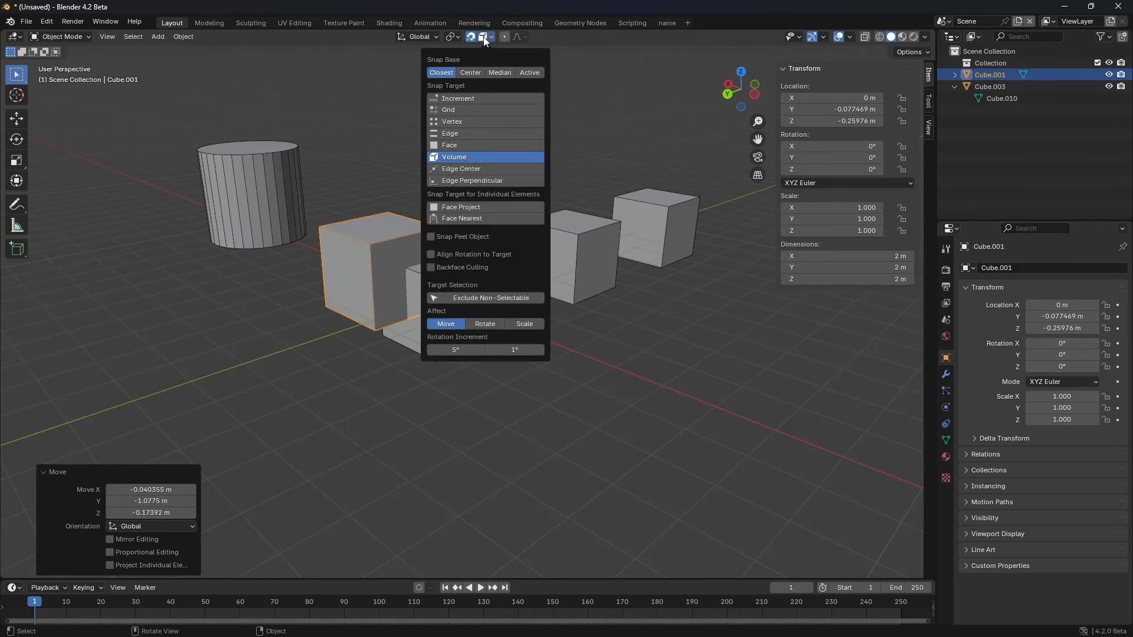
{"action": "left_click", "coordinate": [484, 101]}
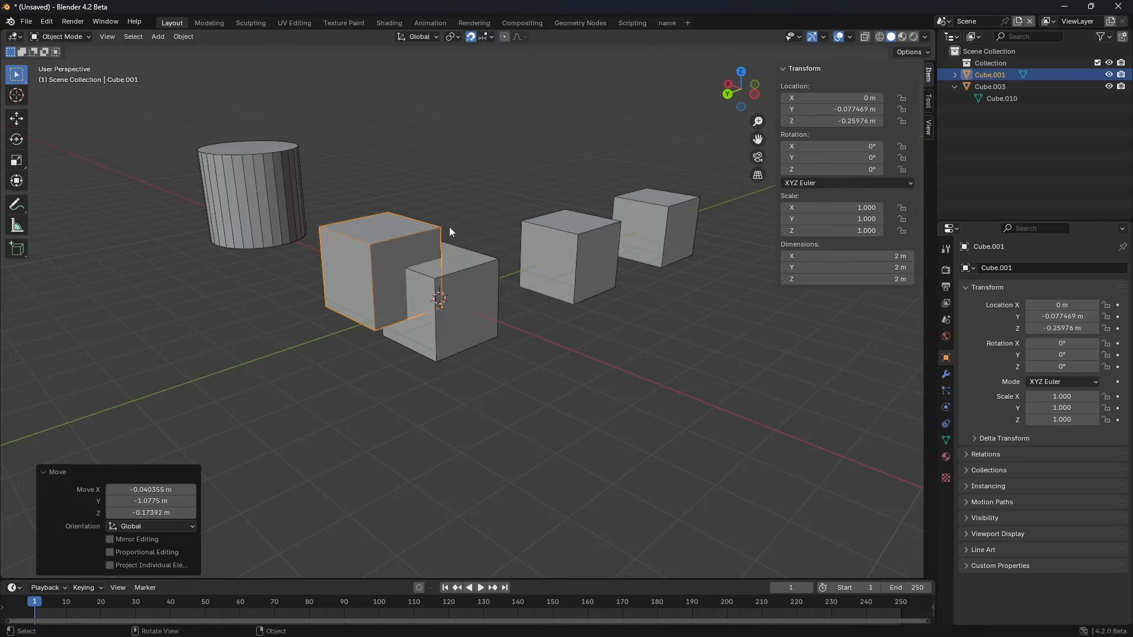
Step: Turn off snapping and delete the separated cube that overlaps its neighbour
{"action": "left_click", "coordinate": [388, 262]}
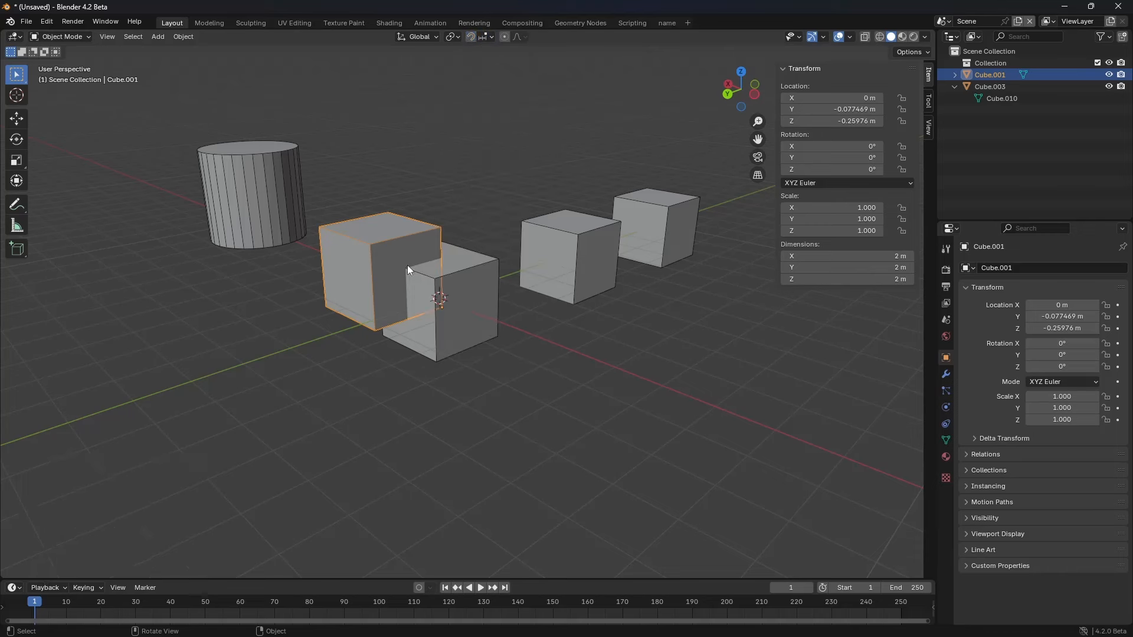
{"action": "key", "text": "x"}
{"action": "left_click", "coordinate": [409, 268]}
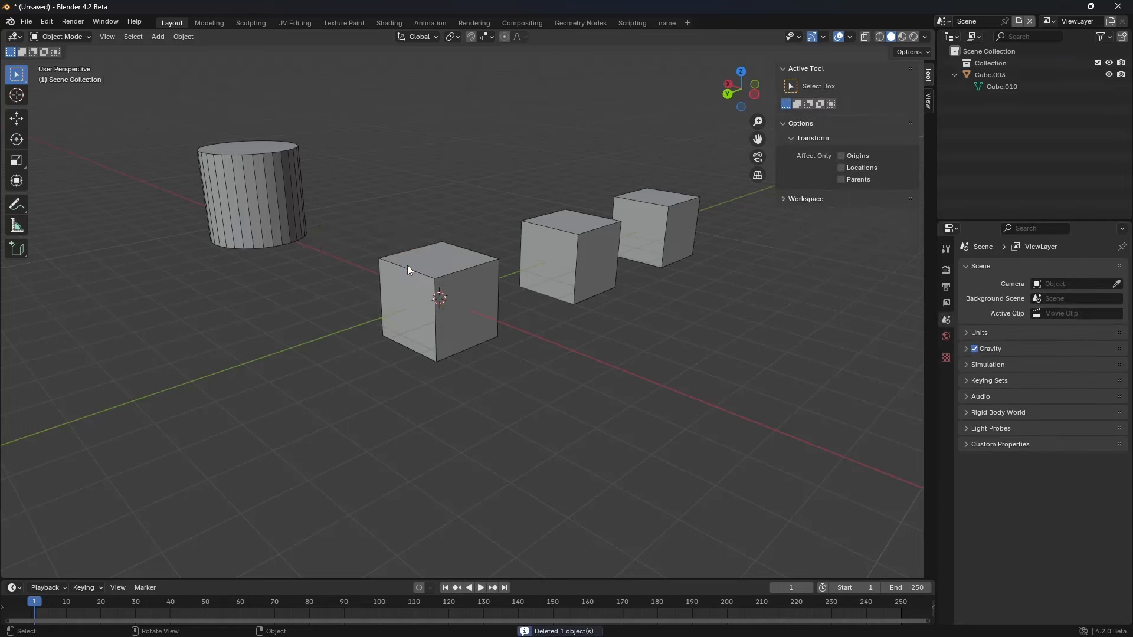
Step: Select the combined mesh of three cubes and a cylinder and separate all its geometry by loose parts in Edit Mode
{"action": "left_click", "coordinate": [421, 286]}
{"action": "middle_click_drag", "start_coordinate": [476, 297], "coordinate": [459, 305], "text": "shift"}
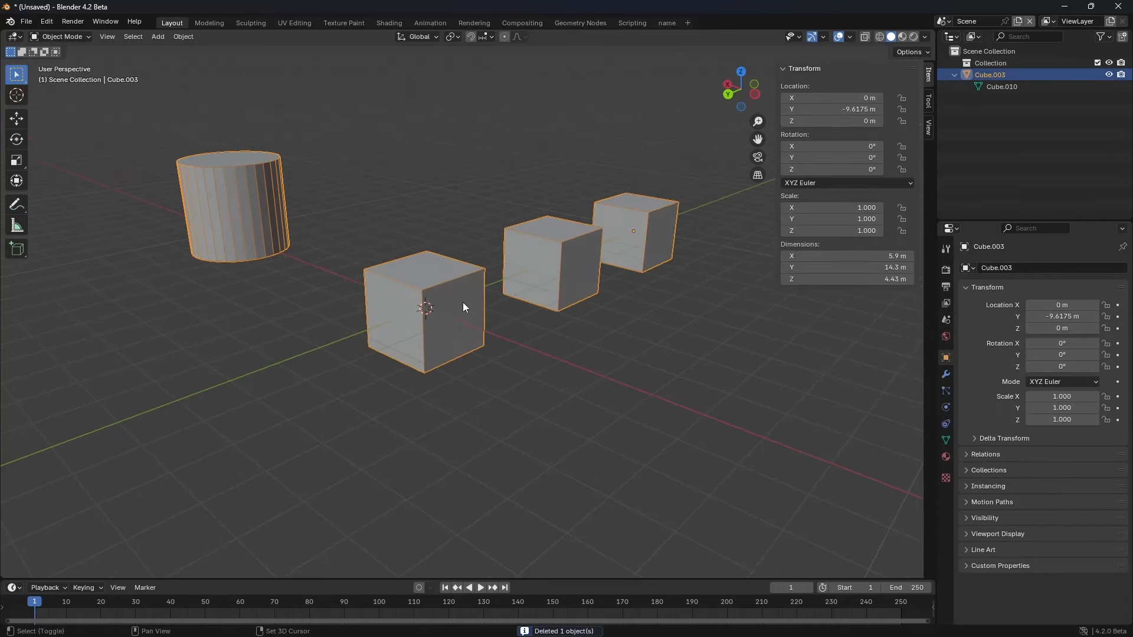
{"action": "key", "text": "ctrl+Tab"}
{"action": "left_click", "coordinate": [517, 299]}
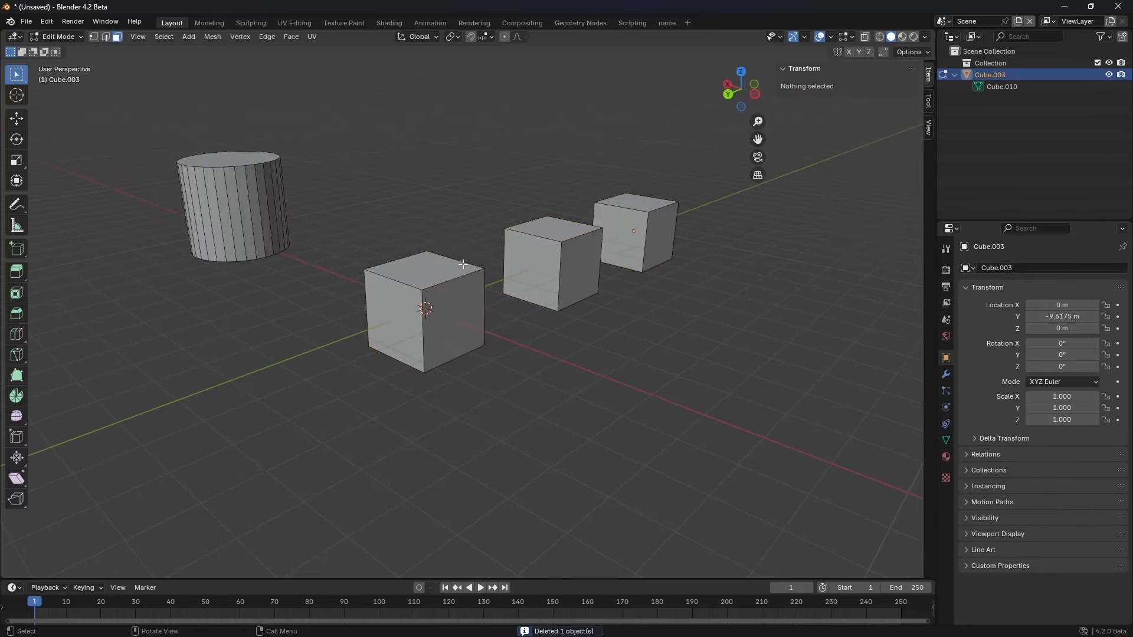
{"action": "key", "text": "a"}
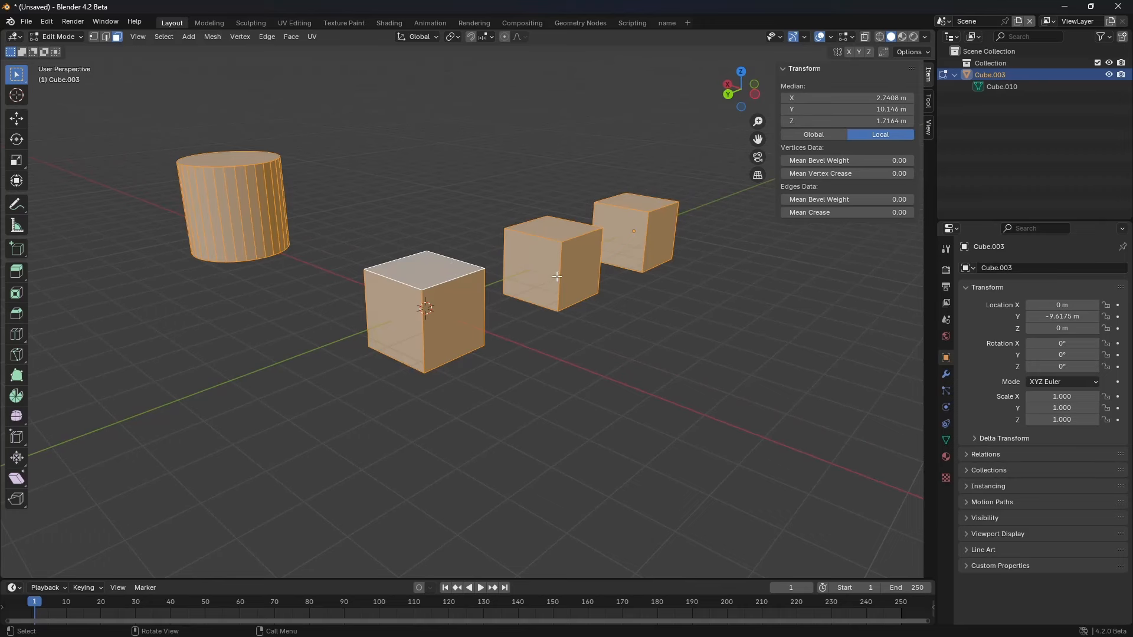
{"action": "key", "text": "p"}
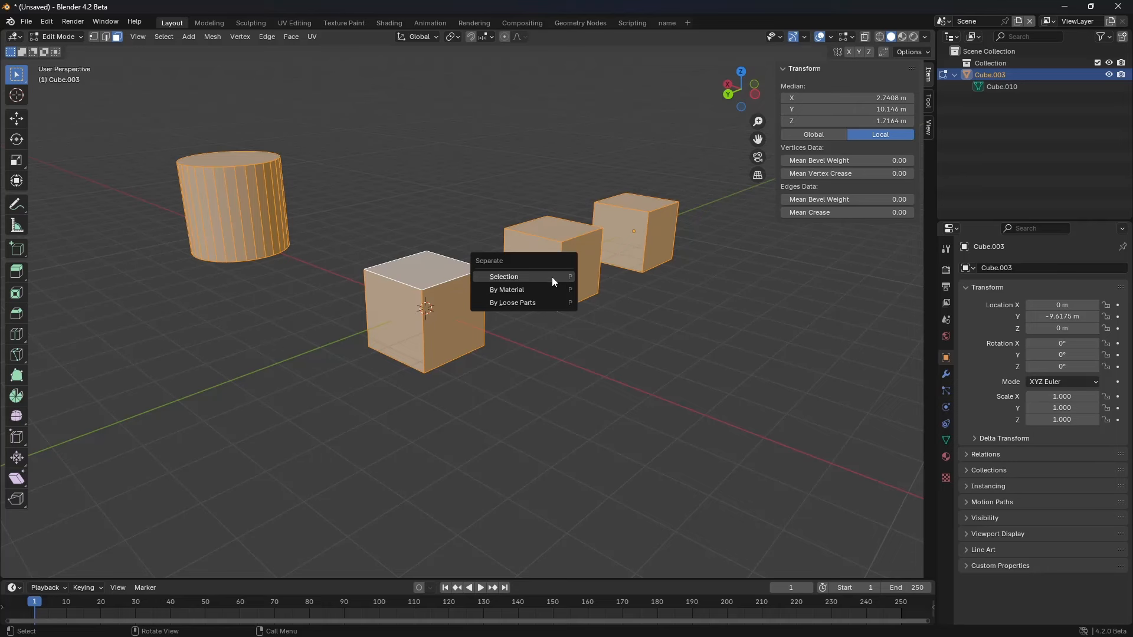
{"action": "left_click", "coordinate": [523, 303]}
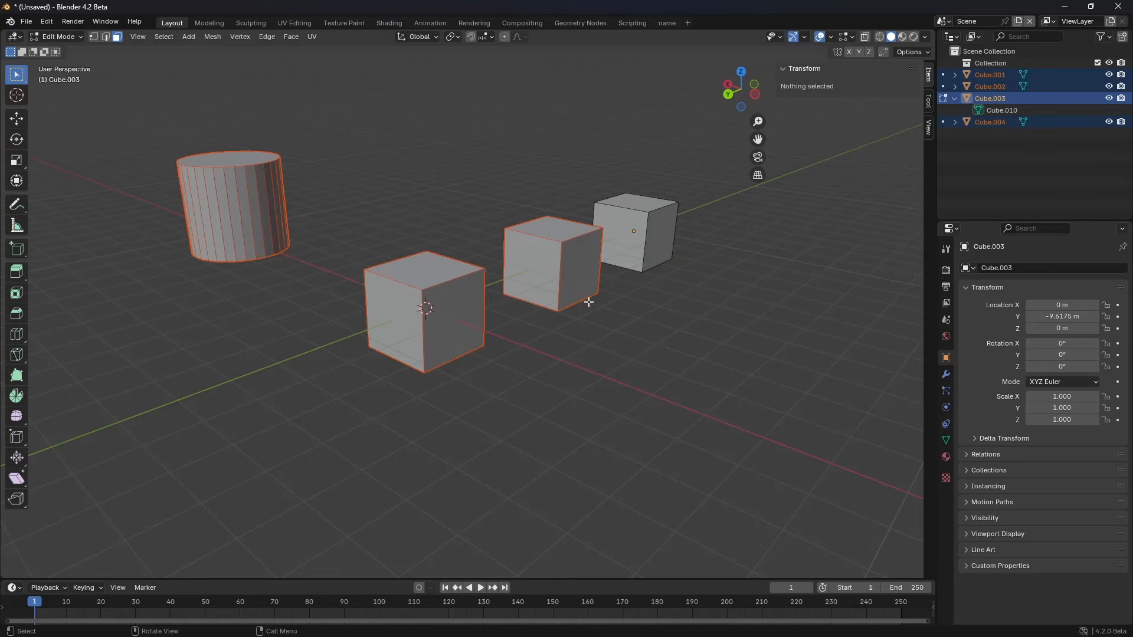
Step: Return to Object Mode and select the nearest cube and then the middle cube individually to check their origins
{"action": "key", "text": "ctrl+Tab"}
{"action": "left_click", "coordinate": [468, 301]}
{"action": "left_click", "coordinate": [454, 296]}
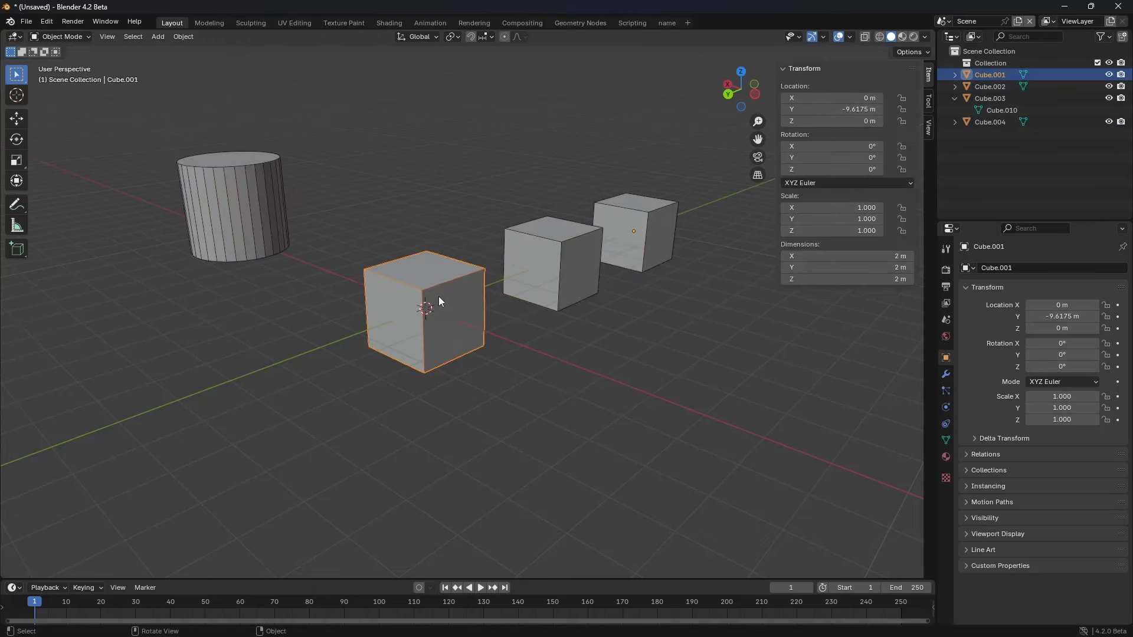
{"action": "left_click", "coordinate": [578, 267]}
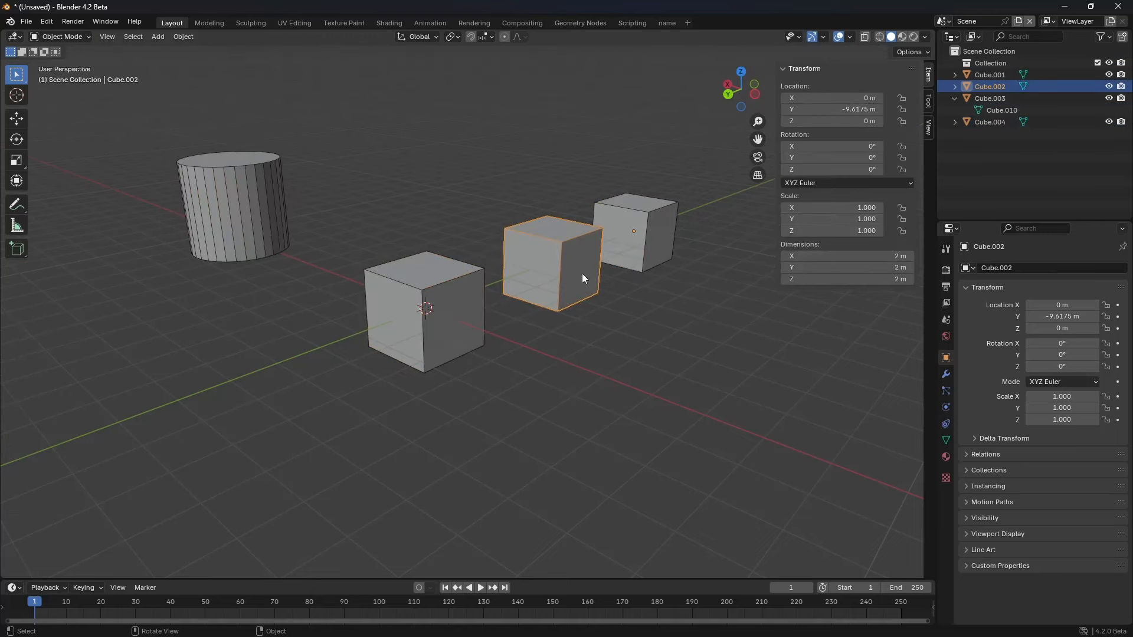
Step: Select the cylinder and all three cubes, and set their origins to their own geometry
{"action": "left_click", "coordinate": [239, 203]}
{"action": "left_click", "coordinate": [568, 238], "text": "shift"}
{"action": "left_click", "coordinate": [634, 236], "text": "shift"}
{"action": "left_click", "coordinate": [420, 303], "text": "shift"}
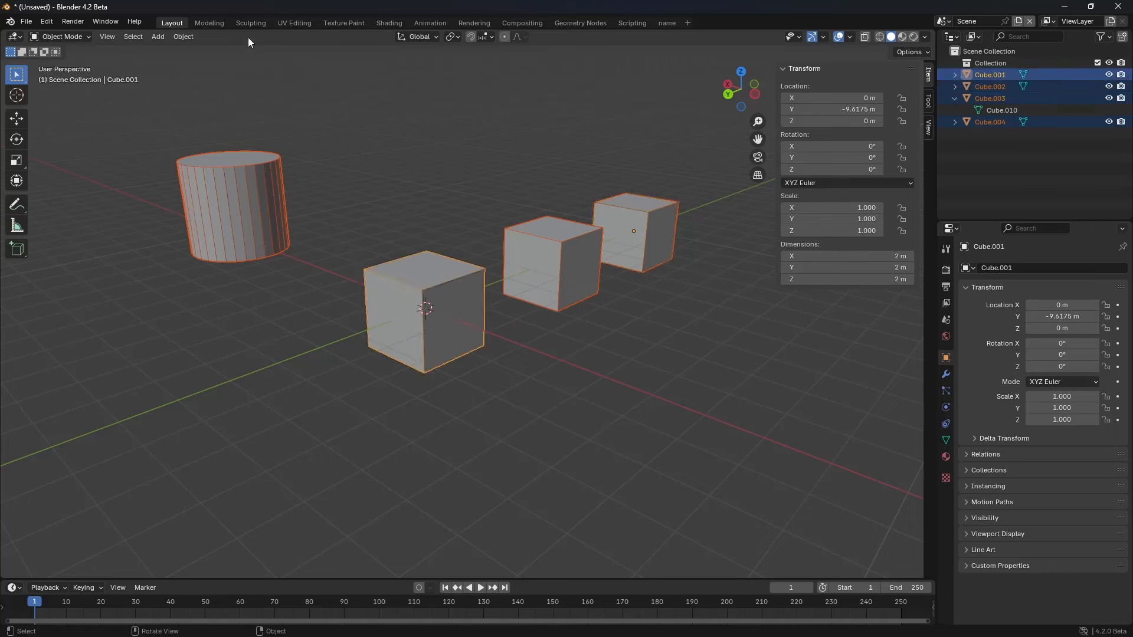
{"action": "left_click", "coordinate": [183, 37]}
{"action": "mouse_move", "coordinate": [207, 59]}
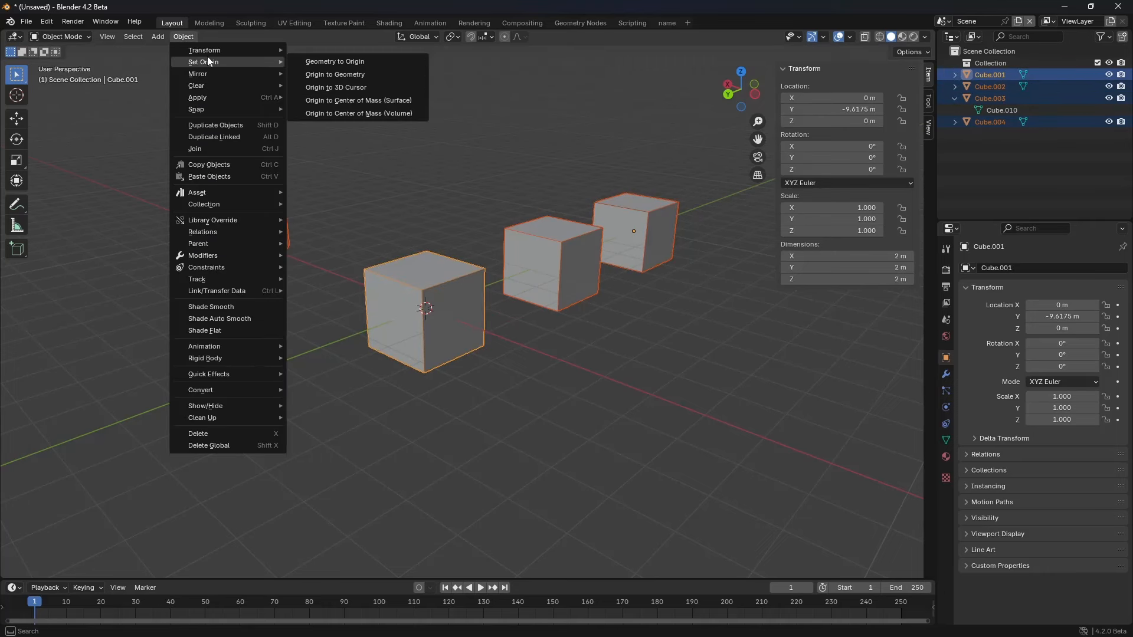
{"action": "left_click", "coordinate": [361, 76]}
{"action": "key", "text": "q"}
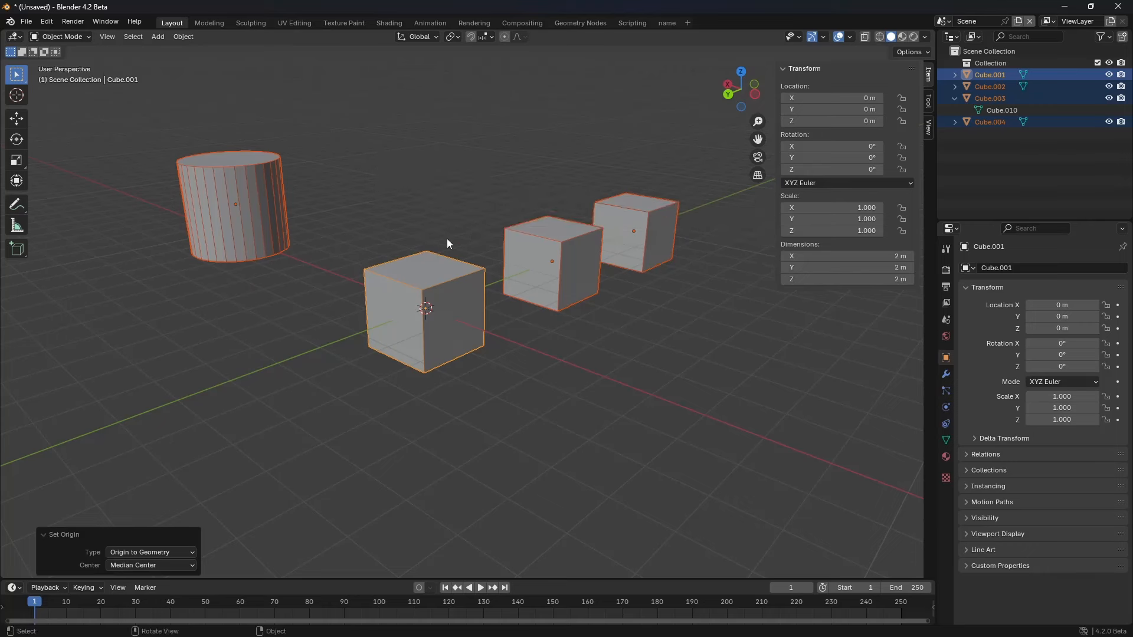
Step: Delete the cylinder and the two farther cubes, keeping only the cube at the world origin
{"action": "key", "text": "alt+a"}
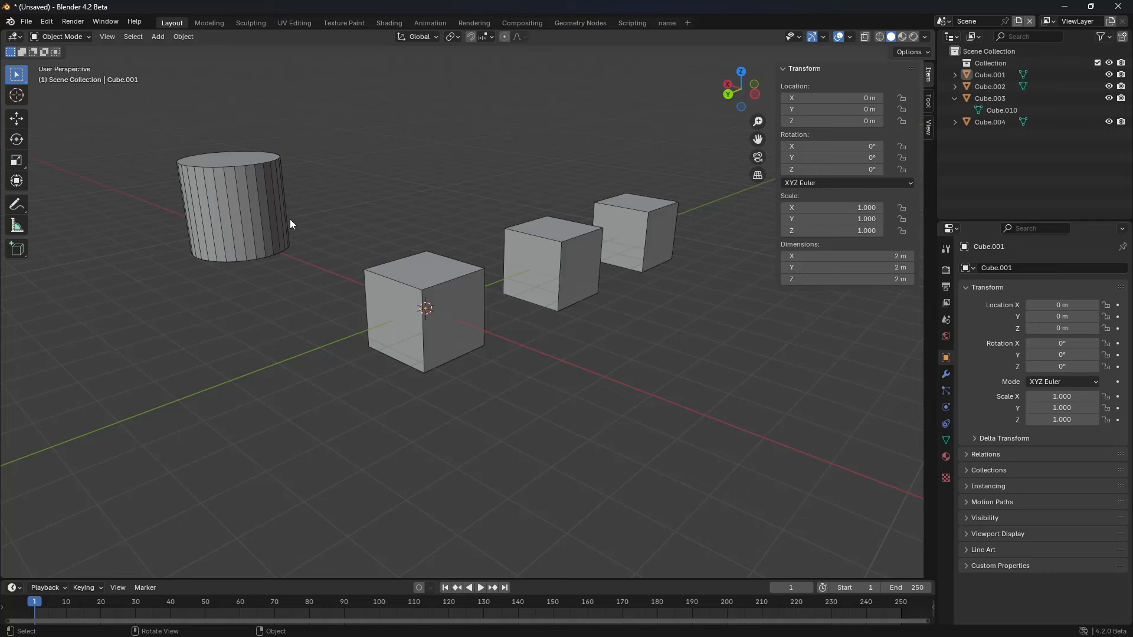
{"action": "left_click", "coordinate": [247, 205]}
{"action": "left_click", "coordinate": [578, 254], "text": "shift"}
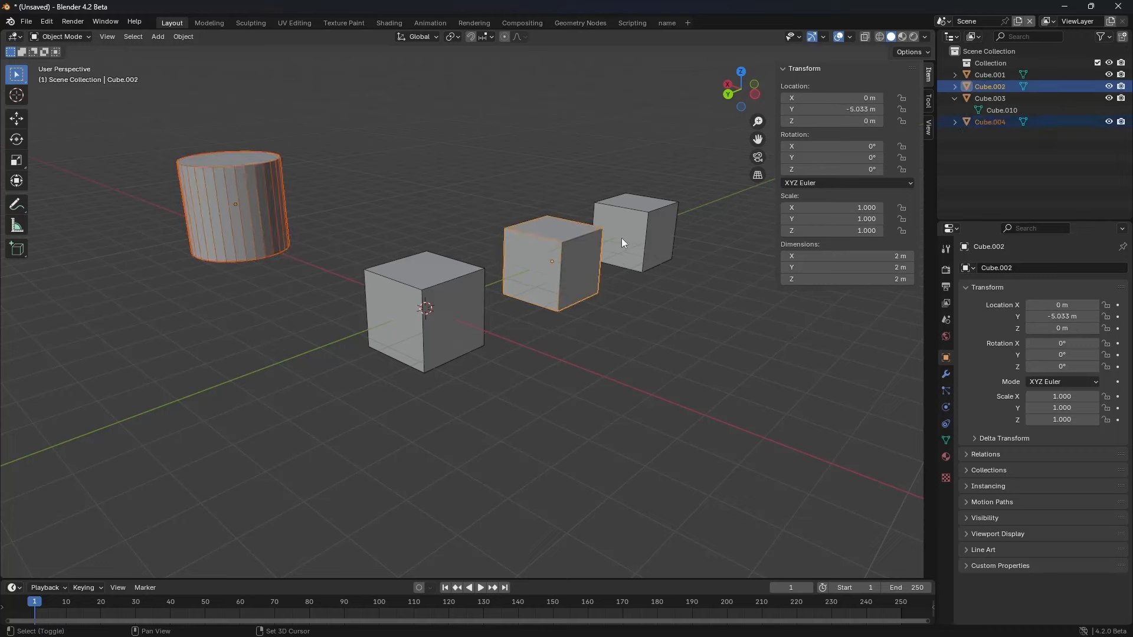
{"action": "left_click", "coordinate": [622, 239], "text": "shift"}
{"action": "key", "text": "x"}
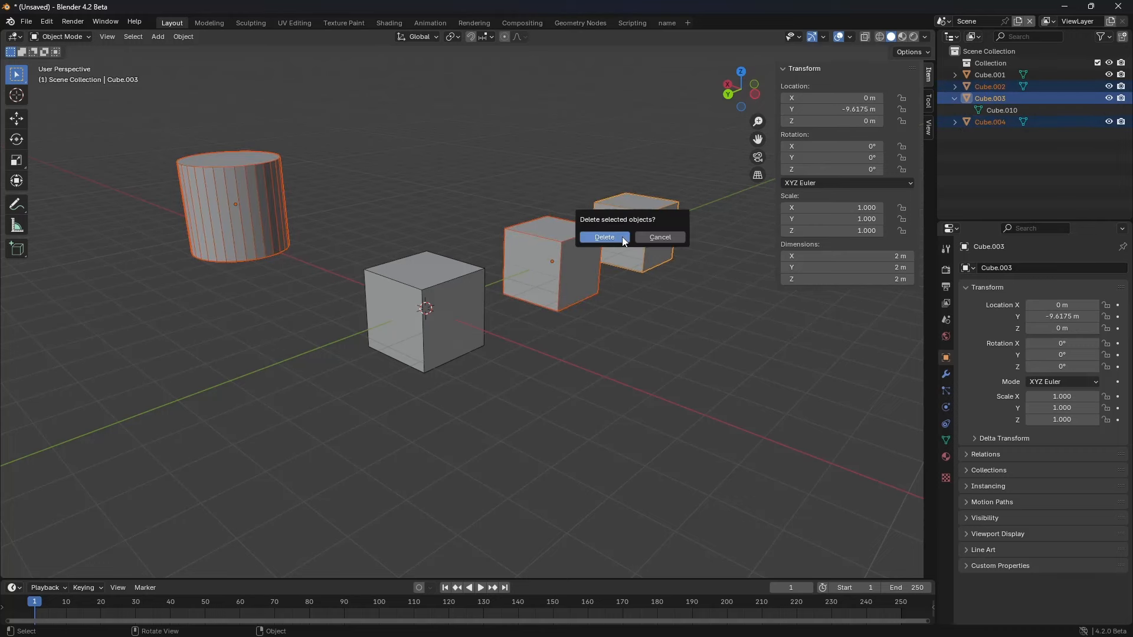
{"action": "left_click", "coordinate": [604, 237]}
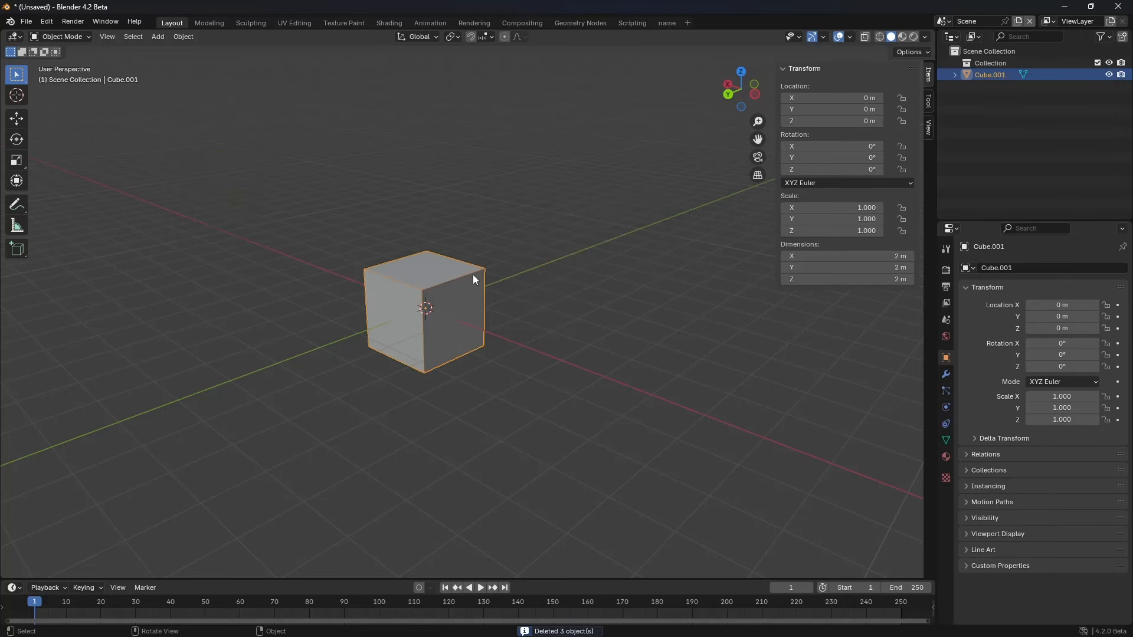
Step: Enter Edit Mode on the remaining cube and switch to edge selection
{"action": "key", "text": "Tab"}
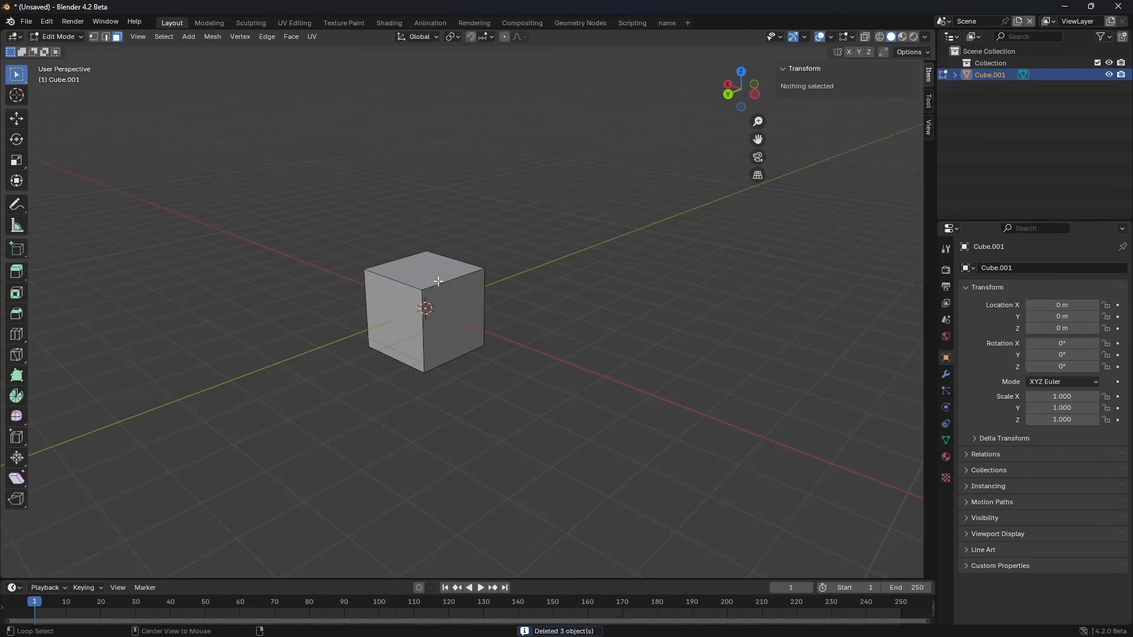
{"action": "scroll", "coordinate": [437, 281], "scroll_direction": "down", "scroll_amount": 1}
{"action": "scroll", "coordinate": [437, 281], "scroll_direction": "up", "scroll_amount": 6}
{"action": "middle_click_drag", "start_coordinate": [480, 309], "coordinate": [462, 331]}
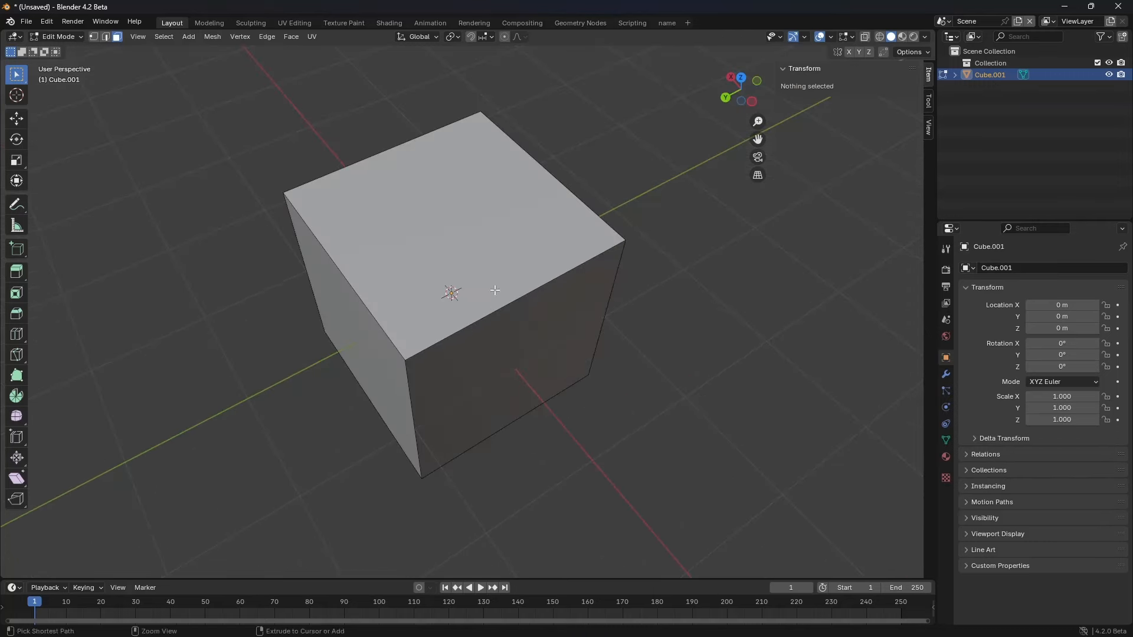
{"action": "middle_click_drag", "start_coordinate": [496, 289], "coordinate": [481, 337], "text": "ctrl"}
{"action": "middle_click_drag", "start_coordinate": [472, 345], "coordinate": [519, 286]}
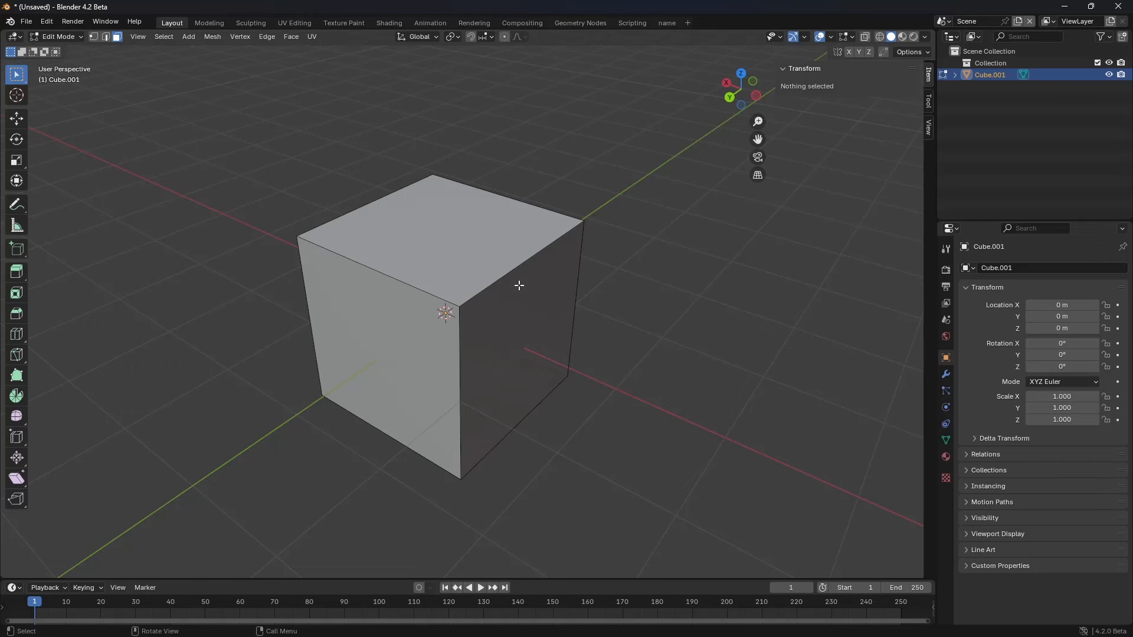
{"action": "key", "text": "2"}
{"action": "middle_click_drag", "start_coordinate": [530, 274], "coordinate": [516, 271], "text": "shift"}
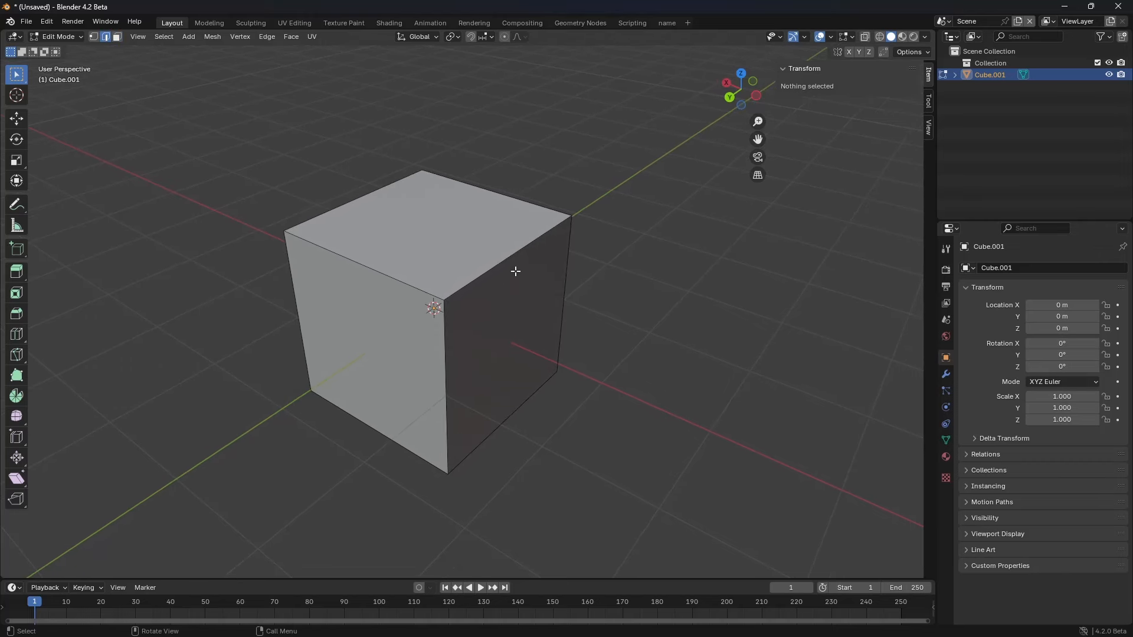
Step: Add a single loop cut across the cube's Y direction and slide it towards the far side, to a factor of about -0.716
{"action": "key", "text": "ctrl+r"}
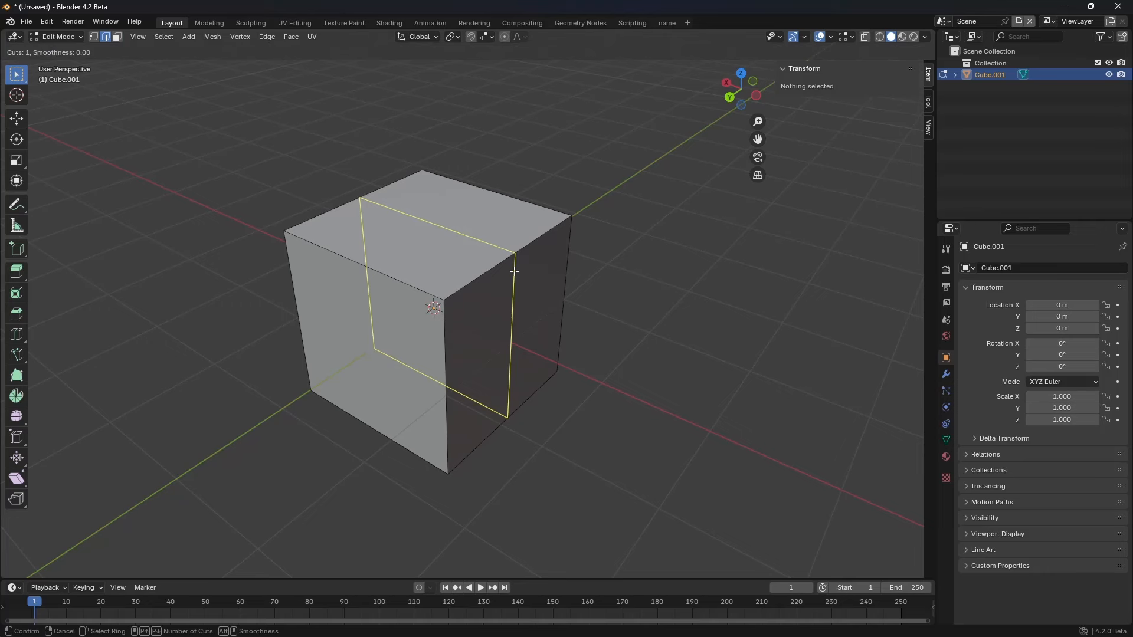
{"action": "scroll", "coordinate": [514, 271], "scroll_direction": "up", "scroll_amount": 3}
{"action": "scroll", "coordinate": [514, 270], "scroll_direction": "down", "scroll_amount": 3}
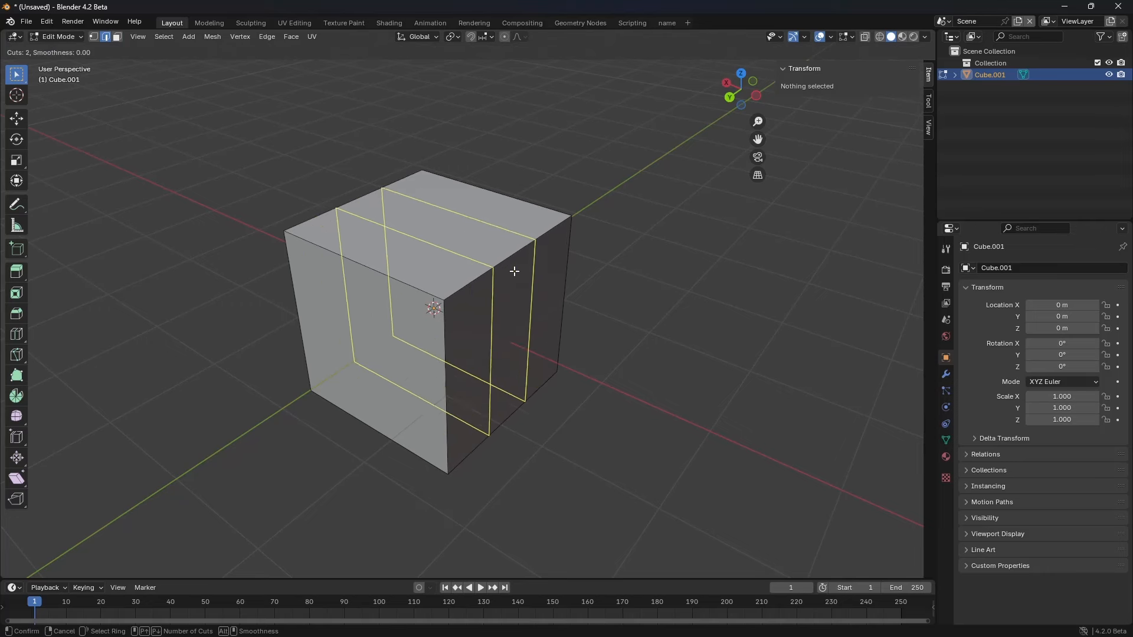
{"action": "scroll", "coordinate": [514, 271], "scroll_direction": "up", "scroll_amount": 3}
{"action": "scroll", "coordinate": [514, 271], "scroll_direction": "down", "scroll_amount": 3}
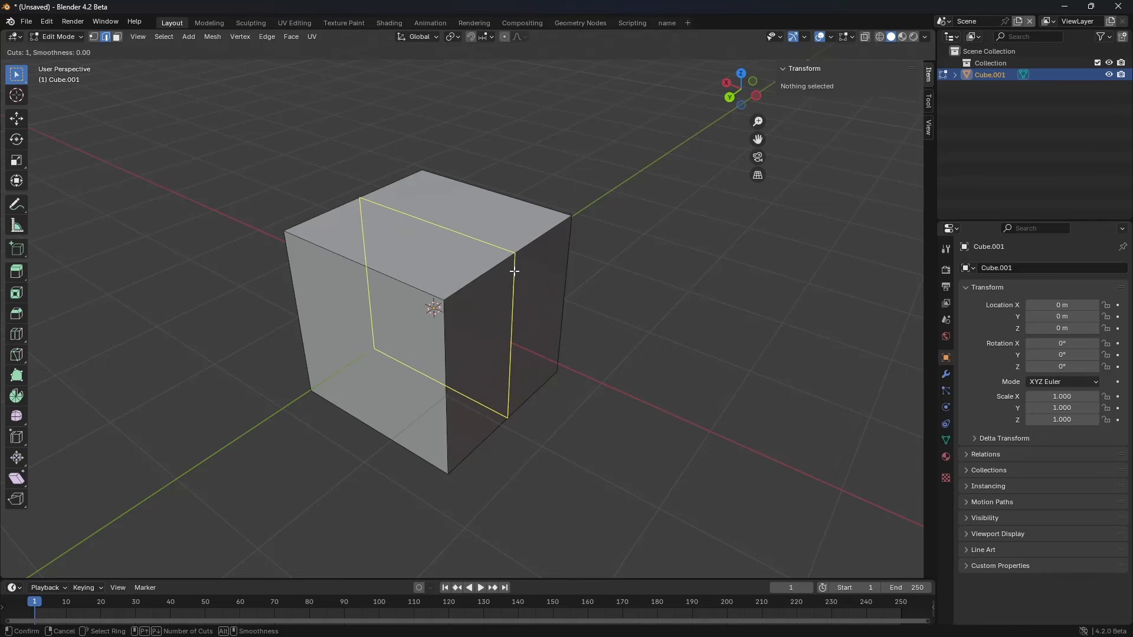
{"action": "left_click", "coordinate": [514, 271]}
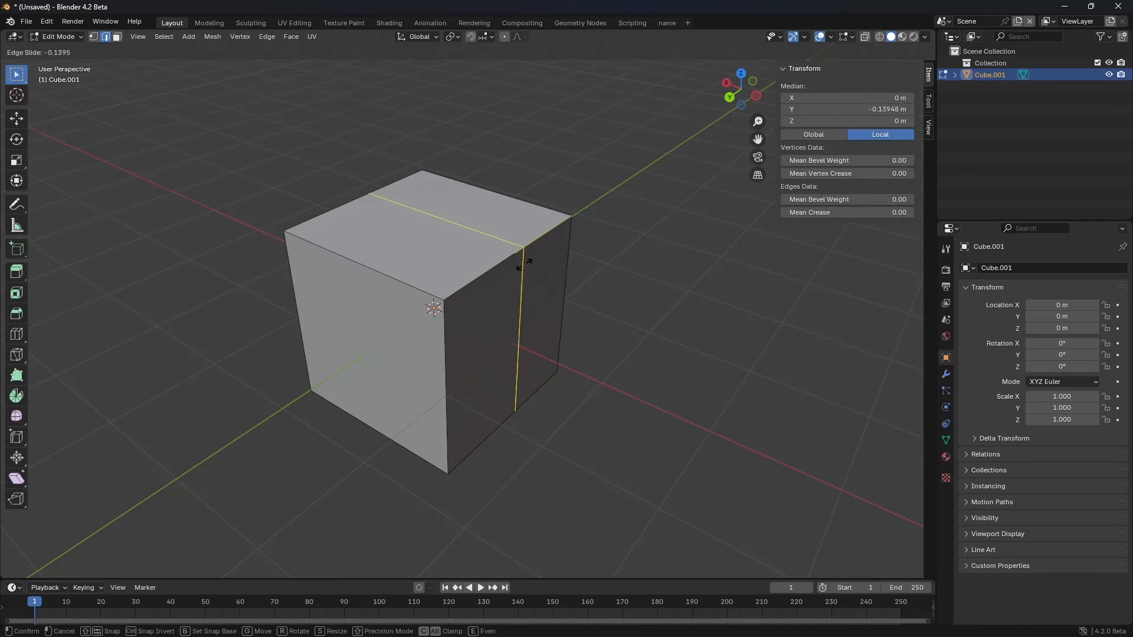
{"action": "left_click", "coordinate": [556, 235]}
Step: Add a second parallel loop cut centred in the cube's larger section without sliding it, and clear the selection
{"action": "key", "text": "ctrl+r"}
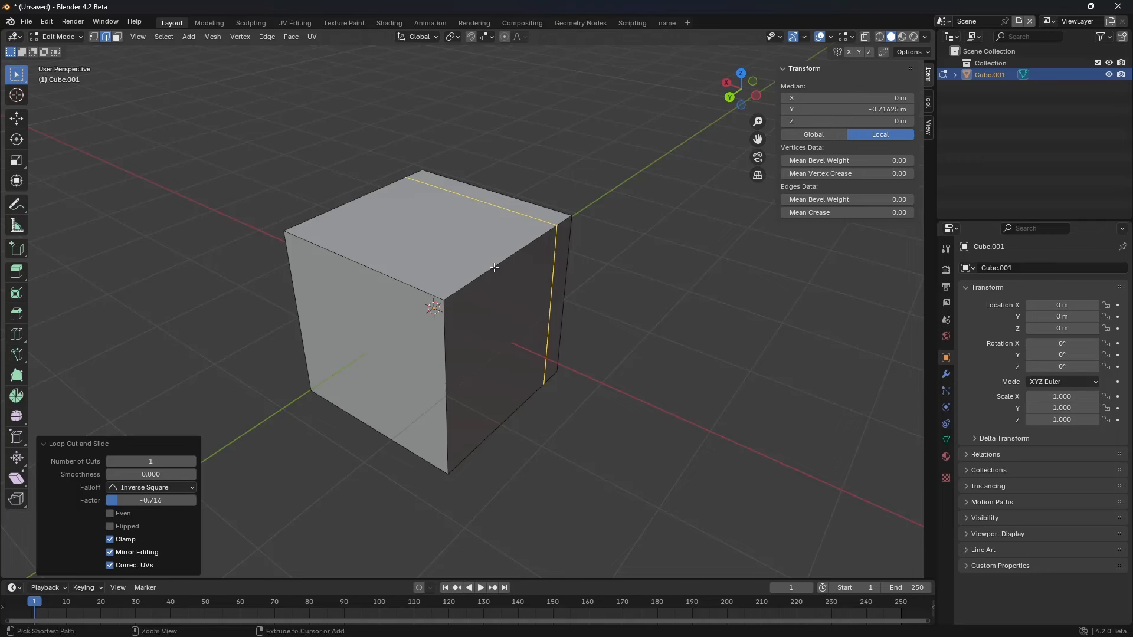
{"action": "left_click", "coordinate": [484, 268]}
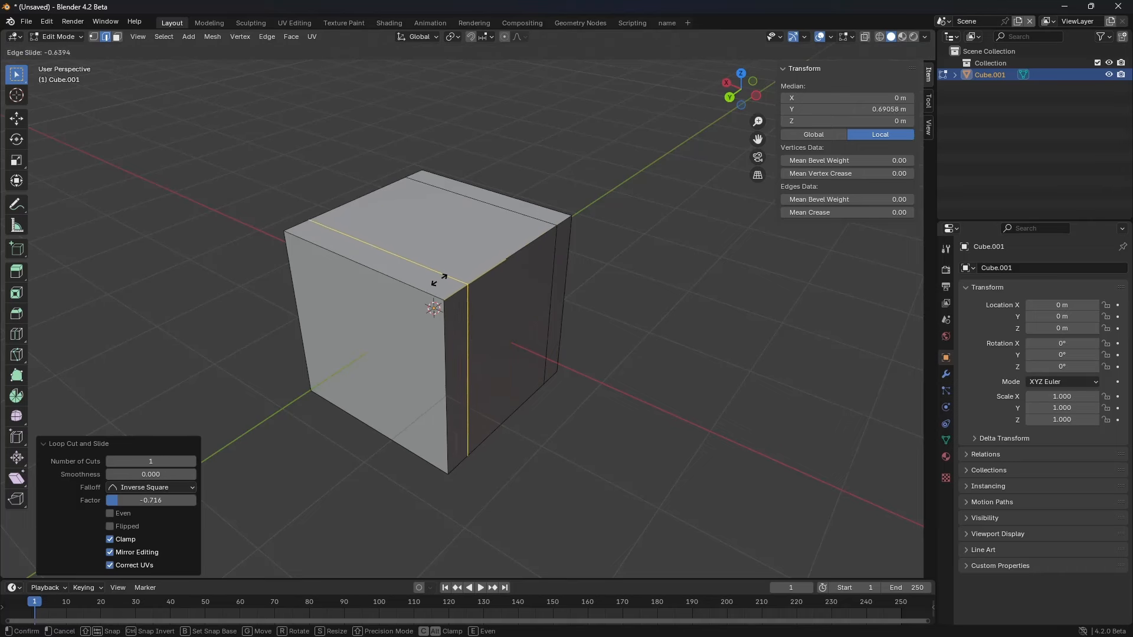
{"action": "right_click", "coordinate": [434, 284]}
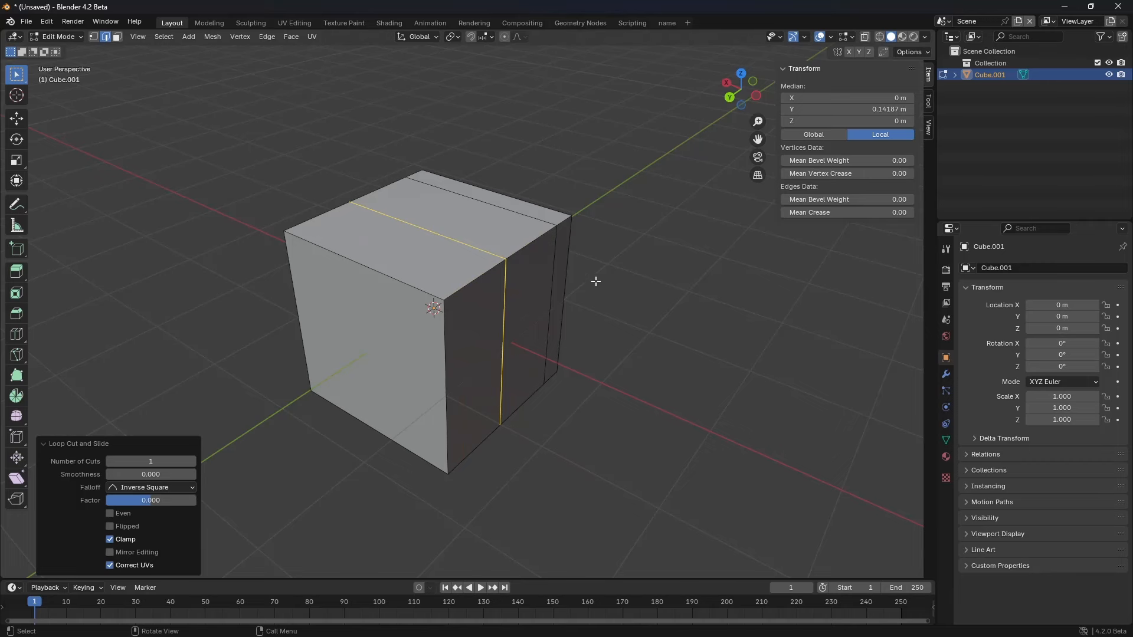
{"action": "key", "text": "alt+a"}
Step: Switch to face selection and select the band between the two cuts, then the face loop running over the top and front faces
{"action": "middle_click_drag", "start_coordinate": [546, 319], "coordinate": [530, 316], "text": "shift"}
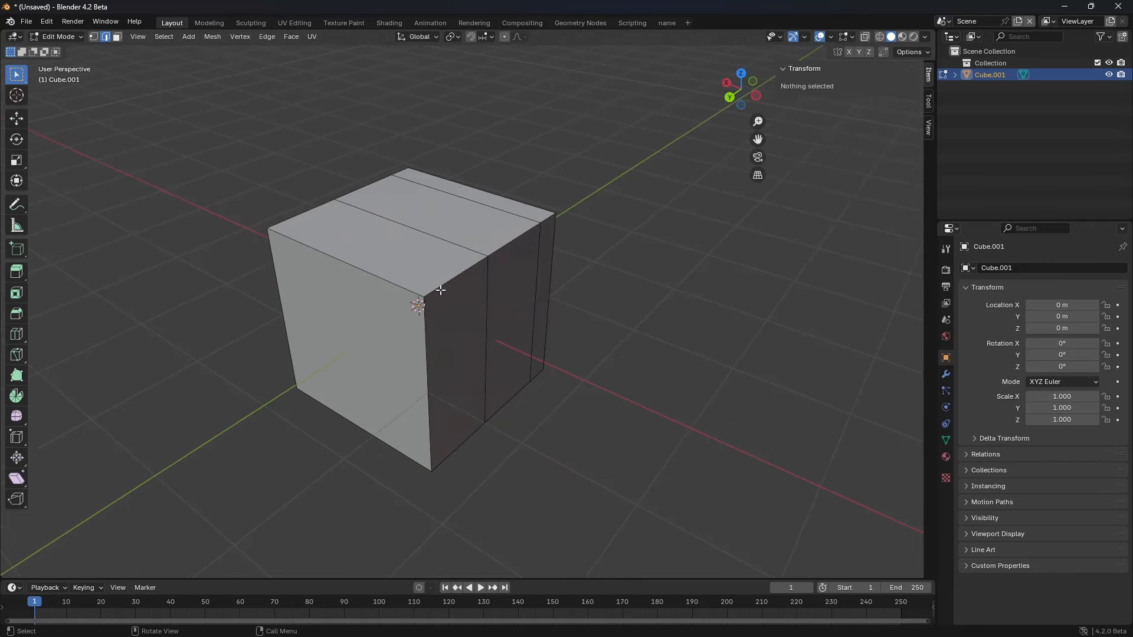
{"action": "left_click", "coordinate": [117, 37]}
{"action": "left_click", "coordinate": [450, 273], "text": "alt"}
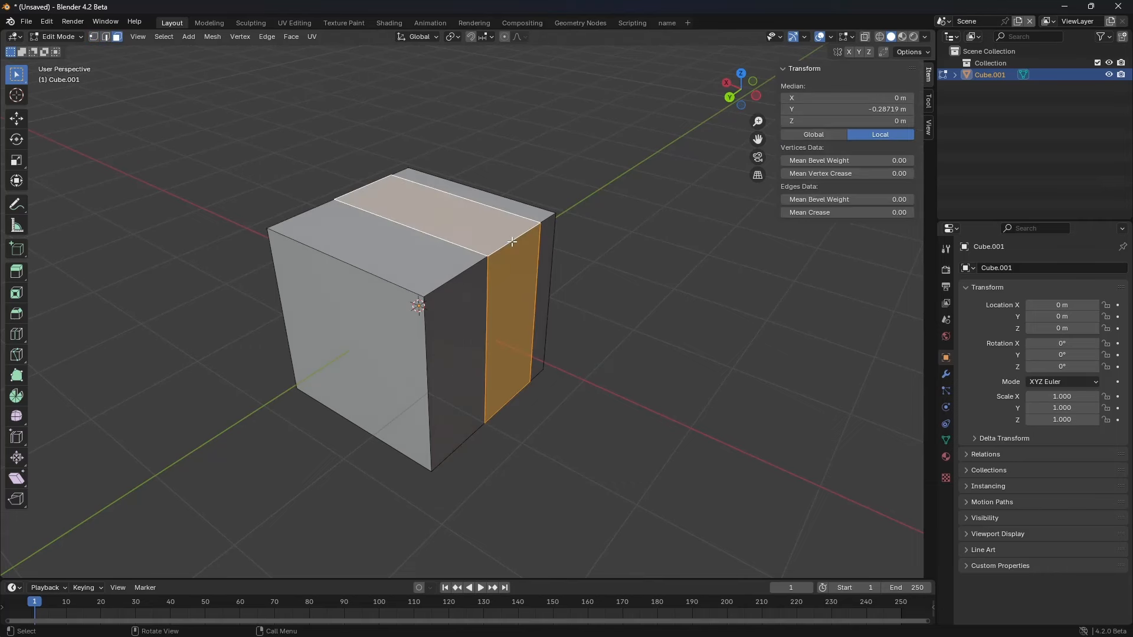
{"action": "left_click", "coordinate": [450, 274], "text": "alt"}
{"action": "left_click", "coordinate": [359, 274], "text": "alt"}
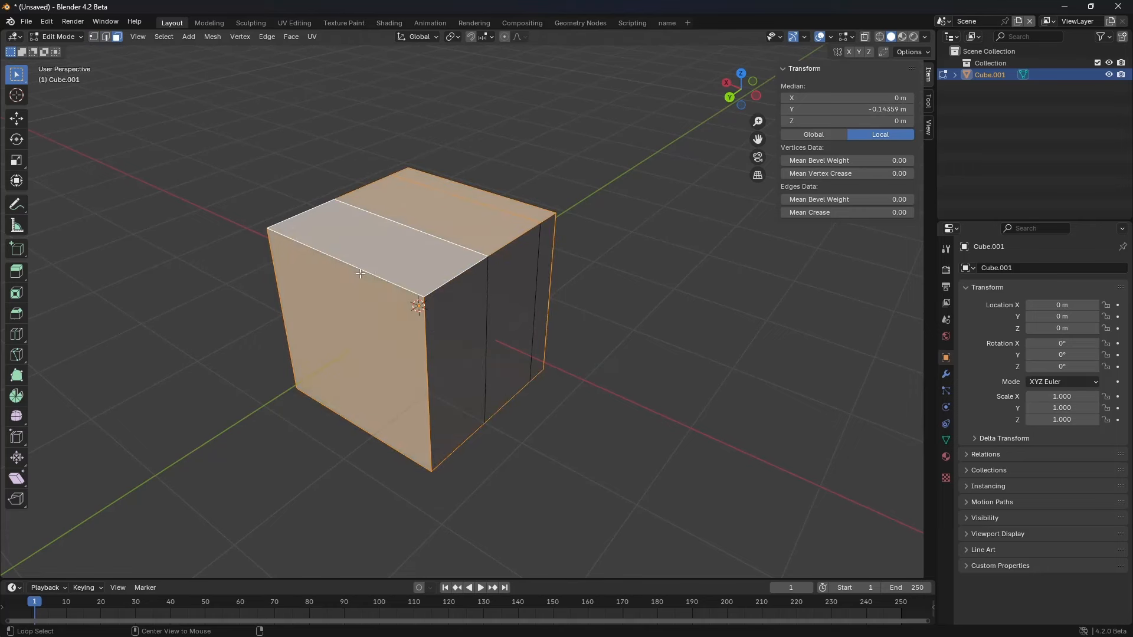
Step: Switch to edge selection and select the edge loop across the middle of the cube, followed by the loop near its far side
{"action": "key", "text": "2"}
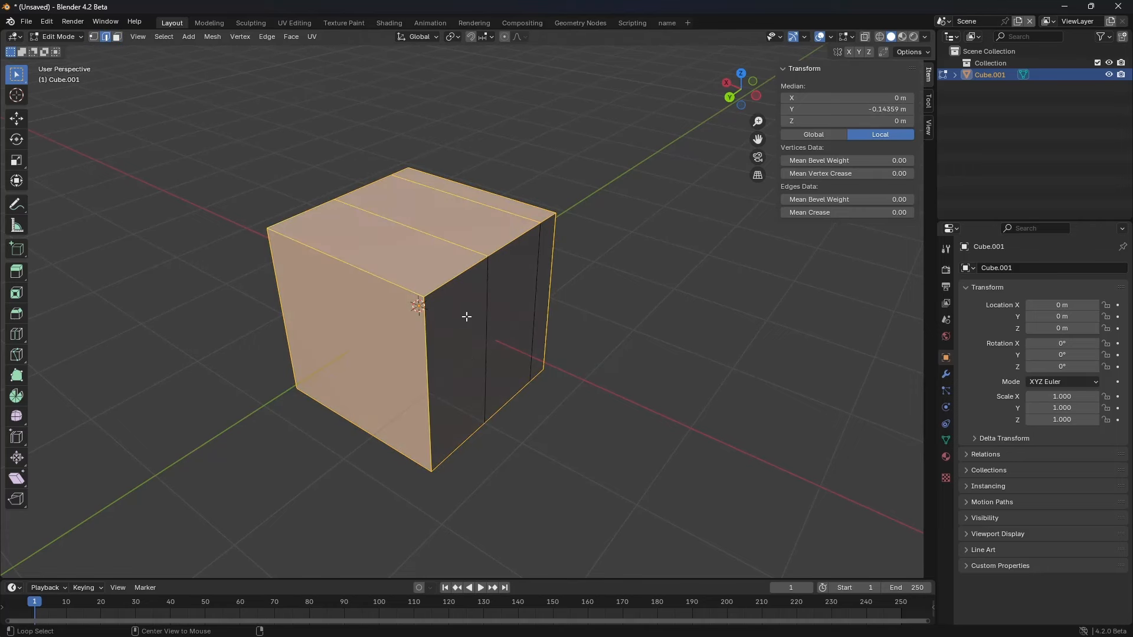
{"action": "left_click", "coordinate": [489, 292], "text": "alt"}
{"action": "left_click", "coordinate": [534, 260], "text": "alt"}
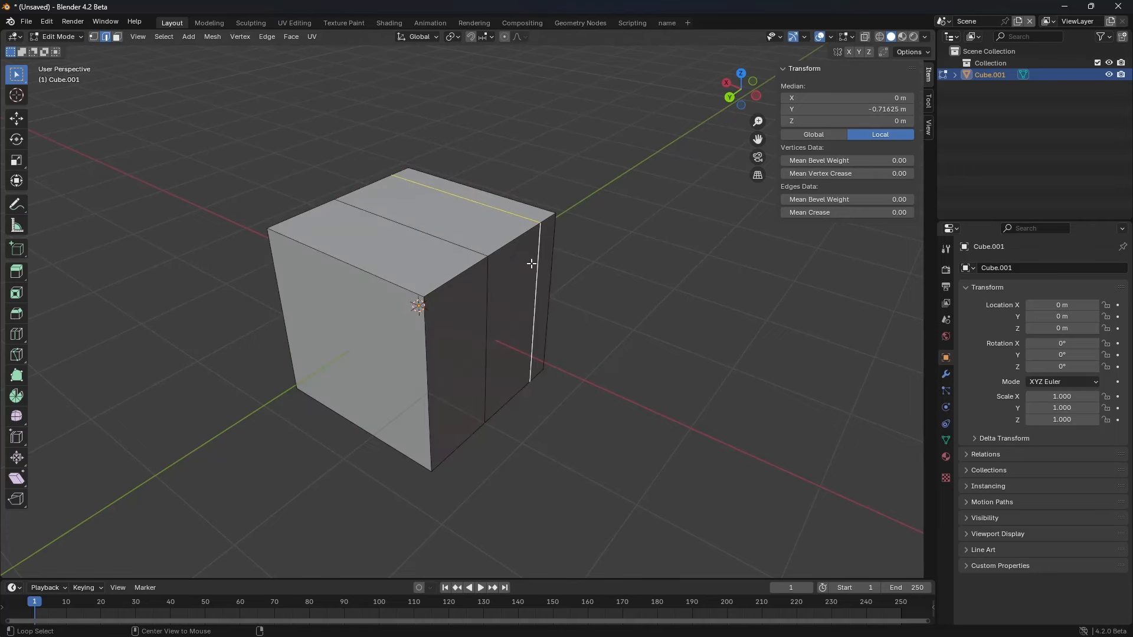
Step: Switch to vertex selection, try extending the selection with further loops, and select the vertex loop across the middle of the cube
{"action": "key", "text": "1"}
{"action": "left_click", "coordinate": [489, 264], "text": "alt+shift"}
{"action": "left_click", "coordinate": [469, 268], "text": "alt+shift"}
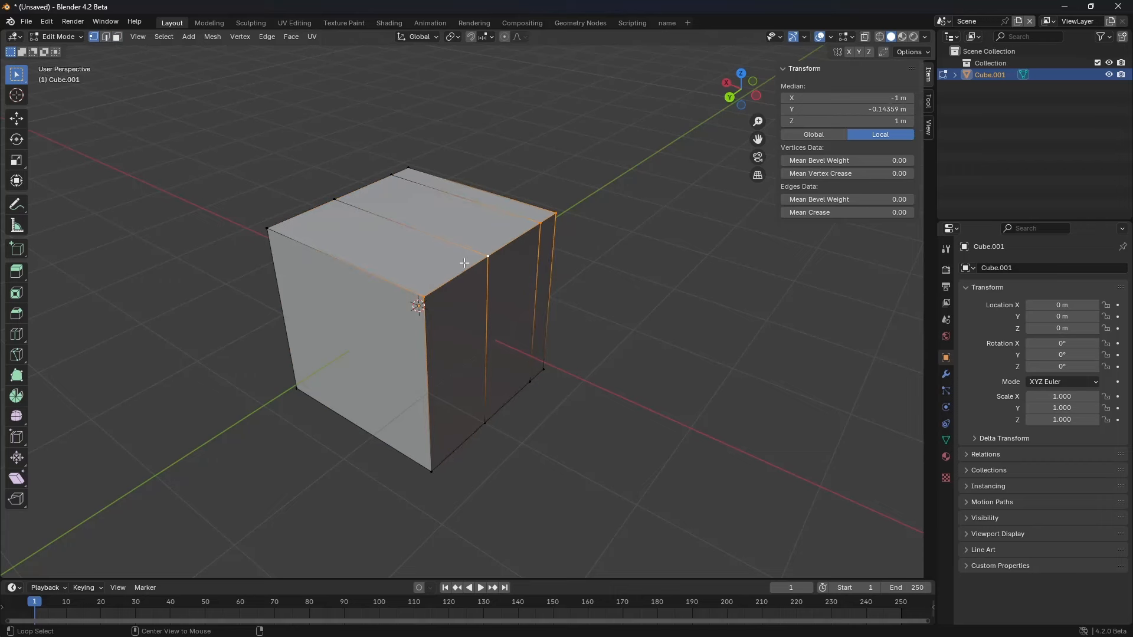
{"action": "left_click", "coordinate": [488, 277], "text": "alt"}
Step: Return to edge selection, select only the middle edge loop of the cube and dissolve it
{"action": "key", "text": "2"}
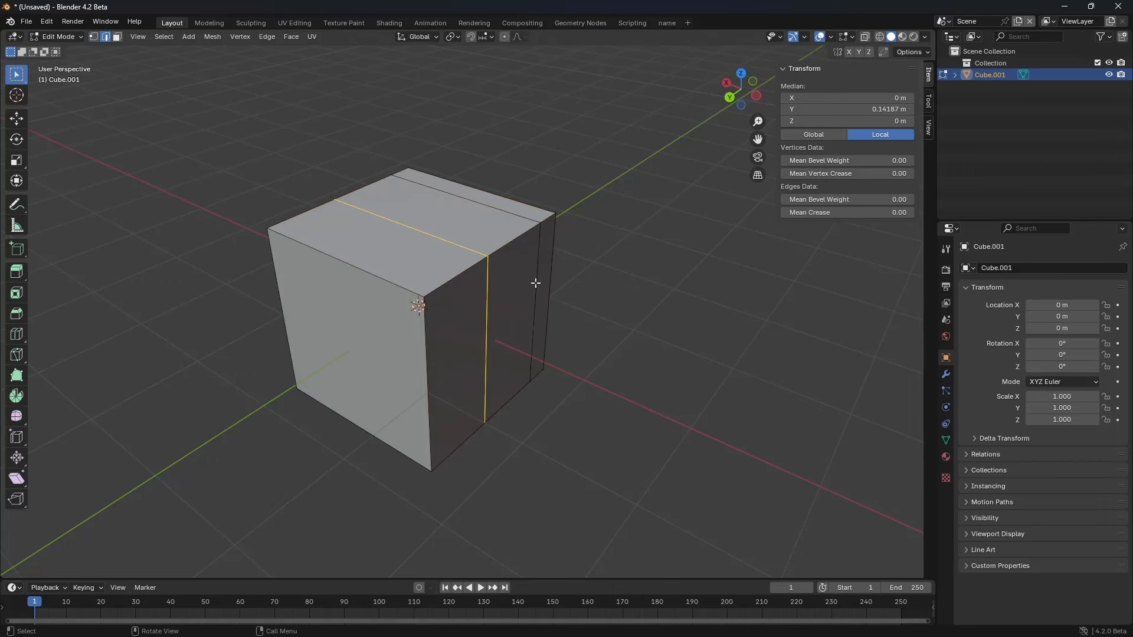
{"action": "left_click", "coordinate": [536, 282], "text": "alt"}
{"action": "middle_click_drag", "start_coordinate": [535, 282], "coordinate": [528, 286], "text": "shift"}
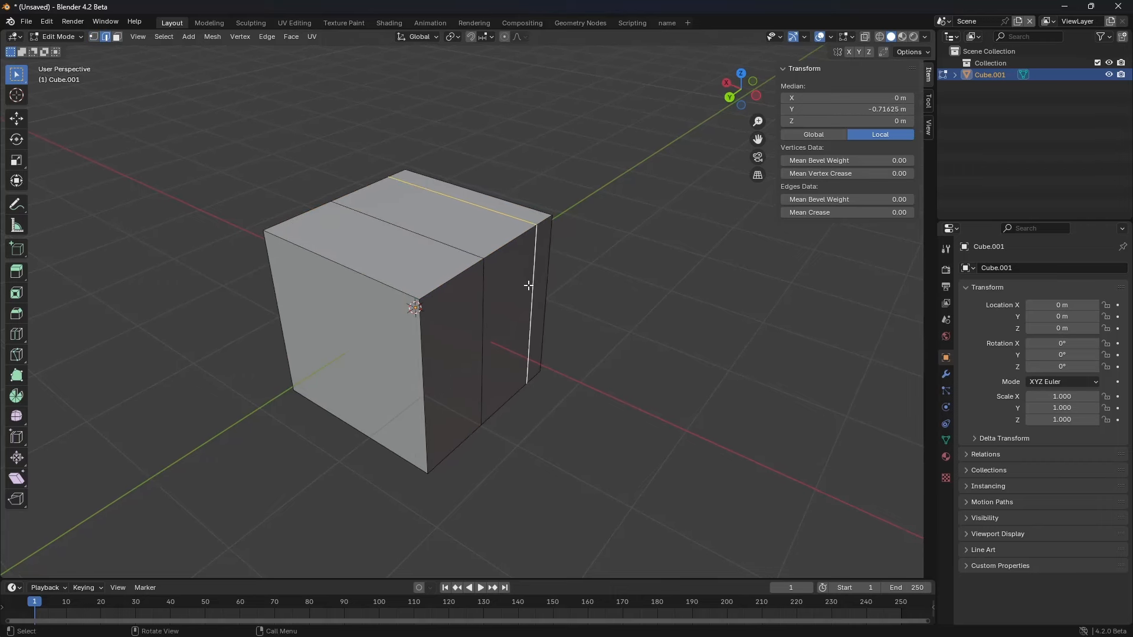
{"action": "left_click", "coordinate": [487, 301], "text": "alt"}
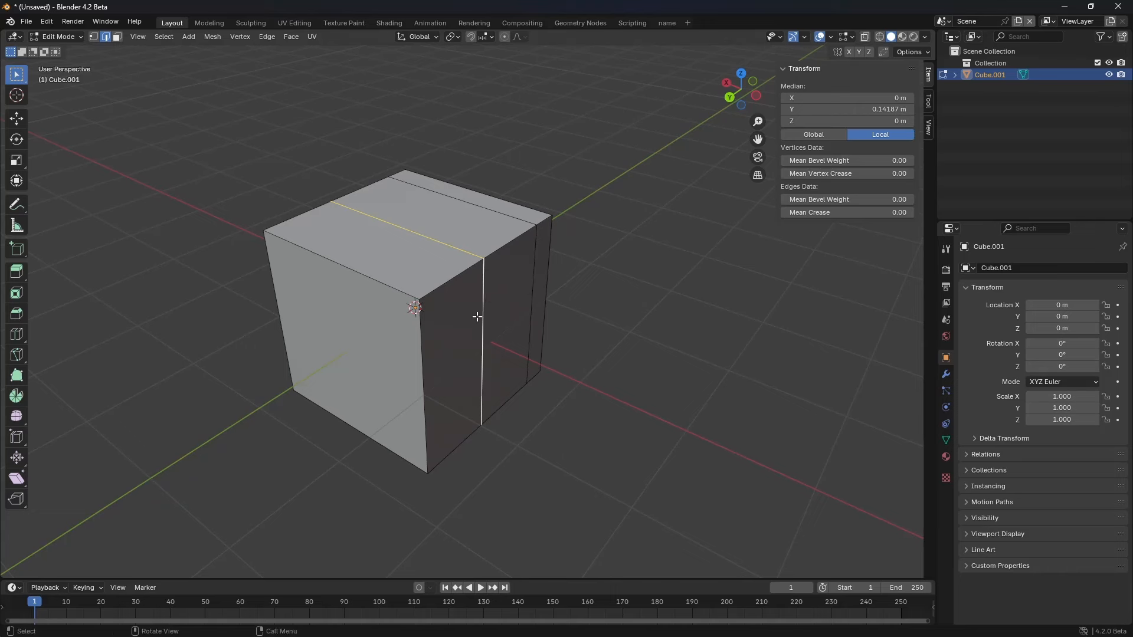
{"action": "key", "text": "alt+z"}
{"action": "key", "text": "alt+z"}
{"action": "key", "text": "ctrl+x"}
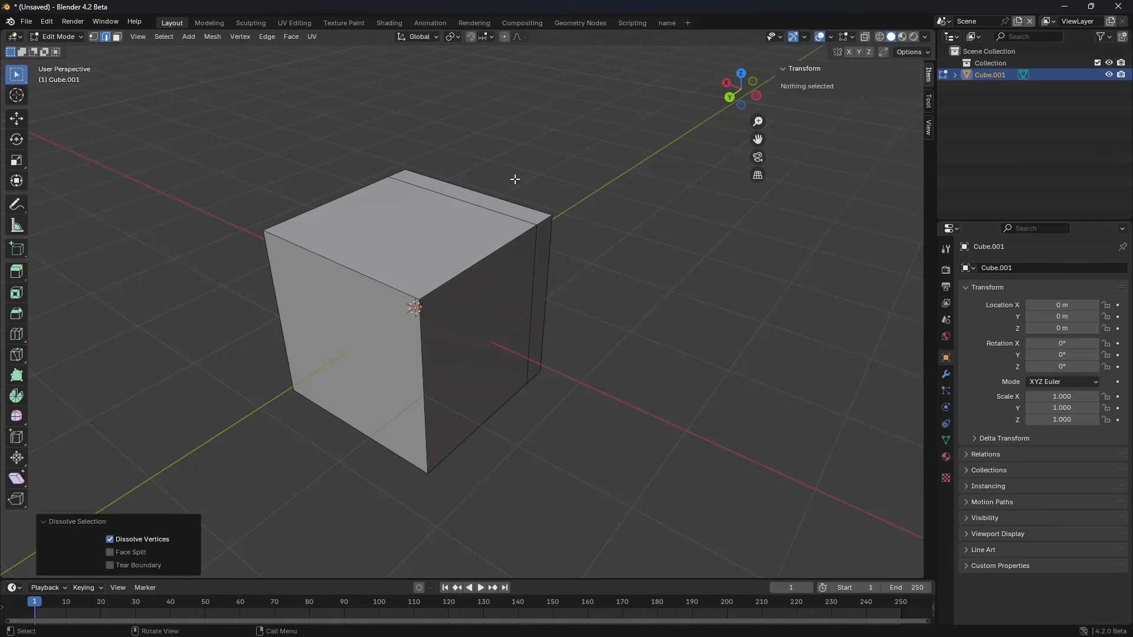
Step: Select the remaining edge loop near the cube's far side and delete it with the Edge Loops option
{"action": "left_click", "coordinate": [532, 254], "text": "alt"}
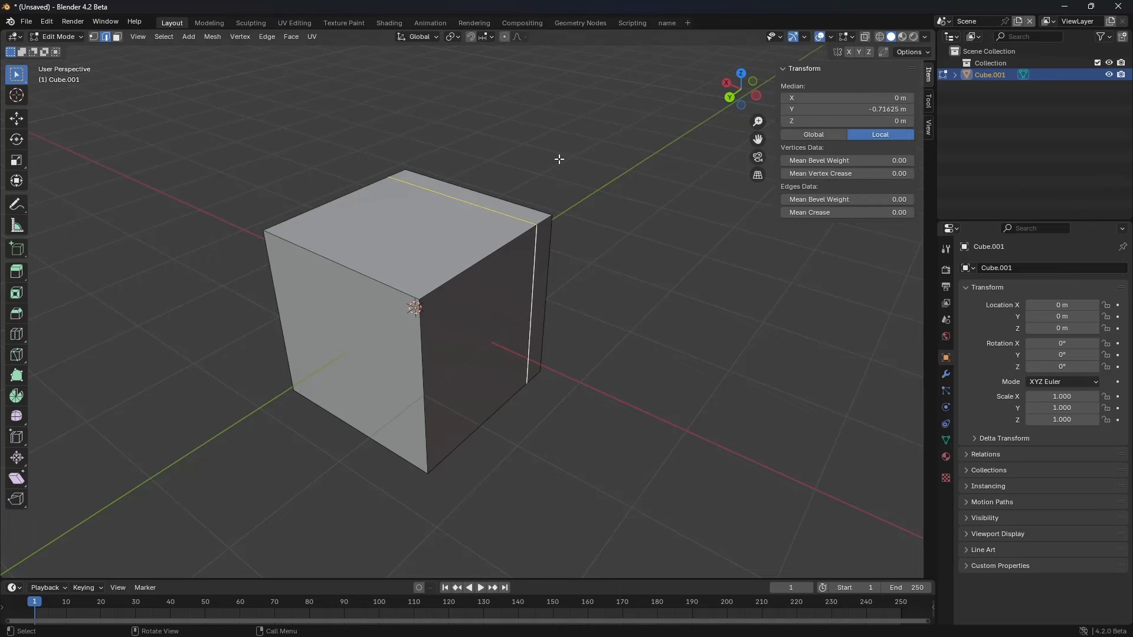
{"action": "key", "text": "x"}
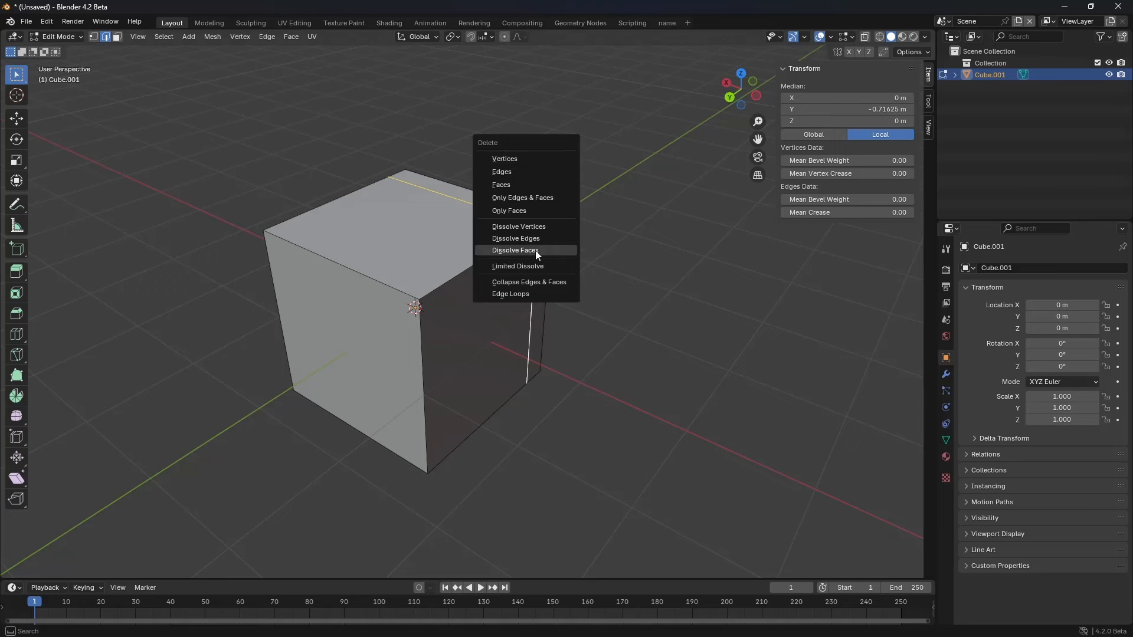
{"action": "left_click", "coordinate": [534, 292]}
Step: Select the cube's far vertical edge, review the available delete options, and switch to face selection
{"action": "left_click", "coordinate": [583, 275]}
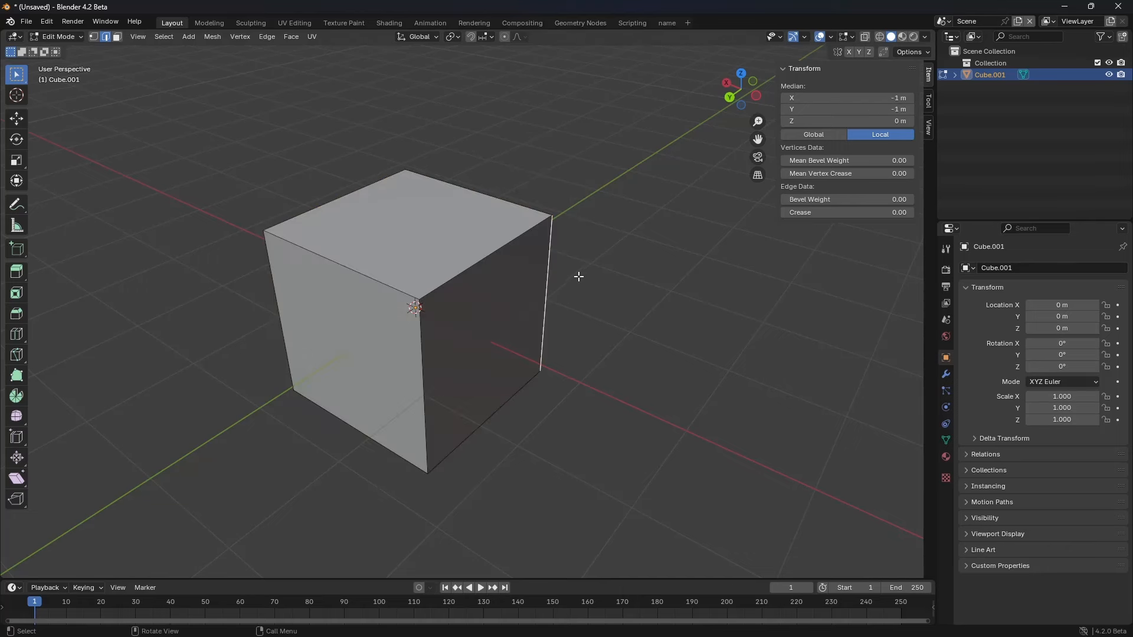
{"action": "left_click", "coordinate": [520, 263]}
{"action": "key", "text": "x"}
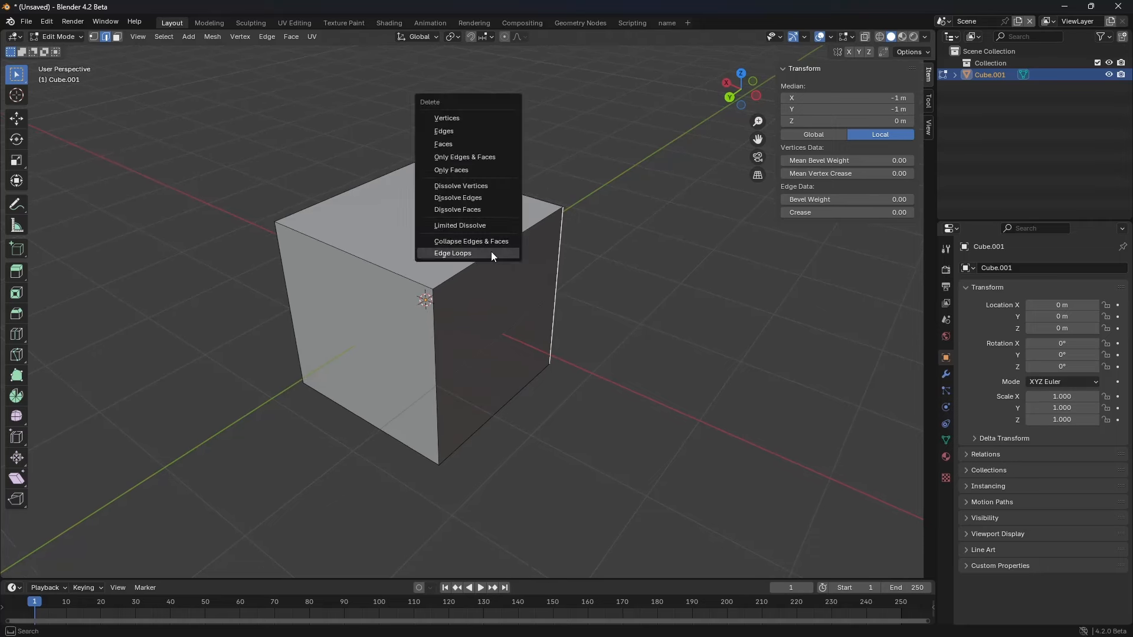
{"action": "key", "text": "Escape"}
{"action": "key", "text": "x"}
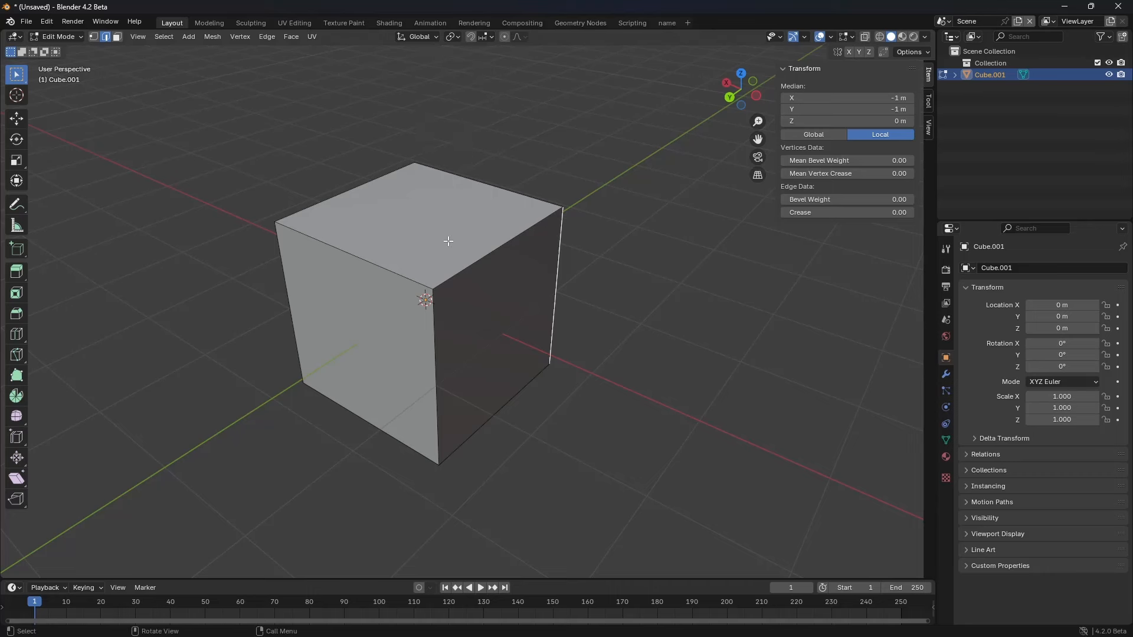
{"action": "key", "text": "x"}
{"action": "left_click", "coordinate": [117, 37]}
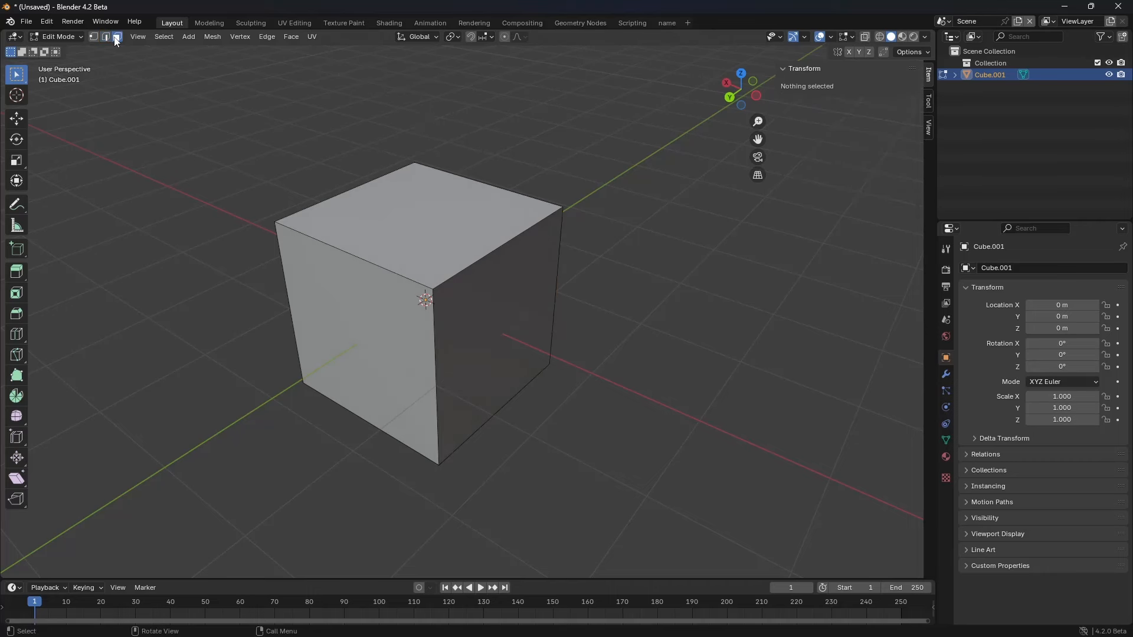
Step: In edge selection, delete the top edge between the cube's top and dark side faces with the Edges option, and undo the deletion
{"action": "key", "text": "2"}
{"action": "left_click", "coordinate": [482, 265]}
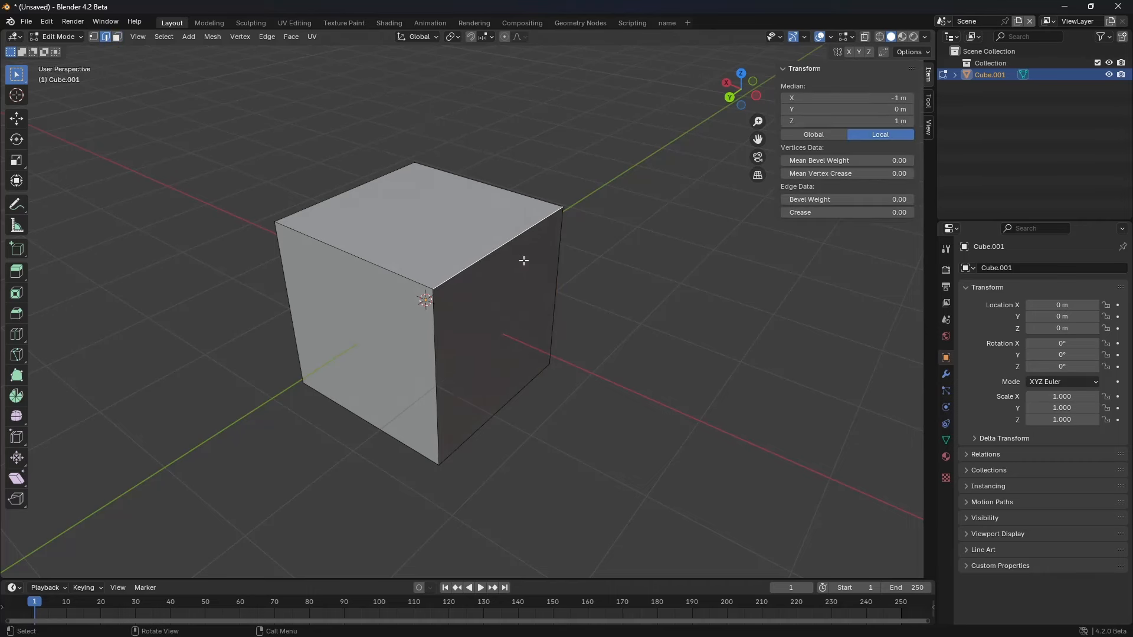
{"action": "key", "text": "x"}
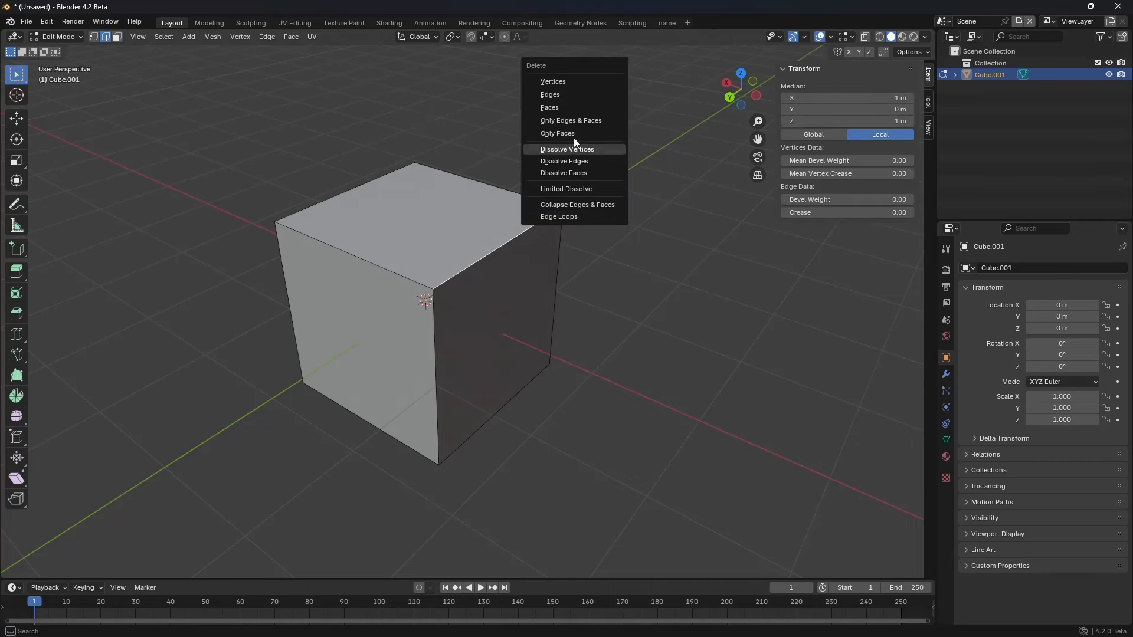
{"action": "left_click", "coordinate": [569, 95]}
{"action": "key", "text": "ctrl+z"}
Step: In vertex selection, delete the same top edge with the Edges option and its two end vertices with the Vertices option, undoing each deletion
{"action": "key", "text": "1"}
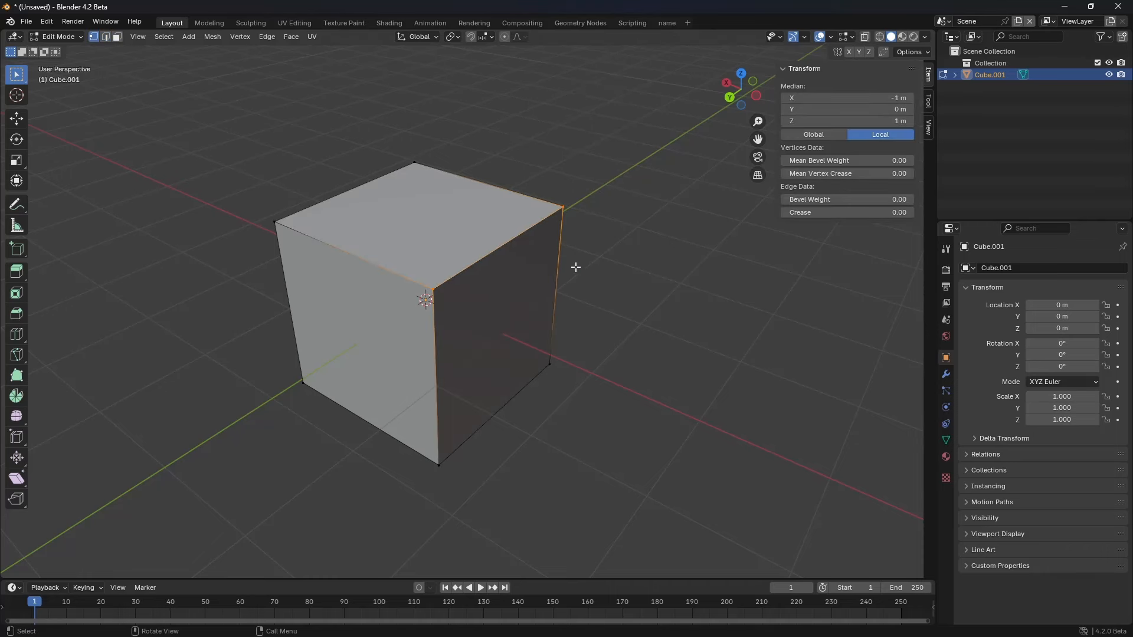
{"action": "key", "text": "x"}
{"action": "left_click", "coordinate": [625, 186]}
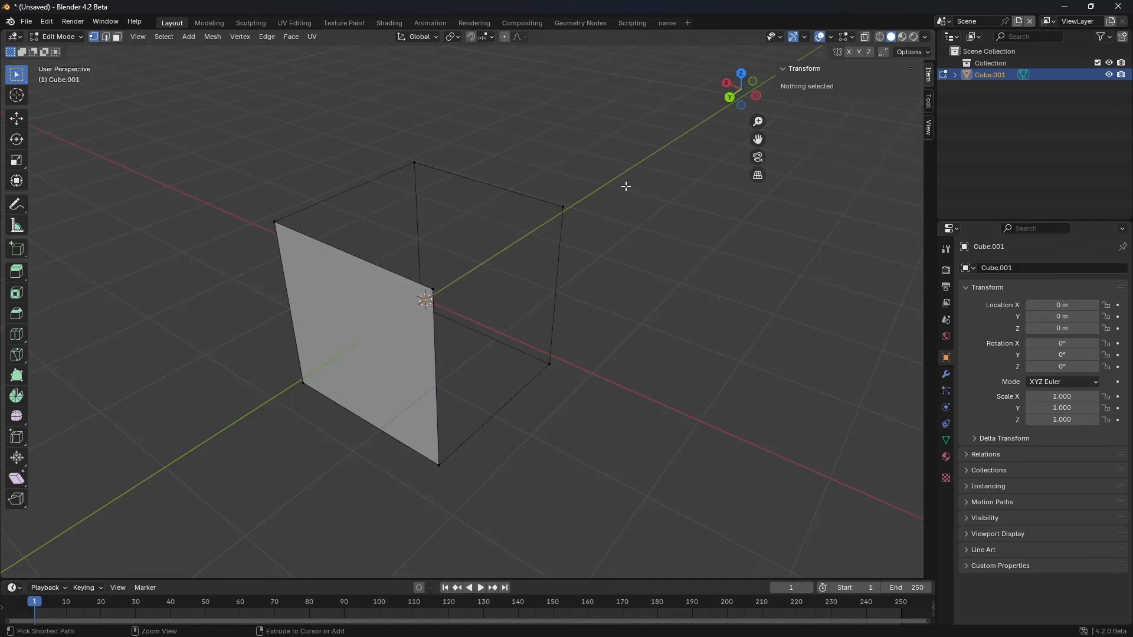
{"action": "key", "text": "ctrl+z"}
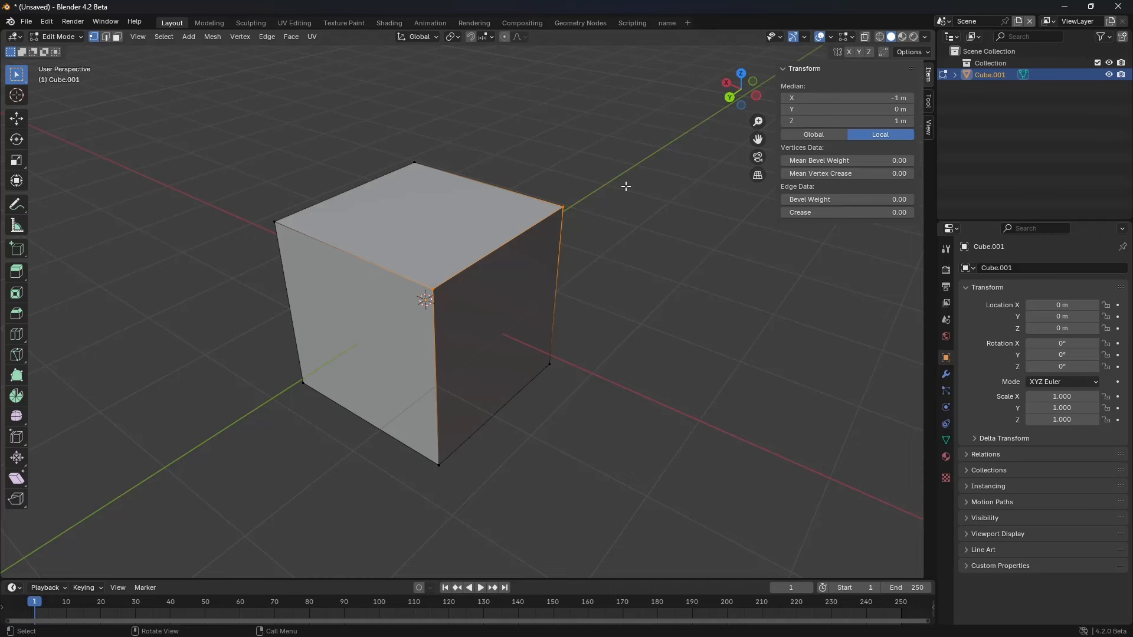
{"action": "key", "text": "x"}
{"action": "left_click", "coordinate": [613, 171]}
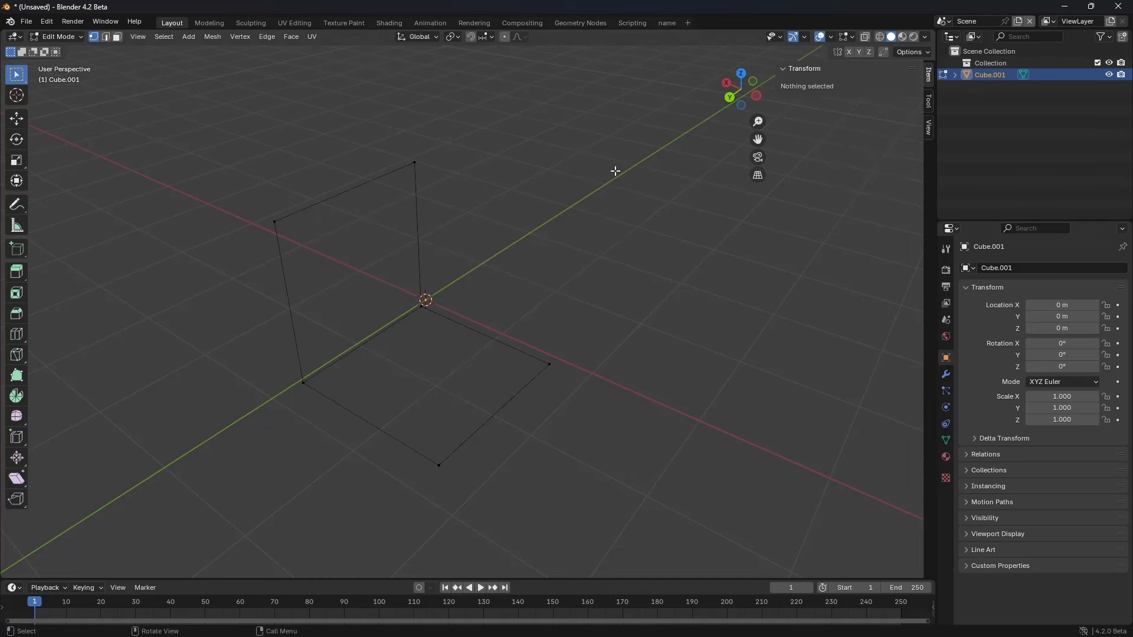
{"action": "key", "text": "ctrl+z"}
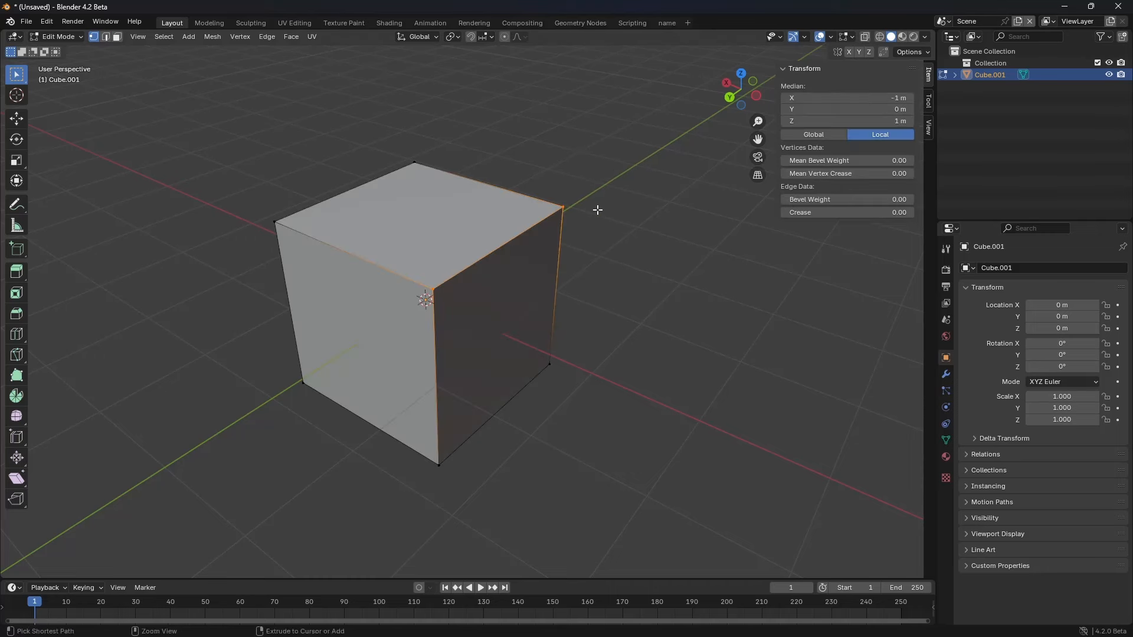
Step: In face selection, select the cube's dark side face and top face, delete them with the Faces option, and undo the deletion
{"action": "key", "text": "3"}
{"action": "left_click", "coordinate": [531, 278]}
{"action": "left_click", "coordinate": [460, 243], "text": "shift"}
{"action": "key", "text": "x"}
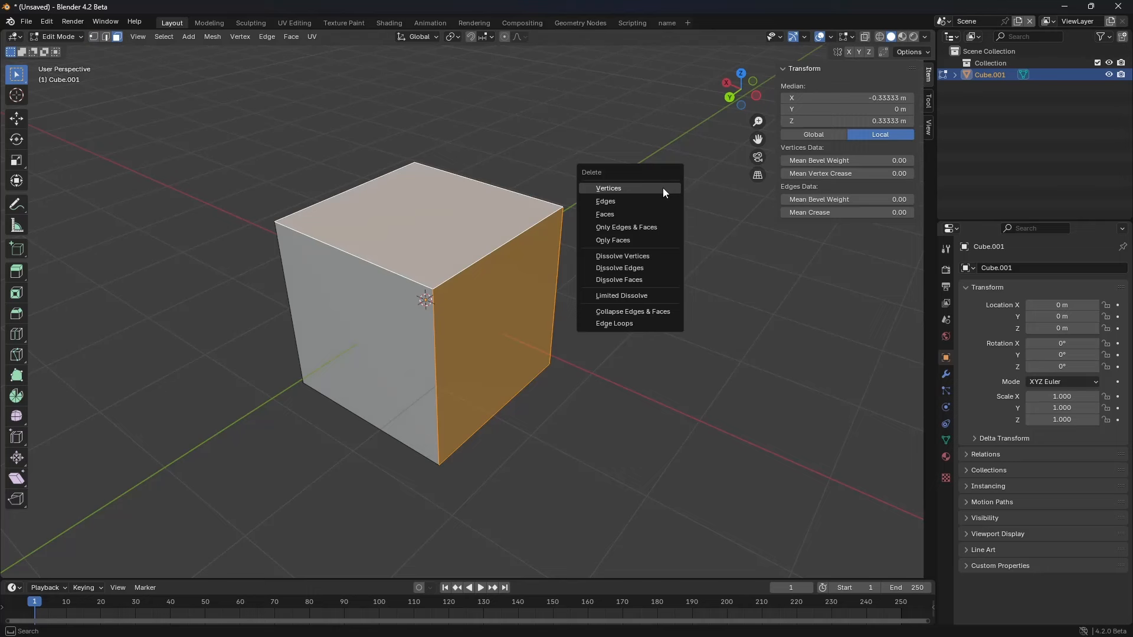
{"action": "left_click", "coordinate": [639, 212]}
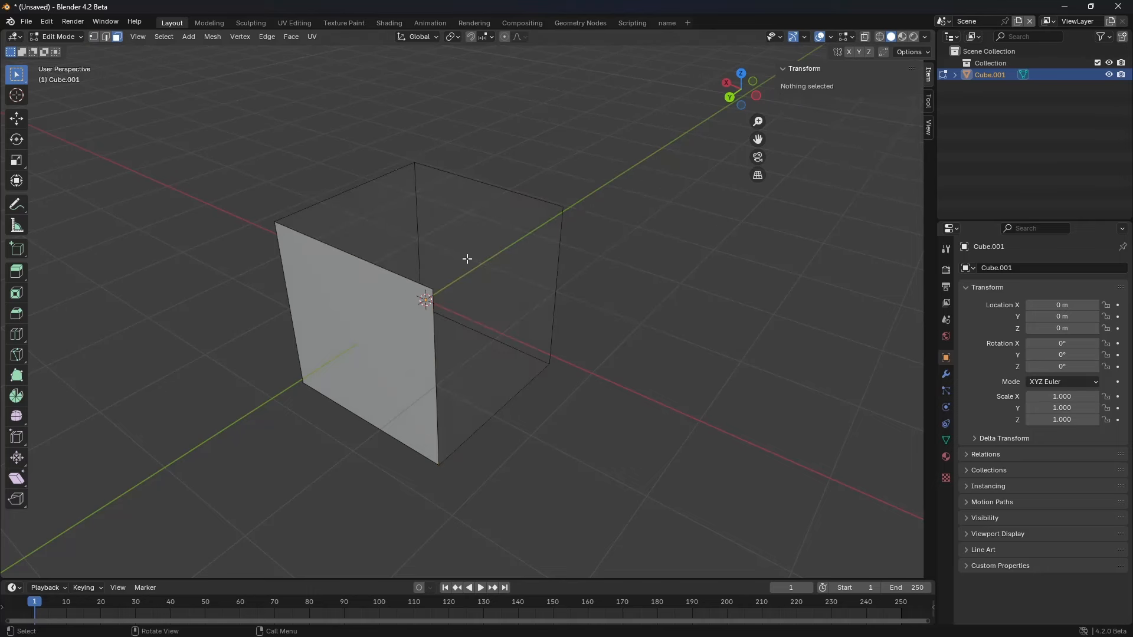
{"action": "key", "text": "ctrl+z"}
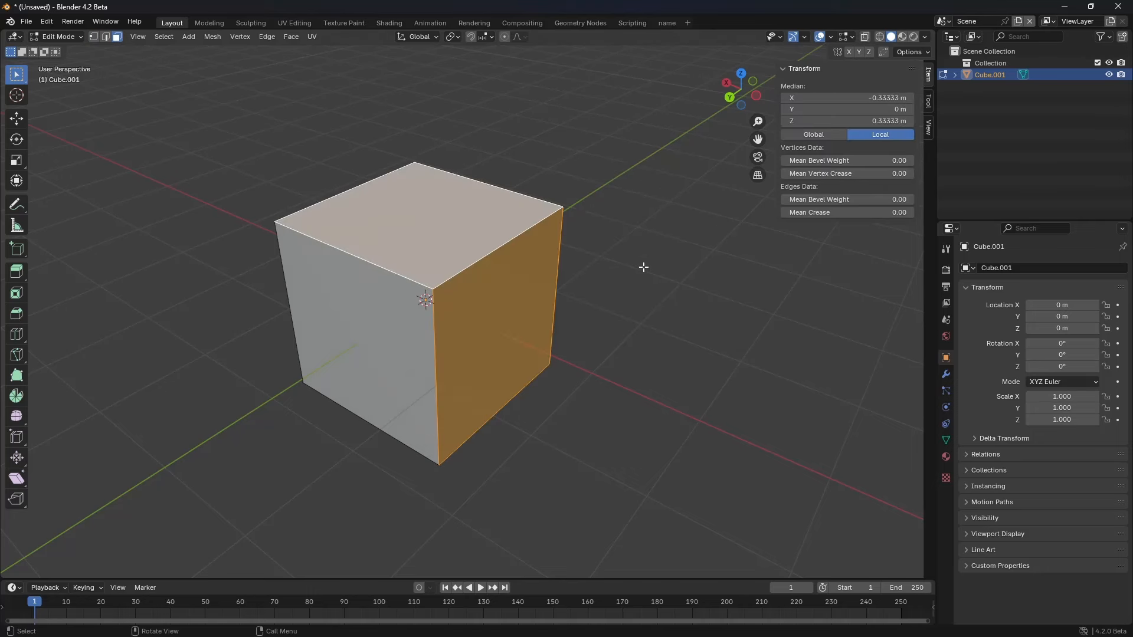
Step: Delete the two selected faces with the Only Faces option, try moving their shared edge, and undo back to the intact cube
{"action": "key", "text": "x"}
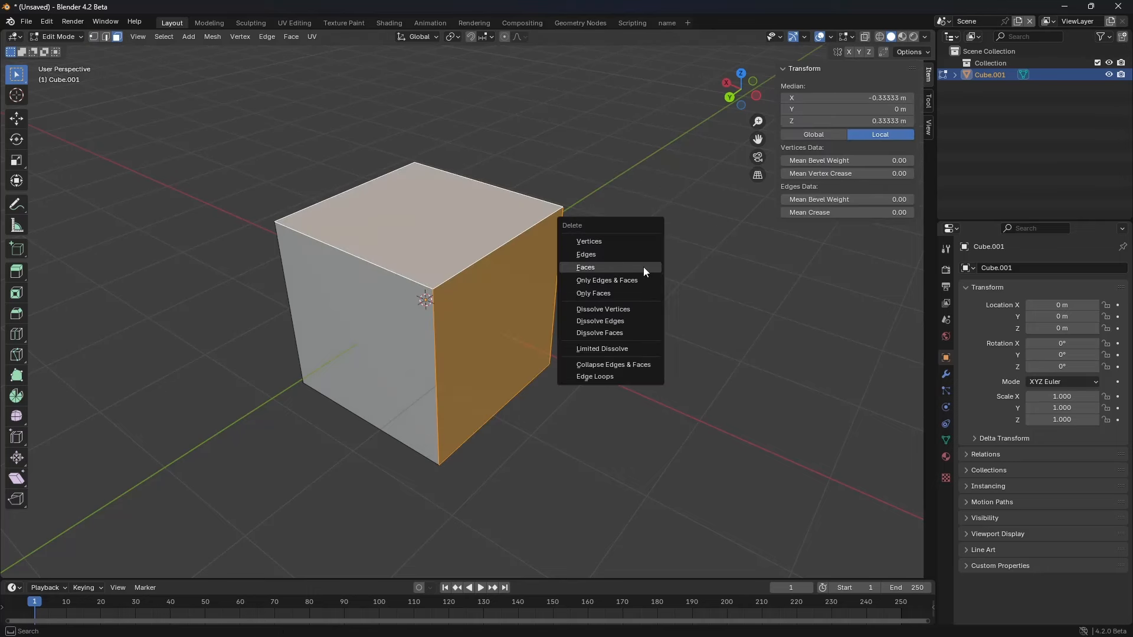
{"action": "left_click", "coordinate": [622, 293]}
{"action": "key", "text": "2"}
{"action": "left_click", "coordinate": [511, 275]}
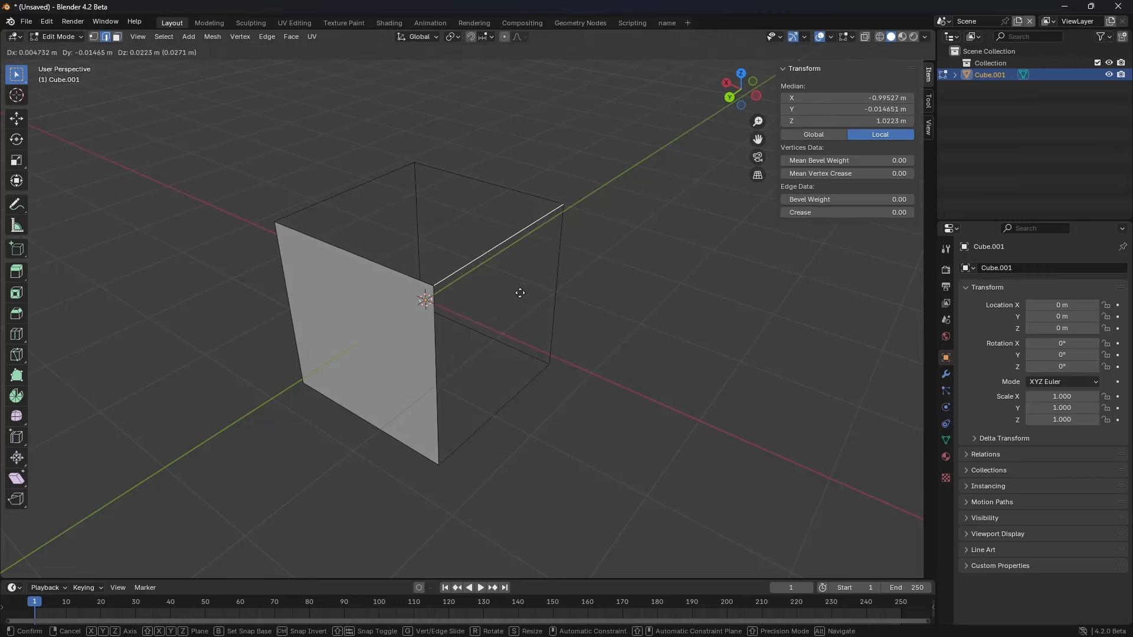
{"action": "key", "text": "ctrl+z"}
{"action": "key", "text": "ctrl+z"}
{"action": "key", "text": "ctrl+z"}
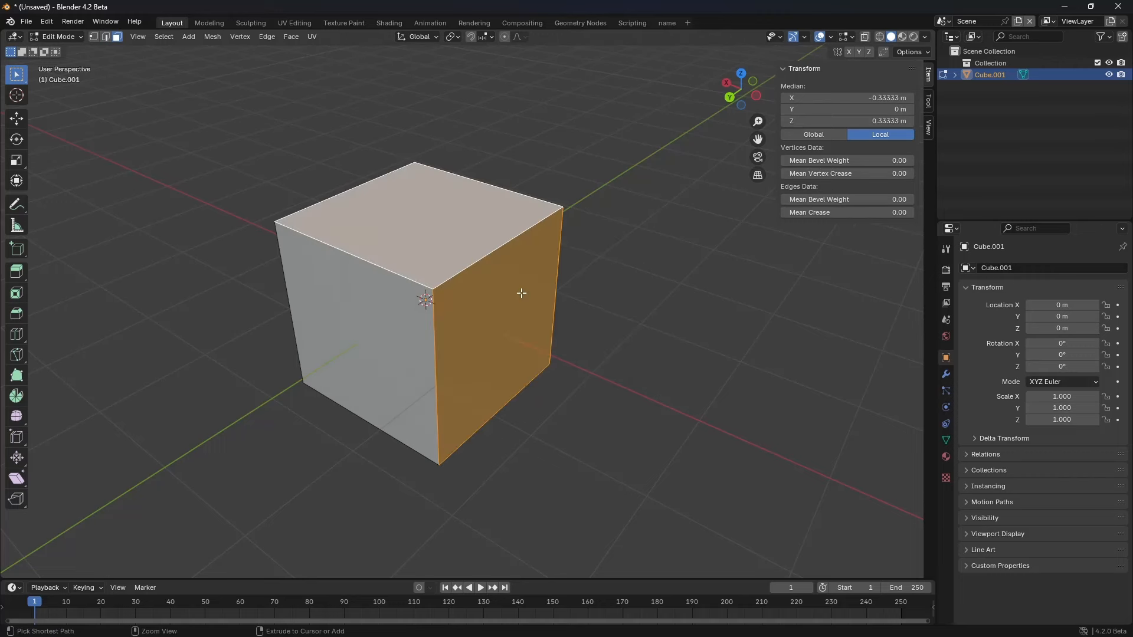
Step: Go through vertex, edge and face selection with the two faces selected and review the delete options
{"action": "left_click", "coordinate": [95, 36]}
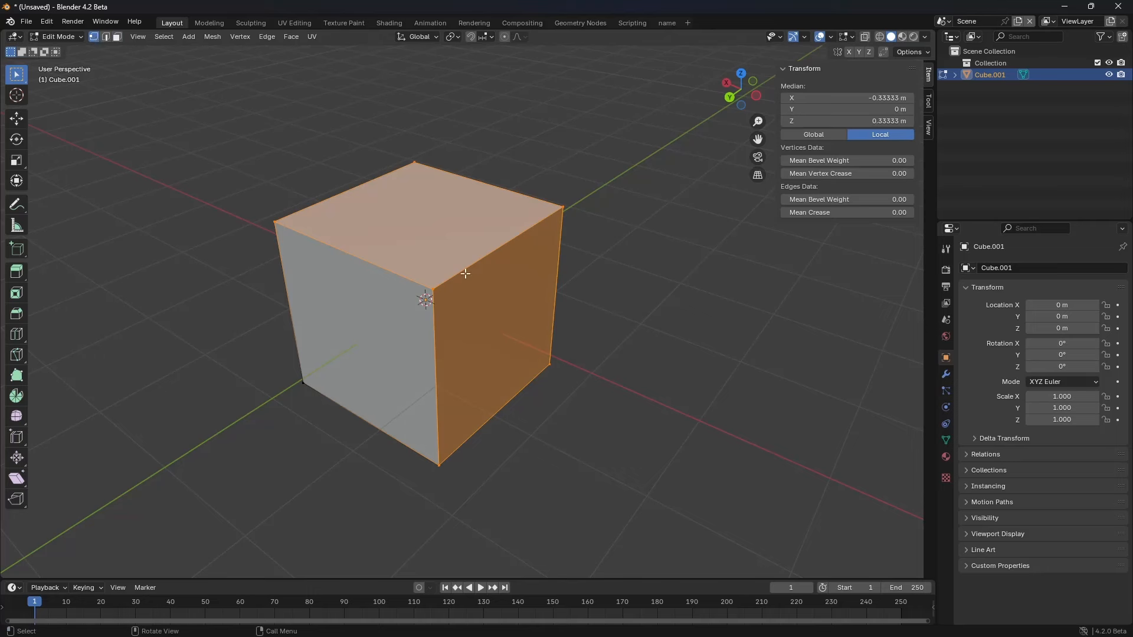
{"action": "key", "text": "x"}
{"action": "left_click", "coordinate": [105, 37]}
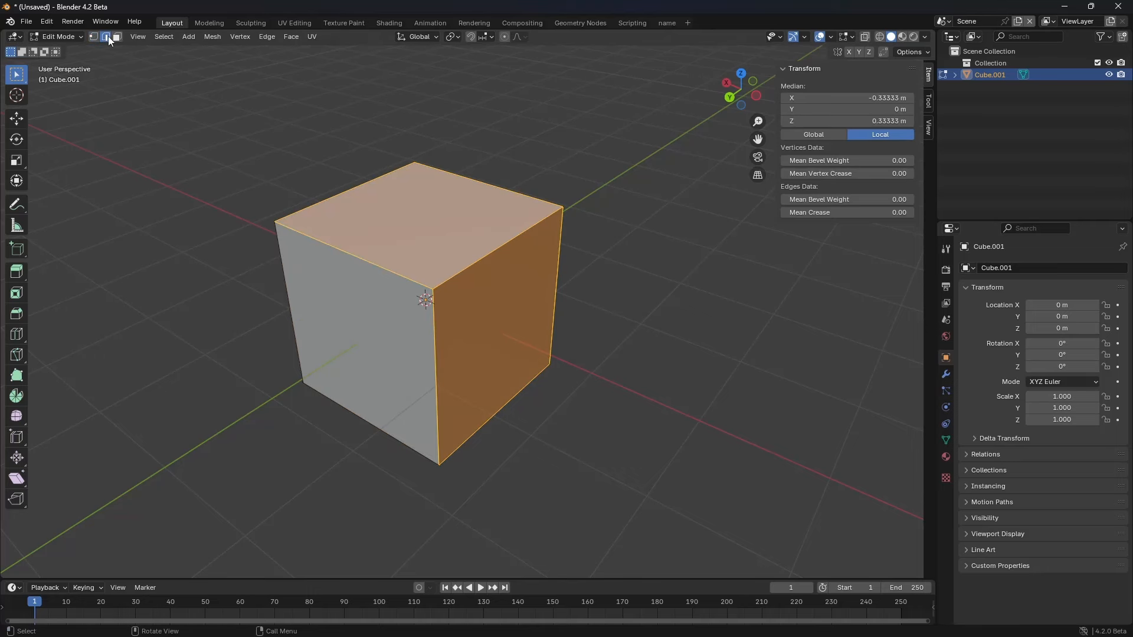
{"action": "left_click", "coordinate": [117, 37]}
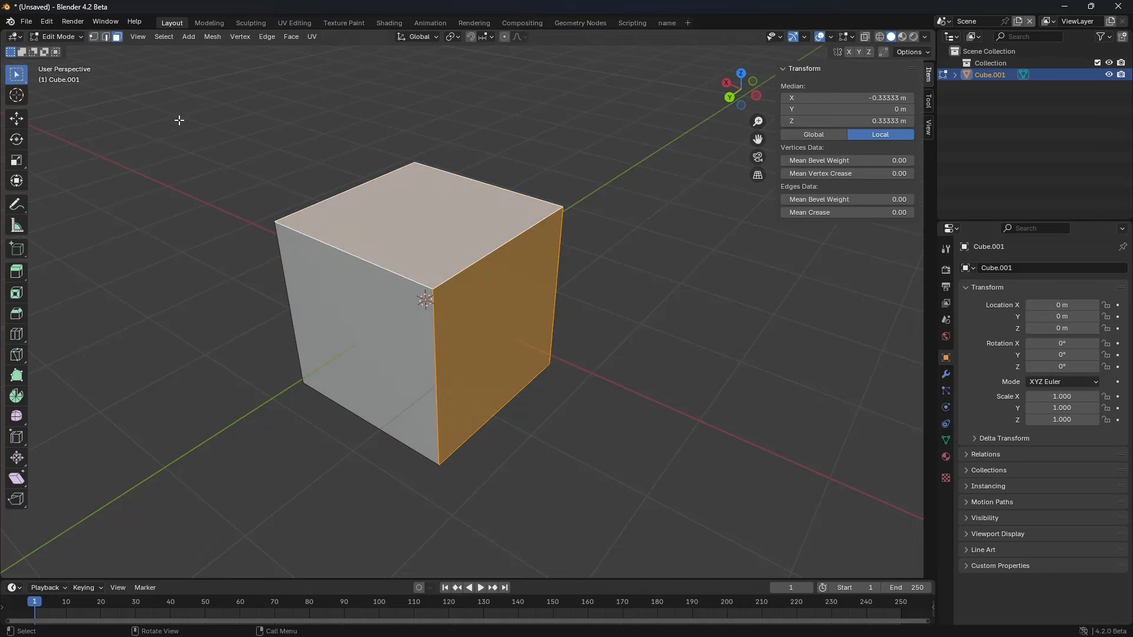
{"action": "key", "text": "x"}
Step: In edge selection, select the top edge shared by the two faces and bevel it to a width of about 0.934 m
{"action": "key", "text": "2"}
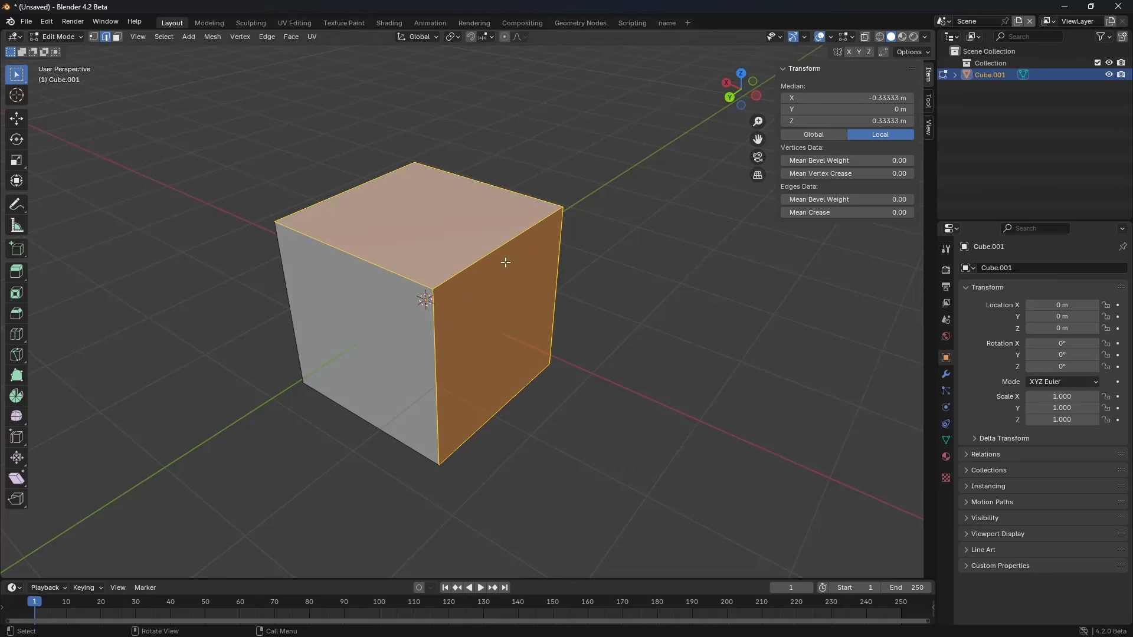
{"action": "left_click", "coordinate": [499, 281]}
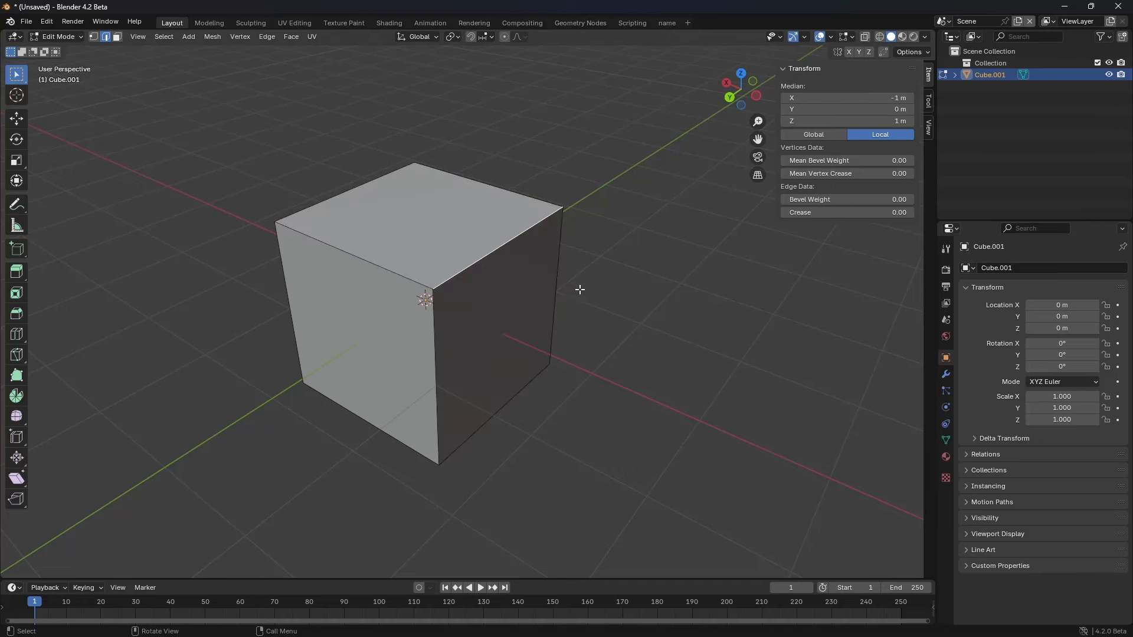
{"action": "key", "text": "ctrl+b"}
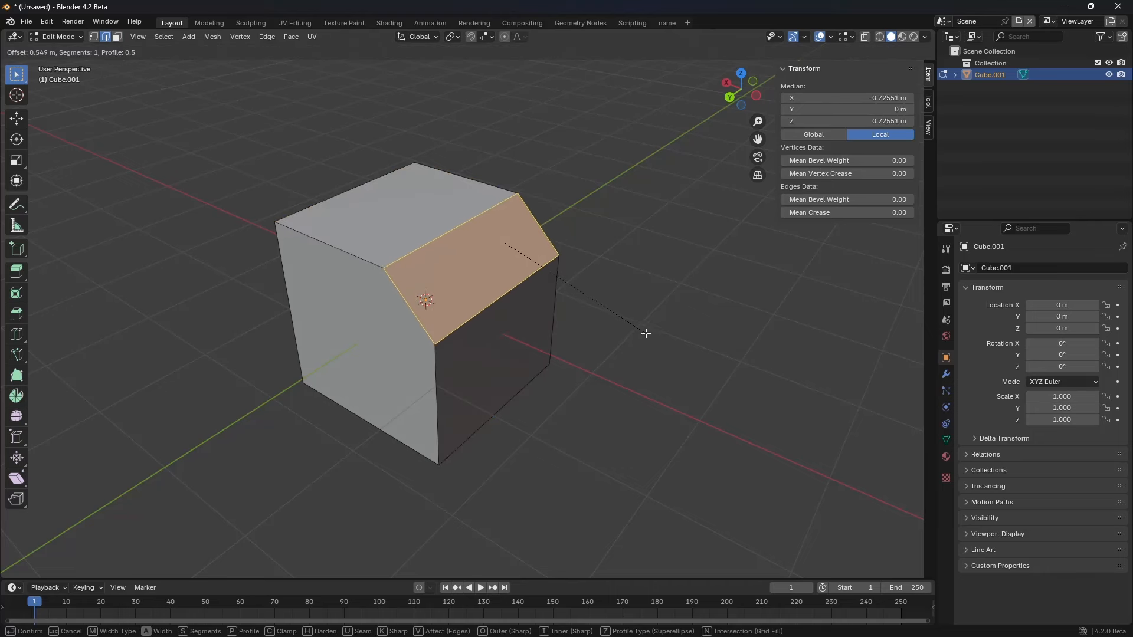
{"action": "left_click", "coordinate": [663, 377]}
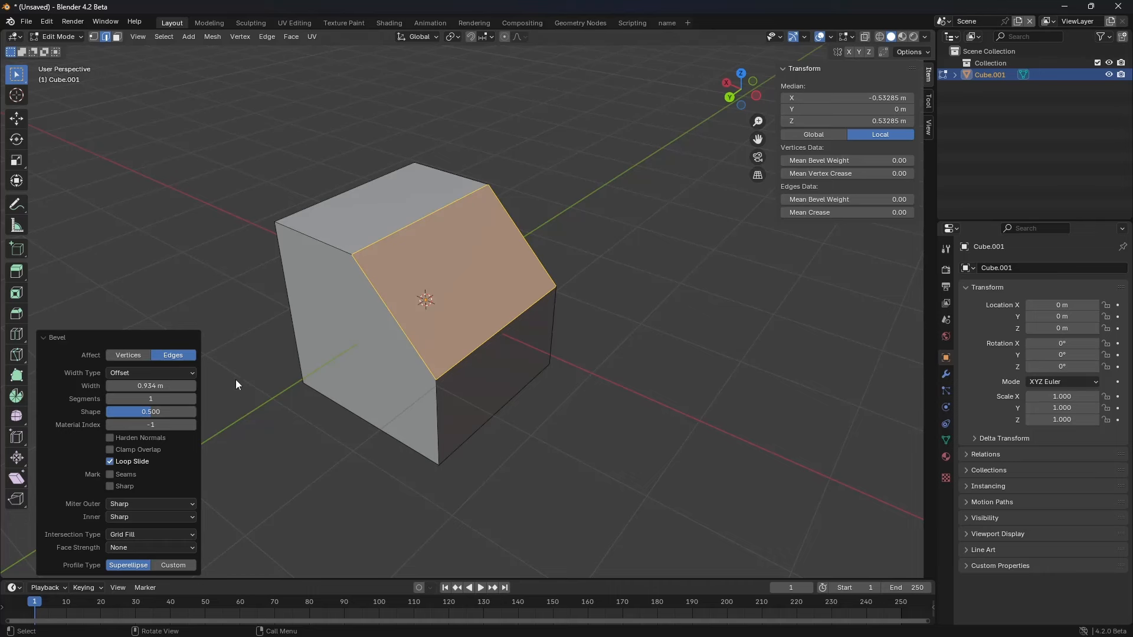
Step: Round the bevel by raising its segment count to 10
{"action": "left_click", "coordinate": [194, 398]}
{"action": "left_click", "coordinate": [194, 398]}
{"action": "left_click", "coordinate": [193, 399]}
{"action": "left_click", "coordinate": [194, 398]}
{"action": "left_click", "coordinate": [194, 398]}
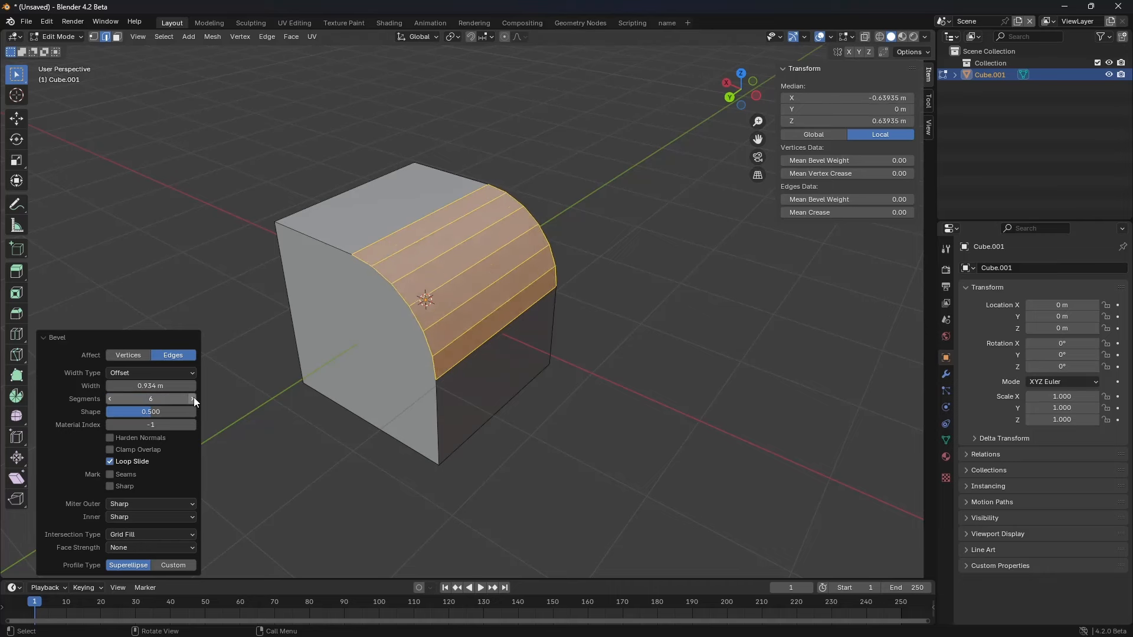
{"action": "left_click", "coordinate": [193, 398]}
{"action": "left_click", "coordinate": [194, 398]}
{"action": "left_click", "coordinate": [193, 398]}
{"action": "left_click", "coordinate": [193, 398]}
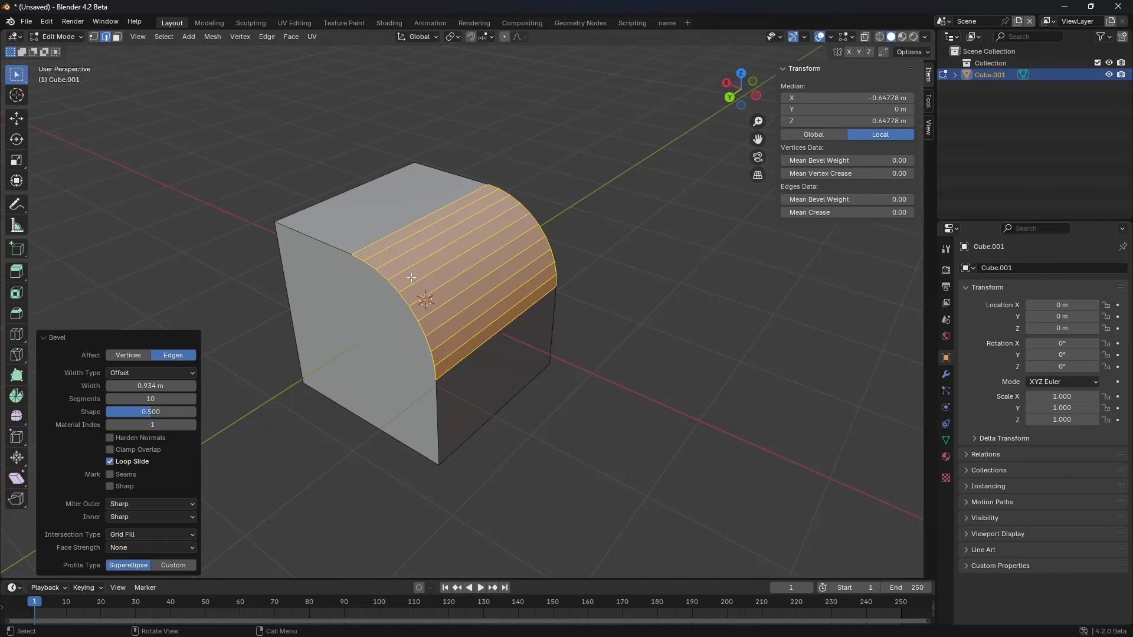
Step: Try coarse segment counts of 1, 2 and 4 on the edge bevel
{"action": "left_click", "coordinate": [161, 397]}
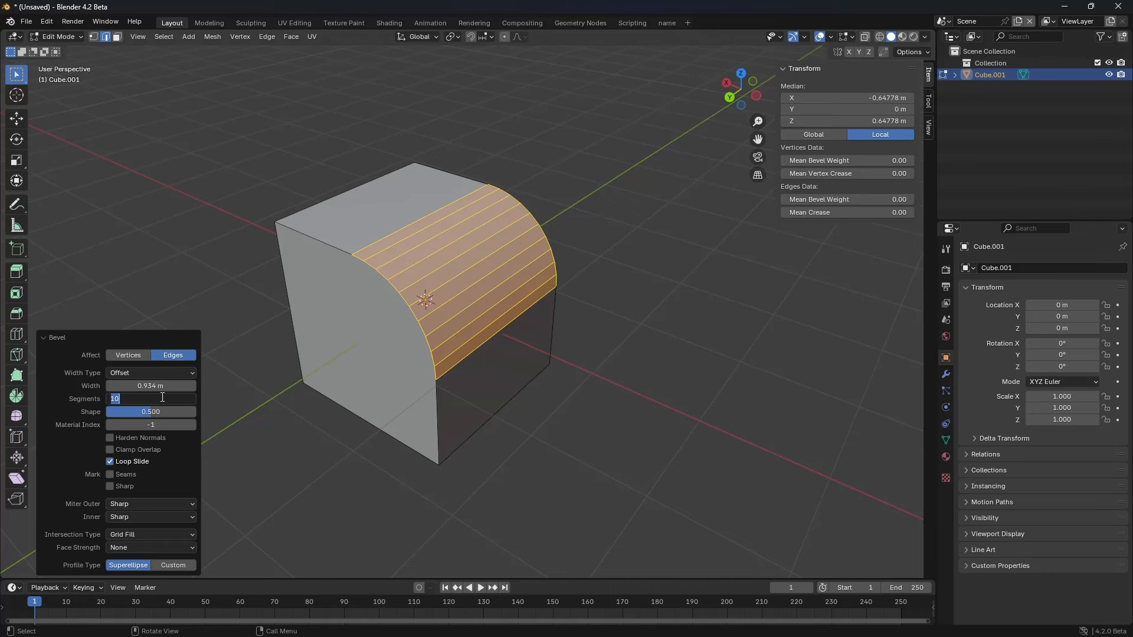
{"action": "key", "text": "Return"}
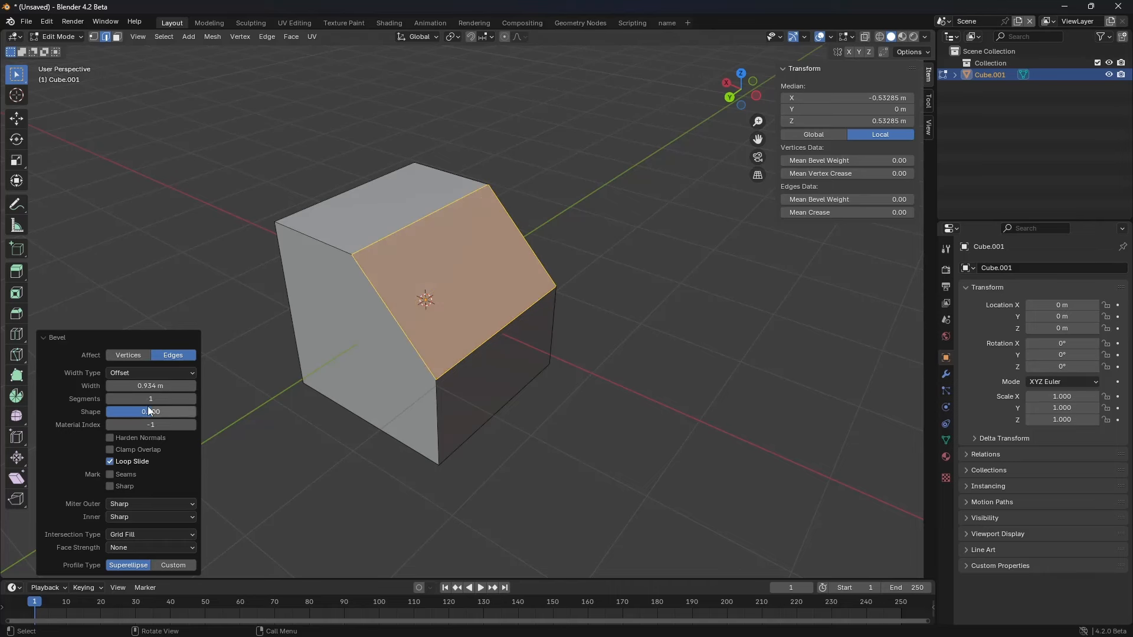
{"action": "left_click", "coordinate": [149, 398]}
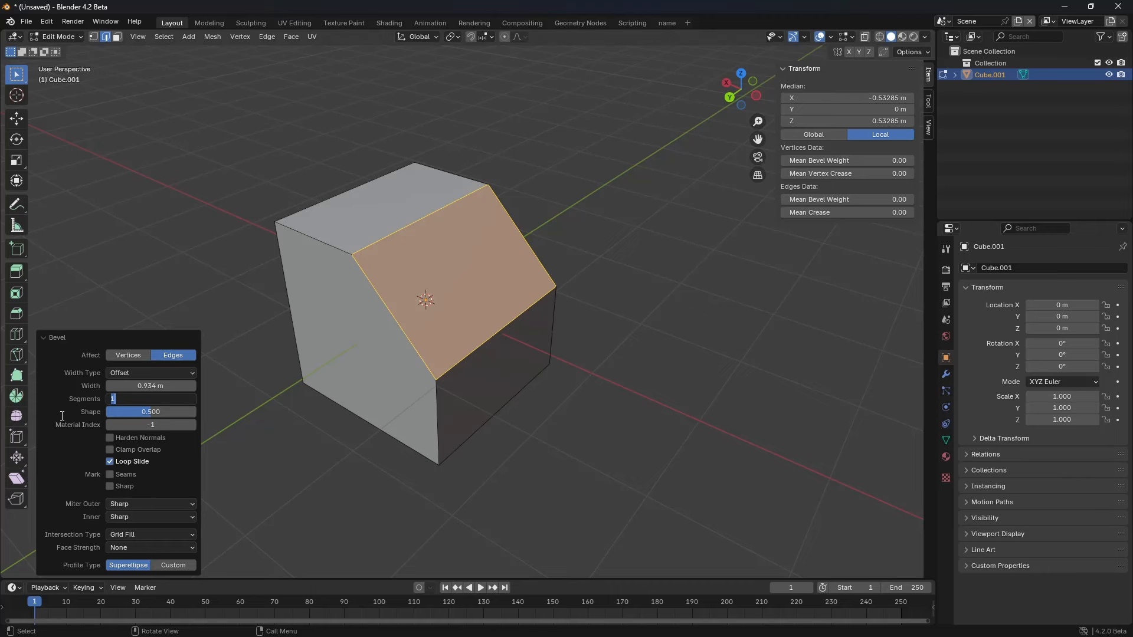
{"action": "type", "text": "2"}
{"action": "key", "text": "Return"}
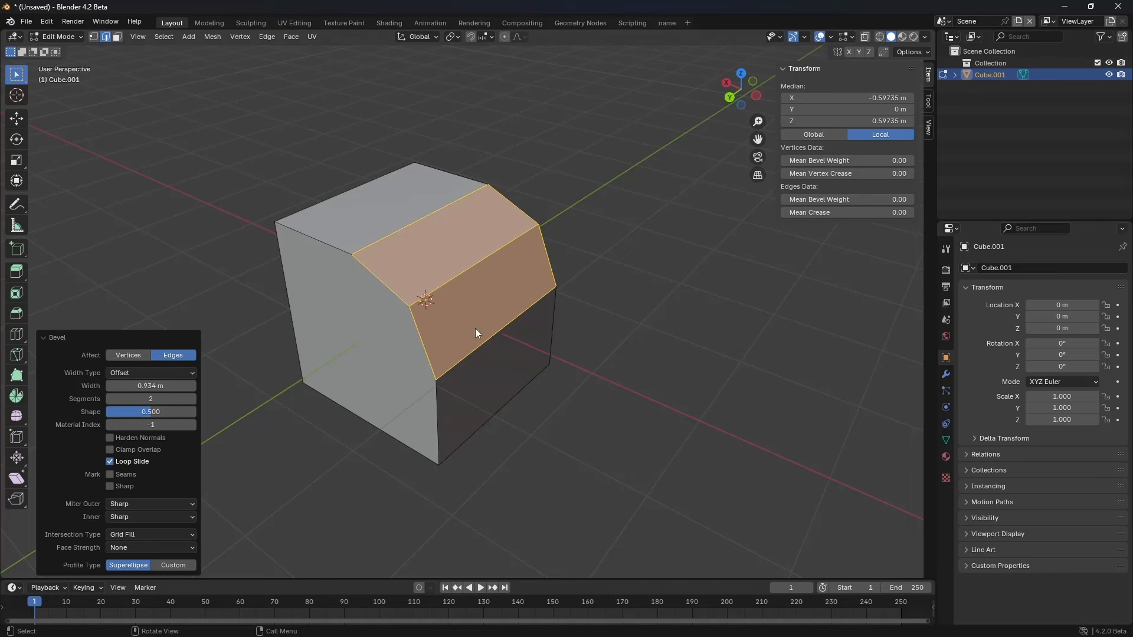
{"action": "left_click", "coordinate": [142, 399]}
{"action": "type", "text": "4"}
{"action": "key", "text": "Return"}
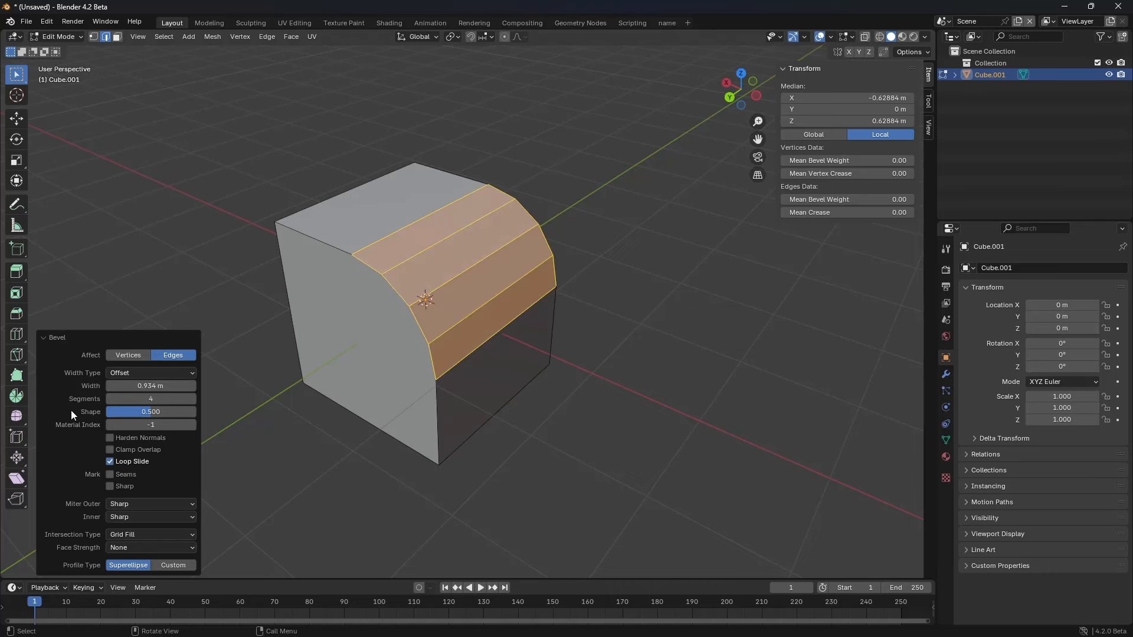
Step: Try finer segment counts of 8, 16 and 32 on the edge bevel
{"action": "left_click", "coordinate": [158, 402]}
{"action": "type", "text": "8"}
{"action": "key", "text": "Return"}
{"action": "left_click", "coordinate": [149, 400]}
{"action": "type", "text": "16"}
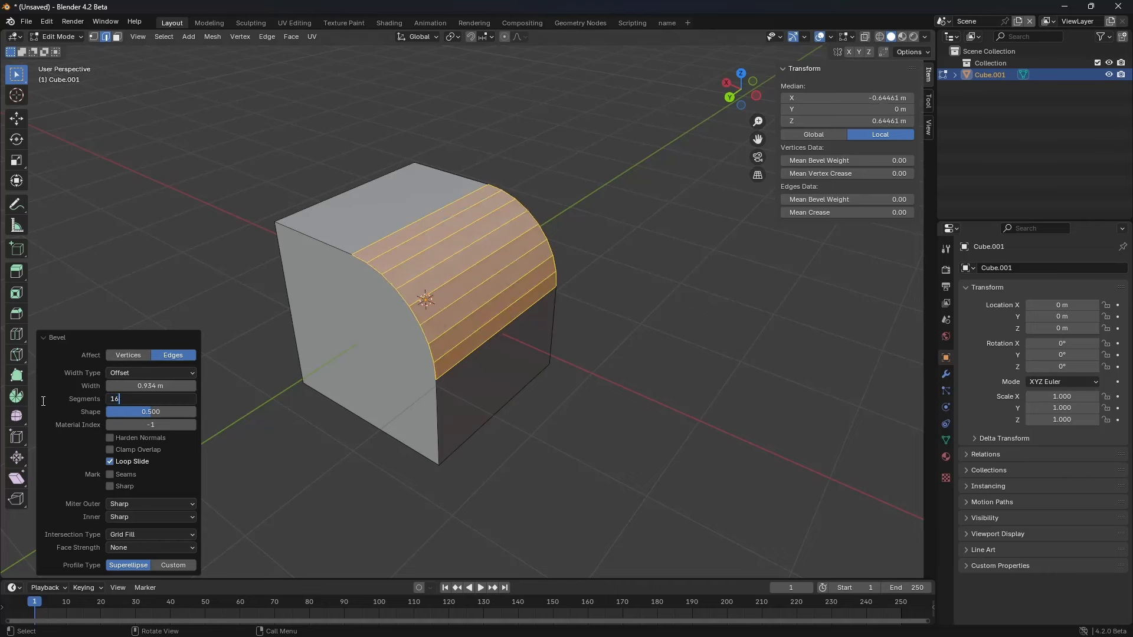
{"action": "key", "text": "Return"}
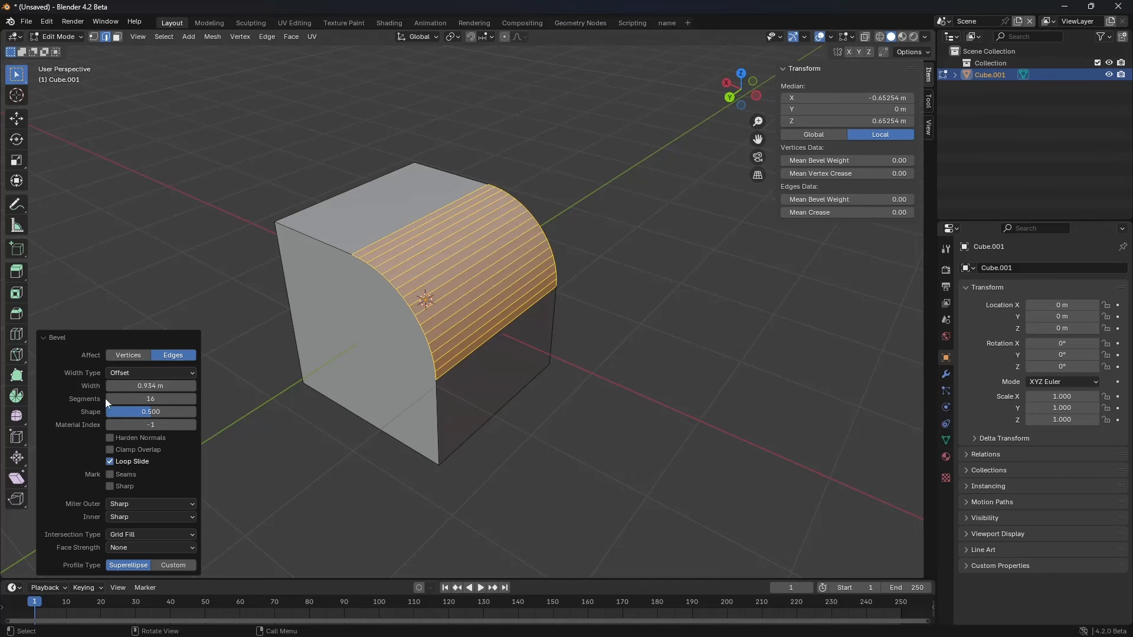
{"action": "left_click", "coordinate": [153, 401]}
{"action": "type", "text": "32"}
{"action": "key", "text": "Return"}
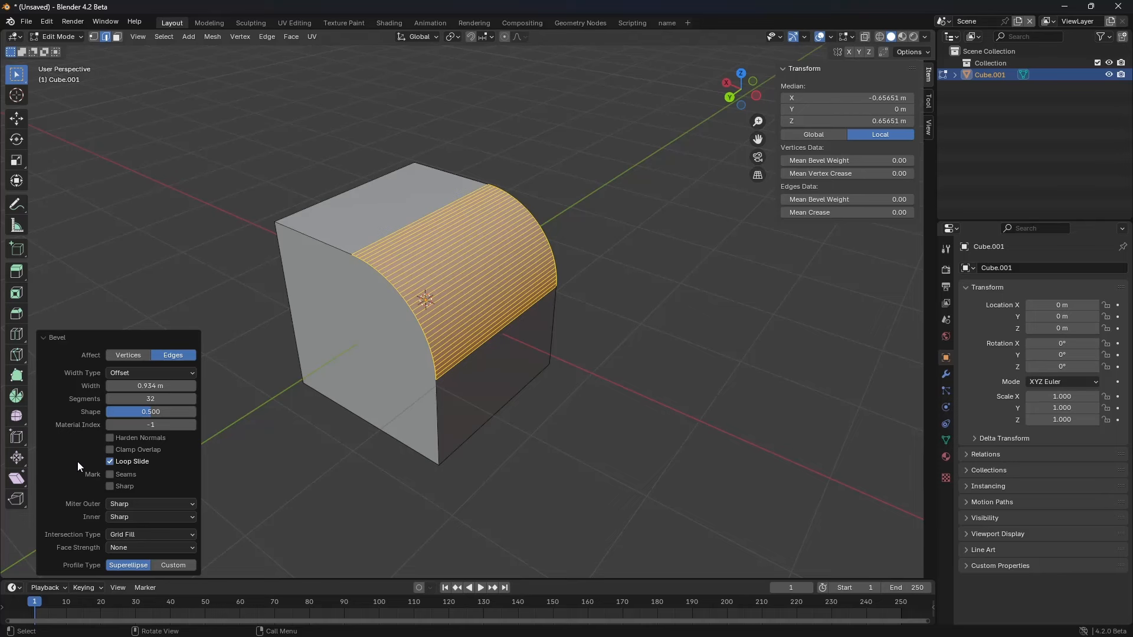
Step: Set the bevel's segment count to 2, and undo the bevel to restore the plain cube
{"action": "left_click", "coordinate": [157, 400]}
{"action": "type", "text": "2"}
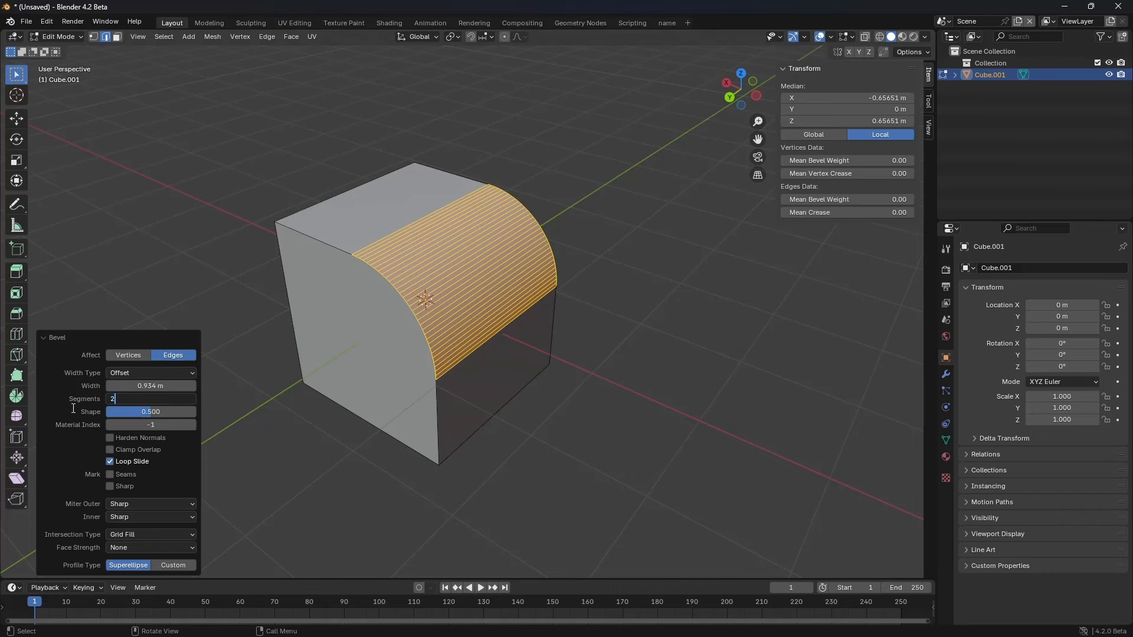
{"action": "key", "text": "Return"}
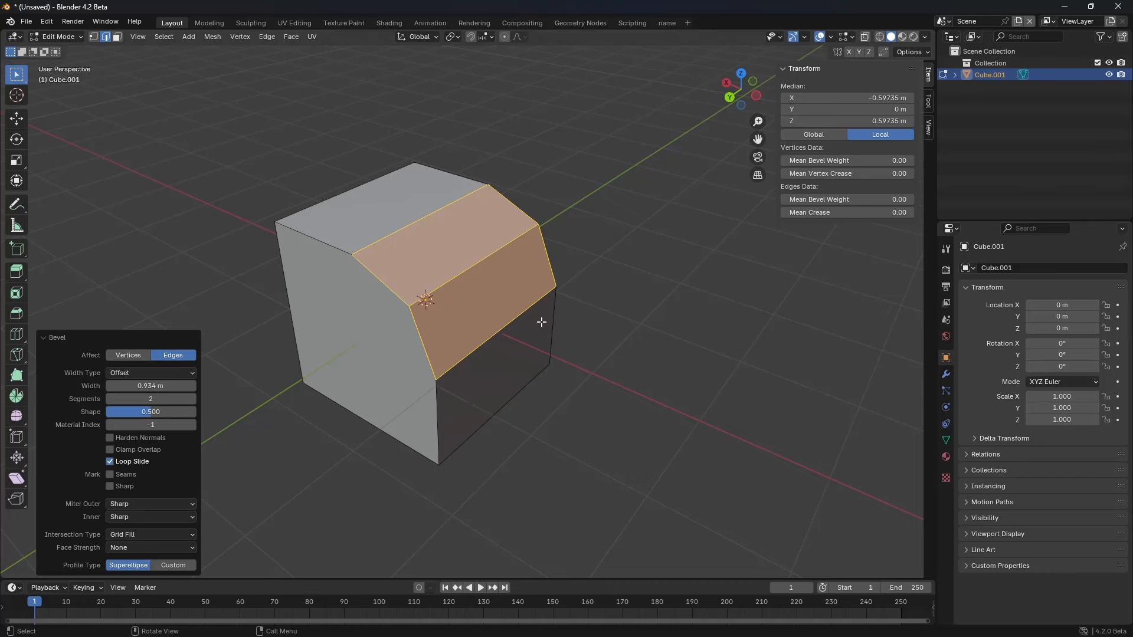
{"action": "key", "text": "ctrl+z"}
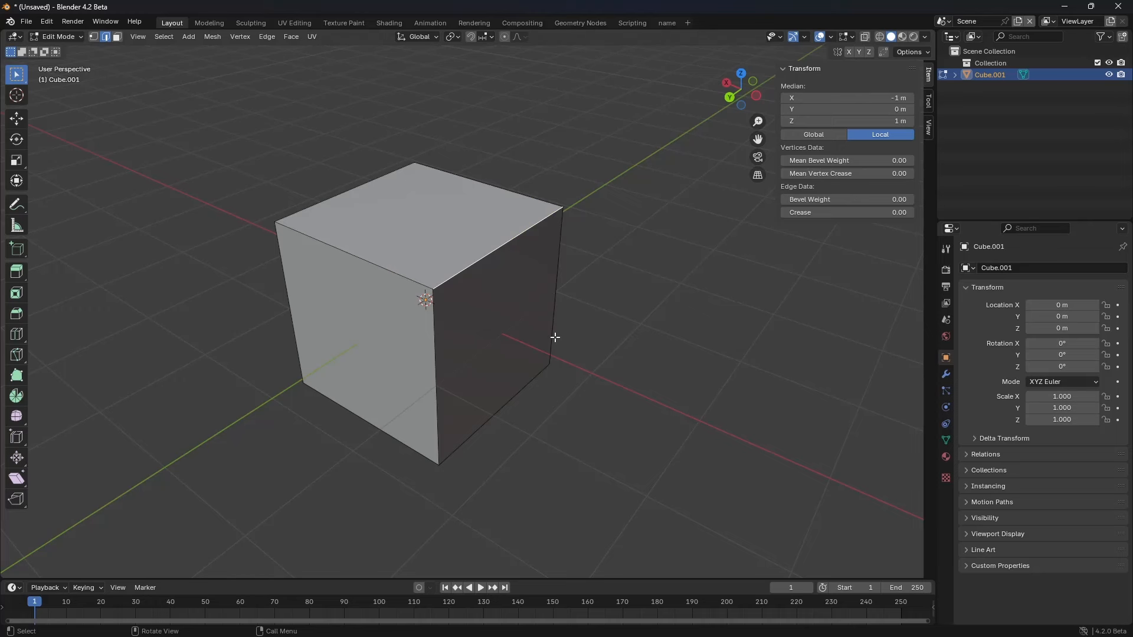
Step: In face selection, select the top face and the adjacent dark side face and inset them together by about 0.145 m
{"action": "middle_click_drag", "start_coordinate": [549, 340], "coordinate": [555, 348]}
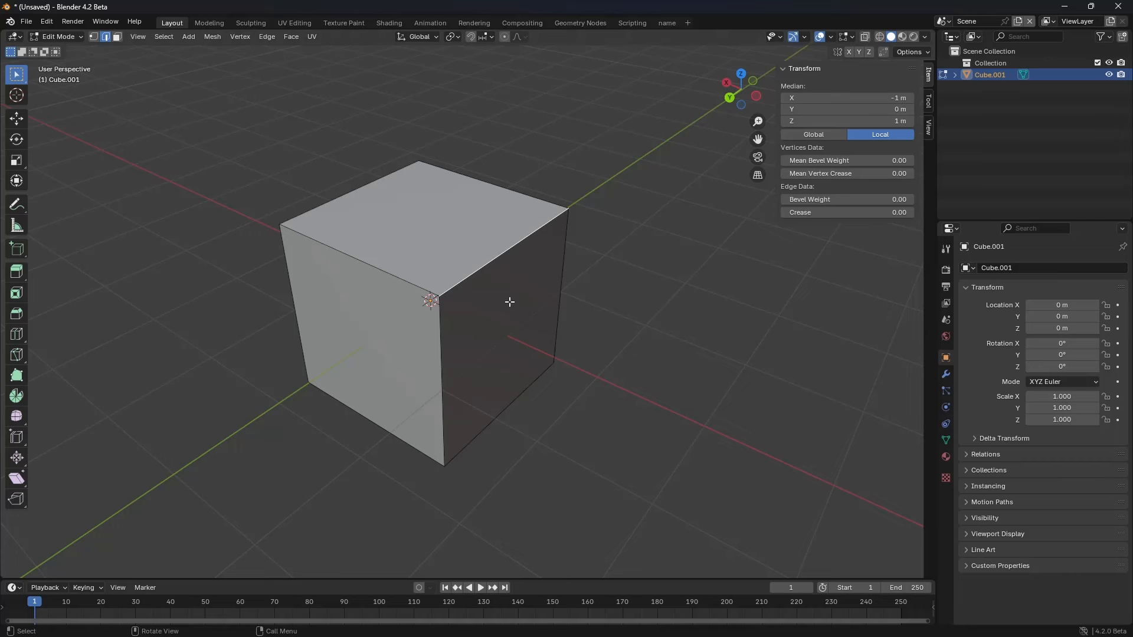
{"action": "key", "text": "3"}
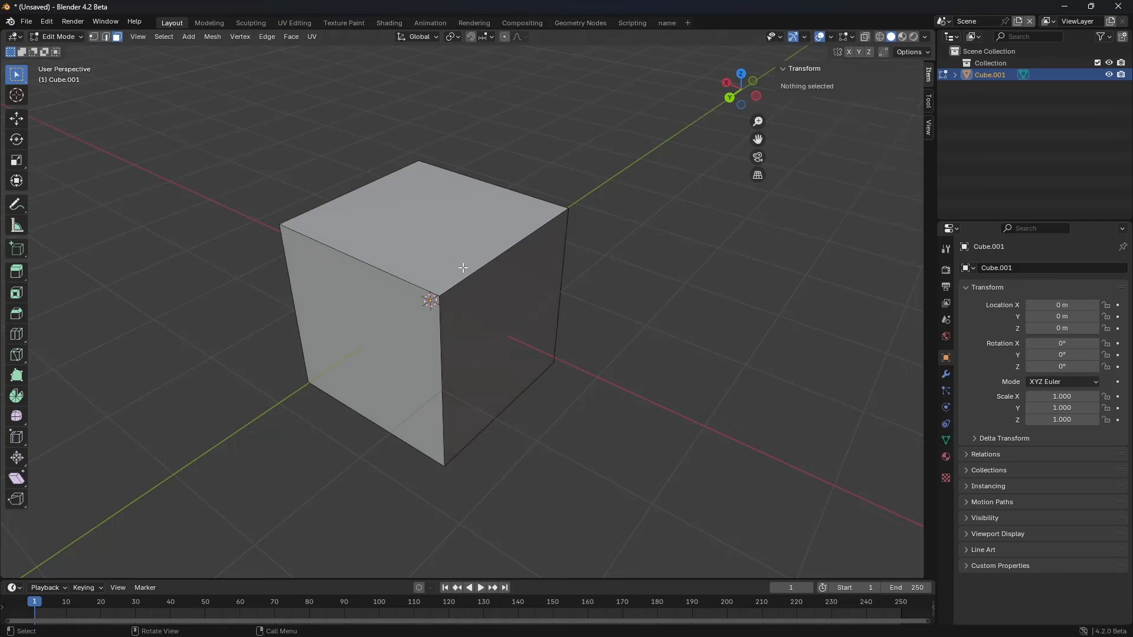
{"action": "left_click", "coordinate": [463, 267]}
{"action": "left_click", "coordinate": [488, 302], "text": "shift"}
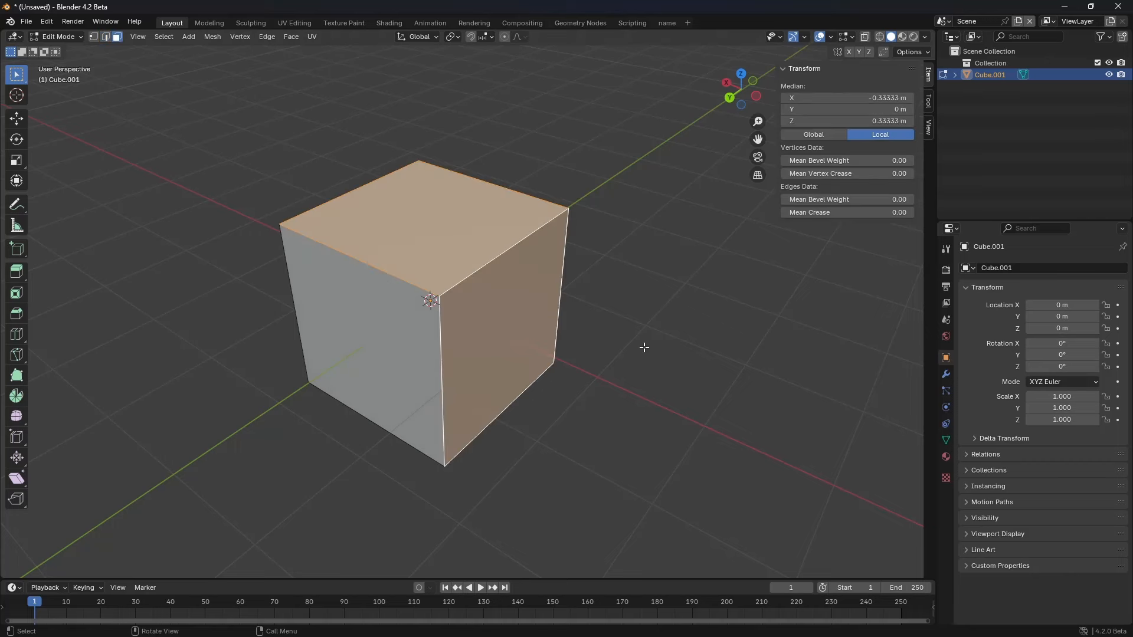
{"action": "middle_click_drag", "start_coordinate": [643, 347], "coordinate": [659, 333]}
{"action": "key", "text": "i"}
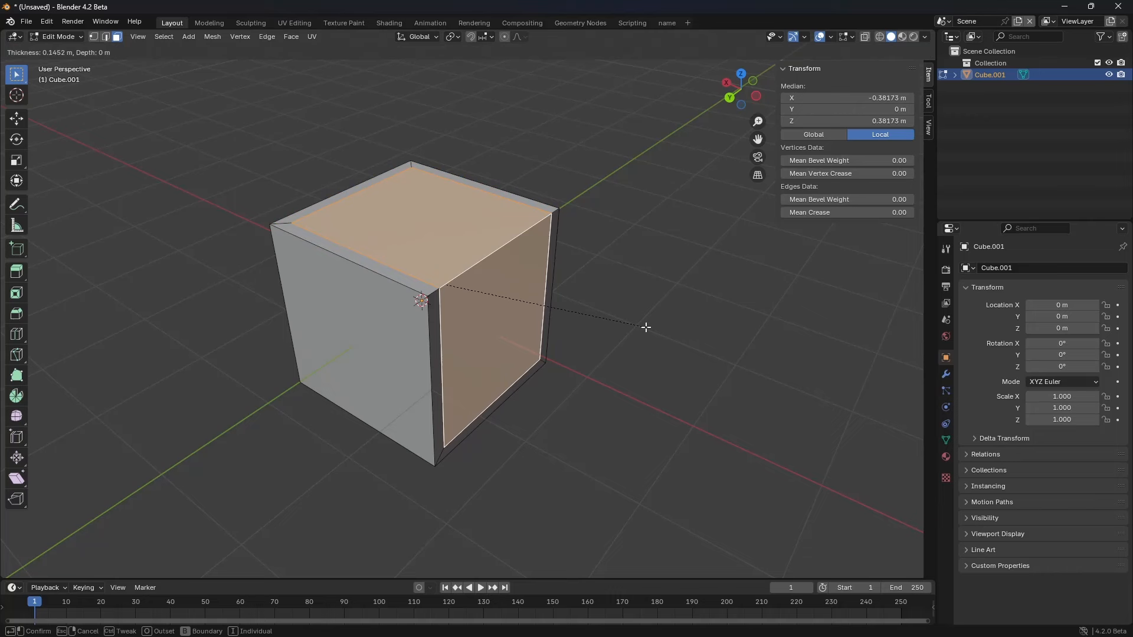
{"action": "left_click", "coordinate": [646, 327]}
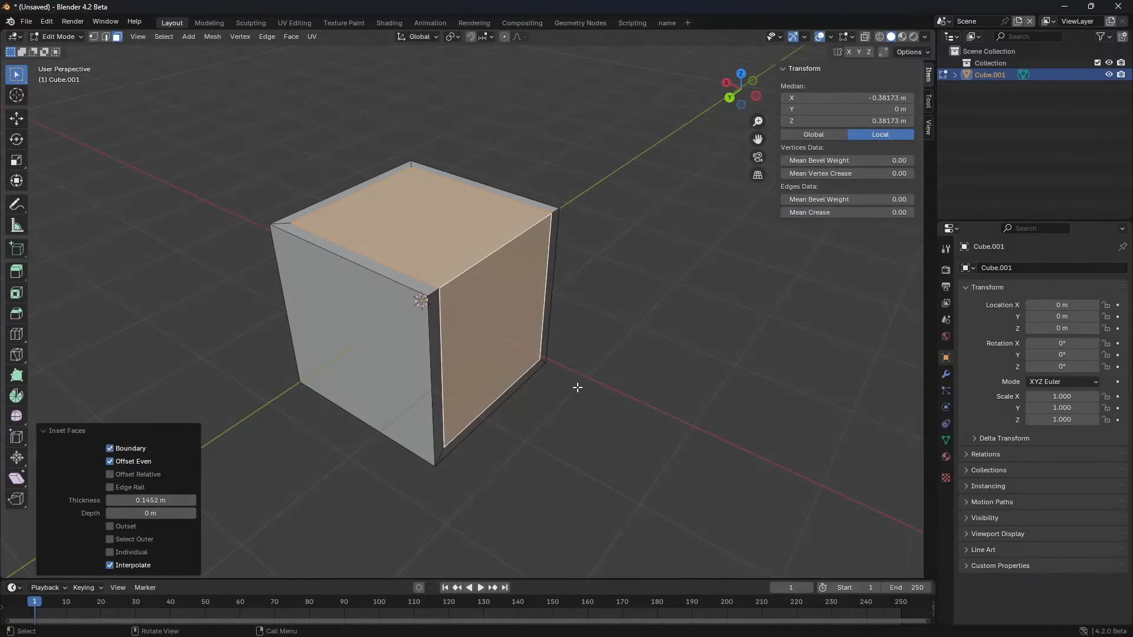
Step: Inset the two selected faces again by about 0.182 m with the Individual option enabled
{"action": "key", "text": "i"}
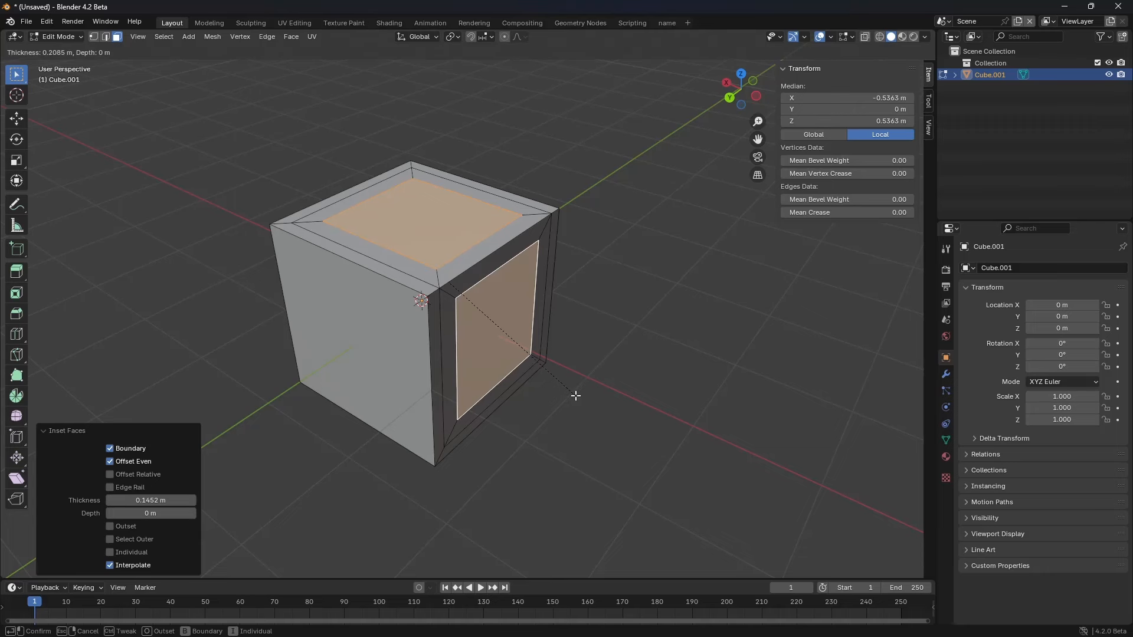
{"action": "key", "text": "i"}
{"action": "left_click", "coordinate": [578, 395]}
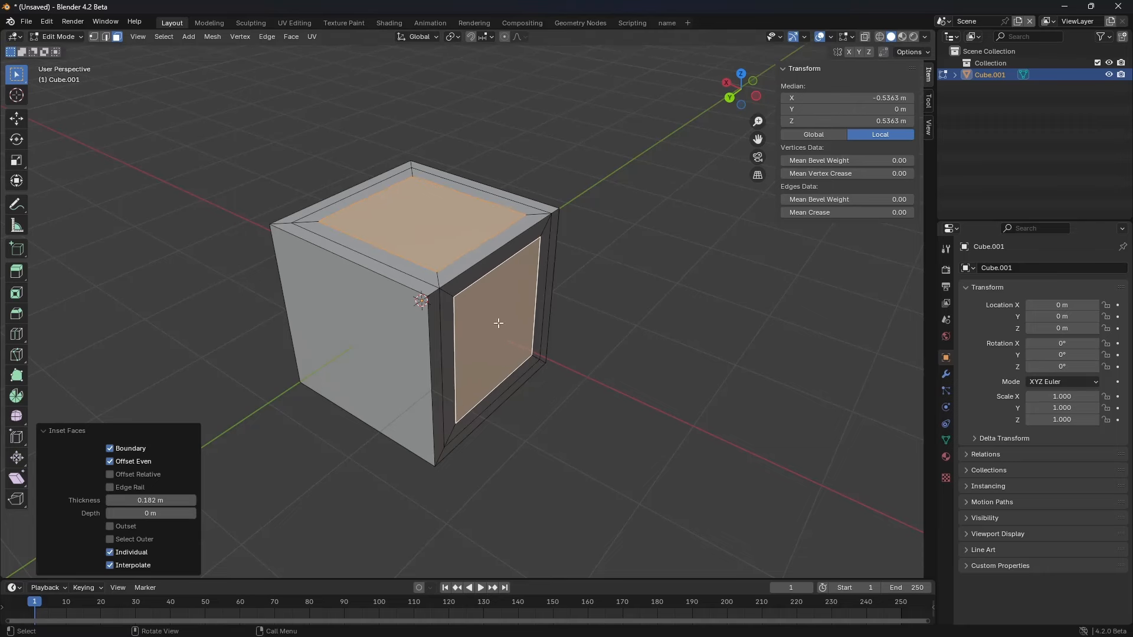
Step: Preview a loop cut around the cube with four cuts, reduce it to one, and cancel it
{"action": "key", "text": "ctrl+r"}
{"action": "scroll", "coordinate": [498, 261], "scroll_direction": "up", "scroll_amount": 3}
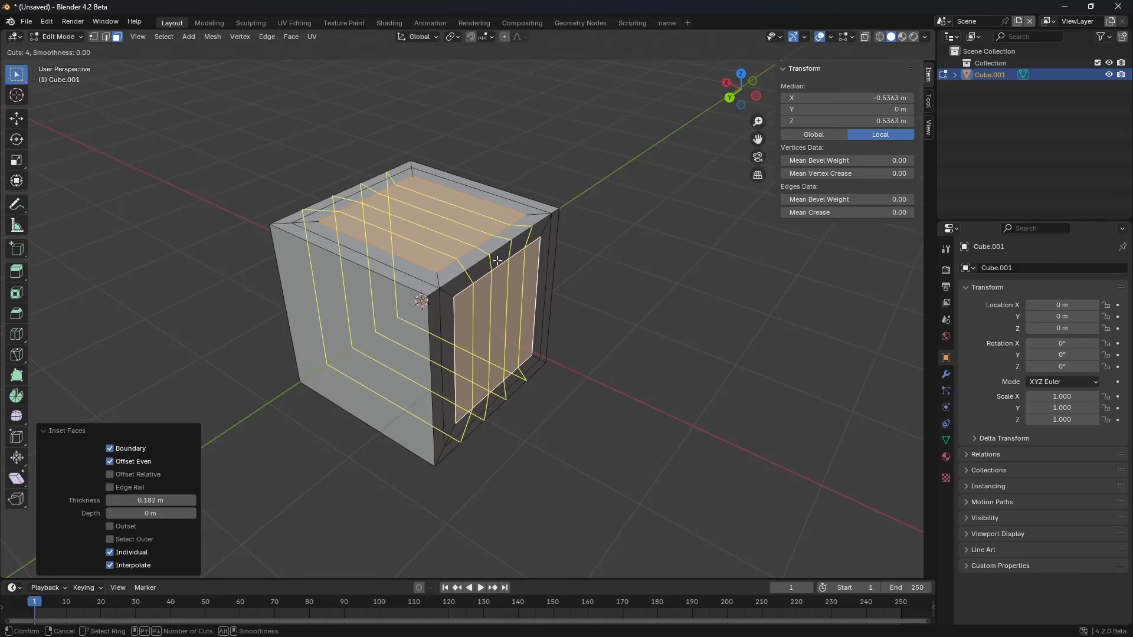
{"action": "scroll", "coordinate": [498, 260], "scroll_direction": "down", "scroll_amount": 3}
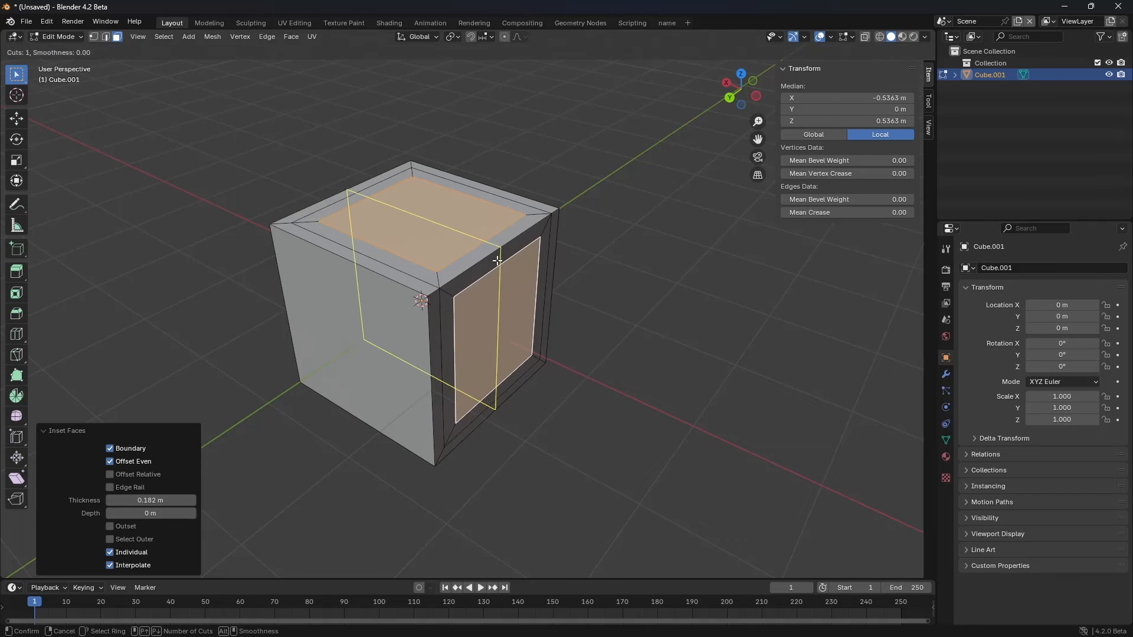
{"action": "right_click", "coordinate": [498, 261]}
Step: In edge selection, select the bottom edge of the face without insets, try bevelling it with 2 segments, and cancel
{"action": "key", "text": "2"}
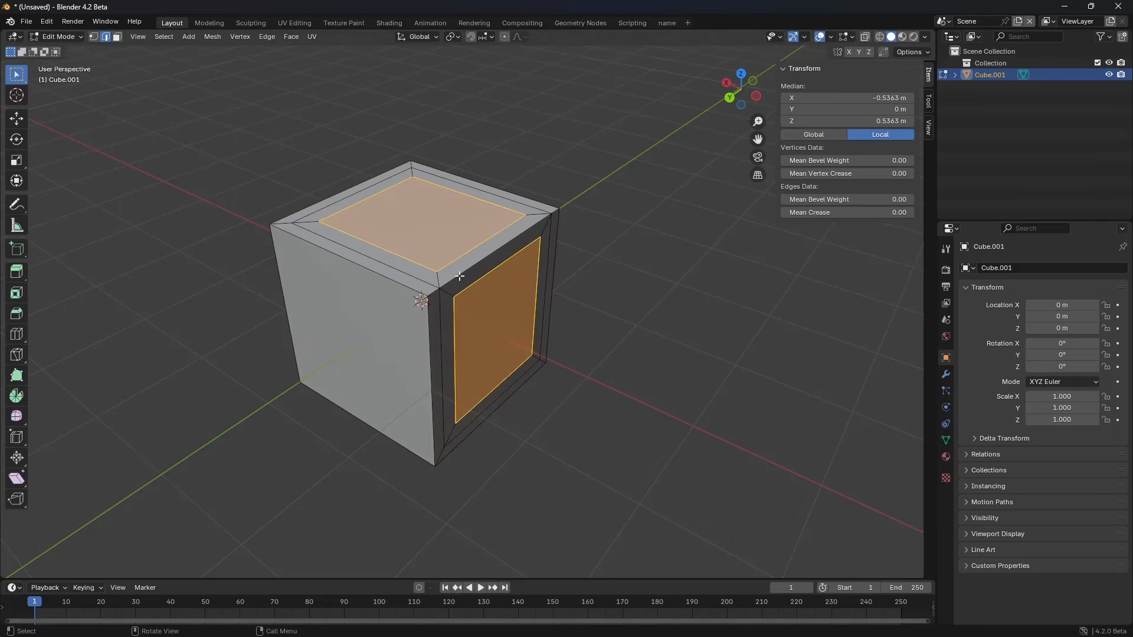
{"action": "left_click", "coordinate": [462, 273]}
{"action": "left_click", "coordinate": [369, 414]}
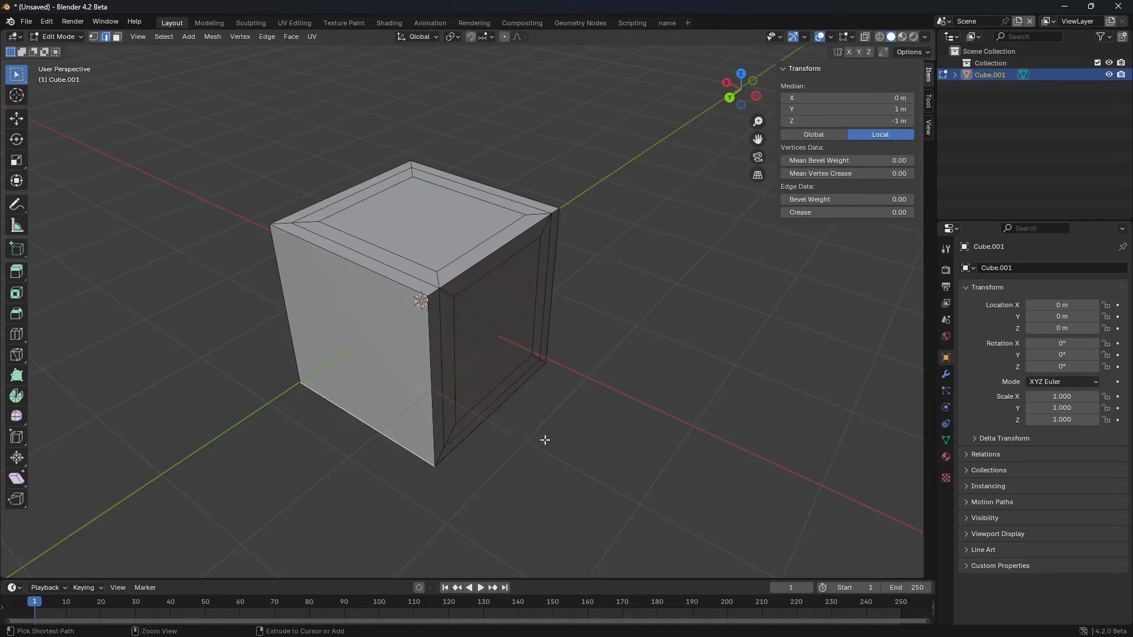
{"action": "key", "text": "ctrl+b"}
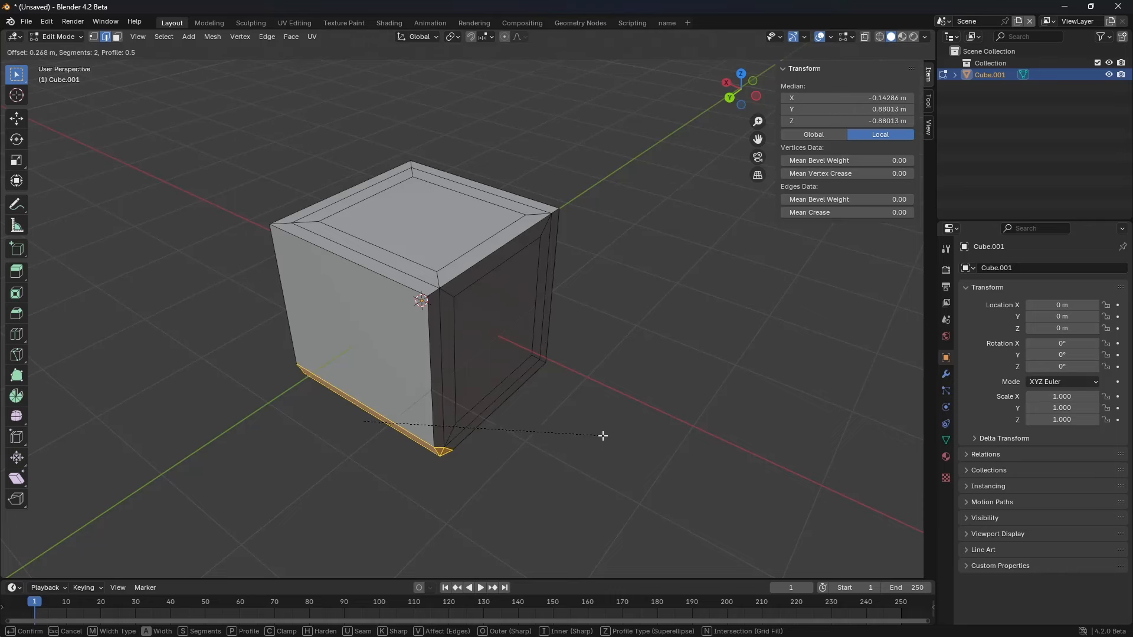
{"action": "key", "text": "Escape"}
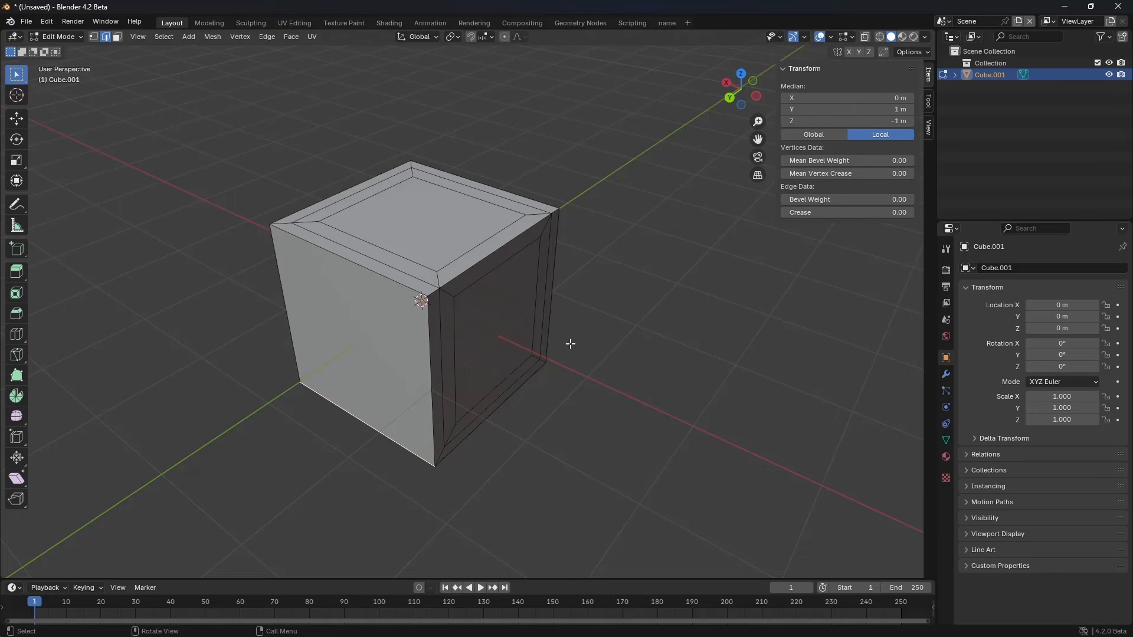
Step: In face selection, select the inner top face, grow the selection in steps with Select More, and shrink it once with Select Less
{"action": "key", "text": "3"}
{"action": "left_click", "coordinate": [373, 214]}
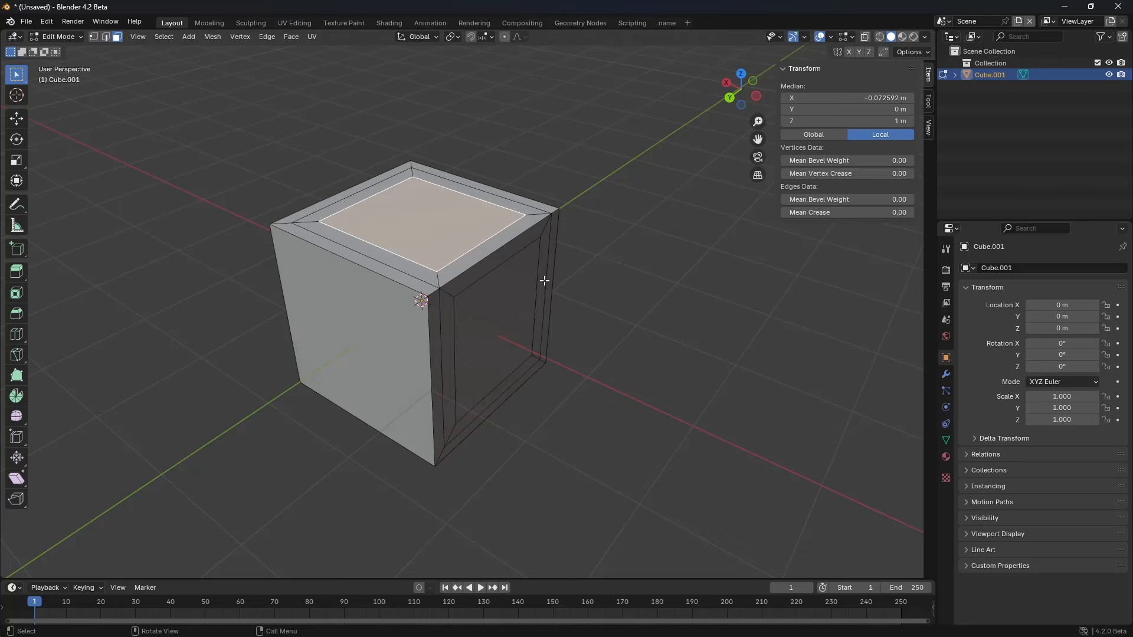
{"action": "left_click", "coordinate": [165, 36]}
{"action": "mouse_move", "coordinate": [234, 169]}
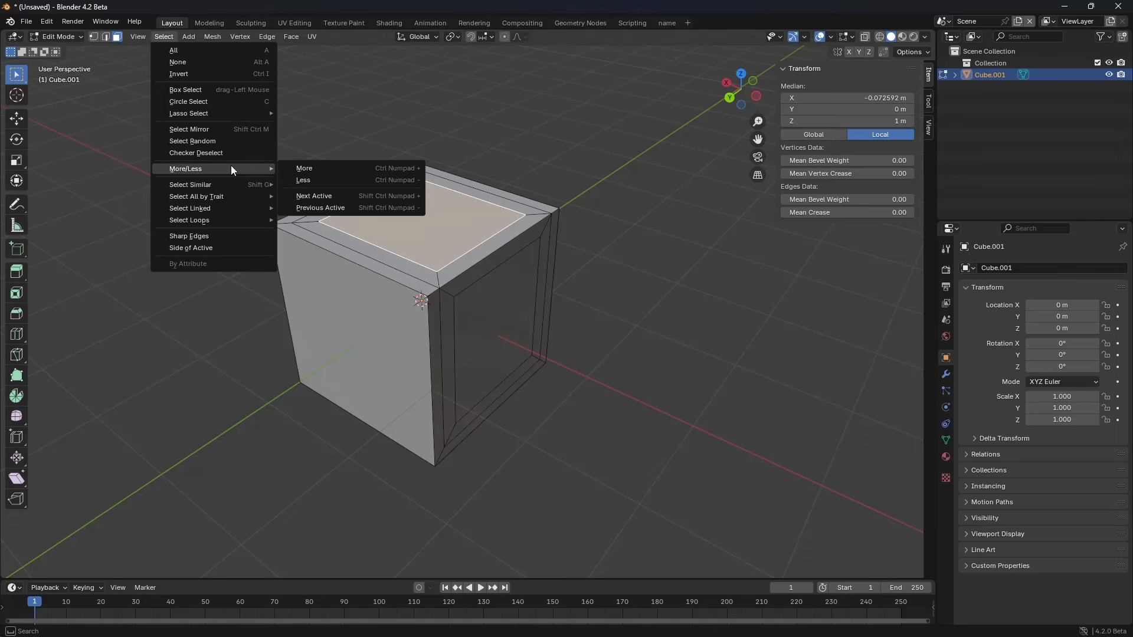
{"action": "left_click", "coordinate": [395, 167]}
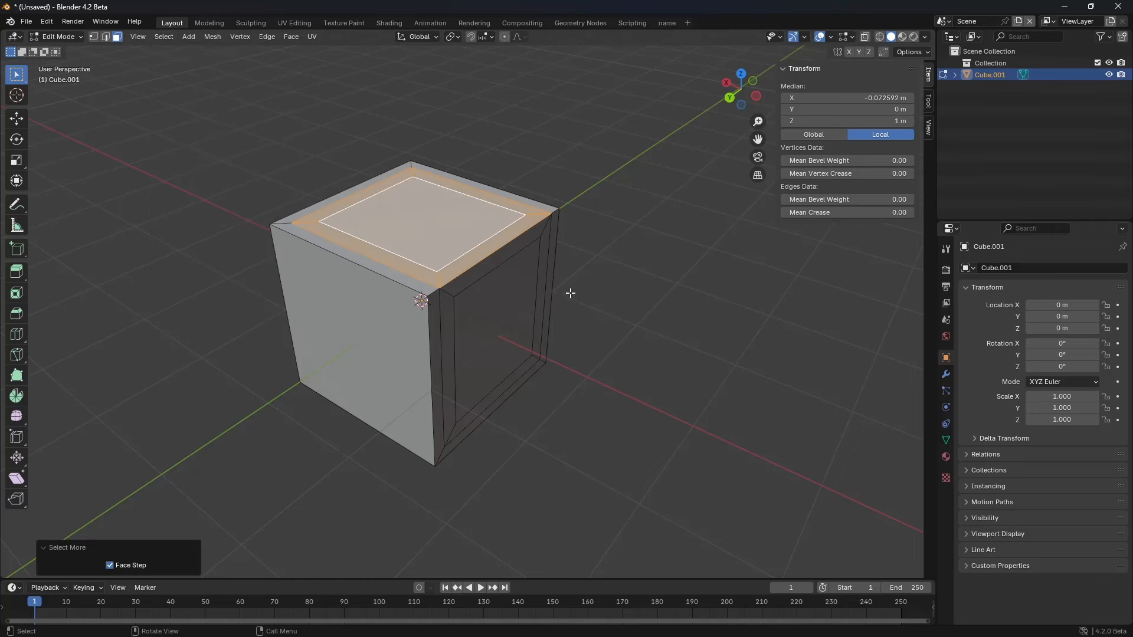
{"action": "key", "text": "ctrl+KP_Add"}
{"action": "key", "text": "ctrl+KP_Add"}
{"action": "key", "text": "ctrl+KP_Subtract"}
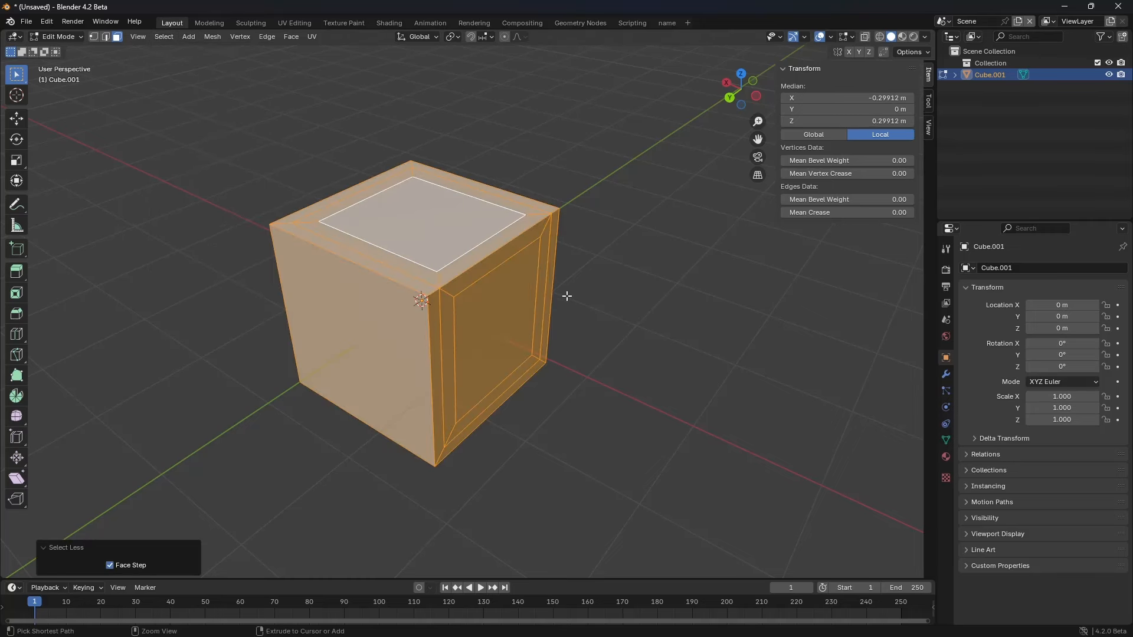
Step: Select the inner face of the inset side, grow the selection twice, and shrink it back to that face
{"action": "left_click", "coordinate": [496, 324]}
{"action": "key", "text": "ctrl+KP_Add"}
{"action": "key", "text": "ctrl+KP_Add"}
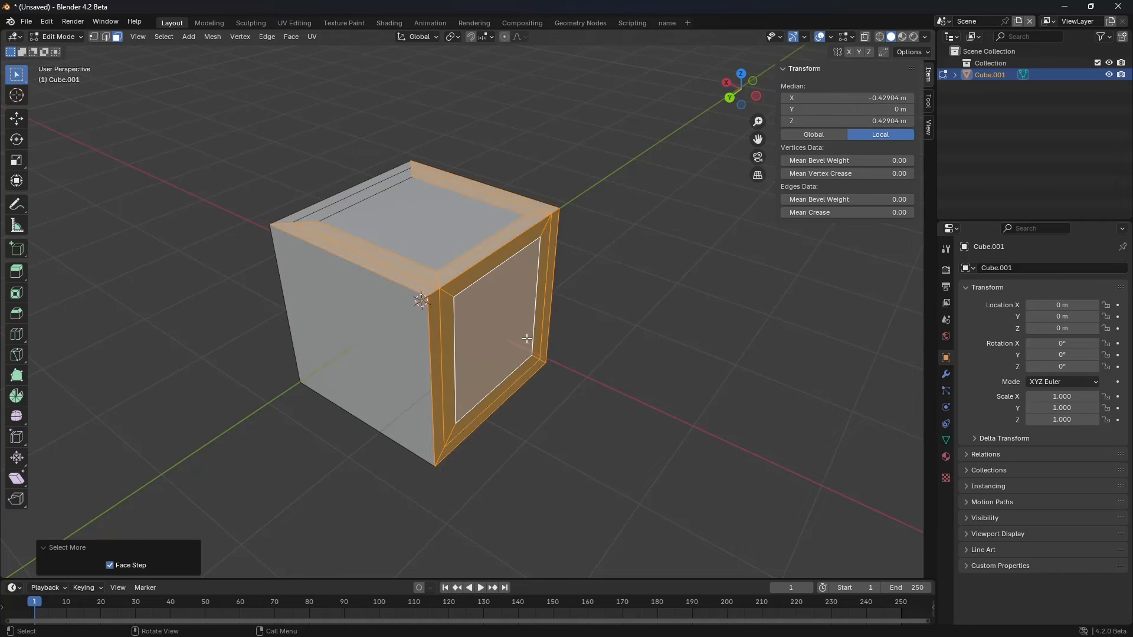
{"action": "key", "text": "ctrl+KP_Subtract"}
{"action": "key", "text": "ctrl+KP_Subtract"}
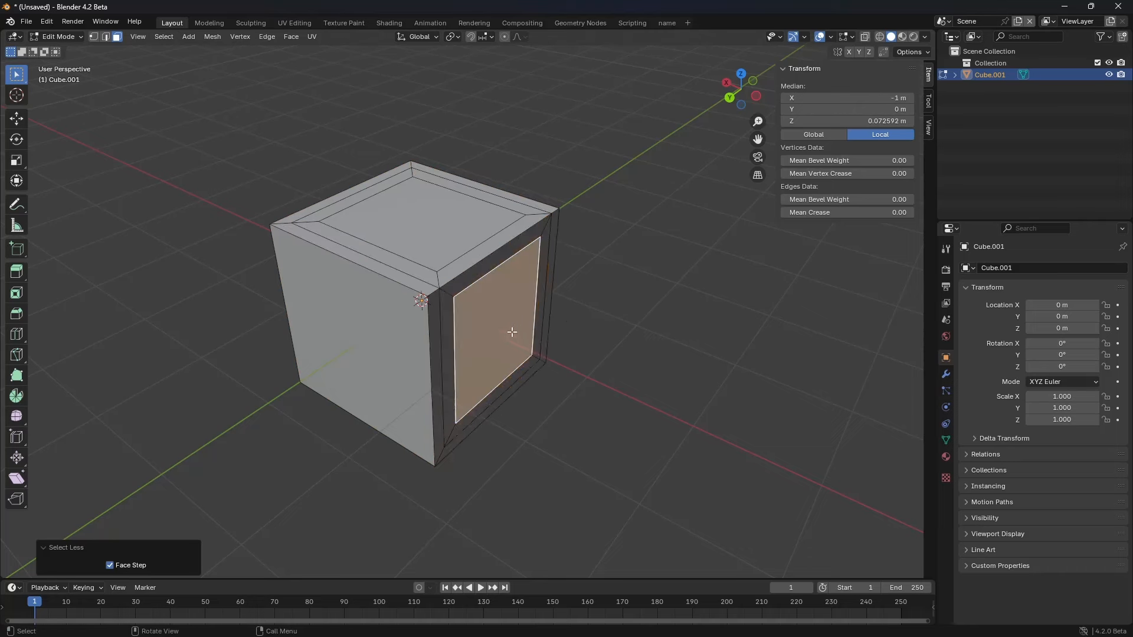
Step: Select the inner top face and grow the selection twice past the top rim onto the neighbouring side frame
{"action": "left_click", "coordinate": [434, 236]}
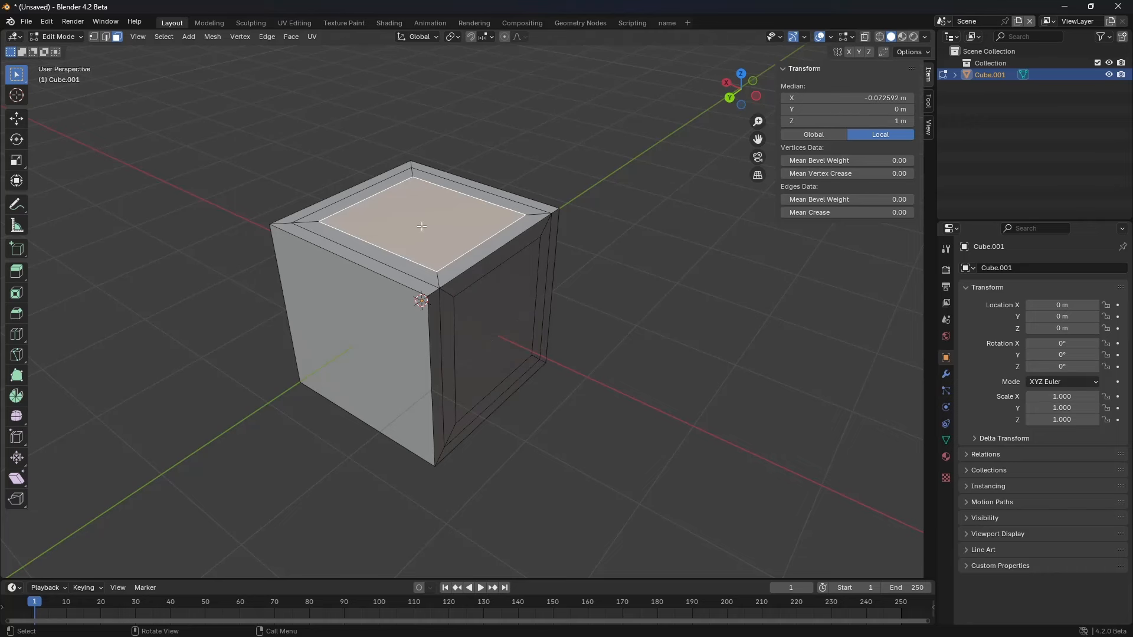
{"action": "key", "text": "ctrl+KP_Add"}
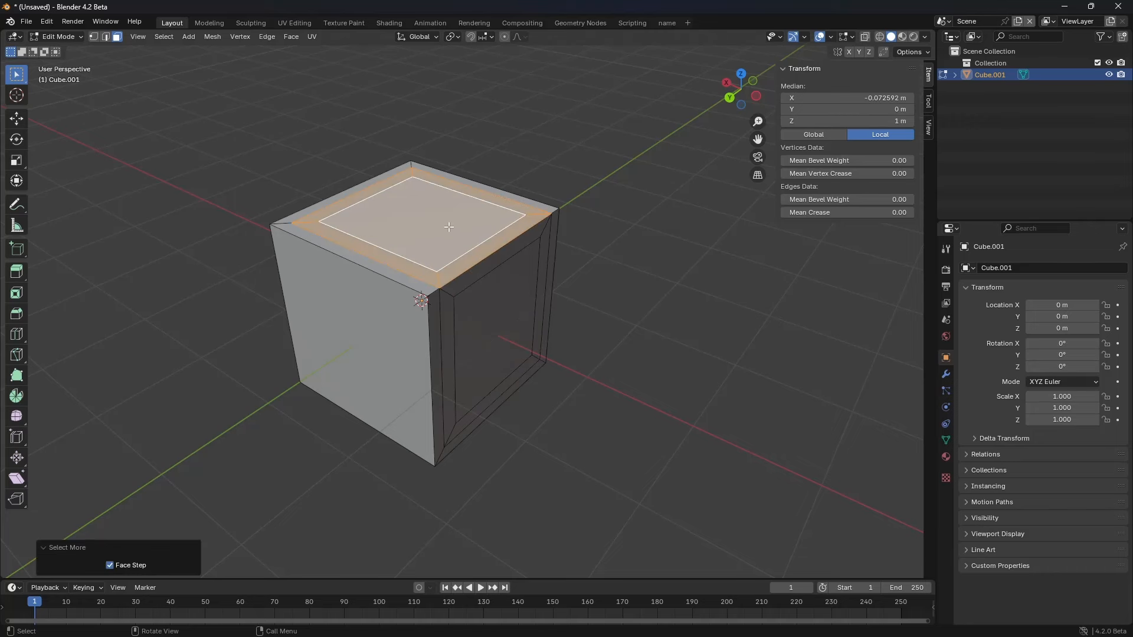
{"action": "key", "text": "ctrl+KP_Add"}
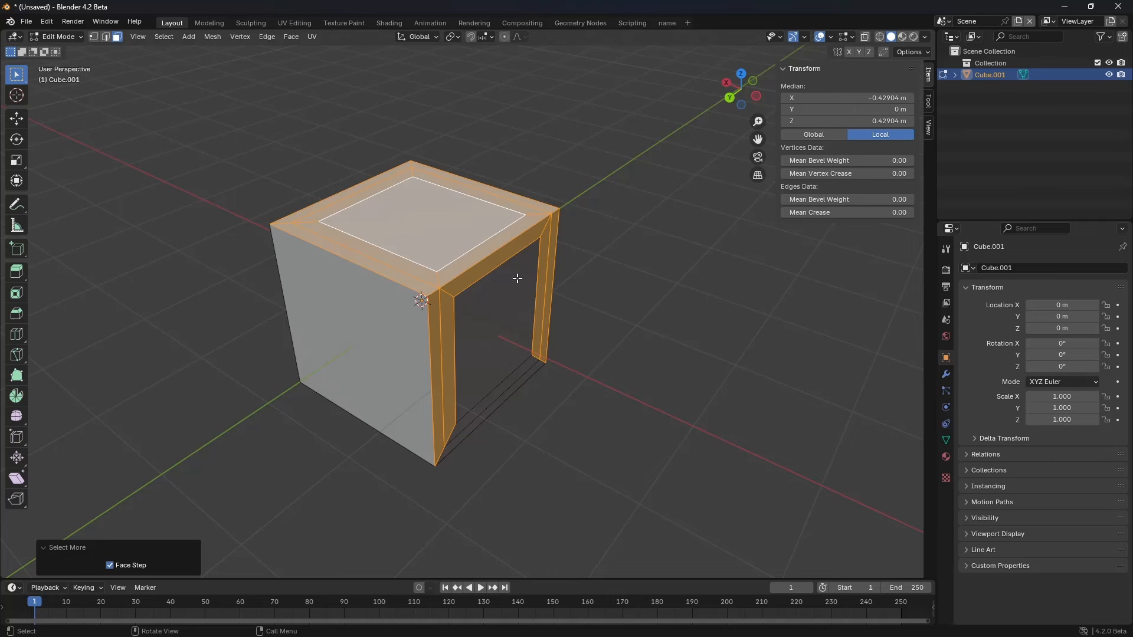
Step: Circle-select with a smaller brush, deselect everything except the inner and outer top faces, and dissolve those into a single face
{"action": "key", "text": "c"}
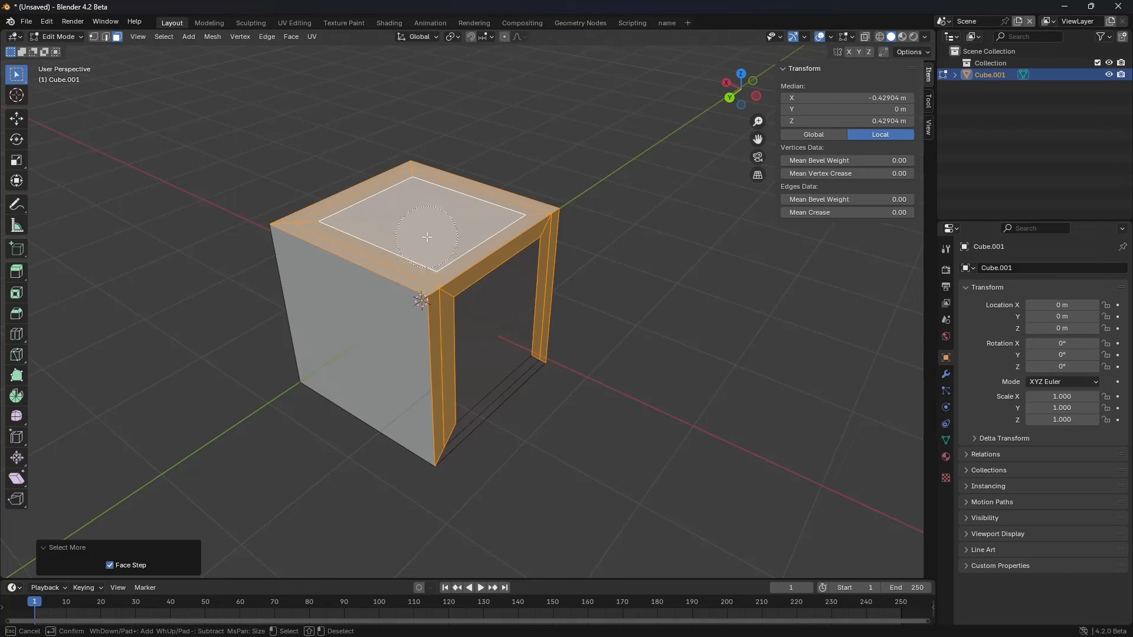
{"action": "scroll", "coordinate": [427, 236], "scroll_direction": "up", "scroll_amount": 3}
{"action": "left_click", "coordinate": [377, 316]}
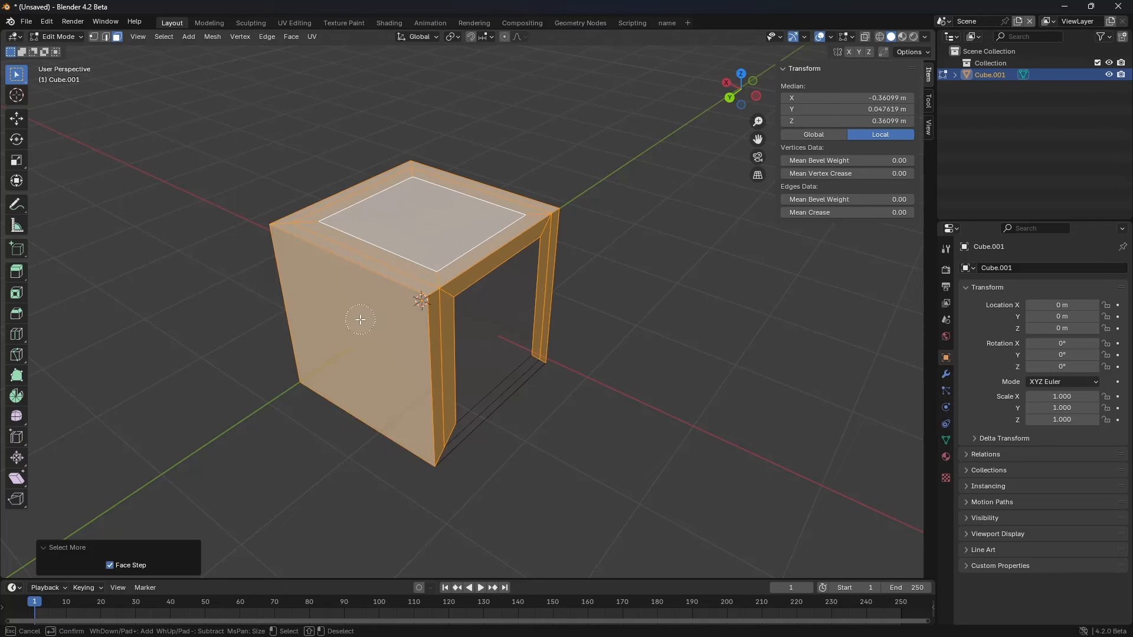
{"action": "left_click", "coordinate": [364, 325], "text": "shift"}
{"action": "mouse_move", "coordinate": [363, 325]}
{"action": "left_mouse_down", "text": "shift"}
{"action": "mouse_move", "coordinate": [430, 369]}
{"action": "mouse_move", "coordinate": [558, 291]}
{"action": "mouse_move", "coordinate": [528, 255]}
{"action": "left_mouse_up", "text": "shift"}
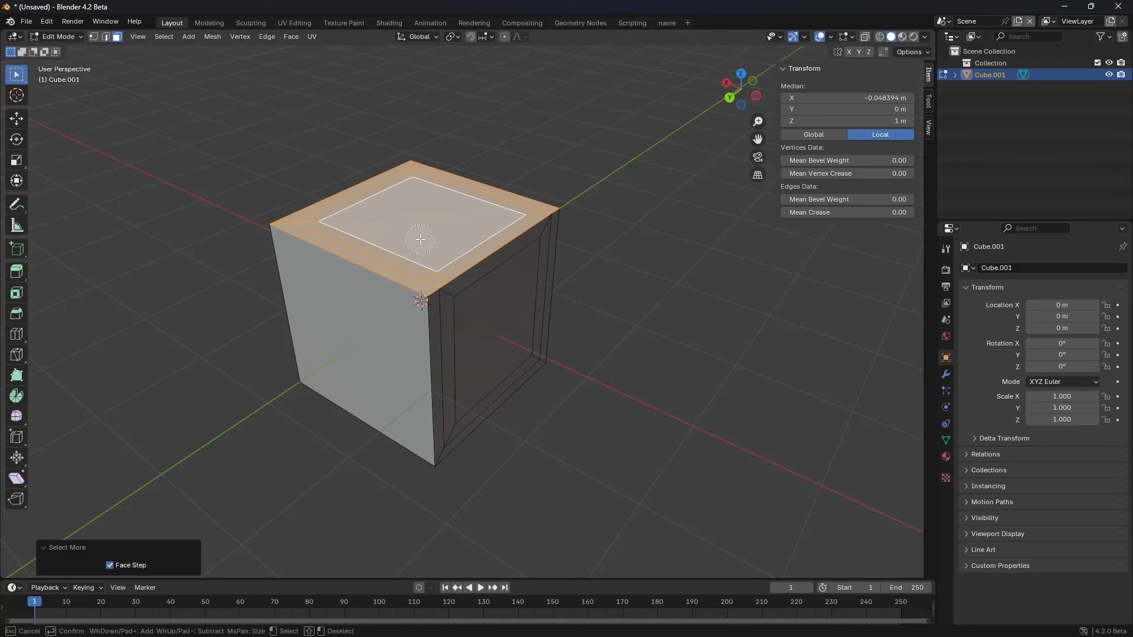
{"action": "key", "text": "Escape"}
{"action": "key", "text": "ctrl+x"}
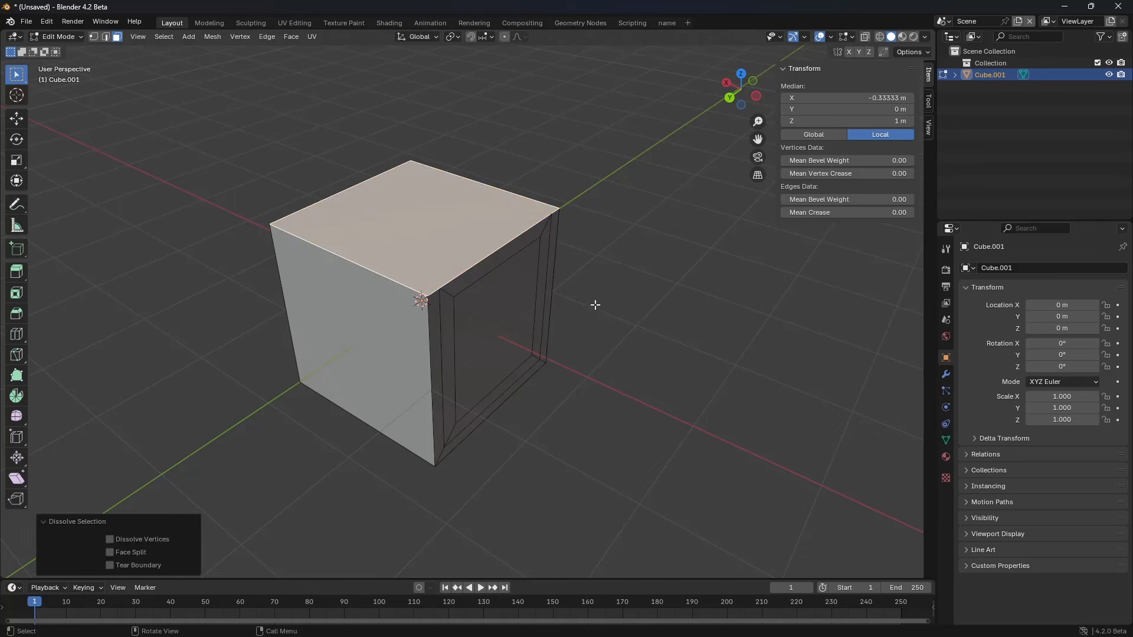
Step: Select the inner face of the inset side, grow the selection three times with Select More, and clear it
{"action": "left_click", "coordinate": [530, 331]}
{"action": "key", "text": "ctrl+KP_Add"}
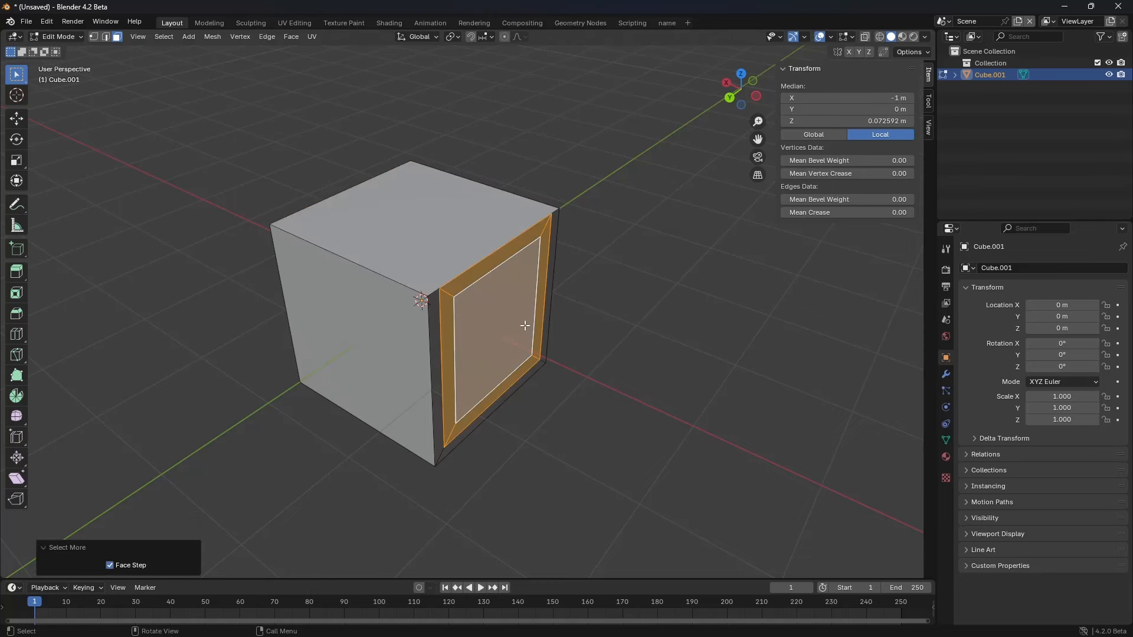
{"action": "key", "text": "ctrl+KP_Add"}
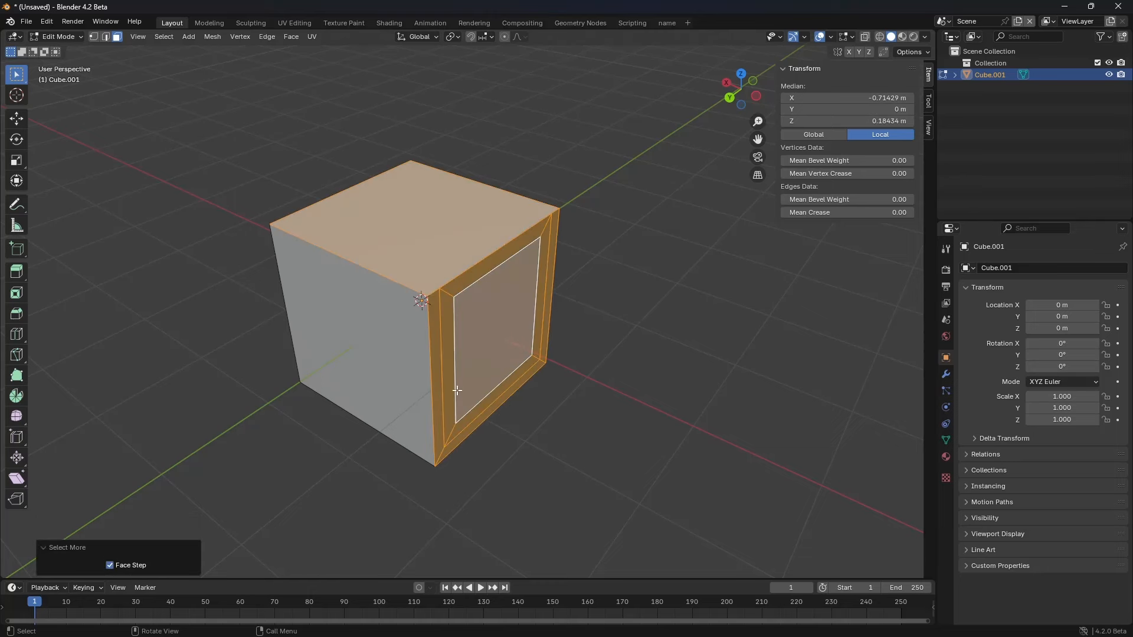
{"action": "key", "text": "ctrl+KP_Add"}
{"action": "left_click", "coordinate": [594, 361]}
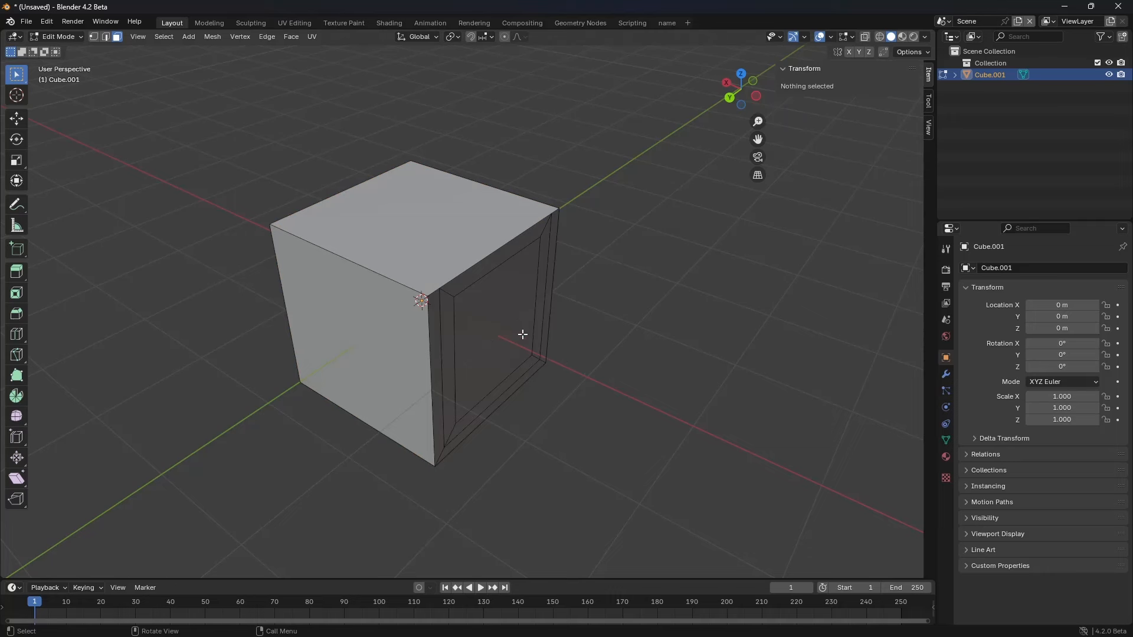
{"action": "left_click", "coordinate": [438, 432]}
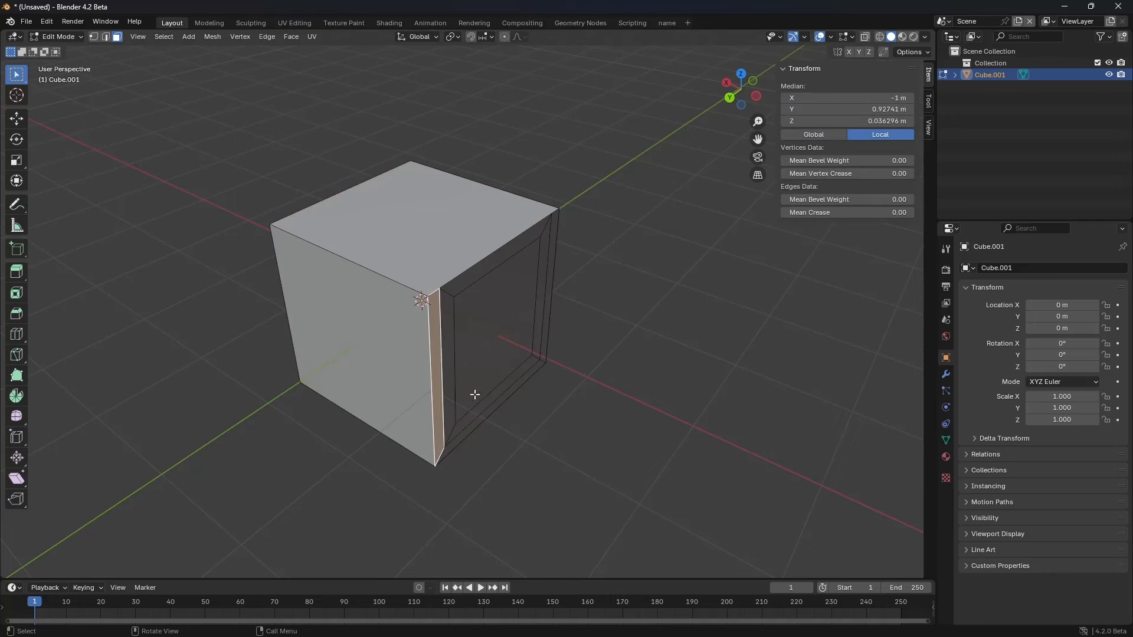
{"action": "key", "text": "ctrl+r"}
{"action": "key", "text": "Escape"}
Step: Select the inset side's inner face, extend the selection to both surrounding frames using Select More and circle select, and dissolve them into one face
{"action": "left_click", "coordinate": [506, 359]}
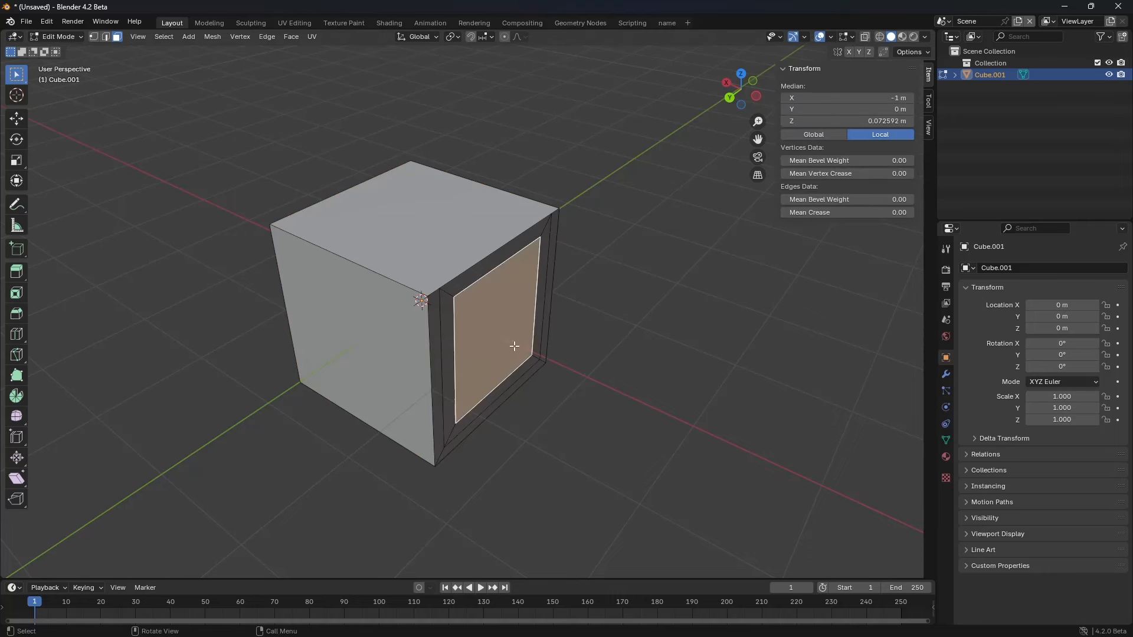
{"action": "key", "text": "ctrl+KP_Add"}
{"action": "key", "text": "c"}
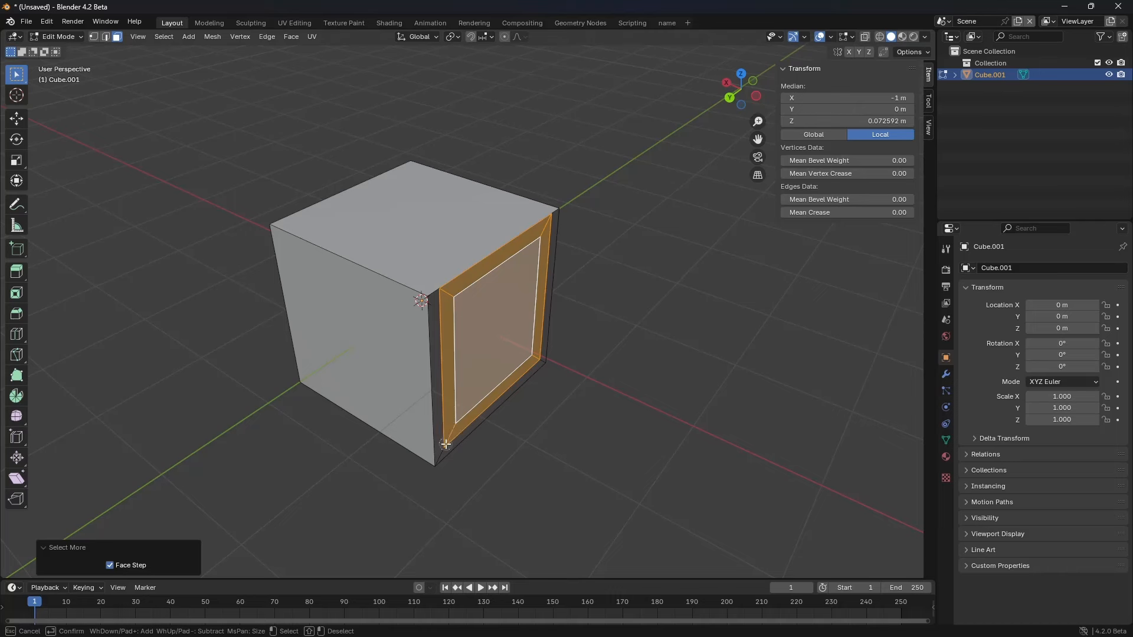
{"action": "mouse_move", "coordinate": [443, 441]}
{"action": "left_mouse_down"}
{"action": "mouse_move", "coordinate": [541, 347]}
{"action": "mouse_move", "coordinate": [537, 355]}
{"action": "left_mouse_up"}
{"action": "key", "text": "Return"}
{"action": "key", "text": "ctrl+x"}
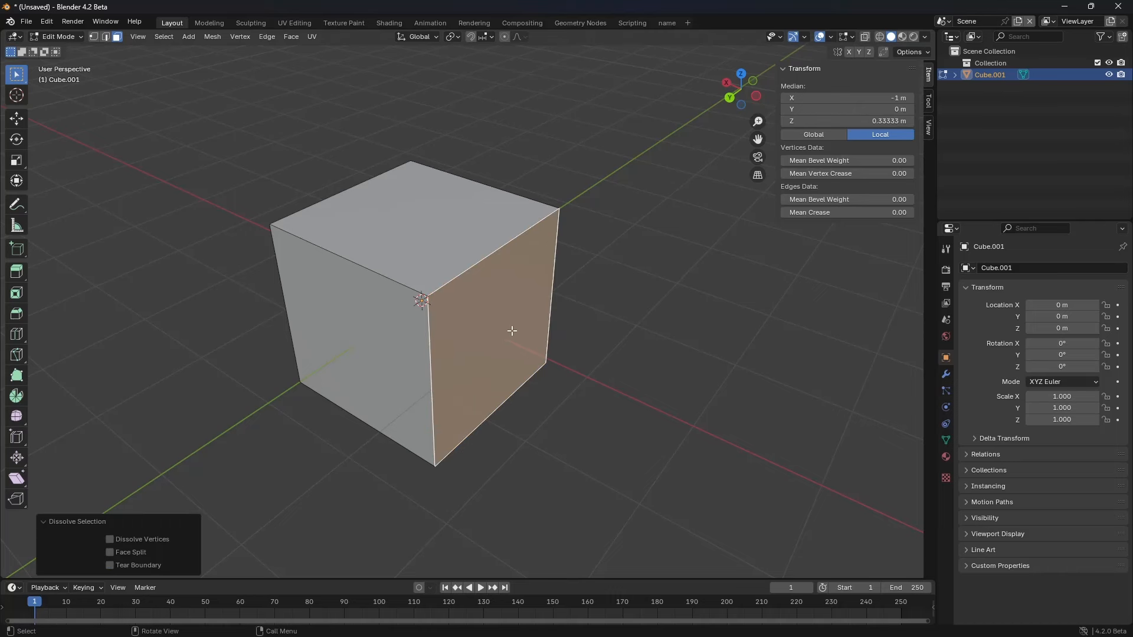
Step: Clear the selection and try a loop cut across the edge shared by the top and the merged side face
{"action": "key", "text": "alt+a"}
{"action": "key", "text": "ctrl+r"}
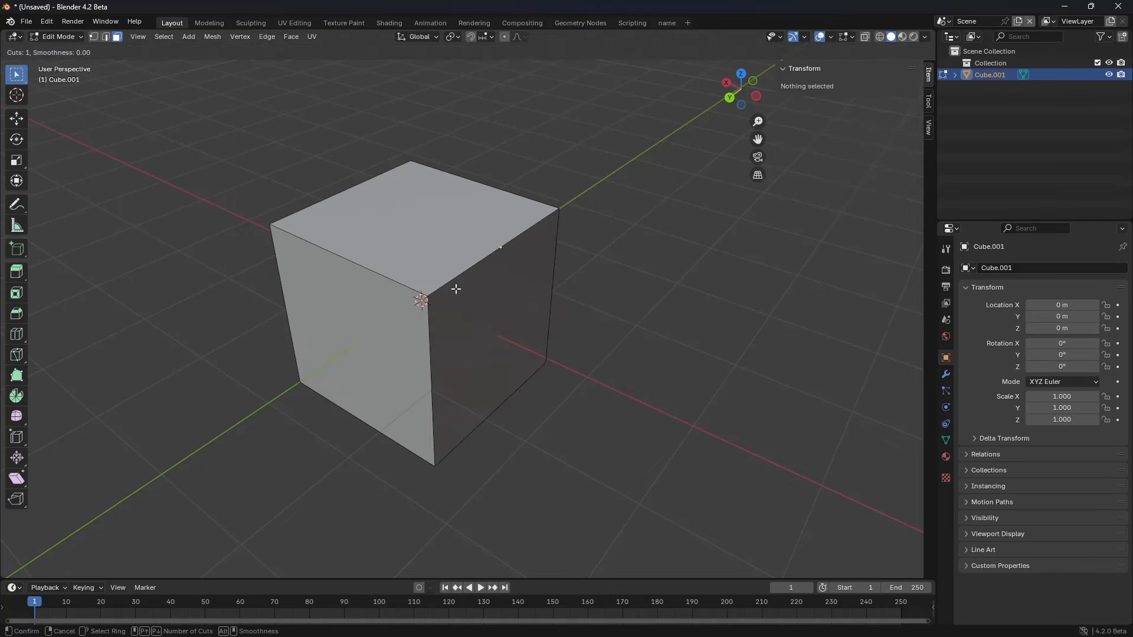
{"action": "key", "text": "Escape"}
Step: Check the leftover vertices on the edge between the top and merged side, and the edge segment between them, by selecting each
{"action": "key", "text": "1"}
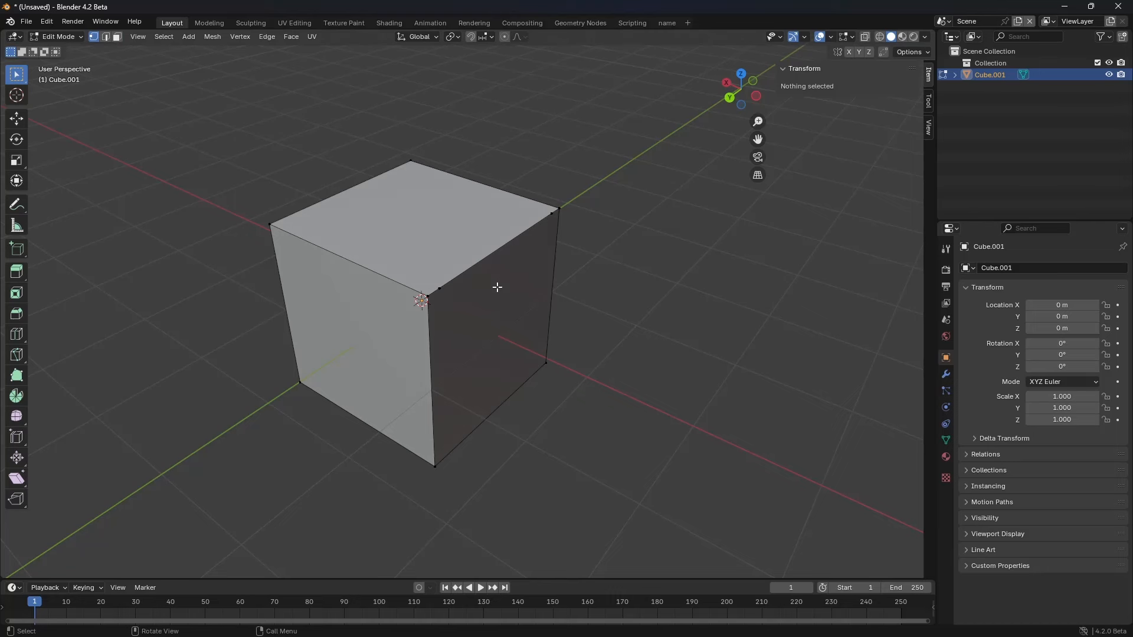
{"action": "left_click", "coordinate": [453, 289]}
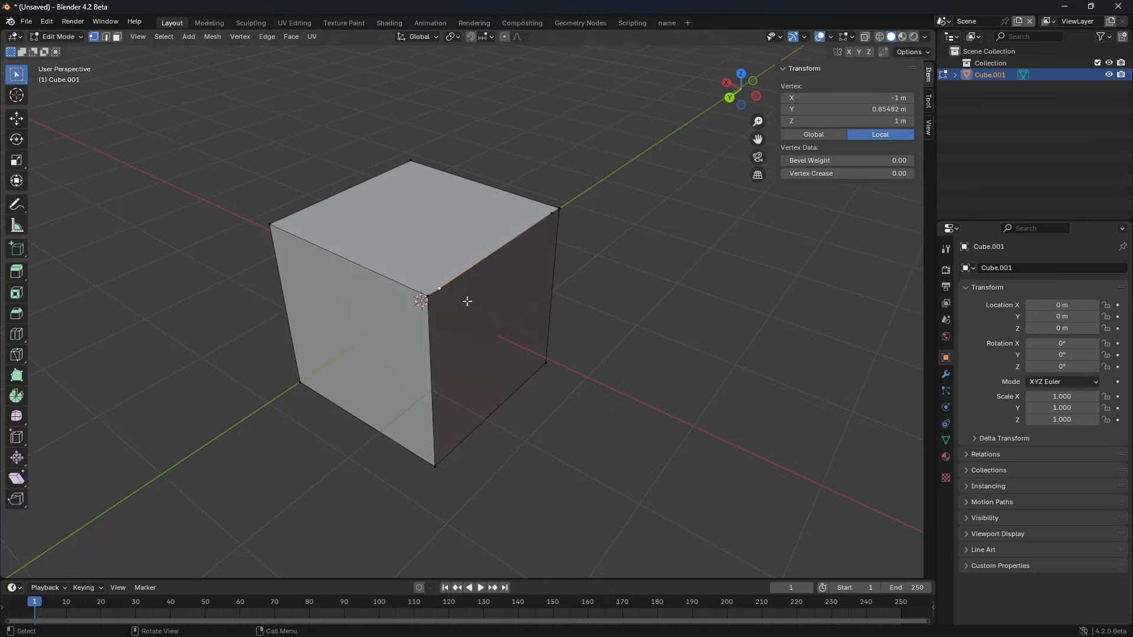
{"action": "left_click", "coordinate": [543, 223]}
{"action": "key", "text": "2"}
{"action": "left_click", "coordinate": [458, 275]}
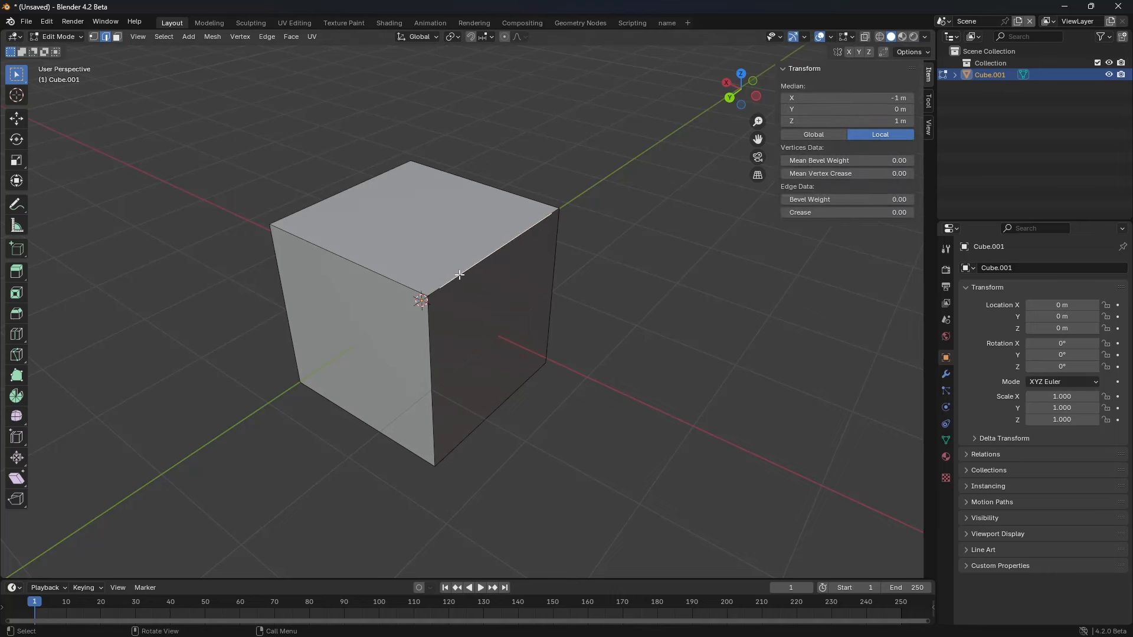
Step: In vertex selection, select the leftover vertex nearest the front corner of the top edge and try moving it
{"action": "key", "text": "1"}
{"action": "left_click", "coordinate": [446, 286]}
{"action": "key", "text": "g"}
{"action": "left_click", "coordinate": [471, 293]}
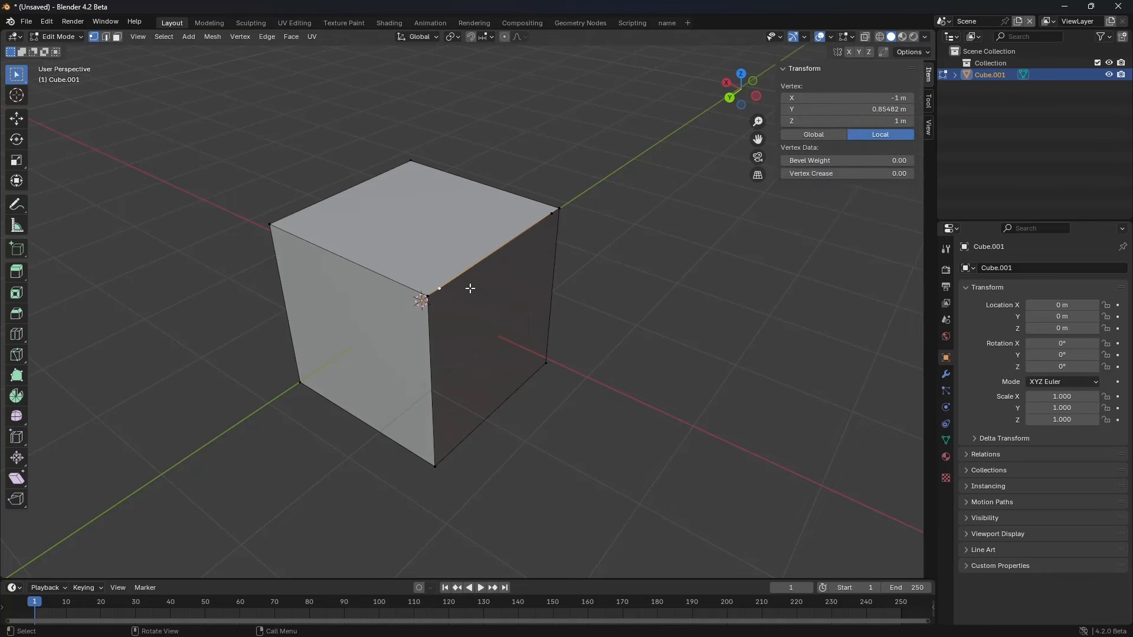
Step: Dissolve the leftover vertices on the top edge, using undo and redo to compare the mesh with and without them
{"action": "key", "text": "ctrl+x"}
{"action": "key", "text": "ctrl+z"}
{"action": "key", "text": "ctrl+shift+z"}
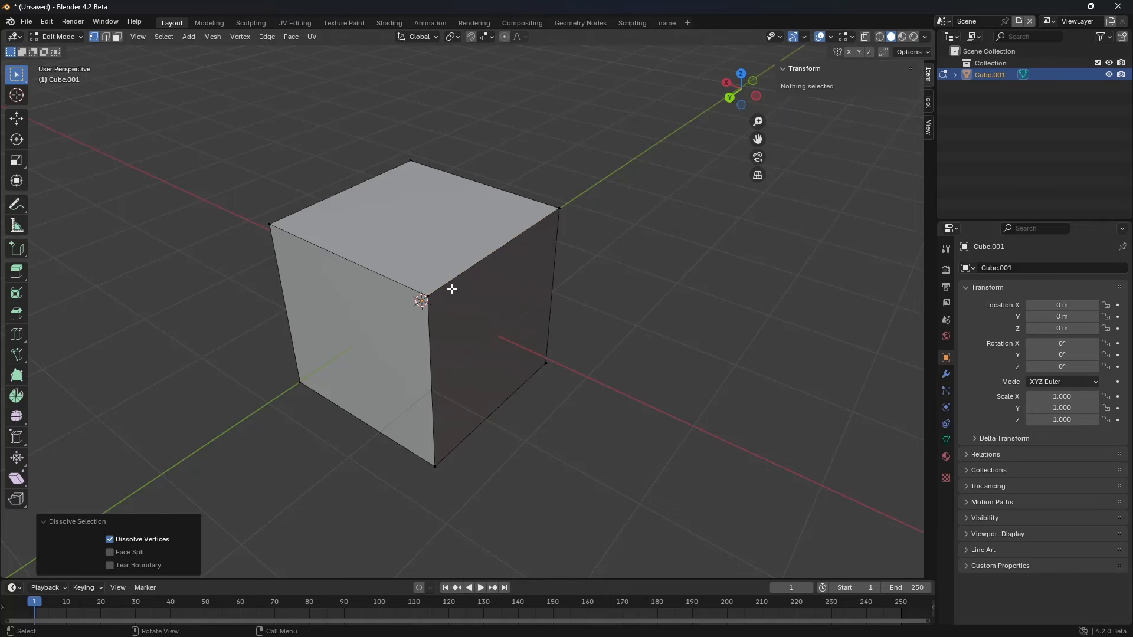
{"action": "key", "text": "ctrl+z"}
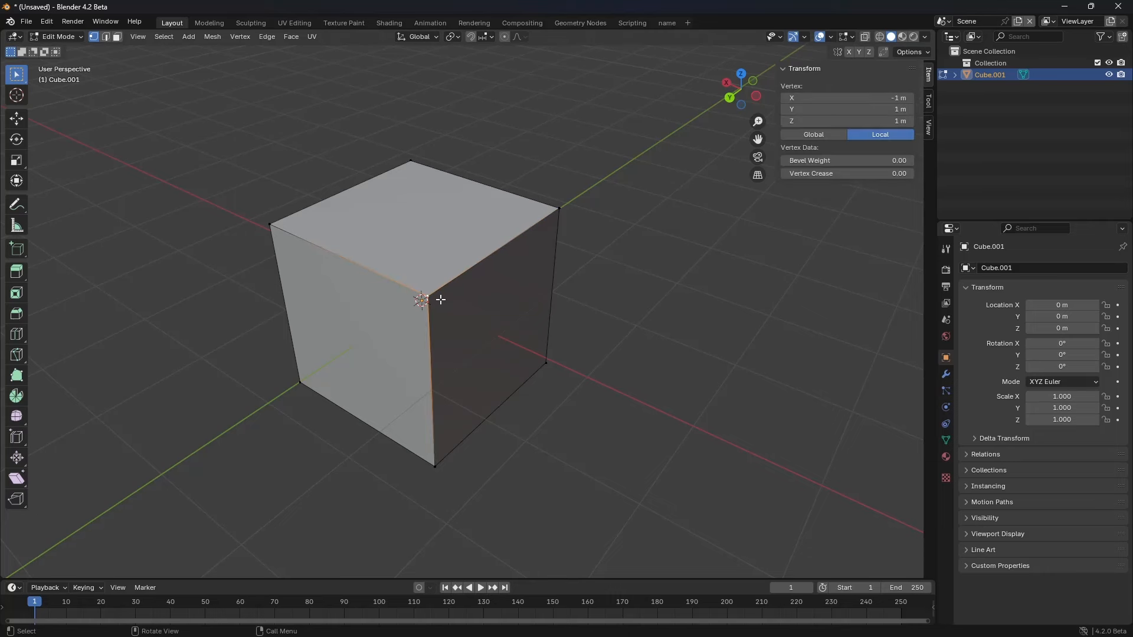
{"action": "key", "text": "ctrl+z"}
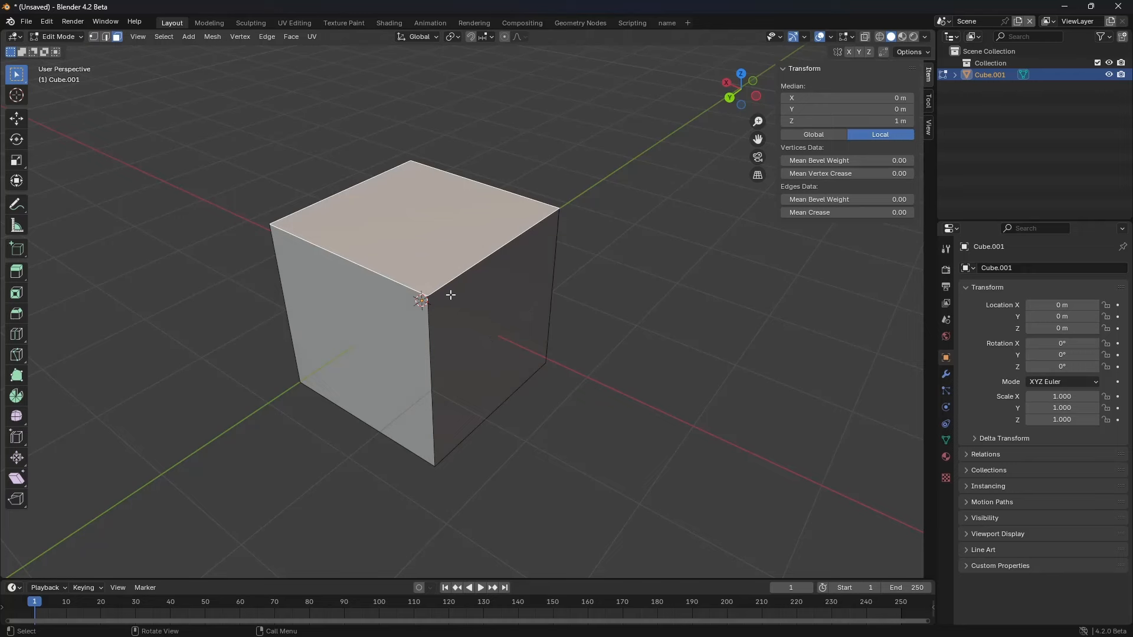
Step: Add 7 loop cuts in one direction and 8 in the other across the cube's top, keeping them evenly spaced without sliding
{"action": "key", "text": "ctrl+r"}
{"action": "scroll", "coordinate": [388, 278], "scroll_direction": "up", "scroll_amount": 5}
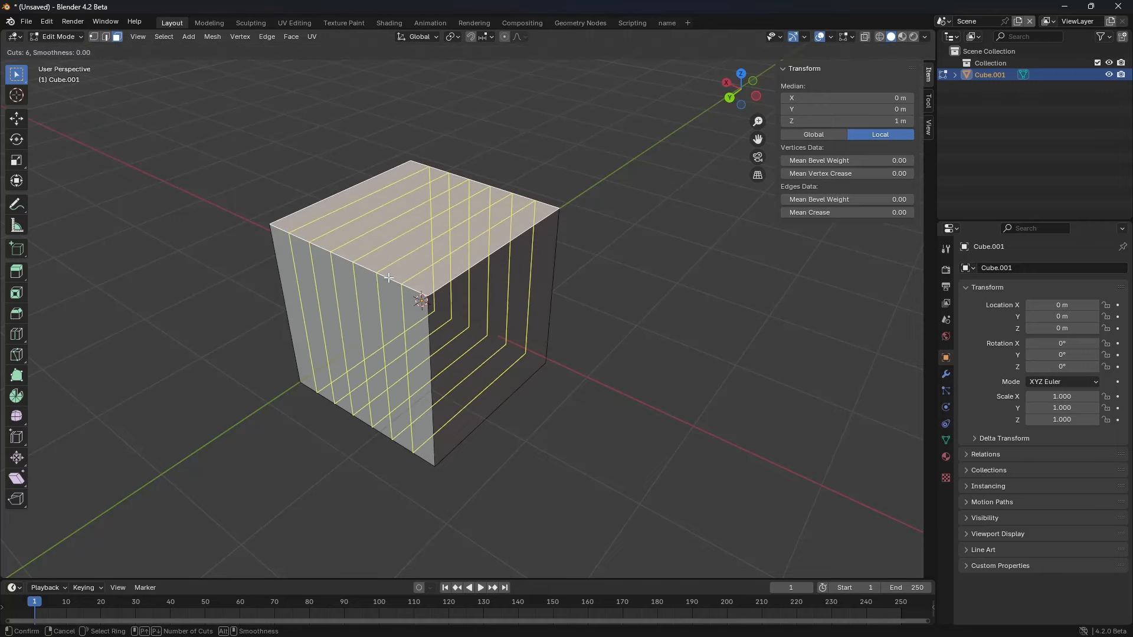
{"action": "scroll", "coordinate": [388, 278], "scroll_direction": "up", "scroll_amount": 1}
{"action": "left_click", "coordinate": [458, 280]}
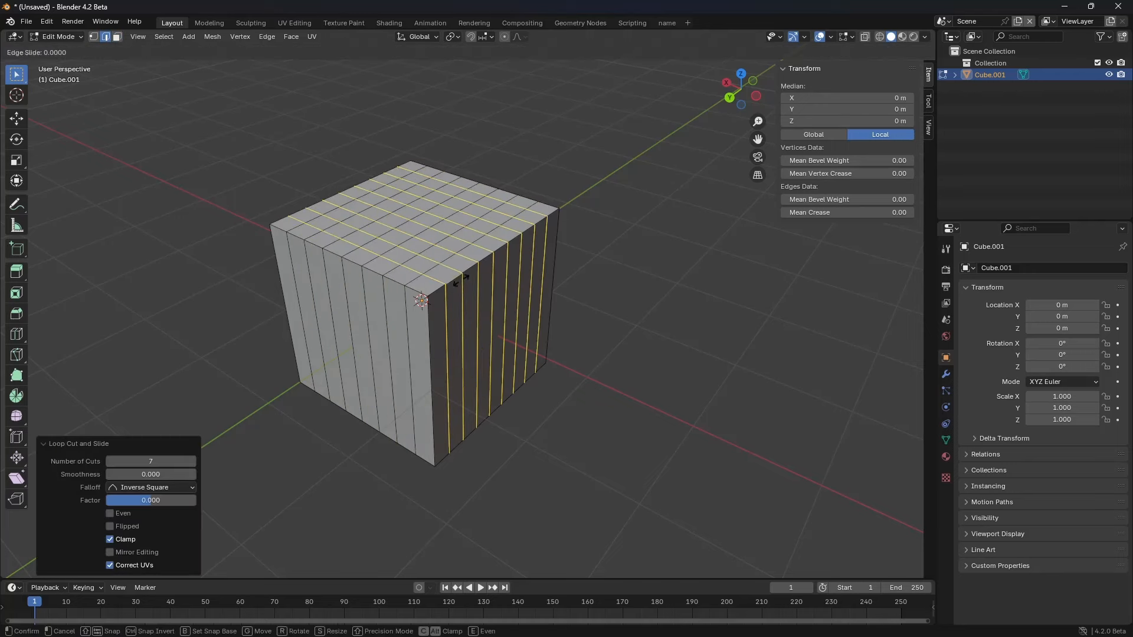
{"action": "right_click", "coordinate": [461, 280]}
Step: In vertex selection, pick shortest paths across the top grid, from the front corner to the back and from the left corner toward the middle
{"action": "key", "text": "1"}
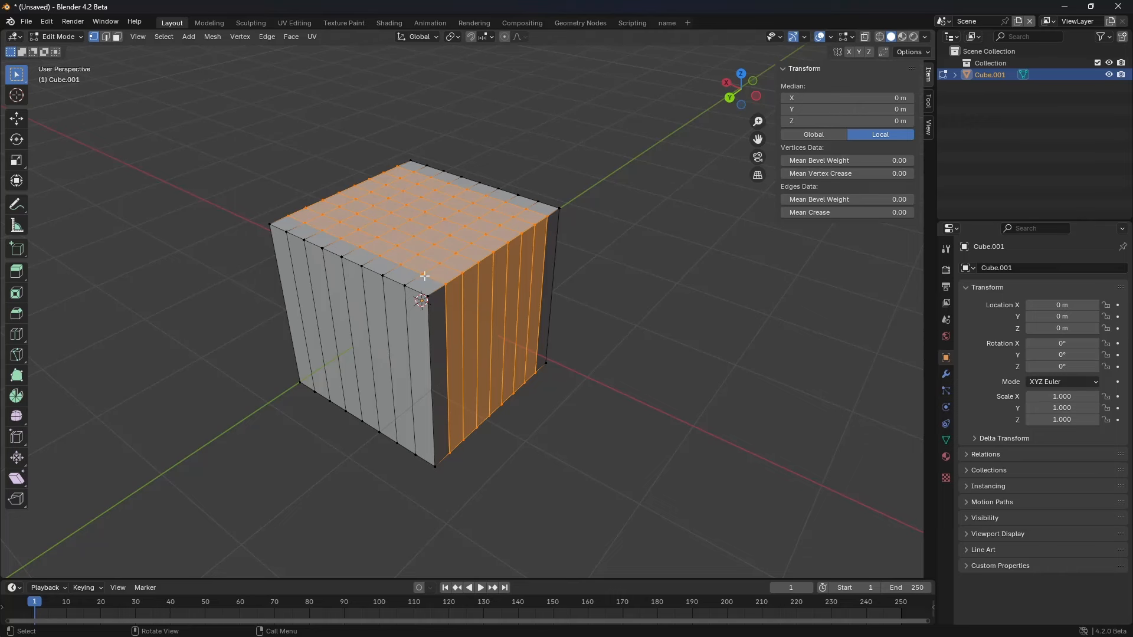
{"action": "left_click", "coordinate": [424, 276]}
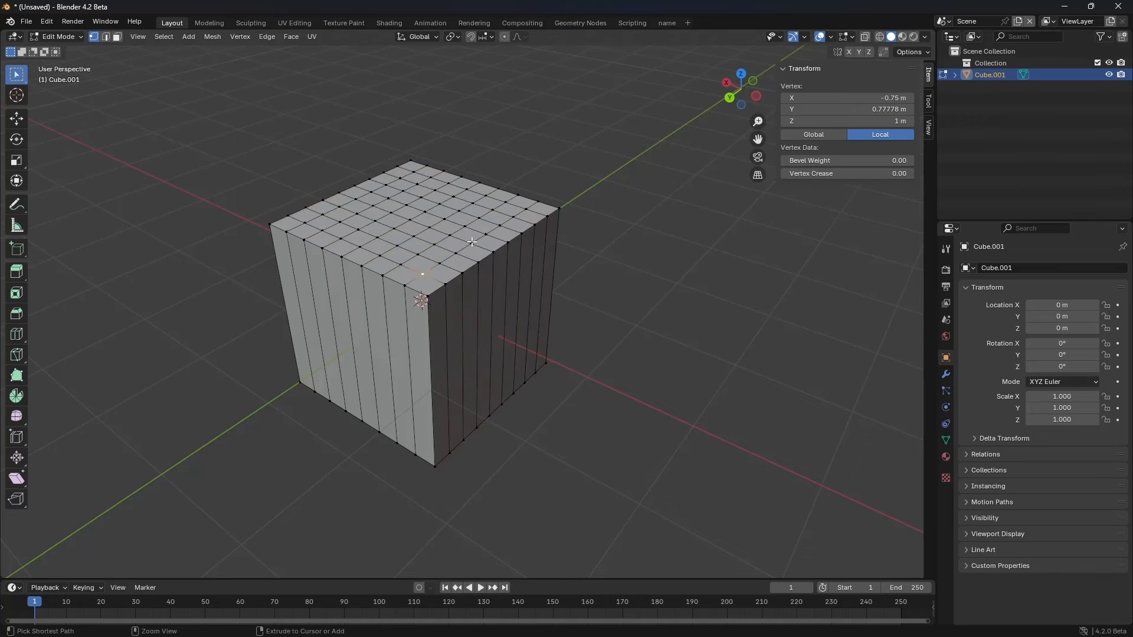
{"action": "left_click", "coordinate": [431, 177], "text": "ctrl"}
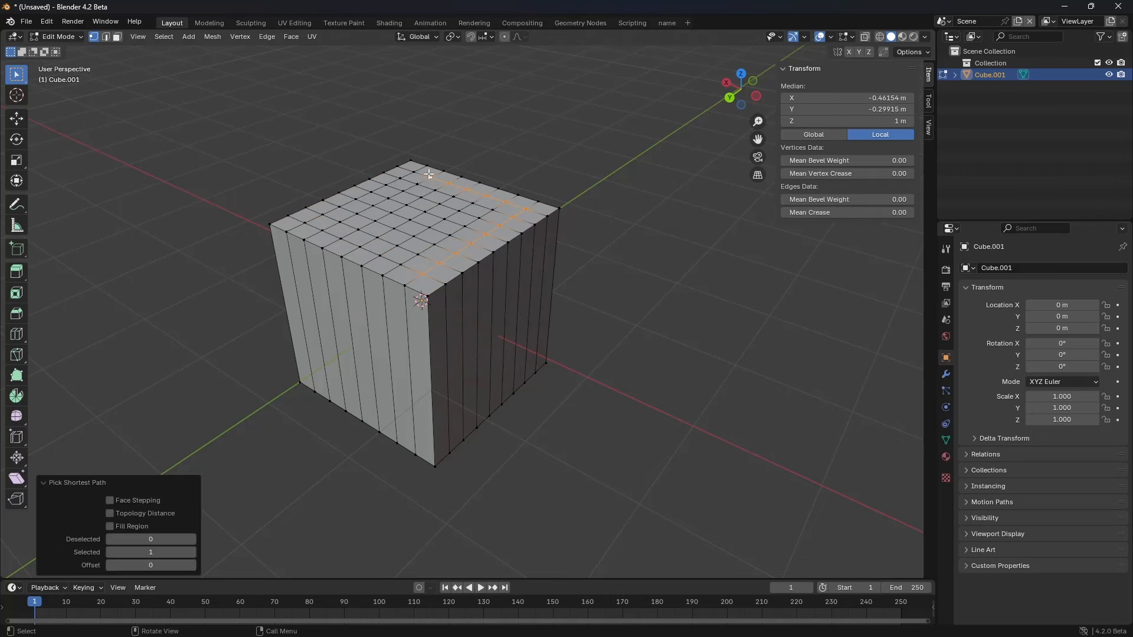
{"action": "left_click", "coordinate": [326, 213]}
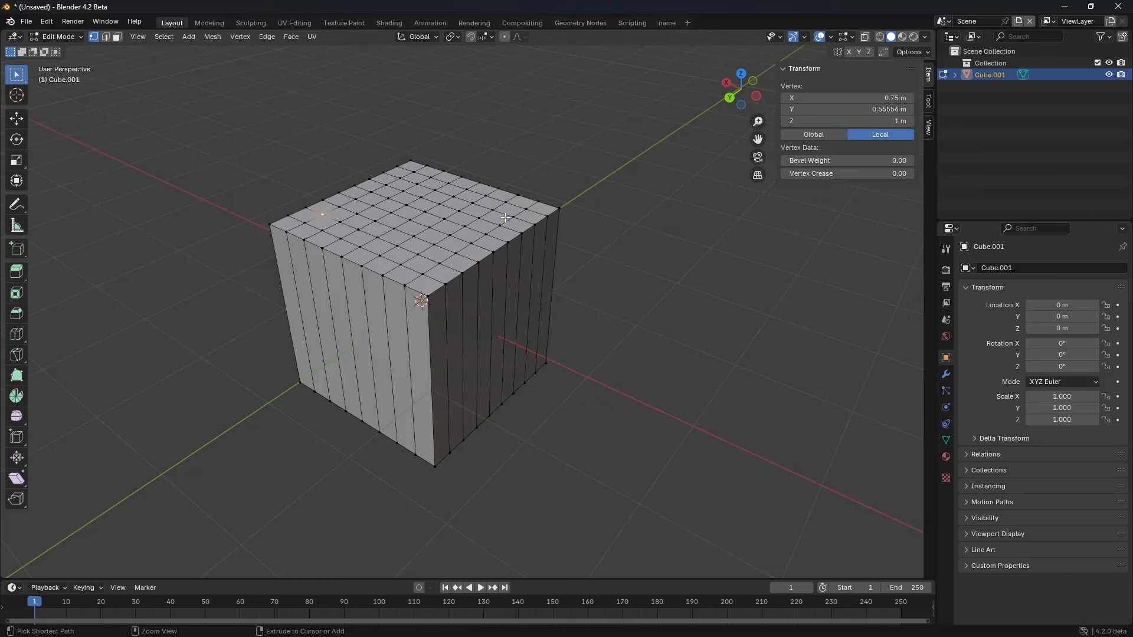
{"action": "left_click", "coordinate": [442, 200], "text": "ctrl"}
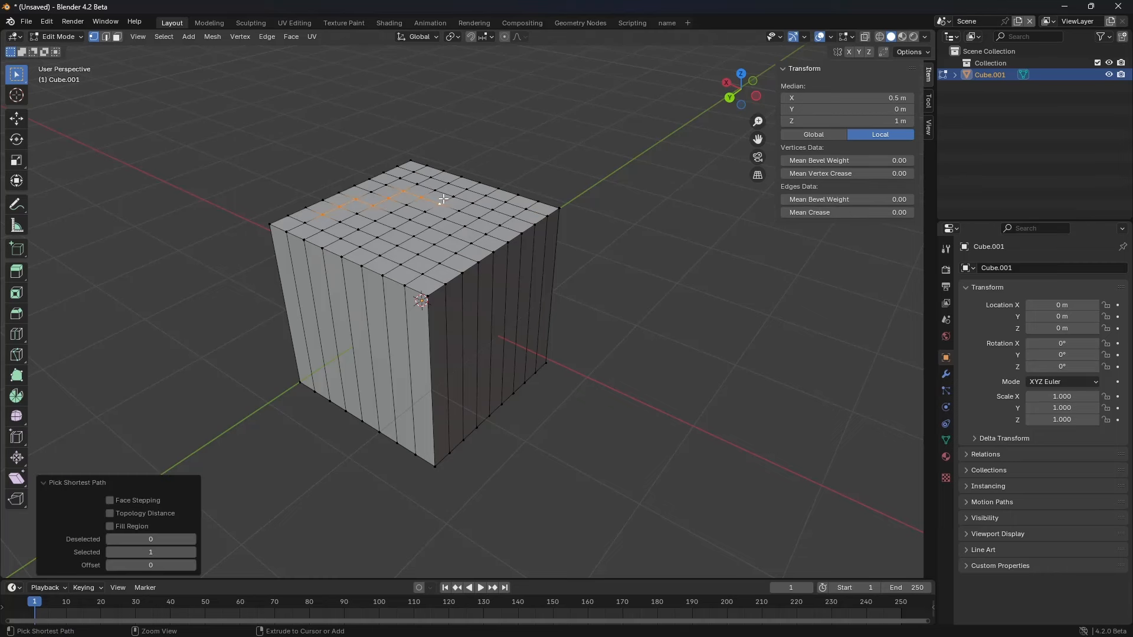
{"action": "left_click", "coordinate": [428, 272]}
Step: In face selection, select a top face near the front corner and pick the filled region up to a face toward the back
{"action": "key", "text": "3"}
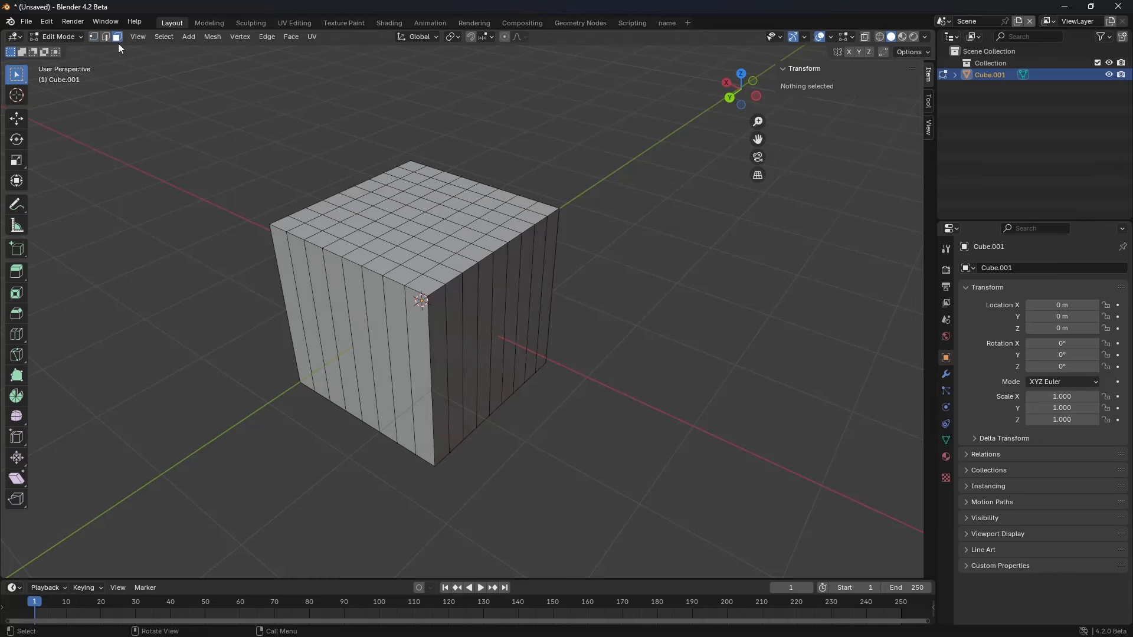
{"action": "left_click", "coordinate": [418, 267]}
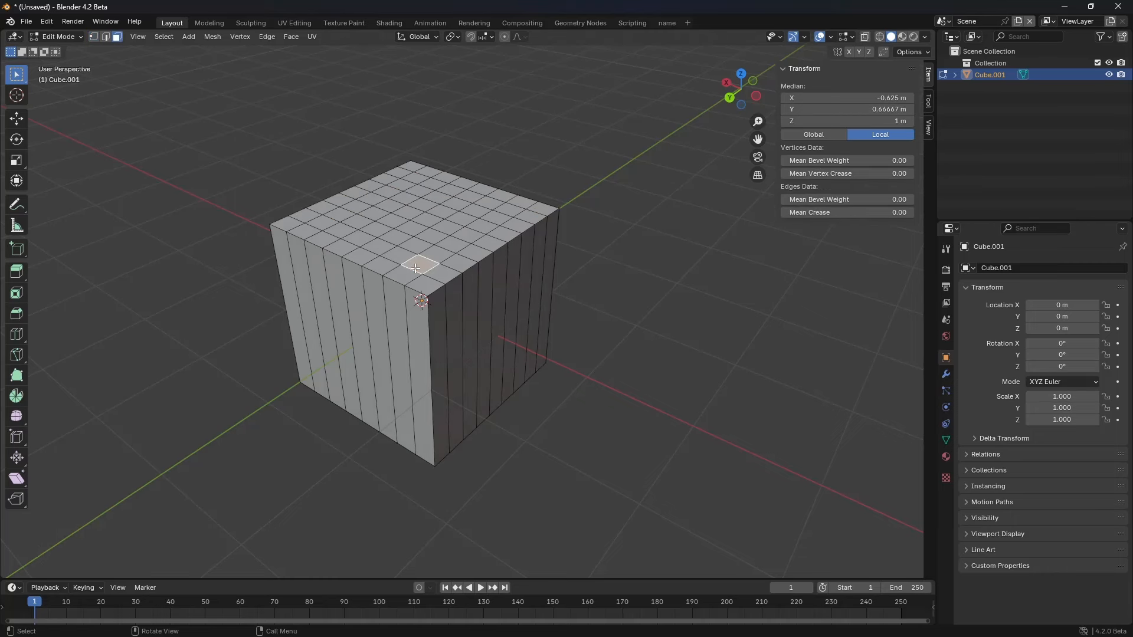
{"action": "left_click", "coordinate": [419, 189], "text": "ctrl+shift"}
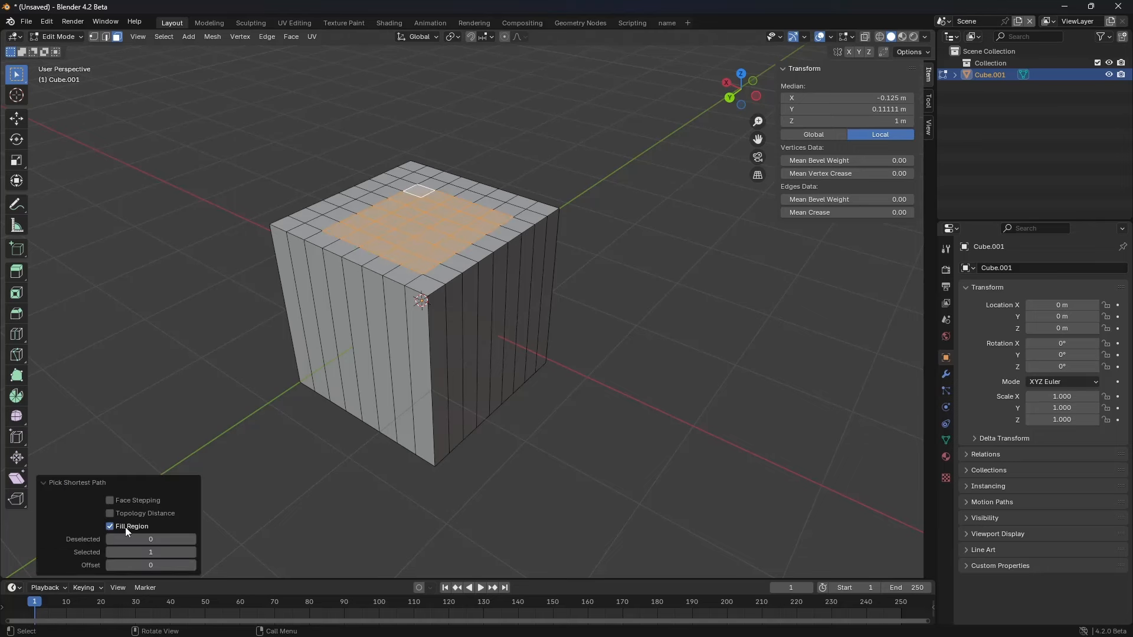
Step: In edge selection, select a top edge near the front corner and pick the shortest path to an edge farther back
{"action": "left_click", "coordinate": [436, 256]}
{"action": "key", "text": "2"}
{"action": "left_click", "coordinate": [429, 270]}
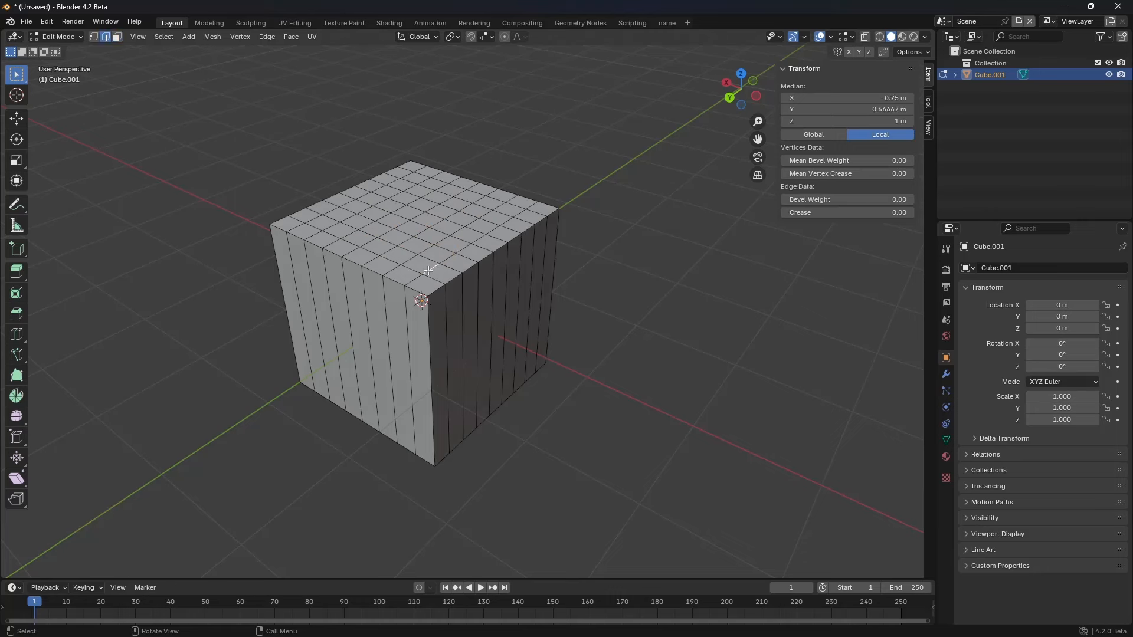
{"action": "left_click", "coordinate": [475, 205], "text": "ctrl"}
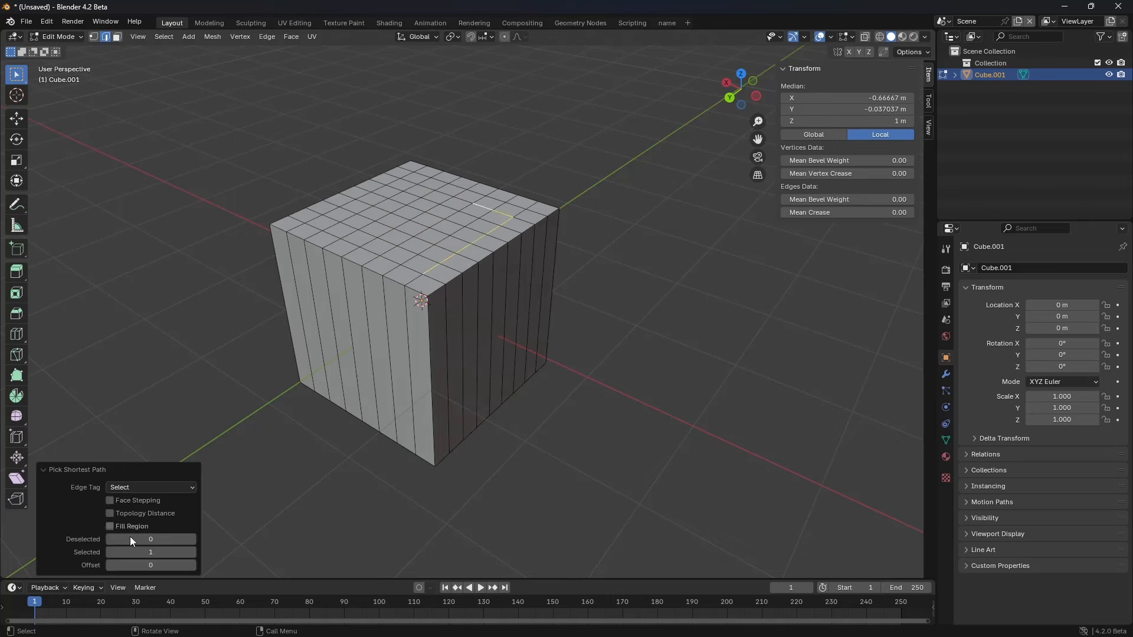
Step: Return to face selection and reselect the block of top faces between the front and back faces with Fill Region
{"action": "key", "text": "3"}
{"action": "left_click", "coordinate": [421, 259]}
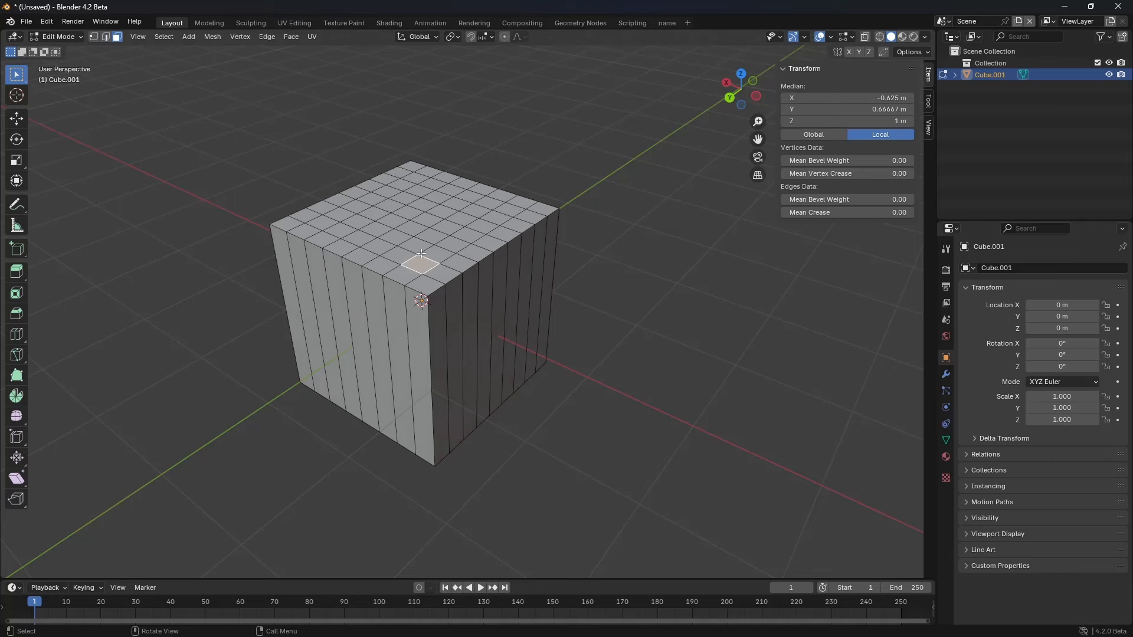
{"action": "left_click", "coordinate": [420, 190], "text": "ctrl+shift"}
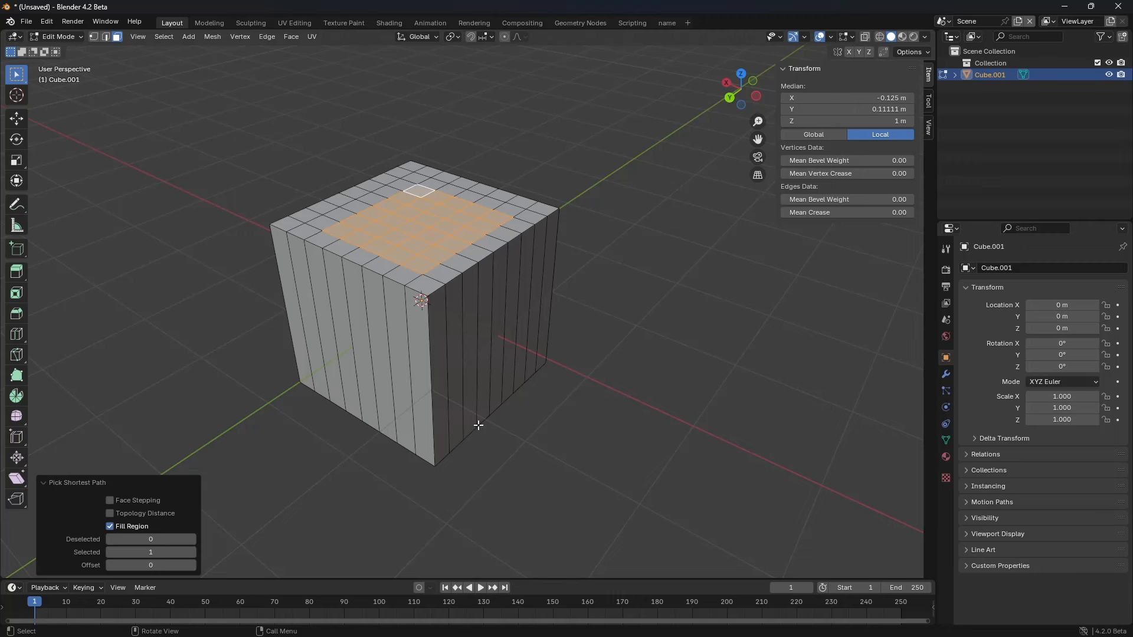
Step: In edge selection, select a top edge near the far corner and extend a shortest path along the left side, across the front and back toward the middle
{"action": "key", "text": "2"}
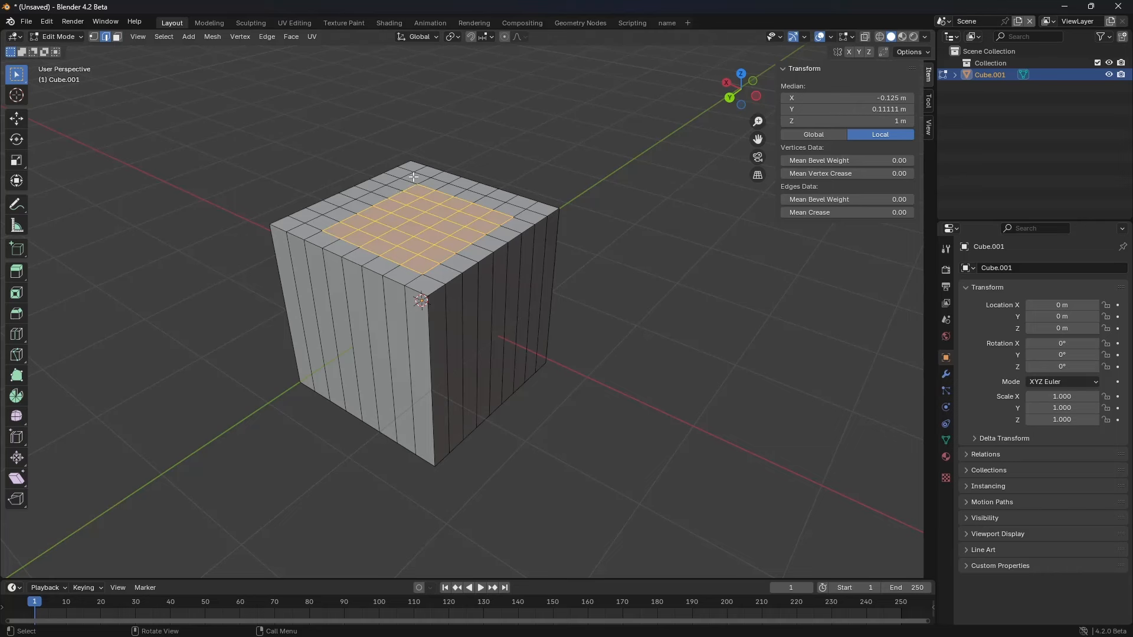
{"action": "left_click", "coordinate": [406, 175]}
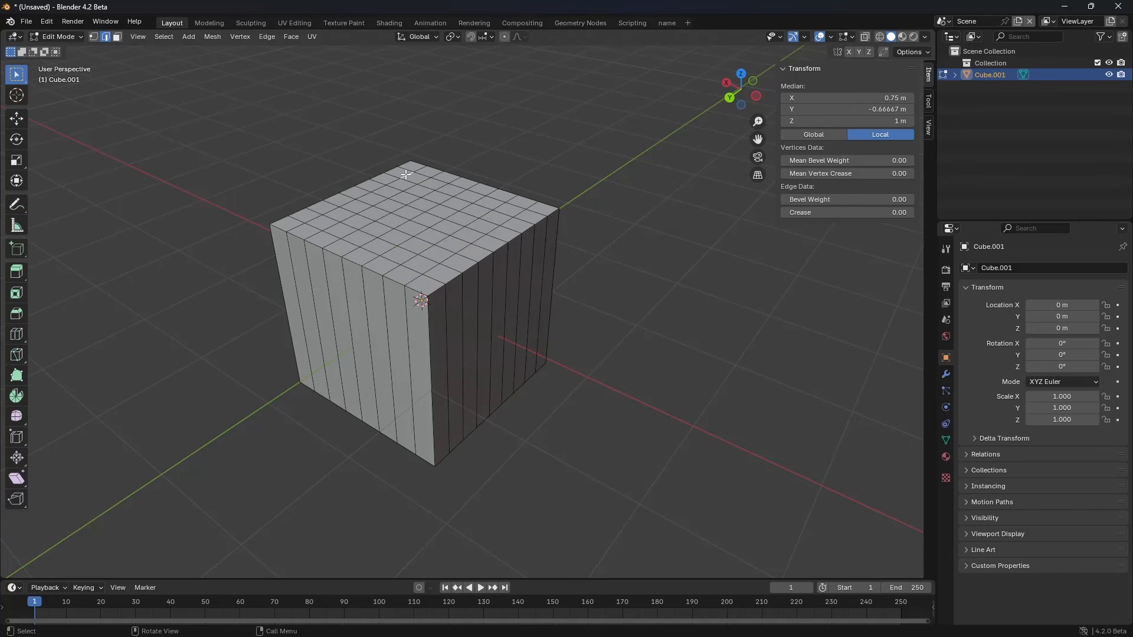
{"action": "left_click", "coordinate": [329, 211], "text": "ctrl"}
{"action": "left_click", "coordinate": [369, 236], "text": "ctrl"}
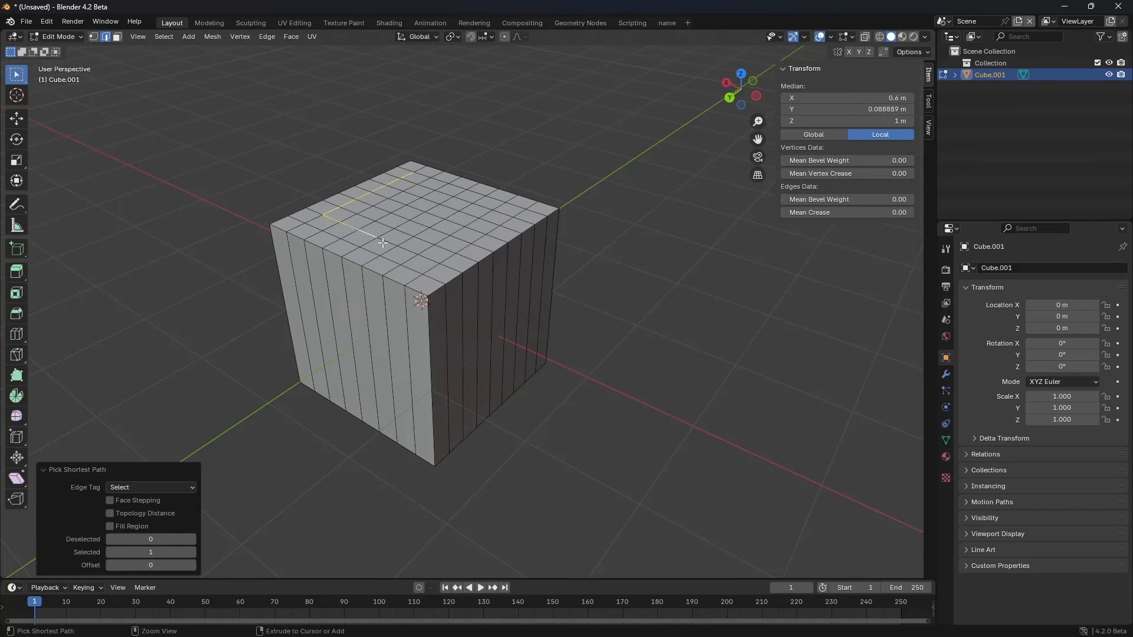
{"action": "left_click", "coordinate": [436, 224], "text": "ctrl"}
{"action": "left_click", "coordinate": [485, 210], "text": "ctrl"}
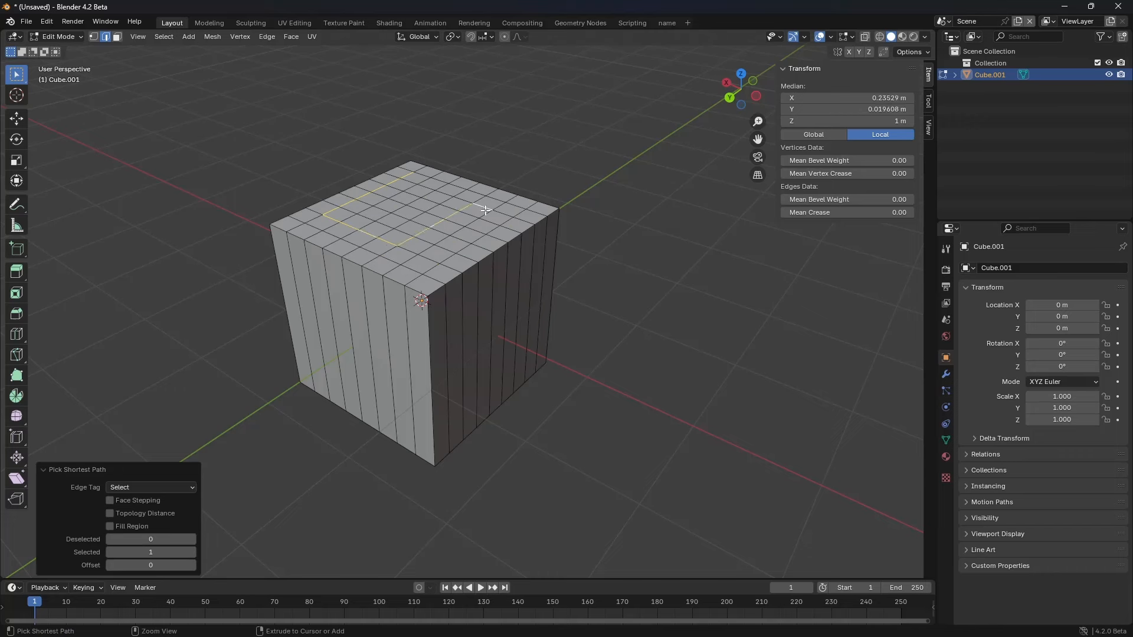
{"action": "left_click", "coordinate": [533, 220], "text": "ctrl"}
{"action": "key", "text": "ctrl+z"}
{"action": "key", "text": "ctrl+z"}
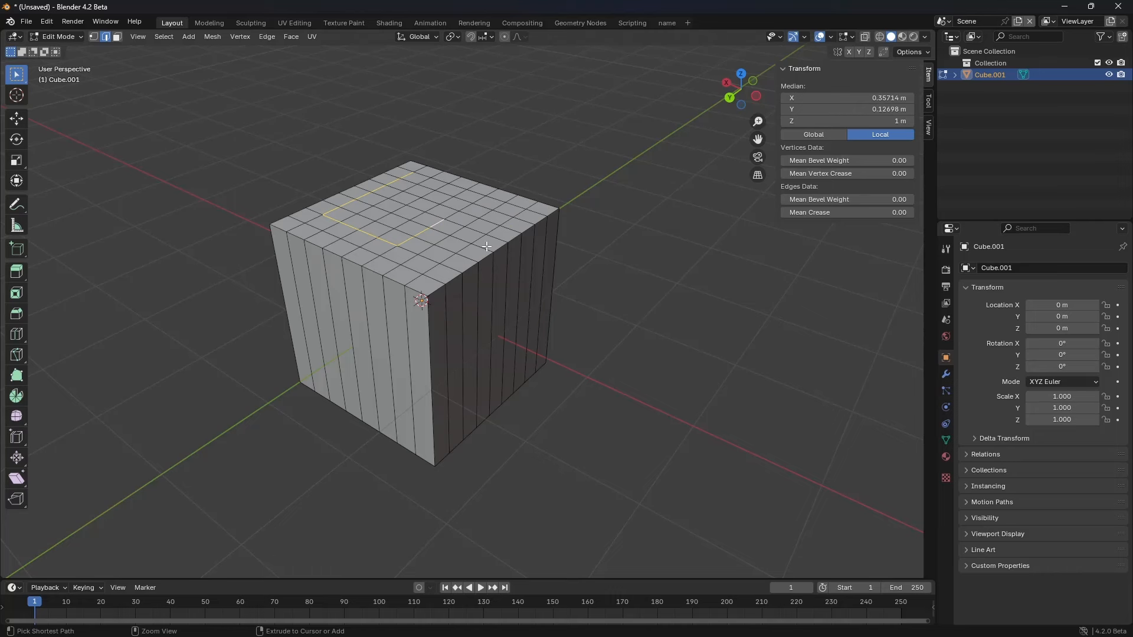
Step: Extend the edge path to the top face's right border, along it toward the right corner, and back to its starting edge near the far corner
{"action": "left_click", "coordinate": [486, 247], "text": "ctrl"}
{"action": "left_click", "coordinate": [546, 213], "text": "ctrl"}
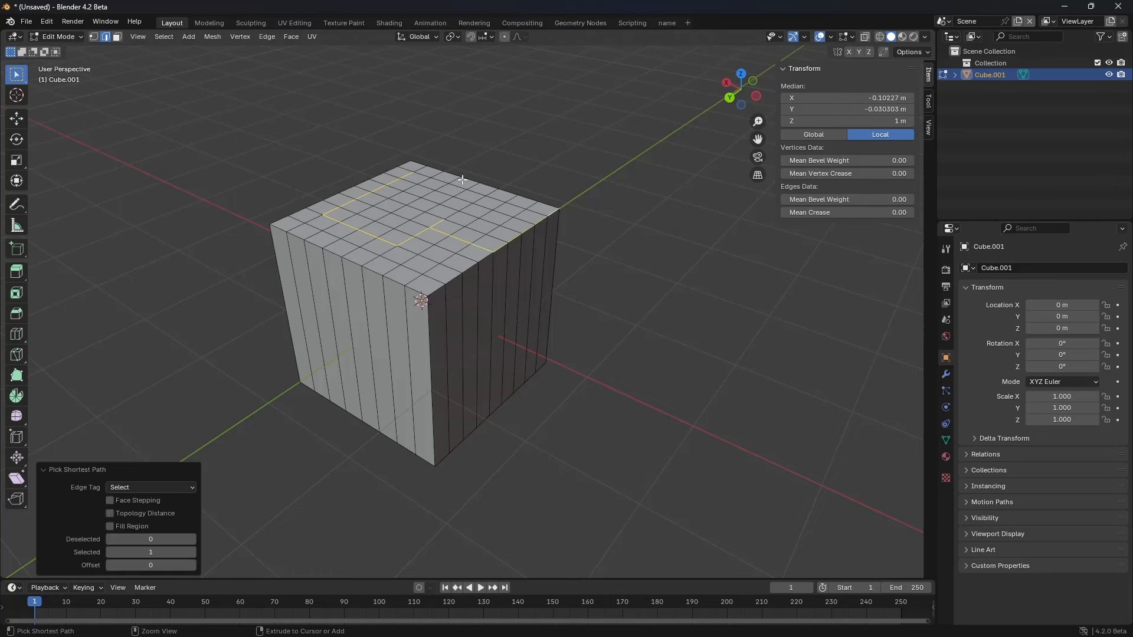
{"action": "left_click", "coordinate": [419, 167], "text": "ctrl"}
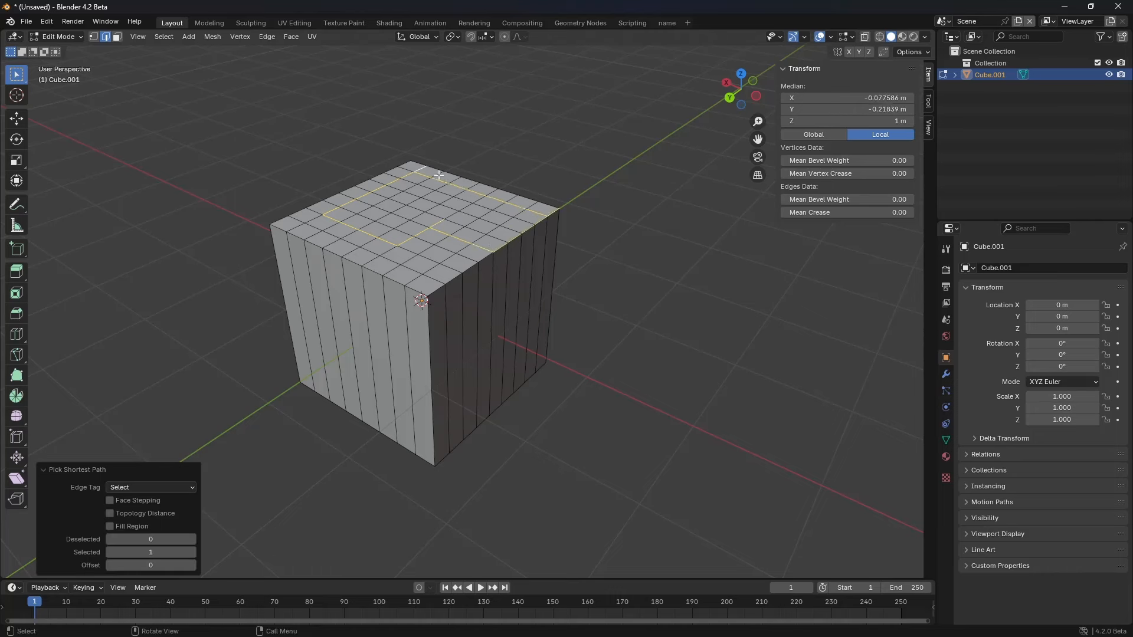
Step: Deselect the stray edges off the outline near the far corner and the middle of the top face using Circle Select
{"action": "key", "text": "c"}
{"action": "left_click", "coordinate": [430, 170]}
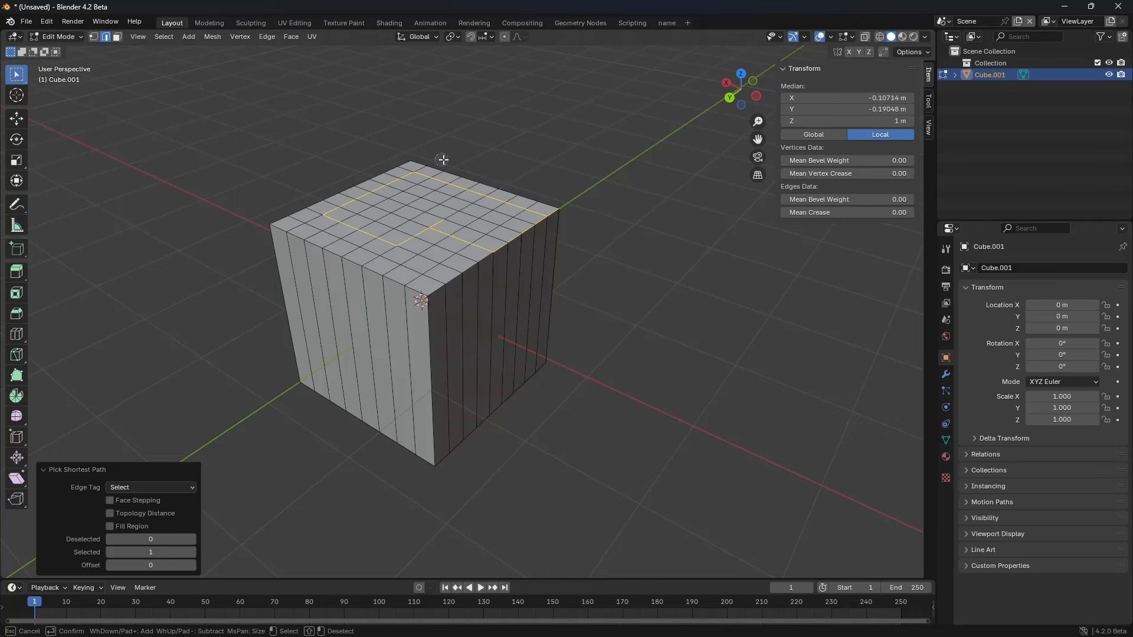
{"action": "key", "text": "Return"}
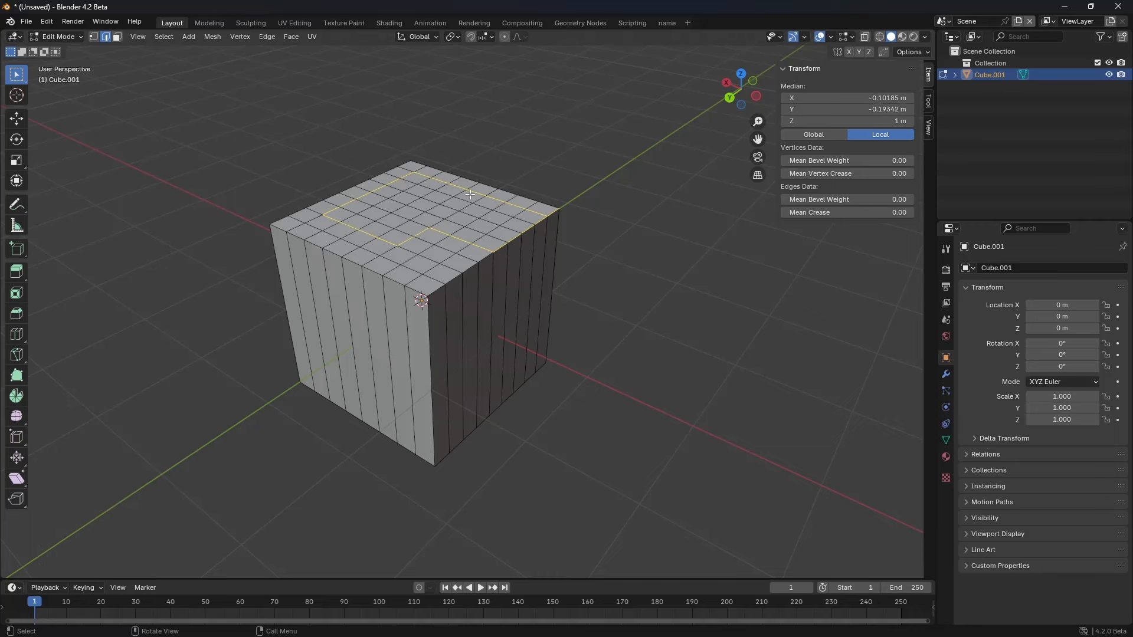
Step: Apply Select Loop Inner-Region to the closed edge outline on the top face, undoing and redoing the selection once
{"action": "left_click", "coordinate": [164, 36]}
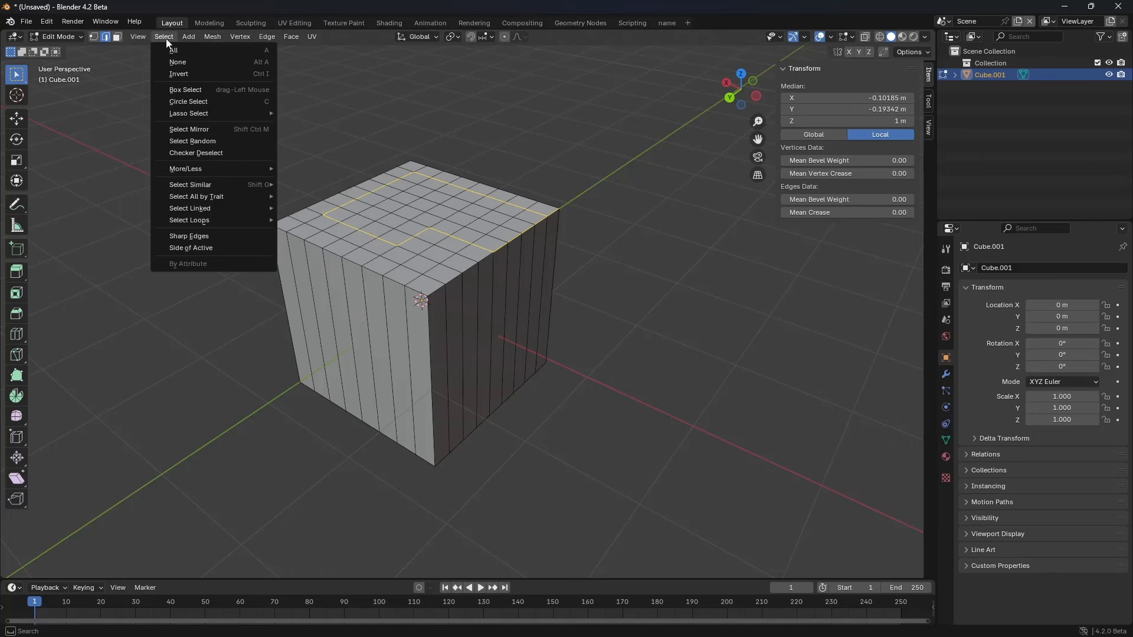
{"action": "mouse_move", "coordinate": [242, 216]}
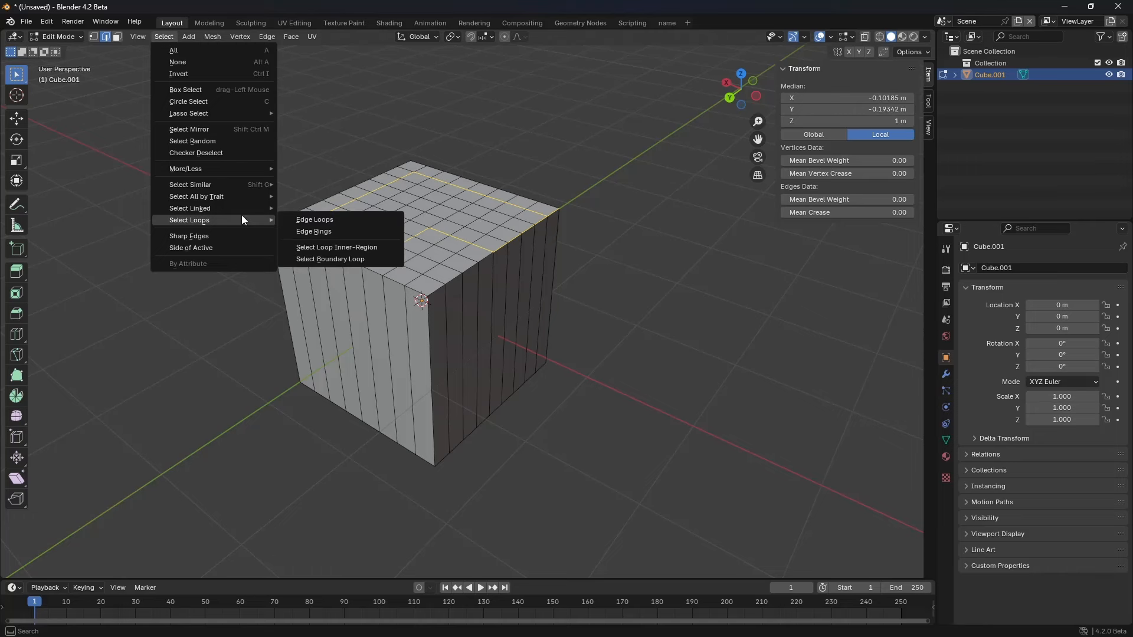
{"action": "left_click", "coordinate": [361, 248]}
{"action": "key", "text": "ctrl+z"}
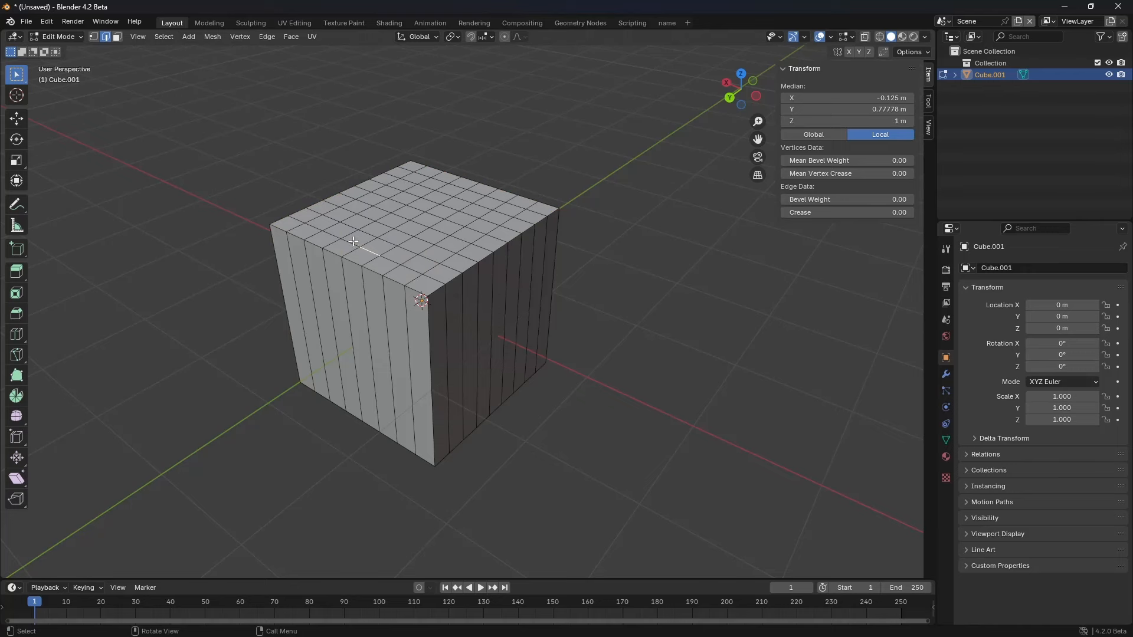
{"action": "key", "text": "ctrl+shift+z"}
{"action": "left_click", "coordinate": [158, 36]}
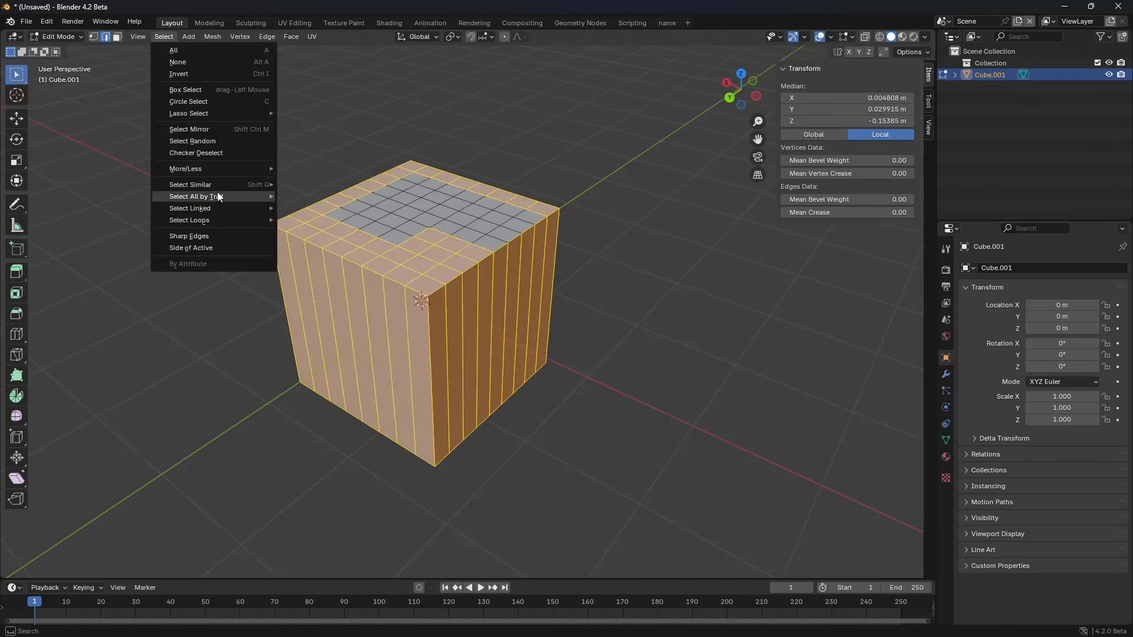
Step: Reduce the selection to its boundary loop and apply Select Loop Inner-Region to it, testing the Select Bigger option
{"action": "mouse_move", "coordinate": [215, 194]}
{"action": "left_click", "coordinate": [330, 243]}
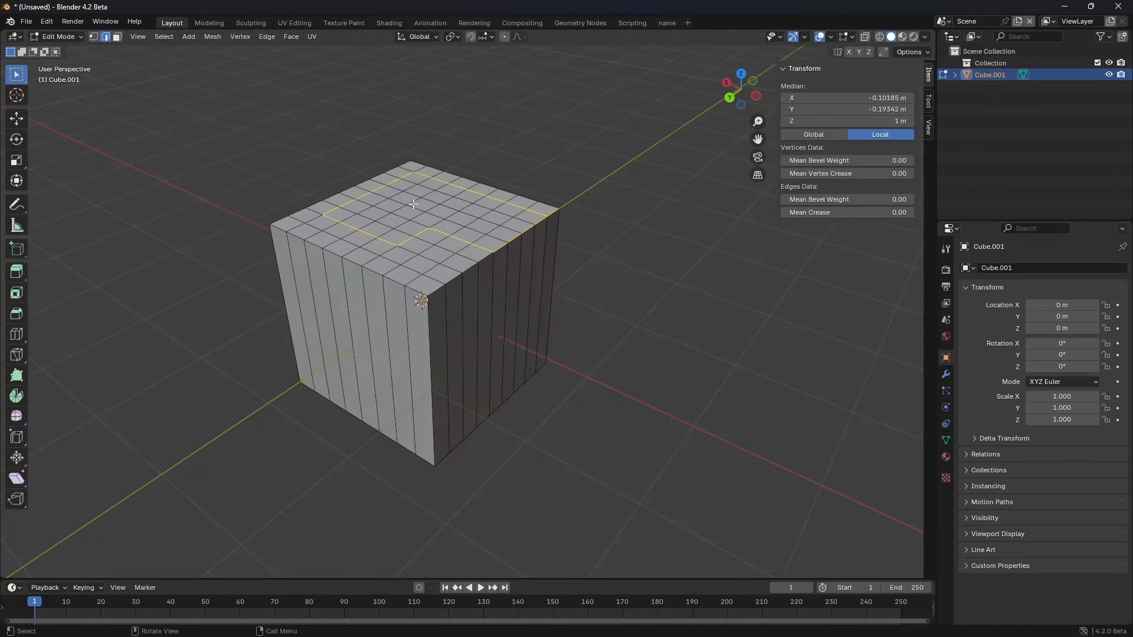
{"action": "left_click", "coordinate": [164, 36]}
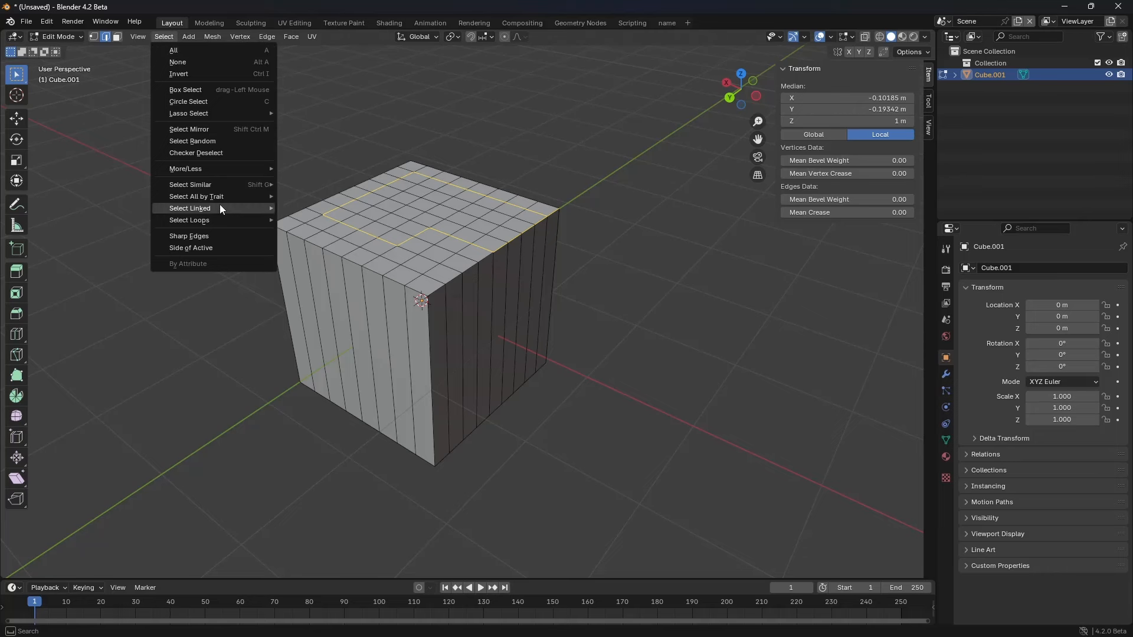
{"action": "mouse_move", "coordinate": [226, 217]}
{"action": "left_click", "coordinate": [372, 247]}
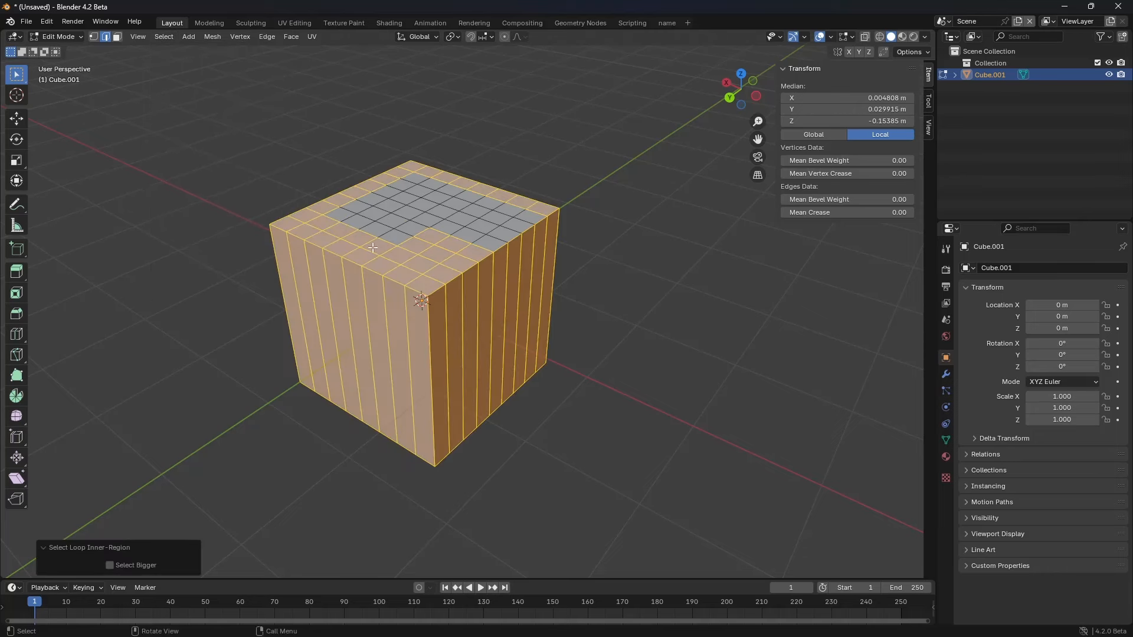
{"action": "left_click", "coordinate": [110, 564]}
{"action": "left_click", "coordinate": [112, 564]}
Step: In edge selection mode, trace a closed, notched outline of edges on the cube's top face with shortest-path picks
{"action": "key", "text": "1"}
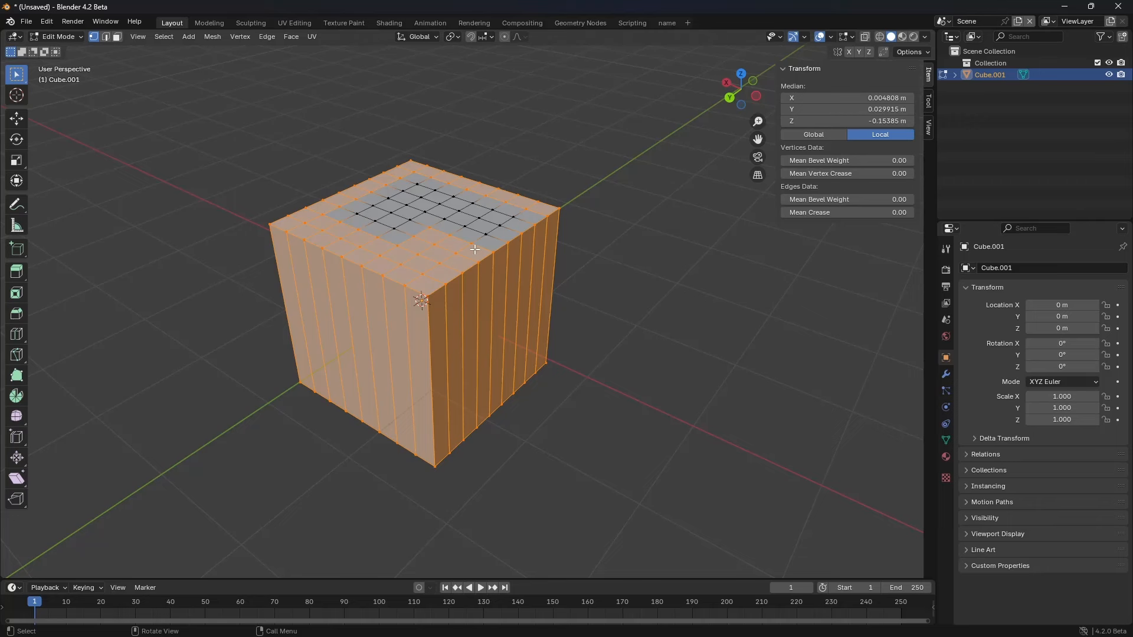
{"action": "key", "text": "2"}
{"action": "left_click", "coordinate": [345, 205]}
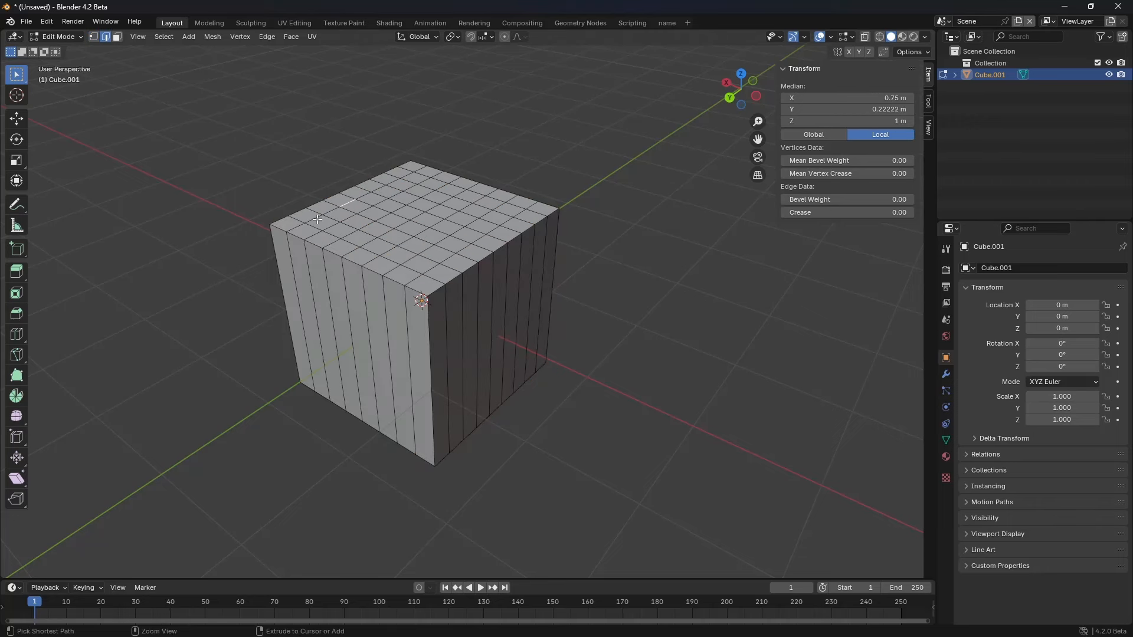
{"action": "left_click", "coordinate": [318, 219], "text": "ctrl"}
{"action": "left_click", "coordinate": [401, 266], "text": "ctrl"}
{"action": "left_click", "coordinate": [408, 269], "text": "ctrl"}
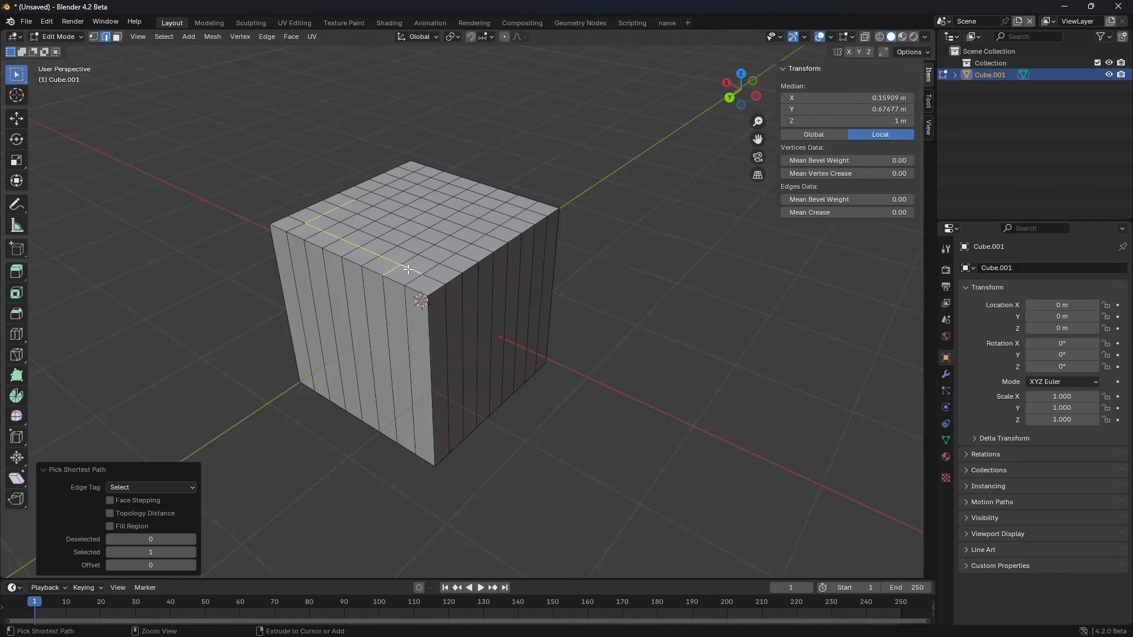
{"action": "left_click", "coordinate": [409, 270], "text": "shift"}
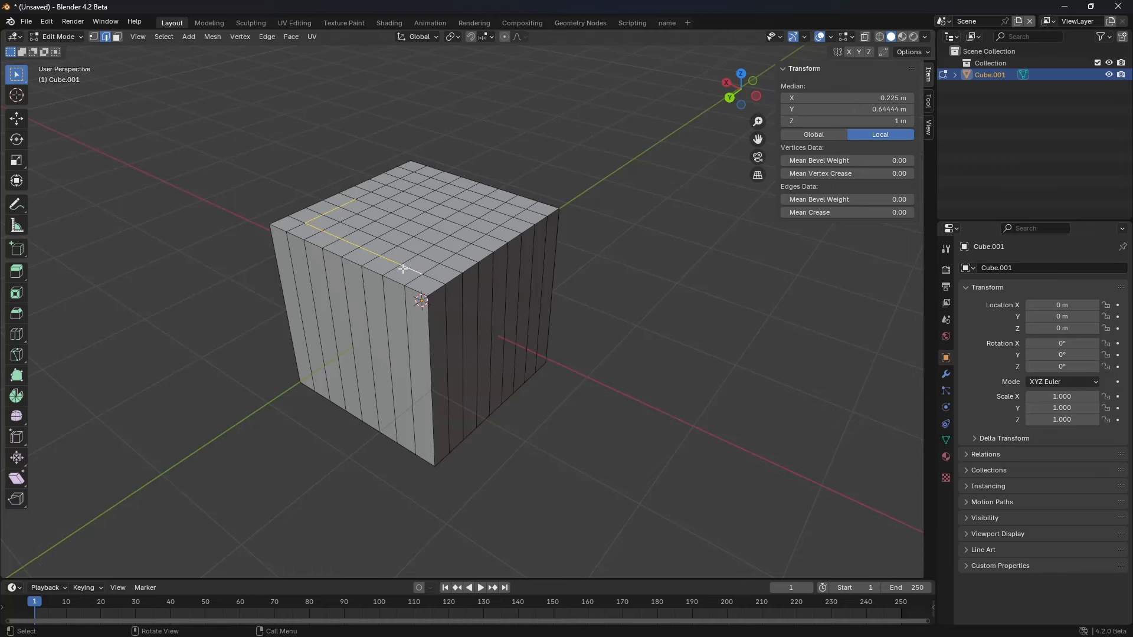
{"action": "left_click", "coordinate": [476, 238], "text": "ctrl"}
{"action": "left_click", "coordinate": [467, 216], "text": "ctrl"}
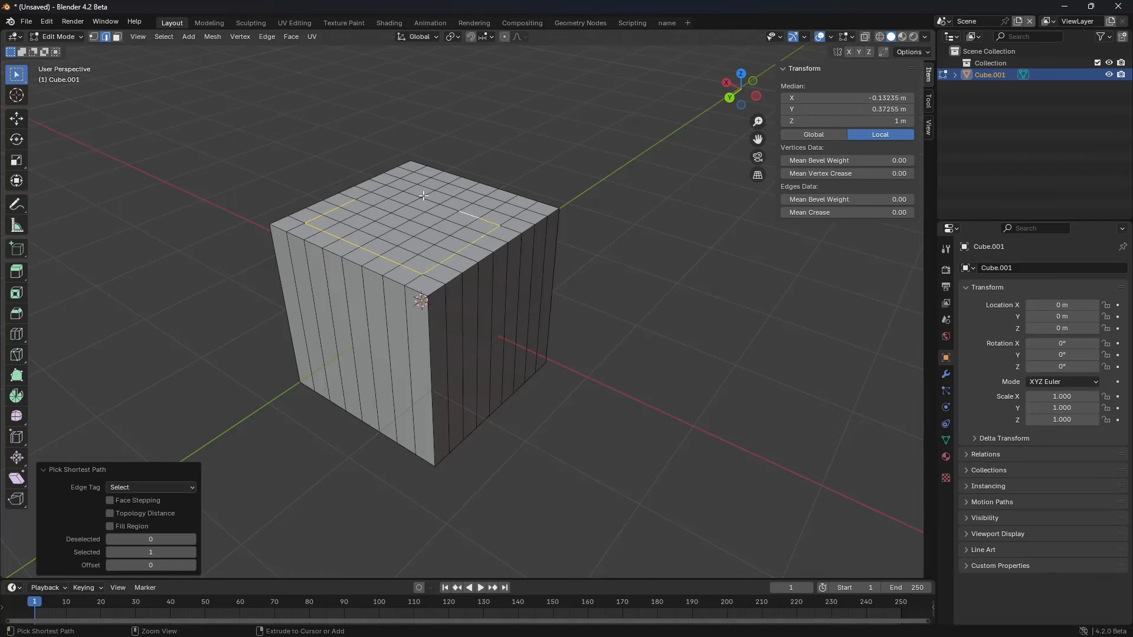
{"action": "left_click", "coordinate": [429, 194], "text": "ctrl"}
{"action": "left_click", "coordinate": [409, 181], "text": "ctrl"}
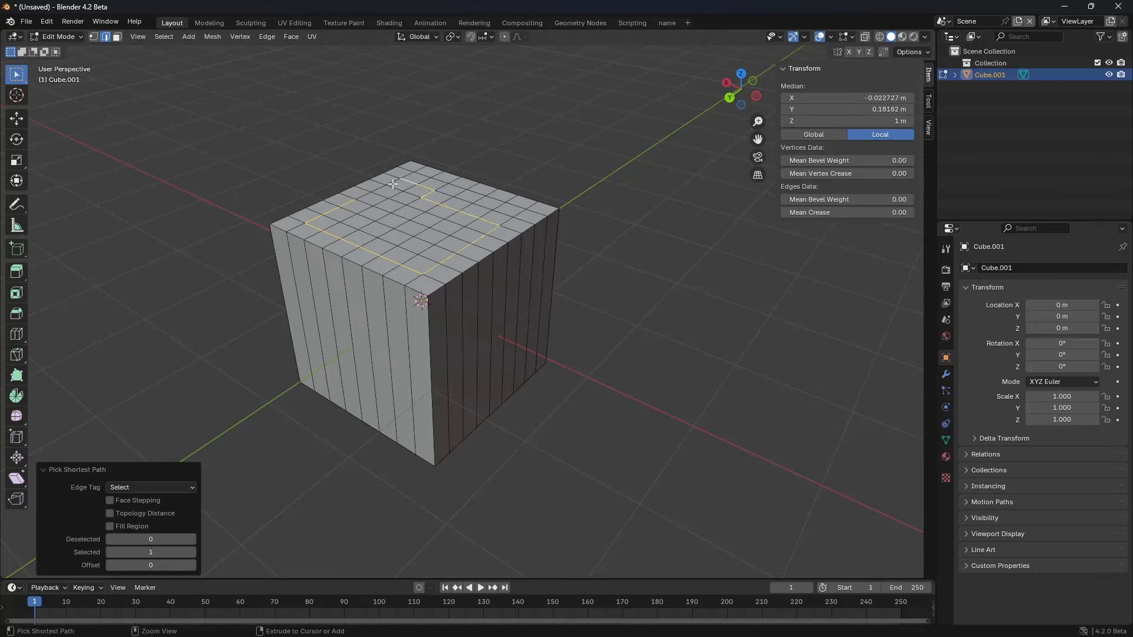
{"action": "left_click", "coordinate": [362, 198], "text": "ctrl"}
Step: Select the inner region of the notched edge outline, compare it with Select Bigger, and leave that option off
{"action": "left_click", "coordinate": [162, 37]}
{"action": "left_click", "coordinate": [152, 37]}
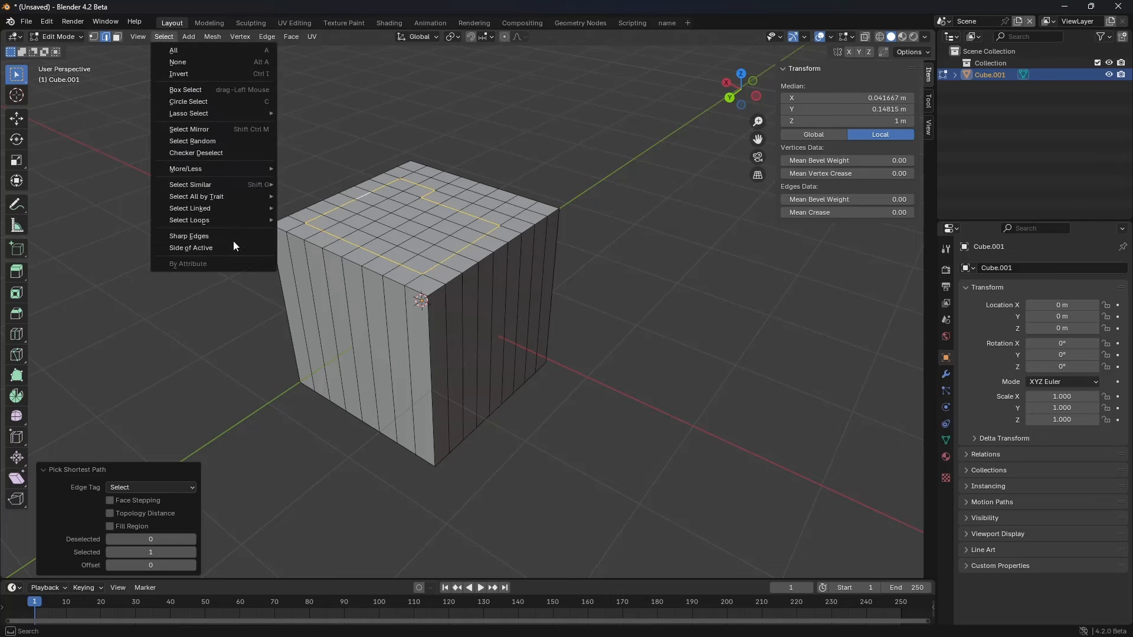
{"action": "mouse_move", "coordinate": [237, 220]}
{"action": "left_click", "coordinate": [359, 248]}
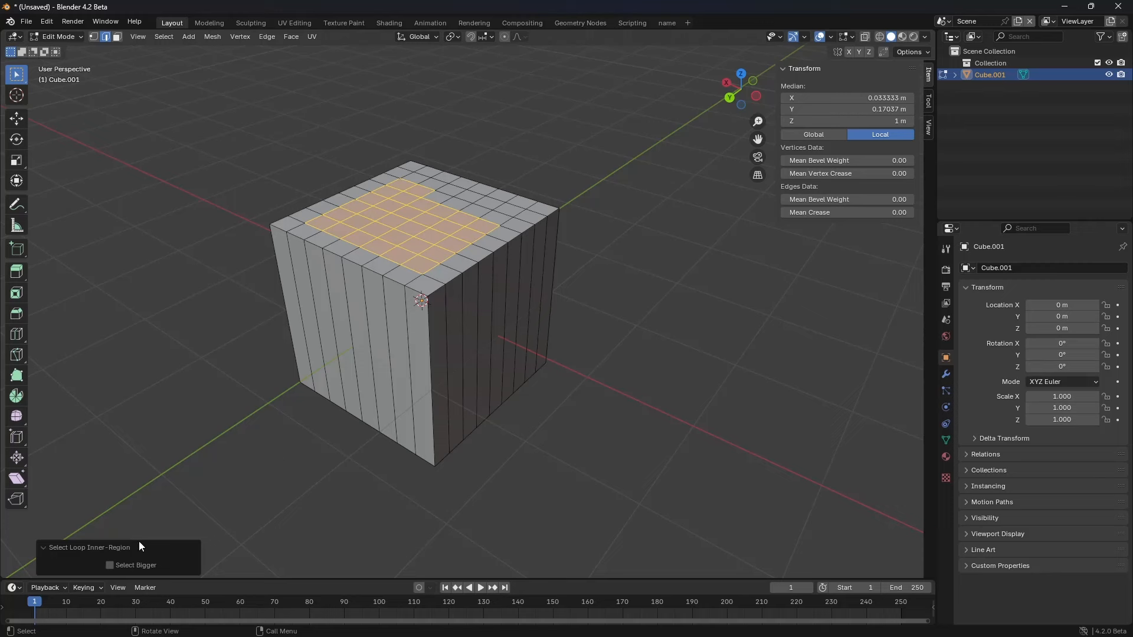
{"action": "left_click", "coordinate": [112, 564]}
{"action": "left_click", "coordinate": [112, 564]}
{"action": "left_click", "coordinate": [112, 565]}
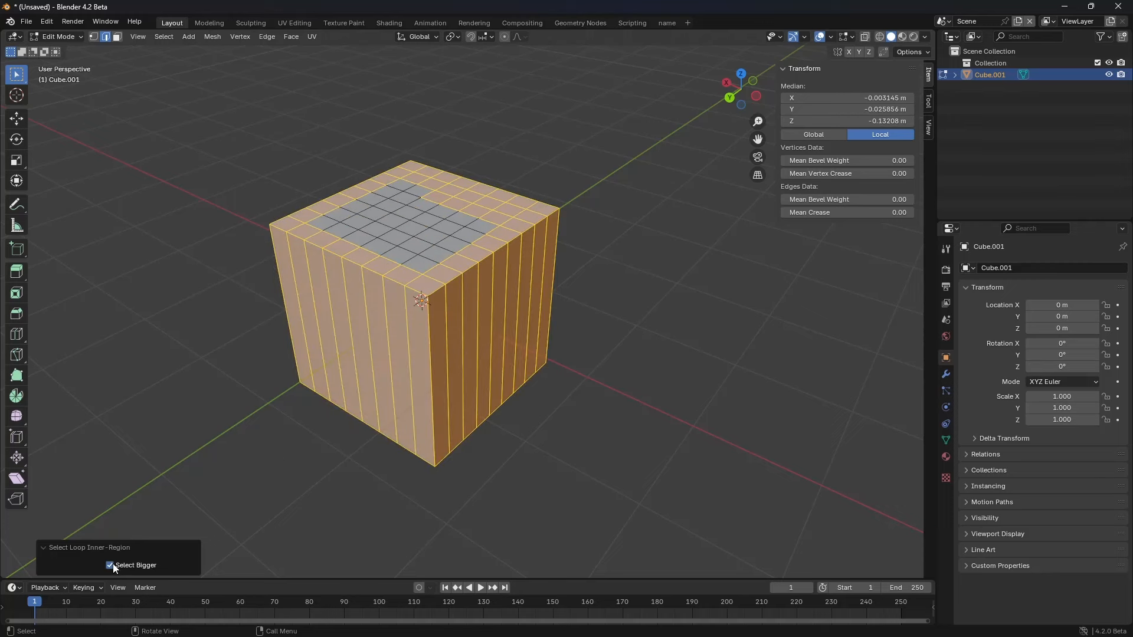
{"action": "left_click", "coordinate": [112, 565]}
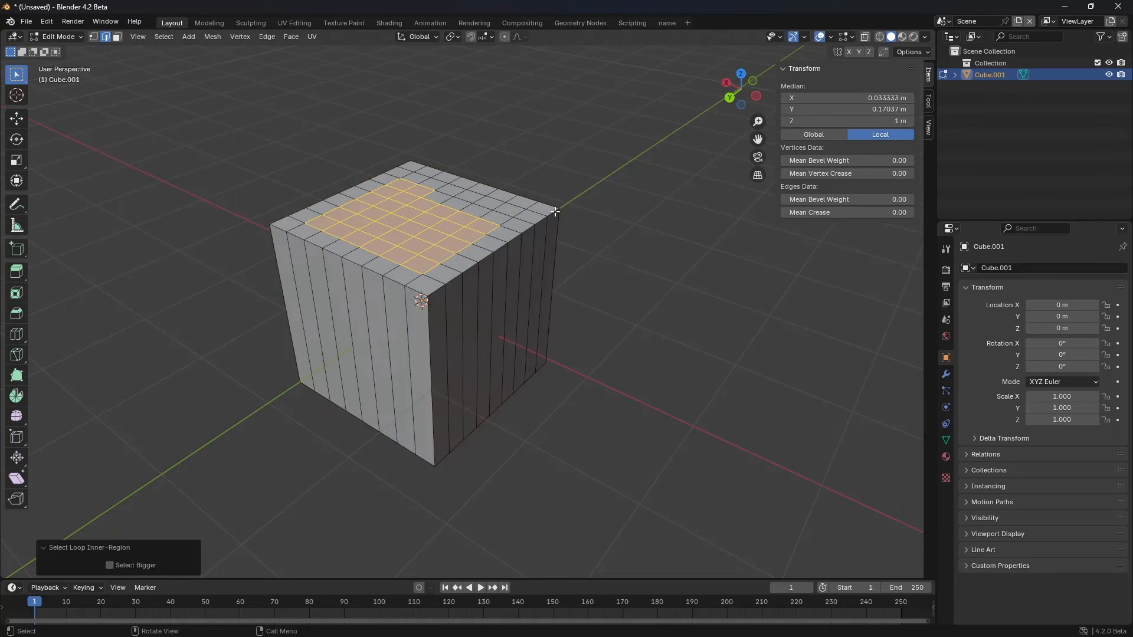
Step: In face selection mode, circle-select a rectangular block of faces in the middle of the cube's top
{"action": "left_click", "coordinate": [165, 37]}
{"action": "key", "text": "3"}
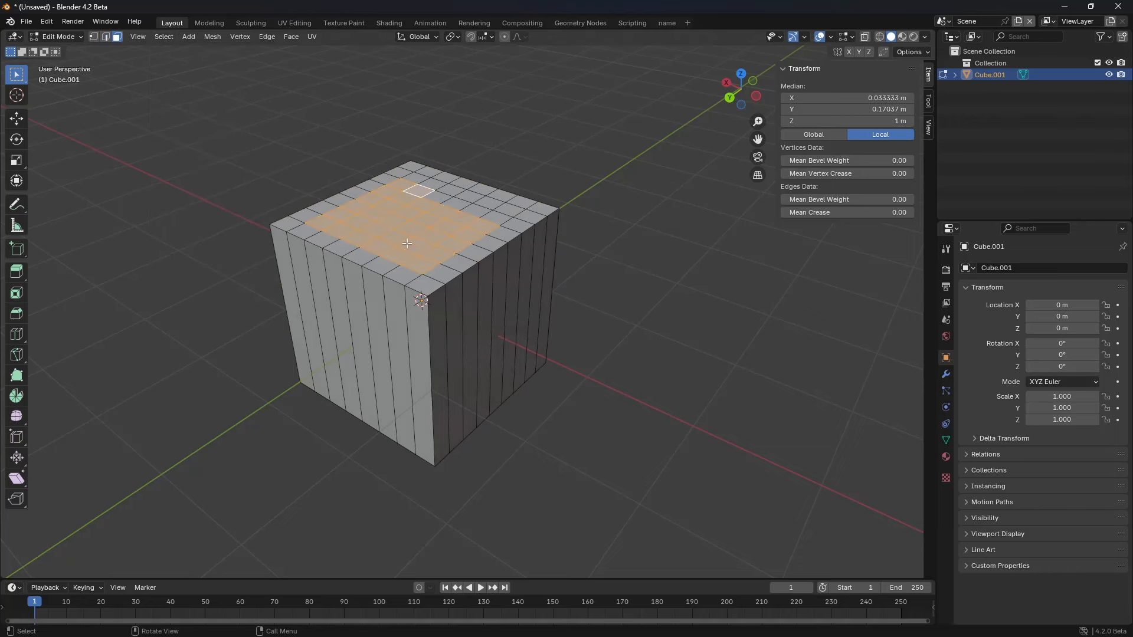
{"action": "left_click", "coordinate": [356, 212]}
{"action": "key", "text": "c"}
{"action": "mouse_move", "coordinate": [381, 218]}
{"action": "left_mouse_down"}
{"action": "mouse_move", "coordinate": [365, 208]}
{"action": "mouse_move", "coordinate": [462, 204]}
{"action": "mouse_move", "coordinate": [359, 217]}
{"action": "mouse_move", "coordinate": [465, 216]}
{"action": "left_mouse_up"}
{"action": "left_click_drag", "start_coordinate": [446, 239], "coordinate": [494, 218]}
{"action": "key", "text": "Escape"}
Step: Convert the selected block of top faces to its boundary edge loop
{"action": "left_click", "coordinate": [158, 36]}
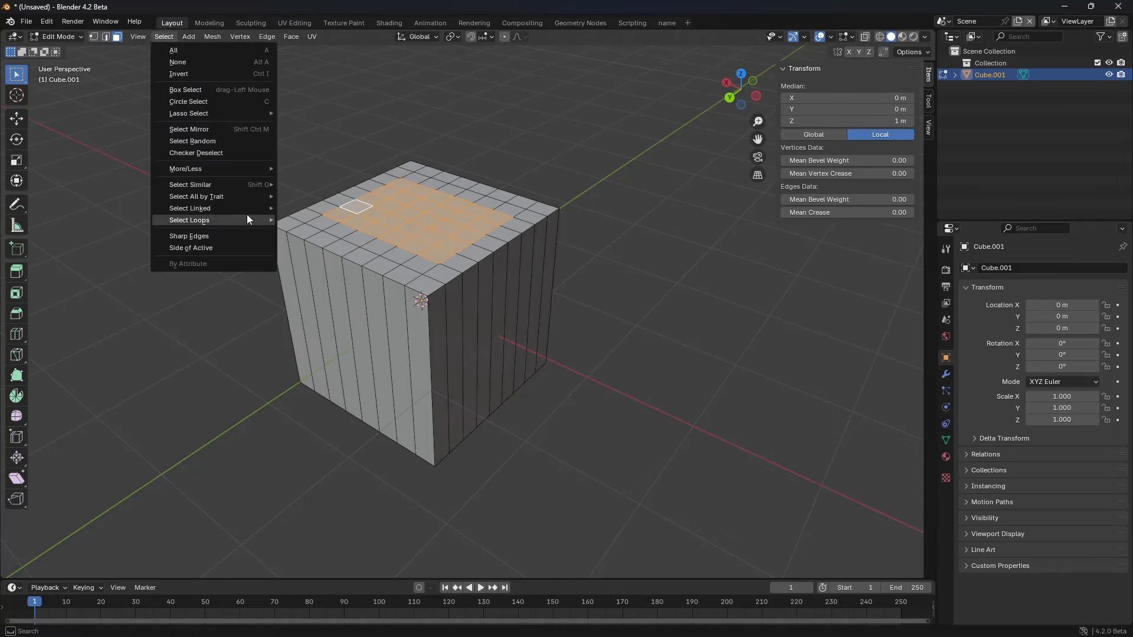
{"action": "mouse_move", "coordinate": [246, 218]}
{"action": "left_click", "coordinate": [356, 260]}
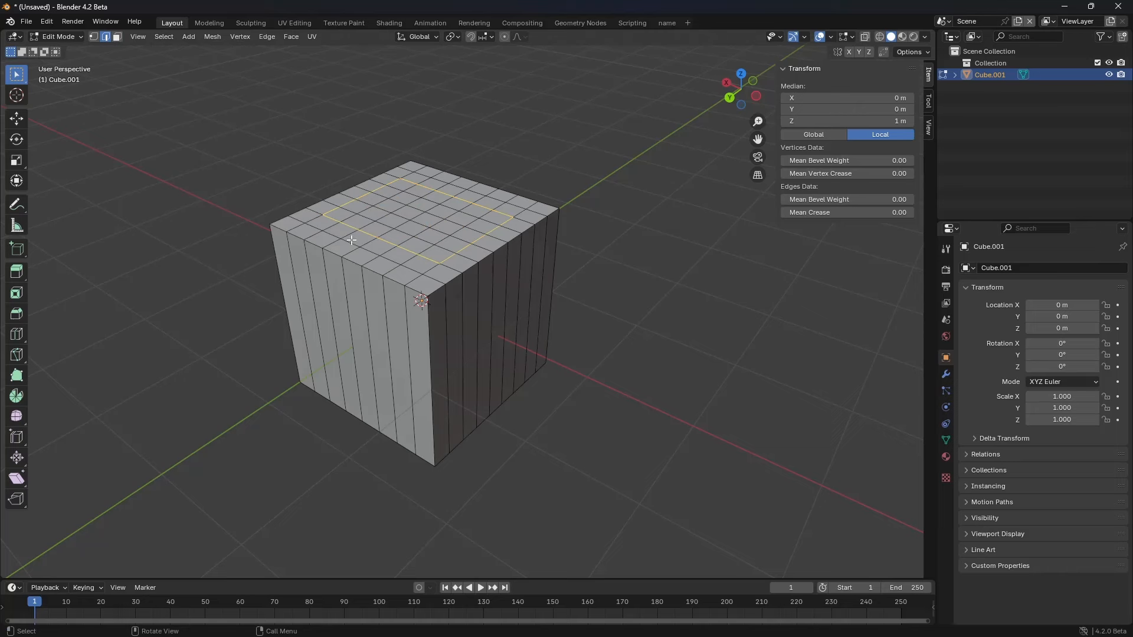
{"action": "left_click", "coordinate": [168, 37]}
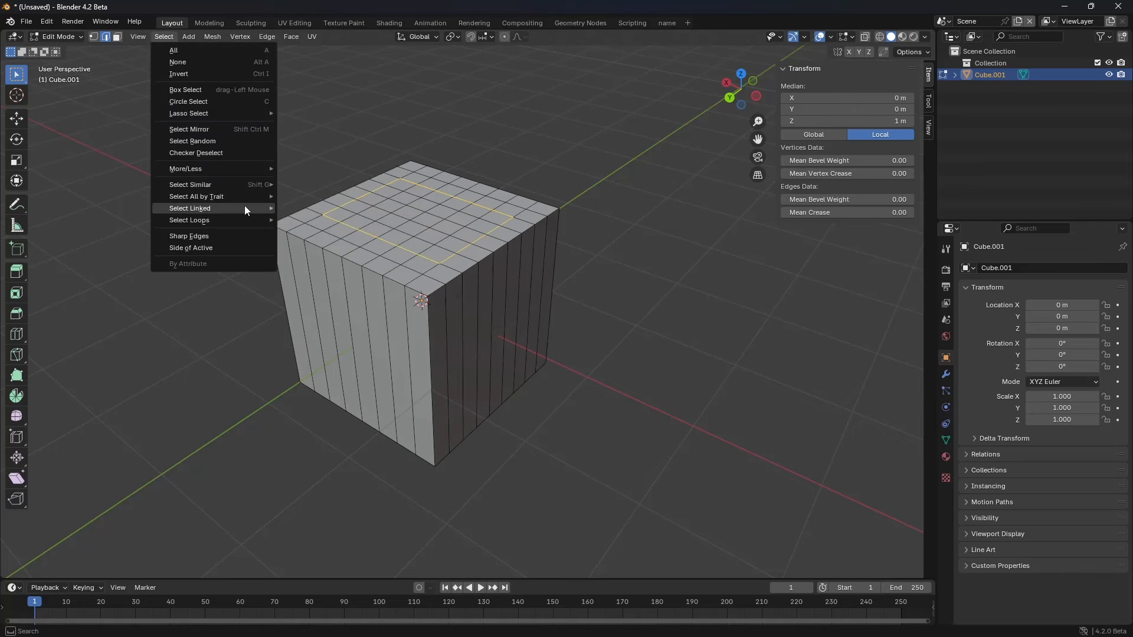
{"action": "mouse_move", "coordinate": [236, 219]}
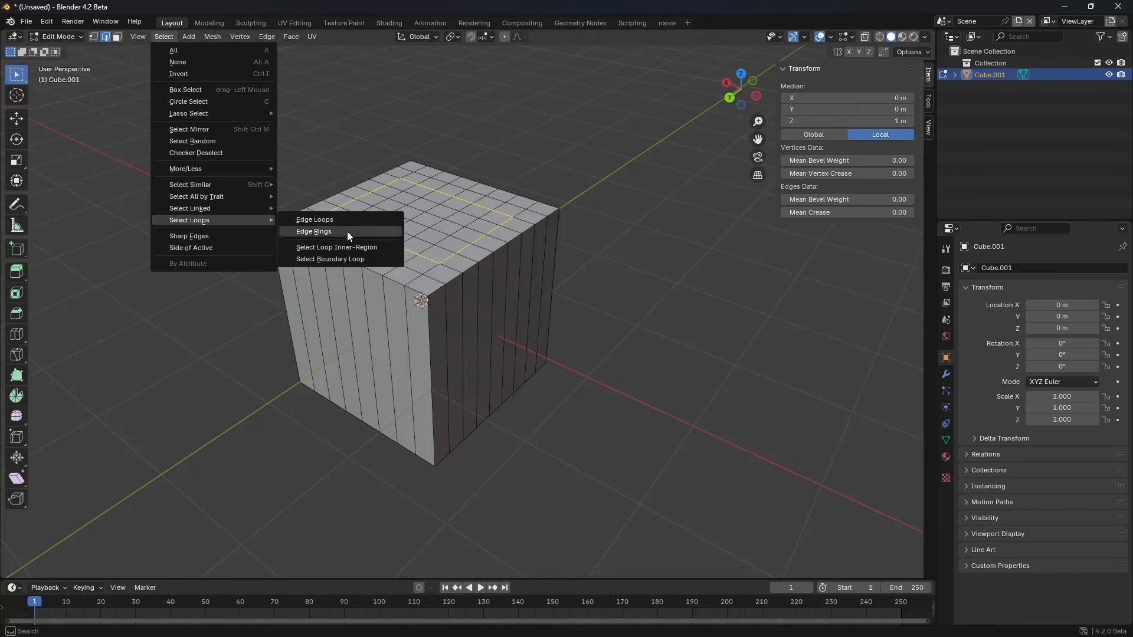
Step: Try selecting three adjacent parallel edge loops plus a path of edges across the cube's top, and clear the selection
{"action": "left_click", "coordinate": [435, 281], "text": "alt"}
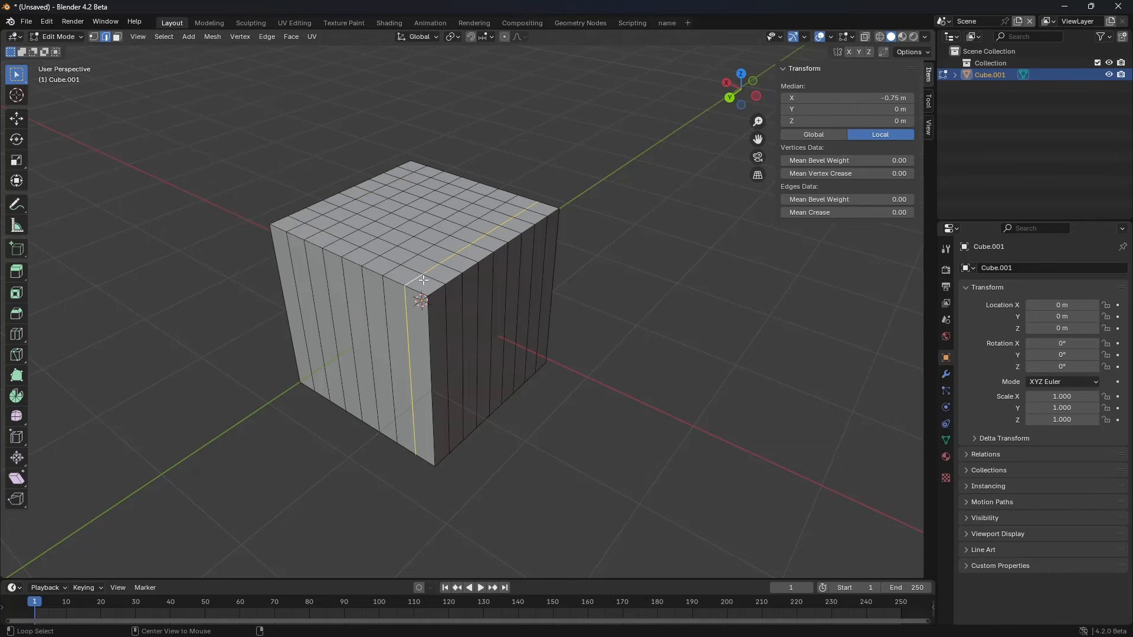
{"action": "left_click", "coordinate": [431, 278], "text": "alt"}
{"action": "left_click", "coordinate": [453, 268], "text": "alt"}
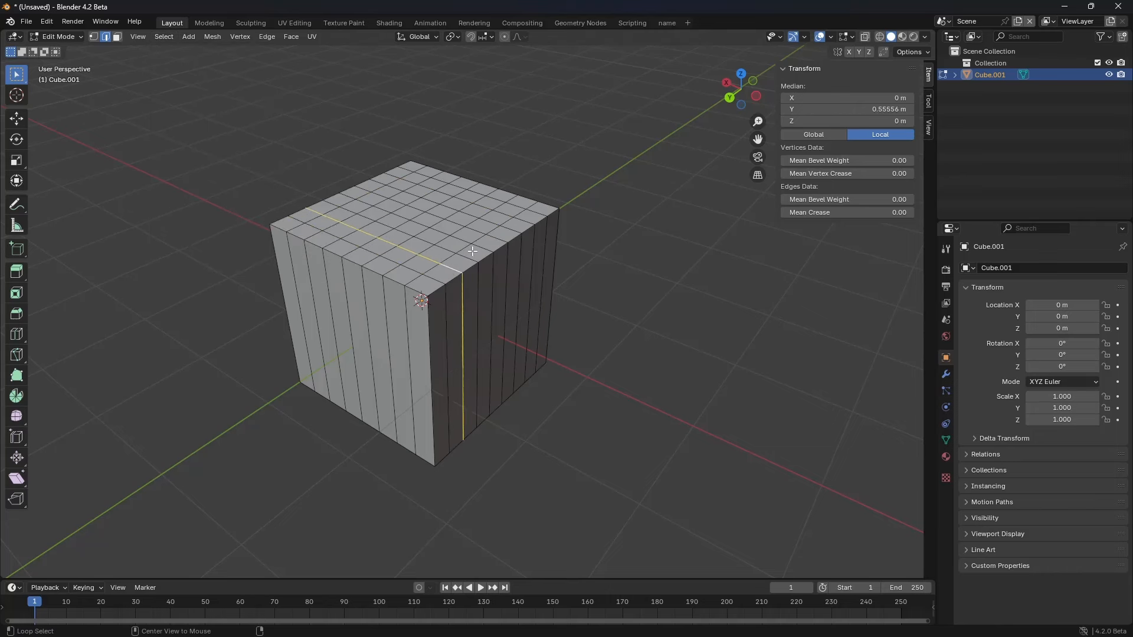
{"action": "left_click", "coordinate": [472, 252], "text": "alt"}
{"action": "left_click", "coordinate": [466, 260], "text": "alt+shift"}
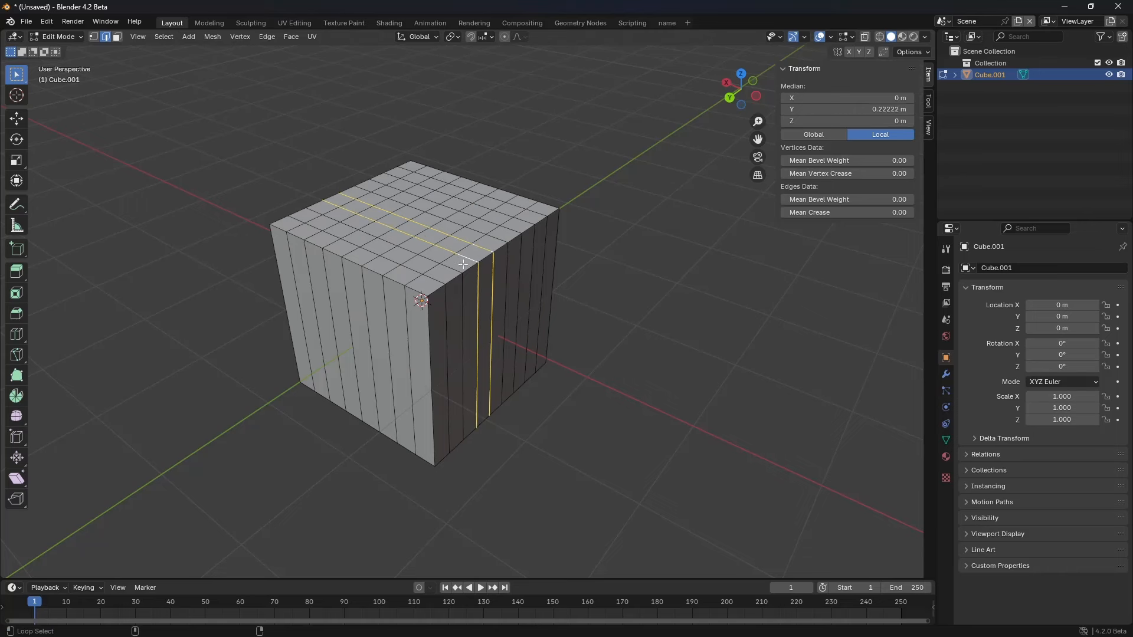
{"action": "left_click", "coordinate": [449, 272], "text": "alt+shift"}
{"action": "left_click", "coordinate": [381, 255], "text": "shift"}
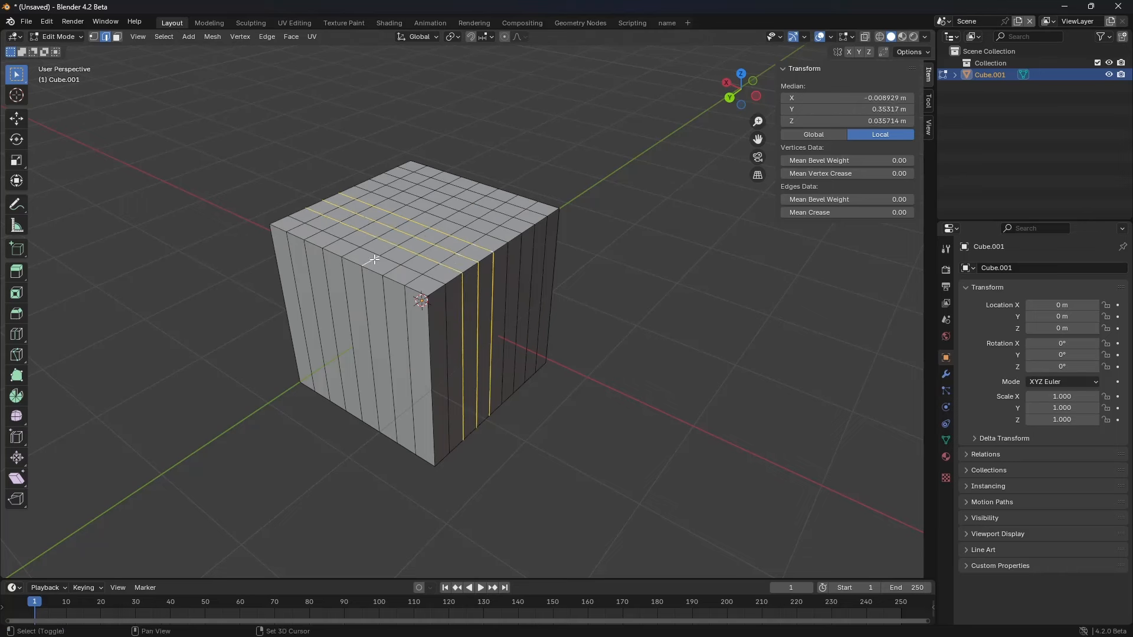
{"action": "left_click", "coordinate": [454, 213], "text": "ctrl"}
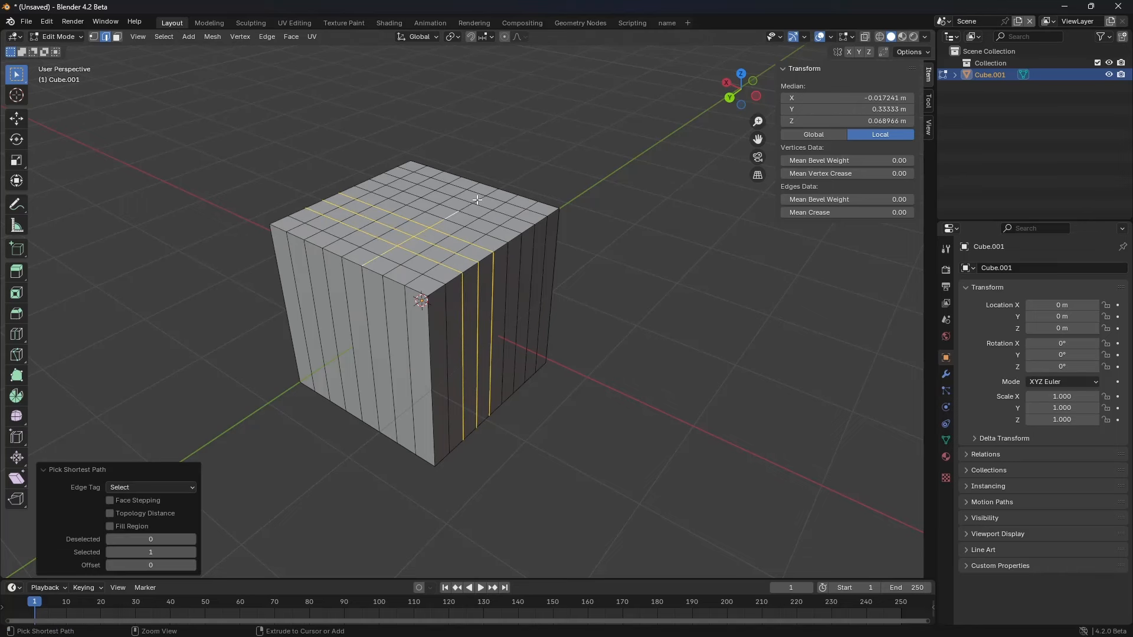
{"action": "left_click", "coordinate": [475, 201], "text": "ctrl"}
{"action": "left_click", "coordinate": [434, 183], "text": "ctrl"}
{"action": "key", "text": "alt+a"}
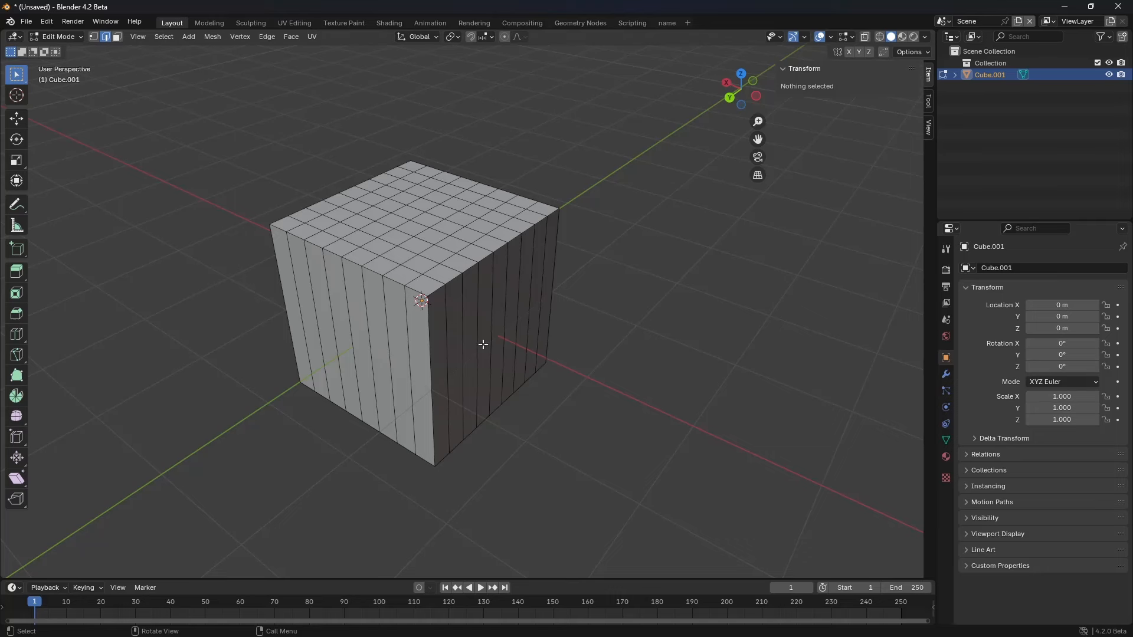
Step: Select three parallel edge loops crossing the cube's top and side, two of them adjacent near the far end
{"action": "left_click", "coordinate": [461, 316], "text": "alt"}
{"action": "left_click", "coordinate": [521, 268], "text": "alt+shift"}
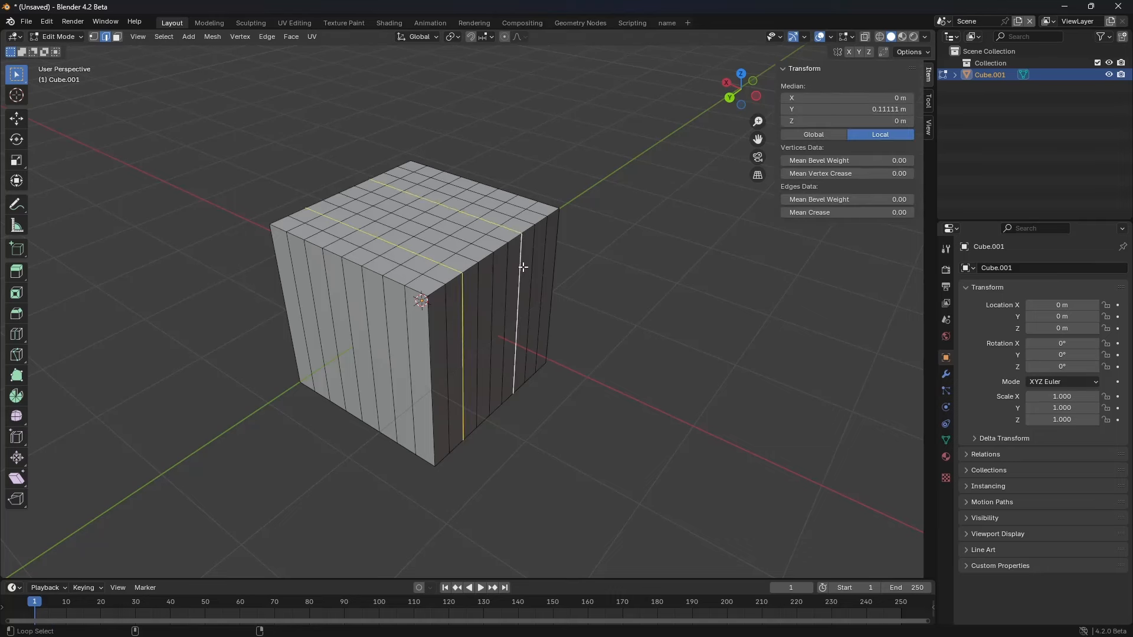
{"action": "left_click", "coordinate": [529, 282], "text": "alt+shift"}
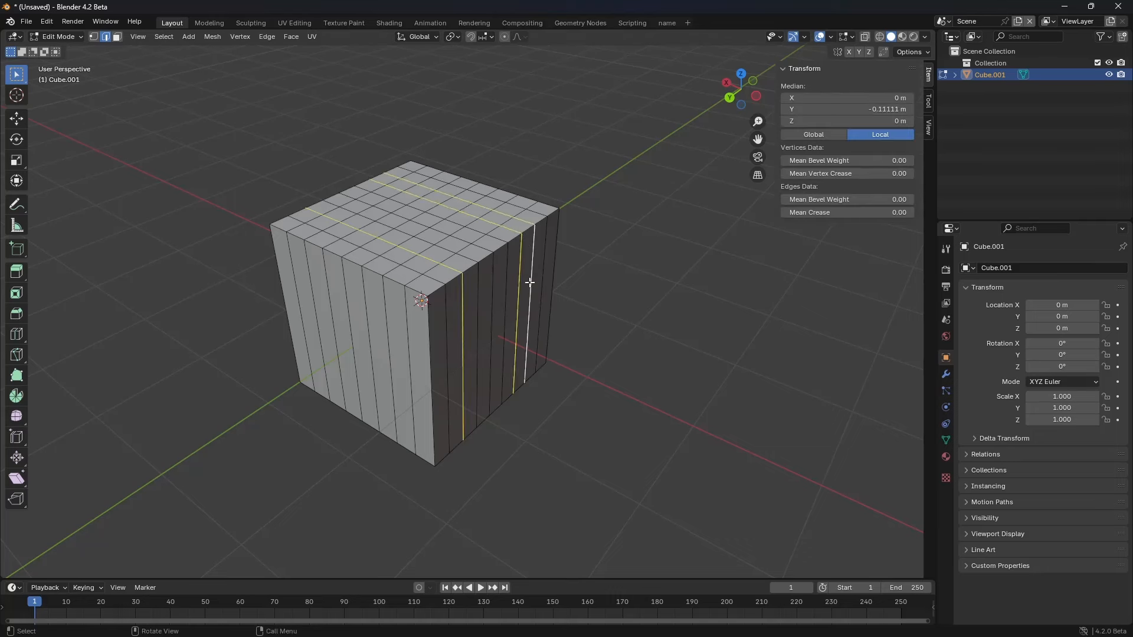
Step: Add three shortest-path rows of edges on the top face that connect the selected parallel loops
{"action": "left_click", "coordinate": [467, 207], "text": "shift"}
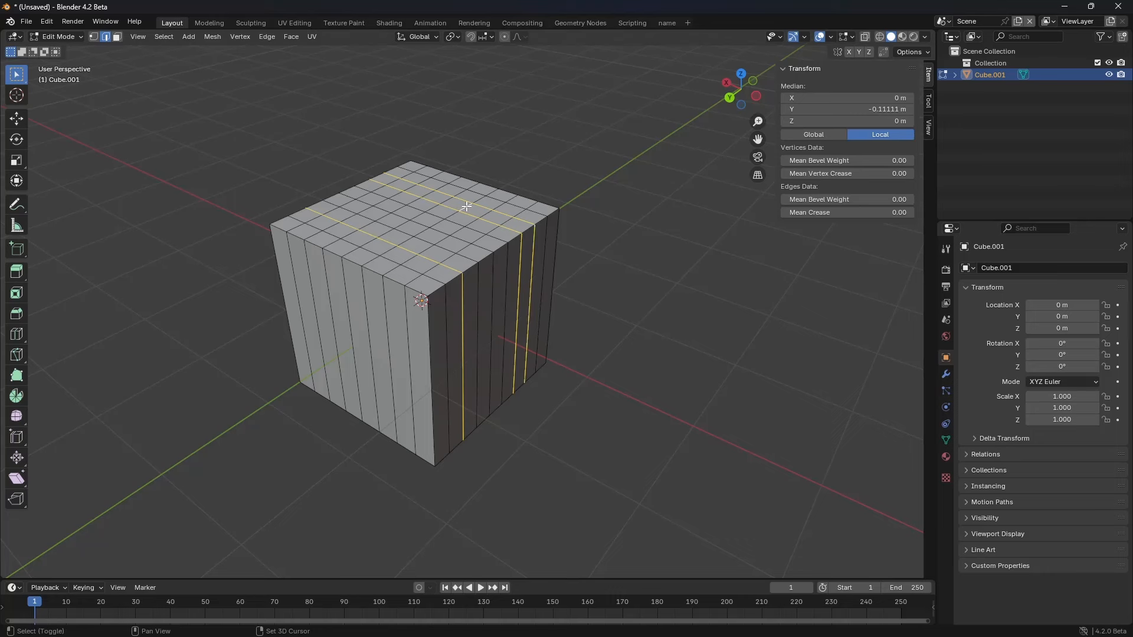
{"action": "left_click", "coordinate": [406, 241], "text": "ctrl"}
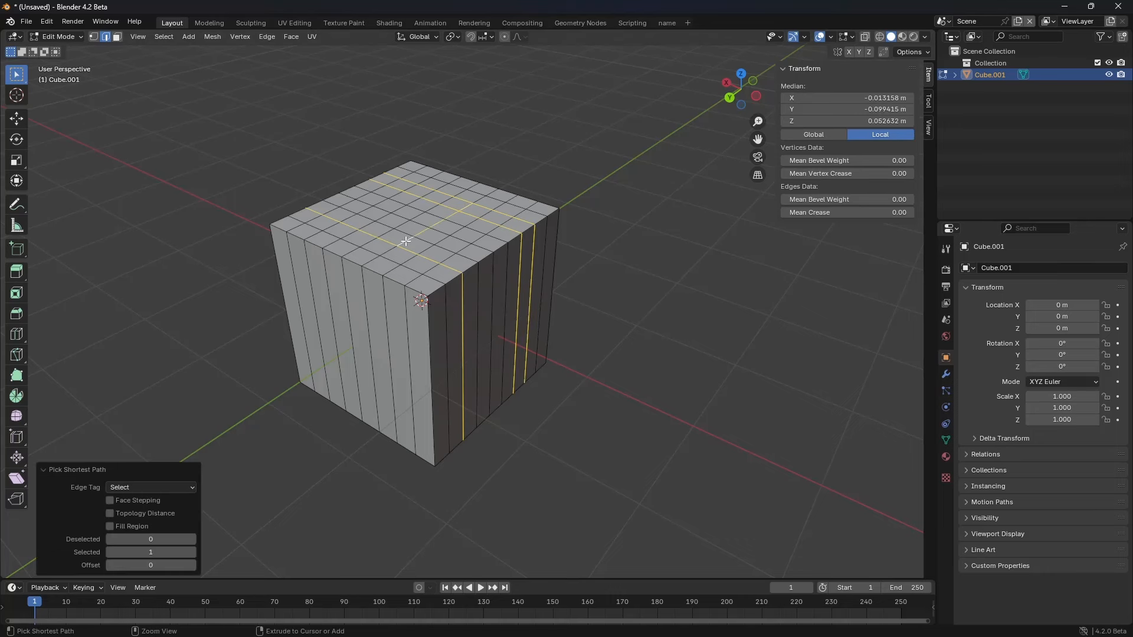
{"action": "left_click", "coordinate": [365, 226], "text": "shift"}
{"action": "left_click", "coordinate": [424, 195], "text": "ctrl"}
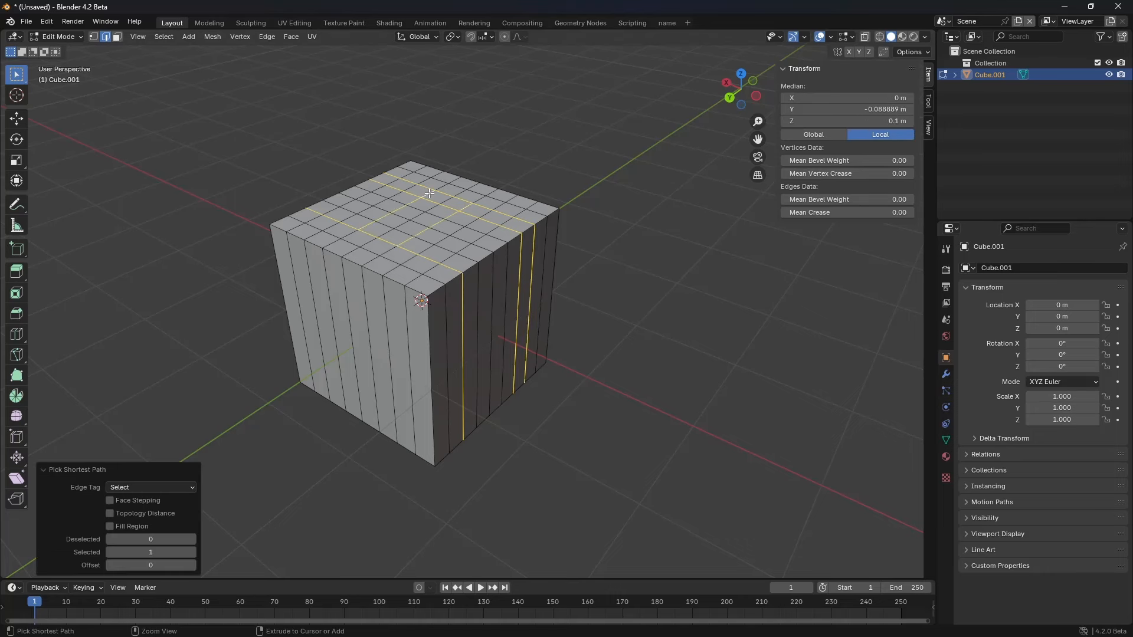
{"action": "left_click", "coordinate": [395, 183], "text": "shift"}
{"action": "left_click", "coordinate": [328, 210], "text": "ctrl"}
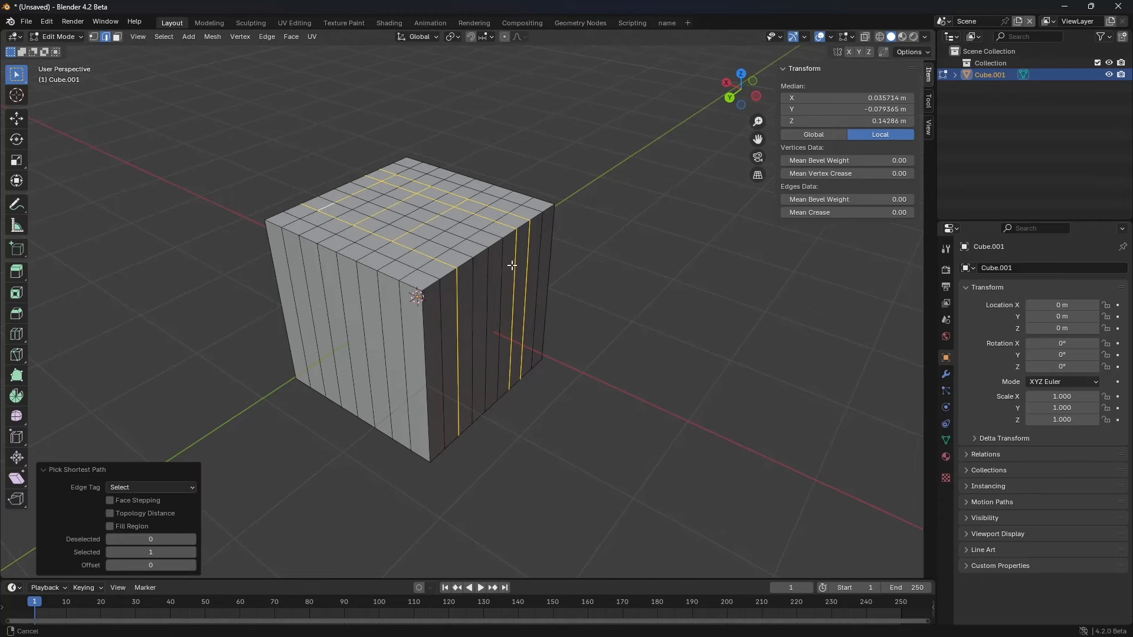
{"action": "middle_click_drag", "start_coordinate": [328, 211], "coordinate": [460, 306]}
{"action": "key", "text": "ctrl+b"}
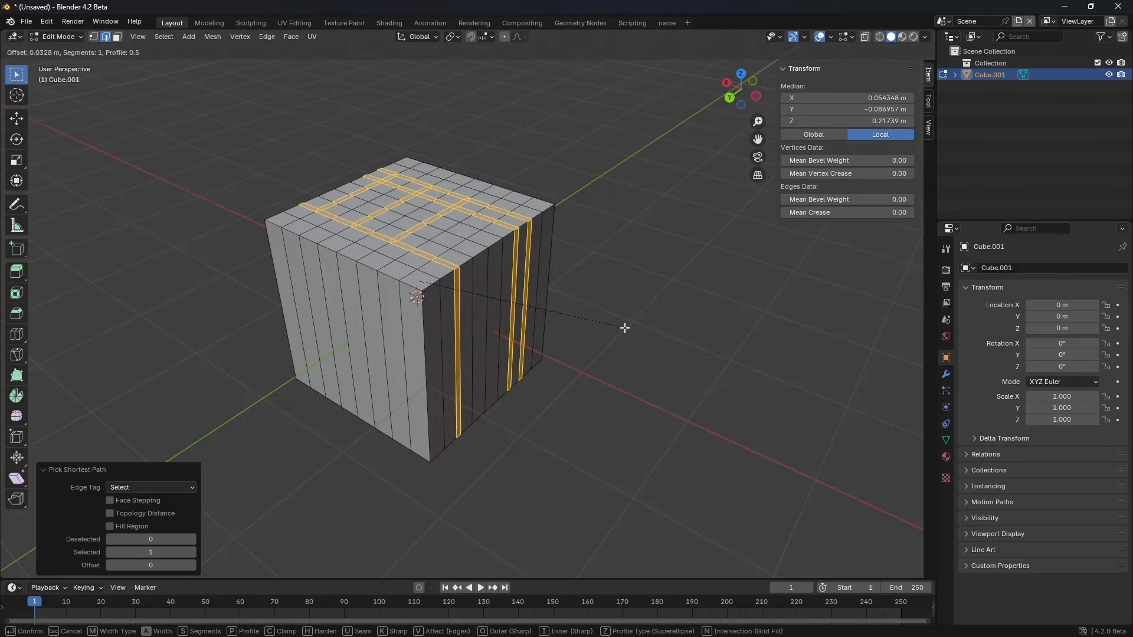
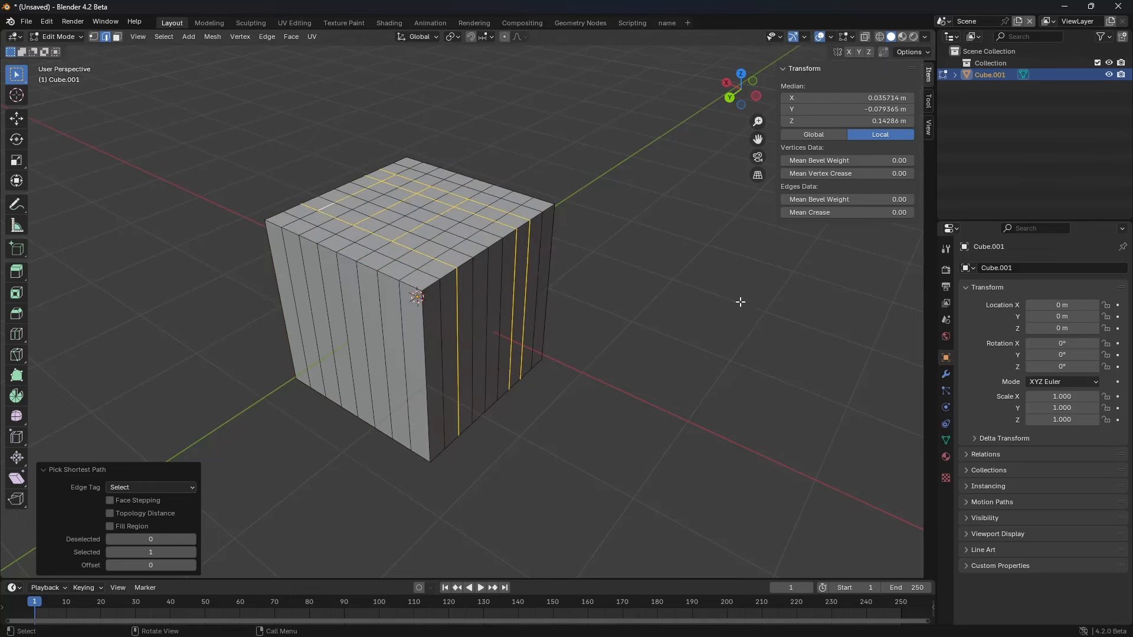
{"action": "scroll", "coordinate": [820, 303], "scroll_direction": "up", "scroll_amount": 1}
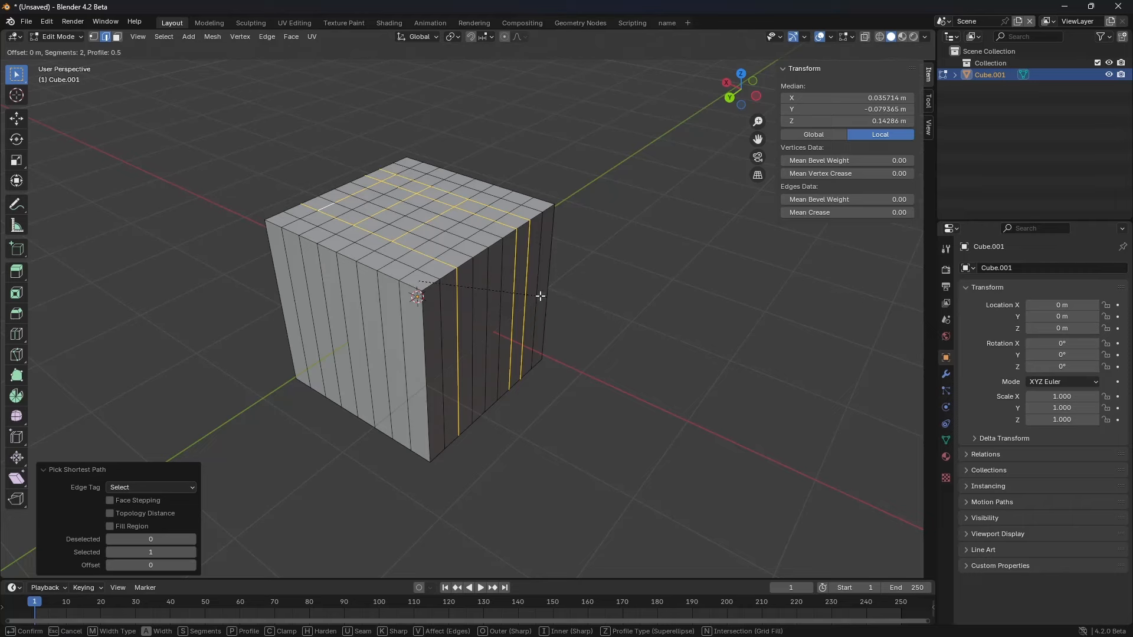
{"action": "key", "text": "Escape"}
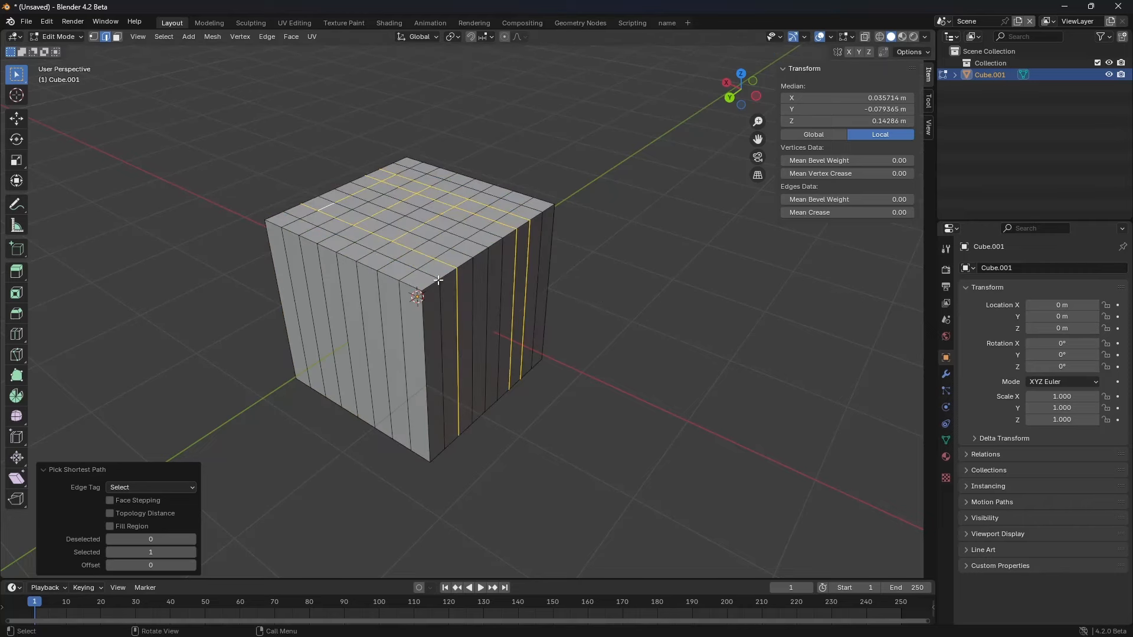
Step: Bevel the selected loops and connecting edge rows with one segment at a width of about 0.049 m
{"action": "key", "text": "ctrl+b"}
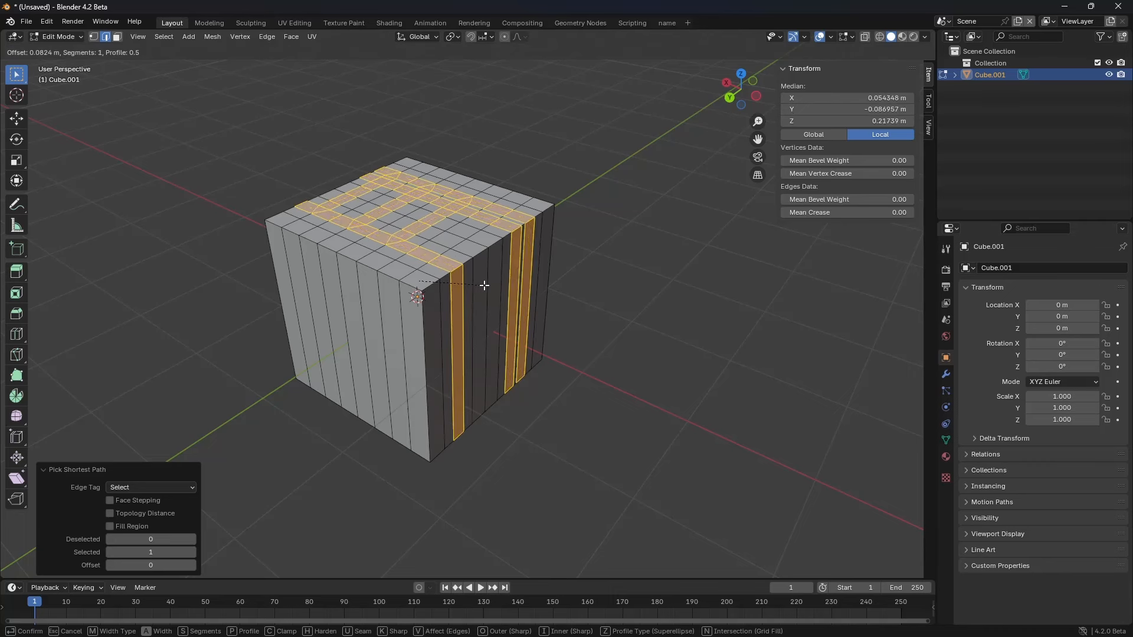
{"action": "scroll", "coordinate": [475, 284], "scroll_direction": "down", "scroll_amount": 1}
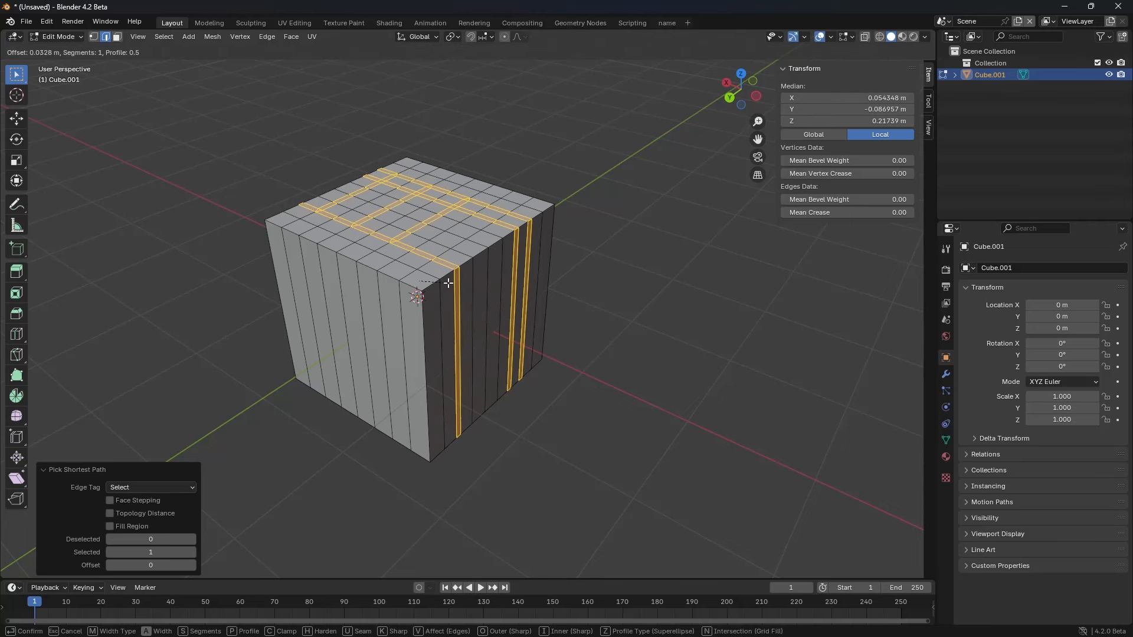
{"action": "left_click", "coordinate": [463, 285]}
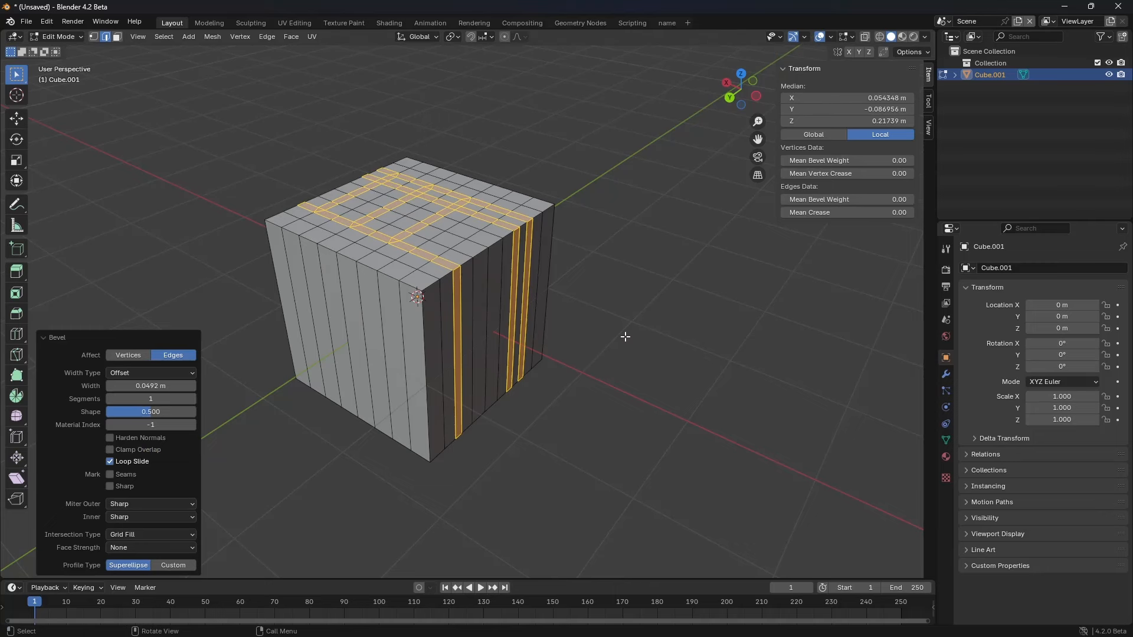
Step: Inset the beveled strip faces together as one connected region by about 0.02 m
{"action": "key", "text": "i"}
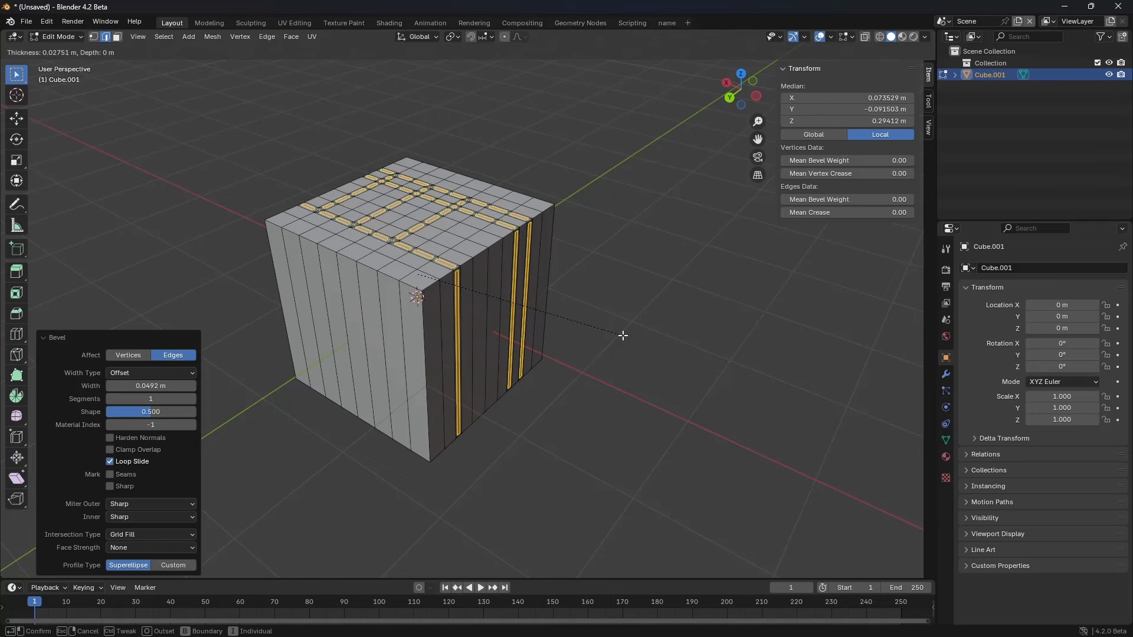
{"action": "key", "text": "i"}
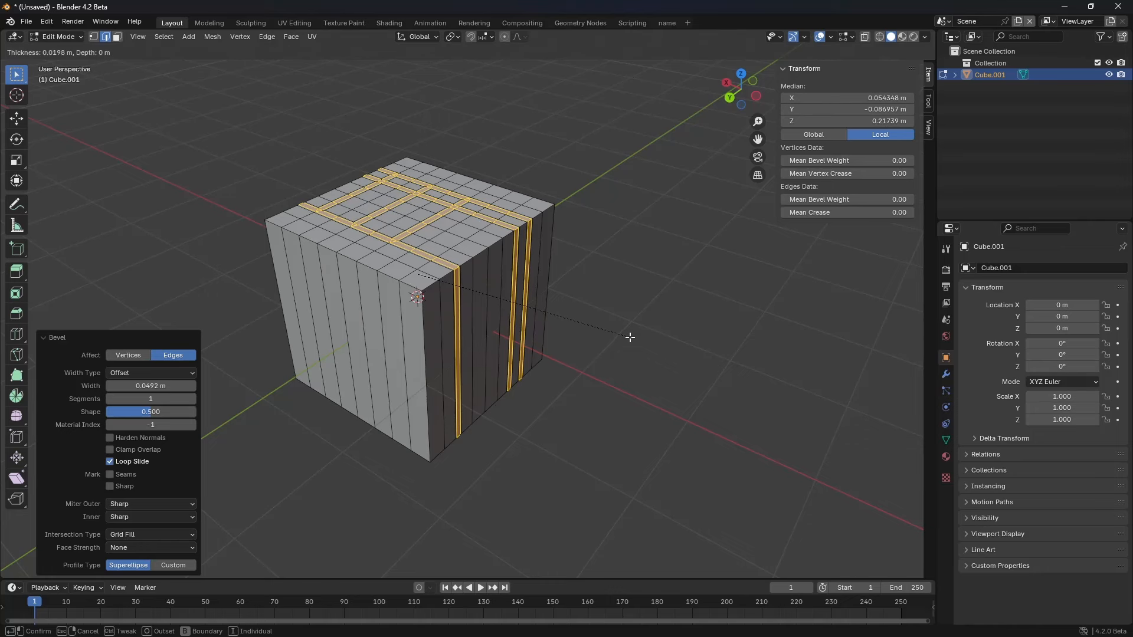
{"action": "left_click", "coordinate": [630, 337]}
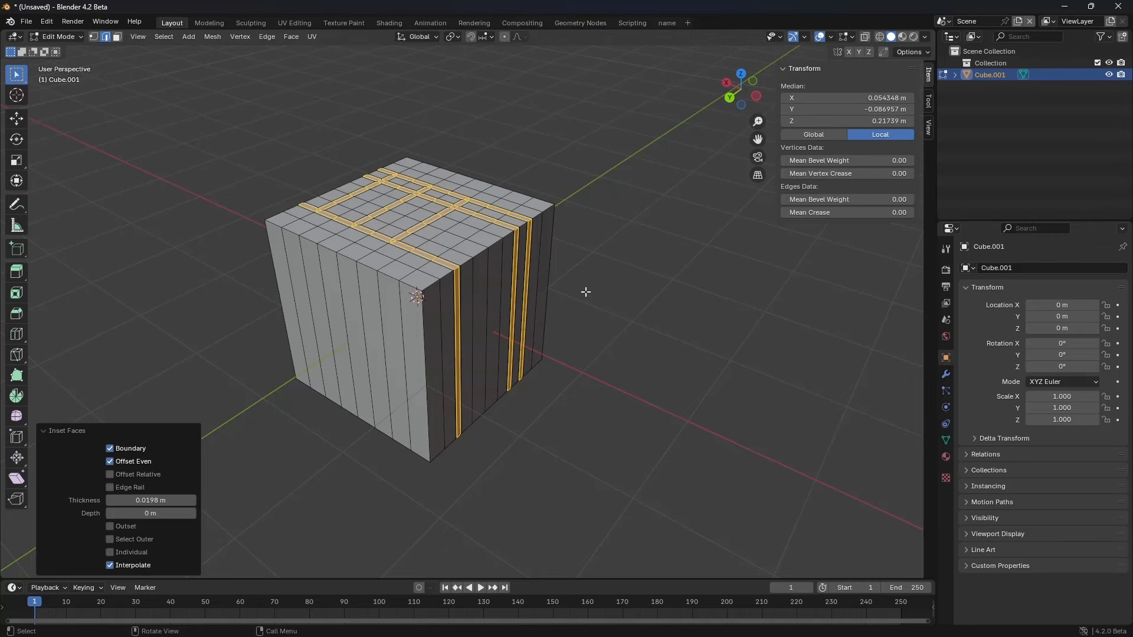
Step: Try extruding the inset strips along their normals by about 0.28 m with Offset Even enabled, and undo the extrusion
{"action": "scroll", "coordinate": [557, 272], "scroll_direction": "up", "scroll_amount": 3}
{"action": "middle_click_drag", "start_coordinate": [558, 272], "coordinate": [588, 298]}
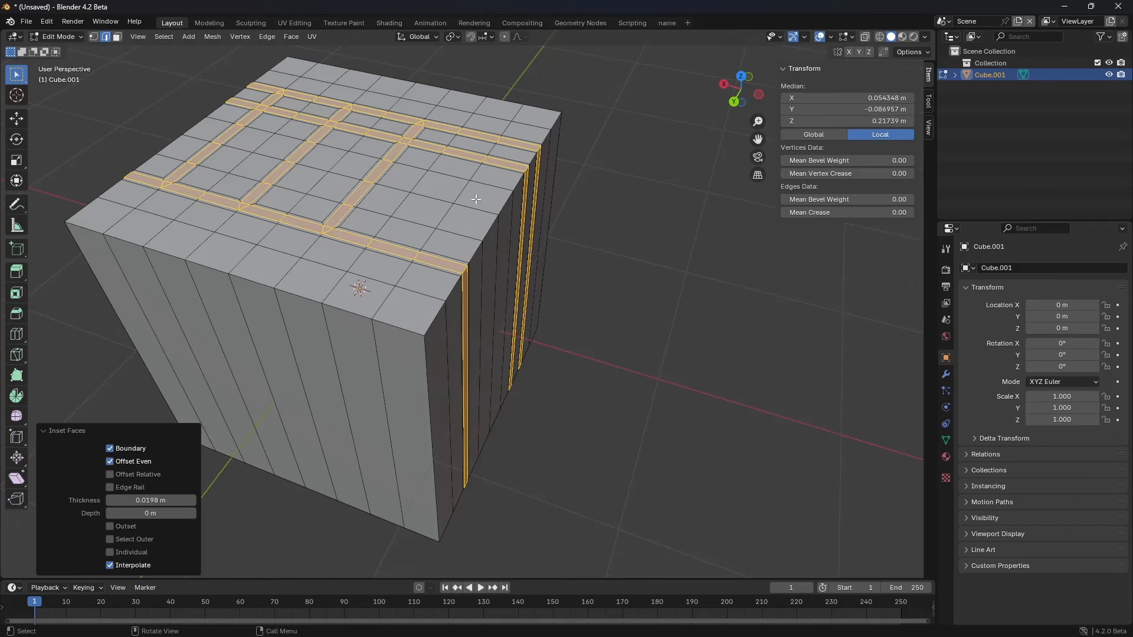
{"action": "left_click", "coordinate": [285, 40]}
{"action": "key", "text": "alt+e"}
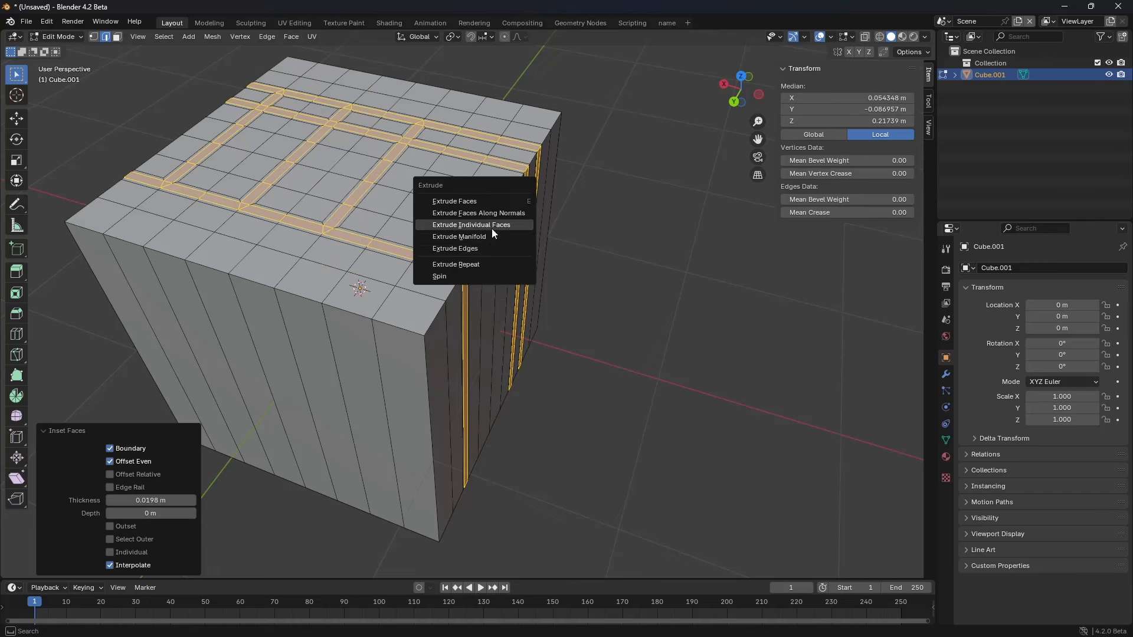
{"action": "left_click", "coordinate": [463, 215]}
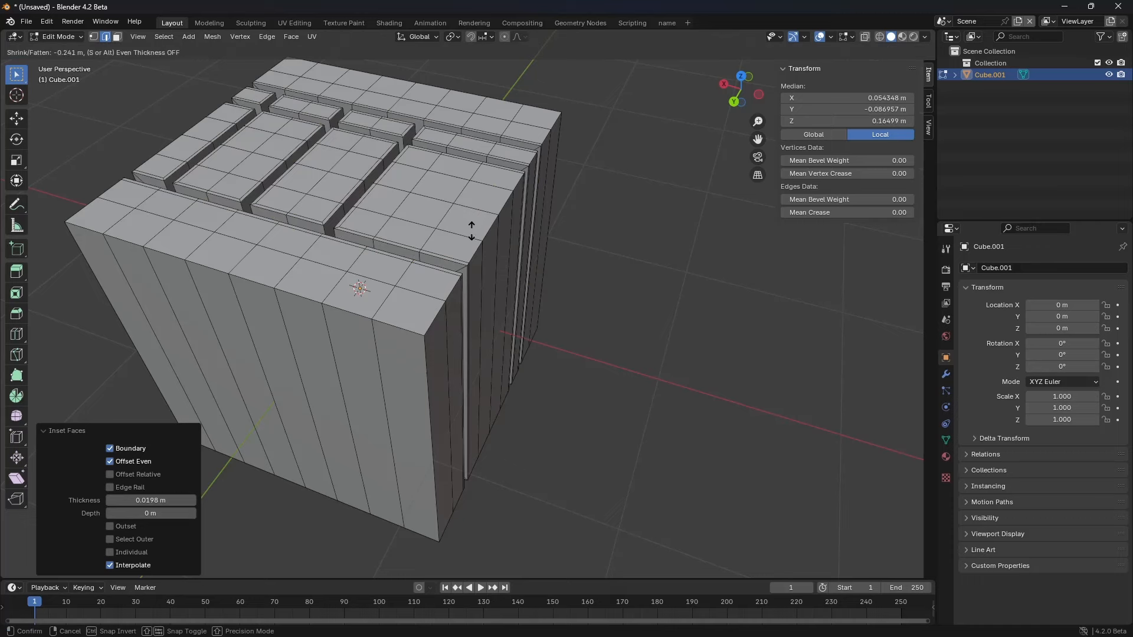
{"action": "left_click", "coordinate": [476, 188]}
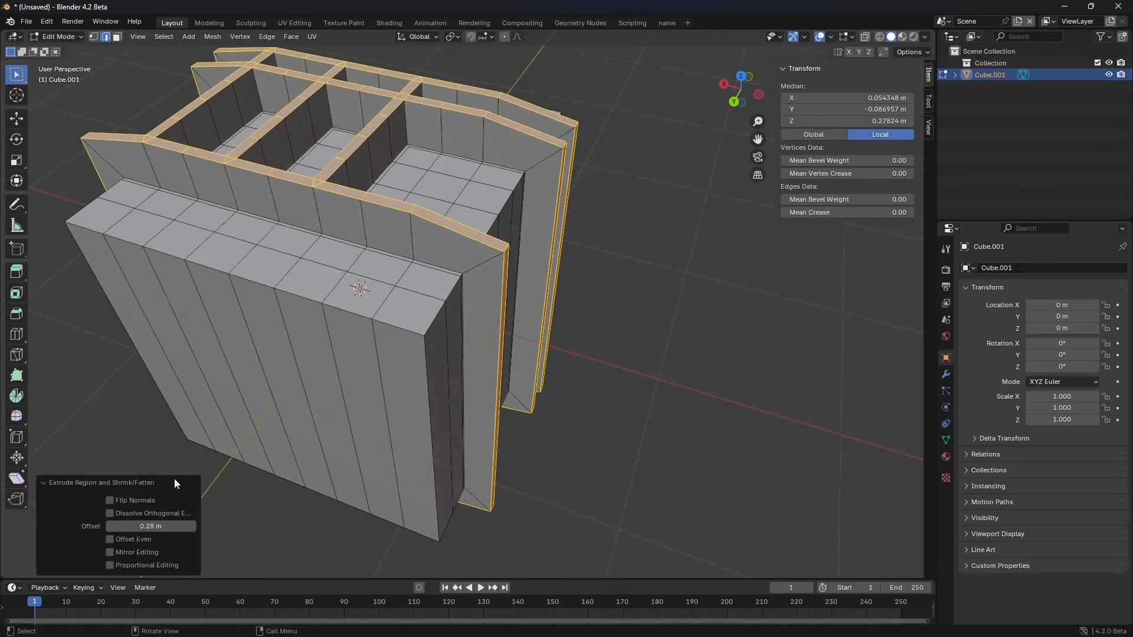
{"action": "left_click", "coordinate": [136, 541]}
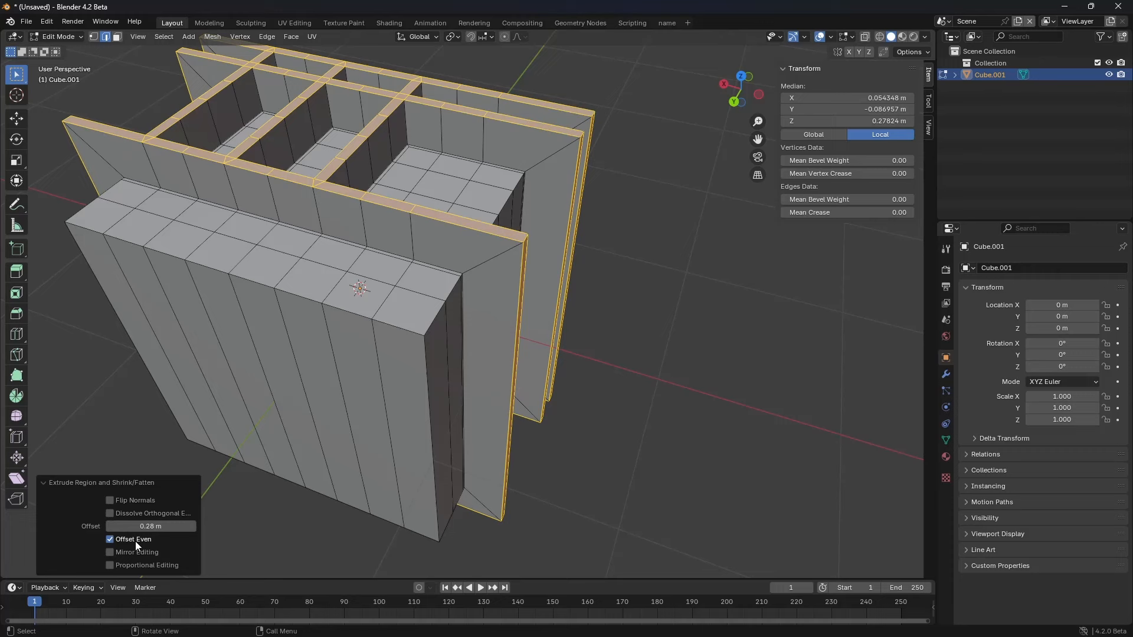
{"action": "key", "text": "ctrl+z"}
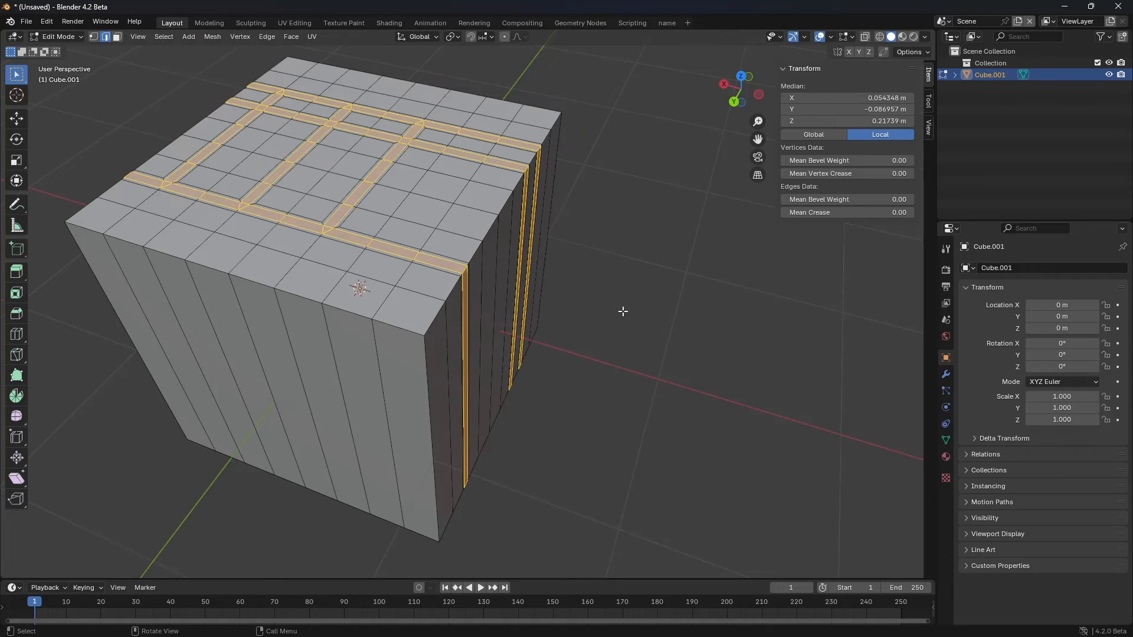
Step: Inset the strip faces again by about 0.011 m while raising them outward about 0.125 m in the same operation
{"action": "key", "text": "i"}
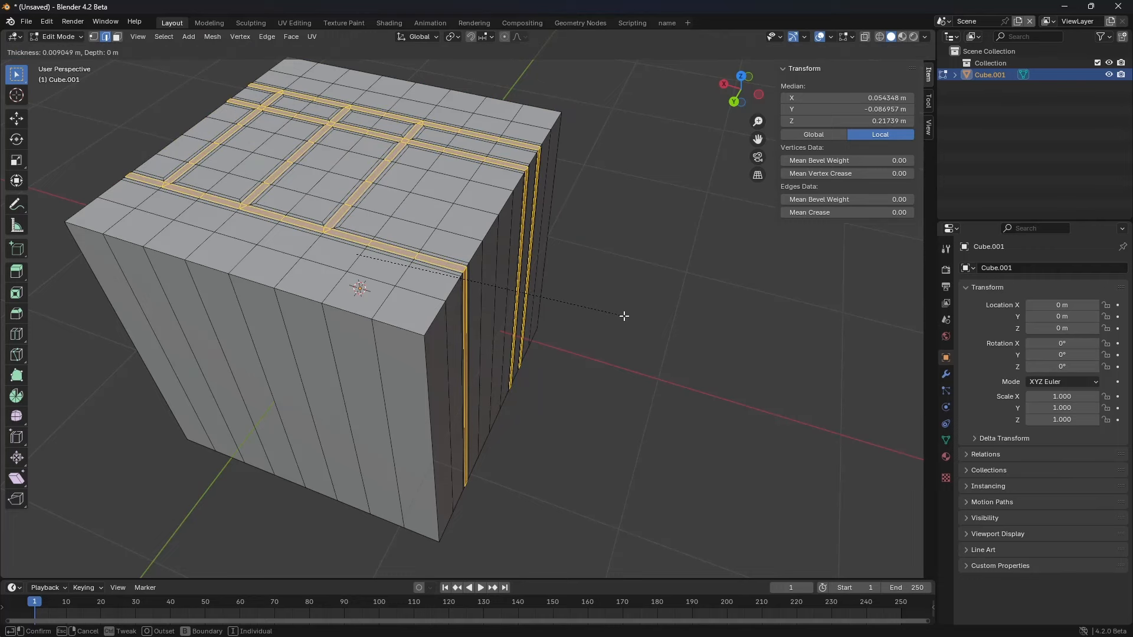
{"action": "key", "text": "ctrl"}
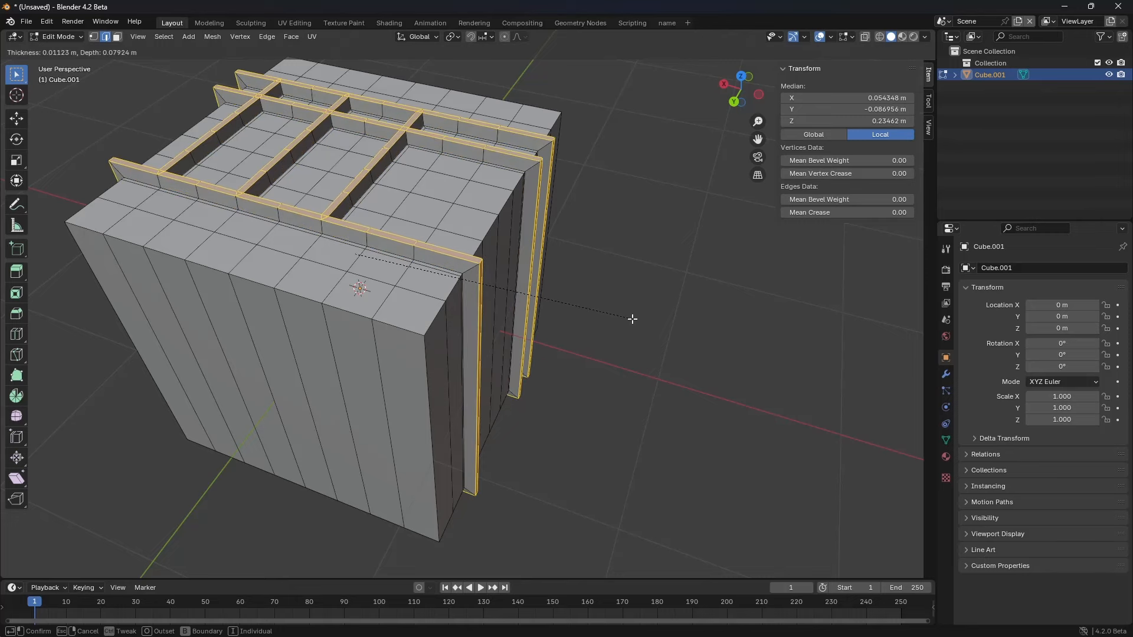
{"action": "left_click", "coordinate": [638, 318]}
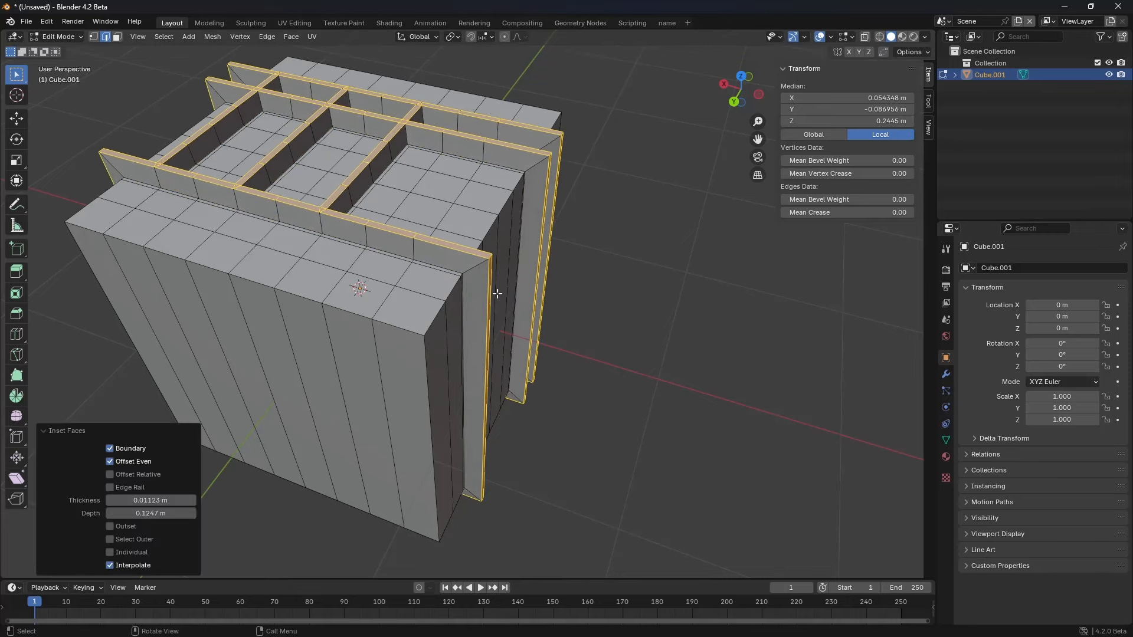
Step: Inspect the raised strips' corners and compare the inset with Offset Even off and on, leaving the option enabled
{"action": "middle_click_drag", "start_coordinate": [536, 281], "coordinate": [459, 226]}
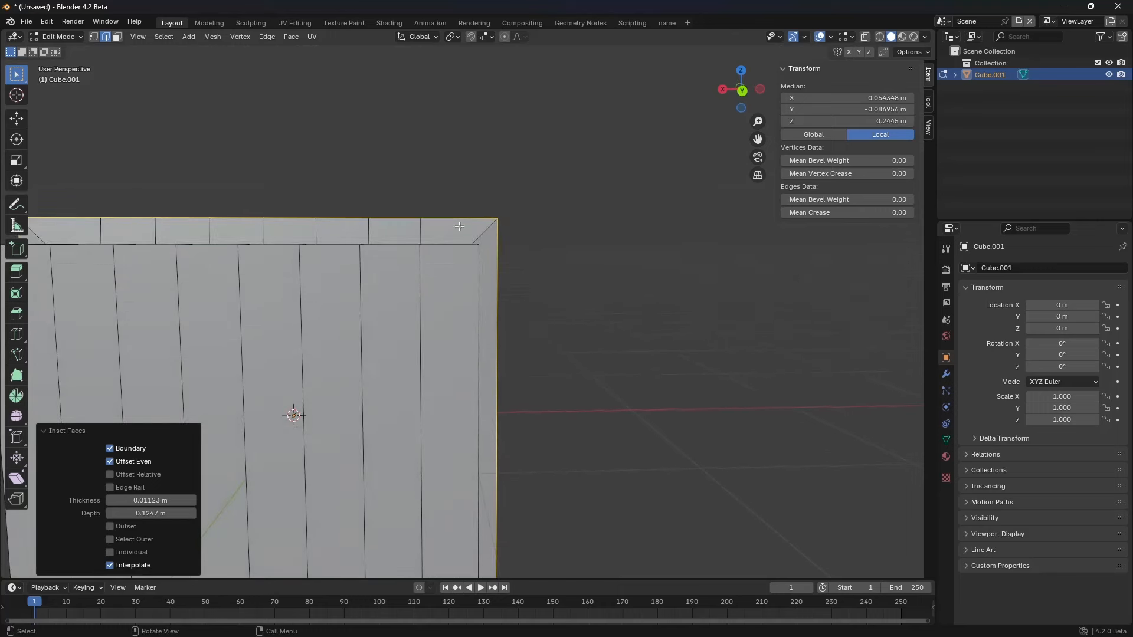
{"action": "middle_click_drag", "start_coordinate": [546, 220], "coordinate": [379, 355]}
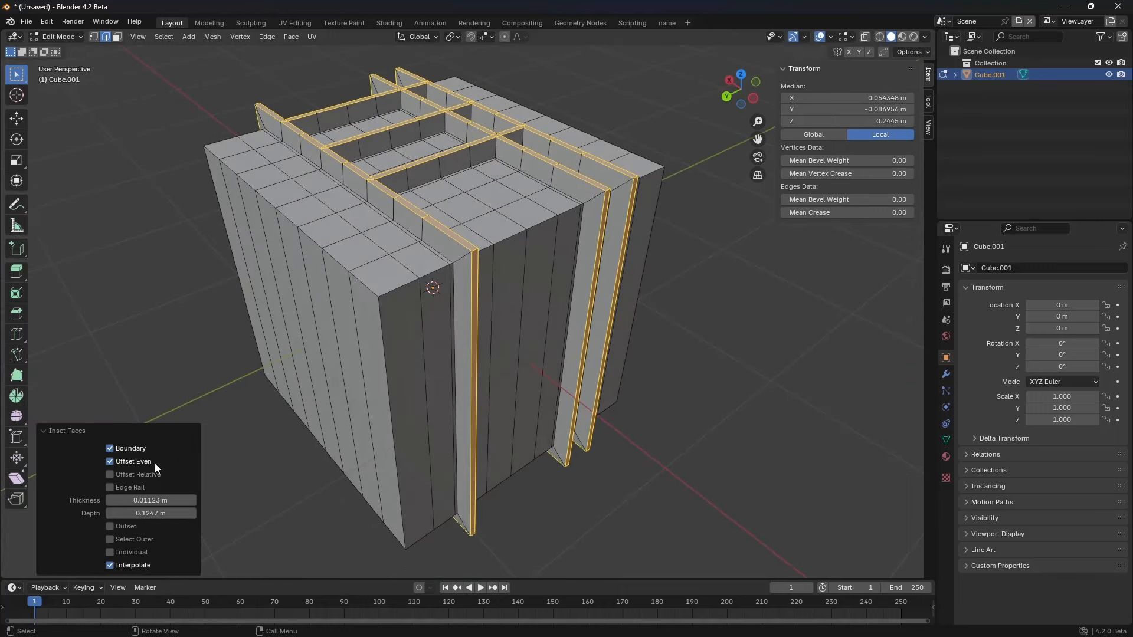
{"action": "left_click", "coordinate": [136, 463]}
{"action": "left_click", "coordinate": [136, 463]}
{"action": "left_click", "coordinate": [135, 464]}
{"action": "left_click", "coordinate": [135, 464]}
{"action": "middle_click_drag", "start_coordinate": [296, 429], "coordinate": [438, 370]}
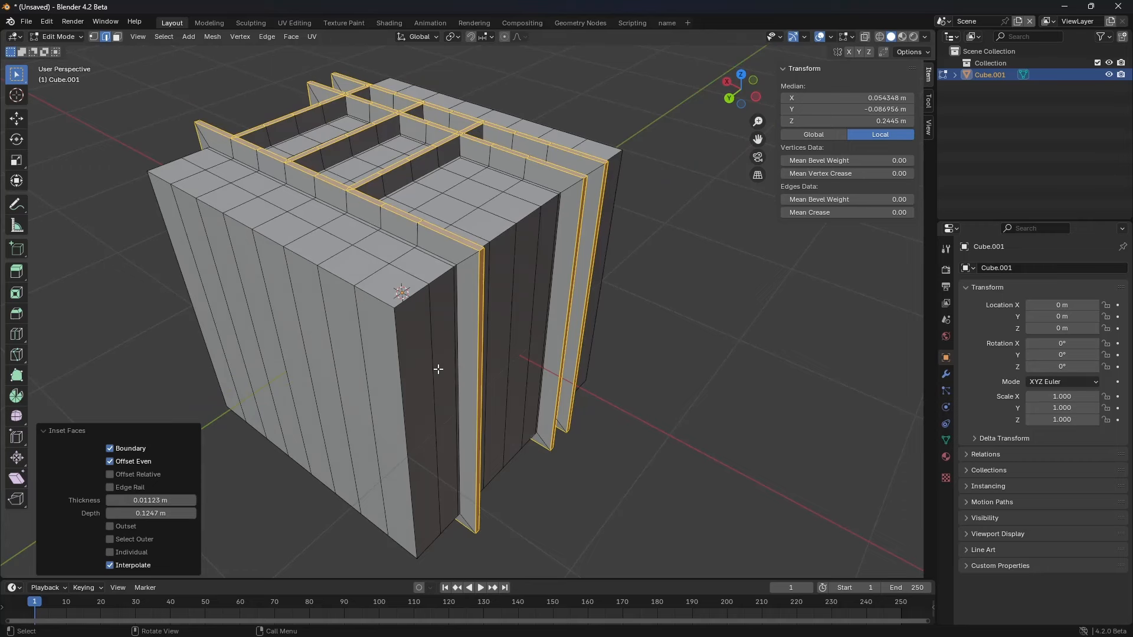
Step: View the extrude options for the raised strips without applying any, and clear the selection
{"action": "key", "text": "alt+e"}
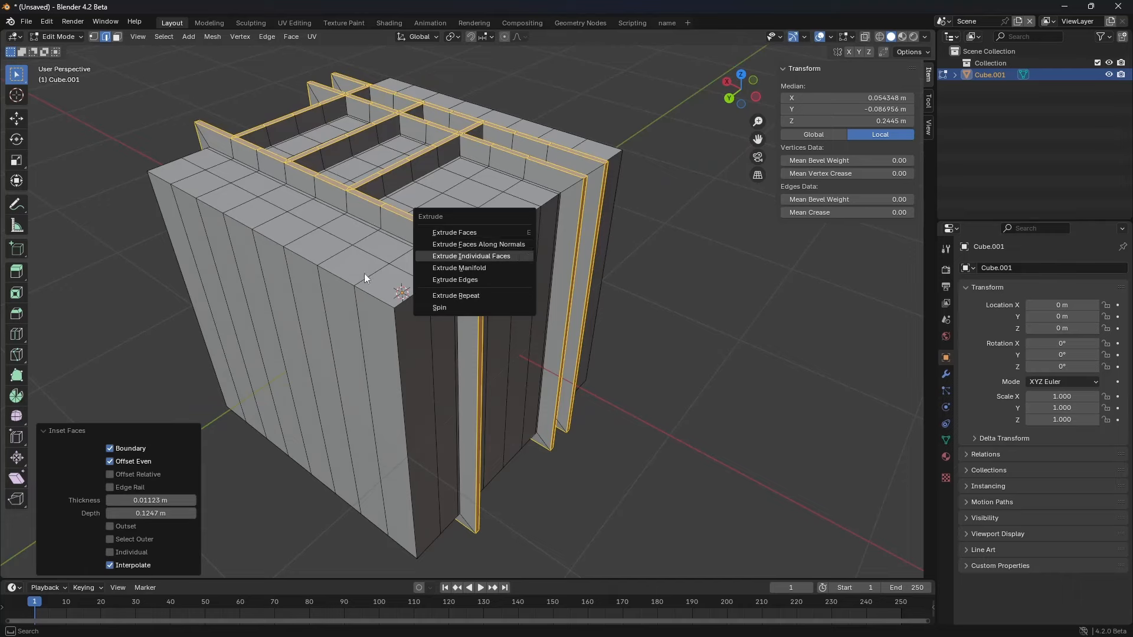
{"action": "middle_click_drag", "start_coordinate": [550, 229], "coordinate": [485, 255]}
{"action": "key", "text": "alt+a"}
{"action": "key", "text": "alt+e"}
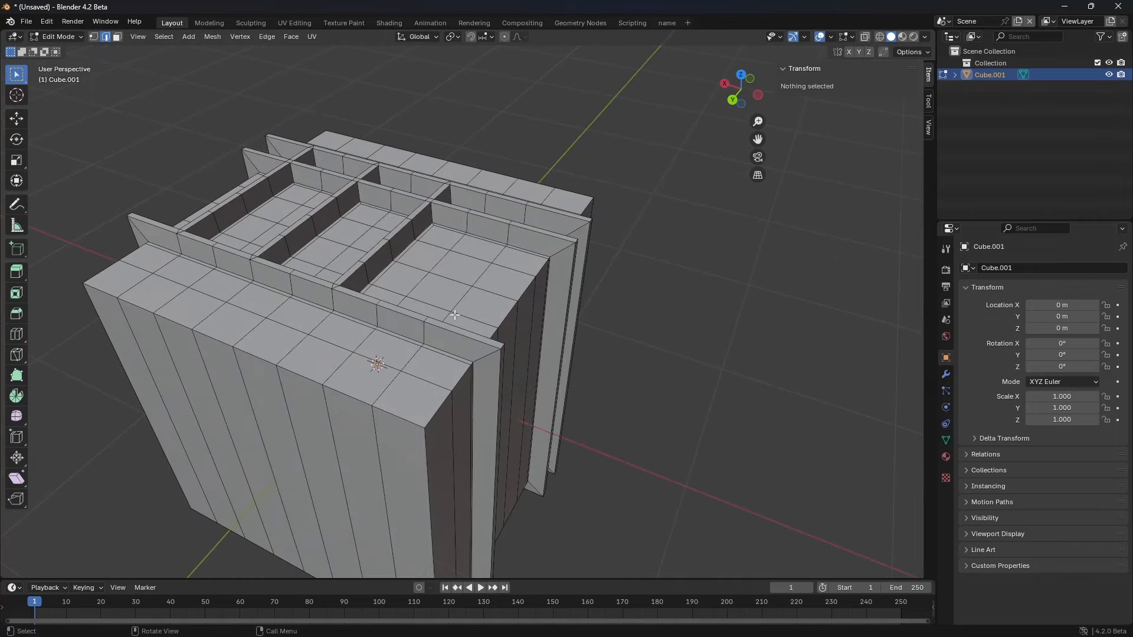
Step: Switch to face selection, view the extrude options for a single top face, and clear the selection
{"action": "left_click", "coordinate": [454, 315]}
{"action": "key", "text": "3"}
{"action": "left_click", "coordinate": [480, 305]}
{"action": "key", "text": "alt+e"}
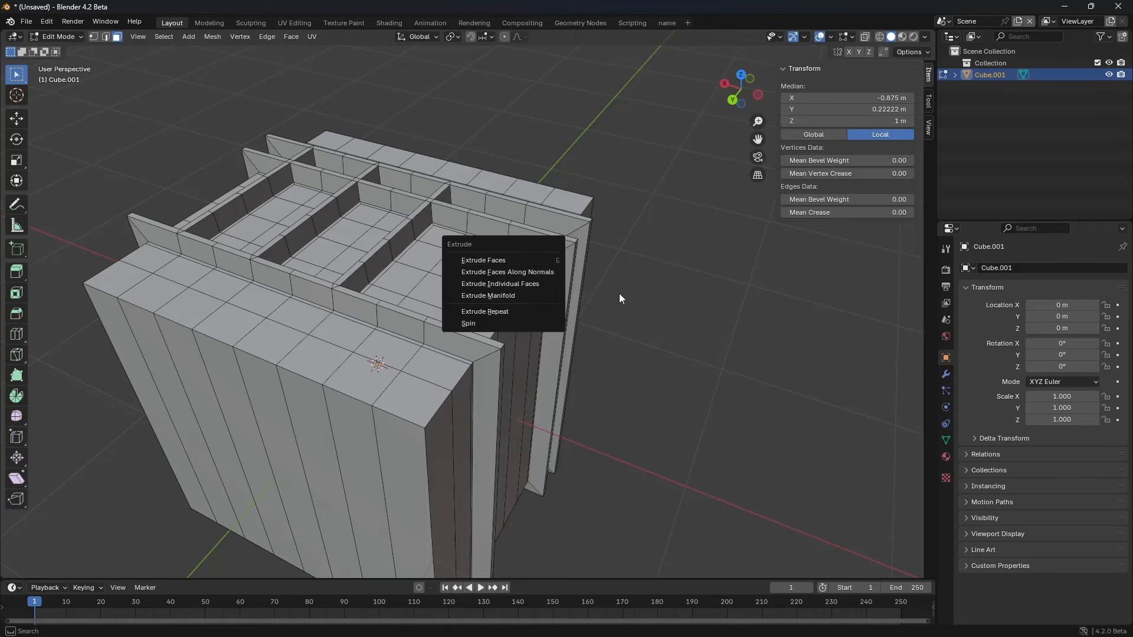
{"action": "middle_click_drag", "start_coordinate": [618, 294], "coordinate": [678, 297], "text": "shift"}
{"action": "key", "text": "a"}
{"action": "key", "text": "a"}
{"action": "middle_click_drag", "start_coordinate": [511, 276], "coordinate": [501, 271], "text": "shift"}
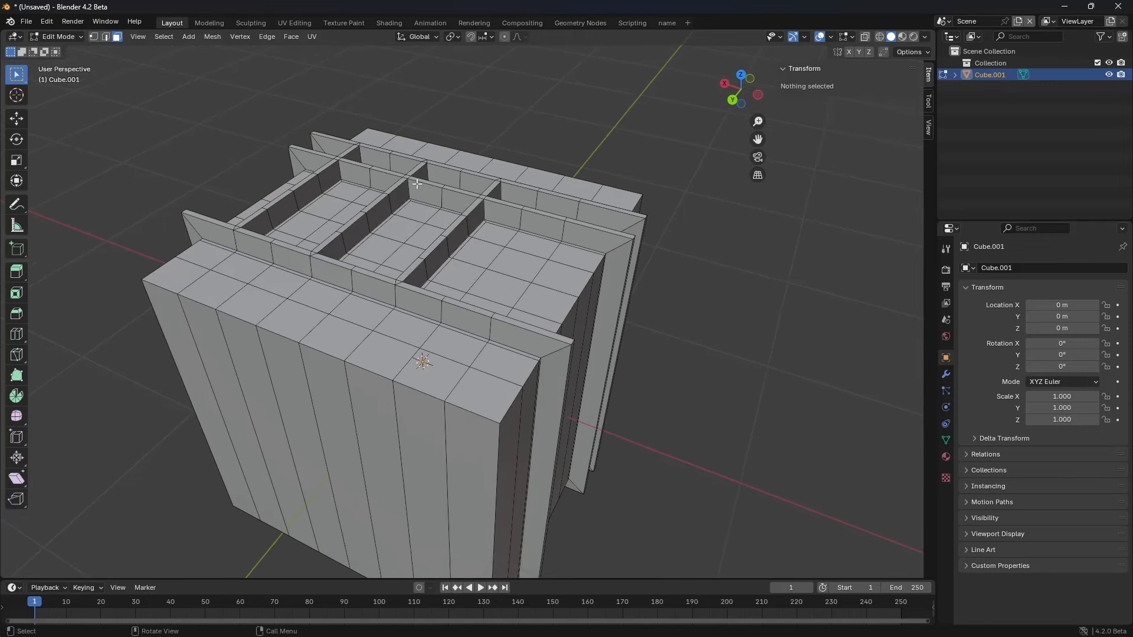
Step: Start changing the key assignment of the Inset Faces command, and cancel it
{"action": "left_click", "coordinate": [291, 38]}
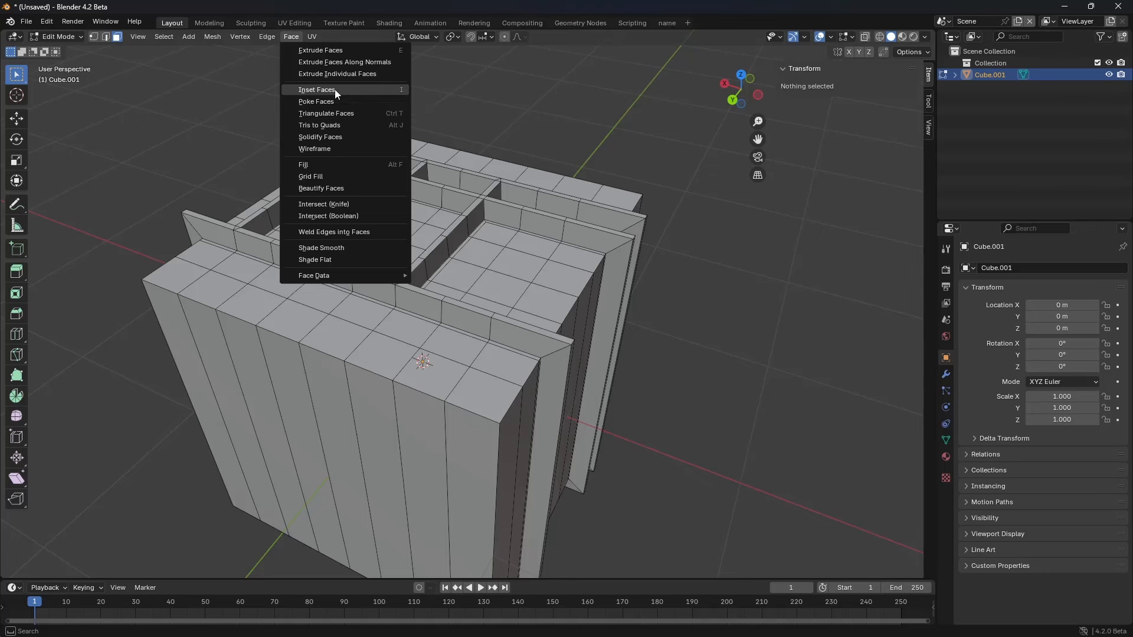
{"action": "right_click", "coordinate": [334, 90]}
{"action": "left_click", "coordinate": [321, 105]}
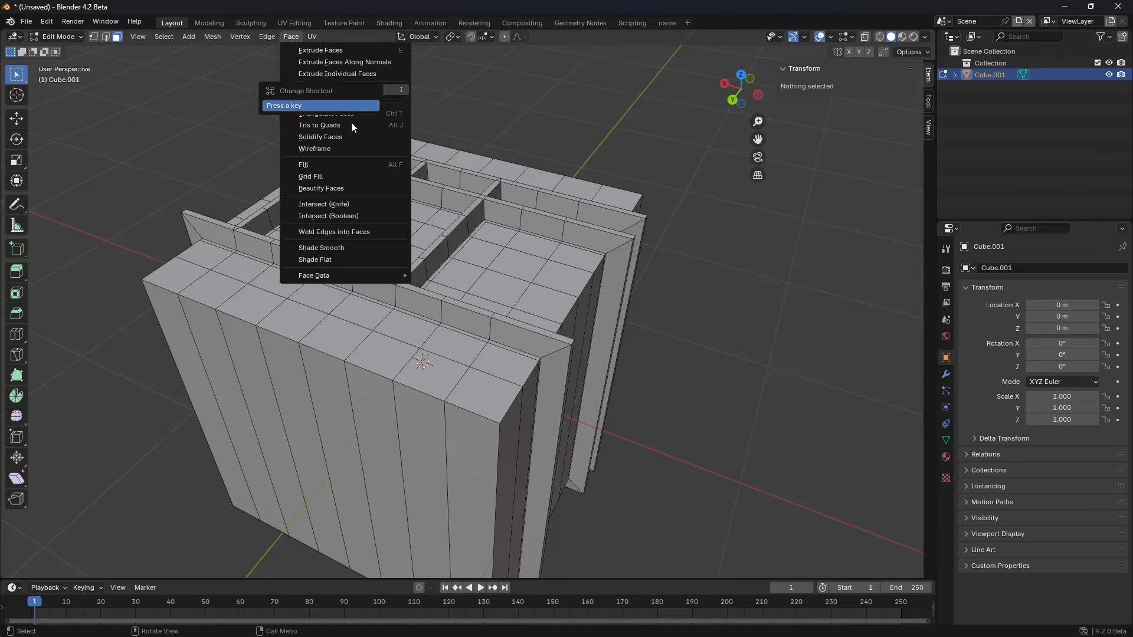
{"action": "key", "text": "Escape"}
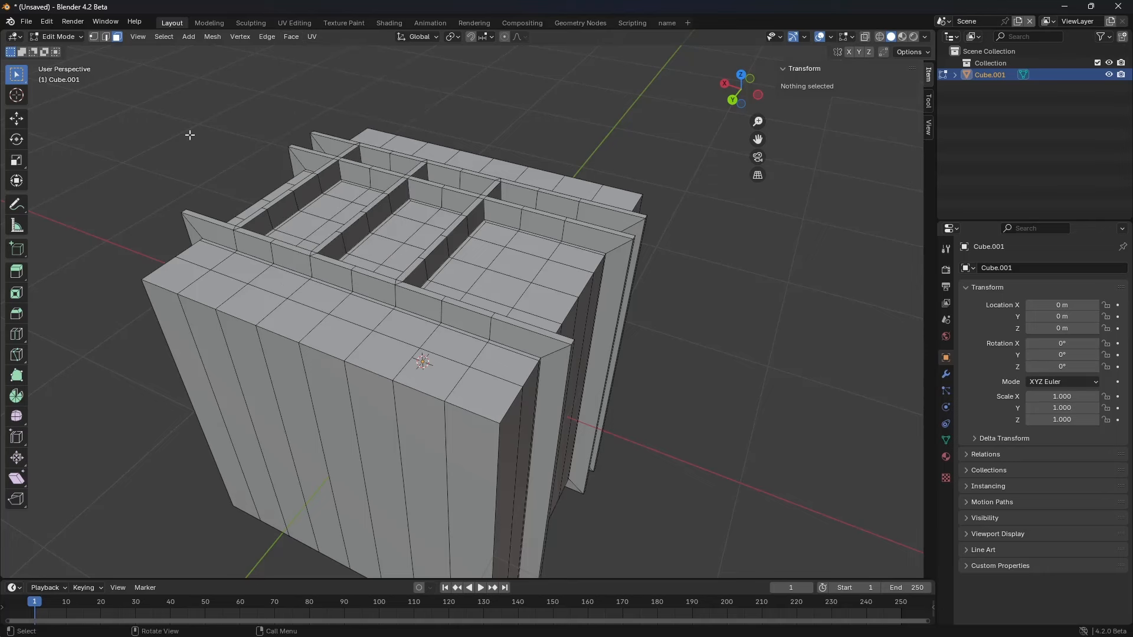
Step: Switch the cube to Object Mode and back to Edit Mode
{"action": "left_click", "coordinate": [16, 75]}
{"action": "left_click", "coordinate": [64, 79]}
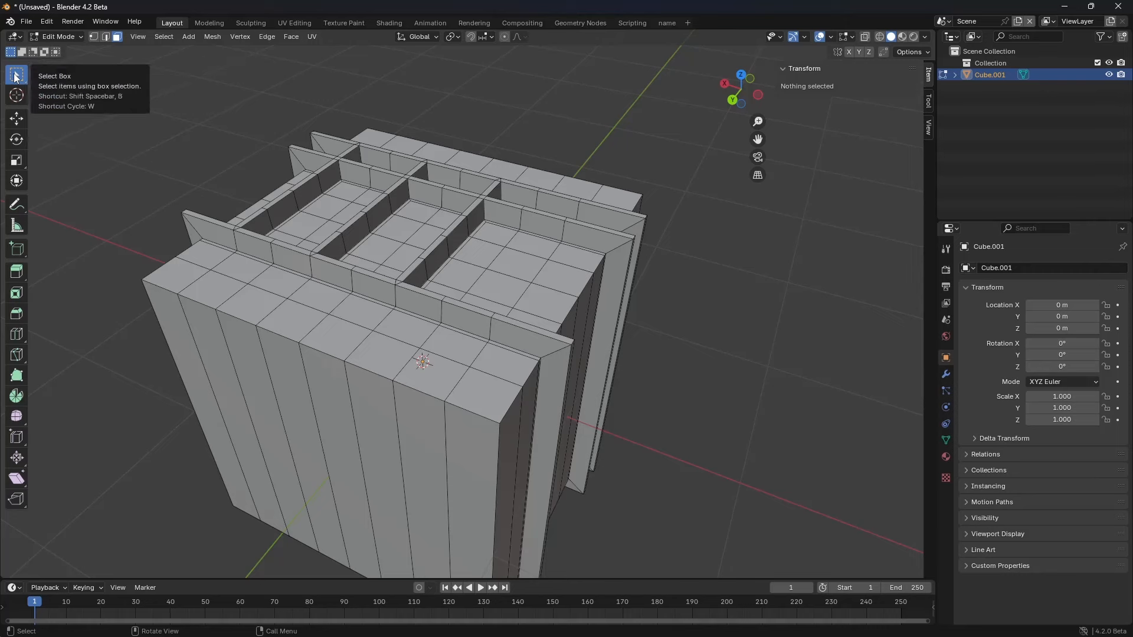
{"action": "key", "text": "ctrl+Tab"}
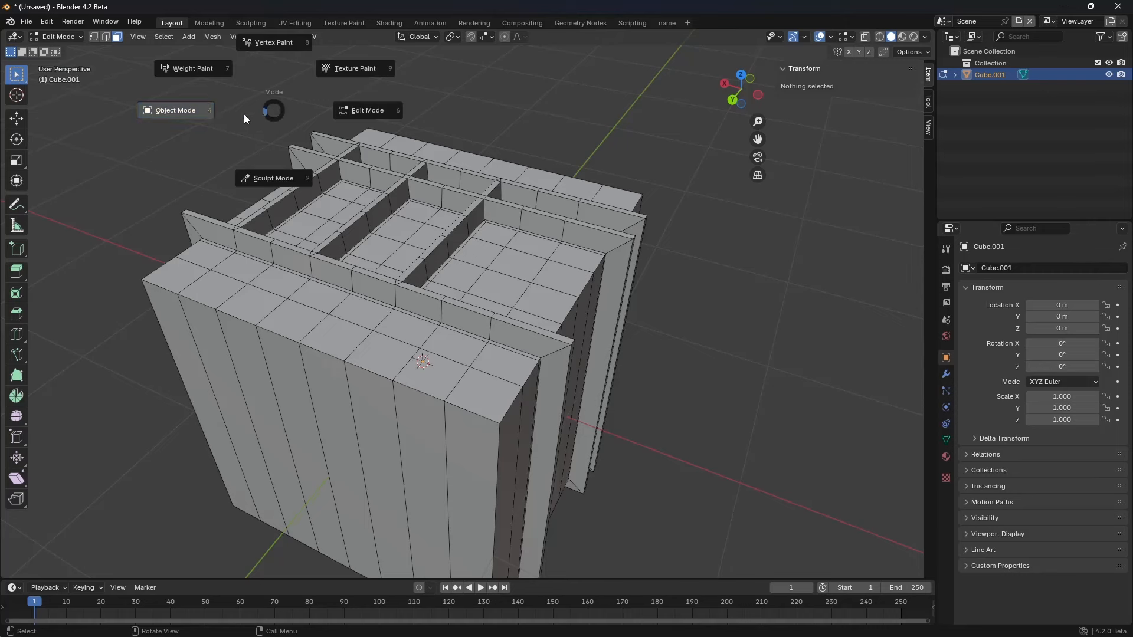
{"action": "left_click", "coordinate": [193, 113]}
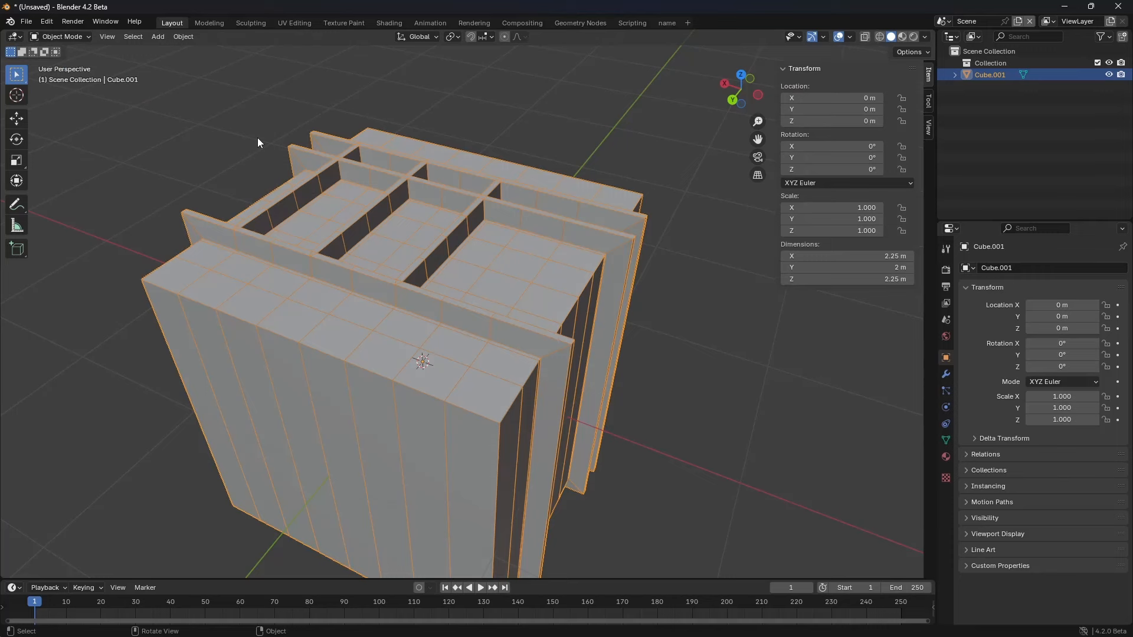
{"action": "key", "text": "ctrl+Tab"}
{"action": "left_click", "coordinate": [348, 137]}
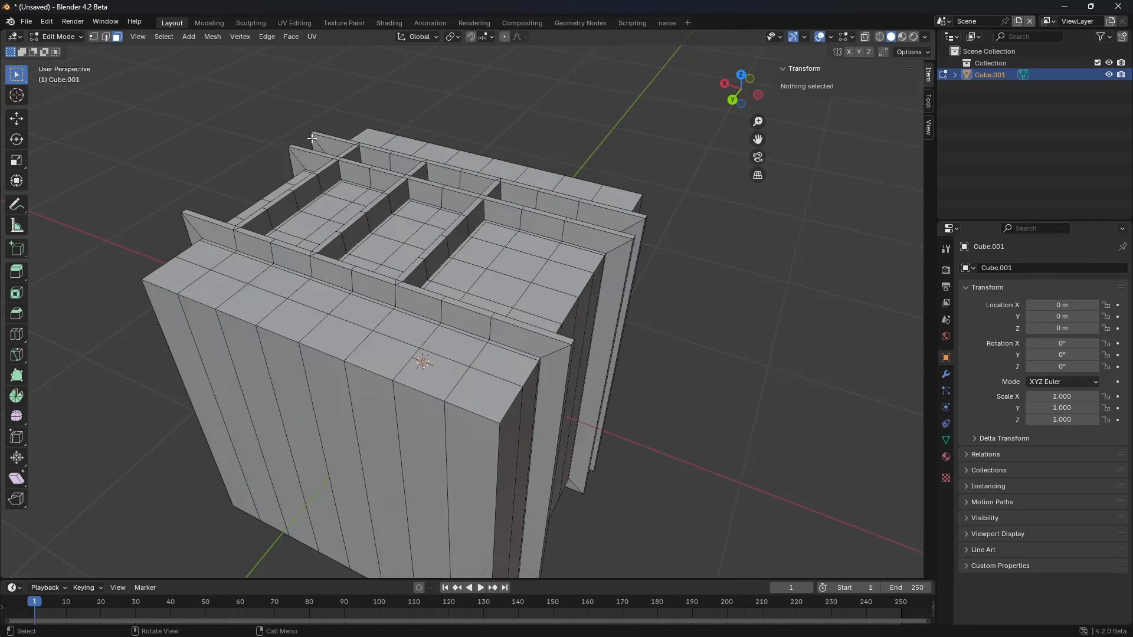
Step: Select three adjacent faces on the cube's top beside the nearest raised strip and inset them together by about 0.019 m
{"action": "left_click", "coordinate": [267, 297]}
{"action": "left_click", "coordinate": [352, 310], "text": "shift"}
{"action": "left_click", "coordinate": [334, 301], "text": "shift"}
{"action": "key", "text": "i"}
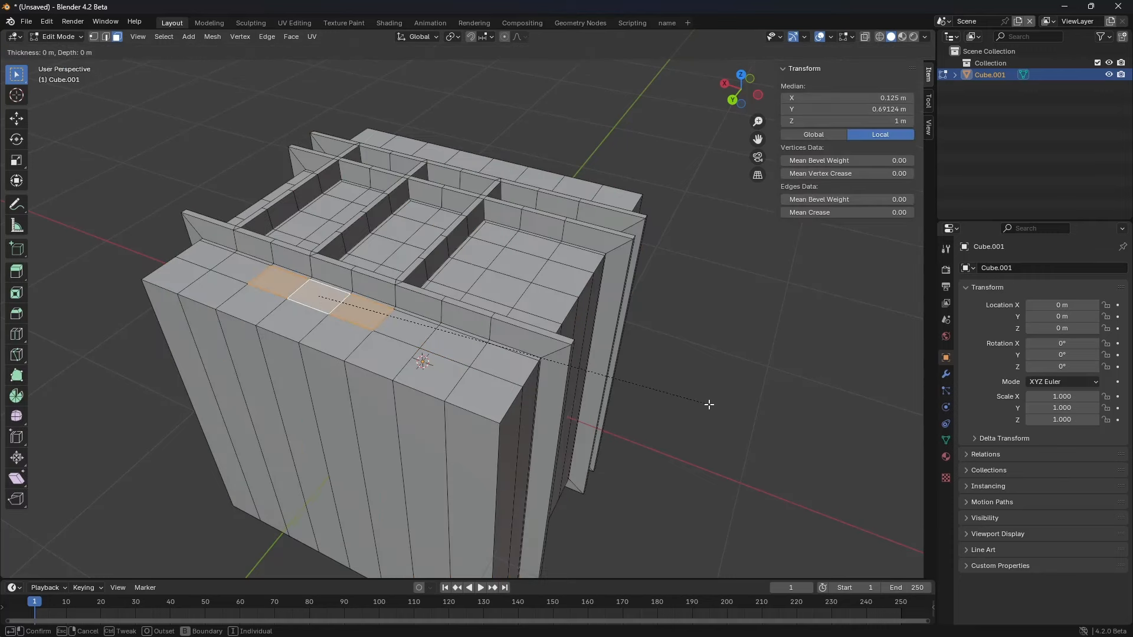
{"action": "left_click", "coordinate": [705, 404]}
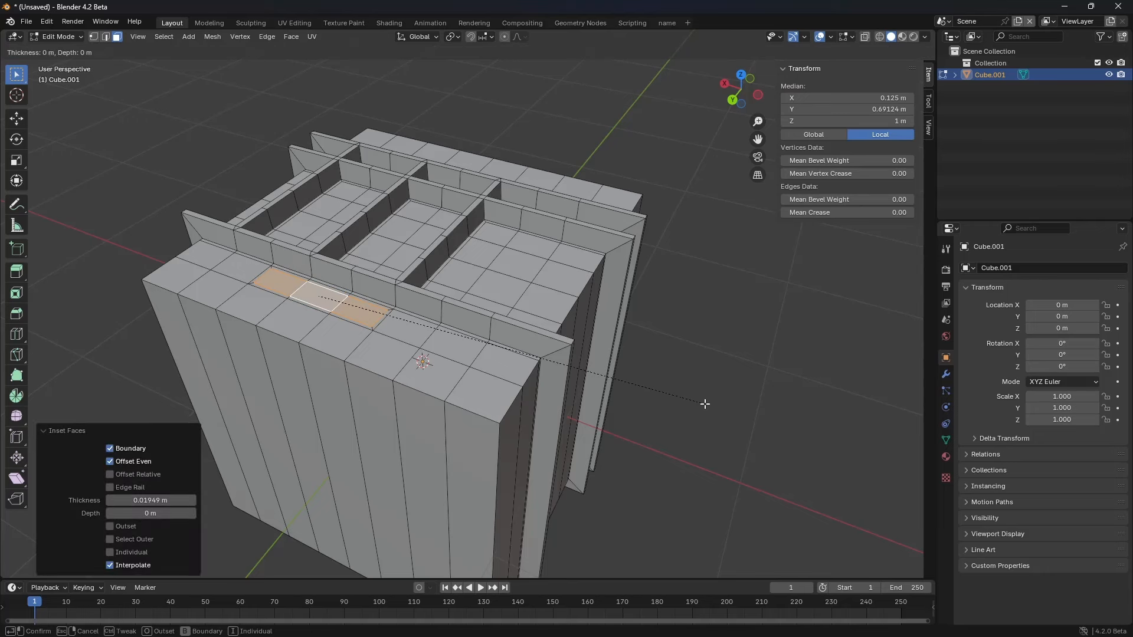
Step: Inset the three faces again by about 0.016 m while sinking them about 0.041 m in the same operation
{"action": "key", "text": "i"}
{"action": "key", "text": "ctrl"}
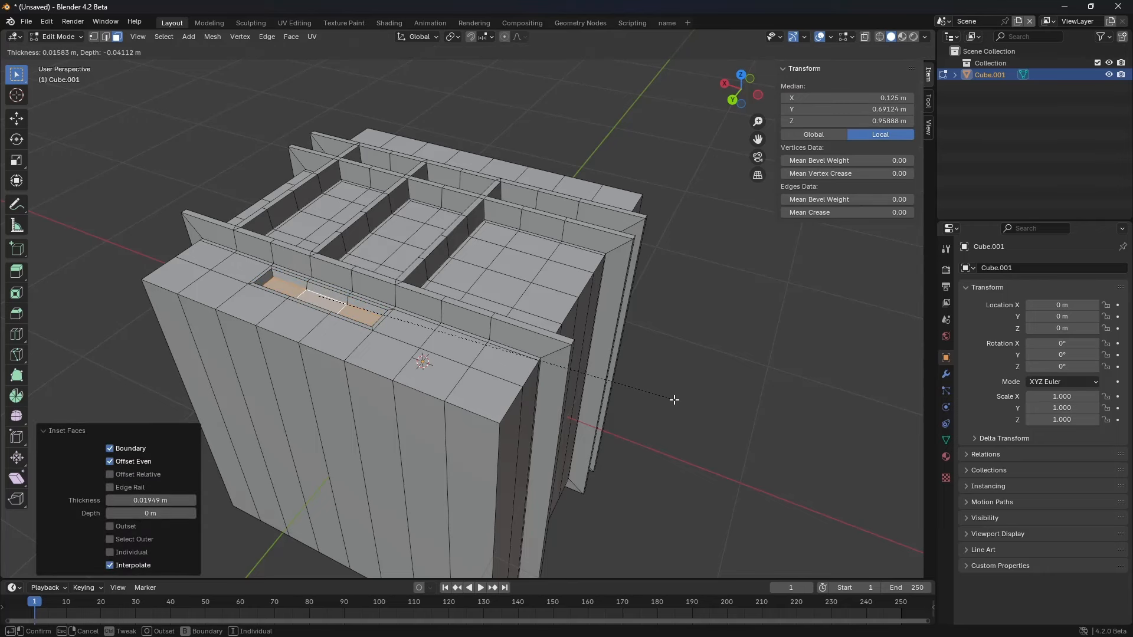
{"action": "left_click", "coordinate": [667, 397]}
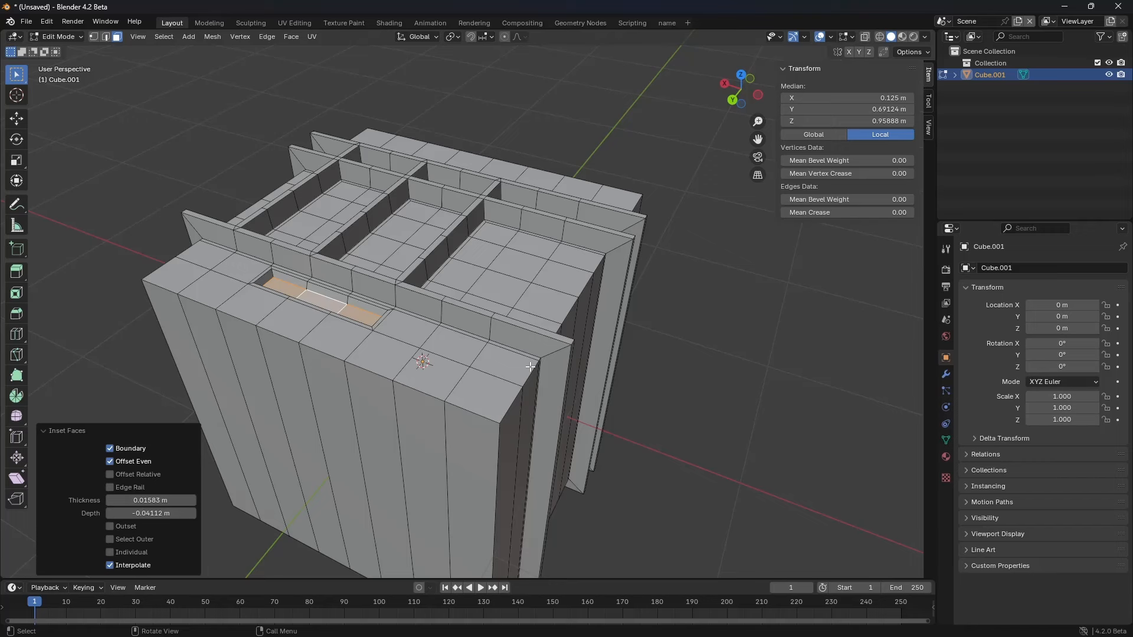
{"action": "key", "text": "i"}
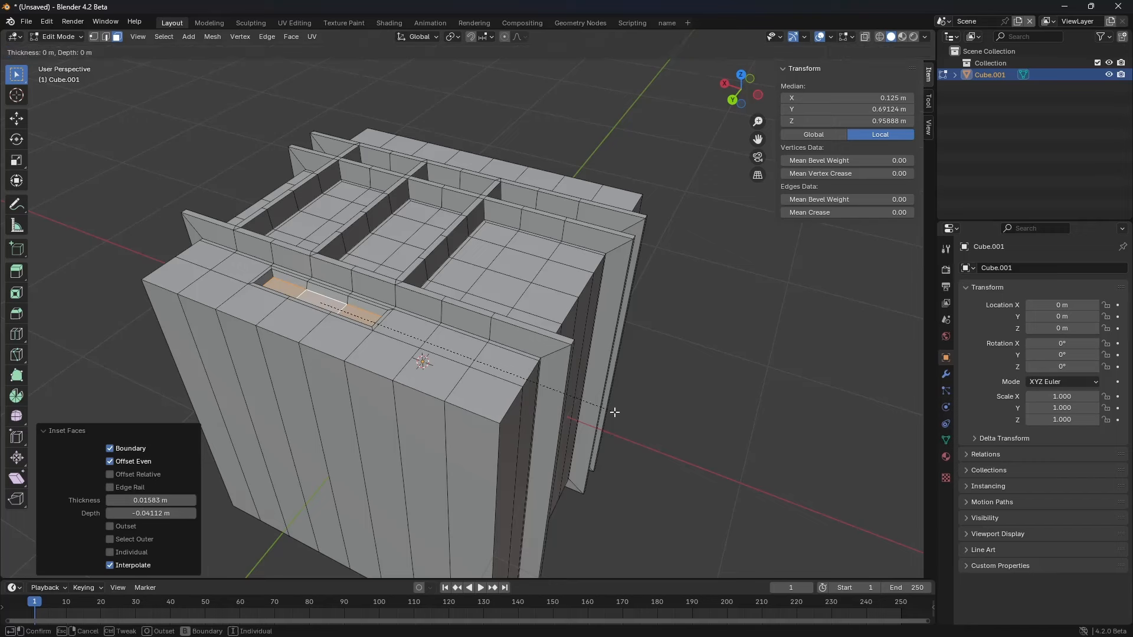
{"action": "key", "text": "Escape"}
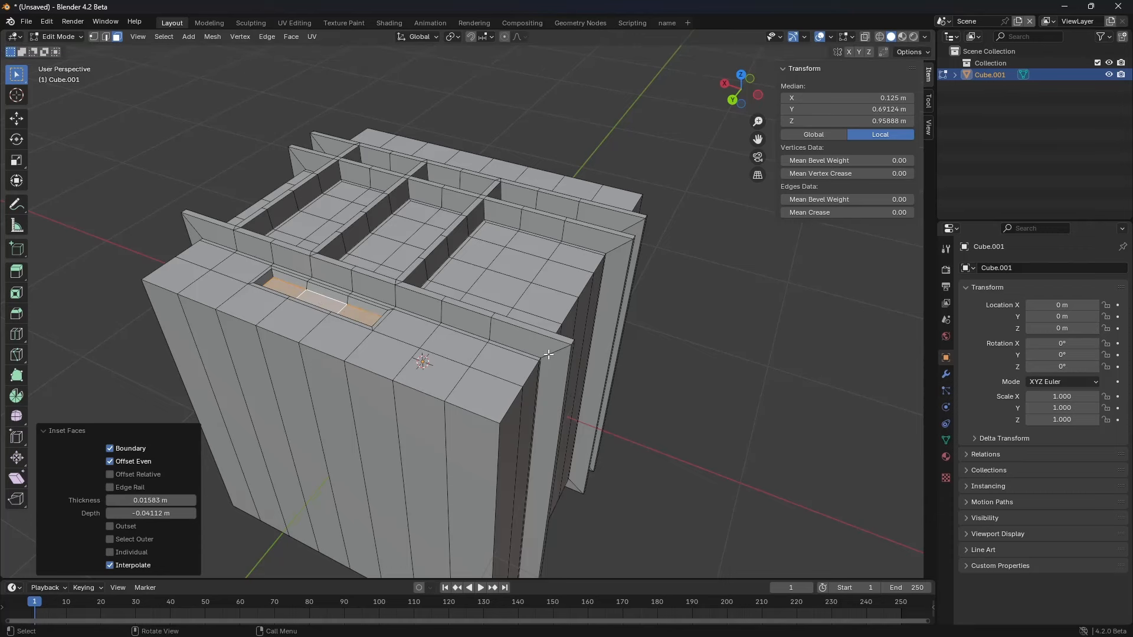
Step: Select a two-by-three block of top faces in the end compartment and inset it together by about 0.039 m
{"action": "left_click", "coordinate": [490, 253]}
{"action": "middle_click_drag", "start_coordinate": [490, 253], "coordinate": [549, 395]}
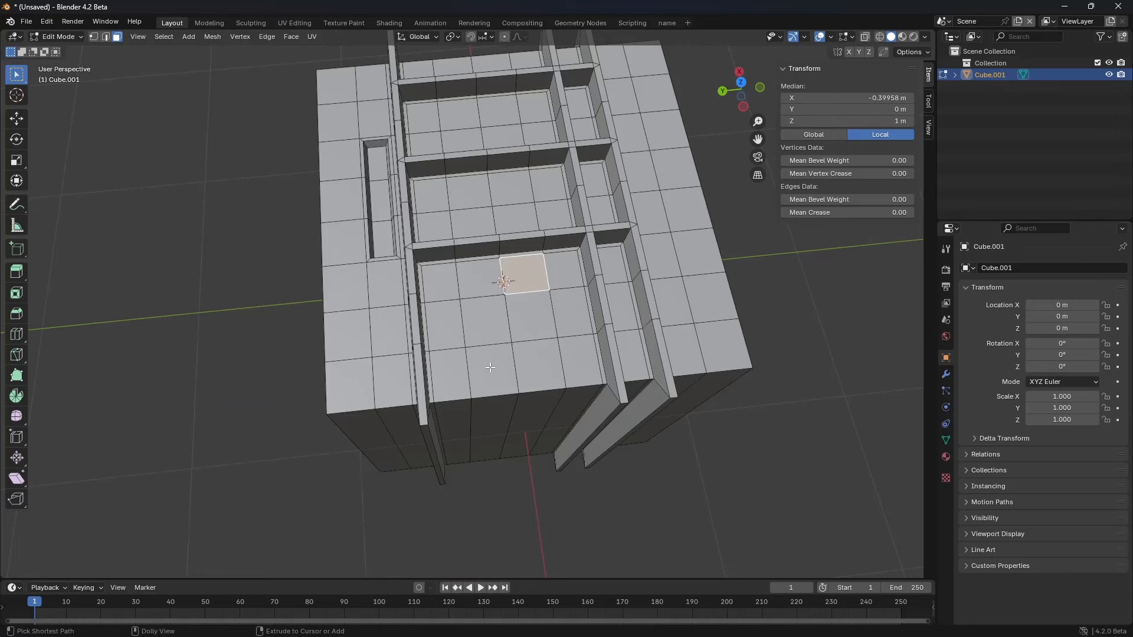
{"action": "left_click", "coordinate": [490, 371], "text": "ctrl+shift"}
{"action": "middle_click_drag", "start_coordinate": [490, 372], "coordinate": [665, 445]}
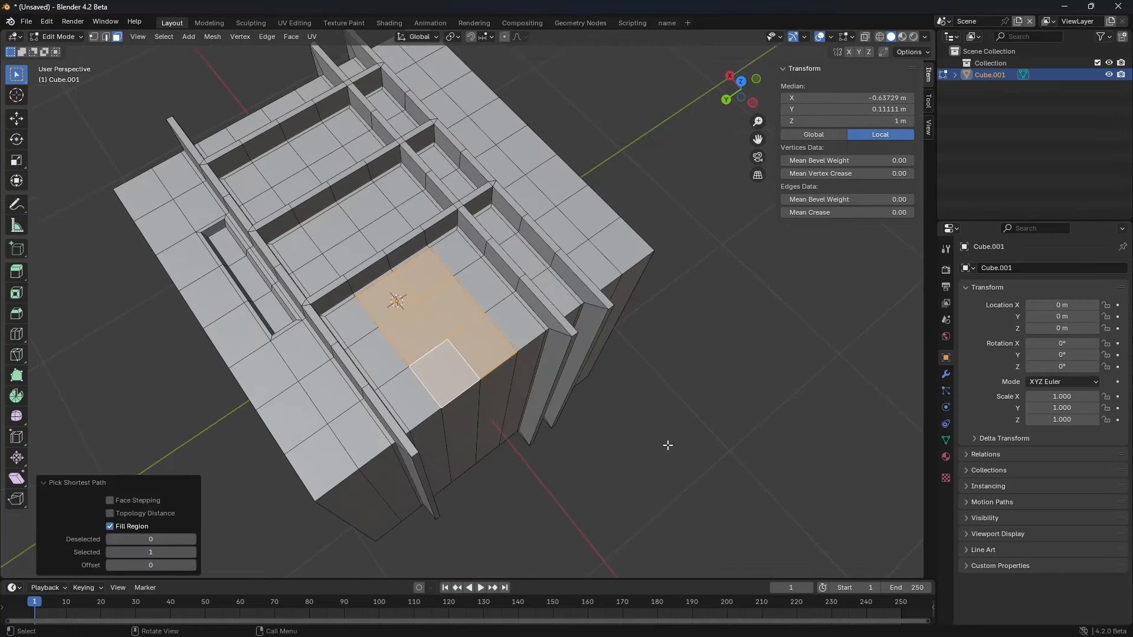
{"action": "key", "text": "i"}
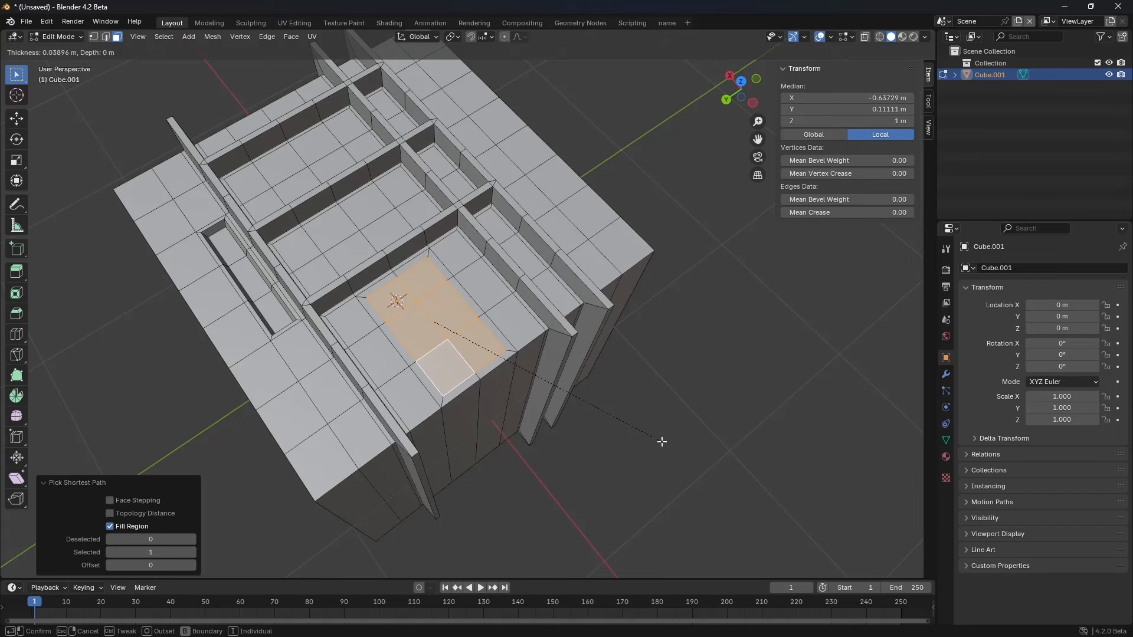
{"action": "left_click", "coordinate": [662, 441]}
Step: Inset the block about 0.05 m while sinking it about 0.076 m, and add a flat inset of about 0.029 m
{"action": "key", "text": "i"}
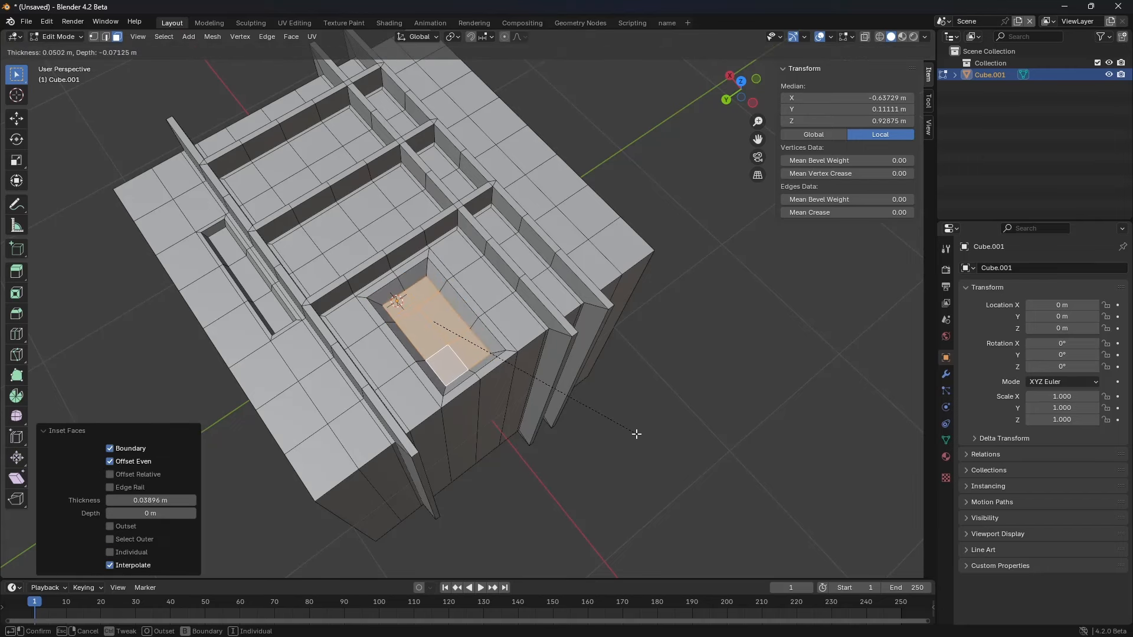
{"action": "left_click", "coordinate": [635, 433]}
{"action": "key", "text": "i"}
{"action": "left_click", "coordinate": [630, 431]}
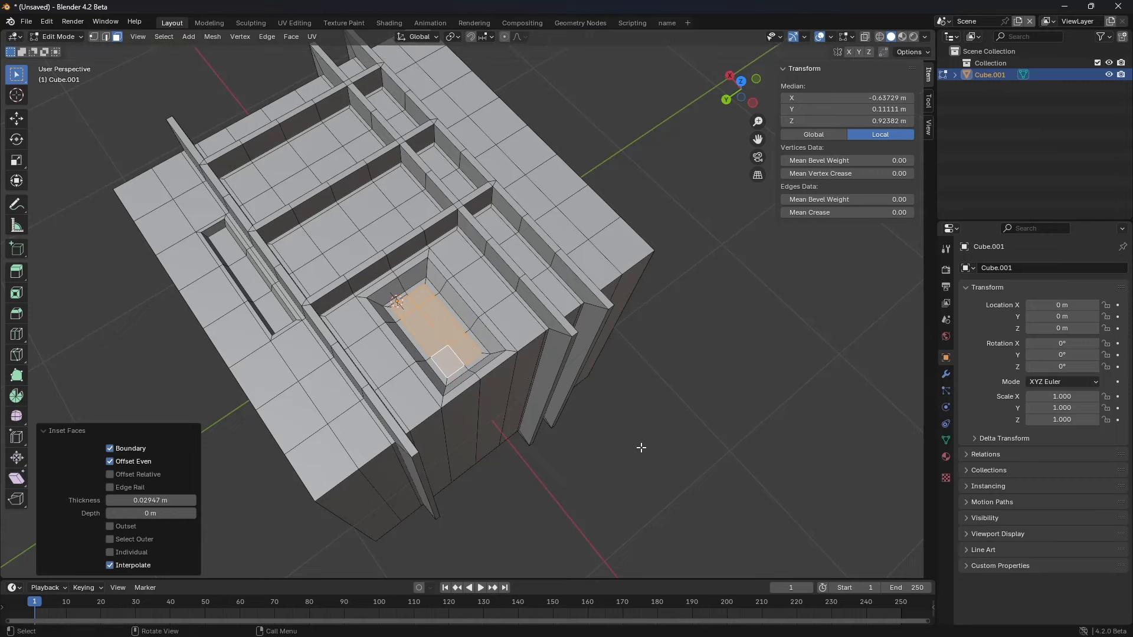
{"action": "middle_click_drag", "start_coordinate": [676, 471], "coordinate": [652, 409]}
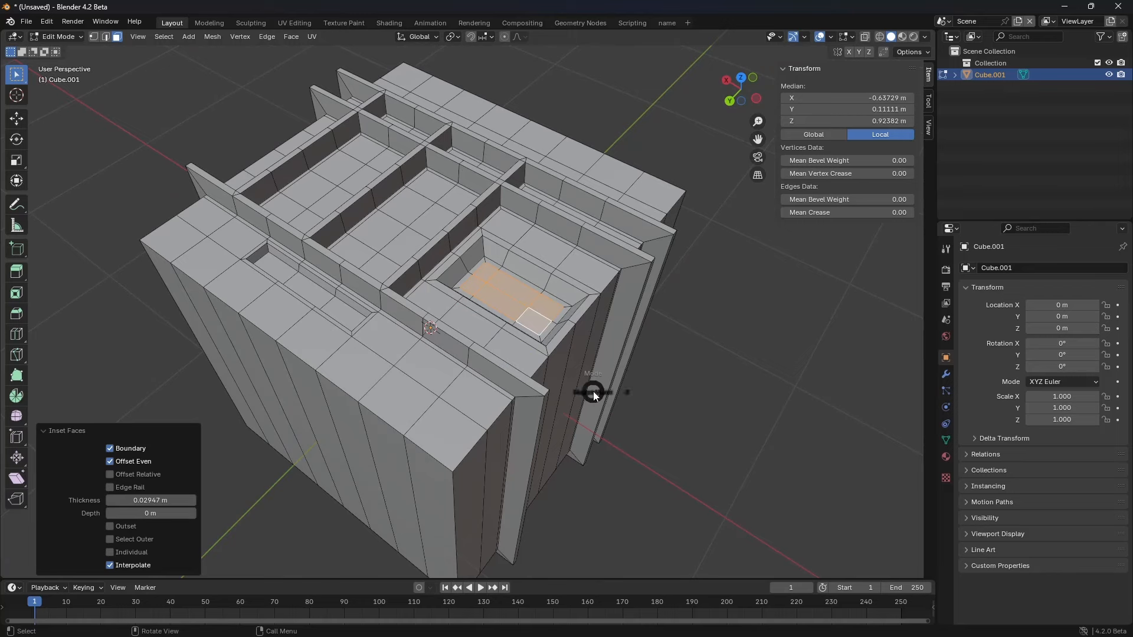
Step: Switch the cube to Object Mode and return it to Edit Mode
{"action": "key", "text": "Tab"}
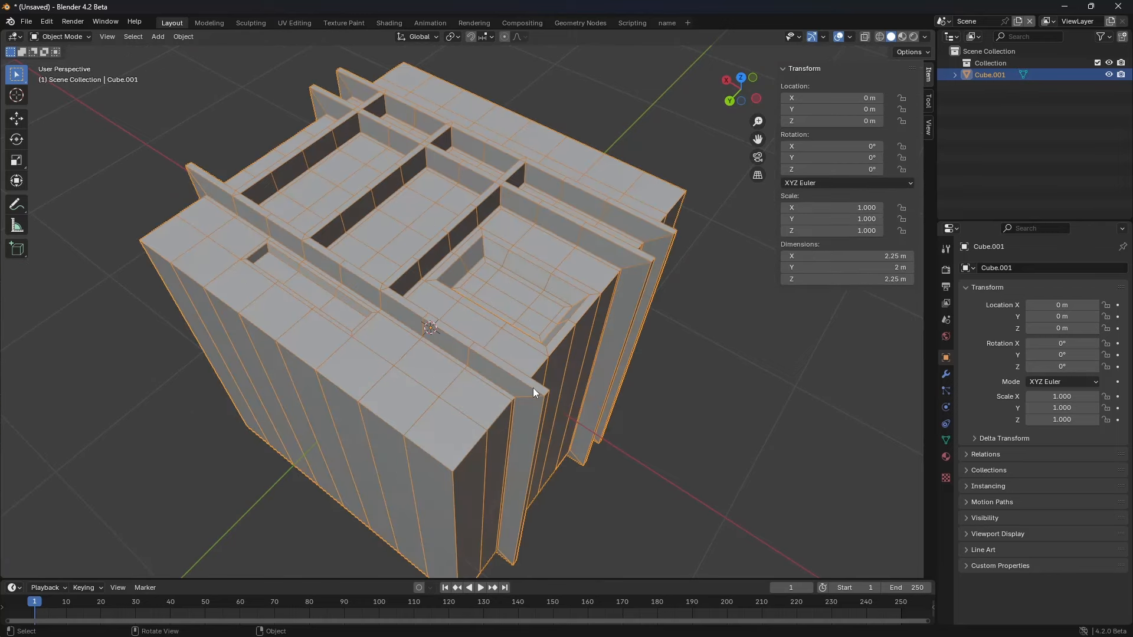
{"action": "key", "text": "ctrl+Tab"}
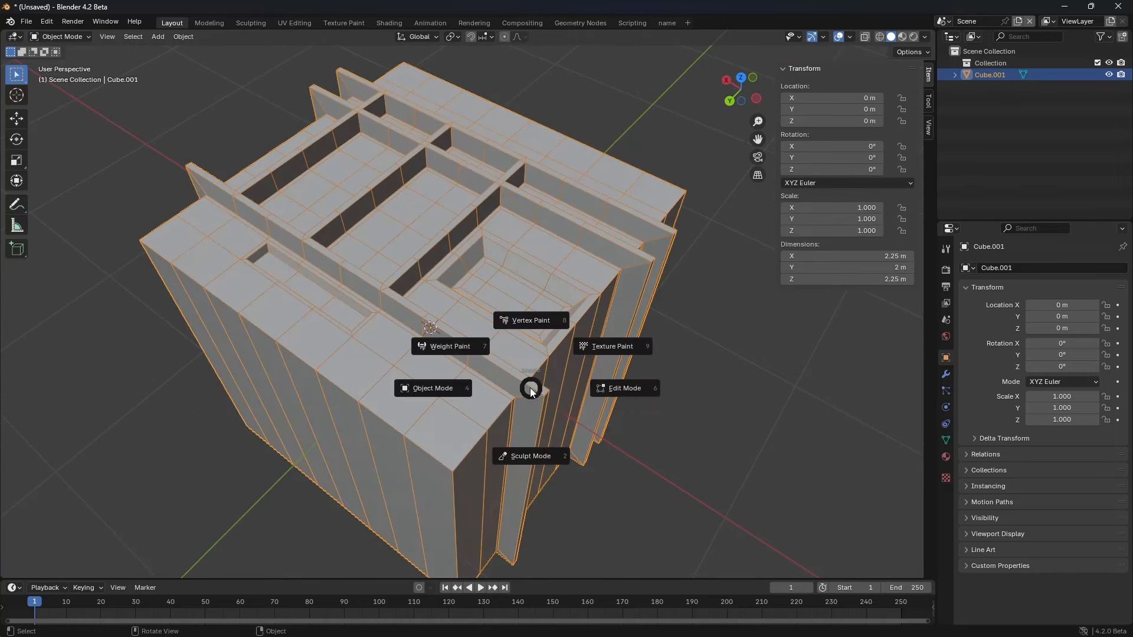
{"action": "left_click", "coordinate": [590, 392]}
Step: Try extruding the outer top face next to the corner face upward by about 0.2 m, and undo it
{"action": "left_click", "coordinate": [413, 395]}
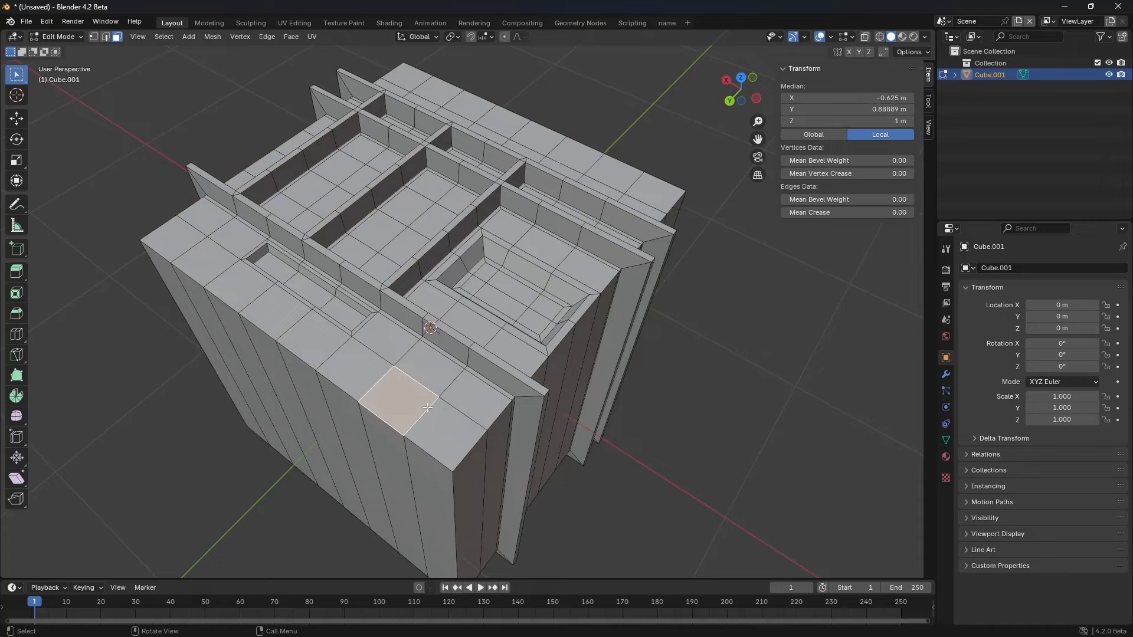
{"action": "middle_click_drag", "start_coordinate": [481, 404], "coordinate": [561, 321]}
{"action": "key", "text": "e"}
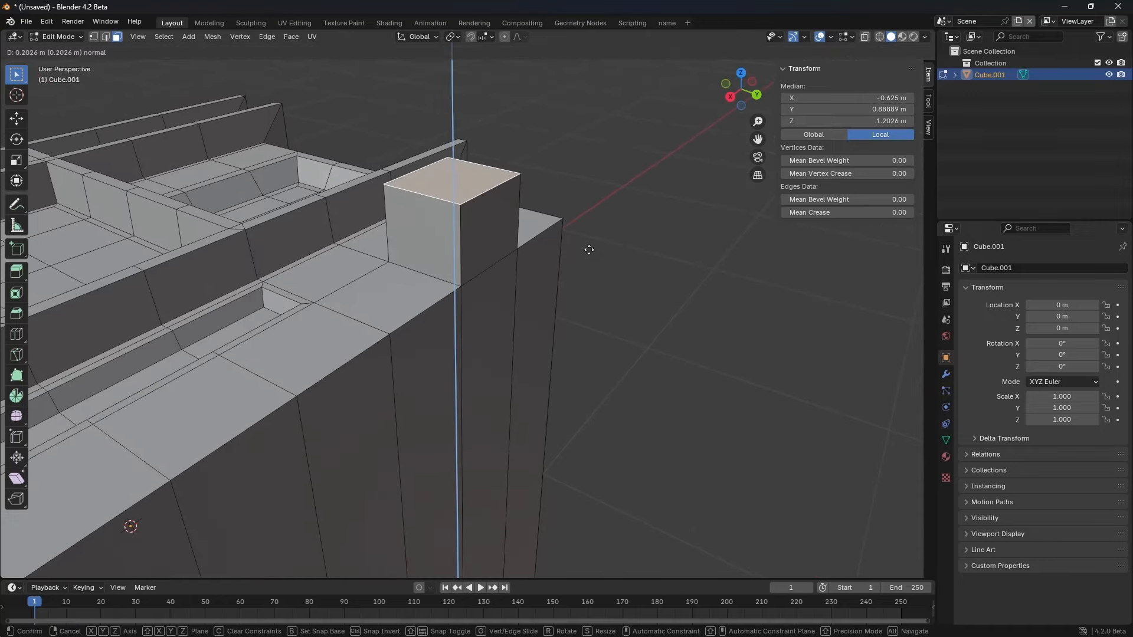
{"action": "left_click", "coordinate": [589, 250]}
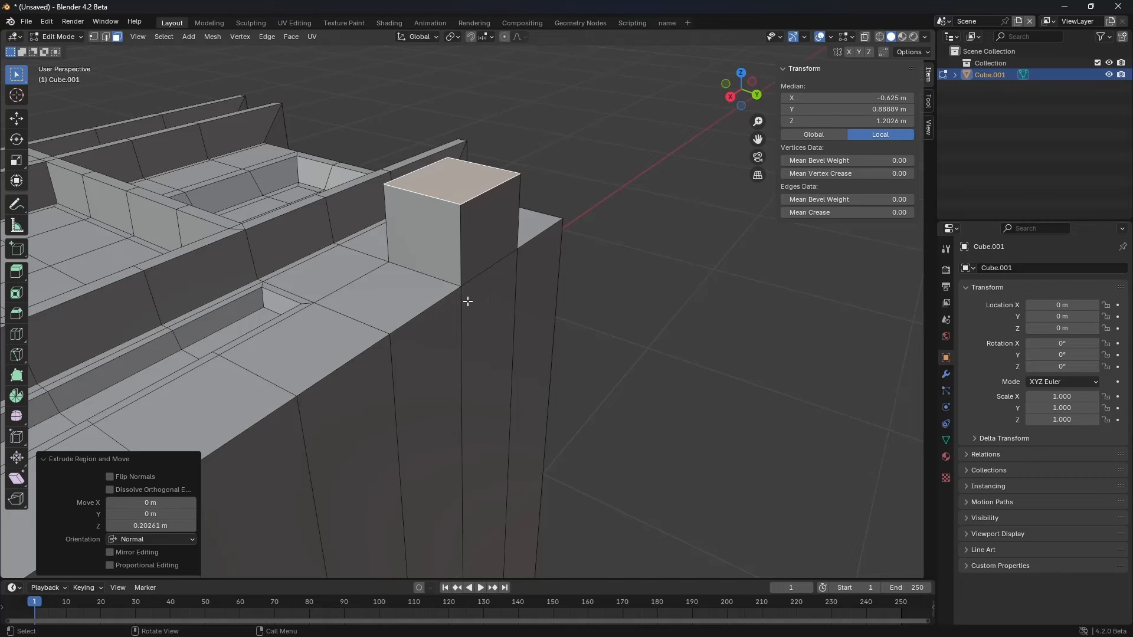
{"action": "middle_click_drag", "start_coordinate": [468, 302], "coordinate": [237, 170]}
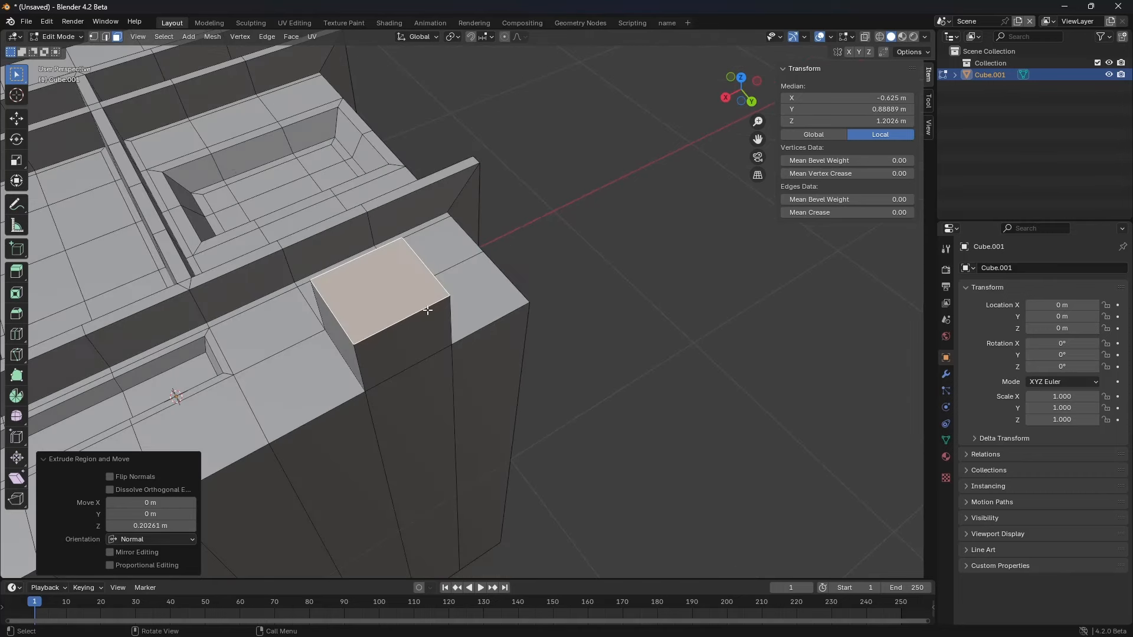
{"action": "key", "text": "ctrl+z"}
Step: Try raising the top corner face about 0.11 m using an inset with zero thickness, and undo it
{"action": "left_click", "coordinate": [455, 296]}
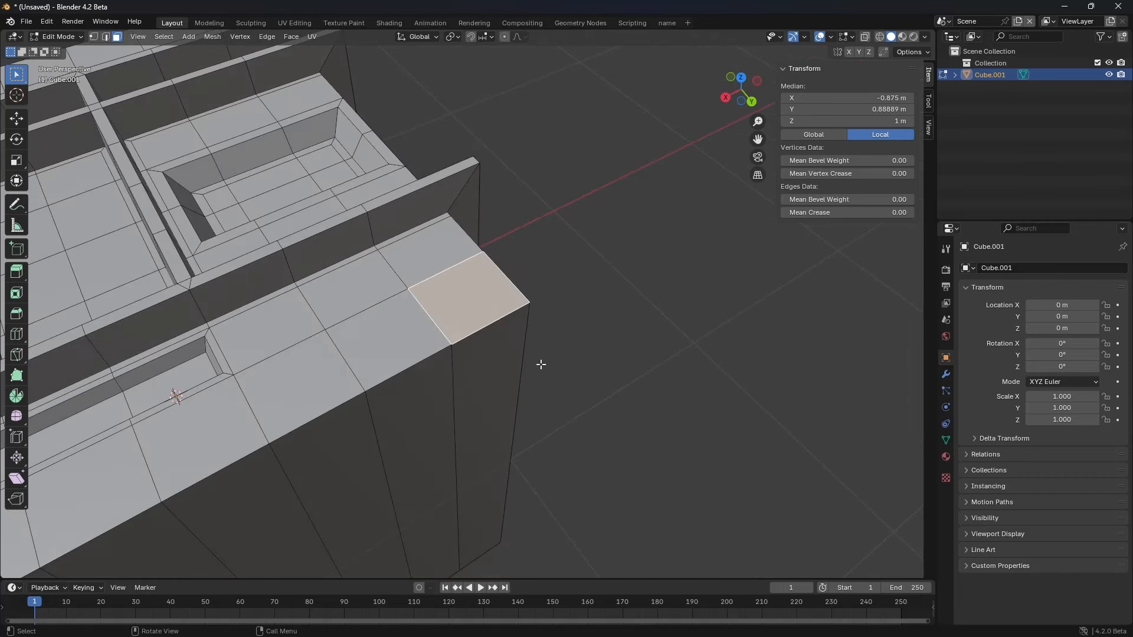
{"action": "key", "text": "i"}
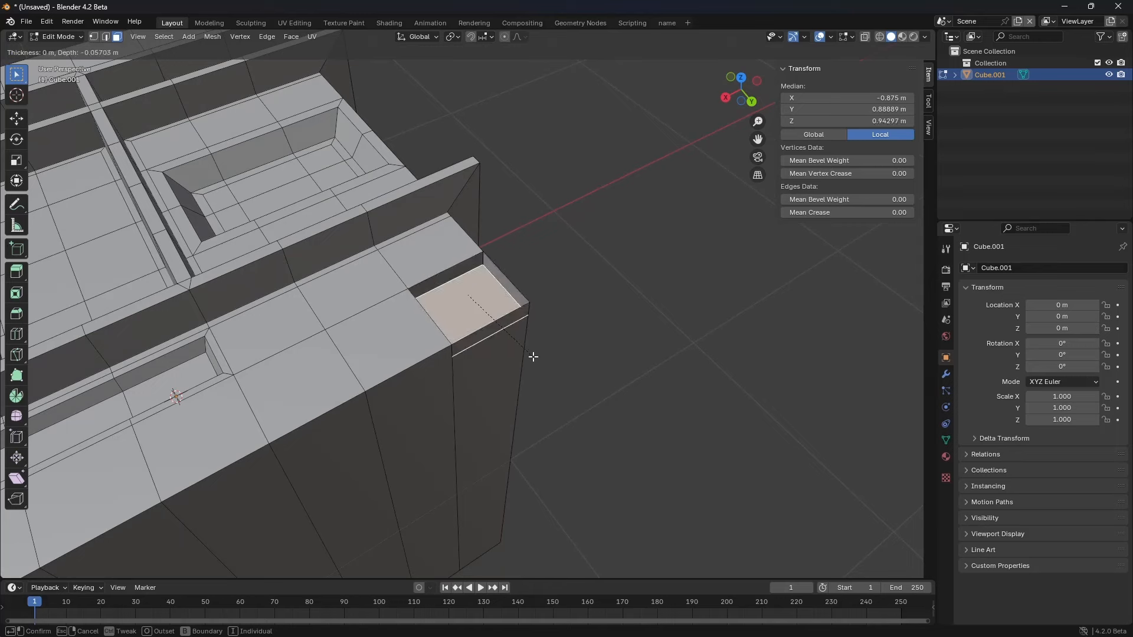
{"action": "left_click", "coordinate": [581, 397]}
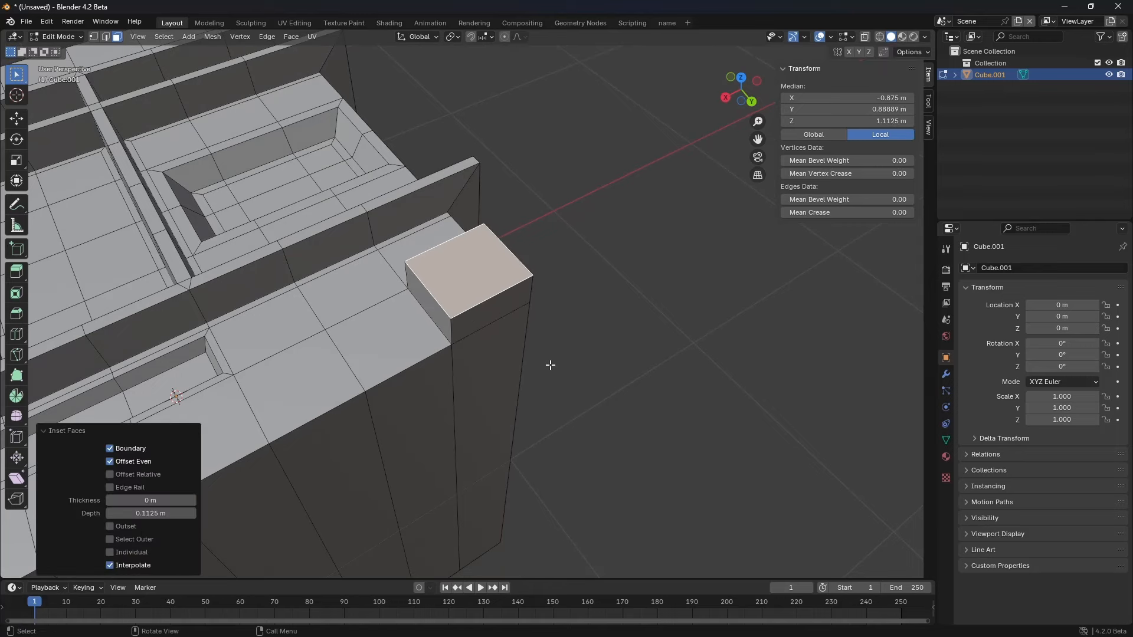
{"action": "key", "text": "ctrl+z"}
Step: Select the outer top face next to the corner face and extrude it upward by about 0.12 m
{"action": "left_click", "coordinate": [381, 346]}
{"action": "middle_click_drag", "start_coordinate": [516, 385], "coordinate": [556, 367]}
{"action": "key", "text": "e"}
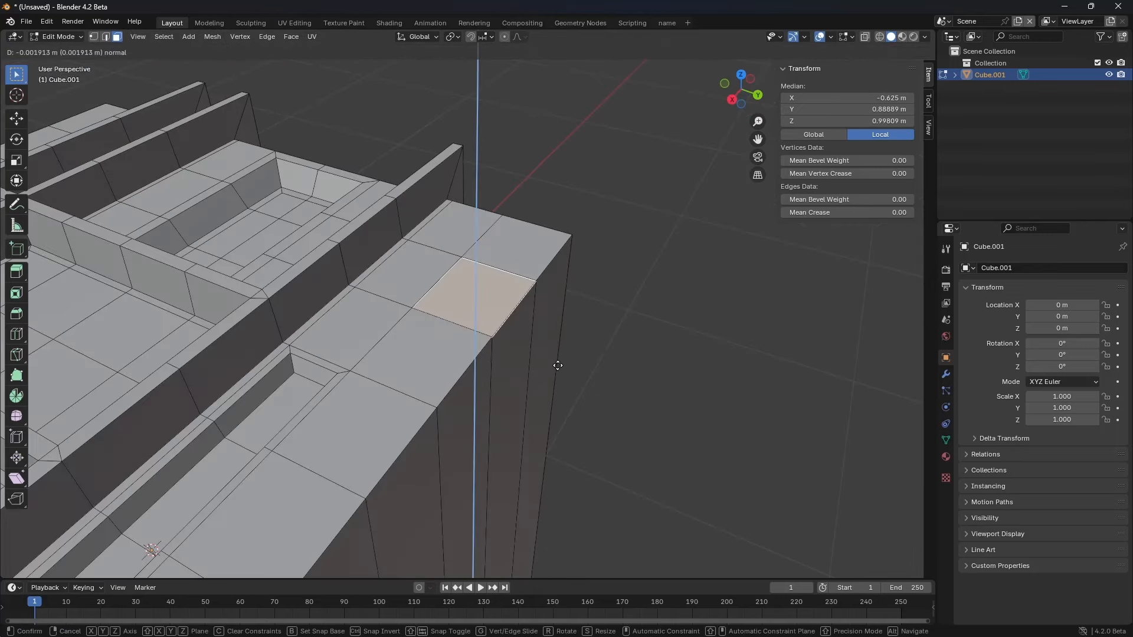
{"action": "left_click", "coordinate": [560, 326]}
Step: Select the raised block's outer side face and the tall face below it, and extrude both outward by about 0.385 m
{"action": "left_click", "coordinate": [512, 297]}
{"action": "left_click", "coordinate": [517, 348], "text": "shift"}
{"action": "scroll", "coordinate": [533, 425], "scroll_direction": "down", "scroll_amount": 4}
{"action": "middle_click_drag", "start_coordinate": [534, 425], "coordinate": [508, 379], "text": "shift"}
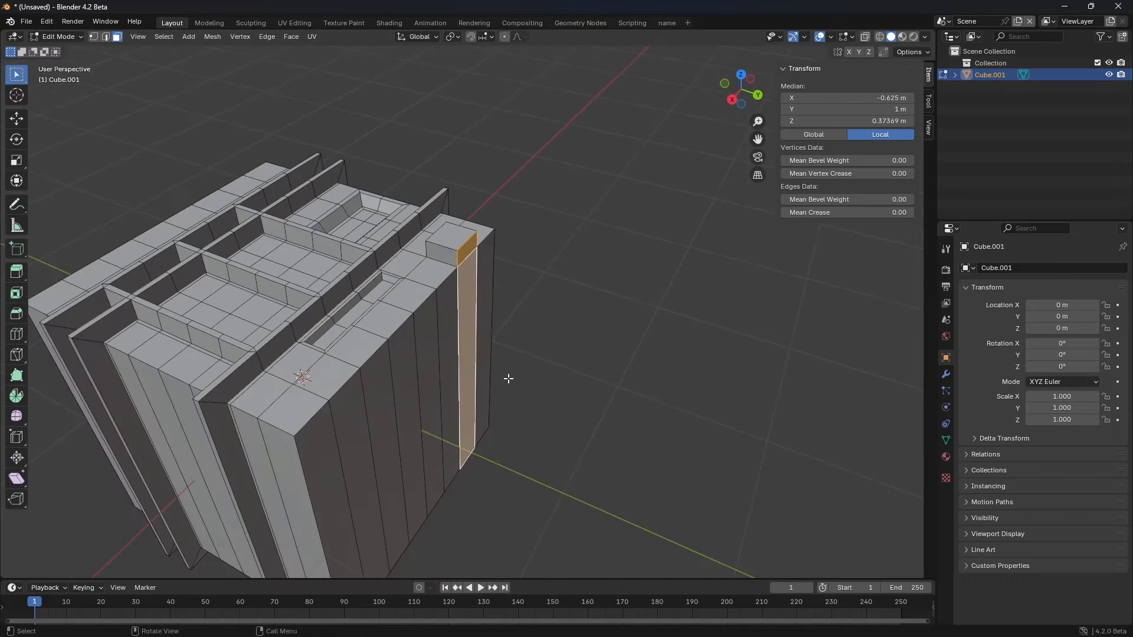
{"action": "key", "text": "e"}
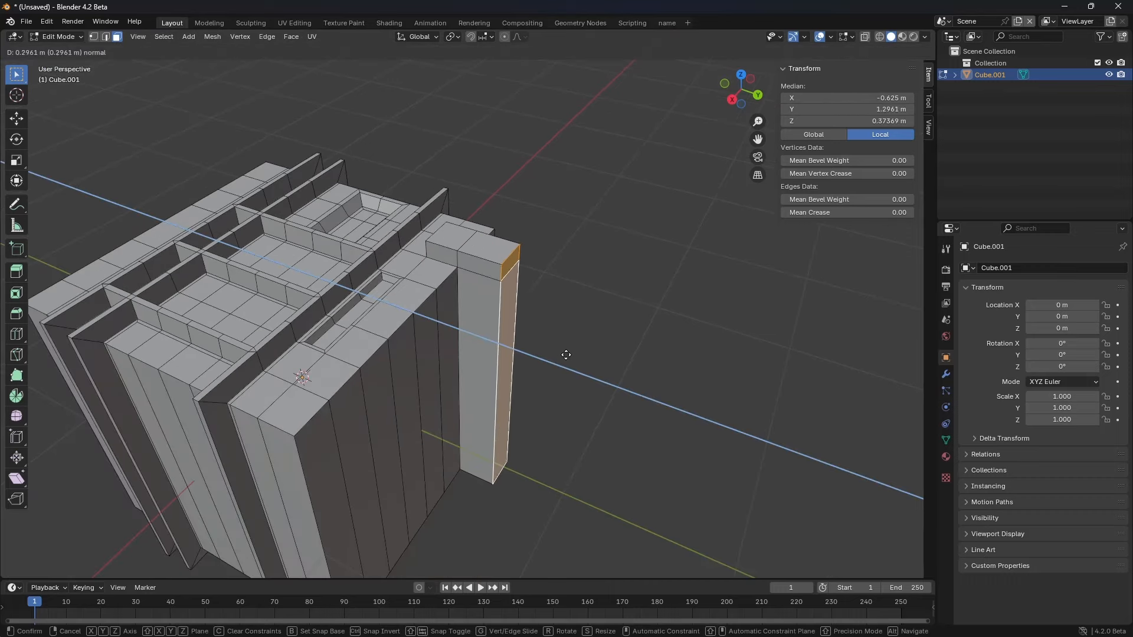
{"action": "left_click", "coordinate": [577, 354]}
{"action": "middle_click_drag", "start_coordinate": [566, 346], "coordinate": [531, 347], "text": "shift"}
Step: Try bevelling the outer top edge of the extruded post, and cancel the bevel
{"action": "key", "text": "2"}
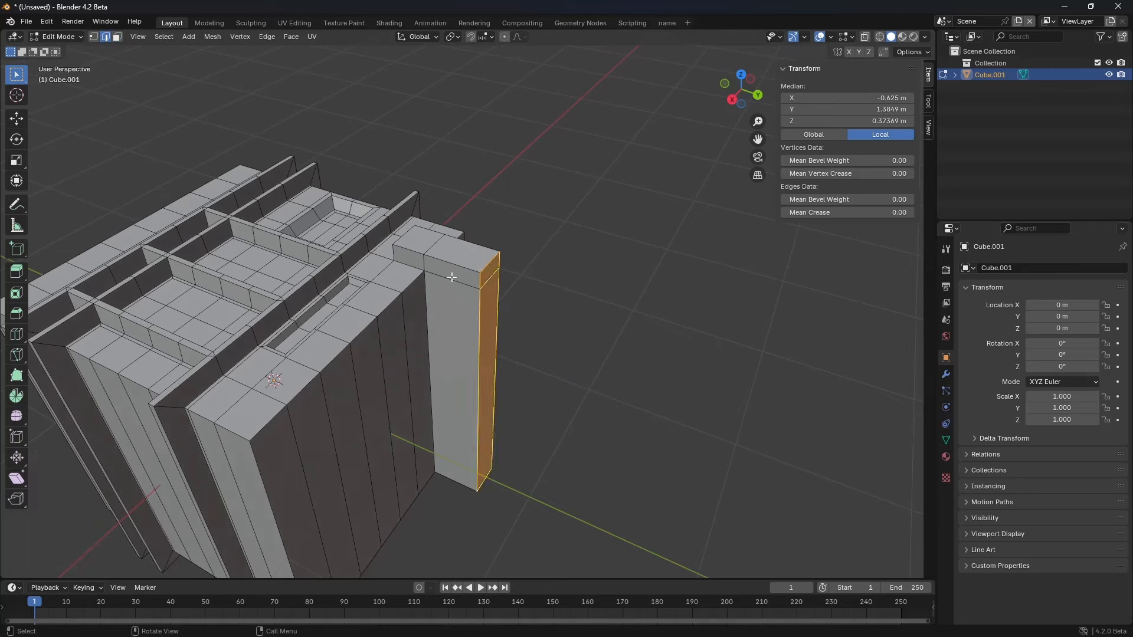
{"action": "left_click", "coordinate": [452, 277]}
{"action": "scroll", "coordinate": [518, 285], "scroll_direction": "up", "scroll_amount": 2}
{"action": "left_click", "coordinate": [506, 225]}
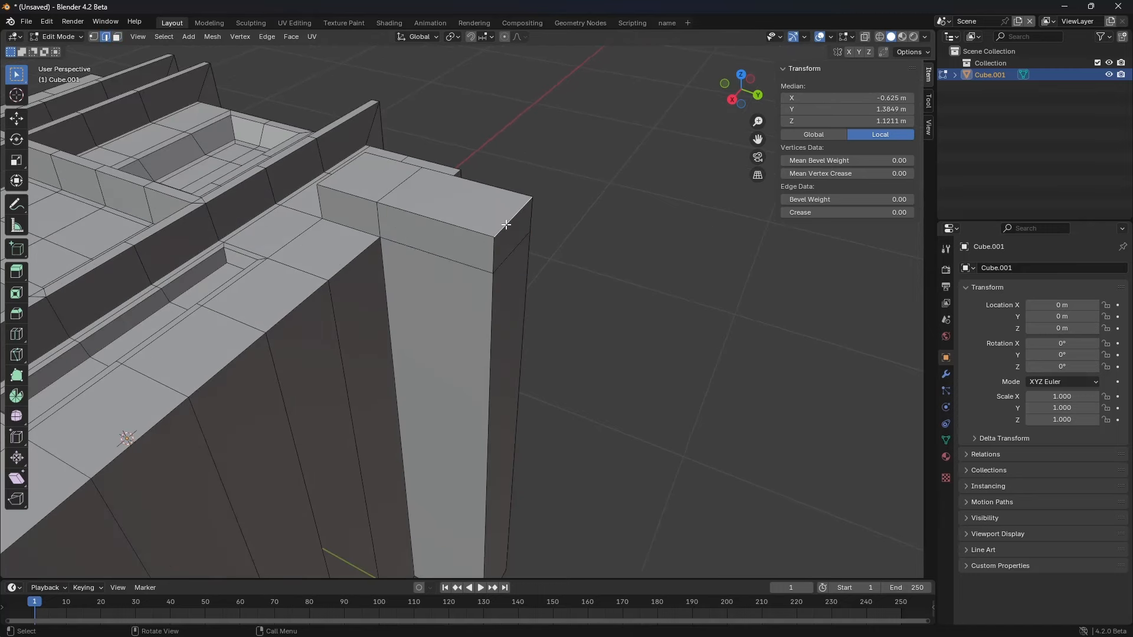
{"action": "key", "text": "ctrl+b"}
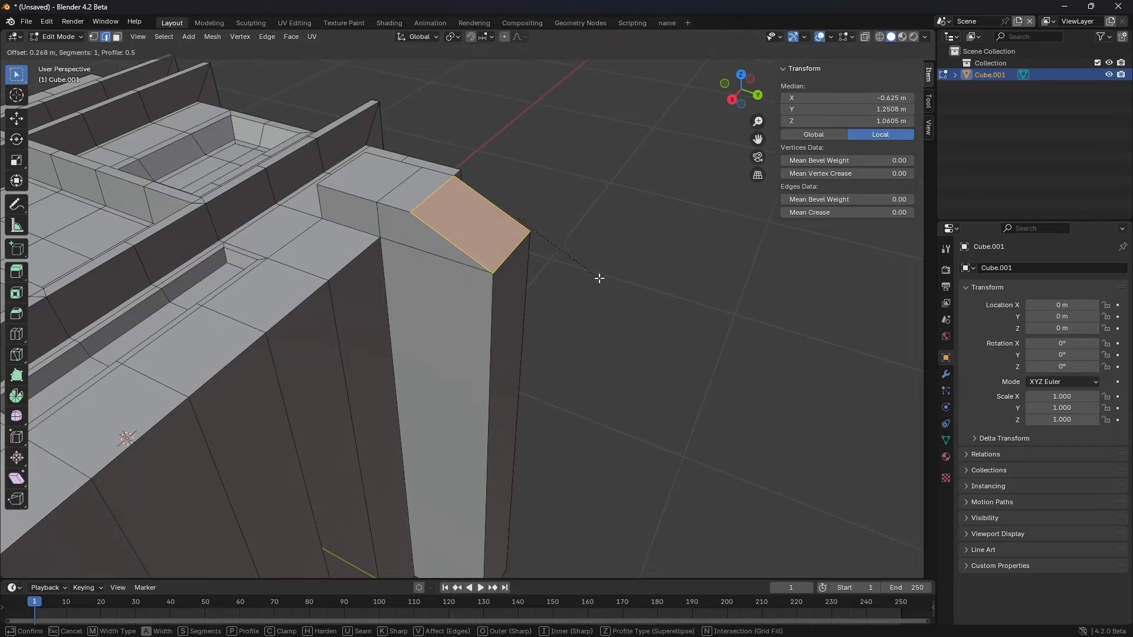
{"action": "key", "text": "Escape"}
Step: Select the horizontal edges dividing the outer and side faces of the post just below its top, and dissolve them
{"action": "left_click", "coordinate": [503, 263]}
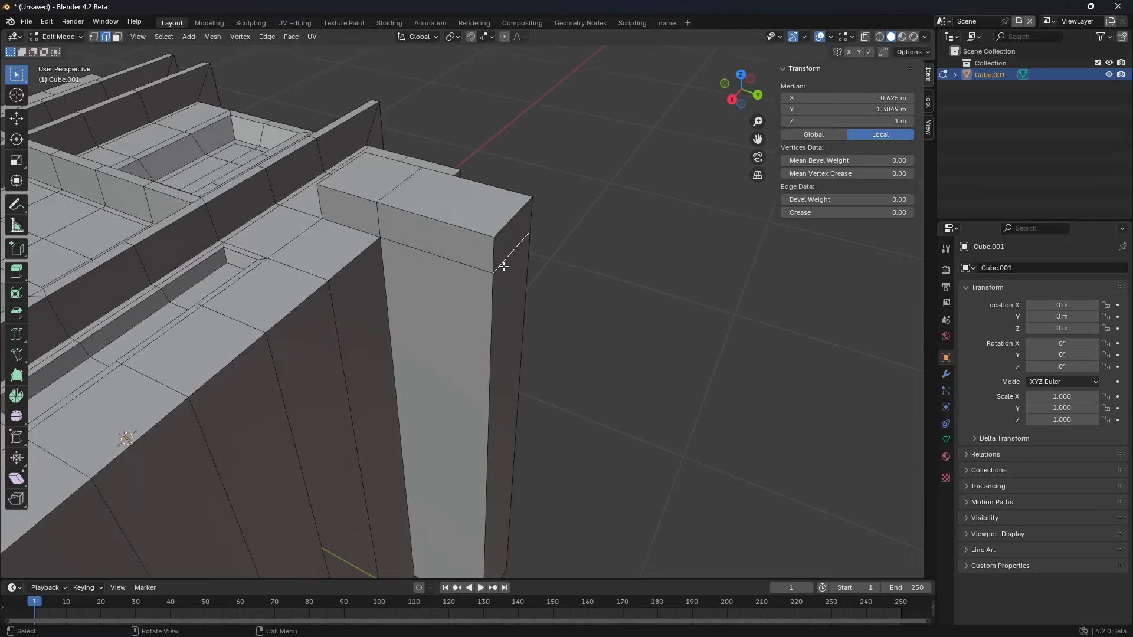
{"action": "left_click", "coordinate": [449, 267], "text": "shift"}
{"action": "middle_click_drag", "start_coordinate": [627, 298], "coordinate": [596, 346]}
{"action": "left_click", "coordinate": [437, 263], "text": "shift"}
{"action": "key", "text": "ctrl+x"}
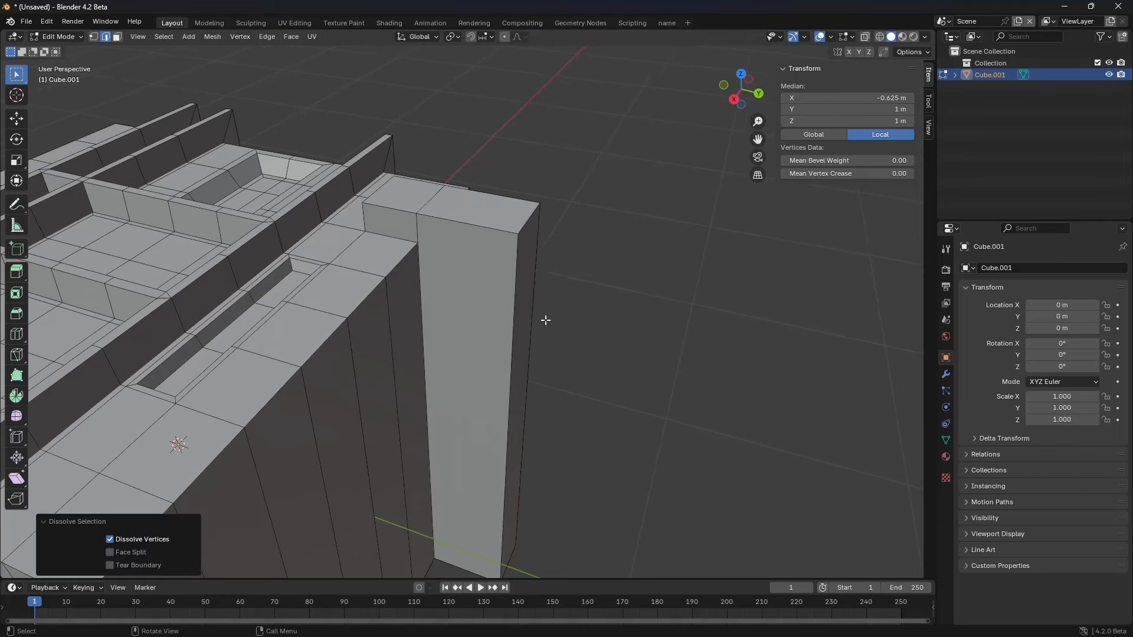
Step: Examine the post's side face and the corner vertices where it meets the cube
{"action": "left_click", "coordinate": [526, 222]}
{"action": "key", "text": "3"}
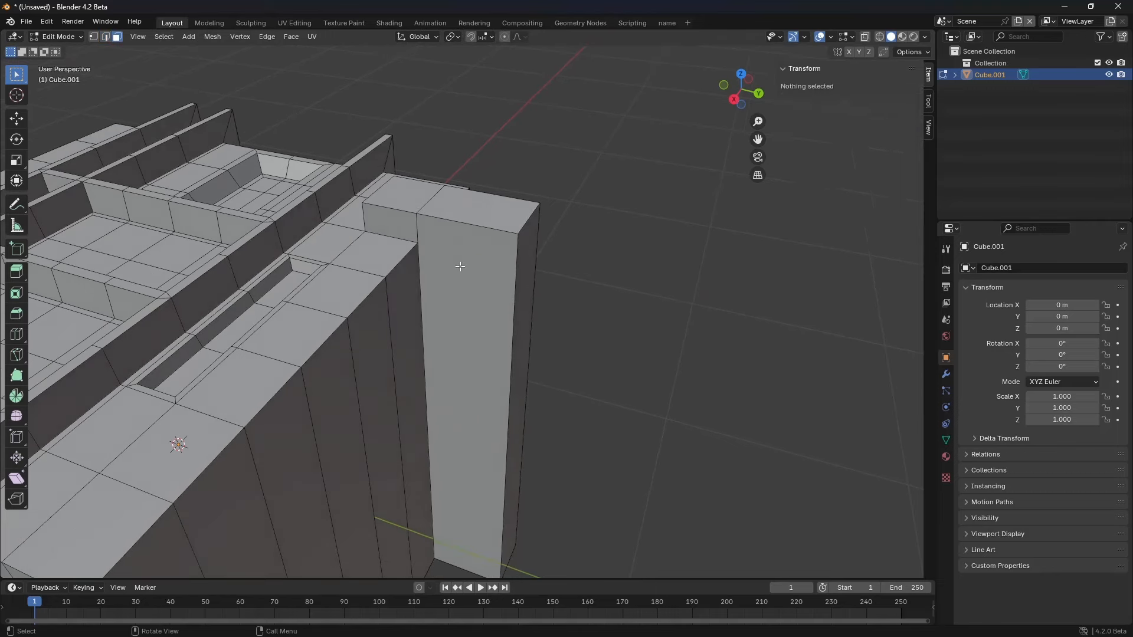
{"action": "left_click", "coordinate": [439, 258]}
{"action": "key", "text": "1"}
{"action": "left_click", "coordinate": [417, 242]}
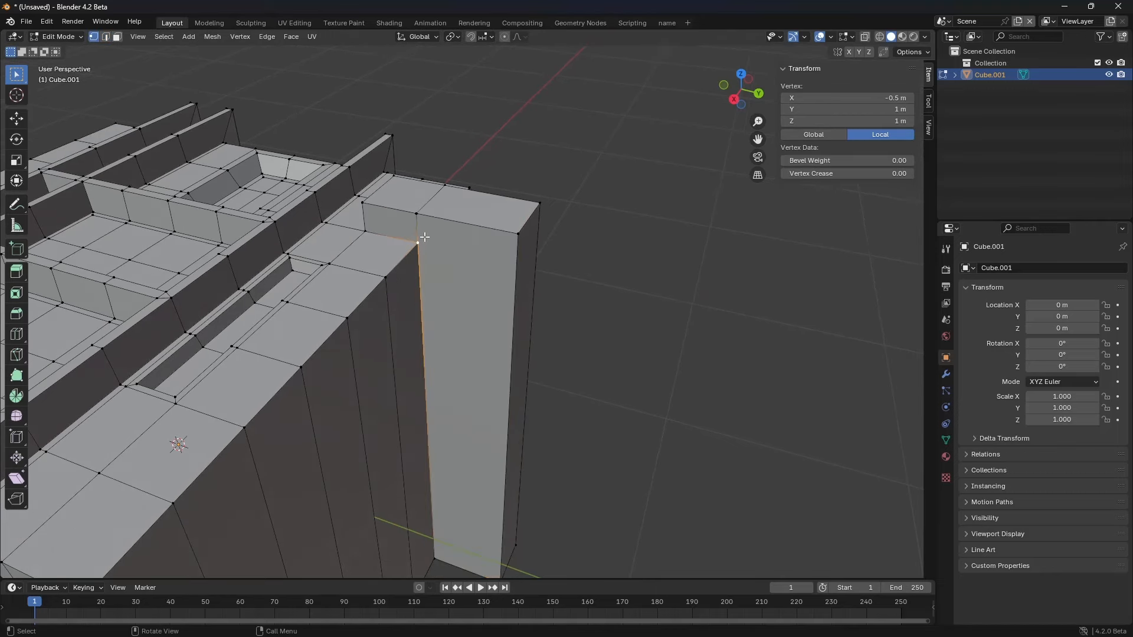
{"action": "left_click", "coordinate": [420, 216]}
{"action": "key", "text": "2"}
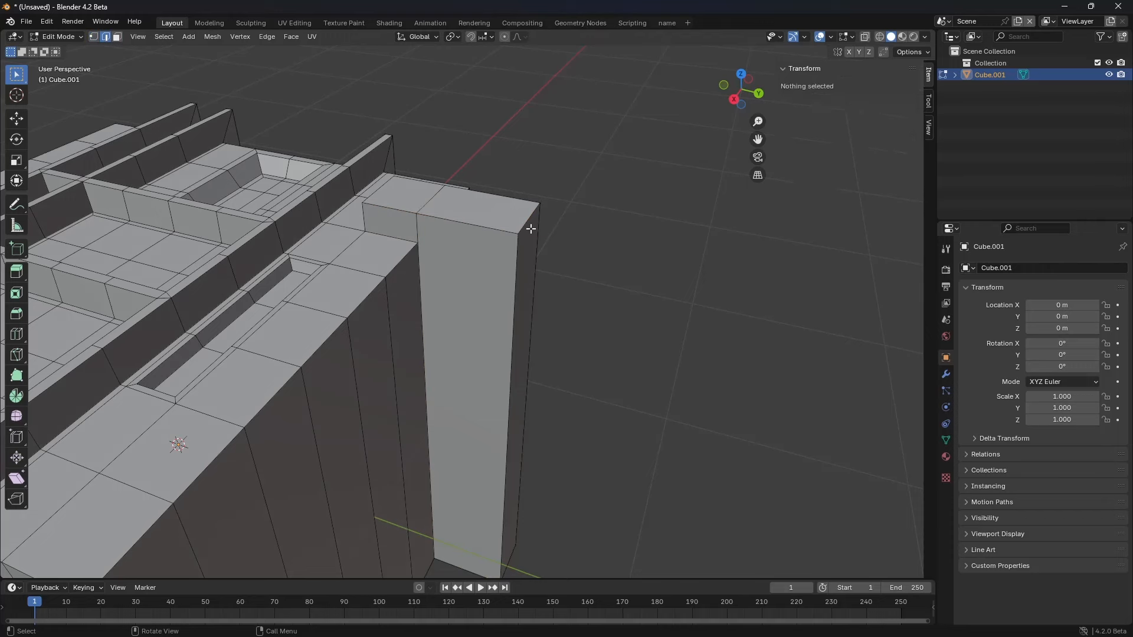
Step: Bevel the post's outer top edge with a single segment and a width of about 0.3 m
{"action": "left_click", "coordinate": [527, 219]}
{"action": "key", "text": "ctrl+b"}
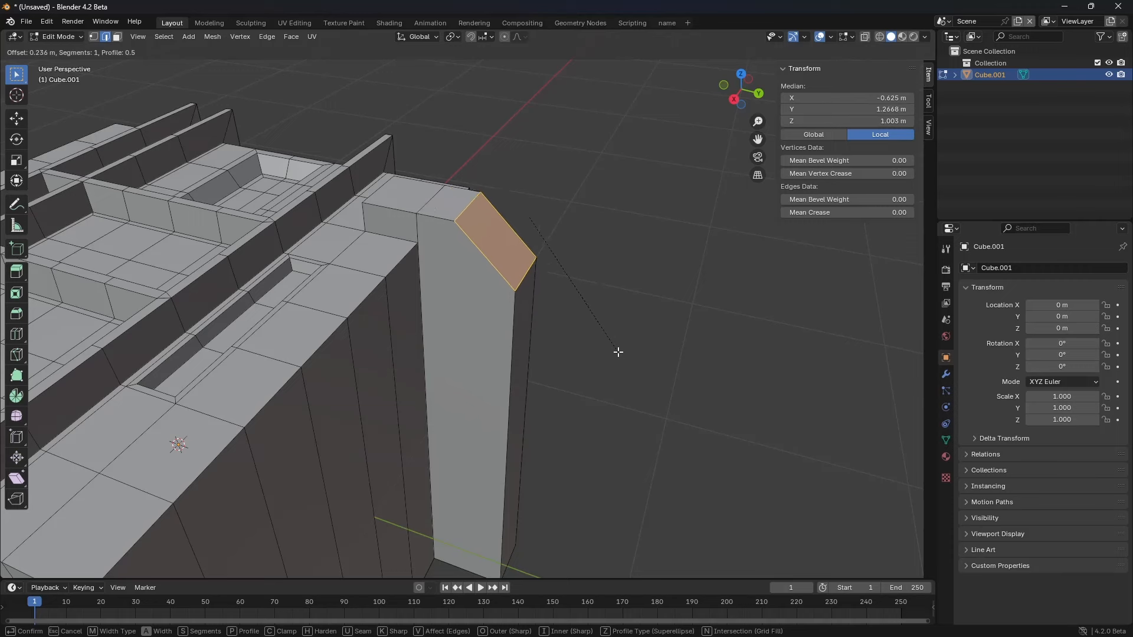
{"action": "left_click", "coordinate": [634, 361]}
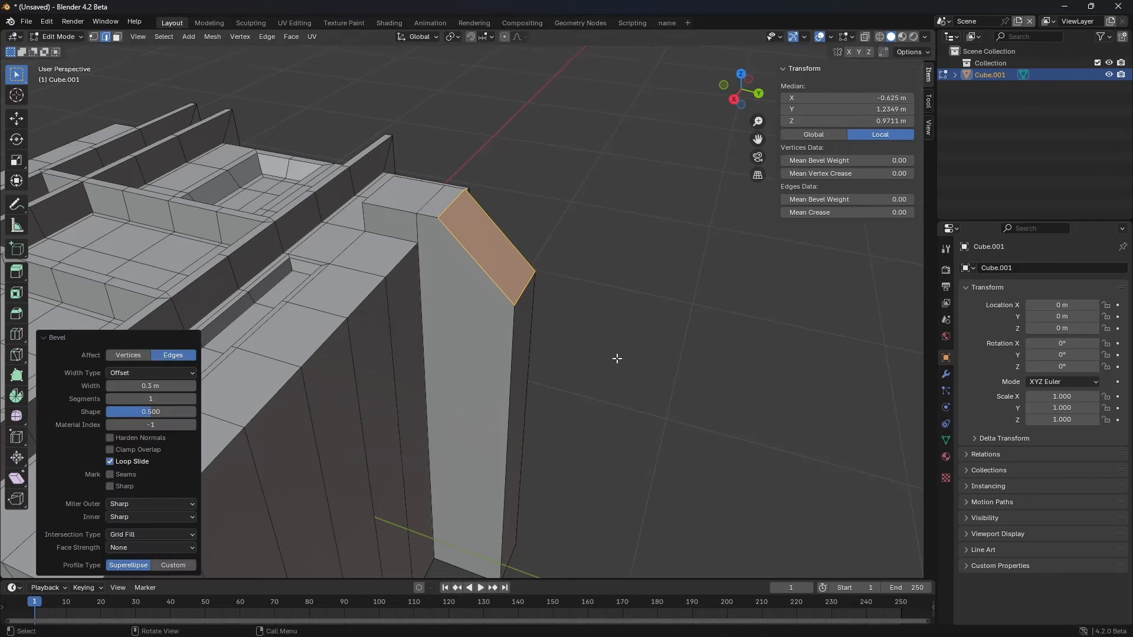
{"action": "scroll", "coordinate": [463, 286], "scroll_direction": "up", "scroll_amount": 3}
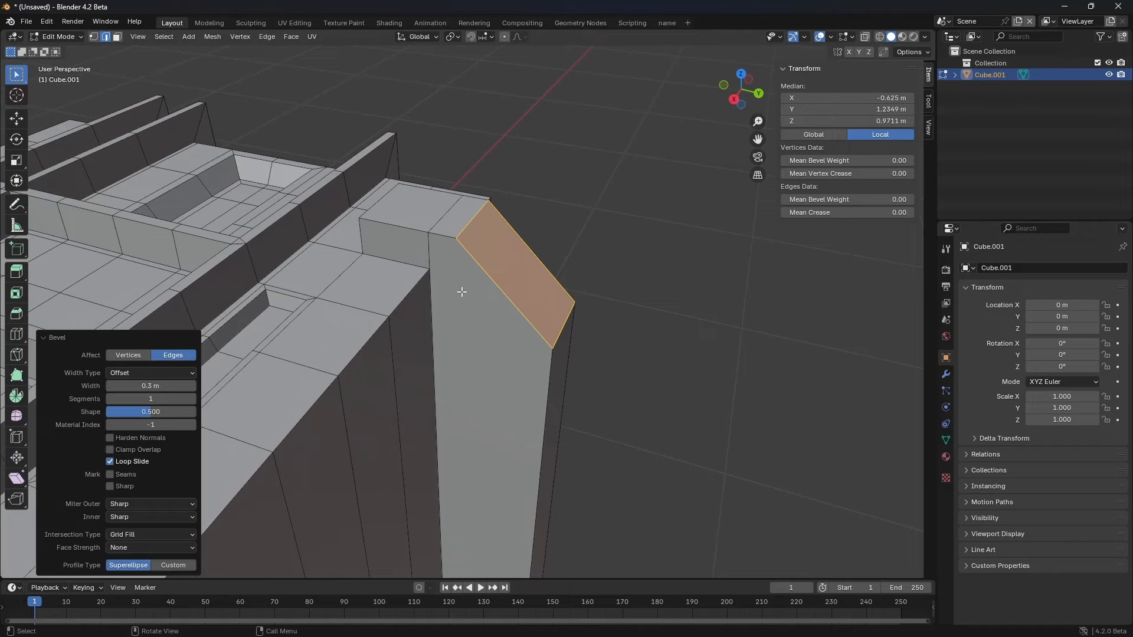
Step: Examine the vertical edge and the side faces where the bevelled post joins the cube
{"action": "left_click", "coordinate": [430, 269]}
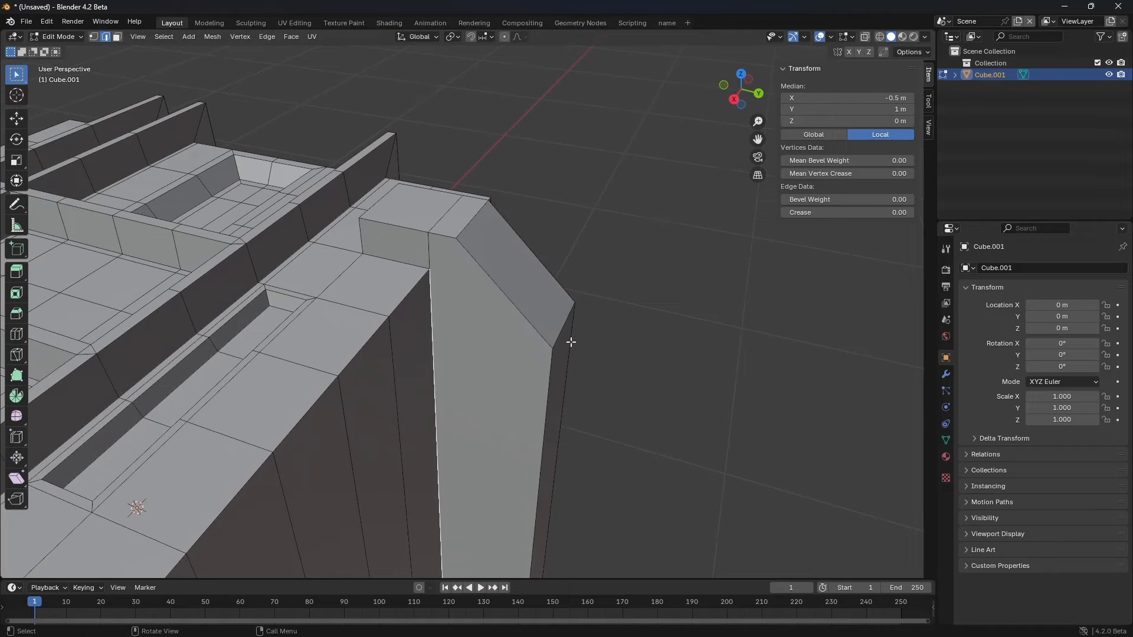
{"action": "middle_click_drag", "start_coordinate": [569, 341], "coordinate": [513, 334]}
{"action": "key", "text": "3"}
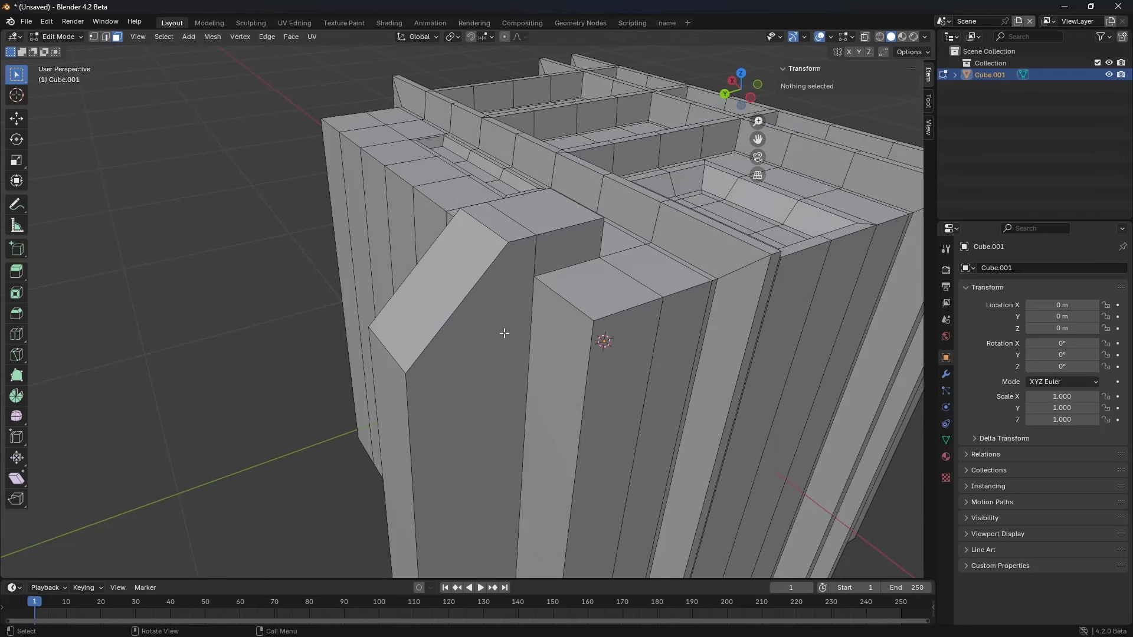
{"action": "middle_click_drag", "start_coordinate": [508, 347], "coordinate": [516, 350]}
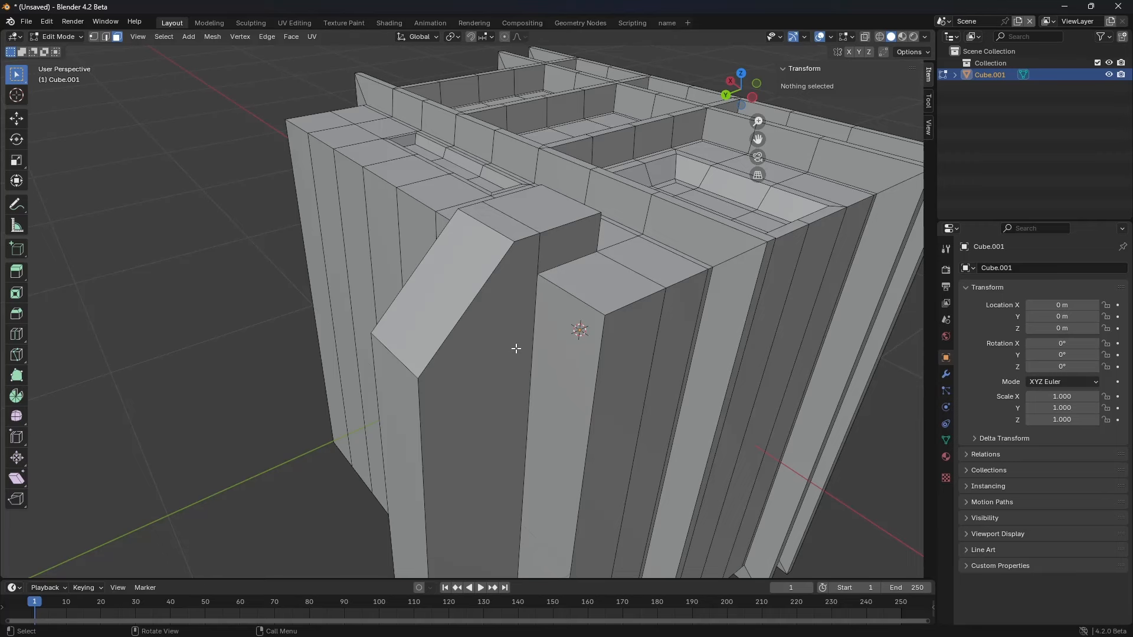
{"action": "middle_click_drag", "start_coordinate": [552, 348], "coordinate": [556, 314], "text": "ctrl"}
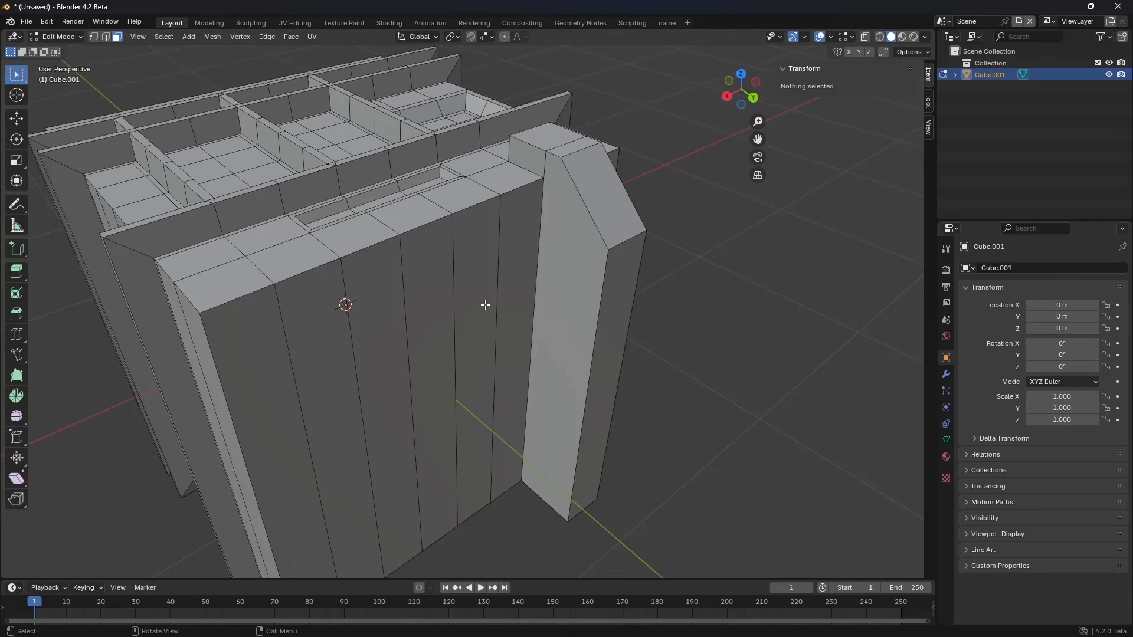
{"action": "middle_click_drag", "start_coordinate": [458, 326], "coordinate": [484, 310], "text": "shift"}
{"action": "key", "text": "ctrl+r"}
{"action": "left_click", "coordinate": [423, 325]}
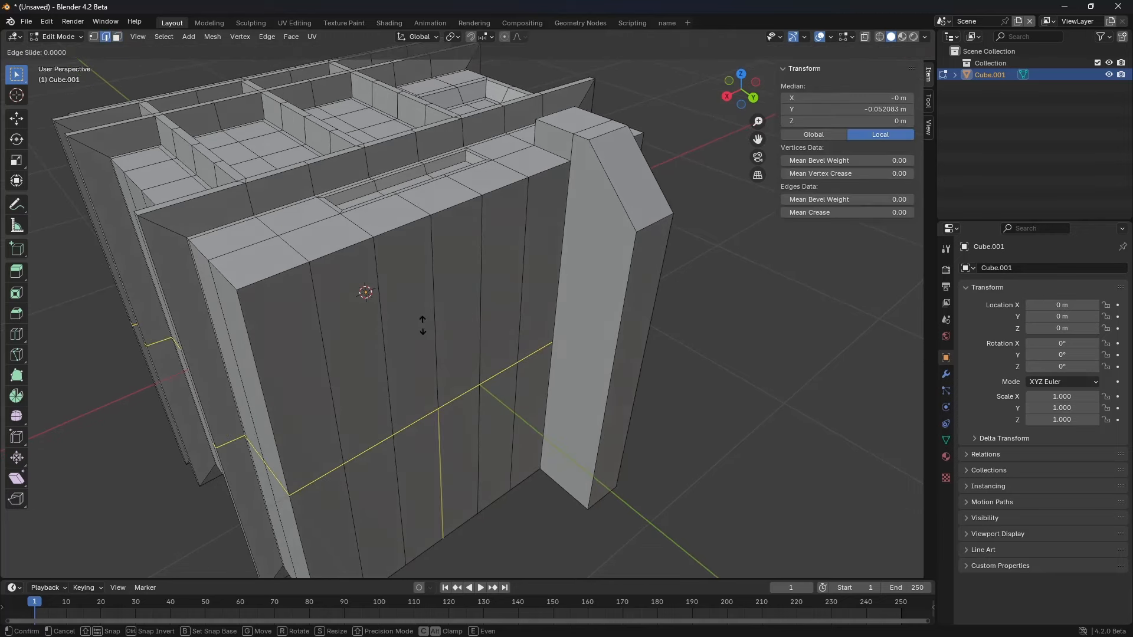
{"action": "left_click", "coordinate": [451, 212]}
{"action": "key", "text": "alt+a"}
Step: Add a horizontal loop cut around the cube and slide it towards the top with a factor of about -0.736
{"action": "key", "text": "ctrl+r"}
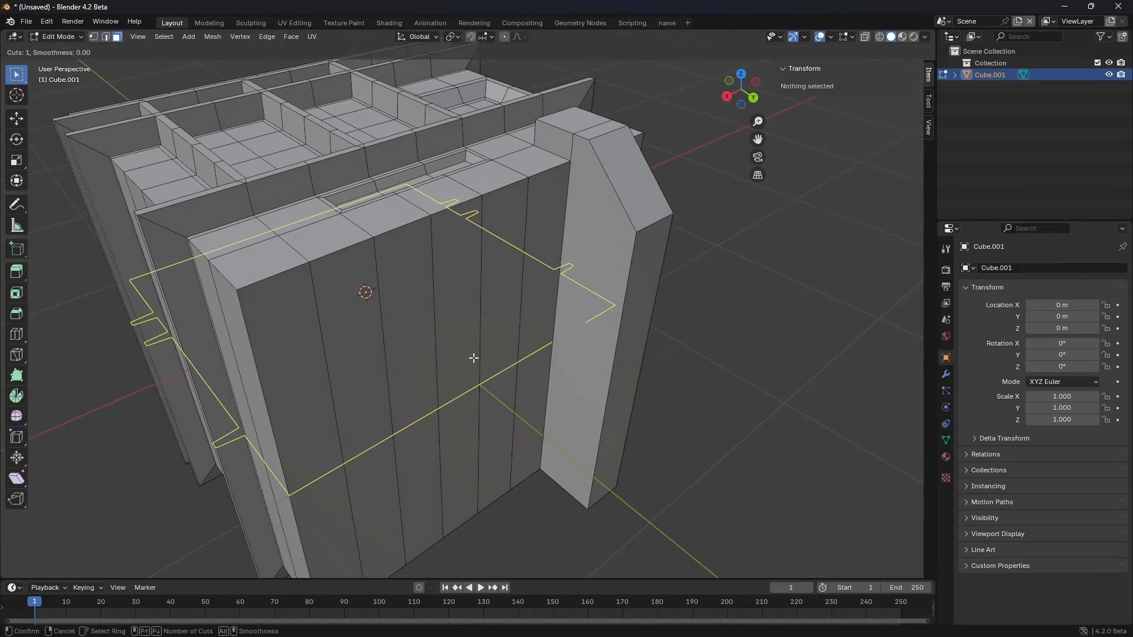
{"action": "left_click", "coordinate": [460, 326]}
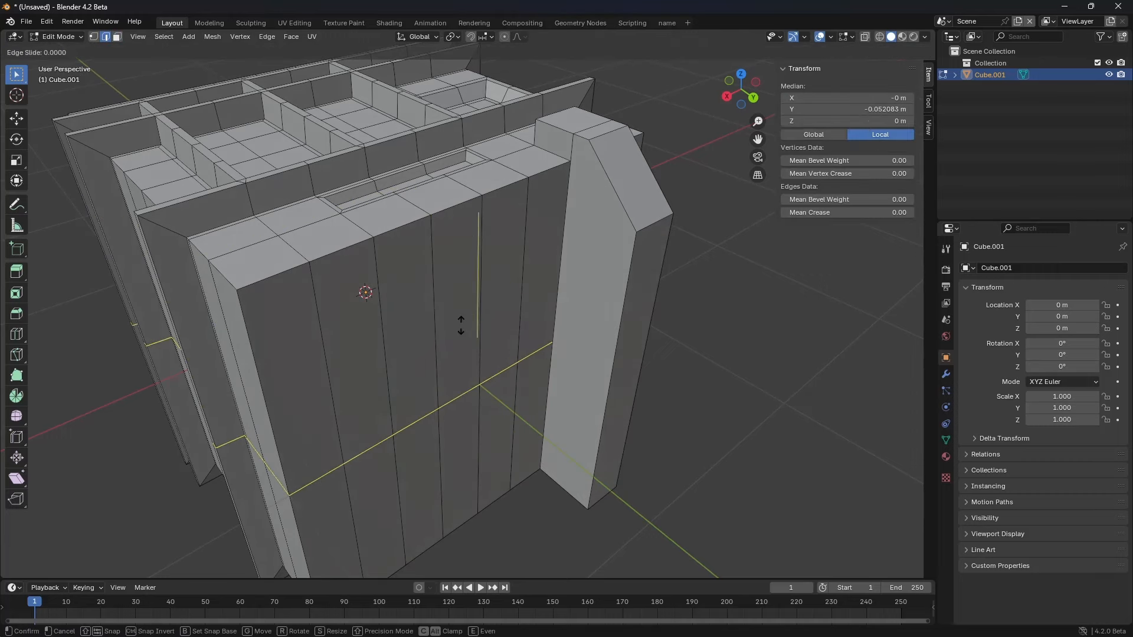
{"action": "left_click", "coordinate": [468, 220]}
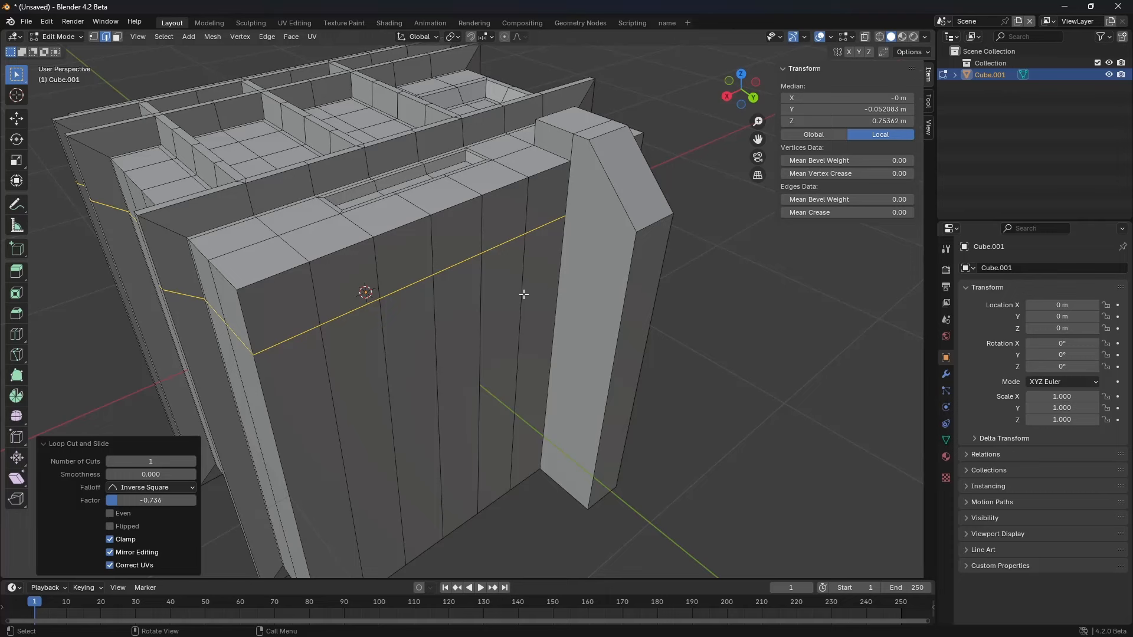
Step: Add two more horizontal loop cuts below the first, slid upward by factors of about -0.557 and -0.16
{"action": "middle_click", "coordinate": [486, 283], "text": "alt"}
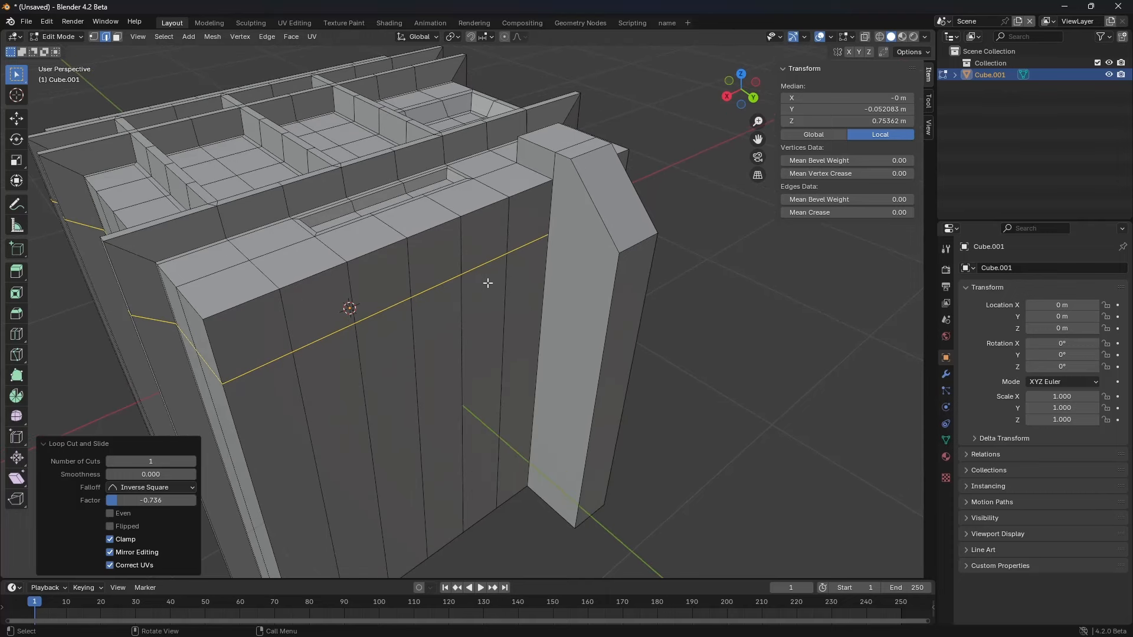
{"action": "middle_click", "coordinate": [532, 262], "text": "alt"}
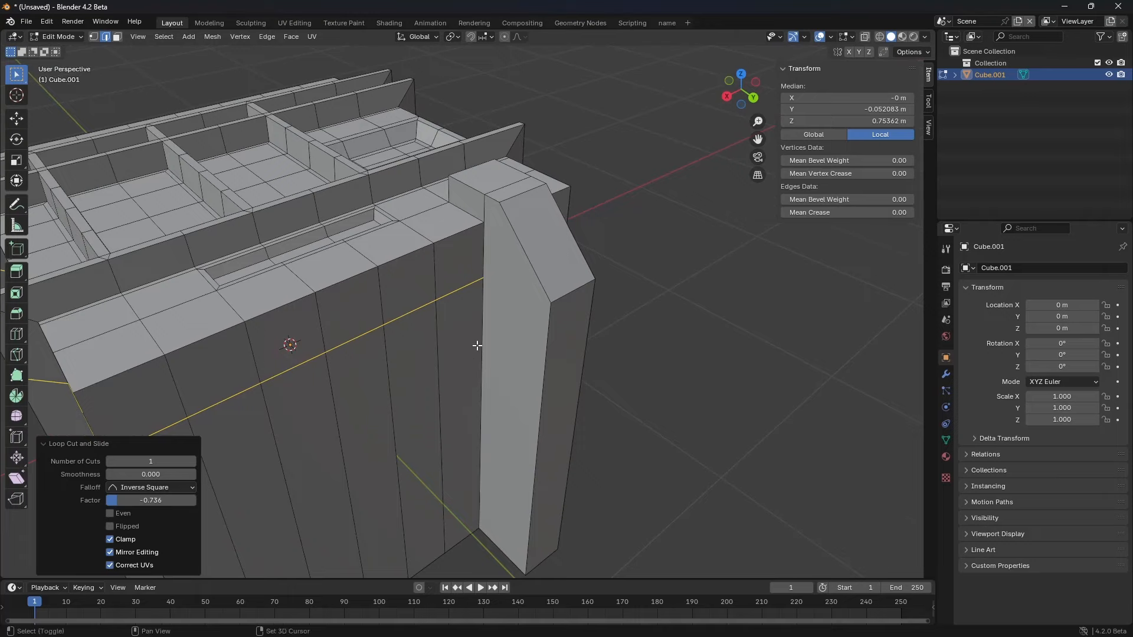
{"action": "middle_click_drag", "start_coordinate": [478, 346], "coordinate": [557, 281], "text": "shift"}
{"action": "key", "text": "ctrl+r"}
{"action": "left_click", "coordinate": [499, 315]}
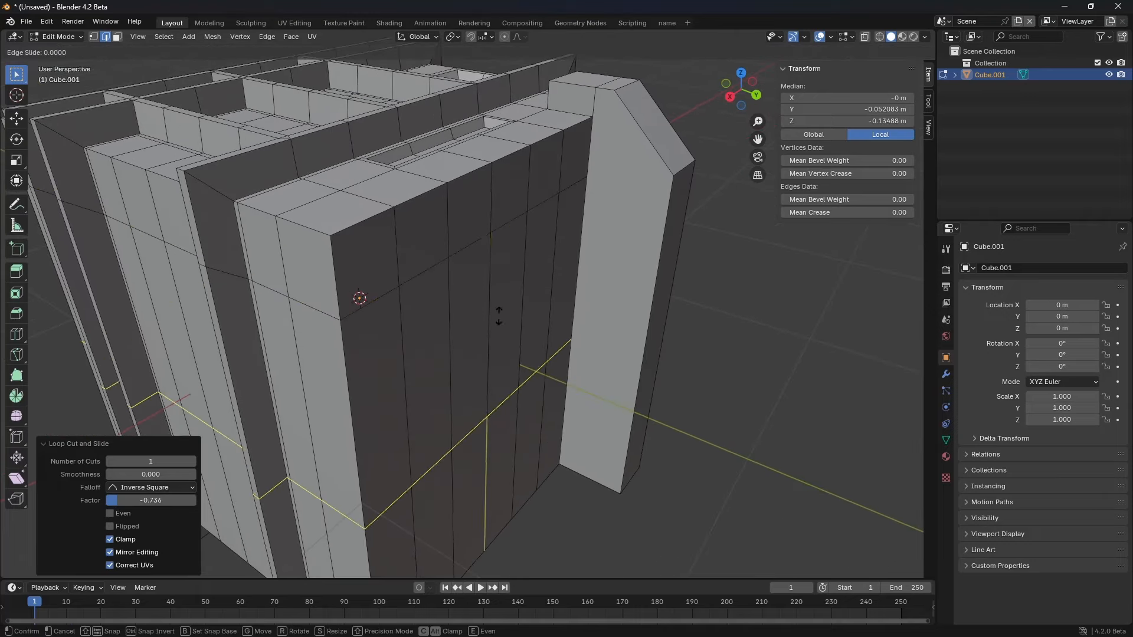
{"action": "left_click", "coordinate": [490, 238]}
{"action": "key", "text": "ctrl+r"}
{"action": "left_click", "coordinate": [538, 334]}
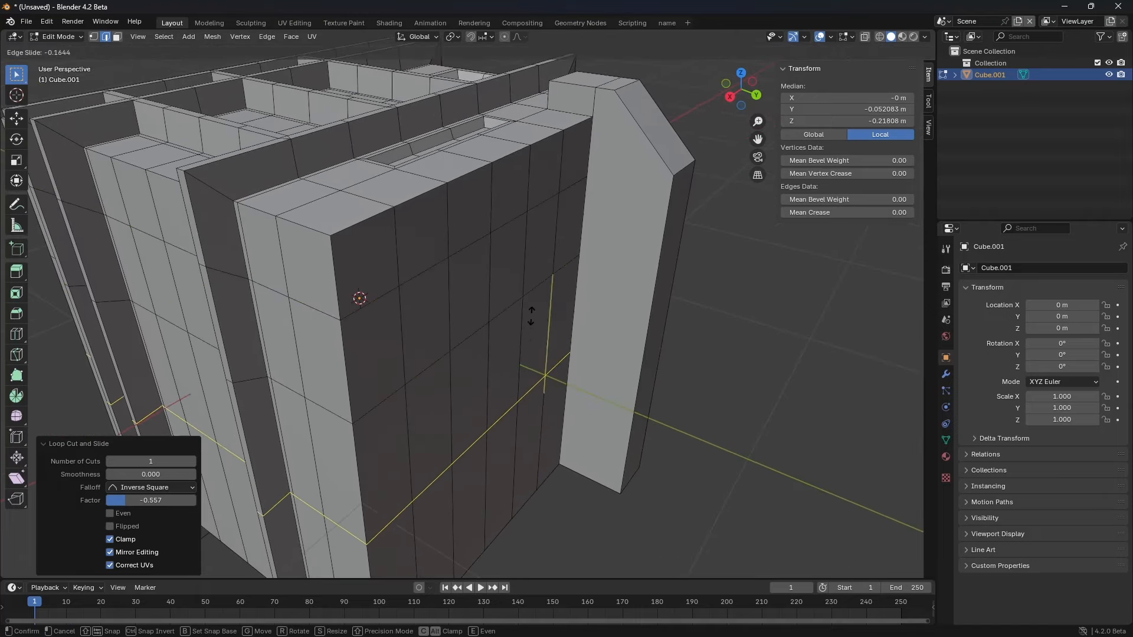
{"action": "left_click", "coordinate": [531, 316]}
Step: Select the block of faces three wide and two high on the cube's side, and extrude it with the move cancelled
{"action": "middle_click_drag", "start_coordinate": [523, 276], "coordinate": [454, 293]}
{"action": "key", "text": "3"}
{"action": "left_click", "coordinate": [388, 305]}
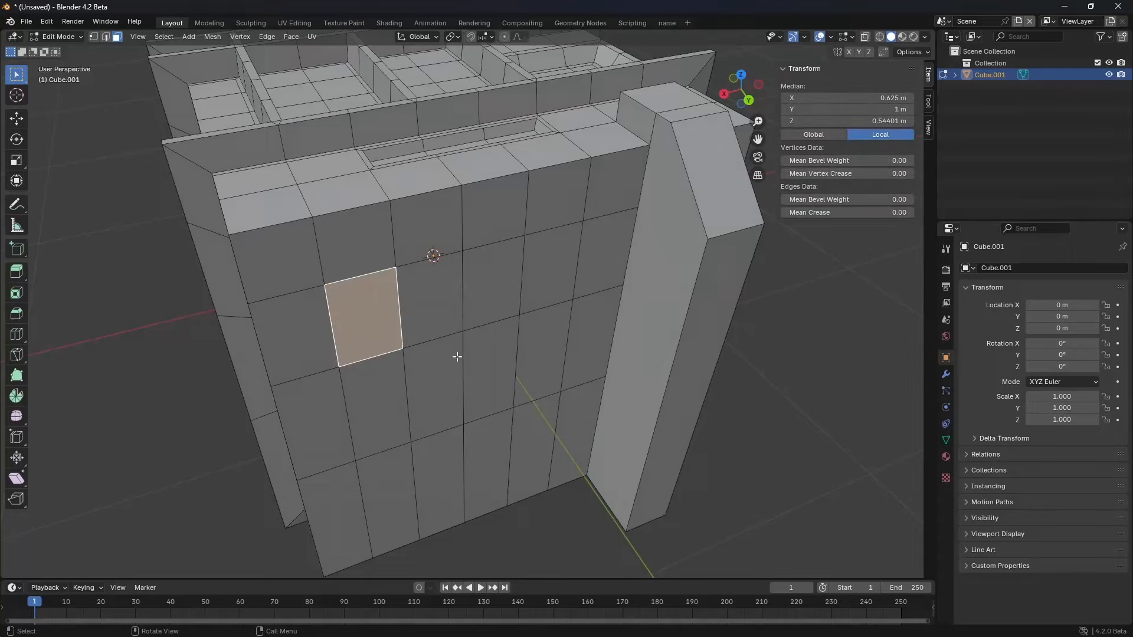
{"action": "middle_click_drag", "start_coordinate": [458, 356], "coordinate": [498, 336]}
{"action": "left_click", "coordinate": [495, 365], "text": "ctrl+shift"}
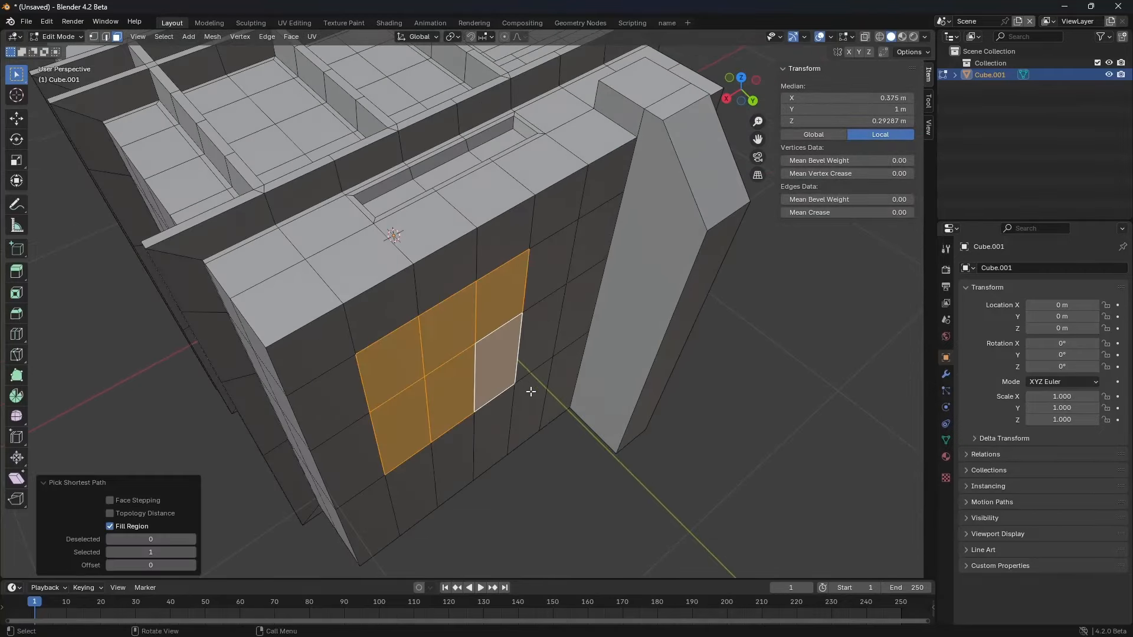
{"action": "middle_click_drag", "start_coordinate": [530, 392], "coordinate": [508, 270]}
{"action": "scroll", "coordinate": [508, 270], "scroll_direction": "up", "scroll_amount": 4}
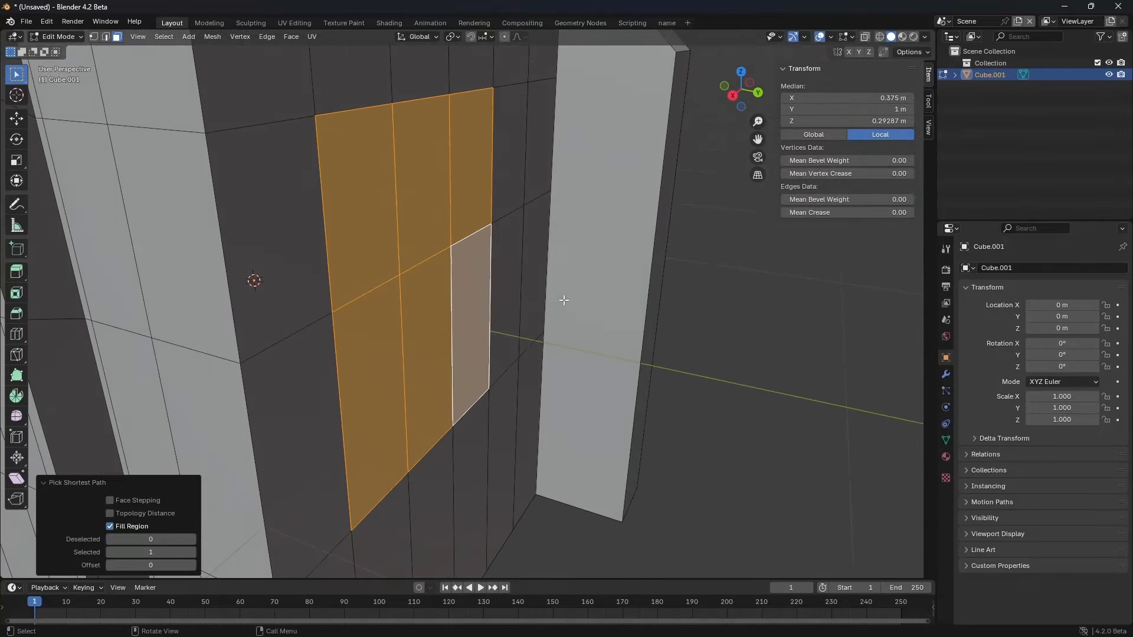
{"action": "mouse_move", "coordinate": [563, 301]}
{"action": "middle_mouse_down"}
{"action": "mouse_move", "coordinate": [548, 293]}
{"action": "mouse_move", "coordinate": [548, 306]}
{"action": "middle_mouse_up"}
{"action": "key", "text": "e"}
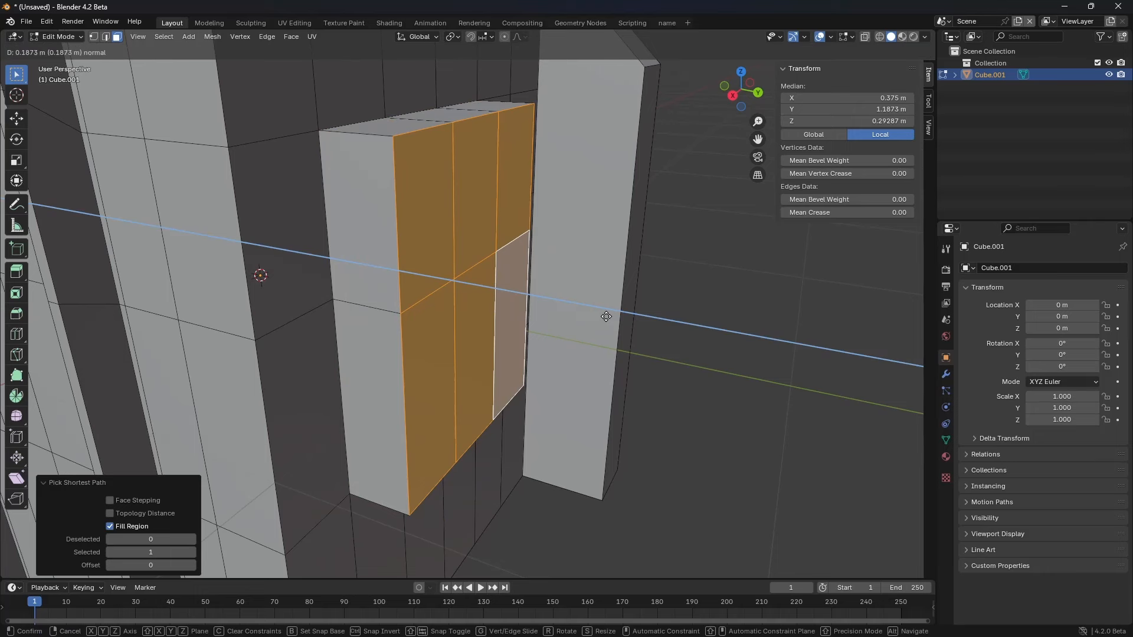
{"action": "key", "text": "Escape"}
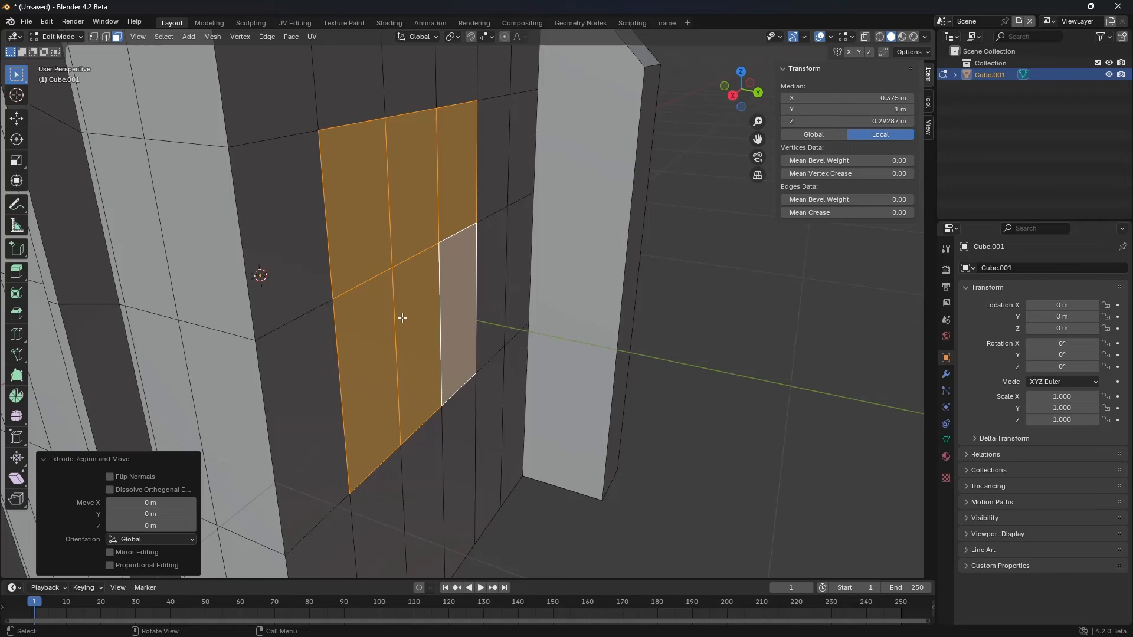
Step: Try to move the outer upper corner vertex of the extruded face block
{"action": "key", "text": "1"}
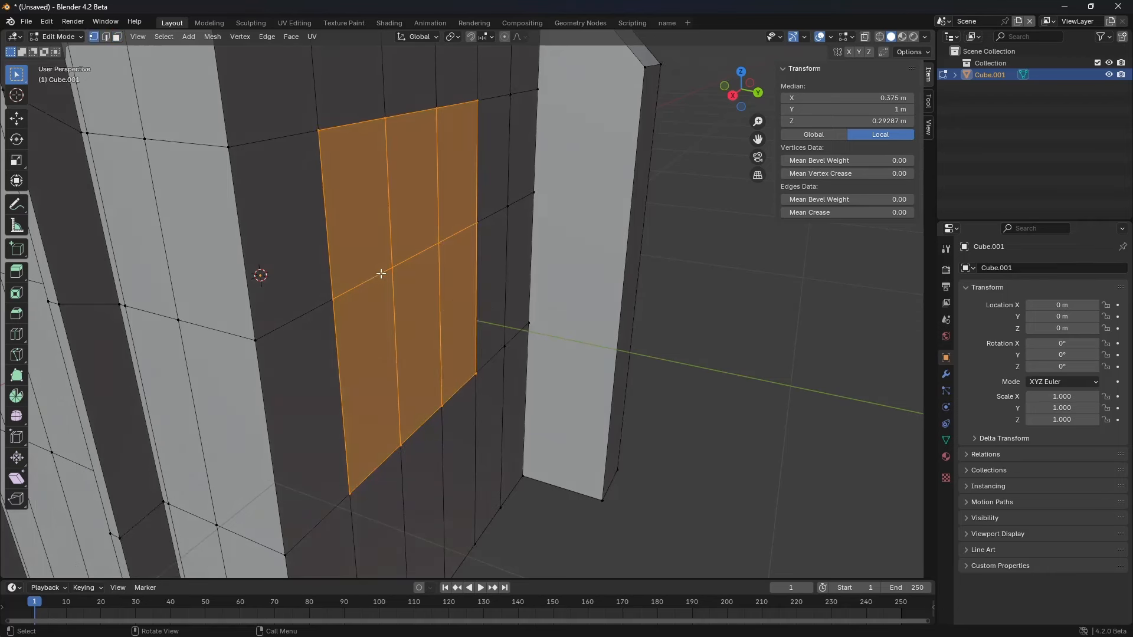
{"action": "left_click", "coordinate": [319, 131]}
{"action": "key", "text": "g"}
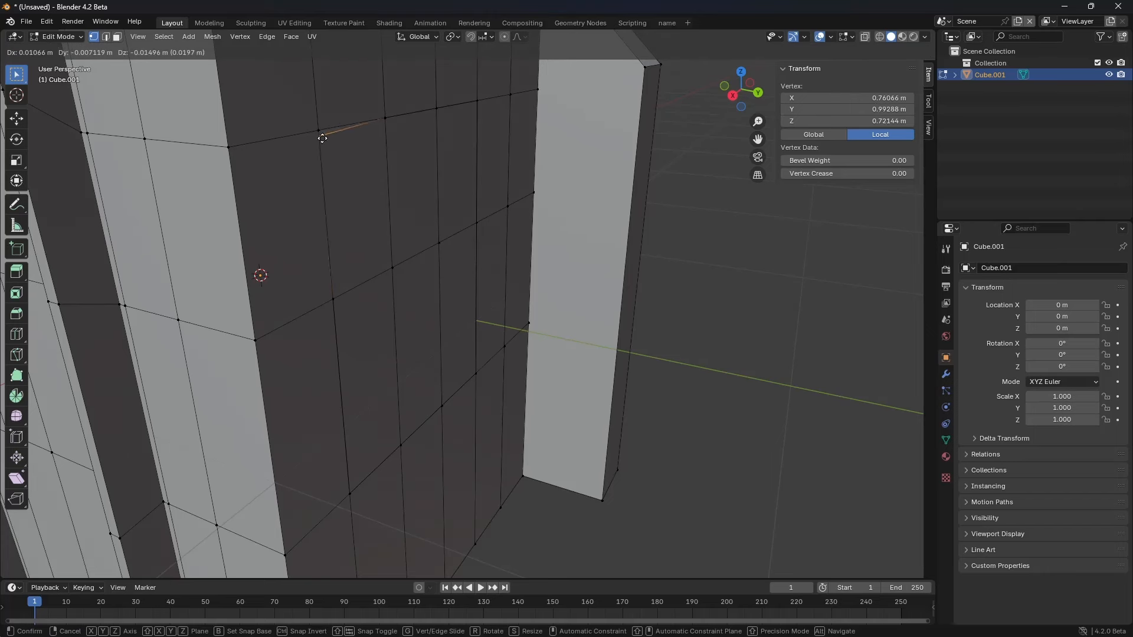
{"action": "key", "text": "Escape"}
Step: Try to inset the two-by-two group of faces straddling the extruded block's outer border
{"action": "key", "text": "3"}
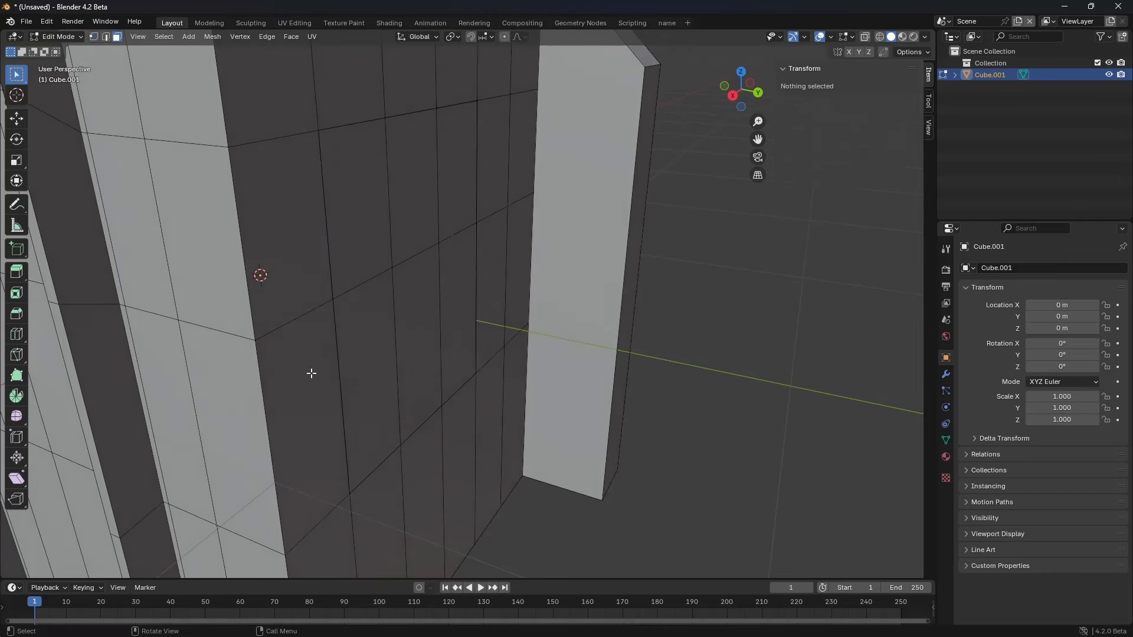
{"action": "left_click", "coordinate": [311, 372]}
{"action": "left_click", "coordinate": [361, 235], "text": "ctrl+shift"}
{"action": "key", "text": "i"}
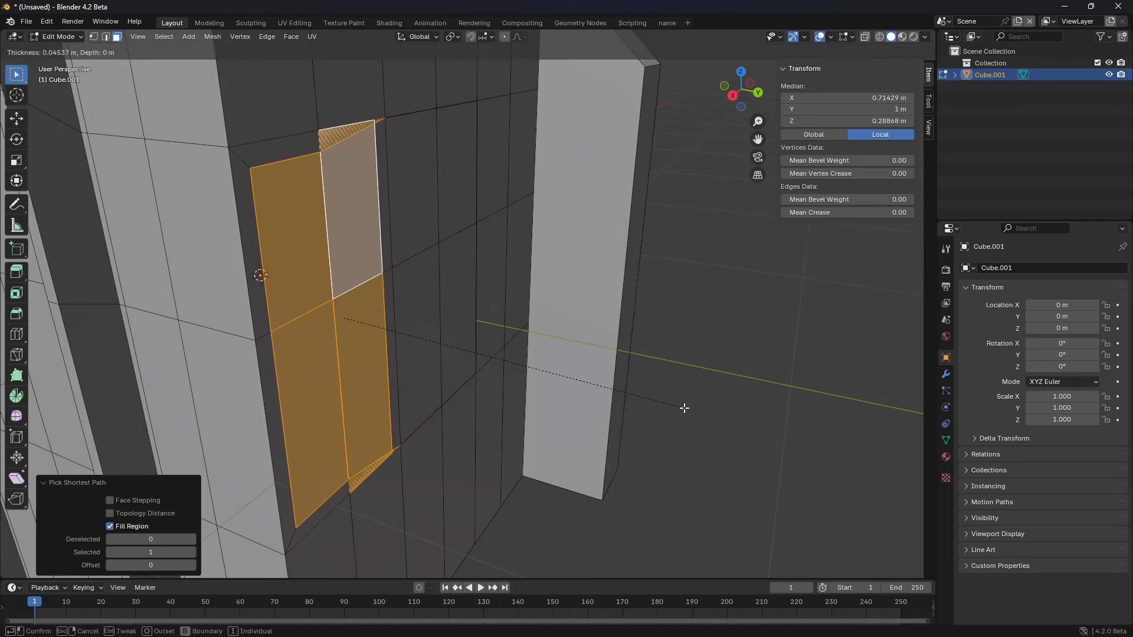
{"action": "key", "text": "Escape"}
Step: Try to move the lower vertical edge on the extruded block's outer border
{"action": "key", "text": "2"}
{"action": "left_click", "coordinate": [341, 357]}
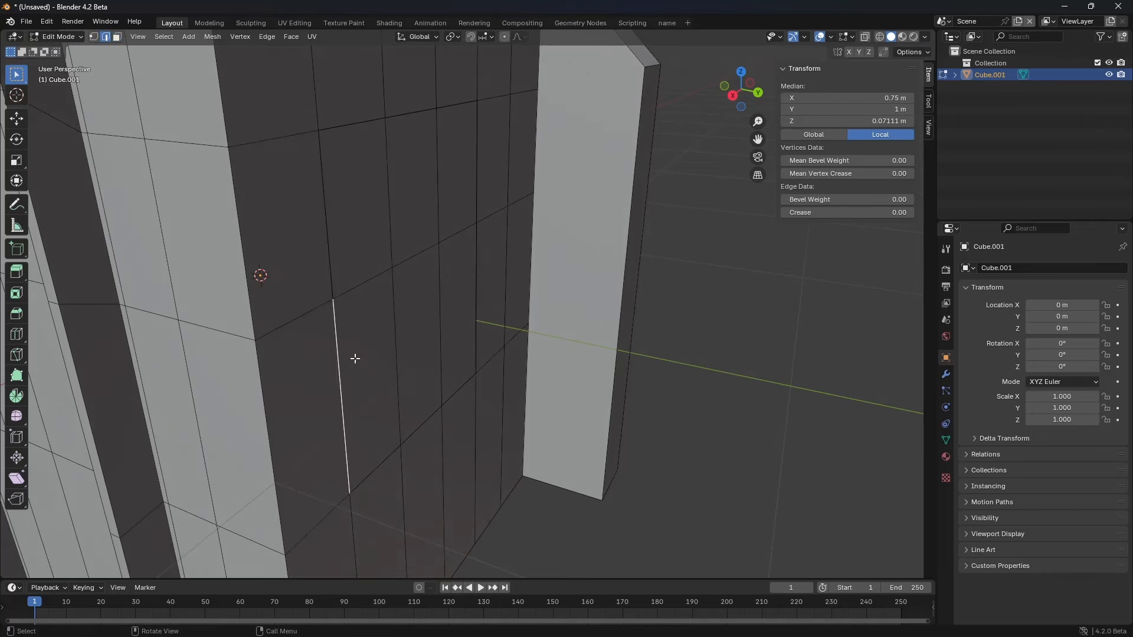
{"action": "key", "text": "g"}
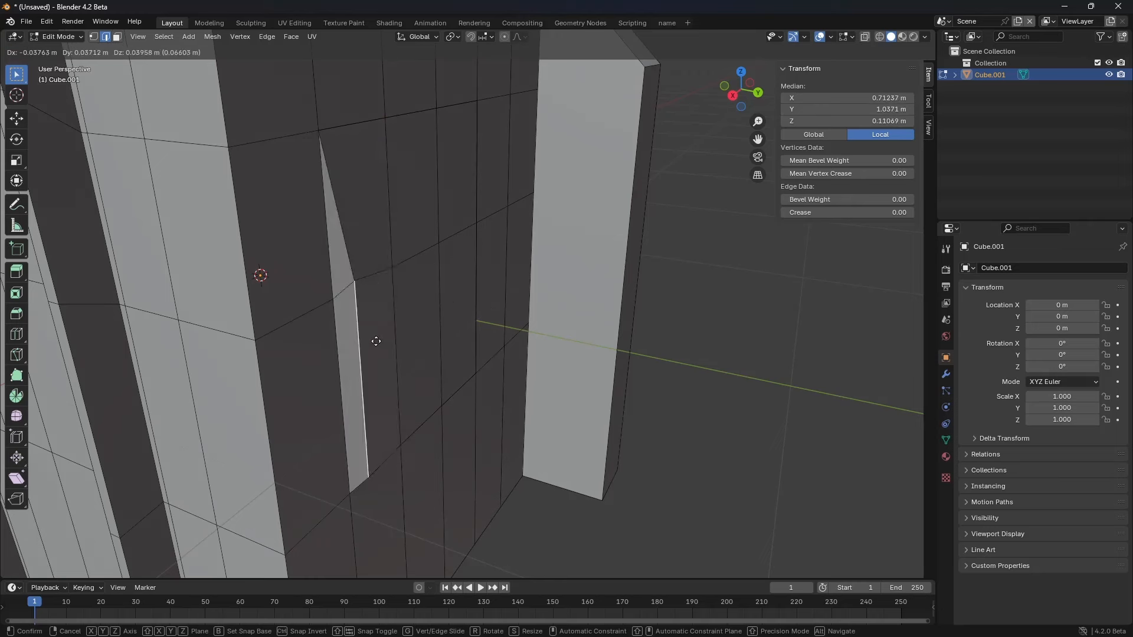
{"action": "key", "text": "Escape"}
Step: Try again to pull the extruded block's upper corner vertex away from the cube's side in vertex selection mode
{"action": "key", "text": "a"}
{"action": "key", "text": "1"}
{"action": "left_click", "coordinate": [316, 144]}
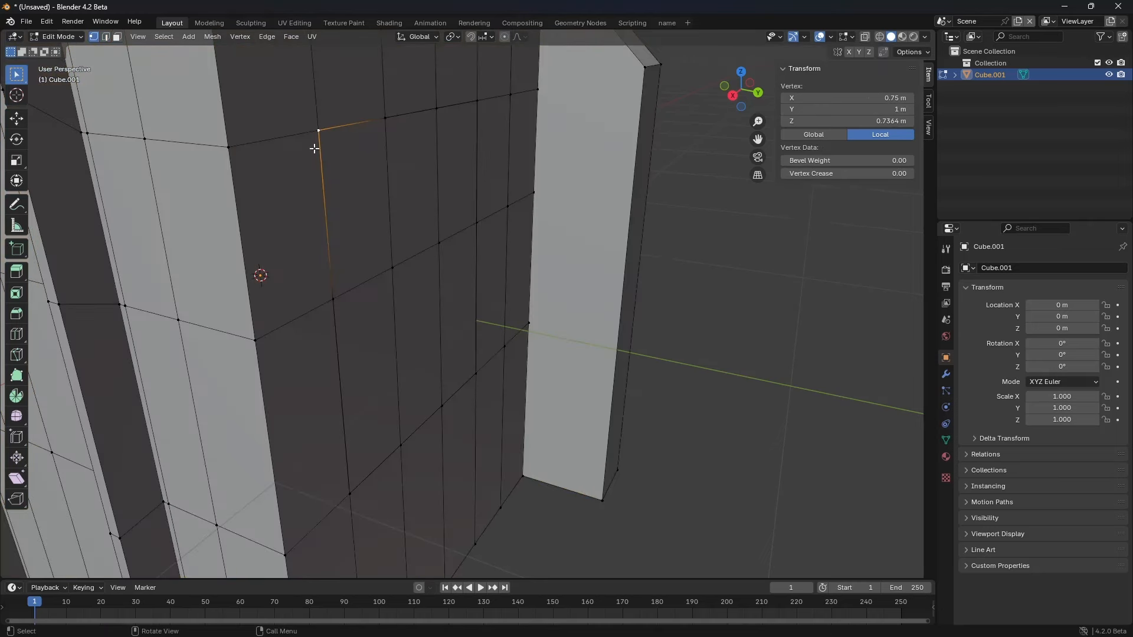
{"action": "key", "text": "2"}
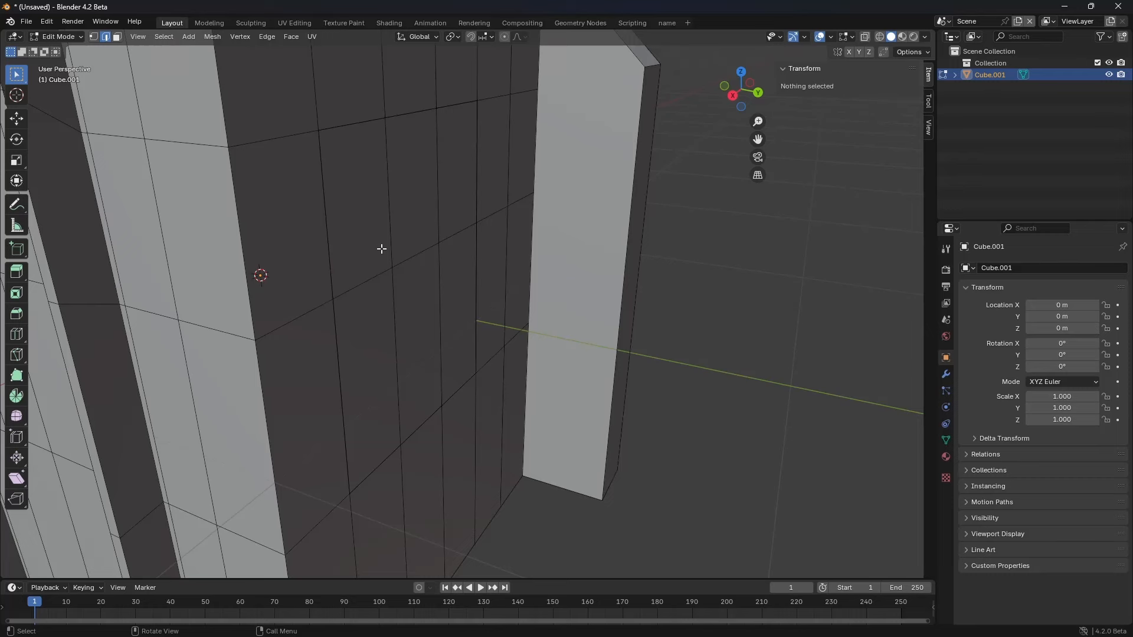
{"action": "key", "text": "a"}
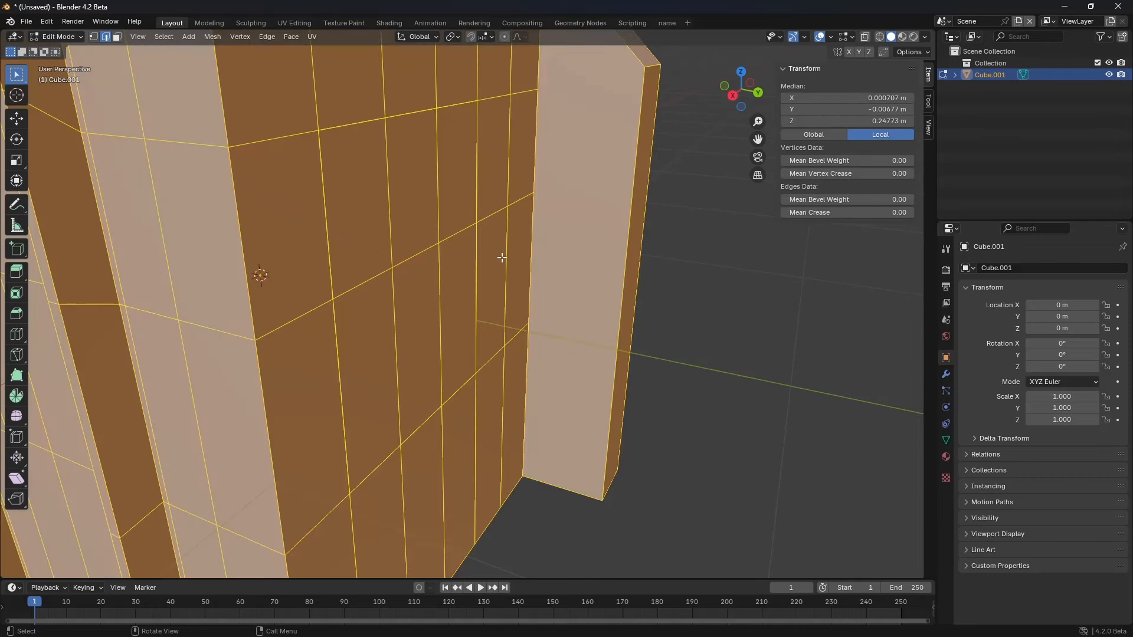
{"action": "key", "text": "1"}
{"action": "left_click", "coordinate": [317, 142]}
{"action": "key", "text": "g"}
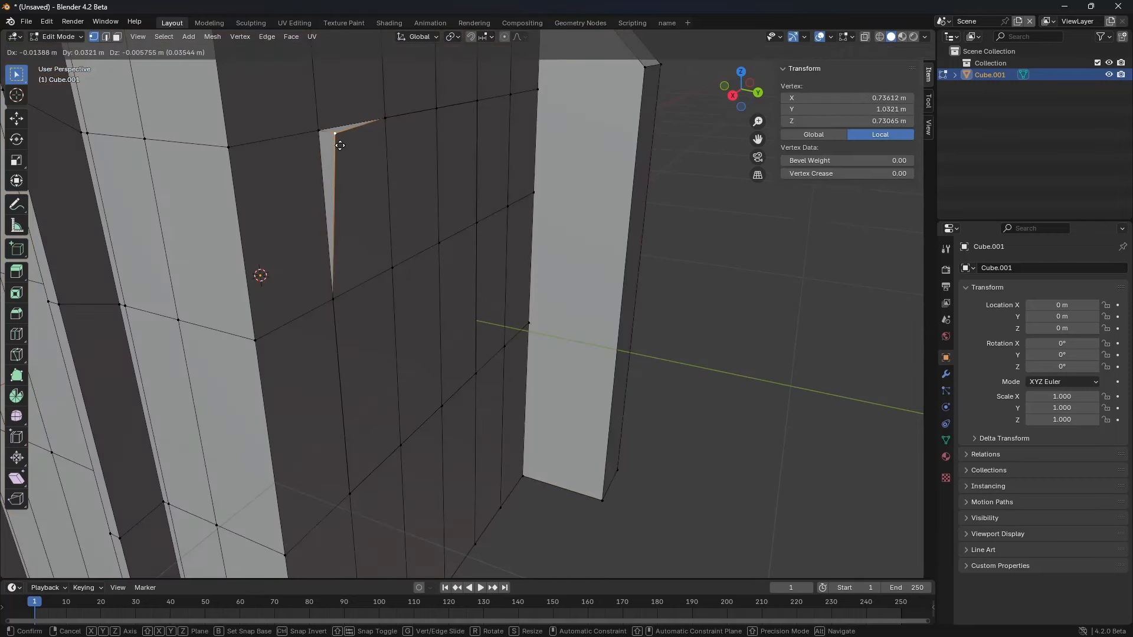
{"action": "right_click", "coordinate": [340, 144]}
Step: Merge all vertices of the mesh by distance at 0.0001 m, and test the corner vertex with a trial move
{"action": "key", "text": "a"}
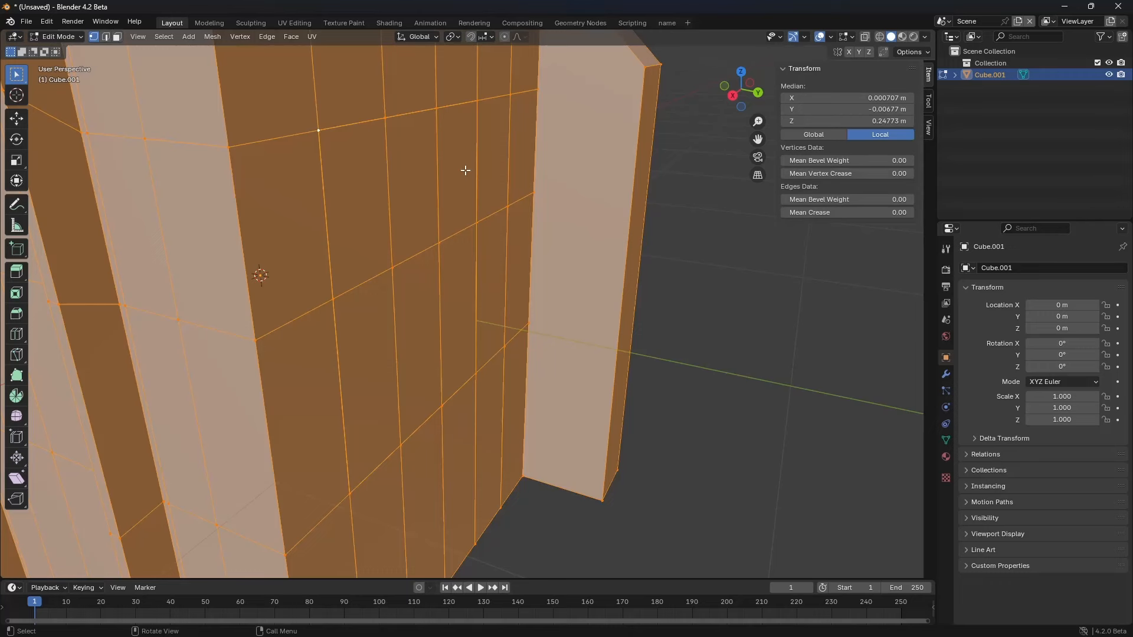
{"action": "key", "text": "m"}
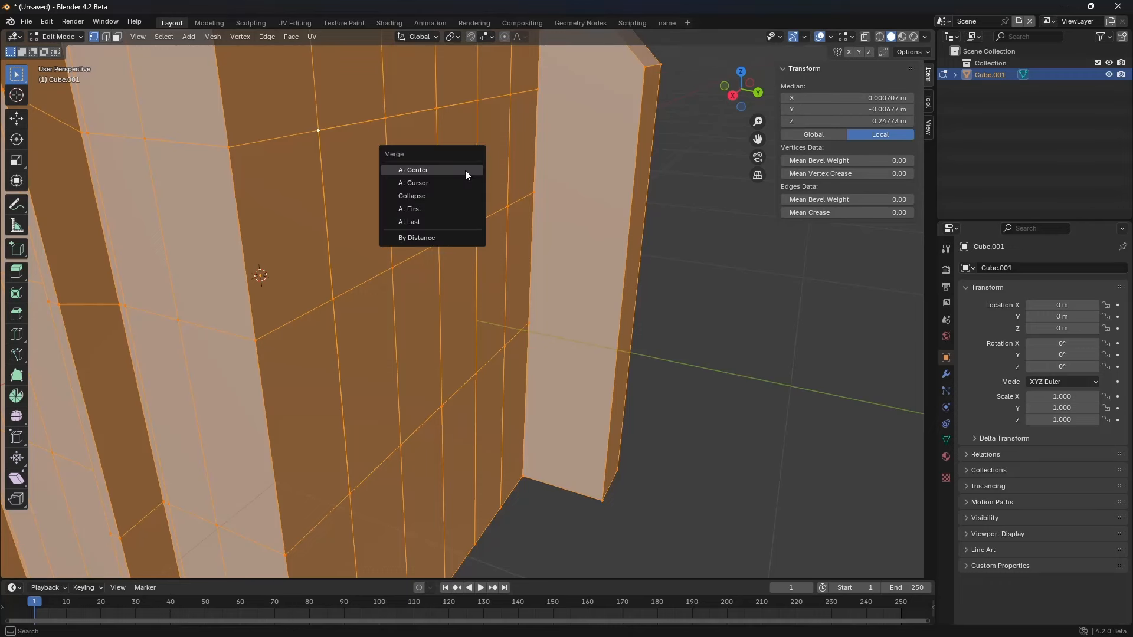
{"action": "left_click", "coordinate": [440, 238]}
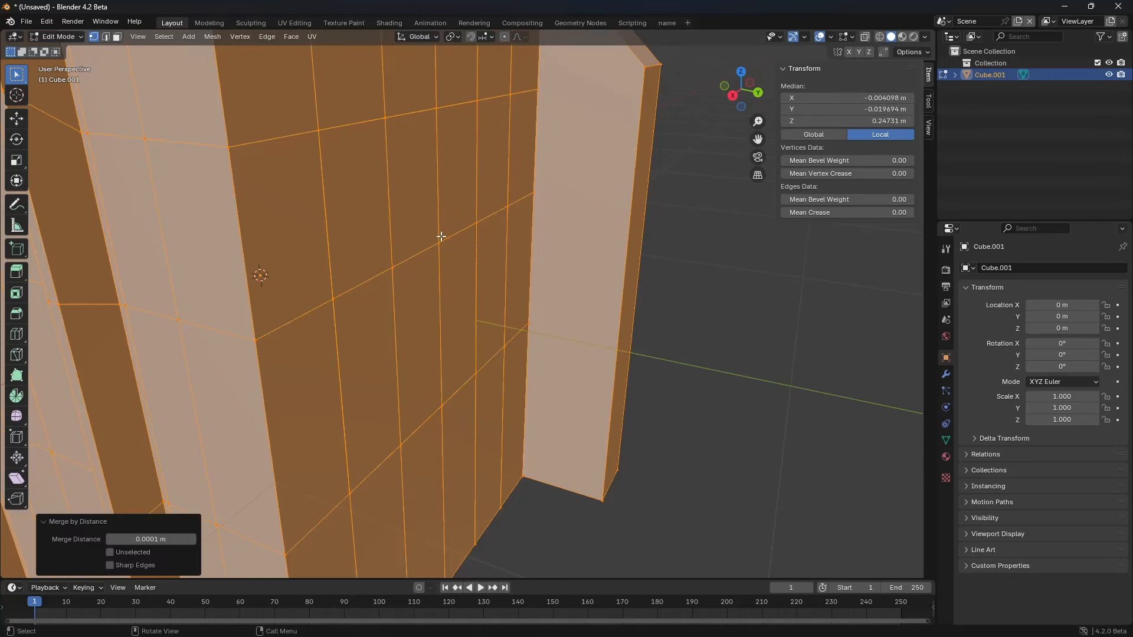
{"action": "left_click", "coordinate": [343, 150]}
{"action": "key", "text": "g"}
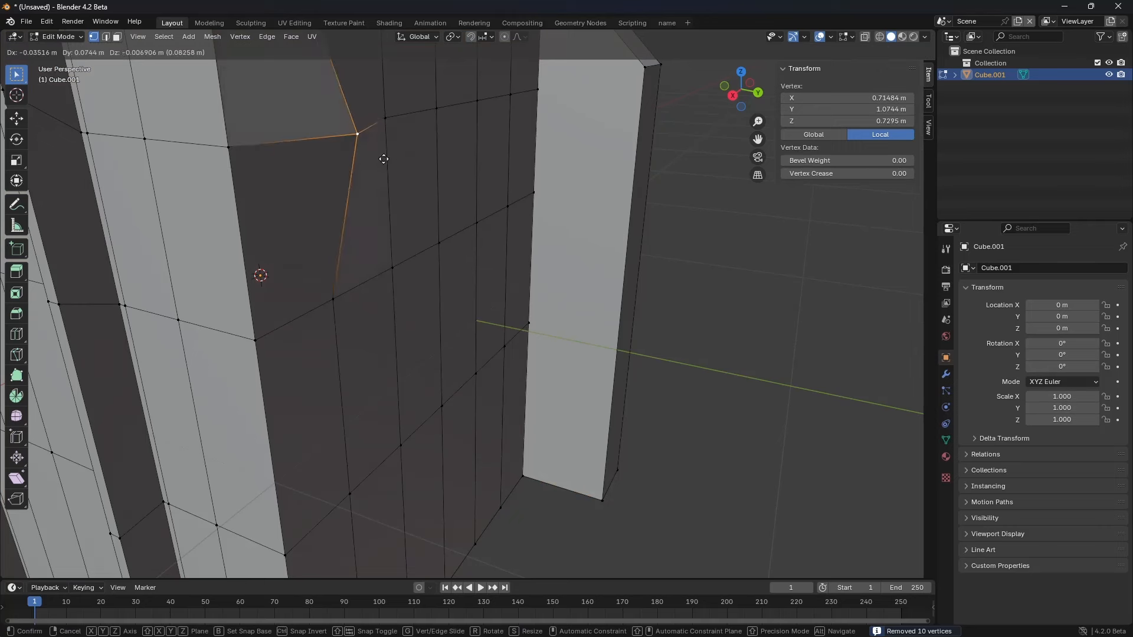
Step: Merge three neighbouring vertices along the side's uppermost loop cut at their center, and undo the merge
{"action": "left_click", "coordinate": [322, 139]}
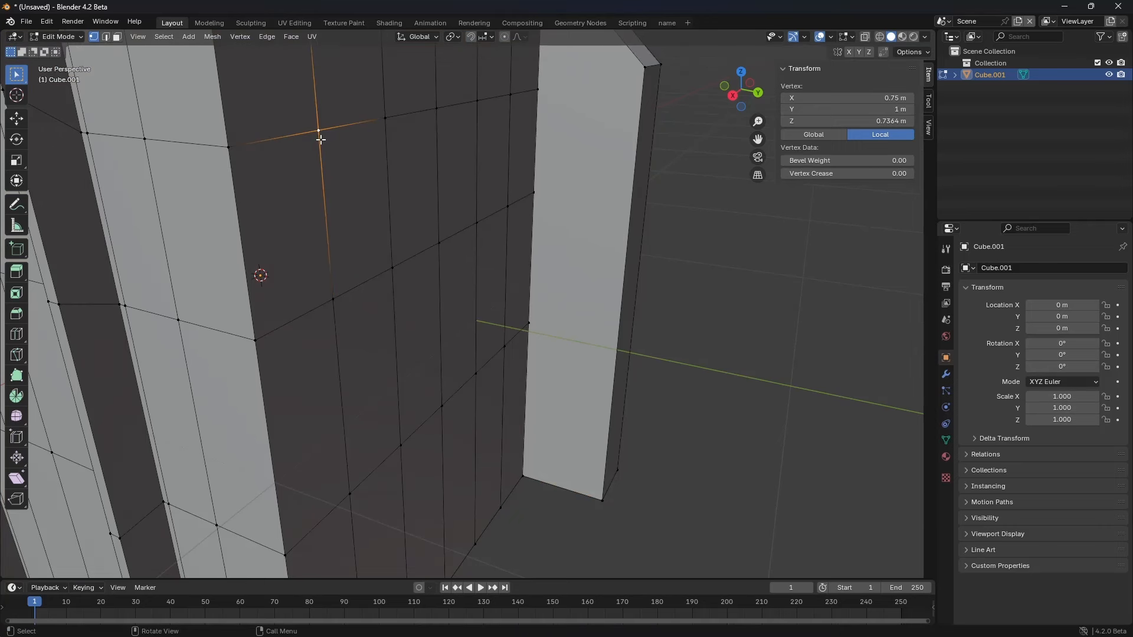
{"action": "middle_click_drag", "start_coordinate": [457, 193], "coordinate": [397, 228]}
{"action": "left_click", "coordinate": [375, 199], "text": "shift"}
{"action": "left_click", "coordinate": [460, 184], "text": "shift"}
{"action": "middle_click_drag", "start_coordinate": [503, 232], "coordinate": [602, 261]}
{"action": "key", "text": "m"}
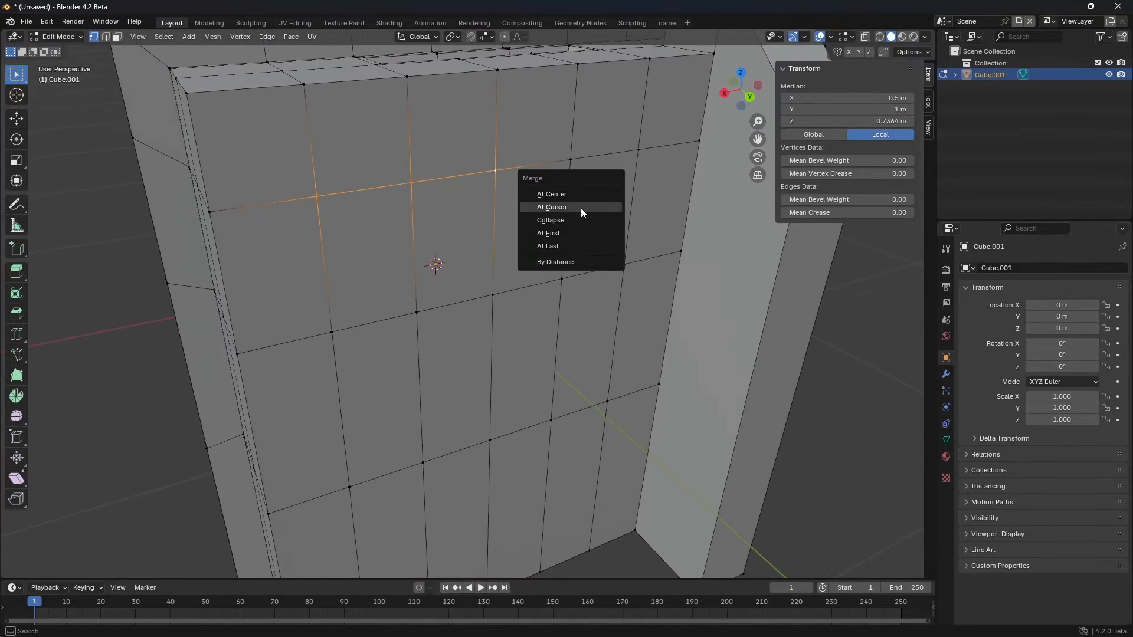
{"action": "left_click", "coordinate": [574, 193]}
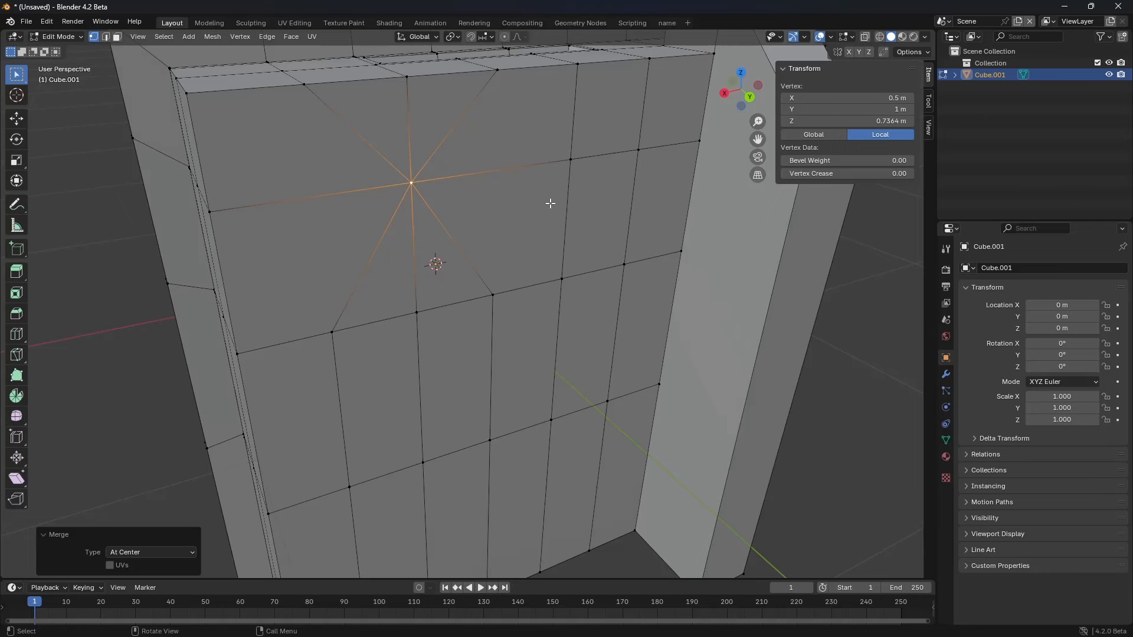
{"action": "key", "text": "ctrl+z"}
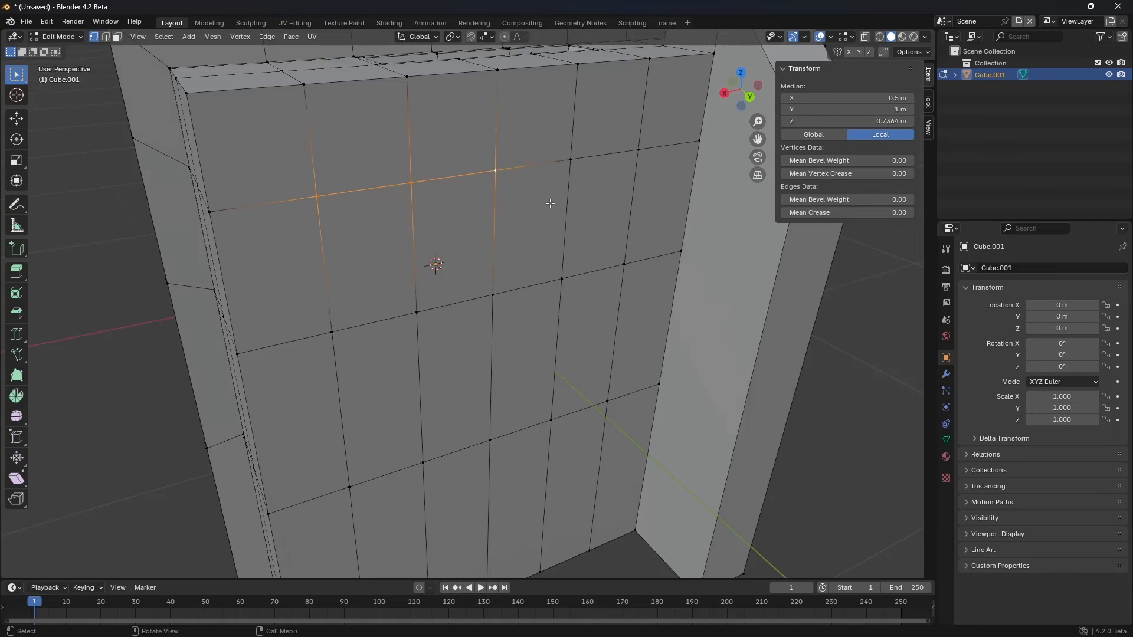
Step: Add the vertex below the third one to the selection, merge all four at center, and undo the merge
{"action": "left_click", "coordinate": [494, 293], "text": "shift"}
{"action": "key", "text": "m"}
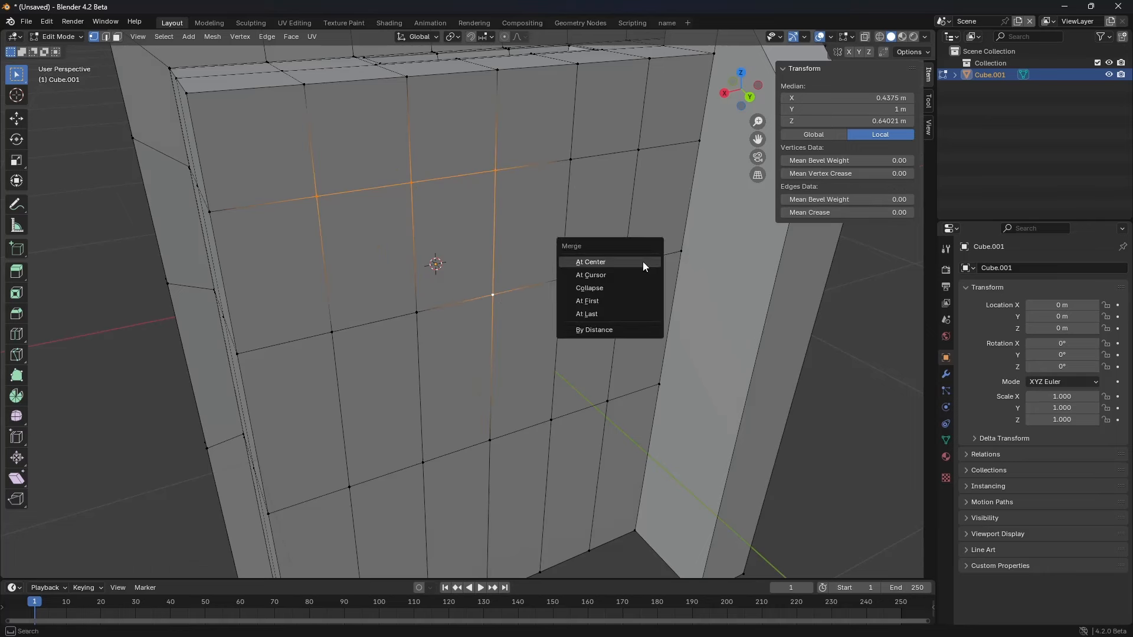
{"action": "left_click", "coordinate": [642, 261]}
{"action": "key", "text": "ctrl+z"}
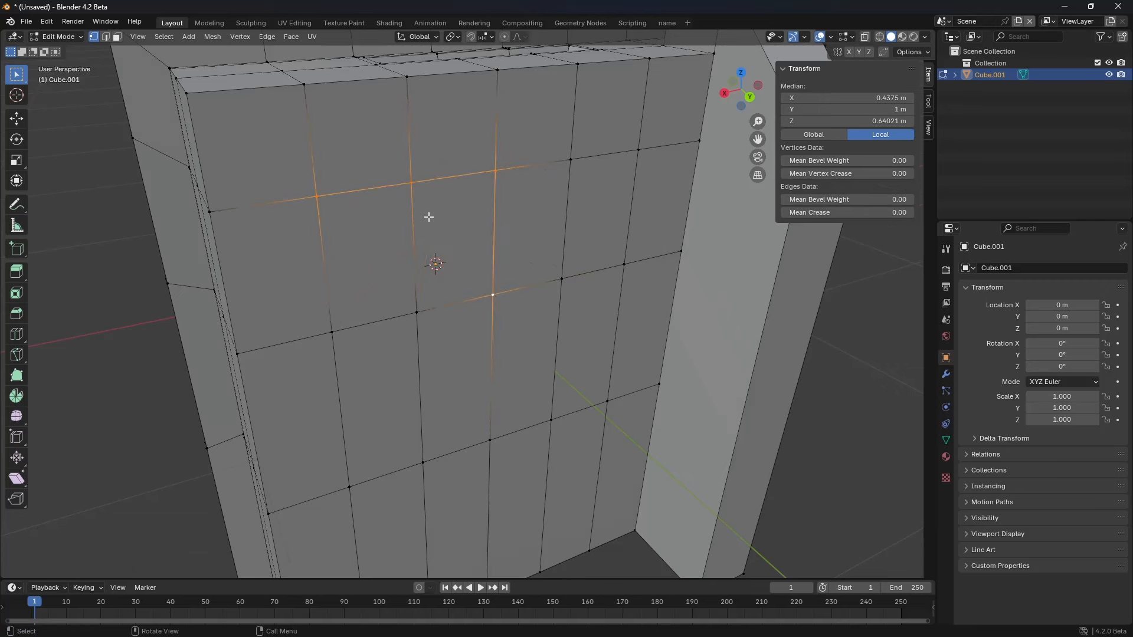
Step: Merge two neighbouring vertices of the side's uppermost loop cut and the vertex below the second one at last, and undo the merge
{"action": "left_click", "coordinate": [493, 295], "text": "shift"}
{"action": "left_click", "coordinate": [399, 192]}
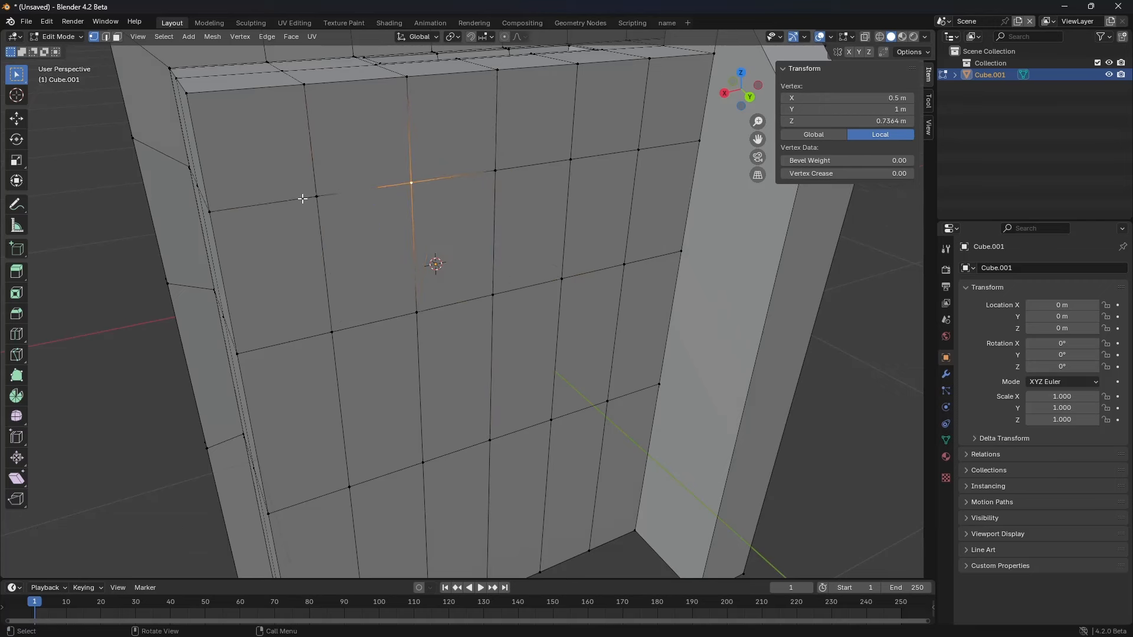
{"action": "left_click", "coordinate": [304, 197]}
{"action": "left_click", "coordinate": [399, 182], "text": "shift"}
{"action": "left_click", "coordinate": [422, 276], "text": "shift"}
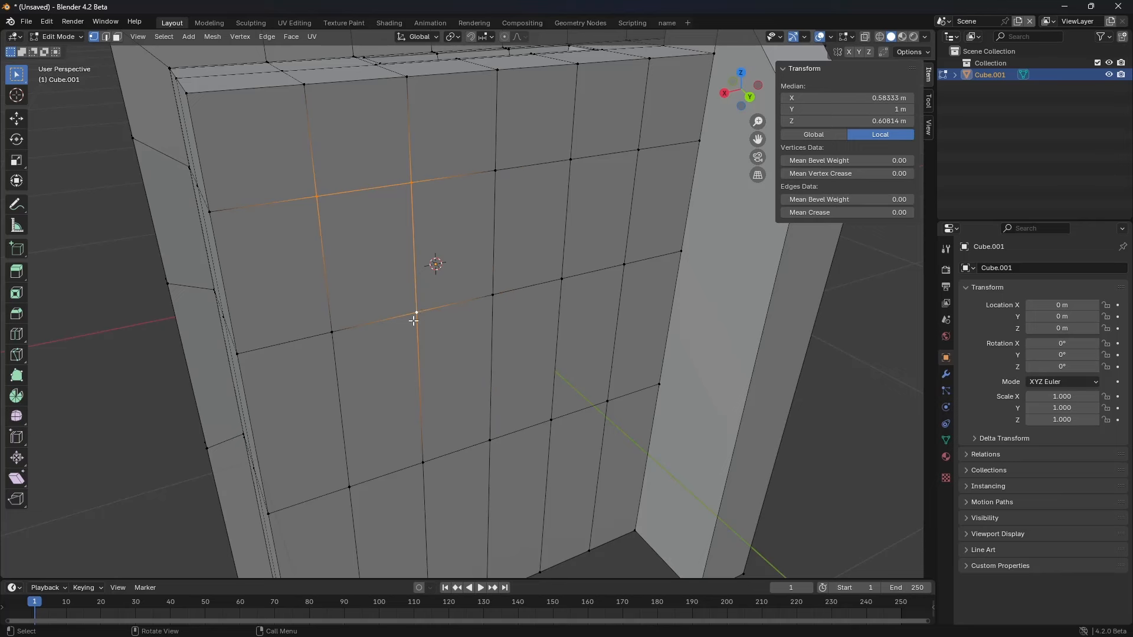
{"action": "key", "text": "m"}
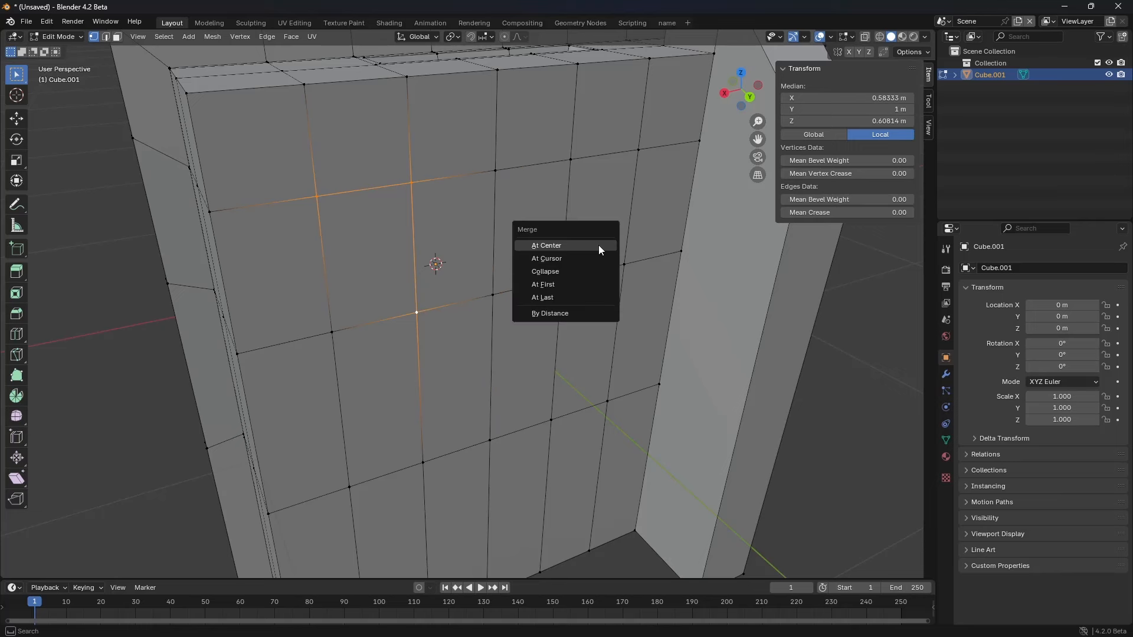
{"action": "left_click", "coordinate": [573, 294]}
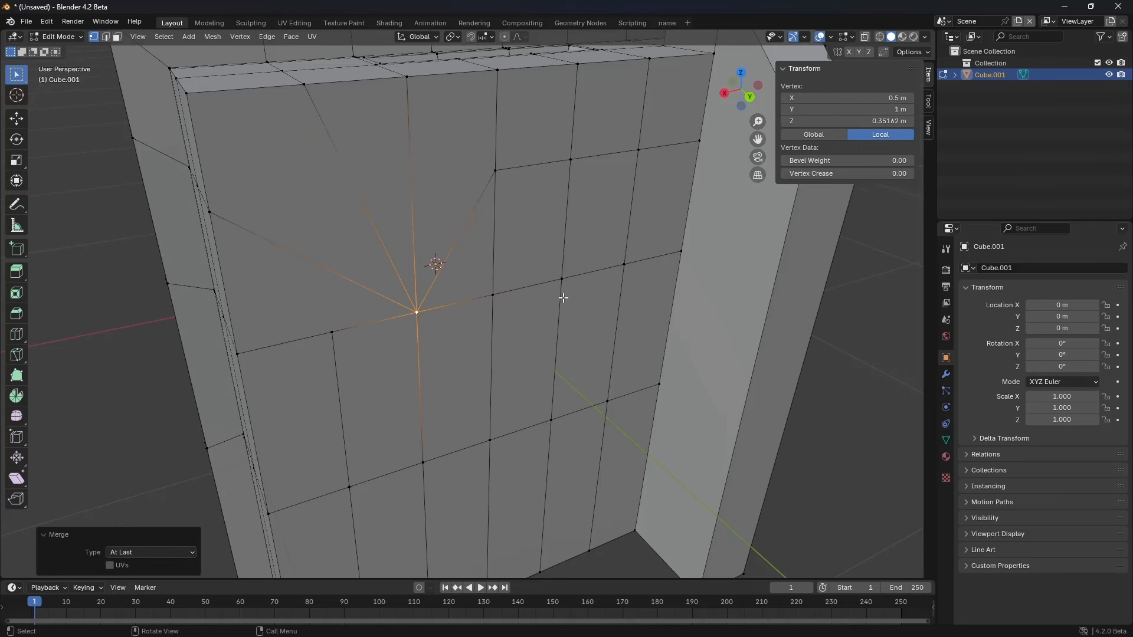
{"action": "key", "text": "ctrl+z"}
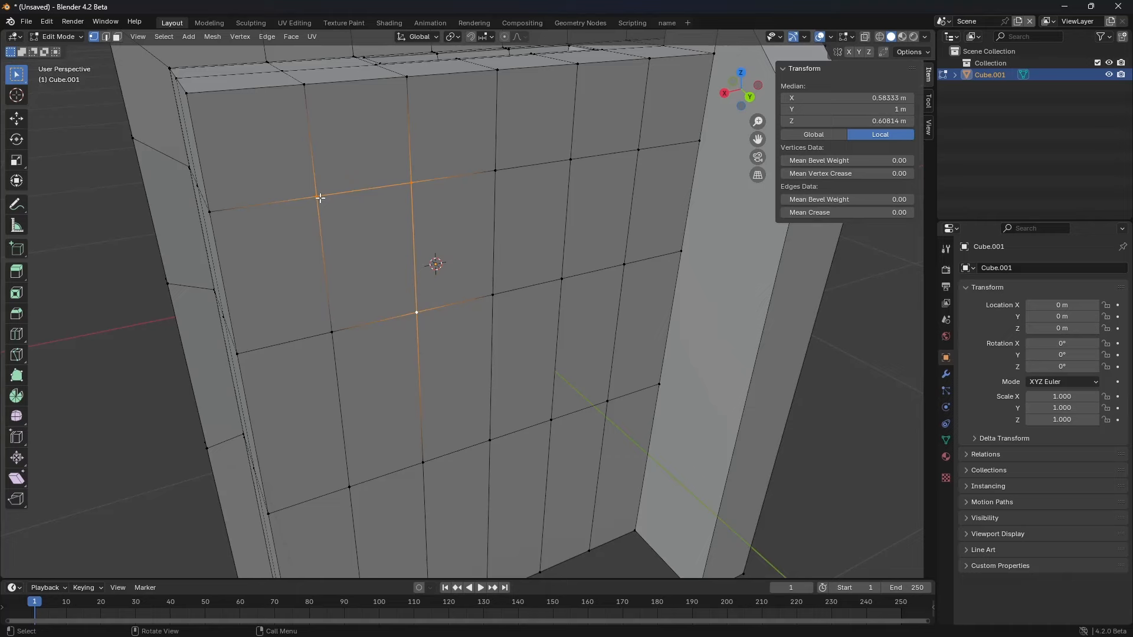
Step: Merge the same three selected vertices at first, and undo the merge
{"action": "key", "text": "m"}
{"action": "left_click", "coordinate": [673, 193]}
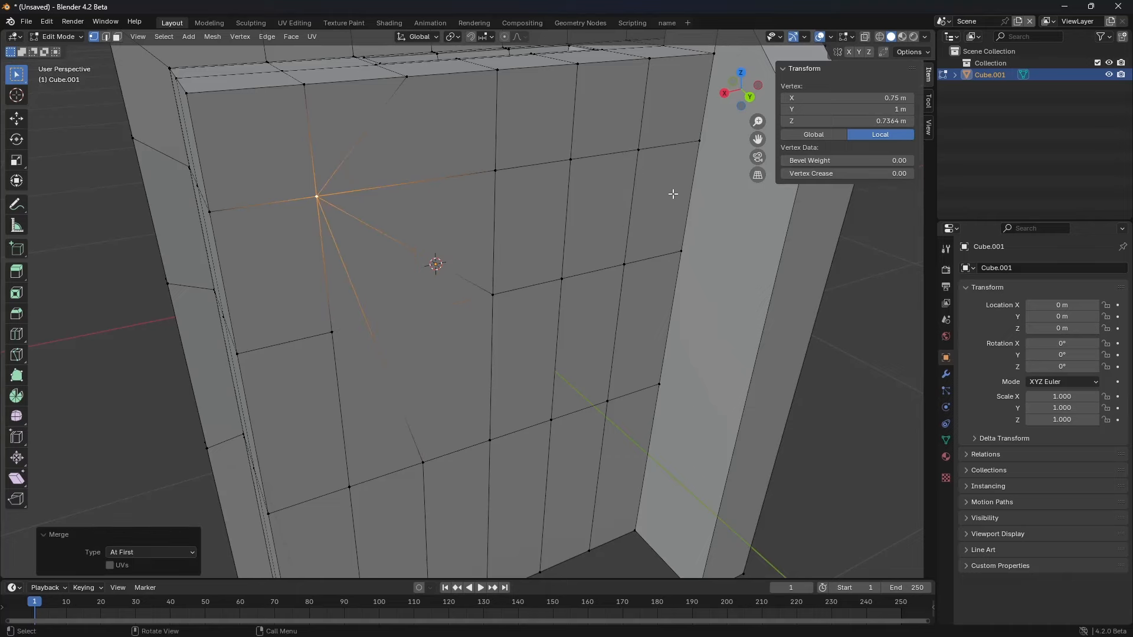
{"action": "key", "text": "ctrl+z"}
Step: In edge selection mode, collapse edges and faces on the extruded block's upper and lower outer edges, and undo the collapse
{"action": "middle_click_drag", "start_coordinate": [665, 255], "coordinate": [463, 165]}
{"action": "key", "text": "2"}
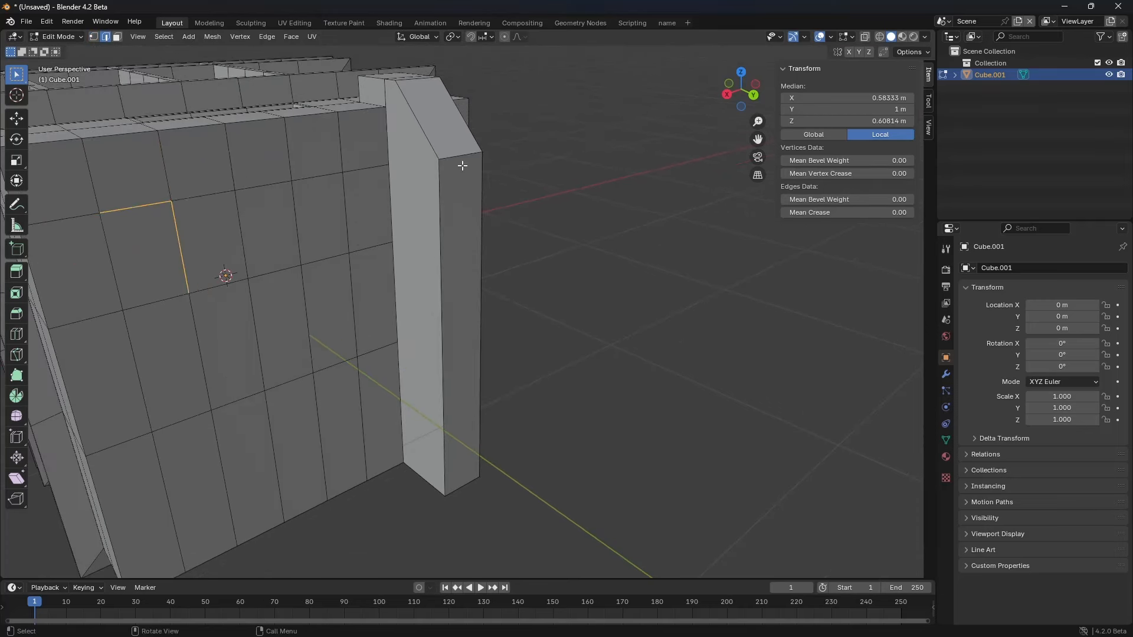
{"action": "left_click", "coordinate": [462, 162]}
{"action": "left_click", "coordinate": [466, 475], "text": "shift"}
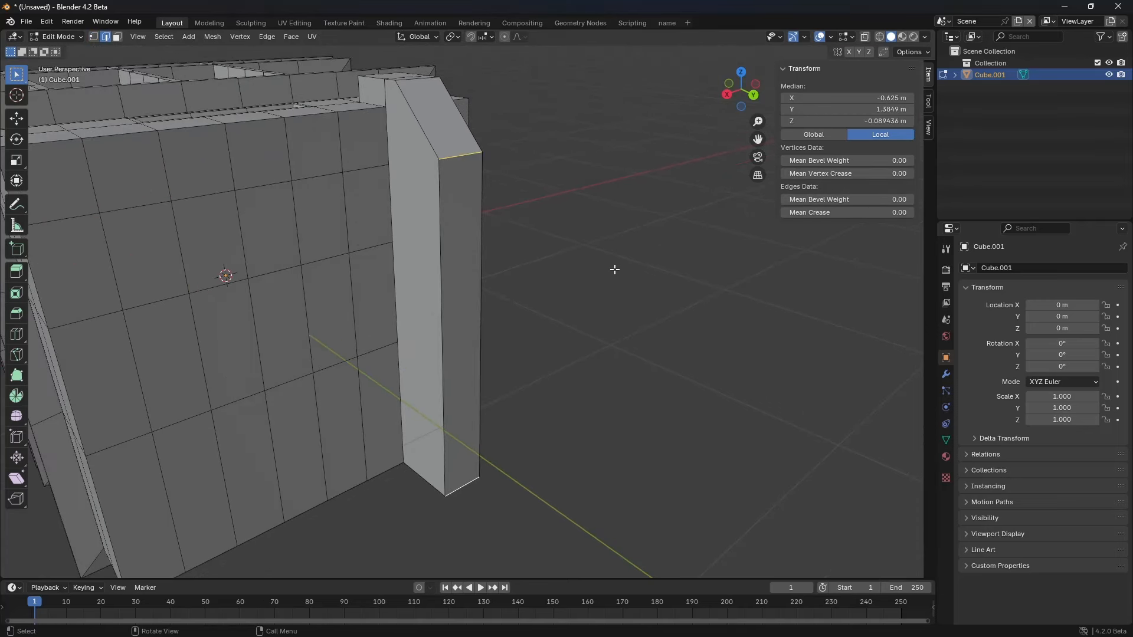
{"action": "key", "text": "x"}
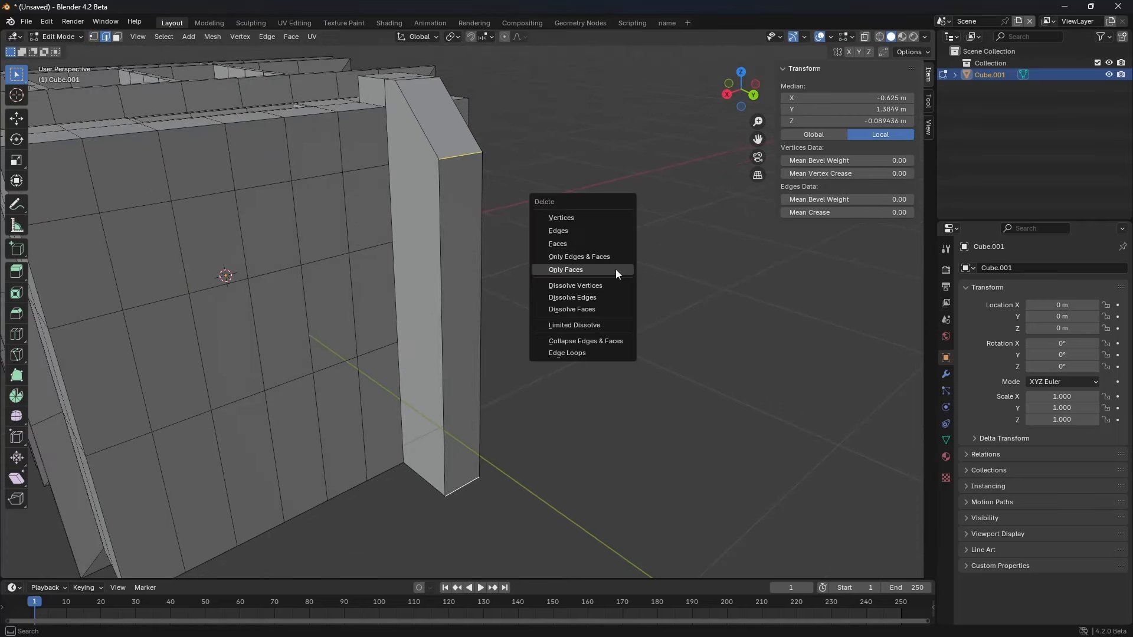
{"action": "left_click", "coordinate": [610, 341]}
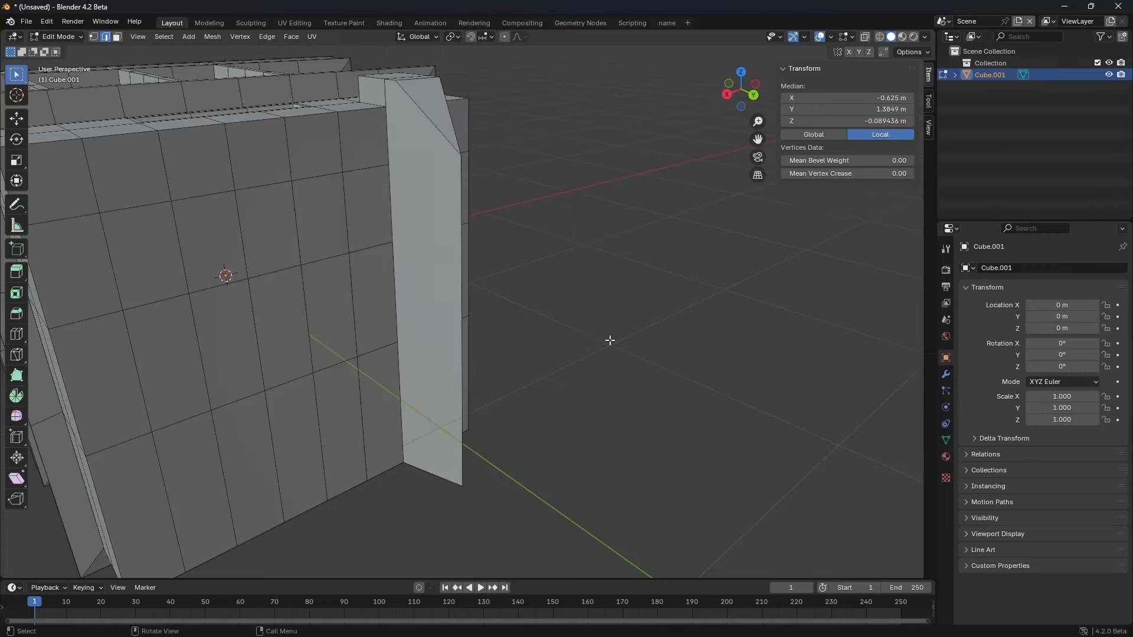
{"action": "key", "text": "ctrl+z"}
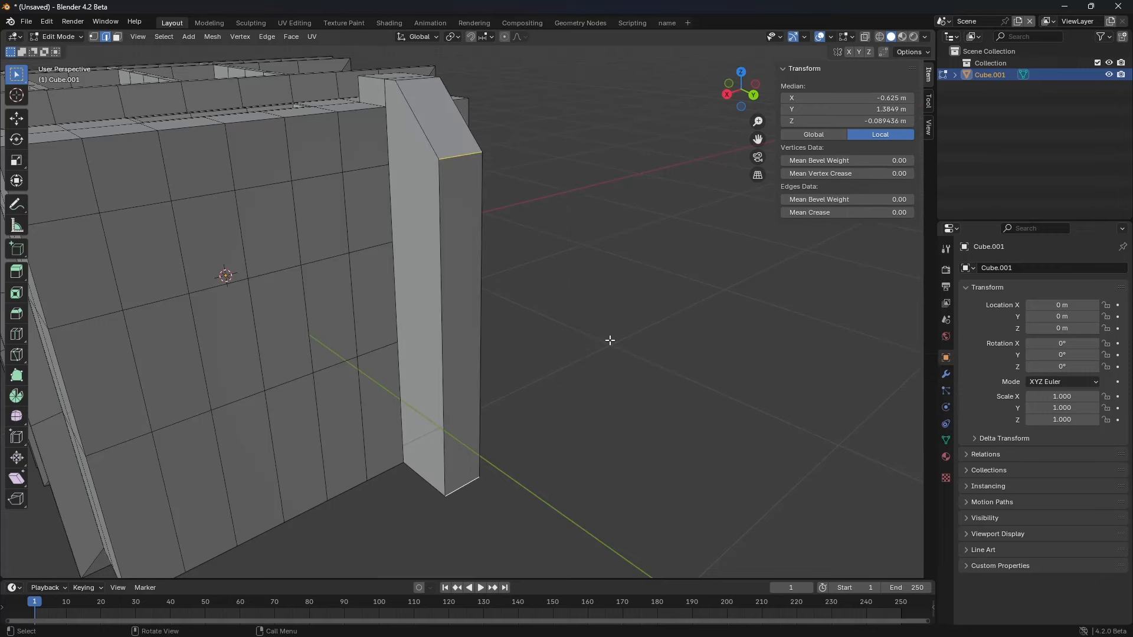
Step: Repeat Collapse Edges & Faces on the block's two outer edges, view the result from above, and undo it
{"action": "key", "text": "x"}
{"action": "left_click", "coordinate": [610, 341]}
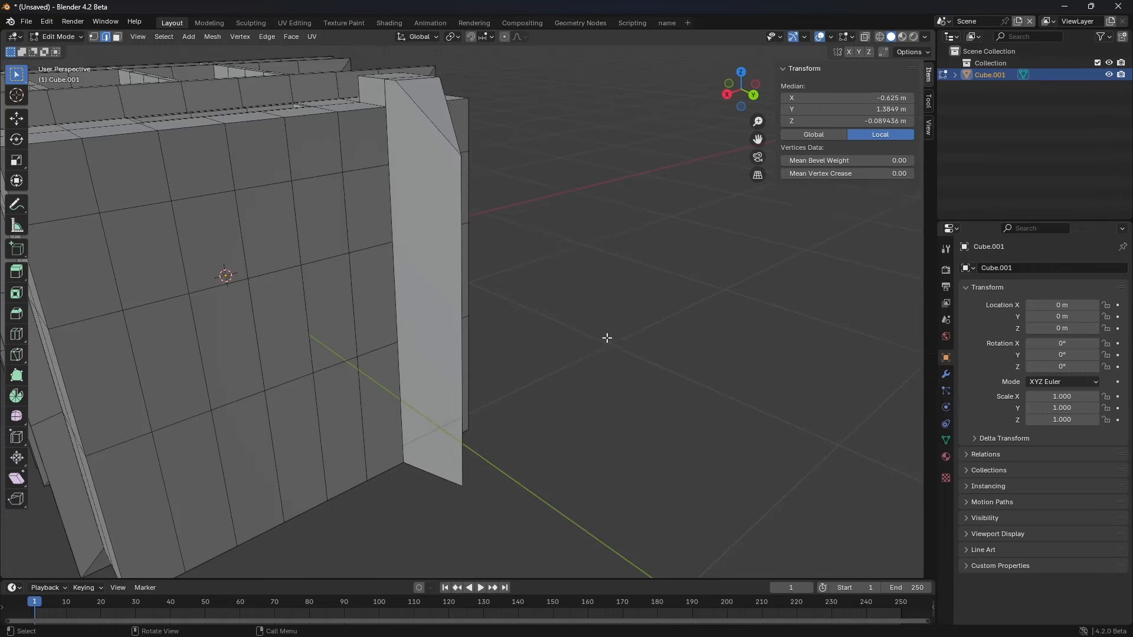
{"action": "middle_click_drag", "start_coordinate": [607, 334], "coordinate": [543, 291]}
{"action": "key", "text": "ctrl+x"}
{"action": "key", "text": "ctrl+z"}
{"action": "key", "text": "ctrl+z"}
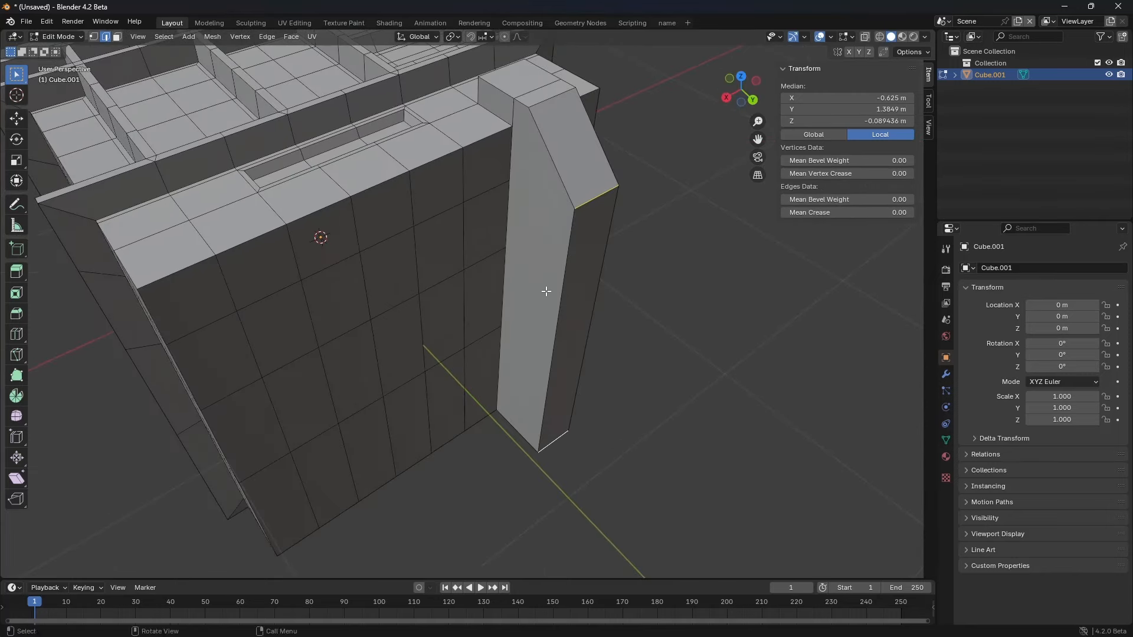
Step: Merge three connected edges along the side's uppermost loop cut at center, and undo the merge
{"action": "key", "text": "x"}
{"action": "key", "text": "m"}
{"action": "middle_click_drag", "start_coordinate": [397, 285], "coordinate": [369, 273]}
{"action": "key", "text": "alt+a"}
{"action": "key", "text": "2"}
{"action": "left_click", "coordinate": [371, 277]}
{"action": "left_click", "coordinate": [467, 233], "text": "shift"}
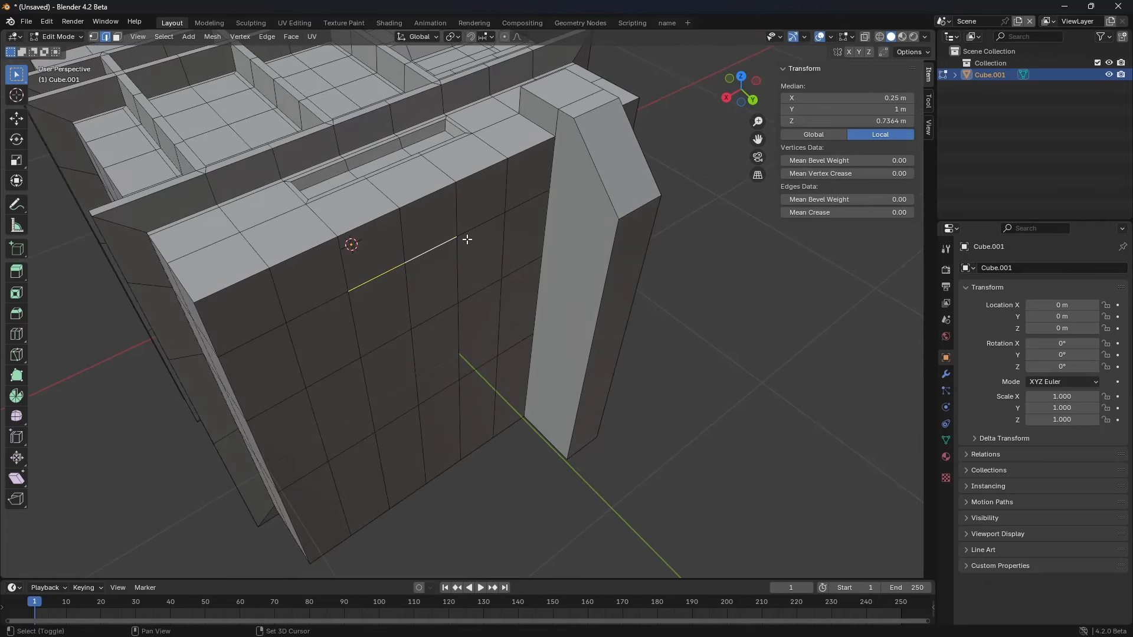
{"action": "key", "text": "m"}
{"action": "left_click", "coordinate": [631, 282]}
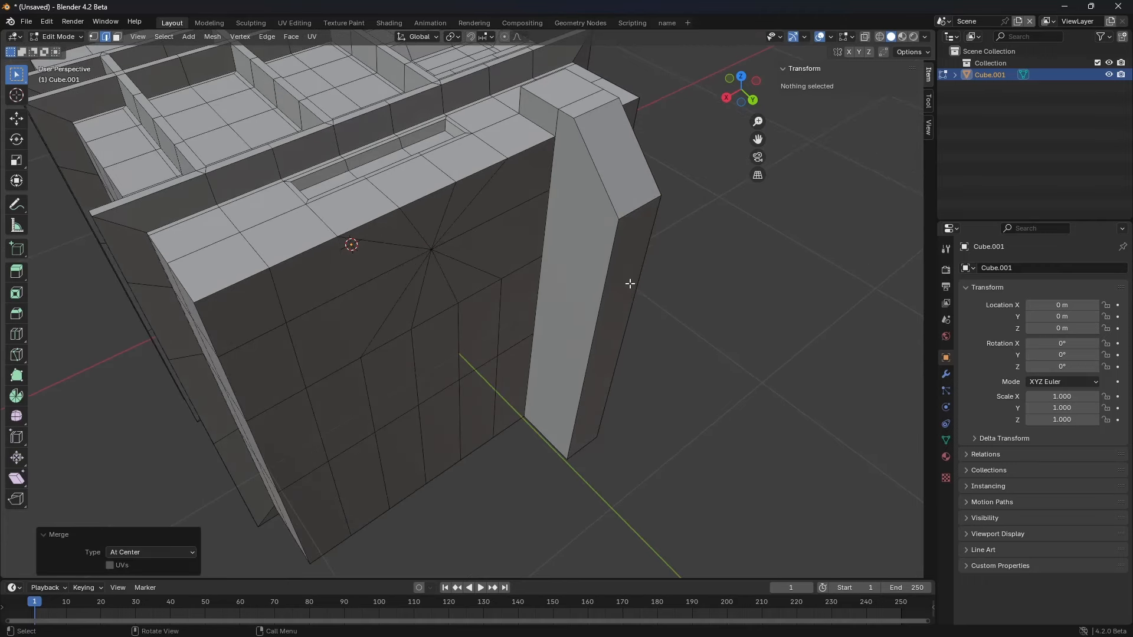
{"action": "key", "text": "ctrl+z"}
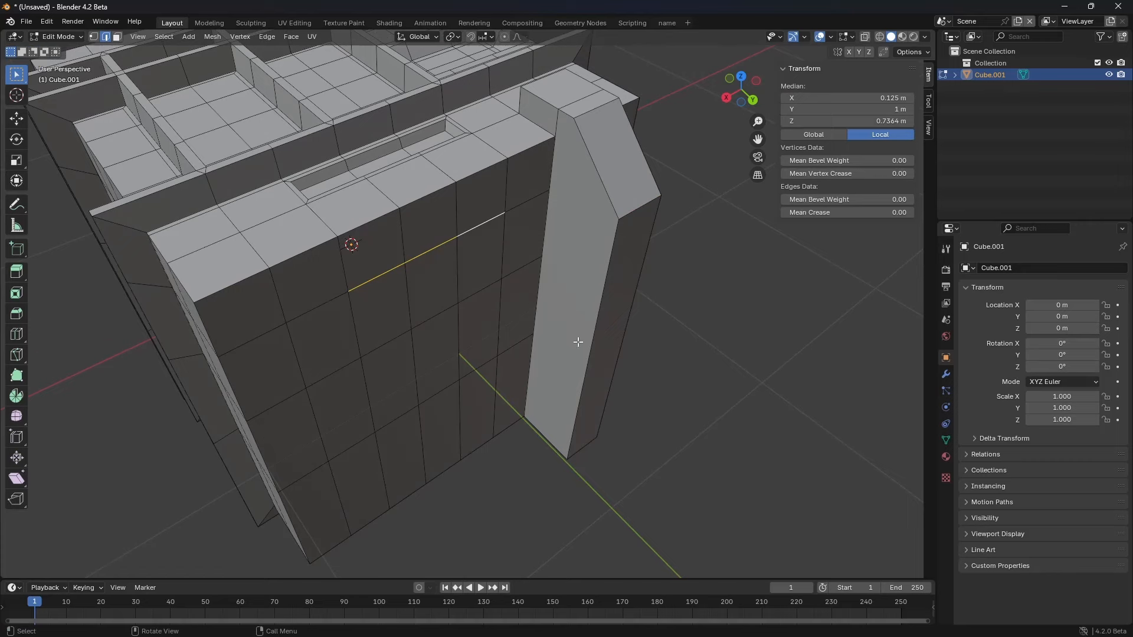
Step: Merge the same three edges with the Collapse option, and undo the merge
{"action": "middle_click_drag", "start_coordinate": [578, 342], "coordinate": [579, 316]}
{"action": "key", "text": "m"}
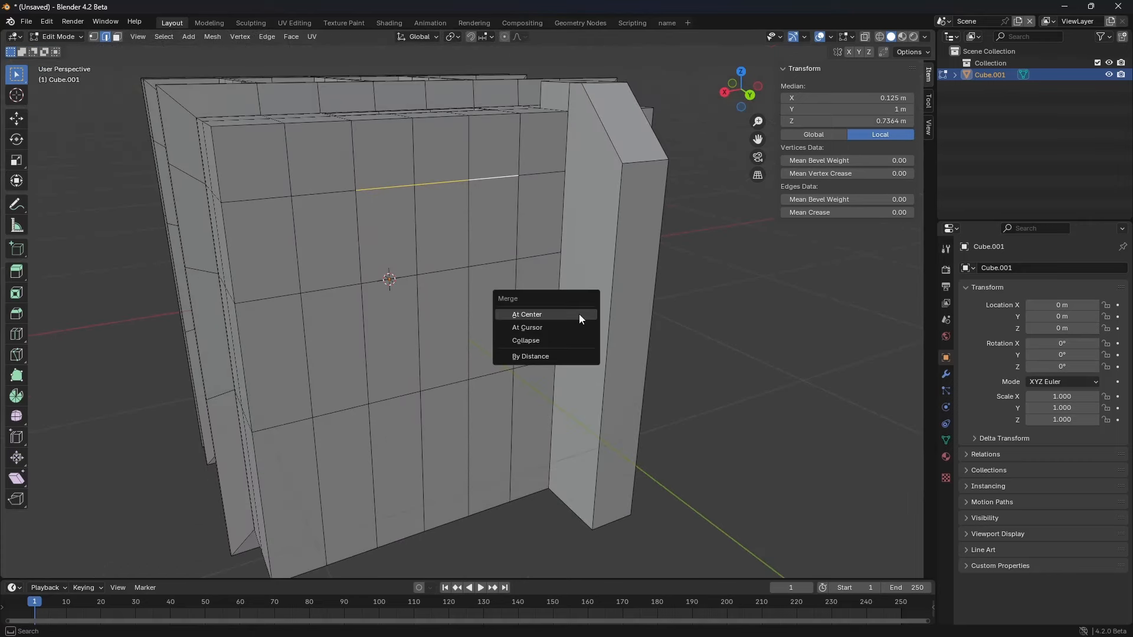
{"action": "left_click", "coordinate": [572, 339]}
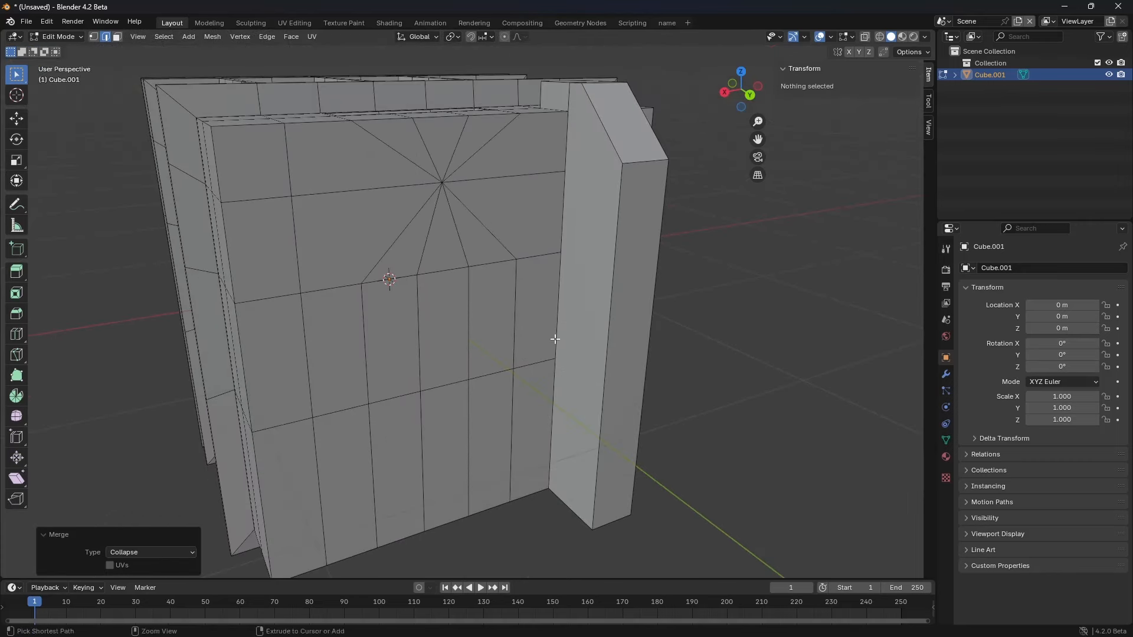
{"action": "key", "text": "ctrl+z"}
Step: In face selection mode, collapse a block of faces three wide and two high on the side, and undo the merge
{"action": "key", "text": "3"}
{"action": "left_click", "coordinate": [354, 354]}
{"action": "left_click", "coordinate": [449, 235], "text": "ctrl+shift"}
{"action": "key", "text": "m"}
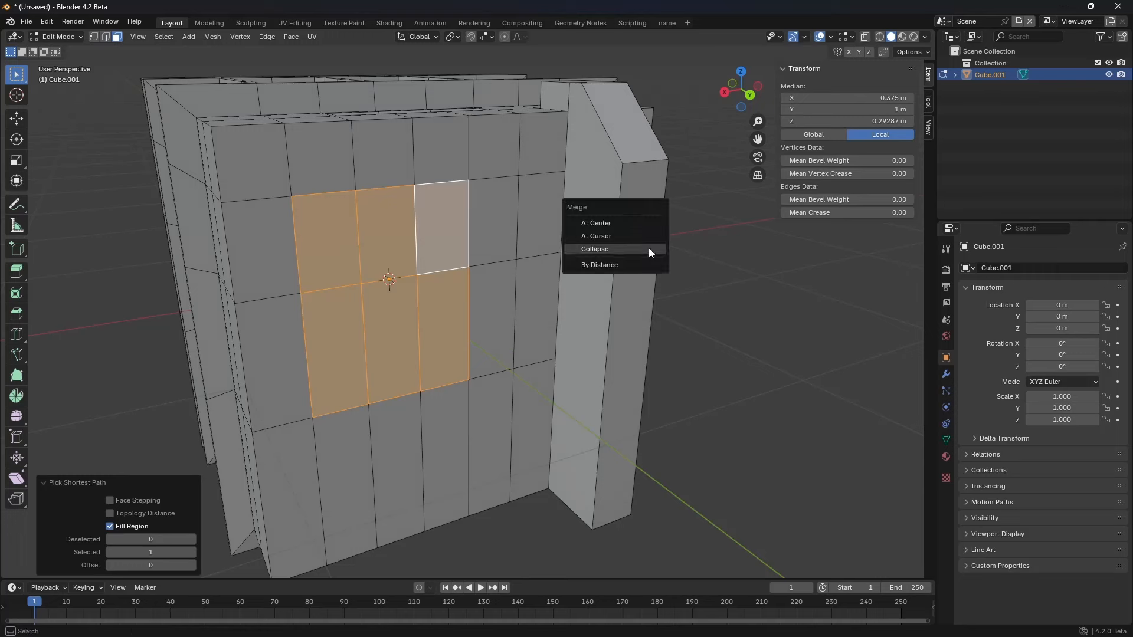
{"action": "left_click", "coordinate": [649, 251]}
{"action": "key", "text": "ctrl+z"}
Step: Switch the cube to Object Mode, return it to Edit Mode, and clear the face selection
{"action": "key", "text": "Tab"}
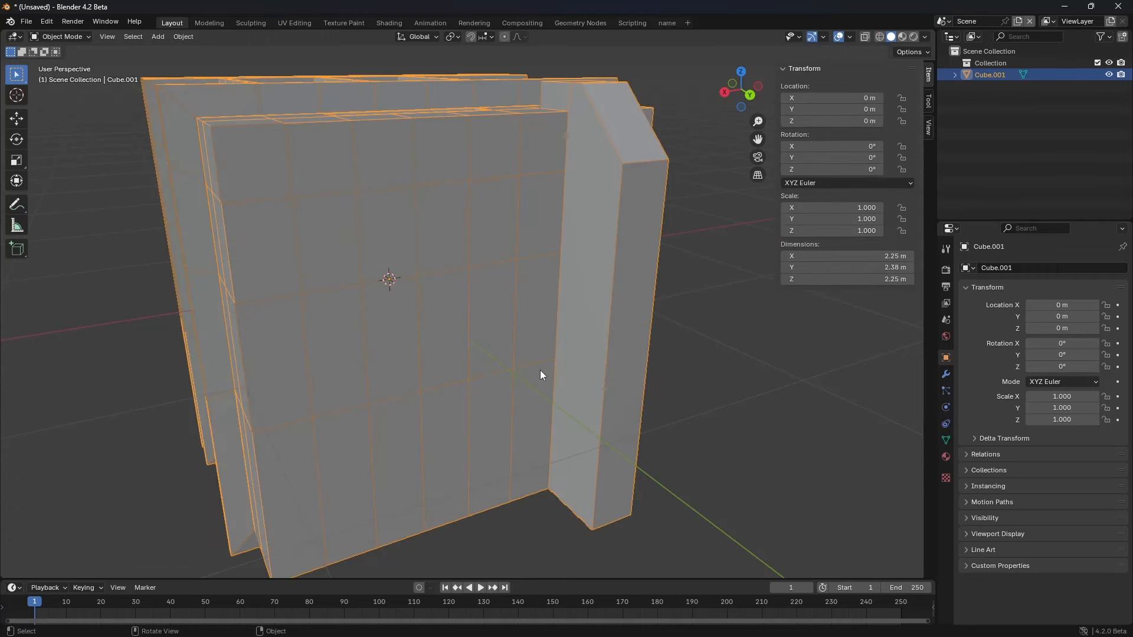
{"action": "middle_click_drag", "start_coordinate": [540, 370], "coordinate": [450, 348]}
{"action": "key", "text": "ctrl+Tab"}
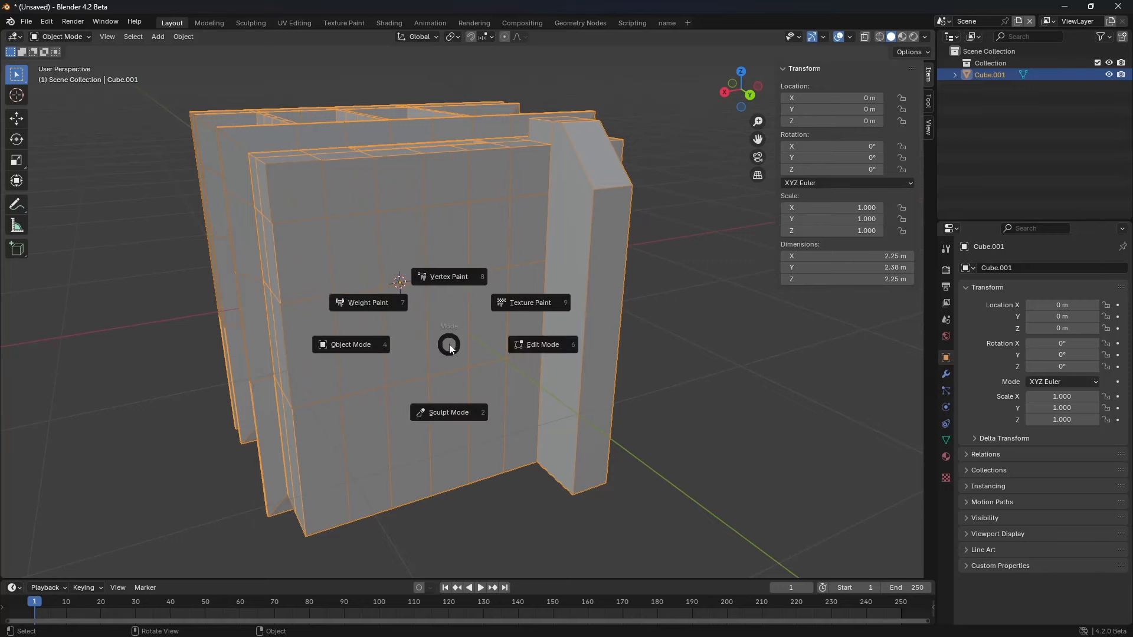
{"action": "left_click", "coordinate": [490, 344]}
{"action": "key", "text": "alt+a"}
{"action": "key", "text": "a"}
{"action": "key", "text": "alt+a"}
Step: Delete a block of faces four wide and two high from the middle of the cube's side
{"action": "middle_click_drag", "start_coordinate": [519, 342], "coordinate": [442, 333]}
{"action": "left_click", "coordinate": [437, 319]}
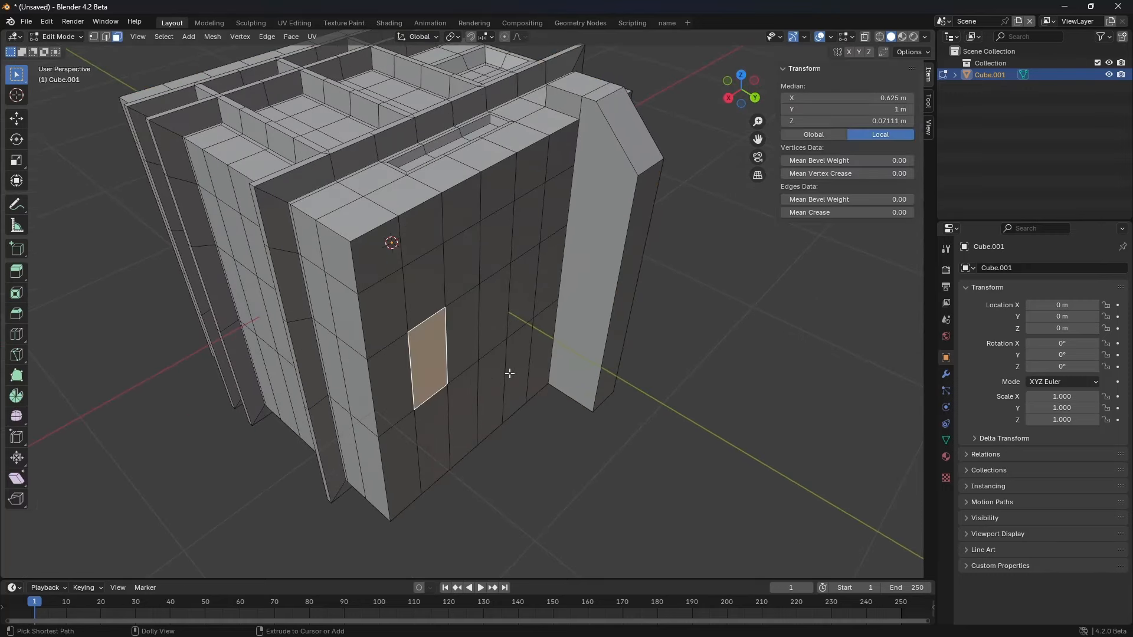
{"action": "left_click", "coordinate": [510, 312], "text": "ctrl+shift"}
{"action": "middle_click_drag", "start_coordinate": [511, 312], "coordinate": [516, 271]}
{"action": "scroll", "coordinate": [417, 291], "scroll_direction": "up", "scroll_amount": 3}
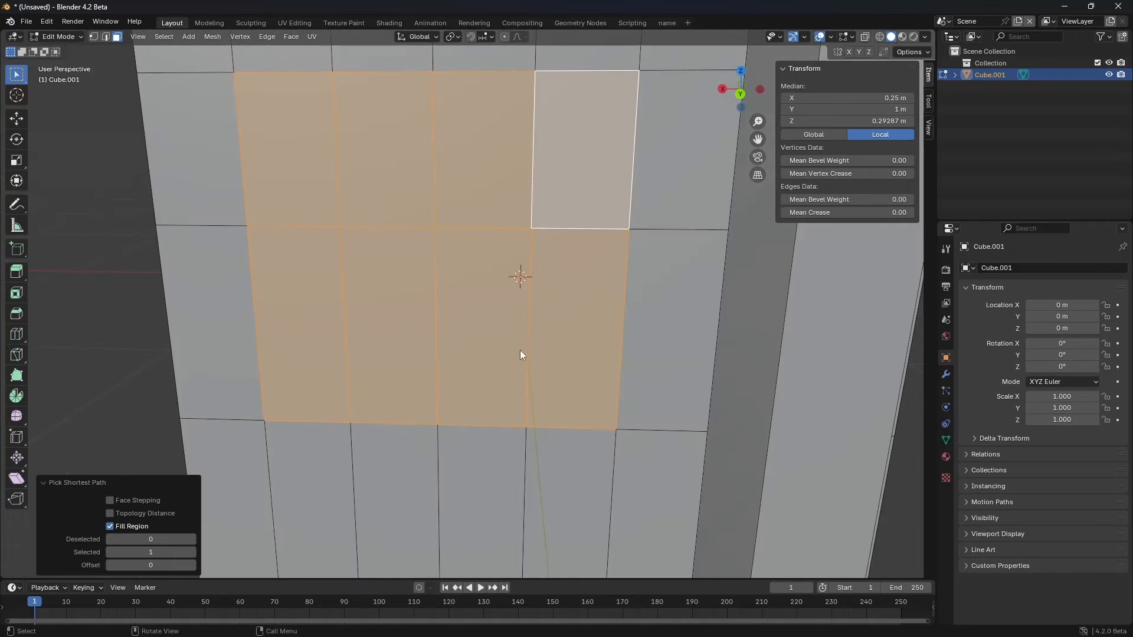
{"action": "key", "text": "x"}
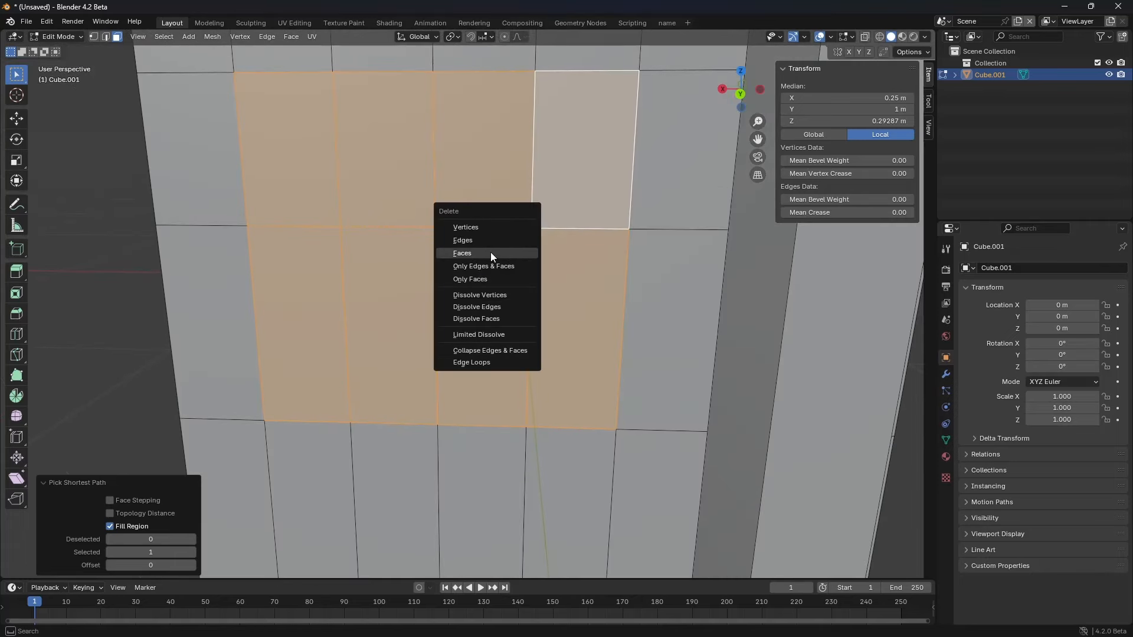
{"action": "left_click", "coordinate": [490, 253]}
Step: Examine the cube's interior through the opening and the outer side of individual faces below it
{"action": "middle_click_drag", "start_coordinate": [506, 316], "coordinate": [515, 354]}
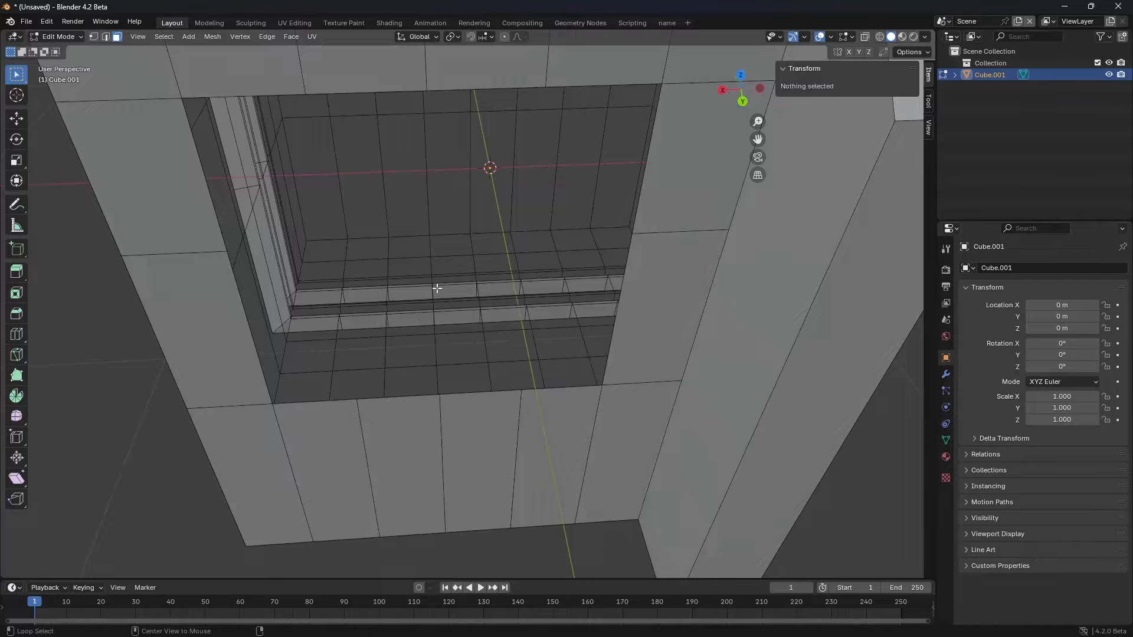
{"action": "middle_click_drag", "start_coordinate": [436, 288], "coordinate": [466, 357]}
{"action": "left_click", "coordinate": [445, 378]}
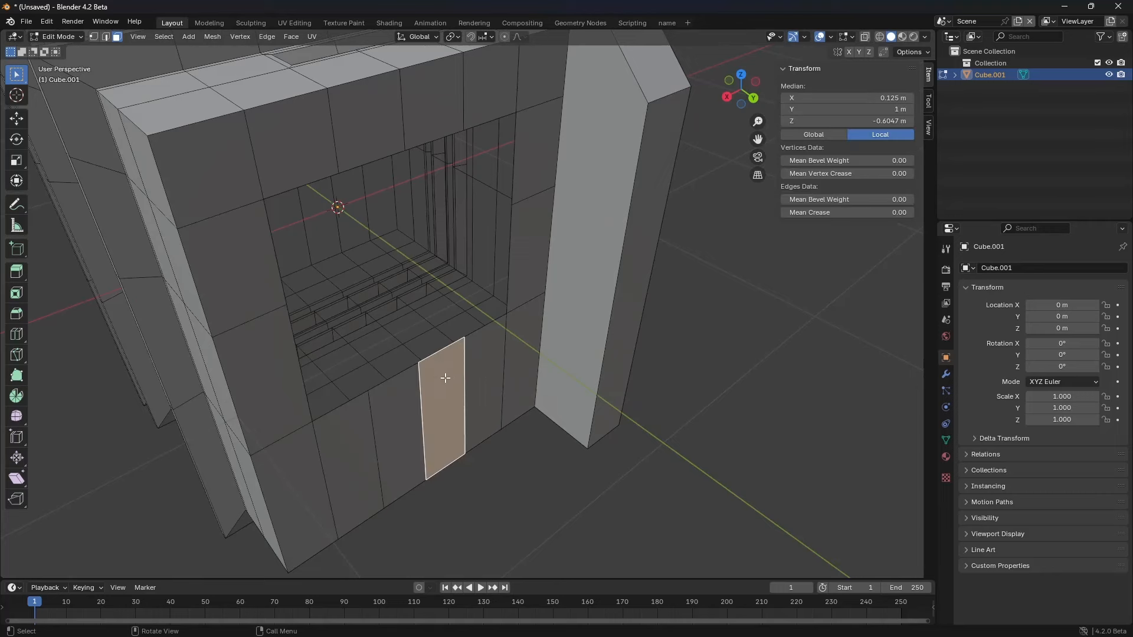
{"action": "left_click", "coordinate": [401, 398], "text": "shift"}
{"action": "middle_click_drag", "start_coordinate": [401, 398], "coordinate": [641, 348]}
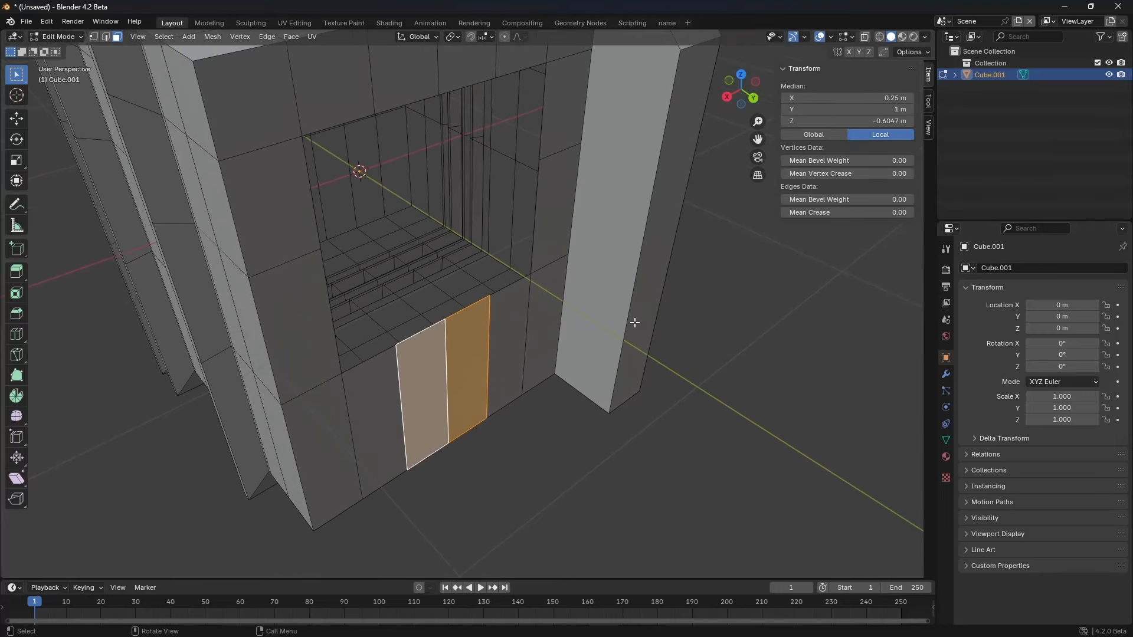
{"action": "left_click", "coordinate": [499, 297]}
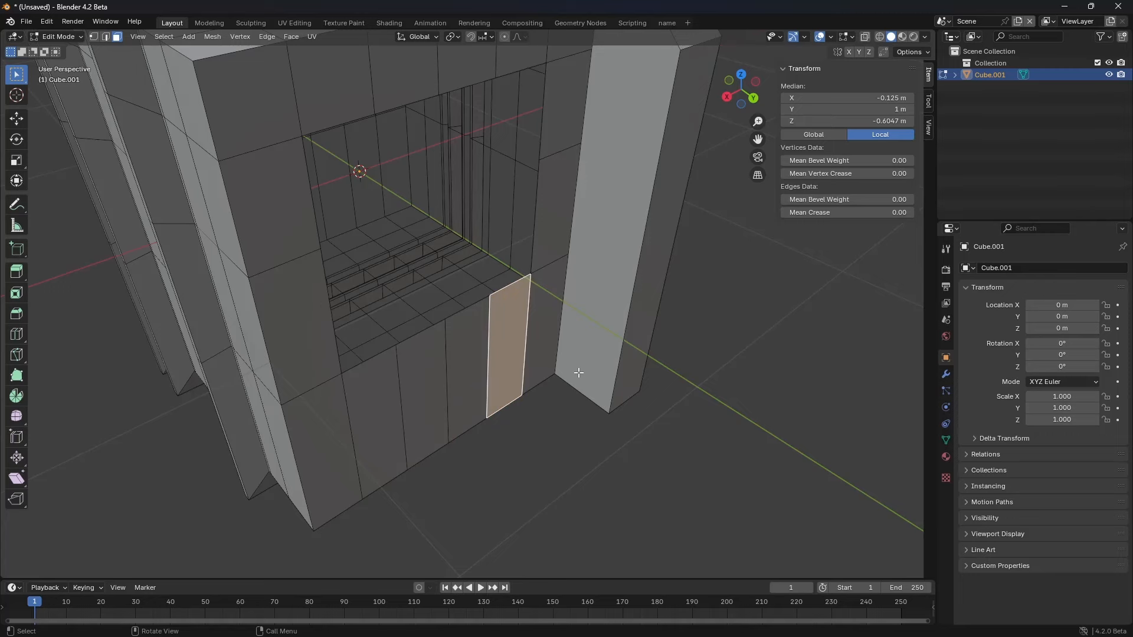
{"action": "middle_click_drag", "start_coordinate": [578, 373], "coordinate": [615, 341]}
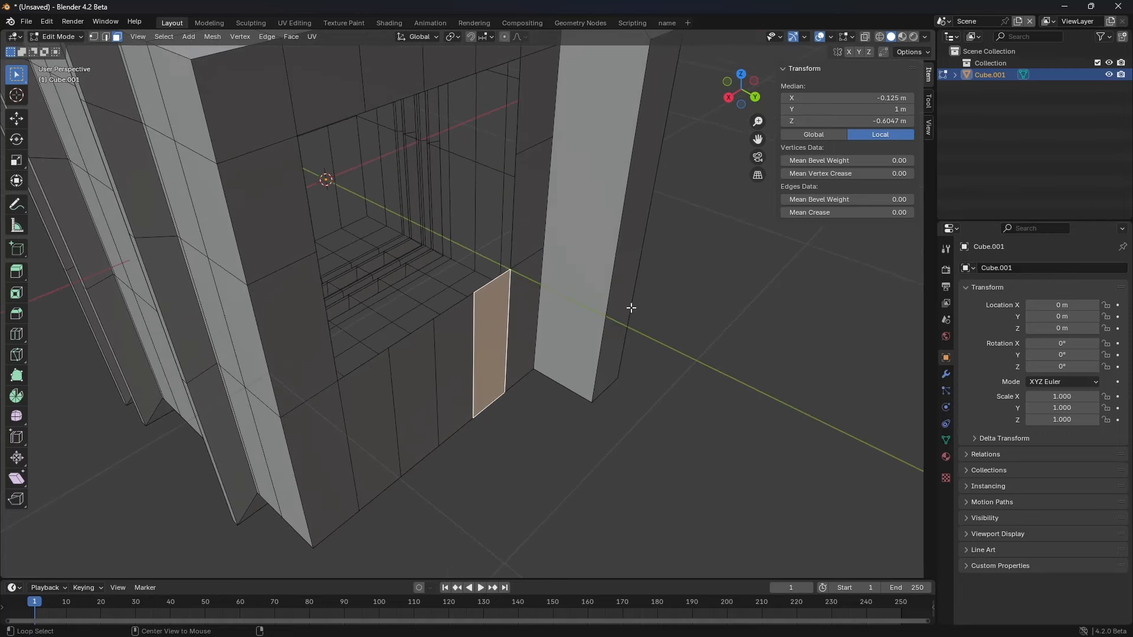
Step: Flip the normals of the two neighbouring middle faces directly below the opening
{"action": "left_click", "coordinate": [462, 345]}
{"action": "left_click", "coordinate": [421, 371], "text": "shift"}
{"action": "middle_click_drag", "start_coordinate": [500, 379], "coordinate": [667, 326]}
{"action": "scroll", "coordinate": [522, 386], "scroll_direction": "up", "scroll_amount": 3}
{"action": "key", "text": "KP_Decimal"}
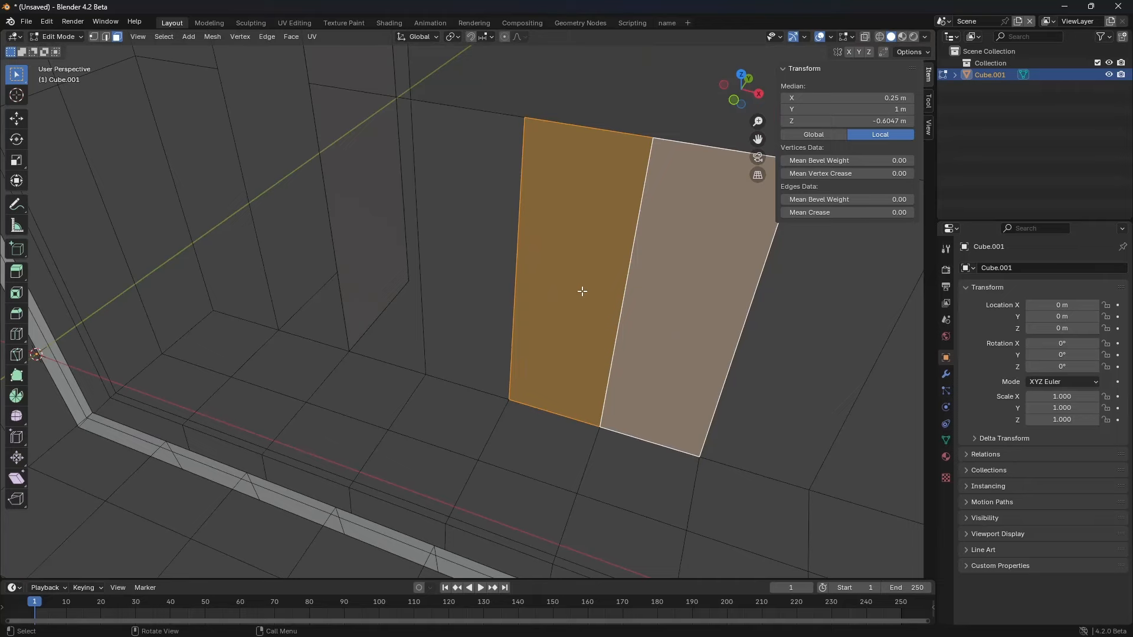
{"action": "key", "text": "alt+n"}
{"action": "left_click", "coordinate": [671, 307]}
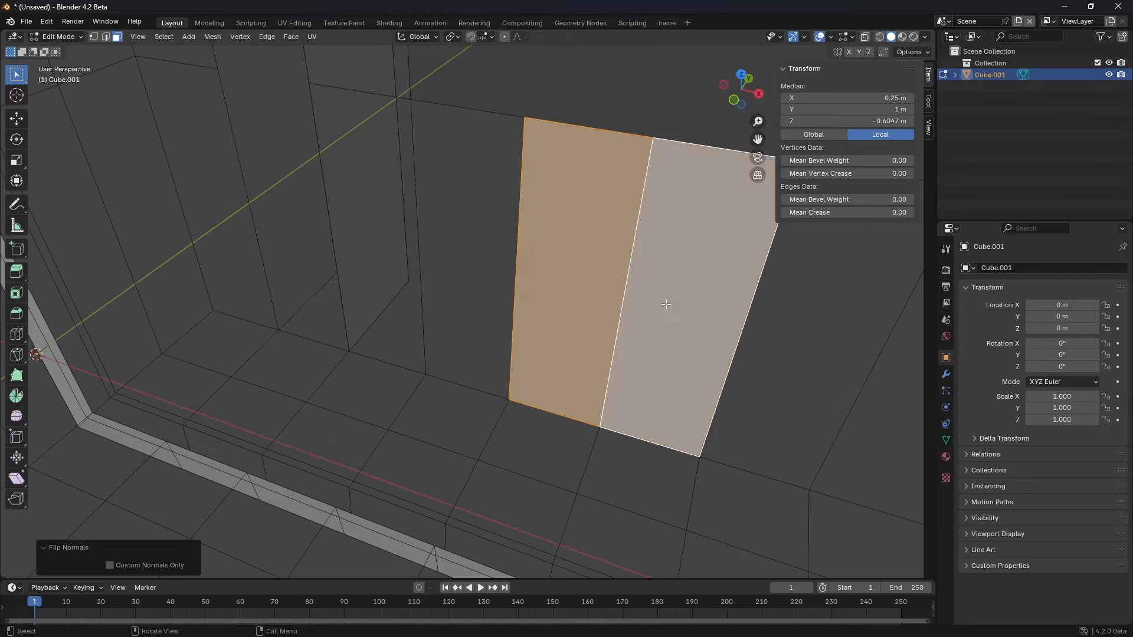
Step: Reselect the two faces below the opening from the inside and flip their normals back
{"action": "key", "text": "alt+a"}
{"action": "middle_click_drag", "start_coordinate": [551, 409], "coordinate": [584, 382]}
{"action": "scroll", "coordinate": [597, 381], "scroll_direction": "up", "scroll_amount": 3}
{"action": "left_click", "coordinate": [599, 321]}
{"action": "left_click", "coordinate": [652, 313], "text": "shift"}
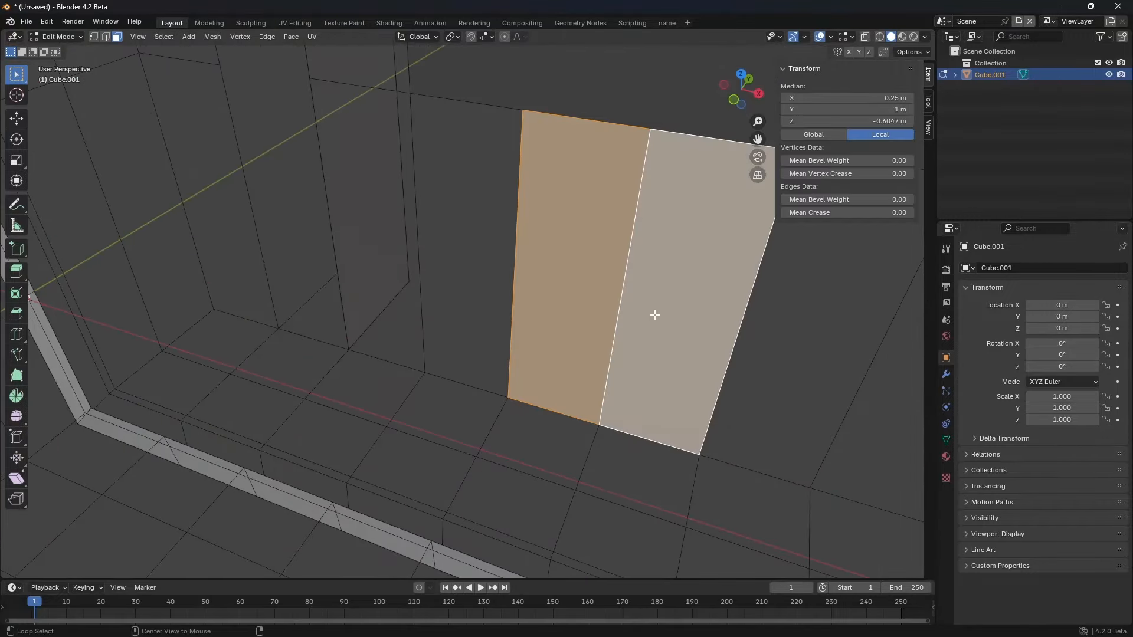
{"action": "key", "text": "alt+n"}
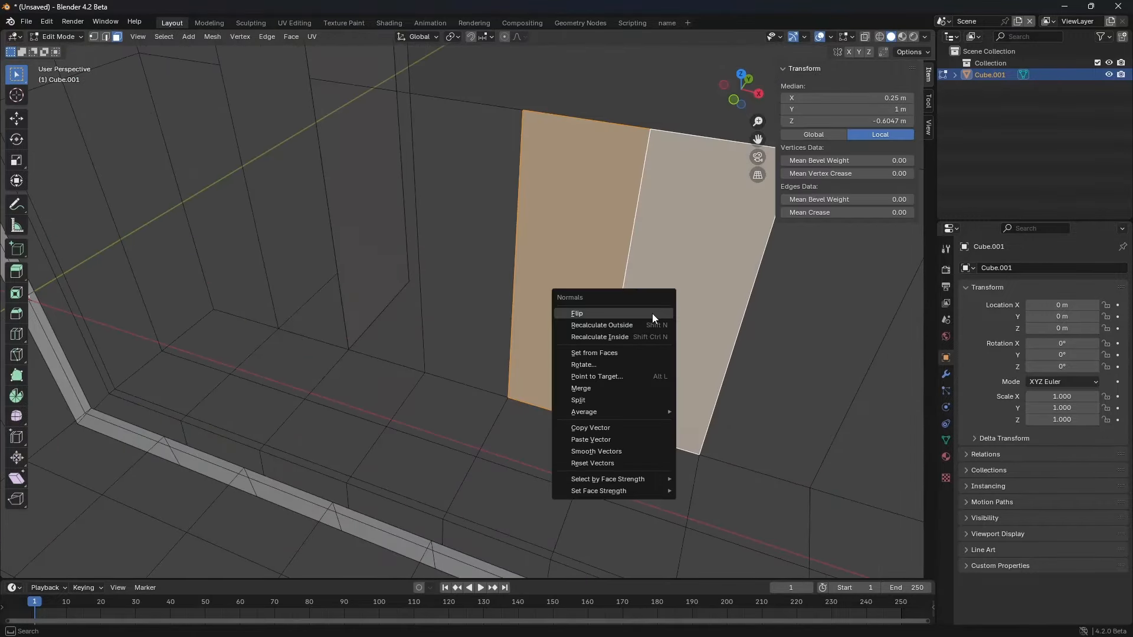
{"action": "left_click", "coordinate": [653, 314]}
Step: Select the whole mesh and recalculate its normals to the inside
{"action": "scroll", "coordinate": [652, 313], "scroll_direction": "down", "scroll_amount": 2}
{"action": "scroll", "coordinate": [652, 314], "scroll_direction": "down", "scroll_amount": 8}
{"action": "middle_click_drag", "start_coordinate": [657, 316], "coordinate": [572, 409]}
{"action": "key", "text": "alt+n"}
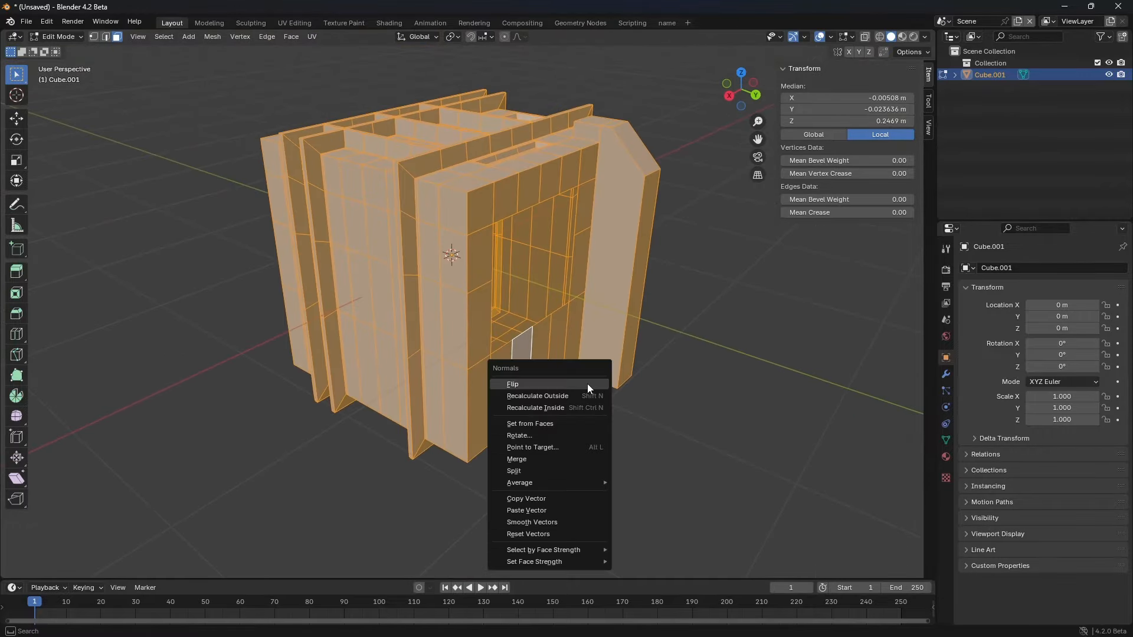
{"action": "left_click", "coordinate": [564, 405]}
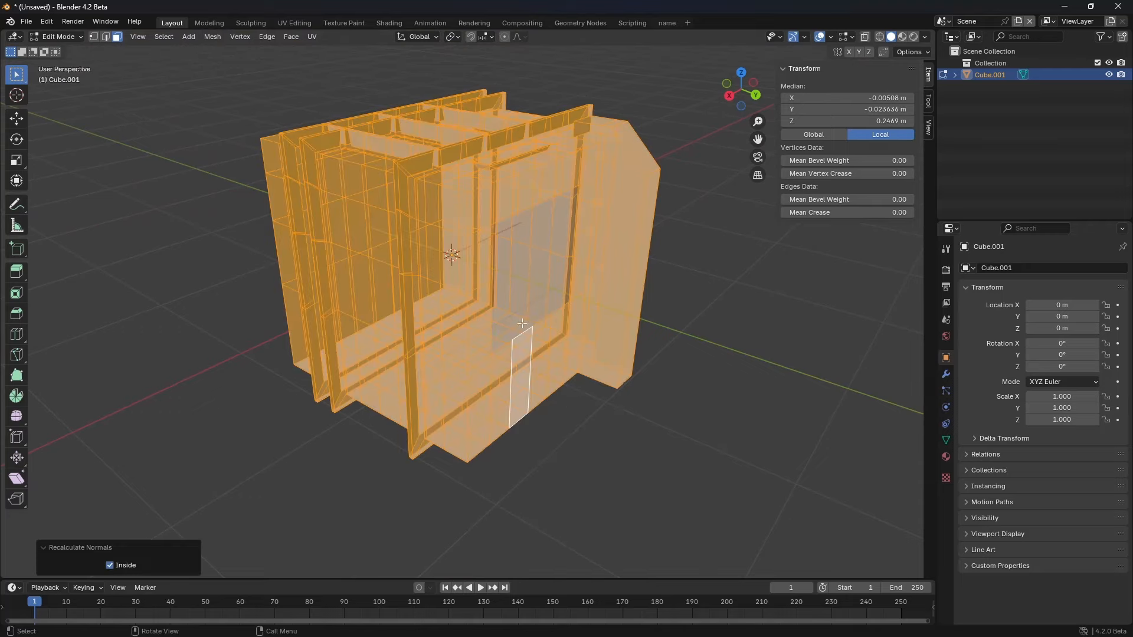
Step: Check the inverted mesh in Object Mode, return to Edit Mode and recalculate the whole mesh's normals to the outside
{"action": "scroll", "coordinate": [520, 388], "scroll_direction": "up", "scroll_amount": 4}
{"action": "middle_click_drag", "start_coordinate": [522, 323], "coordinate": [545, 376], "text": "shift"}
{"action": "key", "text": "Tab"}
{"action": "scroll", "coordinate": [589, 394], "scroll_direction": "down", "scroll_amount": 5}
{"action": "scroll", "coordinate": [545, 376], "scroll_direction": "up", "scroll_amount": 3}
{"action": "key", "text": "ctrl+Tab"}
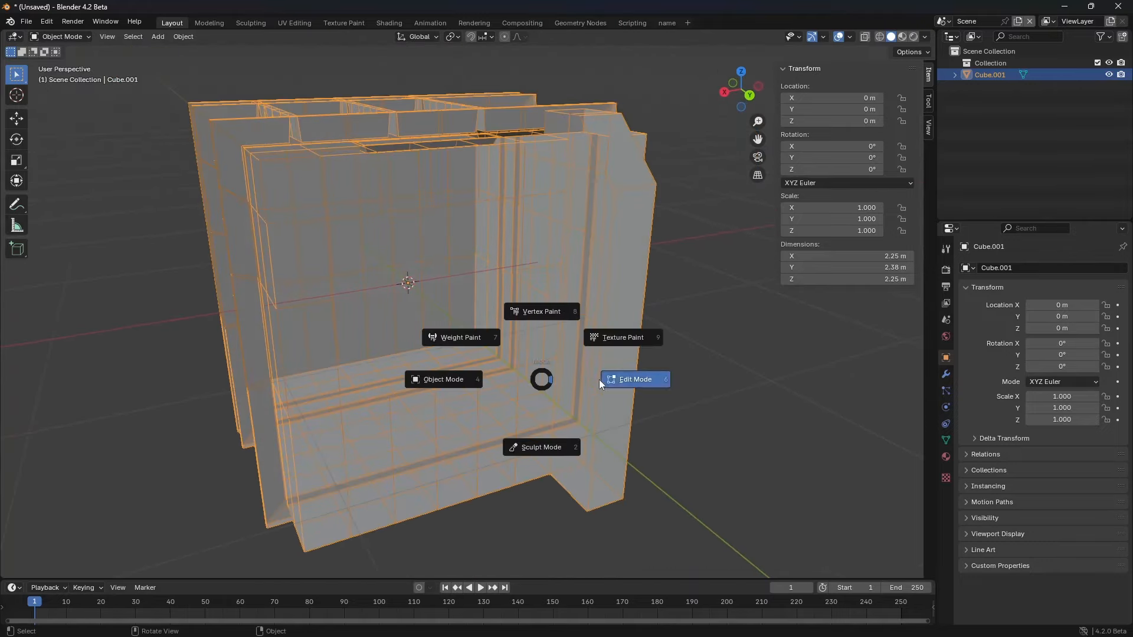
{"action": "left_click", "coordinate": [599, 380]}
{"action": "key", "text": "alt+n"}
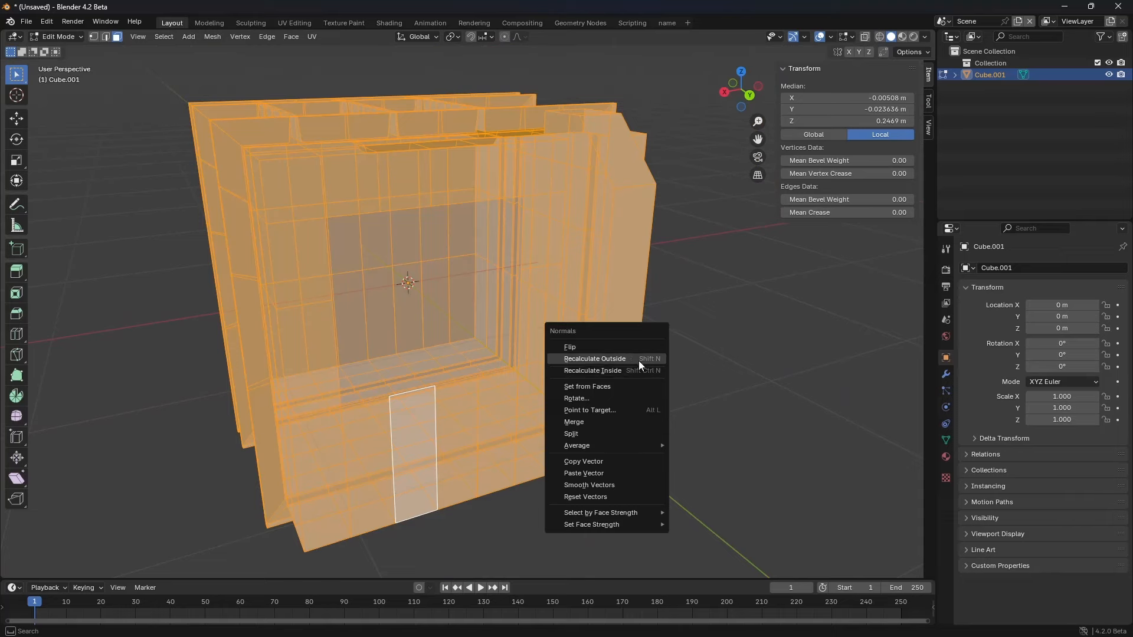
{"action": "left_click", "coordinate": [638, 360]}
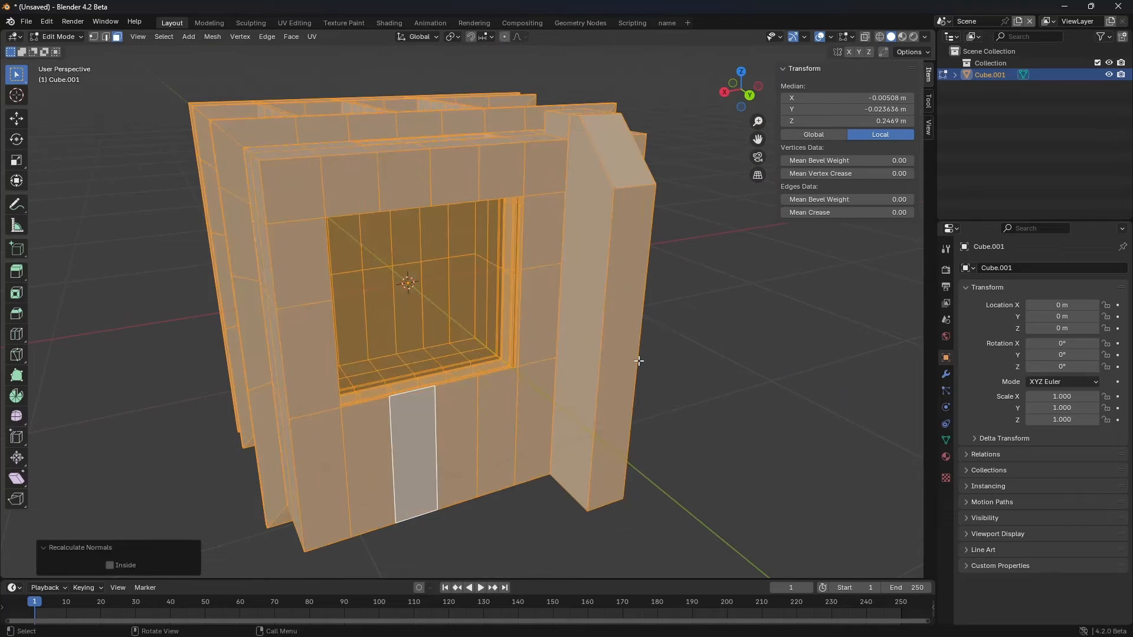
{"action": "key", "text": "Tab"}
{"action": "mouse_move", "coordinate": [540, 371]}
{"action": "middle_mouse_down"}
{"action": "mouse_move", "coordinate": [475, 387]}
{"action": "mouse_move", "coordinate": [452, 424]}
{"action": "mouse_move", "coordinate": [550, 363]}
{"action": "middle_mouse_up"}
{"action": "left_click", "coordinate": [643, 380]}
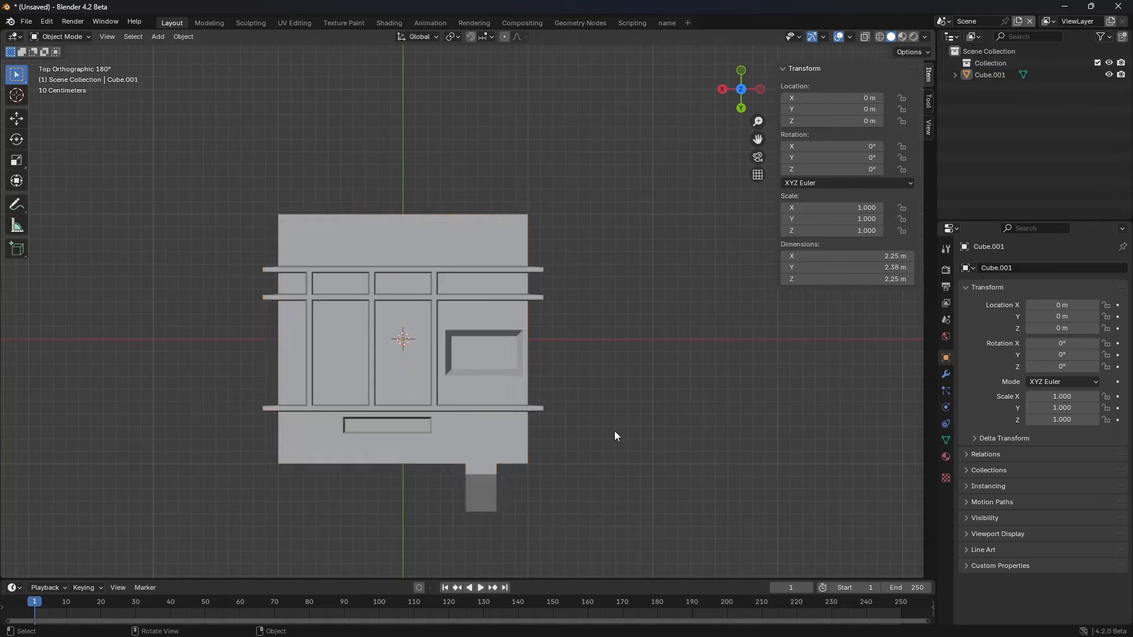
Step: Extrude a 2×2 block of faces in each of the two central top panels about 0.142 m inward and return to Object Mode
{"action": "scroll", "coordinate": [633, 391], "scroll_direction": "up", "scroll_amount": 2}
{"action": "scroll", "coordinate": [633, 390], "scroll_direction": "up", "scroll_amount": 2}
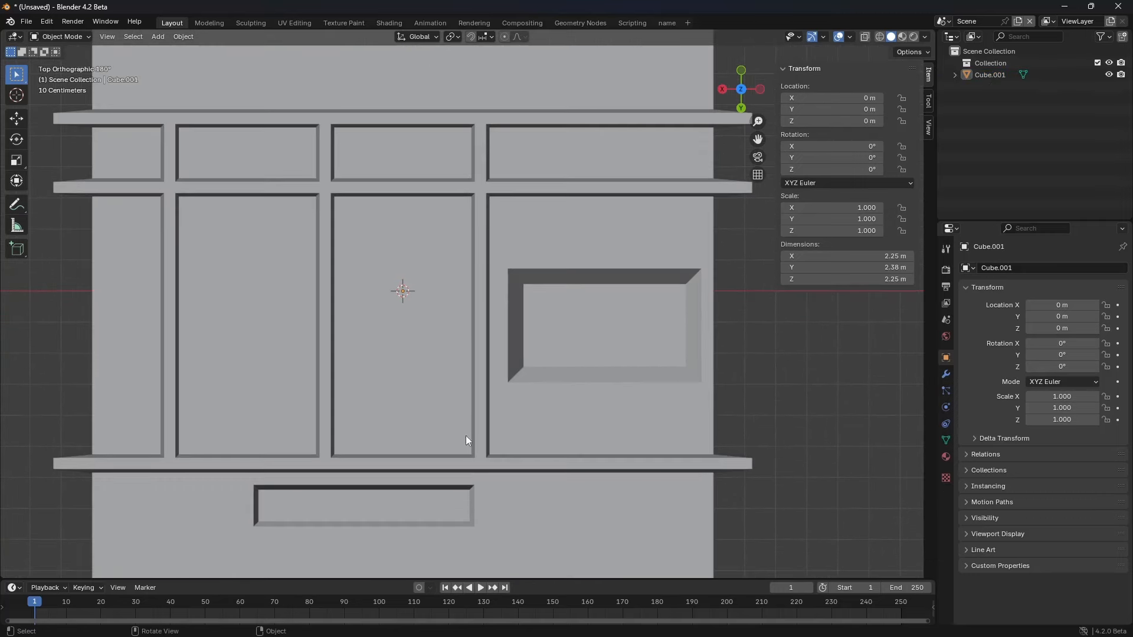
{"action": "scroll", "coordinate": [415, 374], "scroll_direction": "down", "scroll_amount": 1}
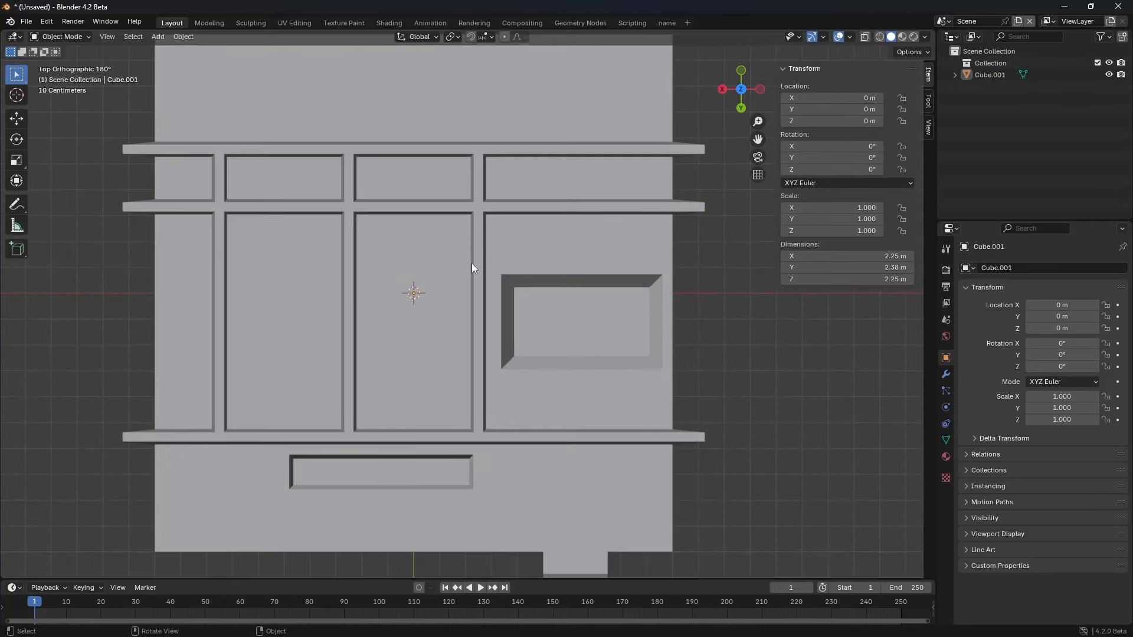
{"action": "middle_click_drag", "start_coordinate": [504, 404], "coordinate": [531, 405], "text": "shift"}
{"action": "key", "text": "Tab"}
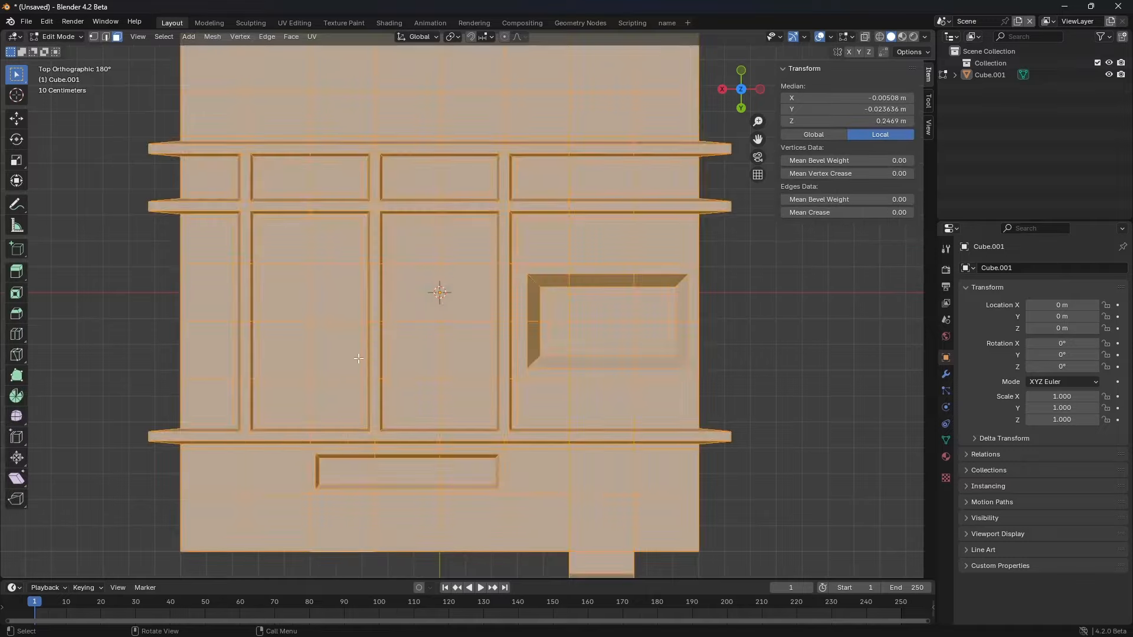
{"action": "left_click", "coordinate": [336, 351]}
{"action": "left_click", "coordinate": [283, 292], "text": "ctrl+shift"}
{"action": "left_click", "coordinate": [425, 307], "text": "shift"}
{"action": "left_click", "coordinate": [472, 356], "text": "ctrl+shift"}
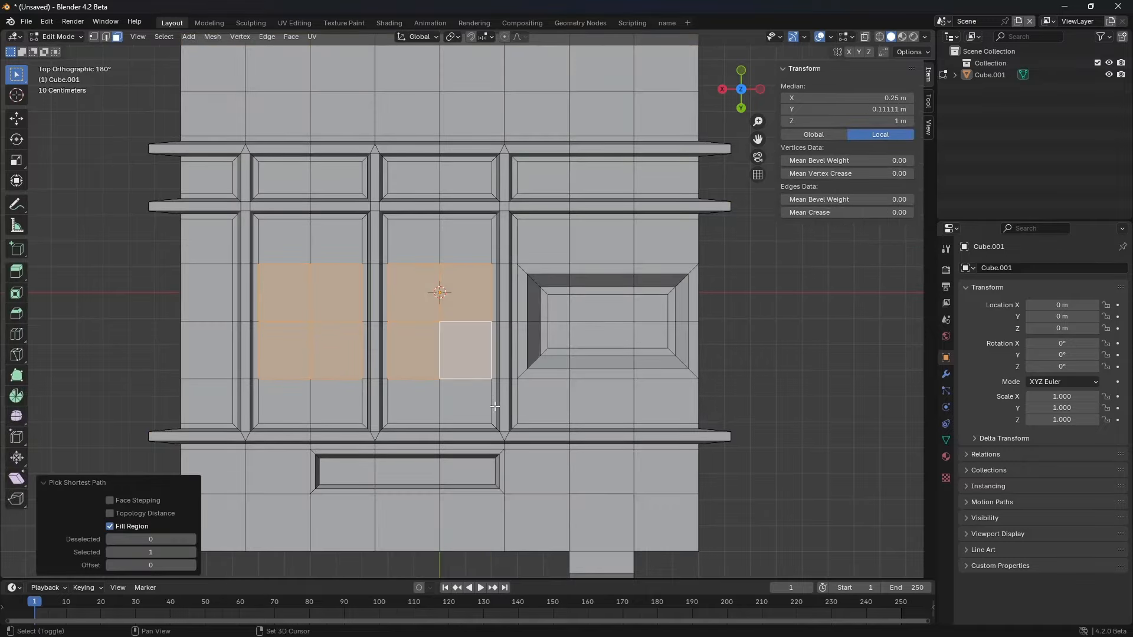
{"action": "middle_click_drag", "start_coordinate": [496, 407], "coordinate": [589, 463]}
{"action": "scroll", "coordinate": [576, 257], "scroll_direction": "down", "scroll_amount": 3}
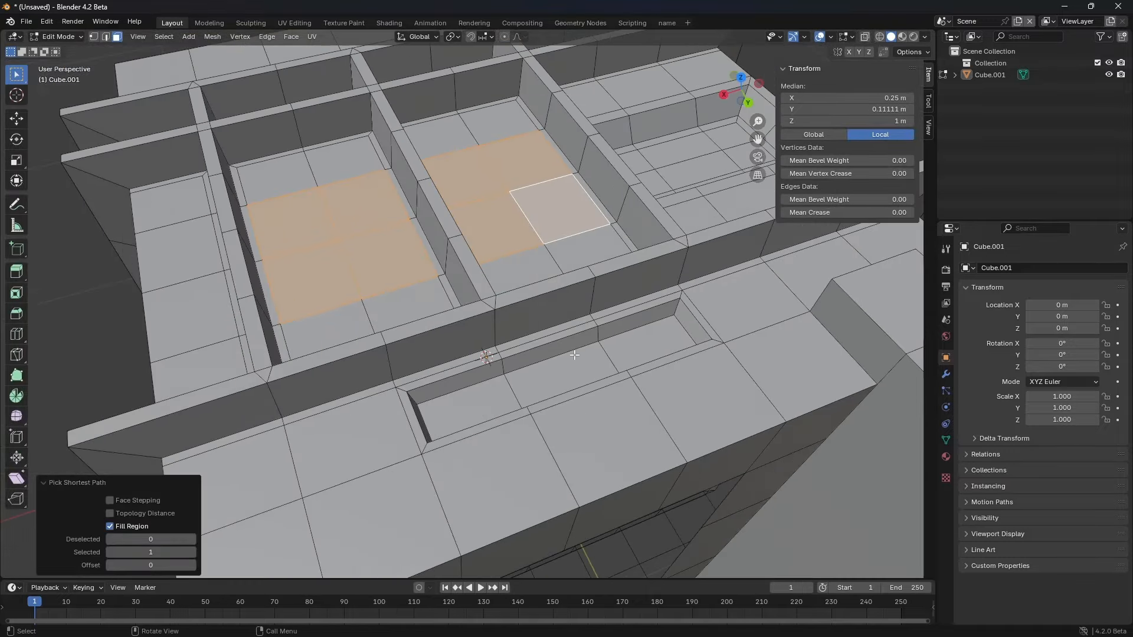
{"action": "key", "text": "e"}
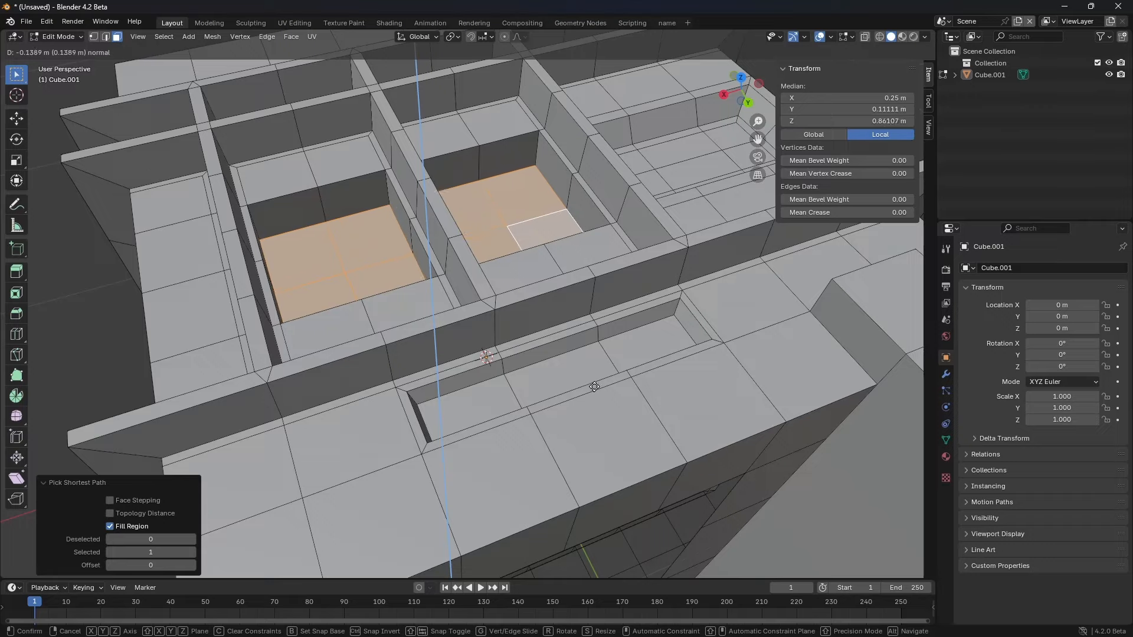
{"action": "left_click", "coordinate": [609, 357]}
{"action": "middle_click_drag", "start_coordinate": [609, 357], "coordinate": [584, 397], "text": "alt"}
{"action": "key", "text": "ctrl+Tab"}
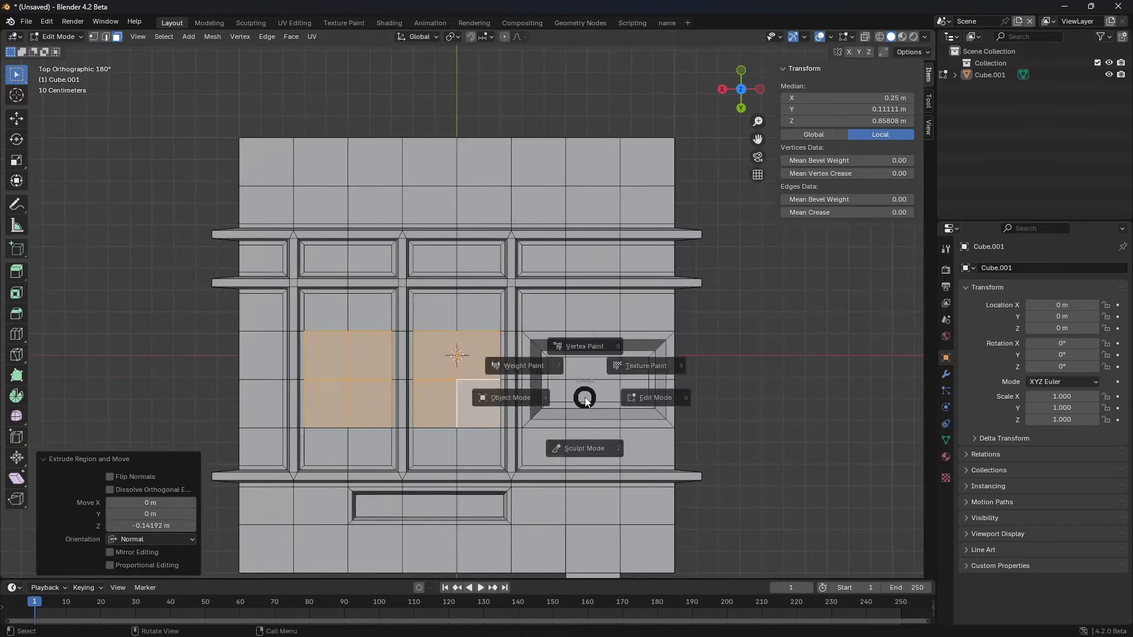
{"action": "left_click", "coordinate": [514, 397]}
Step: Enable Cavity in the viewport shading and set its type to Both, with the model seen from above
{"action": "middle_click_drag", "start_coordinate": [672, 424], "coordinate": [652, 380], "text": "shift"}
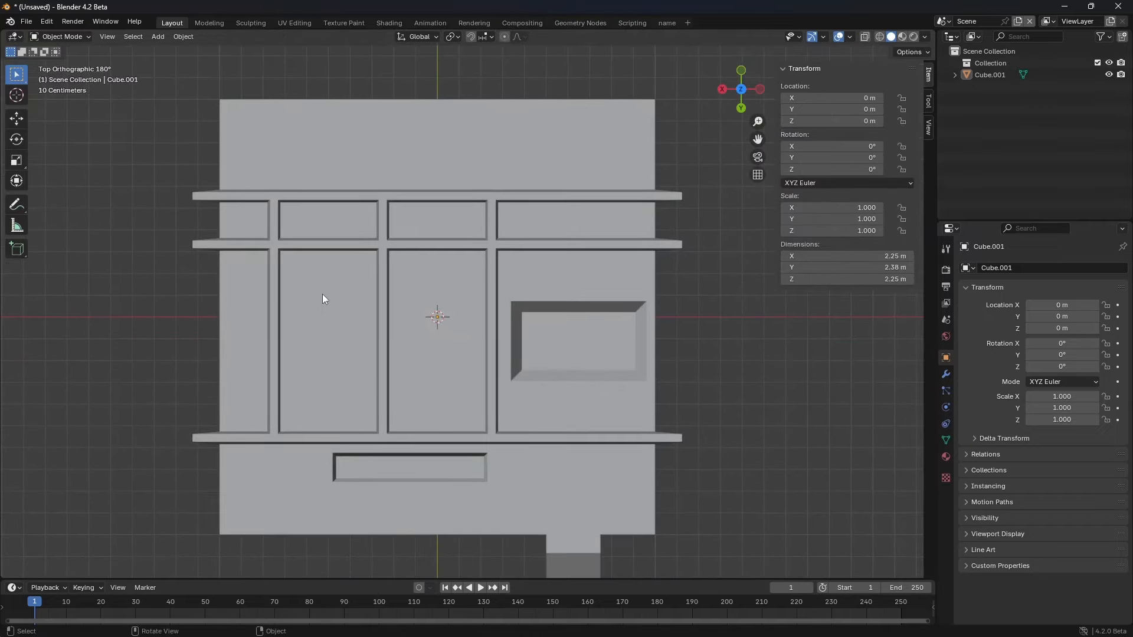
{"action": "middle_click_drag", "start_coordinate": [333, 346], "coordinate": [523, 377]}
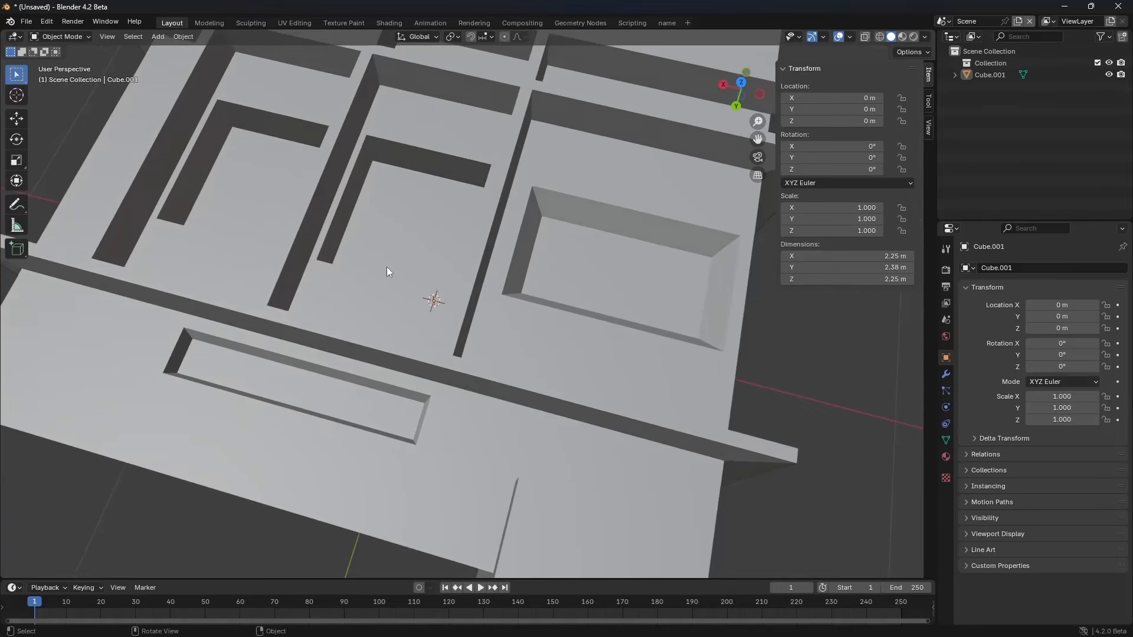
{"action": "middle_click_drag", "start_coordinate": [397, 284], "coordinate": [434, 319], "text": "alt"}
{"action": "middle_click", "coordinate": [460, 329], "text": "alt"}
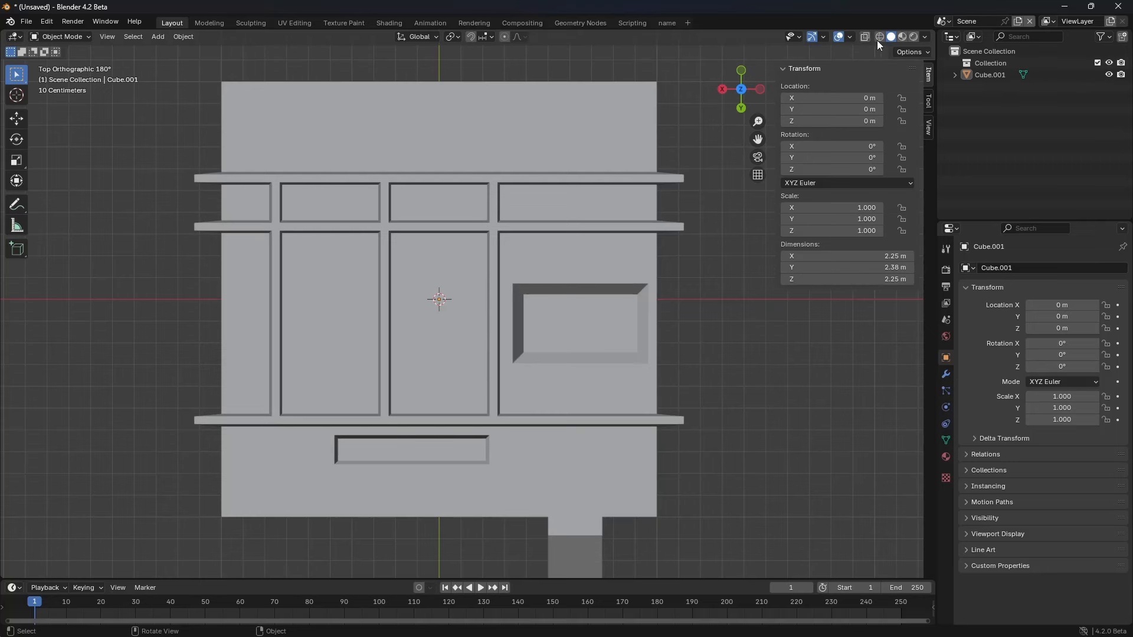
{"action": "left_click", "coordinate": [925, 36]}
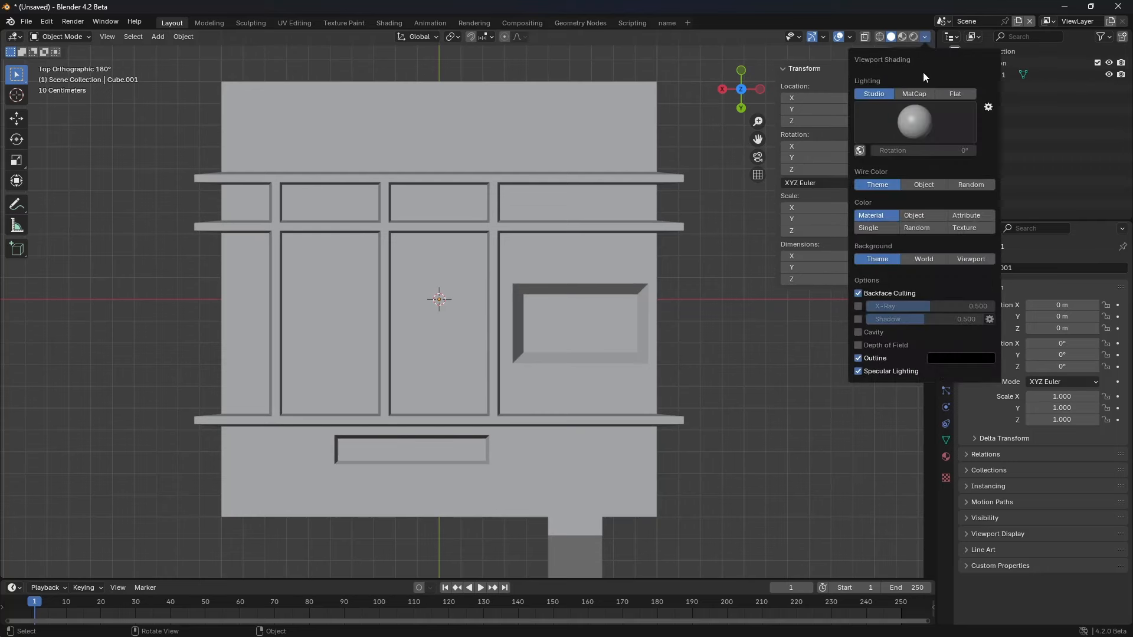
{"action": "left_click", "coordinate": [858, 333]}
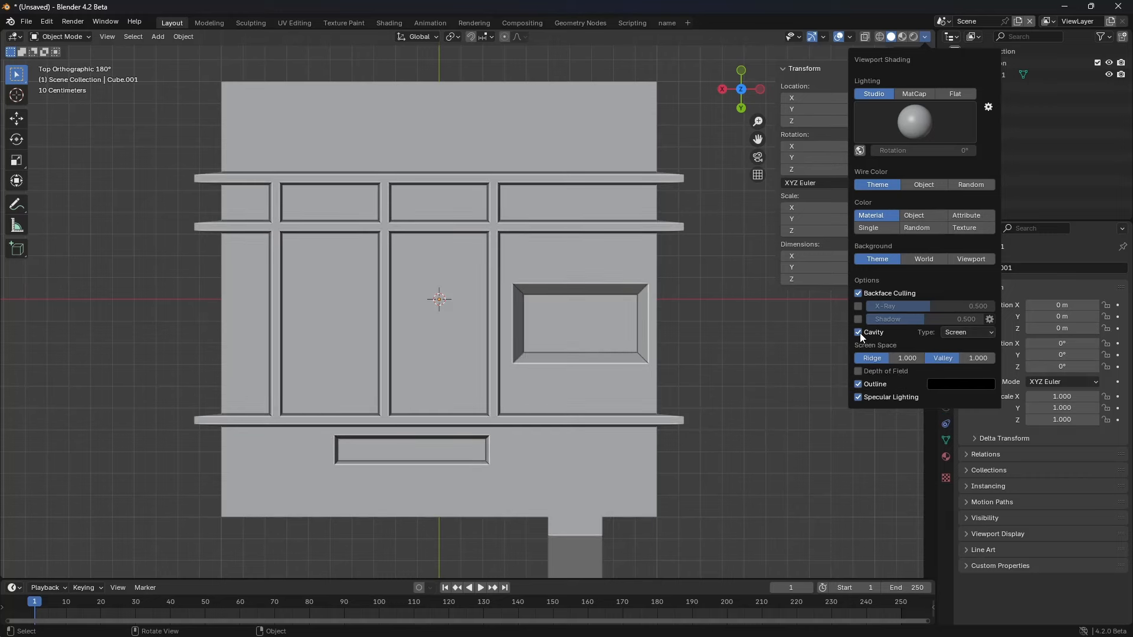
{"action": "left_click", "coordinate": [953, 334]}
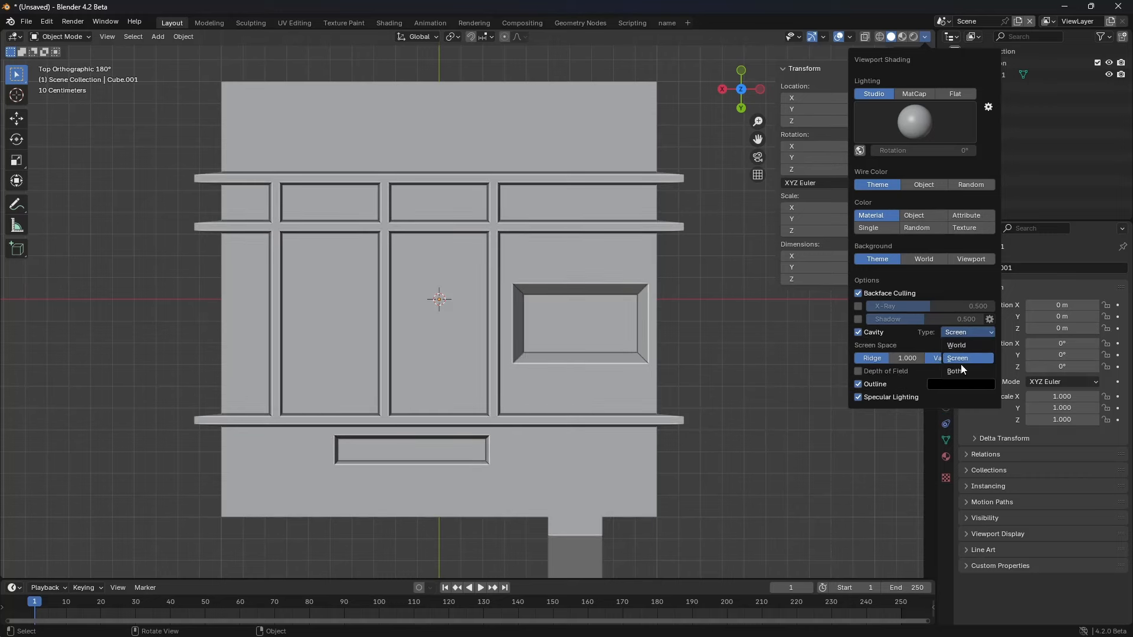
{"action": "left_click", "coordinate": [962, 370]}
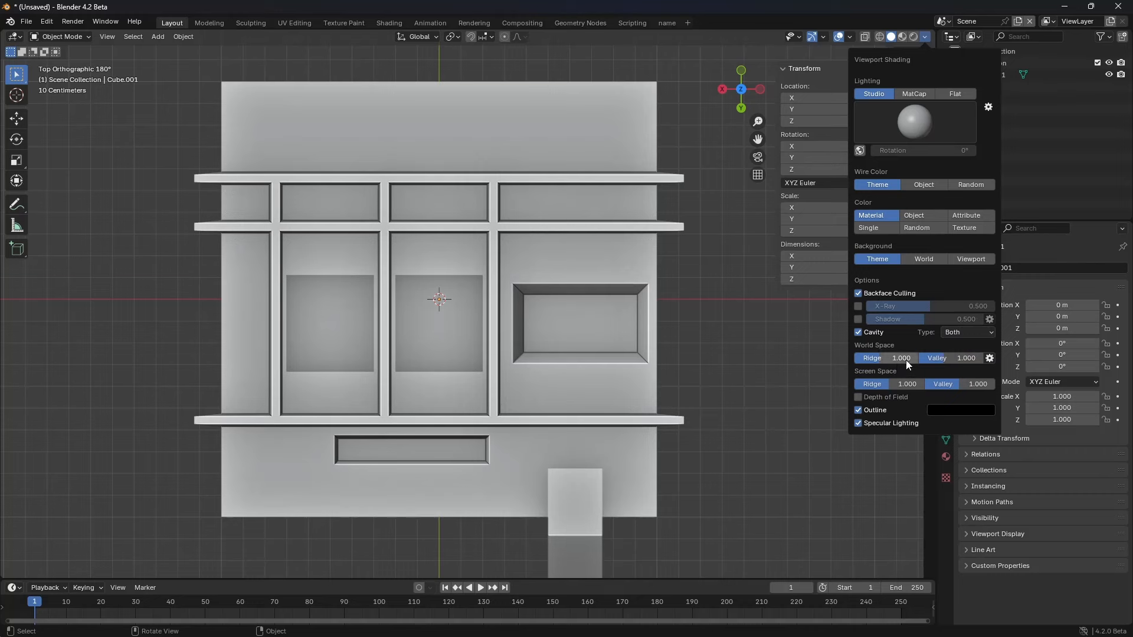
Step: Set both the World Space and Screen Space cavity Ridge values to 0
{"action": "left_click_drag", "start_coordinate": [901, 358], "coordinate": [851, 358]}
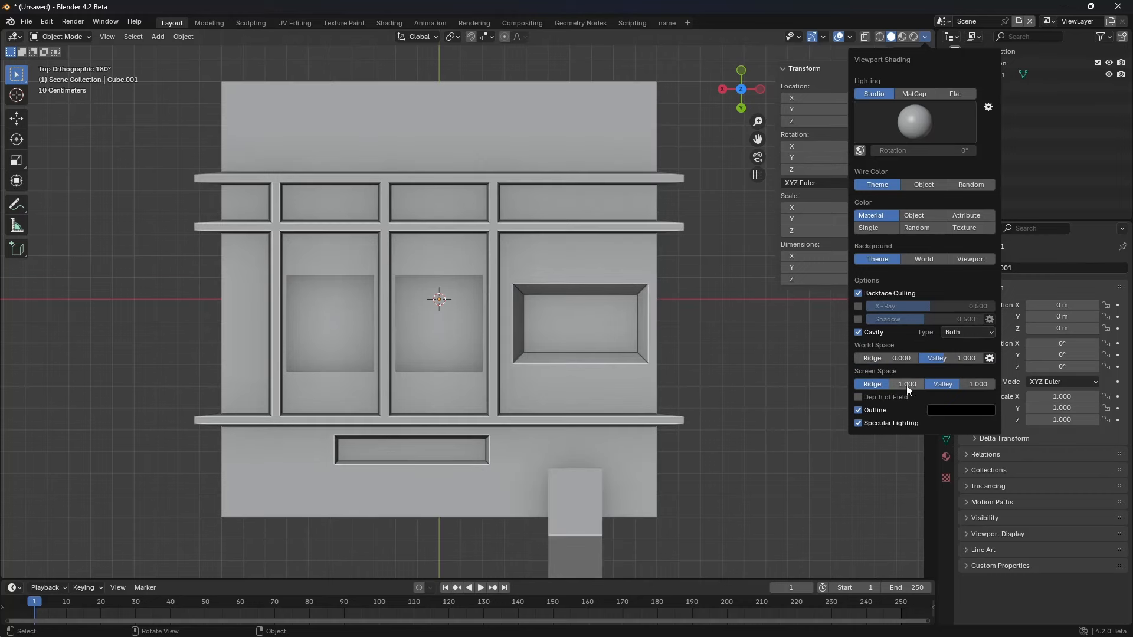
{"action": "left_click_drag", "start_coordinate": [906, 385], "coordinate": [853, 384]}
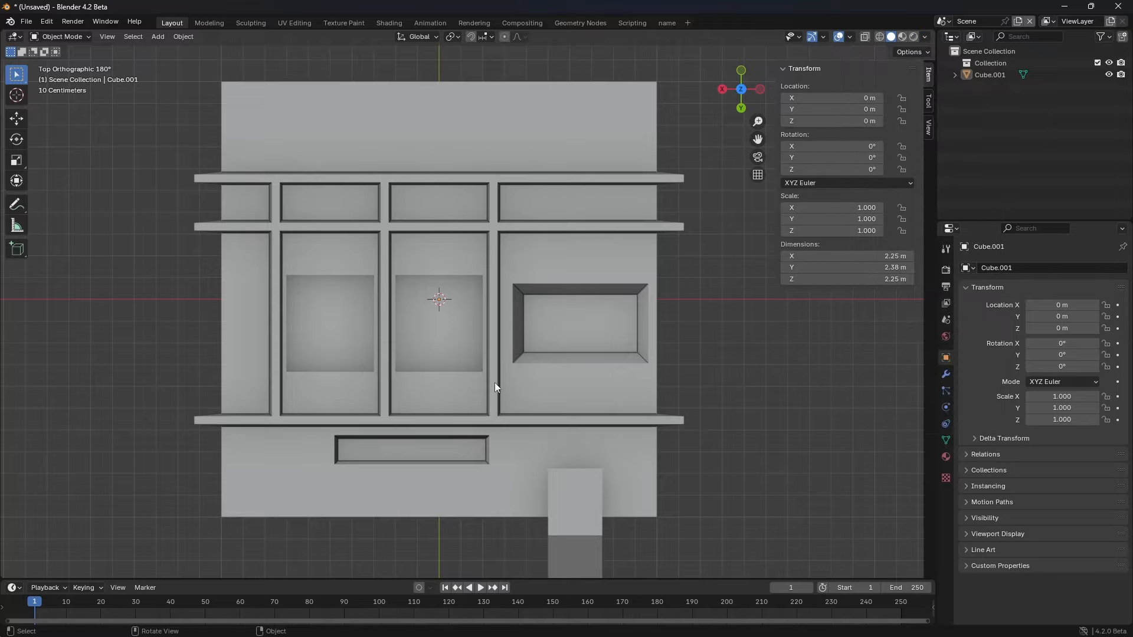
{"action": "mouse_move", "coordinate": [494, 382]}
{"action": "middle_mouse_down"}
{"action": "mouse_move", "coordinate": [576, 278]}
{"action": "mouse_move", "coordinate": [555, 345]}
{"action": "mouse_move", "coordinate": [564, 328]}
{"action": "middle_mouse_up"}
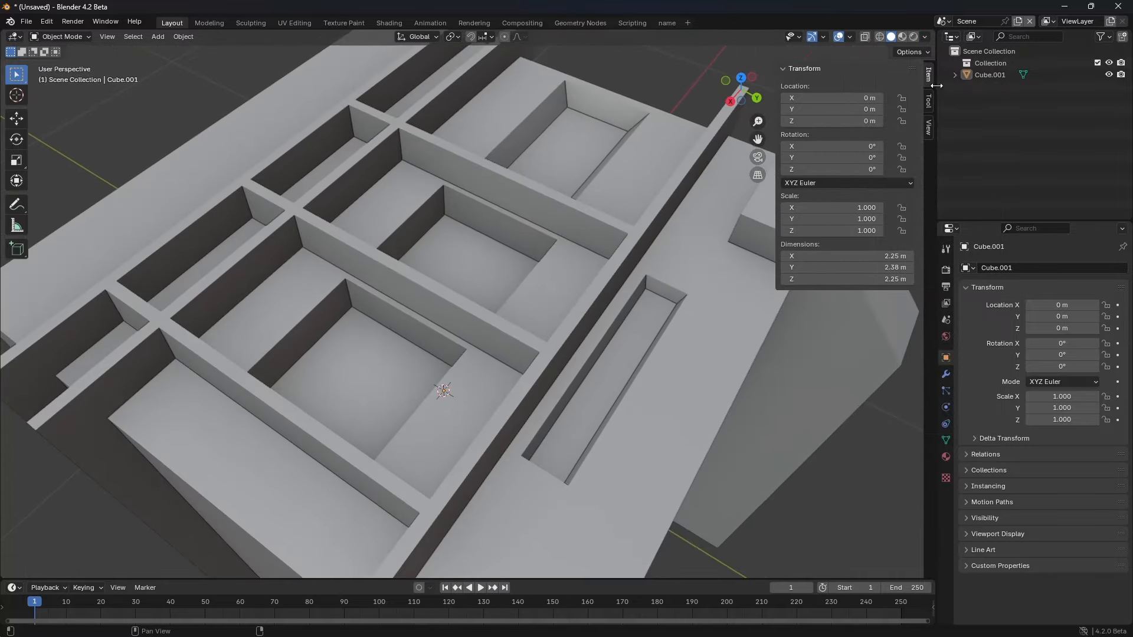
Step: Open the World Space cavity's extra settings and inspect its Distance option
{"action": "left_click", "coordinate": [924, 37]}
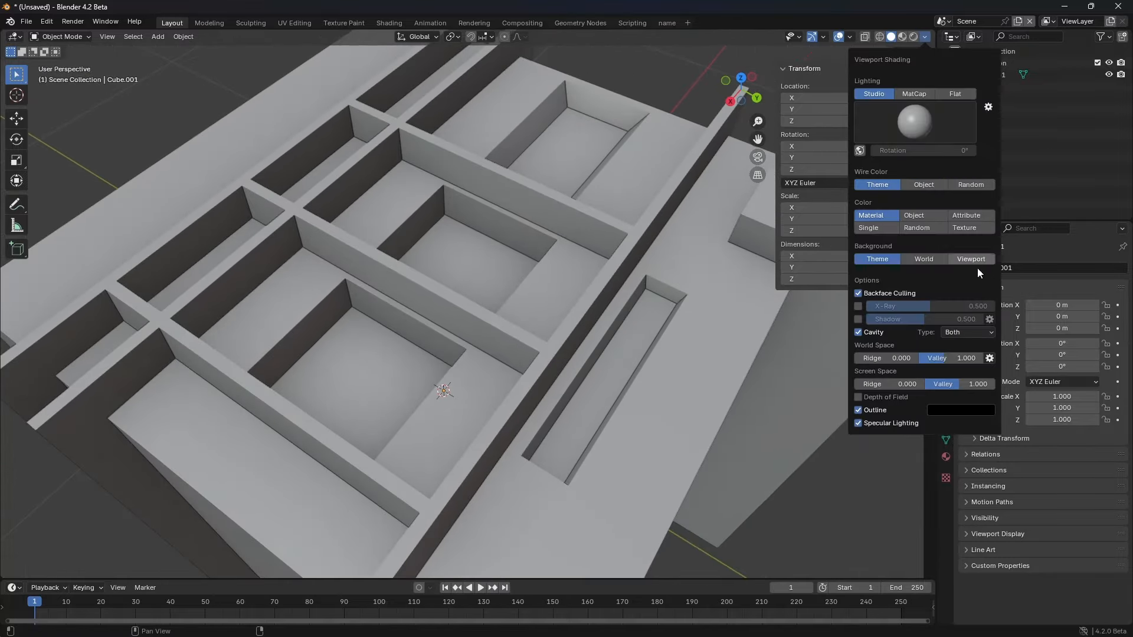
{"action": "left_click", "coordinate": [989, 358]}
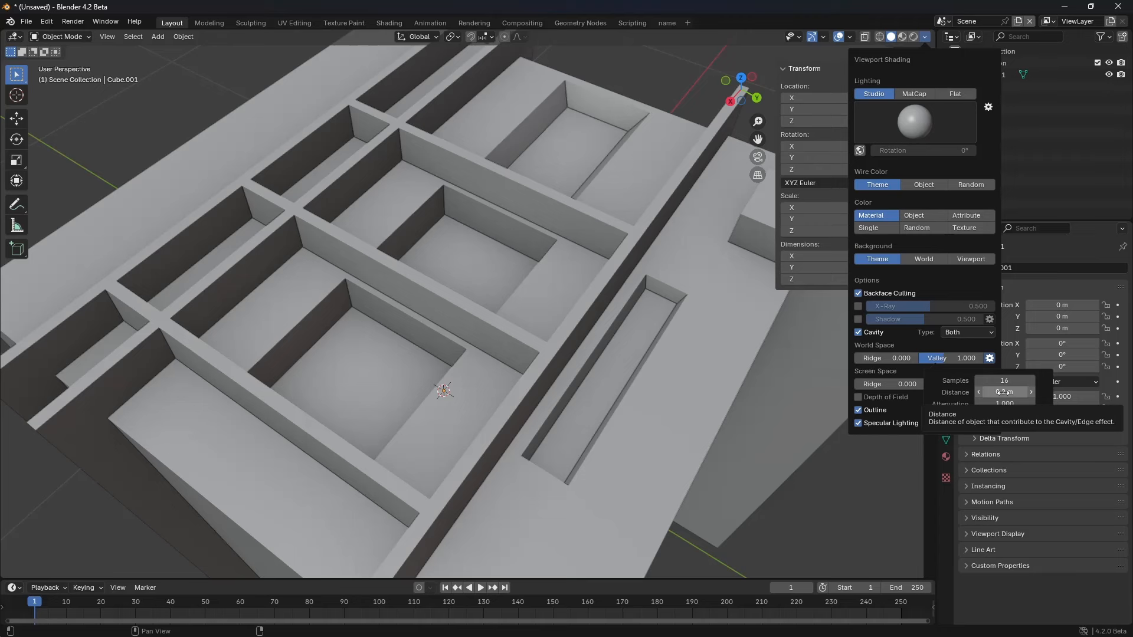
{"action": "left_click_drag", "start_coordinate": [1004, 392], "coordinate": [1008, 393]}
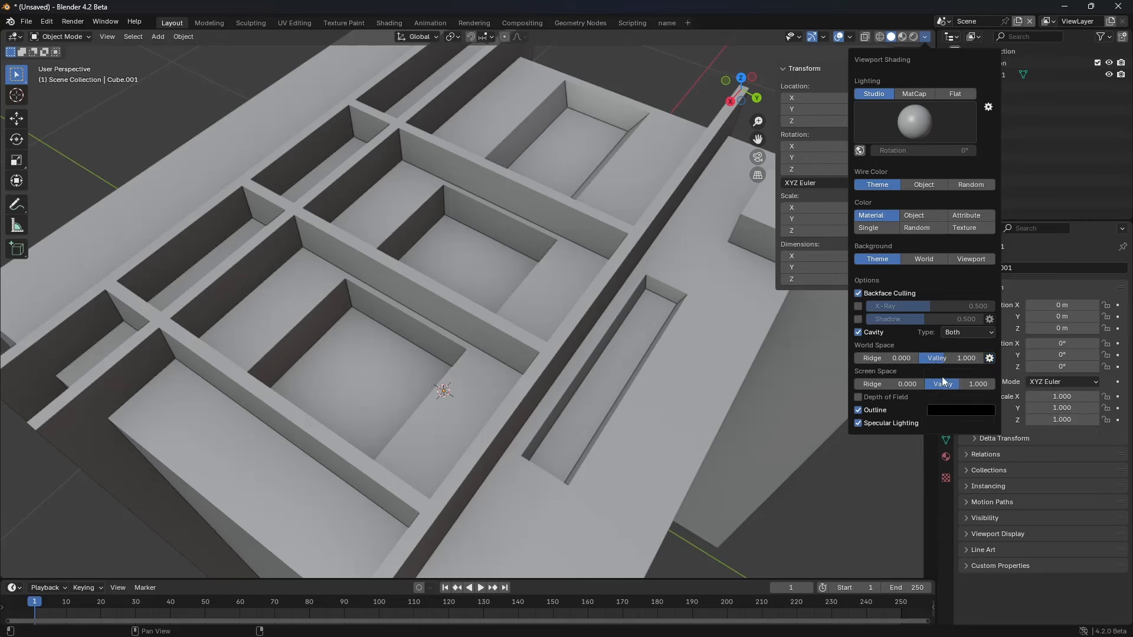
Step: Examine the cavity shading on the recesses from above and at an angle, and on the model as a whole
{"action": "key", "text": "KP_7"}
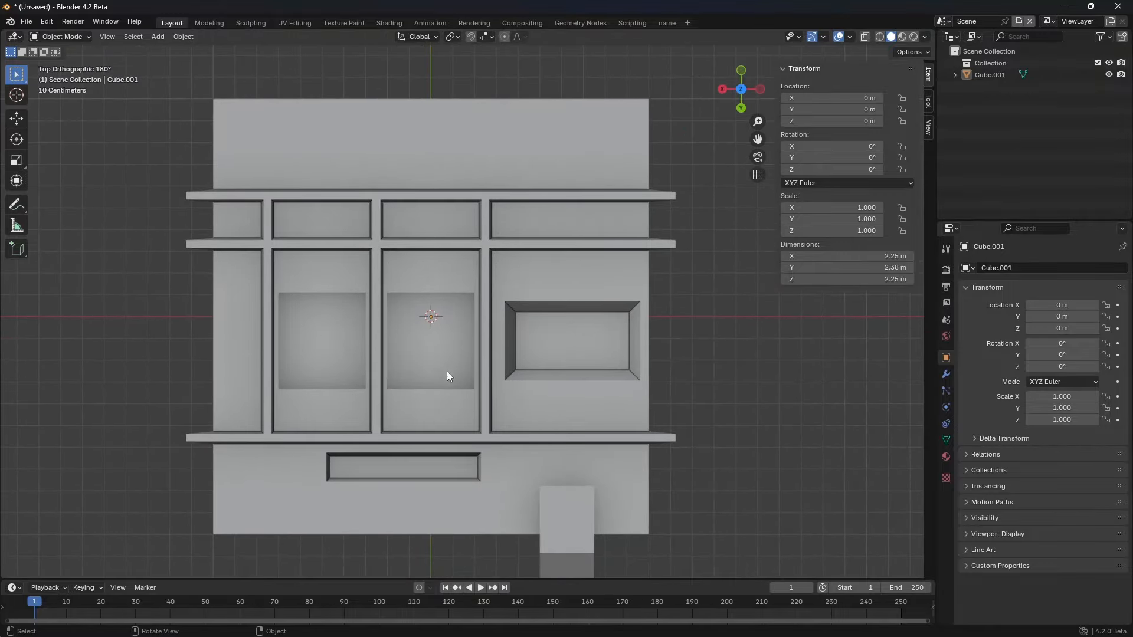
{"action": "middle_click_drag", "start_coordinate": [447, 376], "coordinate": [607, 295]}
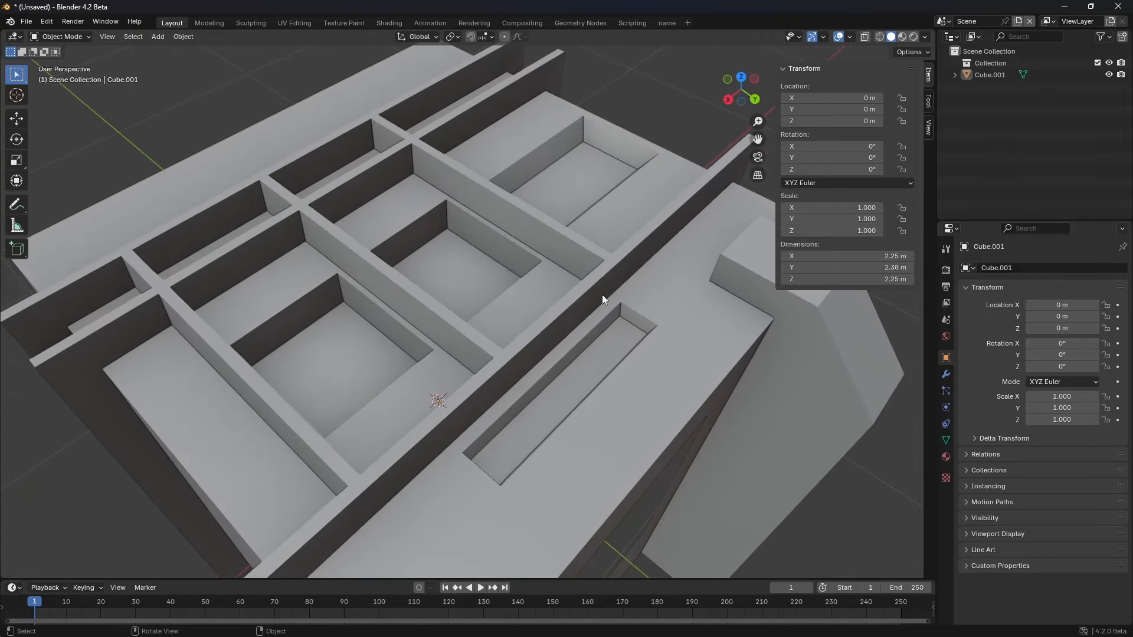
{"action": "scroll", "coordinate": [602, 295], "scroll_direction": "down", "scroll_amount": 6}
{"action": "middle_click_drag", "start_coordinate": [561, 311], "coordinate": [552, 280], "text": "shift"}
{"action": "middle_click_drag", "start_coordinate": [552, 279], "coordinate": [342, 178]}
{"action": "scroll", "coordinate": [551, 251], "scroll_direction": "up", "scroll_amount": 1}
{"action": "middle_click_drag", "start_coordinate": [579, 228], "coordinate": [596, 218], "text": "shift"}
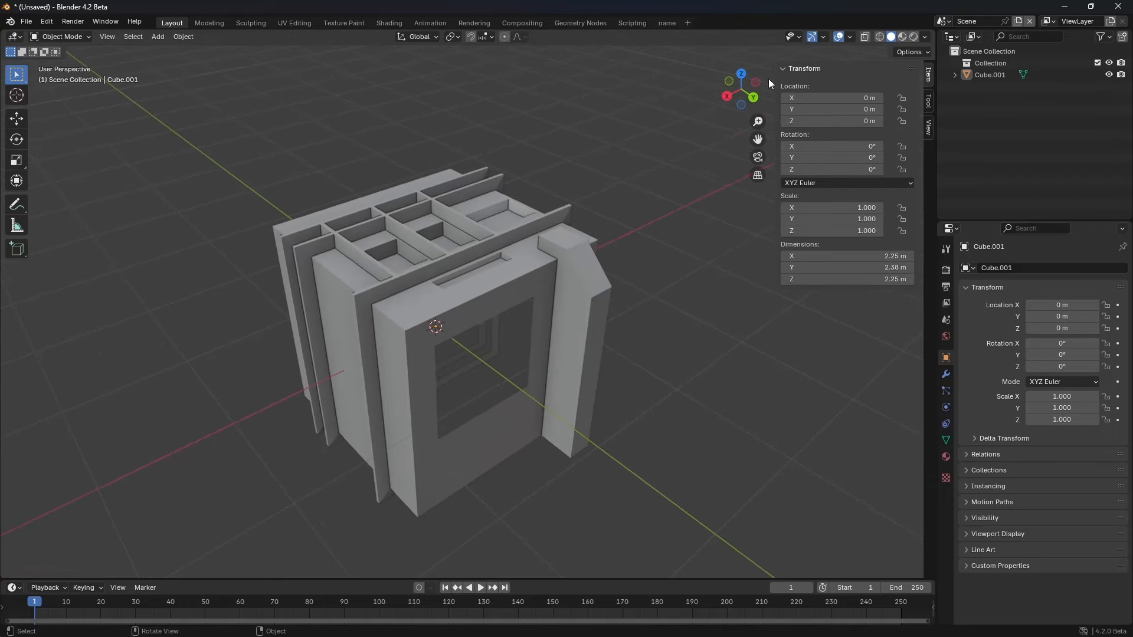
{"action": "middle_click_drag", "start_coordinate": [626, 170], "coordinate": [642, 171]}
Step: Hide the floor grid and the X and Y axis lines in the viewport overlays
{"action": "left_click", "coordinate": [851, 35]}
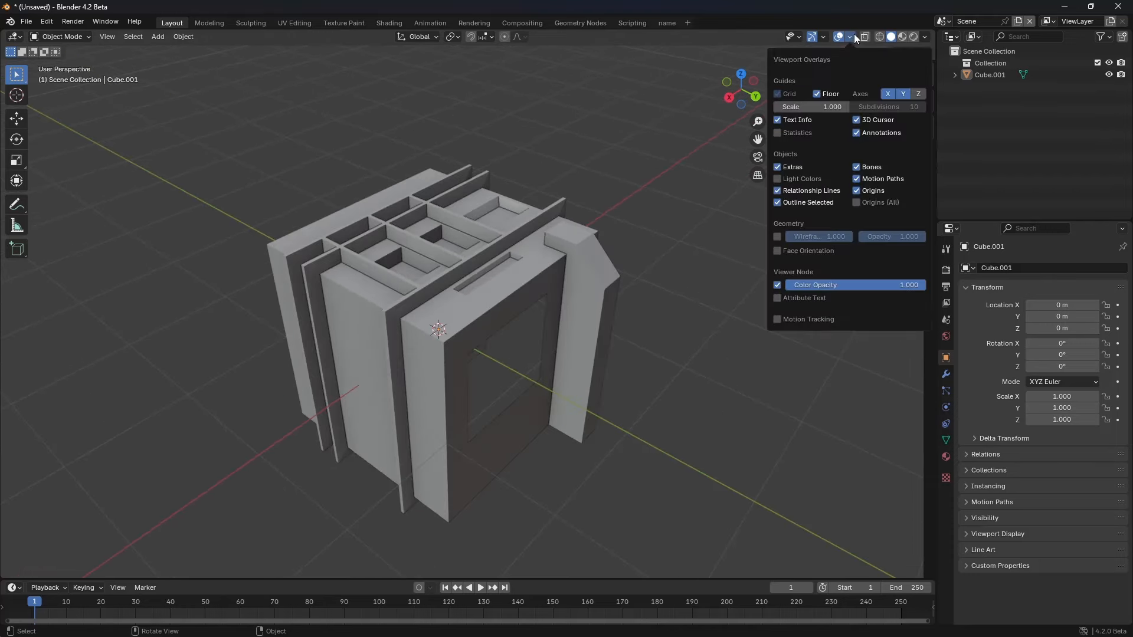
{"action": "left_click", "coordinate": [924, 36]}
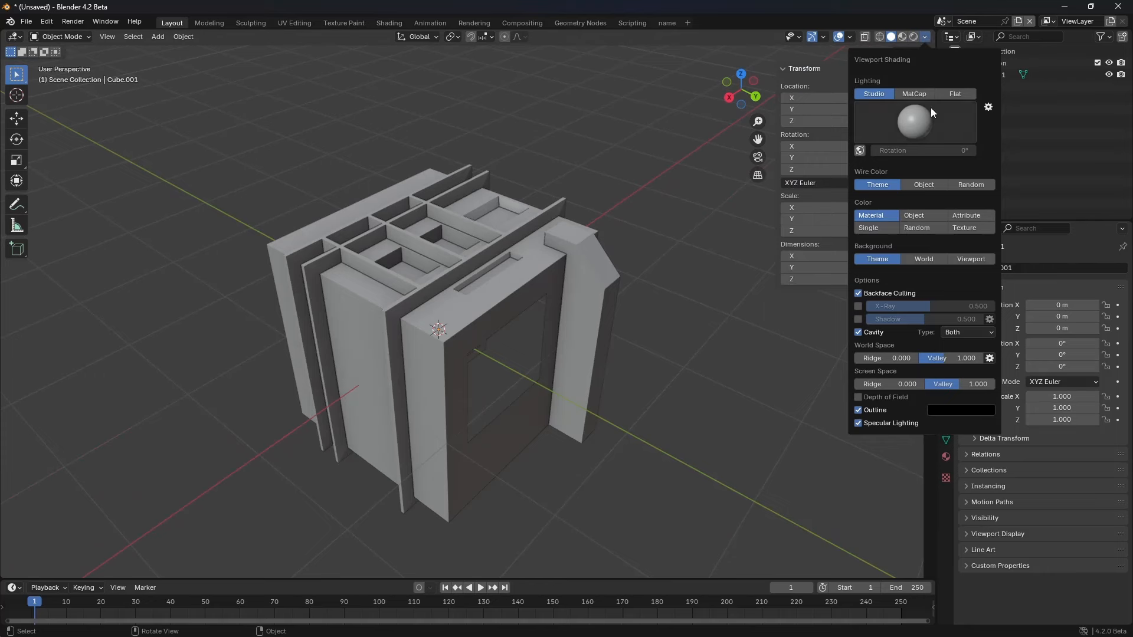
{"action": "mouse_move", "coordinate": [855, 35]}
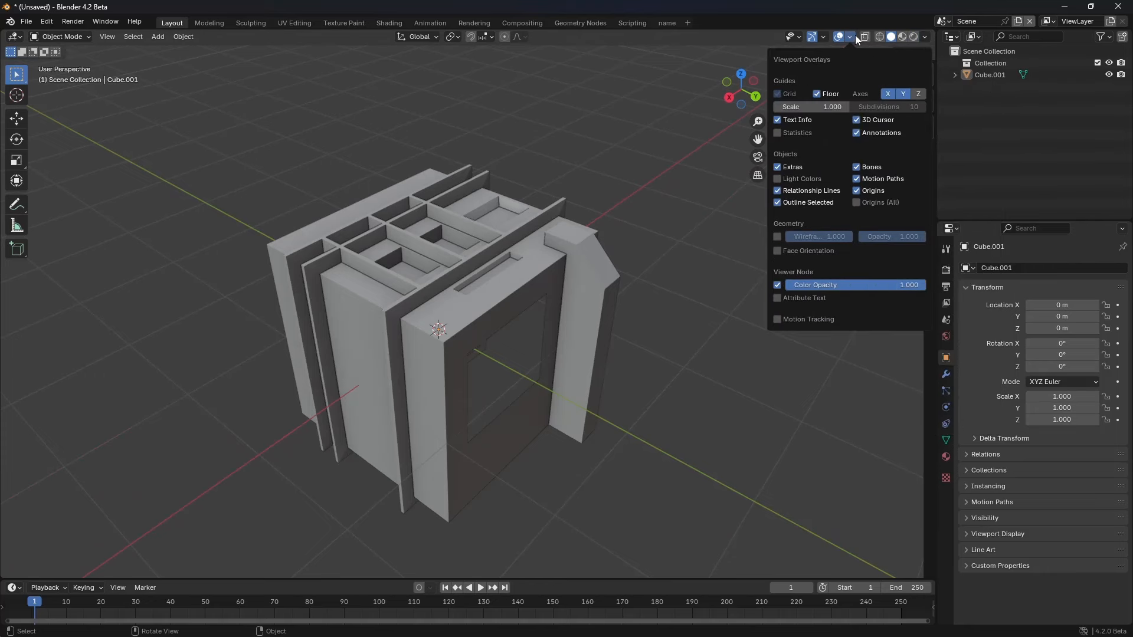
{"action": "left_click", "coordinate": [816, 94]}
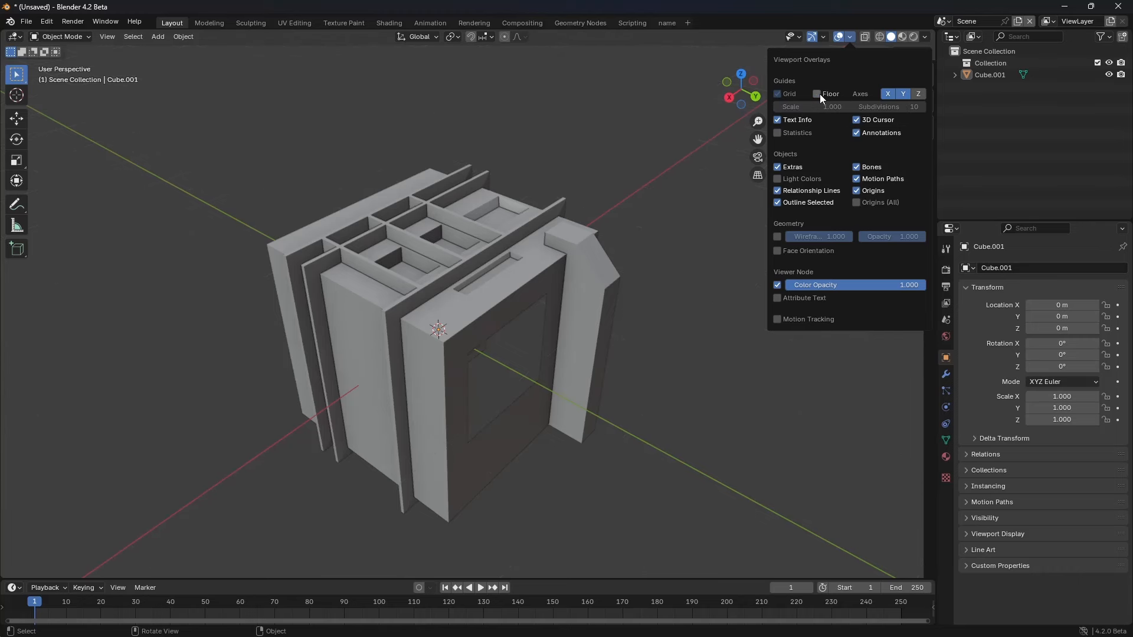
{"action": "left_click", "coordinate": [888, 93]}
{"action": "left_click", "coordinate": [903, 94]}
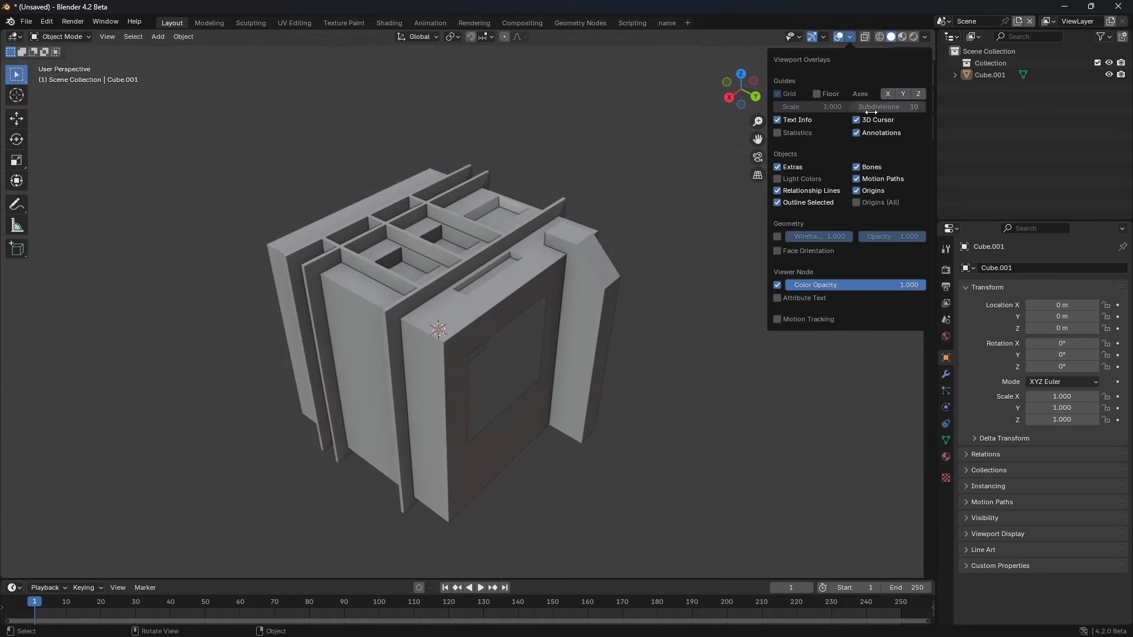
Step: Select the model and orbit the view to look through its front opening
{"action": "middle_click_drag", "start_coordinate": [614, 217], "coordinate": [604, 210], "text": "shift"}
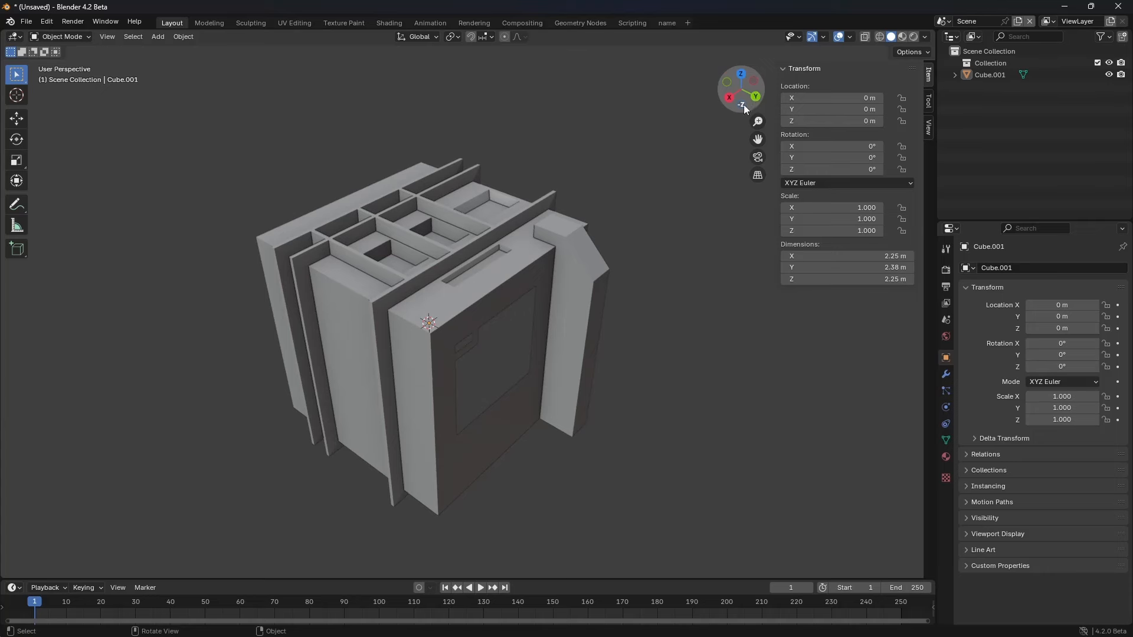
{"action": "left_click", "coordinate": [480, 302]}
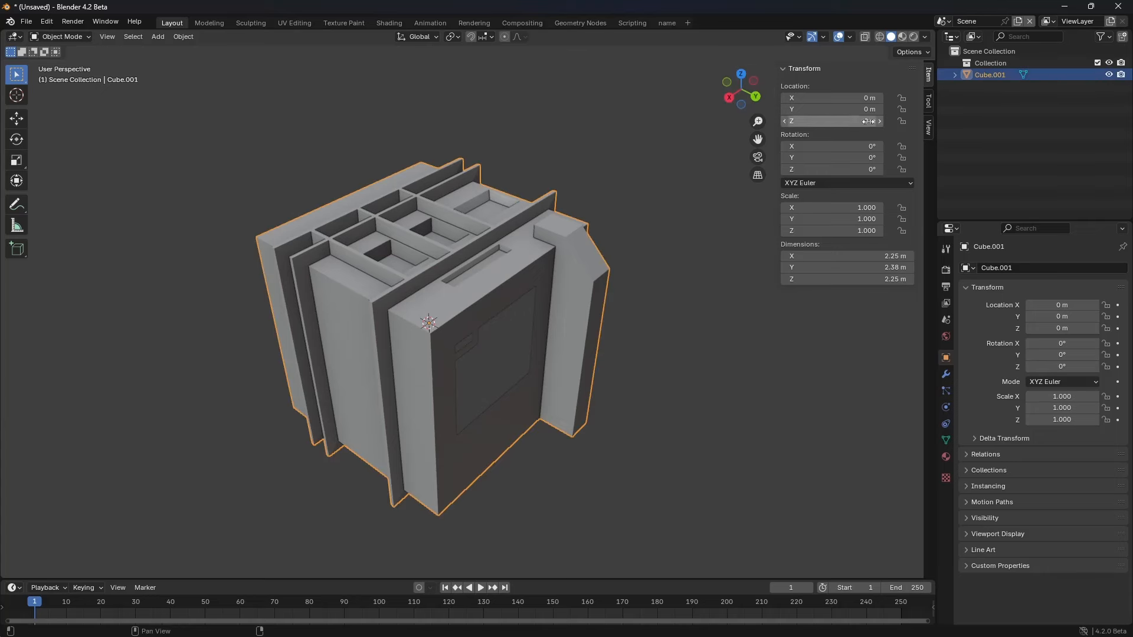
{"action": "left_click_drag", "start_coordinate": [742, 92], "coordinate": [587, 196]}
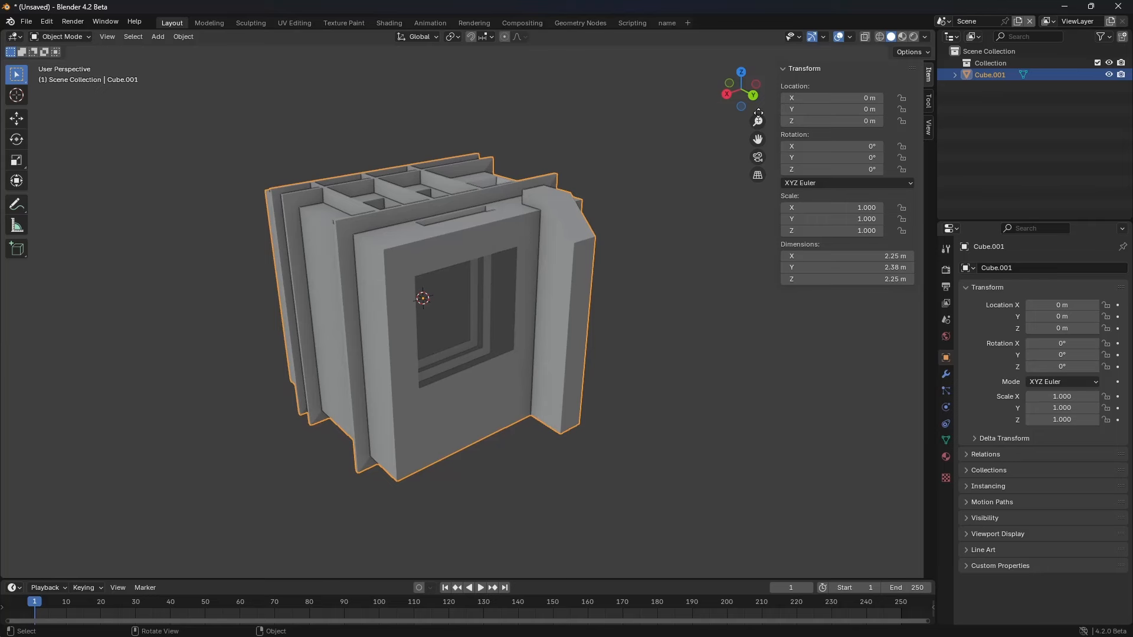
Step: Show the scene statistics in the viewport overlays
{"action": "left_click", "coordinate": [850, 37]}
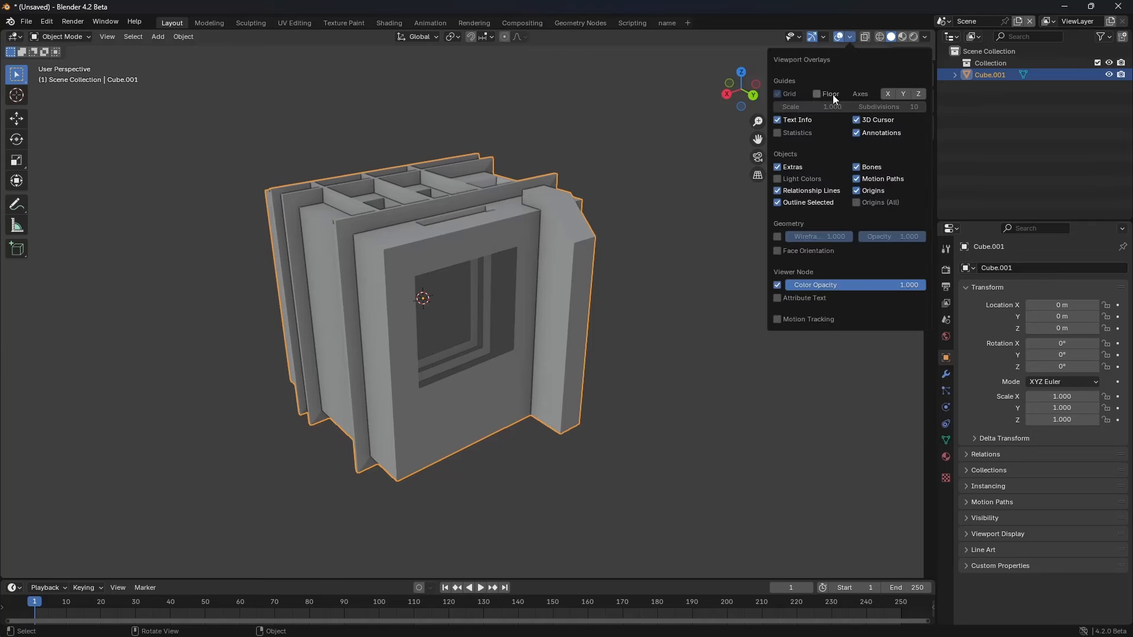
{"action": "left_click", "coordinate": [781, 133]}
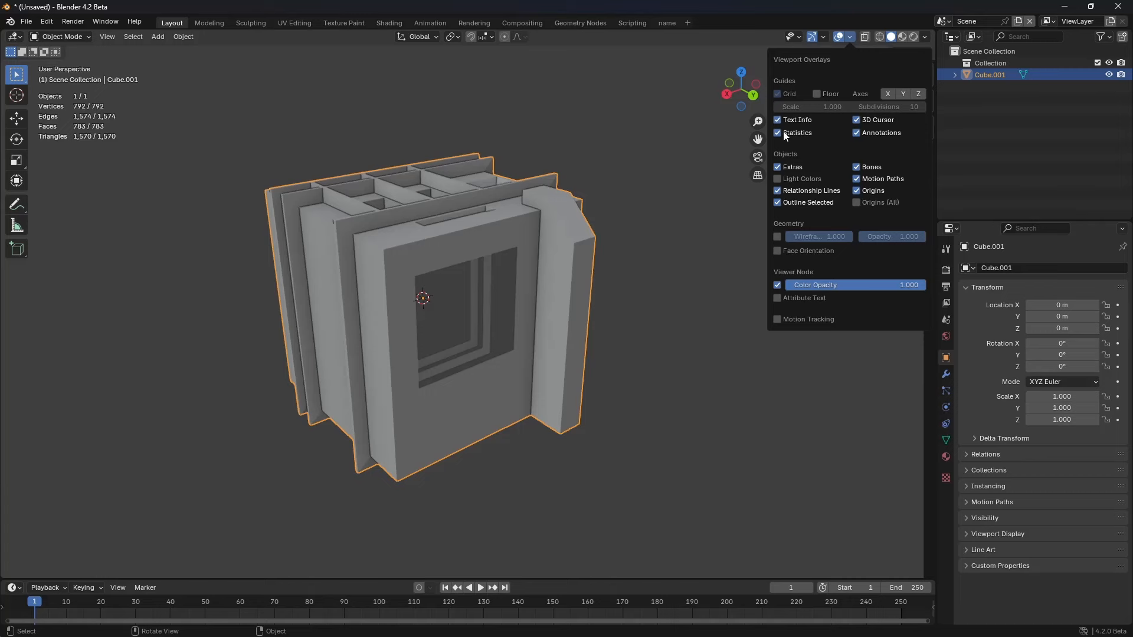
{"action": "key", "text": "n"}
Step: Enter Edit Mode, select the block of faces around the model's front corner column in face select mode, and return to Object Mode
{"action": "key", "text": "ctrl+Tab"}
{"action": "left_click", "coordinate": [440, 234]}
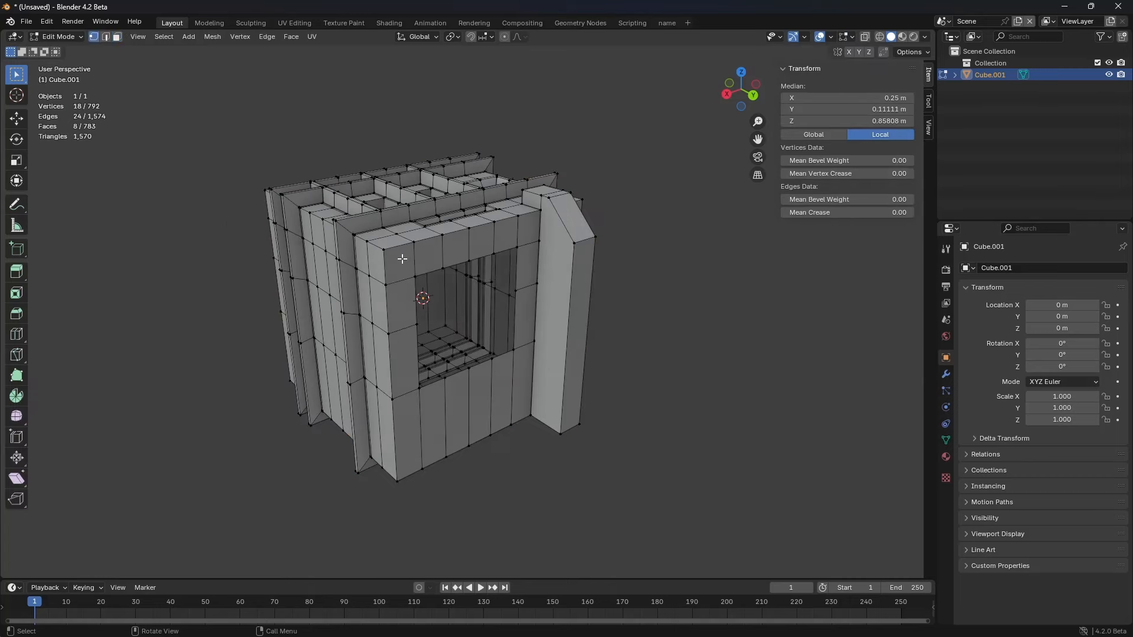
{"action": "key", "text": "3"}
{"action": "left_click", "coordinate": [397, 263]}
{"action": "left_click", "coordinate": [364, 458], "text": "ctrl+shift"}
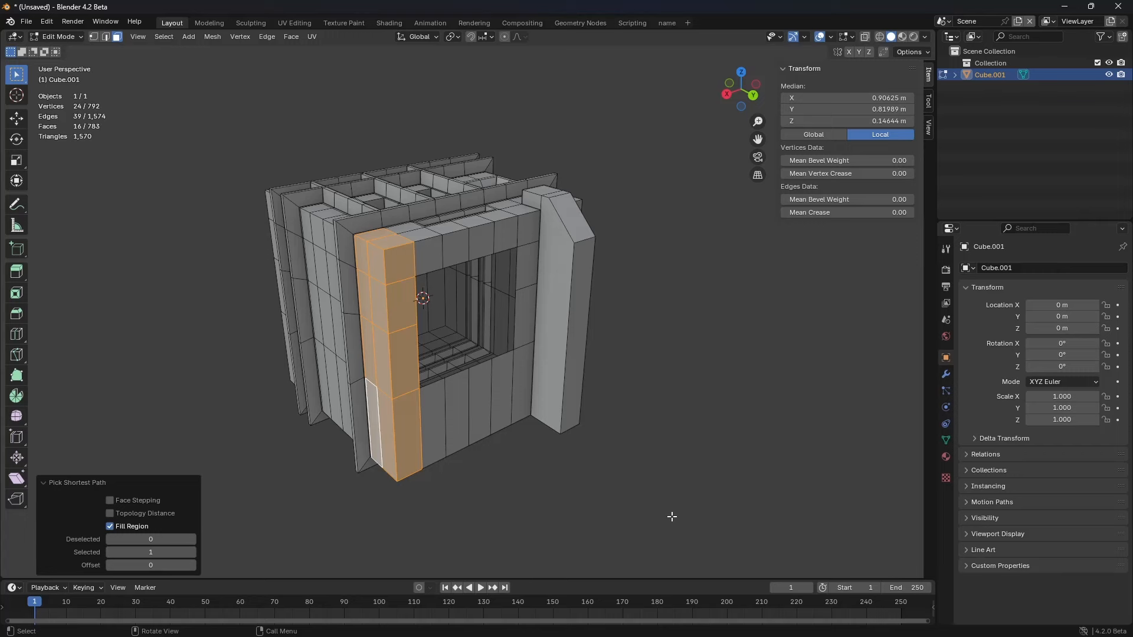
{"action": "key", "text": "ctrl+Tab"}
{"action": "left_click", "coordinate": [621, 523]}
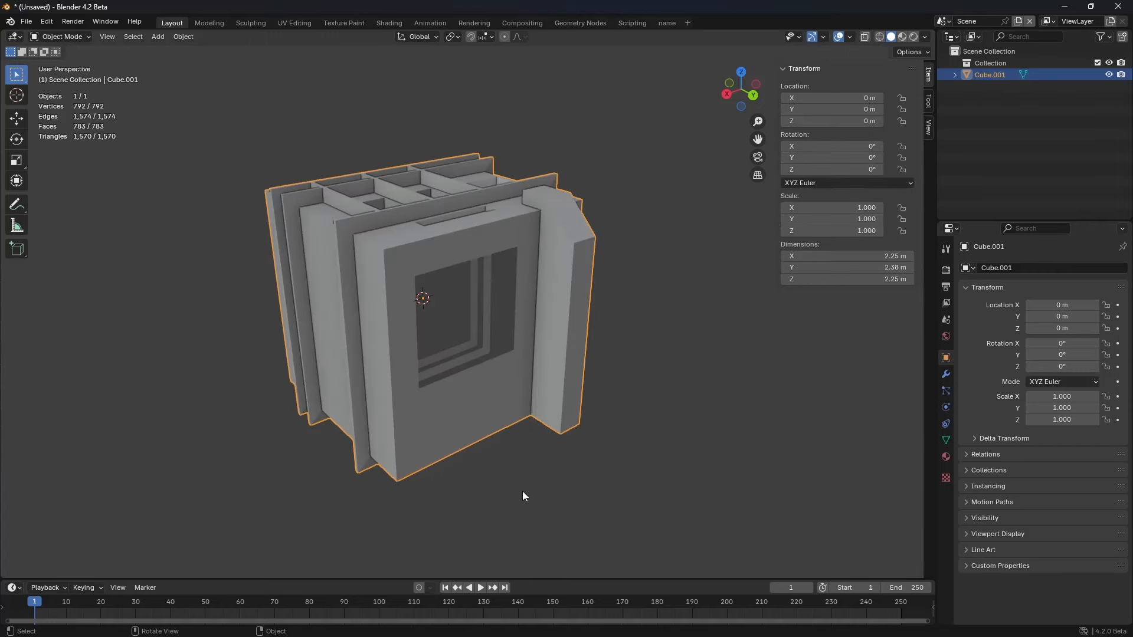
Step: Play the timeline animation briefly, stop it and return to the first frame
{"action": "key", "text": "space"}
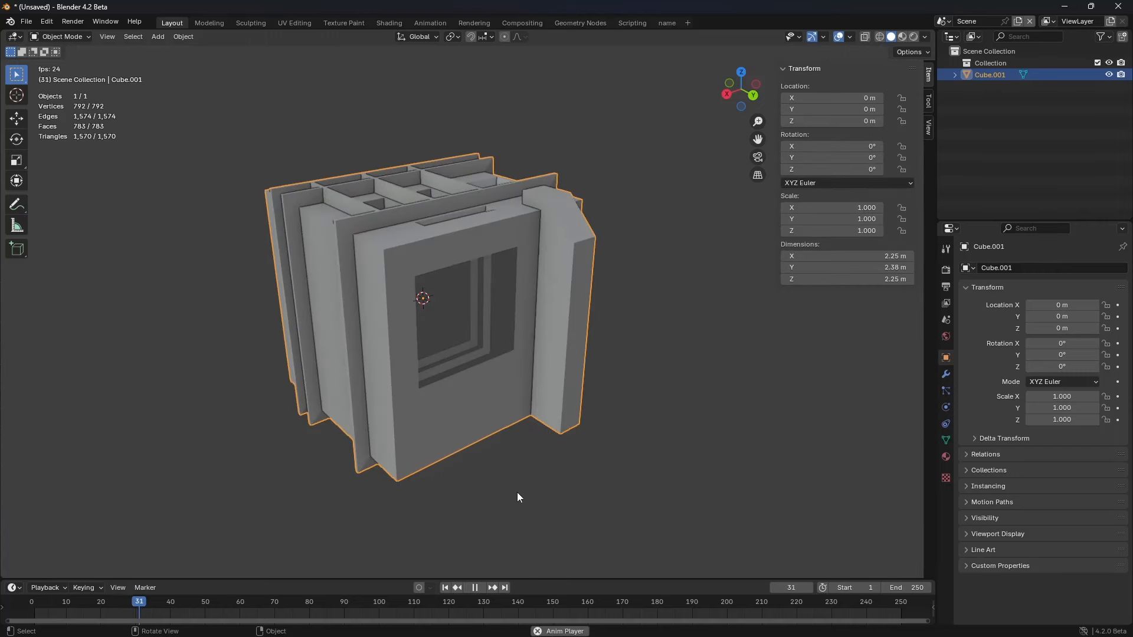
{"action": "key", "text": "space"}
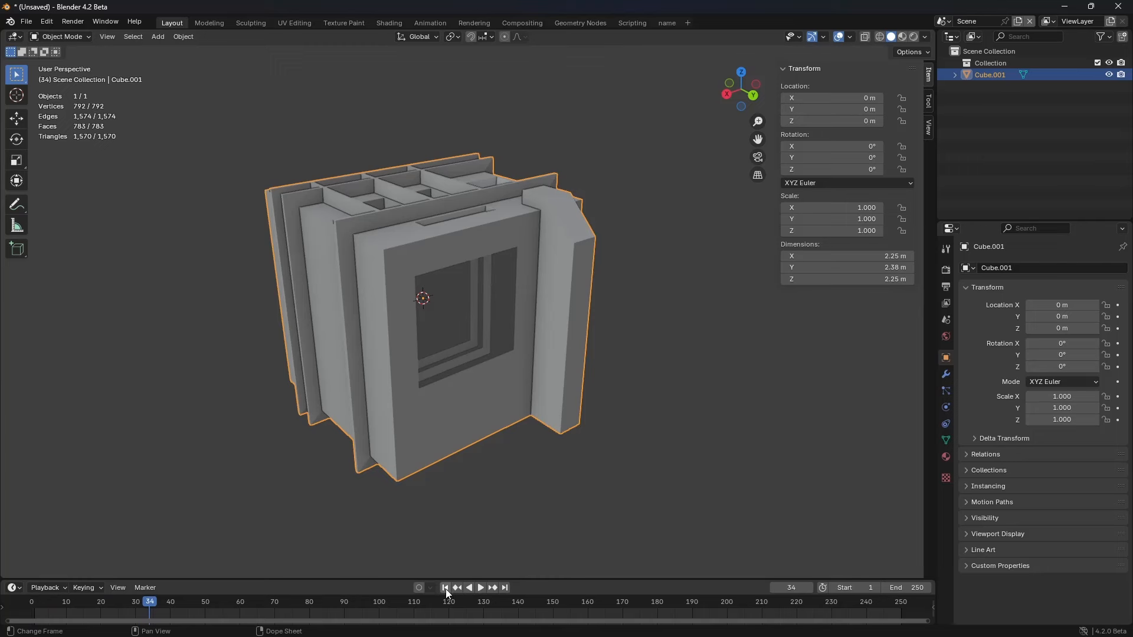
{"action": "left_click", "coordinate": [444, 588]}
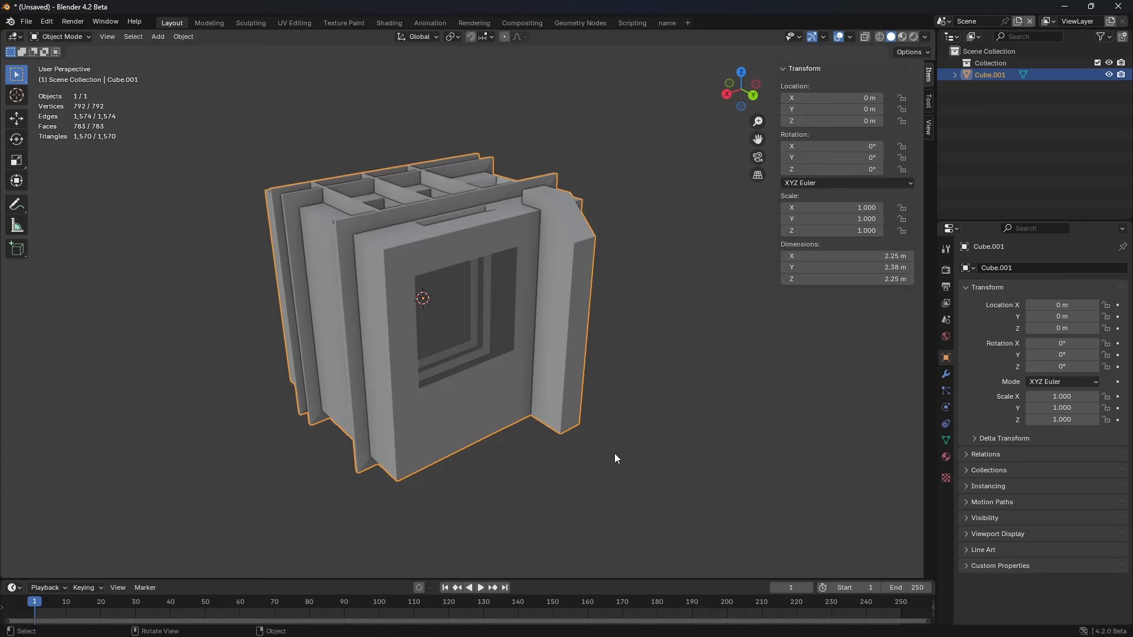
Step: Set the Spacebar Action to Tools in the keymap preferences and close the preferences window
{"action": "left_click", "coordinate": [51, 20]}
{"action": "left_click", "coordinate": [101, 171]}
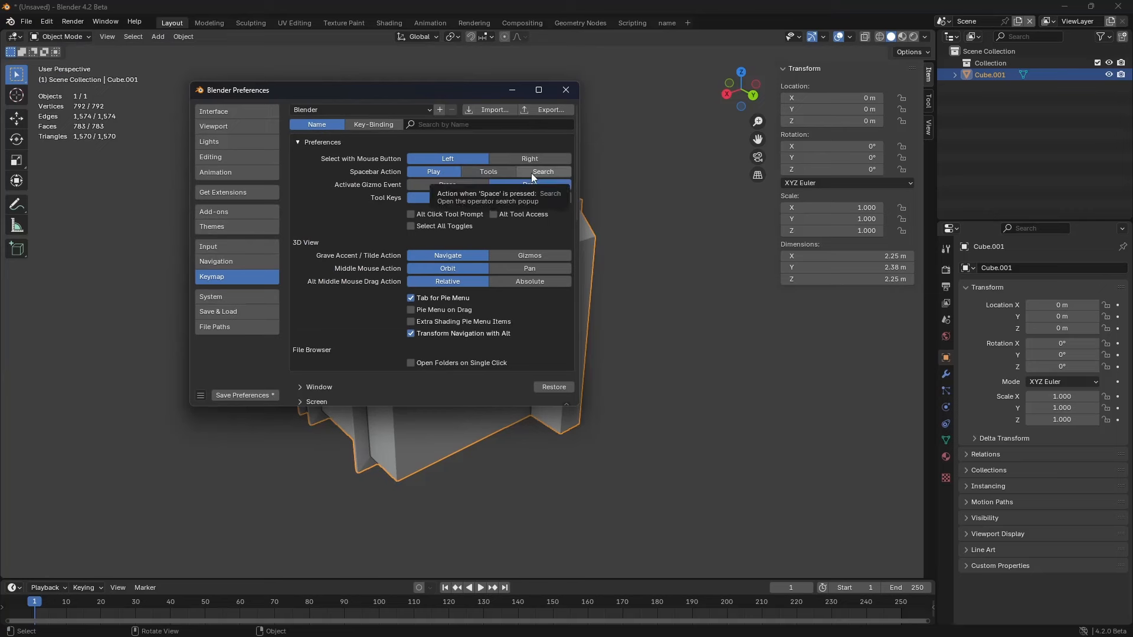
{"action": "left_click", "coordinate": [493, 173]}
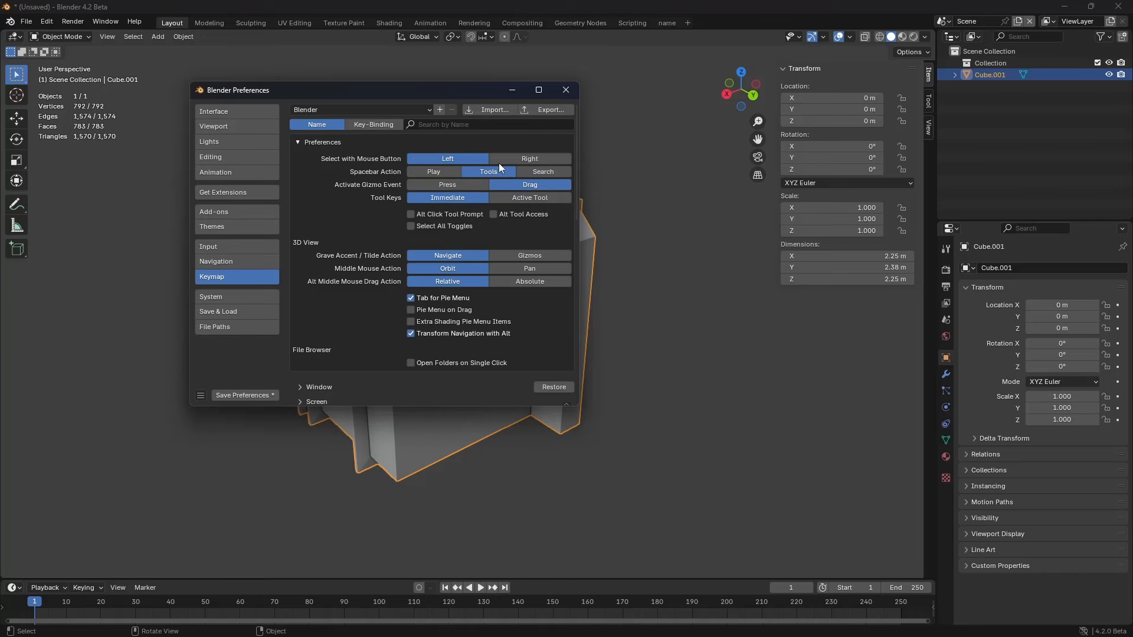
{"action": "left_click", "coordinate": [565, 92]}
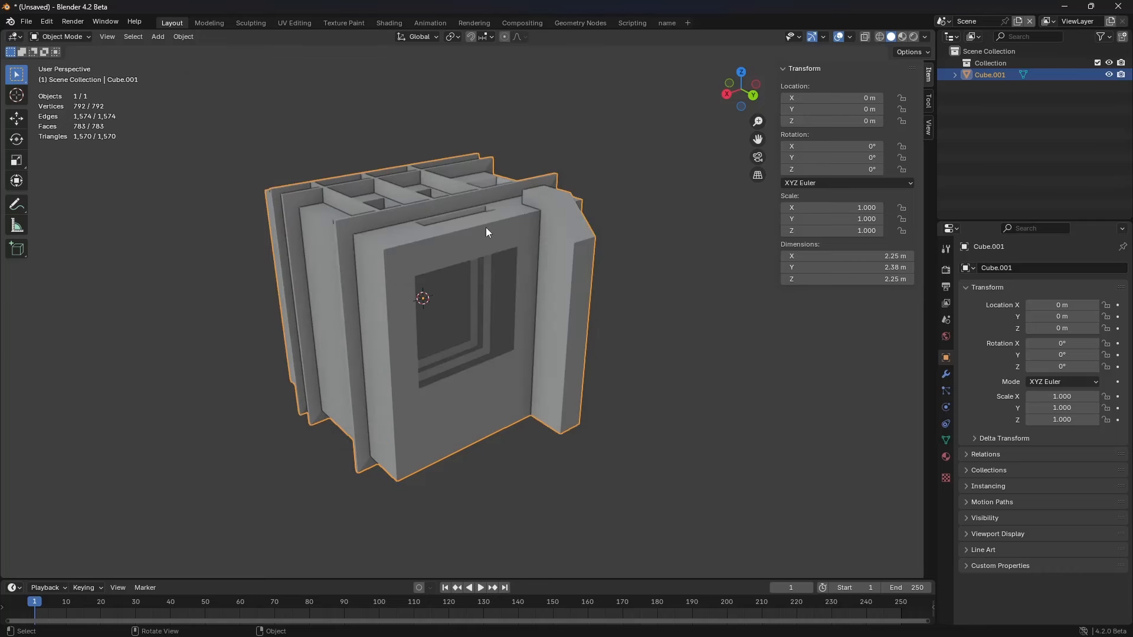
Step: Switch the active tool from the pop-up tool list at the pointer, trying Move, Transform and Measure and ending on Cursor
{"action": "key", "text": "space"}
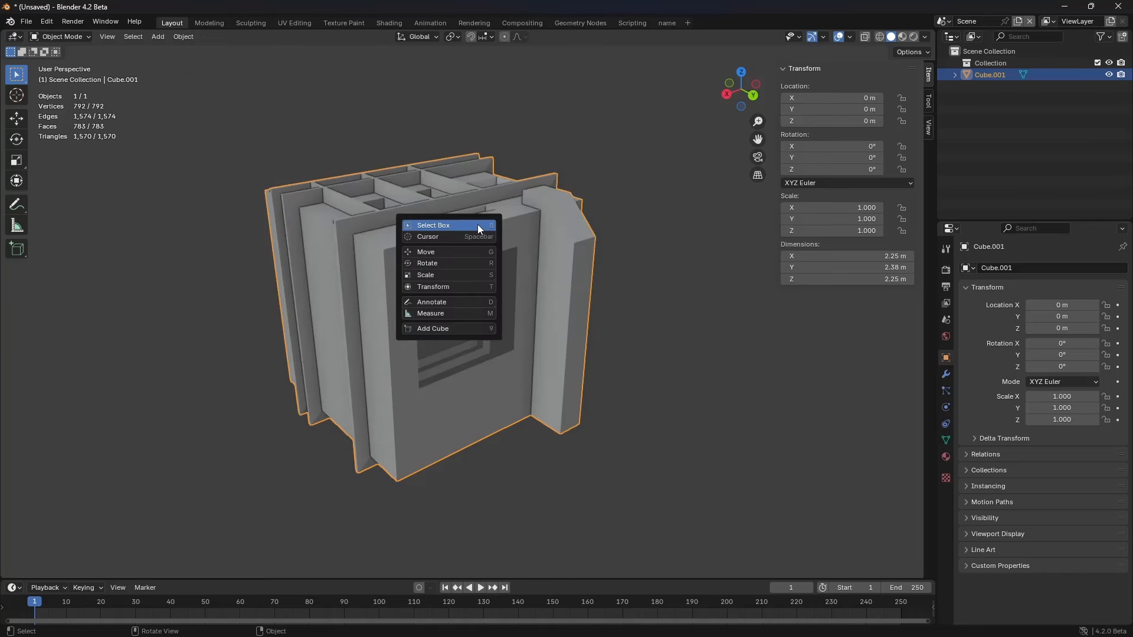
{"action": "left_click", "coordinate": [456, 255]}
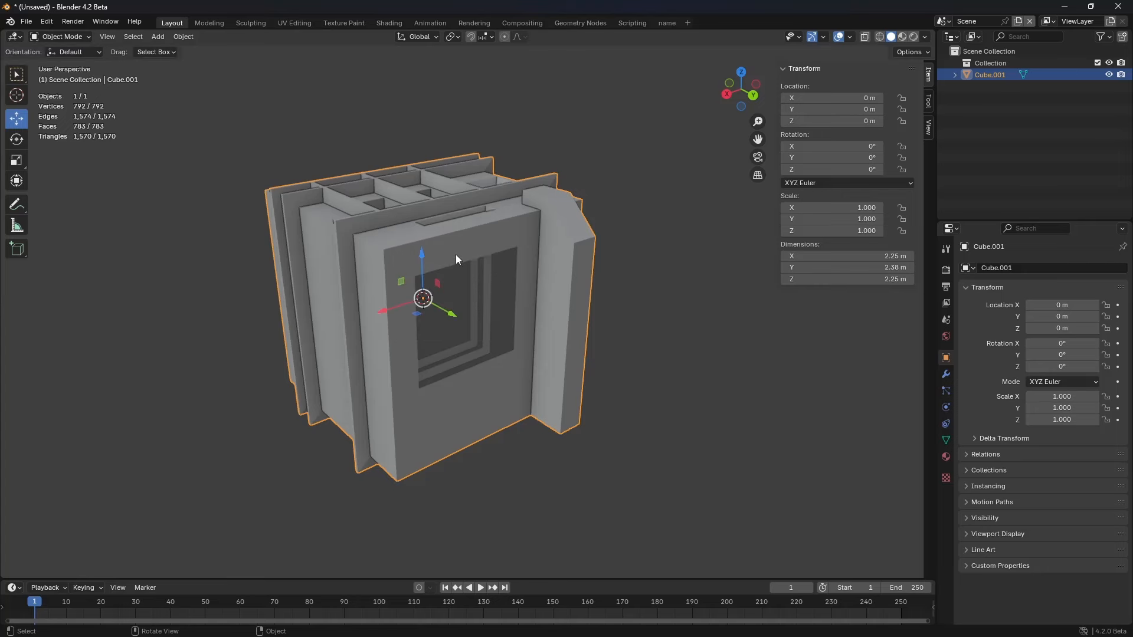
{"action": "key", "text": "shift+space"}
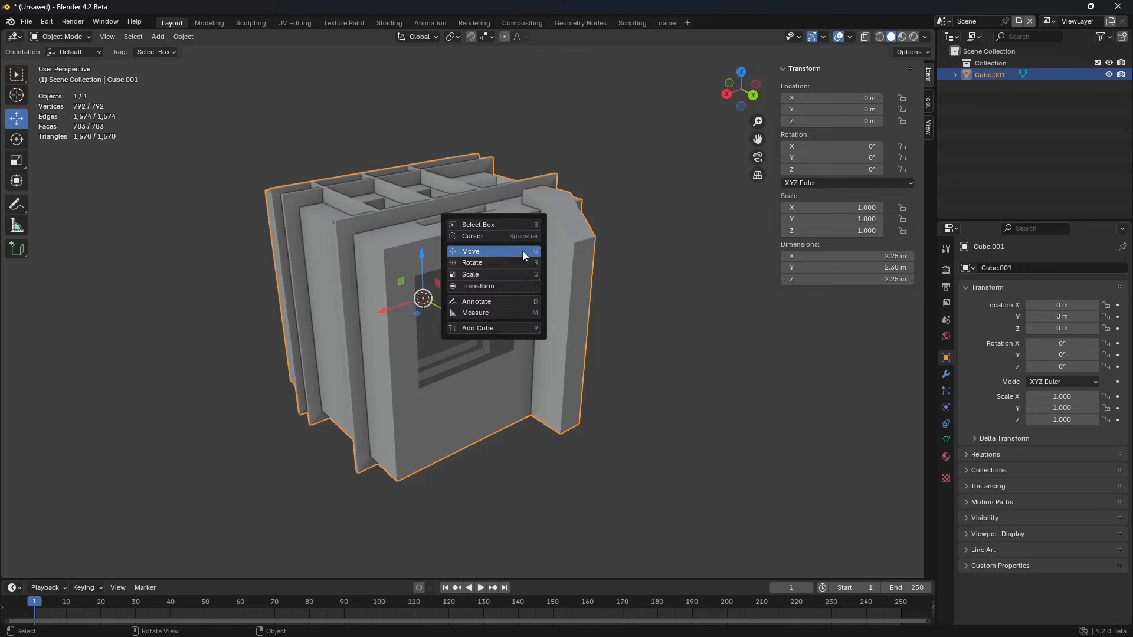
{"action": "left_click", "coordinate": [516, 282]}
{"action": "key", "text": "shift+space"}
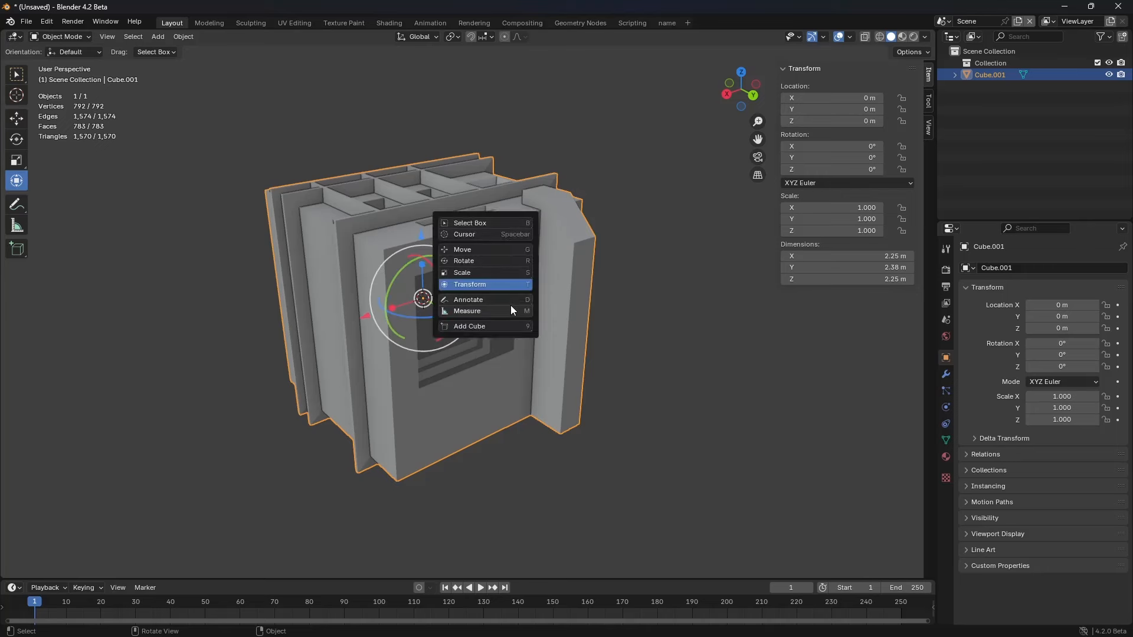
{"action": "left_click", "coordinate": [511, 306]}
{"action": "key", "text": "shift+space"}
{"action": "left_click", "coordinate": [505, 278]}
{"action": "key", "text": "shift+space"}
{"action": "left_click", "coordinate": [500, 233]}
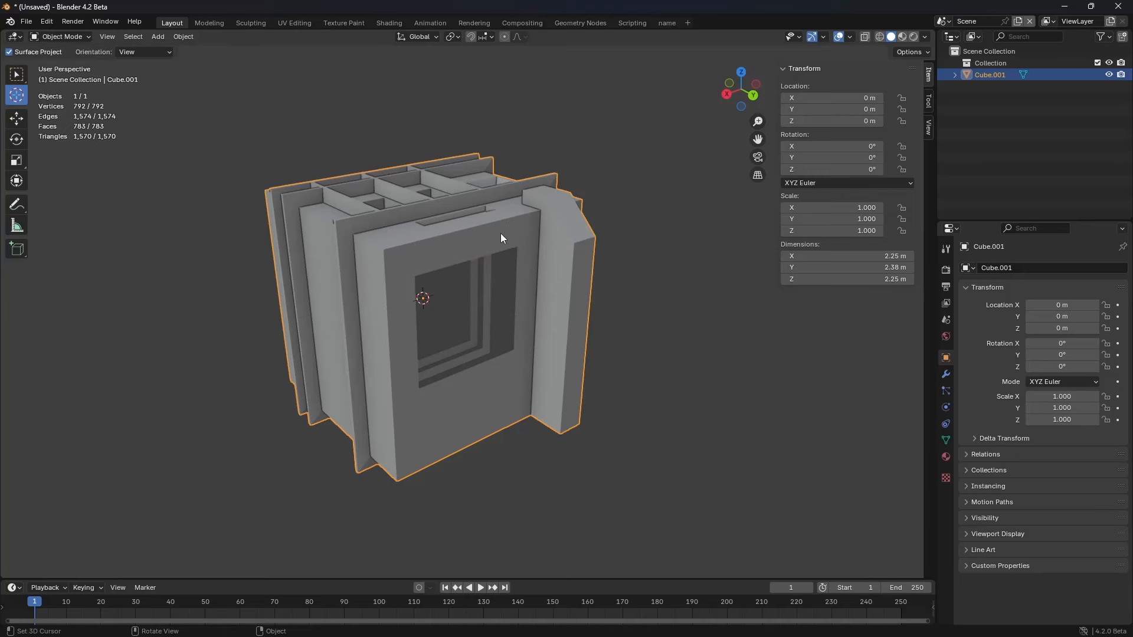
Step: Alternate the active tool a few more times in the pop-up tool list and return to Select Box
{"action": "key", "text": "shift+space"}
{"action": "left_click", "coordinate": [497, 218]}
{"action": "key", "text": "shift+space"}
{"action": "left_click", "coordinate": [495, 230]}
{"action": "key", "text": "shift+space"}
{"action": "left_click", "coordinate": [494, 238]}
{"action": "key", "text": "shift+space"}
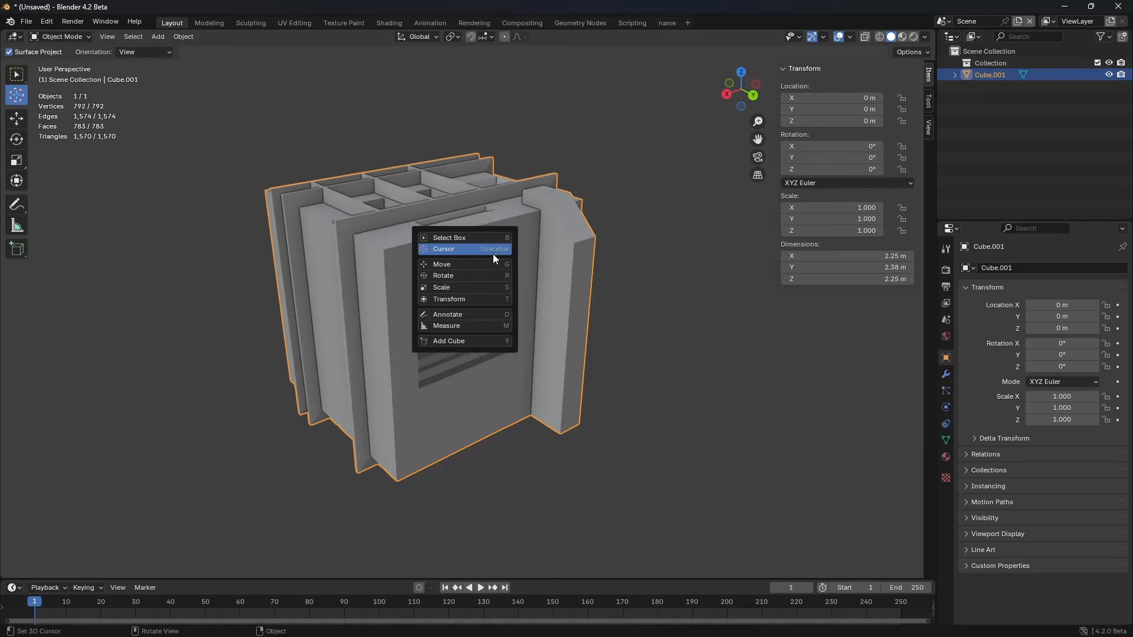
{"action": "left_click", "coordinate": [493, 254]}
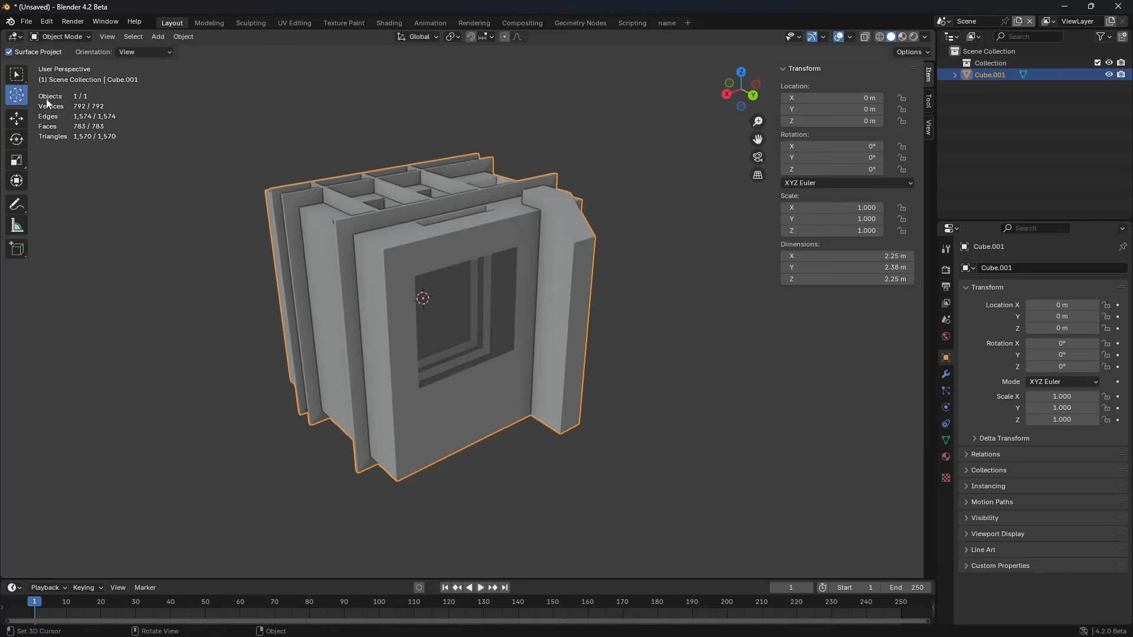
{"action": "left_click", "coordinate": [17, 74]}
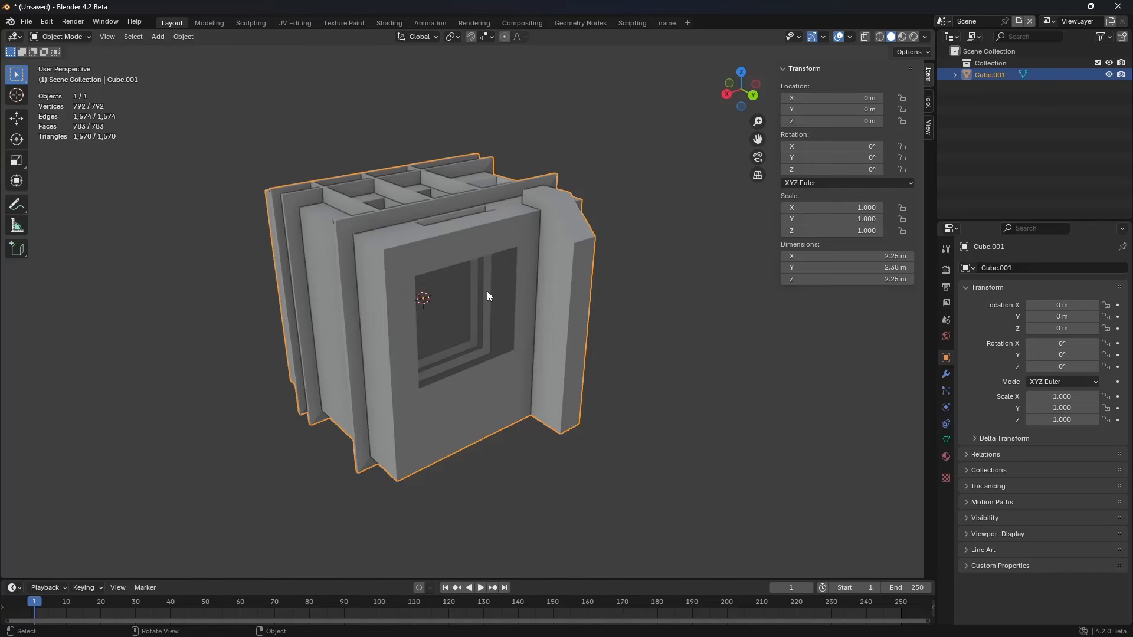
Step: Activate the Scale tool and switch to the Move tool using the pop-up tool list
{"action": "key", "text": "shift+space"}
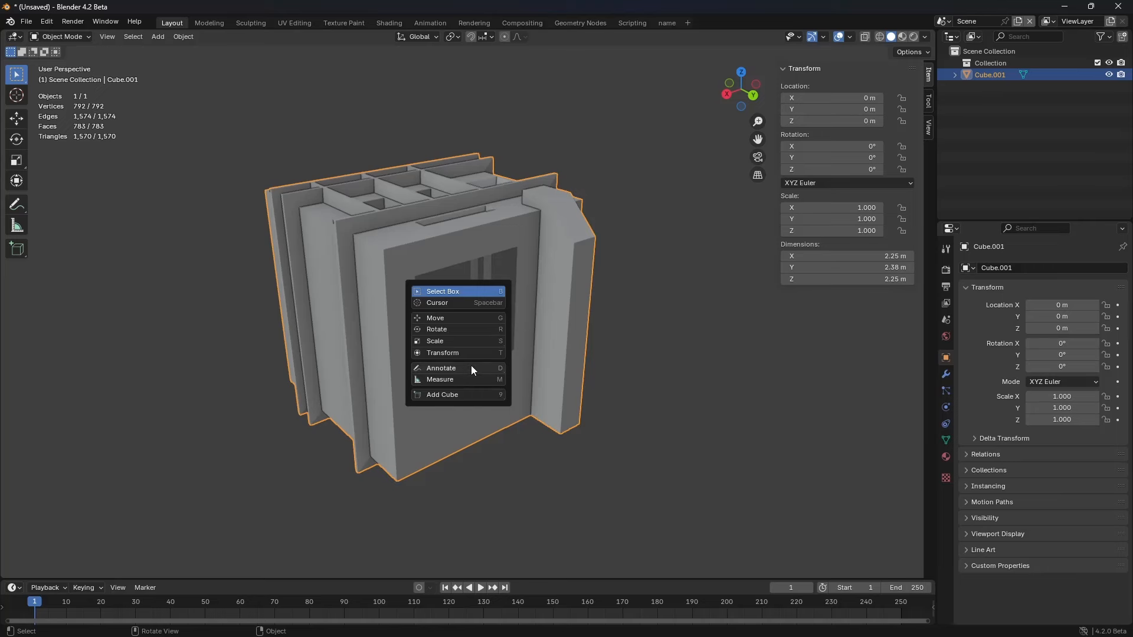
{"action": "left_click", "coordinate": [467, 344]}
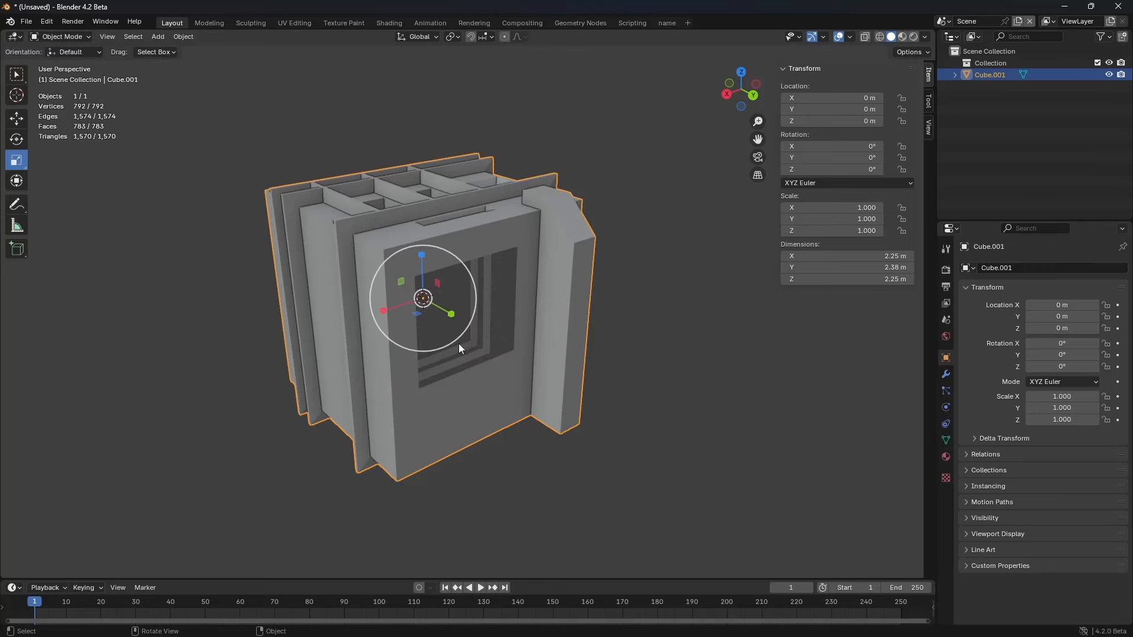
{"action": "key", "text": "shift+space"}
{"action": "left_click", "coordinate": [497, 304]}
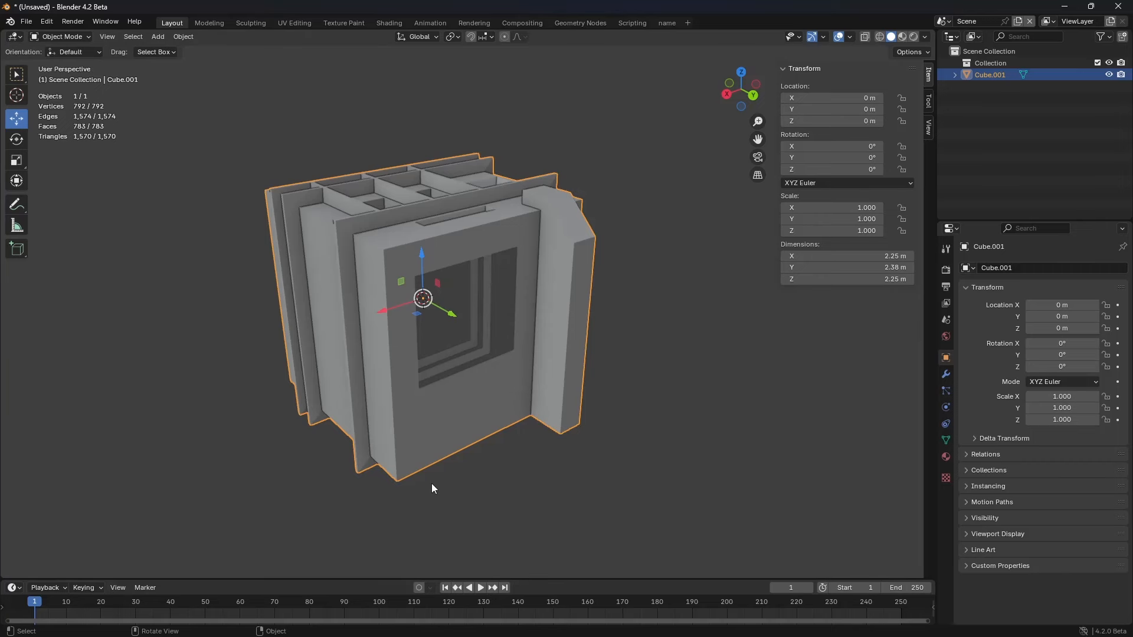
Step: Maximize and restore the 3D viewport, and play the animation briefly before returning to the first frame
{"action": "key", "text": "ctrl+space"}
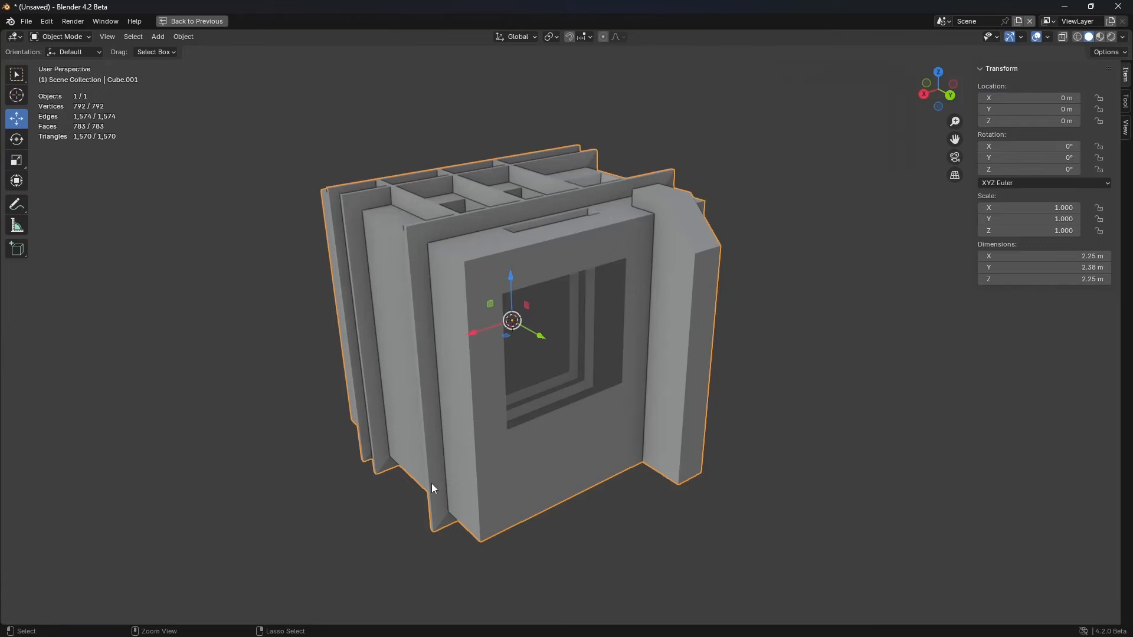
{"action": "key", "text": "ctrl+space"}
{"action": "key", "text": "space"}
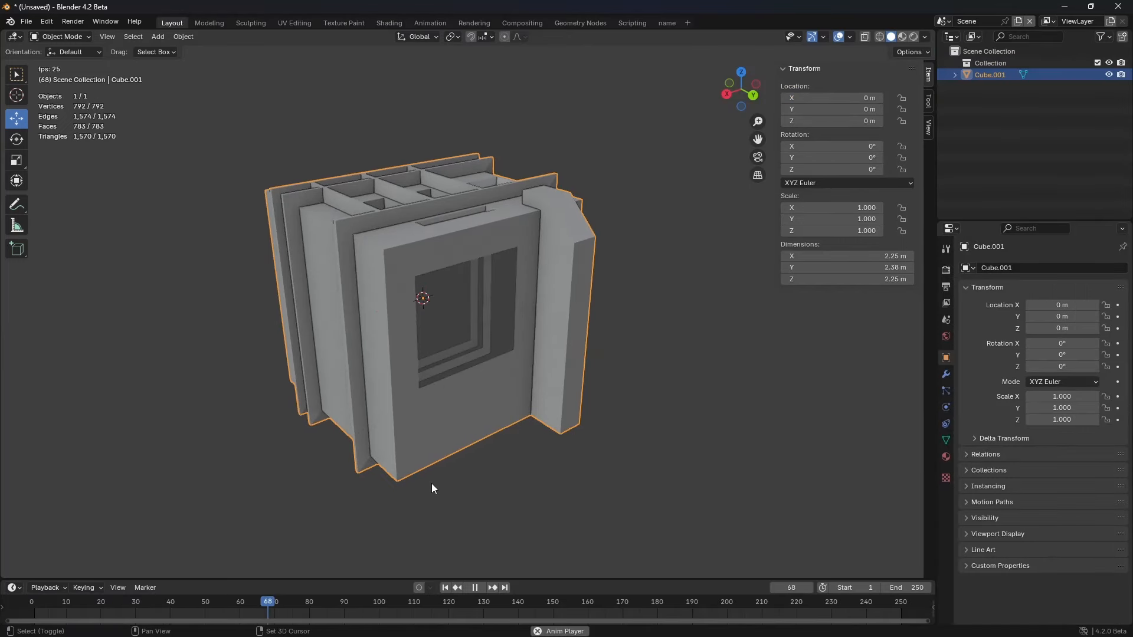
{"action": "key", "text": "space"}
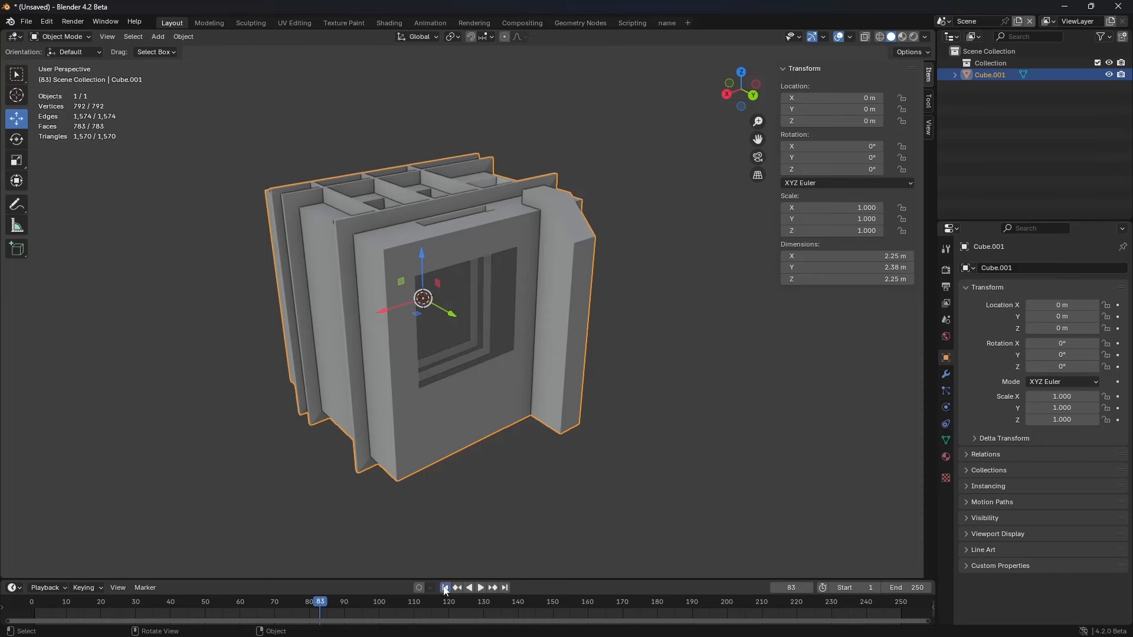
{"action": "left_click", "coordinate": [445, 587]}
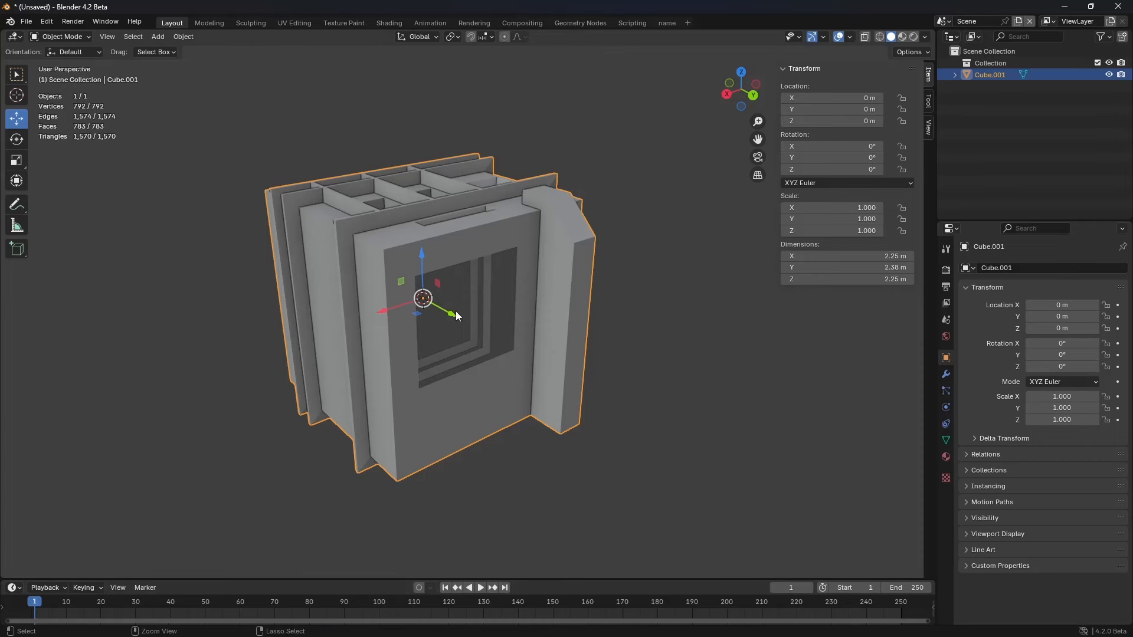
Step: Maximize and restore the 3D viewport, the Properties editor and the other editors of the Layout workspace one after another
{"action": "key", "text": "ctrl+space"}
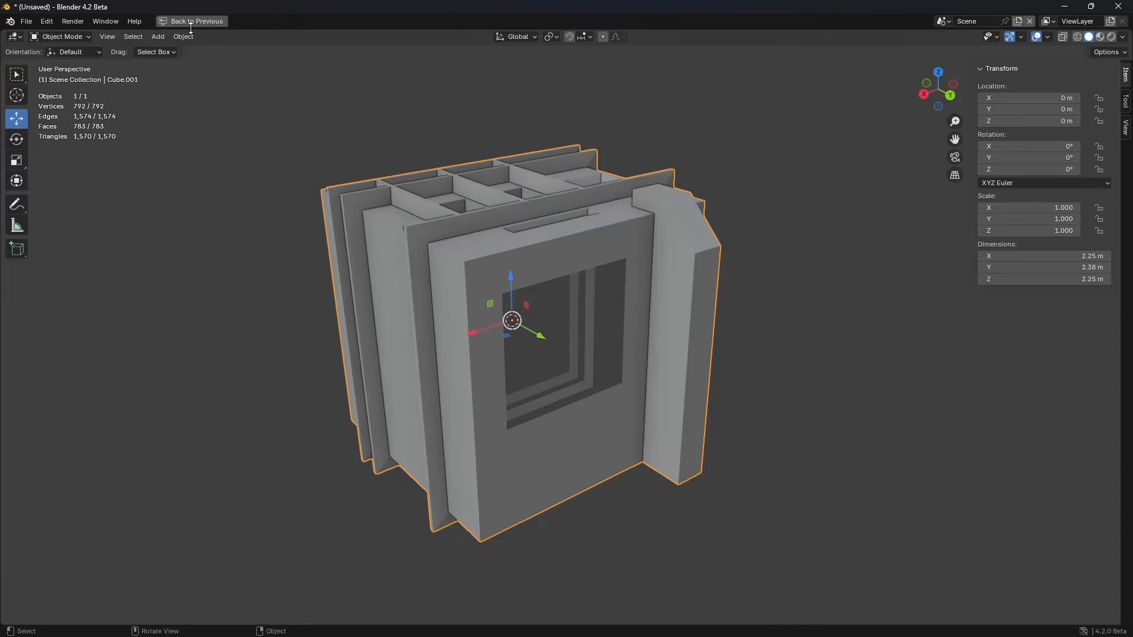
{"action": "key", "text": "ctrl+space"}
{"action": "key", "text": "ctrl+space"}
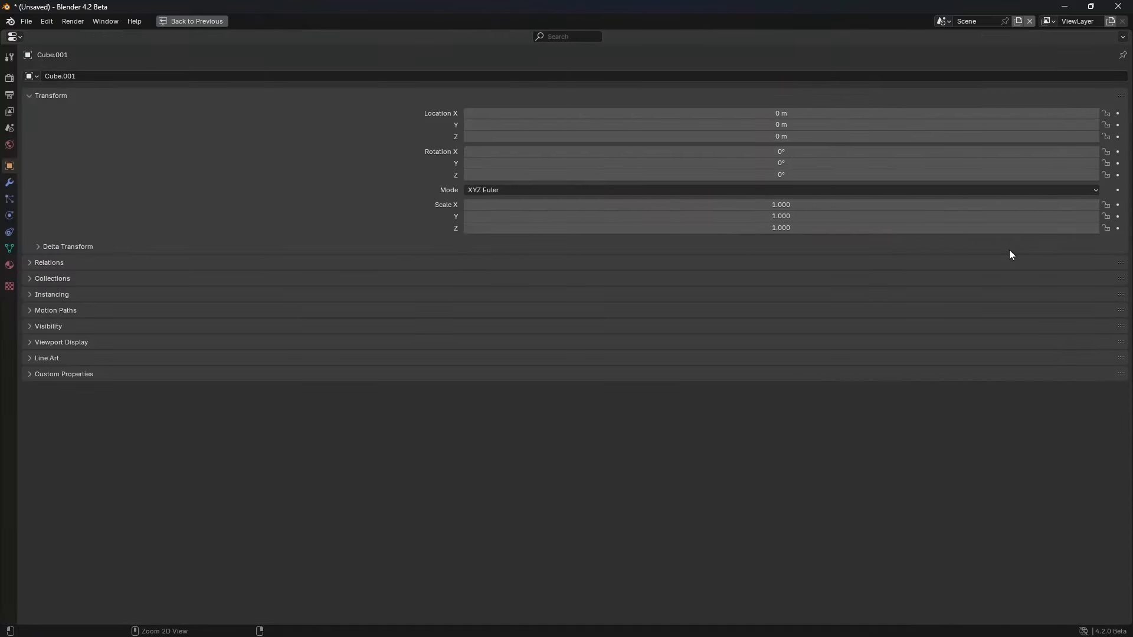
{"action": "key", "text": "ctrl+space"}
{"action": "key", "text": "ctrl+space"}
{"action": "key", "text": "ctrl+space"}
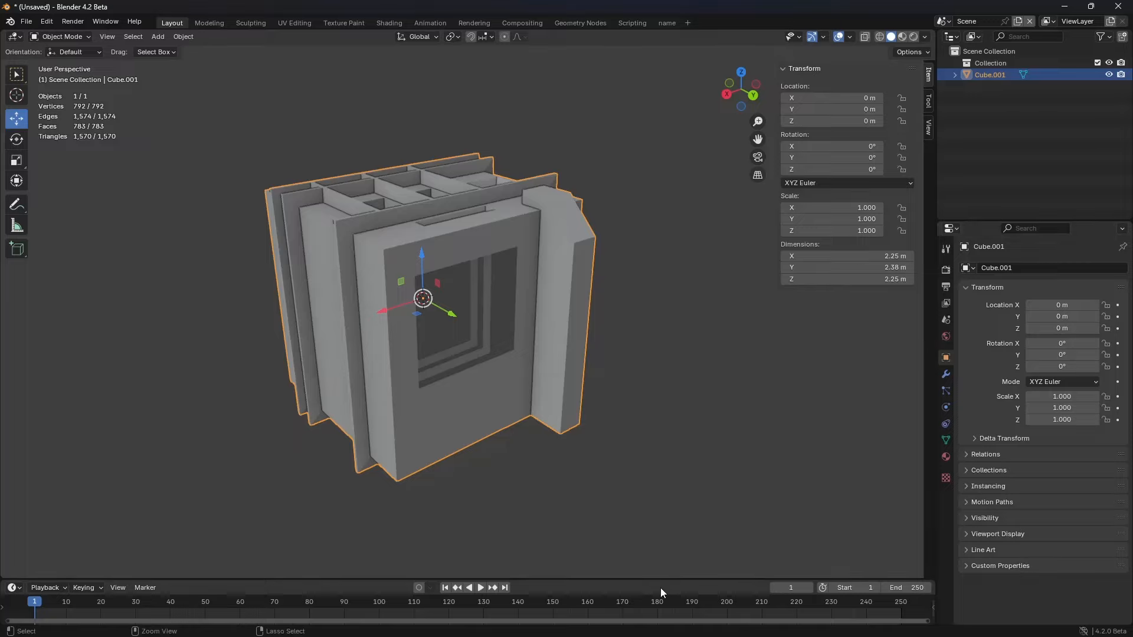
{"action": "key", "text": "ctrl+space"}
{"action": "key", "text": "ctrl+space"}
Step: Switch to the UV Editing workspace, and maximize and restore its UV editor and 3D viewport
{"action": "left_click", "coordinate": [301, 21]}
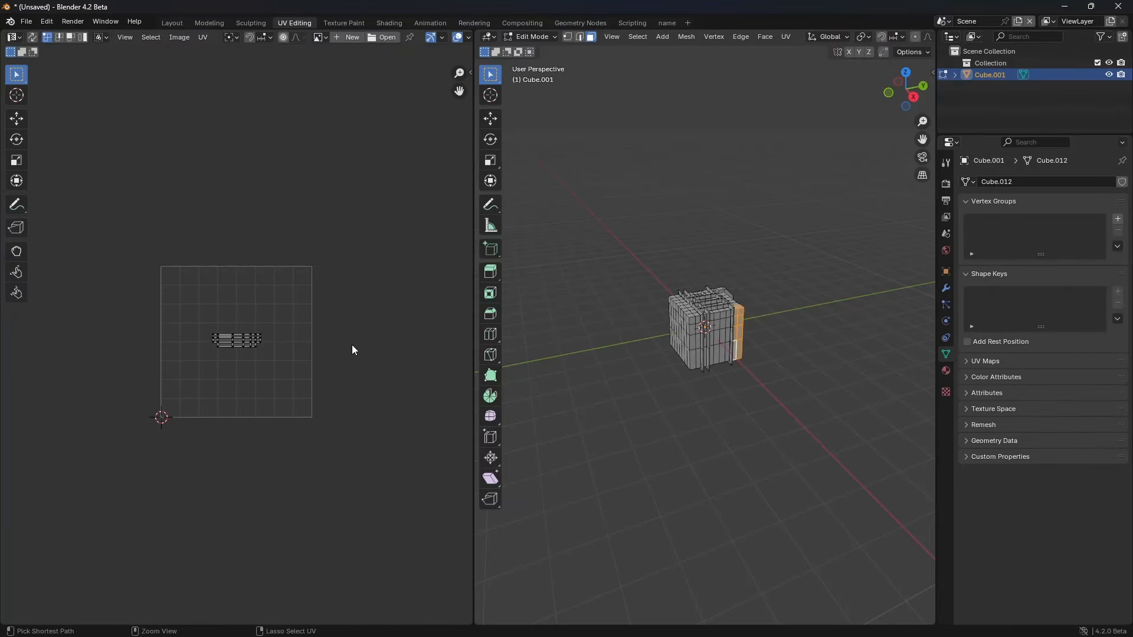
{"action": "key", "text": "ctrl+space"}
{"action": "key", "text": "ctrl+space"}
{"action": "key", "text": "ctrl+space"}
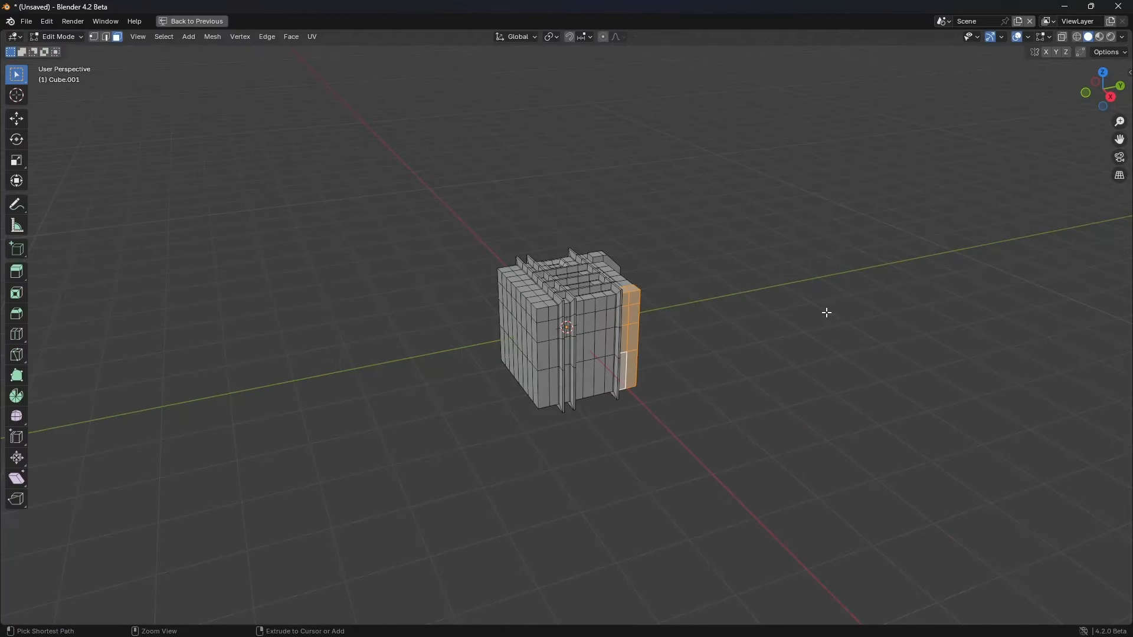
{"action": "left_click", "coordinate": [208, 22]}
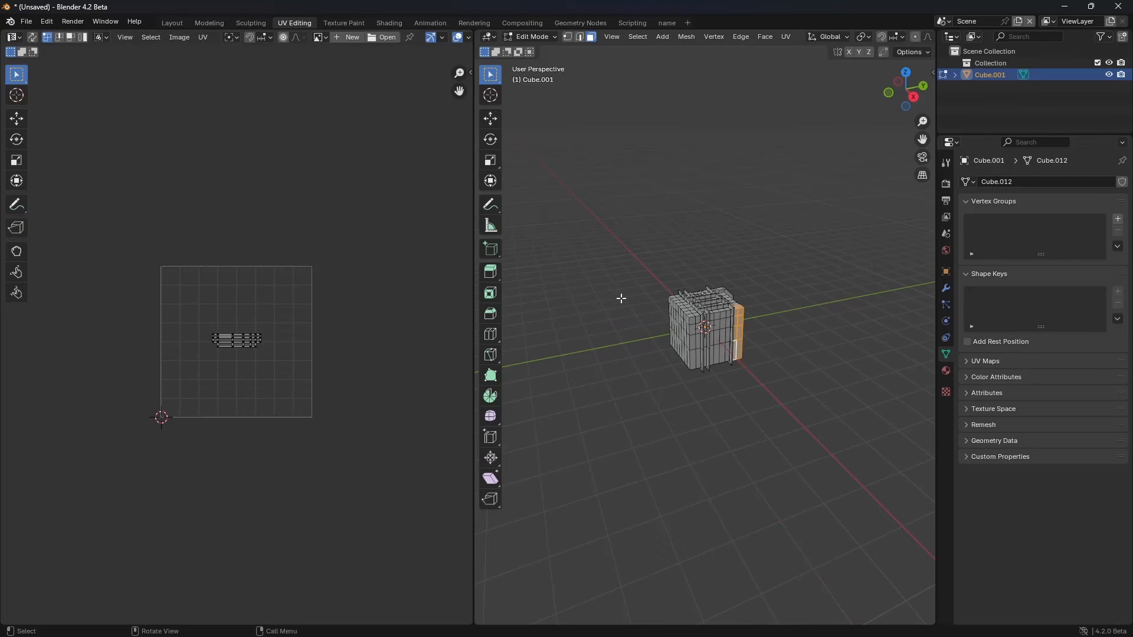
{"action": "left_click", "coordinate": [104, 24]}
{"action": "left_click", "coordinate": [613, 37]}
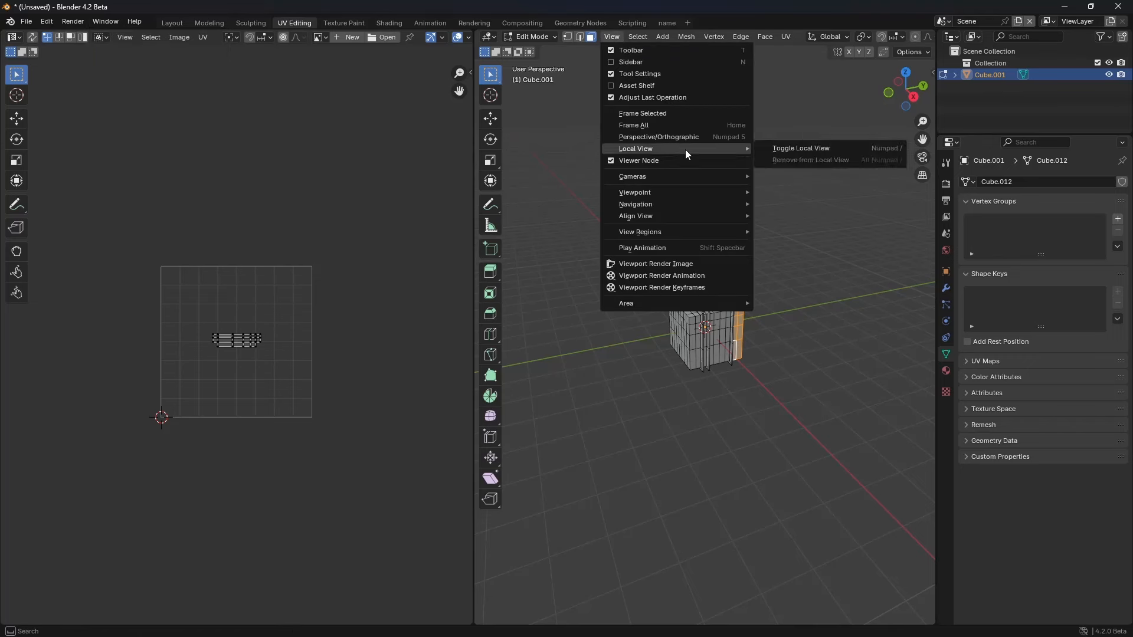
{"action": "mouse_move", "coordinate": [677, 177]}
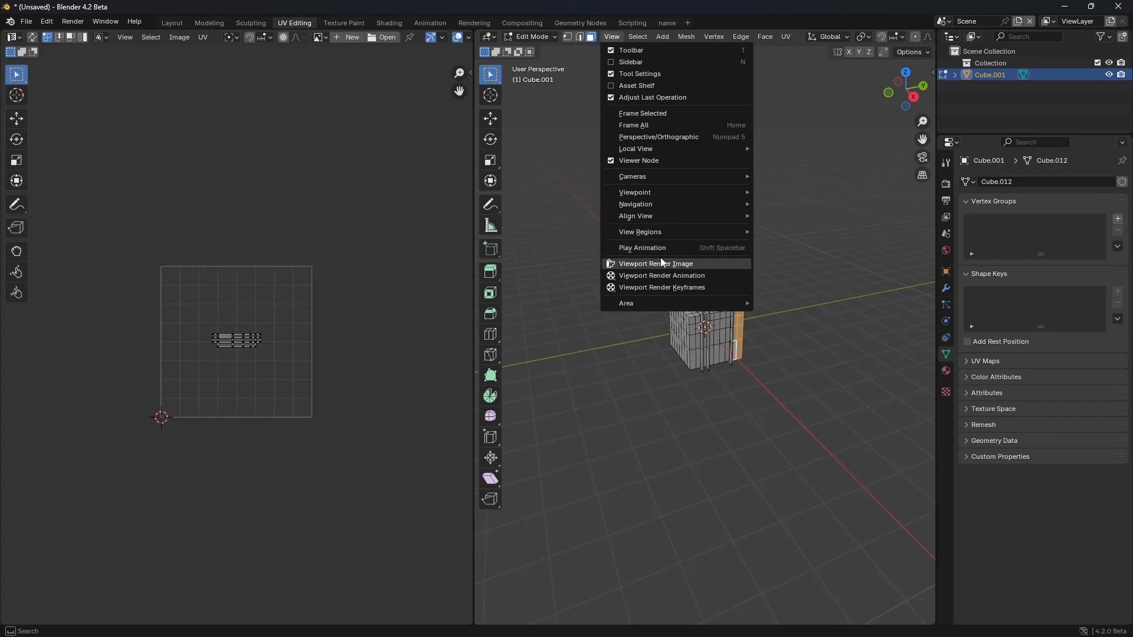
{"action": "mouse_move", "coordinate": [665, 220]}
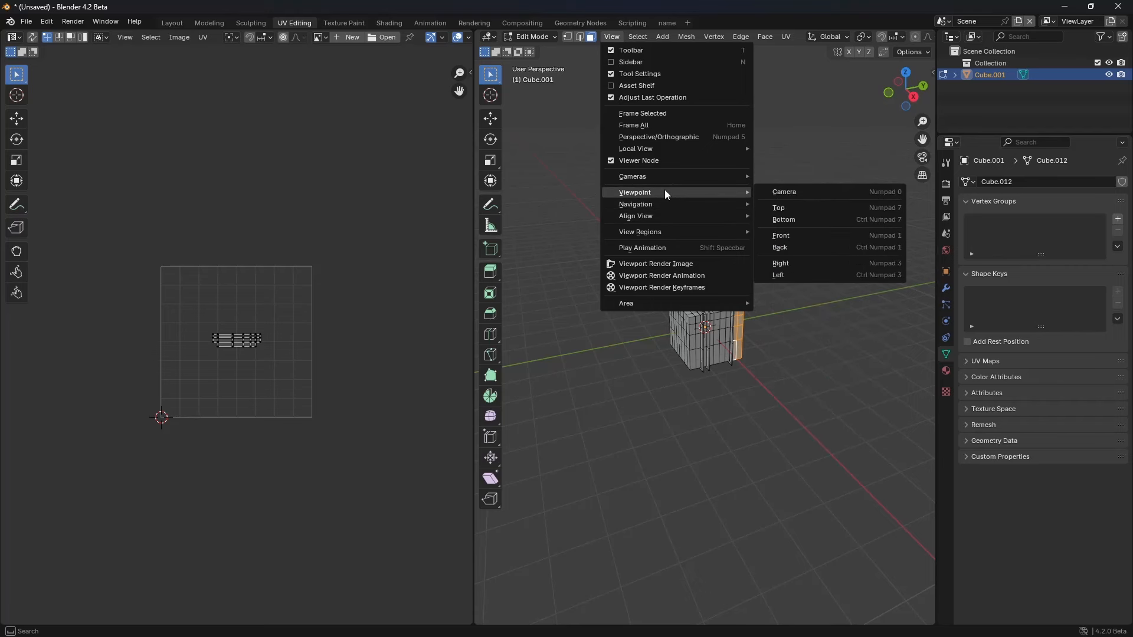
{"action": "mouse_move", "coordinate": [671, 149]}
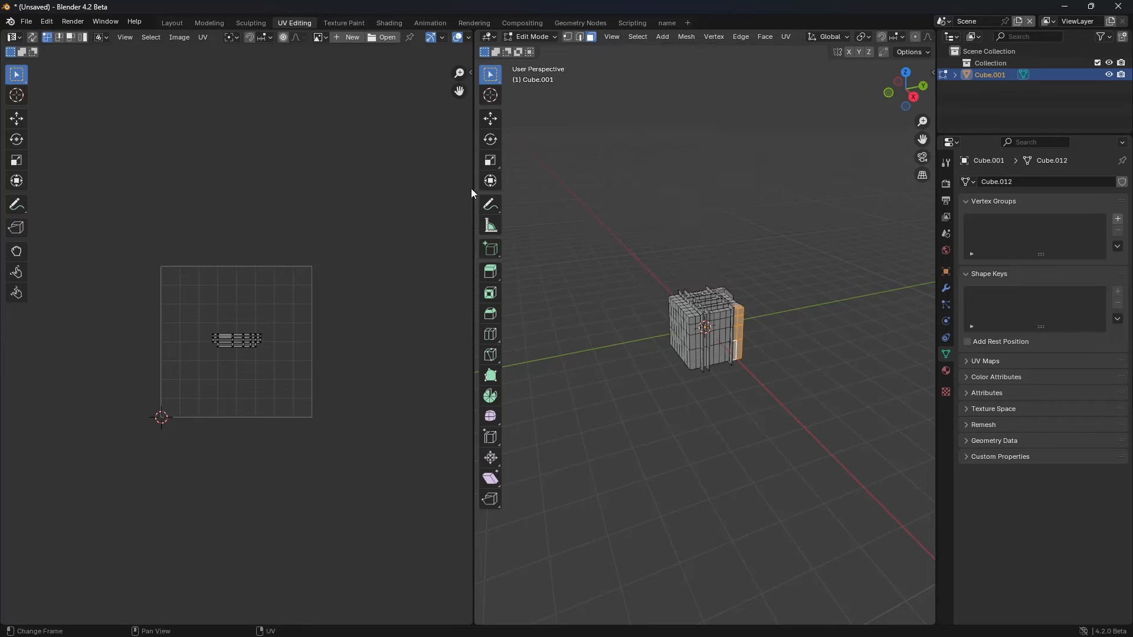
Step: In the Layout workspace, add a cube and move it on the XY plane by about 4.03 m in X and -3.35 m in Y
{"action": "left_click", "coordinate": [172, 23]}
{"action": "key", "text": "z"}
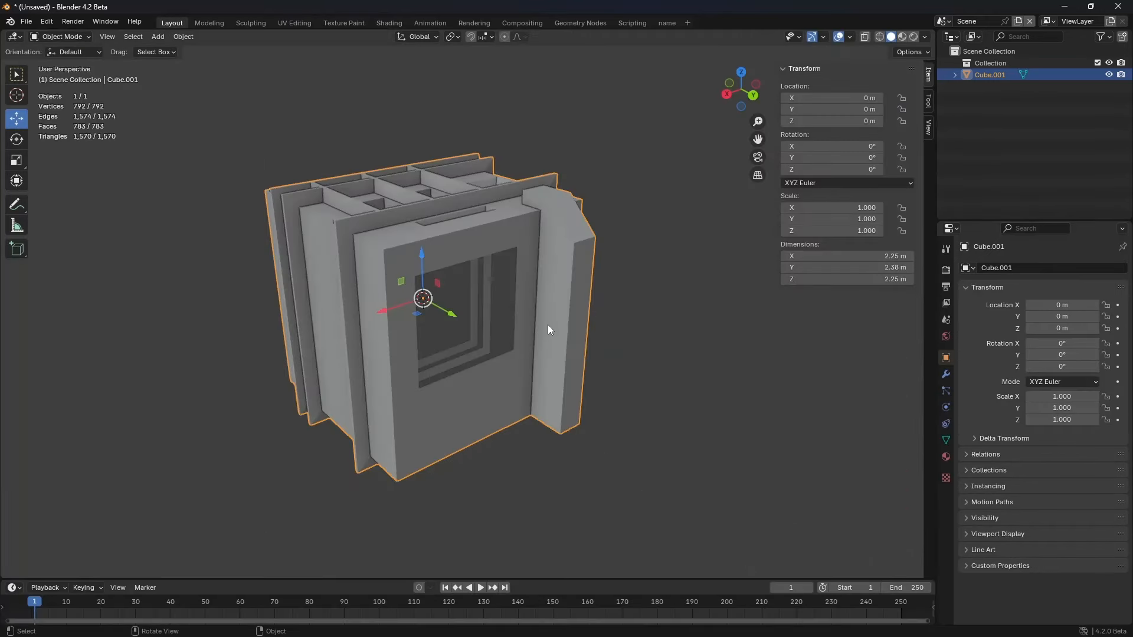
{"action": "scroll", "coordinate": [535, 321], "scroll_direction": "down", "scroll_amount": 4}
{"action": "key", "text": "shift+a"}
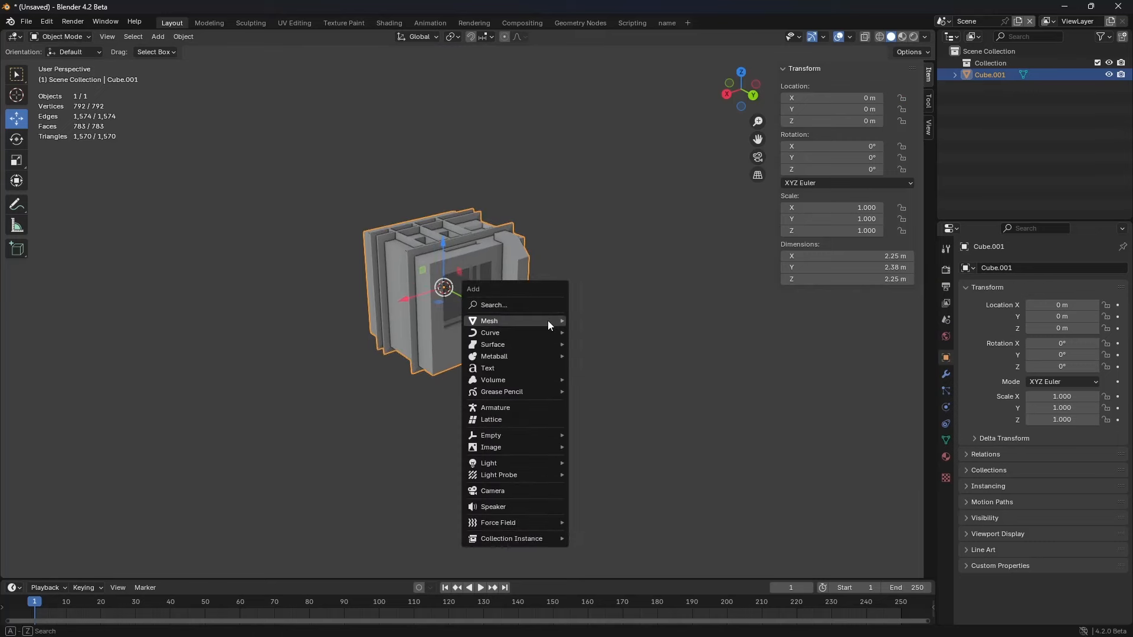
{"action": "mouse_move", "coordinate": [547, 320]}
{"action": "left_click", "coordinate": [596, 331]}
{"action": "key", "text": "g"}
{"action": "key", "text": "shift+z"}
{"action": "left_click", "coordinate": [155, 351]}
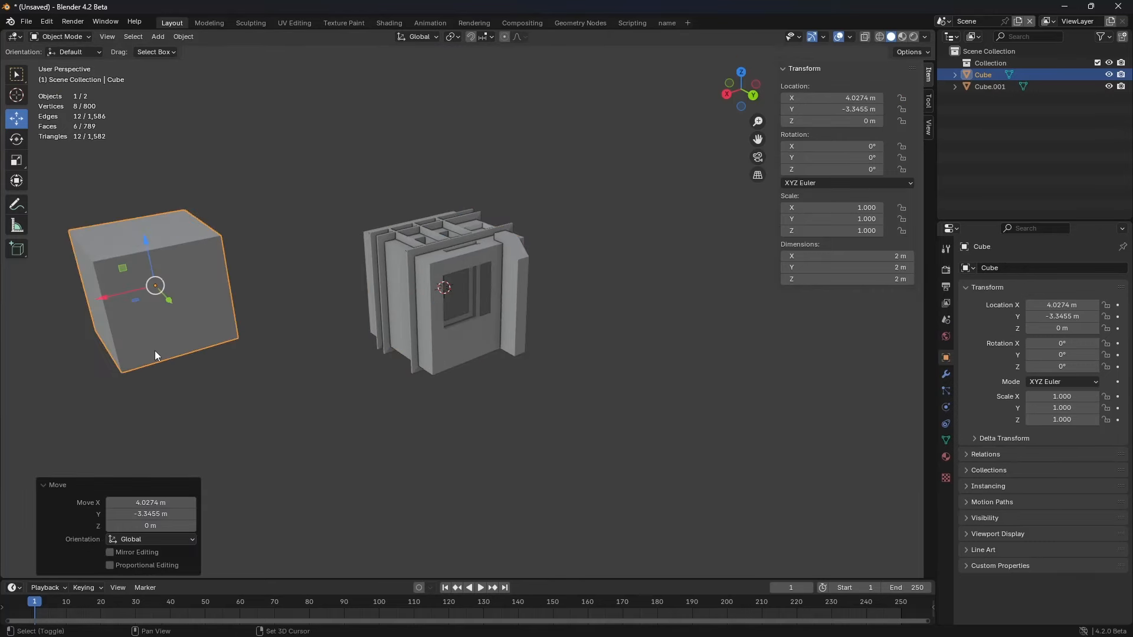
Step: Add another cube and move it on the XY plane by about -5.17 m in X and 1.15 m in Y
{"action": "key", "text": "shift+a"}
{"action": "mouse_move", "coordinate": [154, 351]}
{"action": "left_click", "coordinate": [193, 360]}
{"action": "key", "text": "g"}
{"action": "key", "text": "shift+z"}
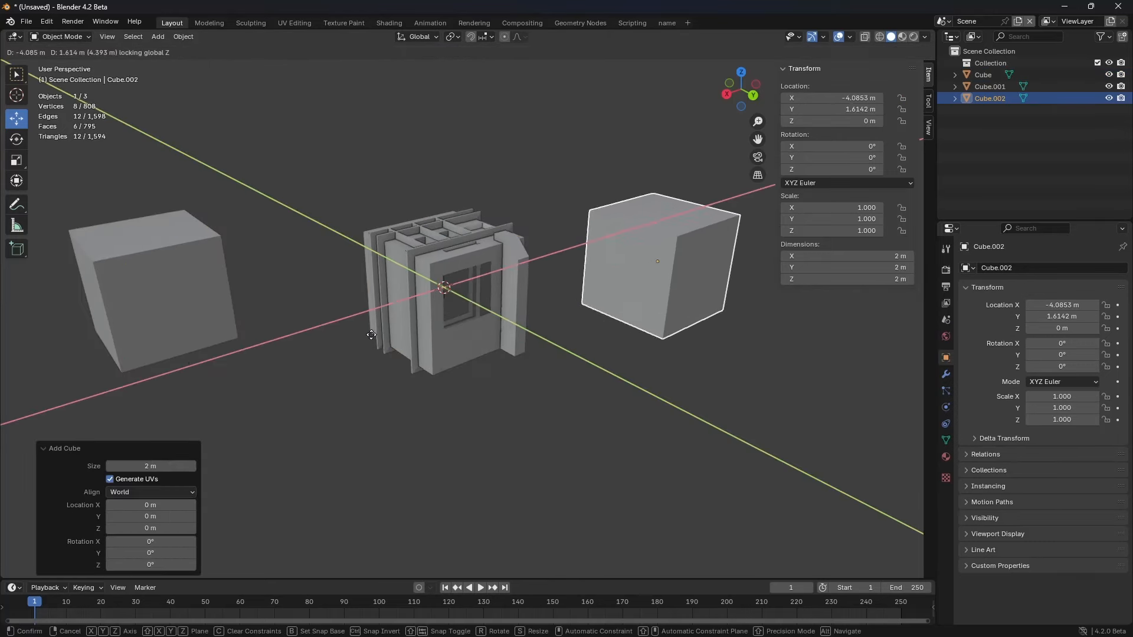
{"action": "left_click", "coordinate": [385, 317]}
Step: Select all three objects, enter Edit Mode on them together, and clear the mesh selection in face select mode
{"action": "left_click", "coordinate": [194, 277]}
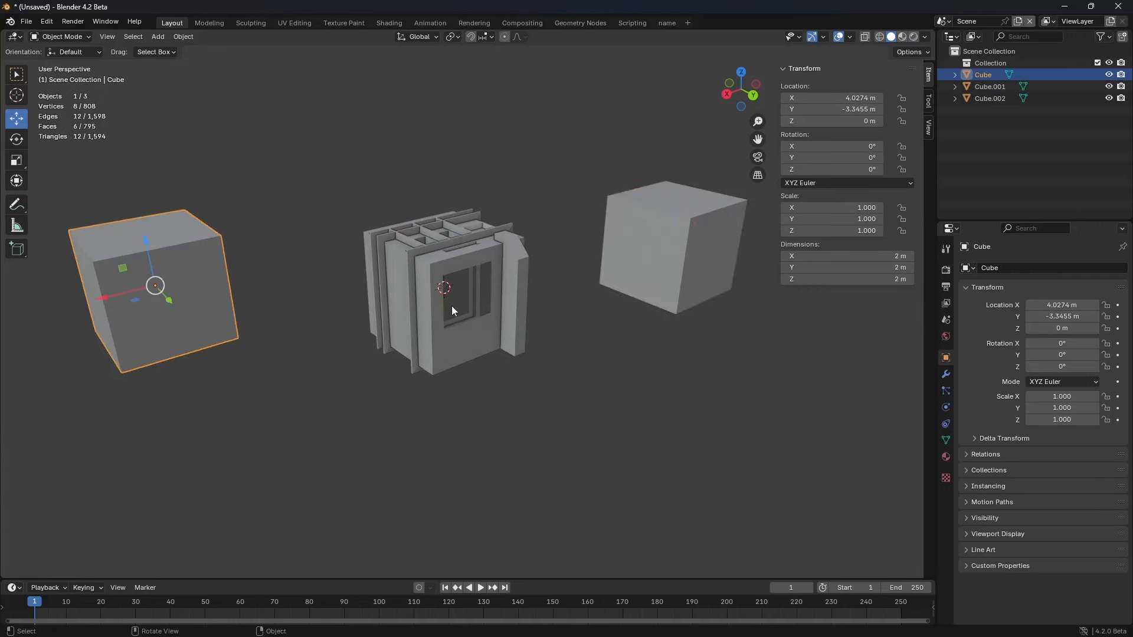
{"action": "left_click", "coordinate": [653, 254], "text": "shift"}
{"action": "left_click", "coordinate": [476, 295], "text": "shift"}
{"action": "mouse_move", "coordinate": [475, 292]}
{"action": "middle_mouse_down"}
{"action": "mouse_move", "coordinate": [497, 339]}
{"action": "mouse_move", "coordinate": [508, 301]}
{"action": "middle_mouse_up"}
{"action": "key", "text": "ctrl+Tab"}
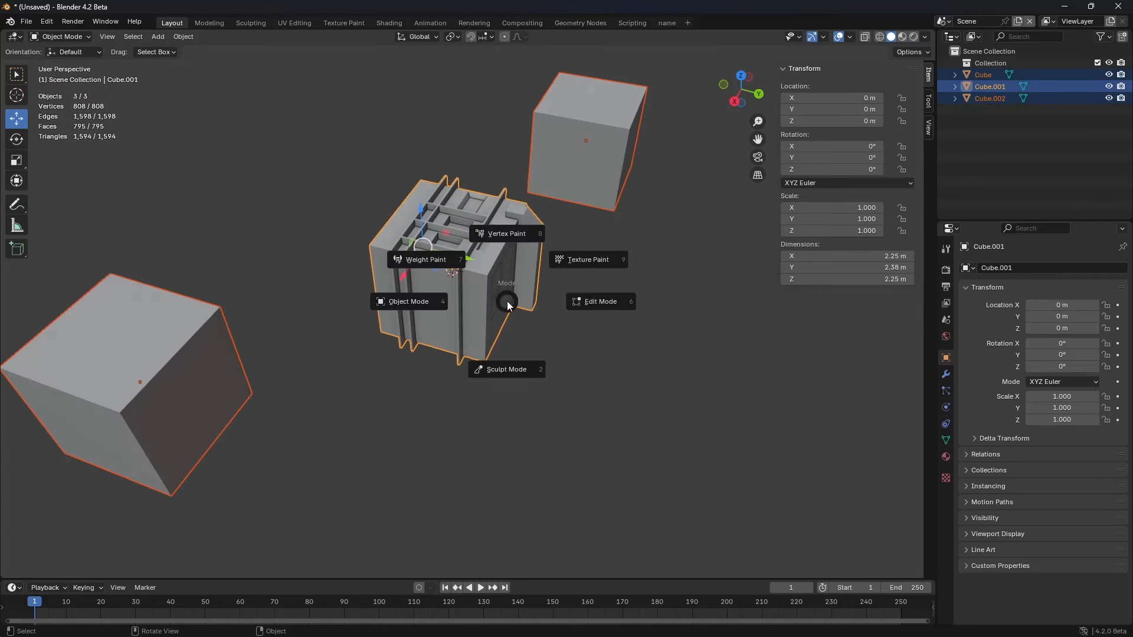
{"action": "left_click", "coordinate": [555, 306]}
{"action": "key", "text": "2"}
{"action": "key", "text": "alt+a"}
{"action": "key", "text": "3"}
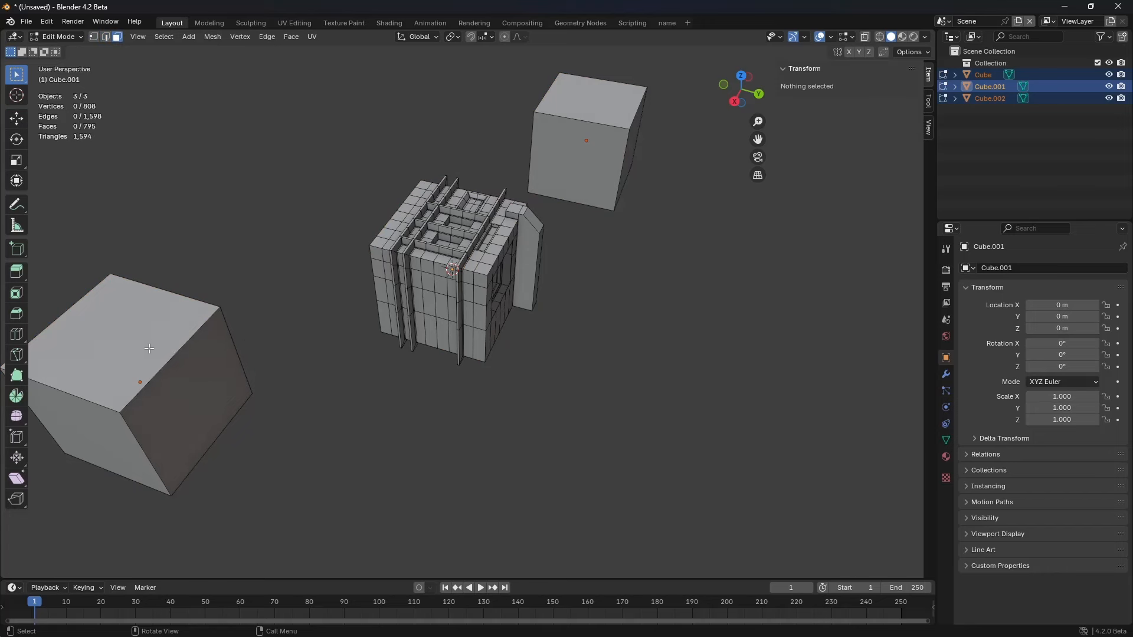
Step: Select the top faces of both plain cubes together with three top faces of the detailed middle object
{"action": "left_click", "coordinate": [149, 348]}
{"action": "left_click", "coordinate": [402, 234], "text": "shift"}
{"action": "left_click", "coordinate": [401, 218], "text": "shift"}
{"action": "left_click", "coordinate": [416, 198], "text": "shift"}
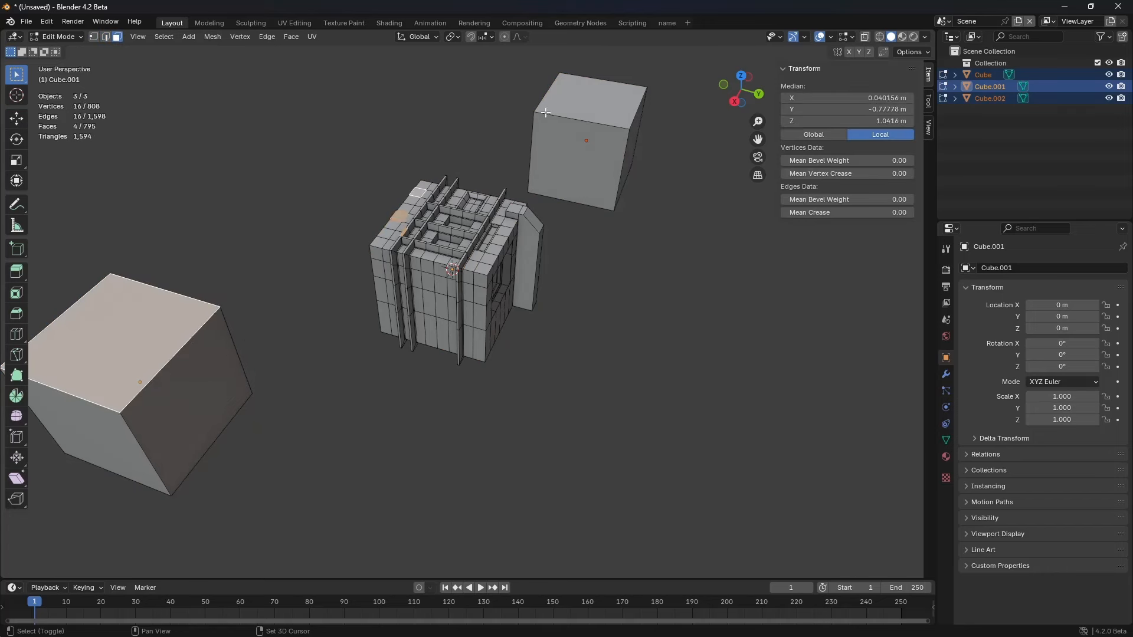
{"action": "left_click", "coordinate": [545, 114], "text": "shift"}
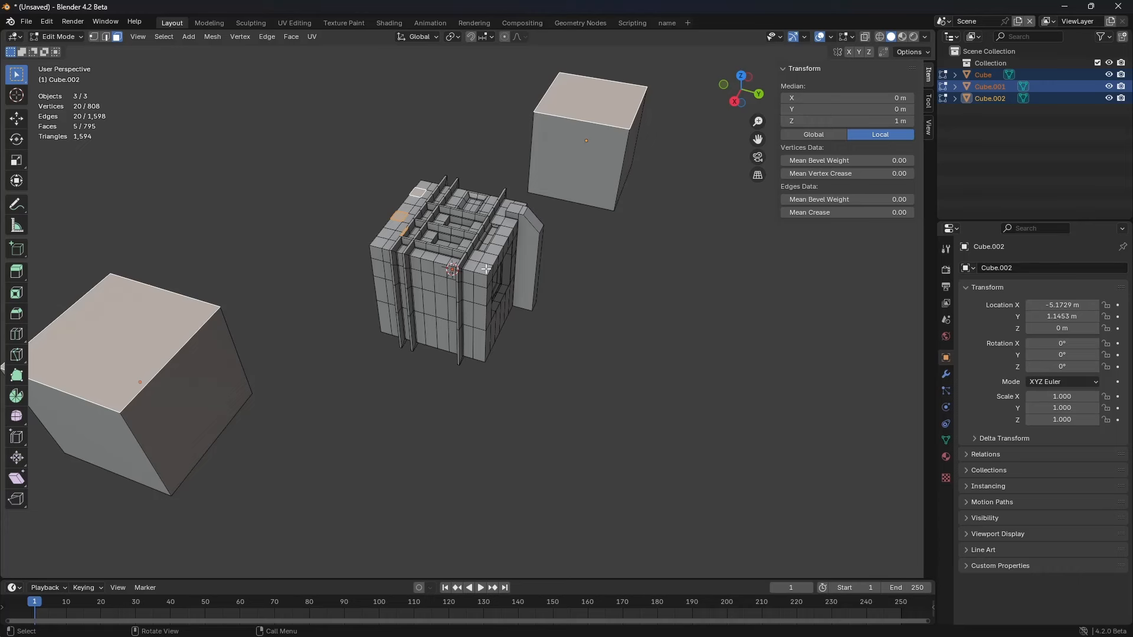
Step: Return the three objects to Object Mode and deselect everything
{"action": "key", "text": "ctrl+Tab"}
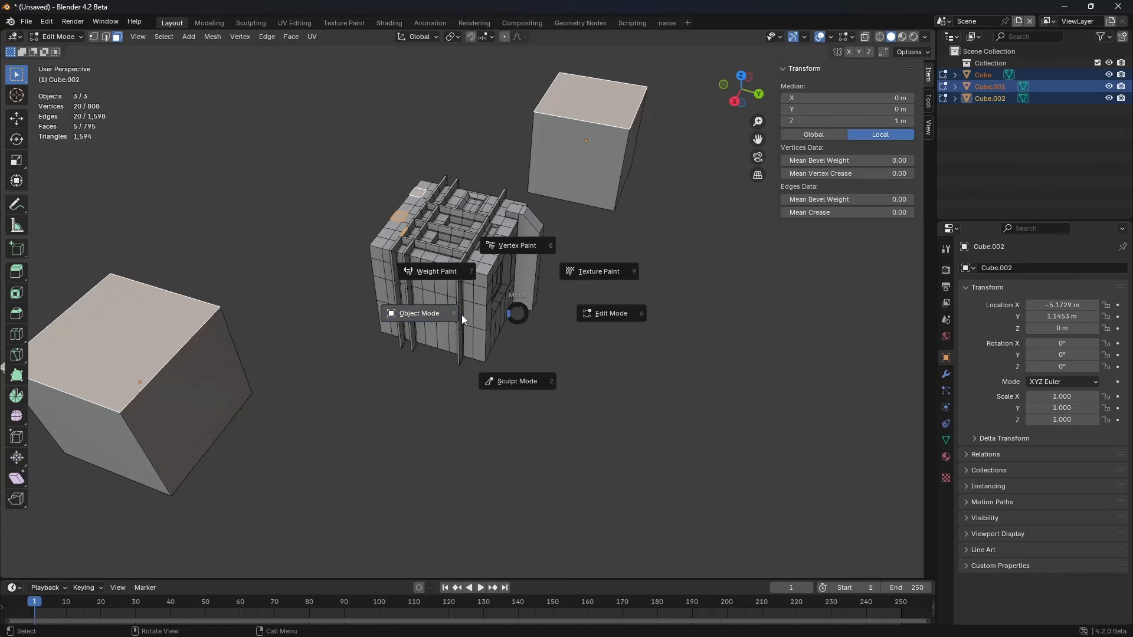
{"action": "left_click", "coordinate": [463, 319]}
{"action": "left_click", "coordinate": [411, 376]}
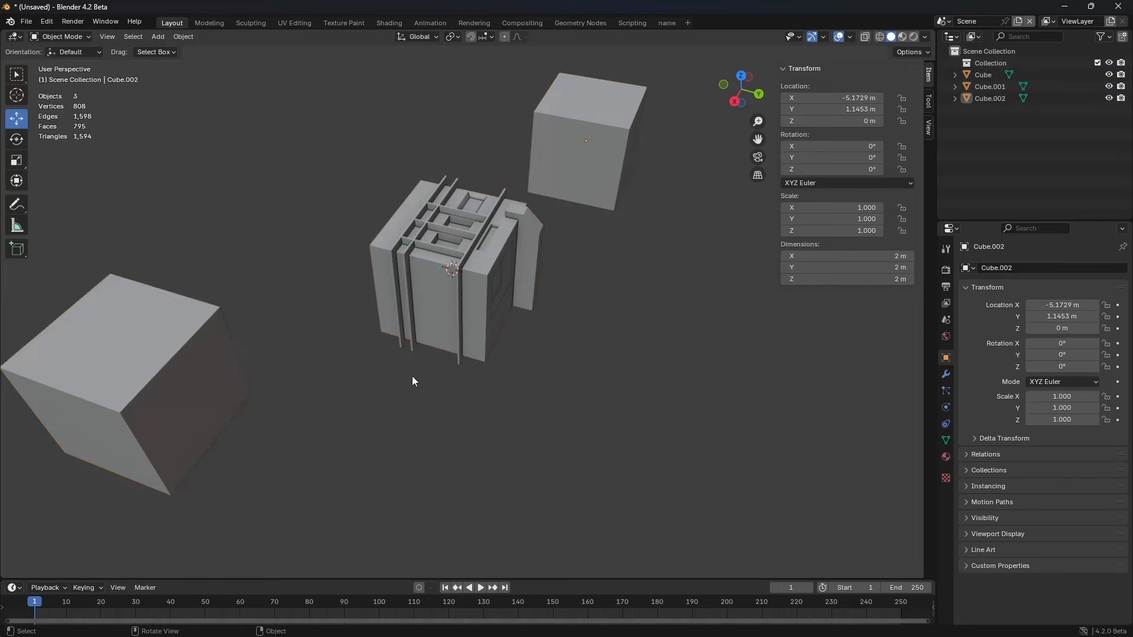
{"action": "middle_click_drag", "start_coordinate": [458, 373], "coordinate": [475, 390]}
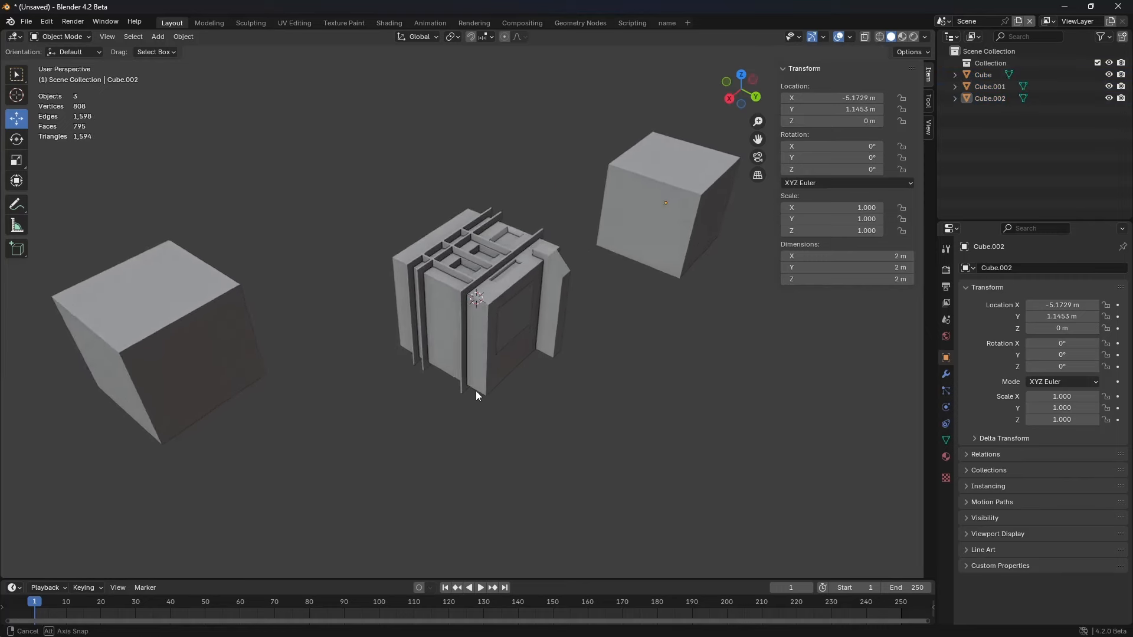
Step: Select all three objects together, and reduce the selection to only the detailed middle object
{"action": "left_click", "coordinate": [464, 321]}
{"action": "left_click", "coordinate": [263, 328]}
{"action": "left_click", "coordinate": [515, 289], "text": "shift"}
{"action": "left_click", "coordinate": [649, 214], "text": "shift"}
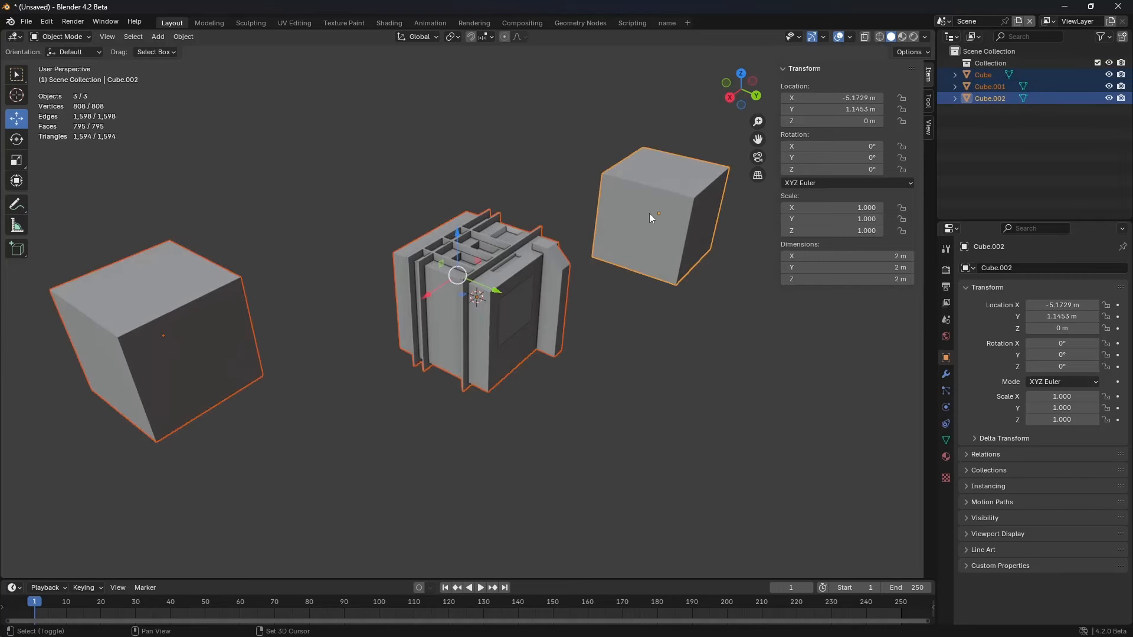
{"action": "left_click", "coordinate": [451, 337]}
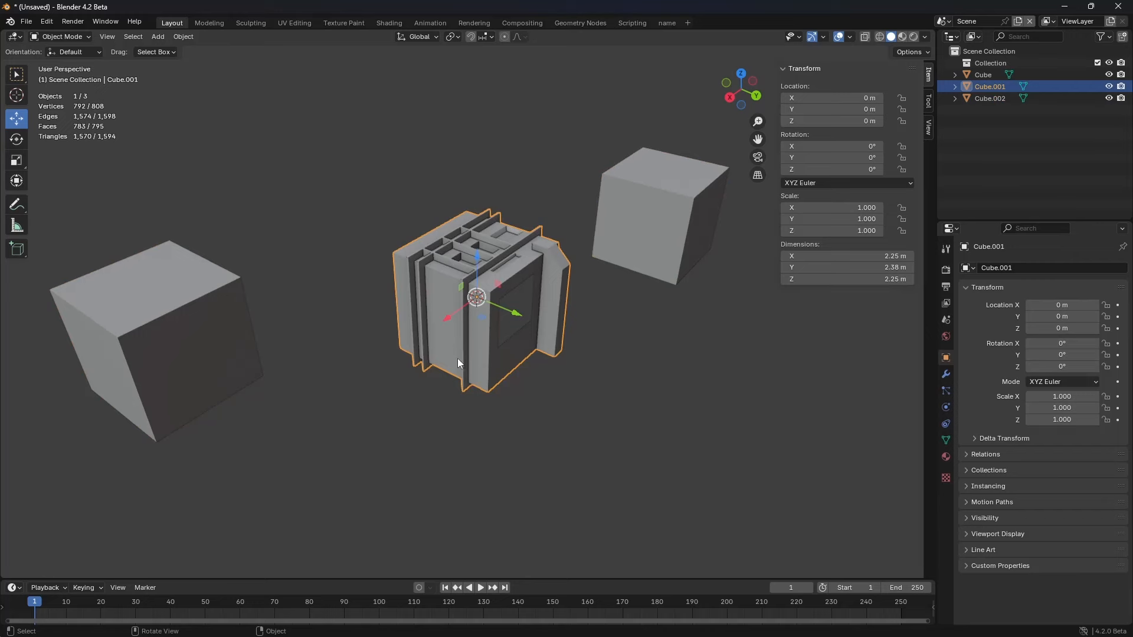
Step: Select the plain cube named Cube and put it in Edit Mode using the mode pie menu
{"action": "left_click", "coordinate": [234, 325]}
{"action": "key", "text": "ctrl+Tab"}
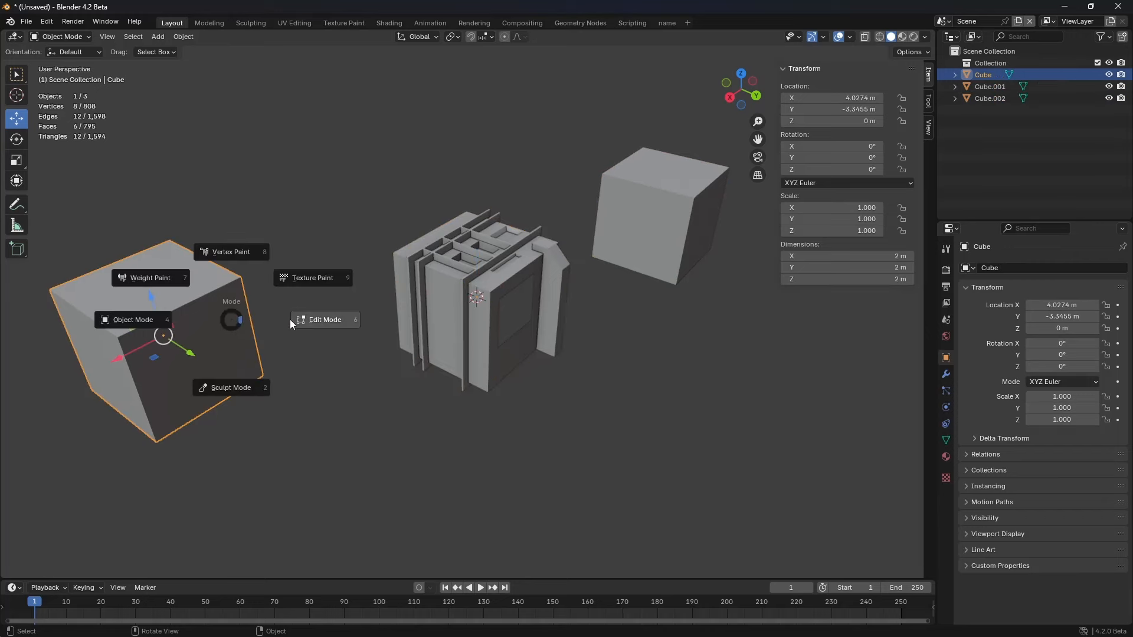
{"action": "left_click", "coordinate": [317, 319]}
{"action": "key", "text": "Tab"}
Step: Switch the cube to Sculpt Mode and back to Edit Mode using the mode pie menu
{"action": "key", "text": "ctrl+Tab"}
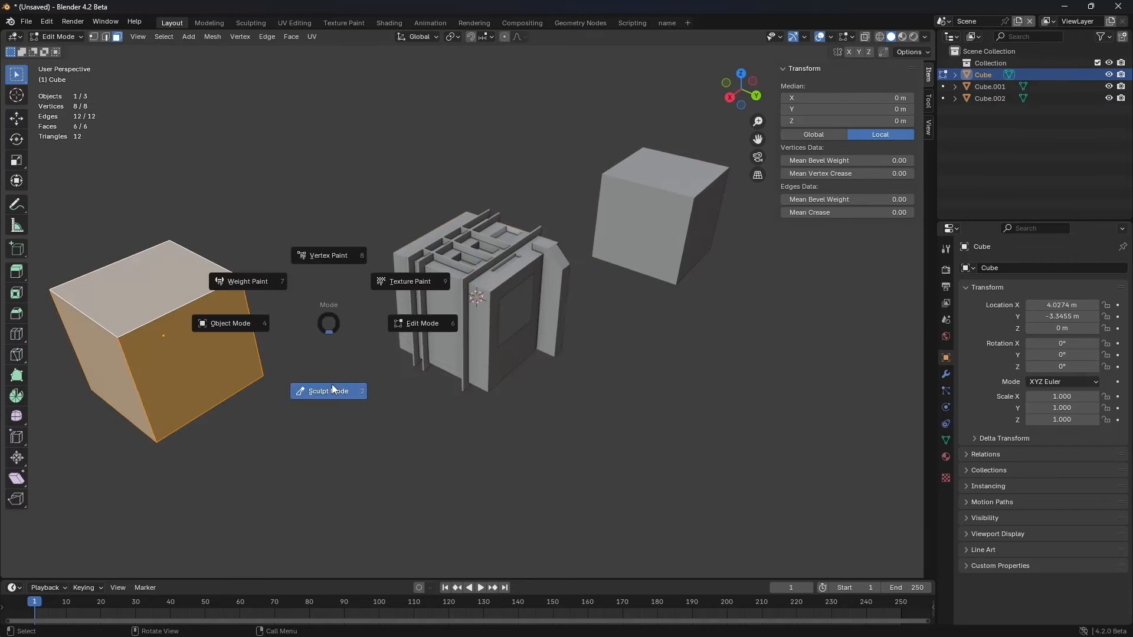
{"action": "left_click", "coordinate": [332, 386]}
{"action": "key", "text": "ctrl+Tab"}
{"action": "left_click", "coordinate": [330, 431]}
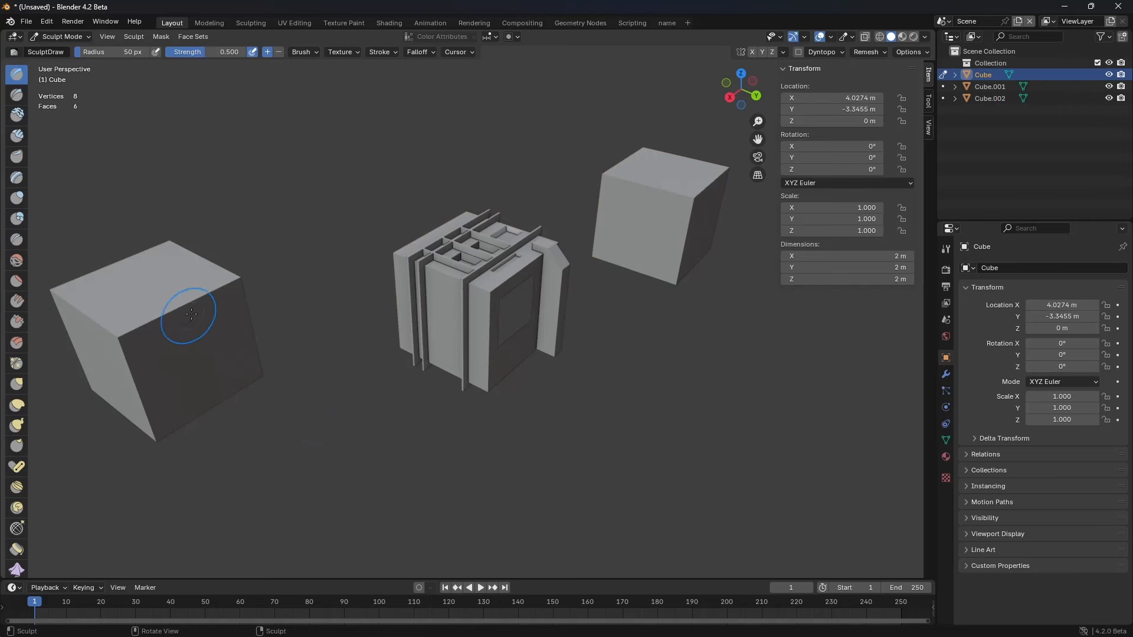
{"action": "key", "text": "ctrl+Tab"}
{"action": "key", "text": "Escape"}
{"action": "key", "text": "ctrl+Tab"}
{"action": "left_click", "coordinate": [286, 331]}
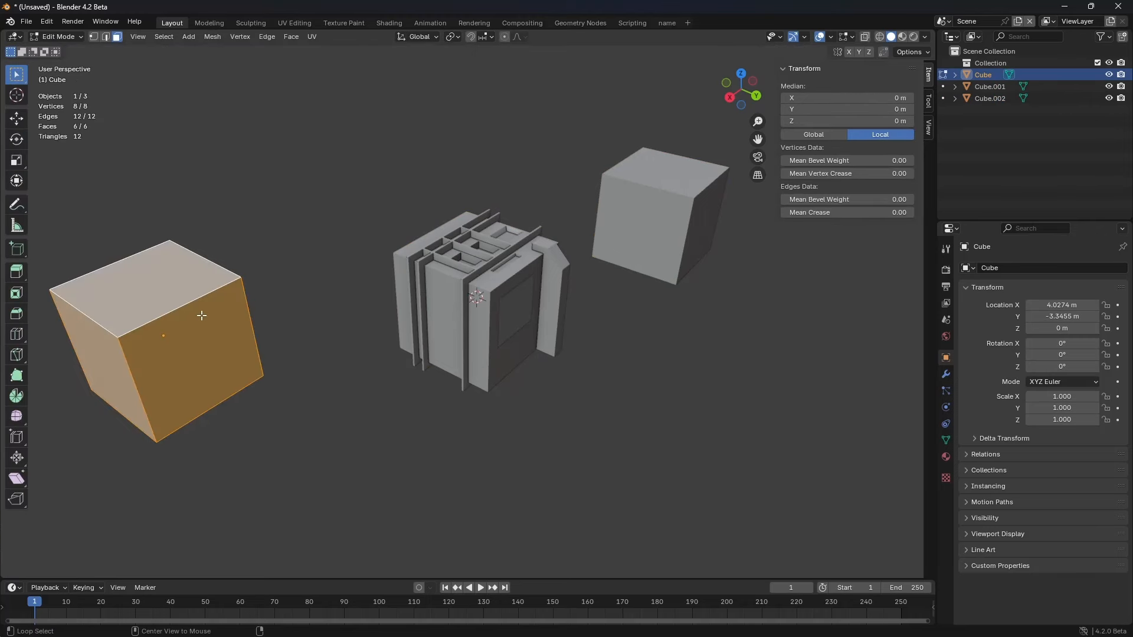
Step: Select a side face of the cube, and transfer Edit Mode to the other two objects in turn and back to the cube
{"action": "left_click", "coordinate": [193, 330]}
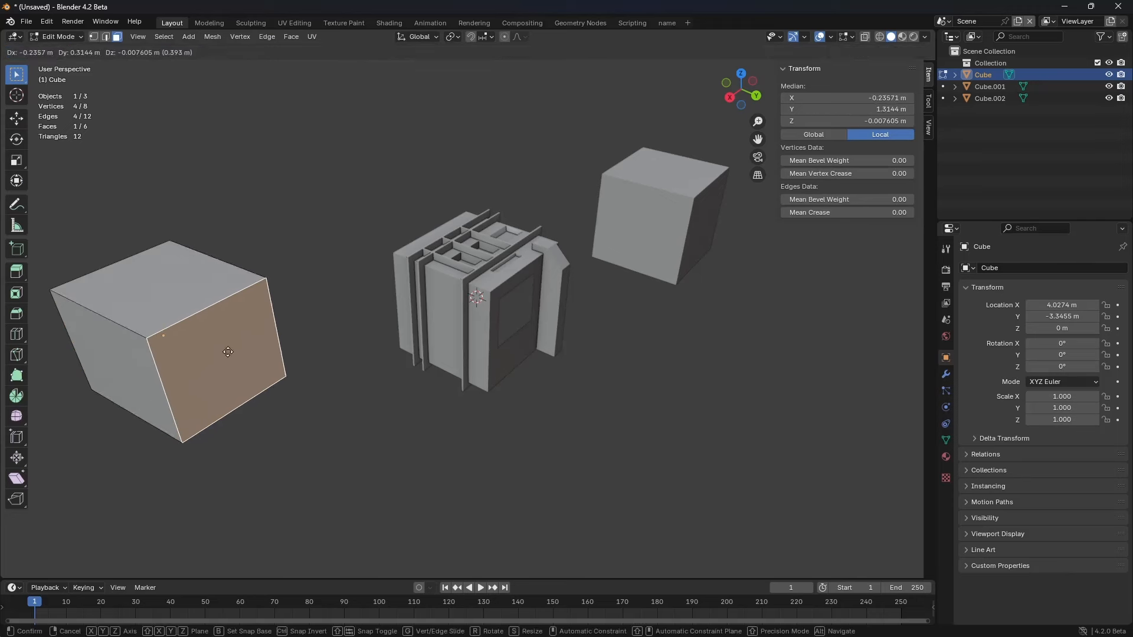
{"action": "key", "text": "alt+q"}
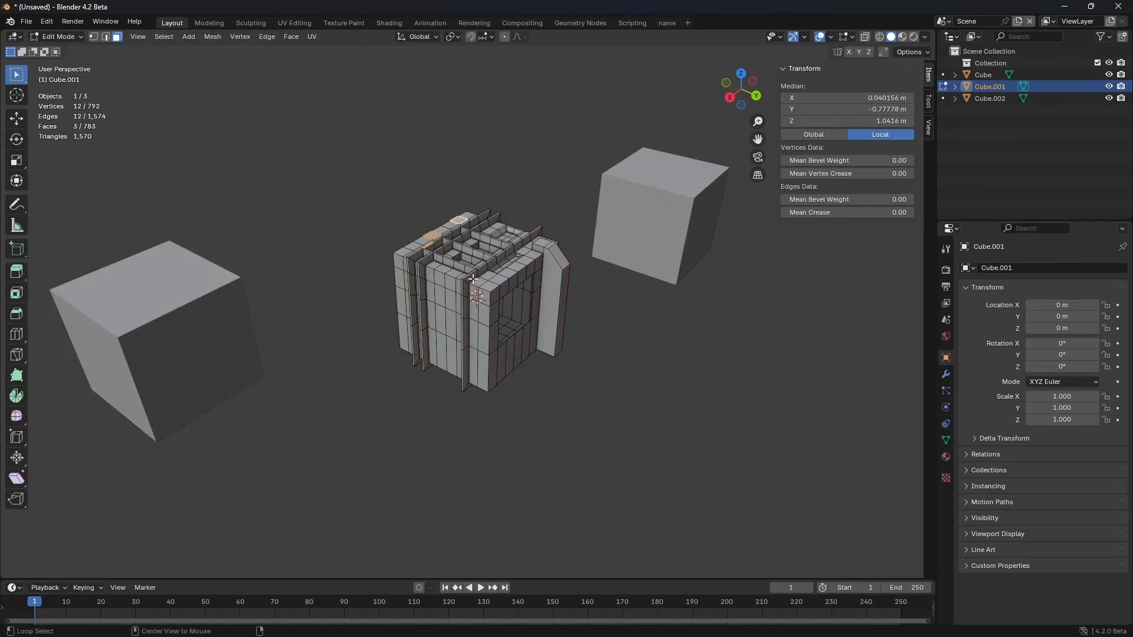
{"action": "key", "text": "alt+q"}
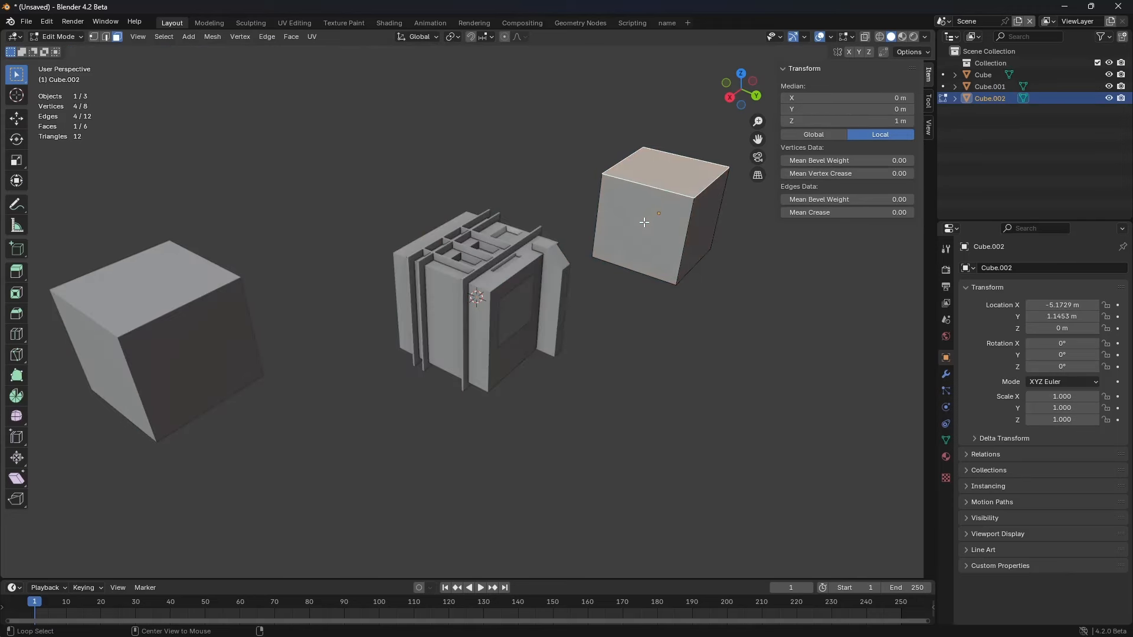
{"action": "key", "text": "alt+q"}
{"action": "key", "text": "alt+q"}
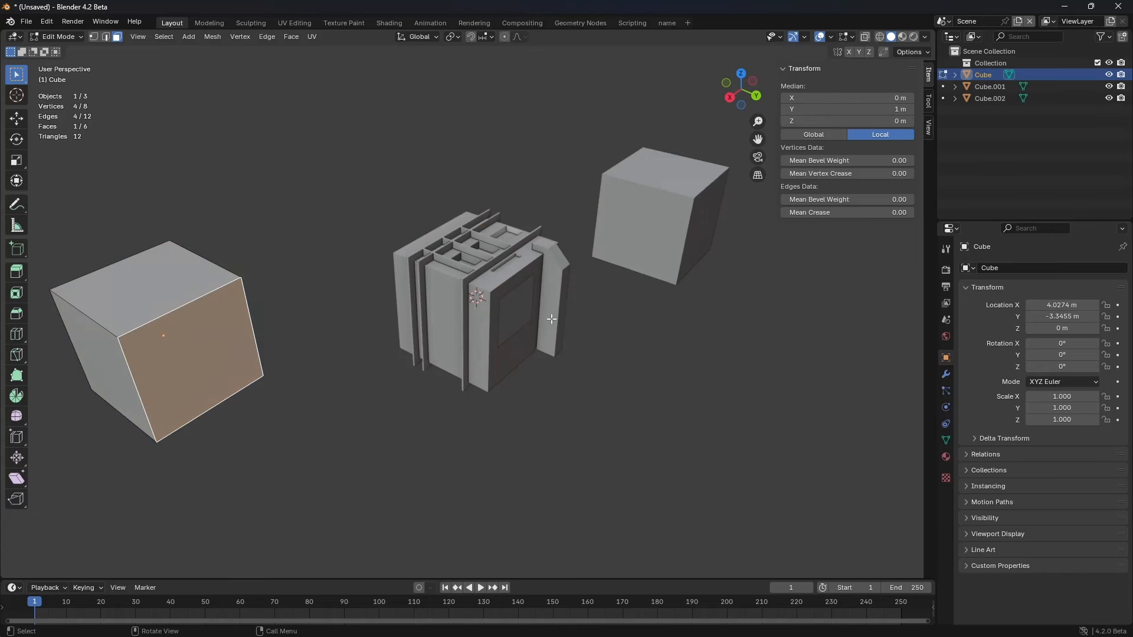
Step: Return to Object Mode, select the detailed middle object and frame it in the viewport
{"action": "key", "text": "ctrl+Tab"}
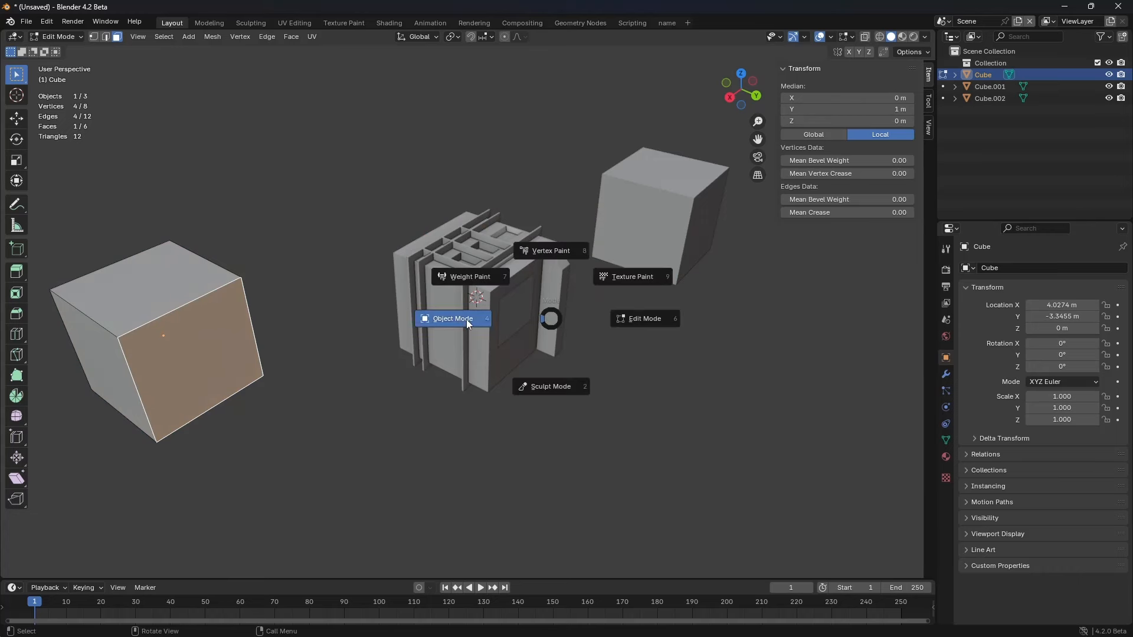
{"action": "left_click", "coordinate": [466, 320]}
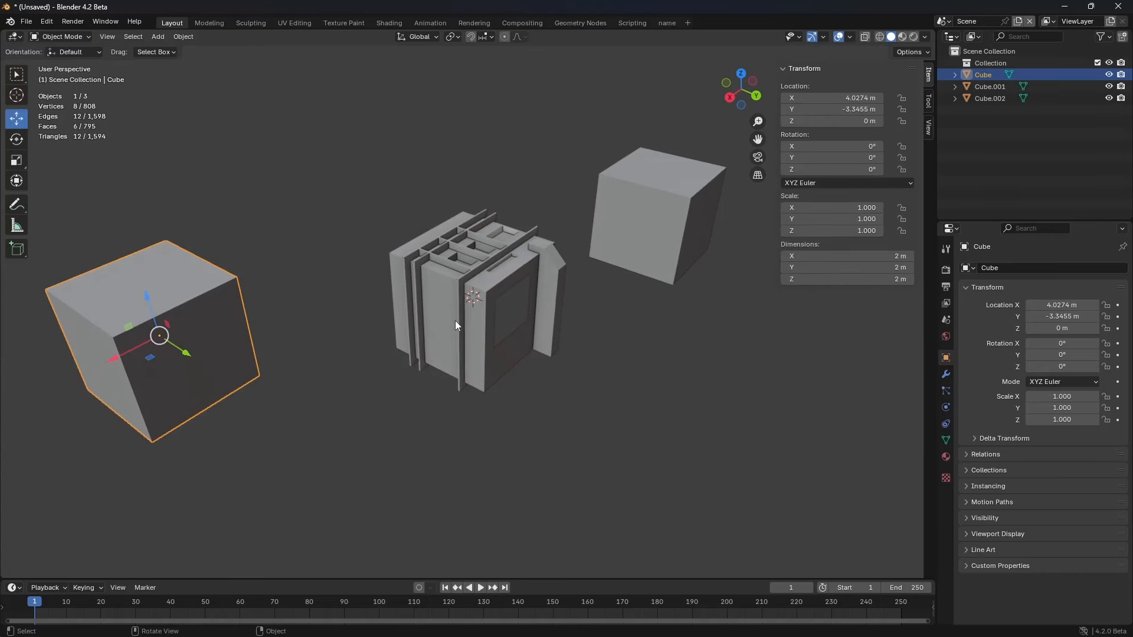
{"action": "left_click", "coordinate": [454, 320]}
{"action": "key", "text": "grave"}
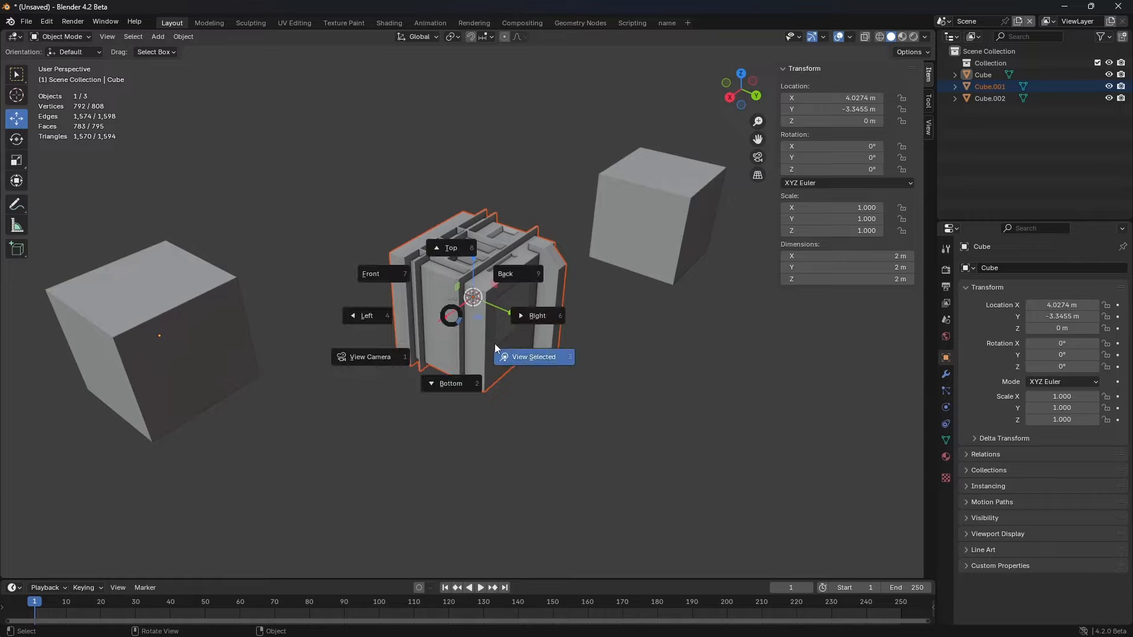
{"action": "left_click", "coordinate": [496, 350]}
{"action": "scroll", "coordinate": [495, 354], "scroll_direction": "up", "scroll_amount": 2}
Step: Enter Edit Mode on the detailed object and deselect all of its geometry
{"action": "key", "text": "ctrl+Tab"}
{"action": "left_click", "coordinate": [577, 352]}
{"action": "middle_click_drag", "start_coordinate": [439, 301], "coordinate": [492, 314], "text": "shift"}
{"action": "scroll", "coordinate": [514, 313], "scroll_direction": "down", "scroll_amount": 3}
{"action": "key", "text": "a"}
{"action": "key", "text": "alt+a"}
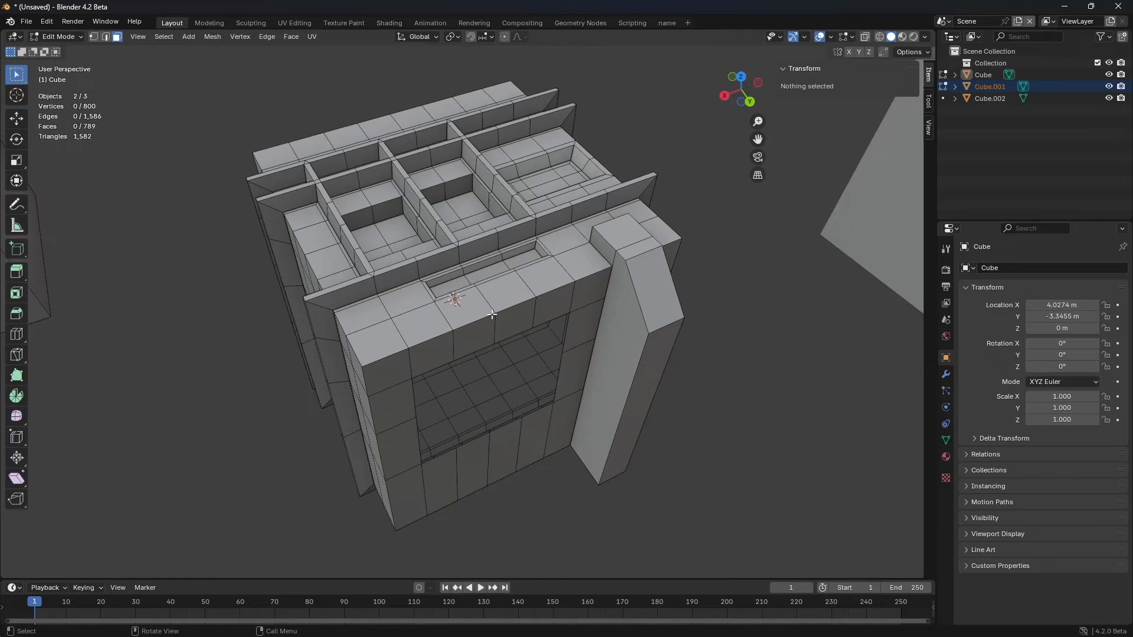
Step: In back orthographic view, knife a horizontal, angle-constrained cut through the whole detailed object below its window opening, with Cut Through enabled
{"action": "middle_click_drag", "start_coordinate": [488, 425], "coordinate": [426, 342]}
{"action": "middle_click_drag", "start_coordinate": [426, 343], "coordinate": [473, 308], "text": "shift"}
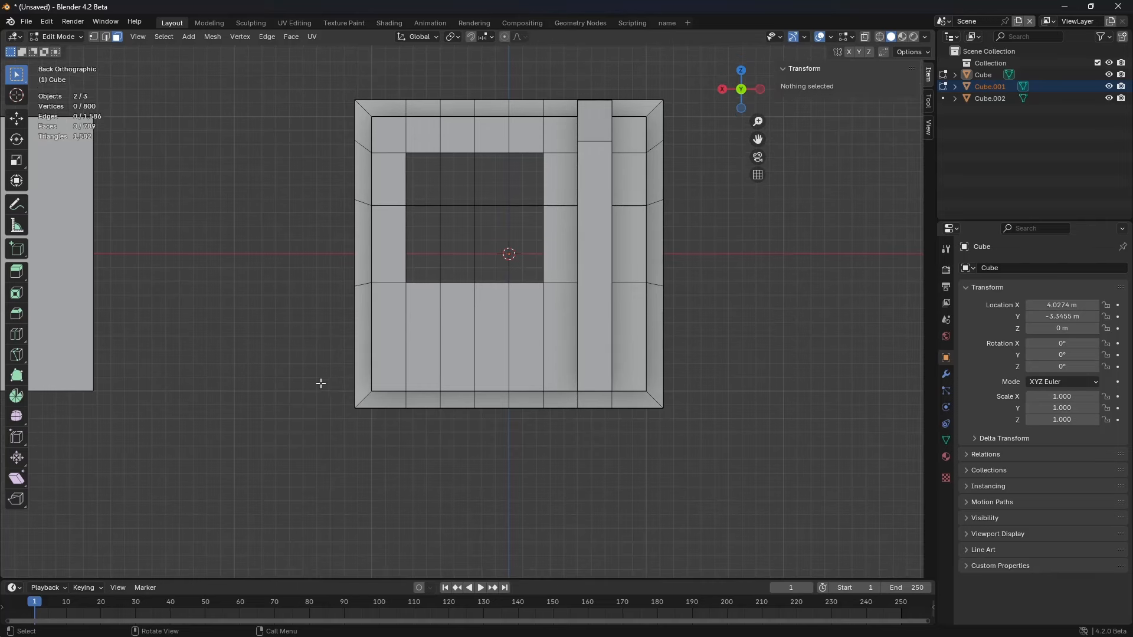
{"action": "key", "text": "k"}
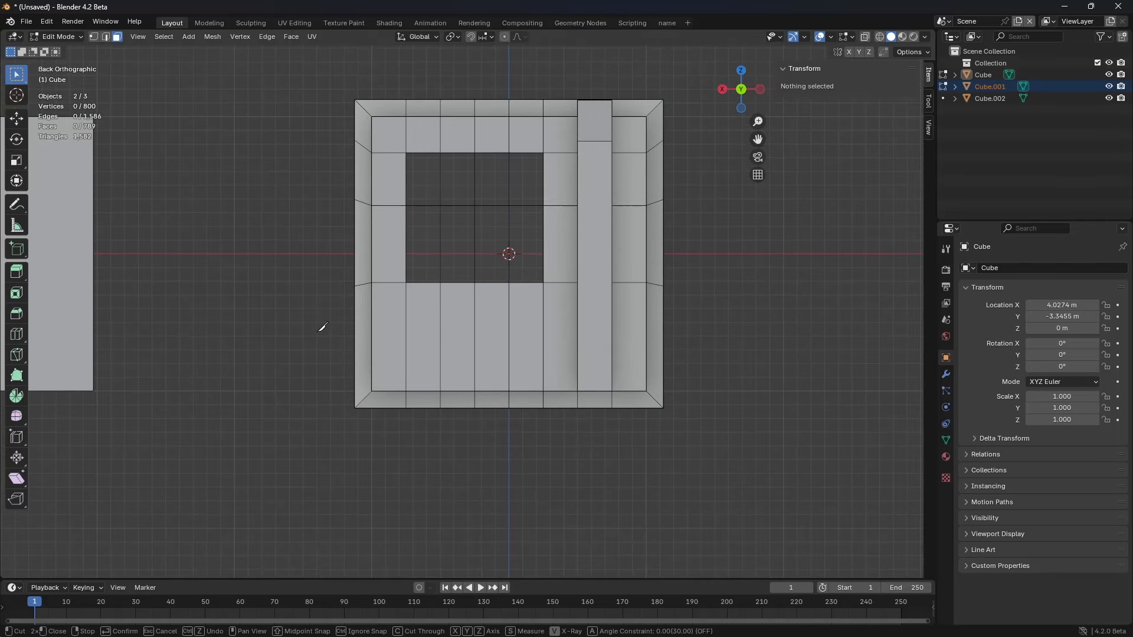
{"action": "key", "text": "c"}
{"action": "key", "text": "a"}
{"action": "left_click", "coordinate": [320, 331]}
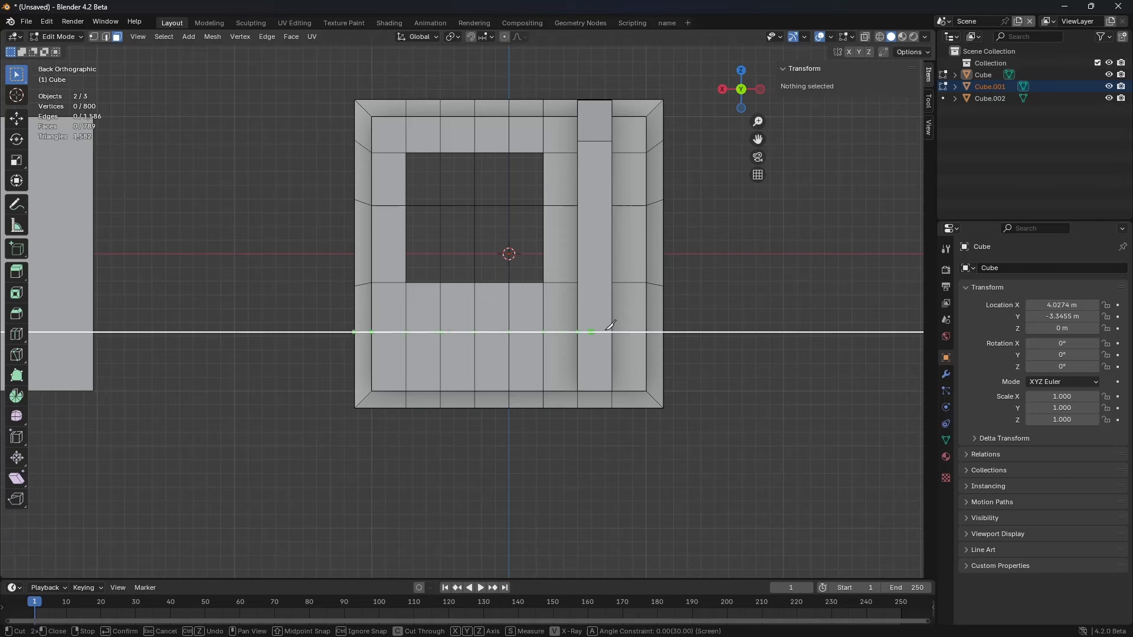
{"action": "left_click", "coordinate": [745, 329]}
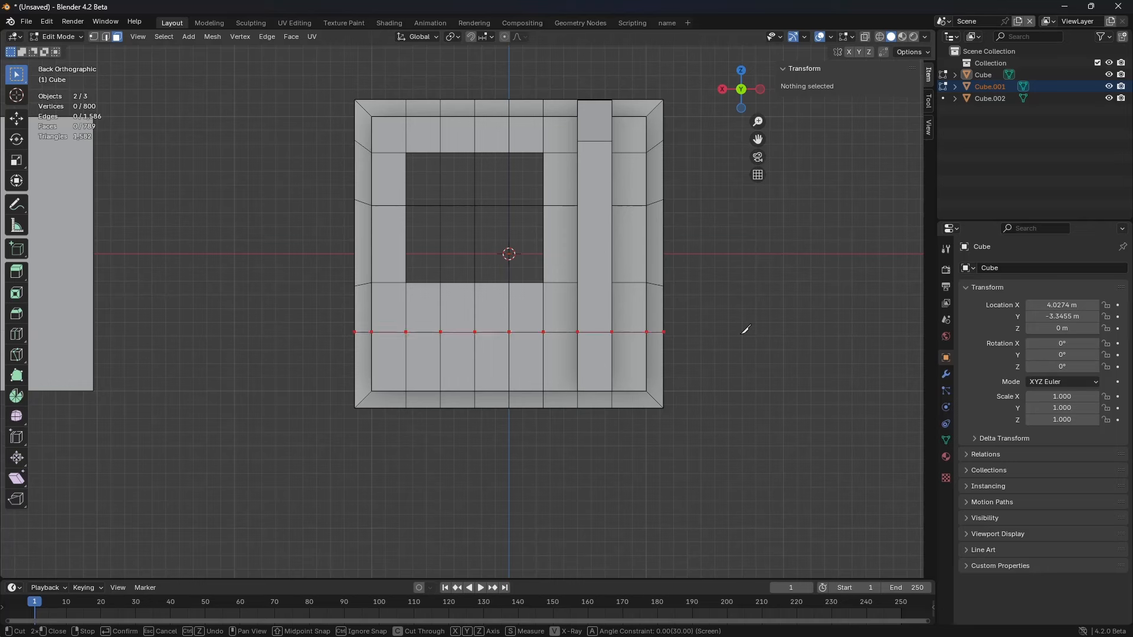
{"action": "key", "text": "Return"}
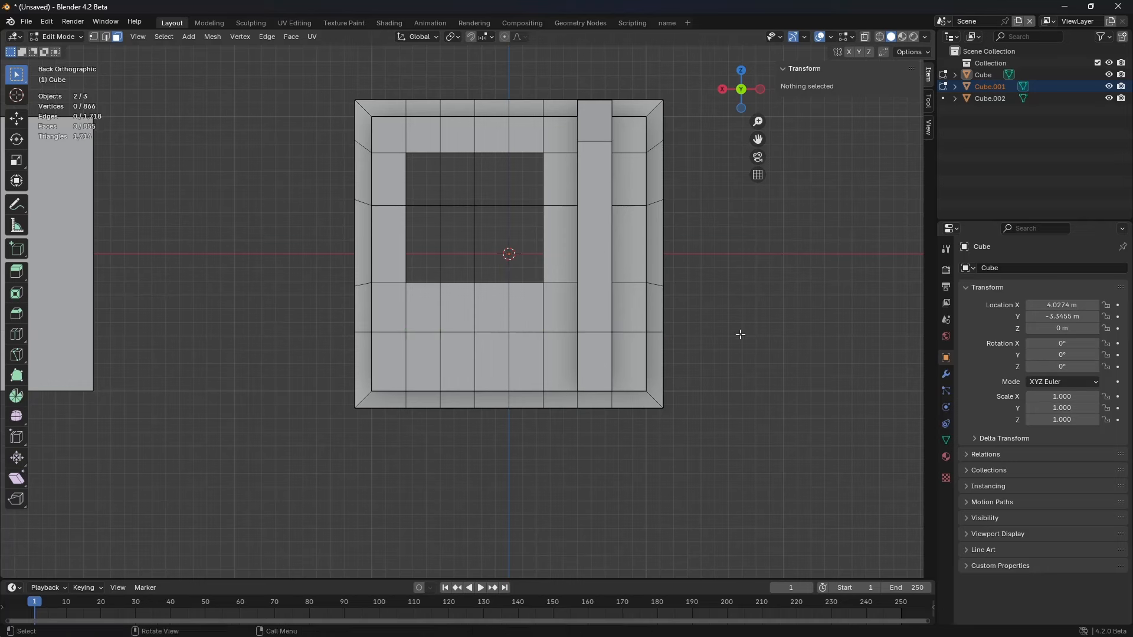
Step: Knife two more horizontal, angle-constrained cuts through the whole detailed object below its window opening, one on each side of the existing cut
{"action": "key", "text": "k"}
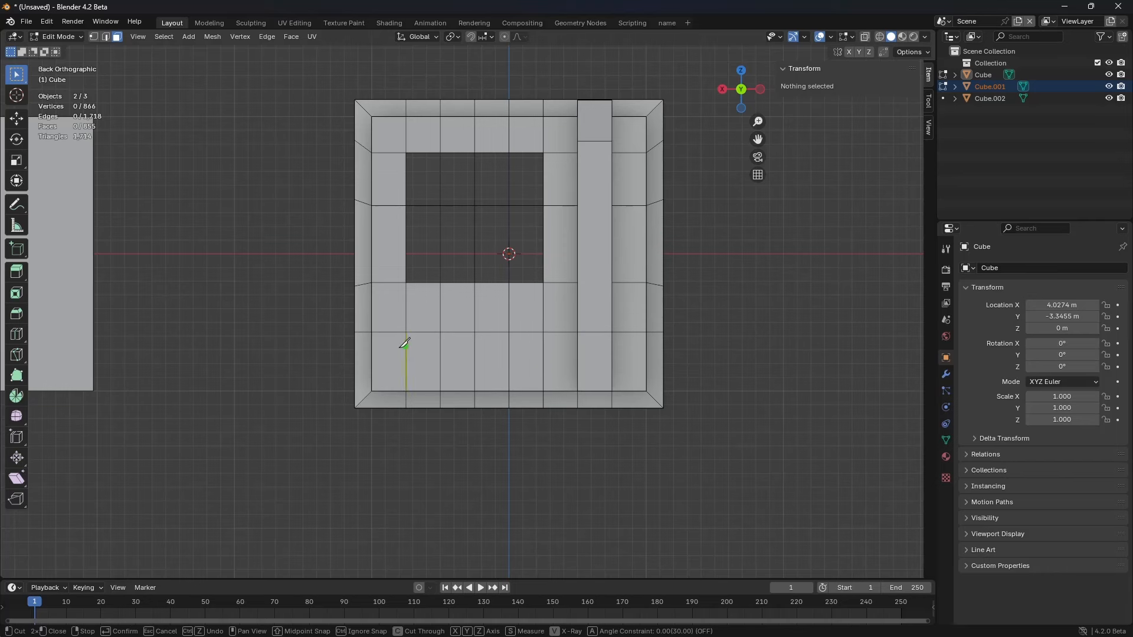
{"action": "left_click", "coordinate": [318, 353]}
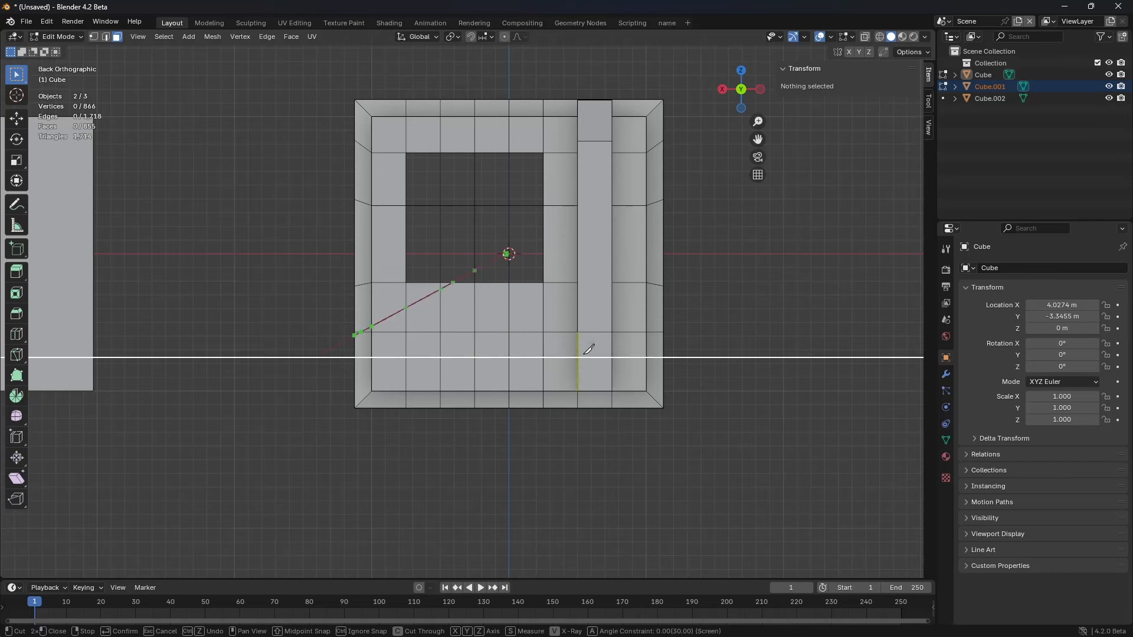
{"action": "left_click", "coordinate": [739, 354]}
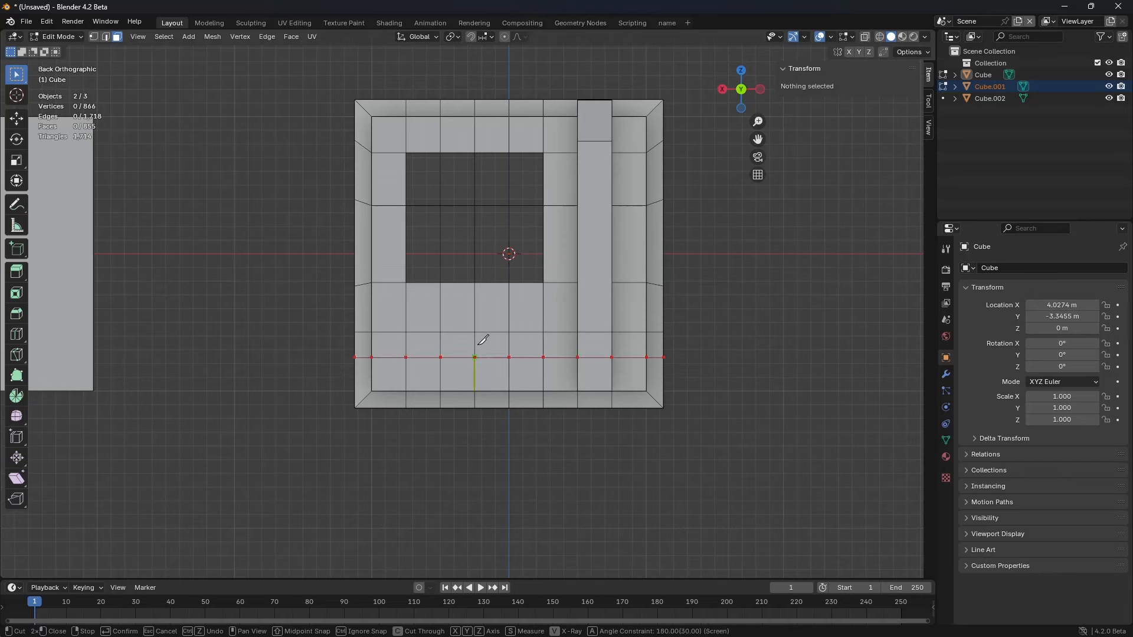
{"action": "left_click", "coordinate": [326, 304]}
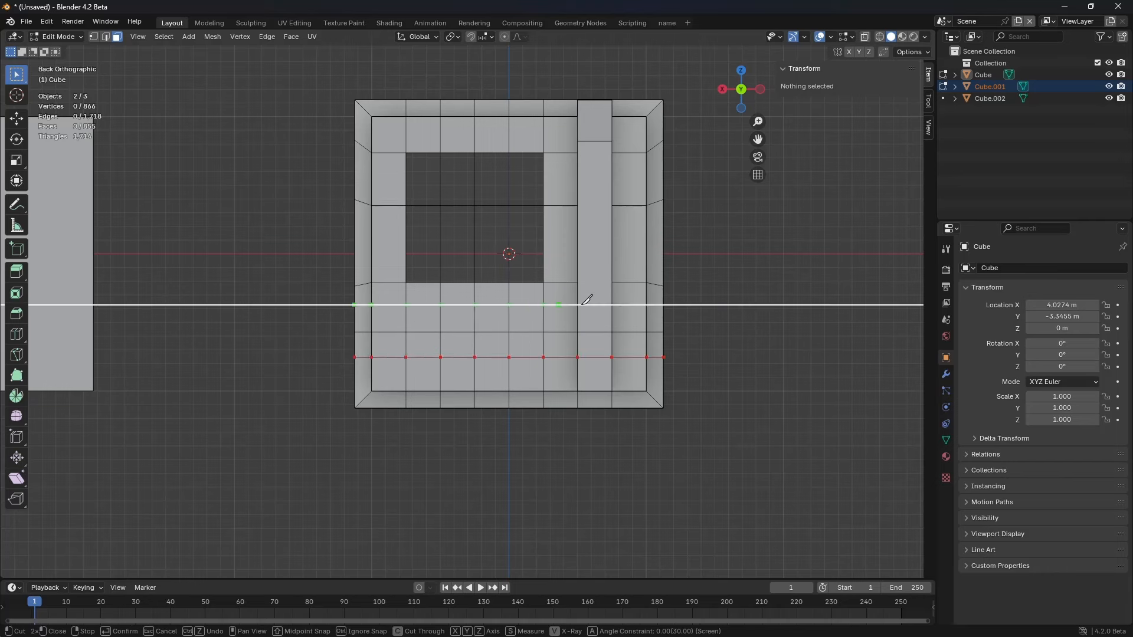
{"action": "left_click", "coordinate": [744, 307]}
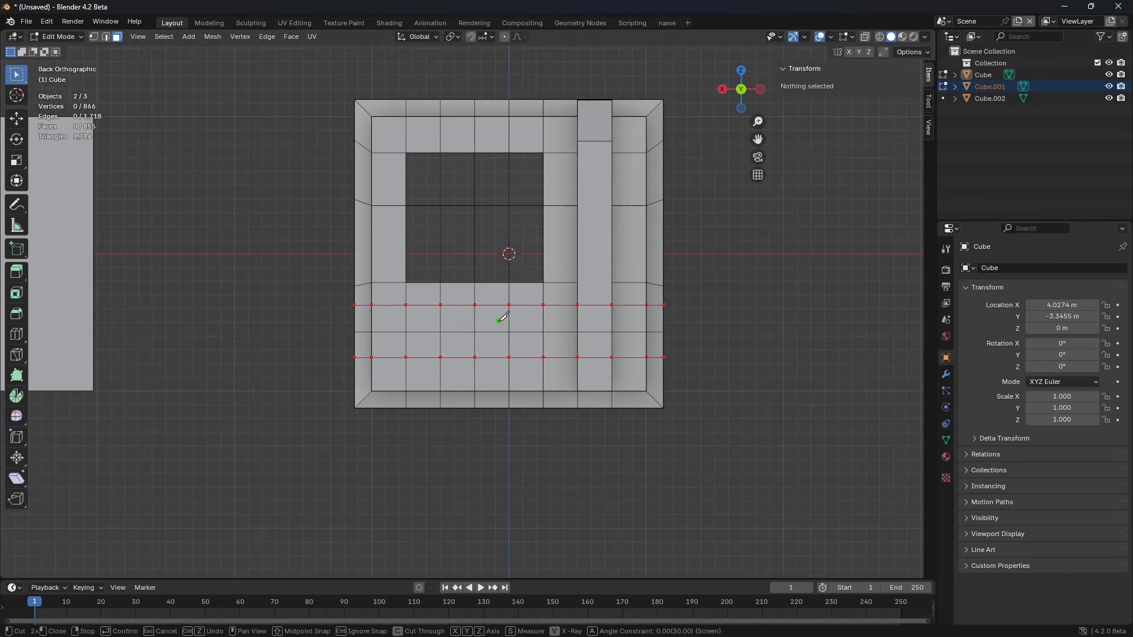
{"action": "key", "text": "Return"}
{"action": "middle_click_drag", "start_coordinate": [590, 336], "coordinate": [534, 326], "text": "shift"}
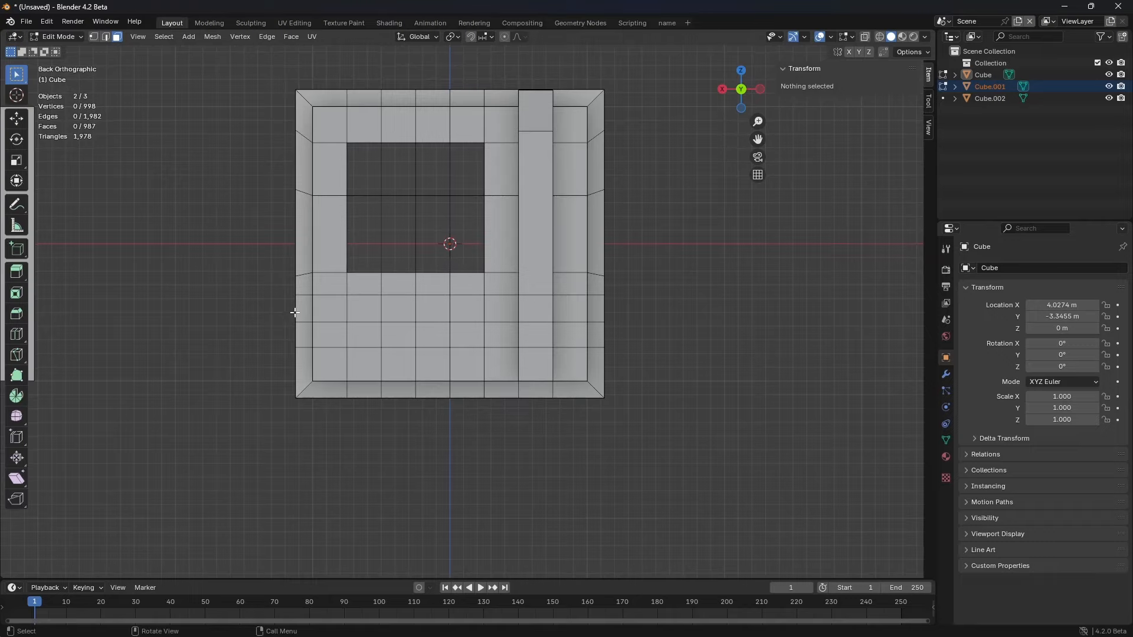
{"action": "middle_click_drag", "start_coordinate": [609, 296], "coordinate": [540, 270]}
{"action": "middle_click_drag", "start_coordinate": [573, 336], "coordinate": [579, 328], "text": "shift"}
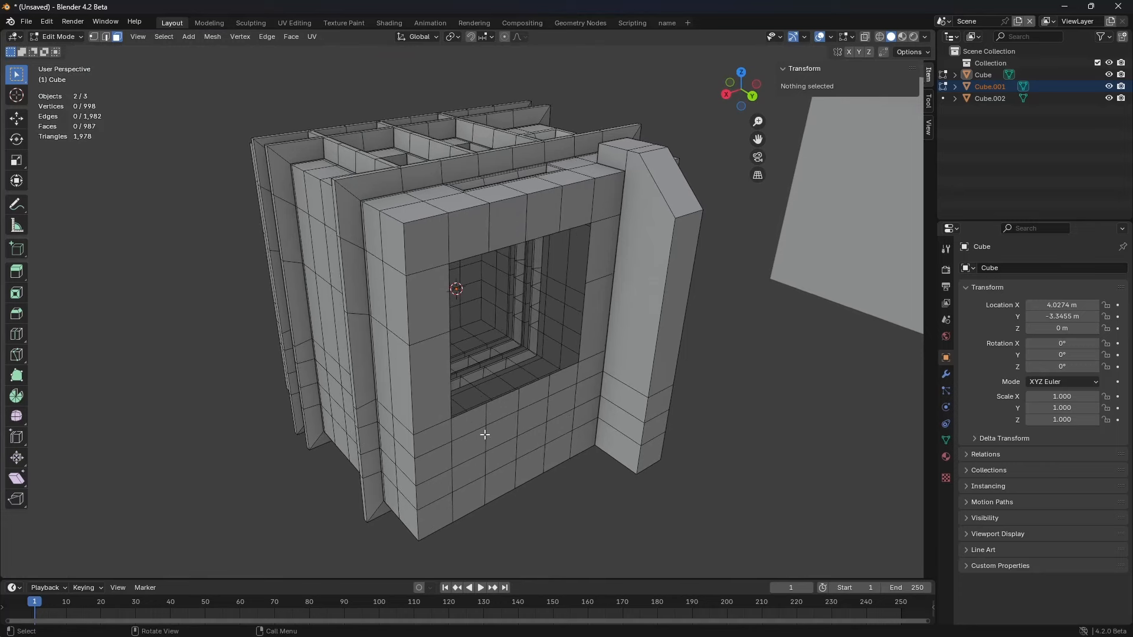
{"action": "middle_click_drag", "start_coordinate": [477, 296], "coordinate": [548, 308], "text": "ctrl"}
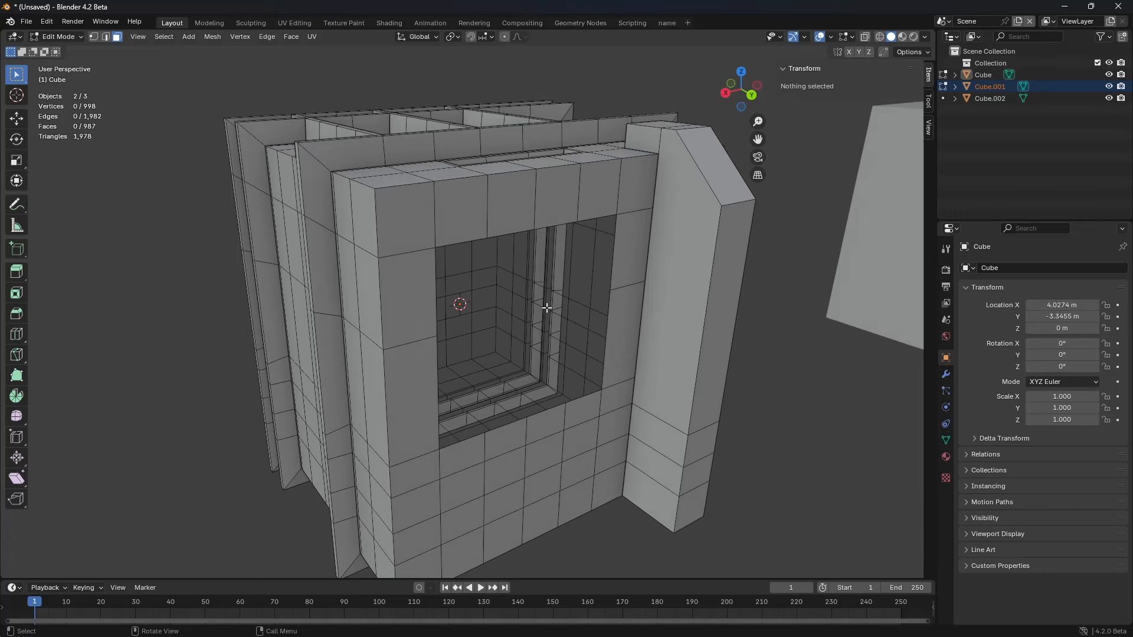
{"action": "left_click", "coordinate": [249, 35]}
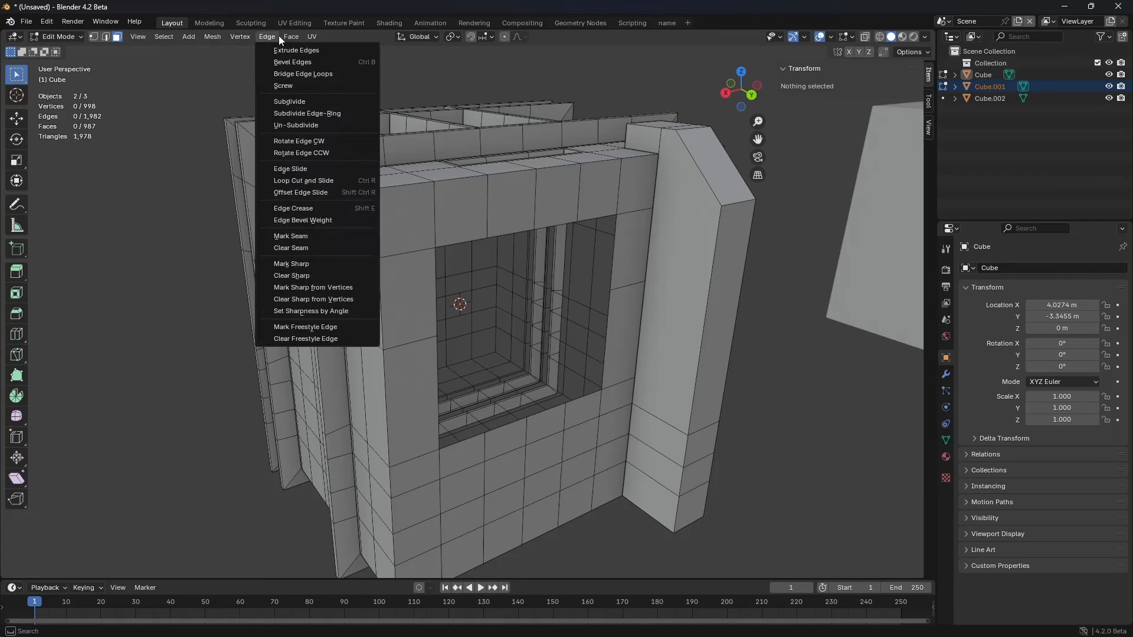
{"action": "mouse_move", "coordinate": [287, 36]}
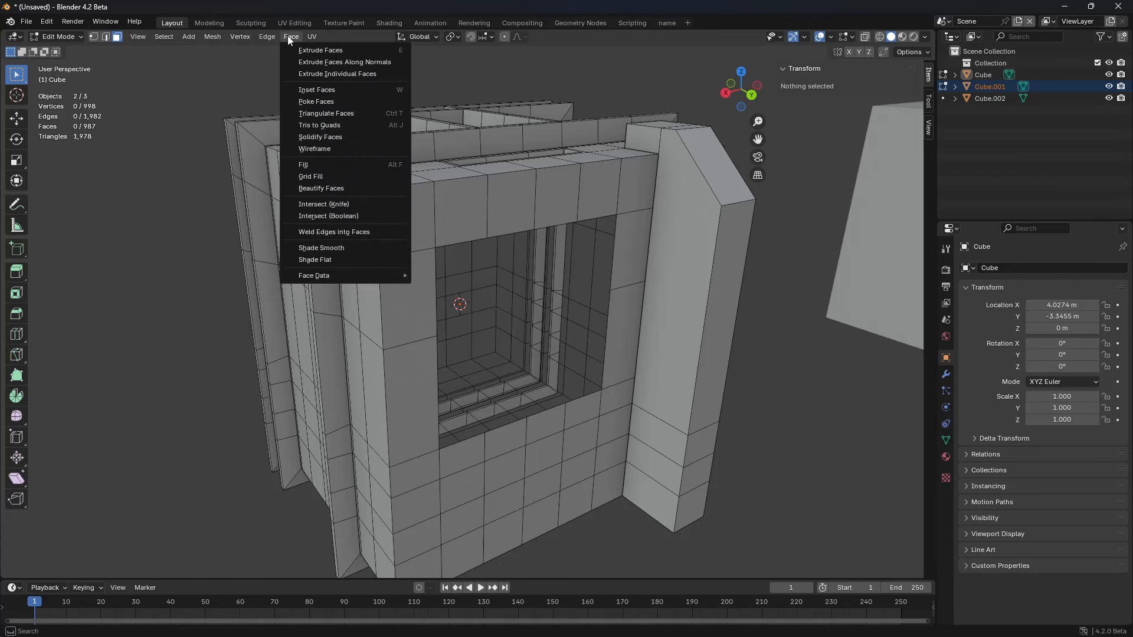
{"action": "middle_click_drag", "start_coordinate": [488, 249], "coordinate": [475, 238], "text": "shift"}
Step: Deselect all geometry and knife separate freehand cuts on the window wall: above, beside and below the opening
{"action": "left_click", "coordinate": [427, 212]}
{"action": "key", "text": "alt+a"}
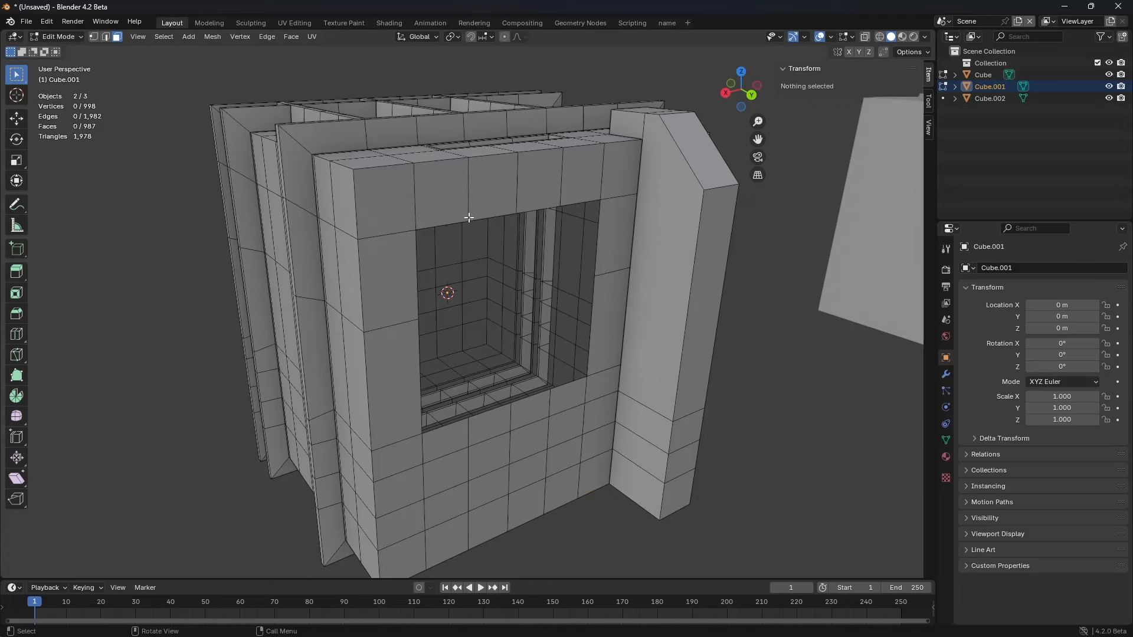
{"action": "key", "text": "k"}
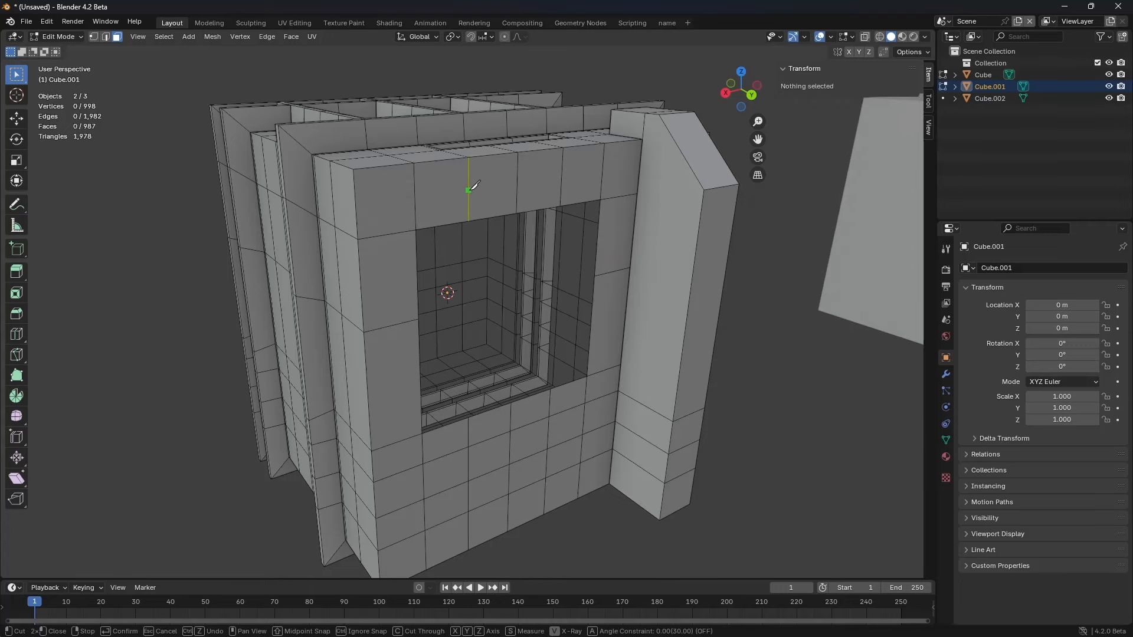
{"action": "left_click", "coordinate": [468, 190]}
{"action": "left_click", "coordinate": [375, 196]}
{"action": "left_click", "coordinate": [381, 167]}
{"action": "left_click", "coordinate": [469, 187]}
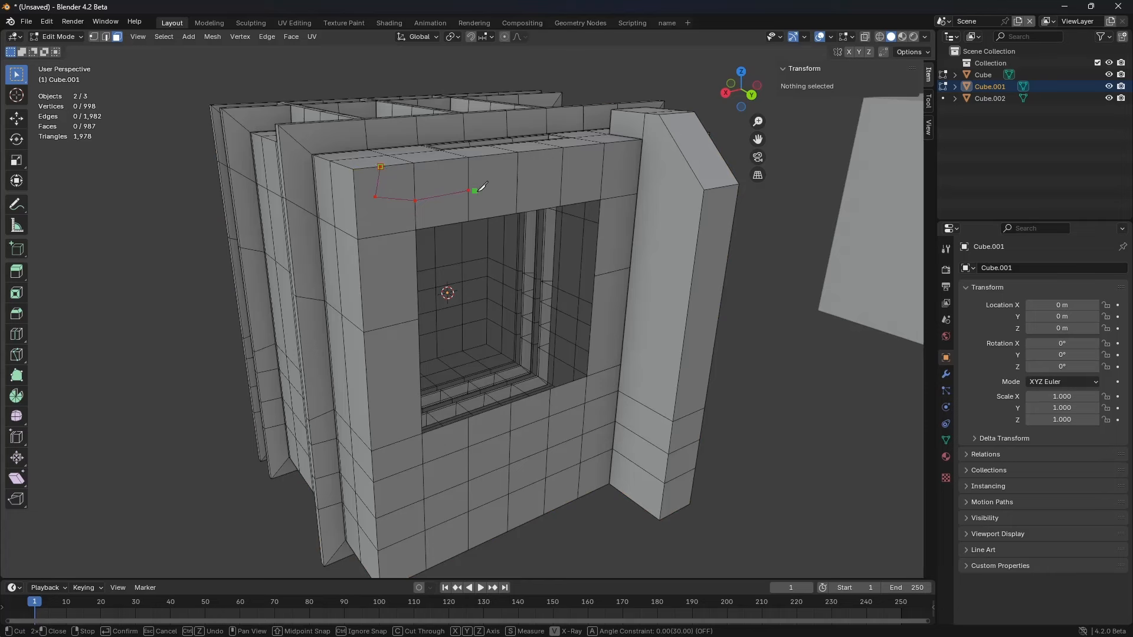
{"action": "left_click", "coordinate": [561, 177]}
{"action": "left_click", "coordinate": [617, 196]}
{"action": "left_click", "coordinate": [603, 370]}
{"action": "left_click", "coordinate": [424, 509]}
{"action": "key", "text": "Return"}
Step: In edge select mode, select the freehand cut edges below and above the window and the edges beside it, and dissolve them
{"action": "key", "text": "2"}
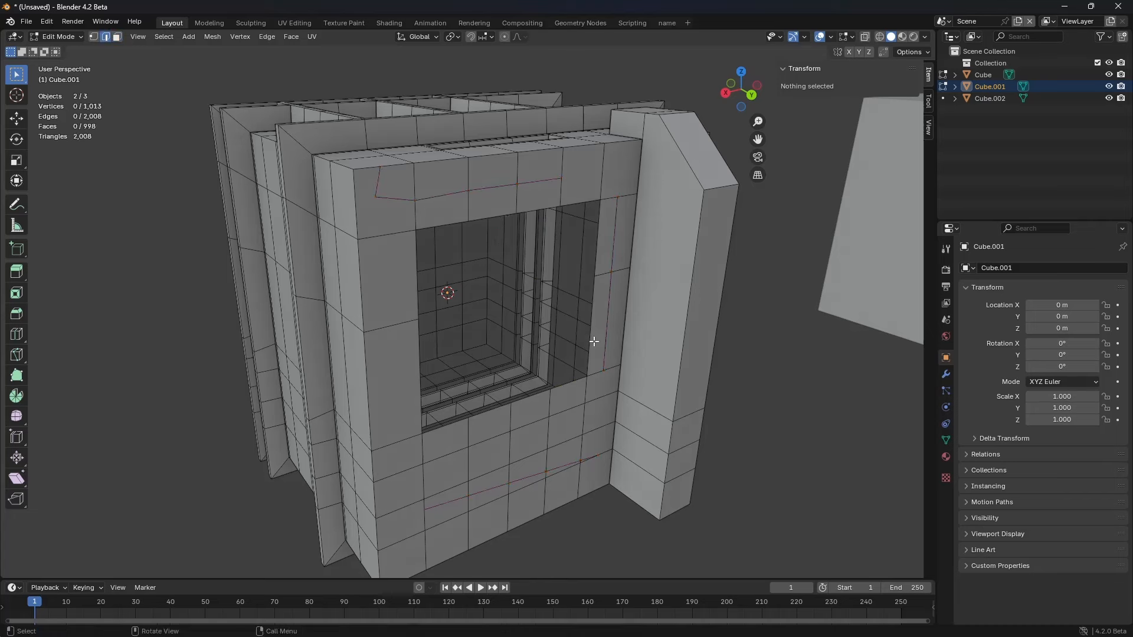
{"action": "left_click", "coordinate": [548, 469]}
{"action": "left_click", "coordinate": [448, 501]}
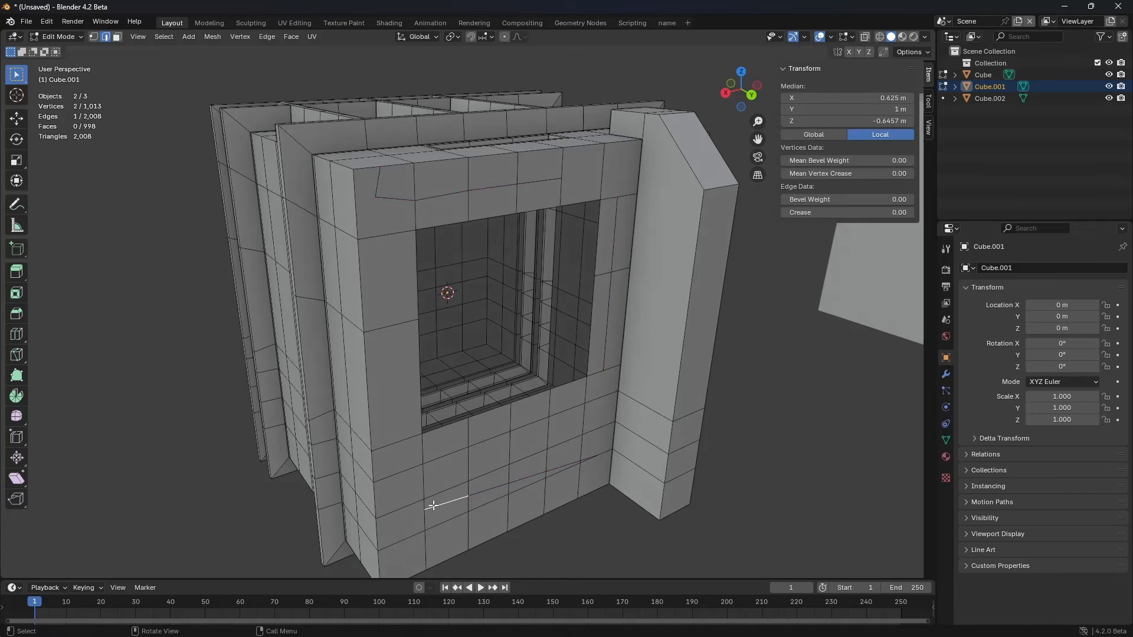
{"action": "left_click", "coordinate": [554, 467], "text": "ctrl"}
{"action": "left_click", "coordinate": [584, 458], "text": "shift"}
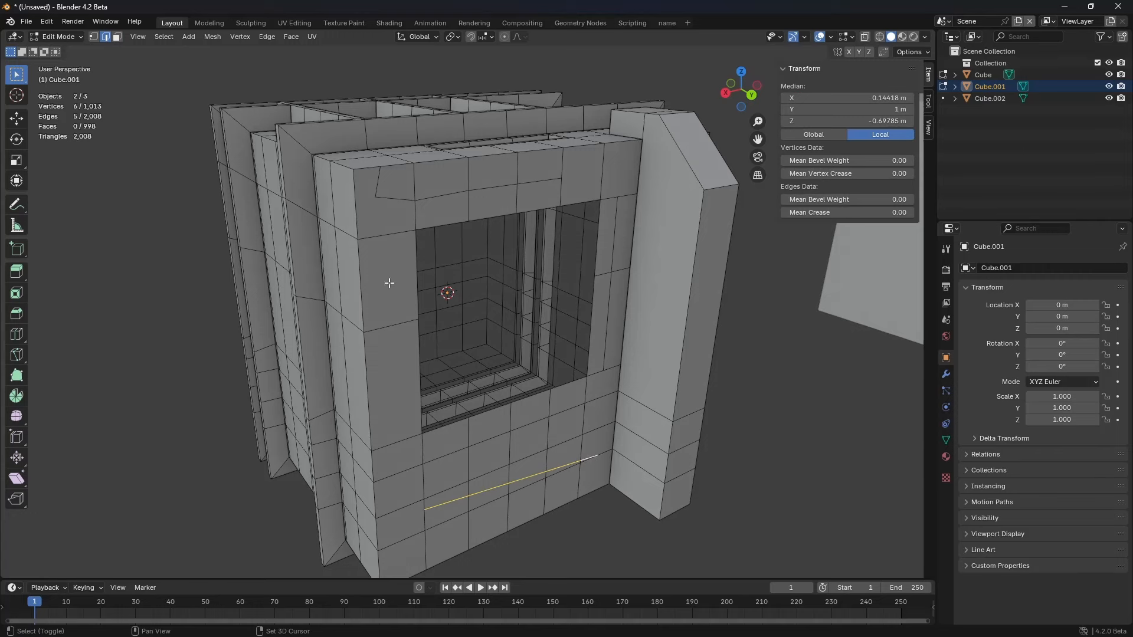
{"action": "left_click", "coordinate": [395, 199], "text": "shift"}
{"action": "left_click", "coordinate": [378, 182], "text": "shift"}
{"action": "left_click", "coordinate": [445, 198], "text": "shift"}
{"action": "left_click", "coordinate": [506, 187], "text": "shift"}
{"action": "left_click", "coordinate": [540, 182], "text": "shift"}
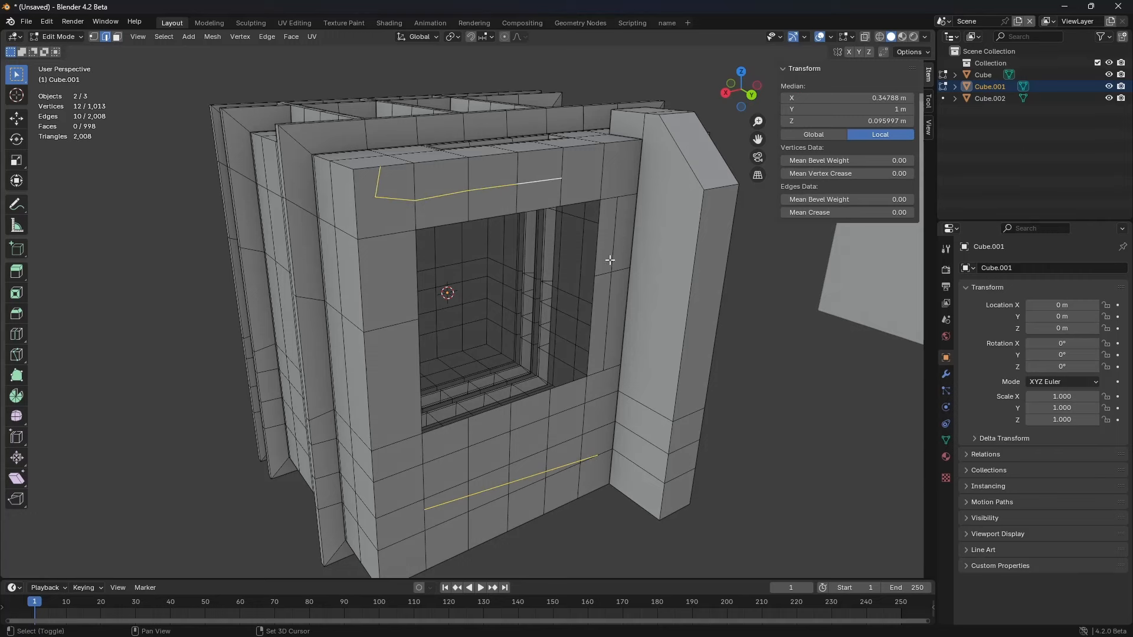
{"action": "left_click", "coordinate": [604, 273], "text": "shift"}
{"action": "left_click", "coordinate": [619, 271], "text": "shift"}
{"action": "key", "text": "ctrl+x"}
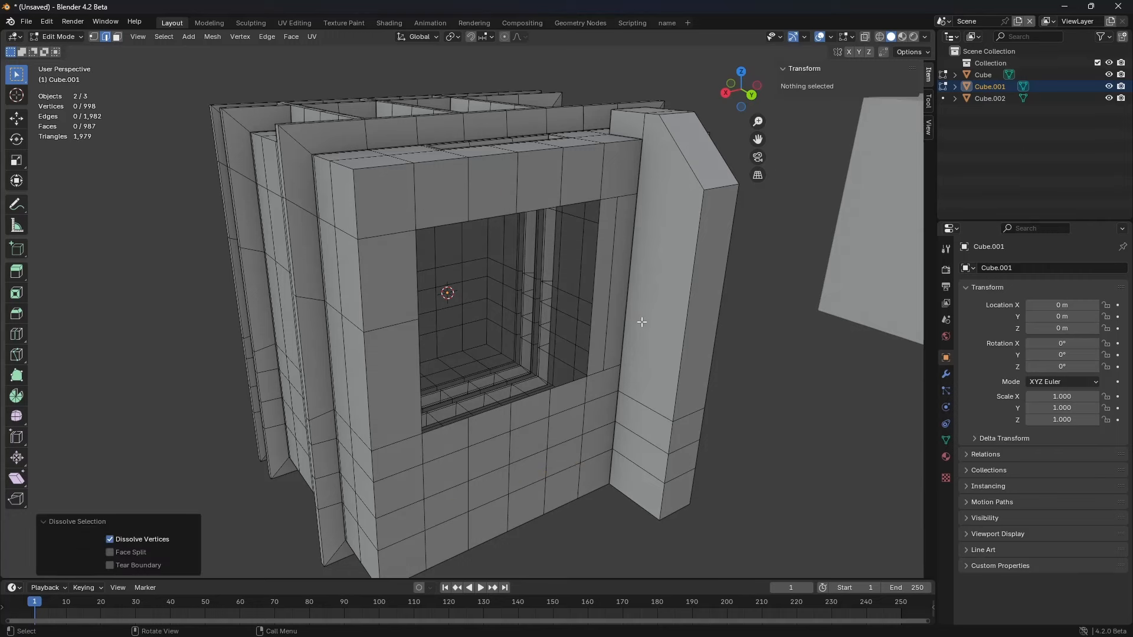
Step: Select all of the geometry and apply a Limited Dissolve with a Max Angle of 0.05°
{"action": "middle_click_drag", "start_coordinate": [634, 322], "coordinate": [460, 285]}
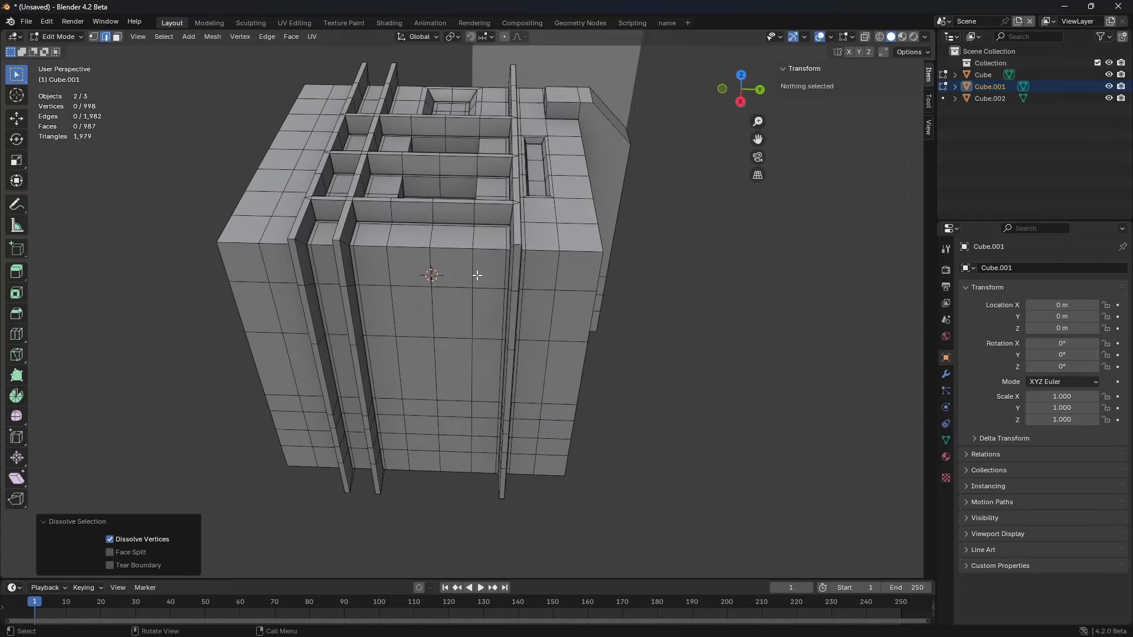
{"action": "middle_click_drag", "start_coordinate": [649, 325], "coordinate": [571, 306]}
{"action": "key", "text": "a"}
{"action": "key", "text": "x"}
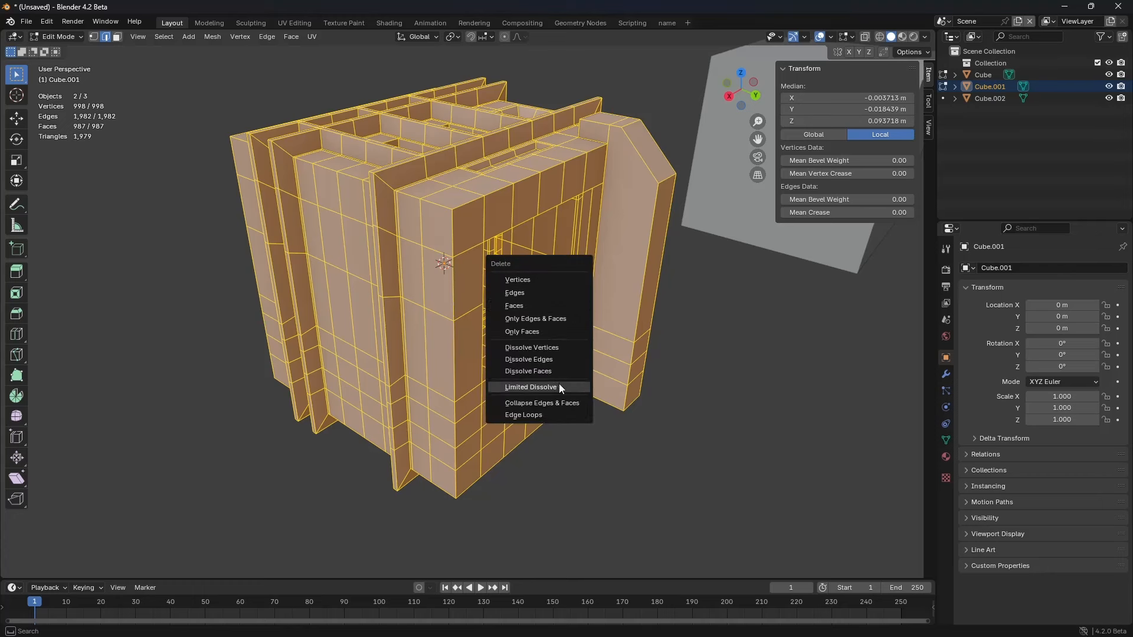
{"action": "left_click", "coordinate": [559, 387]}
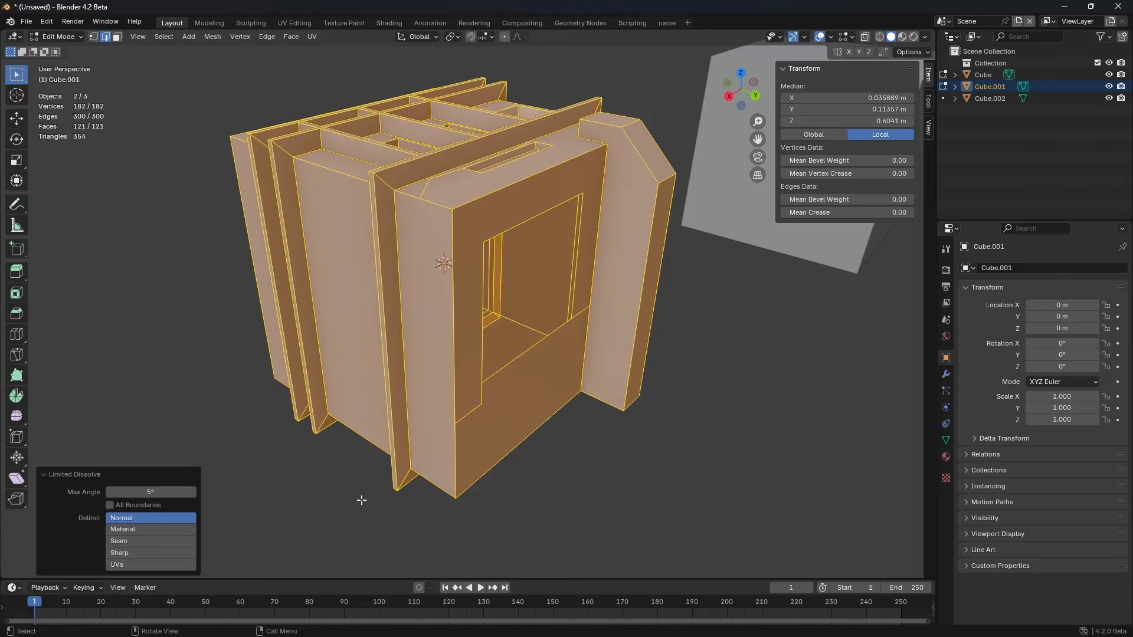
{"action": "left_click", "coordinate": [165, 494]}
{"action": "type", "text": ".0"}
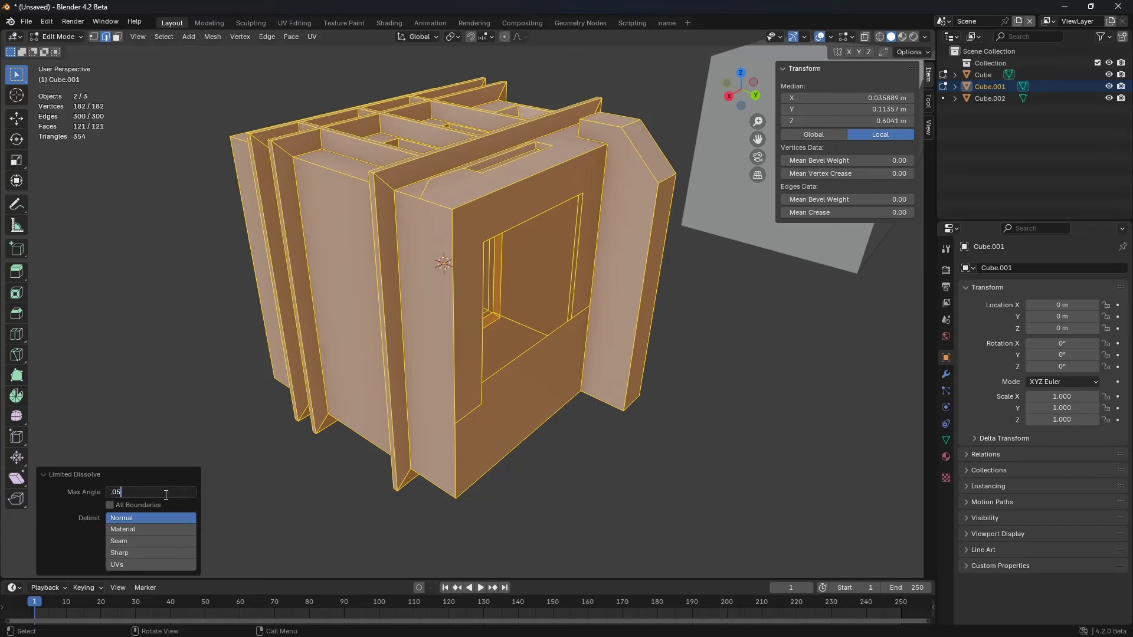
{"action": "key", "text": "Return"}
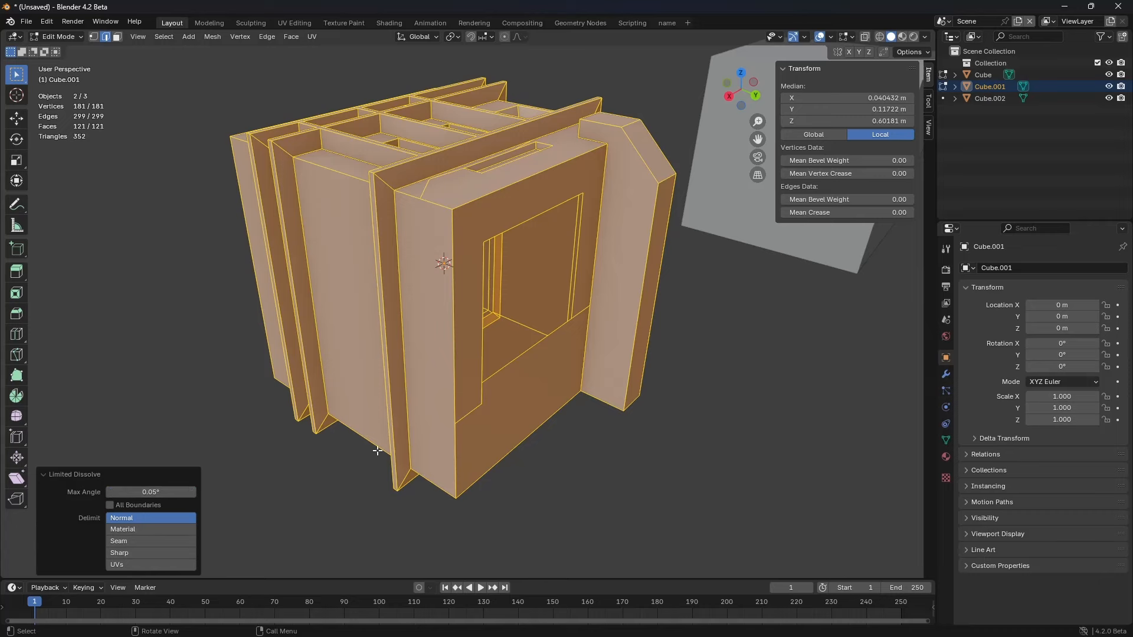
Step: Examine the leftover vertex and bent edge near the narrow slot on the object's upper surface
{"action": "middle_click_drag", "start_coordinate": [441, 370], "coordinate": [500, 323]}
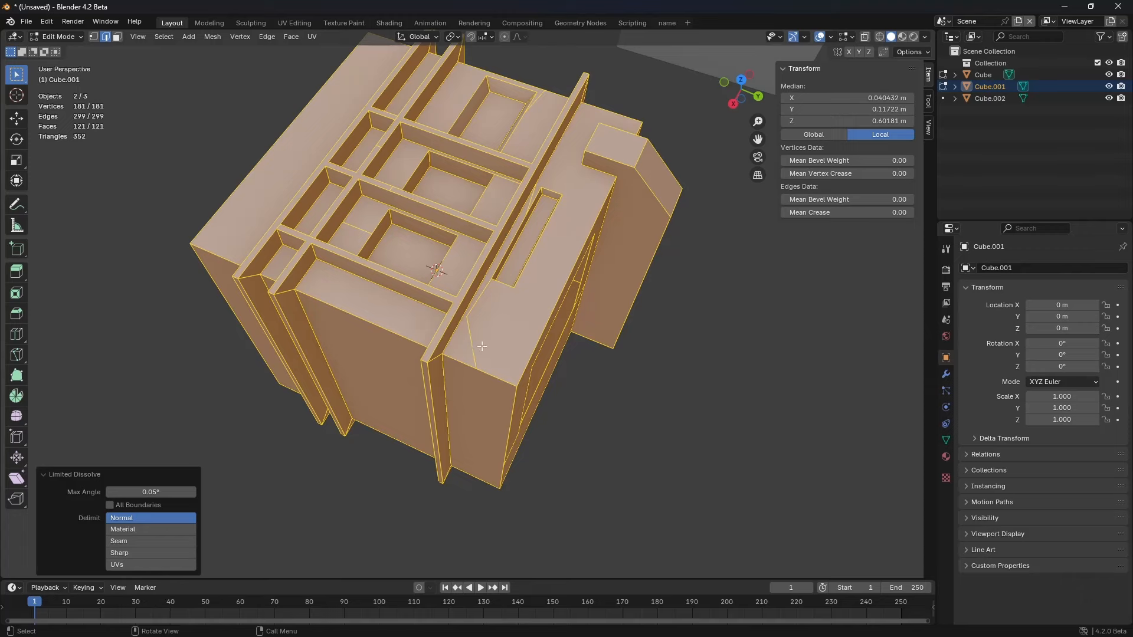
{"action": "left_click", "coordinate": [470, 323]}
{"action": "scroll", "coordinate": [475, 321], "scroll_direction": "up", "scroll_amount": 2}
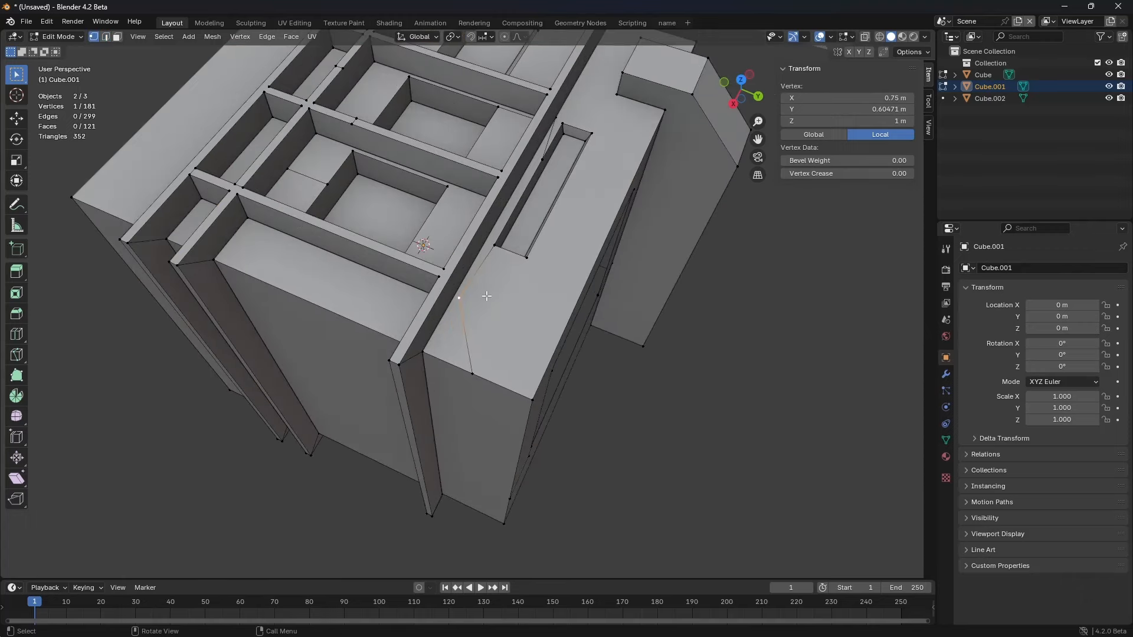
{"action": "scroll", "coordinate": [487, 296], "scroll_direction": "up", "scroll_amount": 3}
{"action": "middle_click_drag", "start_coordinate": [490, 309], "coordinate": [446, 264], "text": "shift"}
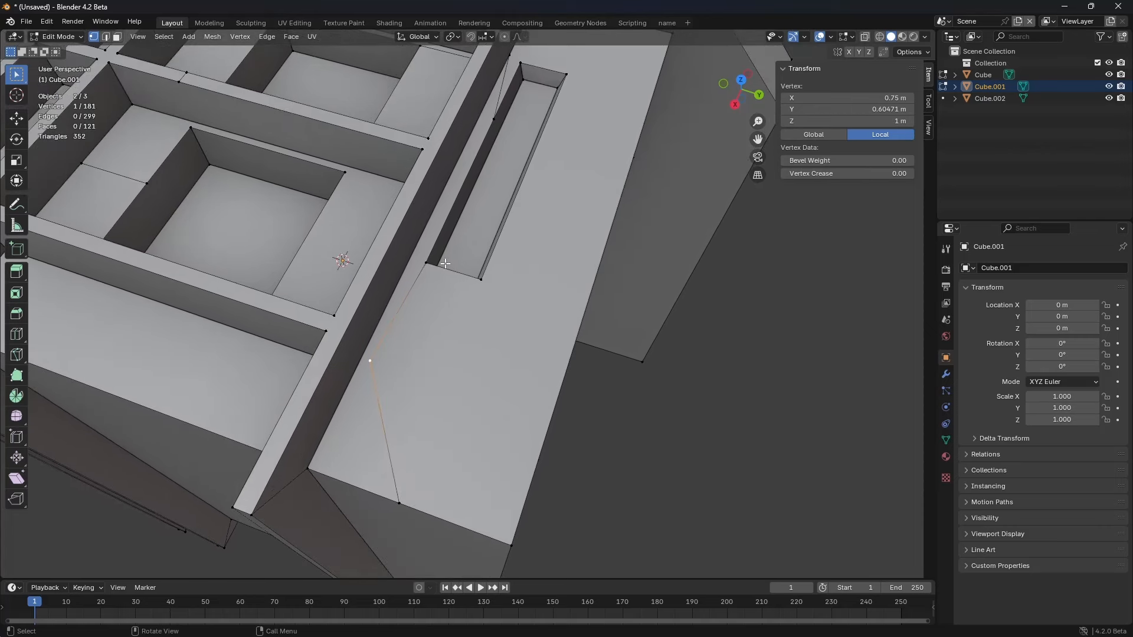
{"action": "key", "text": "3"}
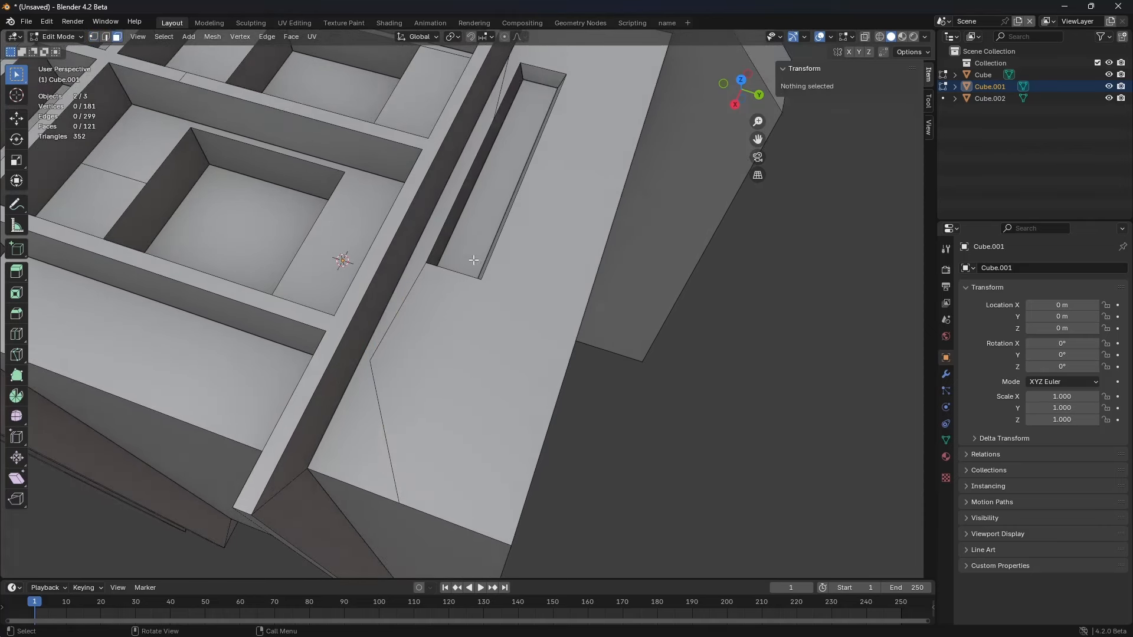
{"action": "left_click", "coordinate": [476, 225]}
Step: Merge the stray vertex along the narrow slot's long edge into the slot's far corner vertex, using At Last
{"action": "left_click", "coordinate": [492, 118]}
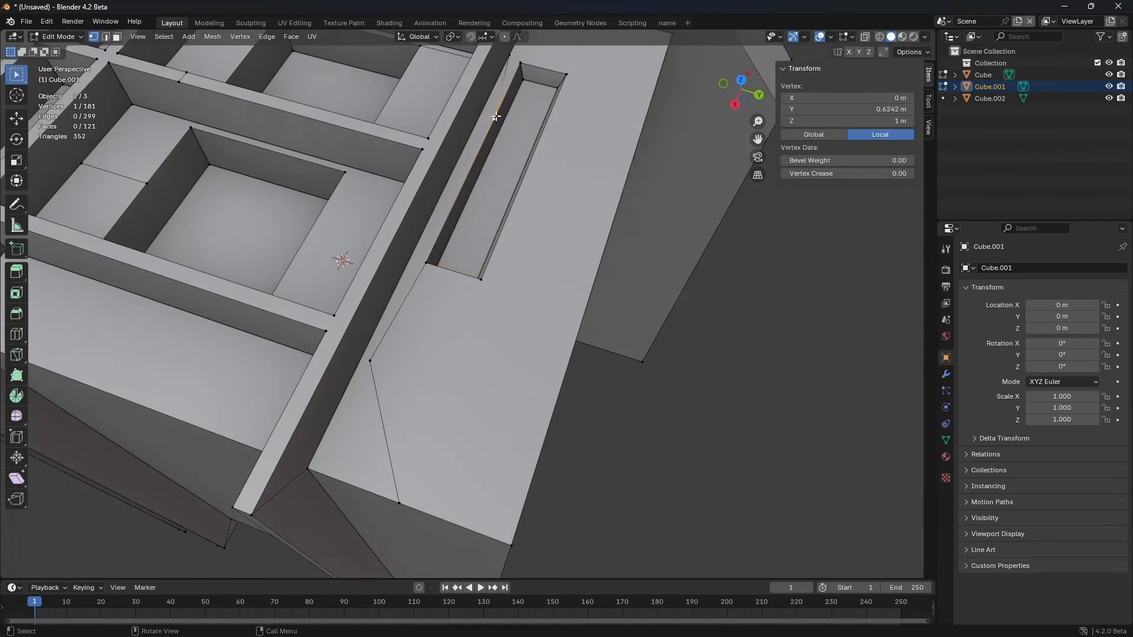
{"action": "middle_click_drag", "start_coordinate": [587, 124], "coordinate": [570, 180], "text": "shift"}
{"action": "left_click", "coordinate": [505, 117], "text": "shift"}
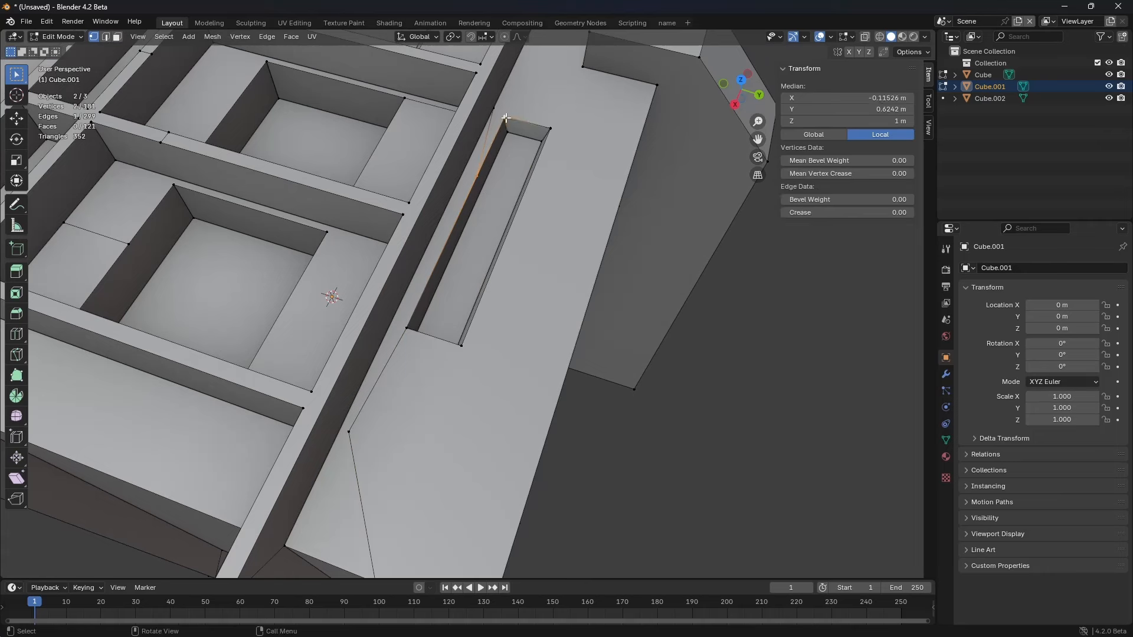
{"action": "key", "text": "m"}
{"action": "left_click", "coordinate": [476, 176]}
{"action": "left_click", "coordinate": [505, 121], "text": "shift"}
{"action": "key", "text": "m"}
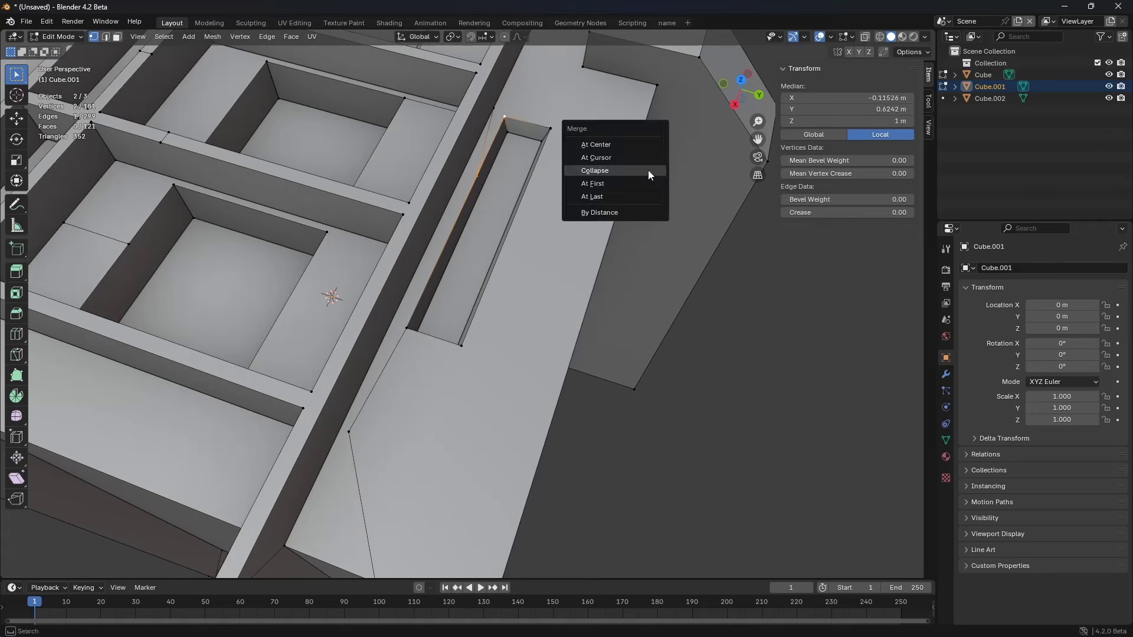
{"action": "left_click", "coordinate": [613, 196]}
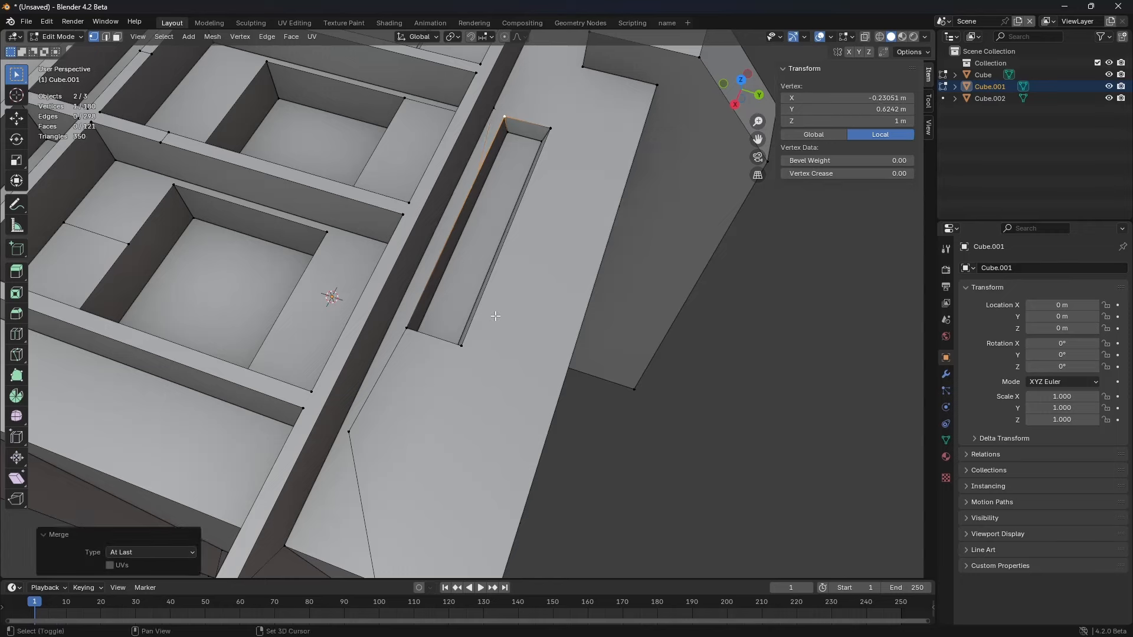
Step: Merge the stray vertex at the bend of the leftover edge into the slot's near corner, using At Last
{"action": "middle_click_drag", "start_coordinate": [422, 313], "coordinate": [449, 277], "text": "shift"}
{"action": "left_click", "coordinate": [455, 264], "text": "shift"}
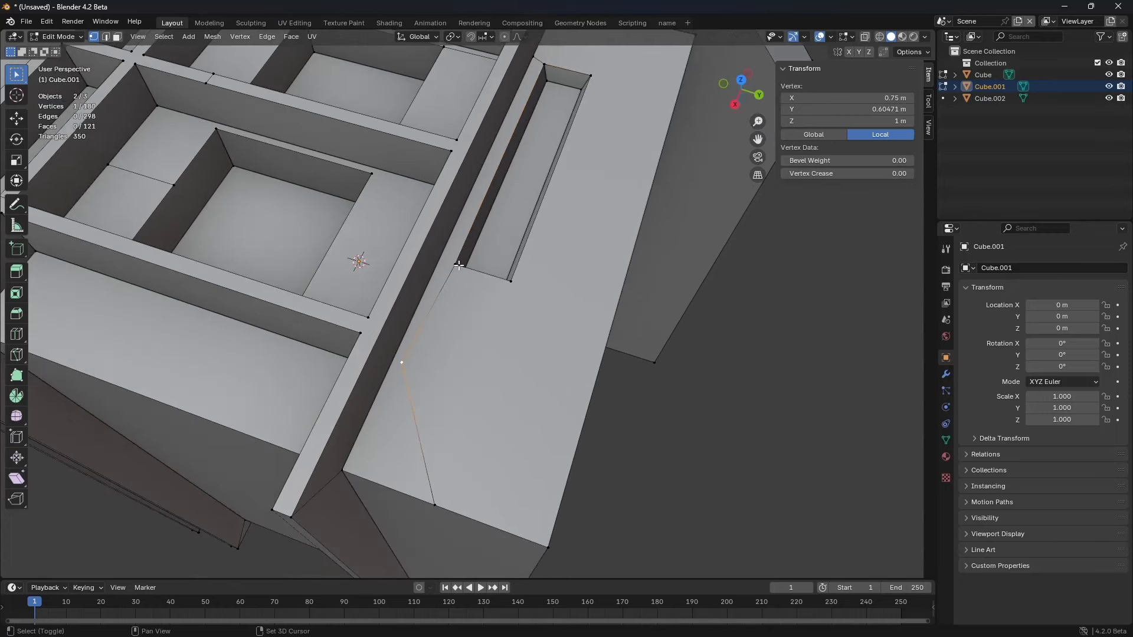
{"action": "key", "text": "m"}
{"action": "left_click", "coordinate": [619, 247]}
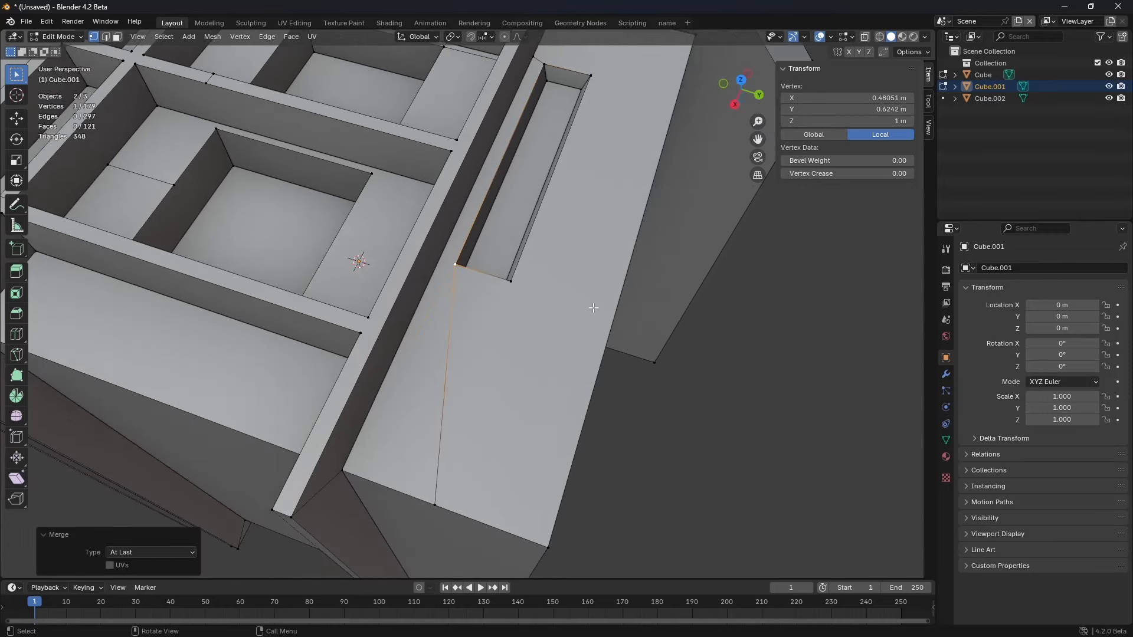
Step: Try to dissolve the short edge crossing the floor beside the square recess
{"action": "middle_click_drag", "start_coordinate": [590, 308], "coordinate": [468, 353]}
{"action": "key", "text": "2"}
{"action": "left_click", "coordinate": [346, 241]}
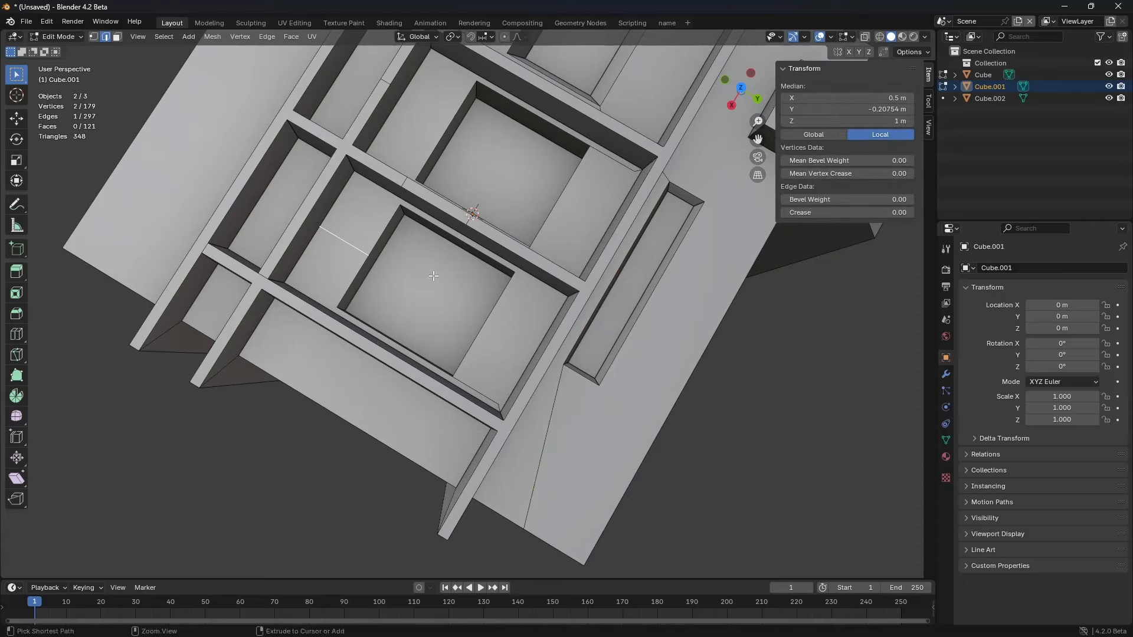
{"action": "key", "text": "ctrl+x"}
{"action": "middle_click_drag", "start_coordinate": [408, 280], "coordinate": [418, 295], "text": "shift"}
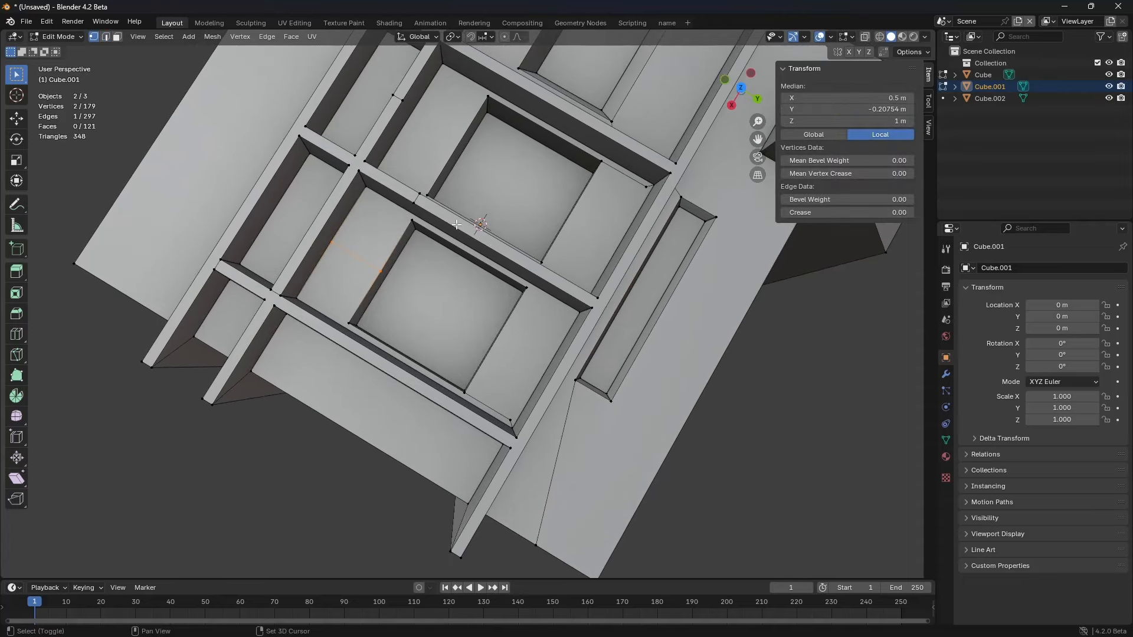
Step: Try to dissolve the short edge crossing the top of the divider between the two square-recess compartments, with Dissolve Vertices on
{"action": "key", "text": "1"}
{"action": "middle_click_drag", "start_coordinate": [483, 258], "coordinate": [472, 306], "text": "shift"}
{"action": "key", "text": "2"}
{"action": "scroll", "coordinate": [491, 306], "scroll_direction": "up", "scroll_amount": 1}
{"action": "left_click", "coordinate": [459, 298]}
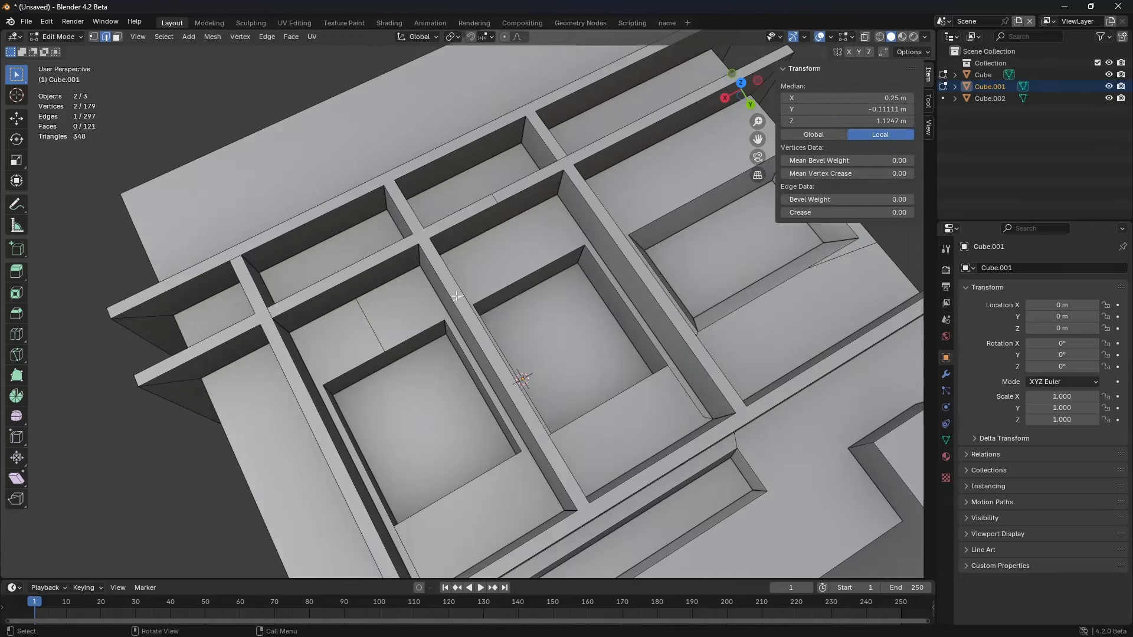
{"action": "key", "text": "ctrl+x"}
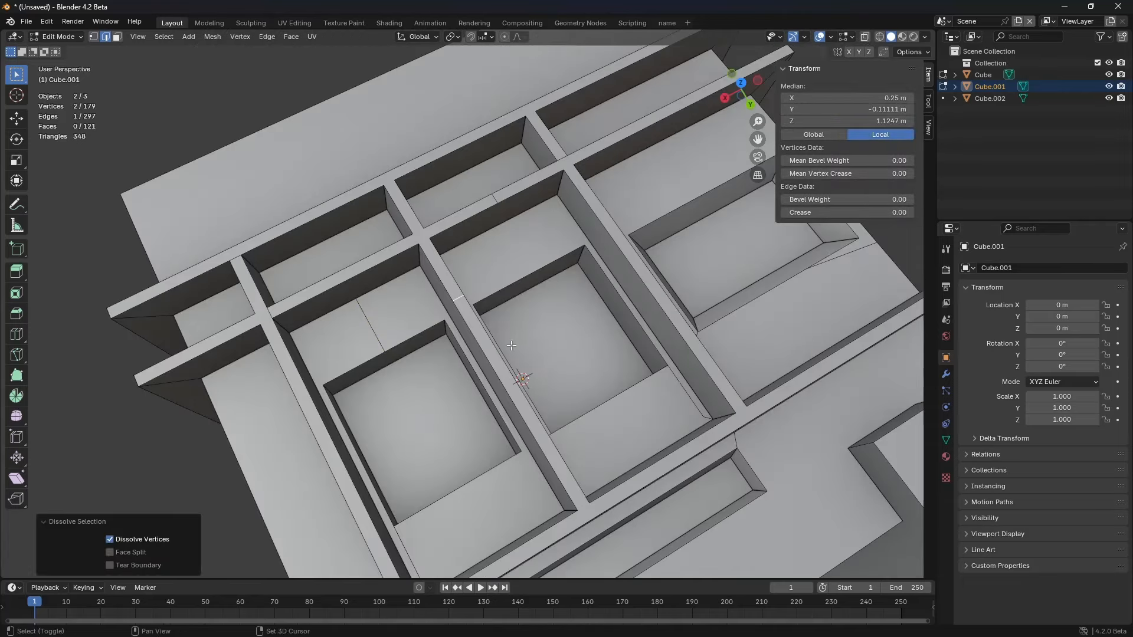
Step: Edge-slide the divider's short cross edge along the divider to its crossing corners, with a factor of 1.000
{"action": "key", "text": "1"}
{"action": "middle_click_drag", "start_coordinate": [511, 346], "coordinate": [423, 275], "text": "shift"}
{"action": "key", "text": "2"}
{"action": "scroll", "coordinate": [526, 316], "scroll_direction": "up", "scroll_amount": 2}
{"action": "middle_click_drag", "start_coordinate": [545, 292], "coordinate": [564, 338]}
{"action": "key", "text": "1"}
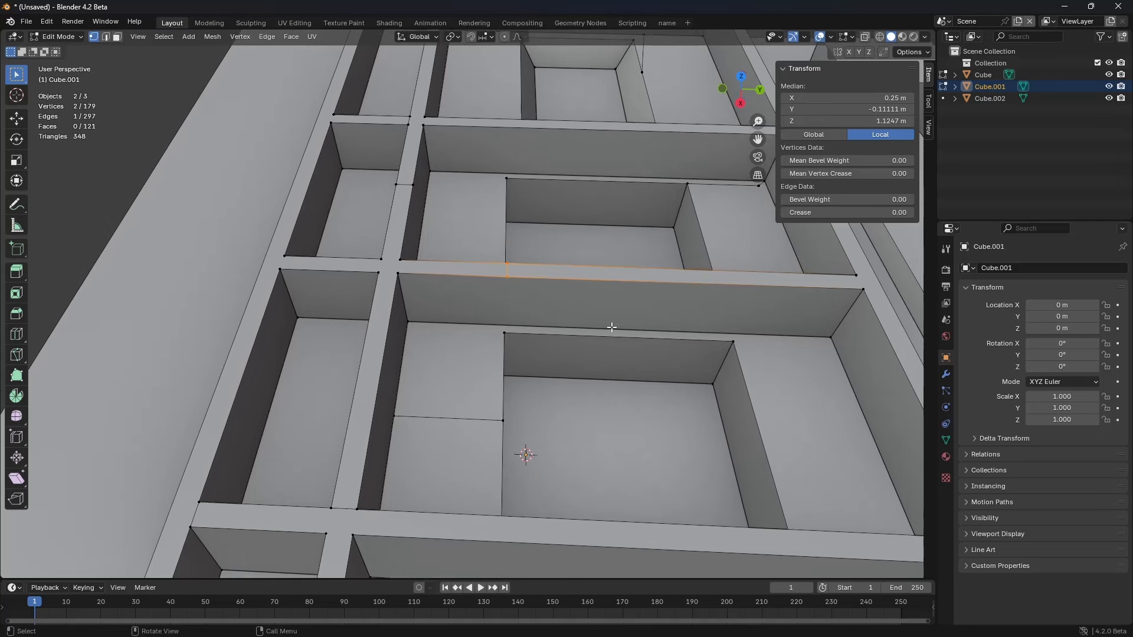
{"action": "key", "text": "g"}
{"action": "key", "text": "g"}
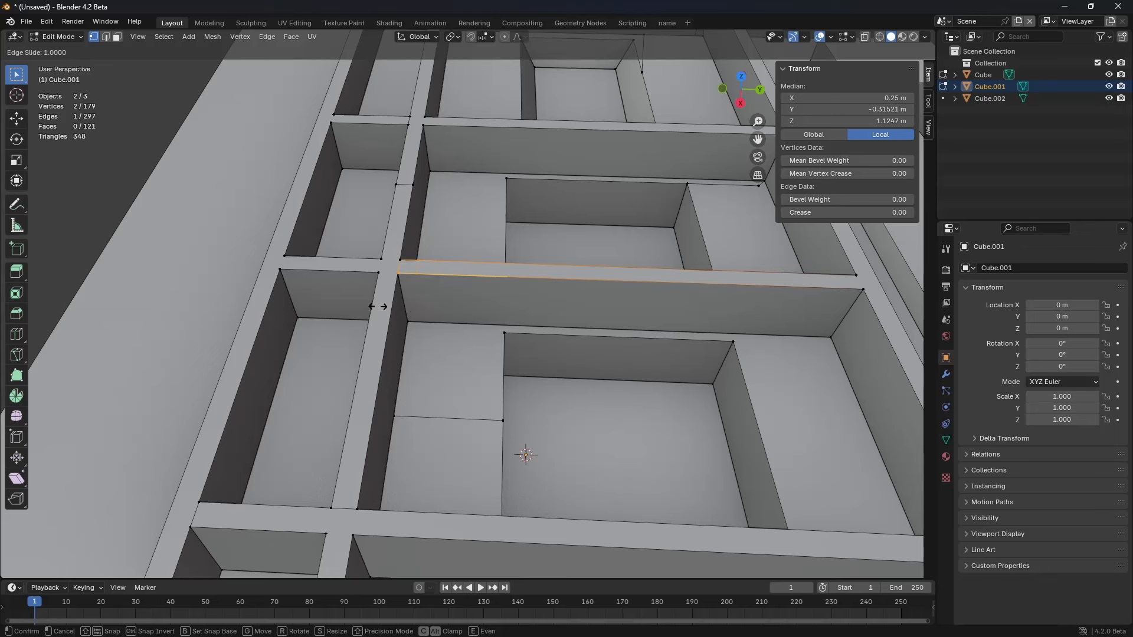
{"action": "left_click", "coordinate": [260, 300]}
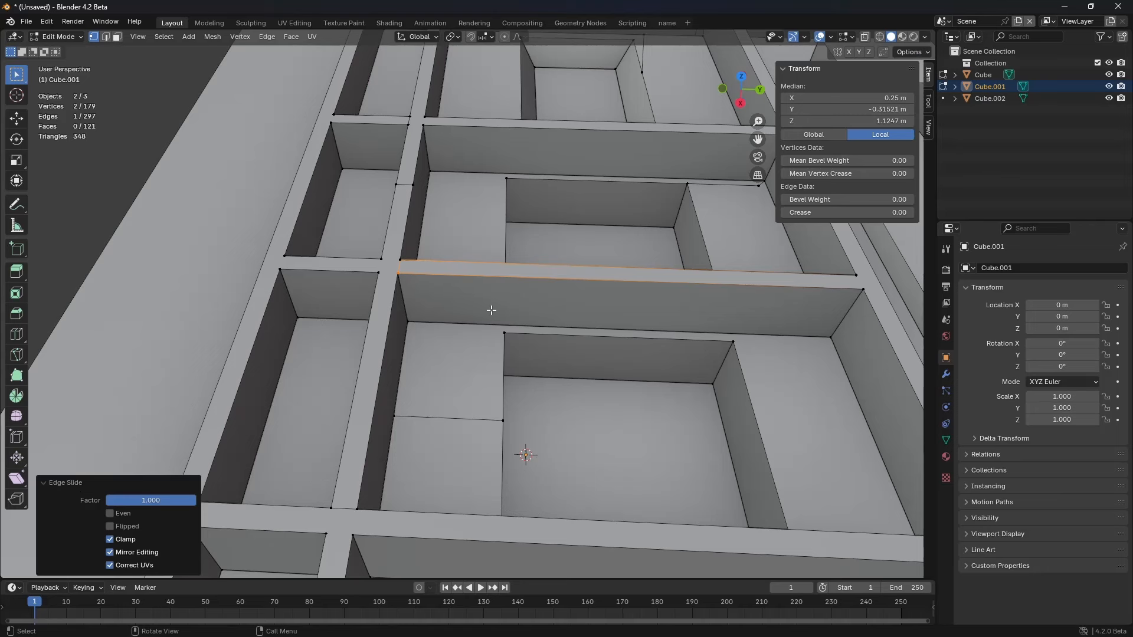
Step: Try moving the slid vertex away from the divider's corner to check for an overlapping vertex
{"action": "left_click", "coordinate": [399, 276]}
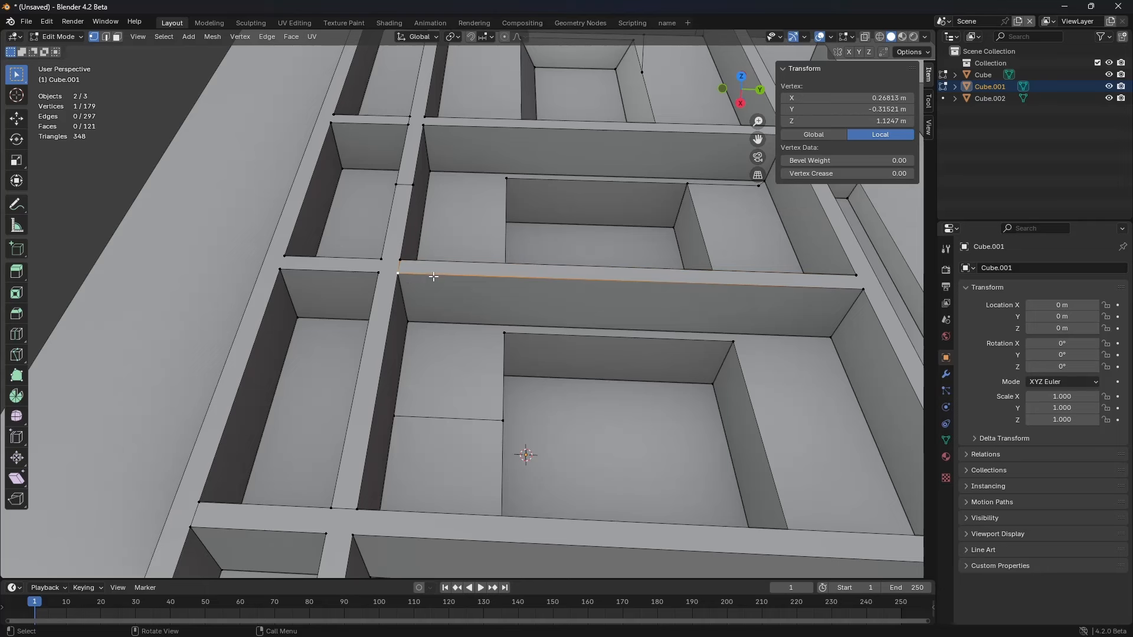
{"action": "key", "text": "g"}
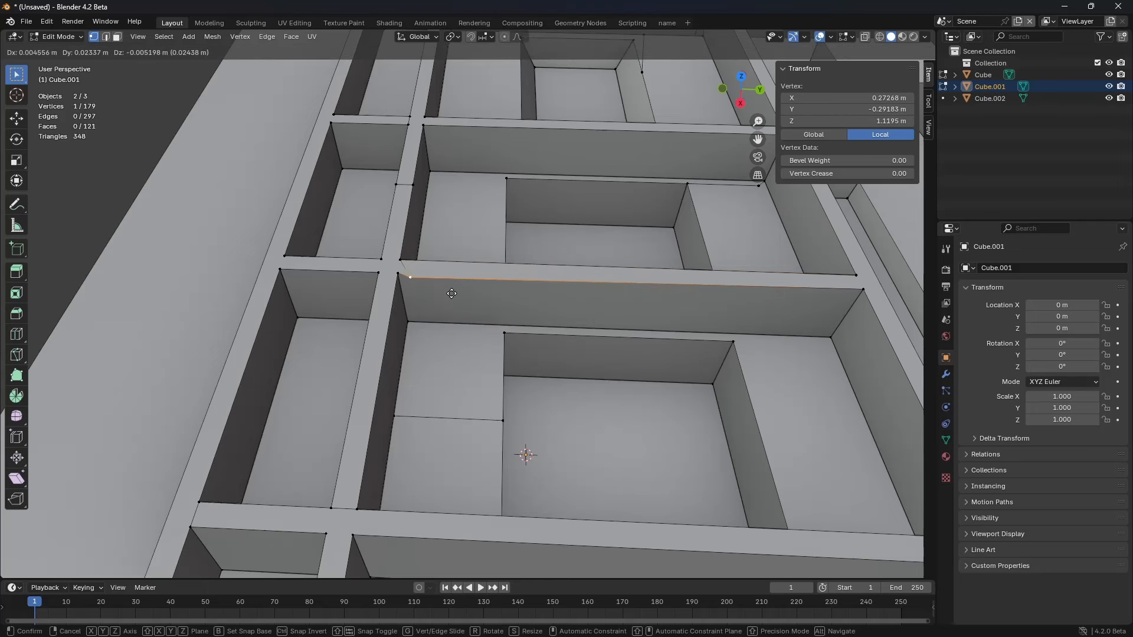
{"action": "key", "text": "Escape"}
Step: Select all of the geometry and merge it by distance, and pick the divider's opposite corner vertex
{"action": "key", "text": "a"}
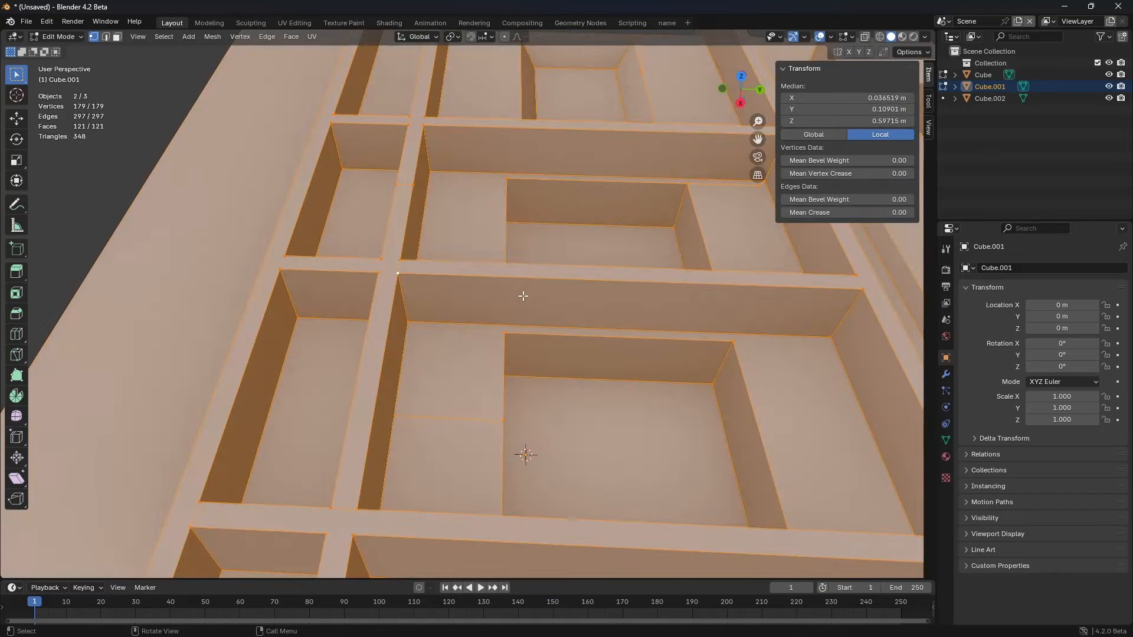
{"action": "key", "text": "m"}
{"action": "left_click", "coordinate": [522, 312]}
{"action": "left_click", "coordinate": [406, 263]}
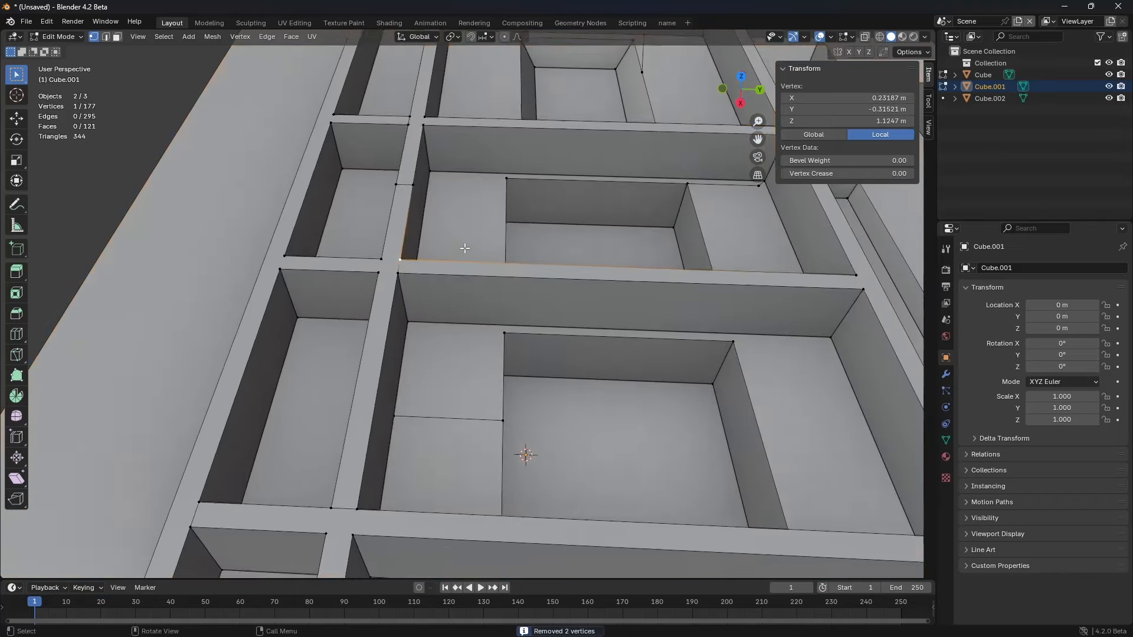
Step: Select the short edge crossing the next divider's top, and enable Auto Merge with its threshold options shown
{"action": "middle_click_drag", "start_coordinate": [478, 305], "coordinate": [486, 329]}
{"action": "key", "text": "2"}
{"action": "left_click", "coordinate": [416, 260]}
{"action": "middle_click_drag", "start_coordinate": [417, 260], "coordinate": [497, 278]}
{"action": "scroll", "coordinate": [501, 278], "scroll_direction": "up", "scroll_amount": 1}
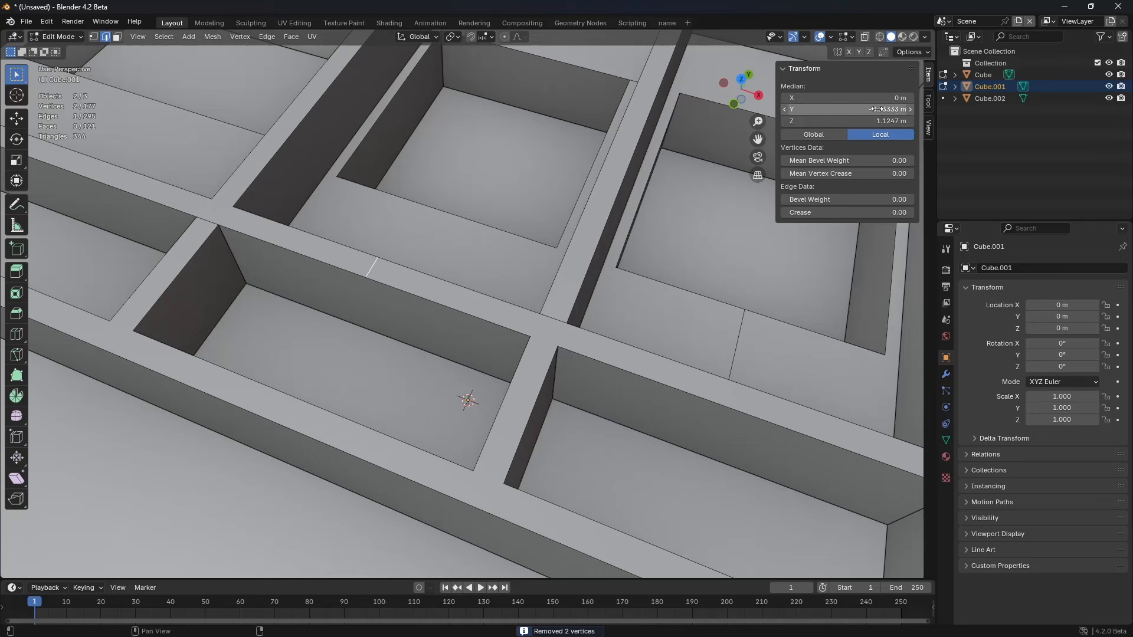
{"action": "left_click", "coordinate": [884, 54]}
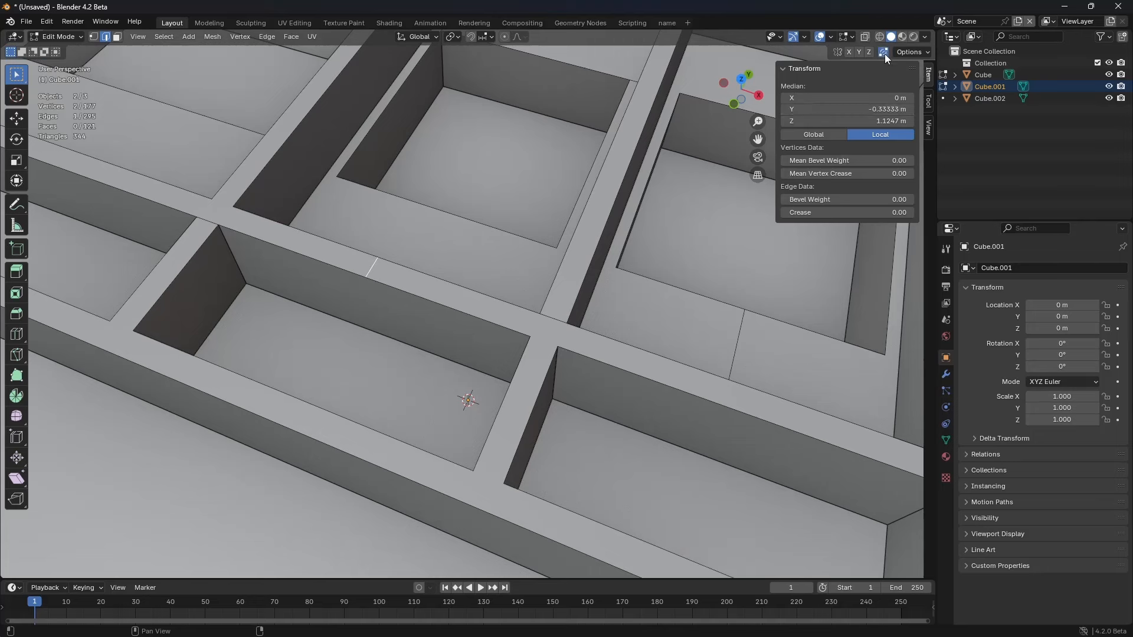
{"action": "left_click", "coordinate": [910, 52]}
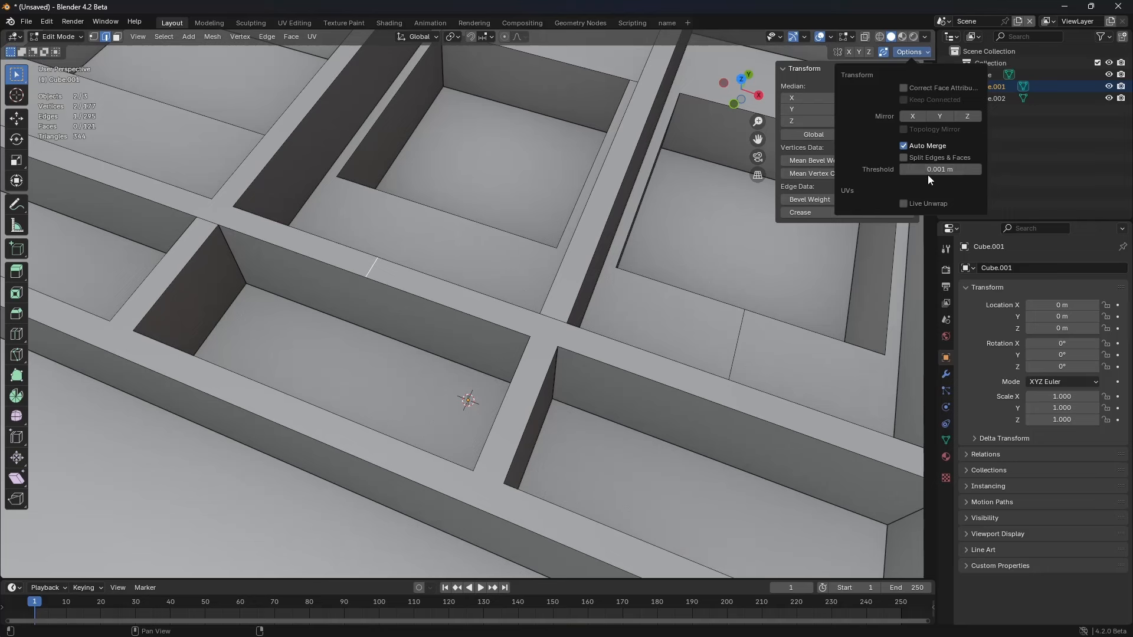
Step: Select the short edge's stray vertex and set the snap target to Vertex, leaving permanent snapping off
{"action": "left_click", "coordinate": [370, 280]}
{"action": "left_click", "coordinate": [470, 36]}
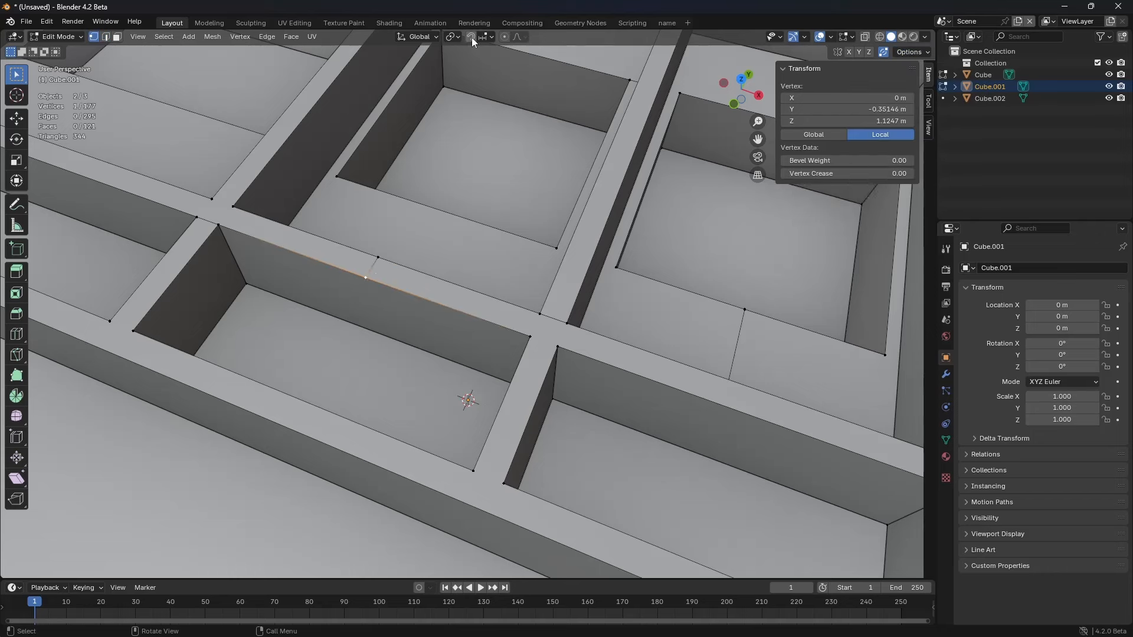
{"action": "left_click", "coordinate": [489, 37]}
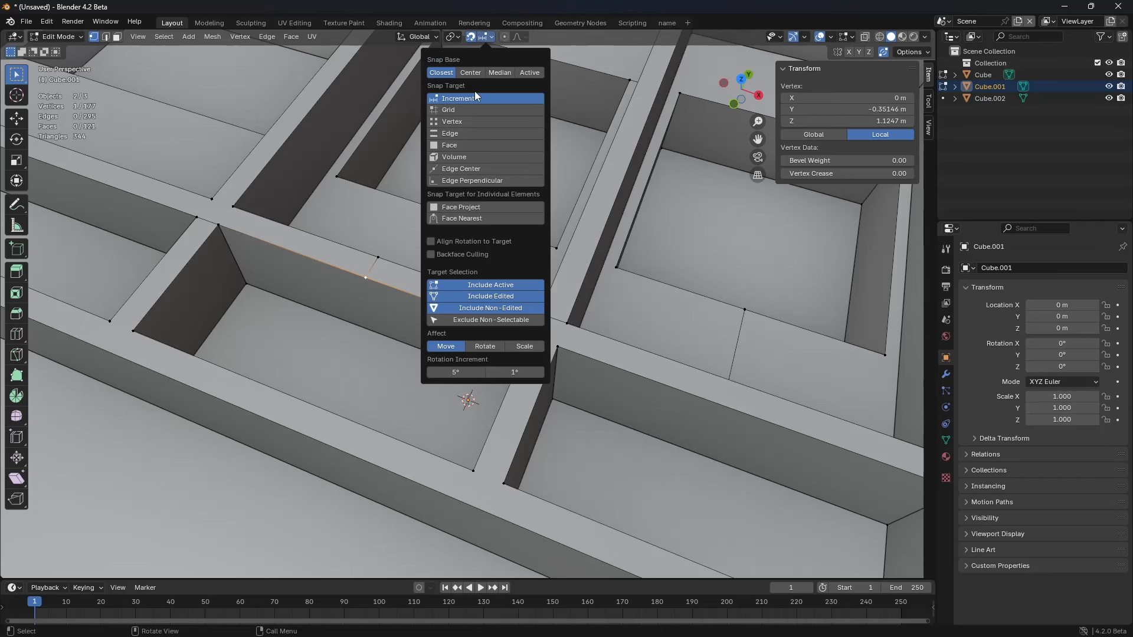
{"action": "left_click", "coordinate": [458, 120]}
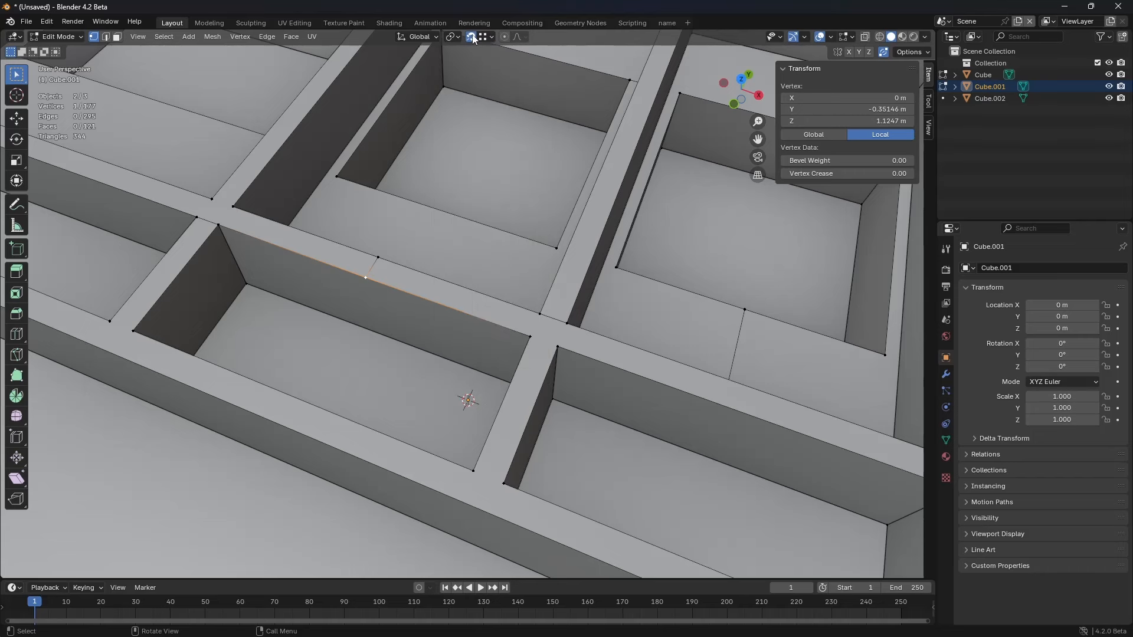
{"action": "key", "text": "shift+Tab"}
Step: Snap the selected stray vertex onto the divider's crossing corner, and undo the same move of the opposite stray vertex
{"action": "key", "text": "g"}
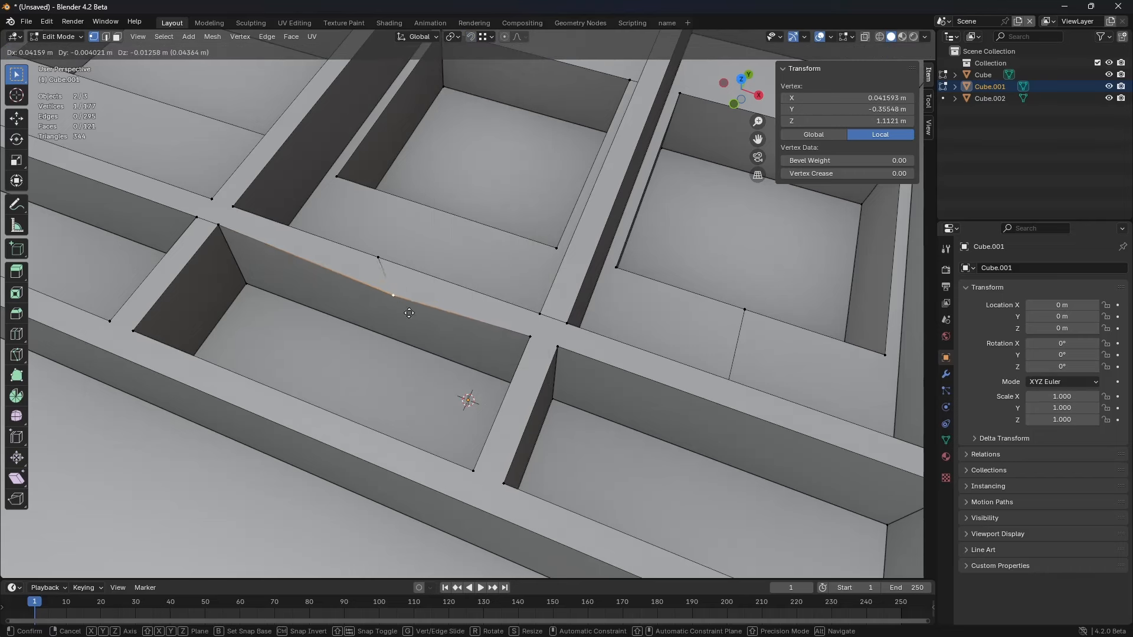
{"action": "key", "text": "ctrl"}
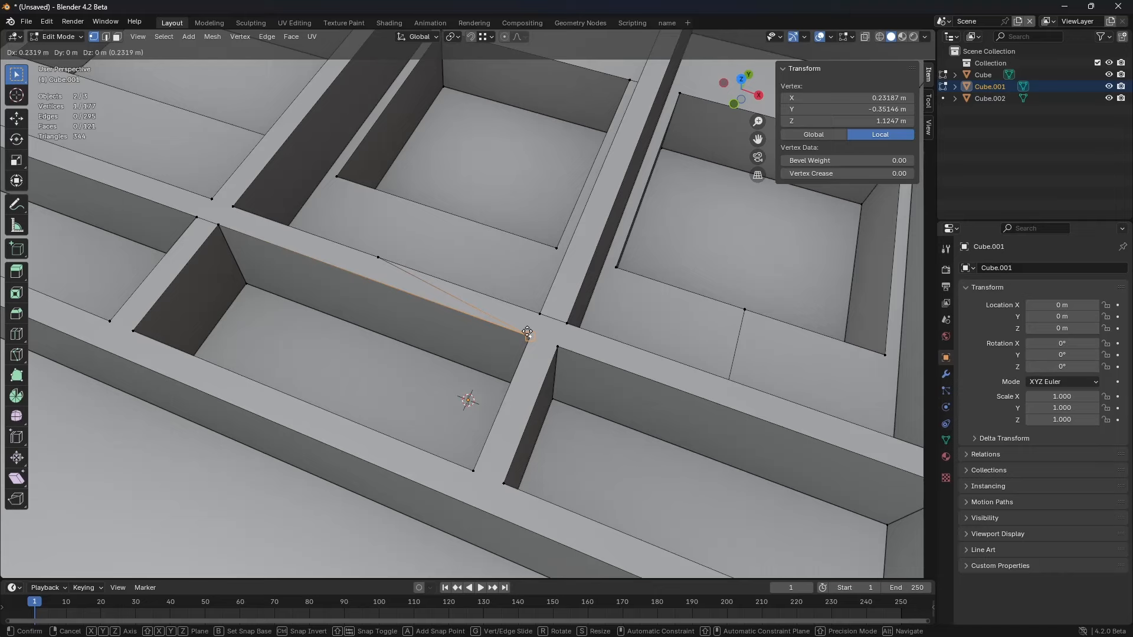
{"action": "left_click", "coordinate": [527, 332]}
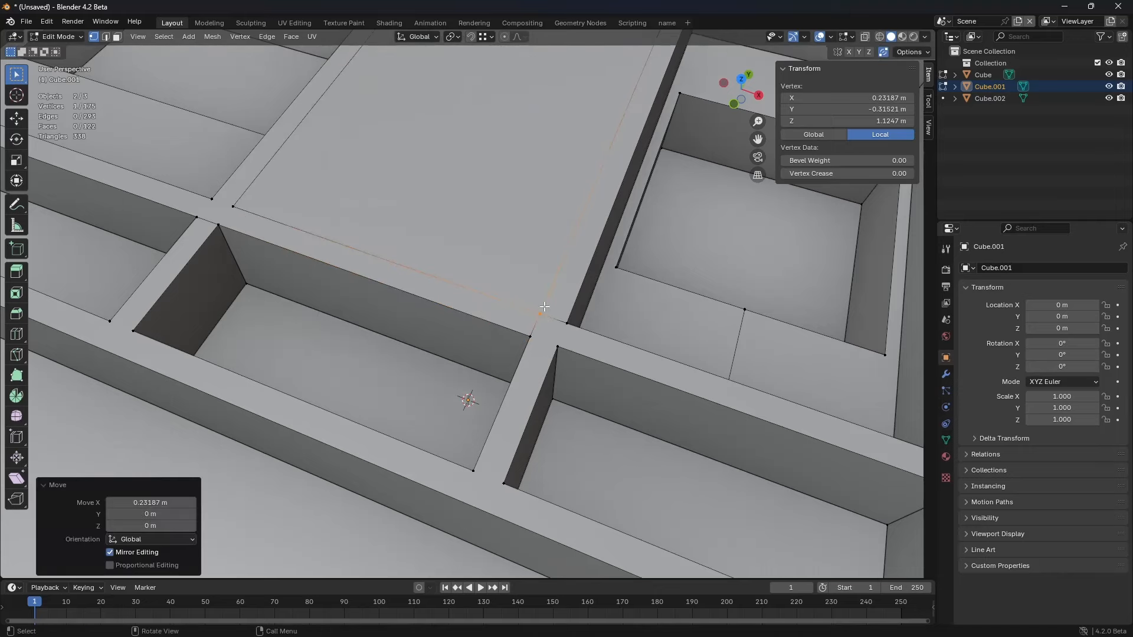
{"action": "middle_click_drag", "start_coordinate": [558, 306], "coordinate": [552, 240]}
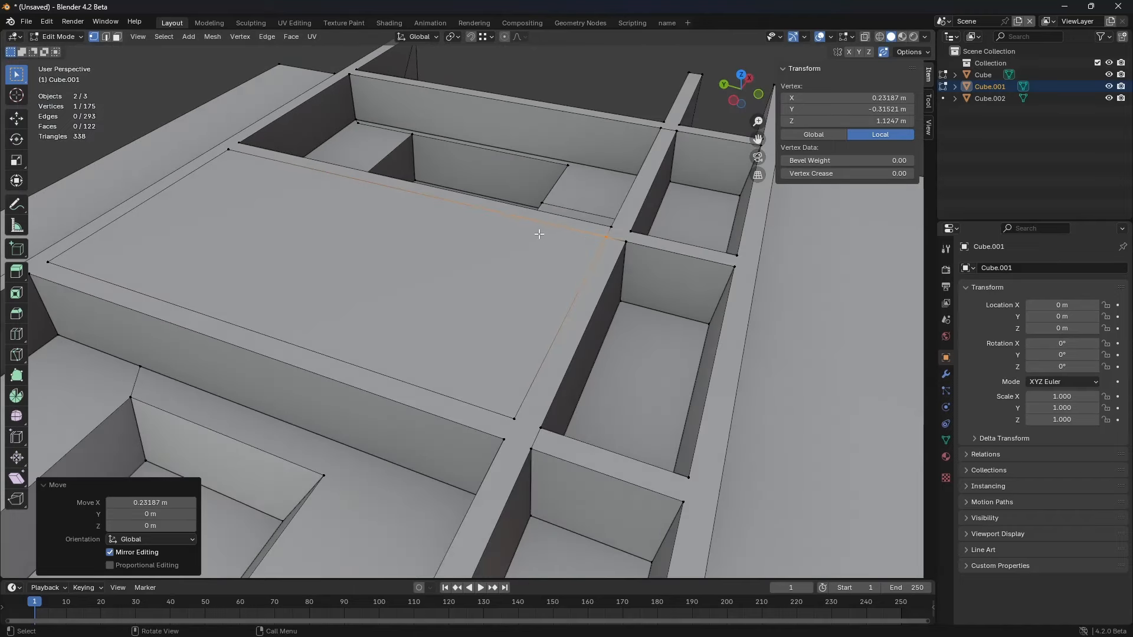
{"action": "key", "text": "ctrl+z"}
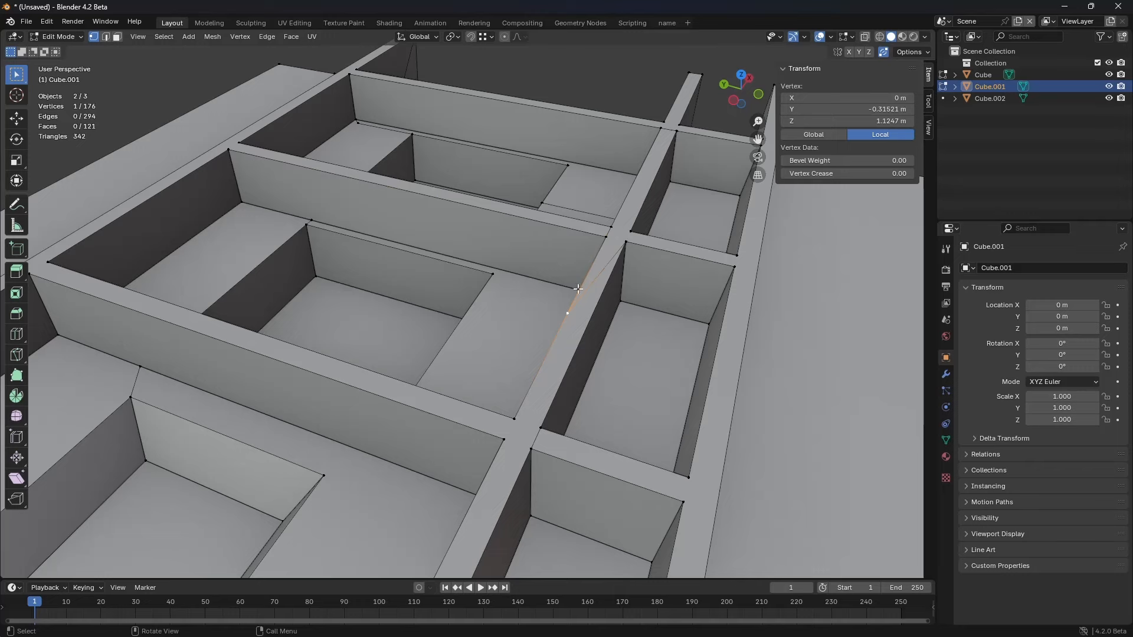
Step: Try to move the remaining stray vertex along X onto the compartment's corner using vertex snapping
{"action": "middle_click_drag", "start_coordinate": [396, 259], "coordinate": [505, 269]}
{"action": "middle_click_drag", "start_coordinate": [675, 332], "coordinate": [673, 332], "text": "shift"}
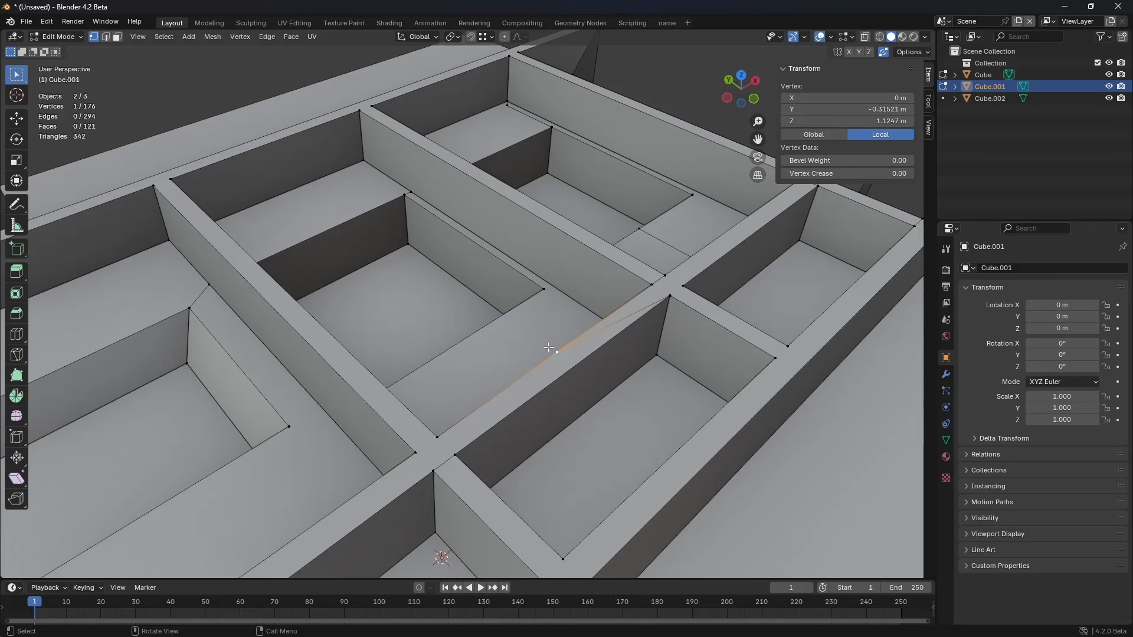
{"action": "key", "text": "g"}
{"action": "key", "text": "x"}
{"action": "left_click", "coordinate": [652, 284], "text": "ctrl"}
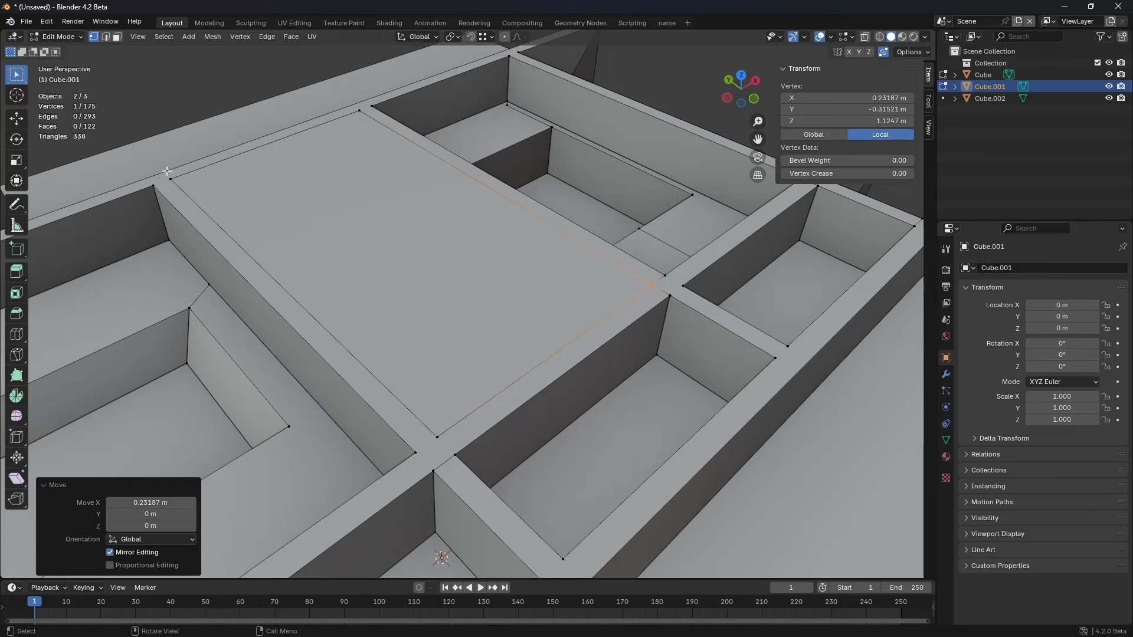
{"action": "key", "text": "ctrl+z"}
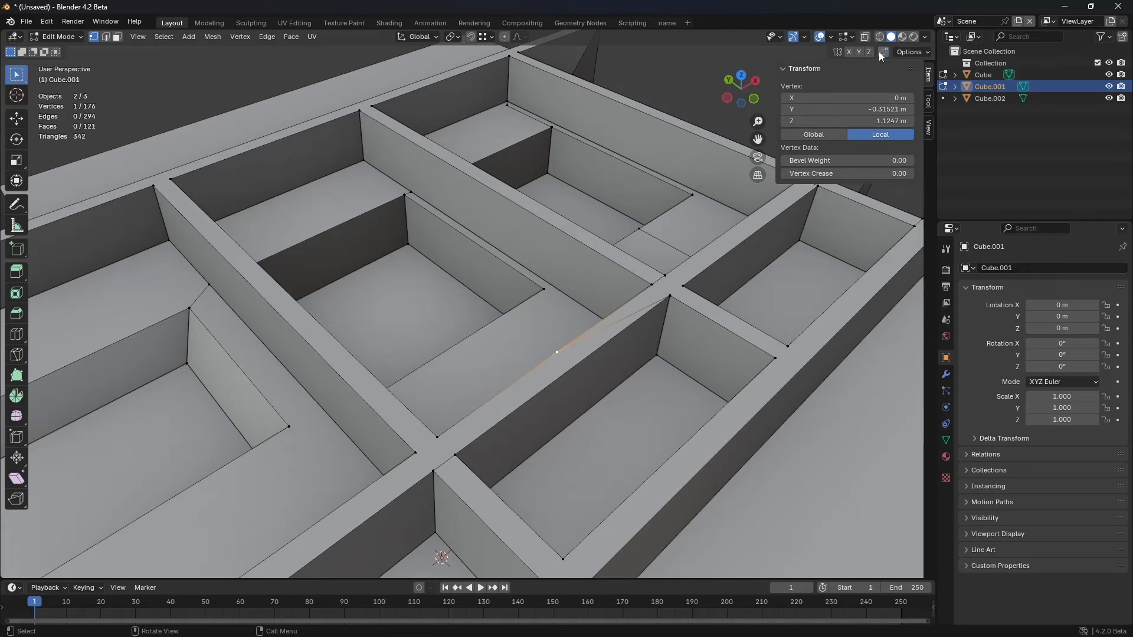
Step: Turn off Auto Merge and vertex-slide the stray vertex onto the compartment's corner with a factor of 1.000
{"action": "key", "text": "shift+v"}
{"action": "left_click", "coordinate": [717, 255]}
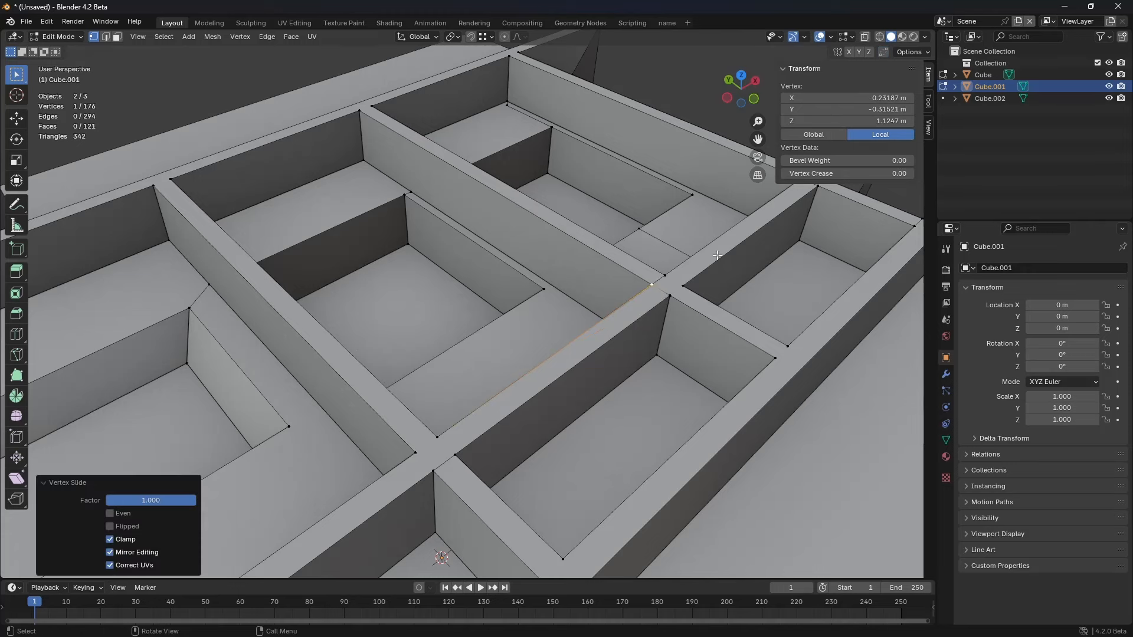
Step: Try to merge all geometry by distance at 0.0001 m, and check the face covering the compartment
{"action": "key", "text": "a"}
{"action": "key", "text": "m"}
{"action": "left_click", "coordinate": [706, 387]}
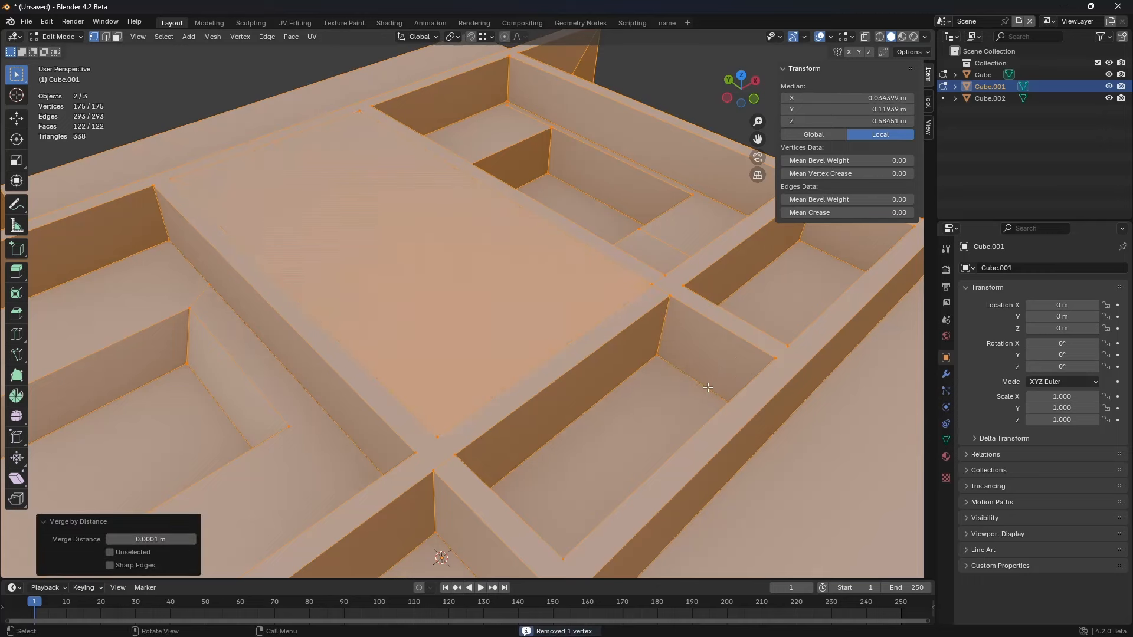
{"action": "key", "text": "3"}
{"action": "left_click", "coordinate": [453, 302]}
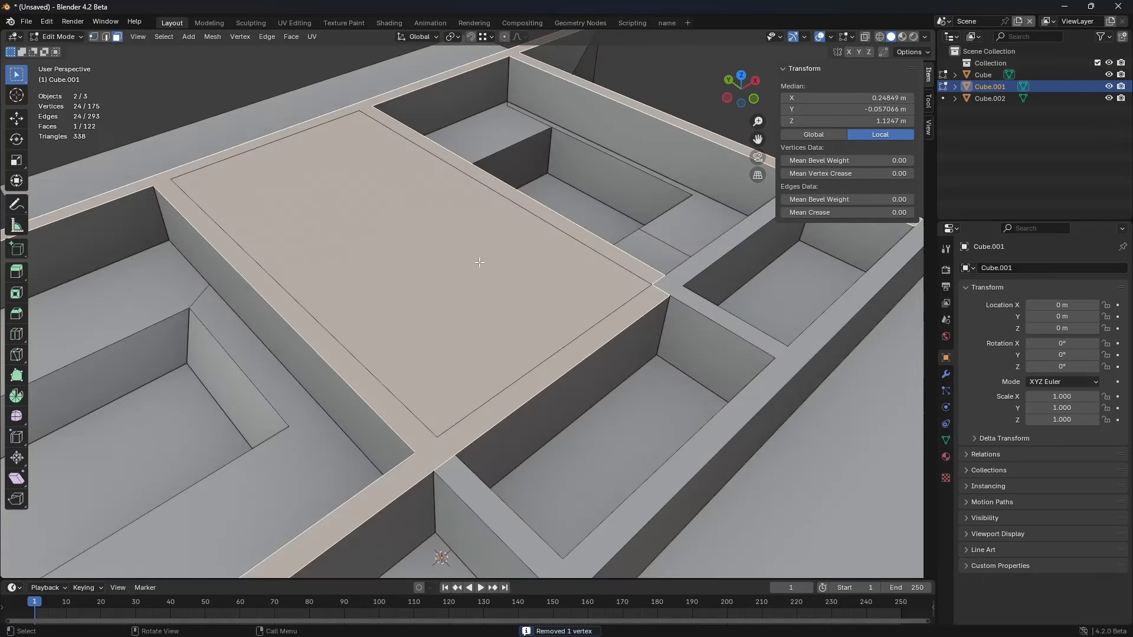
{"action": "key", "text": "ctrl+z"}
{"action": "key", "text": "ctrl+z"}
{"action": "key", "text": "ctrl+z"}
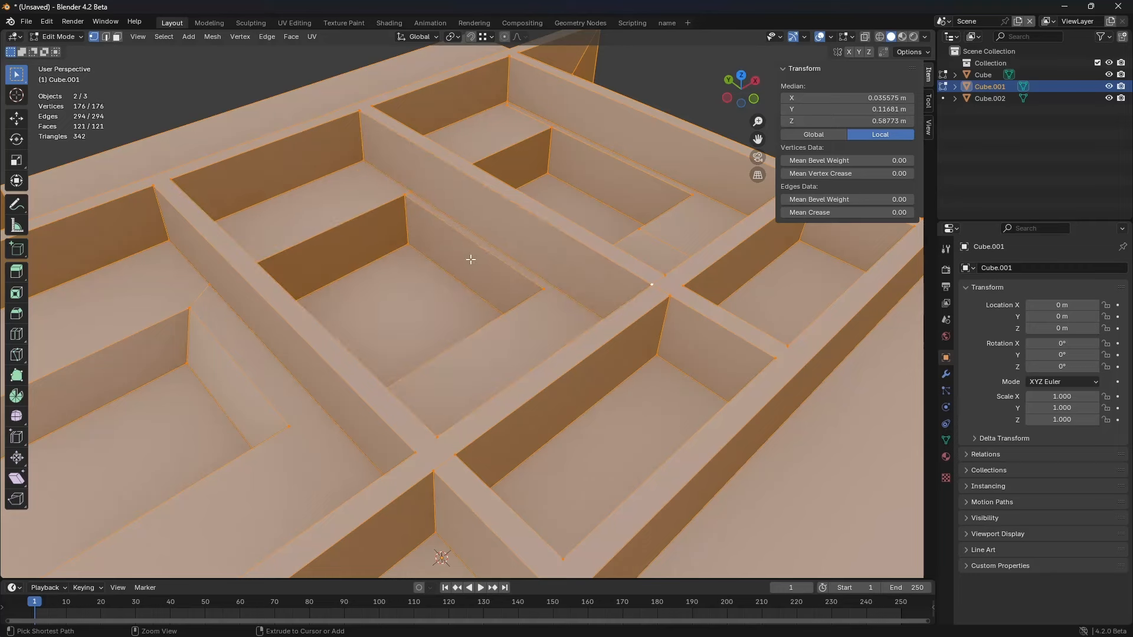
Step: Connect the compartment's other corner vertex to the facing corner vertex across the divider with a new edge
{"action": "left_click", "coordinate": [451, 433]}
{"action": "middle_click_drag", "start_coordinate": [498, 442], "coordinate": [548, 419], "text": "shift"}
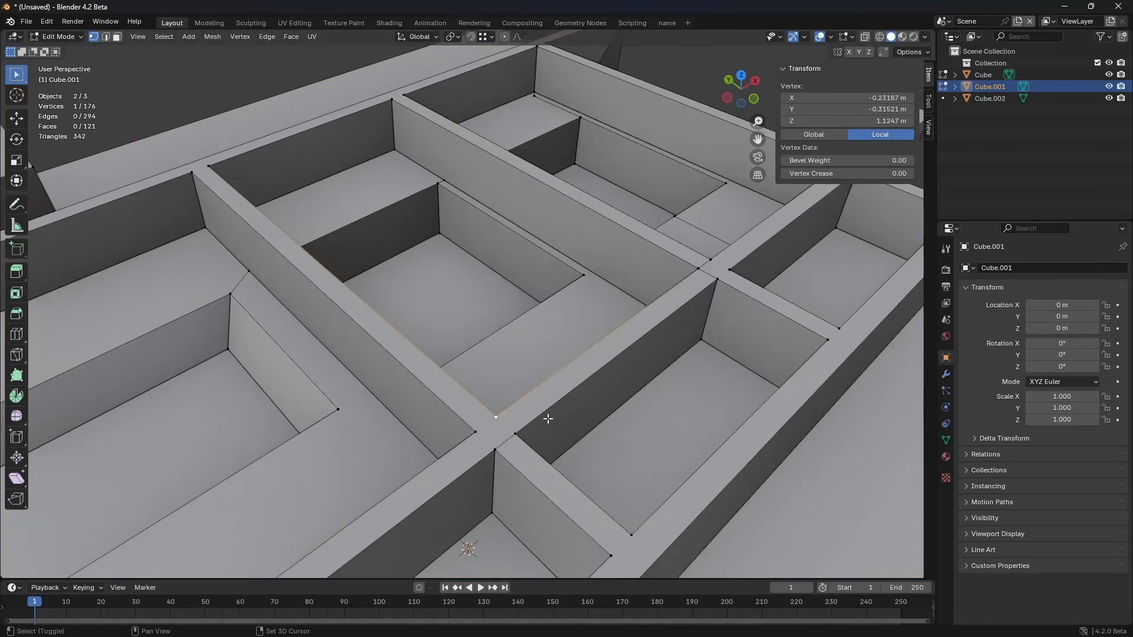
{"action": "left_click", "coordinate": [515, 430], "text": "shift"}
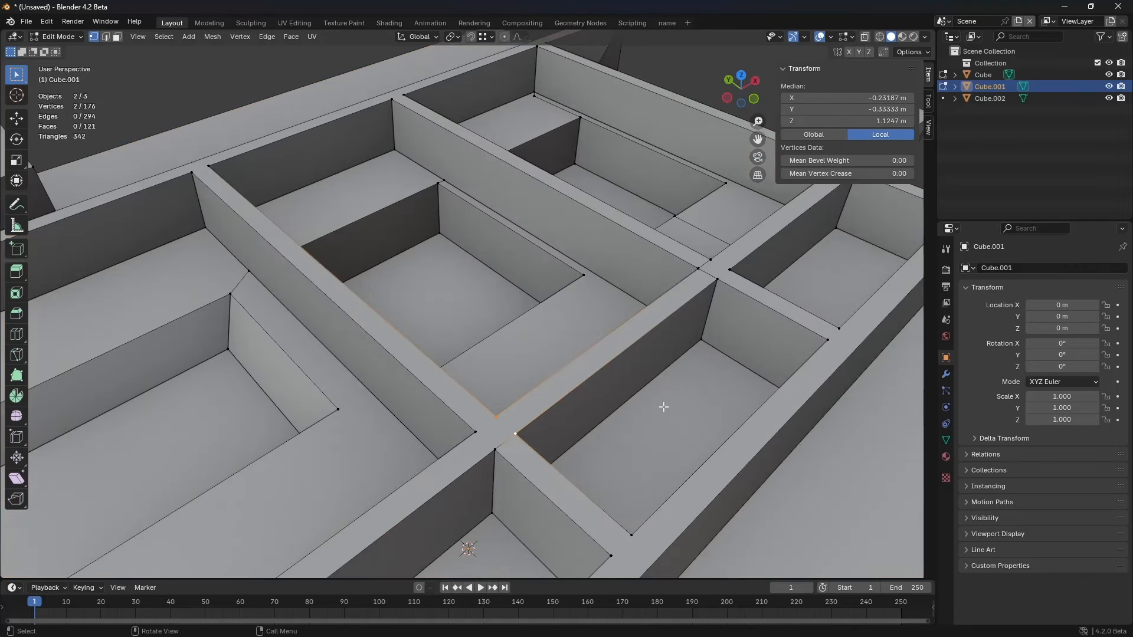
{"action": "key", "text": "j"}
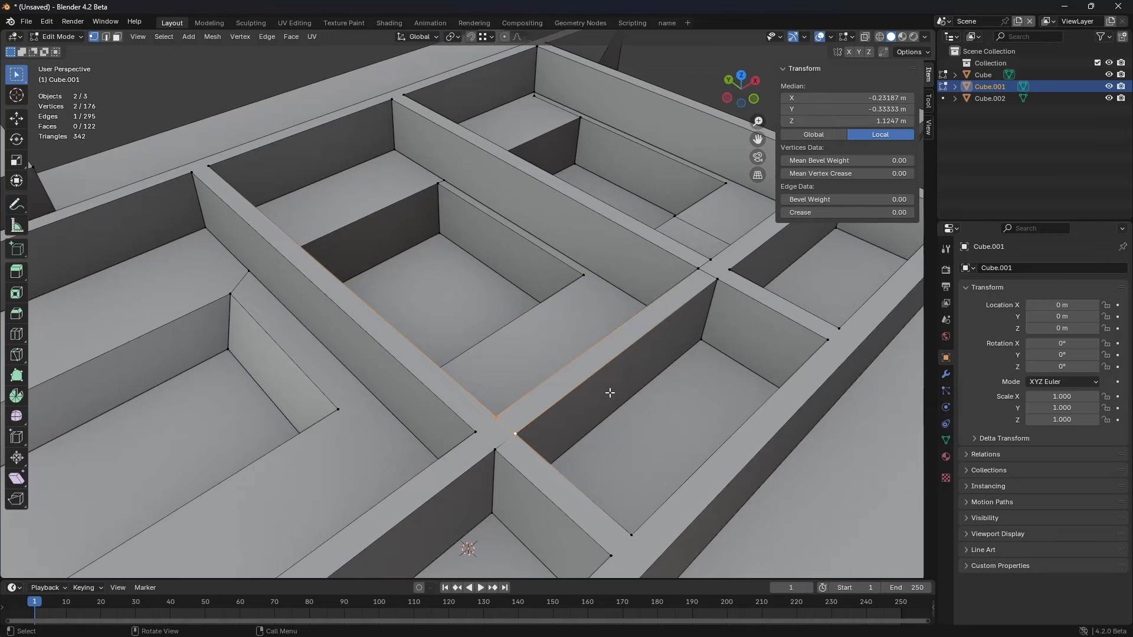
Step: Knife a short cut from the compartment's corner near the narrow slot across the adjoining divider's top
{"action": "middle_click_drag", "start_coordinate": [291, 197], "coordinate": [344, 248]}
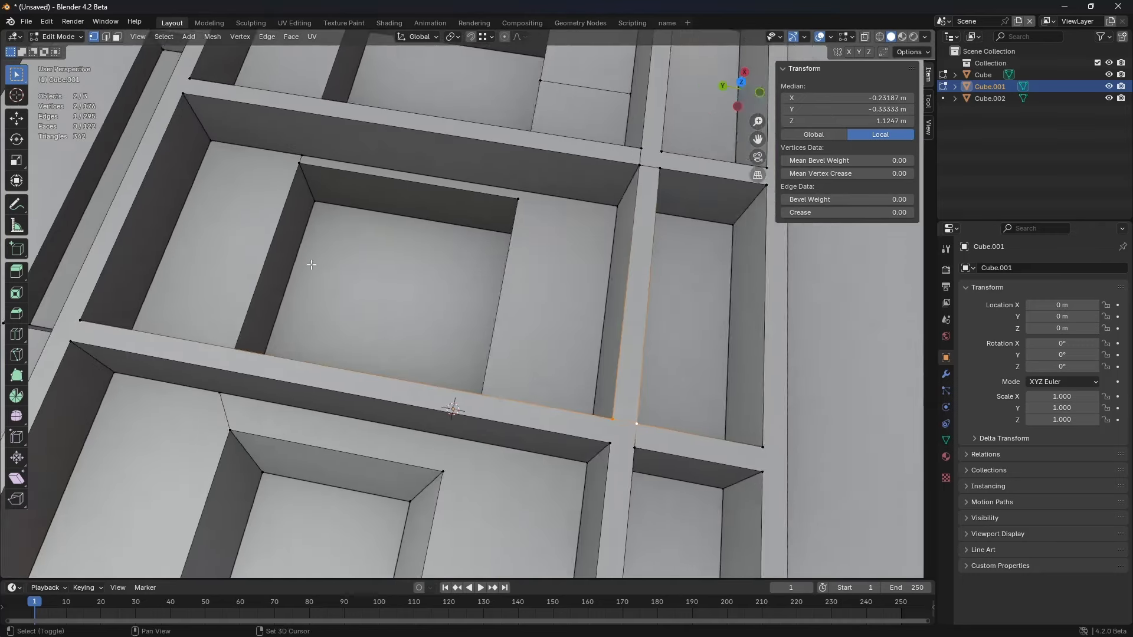
{"action": "middle_click_drag", "start_coordinate": [255, 358], "coordinate": [485, 358], "text": "shift"}
{"action": "key", "text": "k"}
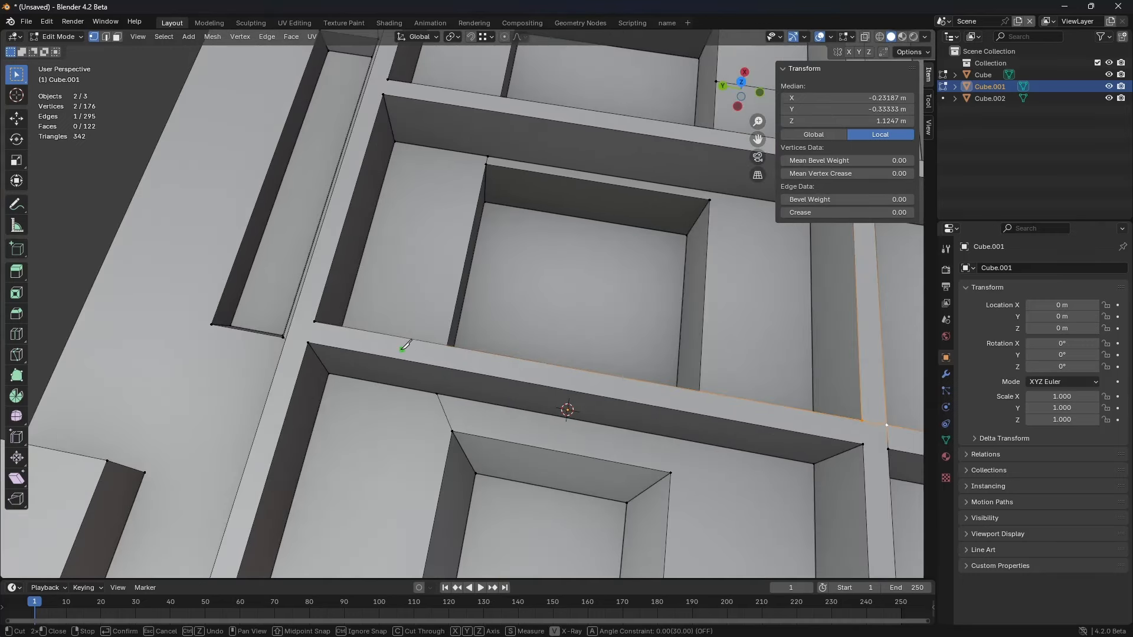
{"action": "left_click", "coordinate": [315, 321]}
{"action": "left_click", "coordinate": [292, 319]}
{"action": "key", "text": "Return"}
{"action": "middle_click_drag", "start_coordinate": [572, 314], "coordinate": [571, 256]}
{"action": "key", "text": "2"}
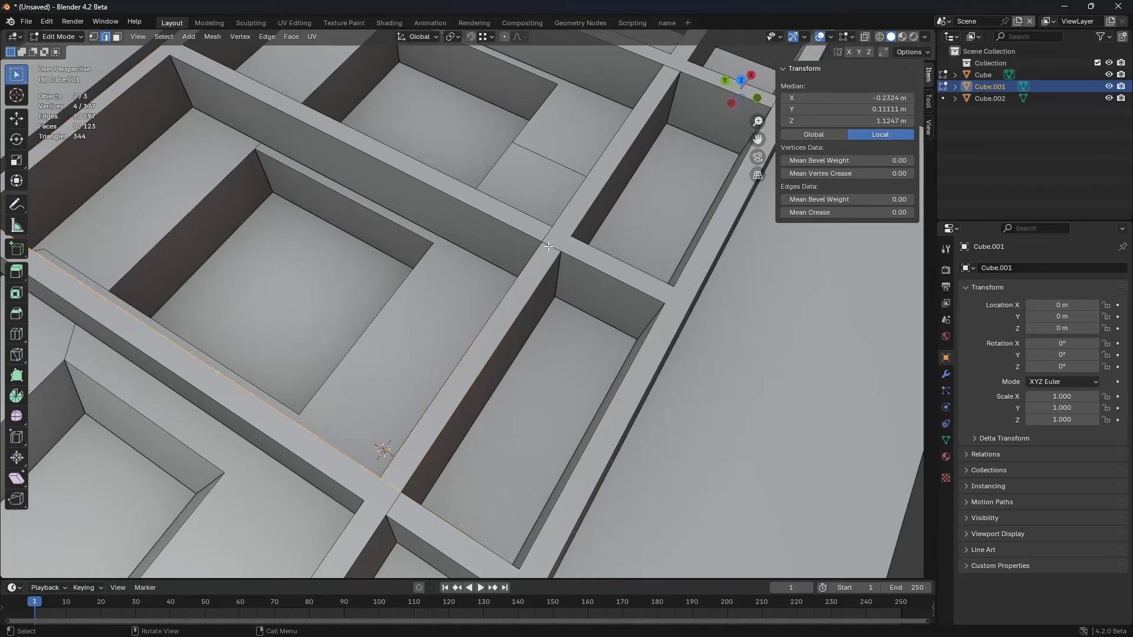
Step: Merge all of the mesh's geometry by distance at 0.0001 m, and return to Object Mode
{"action": "key", "text": "a"}
{"action": "key", "text": "m"}
{"action": "left_click", "coordinate": [580, 280]}
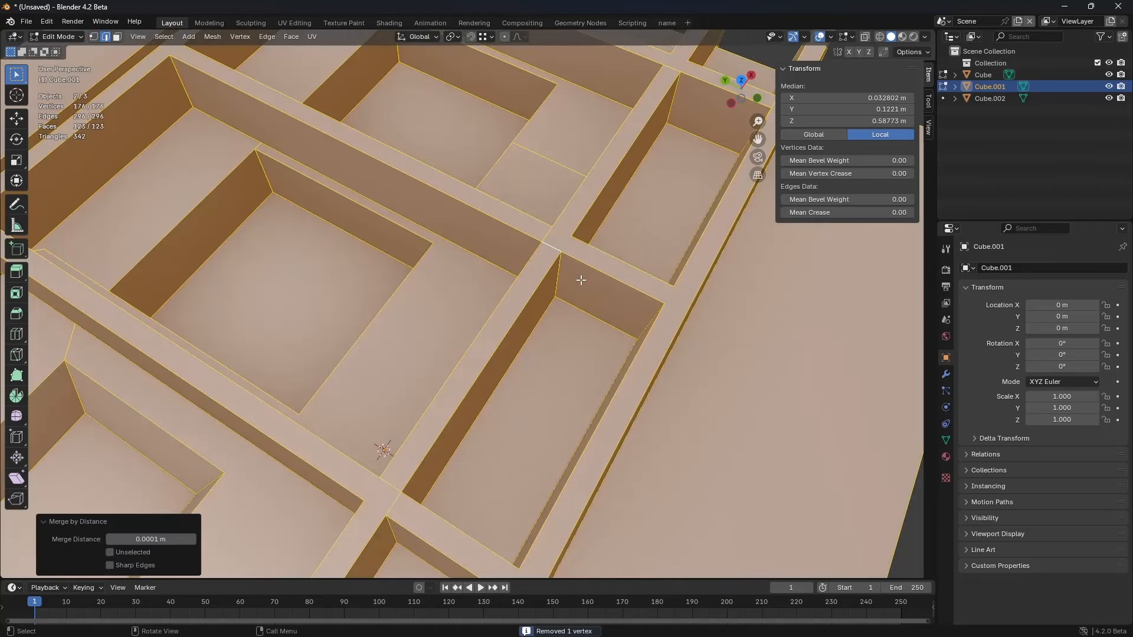
{"action": "key", "text": "ctrl+Tab"}
{"action": "left_click", "coordinate": [475, 316]}
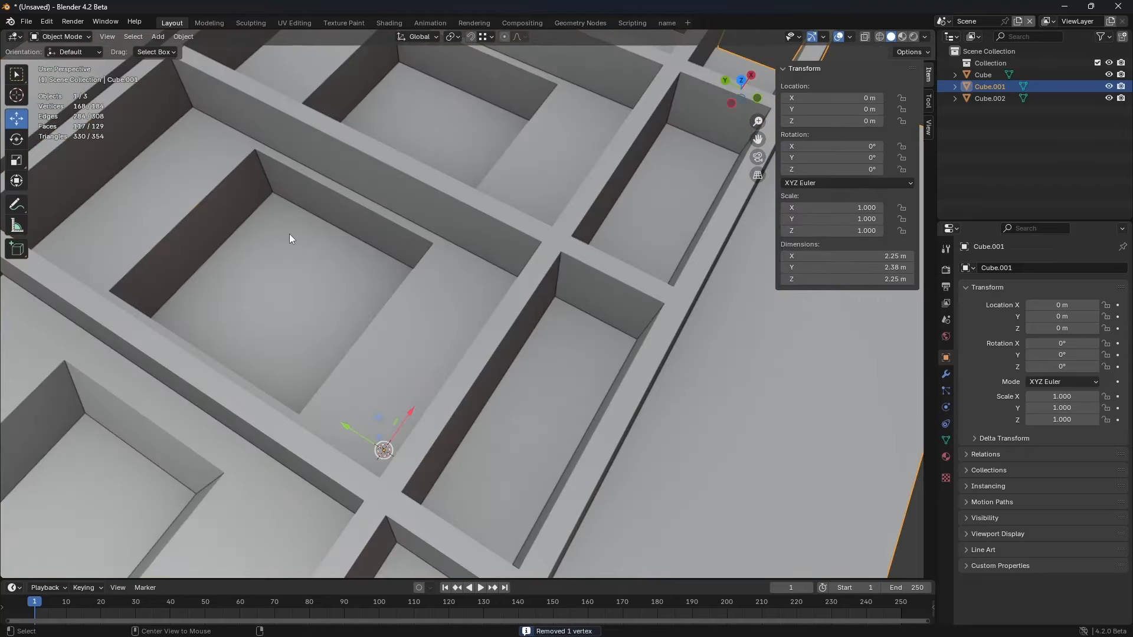
Step: Examine the cleaned-up divider grid and its compartments from above, and deselect all objects
{"action": "middle_click", "coordinate": [286, 269], "text": "alt"}
{"action": "middle_click_drag", "start_coordinate": [543, 308], "coordinate": [495, 286]}
{"action": "scroll", "coordinate": [461, 281], "scroll_direction": "down", "scroll_amount": 2}
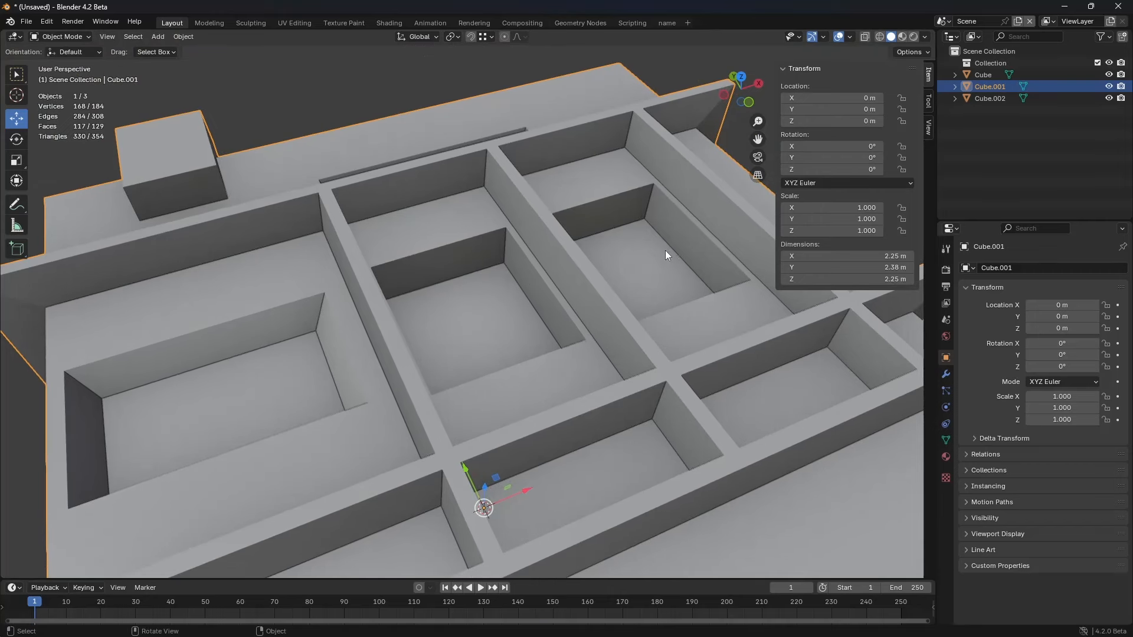
{"action": "middle_click_drag", "start_coordinate": [665, 250], "coordinate": [491, 251], "text": "shift"}
{"action": "scroll", "coordinate": [492, 253], "scroll_direction": "down", "scroll_amount": 4}
{"action": "middle_click_drag", "start_coordinate": [588, 302], "coordinate": [568, 299], "text": "shift"}
{"action": "key", "text": "a"}
{"action": "key", "text": "a"}
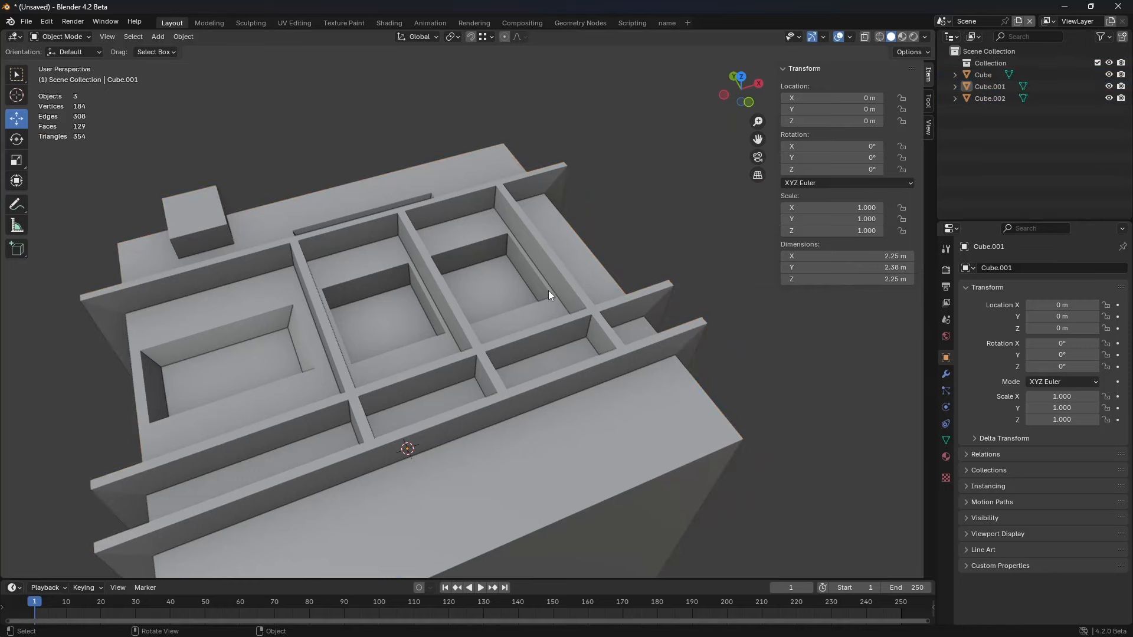
Step: Add a 2 m plane and move it above the existing models to about X 1.89 m, Z 4.16 m
{"action": "scroll", "coordinate": [559, 287], "scroll_direction": "down", "scroll_amount": 2}
{"action": "middle_click_drag", "start_coordinate": [544, 246], "coordinate": [503, 389]}
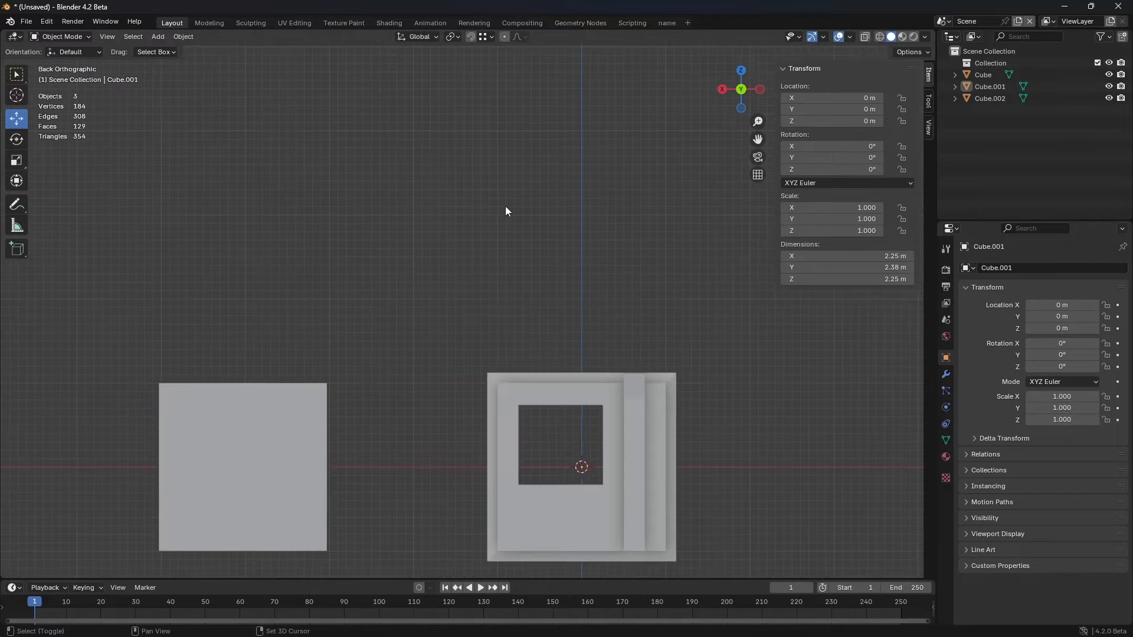
{"action": "key", "text": "shift+a"}
{"action": "mouse_move", "coordinate": [505, 195]}
{"action": "left_click", "coordinate": [555, 195]}
{"action": "scroll", "coordinate": [535, 206], "scroll_direction": "down", "scroll_amount": 3}
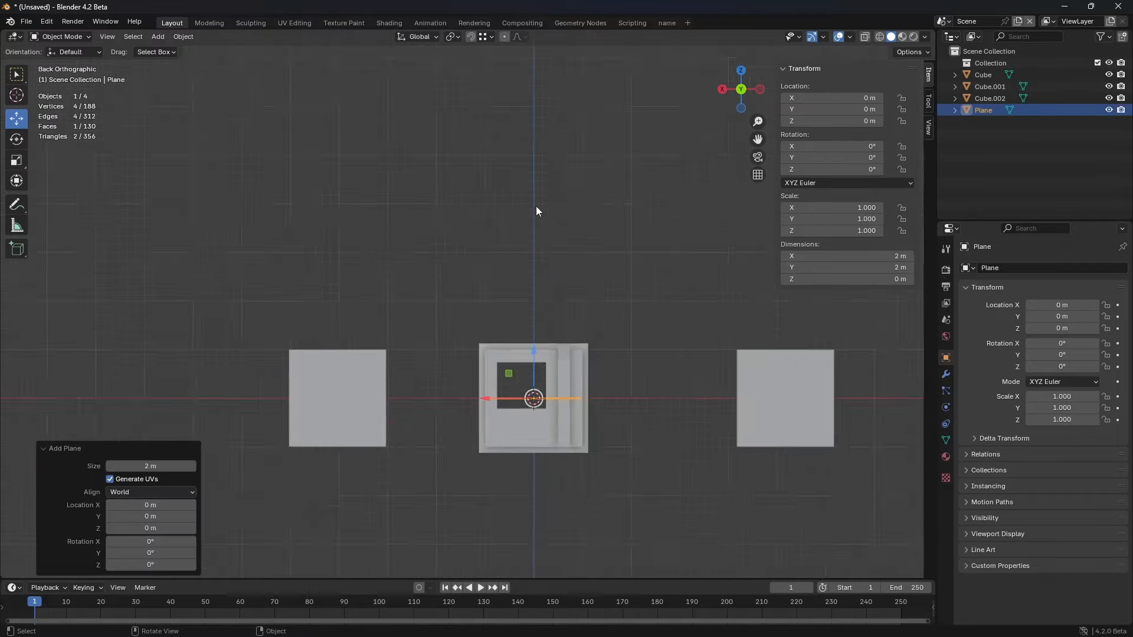
{"action": "middle_click_drag", "start_coordinate": [535, 207], "coordinate": [512, 223]}
{"action": "key", "text": "g"}
{"action": "left_click", "coordinate": [474, 177]}
{"action": "middle_click_drag", "start_coordinate": [475, 177], "coordinate": [526, 310]}
{"action": "middle_click_drag", "start_coordinate": [509, 227], "coordinate": [524, 214], "text": "shift"}
Step: Duplicate the plane twice along the X axis to make a row of three, offsetting the first copy by about 3.17 m
{"action": "key", "text": "shift+d"}
{"action": "key", "text": "x"}
{"action": "left_click", "coordinate": [341, 251]}
{"action": "key", "text": "shift+d"}
{"action": "key", "text": "x"}
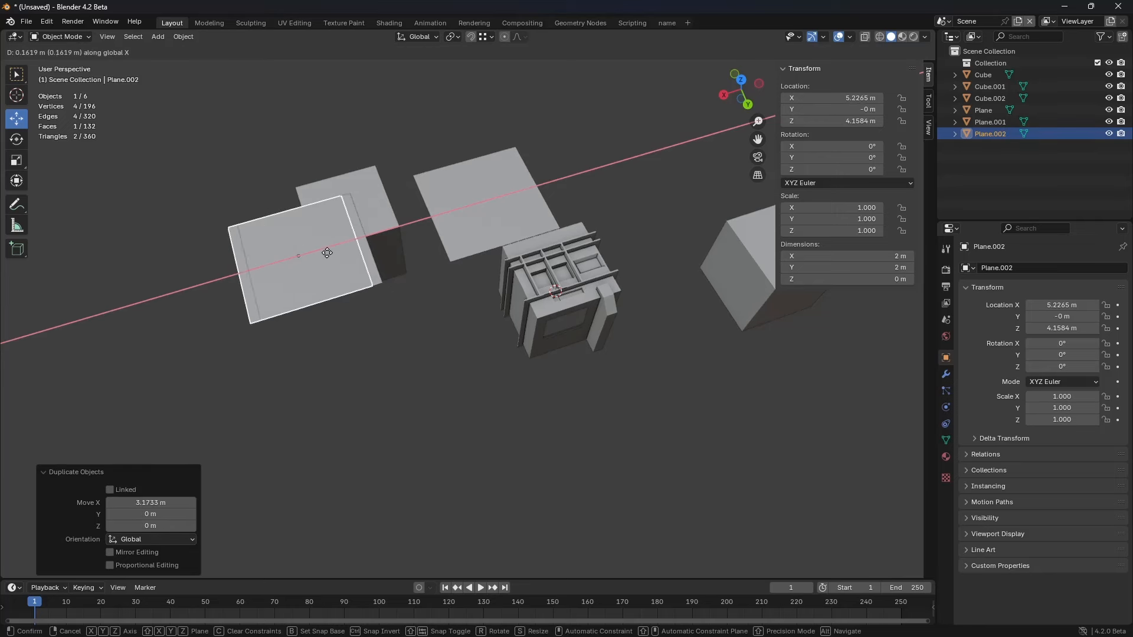
{"action": "left_click", "coordinate": [374, 273]}
{"action": "middle_click_drag", "start_coordinate": [374, 273], "coordinate": [477, 272]}
Step: Select all three planes together, with the original plane as the active object
{"action": "left_click", "coordinate": [477, 272]}
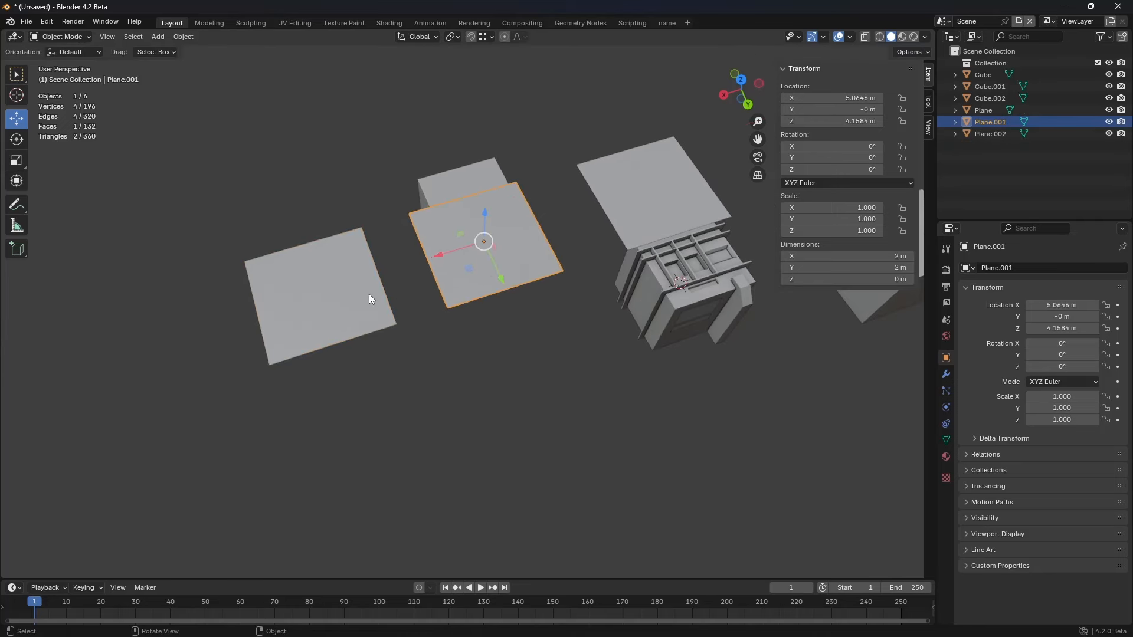
{"action": "left_click", "coordinate": [369, 294], "text": "shift"}
{"action": "left_click", "coordinate": [628, 213], "text": "shift"}
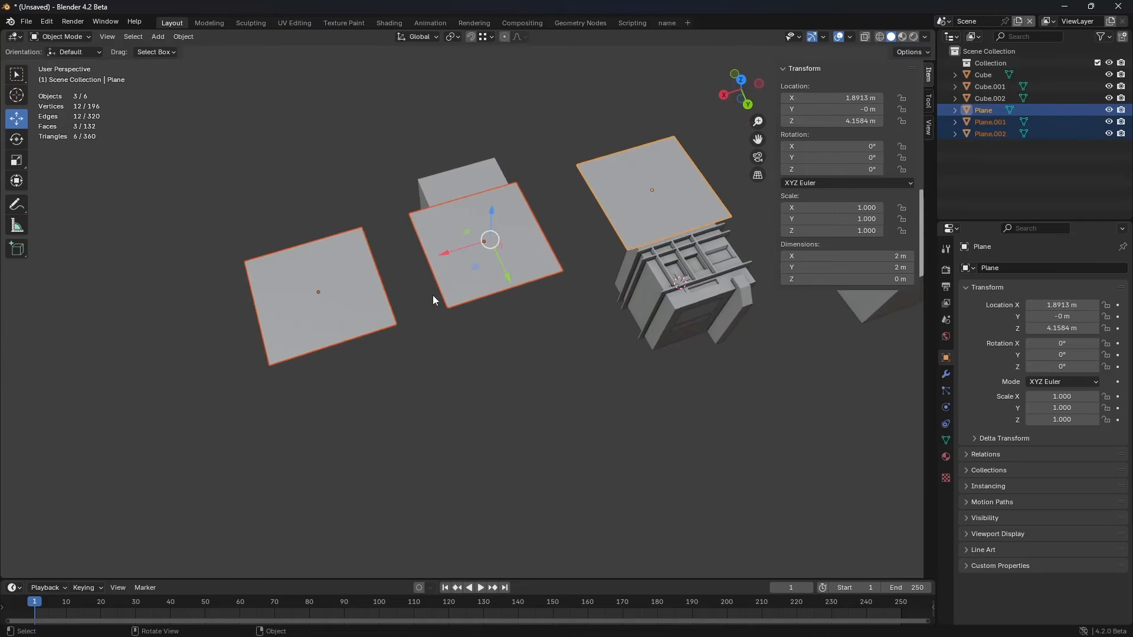
Step: Merge two adjacent corner vertices of Plane.002 at their center to turn the square into a triangle
{"action": "left_click", "coordinate": [331, 283]}
{"action": "key", "text": "Tab"}
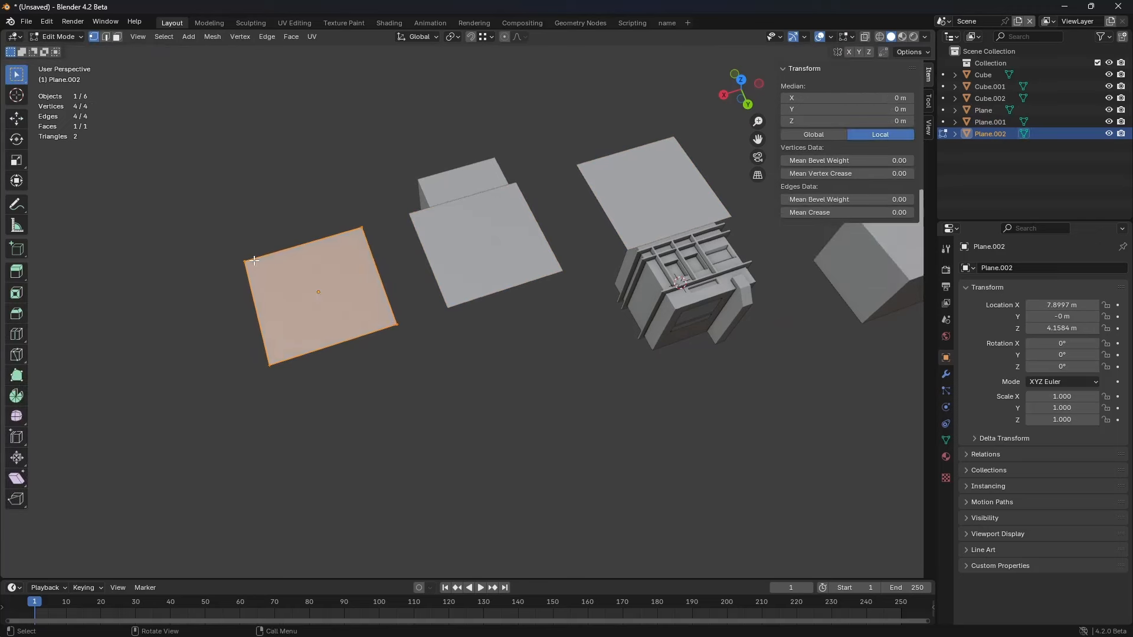
{"action": "left_click", "coordinate": [247, 259]}
{"action": "left_click", "coordinate": [354, 220], "text": "shift"}
{"action": "key", "text": "m"}
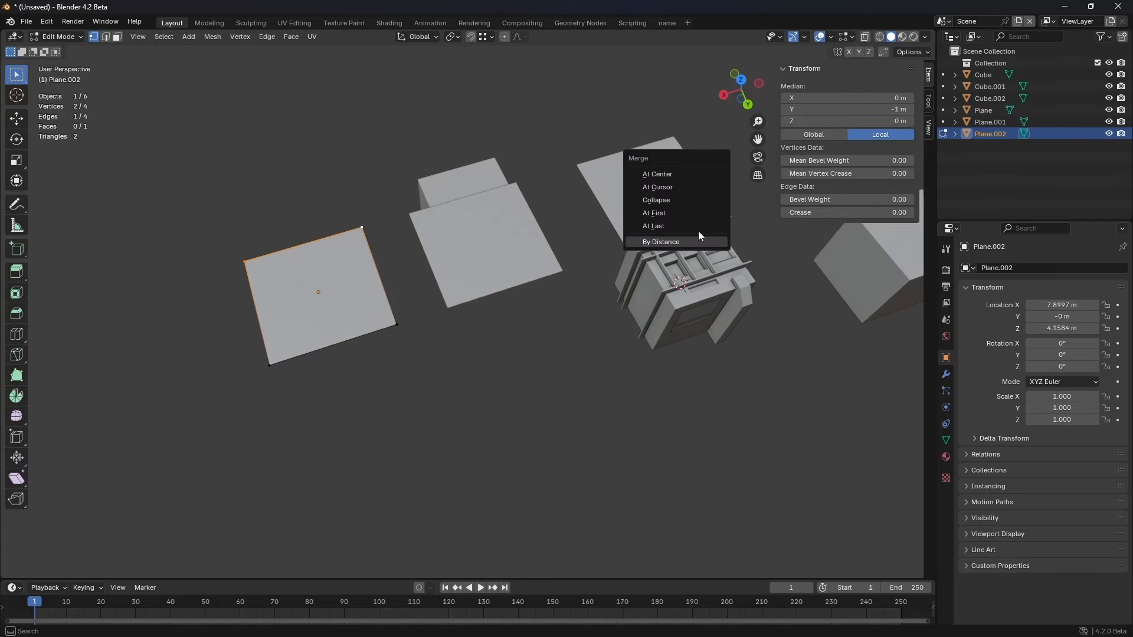
{"action": "left_click", "coordinate": [668, 185]}
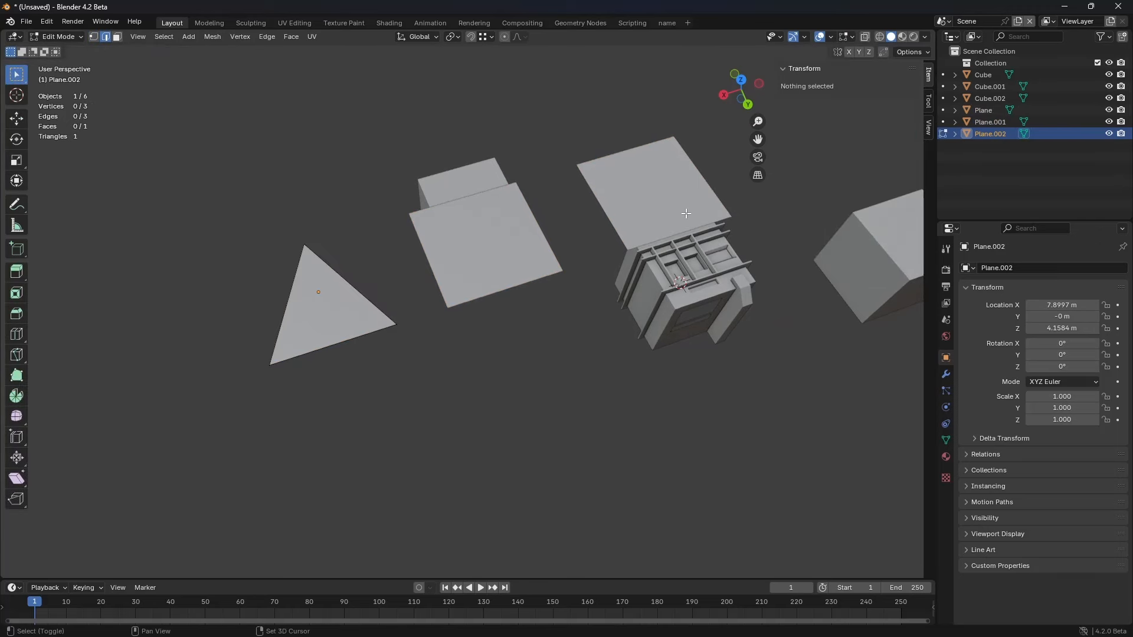
Step: Subdivide the outer edge of the square named Plane, keeping the number of cuts at 1
{"action": "middle_click_drag", "start_coordinate": [667, 185], "coordinate": [589, 216], "text": "shift"}
{"action": "key", "text": "alt+q"}
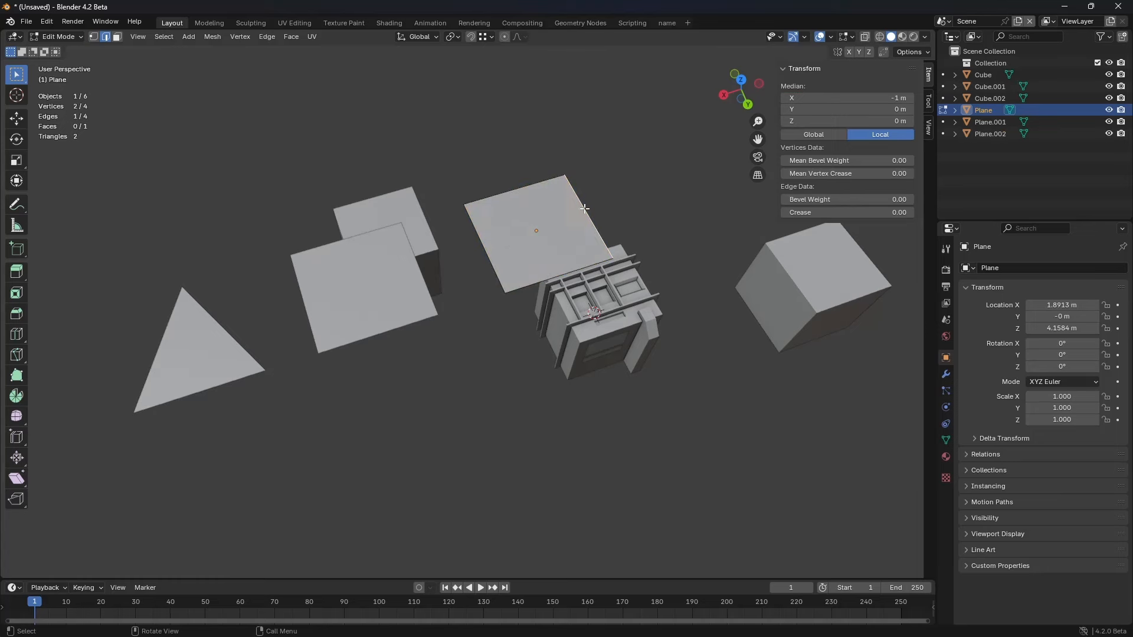
{"action": "key", "text": "ctrl+e"}
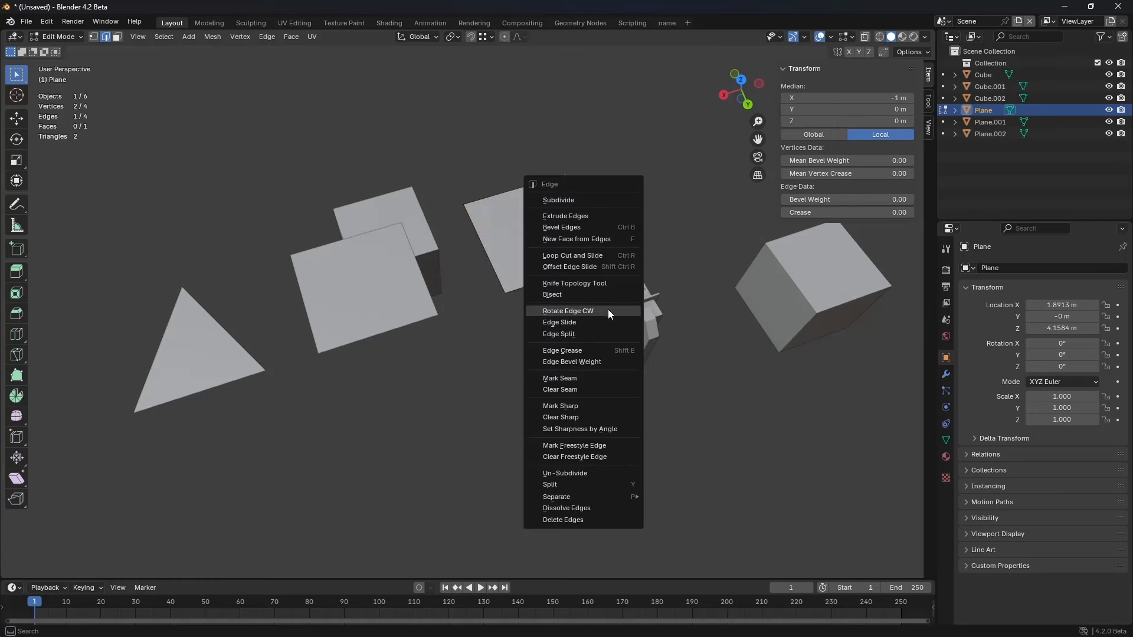
{"action": "key", "text": "Escape"}
{"action": "key", "text": "ctrl+e"}
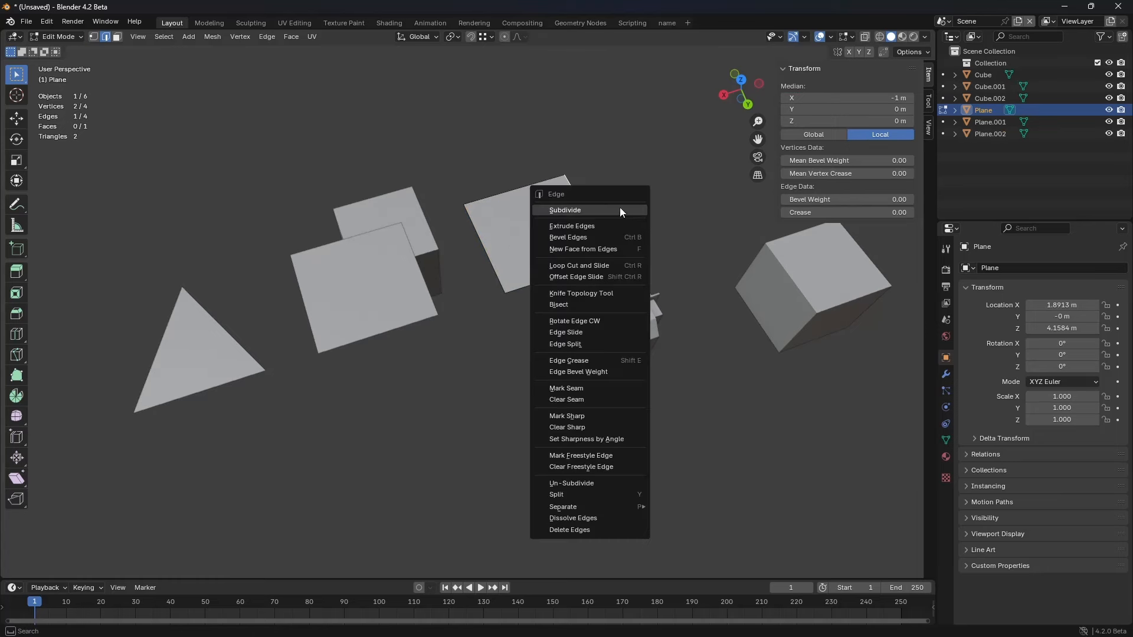
{"action": "left_click", "coordinate": [593, 212]}
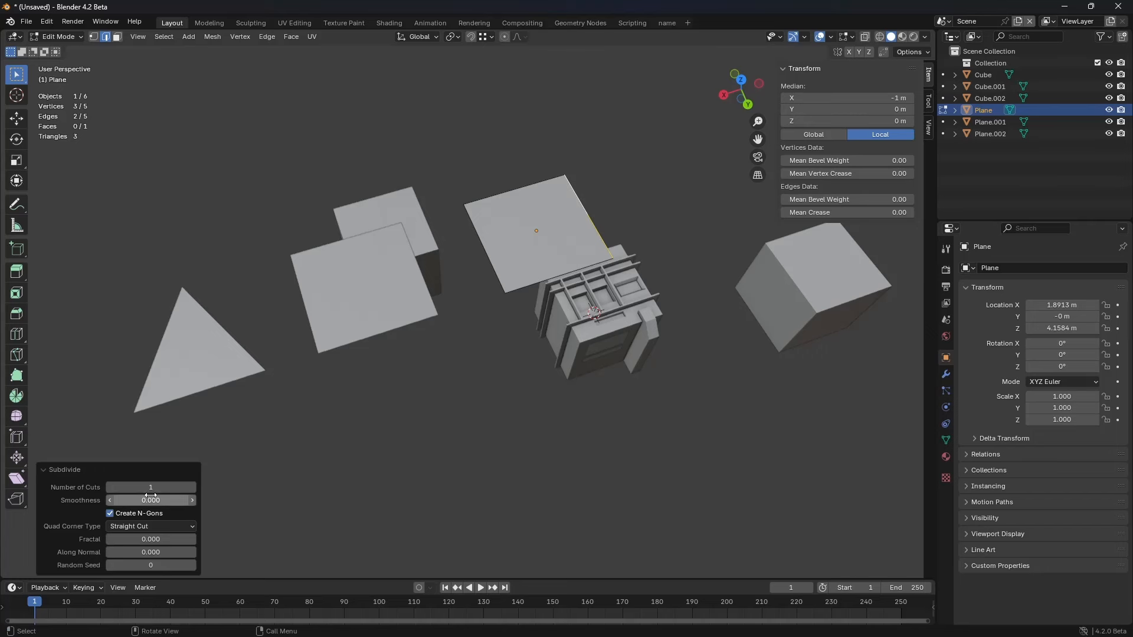
{"action": "left_click", "coordinate": [192, 488]}
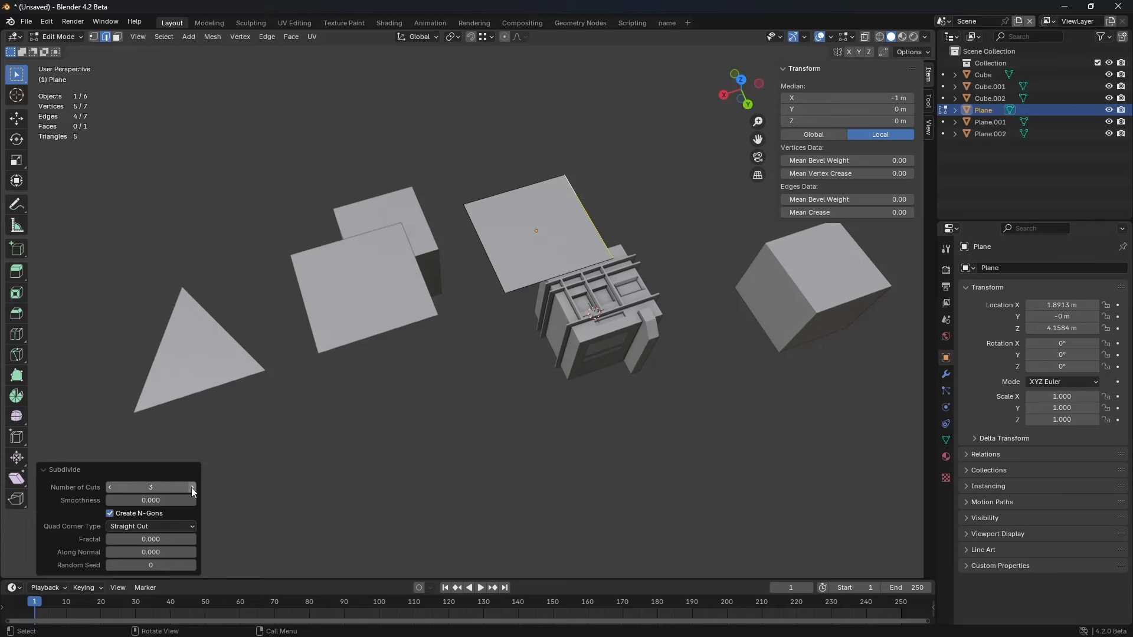
{"action": "left_click", "coordinate": [109, 489]}
{"action": "left_click", "coordinate": [110, 489]}
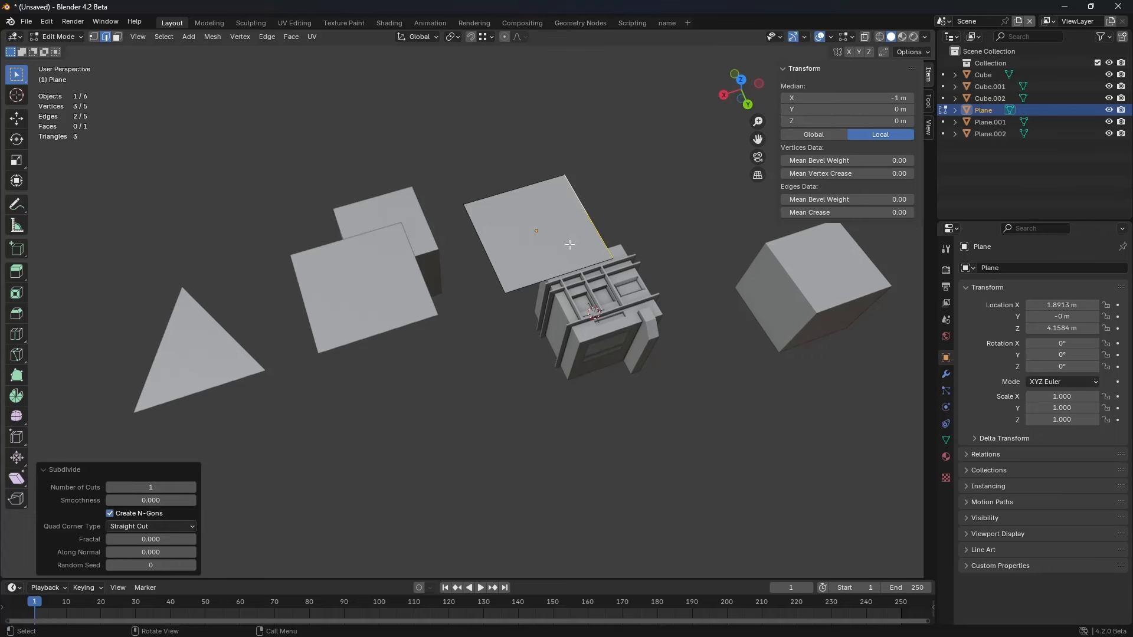
Step: Move the subdivided edge's middle vertex outward about -0.72 m along X to form a pentagon
{"action": "left_click", "coordinate": [587, 217]}
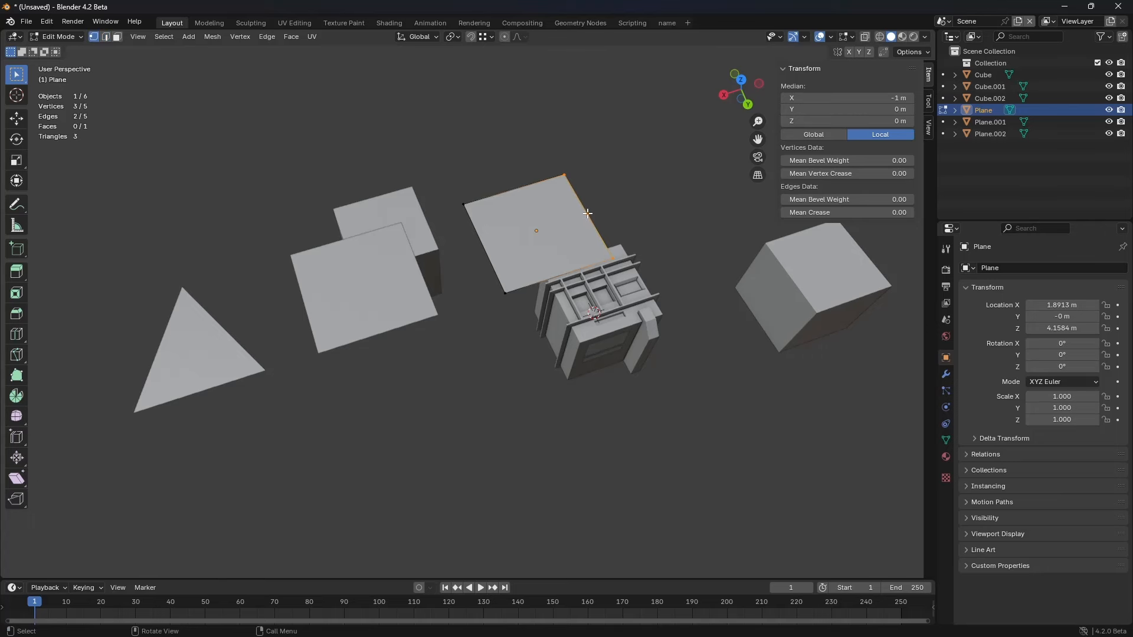
{"action": "left_click", "coordinate": [16, 120]}
{"action": "left_click_drag", "start_coordinate": [546, 229], "coordinate": [589, 225]}
{"action": "middle_click_drag", "start_coordinate": [514, 370], "coordinate": [558, 330]}
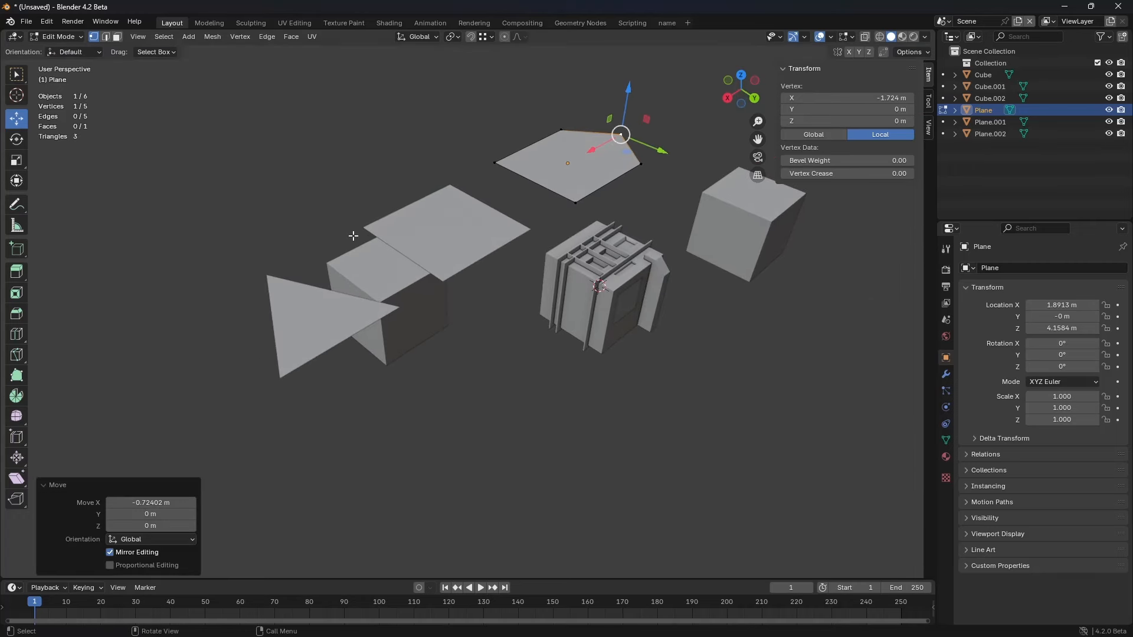
{"action": "middle_click_drag", "start_coordinate": [572, 291], "coordinate": [547, 313], "text": "shift"}
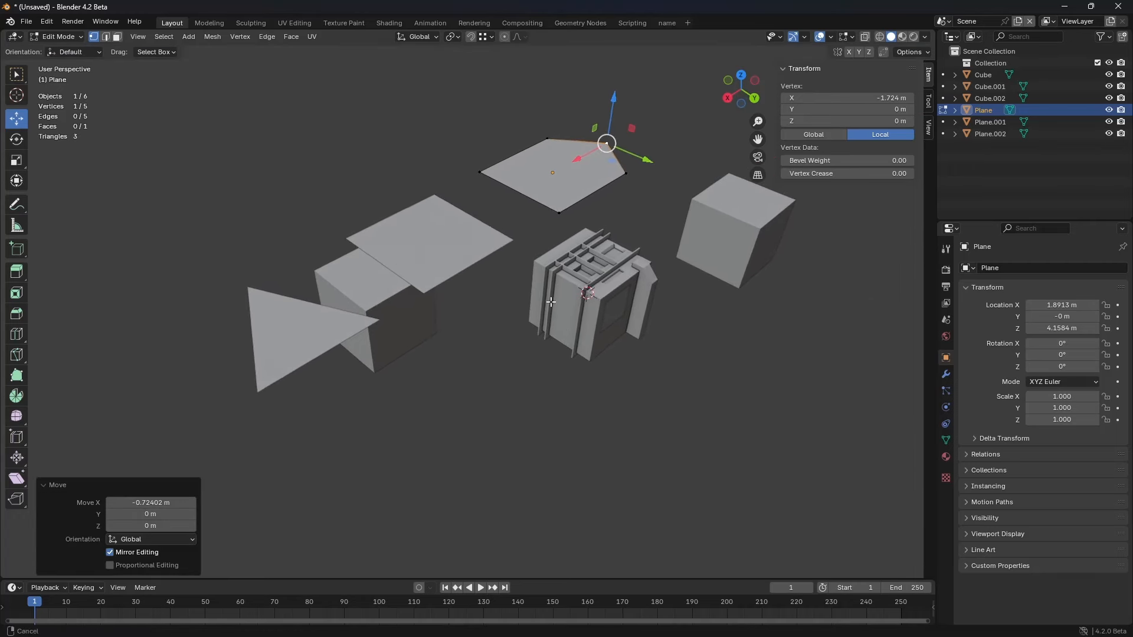
Step: Examine the triangle, square and pentagon planes, then select the triangle's apex vertex in Edit Mode
{"action": "left_click", "coordinate": [517, 289]}
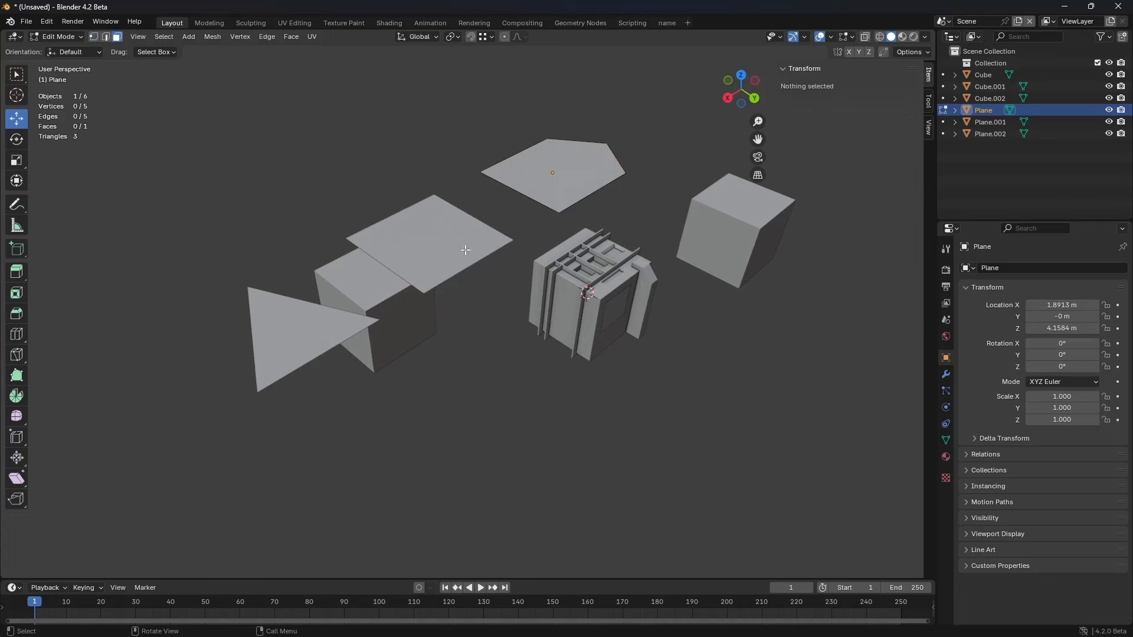
{"action": "middle_click_drag", "start_coordinate": [548, 312], "coordinate": [374, 348]}
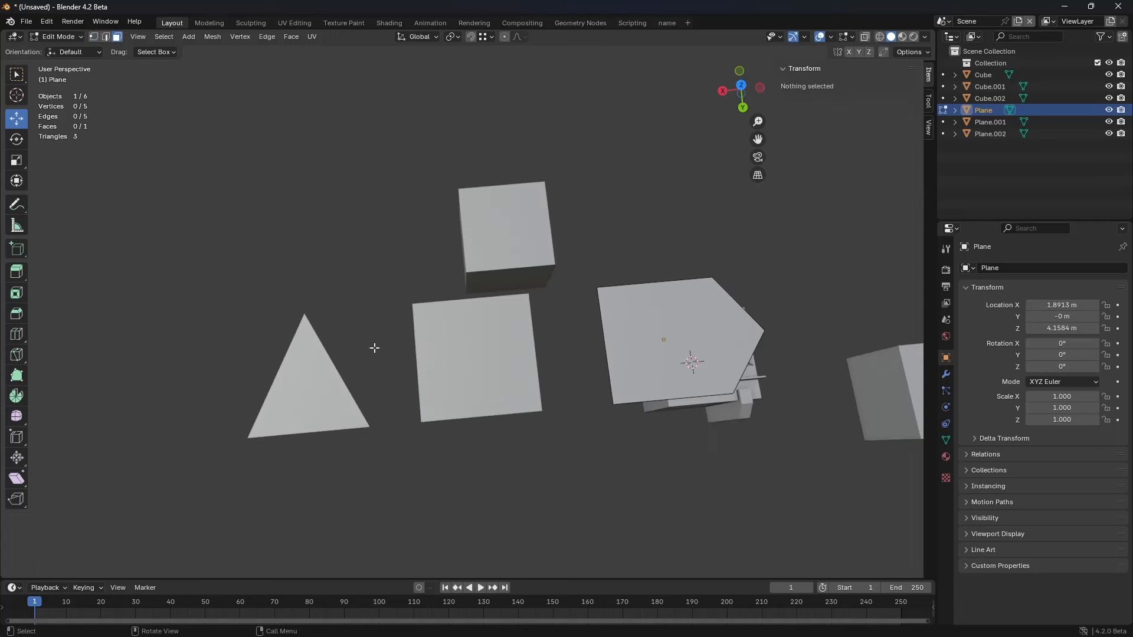
{"action": "middle_click_drag", "start_coordinate": [444, 374], "coordinate": [481, 335]}
{"action": "key", "text": "alt+q"}
{"action": "left_click", "coordinate": [298, 302]}
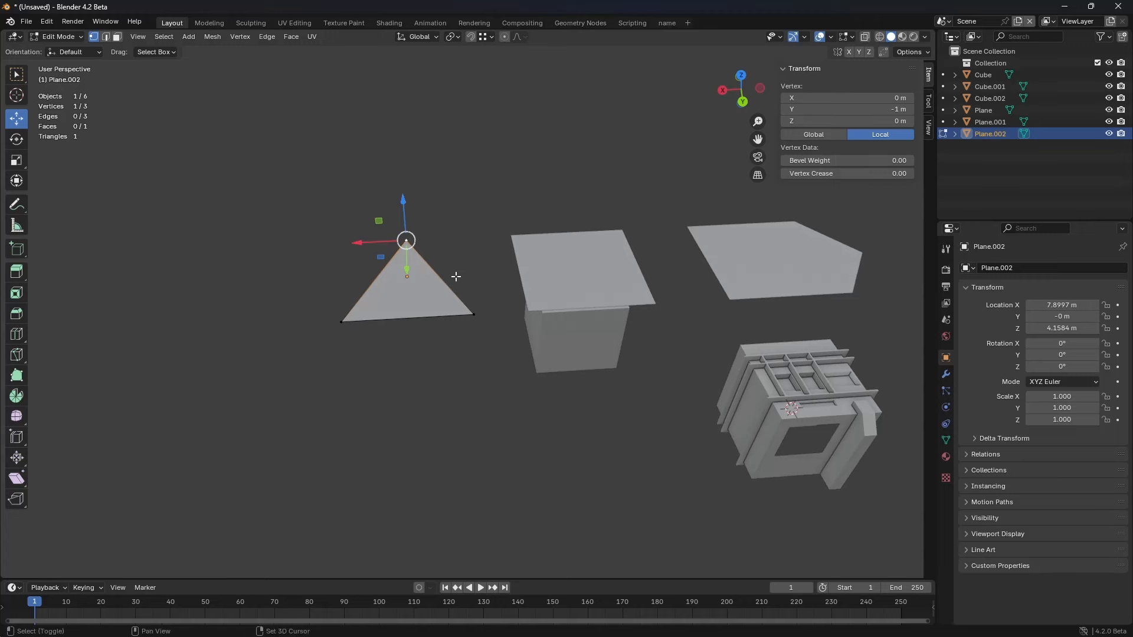
{"action": "middle_click_drag", "start_coordinate": [455, 276], "coordinate": [478, 318], "text": "shift"}
Step: Add a new plane object and merge all of its vertices at center into a single vertex
{"action": "key", "text": "ctrl+Tab"}
{"action": "left_click", "coordinate": [441, 319]}
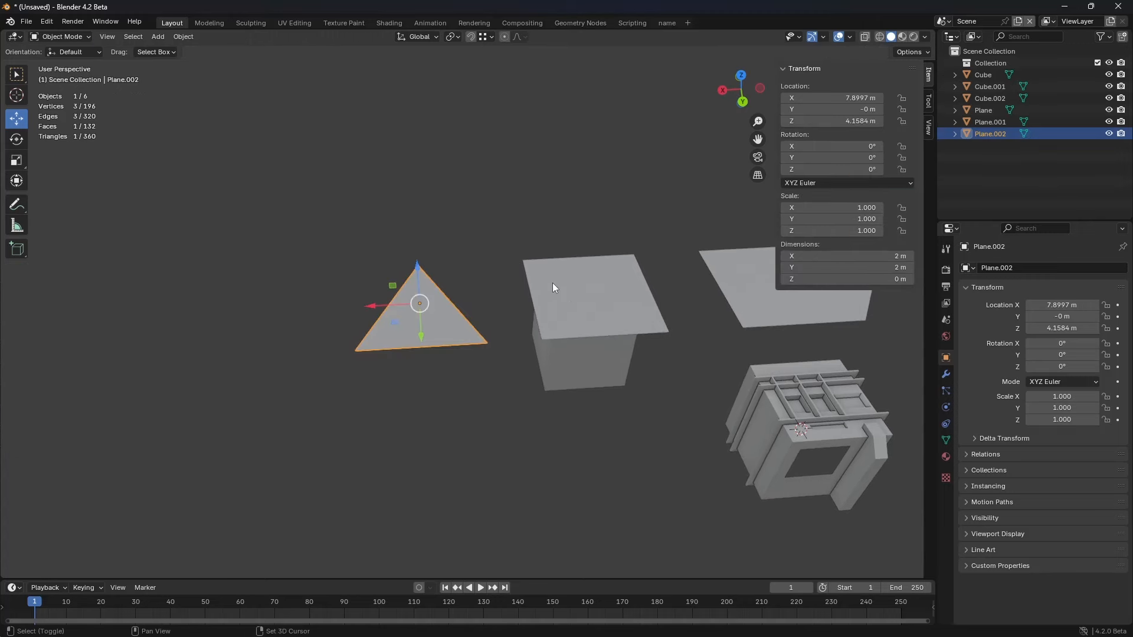
{"action": "key", "text": "shift+a"}
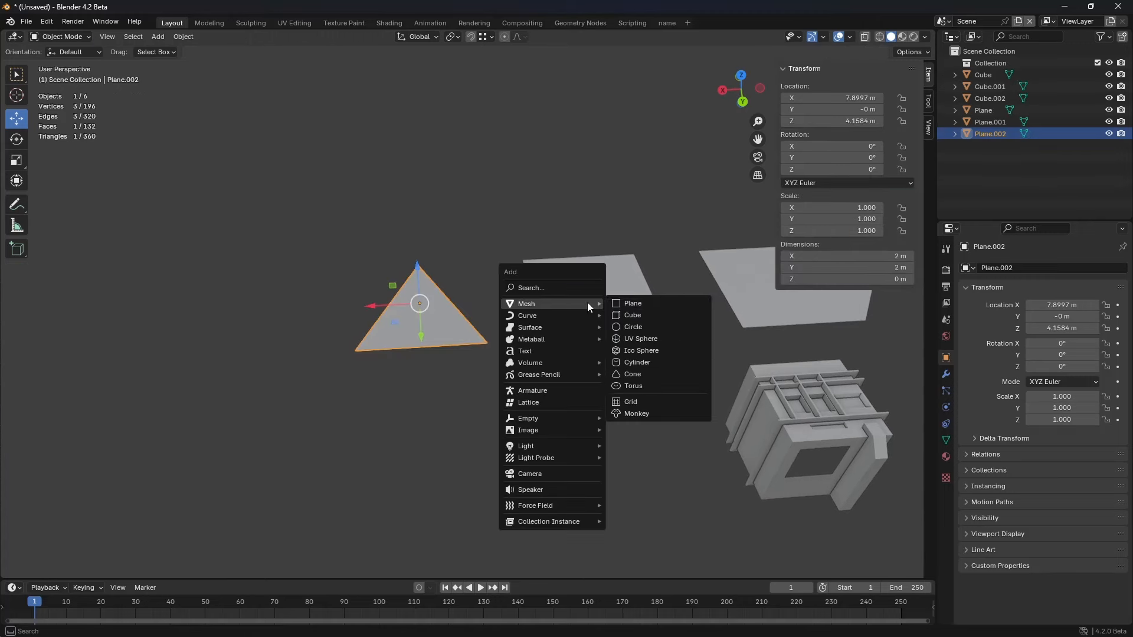
{"action": "left_click", "coordinate": [619, 304]}
{"action": "key", "text": "ctrl+Tab"}
{"action": "left_click", "coordinate": [613, 309]}
{"action": "key", "text": "m"}
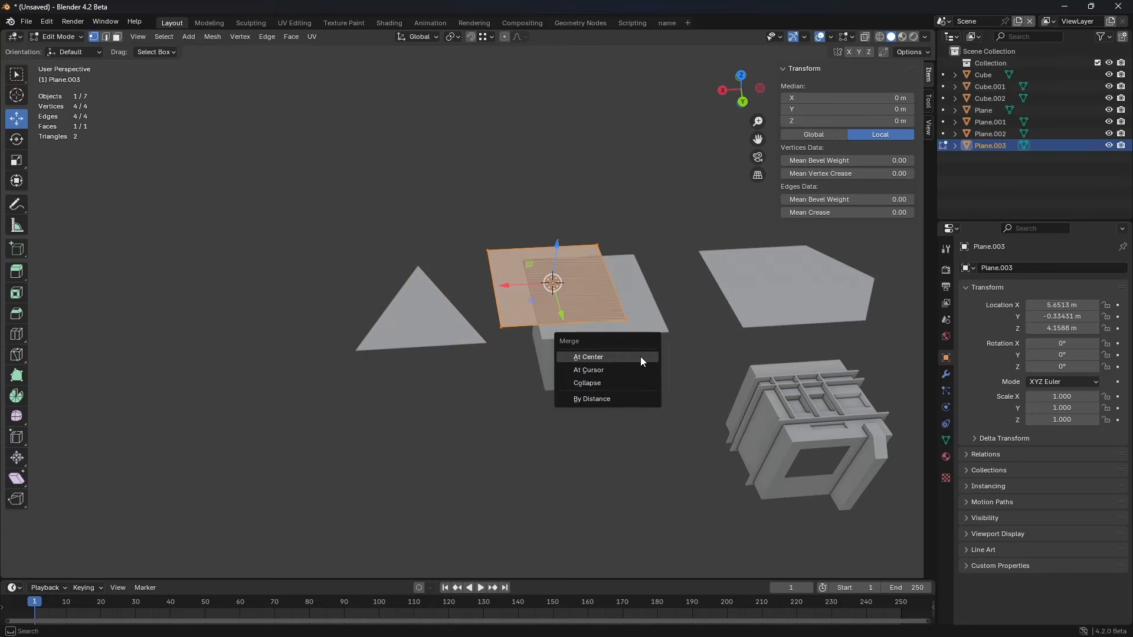
{"action": "left_click", "coordinate": [643, 356]}
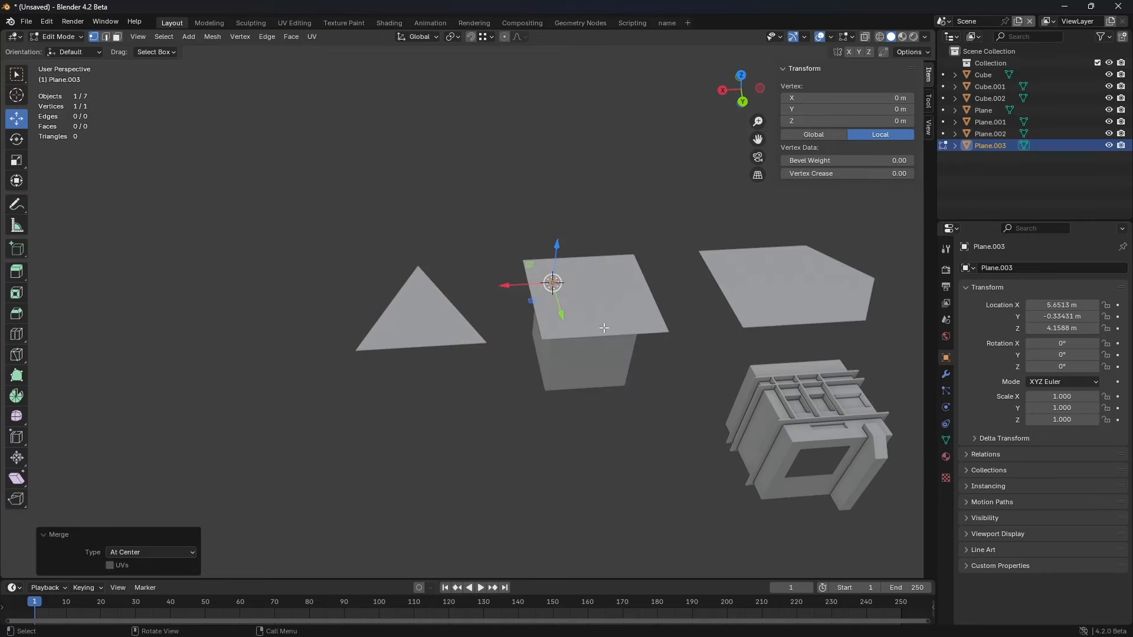
{"action": "key", "text": "g"}
{"action": "left_click", "coordinate": [585, 260]}
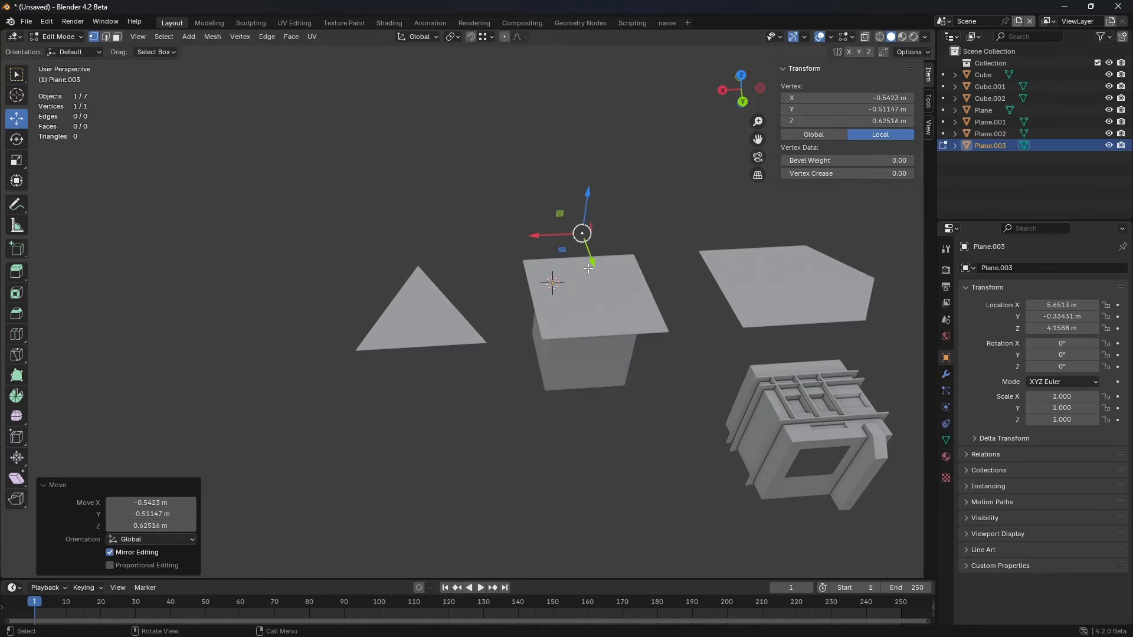
{"action": "key", "text": "ctrl+z"}
Step: In Object Mode, move the single-vertex object back along Y to about -2.12 m
{"action": "mouse_move", "coordinate": [579, 317]}
{"action": "middle_mouse_down"}
{"action": "mouse_move", "coordinate": [561, 324]}
{"action": "mouse_move", "coordinate": [572, 337]}
{"action": "middle_mouse_up"}
{"action": "key", "text": "ctrl+Tab"}
{"action": "left_click", "coordinate": [550, 319]}
{"action": "left_click_drag", "start_coordinate": [572, 338], "coordinate": [541, 255]}
Step: In Edit Mode, move the lone vertex up about 1.16 m in Z and about 0.12 m in X
{"action": "key", "text": "ctrl+Tab"}
{"action": "left_click", "coordinate": [572, 255]}
{"action": "middle_click_drag", "start_coordinate": [539, 263], "coordinate": [533, 333]}
{"action": "key", "text": "g"}
{"action": "left_click", "coordinate": [492, 268]}
Step: Duplicate the vertex three times, placing each copy farther out to form a loose row of separate points
{"action": "scroll", "coordinate": [506, 286], "scroll_direction": "up", "scroll_amount": 3}
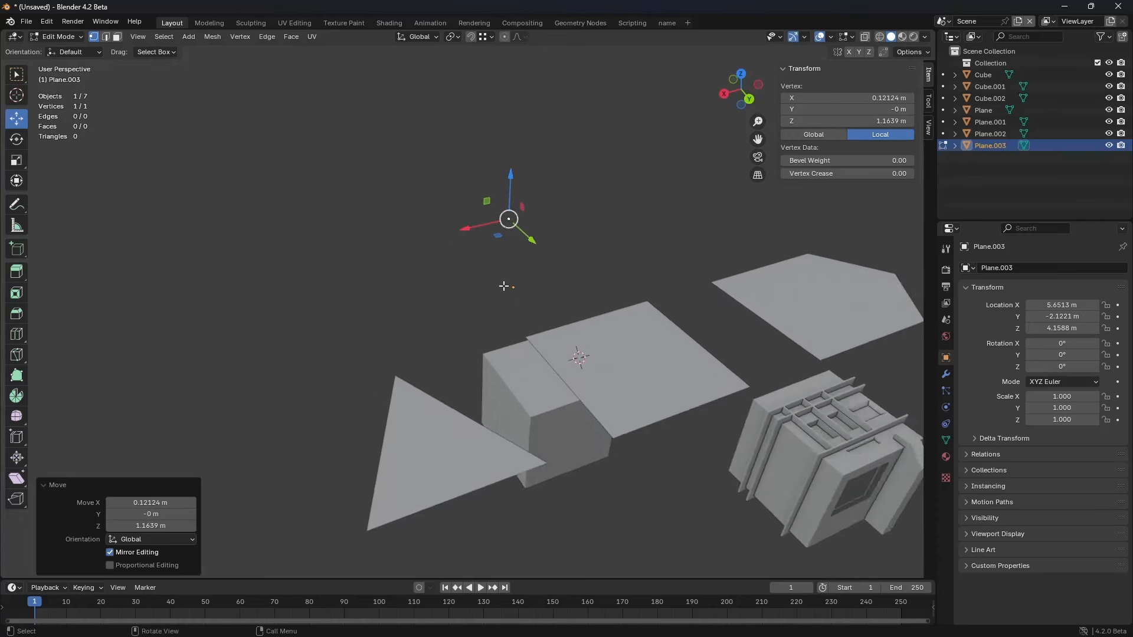
{"action": "middle_click_drag", "start_coordinate": [521, 281], "coordinate": [610, 281], "text": "shift"}
{"action": "key", "text": "shift+d"}
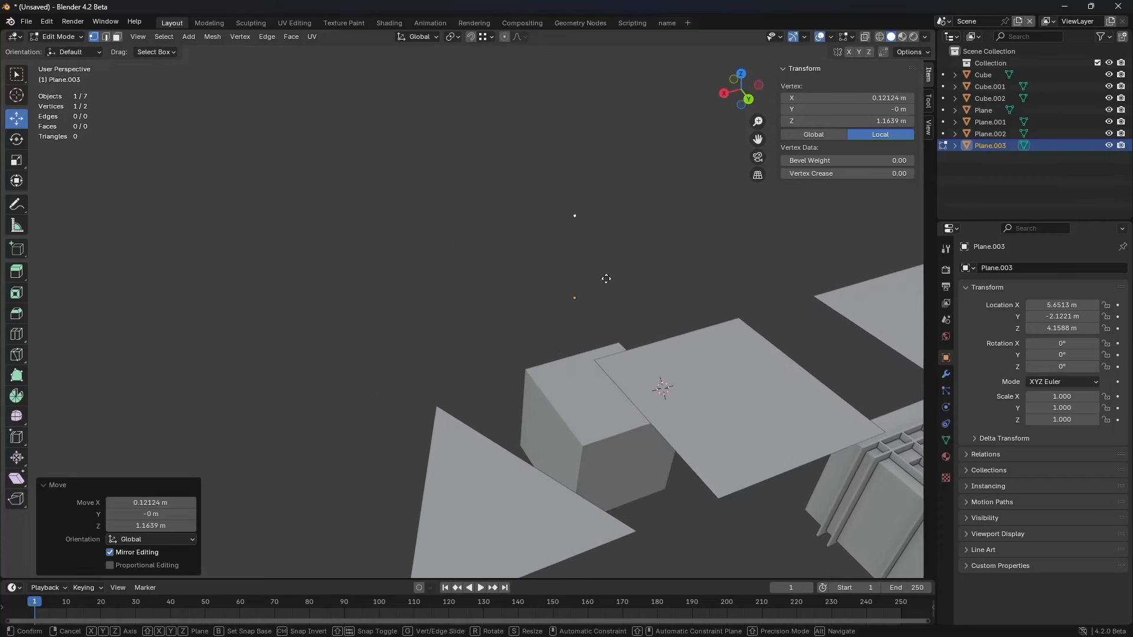
{"action": "left_click", "coordinate": [507, 306]}
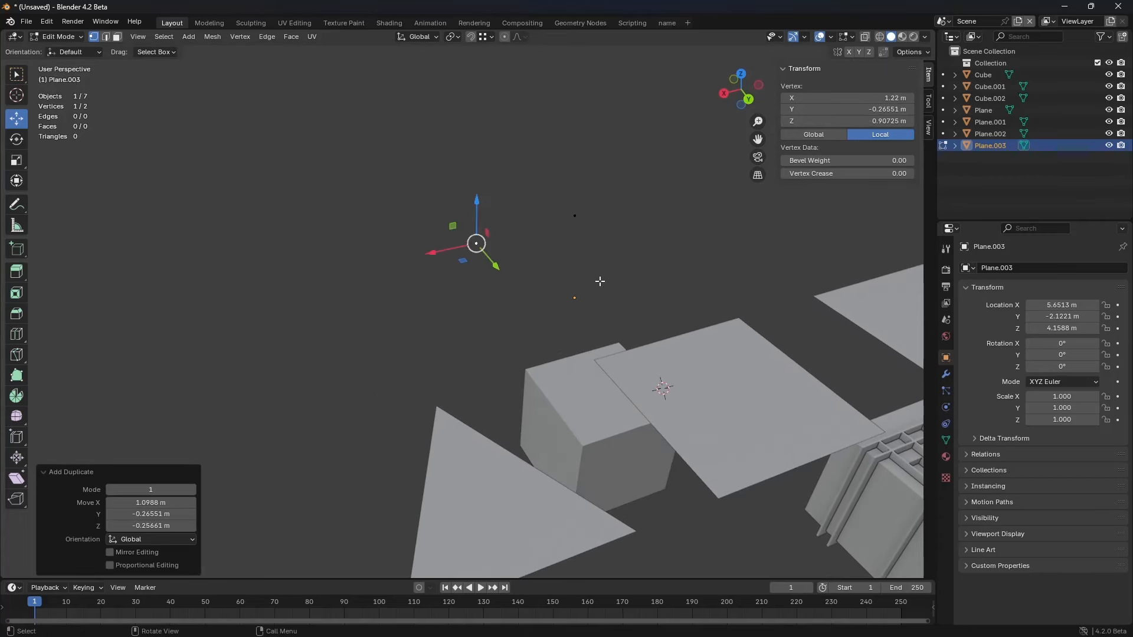
{"action": "key", "text": "shift+d"}
{"action": "left_click", "coordinate": [446, 321]}
{"action": "key", "text": "shift+d"}
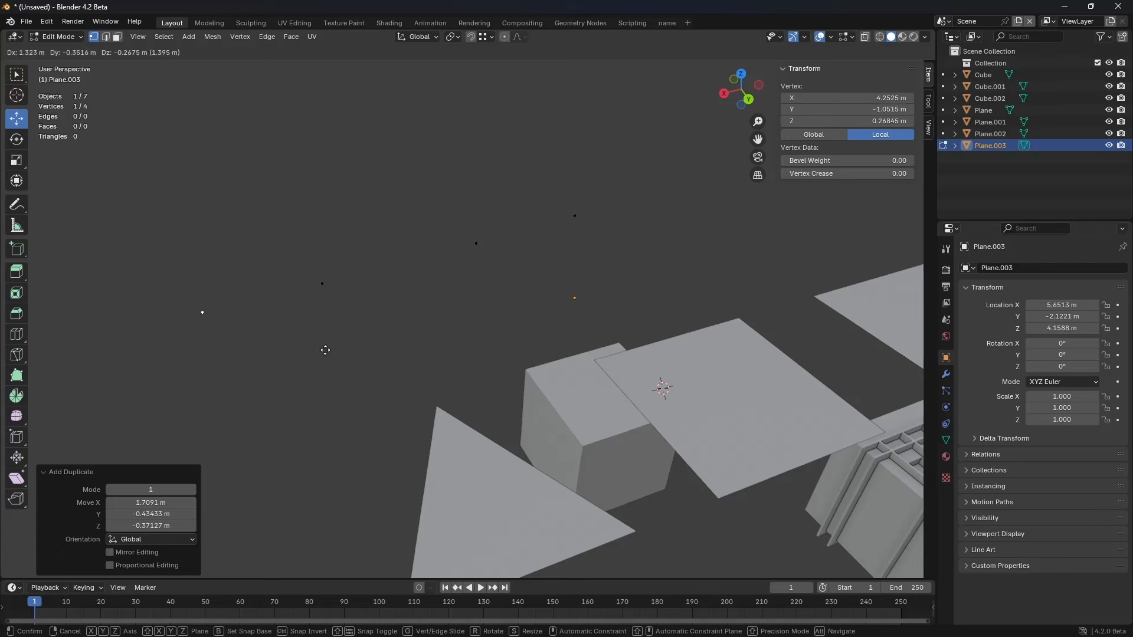
{"action": "left_click", "coordinate": [202, 311]}
Step: Delete the third vertex in the row of loose points
{"action": "scroll", "coordinate": [481, 308], "scroll_direction": "down", "scroll_amount": 2, "text": "shift"}
{"action": "left_click", "coordinate": [478, 227]}
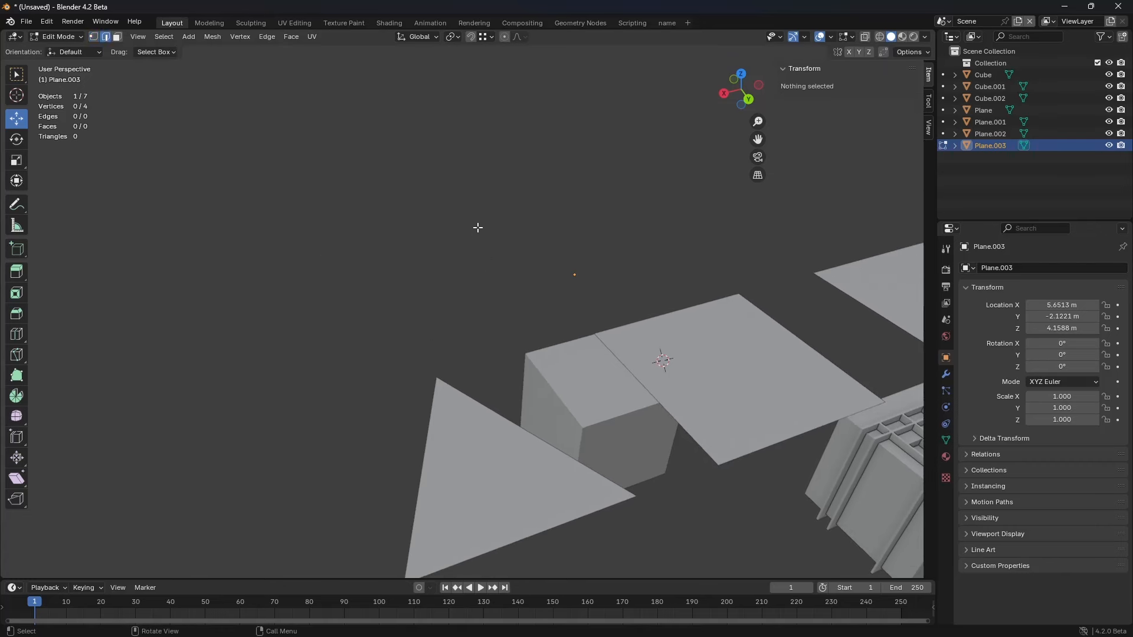
{"action": "left_click", "coordinate": [329, 263]}
{"action": "key", "text": "x"}
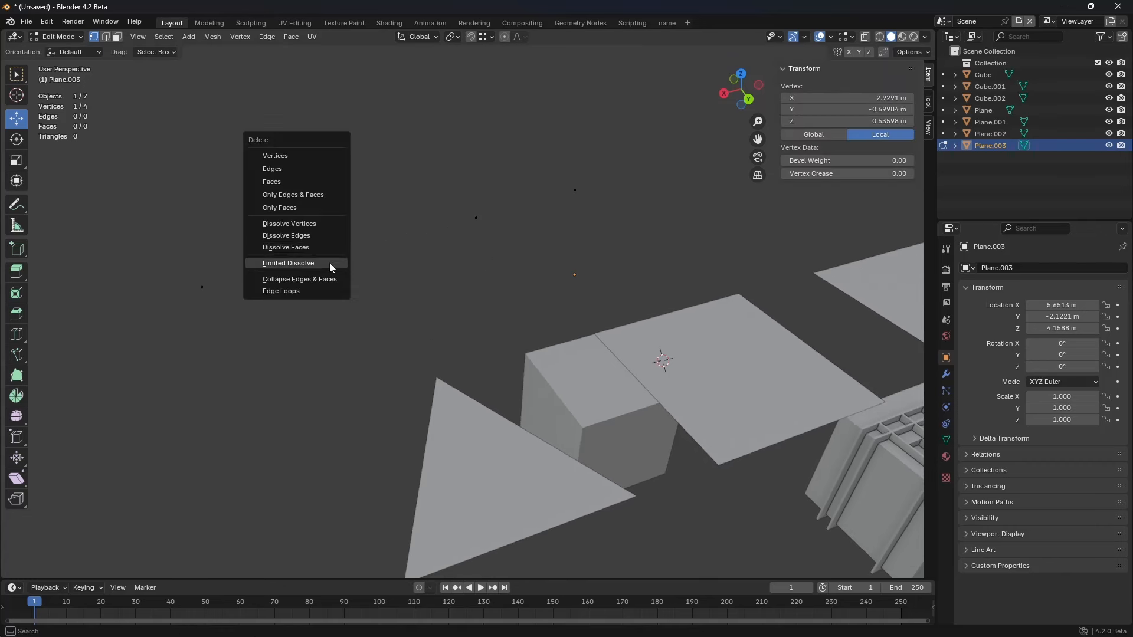
{"action": "left_click", "coordinate": [303, 157]}
Step: Connect the two adjacent vertices with an edge and move it about 2.03 m in X, -0.44 m in Y and -0.54 m in Z
{"action": "left_click", "coordinate": [476, 218]}
{"action": "left_click", "coordinate": [576, 190], "text": "shift"}
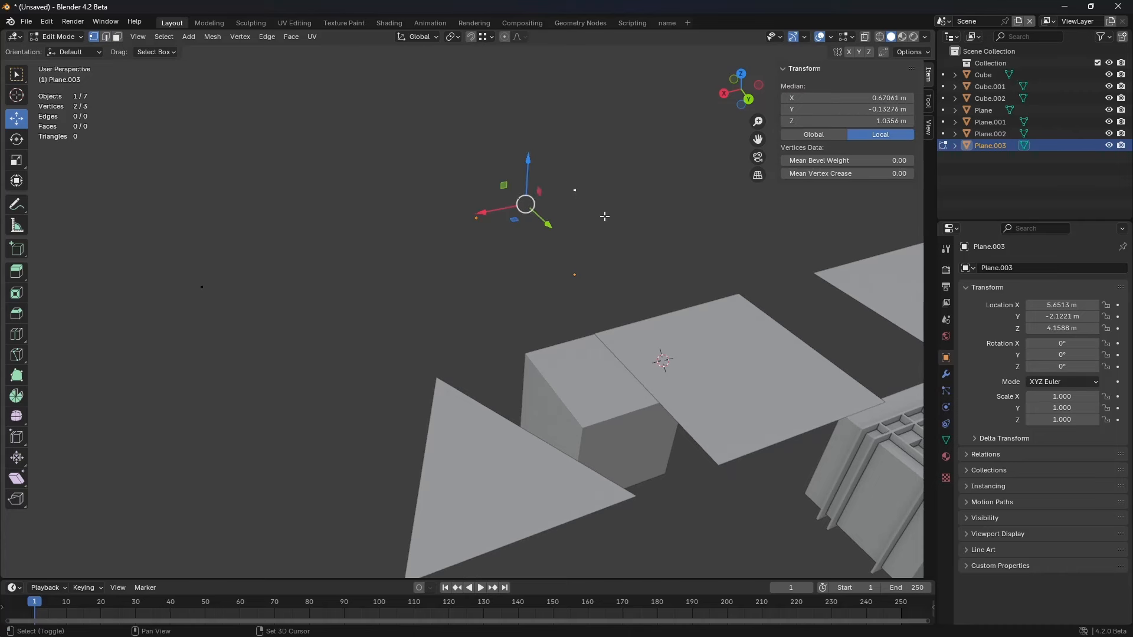
{"action": "key", "text": "f"}
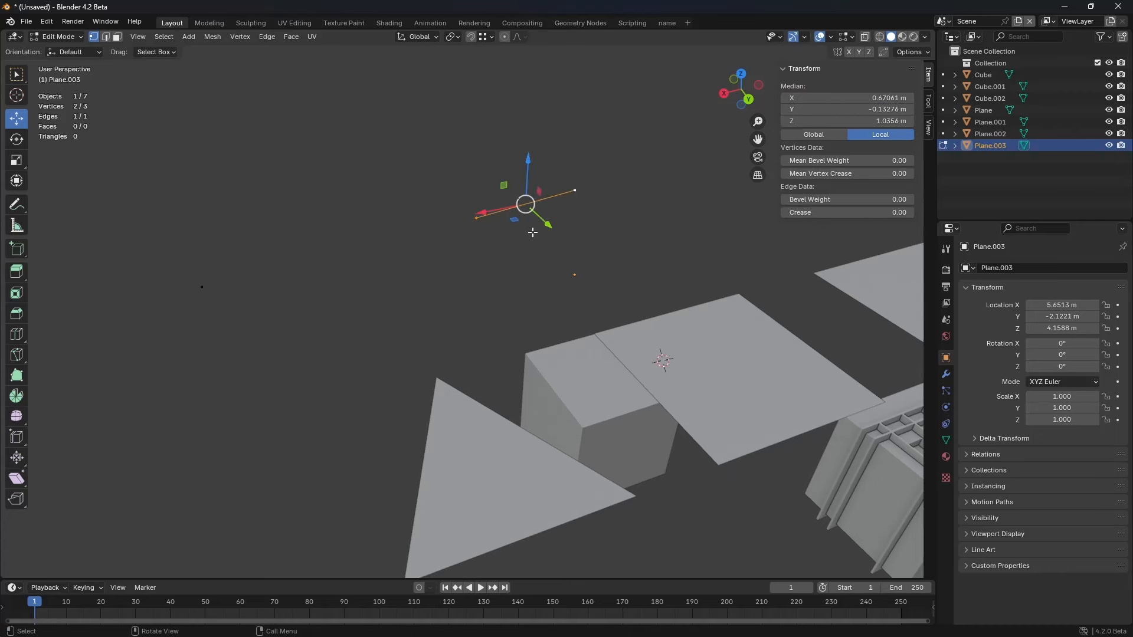
{"action": "key", "text": "g"}
{"action": "left_click", "coordinate": [372, 281]}
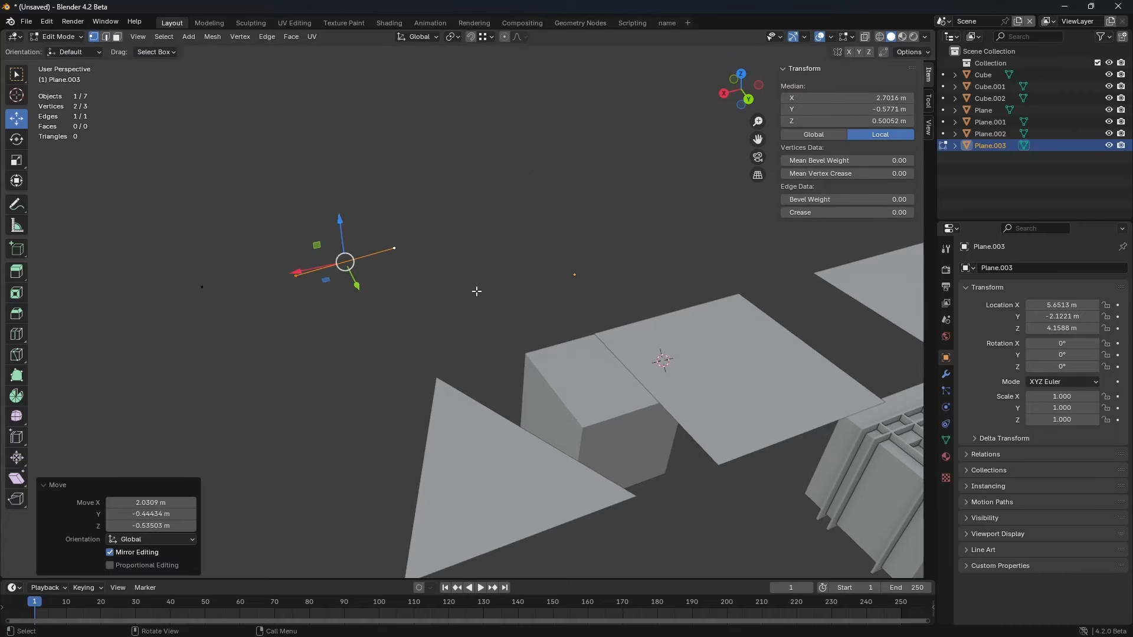
Step: Examine an end vertex of the new edge and the corner vertices of the triangle in Edit Mode
{"action": "left_click", "coordinate": [394, 248]}
{"action": "middle_click_drag", "start_coordinate": [407, 245], "coordinate": [525, 266]}
{"action": "middle_click_drag", "start_coordinate": [494, 340], "coordinate": [493, 295], "text": "shift"}
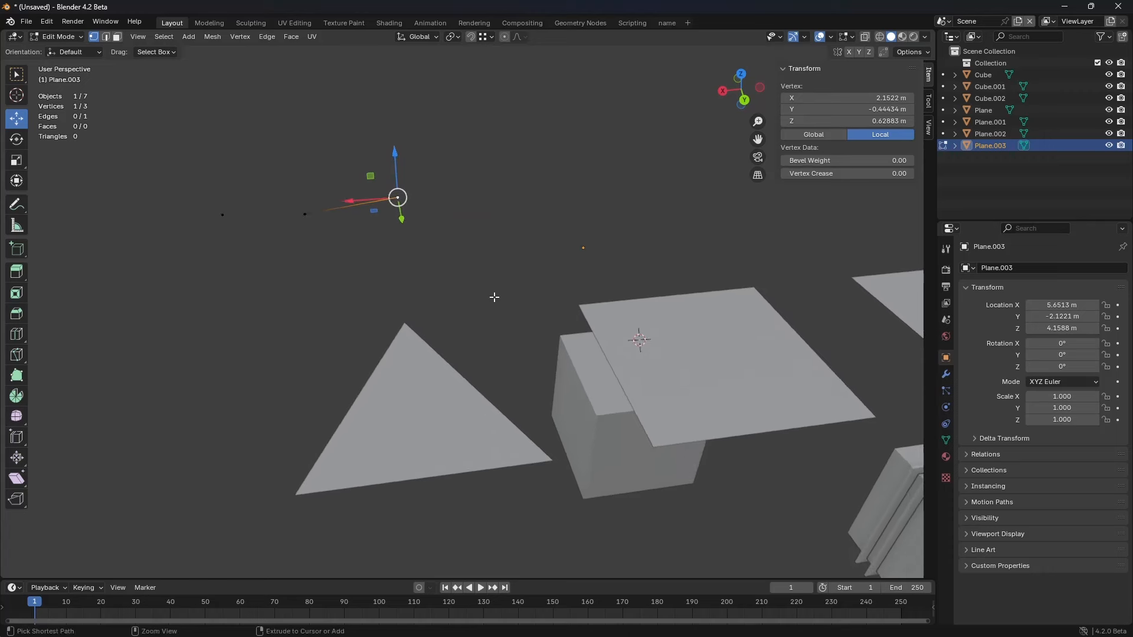
{"action": "scroll", "coordinate": [493, 295], "scroll_direction": "down", "scroll_amount": 1}
{"action": "key", "text": "alt+q"}
{"action": "middle_click_drag", "start_coordinate": [437, 375], "coordinate": [410, 380]}
{"action": "key", "text": "3"}
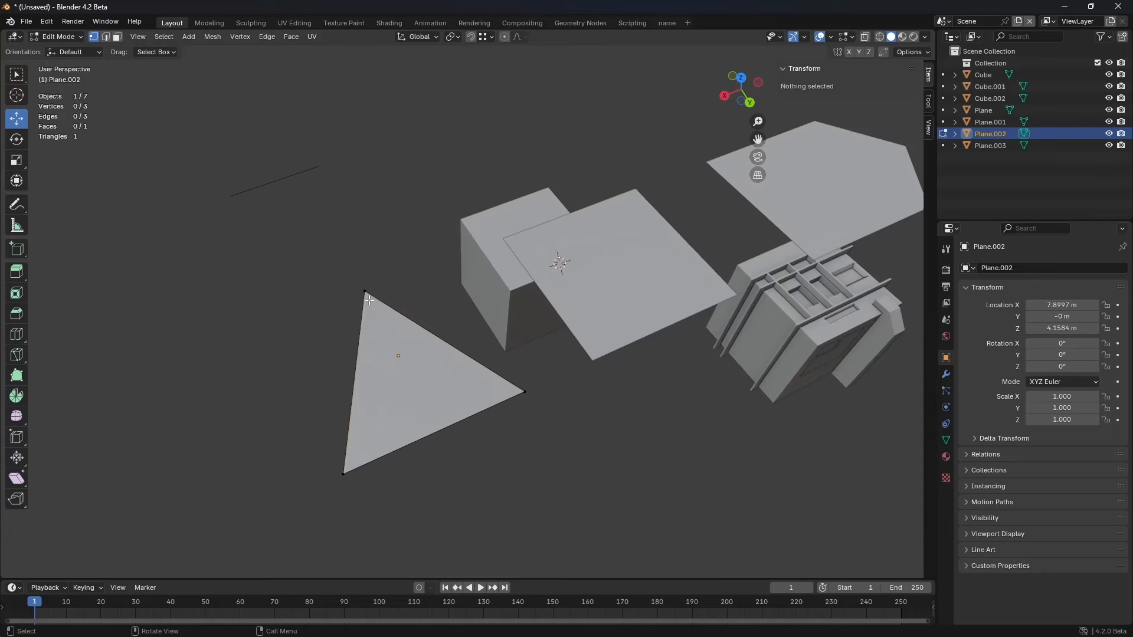
{"action": "left_click", "coordinate": [369, 301]}
{"action": "left_click", "coordinate": [423, 352]}
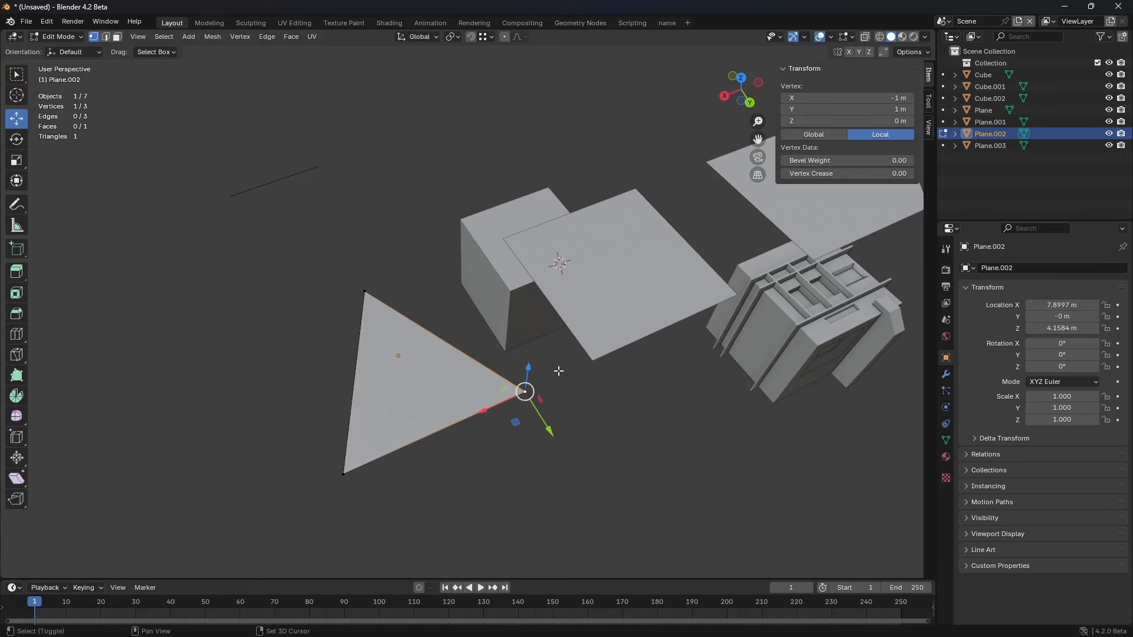
{"action": "middle_click_drag", "start_coordinate": [559, 371], "coordinate": [440, 415], "text": "shift"}
Step: Examine the square and the pentagon in Edit Mode, selecting one of the pentagon's corner vertices
{"action": "key", "text": "alt+q"}
{"action": "middle_click_drag", "start_coordinate": [516, 337], "coordinate": [351, 328], "text": "shift"}
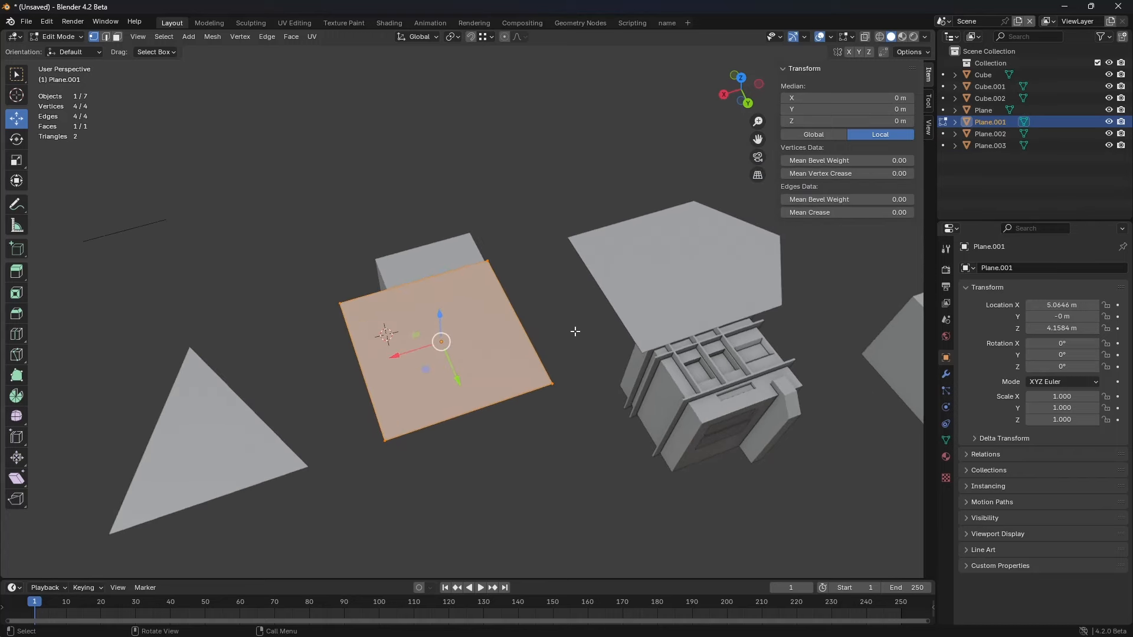
{"action": "middle_click_drag", "start_coordinate": [560, 362], "coordinate": [534, 374], "text": "shift"}
{"action": "middle_click_drag", "start_coordinate": [686, 325], "coordinate": [644, 348], "text": "shift"}
{"action": "key", "text": "alt+q"}
{"action": "middle_click_drag", "start_coordinate": [611, 307], "coordinate": [485, 328], "text": "shift"}
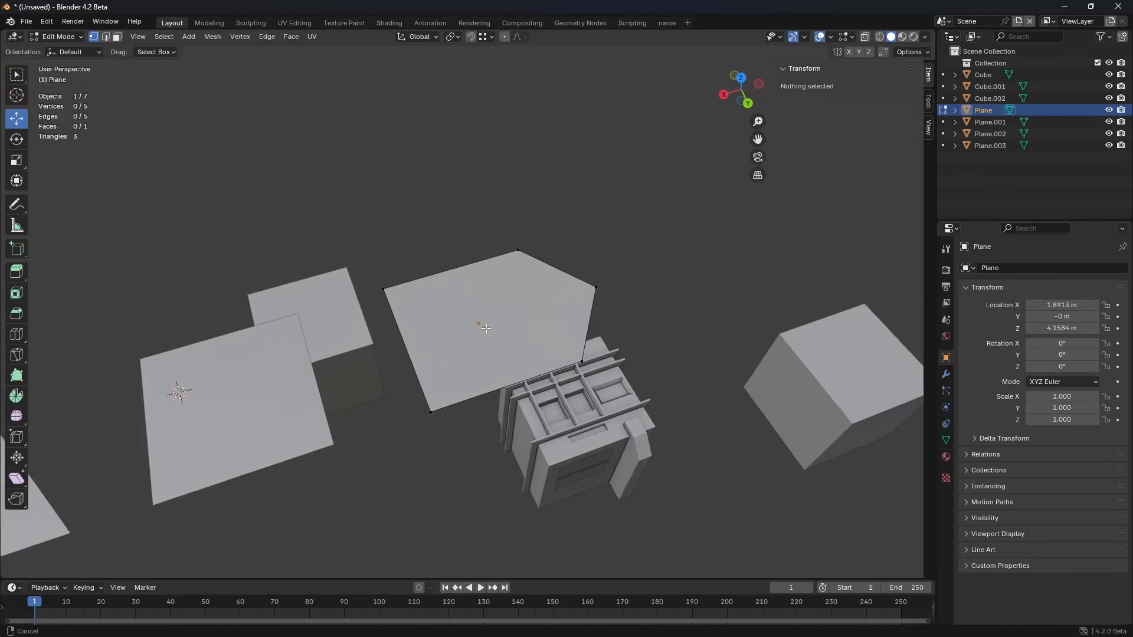
{"action": "scroll", "coordinate": [485, 328], "scroll_direction": "up", "scroll_amount": 1}
{"action": "left_click", "coordinate": [367, 287]}
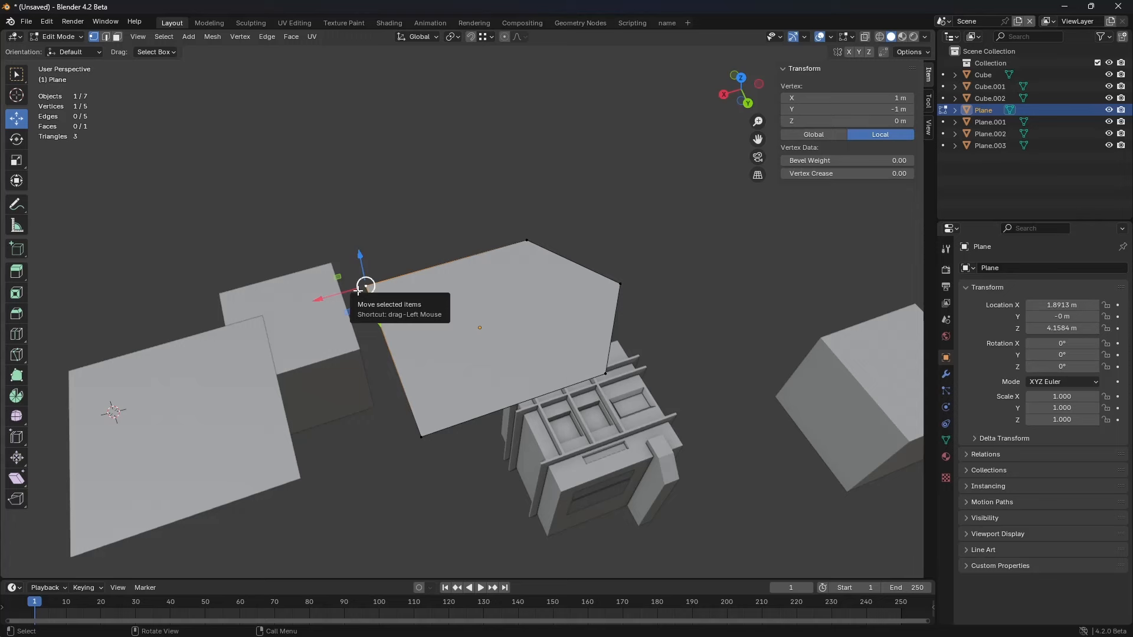
Step: Examine the pentagon in face and vertex selection modes, and compare it with the square, triangle and loose edge
{"action": "scroll", "coordinate": [357, 291], "scroll_direction": "down", "scroll_amount": 3}
{"action": "middle_click_drag", "start_coordinate": [357, 291], "coordinate": [448, 292], "text": "shift"}
{"action": "key", "text": "3"}
{"action": "left_click", "coordinate": [583, 323]}
{"action": "left_click", "coordinate": [418, 378]}
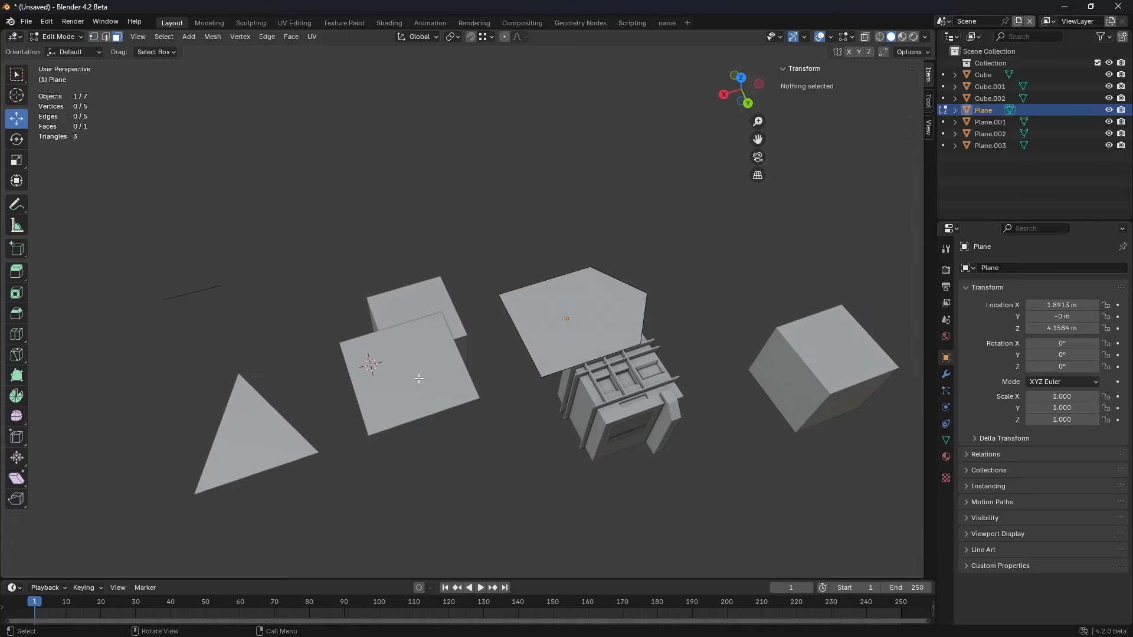
{"action": "middle_click_drag", "start_coordinate": [265, 412], "coordinate": [343, 271]}
{"action": "key", "text": "1"}
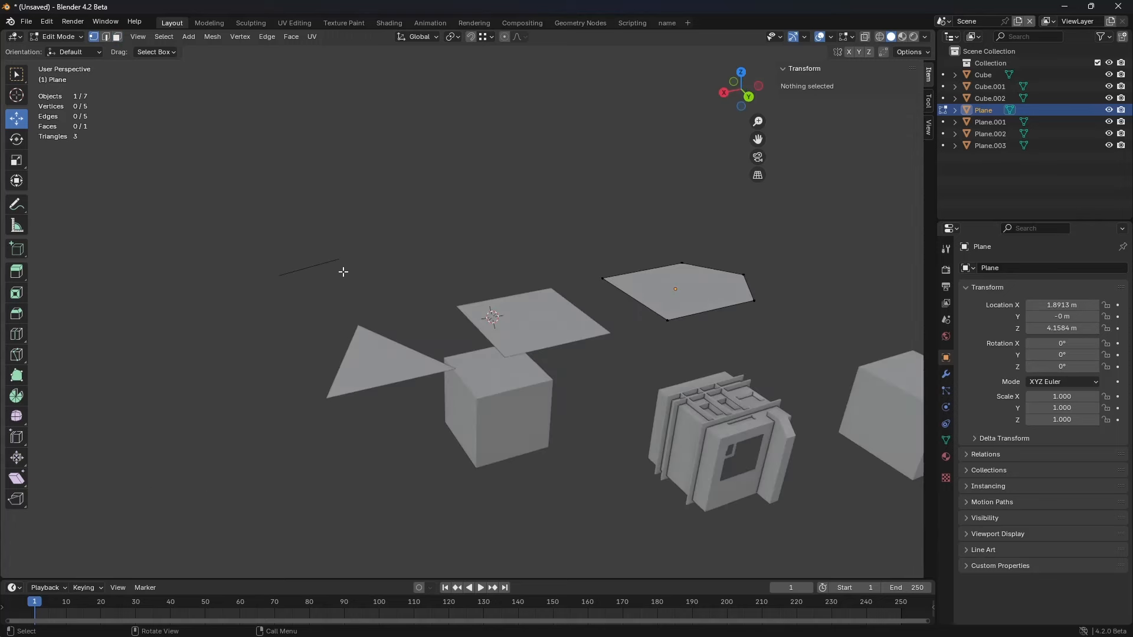
{"action": "scroll", "coordinate": [438, 264], "scroll_direction": "up", "scroll_amount": 4}
{"action": "scroll", "coordinate": [457, 336], "scroll_direction": "down", "scroll_amount": 4}
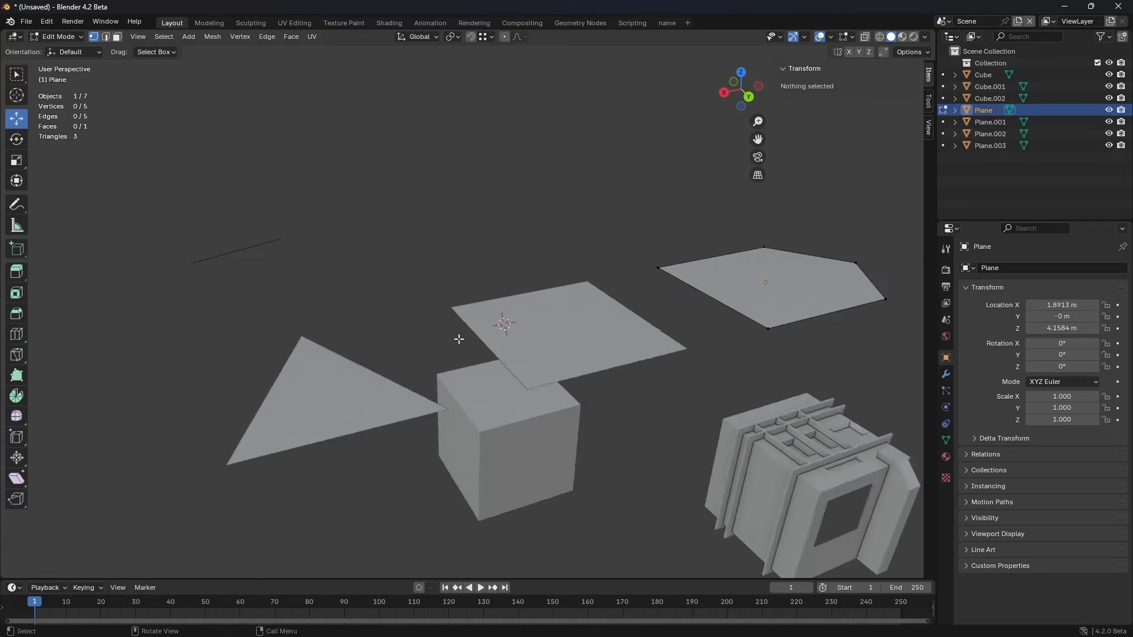
{"action": "middle_click_drag", "start_coordinate": [458, 336], "coordinate": [486, 321]}
Step: Switch to the loose-edge object in Edit Mode and duplicate the edge's end vertex into the empty space above it
{"action": "key", "text": "ctrl+Tab"}
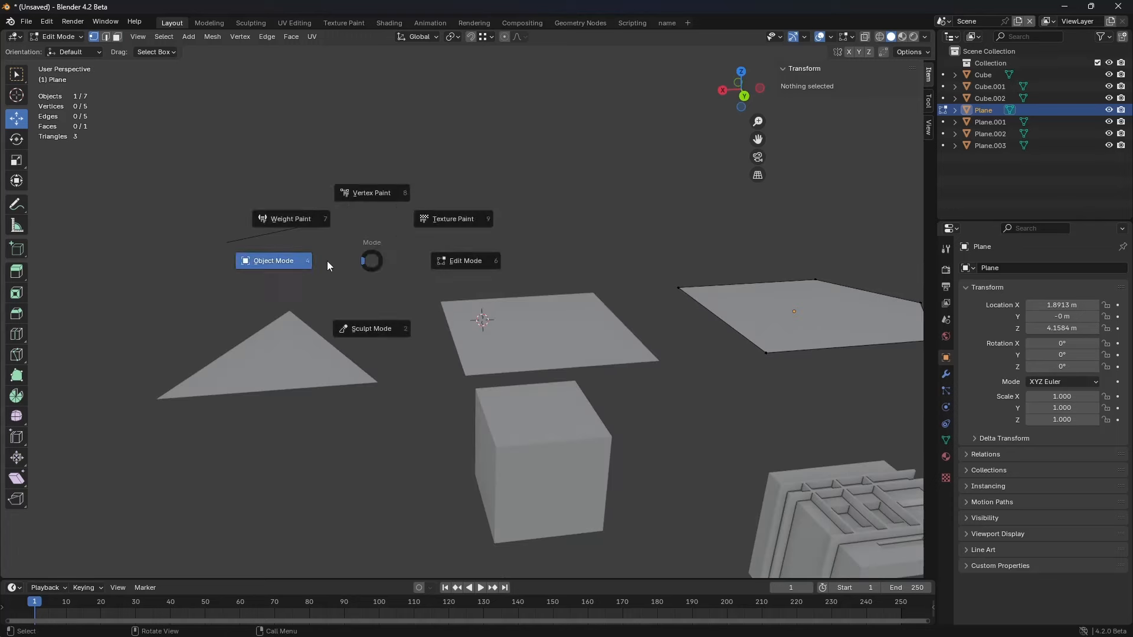
{"action": "left_click", "coordinate": [327, 261]}
{"action": "left_click", "coordinate": [282, 230]}
{"action": "key", "text": "ctrl+Tab"}
{"action": "left_click", "coordinate": [328, 229]}
{"action": "middle_click_drag", "start_coordinate": [348, 249], "coordinate": [380, 319], "text": "shift"}
{"action": "left_click", "coordinate": [344, 258]}
{"action": "scroll", "coordinate": [413, 272], "scroll_direction": "up", "scroll_amount": 1}
{"action": "key", "text": "shift+d"}
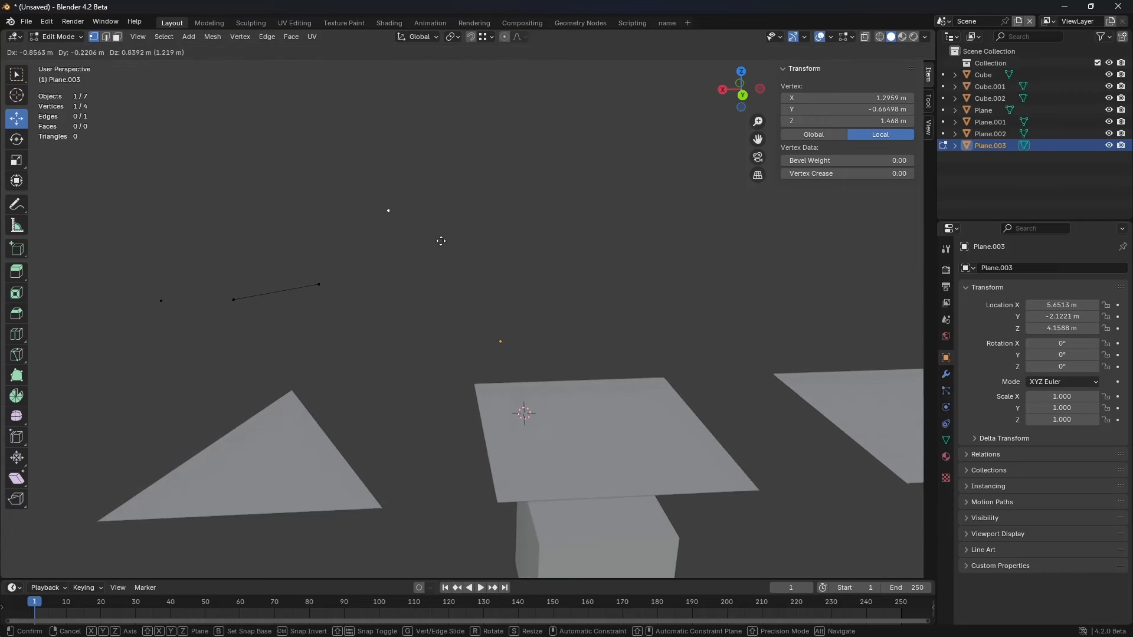
{"action": "left_click", "coordinate": [458, 230]}
Step: Extrude three edges outward from the duplicated vertex to form a Y shape
{"action": "middle_click_drag", "start_coordinate": [457, 230], "coordinate": [476, 279], "text": "shift"}
{"action": "key", "text": "e"}
{"action": "left_click", "coordinate": [421, 239]}
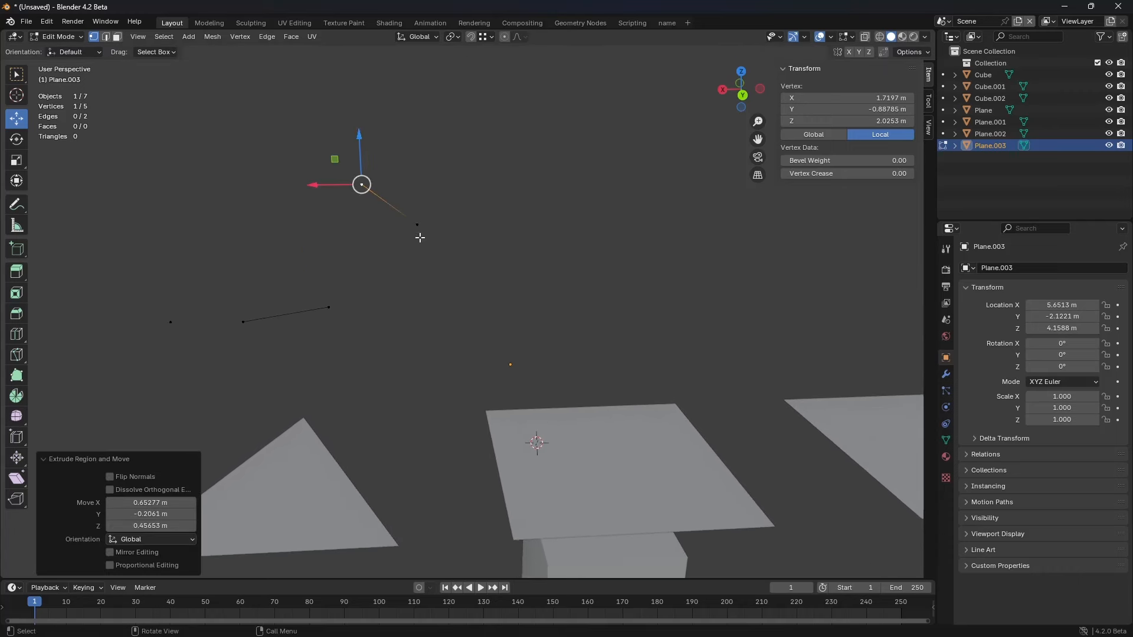
{"action": "left_click", "coordinate": [417, 225]}
{"action": "key", "text": "e"}
{"action": "left_click", "coordinate": [458, 177]}
{"action": "left_click", "coordinate": [418, 225]}
{"action": "key", "text": "e"}
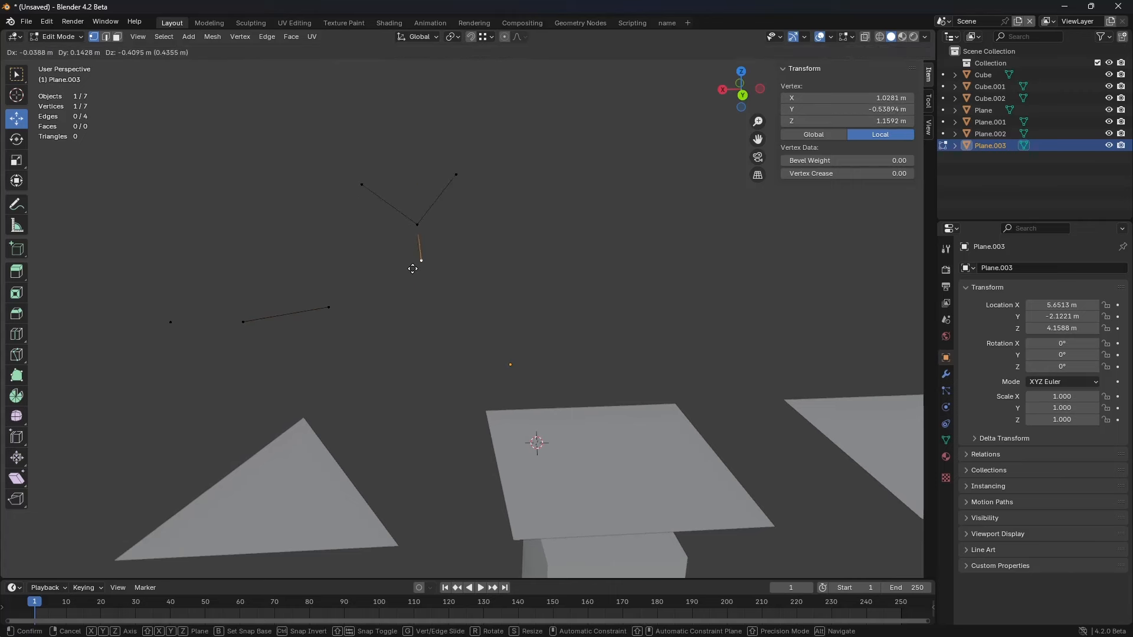
{"action": "left_click", "coordinate": [413, 301]}
{"action": "left_click", "coordinate": [420, 228]}
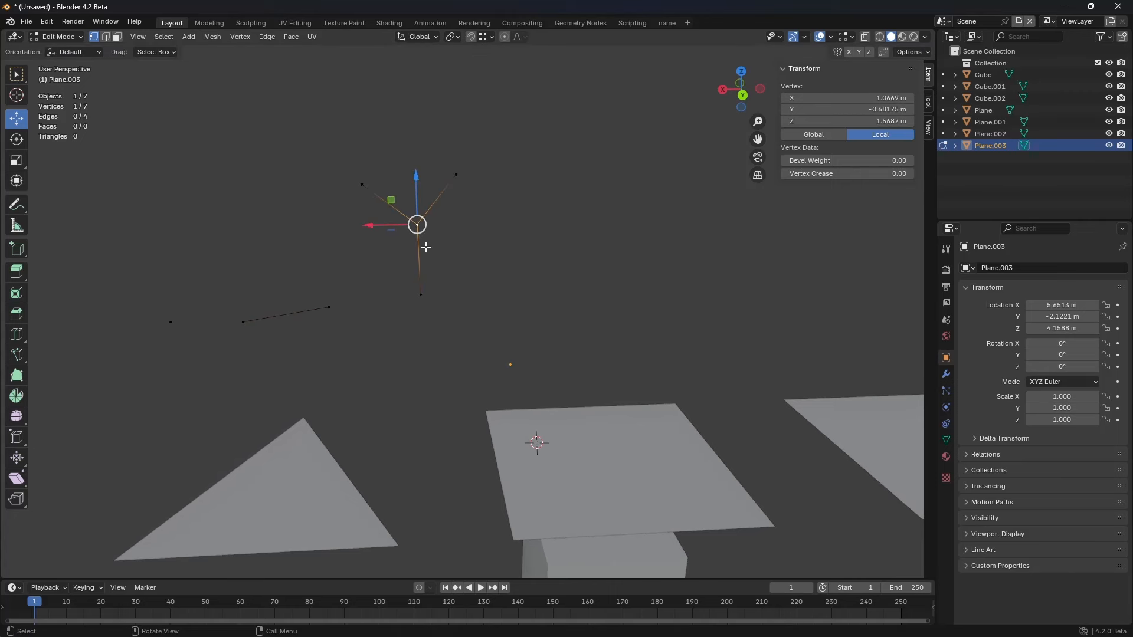
{"action": "key", "text": "g"}
{"action": "right_click", "coordinate": [434, 255]}
Step: Duplicate the Y shape's centre vertex beside it and extrude five edges from the copy to form a star
{"action": "middle_click_drag", "start_coordinate": [519, 278], "coordinate": [383, 260], "text": "shift"}
{"action": "key", "text": "e"}
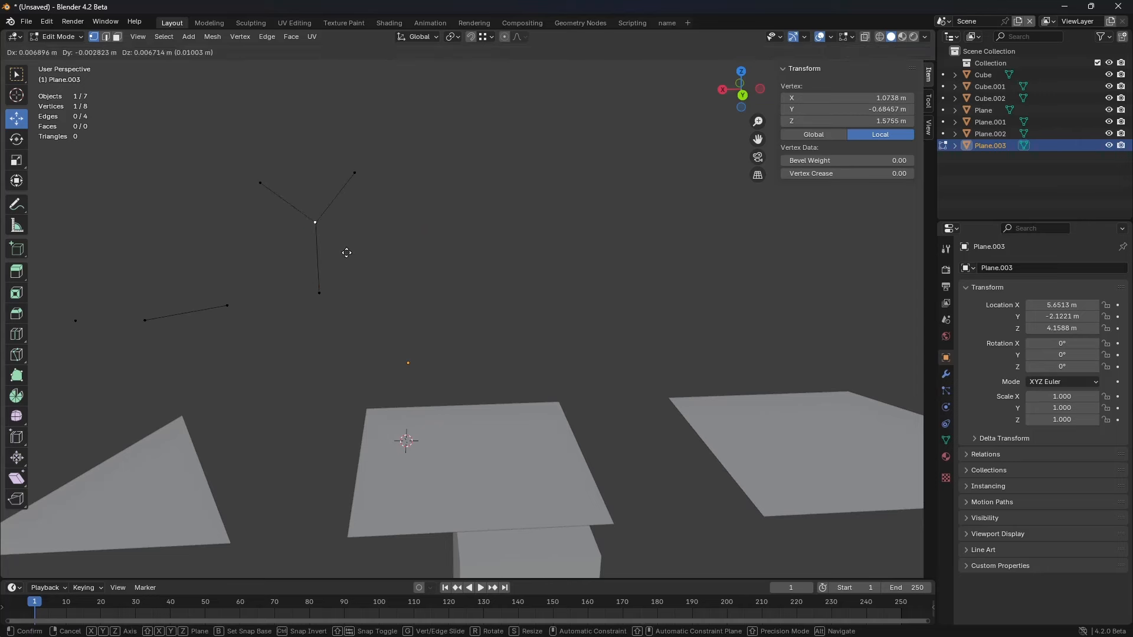
{"action": "left_click", "coordinate": [493, 254]}
{"action": "key", "text": "e"}
{"action": "left_click", "coordinate": [453, 227]}
{"action": "key", "text": "e"}
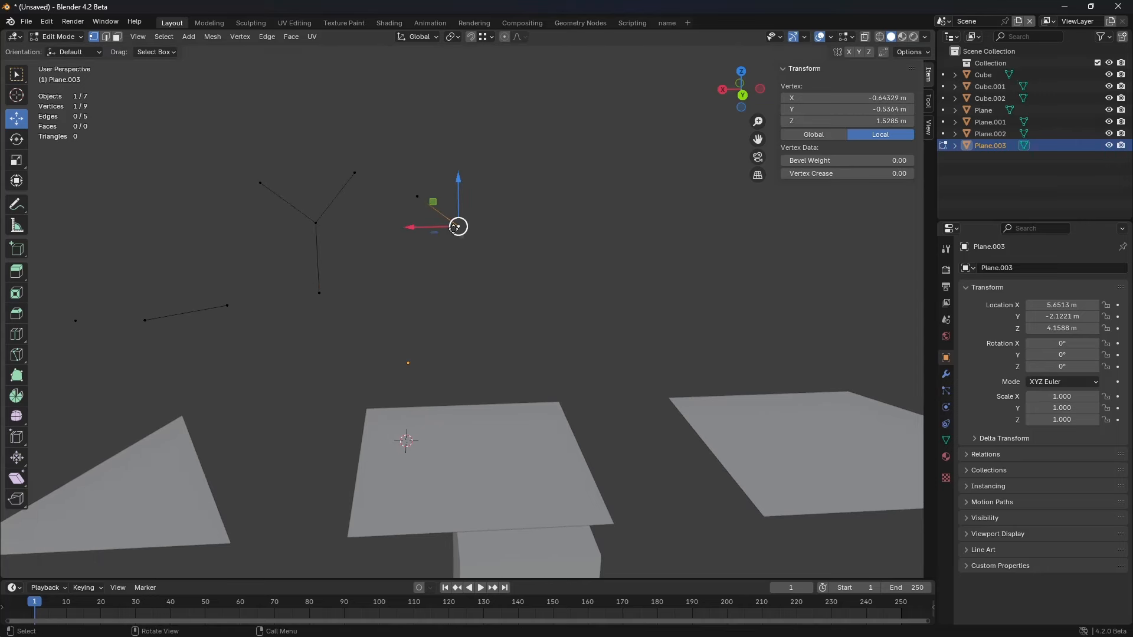
{"action": "left_click", "coordinate": [458, 236]}
{"action": "key", "text": "e"}
{"action": "left_click", "coordinate": [504, 251]}
{"action": "key", "text": "e"}
{"action": "left_click", "coordinate": [413, 245]}
{"action": "key", "text": "e"}
{"action": "left_click", "coordinate": [466, 270]}
Step: Try to move the whole five-edge star, and separately only its centre vertex
{"action": "left_click_drag", "start_coordinate": [394, 289], "coordinate": [554, 154]}
{"action": "key", "text": "g"}
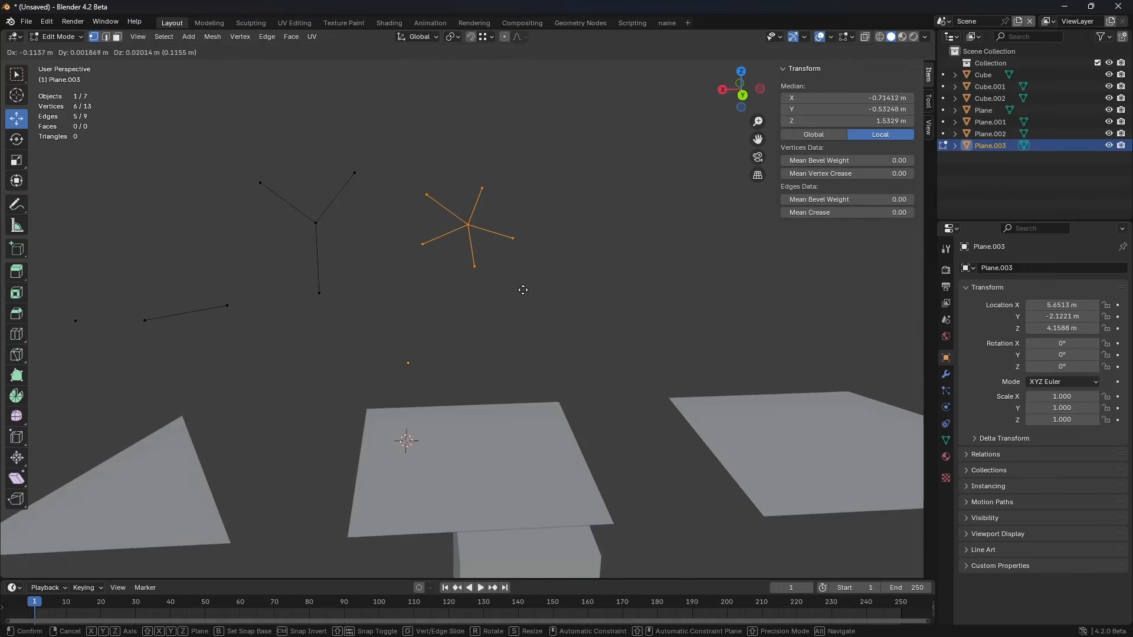
{"action": "left_click", "coordinate": [514, 291]}
{"action": "left_click", "coordinate": [459, 227]}
{"action": "key", "text": "g"}
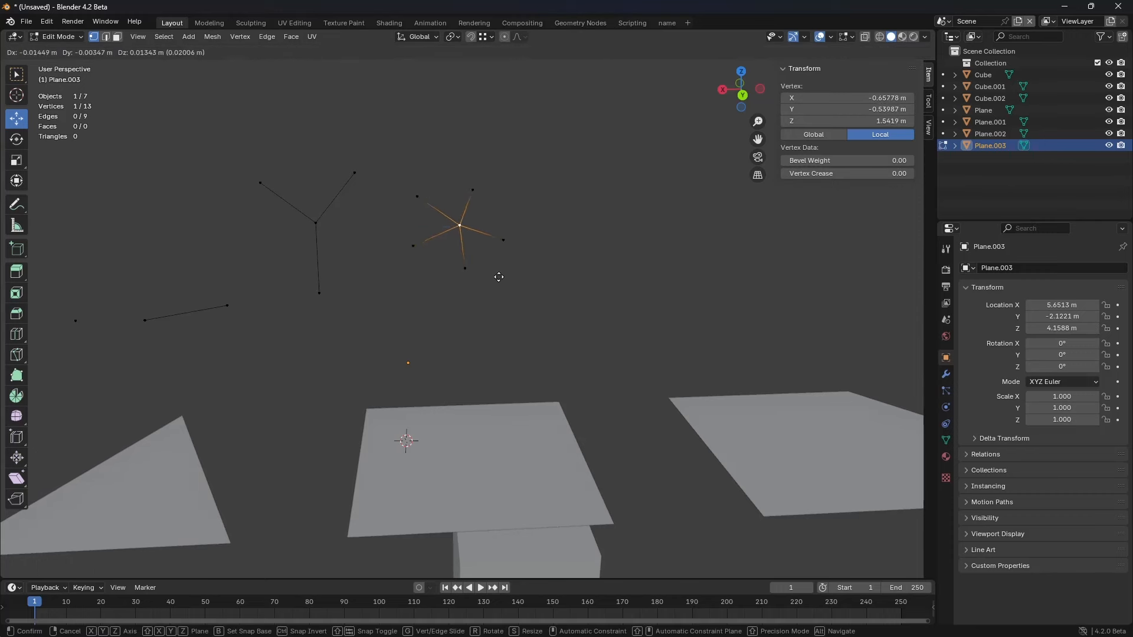
{"action": "right_click", "coordinate": [498, 276]}
Step: Return to Object Mode and duplicate the pentagon about 2.42 m along the Y axis
{"action": "scroll", "coordinate": [504, 282], "scroll_direction": "down", "scroll_amount": 4}
{"action": "middle_click_drag", "start_coordinate": [503, 282], "coordinate": [490, 315]}
{"action": "key", "text": "ctrl+Tab"}
{"action": "left_click", "coordinate": [459, 314]}
{"action": "left_click", "coordinate": [605, 262]}
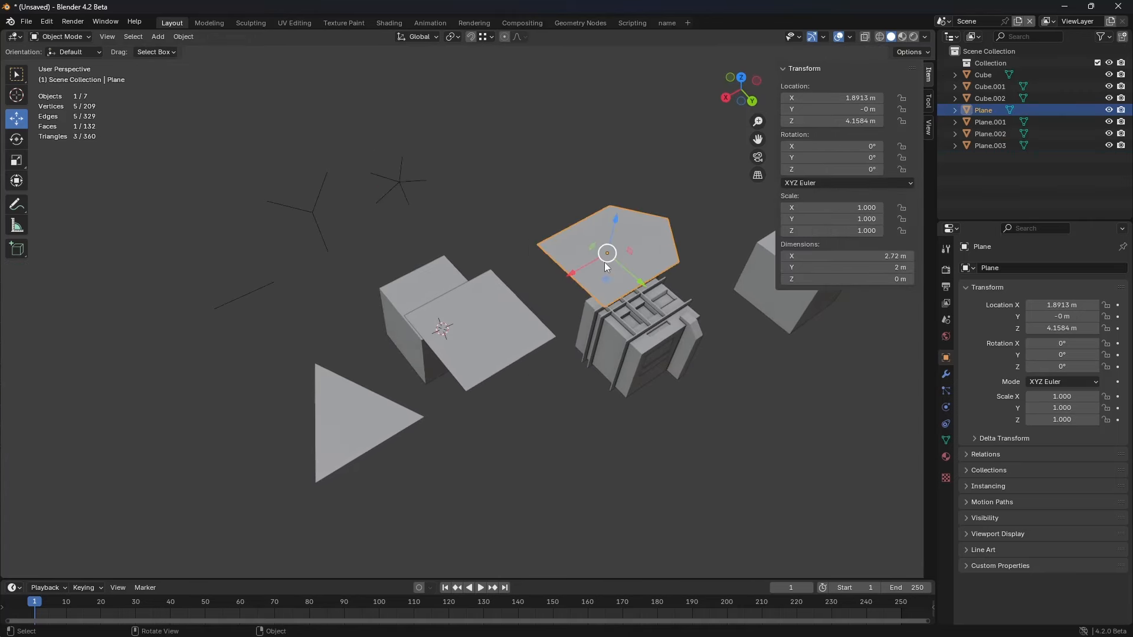
{"action": "middle_click_drag", "start_coordinate": [604, 262], "coordinate": [552, 290], "text": "shift"}
{"action": "key", "text": "shift+d"}
{"action": "key", "text": "x"}
{"action": "key", "text": "y"}
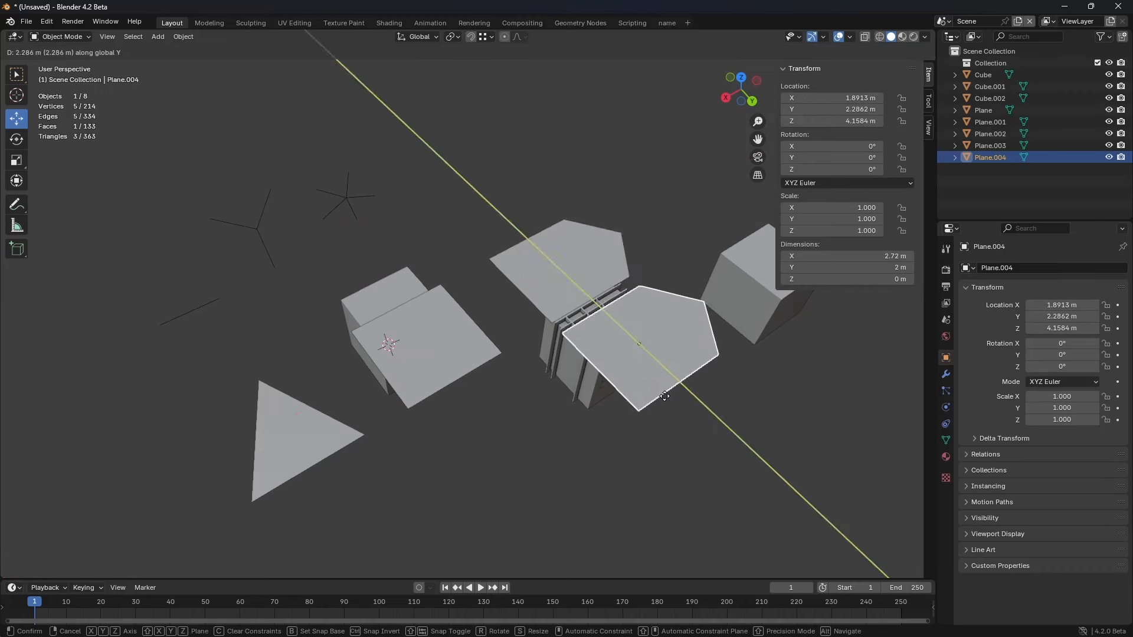
{"action": "left_click", "coordinate": [659, 386]}
Step: Add a level 1 Subdivision modifier to the pentagon copy and shade it smooth
{"action": "key", "text": "ctrl+1"}
{"action": "right_click", "coordinate": [638, 355]}
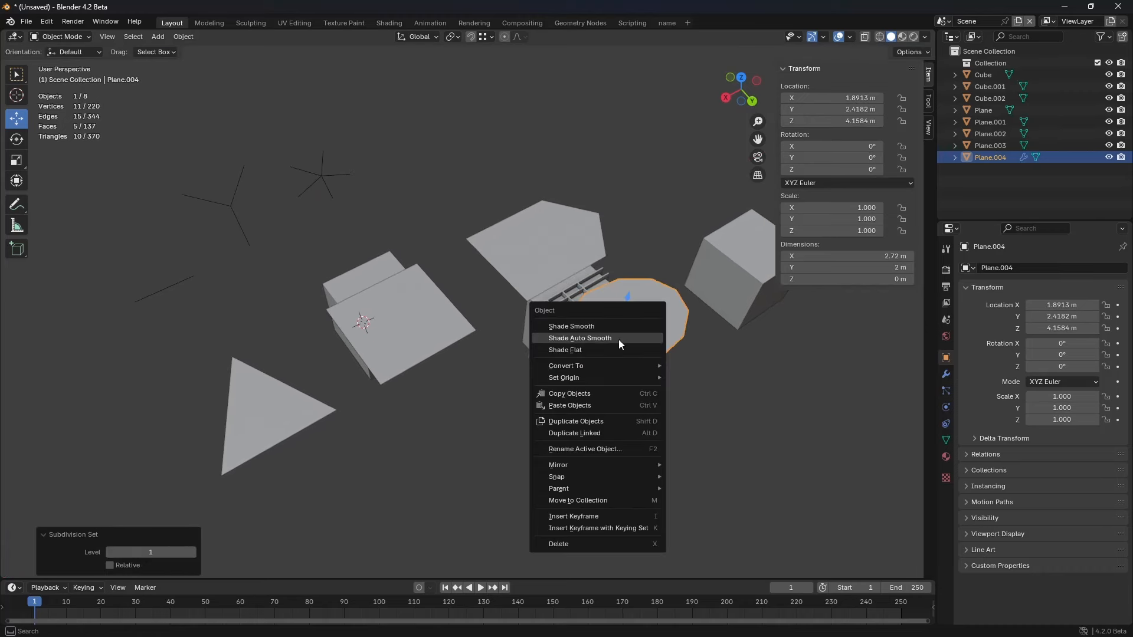
{"action": "left_click", "coordinate": [615, 329]}
{"action": "middle_click_drag", "start_coordinate": [692, 365], "coordinate": [623, 326], "text": "shift"}
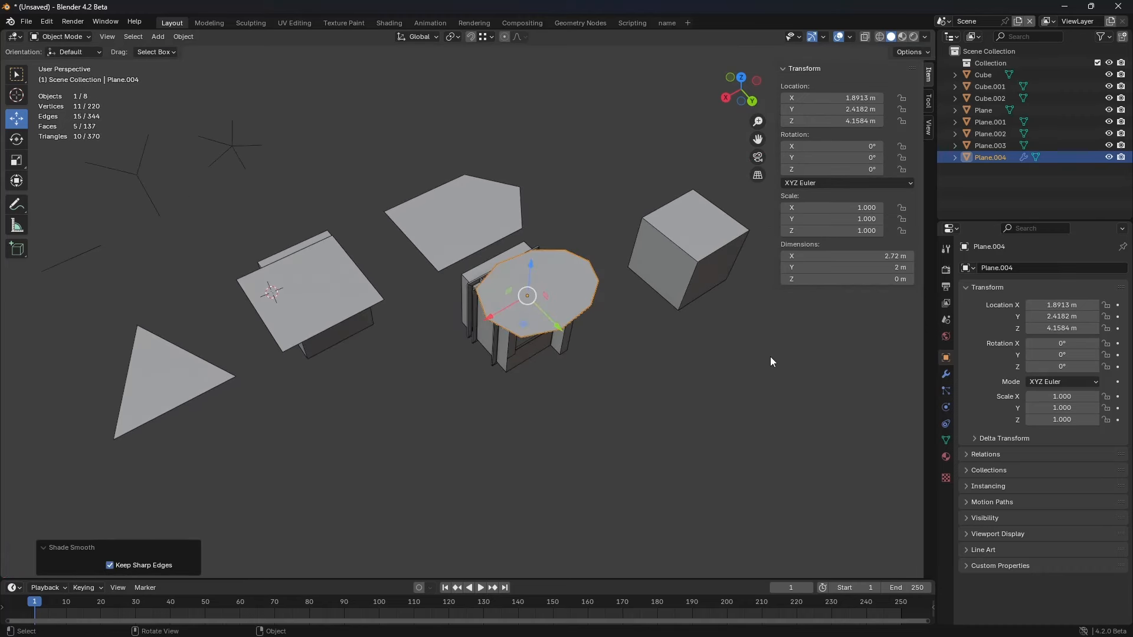
Step: Examine the pentagon copy's Subdivision modifier settings and its object conversion options
{"action": "right_click", "coordinate": [624, 328]}
{"action": "mouse_move", "coordinate": [632, 381]}
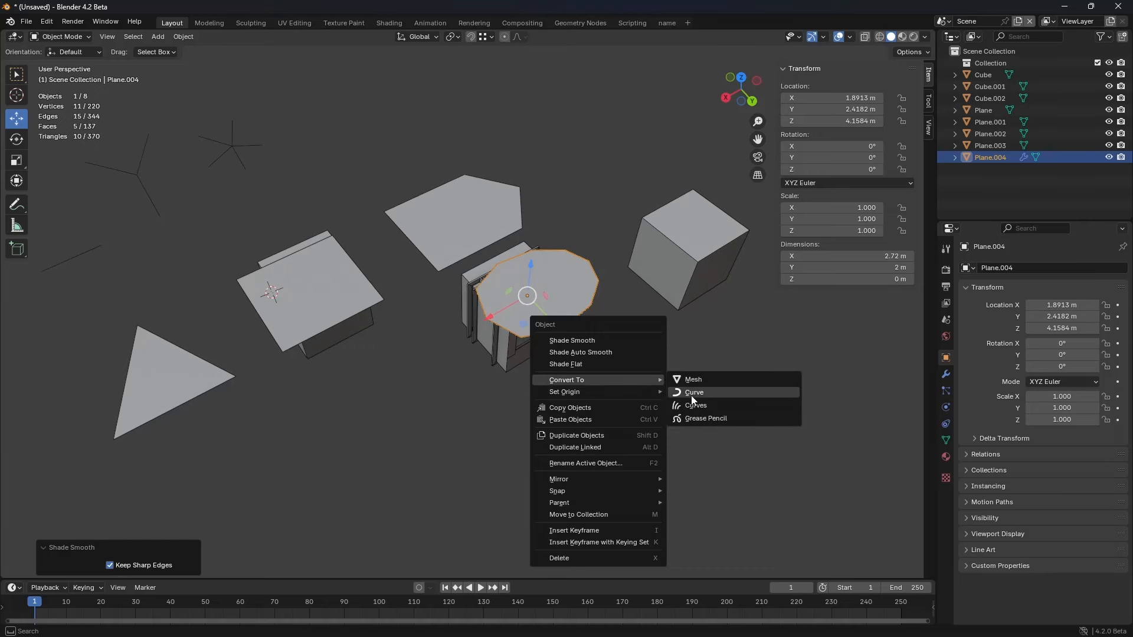
{"action": "left_click", "coordinate": [945, 374]}
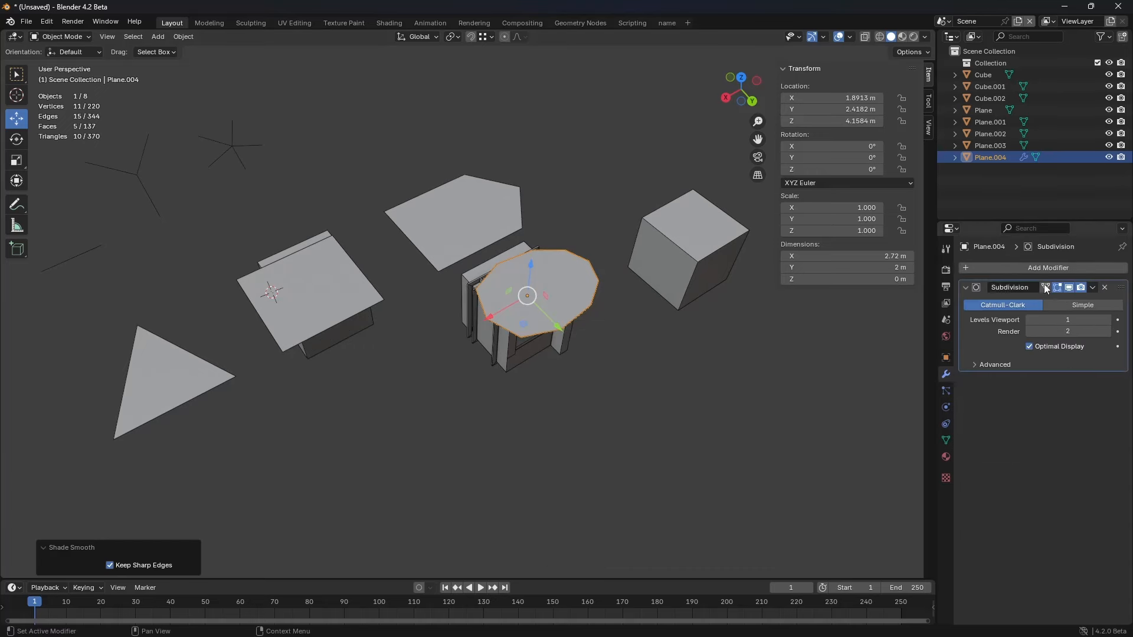
{"action": "right_click", "coordinate": [547, 279]}
{"action": "mouse_move", "coordinate": [554, 313]}
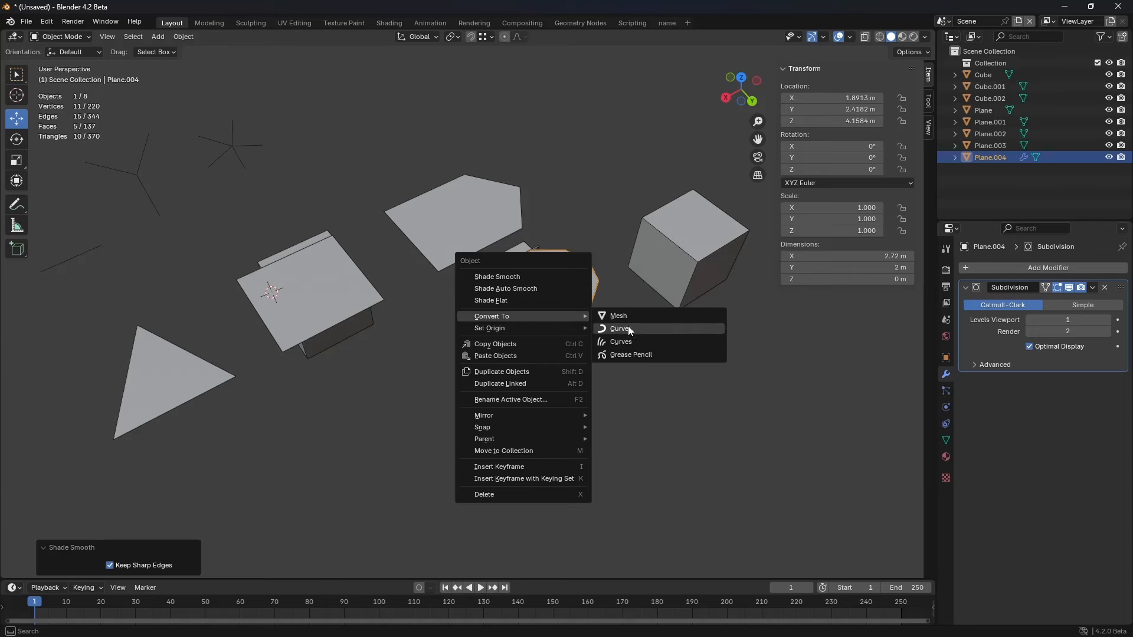
{"action": "key", "text": "Escape"}
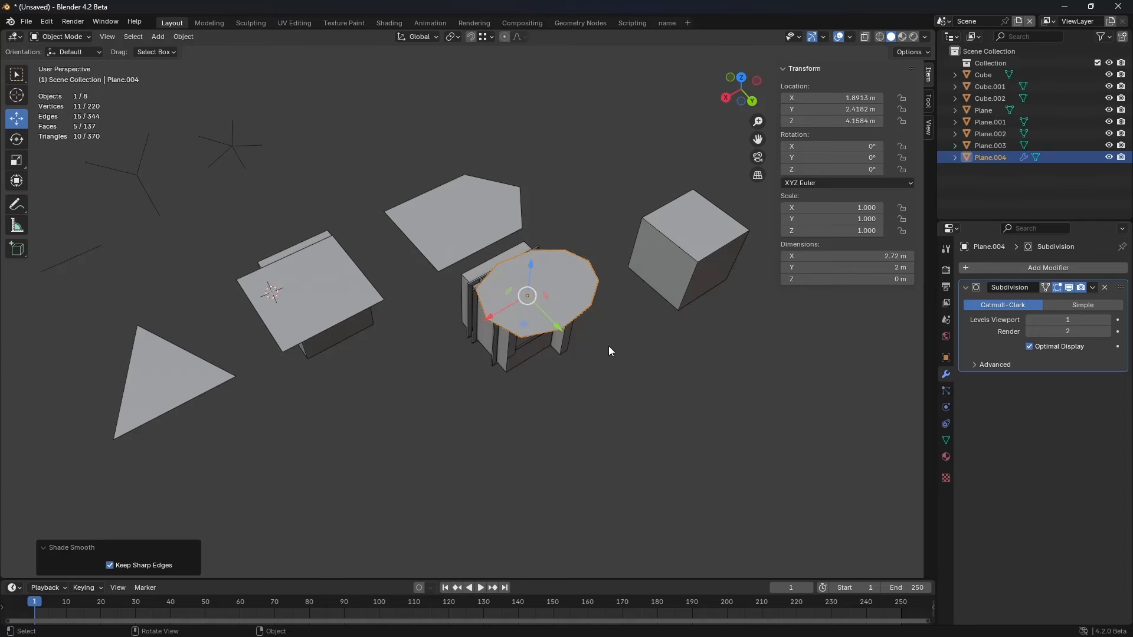
Step: Set the pentagon copy's subdivision to level 1 and convert it to a mesh
{"action": "key", "text": "ctrl+3"}
{"action": "key", "text": "ctrl+1"}
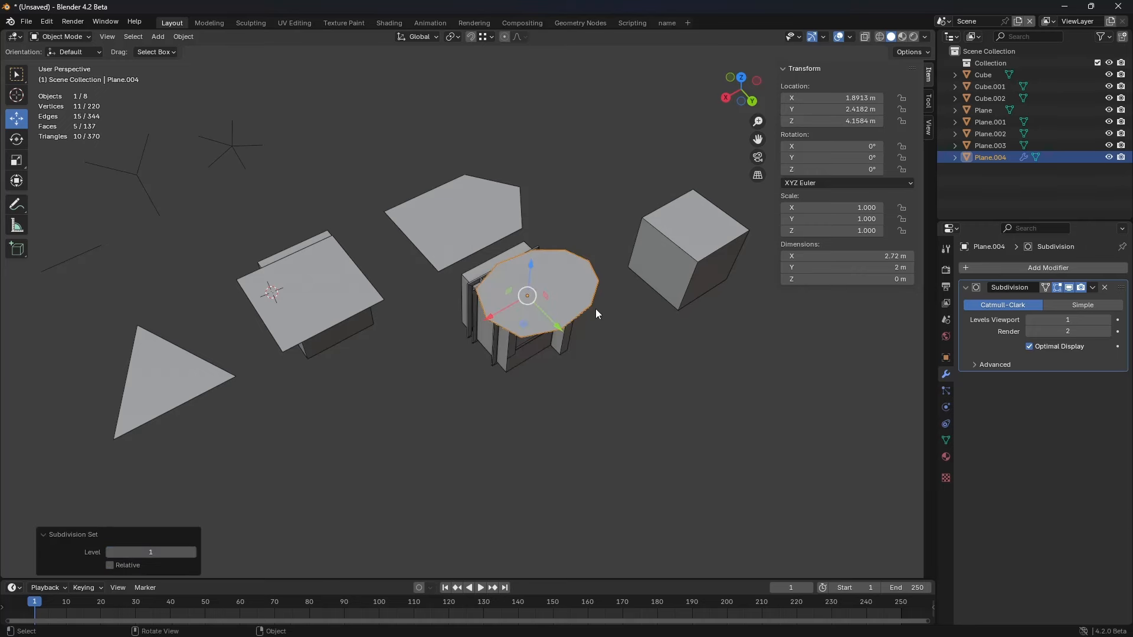
{"action": "right_click", "coordinate": [557, 295]}
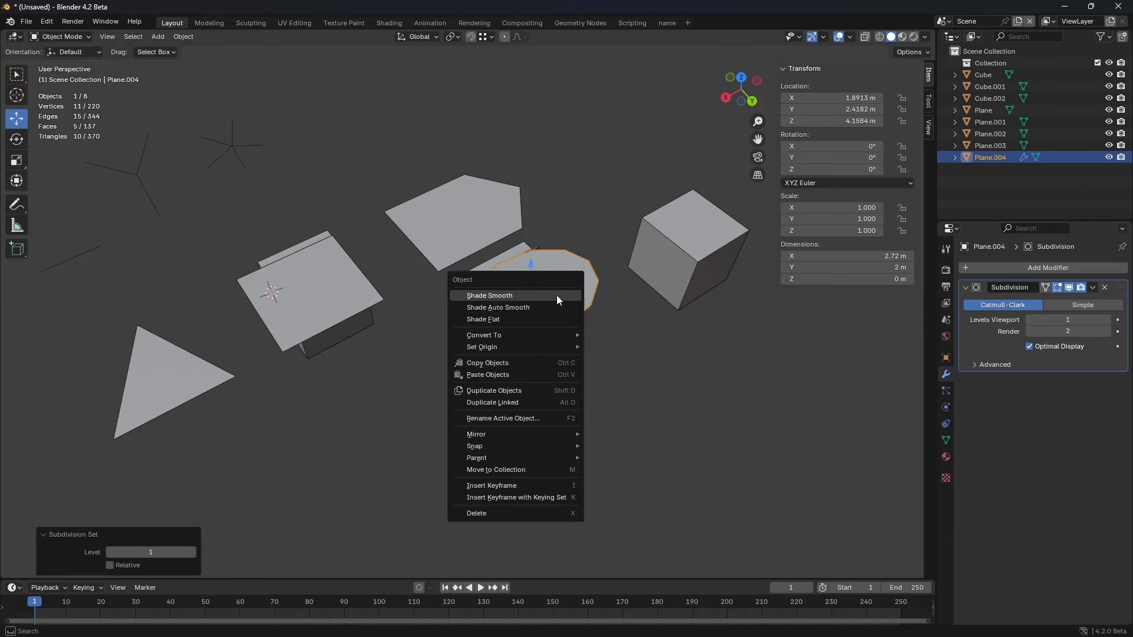
{"action": "mouse_move", "coordinate": [558, 335]}
{"action": "left_click", "coordinate": [613, 347]}
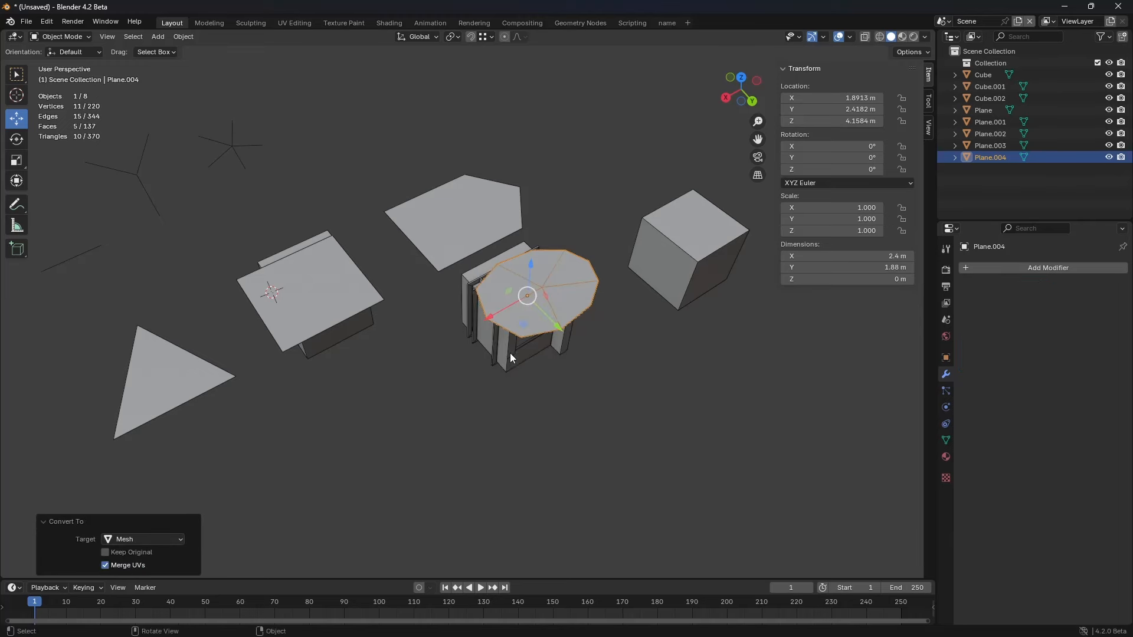
Step: Duplicate the triangle about 2.35 m along the Y axis
{"action": "middle_click_drag", "start_coordinate": [510, 353], "coordinate": [631, 330]}
{"action": "left_click", "coordinate": [377, 313]}
{"action": "left_click", "coordinate": [301, 357]}
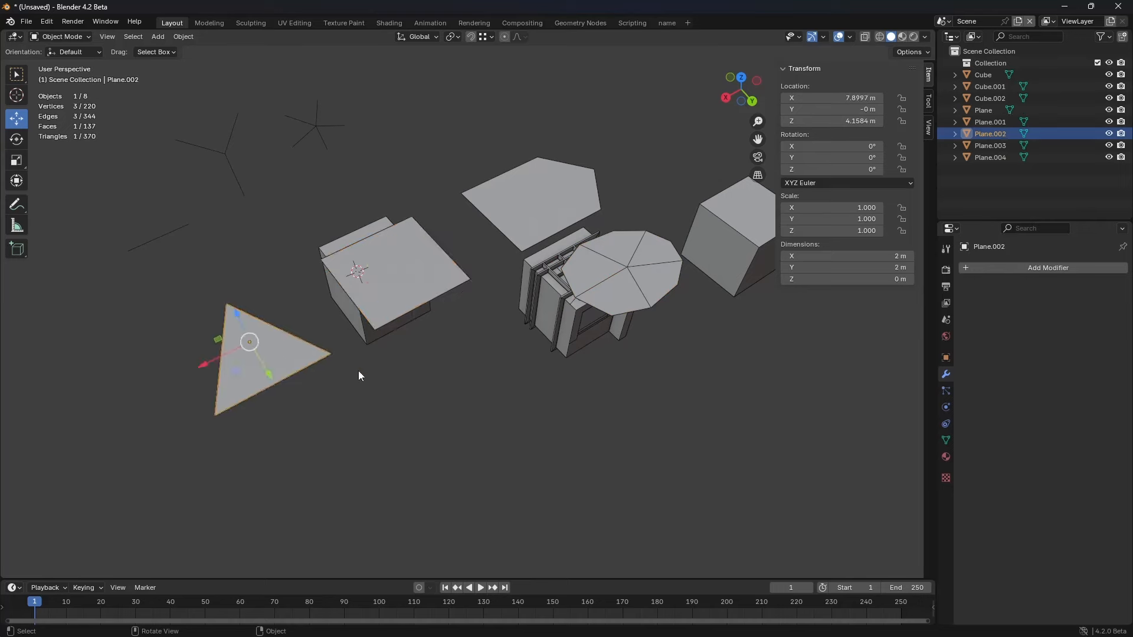
{"action": "middle_click_drag", "start_coordinate": [420, 367], "coordinate": [479, 333], "text": "shift"}
{"action": "key", "text": "shift+d"}
{"action": "key", "text": "x"}
{"action": "key", "text": "y"}
{"action": "left_click", "coordinate": [584, 387]}
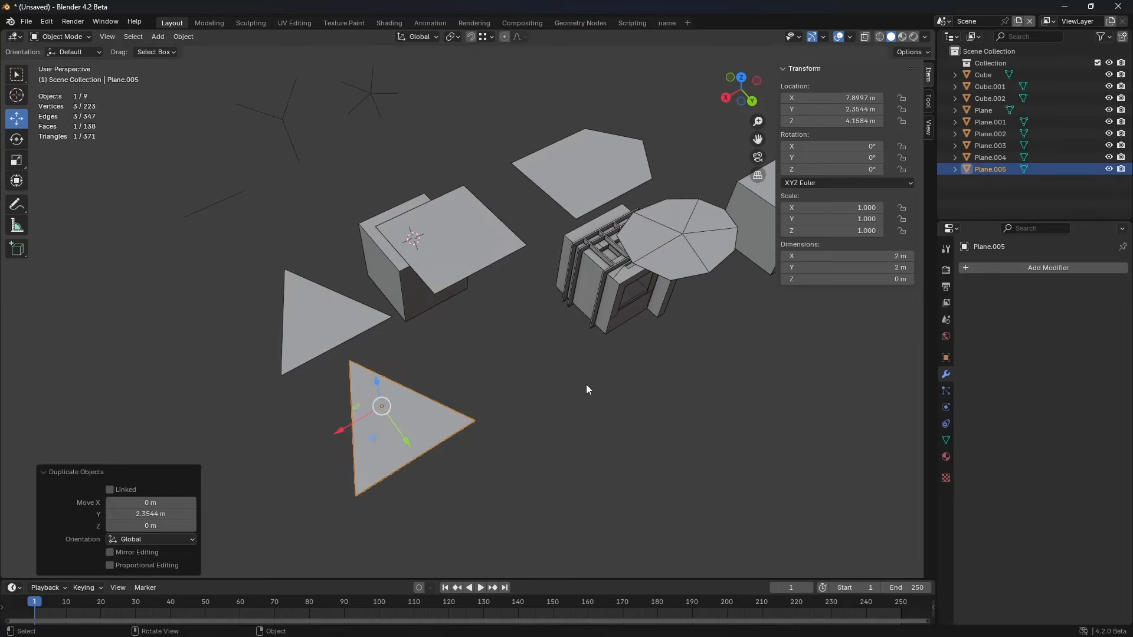
Step: Add a level 1 Subdivision modifier to the triangle copy and convert it to a mesh
{"action": "key", "text": "ctrl+1"}
{"action": "right_click", "coordinate": [589, 351]}
{"action": "mouse_move", "coordinate": [616, 347]}
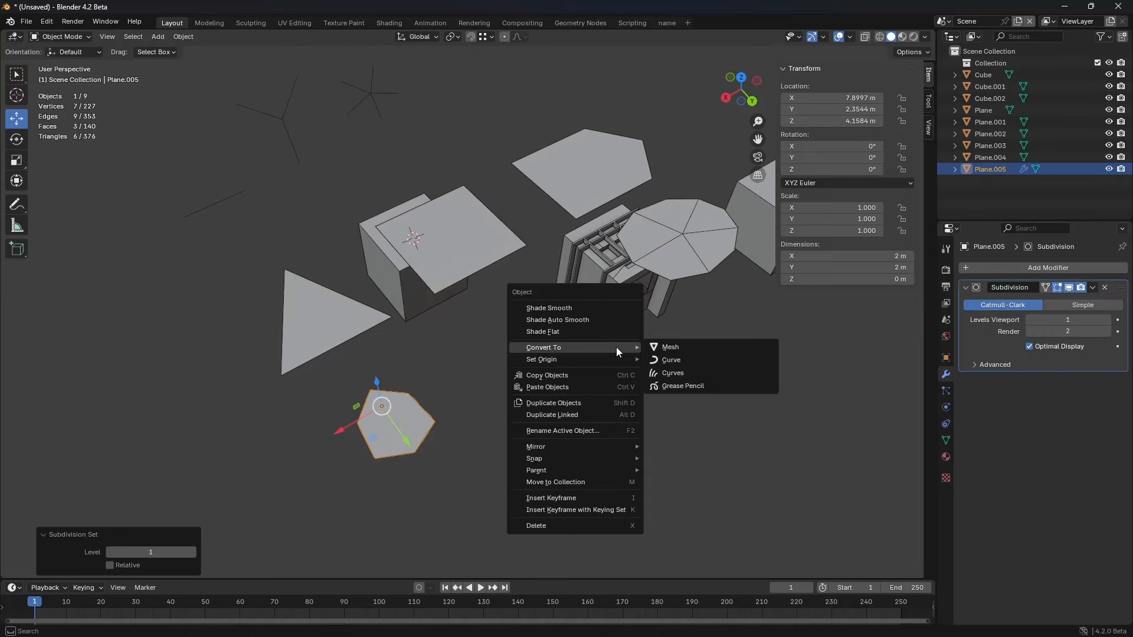
{"action": "left_click", "coordinate": [671, 347]}
{"action": "left_click", "coordinate": [388, 430]}
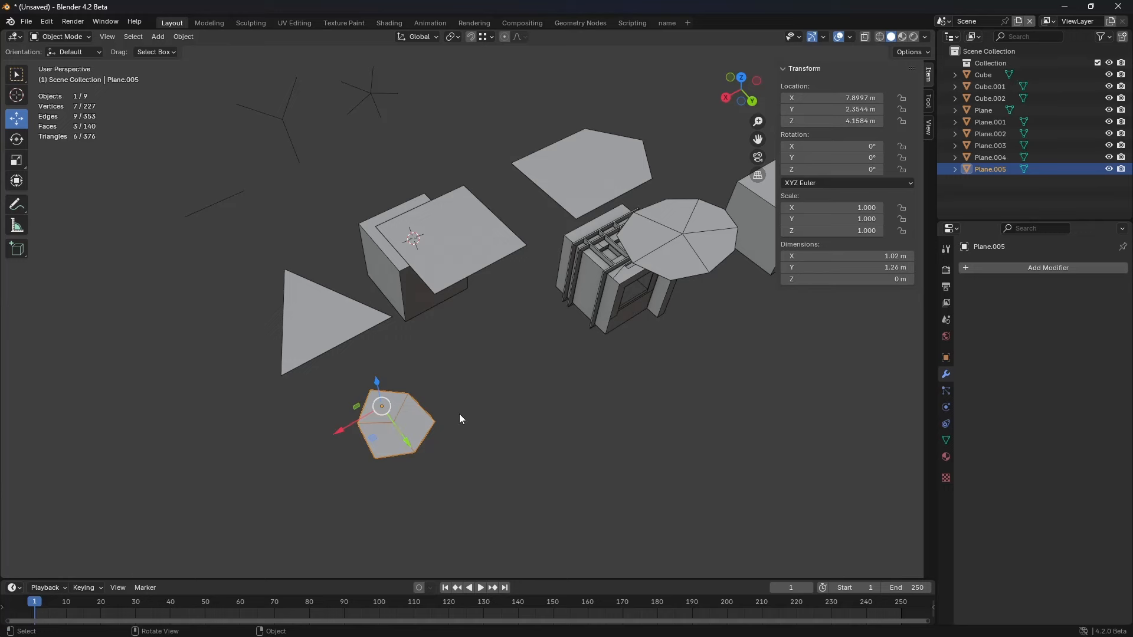
{"action": "left_click", "coordinate": [669, 247], "text": "shift"}
{"action": "key", "text": "ctrl+z"}
{"action": "left_click", "coordinate": [293, 331]}
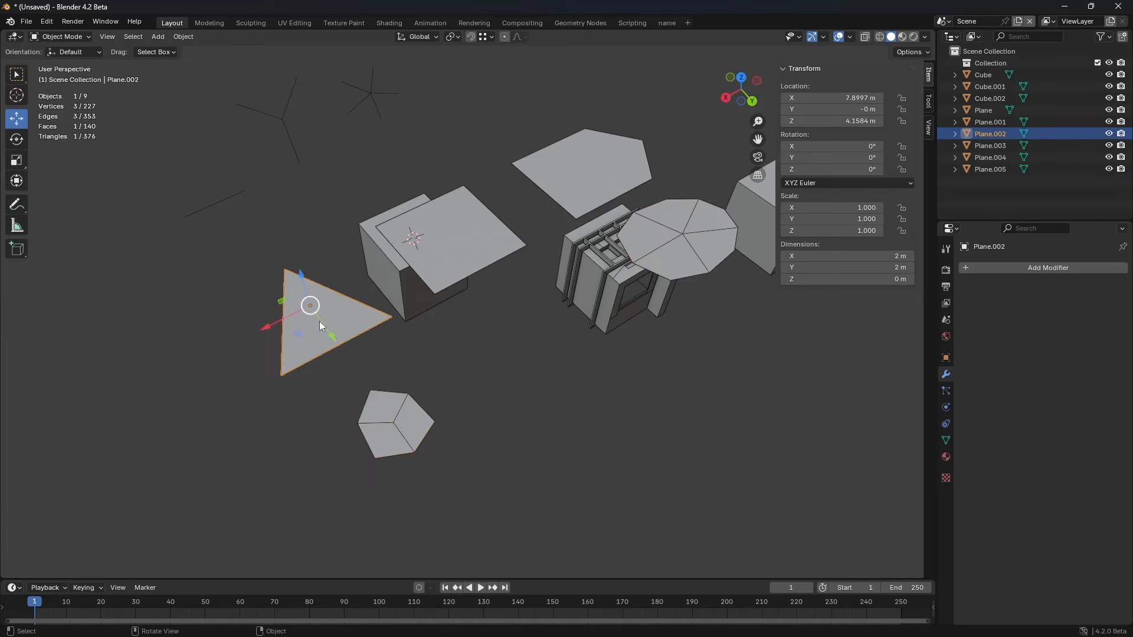
{"action": "key", "text": "g"}
{"action": "left_click", "coordinate": [327, 324]}
Step: Try level 1 subdivision on a copy of the square offset about 0.33 m in X and 2.58 m in Y, and delete that copy
{"action": "left_click", "coordinate": [451, 261]}
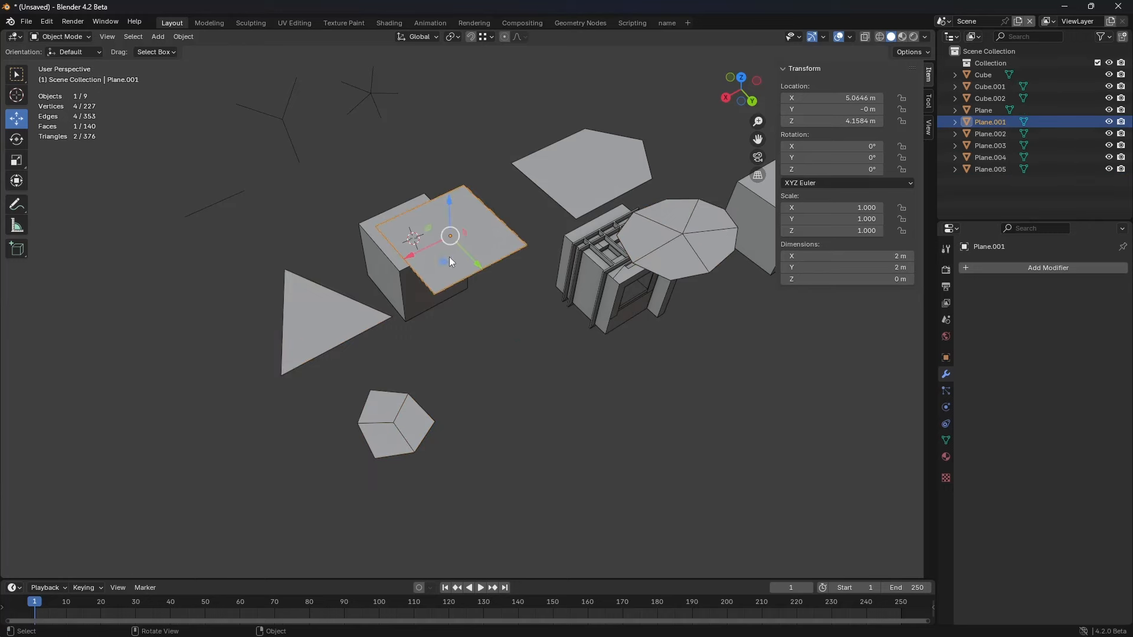
{"action": "key", "text": "shift+d"}
{"action": "key", "text": "shift+z"}
{"action": "left_click", "coordinate": [569, 427]}
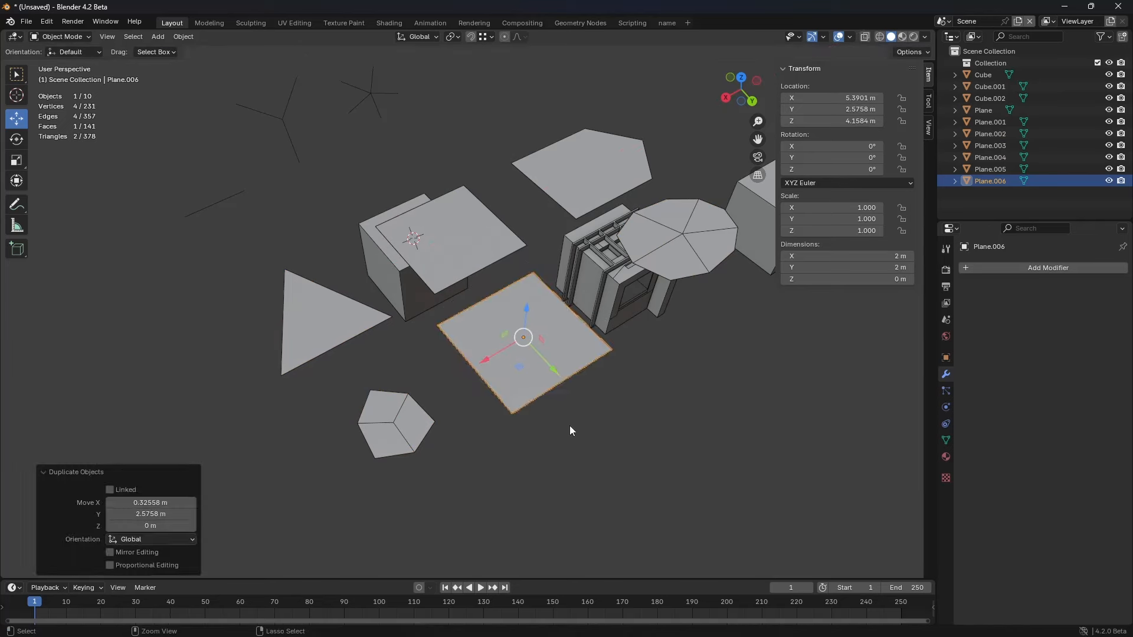
{"action": "key", "text": "ctrl+1"}
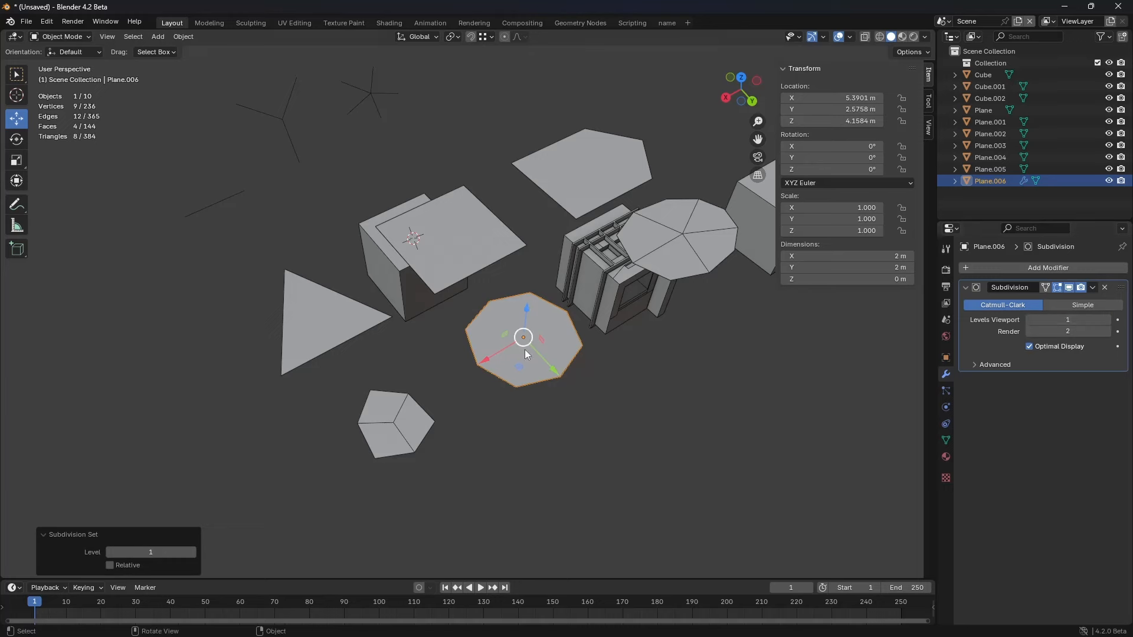
{"action": "key", "text": "x"}
{"action": "left_click", "coordinate": [586, 339]}
Step: Duplicate the square along the Y axis, placing the copy beside the original
{"action": "left_click", "coordinate": [453, 270]}
{"action": "key", "text": "g"}
{"action": "key", "text": "y"}
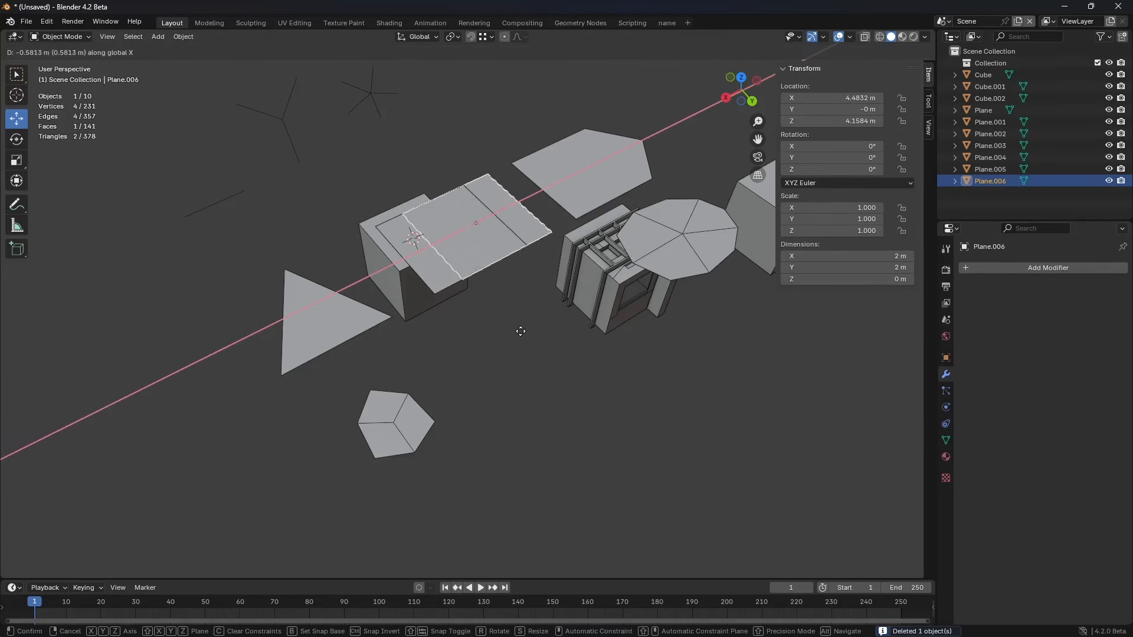
{"action": "left_click", "coordinate": [522, 338]}
Step: Subdivide the whole face of the square copy with one cut in Edit Mode
{"action": "key", "text": "ctrl+Tab"}
{"action": "left_click", "coordinate": [599, 326]}
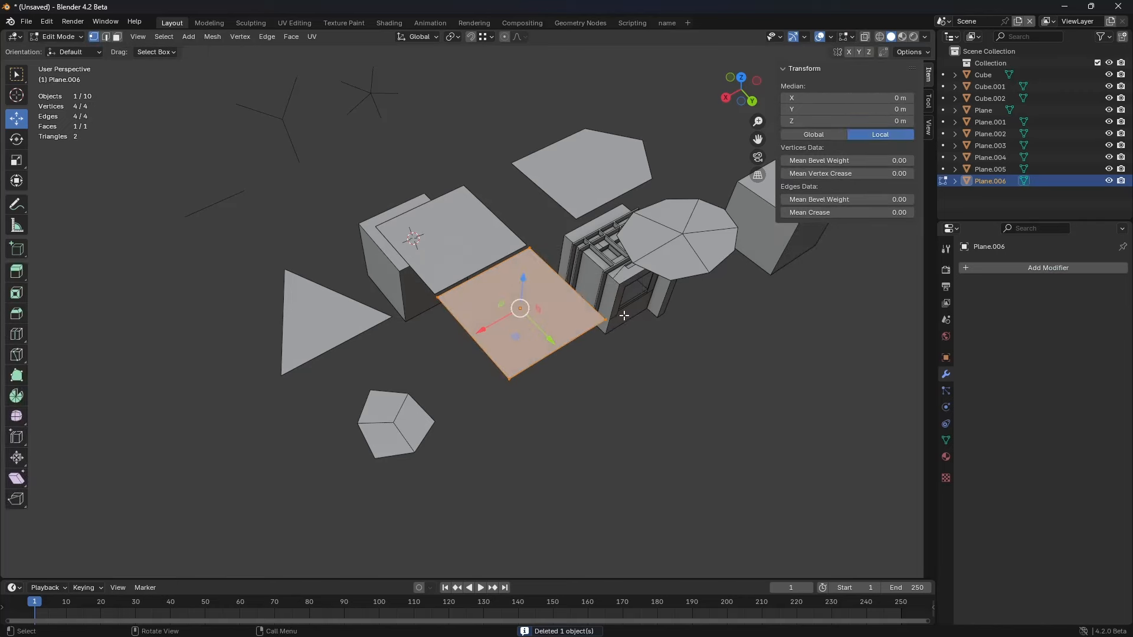
{"action": "right_click", "coordinate": [639, 298]}
{"action": "left_click", "coordinate": [639, 295]}
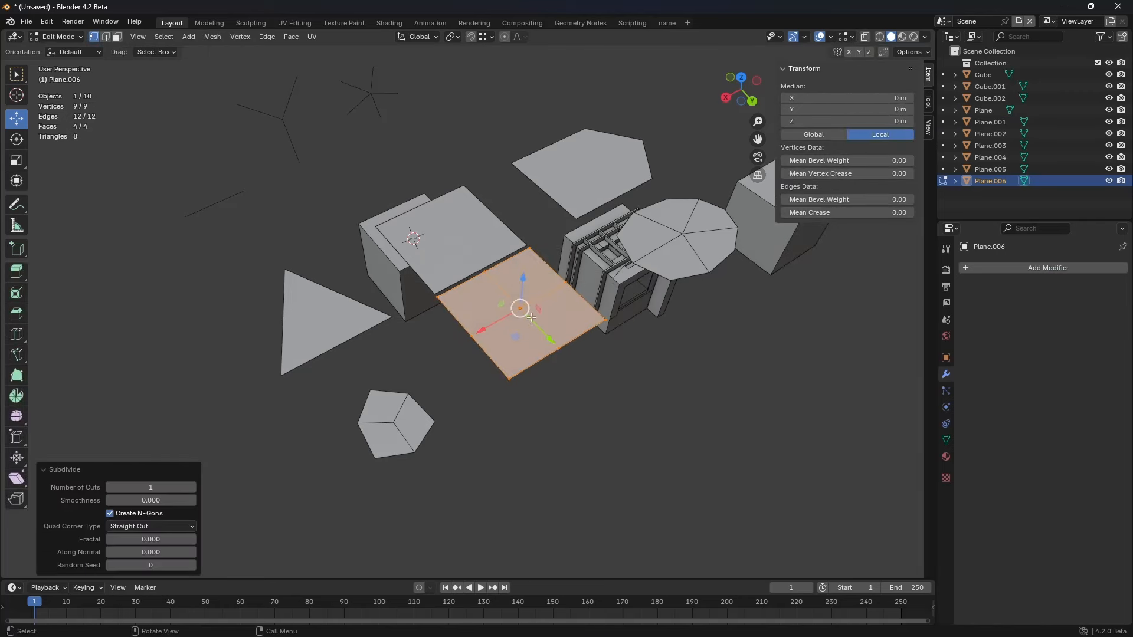
{"action": "key", "text": "3"}
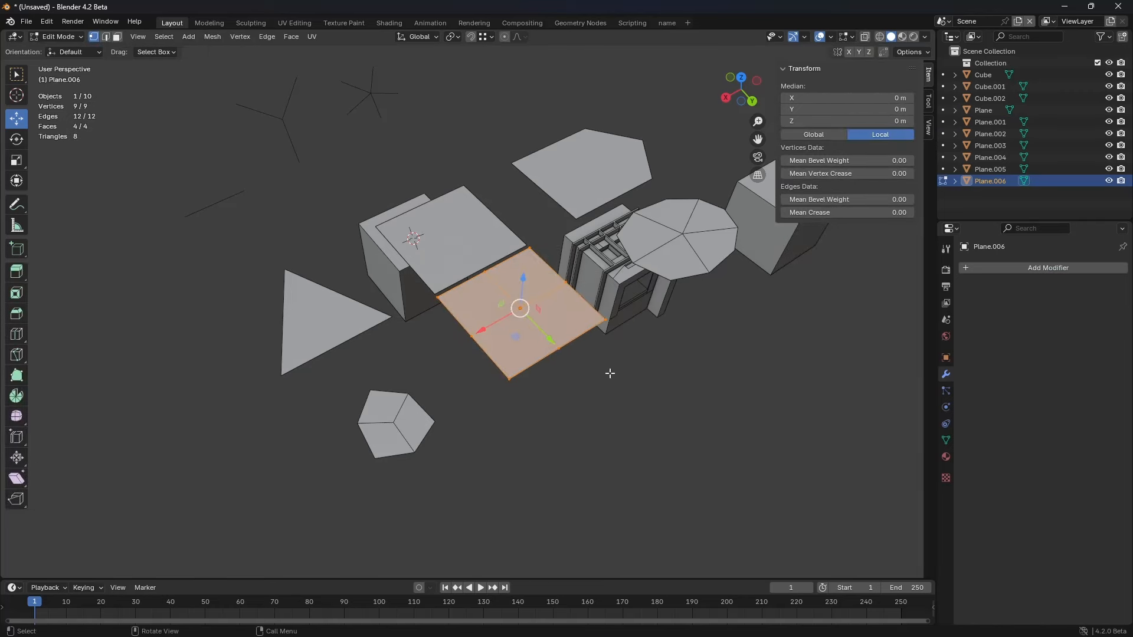
Step: Return to Object Mode and delete the subdivided square copy
{"action": "key", "text": "ctrl+Tab"}
{"action": "left_click", "coordinate": [592, 343]}
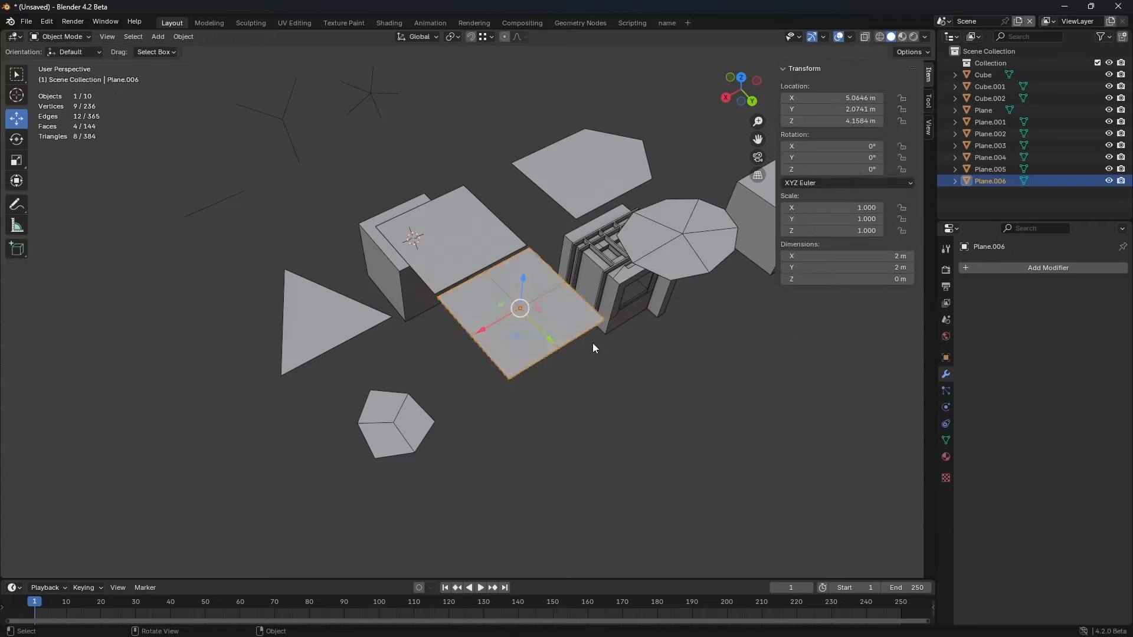
{"action": "key", "text": "Delete"}
Step: Try subdividing the original triangle's whole face in Edit Mode, and return to Object Mode
{"action": "left_click", "coordinate": [384, 426]}
{"action": "left_click", "coordinate": [334, 339]}
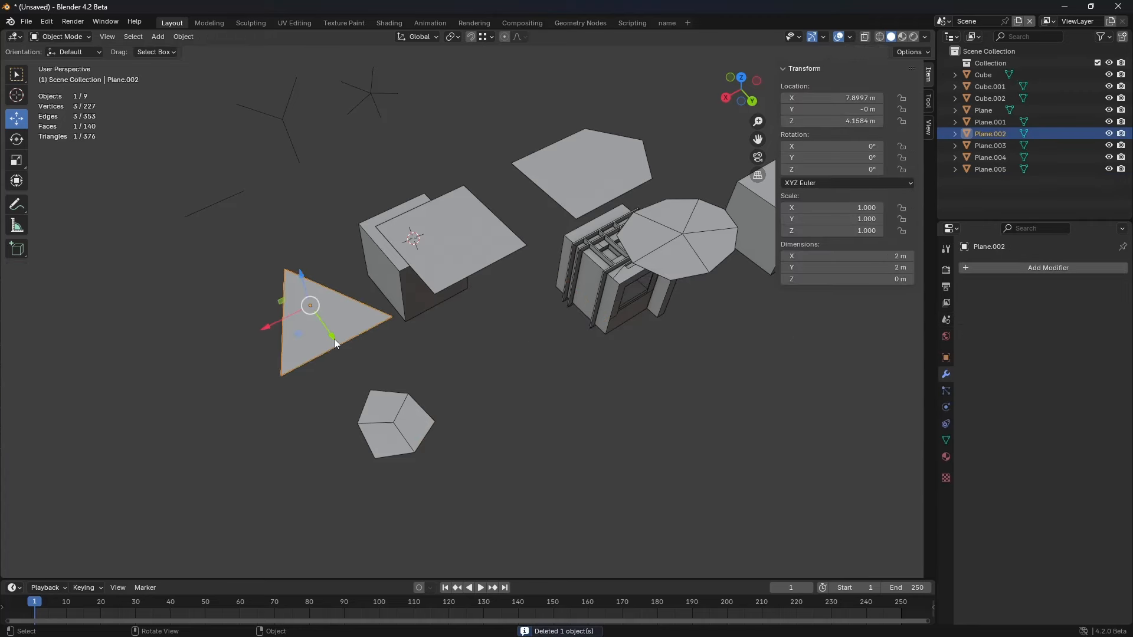
{"action": "key", "text": "ctrl+Tab"}
{"action": "left_click", "coordinate": [448, 329]}
{"action": "key", "text": "a"}
{"action": "right_click", "coordinate": [540, 300]}
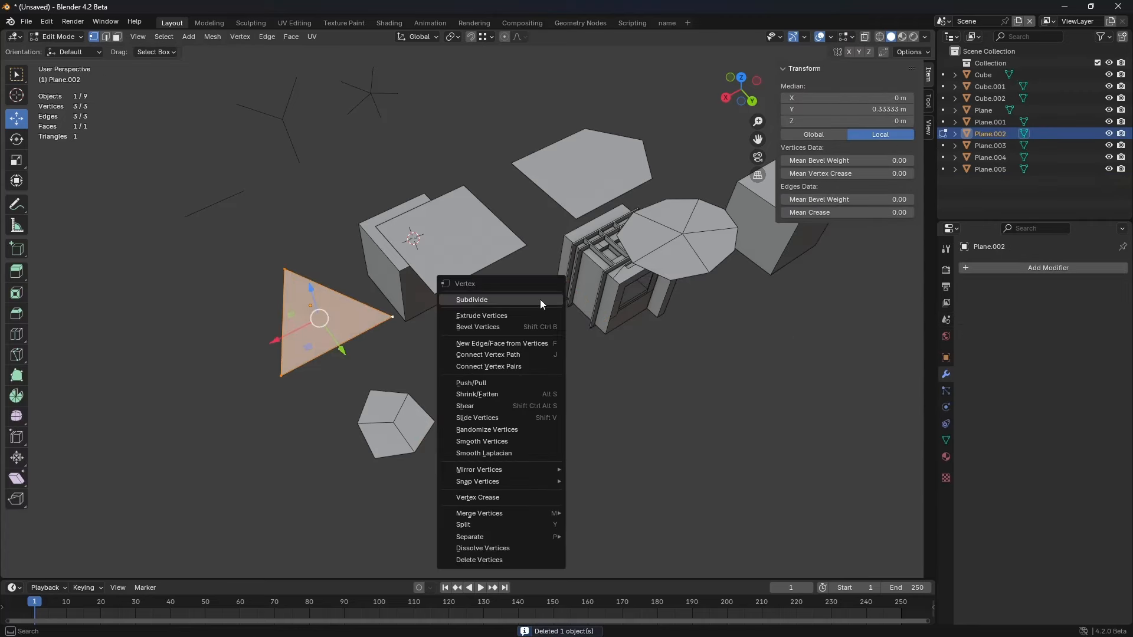
{"action": "left_click", "coordinate": [531, 300]}
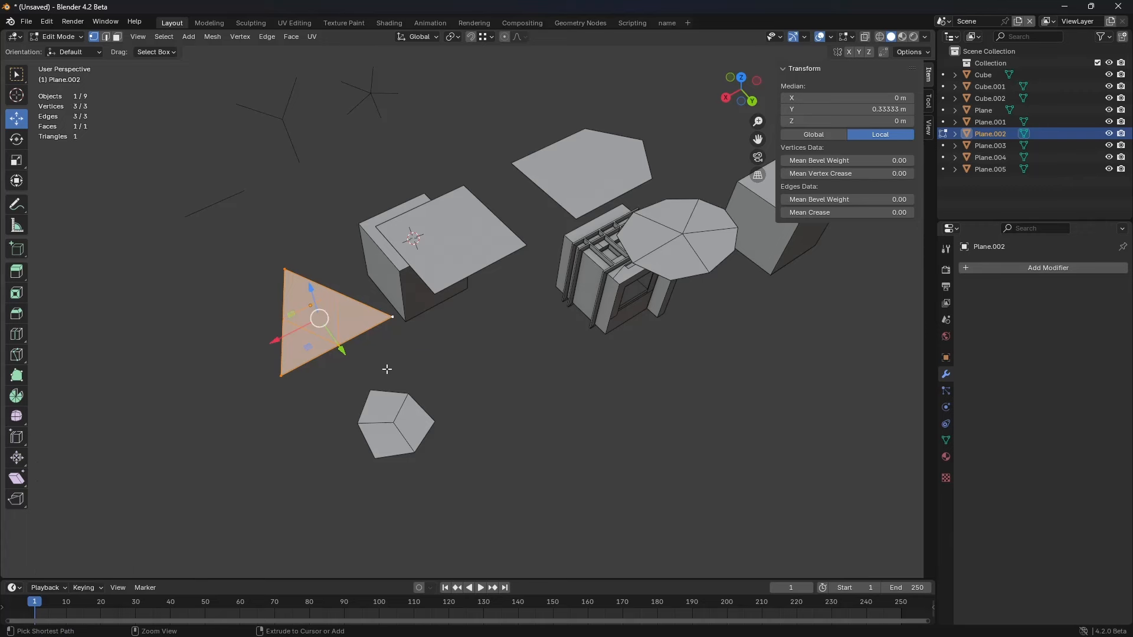
{"action": "key", "text": "ctrl+Tab"}
{"action": "left_click", "coordinate": [404, 412]}
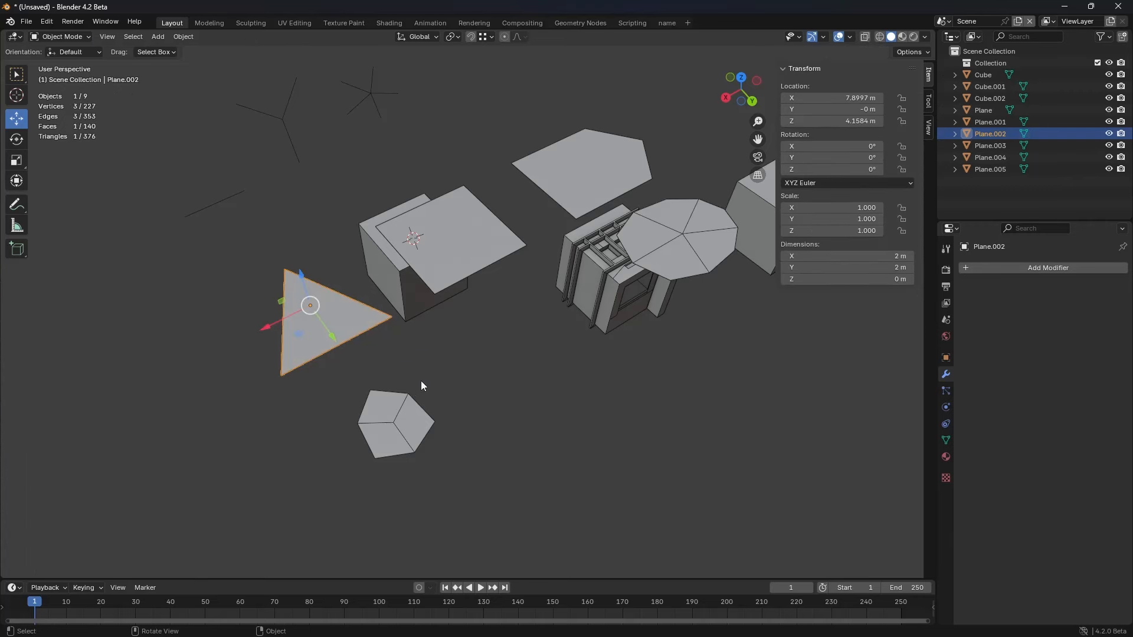
Step: Try moving the centre vertex of the subdivided triangle copy in Edit Mode
{"action": "left_click", "coordinate": [387, 417]}
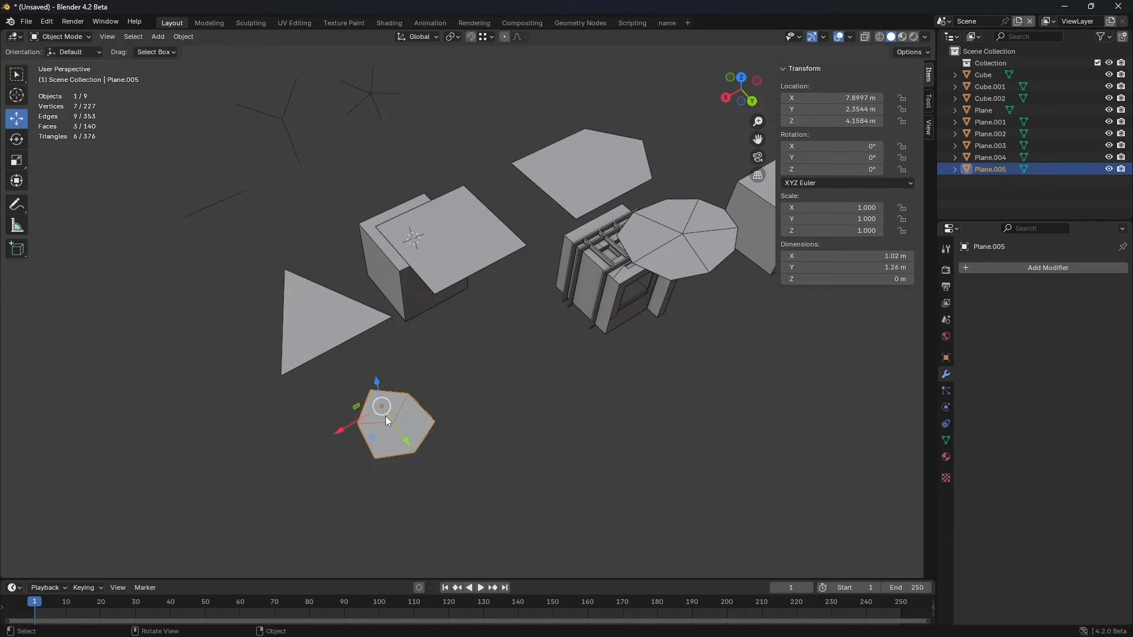
{"action": "key", "text": "Tab"}
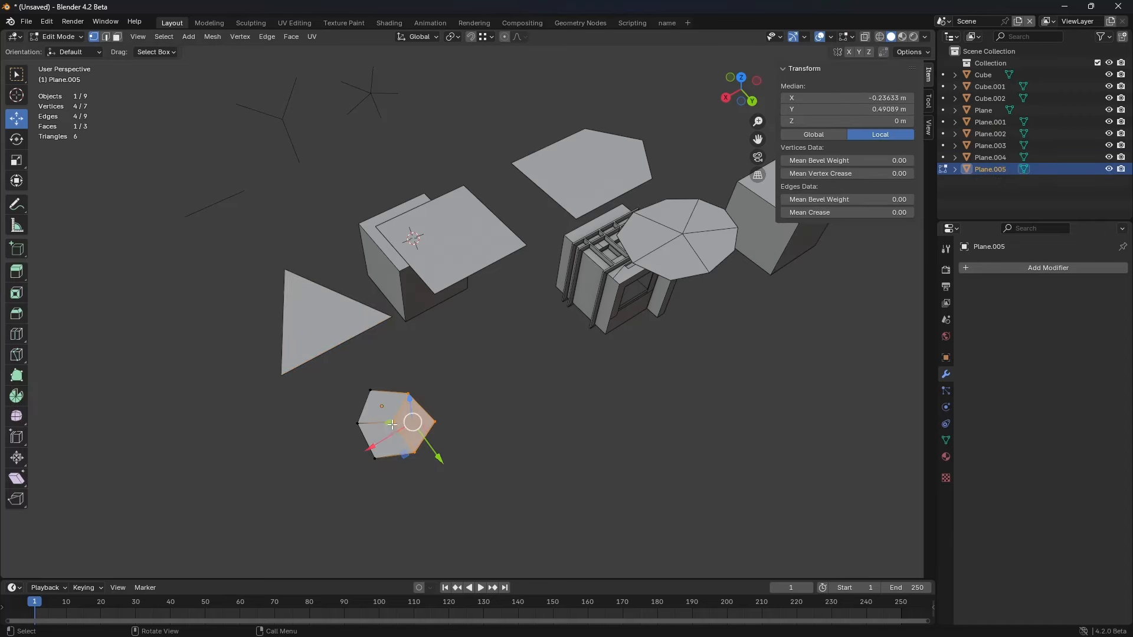
{"action": "left_click", "coordinate": [392, 424]}
{"action": "key", "text": "g"}
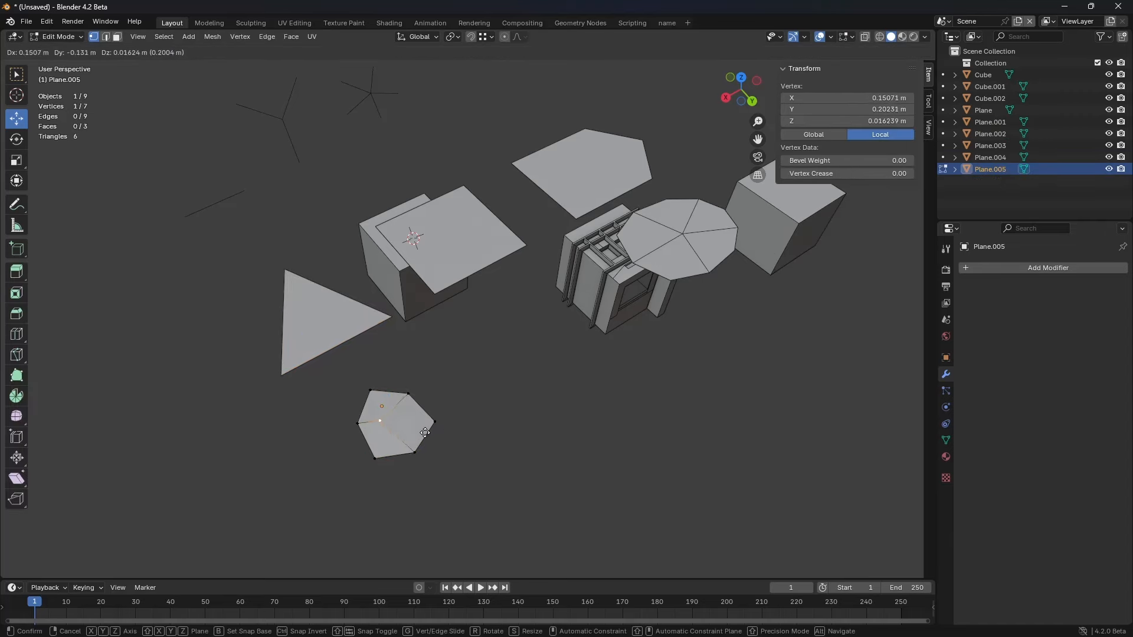
{"action": "left_click", "coordinate": [438, 432]}
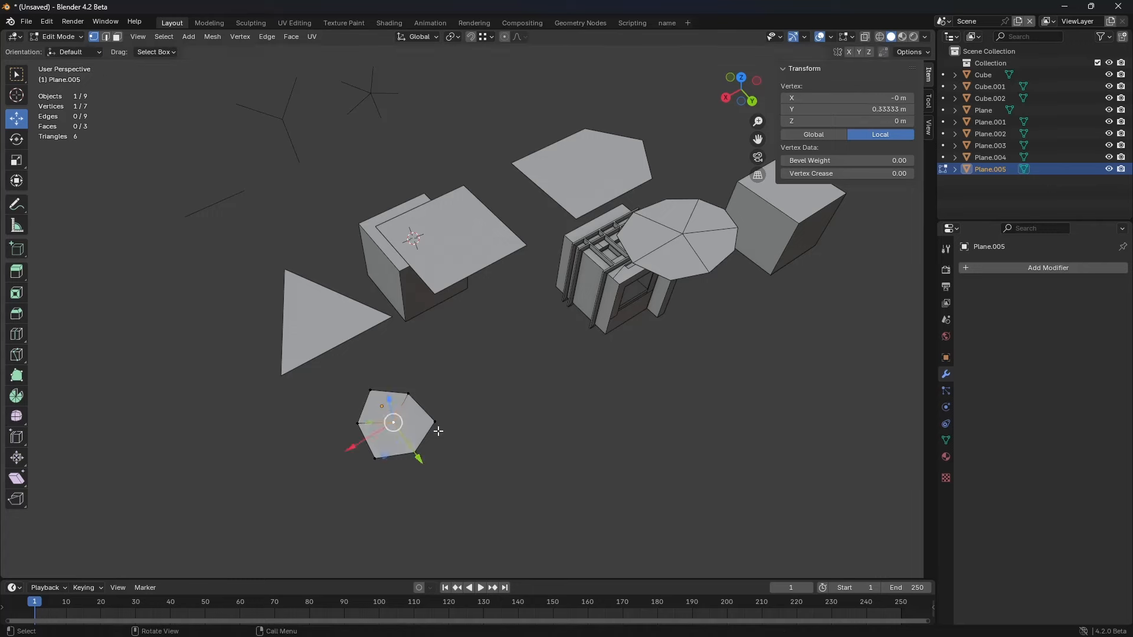
{"action": "key", "text": "Tab"}
Step: Try moving the centre vertex of the subdivided n-gon copy in Edit Mode, and return to Object Mode
{"action": "left_click", "coordinate": [687, 246]}
{"action": "key", "text": "ctrl+Tab"}
{"action": "left_click", "coordinate": [720, 241]}
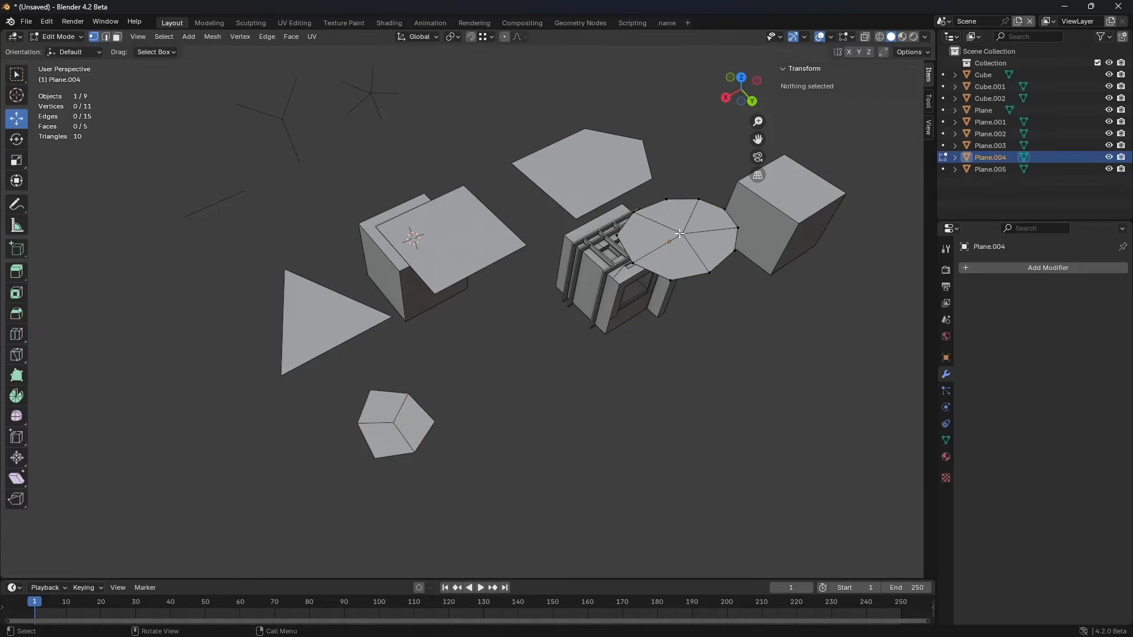
{"action": "left_click", "coordinate": [682, 234]}
{"action": "middle_click_drag", "start_coordinate": [711, 293], "coordinate": [694, 301], "text": "shift"}
{"action": "key", "text": "g"}
{"action": "right_click", "coordinate": [691, 301]}
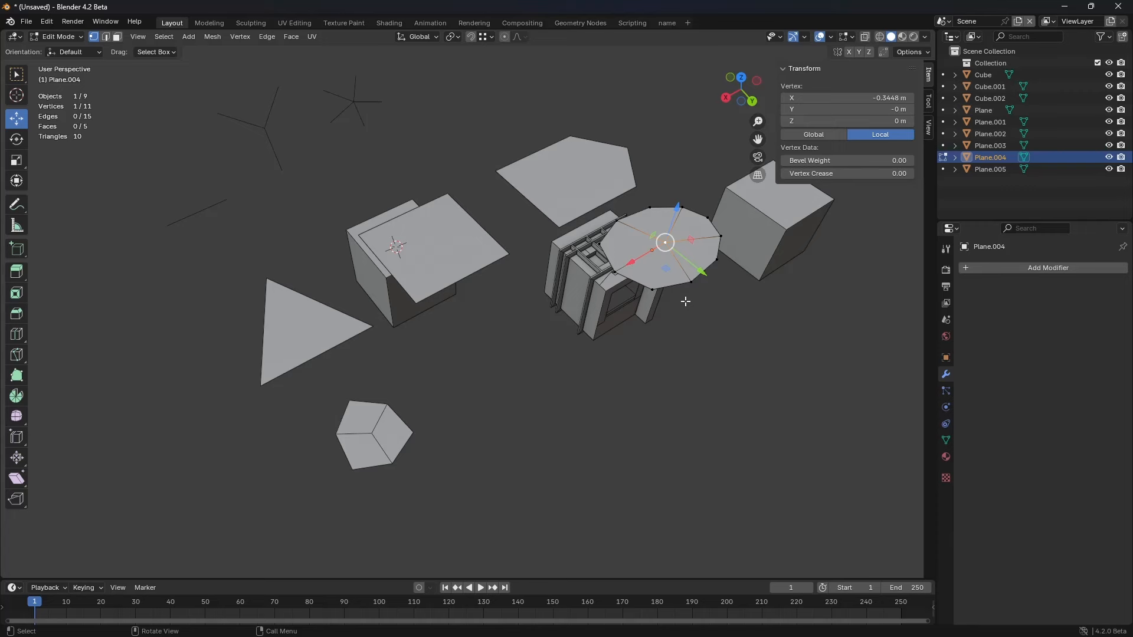
{"action": "key", "text": "g"}
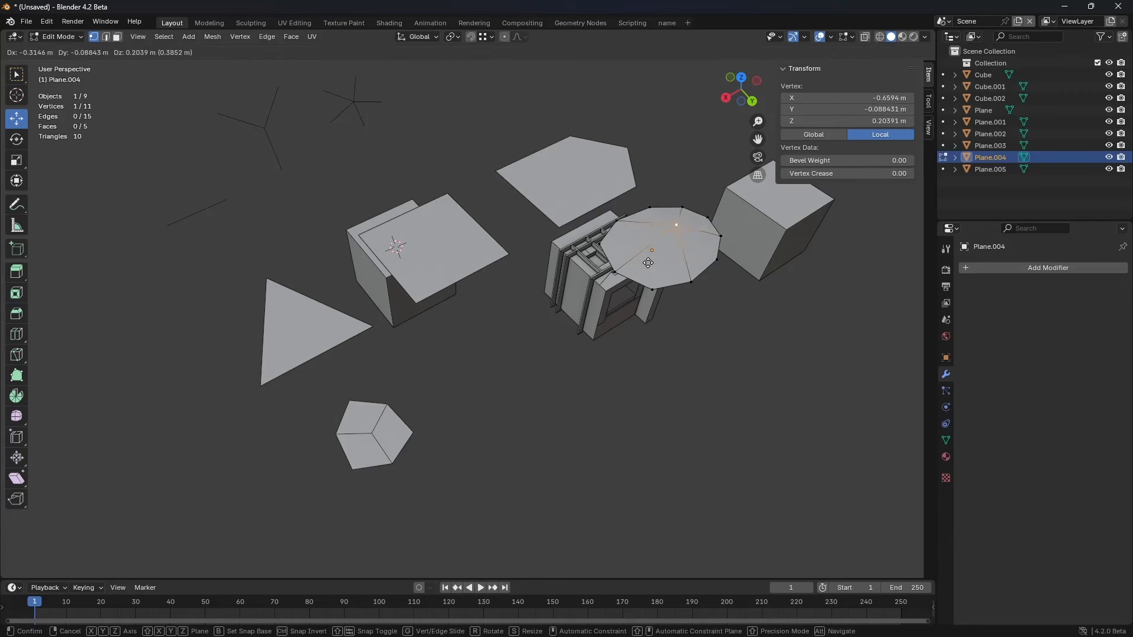
{"action": "right_click", "coordinate": [635, 269]}
{"action": "left_click", "coordinate": [522, 354]}
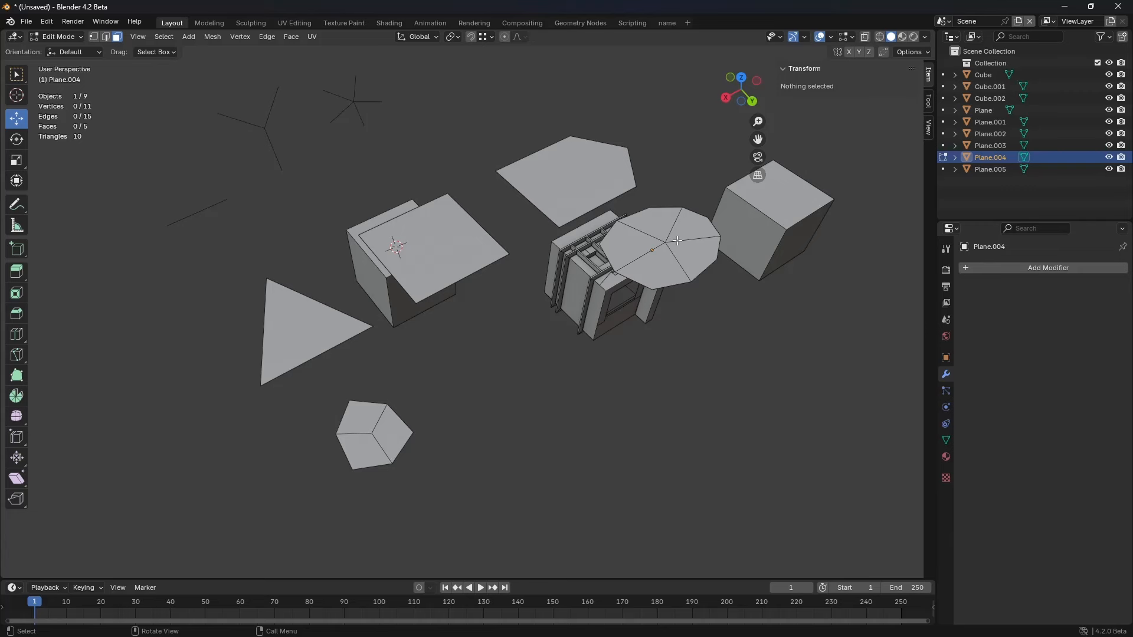
{"action": "key", "text": "1"}
{"action": "key", "text": "ctrl+Tab"}
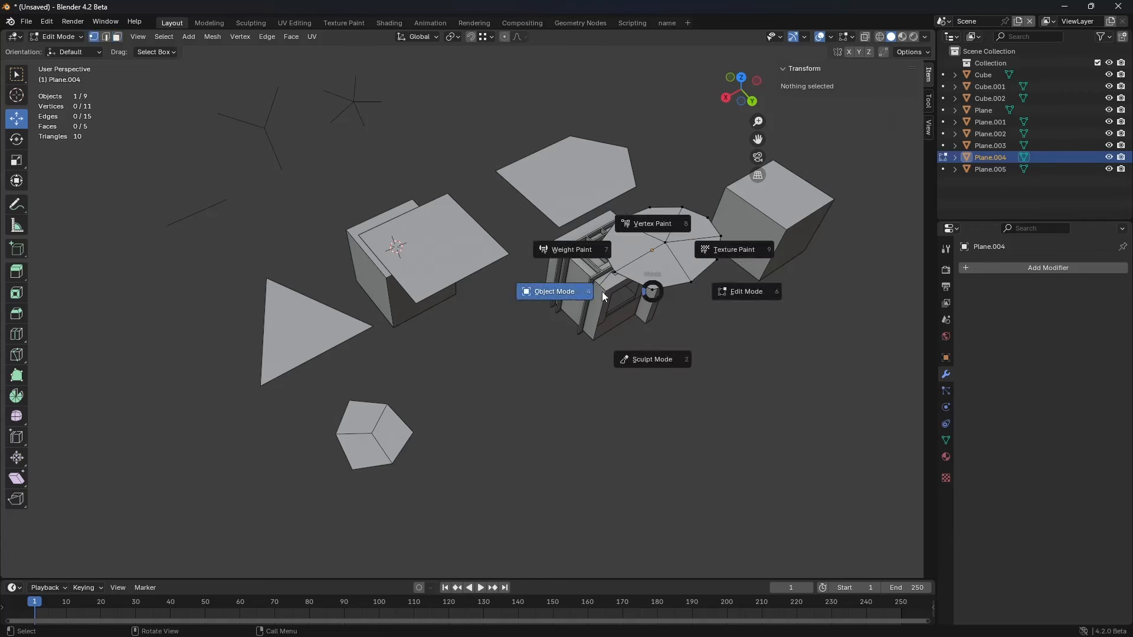
{"action": "left_click", "coordinate": [602, 291]}
Step: Try moving the subdivided triangle copy and the subdivided n-gon copy as whole objects
{"action": "left_click", "coordinate": [394, 441]}
{"action": "key", "text": "g"}
{"action": "right_click", "coordinate": [409, 440]}
{"action": "key", "text": "g"}
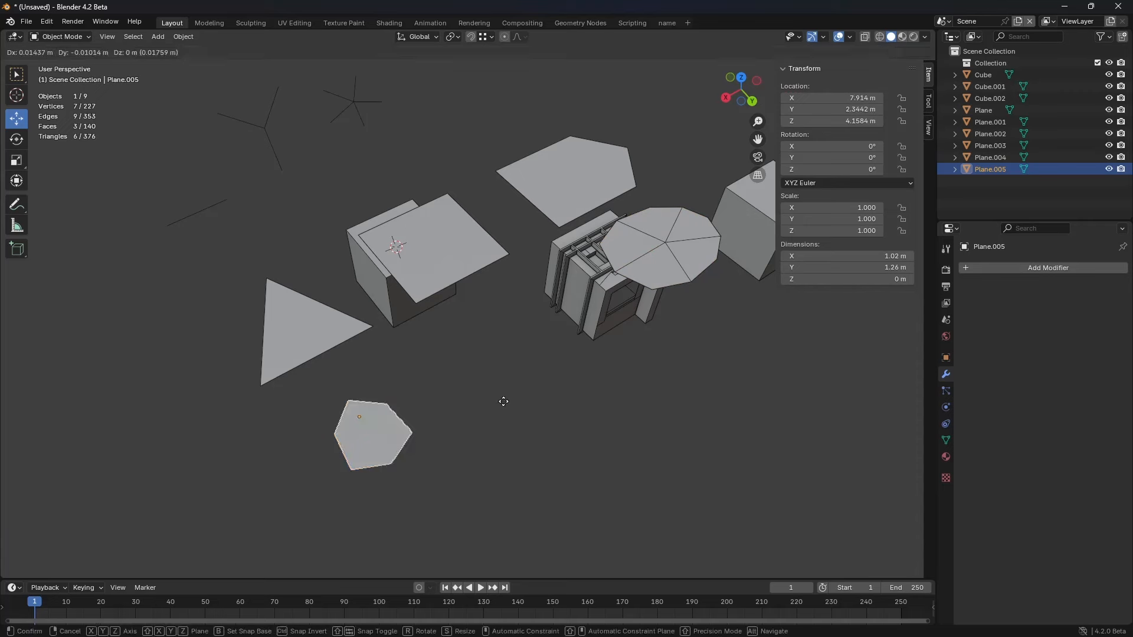
{"action": "right_click", "coordinate": [519, 389]}
{"action": "left_click", "coordinate": [682, 234]}
{"action": "key", "text": "g"}
{"action": "right_click", "coordinate": [688, 275]}
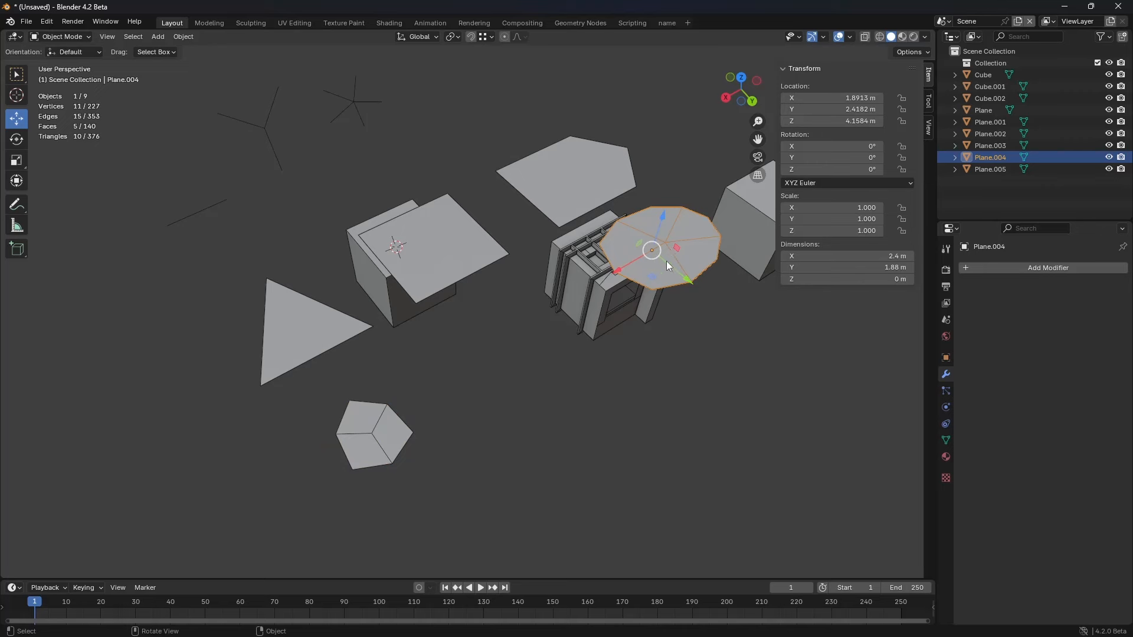
Step: Delete the subdivided n-gon copy and the subdivided triangle copy together
{"action": "left_click", "coordinate": [377, 435]}
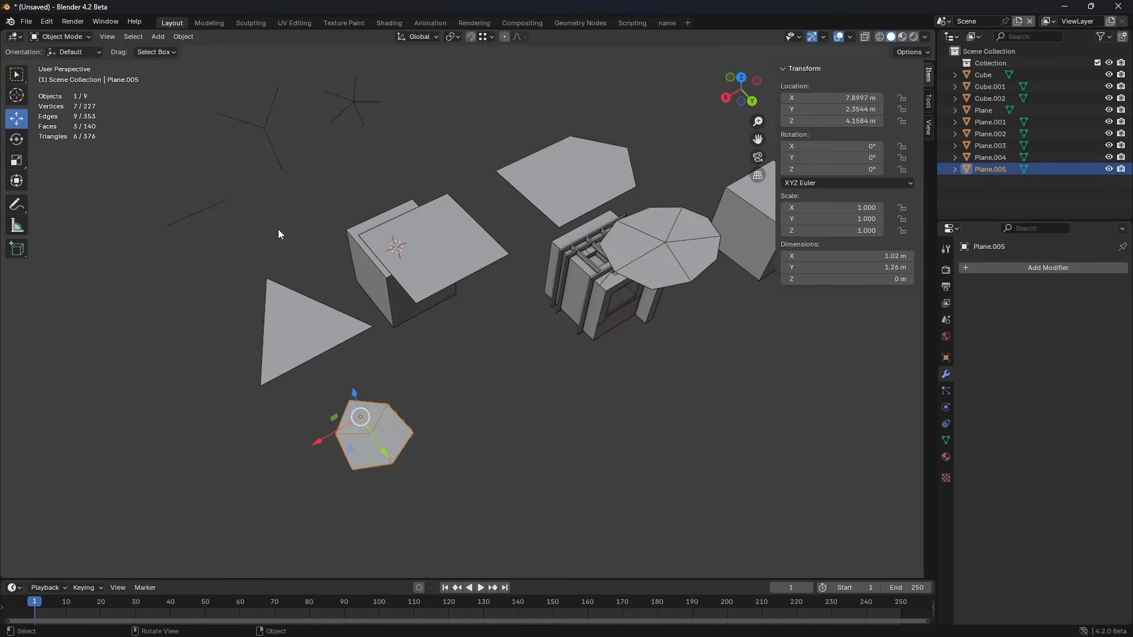
{"action": "left_click", "coordinate": [220, 205]}
{"action": "left_click", "coordinate": [673, 263]}
{"action": "key", "text": "x"}
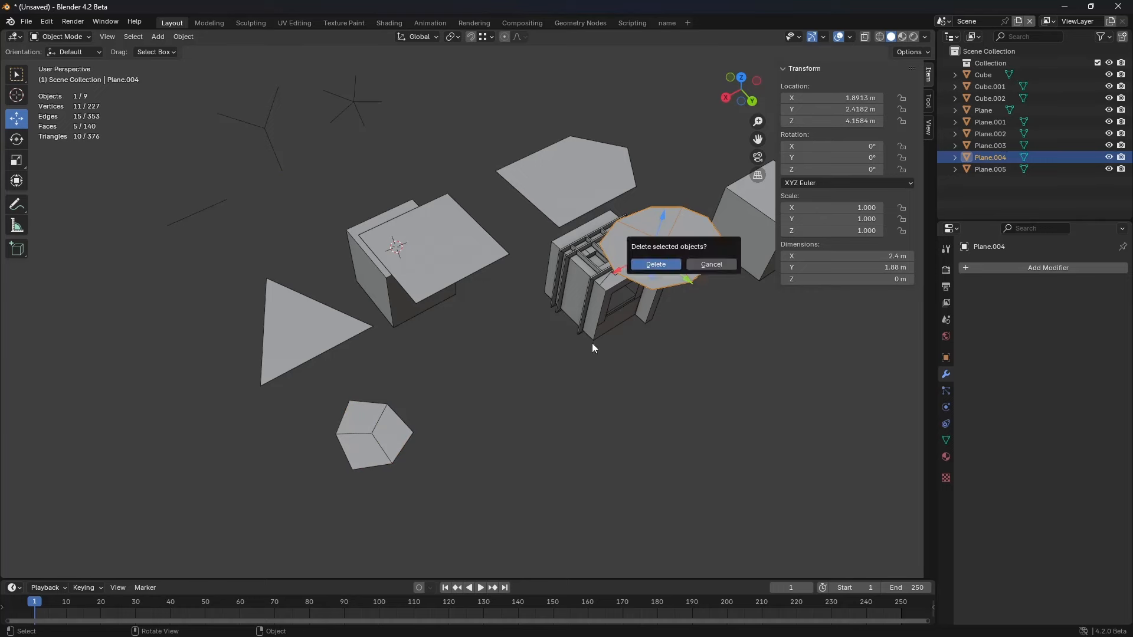
{"action": "left_click", "coordinate": [401, 431], "text": "shift"}
{"action": "key", "text": "x"}
{"action": "left_click", "coordinate": [597, 329]}
{"action": "left_click", "coordinate": [436, 260]}
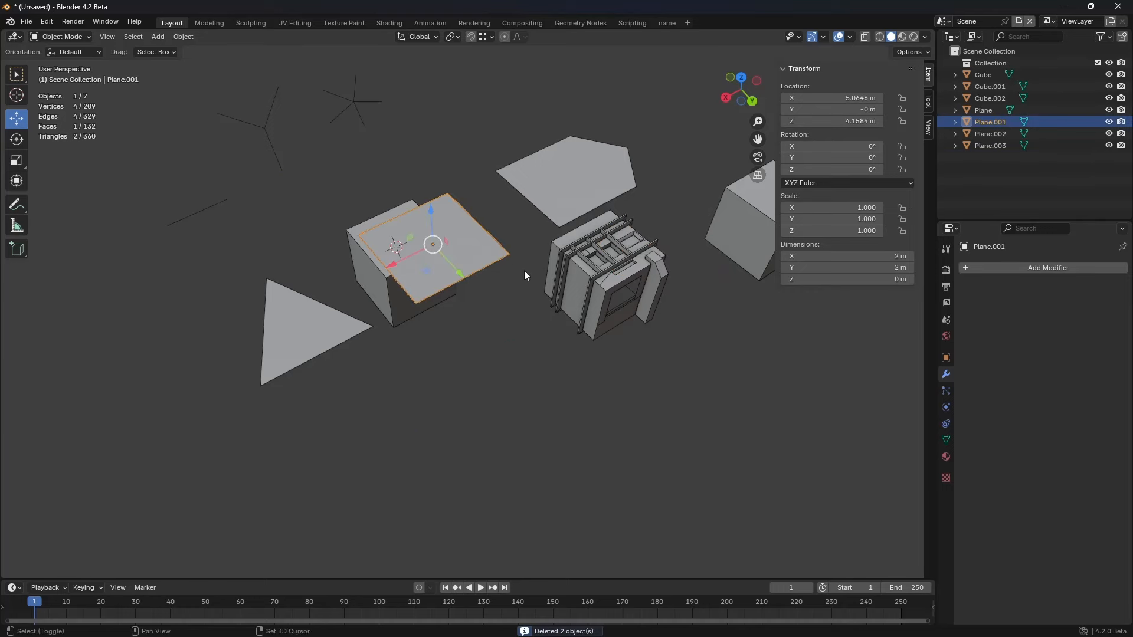
{"action": "middle_click_drag", "start_coordinate": [525, 271], "coordinate": [670, 233], "text": "shift"}
{"action": "left_click", "coordinate": [444, 369]}
{"action": "left_click", "coordinate": [525, 296]}
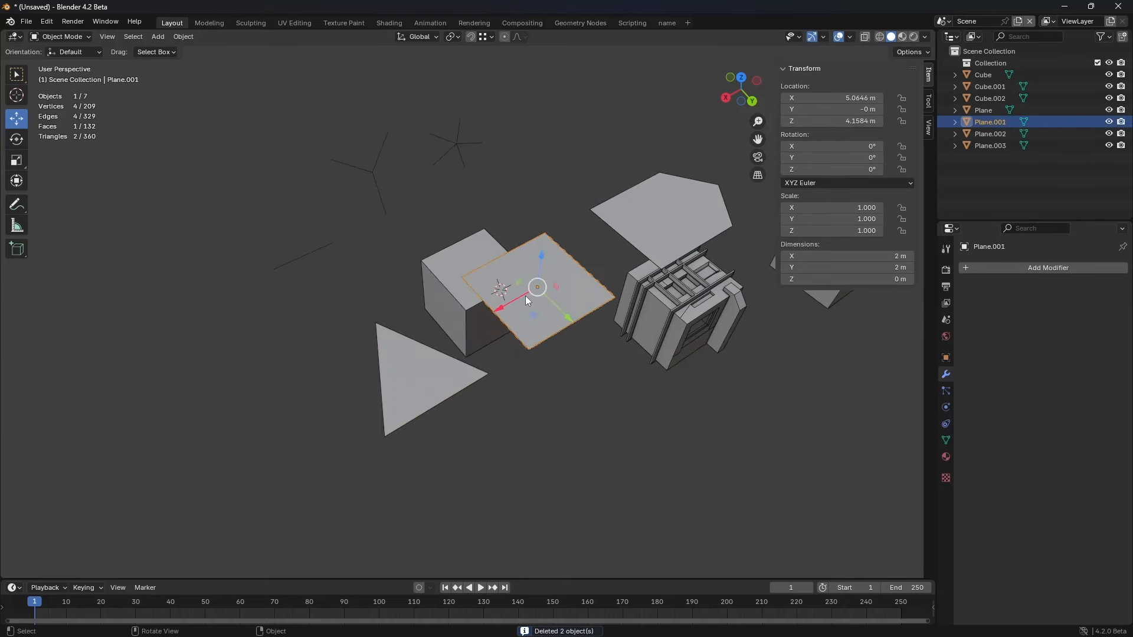
{"action": "left_click", "coordinate": [678, 220]}
{"action": "key", "text": "g"}
{"action": "right_click", "coordinate": [631, 229]}
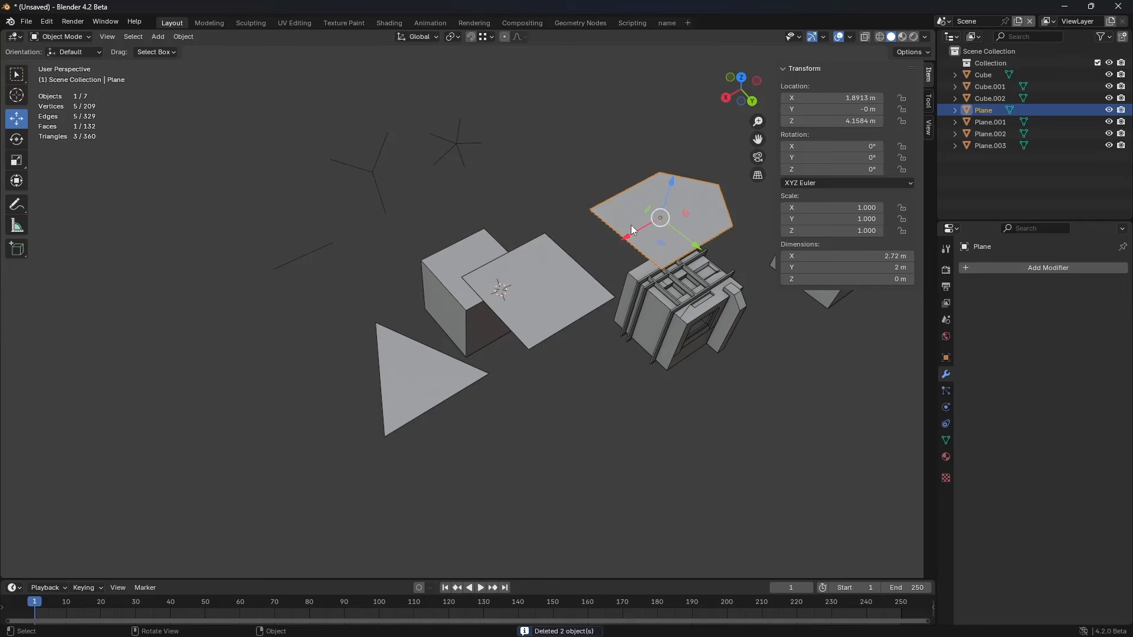
Step: Enter Edit Mode on the object made of loose edges and select its lone vertex
{"action": "left_click", "coordinate": [383, 178]}
{"action": "left_click", "coordinate": [374, 173]}
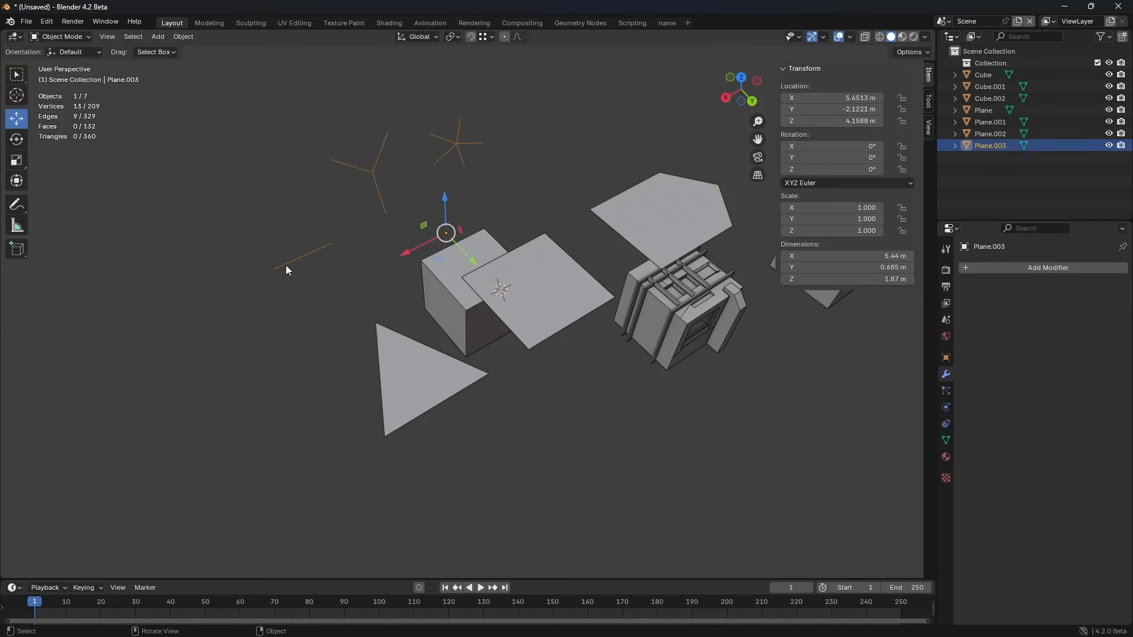
{"action": "key", "text": "ctrl+Tab"}
{"action": "left_click", "coordinate": [308, 267]}
{"action": "left_click", "coordinate": [215, 284]}
{"action": "key", "text": "g"}
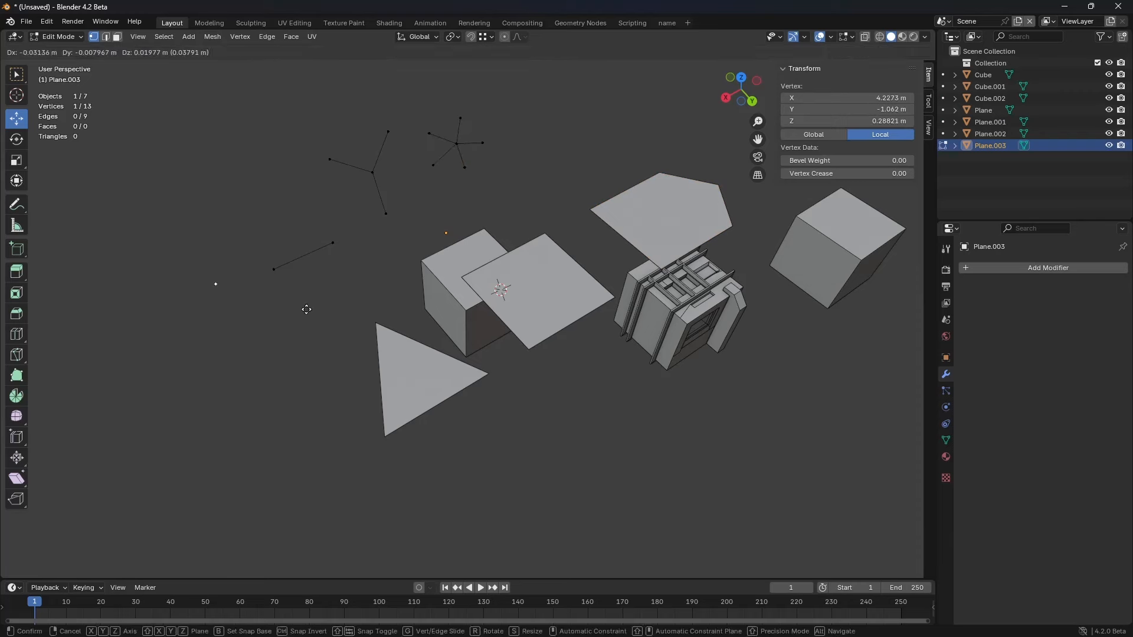
{"action": "right_click", "coordinate": [319, 301]}
Step: Select both end vertices of the lone edge beside the single vertex to examine how they form the edge
{"action": "middle_click_drag", "start_coordinate": [402, 293], "coordinate": [504, 296], "text": "shift"}
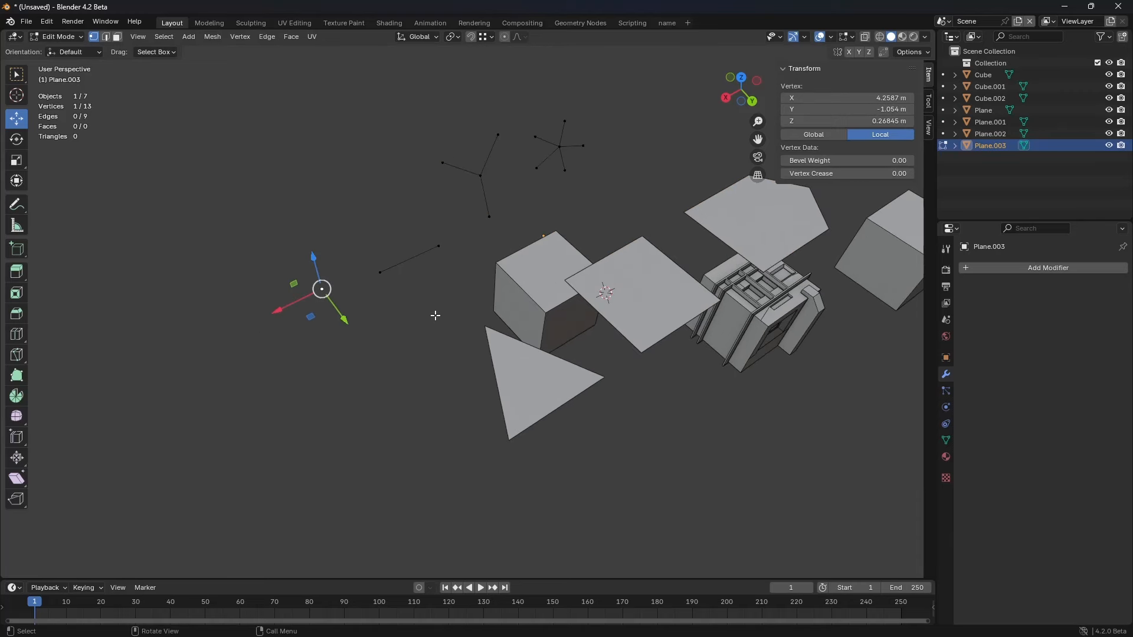
{"action": "middle_click_drag", "start_coordinate": [435, 316], "coordinate": [559, 276]}
{"action": "scroll", "coordinate": [505, 266], "scroll_direction": "up", "scroll_amount": 3}
{"action": "key", "text": "2"}
{"action": "key", "text": "1"}
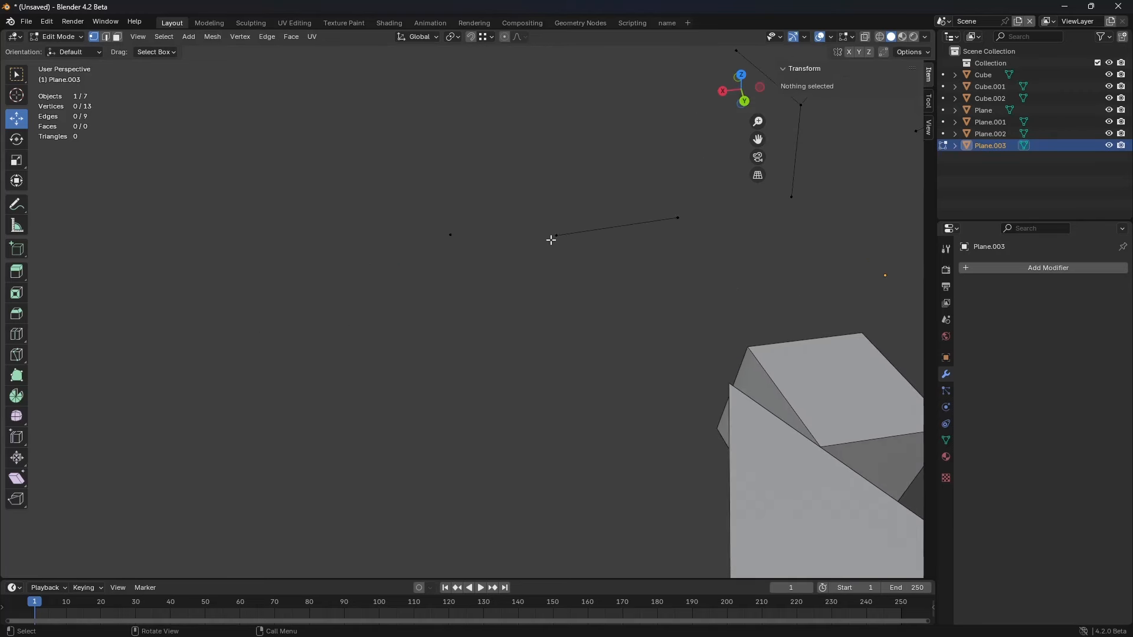
{"action": "left_click", "coordinate": [553, 237]}
{"action": "left_click", "coordinate": [677, 217], "text": "shift"}
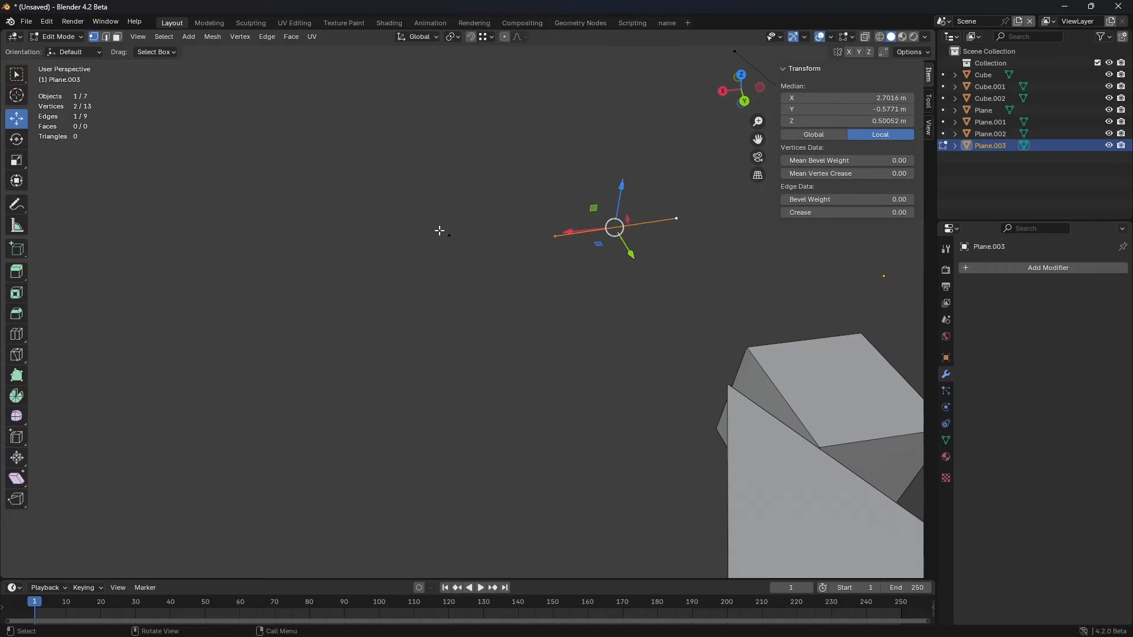
Step: Extrude the lone vertex about 1.84 m along X, and extrude a leg edge downward from each end of the new edge
{"action": "left_click", "coordinate": [448, 234]}
{"action": "middle_click_drag", "start_coordinate": [514, 271], "coordinate": [528, 273]}
{"action": "key", "text": "e"}
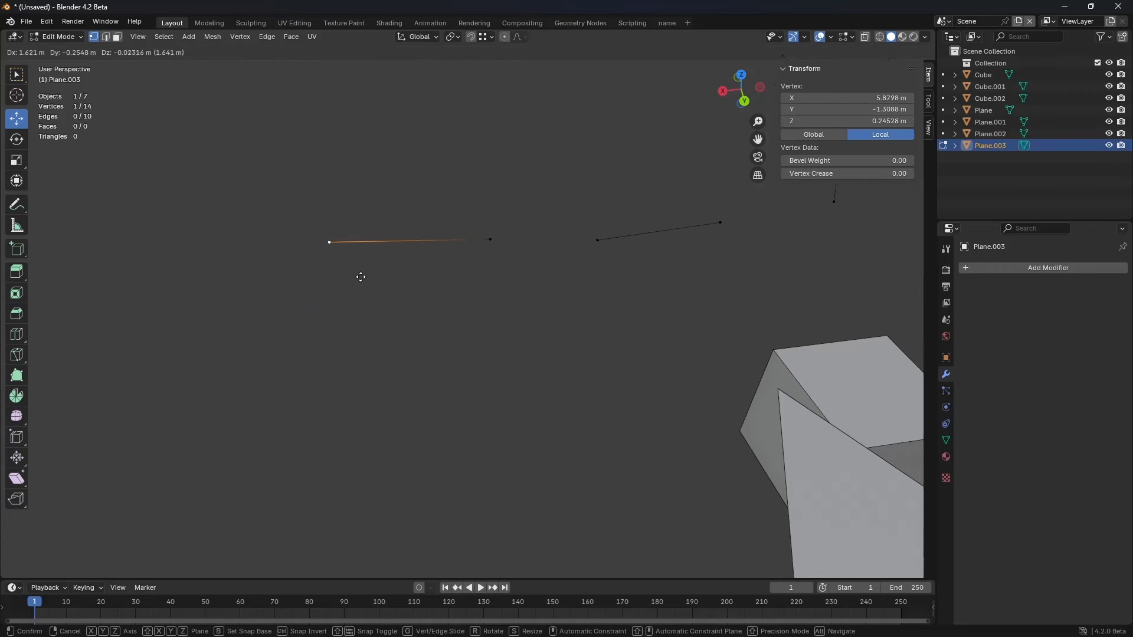
{"action": "left_click", "coordinate": [340, 283]}
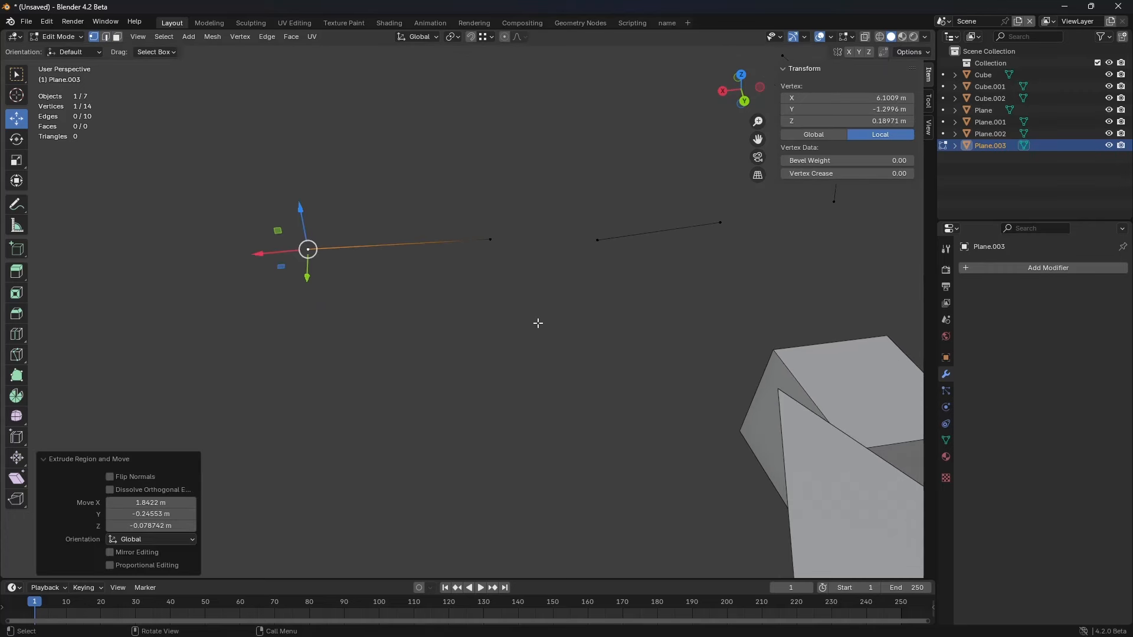
{"action": "key", "text": "e"}
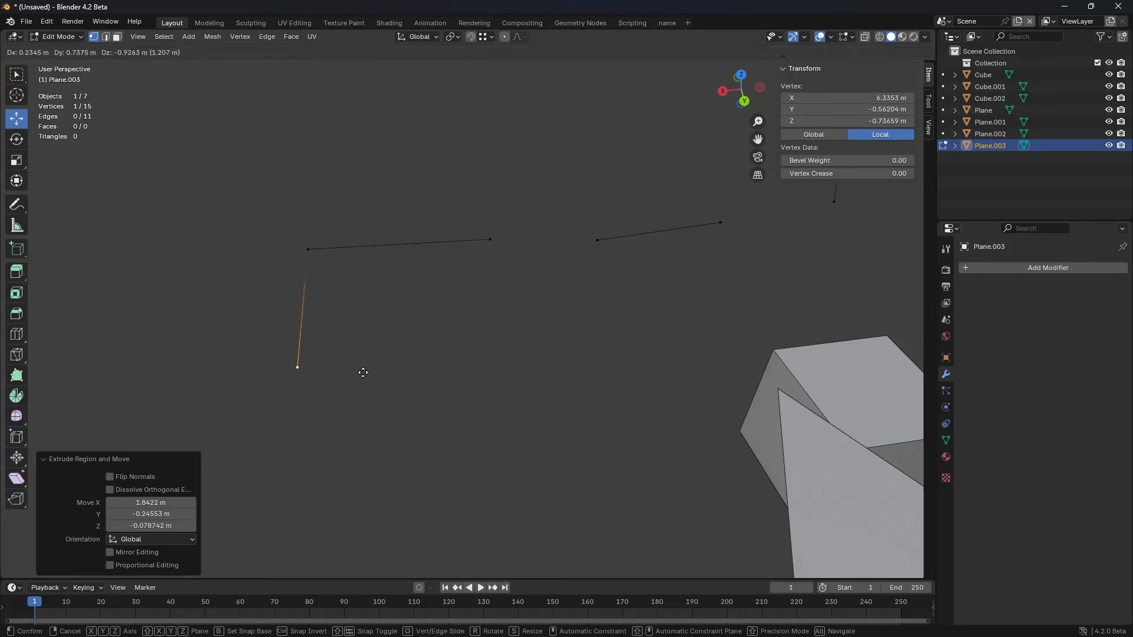
{"action": "left_click", "coordinate": [318, 399]}
{"action": "left_click", "coordinate": [487, 231]}
{"action": "key", "text": "e"}
{"action": "left_click", "coordinate": [590, 386]}
Step: Extrude a new edge in the negative Y direction from each of the two upper corner vertices
{"action": "key", "text": "e"}
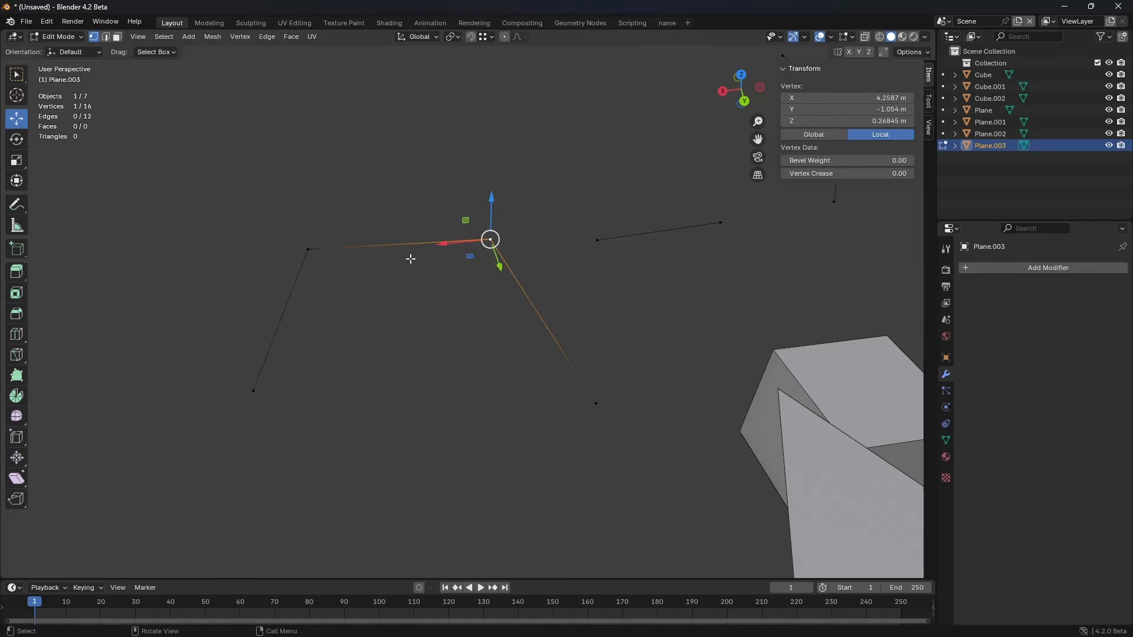
{"action": "middle_click_drag", "start_coordinate": [410, 255], "coordinate": [449, 216]}
{"action": "left_click", "coordinate": [463, 245]}
{"action": "key", "text": "e"}
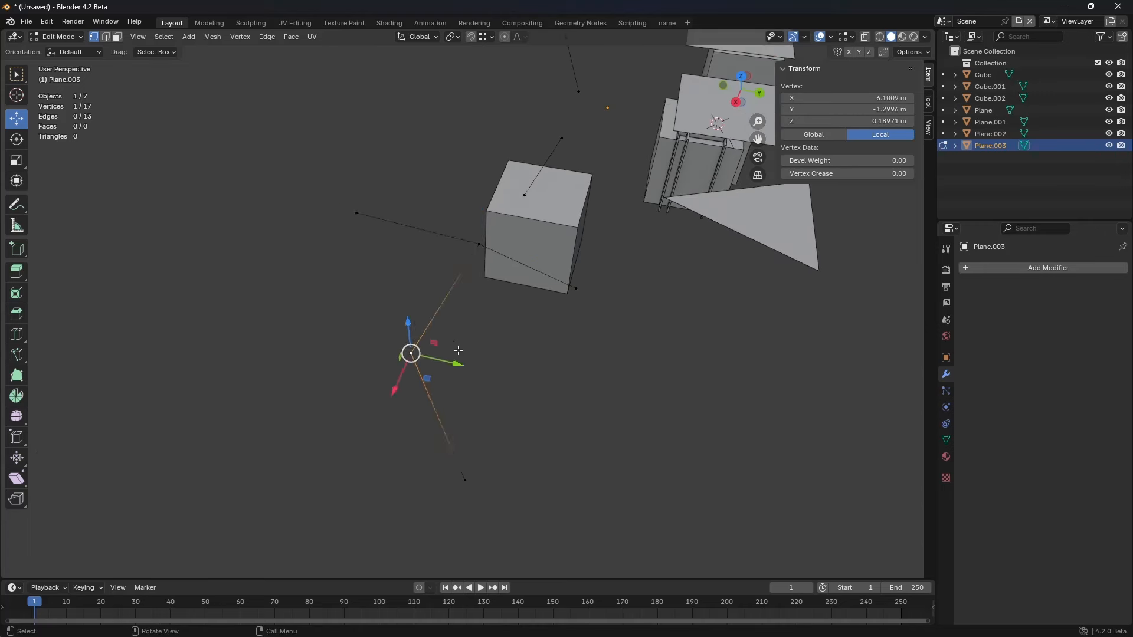
{"action": "middle_click_drag", "start_coordinate": [458, 352], "coordinate": [444, 302]}
{"action": "left_click", "coordinate": [418, 311]}
Step: Extrude a leg edge downward from each of the two new outer corner vertices
{"action": "left_click", "coordinate": [370, 227]}
{"action": "middle_click_drag", "start_coordinate": [319, 240], "coordinate": [298, 258]}
{"action": "key", "text": "e"}
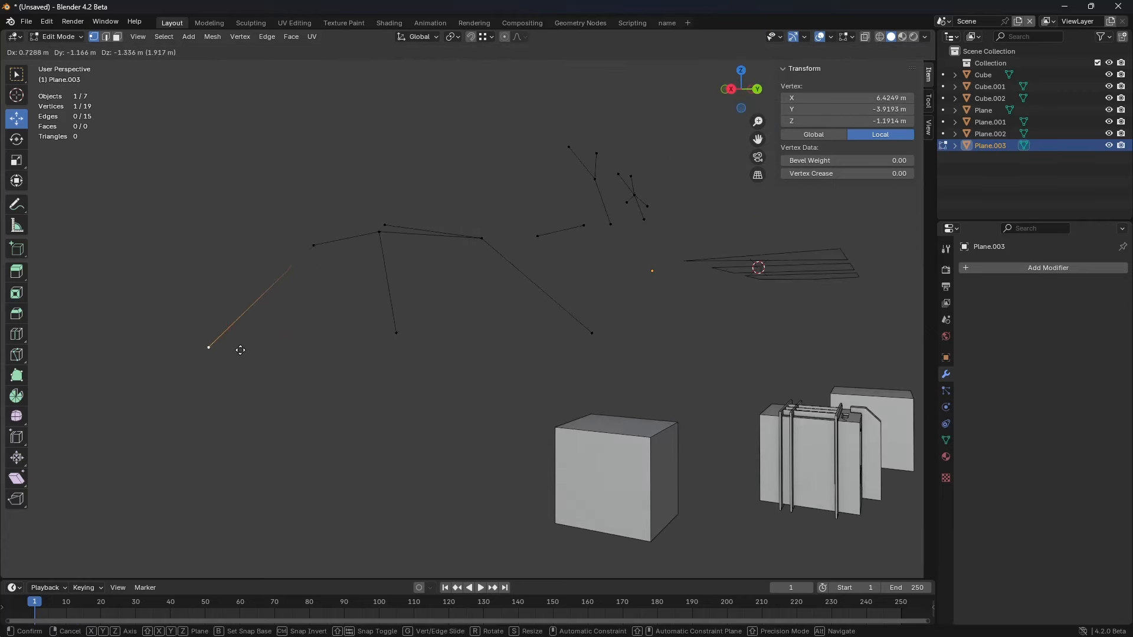
{"action": "left_click", "coordinate": [210, 347]}
{"action": "middle_click_drag", "start_coordinate": [210, 346], "coordinate": [437, 298]}
{"action": "key", "text": "e"}
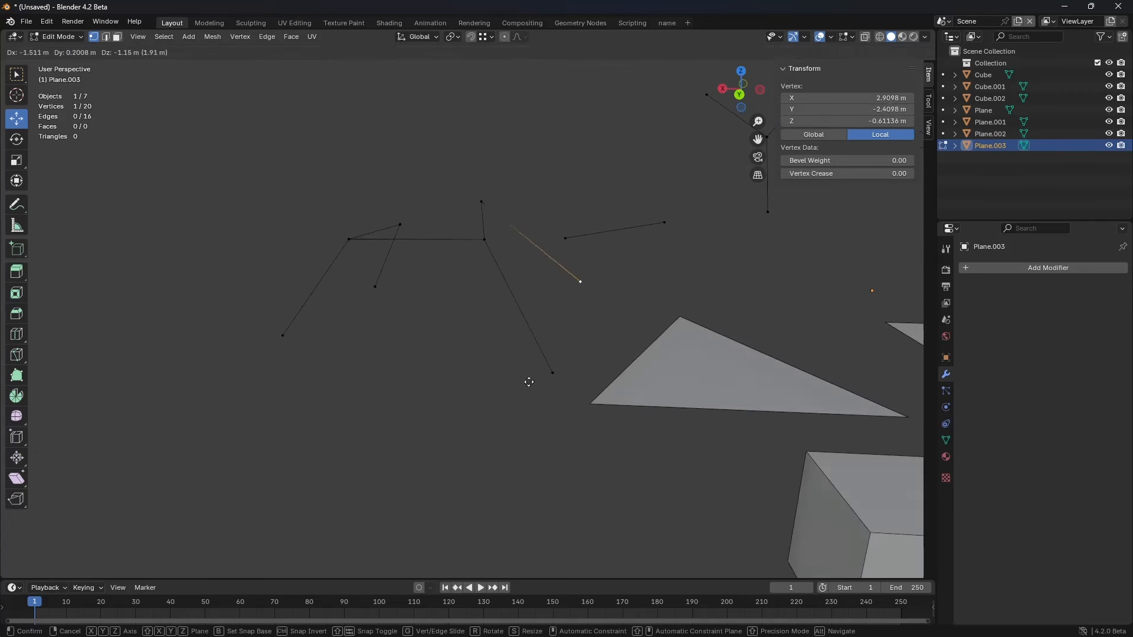
{"action": "left_click", "coordinate": [515, 412]}
Step: Select three connected upper edges of the framework and fill a quad face across its top
{"action": "middle_click_drag", "start_coordinate": [515, 412], "coordinate": [488, 284]}
{"action": "key", "text": "2"}
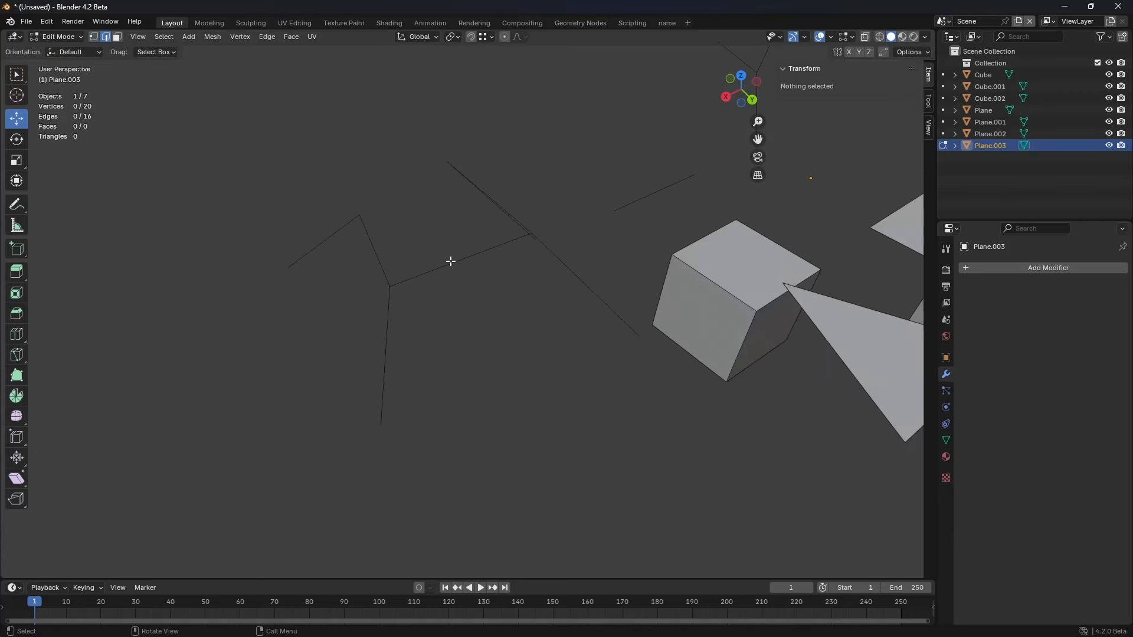
{"action": "left_click", "coordinate": [374, 250]}
{"action": "left_click", "coordinate": [457, 257], "text": "shift"}
{"action": "left_click", "coordinate": [523, 228], "text": "shift"}
{"action": "middle_click_drag", "start_coordinate": [525, 245], "coordinate": [544, 290]}
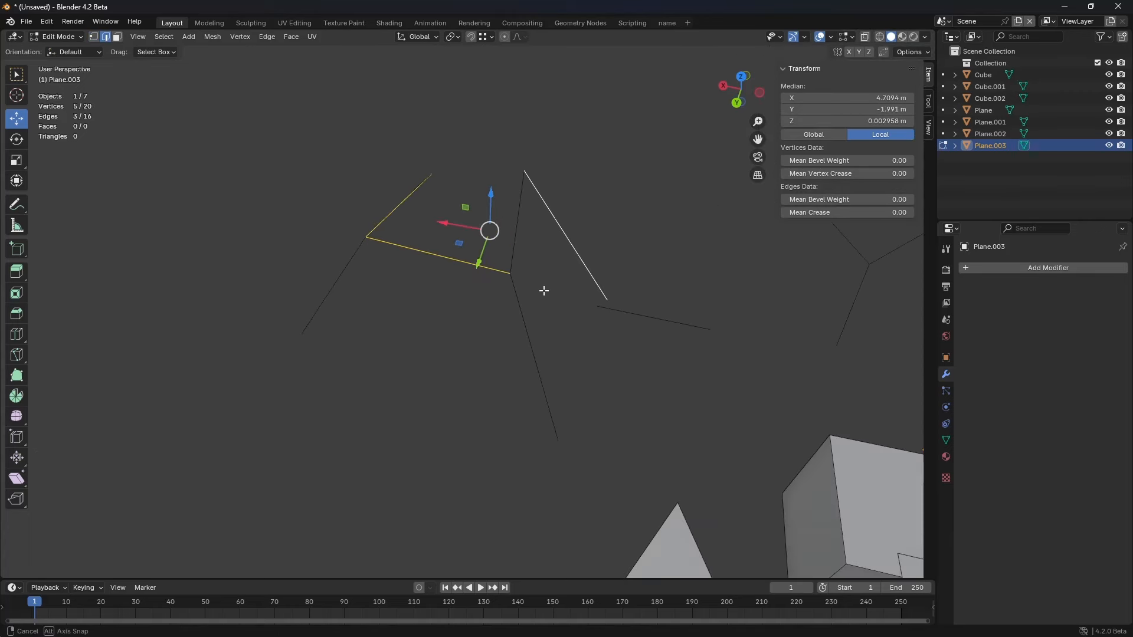
{"action": "key", "text": "f"}
Step: Fill a side face between the two legs beneath one long edge of the top face
{"action": "left_click", "coordinate": [500, 310]}
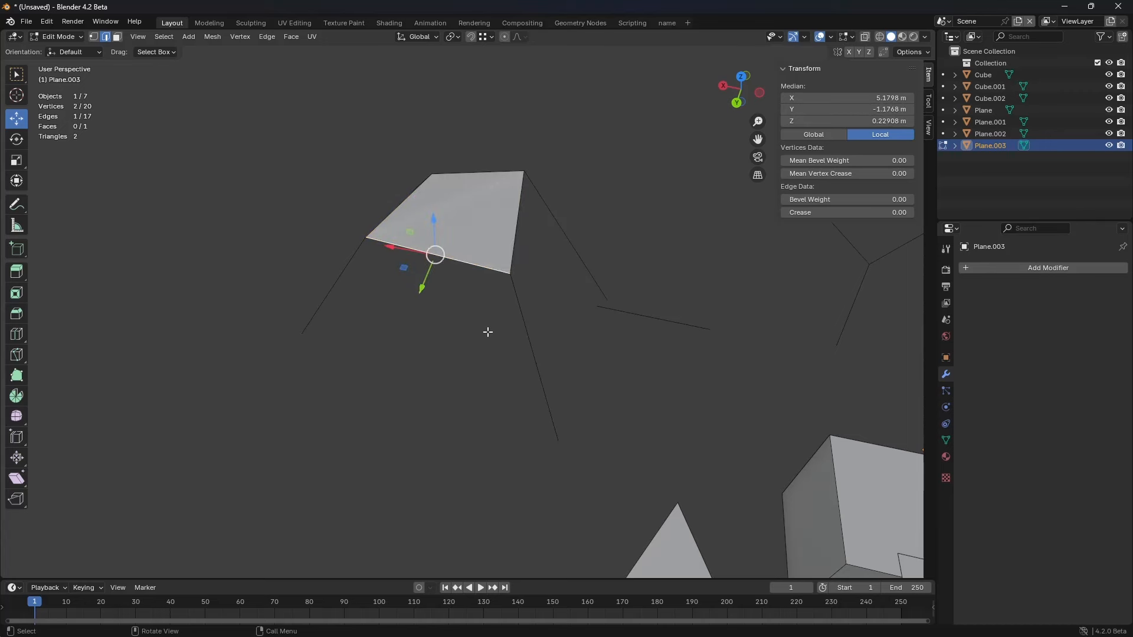
{"action": "key", "text": "e"}
{"action": "key", "text": "ctrl+z"}
{"action": "key", "text": "f"}
Step: Fill two more side faces of the framework between the leg edges and the top face
{"action": "middle_click_drag", "start_coordinate": [361, 321], "coordinate": [520, 306]}
{"action": "left_click", "coordinate": [336, 306]}
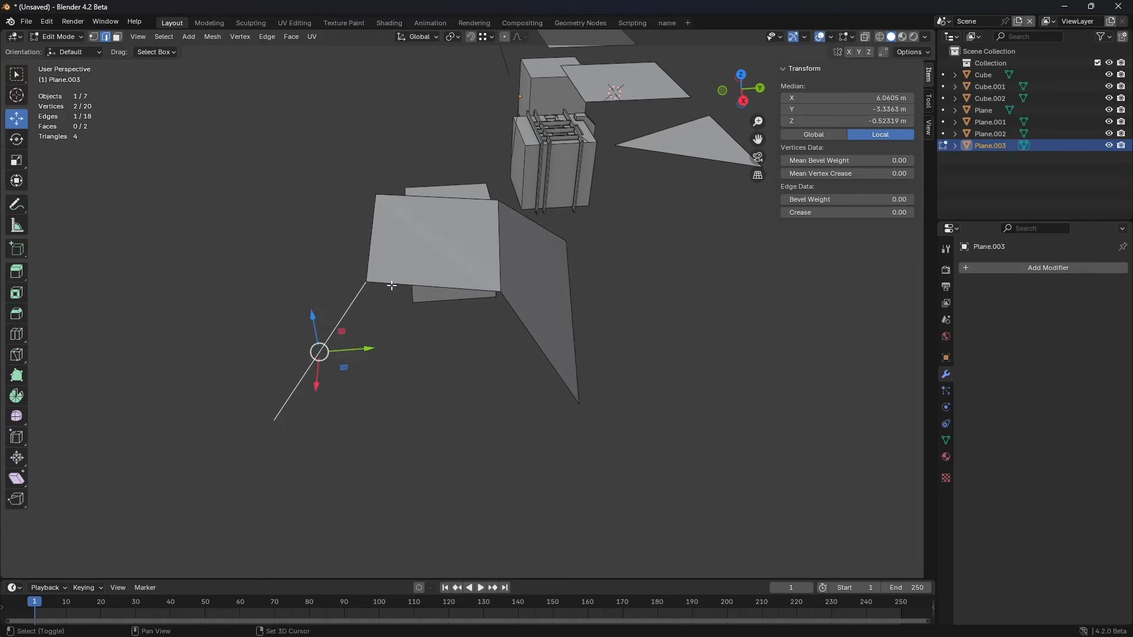
{"action": "left_click", "coordinate": [422, 281], "text": "shift"}
{"action": "key", "text": "f"}
{"action": "middle_click_drag", "start_coordinate": [597, 321], "coordinate": [510, 324]}
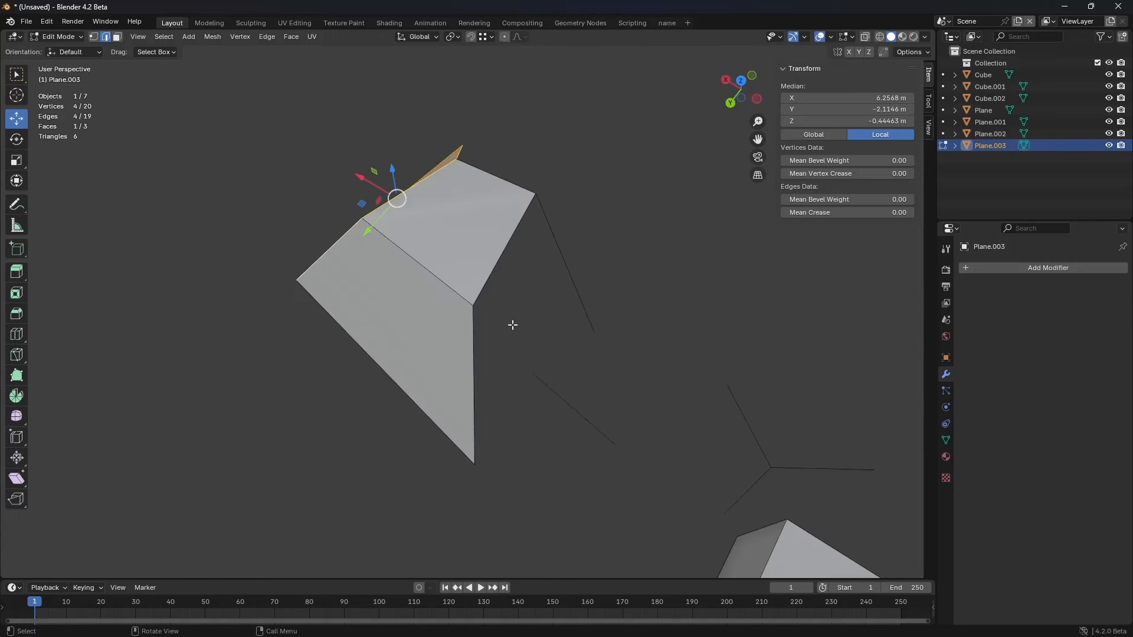
{"action": "left_click", "coordinate": [477, 344], "text": "shift"}
{"action": "left_click", "coordinate": [582, 298], "text": "shift"}
{"action": "key", "text": "f"}
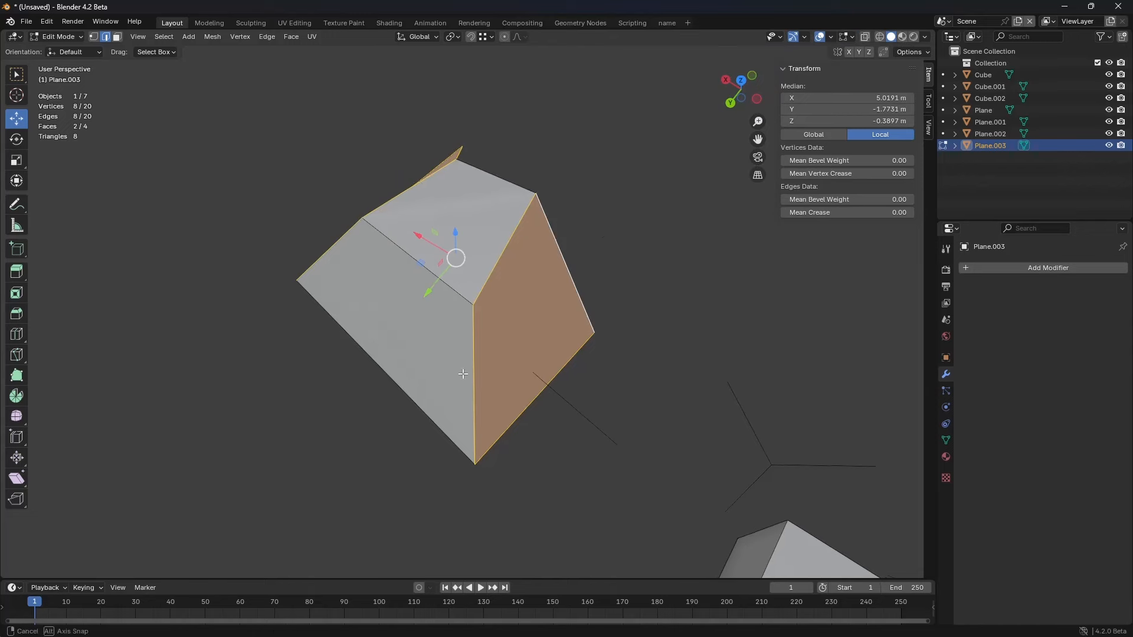
Step: Extrude a loose edge about 1.83 m outward from one corner vertex of the top face
{"action": "middle_click_drag", "start_coordinate": [484, 372], "coordinate": [490, 259]}
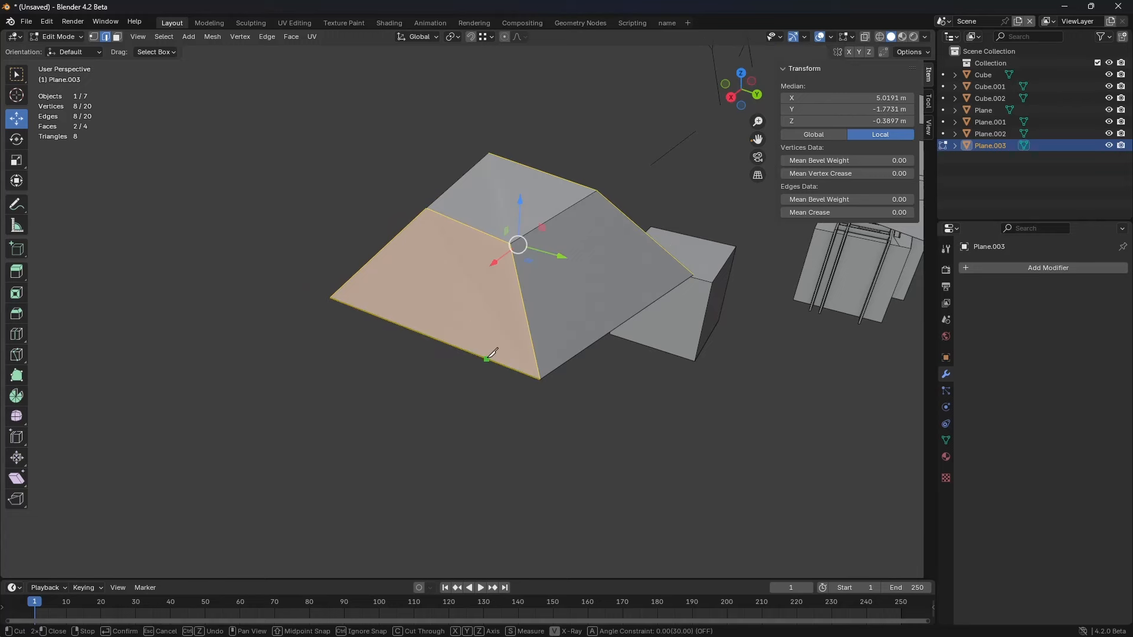
{"action": "key", "text": "1"}
{"action": "left_click", "coordinate": [434, 215]}
{"action": "middle_click_drag", "start_coordinate": [463, 278], "coordinate": [557, 282], "text": "shift"}
{"action": "key", "text": "e"}
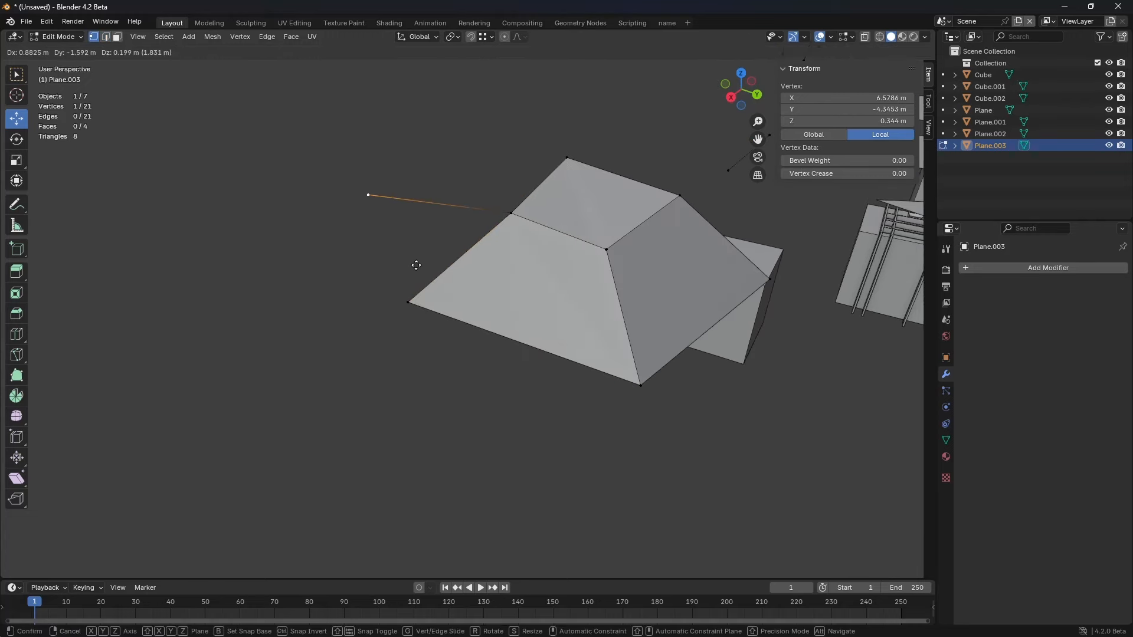
{"action": "left_click", "coordinate": [414, 264]}
Step: Extrude the loose edge into a quad face, moving it about -2.05 m in X, -0.91 m in Y and 0.34 m in Z
{"action": "key", "text": "2"}
{"action": "left_click", "coordinate": [438, 204]}
{"action": "middle_click_drag", "start_coordinate": [703, 272], "coordinate": [534, 260]}
{"action": "key", "text": "e"}
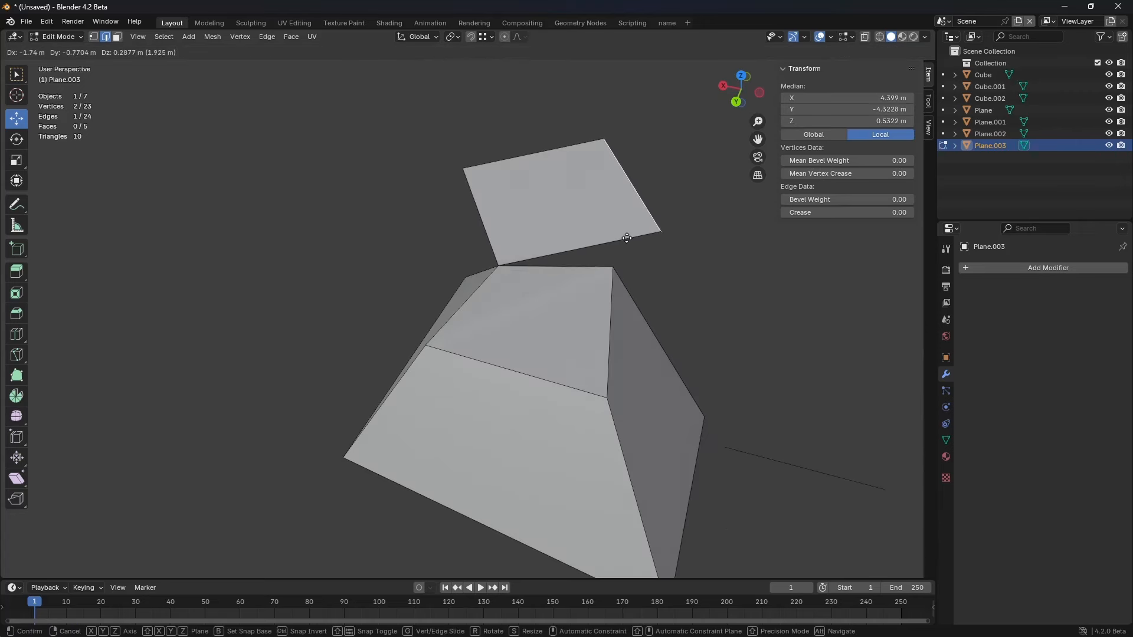
{"action": "left_click", "coordinate": [646, 232]}
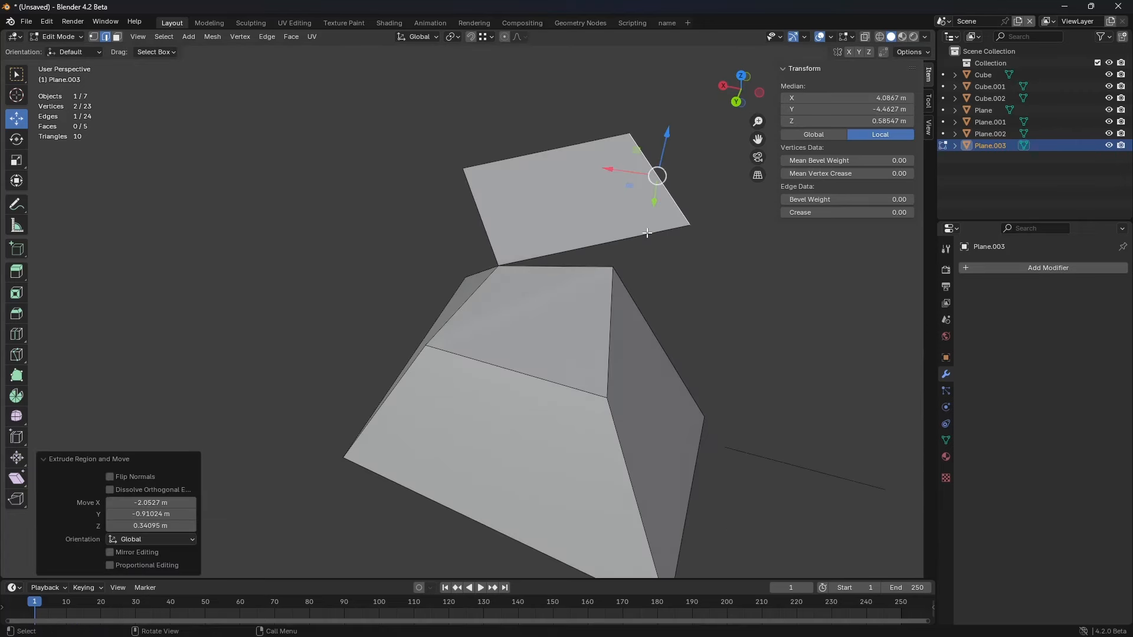
Step: Extrude the framework's top face about 0.89 m along its normal and undo the extrusion
{"action": "key", "text": "3"}
{"action": "left_click", "coordinate": [596, 314]}
{"action": "key", "text": "e"}
{"action": "left_click", "coordinate": [595, 316]}
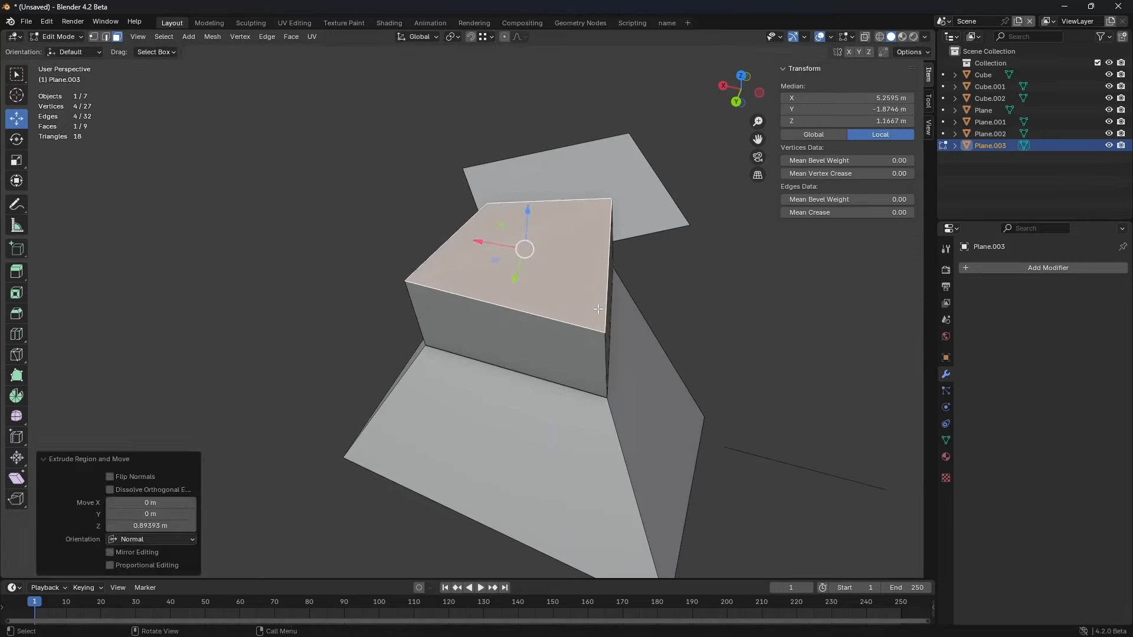
{"action": "key", "text": "ctrl+z"}
Step: Fill a triangular face between the new quad's near edge and the adjacent leg edge
{"action": "middle_click_drag", "start_coordinate": [595, 316], "coordinate": [466, 257]}
{"action": "key", "text": "2"}
{"action": "left_click", "coordinate": [432, 229]}
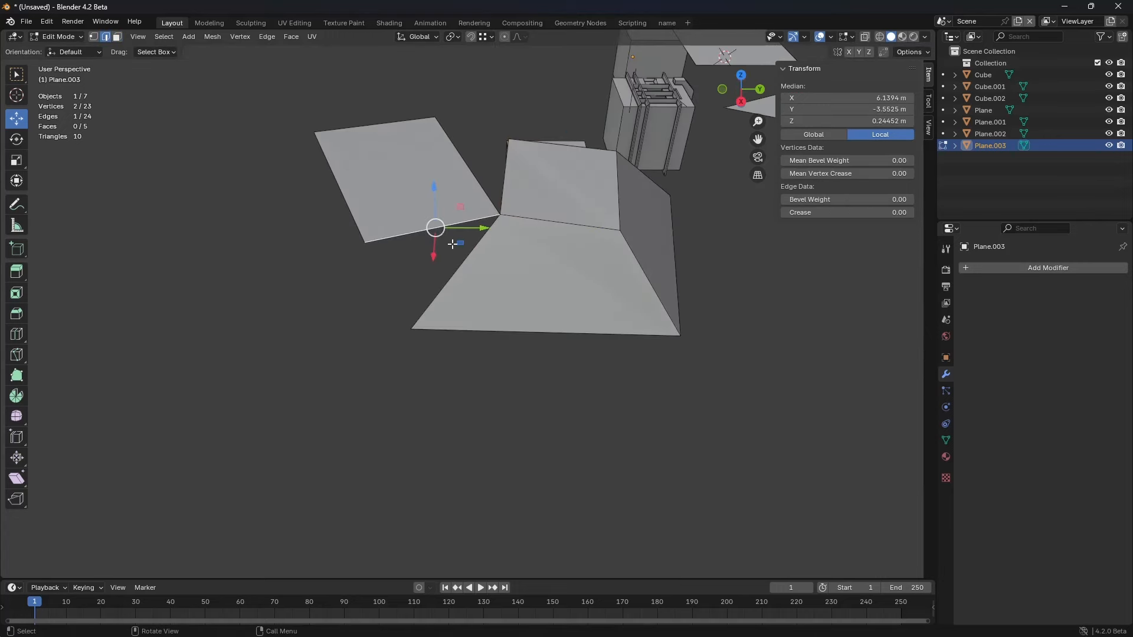
{"action": "left_click", "coordinate": [458, 266], "text": "shift"}
{"action": "key", "text": "f"}
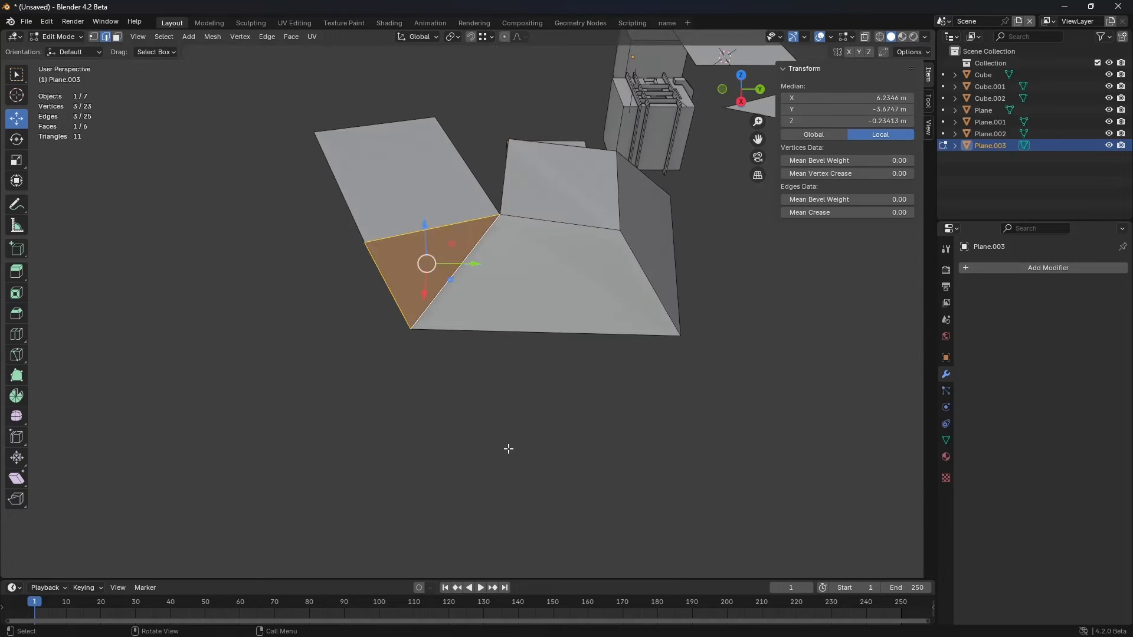
Step: Merge the new quad's free inner corner into the neighbouring top-face vertex using At Last
{"action": "middle_click_drag", "start_coordinate": [508, 448], "coordinate": [578, 307]}
{"action": "key", "text": "1"}
{"action": "left_click", "coordinate": [540, 128]}
{"action": "left_click", "coordinate": [564, 178], "text": "shift"}
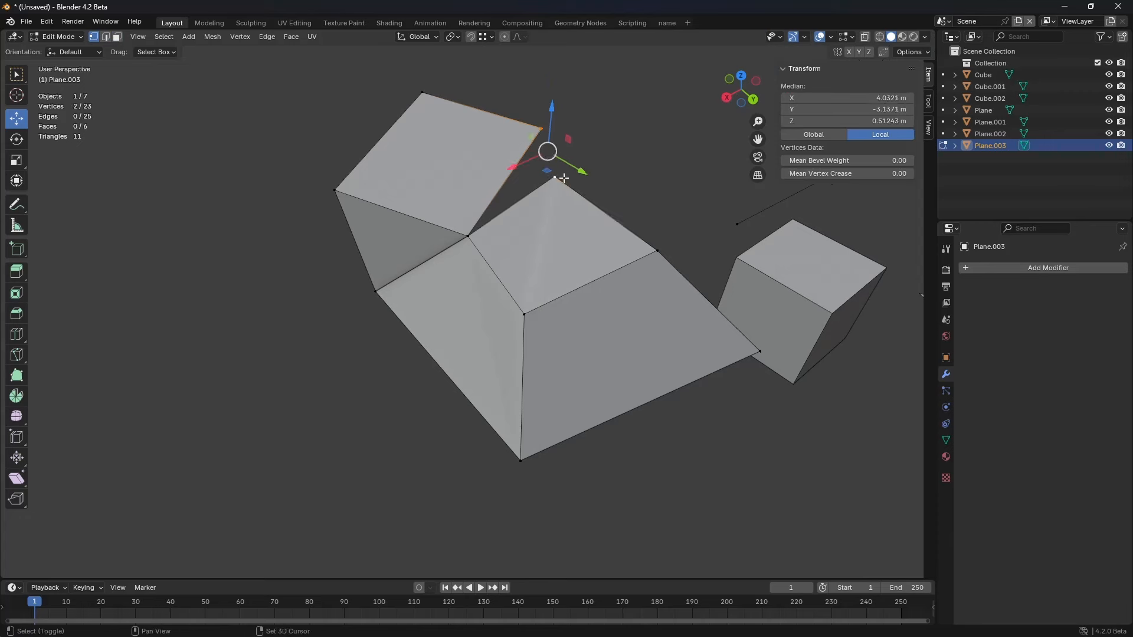
{"action": "key", "text": "m"}
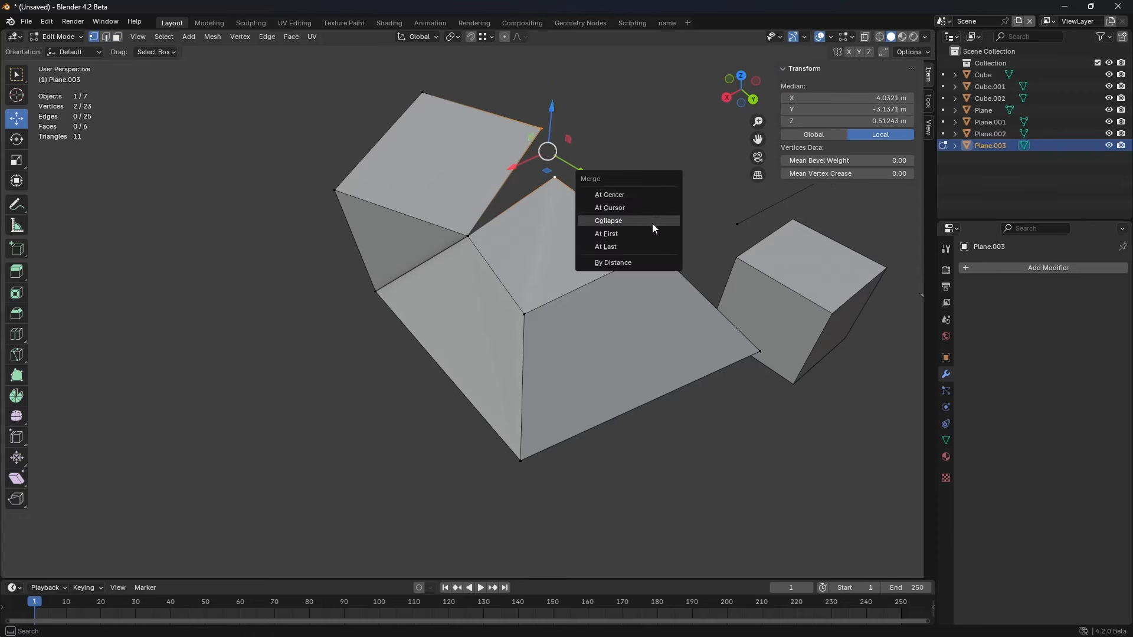
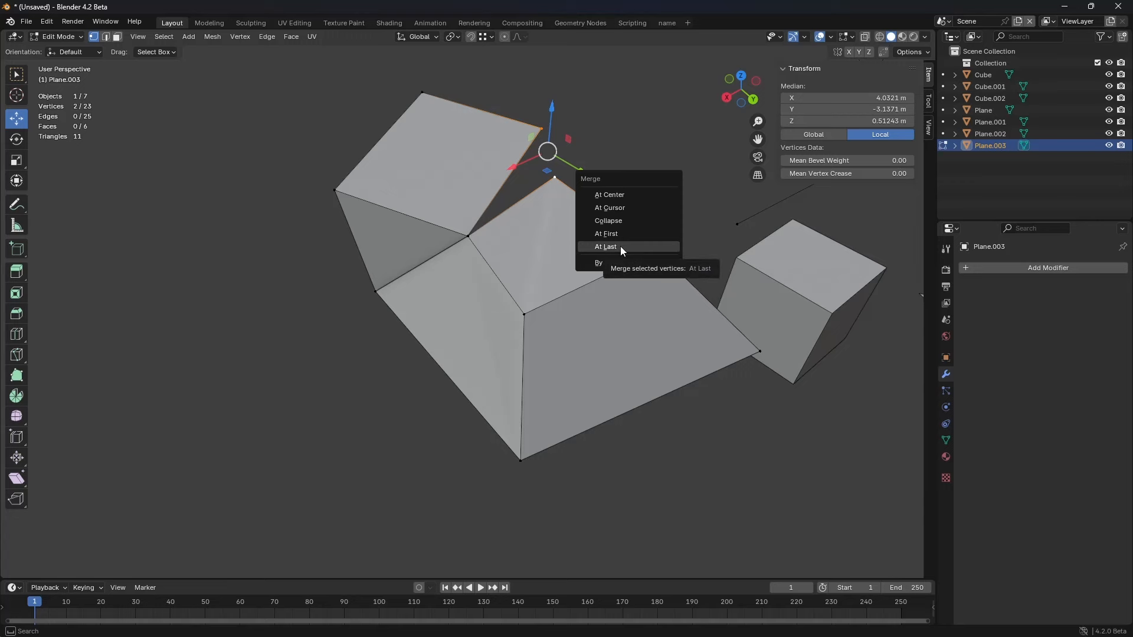
{"action": "left_click", "coordinate": [620, 246]}
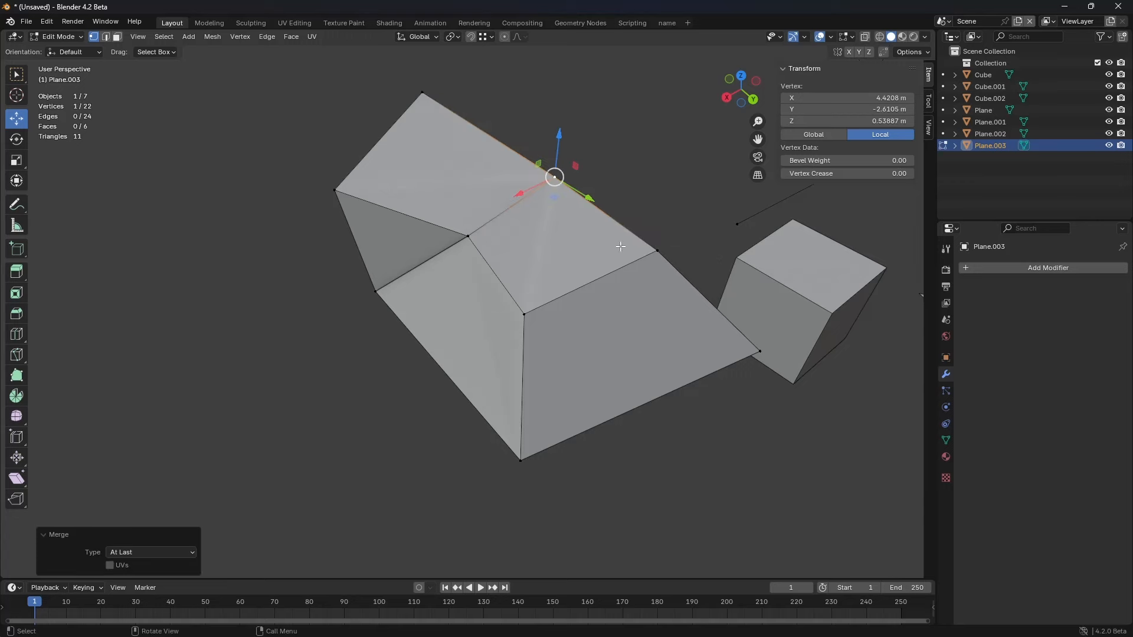
Step: Move the outer edge of the extruded quad about -0.76 m in Y and -0.95 m in Z
{"action": "middle_click_drag", "start_coordinate": [484, 253], "coordinate": [348, 208]}
{"action": "key", "text": "2"}
{"action": "left_click", "coordinate": [328, 202]}
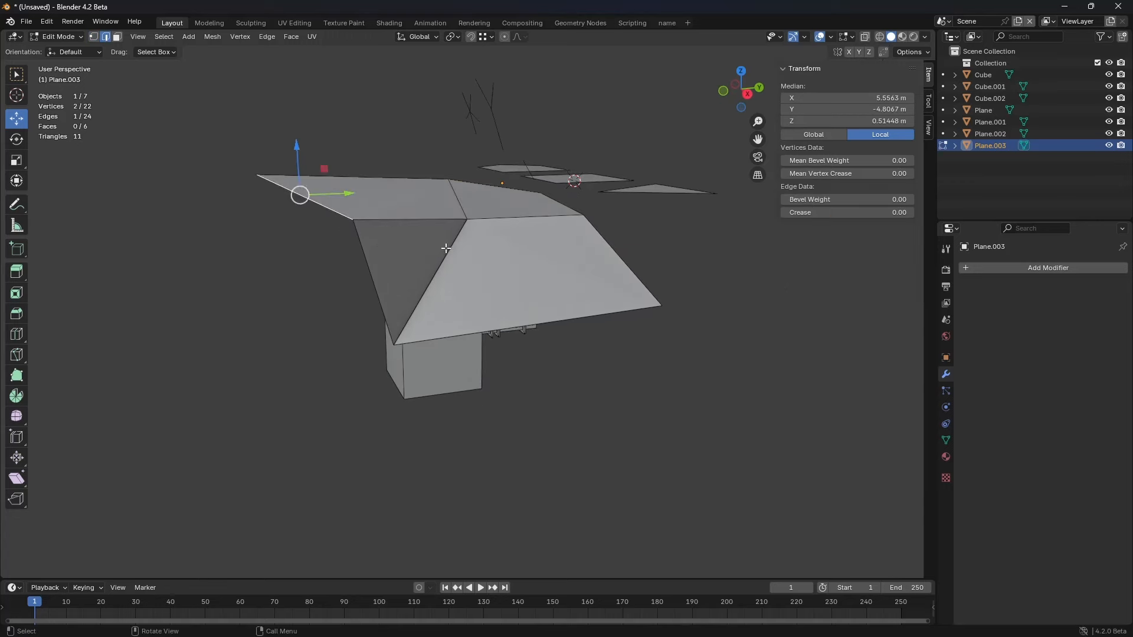
{"action": "middle_click_drag", "start_coordinate": [445, 250], "coordinate": [424, 234]}
{"action": "key", "text": "g"}
{"action": "left_click", "coordinate": [374, 313]}
Step: Move the bottom edge of the sloped side face beside the triangle outward
{"action": "middle_click_drag", "start_coordinate": [418, 289], "coordinate": [373, 338]}
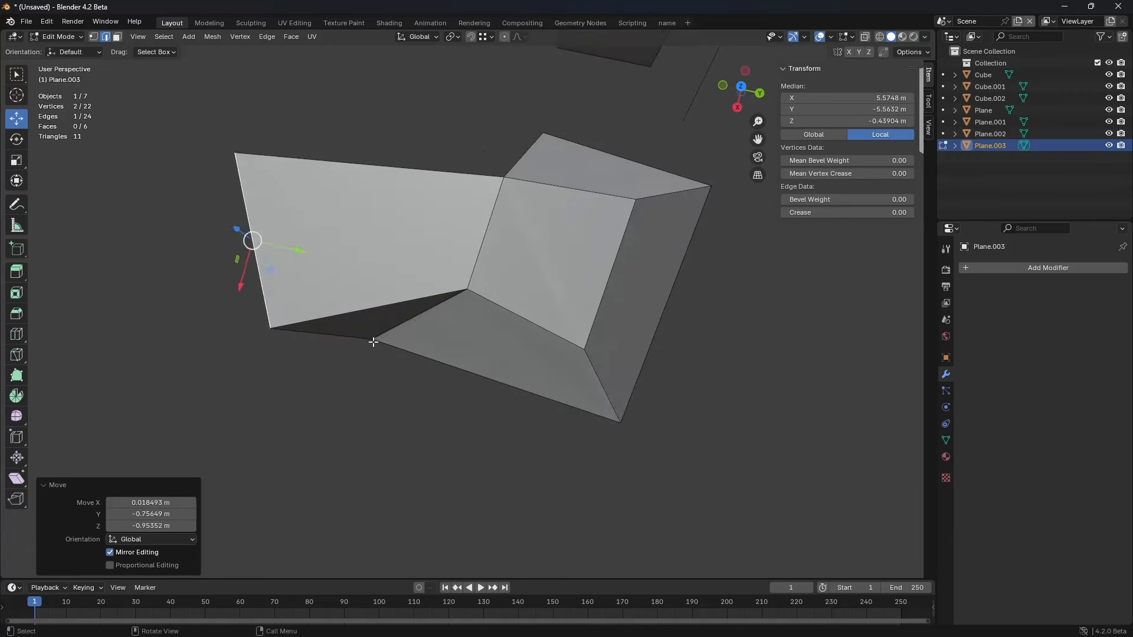
{"action": "left_click", "coordinate": [375, 339]}
{"action": "key", "text": "g"}
{"action": "left_click", "coordinate": [382, 435]}
Step: Move the two top-face vertices along the sloped side outward, shifting the corner one about 0.39 m in X and 0.14 m in Y
{"action": "key", "text": "1"}
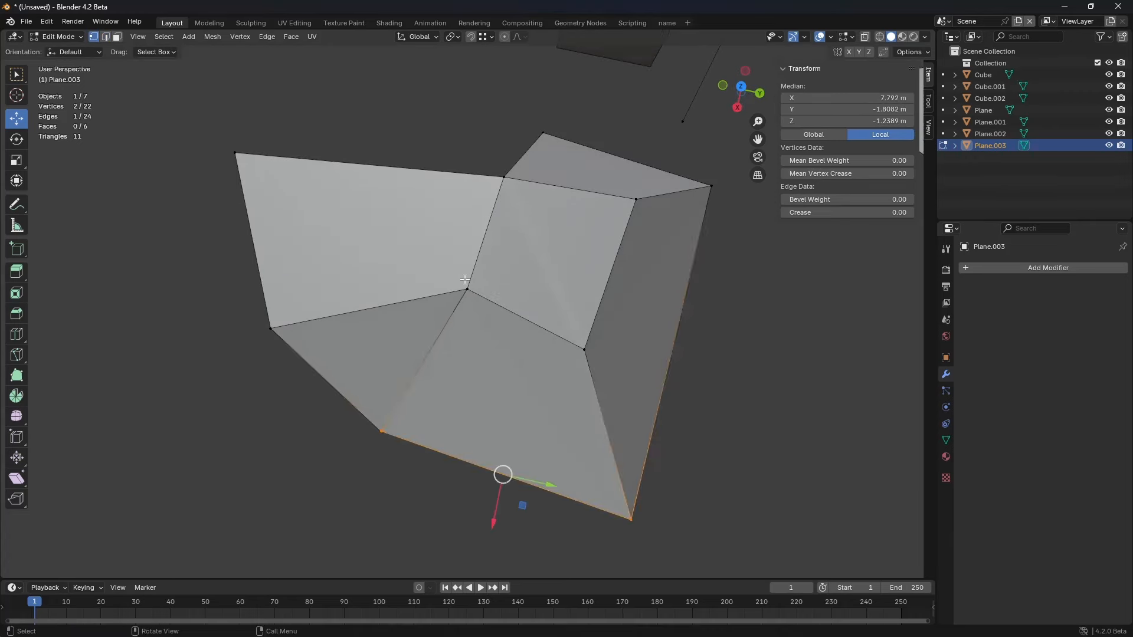
{"action": "left_click", "coordinate": [467, 290]}
{"action": "key", "text": "g"}
{"action": "left_click", "coordinate": [429, 358]}
{"action": "left_click", "coordinate": [584, 353]}
{"action": "key", "text": "g"}
{"action": "left_click", "coordinate": [590, 385]}
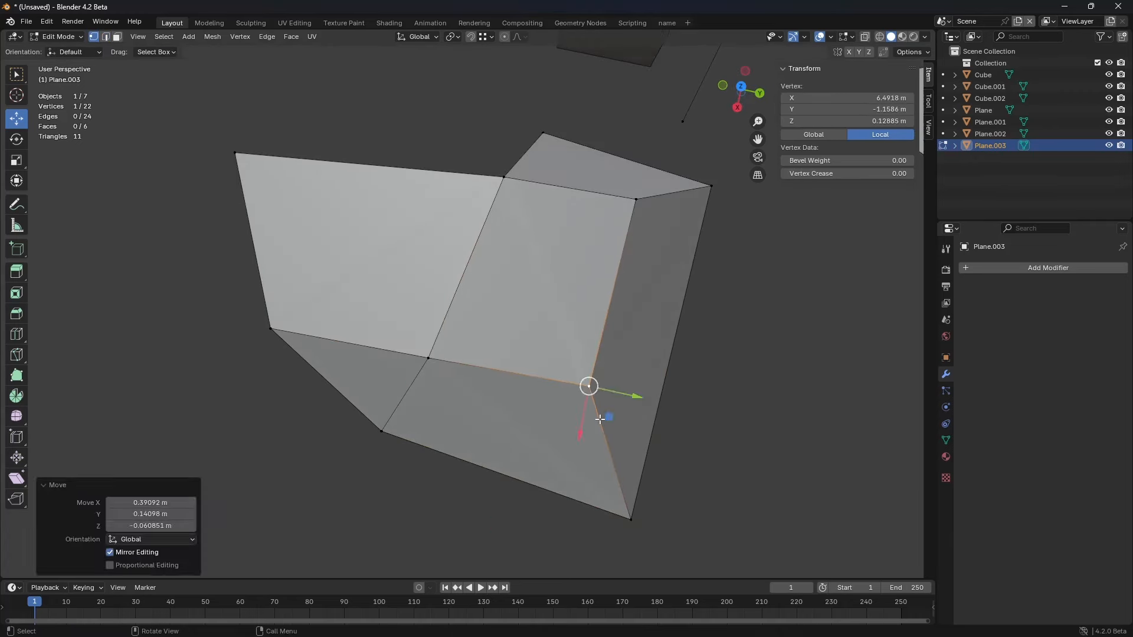
Step: Bevel the slanted corner edge between the two adjoining side faces with two segments
{"action": "key", "text": "2"}
{"action": "left_click", "coordinate": [602, 421]}
{"action": "middle_click_drag", "start_coordinate": [710, 475], "coordinate": [559, 395], "text": "shift"}
{"action": "key", "text": "ctrl+b"}
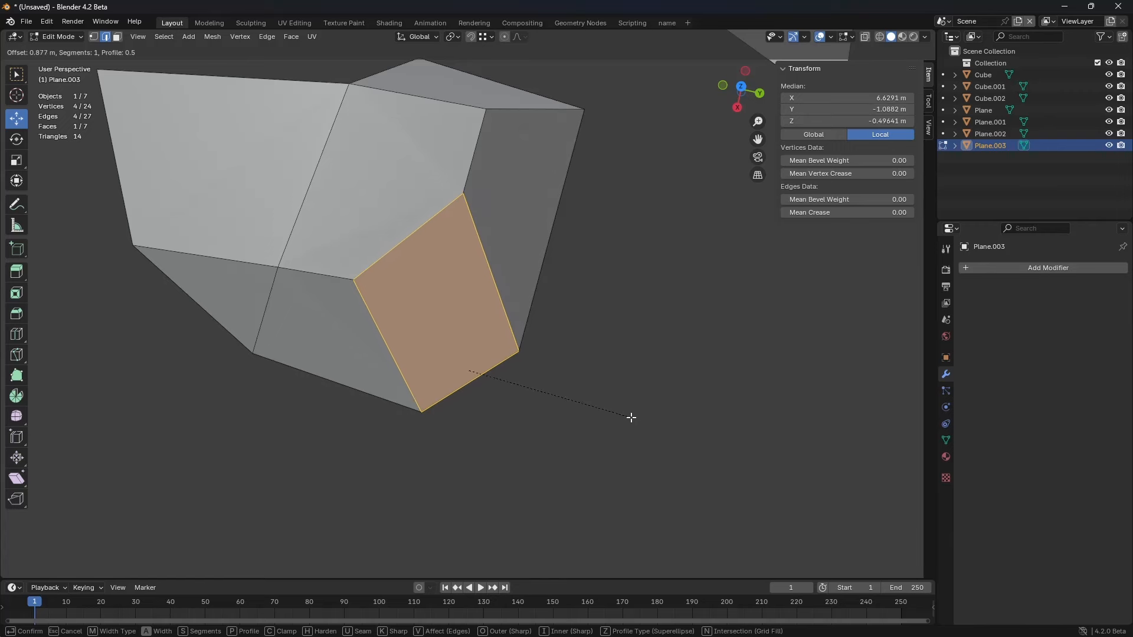
{"action": "left_click", "coordinate": [600, 417]}
{"action": "key", "text": "ctrl+z"}
{"action": "key", "text": "ctrl+b"}
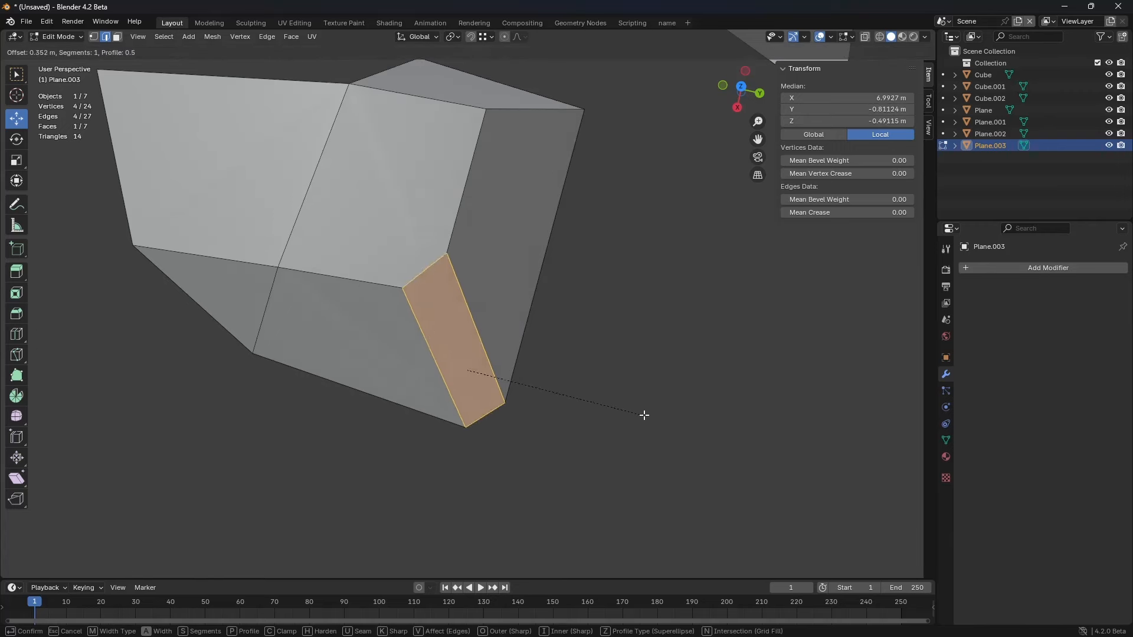
{"action": "scroll", "coordinate": [645, 412], "scroll_direction": "up", "scroll_amount": 1}
{"action": "left_click", "coordinate": [640, 416]}
Step: Spread the two outer bottom vertices of the bevel apart to widen its faces
{"action": "key", "text": "1"}
{"action": "left_click", "coordinate": [429, 414]}
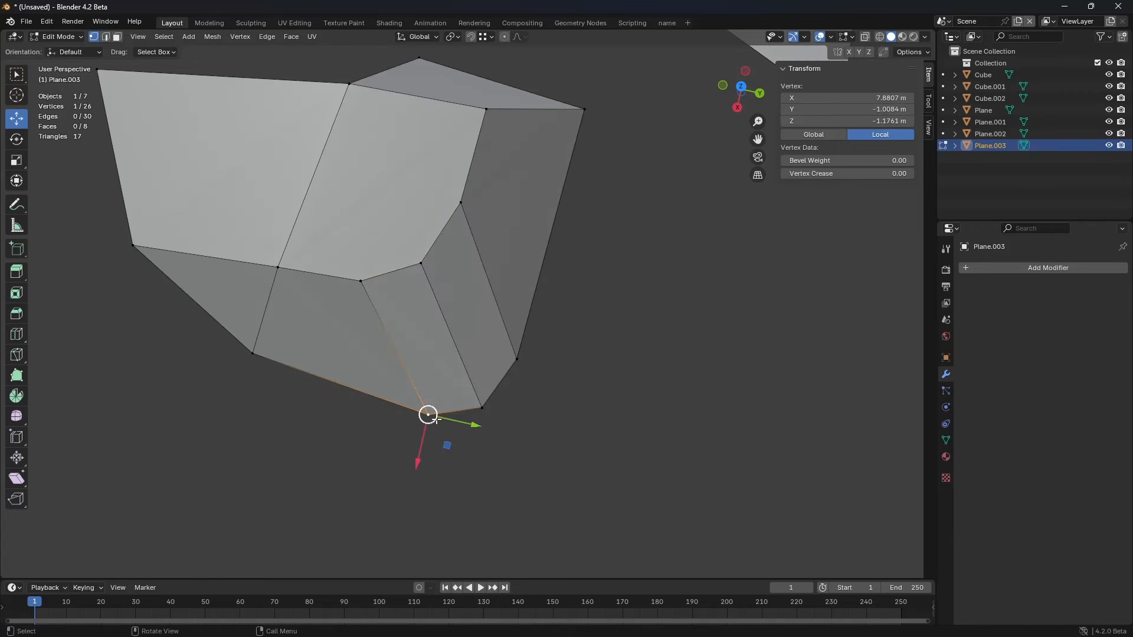
{"action": "key", "text": "g"}
{"action": "left_click", "coordinate": [362, 393]}
{"action": "left_click", "coordinate": [517, 359]}
{"action": "key", "text": "g"}
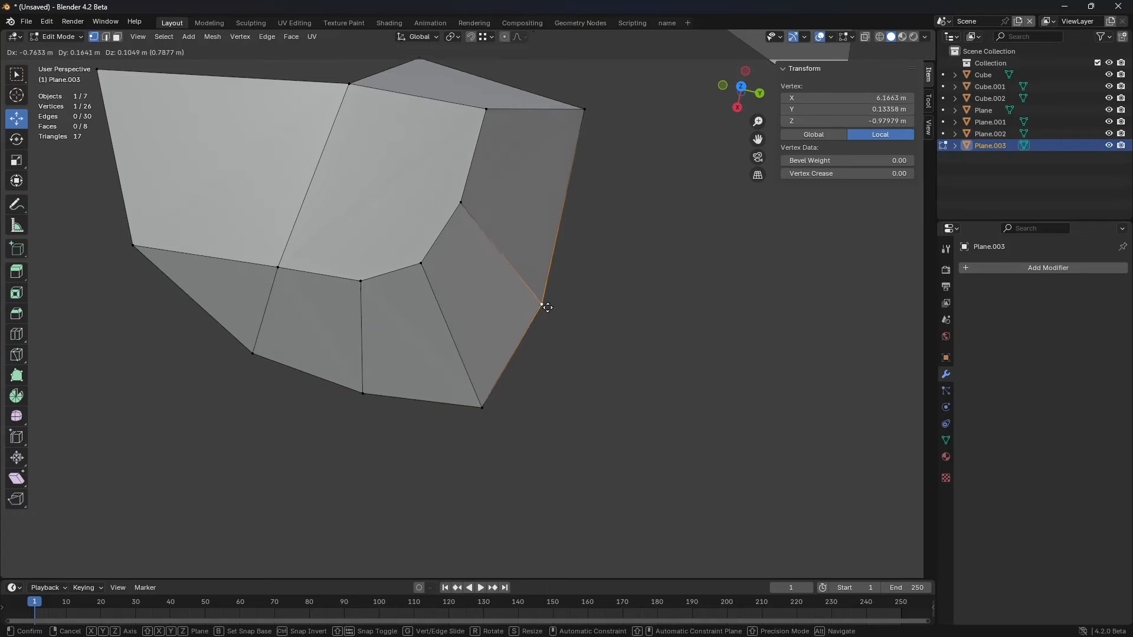
{"action": "left_click", "coordinate": [548, 299]}
Step: Select and frame the top n-gon face to examine it, and clear the selection
{"action": "key", "text": "2"}
{"action": "left_click", "coordinate": [559, 199]}
{"action": "middle_click_drag", "start_coordinate": [569, 280], "coordinate": [600, 272]}
{"action": "key", "text": "3"}
{"action": "left_click", "coordinate": [474, 226]}
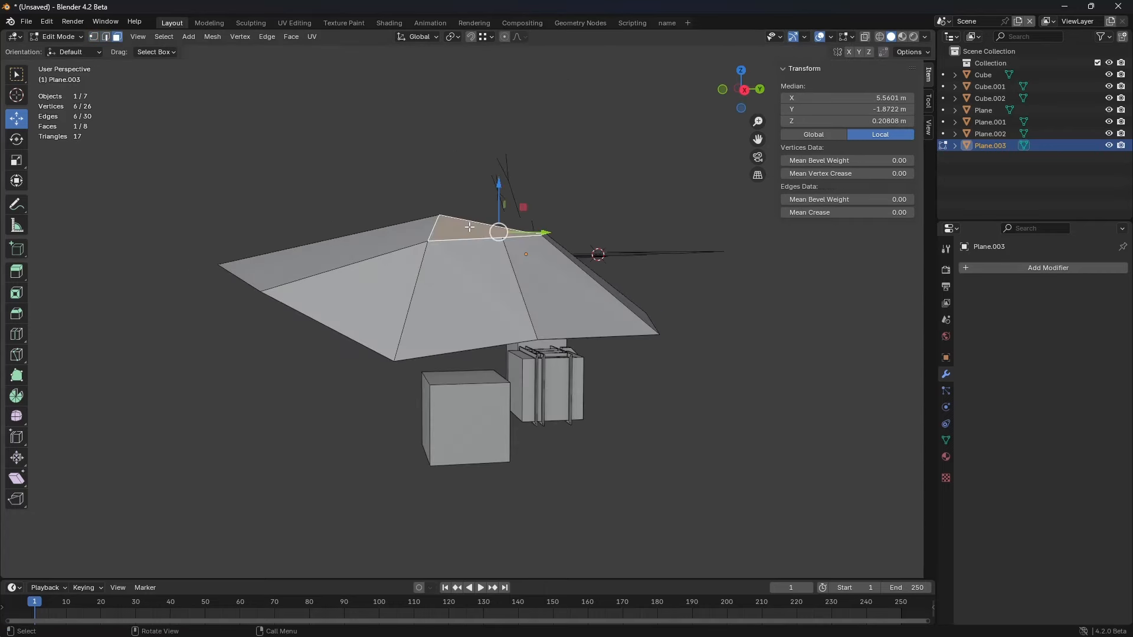
{"action": "key", "text": "KP_Decimal"}
{"action": "key", "text": "a"}
{"action": "key", "text": "alt+a"}
Step: Move the merged top vertex about 1.2 m down along Z to make the n-gon uneven
{"action": "middle_click_drag", "start_coordinate": [564, 354], "coordinate": [538, 300]}
{"action": "key", "text": "1"}
{"action": "left_click", "coordinate": [690, 207]}
{"action": "key", "text": "g"}
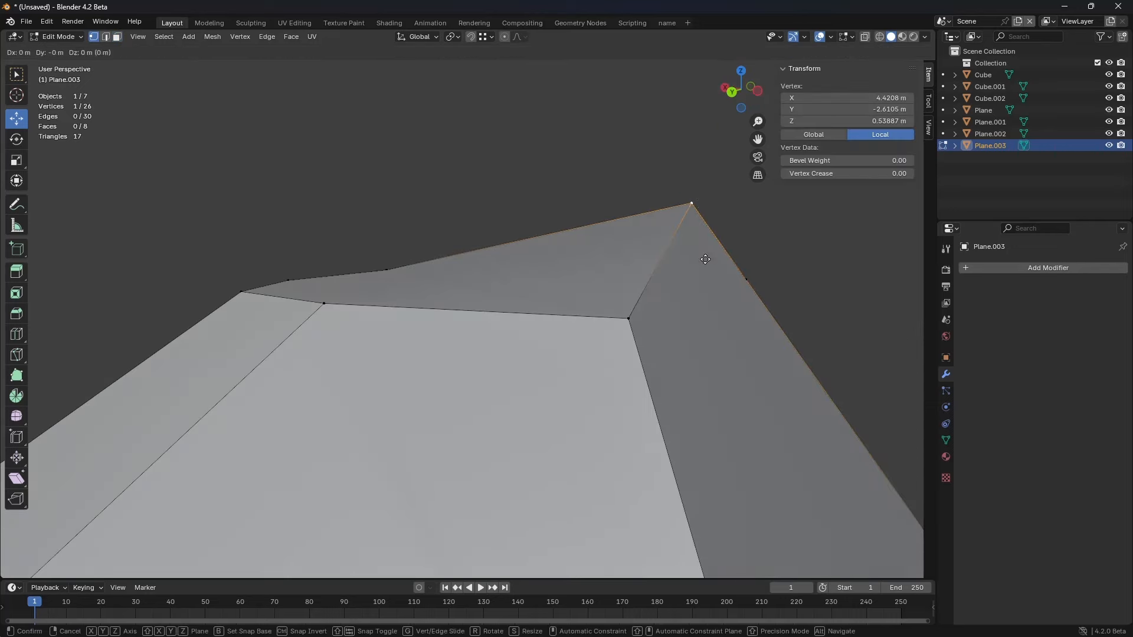
{"action": "key", "text": "z"}
{"action": "left_click", "coordinate": [696, 498]}
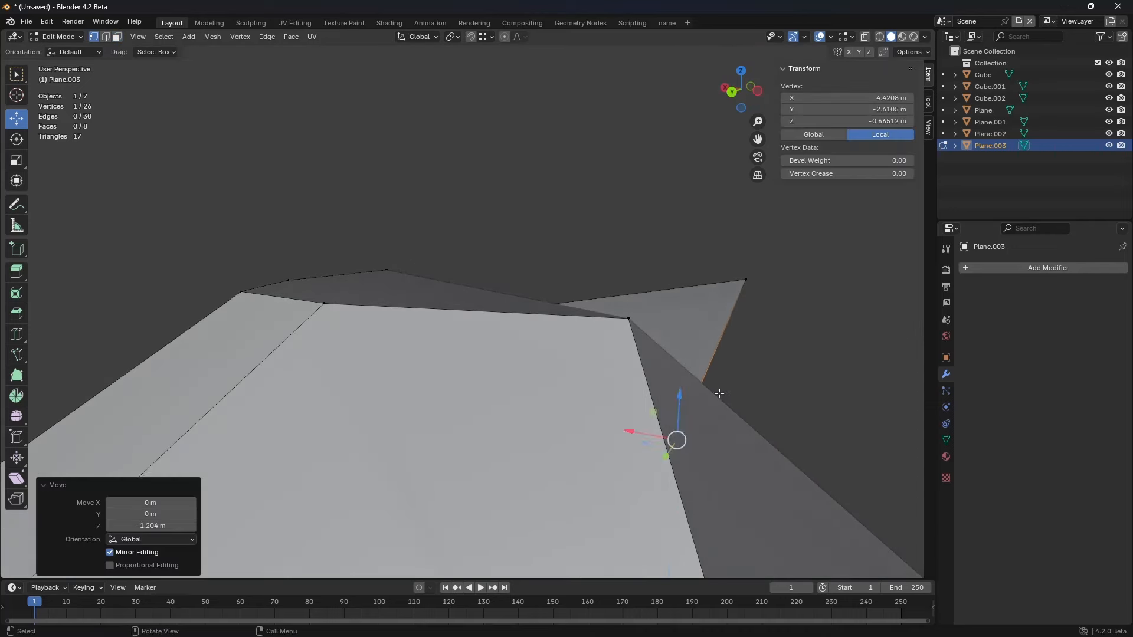
Step: Select the uneven top n-gon face to inspect its shading, and return to Object Mode
{"action": "middle_click_drag", "start_coordinate": [718, 392], "coordinate": [608, 384]}
{"action": "middle_click_drag", "start_coordinate": [629, 367], "coordinate": [603, 321]}
{"action": "key", "text": "3"}
{"action": "left_click", "coordinate": [505, 354]}
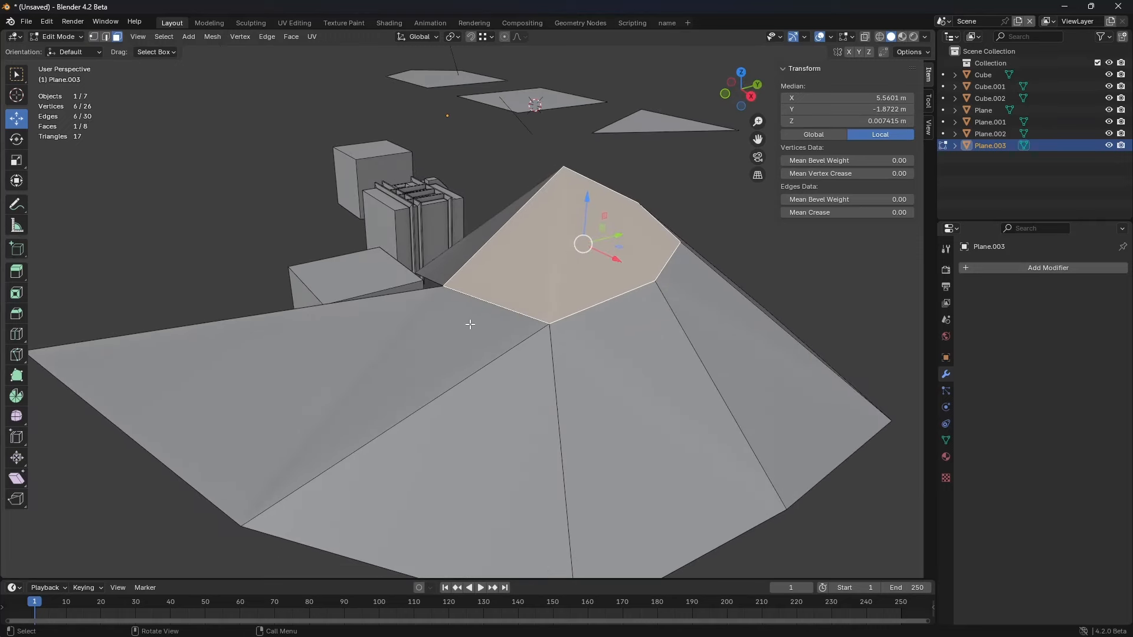
{"action": "key", "text": "ctrl+Tab"}
{"action": "left_click", "coordinate": [703, 317]}
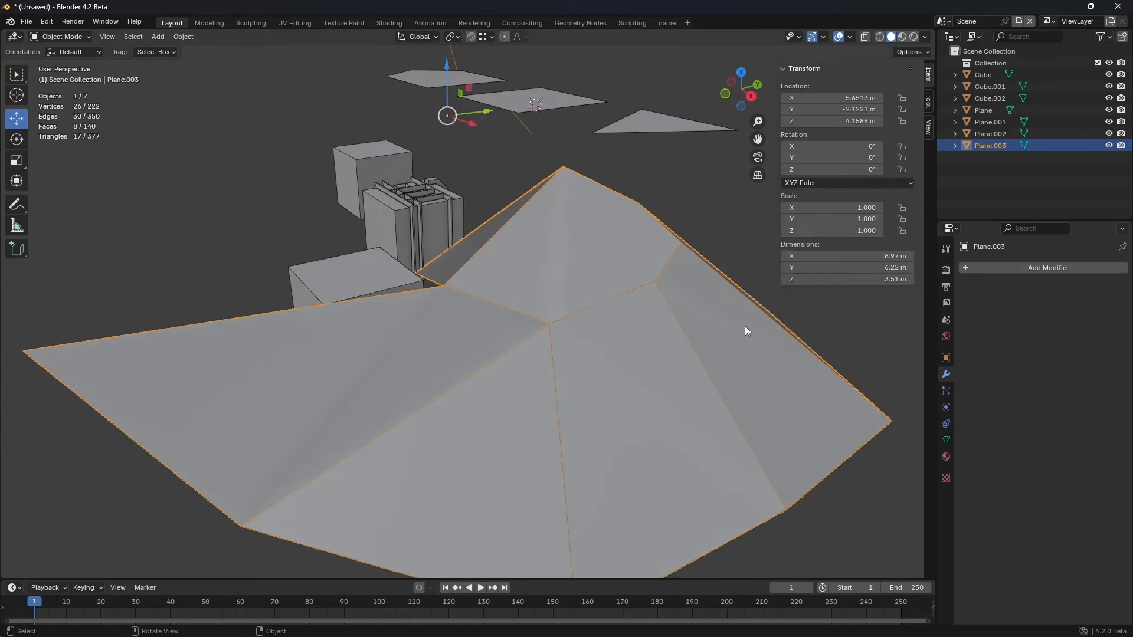
Step: Add a Wireframe modifier to the mesh to show its edge structure, and remove it again
{"action": "left_click", "coordinate": [1017, 272]}
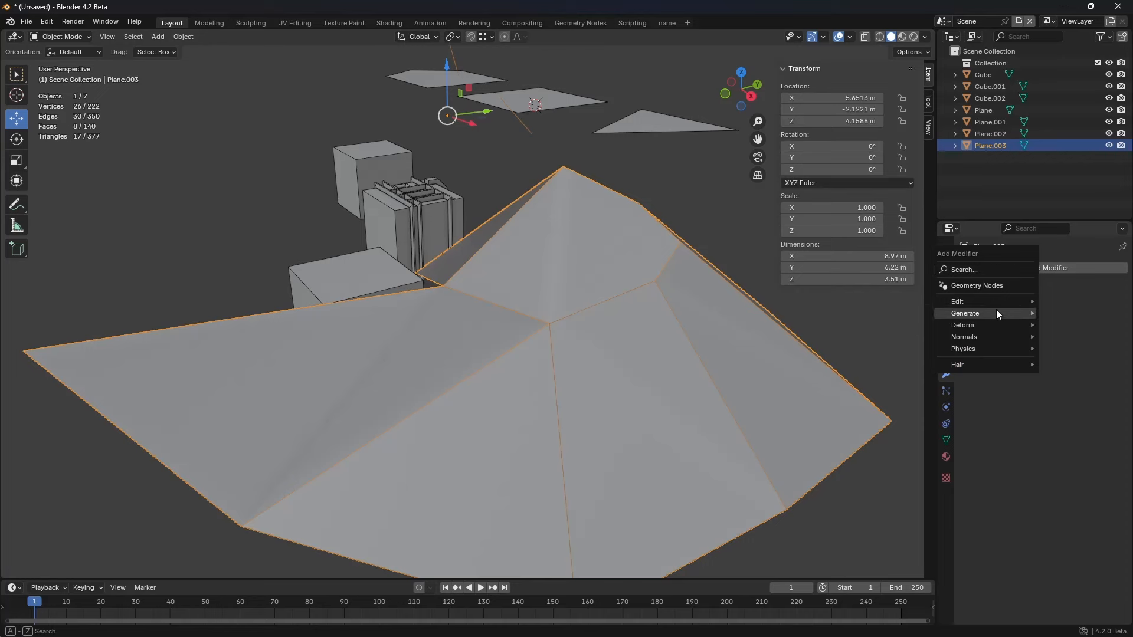
{"action": "mouse_move", "coordinate": [995, 312]}
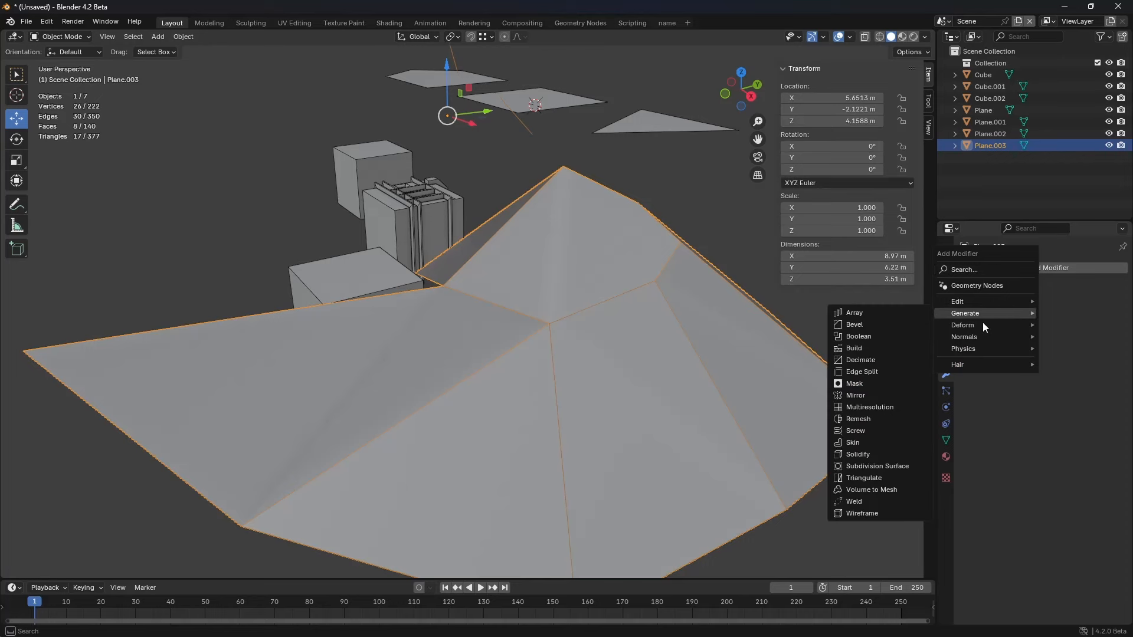
{"action": "left_click", "coordinate": [873, 513]}
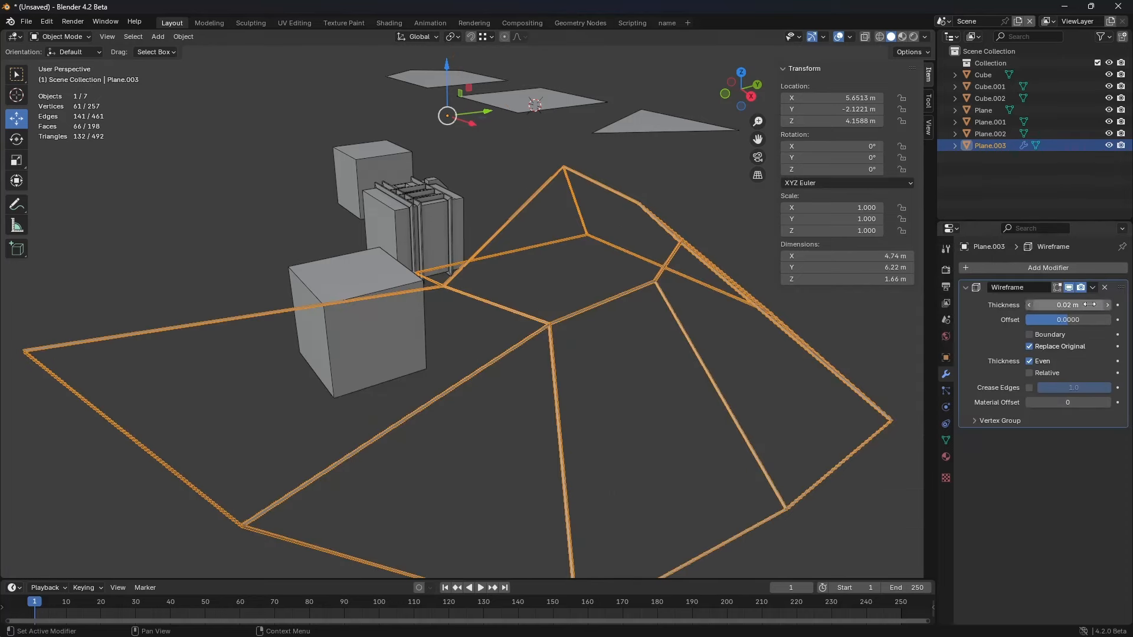
{"action": "left_click", "coordinate": [1104, 287]}
Step: Clear the Wireframe modifier from the mesh and add a Triangulate modifier instead to show how its faces split into triangles
{"action": "key", "text": "ctrl+Tab"}
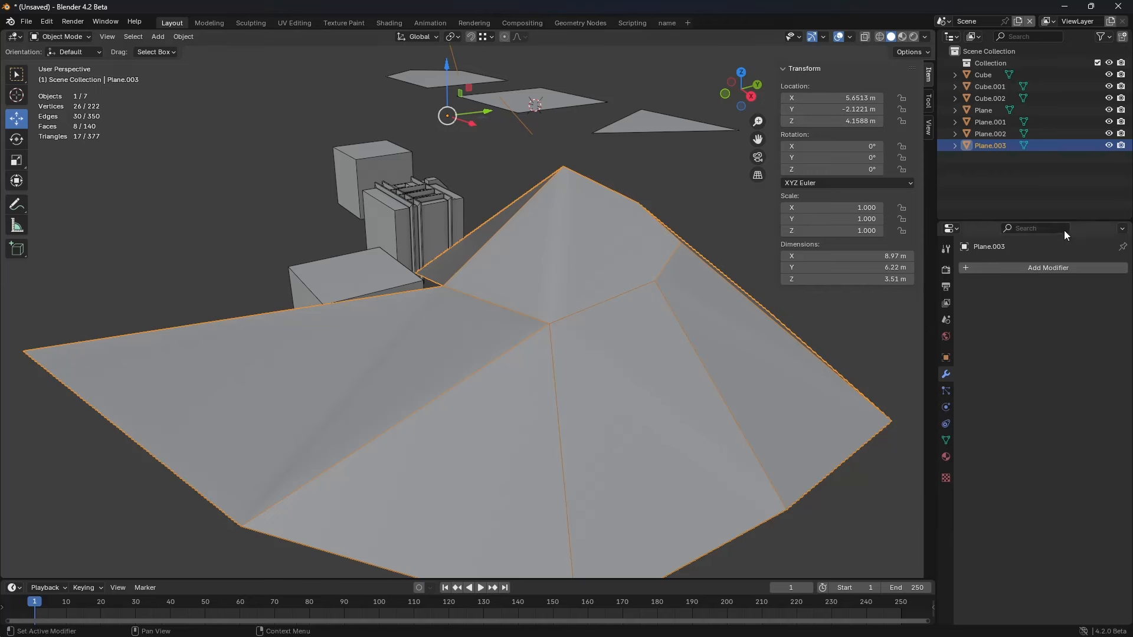
{"action": "left_click", "coordinate": [1059, 268]}
{"action": "mouse_move", "coordinate": [1036, 270]}
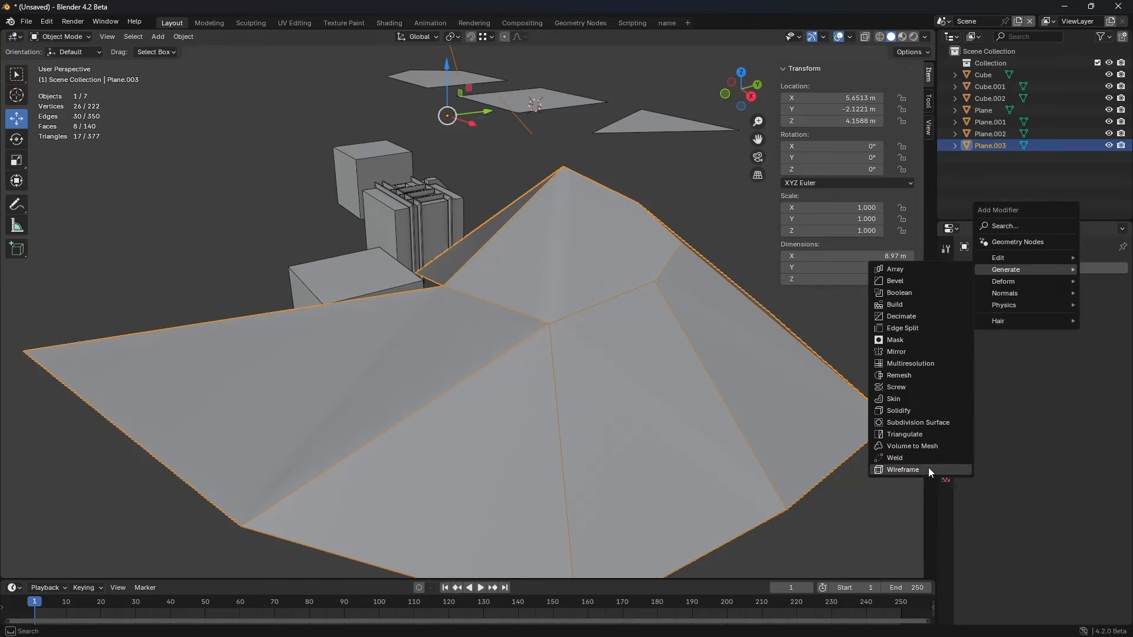
{"action": "left_click", "coordinate": [932, 436]}
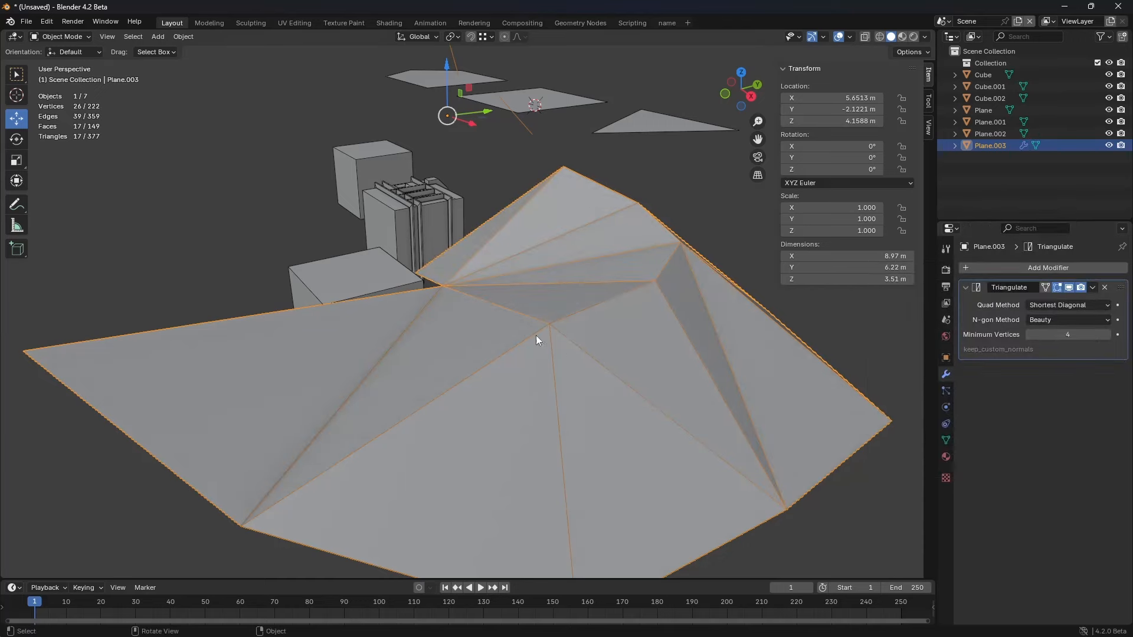
{"action": "middle_click_drag", "start_coordinate": [633, 302], "coordinate": [444, 342]}
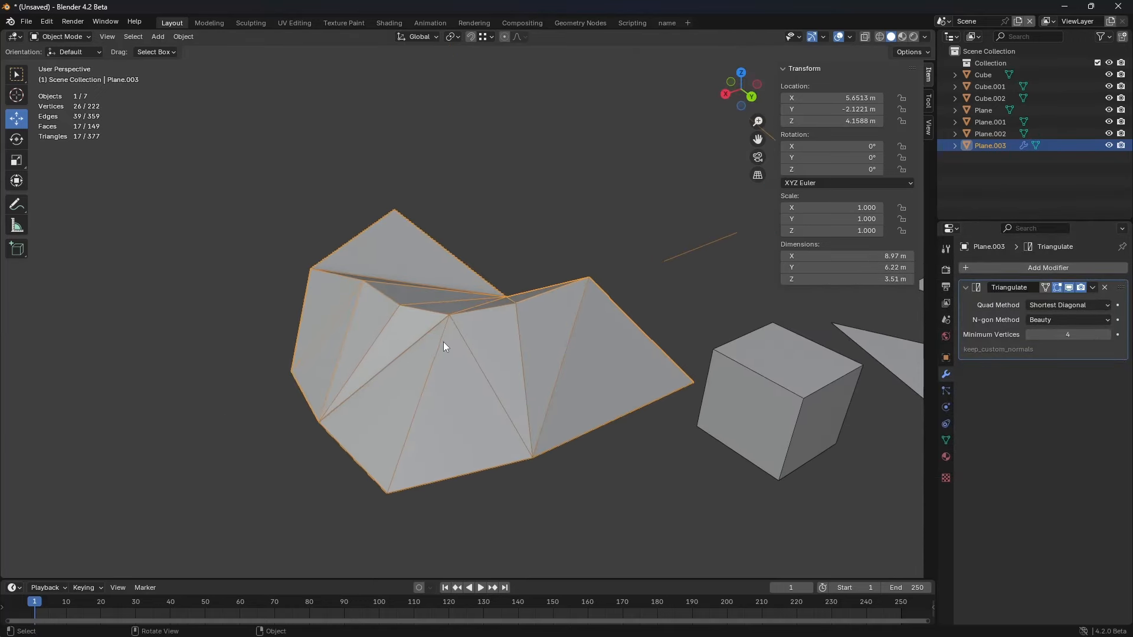
Step: In Edit Mode with vertex selection, raise the sunken top vertex about 1.86 m along the global Z axis
{"action": "key", "text": "Tab"}
{"action": "key", "text": "1"}
{"action": "left_click", "coordinate": [517, 303]}
{"action": "left_click", "coordinate": [516, 302]}
{"action": "left_click", "coordinate": [500, 290]}
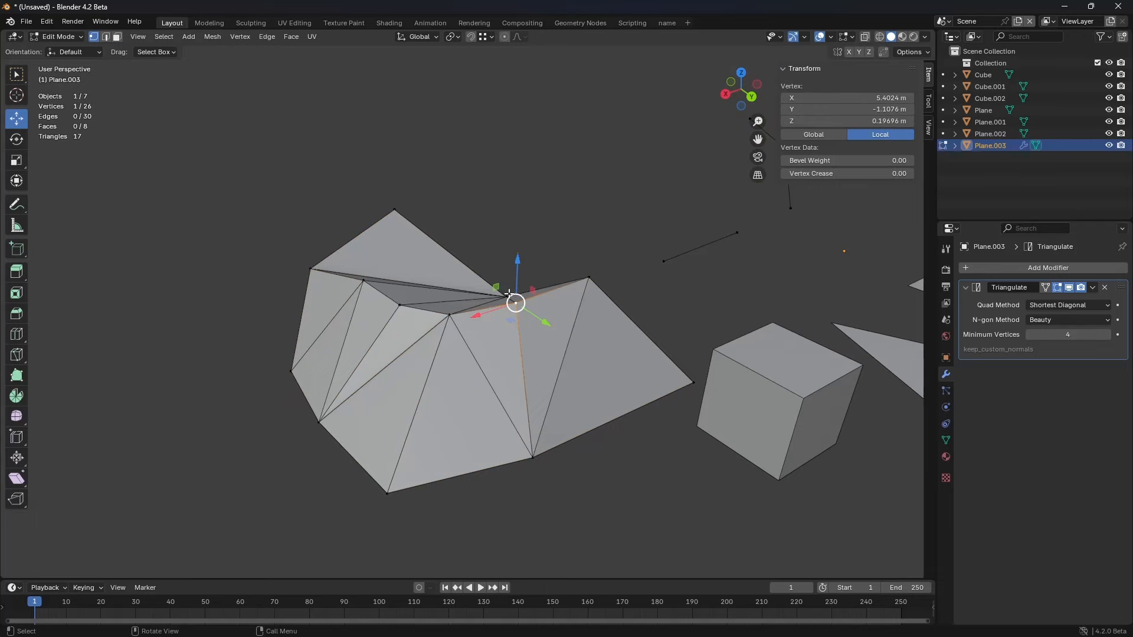
{"action": "middle_click_drag", "start_coordinate": [501, 290], "coordinate": [505, 333]}
{"action": "left_click", "coordinate": [512, 281]}
{"action": "key", "text": "g"}
{"action": "key", "text": "z"}
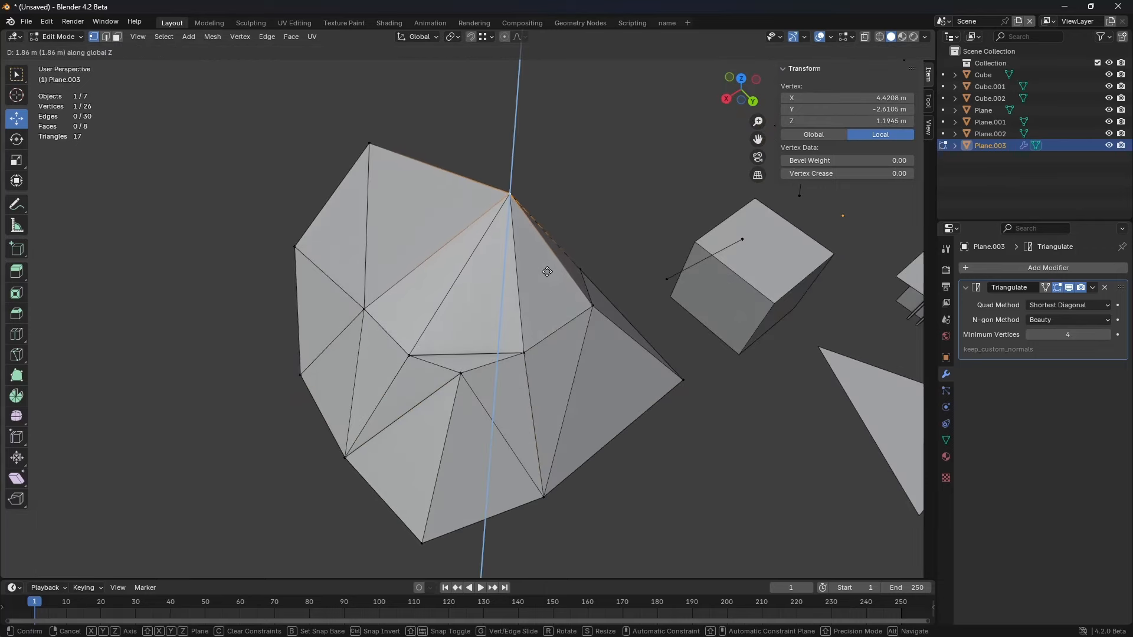
{"action": "left_click", "coordinate": [547, 271]}
Step: Move the front rim vertex about 0.76 m horizontally with Z locked, and nudge the neighbouring rim vertex freely
{"action": "left_click", "coordinate": [461, 374]}
{"action": "key", "text": "g"}
{"action": "key", "text": "shift+z"}
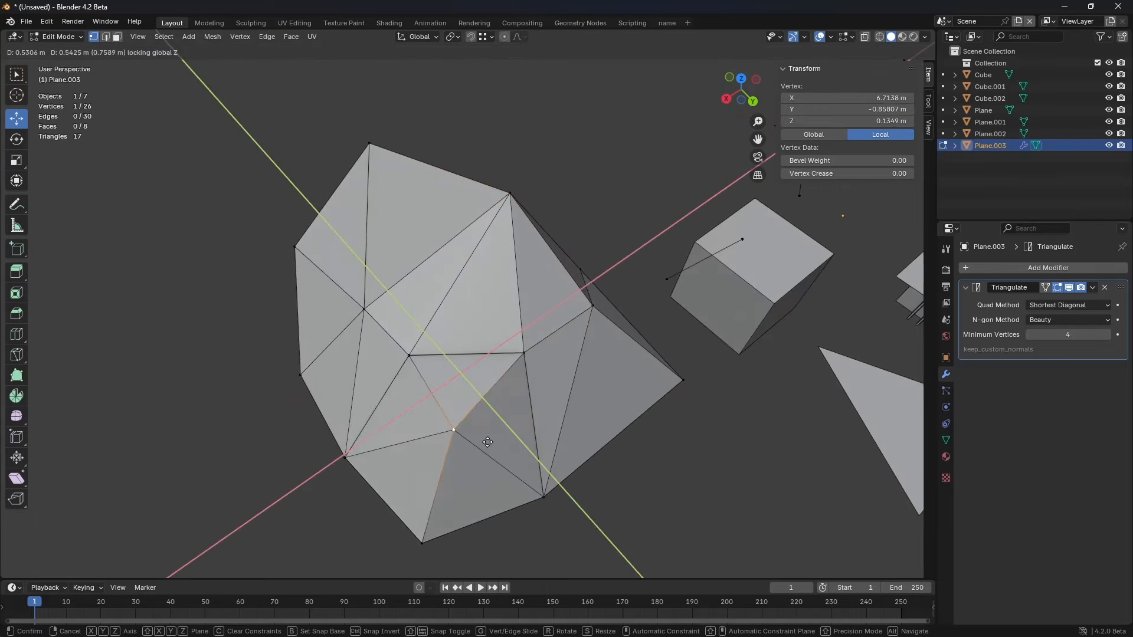
{"action": "left_click", "coordinate": [487, 441]}
{"action": "middle_click_drag", "start_coordinate": [476, 375], "coordinate": [595, 364]}
{"action": "left_click", "coordinate": [469, 323]}
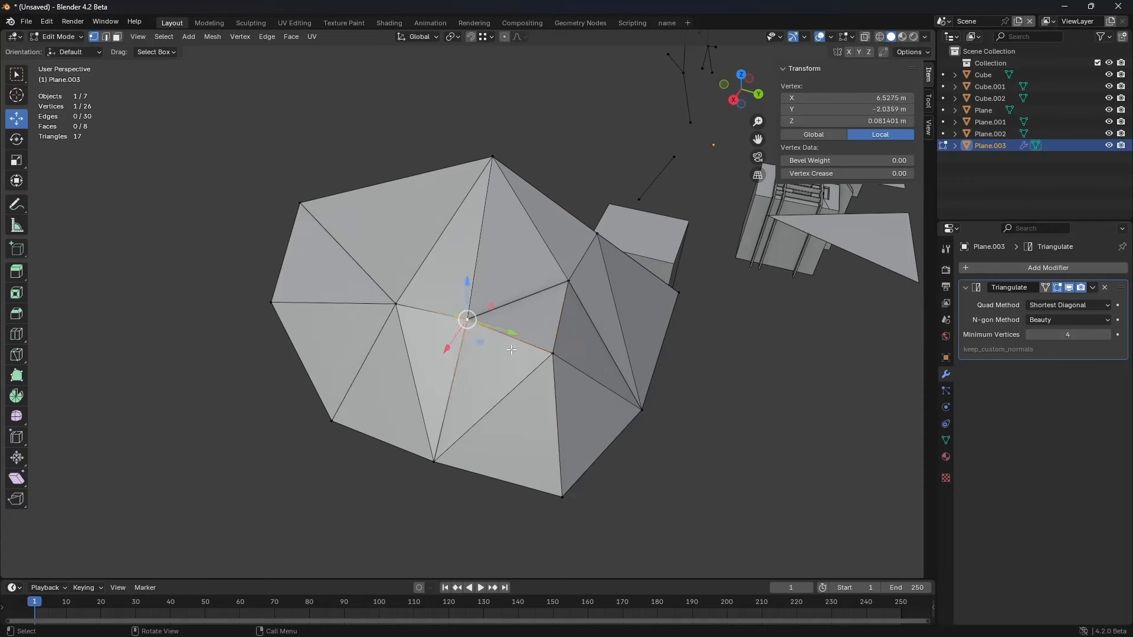
{"action": "key", "text": "g"}
{"action": "left_click", "coordinate": [464, 332]}
Step: Shift the left rim vertex of the top n-gon slightly, and pull the leftmost outer vertex about 1 m outward
{"action": "left_click", "coordinate": [396, 303]}
{"action": "key", "text": "g"}
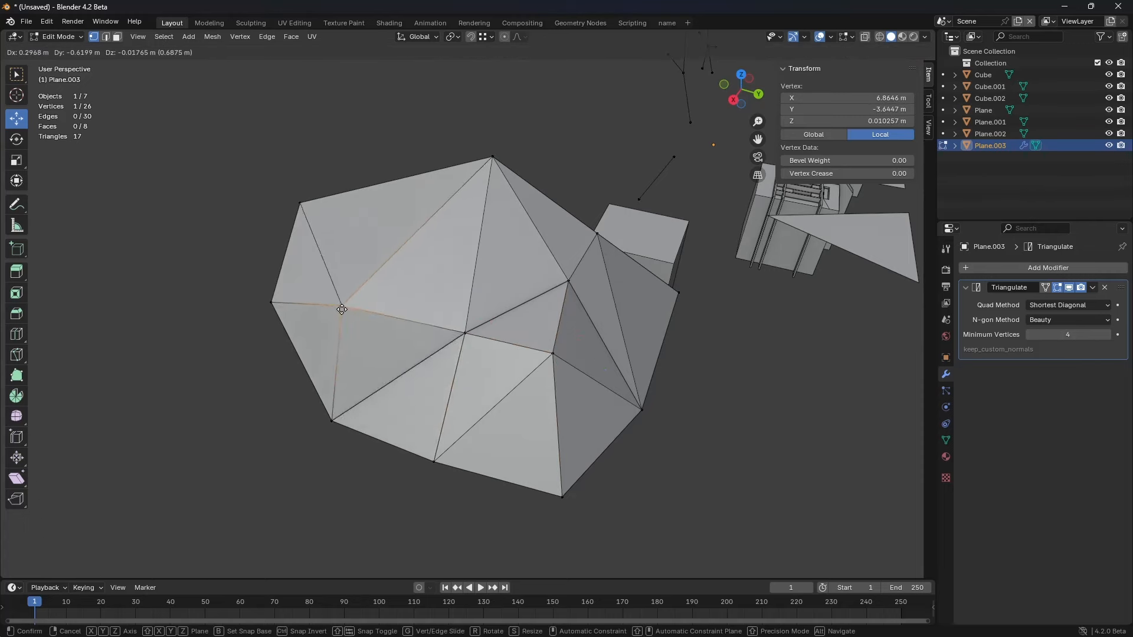
{"action": "left_click", "coordinate": [377, 314]}
{"action": "left_click", "coordinate": [270, 303]}
{"action": "key", "text": "g"}
{"action": "left_click", "coordinate": [203, 297]}
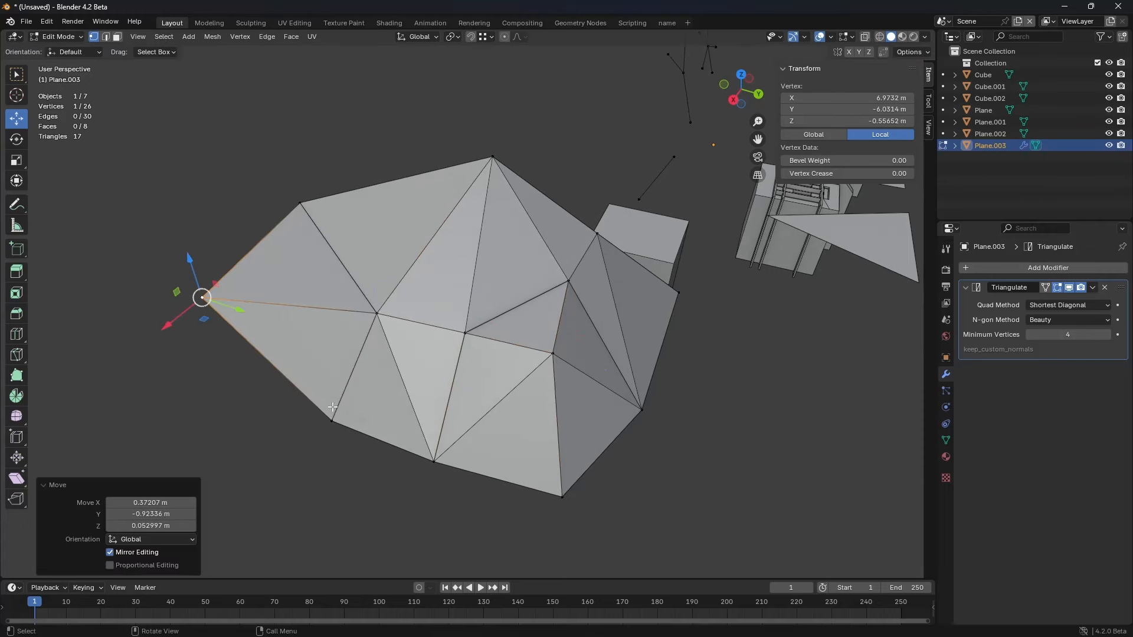
Step: Pull the lower-left base vertex outward, and move the left rim vertex of the top n-gon further in the same direction
{"action": "left_click", "coordinate": [332, 422]}
{"action": "key", "text": "g"}
{"action": "left_click", "coordinate": [234, 426]}
{"action": "left_click", "coordinate": [412, 323]}
{"action": "left_click", "coordinate": [378, 314]}
{"action": "key", "text": "g"}
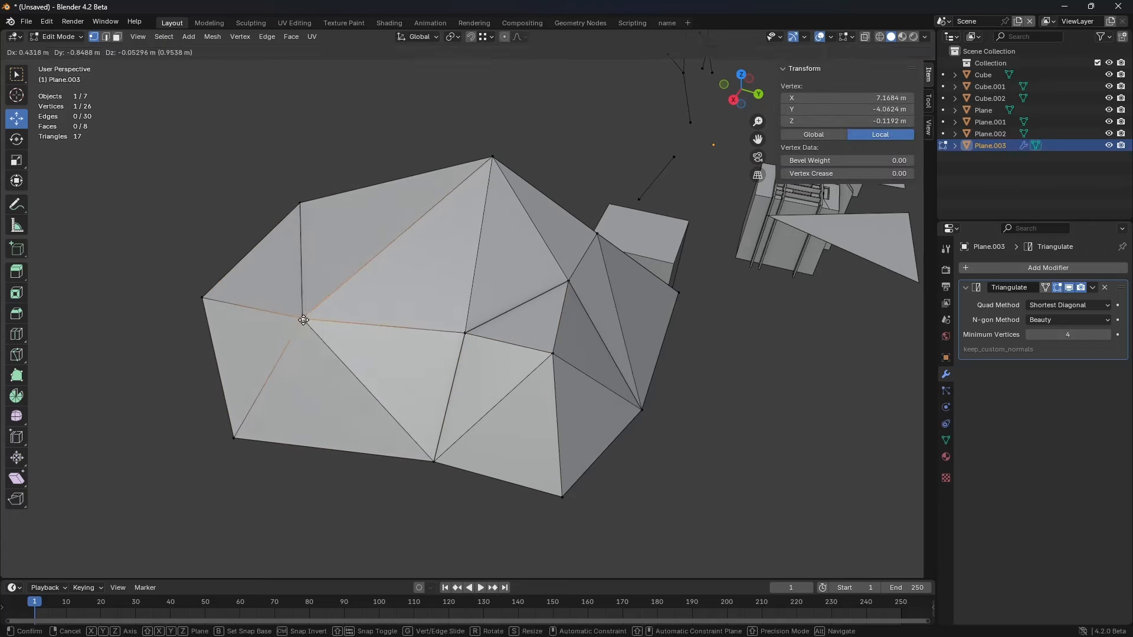
{"action": "left_click", "coordinate": [296, 319]}
Step: Reposition two front rim vertices, and compare the mesh with the Triangulate modifier's Edit Mode display off and on
{"action": "left_click", "coordinate": [469, 330]}
{"action": "key", "text": "g"}
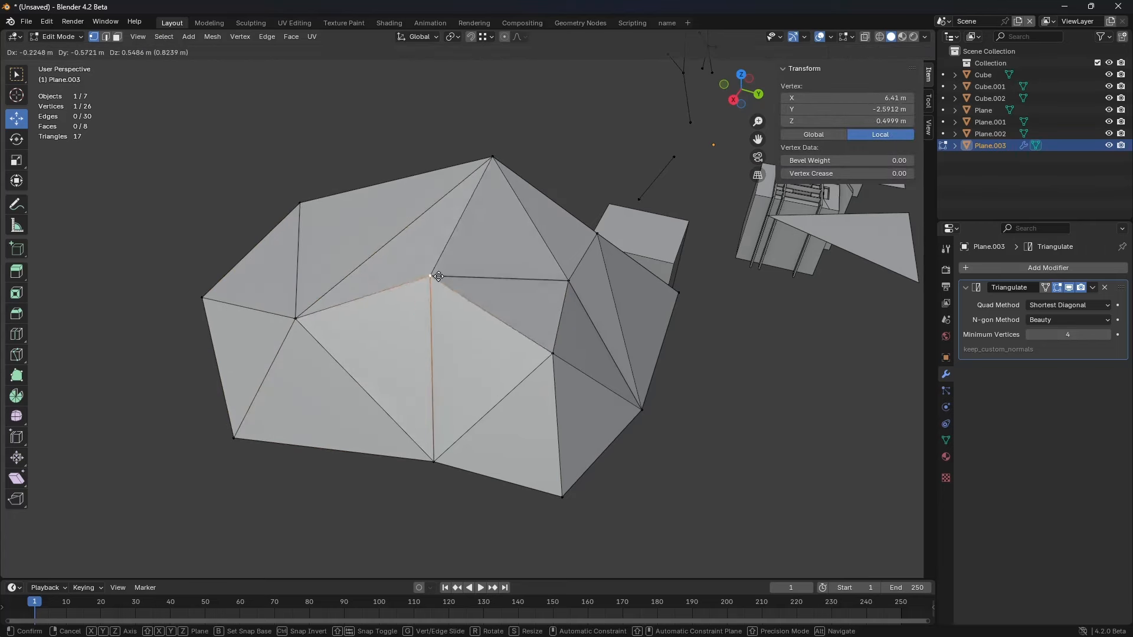
{"action": "left_click", "coordinate": [438, 301]}
{"action": "left_click", "coordinate": [559, 348]}
{"action": "key", "text": "g"}
{"action": "left_click", "coordinate": [593, 379]}
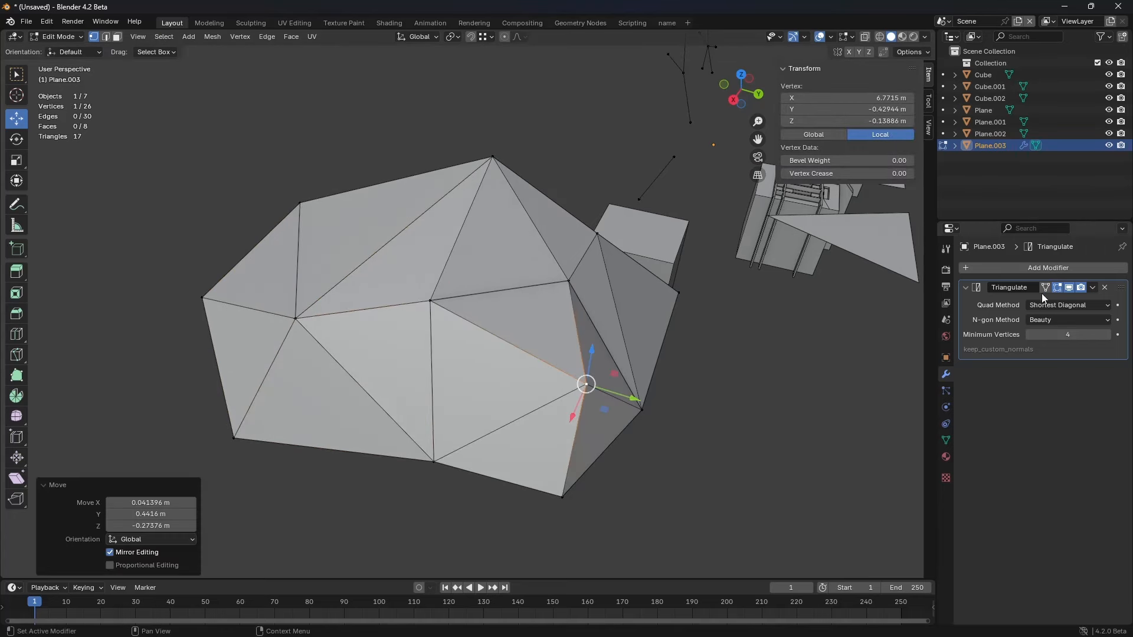
{"action": "left_click", "coordinate": [1060, 288]}
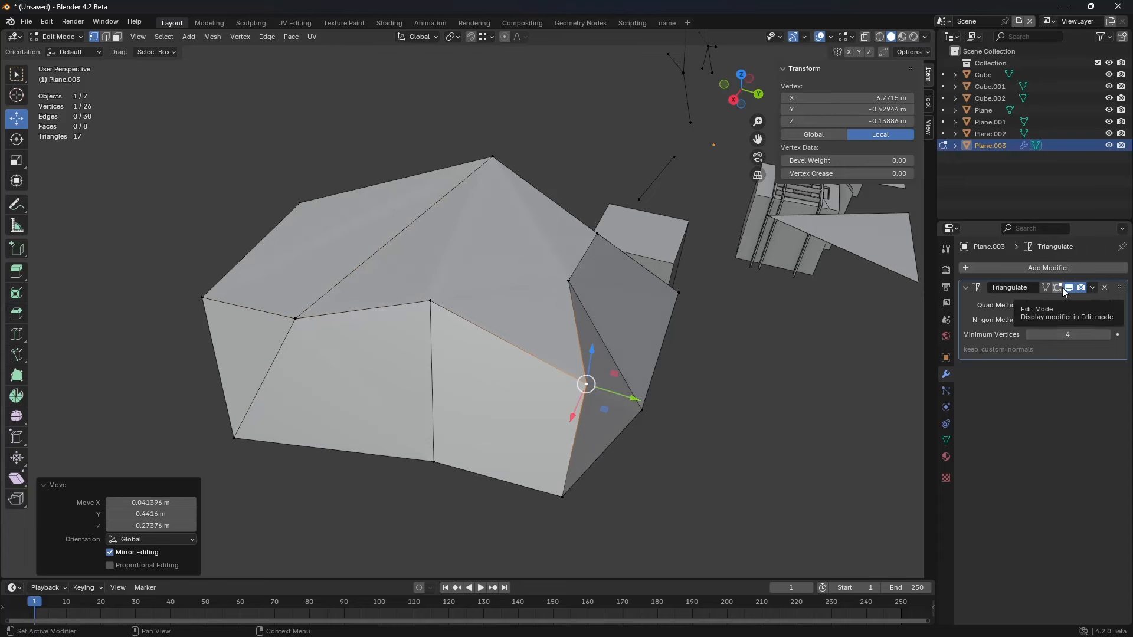
{"action": "left_click", "coordinate": [1059, 288]}
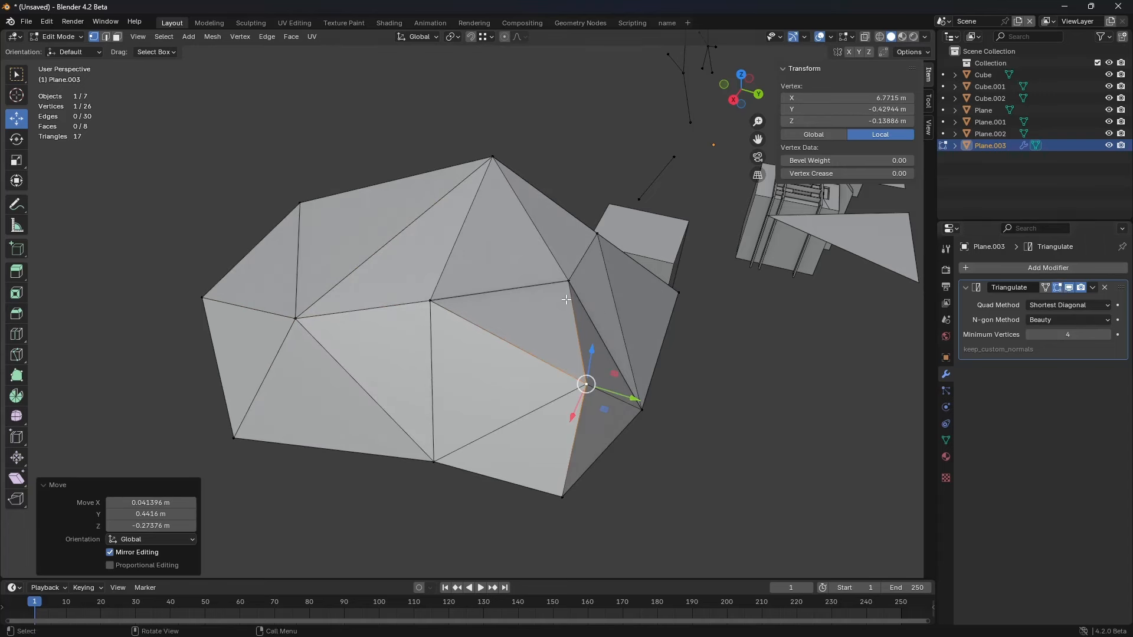
Step: Adjust the front-right and right rim vertices of the top n-gon, and pull its back-right vertex about 0.95 m outward
{"action": "key", "text": "g"}
{"action": "left_click", "coordinate": [580, 288]}
{"action": "left_click", "coordinate": [567, 279]}
{"action": "key", "text": "g"}
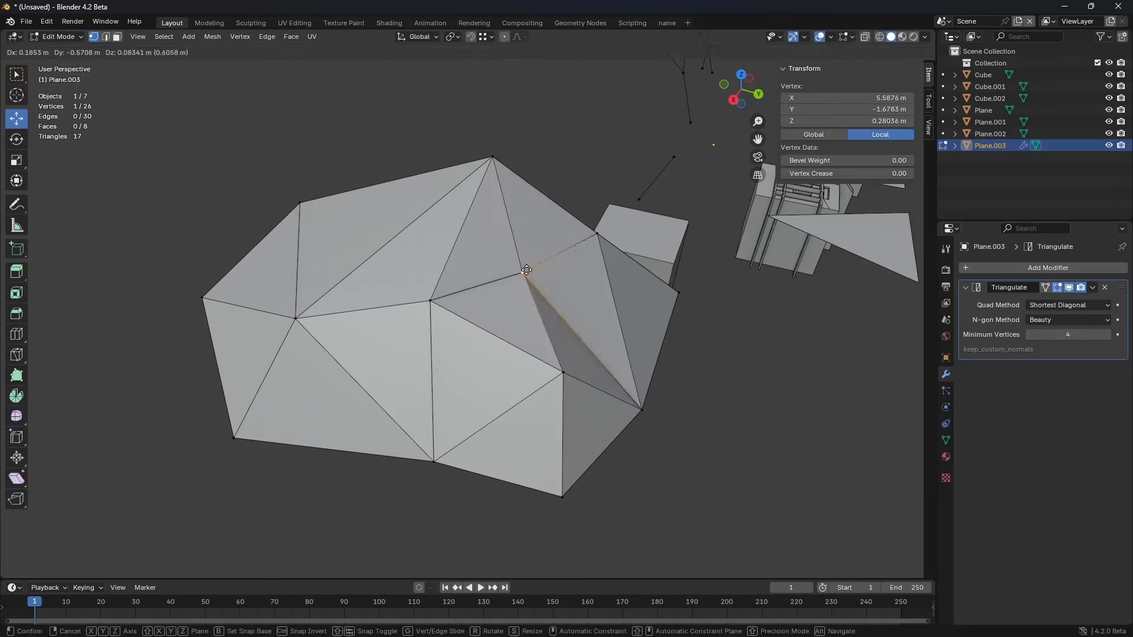
{"action": "left_click", "coordinate": [595, 237]}
{"action": "left_click", "coordinate": [595, 237]}
{"action": "key", "text": "g"}
{"action": "left_click", "coordinate": [658, 210]}
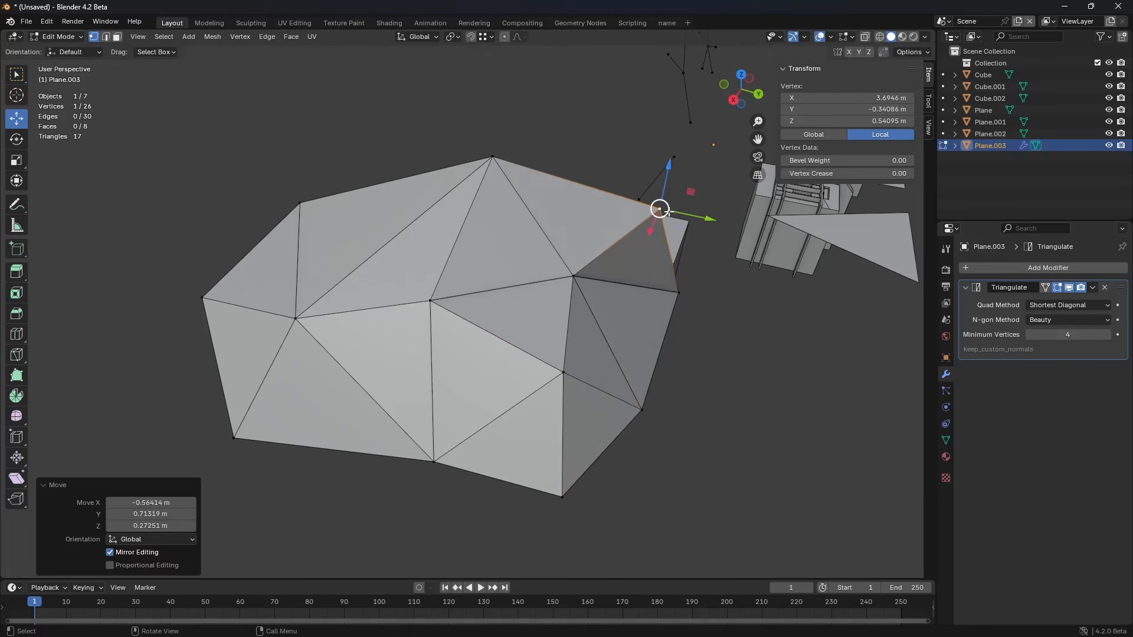
Step: Adjust the rightmost base vertex with a move of about 0.5 m outward and a second of about 0.36 m
{"action": "left_click", "coordinate": [676, 296]}
{"action": "key", "text": "g"}
{"action": "left_click", "coordinate": [709, 296]}
{"action": "key", "text": "g"}
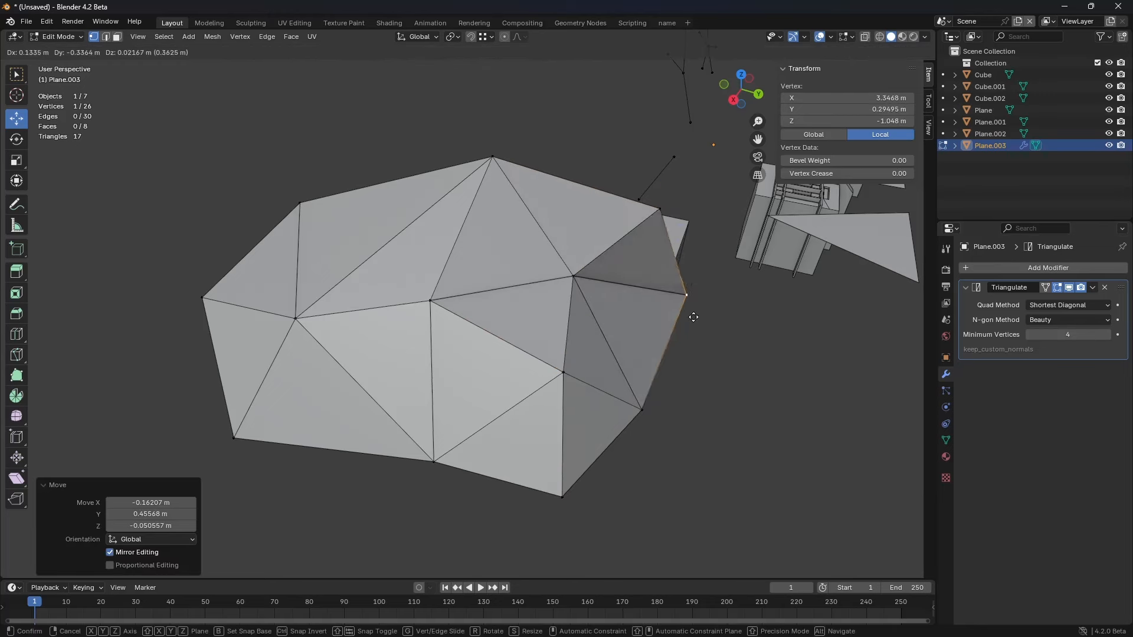
{"action": "left_click", "coordinate": [697, 325]}
Step: Select the right side quad face and compare it with the Triangulate modifier's Edit Mode display off and on
{"action": "middle_click", "coordinate": [622, 264], "text": "alt"}
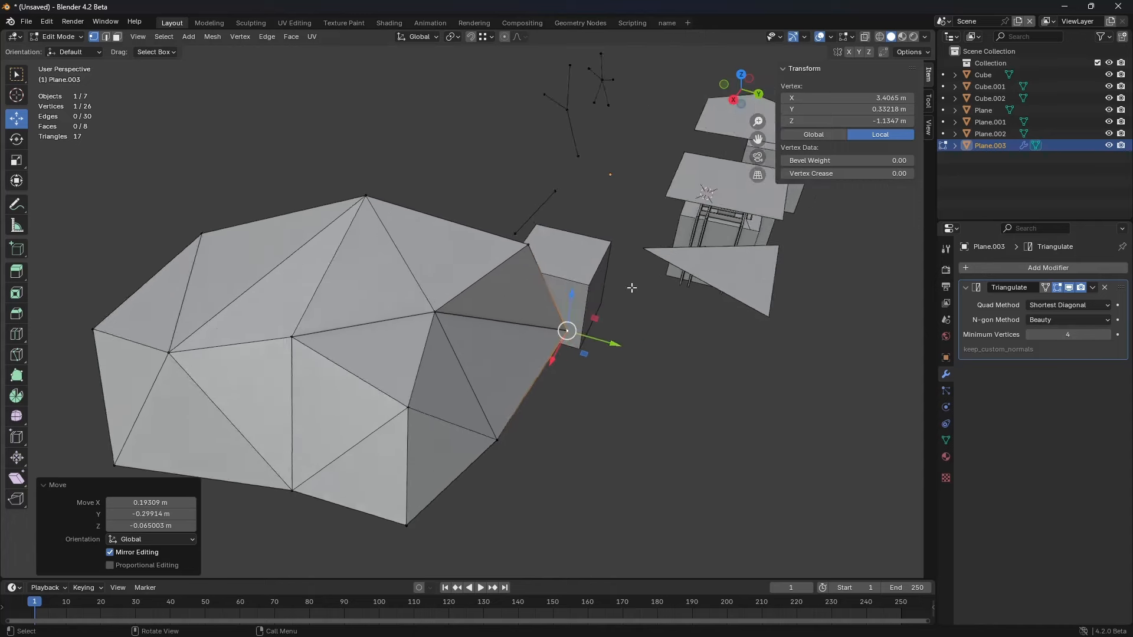
{"action": "scroll", "coordinate": [631, 289], "scroll_direction": "up", "scroll_amount": 2}
{"action": "key", "text": "3"}
{"action": "left_click", "coordinate": [485, 339]}
{"action": "middle_click_drag", "start_coordinate": [568, 340], "coordinate": [954, 320], "text": "shift"}
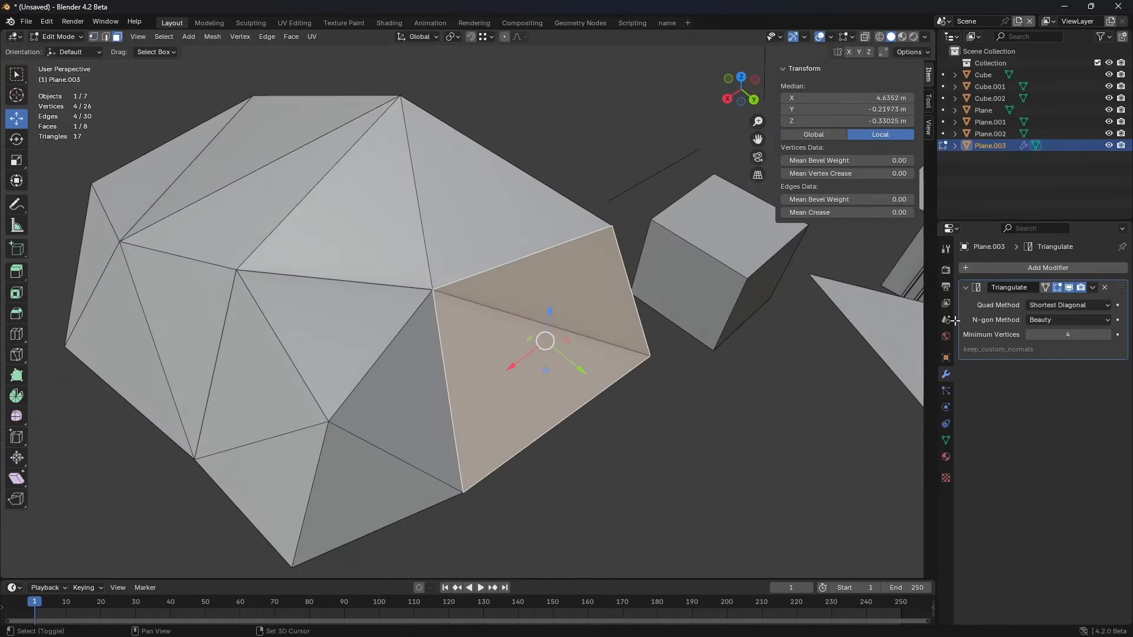
{"action": "left_click", "coordinate": [1057, 287]}
{"action": "middle_click_drag", "start_coordinate": [726, 327], "coordinate": [697, 325]}
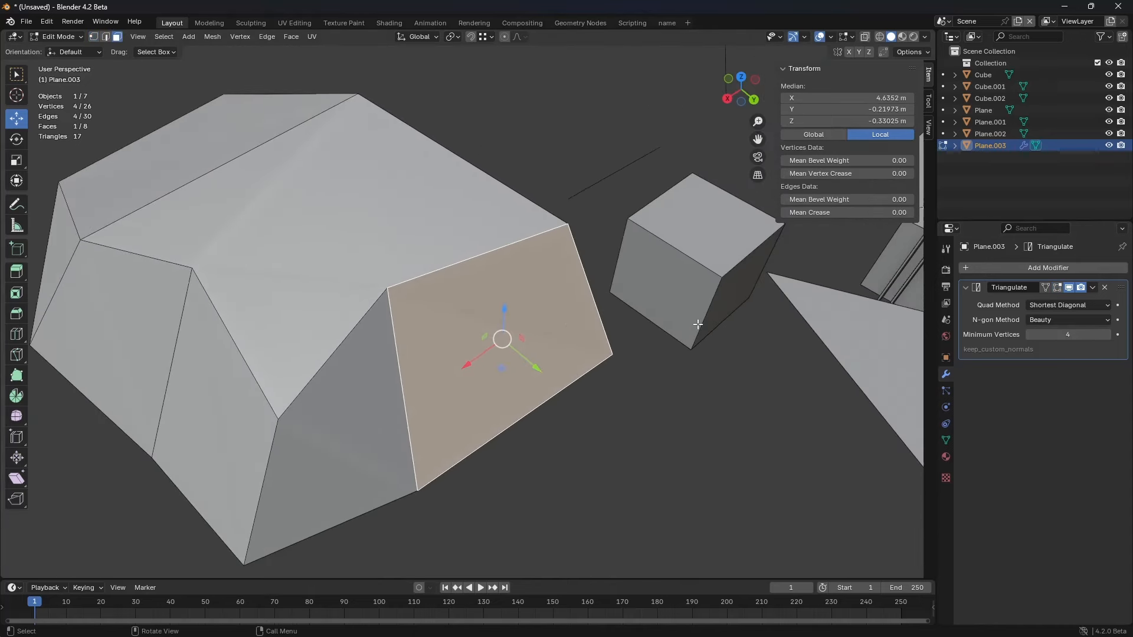
{"action": "left_click", "coordinate": [1047, 287]}
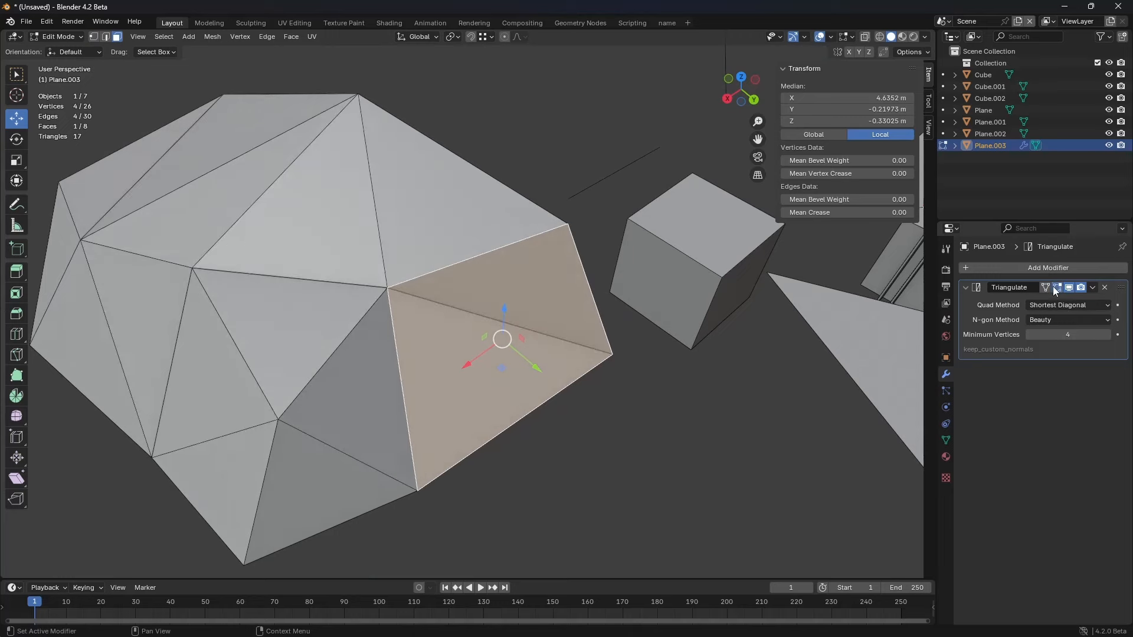
{"action": "middle_click_drag", "start_coordinate": [614, 331], "coordinate": [654, 315]}
Step: Try Flip Quad Tessellation twice on the selected side face while the Triangulate modifier is active
{"action": "key", "text": "ctrl+f"}
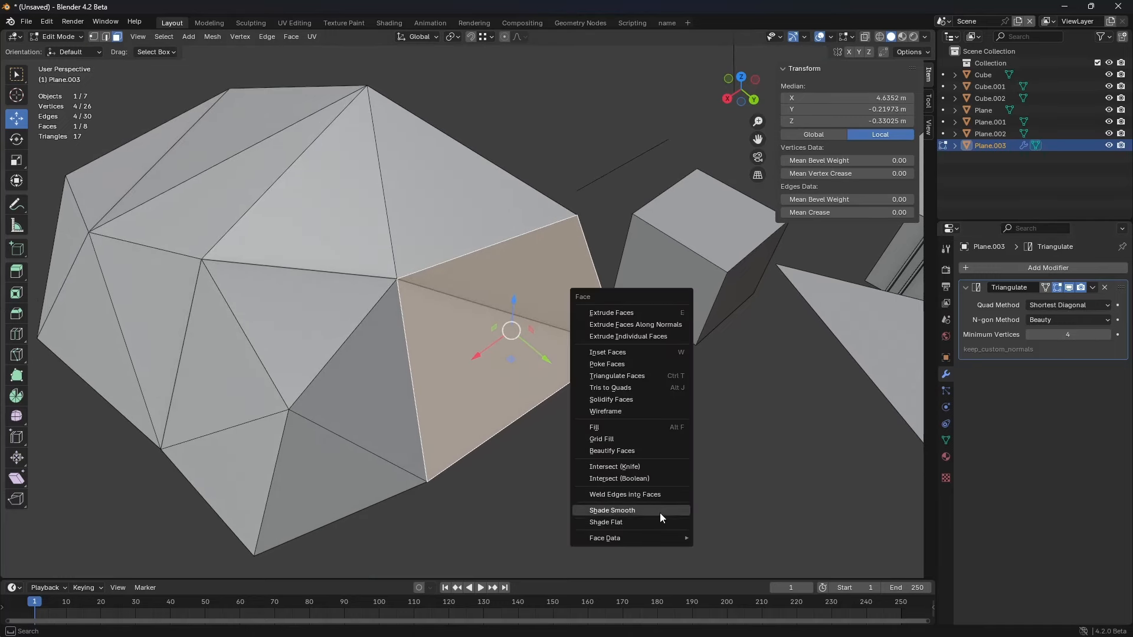
{"action": "mouse_move", "coordinate": [656, 536]}
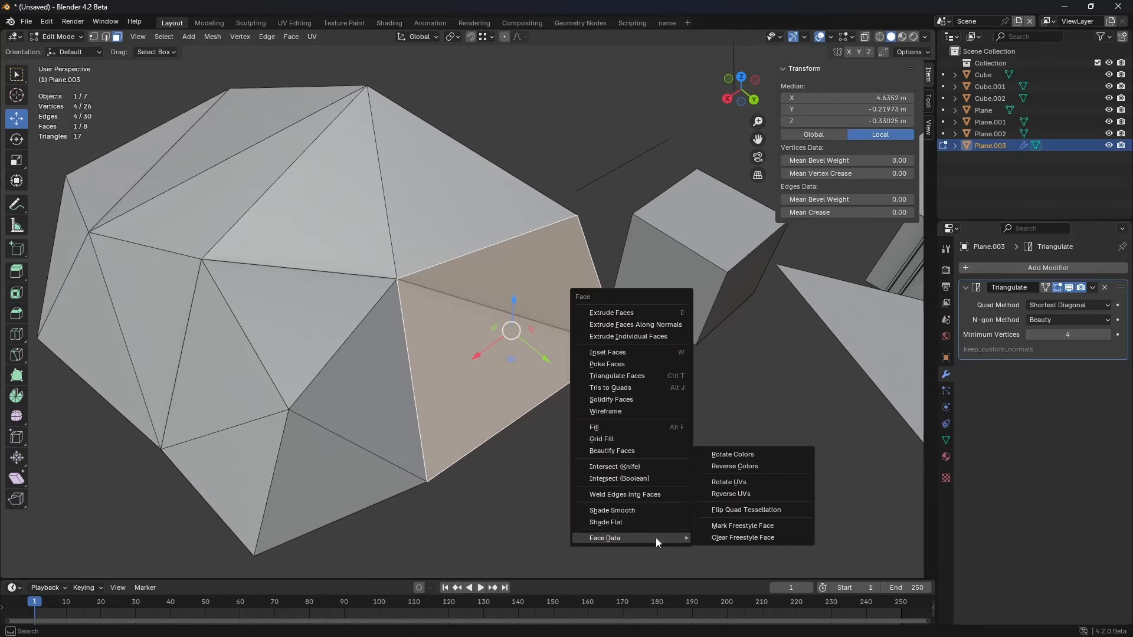
{"action": "left_click", "coordinate": [731, 508]}
{"action": "left_click", "coordinate": [484, 301]}
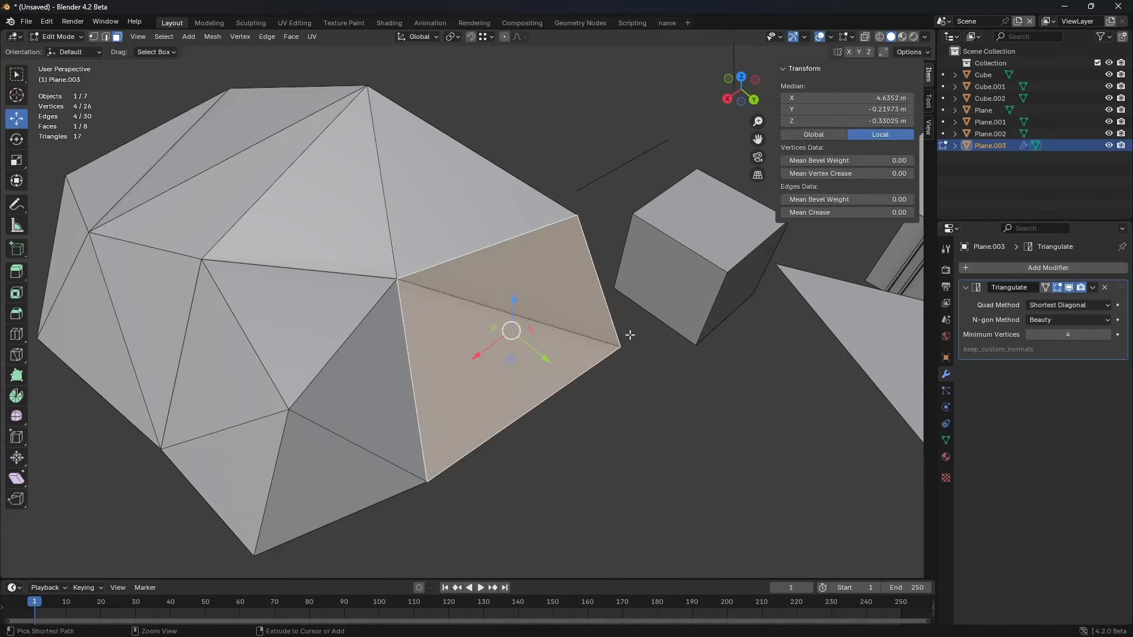
{"action": "key", "text": "ctrl+f"}
{"action": "mouse_move", "coordinate": [654, 344]}
{"action": "left_click", "coordinate": [720, 392]}
Step: Remove the Triangulate modifier and flip the side face's quad tessellation twice to compare both diagonals
{"action": "left_click", "coordinate": [1102, 288]}
{"action": "middle_click_drag", "start_coordinate": [541, 301], "coordinate": [659, 303]}
{"action": "key", "text": "ctrl+f"}
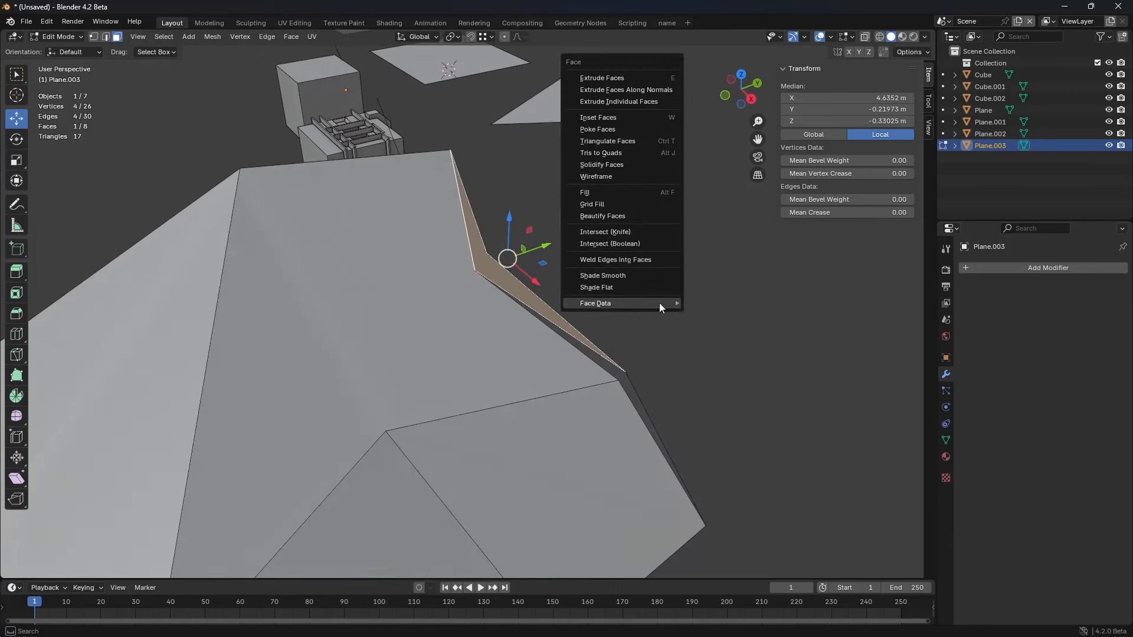
{"action": "mouse_move", "coordinate": [659, 303]}
{"action": "left_click", "coordinate": [733, 358]}
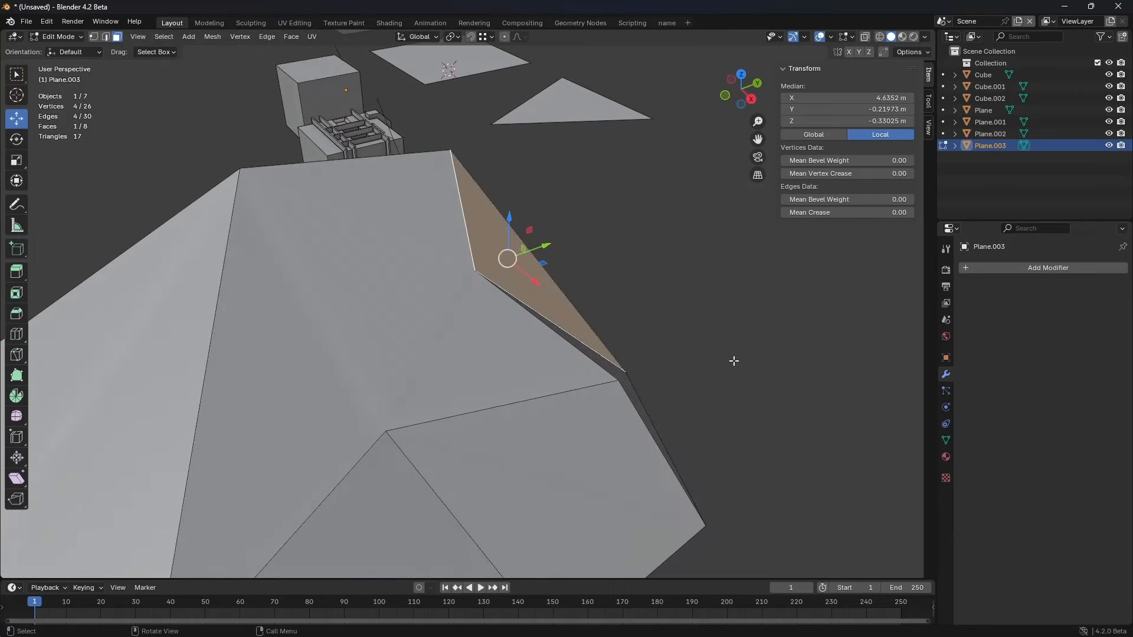
{"action": "key", "text": "ctrl+f"}
{"action": "mouse_move", "coordinate": [734, 361]}
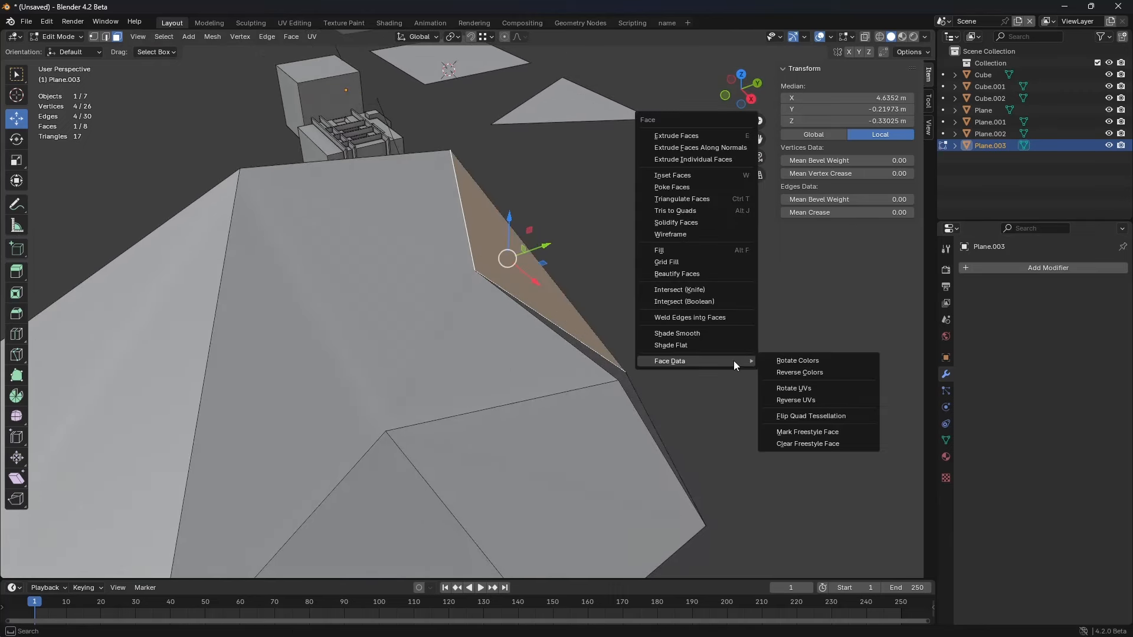
{"action": "left_click", "coordinate": [816, 415]}
Step: View the reshaped mesh in Object Mode without moving it, and return to Edit Mode
{"action": "key", "text": "ctrl+Tab"}
{"action": "left_click", "coordinate": [645, 404]}
{"action": "mouse_move", "coordinate": [616, 331]}
{"action": "middle_mouse_down"}
{"action": "mouse_move", "coordinate": [506, 302]}
{"action": "mouse_move", "coordinate": [614, 352]}
{"action": "middle_mouse_up"}
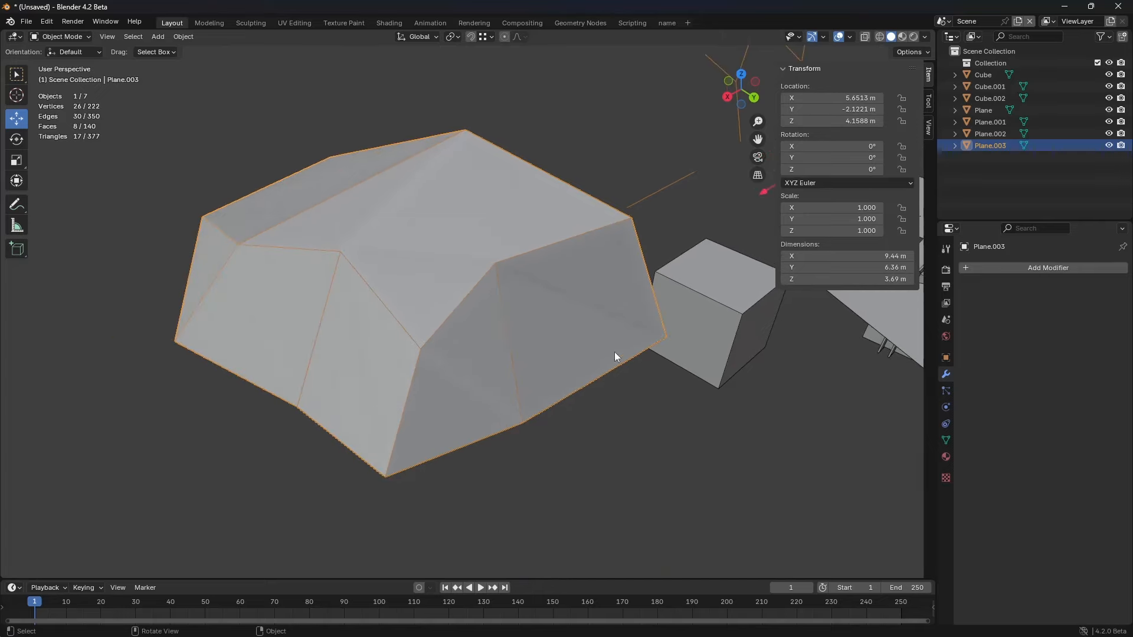
{"action": "key", "text": "g"}
{"action": "right_click", "coordinate": [496, 293]}
{"action": "key", "text": "ctrl+Tab"}
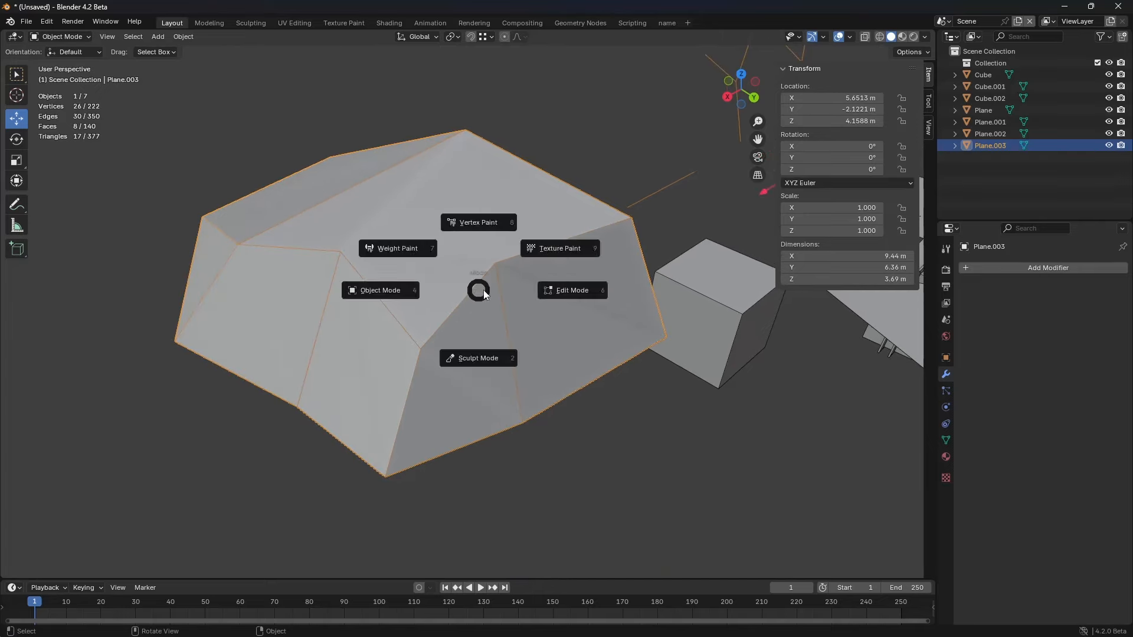
{"action": "left_click", "coordinate": [521, 290]}
Step: Switch to face selection and select the large top n-gon together with the adjoining top face
{"action": "left_click", "coordinate": [466, 274]}
{"action": "key", "text": "1"}
{"action": "left_click", "coordinate": [496, 264]}
{"action": "mouse_move", "coordinate": [513, 292]}
{"action": "middle_mouse_down"}
{"action": "mouse_move", "coordinate": [594, 283]}
{"action": "mouse_move", "coordinate": [510, 296]}
{"action": "mouse_move", "coordinate": [599, 273]}
{"action": "mouse_move", "coordinate": [531, 260]}
{"action": "mouse_move", "coordinate": [508, 271]}
{"action": "middle_mouse_up"}
{"action": "key", "text": "3"}
{"action": "left_click", "coordinate": [519, 256]}
{"action": "left_click", "coordinate": [360, 266], "text": "shift"}
{"action": "middle_click_drag", "start_coordinate": [604, 258], "coordinate": [489, 265]}
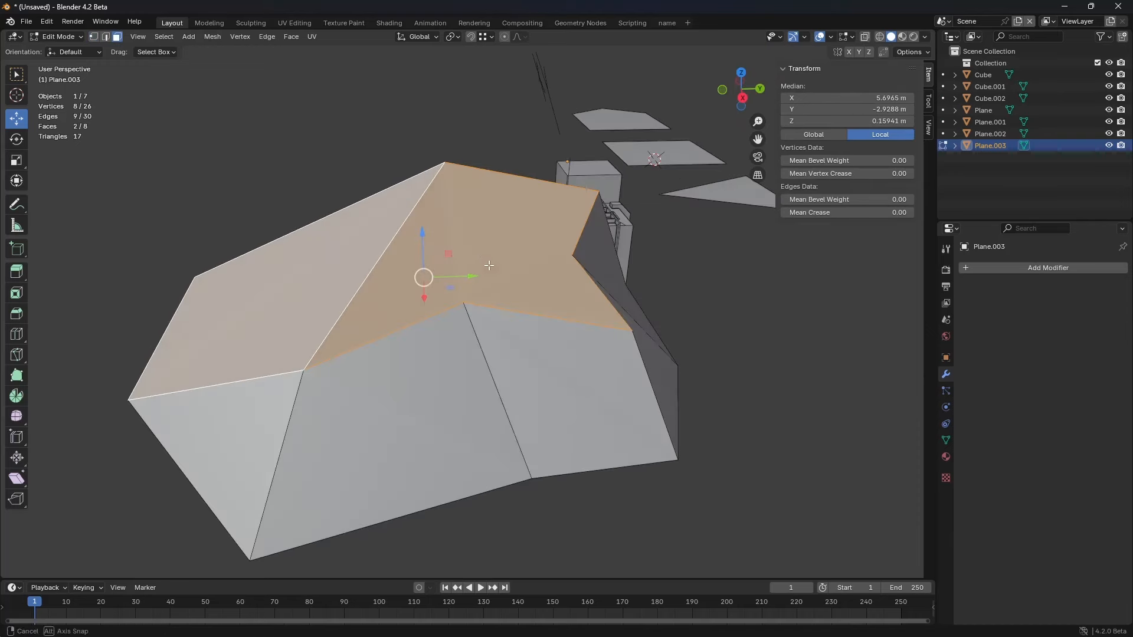
{"action": "middle_click_drag", "start_coordinate": [562, 284], "coordinate": [691, 173]}
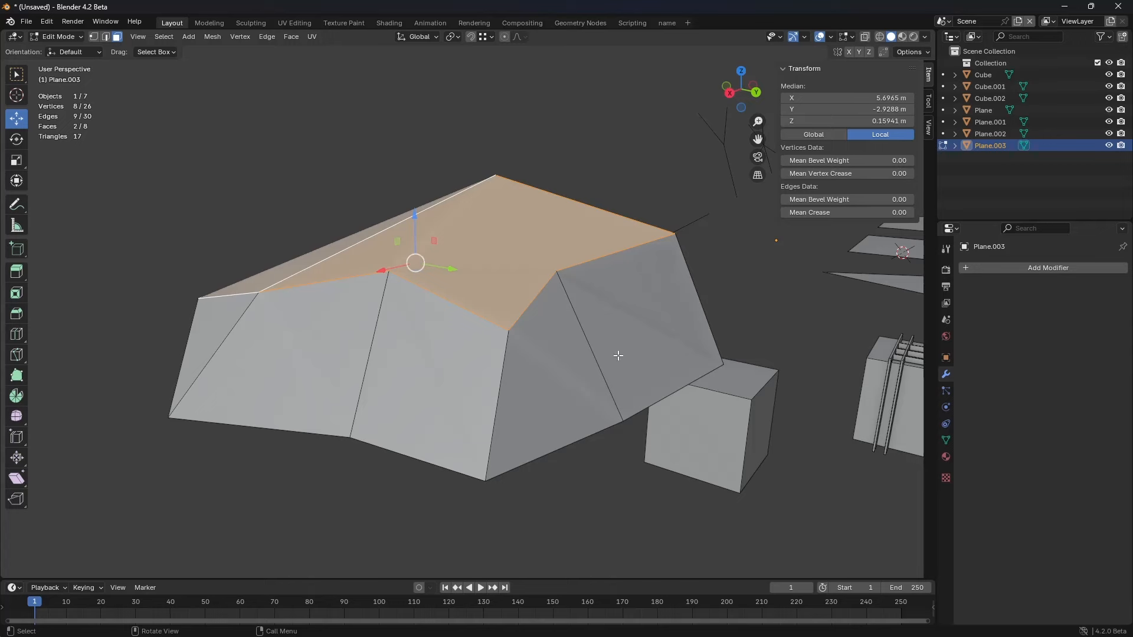
Step: Flatten the two selected top faces by scaling them to 0 along Z, inspect them, and undo the scaling
{"action": "key", "text": "s"}
{"action": "key", "text": "z"}
{"action": "key", "text": "0"}
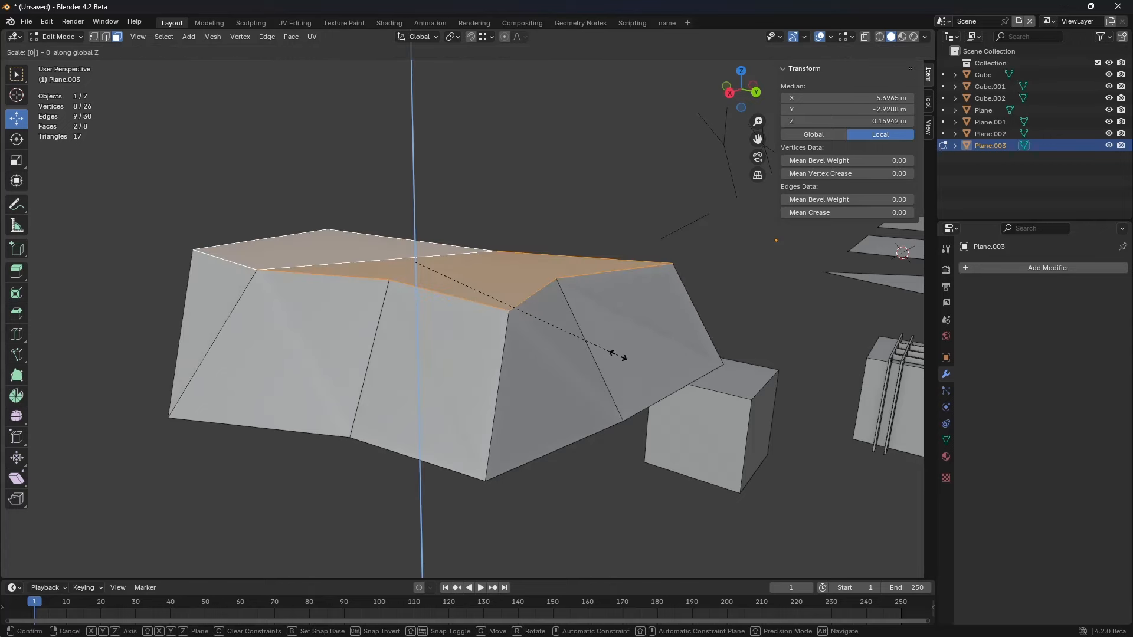
{"action": "key", "text": "Return"}
{"action": "middle_click_drag", "start_coordinate": [533, 334], "coordinate": [539, 286]}
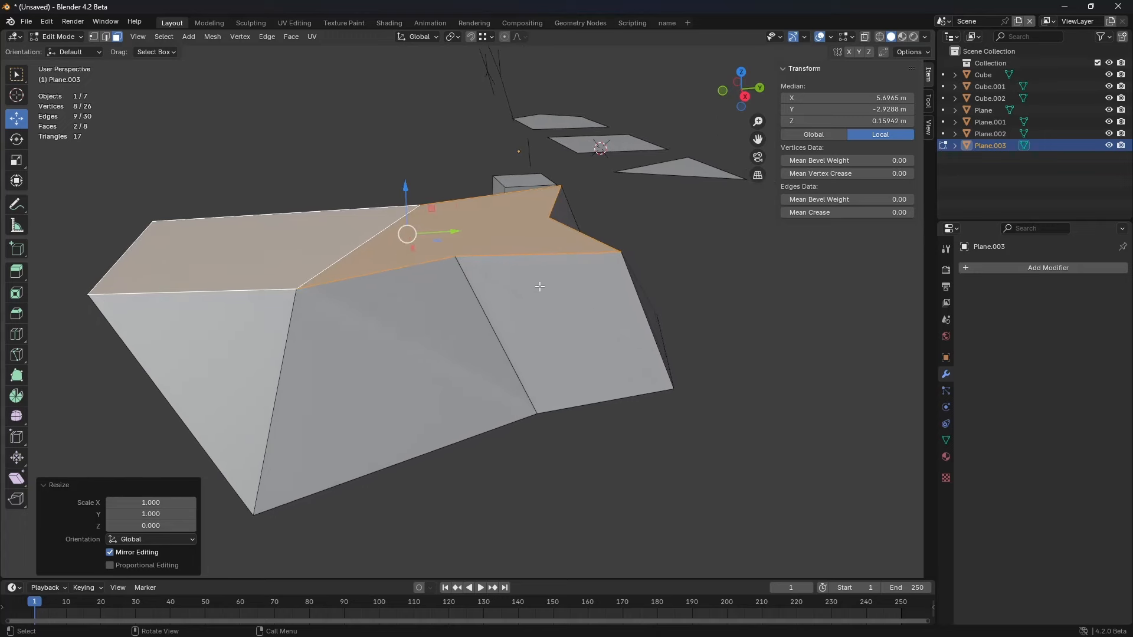
{"action": "key", "text": "ctrl+z"}
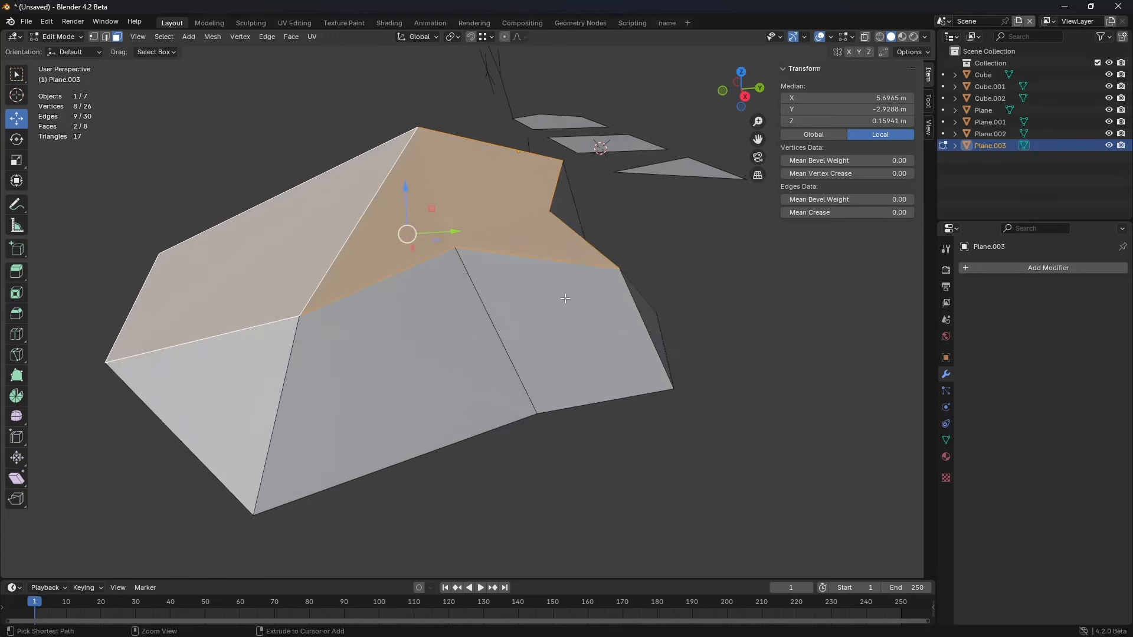
Step: Select only the large top n-gon and set the transform orientation to Normal
{"action": "left_click", "coordinate": [484, 221]}
{"action": "middle_click_drag", "start_coordinate": [483, 221], "coordinate": [613, 198]}
{"action": "middle_click_drag", "start_coordinate": [463, 200], "coordinate": [411, 219], "text": "shift"}
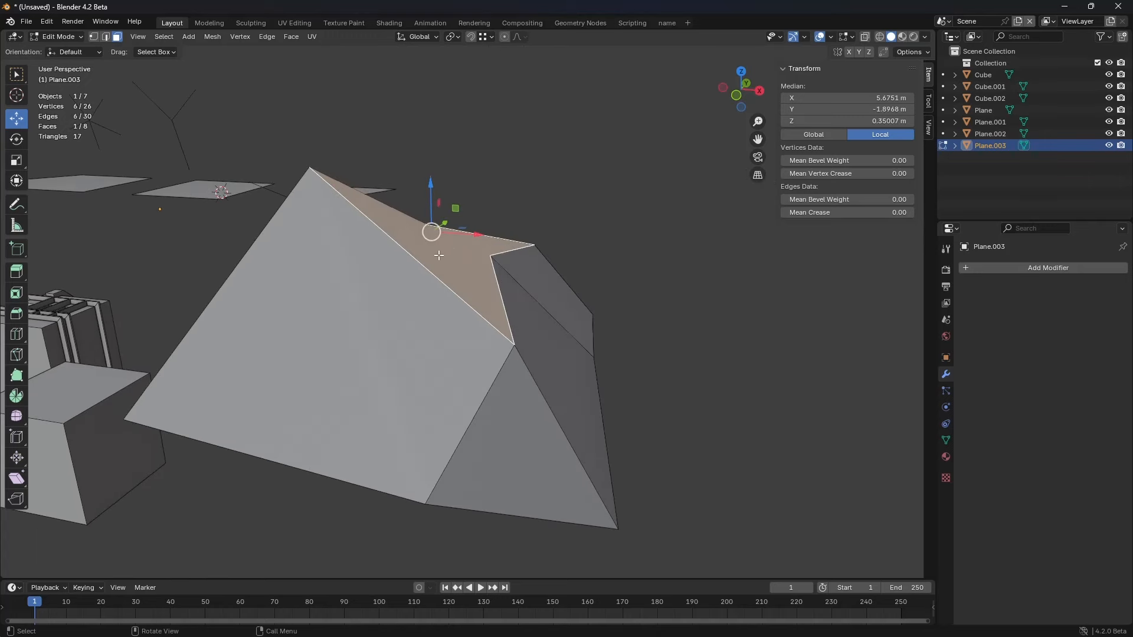
{"action": "middle_click_drag", "start_coordinate": [428, 258], "coordinate": [465, 197]}
{"action": "left_click", "coordinate": [420, 36]}
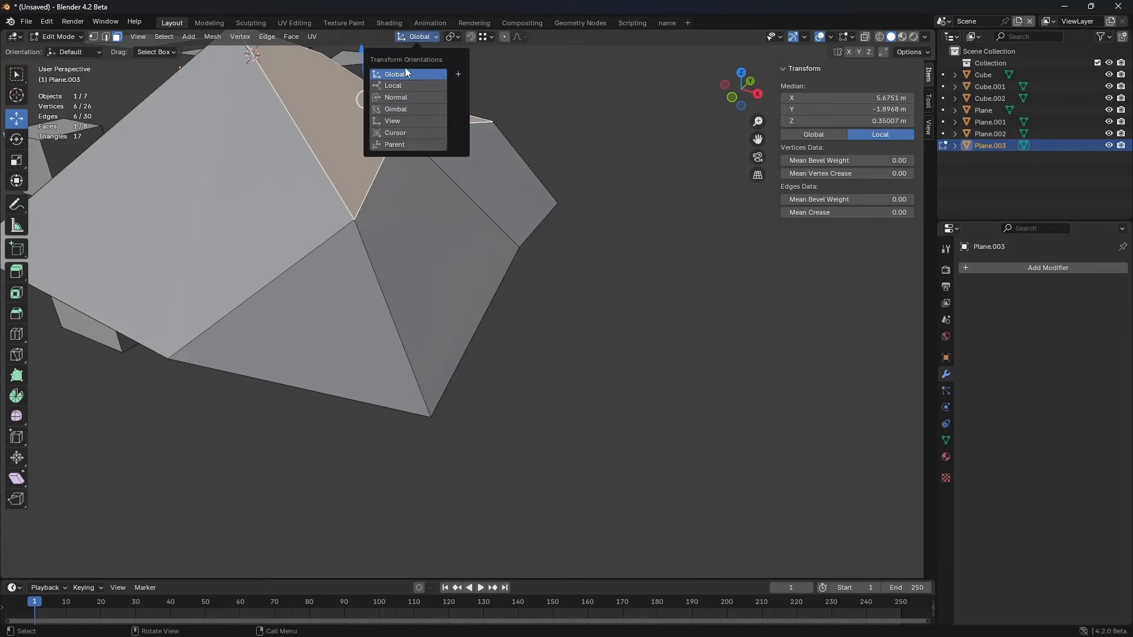
{"action": "left_click", "coordinate": [395, 98]}
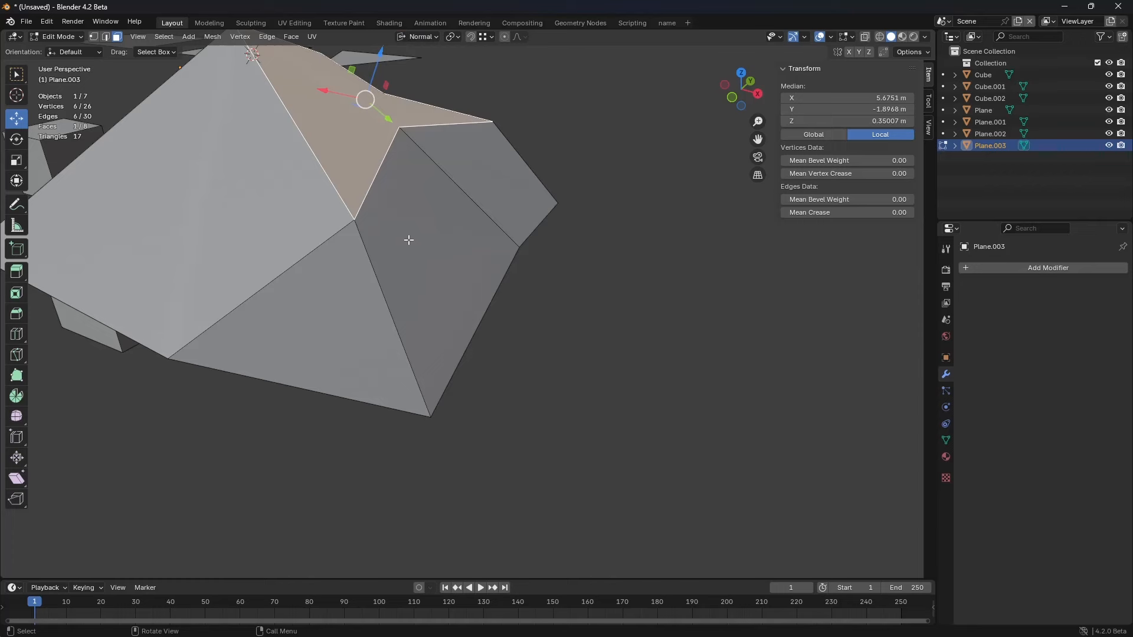
Step: Select different side faces of the mesh one after another to examine how the normal-oriented axes align
{"action": "left_click", "coordinate": [407, 240]}
{"action": "middle_click_drag", "start_coordinate": [343, 303], "coordinate": [439, 286]}
{"action": "left_click", "coordinate": [453, 287]}
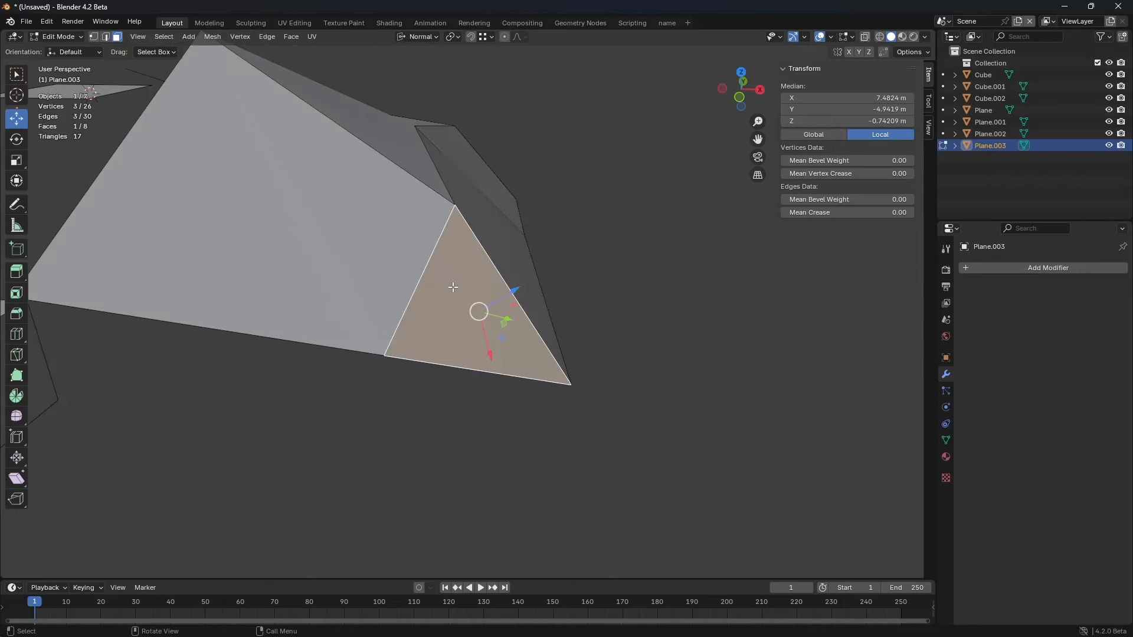
{"action": "left_click", "coordinate": [477, 178]}
{"action": "middle_click_drag", "start_coordinate": [478, 178], "coordinate": [366, 321]}
{"action": "left_click", "coordinate": [367, 322]}
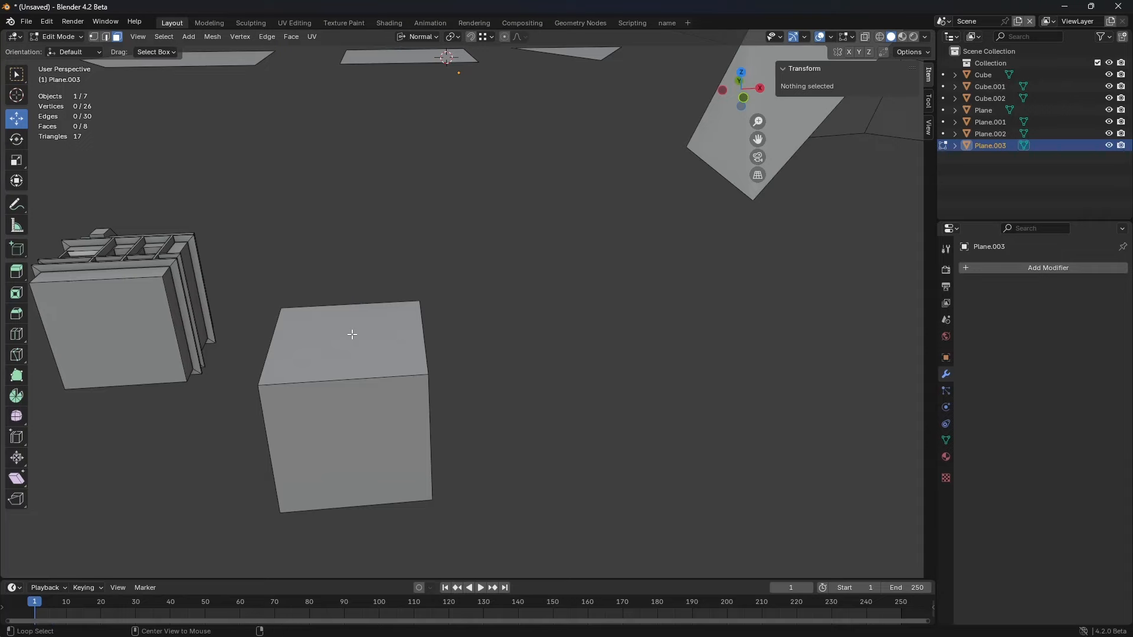
Step: Switch editing to the neighbouring cubes and select individual faces, including those in the grooved cube, to examine their normal-oriented axes
{"action": "key", "text": "alt+q"}
{"action": "left_click", "coordinate": [335, 353]}
{"action": "middle_click_drag", "start_coordinate": [336, 334], "coordinate": [458, 264], "text": "shift"}
{"action": "key", "text": "alt+q"}
{"action": "middle_click", "coordinate": [306, 217], "text": "alt"}
{"action": "left_click", "coordinate": [490, 268]}
{"action": "left_click", "coordinate": [444, 263]}
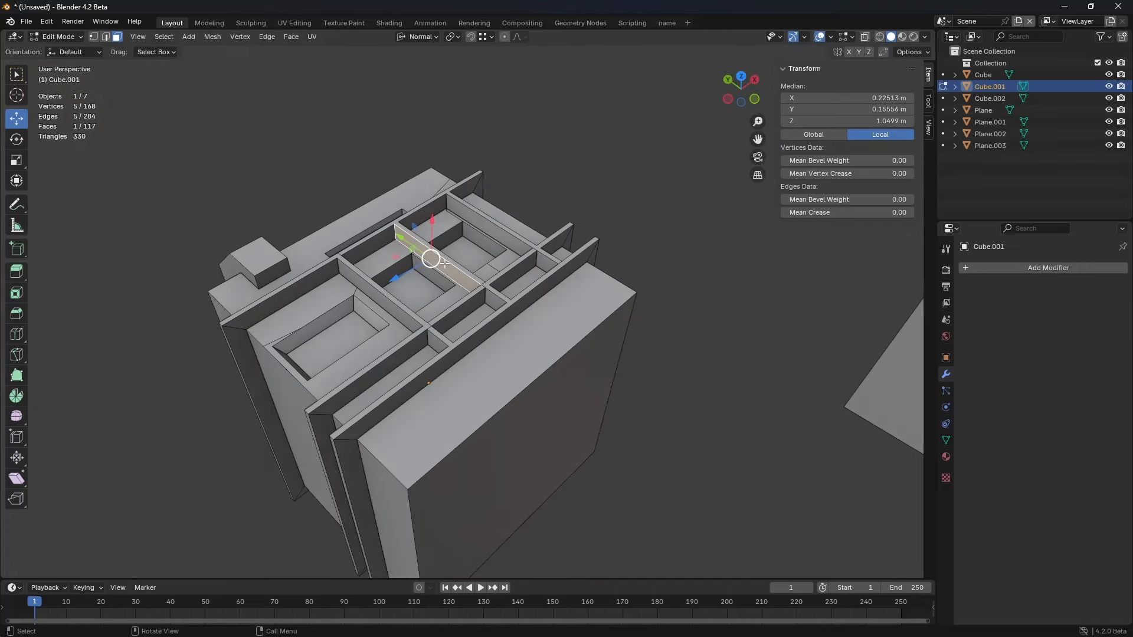
{"action": "left_click", "coordinate": [371, 245]}
{"action": "scroll", "coordinate": [401, 255], "scroll_direction": "down", "scroll_amount": 6}
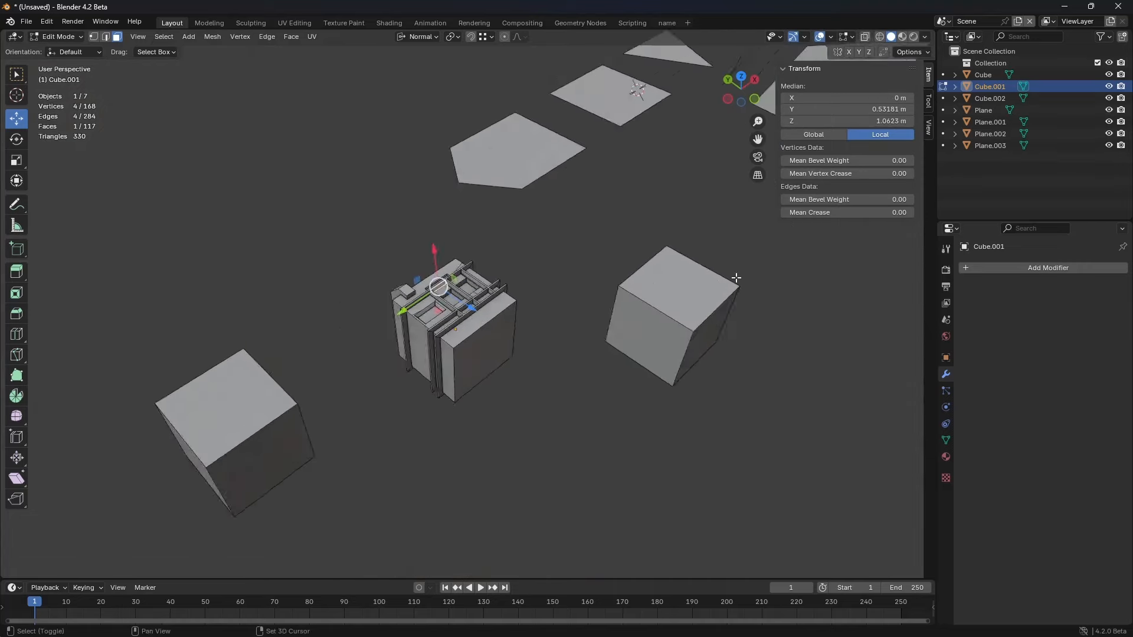
Step: Return to editing the faceted plane mesh and flatten its top n-gon by scaling it to 0 along its normal Z
{"action": "middle_click_drag", "start_coordinate": [735, 275], "coordinate": [556, 303], "text": "shift"}
{"action": "key", "text": "alt+q"}
{"action": "middle_click_drag", "start_coordinate": [730, 218], "coordinate": [619, 254]}
{"action": "scroll", "coordinate": [504, 250], "scroll_direction": "up", "scroll_amount": 3}
{"action": "left_click", "coordinate": [463, 248]}
{"action": "middle_click_drag", "start_coordinate": [619, 254], "coordinate": [673, 288], "text": "shift"}
{"action": "key", "text": "s"}
{"action": "key", "text": "z"}
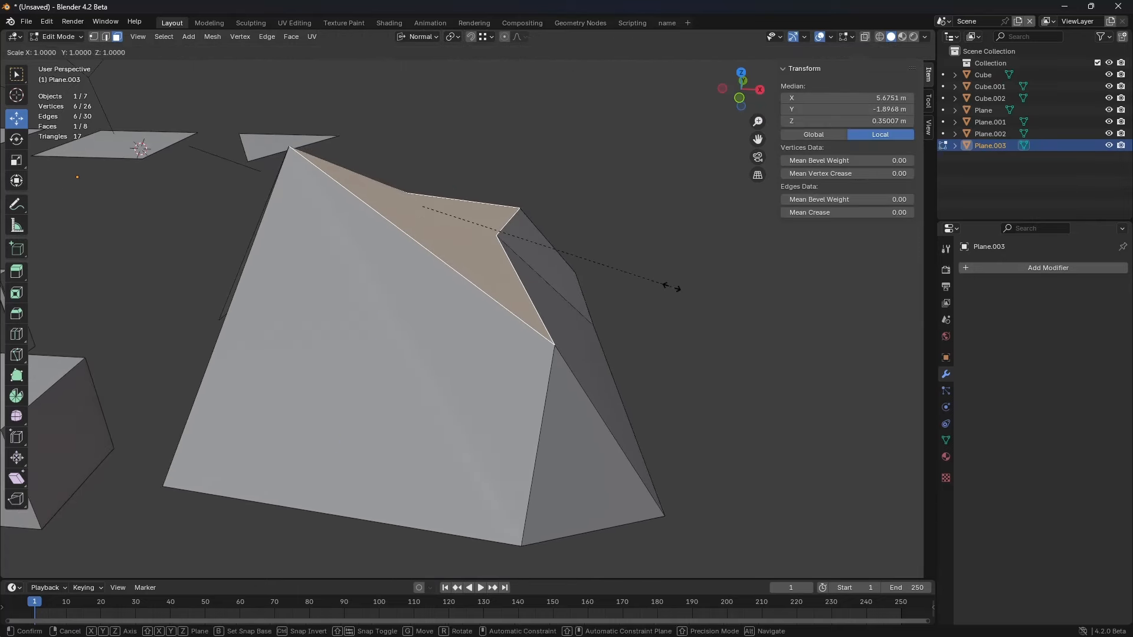
{"action": "type", "text": "0"}
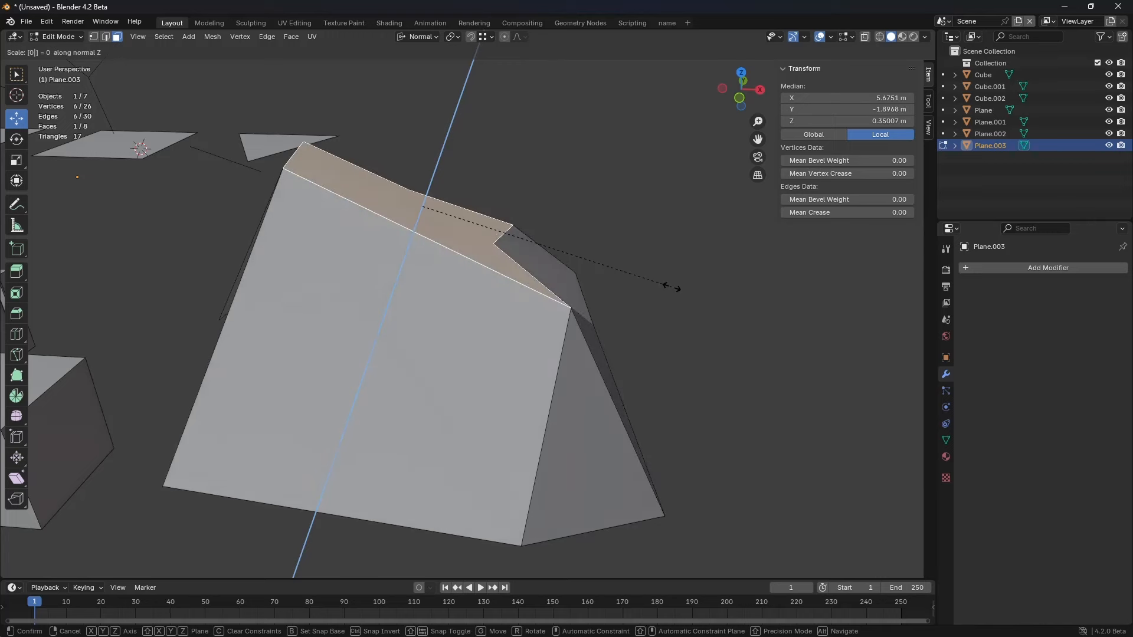
{"action": "key", "text": "Return"}
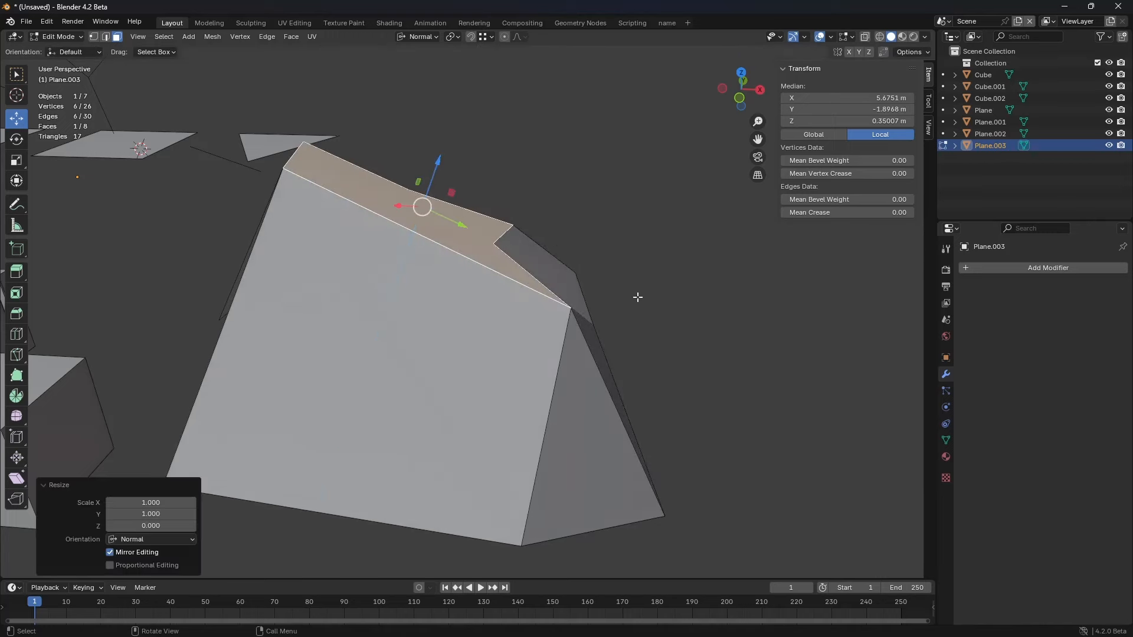
Step: Examine the flattened top and the surrounding side faces by selecting them in turn
{"action": "left_click", "coordinate": [407, 353]}
{"action": "middle_click_drag", "start_coordinate": [471, 348], "coordinate": [490, 297]}
{"action": "left_click", "coordinate": [552, 334]}
{"action": "left_click", "coordinate": [491, 297]}
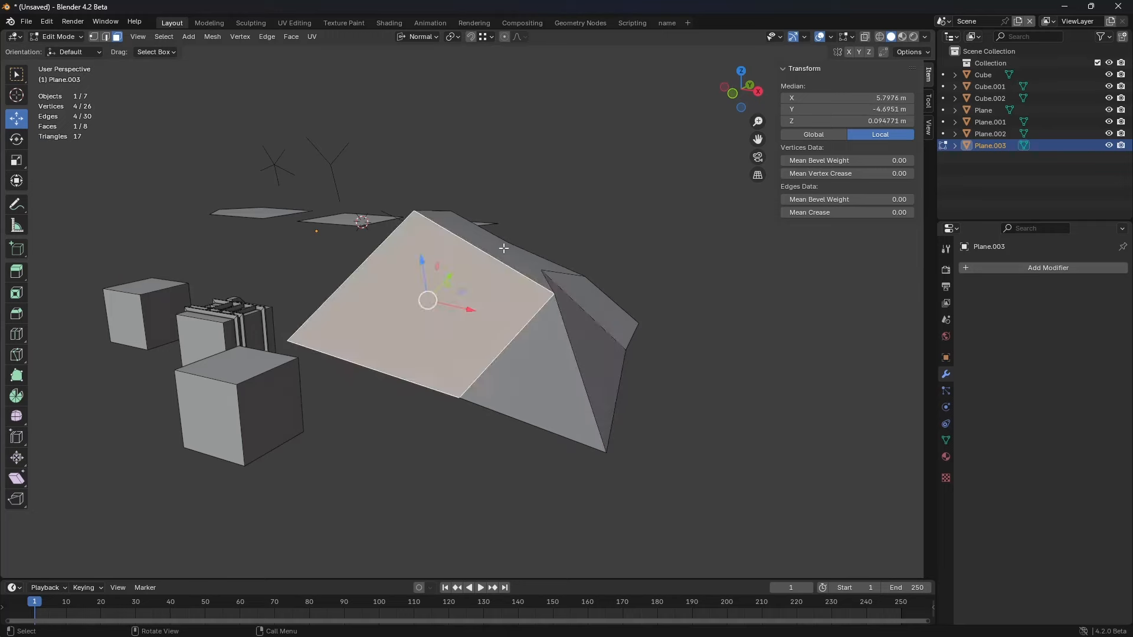
{"action": "left_click", "coordinate": [504, 248]}
{"action": "middle_click_drag", "start_coordinate": [487, 258], "coordinate": [489, 300]}
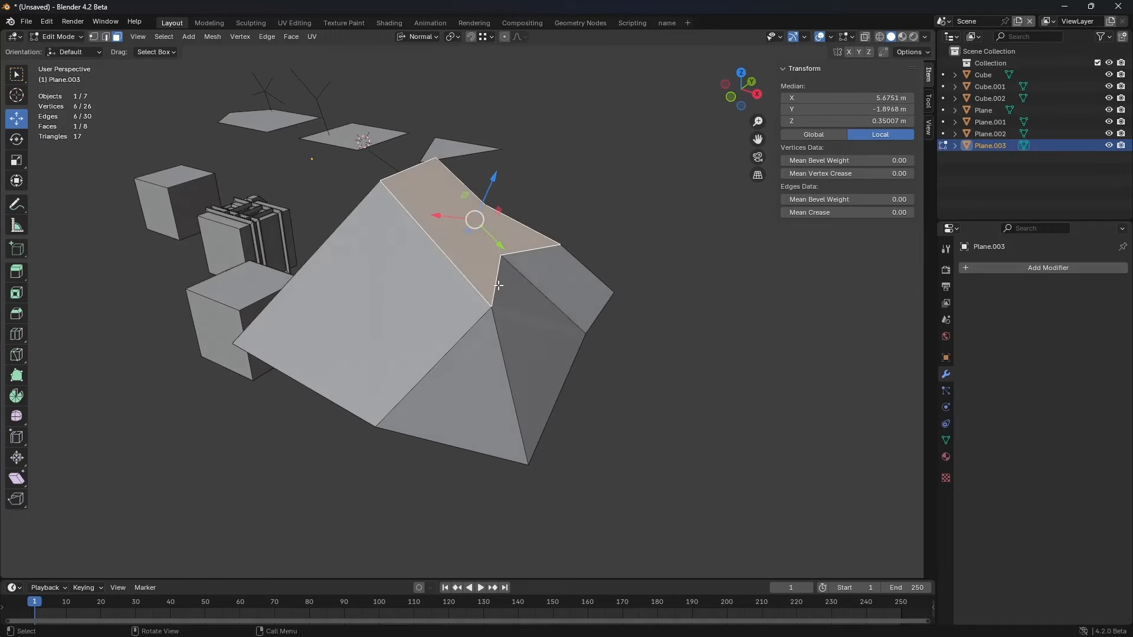
{"action": "key", "text": "1"}
{"action": "left_click", "coordinate": [506, 261]}
{"action": "key", "text": "g"}
{"action": "right_click", "coordinate": [513, 258]}
{"action": "key", "text": "3"}
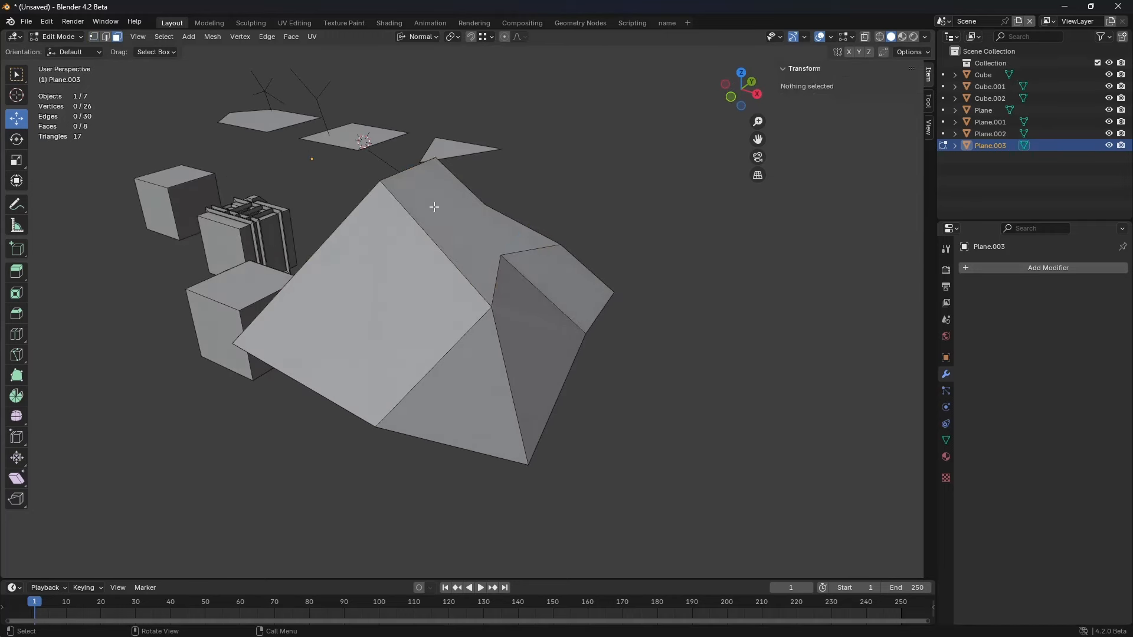
Step: Slide the top n-gon's inner corner vertex along its edges, finishing partway toward the front corner with a slide factor of 0.610
{"action": "left_click", "coordinate": [434, 207]}
{"action": "key", "text": "1"}
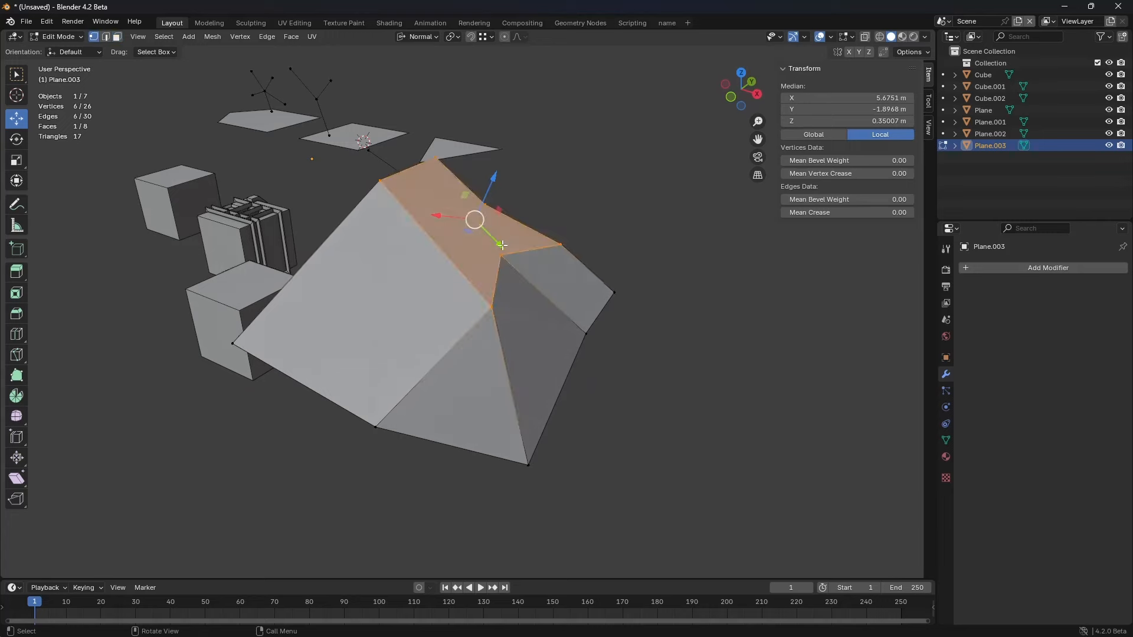
{"action": "left_click", "coordinate": [502, 254]}
{"action": "key", "text": "shift+v"}
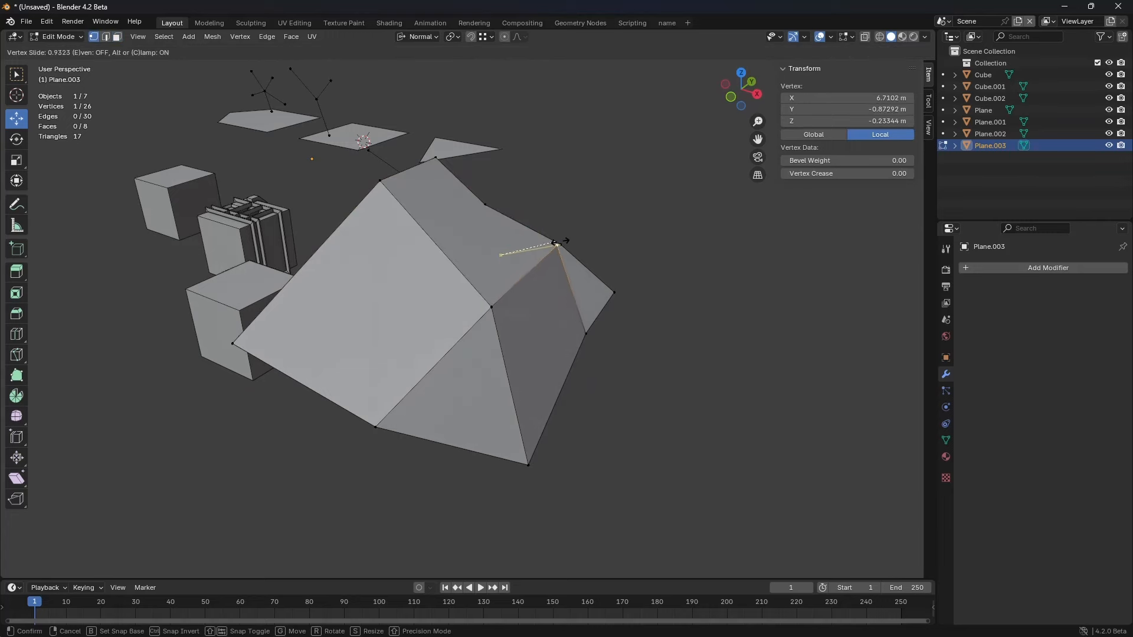
{"action": "left_click", "coordinate": [567, 240]}
{"action": "key", "text": "shift+v"}
{"action": "left_click", "coordinate": [524, 269]}
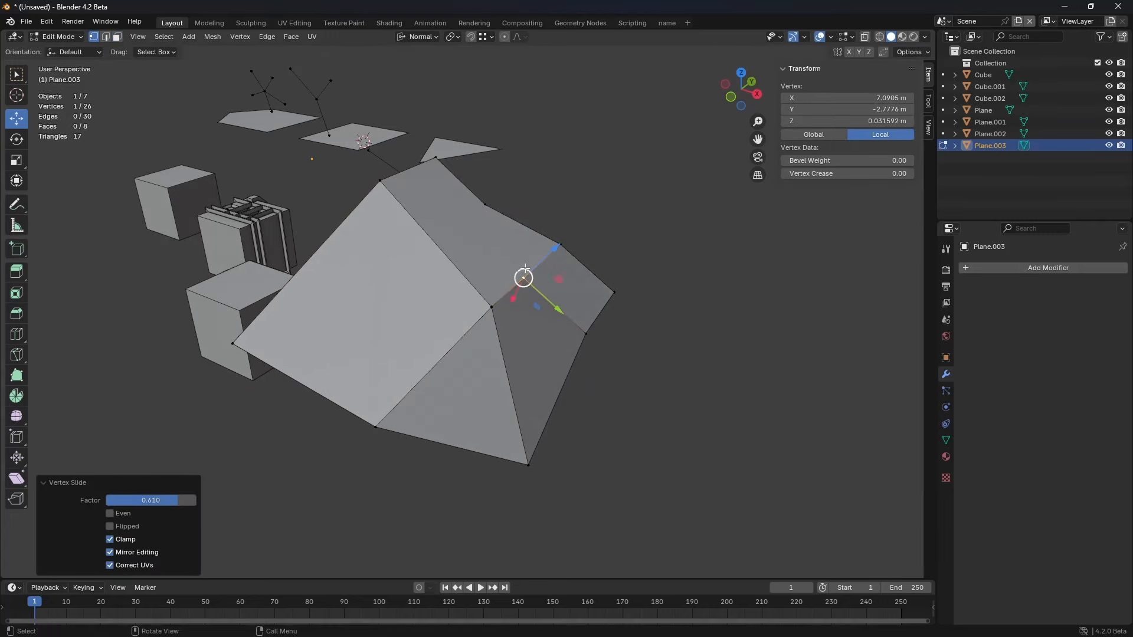
Step: Try dissolving the side edge below the top n-gon's notch in edge selection, and undo it
{"action": "middle_click_drag", "start_coordinate": [595, 323], "coordinate": [359, 266]}
{"action": "key", "text": "2"}
{"action": "left_click", "coordinate": [534, 307]}
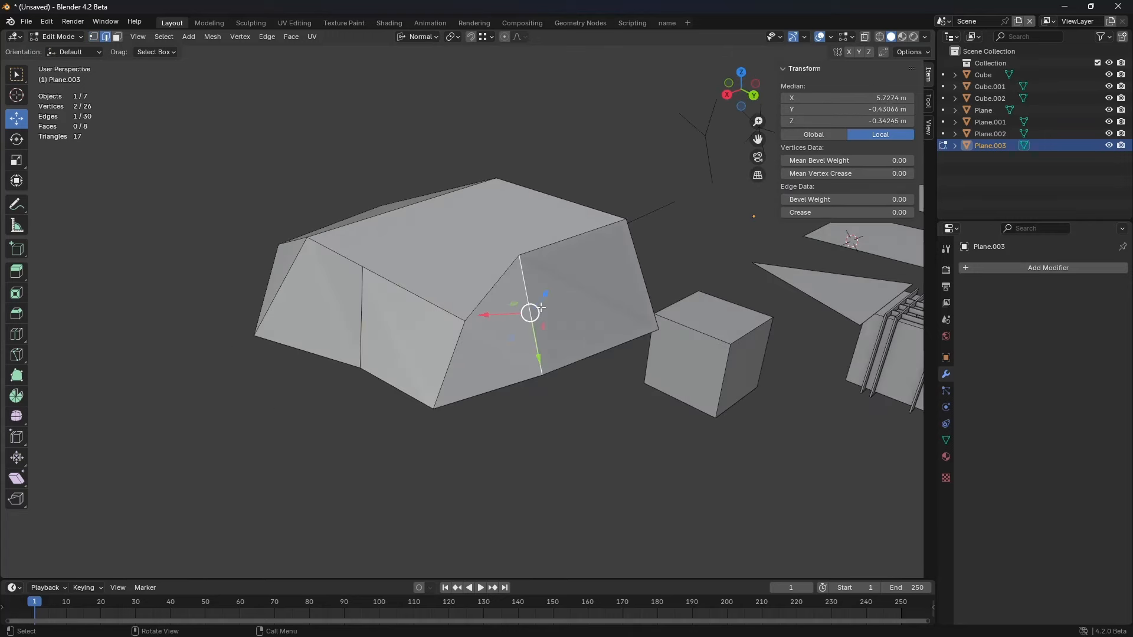
{"action": "key", "text": "ctrl+x"}
{"action": "key", "text": "ctrl+z"}
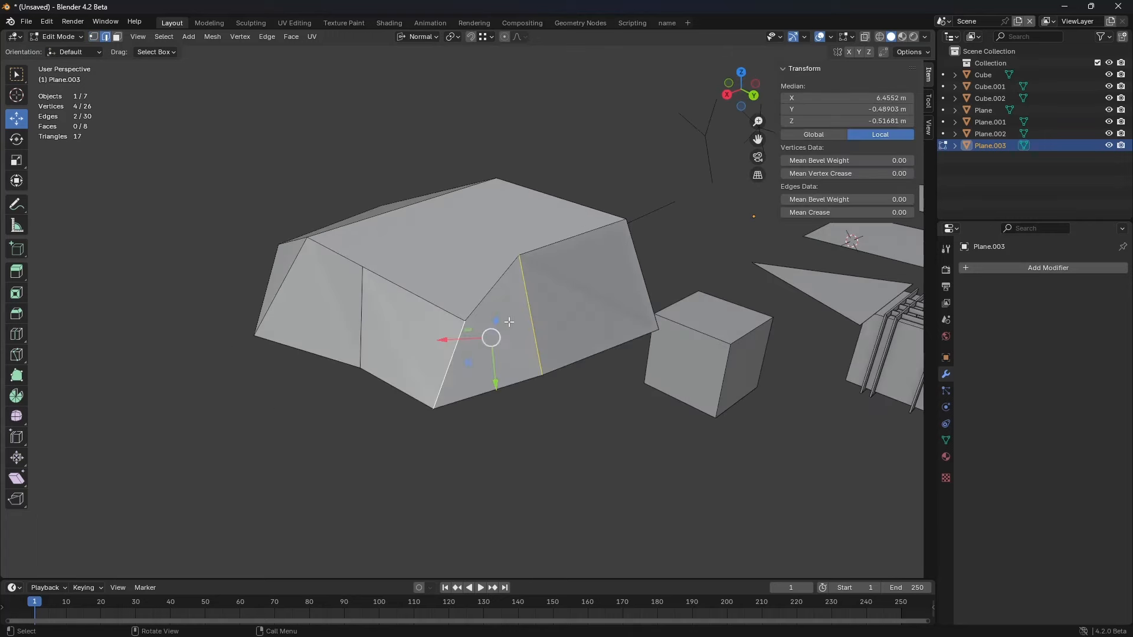
Step: Try Dissolve Edges on the connected top border edges and the adjoining side edge, and undo it
{"action": "key", "text": "alt+a"}
{"action": "key", "text": "2"}
{"action": "left_click", "coordinate": [440, 311]}
{"action": "left_click", "coordinate": [494, 297], "text": "shift"}
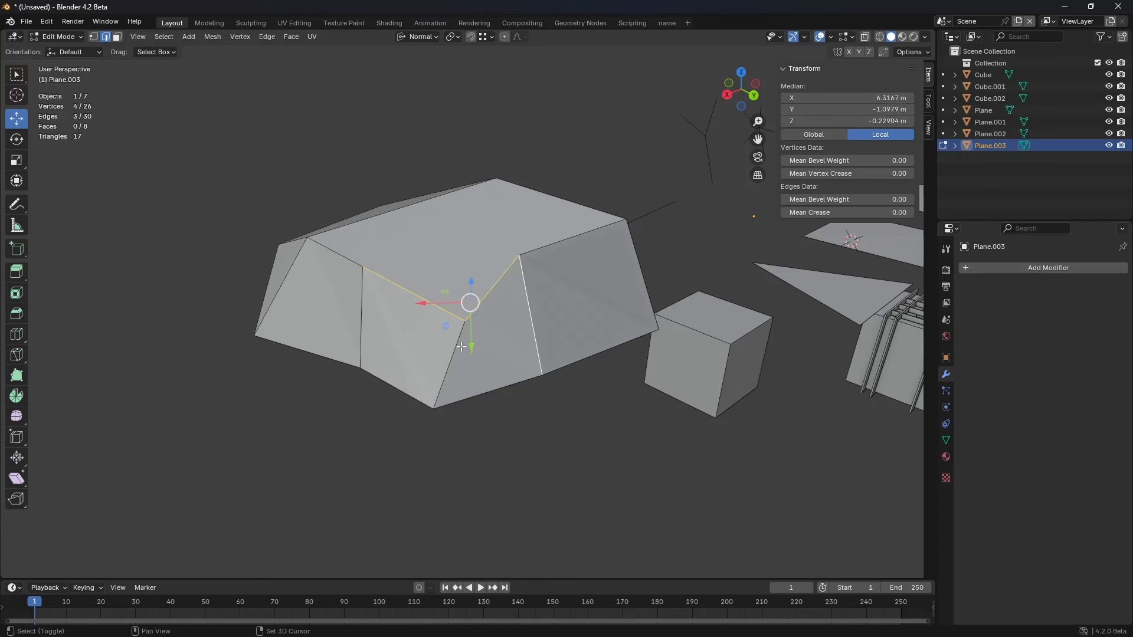
{"action": "key", "text": "x"}
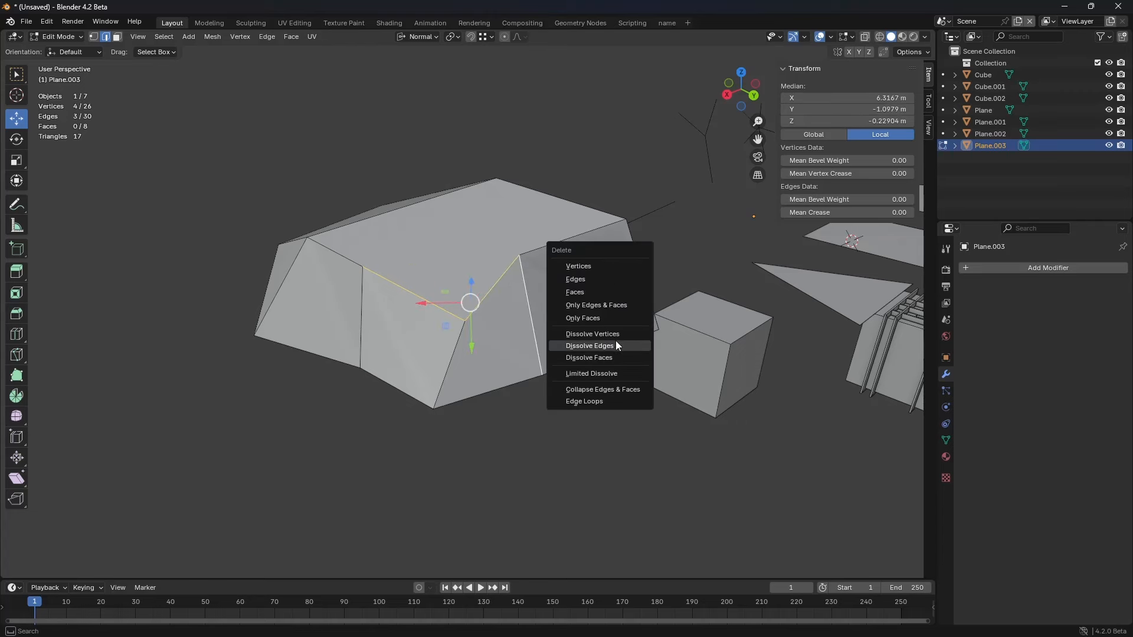
{"action": "left_click", "coordinate": [614, 342]}
{"action": "key", "text": "ctrl+z"}
Step: Select the top n-gon with three adjoining side faces, dissolve them into one face, and undo the dissolve
{"action": "key", "text": "3"}
{"action": "left_click", "coordinate": [426, 340]}
{"action": "left_click", "coordinate": [469, 250], "text": "shift"}
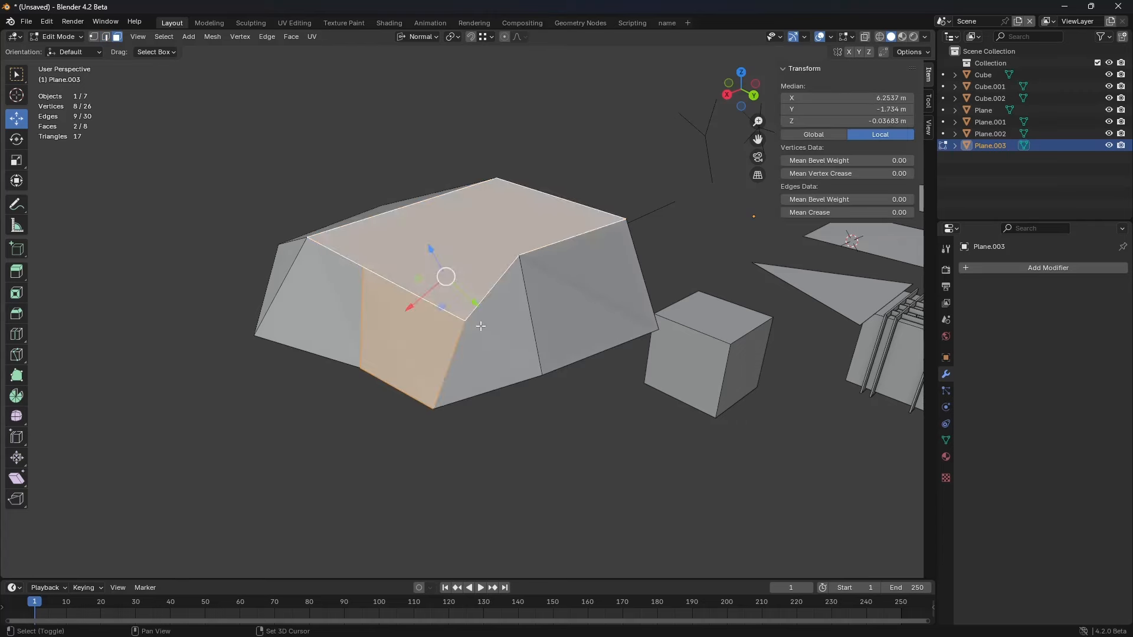
{"action": "left_click", "coordinate": [498, 330], "text": "shift"}
{"action": "left_click", "coordinate": [561, 280], "text": "shift"}
{"action": "key", "text": "ctrl+x"}
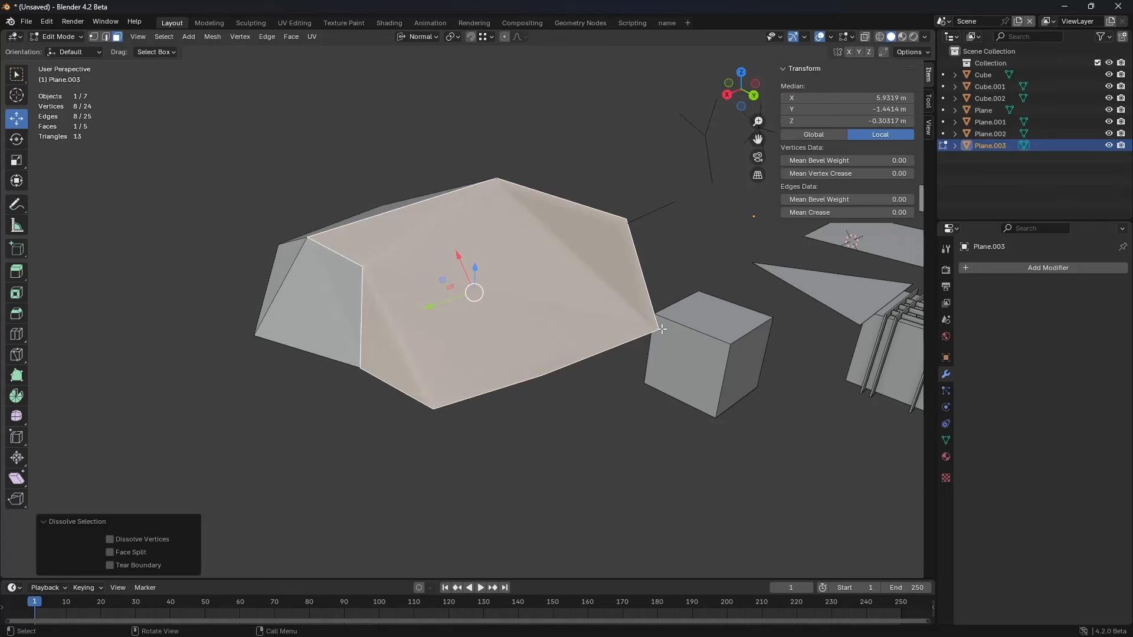
{"action": "key", "text": "ctrl+z"}
Step: Reselect the top n-gon and three adjoining side faces, dissolve them into one n-gon, and clear the selection in vertex mode
{"action": "left_click", "coordinate": [425, 337]}
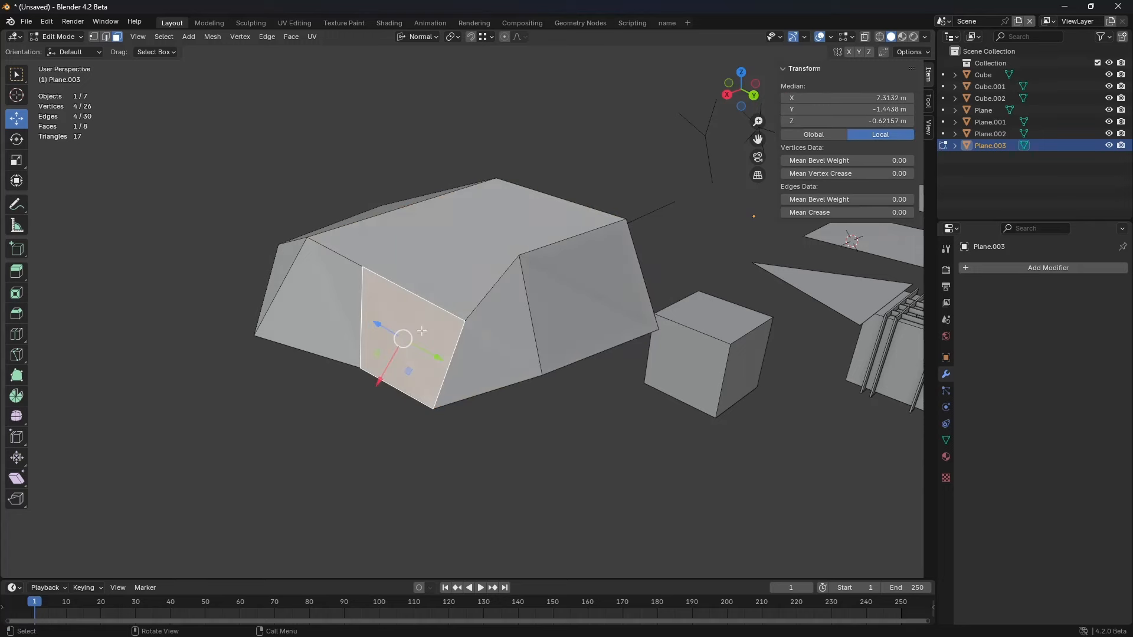
{"action": "left_click", "coordinate": [463, 253], "text": "shift"}
{"action": "left_click", "coordinate": [501, 330], "text": "shift"}
{"action": "left_click", "coordinate": [590, 283], "text": "shift"}
{"action": "key", "text": "ctrl+x"}
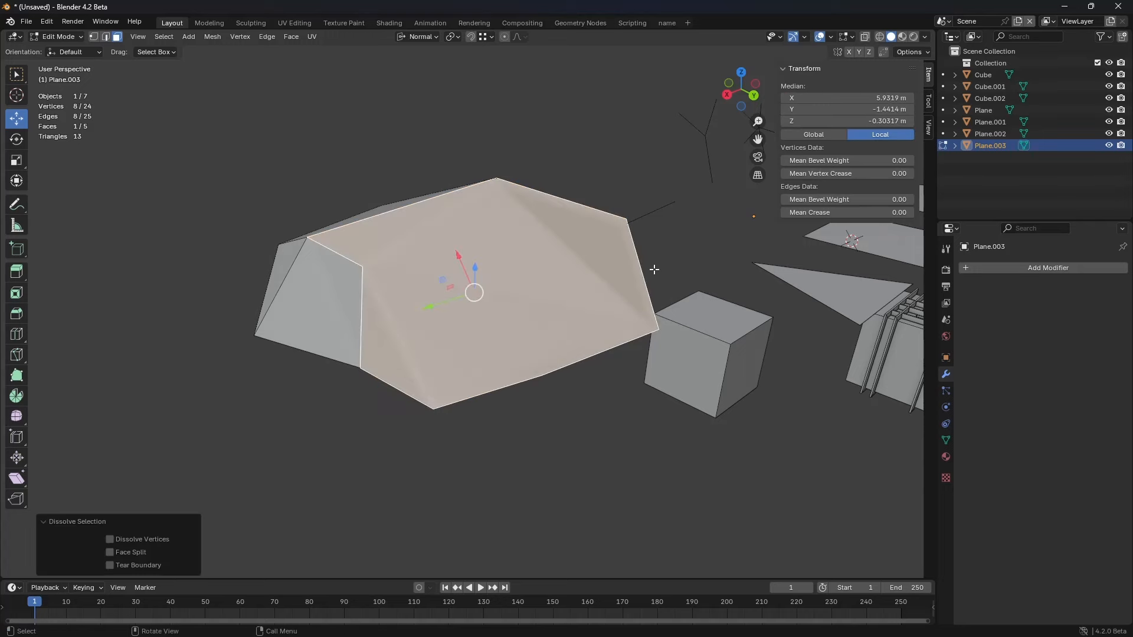
{"action": "middle_click_drag", "start_coordinate": [654, 269], "coordinate": [525, 307]}
{"action": "key", "text": "1"}
{"action": "key", "text": "alt+a"}
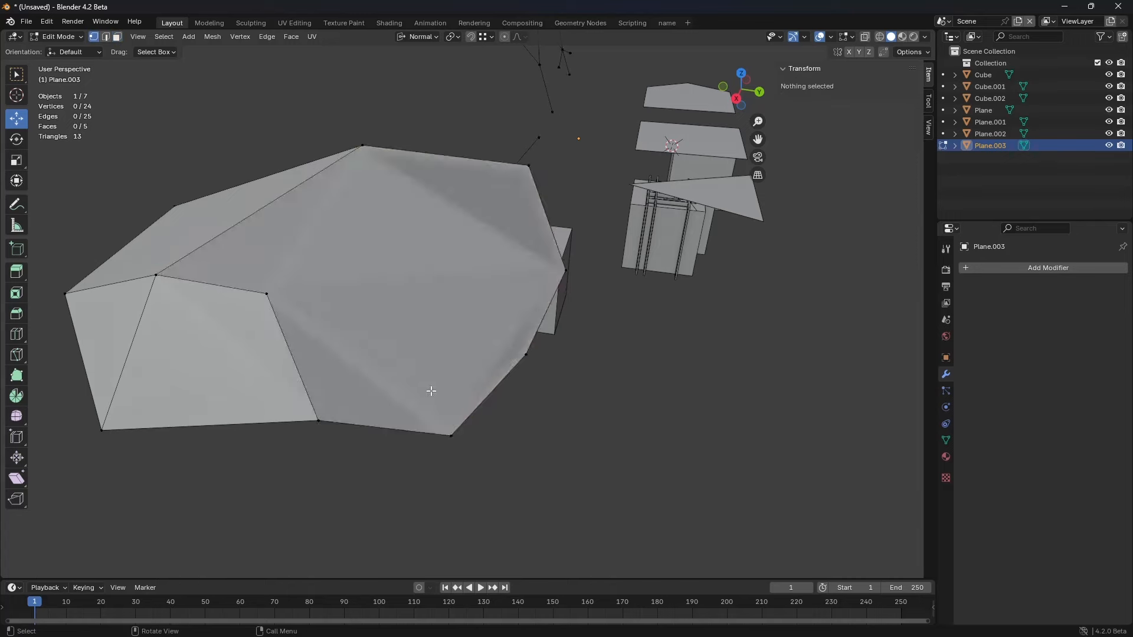
Step: Move the merged n-gon's far lower corner vertex freehand to reshape its outer border
{"action": "middle_click_drag", "start_coordinate": [433, 389], "coordinate": [513, 357]}
{"action": "middle_click_drag", "start_coordinate": [513, 356], "coordinate": [557, 331], "text": "shift"}
{"action": "left_click", "coordinate": [545, 343]}
{"action": "key", "text": "g"}
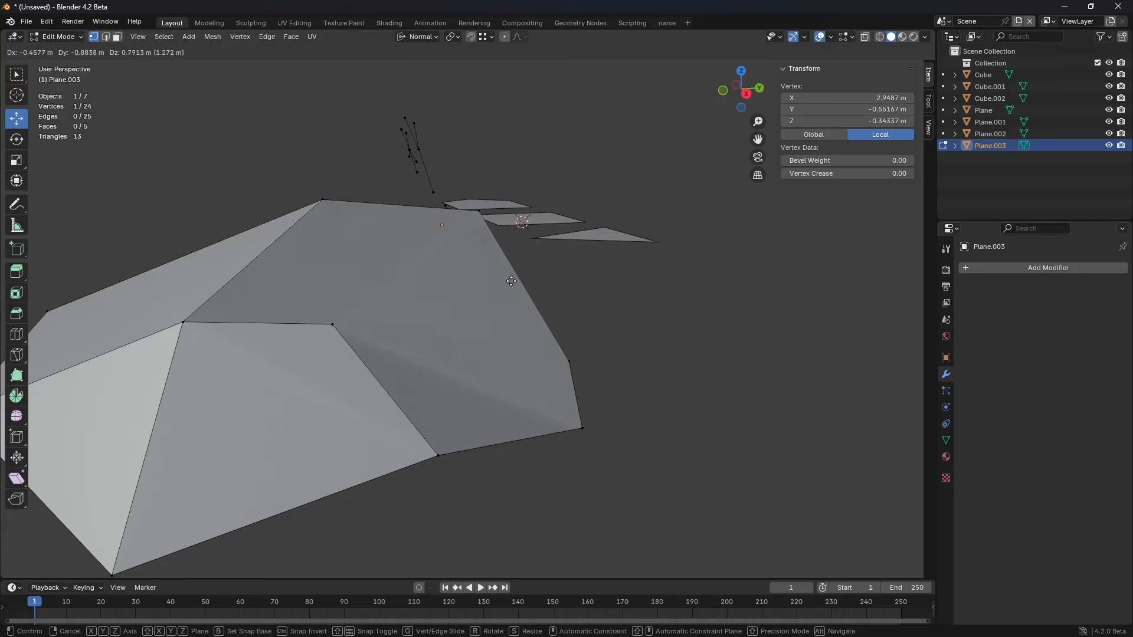
{"action": "right_click", "coordinate": [520, 285]}
{"action": "middle_click_drag", "start_coordinate": [667, 306], "coordinate": [612, 296]}
{"action": "key", "text": "g"}
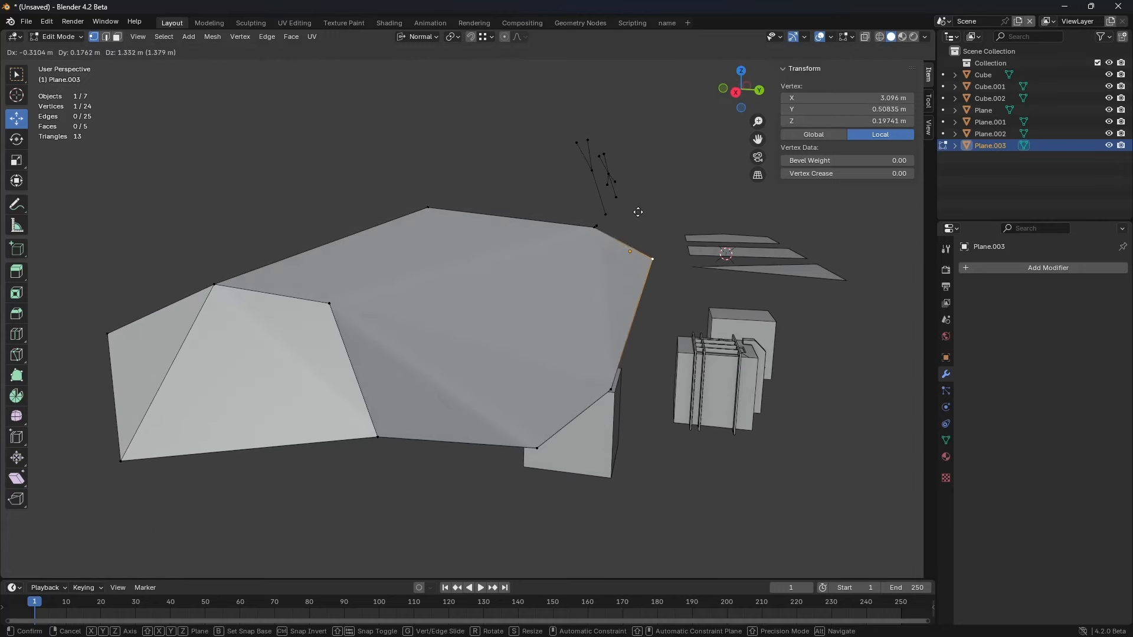
{"action": "left_click", "coordinate": [640, 322]}
Step: Move the merged n-gon's next two lower border vertices inward, the second by about 0.15, -0.80 and 0.49 m in X, Y and Z
{"action": "left_click", "coordinate": [610, 388]}
{"action": "key", "text": "g"}
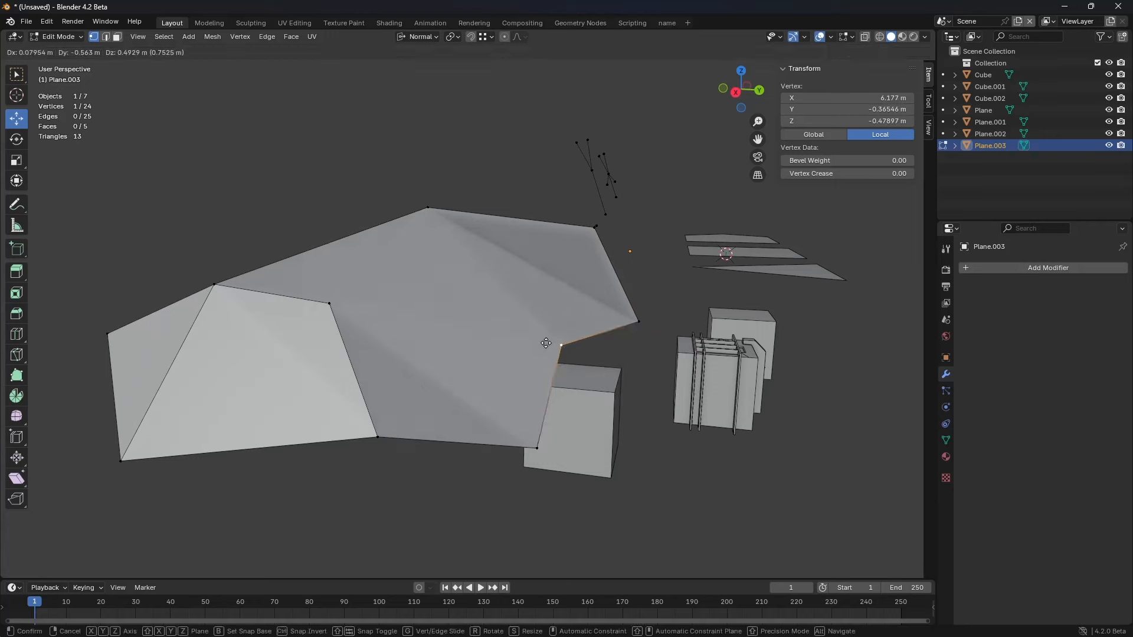
{"action": "left_click", "coordinate": [526, 305]}
{"action": "left_click", "coordinate": [536, 448]}
{"action": "key", "text": "g"}
{"action": "left_click", "coordinate": [450, 395]}
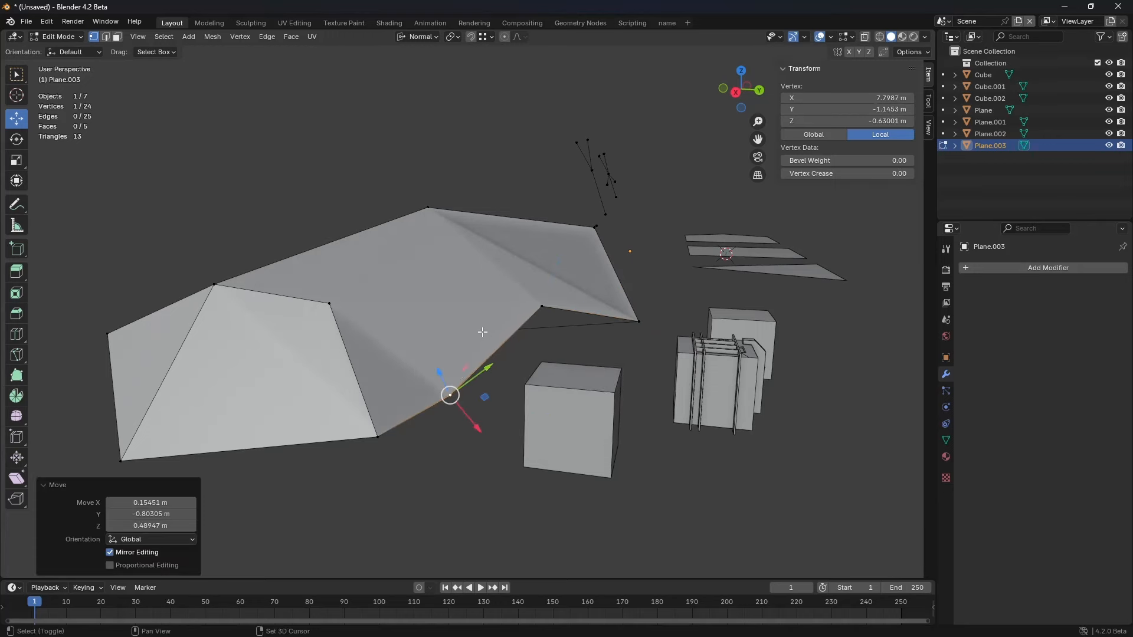
Step: Slide the inner border vertex onto the neighbouring corner and merge all the mesh's overlapping vertices by distance
{"action": "mouse_move", "coordinate": [482, 333]}
{"action": "middle_mouse_down"}
{"action": "mouse_move", "coordinate": [529, 384]}
{"action": "mouse_move", "coordinate": [501, 329]}
{"action": "mouse_move", "coordinate": [477, 337]}
{"action": "middle_mouse_up"}
{"action": "left_click", "coordinate": [476, 337]}
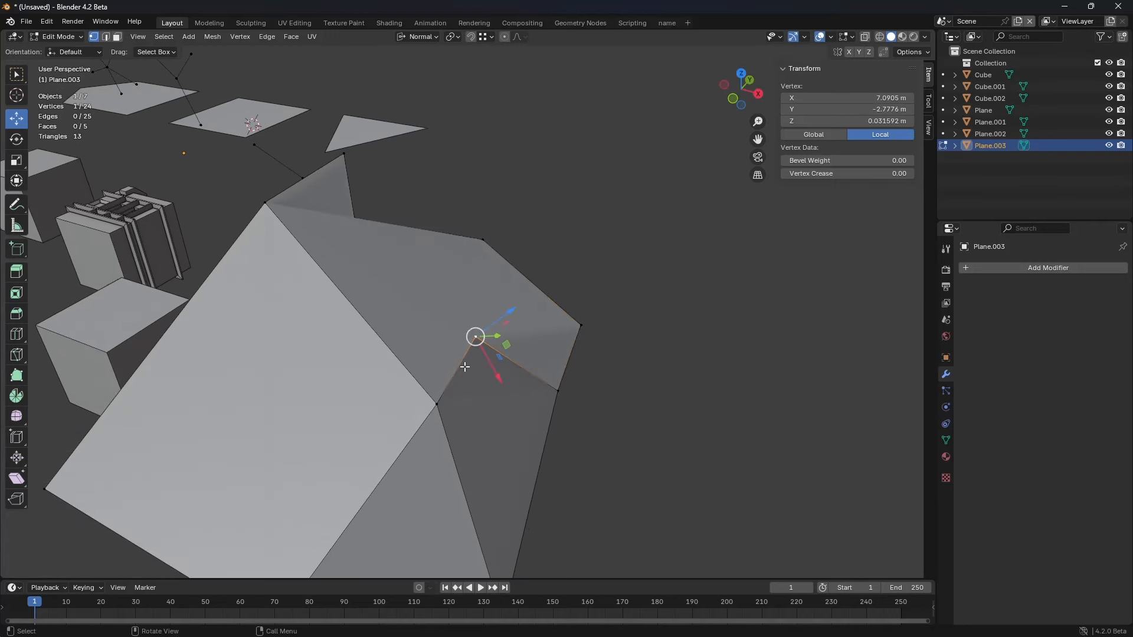
{"action": "middle_click_drag", "start_coordinate": [500, 379], "coordinate": [461, 321], "text": "shift"}
{"action": "key", "text": "shift+v"}
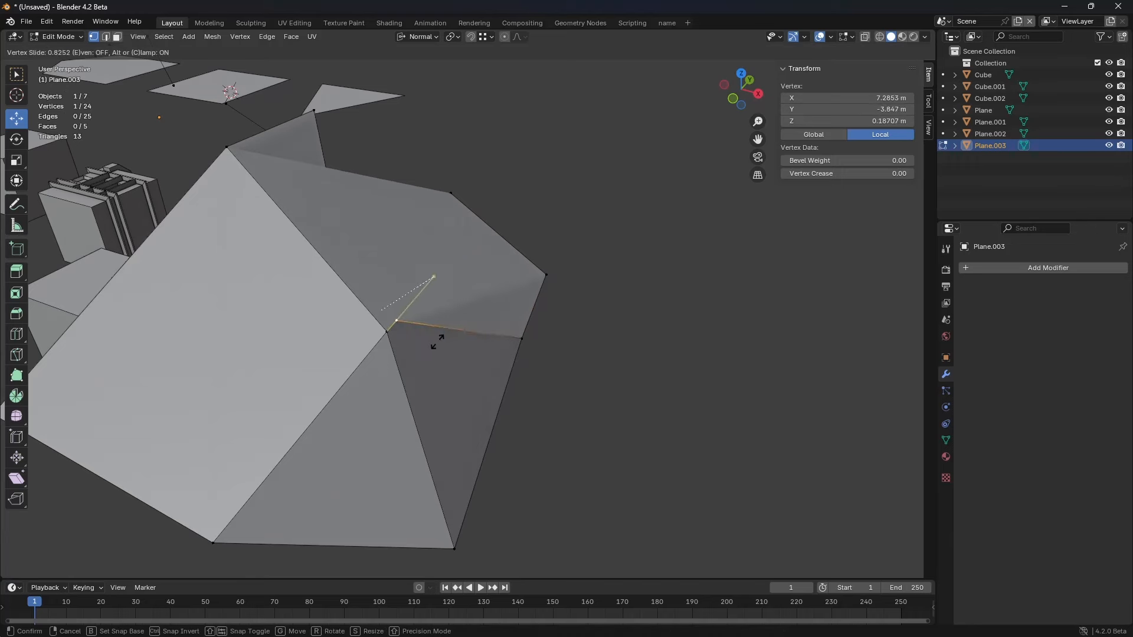
{"action": "key", "text": "a"}
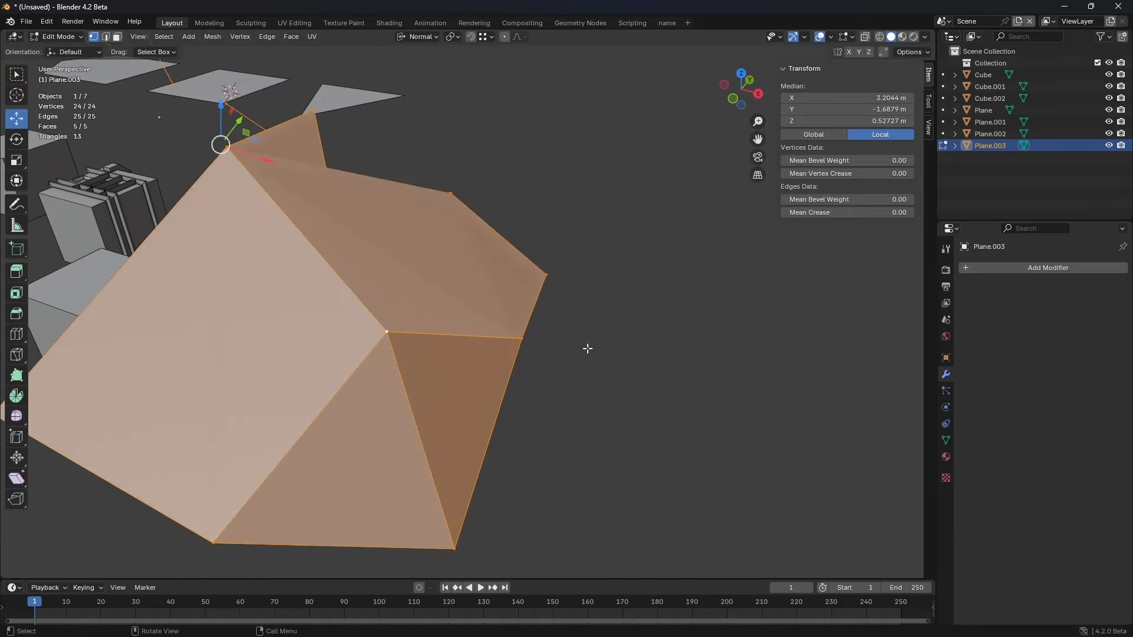
{"action": "key", "text": "m"}
{"action": "left_click", "coordinate": [578, 363]}
Step: Select only the large merged n-gon in face mode and try to flatten it by scaling to 0 along its normal Z
{"action": "middle_click_drag", "start_coordinate": [557, 381], "coordinate": [587, 358], "text": "shift"}
{"action": "key", "text": "3"}
{"action": "left_click", "coordinate": [477, 253]}
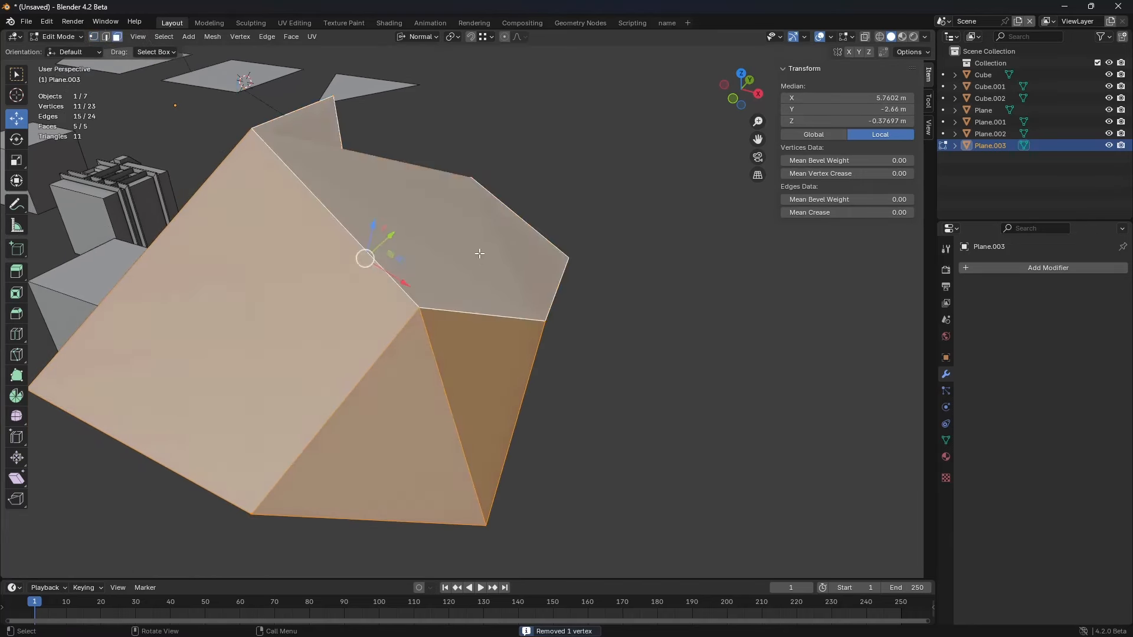
{"action": "middle_click_drag", "start_coordinate": [585, 246], "coordinate": [567, 241]}
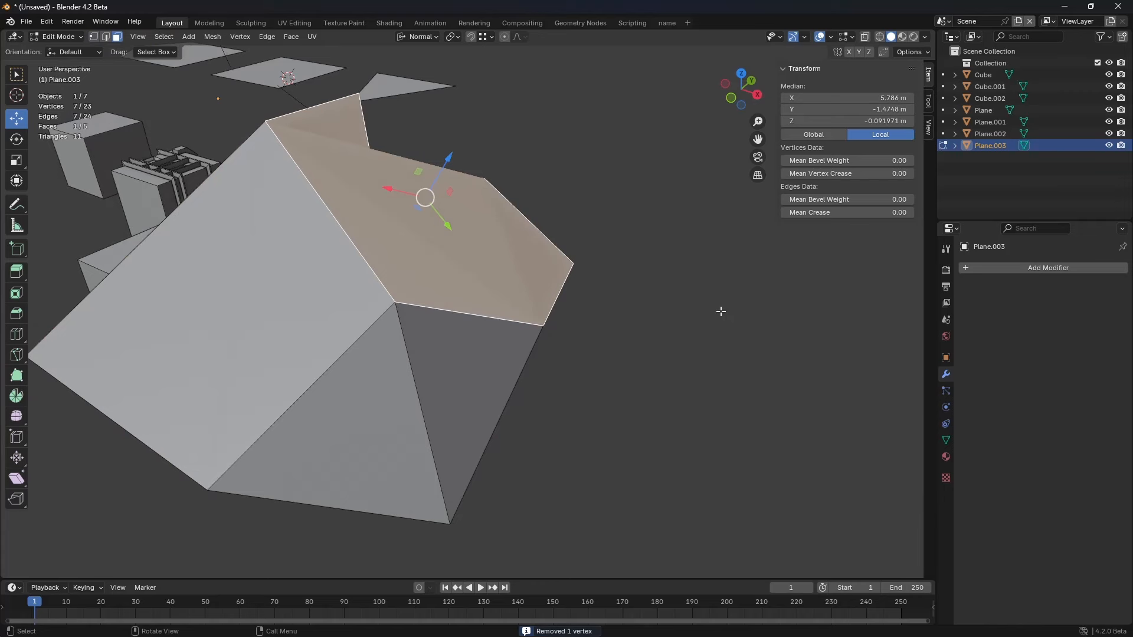
{"action": "type", "text": "sz0"}
{"action": "key", "text": "Return"}
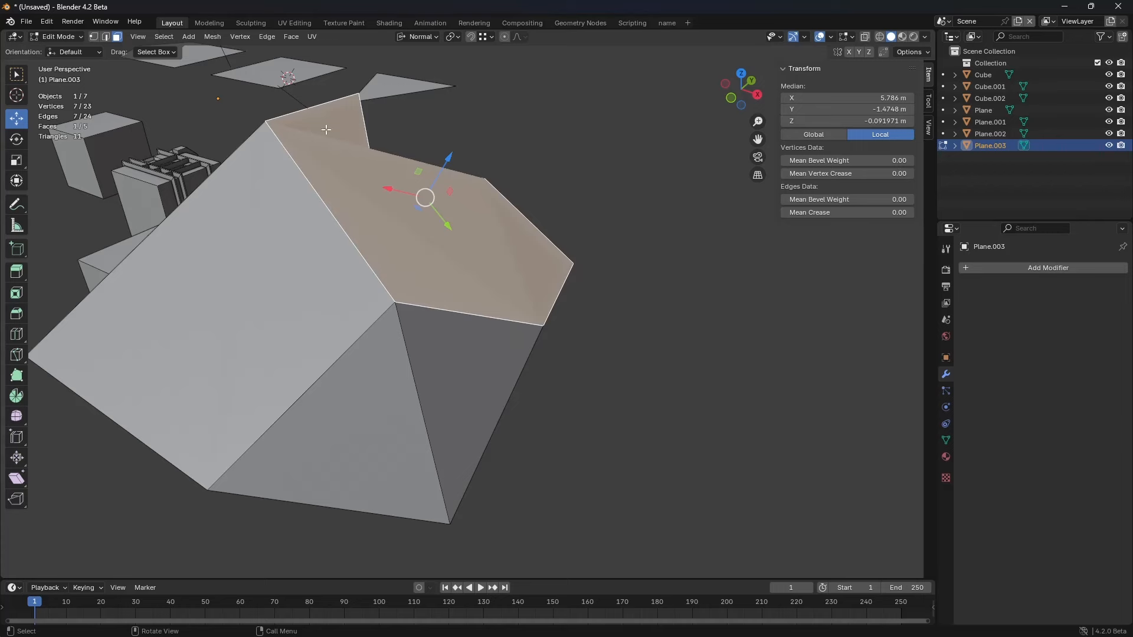
Step: Allow online access for extensions in the preferences, search for "loop" and install the LoopTools extension
{"action": "left_click", "coordinate": [46, 21]}
{"action": "left_click", "coordinate": [112, 158]}
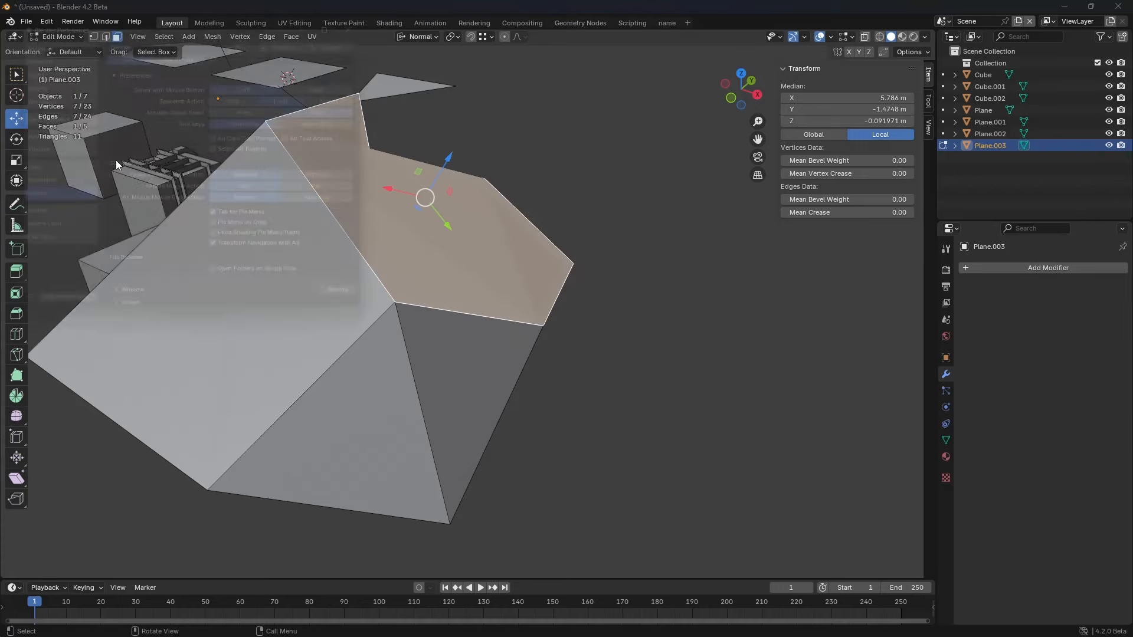
{"action": "left_click_drag", "start_coordinate": [186, 21], "coordinate": [306, 76]}
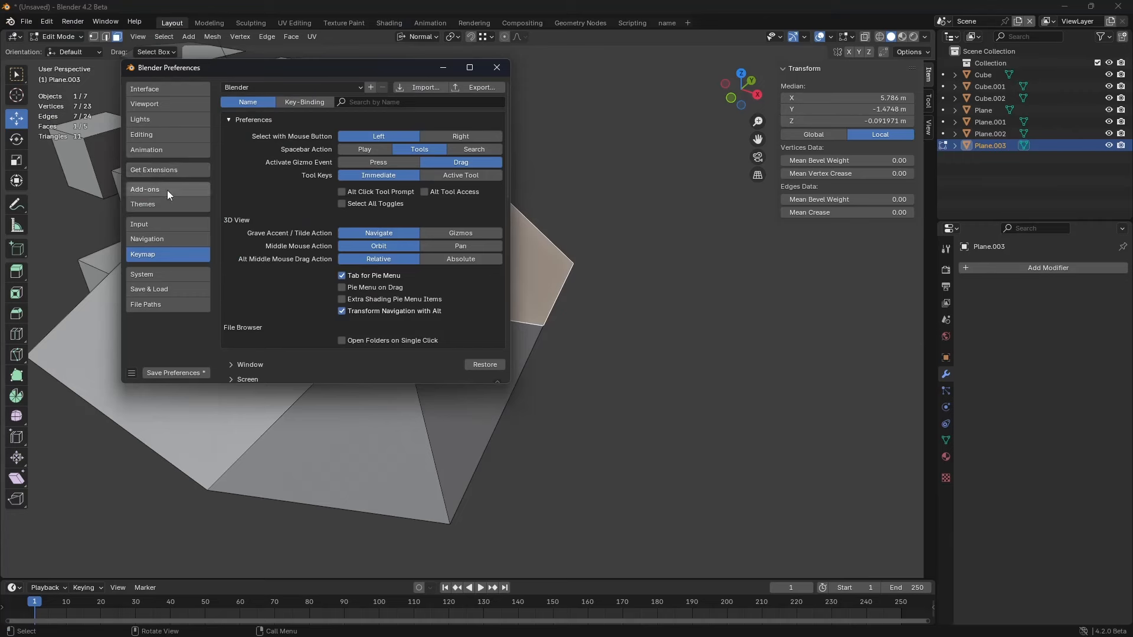
{"action": "left_click", "coordinate": [159, 172]}
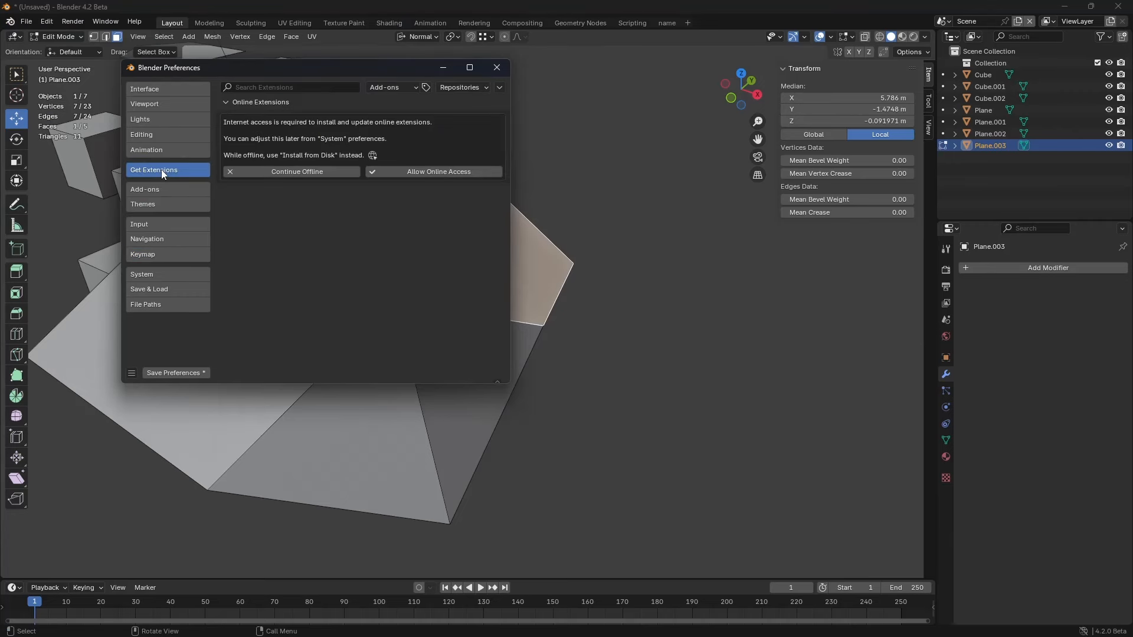
{"action": "left_click", "coordinate": [426, 172]}
{"action": "left_click", "coordinate": [307, 90]}
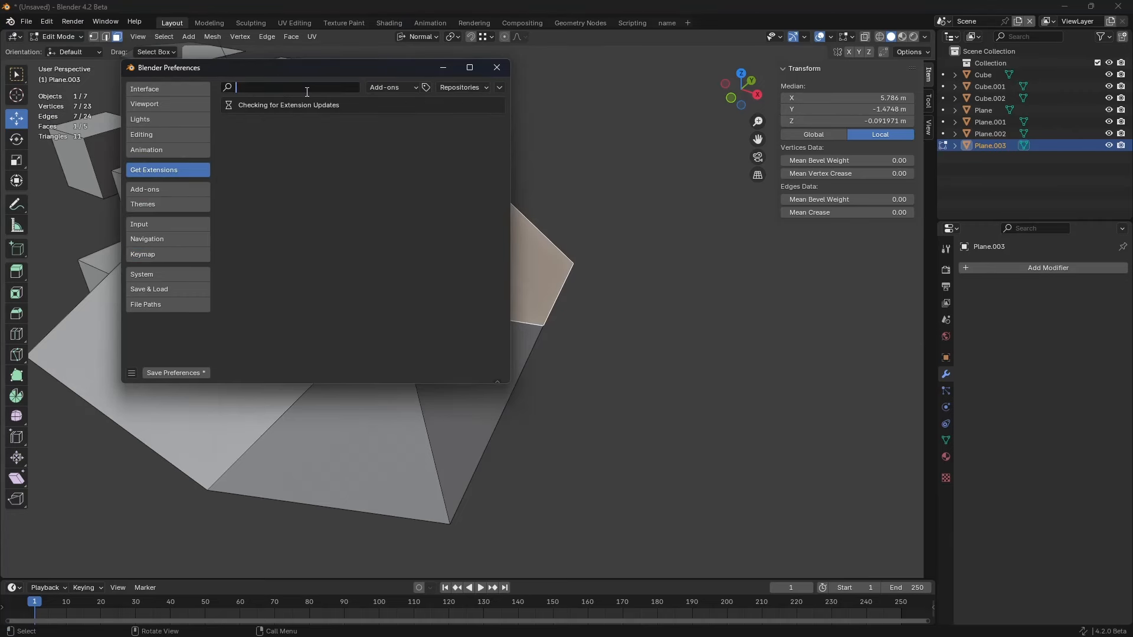
{"action": "type", "text": "loop"}
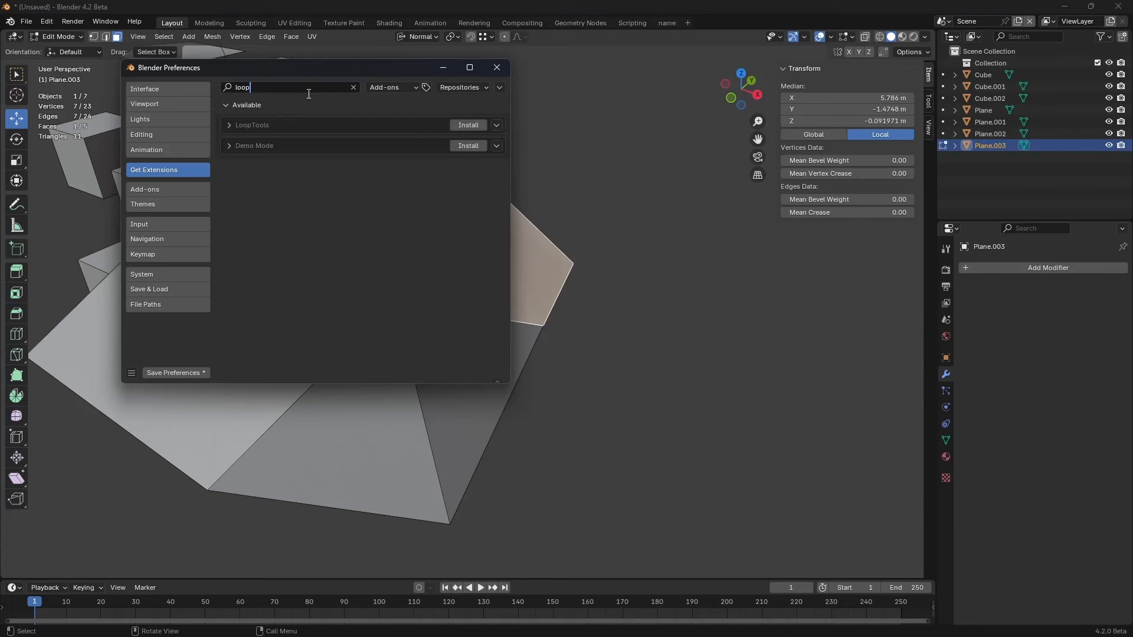
Step: Search the extensions for "bool" and install the Bool Tool extension
{"action": "left_click", "coordinate": [265, 86]}
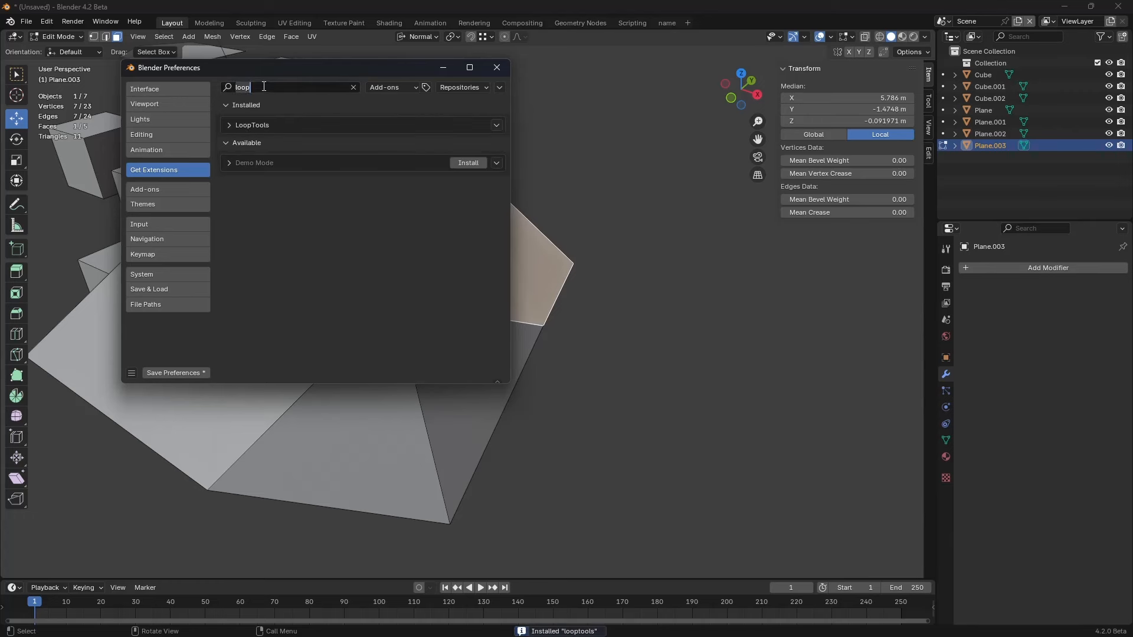
{"action": "type", "text": "bool"}
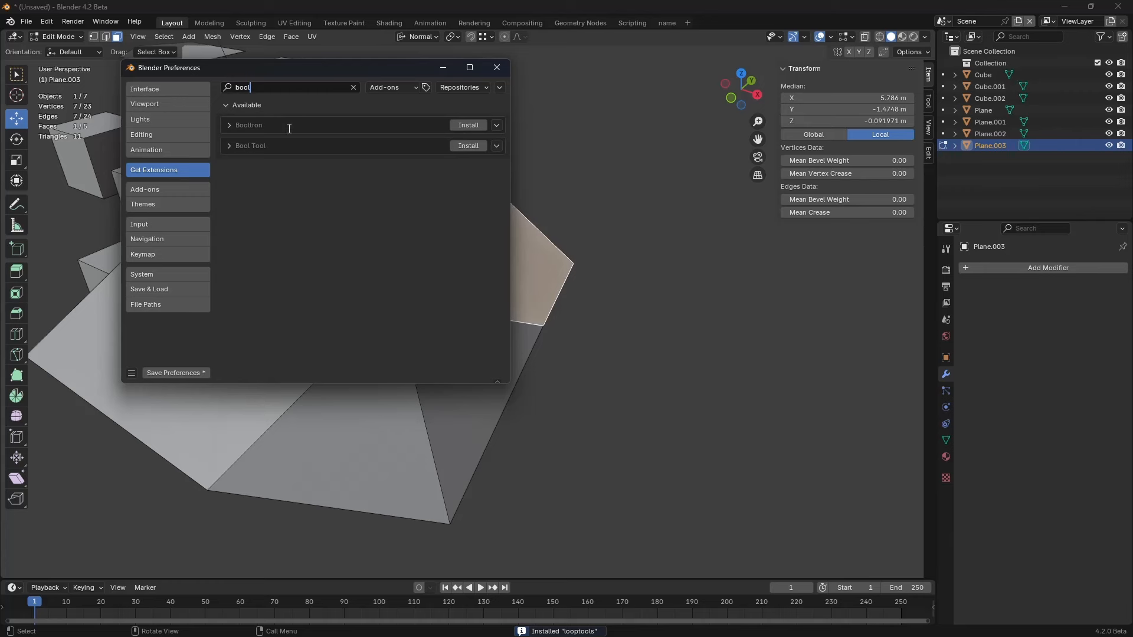
{"action": "key", "text": "Return"}
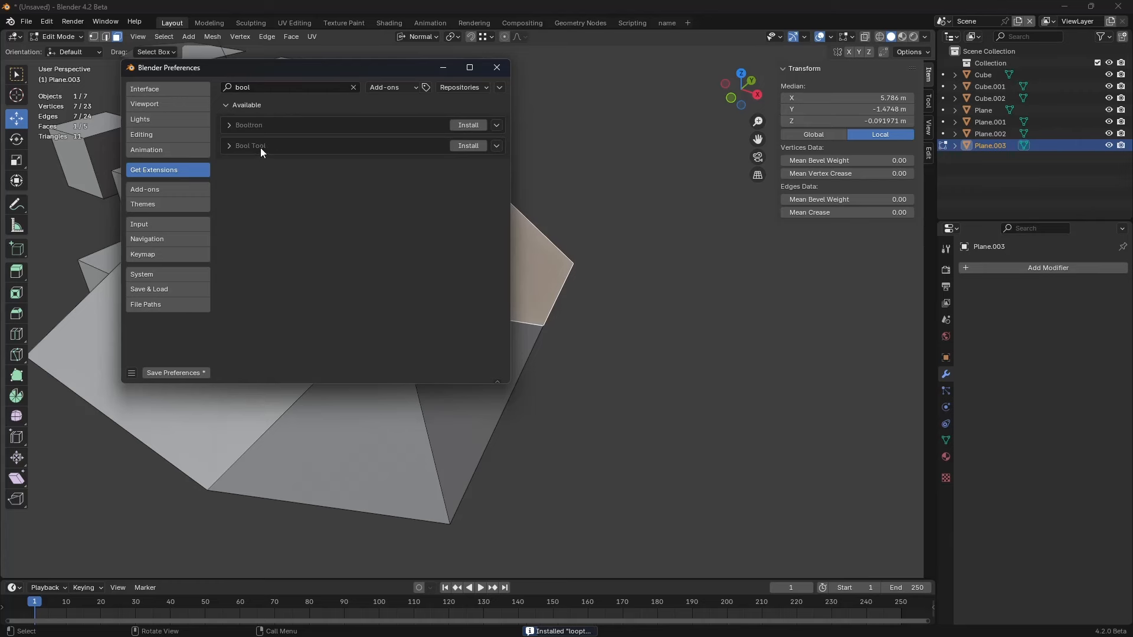
{"action": "left_click", "coordinate": [468, 148]}
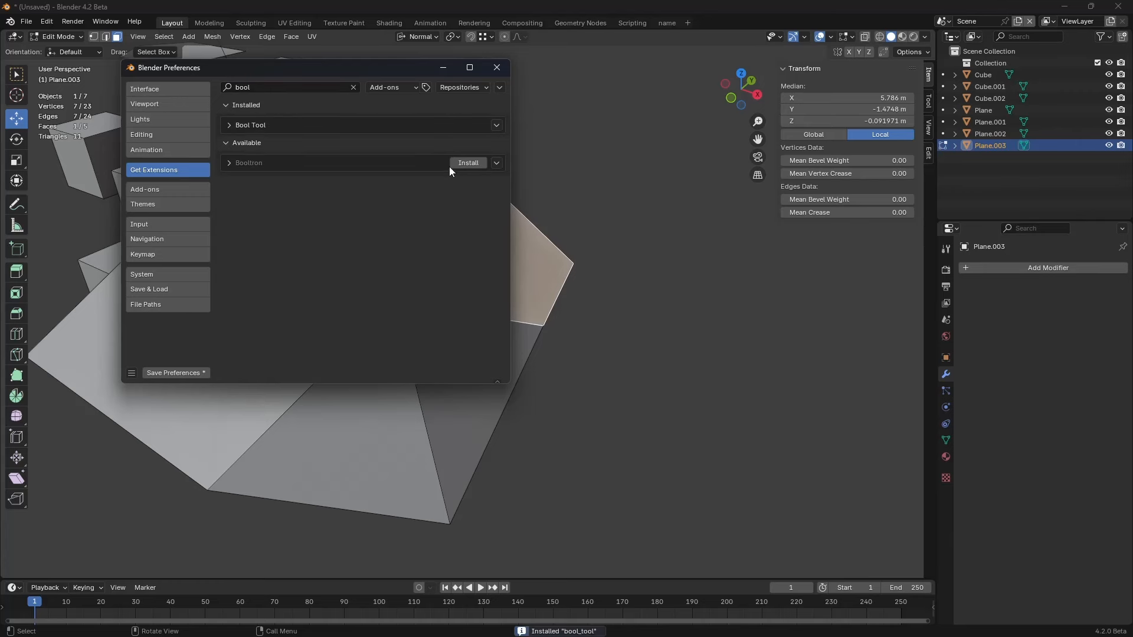
Step: Find the installed Bool Tool add-on and enable Display As Wireframe in its preferences, then close the preferences
{"action": "left_click", "coordinate": [162, 192]}
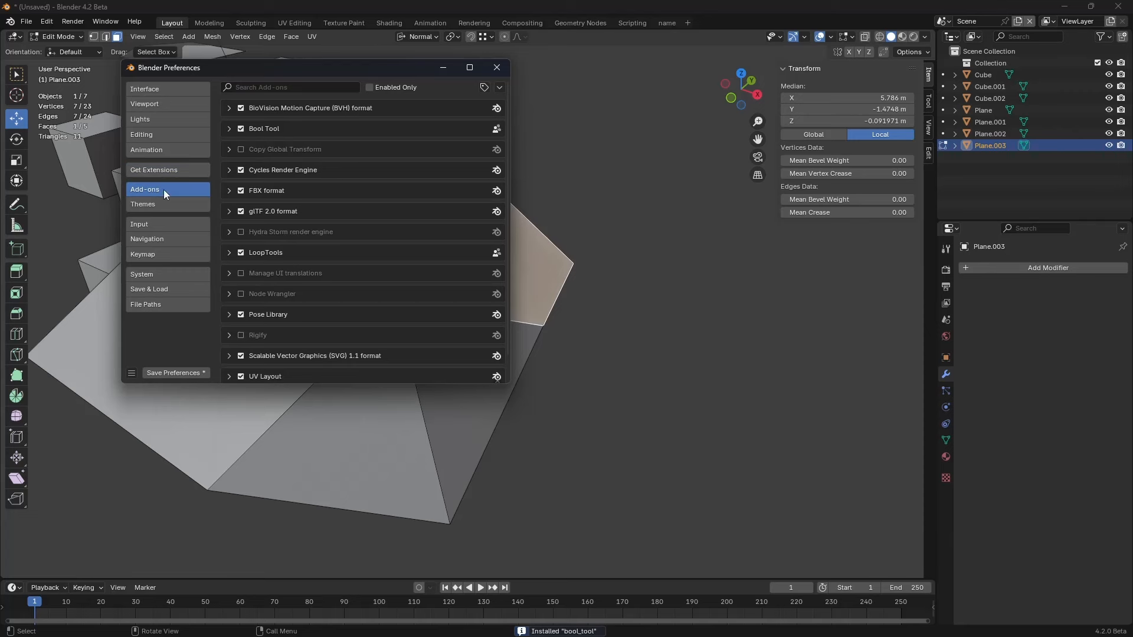
{"action": "left_click", "coordinate": [294, 87]}
{"action": "type", "text": "bool"}
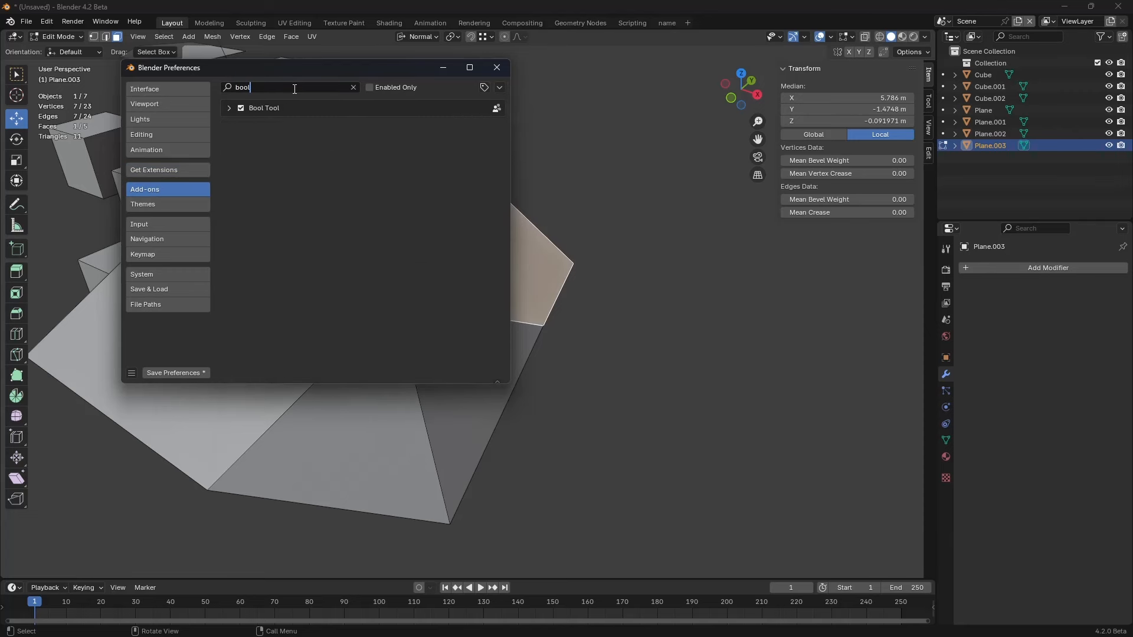
{"action": "left_click", "coordinate": [228, 108]}
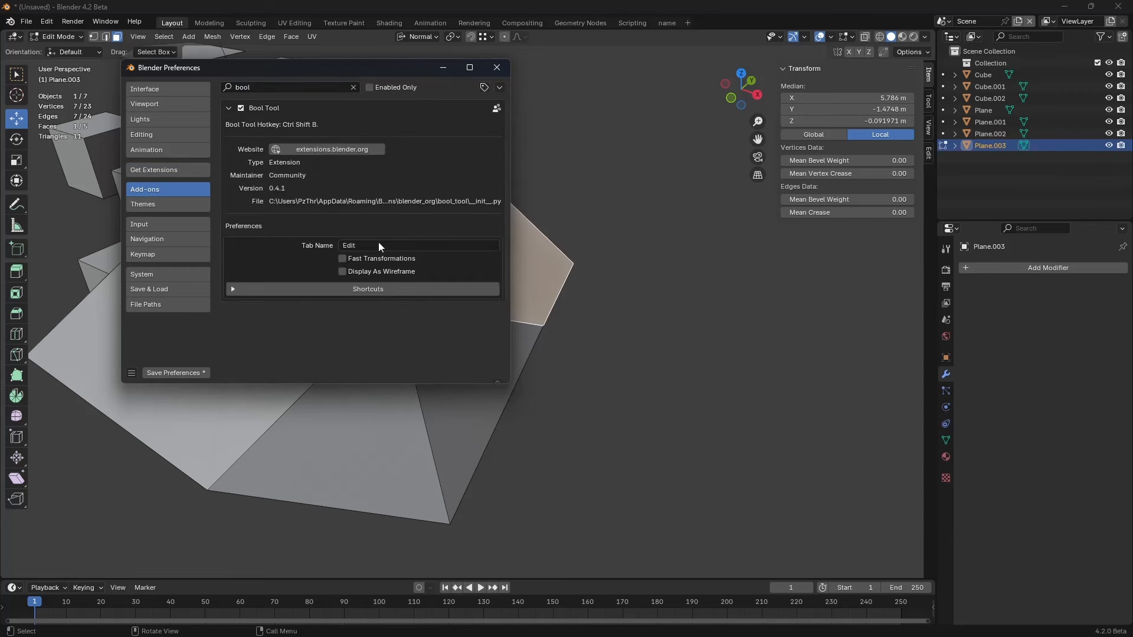
{"action": "left_click", "coordinate": [346, 272]}
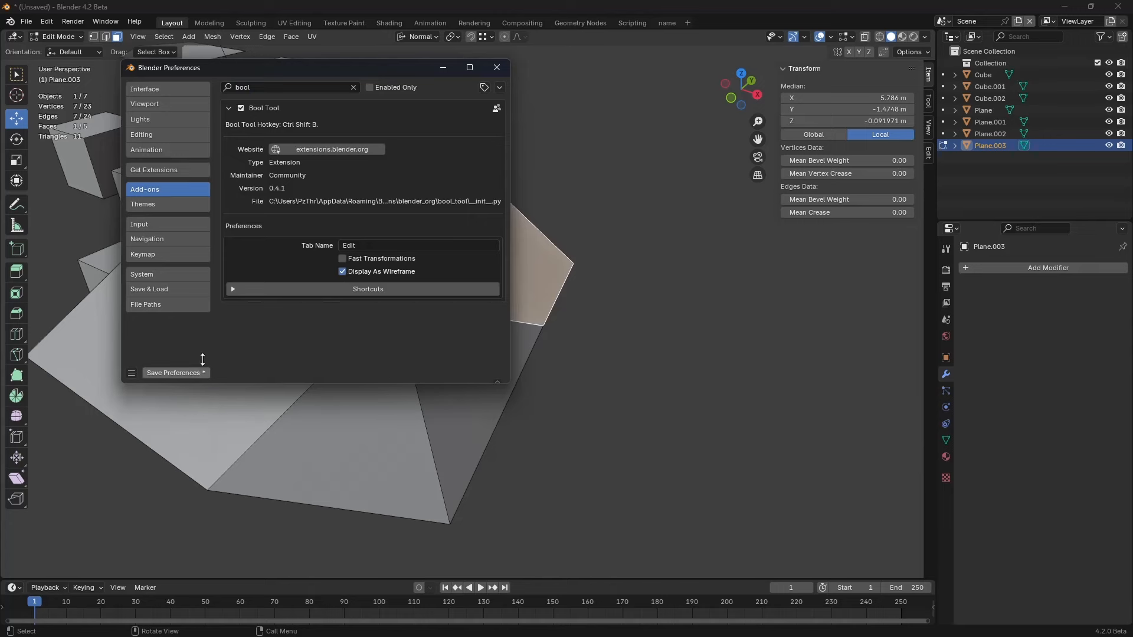
{"action": "left_click", "coordinate": [496, 67]}
Step: Inspect the mesh from several sides in Object Mode and return to Edit Mode
{"action": "middle_click_drag", "start_coordinate": [618, 222], "coordinate": [591, 302]}
{"action": "key", "text": "ctrl+Tab"}
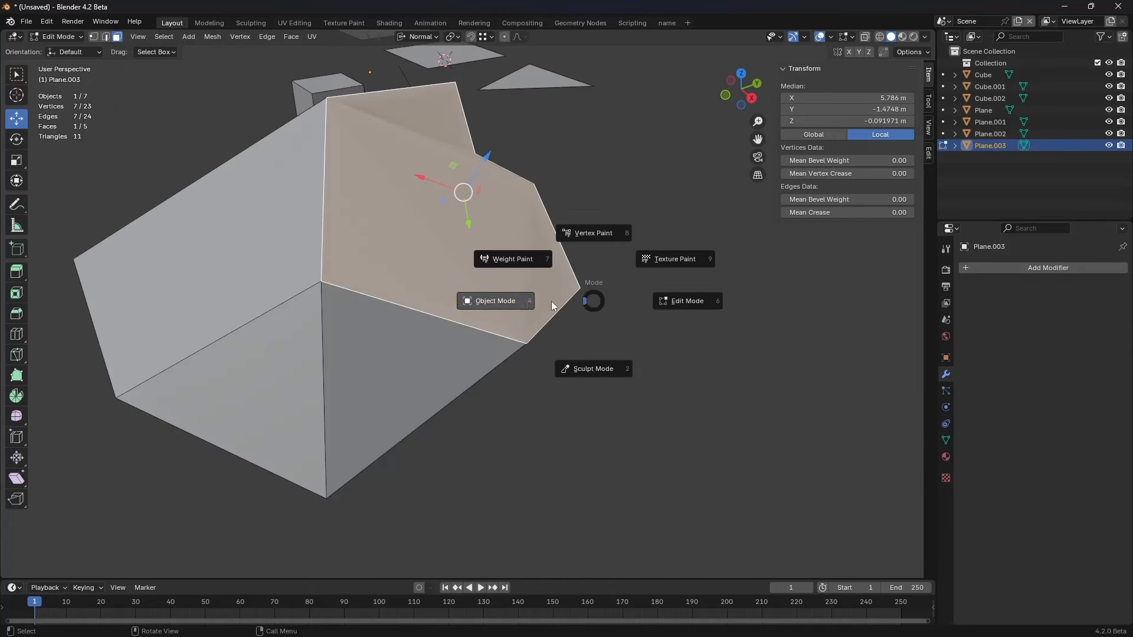
{"action": "left_click", "coordinate": [551, 301]}
{"action": "middle_click_drag", "start_coordinate": [618, 260], "coordinate": [561, 313], "text": "shift"}
{"action": "middle_click_drag", "start_coordinate": [560, 257], "coordinate": [560, 307], "text": "ctrl"}
{"action": "middle_click_drag", "start_coordinate": [560, 307], "coordinate": [437, 281]}
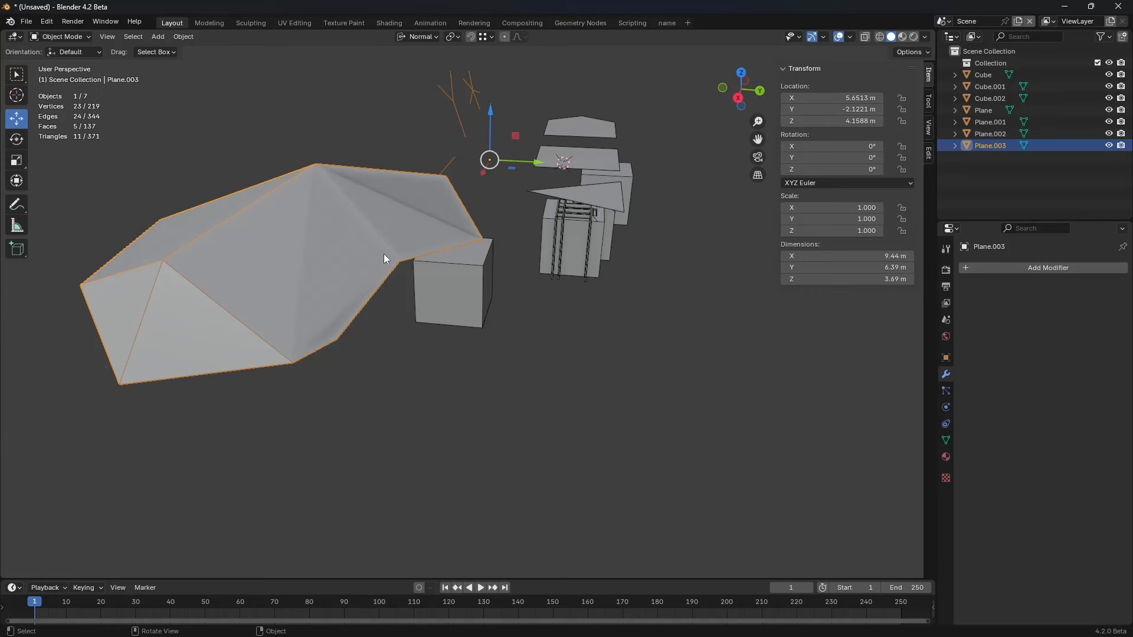
{"action": "middle_click_drag", "start_coordinate": [383, 258], "coordinate": [446, 242]}
{"action": "key", "text": "ctrl+Tab"}
{"action": "left_click", "coordinate": [519, 248]}
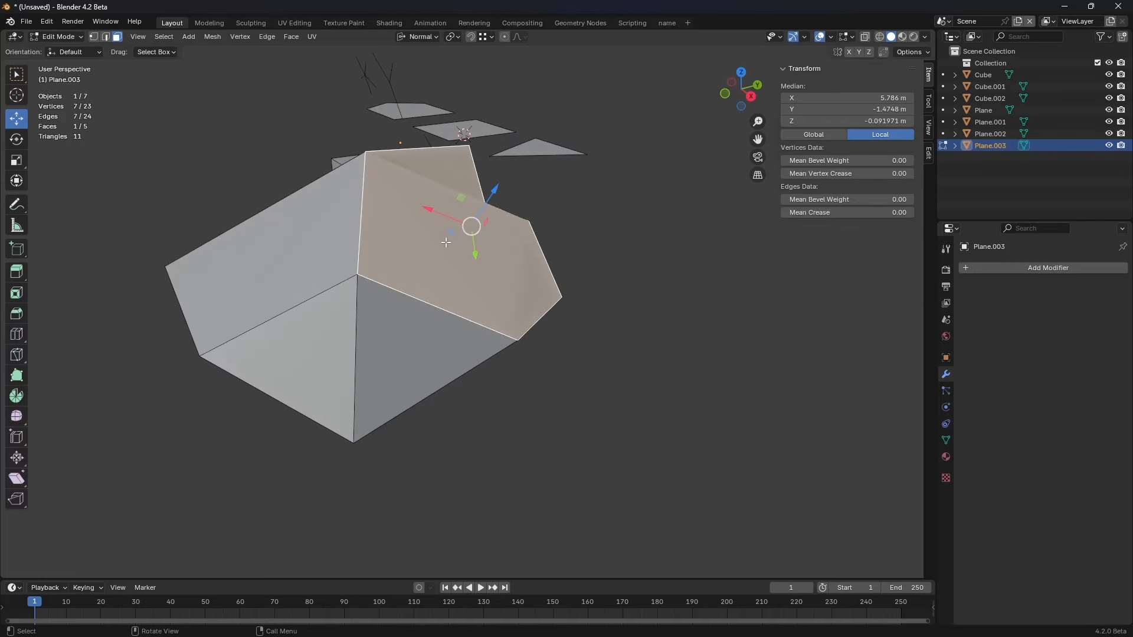
Step: Bring up the LoopTools operations for the selected n-gon and examine the Flatten option
{"action": "right_click", "coordinate": [414, 183]}
{"action": "mouse_move", "coordinate": [403, 166]}
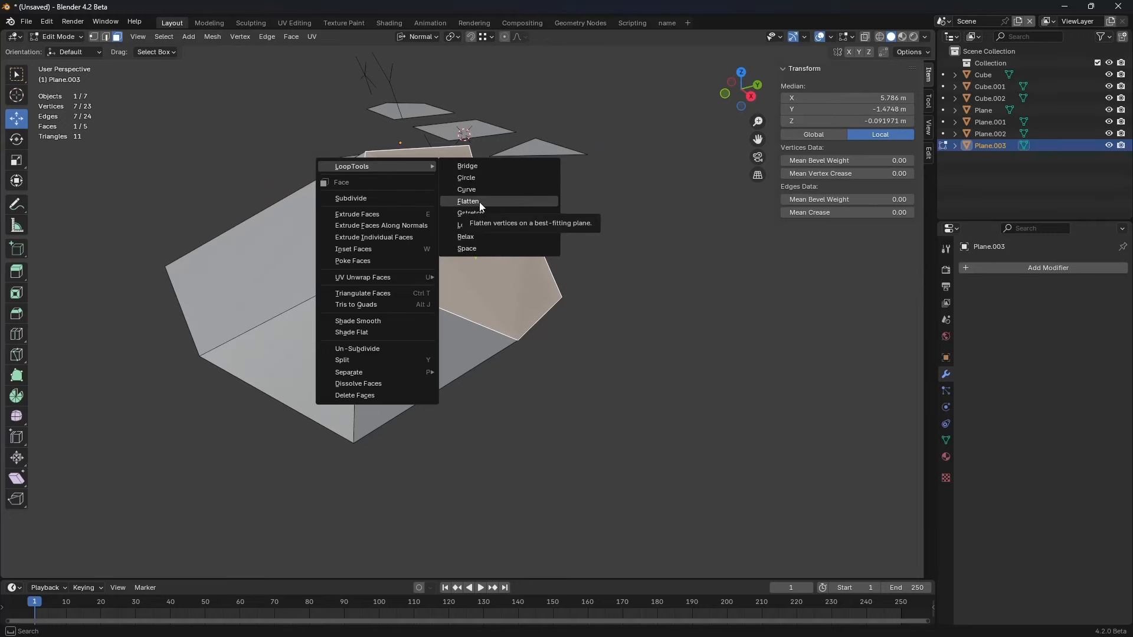
{"action": "middle_click_drag", "start_coordinate": [394, 258], "coordinate": [411, 306]}
Step: Divide the large quad beside the n-gon with three loop cuts one way and two loop cuts the other way
{"action": "middle_click_drag", "start_coordinate": [322, 105], "coordinate": [511, 313]}
{"action": "key", "text": "ctrl+r"}
{"action": "scroll", "coordinate": [493, 167], "scroll_direction": "up", "scroll_amount": 2}
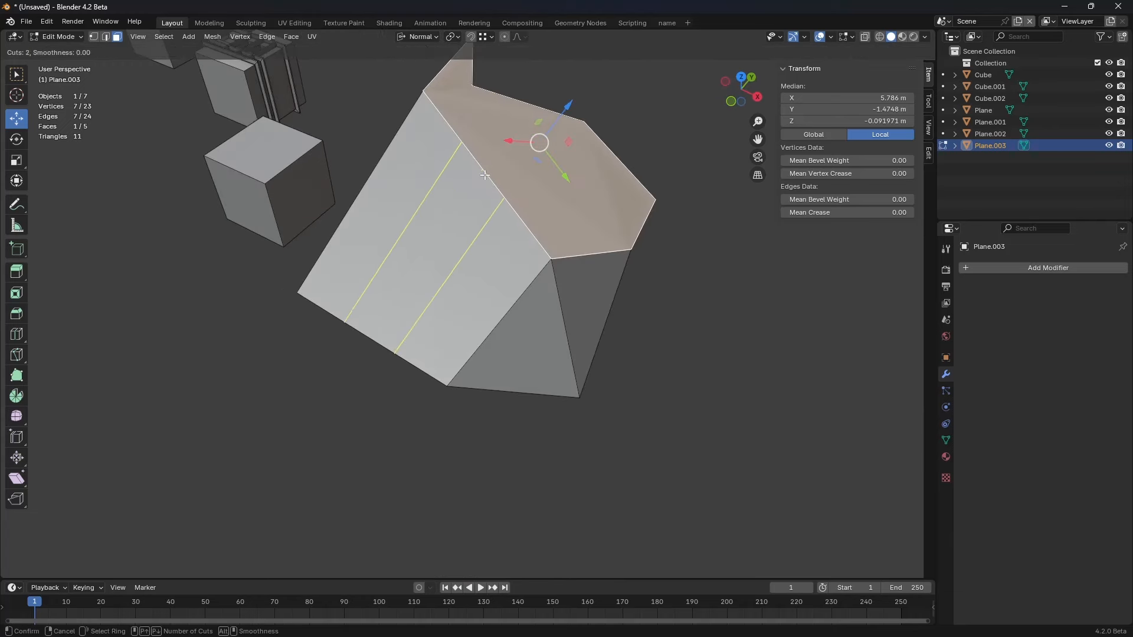
{"action": "left_click", "coordinate": [493, 167]}
{"action": "right_click", "coordinate": [493, 167]}
{"action": "key", "text": "ctrl+r"}
{"action": "scroll", "coordinate": [490, 303], "scroll_direction": "up", "scroll_amount": 1}
{"action": "left_click", "coordinate": [489, 303]}
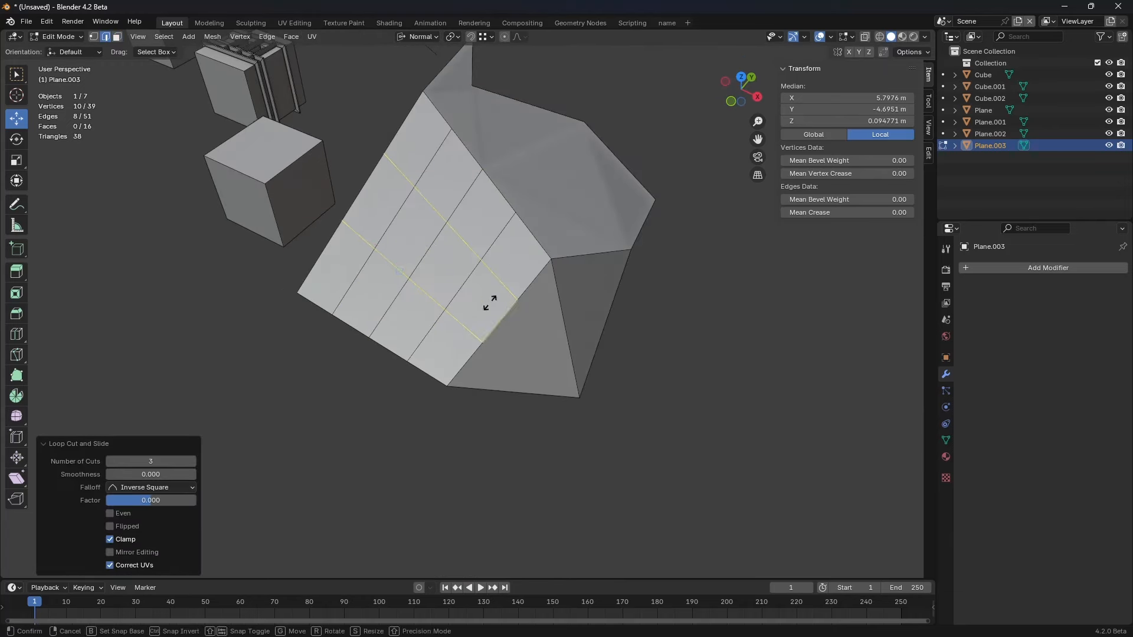
{"action": "right_click", "coordinate": [489, 304]}
Step: Select two adjacent faces in the middle of the subdivided quad and try to round them with LoopTools Circle
{"action": "key", "text": "3"}
{"action": "left_click", "coordinate": [444, 266]}
{"action": "left_click", "coordinate": [419, 234], "text": "shift"}
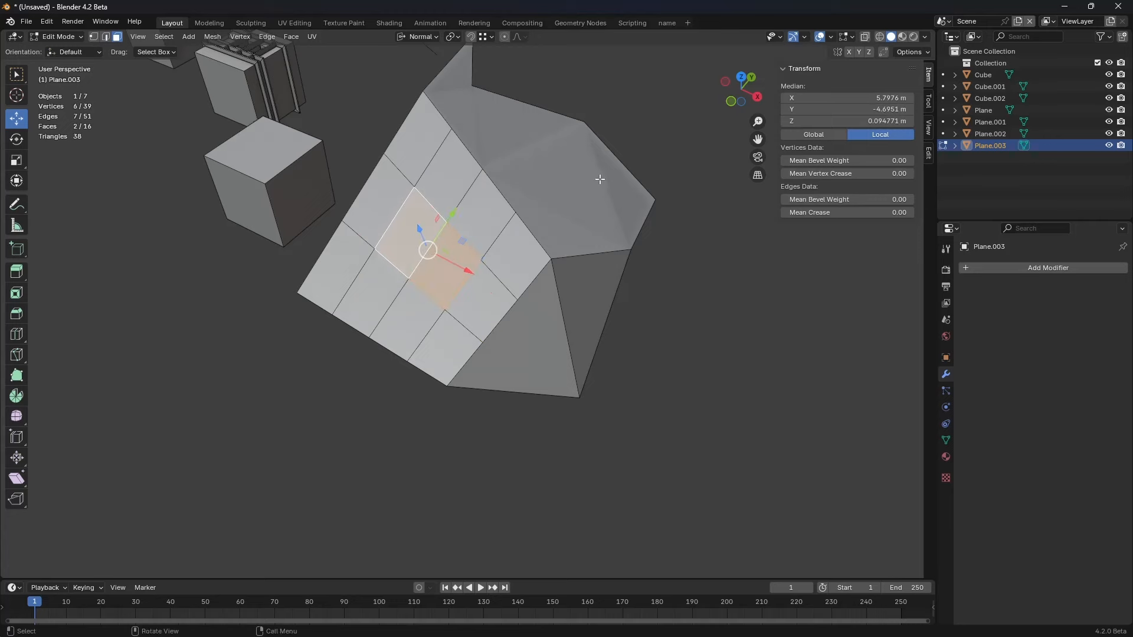
{"action": "right_click", "coordinate": [549, 158]}
{"action": "mouse_move", "coordinate": [584, 158]}
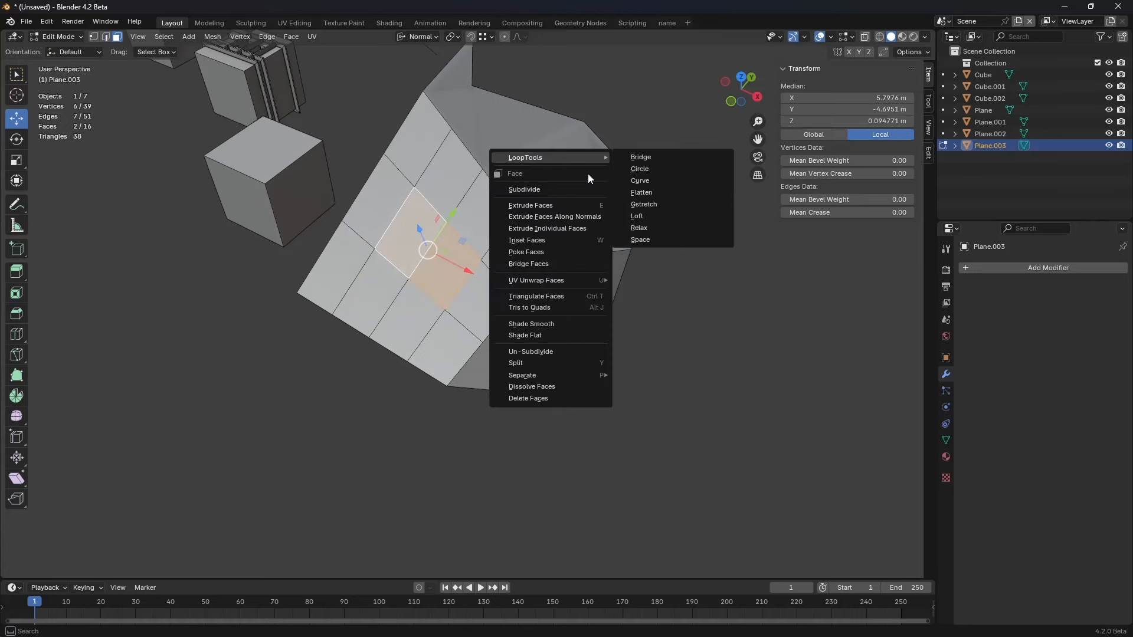
{"action": "left_click", "coordinate": [649, 170]}
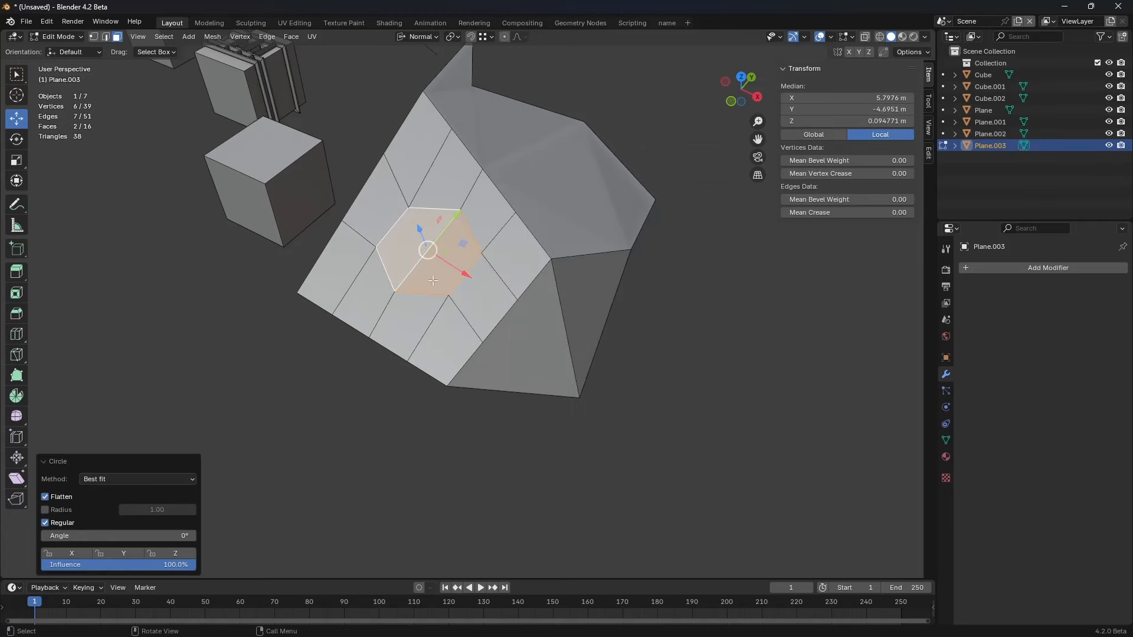
Step: Add one more loop cut to the subdivided quad, running parallel to its three existing cuts
{"action": "middle_click_drag", "start_coordinate": [432, 281], "coordinate": [457, 210]}
{"action": "key", "text": "ctrl+r"}
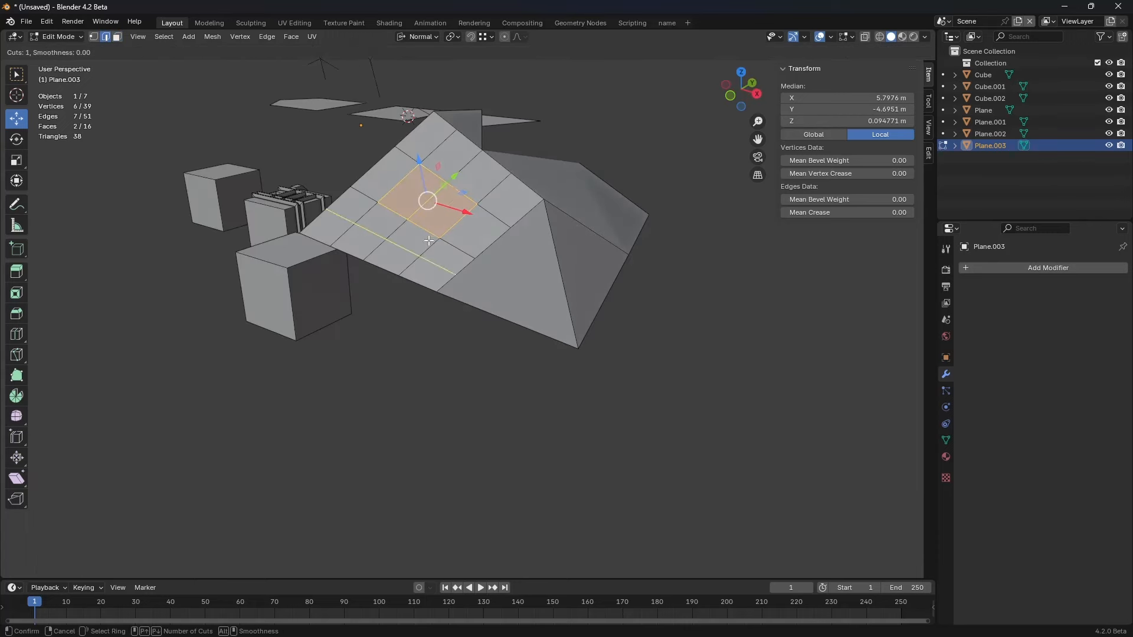
{"action": "left_click", "coordinate": [429, 230]}
{"action": "right_click", "coordinate": [430, 228]}
Step: Slide the grid's inner edge loops toward the triangular faces to even out the column widths
{"action": "left_click", "coordinate": [420, 210], "text": "alt"}
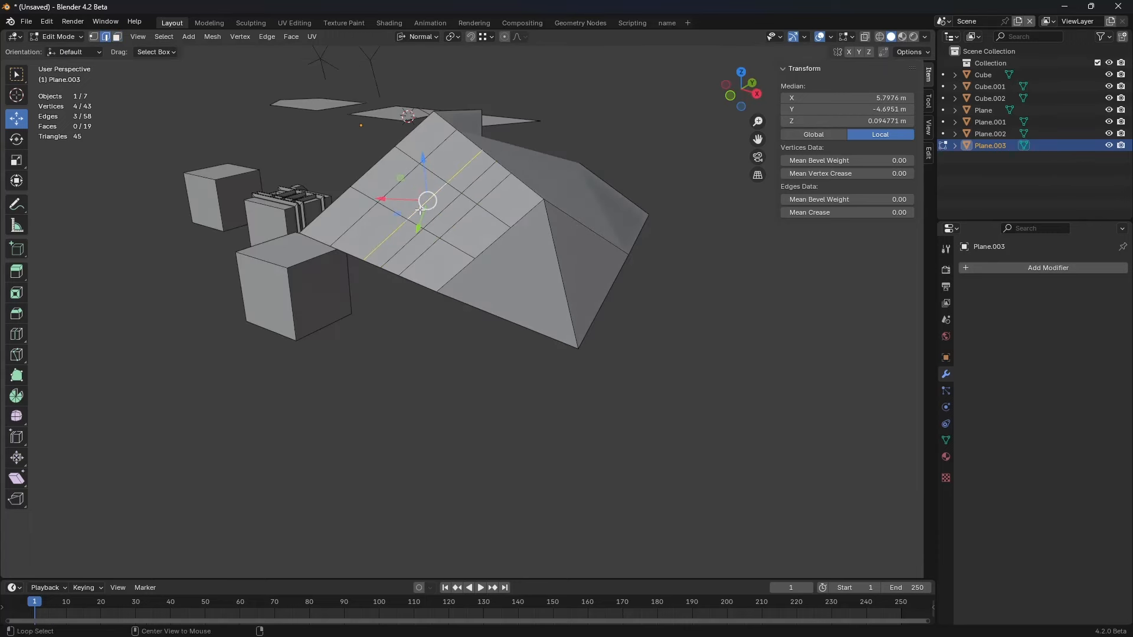
{"action": "key", "text": "g"}
{"action": "key", "text": "g"}
{"action": "left_click", "coordinate": [460, 236]}
{"action": "left_click", "coordinate": [441, 223], "text": "alt"}
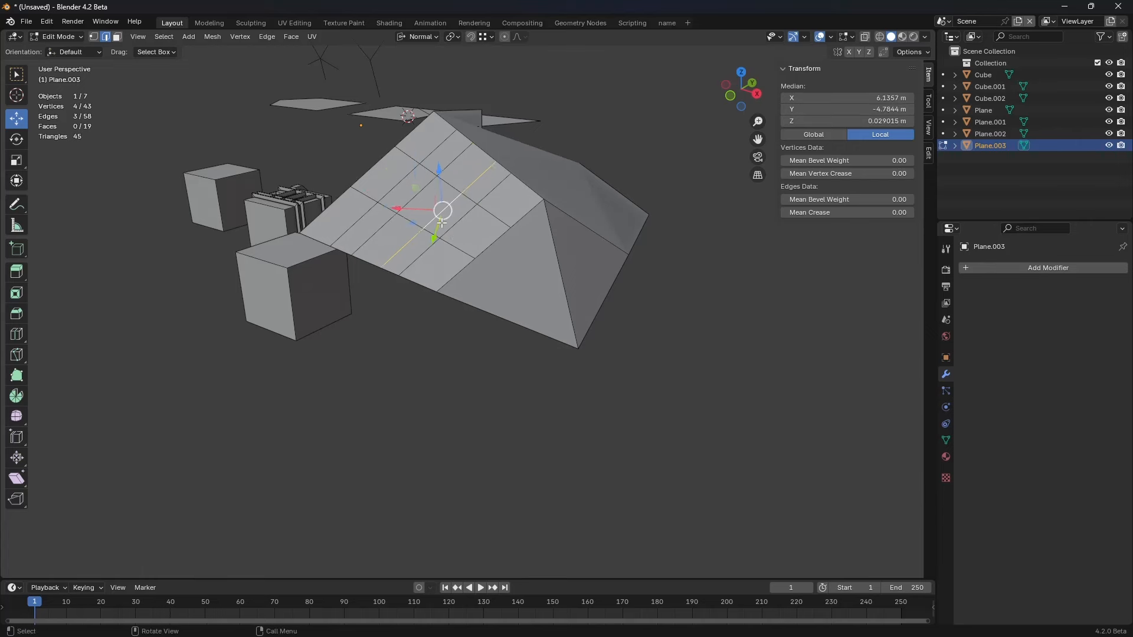
{"action": "key", "text": "g"}
{"action": "key", "text": "g"}
{"action": "left_click", "coordinate": [455, 238]}
Step: Add a centred loop cut through the middle row of the grid, crossing all of its columns
{"action": "key", "text": "3"}
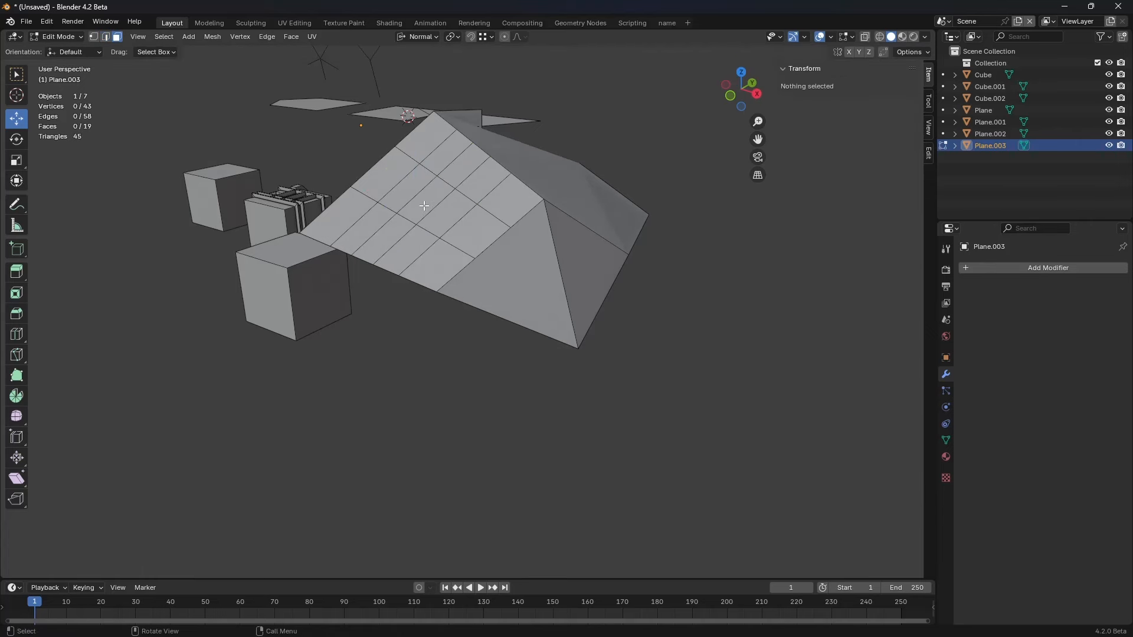
{"action": "left_click", "coordinate": [423, 206]}
{"action": "key", "text": "ctrl+r"}
{"action": "left_click", "coordinate": [436, 211]}
{"action": "right_click", "coordinate": [436, 211]}
Step: Select the four faces around the grid's central vertex and try to round them with LoopTools Circle
{"action": "key", "text": "3"}
{"action": "left_click", "coordinate": [444, 221]}
{"action": "left_click", "coordinate": [422, 206], "text": "shift"}
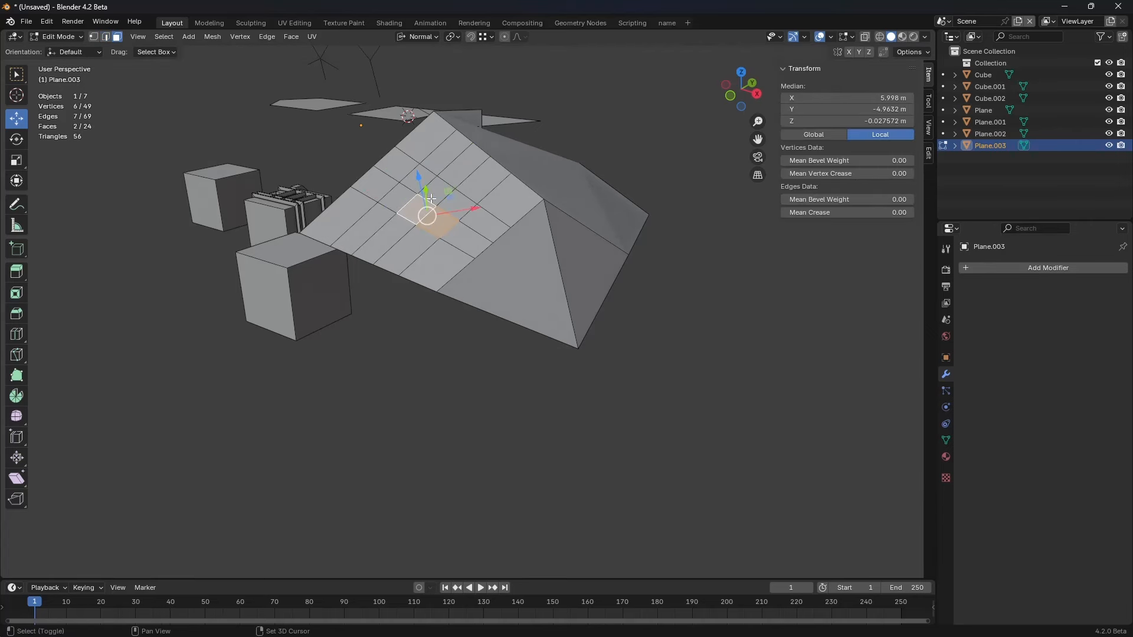
{"action": "left_click", "coordinate": [432, 193], "text": "shift"}
{"action": "left_click", "coordinate": [459, 200], "text": "shift"}
{"action": "right_click", "coordinate": [626, 158]}
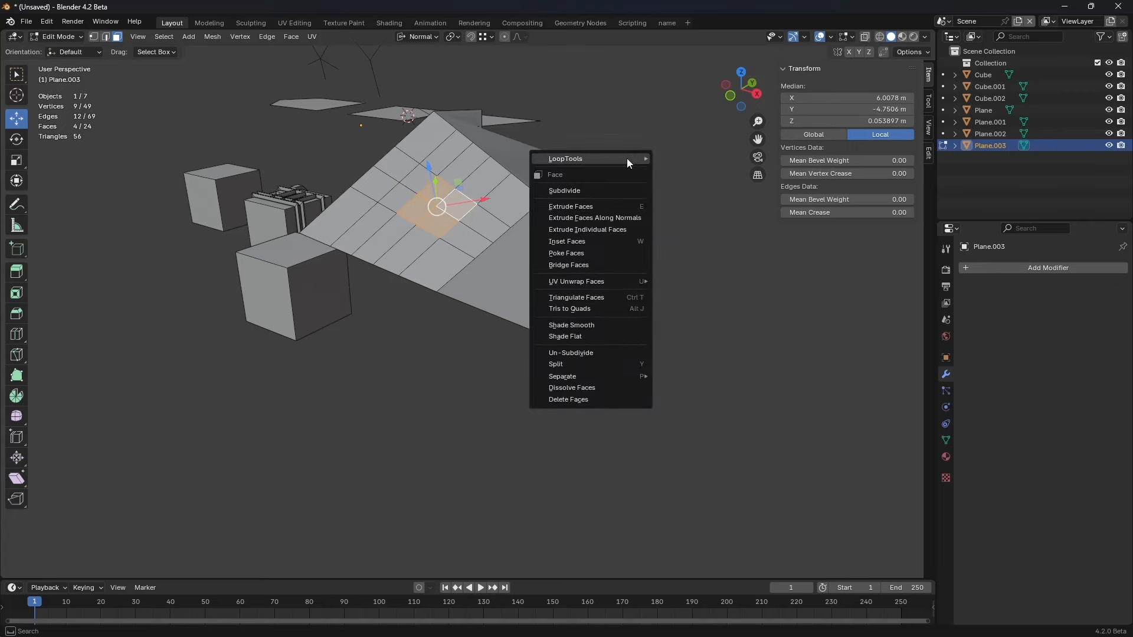
{"action": "mouse_move", "coordinate": [626, 158]}
{"action": "left_click", "coordinate": [695, 166]}
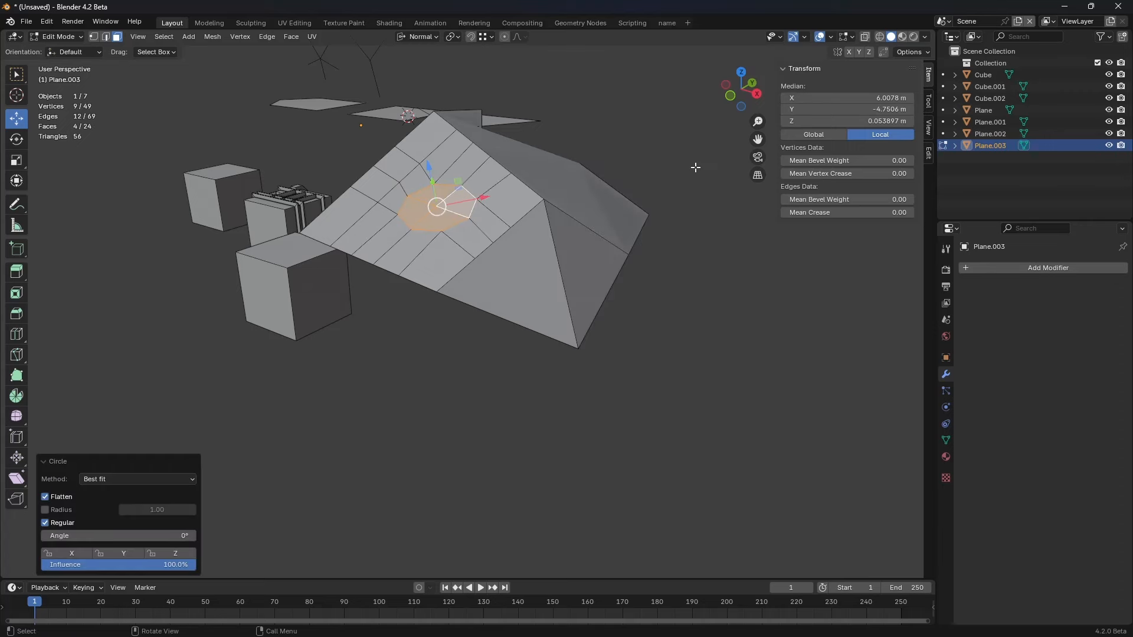
Step: Select only the grid's central vertex in vertex mode and round its surrounding faces with LoopTools Circle
{"action": "middle_click_drag", "start_coordinate": [501, 279], "coordinate": [433, 228]}
{"action": "key", "text": "1"}
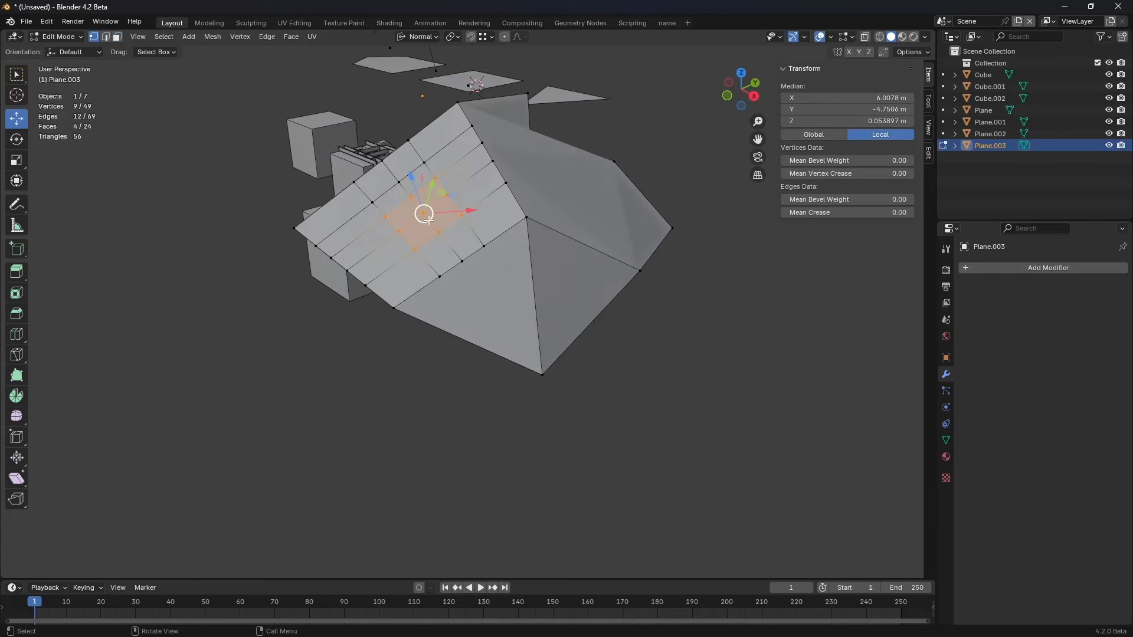
{"action": "left_click", "coordinate": [426, 216]}
{"action": "right_click", "coordinate": [614, 149]}
{"action": "mouse_move", "coordinate": [614, 149]}
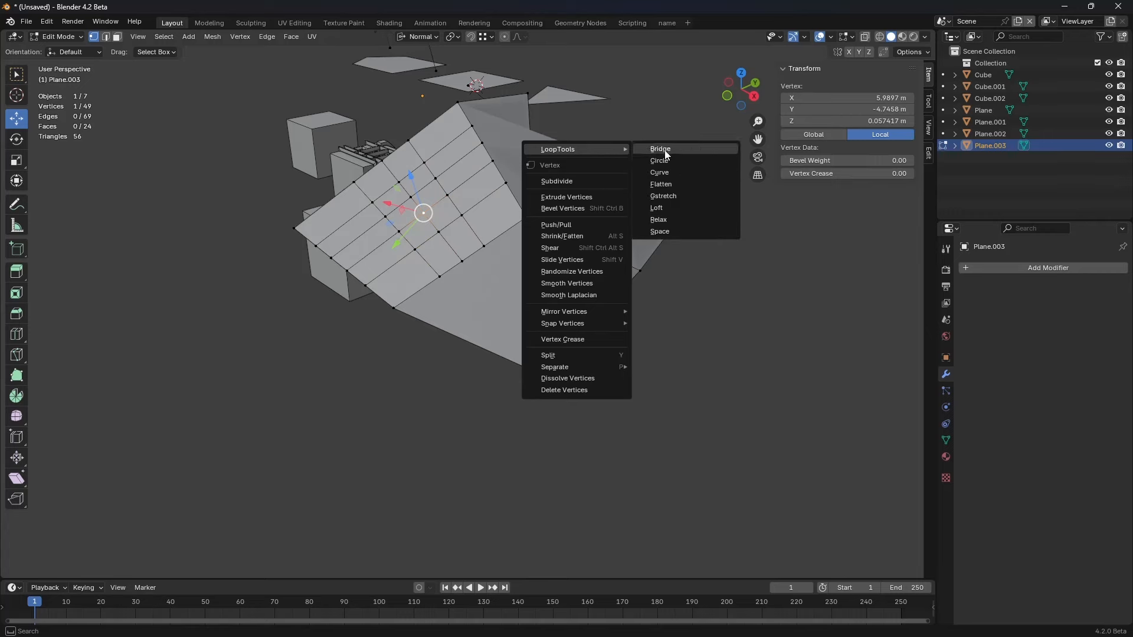
{"action": "left_click", "coordinate": [677, 158]}
{"action": "middle_click_drag", "start_coordinate": [504, 338], "coordinate": [475, 356]}
Step: View the rounded grid in Object Mode and return to Edit Mode
{"action": "key", "text": "Tab"}
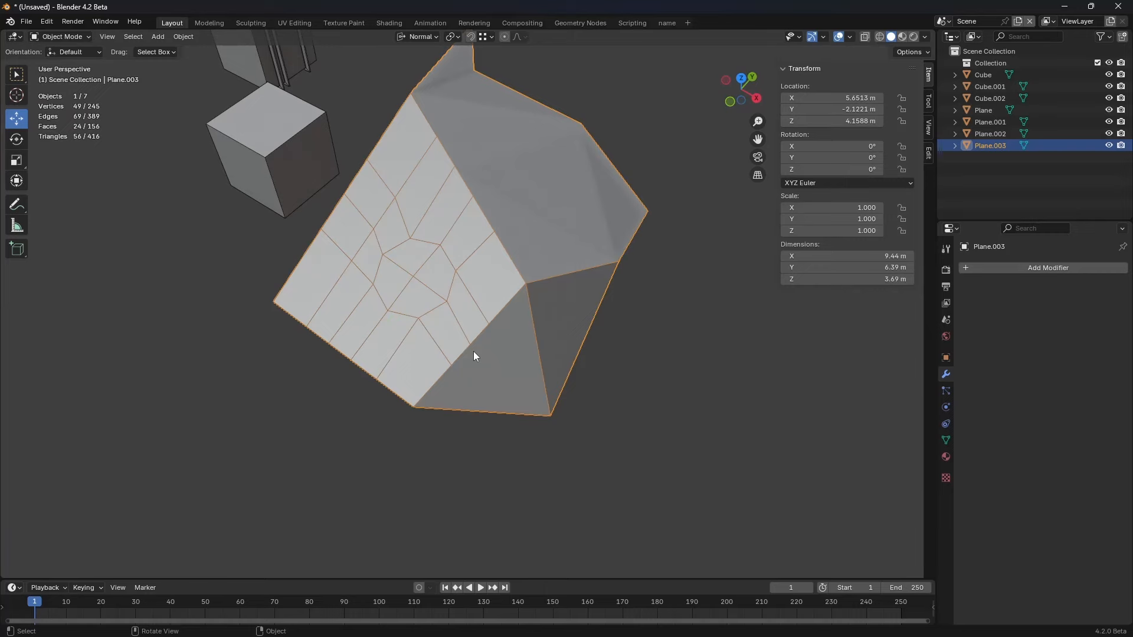
{"action": "key", "text": "ctrl+Tab"}
{"action": "left_click", "coordinate": [496, 359]}
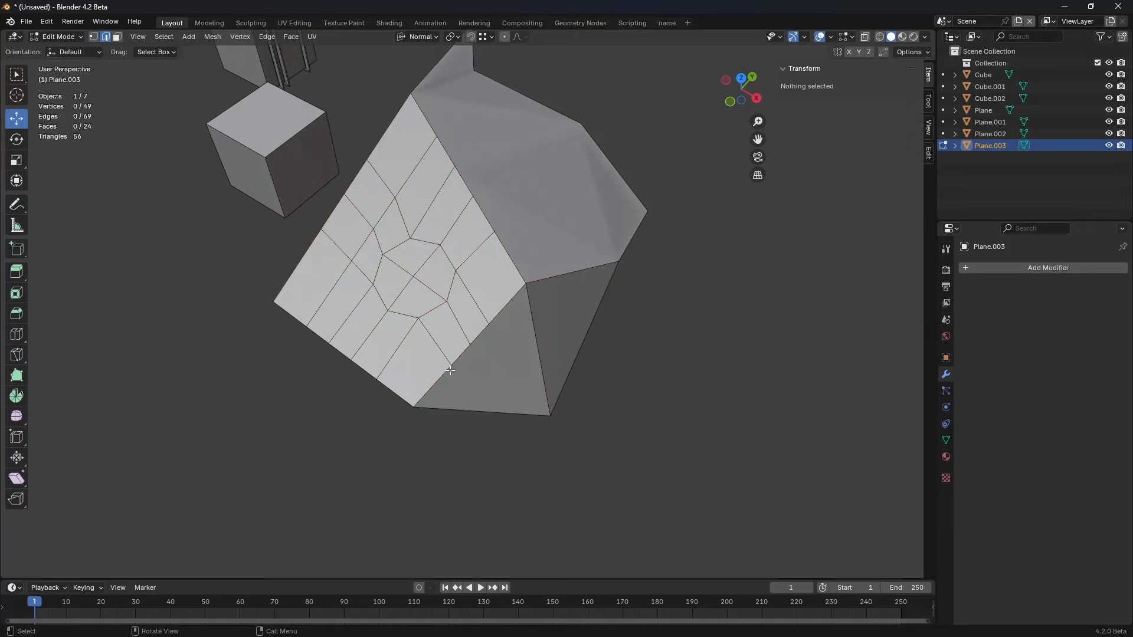
Step: Duplicate the grid's border edge nearest the lower corner and move the copy about -0.52, -3.98 and -0.22 m in X, Y and Z
{"action": "left_click", "coordinate": [402, 390]}
{"action": "middle_click_drag", "start_coordinate": [530, 423], "coordinate": [547, 319], "text": "shift"}
{"action": "key", "text": "shift+d"}
{"action": "left_click", "coordinate": [240, 349]}
{"action": "middle_click_drag", "start_coordinate": [431, 312], "coordinate": [524, 295], "text": "shift"}
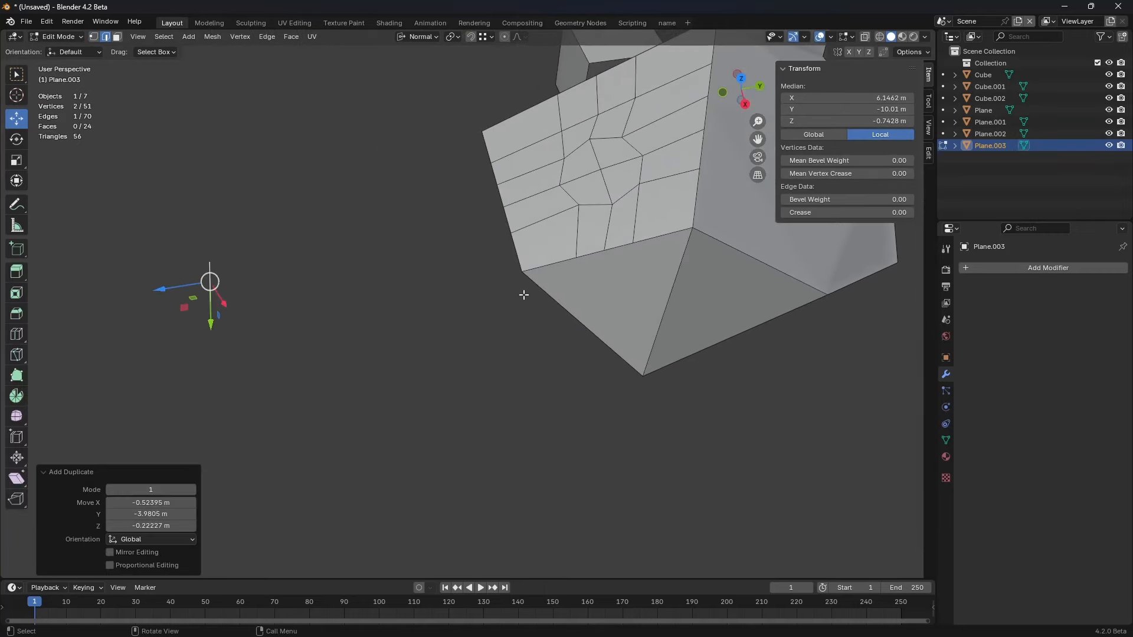
Step: Select the grid's original border edge together with its detached copy and fill a face between them
{"action": "left_click", "coordinate": [515, 253]}
{"action": "left_click", "coordinate": [228, 278], "text": "shift"}
{"action": "key", "text": "f"}
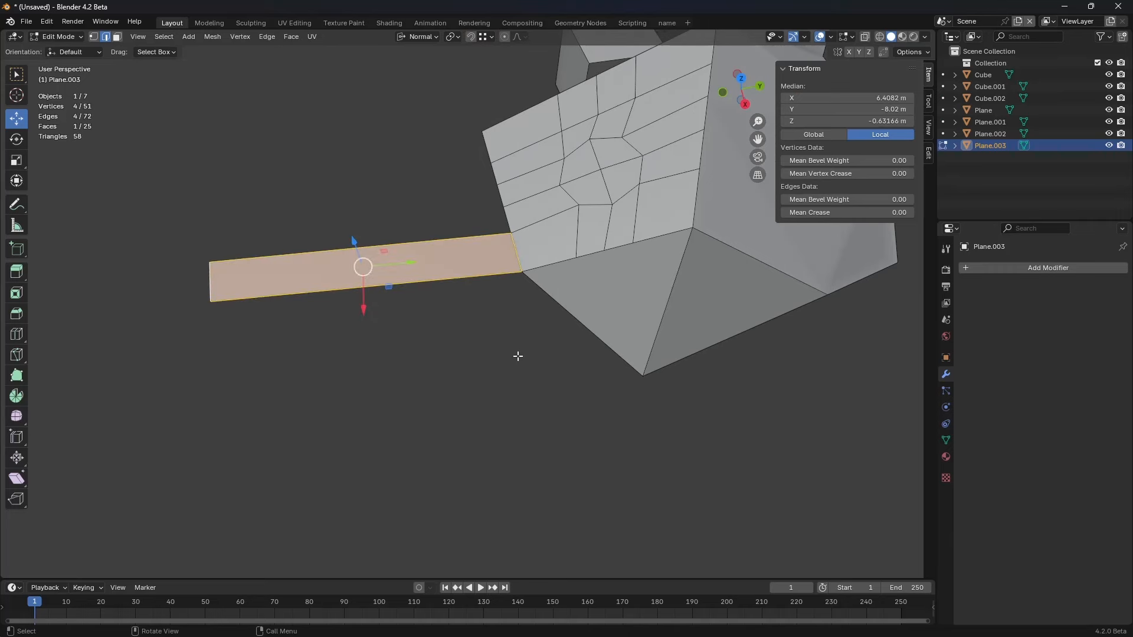
Step: Undo the last face fill, the edge selection and the single-edge duplicate beside the grid
{"action": "key", "text": "ctrl+z"}
{"action": "key", "text": "ctrl+z"}
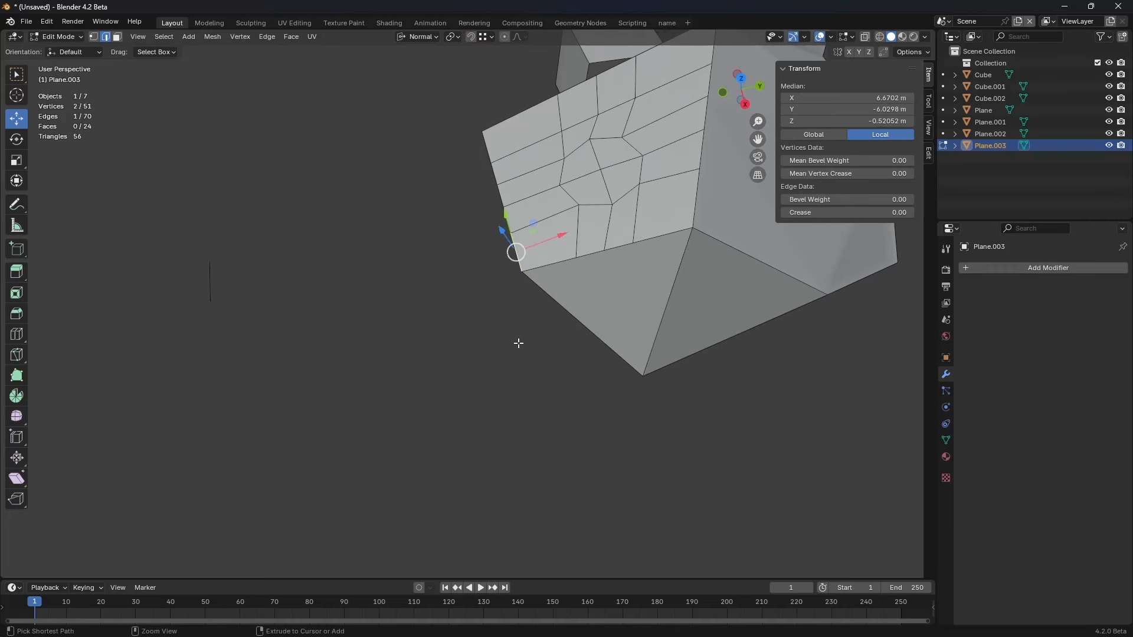
{"action": "key", "text": "ctrl+z"}
{"action": "key", "text": "ctrl+z"}
Step: Select the grid's whole five-edge border and duplicate it, moving the copy about -0.49, -4.38 and -0.30 m in X, Y and Z
{"action": "left_click", "coordinate": [494, 149], "text": "ctrl"}
{"action": "key", "text": "shift+d"}
{"action": "left_click", "coordinate": [264, 356]}
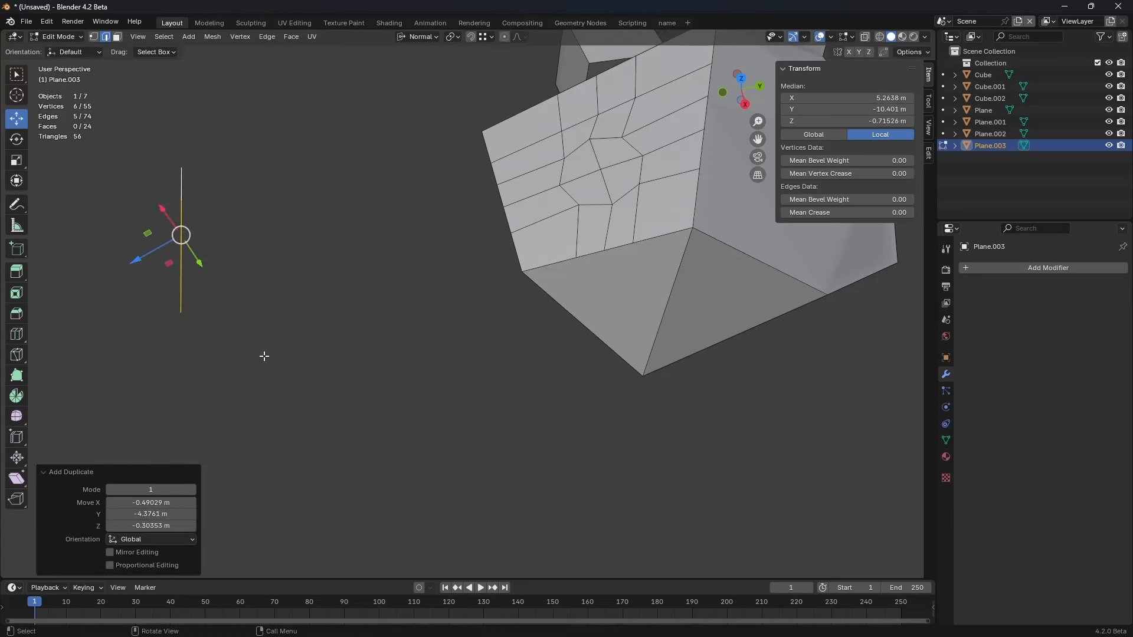
Step: Select the five detached edges together with the grid's five matching border edges
{"action": "left_click", "coordinate": [181, 303]}
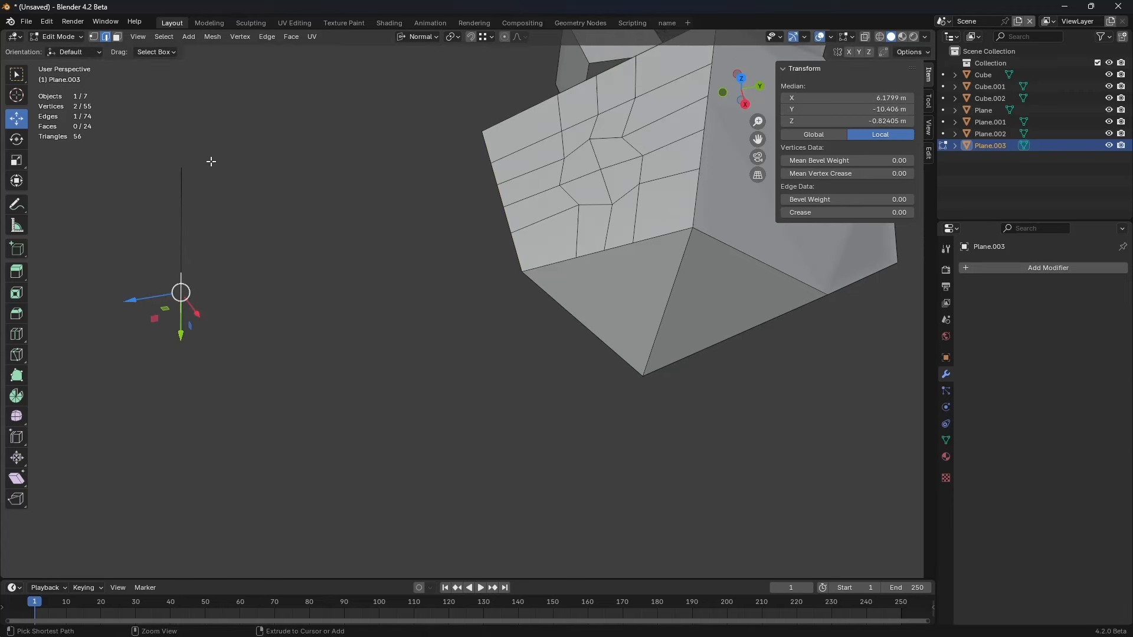
{"action": "left_click", "coordinate": [181, 170], "text": "ctrl"}
{"action": "left_click", "coordinate": [479, 149], "text": "shift"}
{"action": "left_click", "coordinate": [514, 257], "text": "ctrl"}
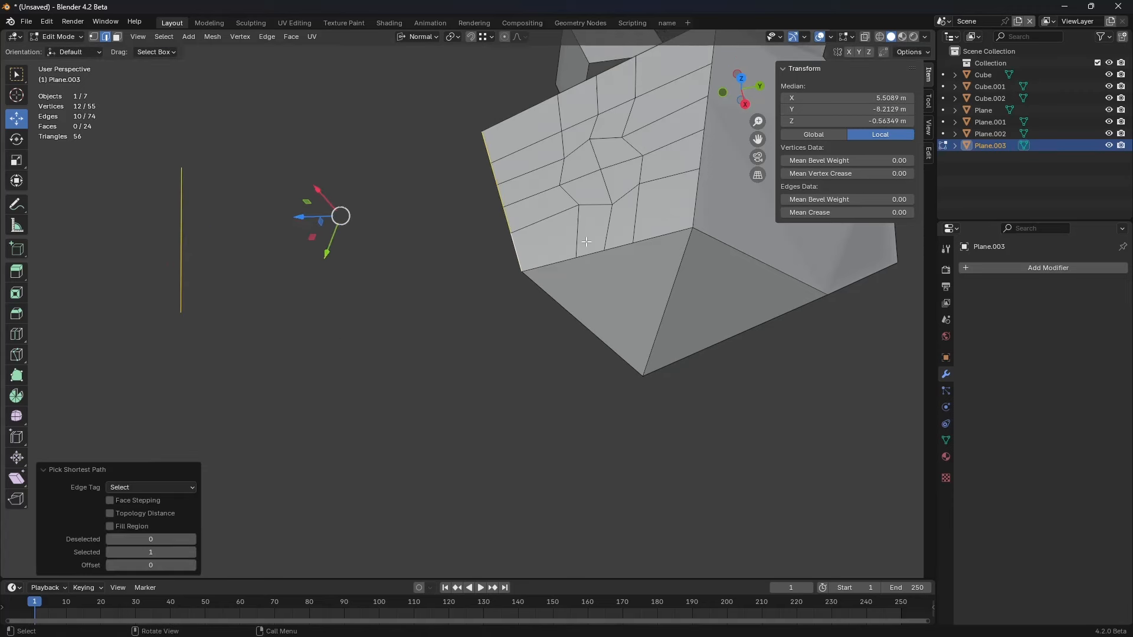
Step: Try filling faces between the two selected edge rows with the Fill command, and undo it
{"action": "key", "text": "f"}
{"action": "middle_click_drag", "start_coordinate": [570, 270], "coordinate": [449, 243]}
{"action": "key", "text": "ctrl+z"}
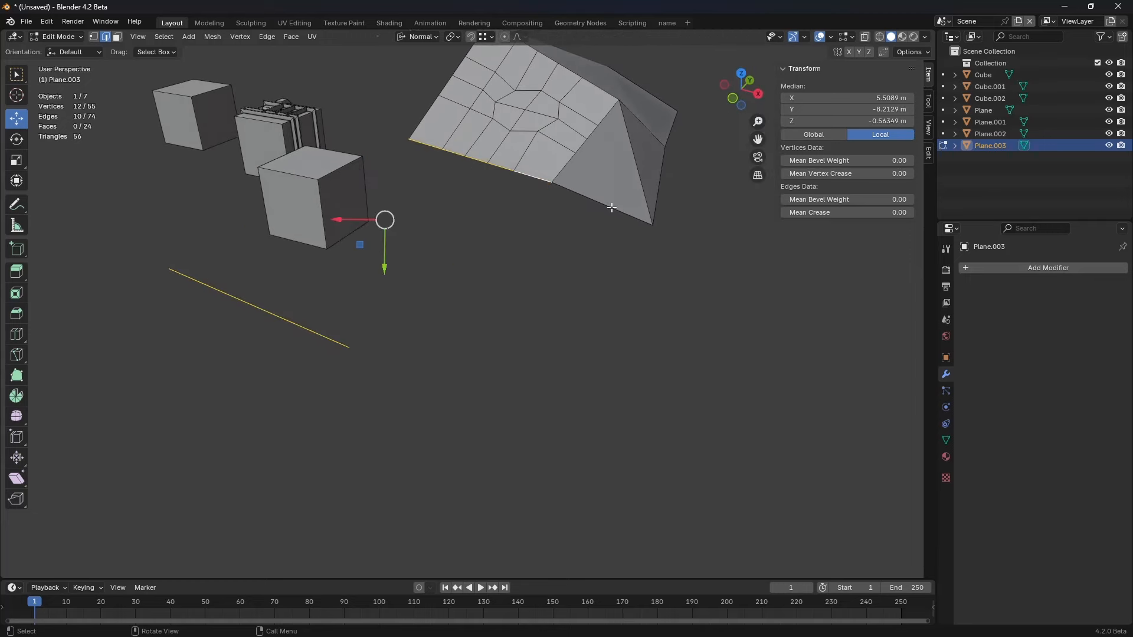
Step: Switch to vertex mode and connect the two selected edge rows with Bridge Edge Loops
{"action": "key", "text": "1"}
{"action": "key", "text": "ctrl+e"}
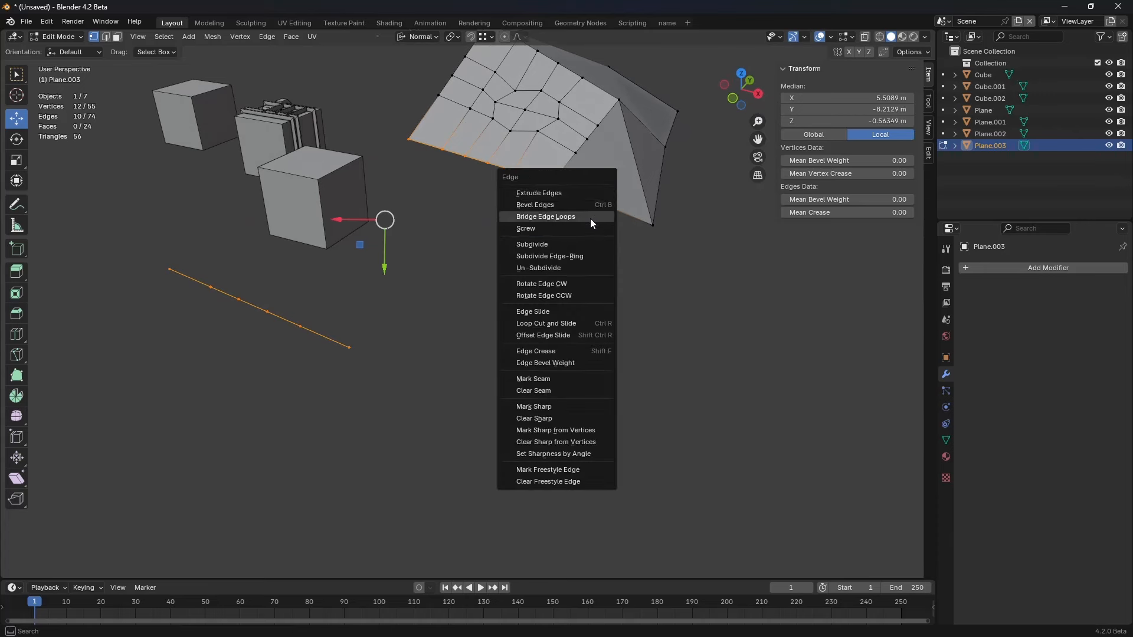
{"action": "left_click", "coordinate": [590, 219]}
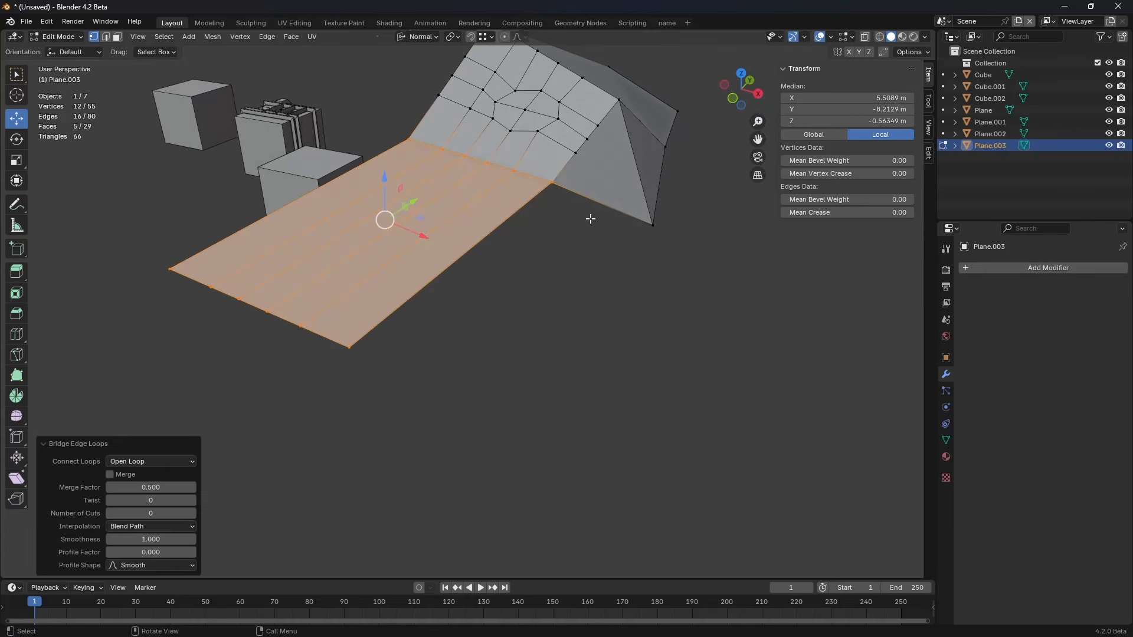
{"action": "middle_click_drag", "start_coordinate": [493, 343], "coordinate": [413, 314]}
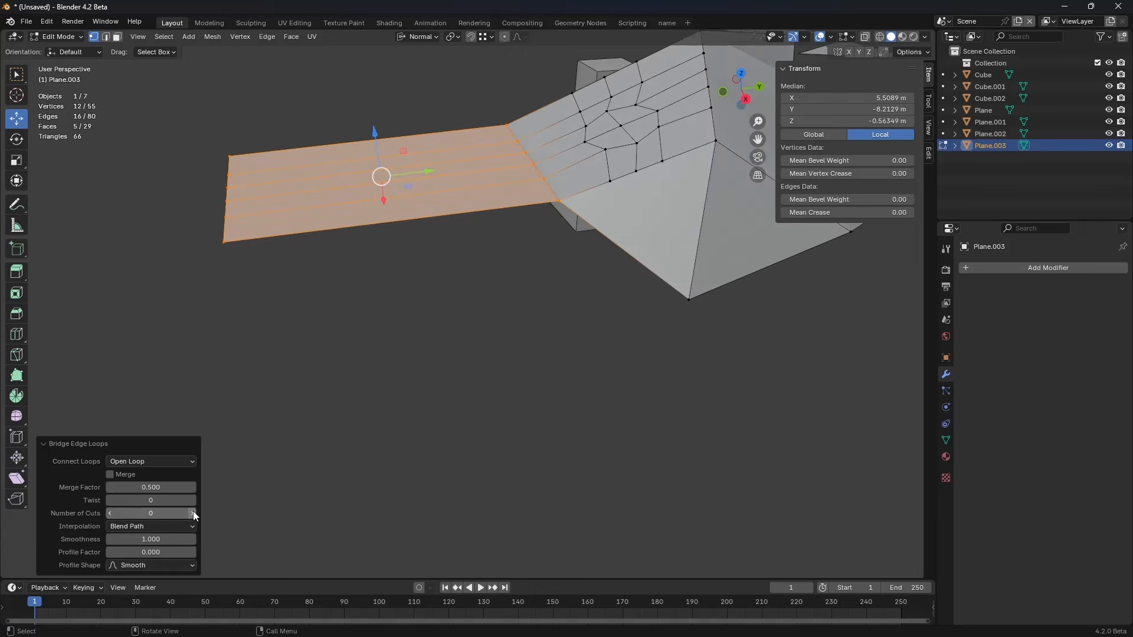
Step: Raise the bridge's number of cuts to 5 and inspect the curved result
{"action": "left_click", "coordinate": [193, 513]}
{"action": "left_click", "coordinate": [193, 513]}
{"action": "left_click", "coordinate": [193, 513]}
{"action": "left_click", "coordinate": [193, 514]}
{"action": "left_click", "coordinate": [193, 513]}
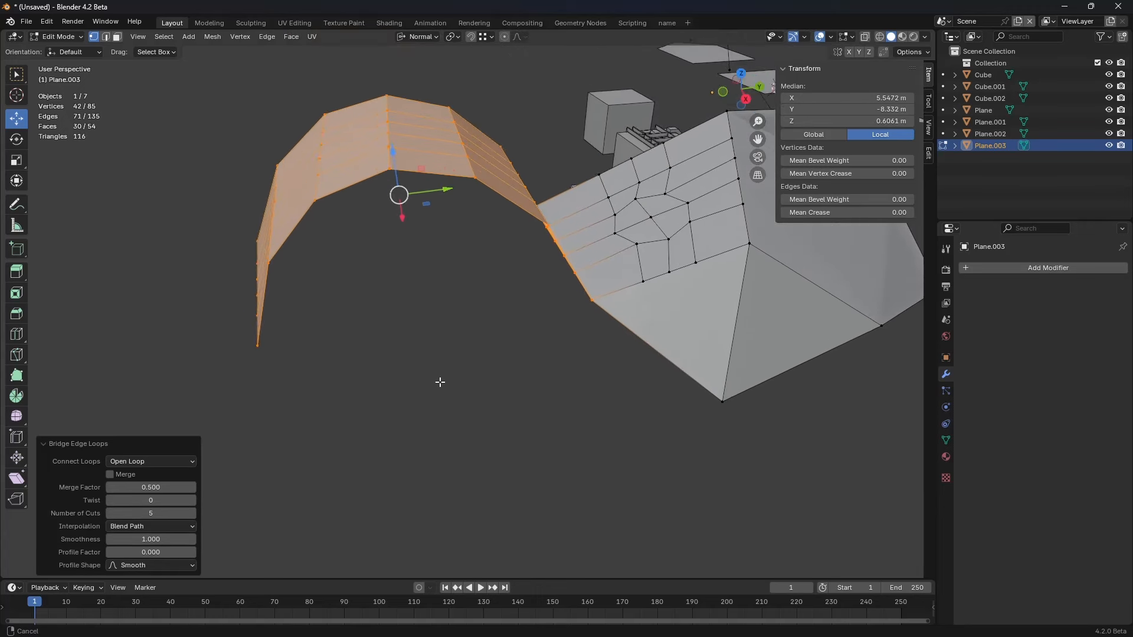
{"action": "middle_click_drag", "start_coordinate": [439, 382], "coordinate": [357, 281]}
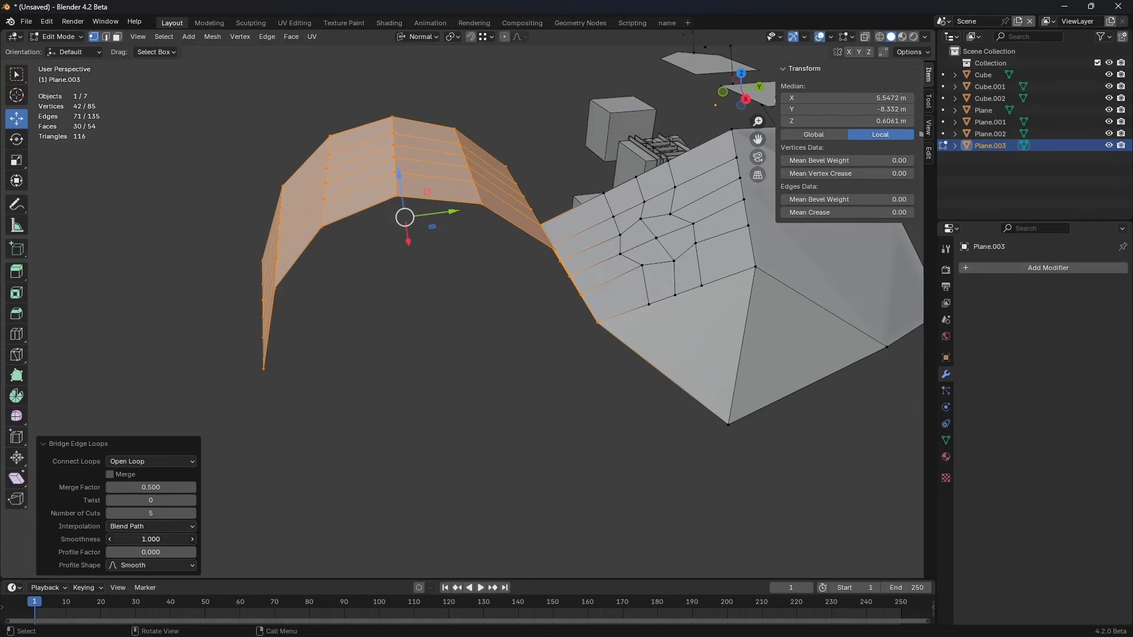
Step: Try a bridge smoothness of 0.65 with a raised profile factor, and reset both values to their defaults
{"action": "mouse_move", "coordinate": [150, 539]}
{"action": "left_mouse_down"}
{"action": "mouse_move", "coordinate": [115, 539]}
{"action": "mouse_move", "coordinate": [148, 540]}
{"action": "mouse_move", "coordinate": [136, 552]}
{"action": "mouse_move", "coordinate": [158, 552]}
{"action": "left_mouse_up"}
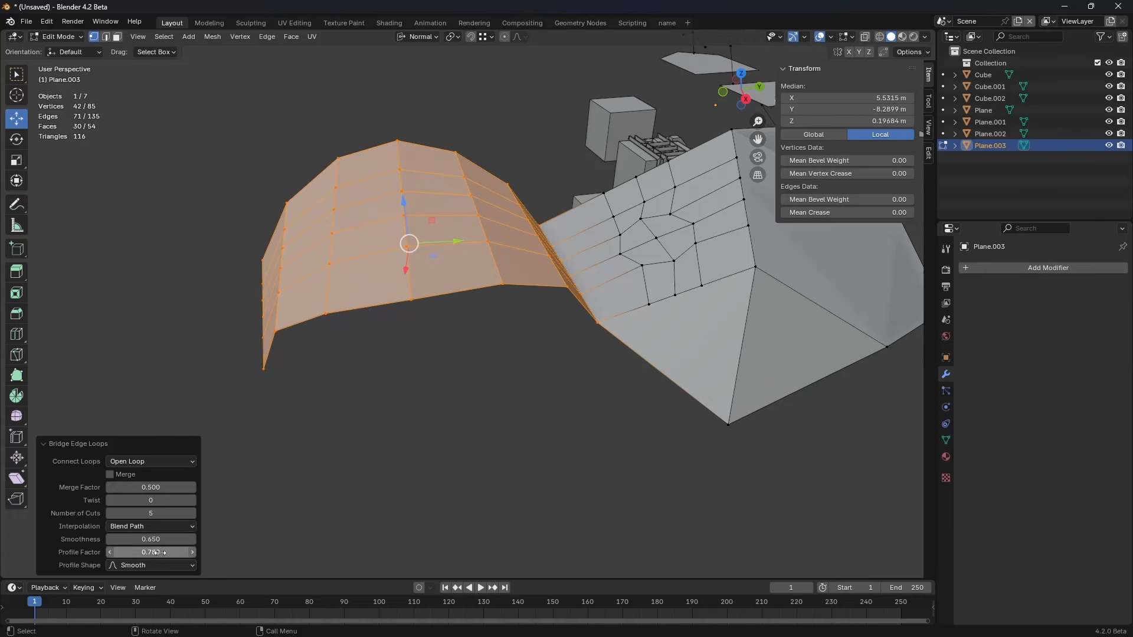
{"action": "right_click", "coordinate": [153, 539]}
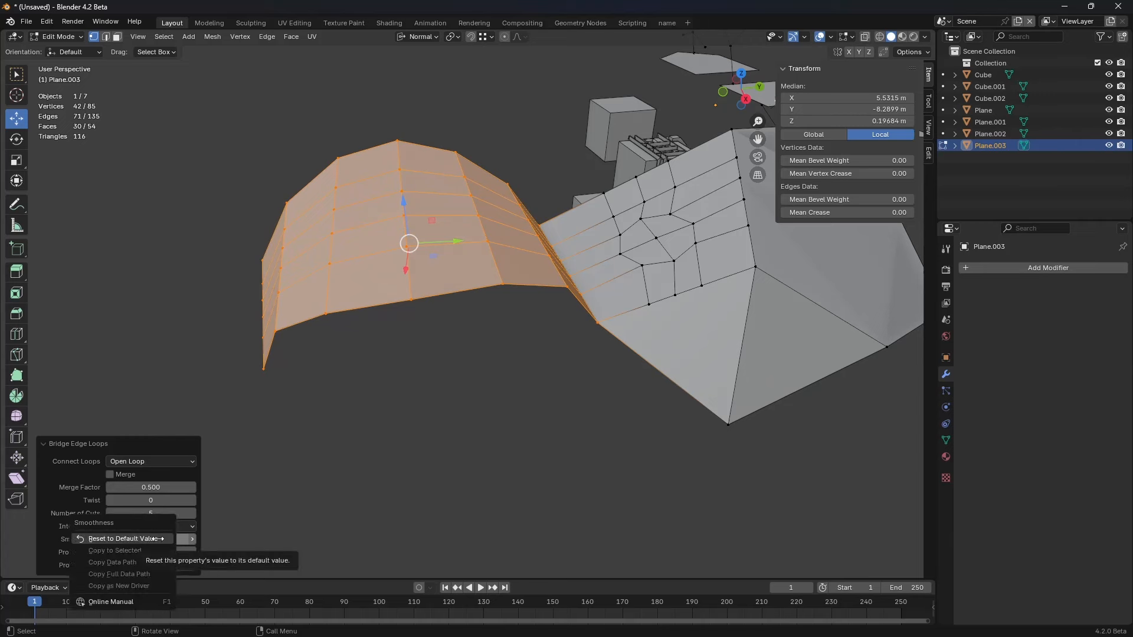
{"action": "left_click", "coordinate": [161, 538]}
{"action": "right_click", "coordinate": [164, 552]}
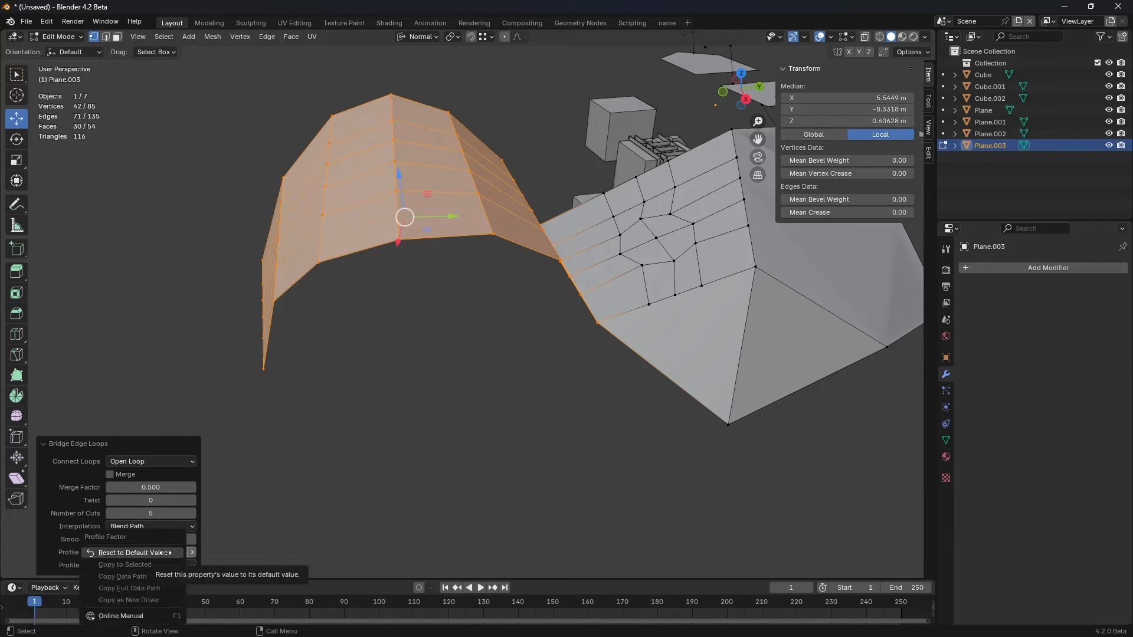
{"action": "left_click", "coordinate": [165, 551]}
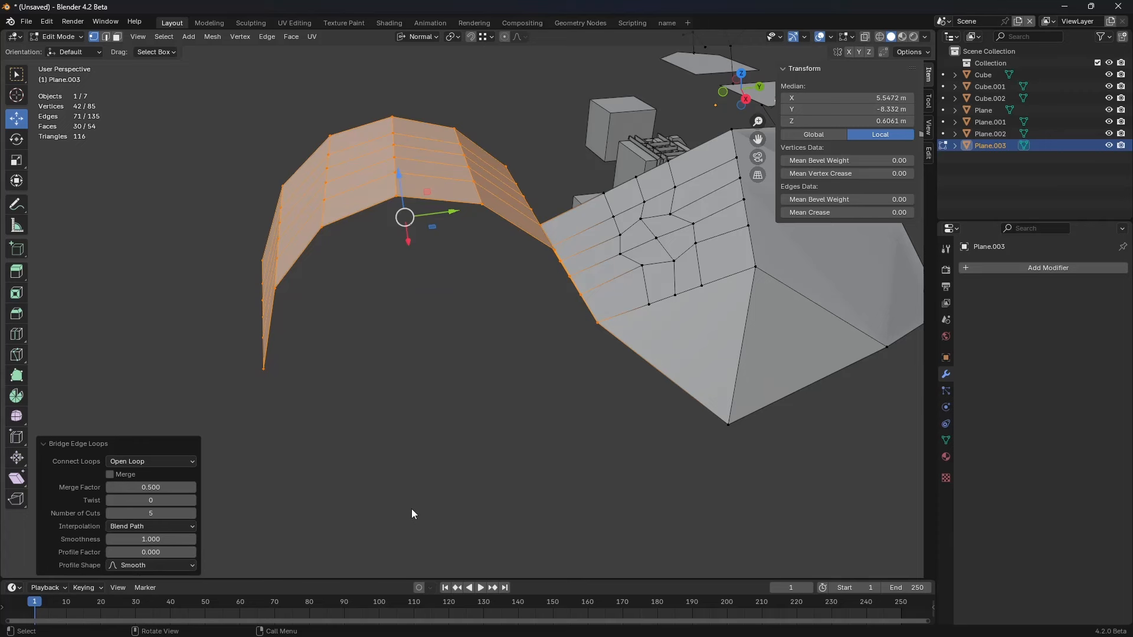
Step: Set the bridge's smoothness to 0 and its number of cuts to 1
{"action": "left_click", "coordinate": [171, 538]}
{"action": "type", "text": "0"}
{"action": "key", "text": "Return"}
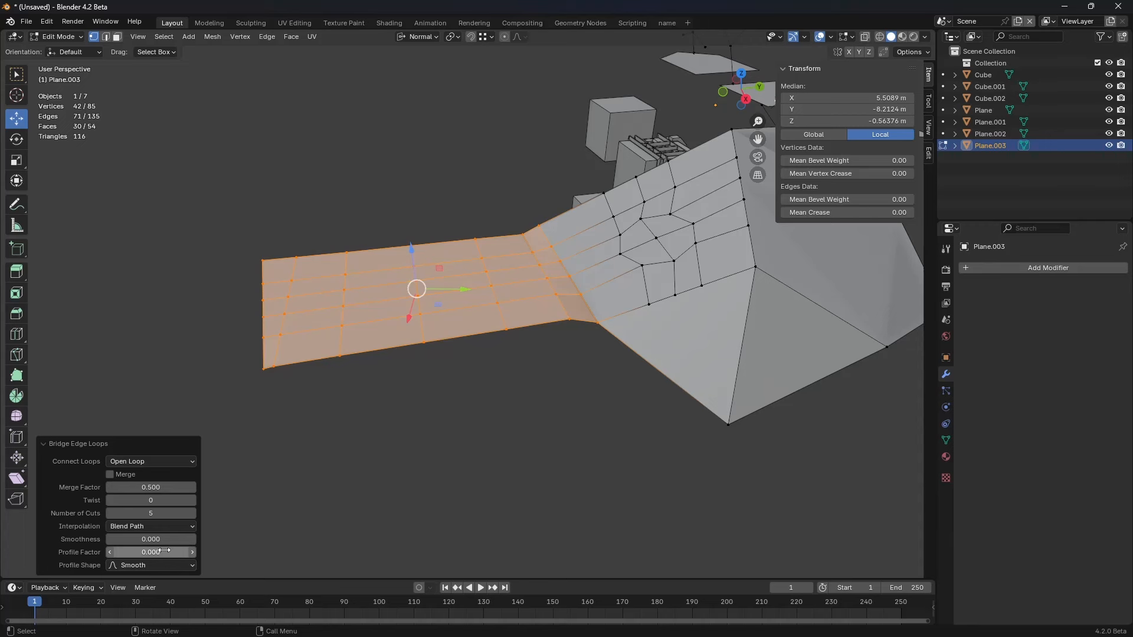
{"action": "left_click", "coordinate": [164, 550]}
{"action": "left_click", "coordinate": [93, 529]}
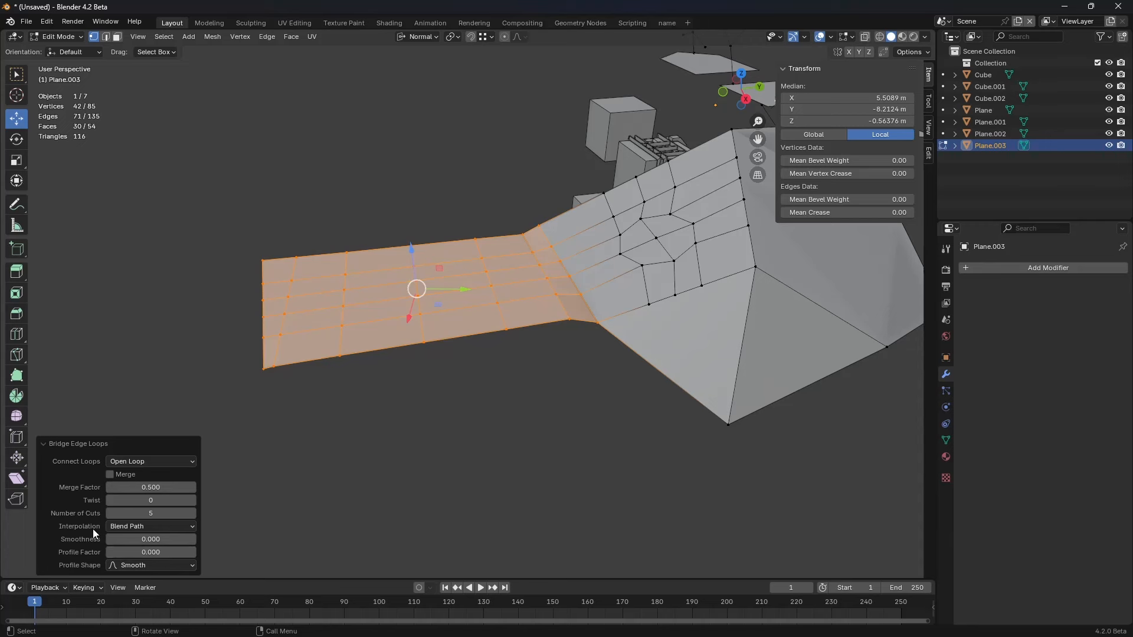
{"action": "left_click", "coordinate": [156, 513]}
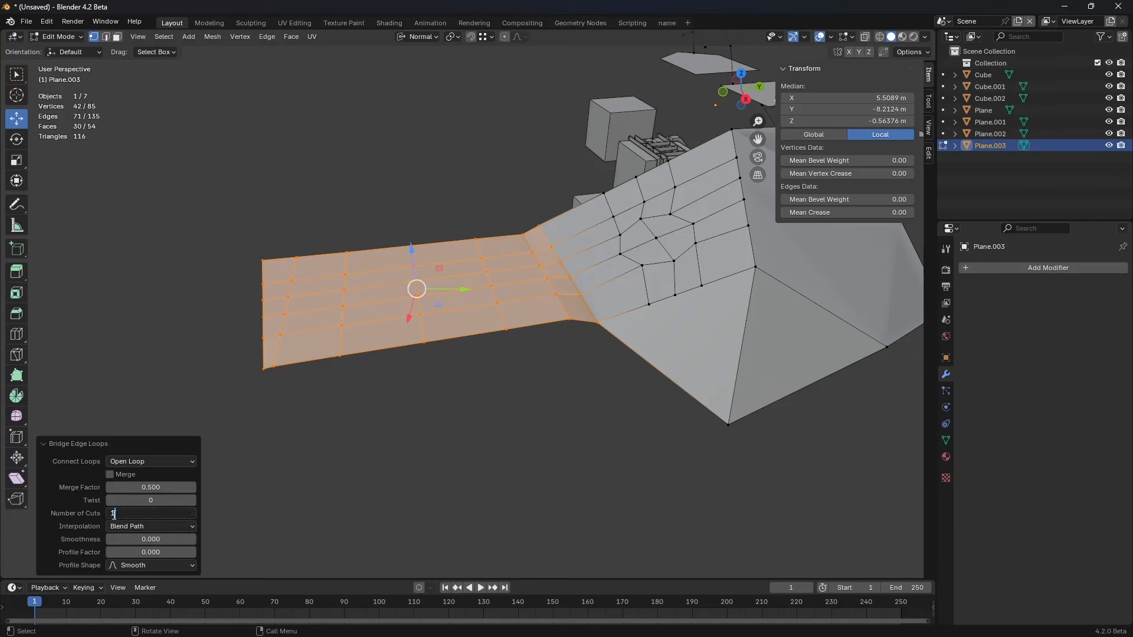
{"action": "type", "text": "1"}
{"action": "key", "text": "Return"}
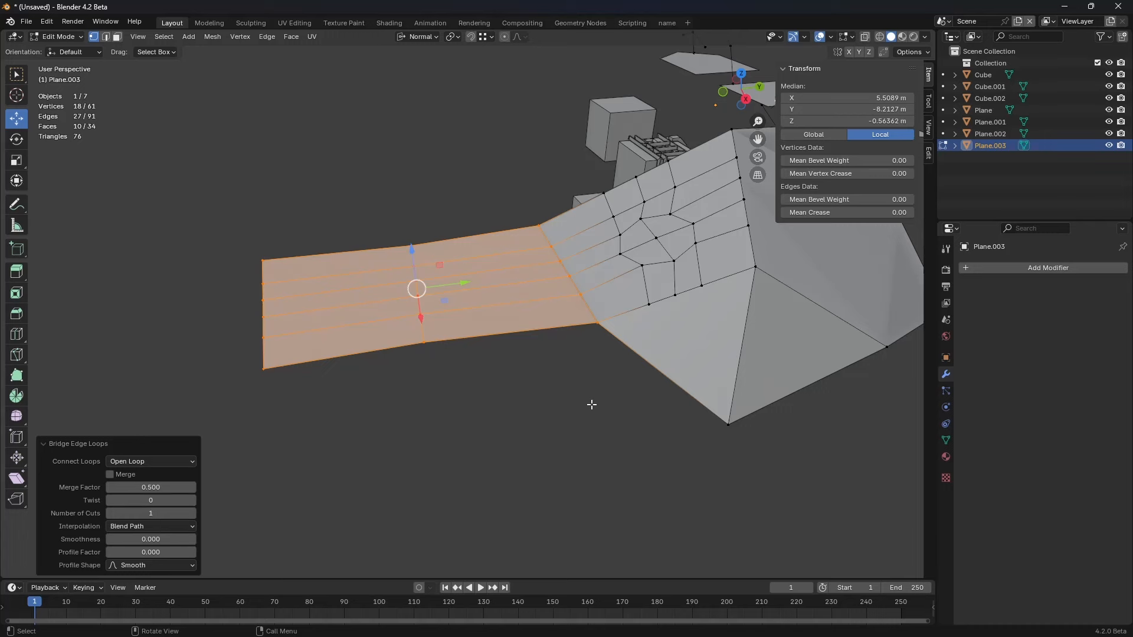
Step: View the bridged mesh in Object Mode and return to Edit Mode
{"action": "middle_click_drag", "start_coordinate": [591, 405], "coordinate": [322, 399], "text": "shift"}
{"action": "middle_click_drag", "start_coordinate": [658, 332], "coordinate": [538, 360], "text": "shift"}
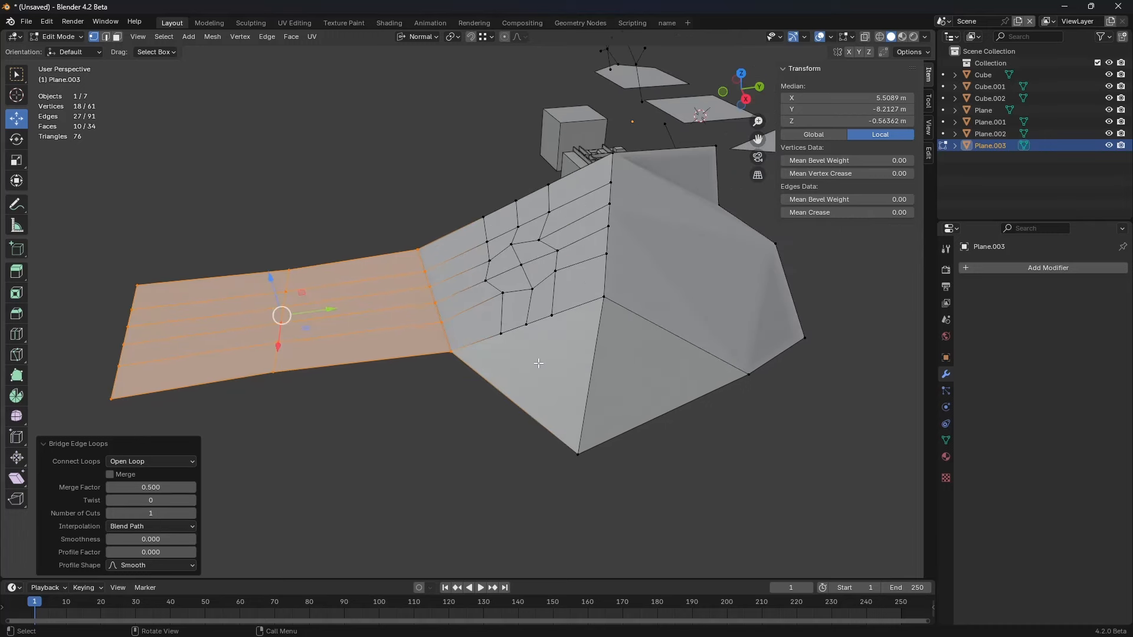
{"action": "key", "text": "Tab"}
{"action": "middle_click_drag", "start_coordinate": [606, 364], "coordinate": [498, 373], "text": "shift"}
{"action": "scroll", "coordinate": [504, 405], "scroll_direction": "down", "scroll_amount": 1}
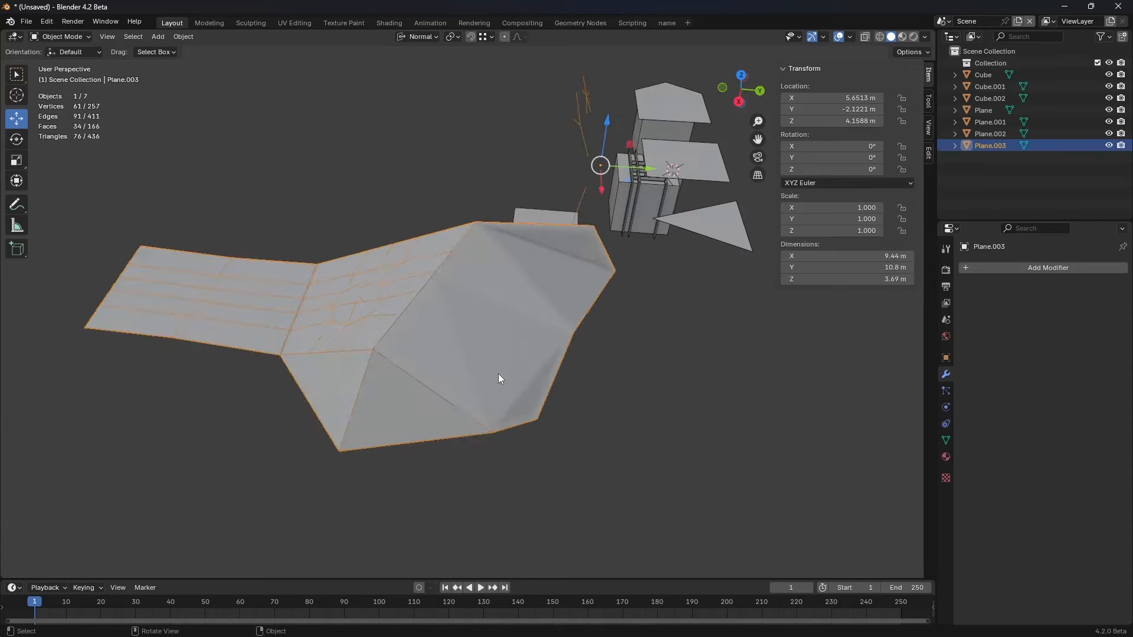
{"action": "key", "text": "Tab"}
Step: Split off one face from the grid's upper part and move it about -0.78, -2.34 and 1.24 m in X, Y and Z
{"action": "middle_click_drag", "start_coordinate": [376, 420], "coordinate": [460, 389]}
{"action": "key", "text": "3"}
{"action": "left_click", "coordinate": [452, 249]}
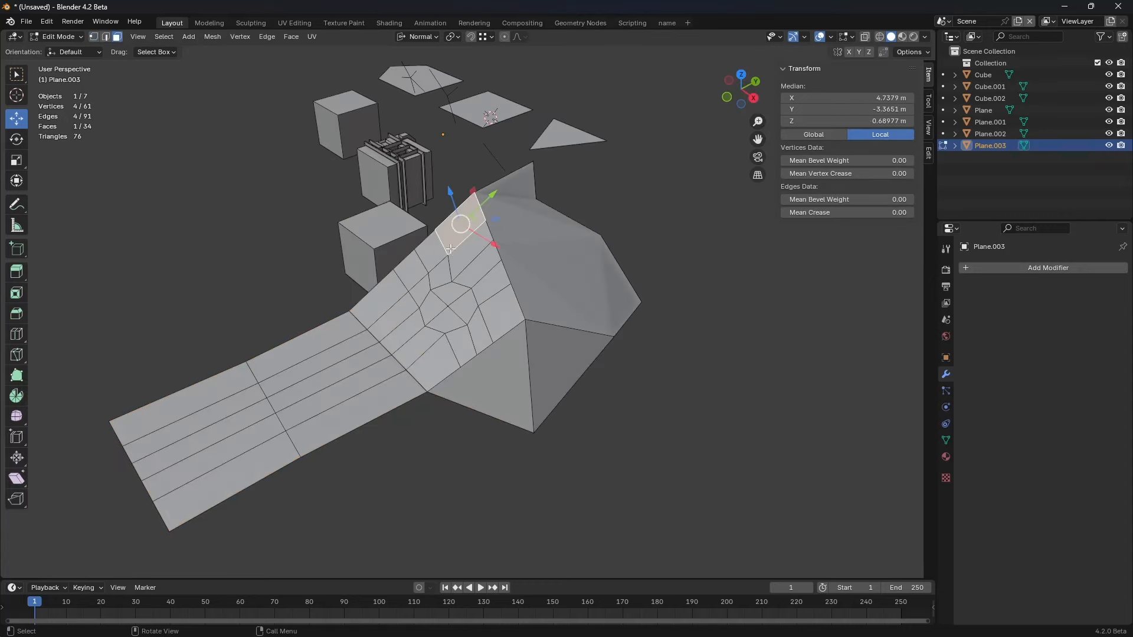
{"action": "left_click", "coordinate": [455, 256]}
{"action": "middle_click_drag", "start_coordinate": [557, 330], "coordinate": [604, 378], "text": "shift"}
{"action": "middle_click_drag", "start_coordinate": [604, 378], "coordinate": [589, 348]}
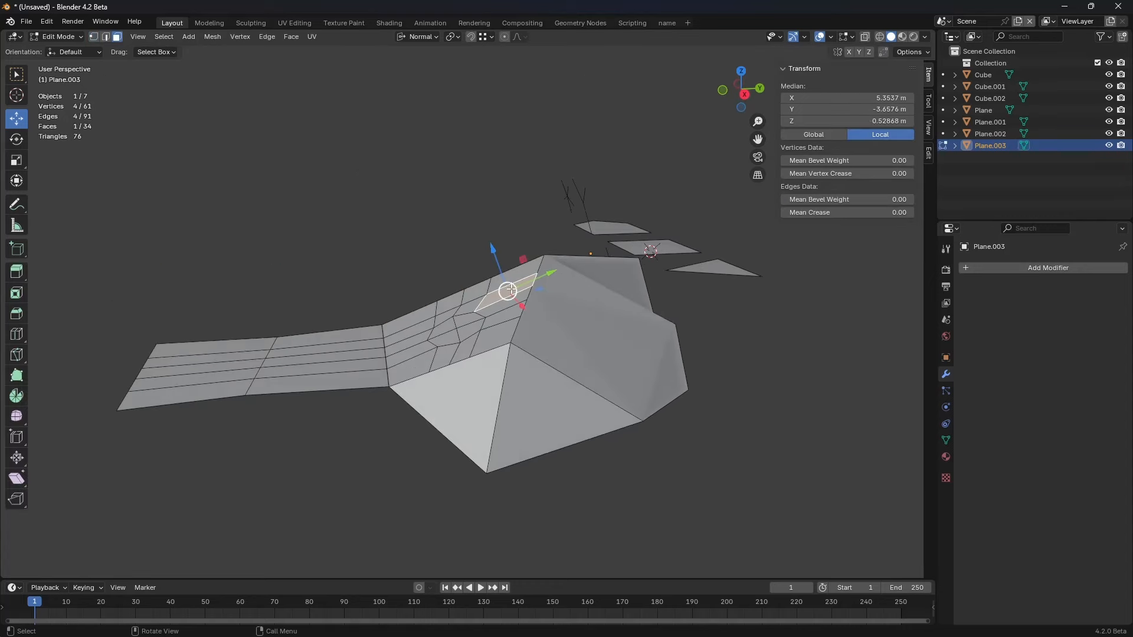
{"action": "right_click", "coordinate": [543, 301]}
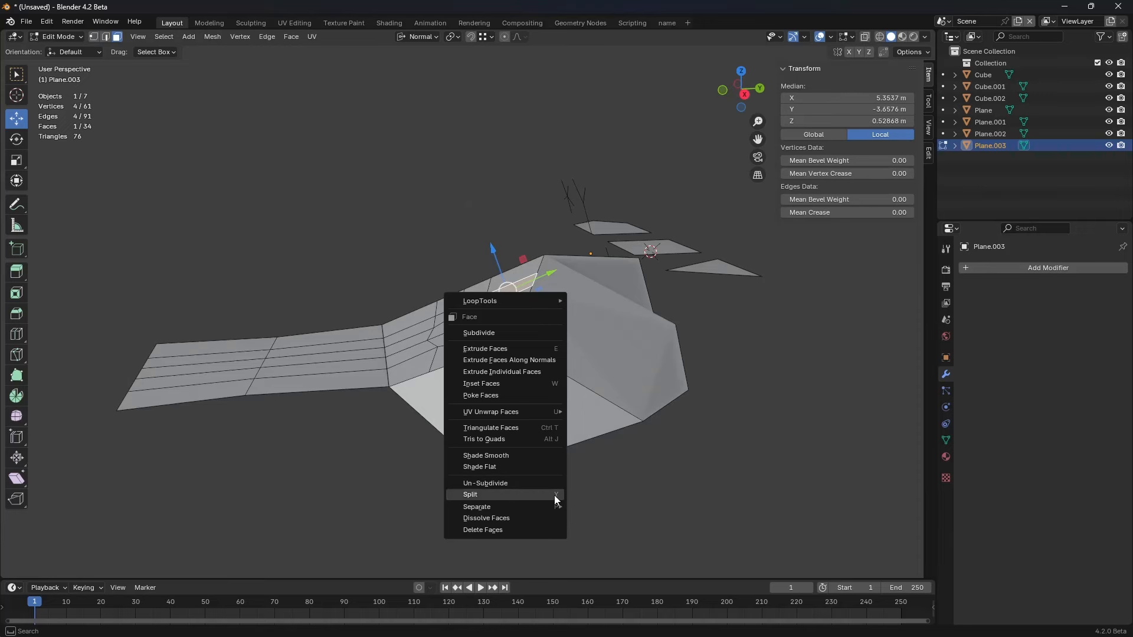
{"action": "middle_click_drag", "start_coordinate": [514, 398], "coordinate": [563, 412], "text": "shift"}
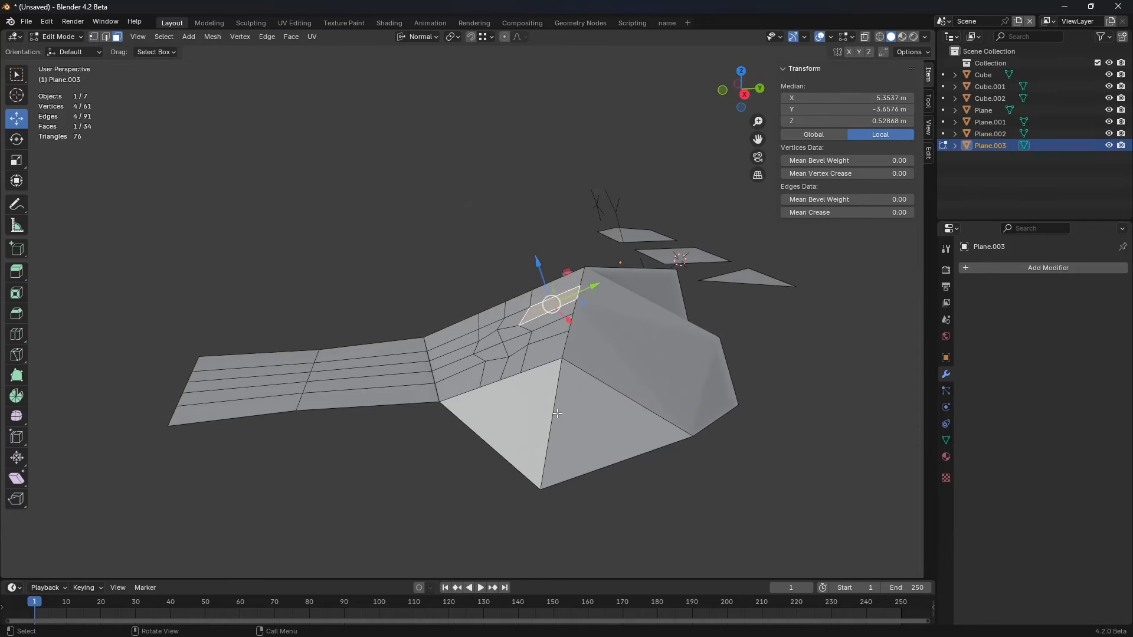
{"action": "key", "text": "y"}
{"action": "key", "text": "g"}
{"action": "left_click", "coordinate": [432, 314]}
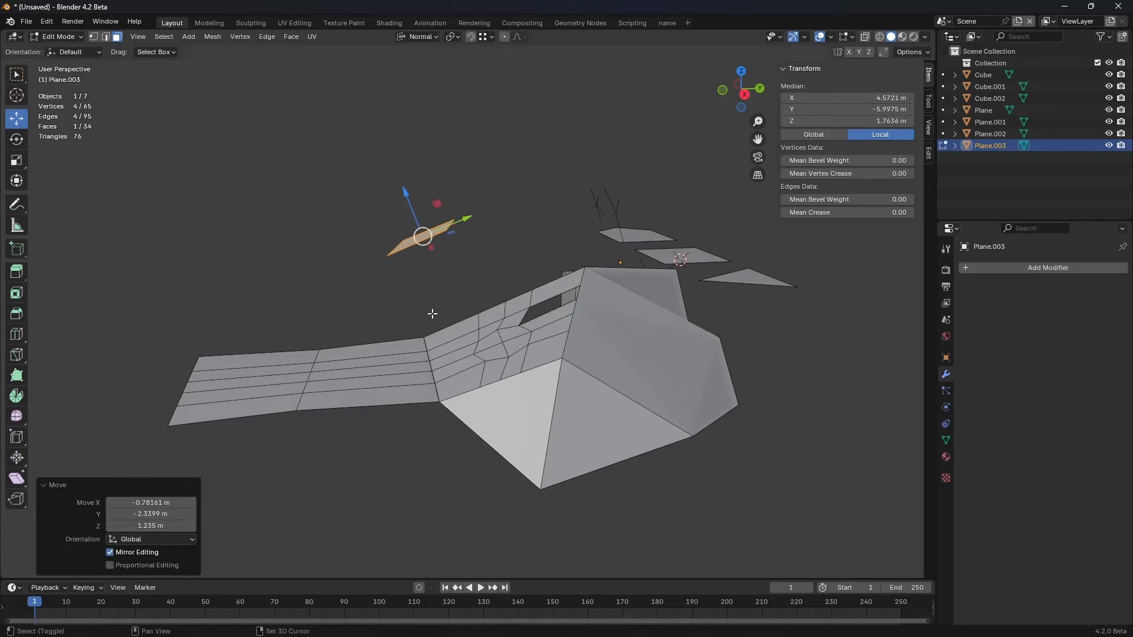
{"action": "middle_click_drag", "start_coordinate": [432, 314], "coordinate": [485, 359], "text": "shift"}
{"action": "mouse_move", "coordinate": [475, 272]}
{"action": "left_mouse_down"}
{"action": "mouse_move", "coordinate": [475, 257]}
{"action": "mouse_move", "coordinate": [496, 319]}
{"action": "mouse_move", "coordinate": [479, 272]}
{"action": "left_mouse_up"}
{"action": "left_click_drag", "start_coordinate": [556, 357], "coordinate": [550, 335]}
{"action": "key", "text": "ctrl+z"}
Step: Select the bridge's five outermost faces and raise them about 0.97 m along their normal
{"action": "left_click", "coordinate": [418, 425]}
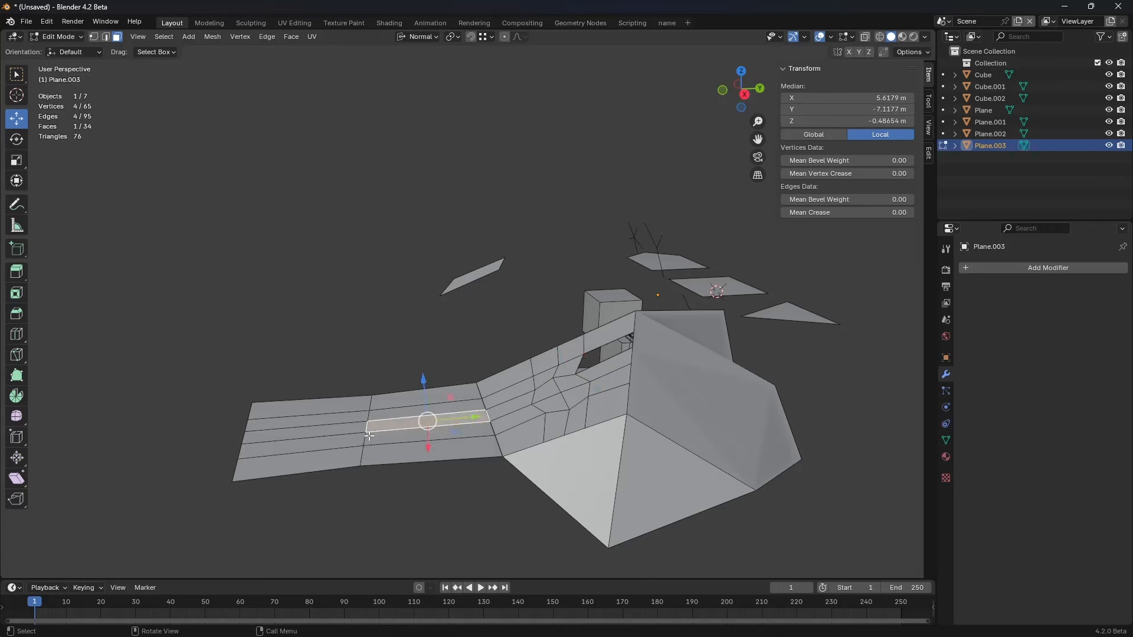
{"action": "left_click", "coordinate": [300, 466]}
{"action": "left_click", "coordinate": [304, 410], "text": "ctrl"}
{"action": "left_click_drag", "start_coordinate": [303, 390], "coordinate": [303, 352]}
{"action": "left_click", "coordinate": [303, 346]}
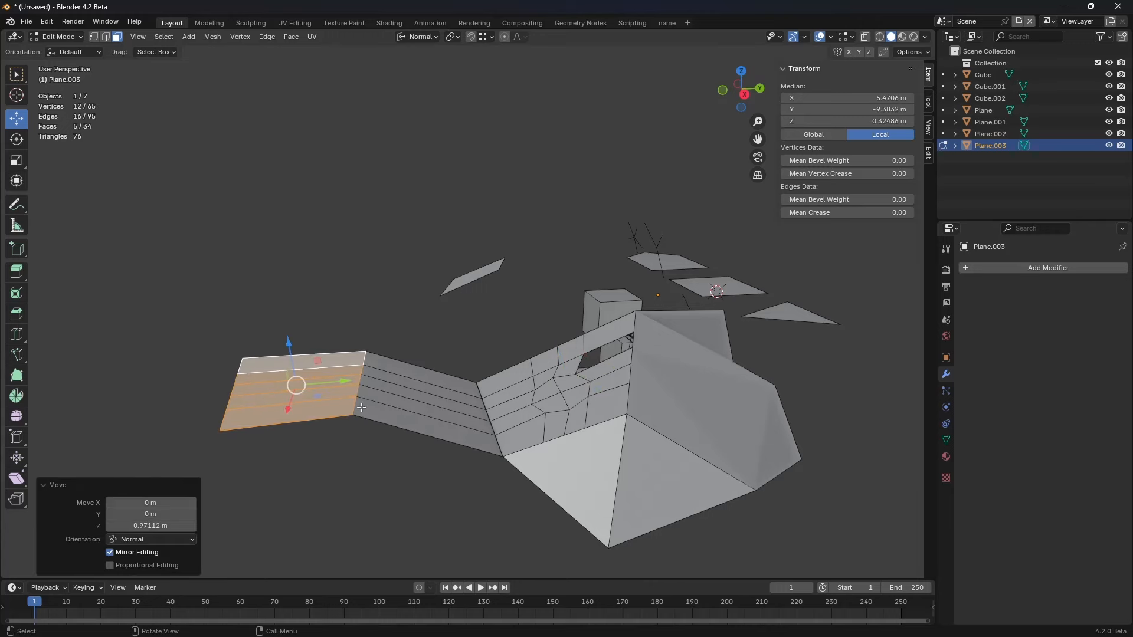
Step: Bevel the bridge's middle edge loop with one segment and an offset of about 0.94 m, and switch to face mode
{"action": "key", "text": "2"}
{"action": "left_click", "coordinate": [356, 407], "text": "alt"}
{"action": "key", "text": "ctrl+b"}
{"action": "scroll", "coordinate": [585, 477], "scroll_direction": "down", "scroll_amount": 1}
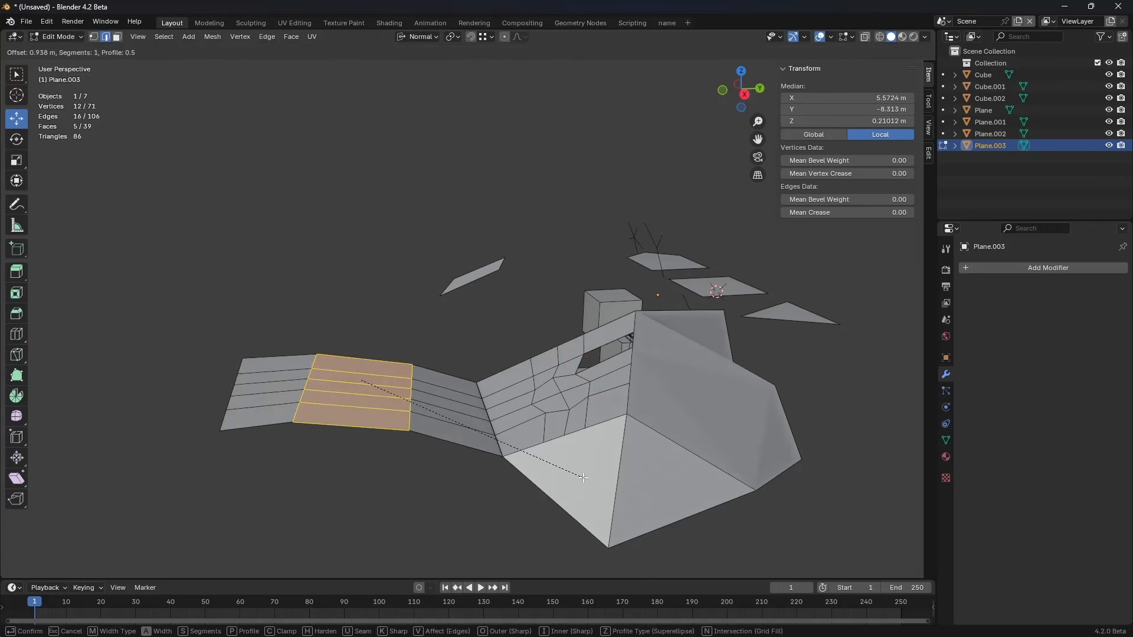
{"action": "left_click", "coordinate": [579, 475]}
{"action": "key", "text": "3"}
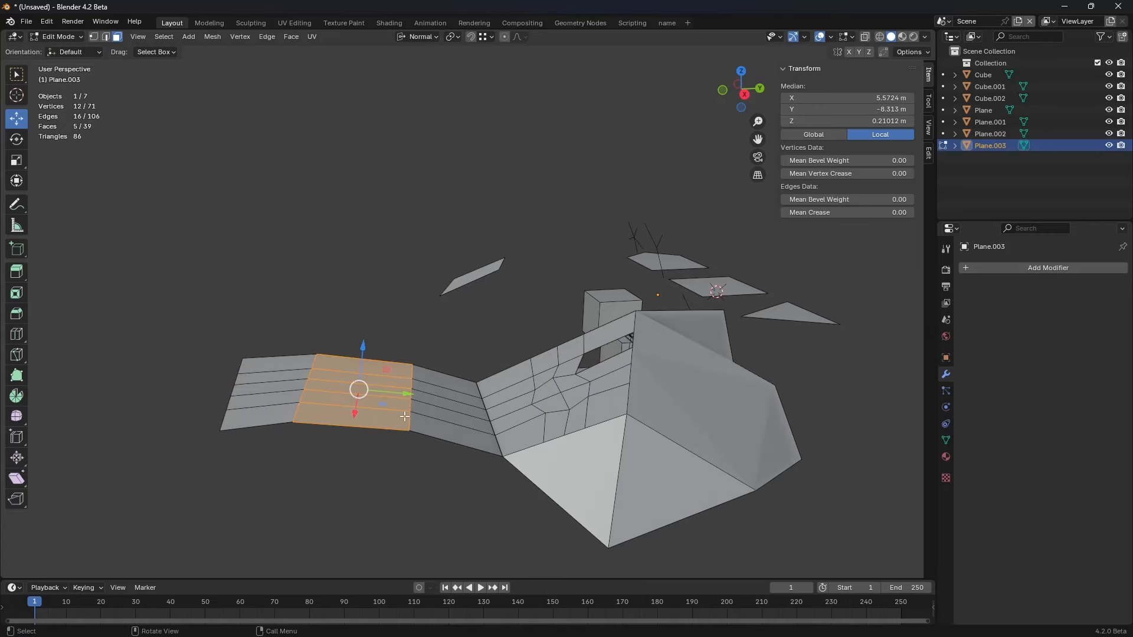
Step: Return to Object Mode, select the plain cube beside the mesh and frame it in the view
{"action": "middle_click_drag", "start_coordinate": [451, 457], "coordinate": [466, 425]}
{"action": "key", "text": "ctrl+Tab"}
{"action": "left_click", "coordinate": [426, 423]}
{"action": "middle_click_drag", "start_coordinate": [552, 413], "coordinate": [520, 386], "text": "shift"}
{"action": "left_click", "coordinate": [433, 337]}
{"action": "key", "text": "grave"}
{"action": "left_click", "coordinate": [455, 380]}
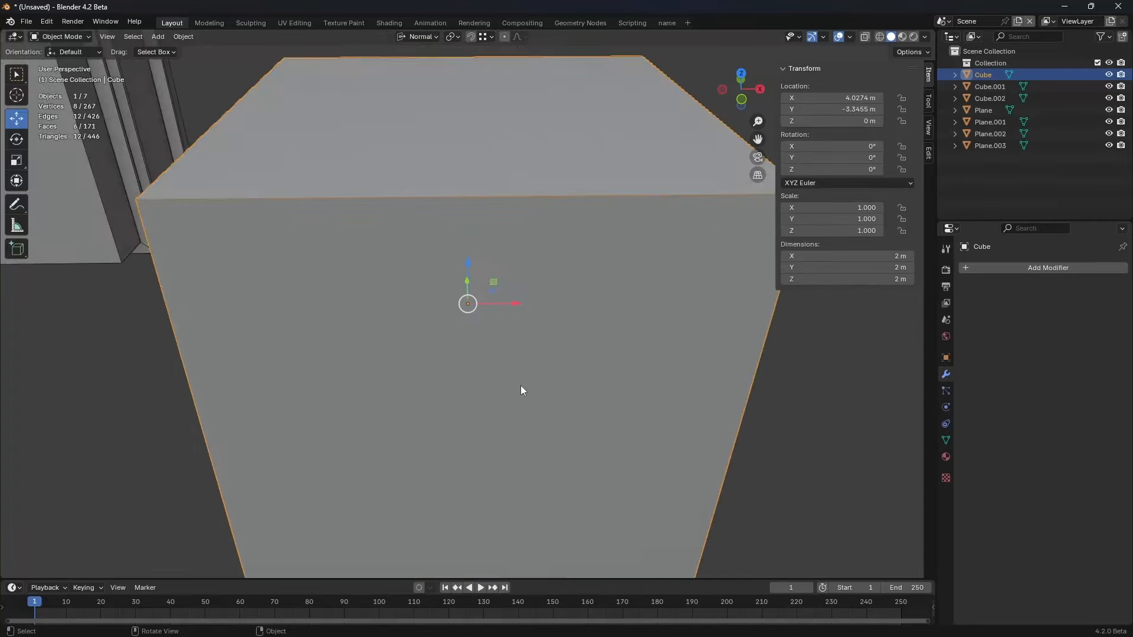
Step: Stretch the cube to about 6.85 times its size along X
{"action": "scroll", "coordinate": [522, 387], "scroll_direction": "down", "scroll_amount": 6}
{"action": "middle_click_drag", "start_coordinate": [691, 328], "coordinate": [482, 386]}
{"action": "key", "text": "s"}
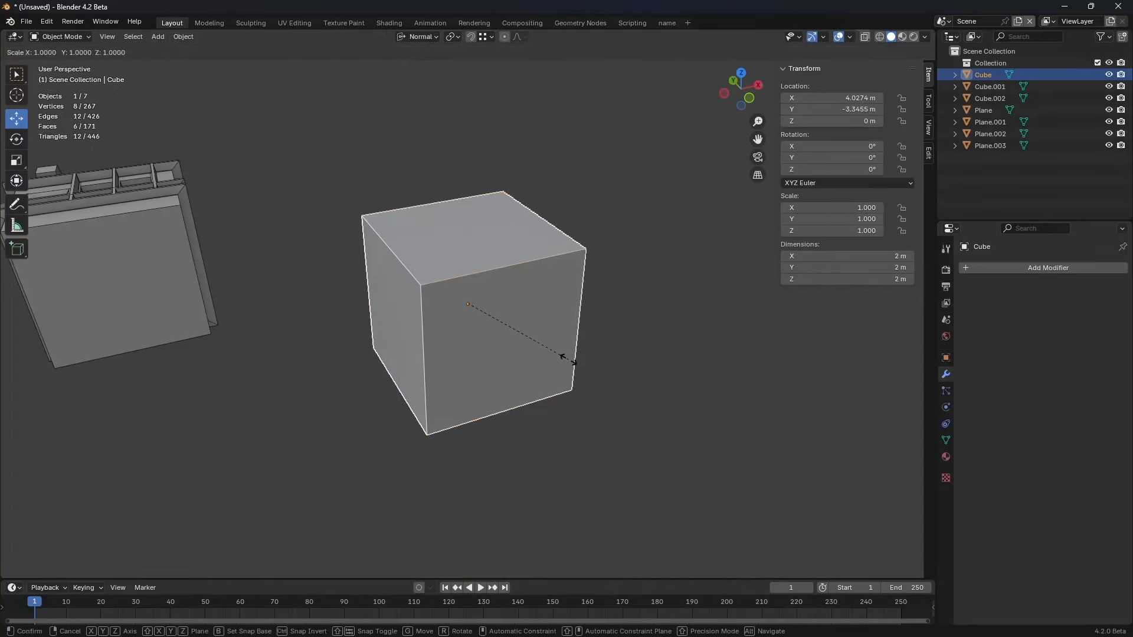
{"action": "key", "text": "x"}
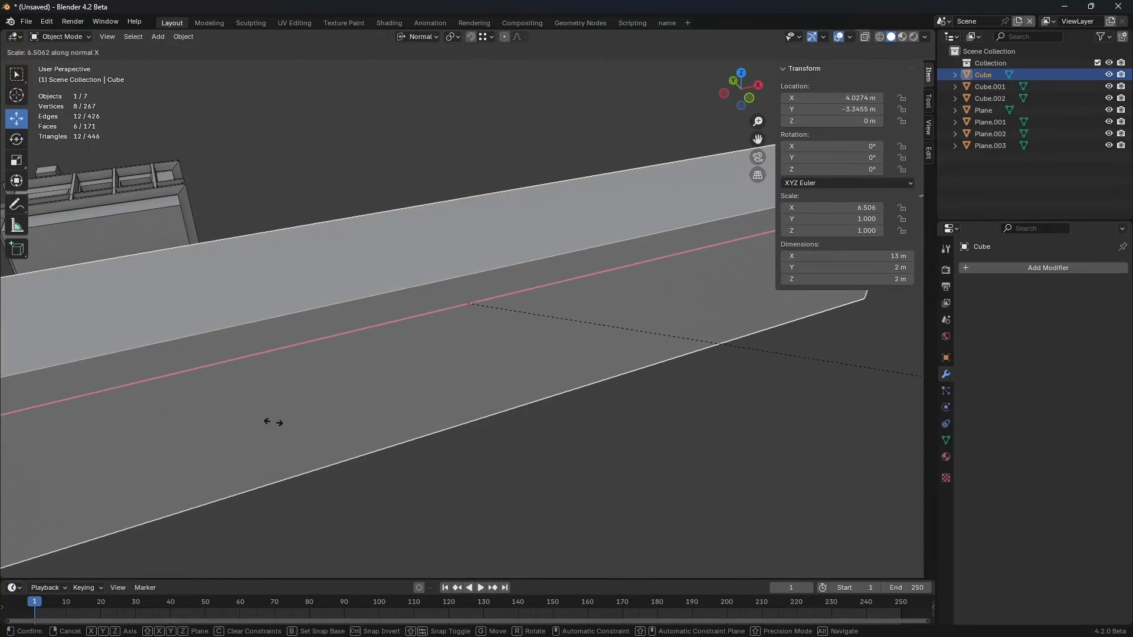
{"action": "left_click", "coordinate": [274, 417]}
{"action": "middle_click_drag", "start_coordinate": [501, 395], "coordinate": [661, 348]}
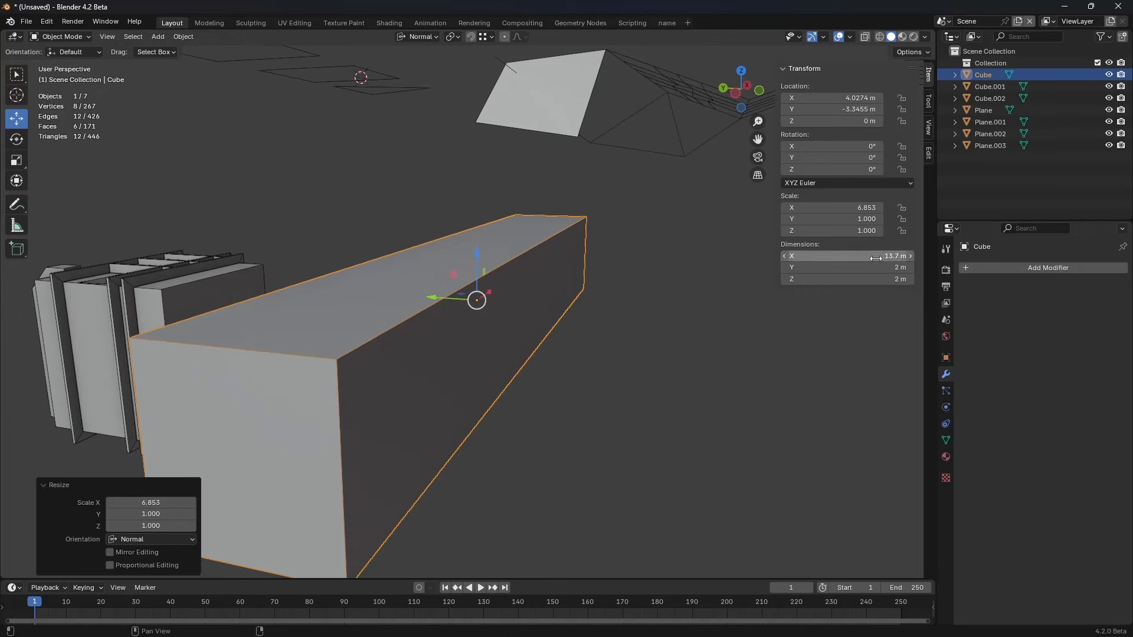
{"action": "middle_click_drag", "start_coordinate": [587, 399], "coordinate": [670, 345]}
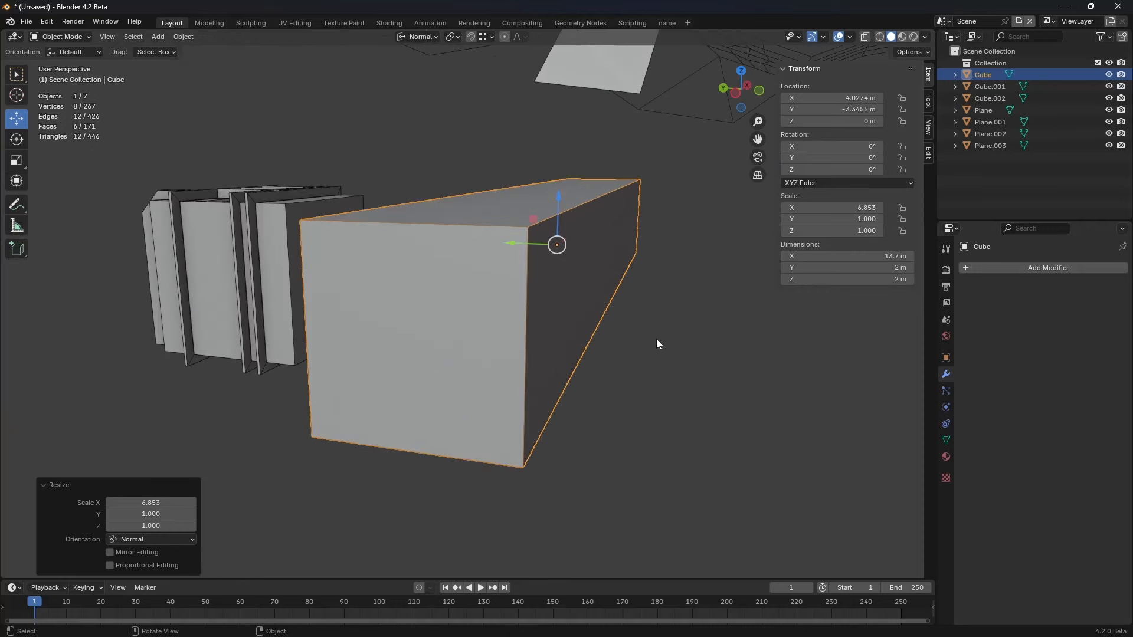
Step: Enter Edit Mode on the stretched cube and select the upper edge of its near end in edge mode
{"action": "key", "text": "ctrl+Tab"}
{"action": "left_click", "coordinate": [738, 296]}
{"action": "key", "text": "2"}
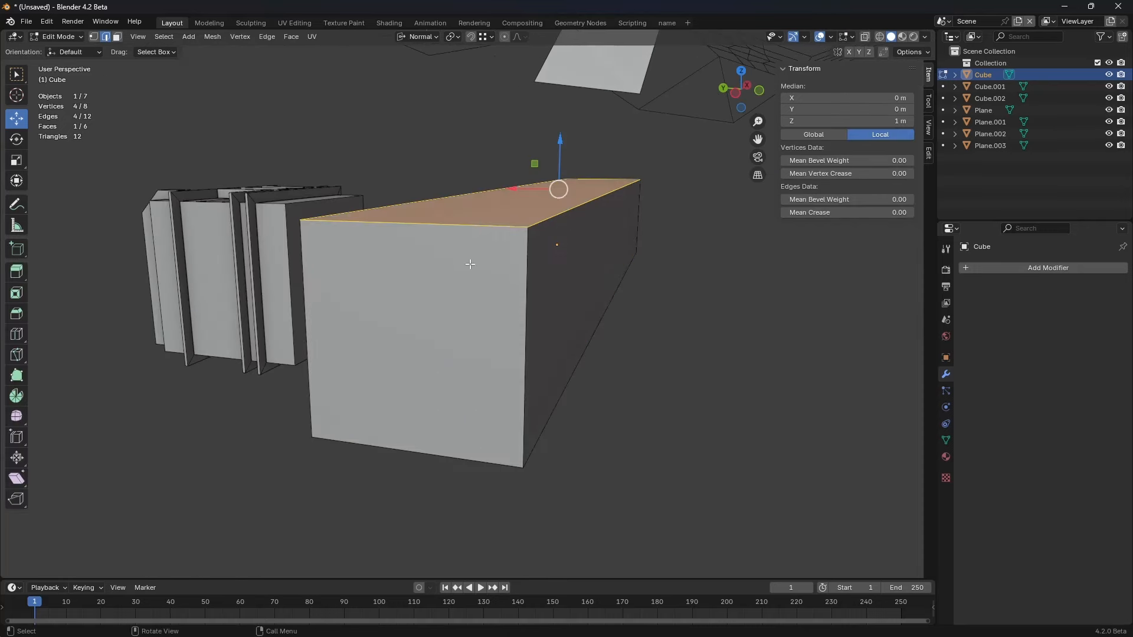
{"action": "left_click", "coordinate": [468, 247]}
Step: Try bevelling the selected end edge with 14 segments and a width of about 0.552 m, and undo the bevel
{"action": "middle_click_drag", "start_coordinate": [467, 246], "coordinate": [586, 405]}
{"action": "key", "text": "ctrl+b"}
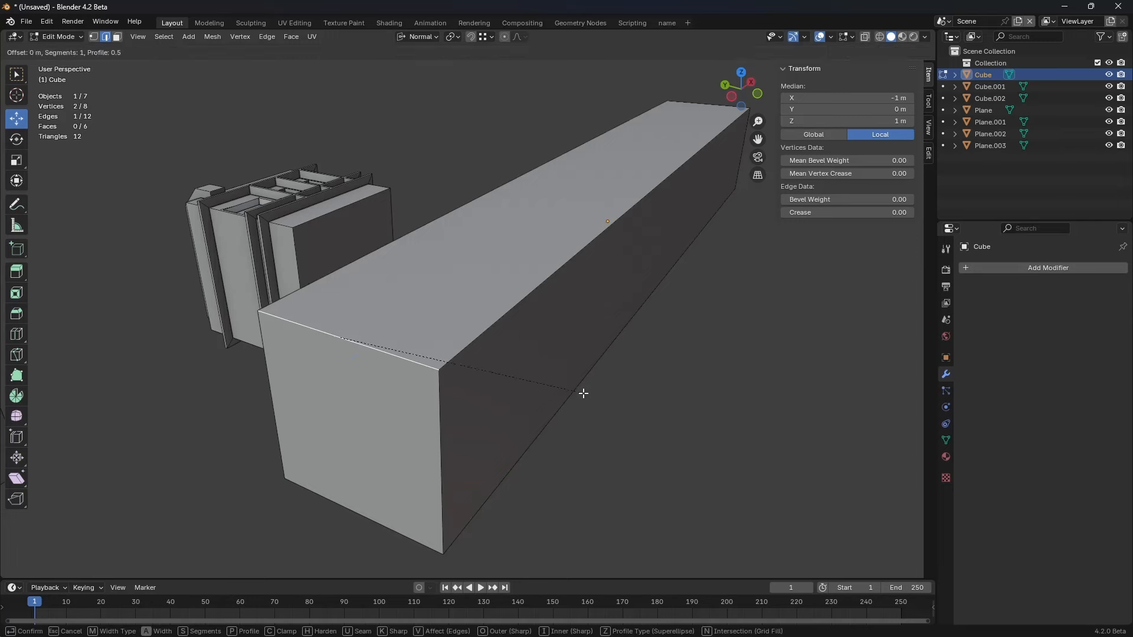
{"action": "scroll", "coordinate": [817, 445], "scroll_direction": "up", "scroll_amount": 11}
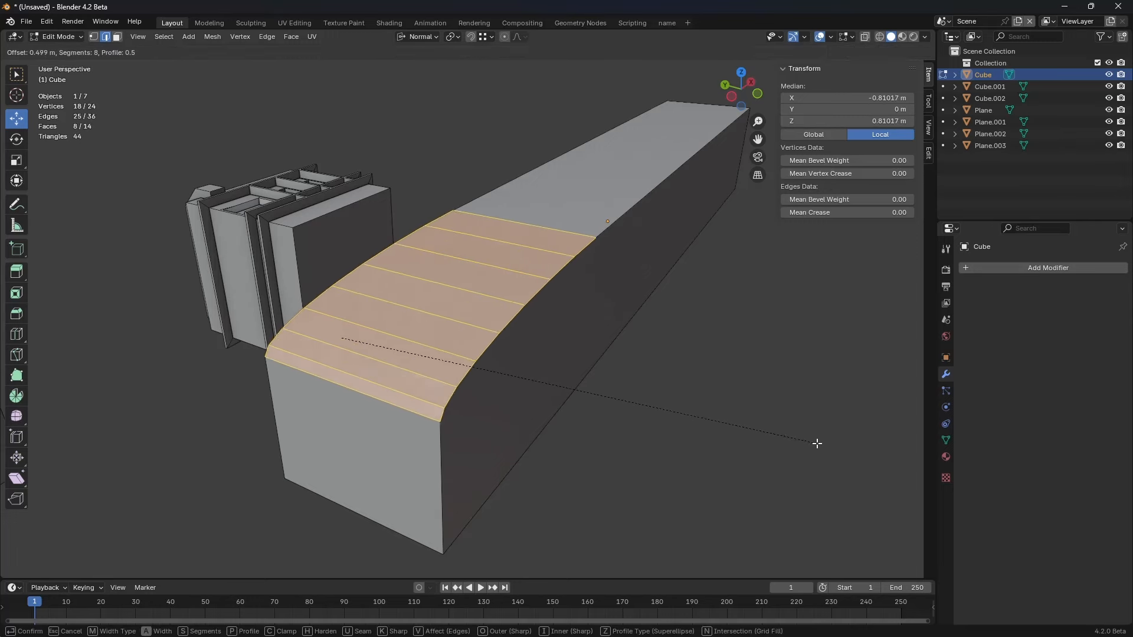
{"action": "scroll", "coordinate": [832, 452], "scroll_direction": "up", "scroll_amount": 2}
{"action": "left_click", "coordinate": [840, 456]}
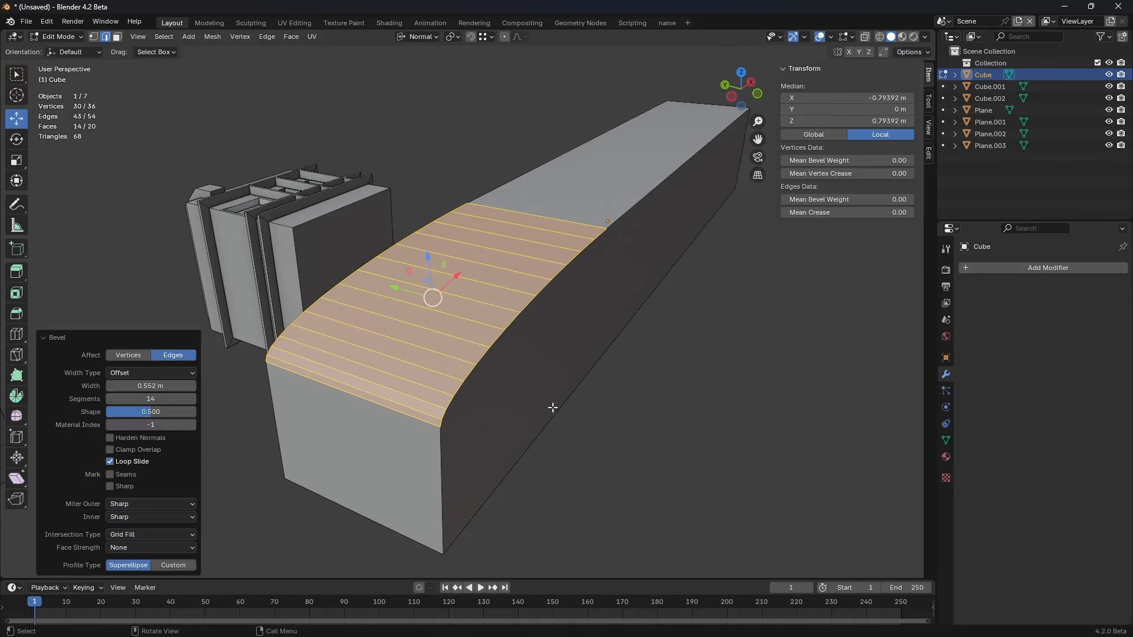
{"action": "key", "text": "ctrl+z"}
Step: Return to Object Mode and apply the stretched cube's scale
{"action": "key", "text": "Tab"}
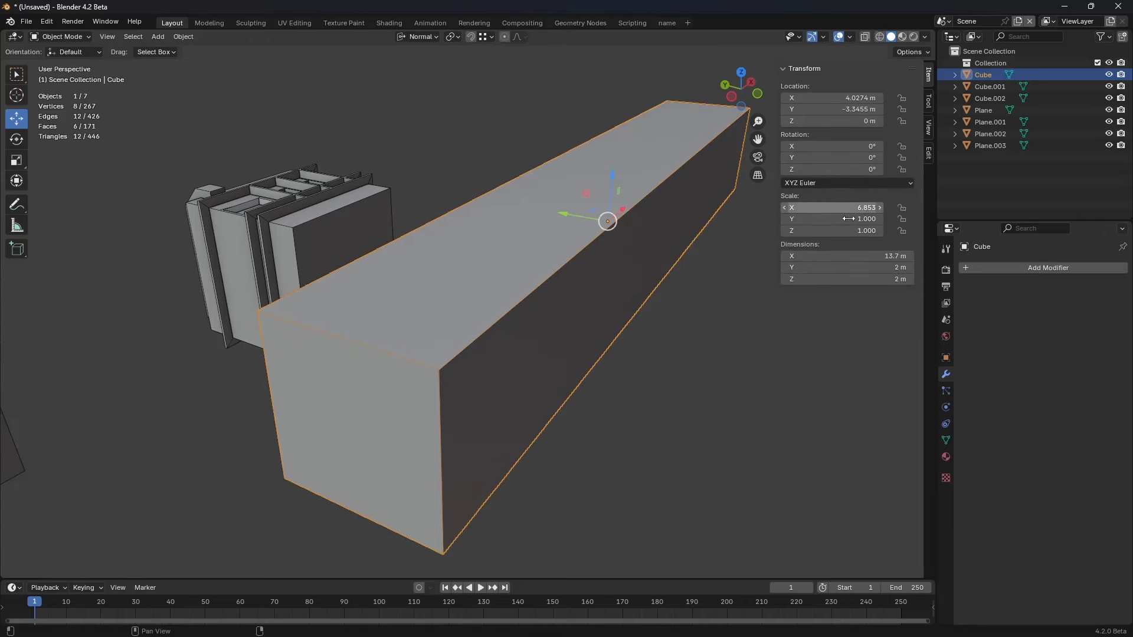
{"action": "key", "text": "ctrl+a"}
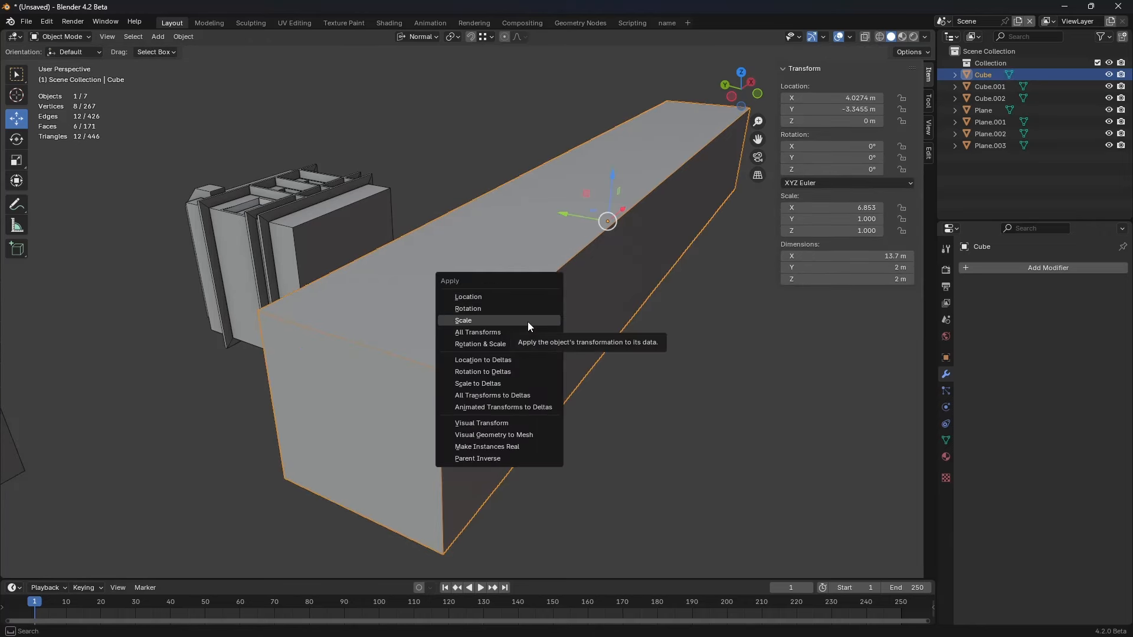
{"action": "left_click", "coordinate": [528, 321]}
Step: Bevel the near end's upper edge with 14 segments in Edit Mode and return to Object Mode
{"action": "key", "text": "Tab"}
{"action": "key", "text": "ctrl+b"}
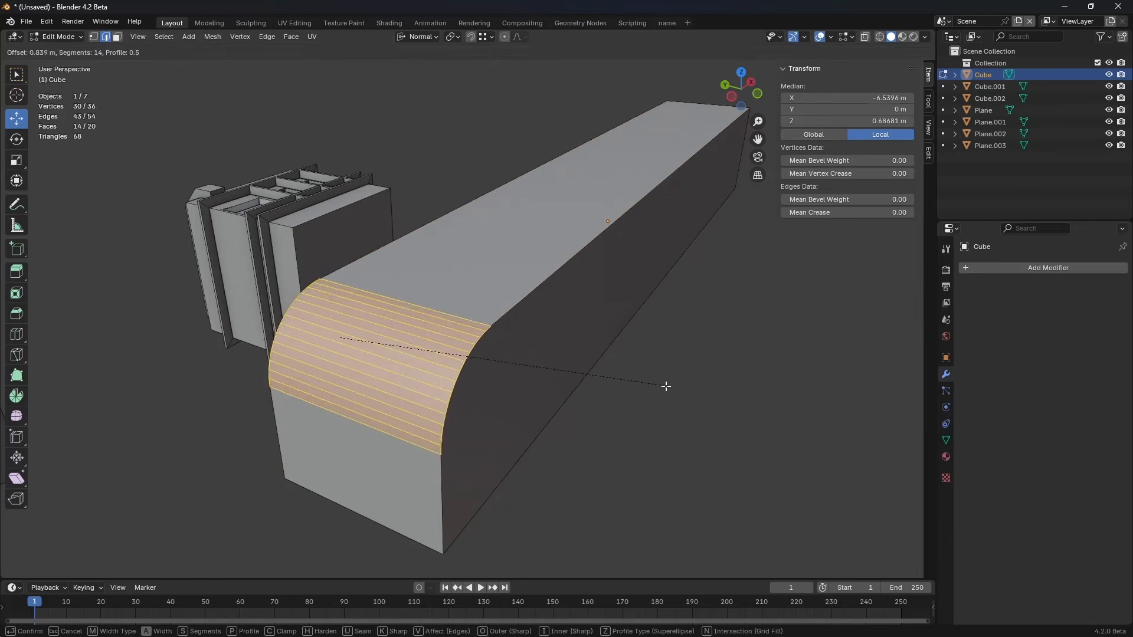
{"action": "left_click", "coordinate": [716, 394]}
{"action": "key", "text": "ctrl+Tab"}
{"action": "left_click", "coordinate": [621, 392]}
{"action": "middle_click_drag", "start_coordinate": [589, 371], "coordinate": [555, 363], "text": "ctrl"}
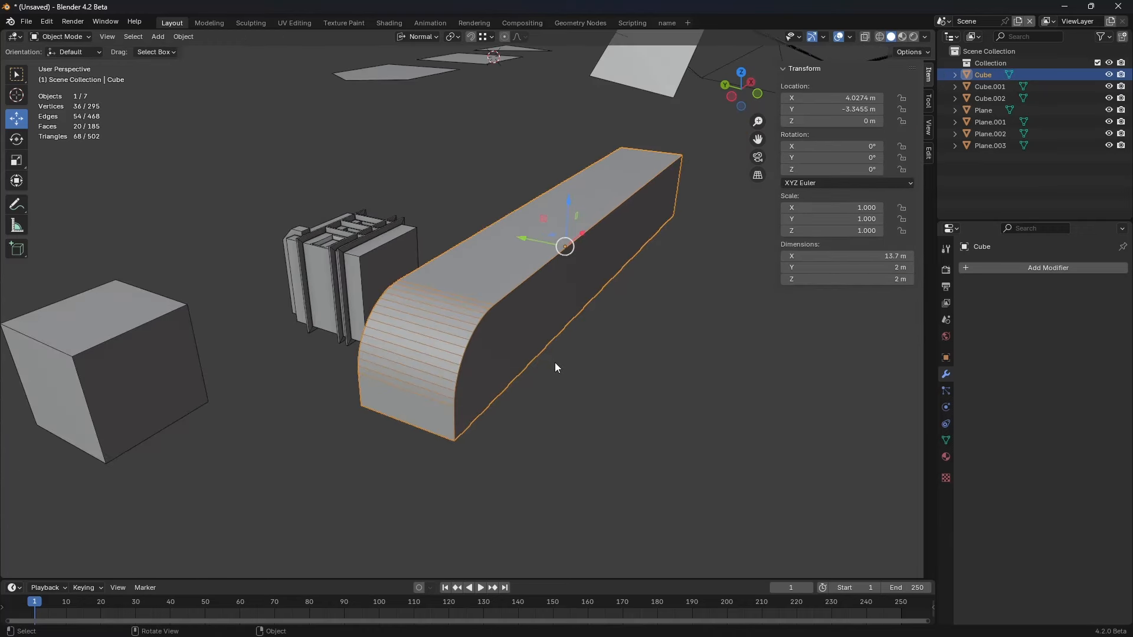
{"action": "middle_click_drag", "start_coordinate": [521, 321], "coordinate": [547, 341]}
{"action": "middle_click_drag", "start_coordinate": [489, 385], "coordinate": [498, 383]}
{"action": "middle_click_drag", "start_coordinate": [498, 383], "coordinate": [505, 372], "text": "shift"}
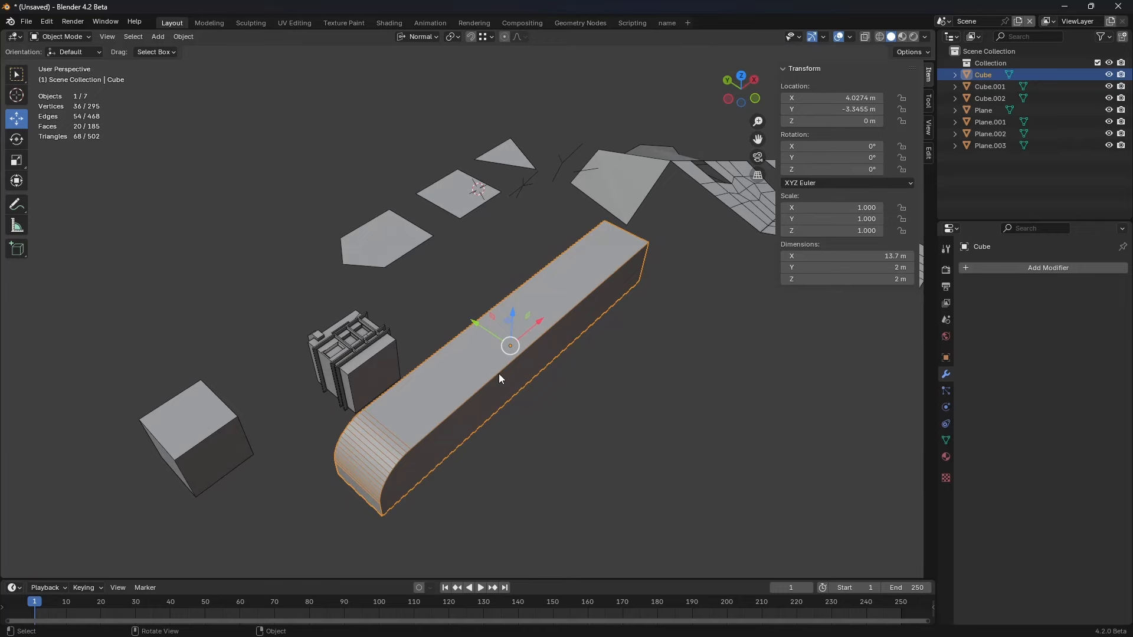
Step: Delete the stretched, bevelled cube
{"action": "key", "text": "x"}
{"action": "left_click", "coordinate": [499, 373]}
{"action": "middle_click_drag", "start_coordinate": [529, 405], "coordinate": [383, 286], "text": "shift"}
{"action": "middle_click_drag", "start_coordinate": [384, 286], "coordinate": [448, 292]}
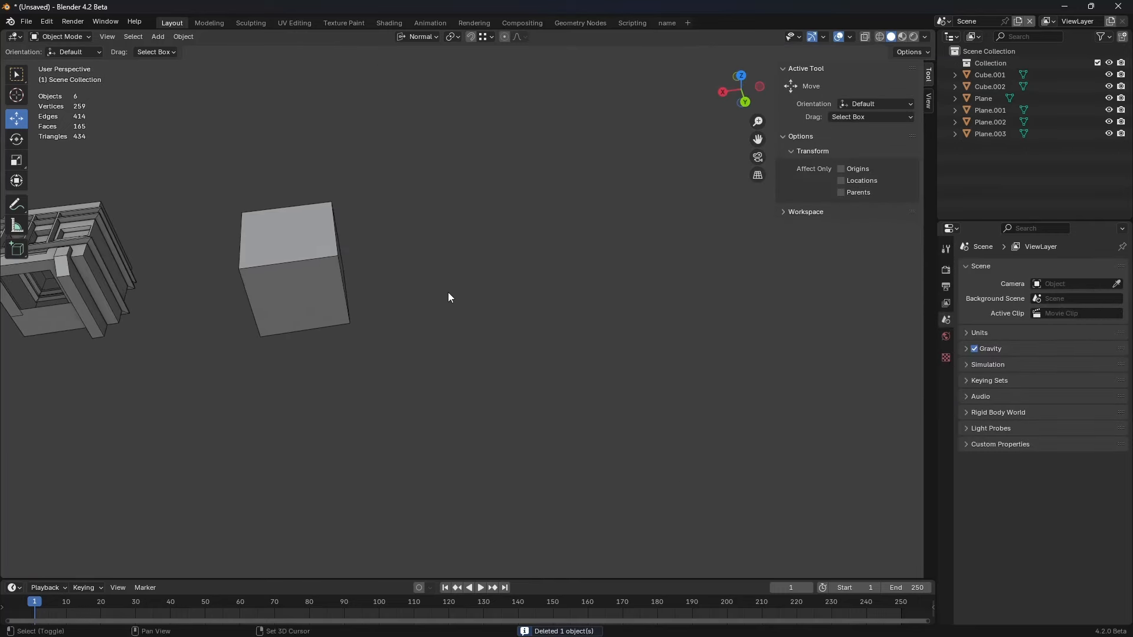
Step: Add a 2 m cube, move it about -15.6 m in X and 4.6 m in Y, and snap the 3D cursor to it
{"action": "key", "text": "shift+a"}
{"action": "mouse_move", "coordinate": [452, 292]}
{"action": "left_click", "coordinate": [499, 304]}
{"action": "key", "text": "g"}
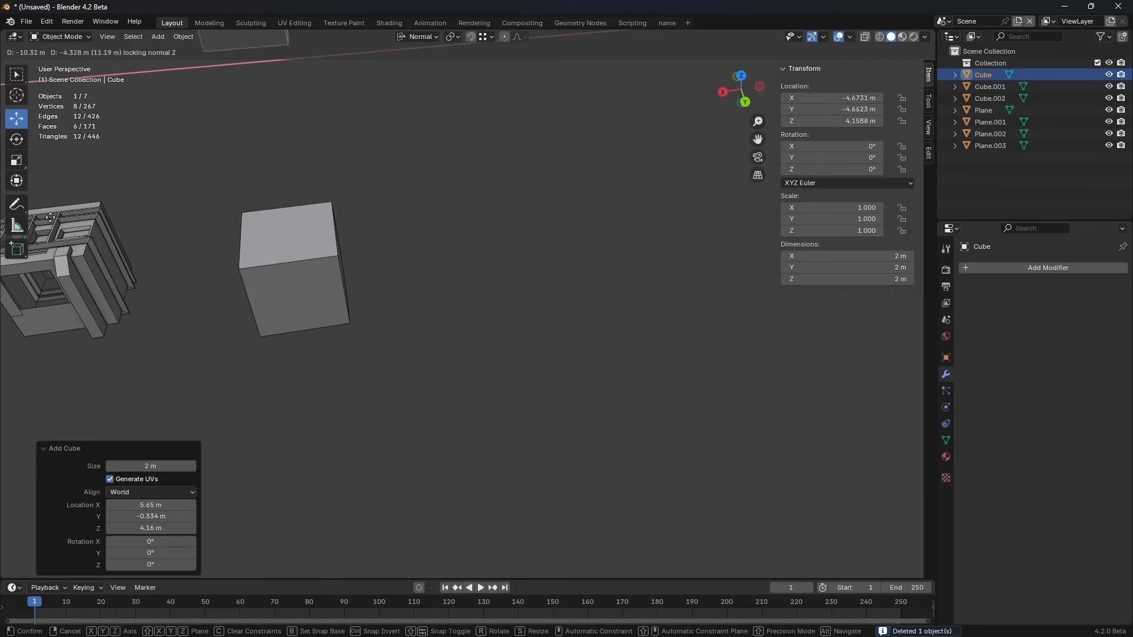
{"action": "left_click", "coordinate": [354, 358]}
{"action": "scroll", "coordinate": [536, 303], "scroll_direction": "down", "scroll_amount": 6}
{"action": "key", "text": "shift+s"}
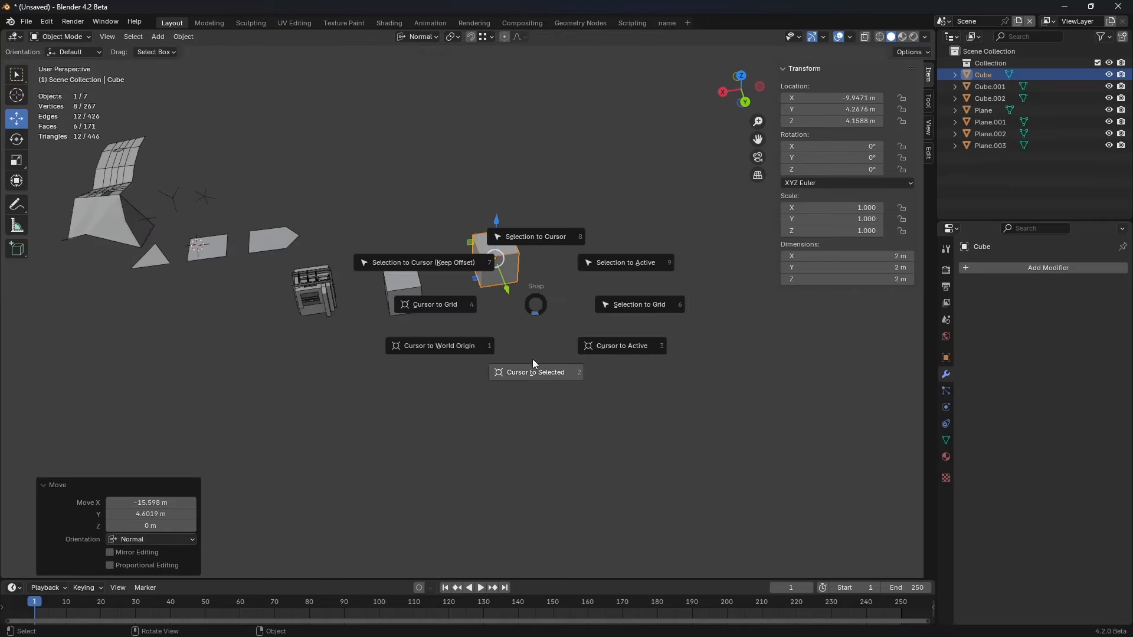
{"action": "left_click", "coordinate": [540, 374]}
Step: Move the new cube to about X -12.38 m and Z 3.31 m and scale it uniformly by about 1.485
{"action": "scroll", "coordinate": [441, 310], "scroll_direction": "up", "scroll_amount": 2}
{"action": "middle_click_drag", "start_coordinate": [519, 348], "coordinate": [458, 285], "text": "shift"}
{"action": "key", "text": "g"}
{"action": "key", "text": "x"}
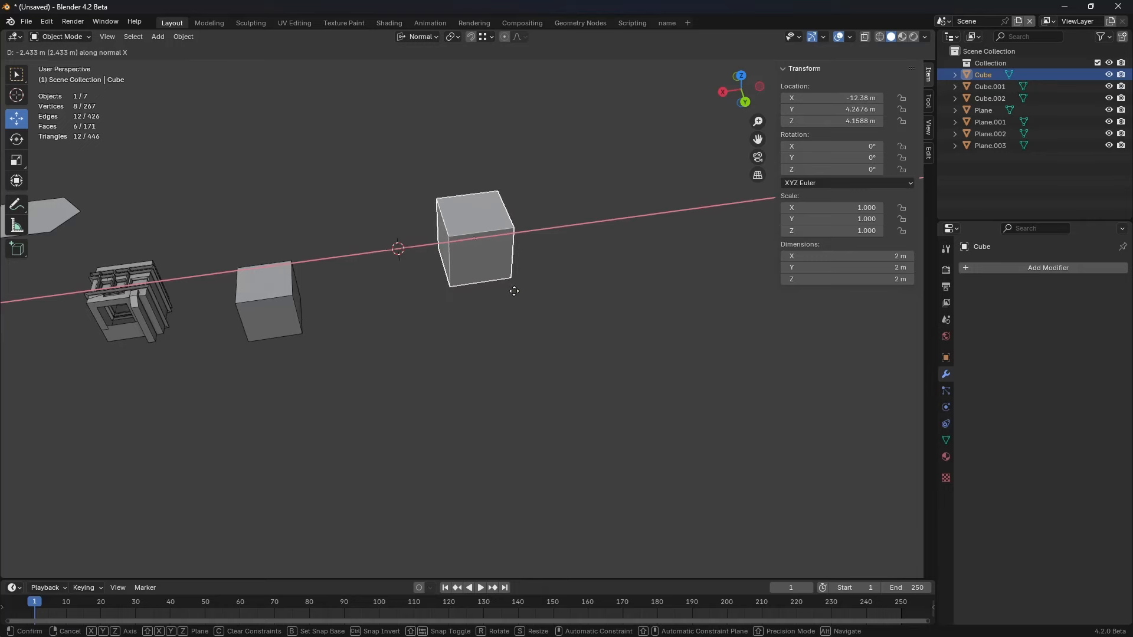
{"action": "left_click", "coordinate": [552, 283]}
{"action": "key", "text": "g"}
{"action": "key", "text": "z"}
{"action": "left_click", "coordinate": [555, 302]}
{"action": "key", "text": "s"}
{"action": "left_click", "coordinate": [589, 315]}
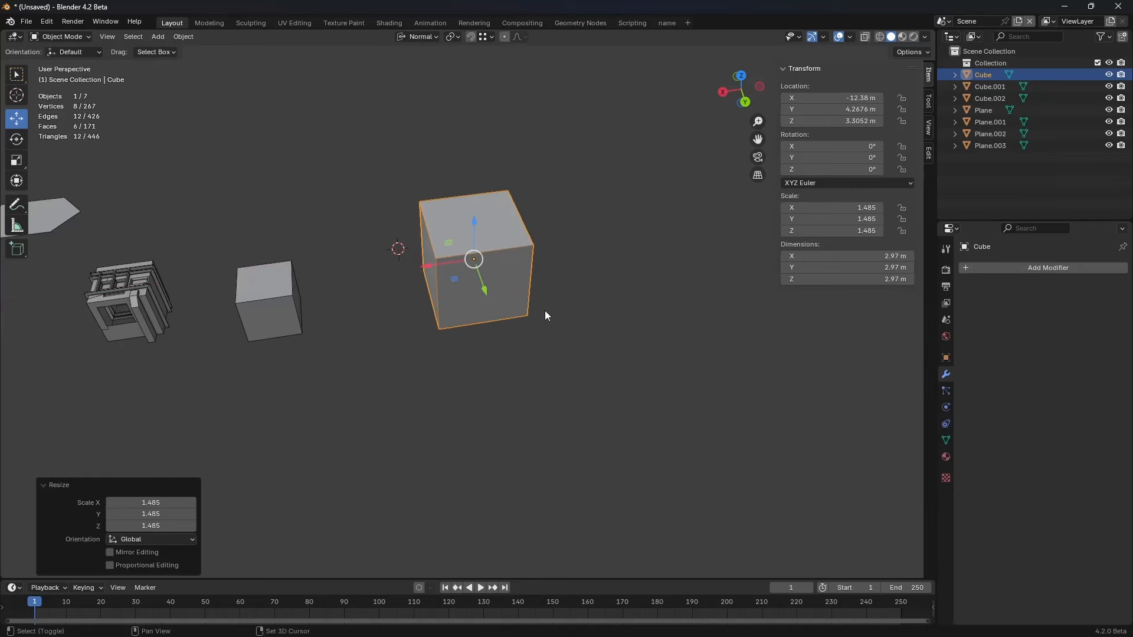
Step: Add another 2 m cube and move it about -3.67 m in X, 1.2 m in Y and 0.68 m in Z into the larger cube's upper corner
{"action": "key", "text": "shift+a"}
{"action": "mouse_move", "coordinate": [563, 311]}
{"action": "left_click", "coordinate": [592, 322]}
{"action": "key", "text": "g"}
{"action": "key", "text": "shift+z"}
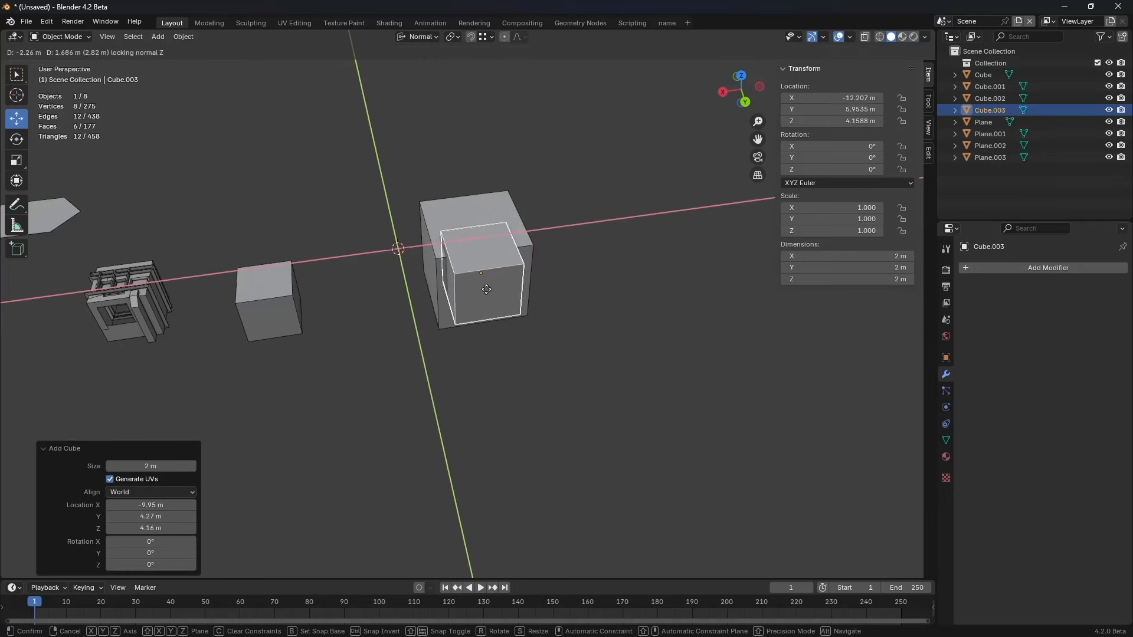
{"action": "left_click", "coordinate": [520, 267]}
{"action": "key", "text": "g"}
{"action": "key", "text": "z"}
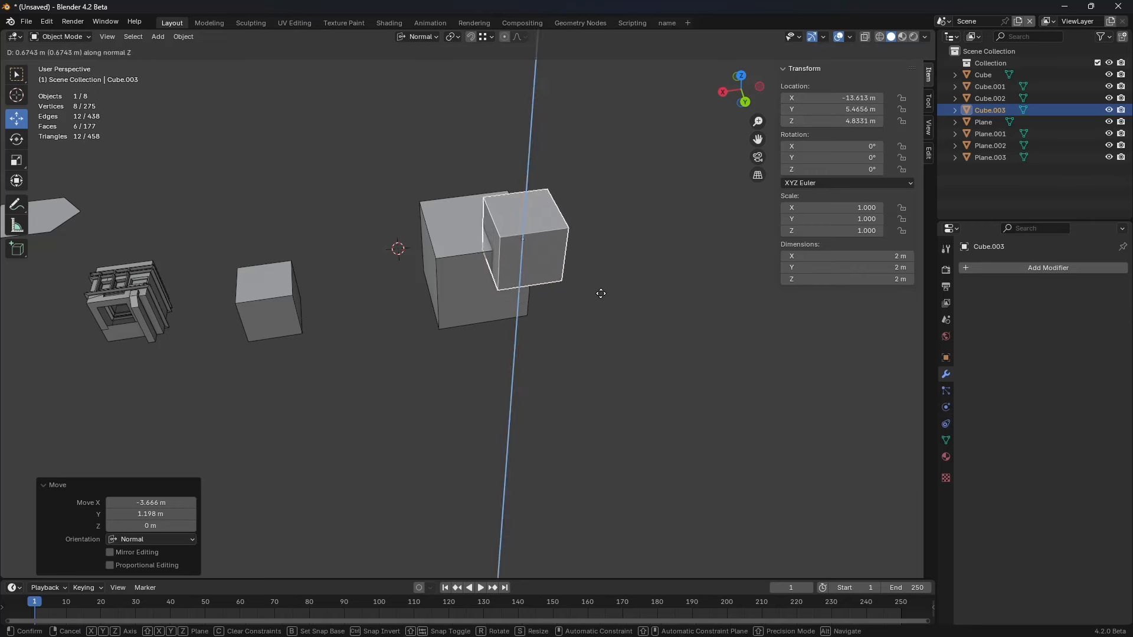
{"action": "left_click", "coordinate": [495, 244]}
{"action": "middle_click", "coordinate": [495, 245], "text": "alt"}
{"action": "scroll", "coordinate": [466, 353], "scroll_direction": "up", "scroll_amount": 3}
{"action": "middle_click_drag", "start_coordinate": [466, 353], "coordinate": [543, 312]}
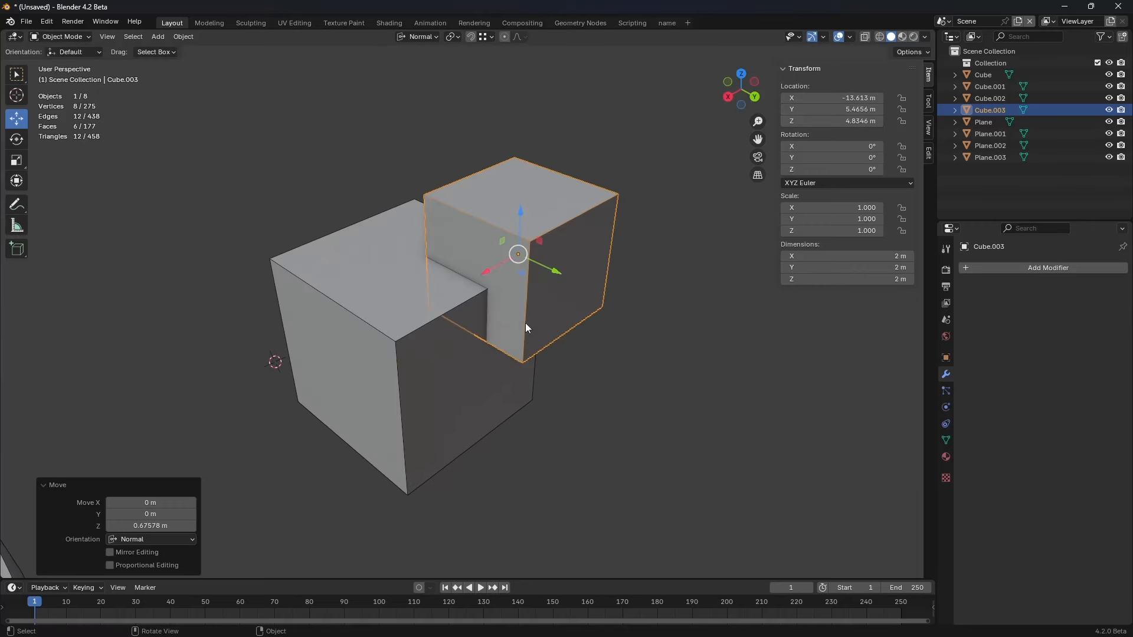
Step: Show the Bool Tool options and select the larger cube as the object to cut
{"action": "left_click", "coordinate": [929, 156]}
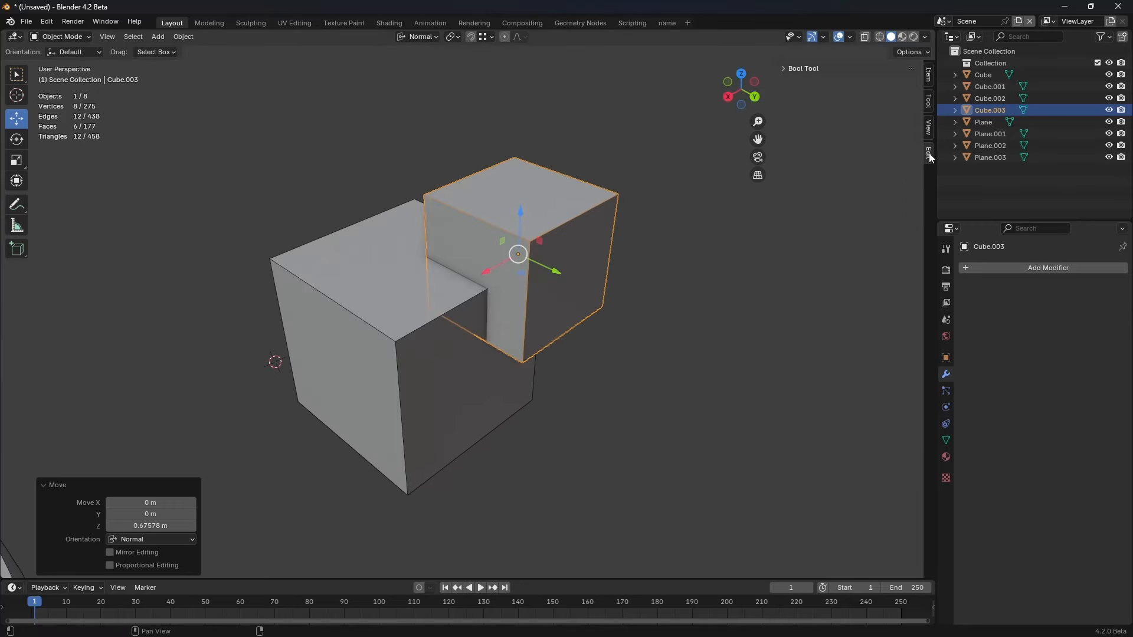
{"action": "left_click", "coordinate": [807, 69]}
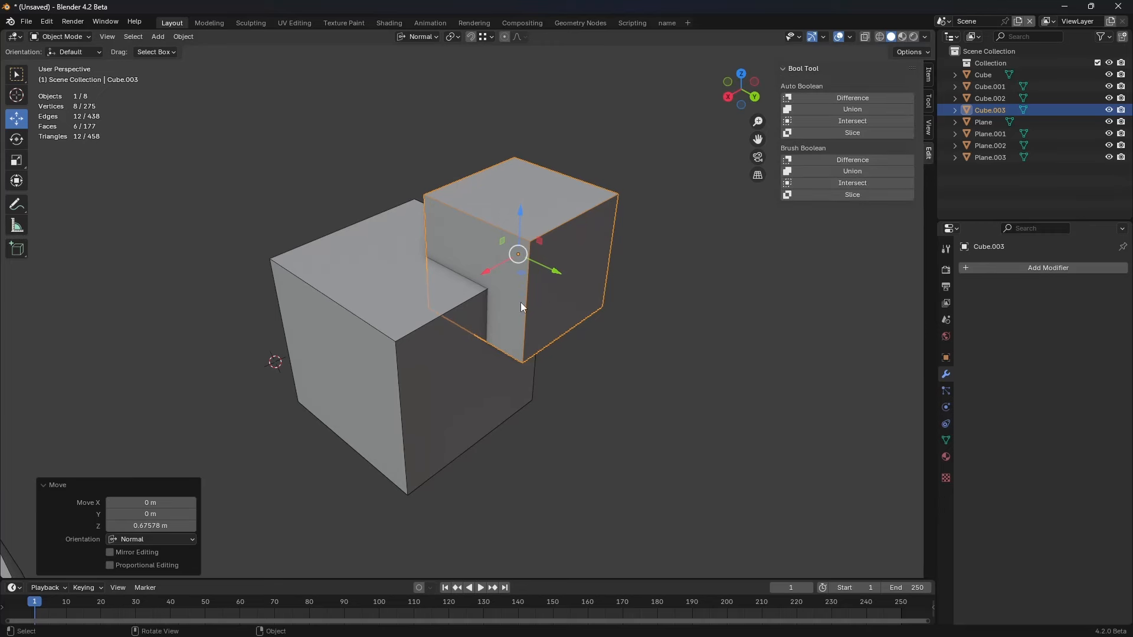
{"action": "left_click", "coordinate": [522, 270]}
{"action": "left_click", "coordinate": [394, 317]}
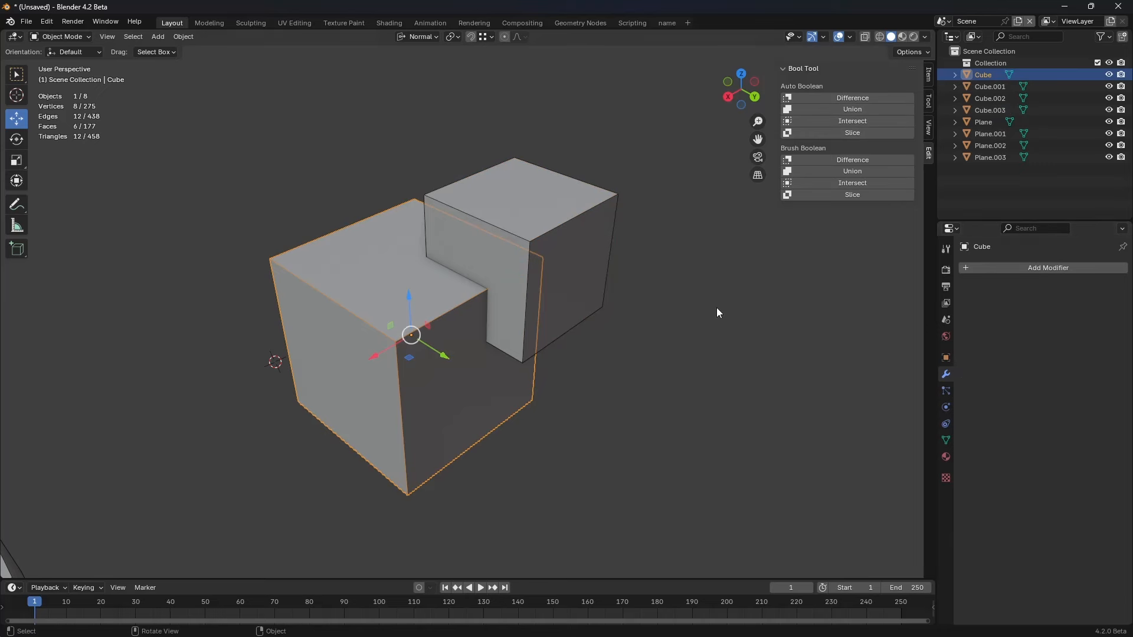
Step: Add a Difference Boolean modifier to the larger cube with the smaller overlapping cube as its object
{"action": "left_click", "coordinate": [1019, 269]}
{"action": "mouse_move", "coordinate": [1021, 269]}
{"action": "left_click", "coordinate": [999, 270]}
{"action": "mouse_move", "coordinate": [963, 273]}
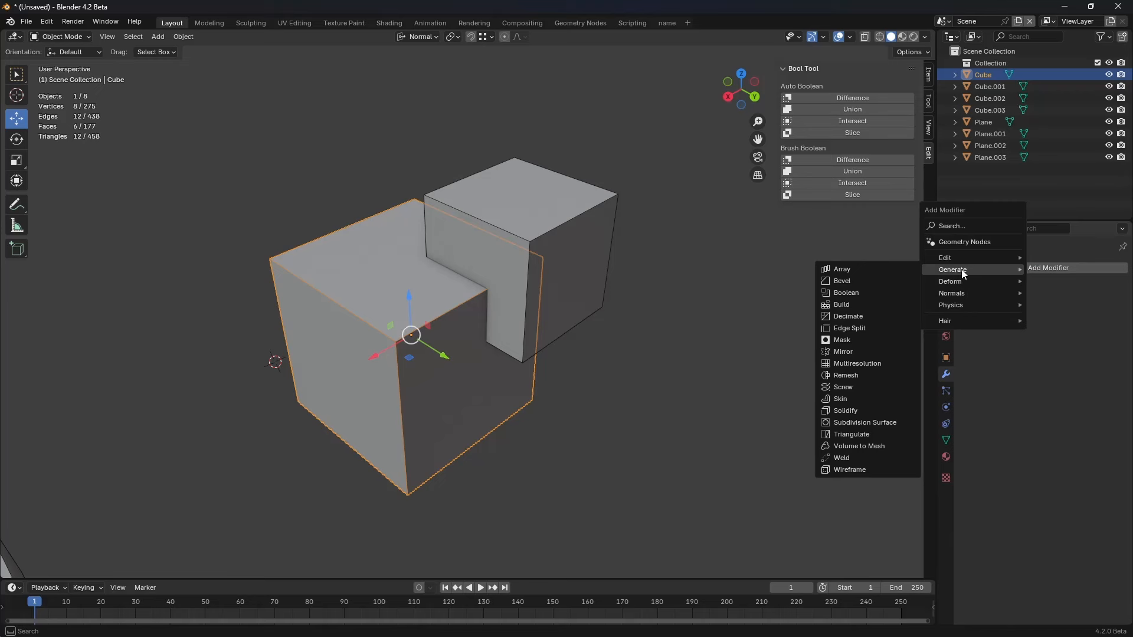
{"action": "left_click", "coordinate": [848, 294]}
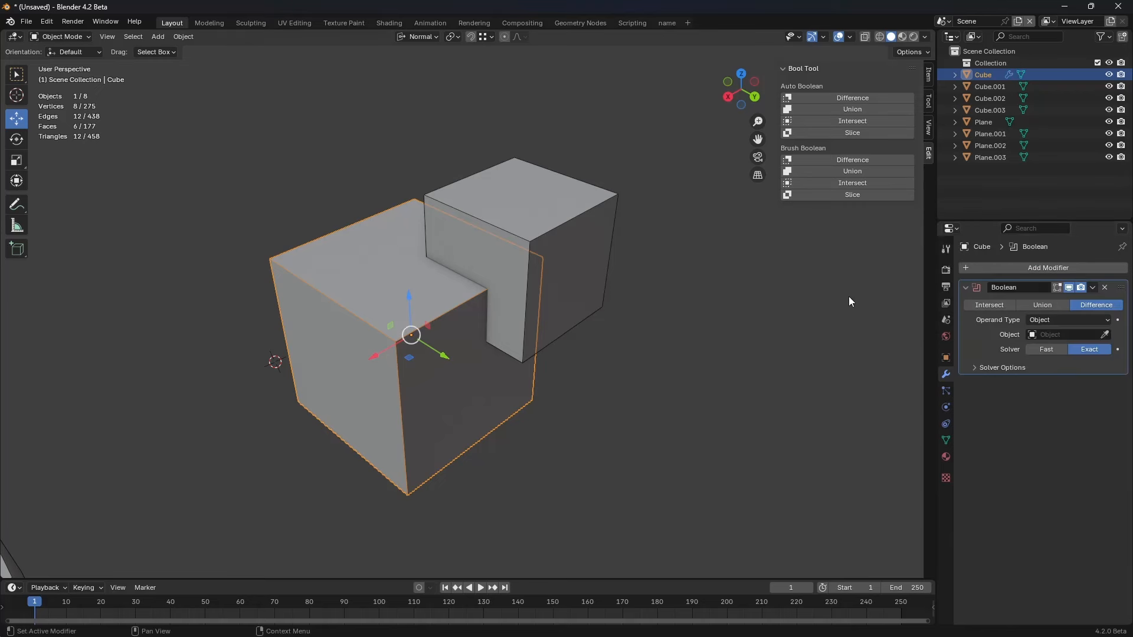
{"action": "left_click", "coordinate": [1105, 334]}
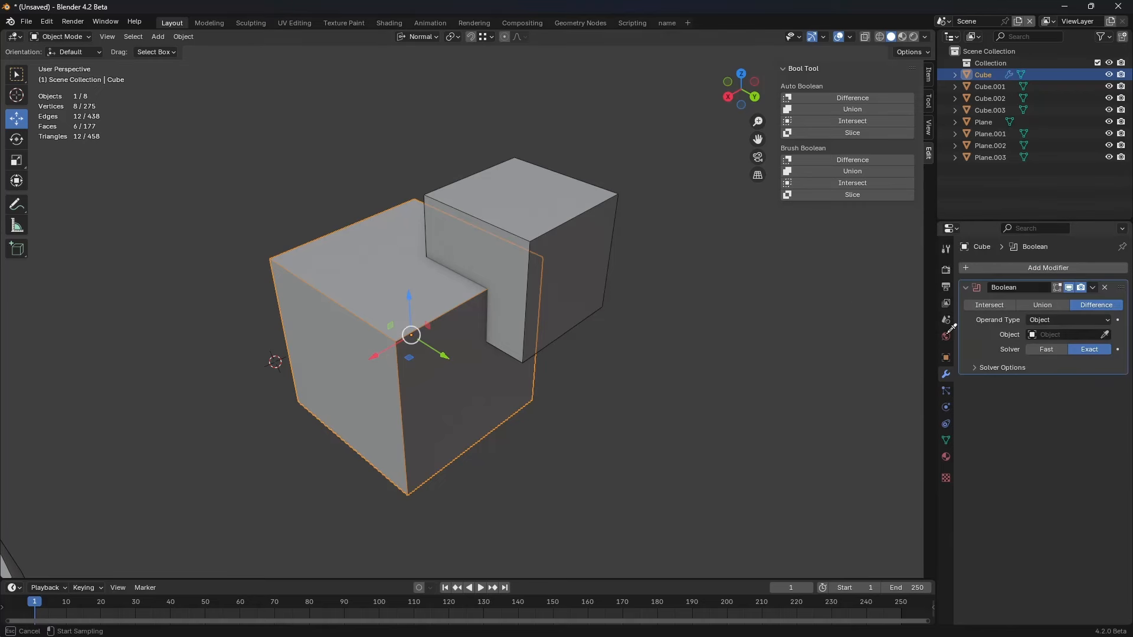
{"action": "left_click", "coordinate": [592, 248]}
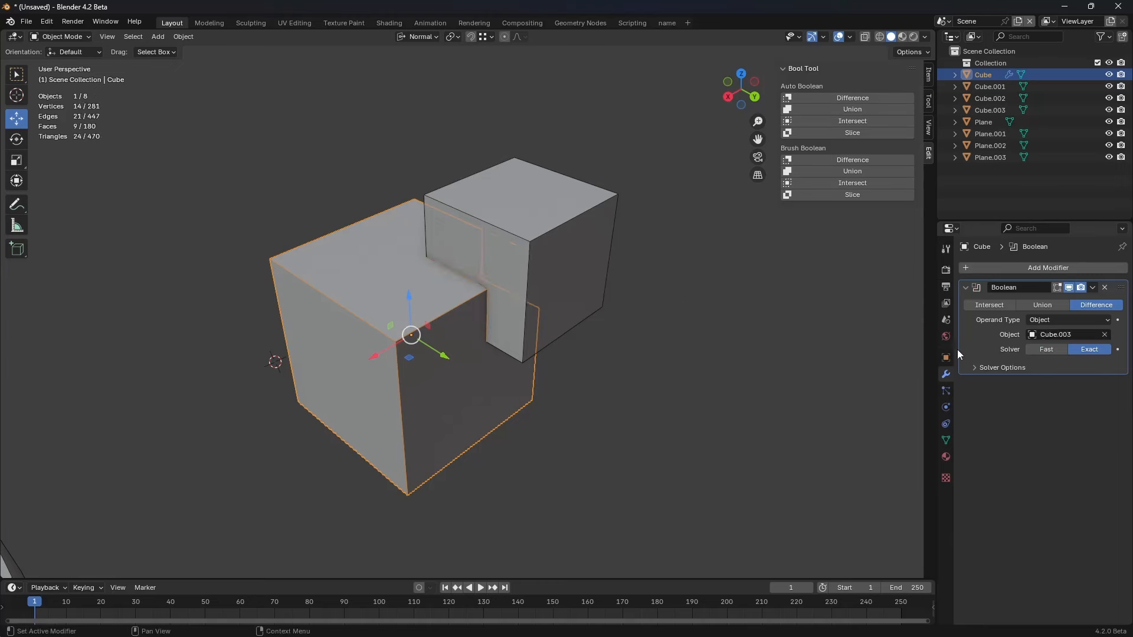
Step: Select the smaller cube, temporarily hide it to inspect the Boolean cut, and unhide it without moving it
{"action": "left_click", "coordinate": [542, 249]}
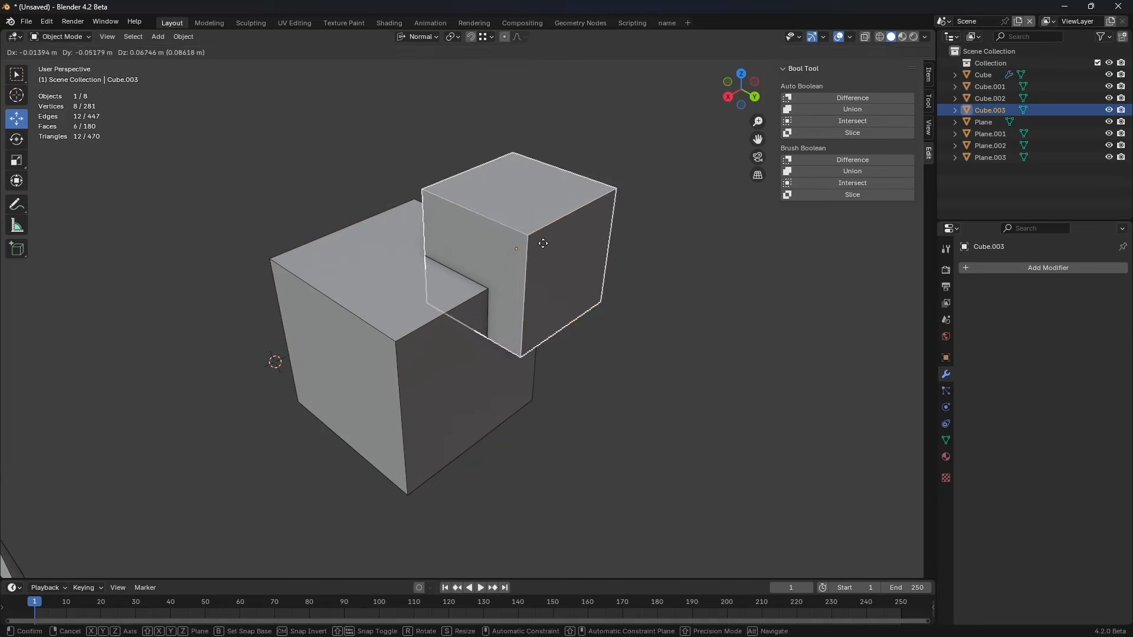
{"action": "left_click", "coordinate": [416, 314]}
{"action": "left_click", "coordinate": [532, 269]}
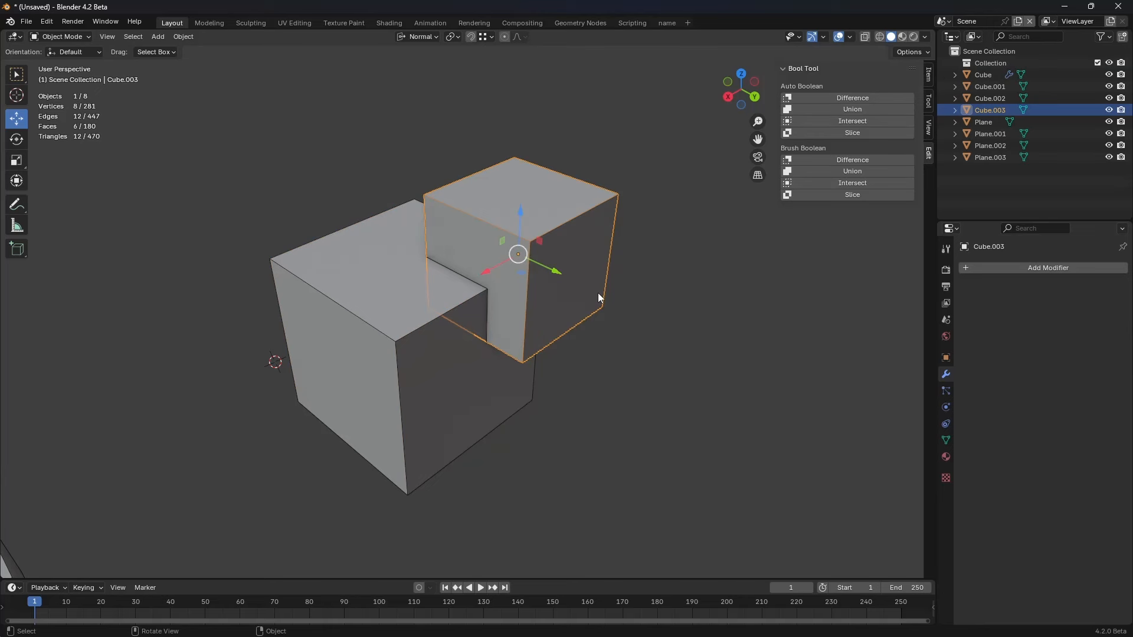
{"action": "key", "text": "h"}
{"action": "middle_click_drag", "start_coordinate": [597, 293], "coordinate": [519, 252]}
{"action": "key", "text": "alt+h"}
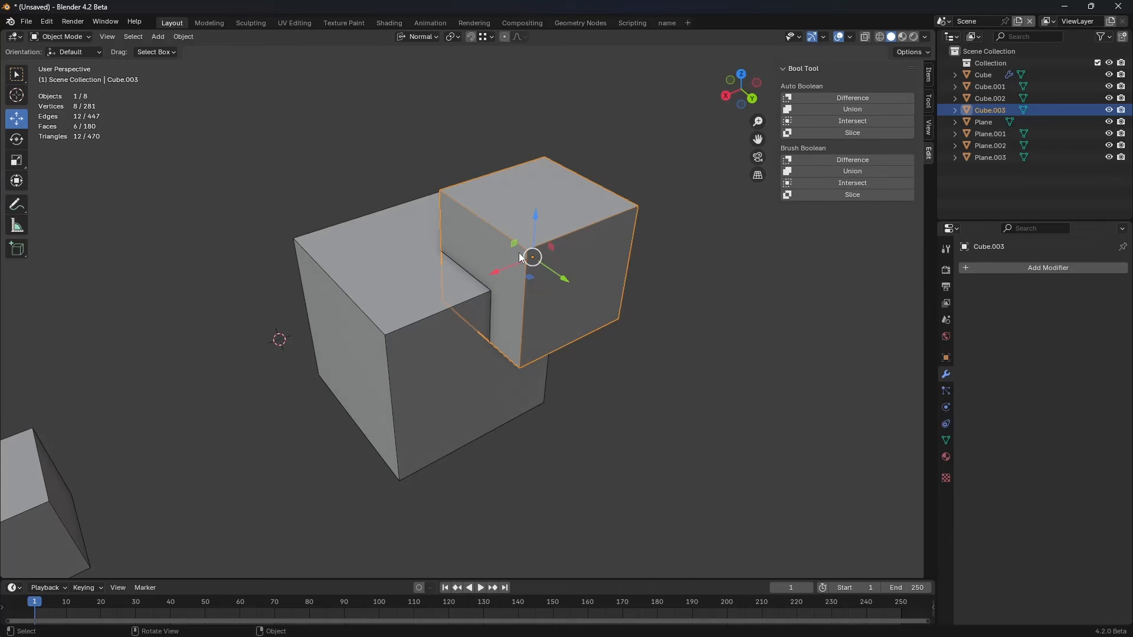
{"action": "key", "text": "g"}
{"action": "middle_click_drag", "start_coordinate": [537, 300], "coordinate": [556, 320]}
{"action": "right_click", "coordinate": [537, 302]}
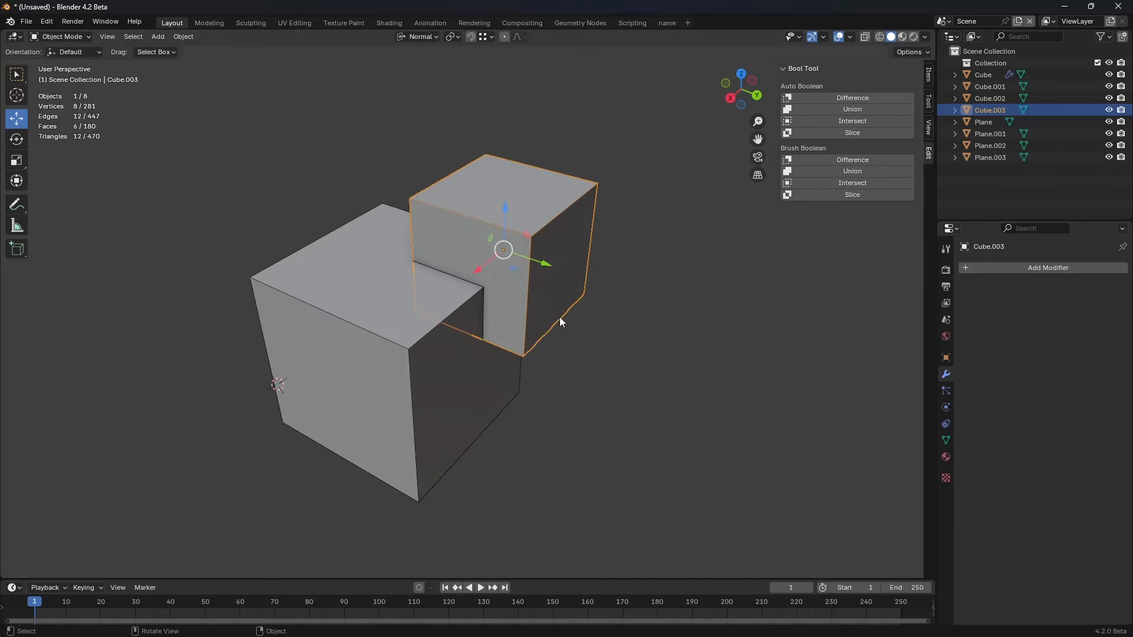
Step: Set the smaller cutting cube's viewport display to Wire
{"action": "left_click", "coordinate": [945, 358]}
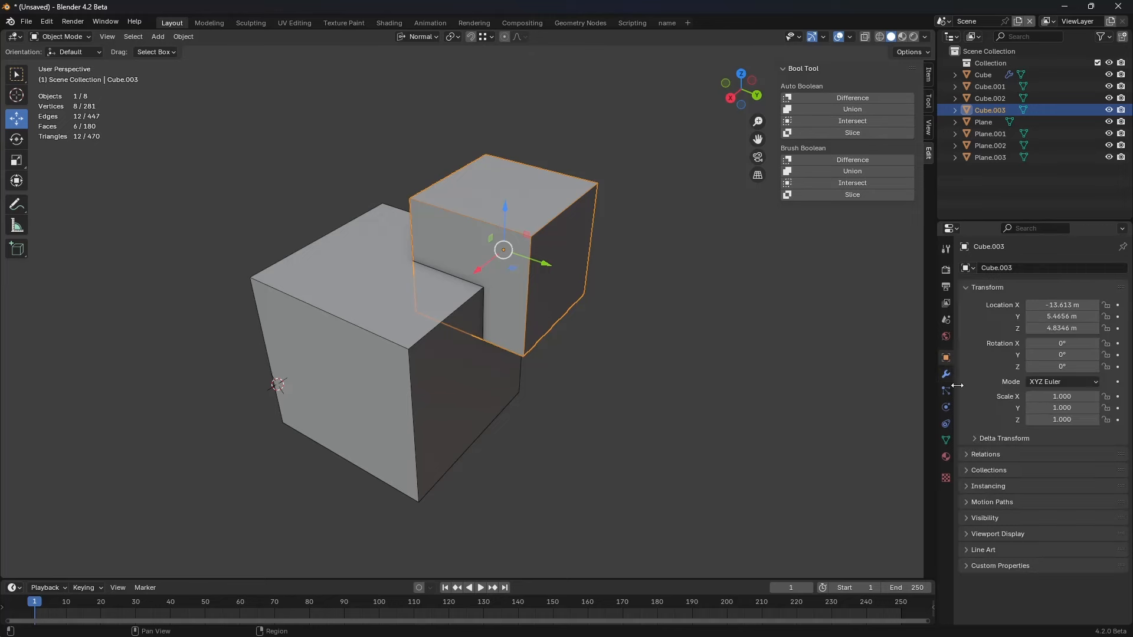
{"action": "left_click", "coordinate": [1000, 534]}
{"action": "scroll", "coordinate": [1000, 533], "scroll_direction": "down", "scroll_amount": 4}
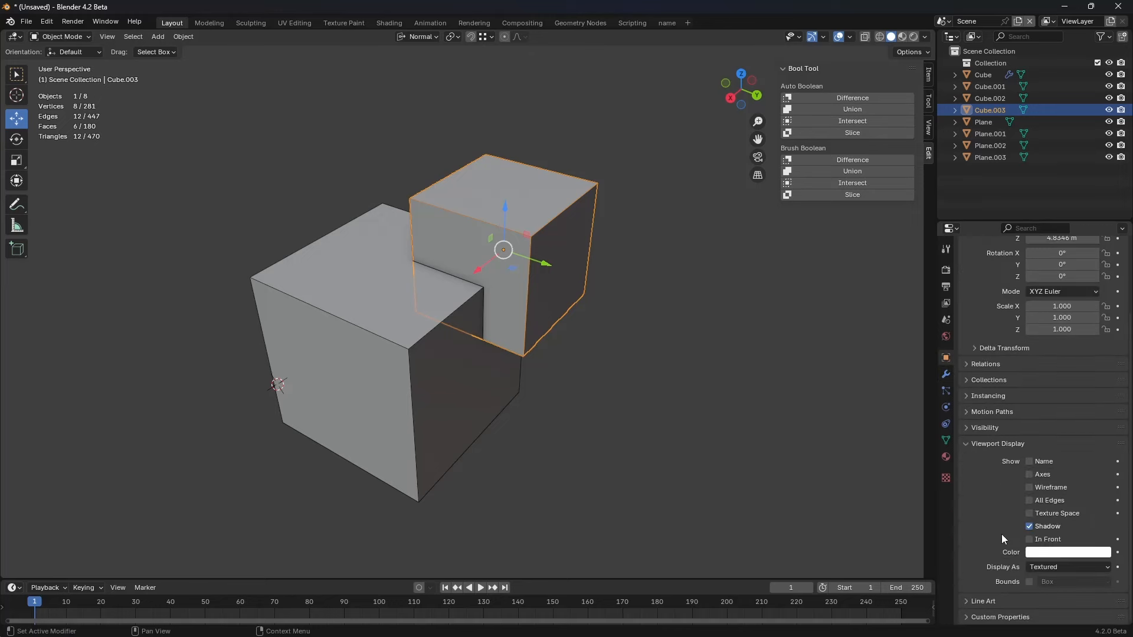
{"action": "left_click", "coordinate": [1041, 567]}
{"action": "left_click", "coordinate": [1053, 593]}
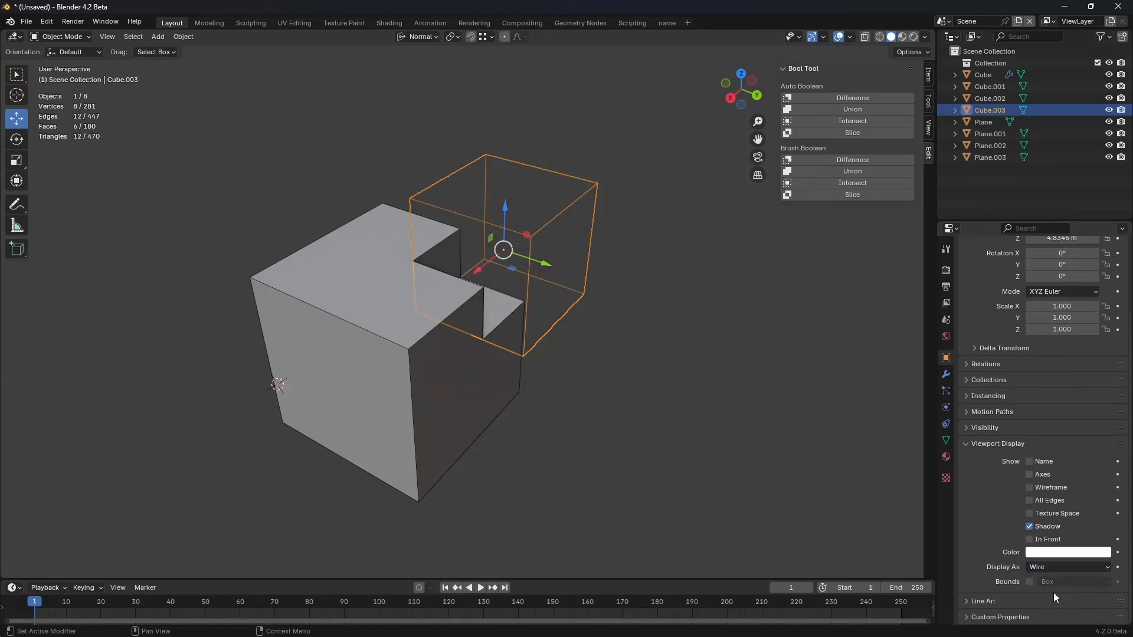
{"action": "middle_click_drag", "start_coordinate": [715, 415], "coordinate": [593, 391]}
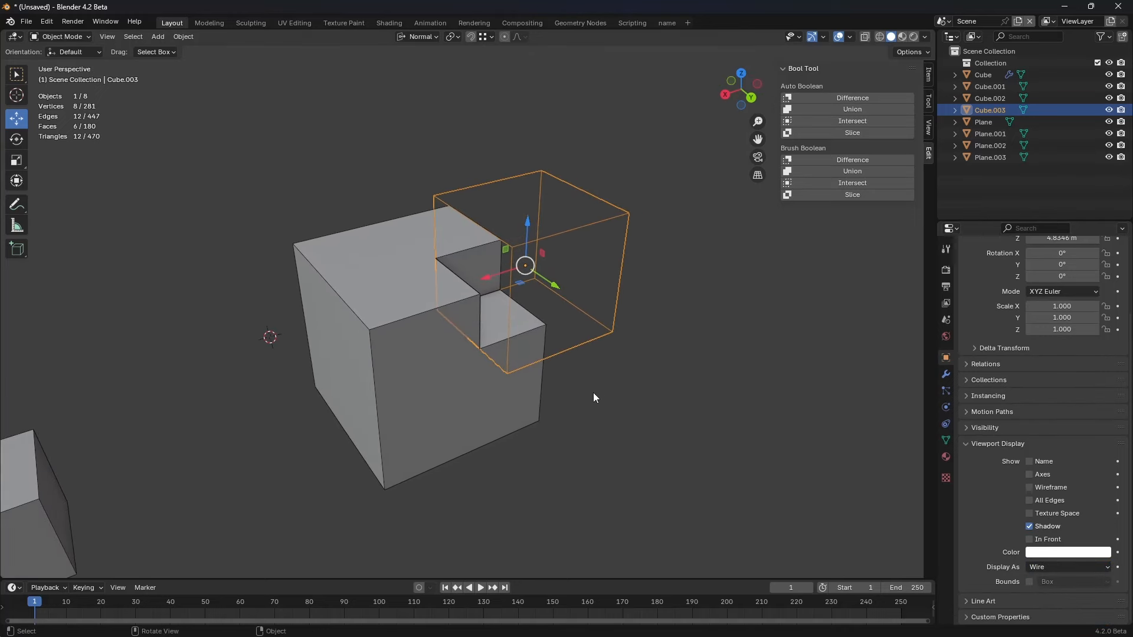
Step: Delete the wireframe cutting cube and remove the Boolean modifier from the larger cube
{"action": "left_click", "coordinate": [945, 374]}
{"action": "key", "text": "x"}
{"action": "left_click", "coordinate": [590, 309]}
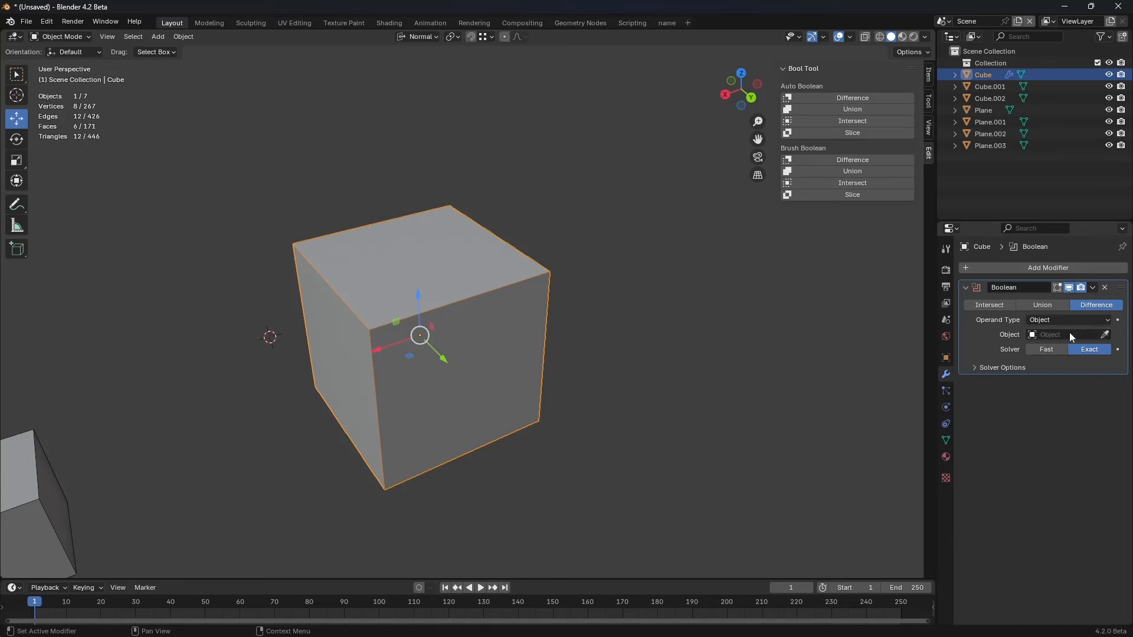
{"action": "left_click", "coordinate": [1105, 287]}
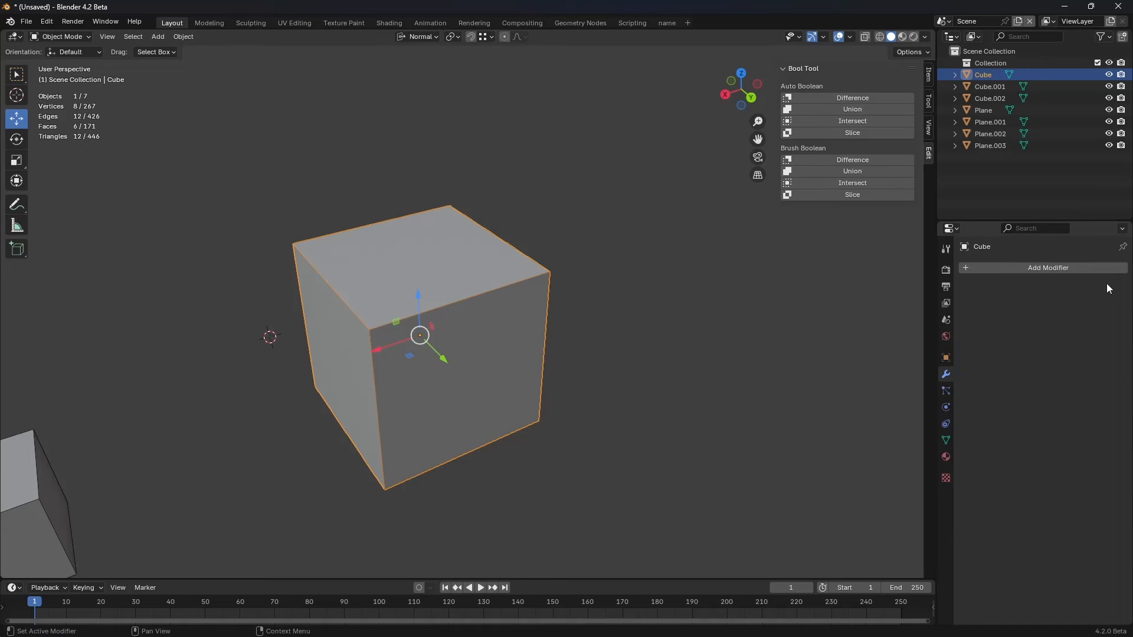
Step: Add a 2 m cube at the 3D cursor, next to the larger cube
{"action": "middle_click_drag", "start_coordinate": [653, 363], "coordinate": [552, 294]}
{"action": "key", "text": "shift+a"}
{"action": "left_click", "coordinate": [654, 303]}
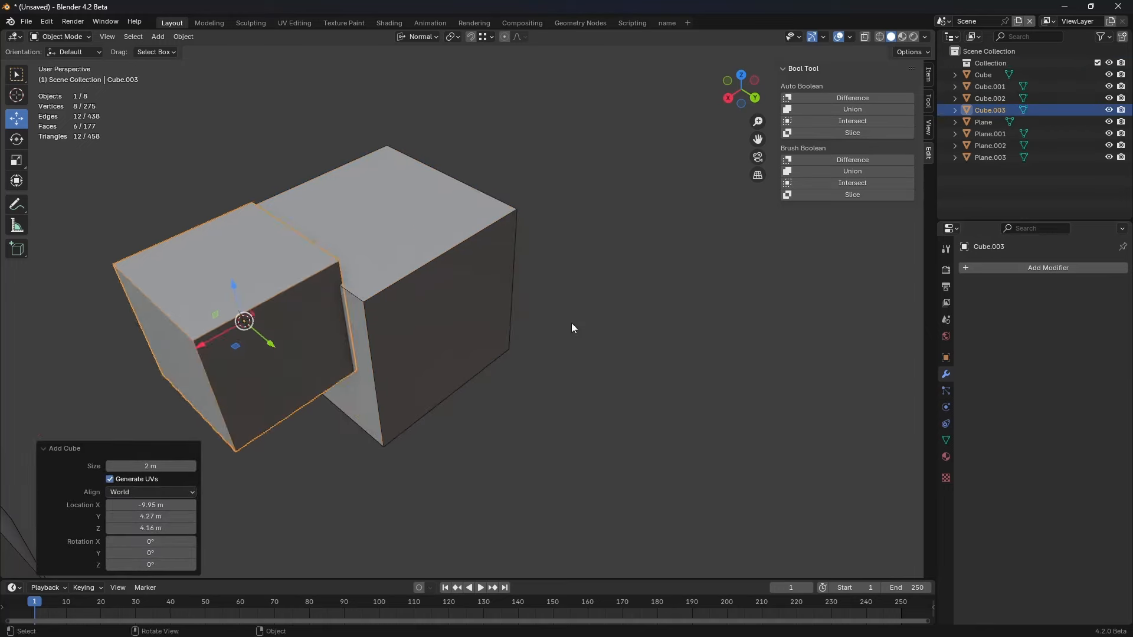
Step: Move the new cube horizontally to overlap the larger cube's far upper corner, and raise it about 0.67 m
{"action": "key", "text": "g"}
{"action": "key", "text": "shift+z"}
{"action": "left_click", "coordinate": [568, 324]}
{"action": "key", "text": "g"}
{"action": "key", "text": "z"}
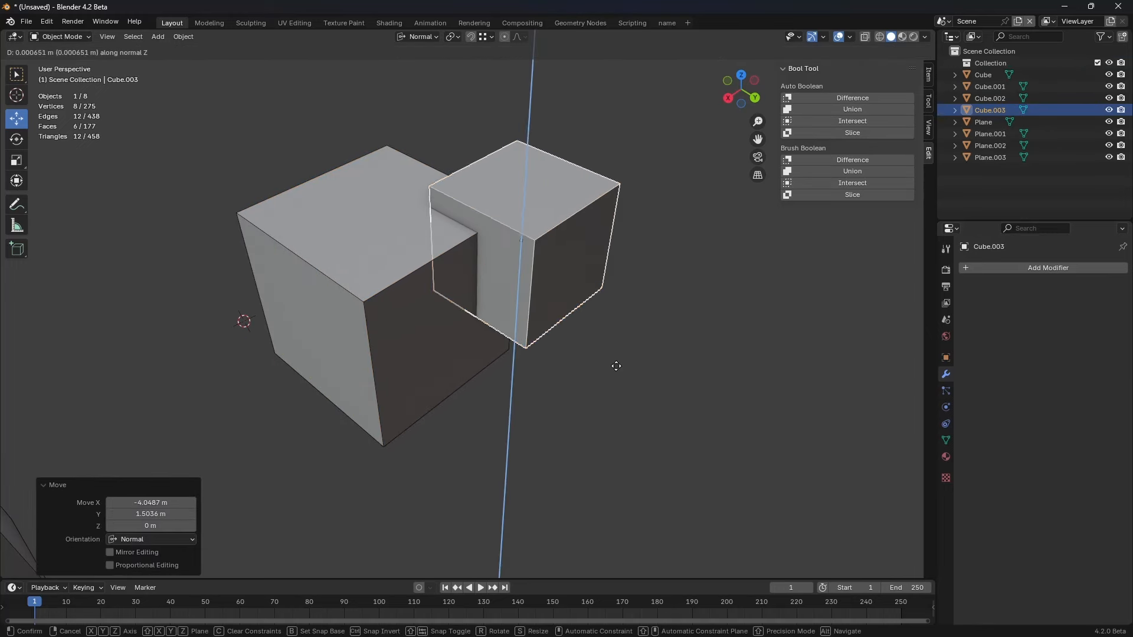
{"action": "left_click", "coordinate": [614, 331]}
{"action": "mouse_move", "coordinate": [611, 328]}
{"action": "middle_mouse_down", "text": "shift"}
{"action": "mouse_move", "coordinate": [631, 367]}
{"action": "mouse_move", "coordinate": [622, 332]}
{"action": "middle_mouse_up", "text": "shift"}
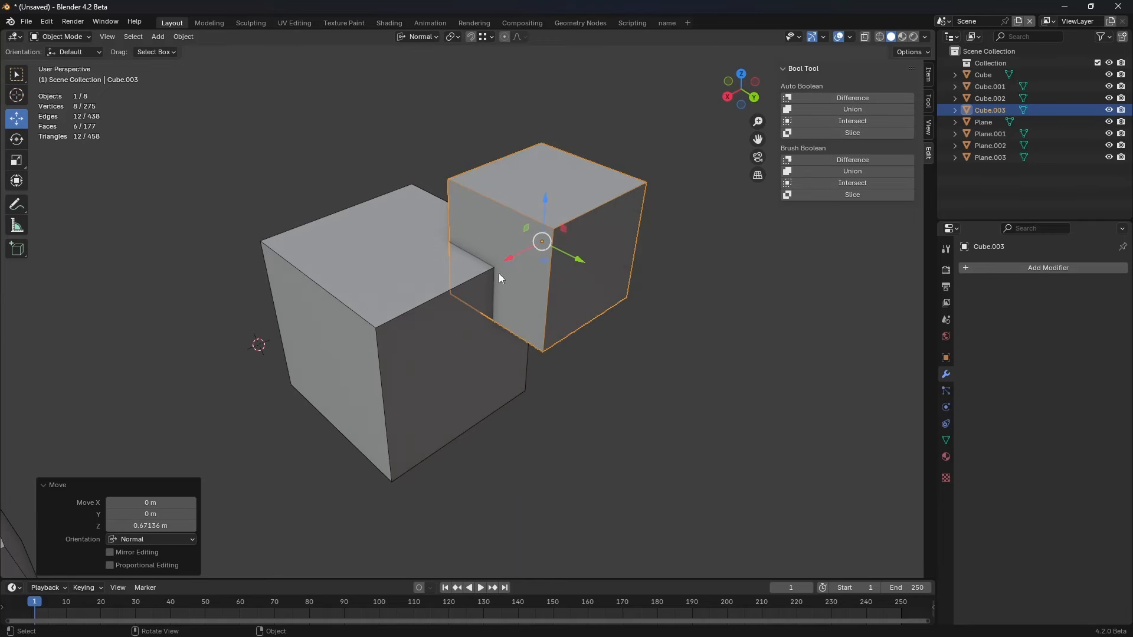
Step: Try an Auto Boolean Difference that cuts the smaller cube out of the larger one, and undo it
{"action": "left_click", "coordinate": [414, 287], "text": "shift"}
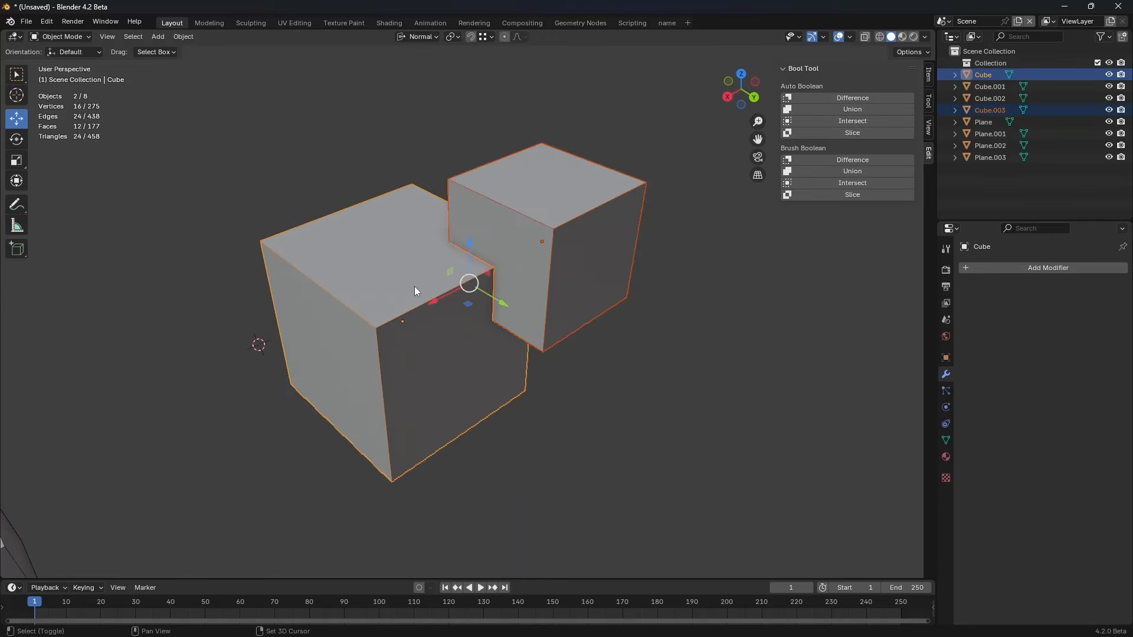
{"action": "left_click", "coordinate": [848, 101]}
{"action": "mouse_move", "coordinate": [543, 282]}
{"action": "middle_mouse_down"}
{"action": "mouse_move", "coordinate": [501, 314]}
{"action": "mouse_move", "coordinate": [544, 295]}
{"action": "middle_mouse_up"}
{"action": "key", "text": "ctrl+z"}
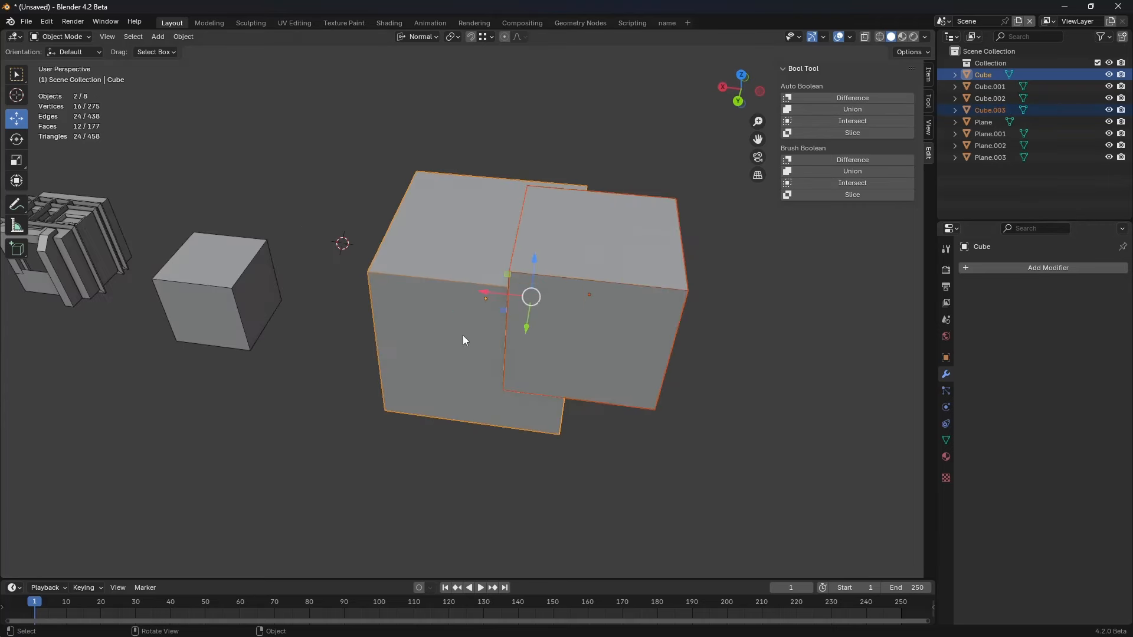
Step: Cut the smaller cube out of the larger cube with a Brush Boolean Difference
{"action": "middle_click_drag", "start_coordinate": [463, 335], "coordinate": [883, 165]}
{"action": "left_click", "coordinate": [614, 263]}
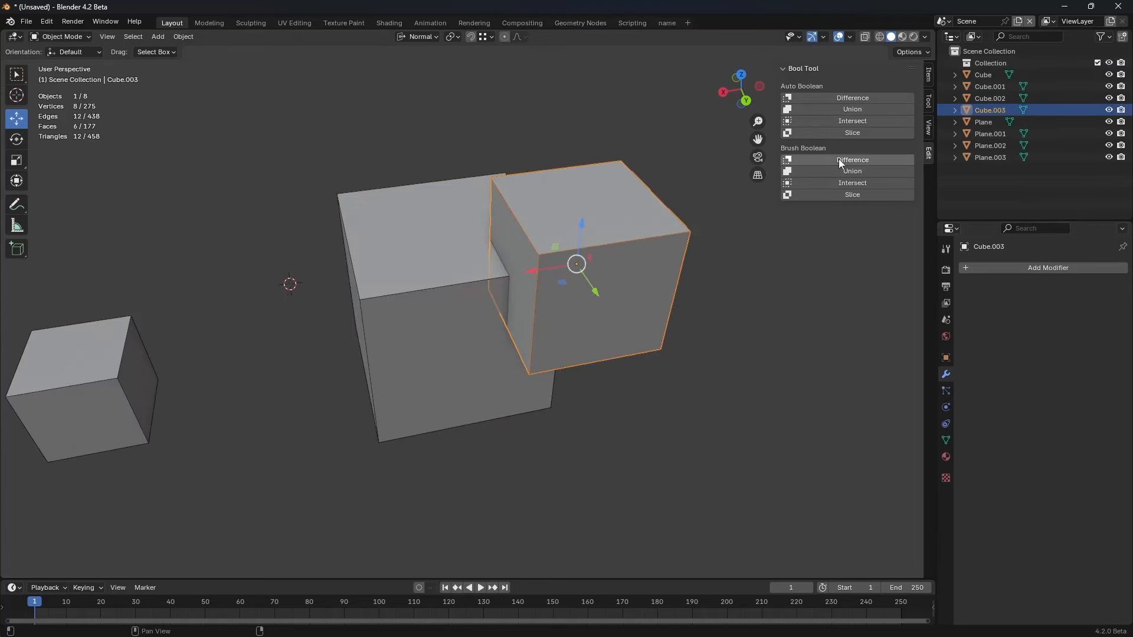
{"action": "middle_click_drag", "start_coordinate": [607, 303], "coordinate": [427, 299]}
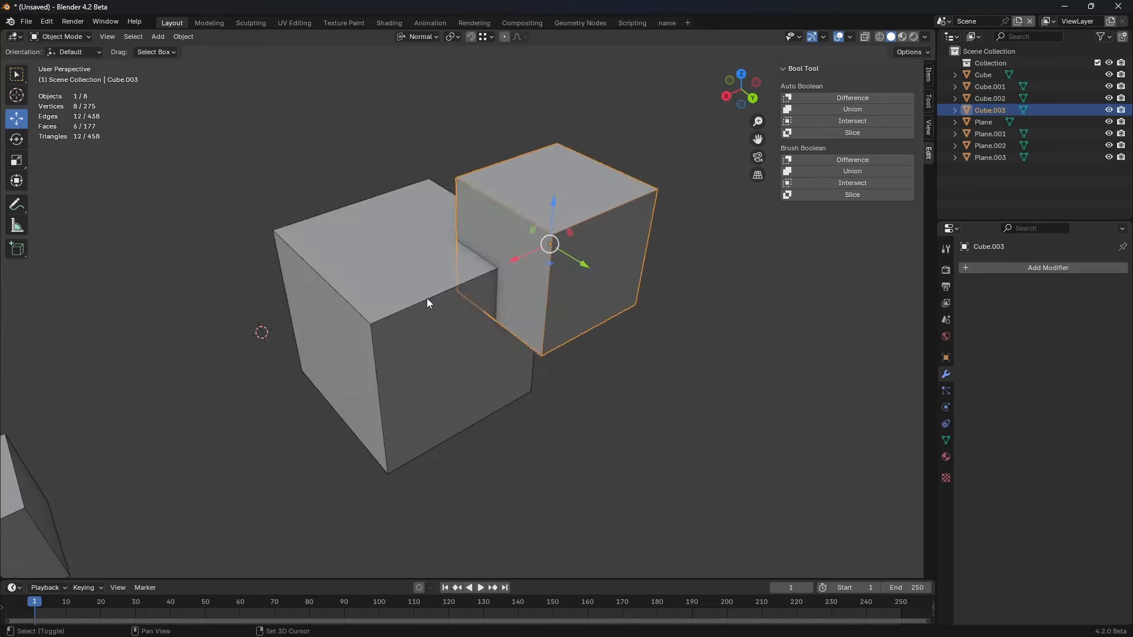
{"action": "left_click", "coordinate": [430, 285], "text": "shift"}
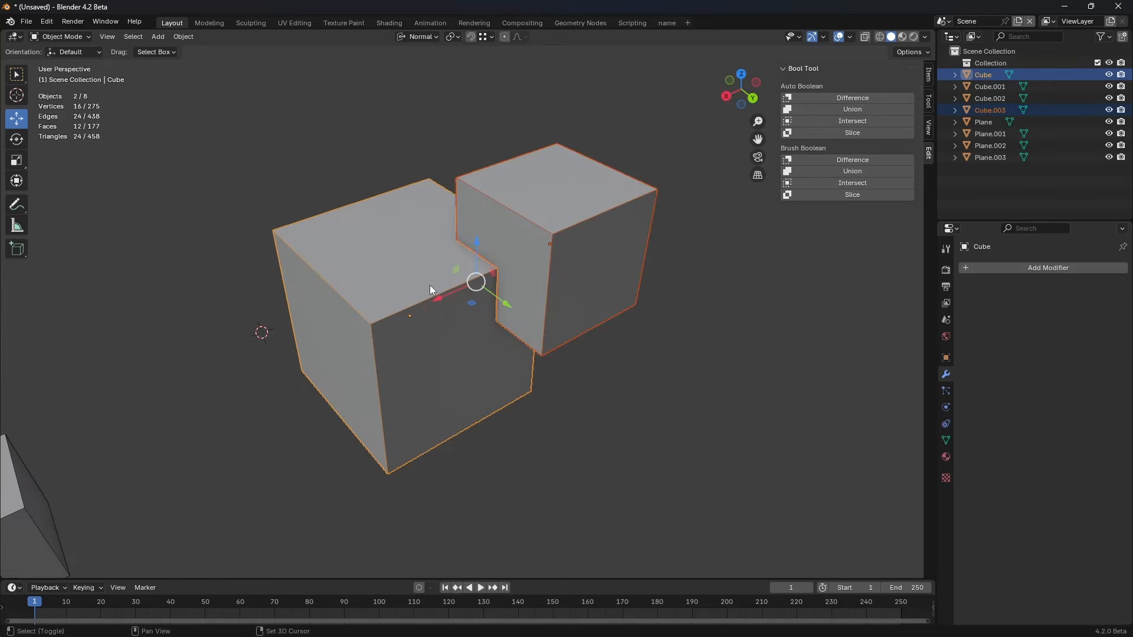
{"action": "left_click", "coordinate": [849, 160]}
{"action": "key", "text": "g"}
{"action": "key", "text": "Escape"}
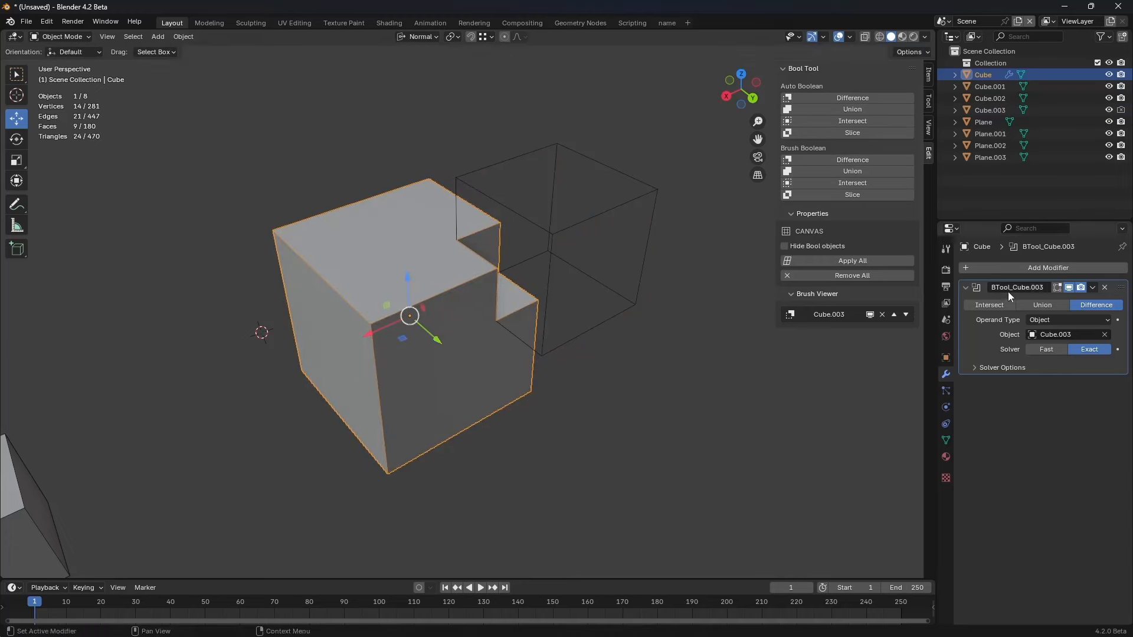
Step: Compare the Bool Tool properties of the cutting cube and the larger cube, temporarily hiding the Boolean objects
{"action": "left_click", "coordinate": [606, 217]}
{"action": "left_click", "coordinate": [361, 315]}
{"action": "left_click", "coordinate": [583, 227]}
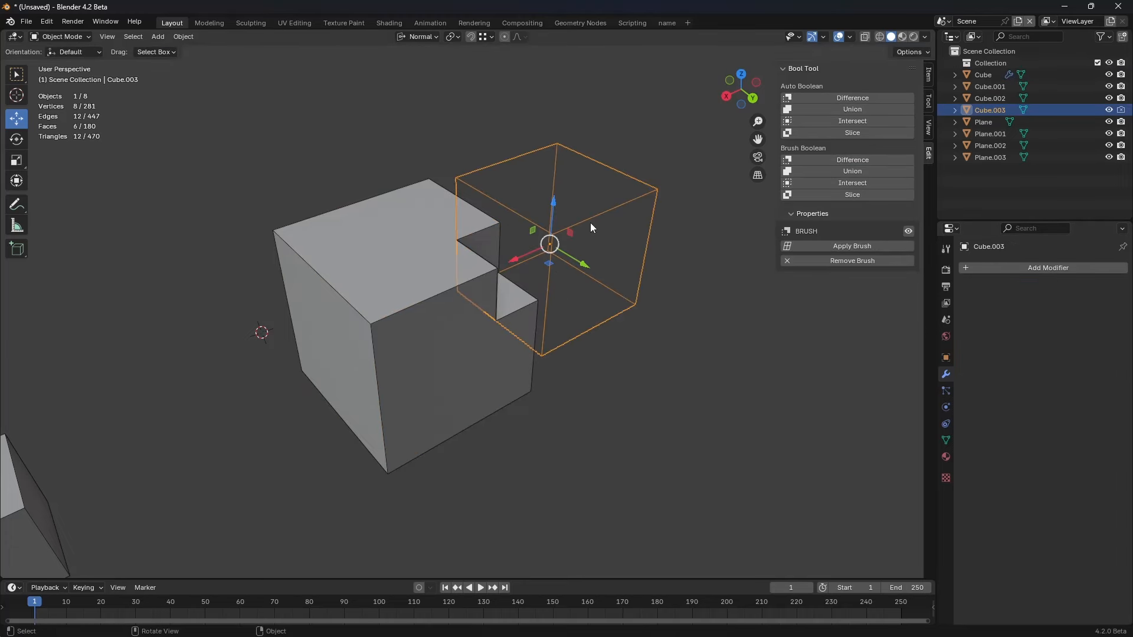
{"action": "left_click", "coordinate": [406, 392]}
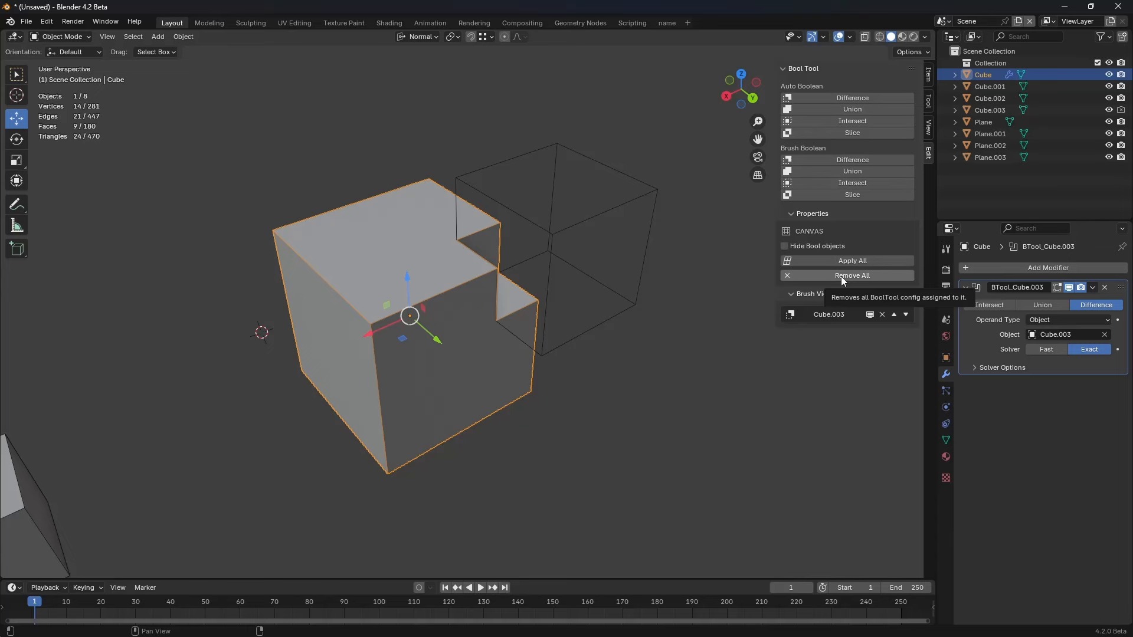
{"action": "left_click", "coordinate": [816, 247]}
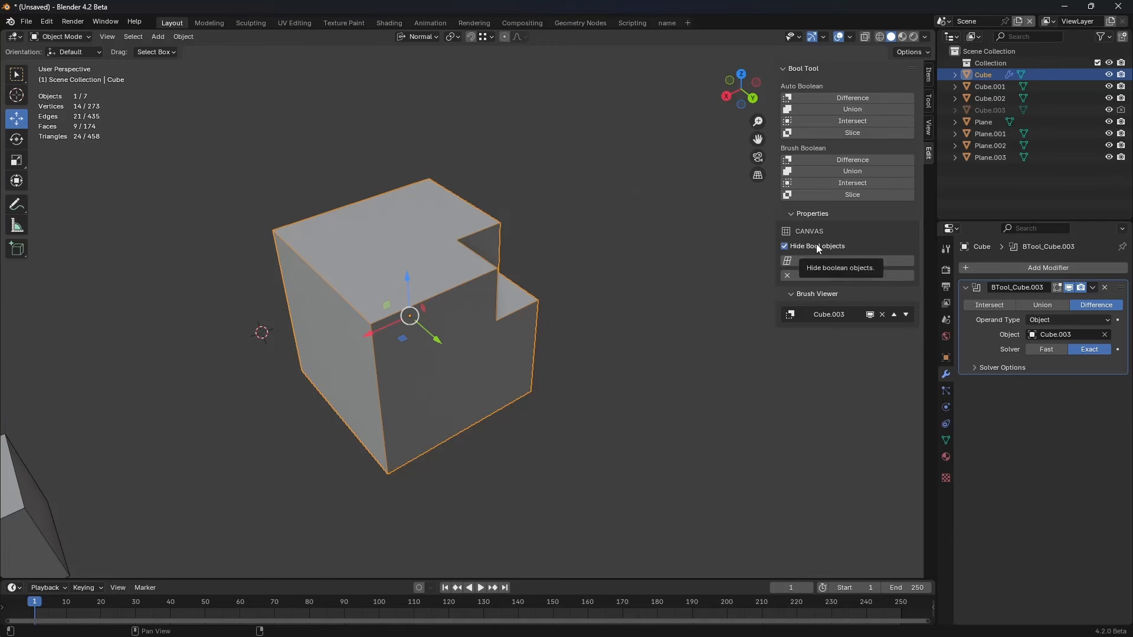
{"action": "left_click", "coordinate": [816, 246]}
{"action": "left_click", "coordinate": [587, 386]}
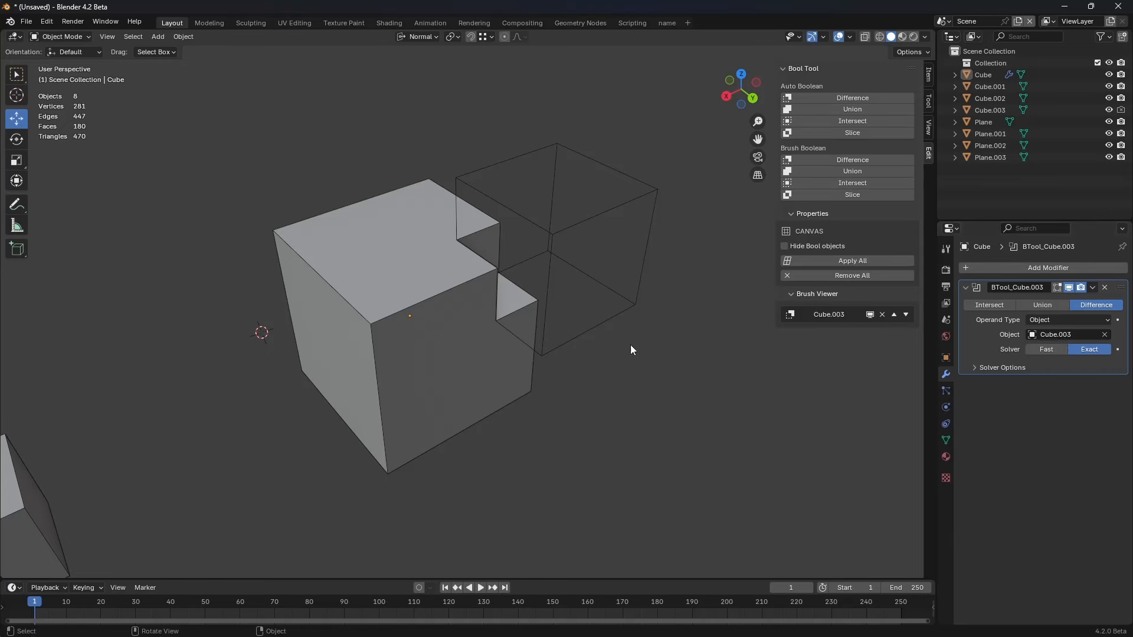
Step: Draw a box with the Add Cube tool on the larger cube's top face, overhanging its uncut upper edge
{"action": "left_click", "coordinate": [17, 250]}
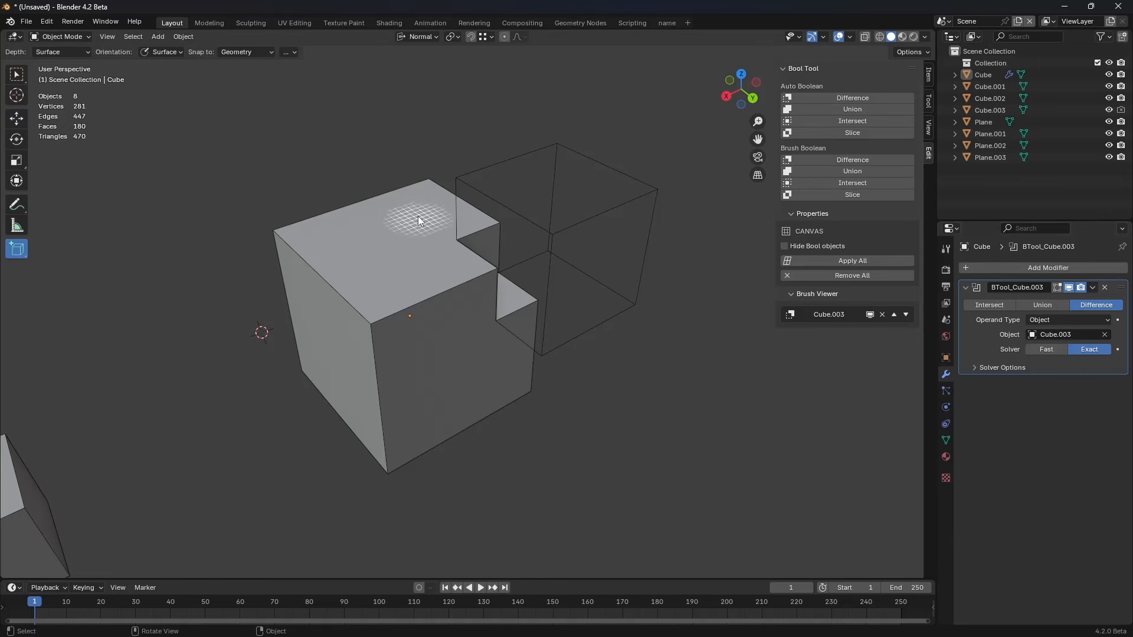
{"action": "mouse_move", "coordinate": [419, 214]}
{"action": "left_mouse_down"}
{"action": "mouse_move", "coordinate": [260, 226]}
{"action": "mouse_move", "coordinate": [180, 203]}
{"action": "left_mouse_up"}
{"action": "left_click_drag", "start_coordinate": [180, 203], "coordinate": [183, 206]}
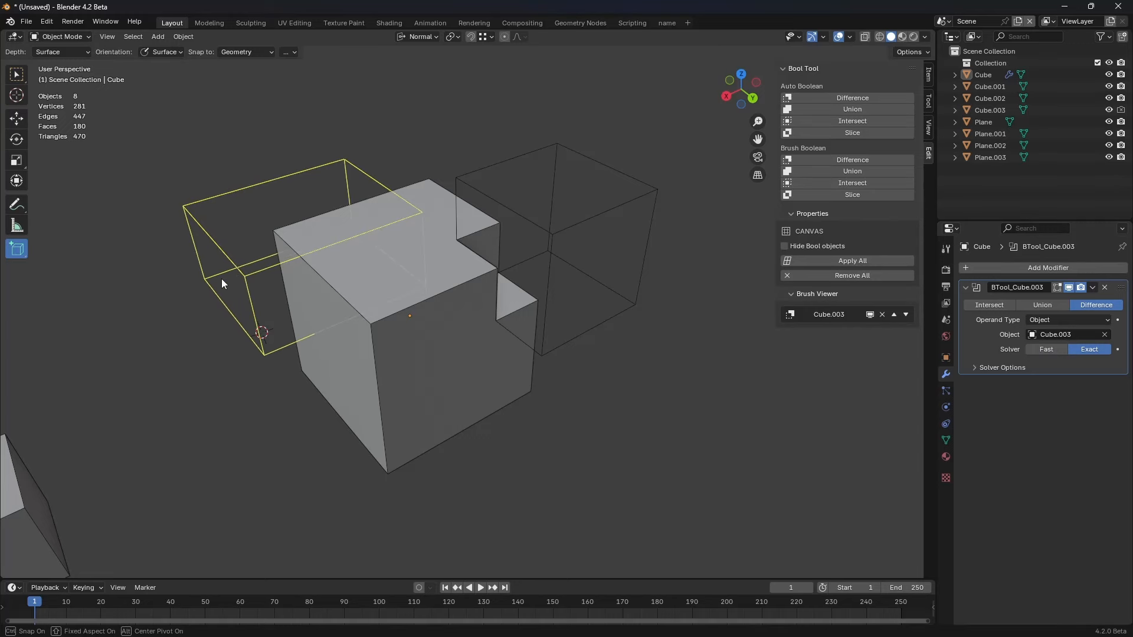
{"action": "left_click", "coordinate": [207, 245]}
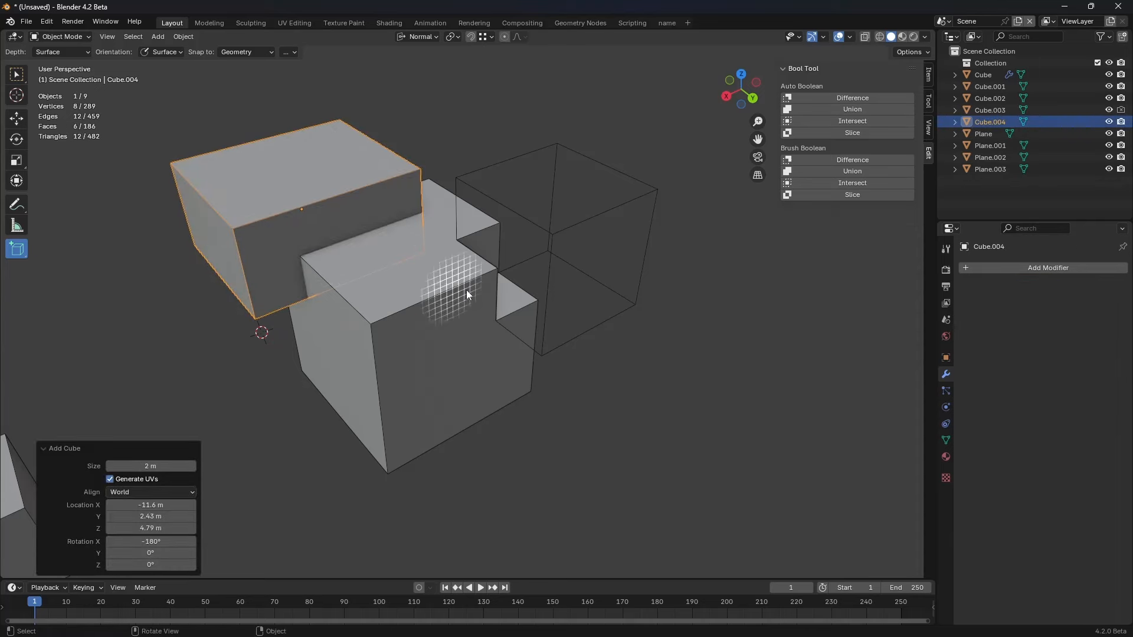
Step: Cut the newly drawn box out of the larger cube with a Brush Boolean Difference
{"action": "key", "text": "g"}
{"action": "right_click", "coordinate": [306, 233]}
{"action": "left_click", "coordinate": [429, 313], "text": "shift"}
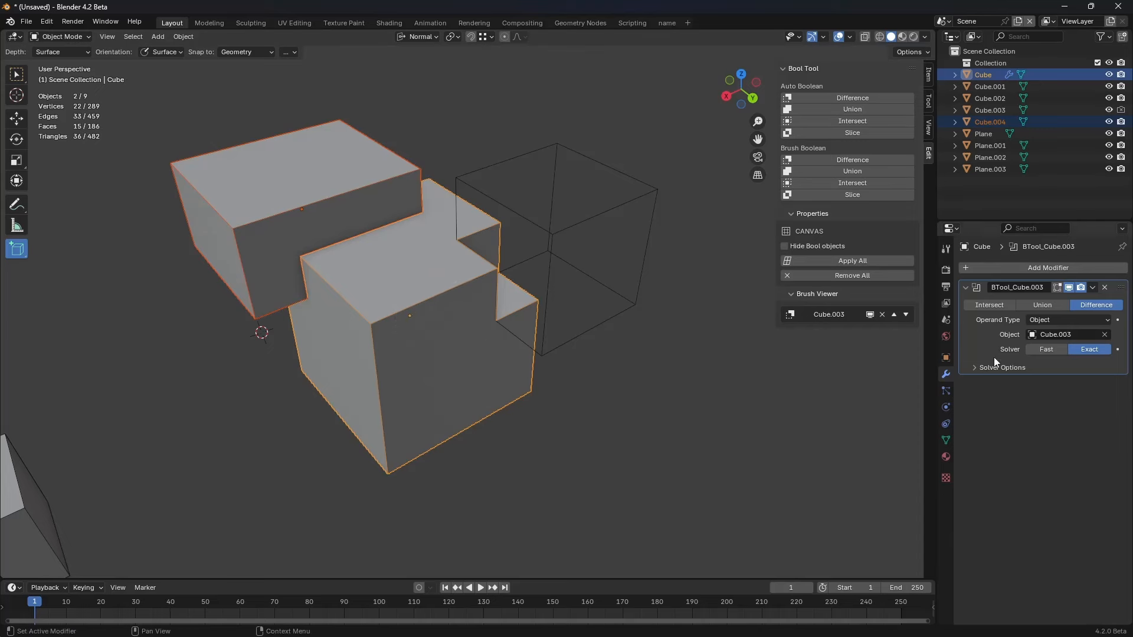
{"action": "left_click", "coordinate": [327, 203]}
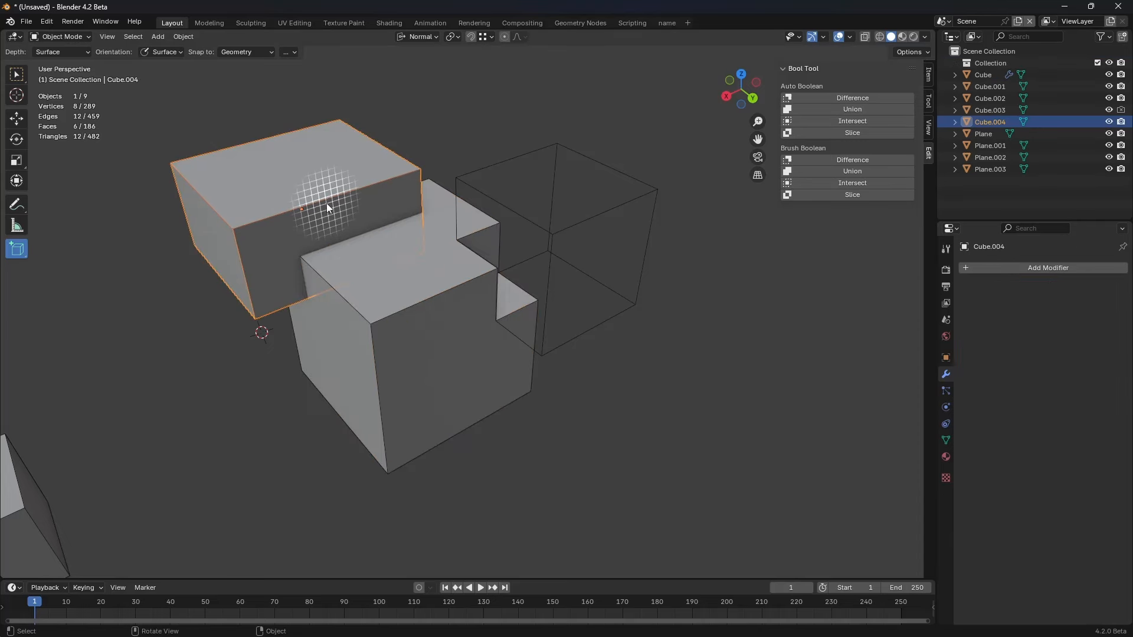
{"action": "left_click", "coordinate": [433, 315], "text": "shift"}
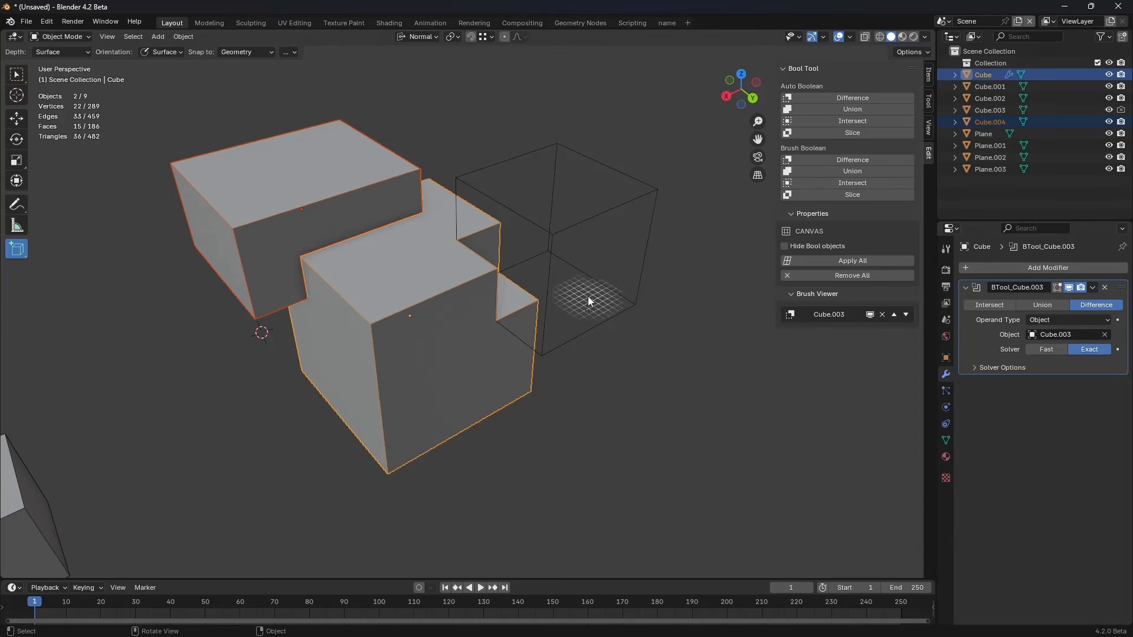
{"action": "left_click", "coordinate": [854, 163]}
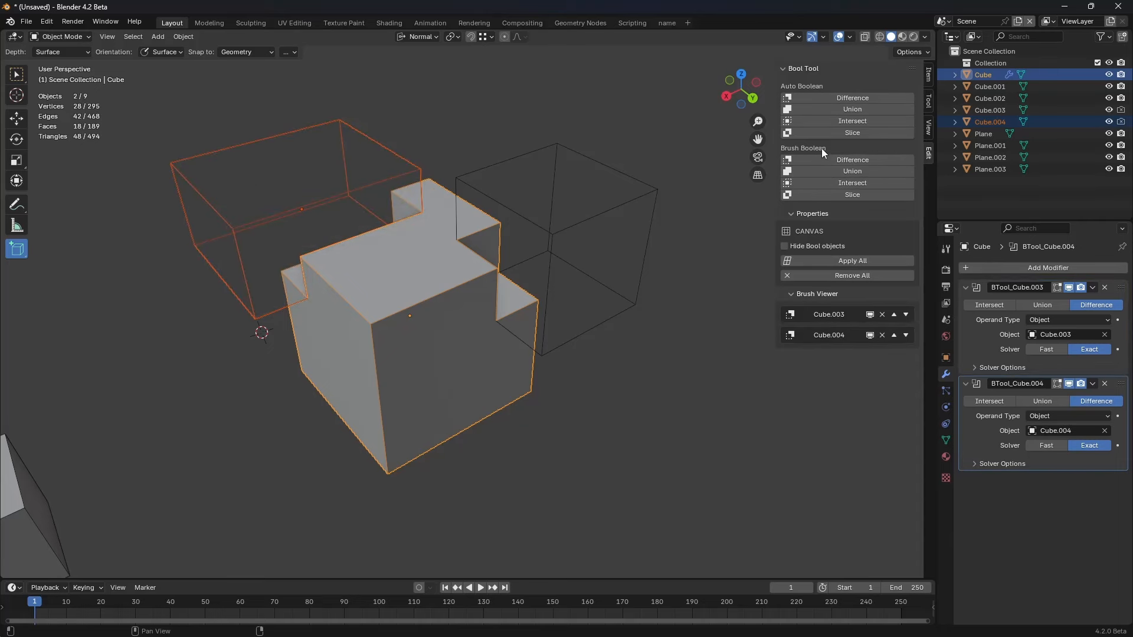
Step: Review the Auto and Brush Boolean operations in the Bool Tool pop-up, leaving only the larger cube selected
{"action": "key", "text": "shift+ctrl+b"}
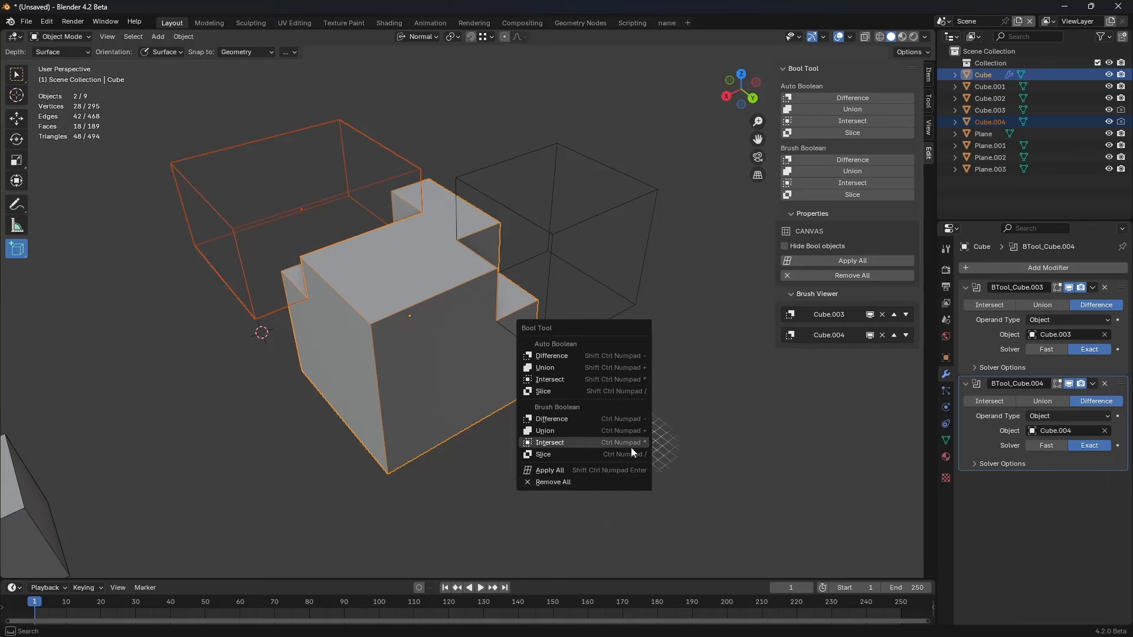
{"action": "key", "text": "shift+ctrl+b"}
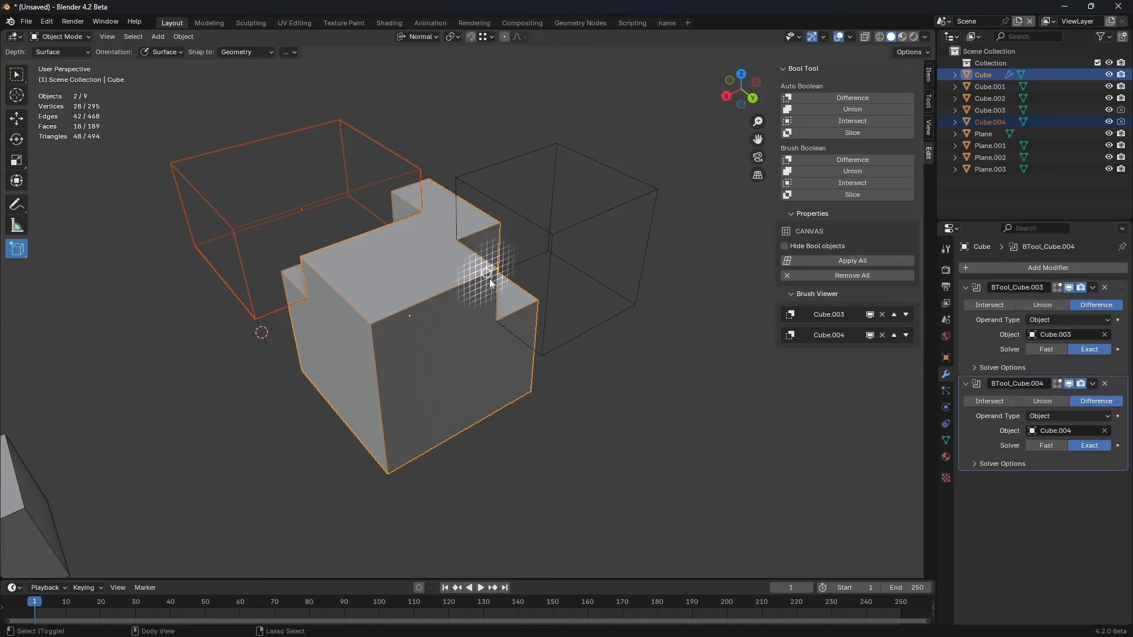
{"action": "key", "text": "ctrl+shift+b"}
{"action": "left_click", "coordinate": [422, 383]}
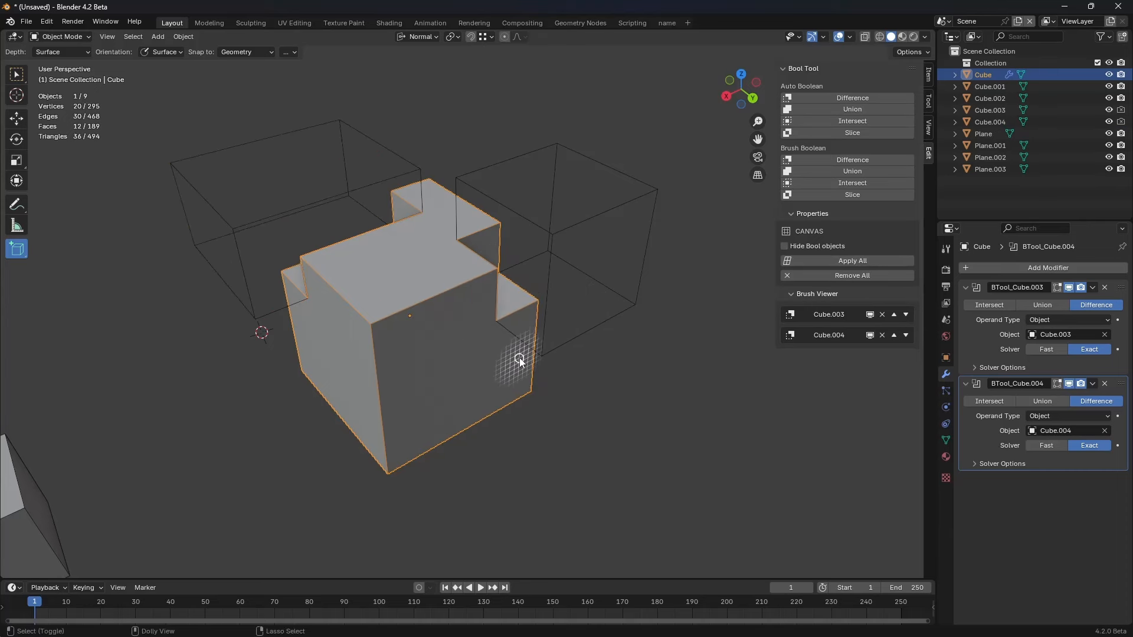
{"action": "key", "text": "ctrl+shift+b"}
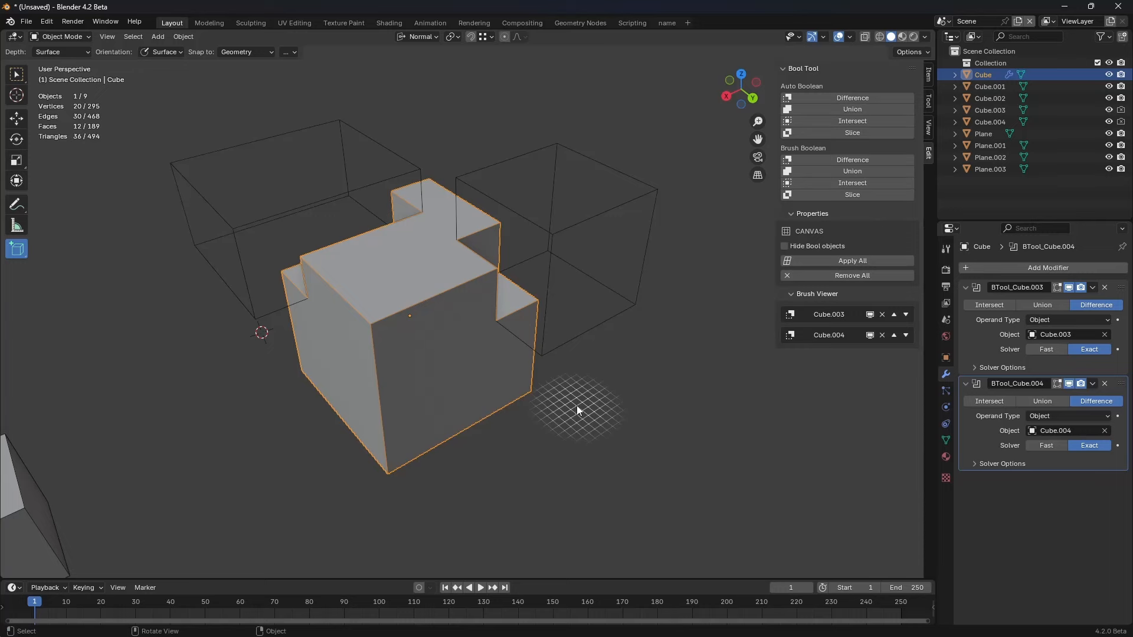
Step: Bevel the first cutting cube's lower edge inside the larger cube by about 0.535 m with 14 segments
{"action": "left_click", "coordinate": [576, 236]}
{"action": "middle_click_drag", "start_coordinate": [611, 264], "coordinate": [556, 280]}
{"action": "key", "text": "ctrl+Tab"}
{"action": "left_click", "coordinate": [584, 296]}
{"action": "left_click", "coordinate": [467, 328]}
{"action": "middle_click_drag", "start_coordinate": [550, 345], "coordinate": [524, 309], "text": "shift"}
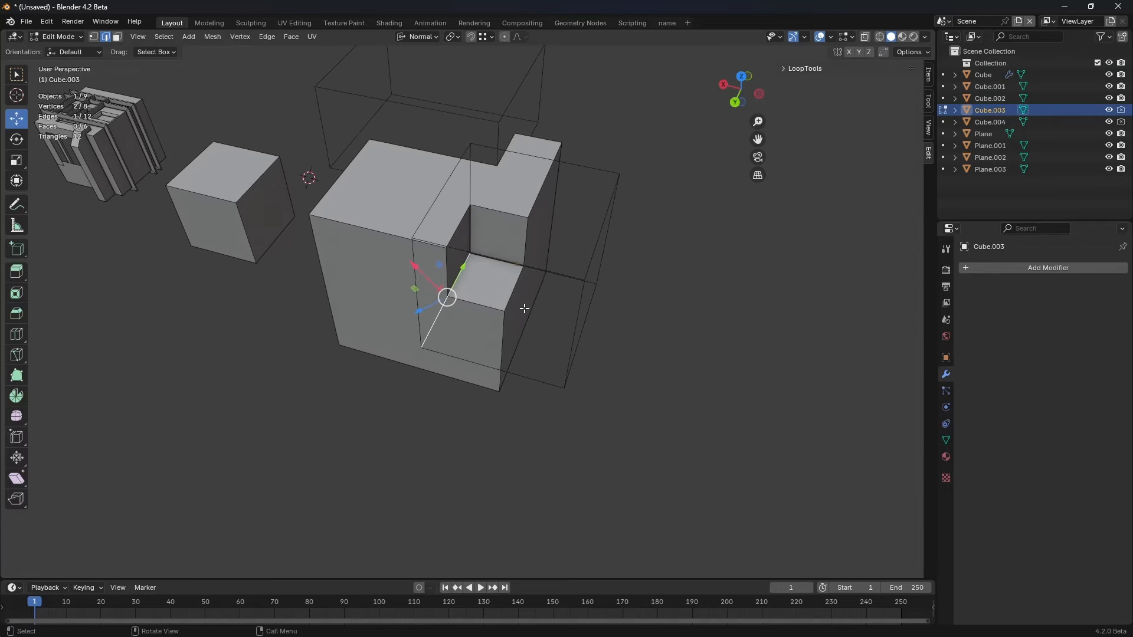
{"action": "key", "text": "Tab"}
{"action": "key", "text": "g"}
{"action": "right_click", "coordinate": [560, 280]}
{"action": "key", "text": "ctrl+Tab"}
{"action": "key", "text": "ctrl+b"}
{"action": "scroll", "coordinate": [597, 334], "scroll_direction": "up", "scroll_amount": 13}
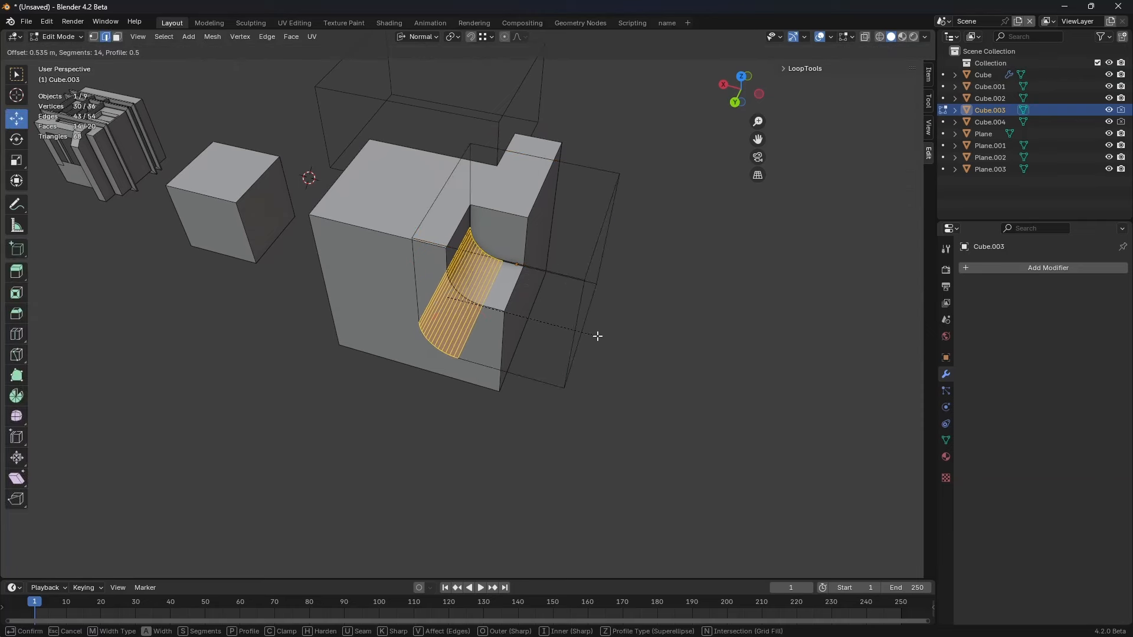
{"action": "left_click", "coordinate": [597, 334]}
{"action": "key", "text": "ctrl+Tab"}
{"action": "left_click", "coordinate": [548, 346]}
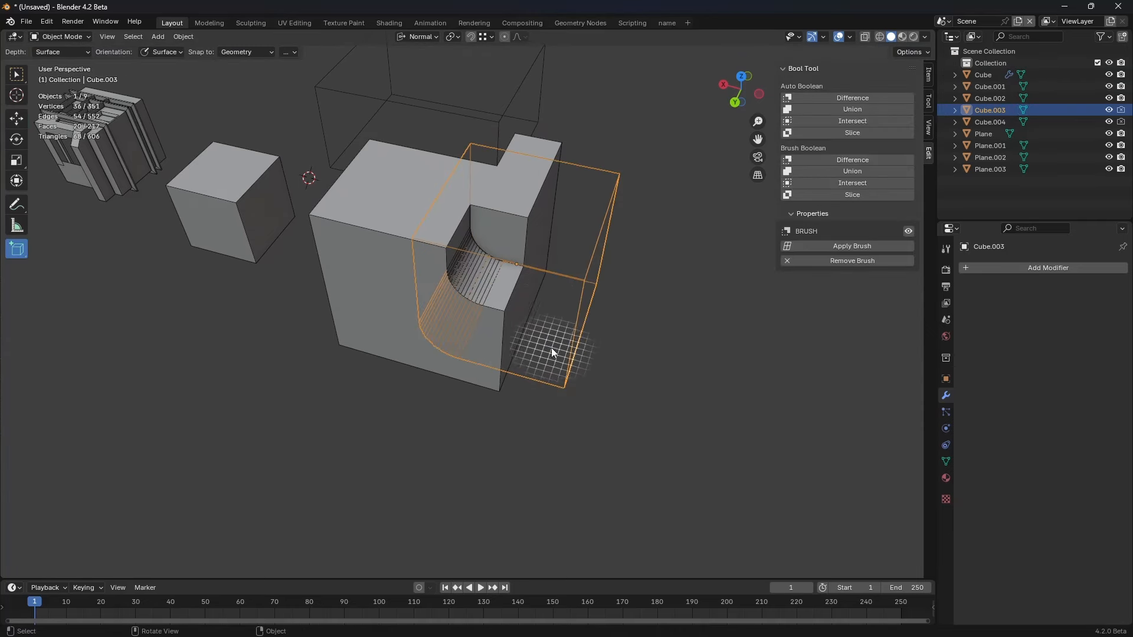
{"action": "key", "text": "alt+a"}
{"action": "middle_click_drag", "start_coordinate": [586, 388], "coordinate": [628, 356]}
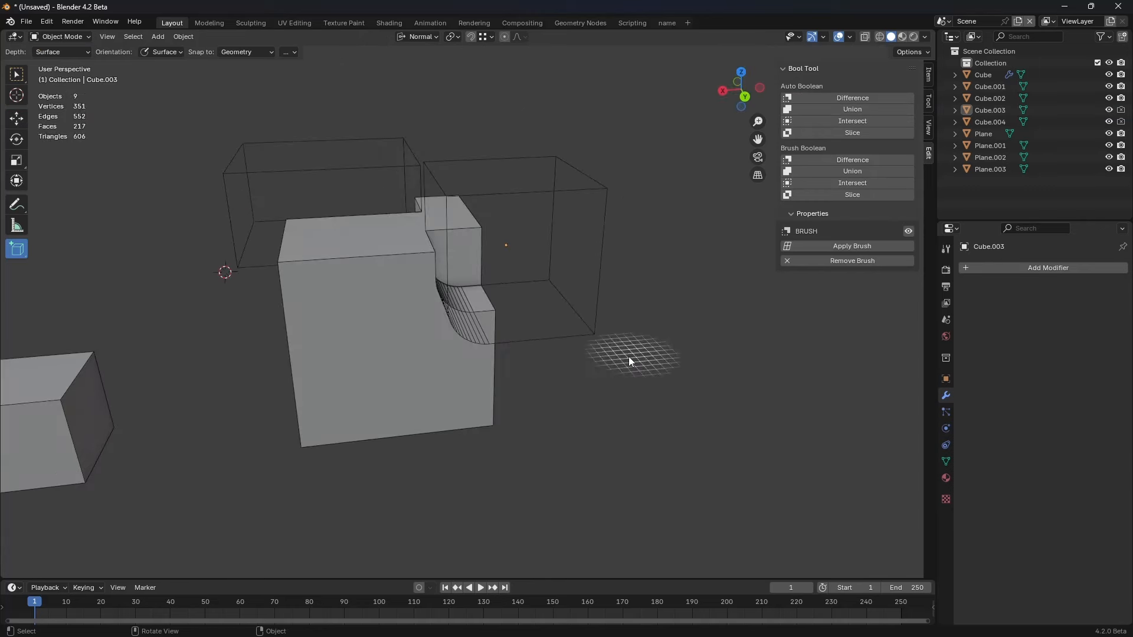
Step: Try Union and Intersect on the larger cube's second Boolean modifier, and set it back to Difference
{"action": "left_click", "coordinate": [404, 327]}
{"action": "middle_click_drag", "start_coordinate": [405, 327], "coordinate": [568, 316]}
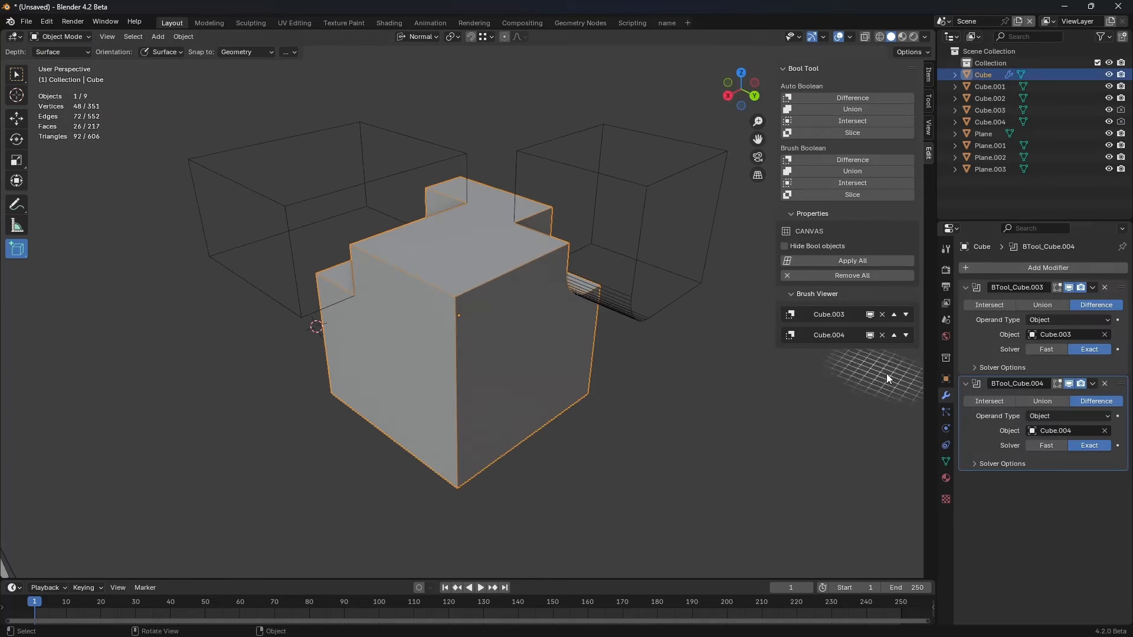
{"action": "left_click", "coordinate": [1048, 405]}
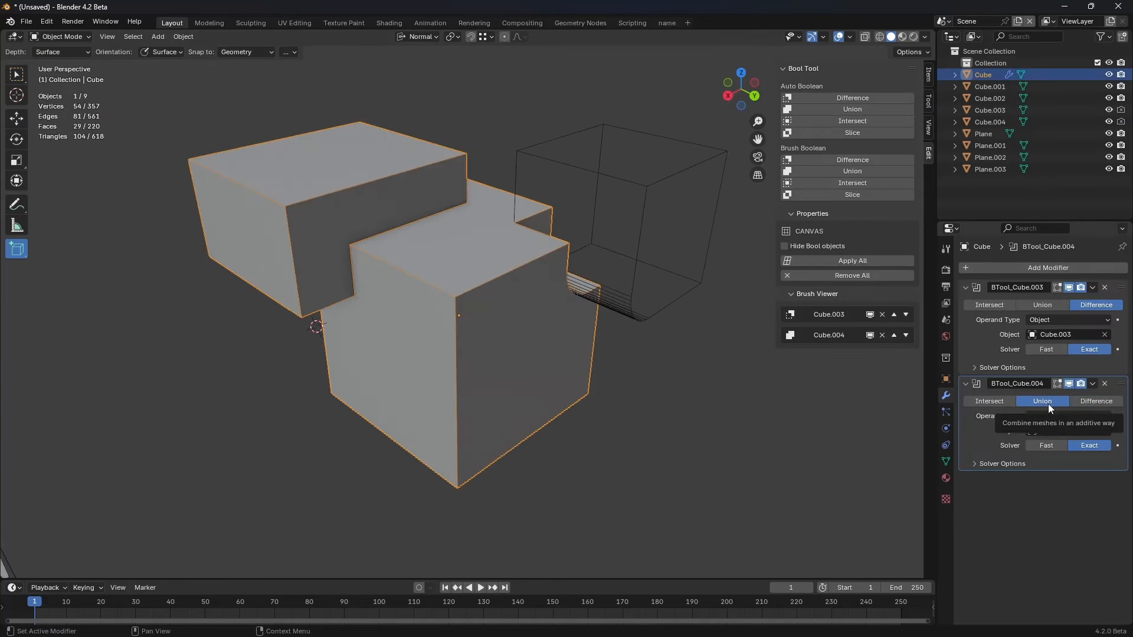
{"action": "left_click", "coordinate": [1091, 402]}
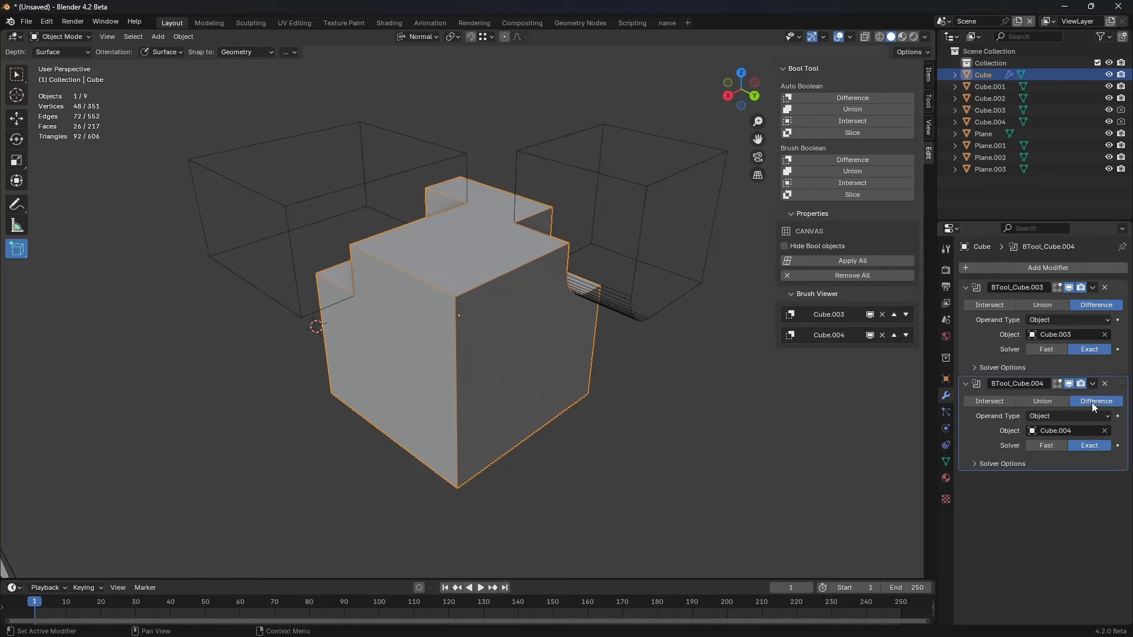
{"action": "middle_click_drag", "start_coordinate": [486, 297], "coordinate": [531, 313]}
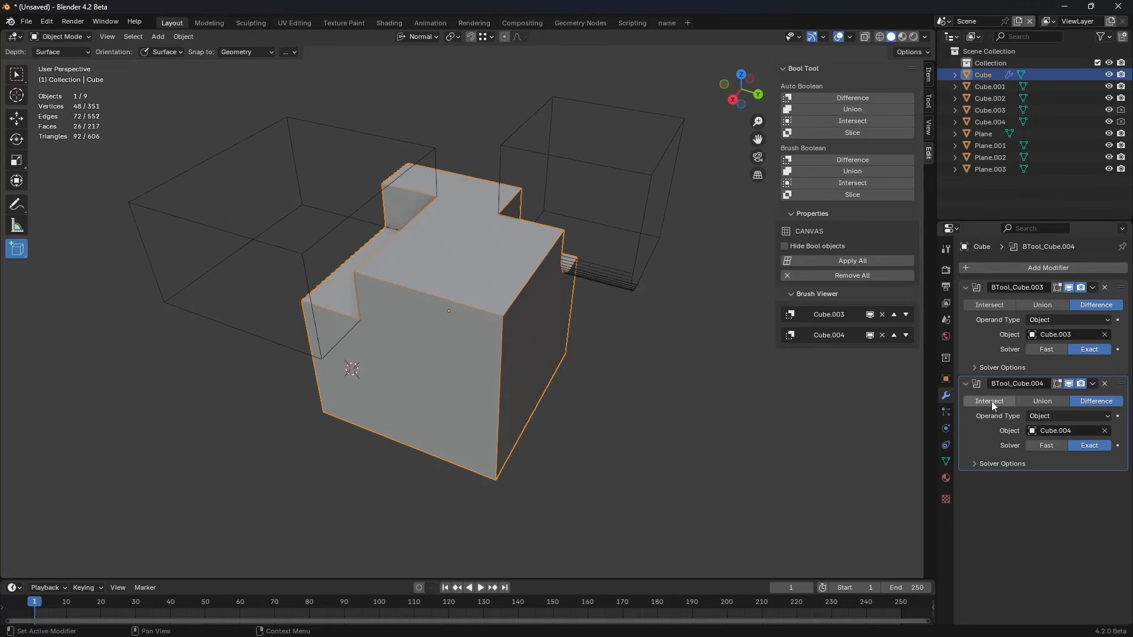
{"action": "left_click", "coordinate": [993, 403]}
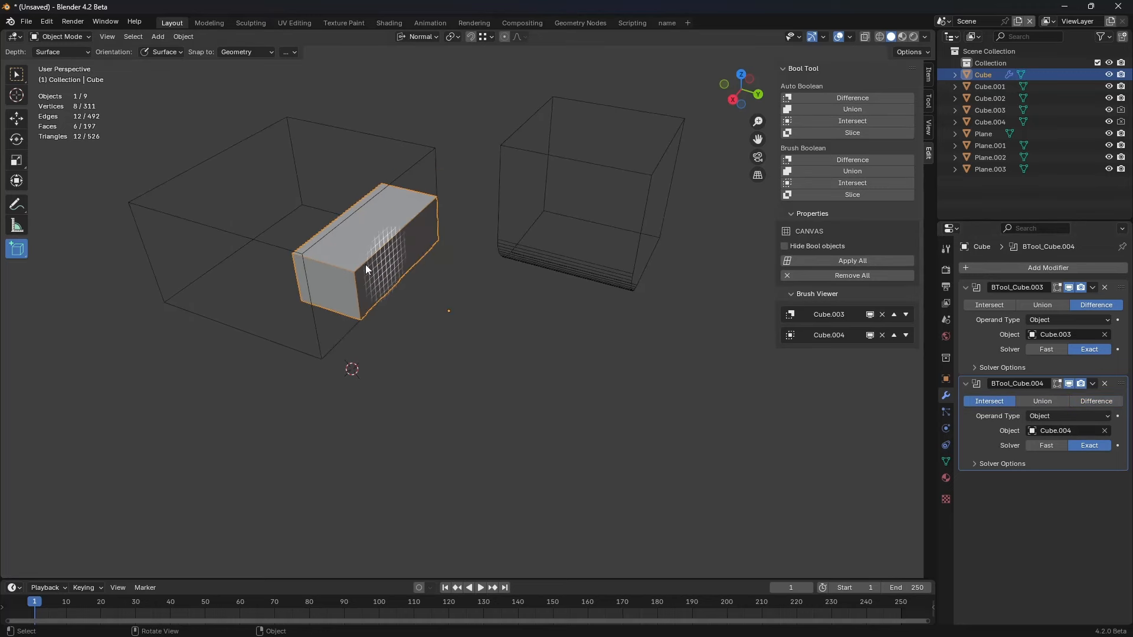
{"action": "left_click", "coordinate": [1077, 403]}
Step: Draw a third box with the Add Cube tool on the larger cube's top face, overlapping its near corner
{"action": "middle_click_drag", "start_coordinate": [585, 345], "coordinate": [545, 342]}
{"action": "left_click_drag", "start_coordinate": [424, 210], "coordinate": [504, 377]}
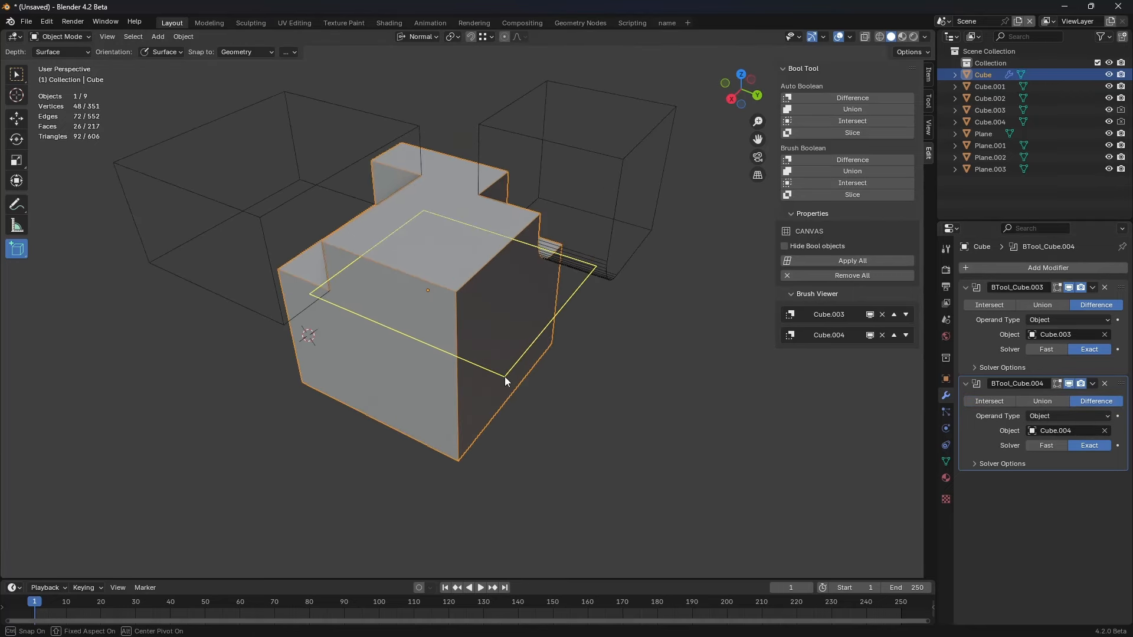
{"action": "left_click", "coordinate": [501, 423]}
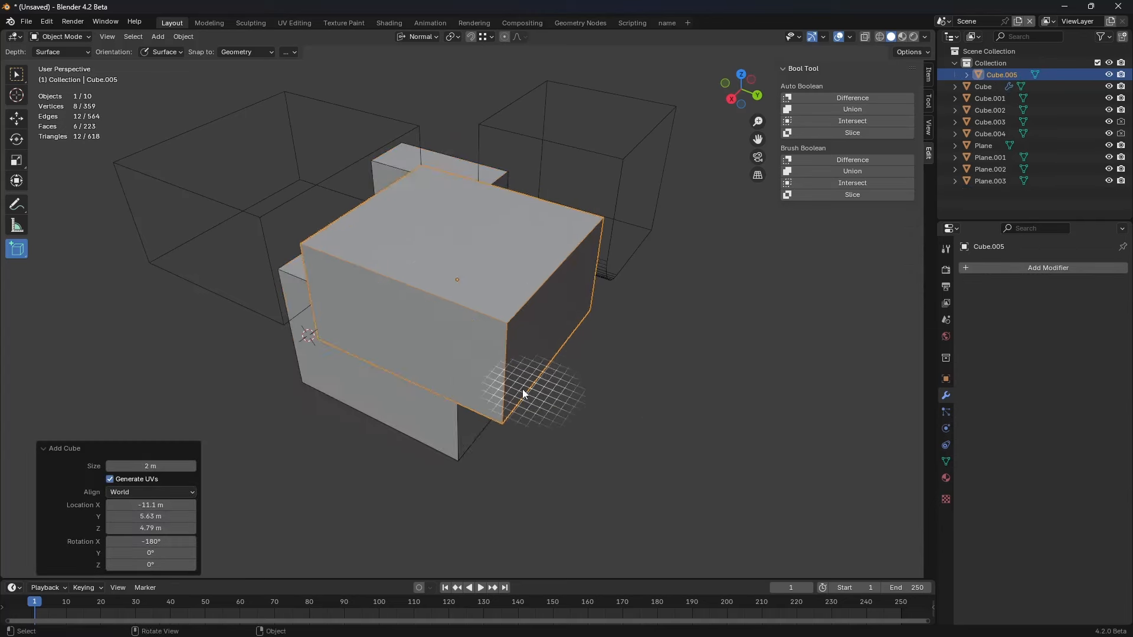
Step: Slice the larger cube with the third box using a Brush Boolean Slice
{"action": "middle_click_drag", "start_coordinate": [500, 424], "coordinate": [476, 441]}
{"action": "left_click", "coordinate": [475, 441], "text": "shift"}
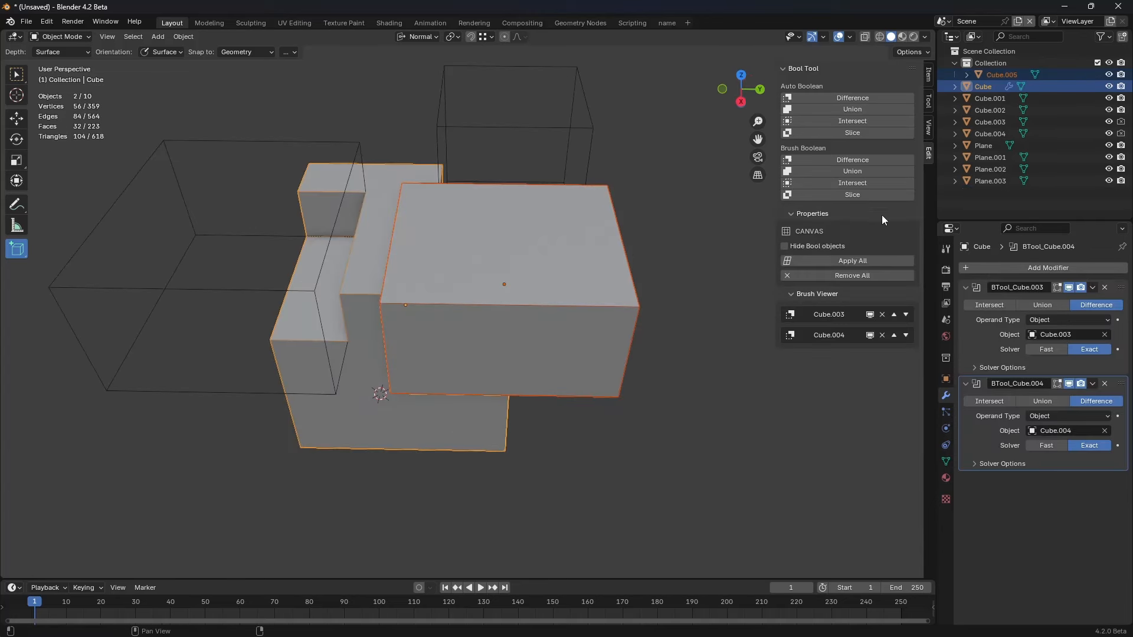
{"action": "left_click", "coordinate": [849, 197]}
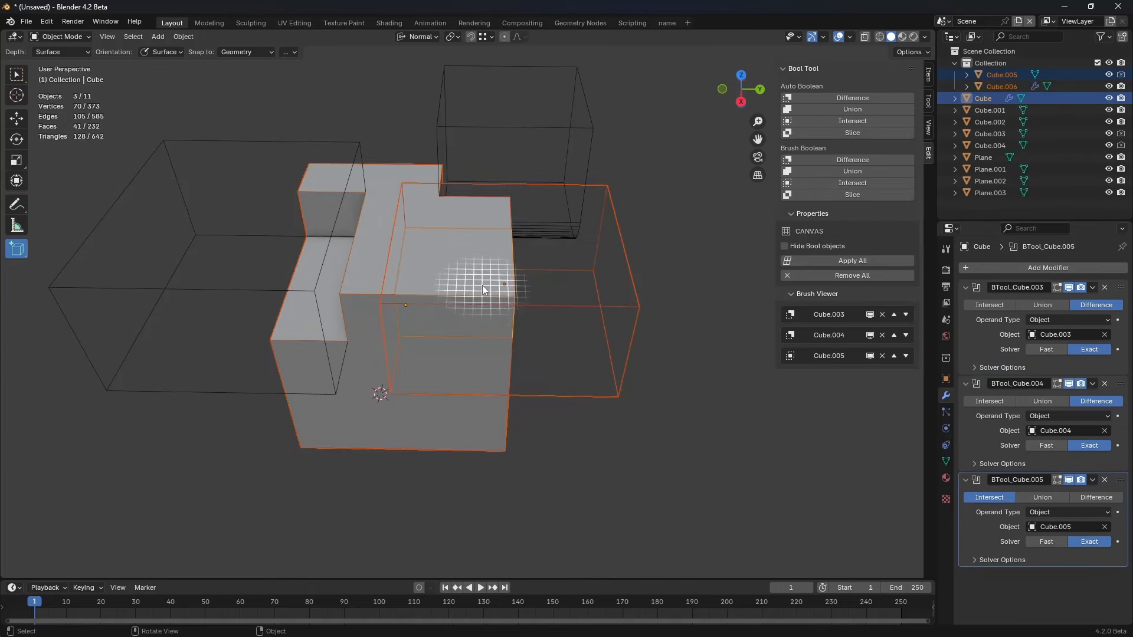
Step: Select the sliced corner piece of the larger cube and try to move it
{"action": "middle_click_drag", "start_coordinate": [659, 351], "coordinate": [483, 321]}
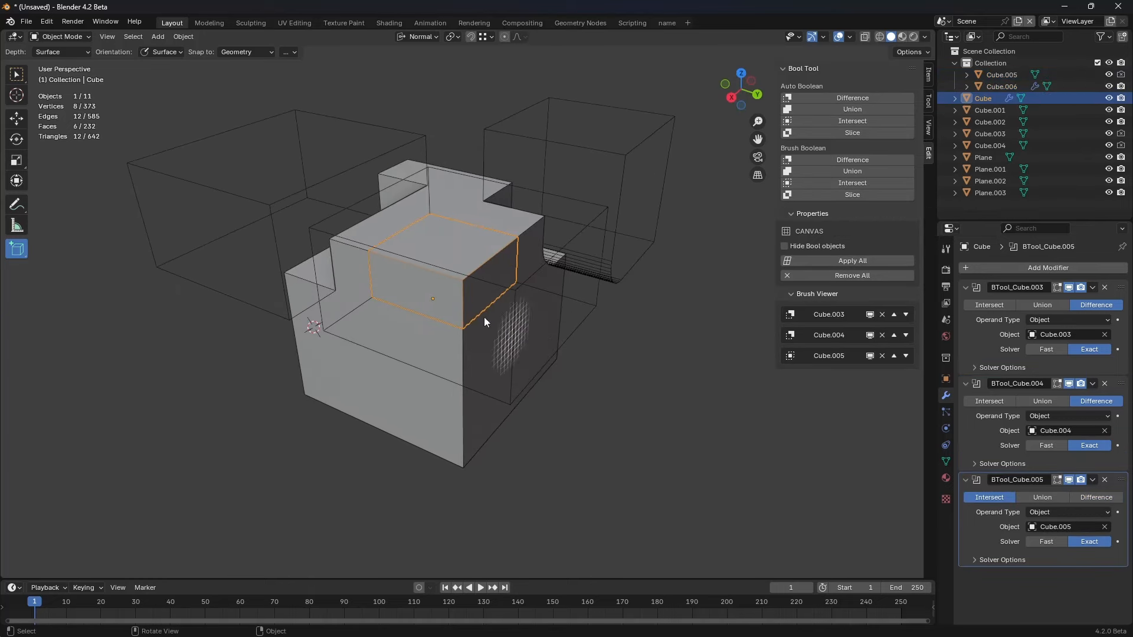
{"action": "key", "text": "g"}
{"action": "left_click", "coordinate": [492, 306]}
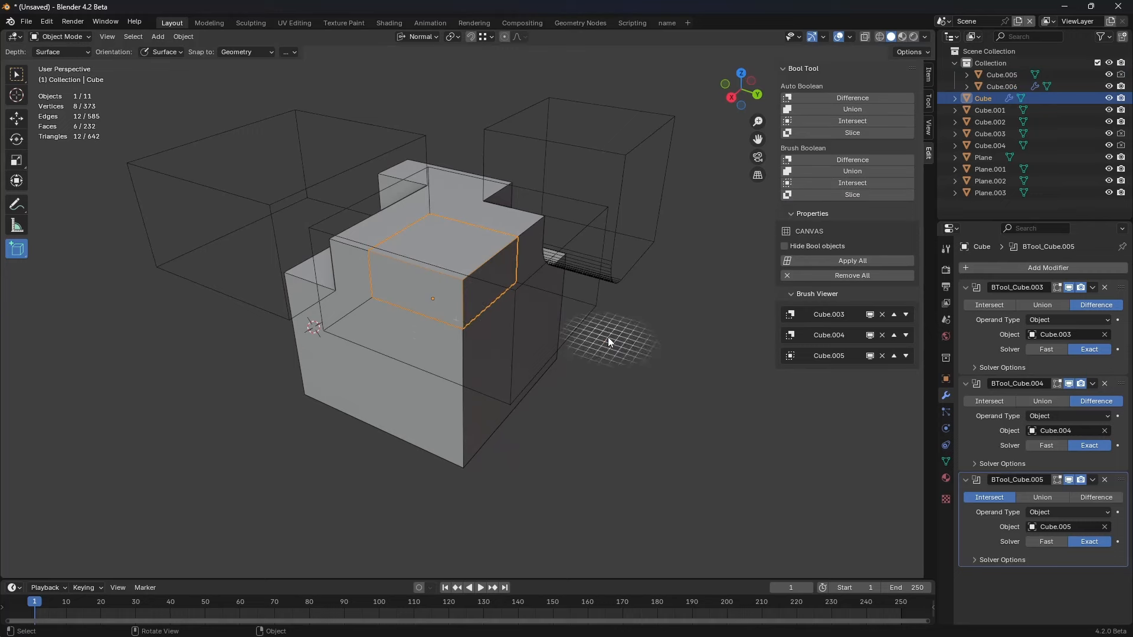
{"action": "left_click", "coordinate": [450, 355]}
{"action": "left_click", "coordinate": [431, 295]}
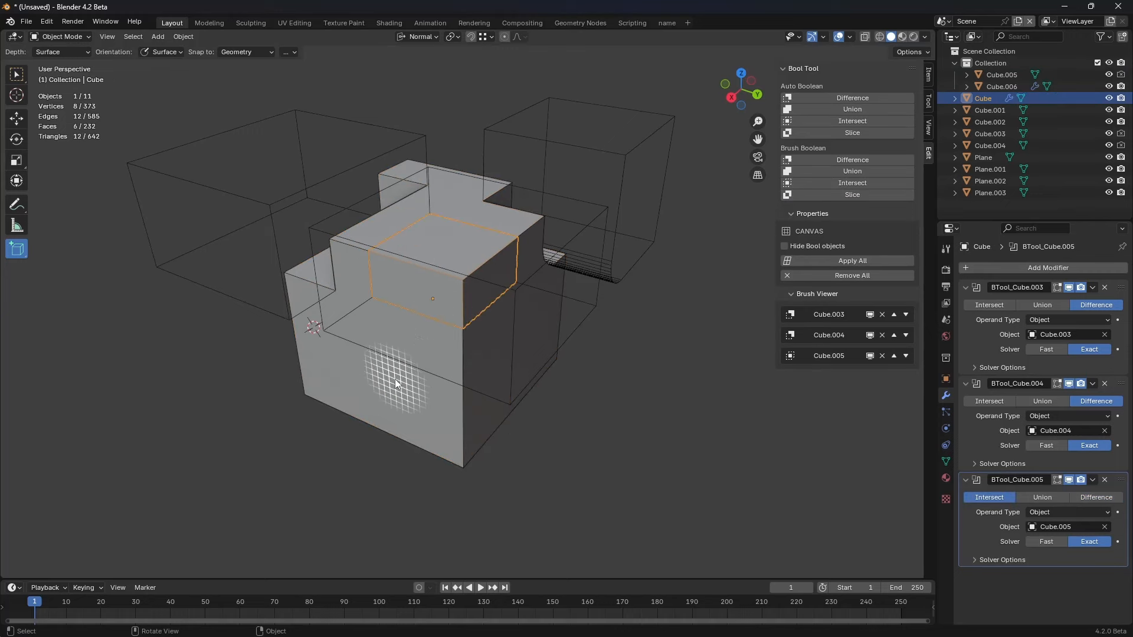
{"action": "left_click", "coordinate": [440, 378]}
{"action": "left_click", "coordinate": [457, 300]}
{"action": "key", "text": "s"}
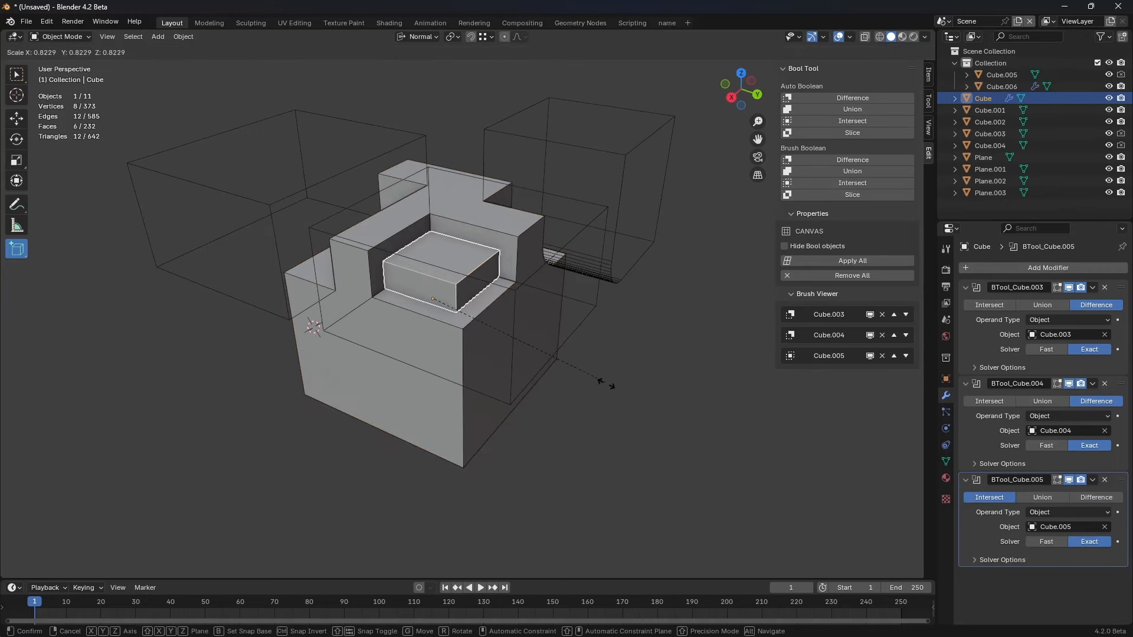
{"action": "right_click", "coordinate": [764, 468]}
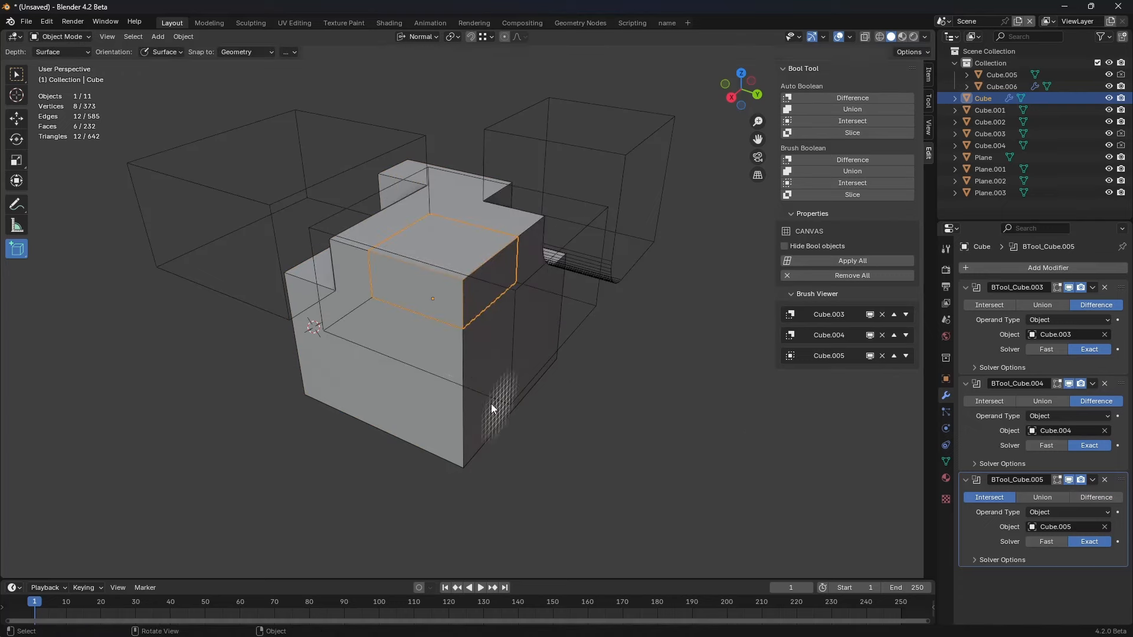
{"action": "left_click", "coordinate": [435, 413]}
{"action": "key", "text": "g"}
{"action": "right_click", "coordinate": [528, 418]}
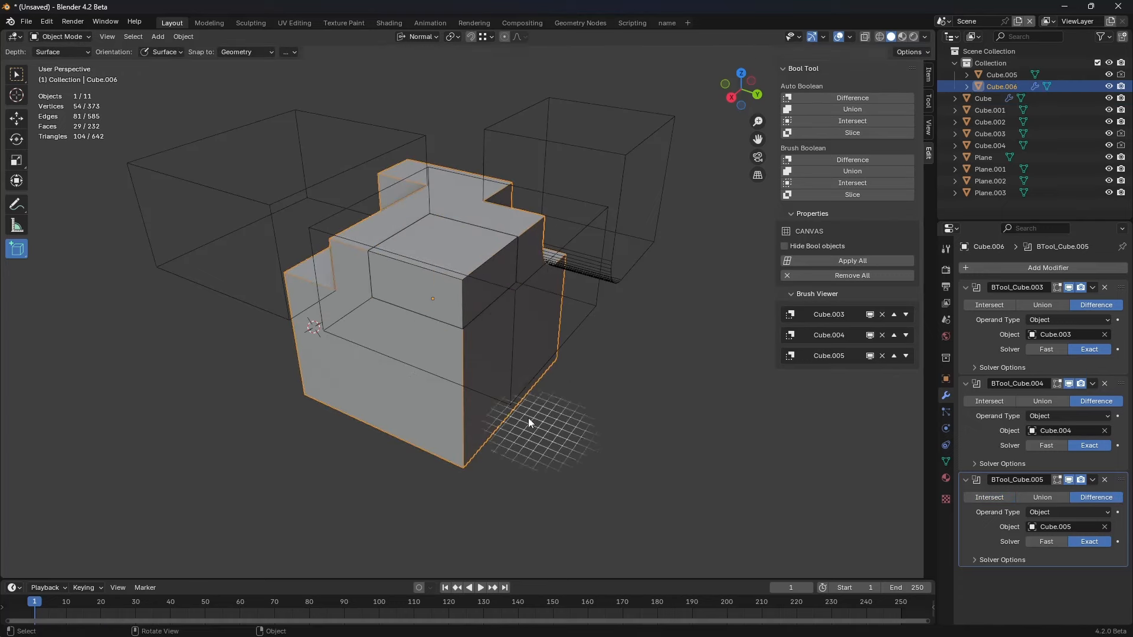
Step: Enter Edit Mode on Cube.005, the box-shaped boolean cutter overlapping the block's corner
{"action": "scroll", "coordinate": [535, 355], "scroll_direction": "down", "scroll_amount": 4}
{"action": "middle_click_drag", "start_coordinate": [535, 355], "coordinate": [462, 337]}
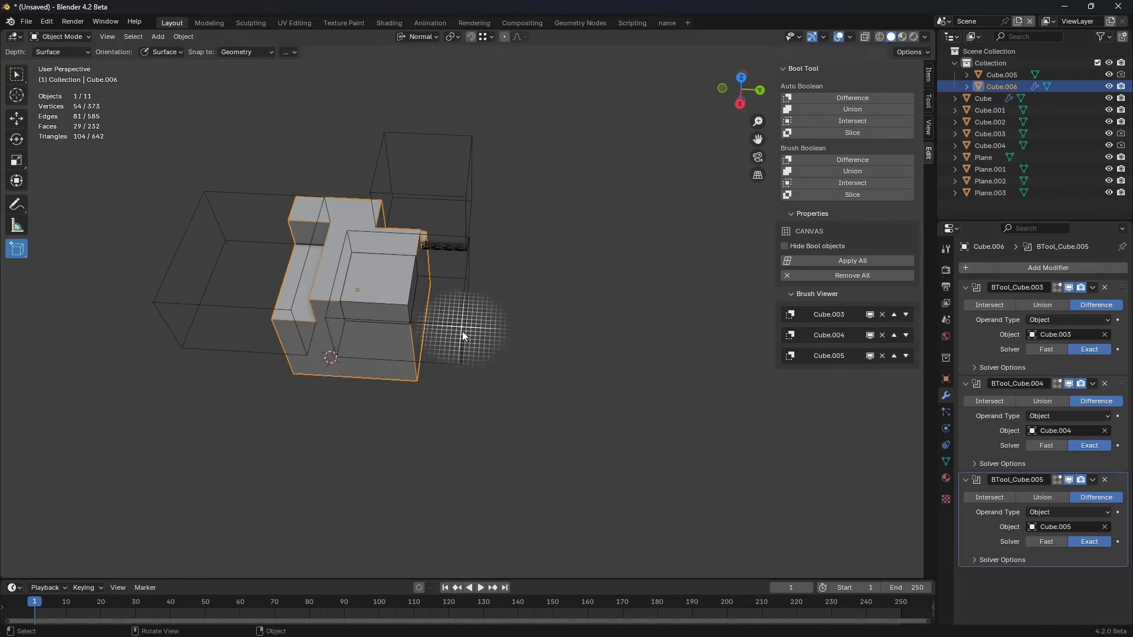
{"action": "left_click", "coordinate": [463, 341]}
{"action": "key", "text": "Tab"}
Step: Try toggling X-ray for the viewport, turn it on in the Viewport Shading options and adjust its opacity
{"action": "key", "text": "alt+z"}
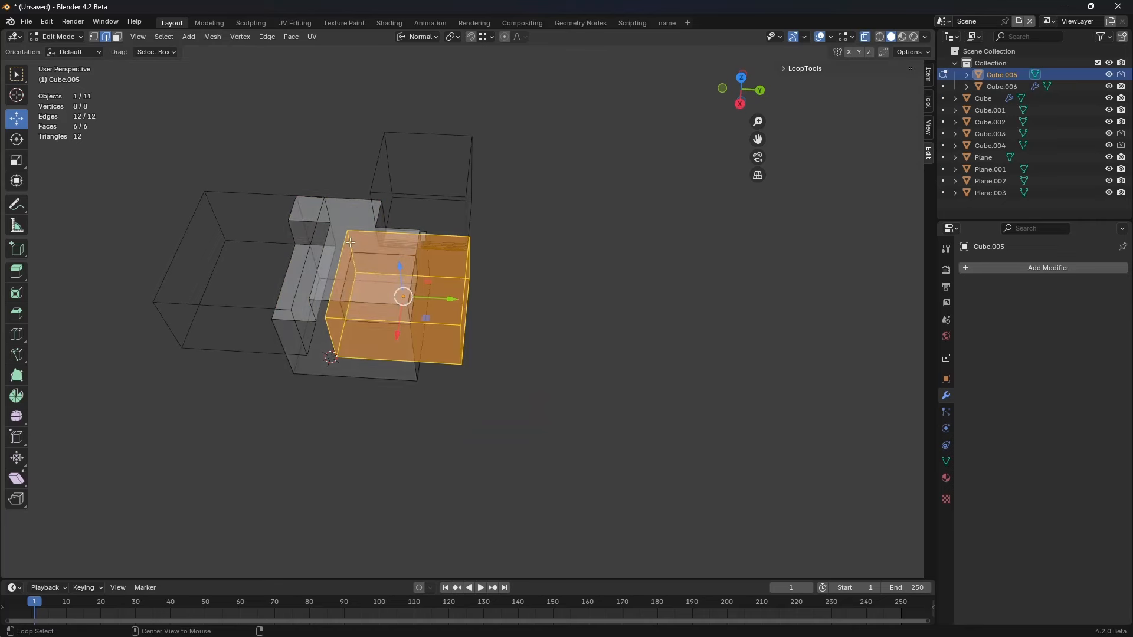
{"action": "key", "text": "alt+z"}
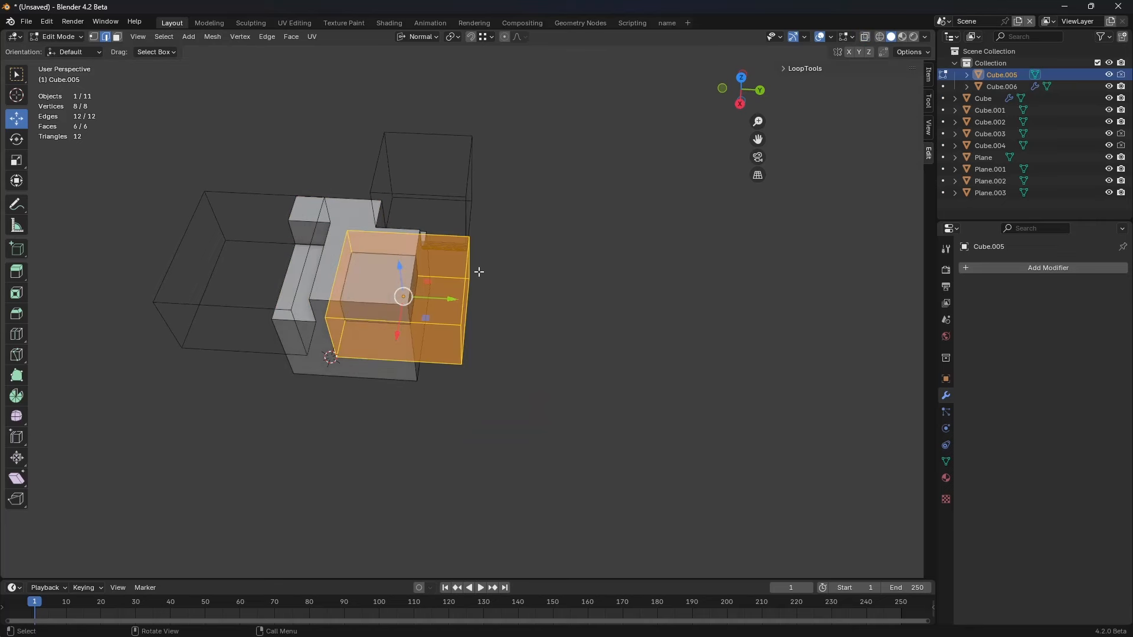
{"action": "left_click", "coordinate": [852, 36]}
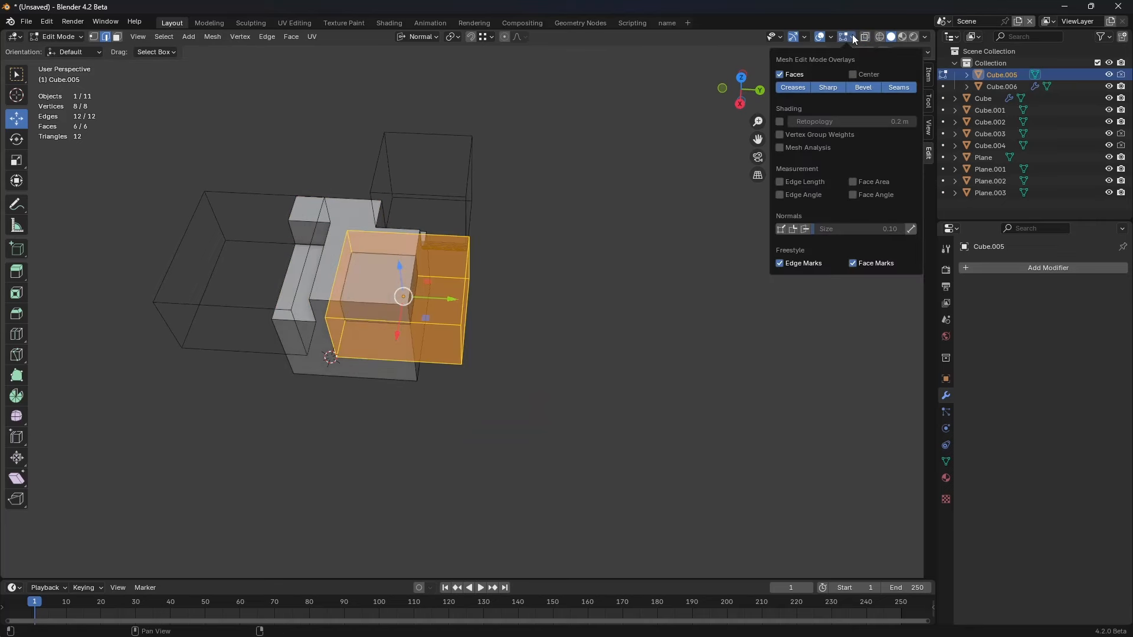
{"action": "left_click", "coordinate": [852, 37]}
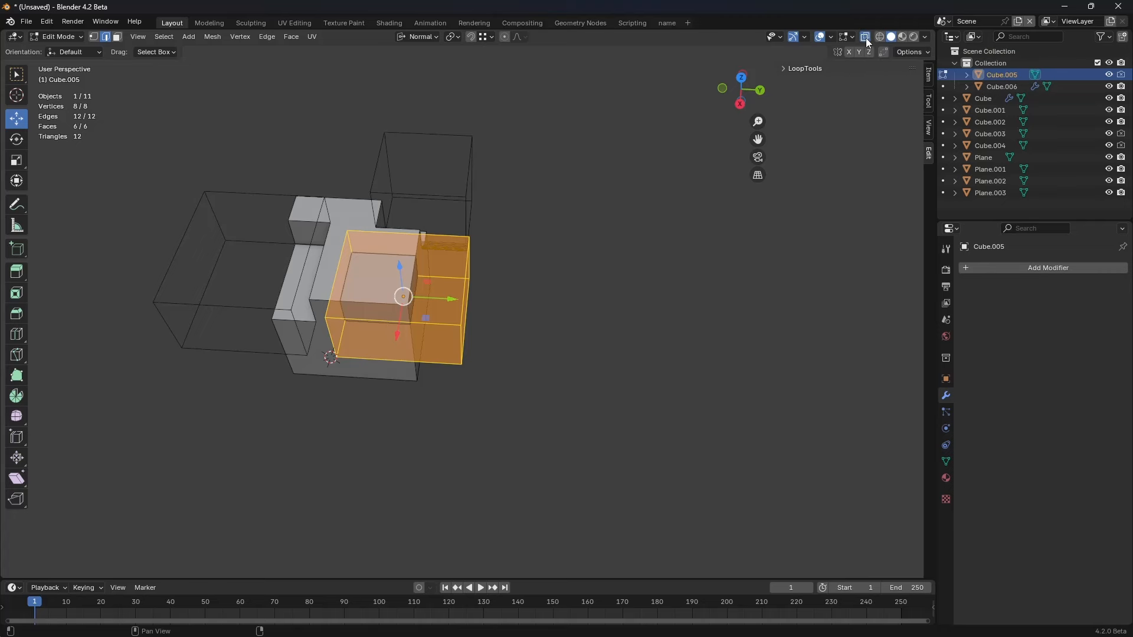
{"action": "left_click", "coordinate": [866, 38]}
{"action": "key", "text": "alt+z"}
{"action": "key", "text": "alt+z"}
{"action": "key", "text": "alt+z"}
{"action": "left_click", "coordinate": [927, 37]}
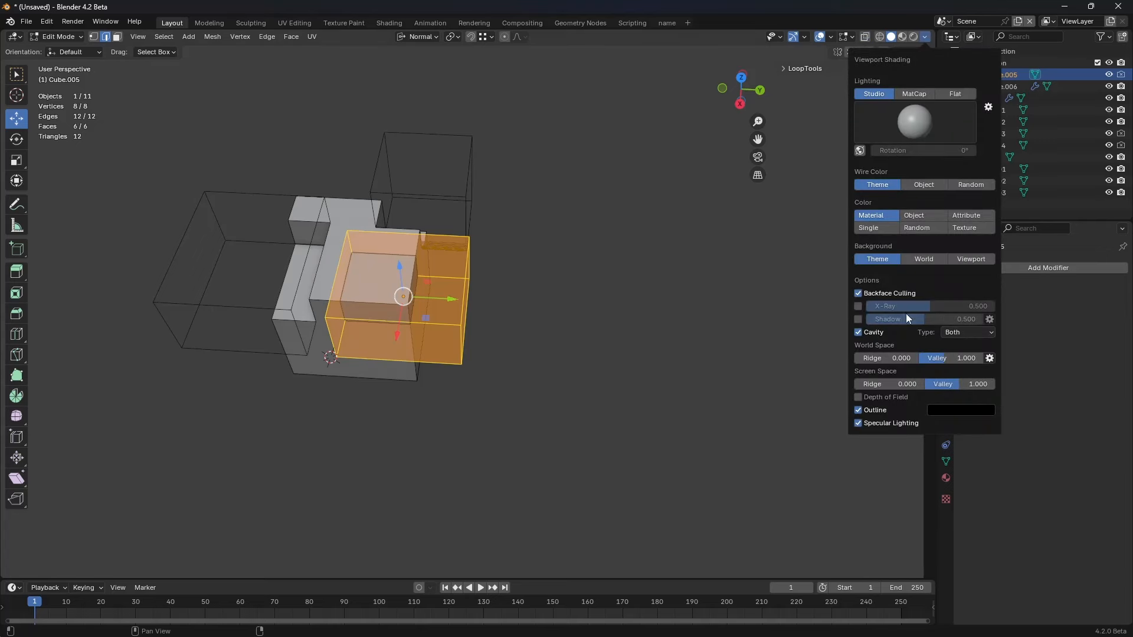
{"action": "left_click", "coordinate": [858, 305]}
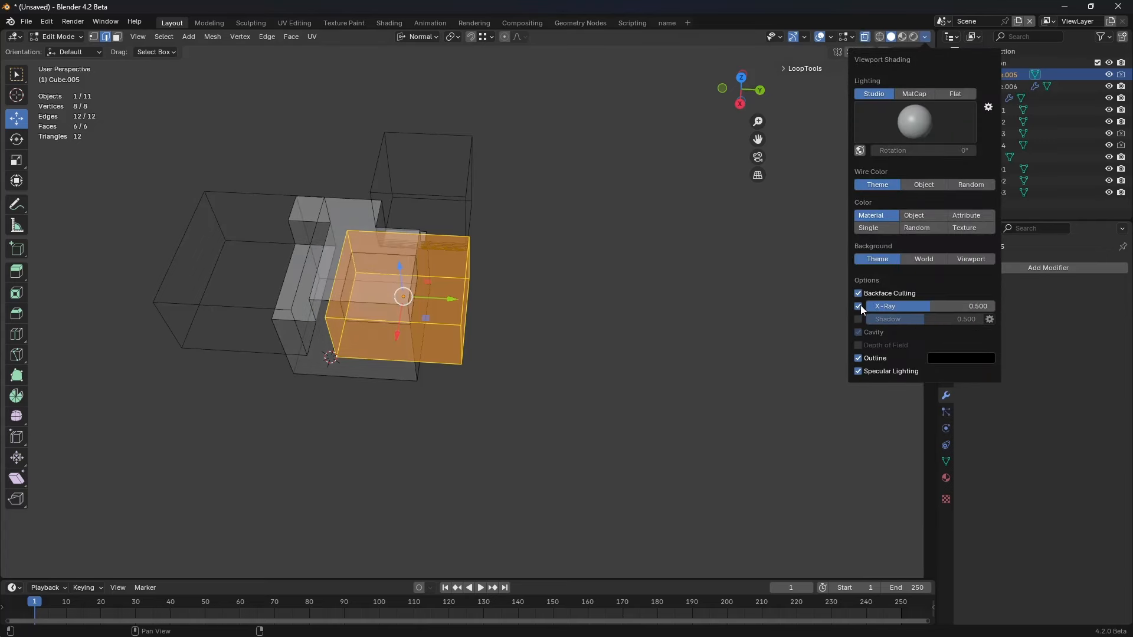
{"action": "left_click_drag", "start_coordinate": [867, 305], "coordinate": [975, 306]}
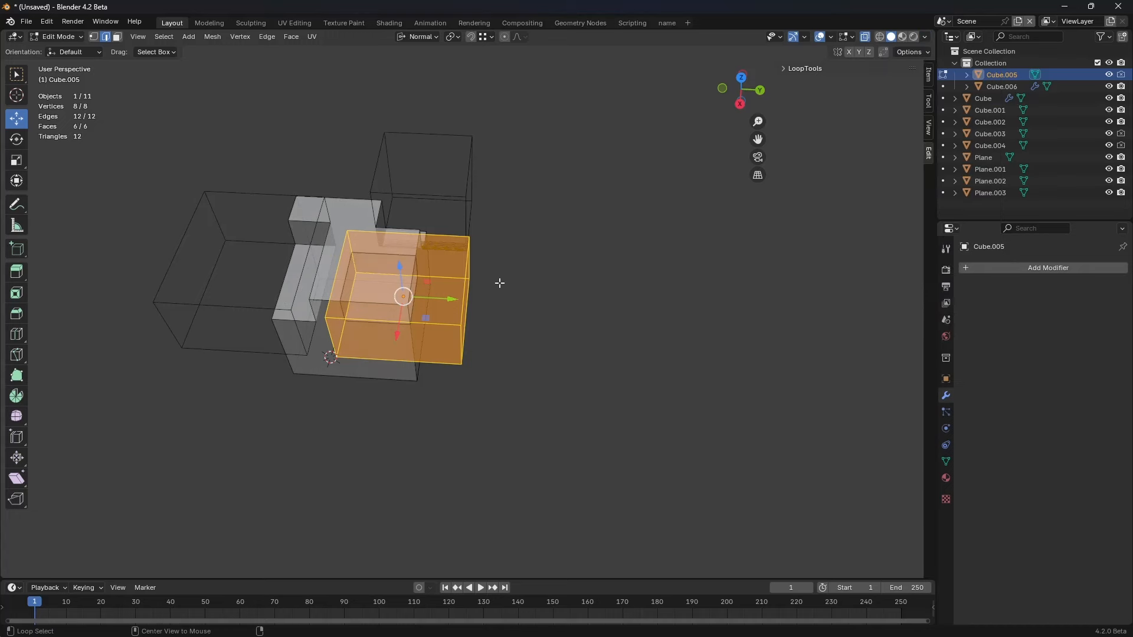
{"action": "middle_click_drag", "start_coordinate": [488, 294], "coordinate": [597, 278], "text": "shift"}
{"action": "scroll", "coordinate": [597, 287], "scroll_direction": "up", "scroll_amount": 3}
{"action": "left_click", "coordinate": [454, 190]}
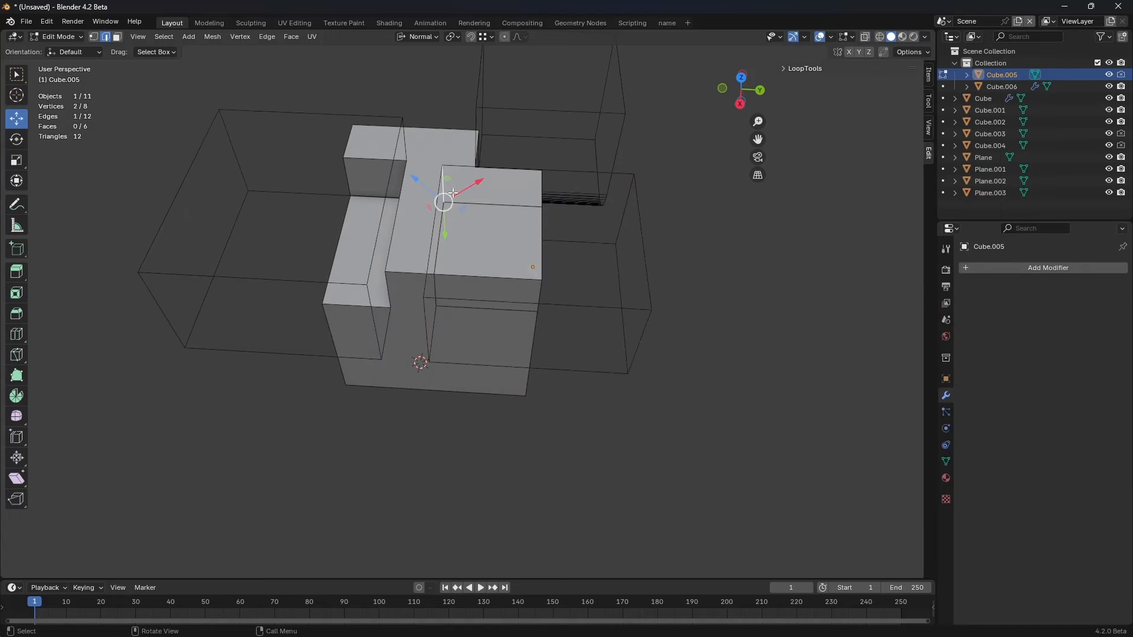
{"action": "middle_click_drag", "start_coordinate": [681, 251], "coordinate": [587, 269], "text": "shift"}
{"action": "key", "text": "alt+z"}
{"action": "key", "text": "ctrl+Tab"}
{"action": "left_click", "coordinate": [526, 270]}
{"action": "key", "text": "g"}
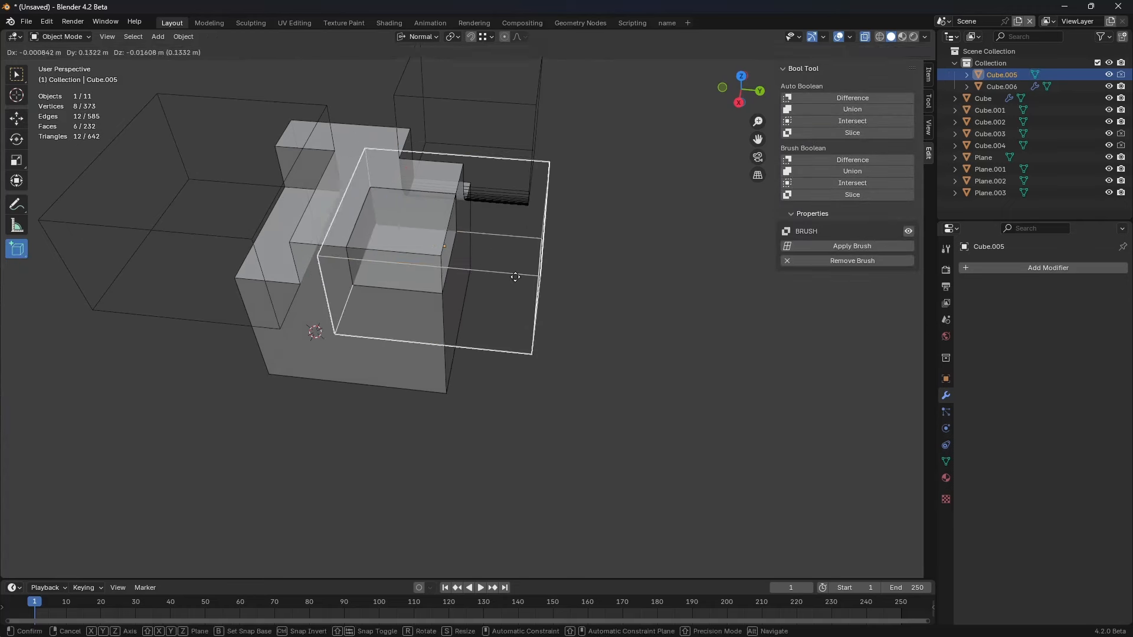
{"action": "right_click", "coordinate": [522, 268]}
{"action": "key", "text": "ctrl+Tab"}
{"action": "left_click", "coordinate": [572, 275]}
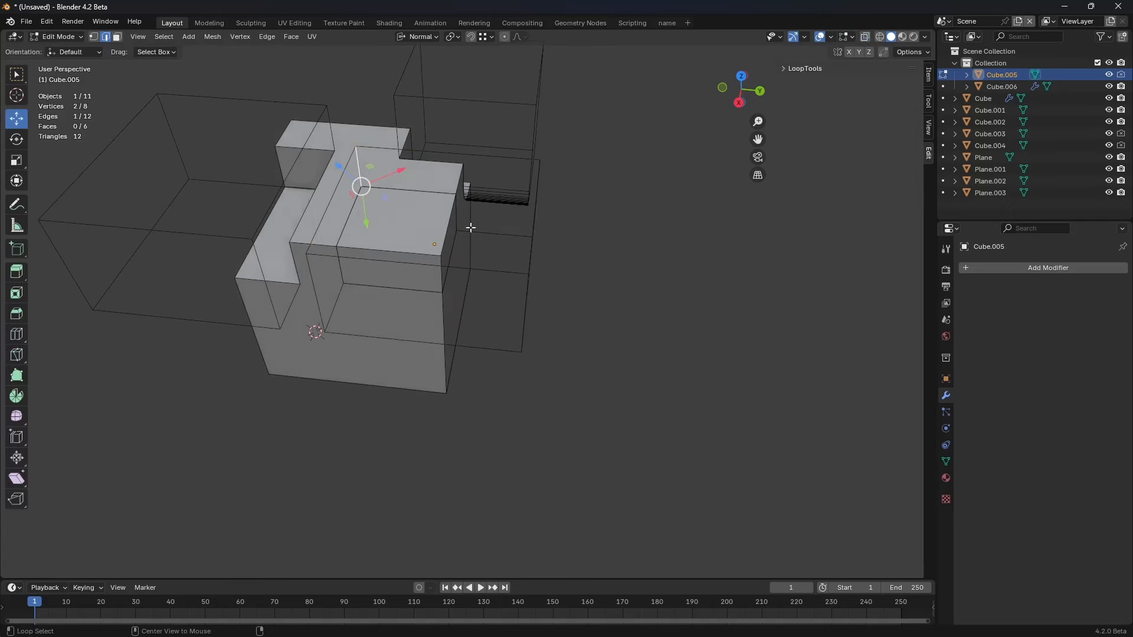
Step: Bevel the cutter's vertical edge at the inner corner of the block's cutout, with width 0.643 m and 14 segments
{"action": "left_click", "coordinate": [351, 247]}
{"action": "key", "text": "alt+a"}
{"action": "left_click", "coordinate": [493, 277]}
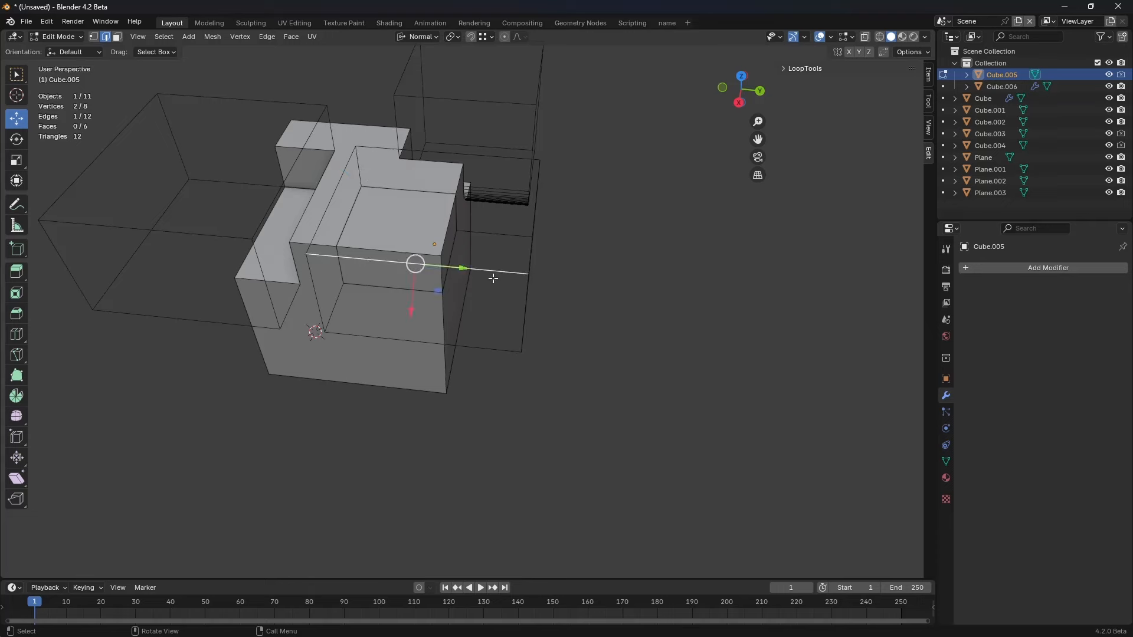
{"action": "left_click", "coordinate": [527, 288]}
{"action": "middle_click_drag", "start_coordinate": [526, 288], "coordinate": [507, 283]}
{"action": "left_click", "coordinate": [492, 226]}
{"action": "left_click", "coordinate": [355, 160]}
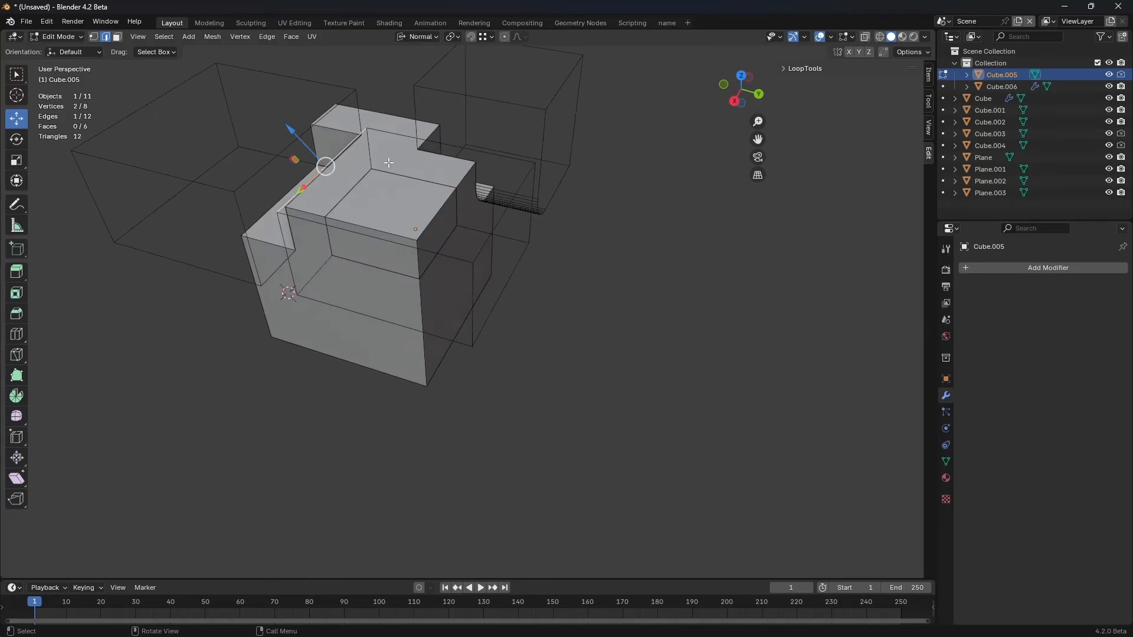
{"action": "middle_click_drag", "start_coordinate": [387, 162], "coordinate": [449, 234]}
{"action": "middle_click_drag", "start_coordinate": [514, 274], "coordinate": [432, 240]}
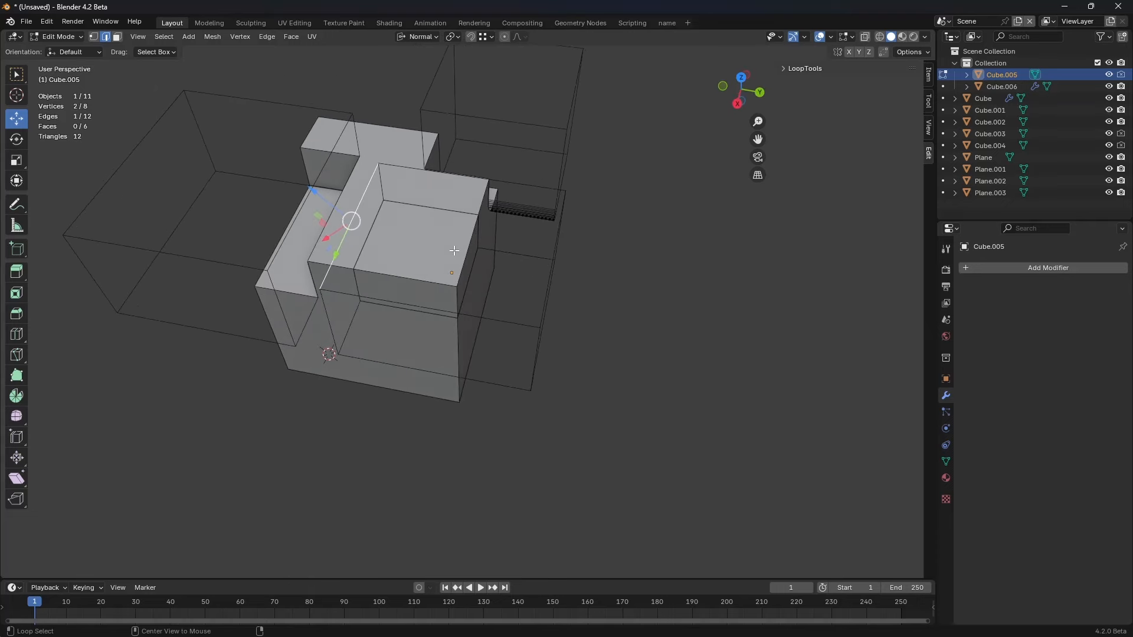
{"action": "left_click", "coordinate": [384, 194]}
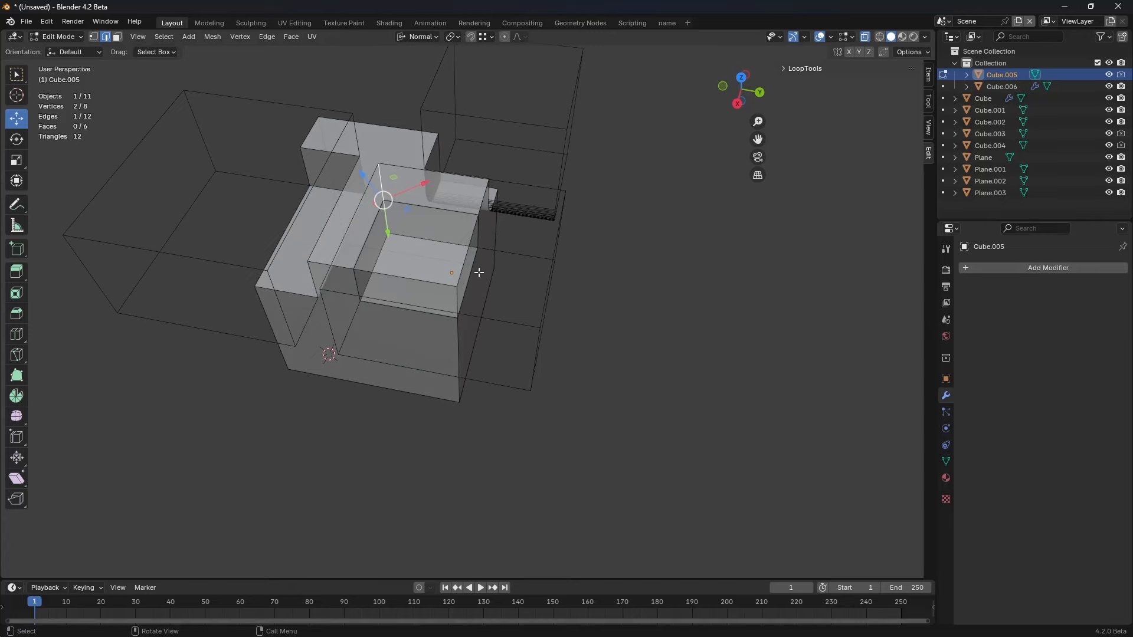
{"action": "key", "text": "ctrl+b"}
{"action": "left_click", "coordinate": [587, 290]}
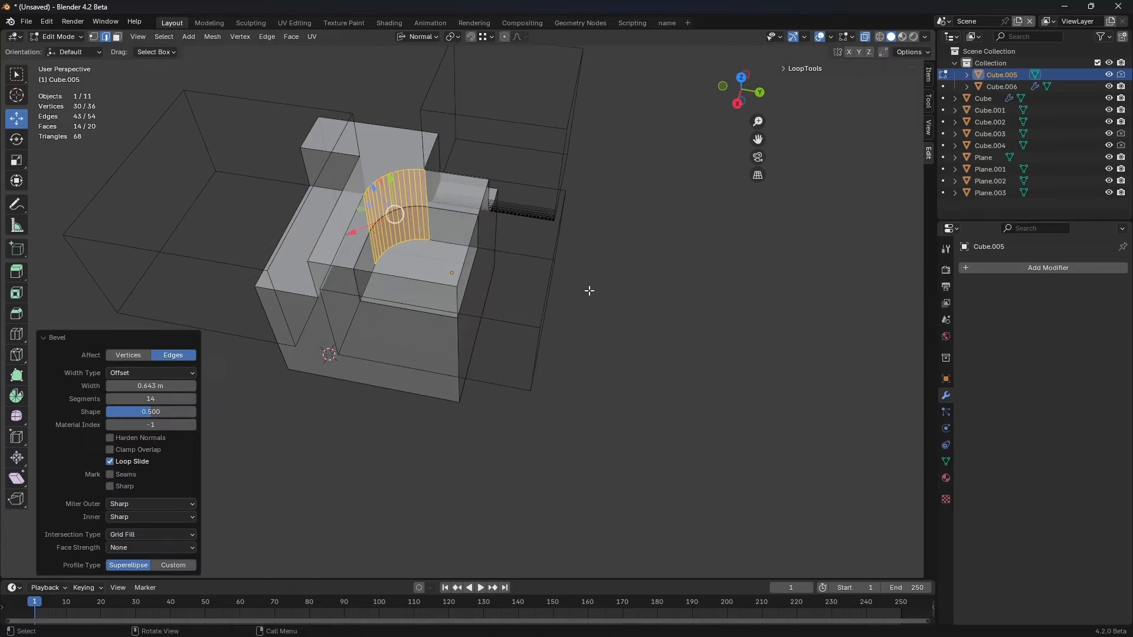
Step: Return to Object Mode and select the main block Cube.006 that carries the boolean modifiers
{"action": "key", "text": "ctrl+Tab"}
{"action": "left_click", "coordinate": [514, 292]}
{"action": "middle_click_drag", "start_coordinate": [511, 293], "coordinate": [511, 263]}
{"action": "left_click", "coordinate": [543, 318]}
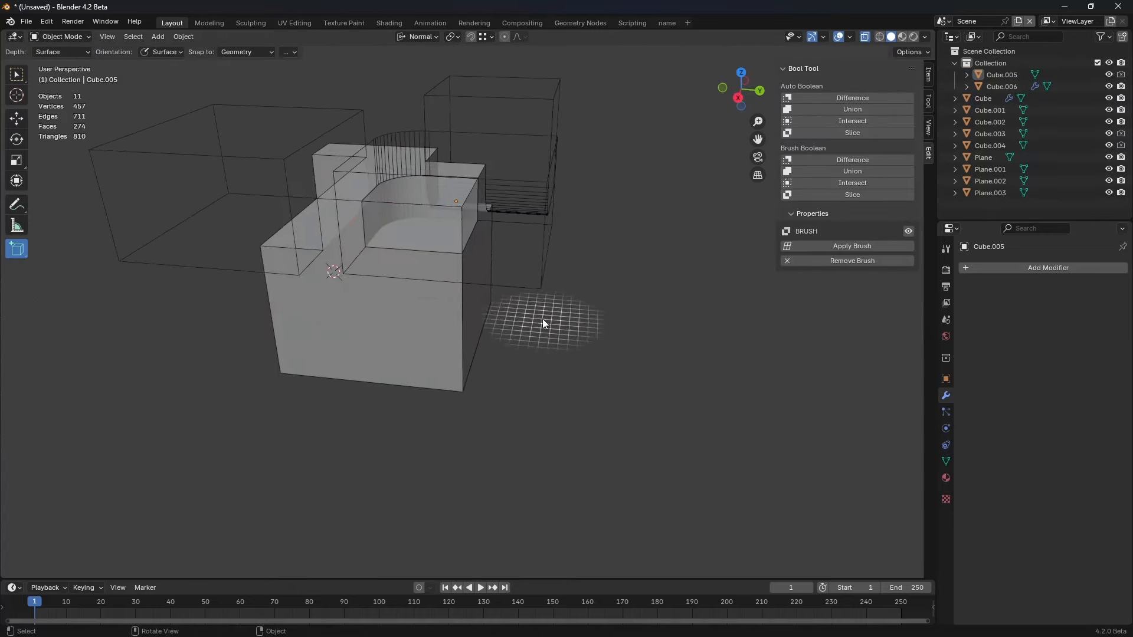
{"action": "mouse_move", "coordinate": [420, 308]}
{"action": "middle_mouse_down", "text": "shift"}
{"action": "mouse_move", "coordinate": [386, 306]}
{"action": "mouse_move", "coordinate": [421, 296]}
{"action": "middle_mouse_up", "text": "shift"}
{"action": "left_click", "coordinate": [422, 296]}
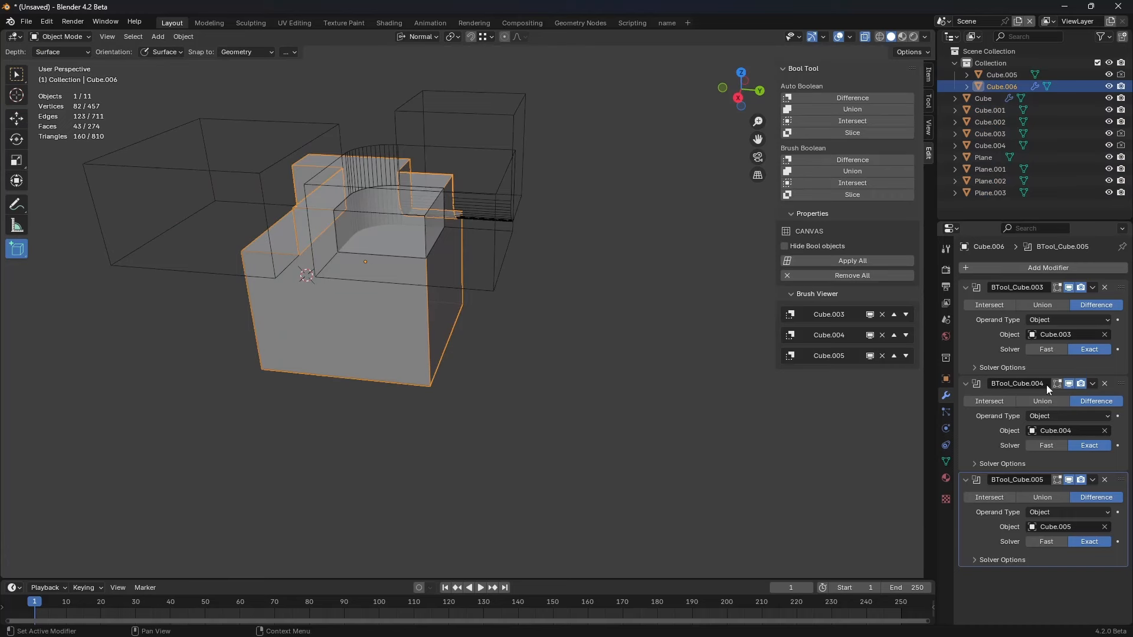
{"action": "middle_click_drag", "start_coordinate": [553, 346], "coordinate": [546, 353], "text": "shift"}
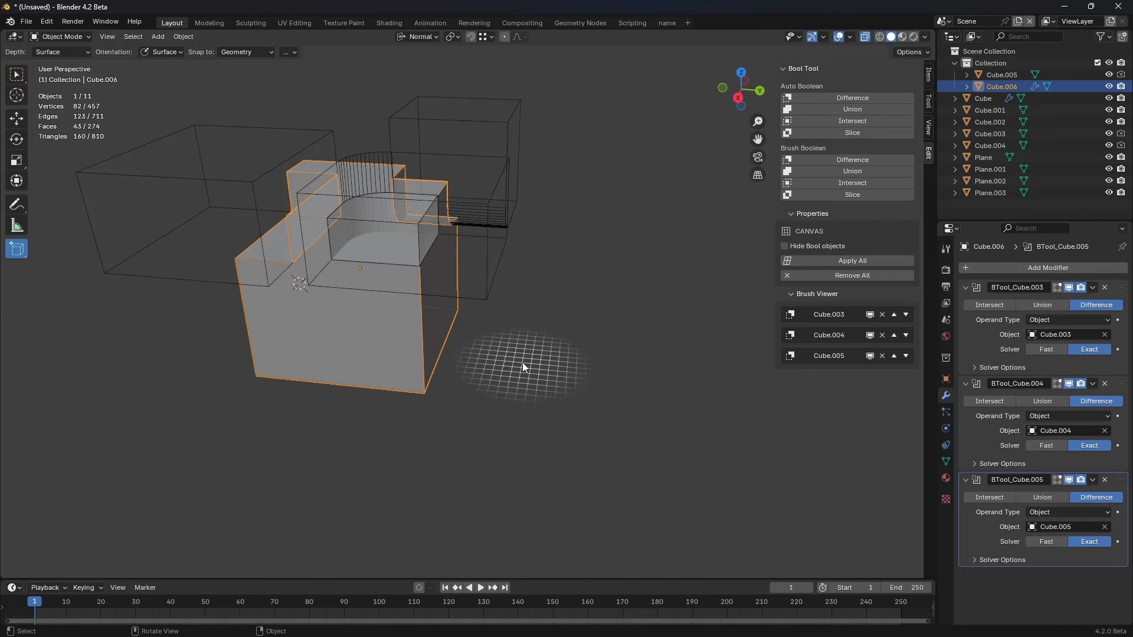
{"action": "key", "text": "g"}
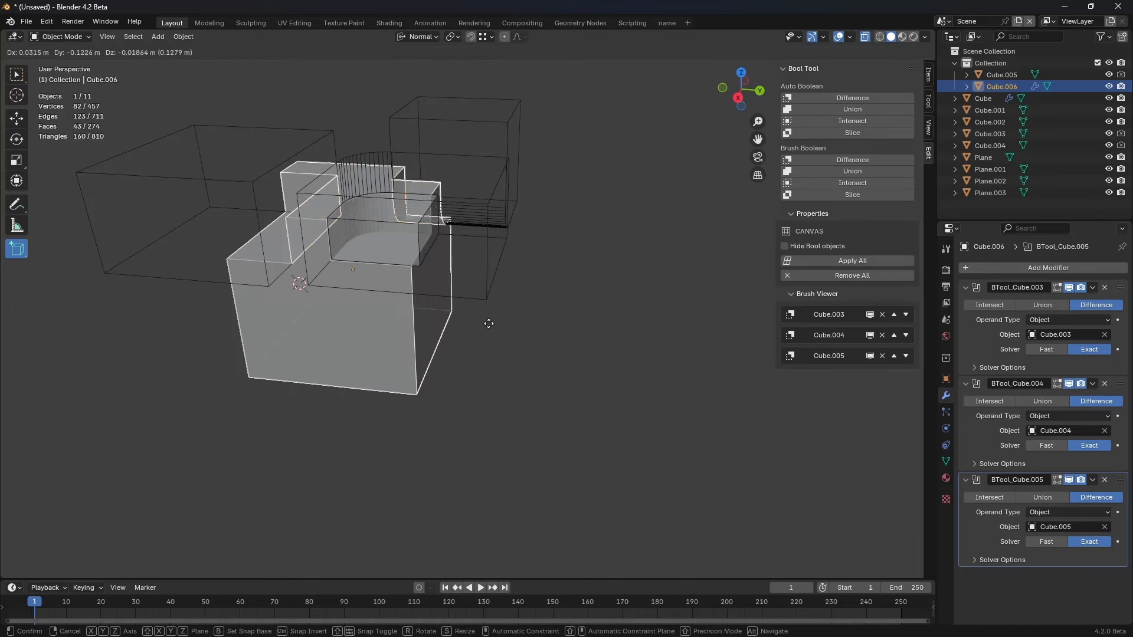
{"action": "left_click", "coordinate": [489, 323]}
{"action": "middle_click_drag", "start_coordinate": [489, 323], "coordinate": [361, 354]}
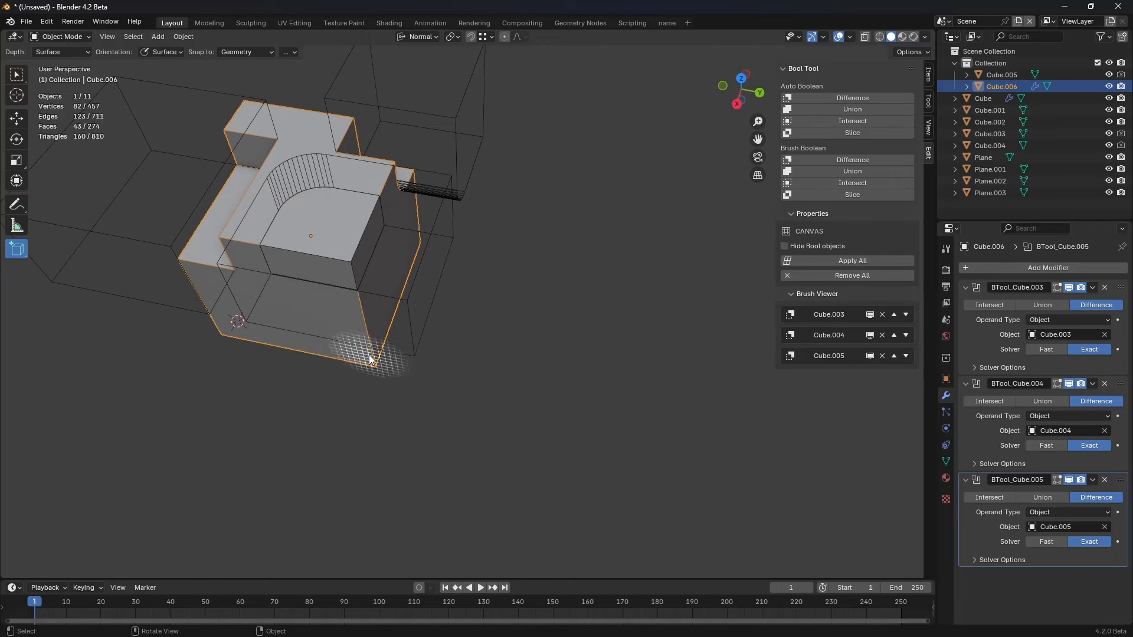
{"action": "key", "text": "g"}
{"action": "right_click", "coordinate": [379, 357]}
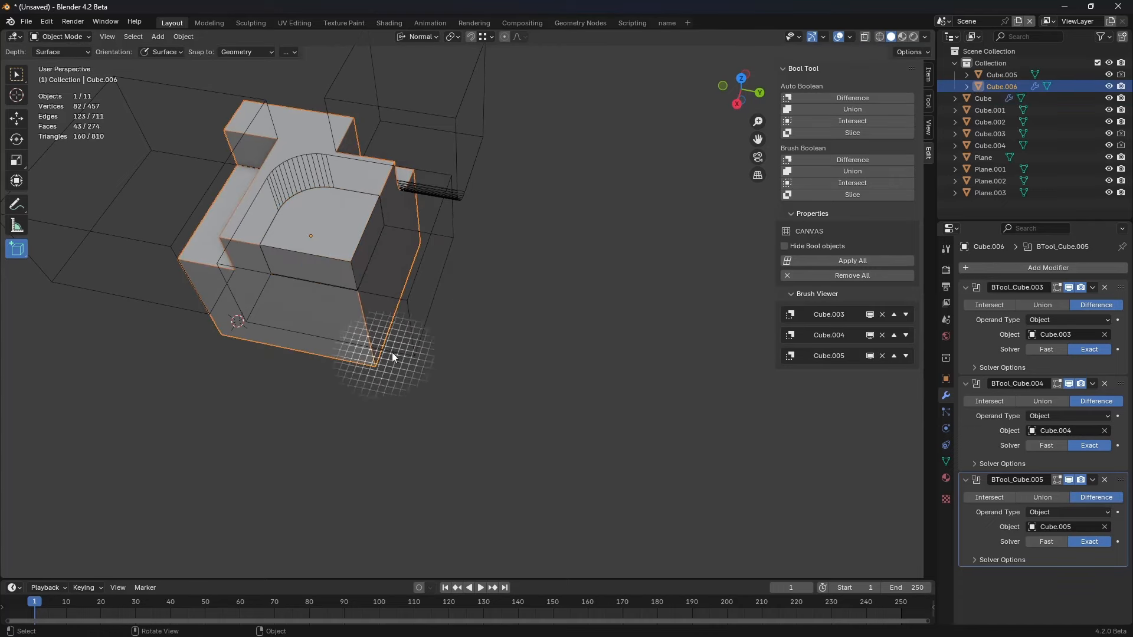
Step: Duplicate the main block in place and convert the duplicate to a mesh so its boolean modifiers are applied
{"action": "key", "text": "shift+d"}
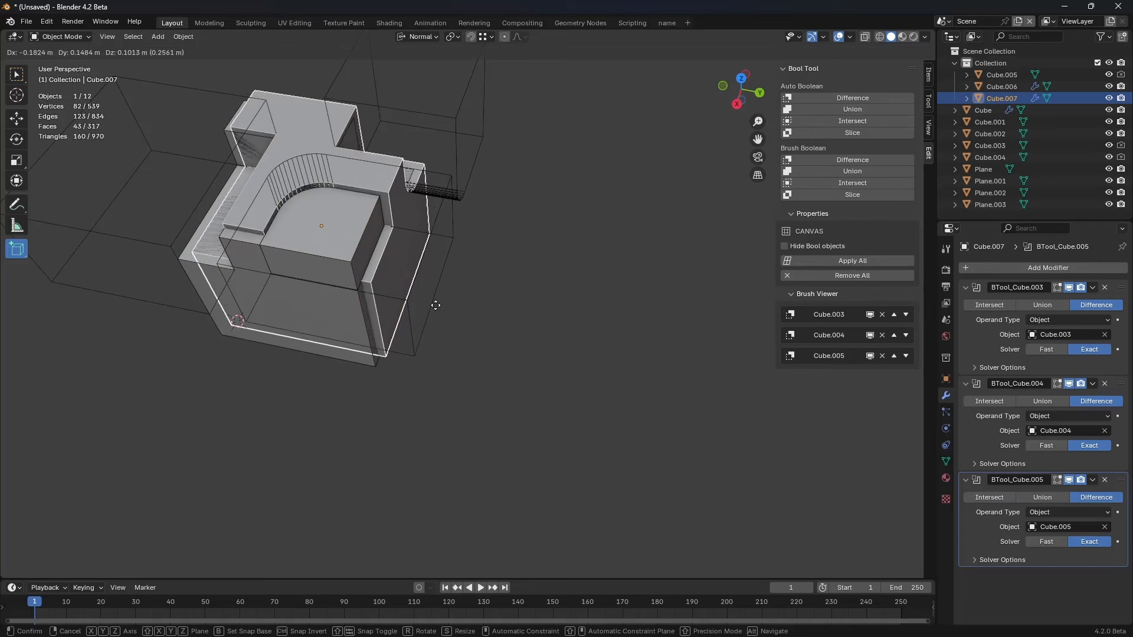
{"action": "right_click", "coordinate": [444, 295]}
{"action": "right_click", "coordinate": [443, 295]}
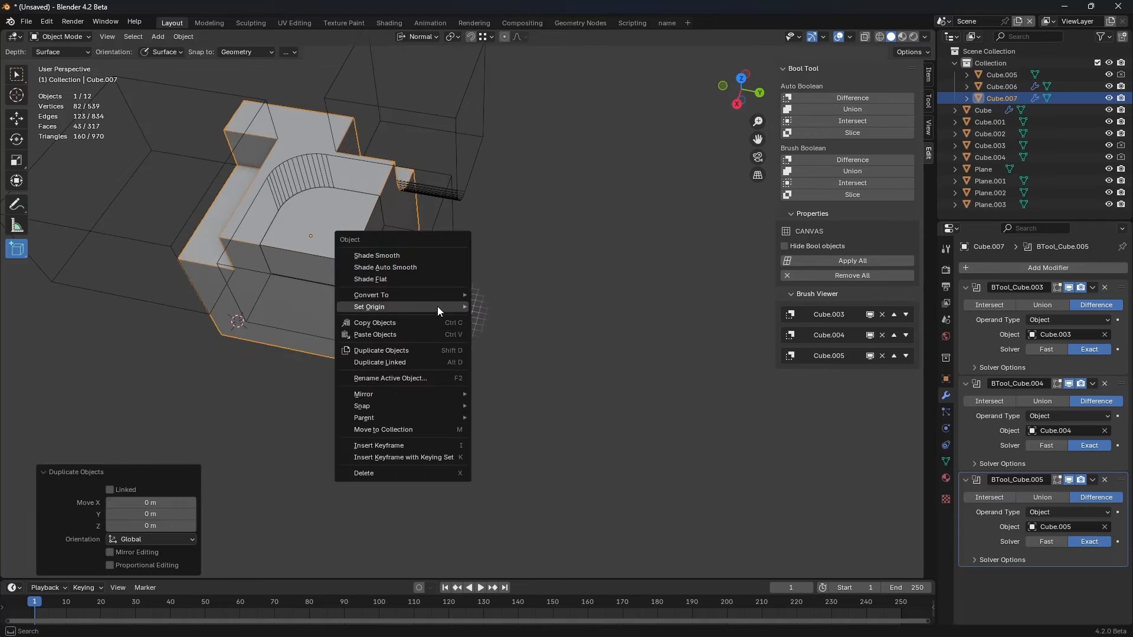
{"action": "mouse_move", "coordinate": [443, 295]}
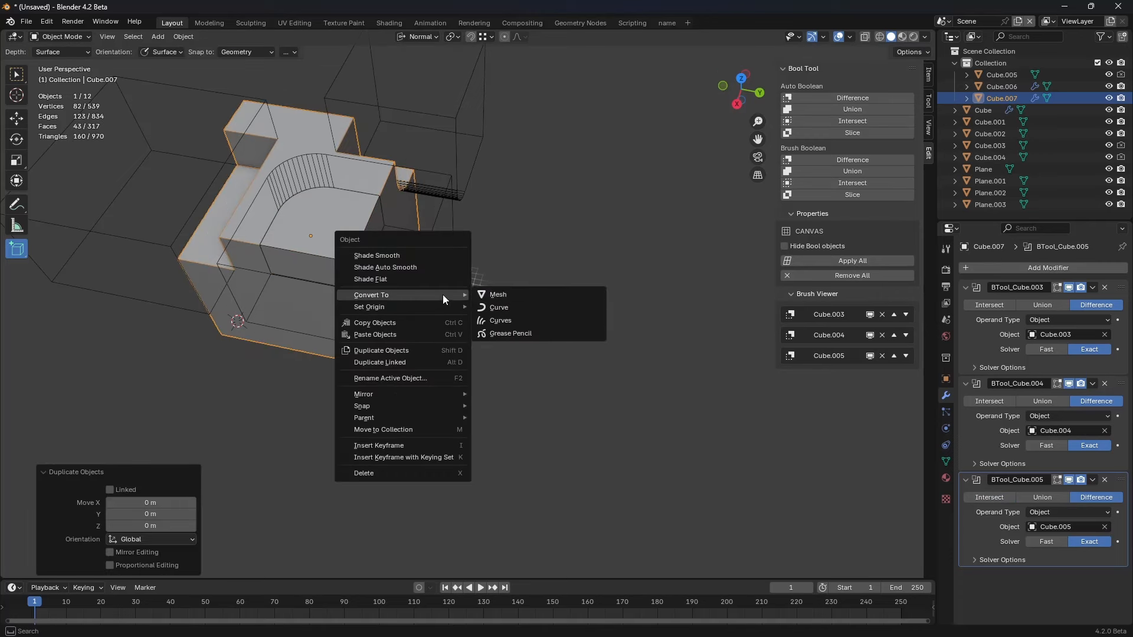
{"action": "left_click", "coordinate": [512, 296]}
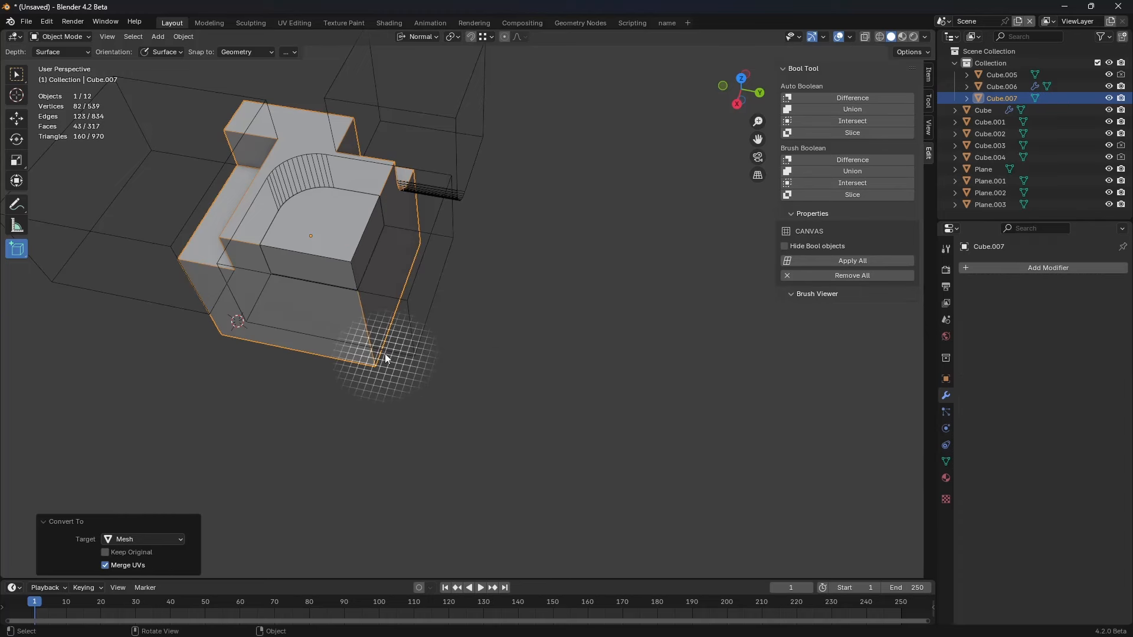
Step: Move the converted duplicate 5 m along the Y axis, away from the original block
{"action": "key", "text": "g"}
{"action": "key", "text": "y"}
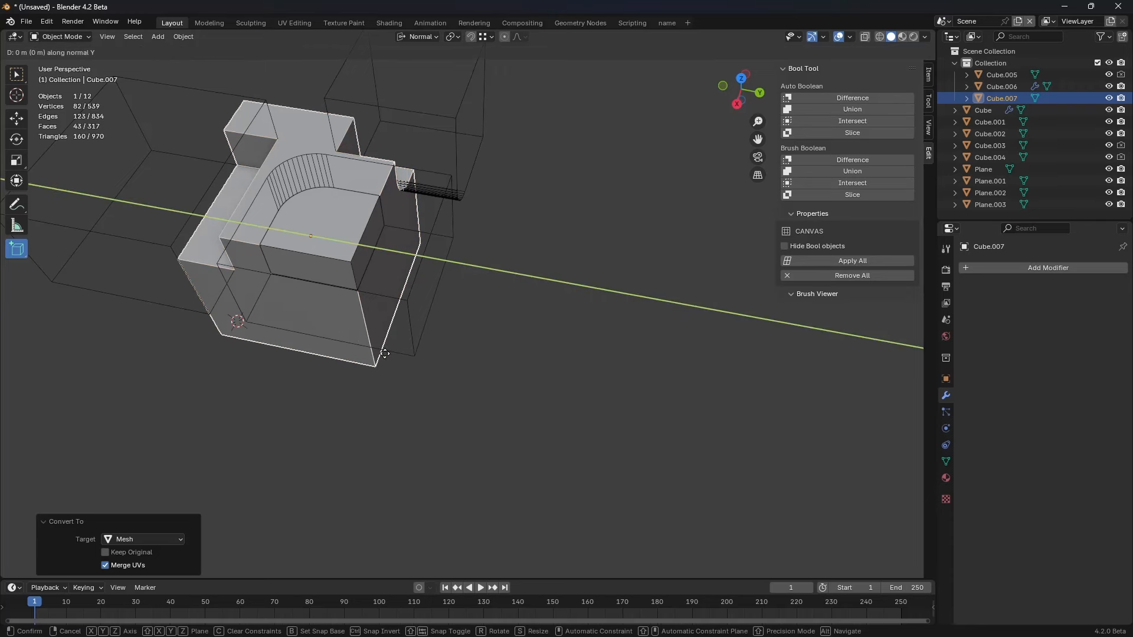
{"action": "type", "text": "5"}
{"action": "key", "text": "Return"}
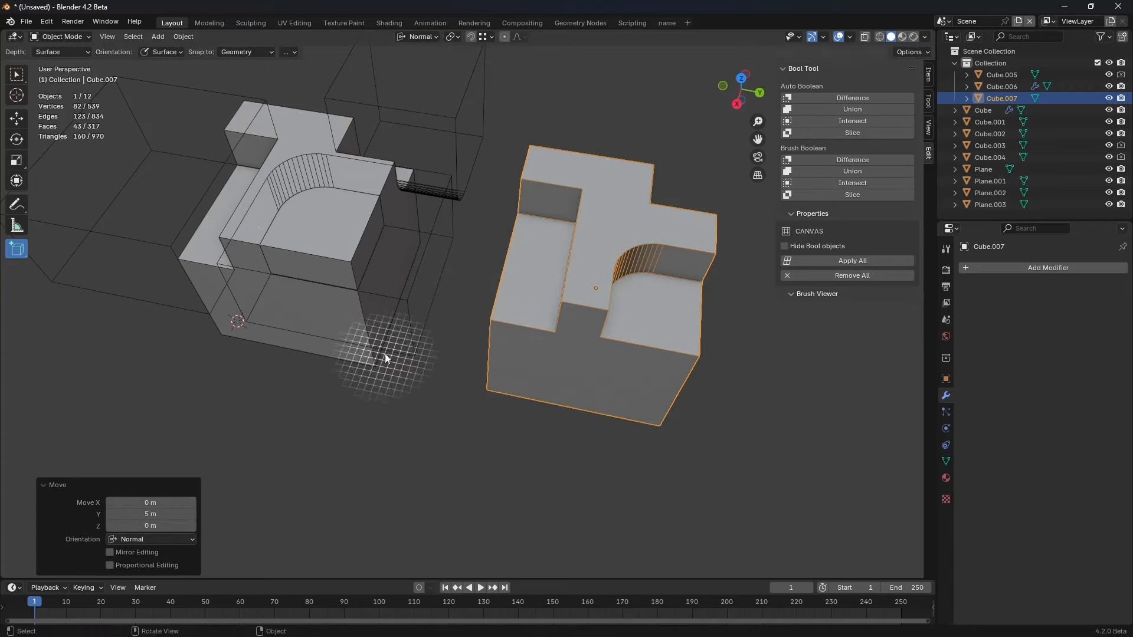
{"action": "middle_click_drag", "start_coordinate": [533, 359], "coordinate": [501, 366], "text": "shift"}
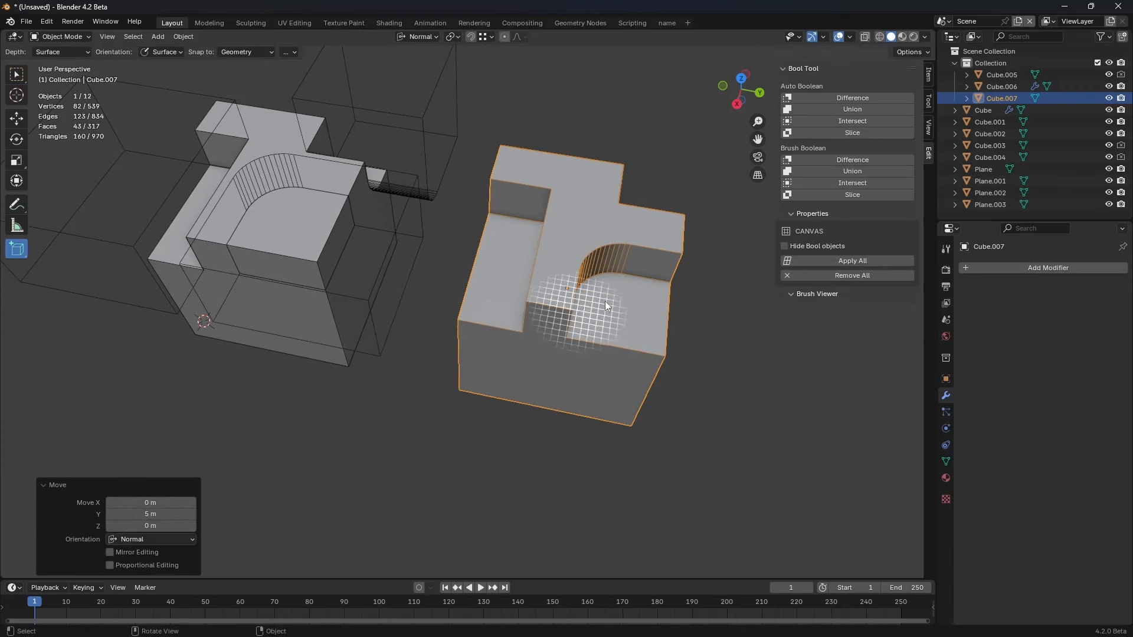
Step: Set the duplicate's Y location to 10.268 m in its transform values
{"action": "left_click", "coordinate": [929, 77]}
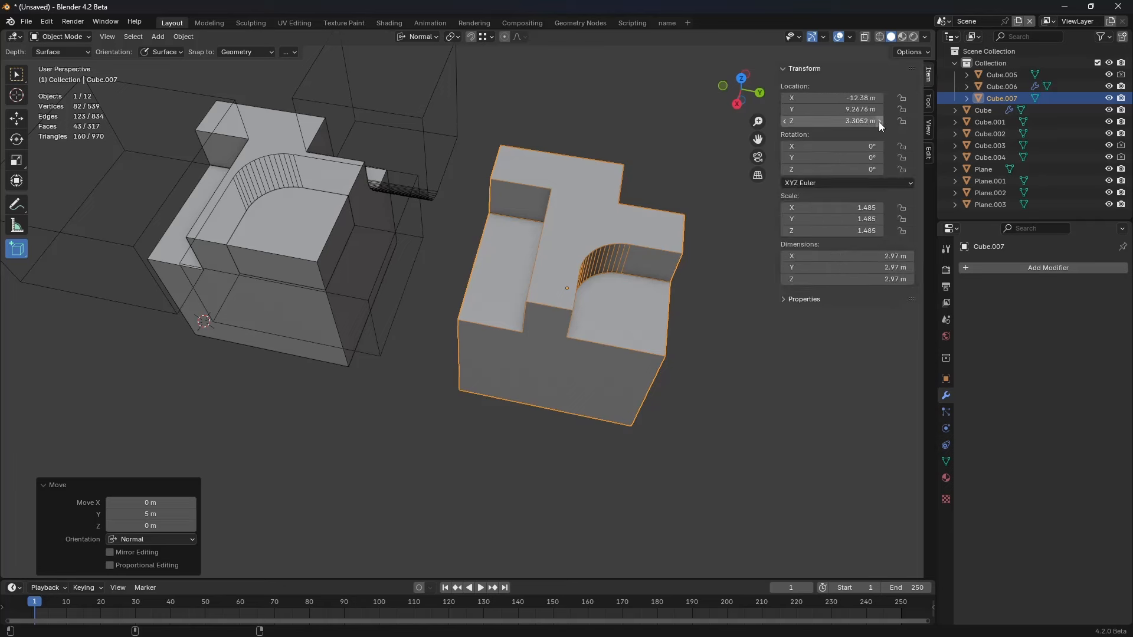
{"action": "left_click", "coordinate": [848, 110]}
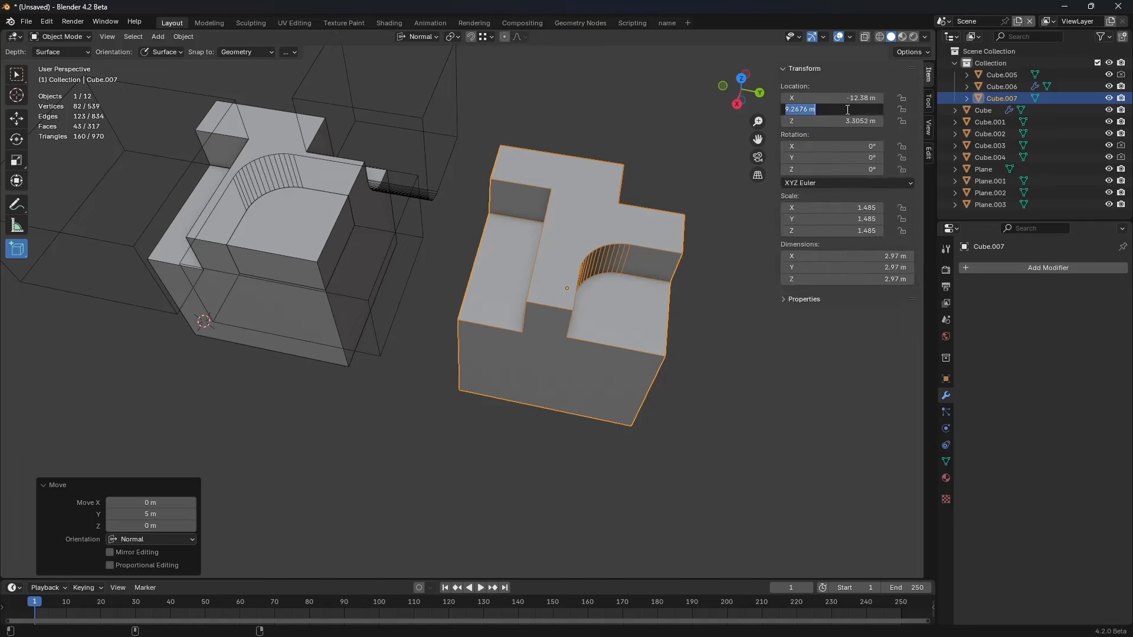
{"action": "left_click", "coordinate": [835, 108]}
{"action": "key", "text": "Return"}
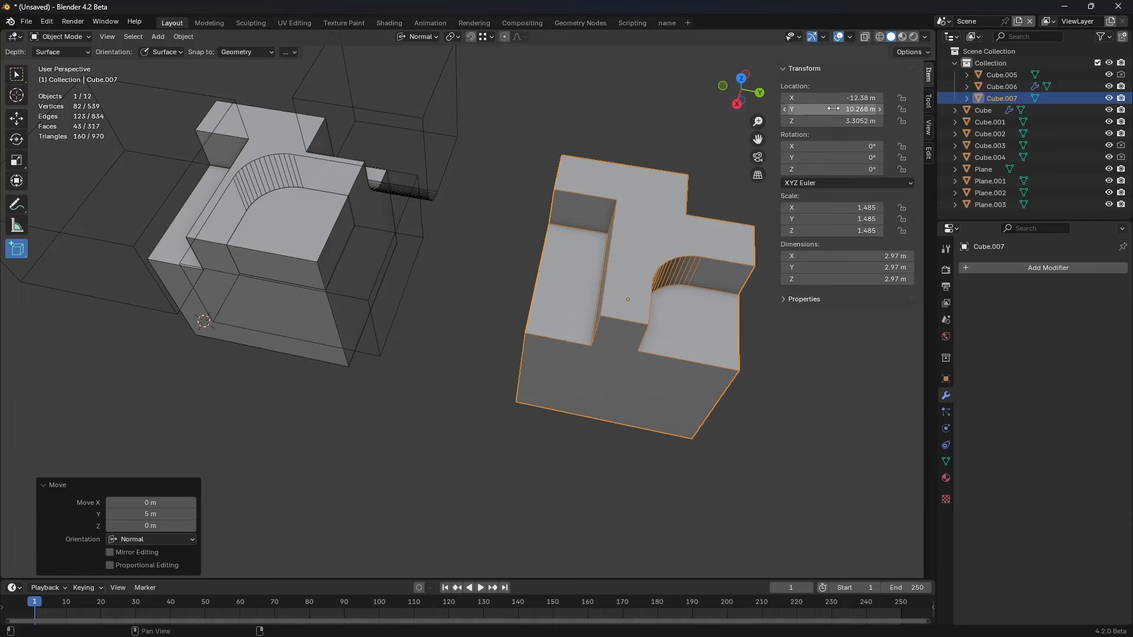
Step: Undo the last change to the duplicate's Y location
{"action": "key", "text": "ctrl+z"}
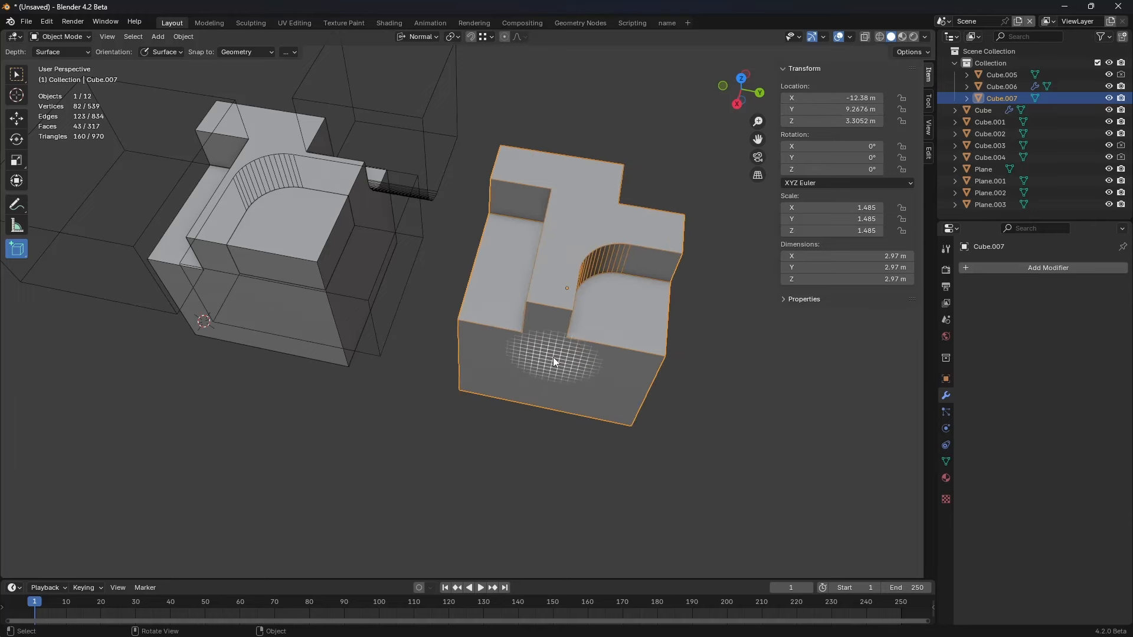
{"action": "key", "text": "g"}
{"action": "key", "text": "x"}
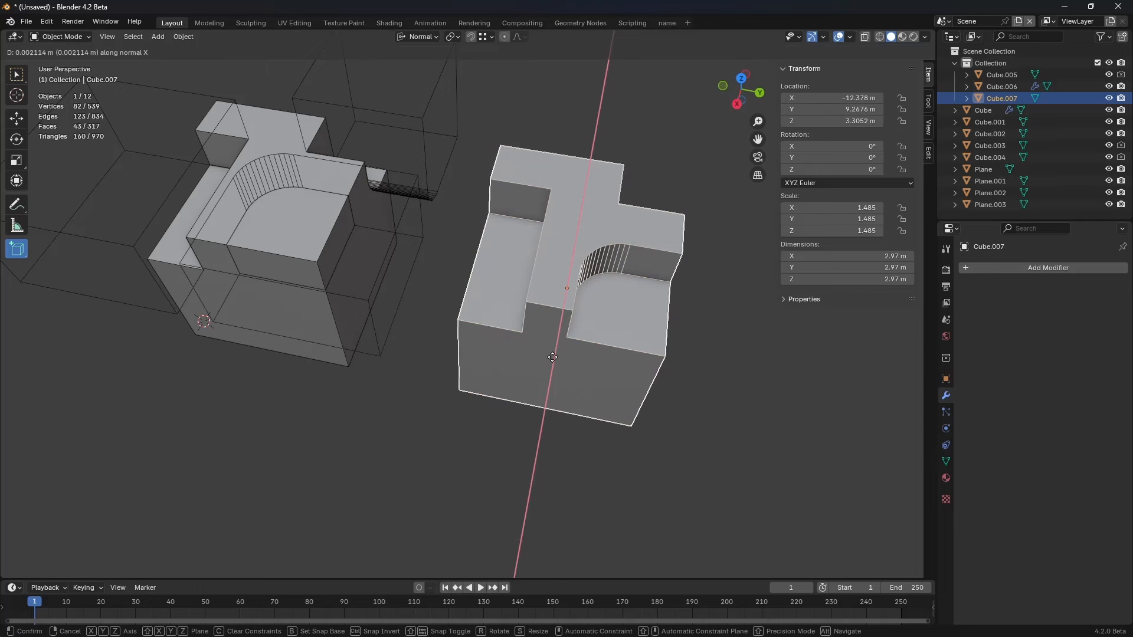
{"action": "type", "text": "1"}
{"action": "key", "text": "Escape"}
{"action": "type", "text": "g"}
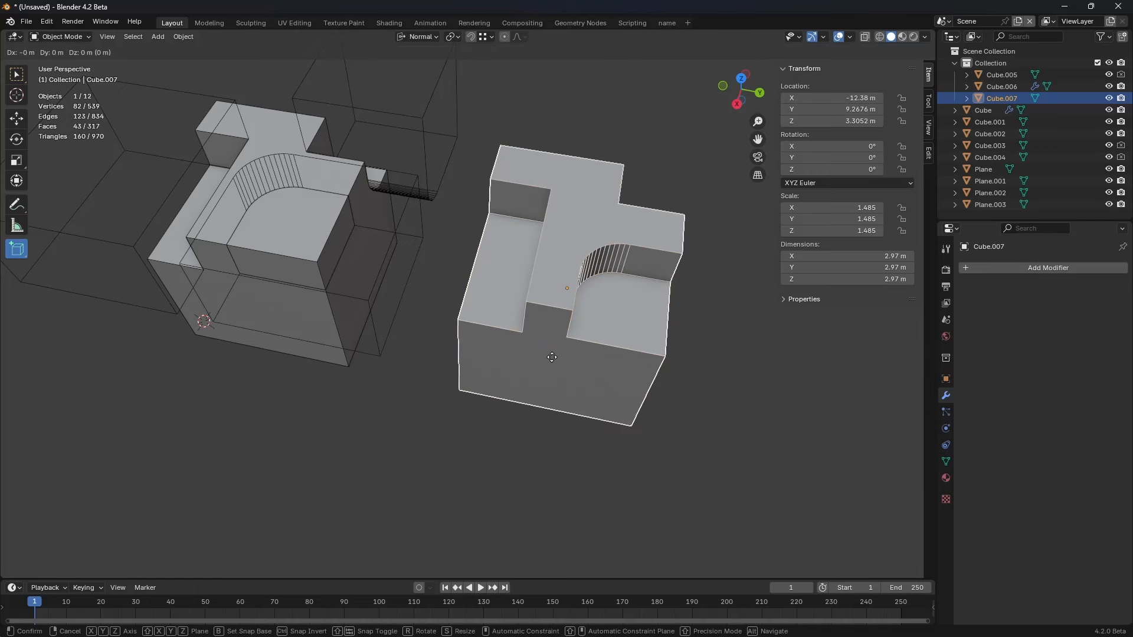
{"action": "type", "text": "x"}
{"action": "type", "text": "1"}
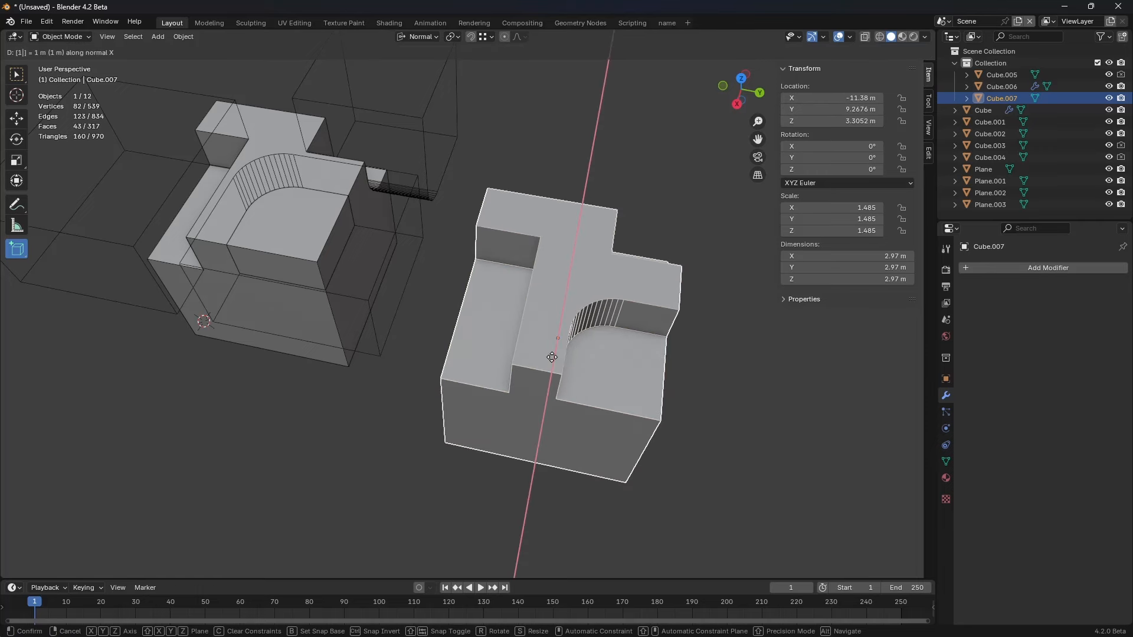
{"action": "type", "text": "3"}
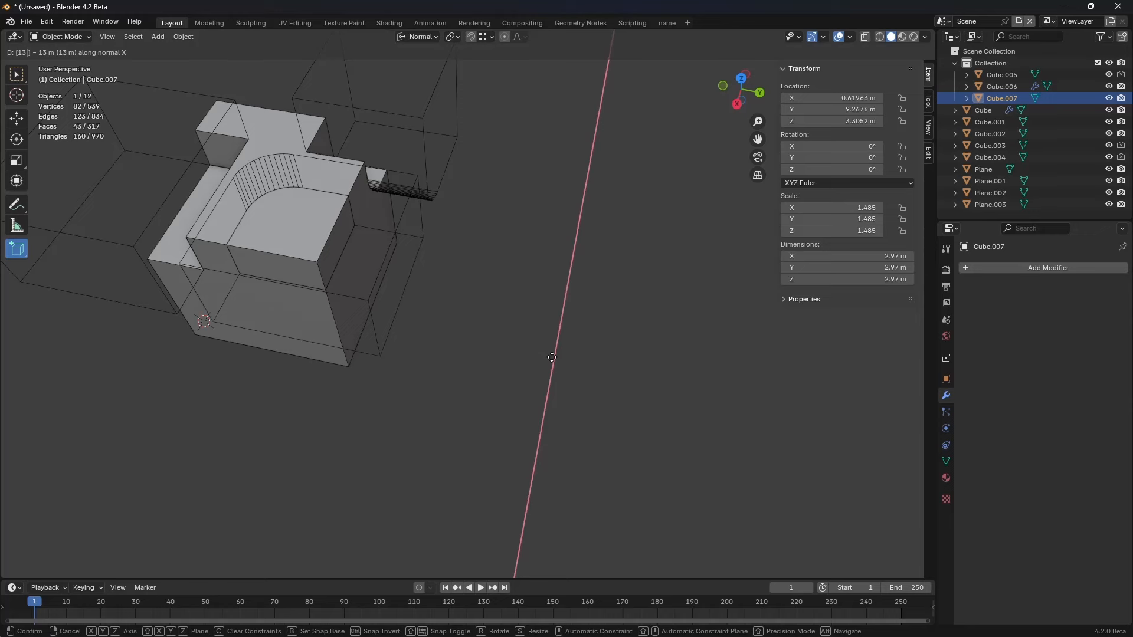
{"action": "key", "text": "Escape"}
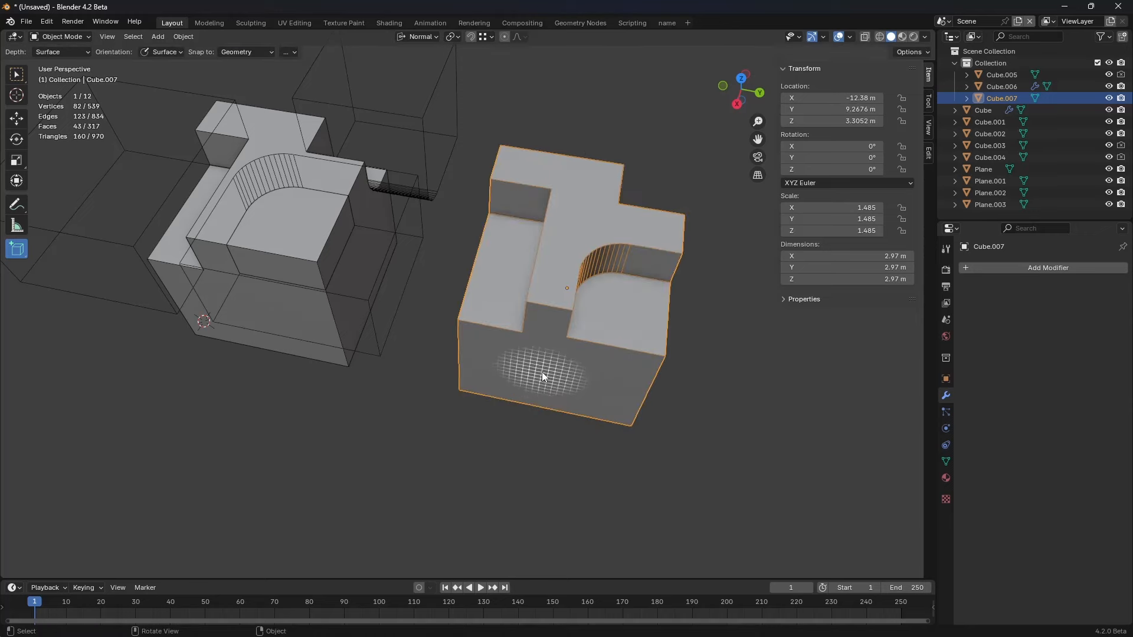
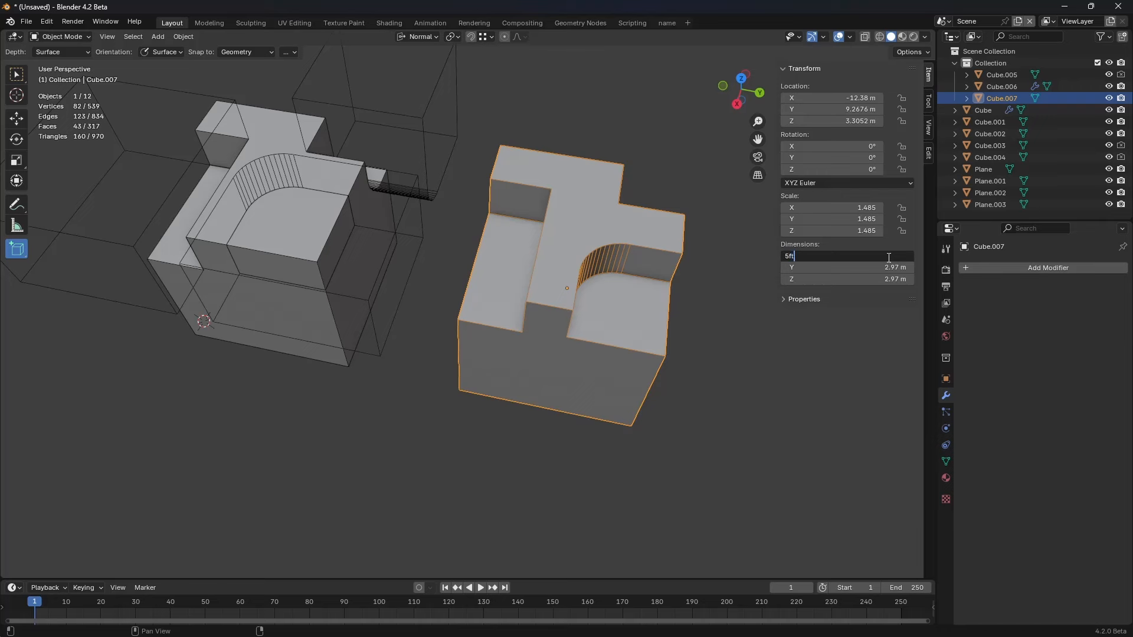
Step: Try setting the duplicate's X dimension to 5ft, then all three dimensions to 5 ft, undoing each change
{"action": "key", "text": "Return"}
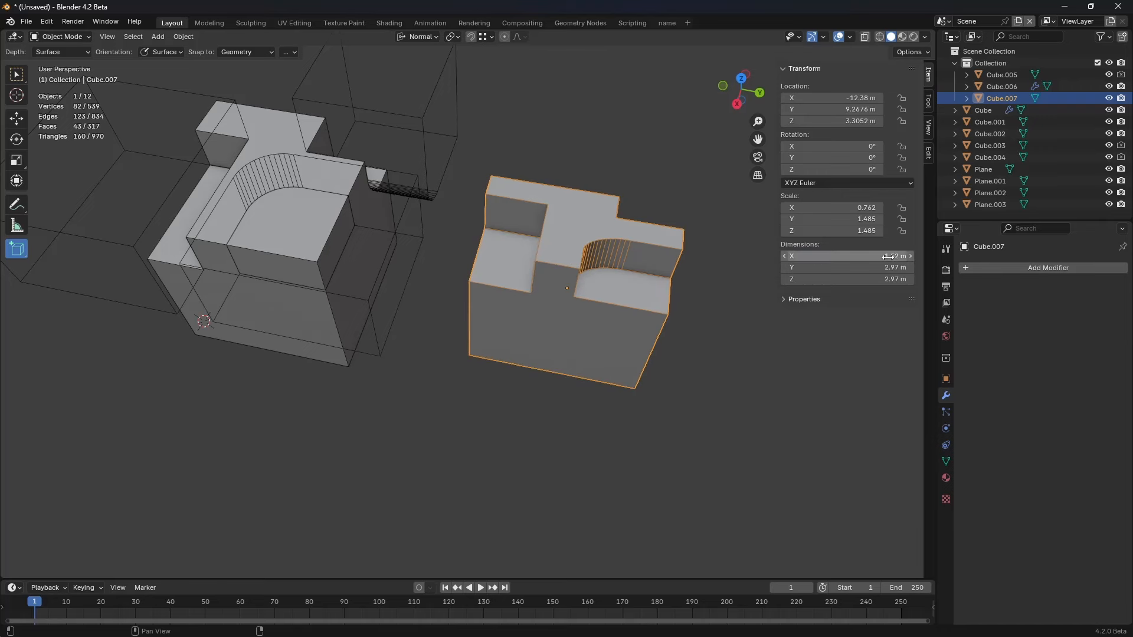
{"action": "key", "text": "ctrl+z"}
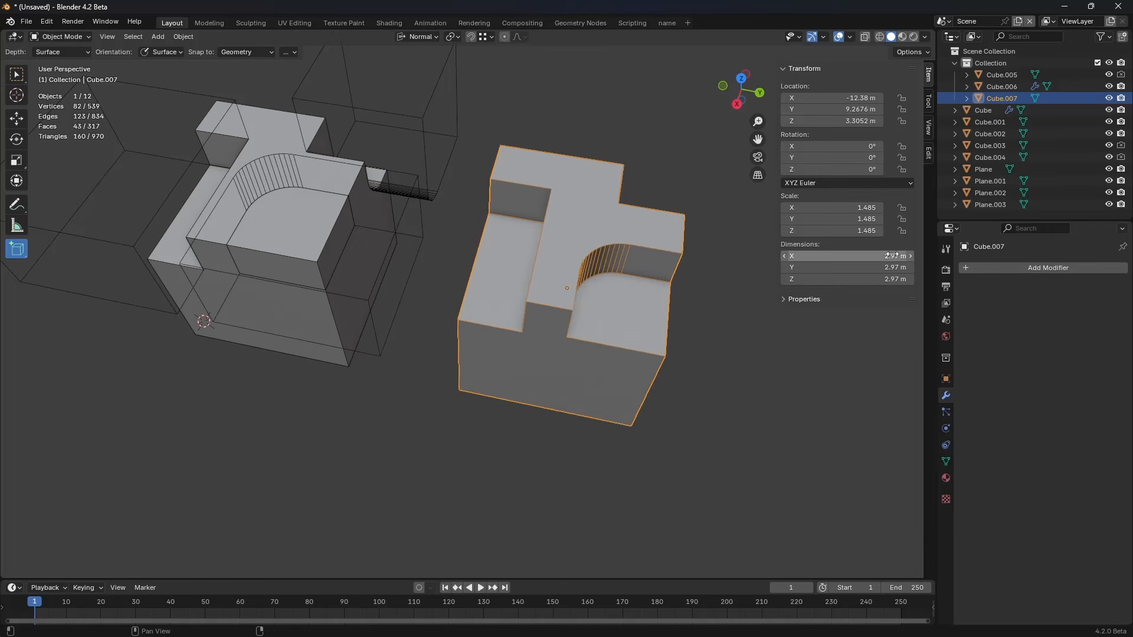
{"action": "left_click_drag", "start_coordinate": [892, 255], "coordinate": [892, 279]}
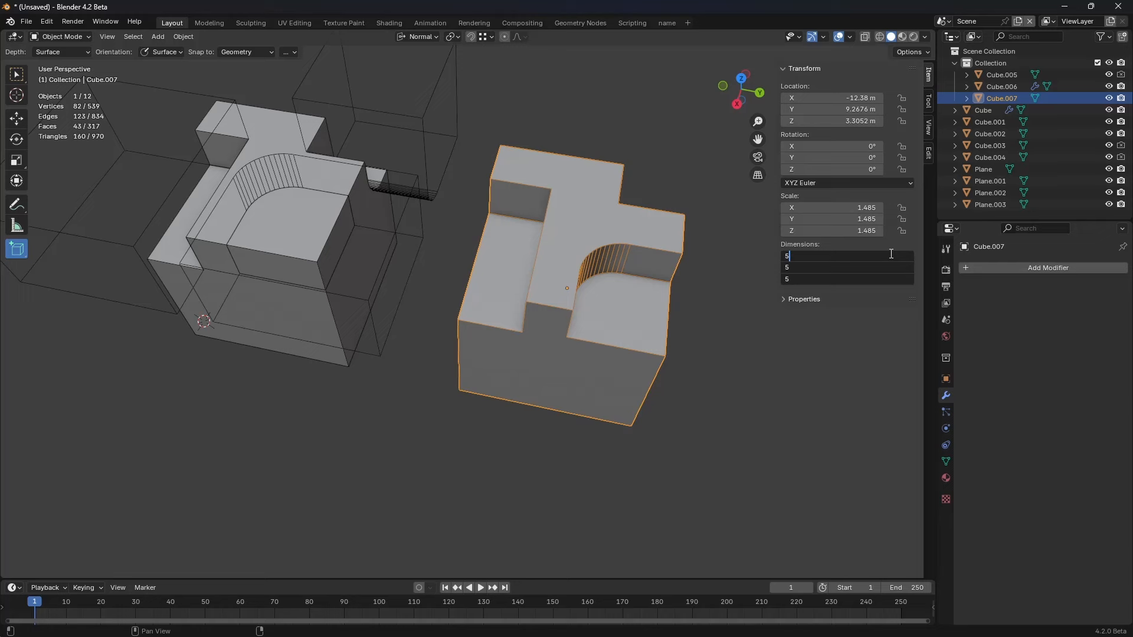
{"action": "key", "text": "Return"}
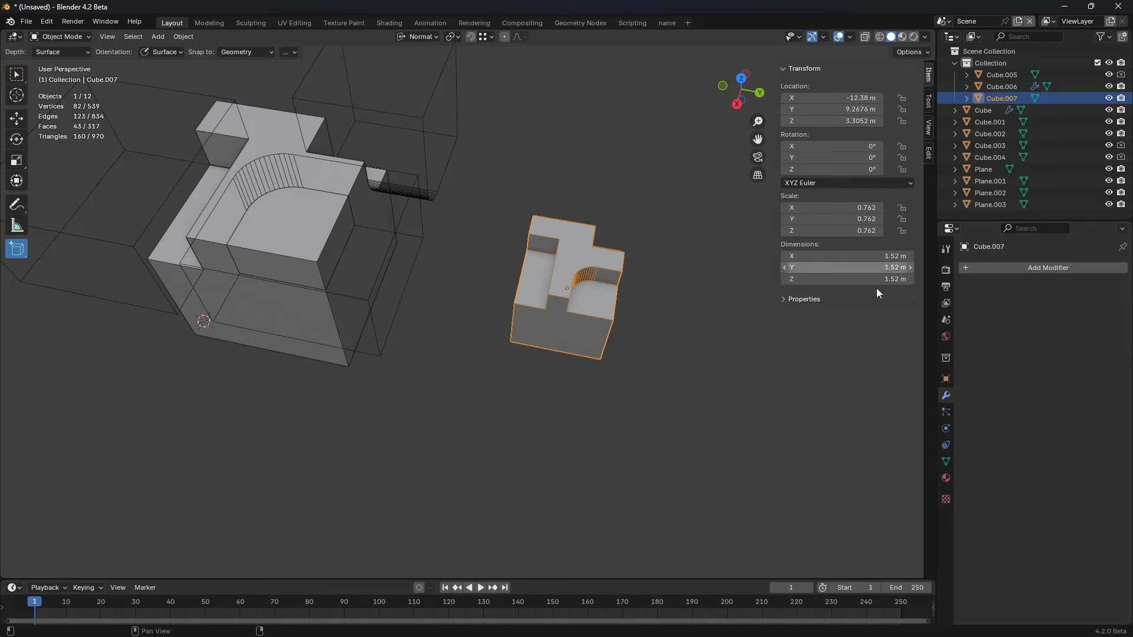
{"action": "key", "text": "ctrl+z"}
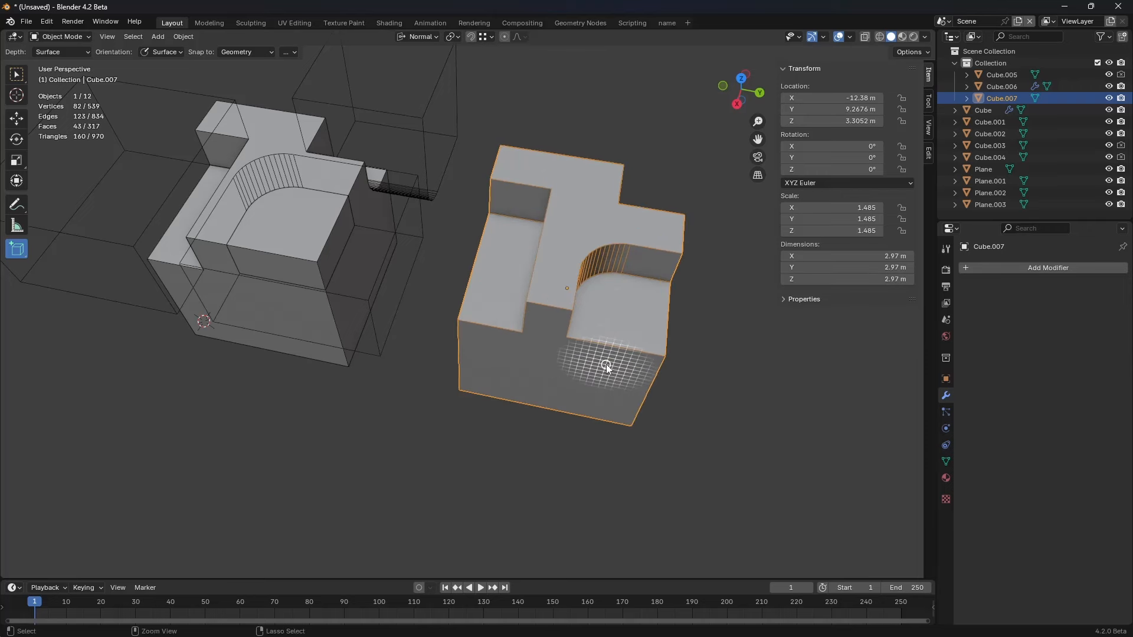
Step: Duplicate the rounded corner piece Cube in place and convert the duplicate to a mesh so its boolean modifiers are applied
{"action": "left_click", "coordinate": [345, 287]}
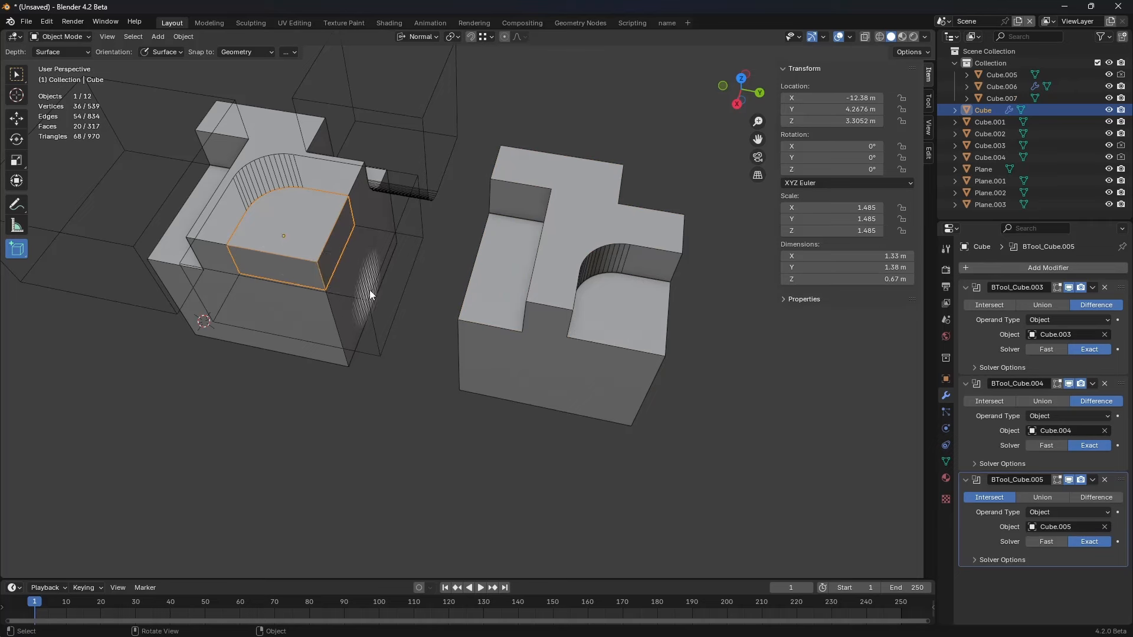
{"action": "key", "text": "shift+d"}
{"action": "right_click", "coordinate": [378, 264]}
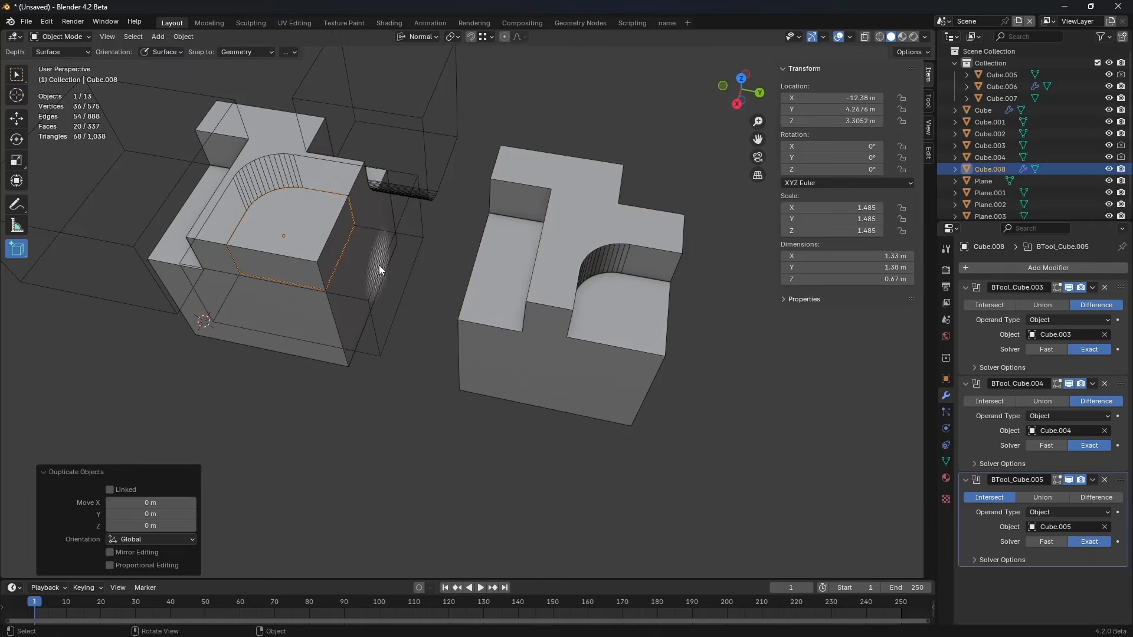
{"action": "right_click", "coordinate": [454, 223]}
{"action": "mouse_move", "coordinate": [454, 223]}
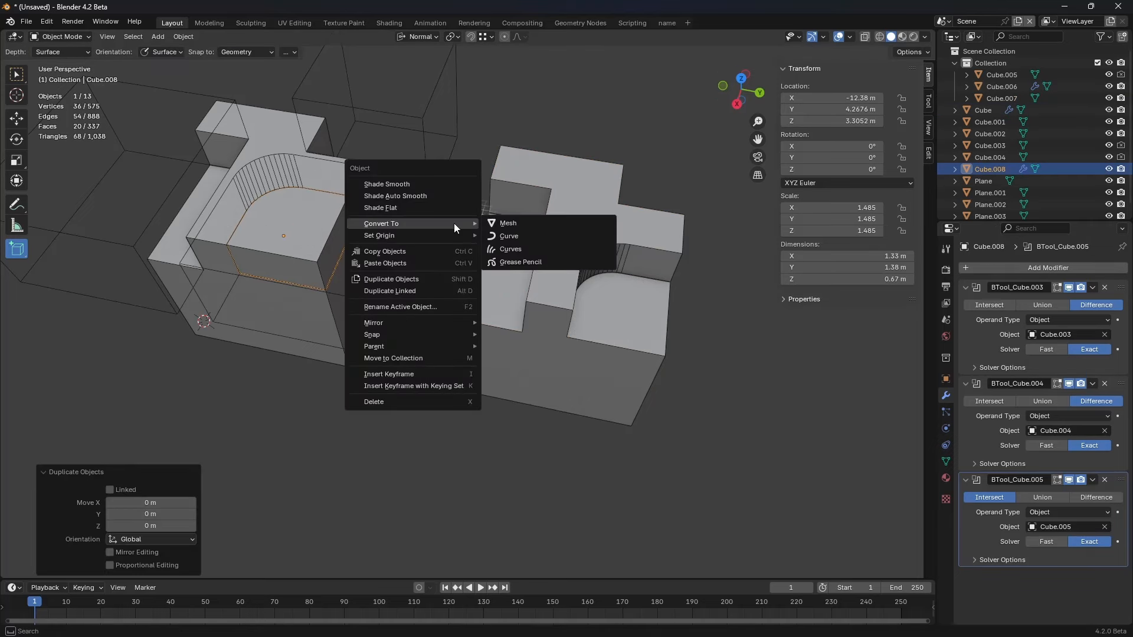
{"action": "left_click", "coordinate": [509, 224]}
Step: Move the converted corner piece 5 m along the Y axis into the main block's duplicate
{"action": "key", "text": "g"}
{"action": "key", "text": "x"}
{"action": "key", "text": "x"}
{"action": "type", "text": "y"}
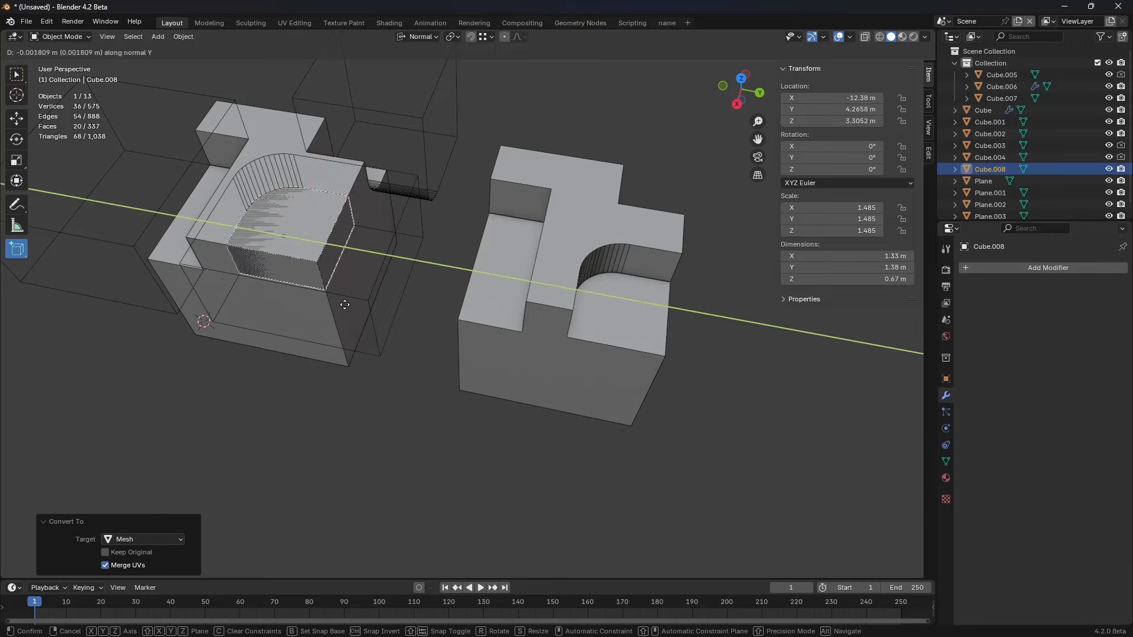
{"action": "type", "text": "5"}
{"action": "key", "text": "Return"}
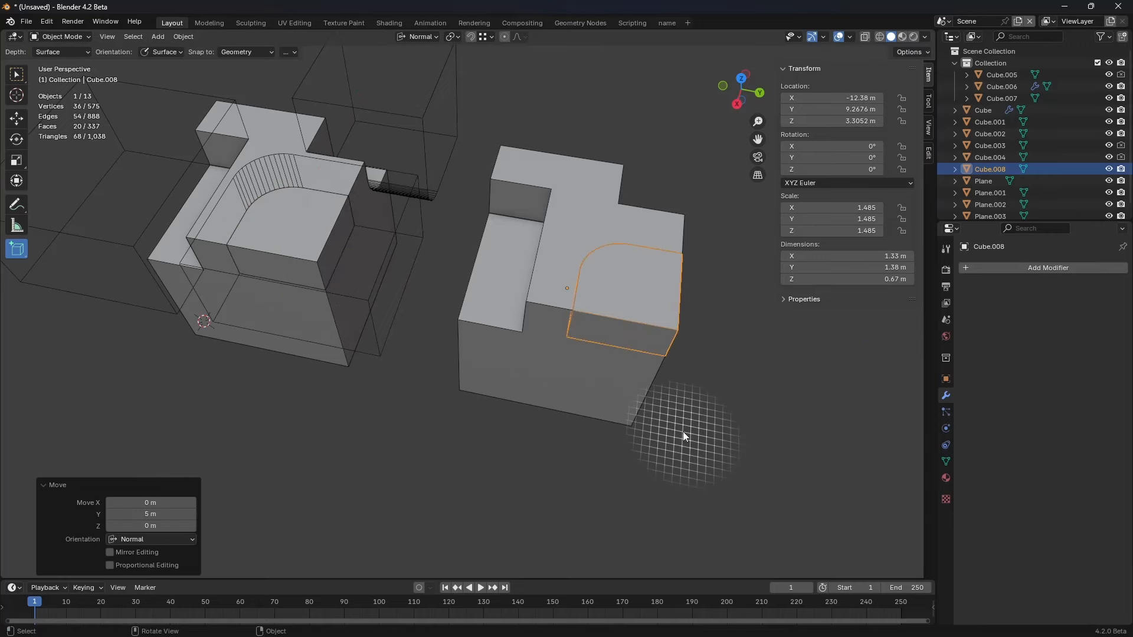
Step: Add a Bevel modifier to the corner piece Cube.008 with an amount of 0.047 m and 4 segments
{"action": "left_click", "coordinate": [681, 431]}
{"action": "middle_click_drag", "start_coordinate": [682, 431], "coordinate": [548, 354]}
{"action": "left_click", "coordinate": [511, 335]}
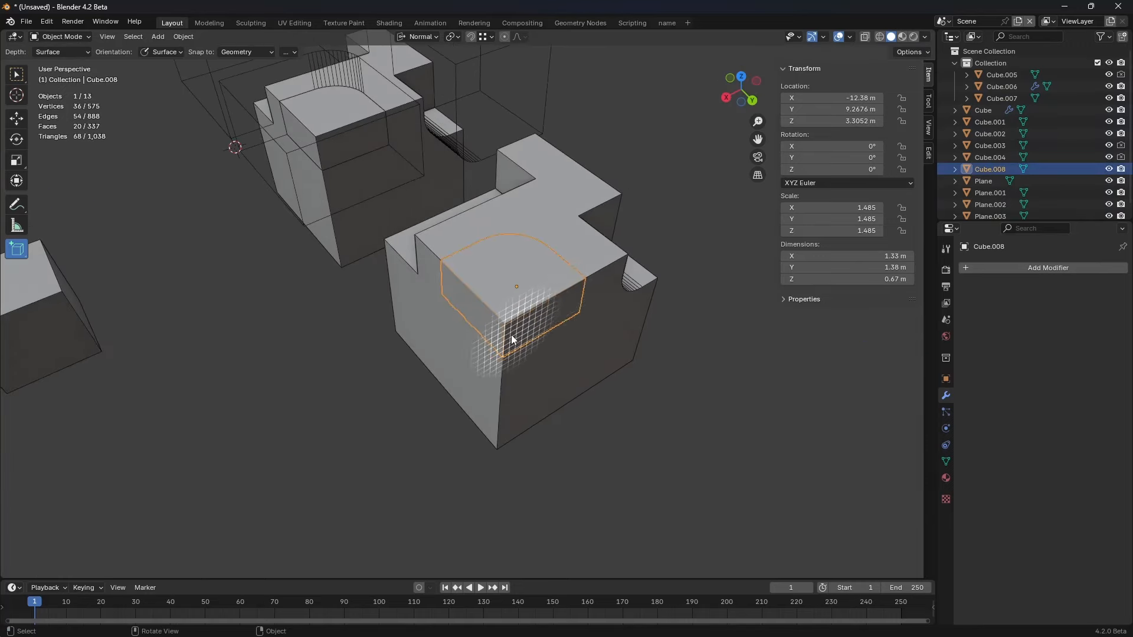
{"action": "scroll", "coordinate": [580, 304], "scroll_direction": "up", "scroll_amount": 4}
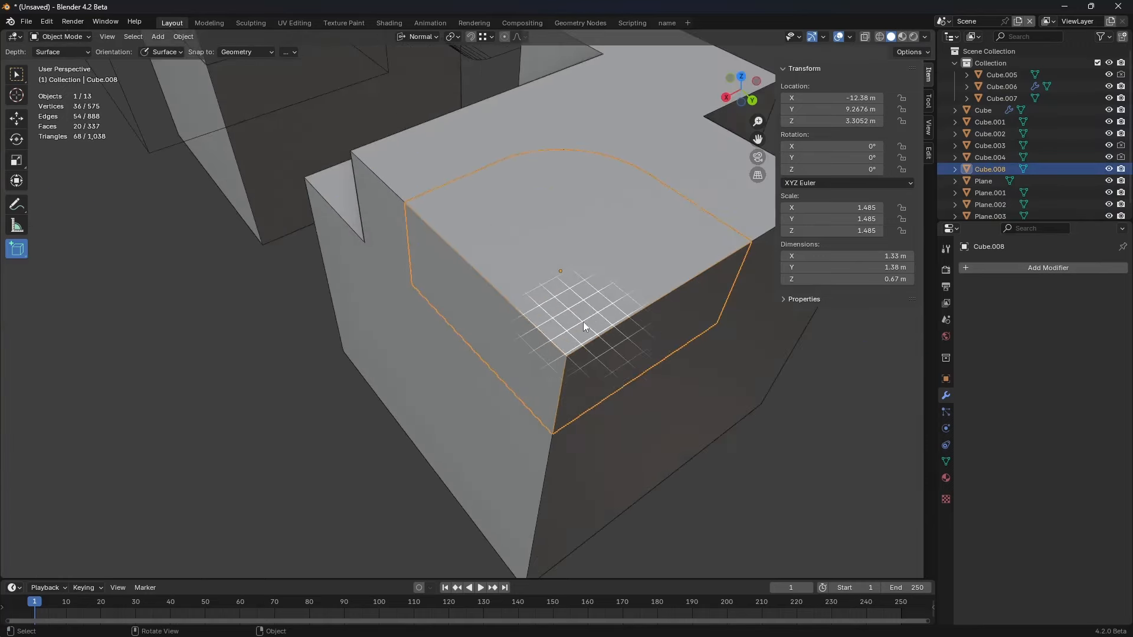
{"action": "left_click", "coordinate": [1025, 271]}
{"action": "mouse_move", "coordinate": [1027, 270]}
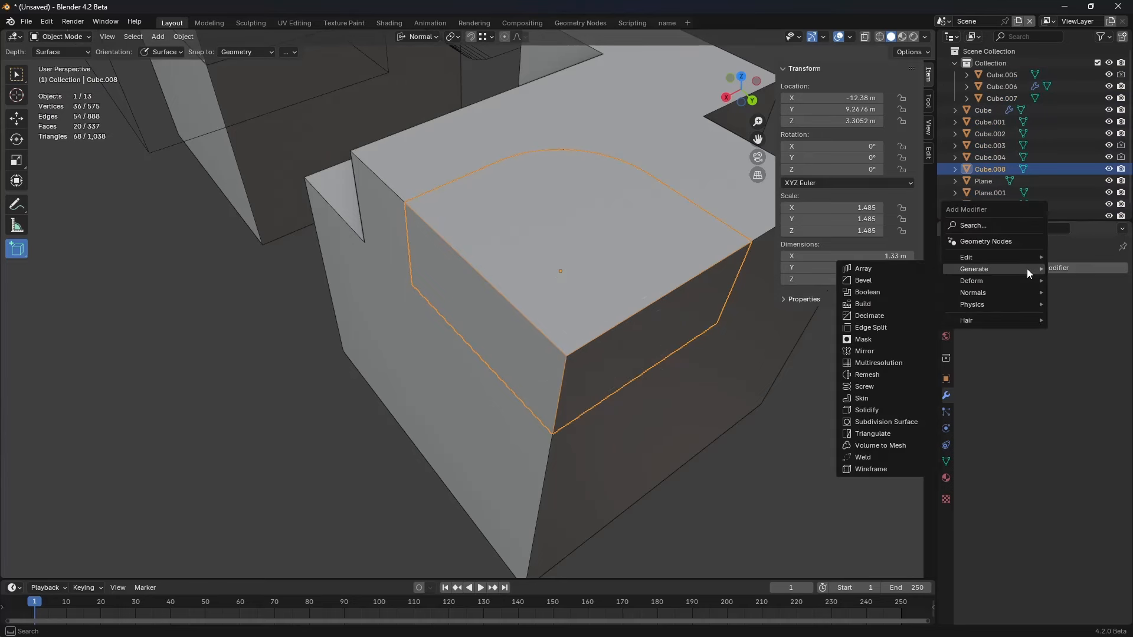
{"action": "left_click", "coordinate": [898, 280]}
{"action": "left_click_drag", "start_coordinate": [1070, 334], "coordinate": [1032, 333]}
{"action": "left_click", "coordinate": [1106, 347]}
{"action": "left_click", "coordinate": [1107, 347]}
{"action": "left_click", "coordinate": [1107, 347]}
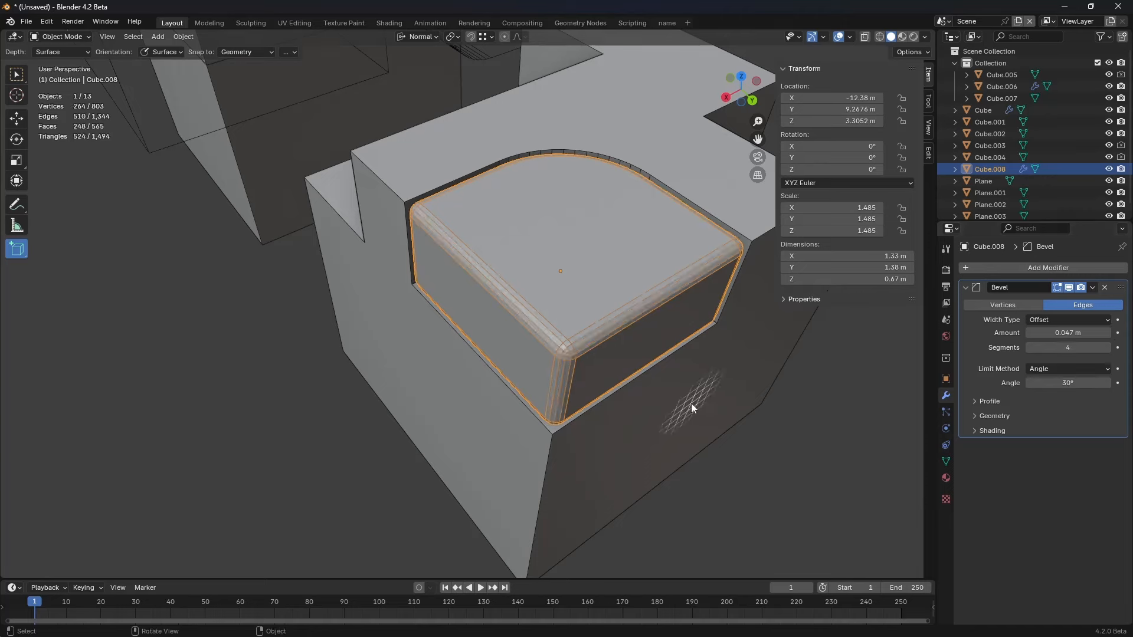
Step: Add a Bevel modifier to the main duplicate Cube.007 with an amount of 0.059 m and 5 segments
{"action": "left_click", "coordinate": [692, 402]}
{"action": "left_click", "coordinate": [1013, 267]}
{"action": "mouse_move", "coordinate": [986, 266]}
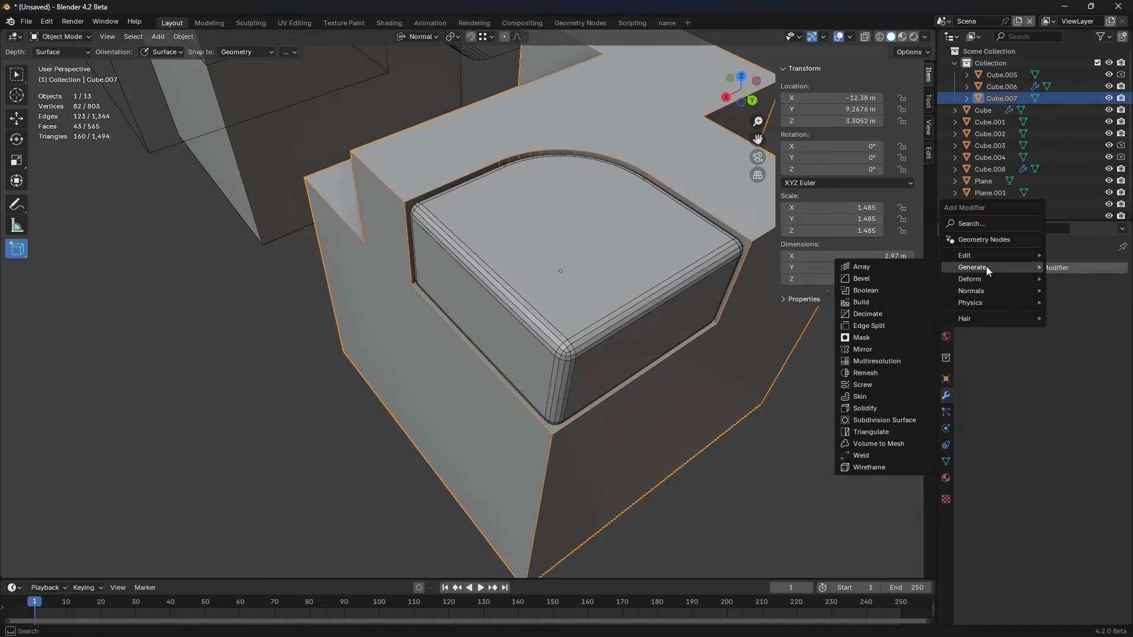
{"action": "left_click", "coordinate": [902, 281]}
{"action": "left_click_drag", "start_coordinate": [1071, 334], "coordinate": [1050, 334]}
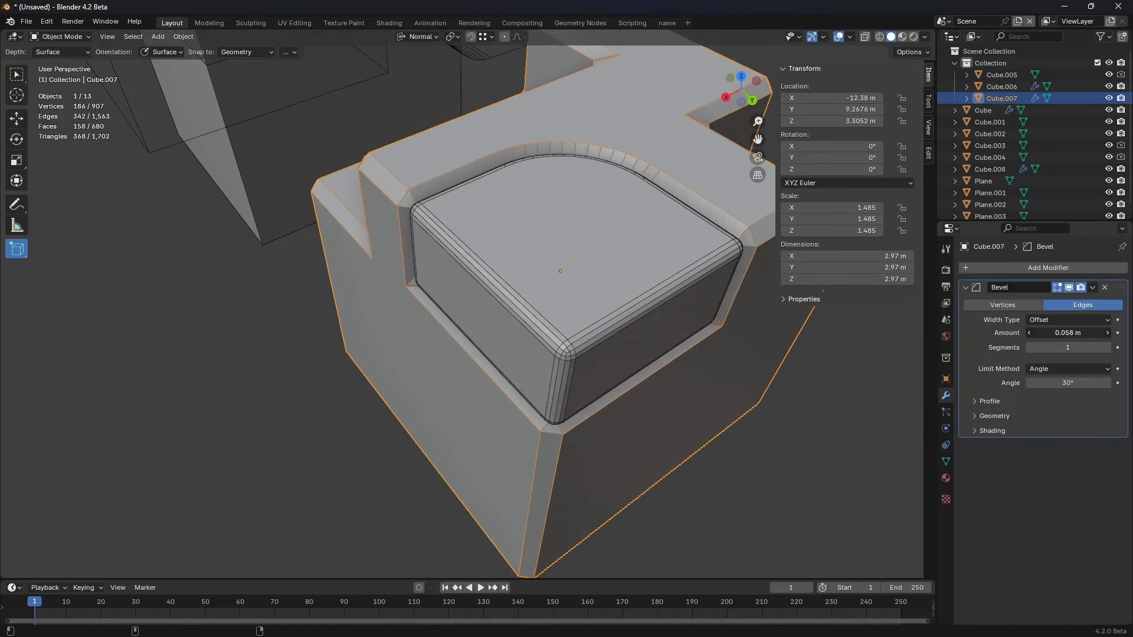
{"action": "left_click", "coordinate": [1106, 348]}
{"action": "left_click", "coordinate": [1107, 348]}
{"action": "left_click", "coordinate": [1107, 347]}
{"action": "left_click", "coordinate": [1106, 348]}
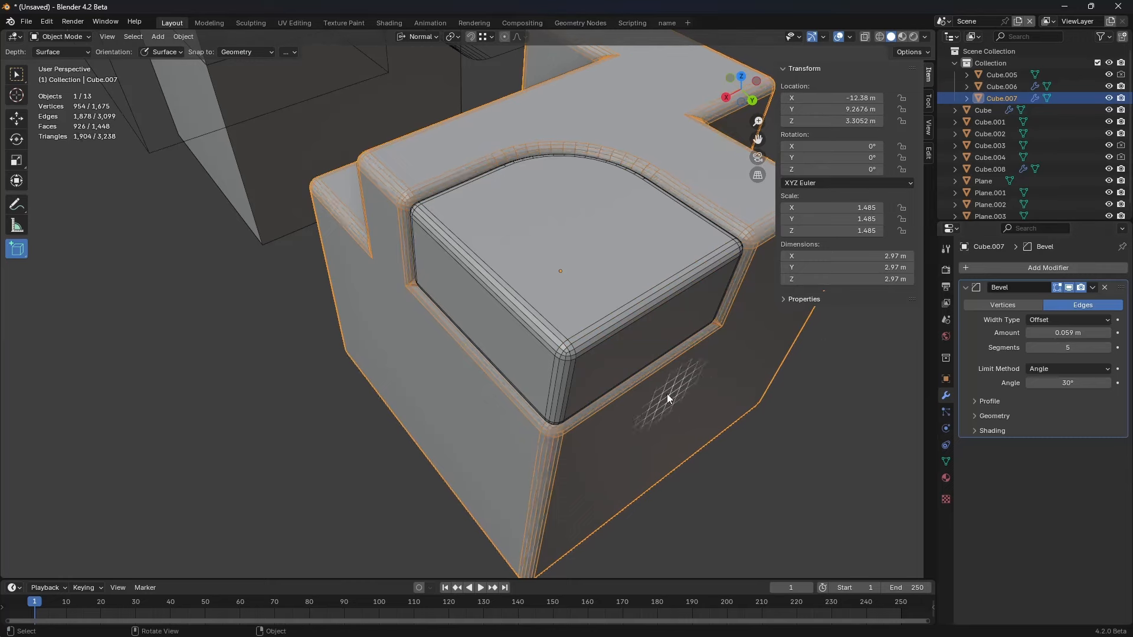
{"action": "middle_click_drag", "start_coordinate": [666, 394], "coordinate": [537, 364], "text": "shift"}
{"action": "scroll", "coordinate": [548, 352], "scroll_direction": "down", "scroll_amount": 1}
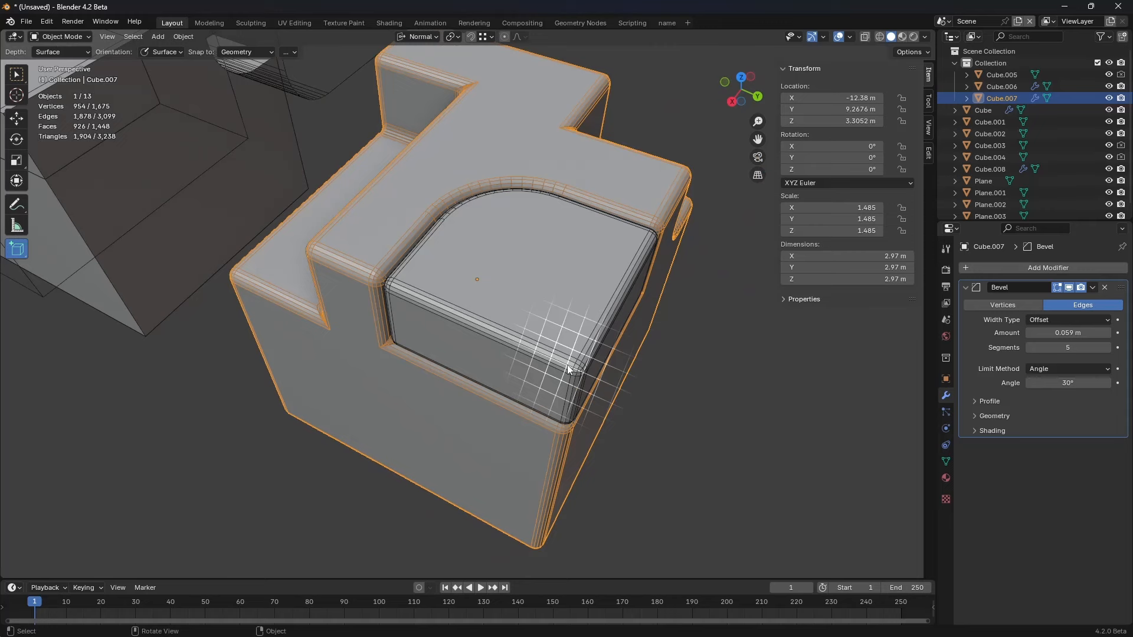
{"action": "left_click", "coordinate": [1018, 267]}
{"action": "mouse_move", "coordinate": [1008, 272]}
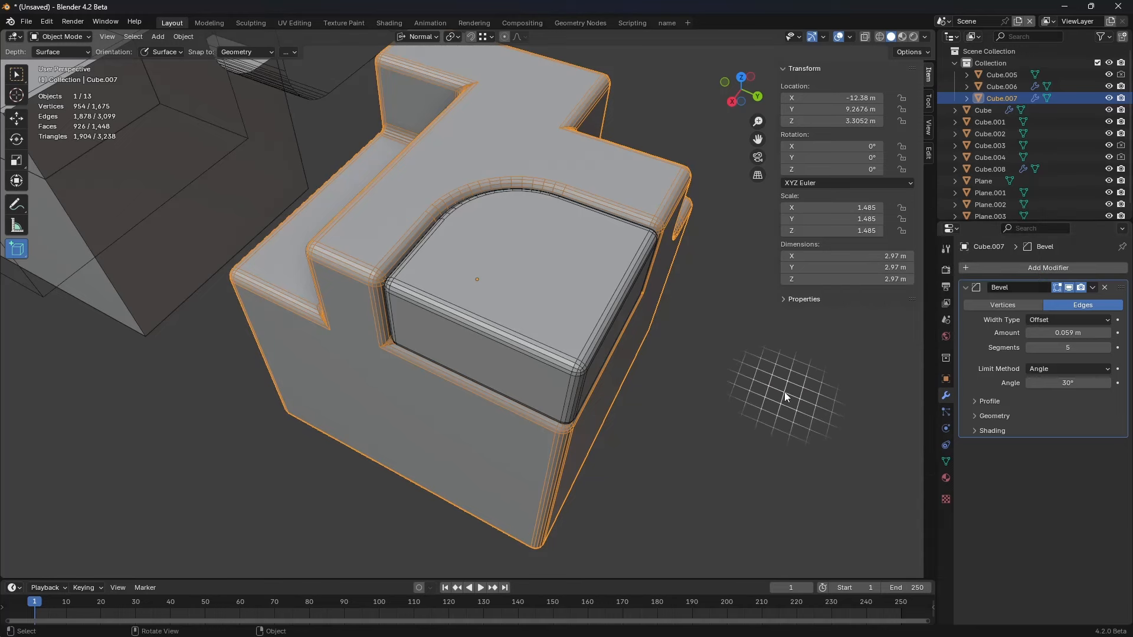
{"action": "left_click", "coordinate": [735, 398]}
Step: Examine the bevelled duplicate, especially the corner where the side cutout meets the front face, and compare it with its base mesh
{"action": "left_click", "coordinate": [494, 349]}
{"action": "scroll", "coordinate": [495, 349], "scroll_direction": "down", "scroll_amount": 3}
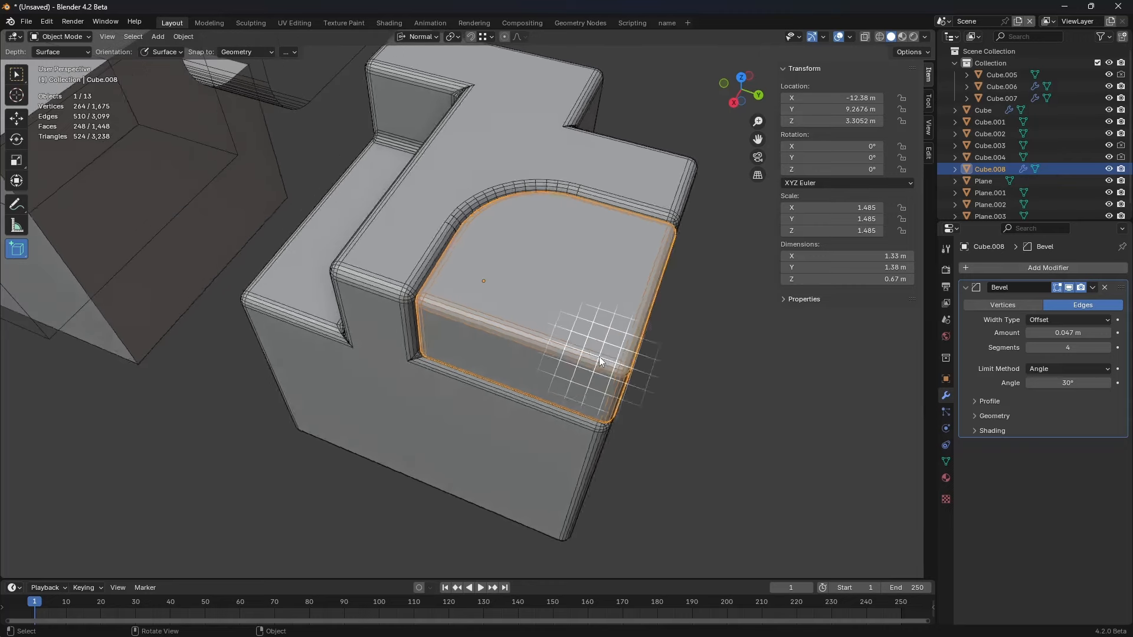
{"action": "middle_click_drag", "start_coordinate": [582, 353], "coordinate": [646, 332]}
{"action": "key", "text": "a"}
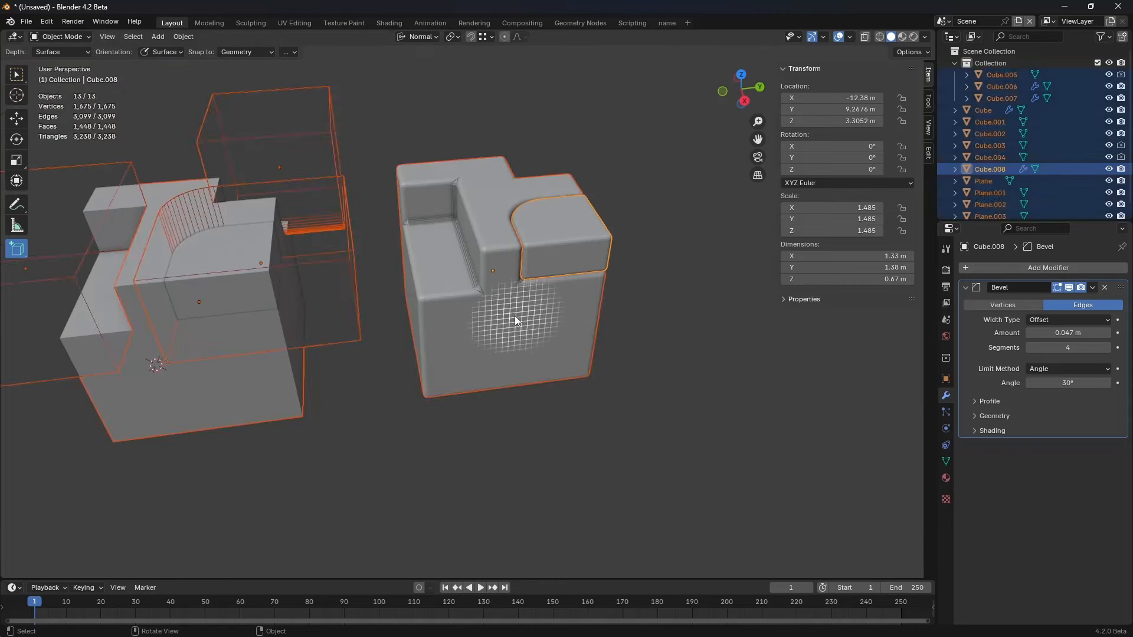
{"action": "key", "text": "alt+a"}
{"action": "middle_click", "coordinate": [486, 283], "text": "alt"}
{"action": "scroll", "coordinate": [465, 338], "scroll_direction": "up", "scroll_amount": 8}
{"action": "middle_click_drag", "start_coordinate": [465, 358], "coordinate": [512, 362]}
{"action": "scroll", "coordinate": [491, 346], "scroll_direction": "down", "scroll_amount": 3}
{"action": "left_click", "coordinate": [706, 393]}
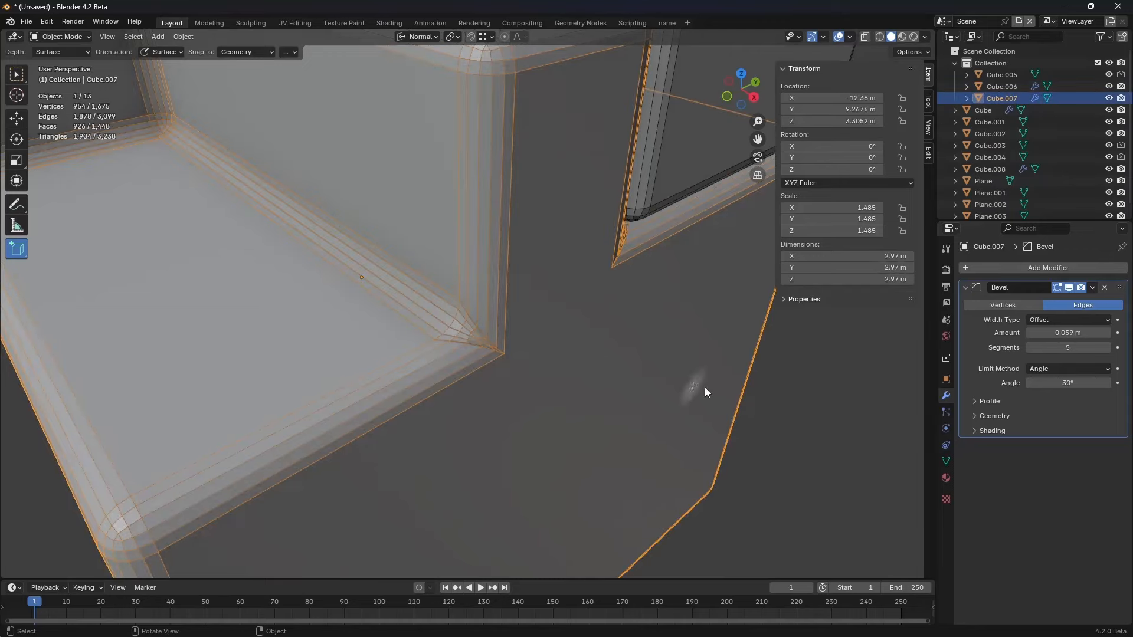
{"action": "key", "text": "Tab"}
{"action": "scroll", "coordinate": [590, 377], "scroll_direction": "down", "scroll_amount": 6}
{"action": "key", "text": "ctrl+Tab"}
{"action": "left_click", "coordinate": [532, 373]}
{"action": "scroll", "coordinate": [519, 365], "scroll_direction": "down", "scroll_amount": 5}
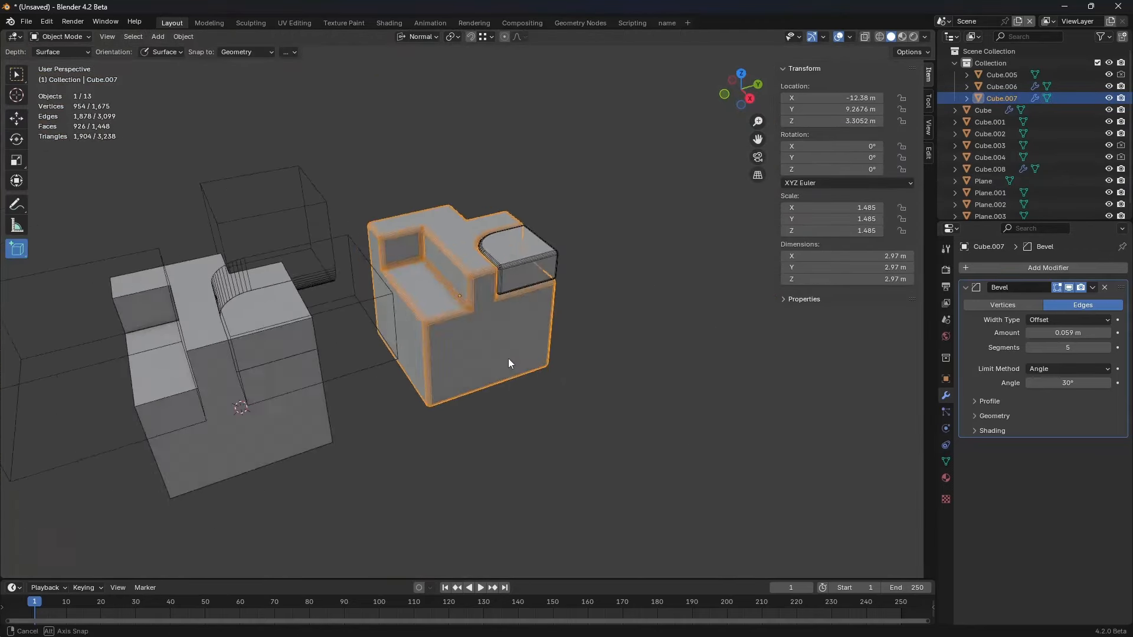
Step: Try to bevel three connected edges at one corner of the separate cube Cube.002, returning to Object Mode after cancelling
{"action": "middle_click_drag", "start_coordinate": [508, 358], "coordinate": [339, 335]}
{"action": "left_click", "coordinate": [339, 335]}
{"action": "left_click", "coordinate": [90, 426]}
{"action": "key", "text": "ctrl+Tab"}
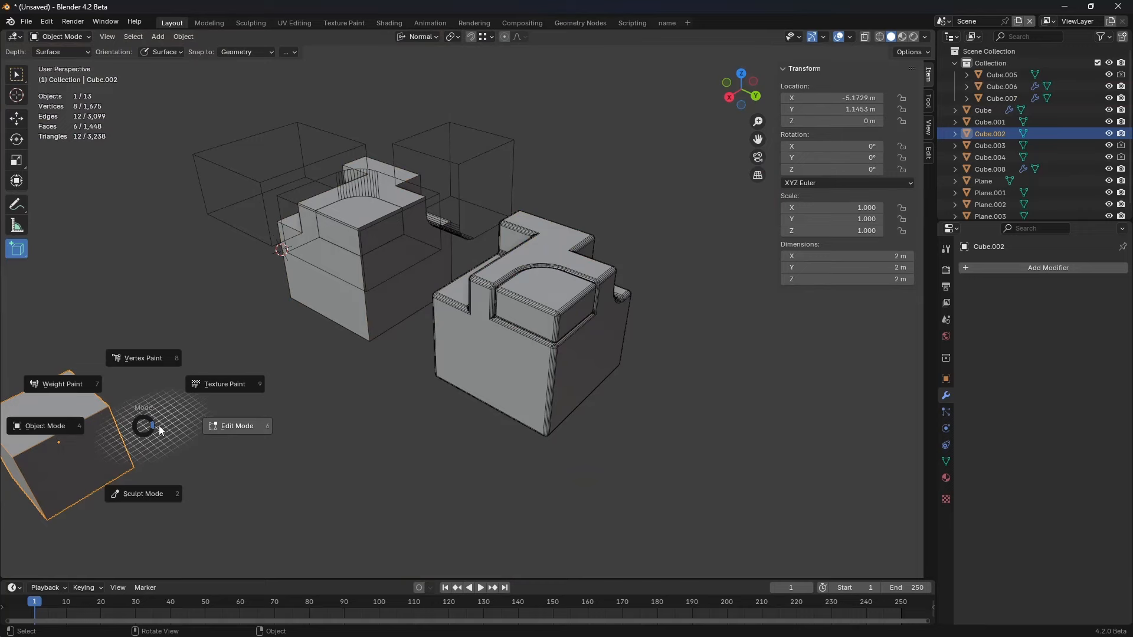
{"action": "left_click", "coordinate": [230, 426]}
{"action": "middle_click_drag", "start_coordinate": [182, 432], "coordinate": [388, 398], "text": "shift"}
{"action": "left_click", "coordinate": [190, 405]}
{"action": "left_click", "coordinate": [213, 437], "text": "shift"}
{"action": "left_click", "coordinate": [246, 397], "text": "shift"}
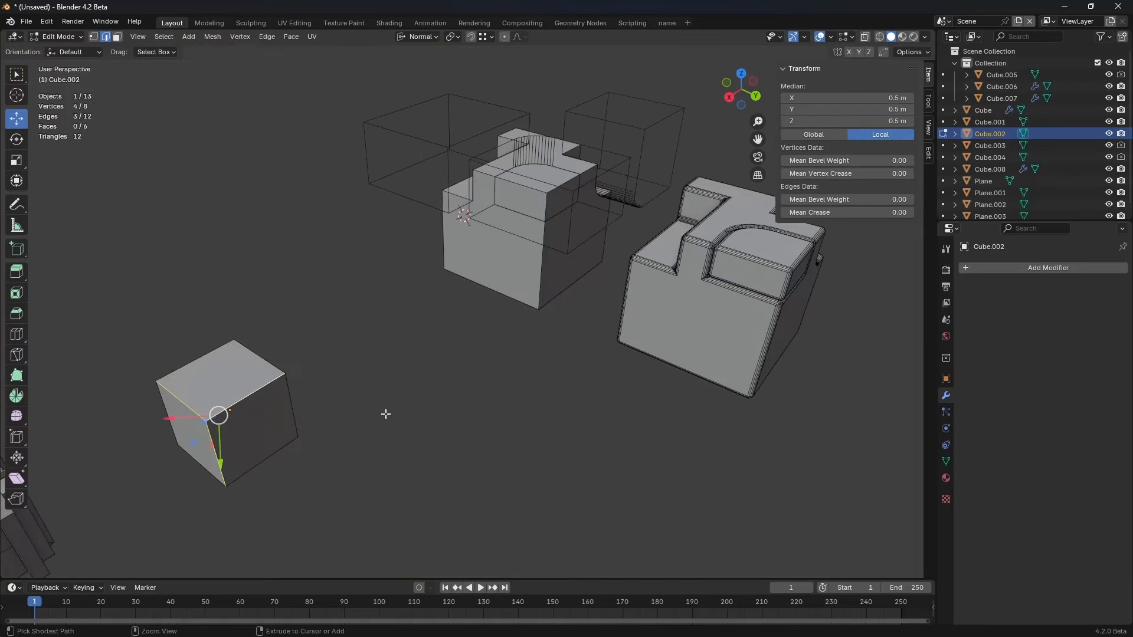
{"action": "key", "text": "ctrl+b"}
{"action": "right_click", "coordinate": [448, 425]}
{"action": "key", "text": "Tab"}
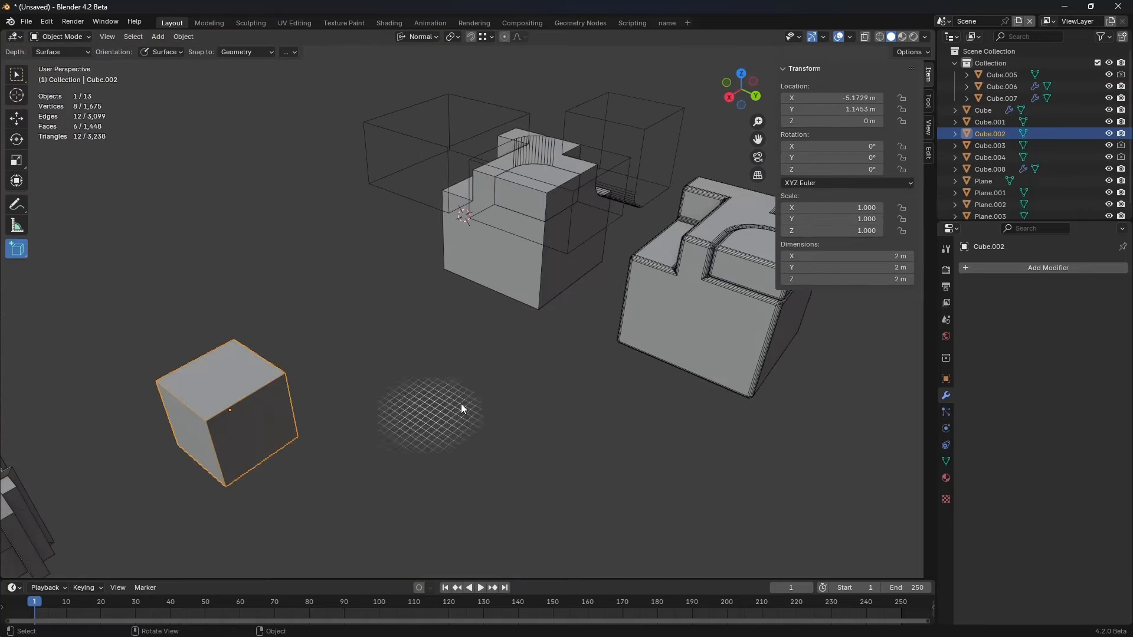
Step: Set the outer miter of Cube.007's Bevel modifier to Arc and deselect the object
{"action": "middle_click_drag", "start_coordinate": [699, 294], "coordinate": [644, 303]}
{"action": "scroll", "coordinate": [613, 295], "scroll_direction": "up", "scroll_amount": 6}
{"action": "key", "text": "alt+a"}
{"action": "middle_click_drag", "start_coordinate": [377, 314], "coordinate": [534, 342]}
{"action": "scroll", "coordinate": [485, 321], "scroll_direction": "up", "scroll_amount": 4}
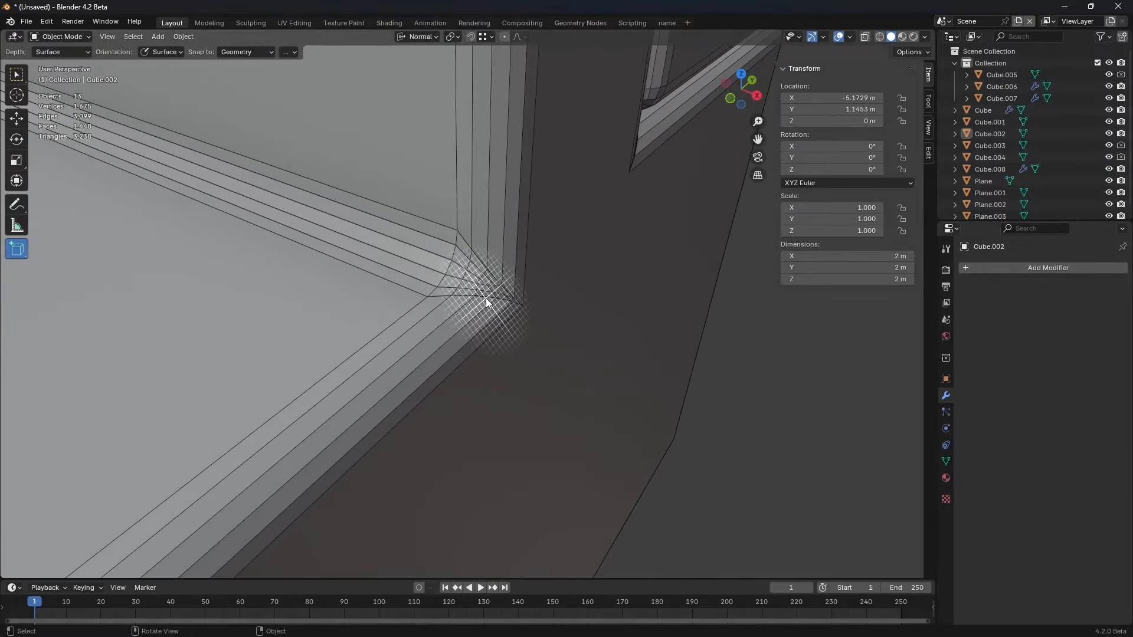
{"action": "left_click", "coordinate": [487, 304]}
{"action": "left_click", "coordinate": [994, 416]}
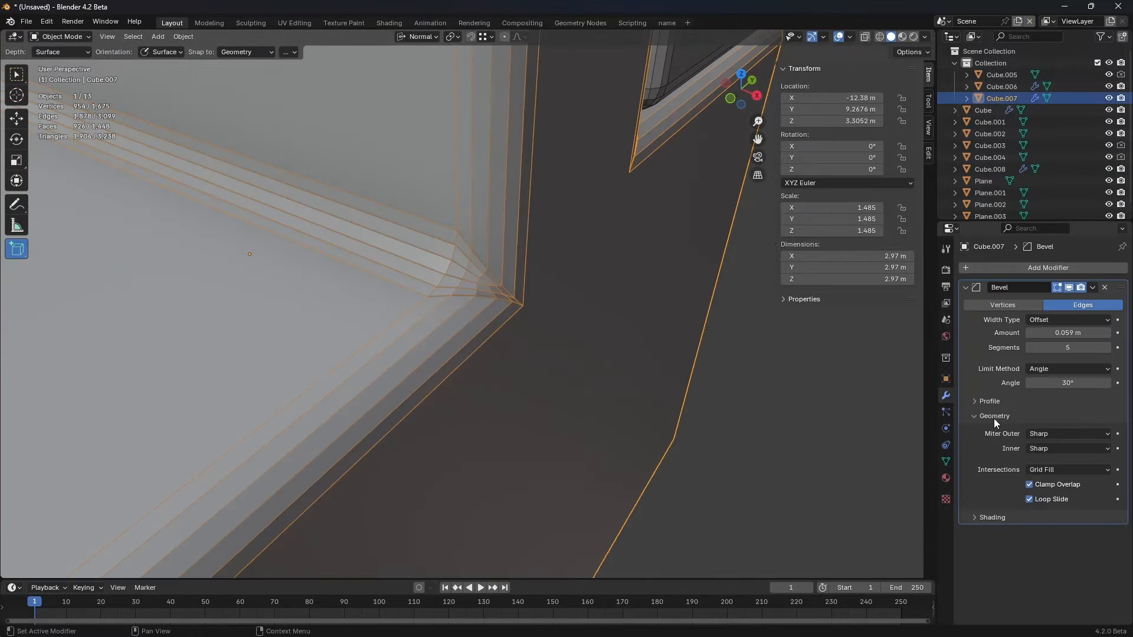
{"action": "left_click", "coordinate": [1053, 434]}
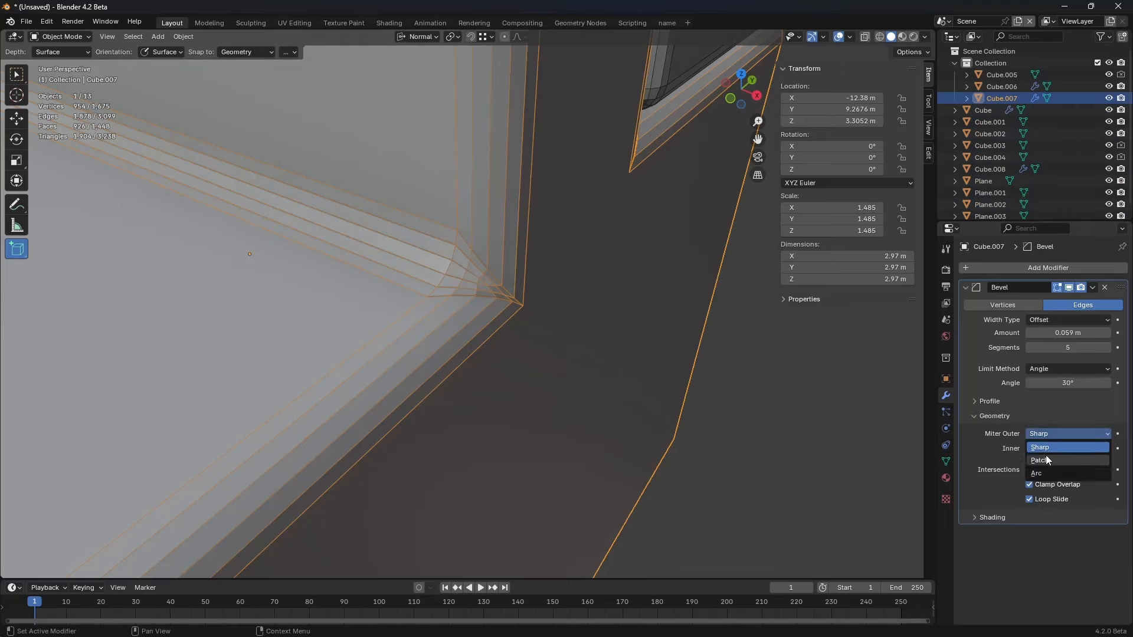
{"action": "left_click", "coordinate": [1044, 470]}
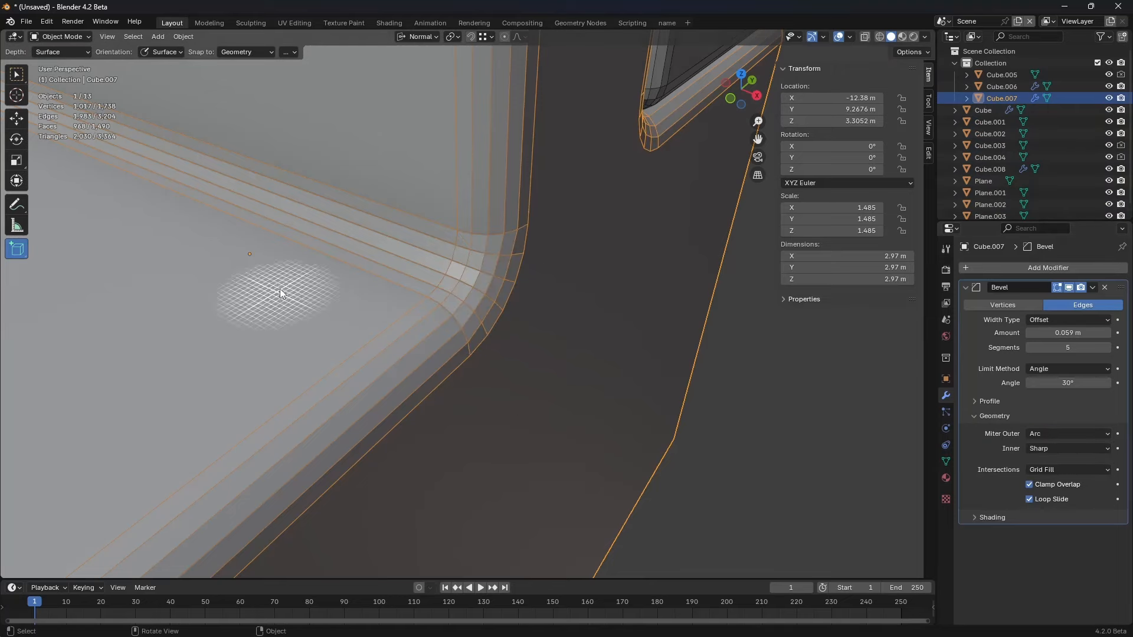
{"action": "middle_click_drag", "start_coordinate": [685, 316], "coordinate": [600, 328]}
{"action": "key", "text": "a"}
{"action": "key", "text": "a"}
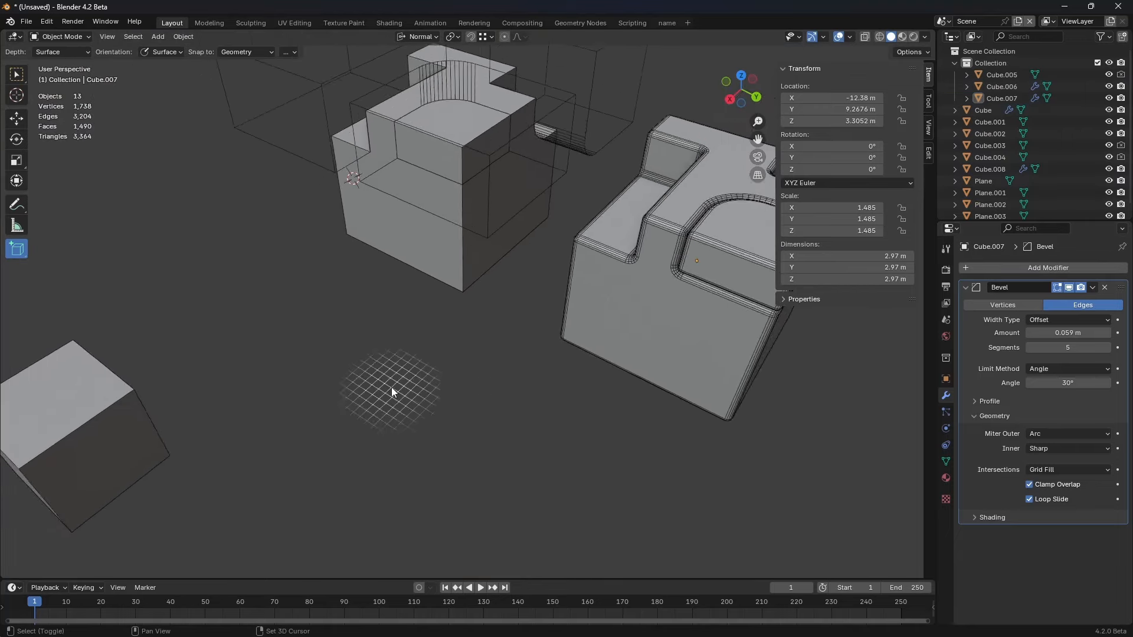
Step: Duplicate the separate cube Cube.002 and shift the copy horizontally so it partly overlaps the original
{"action": "middle_click_drag", "start_coordinate": [76, 407], "coordinate": [407, 304], "text": "shift"}
{"action": "left_click", "coordinate": [285, 353]}
{"action": "scroll", "coordinate": [429, 346], "scroll_direction": "up", "scroll_amount": 3}
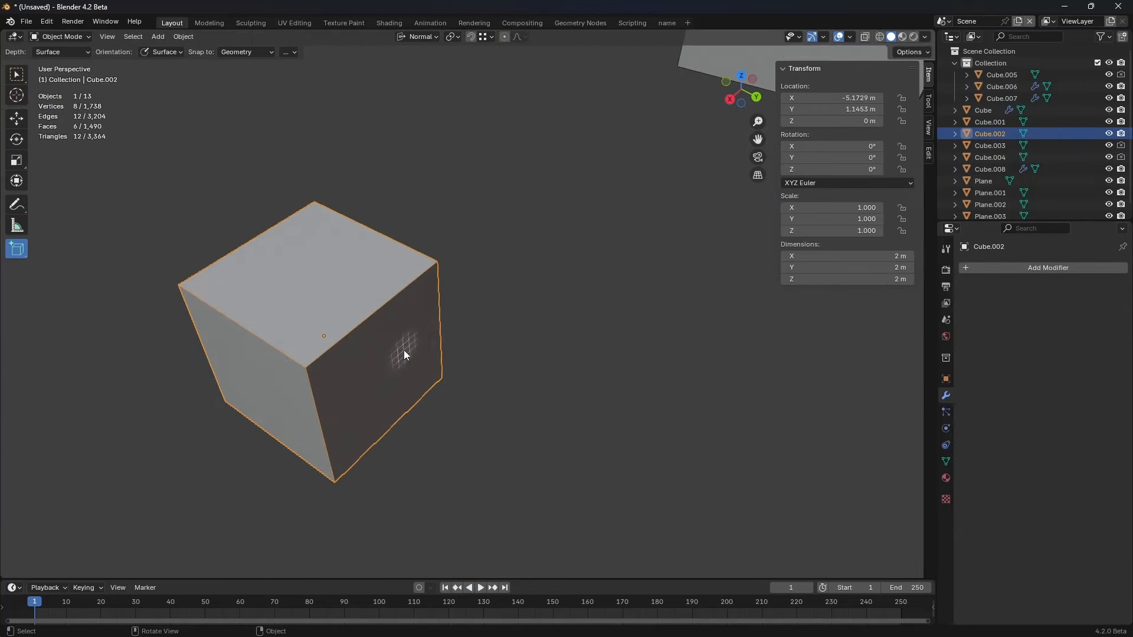
{"action": "key", "text": "ctrl+Tab"}
{"action": "middle_click_drag", "start_coordinate": [435, 344], "coordinate": [537, 337], "text": "shift"}
{"action": "key", "text": "ctrl+Tab"}
{"action": "key", "text": "shift+d"}
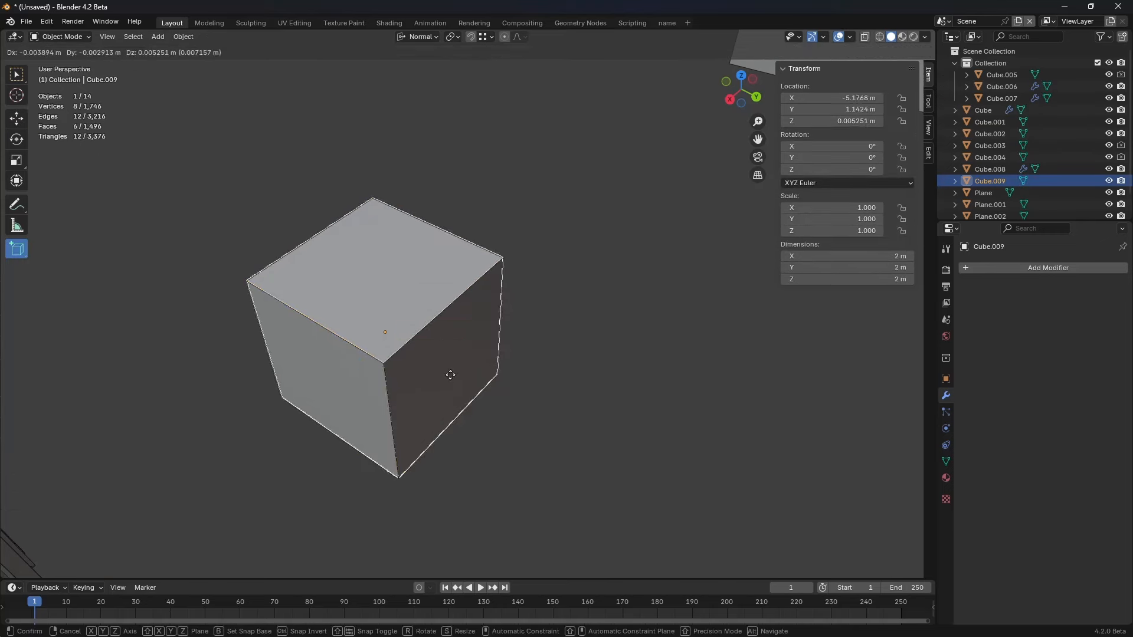
{"action": "key", "text": "shift+z"}
{"action": "left_click", "coordinate": [572, 391]}
Step: Raise the duplicate cube by about 1.02 m and merge it into Cube.002 with a boolean union
{"action": "key", "text": "g"}
{"action": "key", "text": "z"}
{"action": "left_click", "coordinate": [575, 328]}
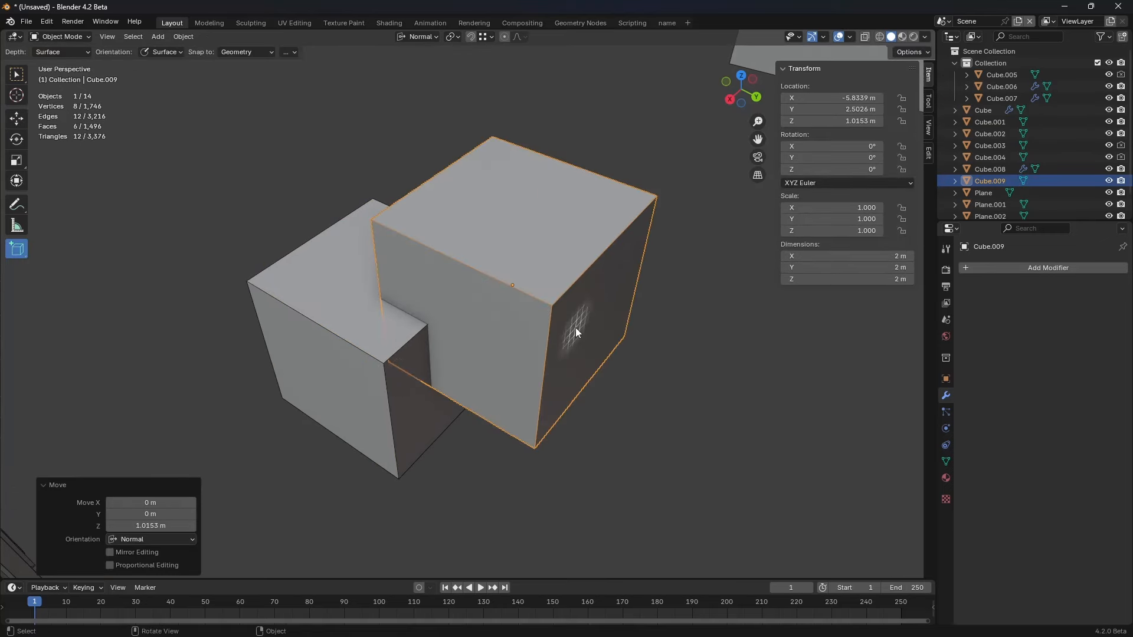
{"action": "left_click", "coordinate": [371, 343], "text": "shift"}
{"action": "key", "text": "ctrl+shift+KP_Add"}
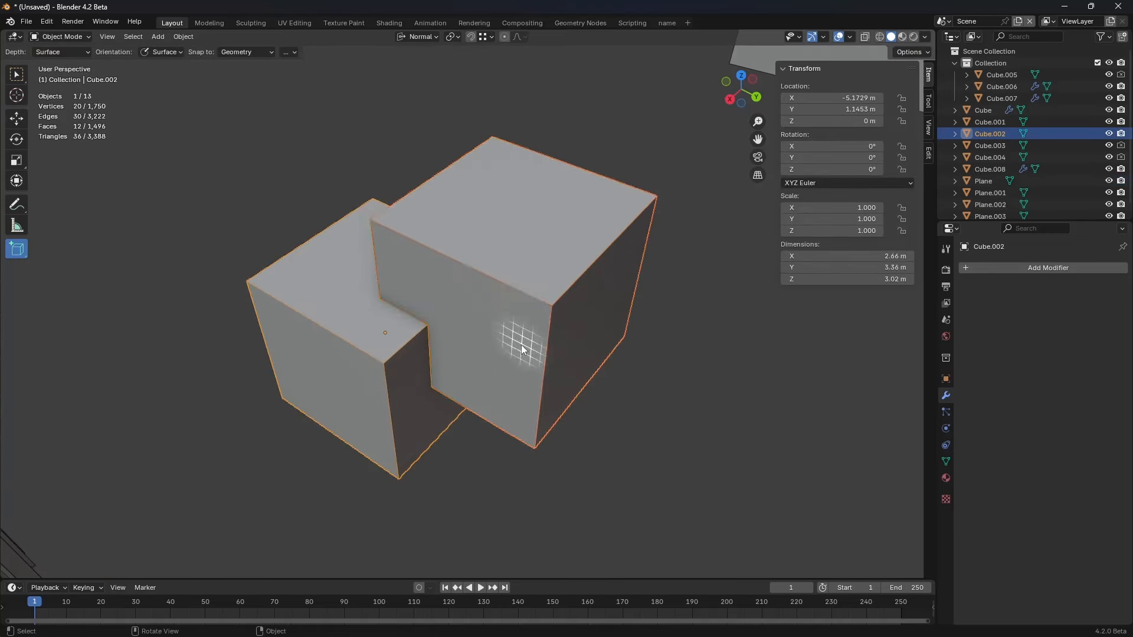
Step: Add a 2 m cube on Cube.002's lower top face and shift it horizontally about 0.70 m in X and -0.92 m in Y
{"action": "right_click", "coordinate": [329, 284], "text": "shift"}
{"action": "key", "text": "shift+a"}
{"action": "mouse_move", "coordinate": [473, 284]}
{"action": "left_click", "coordinate": [519, 295]}
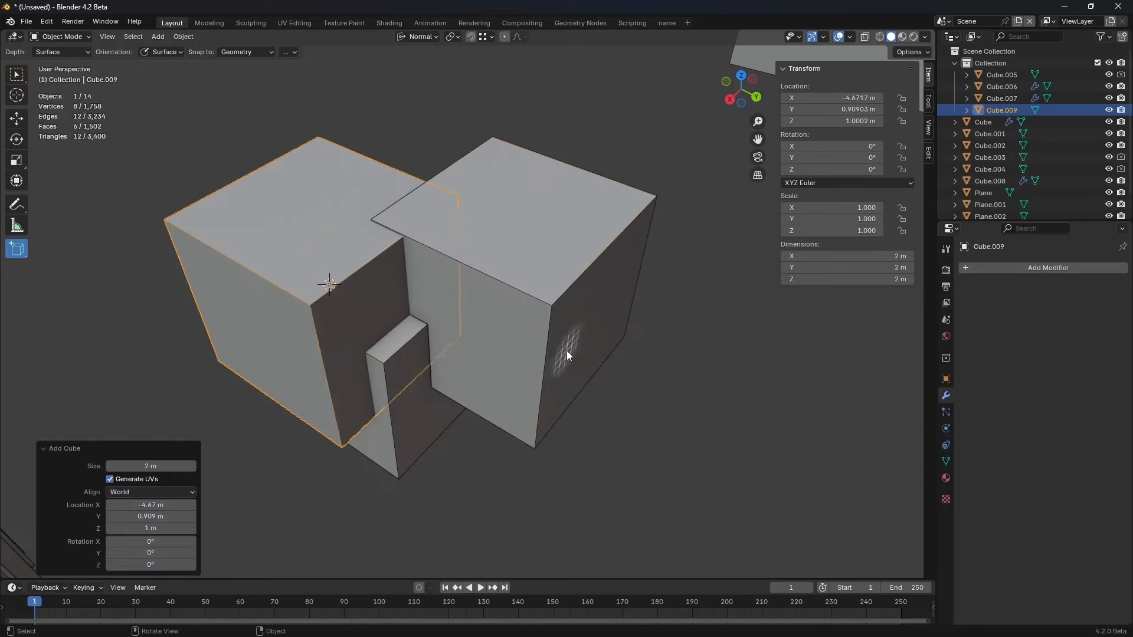
{"action": "key", "text": "g"}
{"action": "key", "text": "shift+z"}
{"action": "left_click", "coordinate": [395, 361]}
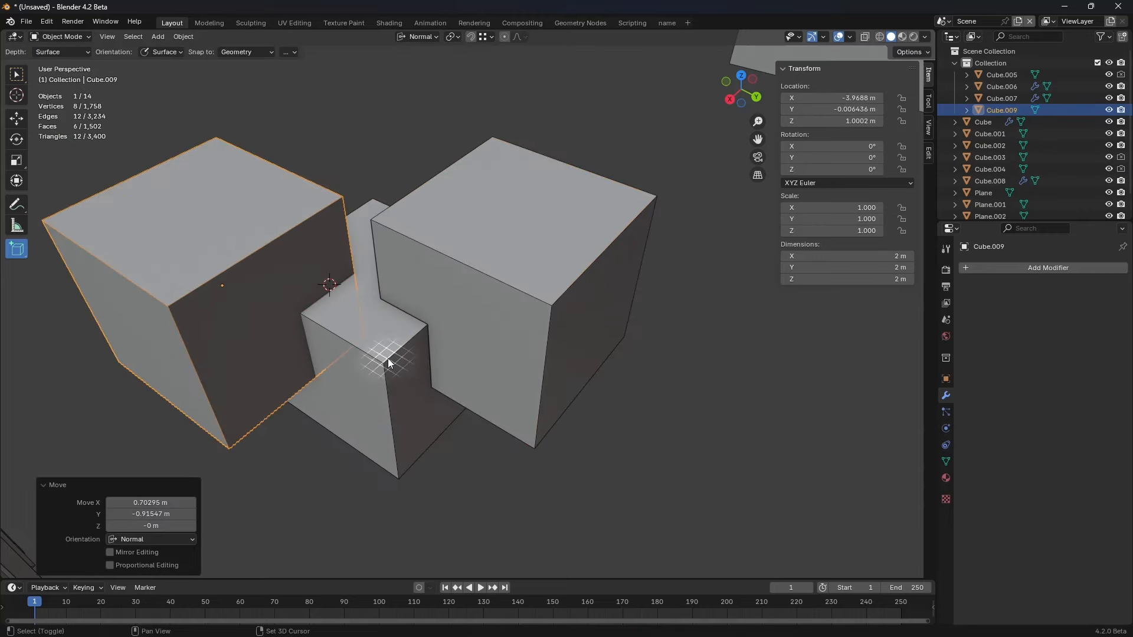
Step: Subtract the added cube from Cube.002 with a boolean difference to cut a corner notch, ending in Object Mode
{"action": "key", "text": "ctrl+shift+KP_Add"}
{"action": "left_click", "coordinate": [387, 371], "text": "shift"}
{"action": "key", "text": "ctrl+shift+KP_Add"}
{"action": "middle_click_drag", "start_coordinate": [388, 371], "coordinate": [557, 362]}
{"action": "key", "text": "Tab"}
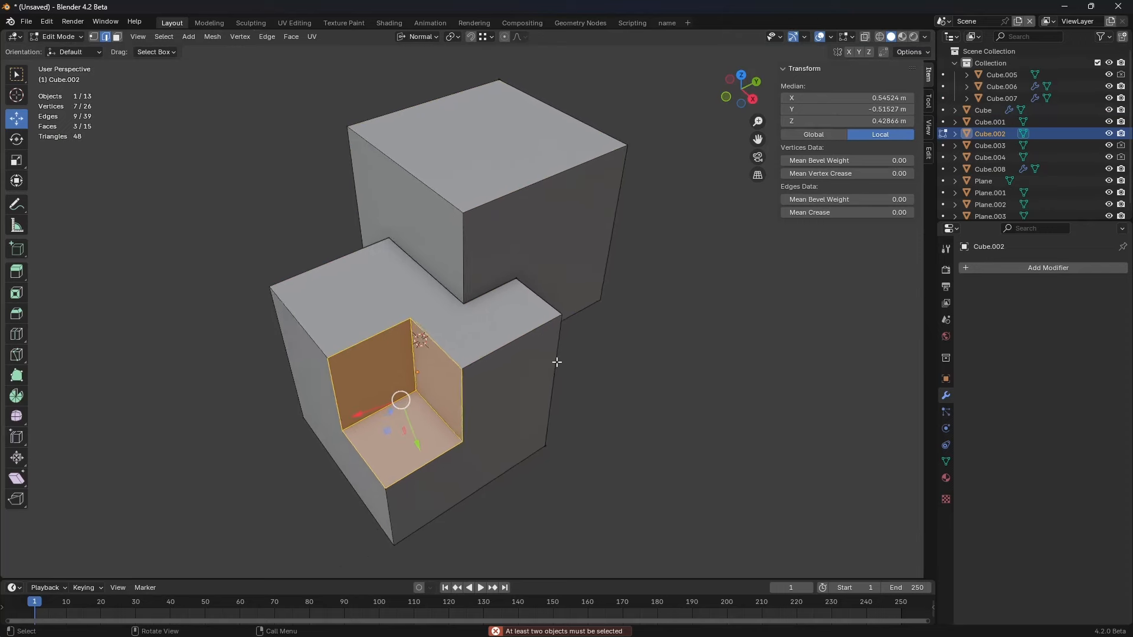
{"action": "left_click", "coordinate": [419, 321]}
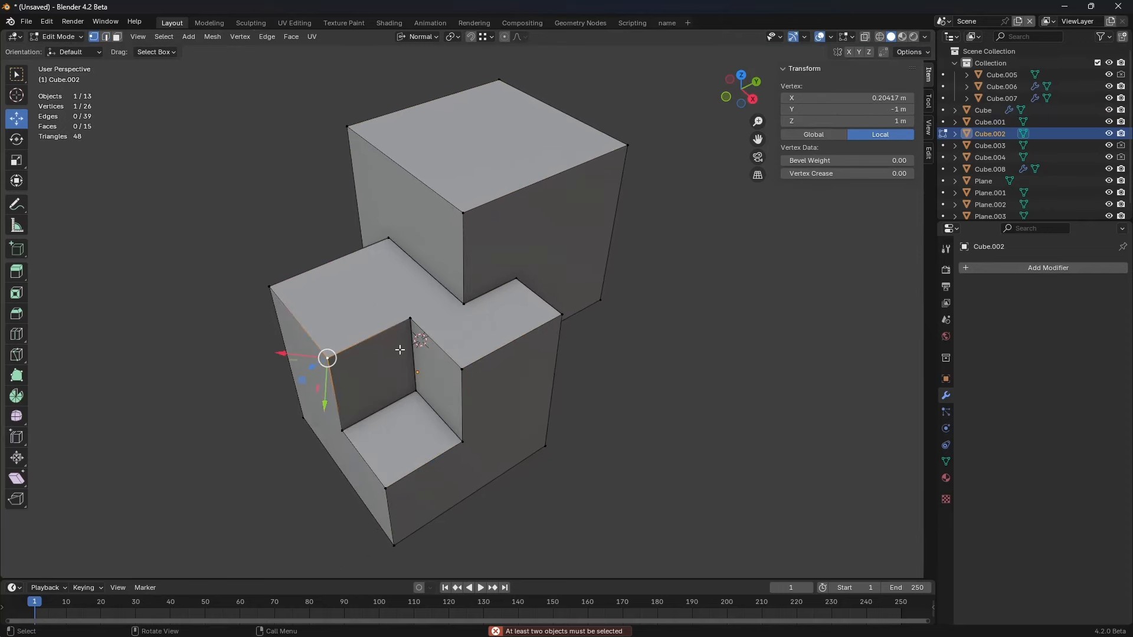
{"action": "key", "text": "Tab"}
Step: Merge all vertices of the bevelled duplicate Cube.007 by distance, returning to Object Mode
{"action": "scroll", "coordinate": [569, 260], "scroll_direction": "down", "scroll_amount": 10}
{"action": "left_click", "coordinate": [505, 195]}
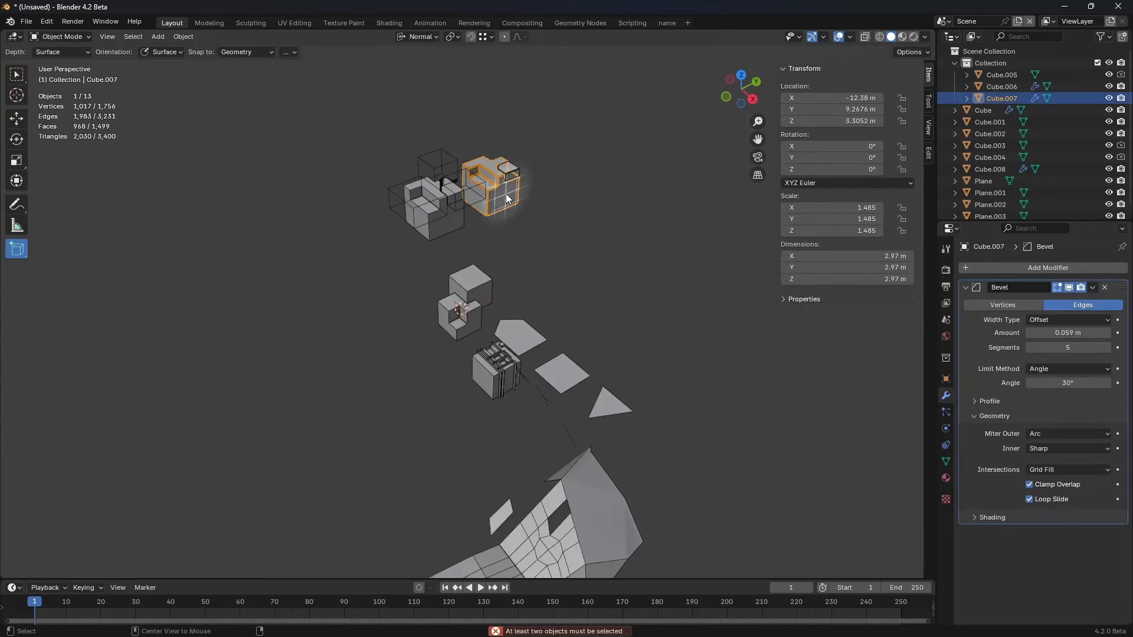
{"action": "middle_click", "coordinate": [505, 197], "text": "alt"}
{"action": "scroll", "coordinate": [404, 262], "scroll_direction": "up", "scroll_amount": 8}
{"action": "key", "text": "ctrl+Tab"}
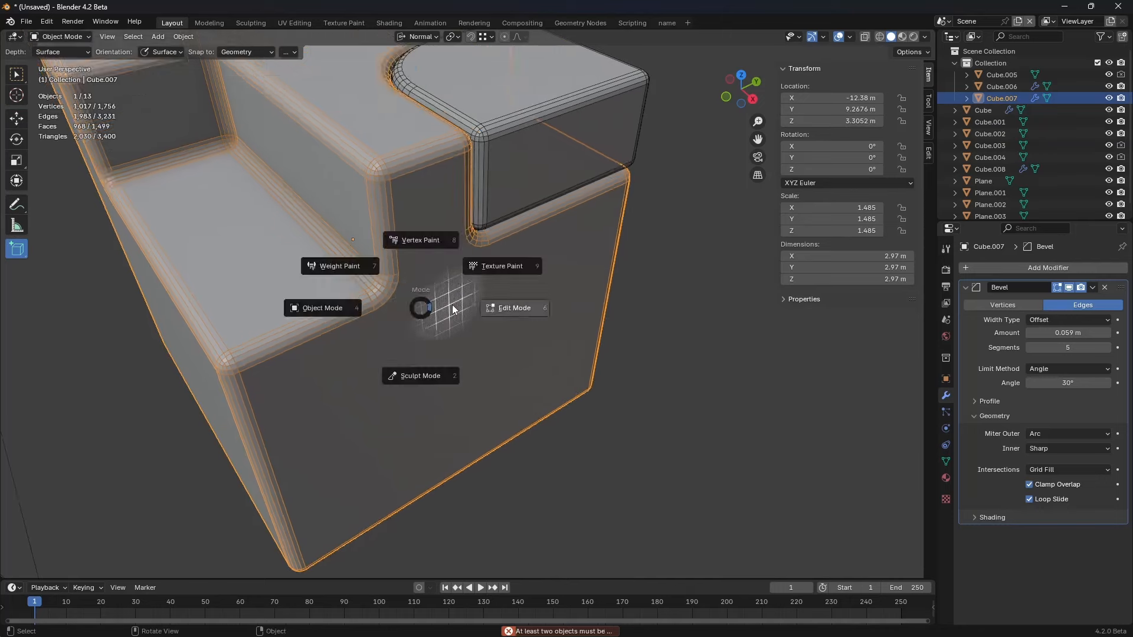
{"action": "left_click", "coordinate": [559, 304]}
{"action": "key", "text": "m"}
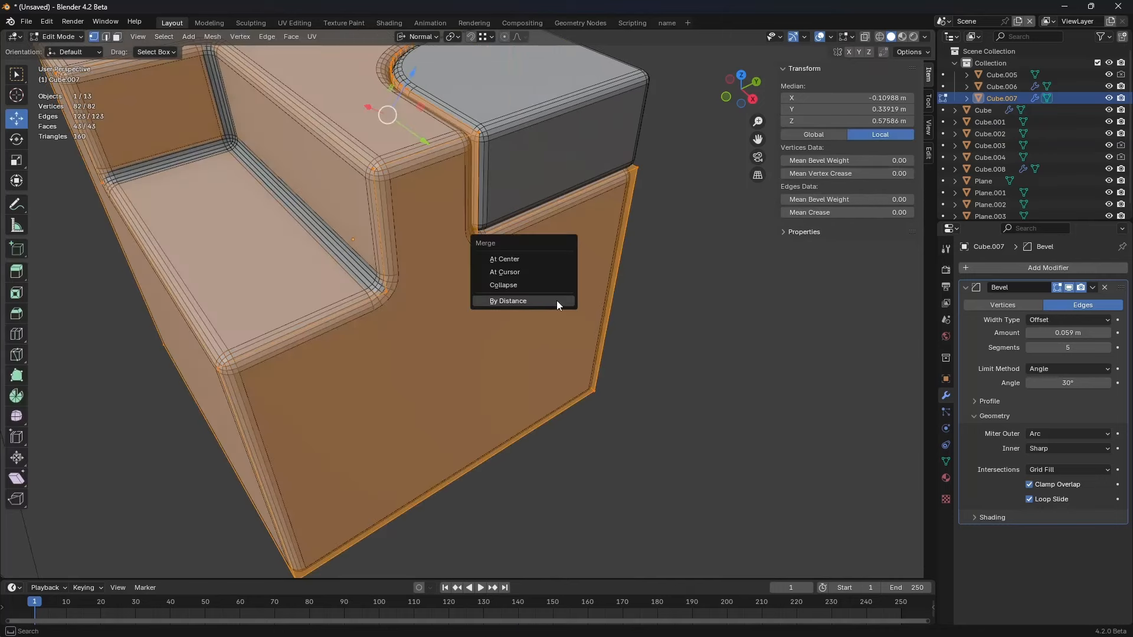
{"action": "left_click", "coordinate": [557, 299]}
{"action": "key", "text": "Tab"}
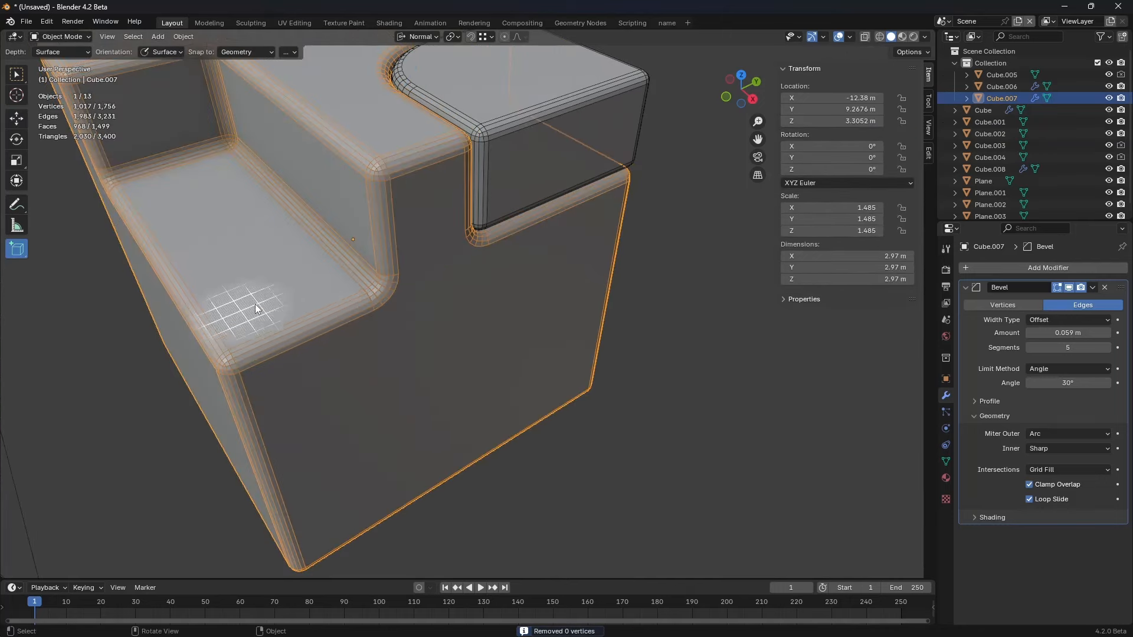
Step: Bevel all edges of Cube.002 with a width of about 0.07 m and 2 segments
{"action": "scroll", "coordinate": [472, 403], "scroll_direction": "down", "scroll_amount": 6}
{"action": "middle_click_drag", "start_coordinate": [475, 399], "coordinate": [438, 448], "text": "shift"}
{"action": "middle_click_drag", "start_coordinate": [438, 448], "coordinate": [494, 304], "text": "shift"}
{"action": "middle_click_drag", "start_coordinate": [473, 366], "coordinate": [506, 366]}
{"action": "left_click", "coordinate": [435, 344]}
{"action": "scroll", "coordinate": [506, 366], "scroll_direction": "up", "scroll_amount": 3}
{"action": "key", "text": "ctrl+Tab"}
{"action": "left_click", "coordinate": [590, 364]}
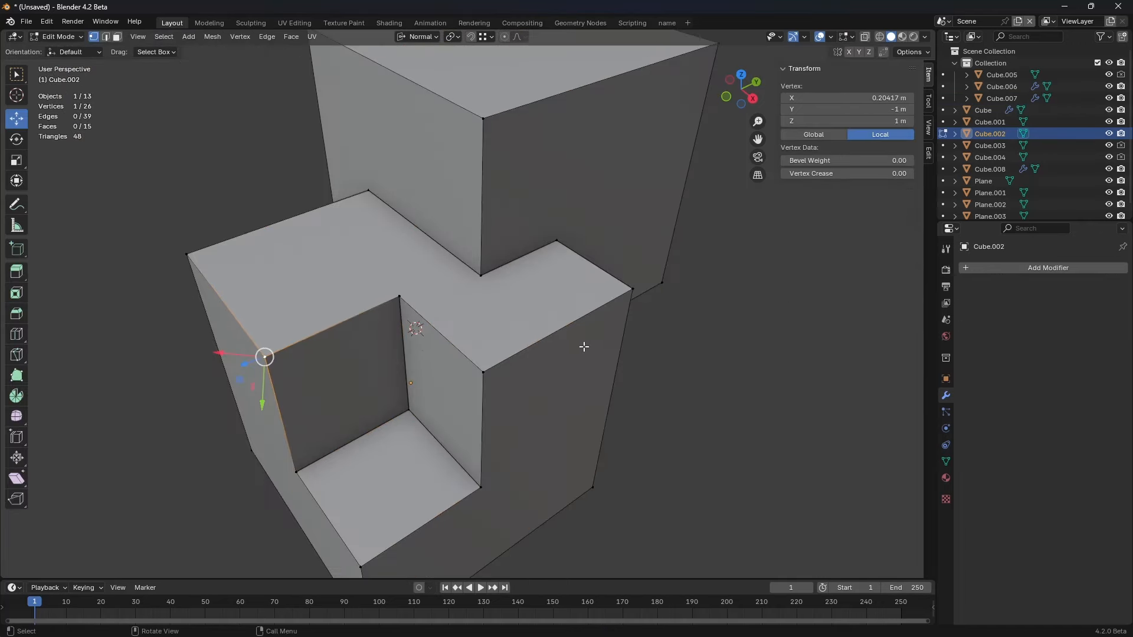
{"action": "key", "text": "a"}
{"action": "key", "text": "ctrl+b"}
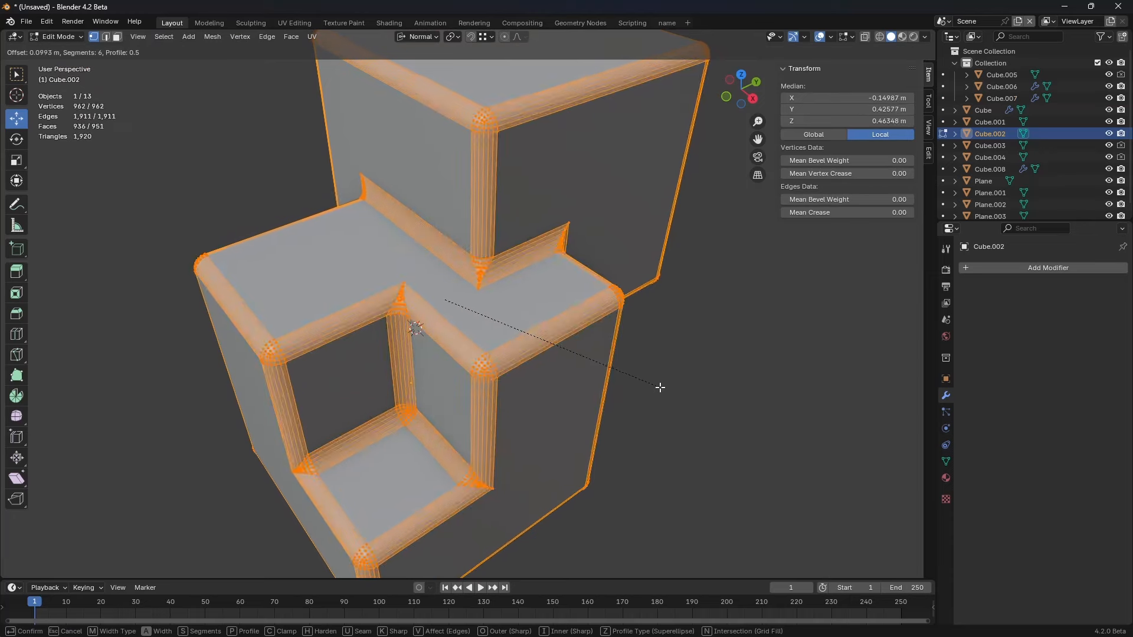
{"action": "scroll", "coordinate": [655, 387], "scroll_direction": "down", "scroll_amount": 13}
{"action": "scroll", "coordinate": [656, 387], "scroll_direction": "up", "scroll_amount": 1}
{"action": "left_click", "coordinate": [656, 387]}
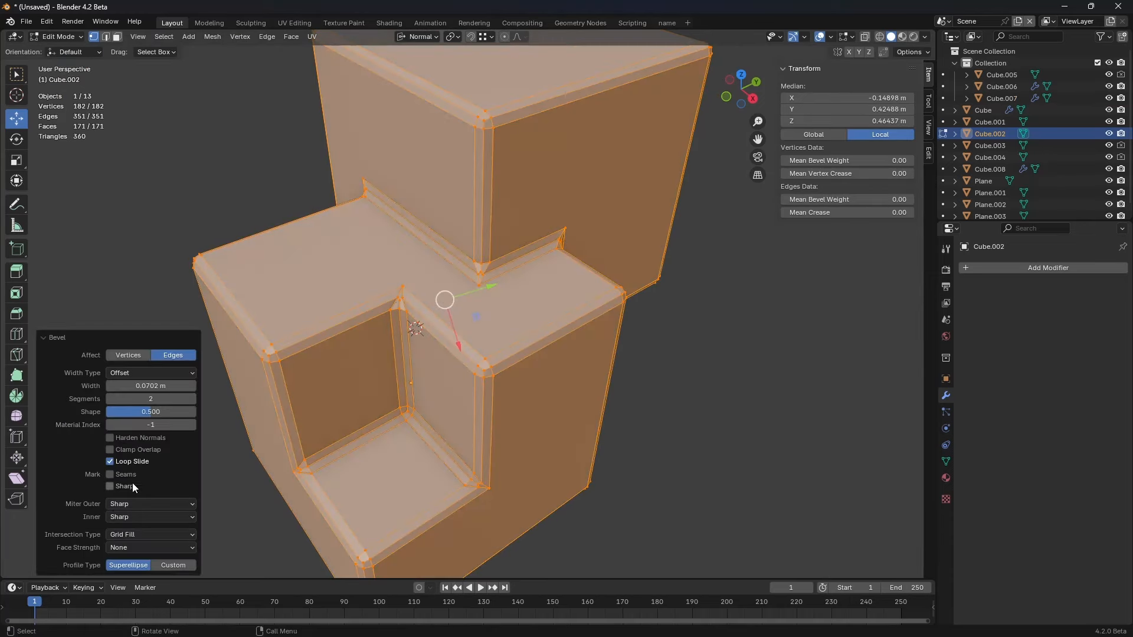
Step: Set the outer miter of Cube.002's edge bevel to Arc and deselect the mesh
{"action": "left_click", "coordinate": [128, 504]}
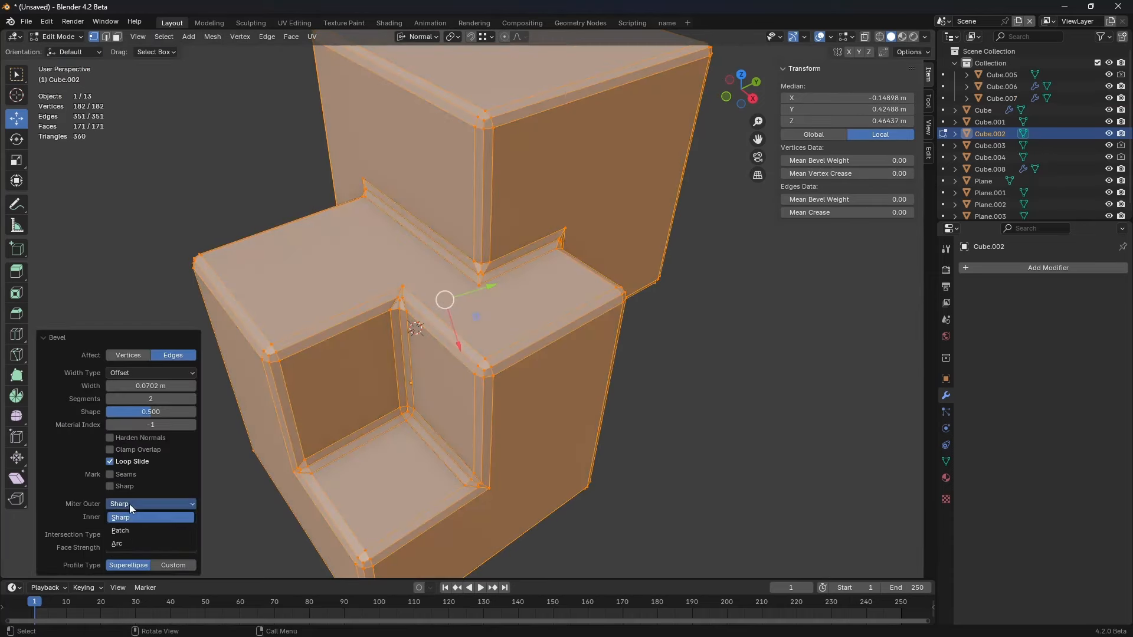
{"action": "left_click", "coordinate": [126, 543]}
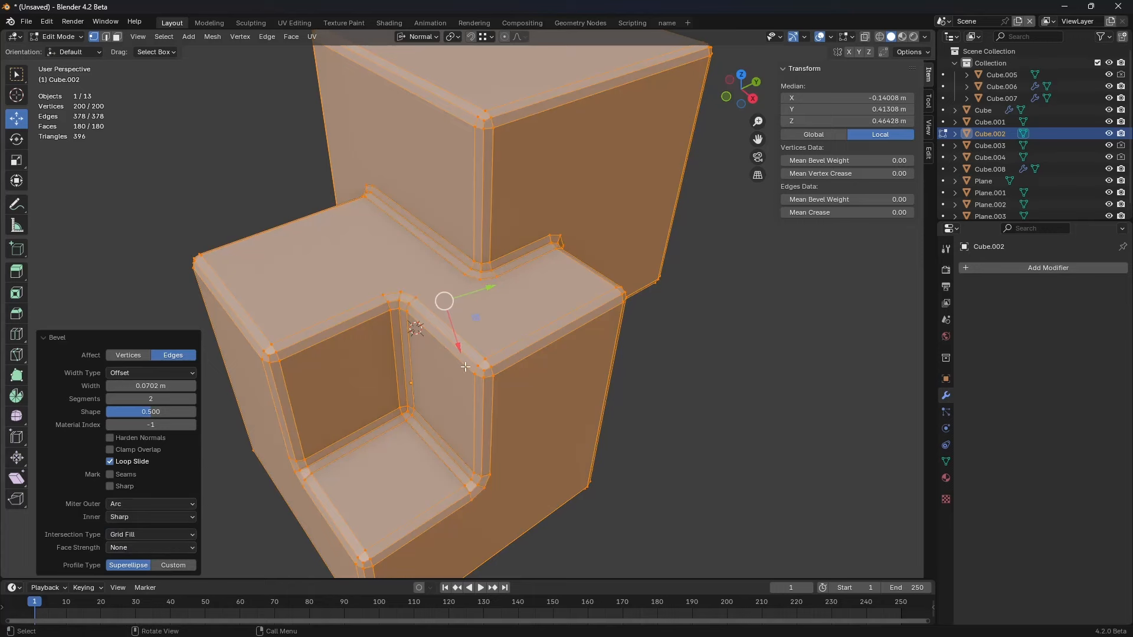
{"action": "key", "text": "alt+a"}
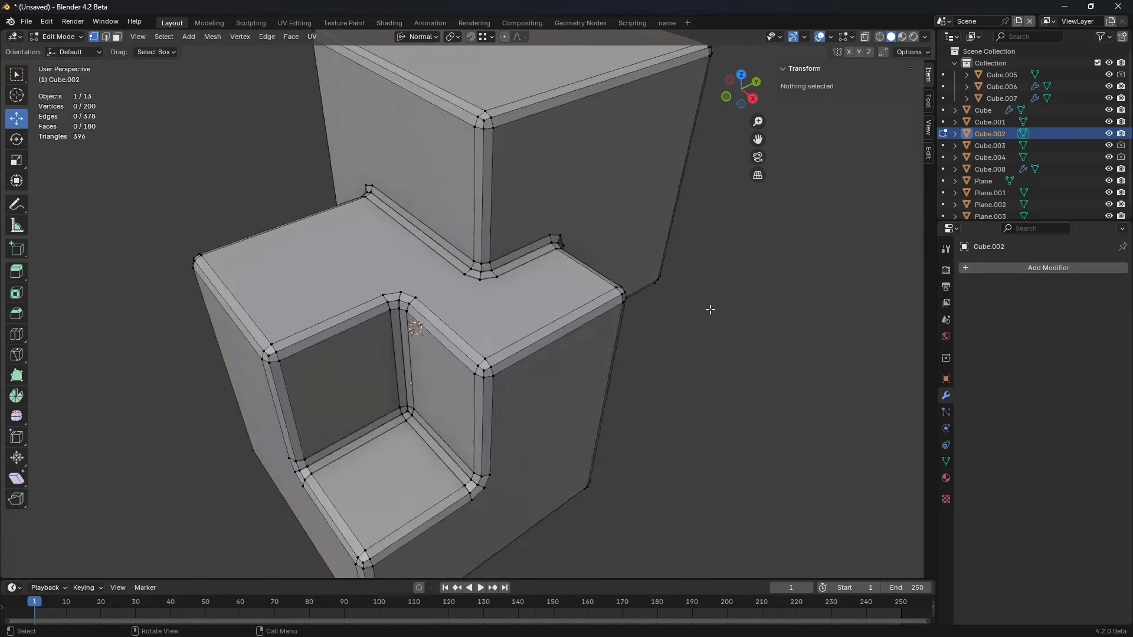
Step: Check how edge loops run along the arc-mitered bevel where Cube.002's two blocks meet, returning to Object Mode with nothing selected
{"action": "middle_click_drag", "start_coordinate": [711, 308], "coordinate": [600, 319]}
{"action": "key", "text": "2"}
{"action": "left_click", "coordinate": [466, 285], "text": "alt"}
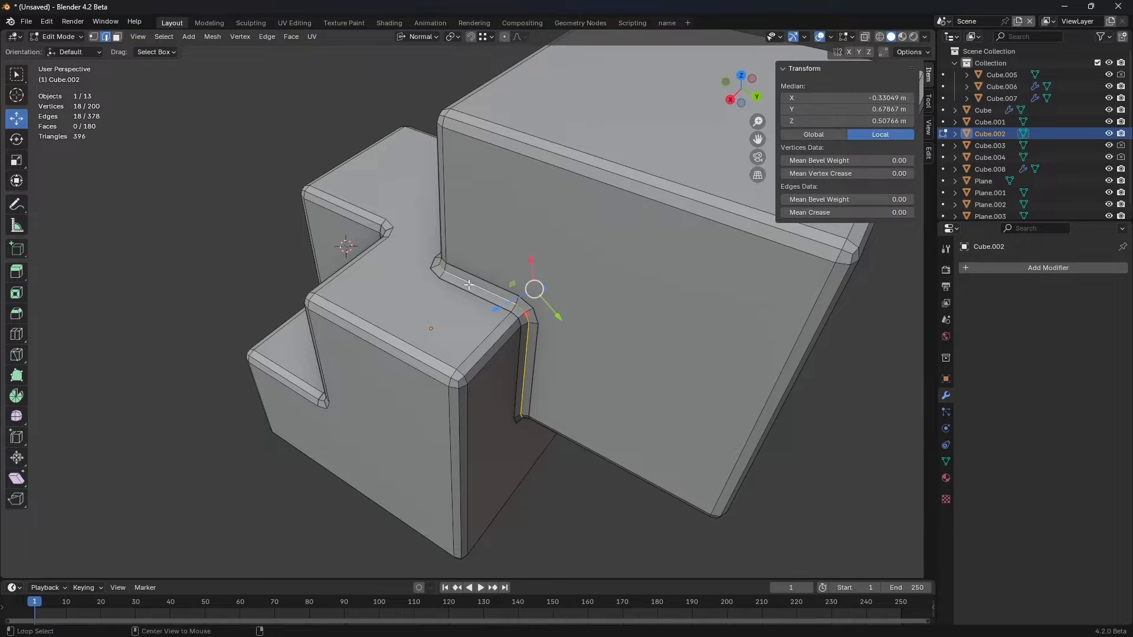
{"action": "middle_click_drag", "start_coordinate": [596, 413], "coordinate": [419, 342]}
{"action": "scroll", "coordinate": [419, 342], "scroll_direction": "up", "scroll_amount": 4}
{"action": "left_click", "coordinate": [388, 276]}
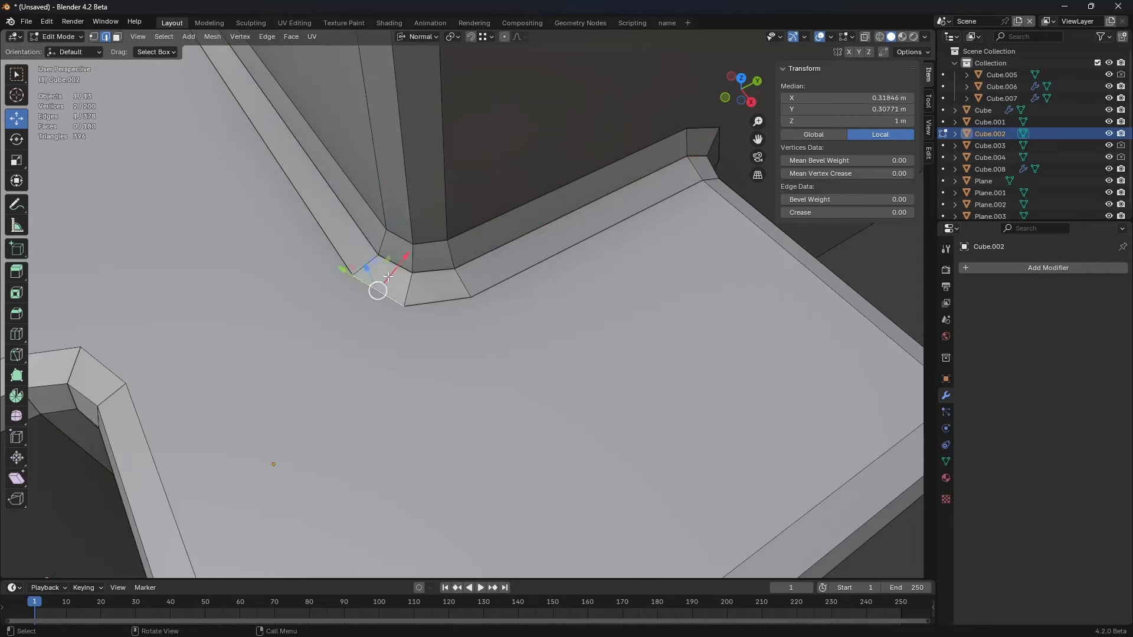
{"action": "left_click", "coordinate": [341, 261], "text": "alt"}
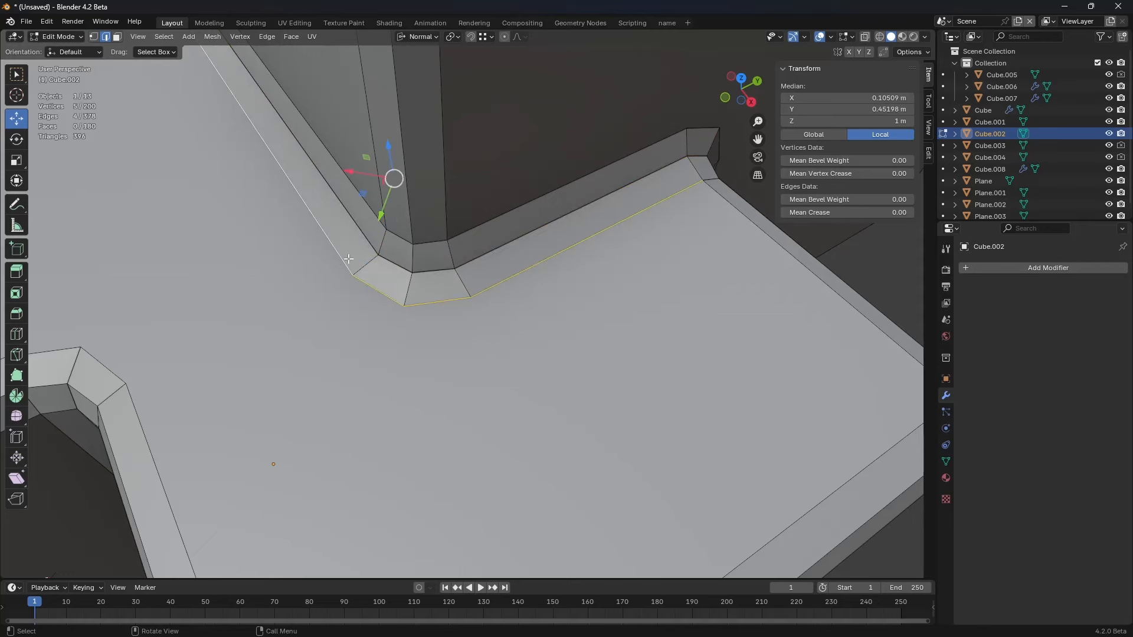
{"action": "key", "text": "ctrl+Tab"}
{"action": "left_click", "coordinate": [445, 300]}
{"action": "scroll", "coordinate": [445, 299], "scroll_direction": "down", "scroll_amount": 6}
{"action": "key", "text": "a"}
{"action": "key", "text": "alt+a"}
{"action": "scroll", "coordinate": [502, 333], "scroll_direction": "down", "scroll_amount": 4}
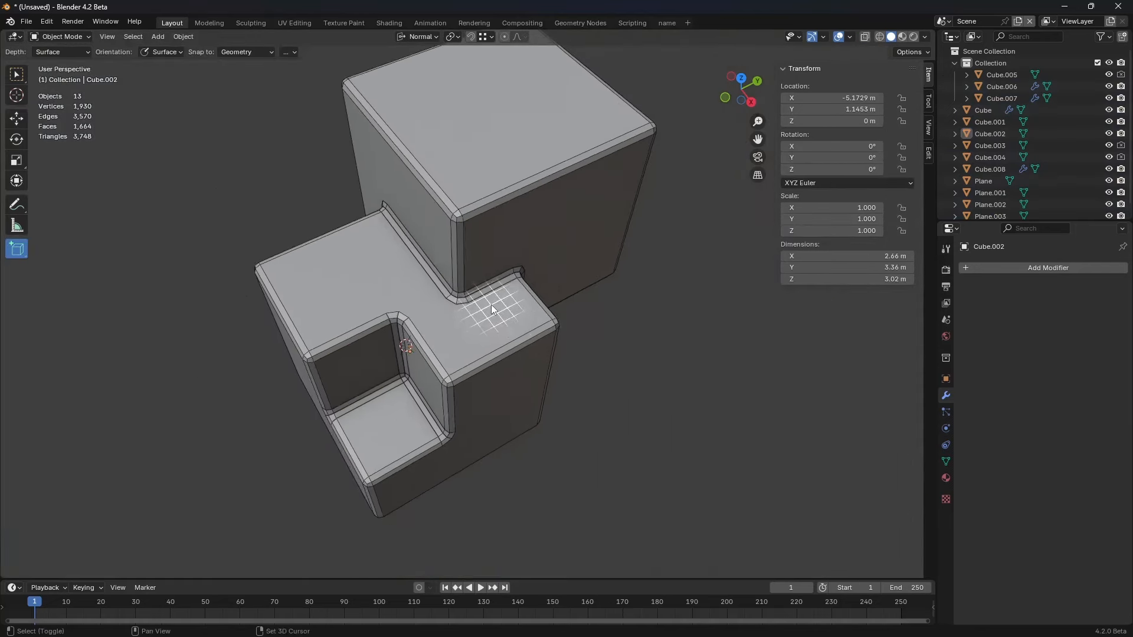
Step: Switch to the Select Box tool and look over the modelled objects around the scene, cancelling any move
{"action": "left_click", "coordinate": [16, 75]}
{"action": "middle_click_drag", "start_coordinate": [542, 303], "coordinate": [336, 304]}
{"action": "left_click", "coordinate": [494, 325]}
{"action": "key", "text": "g"}
{"action": "right_click", "coordinate": [340, 304]}
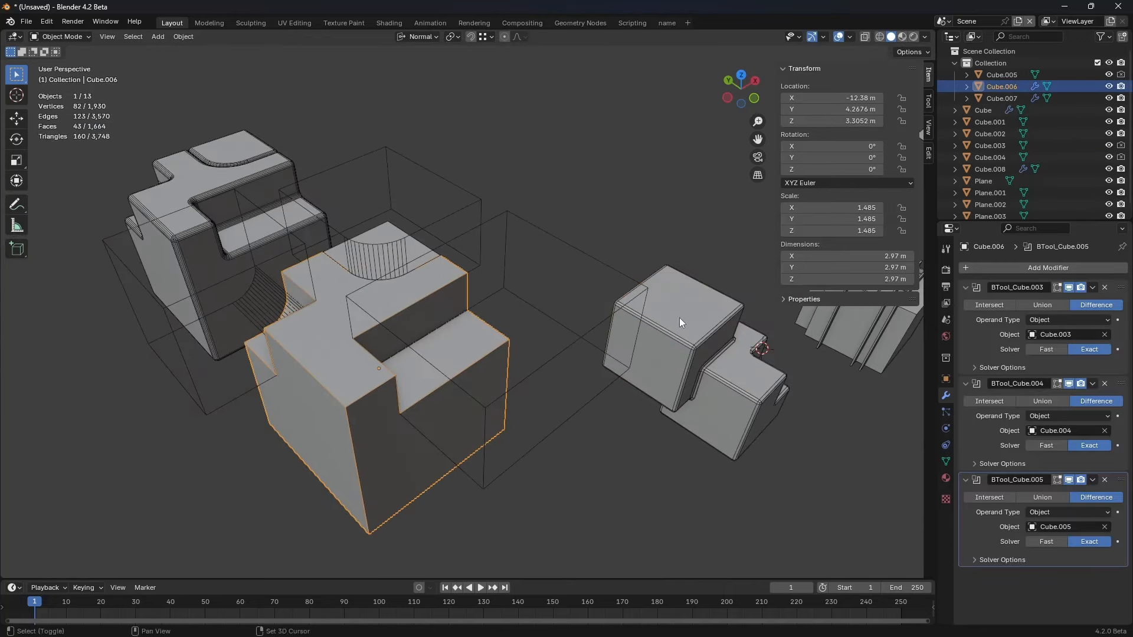
{"action": "middle_click_drag", "start_coordinate": [678, 321], "coordinate": [466, 322], "text": "shift"}
{"action": "left_click", "coordinate": [653, 296]}
{"action": "middle_click_drag", "start_coordinate": [649, 299], "coordinate": [269, 246]}
{"action": "left_click", "coordinate": [269, 245]}
{"action": "mouse_move", "coordinate": [503, 319]}
{"action": "middle_mouse_down", "text": "shift"}
{"action": "mouse_move", "coordinate": [693, 405]}
{"action": "mouse_move", "coordinate": [644, 390]}
{"action": "mouse_move", "coordinate": [539, 392]}
{"action": "middle_mouse_up", "text": "shift"}
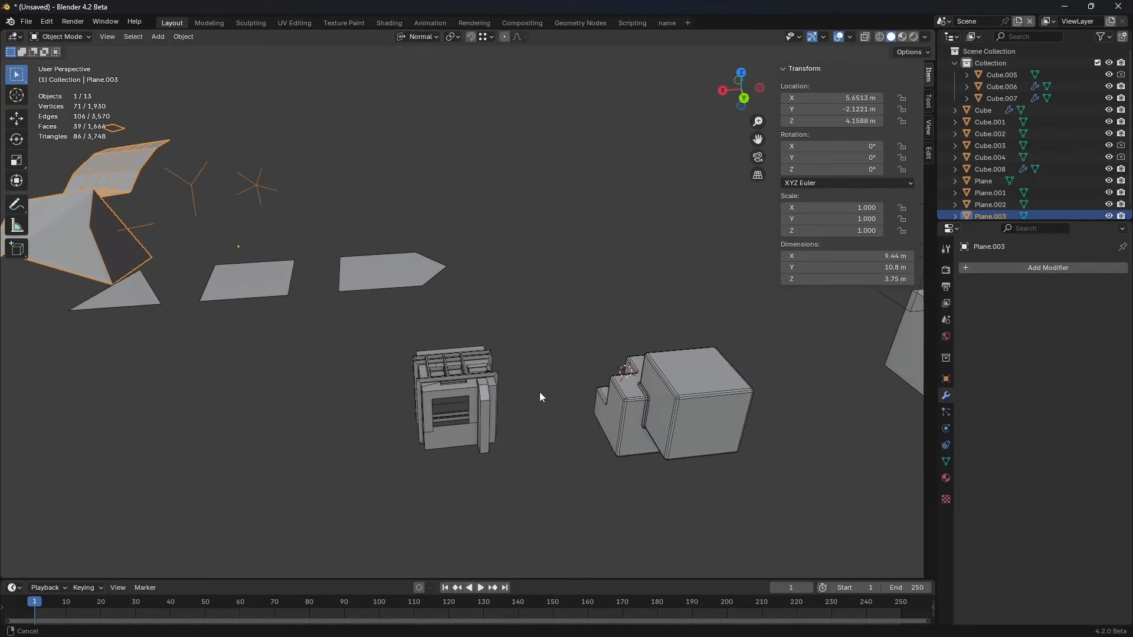
{"action": "mouse_move", "coordinate": [649, 407]}
{"action": "middle_mouse_down", "text": "shift"}
{"action": "mouse_move", "coordinate": [386, 381]}
{"action": "mouse_move", "coordinate": [664, 398]}
{"action": "mouse_move", "coordinate": [721, 388]}
{"action": "mouse_move", "coordinate": [617, 365]}
{"action": "middle_mouse_up", "text": "shift"}
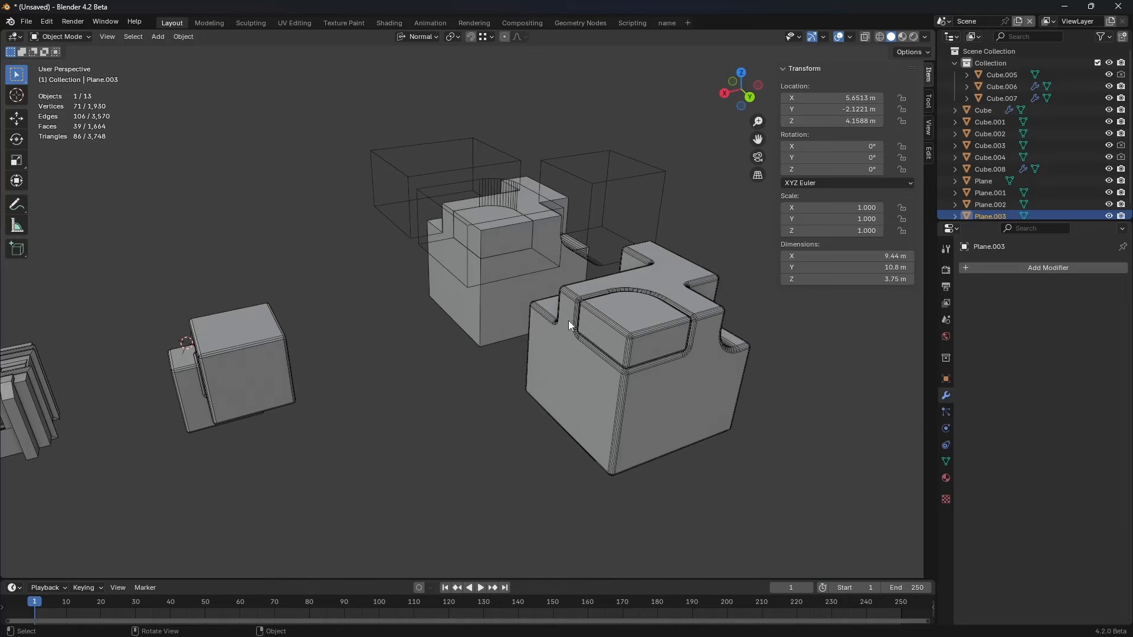
Step: Select the top face of Cube.002's upper block in Edit Mode using face selection
{"action": "middle_click_drag", "start_coordinate": [257, 288], "coordinate": [433, 310], "text": "shift"}
{"action": "left_click", "coordinate": [427, 359]}
{"action": "key", "text": "Tab"}
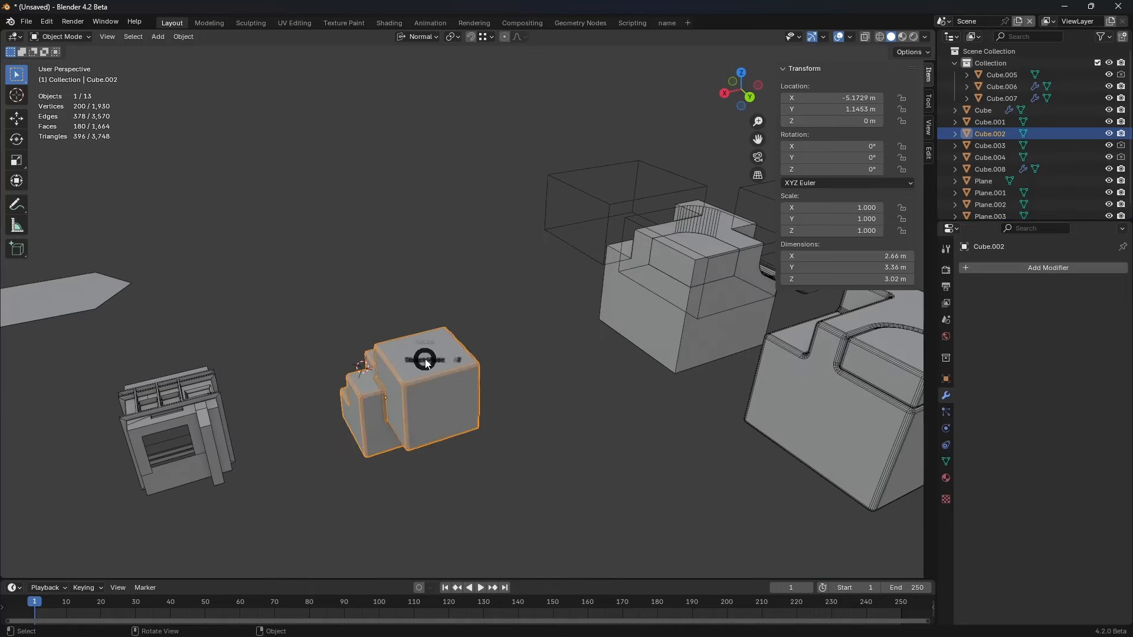
{"action": "middle_click_drag", "start_coordinate": [427, 358], "coordinate": [464, 349], "text": "shift"}
{"action": "key", "text": "3"}
{"action": "left_click", "coordinate": [470, 353]}
Step: Review the face, vertex and context-menu operations available for the selected top face in Edit Mode, without applying any
{"action": "key", "text": "ctrl+f"}
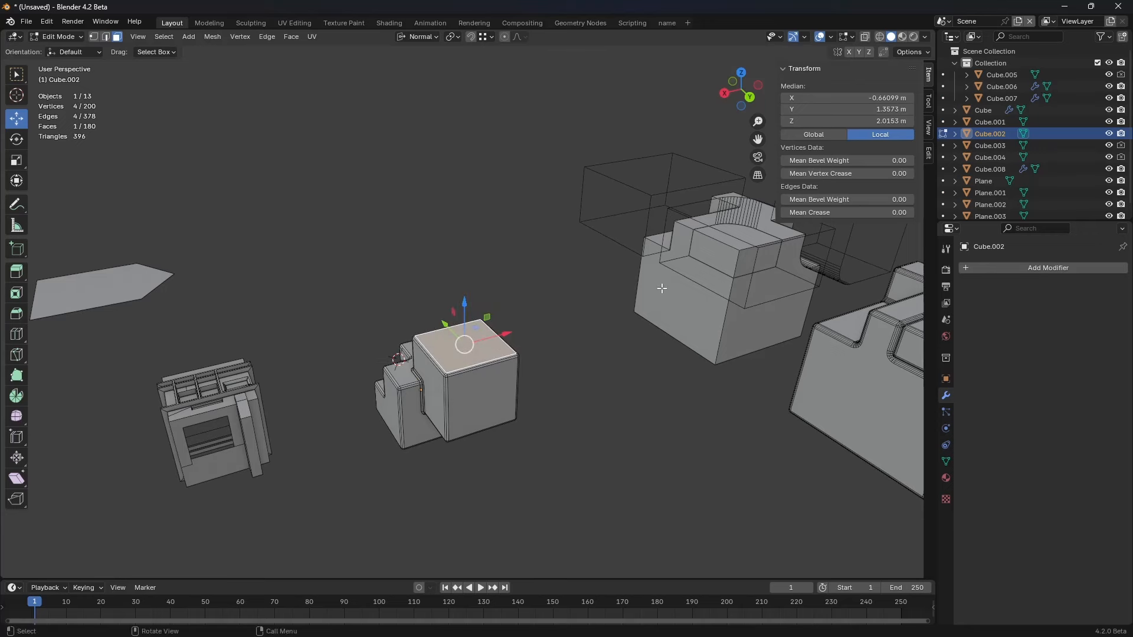
{"action": "key", "text": "ctrl+v"}
{"action": "key", "text": "ctrl+v"}
{"action": "scroll", "coordinate": [465, 367], "scroll_direction": "up", "scroll_amount": 5}
{"action": "key", "text": "ctrl+v"}
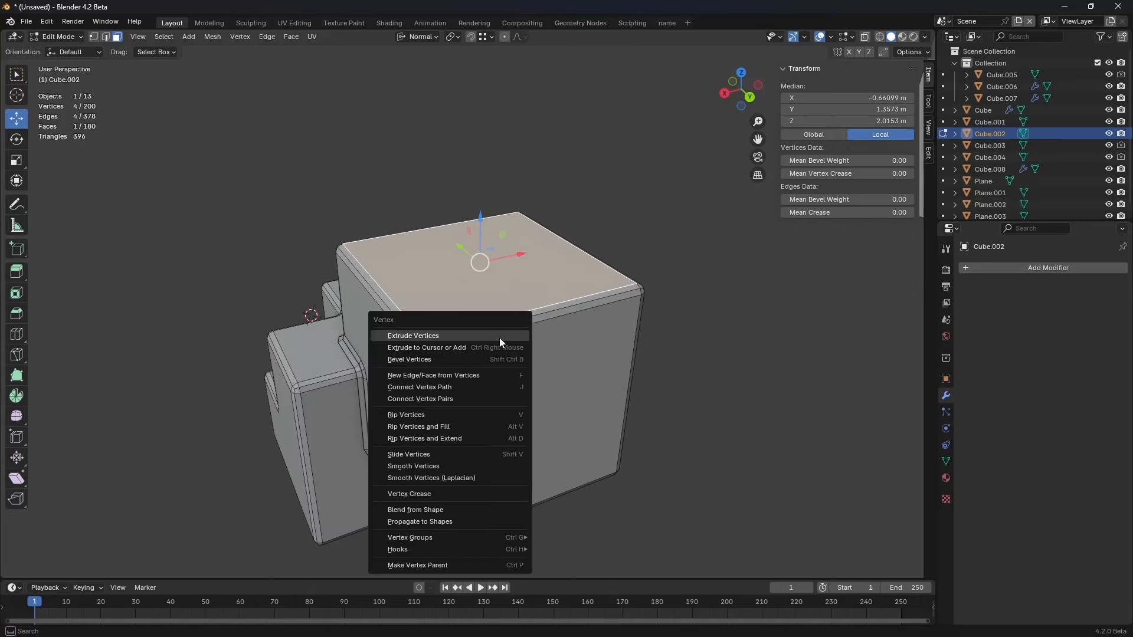
{"action": "right_click", "coordinate": [438, 395]}
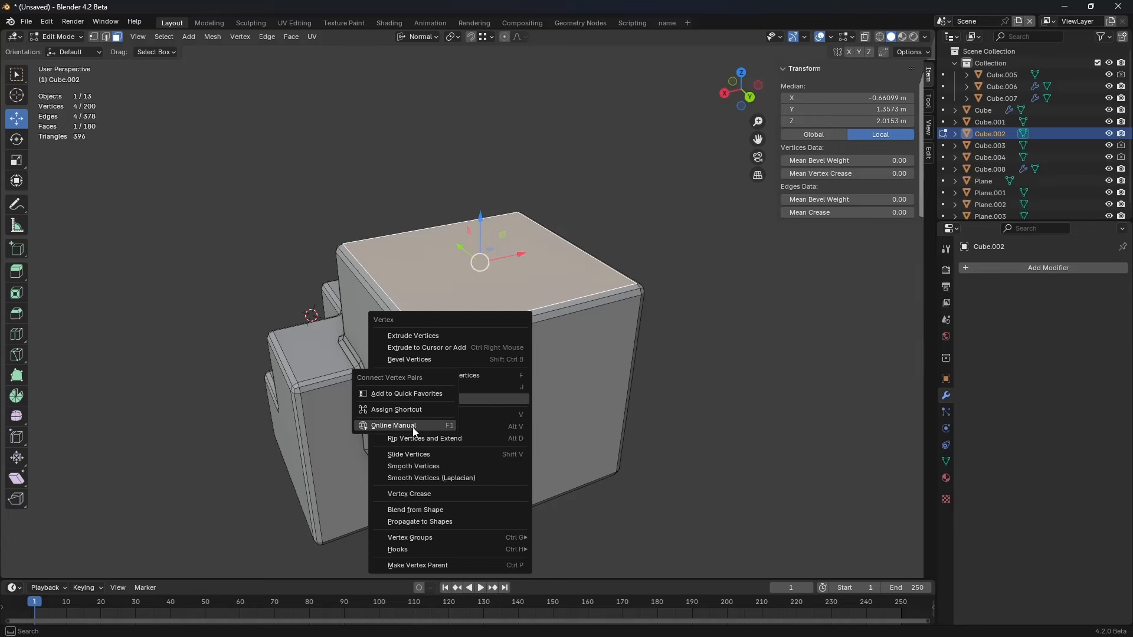
{"action": "key", "text": "Escape"}
{"action": "right_click", "coordinate": [452, 400]}
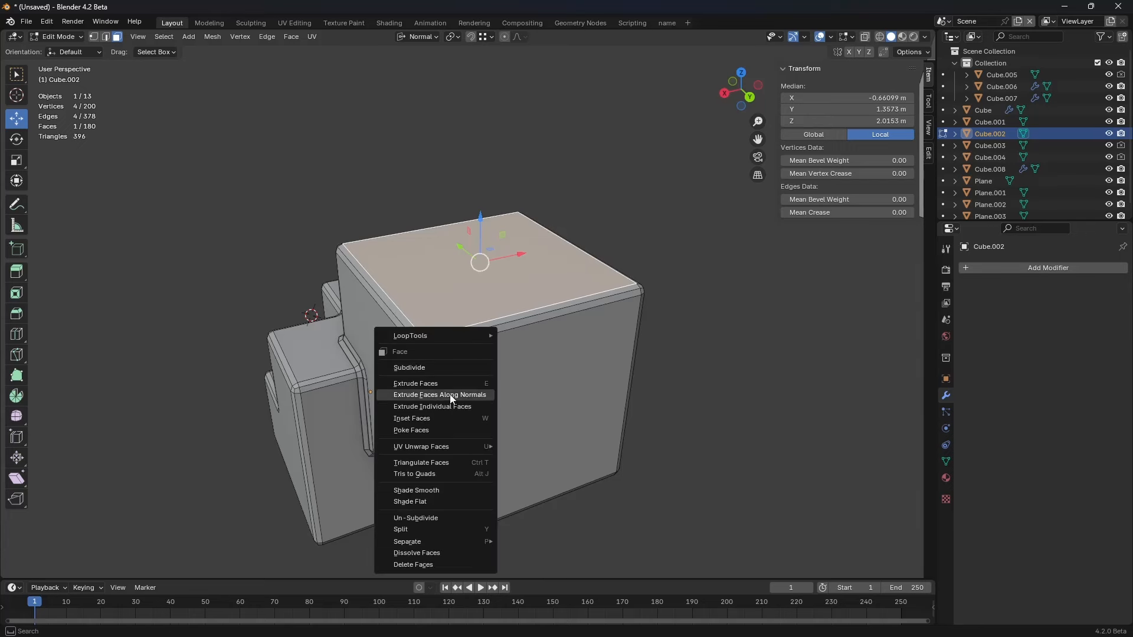
{"action": "right_click", "coordinate": [433, 417]}
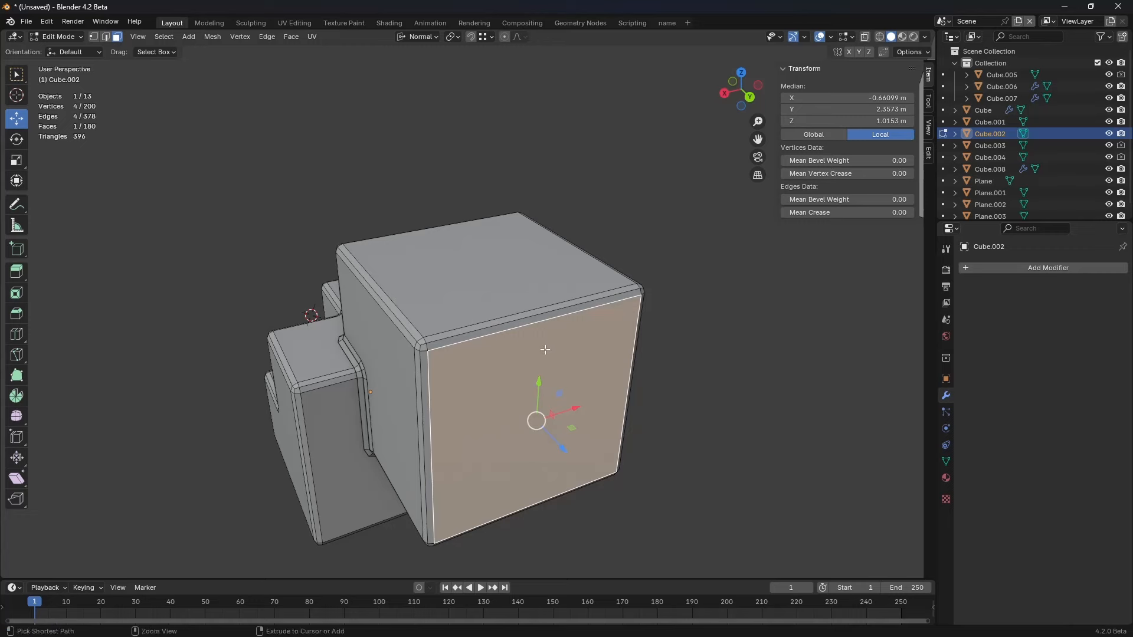
Step: Return to Object Mode and apply Shade Flat to Cube.002
{"action": "middle_click_drag", "start_coordinate": [556, 362], "coordinate": [597, 331]}
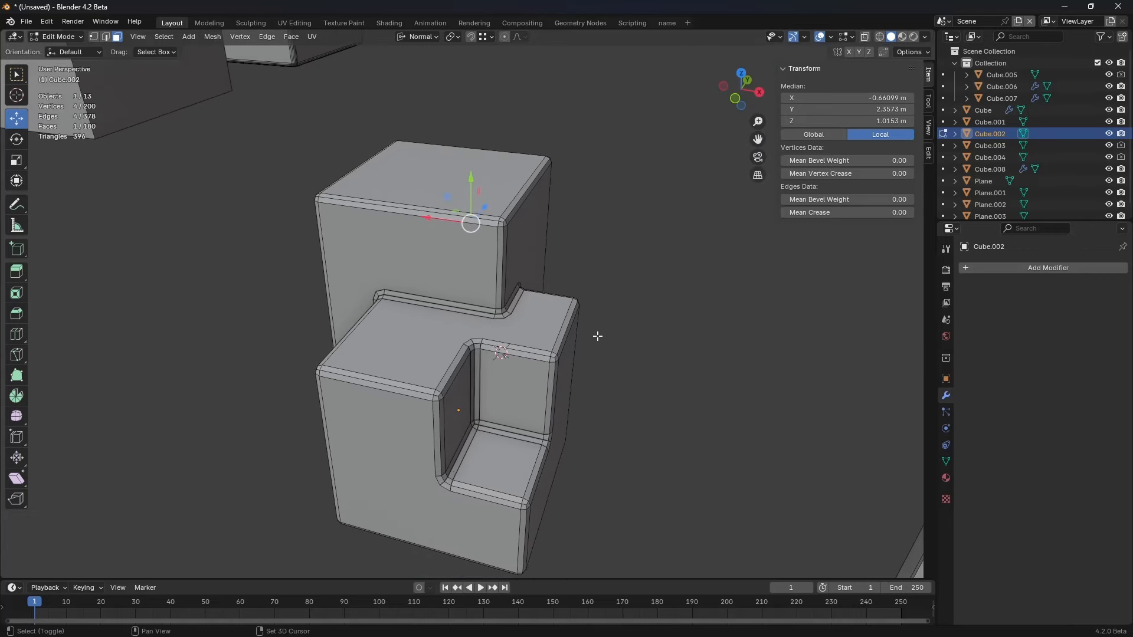
{"action": "key", "text": "Tab"}
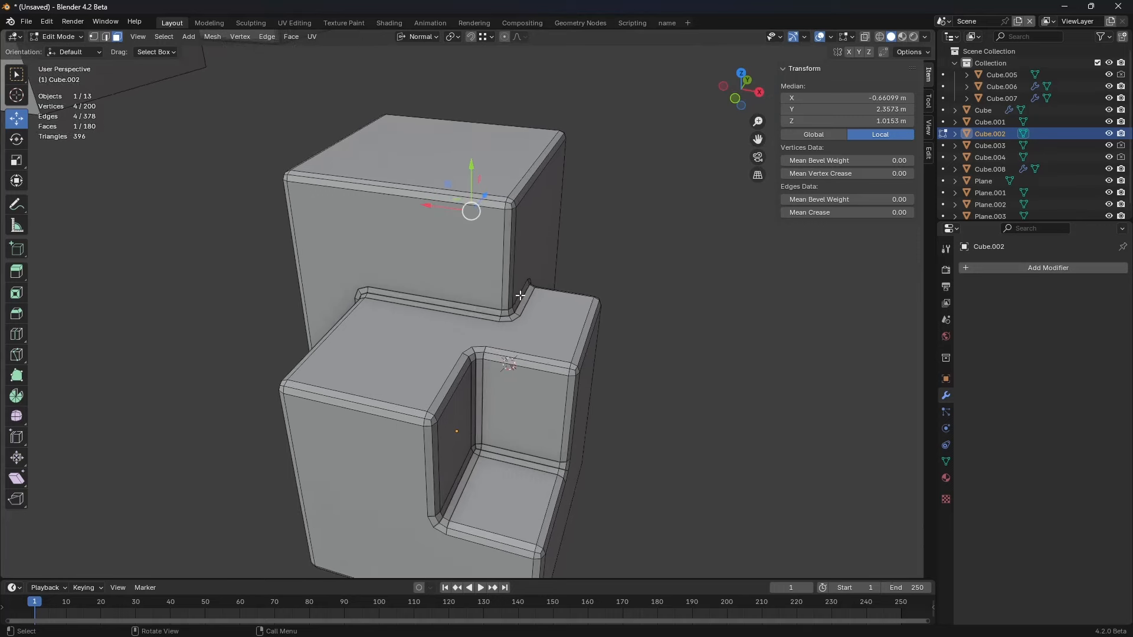
{"action": "scroll", "coordinate": [474, 301], "scroll_direction": "up", "scroll_amount": 1}
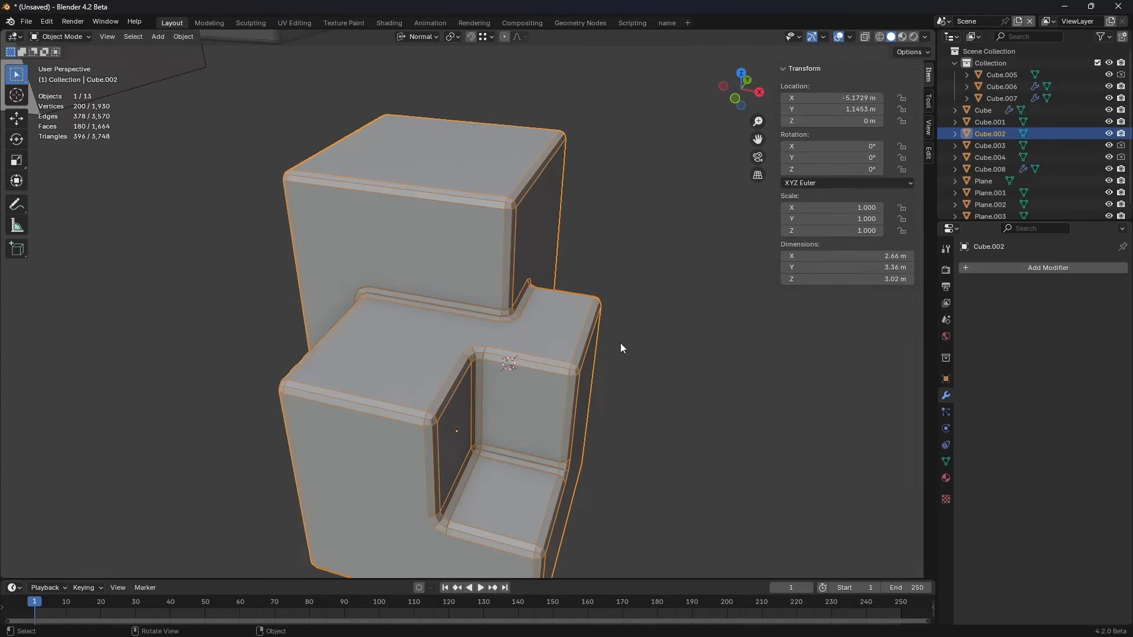
{"action": "middle_click_drag", "start_coordinate": [620, 352], "coordinate": [537, 296]}
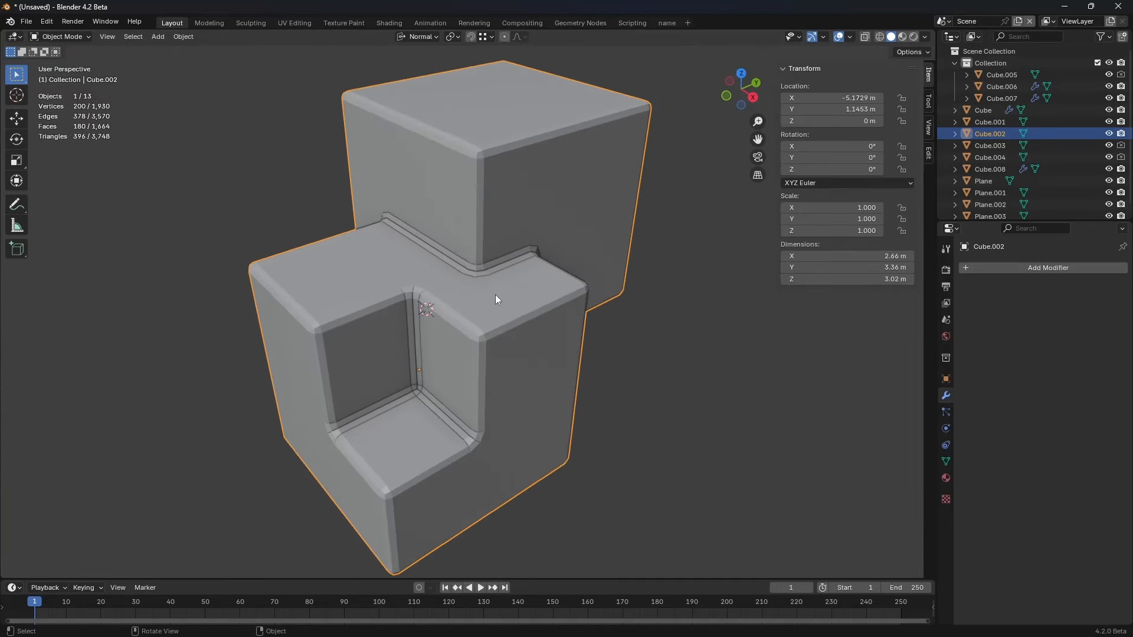
{"action": "right_click", "coordinate": [443, 282]}
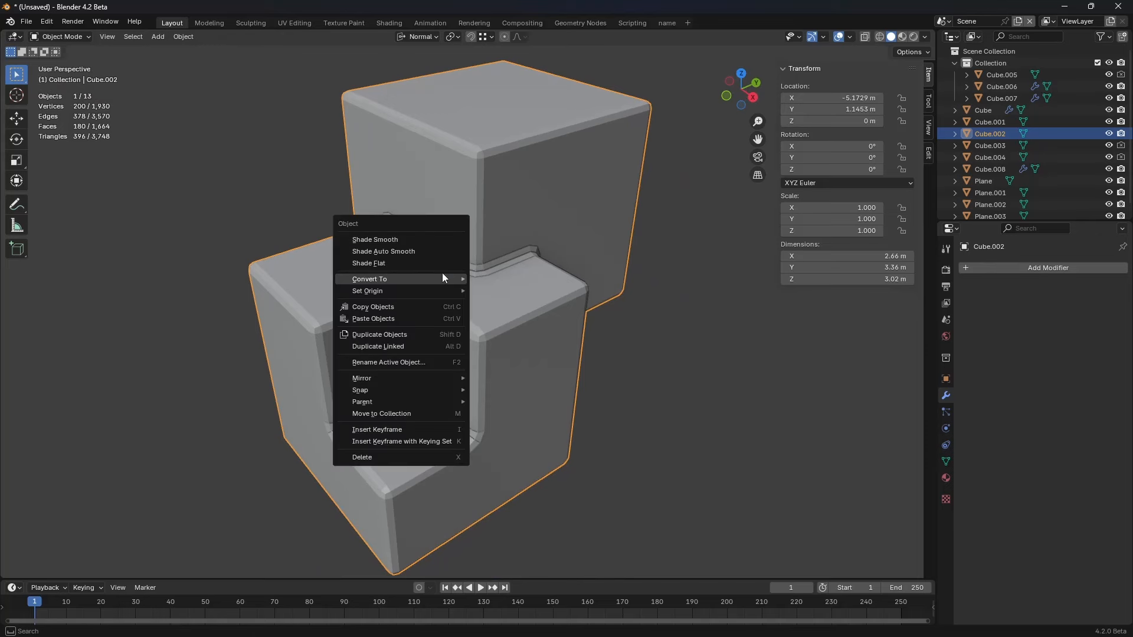
{"action": "left_click", "coordinate": [375, 270]}
Step: Try Shade Auto Smooth on Cube.002 with a 53.1° angle, then remove the Smooth by Angle modifier
{"action": "right_click", "coordinate": [480, 270]}
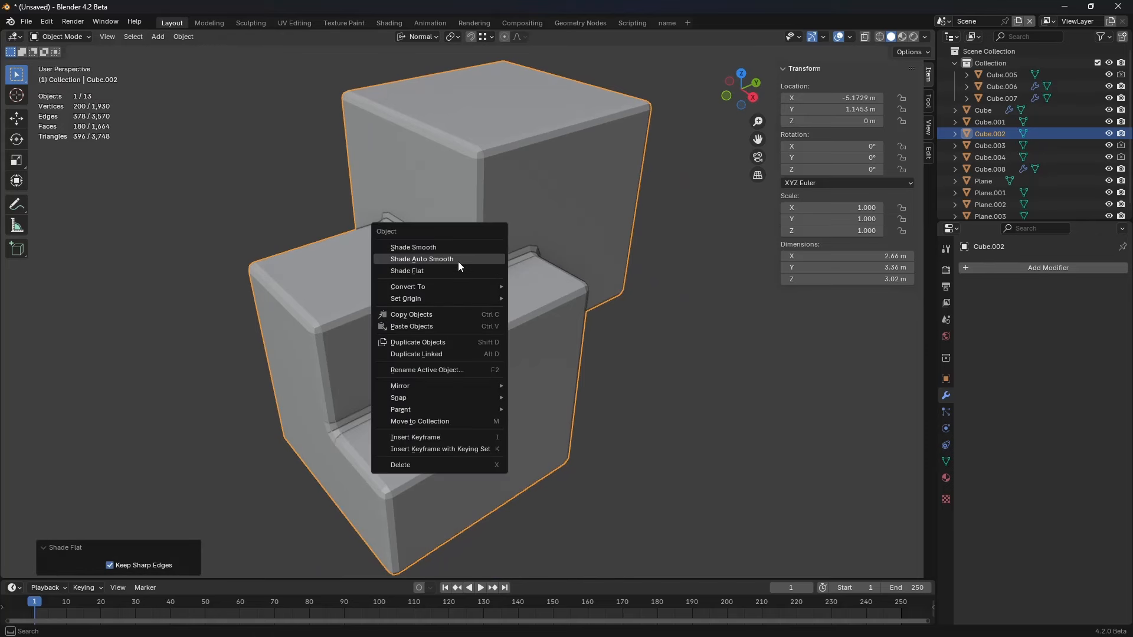
{"action": "left_click", "coordinate": [458, 261]}
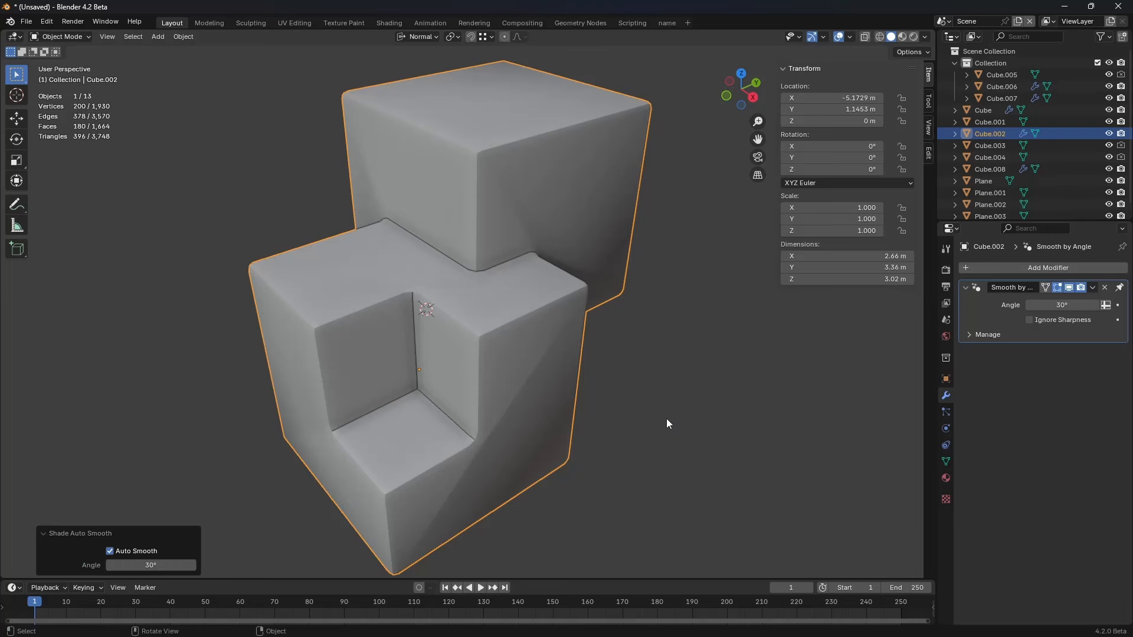
{"action": "right_click", "coordinate": [507, 236]}
{"action": "mouse_move", "coordinate": [1046, 306]}
{"action": "left_mouse_down"}
{"action": "mouse_move", "coordinate": [997, 306]}
{"action": "mouse_move", "coordinate": [1124, 306]}
{"action": "left_mouse_up"}
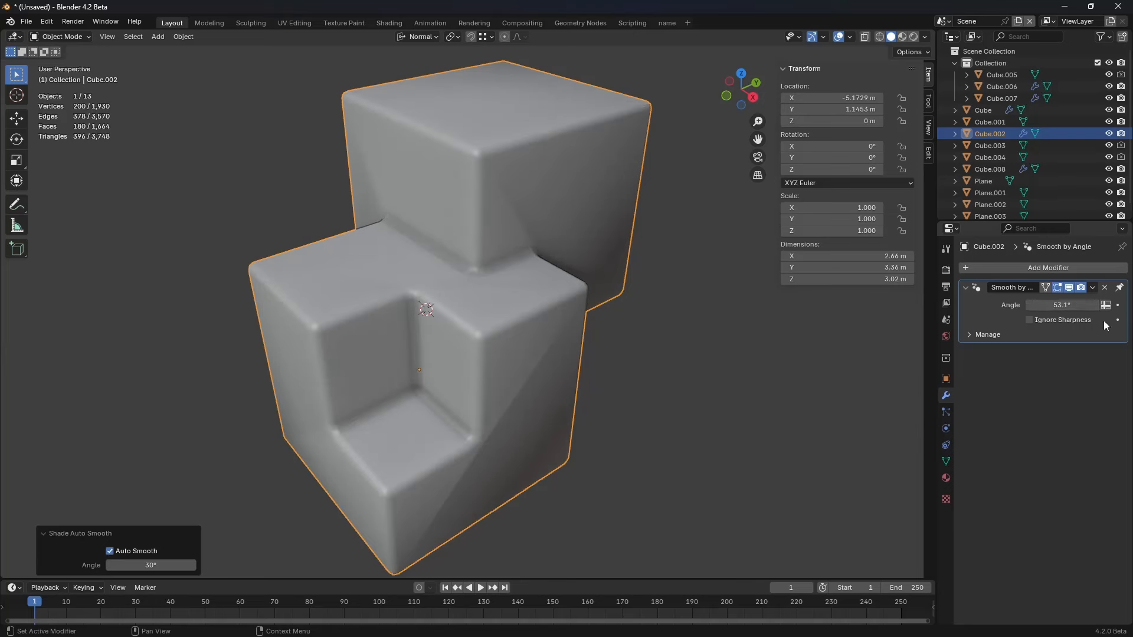
{"action": "left_click", "coordinate": [1105, 288]}
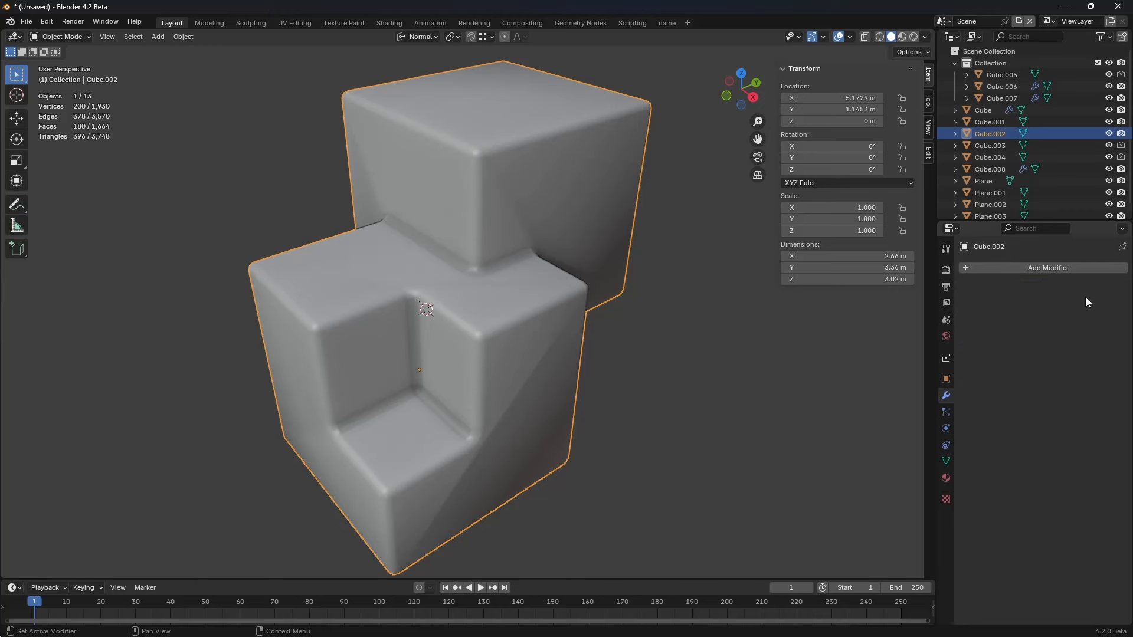
Step: Apply Shade Smooth and then Shade Auto Smooth to Cube.002, setting the Smooth by Angle modifier's angle to 62.2°
{"action": "right_click", "coordinate": [467, 288]}
{"action": "left_click", "coordinate": [468, 273]}
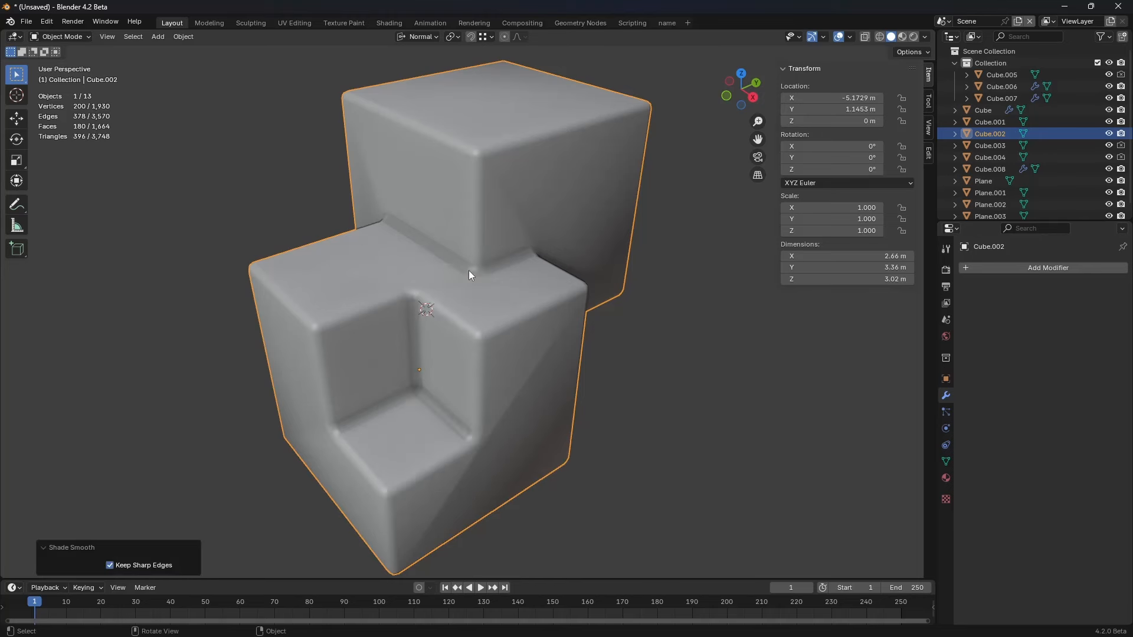
{"action": "right_click", "coordinate": [519, 263]}
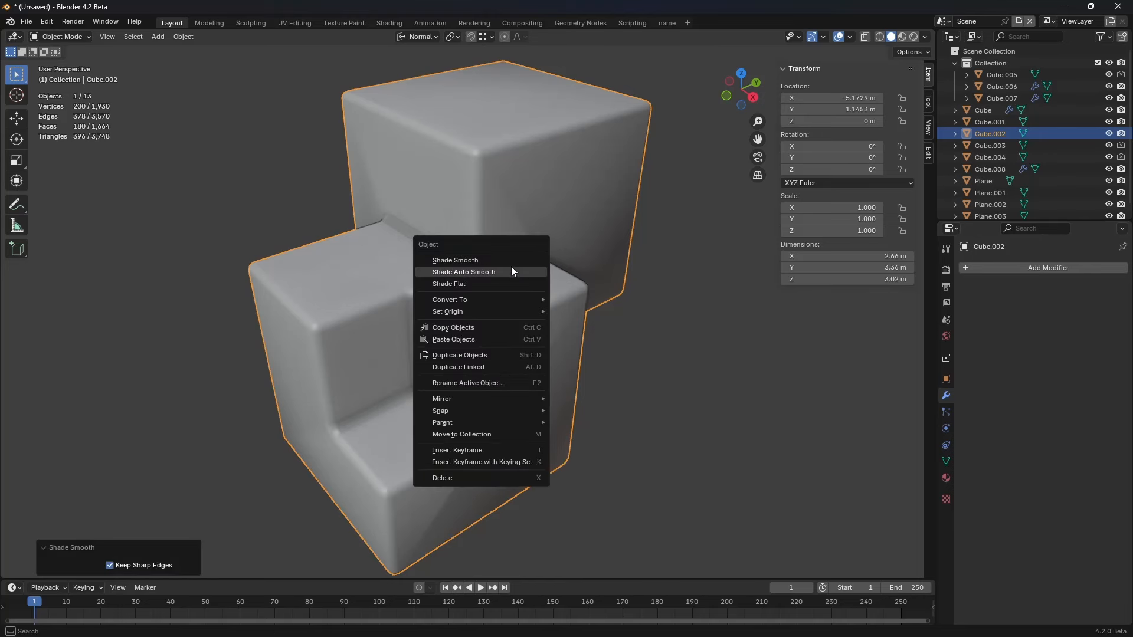
{"action": "left_click", "coordinate": [472, 274]}
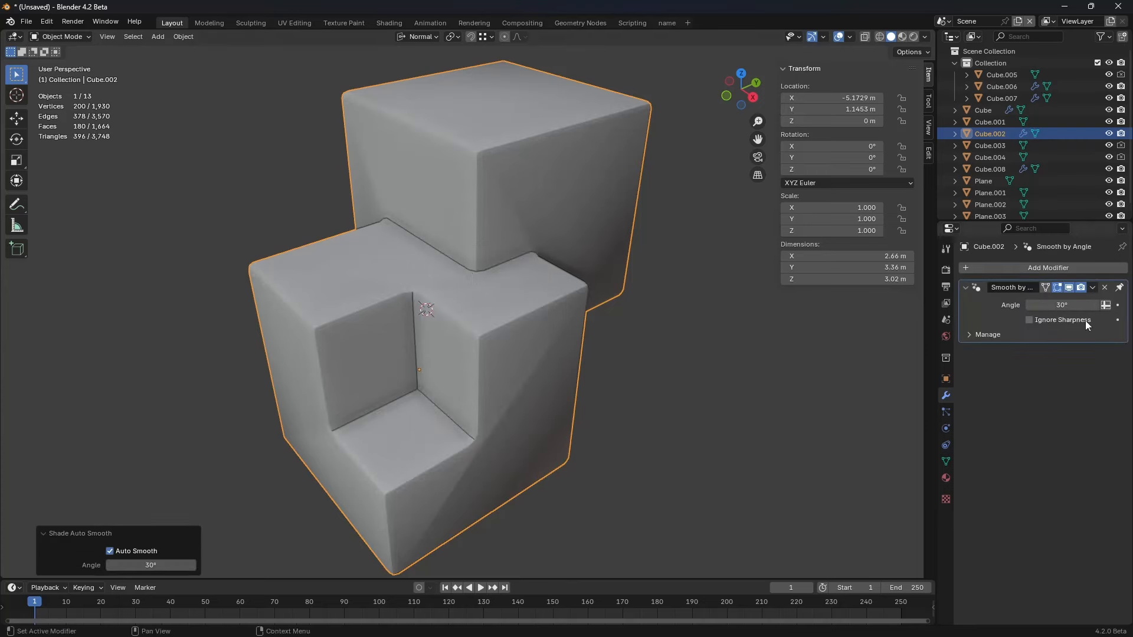
{"action": "left_click_drag", "start_coordinate": [1040, 311], "coordinate": [1071, 324]}
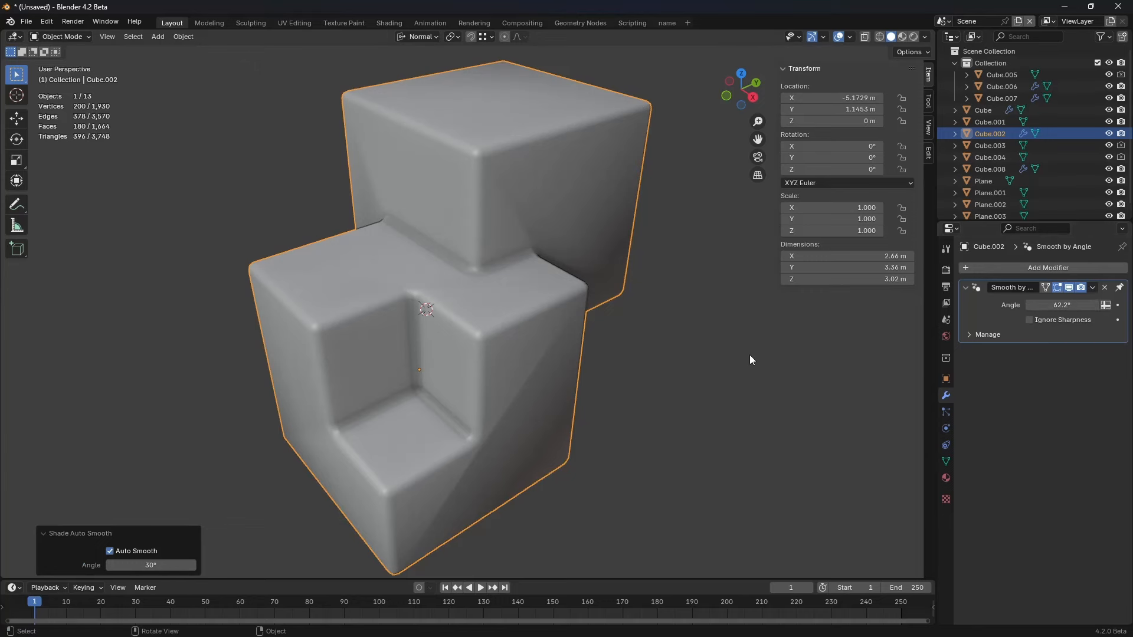
Step: Examine the smooth shading along the bevels and corners where Cube.002's two blocks meet
{"action": "scroll", "coordinate": [507, 324], "scroll_direction": "up", "scroll_amount": 5}
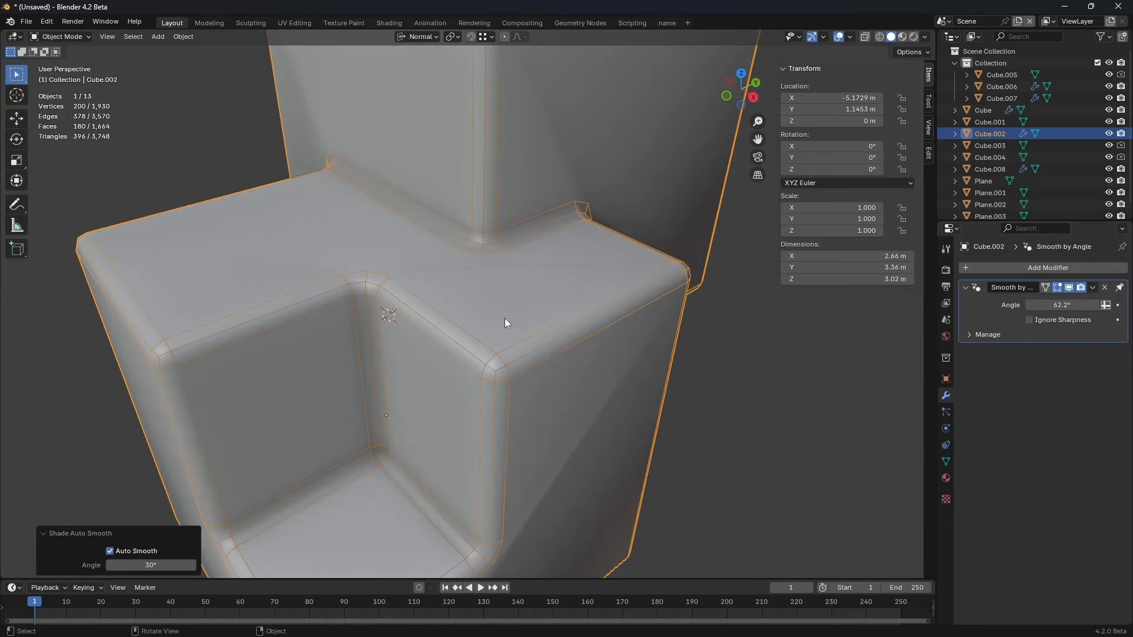
{"action": "scroll", "coordinate": [492, 268], "scroll_direction": "up", "scroll_amount": 2}
{"action": "scroll", "coordinate": [492, 269], "scroll_direction": "up", "scroll_amount": 3}
{"action": "middle_click_drag", "start_coordinate": [498, 254], "coordinate": [406, 375], "text": "shift"}
{"action": "middle_click_drag", "start_coordinate": [591, 394], "coordinate": [677, 424]}
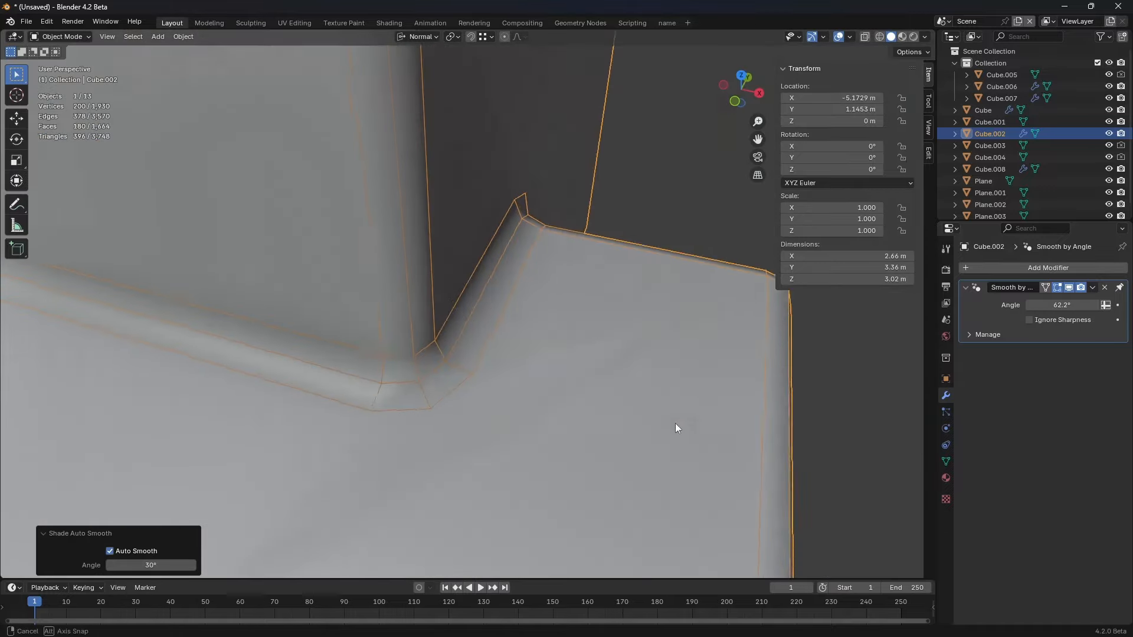
{"action": "scroll", "coordinate": [435, 334], "scroll_direction": "down", "scroll_amount": 3}
{"action": "scroll", "coordinate": [498, 407], "scroll_direction": "down", "scroll_amount": 4}
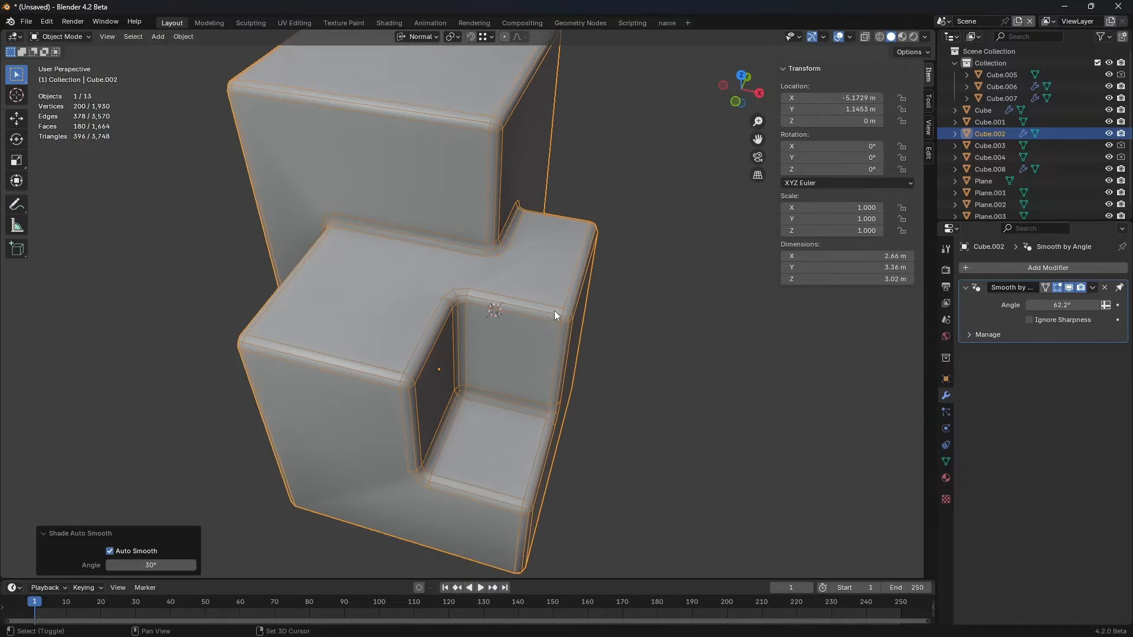
{"action": "middle_click_drag", "start_coordinate": [554, 310], "coordinate": [553, 363]}
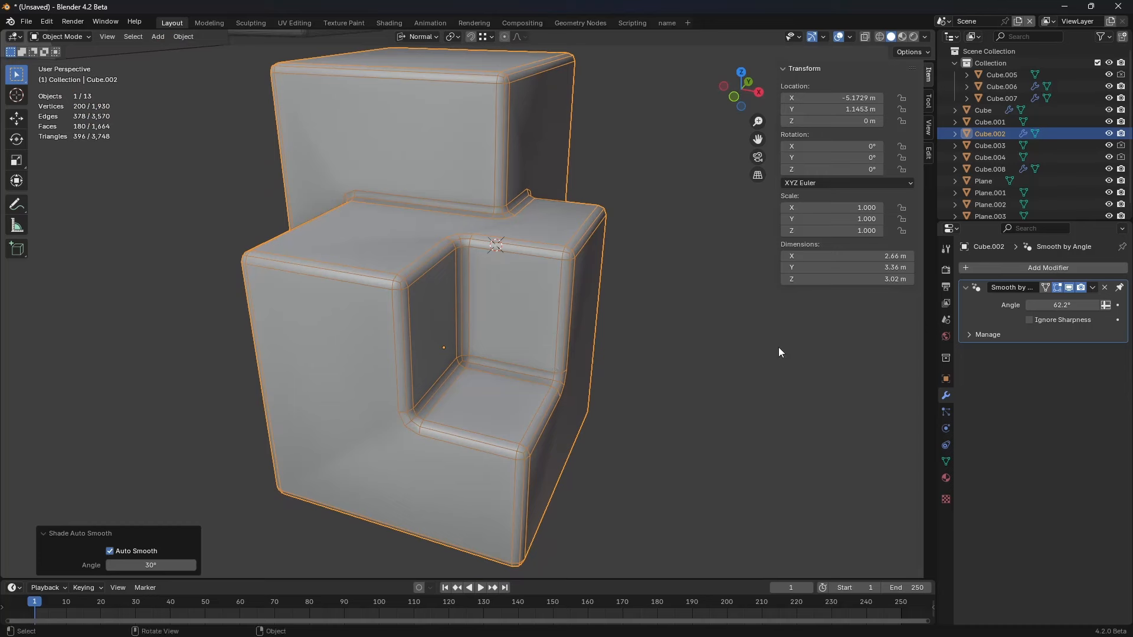
Step: Add a Weighted Normal modifier to Cube.002
{"action": "left_click", "coordinate": [1044, 267]}
{"action": "mouse_move", "coordinate": [1044, 265]}
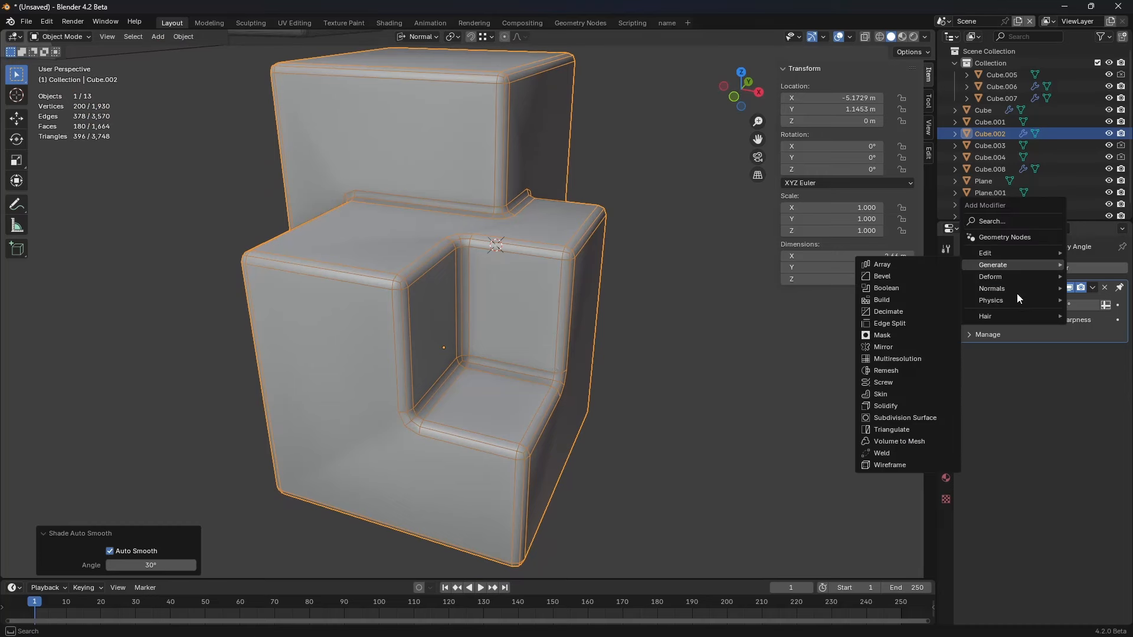
{"action": "mouse_move", "coordinate": [995, 289]}
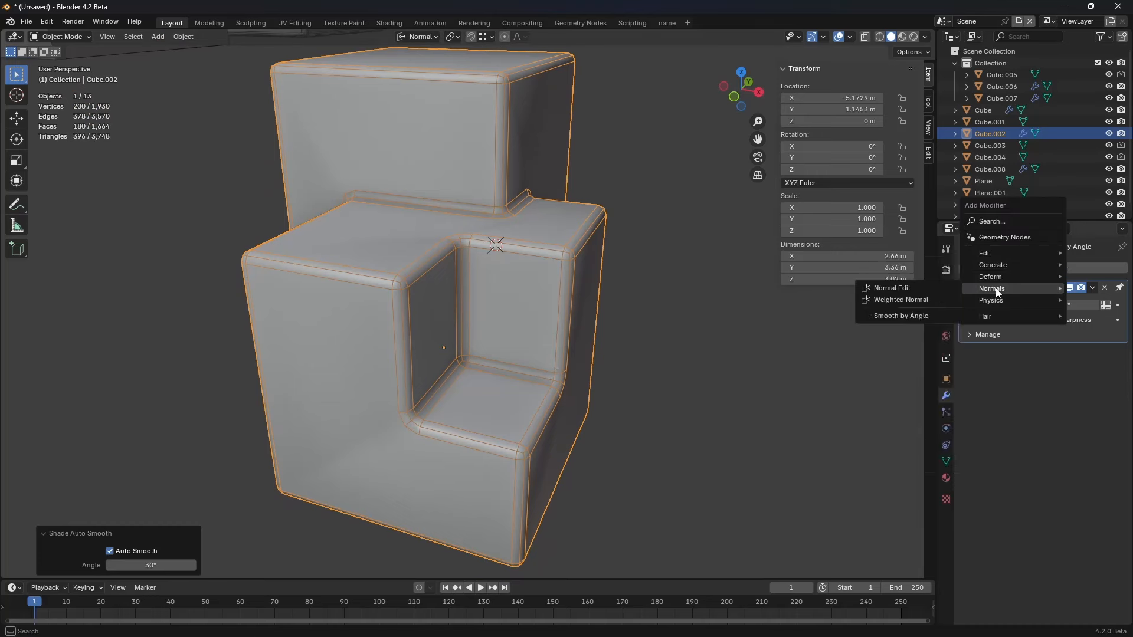
{"action": "left_click", "coordinate": [924, 301]}
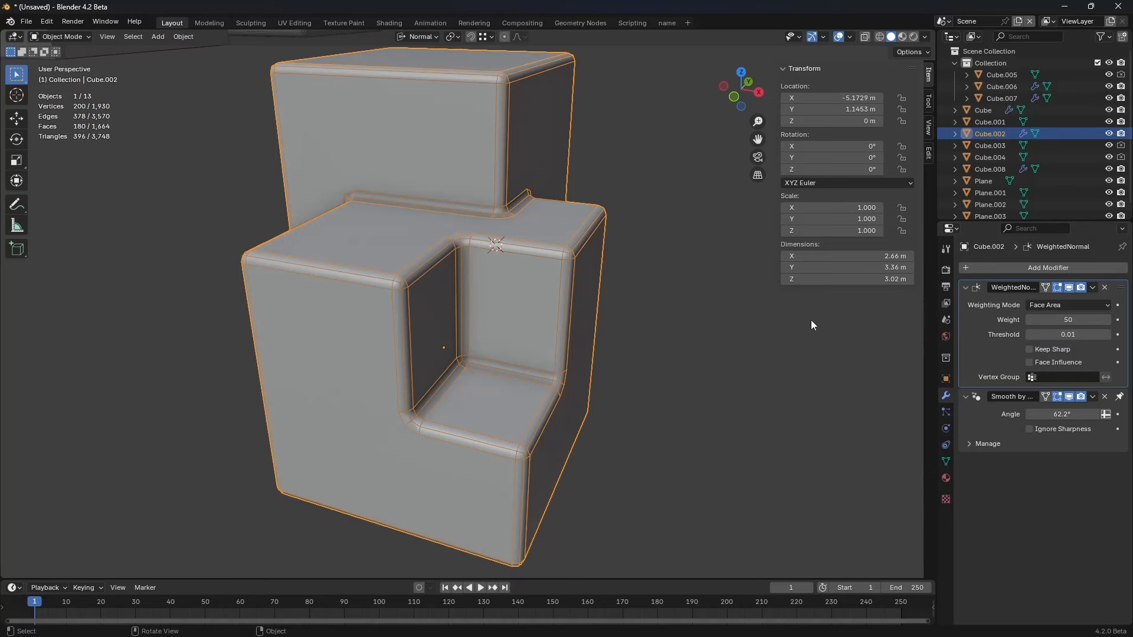
Step: Compare Cube.002's shading with the Weighted Normal modifier off and on, and enable its Keep Sharp and Face Influence options
{"action": "middle_click_drag", "start_coordinate": [695, 324], "coordinate": [590, 354]}
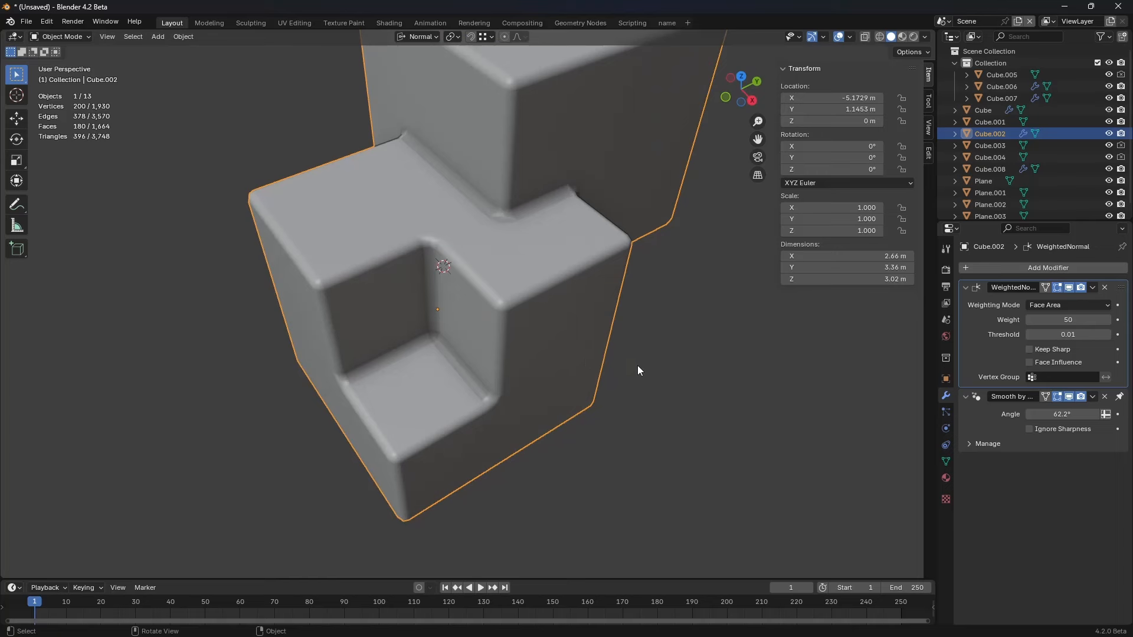
{"action": "left_click", "coordinate": [1069, 287]}
{"action": "left_click", "coordinate": [1070, 288]}
{"action": "key", "text": "shift+z"}
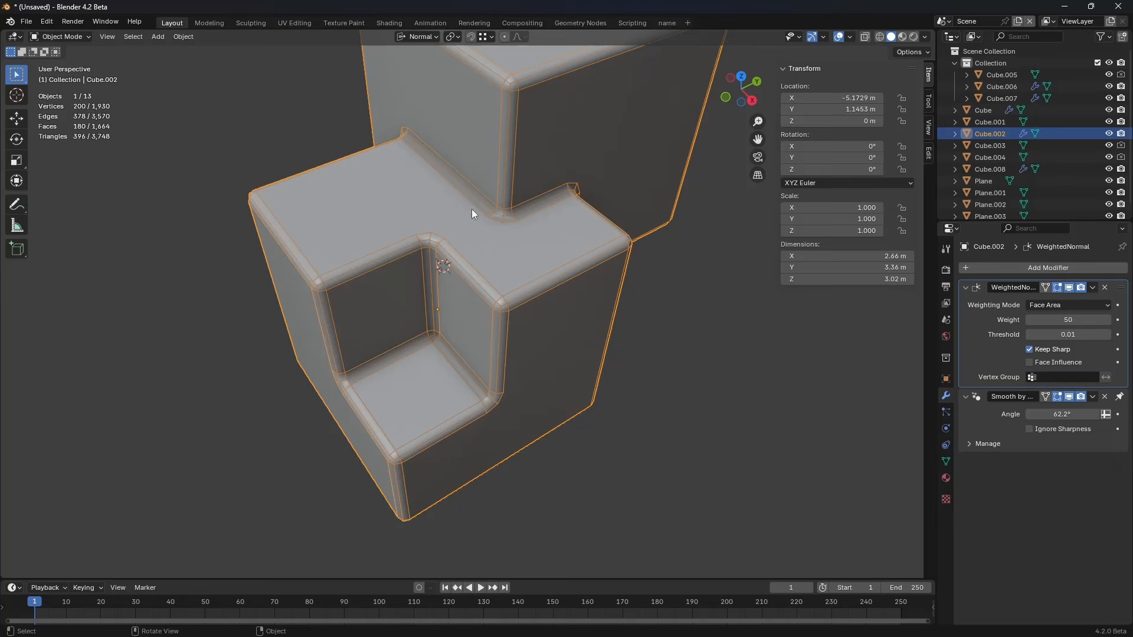
{"action": "left_click", "coordinate": [1055, 365]}
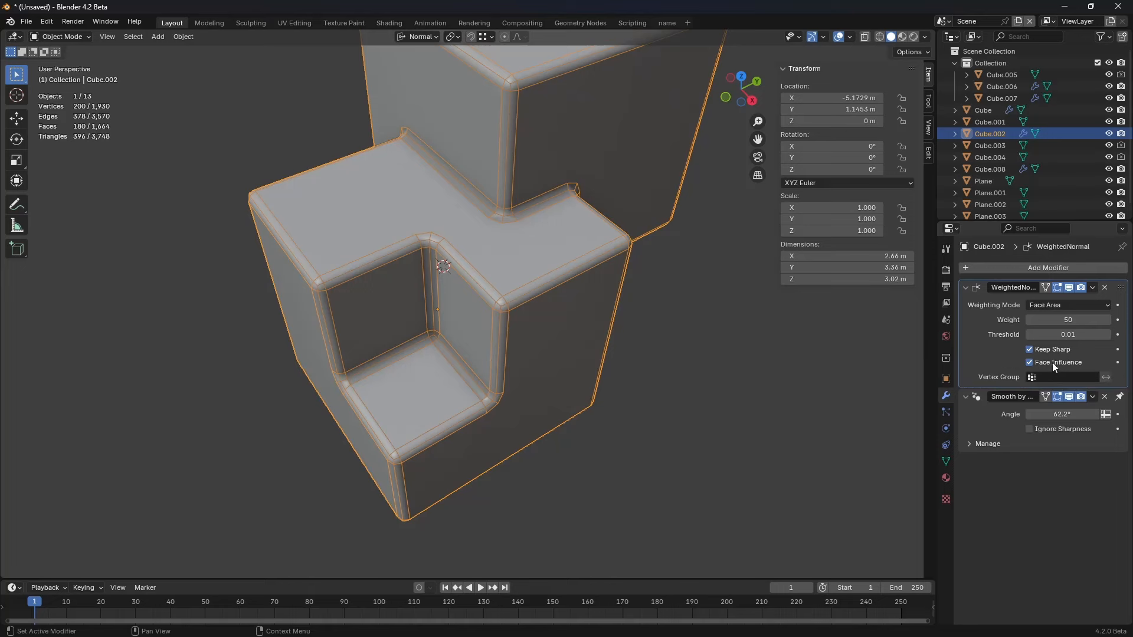
Step: Enter Edit Mode on Cube.002 and display its split normals with a size of 0.54
{"action": "middle_click_drag", "start_coordinate": [518, 299], "coordinate": [534, 322]}
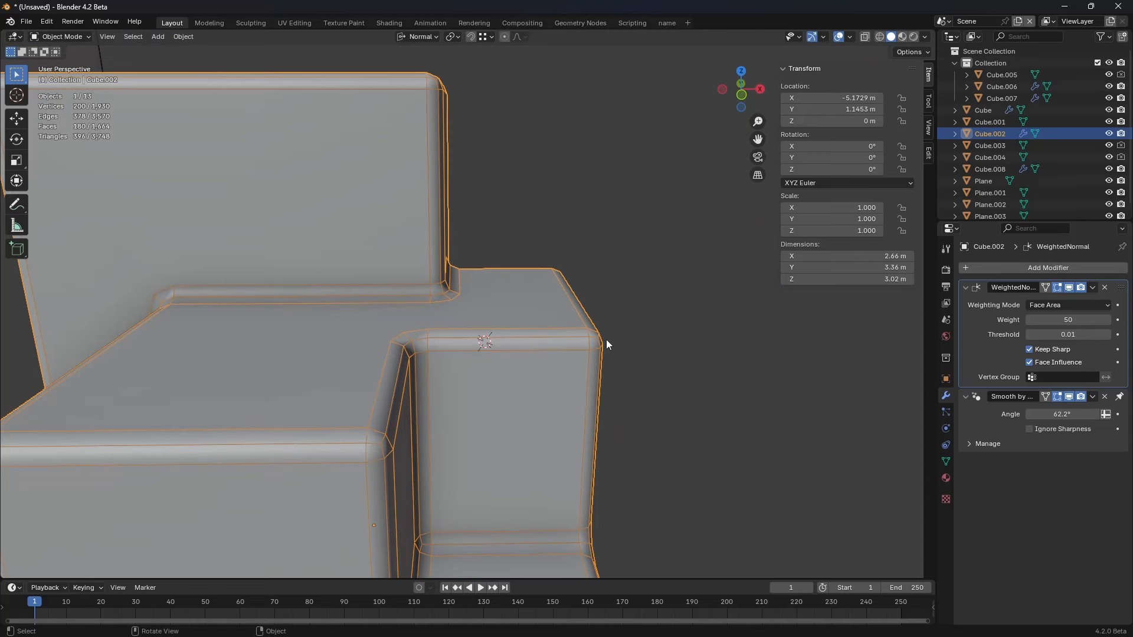
{"action": "left_click", "coordinate": [849, 36]}
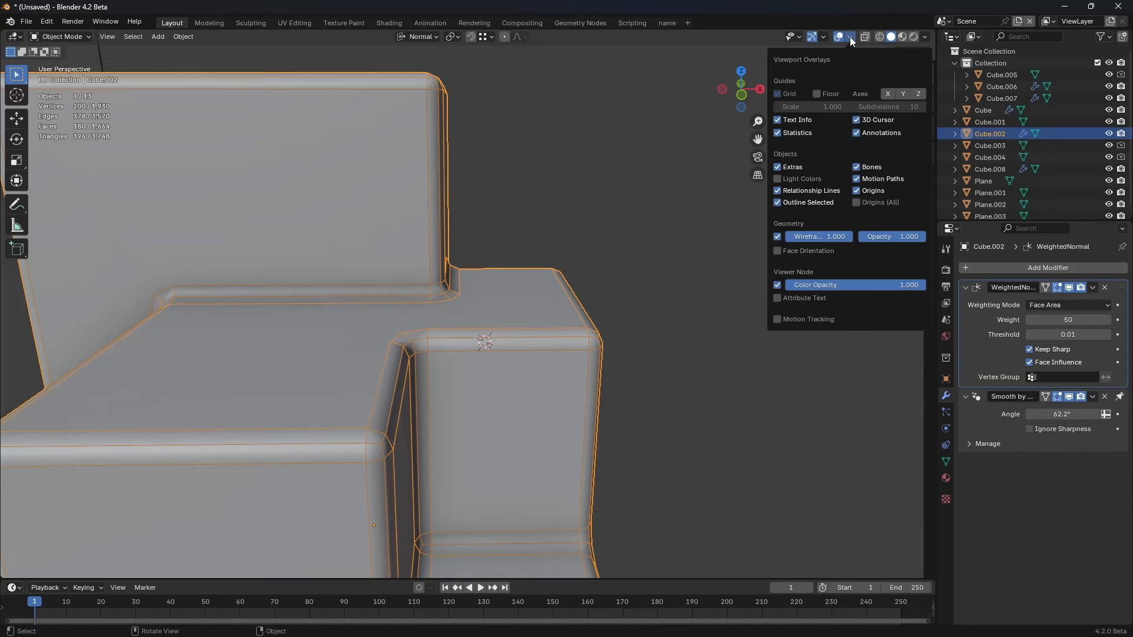
{"action": "key", "text": "n"}
{"action": "key", "text": "ctrl+Tab"}
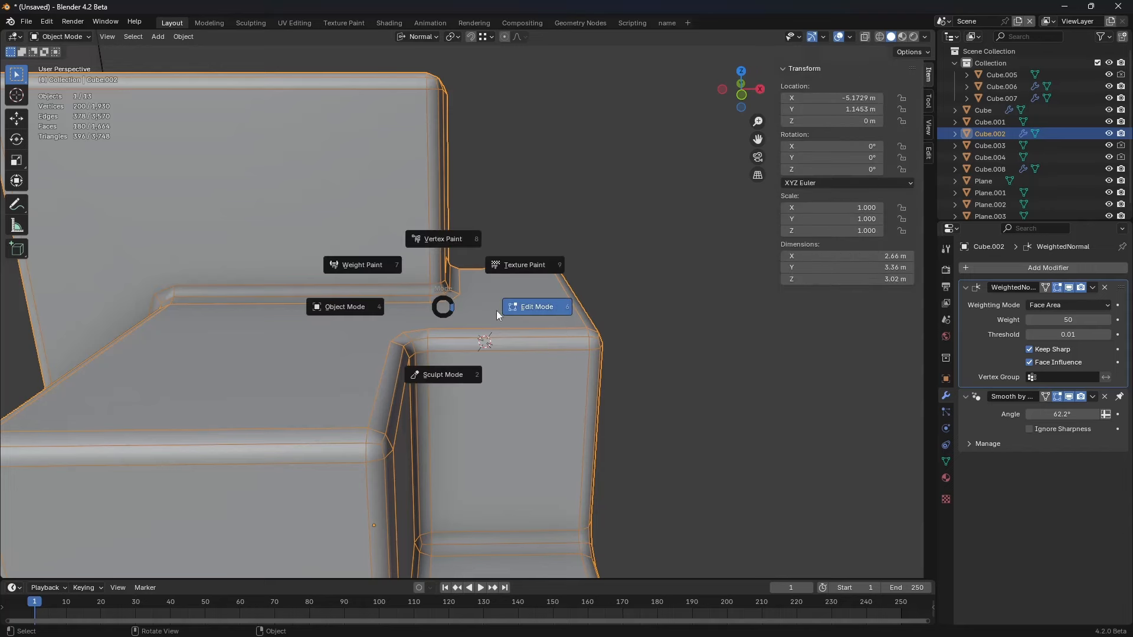
{"action": "left_click", "coordinate": [497, 310]}
{"action": "left_click", "coordinate": [851, 36]}
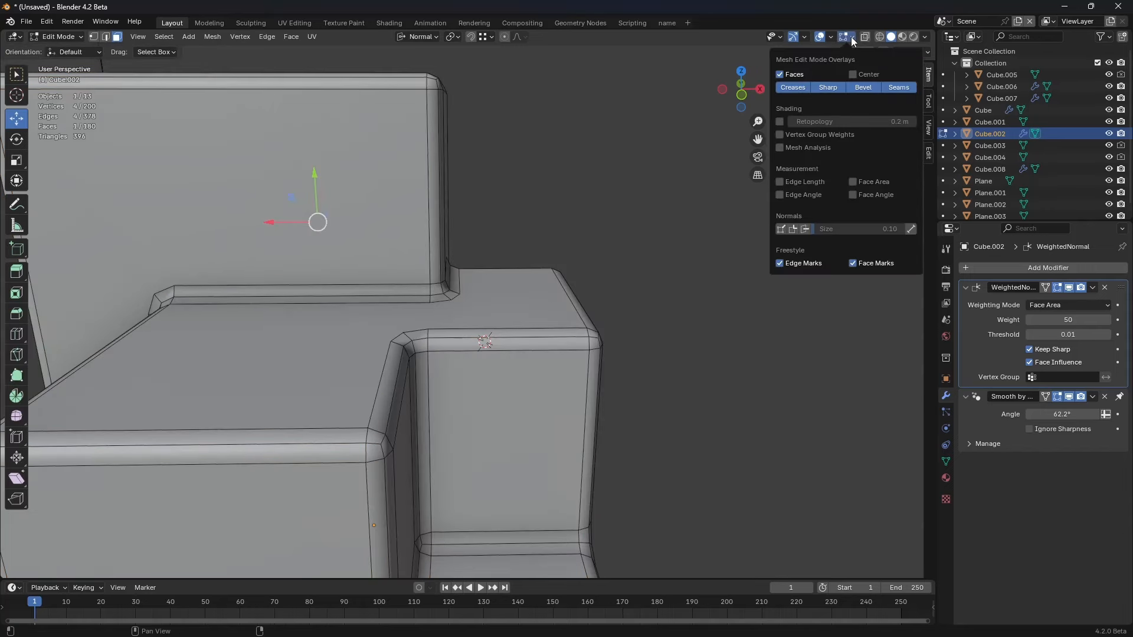
{"action": "left_click", "coordinate": [793, 230]}
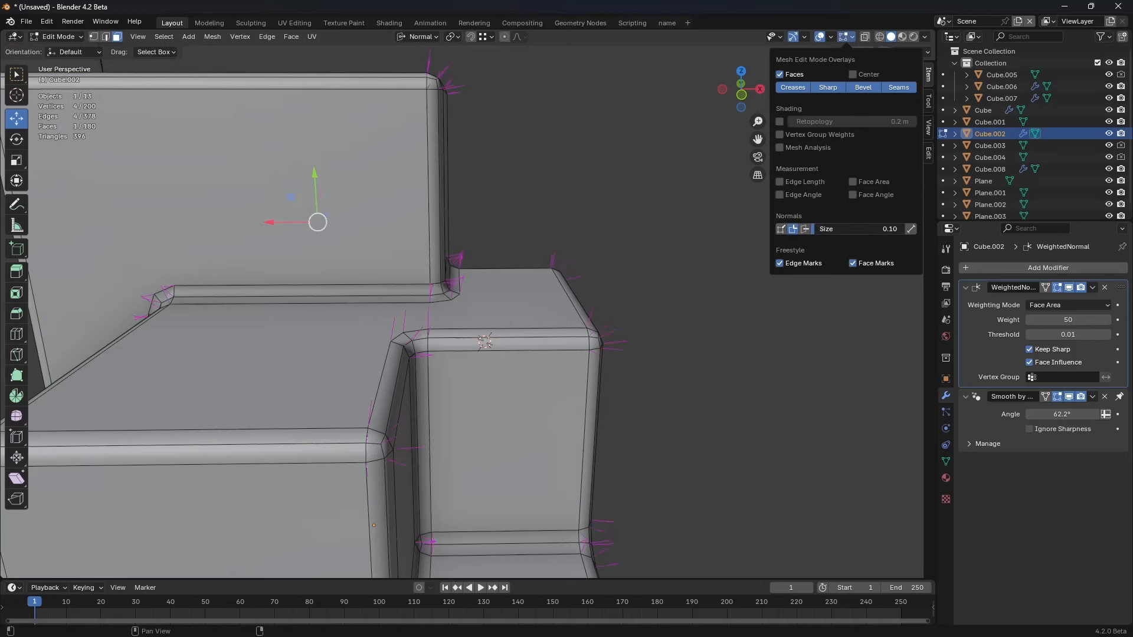
{"action": "left_click_drag", "start_coordinate": [814, 229], "coordinate": [835, 229]}
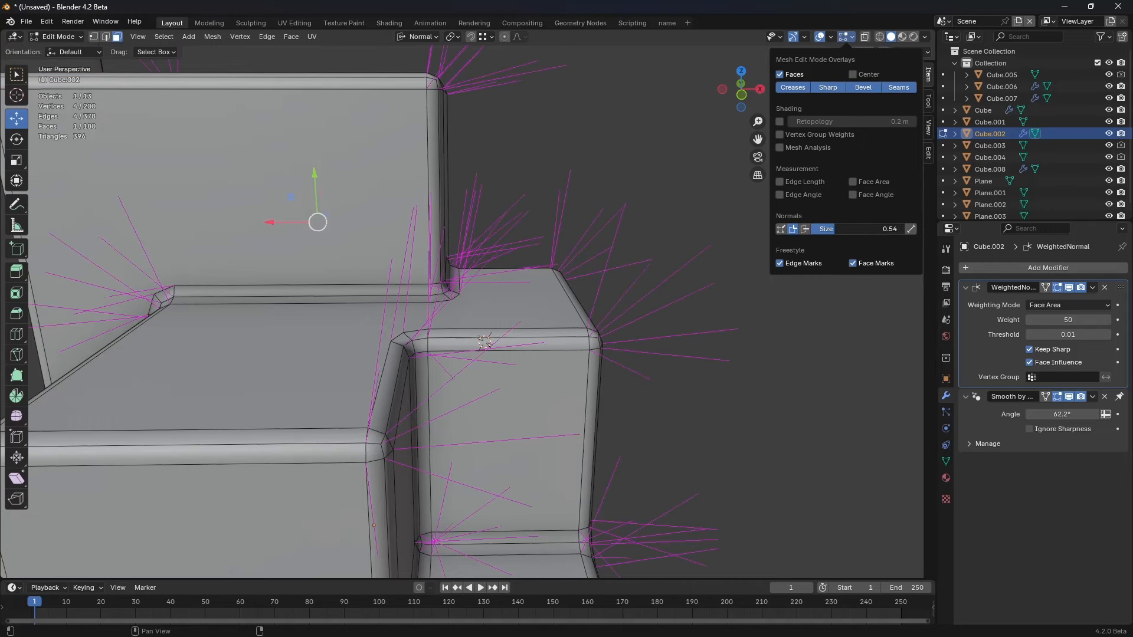
{"action": "key", "text": "KP_1"}
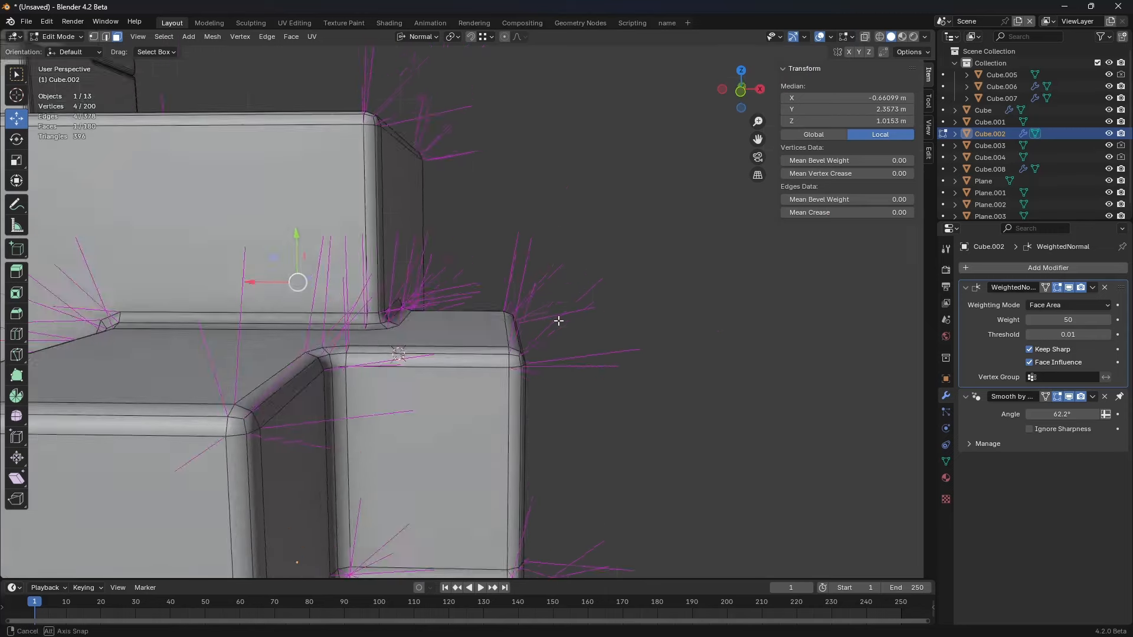
Step: Show the Weighted Normal modifier's result on Cube.002's edit cage, and compare the split normals with its display toggles off and on
{"action": "scroll", "coordinate": [556, 345], "scroll_direction": "up", "scroll_amount": 3}
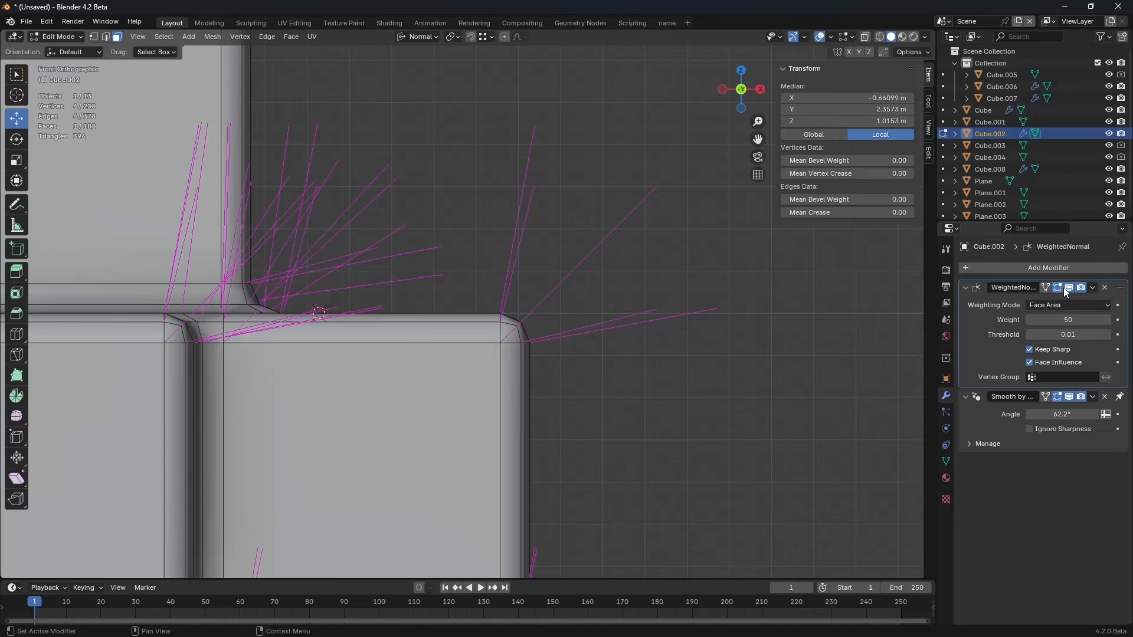
{"action": "middle_click_drag", "start_coordinate": [449, 331], "coordinate": [371, 354]}
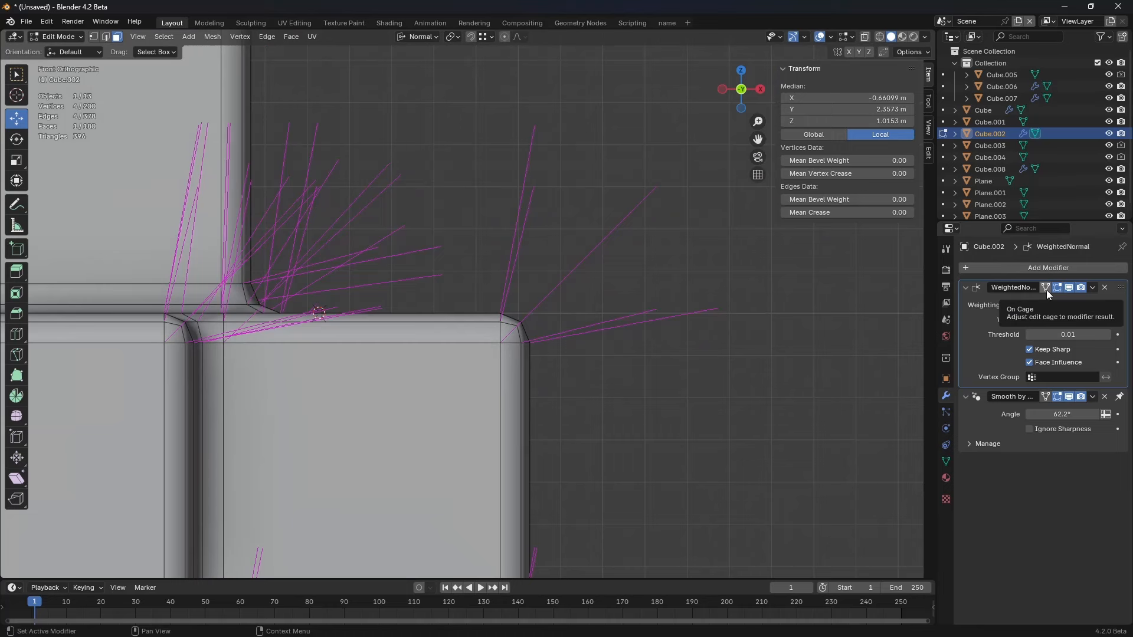
{"action": "left_click", "coordinate": [1046, 289]}
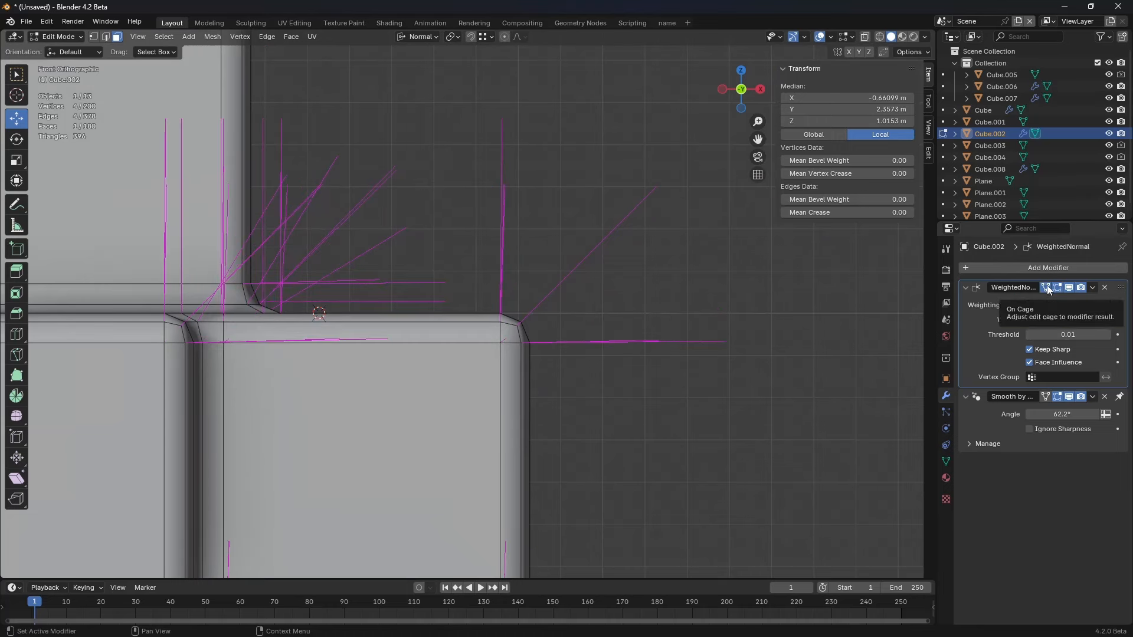
{"action": "left_click", "coordinate": [1072, 289]}
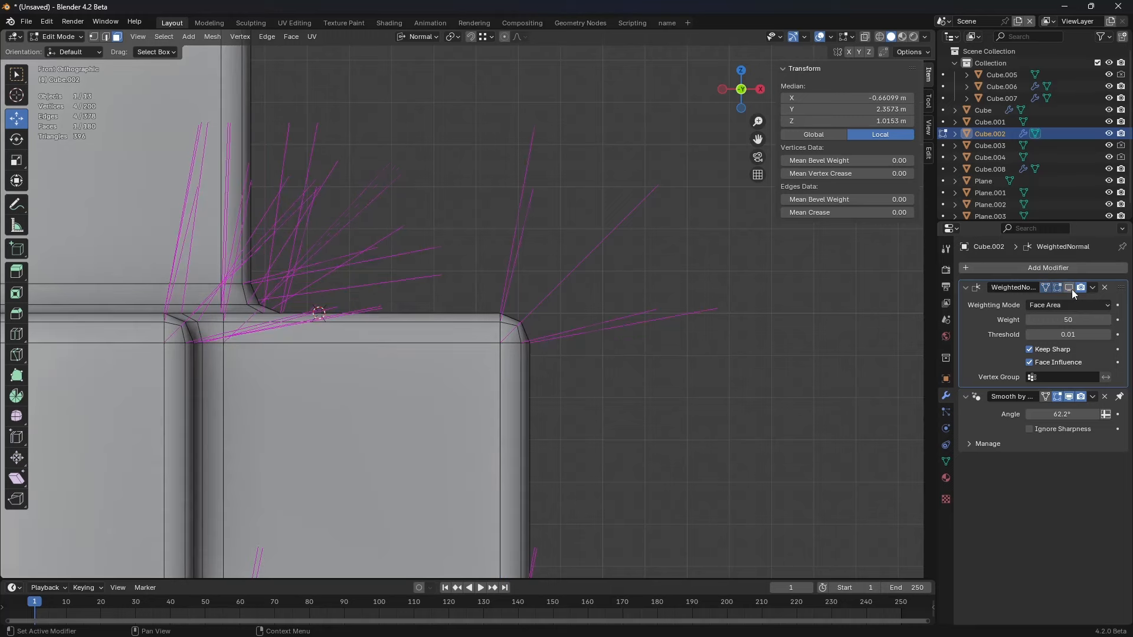
{"action": "left_click", "coordinate": [1072, 288]}
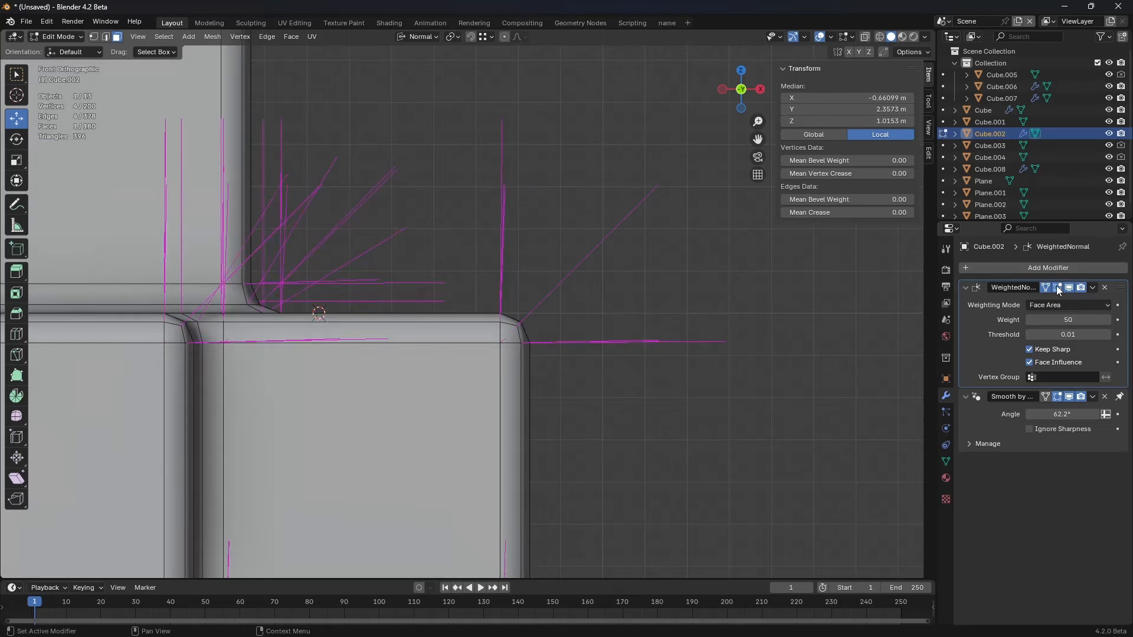
{"action": "left_click", "coordinate": [1057, 289]}
{"action": "left_click", "coordinate": [1049, 290]}
{"action": "left_click", "coordinate": [1047, 289]}
{"action": "left_click", "coordinate": [1047, 289]}
{"action": "left_click", "coordinate": [1071, 288]}
{"action": "left_click", "coordinate": [1071, 287]}
Step: Examine the weighted split normals around Cube.002's bevelled corners from several angles, and toggle Face Influence
{"action": "middle_click_drag", "start_coordinate": [426, 317], "coordinate": [401, 345]}
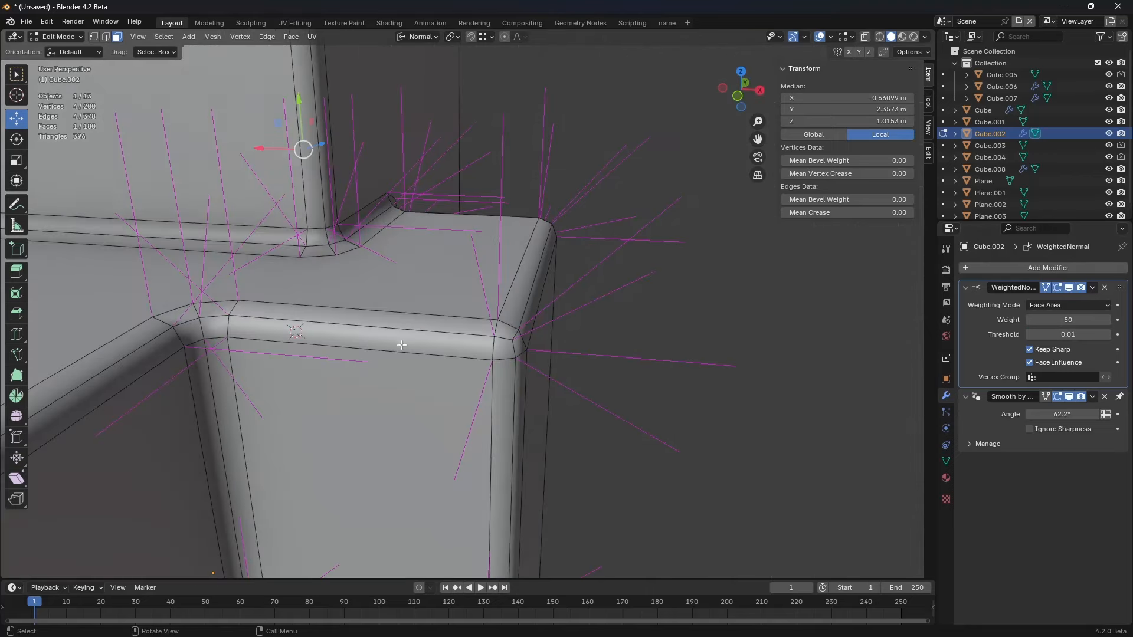
{"action": "middle_click_drag", "start_coordinate": [397, 295], "coordinate": [345, 308]}
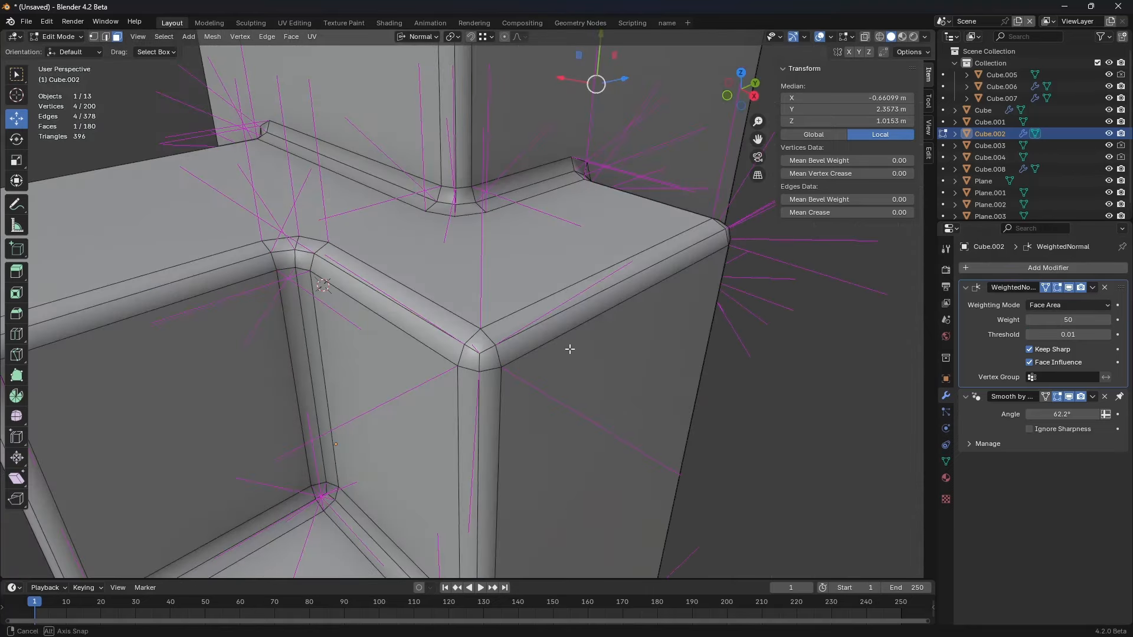
{"action": "middle_click_drag", "start_coordinate": [568, 349], "coordinate": [630, 299]}
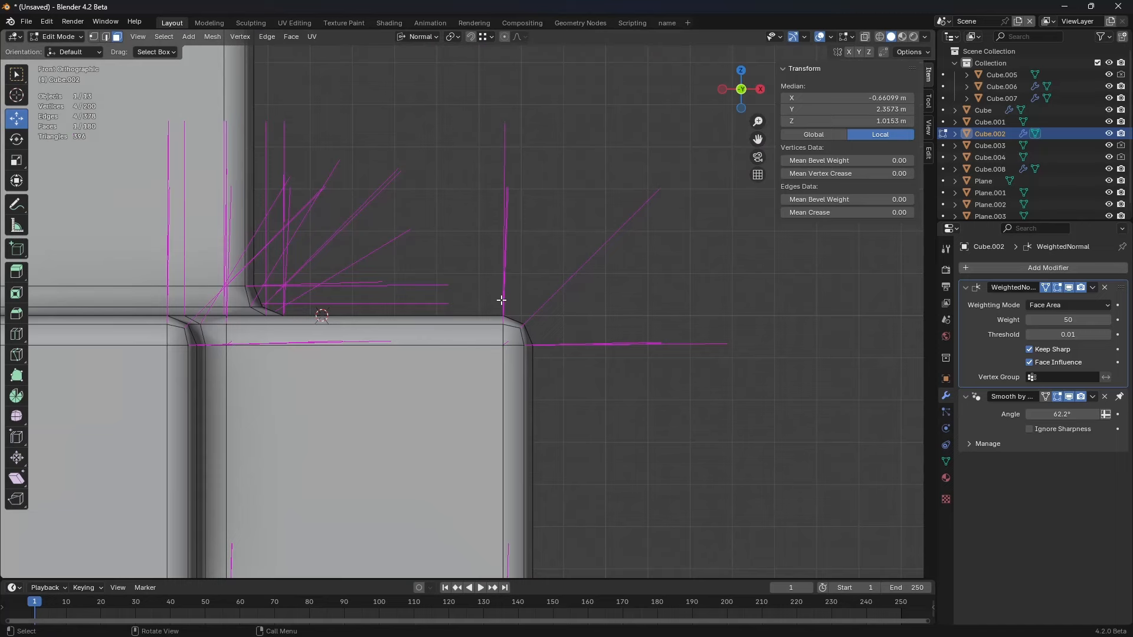
{"action": "key", "text": "grave"}
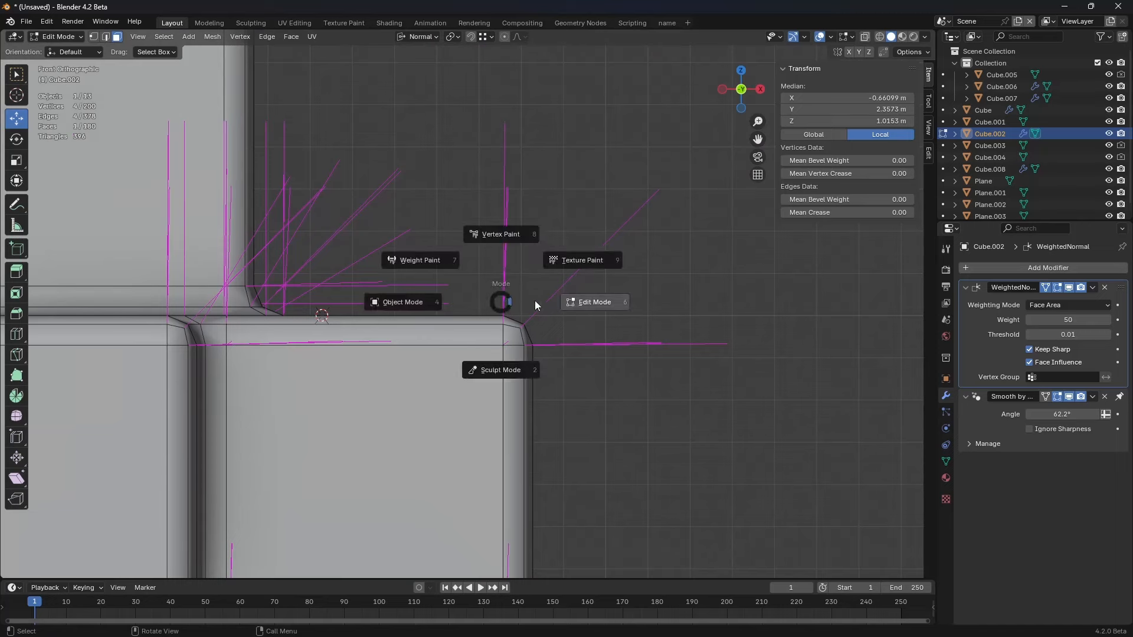
{"action": "mouse_move", "coordinate": [561, 308]}
{"action": "middle_mouse_down"}
{"action": "mouse_move", "coordinate": [549, 316]}
{"action": "mouse_move", "coordinate": [566, 331]}
{"action": "middle_mouse_up"}
{"action": "left_click", "coordinate": [1047, 363]}
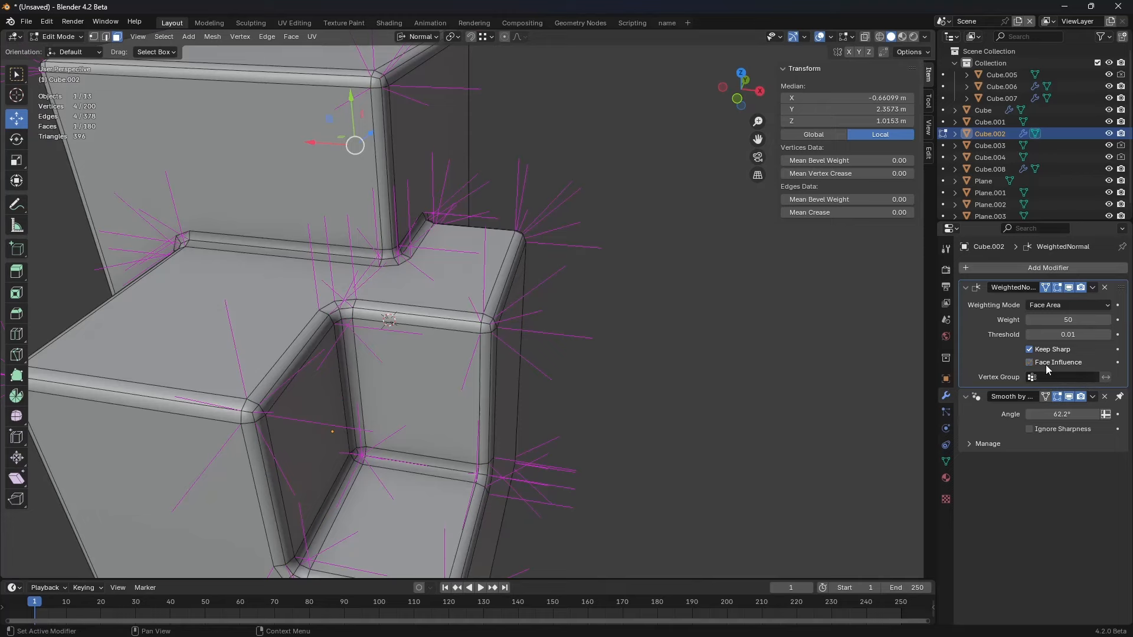
Step: Select the lower block's large flat faces: the top, the notch floor and back wall, the front, and the side beside the notch
{"action": "middle_click_drag", "start_coordinate": [638, 371], "coordinate": [728, 374], "text": "shift"}
{"action": "left_click", "coordinate": [326, 309]}
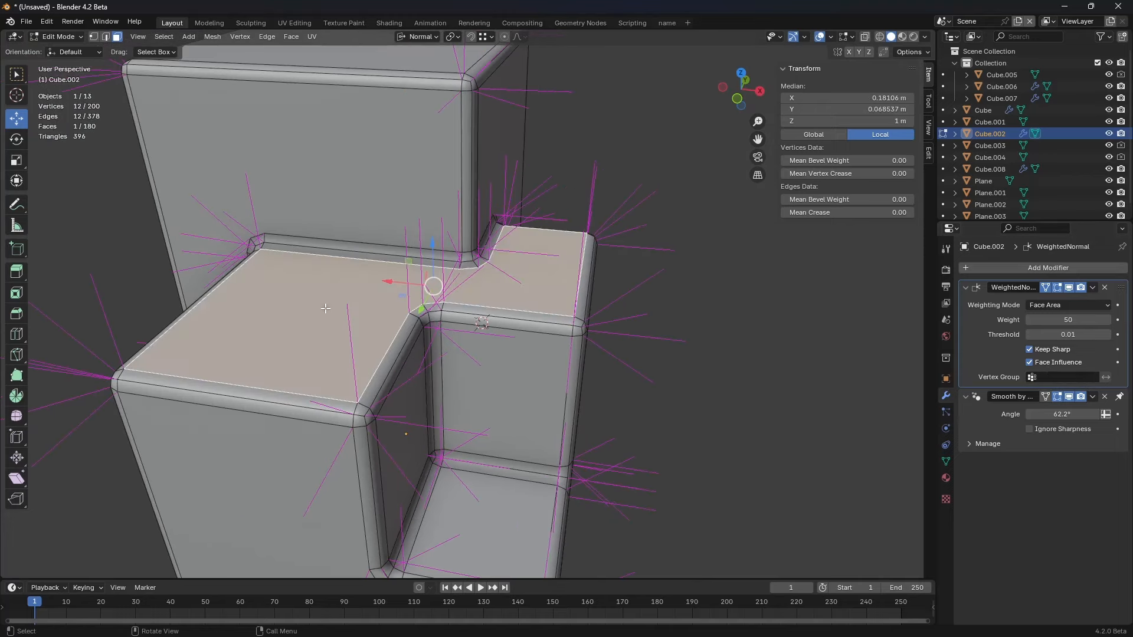
{"action": "left_click", "coordinate": [462, 501], "text": "shift"}
{"action": "left_click", "coordinate": [496, 412], "text": "shift"}
{"action": "left_click", "coordinate": [268, 501], "text": "shift"}
{"action": "scroll", "coordinate": [531, 466], "scroll_direction": "down", "scroll_amount": 2}
{"action": "middle_click_drag", "start_coordinate": [556, 466], "coordinate": [490, 453]}
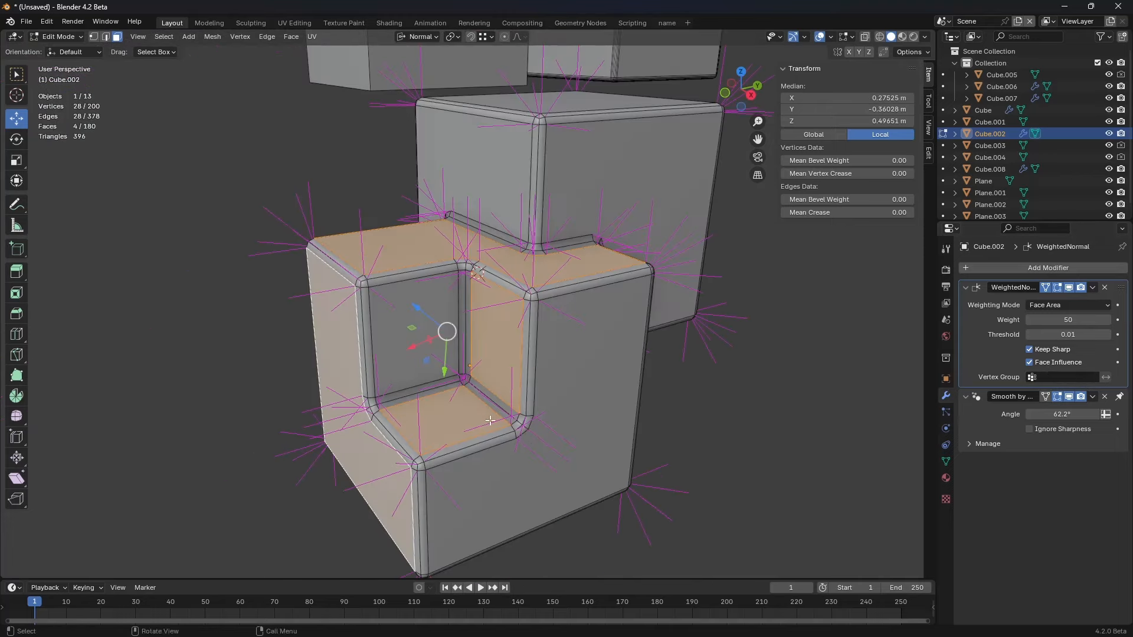
{"action": "left_click", "coordinate": [533, 453], "text": "shift"}
Step: Add the upper block's front, top and both side faces, plus the lower block's opposite side face, to the selection
{"action": "middle_click_drag", "start_coordinate": [545, 303], "coordinate": [494, 221]}
{"action": "left_click", "coordinate": [409, 170], "text": "shift"}
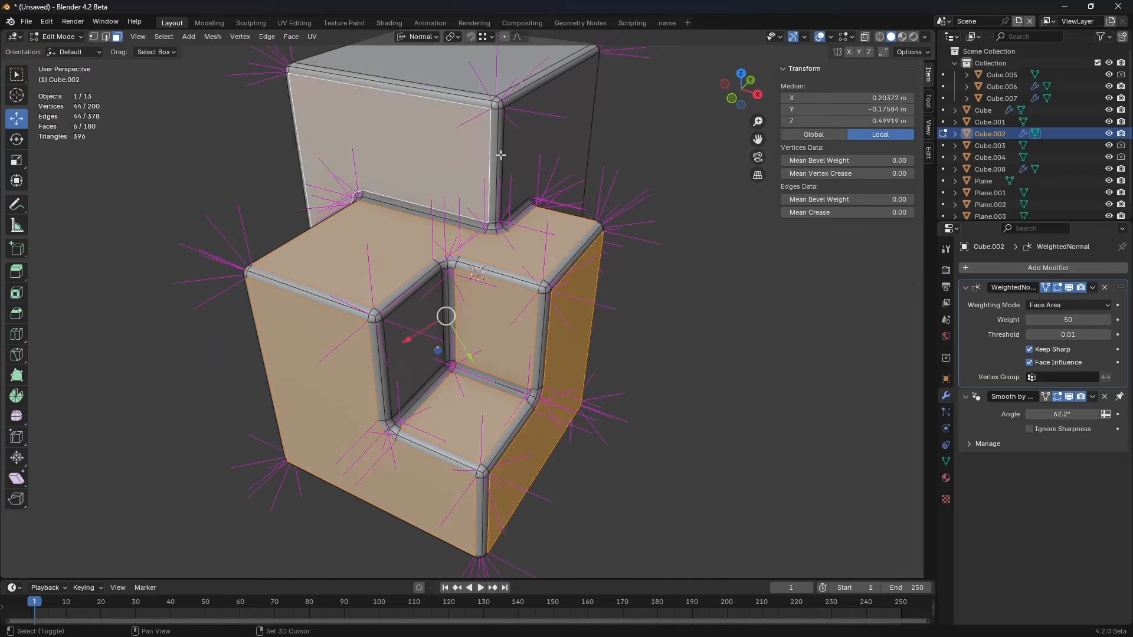
{"action": "left_click", "coordinate": [508, 143], "text": "shift"}
{"action": "left_click", "coordinate": [481, 71], "text": "shift"}
{"action": "middle_click_drag", "start_coordinate": [447, 305], "coordinate": [554, 269]}
{"action": "left_click", "coordinate": [89, 281], "text": "shift"}
{"action": "left_click", "coordinate": [298, 413], "text": "shift"}
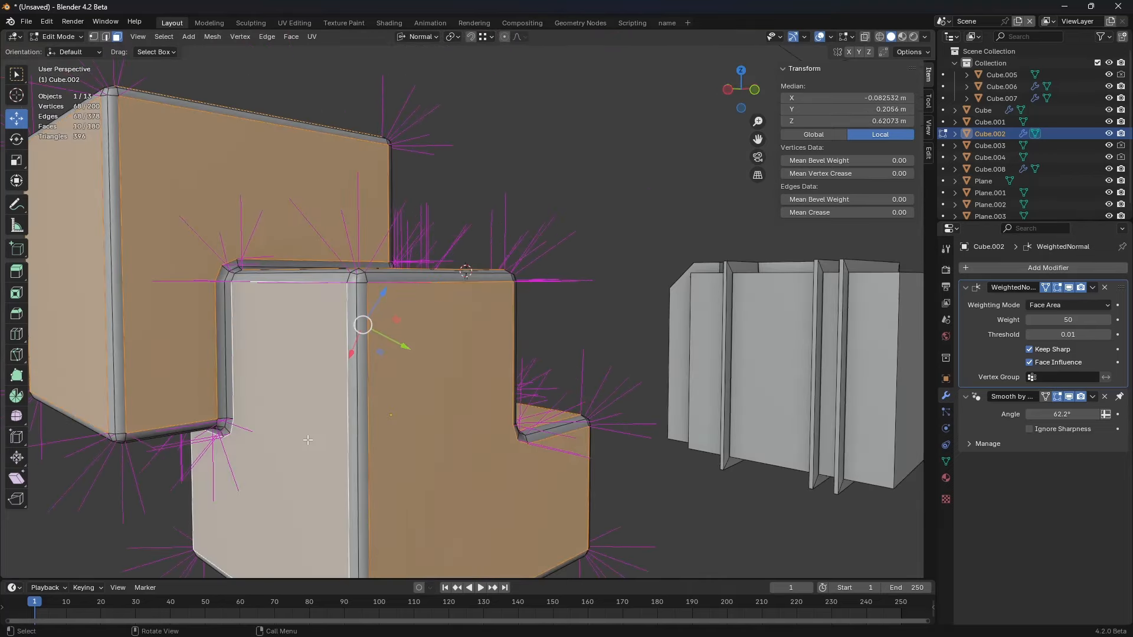
{"action": "middle_click_drag", "start_coordinate": [416, 423], "coordinate": [554, 389], "text": "shift"}
{"action": "middle_click_drag", "start_coordinate": [555, 389], "coordinate": [599, 324]}
{"action": "middle_click_drag", "start_coordinate": [609, 233], "coordinate": [496, 316], "text": "shift"}
{"action": "scroll", "coordinate": [495, 316], "scroll_direction": "up", "scroll_amount": 7}
{"action": "middle_click_drag", "start_coordinate": [510, 367], "coordinate": [564, 380], "text": "shift"}
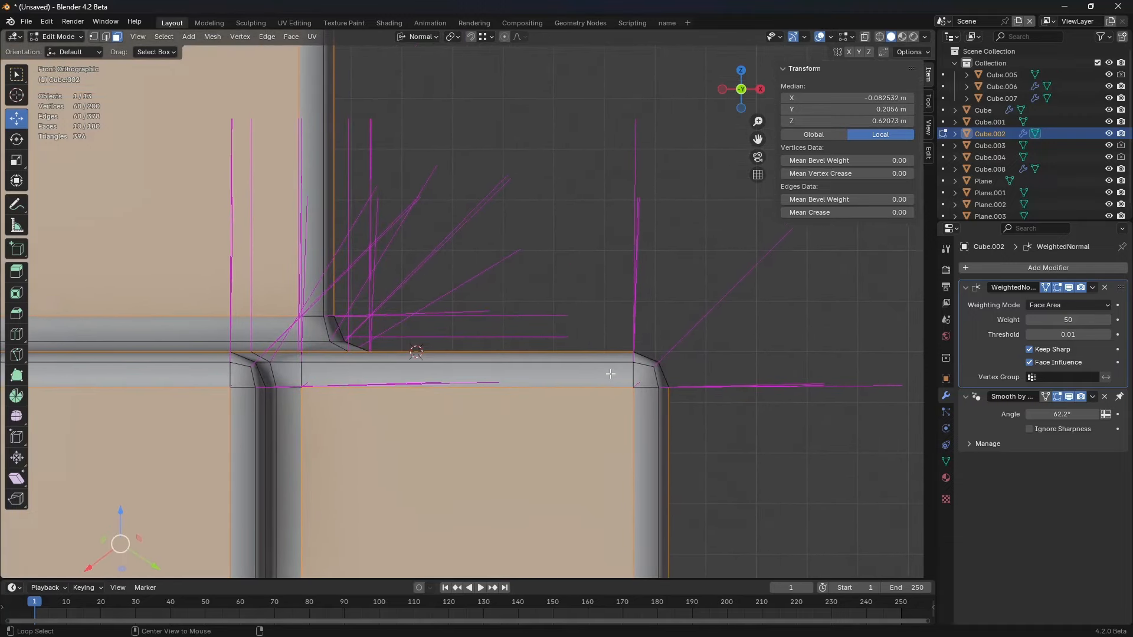
{"action": "key", "text": "alt+n"}
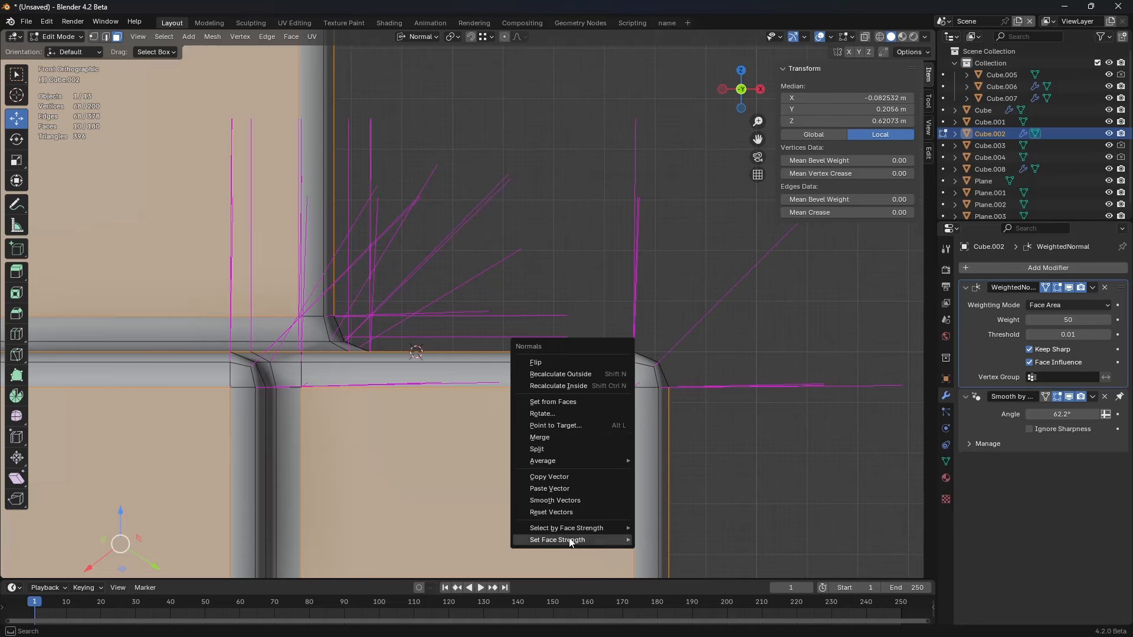
{"action": "mouse_move", "coordinate": [588, 531]}
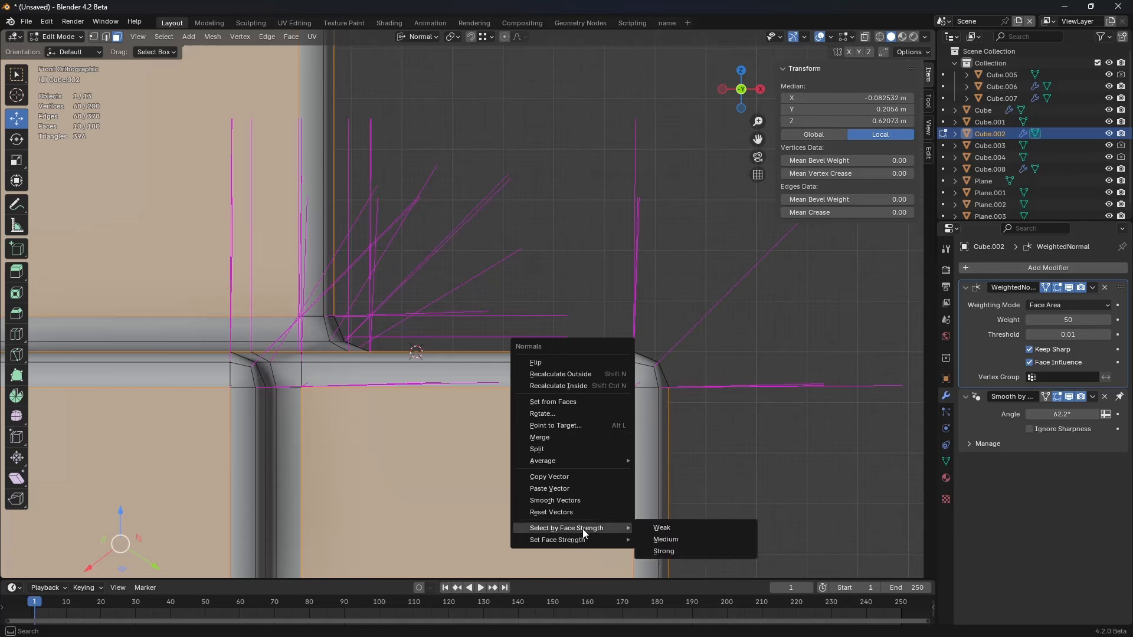
{"action": "left_click", "coordinate": [665, 551]}
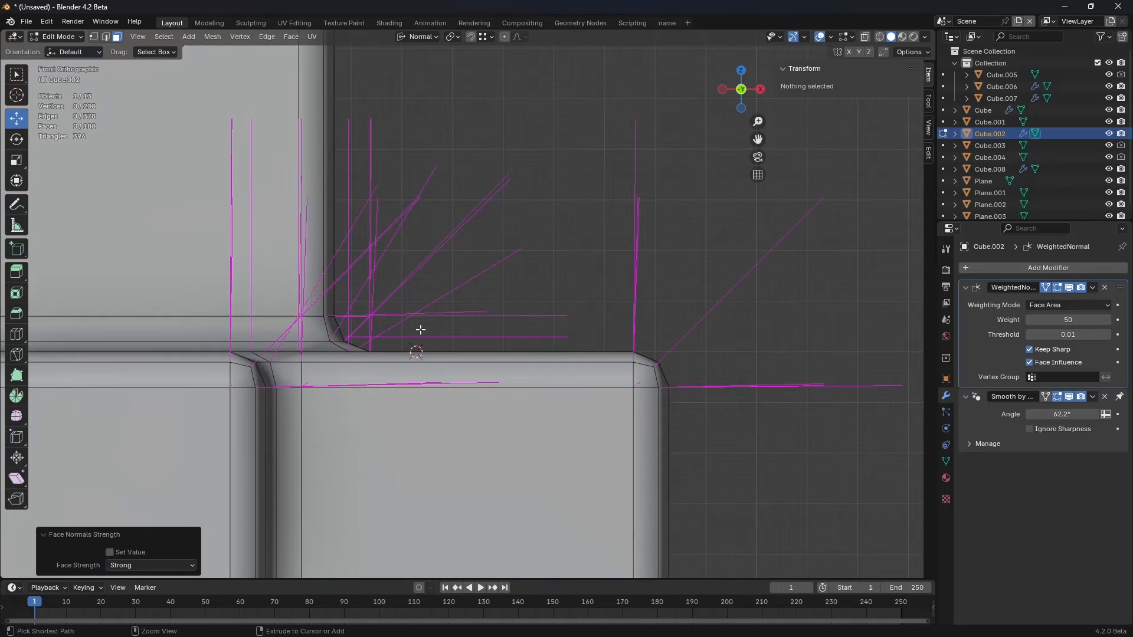
{"action": "key", "text": "ctrl+z"}
Step: Set the face strength of the selected flat faces to Strong, and check the bevel shading in Object Mode
{"action": "key", "text": "alt+n"}
{"action": "mouse_move", "coordinate": [713, 370]}
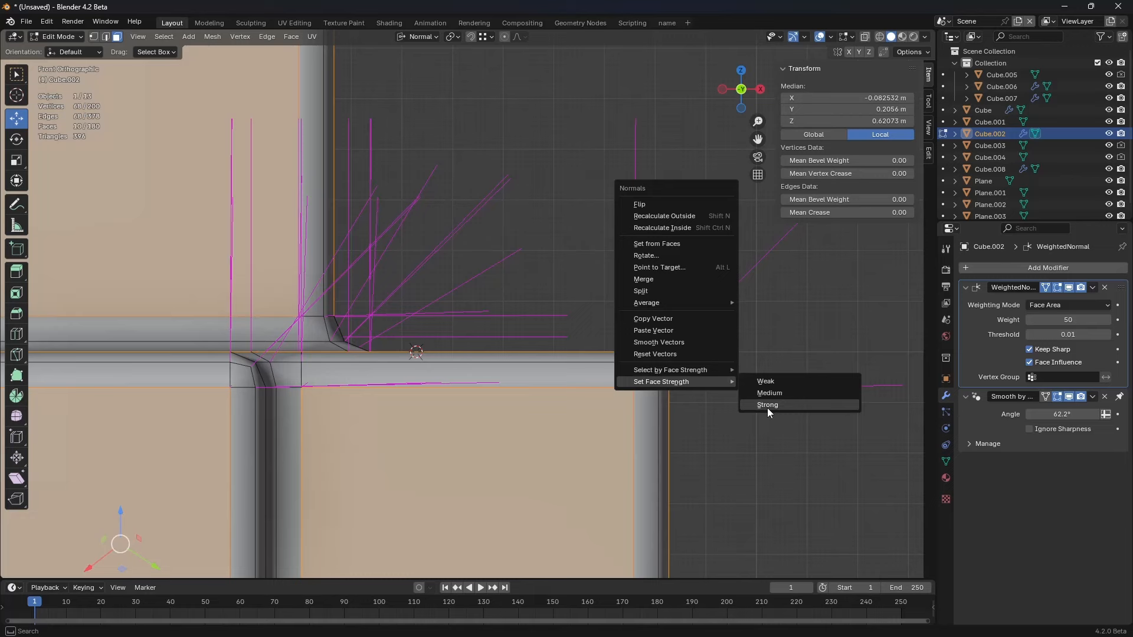
{"action": "left_click", "coordinate": [767, 404]}
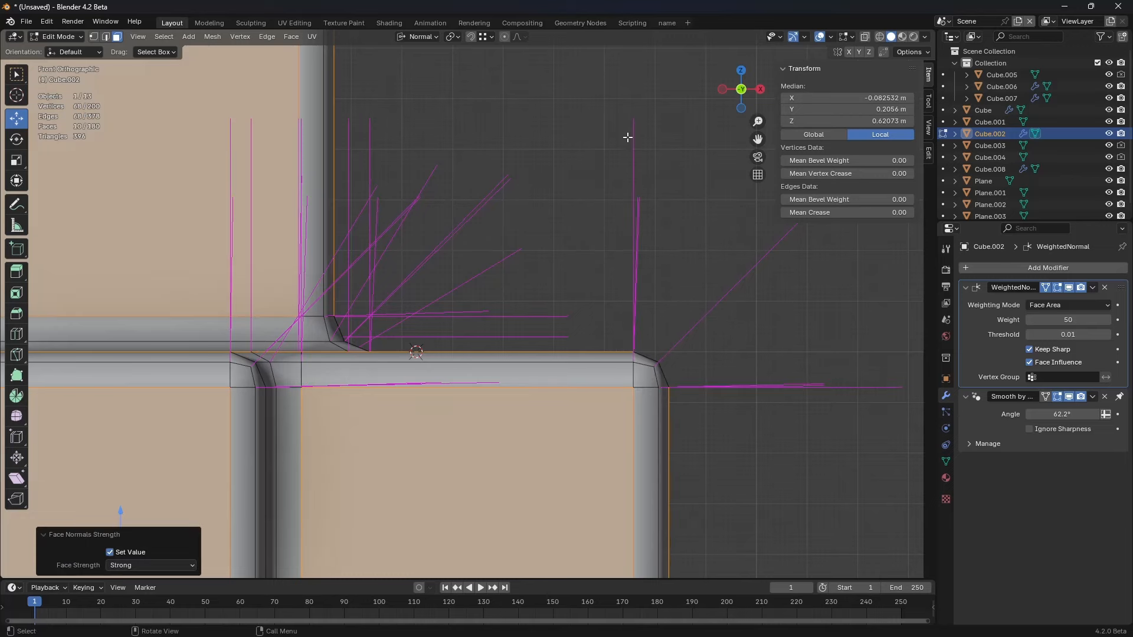
{"action": "middle_click_drag", "start_coordinate": [654, 297], "coordinate": [596, 353]}
{"action": "key", "text": "ctrl+Tab"}
{"action": "left_click", "coordinate": [496, 350]}
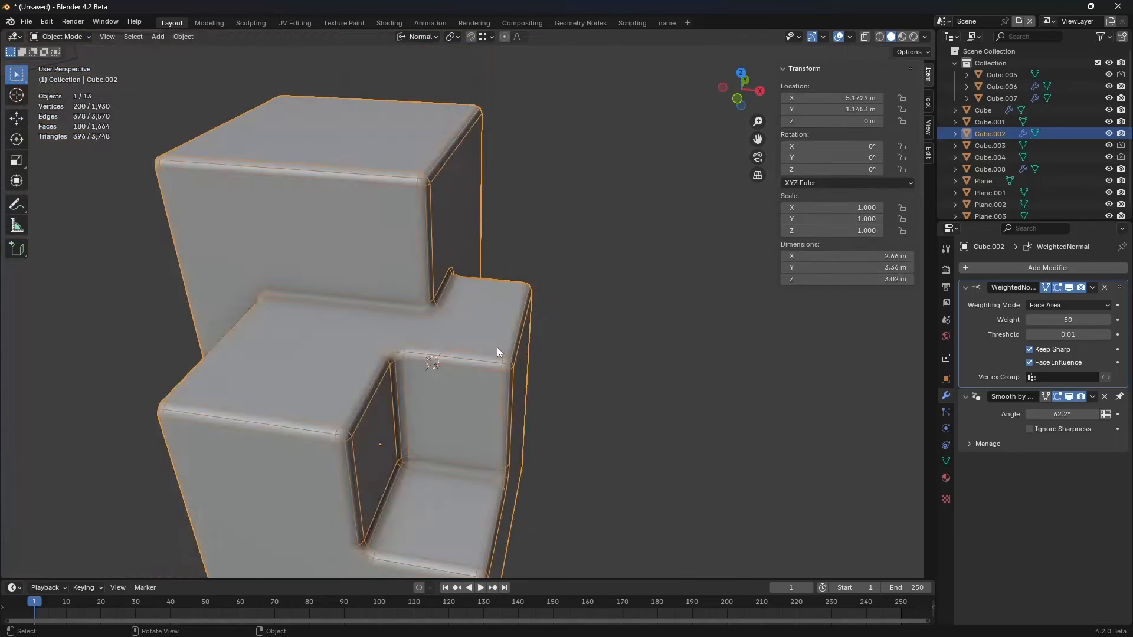
{"action": "scroll", "coordinate": [445, 352], "scroll_direction": "up", "scroll_amount": 5}
{"action": "scroll", "coordinate": [458, 362], "scroll_direction": "down", "scroll_amount": 3}
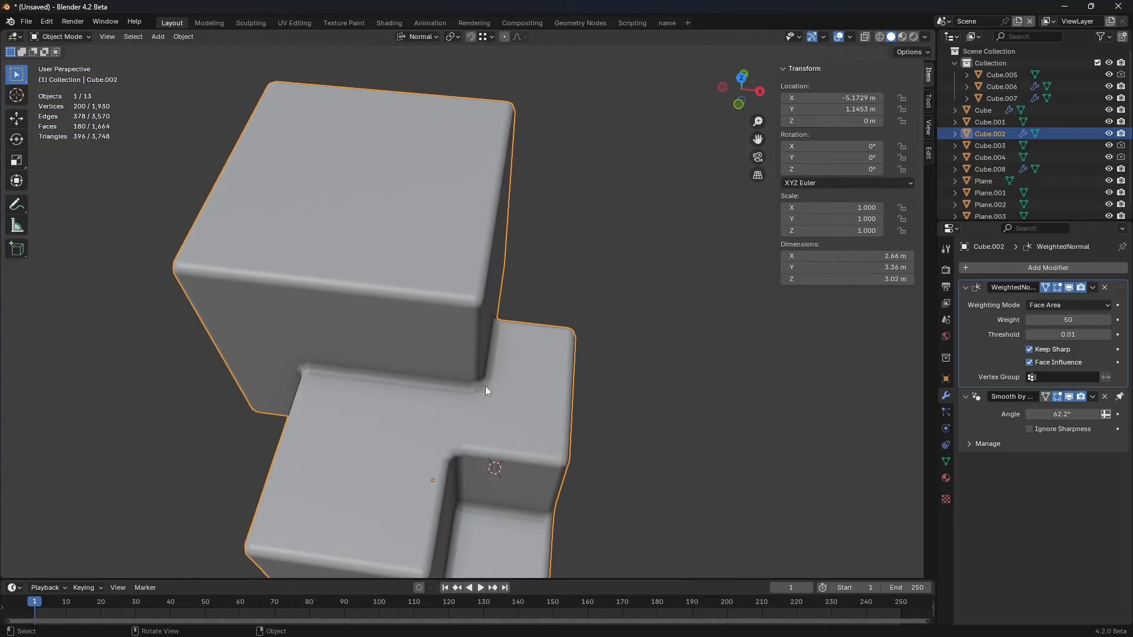
{"action": "scroll", "coordinate": [670, 387], "scroll_direction": "up", "scroll_amount": 3}
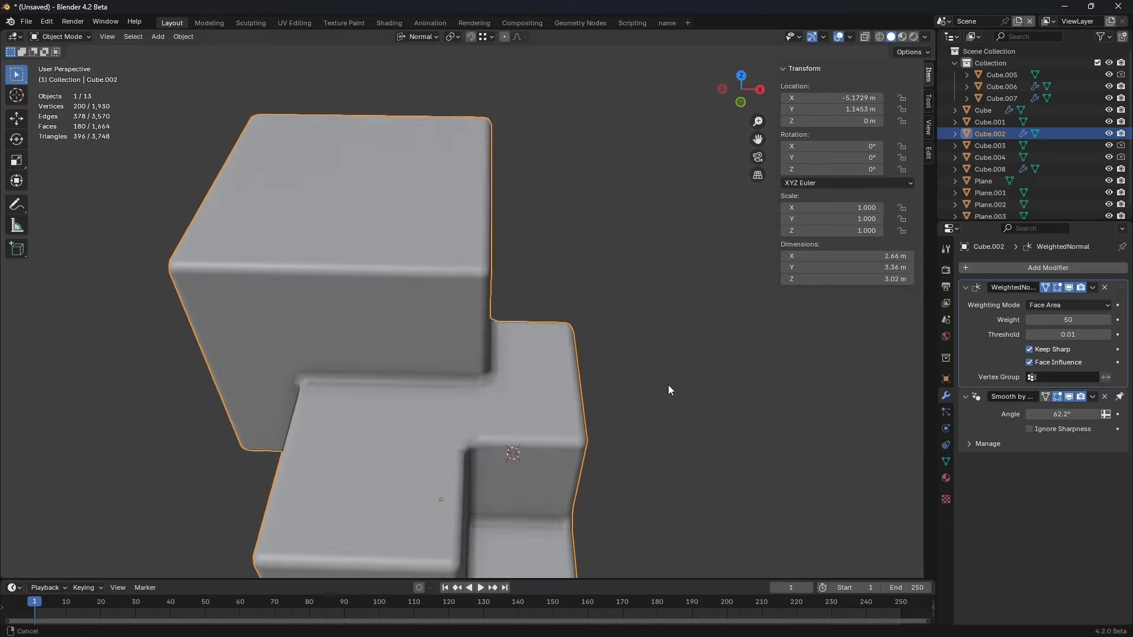
Step: Set the face strength for all of Cube.002's faces, and return to Object Mode
{"action": "key", "text": "Tab"}
{"action": "key", "text": "a"}
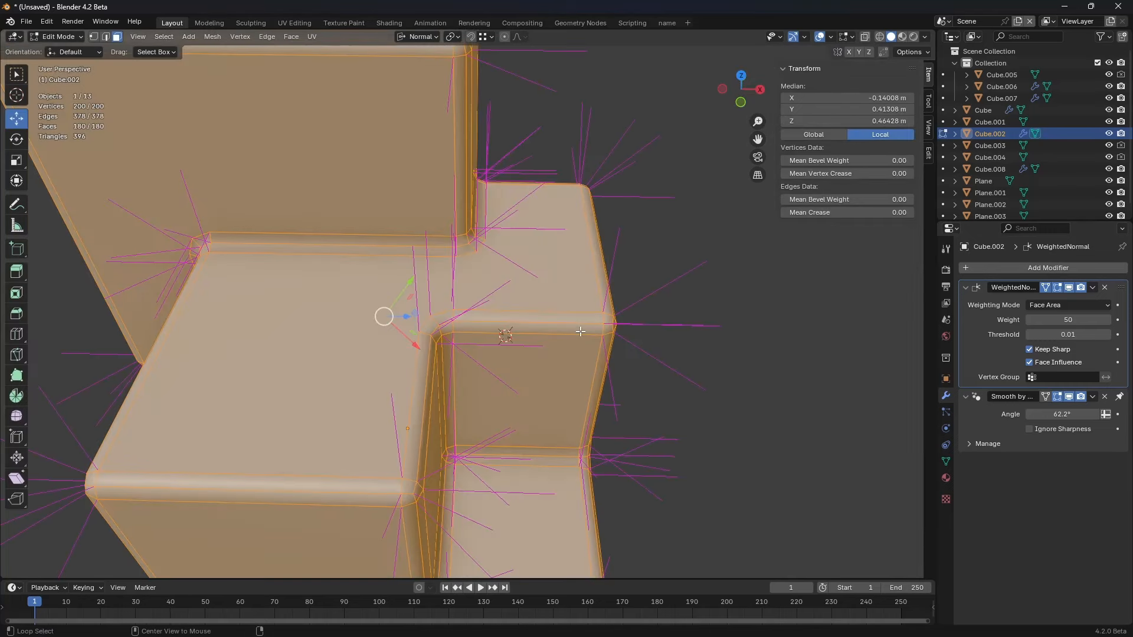
{"action": "key", "text": "alt+n"}
{"action": "mouse_move", "coordinate": [584, 331]}
{"action": "left_click", "coordinate": [633, 354]}
{"action": "key", "text": "ctrl+Tab"}
{"action": "left_click", "coordinate": [534, 392]}
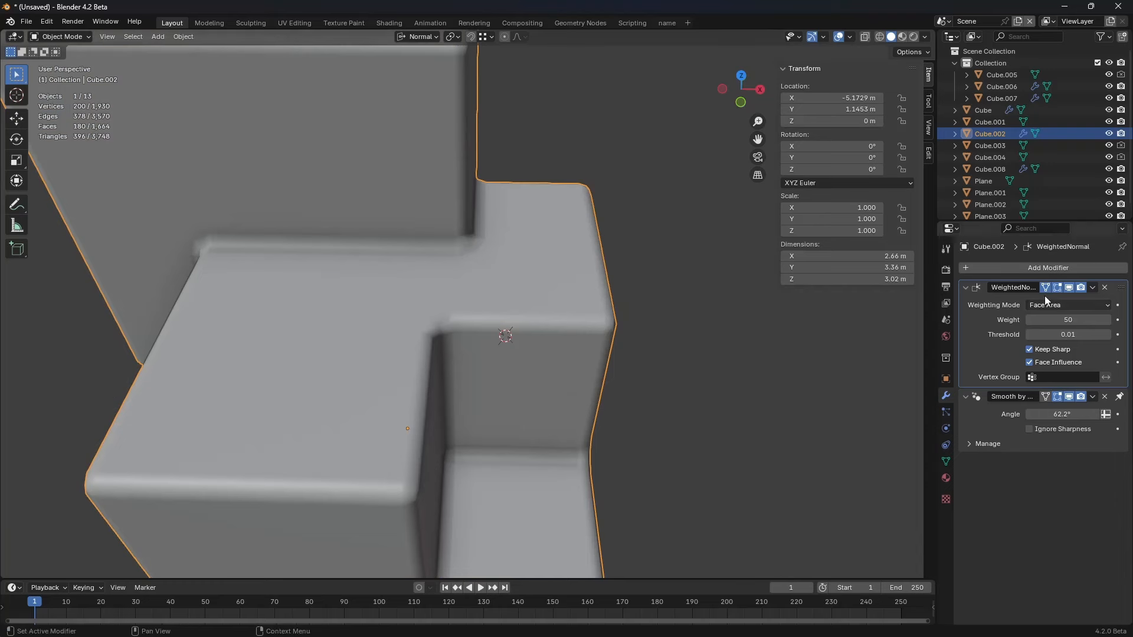
Step: Apply Cube.002's Weighted Normal modifier, and inspect the resulting split normals at the bevelled corner in Edit Mode
{"action": "key", "text": "ctrl+a"}
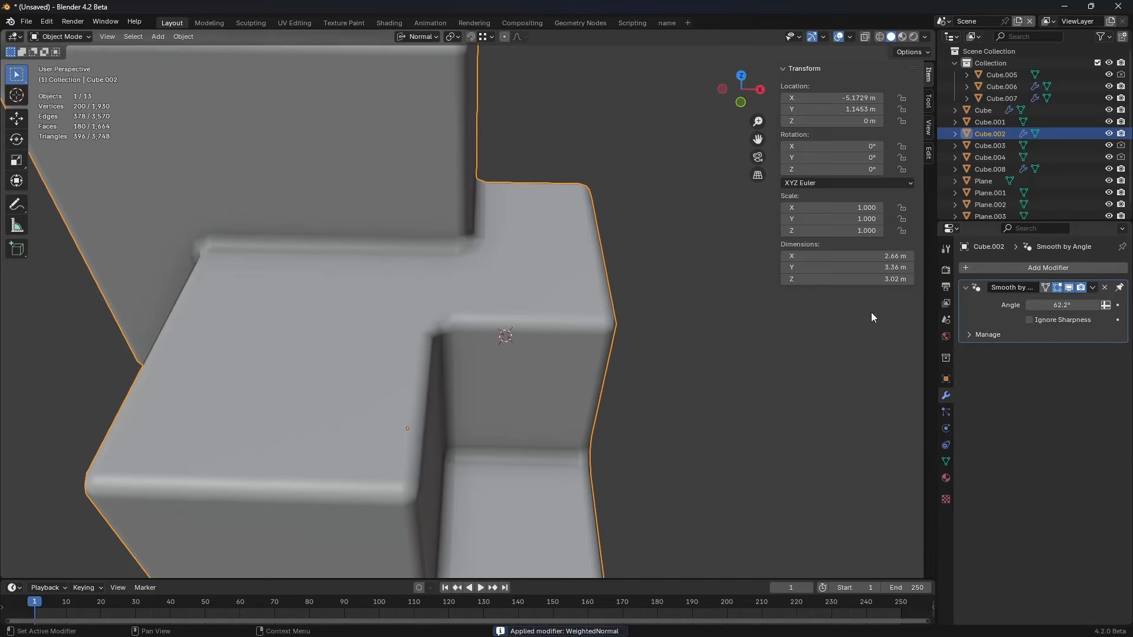
{"action": "middle_click_drag", "start_coordinate": [549, 301], "coordinate": [472, 313]}
{"action": "scroll", "coordinate": [553, 253], "scroll_direction": "up", "scroll_amount": 4}
{"action": "key", "text": "ctrl+Tab"}
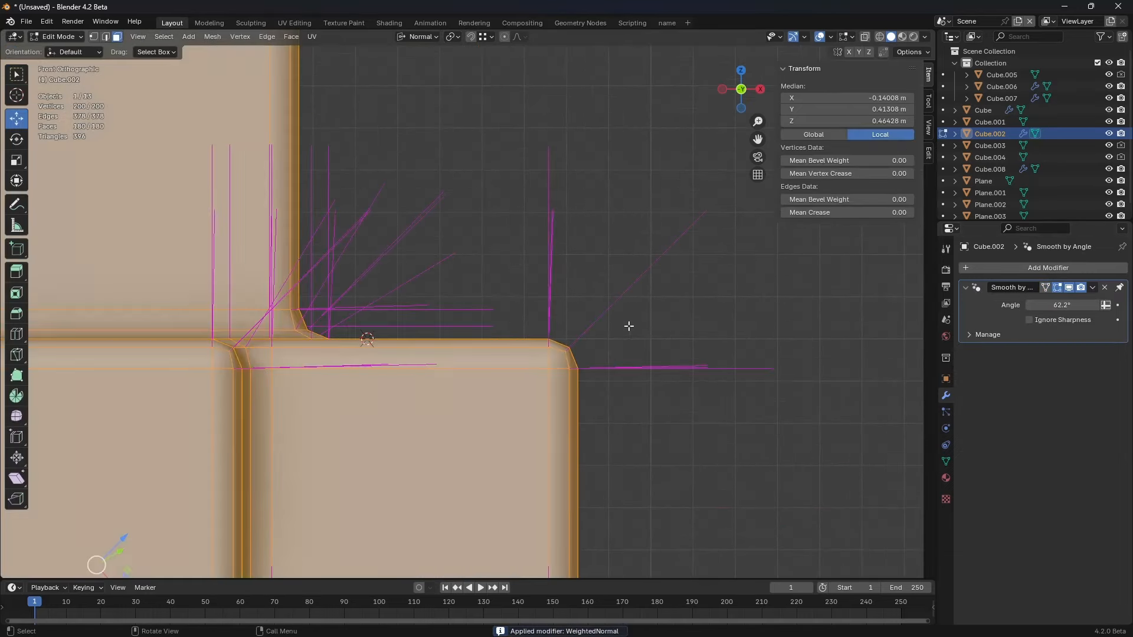
{"action": "middle_click_drag", "start_coordinate": [617, 329], "coordinate": [585, 349]}
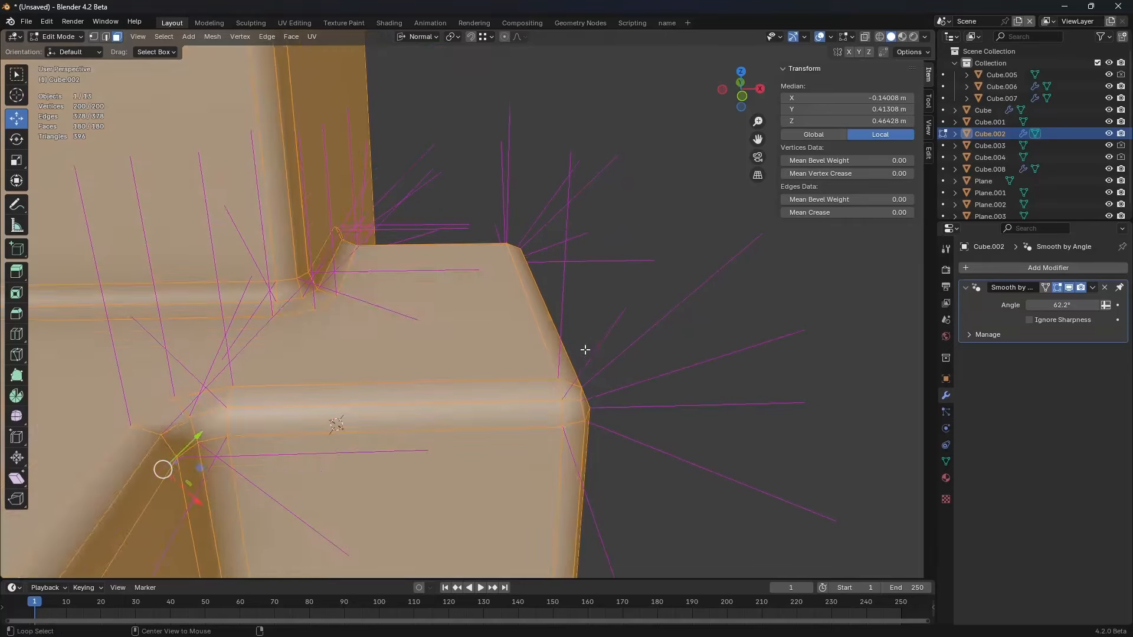
Step: With X-ray on, select the two vertices where the lower block's top edge meets the outer corner bevel, and rotate their normals about -0.5°
{"action": "key", "text": "alt+z"}
{"action": "middle_click_drag", "start_coordinate": [536, 295], "coordinate": [525, 257], "text": "alt"}
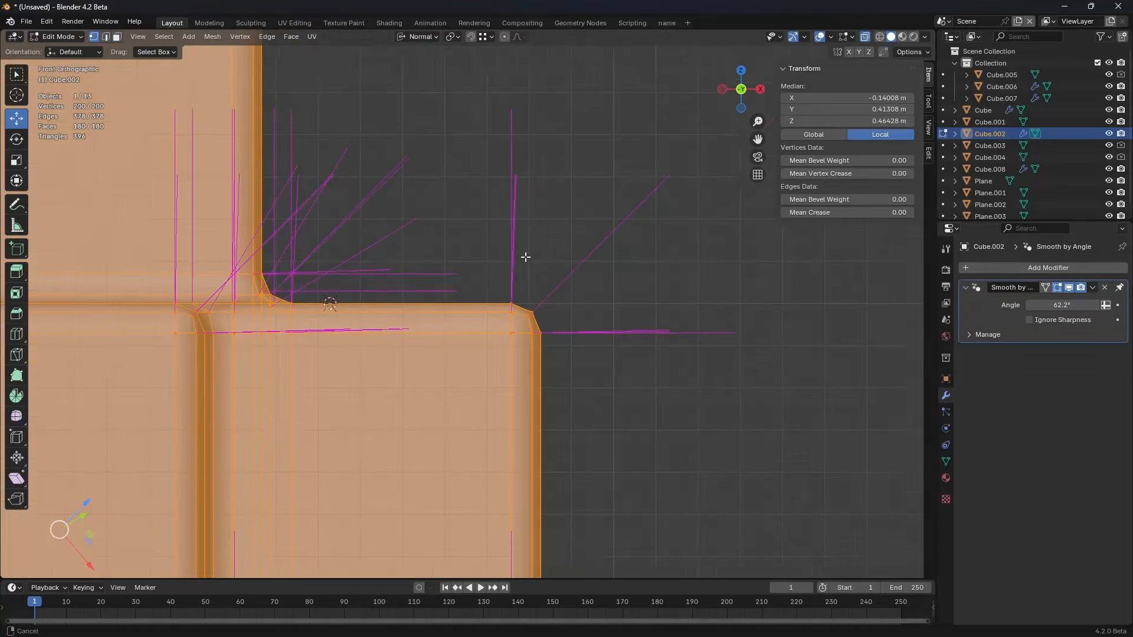
{"action": "scroll", "coordinate": [521, 271], "scroll_direction": "up", "scroll_amount": 3}
{"action": "left_click_drag", "start_coordinate": [517, 278], "coordinate": [555, 308]}
{"action": "middle_click_drag", "start_coordinate": [642, 318], "coordinate": [631, 354]}
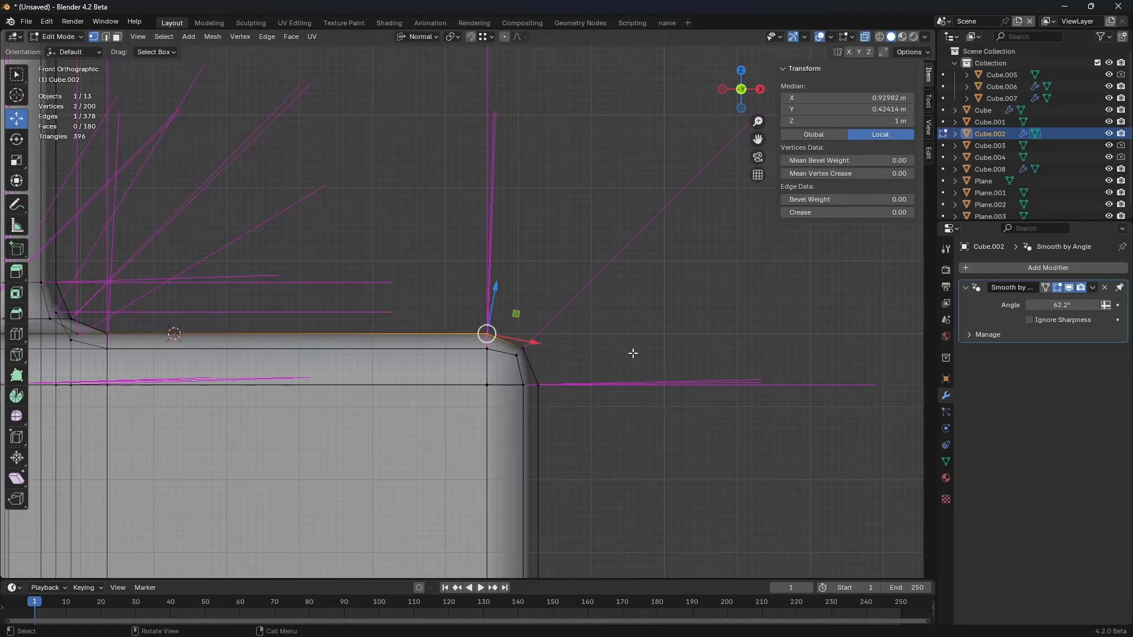
{"action": "key", "text": "alt+n"}
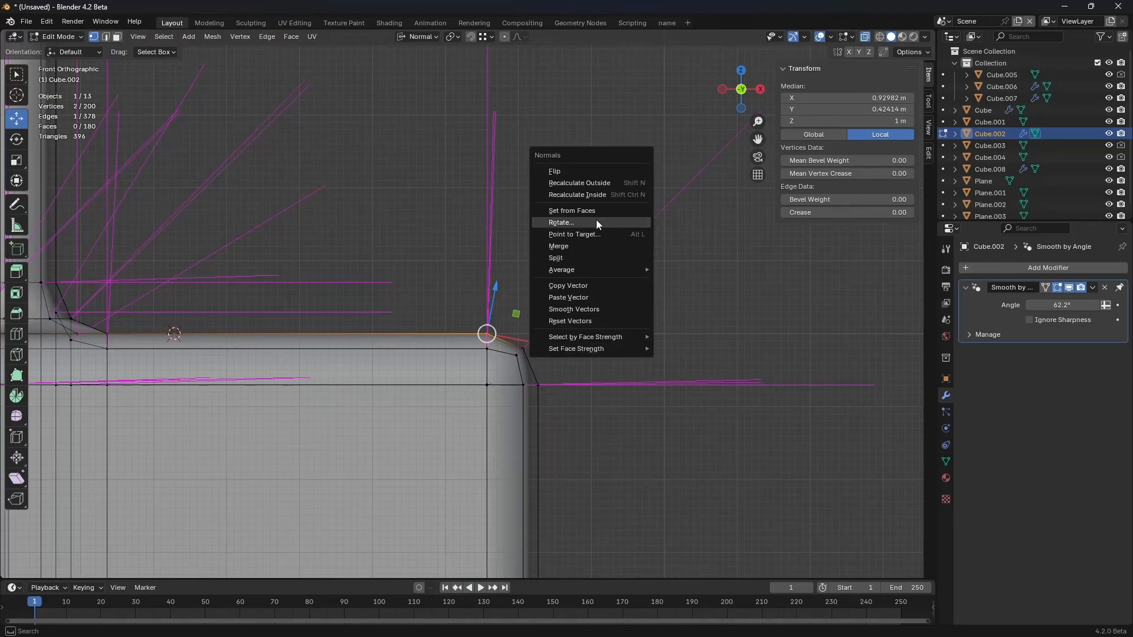
{"action": "left_click", "coordinate": [596, 222]}
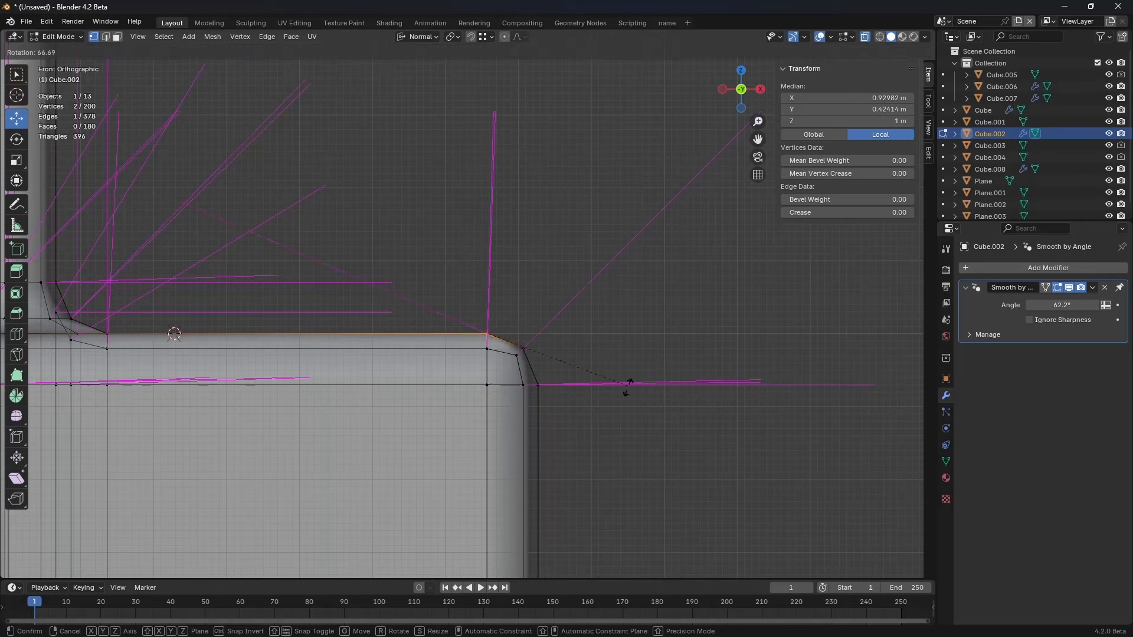
{"action": "left_click", "coordinate": [610, 203]}
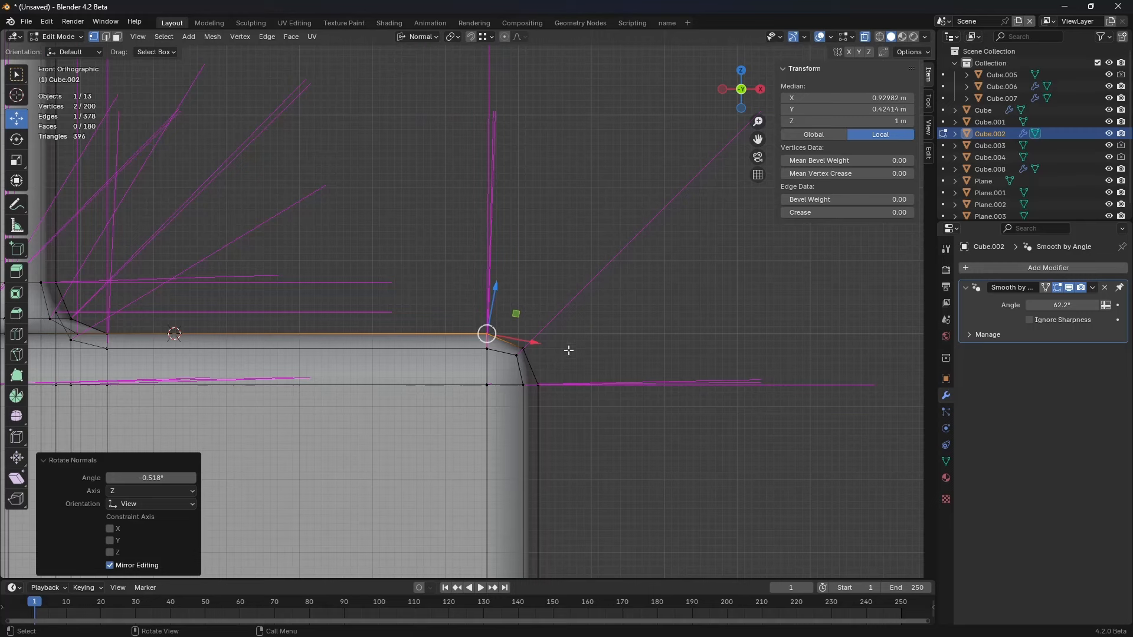
Step: Select the four vertices around the lower block's outer corner bevel, rotate their normals about -0.06°, and return to Object Mode
{"action": "left_click_drag", "start_coordinate": [560, 357], "coordinate": [505, 315]}
{"action": "key", "text": "alt+n"}
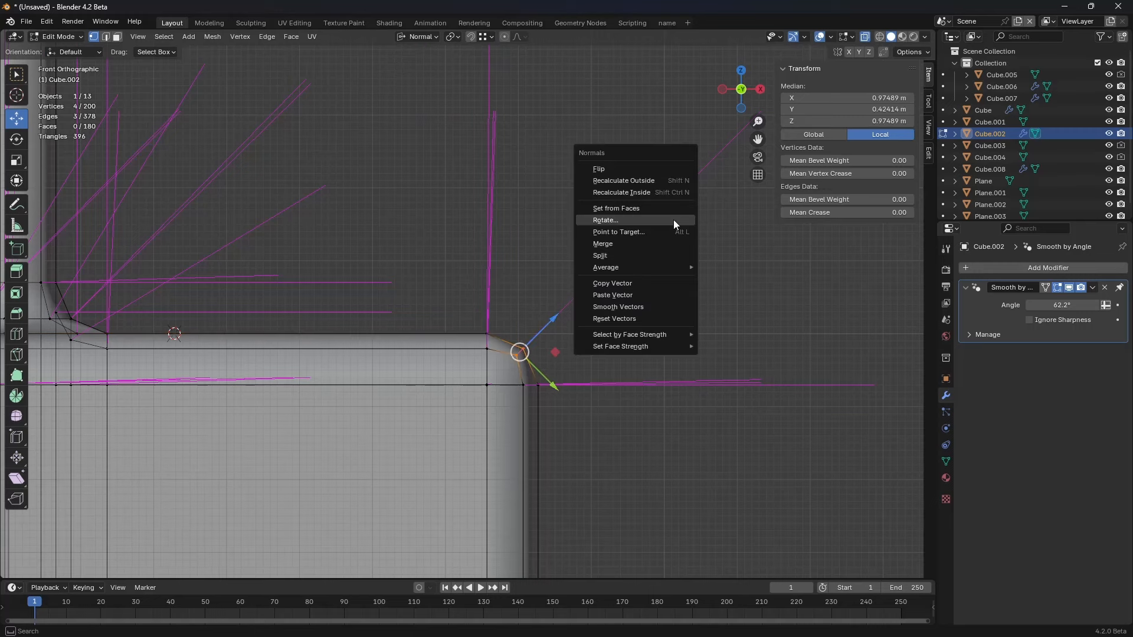
{"action": "left_click", "coordinate": [674, 219]}
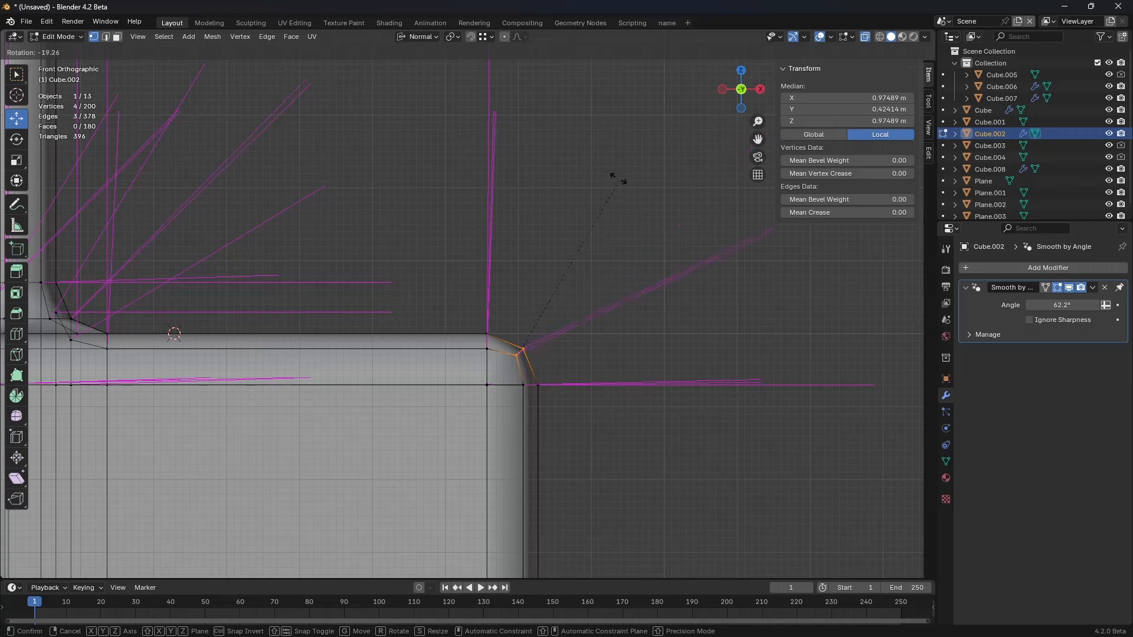
{"action": "left_click", "coordinate": [663, 222]}
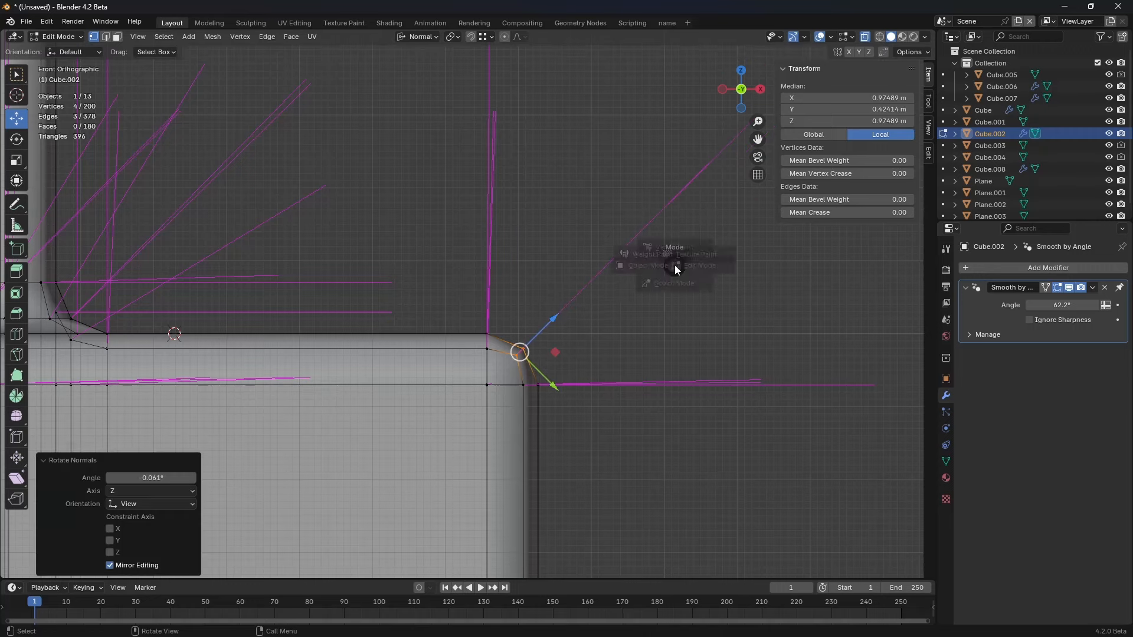
{"action": "key", "text": "Tab"}
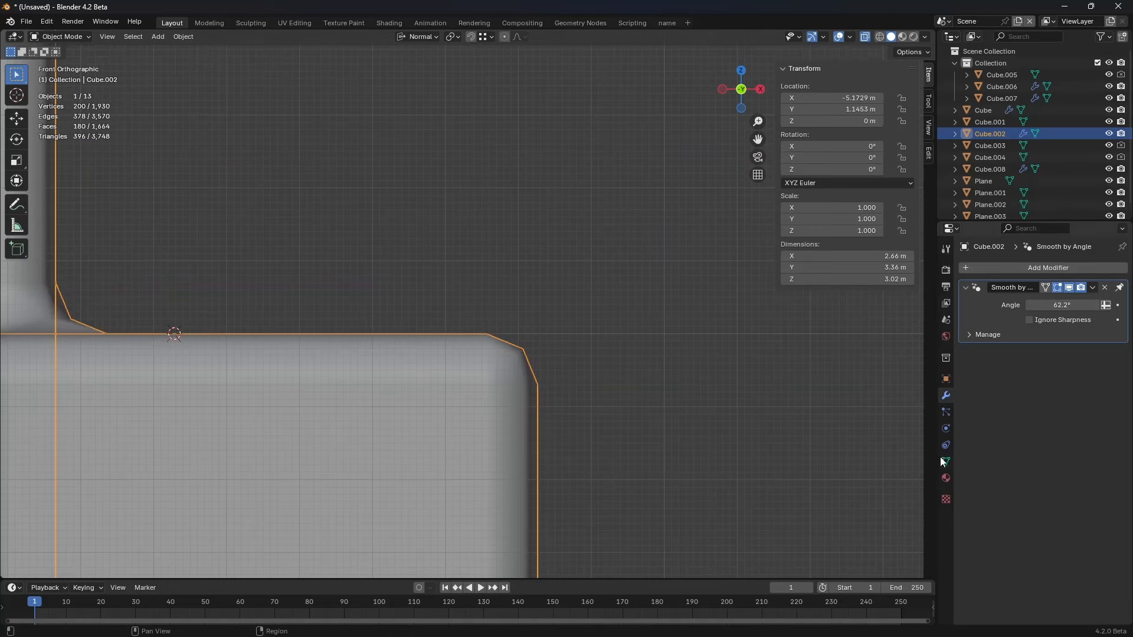
Step: Reapply Shade Auto Smooth to Cube.002, and set its Smooth by Angle modifier to 52.8°
{"action": "middle_click_drag", "start_coordinate": [521, 370], "coordinate": [487, 345]}
{"action": "key", "text": "alt+a"}
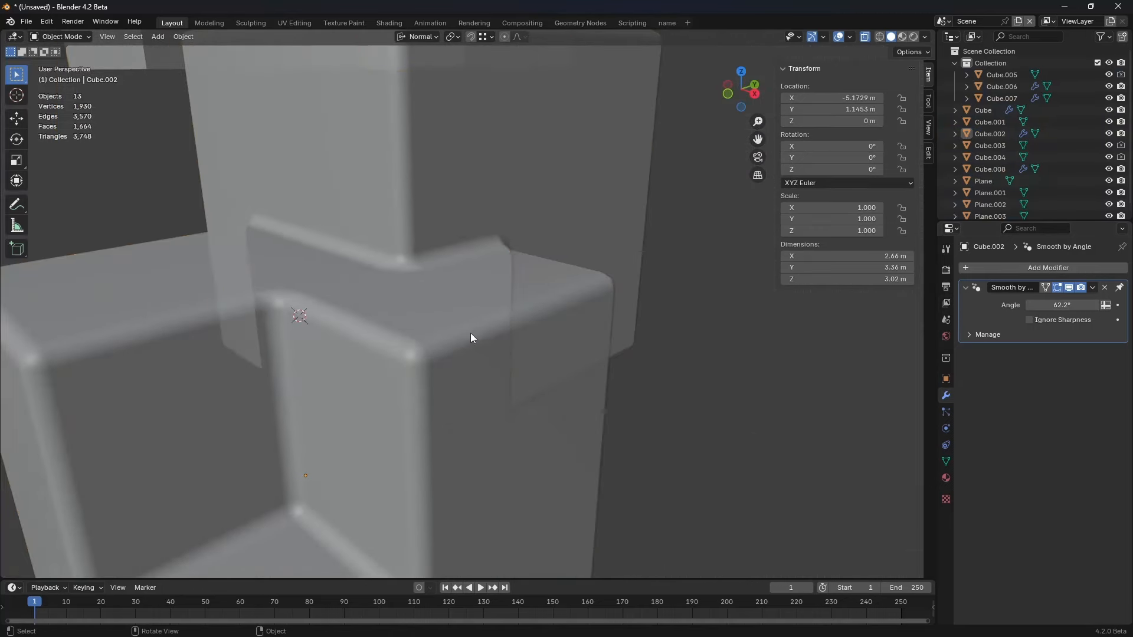
{"action": "scroll", "coordinate": [469, 332], "scroll_direction": "down", "scroll_amount": 8}
{"action": "left_click", "coordinate": [534, 318]}
{"action": "right_click", "coordinate": [530, 302]}
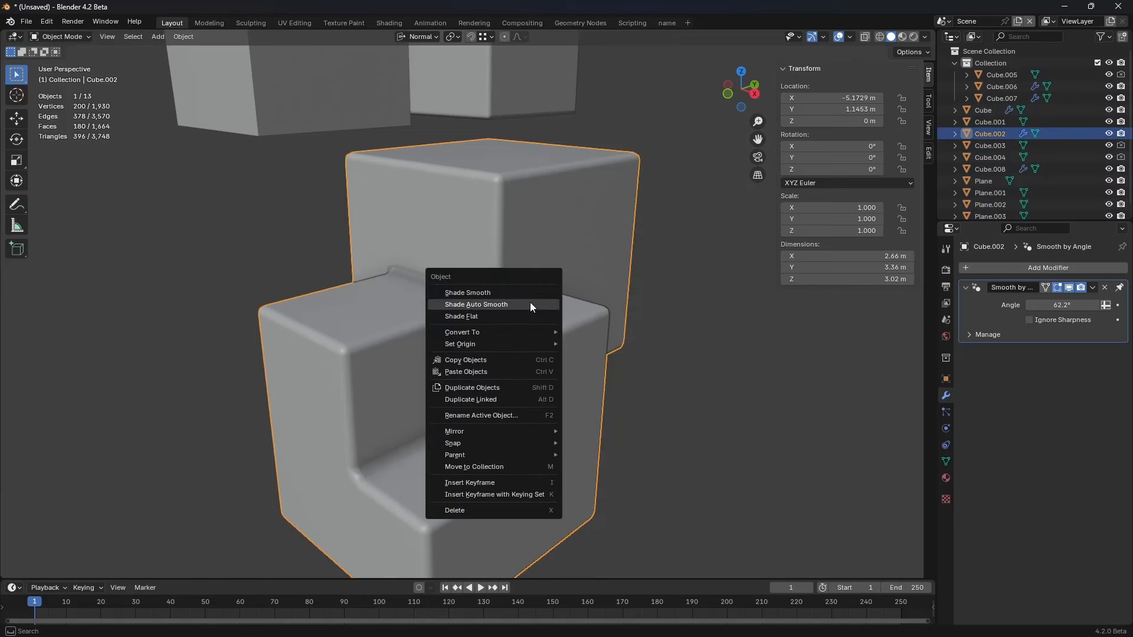
{"action": "left_click", "coordinate": [522, 294]}
{"action": "right_click", "coordinate": [520, 296]}
{"action": "left_click", "coordinate": [513, 308]}
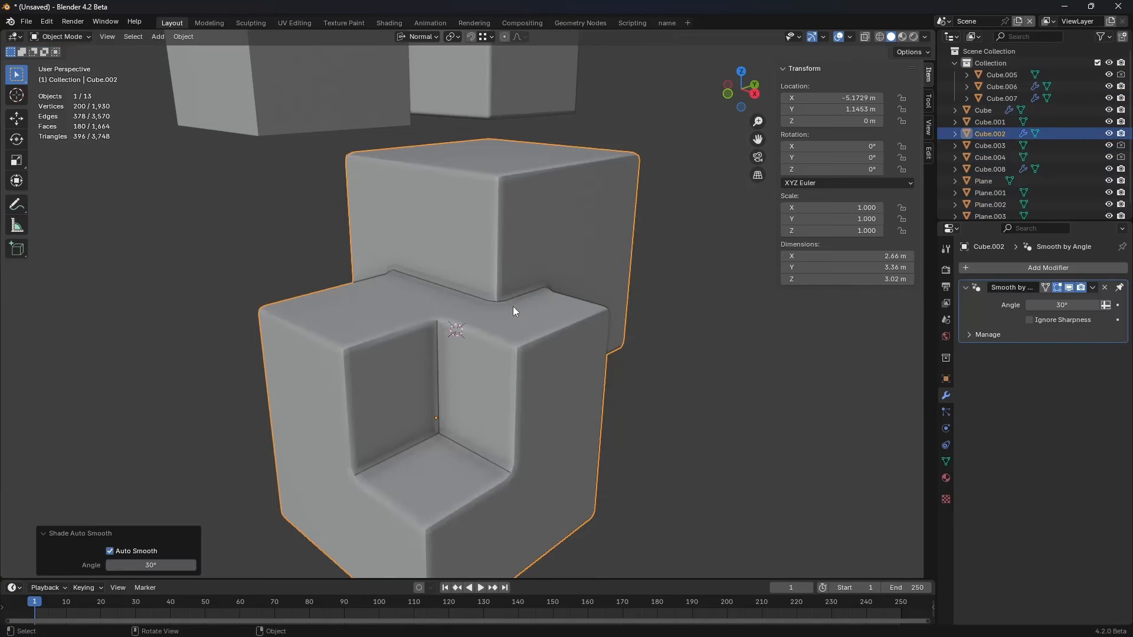
{"action": "left_click_drag", "start_coordinate": [1061, 305], "coordinate": [1092, 305]}
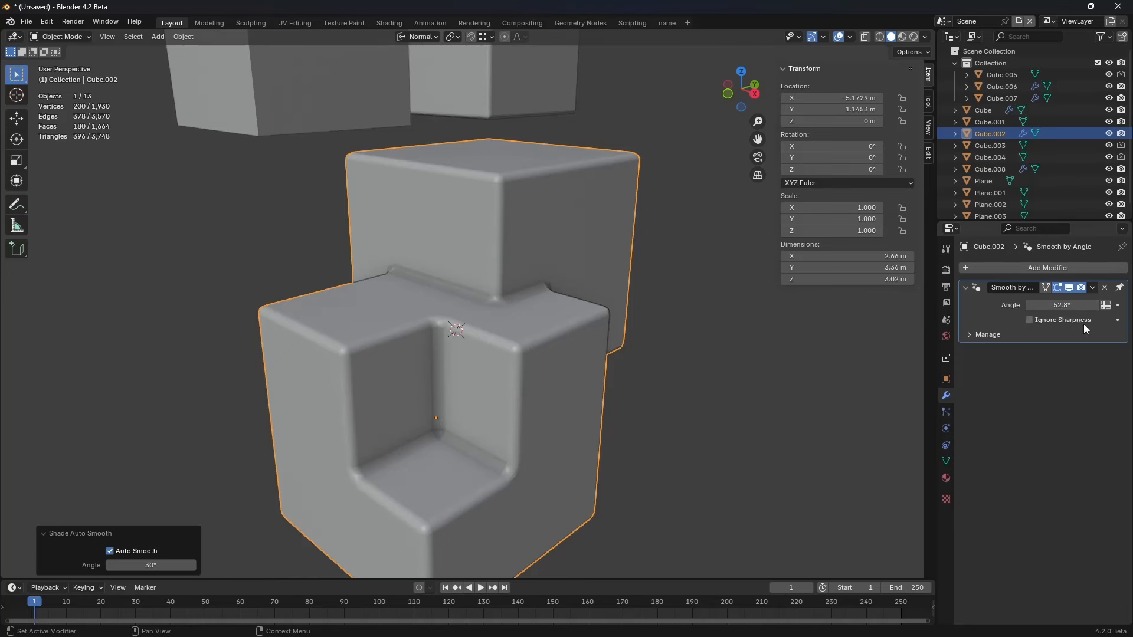
Step: Clear the custom split normals data from Cube.002's mesh
{"action": "left_click", "coordinate": [945, 462]}
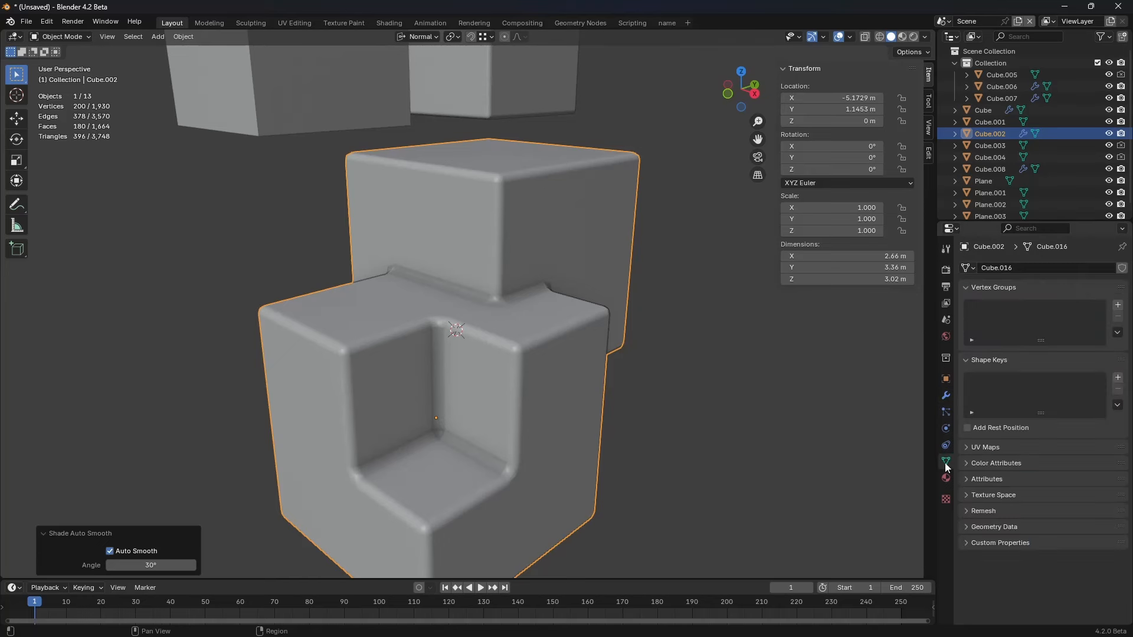
{"action": "left_click", "coordinate": [1011, 526]}
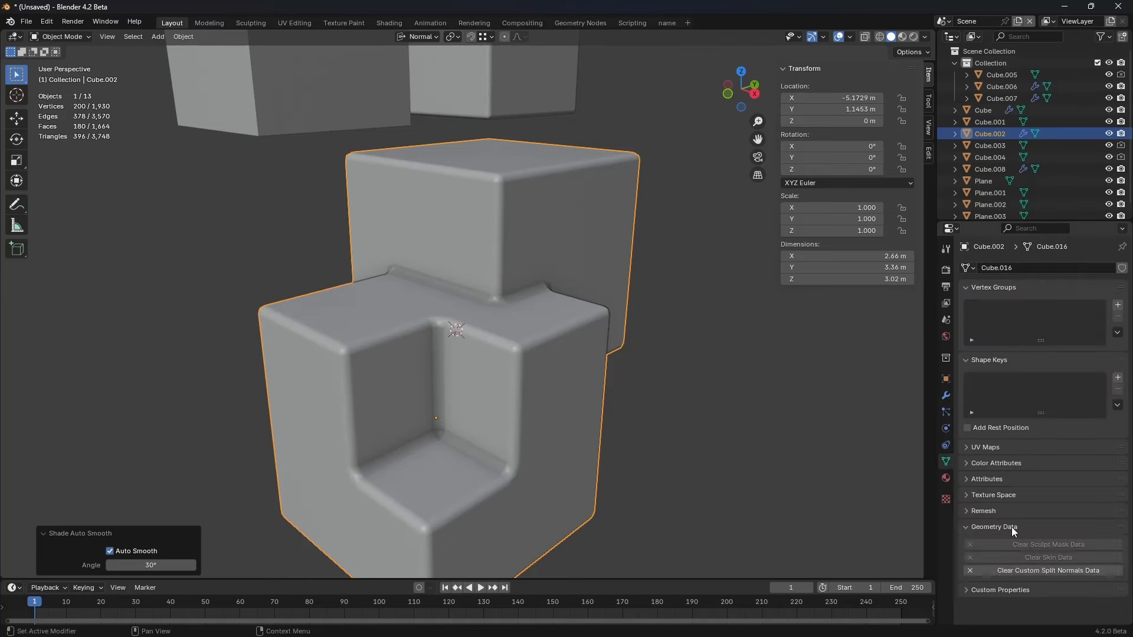
{"action": "left_click", "coordinate": [1067, 572]}
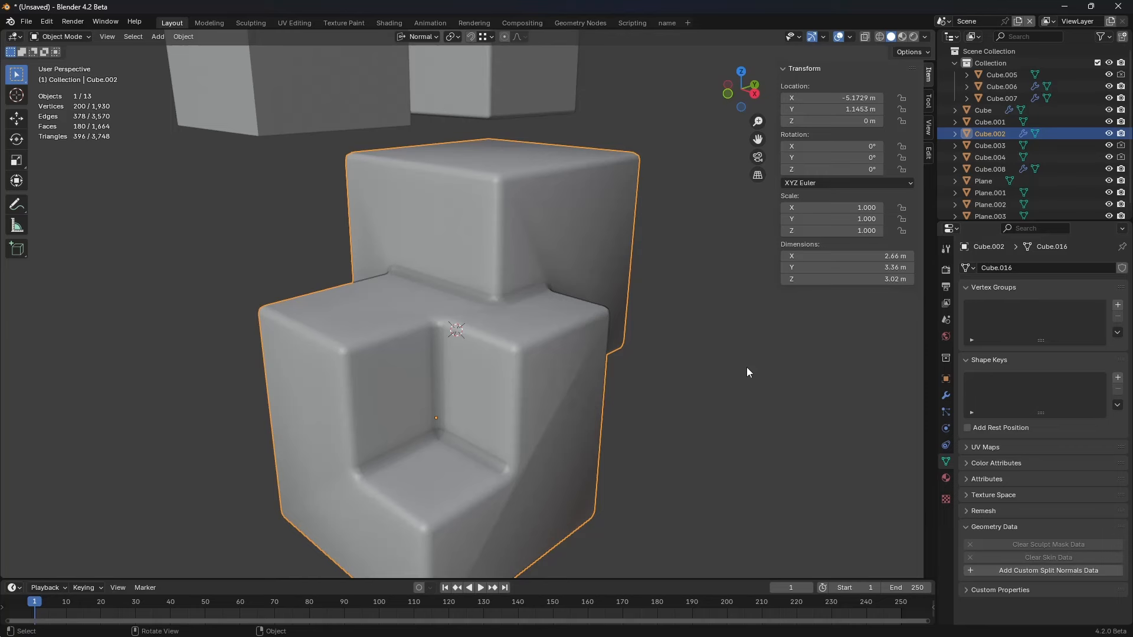
Step: Add a Weighted Normal modifier with a weight of 100 to Cube.002, and check the bevel shading
{"action": "left_click", "coordinate": [946, 395]}
{"action": "left_click", "coordinate": [1053, 267]}
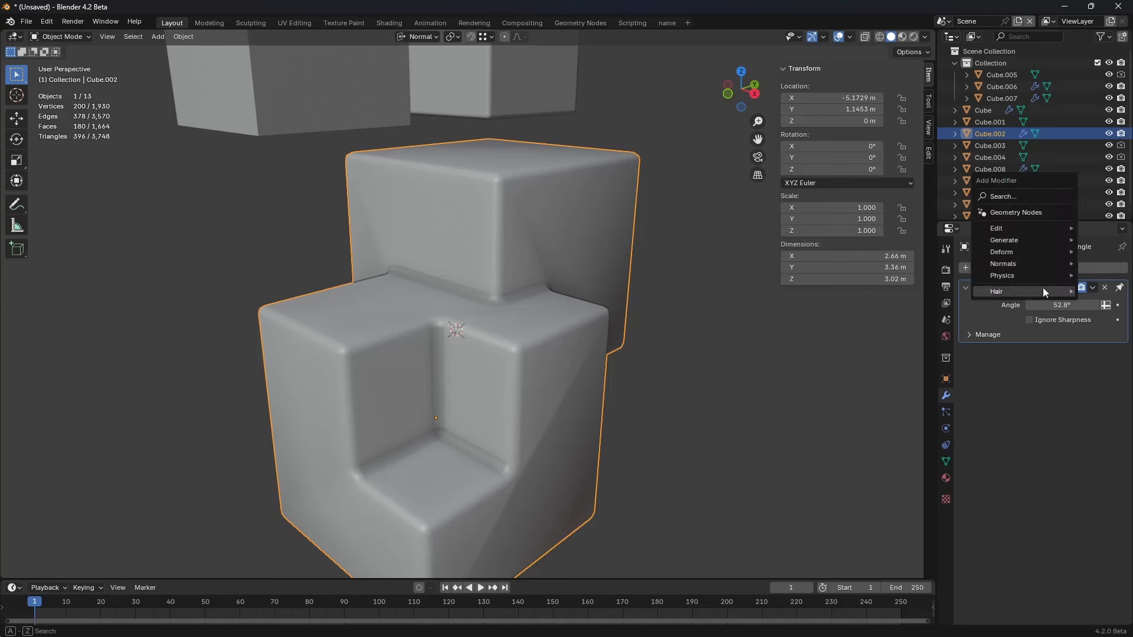
{"action": "mouse_move", "coordinate": [1022, 265]}
{"action": "left_click", "coordinate": [920, 276]}
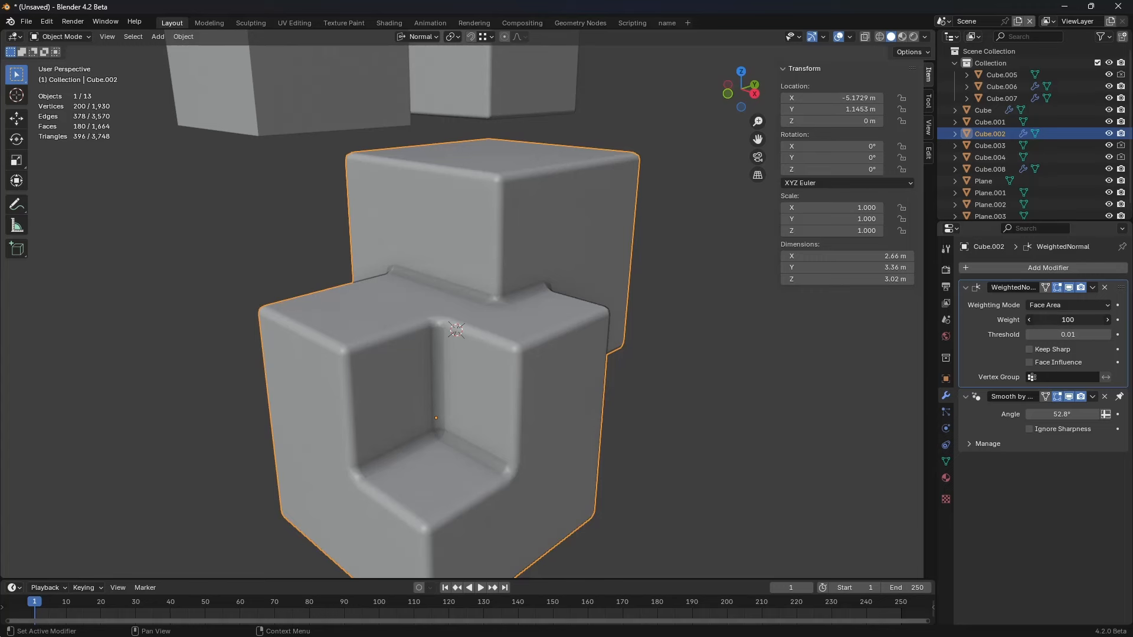
{"action": "middle_click_drag", "start_coordinate": [767, 339], "coordinate": [786, 353]}
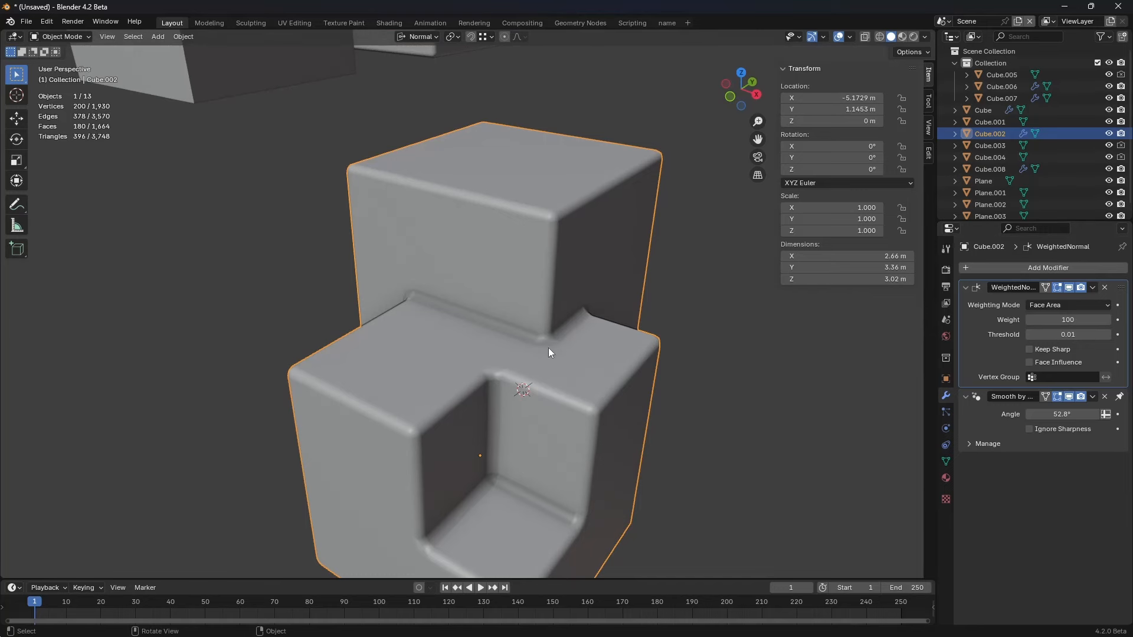
{"action": "middle_click_drag", "start_coordinate": [547, 348], "coordinate": [526, 423]}
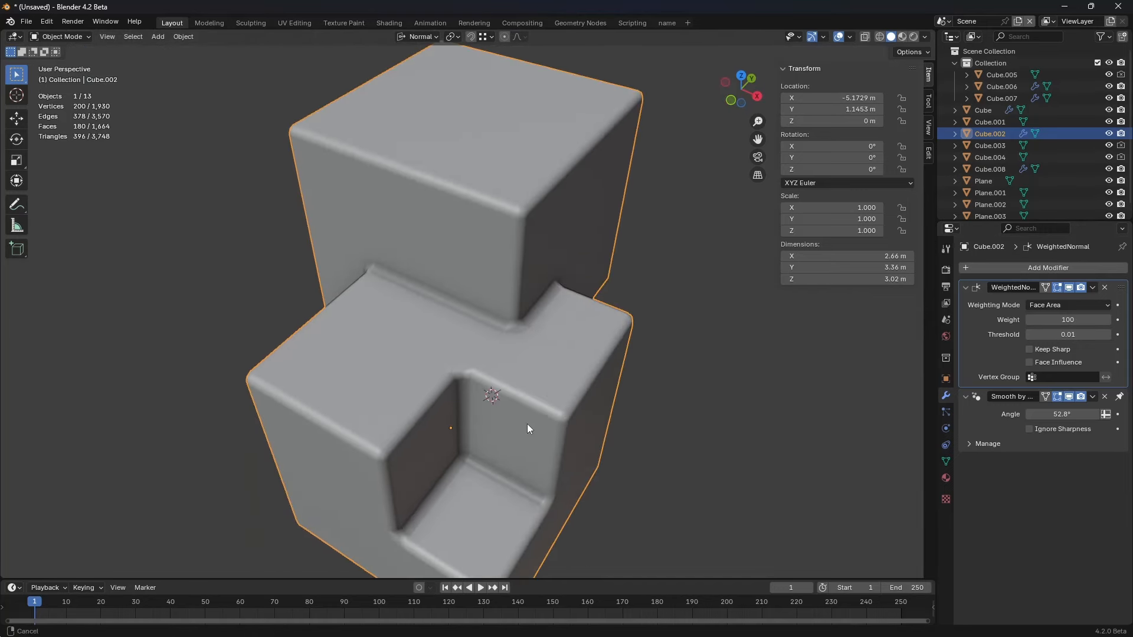
Step: Set the Weighted Normal modifier's weight to 50
{"action": "left_click", "coordinate": [1061, 362]}
{"action": "left_click", "coordinate": [1075, 320]}
{"action": "type", "text": "50"}
{"action": "key", "text": "Return"}
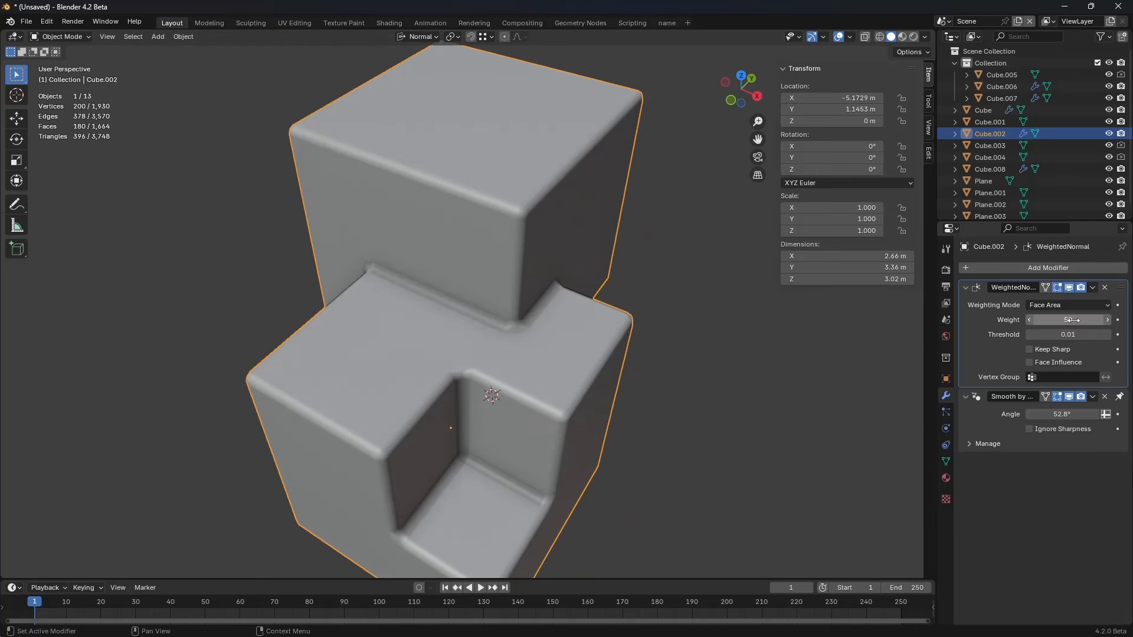
Step: Examine the shading and edge layout of the inner bevel where Cube.002's upper block meets the lower block
{"action": "middle_click_drag", "start_coordinate": [614, 341], "coordinate": [473, 317]}
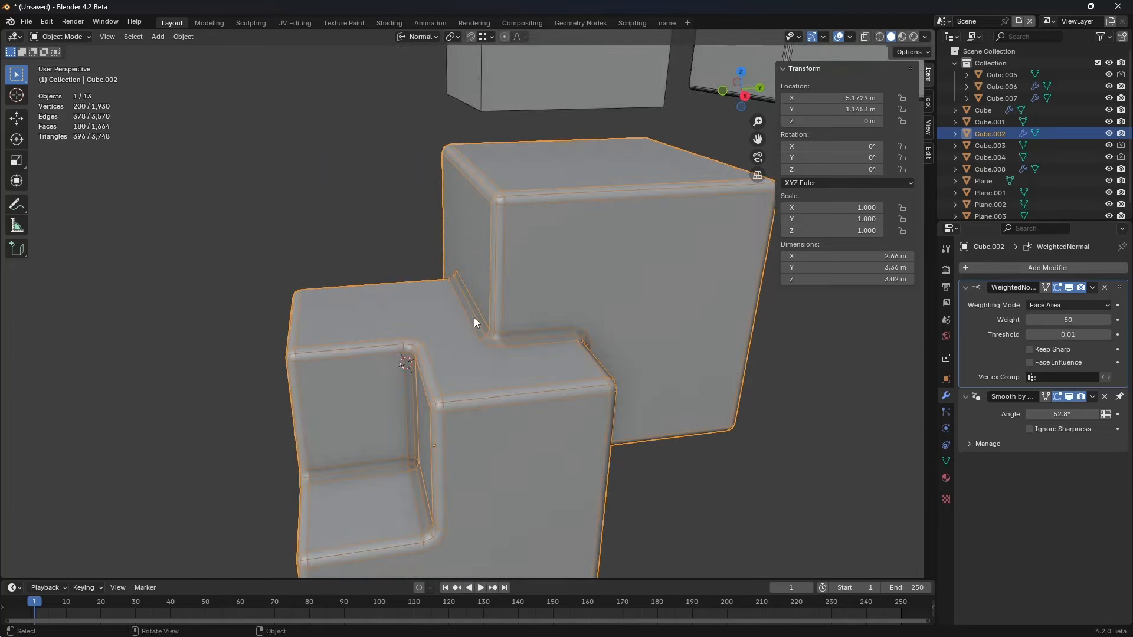
{"action": "scroll", "coordinate": [514, 345], "scroll_direction": "up", "scroll_amount": 8}
{"action": "middle_click_drag", "start_coordinate": [397, 342], "coordinate": [464, 347]}
{"action": "key", "text": "alt+a"}
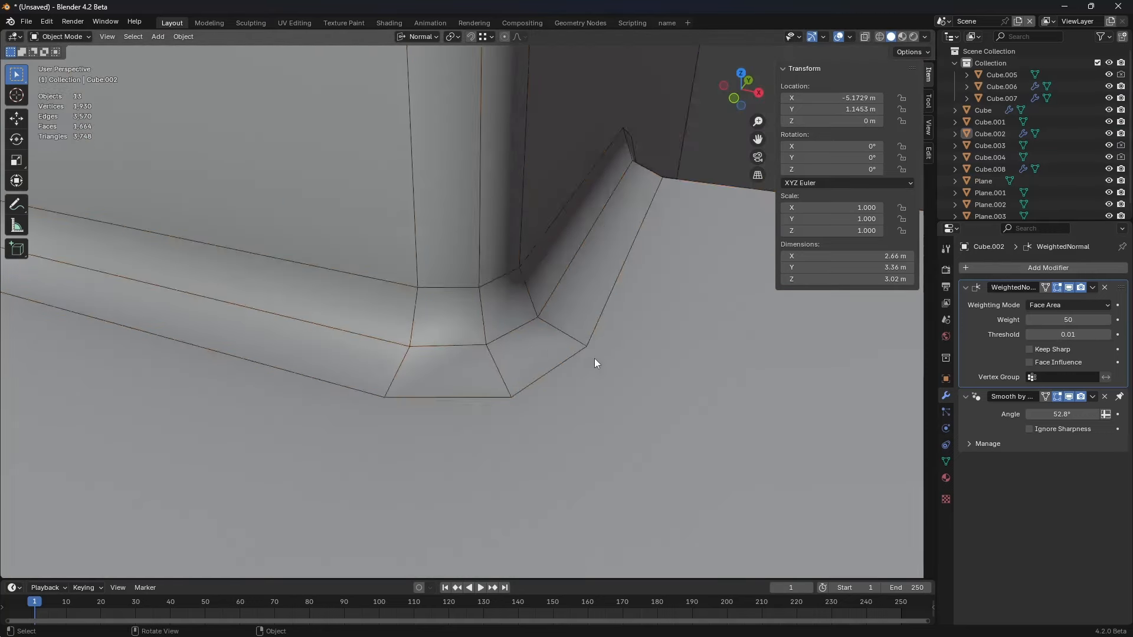
{"action": "middle_click_drag", "start_coordinate": [596, 362], "coordinate": [606, 219]}
{"action": "scroll", "coordinate": [465, 341], "scroll_direction": "down", "scroll_amount": 6}
{"action": "key", "text": "shift+z"}
{"action": "scroll", "coordinate": [471, 348], "scroll_direction": "down", "scroll_amount": 7}
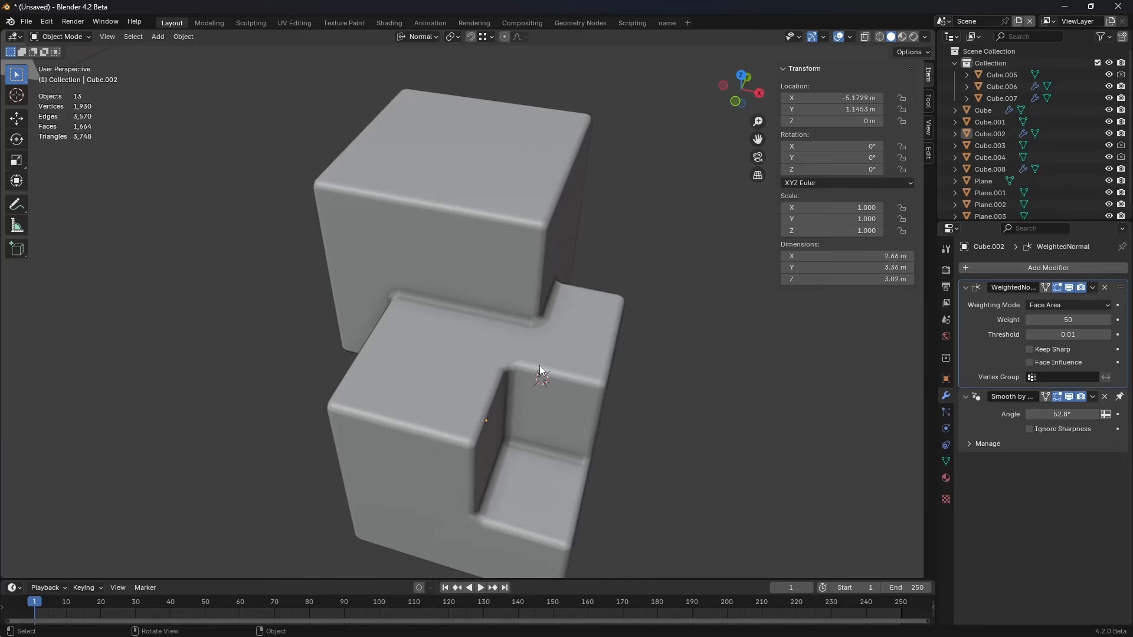
Step: Clear Cube.002's vertex selection in Edit Mode, and return to Object Mode
{"action": "key", "text": "Tab"}
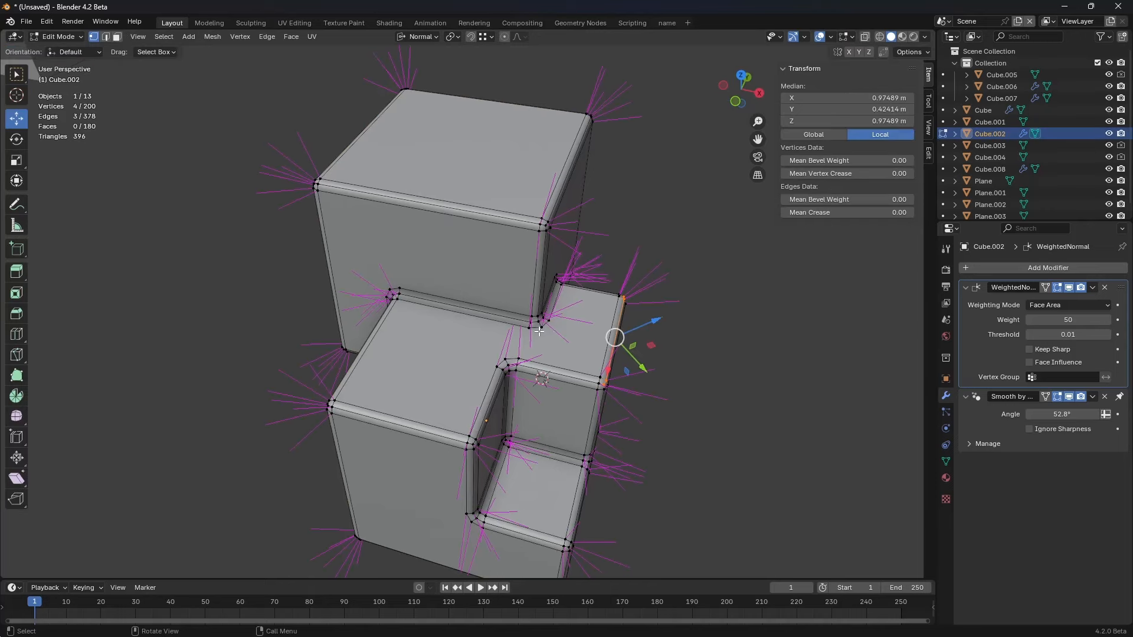
{"action": "key", "text": "alt+a"}
{"action": "middle_click_drag", "start_coordinate": [602, 345], "coordinate": [681, 348]}
{"action": "key", "text": "Tab"}
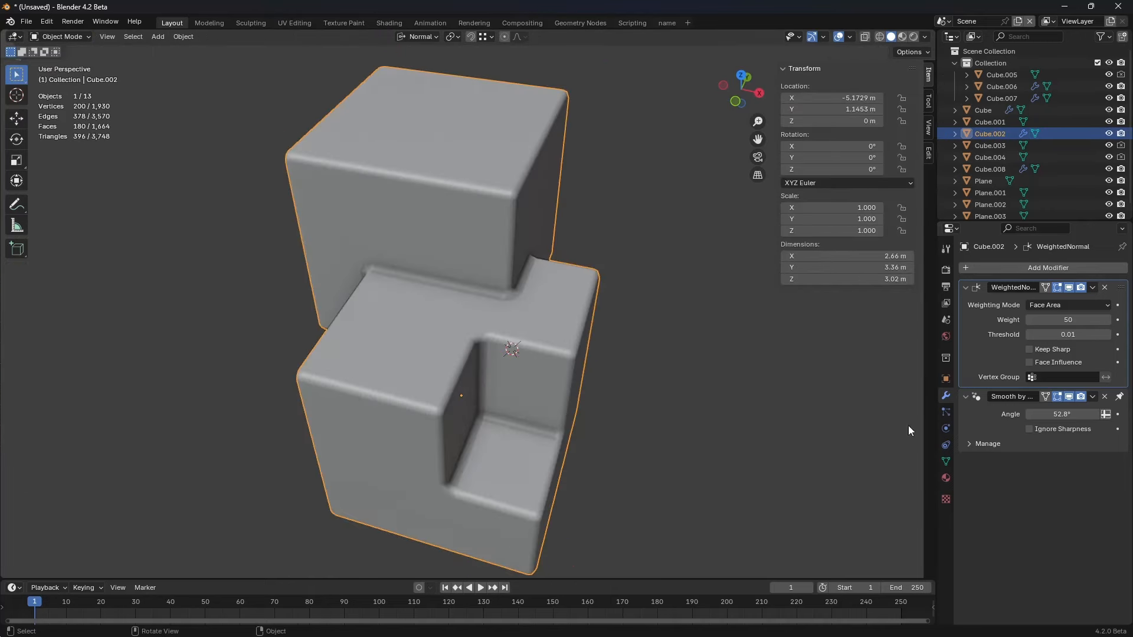
Step: Give Cube.002 three material slots, each with its own new material
{"action": "left_click", "coordinate": [946, 478]}
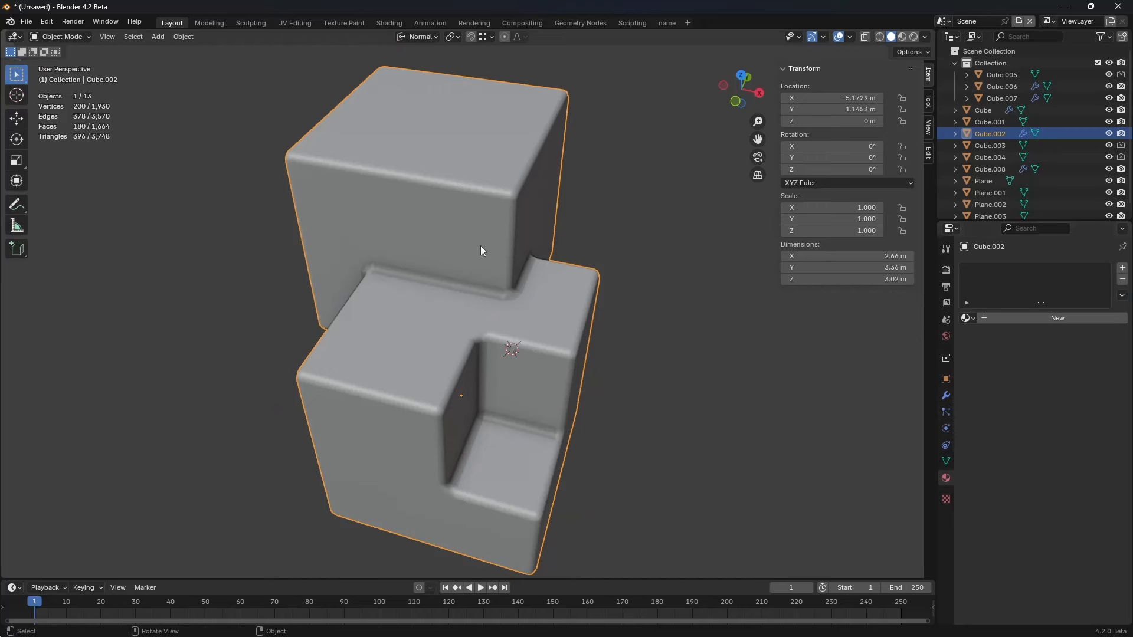
{"action": "left_click", "coordinate": [1062, 319]}
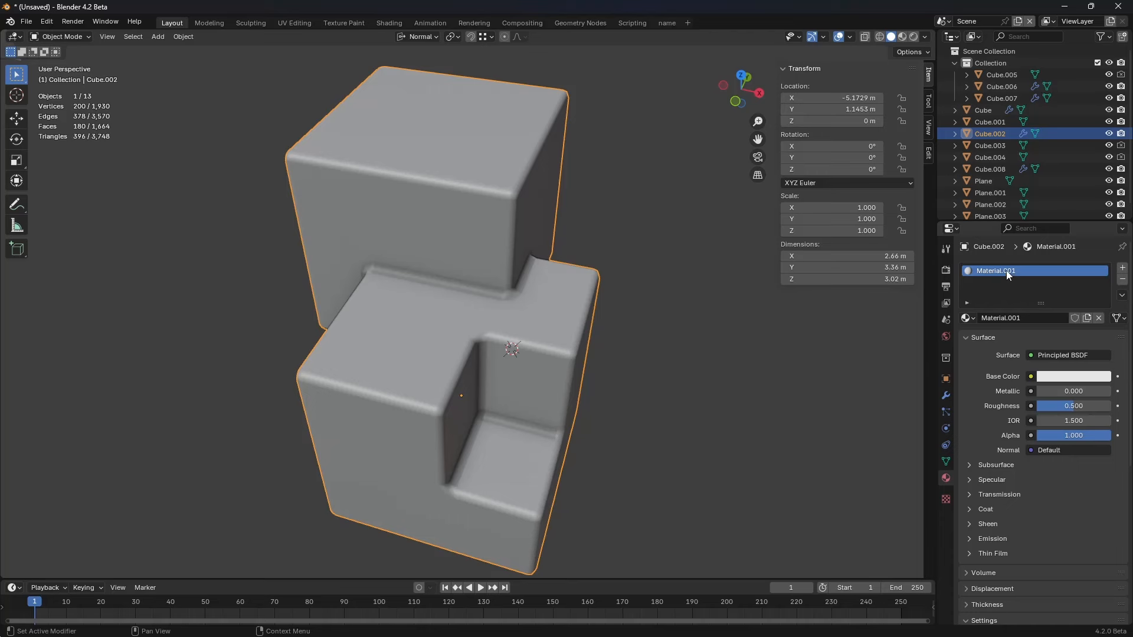
{"action": "left_click", "coordinate": [1122, 268]}
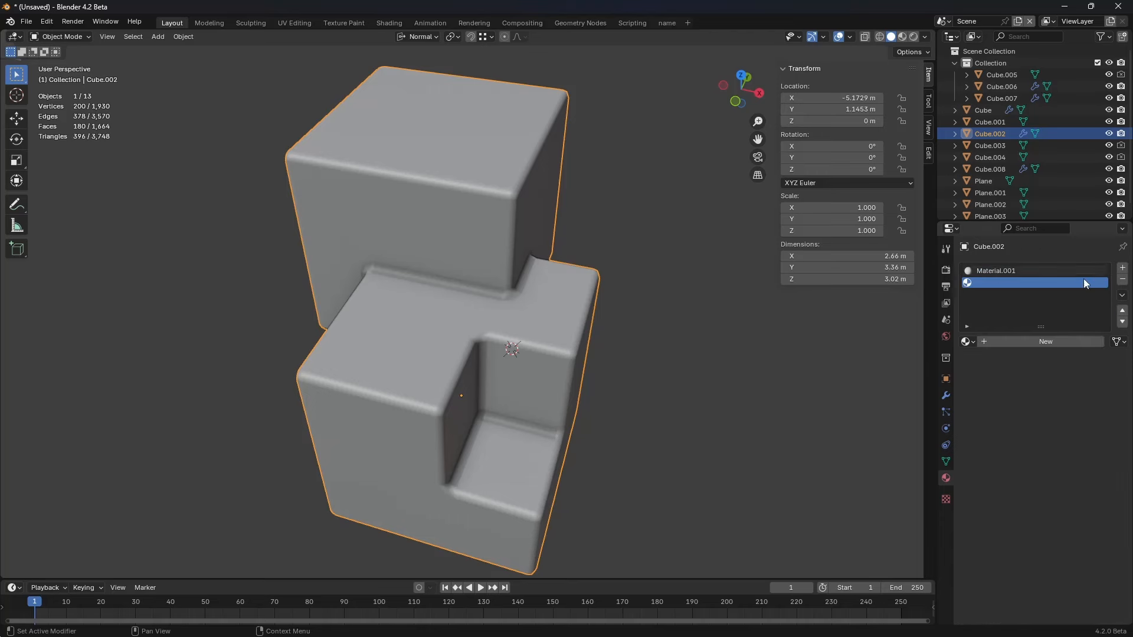
{"action": "left_click", "coordinate": [1122, 268]}
{"action": "left_click", "coordinate": [996, 281]}
{"action": "left_click", "coordinate": [1041, 338]}
{"action": "left_click", "coordinate": [1002, 296]}
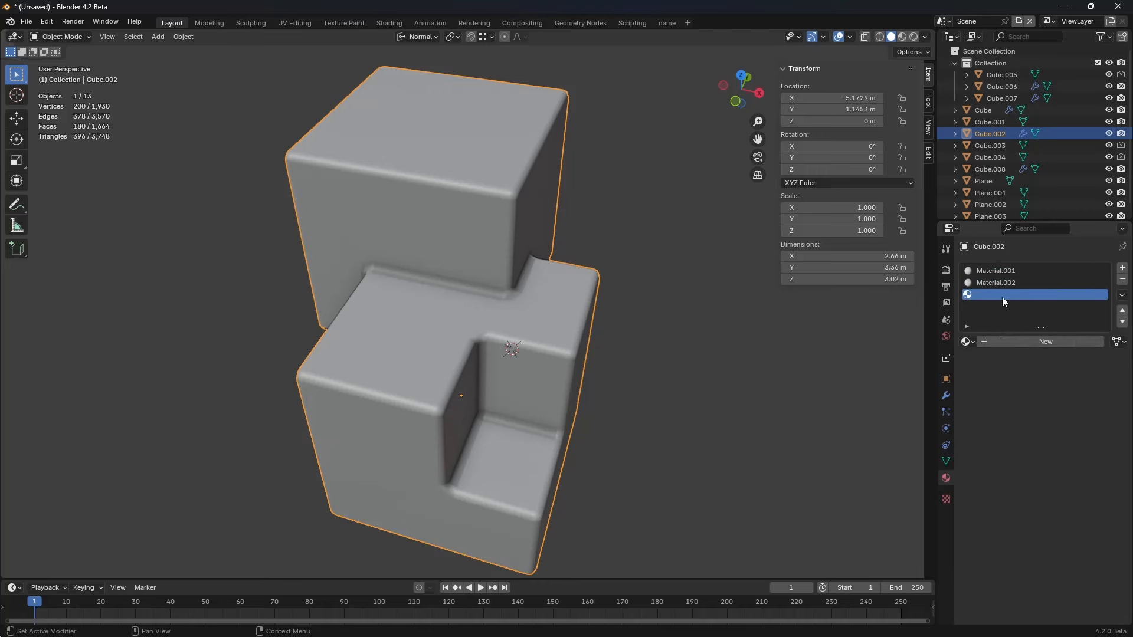
{"action": "left_click", "coordinate": [1013, 341]}
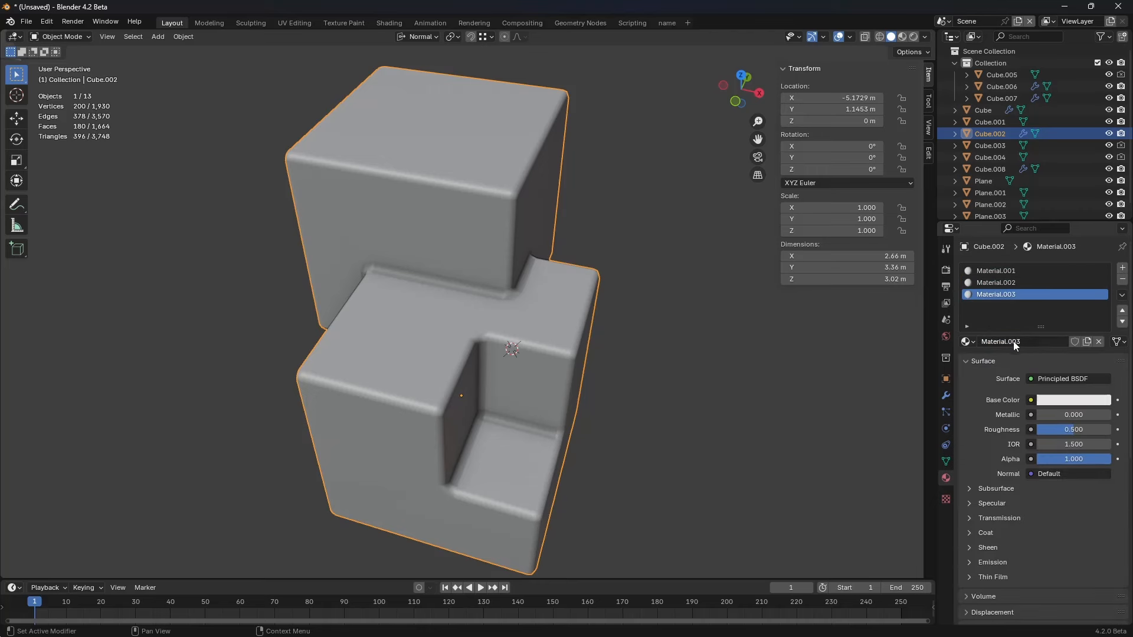
Step: Set the base colours of Cube.002's materials to red for the third slot, purple for the second and green for the first
{"action": "left_click", "coordinate": [1062, 401]}
{"action": "left_click", "coordinate": [1038, 299]}
{"action": "left_click", "coordinate": [996, 282]}
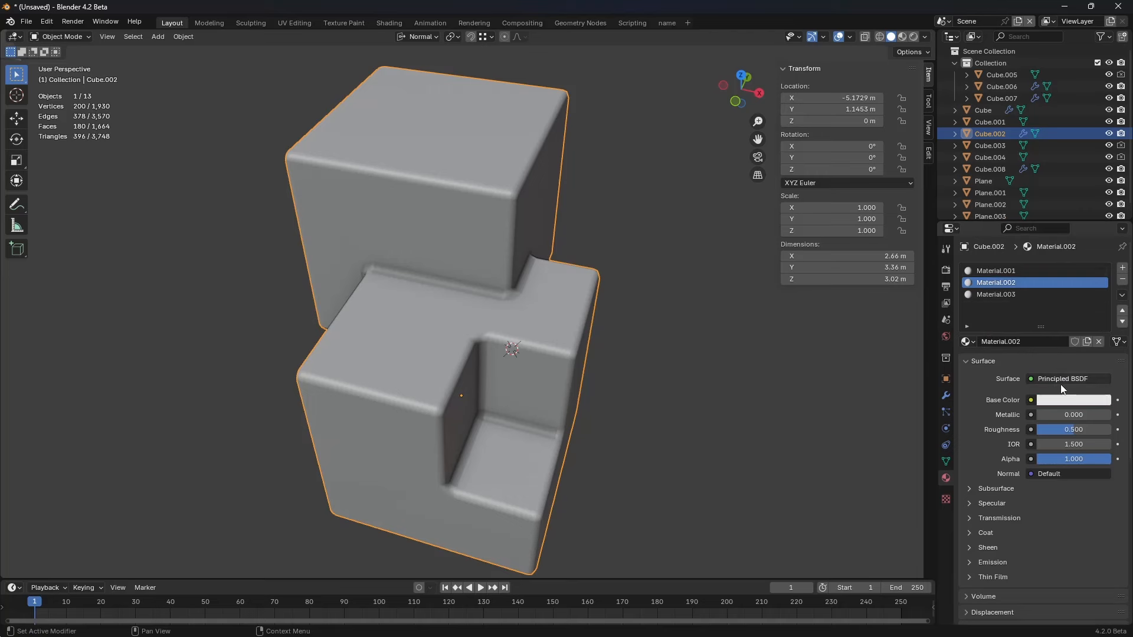
{"action": "left_click", "coordinate": [1073, 400]}
{"action": "left_click", "coordinate": [1074, 257]}
{"action": "left_click", "coordinate": [997, 271]}
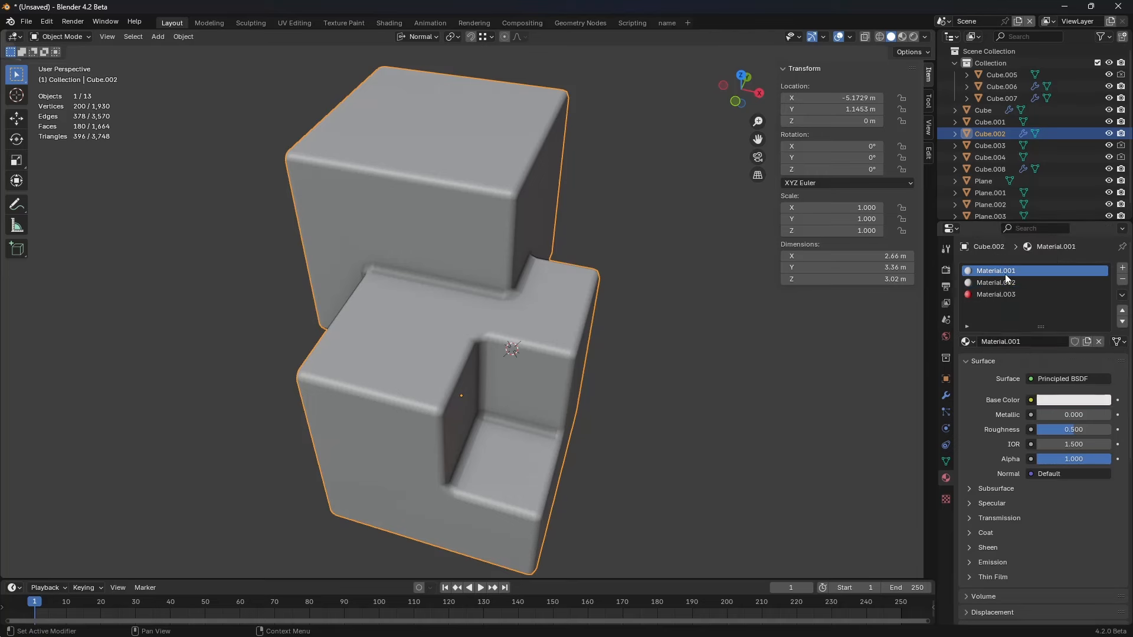
{"action": "left_click", "coordinate": [1072, 403]}
{"action": "left_click", "coordinate": [1006, 242]}
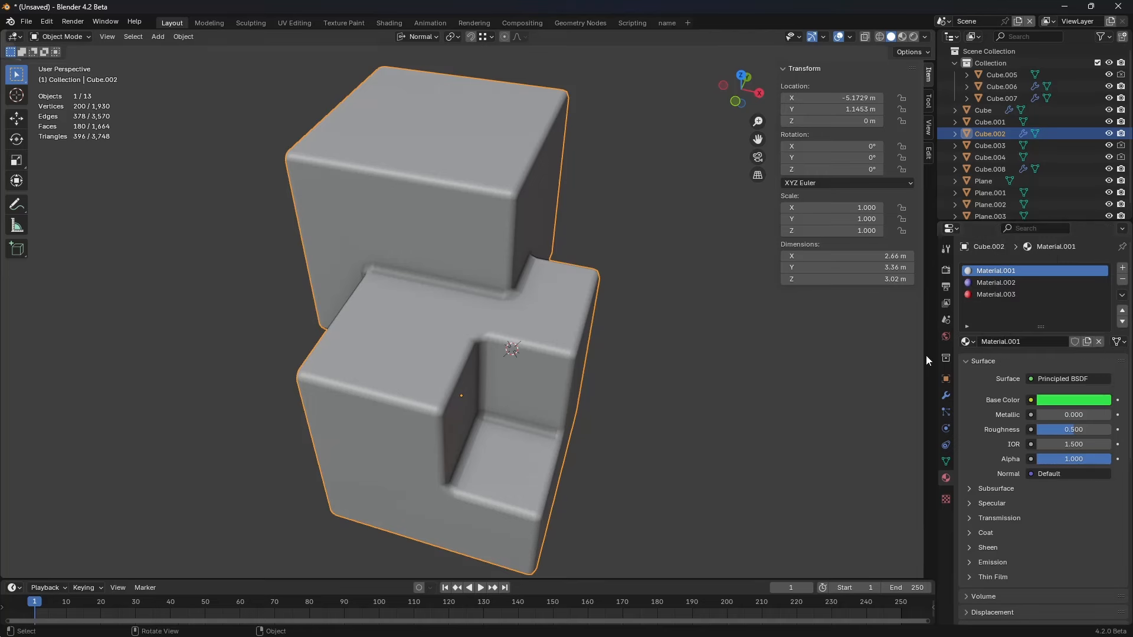
Step: Rename the third slot's material as red, and check the list of available materials
{"action": "left_click", "coordinate": [991, 294]}
{"action": "left_click", "coordinate": [995, 282]}
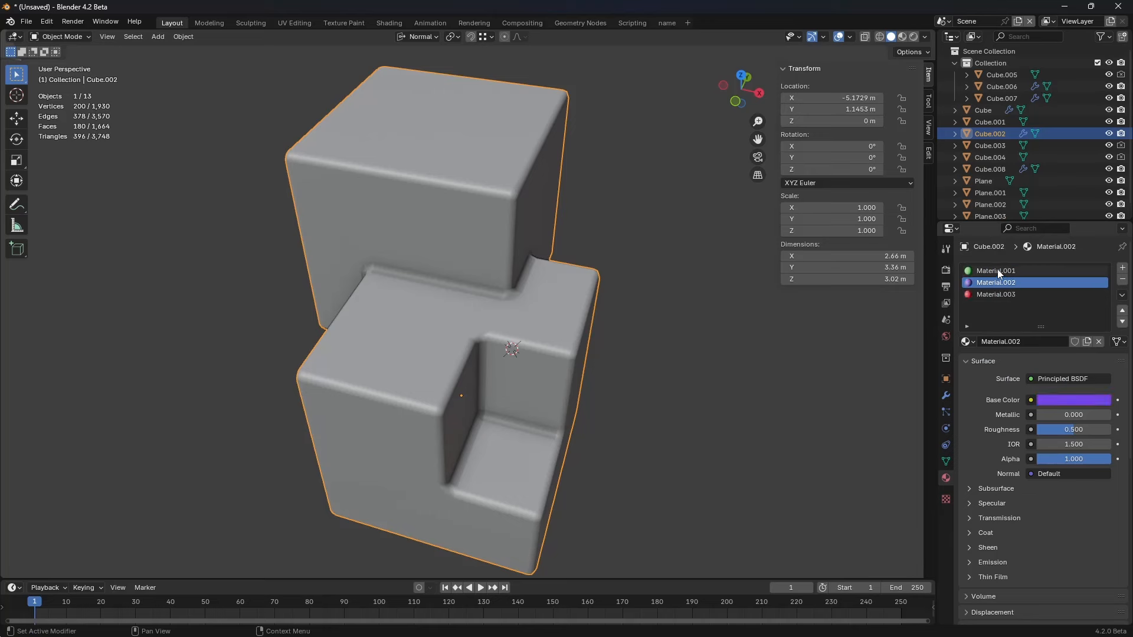
{"action": "left_click", "coordinate": [997, 270]}
{"action": "left_click", "coordinate": [996, 286]}
{"action": "left_click", "coordinate": [997, 296]}
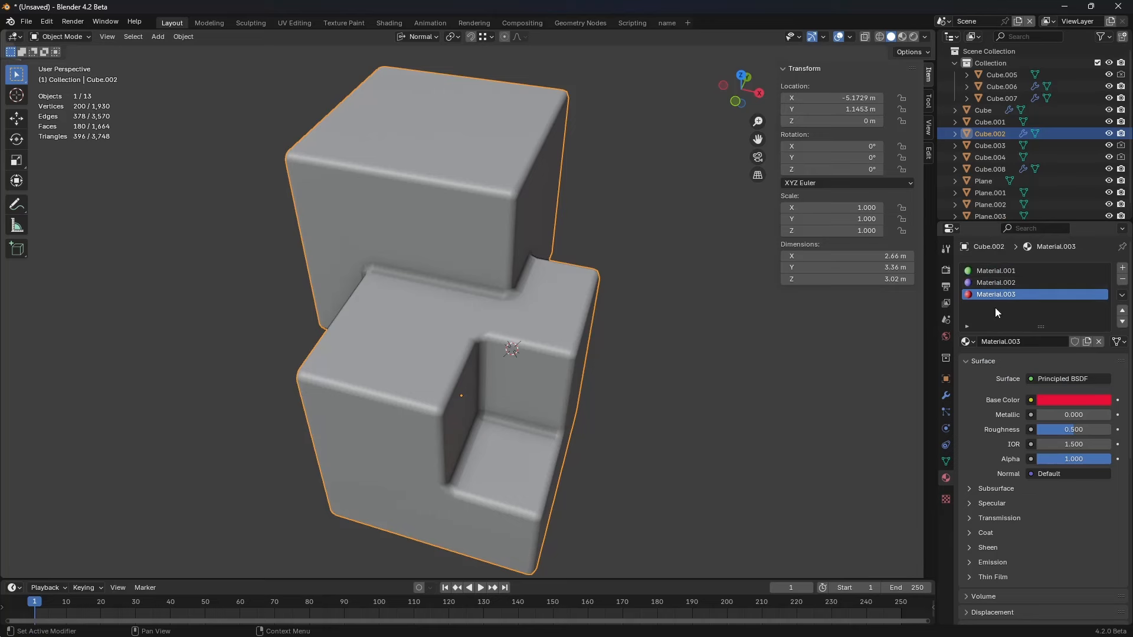
{"action": "left_click", "coordinate": [1016, 345]}
{"action": "type", "text": "red"}
{"action": "key", "text": "Return"}
{"action": "left_click", "coordinate": [967, 342]}
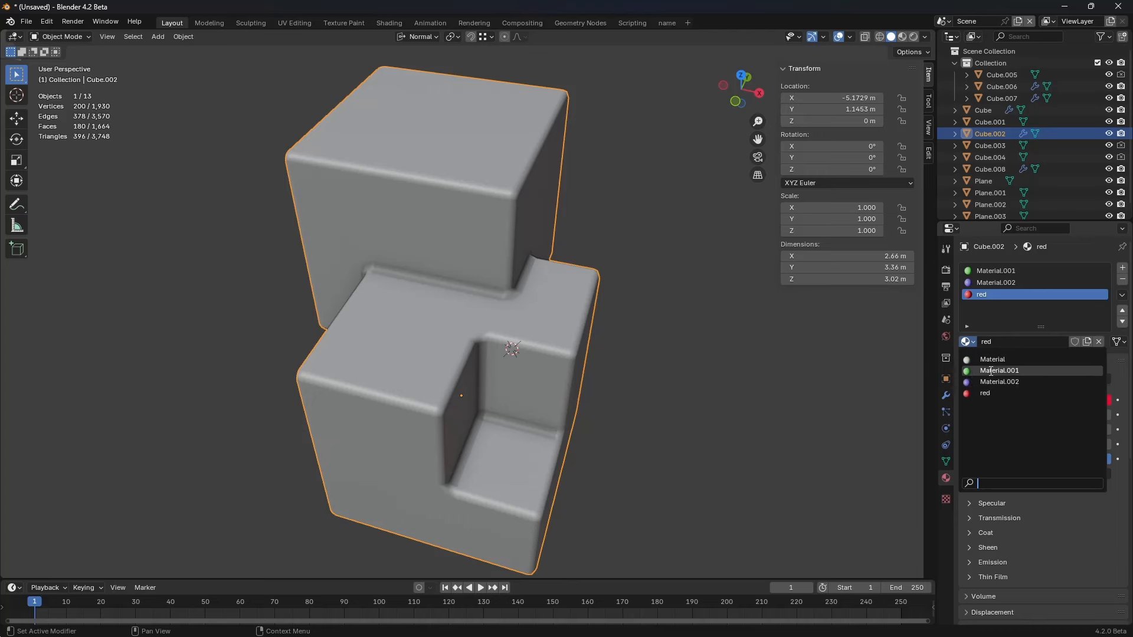
{"action": "left_click", "coordinate": [992, 304]}
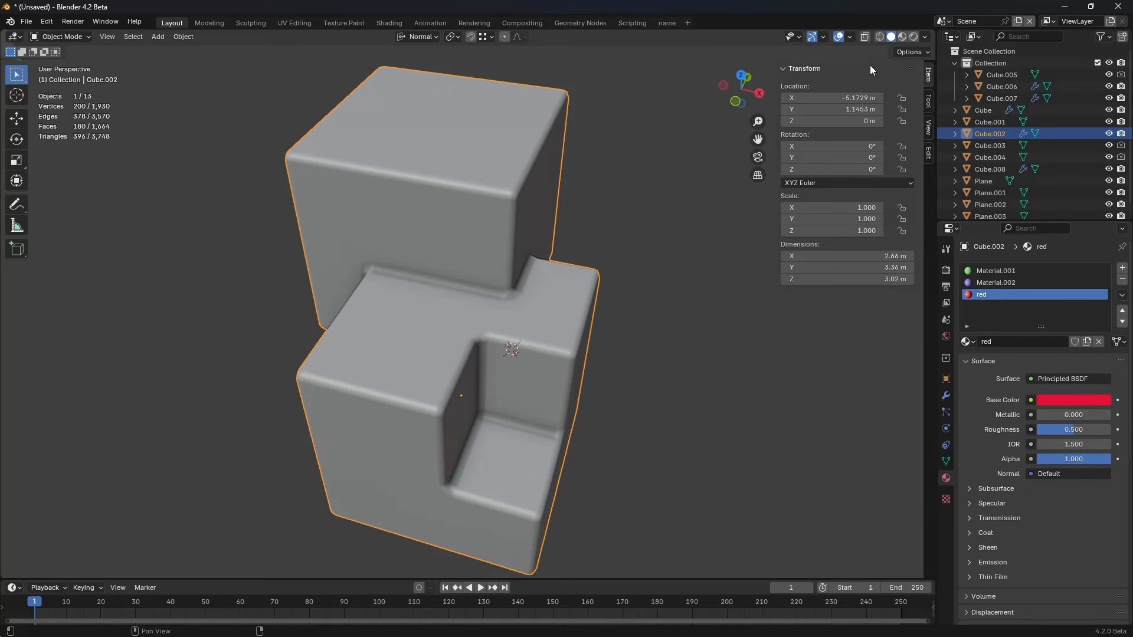
Step: Compare Cube.002 in Material Preview and Wireframe viewport shading
{"action": "left_click", "coordinate": [902, 37]}
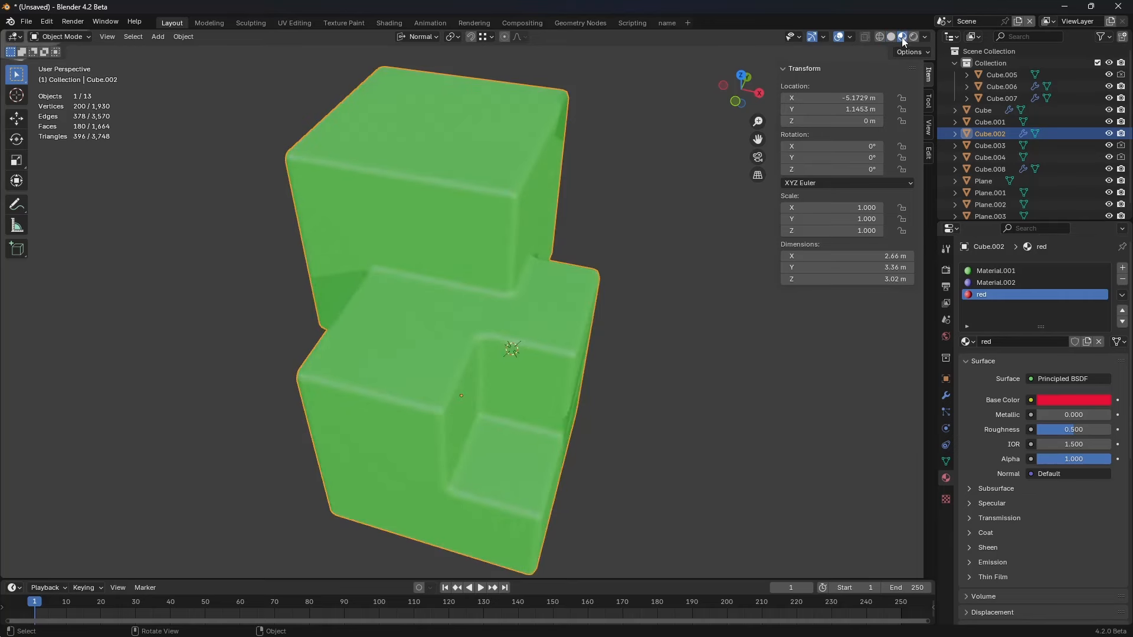
{"action": "left_click", "coordinate": [882, 38]}
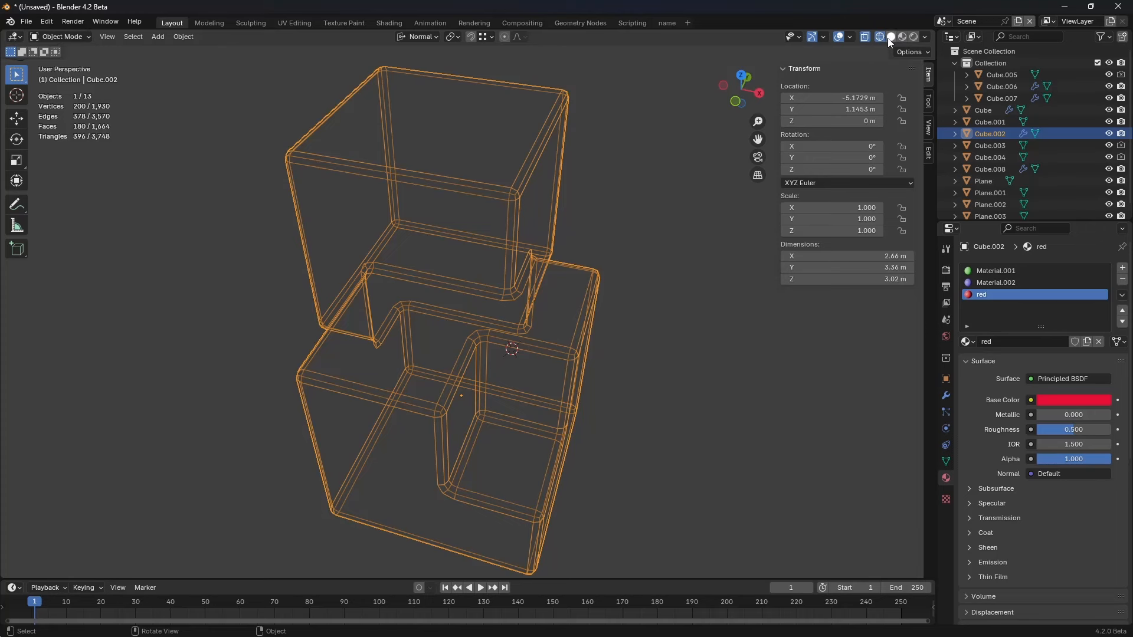
Step: Cycle the viewport through Solid, Material Preview and Rendered shading, ending in Material Preview
{"action": "left_click", "coordinate": [890, 37]}
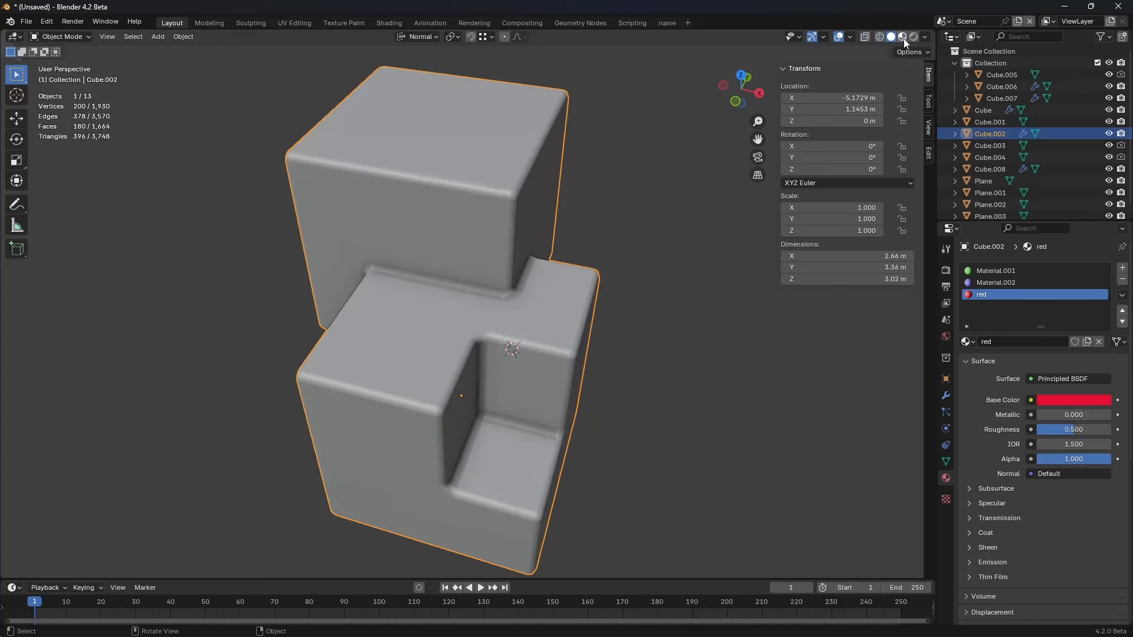
{"action": "left_click", "coordinate": [902, 37]}
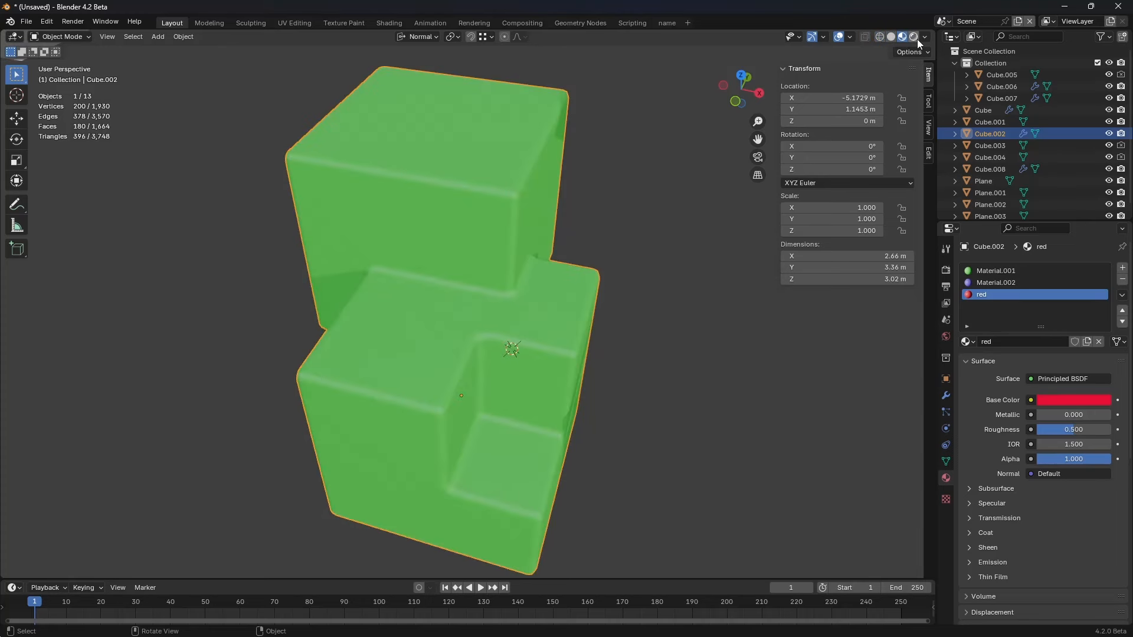
{"action": "left_click", "coordinate": [914, 38]}
{"action": "left_click", "coordinate": [902, 37]}
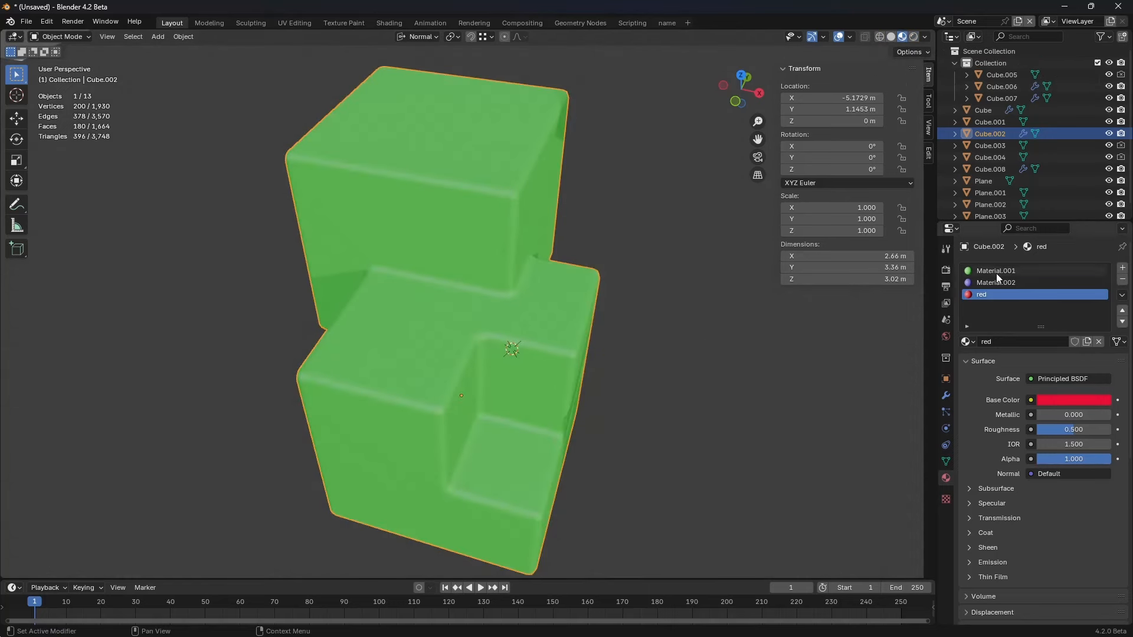
Step: In Edit Mode, assign the red material to Cube.002's three upward-facing flat faces: upper block, middle ledge and lower notch
{"action": "key", "text": "ctrl+Tab"}
{"action": "left_click", "coordinate": [633, 319]}
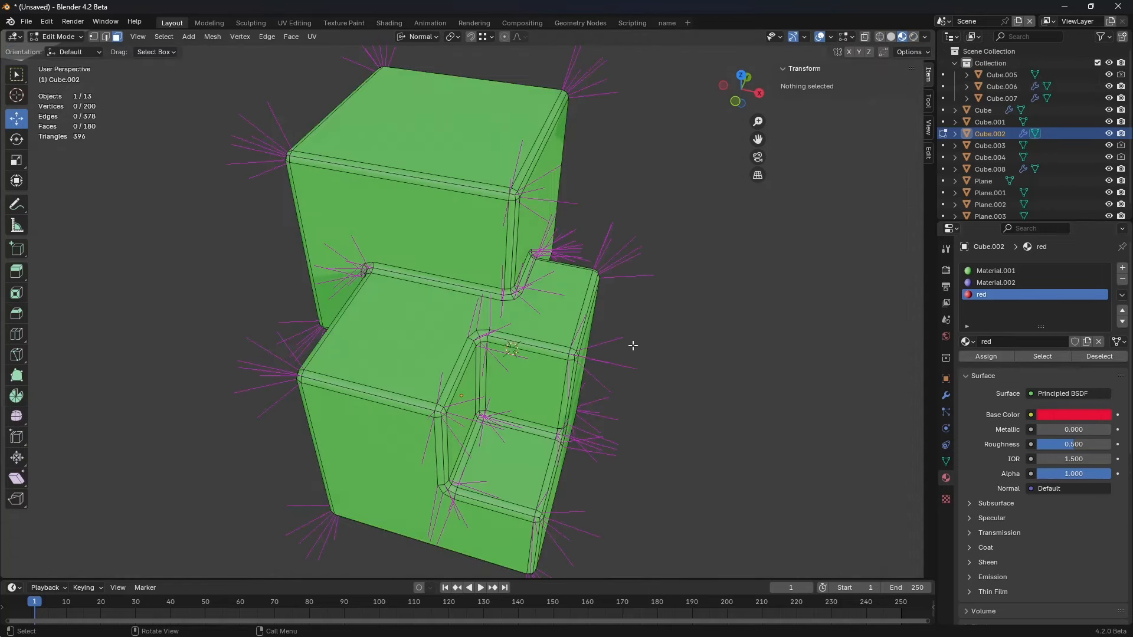
{"action": "left_click", "coordinate": [474, 336]}
{"action": "left_click", "coordinate": [454, 156], "text": "shift"}
{"action": "left_click", "coordinate": [506, 466], "text": "shift"}
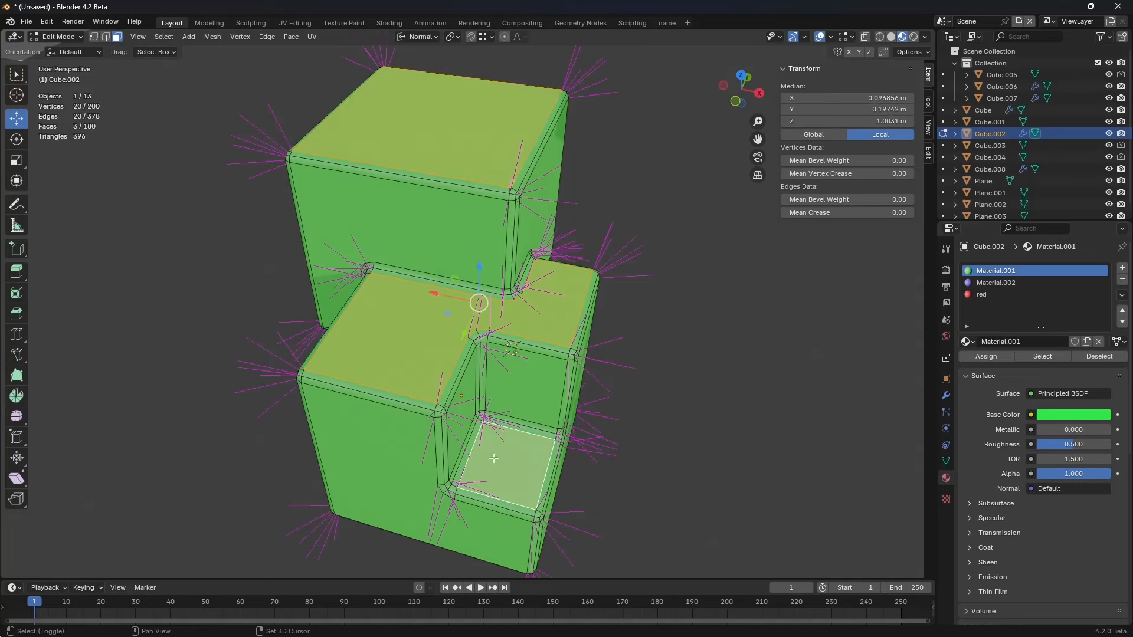
{"action": "left_click", "coordinate": [997, 294]}
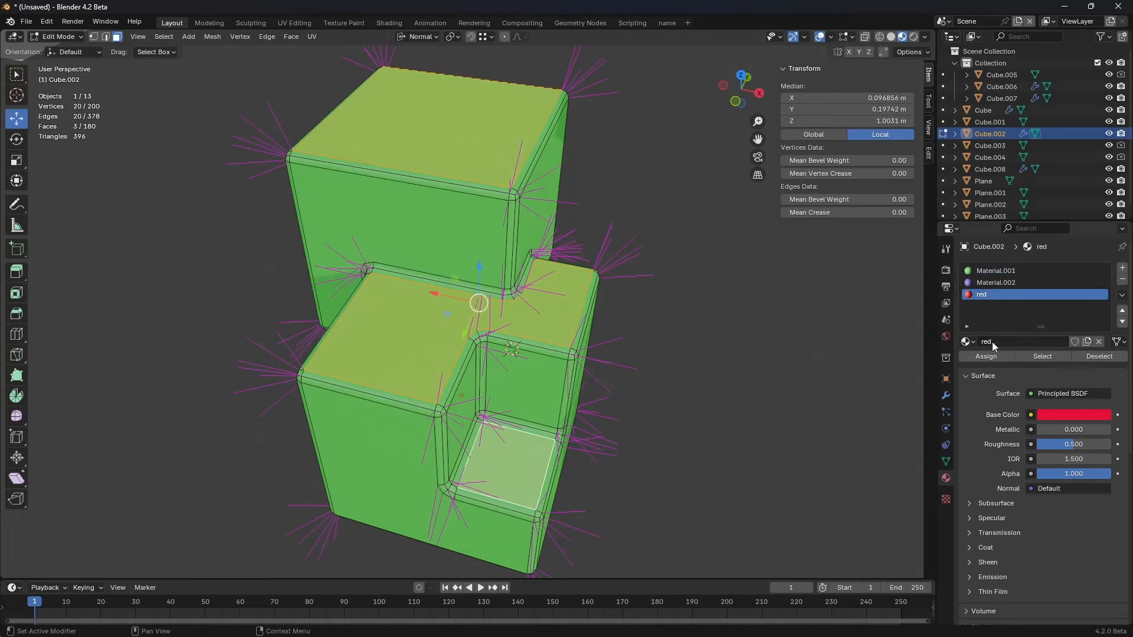
{"action": "left_click", "coordinate": [992, 357]}
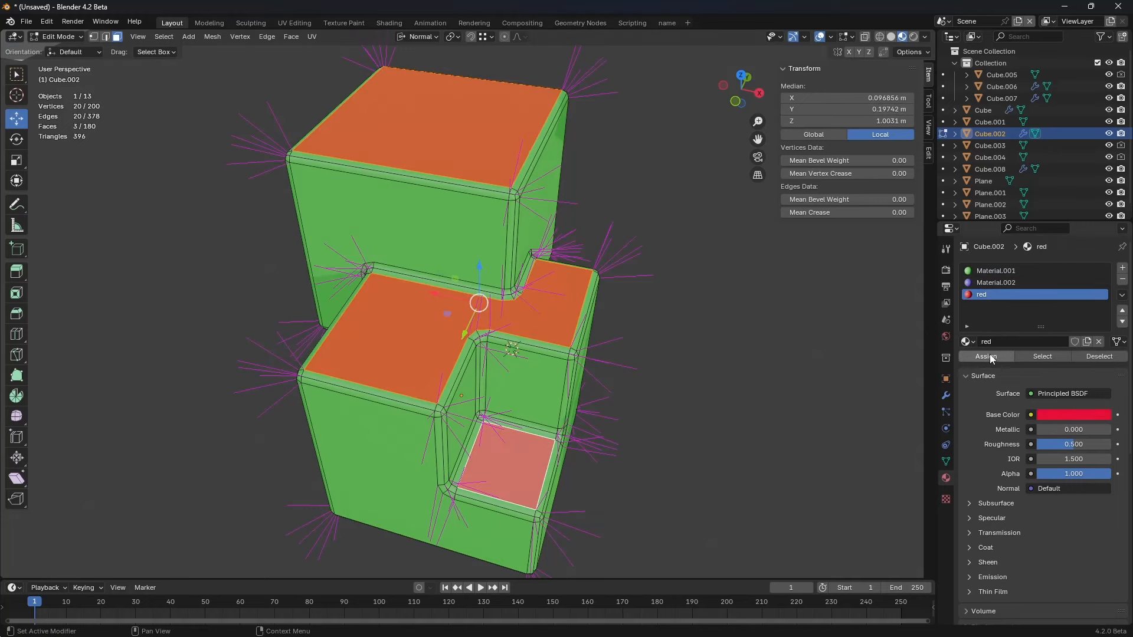
Step: Assign the purple Material.002 to the two visible side faces of Cube.002's upper block
{"action": "left_click", "coordinate": [995, 270]}
{"action": "left_click", "coordinate": [444, 258]}
{"action": "left_click", "coordinate": [520, 226], "text": "shift"}
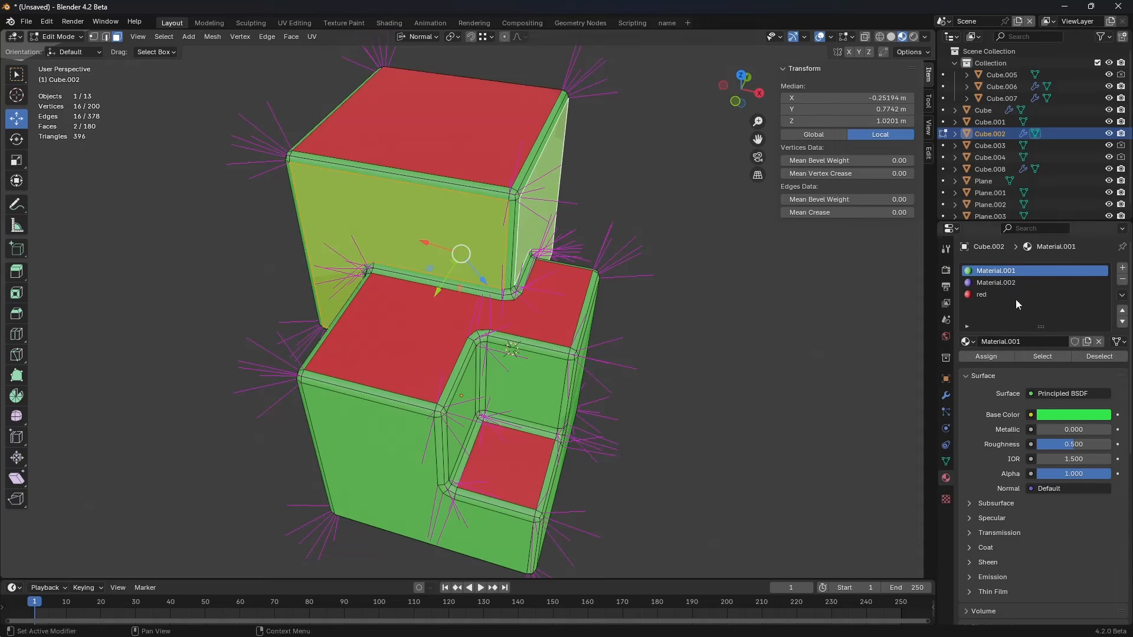
{"action": "left_click", "coordinate": [994, 283]}
{"action": "left_click", "coordinate": [985, 356]}
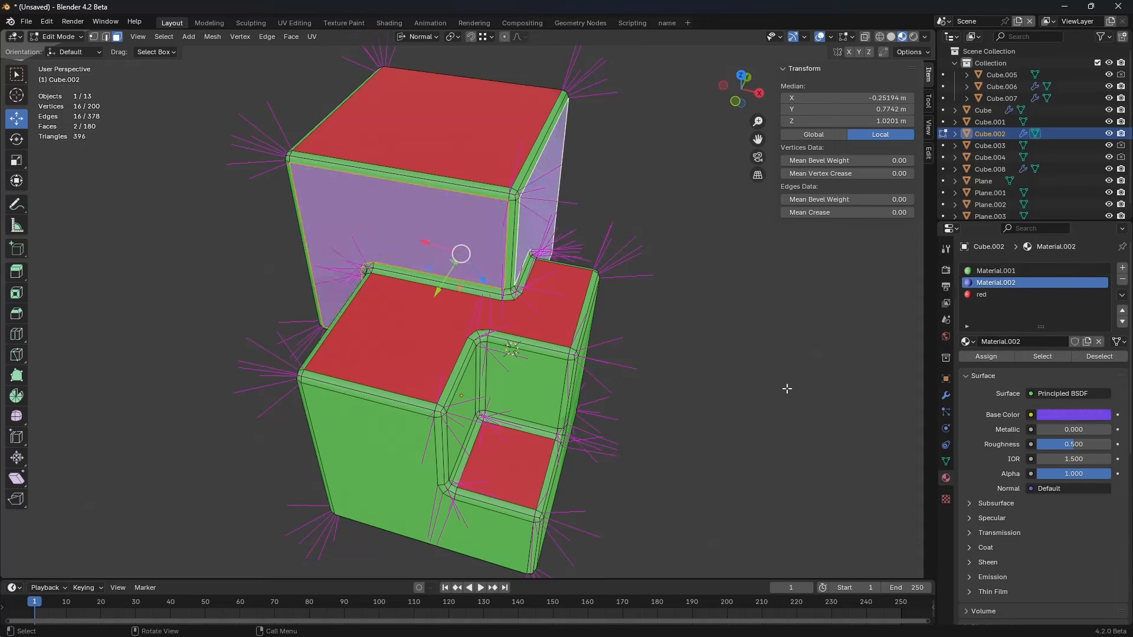
Step: Try assigning the green Material.001 to the middle ledge's top face
{"action": "left_click", "coordinate": [554, 347]}
{"action": "left_click", "coordinate": [554, 329]}
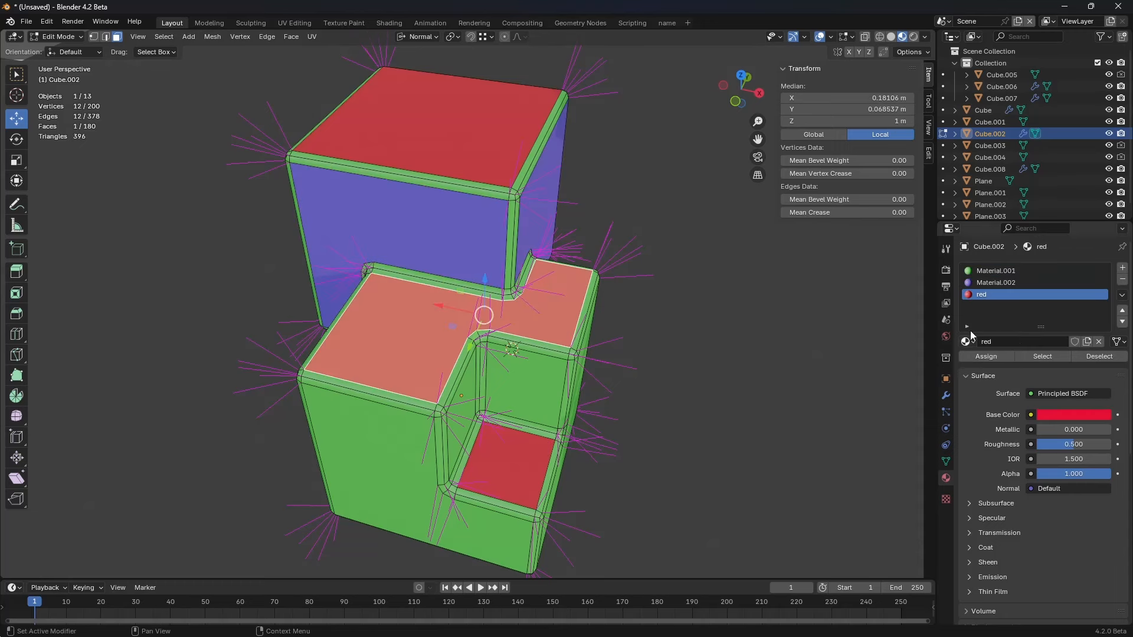
{"action": "left_click", "coordinate": [995, 270]}
{"action": "left_click", "coordinate": [985, 357]}
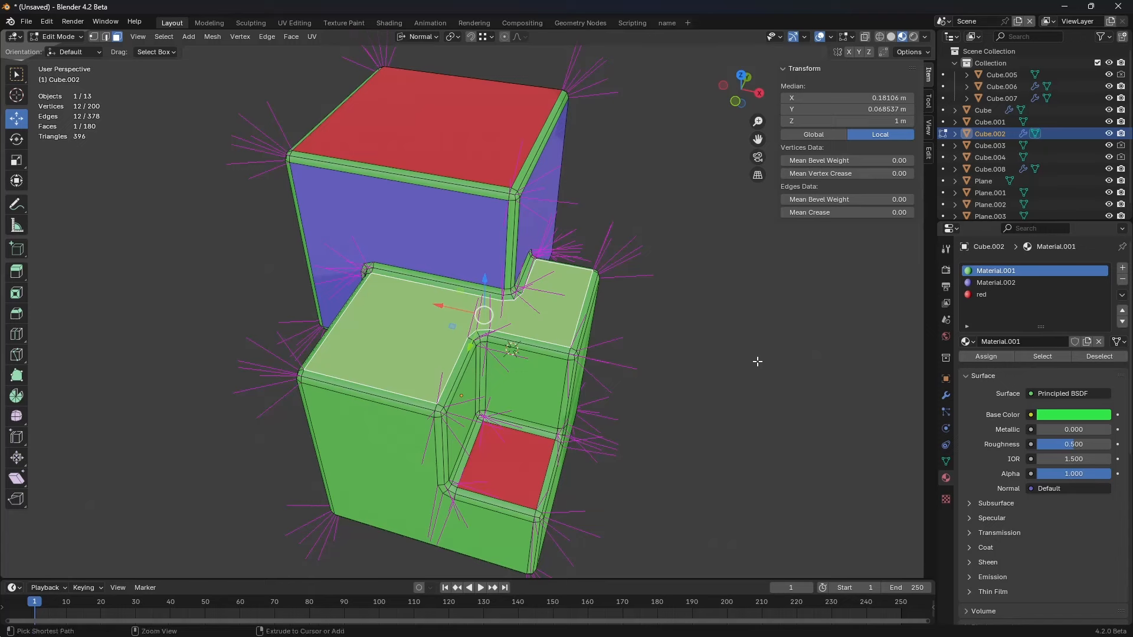
{"action": "key", "text": "ctrl+z"}
Step: Return Cube.002 to Object Mode
{"action": "key", "text": "ctrl+Tab"}
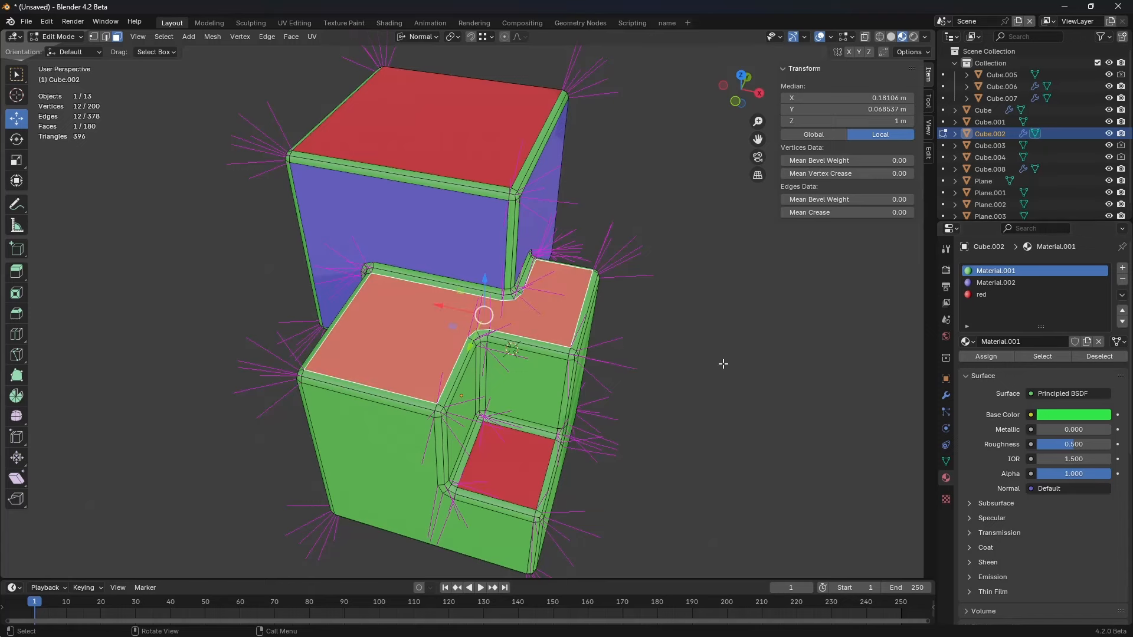
{"action": "left_click", "coordinate": [723, 363]}
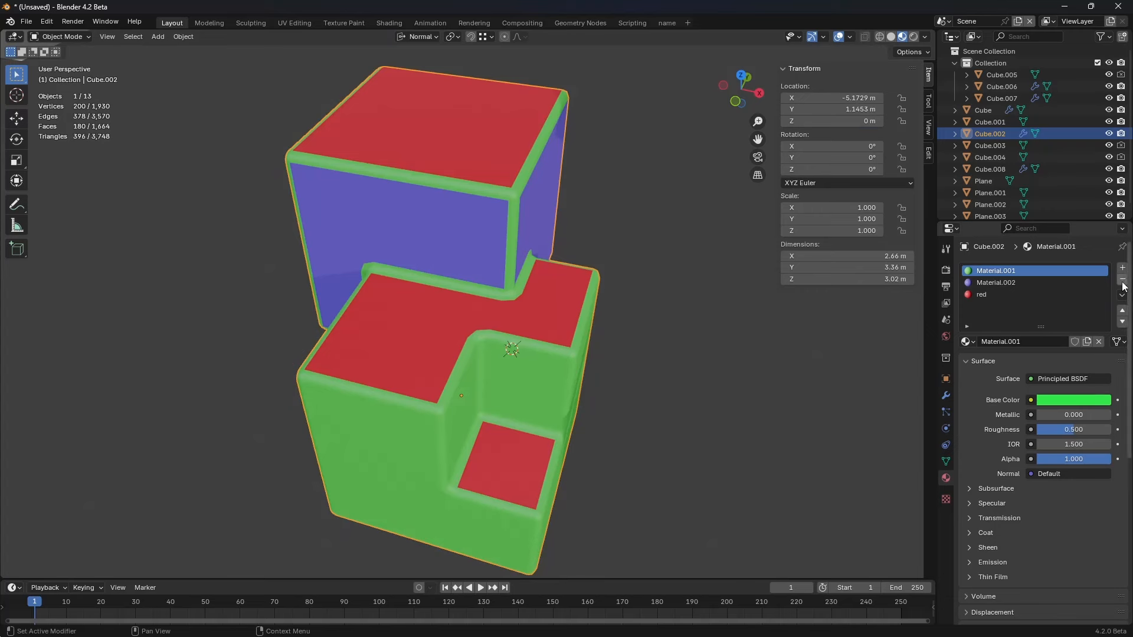
Step: Try removing the red material slot from Cube.002
{"action": "left_click", "coordinate": [1032, 294]}
{"action": "left_click", "coordinate": [1123, 282]}
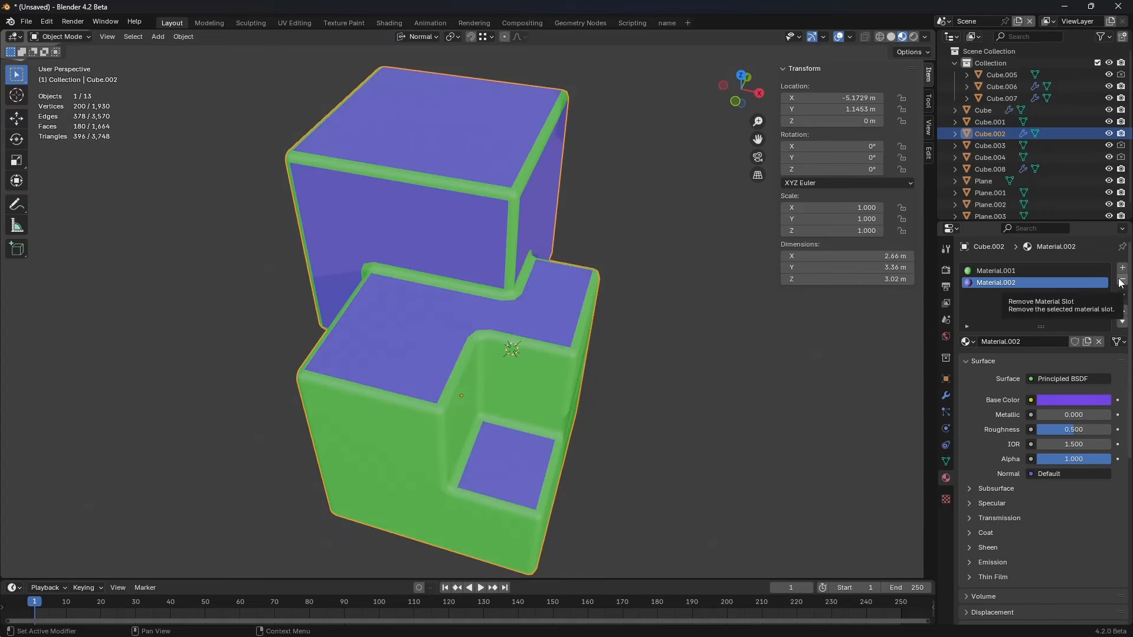
{"action": "key", "text": "ctrl+z"}
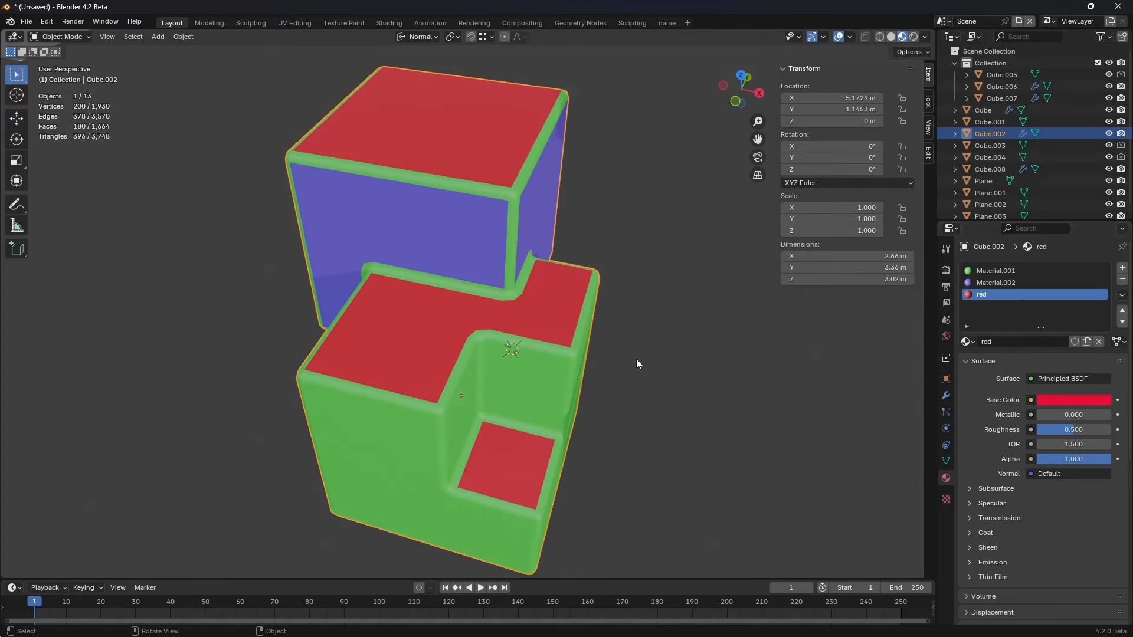
Step: Switch to the Shading workspace and frame Cube.002 in its 3D viewport
{"action": "middle_click_drag", "start_coordinate": [670, 362], "coordinate": [642, 353]}
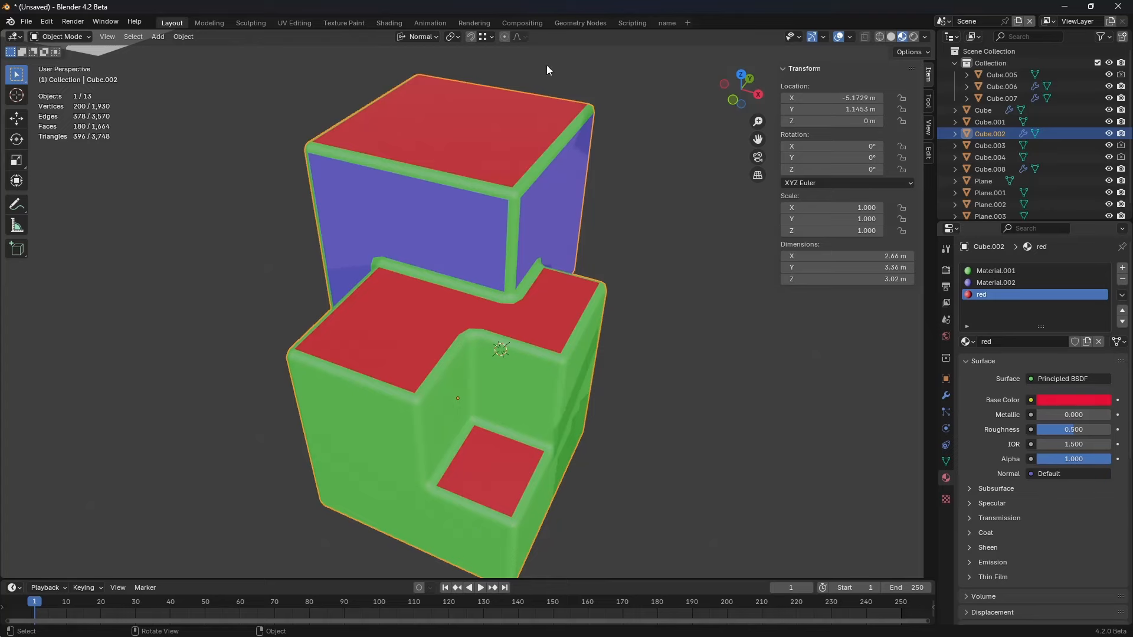
{"action": "left_click", "coordinate": [398, 22]}
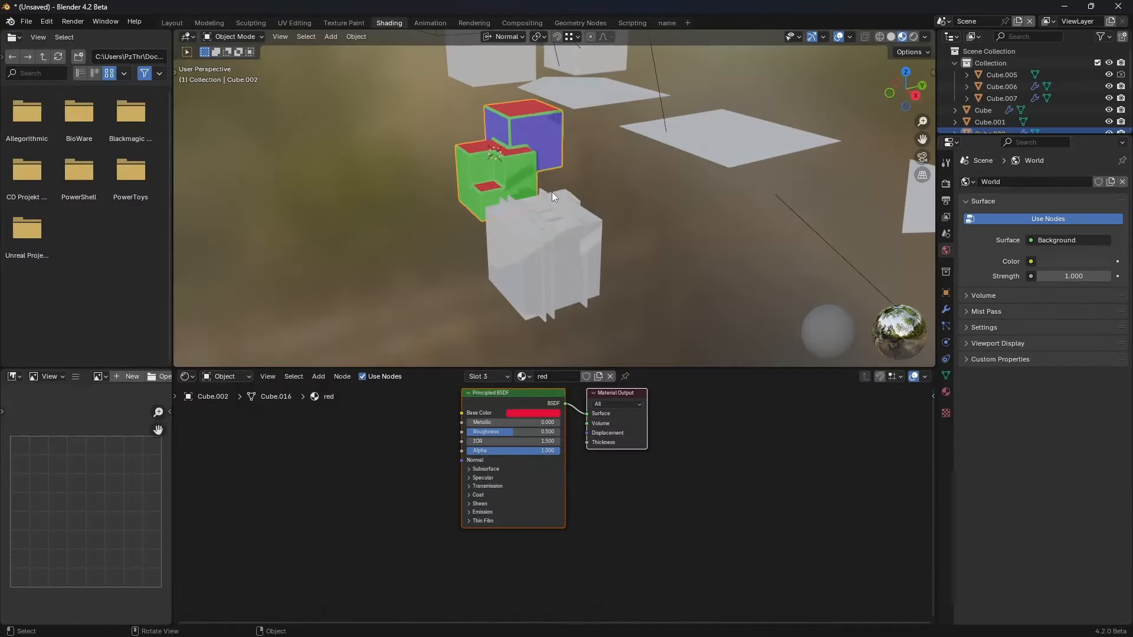
{"action": "key", "text": "grave"}
{"action": "left_click", "coordinate": [618, 224]}
{"action": "middle_click_drag", "start_coordinate": [548, 259], "coordinate": [618, 250]}
{"action": "middle_click_drag", "start_coordinate": [650, 503], "coordinate": [808, 573]}
{"action": "scroll", "coordinate": [744, 516], "scroll_direction": "up", "scroll_amount": 2}
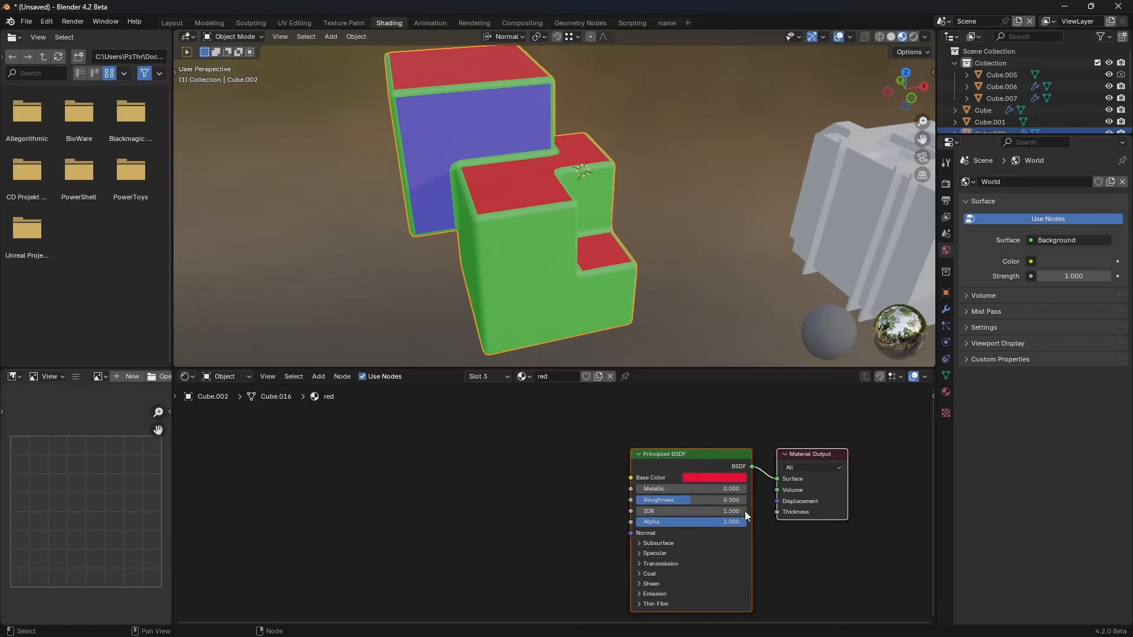
Step: Space the red material's Principled BSDF and Material Output nodes further apart in the node graph
{"action": "left_click_drag", "start_coordinate": [699, 467], "coordinate": [681, 454]}
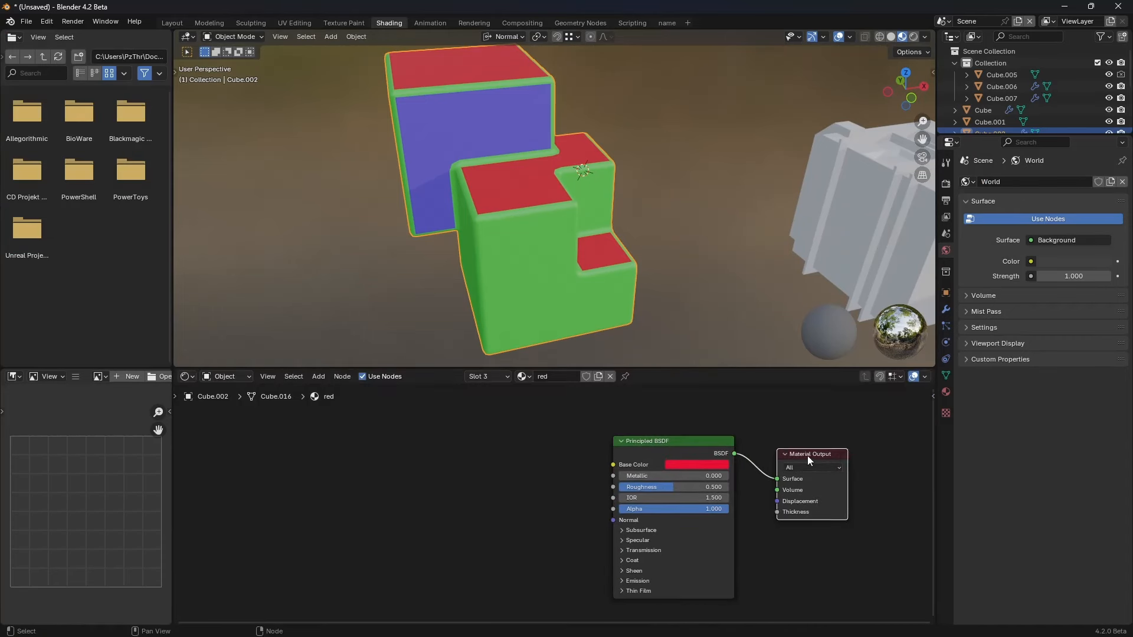
{"action": "left_click_drag", "start_coordinate": [808, 460], "coordinate": [835, 442]}
{"action": "left_click_drag", "start_coordinate": [677, 440], "coordinate": [681, 445]}
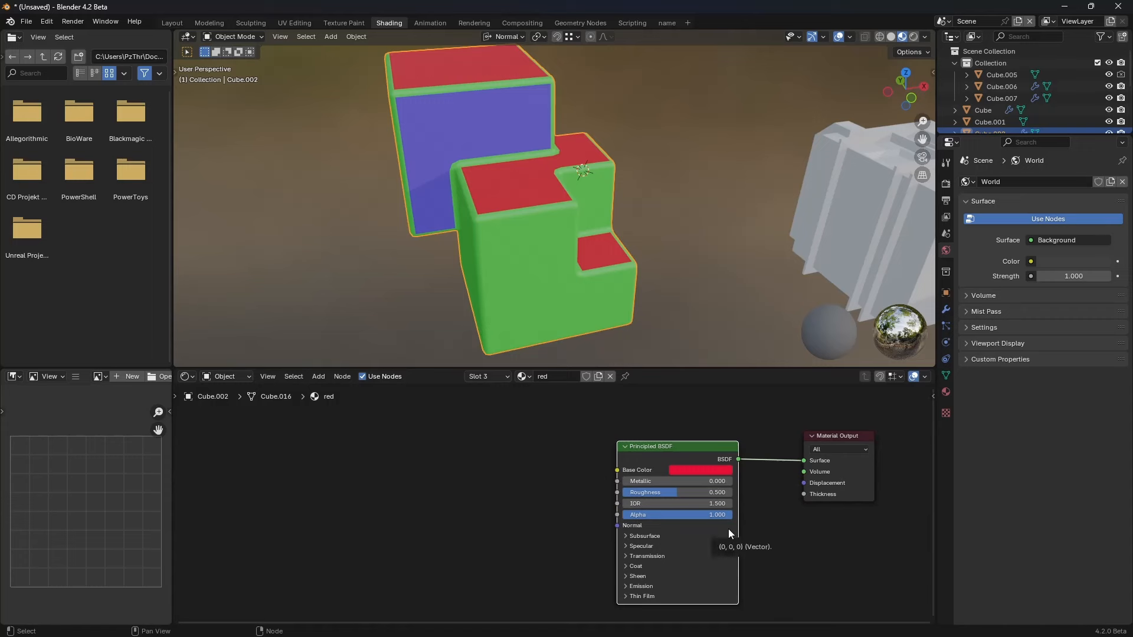
{"action": "mouse_move", "coordinate": [649, 446]}
{"action": "left_mouse_down"}
{"action": "mouse_move", "coordinate": [626, 448]}
{"action": "mouse_move", "coordinate": [649, 451]}
{"action": "left_mouse_up"}
{"action": "left_click_drag", "start_coordinate": [843, 436], "coordinate": [855, 434]}
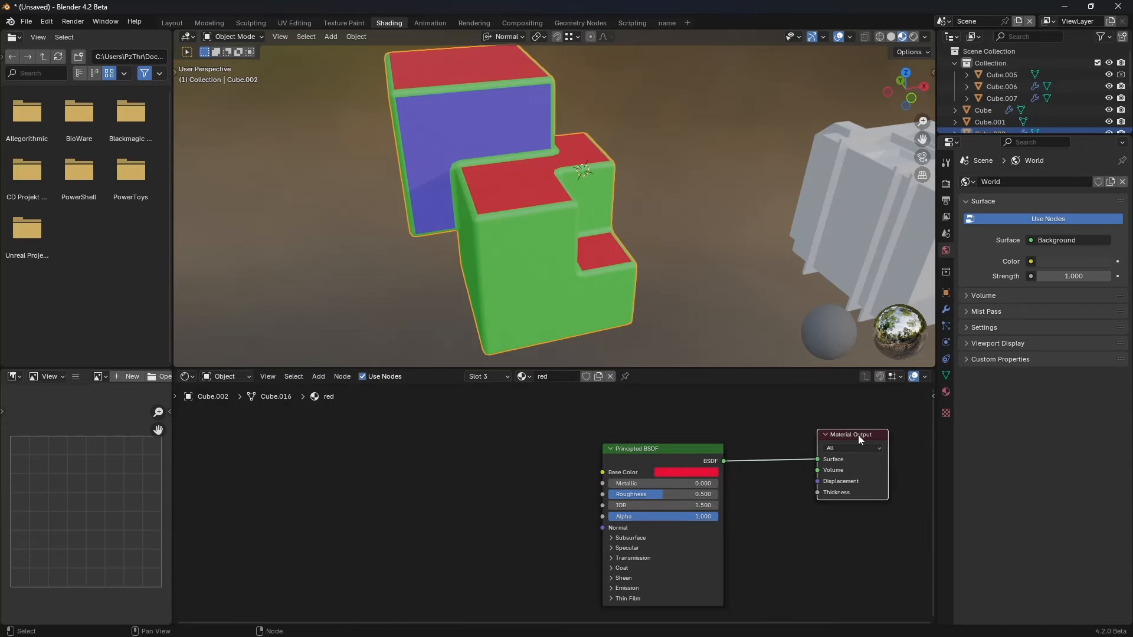
{"action": "middle_click_drag", "start_coordinate": [679, 417], "coordinate": [769, 412]}
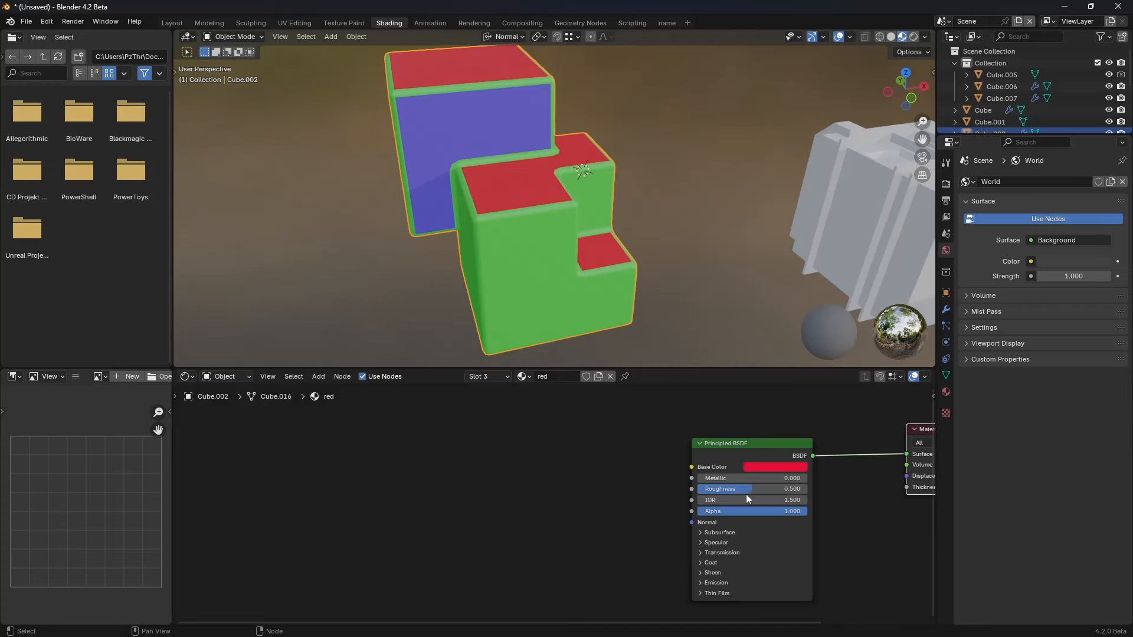
{"action": "left_click_drag", "start_coordinate": [757, 443], "coordinate": [753, 452]}
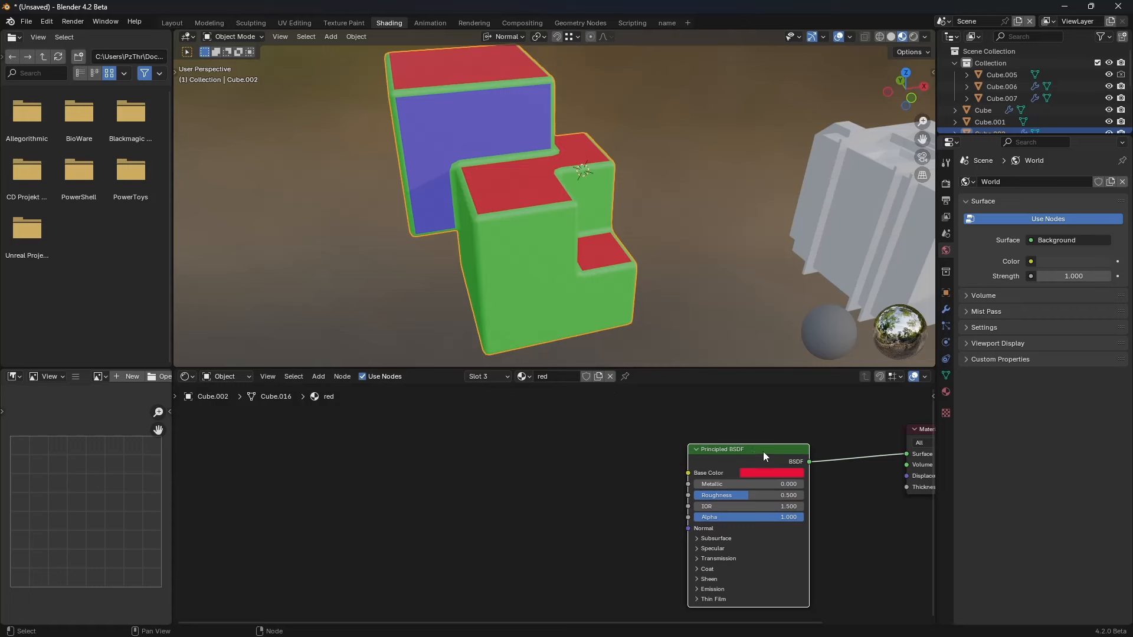
Step: Expand the collapsed sections of the red material's Principled BSDF node, from Subsurface through Thin Film
{"action": "middle_click_drag", "start_coordinate": [694, 553], "coordinate": [688, 528]}
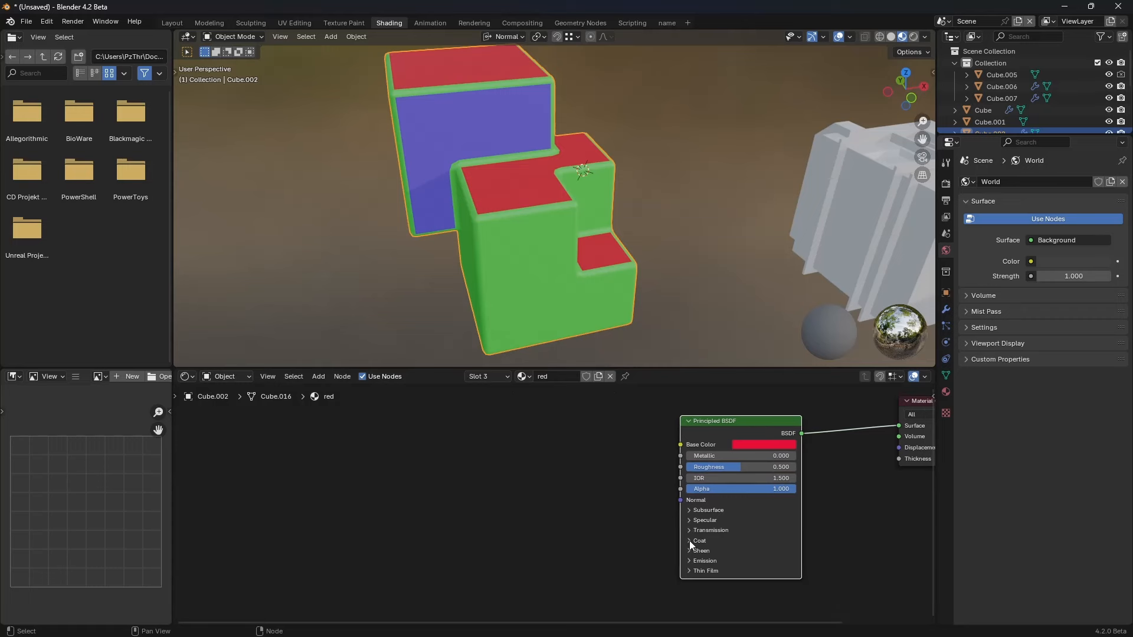
{"action": "left_click", "coordinate": [689, 541]}
{"action": "left_click", "coordinate": [689, 529]}
{"action": "left_click", "coordinate": [689, 520]}
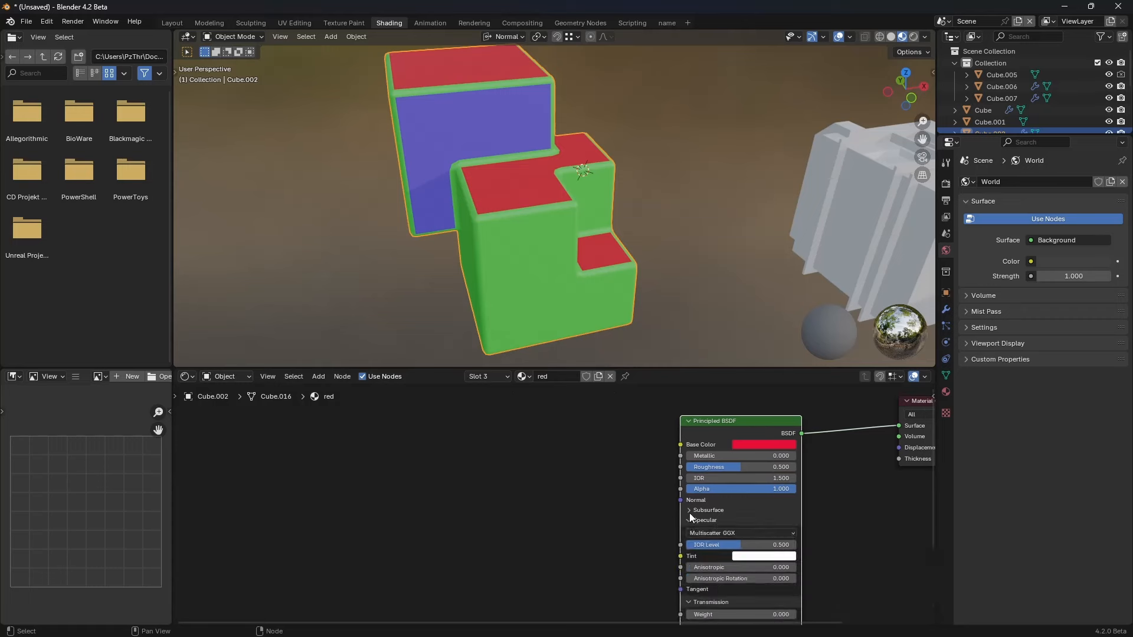
{"action": "left_click", "coordinate": [689, 509]}
{"action": "scroll", "coordinate": [660, 539], "scroll_direction": "down", "scroll_amount": 2}
{"action": "middle_click_drag", "start_coordinate": [661, 539], "coordinate": [626, 450]}
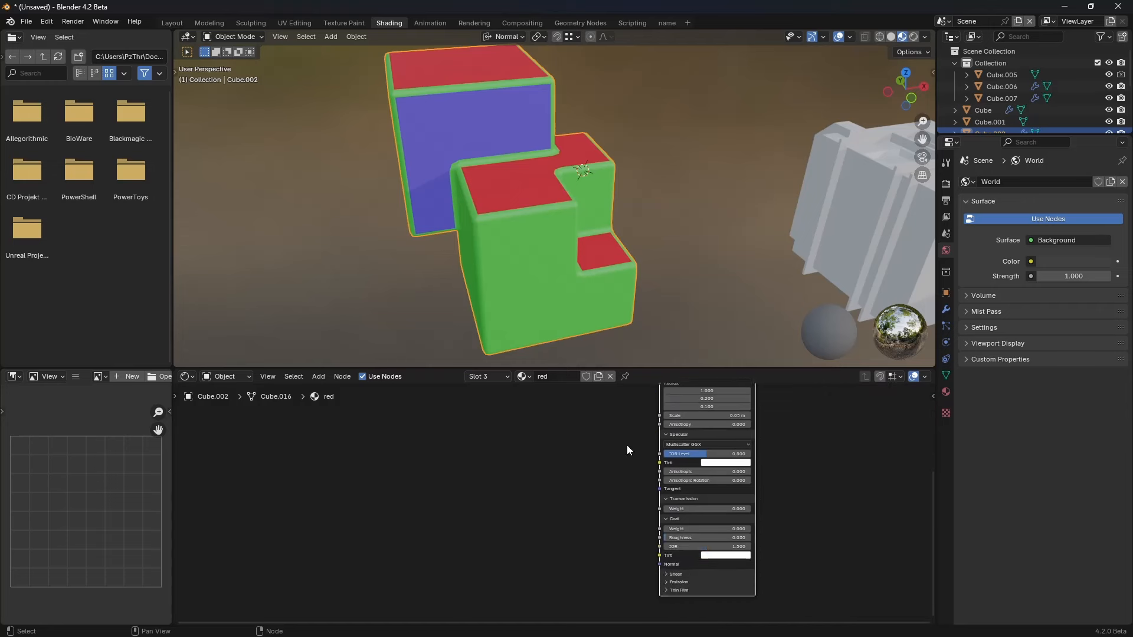
{"action": "scroll", "coordinate": [627, 450], "scroll_direction": "up", "scroll_amount": 3}
{"action": "left_click", "coordinate": [700, 595]}
{"action": "middle_click_drag", "start_coordinate": [647, 579], "coordinate": [619, 496]}
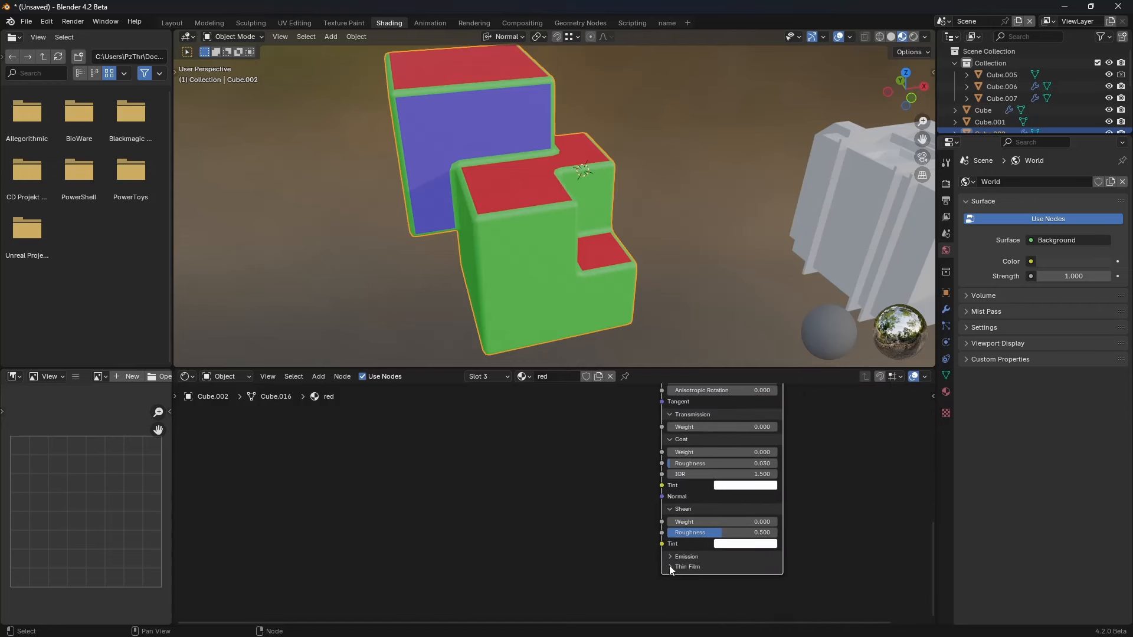
{"action": "left_click", "coordinate": [671, 567]}
{"action": "middle_click_drag", "start_coordinate": [640, 558], "coordinate": [606, 575]}
{"action": "left_click", "coordinate": [662, 493]}
Step: Set the Principled BSDF node's base color to a purer red, about 0.80, 0.00, 0.01 RGB
{"action": "middle_click_drag", "start_coordinate": [626, 432], "coordinate": [641, 575]}
{"action": "middle_click_drag", "start_coordinate": [638, 445], "coordinate": [646, 535]}
{"action": "scroll", "coordinate": [652, 490], "scroll_direction": "up", "scroll_amount": 3}
{"action": "middle_click_drag", "start_coordinate": [644, 480], "coordinate": [546, 484]}
{"action": "middle_click_drag", "start_coordinate": [668, 438], "coordinate": [682, 431]}
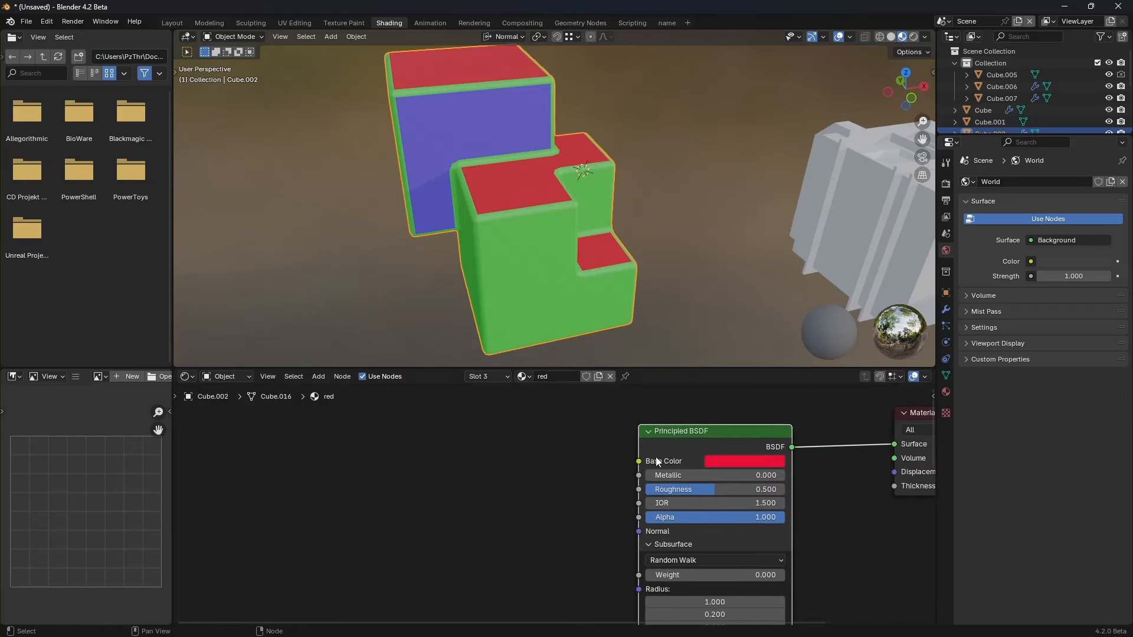
{"action": "scroll", "coordinate": [632, 482], "scroll_direction": "up", "scroll_amount": 1}
{"action": "middle_click_drag", "start_coordinate": [633, 483], "coordinate": [643, 493]}
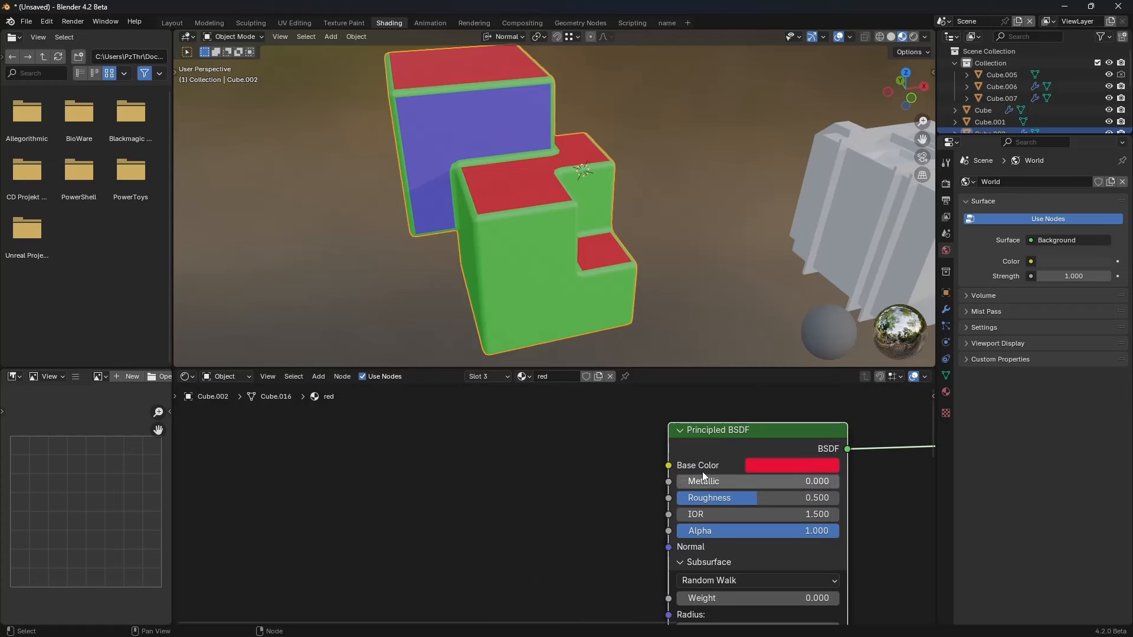
{"action": "left_click", "coordinate": [787, 468]}
{"action": "left_click_drag", "start_coordinate": [815, 323], "coordinate": [826, 361]}
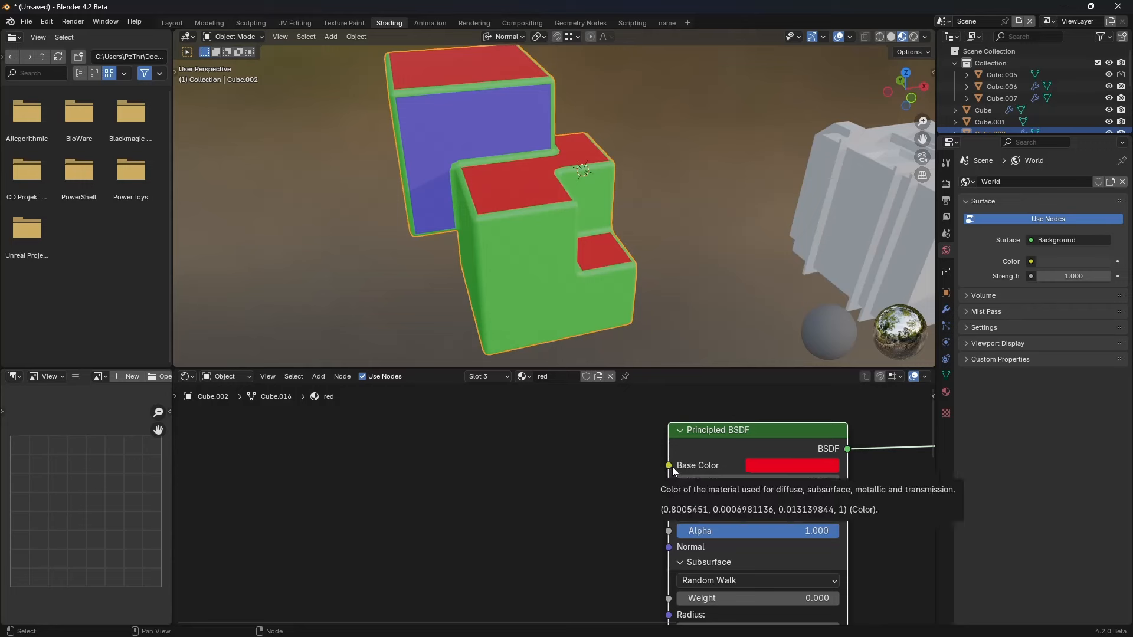
Step: Examine the Principled BSDF node's input sockets and its Subsurface settings, including the three Radius values
{"action": "middle_click_drag", "start_coordinate": [669, 486], "coordinate": [680, 433]}
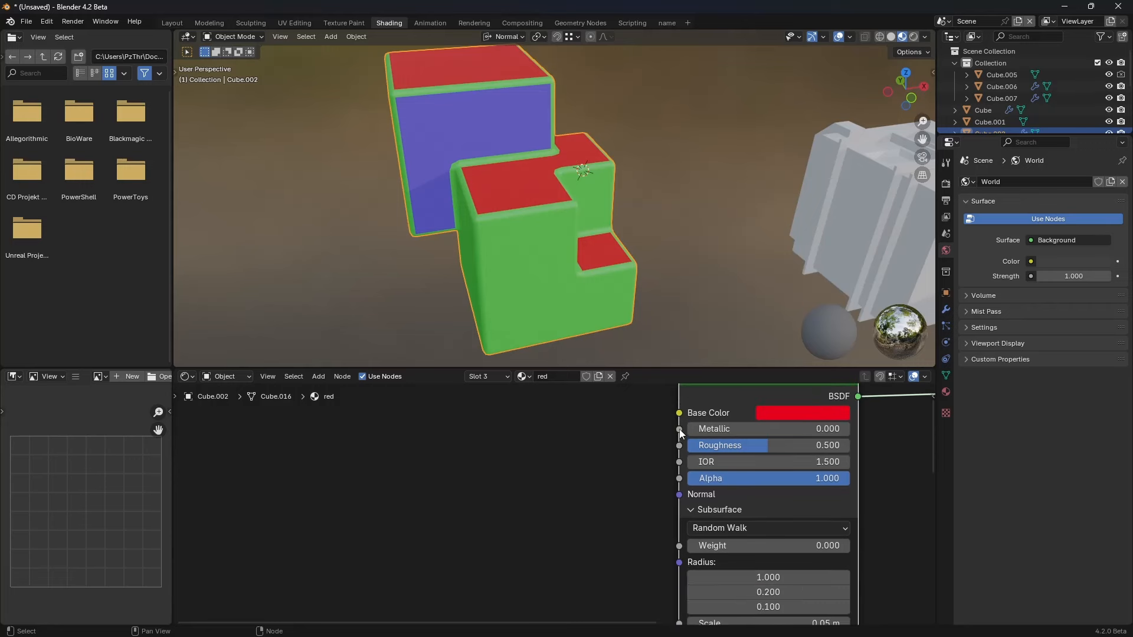
{"action": "middle_click_drag", "start_coordinate": [678, 498], "coordinate": [682, 424]}
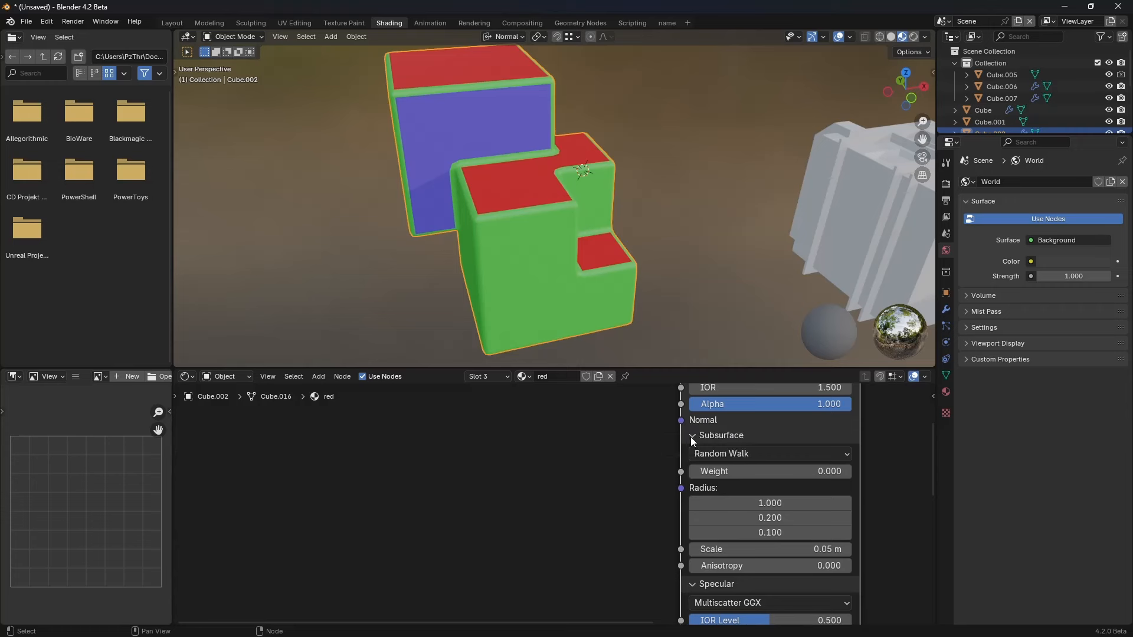
{"action": "middle_click_drag", "start_coordinate": [686, 504], "coordinate": [663, 474]}
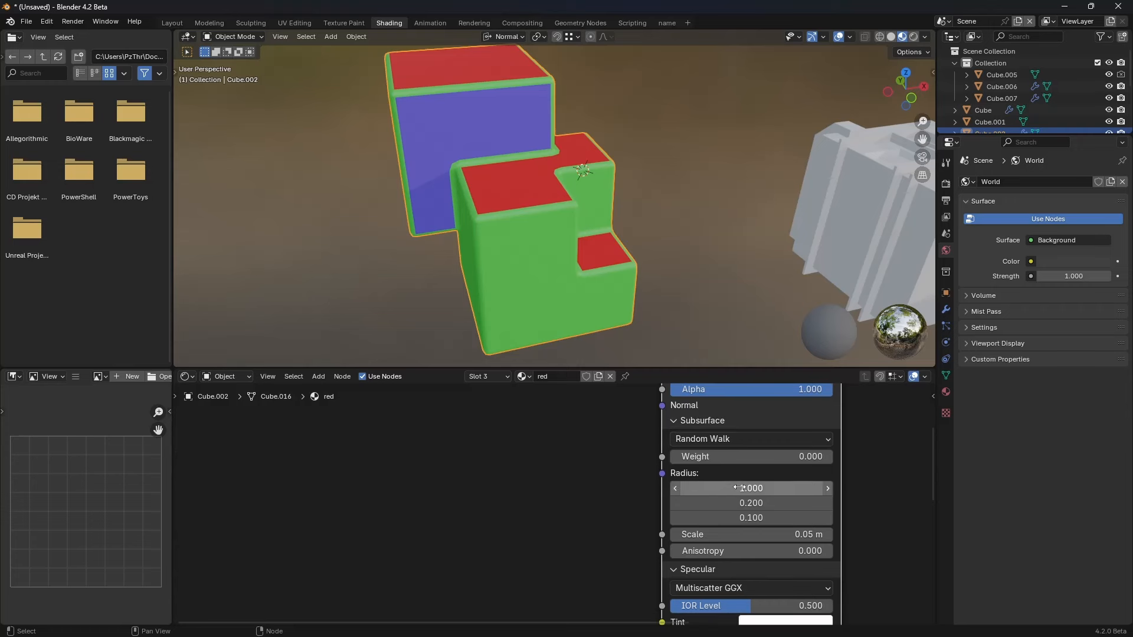
{"action": "left_click_drag", "start_coordinate": [744, 503], "coordinate": [744, 517]}
{"action": "key", "text": "Escape"}
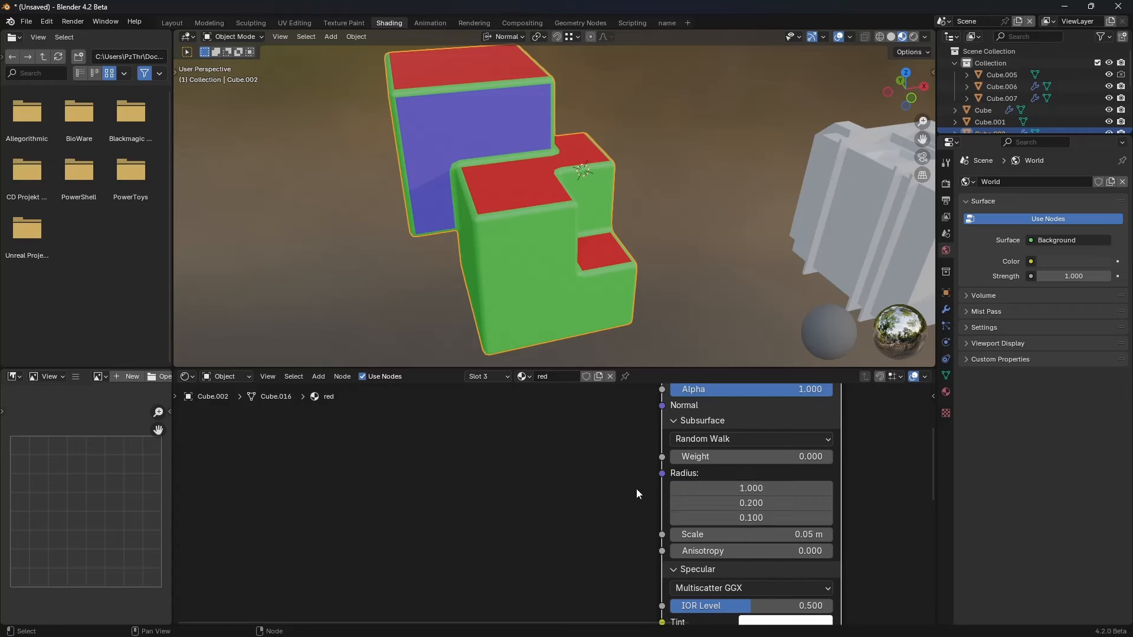
{"action": "left_click", "coordinate": [603, 489]}
{"action": "middle_click_drag", "start_coordinate": [621, 449], "coordinate": [625, 453]}
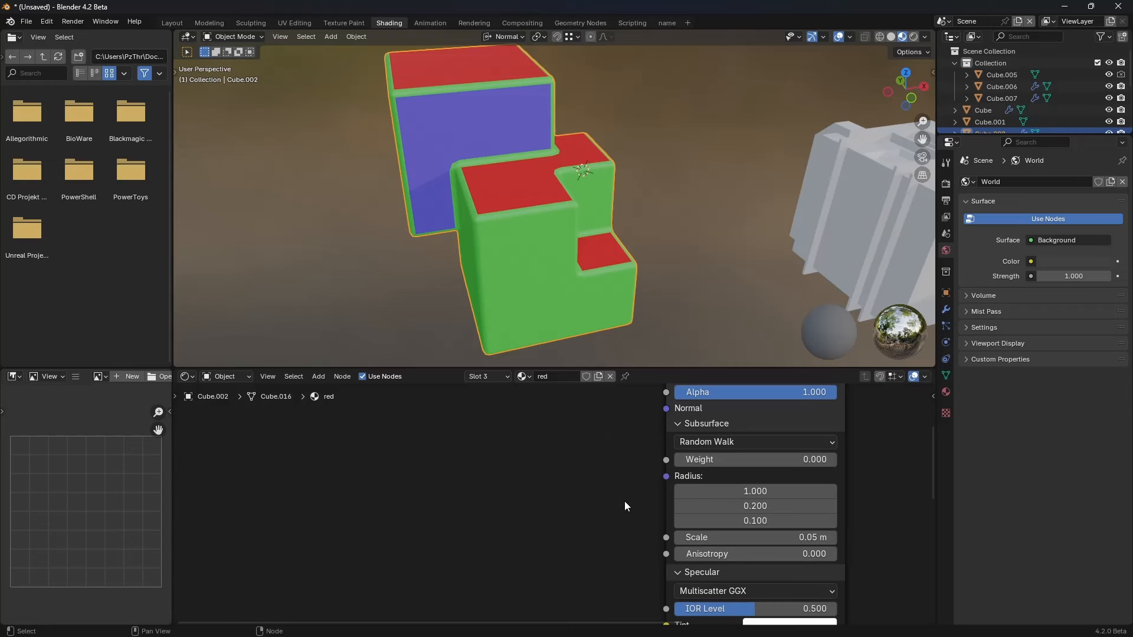
Step: Examine the red material's Principled BSDF node, from its Base Color input down through the Thin Film settings
{"action": "middle_click_drag", "start_coordinate": [648, 548], "coordinate": [630, 598]}
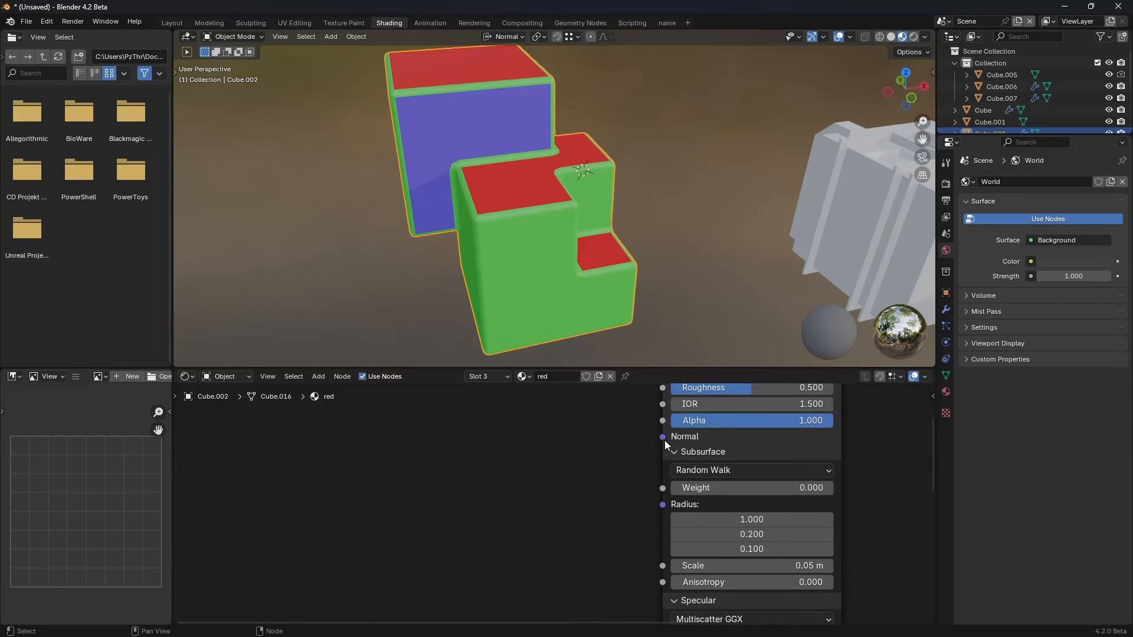
{"action": "mouse_move", "coordinate": [614, 497]}
{"action": "middle_mouse_down"}
{"action": "mouse_move", "coordinate": [617, 440]}
{"action": "mouse_move", "coordinate": [612, 483]}
{"action": "middle_mouse_up"}
{"action": "middle_click_drag", "start_coordinate": [624, 525], "coordinate": [627, 490]}
{"action": "mouse_move", "coordinate": [667, 458]}
{"action": "middle_mouse_down"}
{"action": "mouse_move", "coordinate": [663, 434]}
{"action": "mouse_move", "coordinate": [656, 483]}
{"action": "mouse_move", "coordinate": [644, 439]}
{"action": "mouse_move", "coordinate": [626, 455]}
{"action": "mouse_move", "coordinate": [670, 490]}
{"action": "mouse_move", "coordinate": [664, 518]}
{"action": "middle_mouse_up"}
{"action": "scroll", "coordinate": [670, 448], "scroll_direction": "down", "scroll_amount": 4}
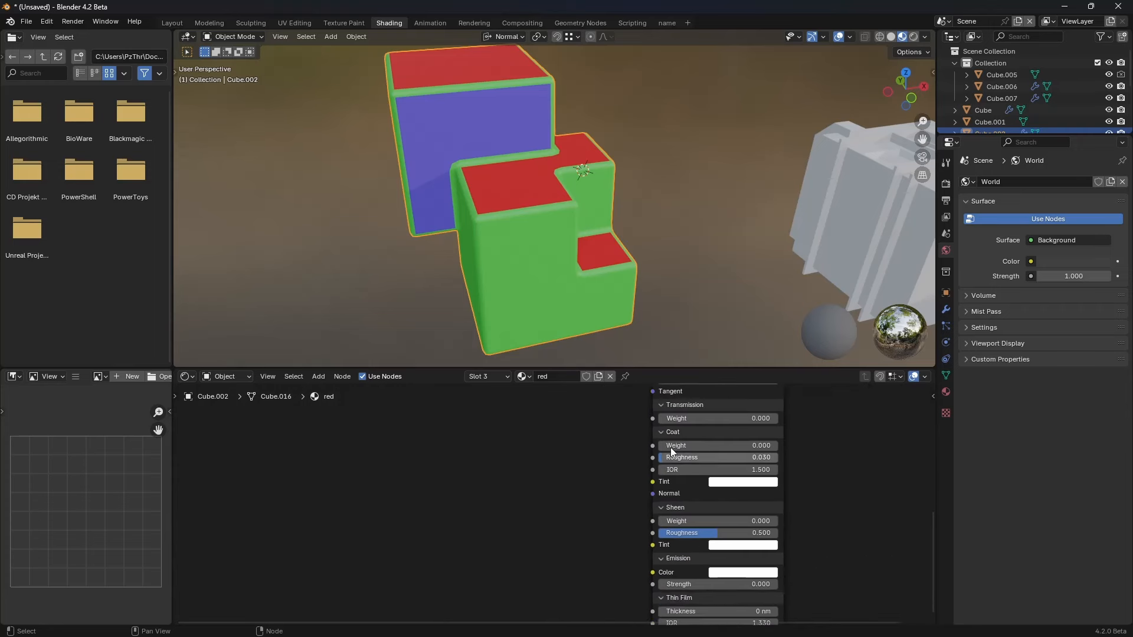
{"action": "middle_click_drag", "start_coordinate": [589, 424], "coordinate": [643, 502]}
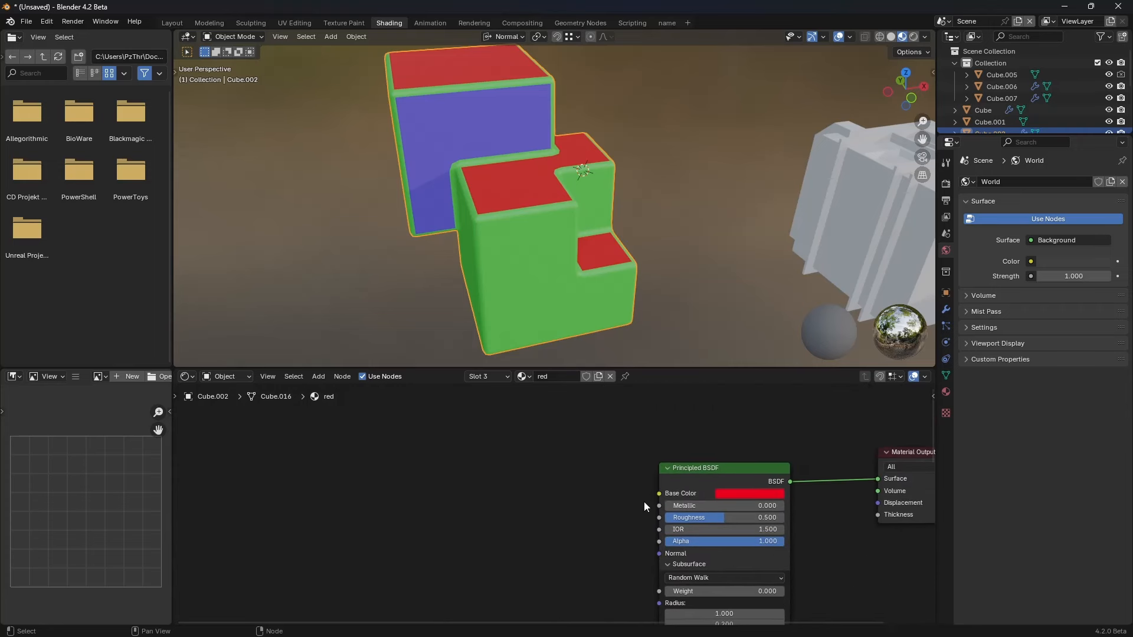
{"action": "left_click", "coordinate": [667, 469]}
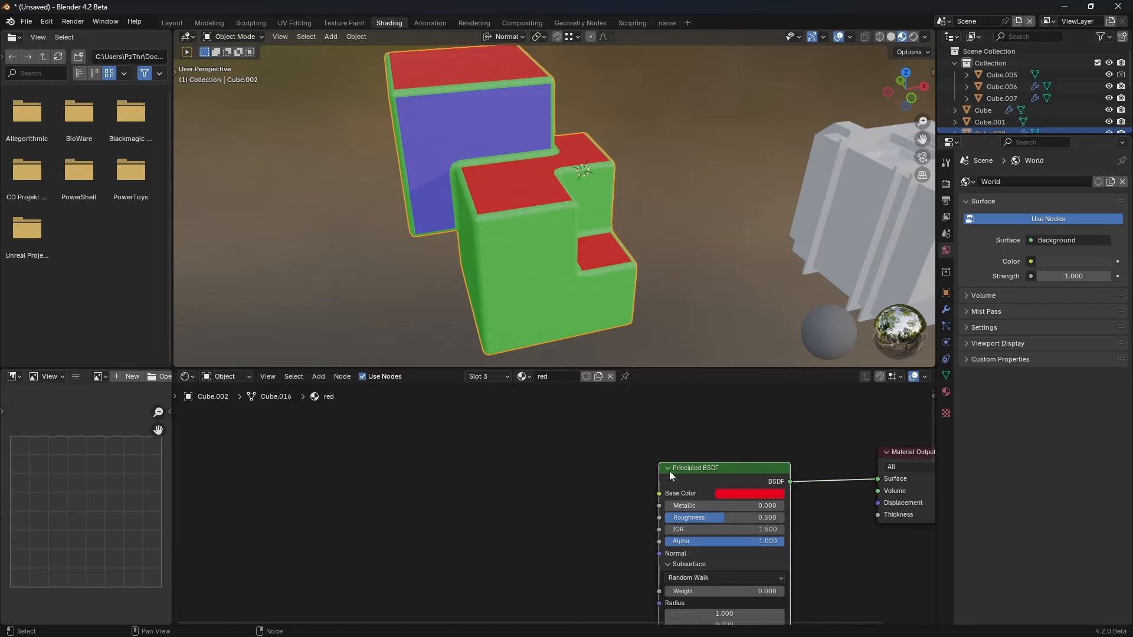
{"action": "left_click", "coordinate": [595, 458]}
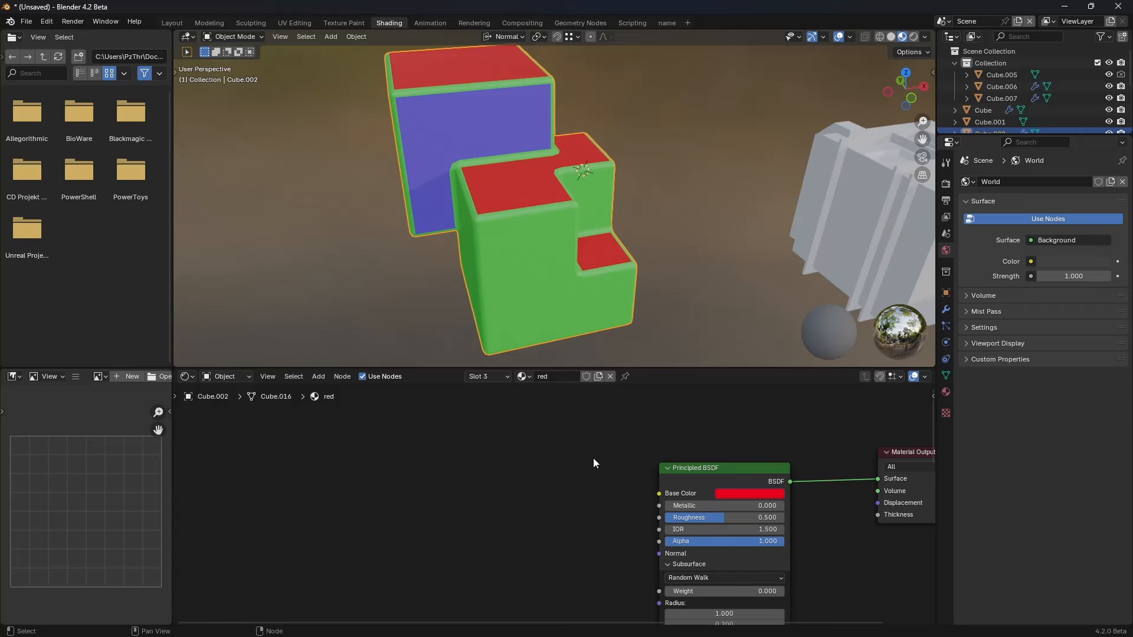
{"action": "scroll", "coordinate": [594, 493], "scroll_direction": "down", "scroll_amount": 5, "text": "shift"}
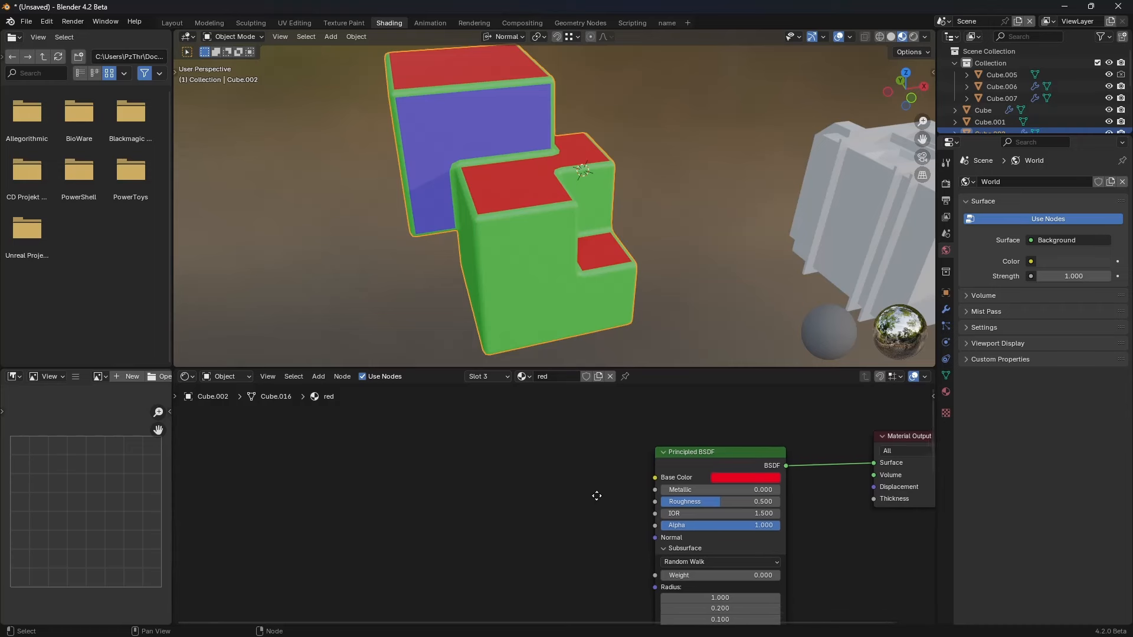
{"action": "middle_click_drag", "start_coordinate": [604, 535], "coordinate": [594, 528]}
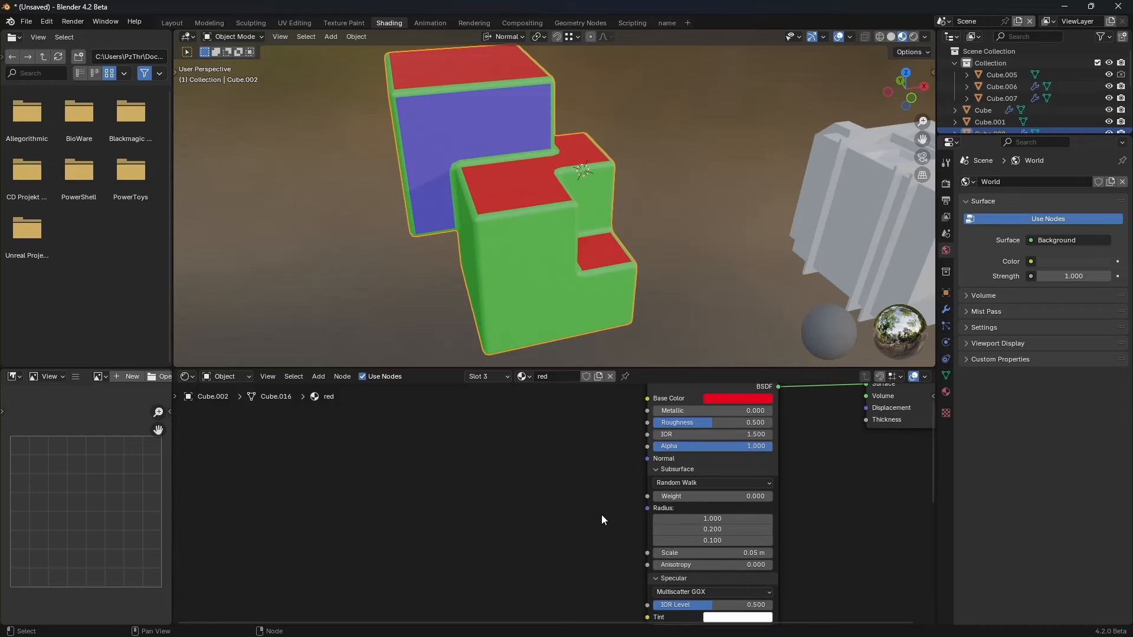
{"action": "middle_click_drag", "start_coordinate": [558, 384], "coordinate": [585, 408]}
{"action": "key", "text": "shift+a"}
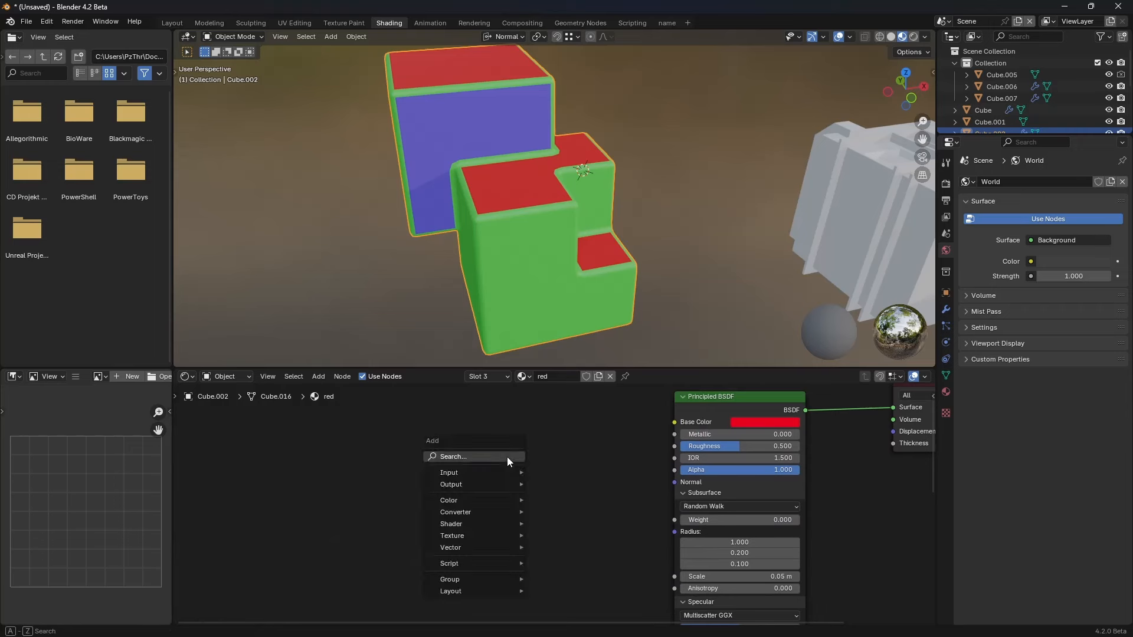
{"action": "left_click", "coordinate": [320, 380]}
{"action": "mouse_move", "coordinate": [338, 380]}
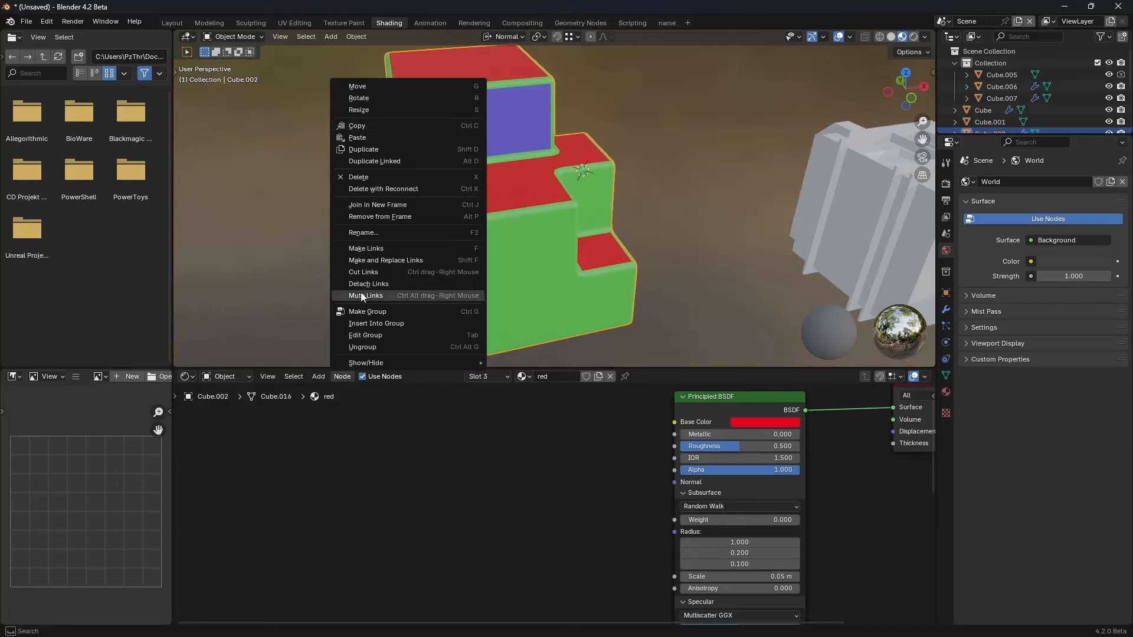
{"action": "mouse_move", "coordinate": [724, 395]}
{"action": "left_mouse_down"}
{"action": "mouse_move", "coordinate": [715, 390]}
{"action": "mouse_move", "coordinate": [722, 395]}
{"action": "left_mouse_up"}
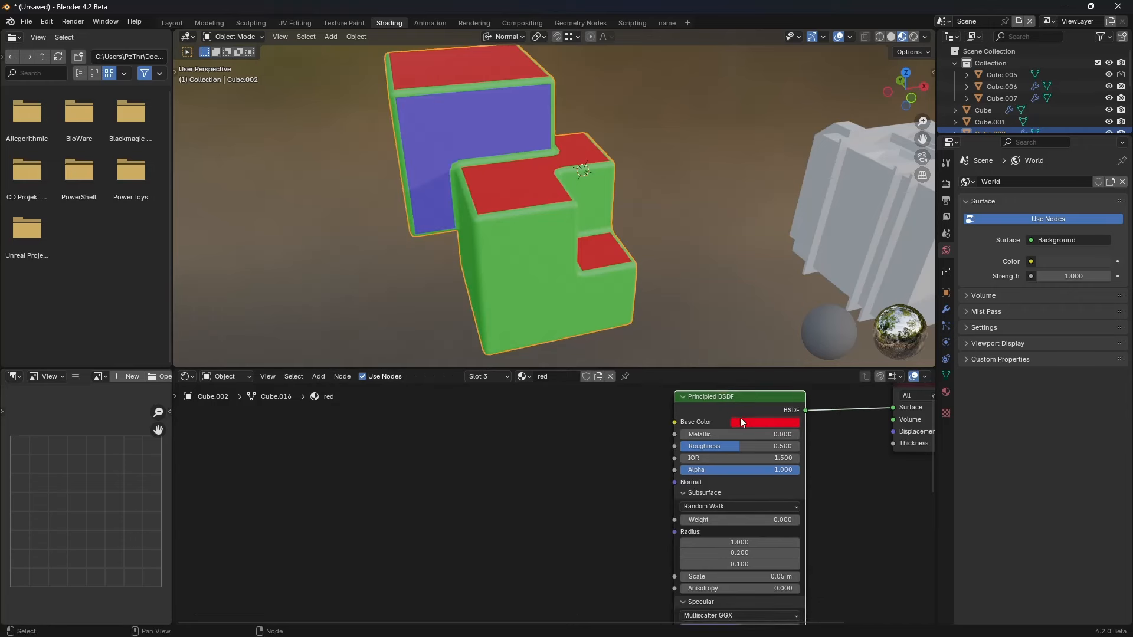
{"action": "middle_click_drag", "start_coordinate": [891, 402], "coordinate": [826, 431]}
{"action": "mouse_move", "coordinate": [873, 412]}
{"action": "left_mouse_down"}
{"action": "mouse_move", "coordinate": [886, 405]}
{"action": "mouse_move", "coordinate": [874, 411]}
{"action": "left_mouse_up"}
{"action": "middle_click_drag", "start_coordinate": [408, 446], "coordinate": [459, 440]}
{"action": "key", "text": "shift+a"}
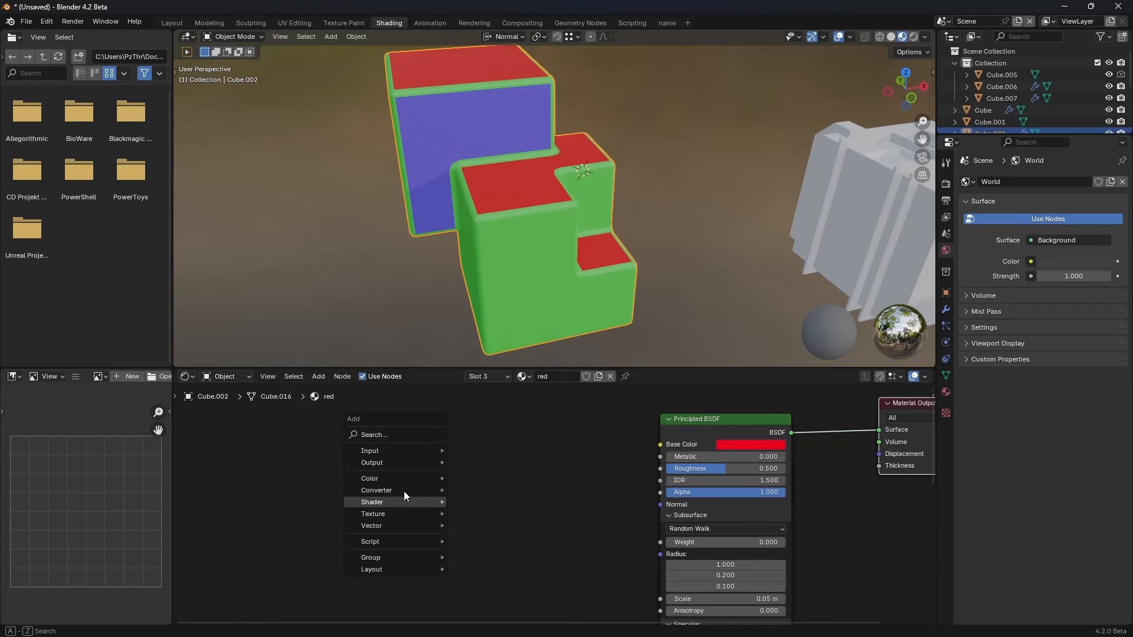
{"action": "mouse_move", "coordinate": [404, 490]}
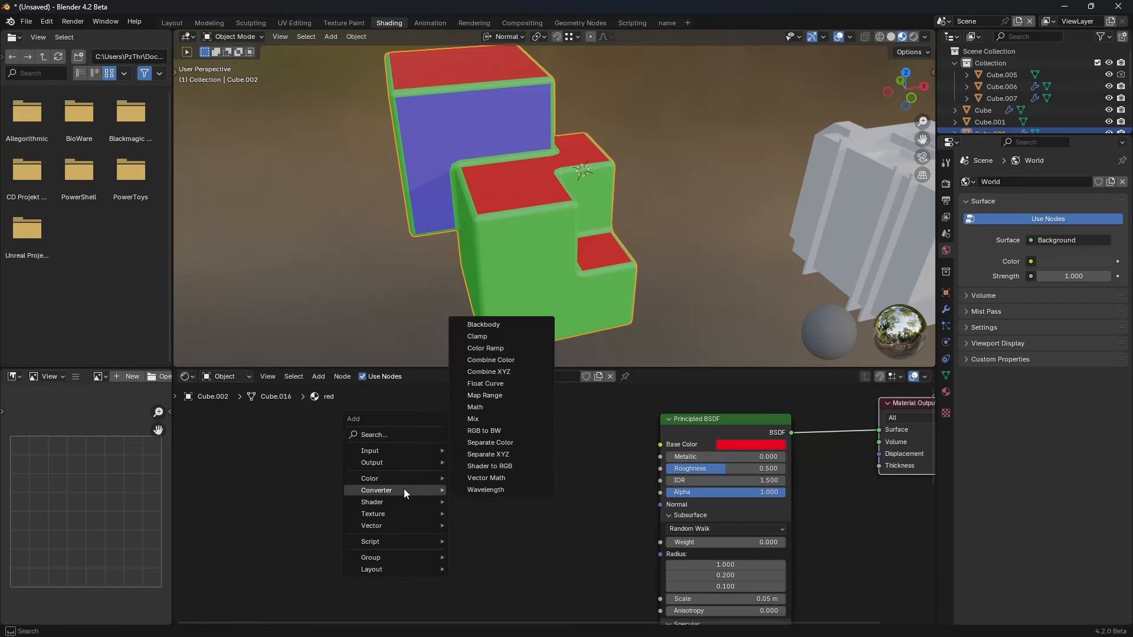
{"action": "left_click", "coordinate": [509, 418]}
{"action": "left_click", "coordinate": [495, 465]}
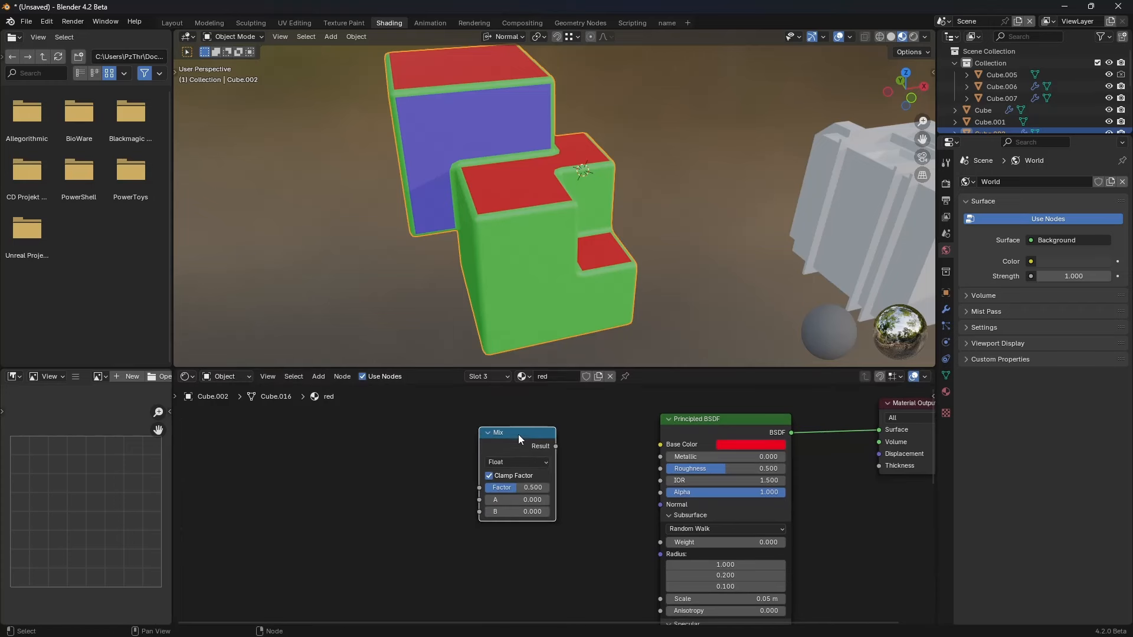
{"action": "key", "text": "ctrl+z"}
Step: Add a Mix Color node before the Principled BSDF and connect its Result to Base Color
{"action": "key", "text": "shift+a"}
{"action": "mouse_move", "coordinate": [452, 434]}
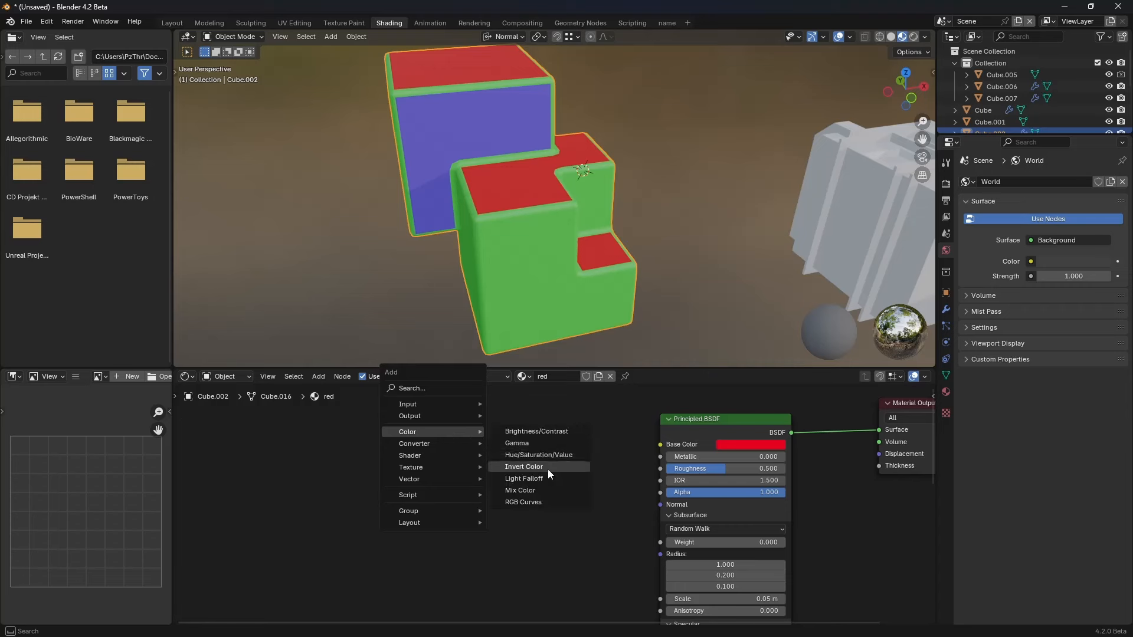
{"action": "left_click", "coordinate": [543, 489]}
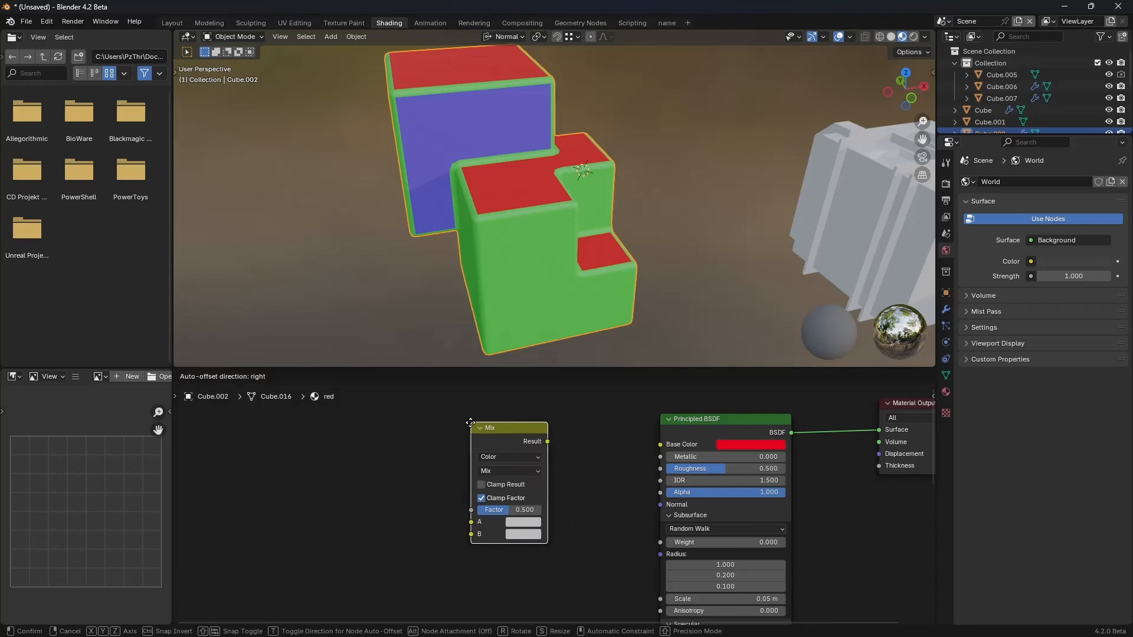
{"action": "left_click", "coordinate": [508, 419]}
{"action": "left_click_drag", "start_coordinate": [552, 437], "coordinate": [661, 445]}
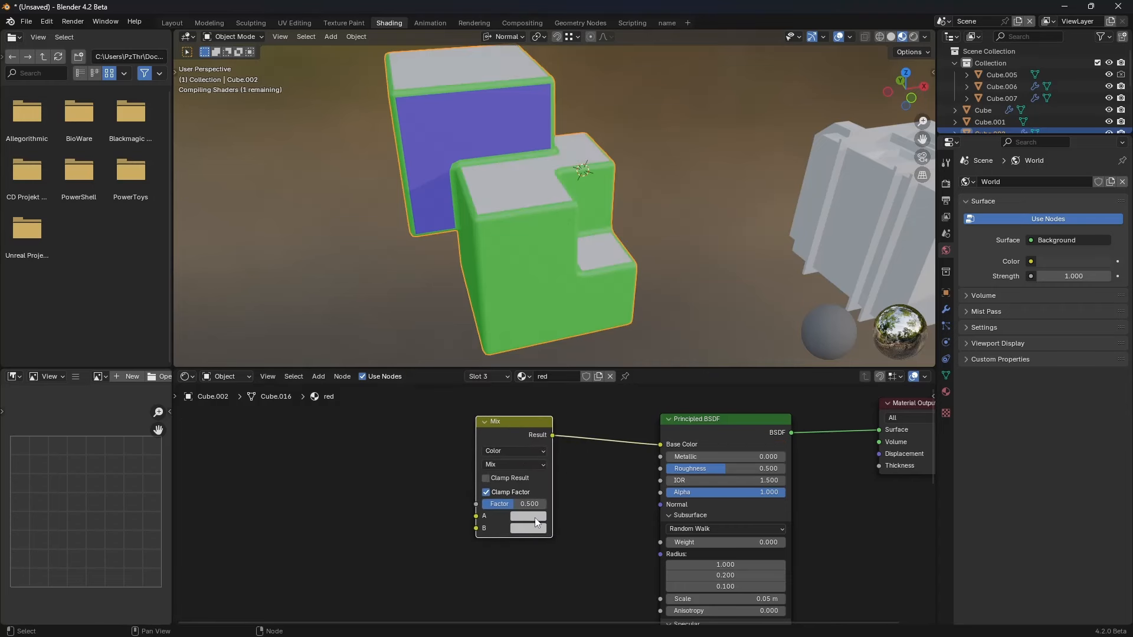
Step: Set the Mix node's color A to red and color B to blue, and shift the node slightly
{"action": "left_click", "coordinate": [527, 516]}
{"action": "left_click", "coordinate": [563, 430]}
{"action": "left_click", "coordinate": [528, 528]}
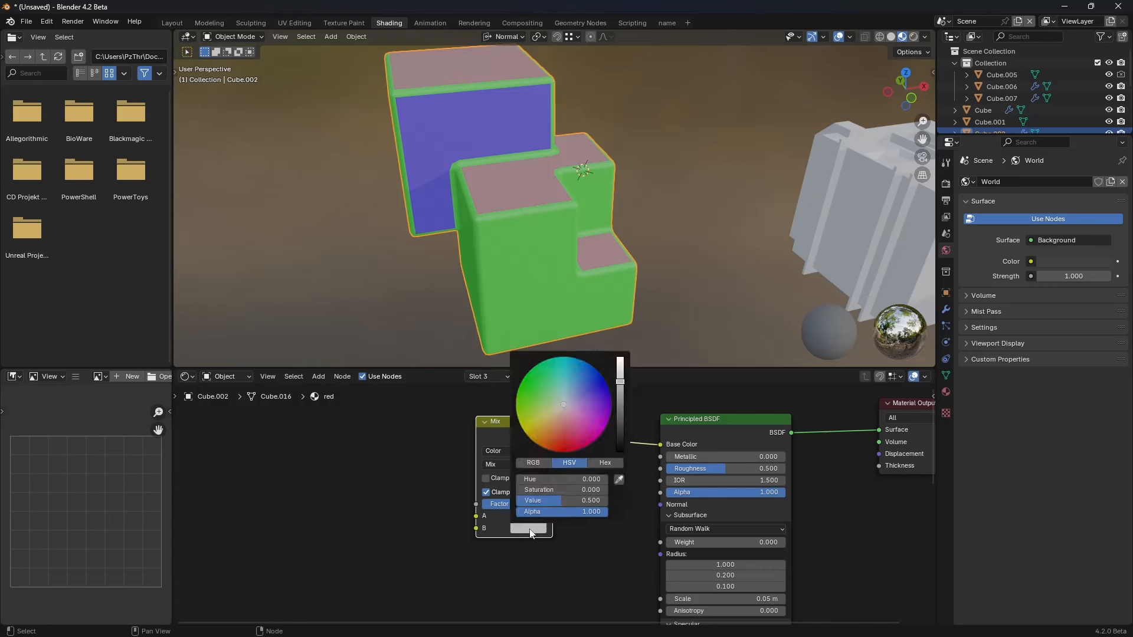
{"action": "left_click", "coordinate": [604, 378]}
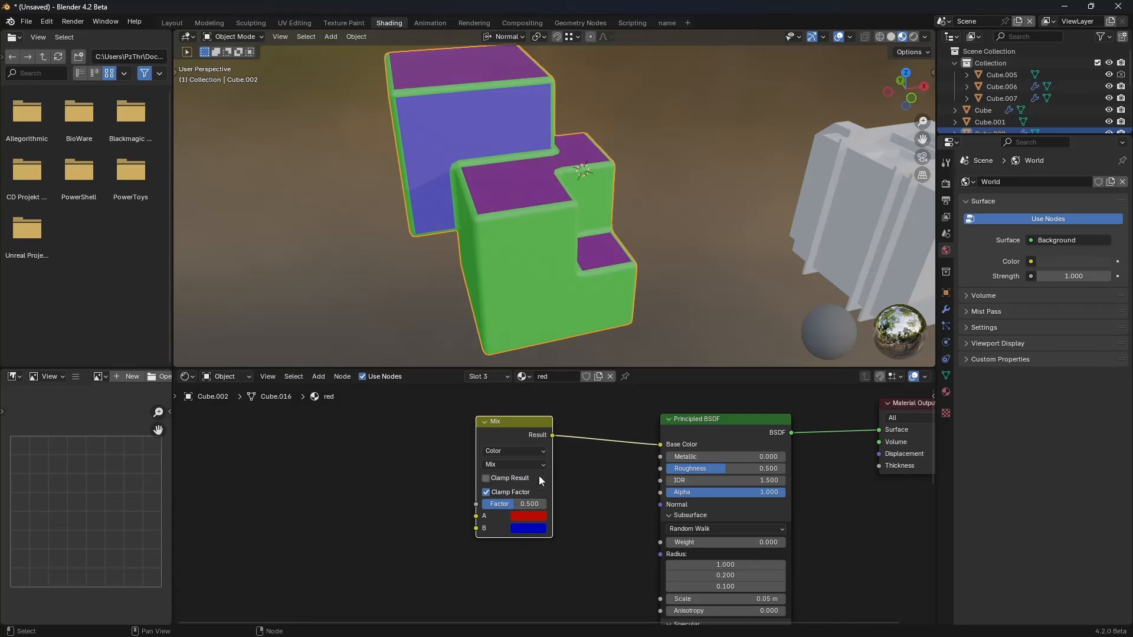
{"action": "middle_click_drag", "start_coordinate": [509, 426], "coordinate": [545, 435]}
{"action": "left_click_drag", "start_coordinate": [545, 437], "coordinate": [532, 440]}
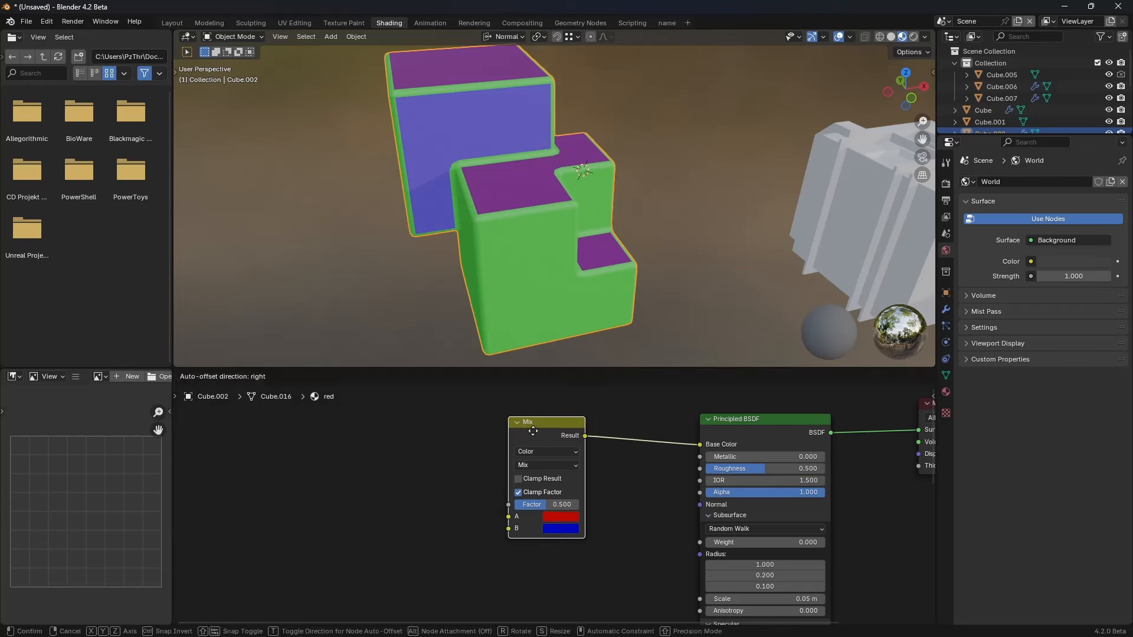
{"action": "key", "text": "shift+a"}
{"action": "mouse_move", "coordinate": [409, 478]}
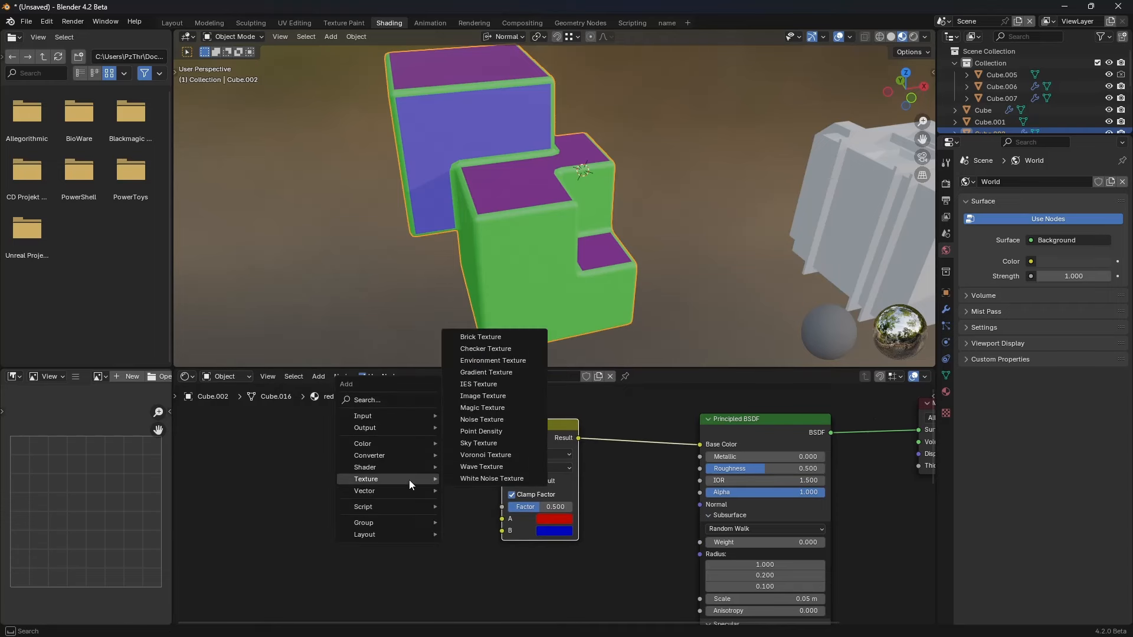
{"action": "left_click", "coordinate": [507, 394]}
{"action": "left_click", "coordinate": [352, 434]}
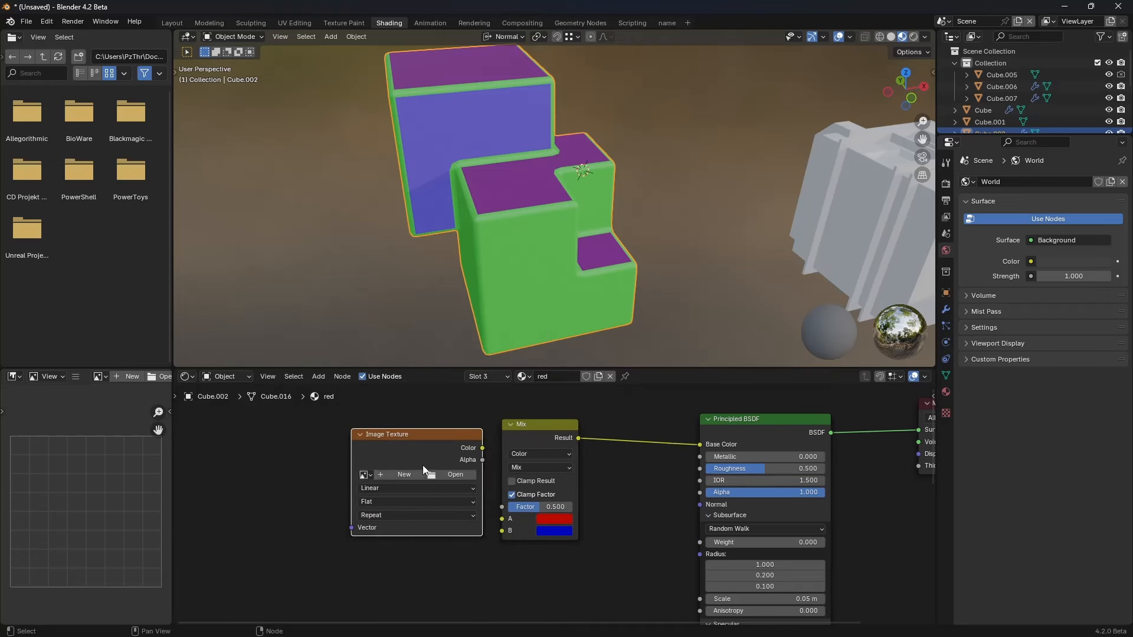
{"action": "left_click", "coordinate": [399, 476]}
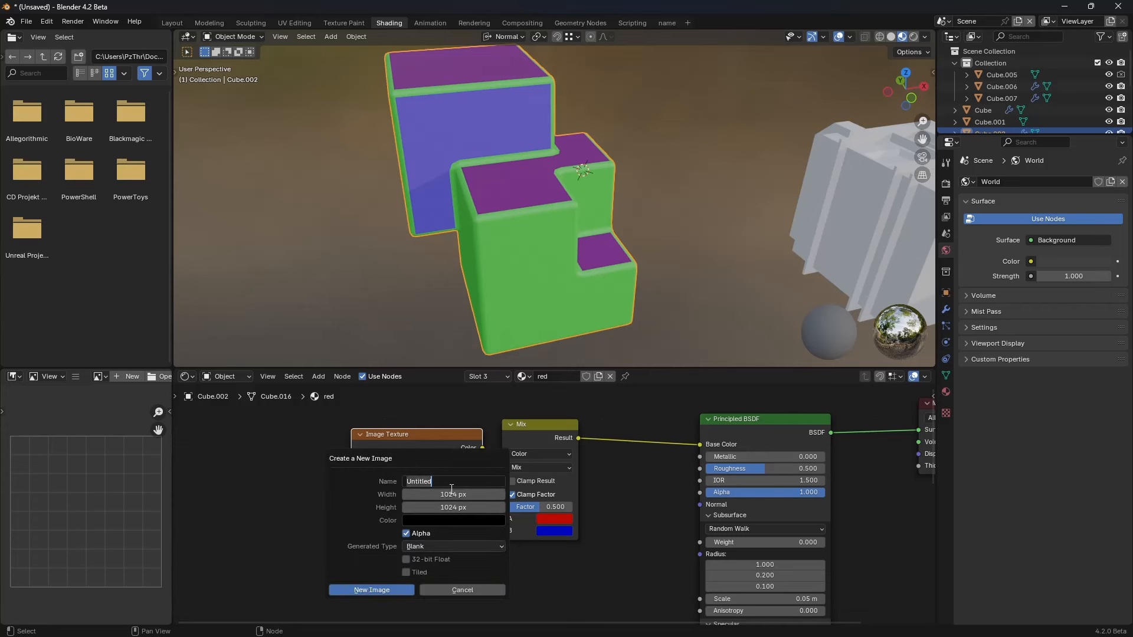
{"action": "left_click", "coordinate": [445, 551]}
{"action": "left_click", "coordinate": [463, 590]}
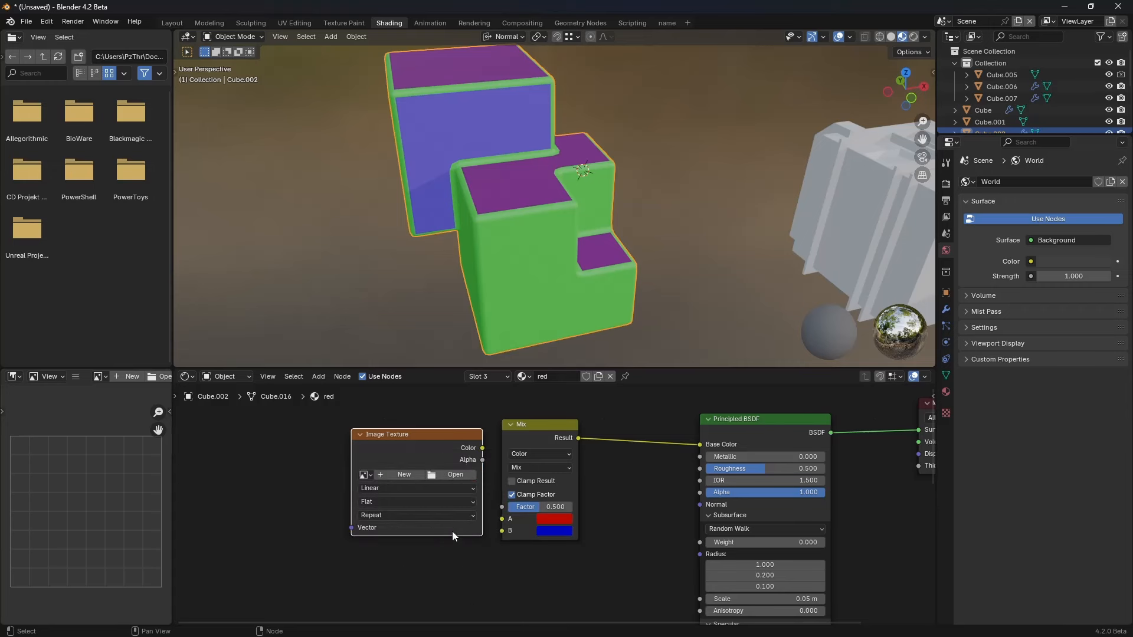
{"action": "key", "text": "x"}
Step: Add an Image Texture node with a new 1024 × 1024 px Color Grid image named checker
{"action": "key", "text": "shift+a"}
{"action": "mouse_move", "coordinate": [440, 441]}
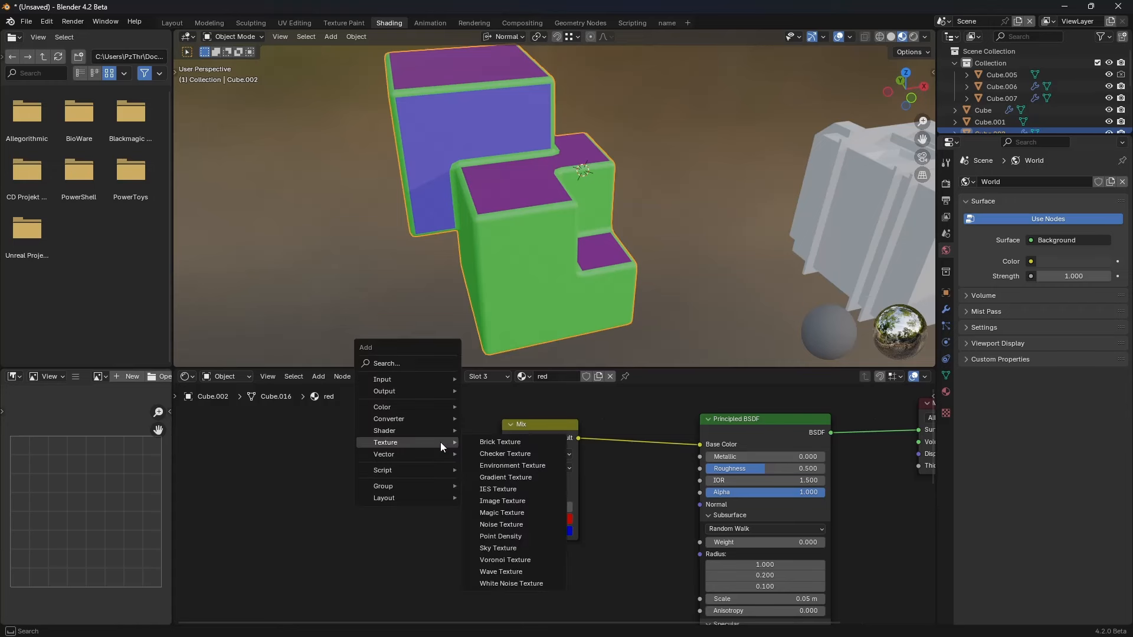
{"action": "left_click", "coordinate": [505, 501]}
{"action": "left_click", "coordinate": [425, 484]}
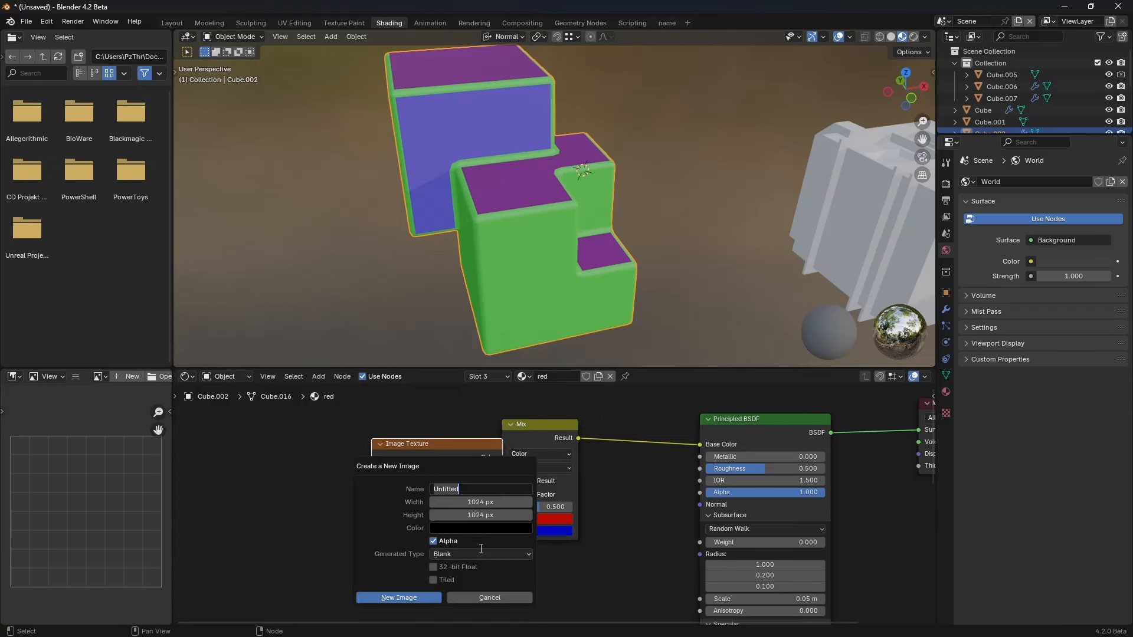
{"action": "left_click", "coordinate": [472, 555]}
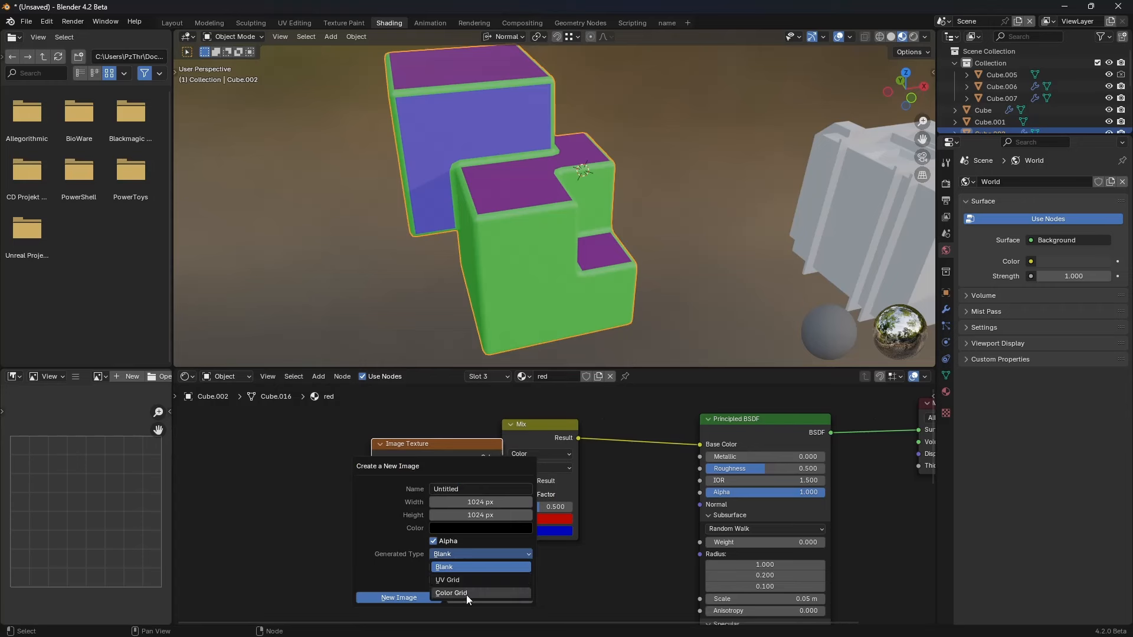
{"action": "left_click", "coordinate": [463, 593]}
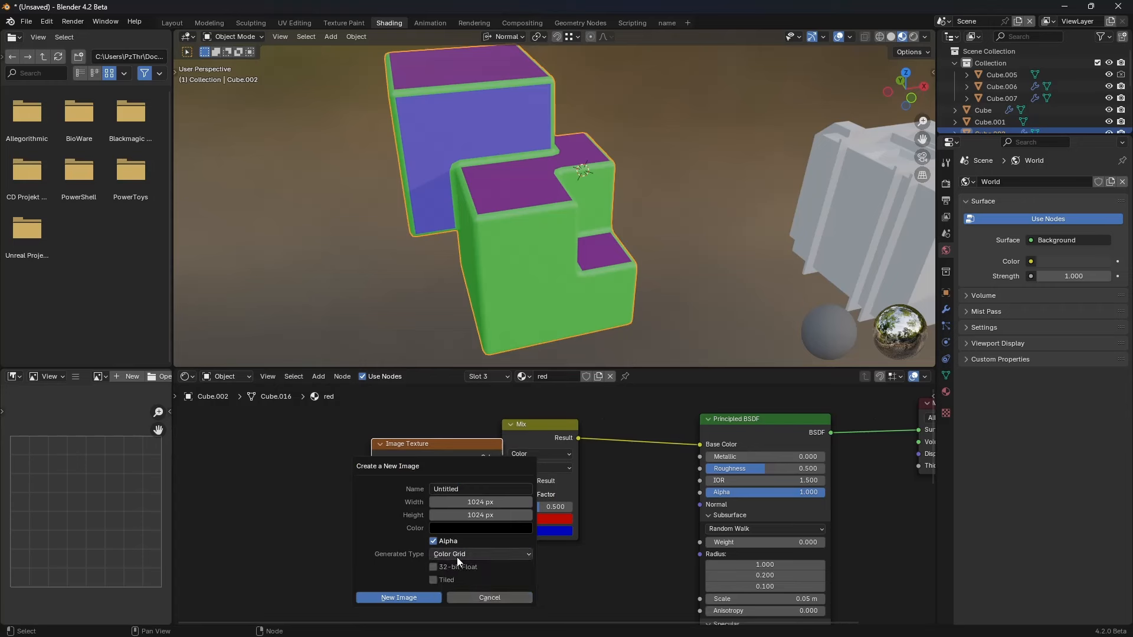
{"action": "left_click", "coordinate": [460, 489]}
{"action": "type", "text": "checker"}
{"action": "key", "text": "Return"}
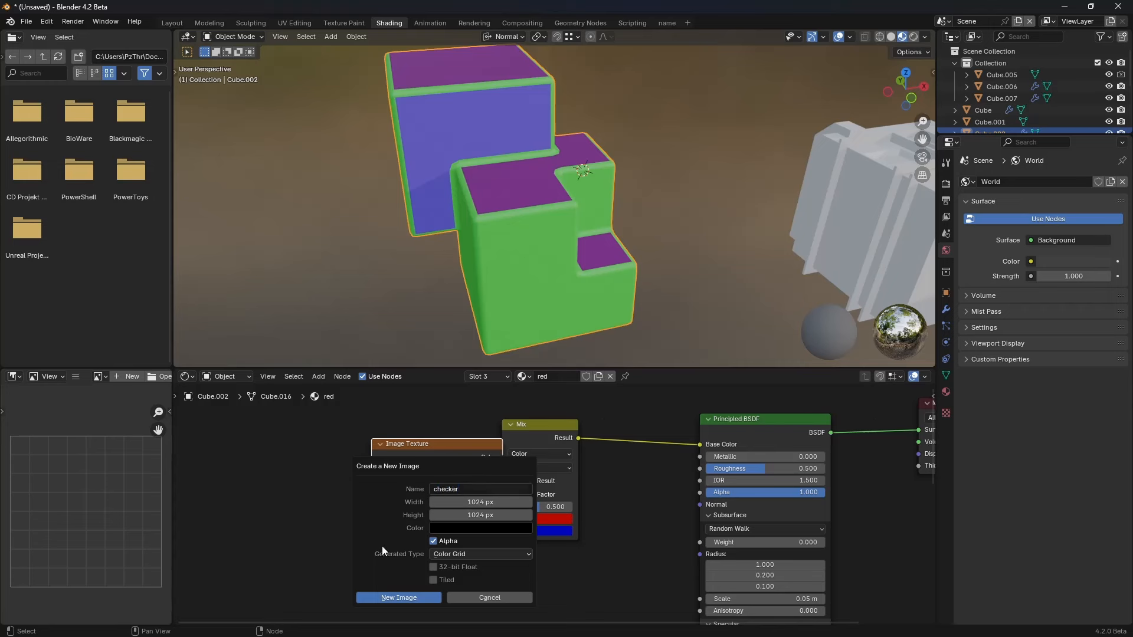
{"action": "left_click", "coordinate": [418, 597]}
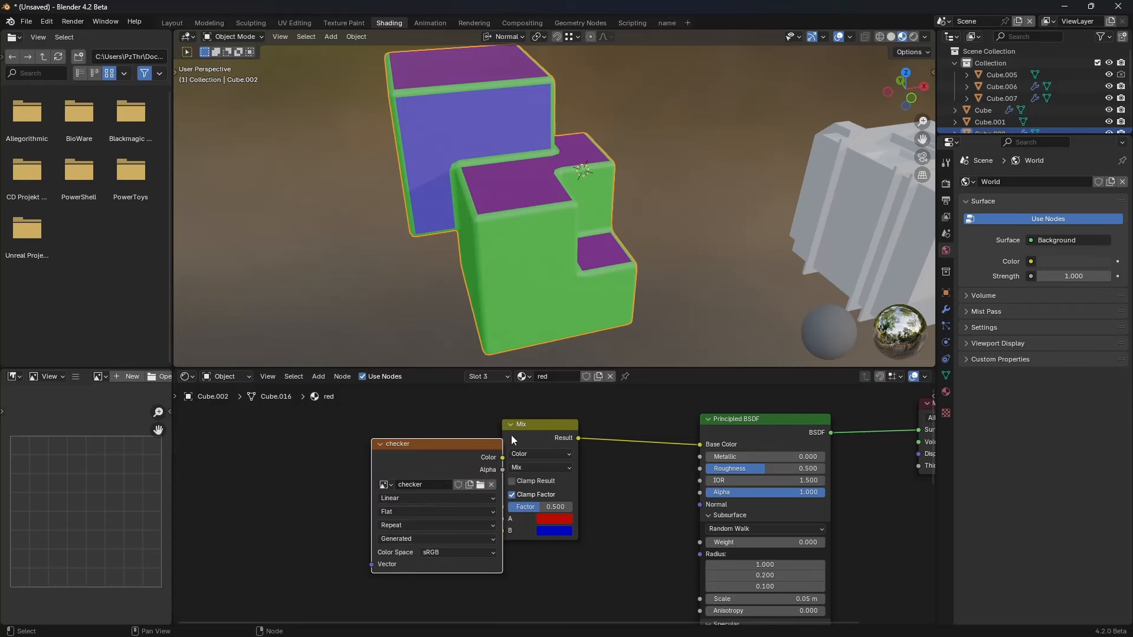
Step: Delete the Mix node and connect the checker texture's Color output to the Principled BSDF's Base Color
{"action": "left_click_drag", "start_coordinate": [551, 429], "coordinate": [559, 429]}
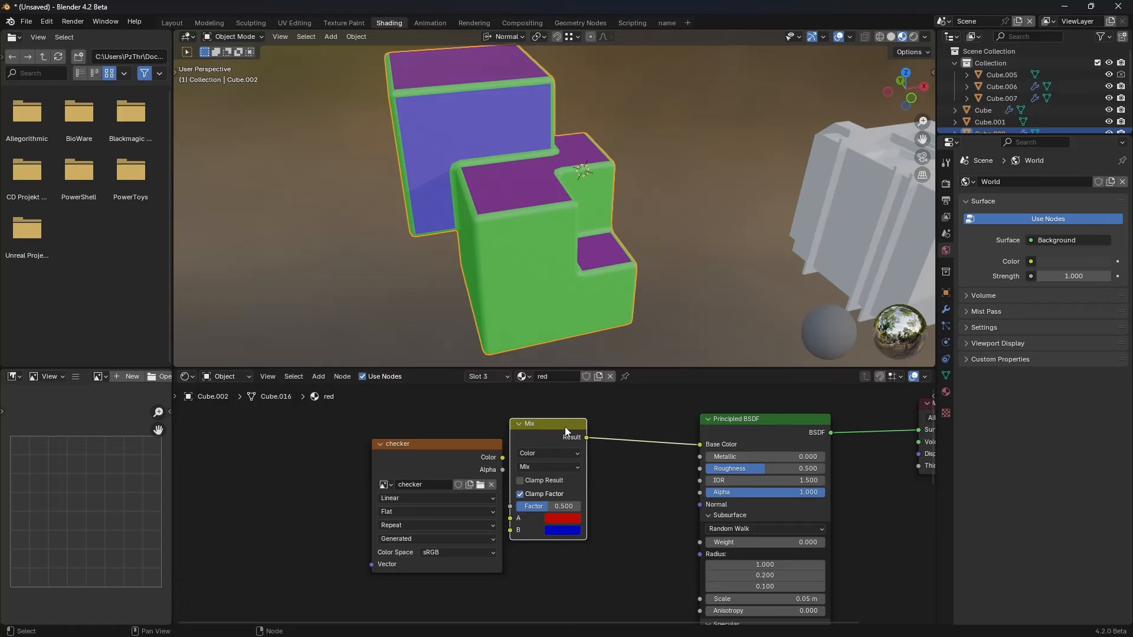
{"action": "key", "text": "x"}
{"action": "left_click_drag", "start_coordinate": [502, 457], "coordinate": [702, 447]}
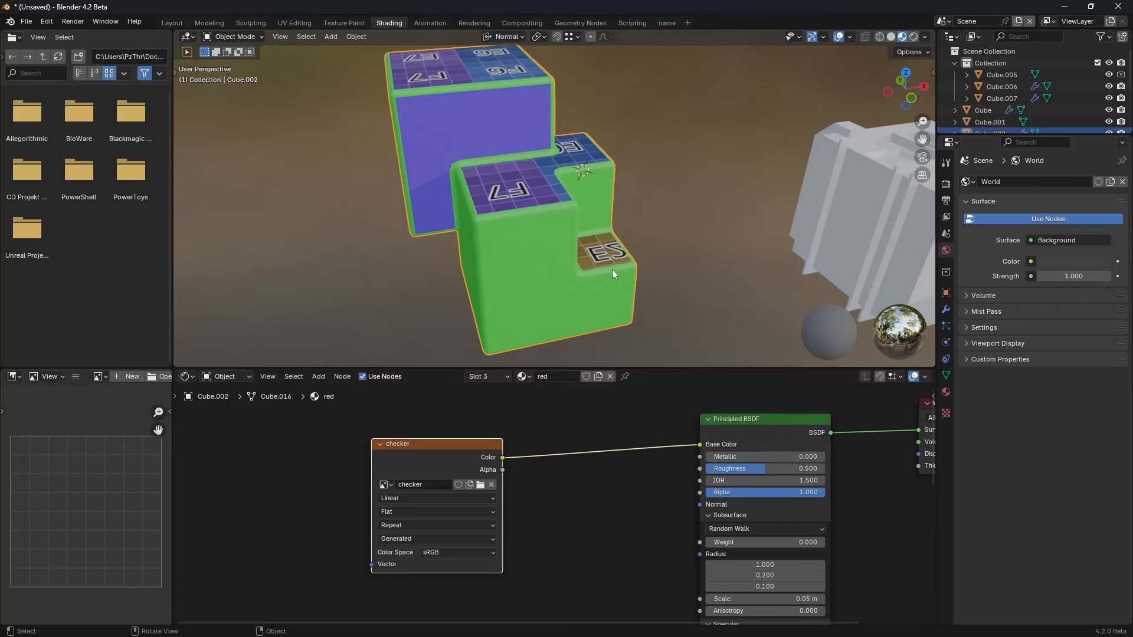
{"action": "middle_click_drag", "start_coordinate": [613, 273], "coordinate": [436, 146]}
{"action": "middle_click_drag", "start_coordinate": [520, 160], "coordinate": [543, 263]}
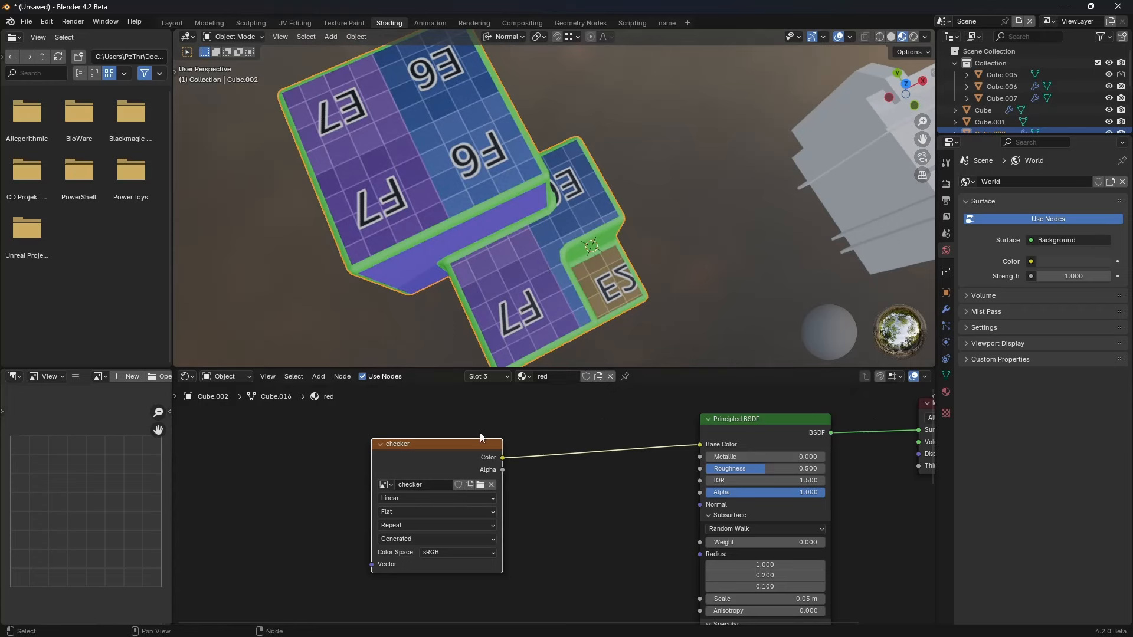
Step: Move the checker texture node closer to the Principled BSDF and add a Mapping node in front of it
{"action": "middle_click_drag", "start_coordinate": [472, 443], "coordinate": [584, 453]}
{"action": "left_click_drag", "start_coordinate": [584, 453], "coordinate": [607, 440]}
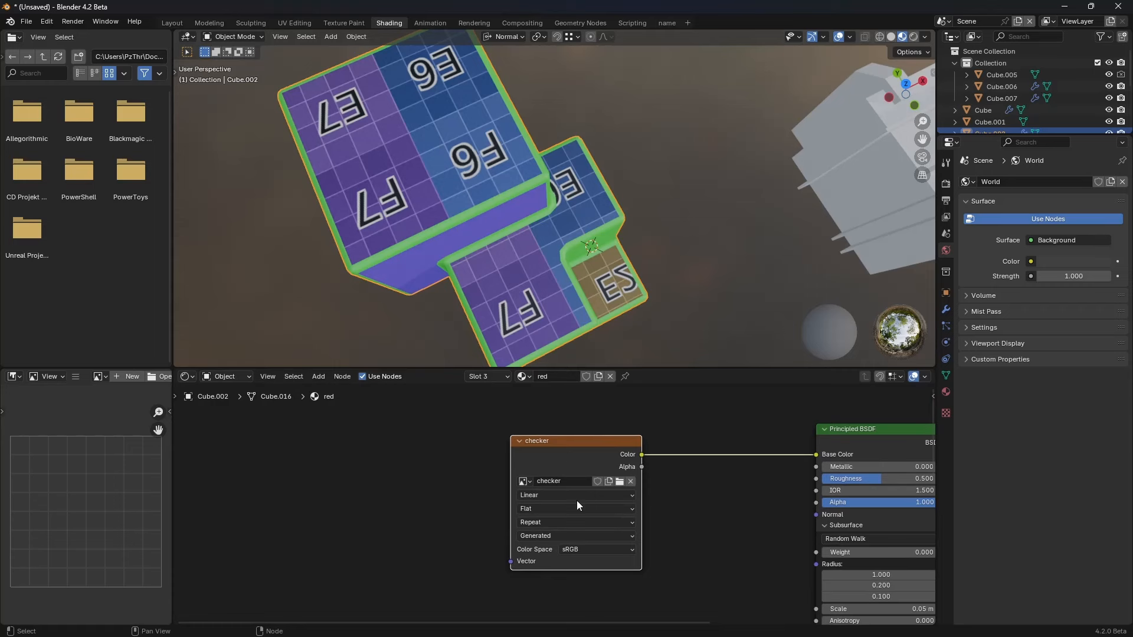
{"action": "middle_click_drag", "start_coordinate": [489, 502], "coordinate": [516, 495]}
{"action": "key", "text": "shift+a"}
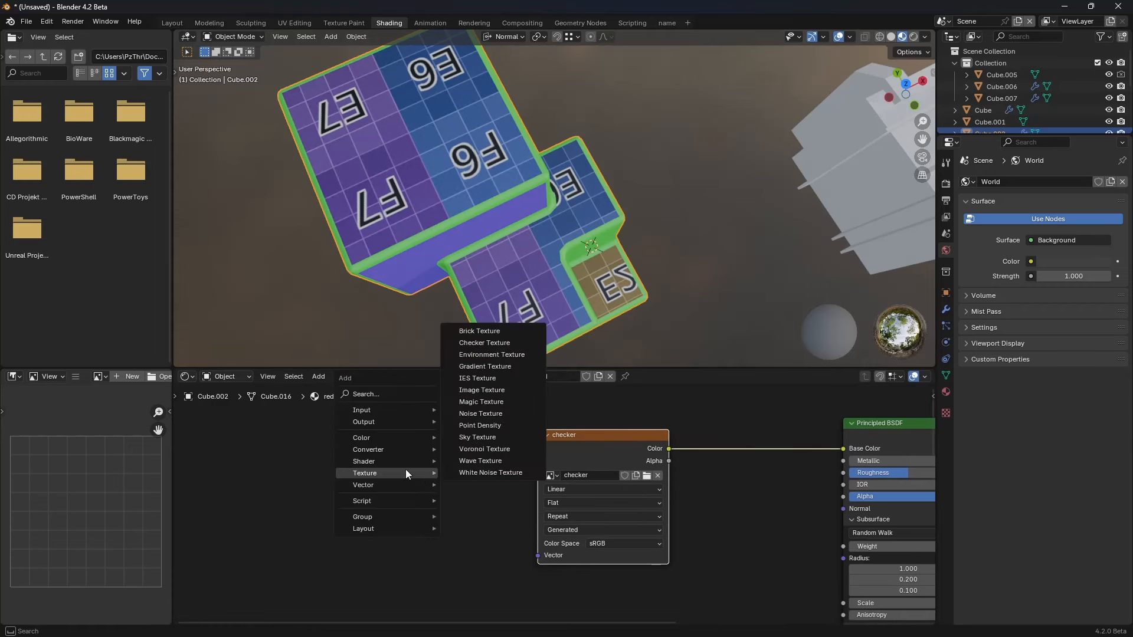
{"action": "mouse_move", "coordinate": [398, 438]}
{"action": "mouse_move", "coordinate": [397, 484]}
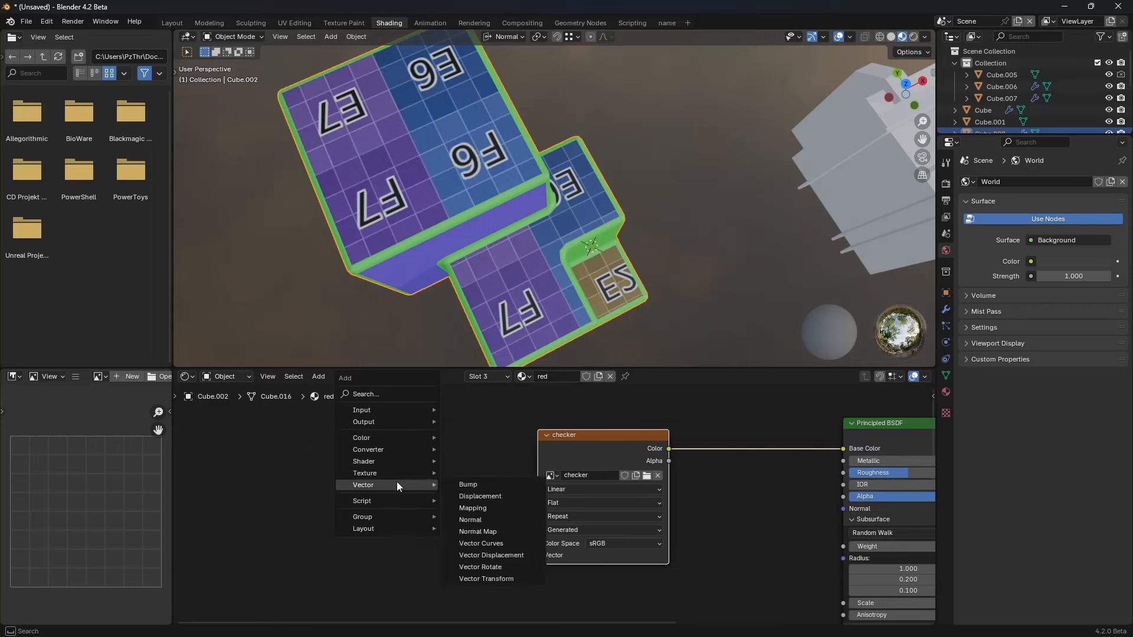
{"action": "left_click", "coordinate": [473, 508]}
{"action": "left_click", "coordinate": [441, 483]}
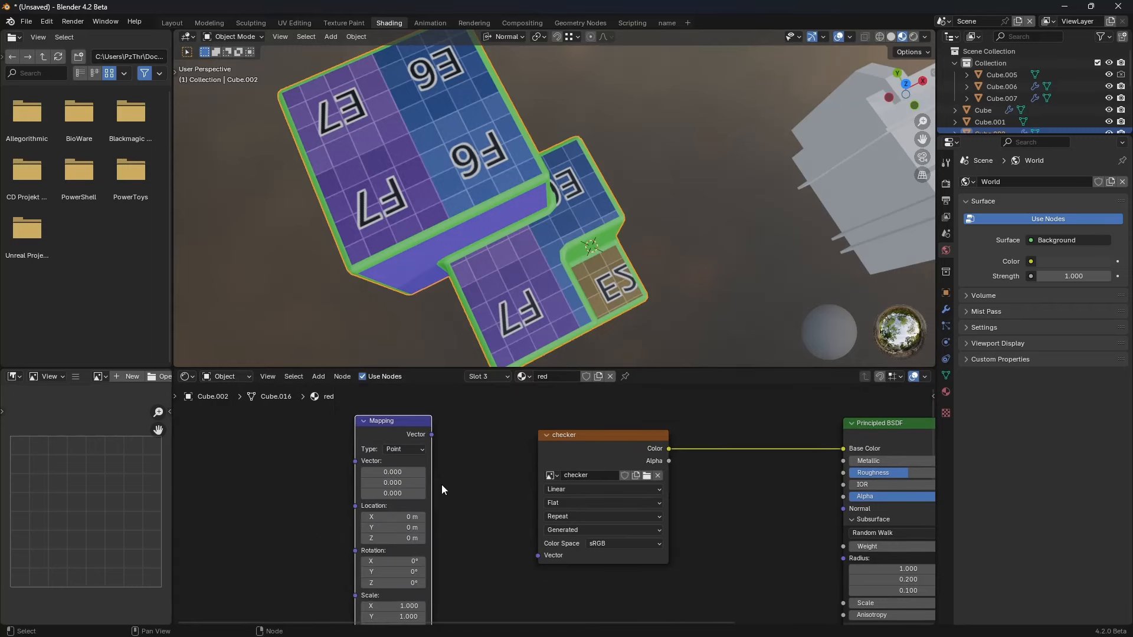
{"action": "scroll", "coordinate": [442, 488], "scroll_direction": "down", "scroll_amount": 1}
{"action": "left_click_drag", "start_coordinate": [431, 403], "coordinate": [442, 403]}
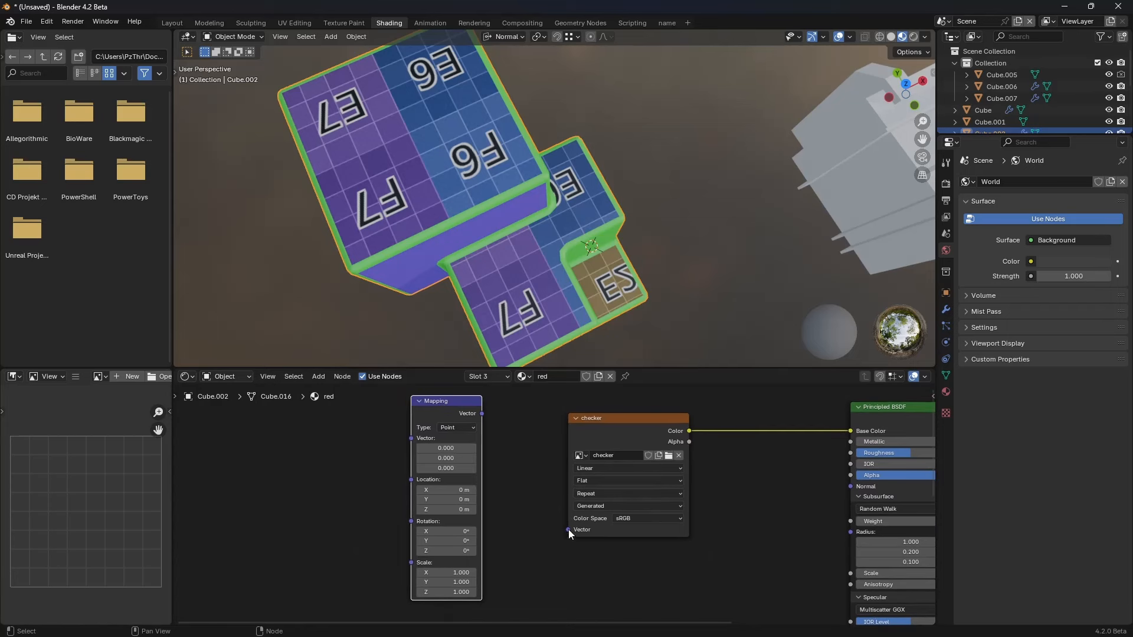
Step: Add a Texture Coordinate node before the Mapping node and connect its UV output to the Mapping's Vector input
{"action": "key", "text": "shift+a"}
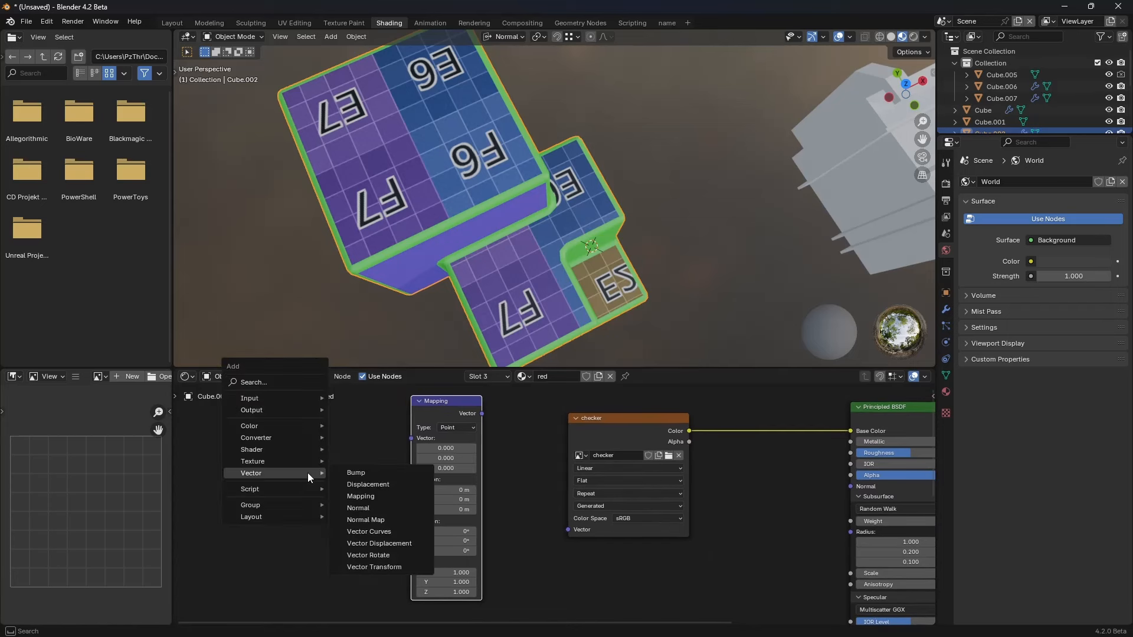
{"action": "mouse_move", "coordinate": [300, 398]}
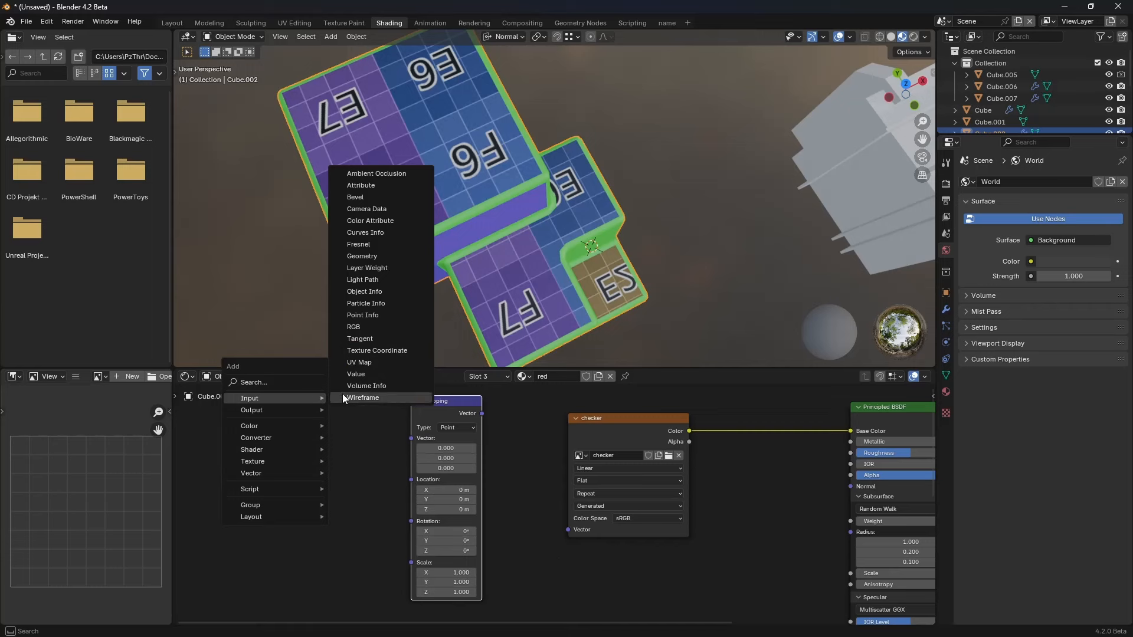
{"action": "left_click", "coordinate": [390, 352]}
{"action": "left_click", "coordinate": [345, 436]}
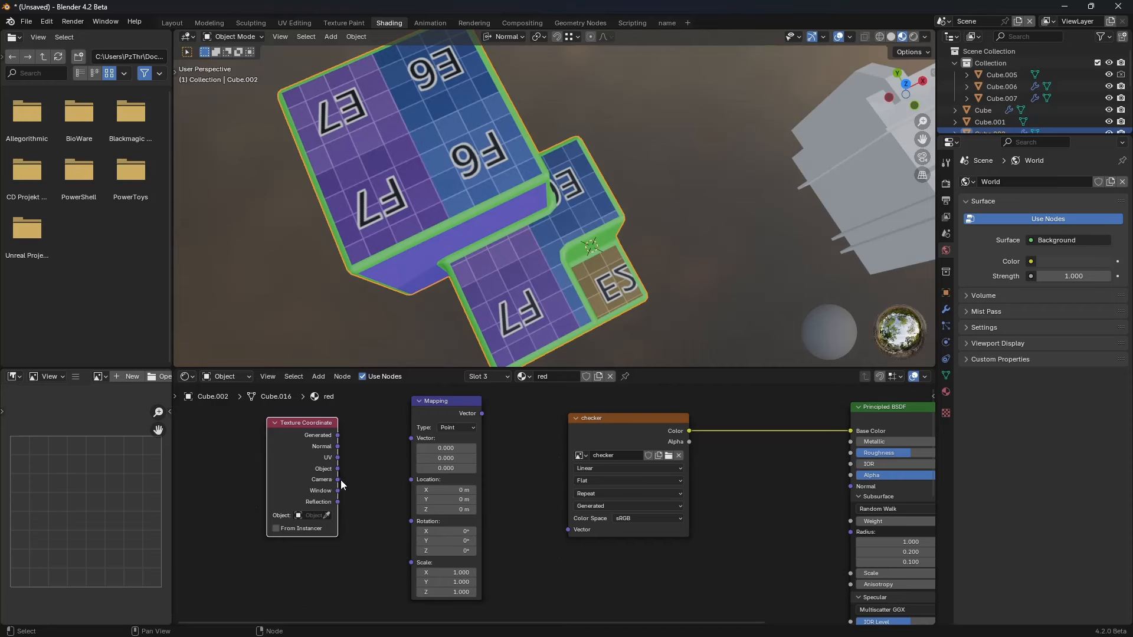
{"action": "left_click_drag", "start_coordinate": [337, 435], "coordinate": [411, 438]}
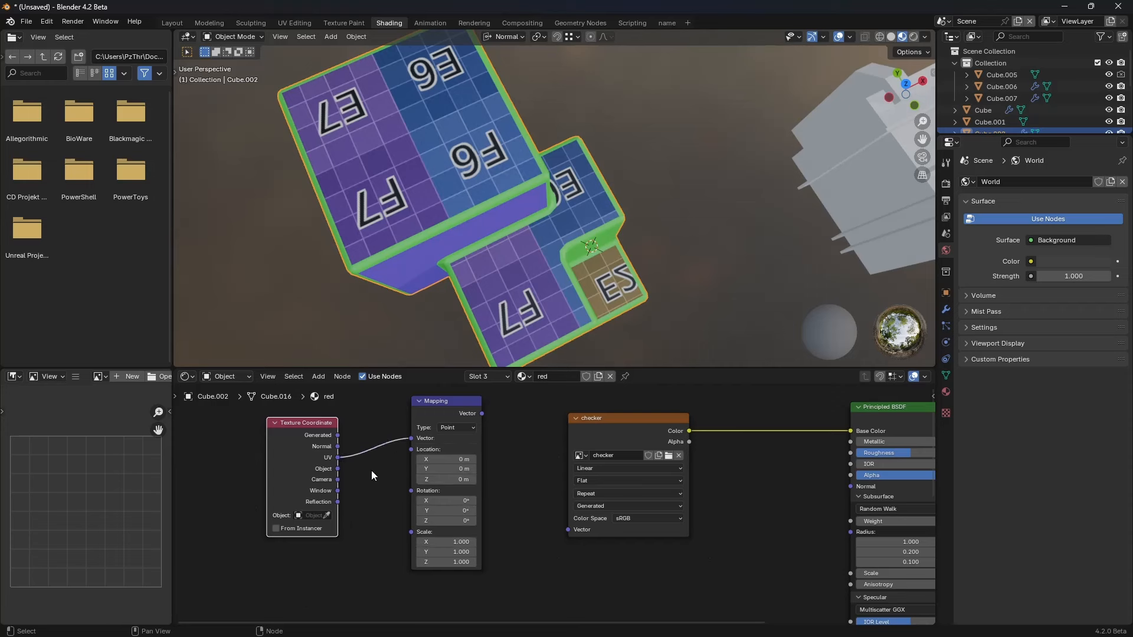
{"action": "left_click", "coordinate": [316, 516]}
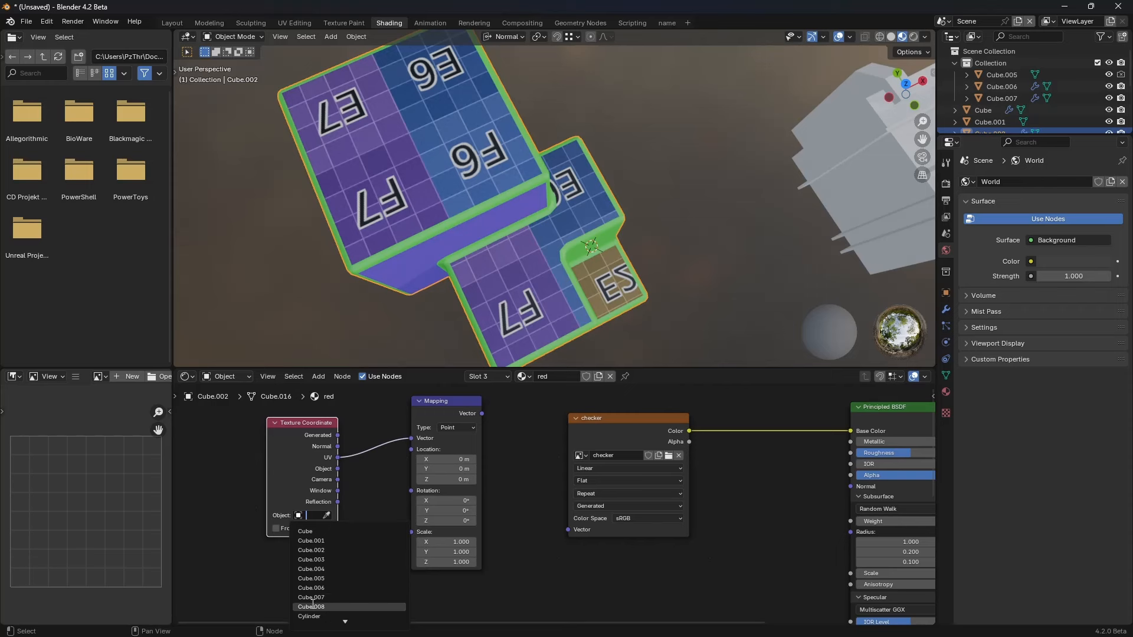
{"action": "left_click", "coordinate": [262, 523]}
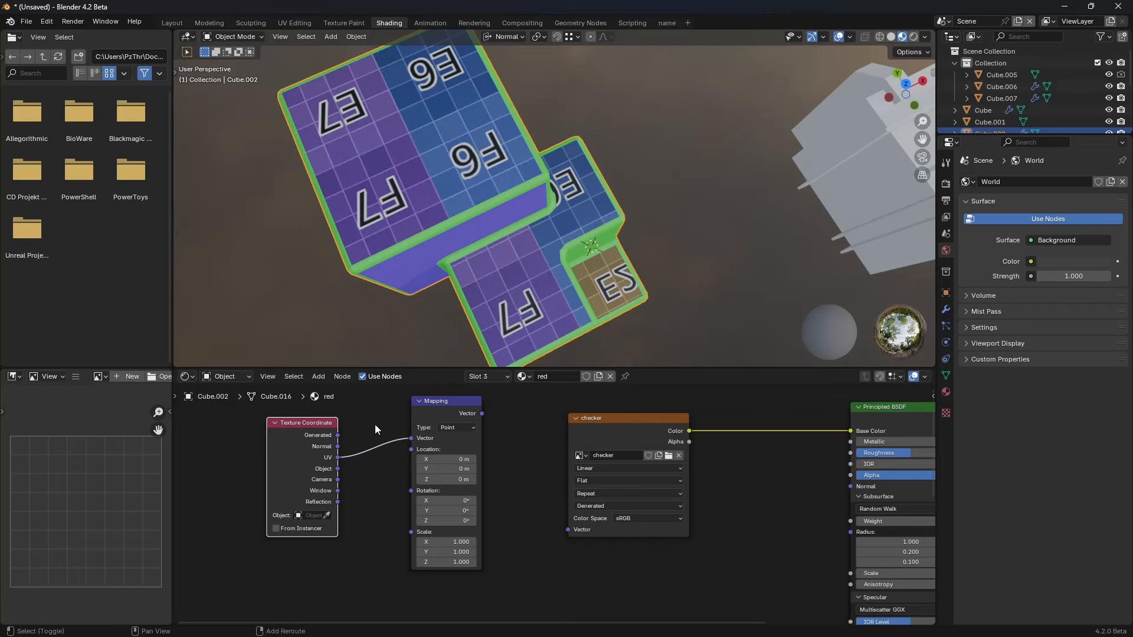
Step: Try a UV Map node beside the Texture Coordinate node, check its UVMap choice, and delete the node
{"action": "key", "text": "shift+a"}
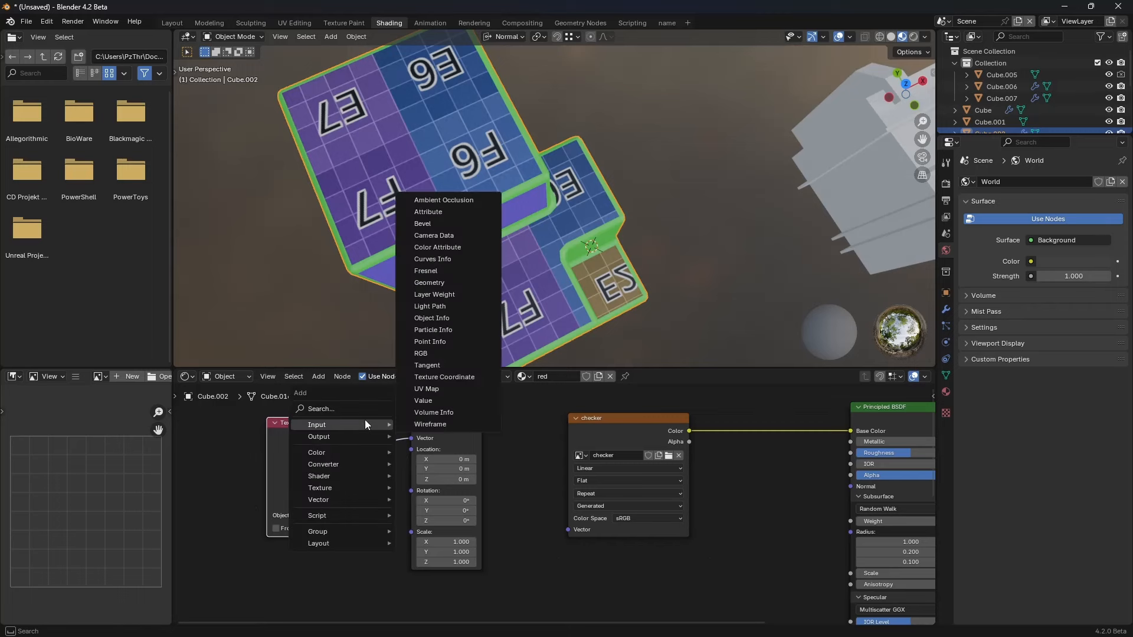
{"action": "left_click", "coordinate": [451, 389]}
{"action": "left_click", "coordinate": [202, 430]}
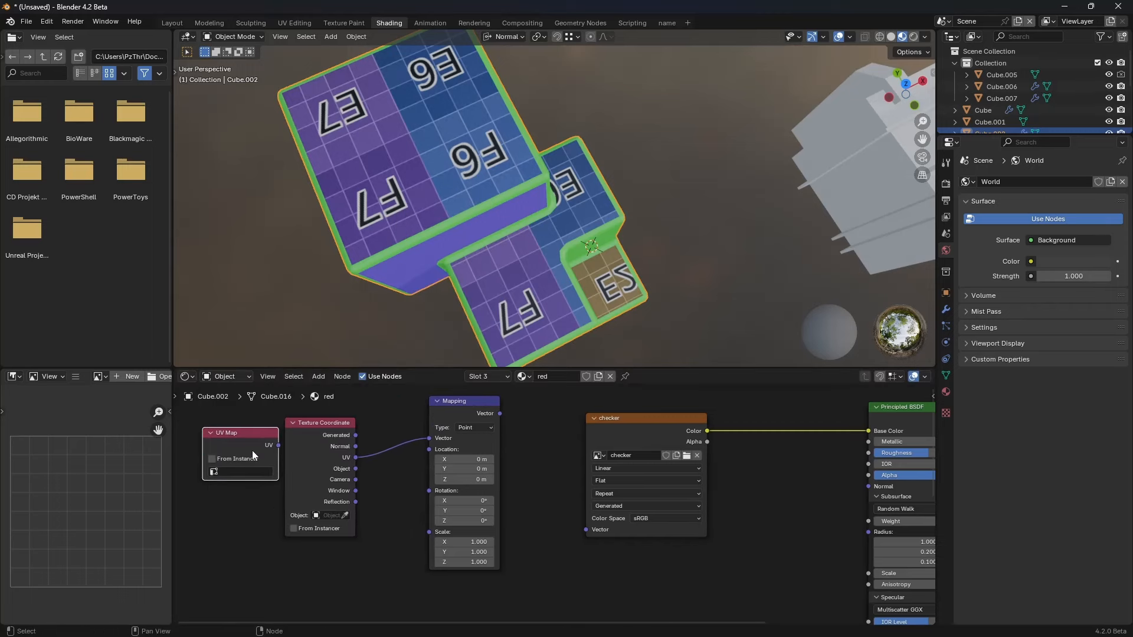
{"action": "left_click", "coordinate": [244, 472]}
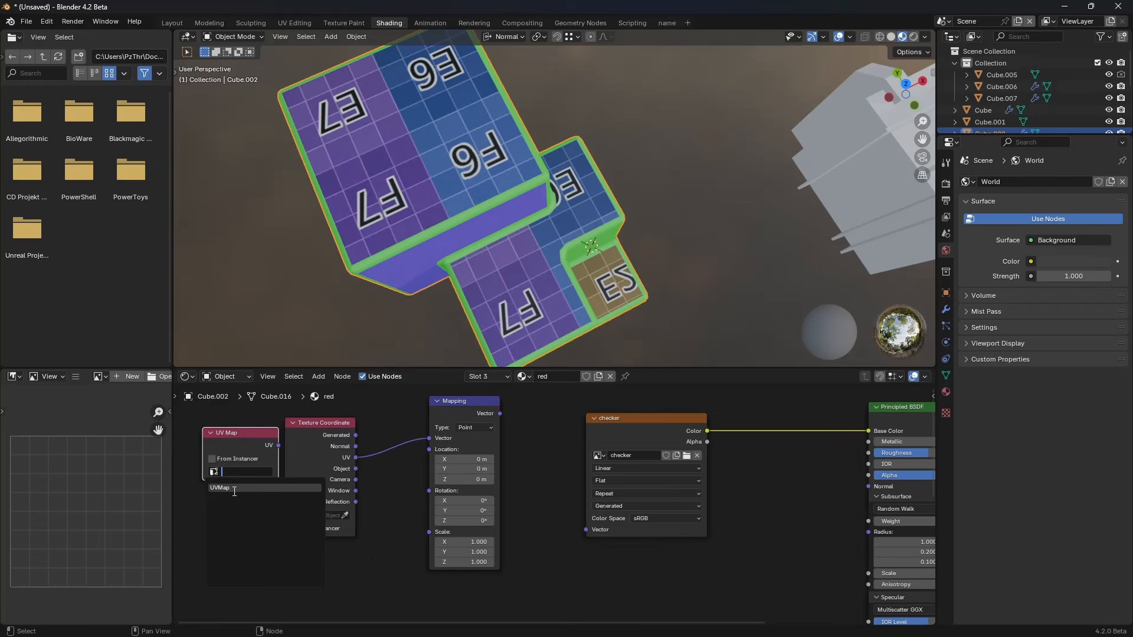
{"action": "left_click", "coordinate": [234, 488]}
{"action": "left_click", "coordinate": [268, 471]}
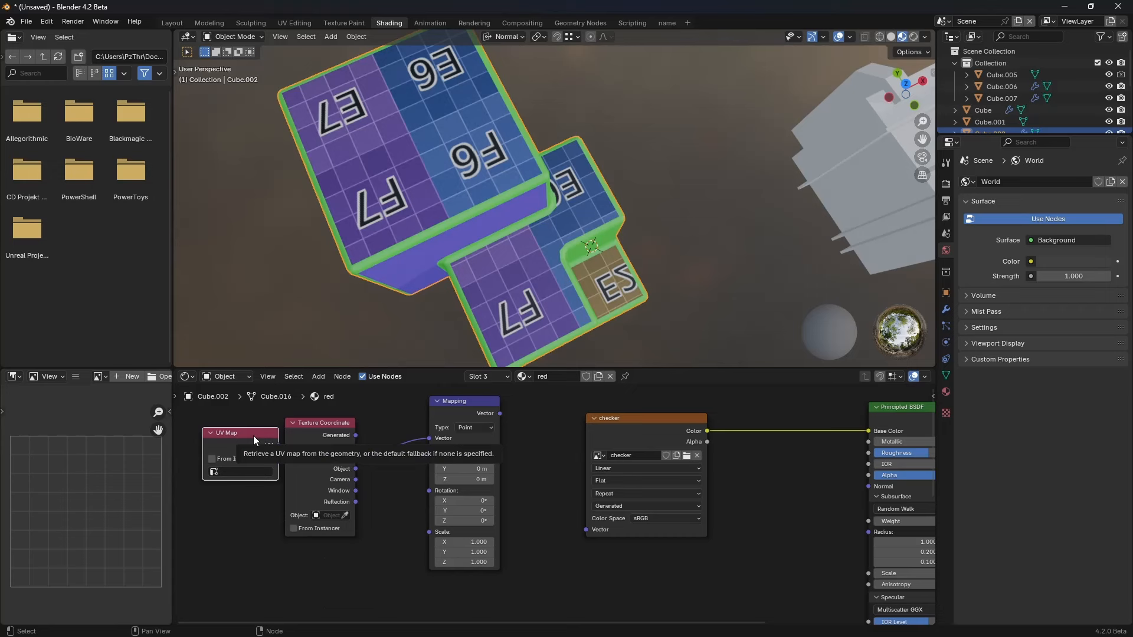
{"action": "key", "text": "x"}
Step: Connect the Texture Coordinate's Generated output to the Mapping's Vector input, and the Mapping's Vector output to the checker texture's Vector input
{"action": "left_click_drag", "start_coordinate": [356, 435], "coordinate": [430, 440]}
{"action": "scroll", "coordinate": [435, 449], "scroll_direction": "right", "scroll_amount": 5, "text": "ctrl"}
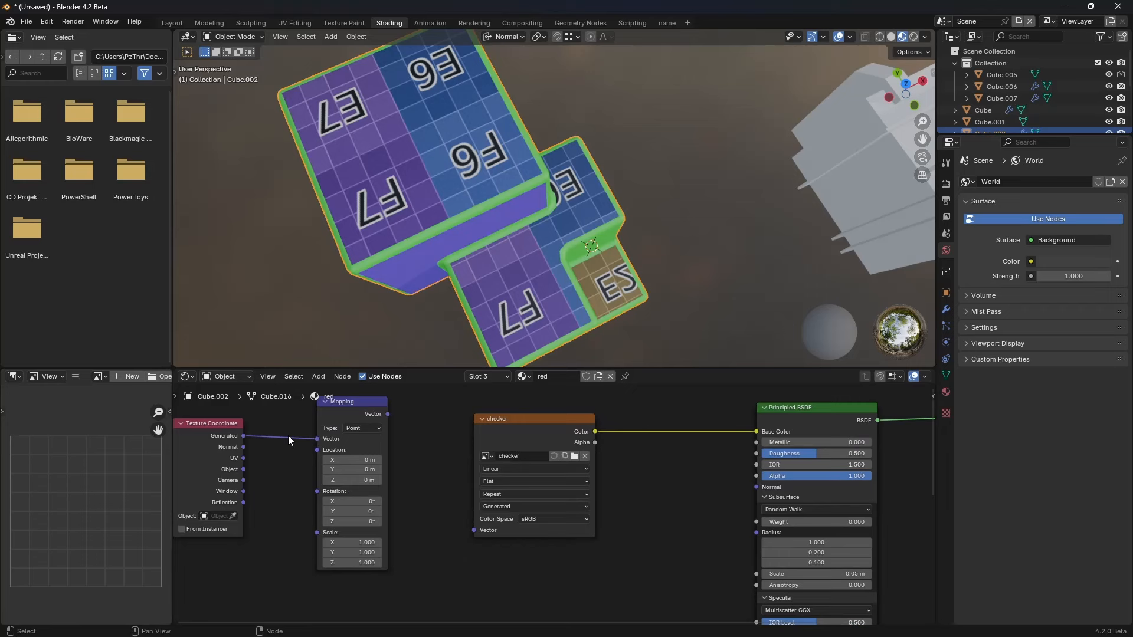
{"action": "left_click_drag", "start_coordinate": [243, 447], "coordinate": [283, 450]}
{"action": "left_click", "coordinate": [346, 403]}
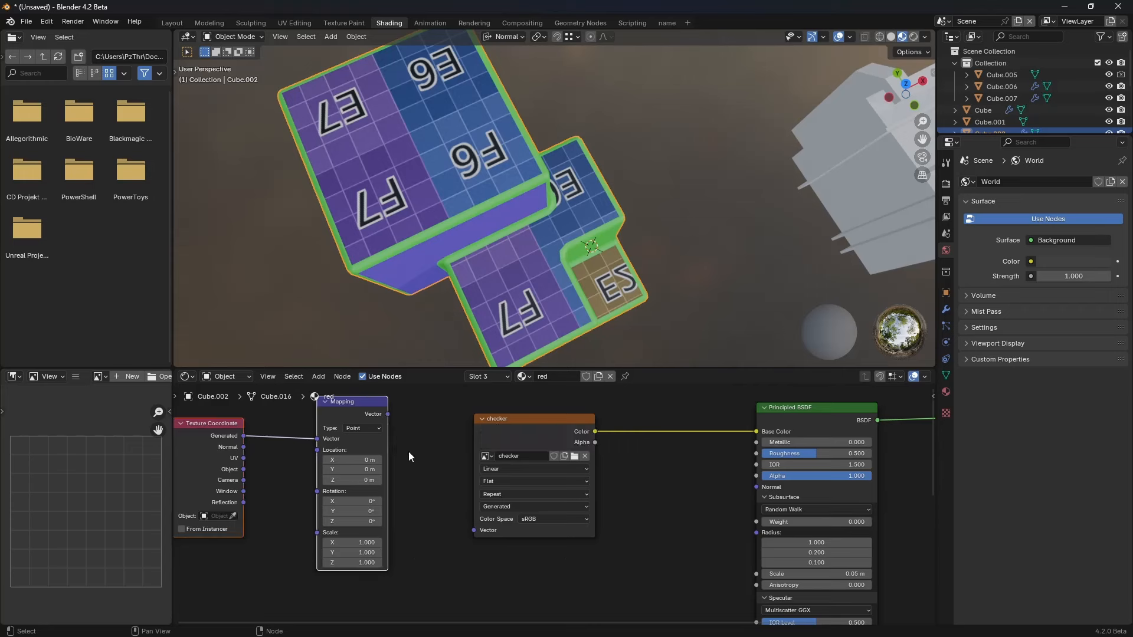
{"action": "left_click_drag", "start_coordinate": [388, 413], "coordinate": [474, 529]}
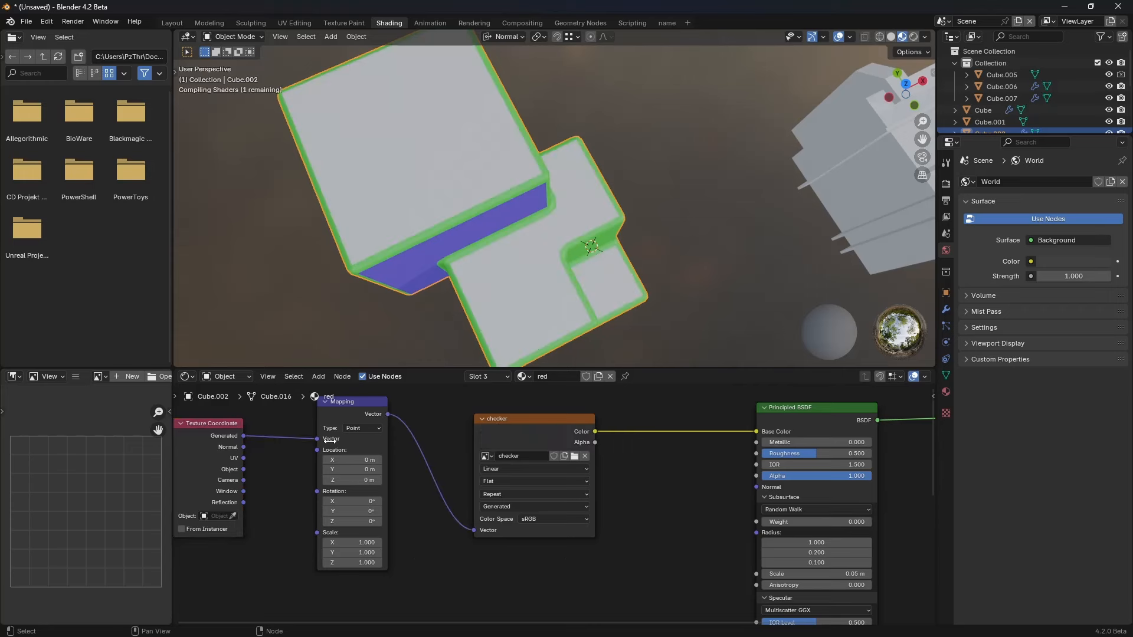
{"action": "middle_click_drag", "start_coordinate": [239, 436], "coordinate": [363, 447]}
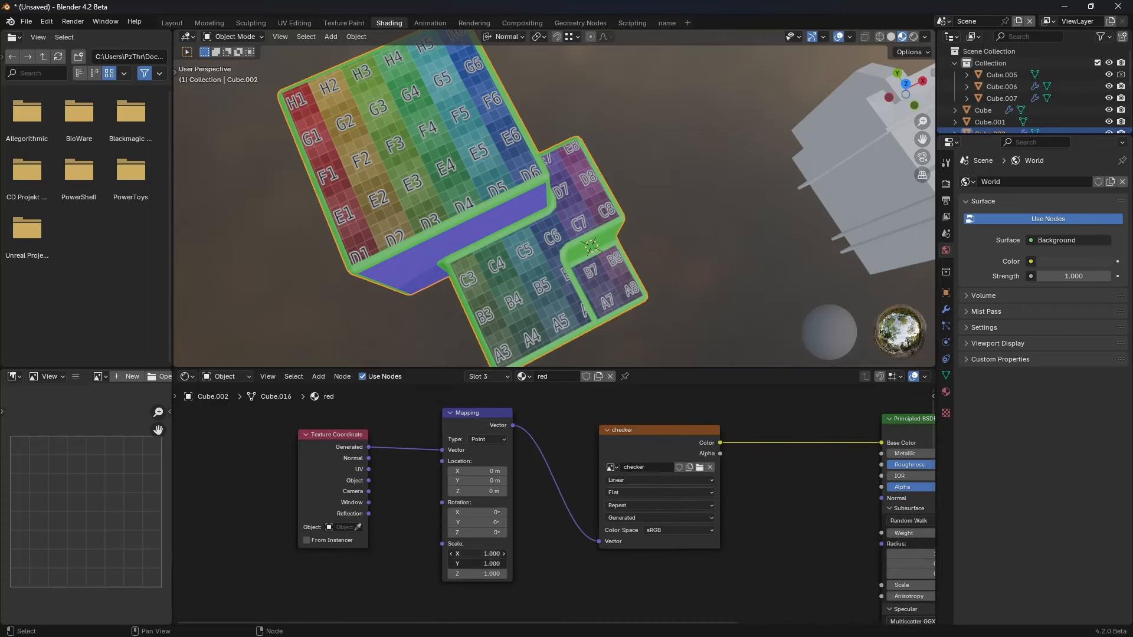
{"action": "mouse_move", "coordinate": [477, 554]}
{"action": "left_mouse_down"}
{"action": "mouse_move", "coordinate": [413, 574]}
{"action": "mouse_move", "coordinate": [258, 573]}
{"action": "mouse_move", "coordinate": [477, 573]}
{"action": "left_mouse_up"}
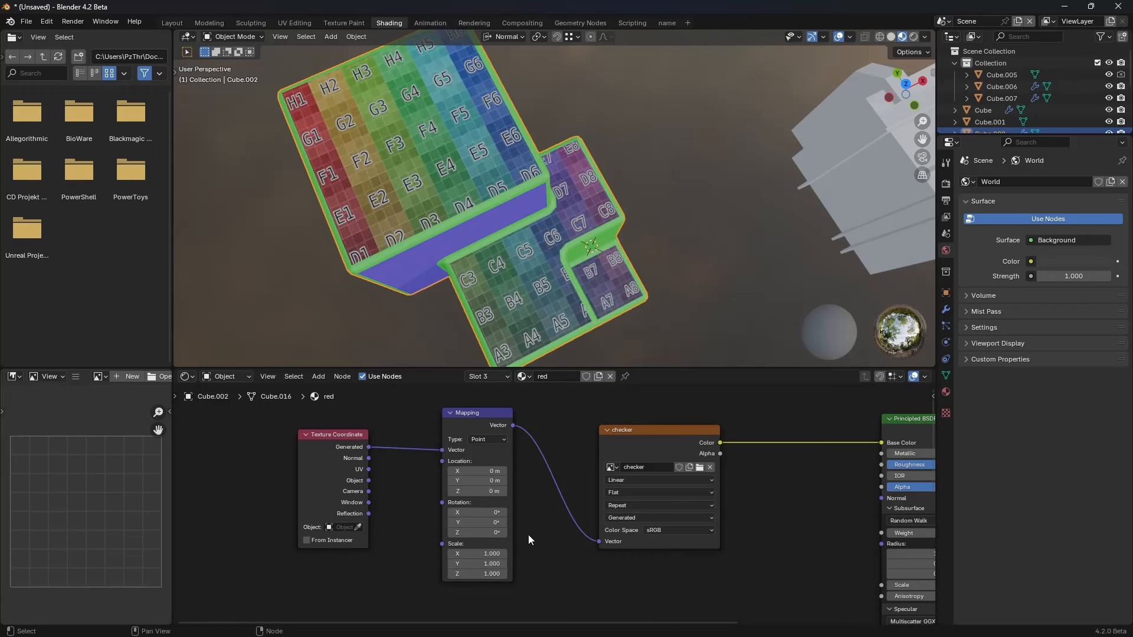
{"action": "middle_click_drag", "start_coordinate": [563, 437], "coordinate": [456, 455]}
{"action": "middle_click_drag", "start_coordinate": [635, 459], "coordinate": [588, 458]}
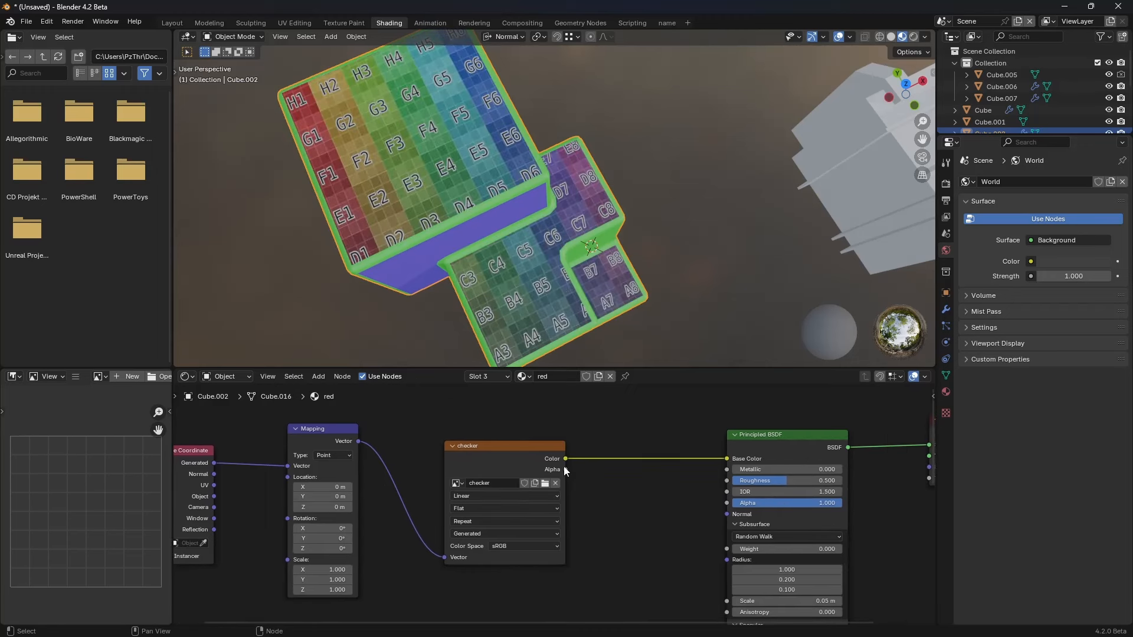
Step: Switch to the Layout workspace and change the viewport shading to Solid
{"action": "key", "text": "ctrl+Tab"}
{"action": "left_click", "coordinate": [544, 260]}
{"action": "scroll", "coordinate": [539, 263], "scroll_direction": "down", "scroll_amount": 4}
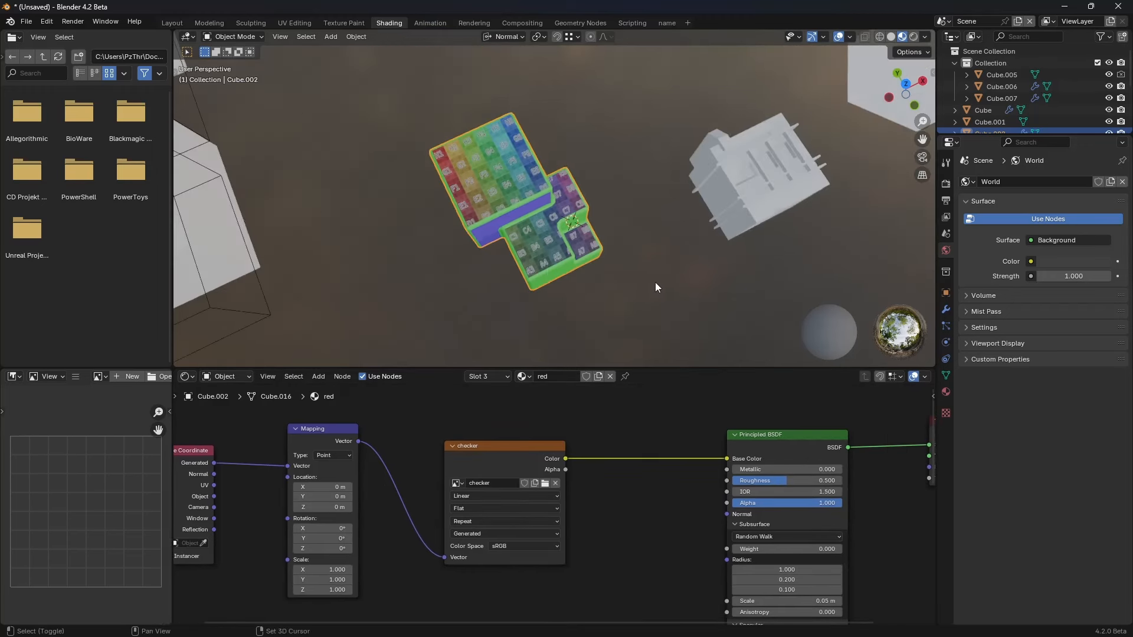
{"action": "middle_click_drag", "start_coordinate": [655, 282], "coordinate": [575, 270], "text": "shift"}
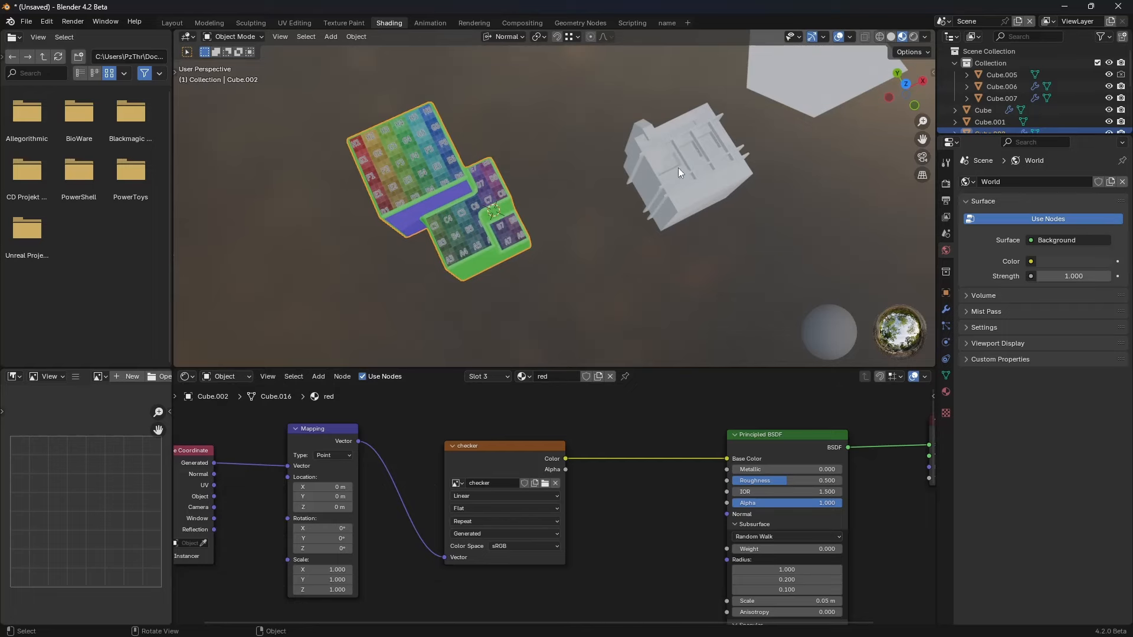
{"action": "left_click", "coordinate": [171, 23]}
{"action": "scroll", "coordinate": [605, 333], "scroll_direction": "down", "scroll_amount": 3}
{"action": "scroll", "coordinate": [635, 293], "scroll_direction": "down", "scroll_amount": 4}
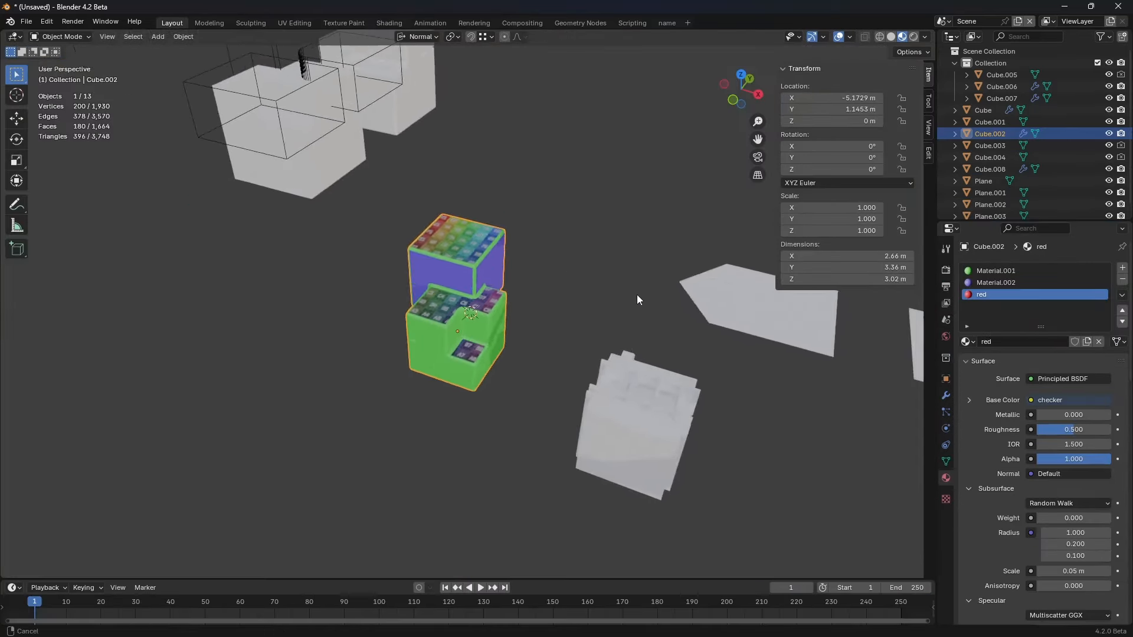
{"action": "middle_click_drag", "start_coordinate": [636, 295], "coordinate": [445, 257], "text": "shift"}
{"action": "key", "text": "z"}
{"action": "left_click", "coordinate": [539, 262]}
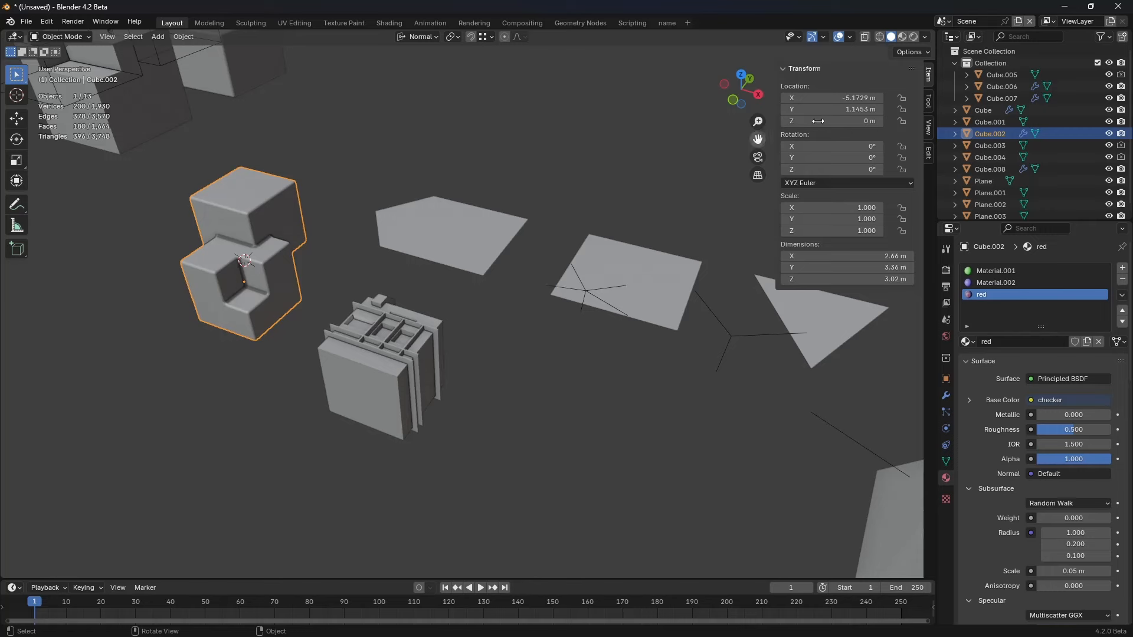
Step: Set the Solid shading's lighting to MatCap with the sphere that tints upward faces orange and sides blue-grey
{"action": "left_click", "coordinate": [924, 37]}
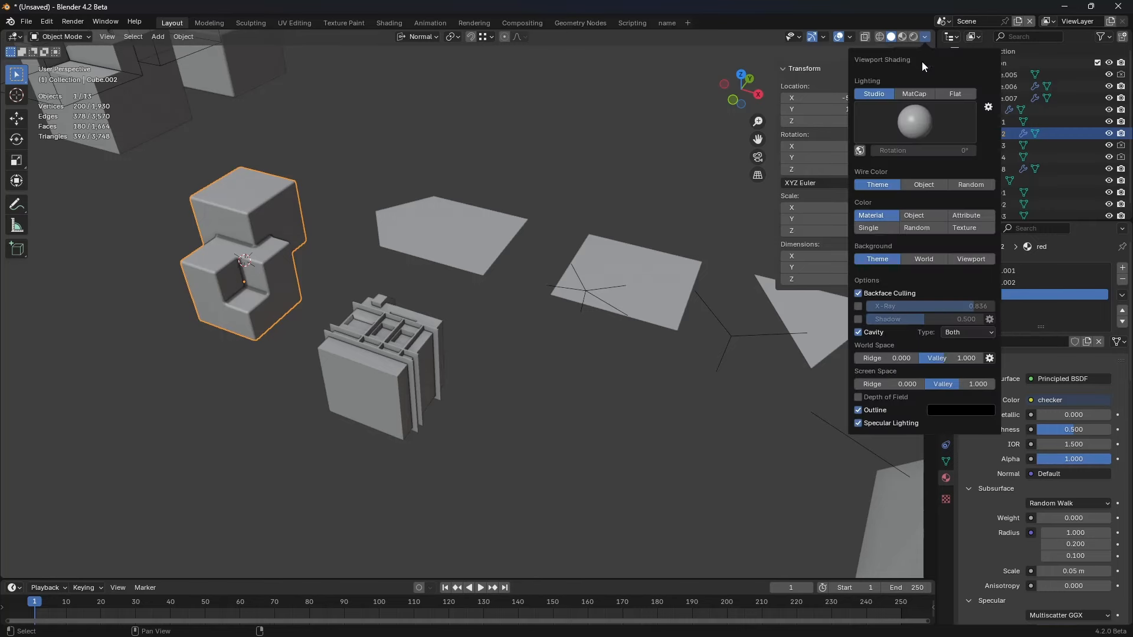
{"action": "left_click", "coordinate": [903, 97]}
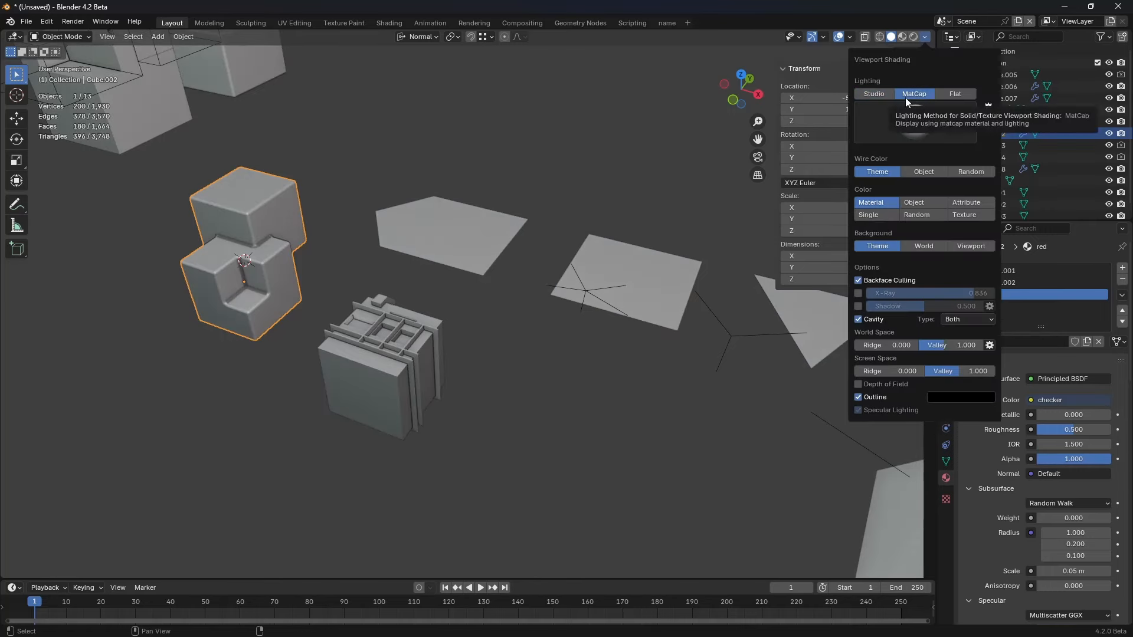
{"action": "left_click", "coordinate": [911, 127]}
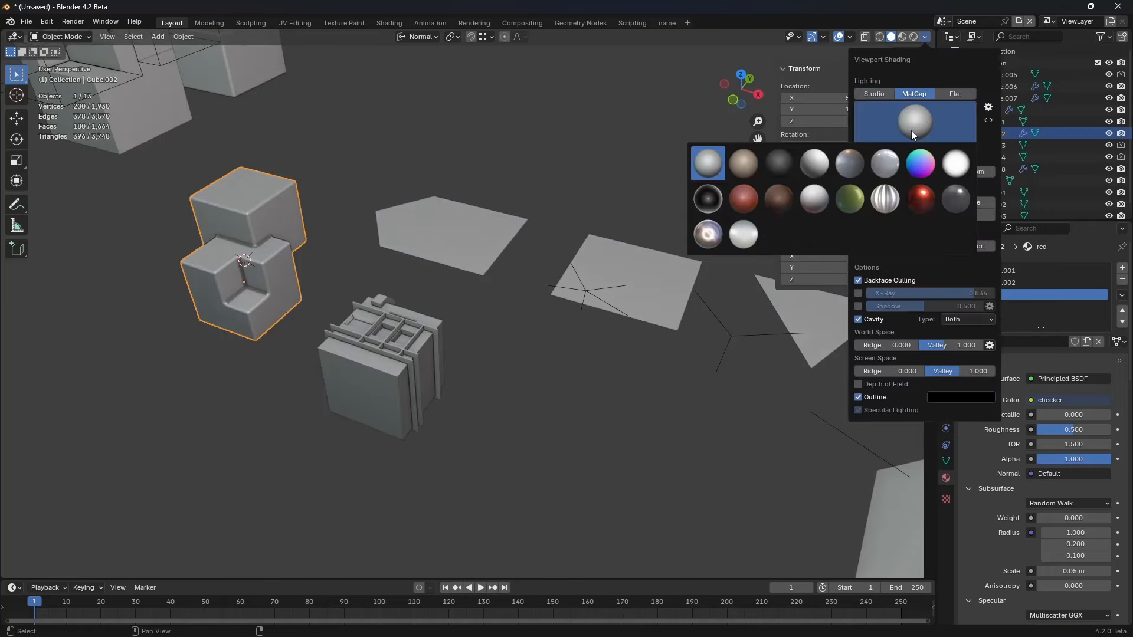
{"action": "left_click", "coordinate": [855, 165]}
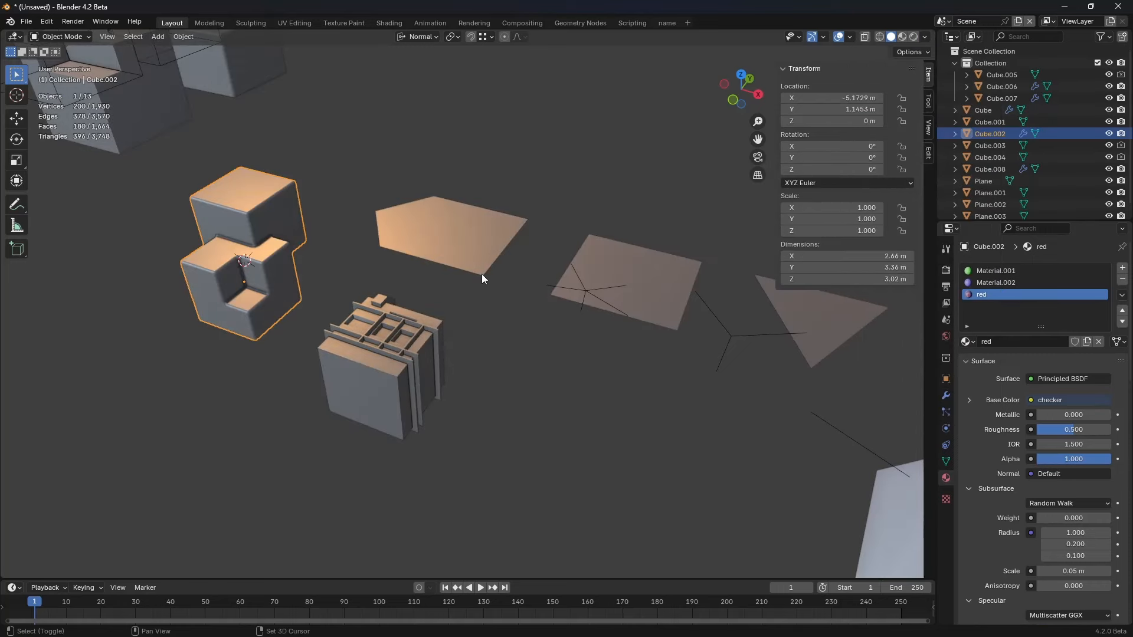
{"action": "mouse_move", "coordinate": [481, 278]}
{"action": "middle_mouse_down", "text": "shift"}
{"action": "mouse_move", "coordinate": [530, 294]}
{"action": "mouse_move", "coordinate": [549, 240]}
{"action": "mouse_move", "coordinate": [572, 268]}
{"action": "mouse_move", "coordinate": [596, 242]}
{"action": "middle_mouse_up", "text": "shift"}
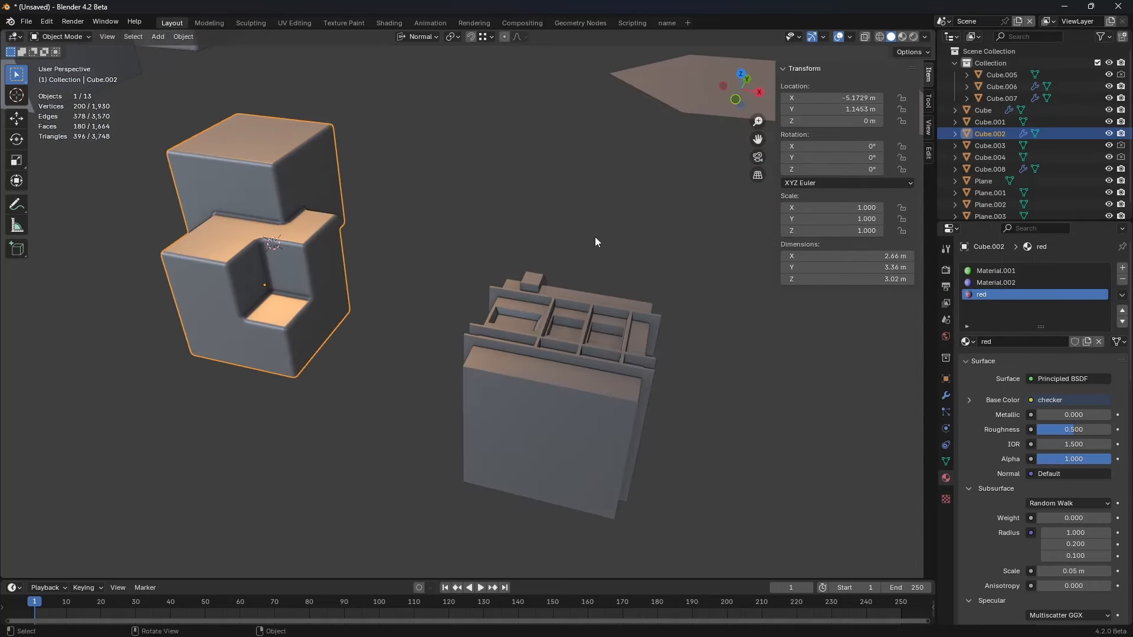
Step: Return the Solid shading's lighting from MatCap to Studio
{"action": "left_click", "coordinate": [925, 37]}
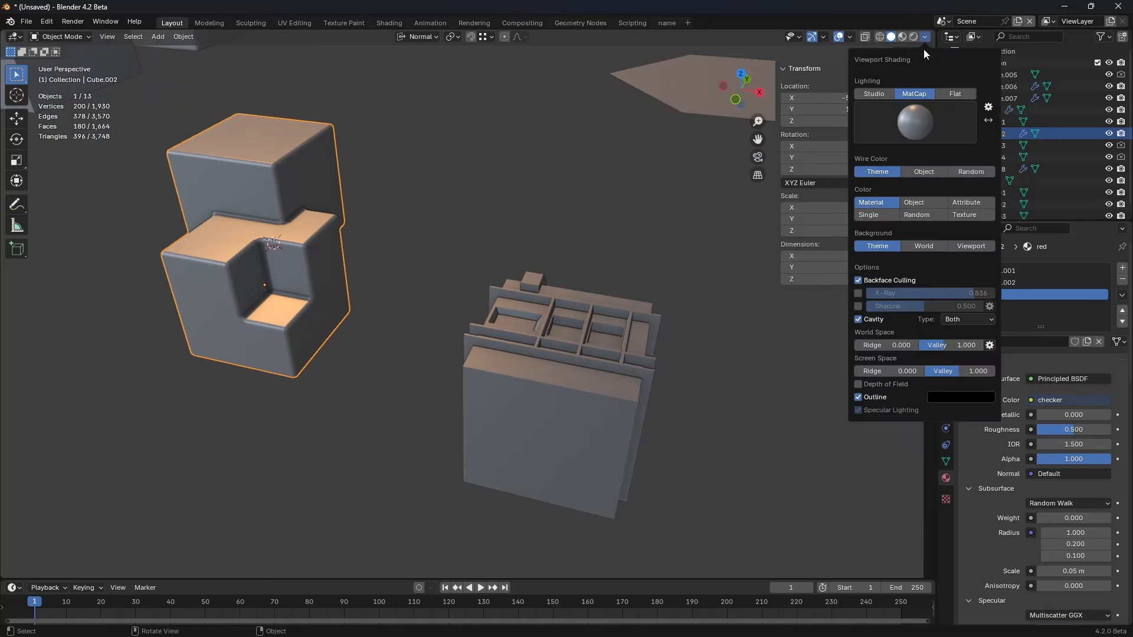
{"action": "left_click", "coordinate": [875, 95]}
{"action": "left_click", "coordinate": [897, 118]}
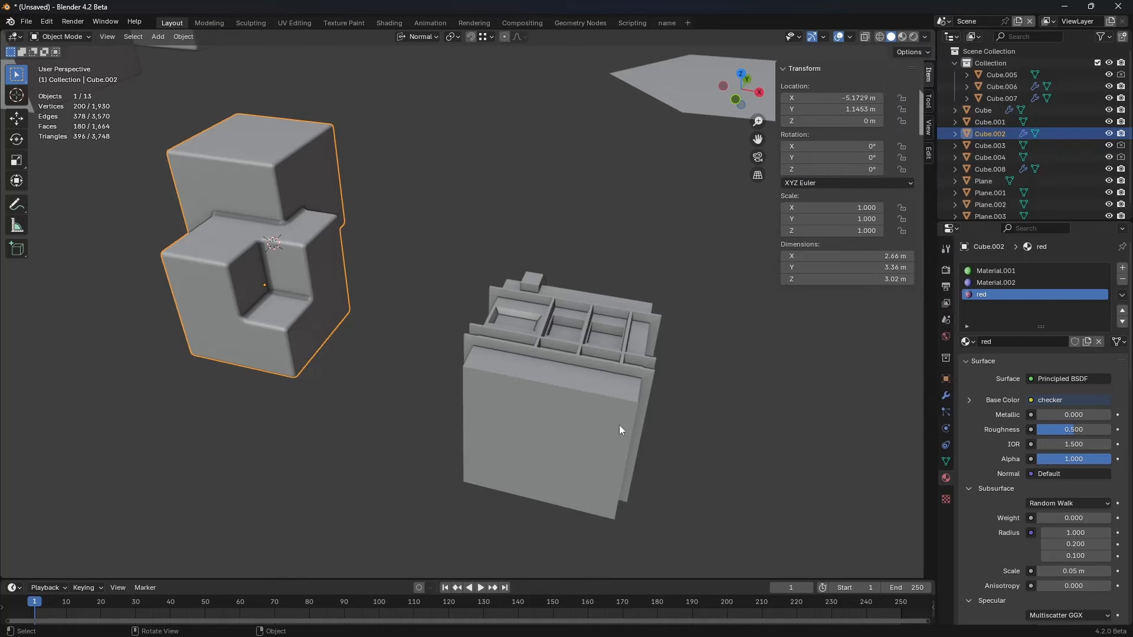
Step: Make Material.001 the active material slot of Cube.002 and expand its Viewport Display settings
{"action": "left_click", "coordinate": [475, 353]}
{"action": "middle_click_drag", "start_coordinate": [336, 285], "coordinate": [662, 324], "text": "shift"}
{"action": "left_click", "coordinate": [475, 299]}
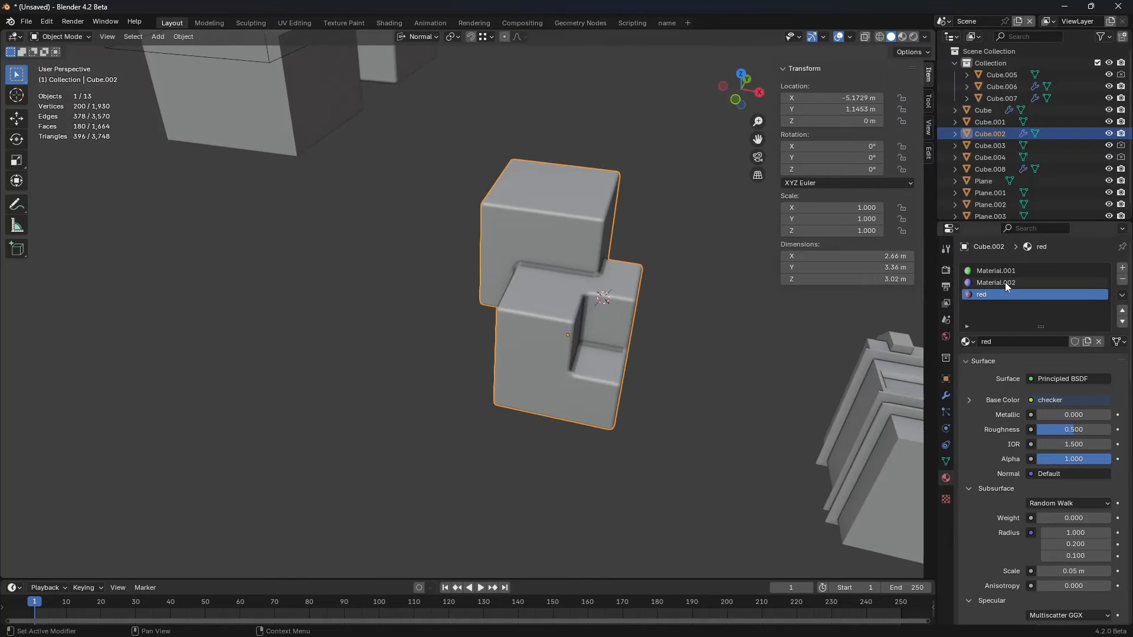
{"action": "left_click", "coordinate": [1004, 283]}
{"action": "left_click", "coordinate": [1008, 271]}
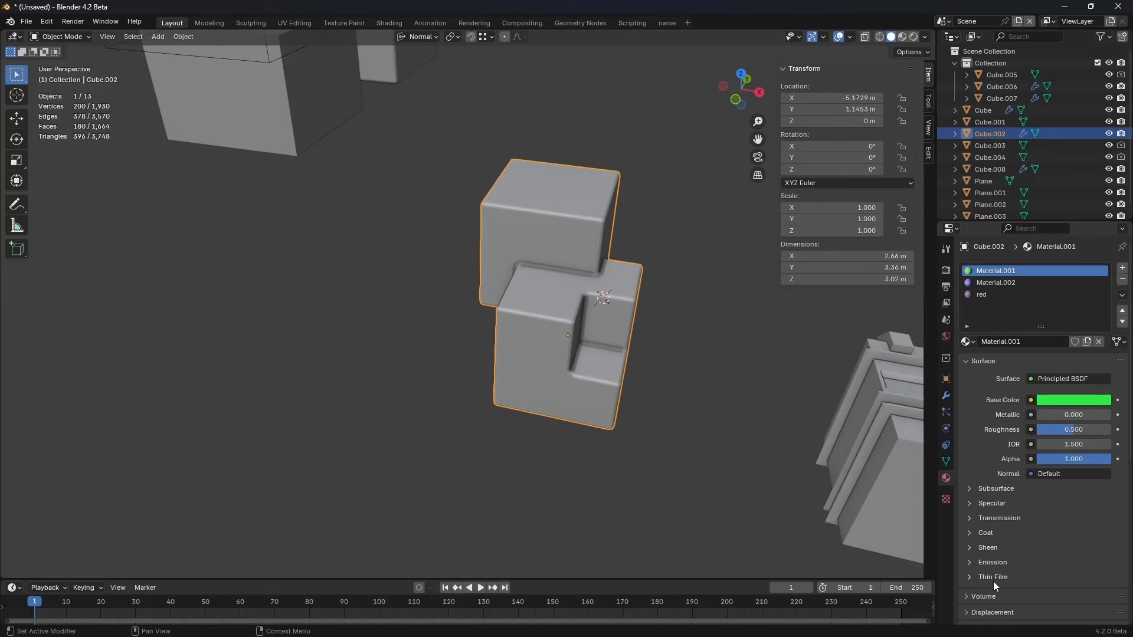
{"action": "scroll", "coordinate": [993, 581], "scroll_direction": "down", "scroll_amount": 10}
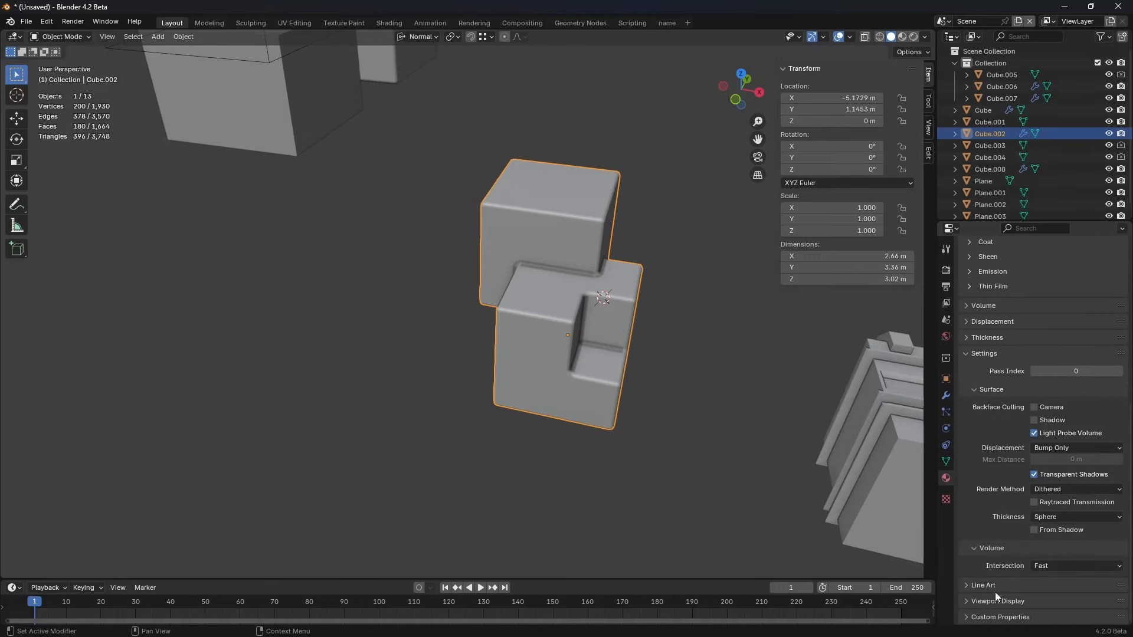
{"action": "left_click", "coordinate": [990, 599]}
{"action": "middle_click_drag", "start_coordinate": [798, 382], "coordinate": [658, 345], "text": "shift"}
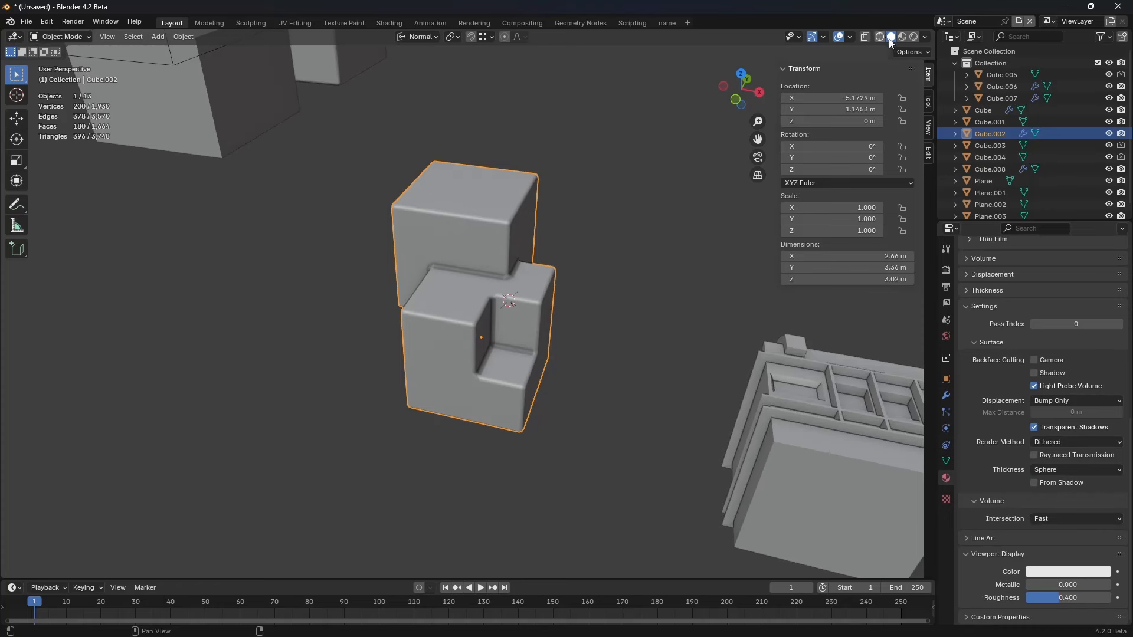
Step: Check the Solid shading's color source and set Material.001's viewport display color to red
{"action": "left_click", "coordinate": [925, 37]}
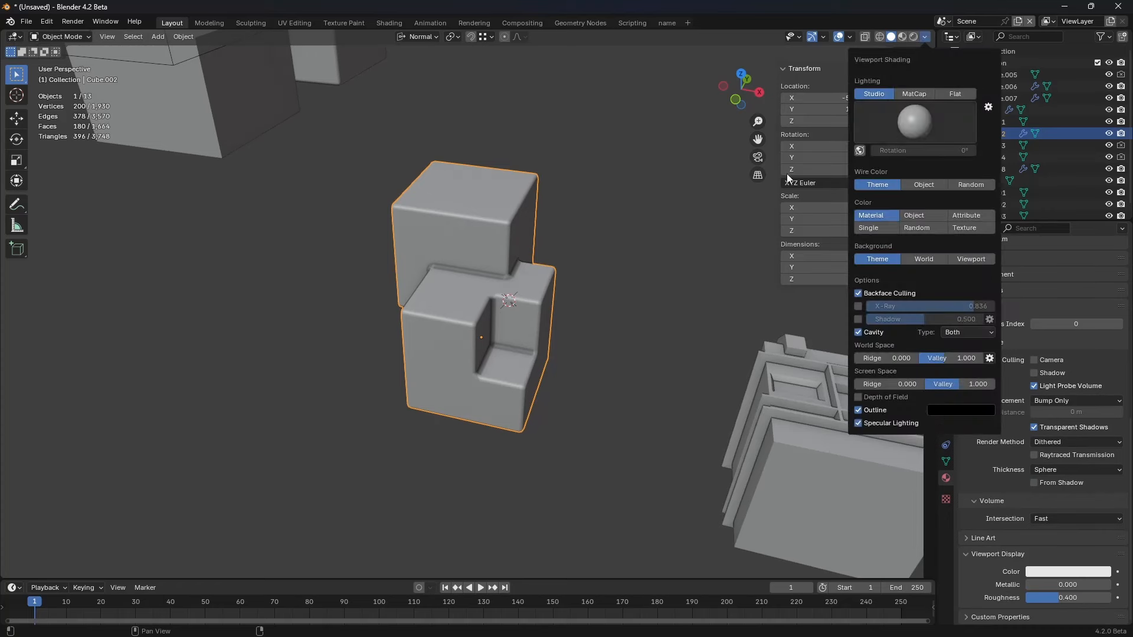
{"action": "left_click", "coordinate": [1050, 572]}
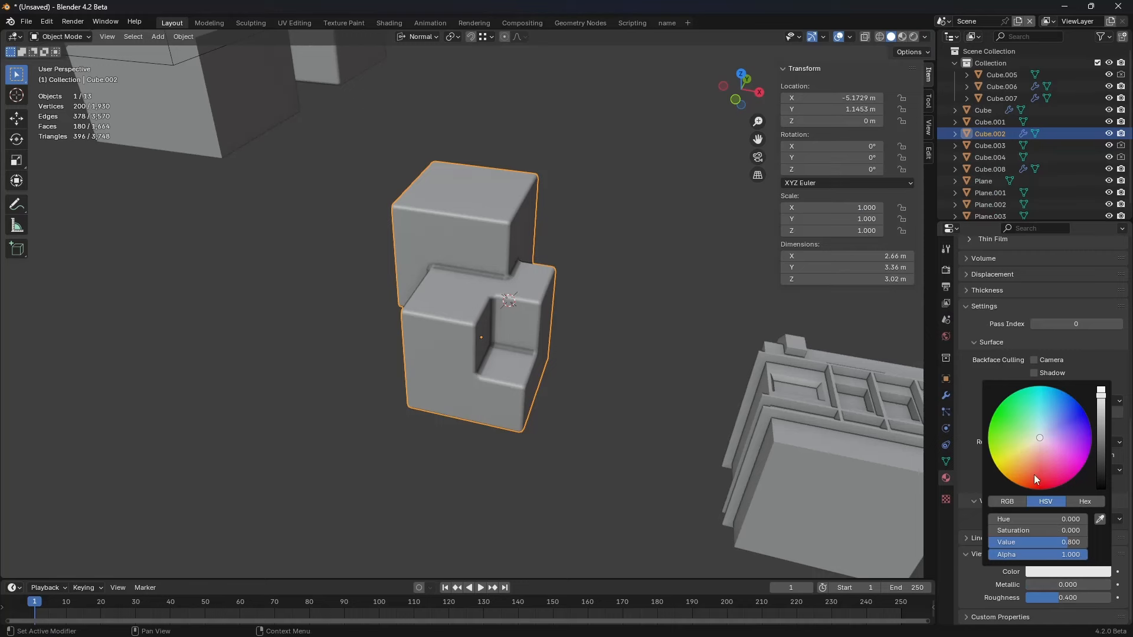
{"action": "left_click_drag", "start_coordinate": [1033, 474], "coordinate": [1043, 475]}
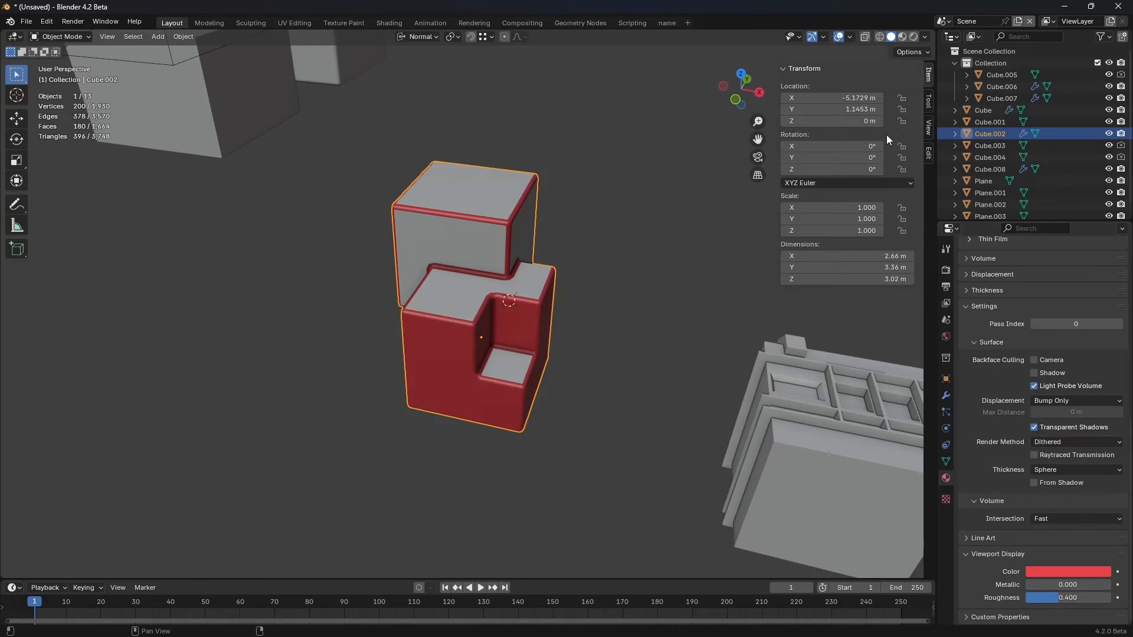
Step: Set Material.001's viewport display Metallic to 1.000 and Roughness to 0.638
{"action": "left_click", "coordinate": [925, 37]}
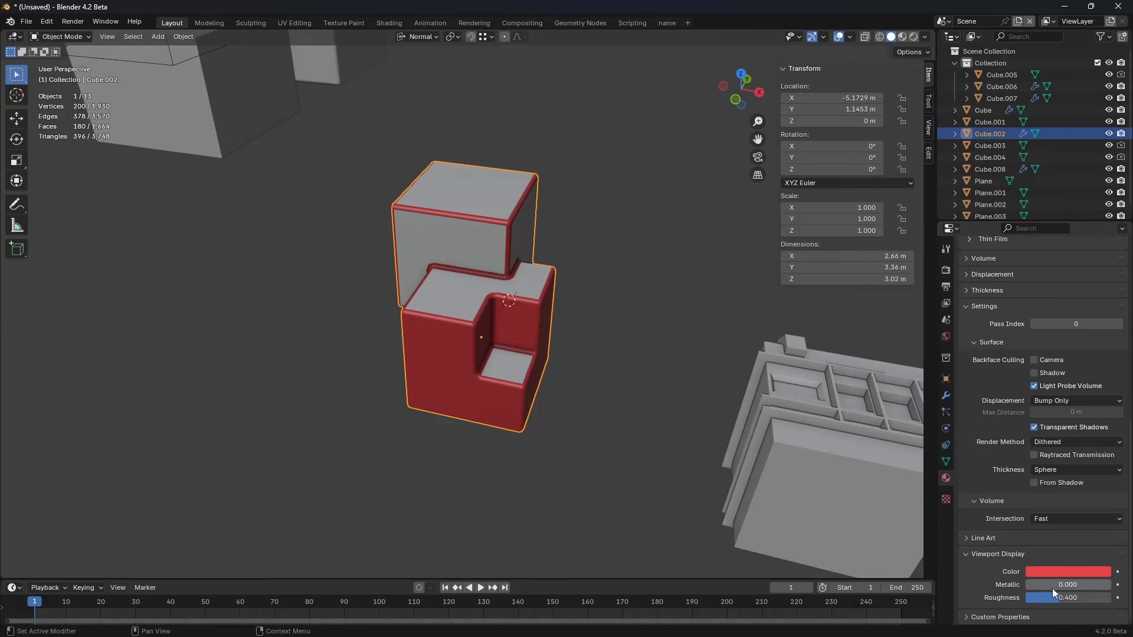
{"action": "mouse_move", "coordinate": [1026, 584]}
{"action": "left_mouse_down"}
{"action": "mouse_move", "coordinate": [1109, 584]}
{"action": "mouse_move", "coordinate": [1056, 598]}
{"action": "mouse_move", "coordinate": [1092, 597]}
{"action": "mouse_move", "coordinate": [1072, 598]}
{"action": "left_mouse_up"}
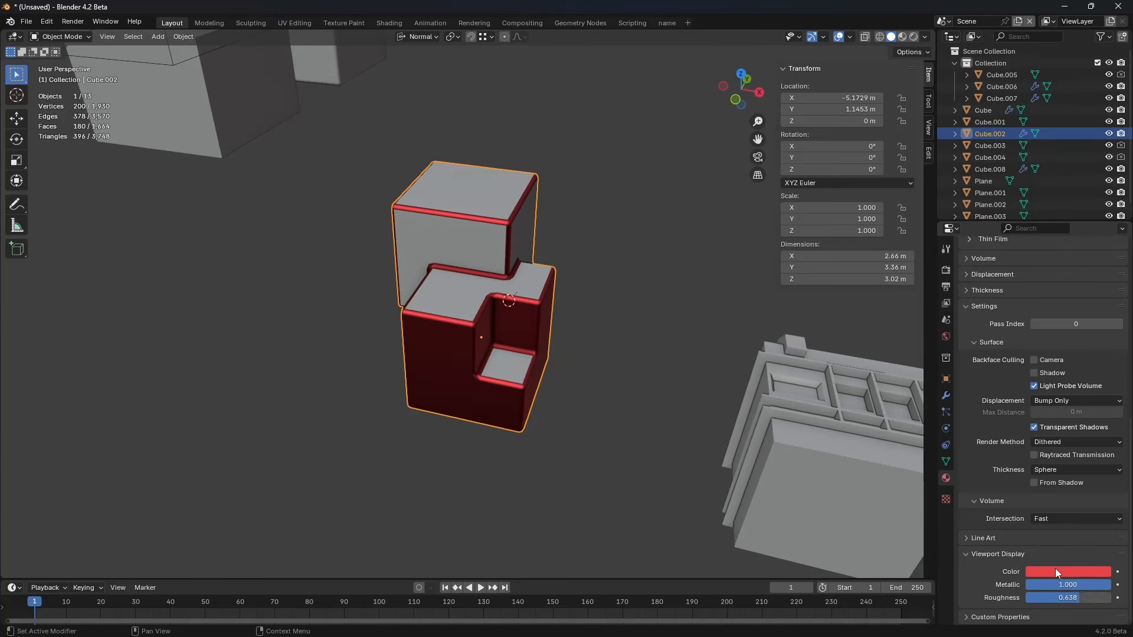
{"action": "scroll", "coordinate": [505, 358], "scroll_direction": "up", "scroll_amount": 2}
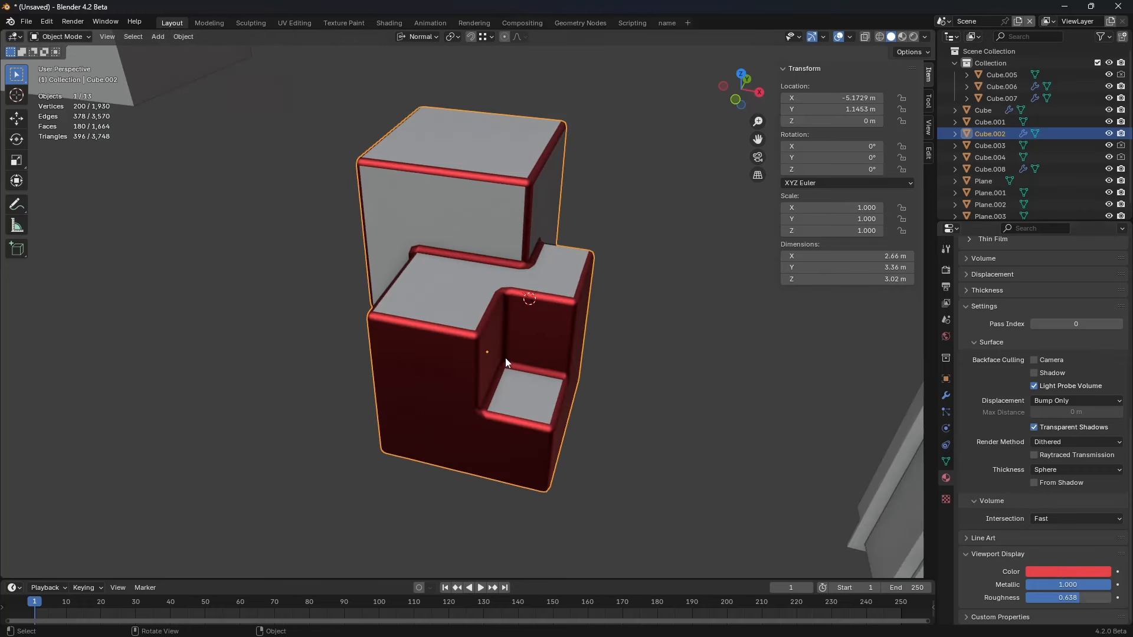
{"action": "middle_click_drag", "start_coordinate": [606, 363], "coordinate": [608, 371], "text": "shift"}
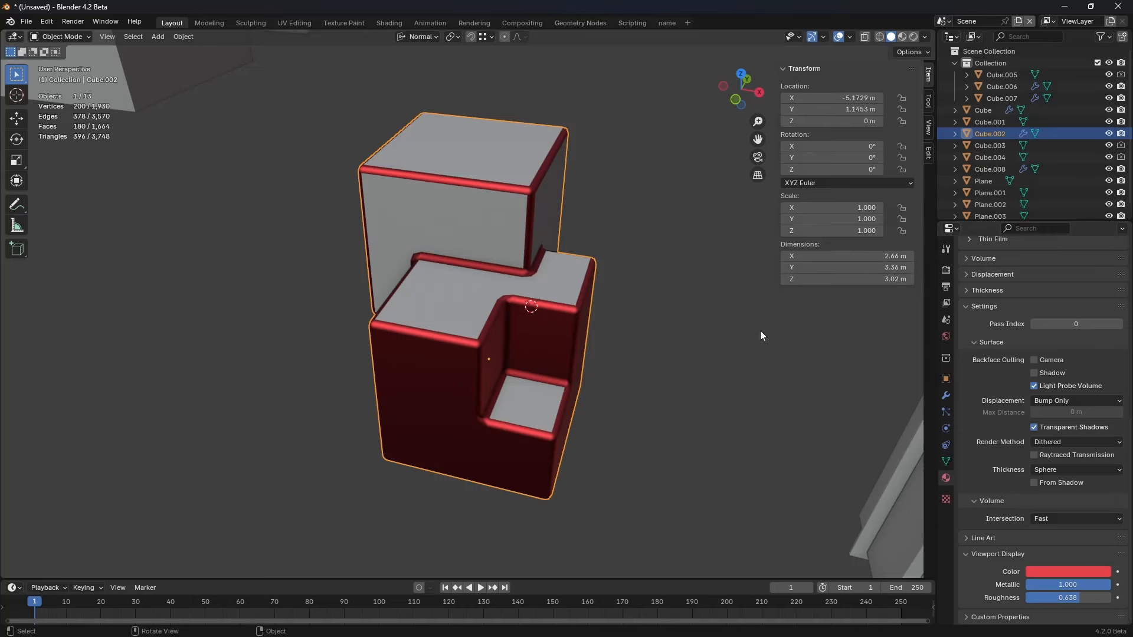
Step: Apply Shade Auto Smooth at 30° to Cube.007 and replace it with Shade Smooth
{"action": "scroll", "coordinate": [549, 238], "scroll_direction": "down", "scroll_amount": 2}
{"action": "middle_click", "coordinate": [255, 130], "text": "alt"}
{"action": "middle_click_drag", "start_coordinate": [699, 336], "coordinate": [462, 254], "text": "shift"}
{"action": "middle_click_drag", "start_coordinate": [320, 140], "coordinate": [394, 202], "text": "shift"}
{"action": "left_click", "coordinate": [429, 224]}
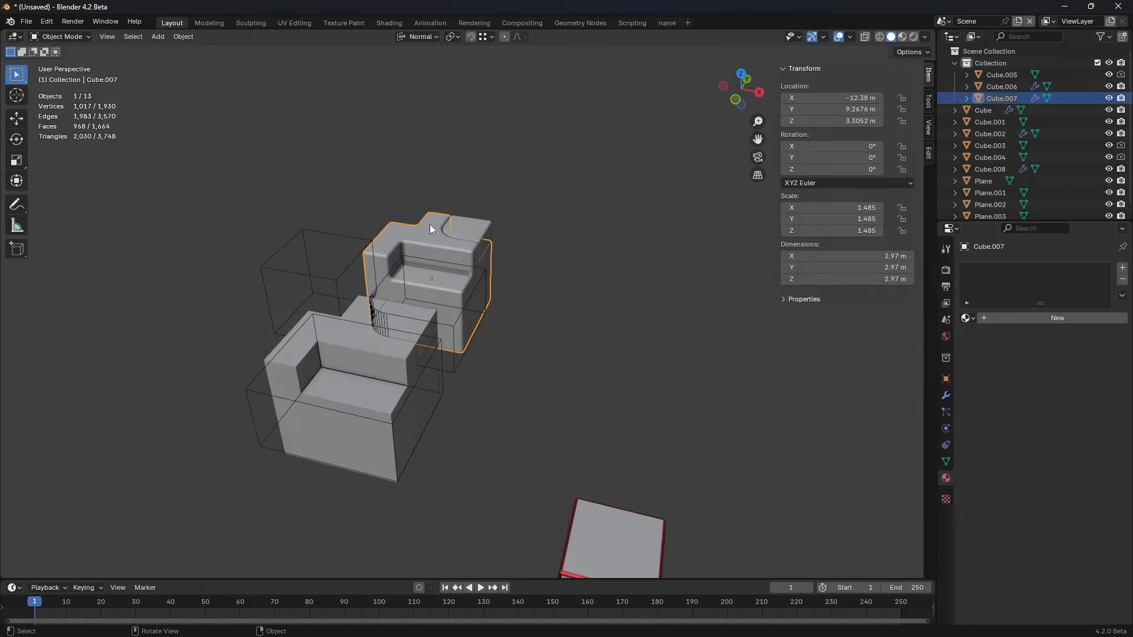
{"action": "scroll", "coordinate": [458, 242], "scroll_direction": "up", "scroll_amount": 5}
{"action": "scroll", "coordinate": [436, 313], "scroll_direction": "up", "scroll_amount": 4}
{"action": "right_click", "coordinate": [436, 322]}
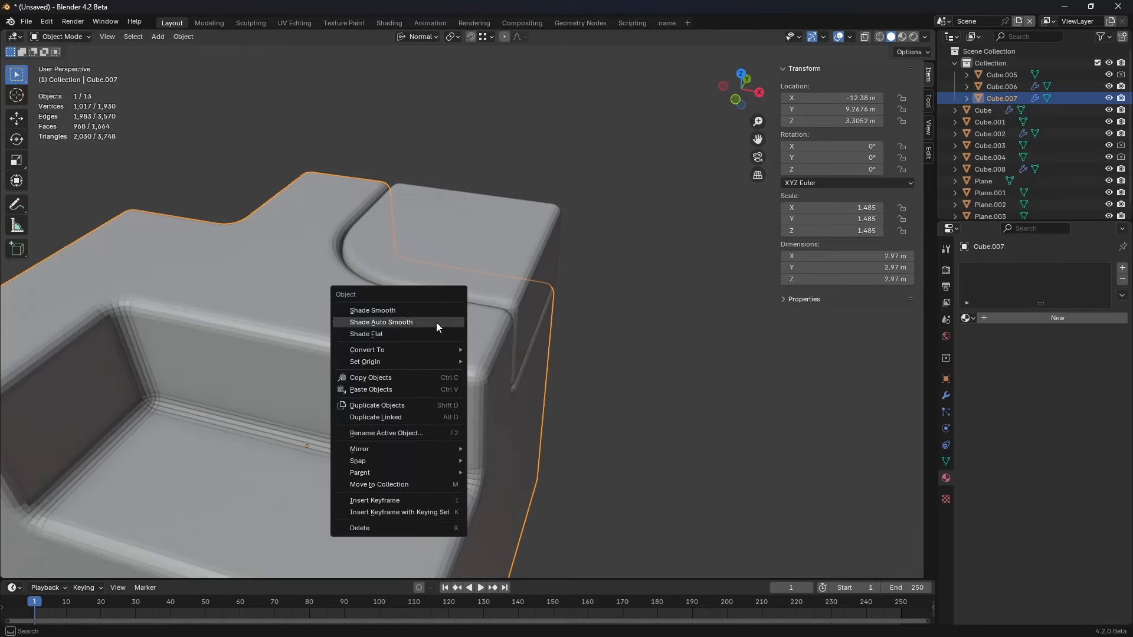
{"action": "left_click", "coordinate": [416, 322]}
{"action": "right_click", "coordinate": [416, 328]}
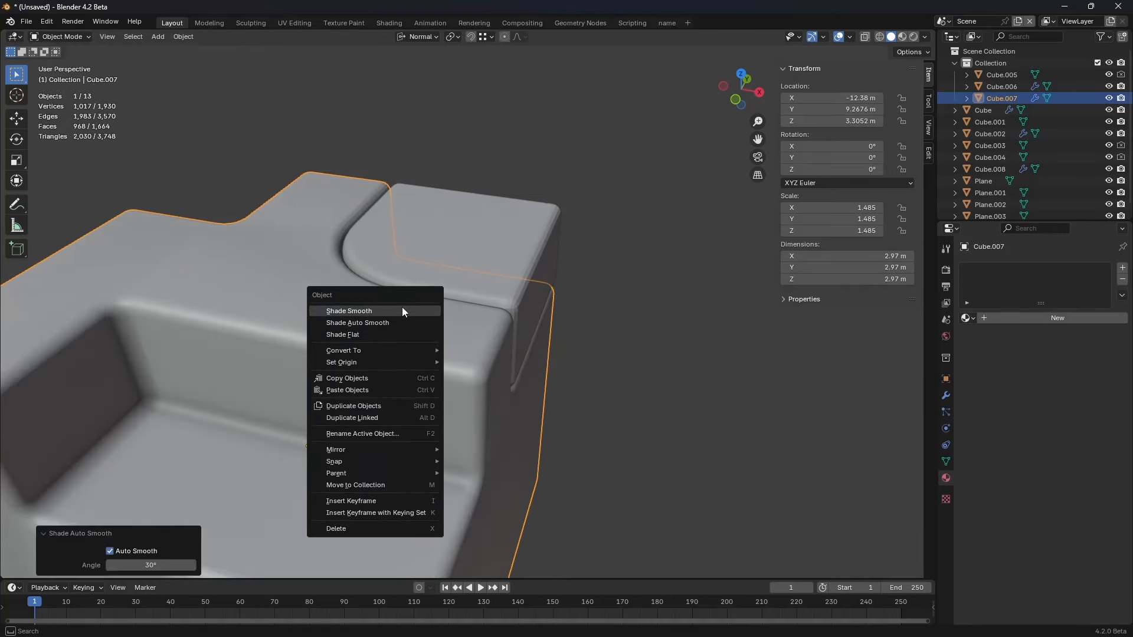
{"action": "left_click", "coordinate": [402, 308]}
Step: Examine Cube.007's underlying edges in Edit Mode and return to Object Mode
{"action": "middle_click_drag", "start_coordinate": [407, 395], "coordinate": [479, 353], "text": "shift"}
{"action": "key", "text": "ctrl+Tab"}
{"action": "left_click", "coordinate": [555, 348]}
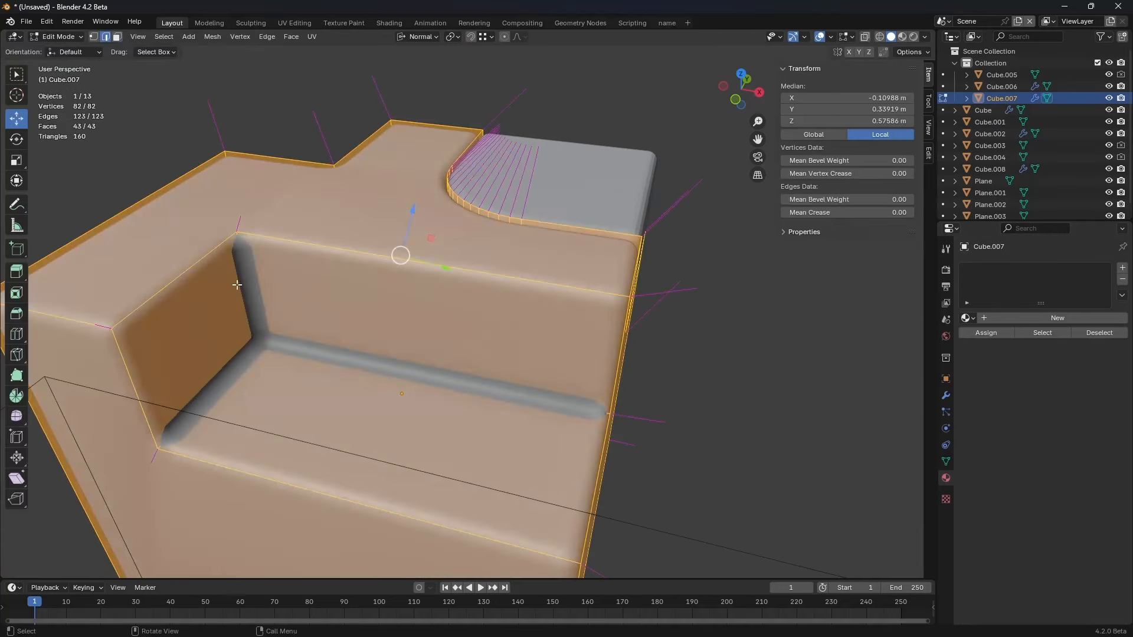
{"action": "left_click", "coordinate": [189, 278]}
{"action": "left_click", "coordinate": [354, 252], "text": "shift"}
{"action": "middle_click_drag", "start_coordinate": [541, 283], "coordinate": [518, 297]}
{"action": "key", "text": "ctrl+Tab"}
{"action": "left_click", "coordinate": [435, 305]}
Step: Convert Cube.007 to a mesh so its modifiers are applied
{"action": "middle_click_drag", "start_coordinate": [553, 330], "coordinate": [512, 318], "text": "shift"}
{"action": "right_click", "coordinate": [501, 318]}
{"action": "mouse_move", "coordinate": [497, 360]}
{"action": "left_click", "coordinate": [555, 357]}
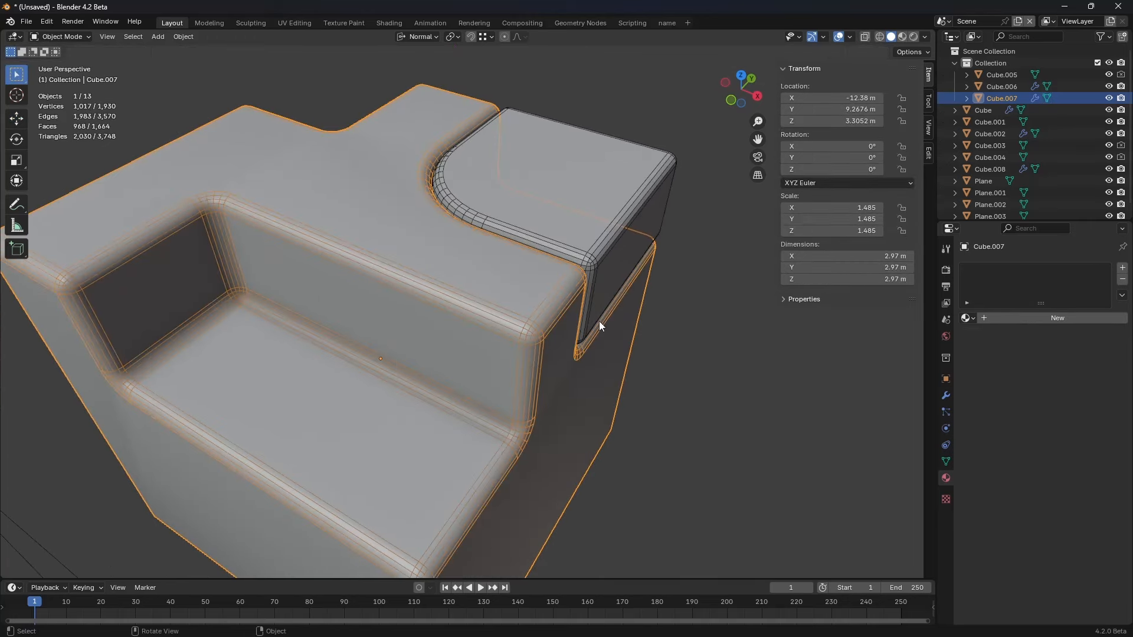
{"action": "right_click", "coordinate": [550, 317]}
{"action": "mouse_move", "coordinate": [544, 344]}
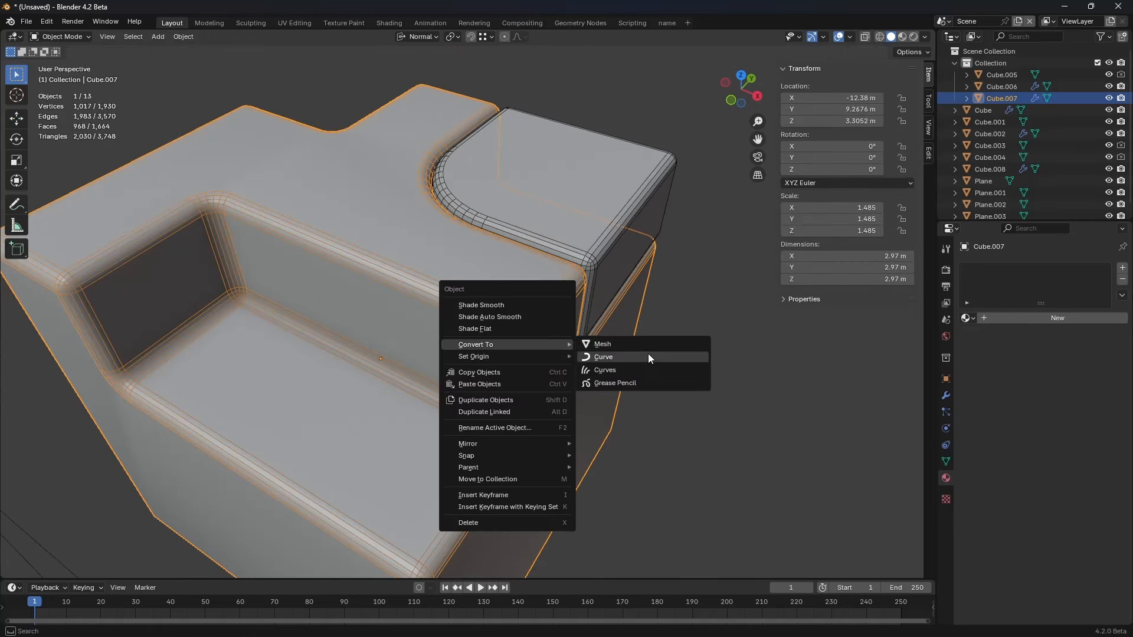
{"action": "left_click", "coordinate": [638, 338]}
Step: Convert Cube.008, the rounded corner insert, to a mesh
{"action": "left_click", "coordinate": [596, 223]}
{"action": "right_click", "coordinate": [597, 223]}
{"action": "mouse_move", "coordinate": [597, 224]}
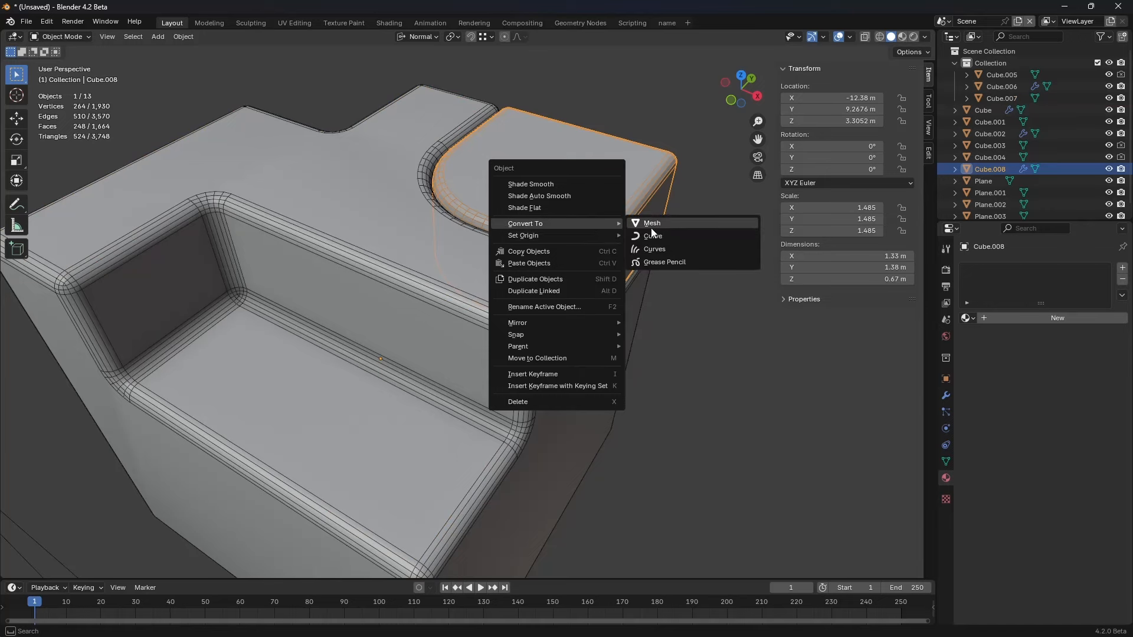
{"action": "left_click", "coordinate": [654, 226]}
Step: Check Cube.007's modifier list, enter its Edit Mode and turn off the mesh normals overlay
{"action": "left_click", "coordinate": [500, 289]}
{"action": "key", "text": "KP_Decimal"}
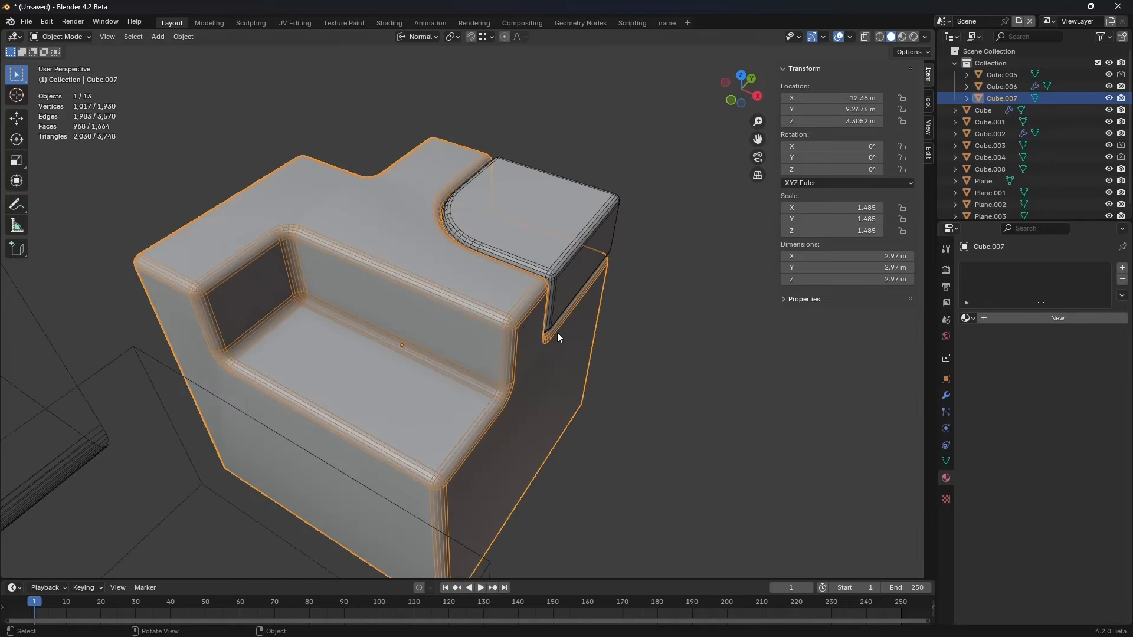
{"action": "left_click", "coordinate": [945, 394]}
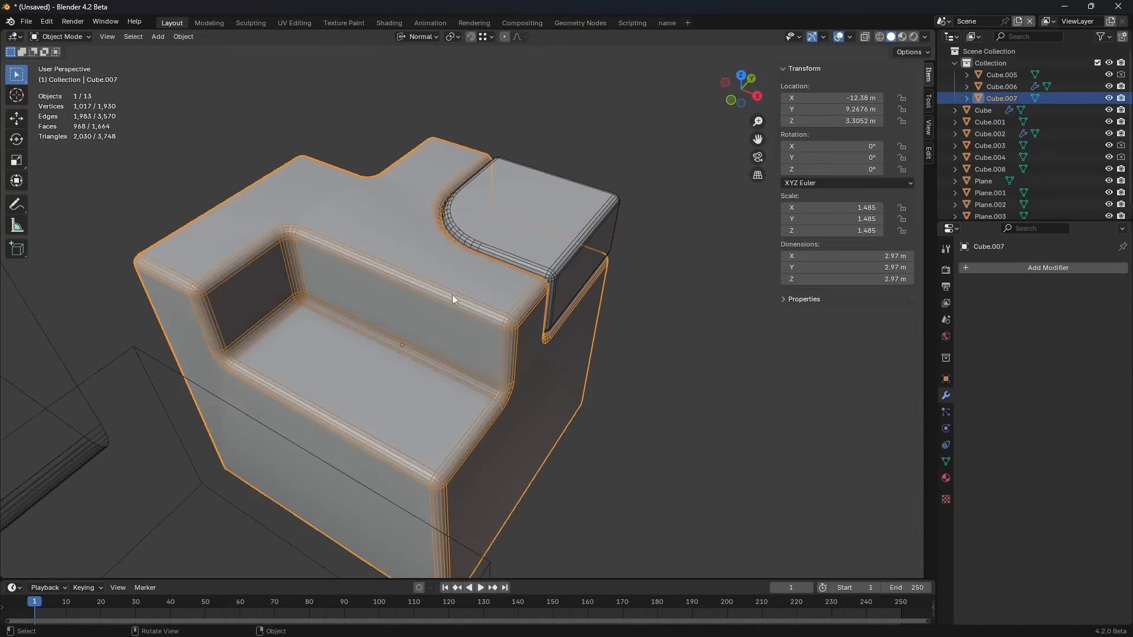
{"action": "key", "text": "Tab"}
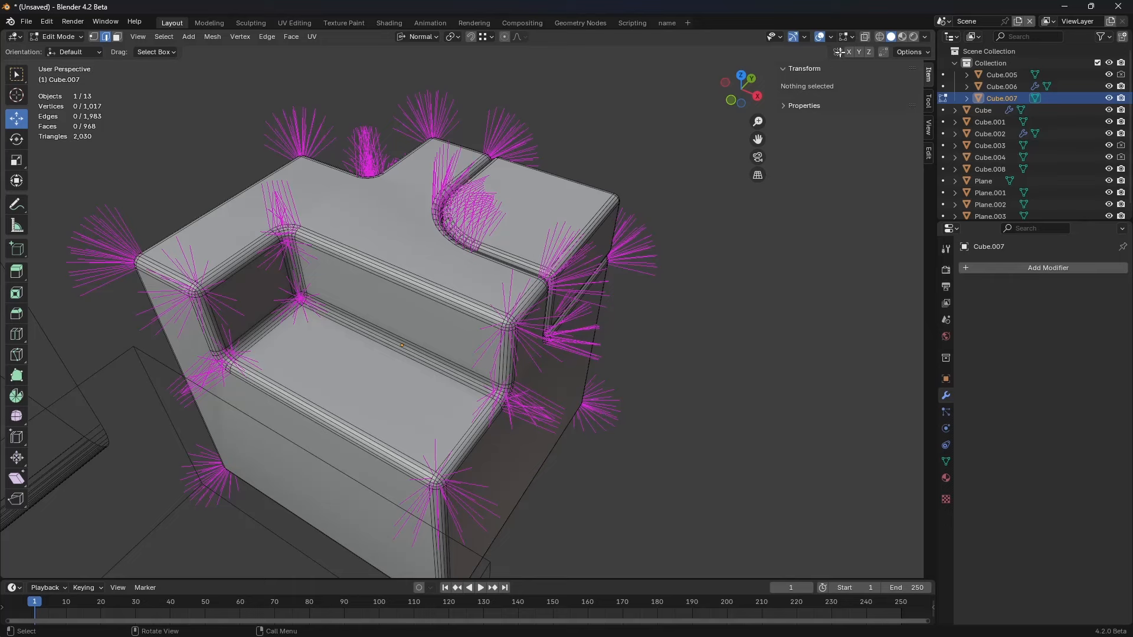
{"action": "left_click", "coordinate": [849, 37]}
{"action": "left_click", "coordinate": [794, 229]}
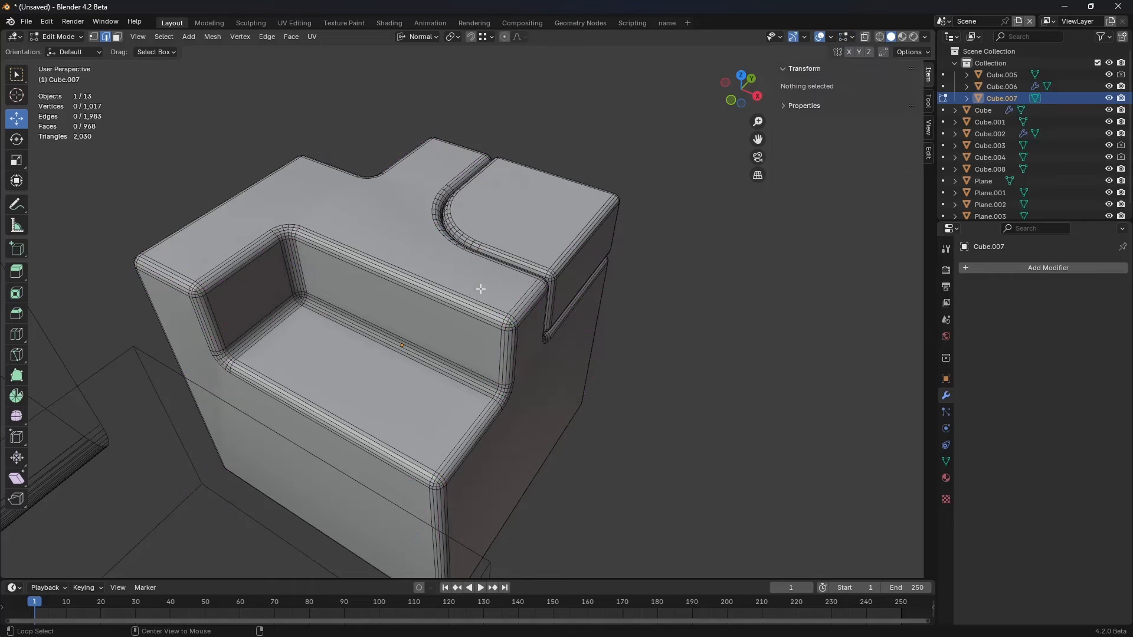
Step: Return Cube.007 to Object Mode, apply Shade Smooth and clear the selection
{"action": "scroll", "coordinate": [466, 337], "scroll_direction": "up", "scroll_amount": 4}
{"action": "key", "text": "ctrl+Tab"}
{"action": "left_click", "coordinate": [466, 332]}
{"action": "middle_click_drag", "start_coordinate": [466, 333], "coordinate": [527, 305], "text": "shift"}
{"action": "right_click", "coordinate": [526, 304]}
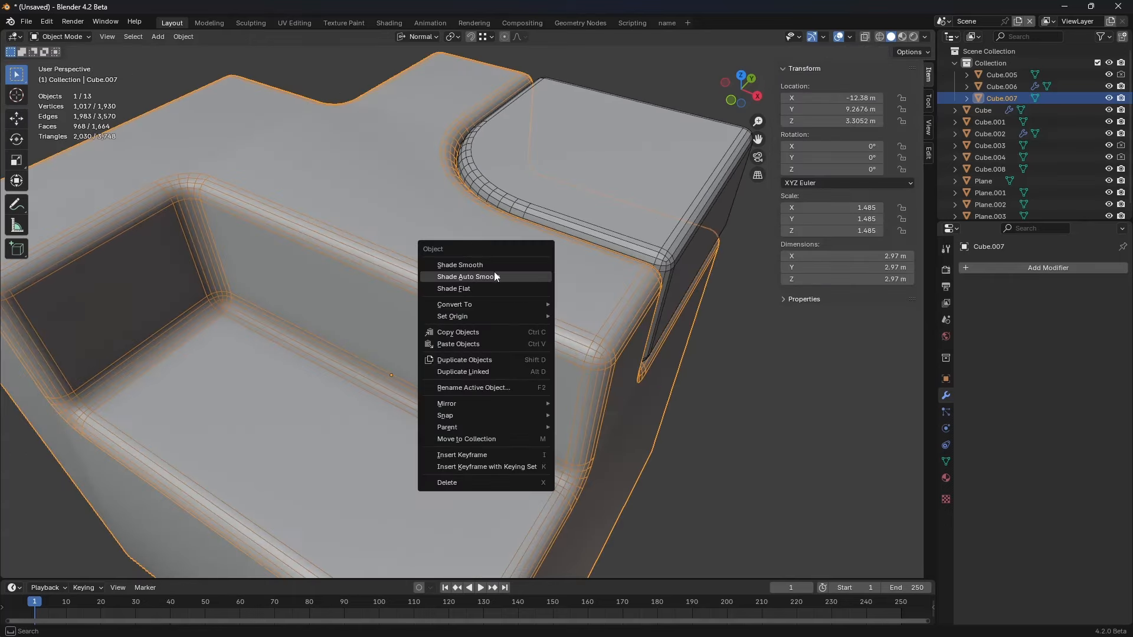
{"action": "left_click", "coordinate": [495, 264]}
{"action": "key", "text": "alt+a"}
{"action": "scroll", "coordinate": [518, 352], "scroll_direction": "down", "scroll_amount": 2}
{"action": "middle_click_drag", "start_coordinate": [519, 353], "coordinate": [459, 316]}
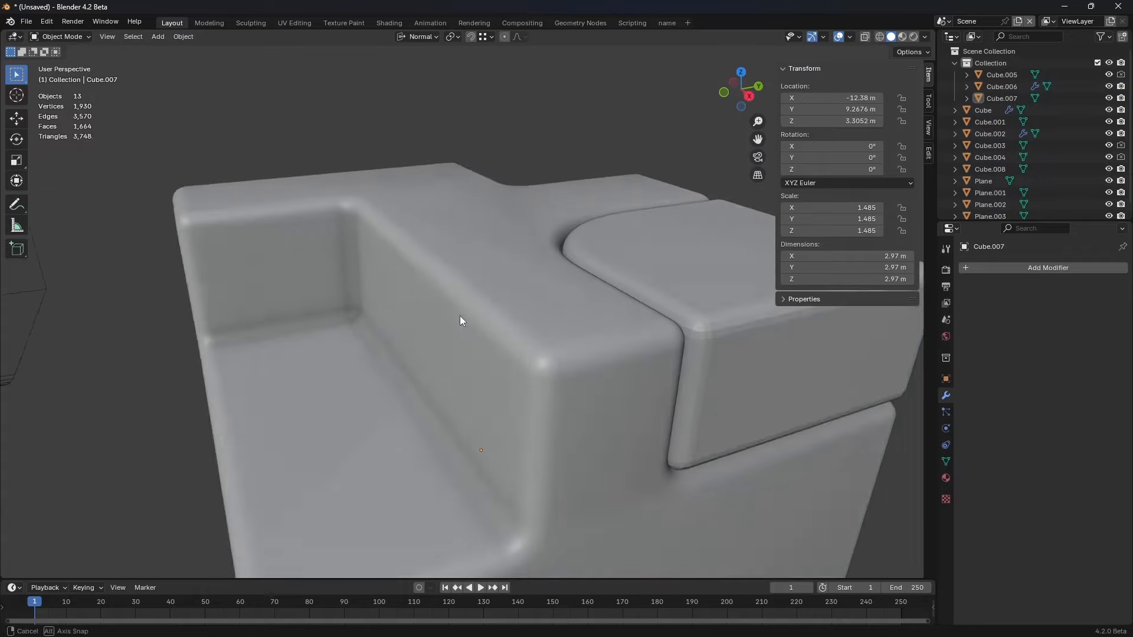
Step: Mark the edge path along the upper rim of Cube.007's recess as sharp
{"action": "key", "text": "Tab"}
{"action": "left_click", "coordinate": [430, 256]}
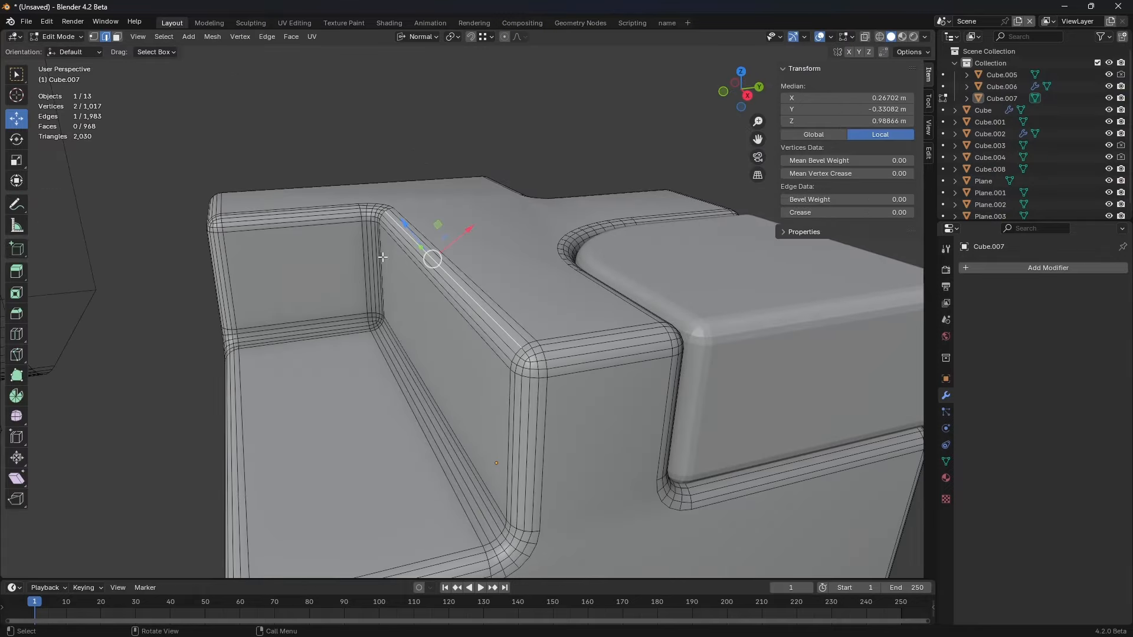
{"action": "left_click", "coordinate": [312, 213], "text": "ctrl"}
{"action": "middle_click_drag", "start_coordinate": [312, 213], "coordinate": [543, 297]}
{"action": "key", "text": "ctrl+e"}
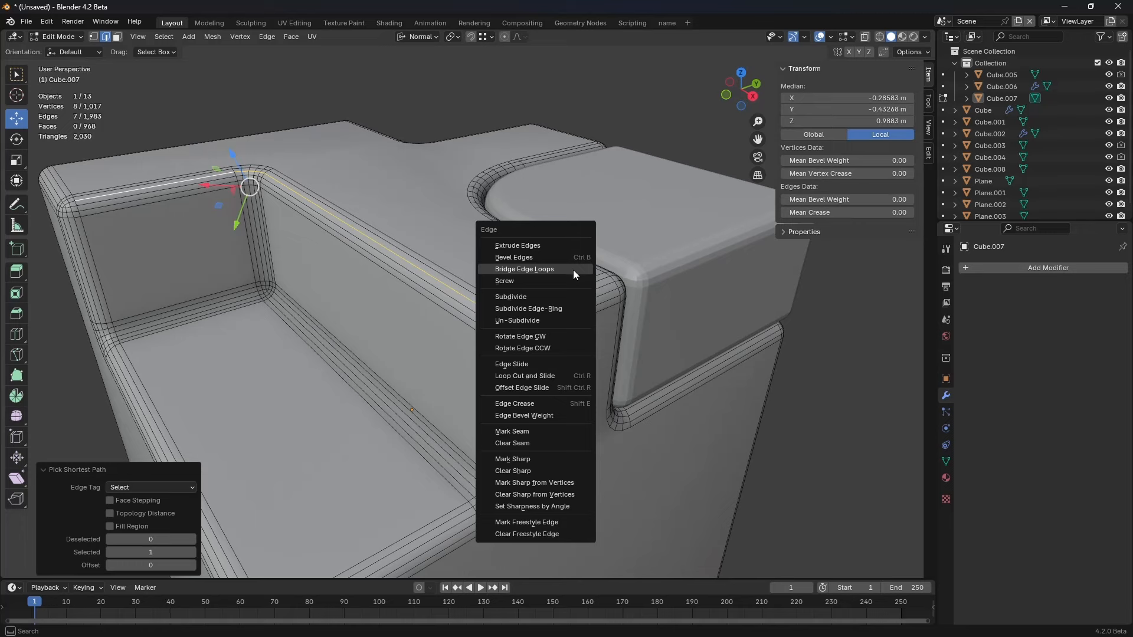
{"action": "left_click", "coordinate": [550, 457]}
Step: Return to Object Mode and inspect the shading along the recess's sharp rim
{"action": "key", "text": "ctrl+Tab"}
{"action": "left_click", "coordinate": [500, 376]}
{"action": "middle_click_drag", "start_coordinate": [500, 376], "coordinate": [478, 347]}
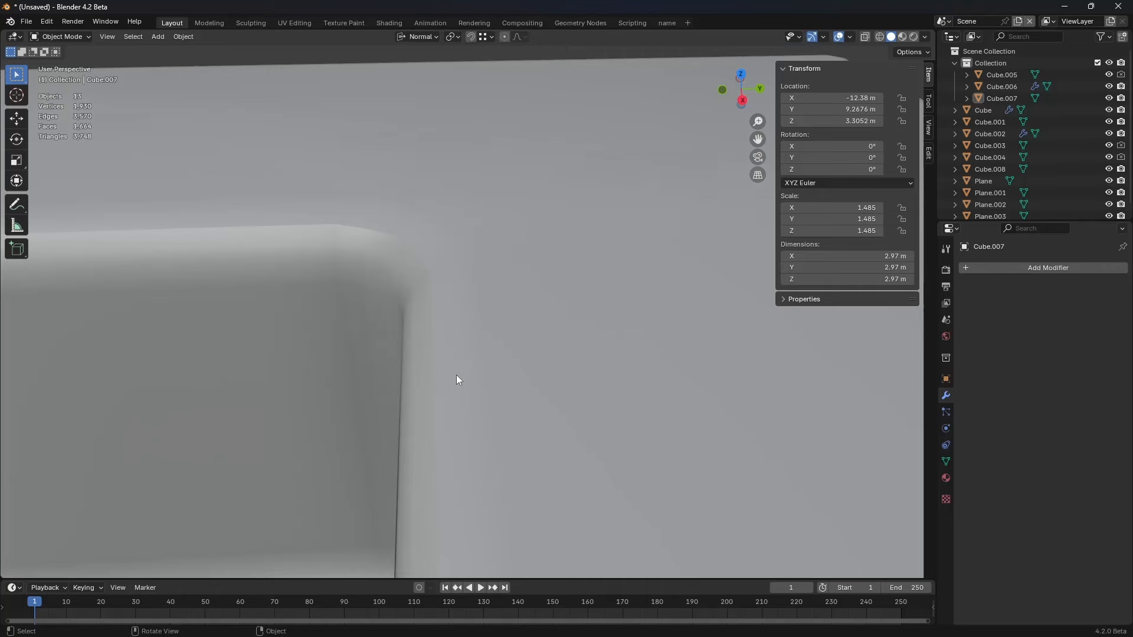
{"action": "scroll", "coordinate": [458, 379], "scroll_direction": "down", "scroll_amount": 5}
{"action": "middle_click_drag", "start_coordinate": [495, 389], "coordinate": [362, 292]}
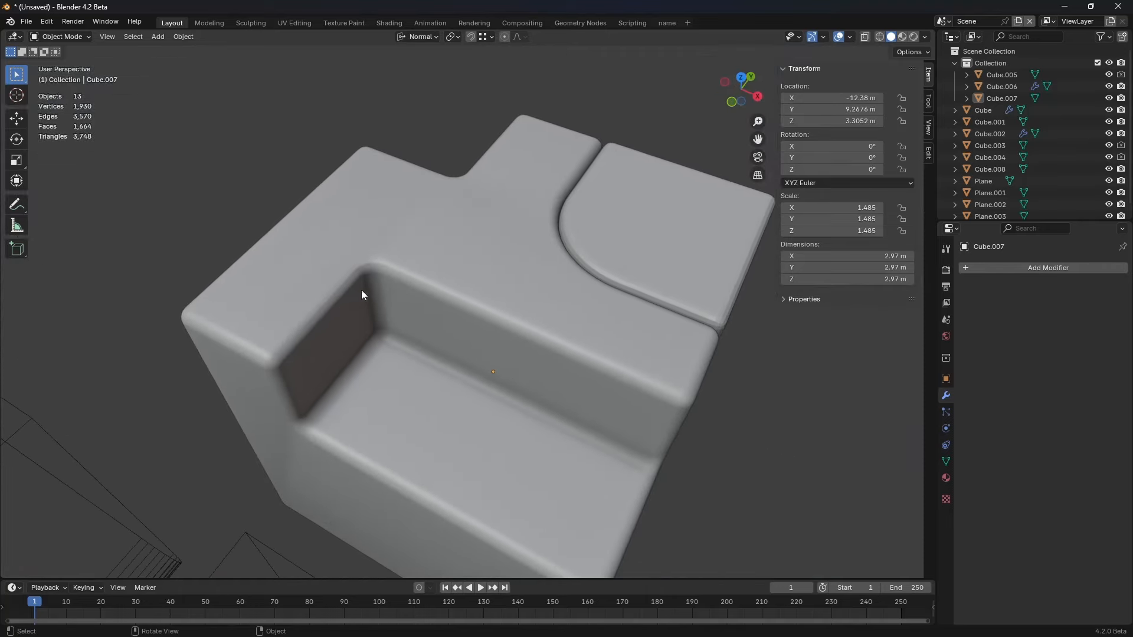
Step: Undo the sharp marking on Cube.007's recess rim and go back to Object Mode
{"action": "key", "text": "ctrl+z"}
{"action": "key", "text": "ctrl+z"}
{"action": "key", "text": "ctrl+z"}
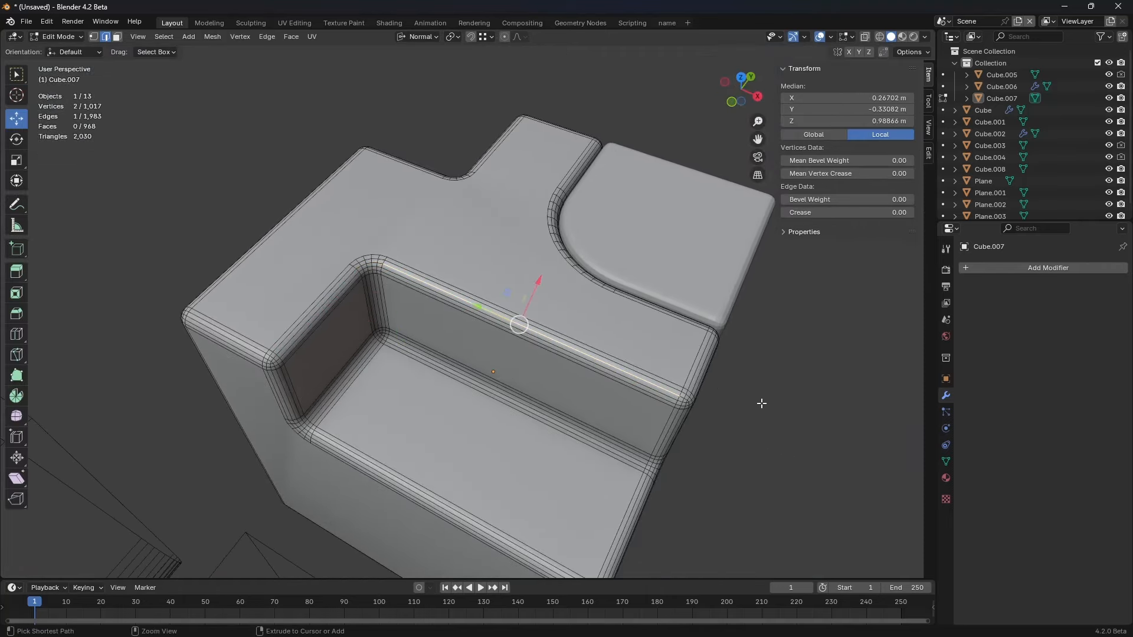
{"action": "scroll", "coordinate": [750, 403], "scroll_direction": "down", "scroll_amount": 3}
{"action": "key", "text": "ctrl+Tab"}
{"action": "left_click", "coordinate": [621, 393]}
Step: Select Cube.001, the ribbed block, and apply Shade Auto Smooth at 30°
{"action": "middle_click_drag", "start_coordinate": [621, 393], "coordinate": [504, 327]}
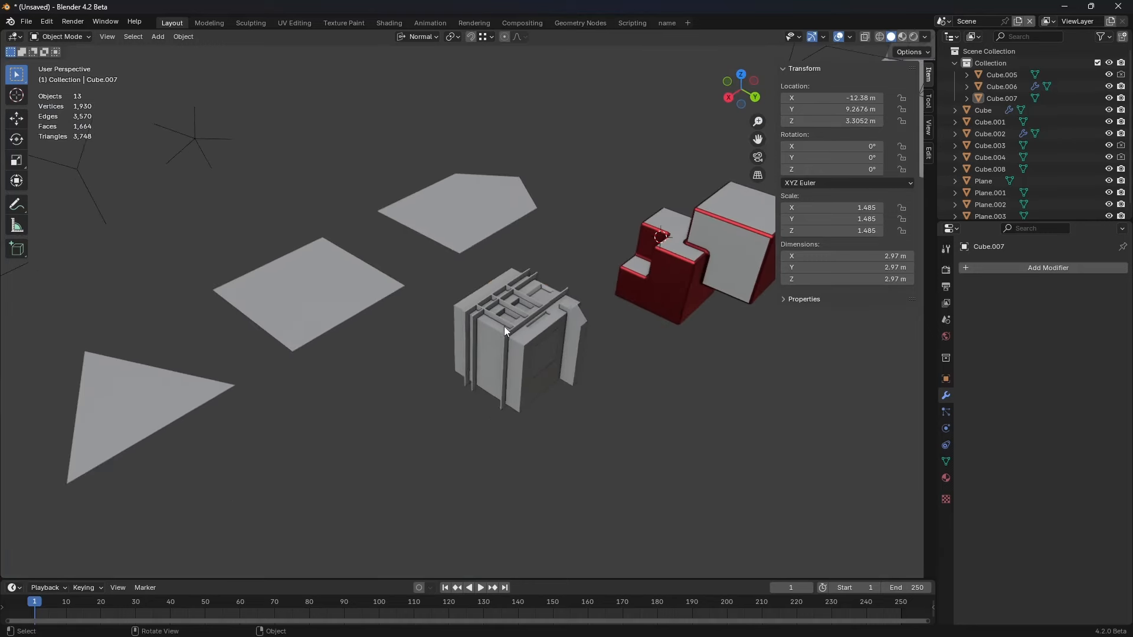
{"action": "left_click", "coordinate": [509, 336]}
{"action": "scroll", "coordinate": [507, 334], "scroll_direction": "up", "scroll_amount": 6}
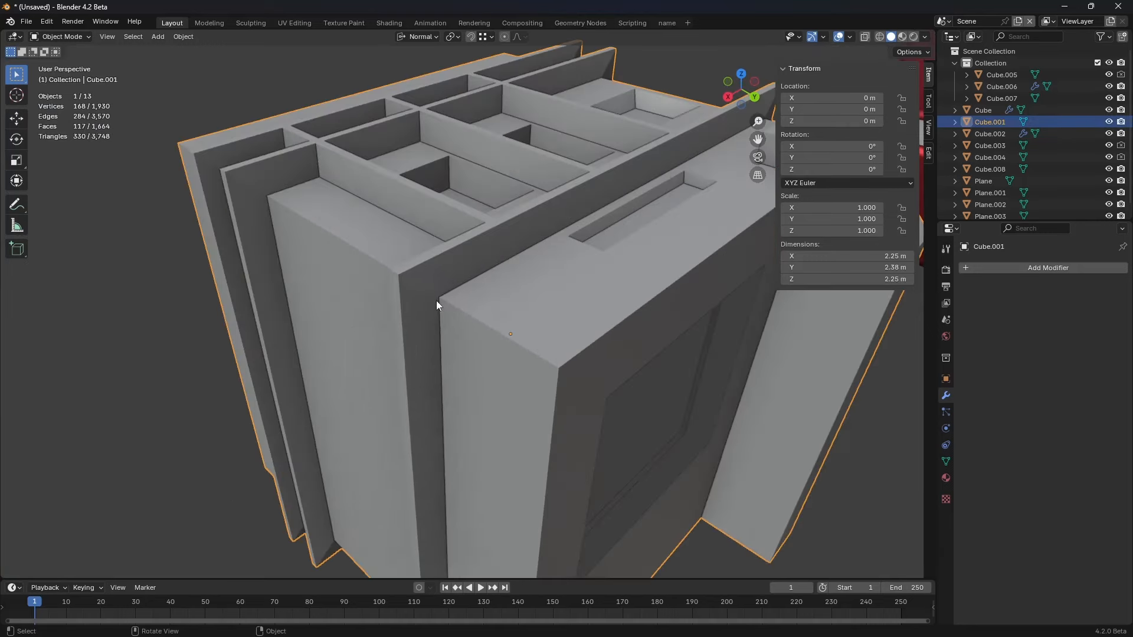
{"action": "right_click", "coordinate": [436, 299]}
{"action": "middle_click_drag", "start_coordinate": [612, 314], "coordinate": [578, 309]}
{"action": "right_click", "coordinate": [578, 311]}
{"action": "left_click", "coordinate": [569, 308]}
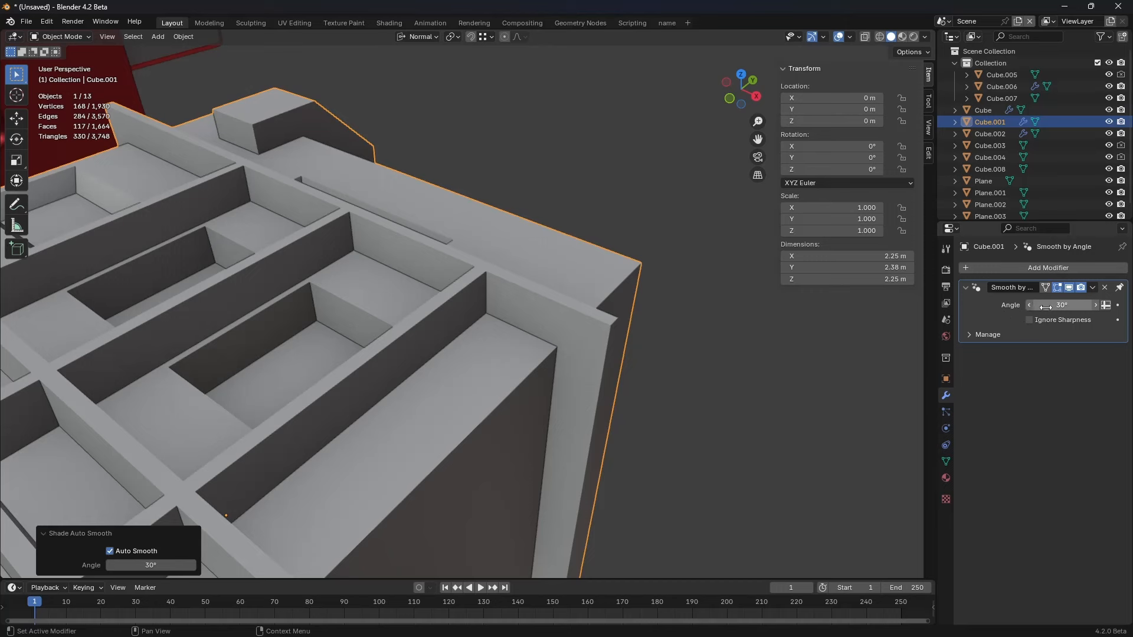
Step: Remove the Smooth by Angle modifier from Cube.001 and apply Shade Smooth instead
{"action": "left_click", "coordinate": [1104, 287]}
{"action": "right_click", "coordinate": [449, 264]}
{"action": "left_click", "coordinate": [450, 265]}
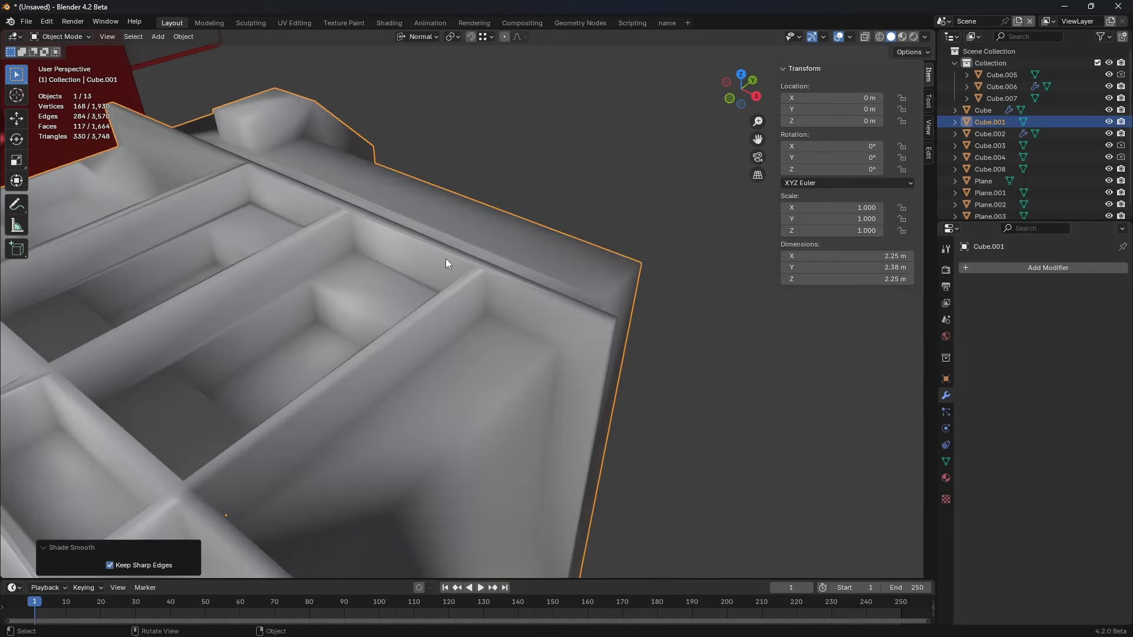
Step: In Edit Mode, mark six edges sharp along the rib tops, adjoining compartment rims and one inner vertical corner, and return to Object Mode
{"action": "key", "text": "ctrl+Tab"}
{"action": "left_click", "coordinate": [504, 262]}
{"action": "left_click", "coordinate": [464, 288]}
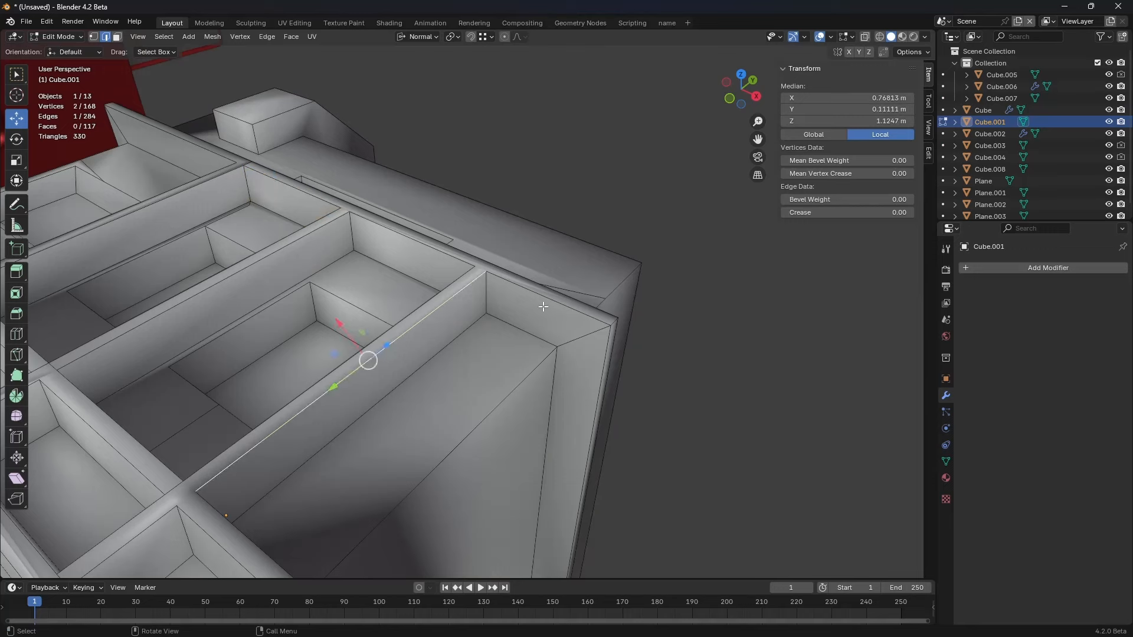
{"action": "left_click", "coordinate": [525, 311], "text": "shift"}
{"action": "left_click", "coordinate": [444, 291], "text": "shift"}
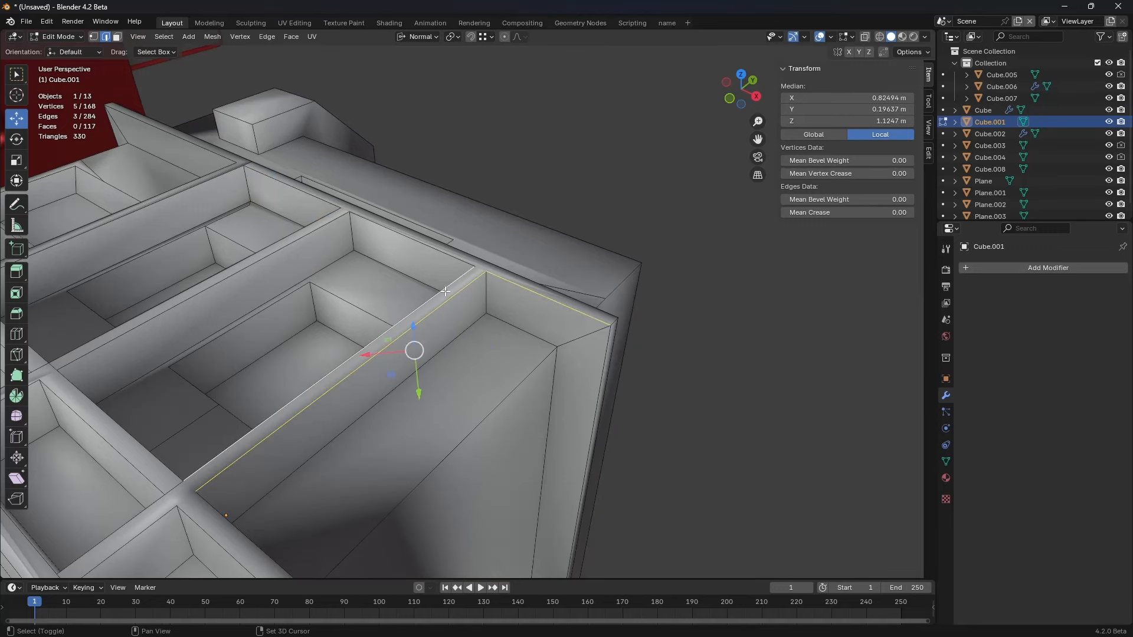
{"action": "left_click", "coordinate": [458, 261], "text": "shift"}
{"action": "key", "text": "KP_Decimal"}
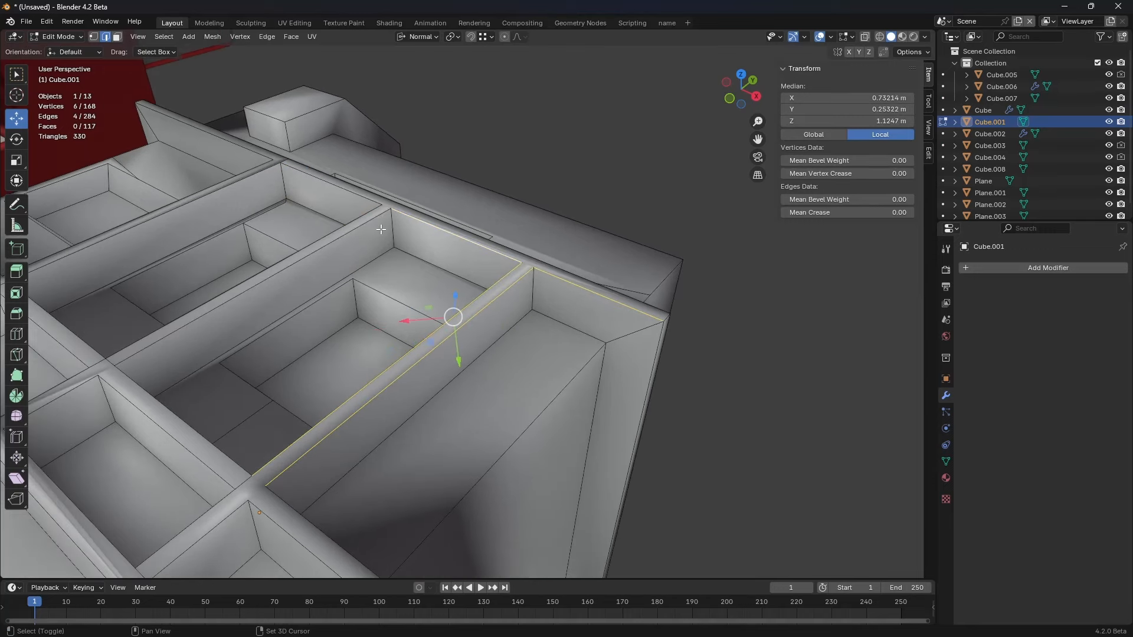
{"action": "left_click", "coordinate": [366, 222], "text": "shift"}
{"action": "left_click", "coordinate": [392, 233], "text": "shift"}
{"action": "key", "text": "ctrl+e"}
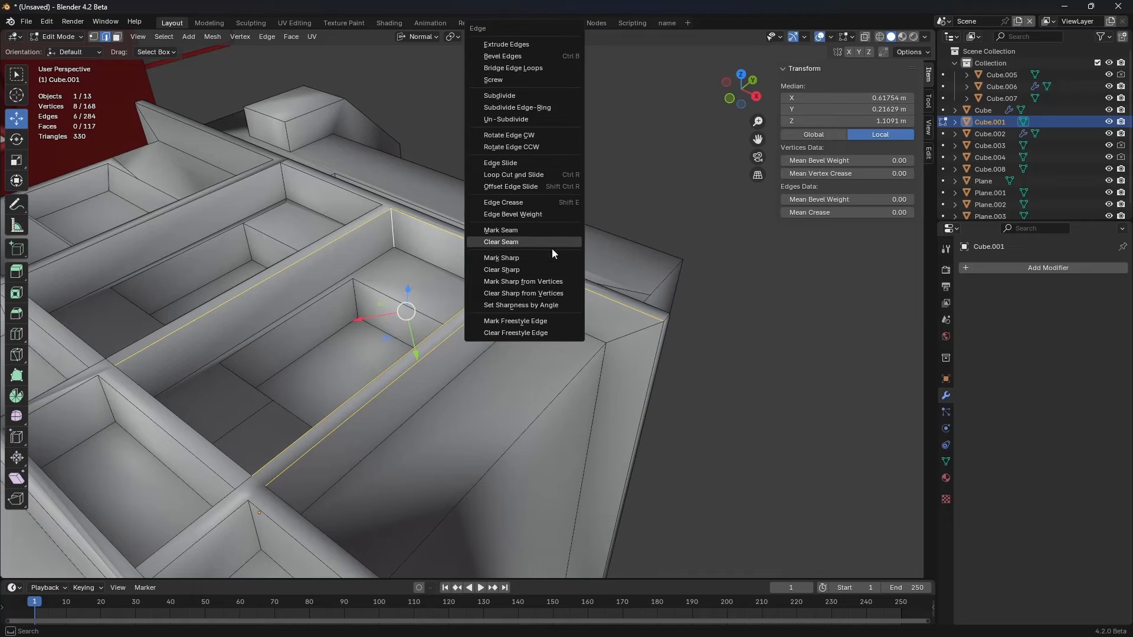
{"action": "left_click", "coordinate": [553, 257]}
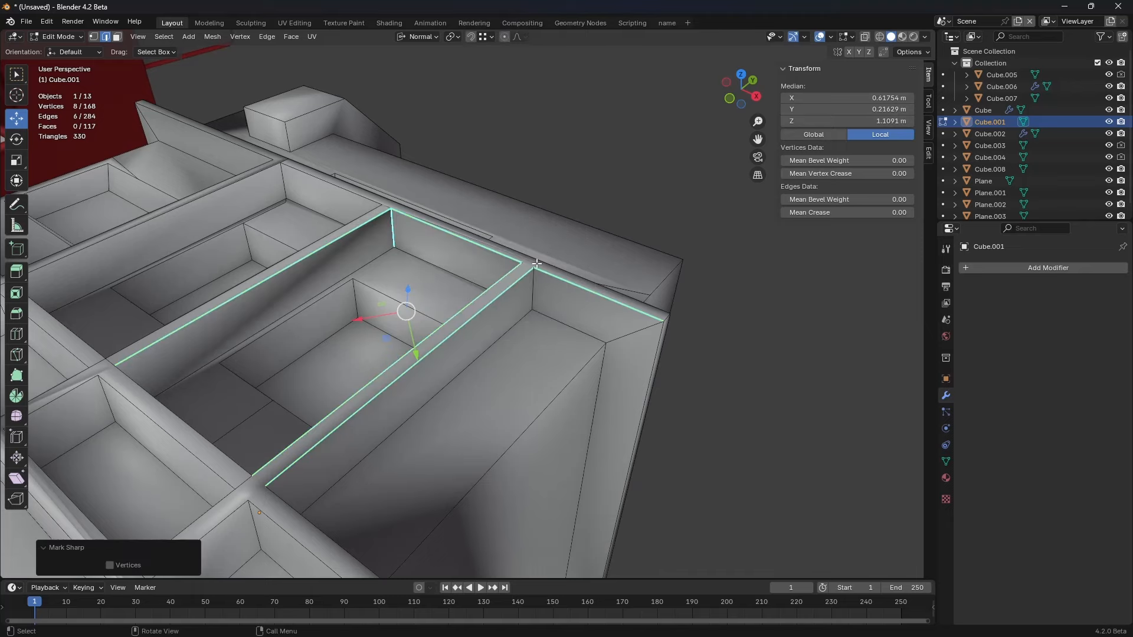
{"action": "key", "text": "Tab"}
Step: Mark the outer wall's long outer top edge, its long base edge and three vertical edges at its end as sharp
{"action": "key", "text": "ctrl+Tab"}
{"action": "left_click", "coordinate": [507, 256]}
{"action": "middle_click_drag", "start_coordinate": [448, 259], "coordinate": [543, 288]}
{"action": "left_click", "coordinate": [543, 288]}
{"action": "left_click", "coordinate": [419, 494], "text": "shift"}
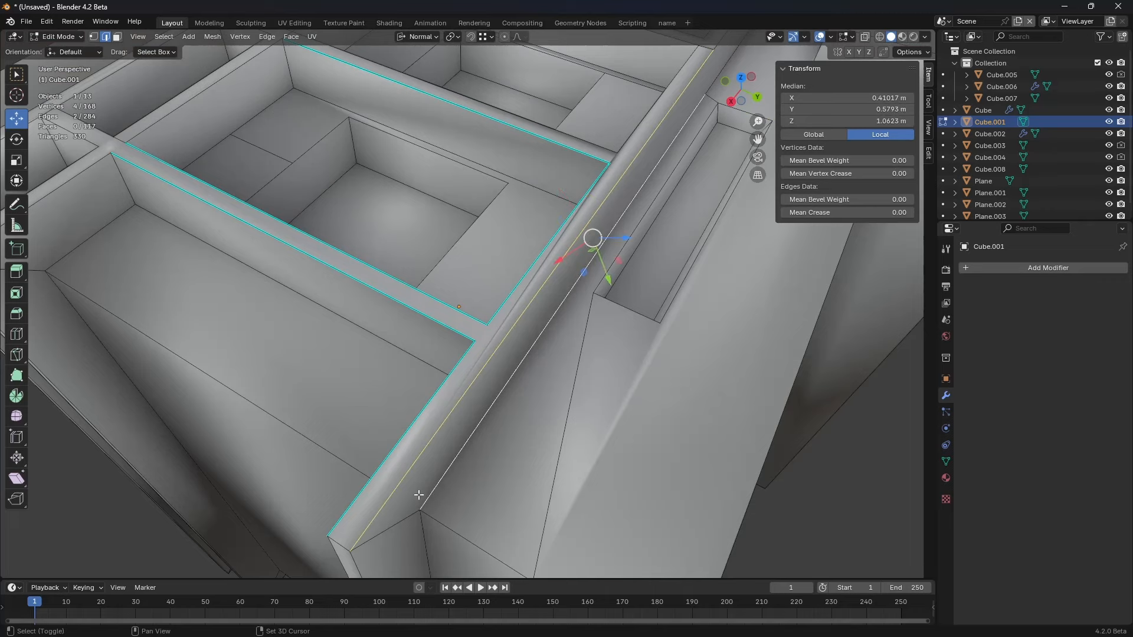
{"action": "middle_click_drag", "start_coordinate": [462, 517], "coordinate": [472, 404], "text": "shift"}
{"action": "left_click", "coordinate": [442, 420], "text": "shift"}
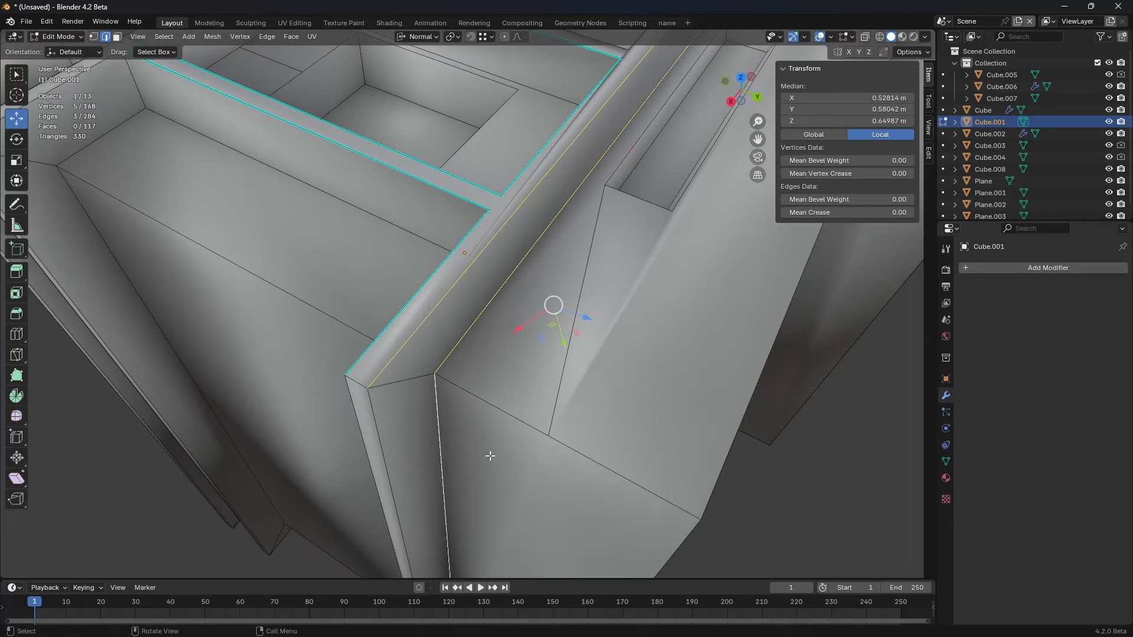
{"action": "left_click", "coordinate": [378, 428], "text": "shift"}
{"action": "left_click", "coordinate": [354, 416], "text": "shift"}
{"action": "key", "text": "ctrl+e"}
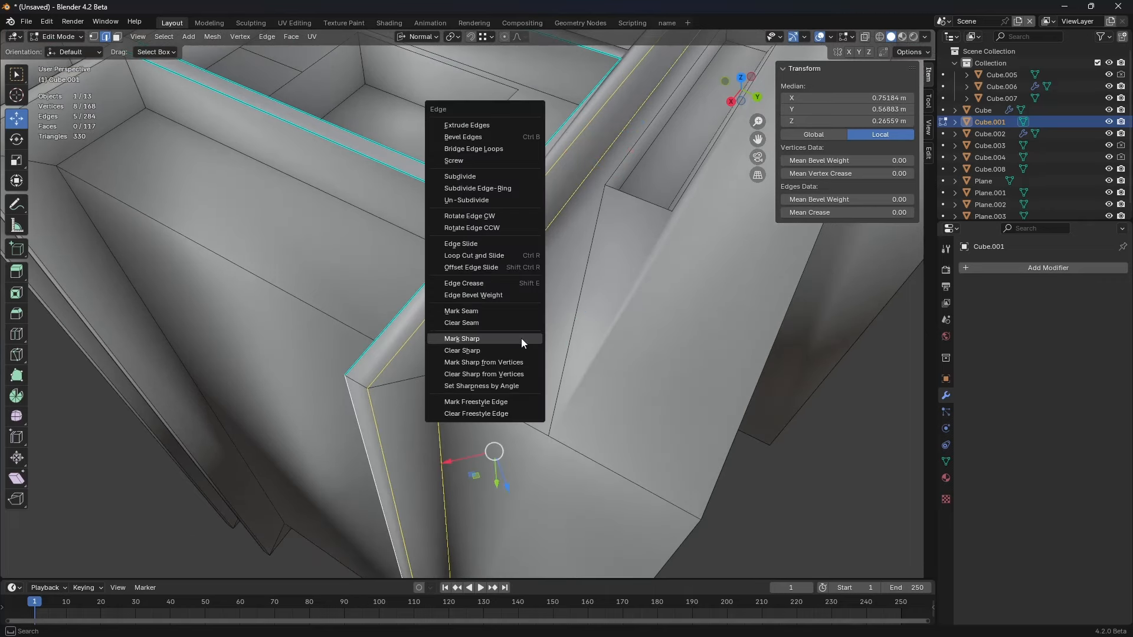
{"action": "left_click", "coordinate": [501, 340]}
Step: Mark the short edge across the top corner of the outer wall's end as sharp and return to Object Mode
{"action": "left_click", "coordinate": [358, 383]}
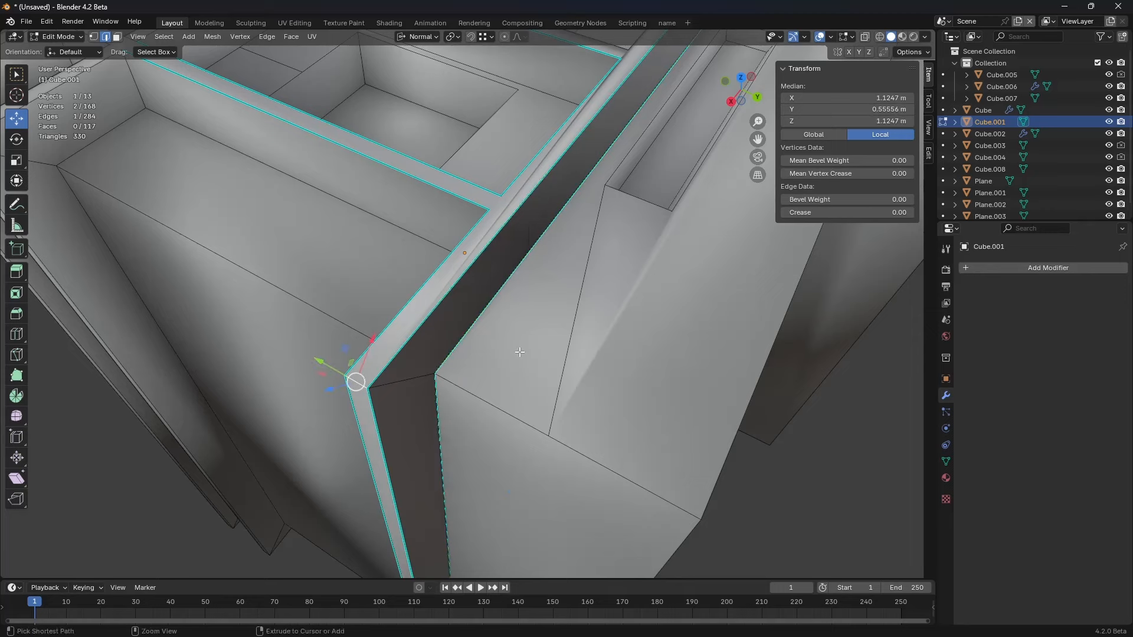
{"action": "key", "text": "ctrl+e"}
{"action": "left_click", "coordinate": [520, 352]}
{"action": "key", "text": "ctrl+Tab"}
{"action": "left_click", "coordinate": [485, 358]}
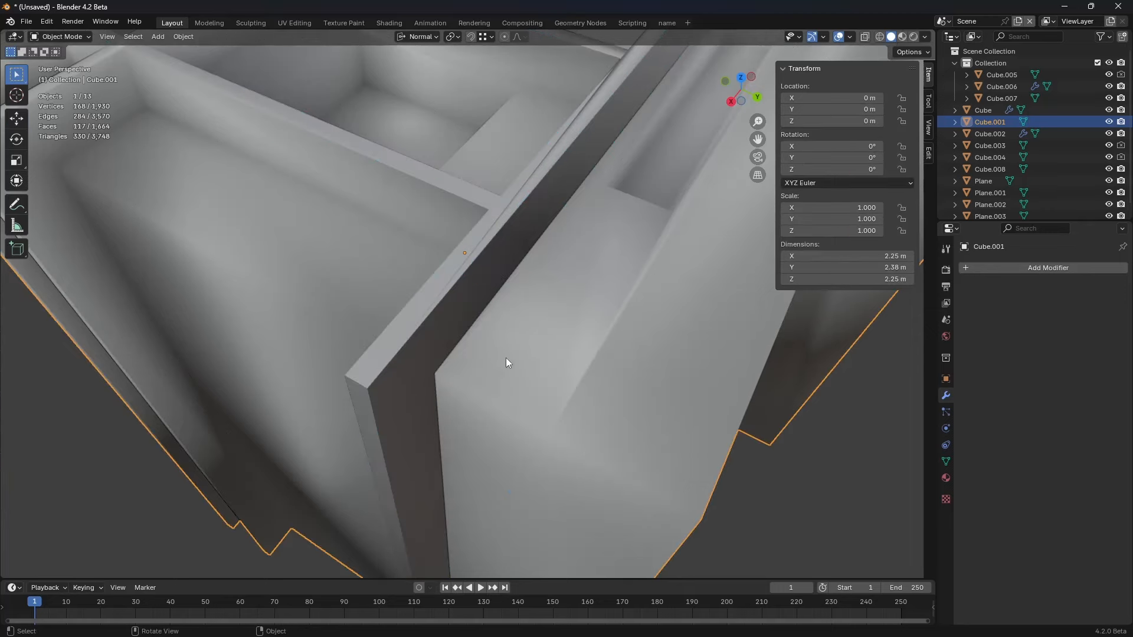
Step: Mark the next compartment's rib-side and wall-side rim edges as sharp, and inspect the resulting shading in Object Mode
{"action": "middle_click_drag", "start_coordinate": [482, 334], "coordinate": [422, 426], "text": "shift"}
{"action": "key", "text": "ctrl+Tab"}
{"action": "left_click", "coordinate": [528, 298]}
{"action": "middle_click_drag", "start_coordinate": [544, 253], "coordinate": [501, 353], "text": "shift"}
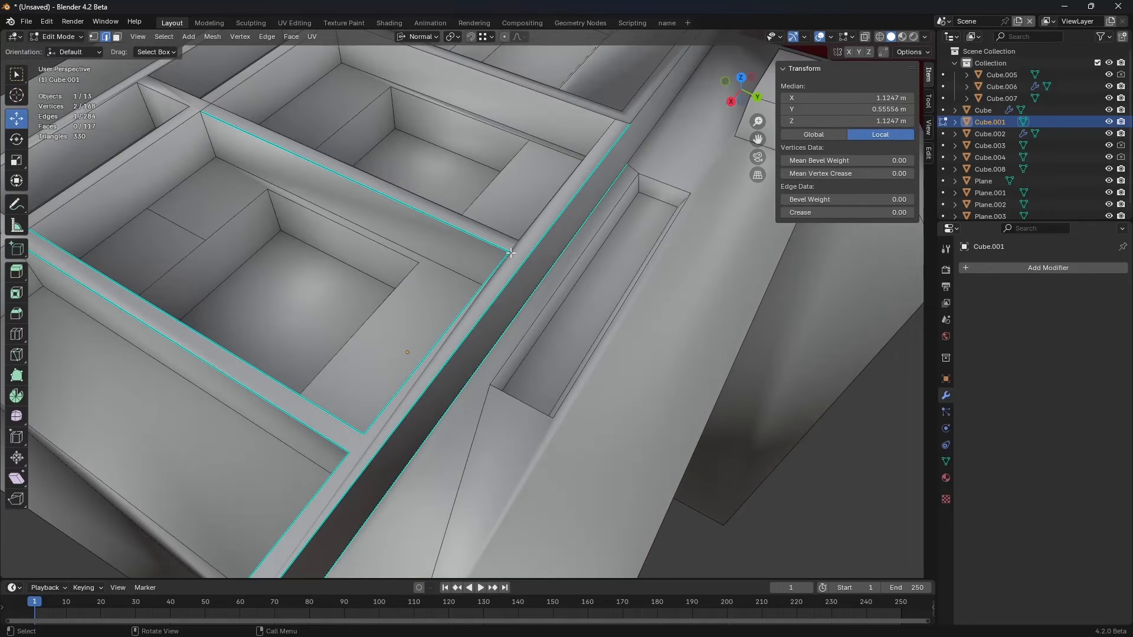
{"action": "left_click", "coordinate": [509, 247]}
{"action": "left_click", "coordinate": [515, 238]}
{"action": "left_click", "coordinate": [529, 233], "text": "shift"}
{"action": "key", "text": "ctrl+e"}
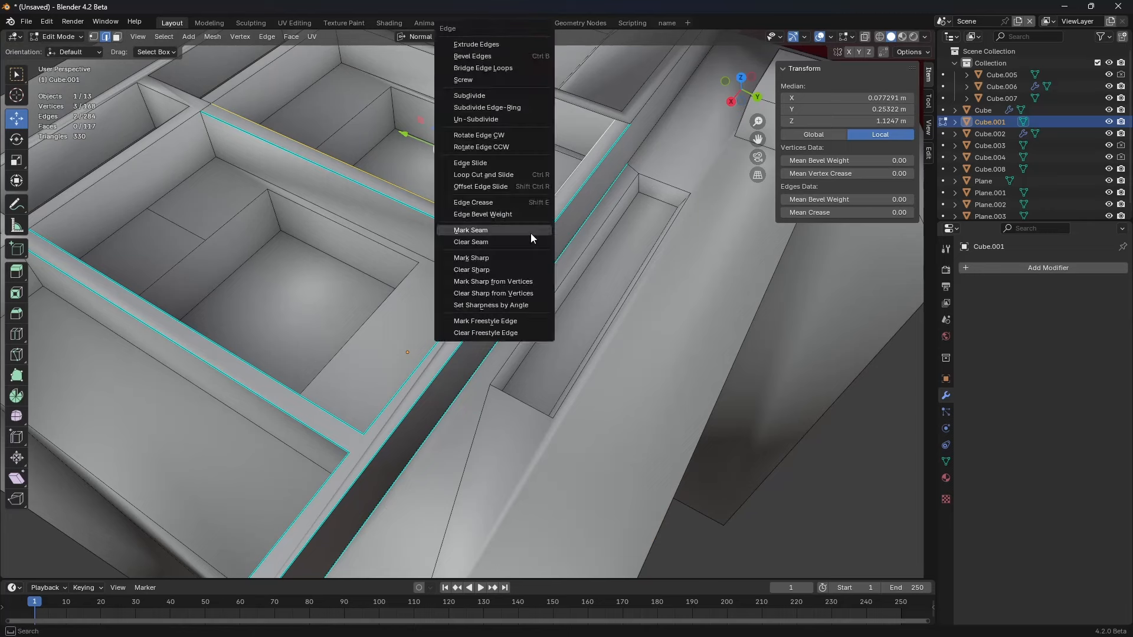
{"action": "key", "text": "ctrl+e"}
{"action": "left_click", "coordinate": [599, 271]}
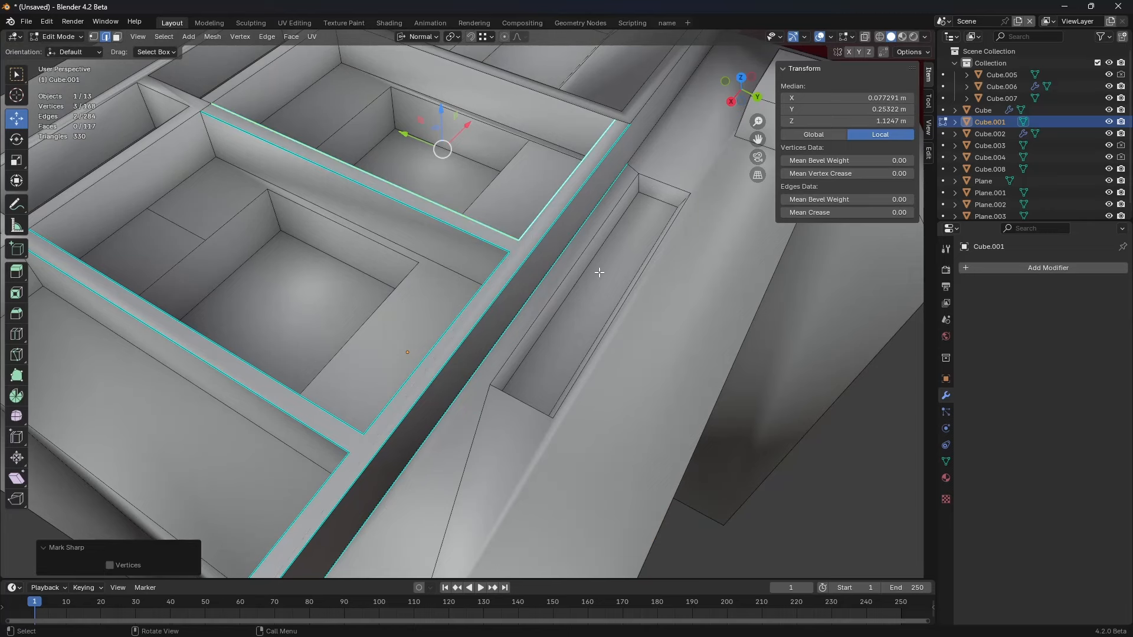
{"action": "key", "text": "ctrl+Tab"}
{"action": "left_click", "coordinate": [525, 294]}
{"action": "middle_click_drag", "start_coordinate": [509, 337], "coordinate": [574, 309]}
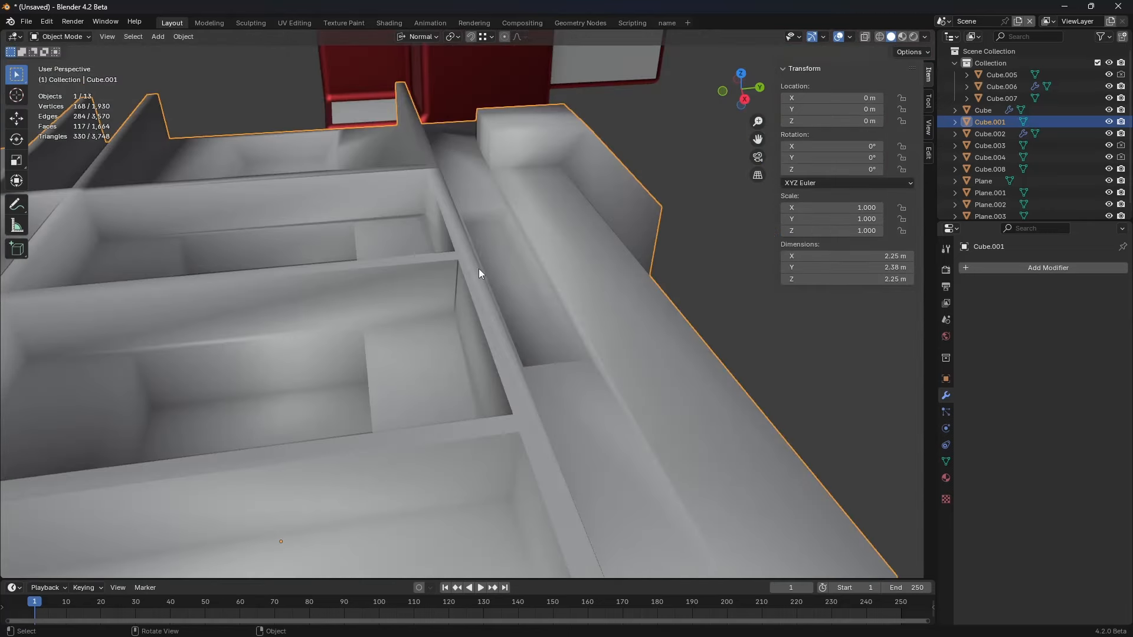
Step: In Edit Mode, select the short edge across the outer wall's top at the next unmarked rib
{"action": "key", "text": "ctrl+Tab"}
{"action": "left_click", "coordinate": [496, 231]}
{"action": "left_click", "coordinate": [432, 167]}
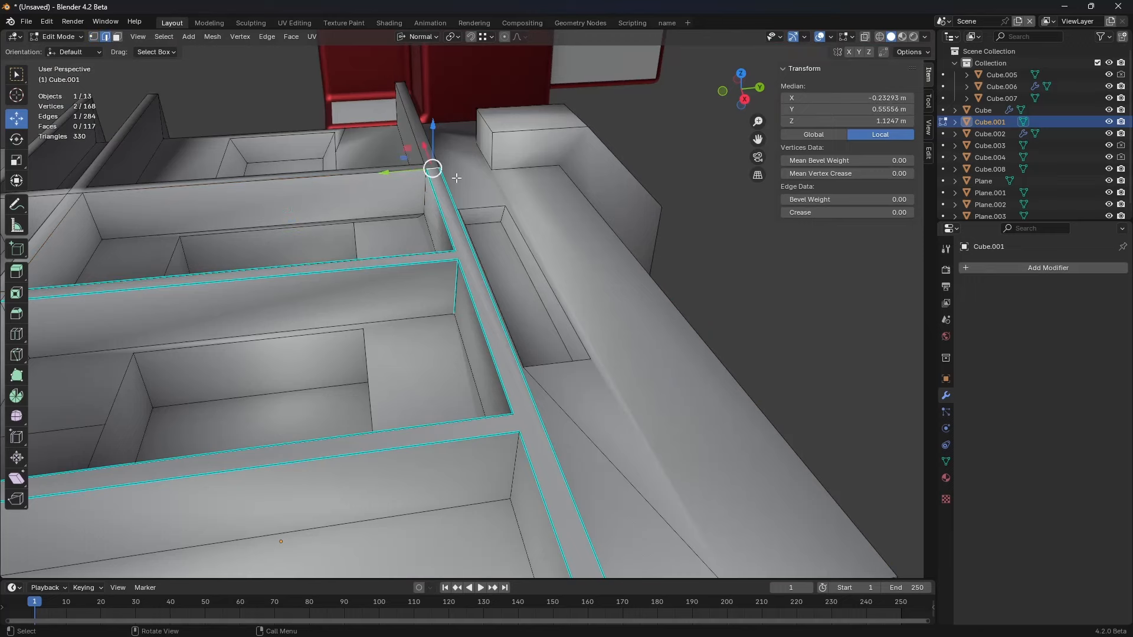
Step: Mark the selected edge of the long divider wall as sharp and check its shading in Object Mode
{"action": "key", "text": "ctrl+e"}
{"action": "left_click", "coordinate": [564, 256]}
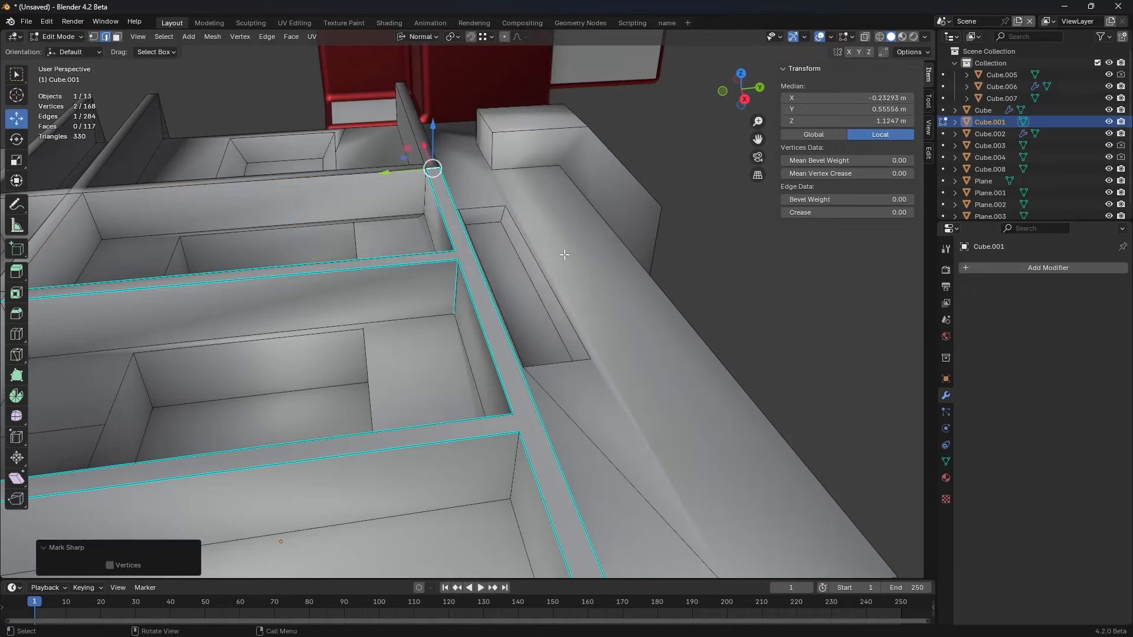
{"action": "key", "text": "ctrl+Tab"}
{"action": "left_click", "coordinate": [510, 277]}
{"action": "middle_click_drag", "start_coordinate": [513, 377], "coordinate": [476, 188]}
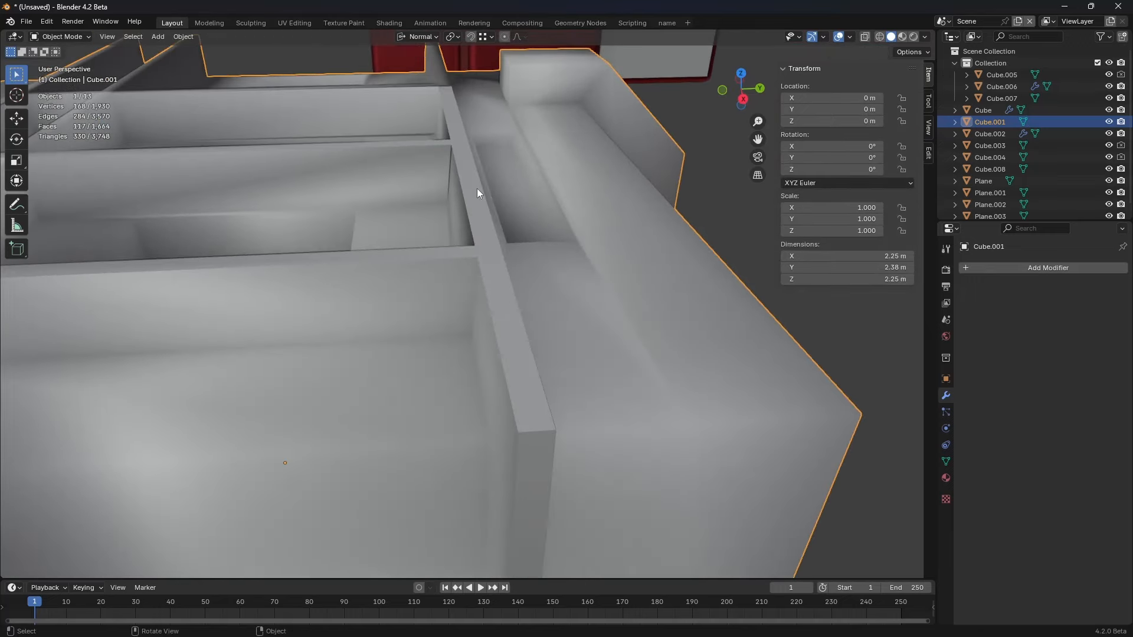
Step: Mark the edges around the stepped end panel and its upper ledge as sharp, and return to Object Mode
{"action": "middle_click_drag", "start_coordinate": [468, 339], "coordinate": [405, 385]}
{"action": "key", "text": "ctrl+Tab"}
{"action": "left_click", "coordinate": [531, 351]}
{"action": "left_click", "coordinate": [405, 385]}
{"action": "left_click", "coordinate": [639, 238], "text": "shift"}
{"action": "left_click", "coordinate": [672, 283], "text": "shift"}
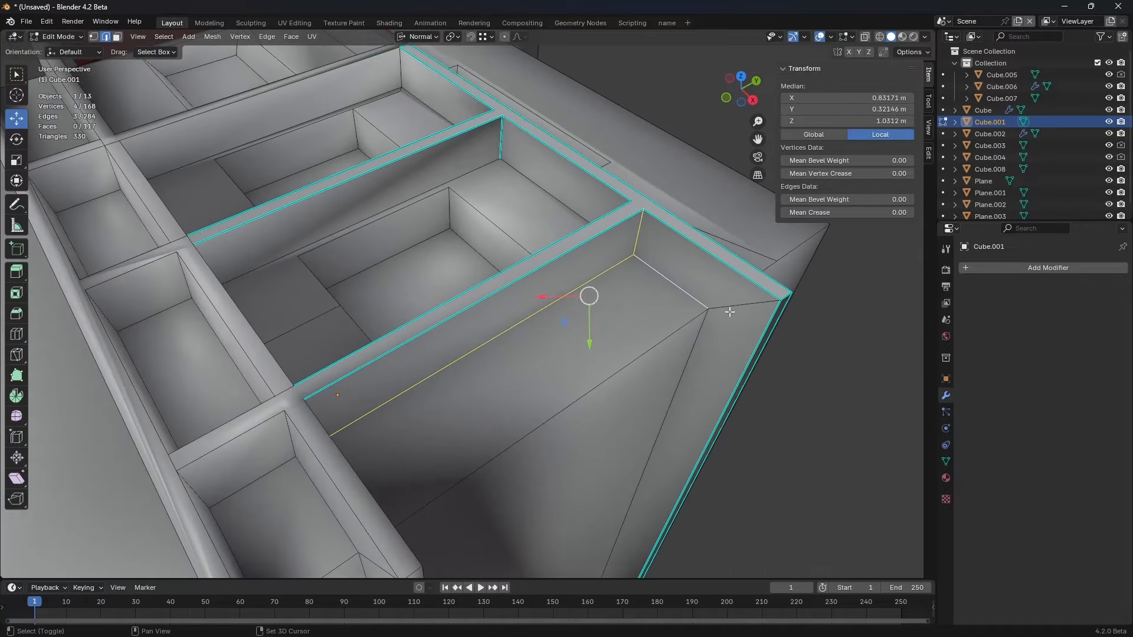
{"action": "left_click", "coordinate": [700, 329], "text": "shift"}
{"action": "left_click", "coordinate": [603, 371], "text": "shift"}
{"action": "middle_click_drag", "start_coordinate": [579, 362], "coordinate": [472, 353]}
{"action": "left_click", "coordinate": [156, 329], "text": "shift"}
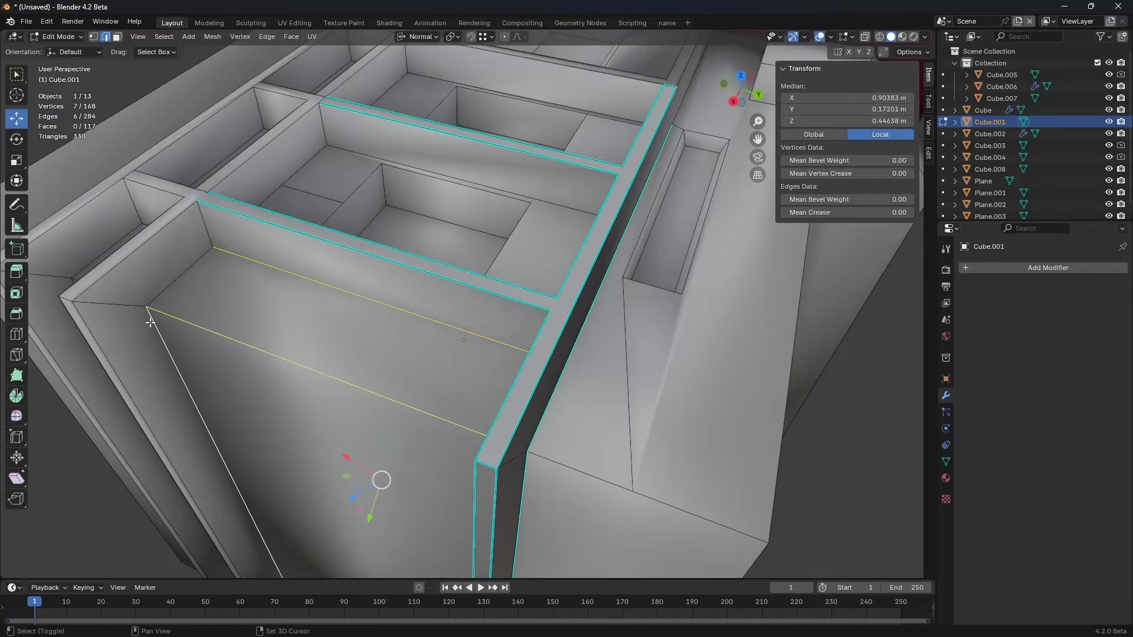
{"action": "left_click", "coordinate": [118, 309], "text": "shift"}
{"action": "left_click", "coordinate": [156, 290], "text": "shift"}
{"action": "key", "text": "ctrl+e"}
{"action": "left_click", "coordinate": [375, 259]}
{"action": "middle_click_drag", "start_coordinate": [375, 260], "coordinate": [459, 301]}
{"action": "key", "text": "Tab"}
Step: Try flat shading on the whole object and undo it
{"action": "right_click", "coordinate": [413, 270]}
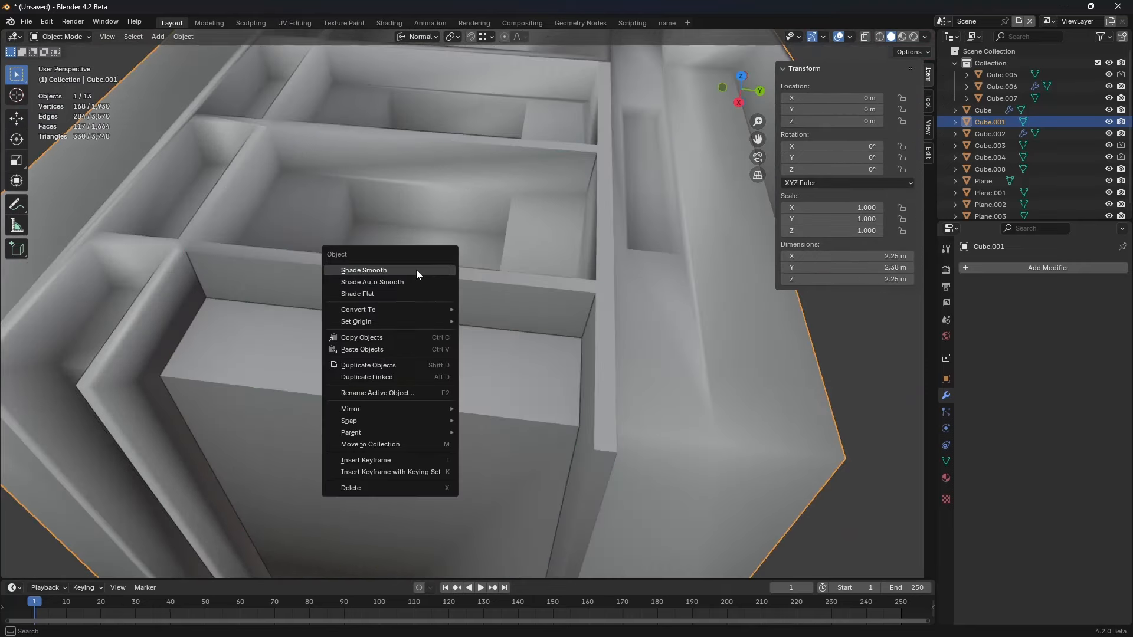
{"action": "left_click", "coordinate": [395, 296]}
{"action": "key", "text": "ctrl+z"}
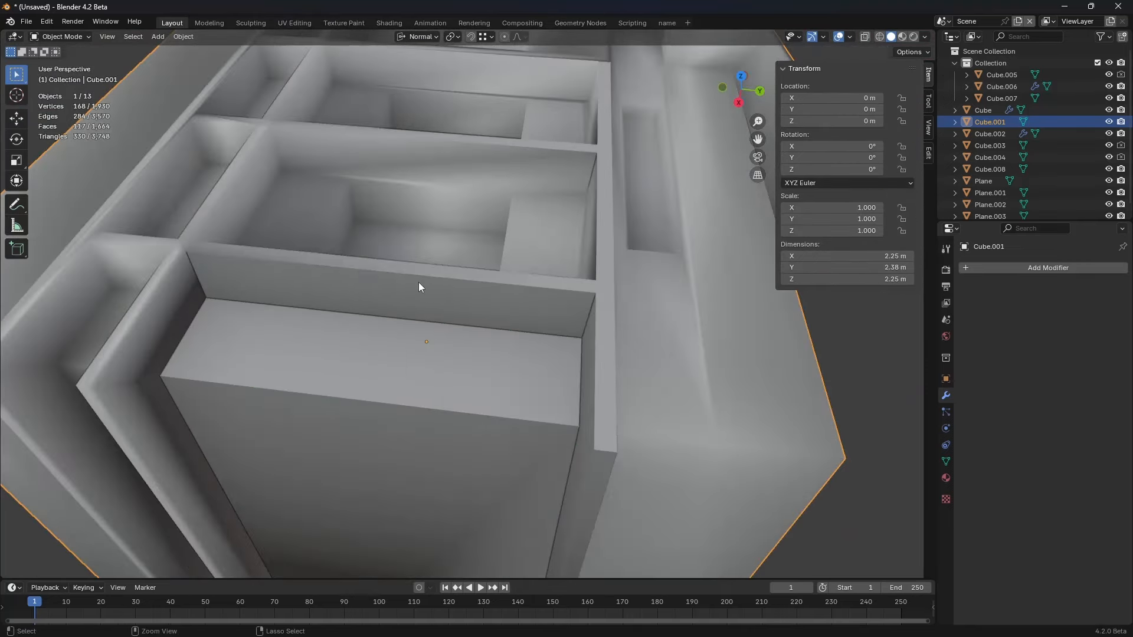
Step: Display the vertex-per-face (split) normals of the mesh in Edit Mode
{"action": "key", "text": "ctrl+Tab"}
{"action": "left_click", "coordinate": [545, 274]}
{"action": "middle_click", "coordinate": [546, 274], "text": "alt"}
{"action": "scroll", "coordinate": [512, 297], "scroll_direction": "up", "scroll_amount": 4}
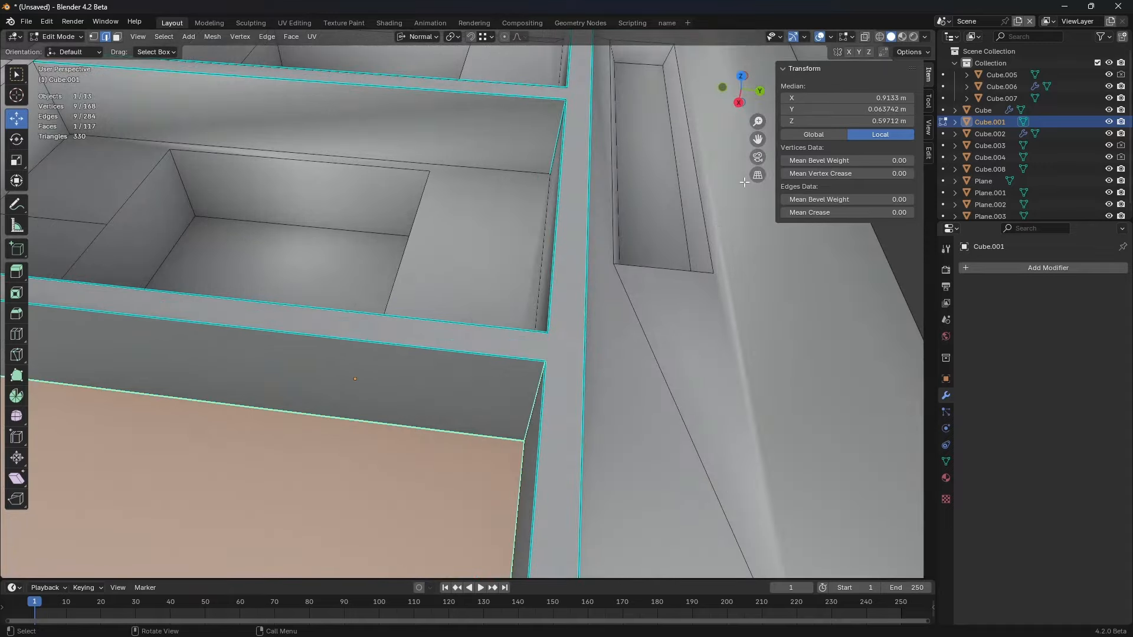
{"action": "left_click", "coordinate": [850, 37]}
{"action": "left_click", "coordinate": [799, 228]}
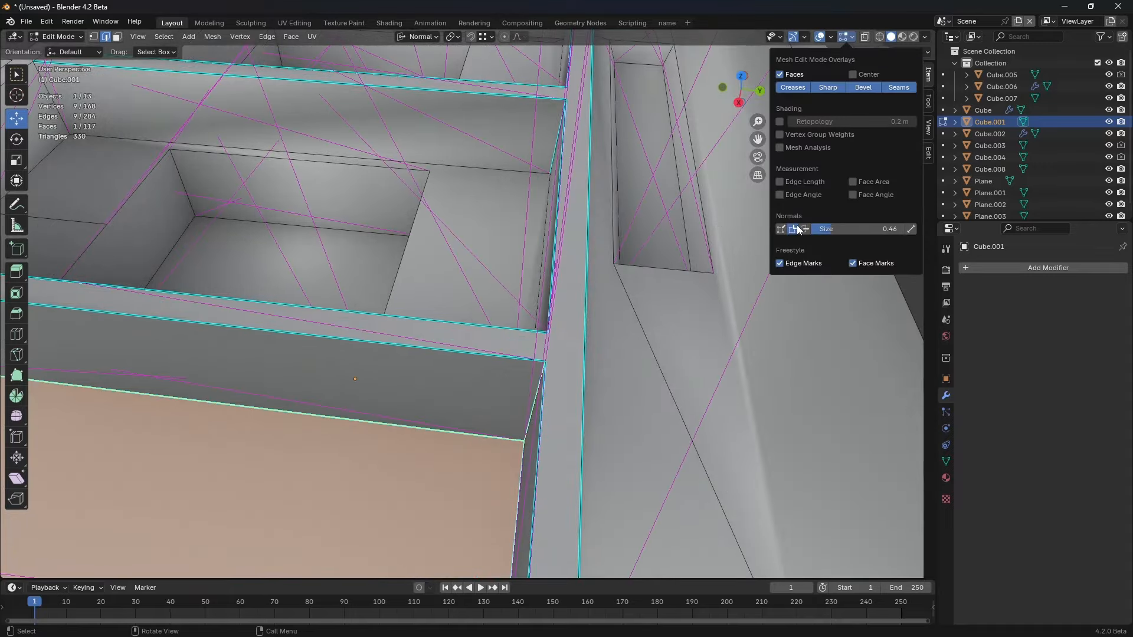
Step: Clear the selection and examine the split normals at the outer corner of the large end block
{"action": "middle_click_drag", "start_coordinate": [541, 370], "coordinate": [460, 377]}
{"action": "scroll", "coordinate": [489, 319], "scroll_direction": "down", "scroll_amount": 3}
{"action": "key", "text": "alt+a"}
{"action": "left_click", "coordinate": [444, 396]}
{"action": "scroll", "coordinate": [460, 377], "scroll_direction": "up", "scroll_amount": 3}
{"action": "key", "text": "1"}
{"action": "left_click", "coordinate": [470, 317]}
{"action": "middle_click_drag", "start_coordinate": [537, 368], "coordinate": [508, 358]}
{"action": "key", "text": "2"}
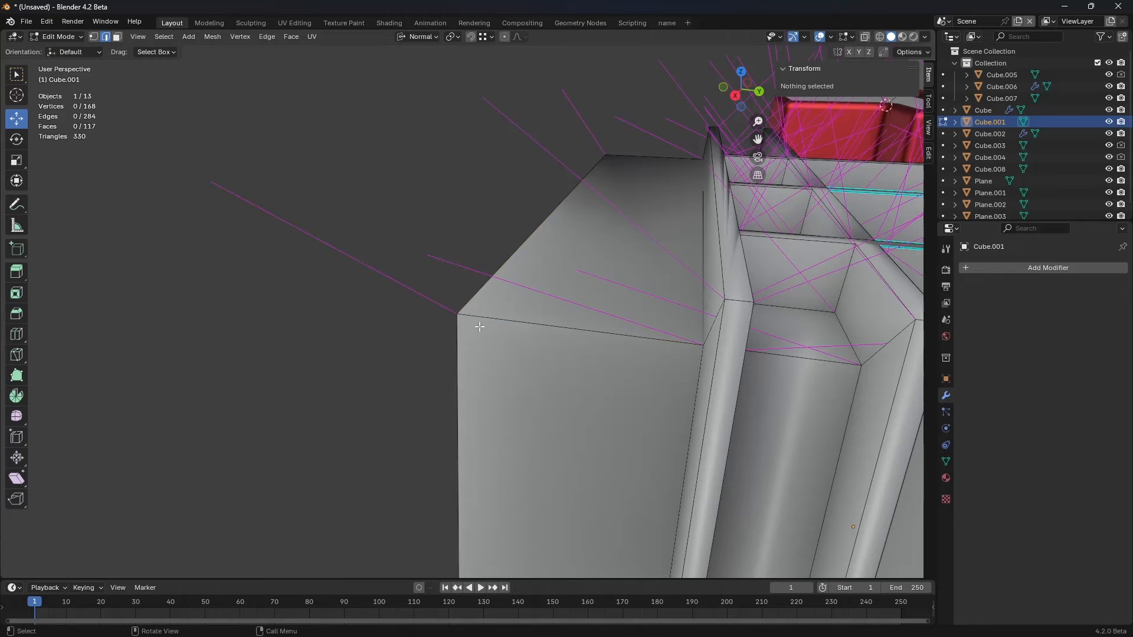
Step: Mark the three edges meeting at the end block's outer corner as sharp and inspect the split normals there
{"action": "left_click", "coordinate": [479, 301]}
{"action": "left_click", "coordinate": [464, 331], "text": "shift"}
{"action": "left_click", "coordinate": [493, 324], "text": "shift"}
{"action": "middle_click_drag", "start_coordinate": [493, 324], "coordinate": [678, 365]}
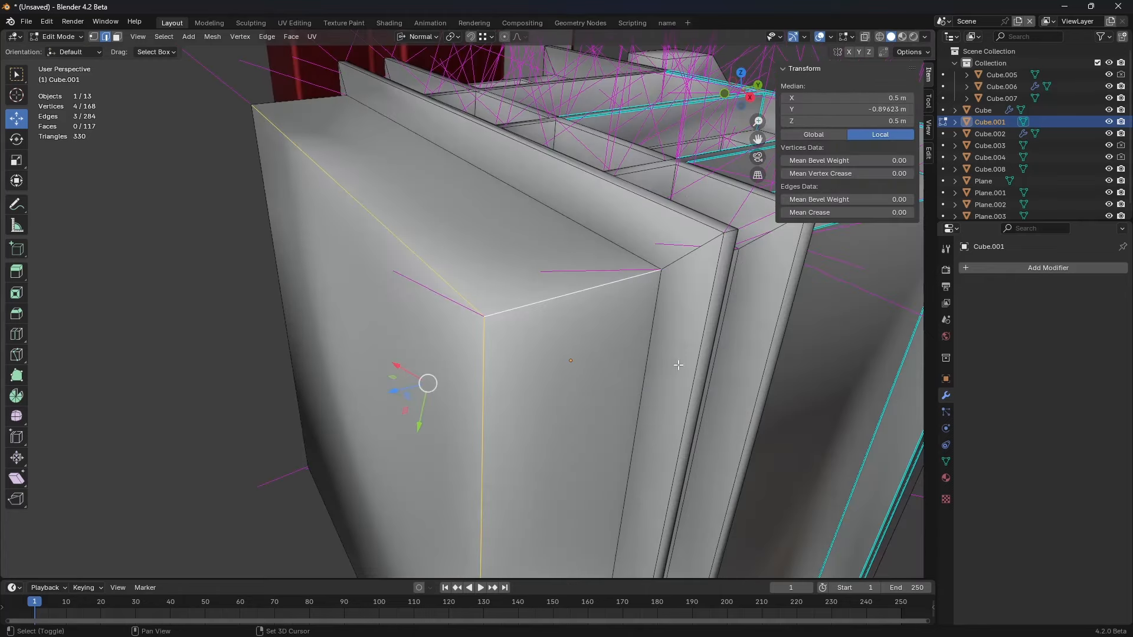
{"action": "key", "text": "ctrl+e"}
{"action": "left_click", "coordinate": [630, 318]}
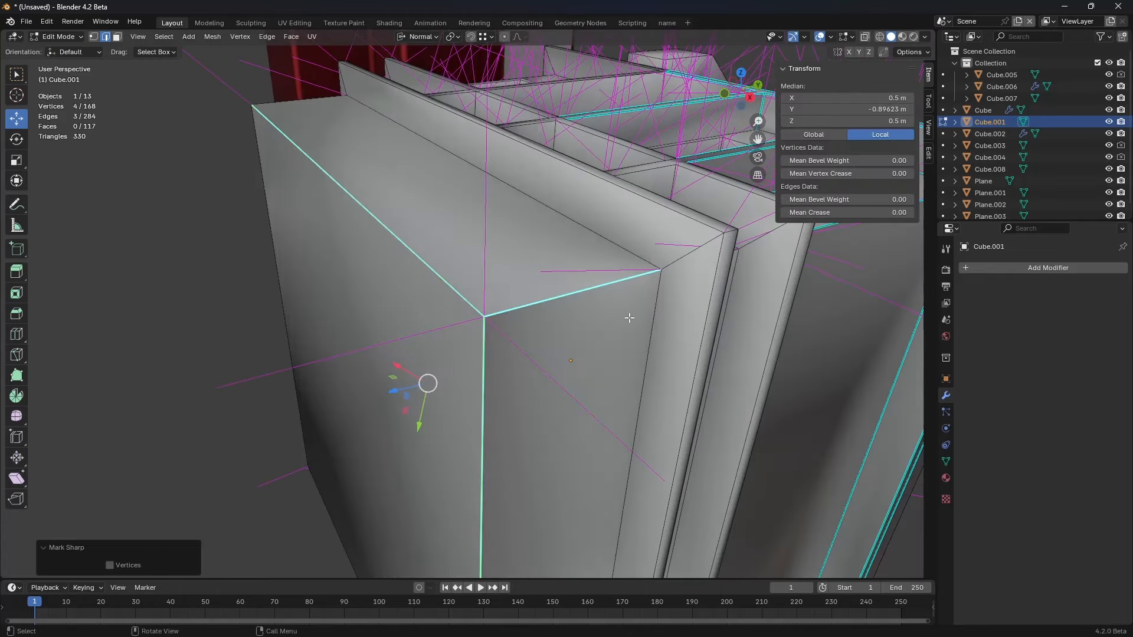
{"action": "middle_click_drag", "start_coordinate": [630, 318], "coordinate": [464, 303]}
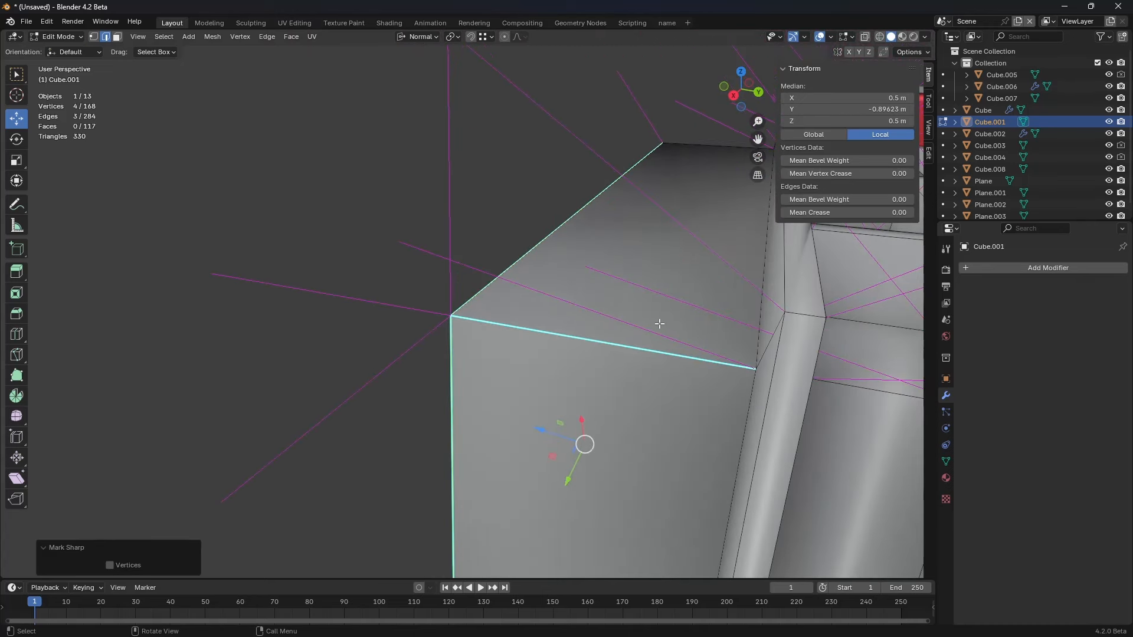
Step: Examine the shading of the end block and the whole object in Object Mode
{"action": "key", "text": "ctrl+Tab"}
{"action": "left_click", "coordinate": [551, 324]}
{"action": "middle_click_drag", "start_coordinate": [519, 327], "coordinate": [378, 337]}
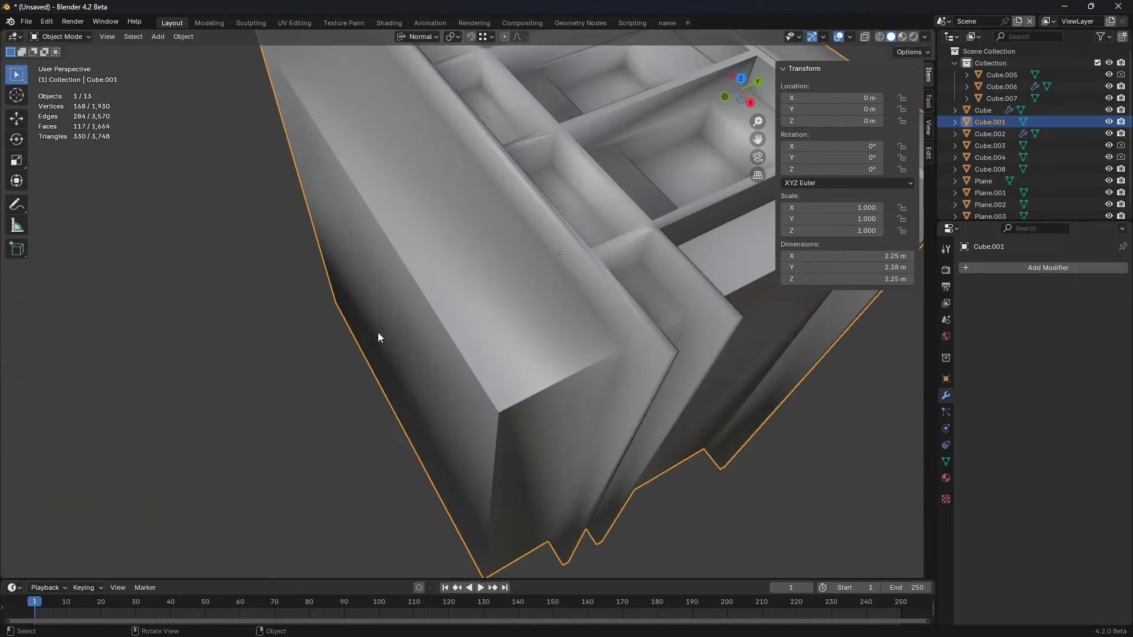
{"action": "middle_click_drag", "start_coordinate": [362, 173], "coordinate": [394, 223]}
{"action": "middle_click_drag", "start_coordinate": [581, 156], "coordinate": [535, 232], "text": "ctrl"}
{"action": "middle_click_drag", "start_coordinate": [536, 232], "coordinate": [479, 275], "text": "shift"}
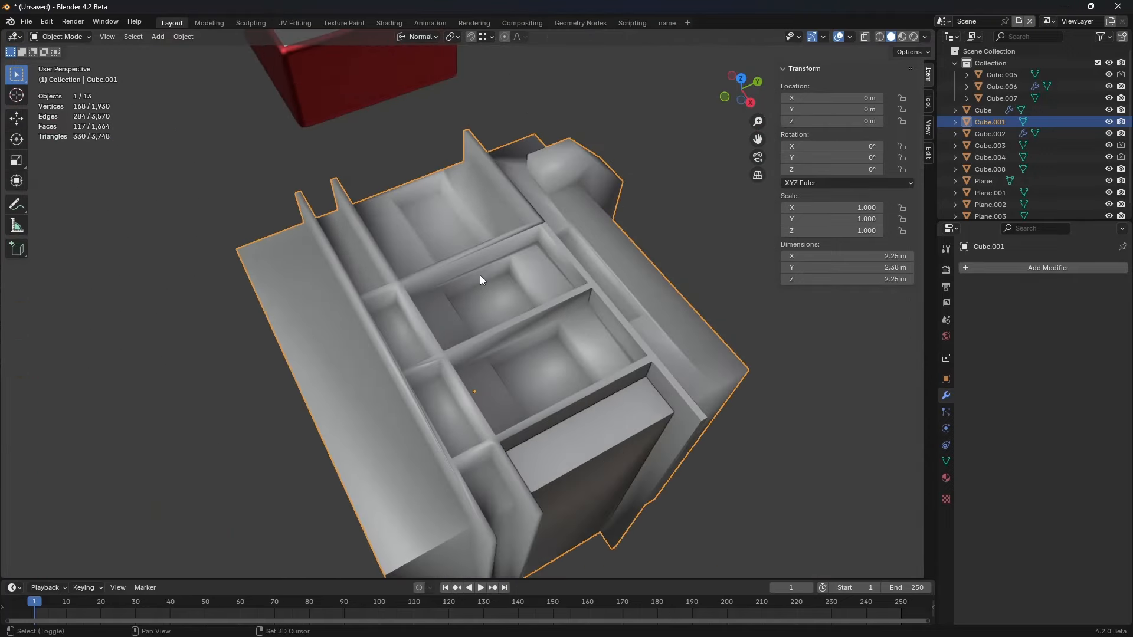
Step: Return to Edit Mode and hide the vertex-per-face normals
{"action": "key", "text": "Tab"}
{"action": "left_click", "coordinate": [850, 36]}
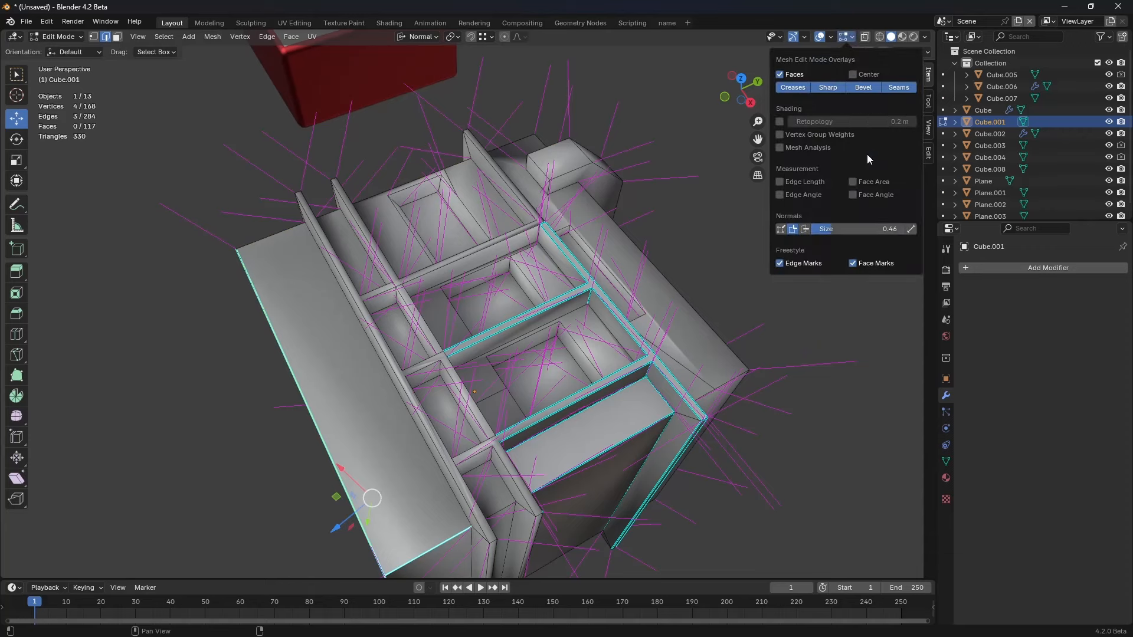
{"action": "left_click", "coordinate": [793, 229]}
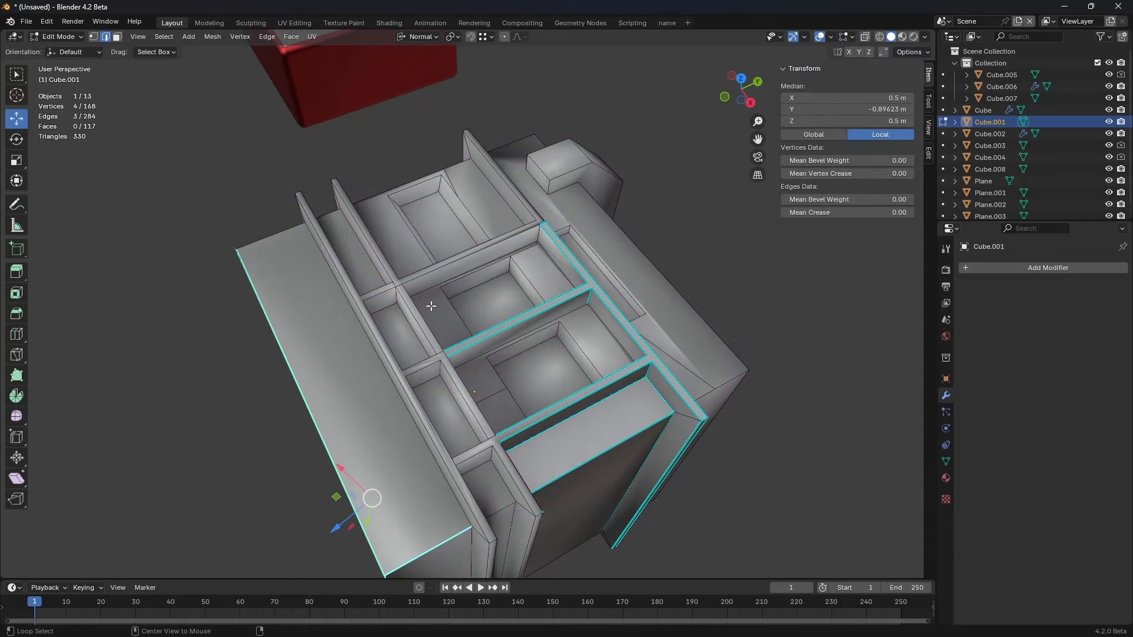
Step: Select the entire mesh and switch to the UV Editing workspace
{"action": "scroll", "coordinate": [426, 350], "scroll_direction": "up", "scroll_amount": 4}
{"action": "key", "text": "a"}
{"action": "middle_click_drag", "start_coordinate": [618, 398], "coordinate": [564, 304], "text": "shift"}
{"action": "scroll", "coordinate": [543, 349], "scroll_direction": "down", "scroll_amount": 2}
{"action": "right_click", "coordinate": [548, 295]}
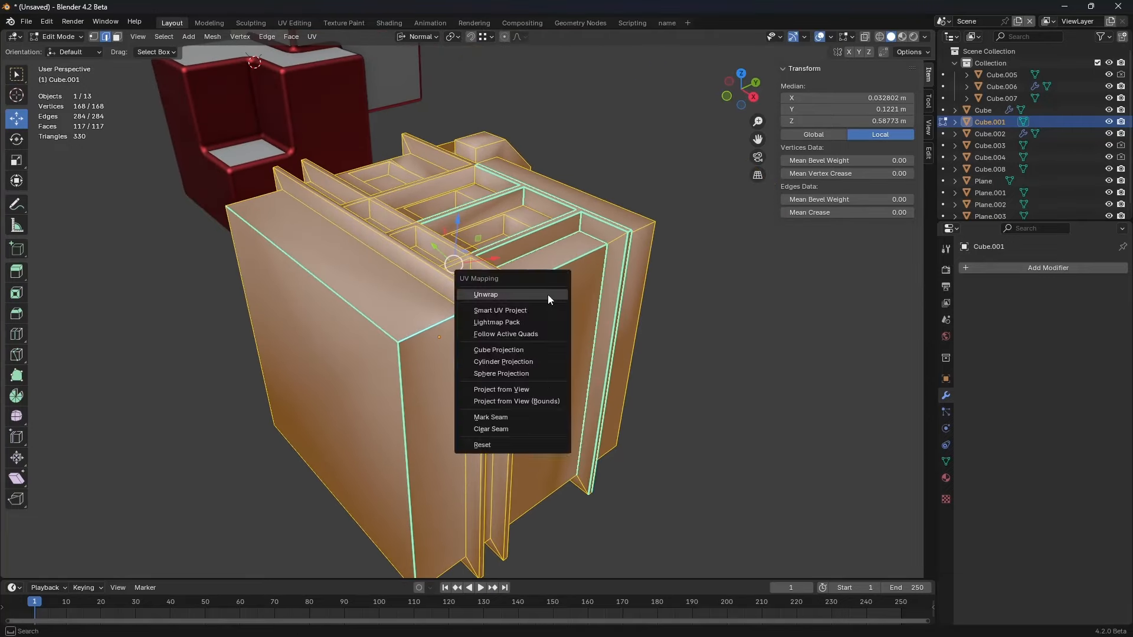
{"action": "left_click", "coordinate": [295, 22]}
{"action": "middle_click_drag", "start_coordinate": [346, 296], "coordinate": [295, 275]}
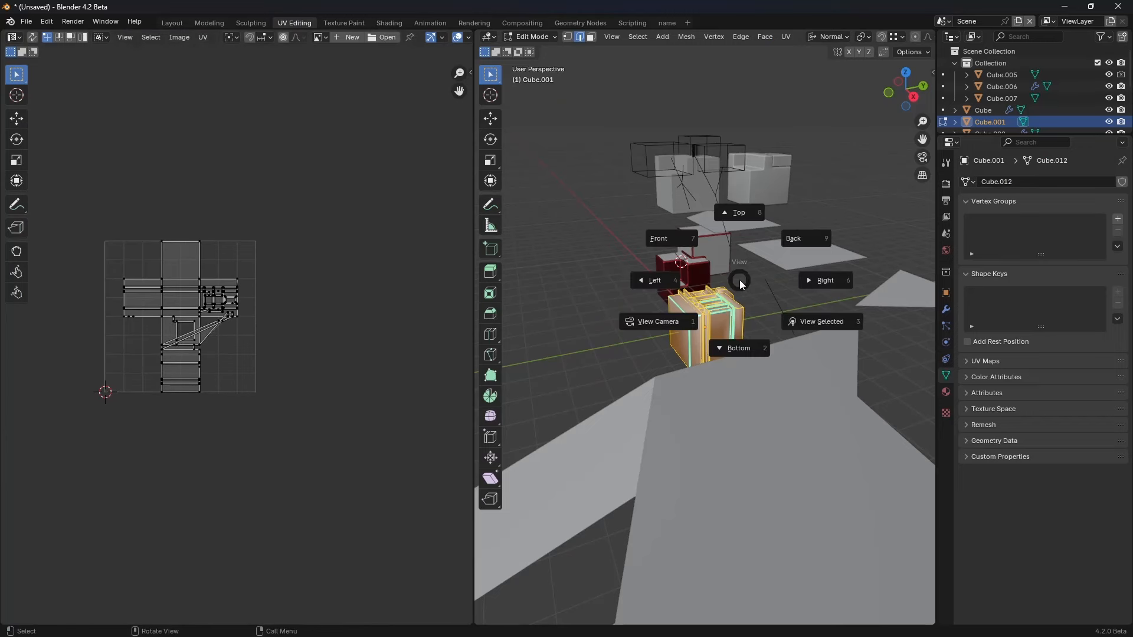
{"action": "left_click", "coordinate": [805, 322]}
{"action": "middle_click_drag", "start_coordinate": [804, 322], "coordinate": [713, 335]}
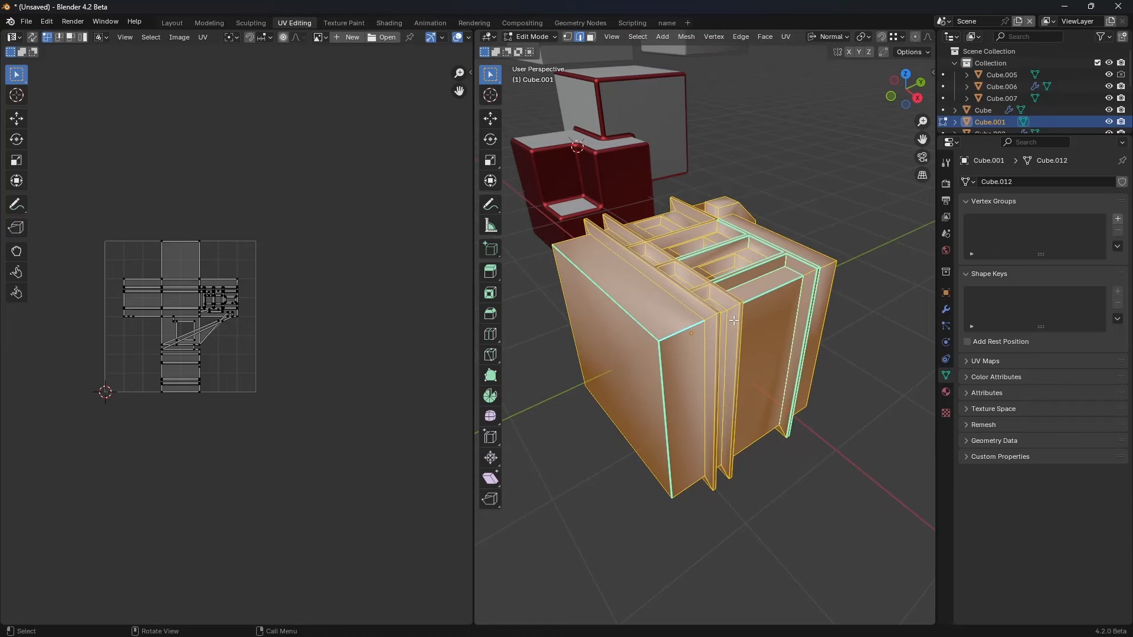
Step: Unwrap the whole mesh with Smart UV Project at a 66° angle limit and inspect the UV layout
{"action": "key", "text": "u"}
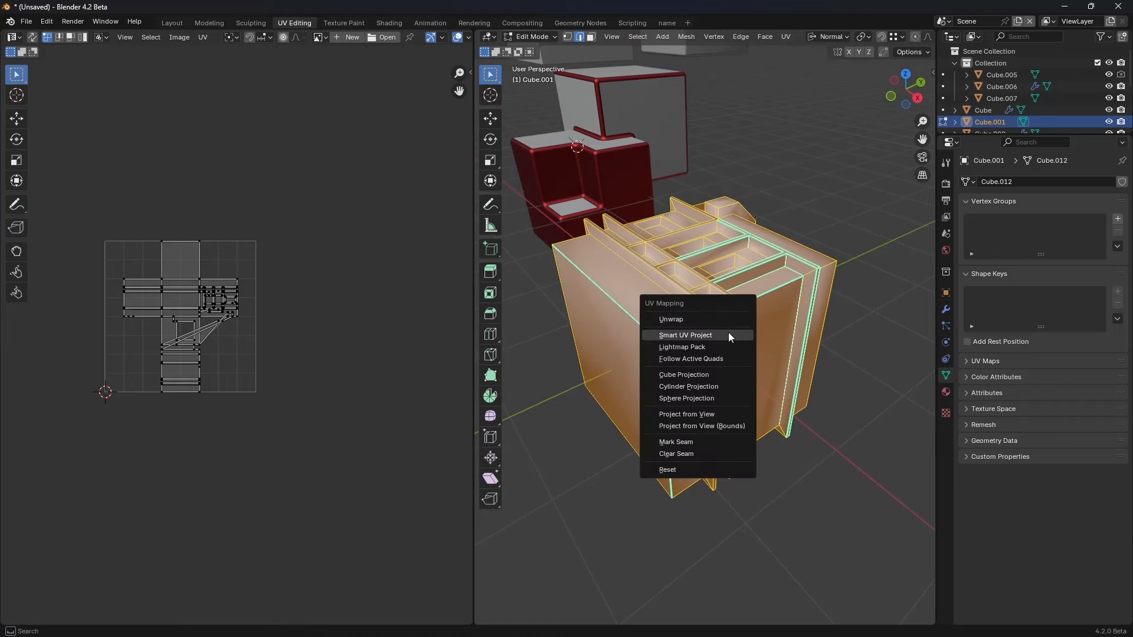
{"action": "left_click", "coordinate": [729, 335]}
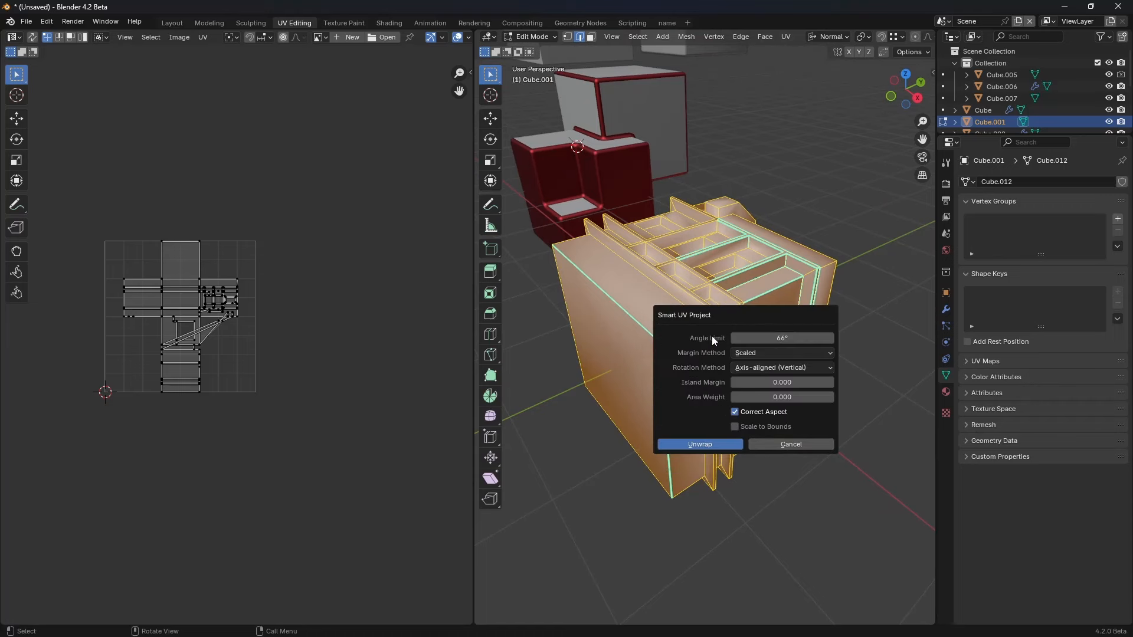
{"action": "left_click", "coordinate": [728, 443]}
{"action": "scroll", "coordinate": [170, 295], "scroll_direction": "up", "scroll_amount": 5}
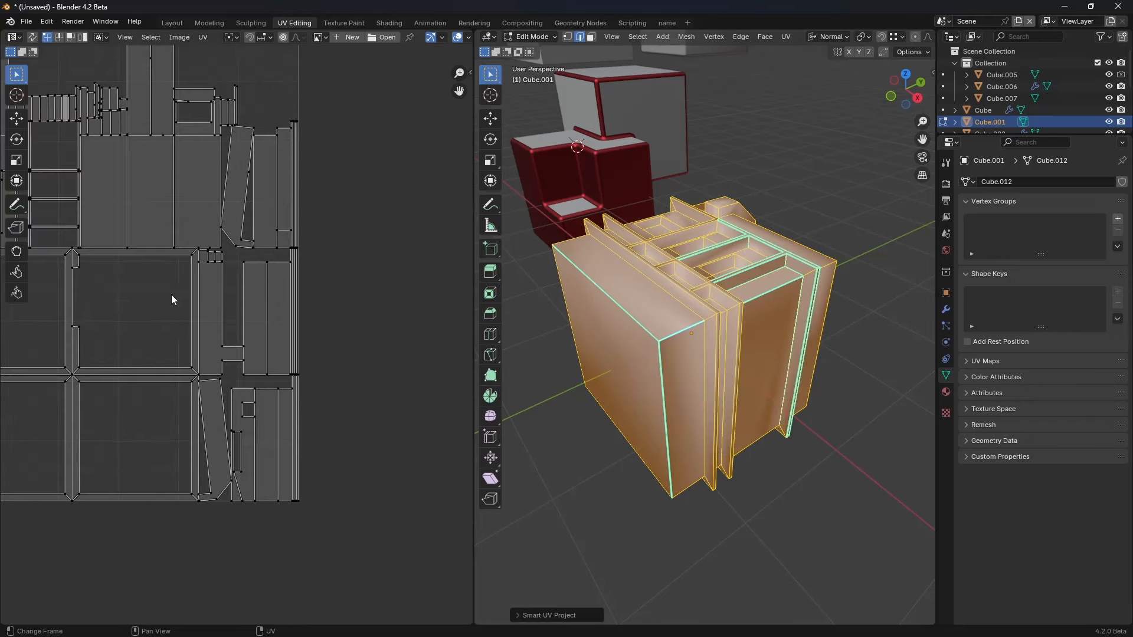
{"action": "middle_click_drag", "start_coordinate": [171, 295], "coordinate": [306, 358], "text": "shift"}
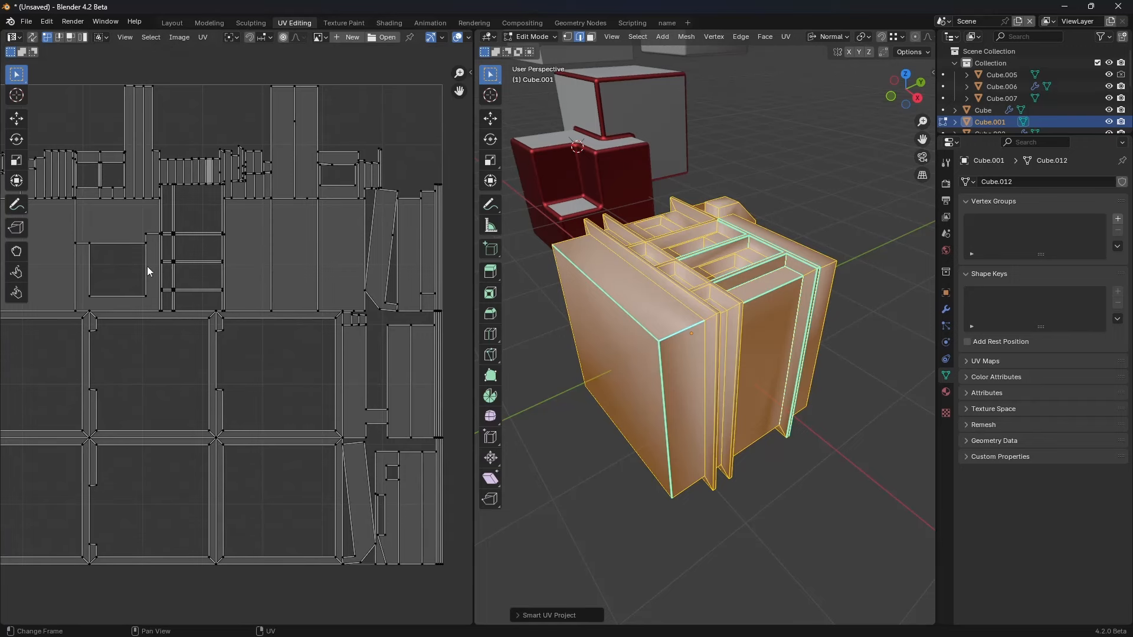
{"action": "middle_click_drag", "start_coordinate": [225, 304], "coordinate": [236, 328], "text": "ctrl"}
{"action": "middle_click_drag", "start_coordinate": [236, 327], "coordinate": [271, 323], "text": "shift"}
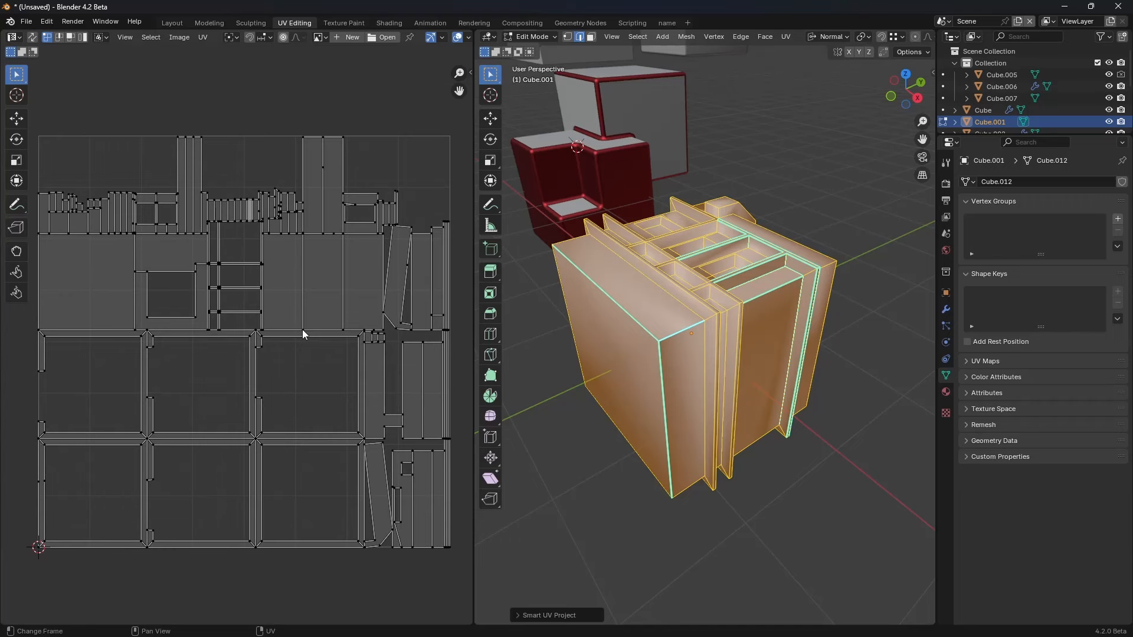
Step: Clear the sharp marks from all edges of the mesh and apply Shade Auto Smooth to the object
{"action": "key", "text": "alt+a"}
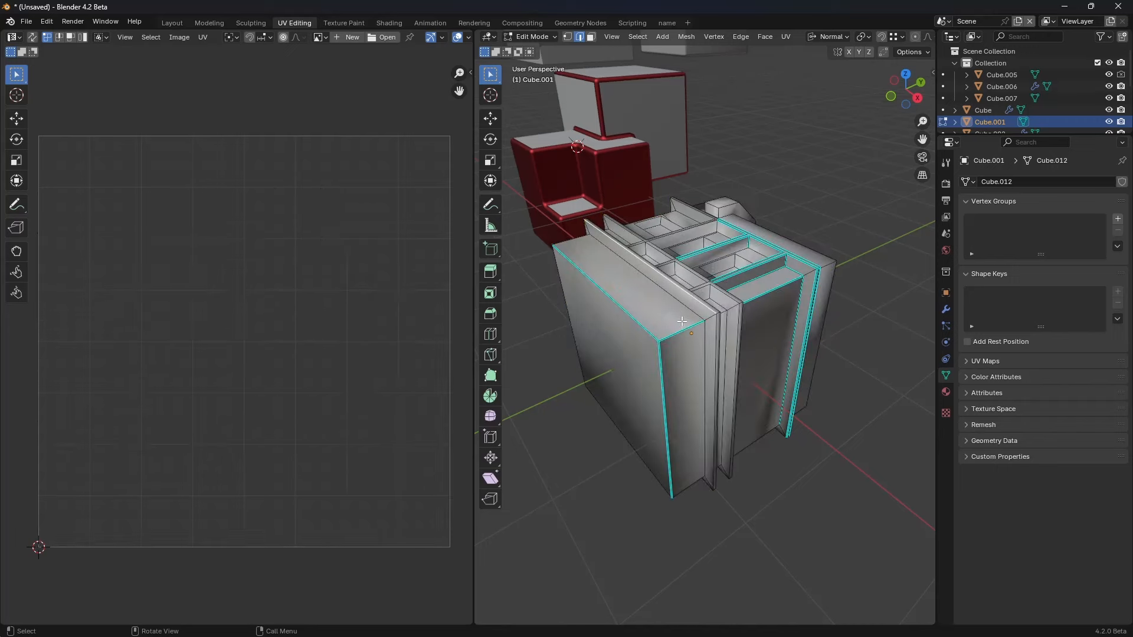
{"action": "key", "text": "a"}
{"action": "key", "text": "ctrl+e"}
{"action": "left_click", "coordinate": [720, 318]}
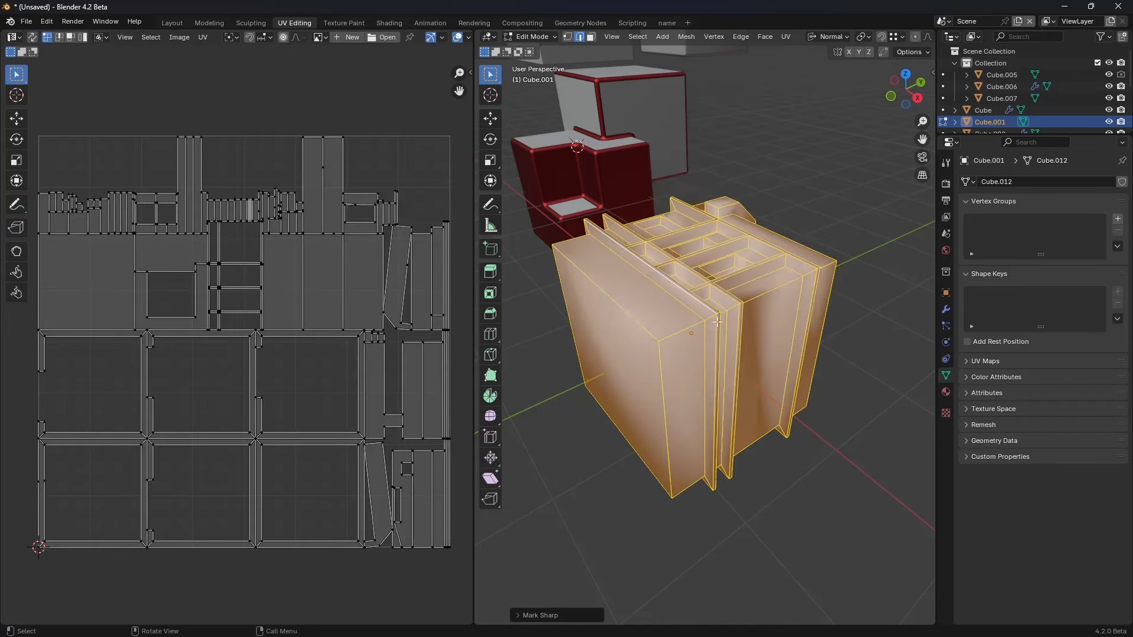
{"action": "key", "text": "Tab"}
{"action": "right_click", "coordinate": [737, 278]}
{"action": "left_click", "coordinate": [749, 278]}
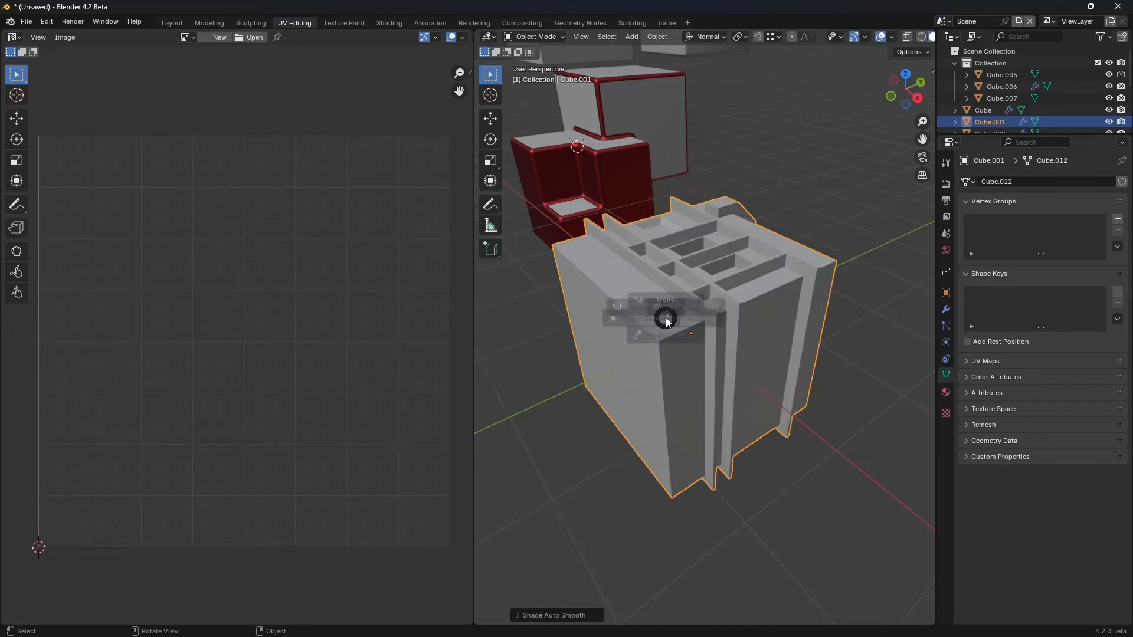
Step: Mark the end block's four short corner edges and its inner border beside the thin ribs as seams
{"action": "key", "text": "Tab"}
{"action": "key", "text": "alt+a"}
{"action": "left_click", "coordinate": [697, 346], "text": "shift"}
{"action": "left_click", "coordinate": [701, 347], "text": "shift"}
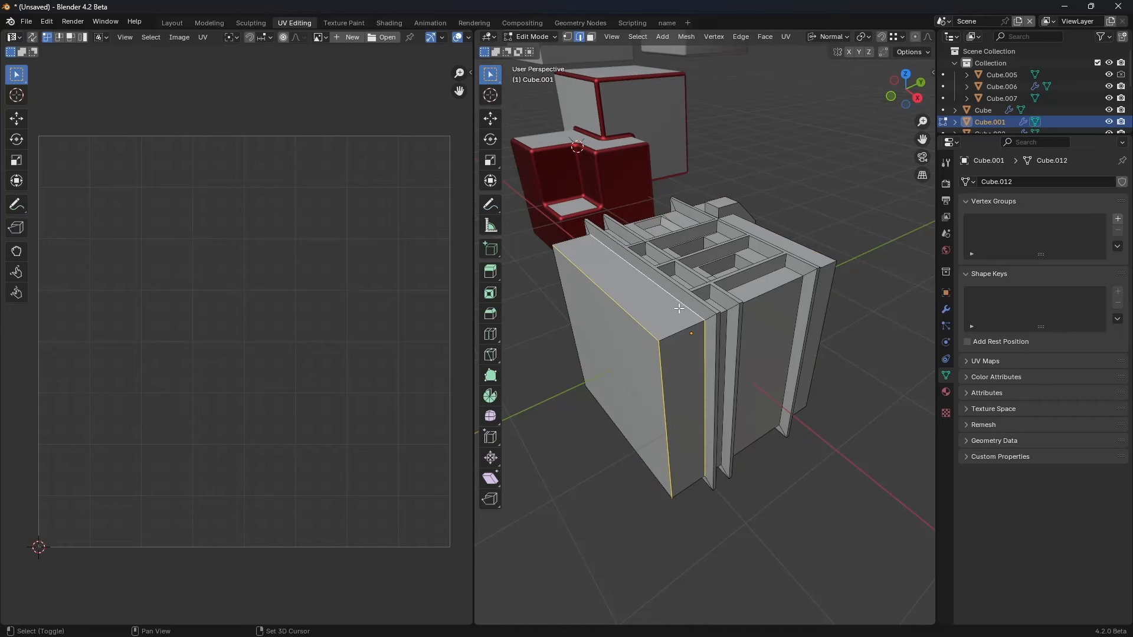
{"action": "middle_click_drag", "start_coordinate": [662, 313], "coordinate": [740, 335]}
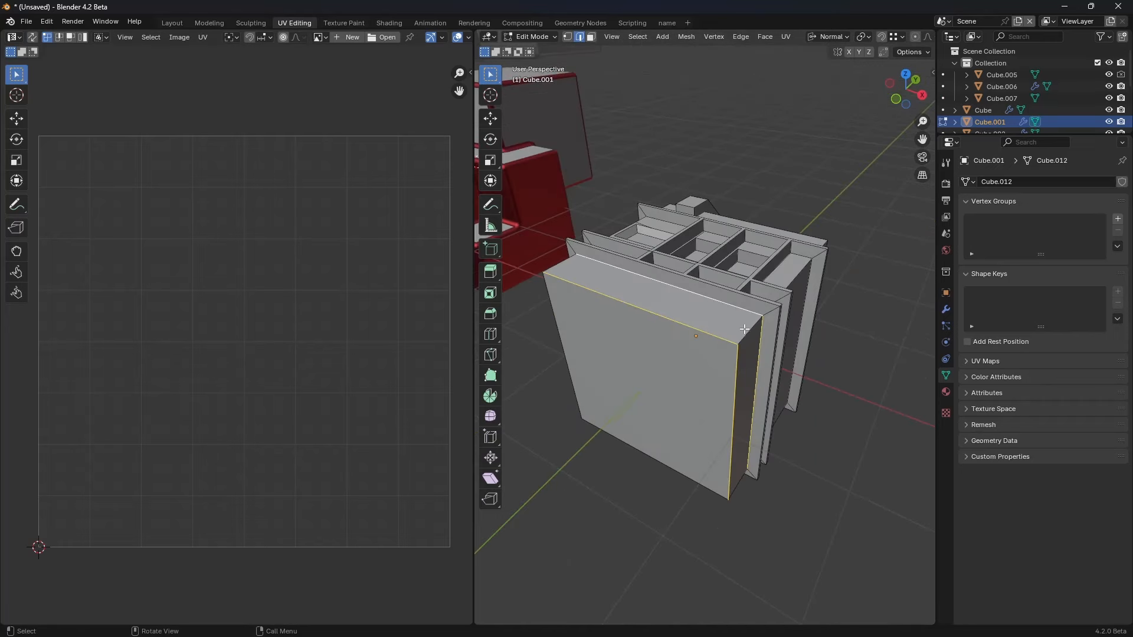
{"action": "left_click", "coordinate": [745, 328]}
{"action": "middle_click_drag", "start_coordinate": [600, 322], "coordinate": [672, 346]}
{"action": "left_click", "coordinate": [674, 345], "text": "shift"}
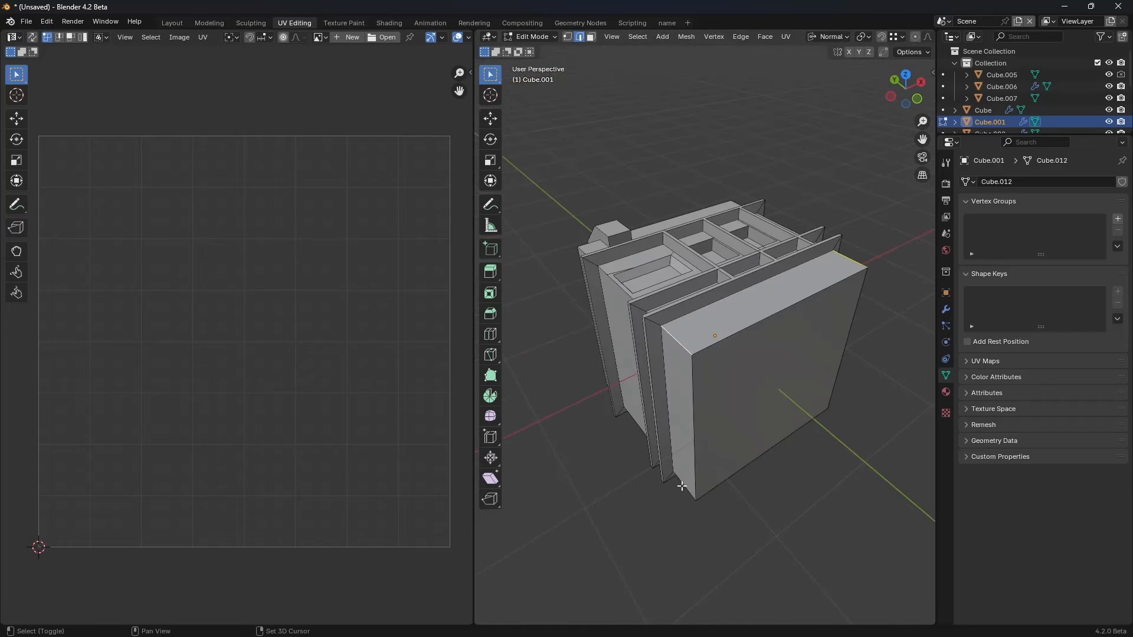
{"action": "middle_click_drag", "start_coordinate": [682, 486], "coordinate": [741, 309]}
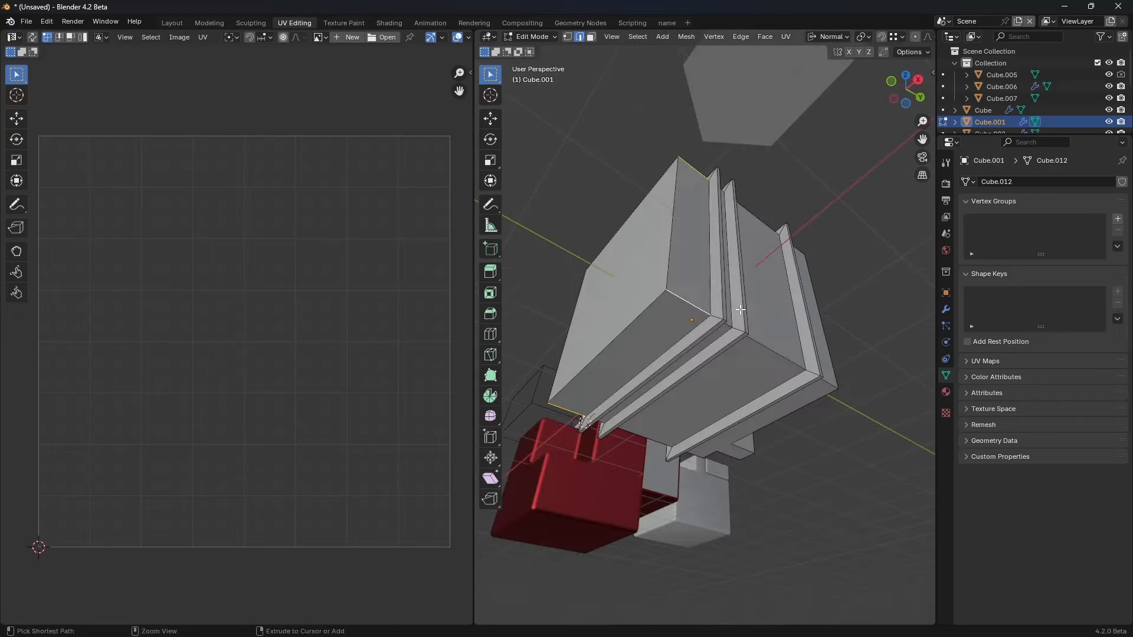
{"action": "key", "text": "ctrl+e"}
{"action": "left_click", "coordinate": [713, 271]}
{"action": "middle_click_drag", "start_coordinate": [710, 259], "coordinate": [767, 376]}
{"action": "right_click", "coordinate": [770, 348]}
{"action": "left_click", "coordinate": [766, 349]}
Step: Select the end block's large outer face, grow the selection to its side faces, and unwrap them
{"action": "key", "text": "3"}
{"action": "left_click", "coordinate": [761, 336]}
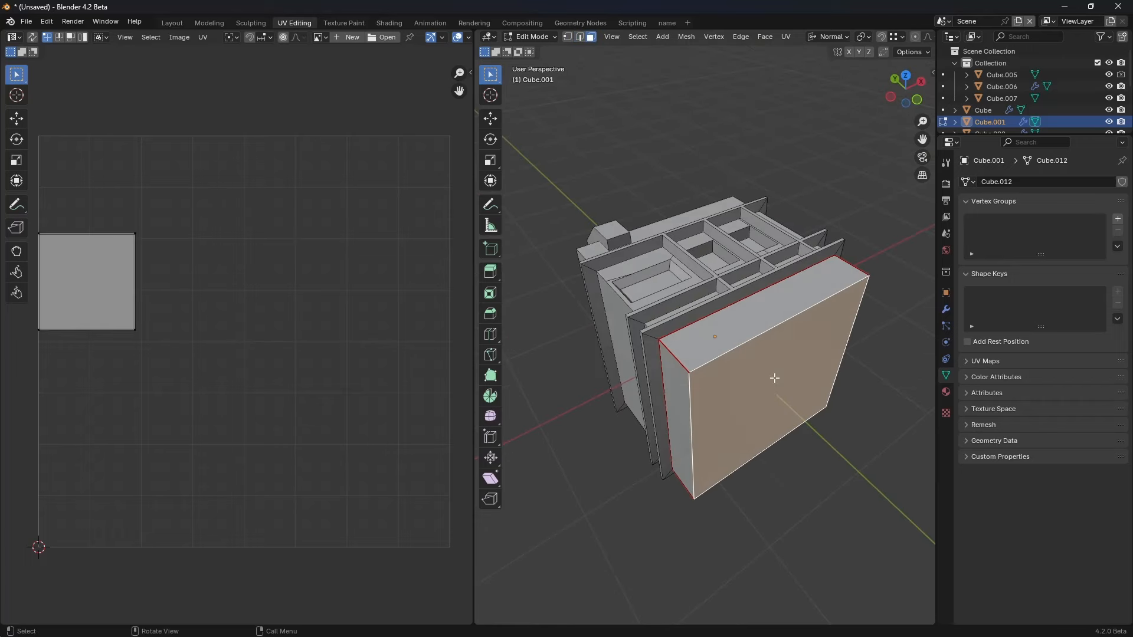
{"action": "key", "text": "ctrl+KP_Add"}
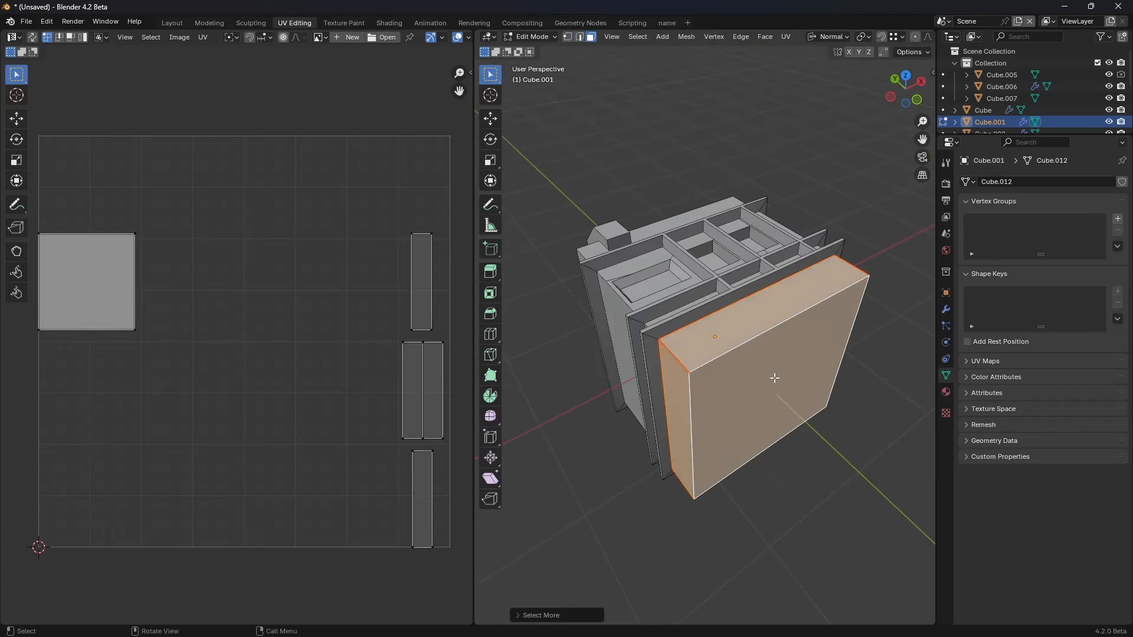
{"action": "key", "text": "u"}
{"action": "left_click", "coordinate": [749, 337]}
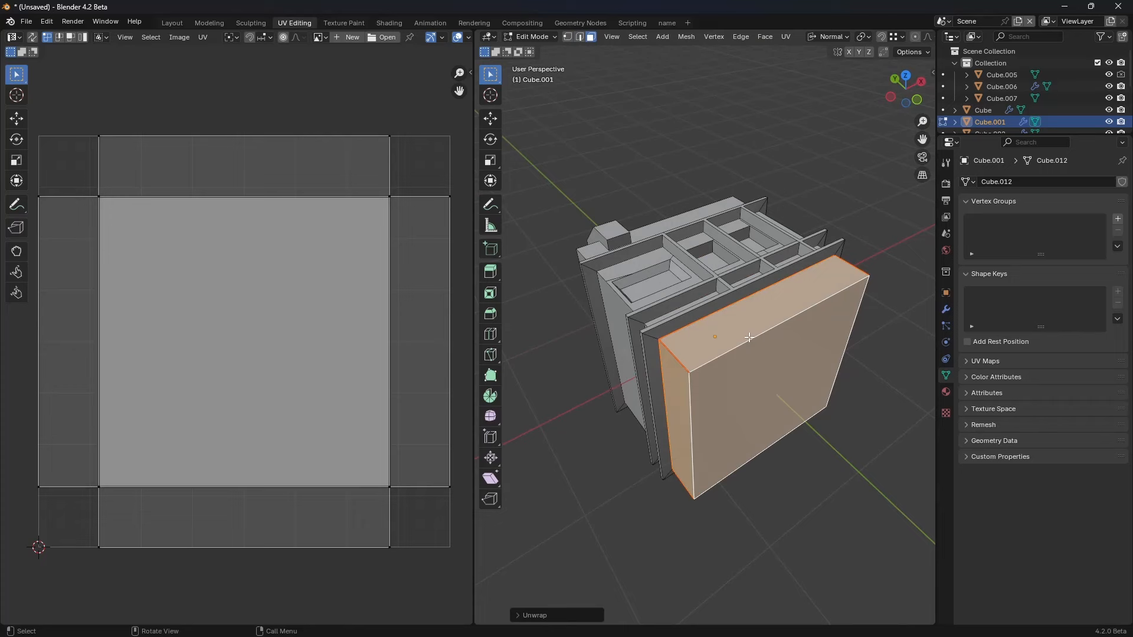
{"action": "middle_click", "coordinate": [710, 347], "text": "alt"}
{"action": "scroll", "coordinate": [714, 380], "scroll_direction": "up", "scroll_amount": 3}
{"action": "middle_click_drag", "start_coordinate": [718, 392], "coordinate": [799, 332]}
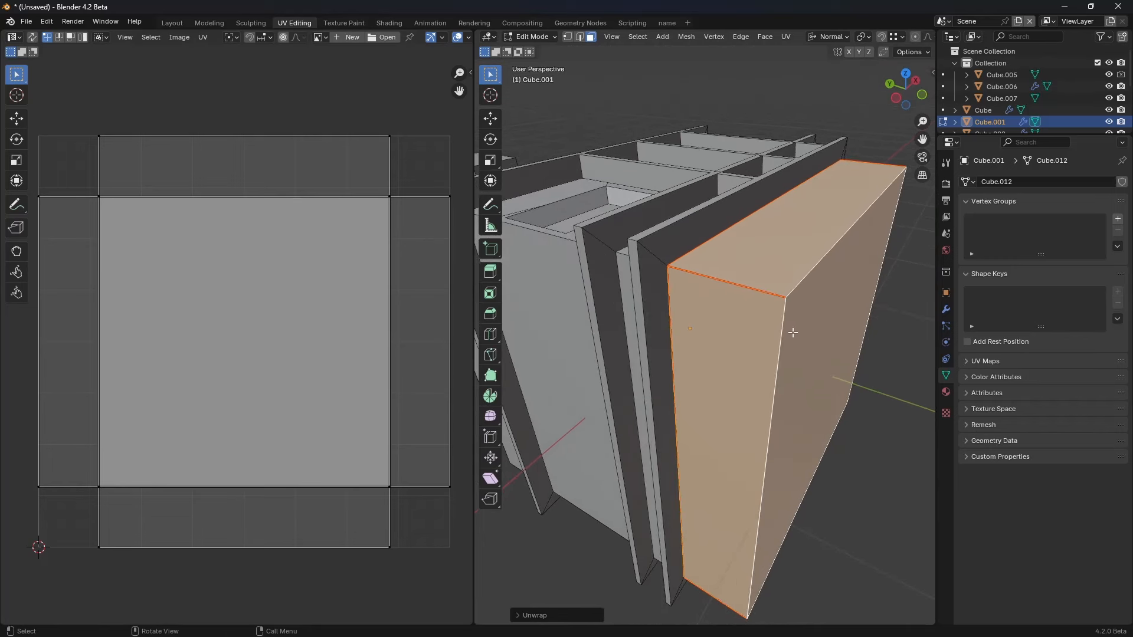
Step: Check the UVs of the end block's outer and narrow side faces, and grow the outer face selection to its adjoining sides
{"action": "left_click", "coordinate": [842, 324]}
{"action": "middle_click_drag", "start_coordinate": [842, 324], "coordinate": [753, 297]}
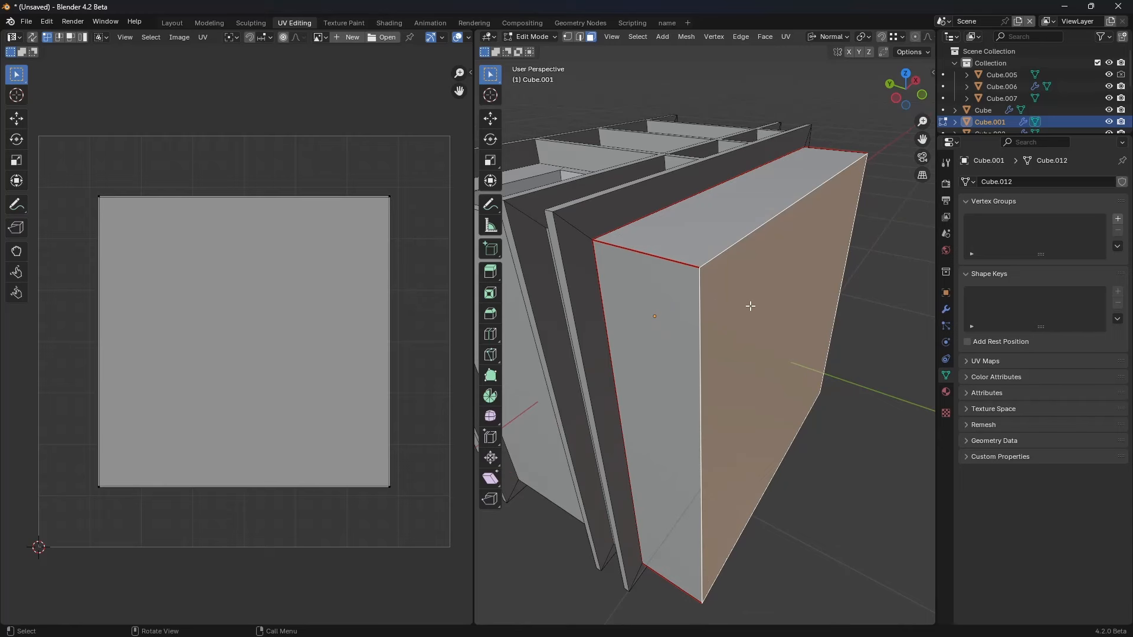
{"action": "left_click", "coordinate": [662, 297]}
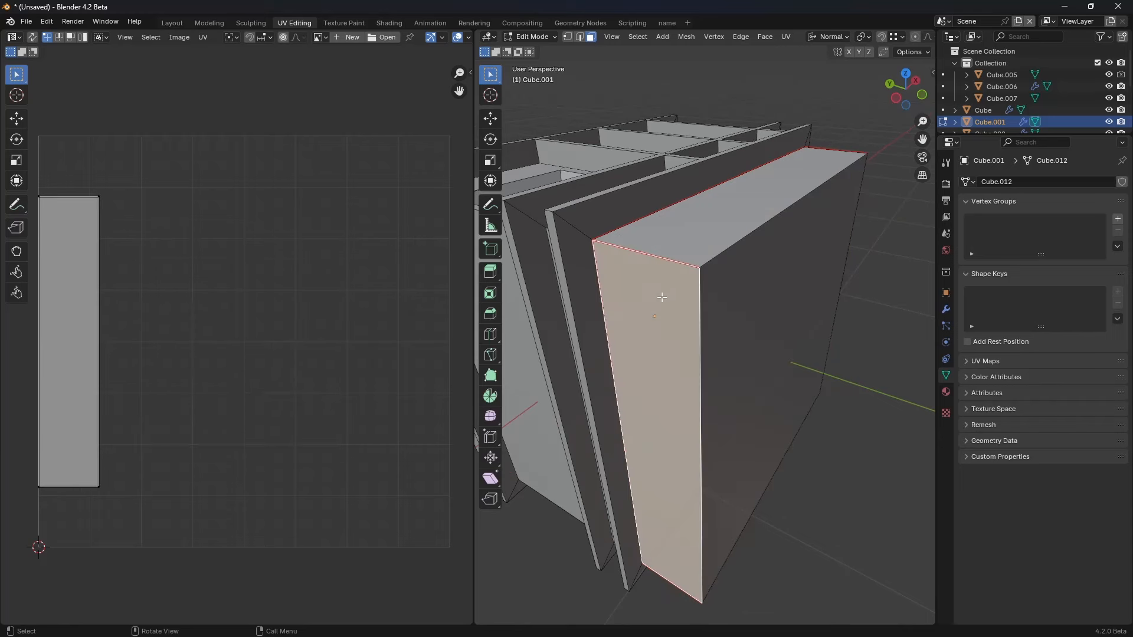
{"action": "left_click", "coordinate": [747, 317]}
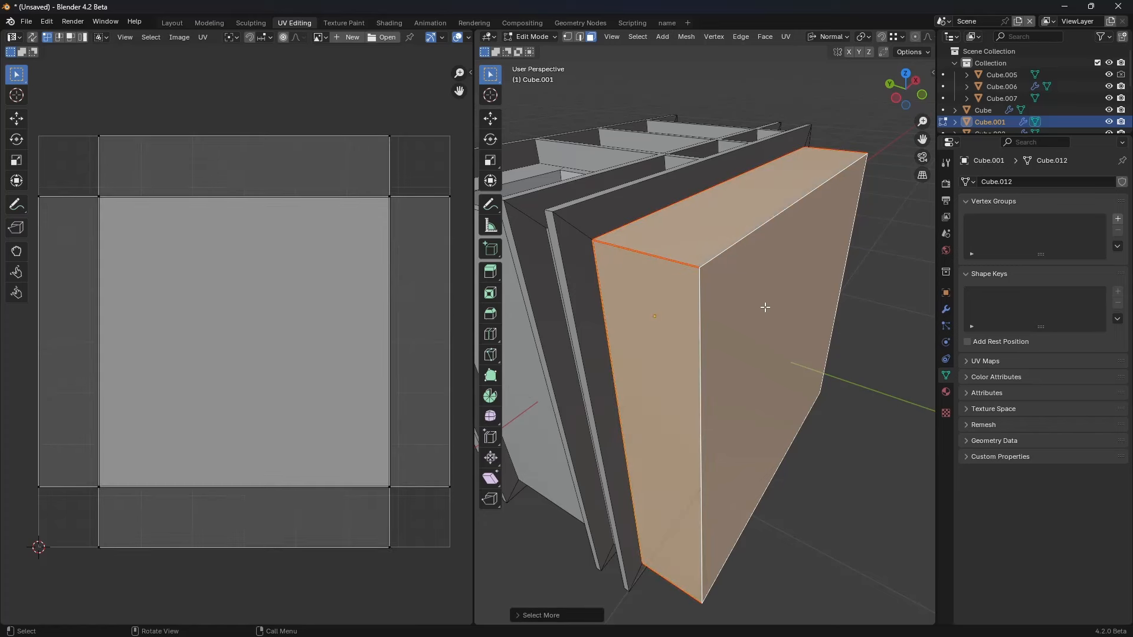
{"action": "key", "text": "ctrl+KP_Add"}
Step: Try Material.001 and Material on the object, and switch the viewport to Material Preview shading
{"action": "left_click", "coordinate": [946, 392]}
{"action": "left_click", "coordinate": [968, 232]}
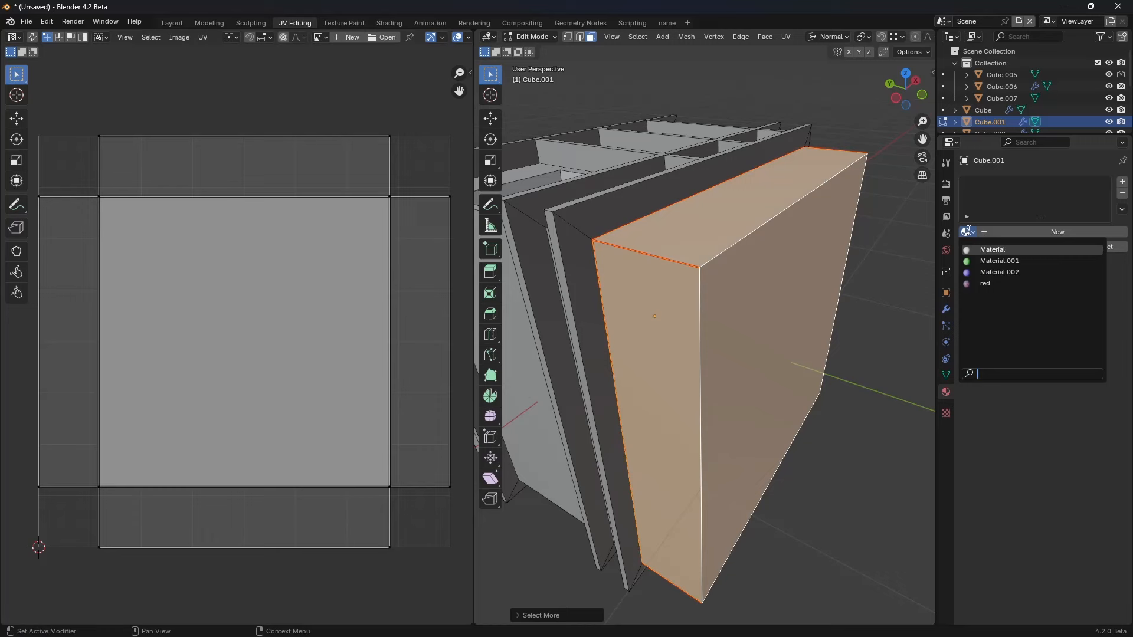
{"action": "left_click", "coordinate": [998, 261]}
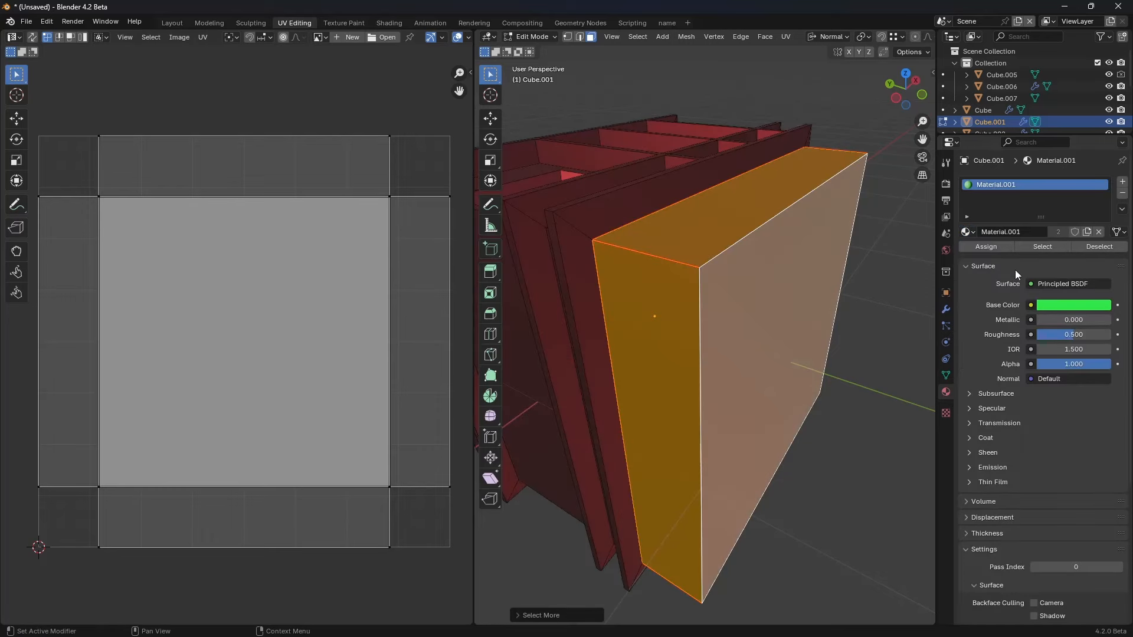
{"action": "left_click", "coordinate": [967, 232]}
{"action": "left_click", "coordinate": [995, 250]}
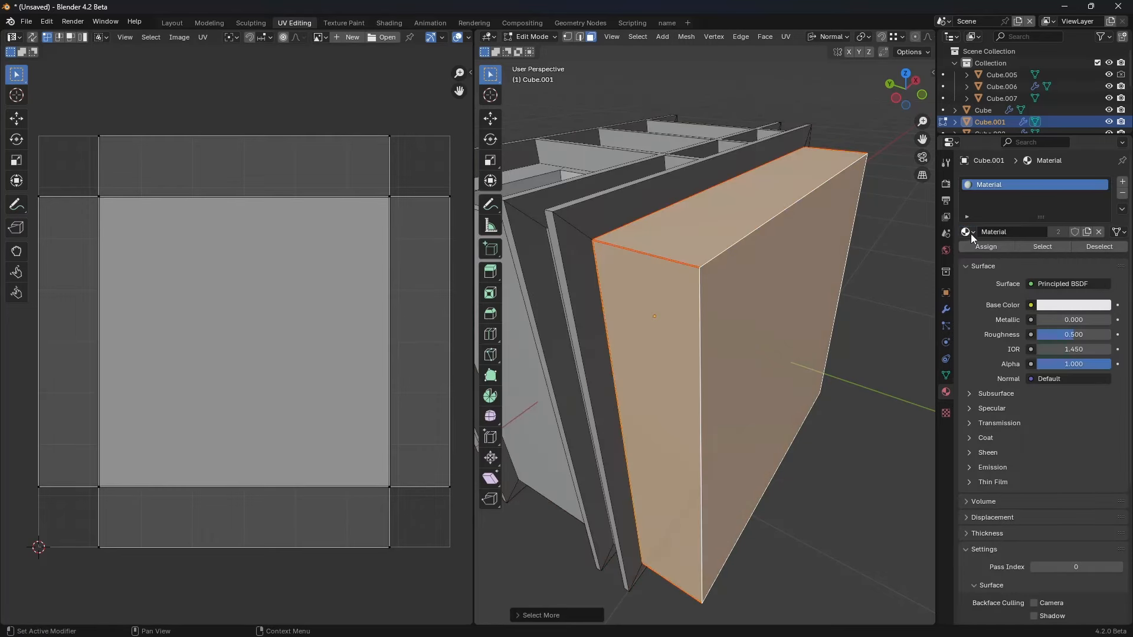
{"action": "key", "text": "z"}
{"action": "left_click", "coordinate": [820, 308]}
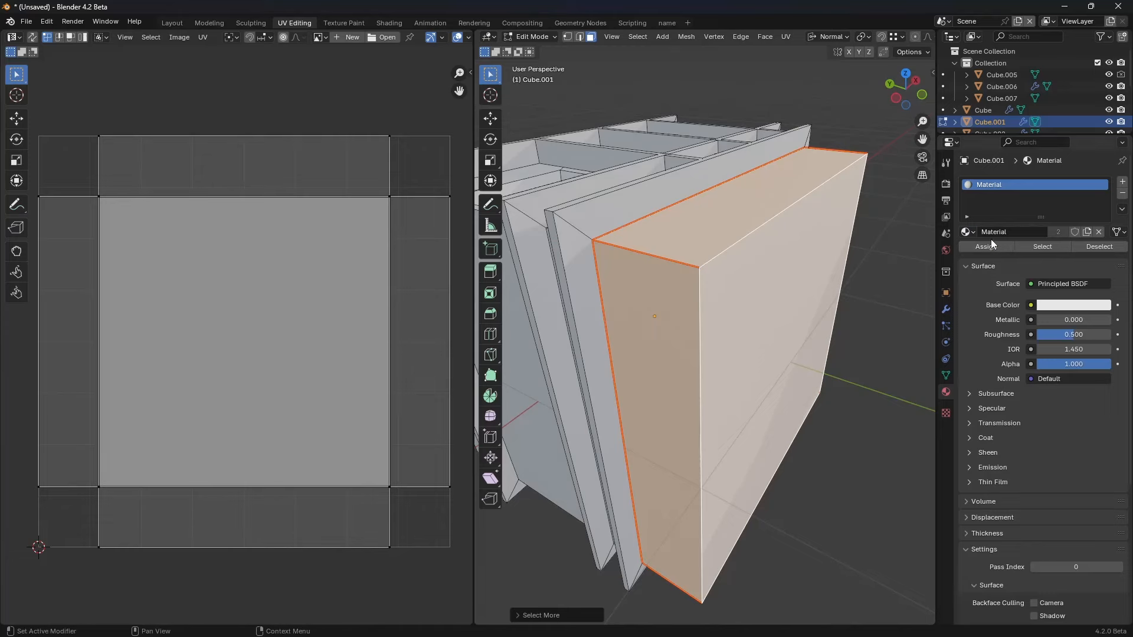
Step: Try Material.001 and Material.002 on the object, and settle on the existing material named red
{"action": "left_click", "coordinate": [969, 233]}
{"action": "left_click", "coordinate": [982, 261]}
{"action": "left_click", "coordinate": [969, 233]}
{"action": "left_click", "coordinate": [980, 272]}
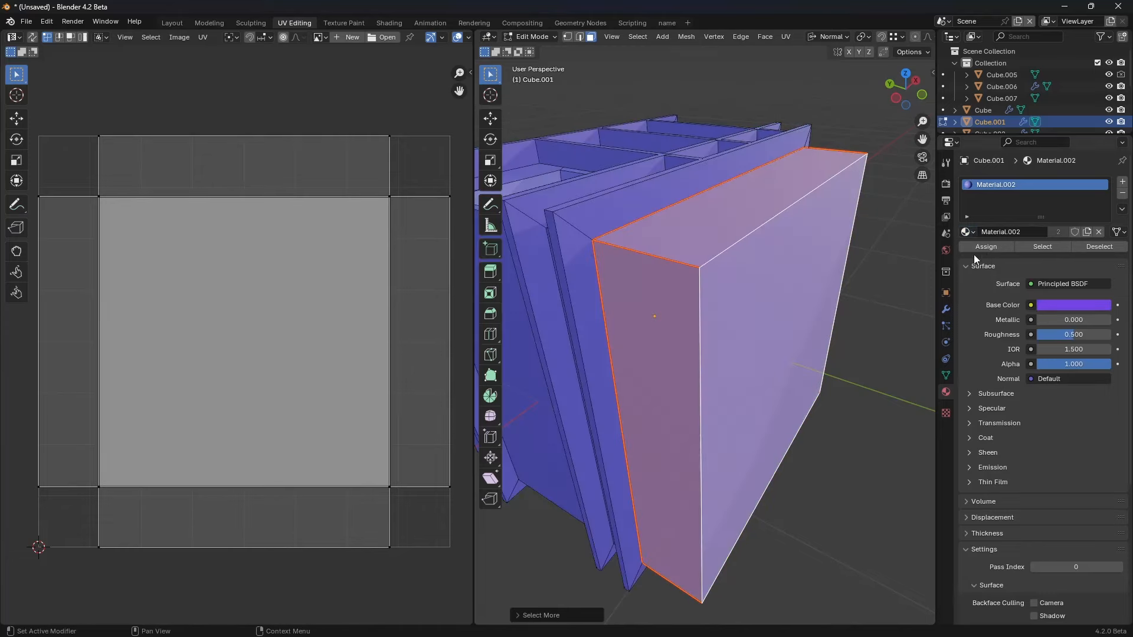
{"action": "left_click", "coordinate": [970, 233]}
{"action": "left_click", "coordinate": [980, 282]}
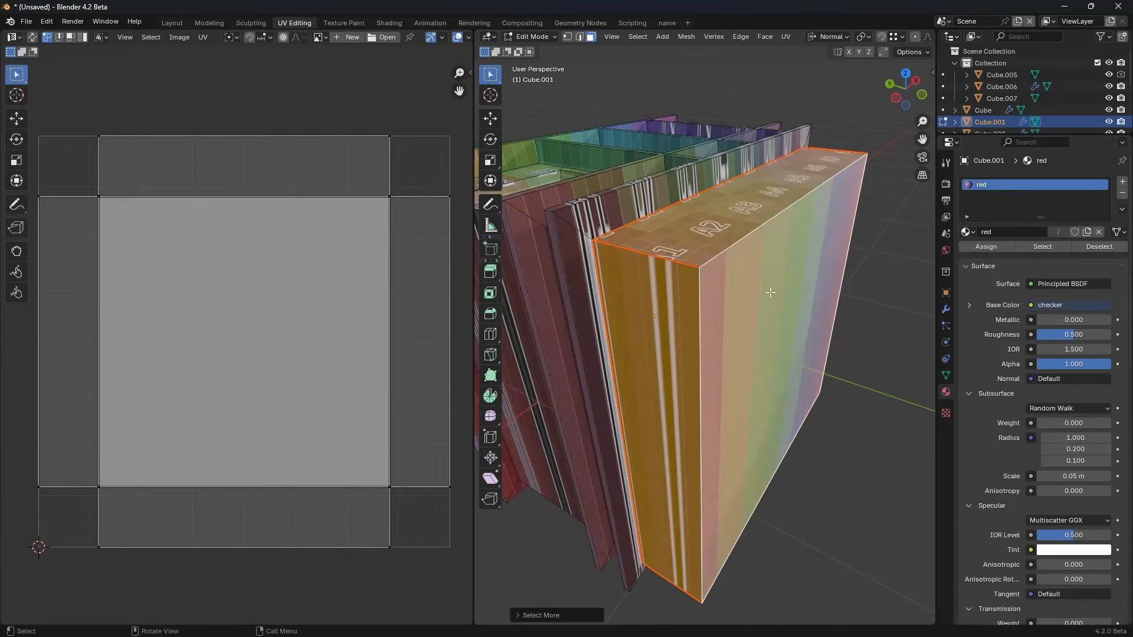
Step: Compare the end block's outer face and its connected sides with their UV placement over the checker image, and clear the selection
{"action": "mouse_move", "coordinate": [770, 293]}
{"action": "middle_mouse_down"}
{"action": "mouse_move", "coordinate": [735, 307]}
{"action": "mouse_move", "coordinate": [754, 295]}
{"action": "middle_mouse_up"}
{"action": "scroll", "coordinate": [758, 297], "scroll_direction": "down", "scroll_amount": 5}
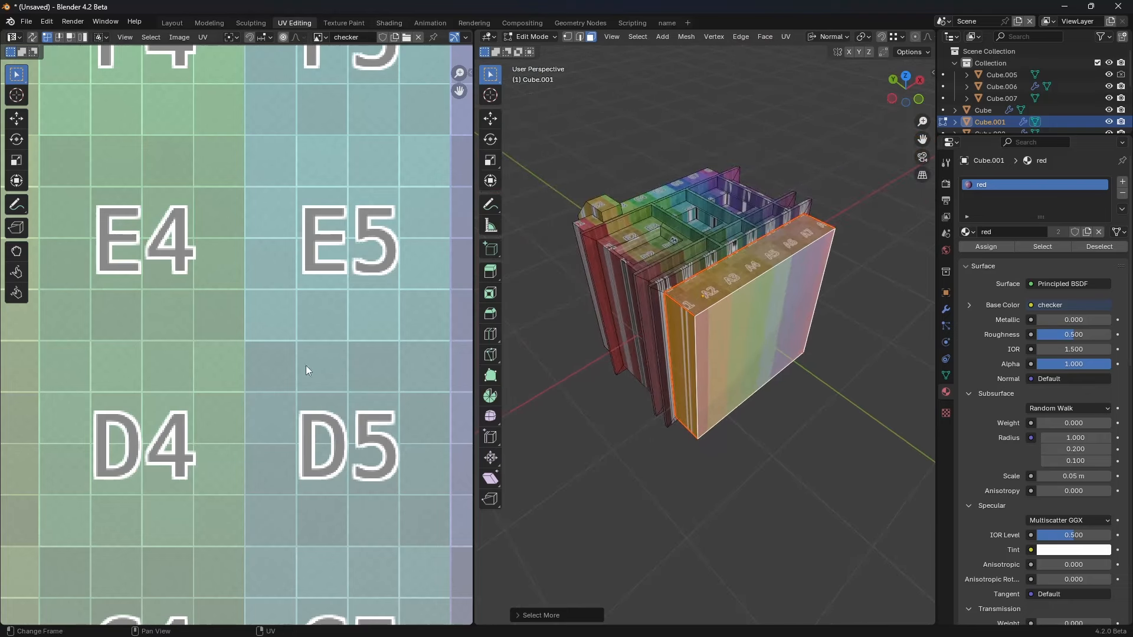
{"action": "scroll", "coordinate": [305, 366], "scroll_direction": "down", "scroll_amount": 9}
{"action": "scroll", "coordinate": [302, 373], "scroll_direction": "up", "scroll_amount": 2}
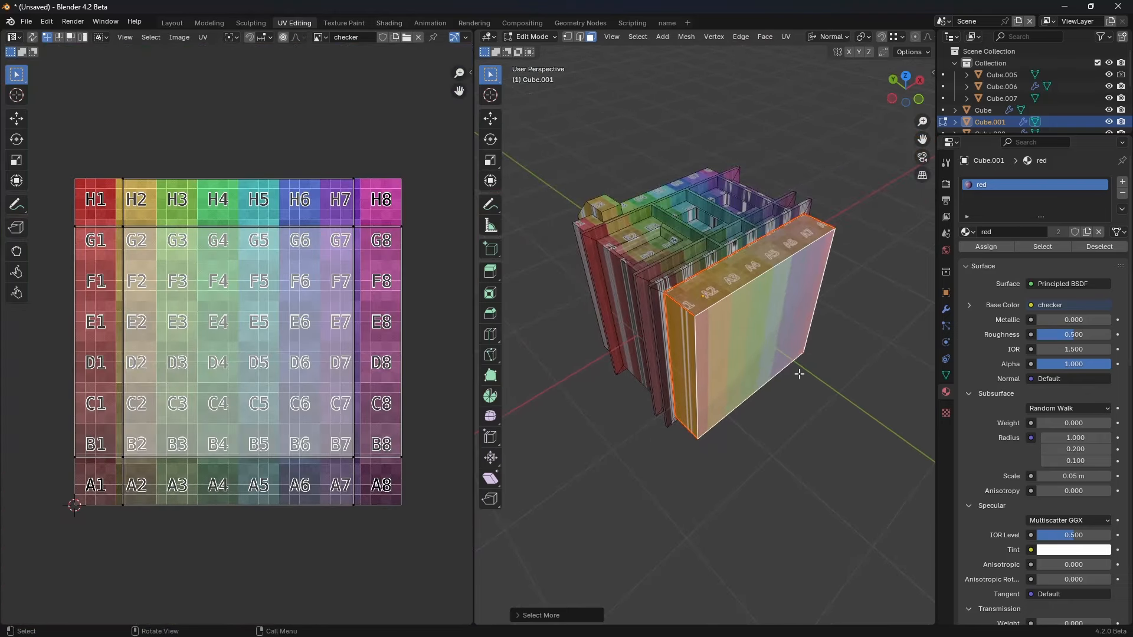
{"action": "scroll", "coordinate": [811, 373], "scroll_direction": "up", "scroll_amount": 3}
{"action": "left_click", "coordinate": [769, 335]}
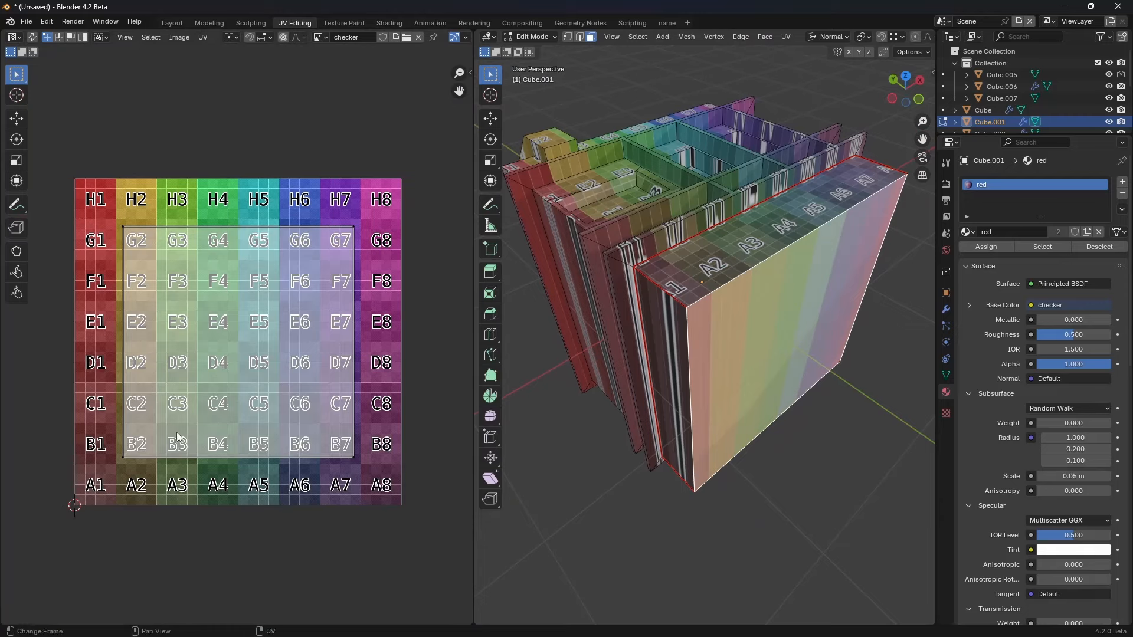
{"action": "key", "text": "a"}
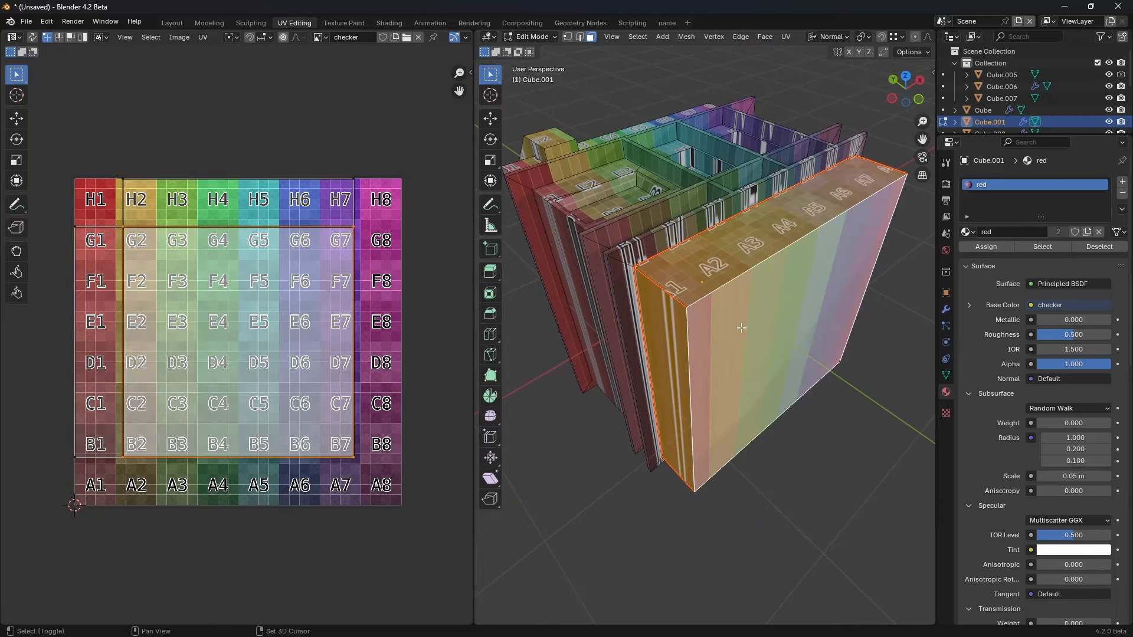
{"action": "key", "text": "alt+a"}
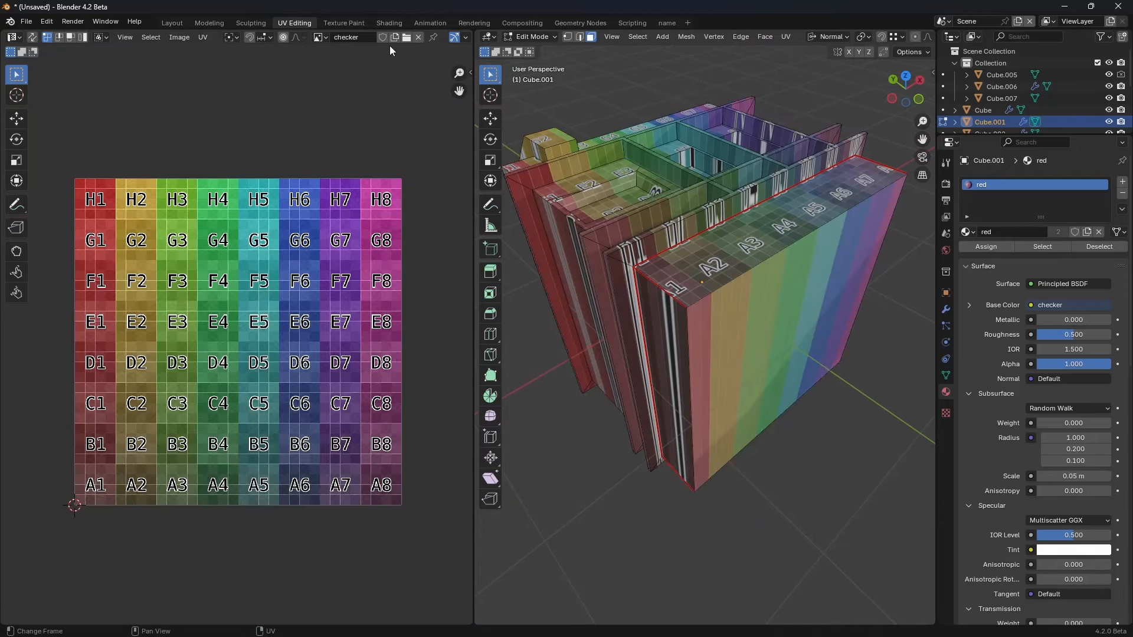
Step: In the red material's shader nodes, connect the Texture Coordinate UV output to the Mapping Vector input, and return to UV Editing
{"action": "left_click", "coordinate": [394, 22]}
{"action": "scroll", "coordinate": [501, 479], "scroll_direction": "up", "scroll_amount": 5}
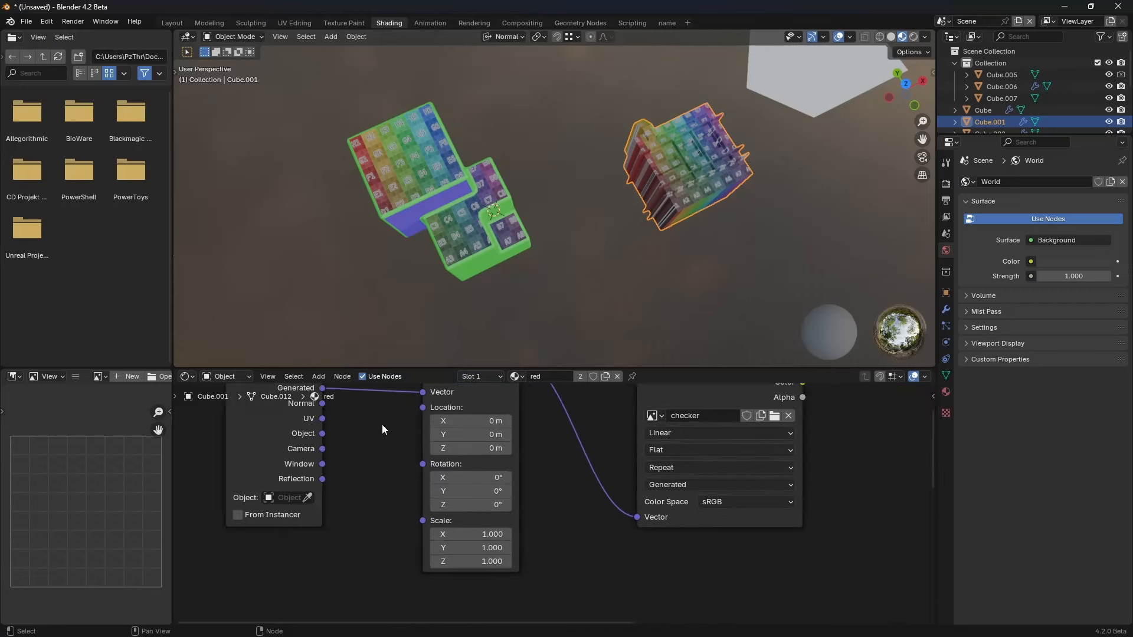
{"action": "middle_click_drag", "start_coordinate": [366, 434], "coordinate": [371, 446]}
{"action": "left_click_drag", "start_coordinate": [355, 459], "coordinate": [455, 434]}
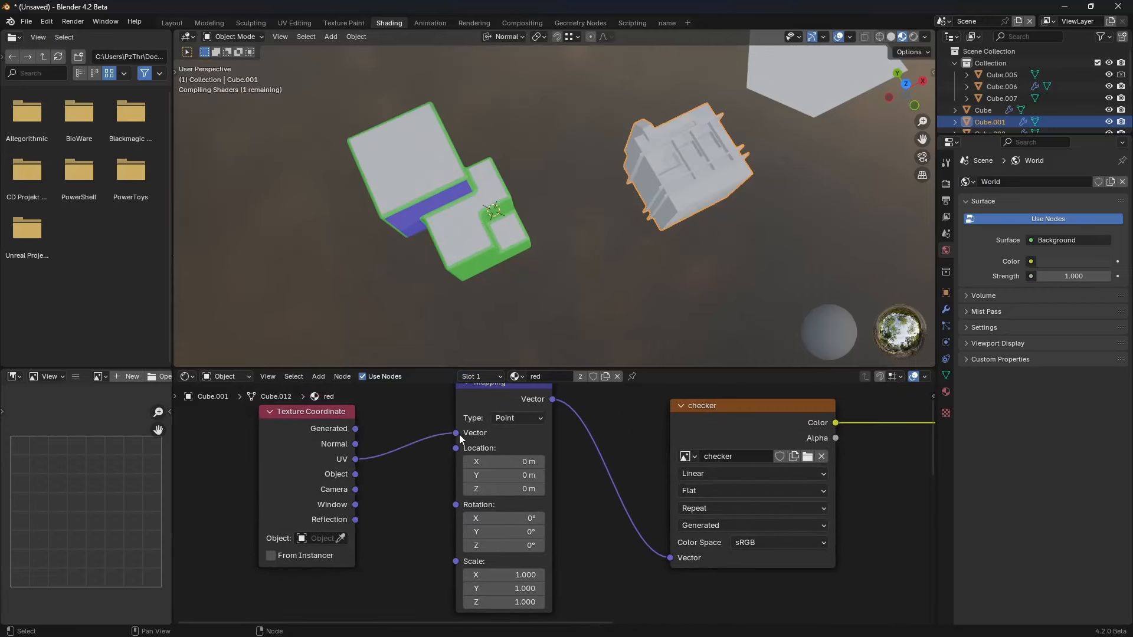
{"action": "left_click", "coordinate": [172, 23]}
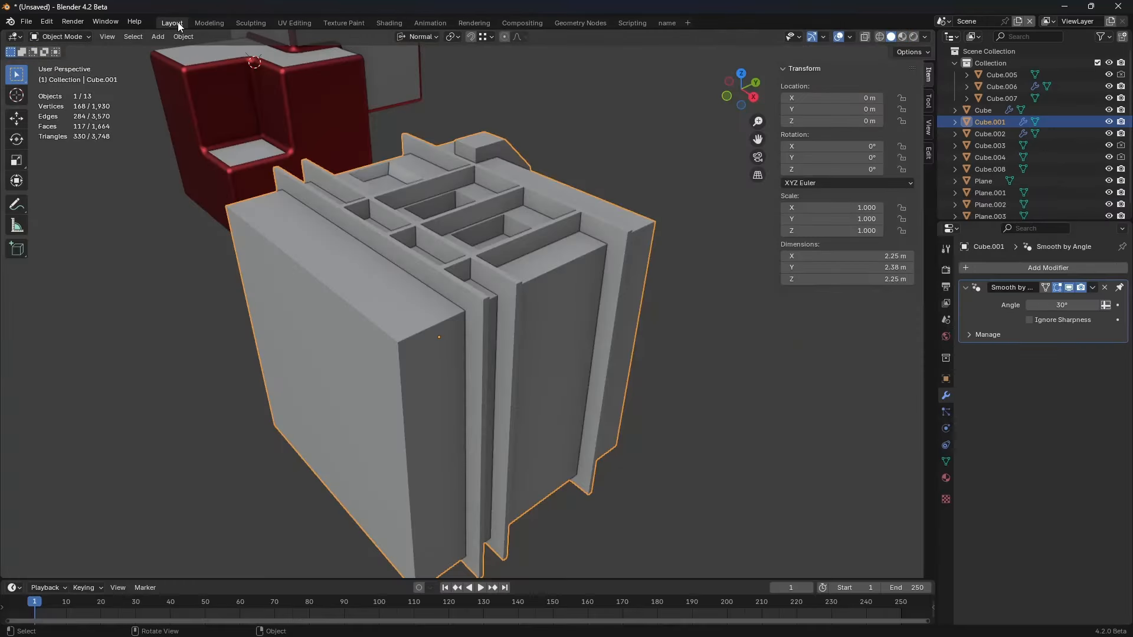
{"action": "left_click", "coordinate": [294, 23]}
Step: Examine the checker texture across the end block's outer face and side faces for continuity and distortion
{"action": "mouse_move", "coordinate": [693, 327]}
{"action": "middle_mouse_down"}
{"action": "mouse_move", "coordinate": [770, 358]}
{"action": "mouse_move", "coordinate": [730, 364]}
{"action": "mouse_move", "coordinate": [682, 339]}
{"action": "middle_mouse_up"}
{"action": "left_click", "coordinate": [770, 359]}
{"action": "scroll", "coordinate": [770, 358], "scroll_direction": "up", "scroll_amount": 5}
{"action": "middle_click_drag", "start_coordinate": [558, 304], "coordinate": [706, 263]}
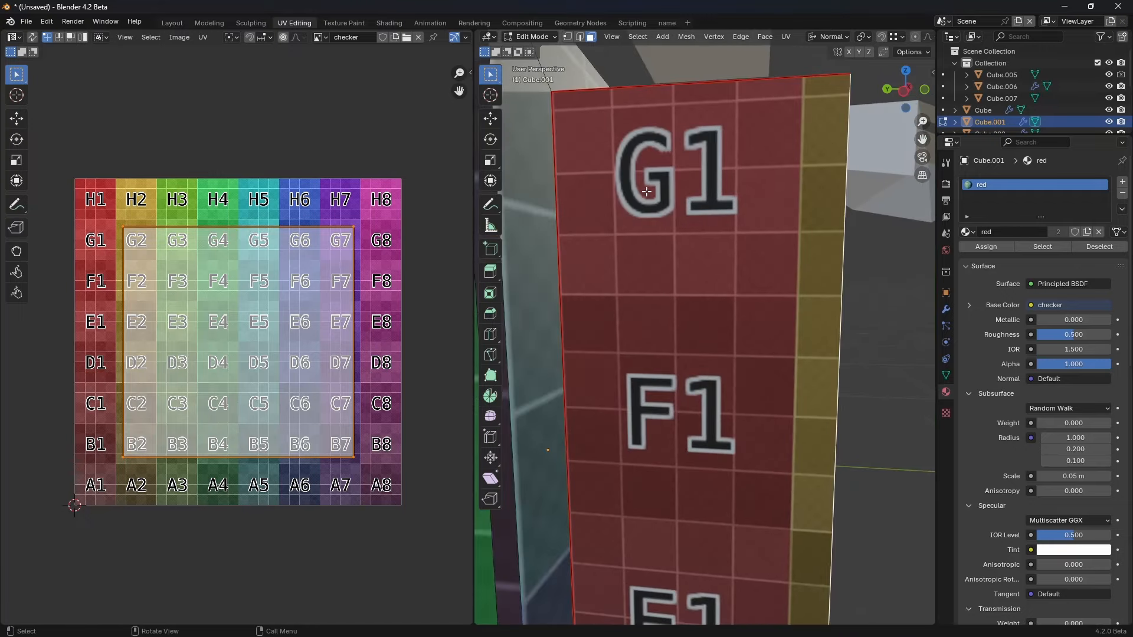
{"action": "middle_click_drag", "start_coordinate": [724, 221], "coordinate": [719, 312]}
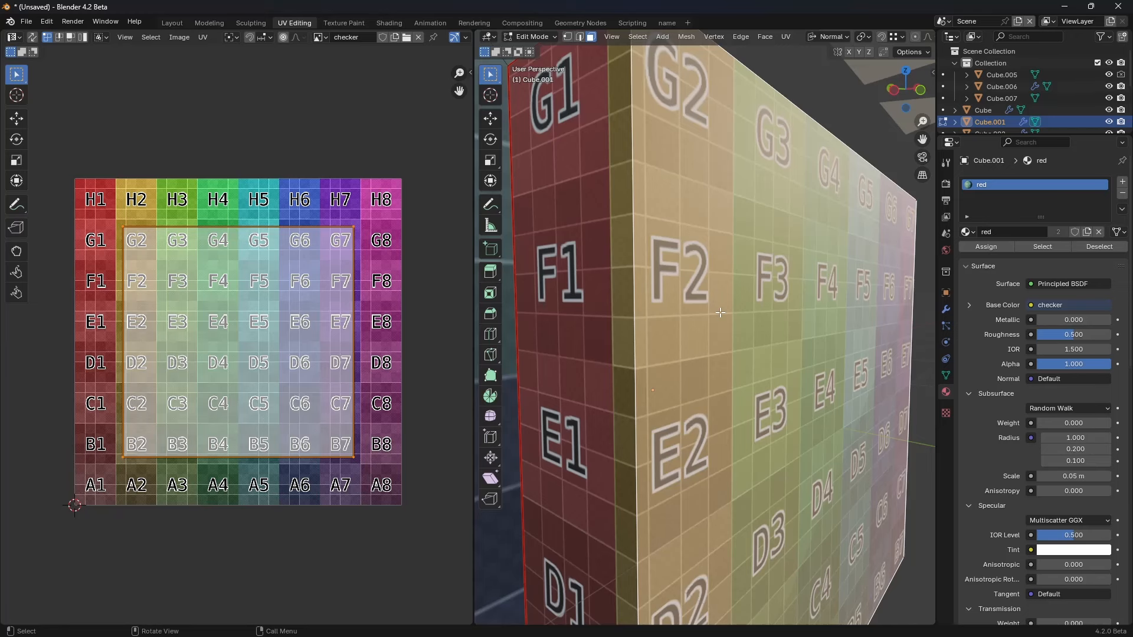
{"action": "scroll", "coordinate": [767, 344], "scroll_direction": "down", "scroll_amount": 2}
{"action": "middle_click_drag", "start_coordinate": [824, 394], "coordinate": [709, 375]}
{"action": "scroll", "coordinate": [832, 407], "scroll_direction": "down", "scroll_amount": 1}
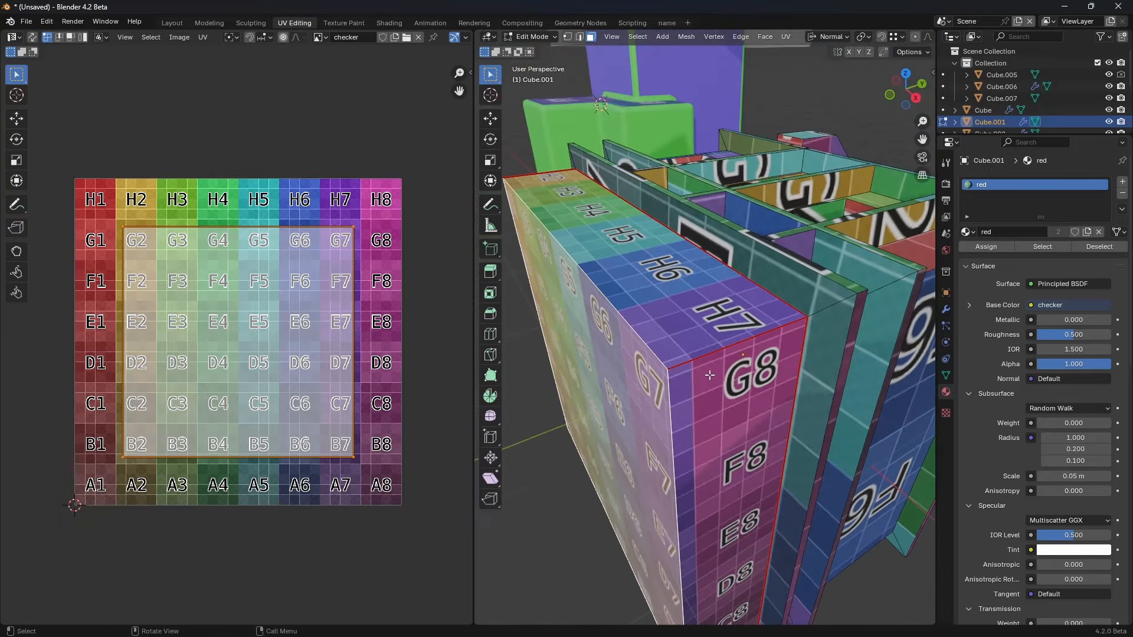
{"action": "middle_click_drag", "start_coordinate": [840, 340], "coordinate": [757, 384], "text": "shift"}
{"action": "key", "text": "3"}
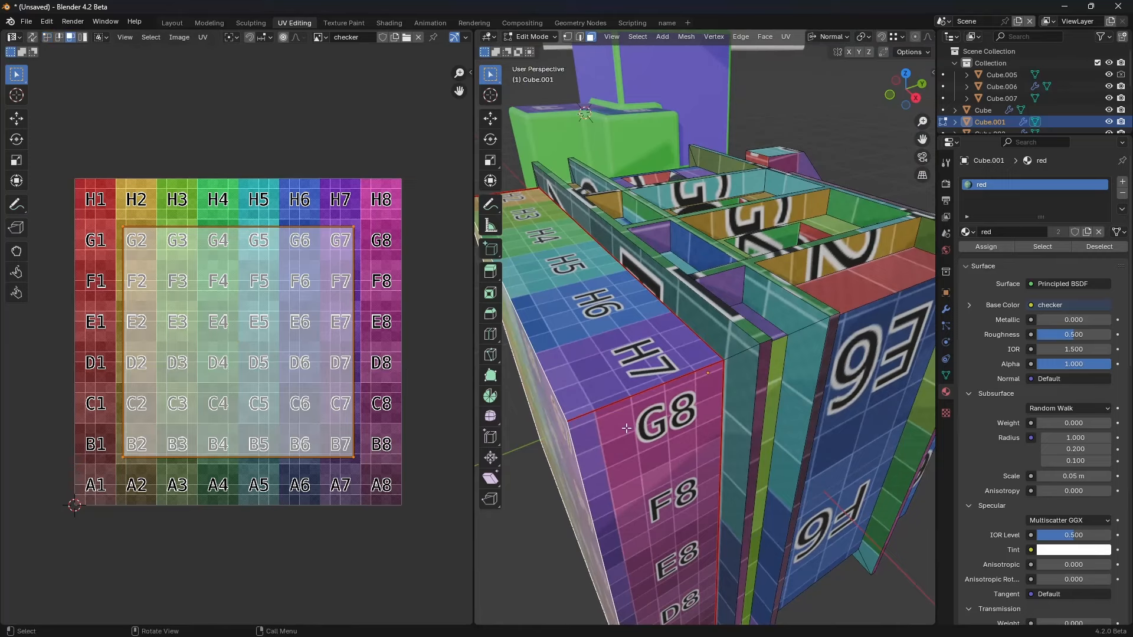
{"action": "middle_click_drag", "start_coordinate": [626, 428], "coordinate": [706, 396]}
Step: Select the end block's linked faces, compare the Seam and UVs delimit options, and keep Seam
{"action": "key", "text": "a"}
{"action": "key", "text": "a"}
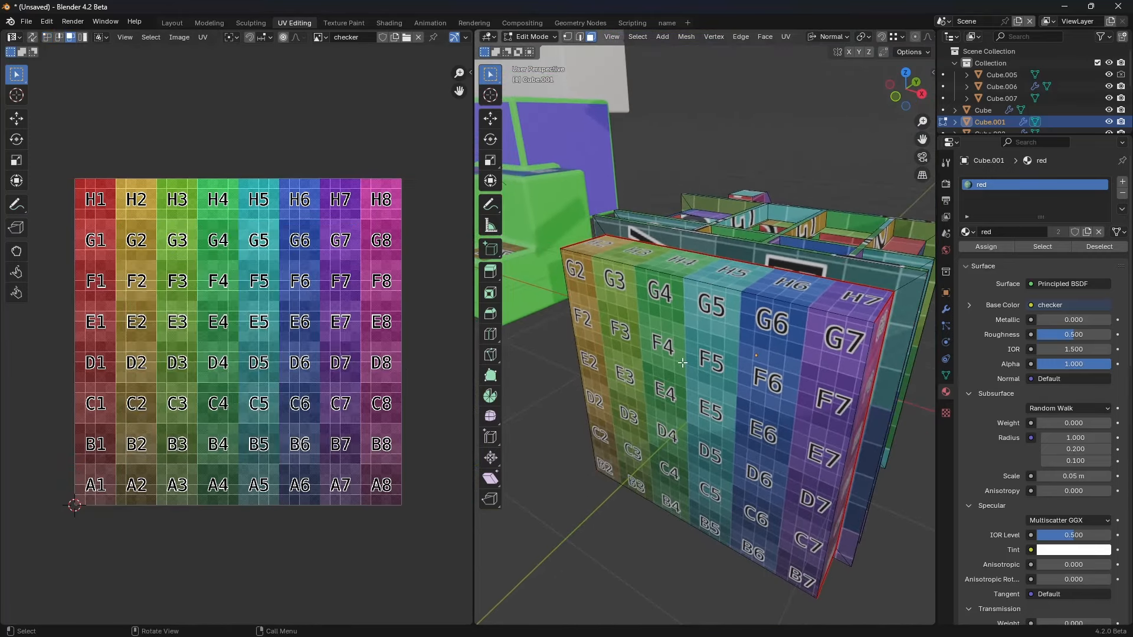
{"action": "key", "text": "l"}
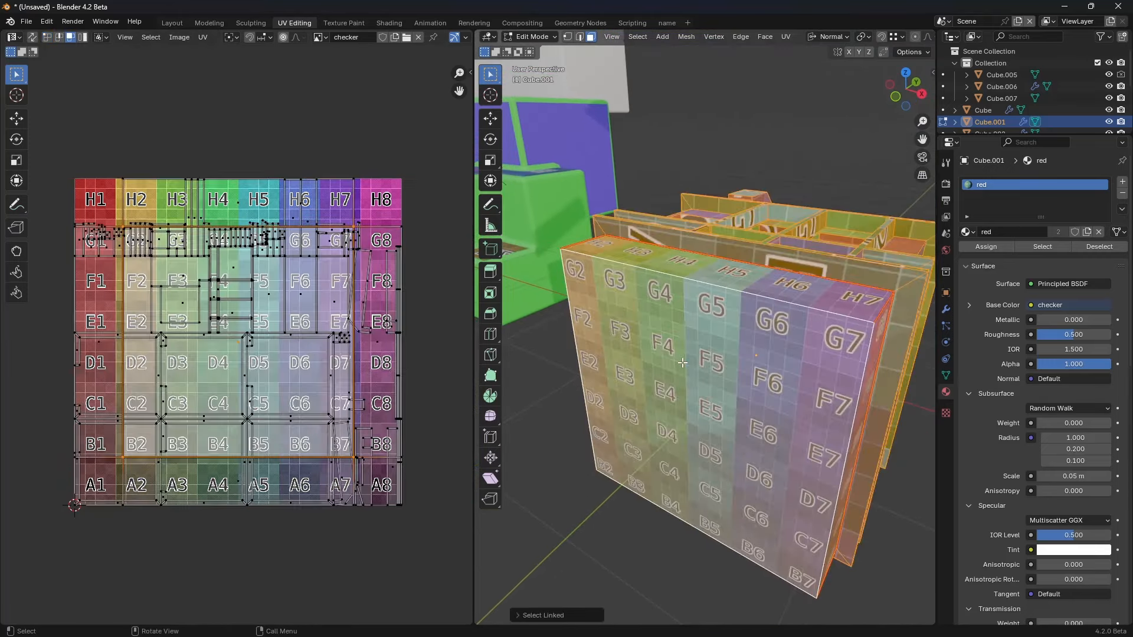
{"action": "left_click", "coordinate": [543, 615]}
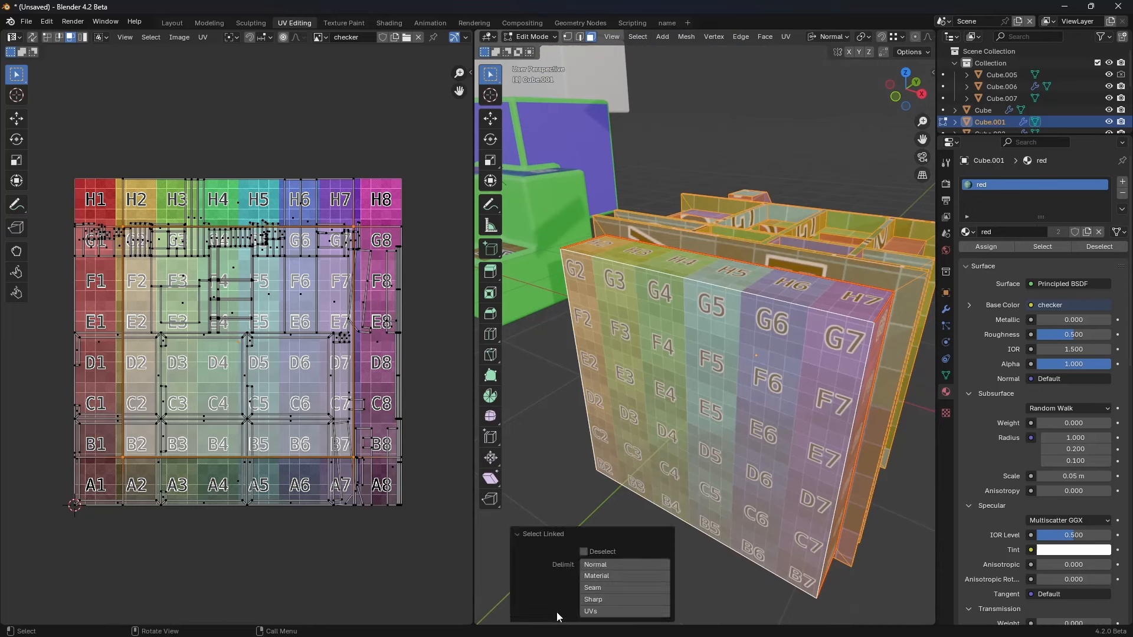
{"action": "left_click", "coordinate": [602, 588]}
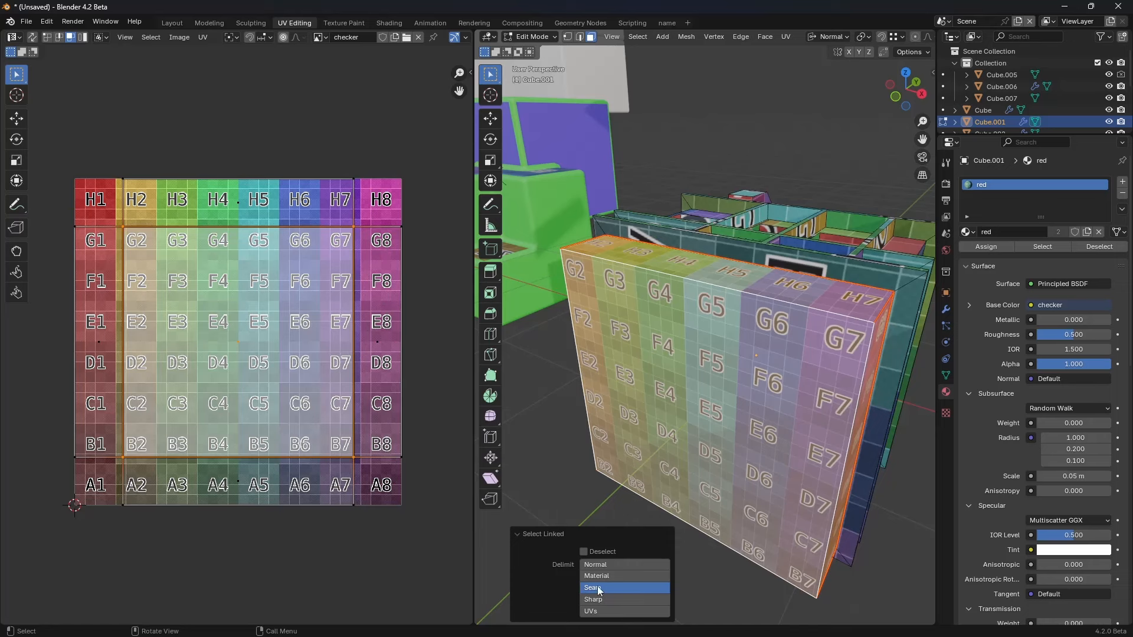
{"action": "left_click", "coordinate": [598, 614]}
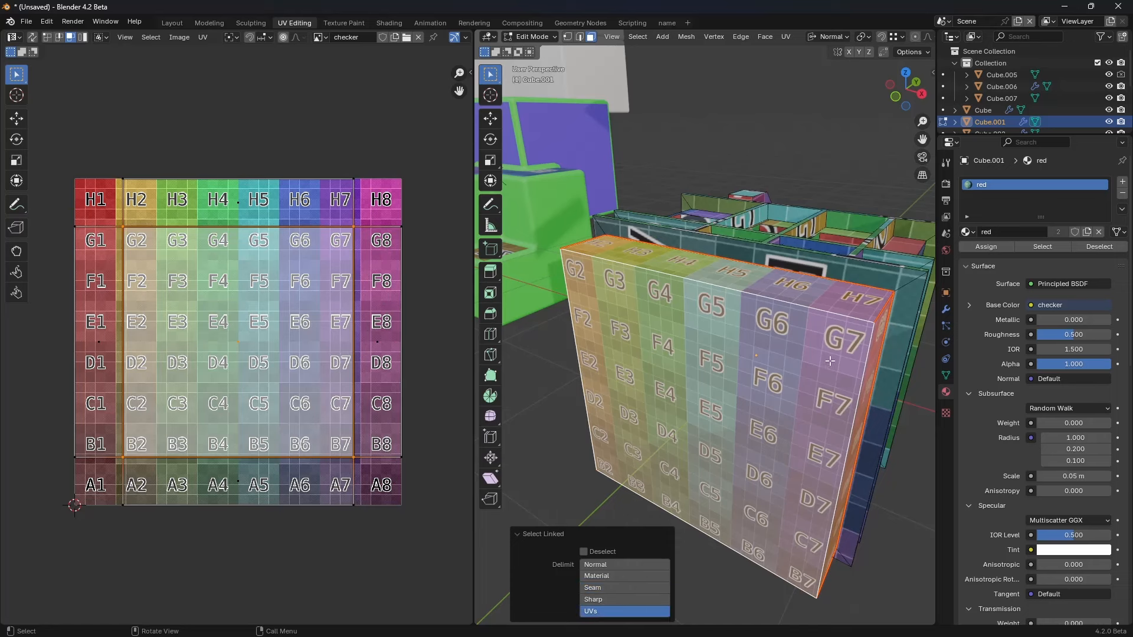
{"action": "left_click", "coordinate": [621, 586]}
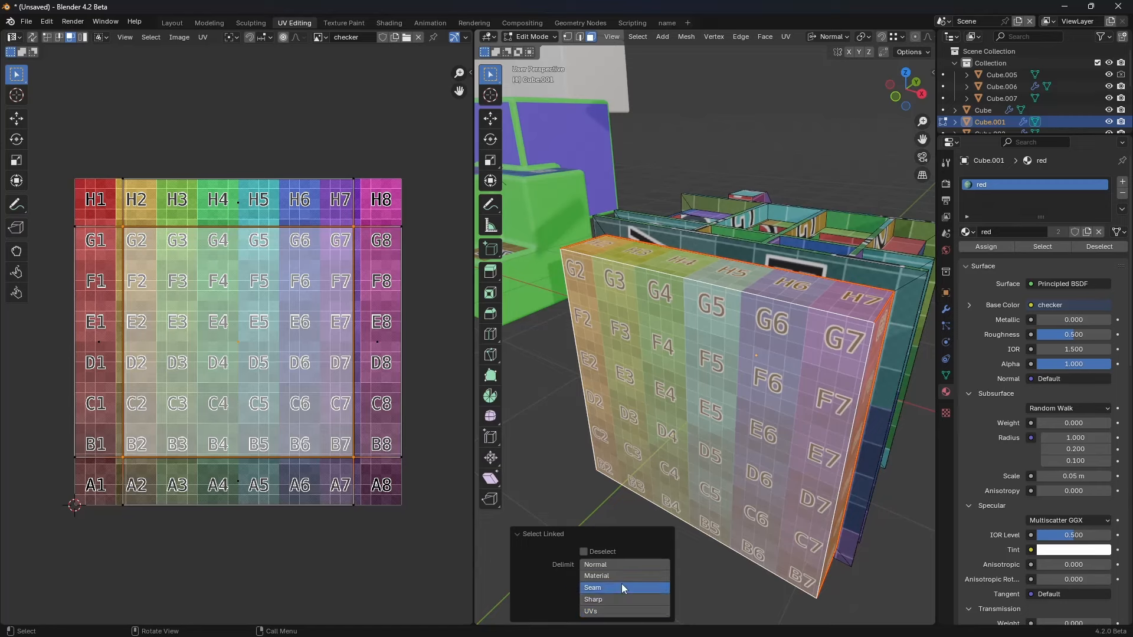
Step: Reselect the end block's seam-delimited faces and try to move their whole UV island over the checker image
{"action": "mouse_move", "coordinate": [708, 384]}
{"action": "middle_mouse_down"}
{"action": "mouse_move", "coordinate": [755, 352]}
{"action": "mouse_move", "coordinate": [721, 370]}
{"action": "middle_mouse_up"}
{"action": "key", "text": "alt+a"}
{"action": "key", "text": "l"}
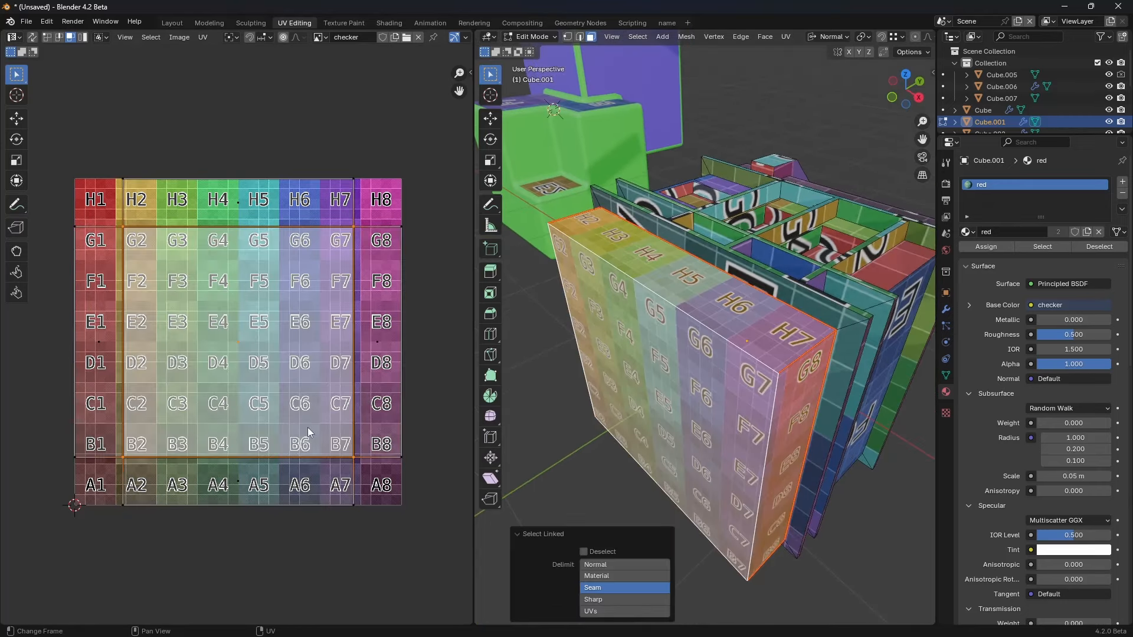
{"action": "key", "text": "ctrl+i"}
{"action": "key", "text": "g"}
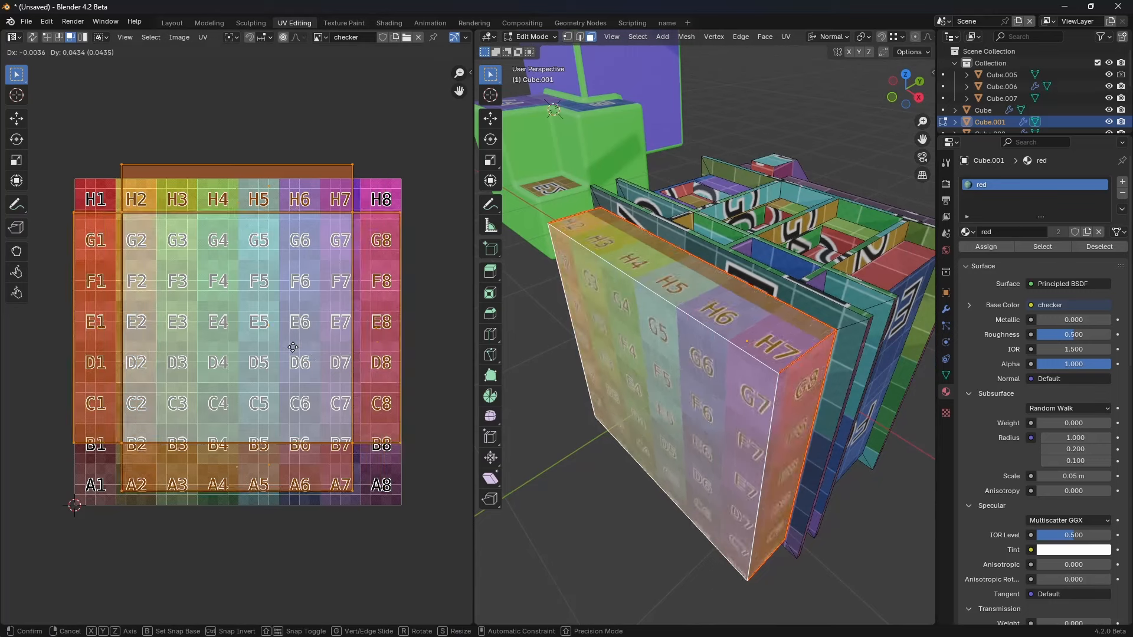
{"action": "right_click", "coordinate": [291, 348]}
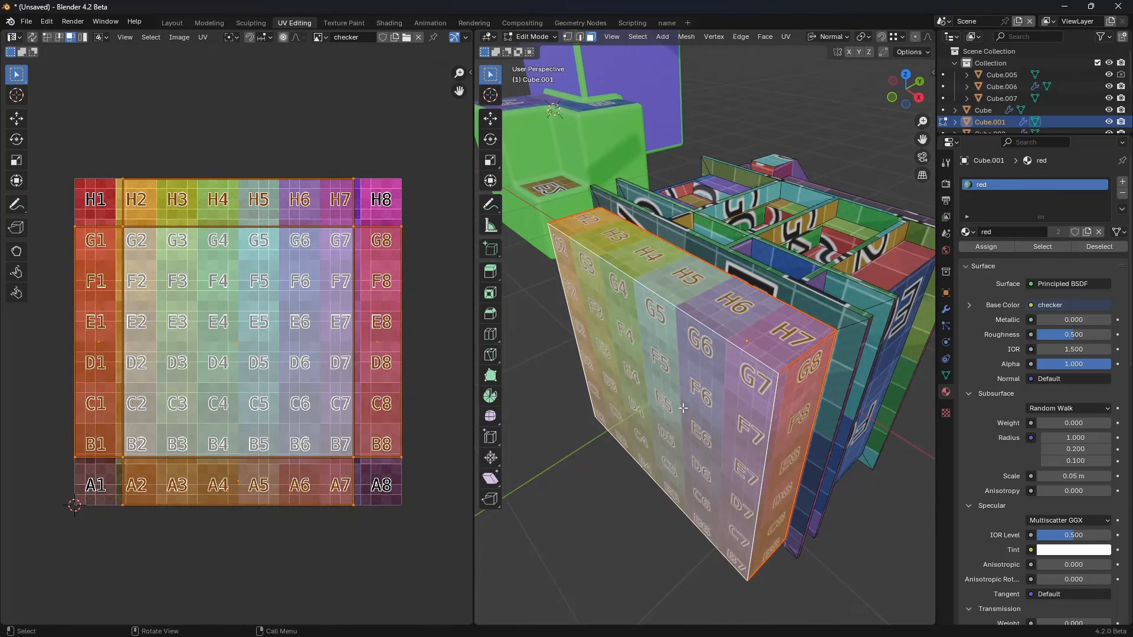
Step: Select the front compartment's back wall and red floor, and convert the face selection to its boundary loop
{"action": "mouse_move", "coordinate": [696, 342]}
{"action": "middle_mouse_down"}
{"action": "mouse_move", "coordinate": [746, 383]}
{"action": "mouse_move", "coordinate": [712, 348]}
{"action": "middle_mouse_up"}
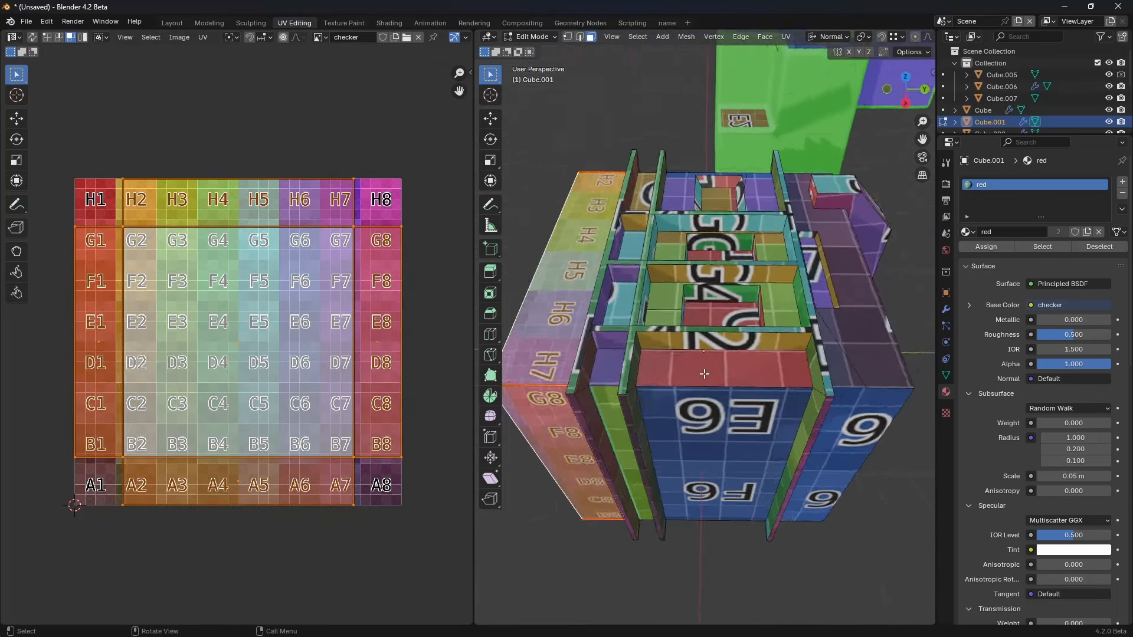
{"action": "scroll", "coordinate": [711, 348], "scroll_direction": "up", "scroll_amount": 3}
{"action": "left_click", "coordinate": [591, 379]}
{"action": "left_click", "coordinate": [631, 353], "text": "shift"}
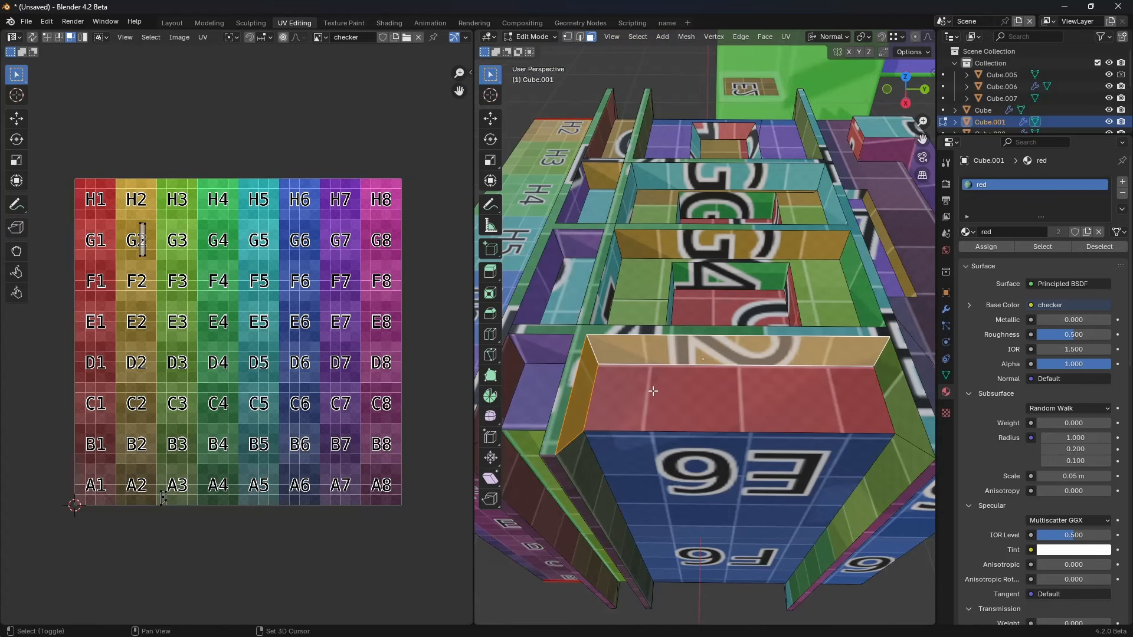
{"action": "left_click", "coordinate": [653, 389], "text": "shift"}
{"action": "left_click", "coordinate": [642, 354]}
{"action": "left_click", "coordinate": [654, 384], "text": "shift"}
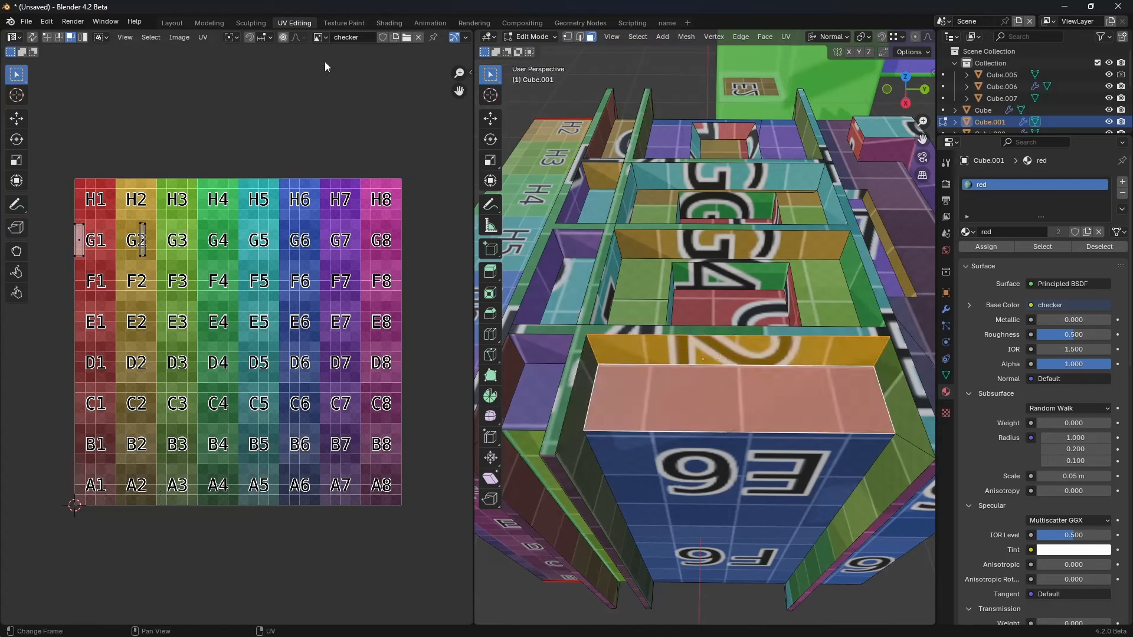
{"action": "left_click", "coordinate": [637, 37]}
{"action": "mouse_move", "coordinate": [692, 224]}
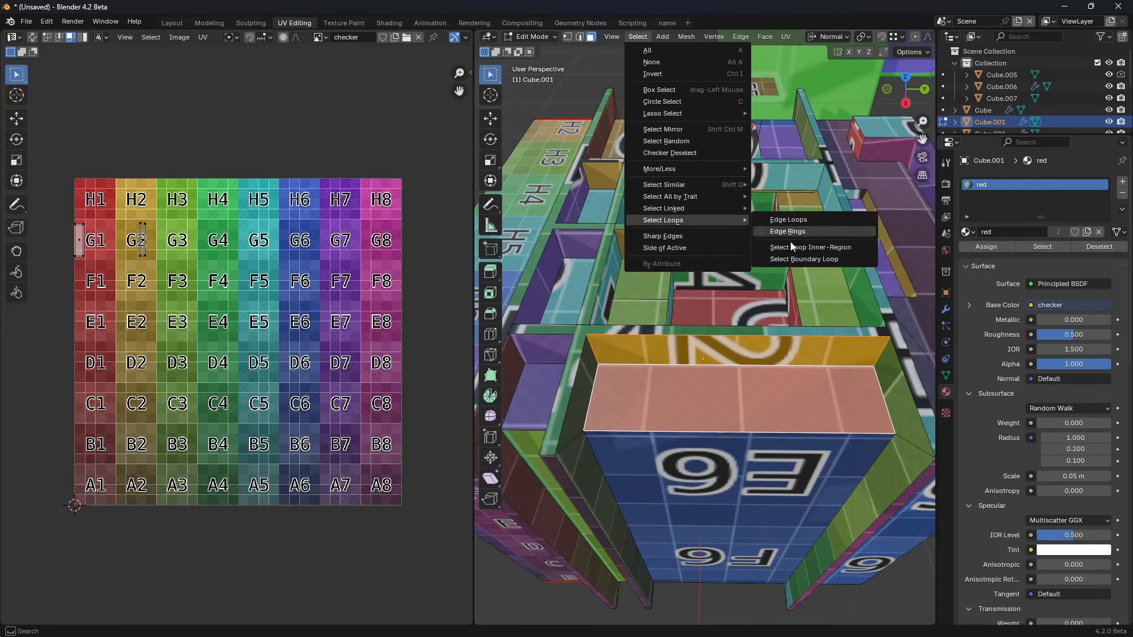
{"action": "left_click", "coordinate": [821, 257]}
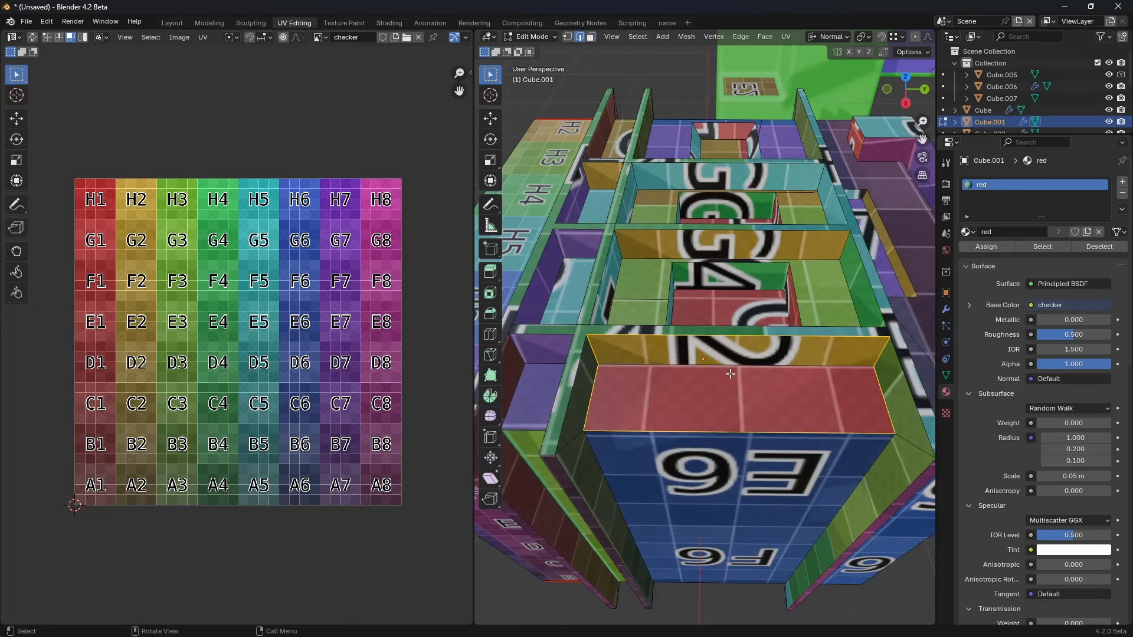
Step: Mark the boundary loop of the front compartment's back wall and red floor as a seam, and unwrap both faces
{"action": "right_click", "coordinate": [730, 374]}
{"action": "left_click", "coordinate": [730, 374]}
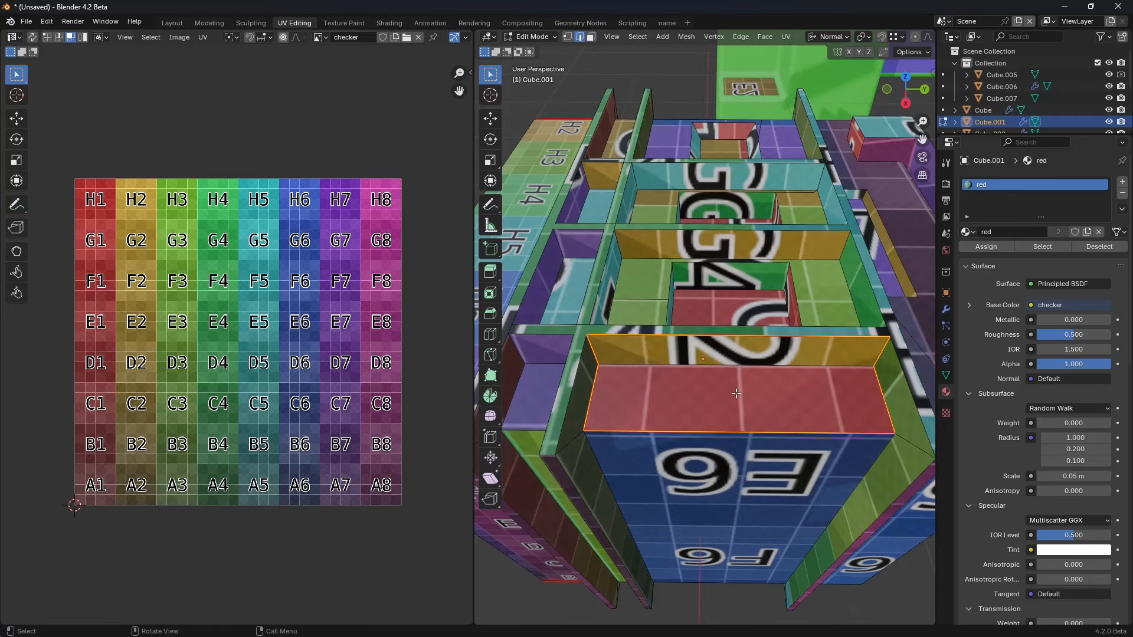
{"action": "key", "text": "3"}
{"action": "key", "text": "u"}
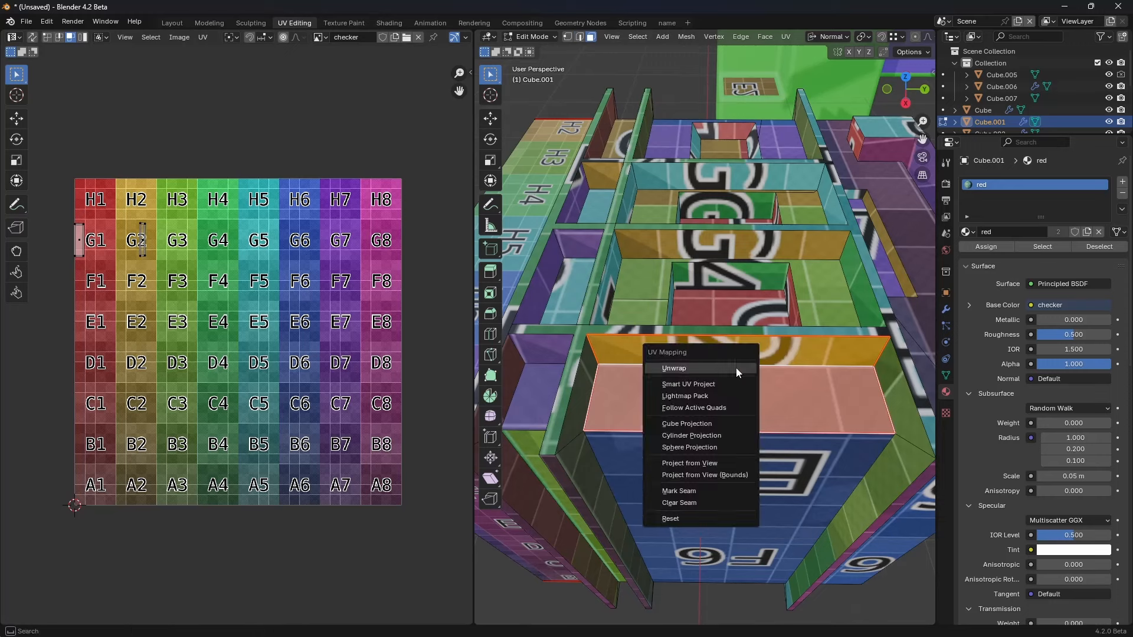
{"action": "left_click", "coordinate": [733, 367]}
Step: Unlink the checker image from the UV editor so the unwrapped wall and floor island shows on a plain background
{"action": "left_click", "coordinate": [175, 375]}
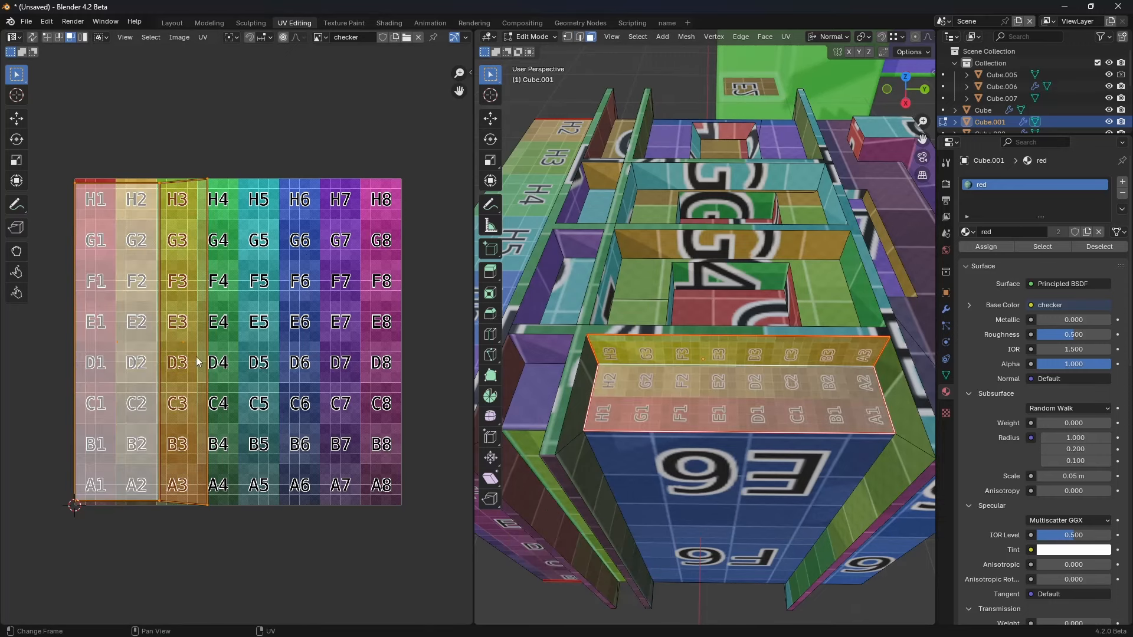
{"action": "scroll", "coordinate": [230, 378], "scroll_direction": "down", "scroll_amount": 3}
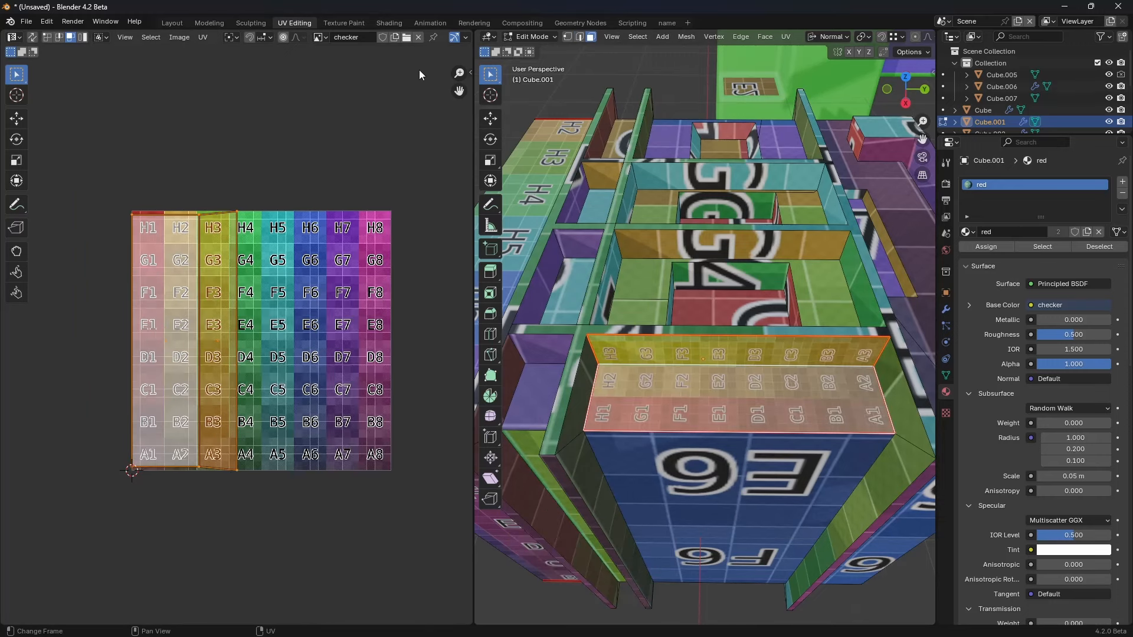
{"action": "left_click", "coordinate": [419, 39]}
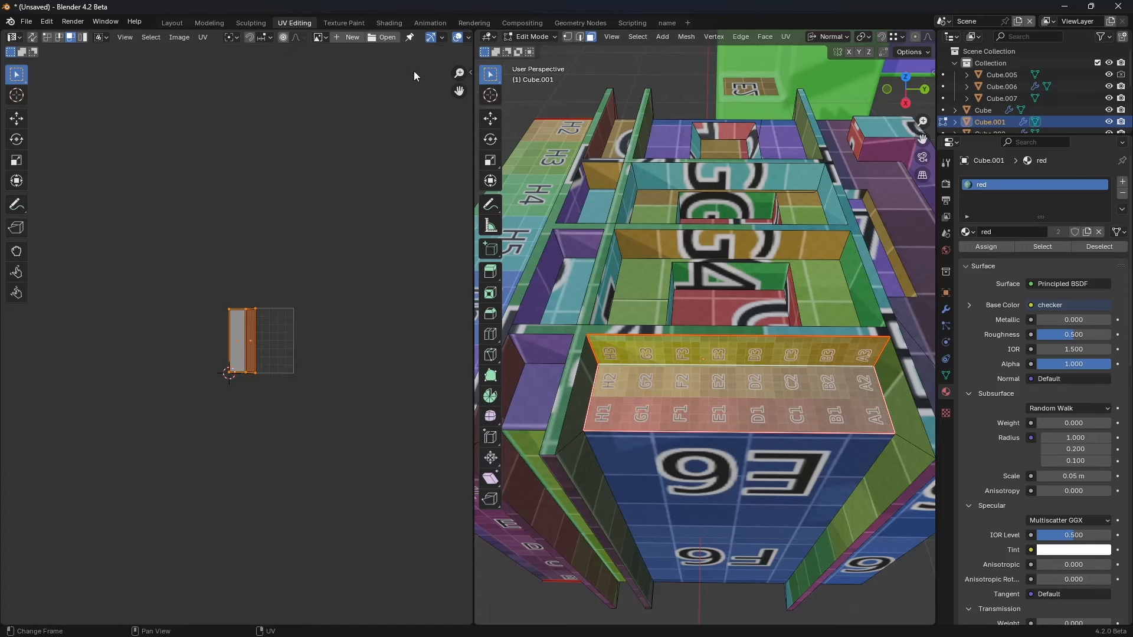
{"action": "scroll", "coordinate": [257, 324], "scroll_direction": "up", "scroll_amount": 9}
{"action": "middle_click_drag", "start_coordinate": [395, 330], "coordinate": [326, 325]}
{"action": "middle_click_drag", "start_coordinate": [325, 325], "coordinate": [326, 364], "text": "ctrl"}
{"action": "middle_click_drag", "start_coordinate": [326, 364], "coordinate": [301, 367]}
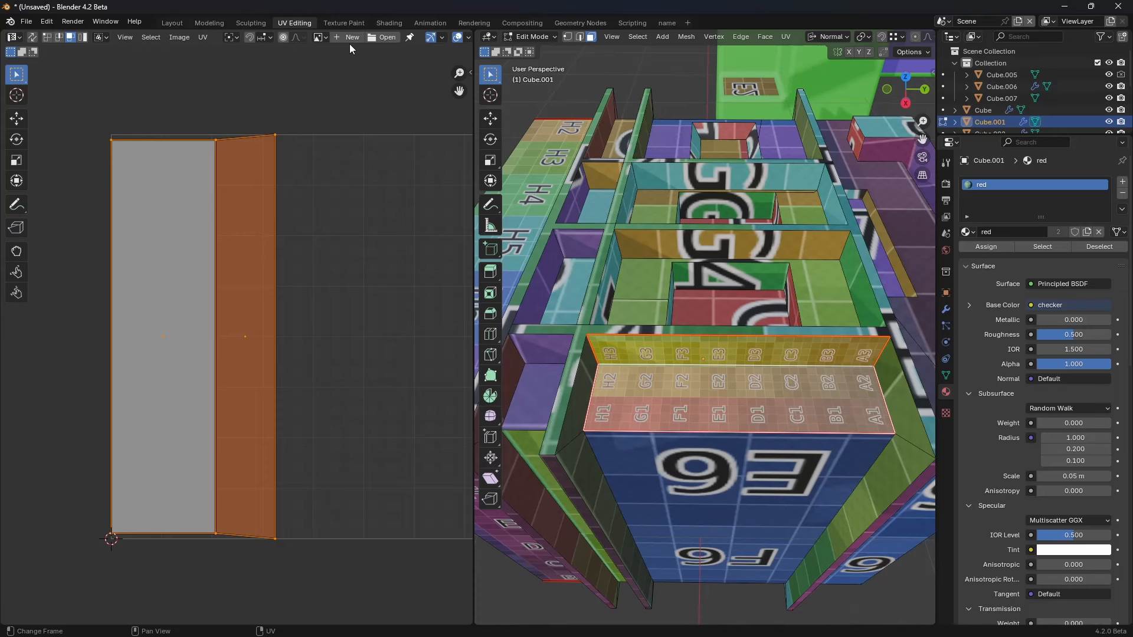
Step: Reselect the front compartment's back wall and floor, and unwrap them again with the Angle Based method
{"action": "key", "text": "2"}
{"action": "left_click", "coordinate": [207, 139]}
{"action": "left_click", "coordinate": [662, 352]}
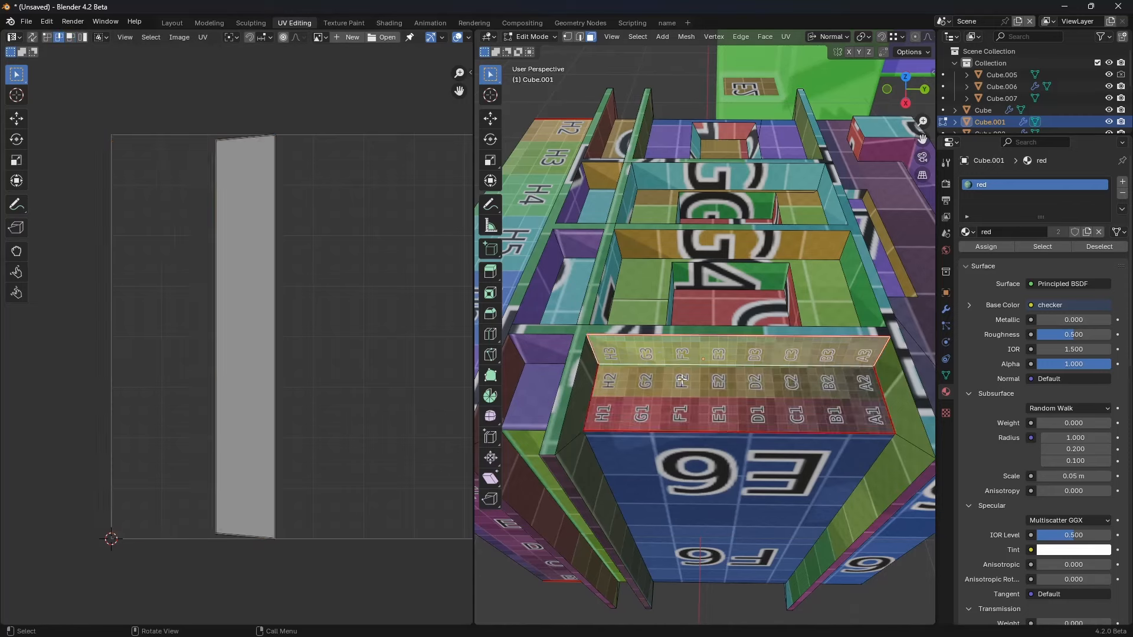
{"action": "left_click", "coordinate": [726, 401], "text": "shift"}
{"action": "key", "text": "u"}
{"action": "left_click", "coordinate": [754, 376]}
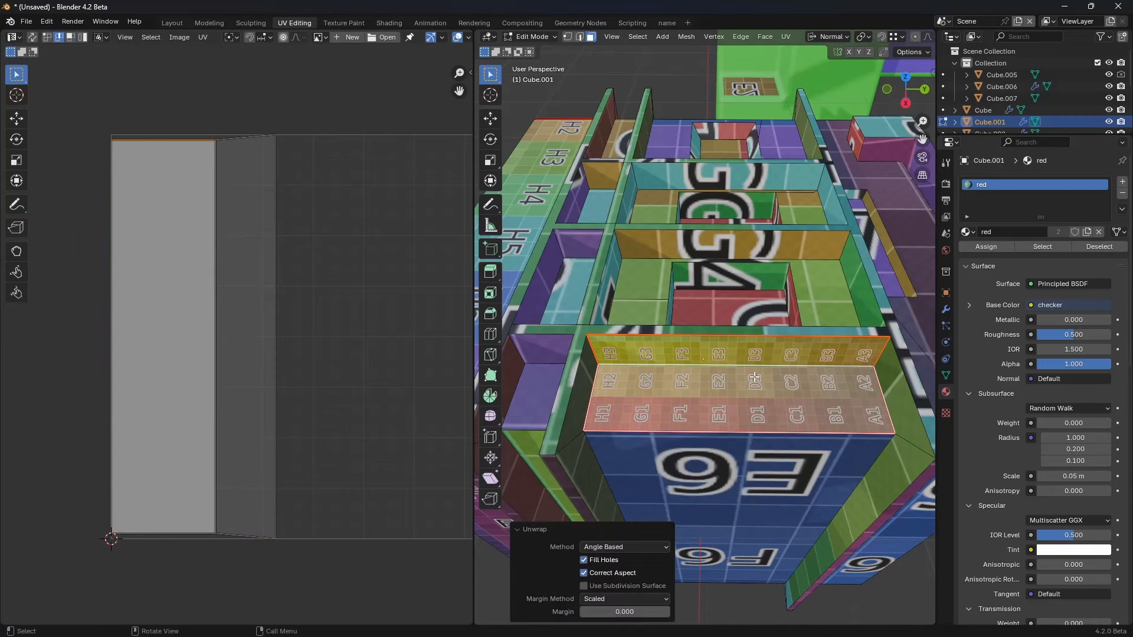
{"action": "middle_click_drag", "start_coordinate": [740, 403], "coordinate": [730, 366]}
{"action": "key", "text": "u"}
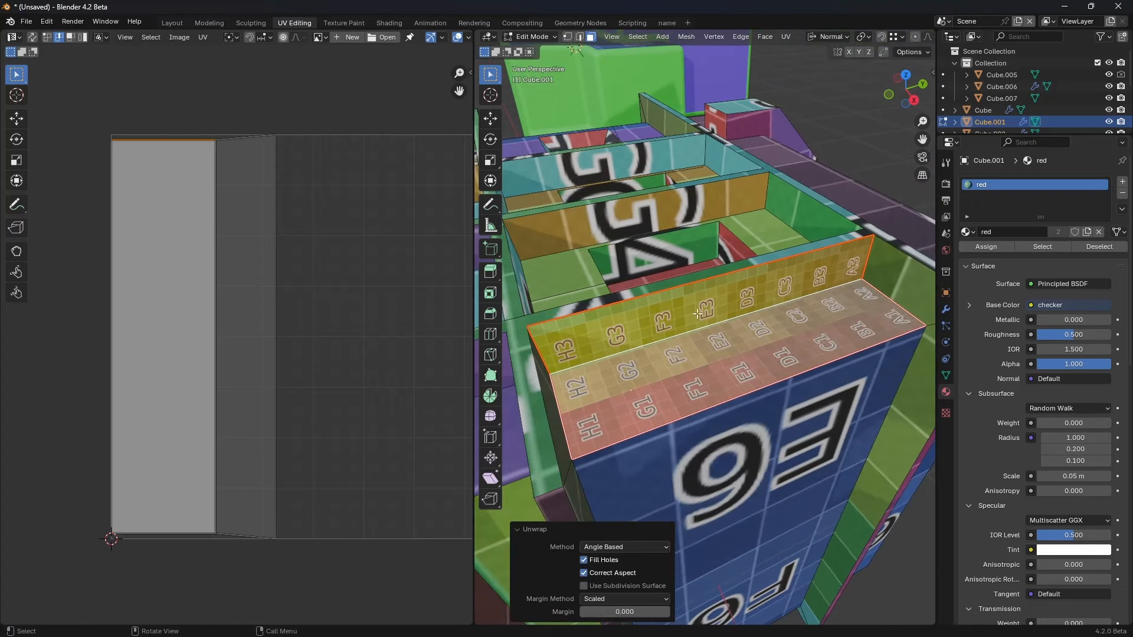
{"action": "key", "text": "u"}
{"action": "left_click", "coordinate": [627, 547]}
{"action": "middle_click_drag", "start_coordinate": [707, 391], "coordinate": [746, 309]}
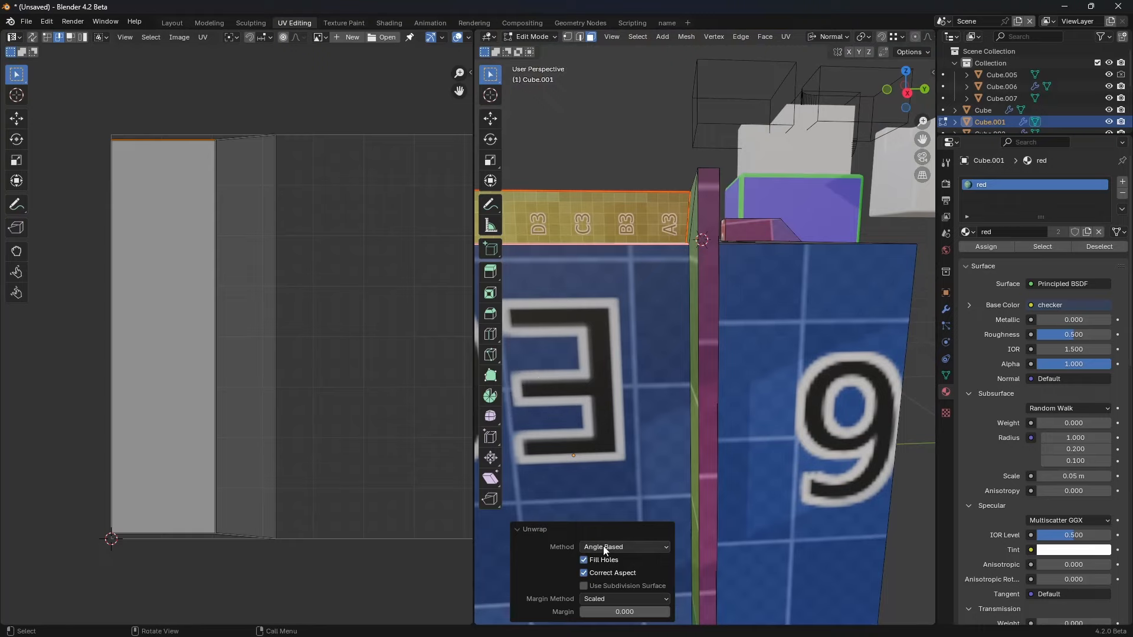
Step: Select the floor and surrounding walls of the recess in the neighbouring green compartment, and mark their edges as seams
{"action": "middle_click_drag", "start_coordinate": [597, 481], "coordinate": [667, 273]}
{"action": "left_click", "coordinate": [726, 417]}
{"action": "key", "text": "ctrl+KP_Add"}
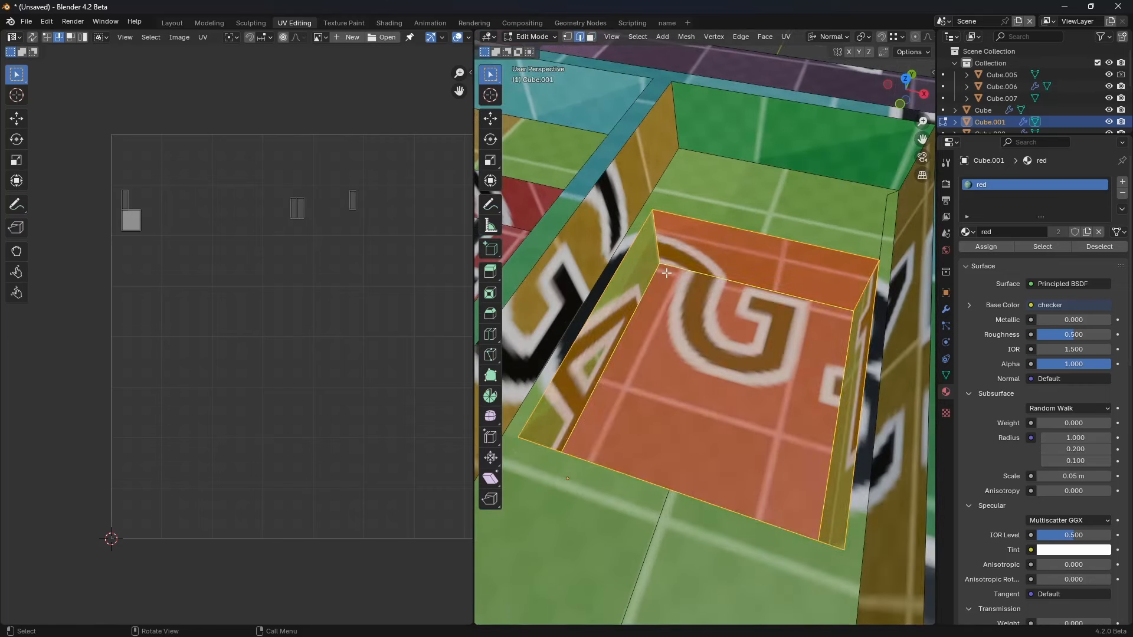
{"action": "key", "text": "alt+a"}
{"action": "left_click", "coordinate": [704, 354]}
{"action": "key", "text": "ctrl+KP_Add"}
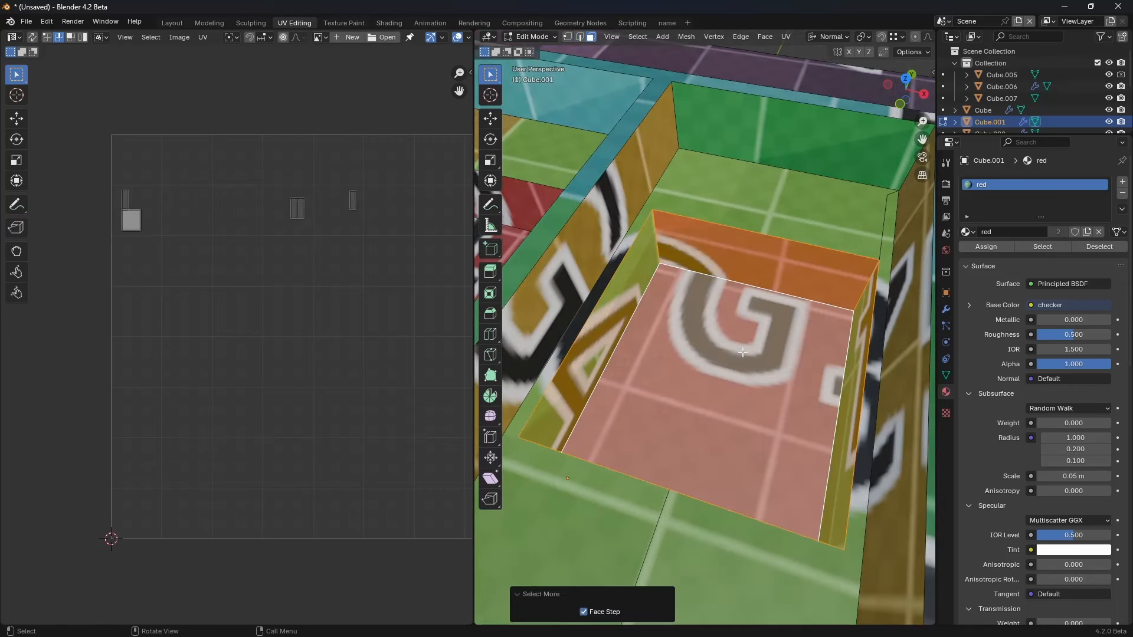
{"action": "key", "text": "ctrl+e"}
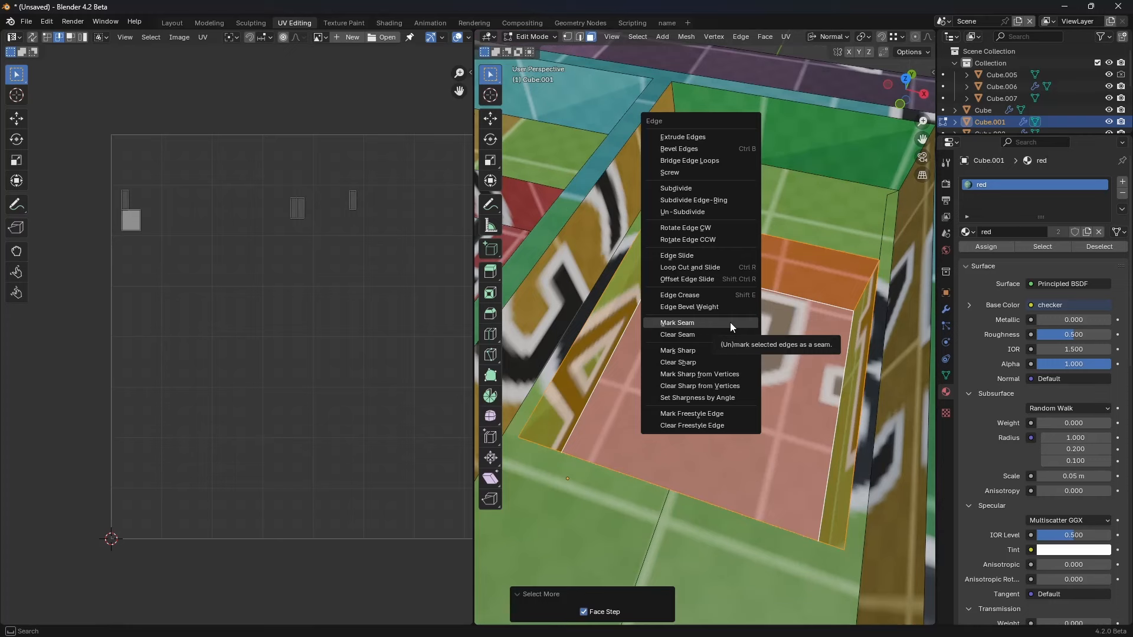
{"action": "left_click", "coordinate": [731, 322]}
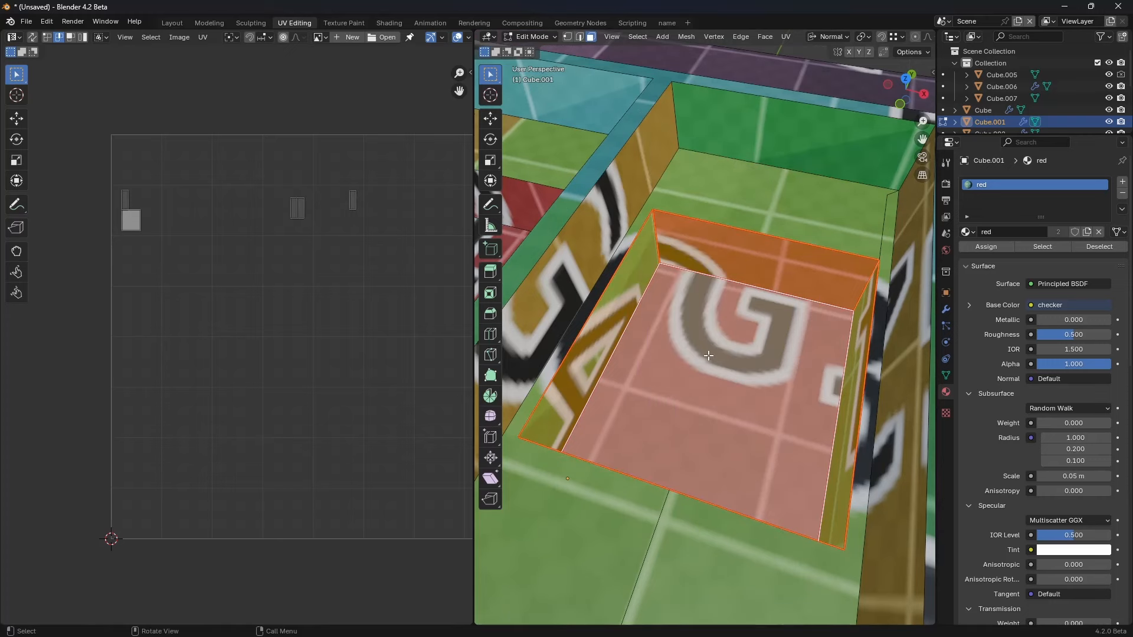
Step: Clear the seams around that recess's floor, and unwrap the floor together with its surrounding walls
{"action": "left_click", "coordinate": [725, 335]}
{"action": "key", "text": "ctrl+e"}
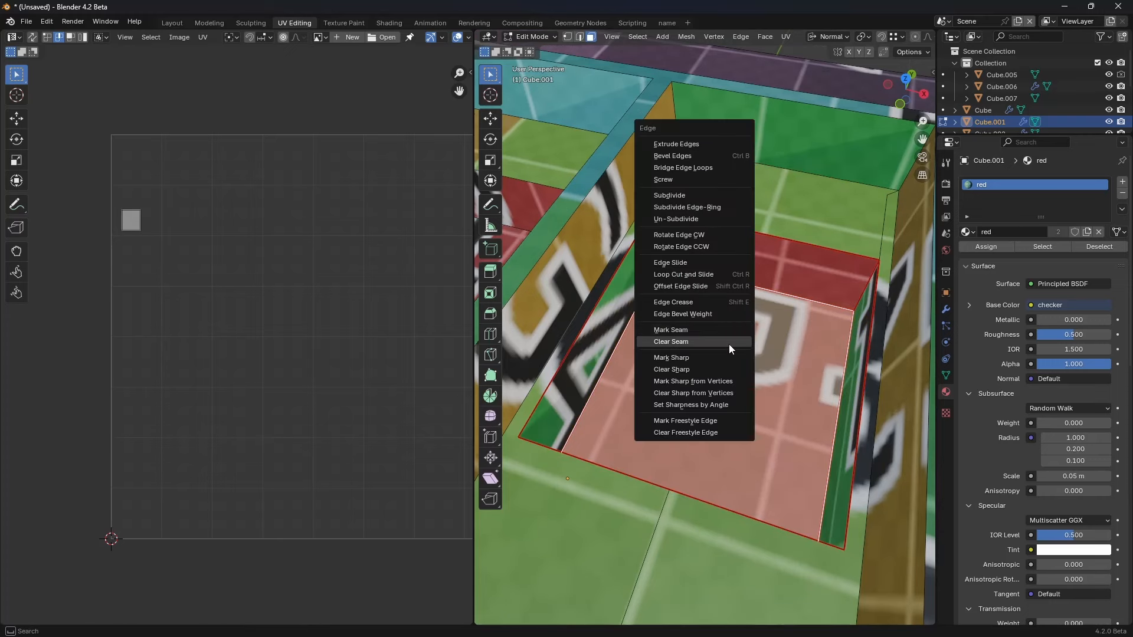
{"action": "left_click", "coordinate": [728, 342]}
{"action": "key", "text": "ctrl+KP_Add"}
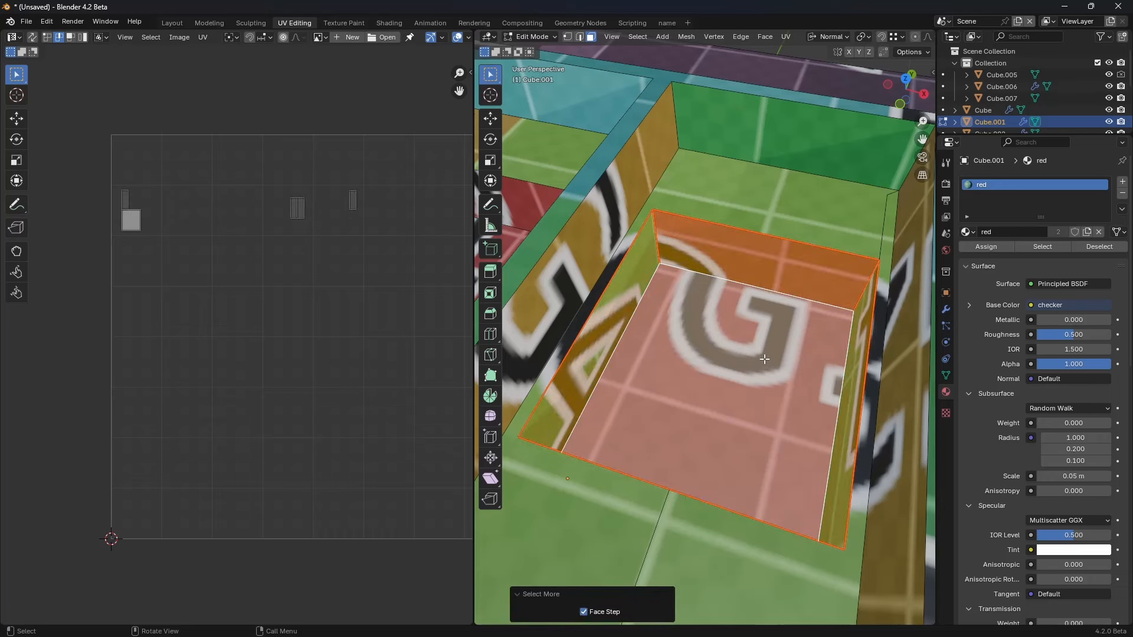
{"action": "key", "text": "u"}
{"action": "left_click", "coordinate": [732, 346]}
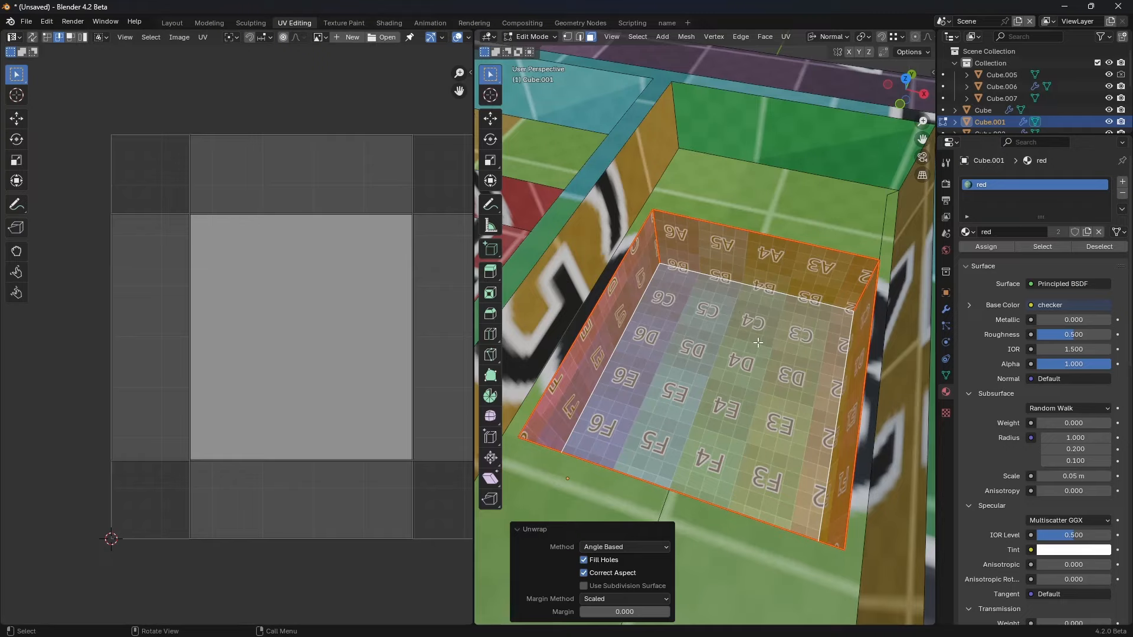
Step: Select the floor and walls of the recess in the purple end compartment, and unwrap them
{"action": "scroll", "coordinate": [758, 342], "scroll_direction": "down", "scroll_amount": 2}
{"action": "scroll", "coordinate": [758, 342], "scroll_direction": "down", "scroll_amount": 3}
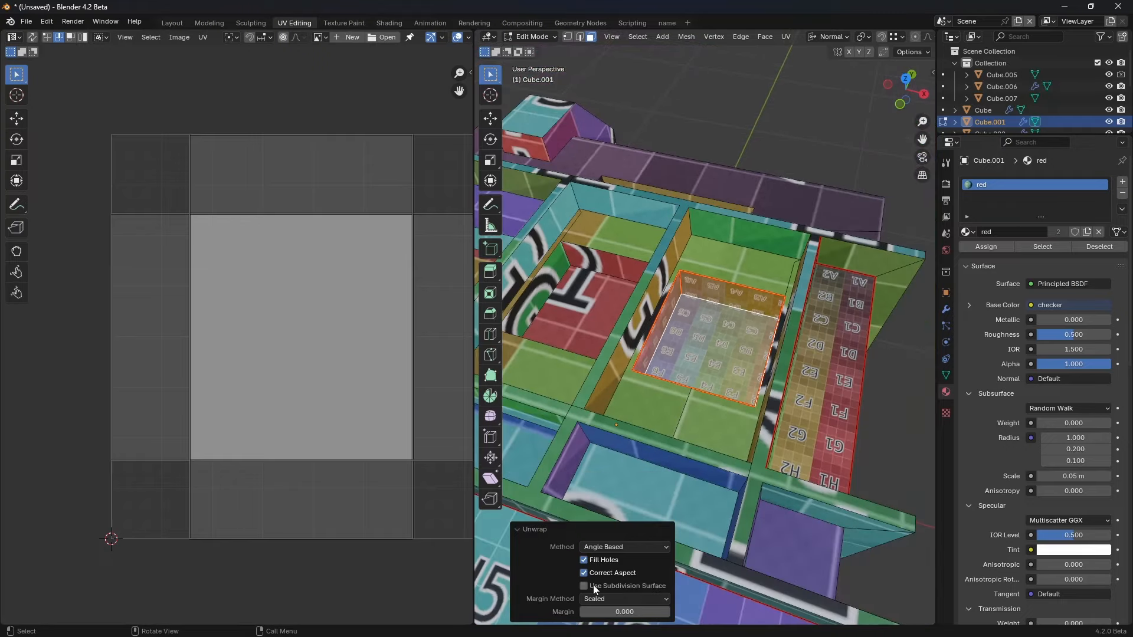
{"action": "middle_click_drag", "start_coordinate": [699, 393], "coordinate": [767, 393]}
{"action": "left_click", "coordinate": [673, 329]}
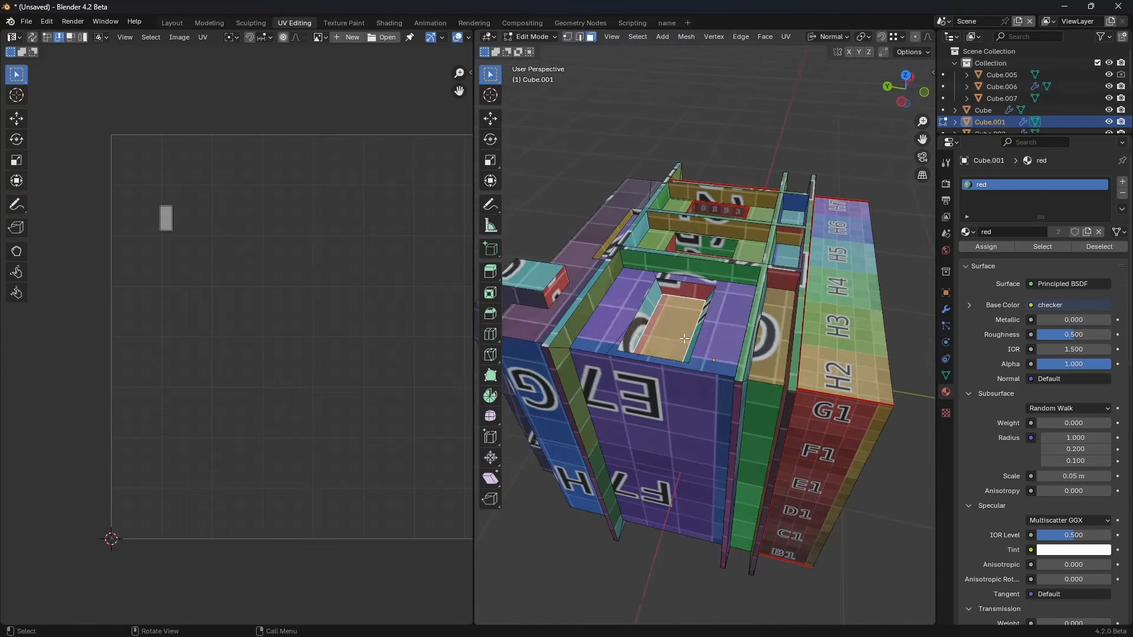
{"action": "key", "text": "ctrl+KP_Add"}
{"action": "key", "text": "u"}
{"action": "left_click", "coordinate": [718, 319]}
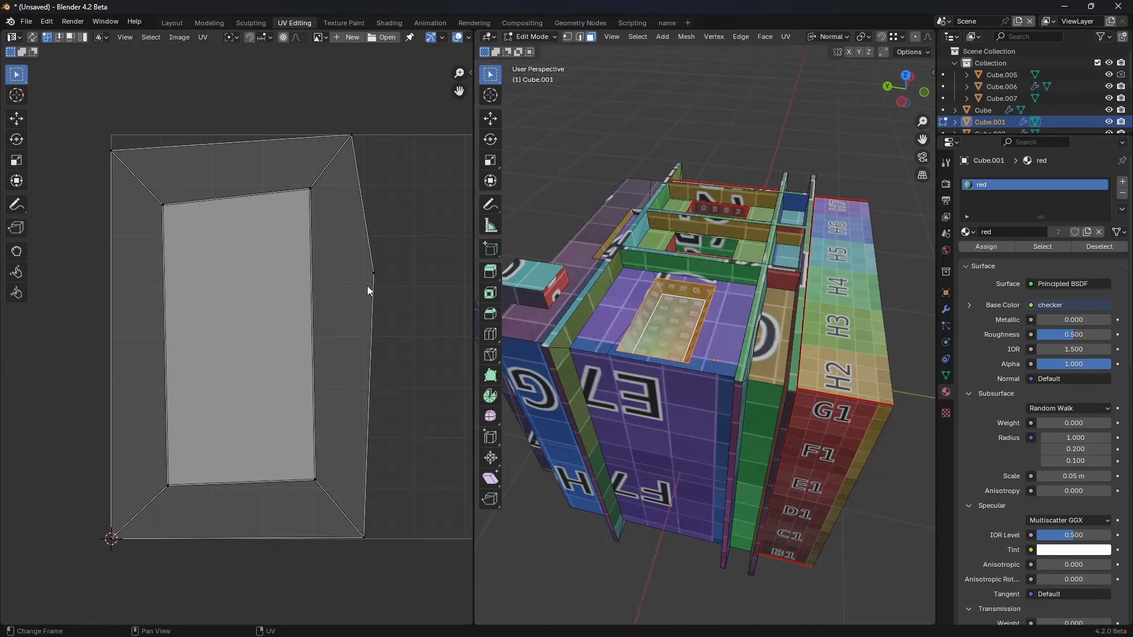
Step: Unwrap the purple compartment's recess again, compare the Angle Based and Conformal methods, and keep Conformal
{"action": "middle_click_drag", "start_coordinate": [702, 357], "coordinate": [744, 357]}
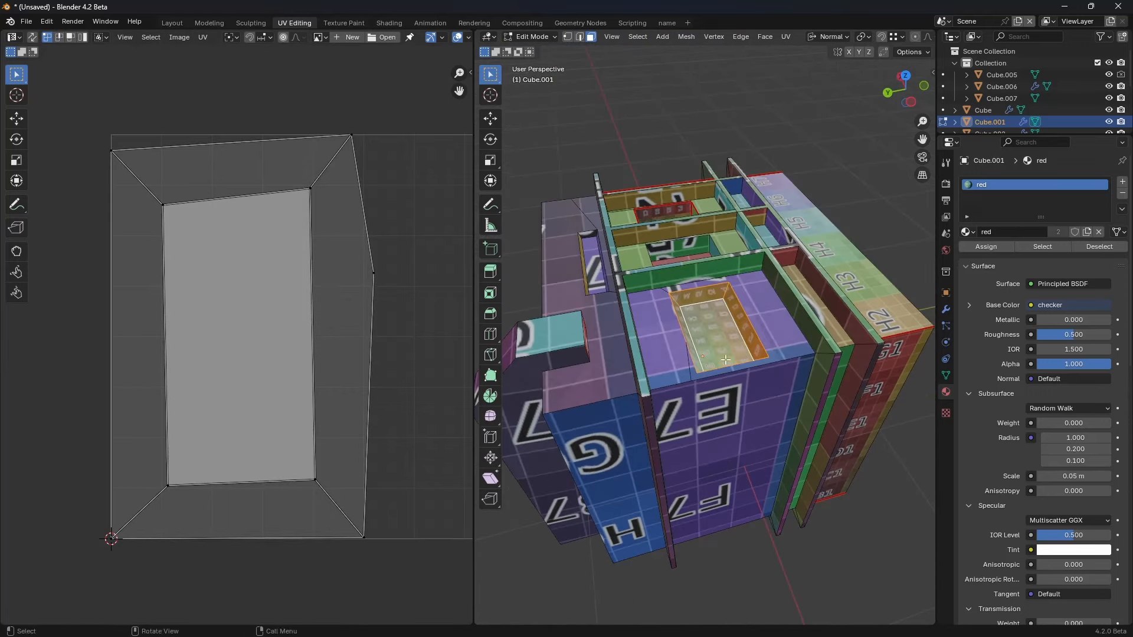
{"action": "scroll", "coordinate": [761, 331], "scroll_direction": "up", "scroll_amount": 3}
{"action": "key", "text": "u"}
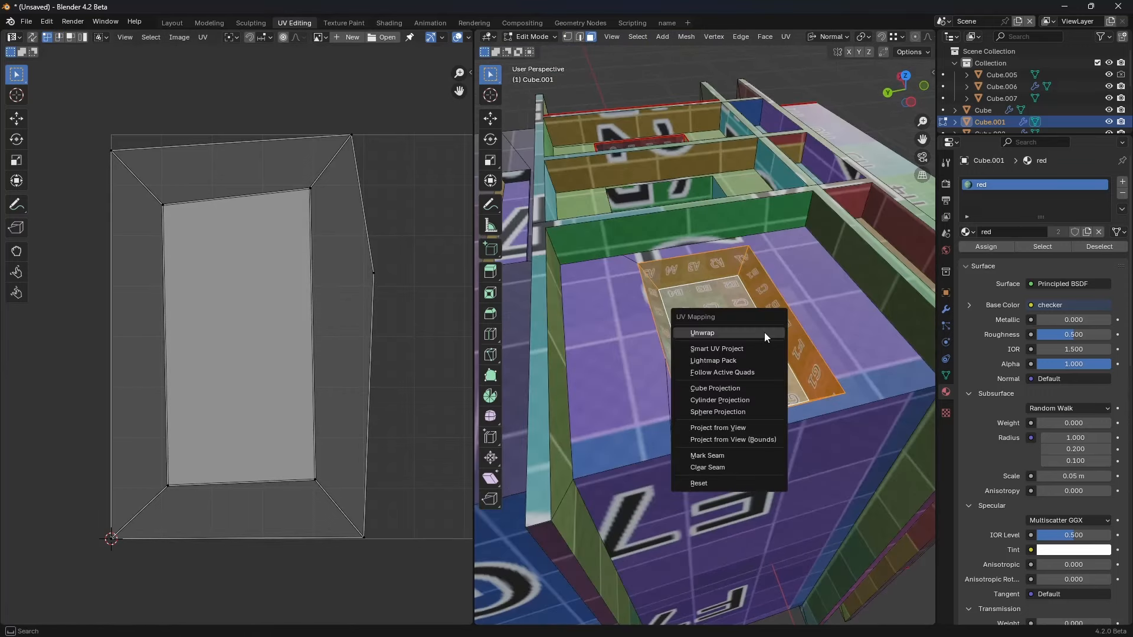
{"action": "left_click", "coordinate": [763, 332]}
{"action": "left_click", "coordinate": [614, 547]}
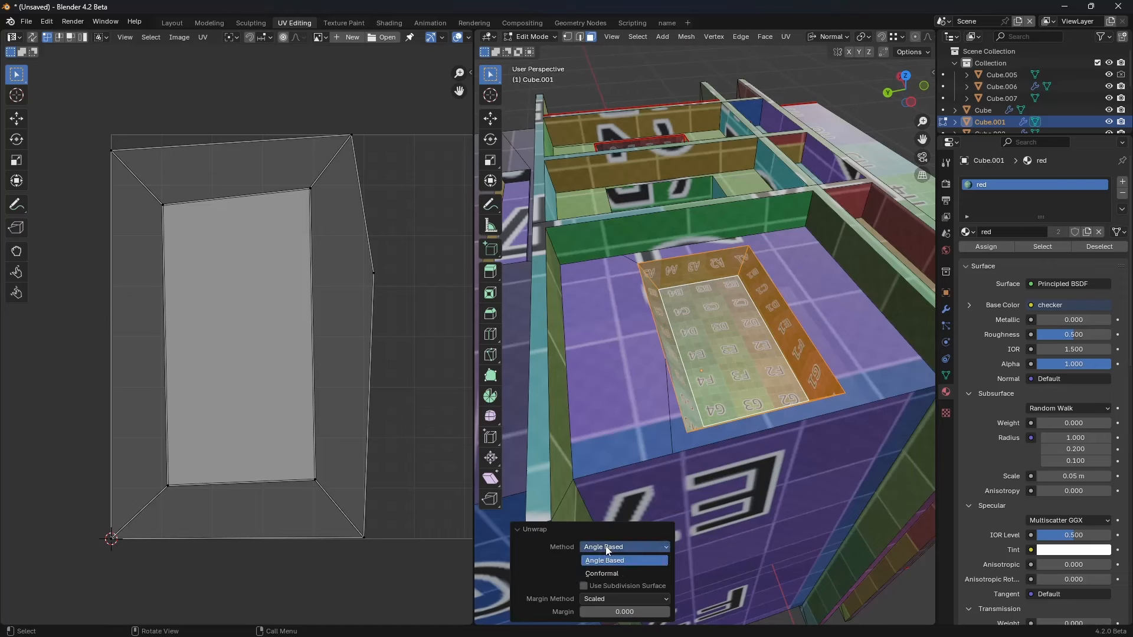
{"action": "left_click", "coordinate": [617, 574]}
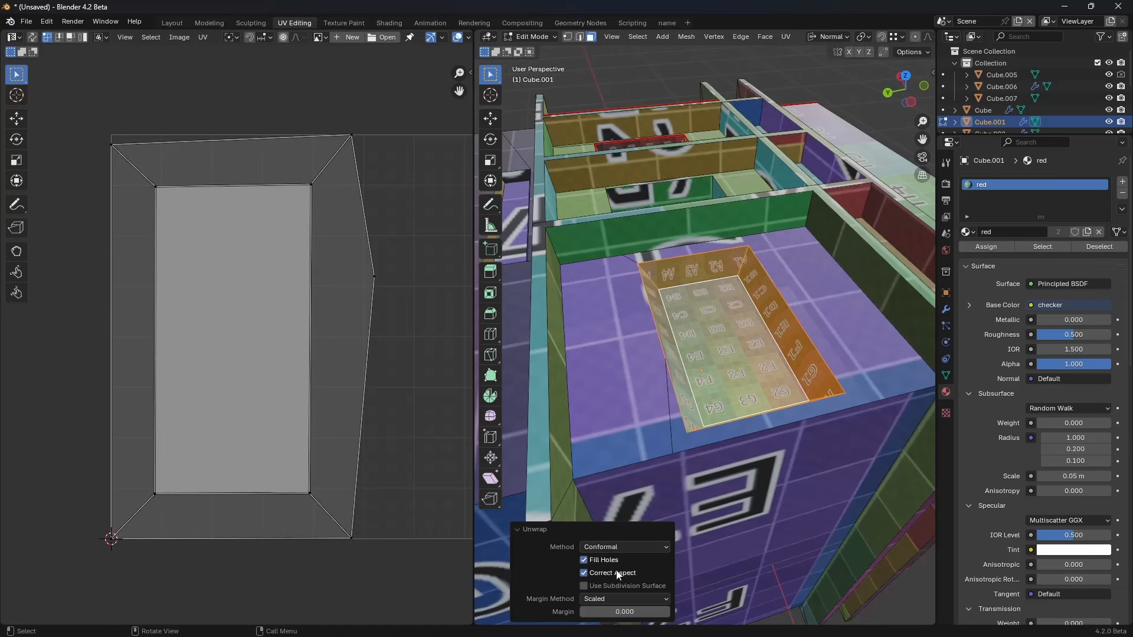
{"action": "left_click", "coordinate": [634, 550]}
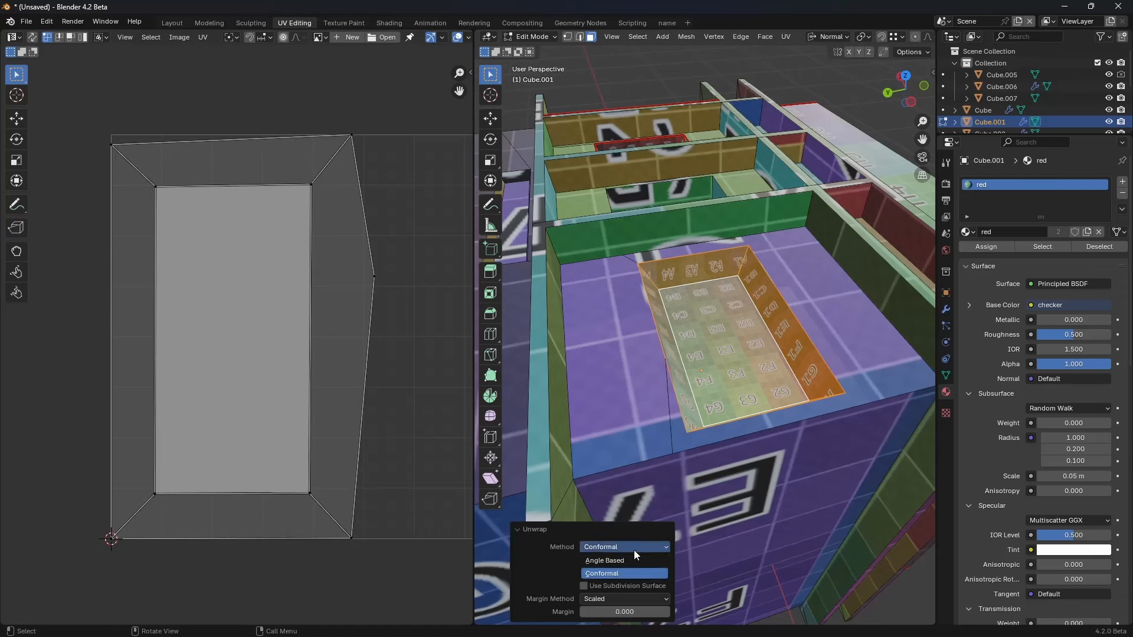
{"action": "left_click", "coordinate": [638, 558]}
{"action": "left_click", "coordinate": [629, 547]}
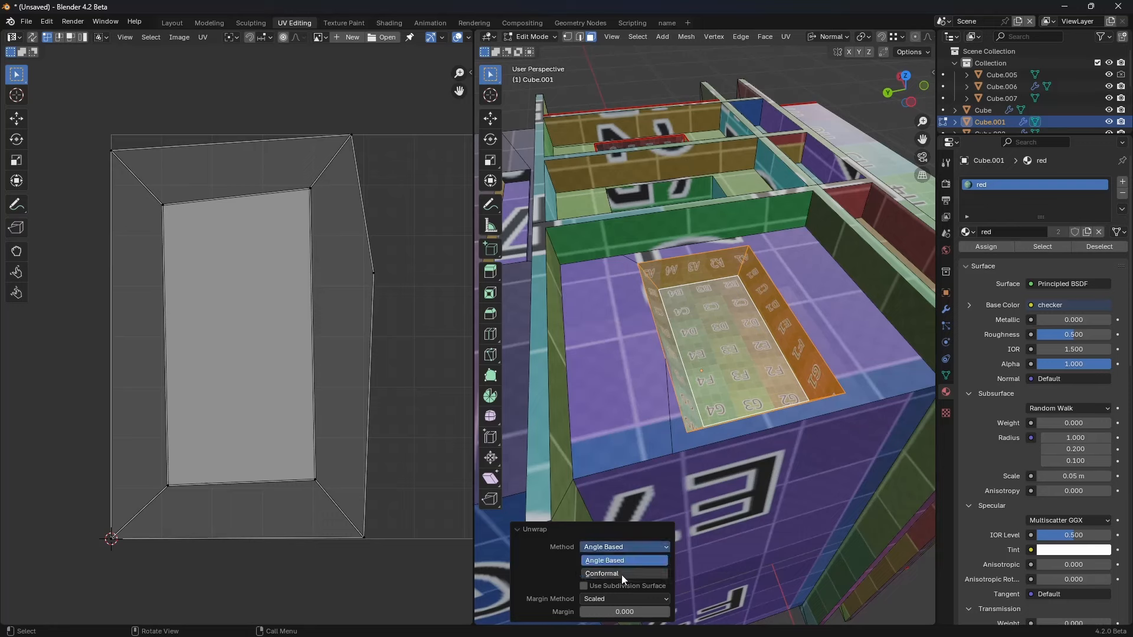
{"action": "left_click", "coordinate": [621, 574]}
Step: Slide the stray vertex on the recess's long rim edge fully to its corner, and merge all vertices by distance
{"action": "middle_click_drag", "start_coordinate": [822, 375], "coordinate": [705, 379]}
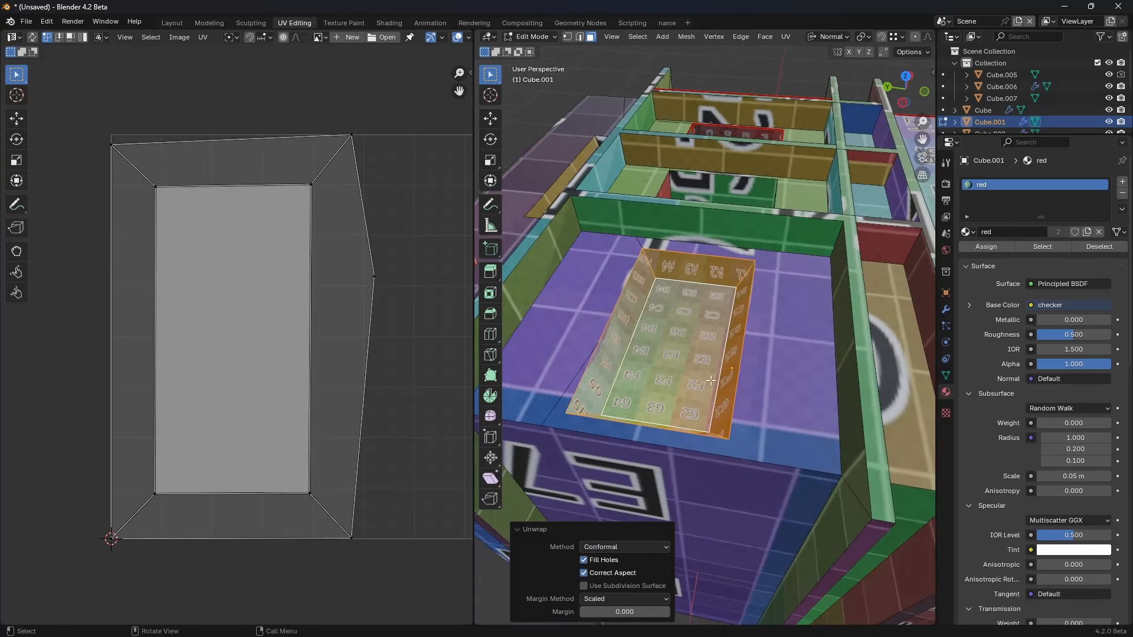
{"action": "key", "text": "1"}
{"action": "key", "text": "alt+a"}
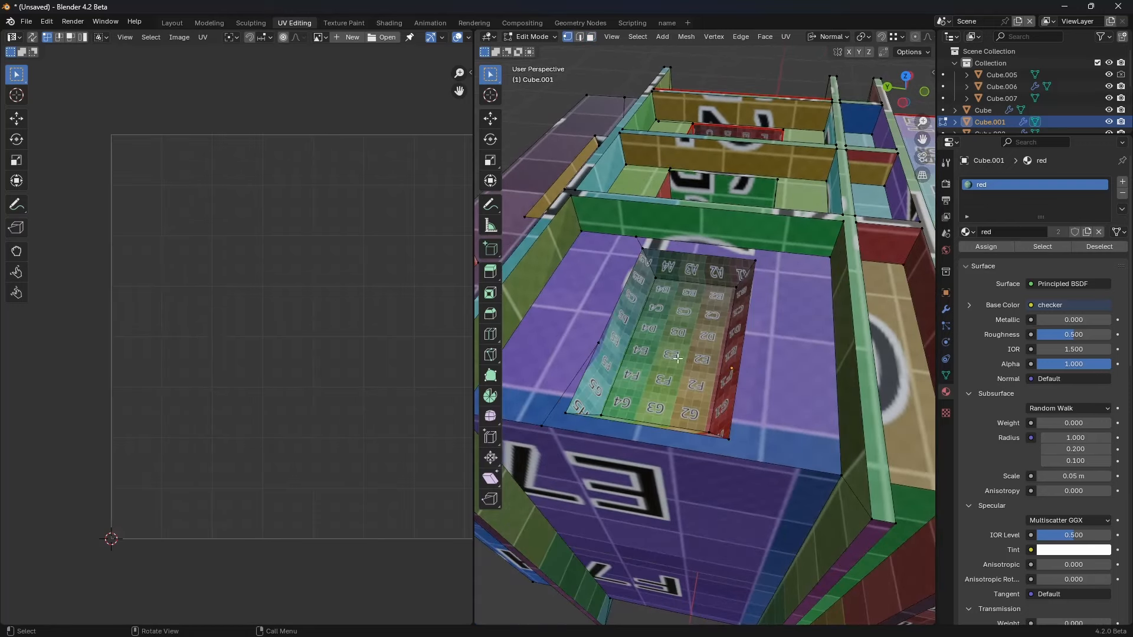
{"action": "left_click", "coordinate": [600, 349]}
{"action": "key", "text": "g"}
{"action": "key", "text": "g"}
{"action": "left_click", "coordinate": [579, 423]}
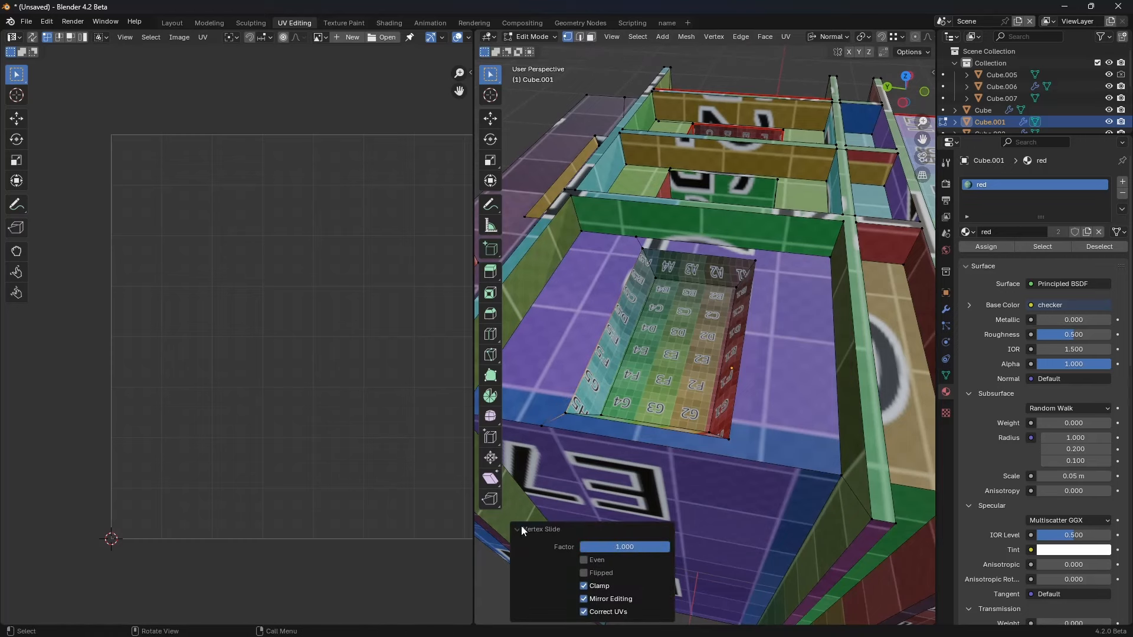
{"action": "key", "text": "a"}
{"action": "key", "text": "m"}
{"action": "left_click", "coordinate": [681, 386]}
Step: Select the floor and surrounding walls of the purple compartment's recess, and unwrap them again
{"action": "left_click", "coordinate": [683, 382]}
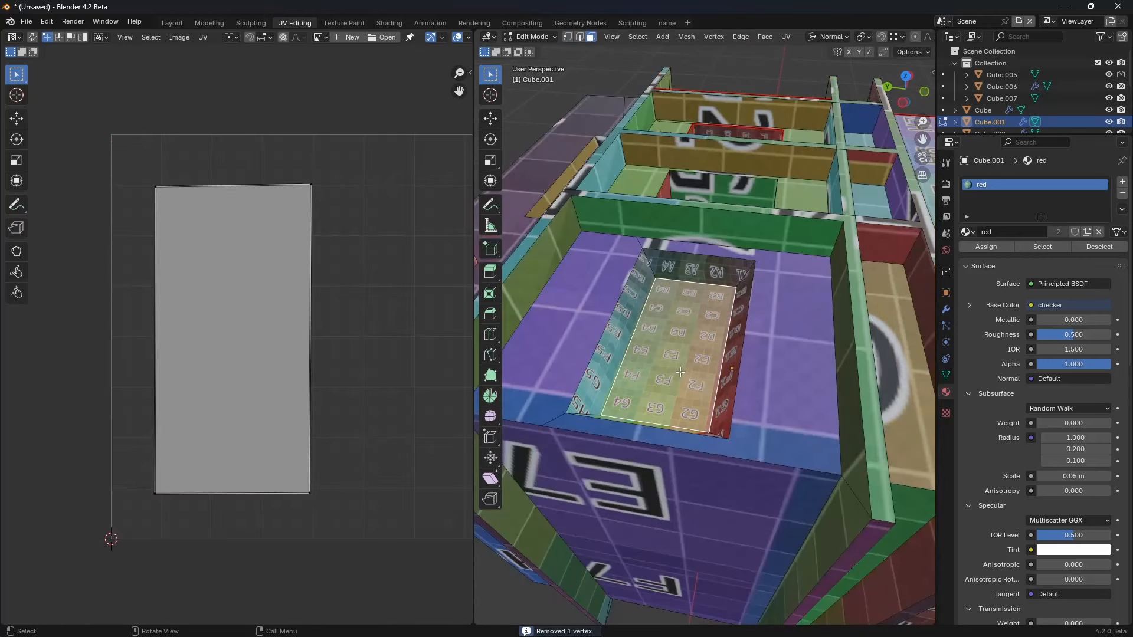
{"action": "key", "text": "ctrl+KP_Add"}
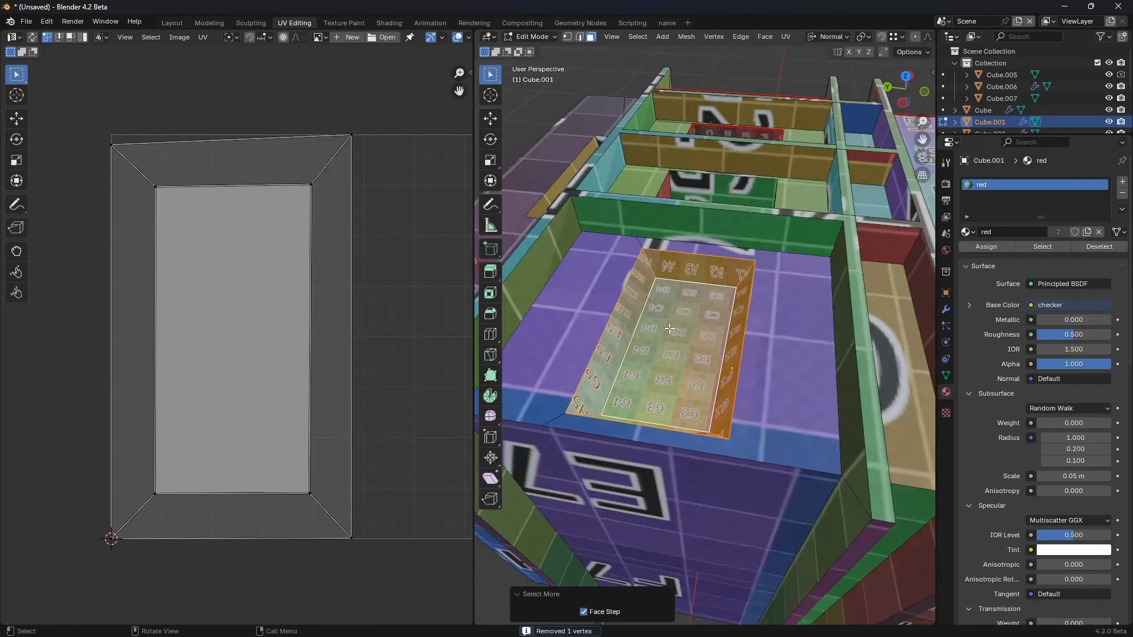
{"action": "key", "text": "u"}
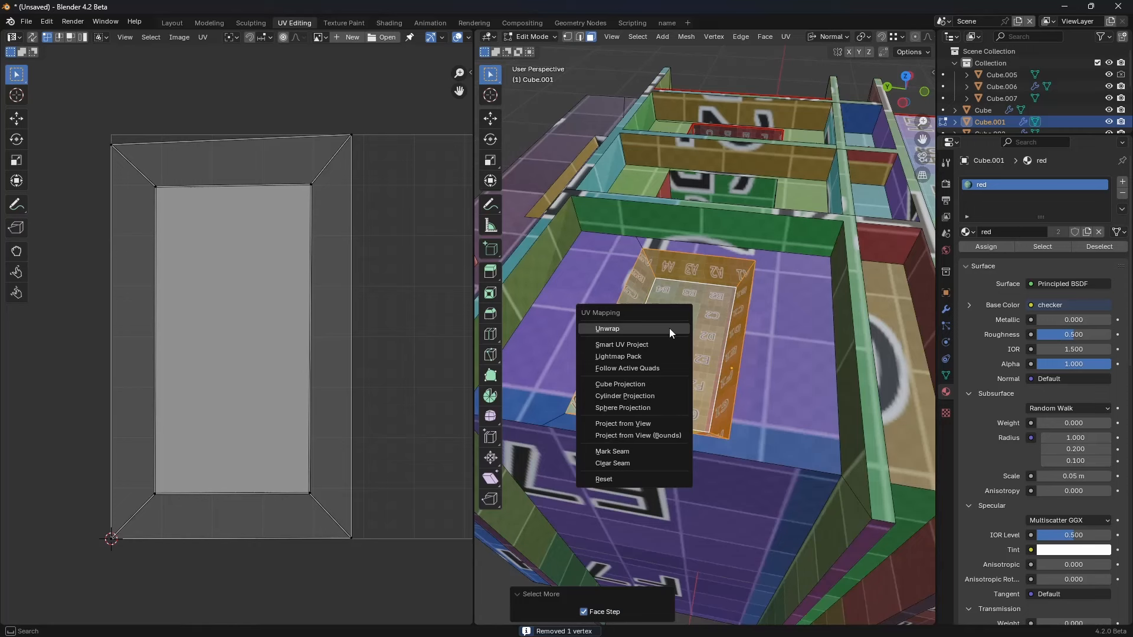
{"action": "left_click", "coordinate": [669, 328]}
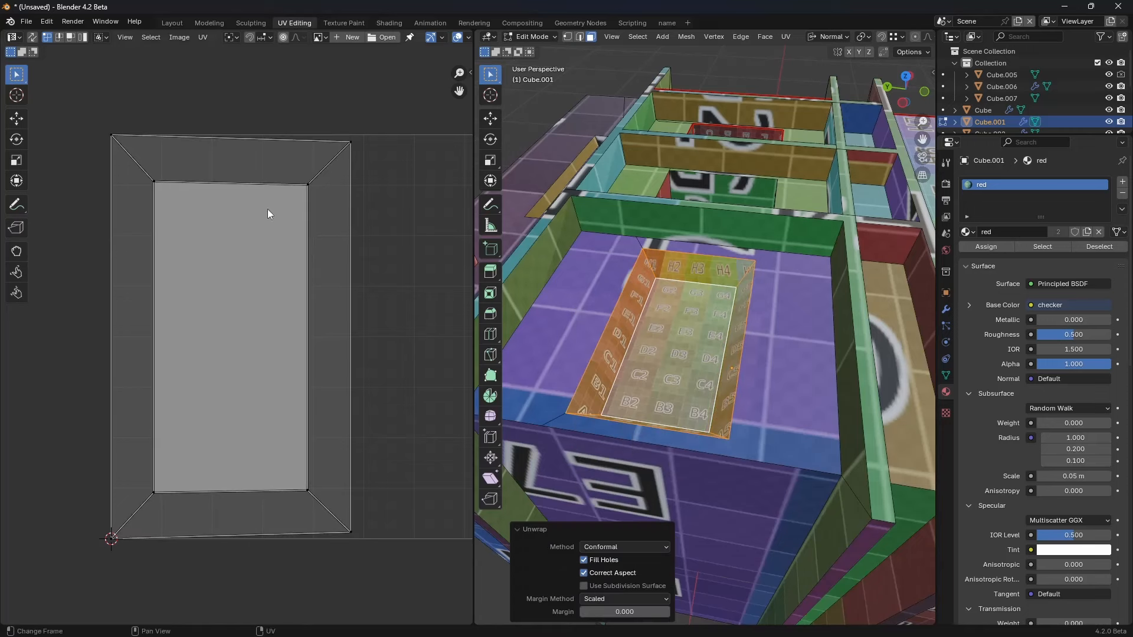
Step: Compare the Angle Based and Conformal unwraps of the recess in the checker texture, ending on Conformal
{"action": "left_click", "coordinate": [616, 548]}
{"action": "left_click", "coordinate": [614, 560]}
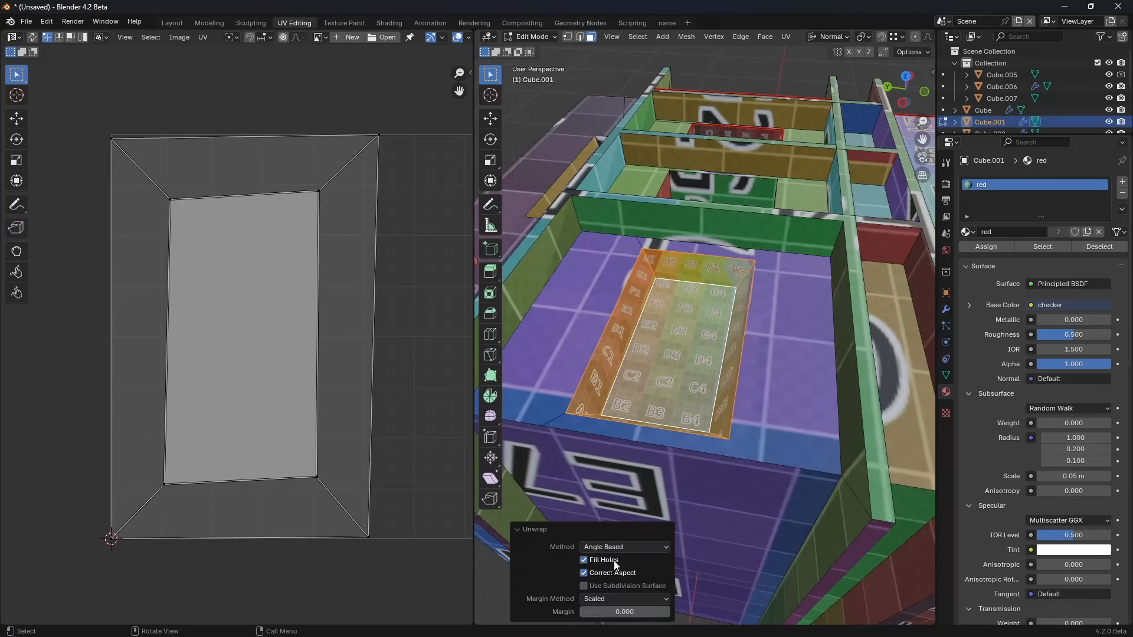
{"action": "left_click", "coordinate": [619, 547]}
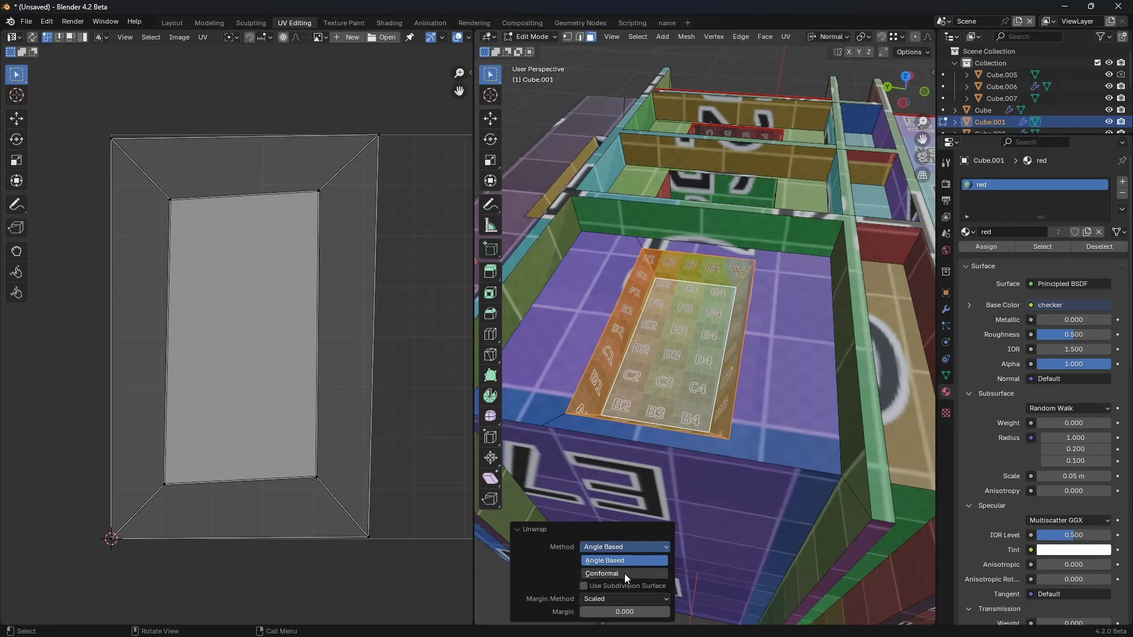
{"action": "left_click", "coordinate": [624, 573]}
{"action": "key", "text": "KP_7"}
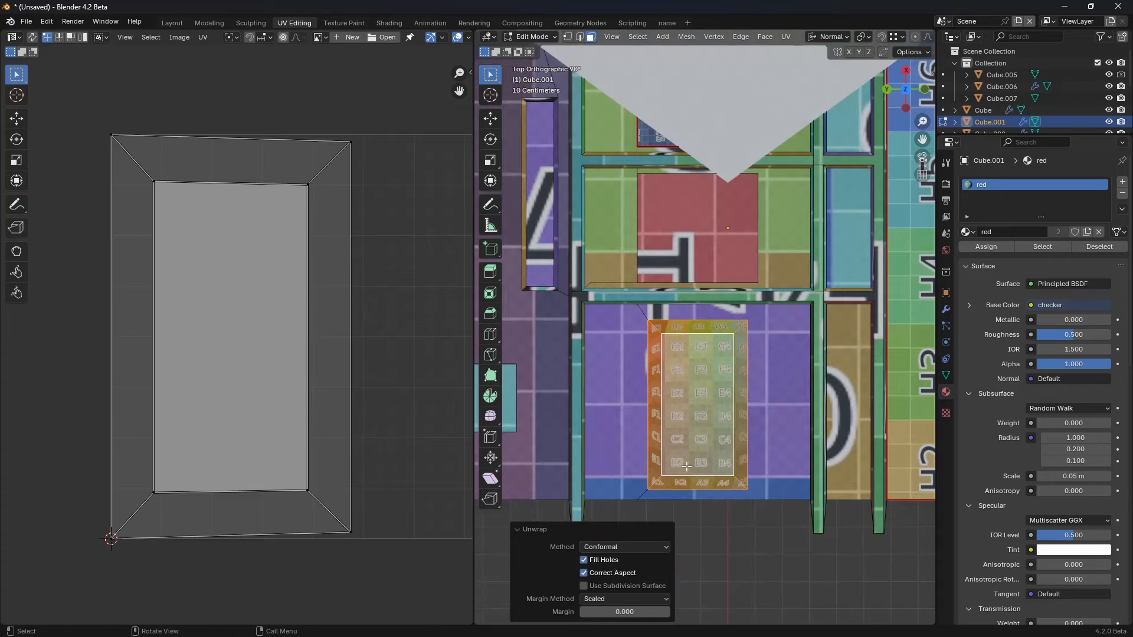
{"action": "middle_click_drag", "start_coordinate": [700, 430], "coordinate": [570, 515]}
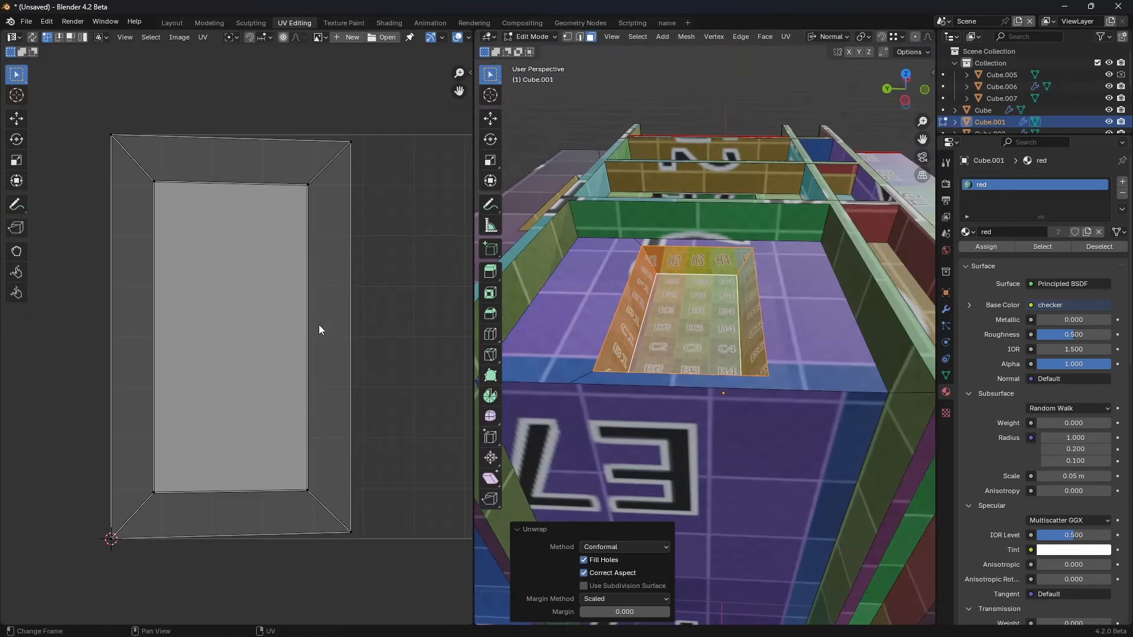
{"action": "left_click", "coordinate": [621, 547]}
{"action": "left_click", "coordinate": [625, 552]}
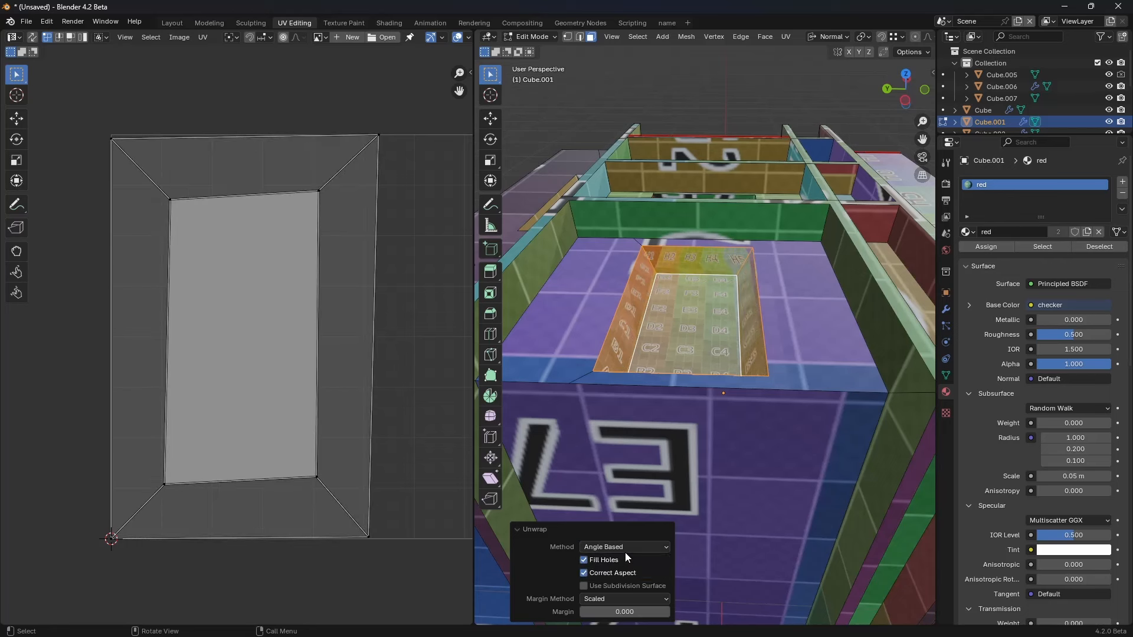
{"action": "left_click", "coordinate": [625, 553]}
{"action": "left_click", "coordinate": [626, 574]}
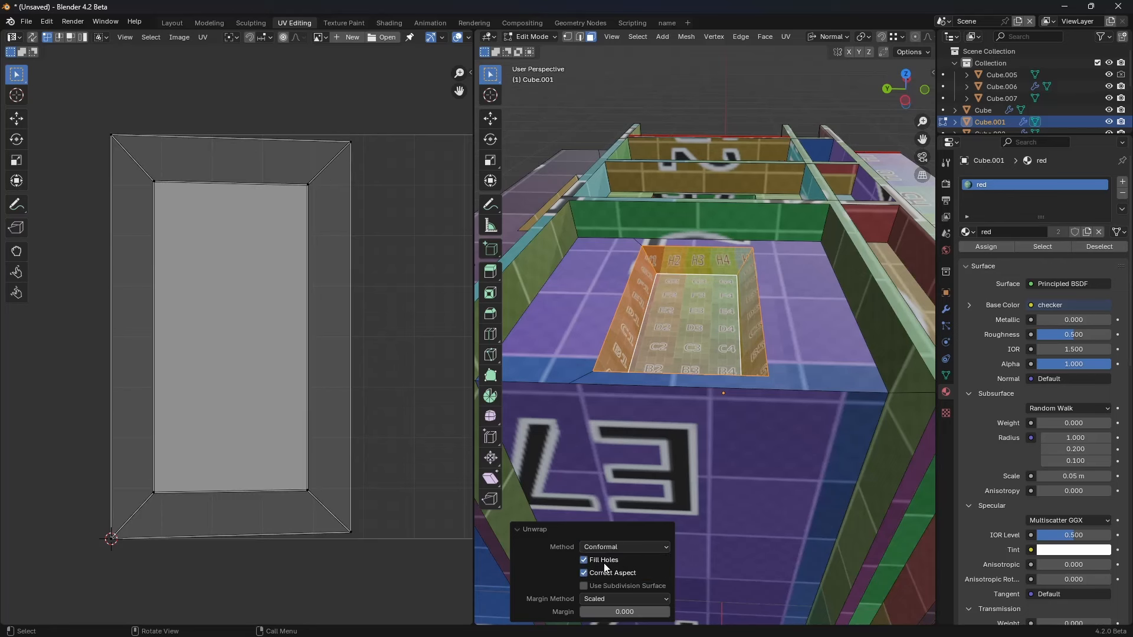
Step: Compare the unwrap with Fill Holes on and off under both methods, ending on Conformal with Fill Holes and Correct Aspect enabled
{"action": "left_click", "coordinate": [606, 558]}
{"action": "left_click", "coordinate": [606, 561]}
{"action": "left_click", "coordinate": [606, 561]}
{"action": "left_click", "coordinate": [607, 561]}
{"action": "left_click", "coordinate": [608, 575]}
{"action": "left_click", "coordinate": [620, 549]}
{"action": "left_click", "coordinate": [621, 560]}
{"action": "left_click", "coordinate": [607, 561]}
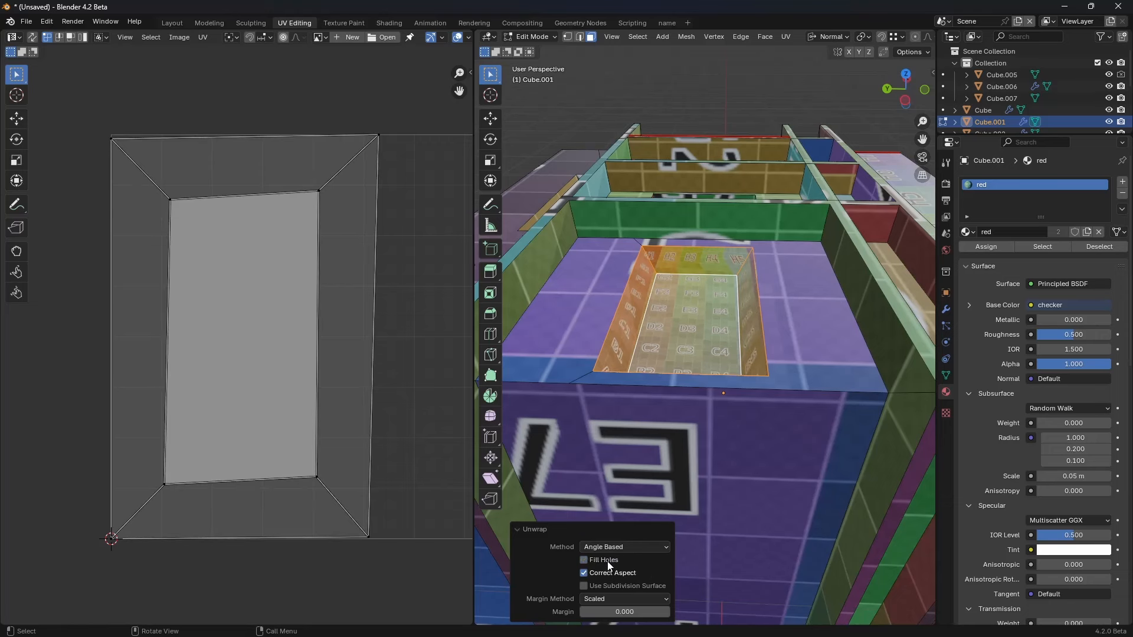
{"action": "left_click", "coordinate": [606, 573]}
{"action": "left_click", "coordinate": [605, 560]}
{"action": "left_click", "coordinate": [613, 548]}
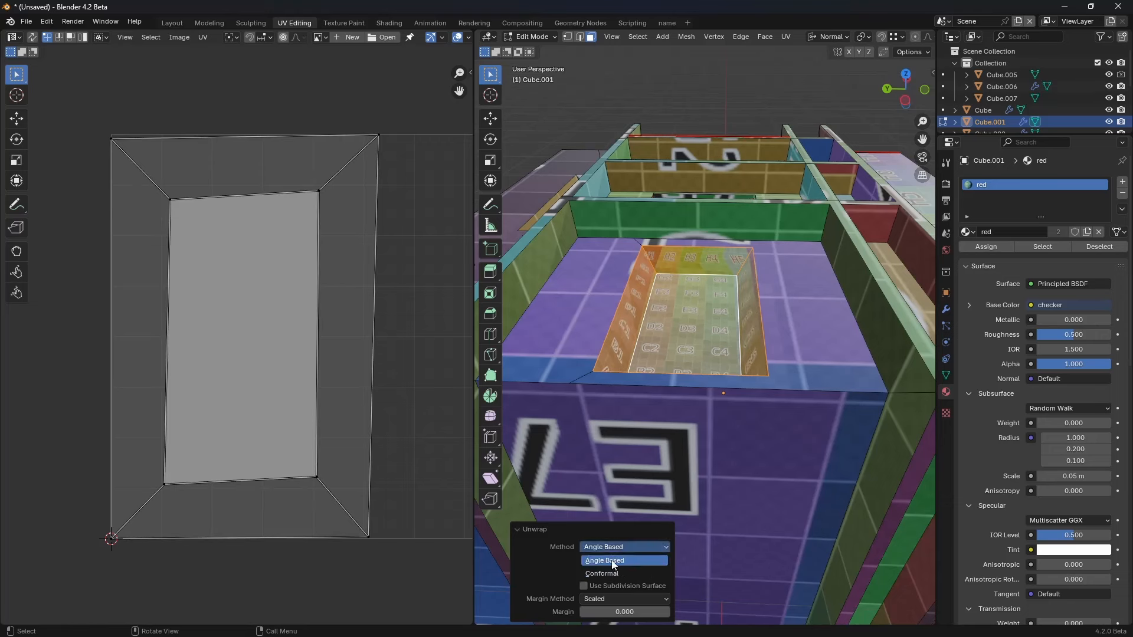
{"action": "left_click", "coordinate": [613, 574]}
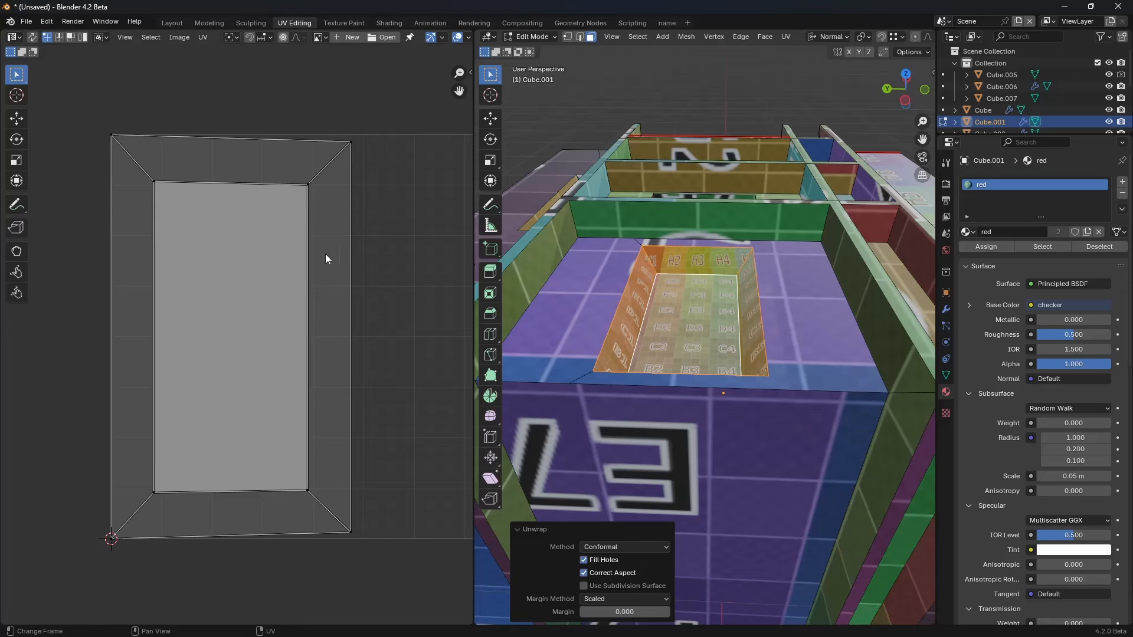
Step: Select the upper outer edge of the recess's UV island, and try to level it with the Straighten Y and Straighten commands
{"action": "key", "text": "2"}
{"action": "right_click", "coordinate": [330, 182]}
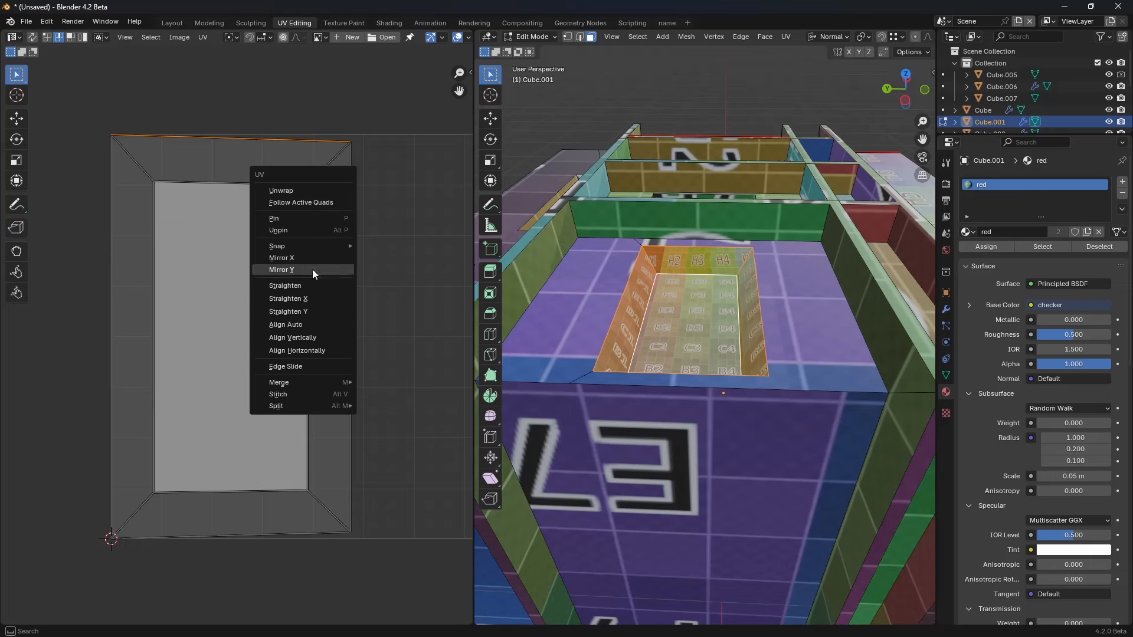
{"action": "left_click", "coordinate": [320, 309]}
{"action": "right_click", "coordinate": [354, 269]}
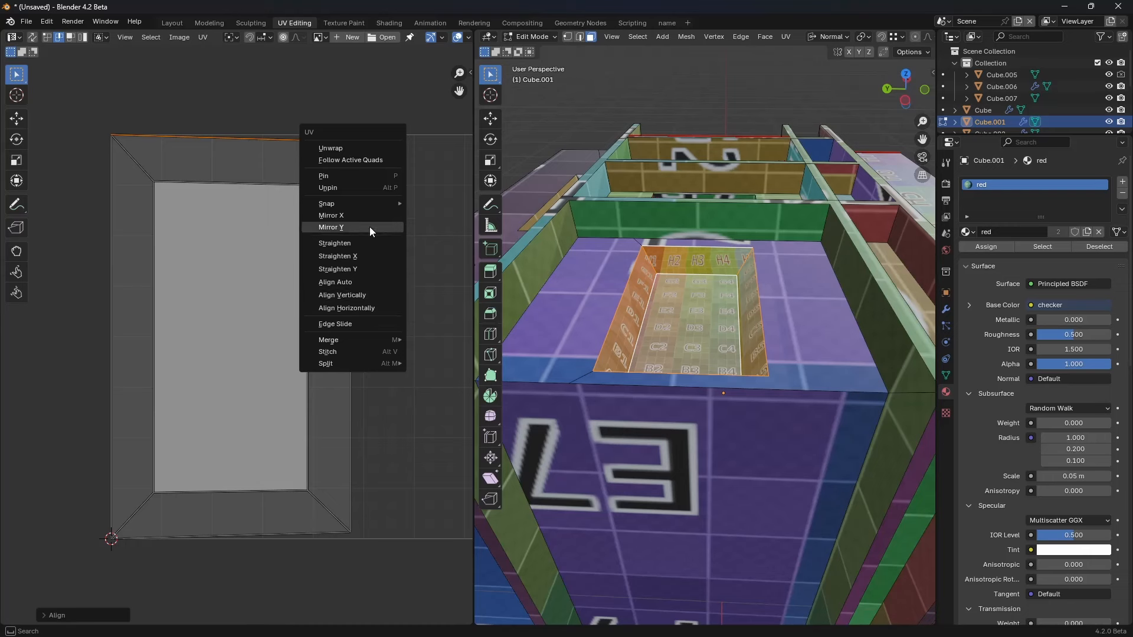
{"action": "left_click", "coordinate": [370, 244]}
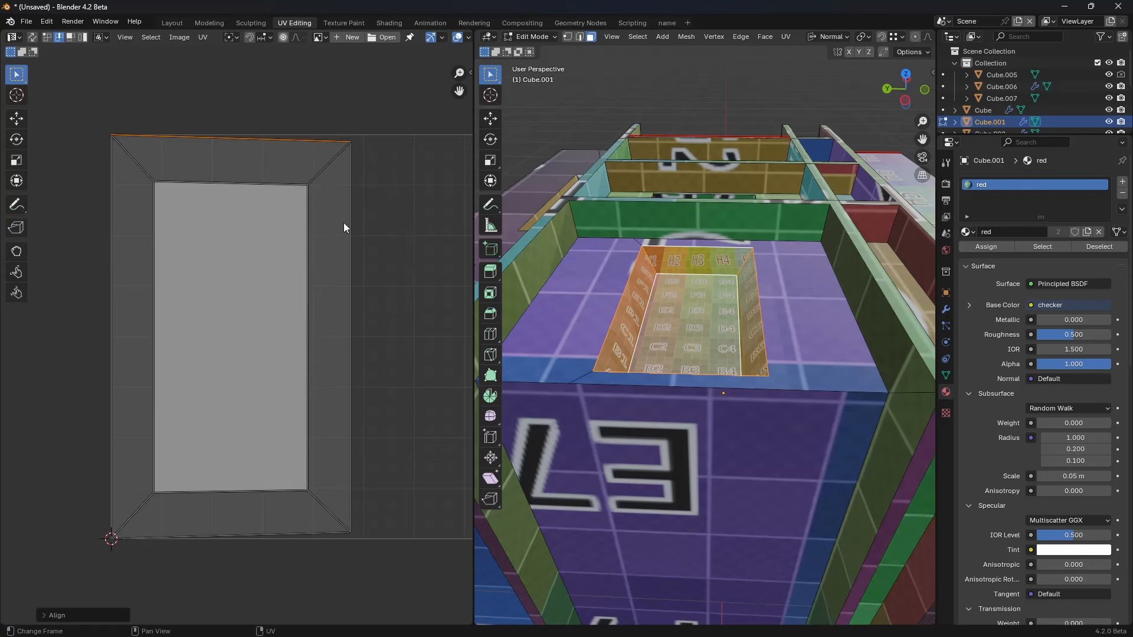
Step: Flatten the UV island's upper and lower outer edges by scaling each to 0 along Y
{"action": "key", "text": "s"}
{"action": "key", "text": "y"}
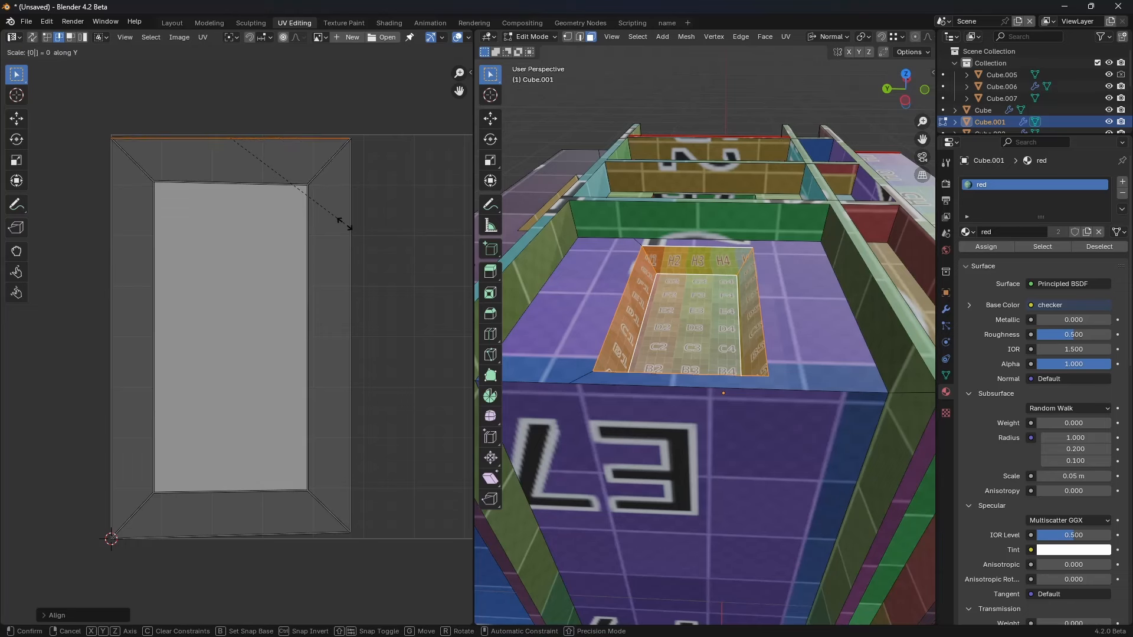
{"action": "left_click", "coordinate": [341, 216]}
{"action": "left_click", "coordinate": [277, 534]}
{"action": "key", "text": "s"}
{"action": "key", "text": "y"}
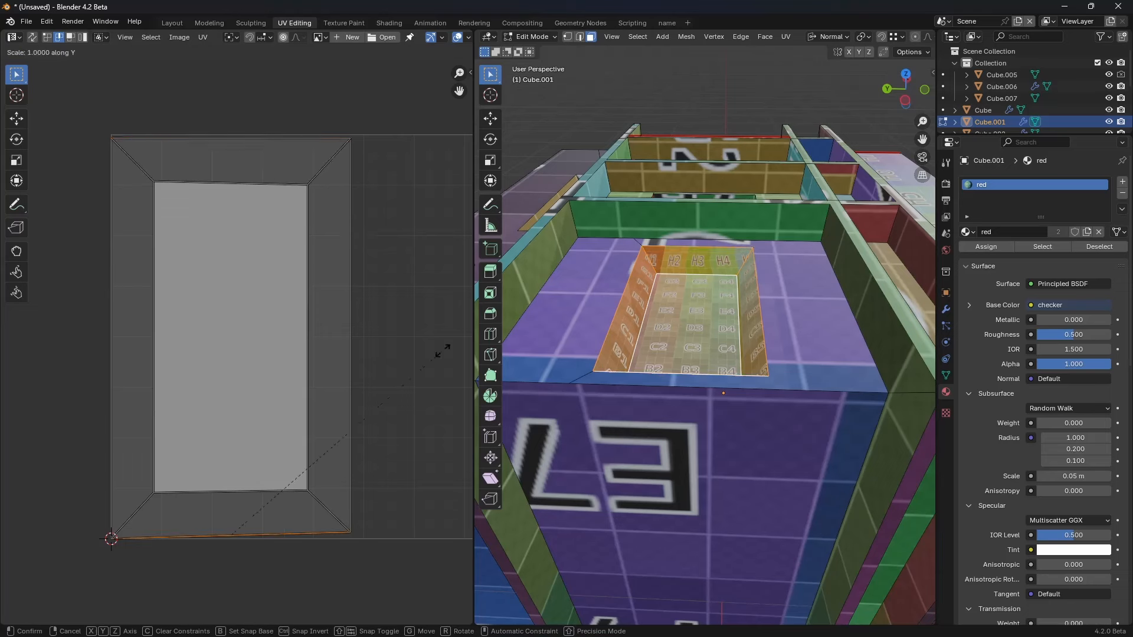
{"action": "key", "text": "0"}
{"action": "left_click", "coordinate": [330, 349]}
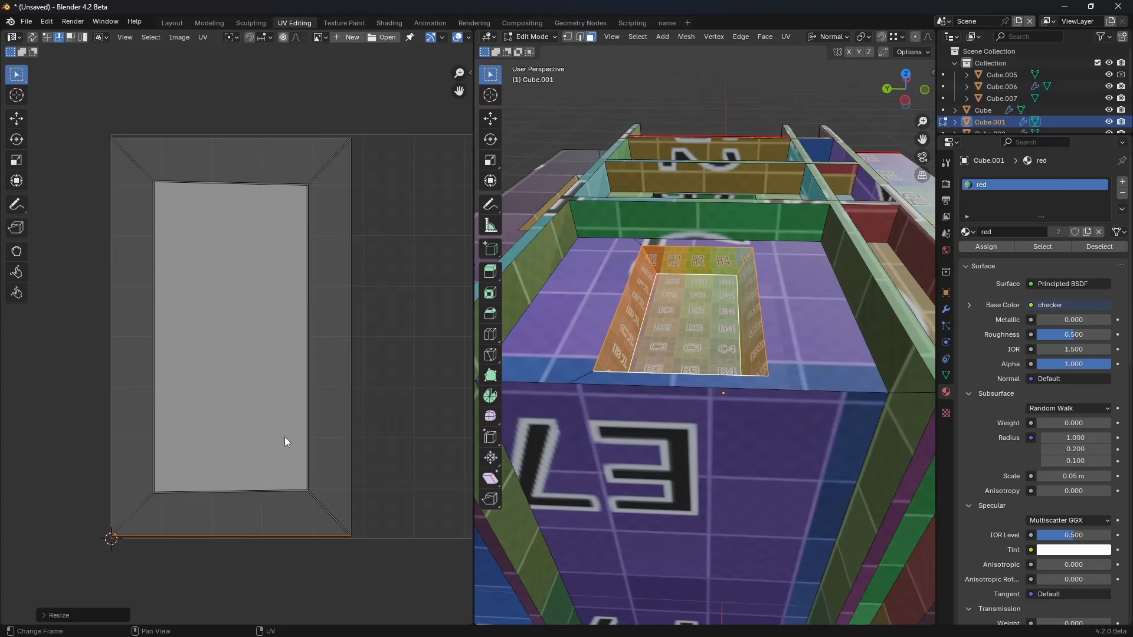
Step: Select the floor's upper edge in UV edge selection mode, and show its UV coordinates
{"action": "left_click", "coordinate": [244, 538]}
{"action": "left_click", "coordinate": [48, 40]}
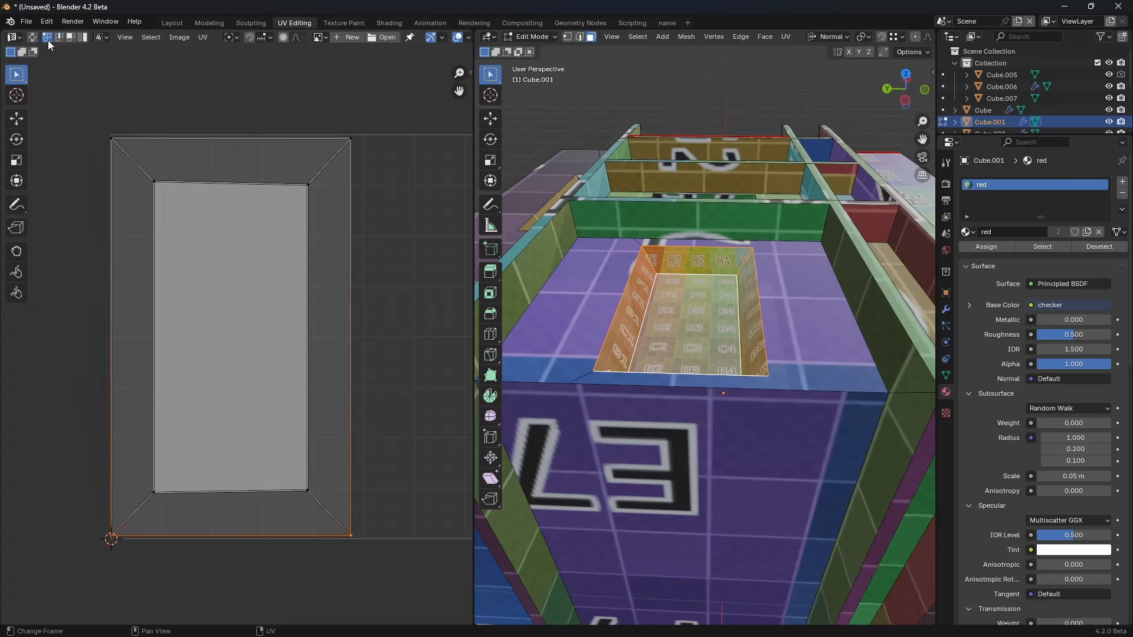
{"action": "key", "text": "2"}
{"action": "key", "text": "3"}
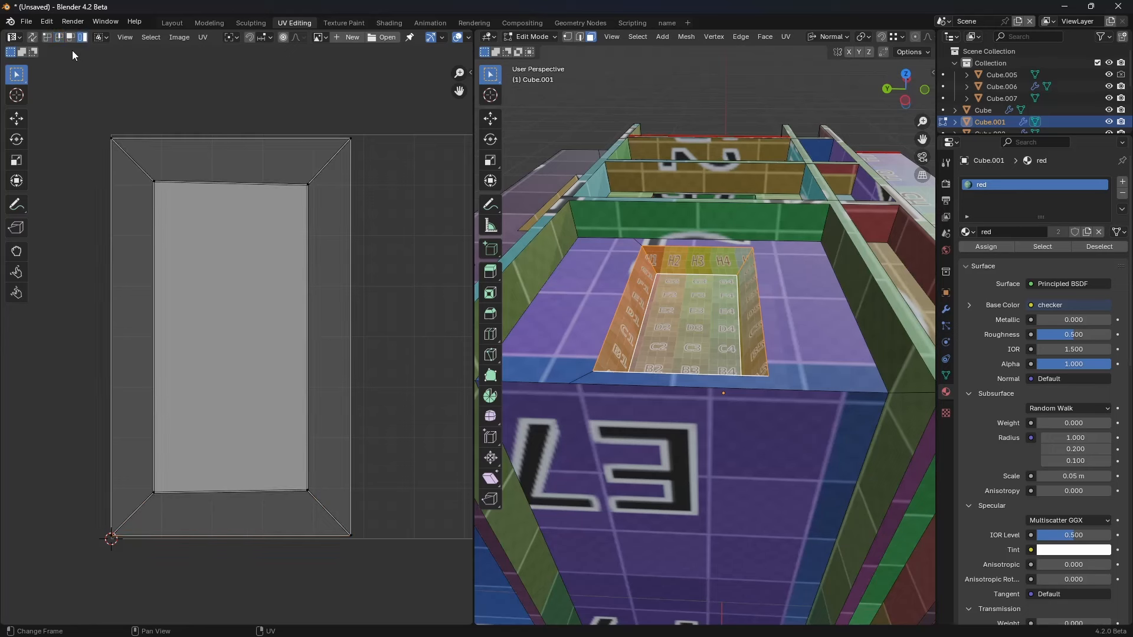
{"action": "left_click", "coordinate": [229, 278]}
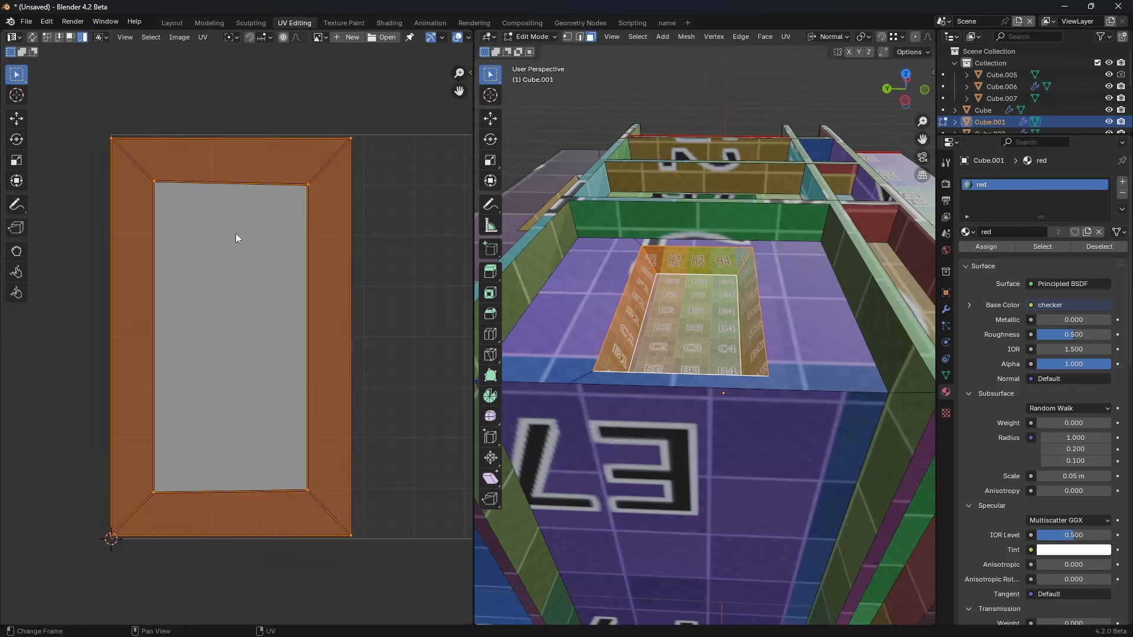
{"action": "key", "text": "2"}
{"action": "left_click", "coordinate": [244, 189]}
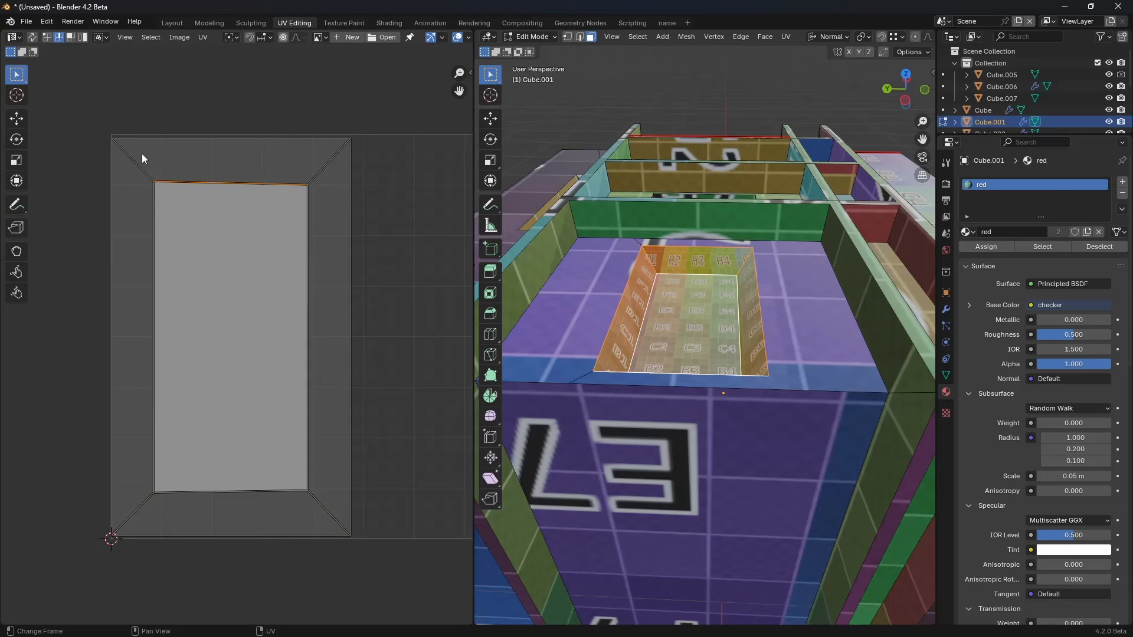
{"action": "key", "text": "n"}
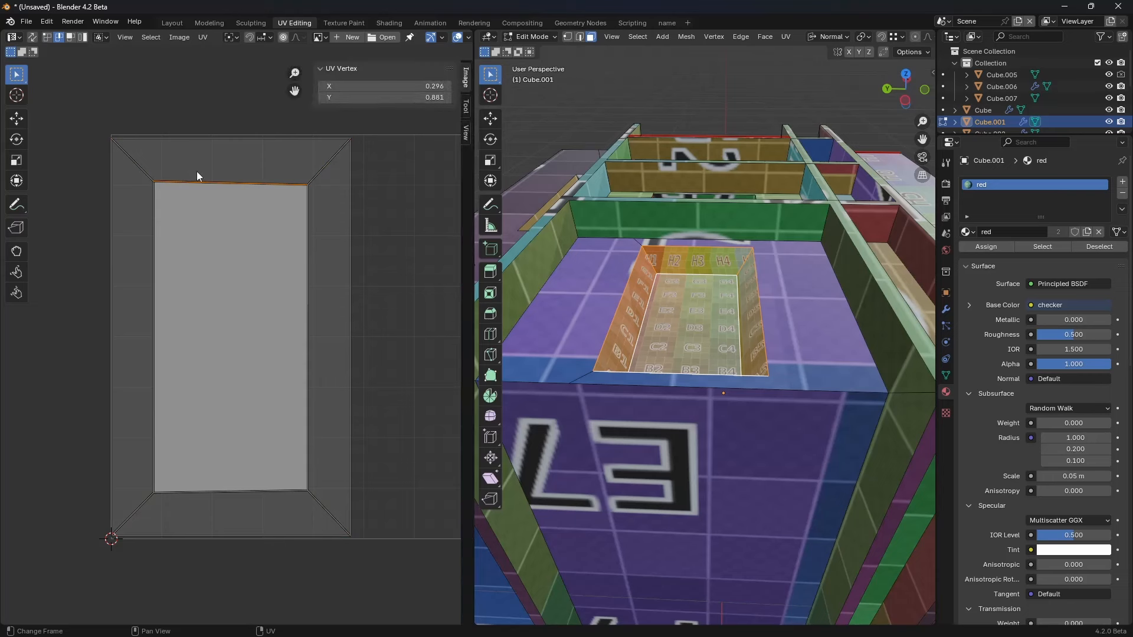
Step: Check the UV coordinates of the island's upper-left inner and outer corner vertices
{"action": "key", "text": "1"}
{"action": "left_click", "coordinate": [160, 179]}
{"action": "left_click", "coordinate": [117, 141]}
{"action": "middle_click_drag", "start_coordinate": [167, 478], "coordinate": [242, 421]}
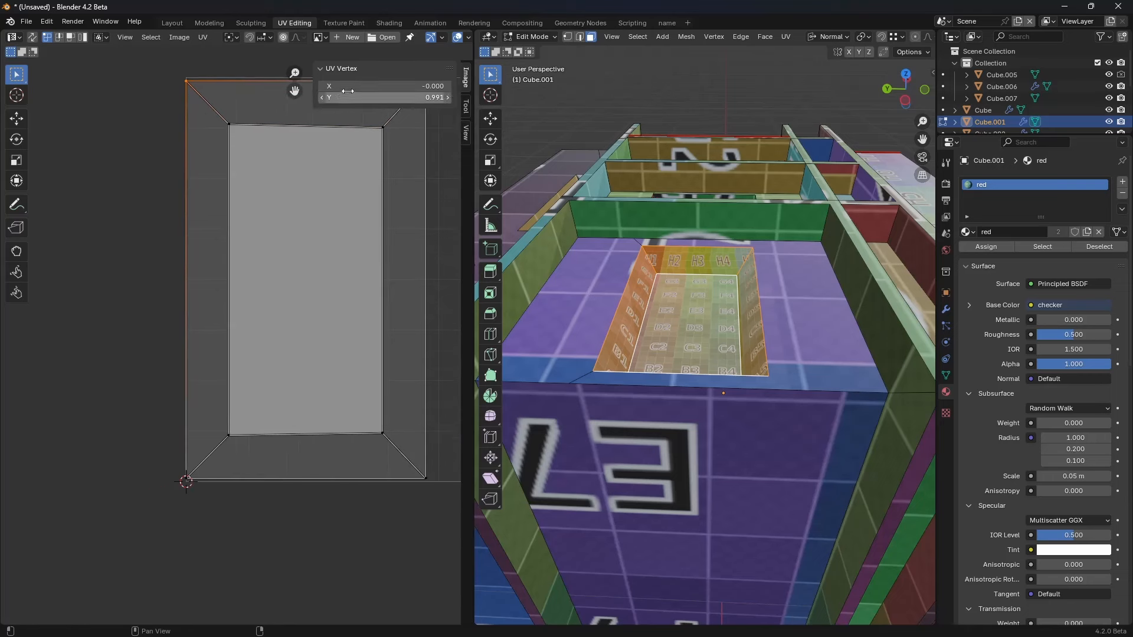
{"action": "middle_click_drag", "start_coordinate": [251, 434], "coordinate": [220, 434]}
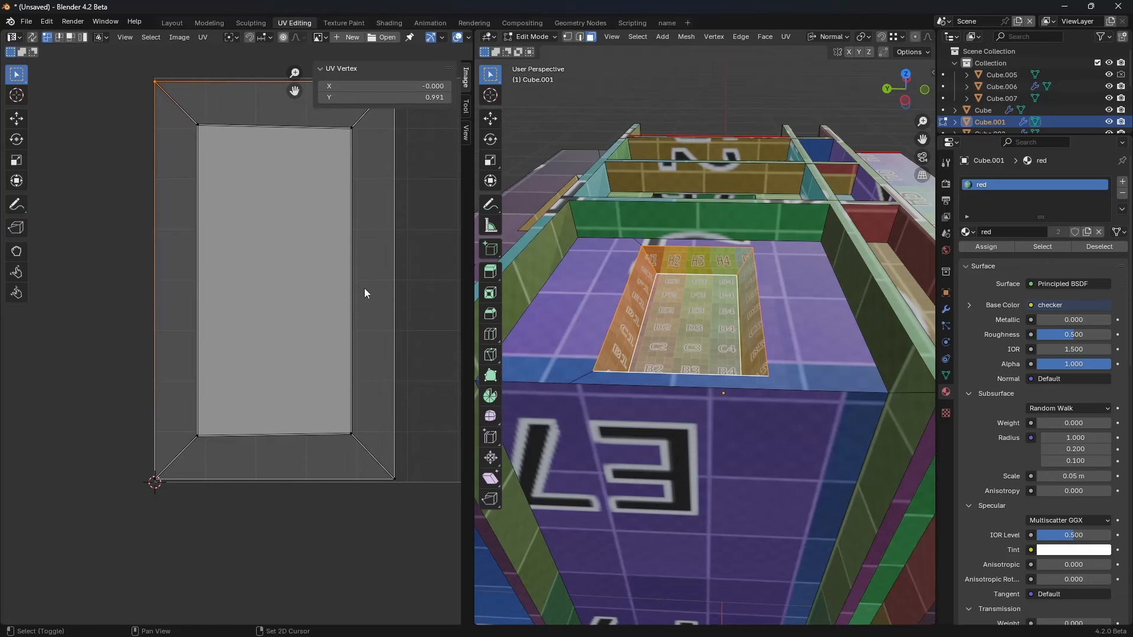
{"action": "middle_click_drag", "start_coordinate": [366, 291], "coordinate": [338, 322]}
Step: Set the Y coordinate of the UV island's lower-right outer corner vertex to 0
{"action": "left_click", "coordinate": [368, 518]}
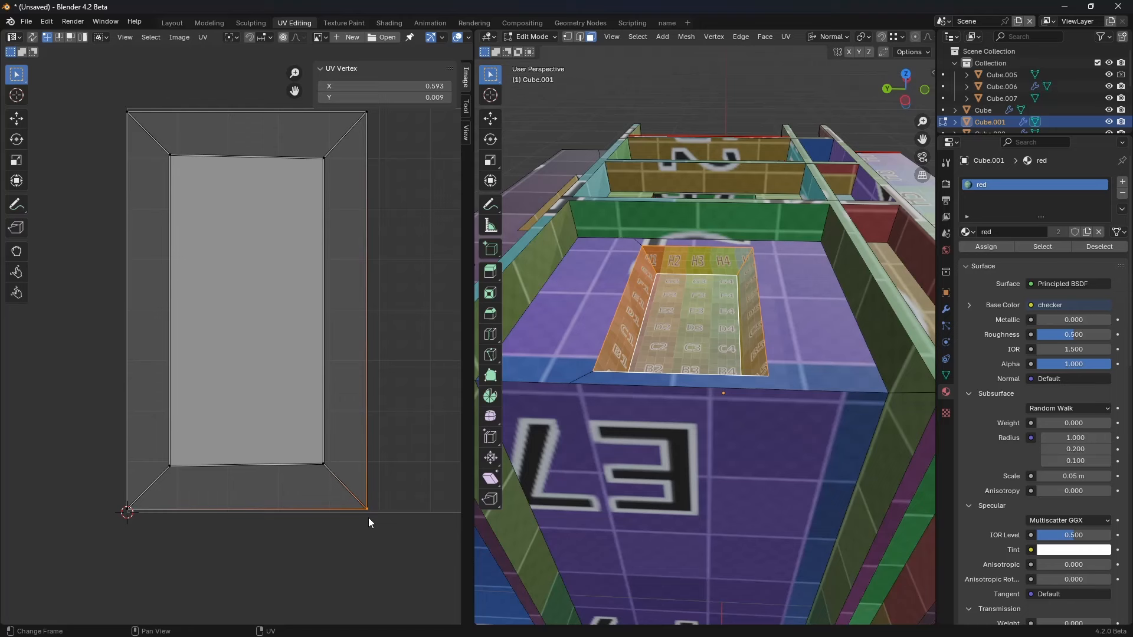
{"action": "left_click", "coordinate": [429, 98]}
{"action": "type", "text": "0"}
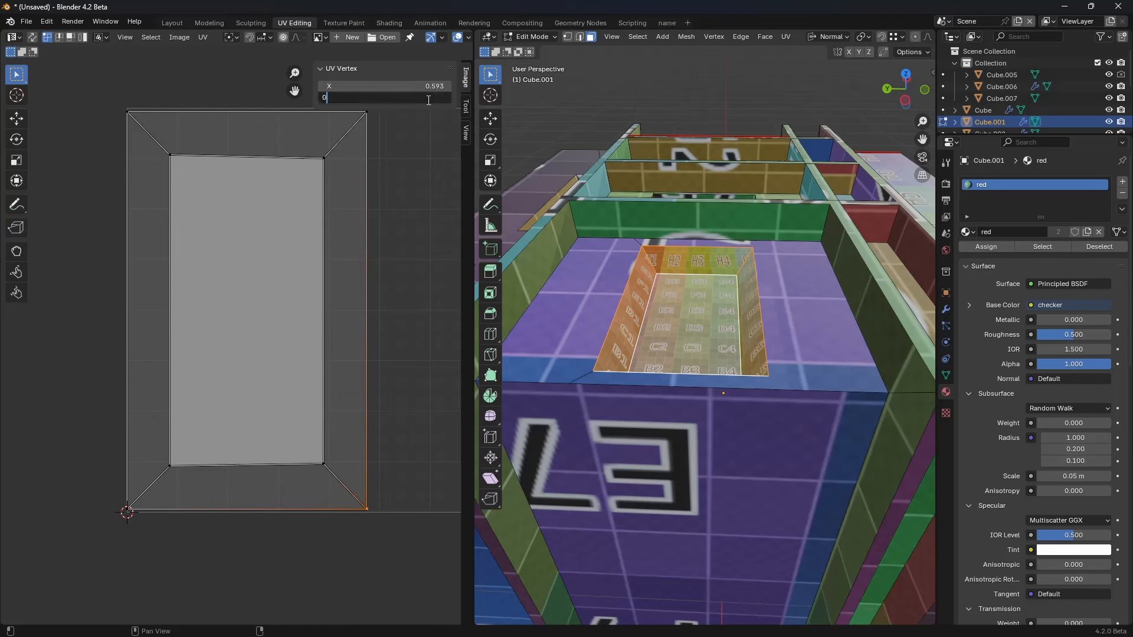
{"action": "key", "text": "Return"}
Step: Try an X coordinate of 1 for the lower-right outer corner vertex, and undo that change
{"action": "left_click", "coordinate": [433, 87]}
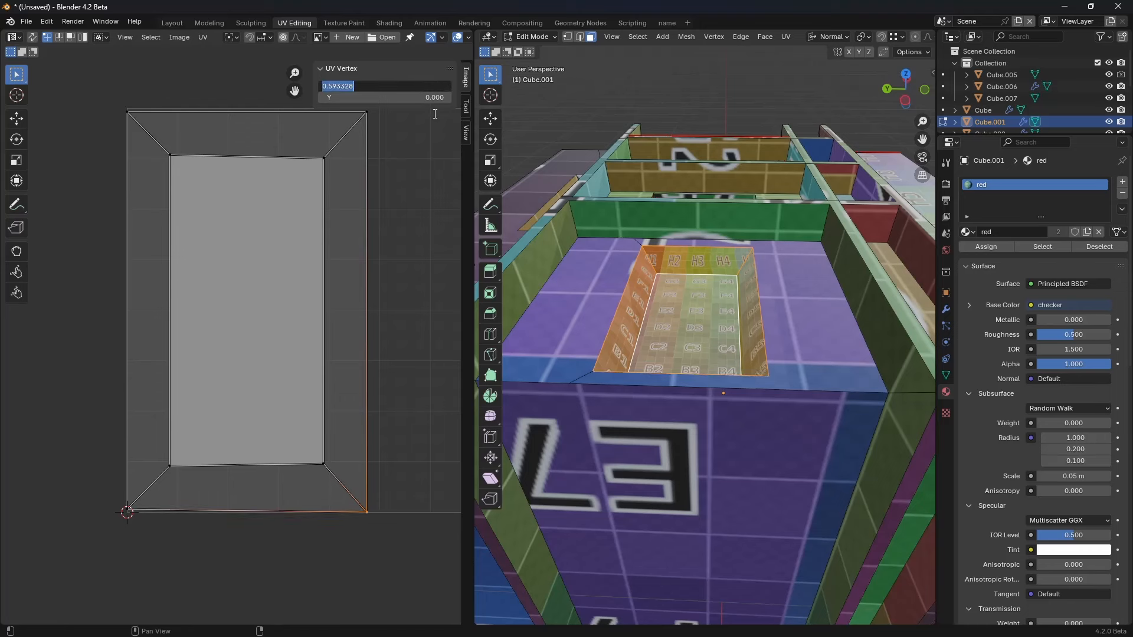
{"action": "type", "text": "1"}
{"action": "key", "text": "Return"}
{"action": "scroll", "coordinate": [424, 139], "scroll_direction": "down", "scroll_amount": 2}
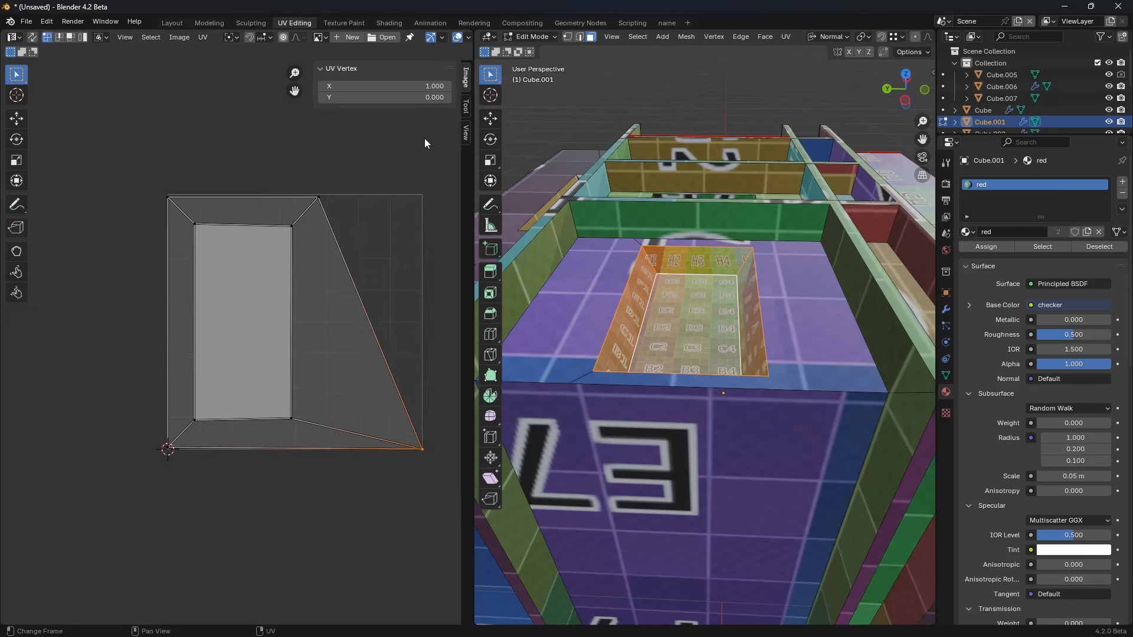
{"action": "key", "text": "ctrl+z"}
{"action": "scroll", "coordinate": [424, 138], "scroll_direction": "up", "scroll_amount": 1}
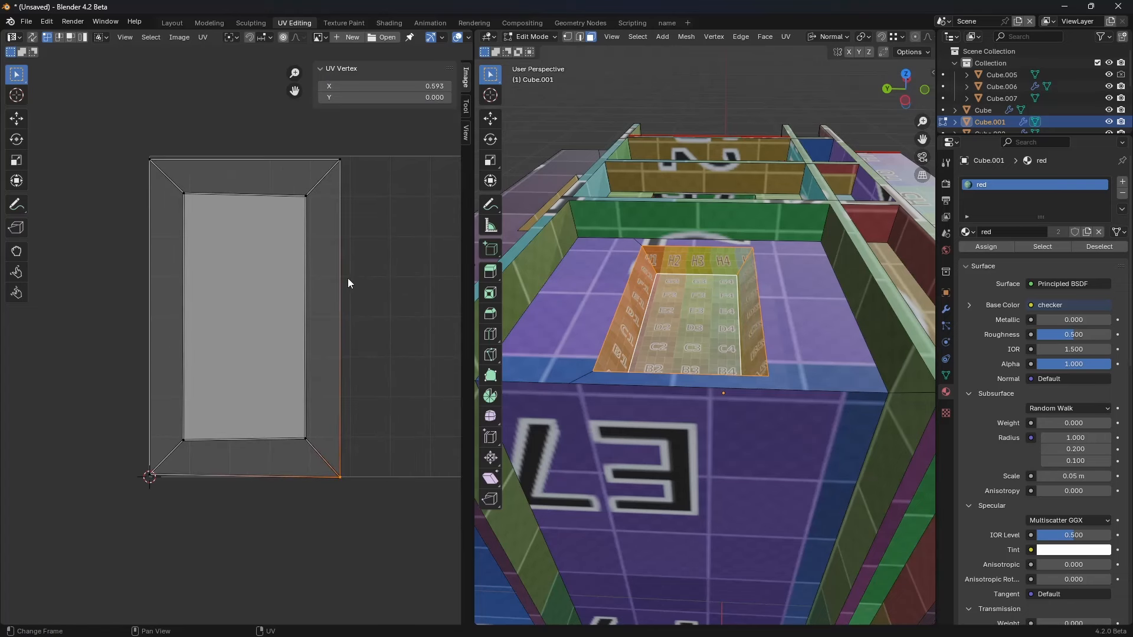
Step: Straighten the right outer edge of the UV island by scaling it to 0 along X
{"action": "key", "text": "alt+a"}
{"action": "left_click", "coordinate": [334, 478]}
{"action": "key", "text": "2"}
{"action": "left_click", "coordinate": [345, 246]}
{"action": "type", "text": "sx"}
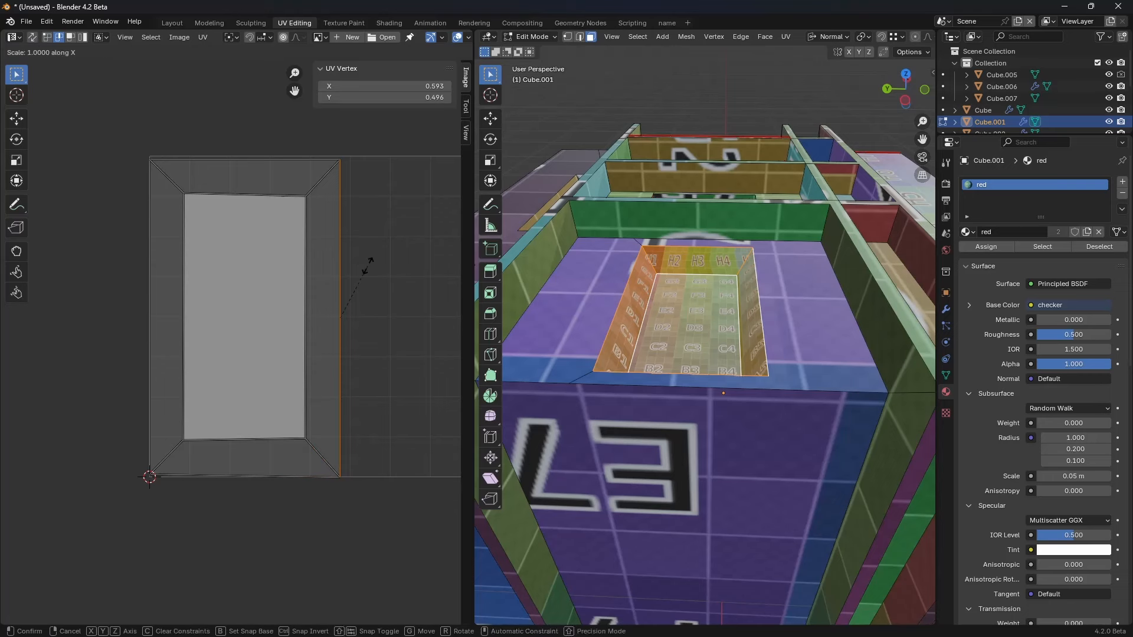
{"action": "type", "text": "0"}
{"action": "key", "text": "Return"}
Step: Raise the island's two upper outer corner vertices to the UV square's upper boundary by editing their Y coordinates
{"action": "key", "text": "1"}
{"action": "left_click", "coordinate": [340, 159]}
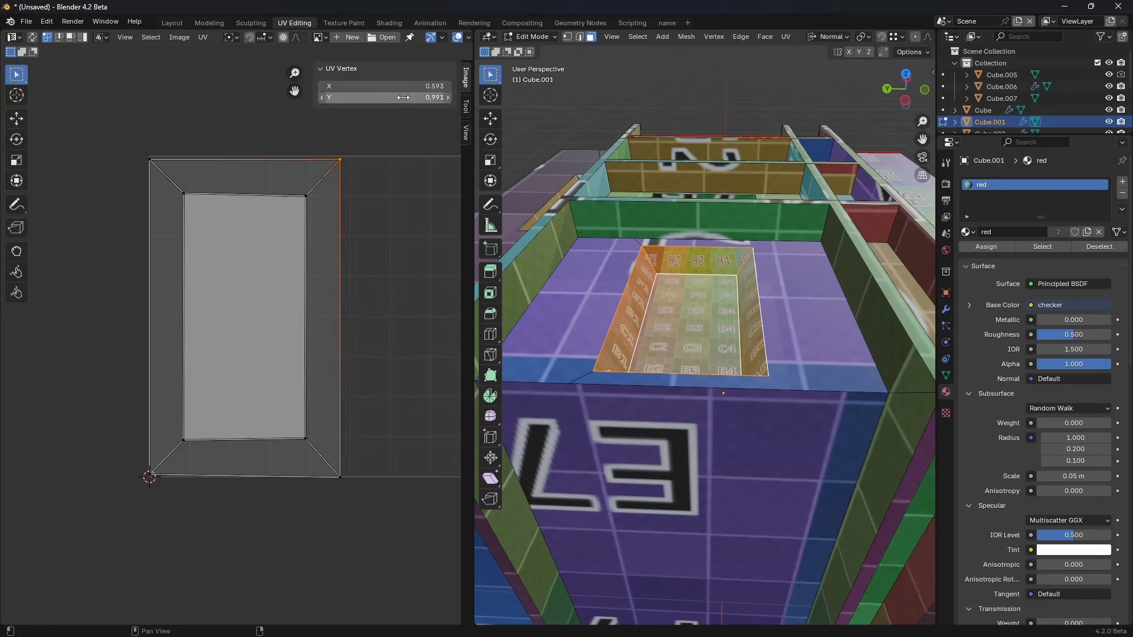
{"action": "left_click", "coordinate": [168, 160]}
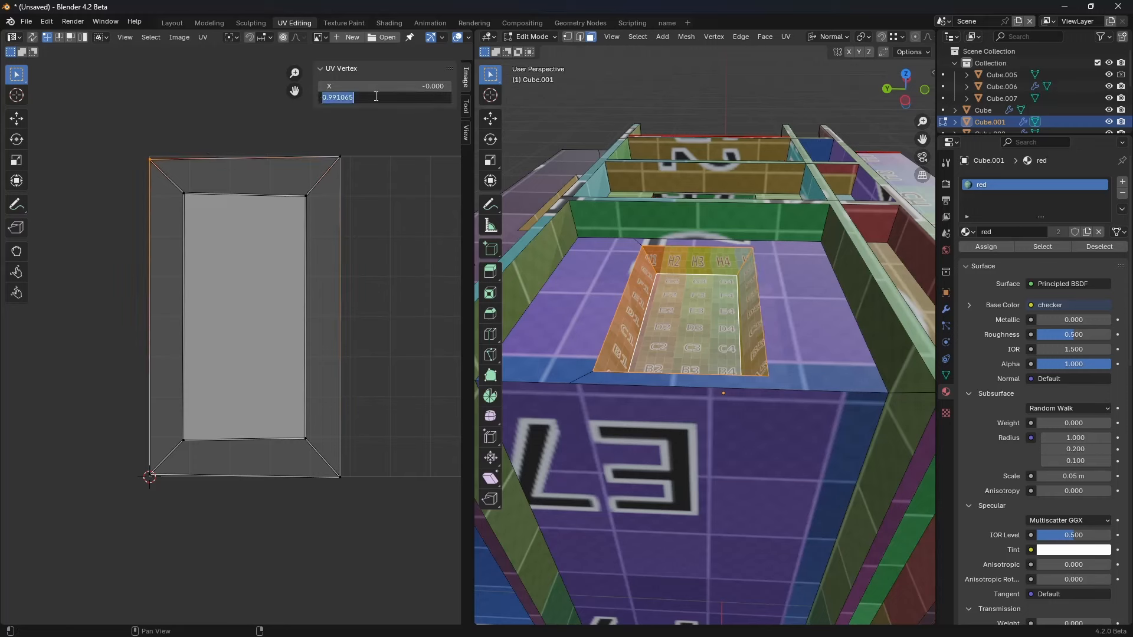
Step: Level the inner rectangle's upper edge by scaling its two corner vertices flat along Y
{"action": "left_click", "coordinate": [210, 200]}
{"action": "left_click", "coordinate": [270, 196], "text": "shift"}
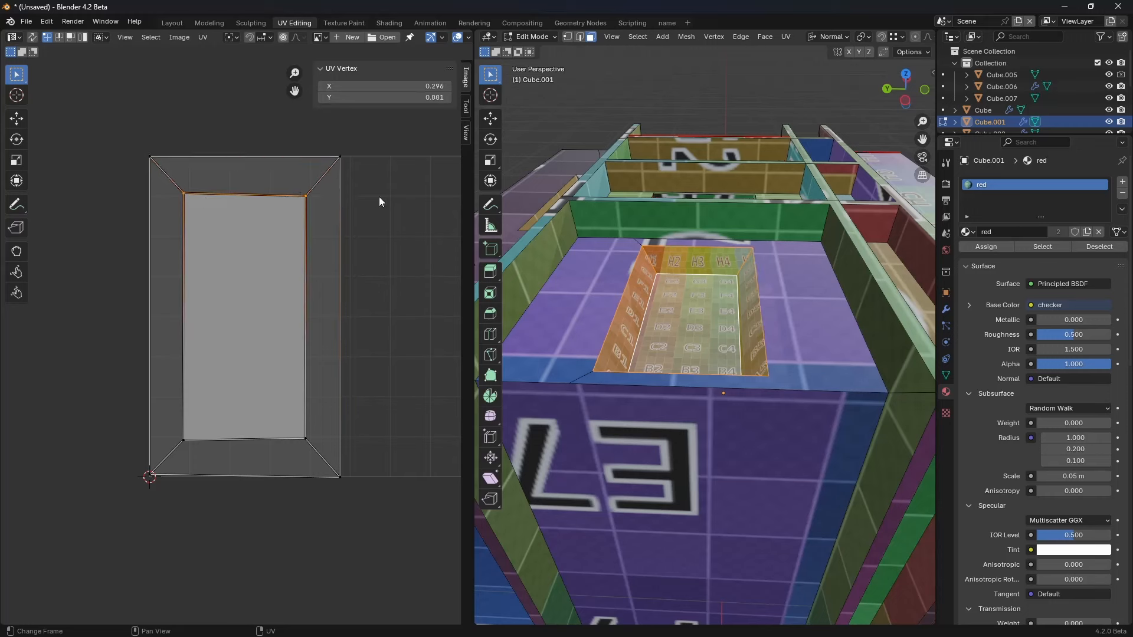
{"action": "key", "text": "s"}
{"action": "left_click", "coordinate": [395, 207]}
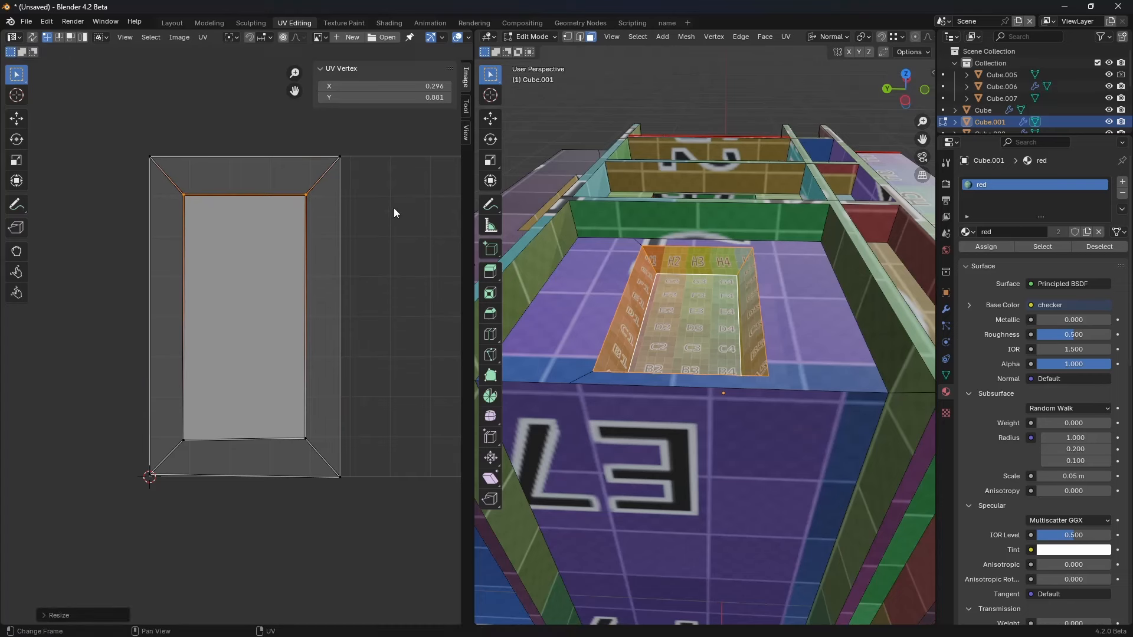
Step: Try a Y coordinate of 0.8 for the inner rectangle's upper edge
{"action": "left_click", "coordinate": [413, 98]}
{"action": "type", "text": "0.8"}
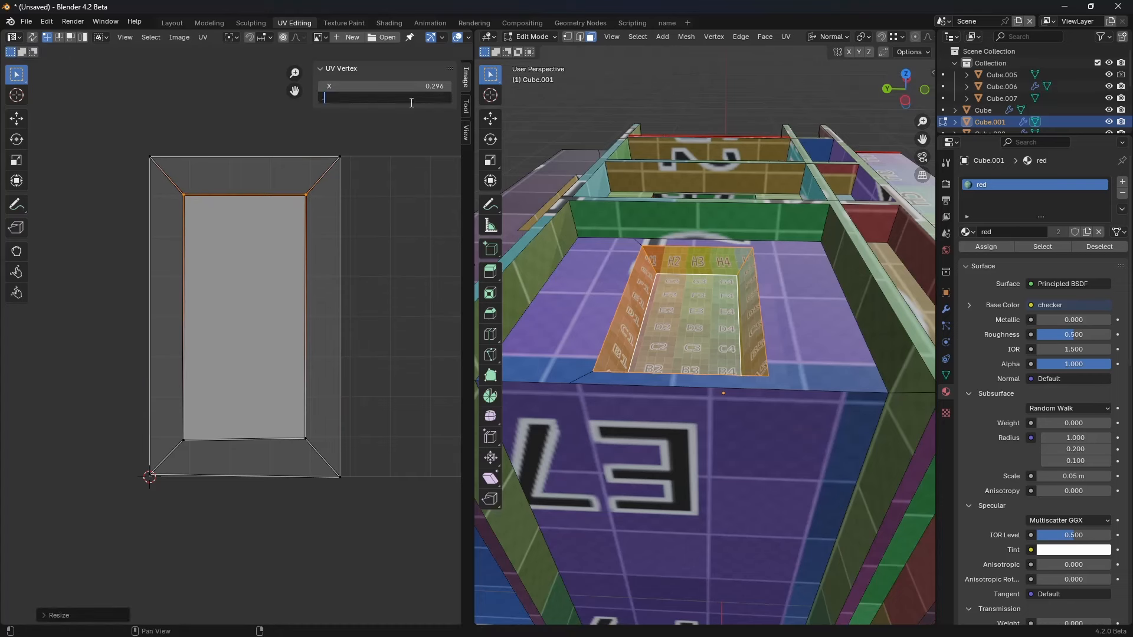
{"action": "key", "text": "Return"}
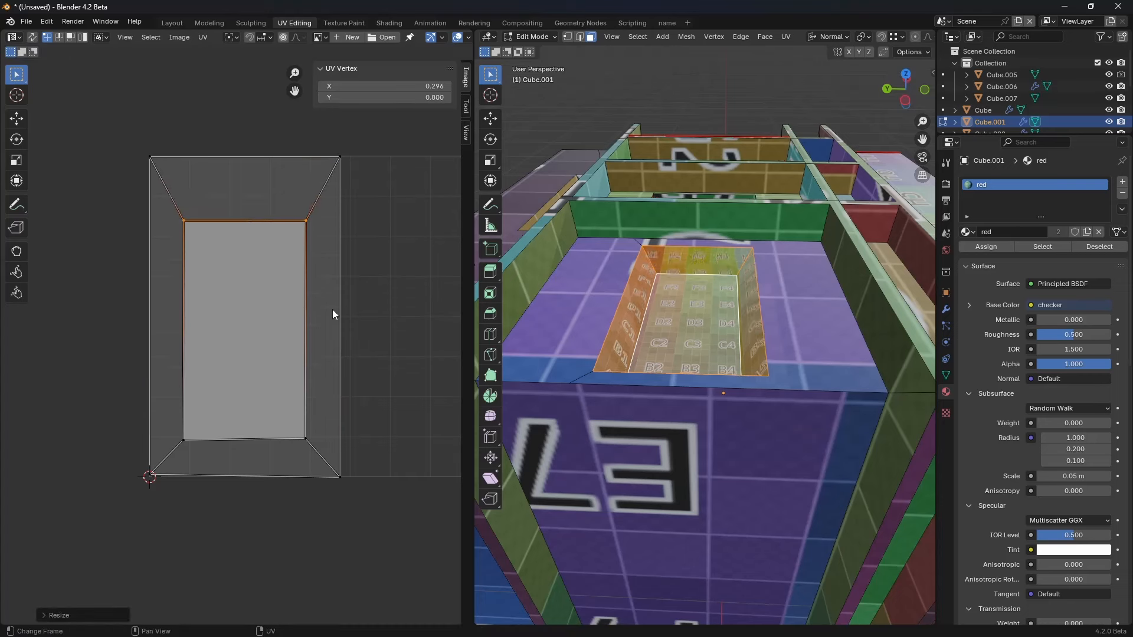
Step: Try moving the inner rectangle's upper edge along Y, along X and freely, cancelling each move
{"action": "key", "text": "g"}
{"action": "key", "text": "y"}
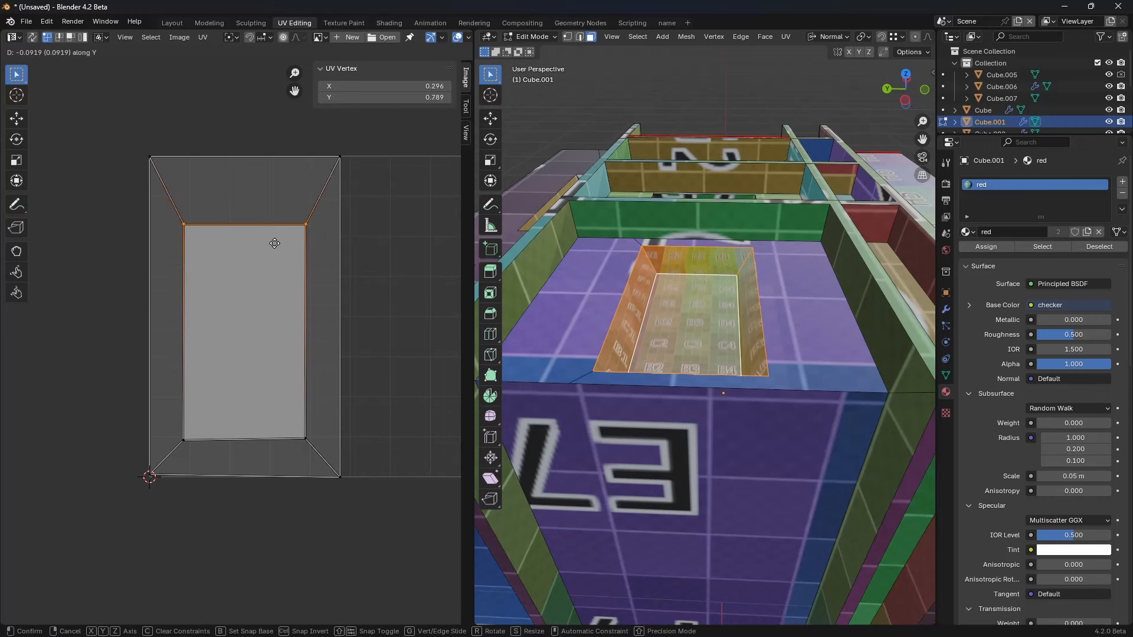
{"action": "key", "text": "x"}
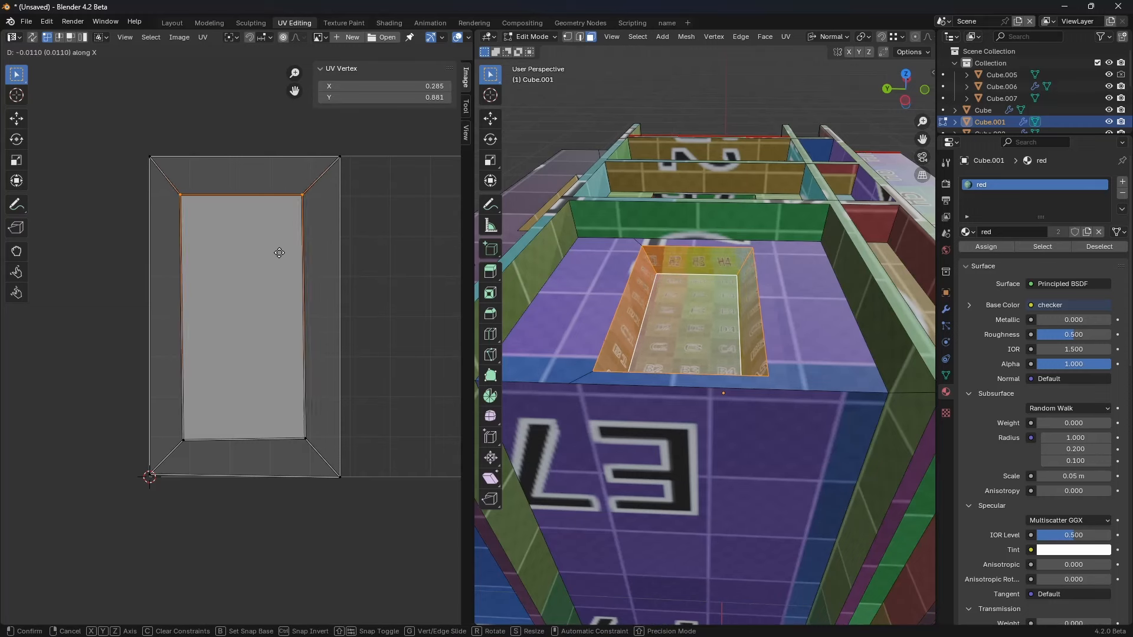
{"action": "right_click", "coordinate": [292, 250]}
{"action": "key", "text": "g"}
{"action": "right_click", "coordinate": [306, 316]}
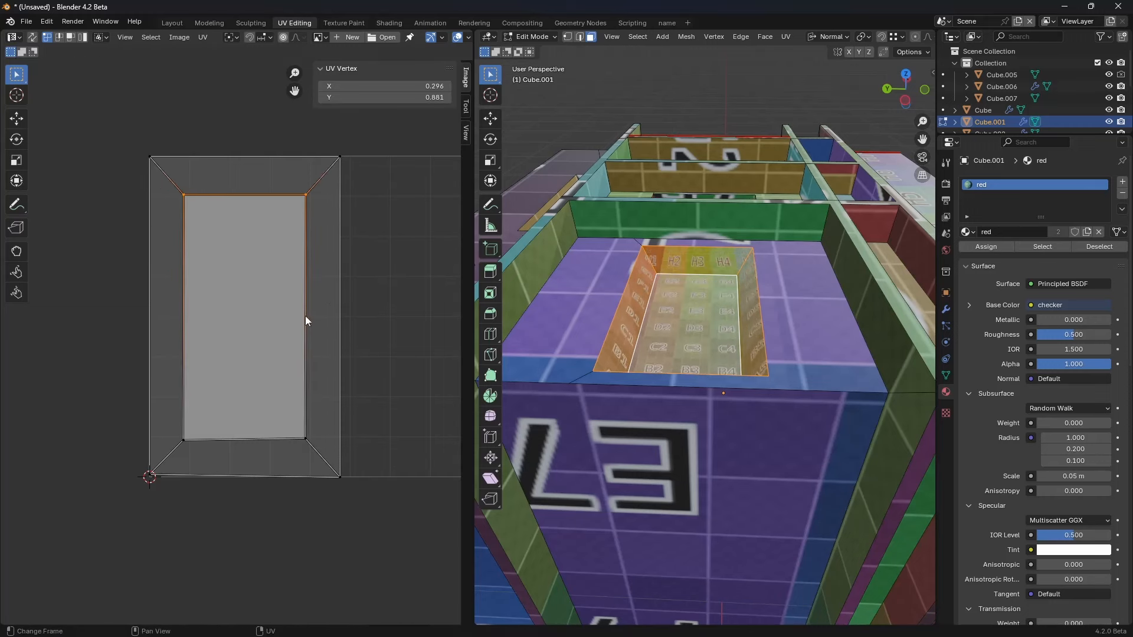
Step: Activate the Move tool, try shifting the inner rectangle's upper edge with it, and undo the shift
{"action": "key", "text": "Home"}
{"action": "left_click", "coordinate": [27, 125]}
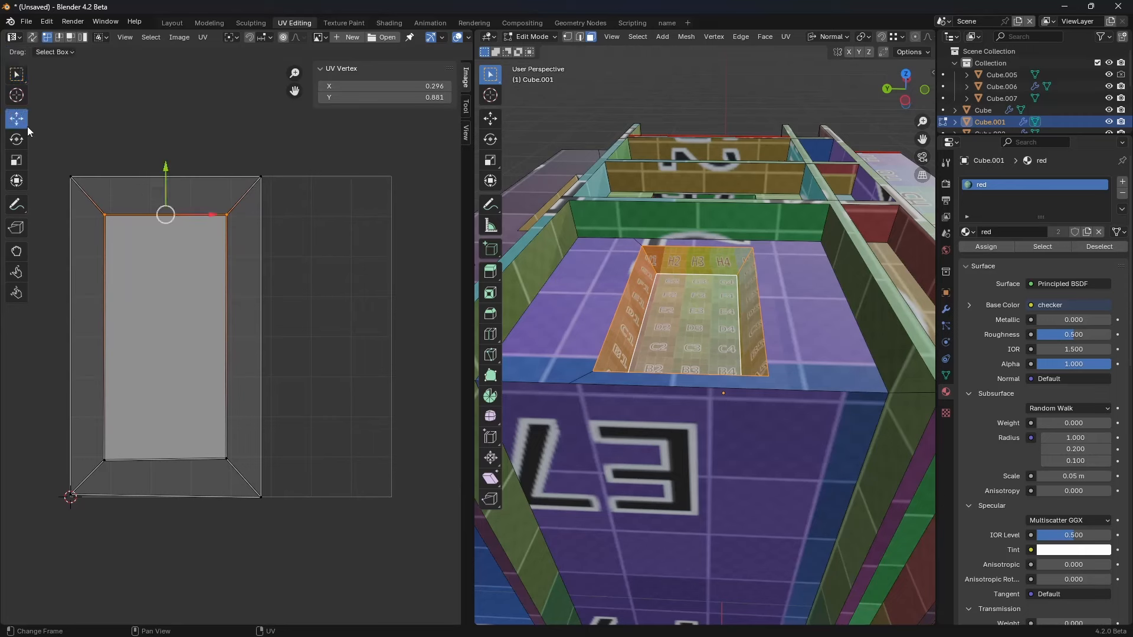
{"action": "left_click_drag", "start_coordinate": [196, 214], "coordinate": [159, 333]}
{"action": "key", "text": "ctrl+z"}
{"action": "key", "text": "ctrl+z"}
{"action": "middle_click_drag", "start_coordinate": [348, 272], "coordinate": [365, 273]}
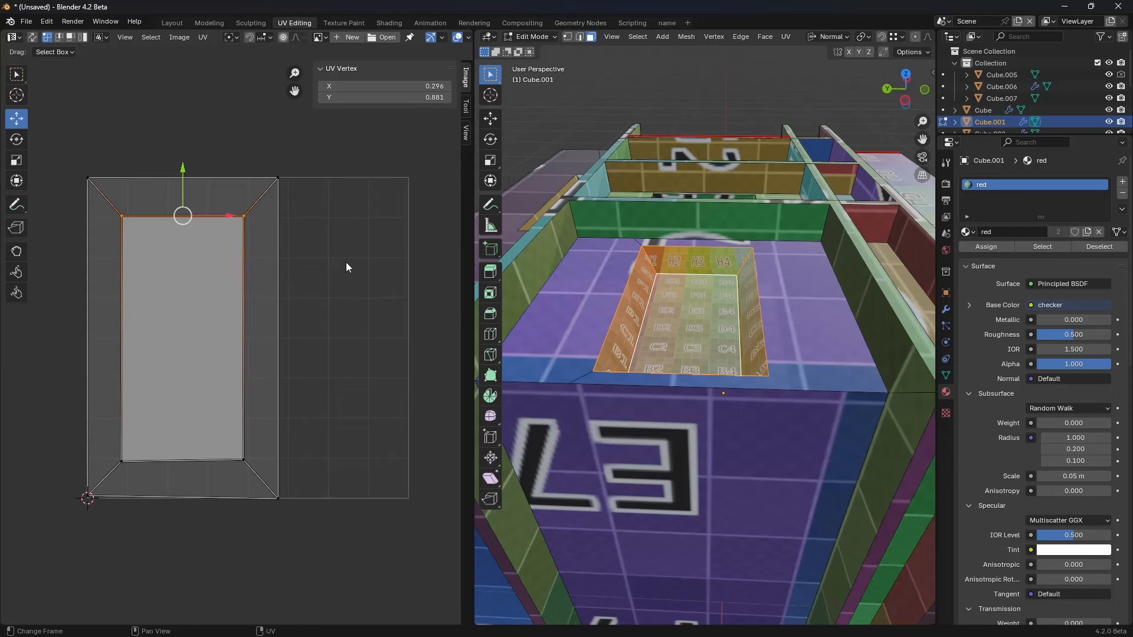
Step: Split the right wall face from the UV island and move it away to about X 0.966, Y 0.521
{"action": "left_click", "coordinate": [369, 260]}
{"action": "left_click", "coordinate": [278, 310]}
{"action": "middle_click_drag", "start_coordinate": [277, 272], "coordinate": [261, 253]}
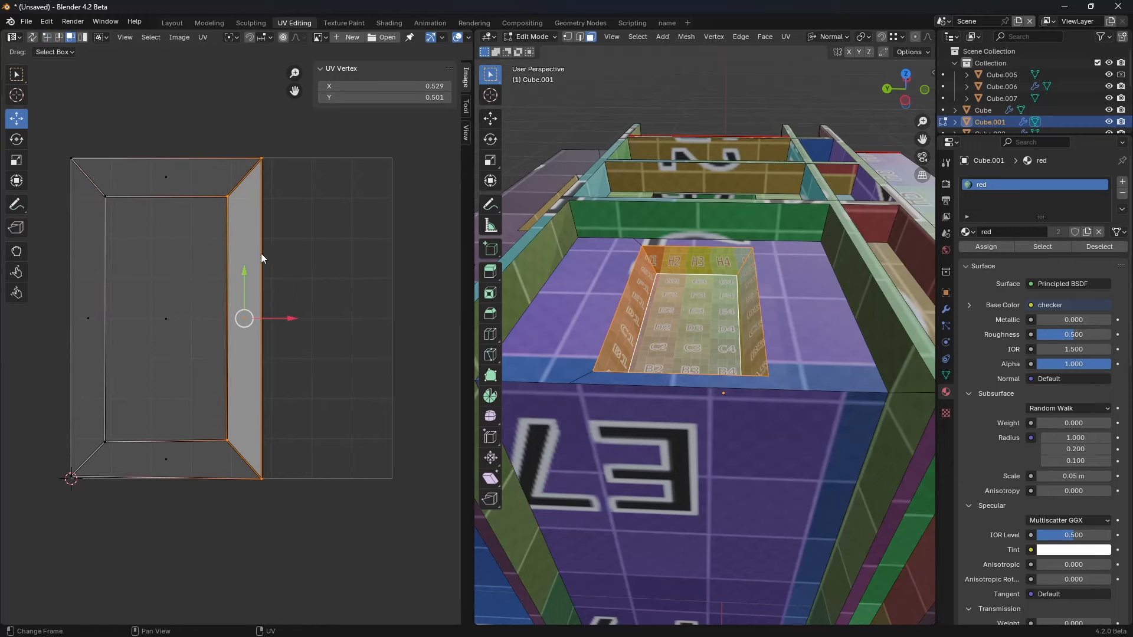
{"action": "key", "text": "u"}
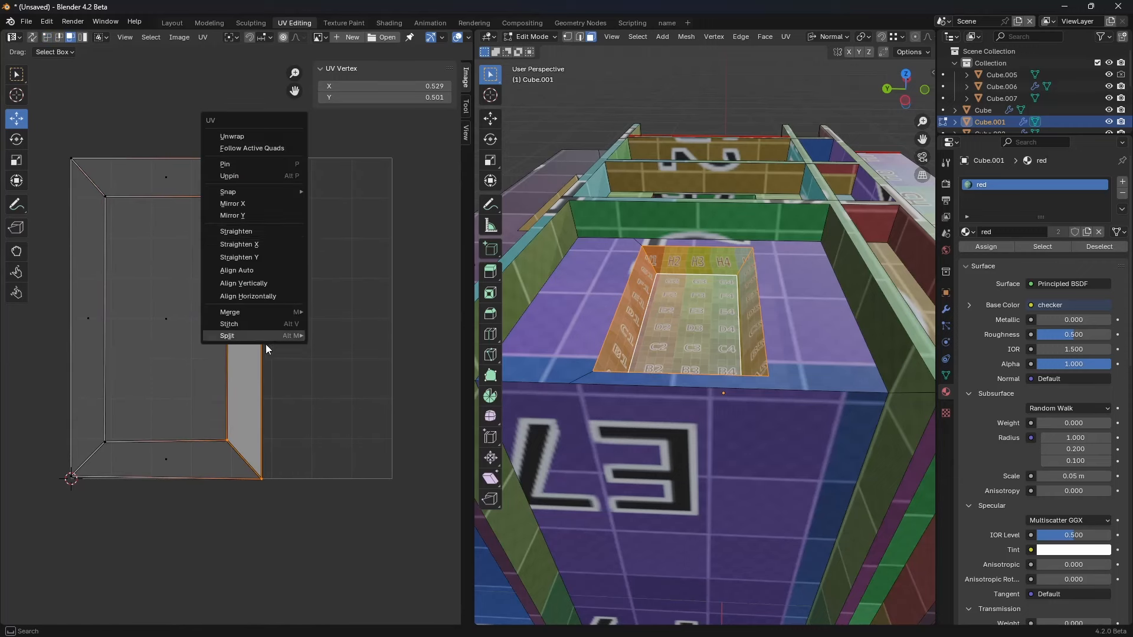
{"action": "mouse_move", "coordinate": [268, 338]}
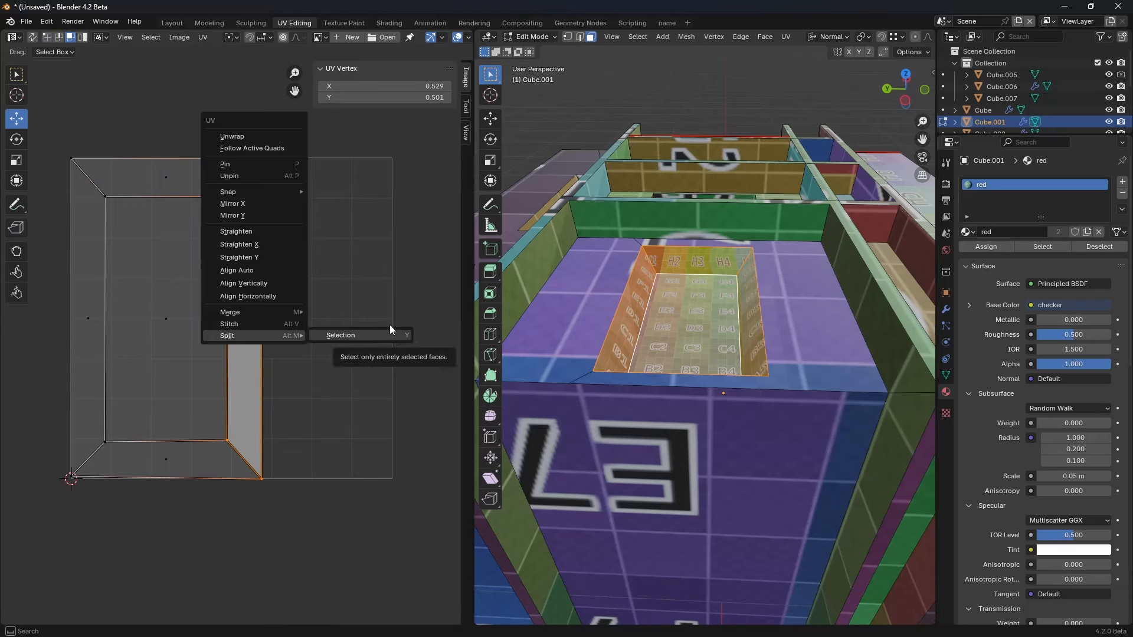
{"action": "left_click", "coordinate": [350, 336]}
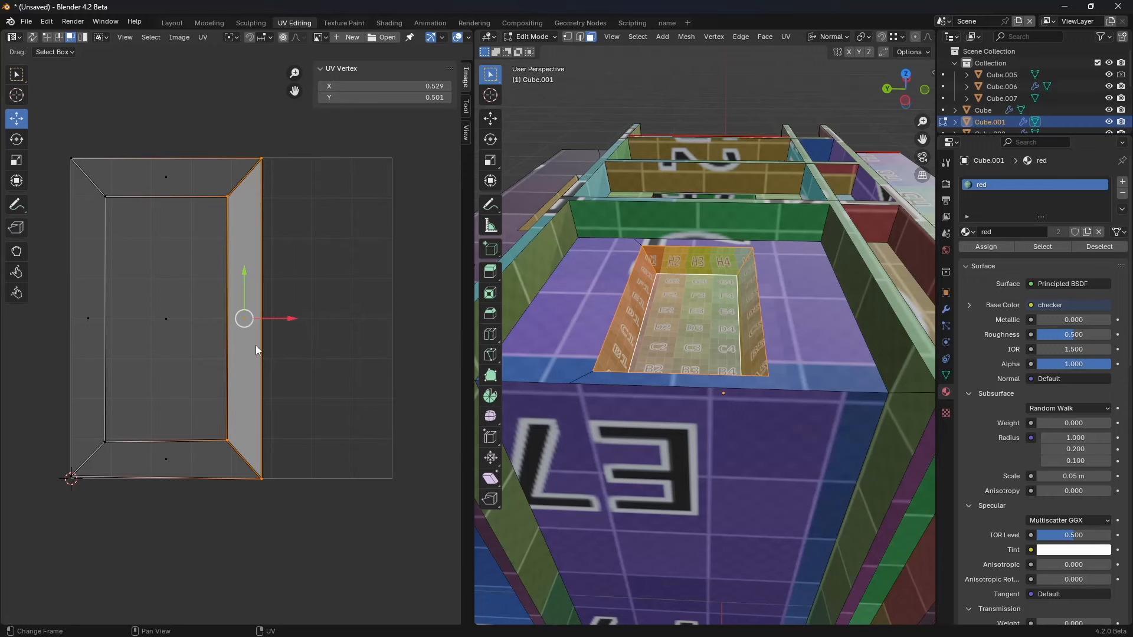
{"action": "left_click_drag", "start_coordinate": [256, 345], "coordinate": [389, 344]}
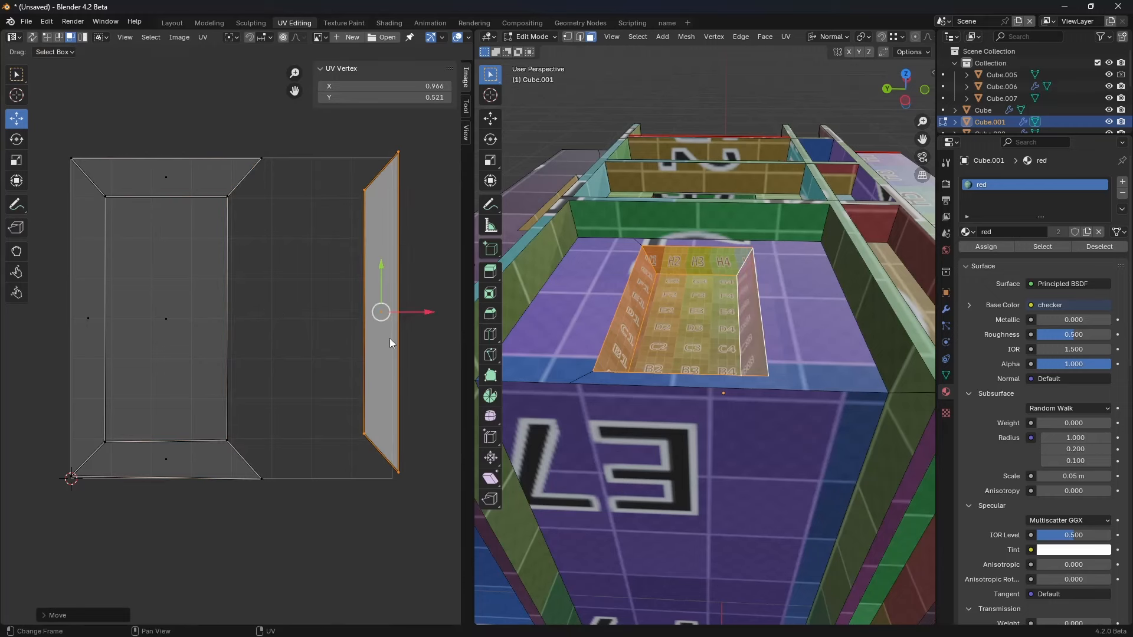
Step: Split the upper wall face from the UV island and move it above the UV square
{"action": "left_click", "coordinate": [166, 267]}
{"action": "left_click", "coordinate": [171, 154]}
{"action": "left_click", "coordinate": [171, 169]}
{"action": "middle_click_drag", "start_coordinate": [241, 301], "coordinate": [318, 300]}
{"action": "key", "text": "g"}
{"action": "left_click", "coordinate": [284, 261]}
{"action": "left_click", "coordinate": [318, 342]}
Step: Split the lower wall face from the UV island and move it down over the UV square's lower boundary
{"action": "left_click", "coordinate": [208, 451]}
{"action": "key", "text": "v"}
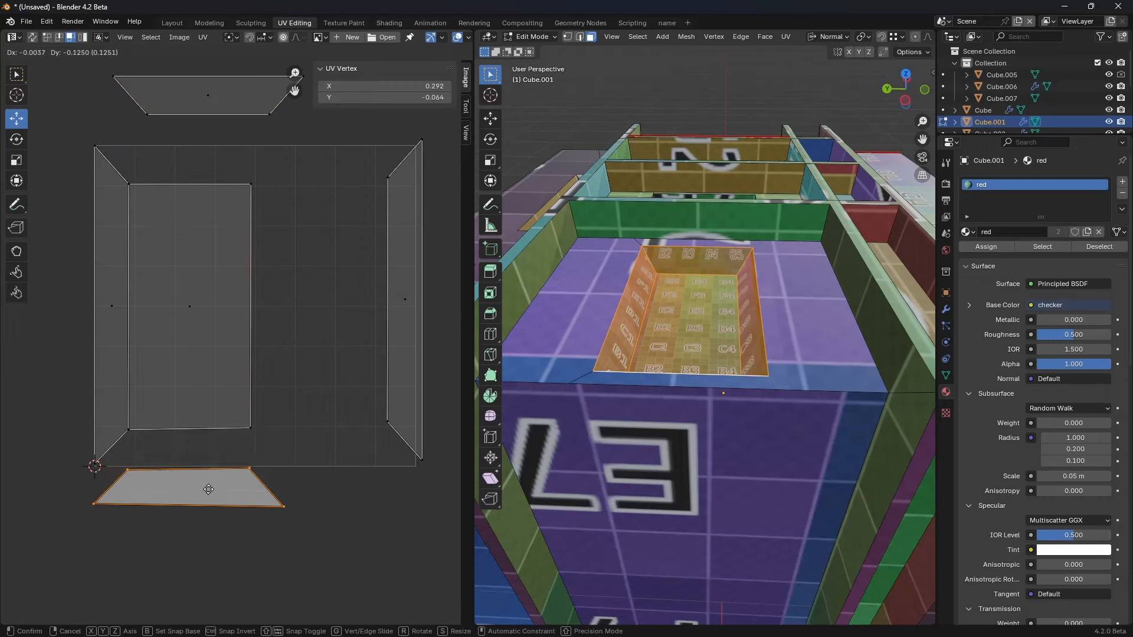
{"action": "left_click", "coordinate": [204, 462]}
{"action": "key", "text": "g"}
{"action": "left_click", "coordinate": [223, 476]}
Step: Split the left wall face from the inner rectangle and move it outside the UV square's left boundary
{"action": "left_click", "coordinate": [118, 320]}
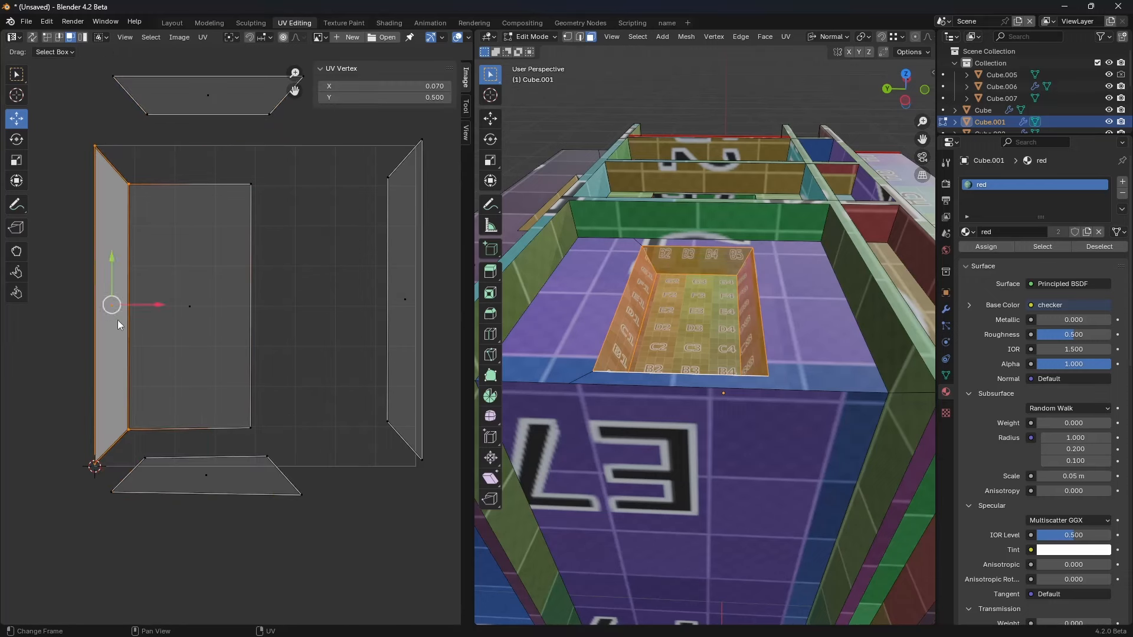
{"action": "key", "text": "v"}
{"action": "left_click", "coordinate": [85, 319]}
{"action": "key", "text": "g"}
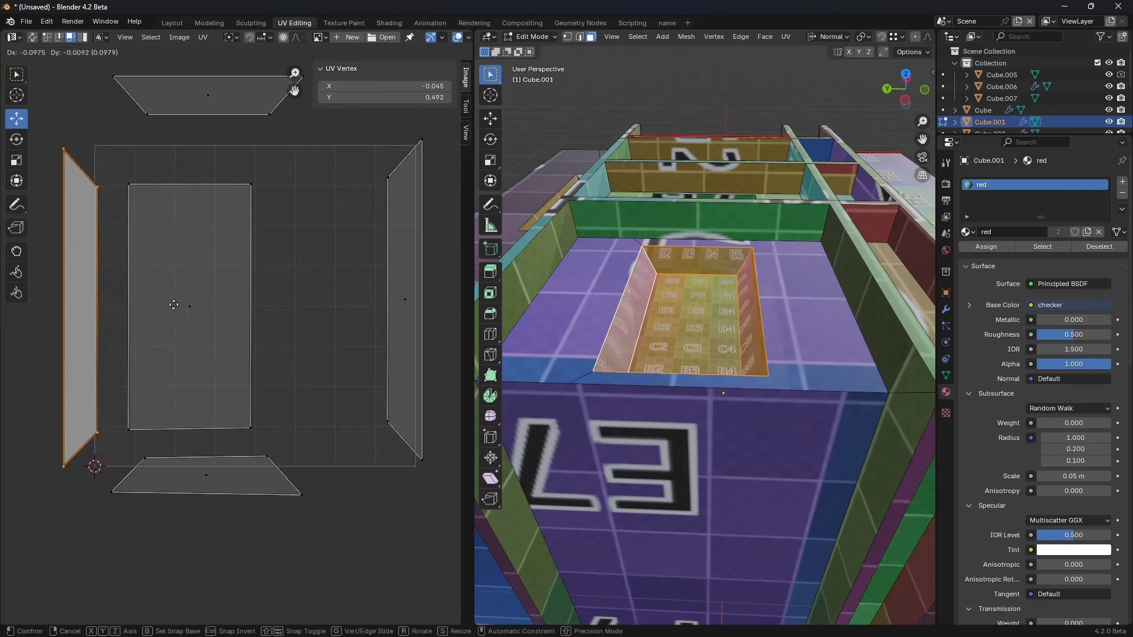
{"action": "left_click", "coordinate": [135, 305]}
Step: Stitch the right wall face back onto the inner rectangle's right edge, previewing each island as the static one and keeping the rectangle fixed
{"action": "left_click", "coordinate": [281, 316]}
{"action": "key", "text": "2"}
{"action": "left_click", "coordinate": [257, 309]}
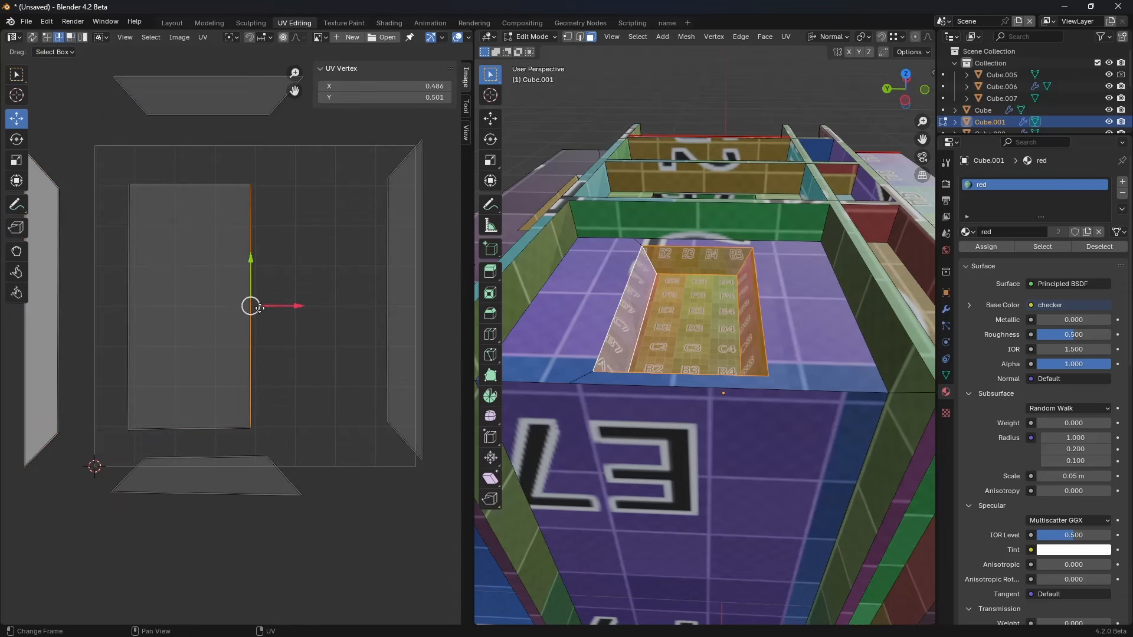
{"action": "key", "text": "v"}
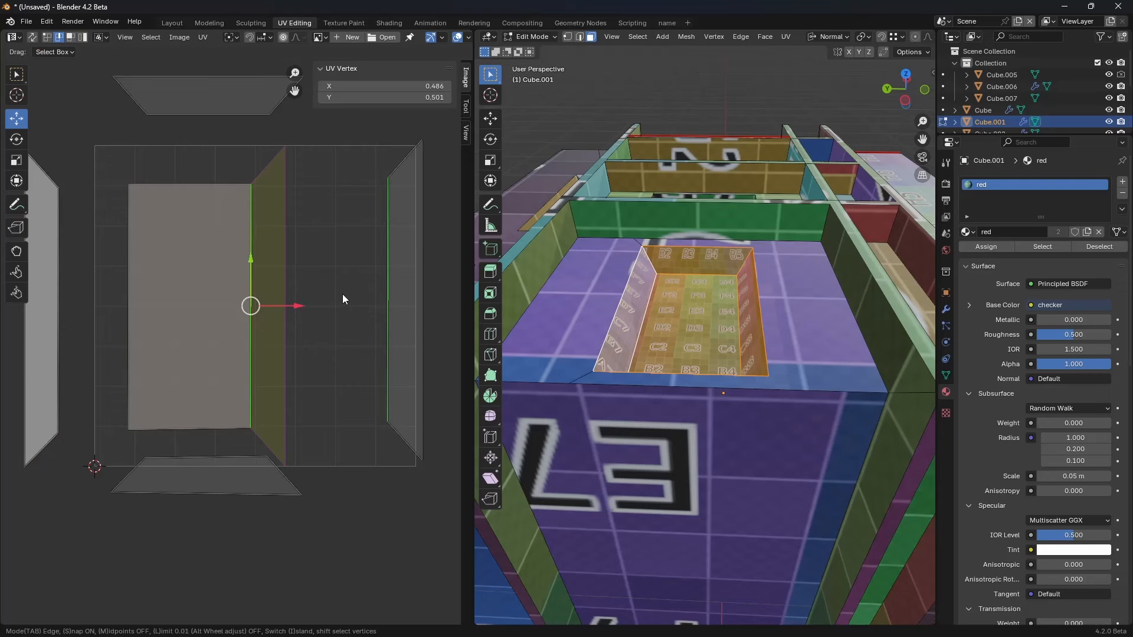
{"action": "key", "text": "i"}
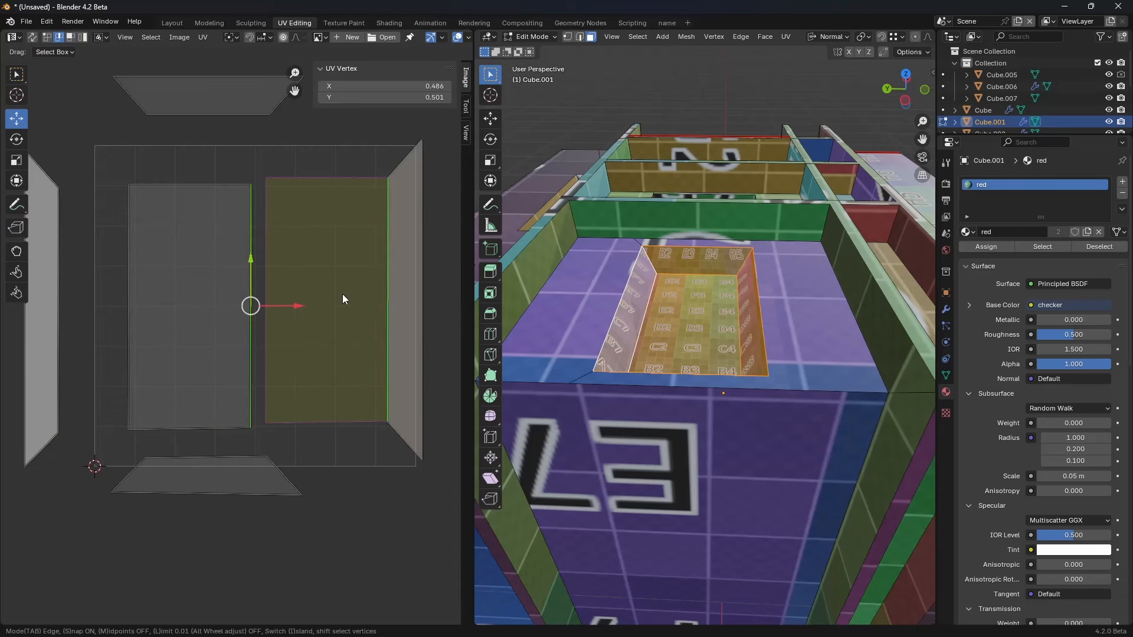
{"action": "key", "text": "i"}
{"action": "key", "text": "i"}
{"action": "key", "text": "i"}
{"action": "key", "text": "i"}
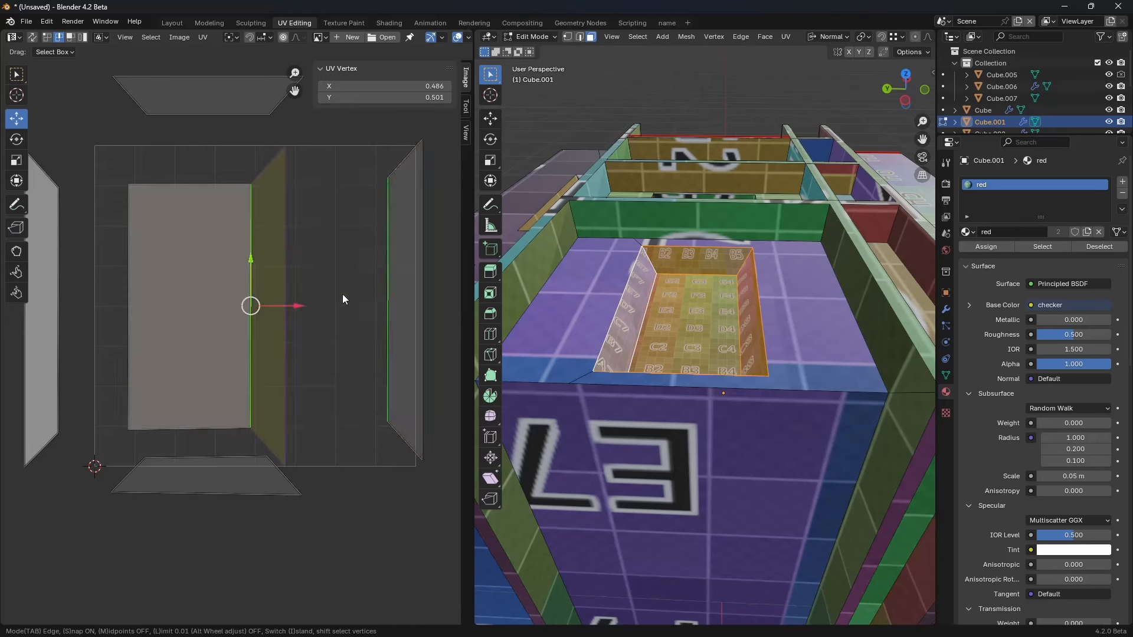
{"action": "key", "text": "i"}
{"action": "key", "text": "Escape"}
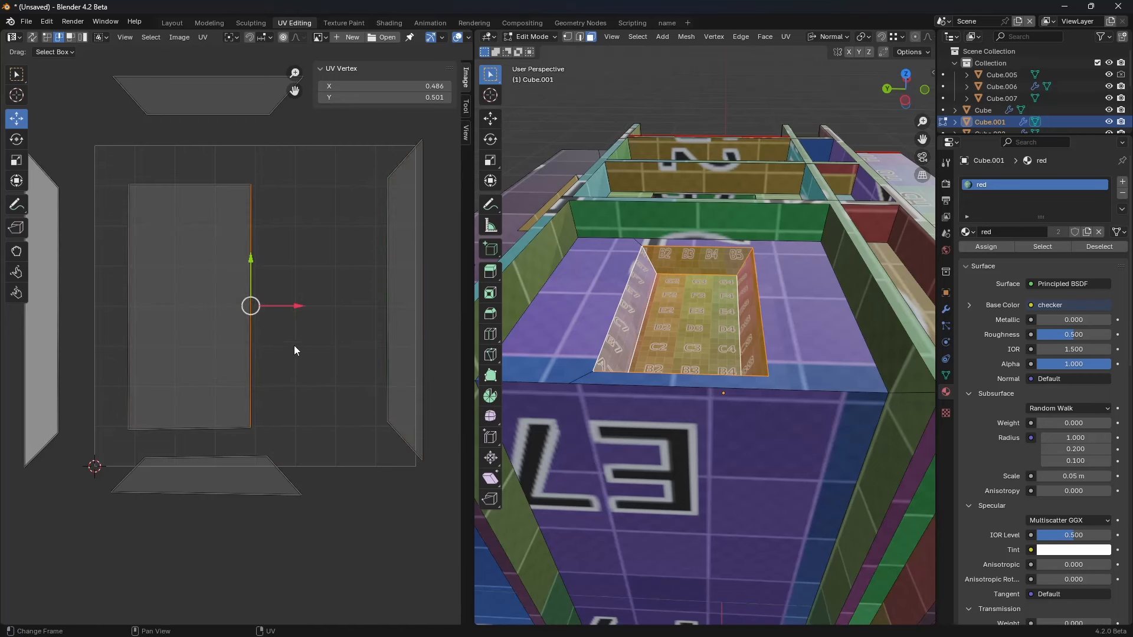
{"action": "key", "text": "v"}
{"action": "left_click", "coordinate": [299, 330]}
Step: Stitch the left, upper and lower wall faces back onto the matching edges of the inner rectangle
{"action": "left_click", "coordinate": [139, 315]}
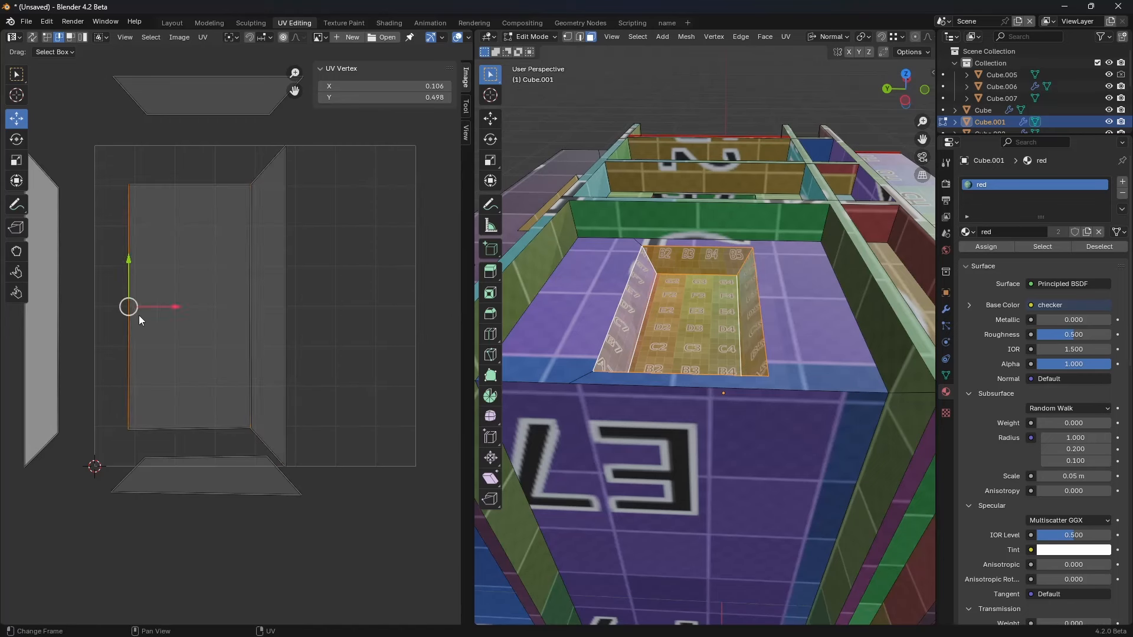
{"action": "key", "text": "v"}
{"action": "left_click", "coordinate": [139, 313]}
{"action": "left_click", "coordinate": [194, 191]}
{"action": "key", "text": "v"}
{"action": "left_click", "coordinate": [193, 360]}
{"action": "left_click", "coordinate": [200, 409]}
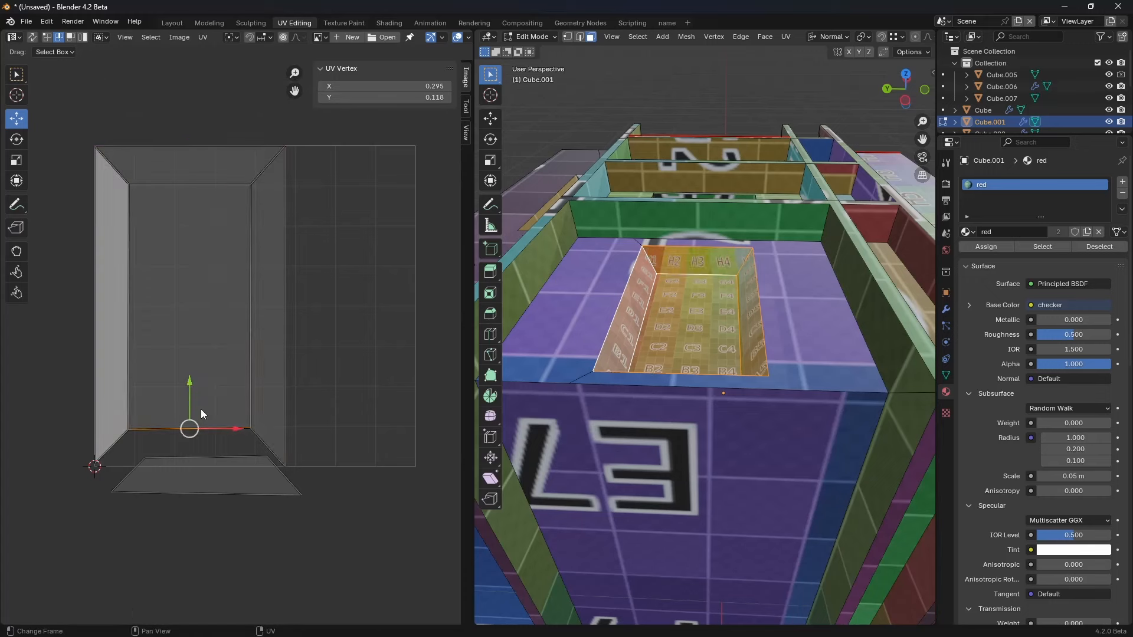
{"action": "key", "text": "v"}
{"action": "left_click", "coordinate": [201, 409]}
Step: Test whether the UV island's lower-right outer corner is joined by moving its vertex, and cancel the move
{"action": "middle_click_drag", "start_coordinate": [295, 453], "coordinate": [313, 429]}
{"action": "key", "text": "1"}
{"action": "left_click", "coordinate": [301, 445]}
{"action": "key", "text": "g"}
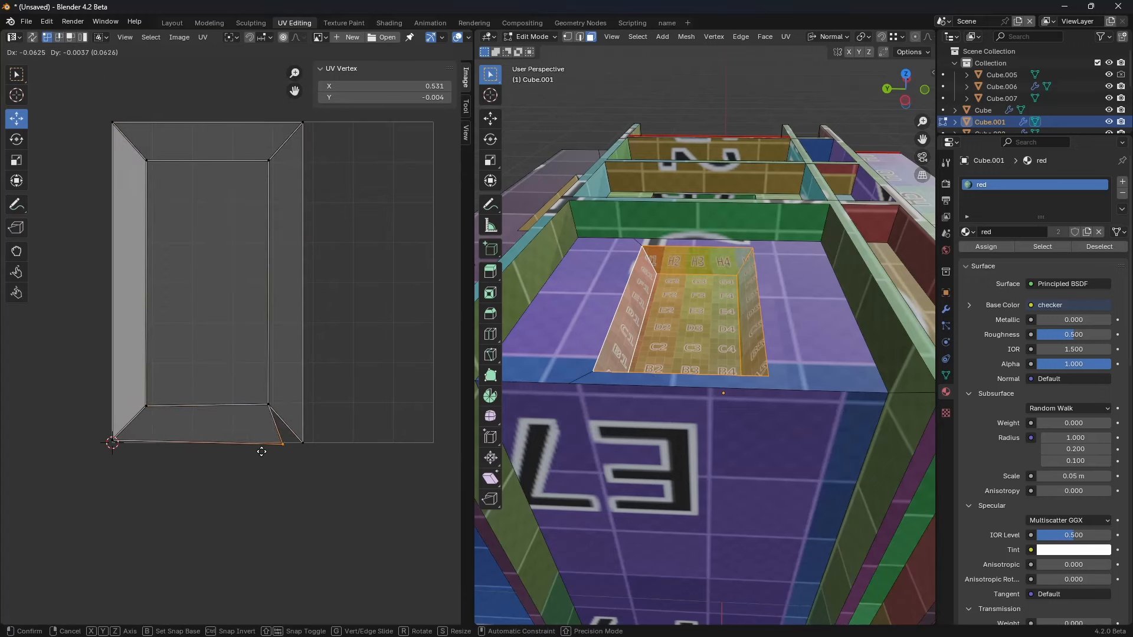
{"action": "right_click", "coordinate": [262, 451]}
{"action": "left_click", "coordinate": [304, 443]}
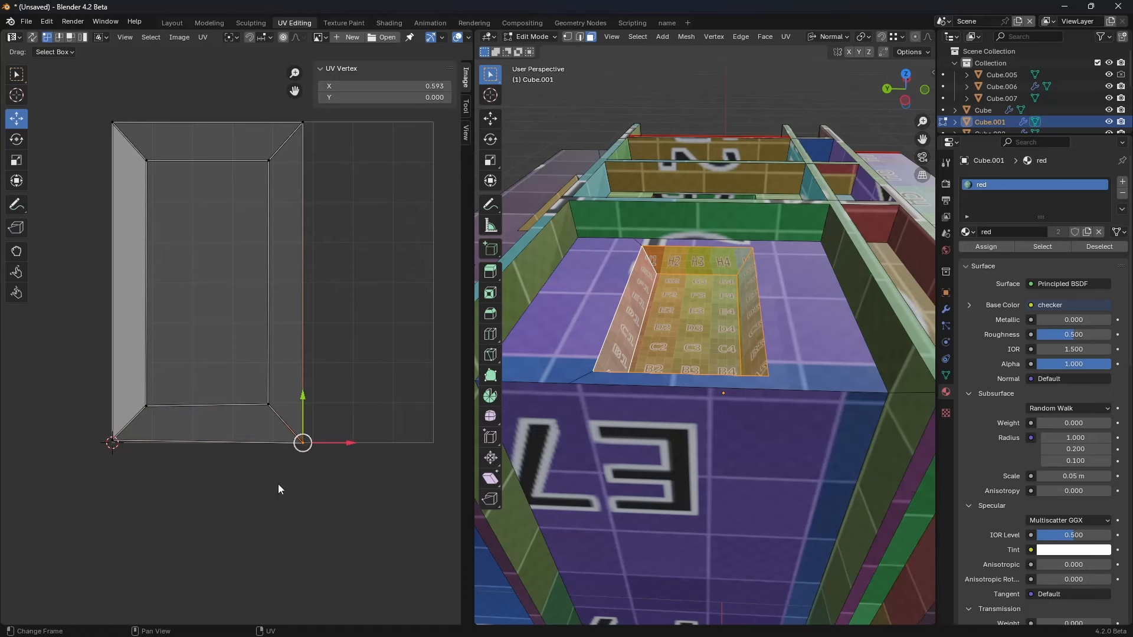
Step: Merge the overlapping vertices at the UV island's lower-right outer corner at their center
{"action": "left_click_drag", "start_coordinate": [278, 484], "coordinate": [331, 421]}
{"action": "key", "text": "m"}
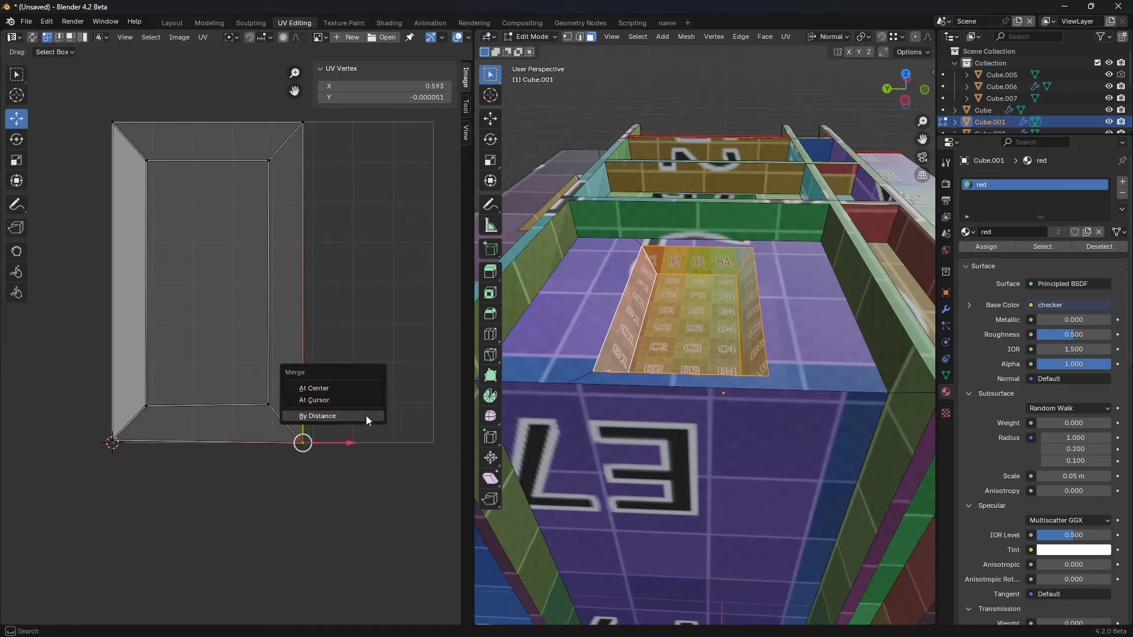
{"action": "left_click", "coordinate": [355, 388]}
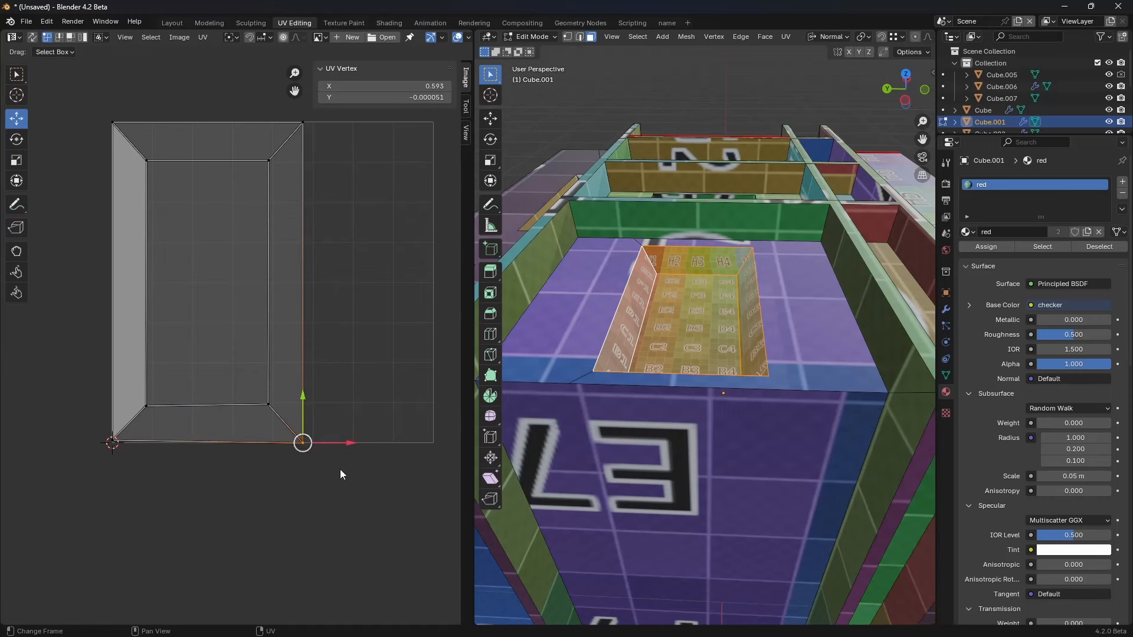
{"action": "key", "text": "g"}
{"action": "right_click", "coordinate": [331, 458]}
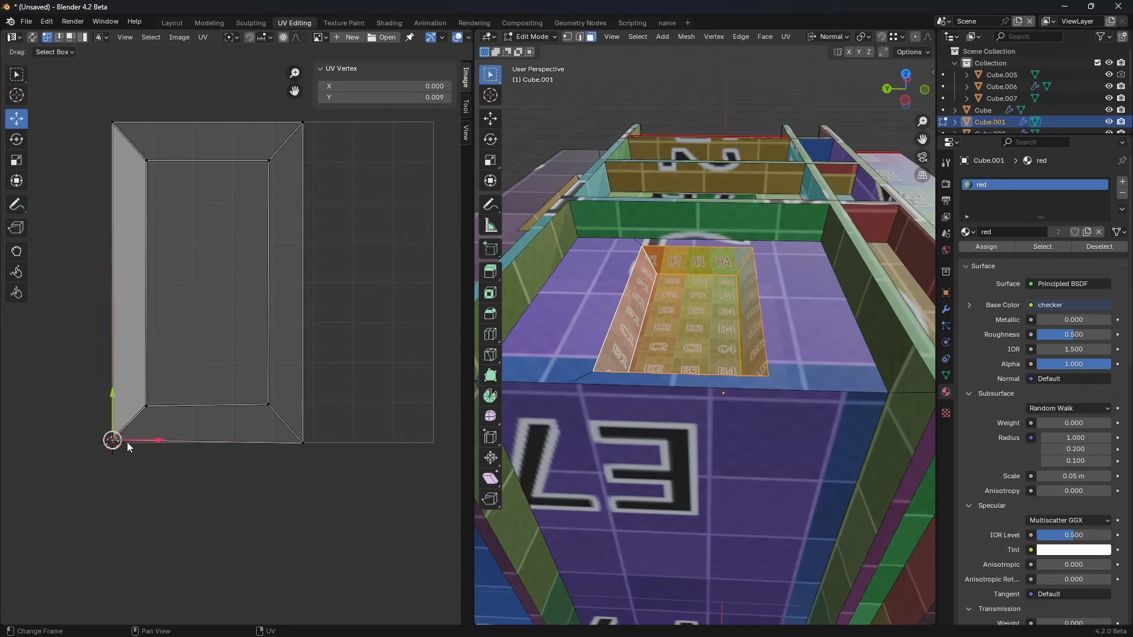
Step: Merge the overlapping vertices at the UV island's lower-left outer corner at their center
{"action": "left_click", "coordinate": [121, 441]}
{"action": "key", "text": "m"}
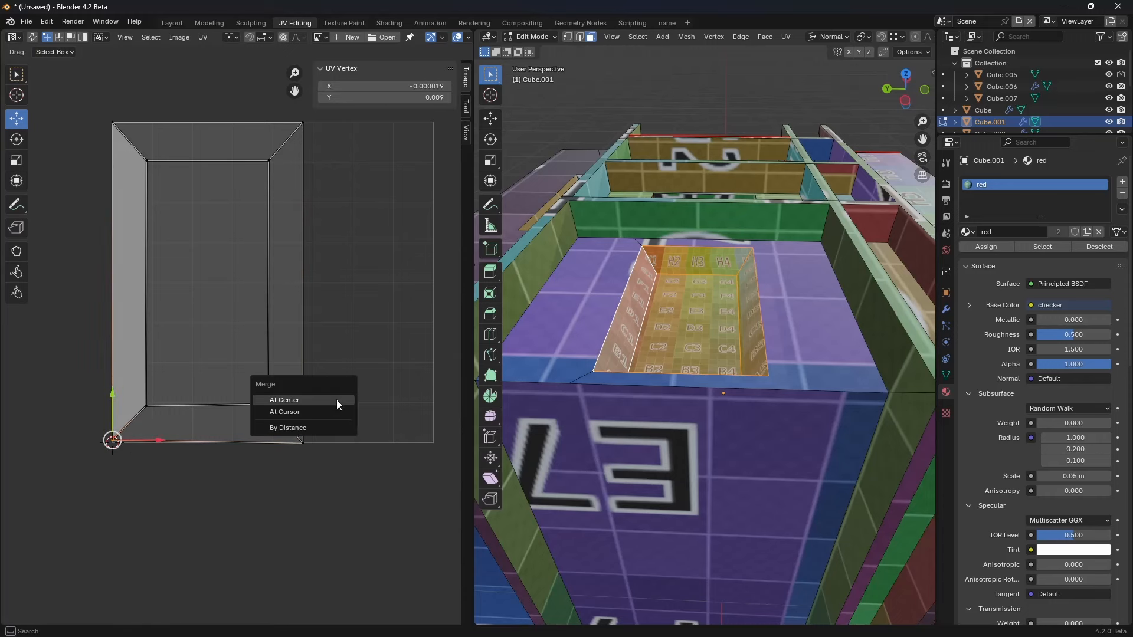
{"action": "left_click", "coordinate": [337, 400]}
Step: Select the whole UV island and merge its vertices by distance, undoing the mistaken merge at center
{"action": "key", "text": "a"}
{"action": "key", "text": "m"}
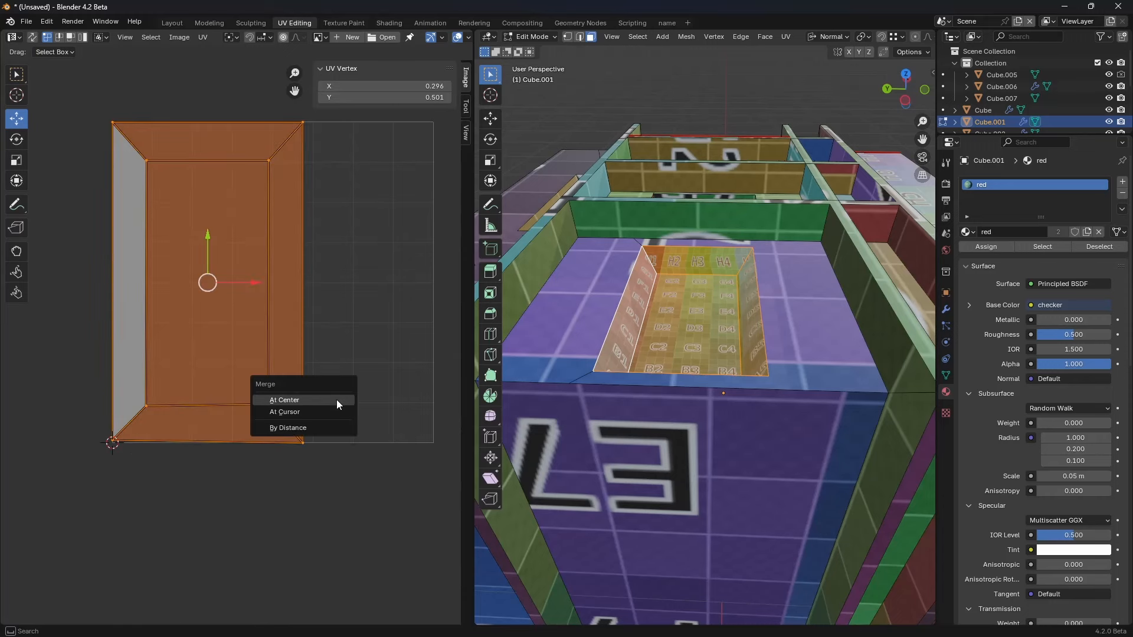
{"action": "left_click", "coordinate": [336, 399]}
{"action": "key", "text": "ctrl+z"}
{"action": "key", "text": "m"}
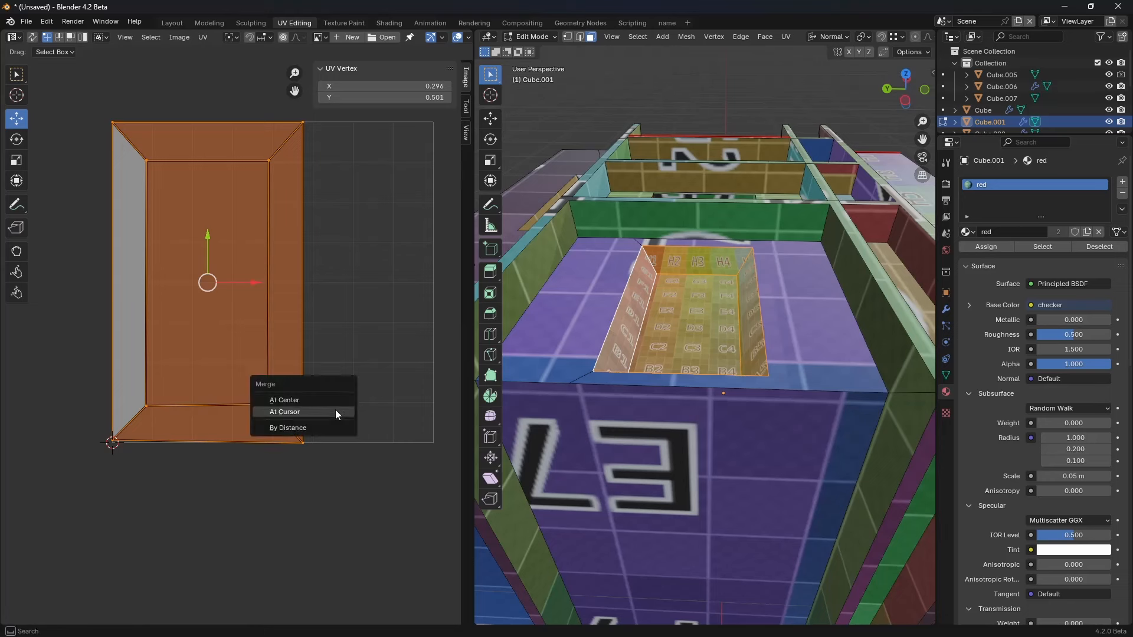
{"action": "left_click", "coordinate": [323, 429]}
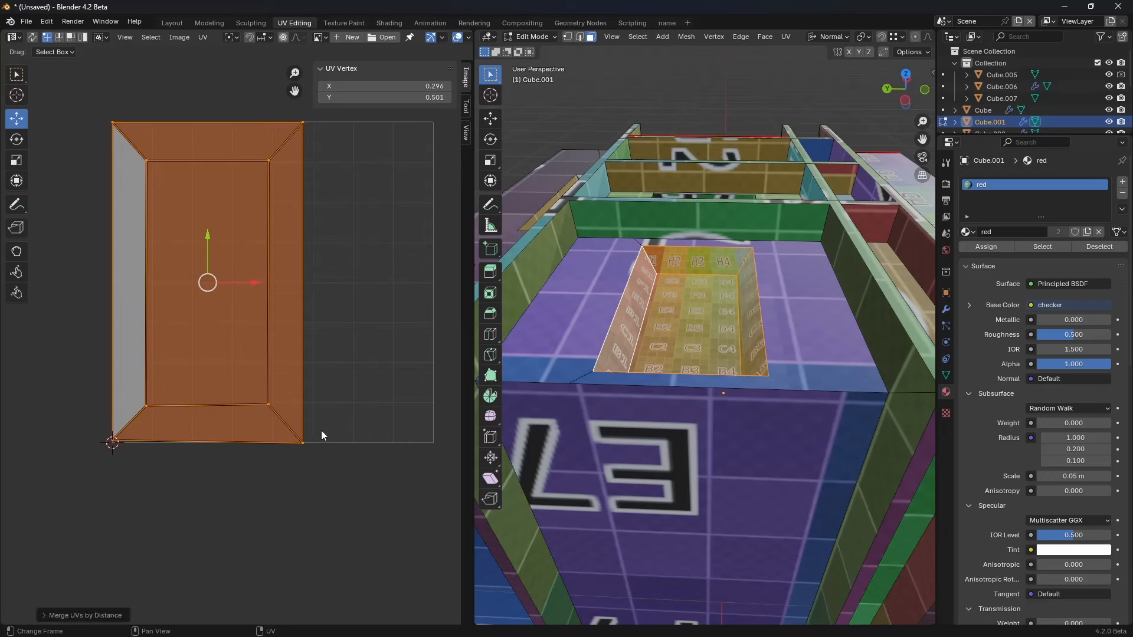
{"action": "left_click", "coordinate": [108, 614]}
Step: Test whether the lower-left and upper-left outer corners are joined by moving their vertices, and cancel both moves
{"action": "left_click", "coordinate": [120, 437]}
{"action": "key", "text": "g"}
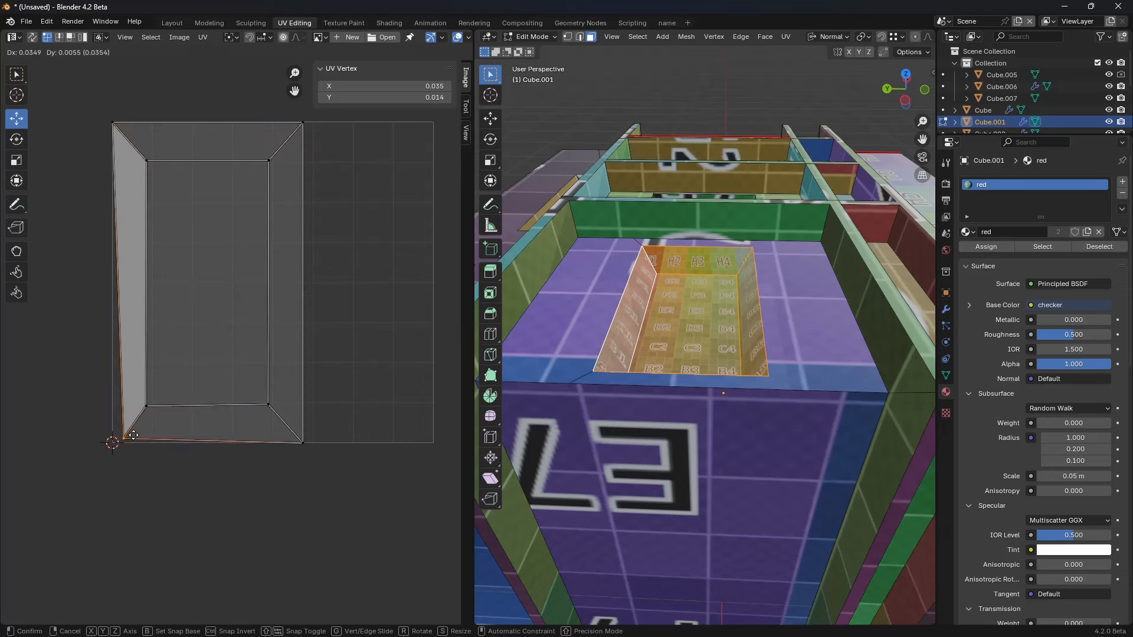
{"action": "right_click", "coordinate": [131, 429]}
{"action": "left_click", "coordinate": [122, 128]}
{"action": "key", "text": "g"}
{"action": "right_click", "coordinate": [154, 113]}
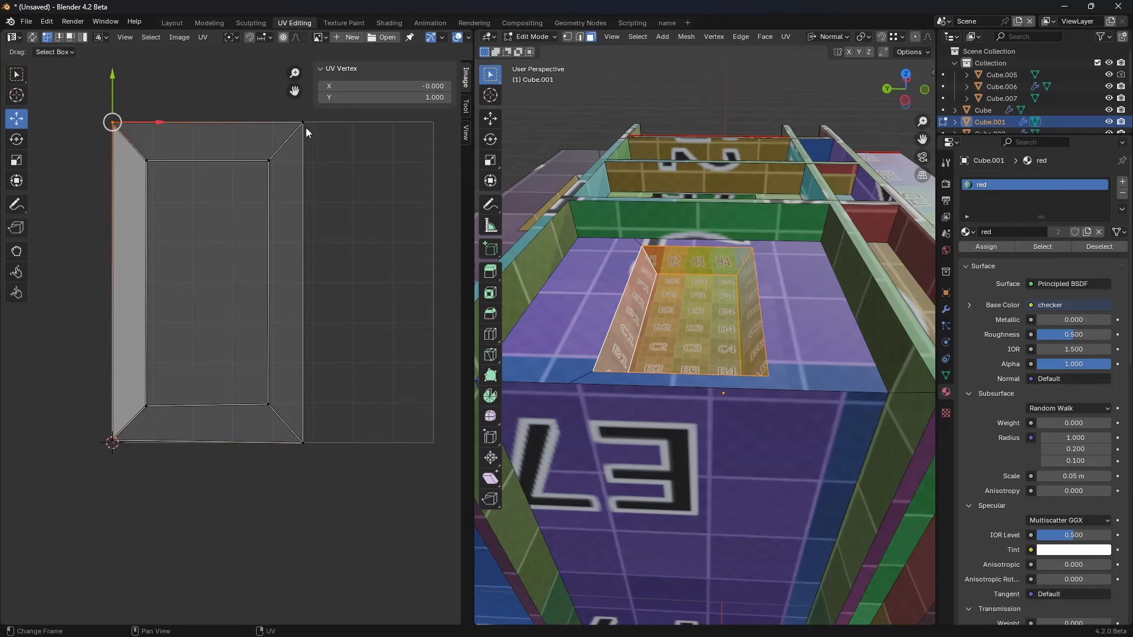
Step: Inspect the recess's checker texture on the model in Object Mode, return to Edit Mode and select the recess's whole UV island
{"action": "left_click", "coordinate": [305, 127]}
{"action": "key", "text": "Tab"}
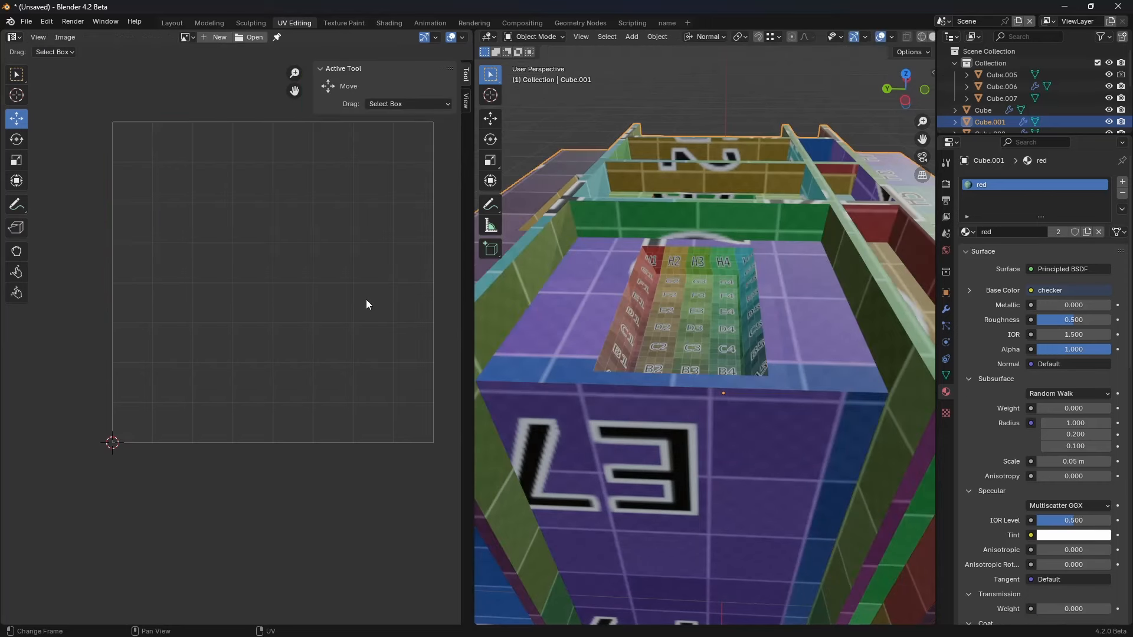
{"action": "scroll", "coordinate": [710, 300], "scroll_direction": "down", "scroll_amount": 4}
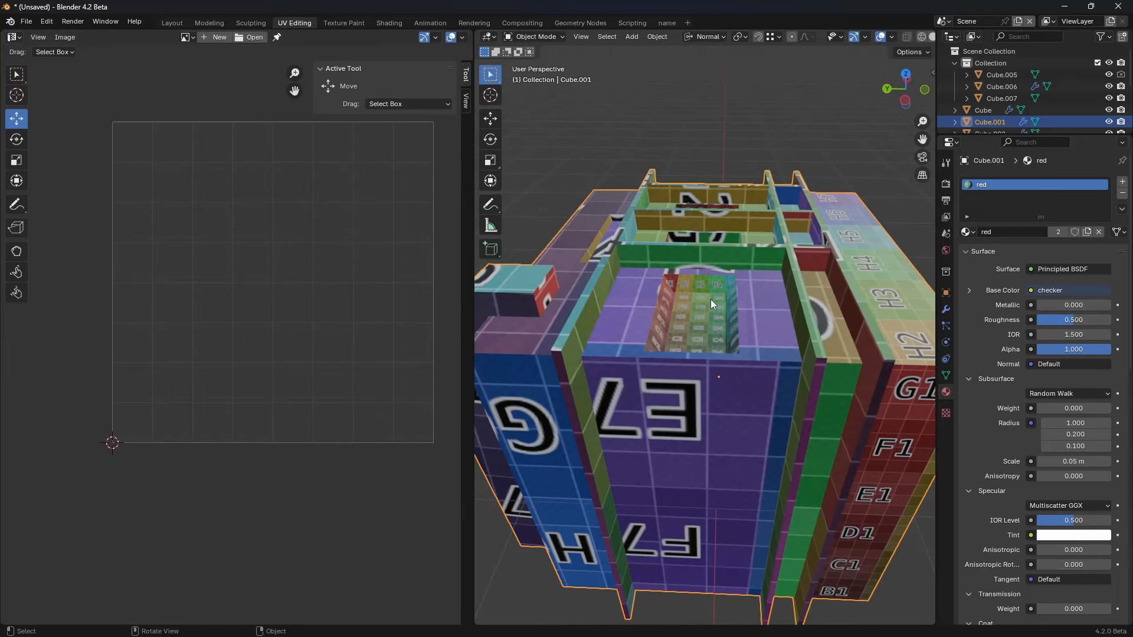
{"action": "middle_click_drag", "start_coordinate": [710, 299], "coordinate": [659, 335]}
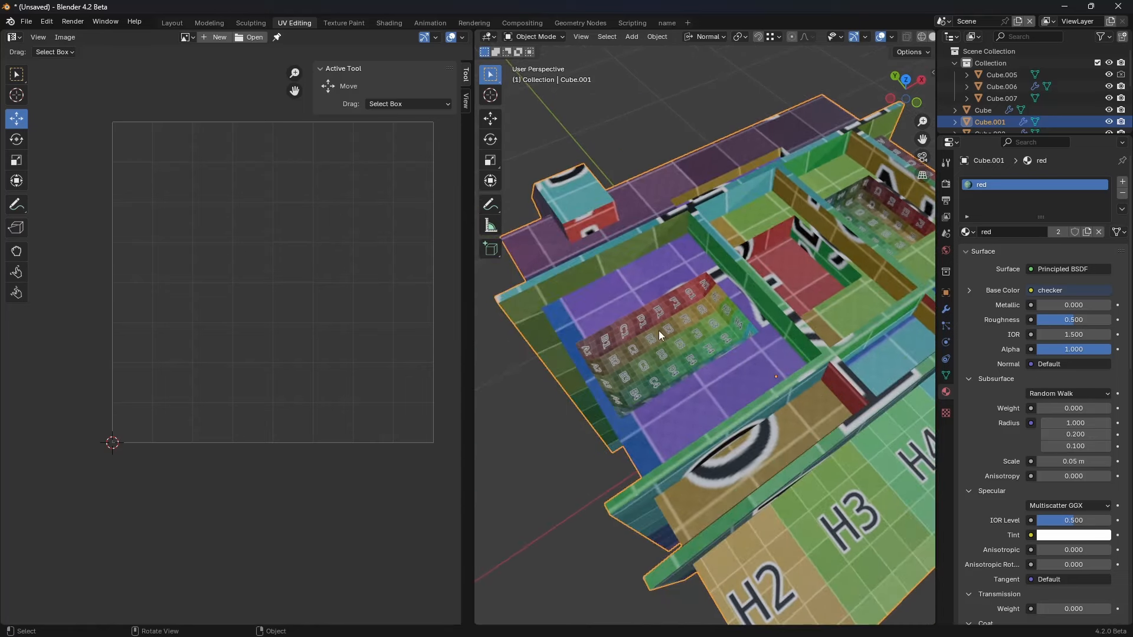
{"action": "middle_click_drag", "start_coordinate": [265, 203], "coordinate": [257, 257]}
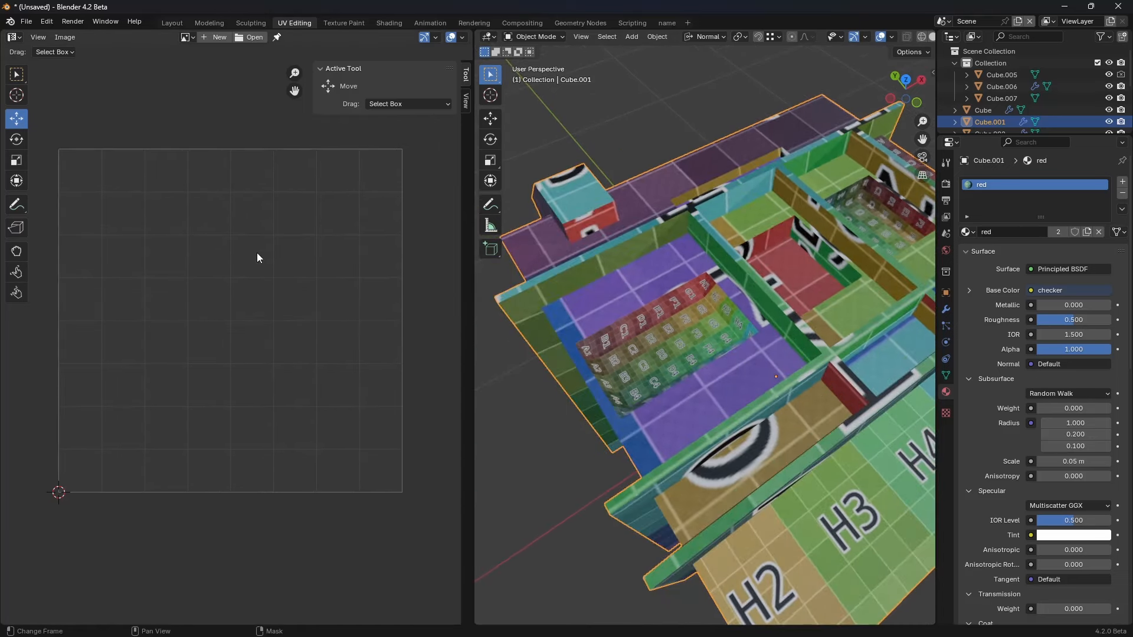
{"action": "key", "text": "ctrl+Tab"}
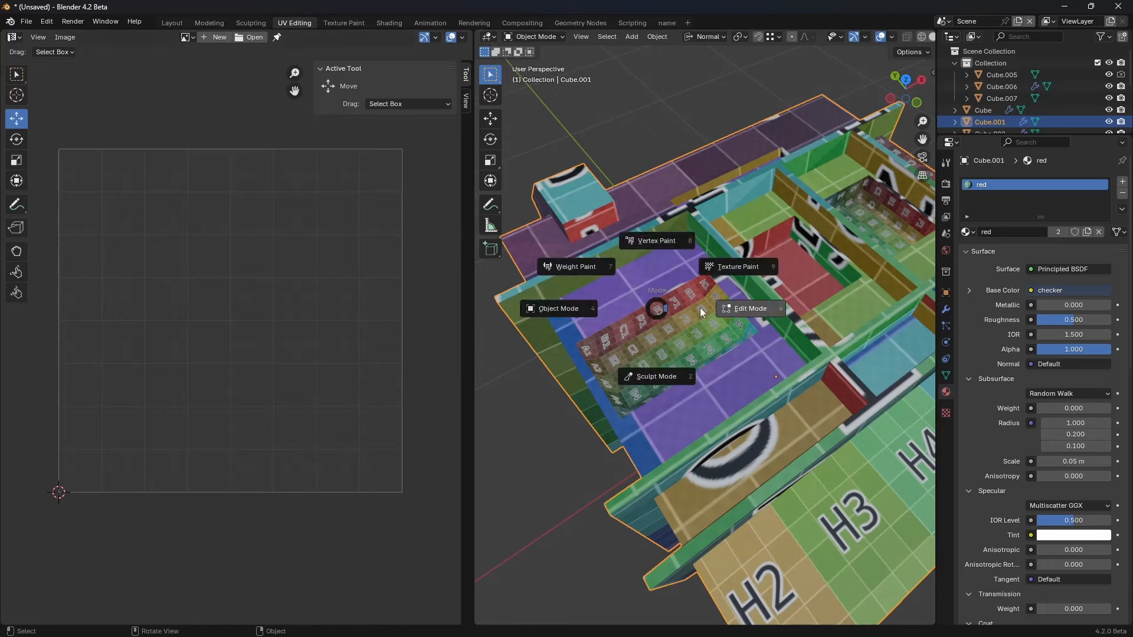
{"action": "left_click", "coordinate": [705, 308]}
{"action": "key", "text": "a"}
Step: Review the UV editor's sidebar settings for view, active tool and UV vertex coordinates
{"action": "middle_click_drag", "start_coordinate": [310, 280], "coordinate": [331, 287]}
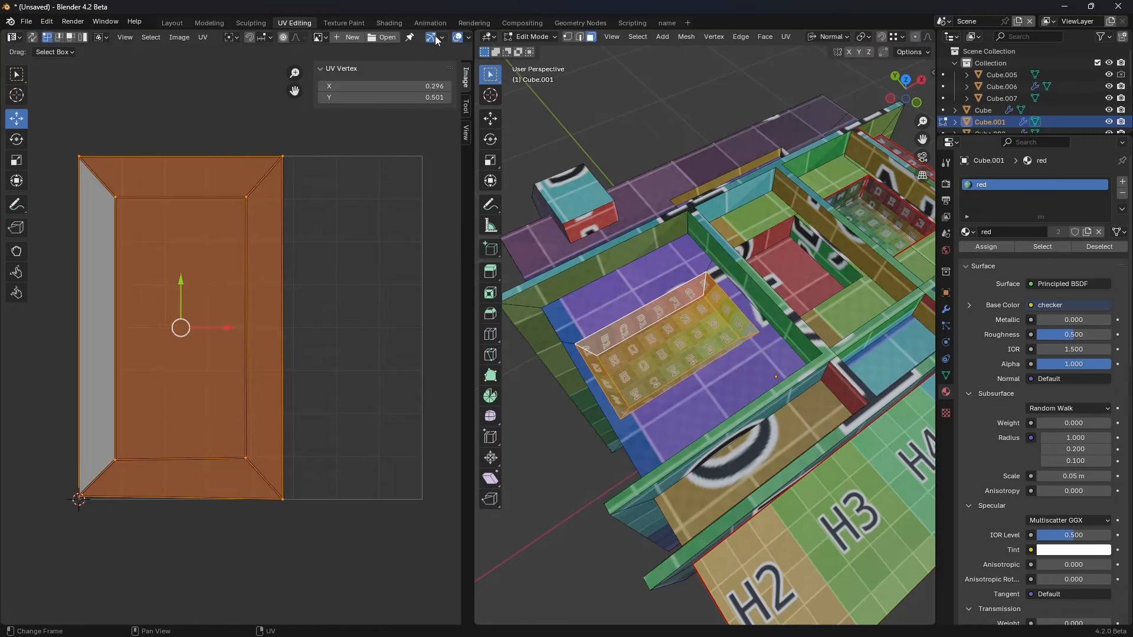
{"action": "scroll", "coordinate": [435, 36], "scroll_direction": "down", "scroll_amount": 2}
{"action": "scroll", "coordinate": [432, 36], "scroll_direction": "down", "scroll_amount": 2}
{"action": "left_click", "coordinate": [465, 135]}
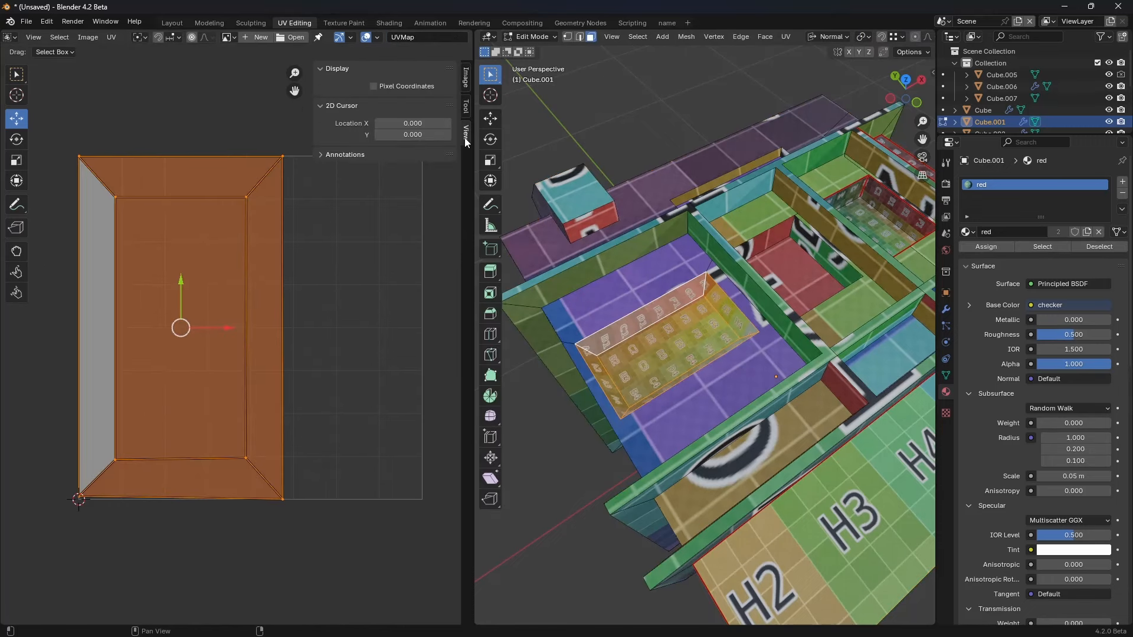
{"action": "left_click", "coordinate": [397, 86]}
{"action": "left_click", "coordinate": [466, 107]}
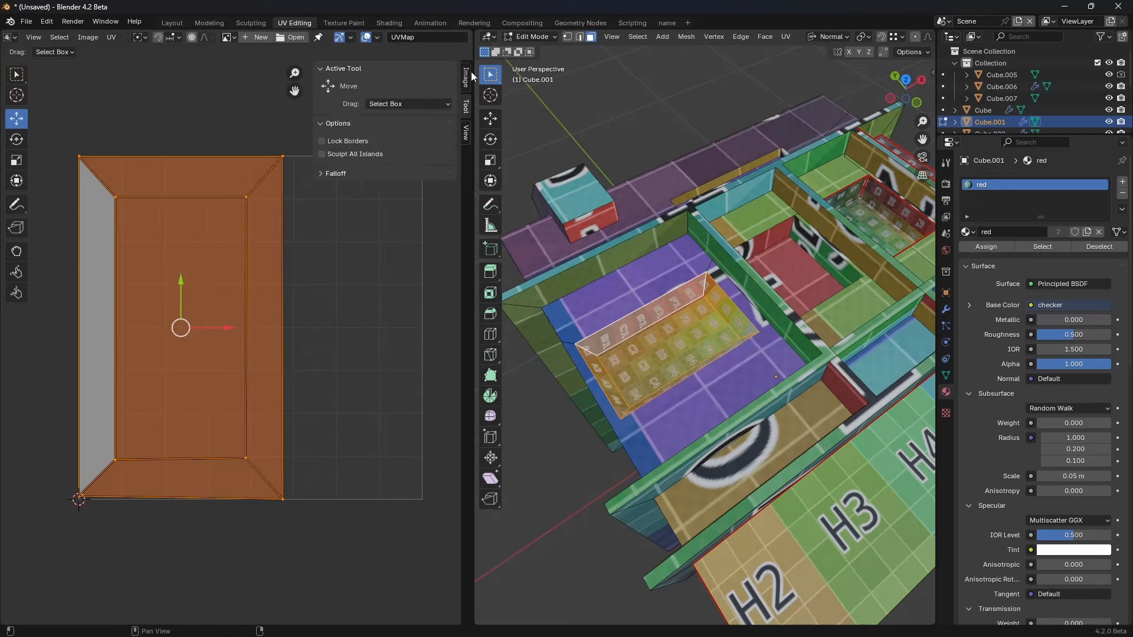
{"action": "left_click", "coordinate": [469, 75]}
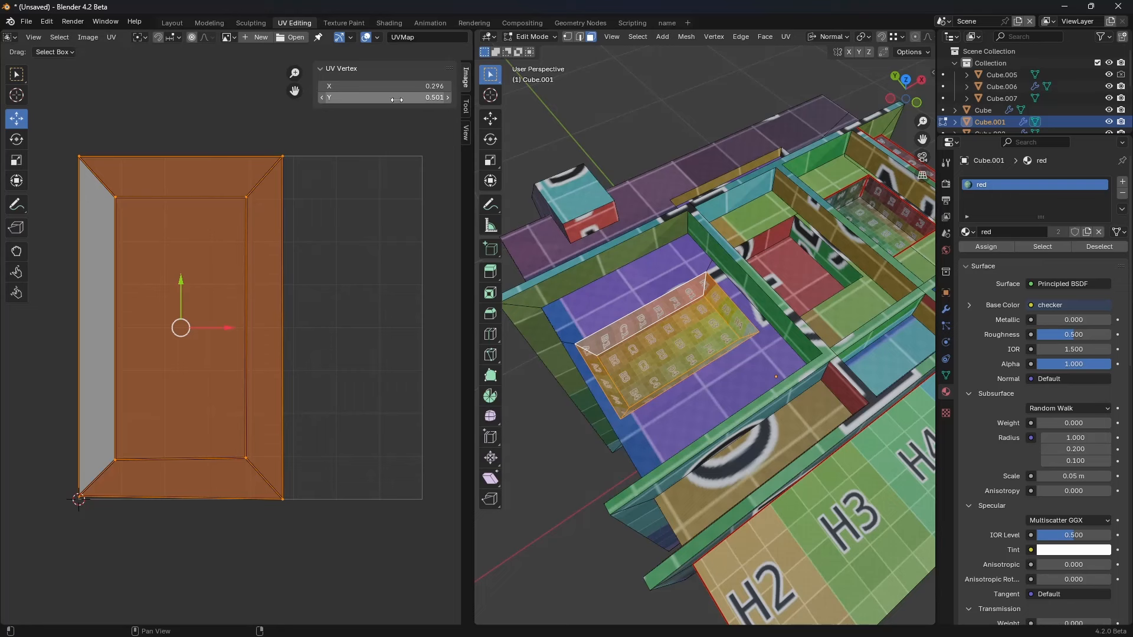
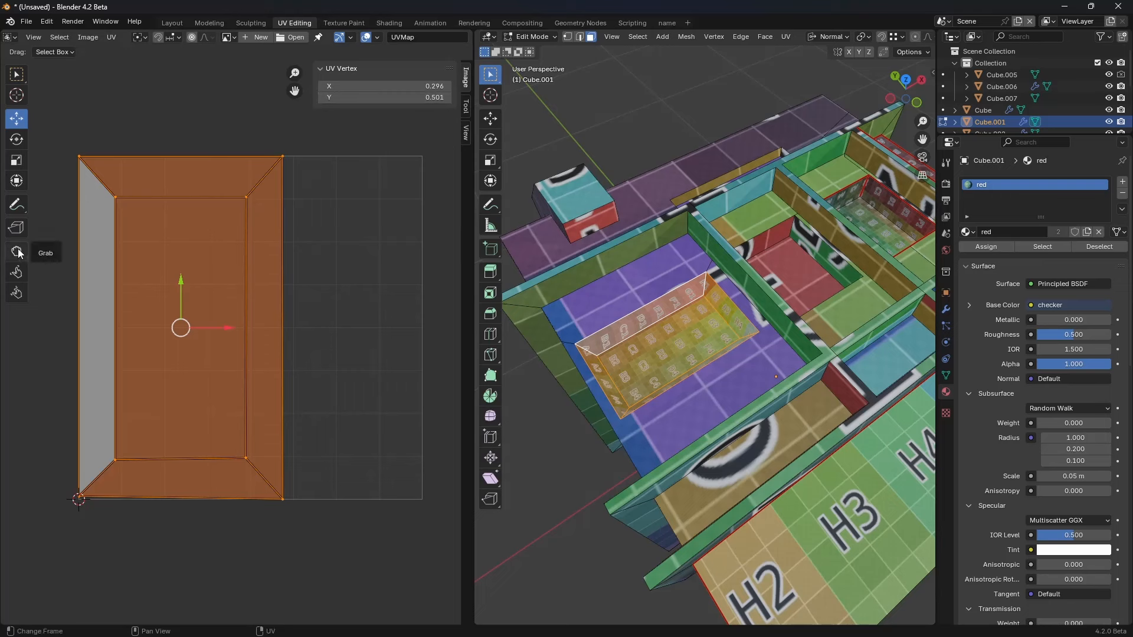
Step: Enable the UV stretch display overlay, preview it as Area and set its type back to Angle
{"action": "left_click", "coordinate": [376, 37]}
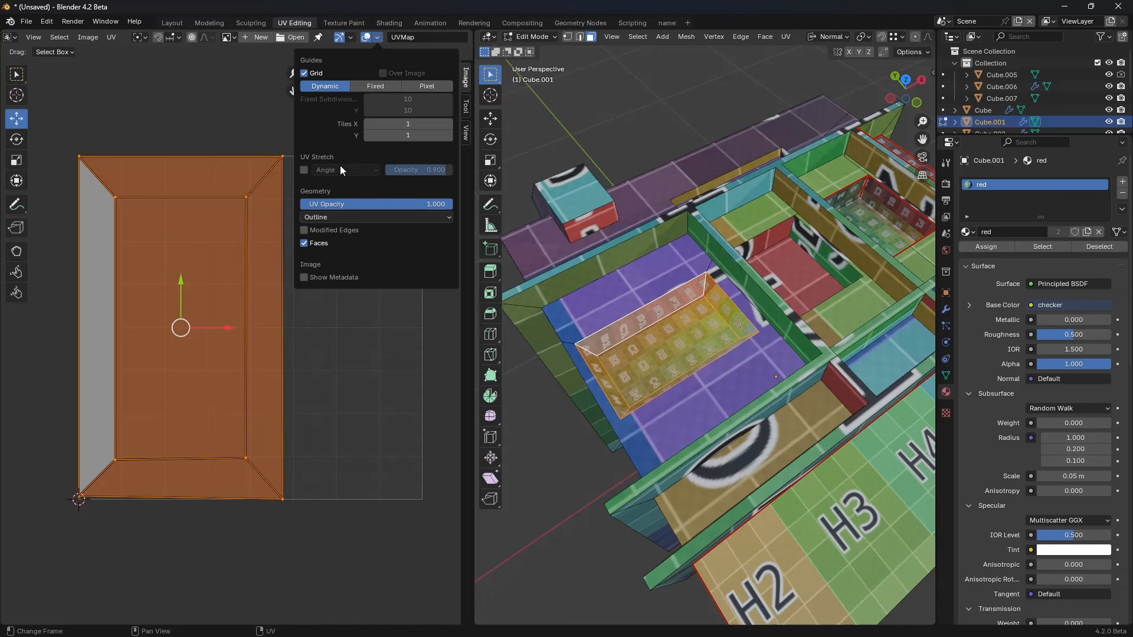
{"action": "left_click", "coordinate": [304, 171]}
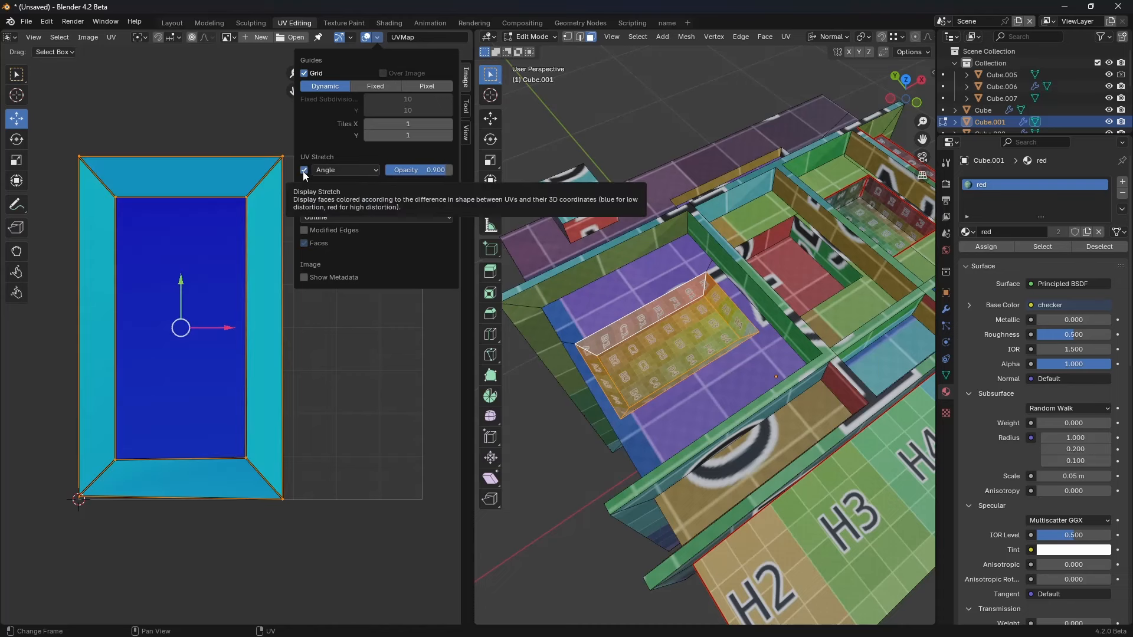
{"action": "left_click", "coordinate": [333, 171]}
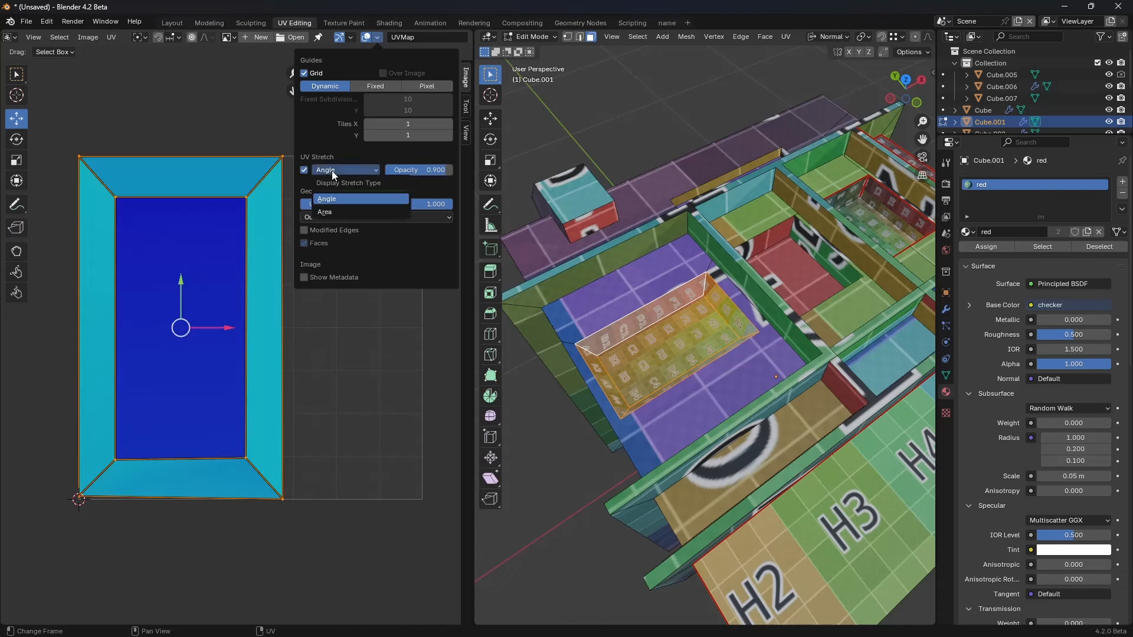
{"action": "left_click", "coordinate": [337, 211]}
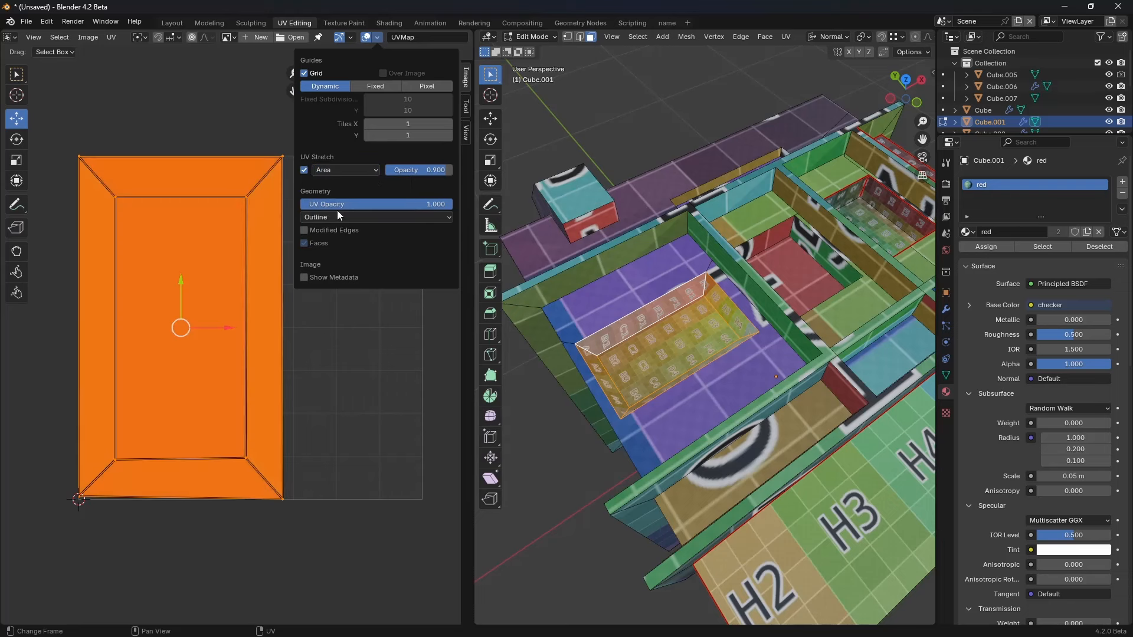
{"action": "left_click", "coordinate": [335, 169]}
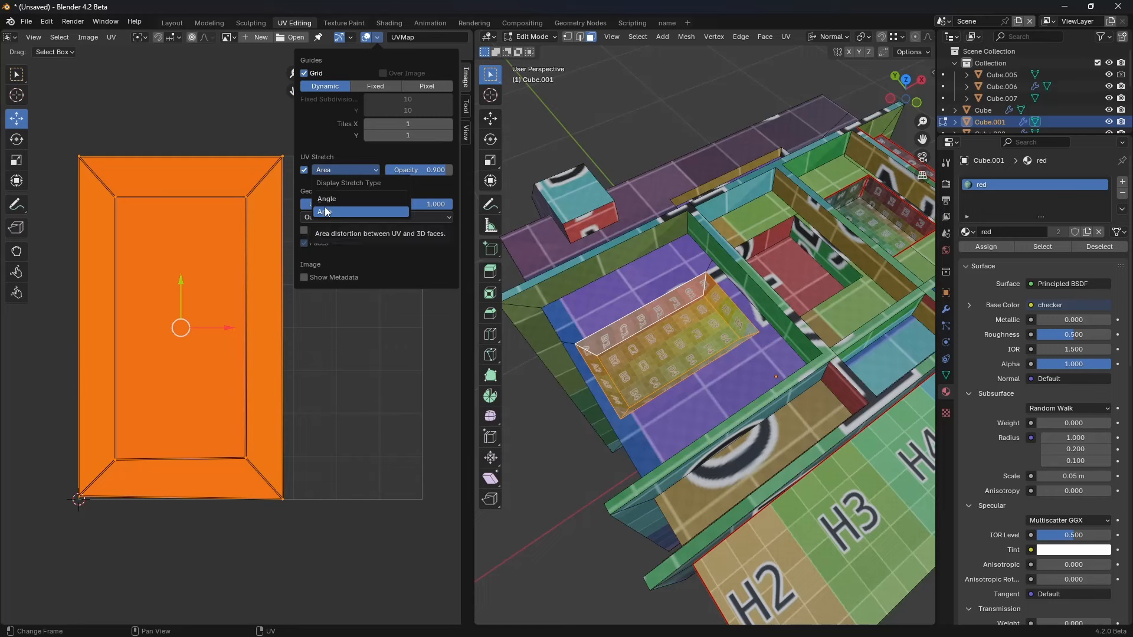
{"action": "left_click", "coordinate": [325, 211]}
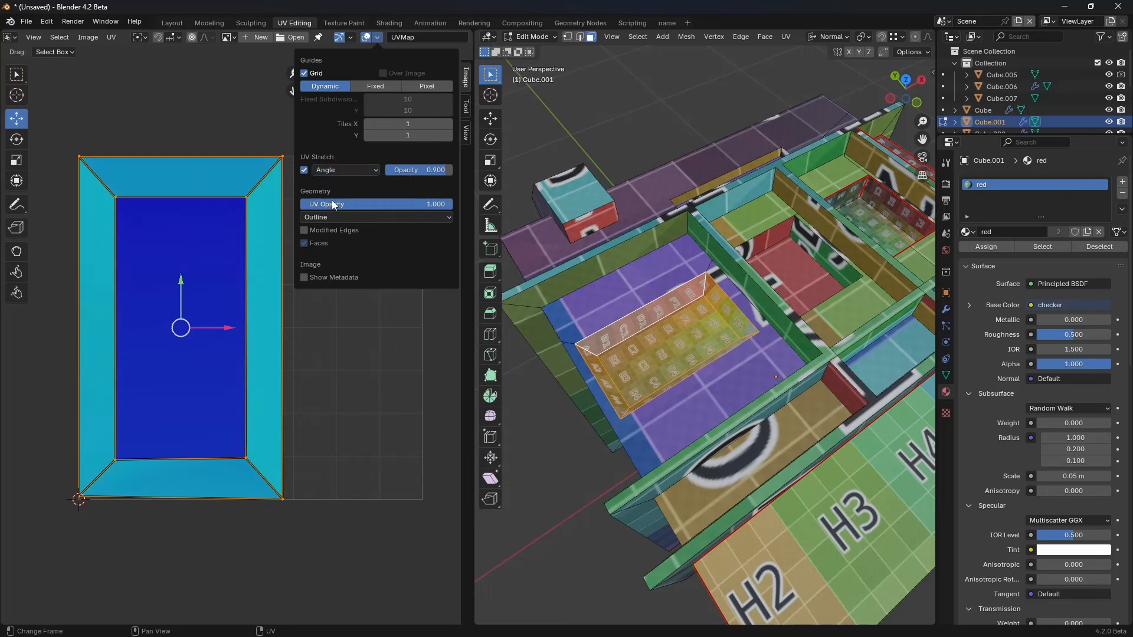
Step: Move the inner rectangle's upper edge down and its lower edge up along Y to compare the stretch colours
{"action": "left_click", "coordinate": [166, 199]}
{"action": "key", "text": "g"}
{"action": "key", "text": "y"}
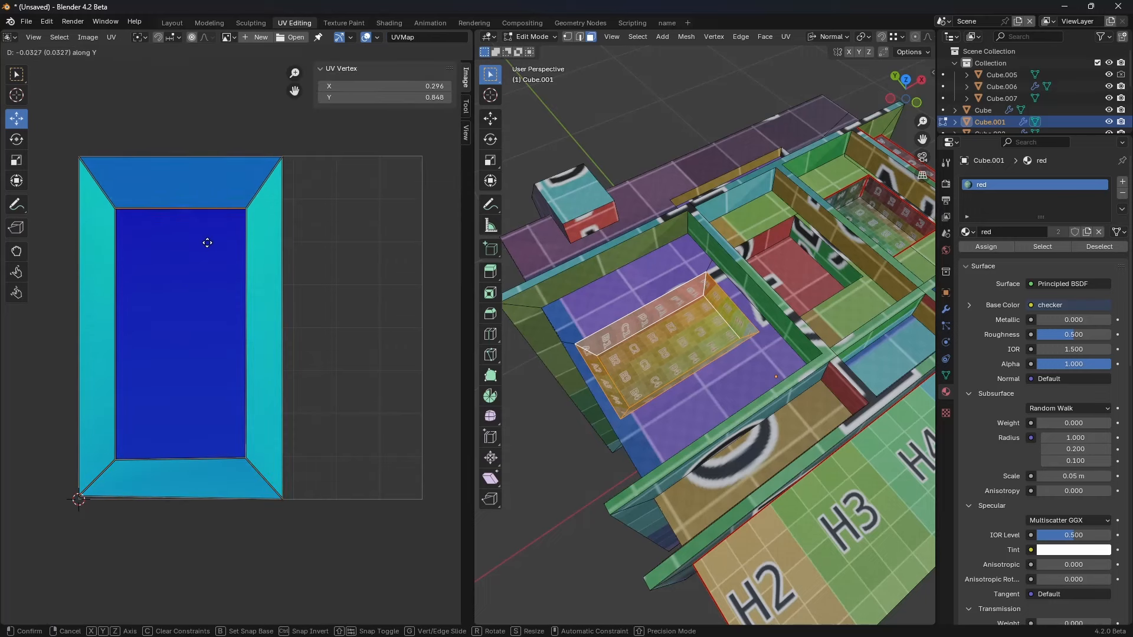
{"action": "left_click", "coordinate": [208, 246]}
{"action": "left_click", "coordinate": [183, 460]}
{"action": "key", "text": "g"}
{"action": "key", "text": "y"}
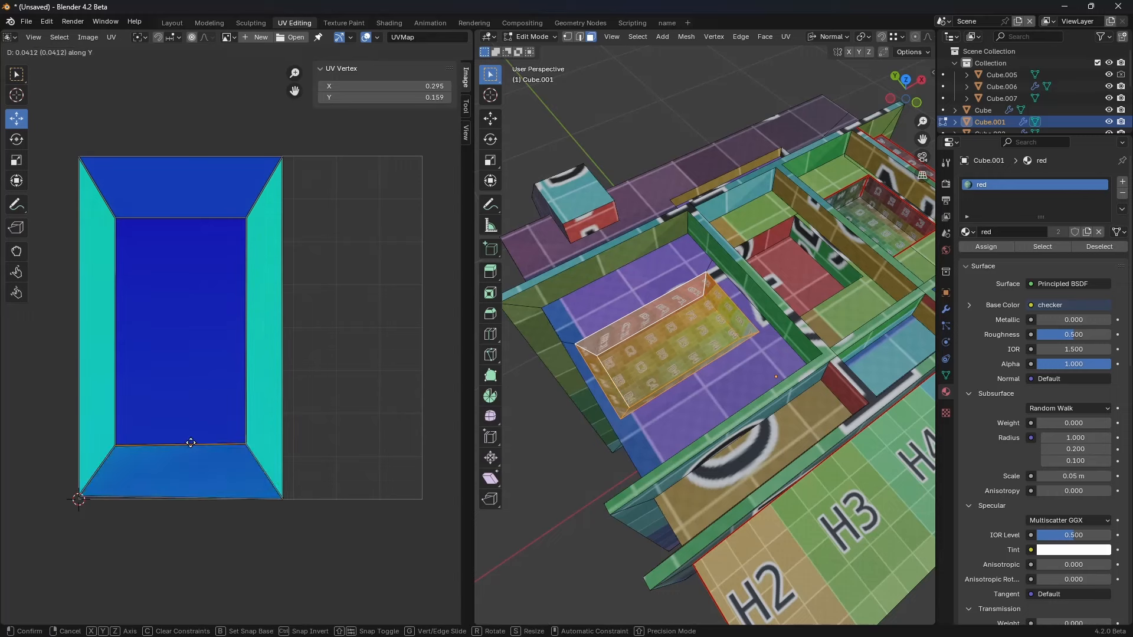
{"action": "left_click", "coordinate": [197, 428]}
Step: Try moving the inner rectangle's right edge and scaling the whole UV island along X, cancelling both
{"action": "left_click", "coordinate": [244, 369]}
{"action": "key", "text": "g"}
{"action": "key", "text": "x"}
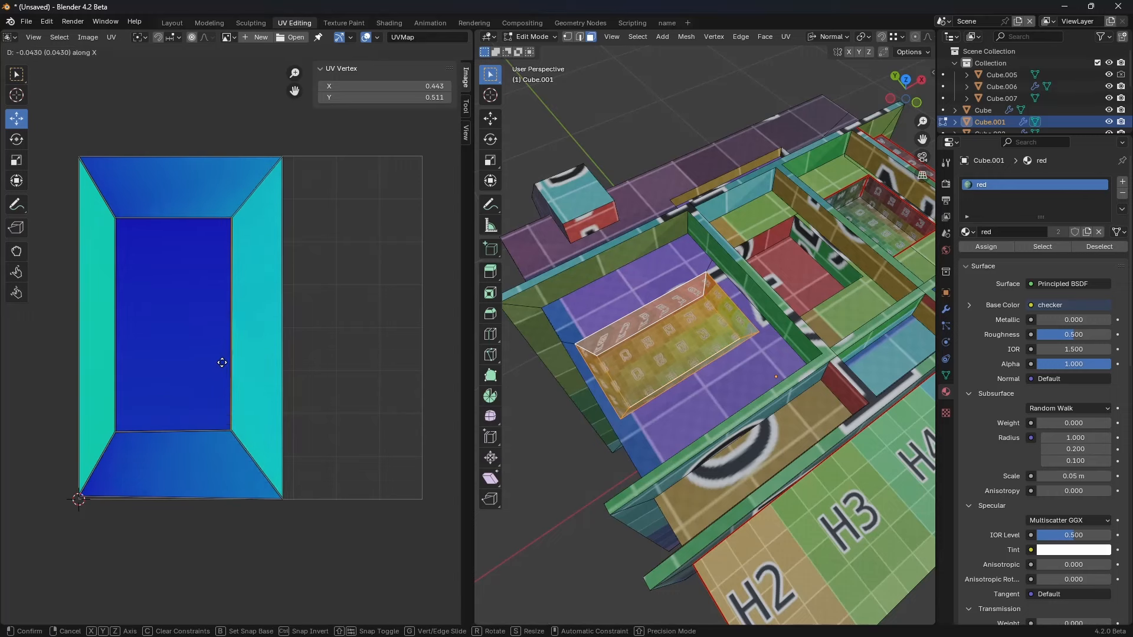
{"action": "key", "text": "Escape"}
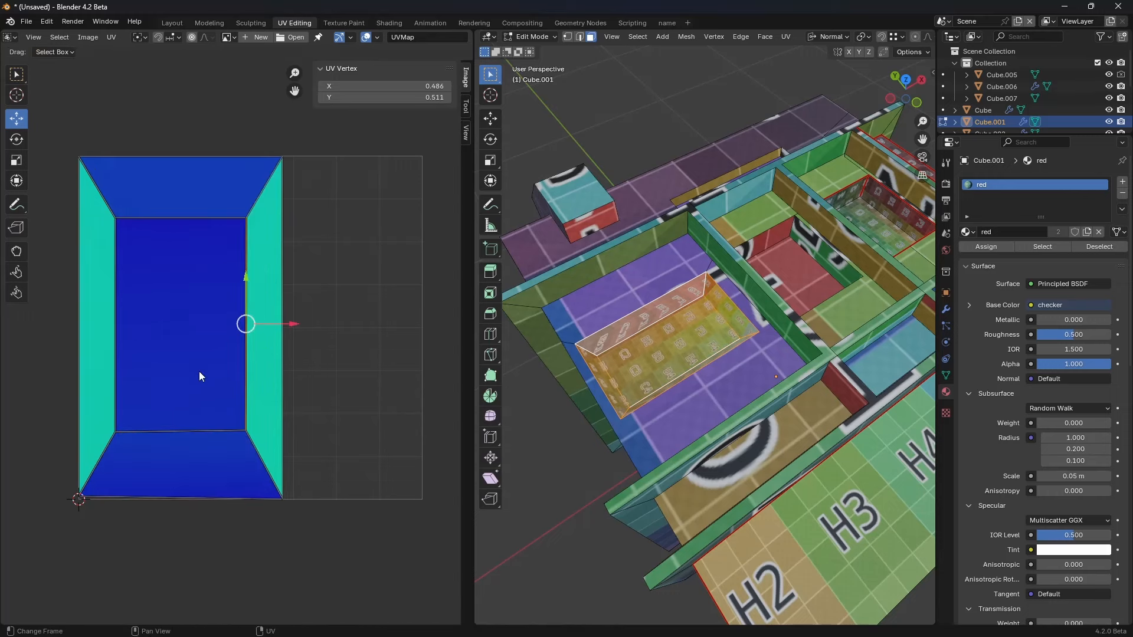
{"action": "key", "text": "a"}
{"action": "key", "text": "s"}
{"action": "key", "text": "x"}
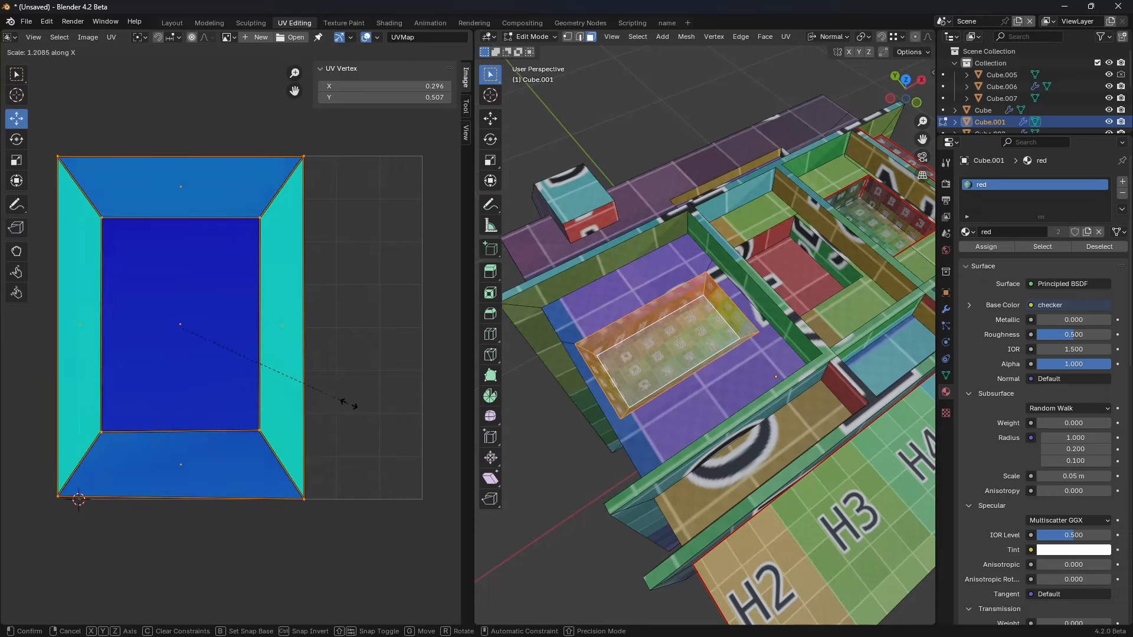
{"action": "key", "text": "Escape"}
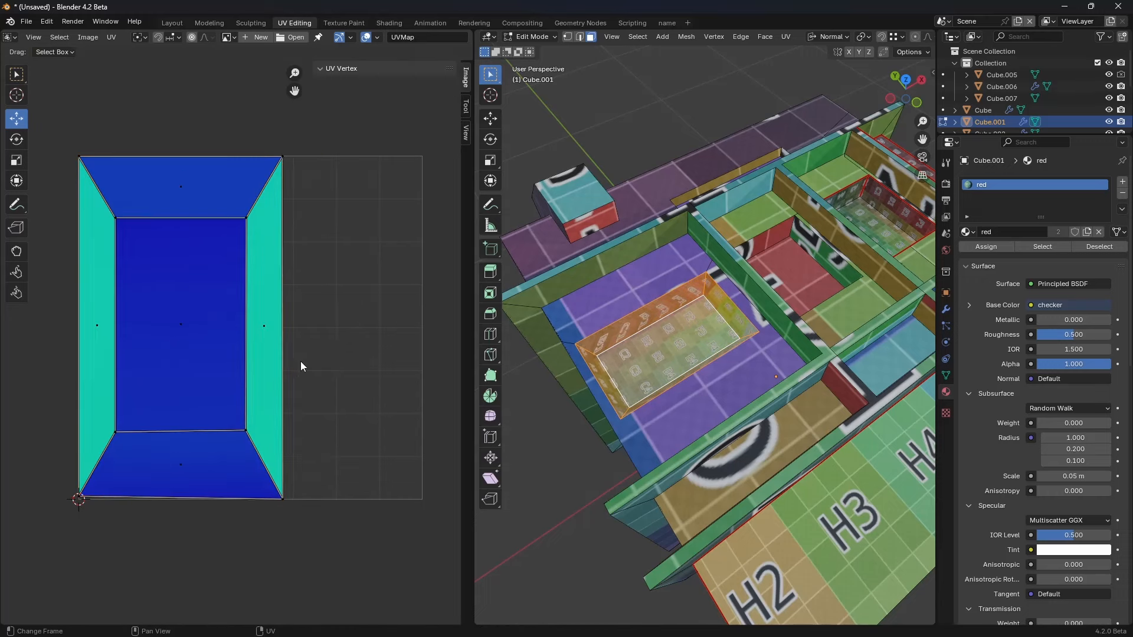
Step: Try moving the island's outer right edge along X twice in edge selection mode, cancelling each move
{"action": "left_click", "coordinate": [282, 364]}
{"action": "key", "text": "2"}
{"action": "left_click", "coordinate": [283, 364]}
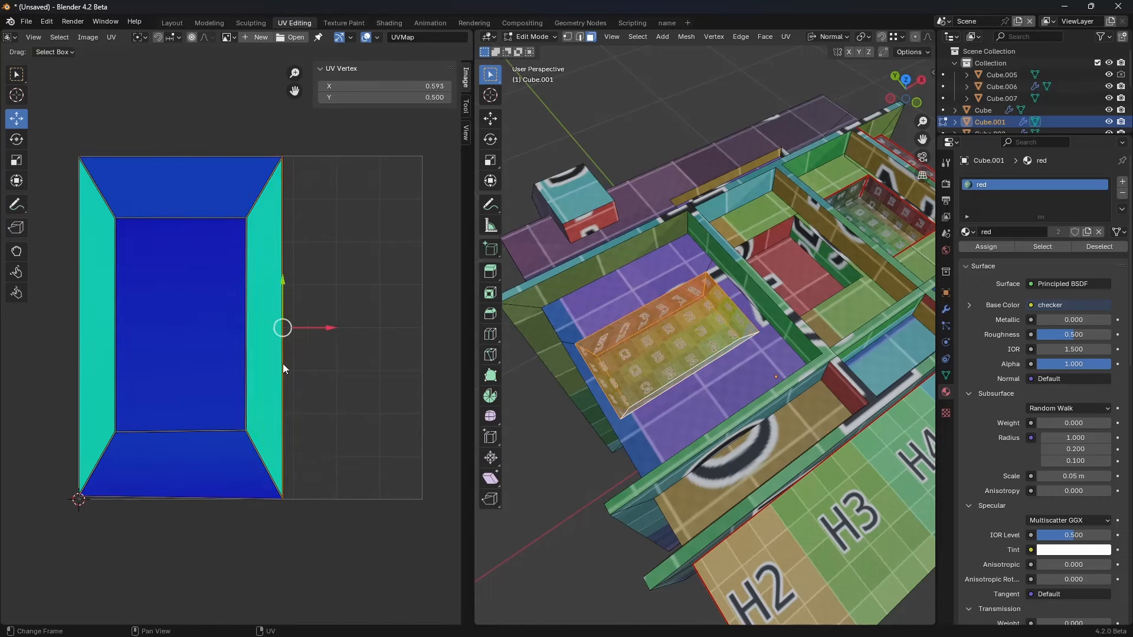
{"action": "key", "text": "g"}
{"action": "key", "text": "x"}
{"action": "key", "text": "Escape"}
{"action": "key", "text": "g"}
{"action": "key", "text": "x"}
{"action": "key", "text": "Escape"}
Step: Select the recess's four slanted corner edges on the model and mark them as seams
{"action": "scroll", "coordinate": [699, 373], "scroll_direction": "up", "scroll_amount": 4}
{"action": "key", "text": "2"}
{"action": "left_click", "coordinate": [699, 248]}
{"action": "middle_click_drag", "start_coordinate": [503, 365], "coordinate": [556, 365], "text": "shift"}
{"action": "left_click", "coordinate": [538, 365], "text": "shift"}
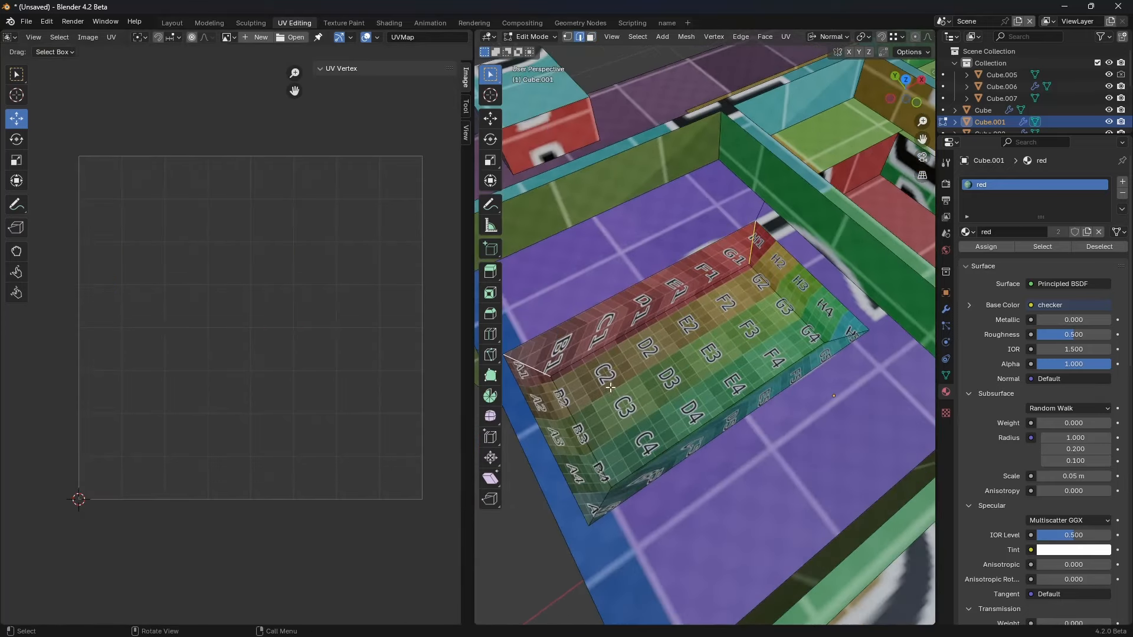
{"action": "middle_click_drag", "start_coordinate": [611, 387], "coordinate": [805, 499]}
{"action": "left_click", "coordinate": [798, 511], "text": "shift"}
{"action": "left_click", "coordinate": [753, 258], "text": "shift"}
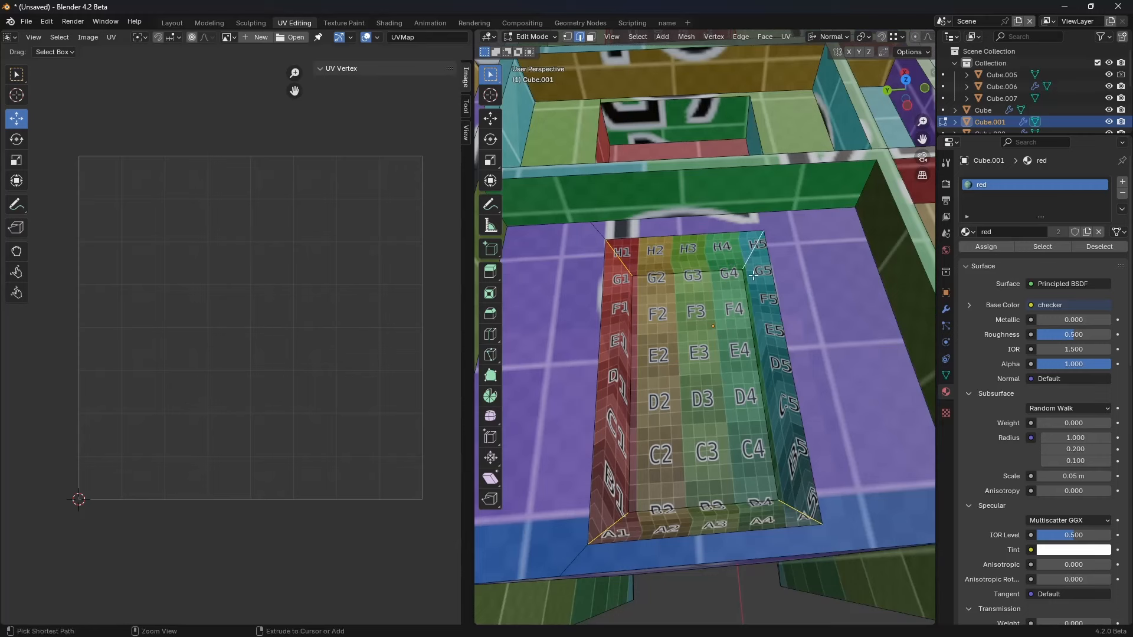
{"action": "key", "text": "ctrl+e"}
{"action": "left_click", "coordinate": [739, 261]}
Step: Select the recess's floor and side faces and unwrap them with the Conformal method
{"action": "key", "text": "3"}
{"action": "left_click", "coordinate": [685, 354]}
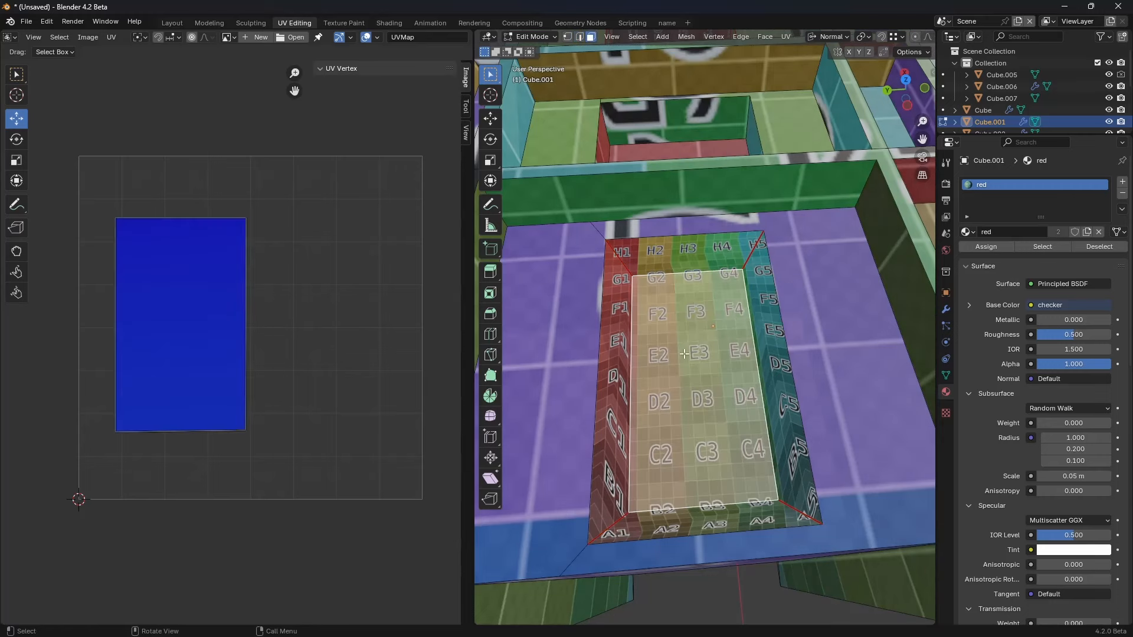
{"action": "key", "text": "ctrl+KP_Add"}
{"action": "key", "text": "u"}
{"action": "left_click", "coordinate": [708, 345]}
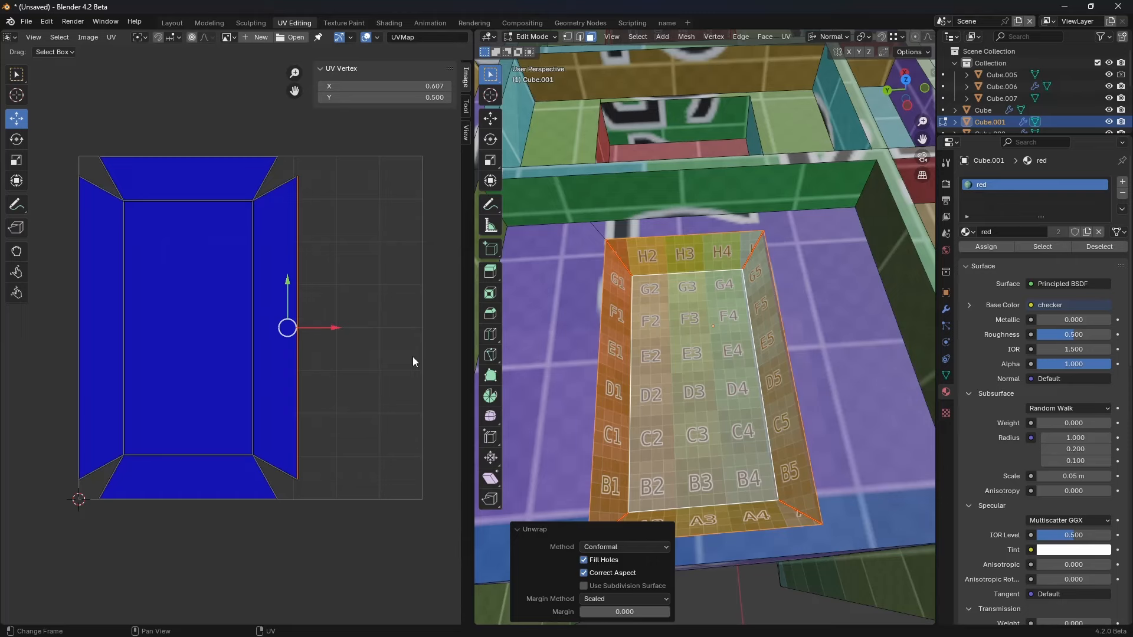
Step: Inspect the newly unwrapped recess's checker texture from another angle in Object Mode, and return to Edit Mode
{"action": "scroll", "coordinate": [678, 348], "scroll_direction": "down", "scroll_amount": 4}
{"action": "middle_click_drag", "start_coordinate": [739, 354], "coordinate": [726, 353]}
{"action": "key", "text": "ctrl+Tab"}
{"action": "left_click", "coordinate": [691, 352]}
{"action": "middle_click_drag", "start_coordinate": [744, 274], "coordinate": [677, 324]}
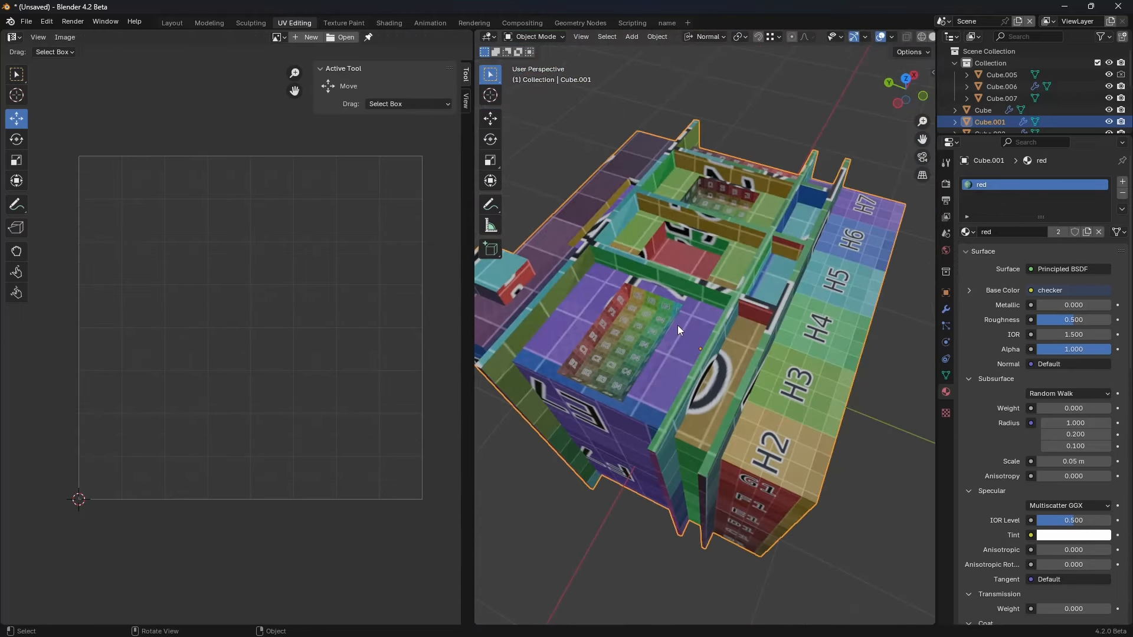
{"action": "key", "text": "ctrl+Tab"}
{"action": "left_click", "coordinate": [699, 347]}
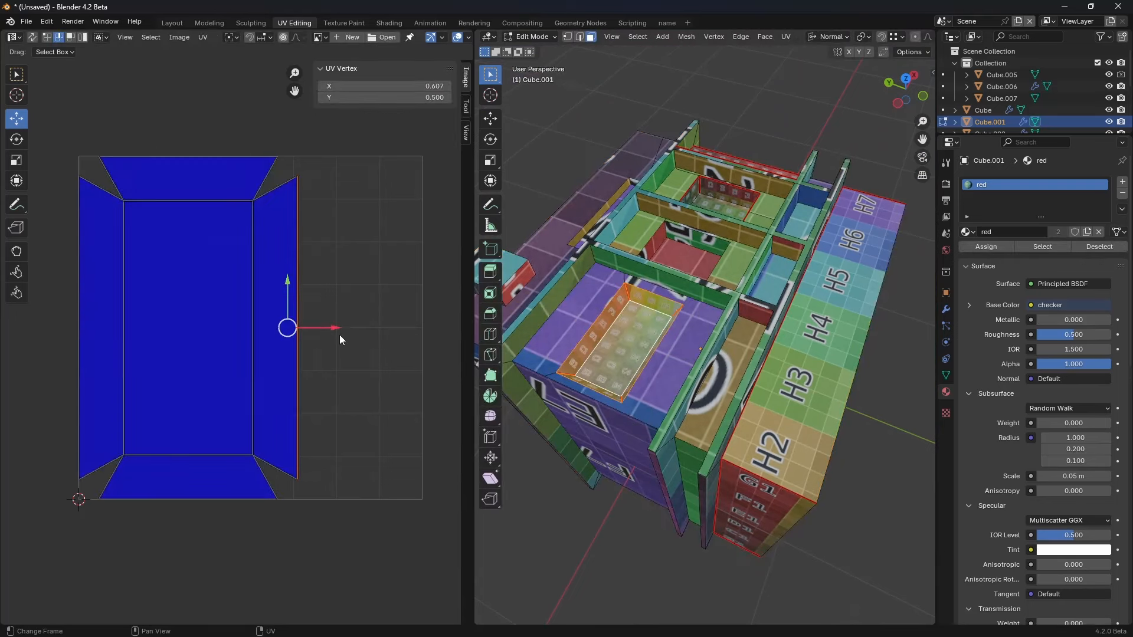
Step: Switch the UV editor to the Select Box tool, box-select the island's upper part and select the whole island
{"action": "left_click", "coordinate": [329, 239]}
{"action": "middle_click_drag", "start_coordinate": [298, 289], "coordinate": [321, 297]}
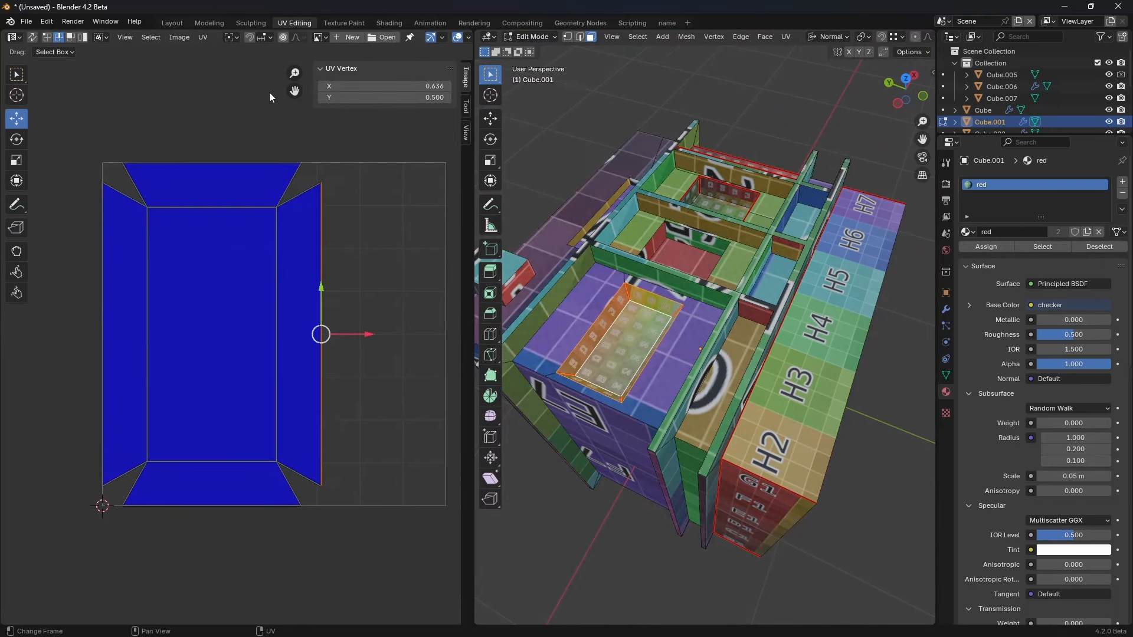
{"action": "left_click", "coordinate": [18, 76]}
{"action": "left_click_drag", "start_coordinate": [99, 104], "coordinate": [307, 277]}
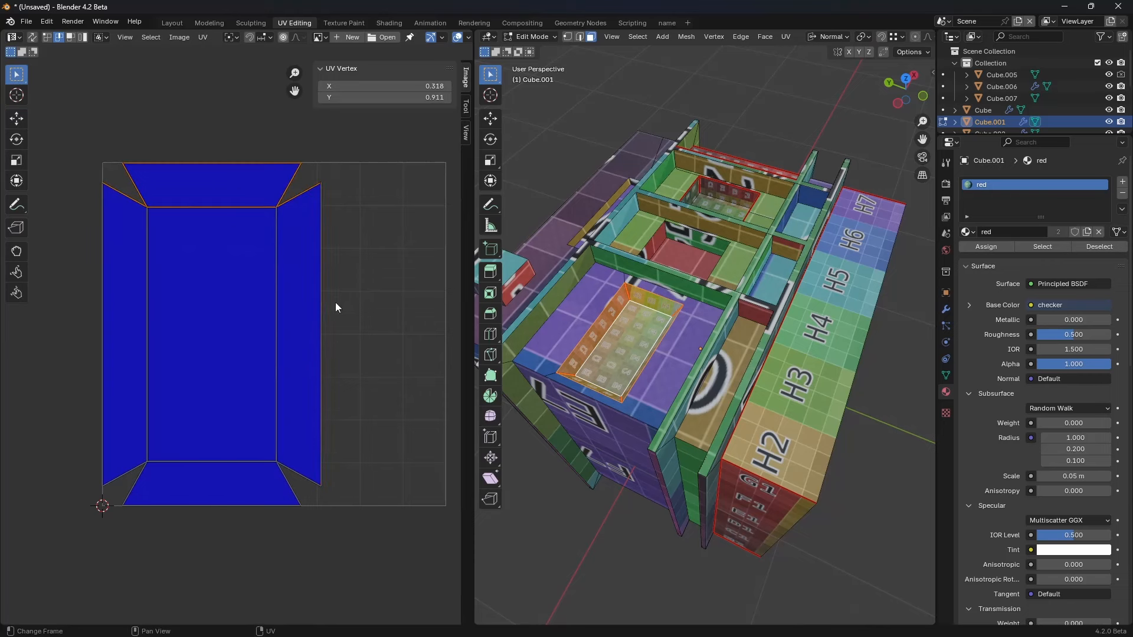
{"action": "key", "text": "a"}
{"action": "left_click", "coordinate": [203, 37]}
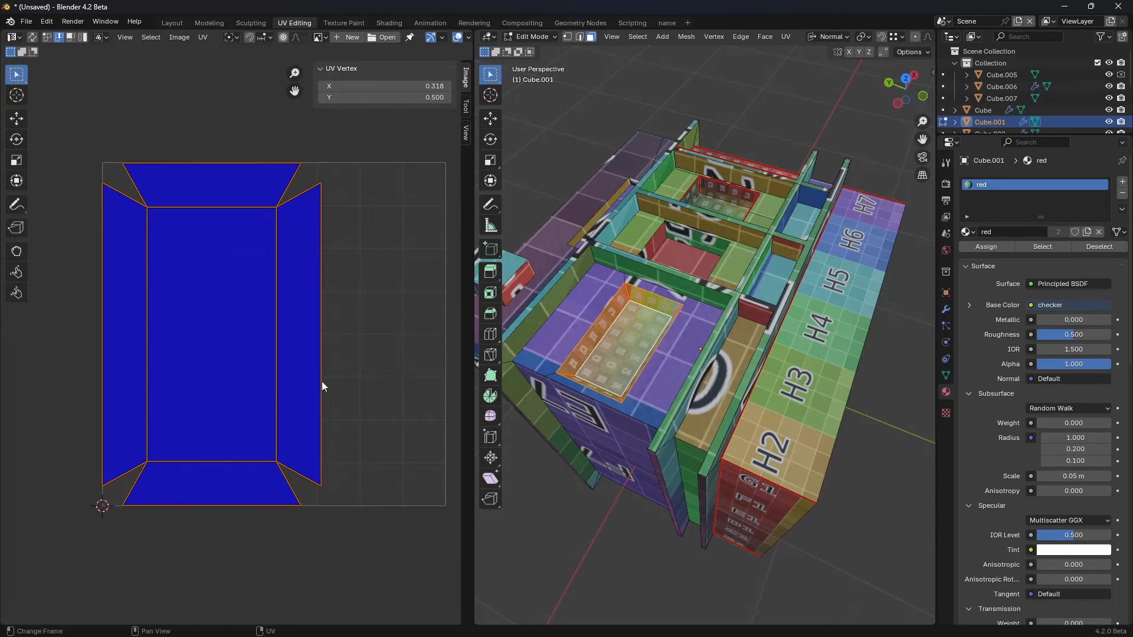
Step: Move the whole UV island out of the UV square to its left side
{"action": "key", "text": "g"}
{"action": "left_click", "coordinate": [195, 366]}
{"action": "scroll", "coordinate": [203, 372], "scroll_direction": "down", "scroll_amount": 4}
{"action": "key", "text": "g"}
{"action": "left_click", "coordinate": [177, 367]}
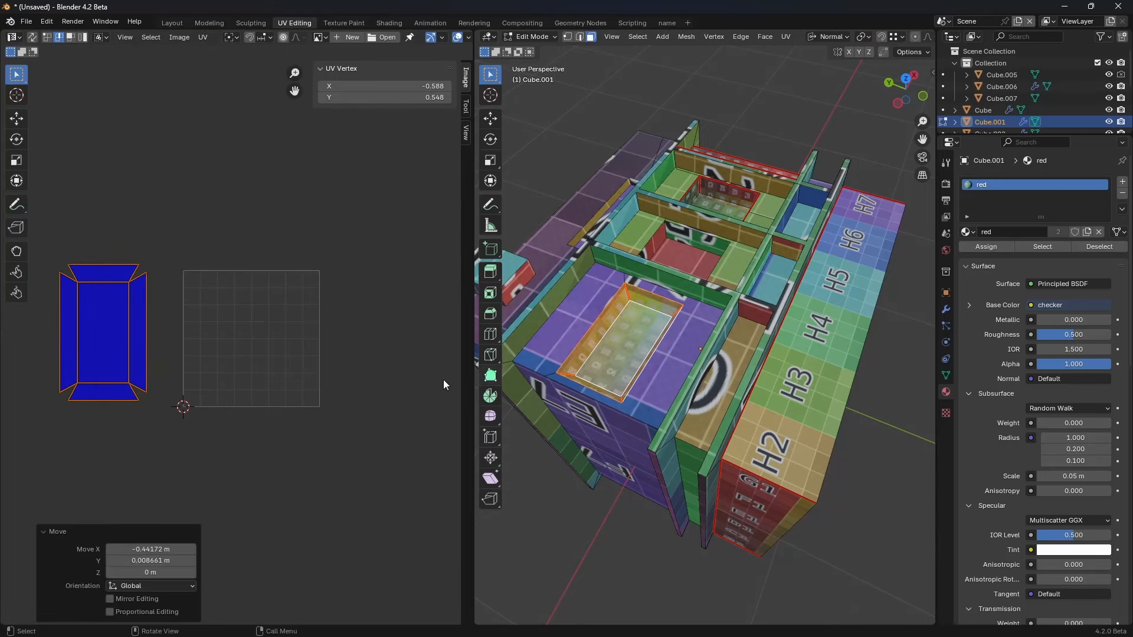
Step: Unwrap the recess's faces again with the Conformal method and select the model's large outer face showing H2 to H7
{"action": "key", "text": "u"}
{"action": "left_click", "coordinate": [720, 334]}
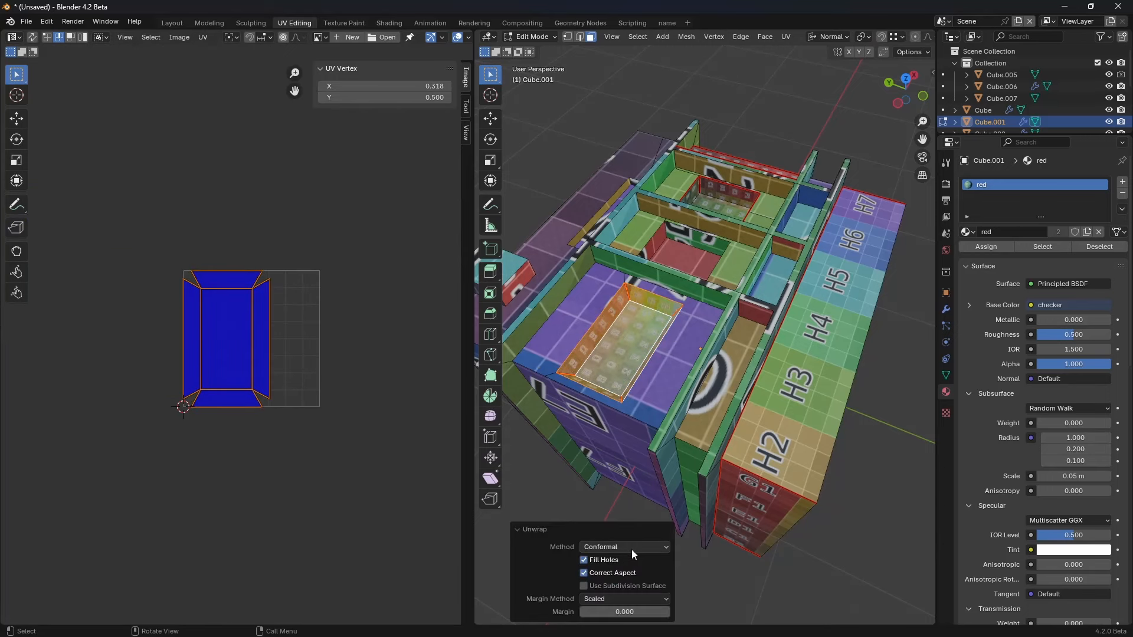
{"action": "left_click", "coordinate": [805, 398]}
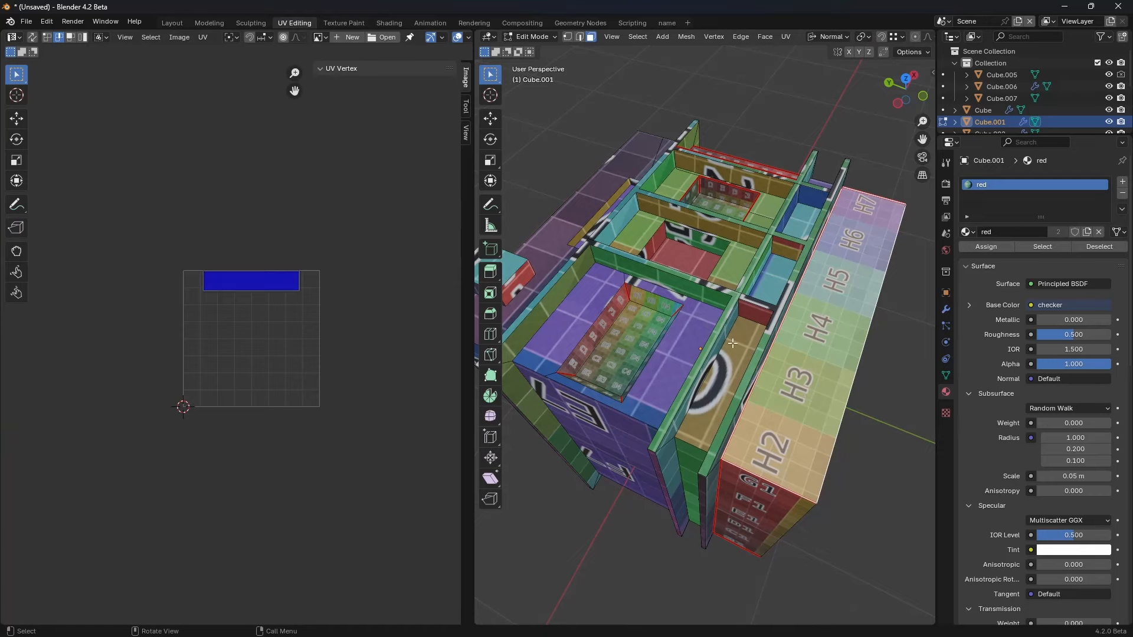
Step: Select the floor, side walls and adjoining ledges of the middle compartment's recess
{"action": "left_click", "coordinate": [728, 262]}
{"action": "left_click", "coordinate": [688, 253], "text": "shift"}
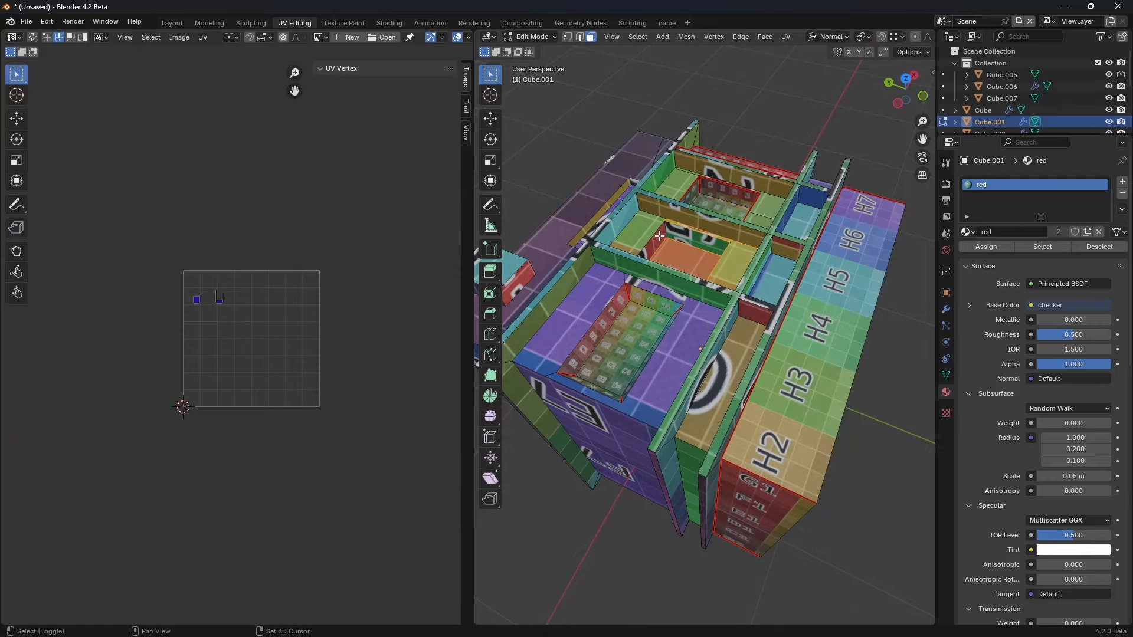
{"action": "left_click", "coordinate": [693, 234], "text": "shift"}
{"action": "middle_click_drag", "start_coordinate": [692, 233], "coordinate": [683, 239]}
{"action": "left_click", "coordinate": [686, 195], "text": "shift"}
{"action": "middle_click_drag", "start_coordinate": [687, 195], "coordinate": [669, 269]}
{"action": "left_click", "coordinate": [658, 279], "text": "shift"}
Step: Unwrap the middle recess with the Angle Based method, then include its remaining wall and unwrap again
{"action": "key", "text": "u"}
{"action": "left_click", "coordinate": [688, 249]}
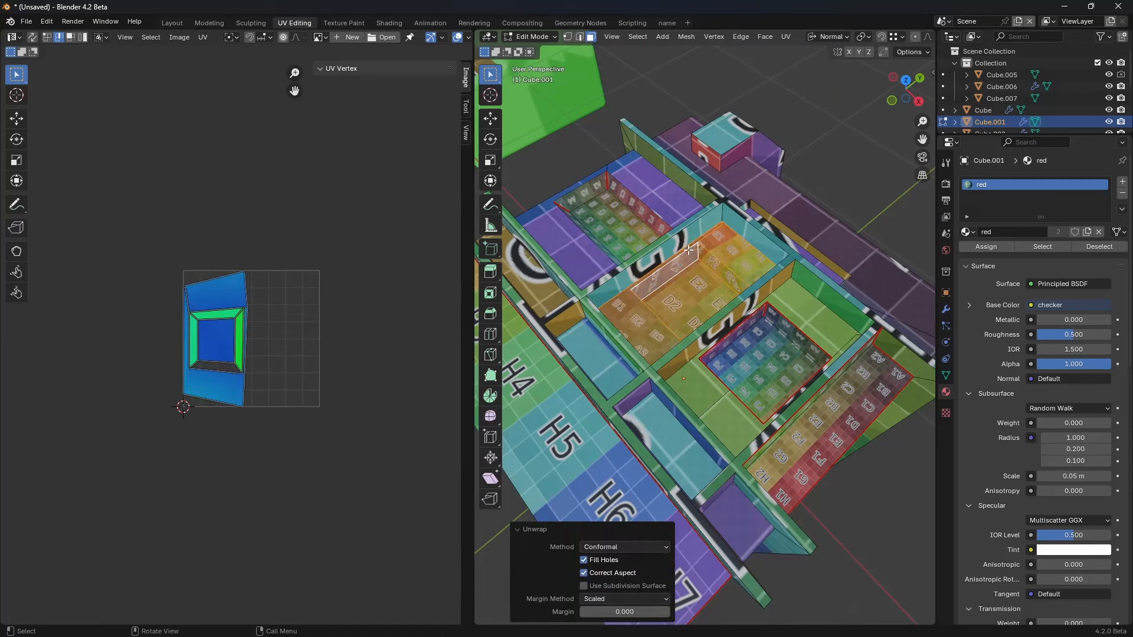
{"action": "left_click", "coordinate": [607, 547]}
{"action": "left_click", "coordinate": [614, 561]}
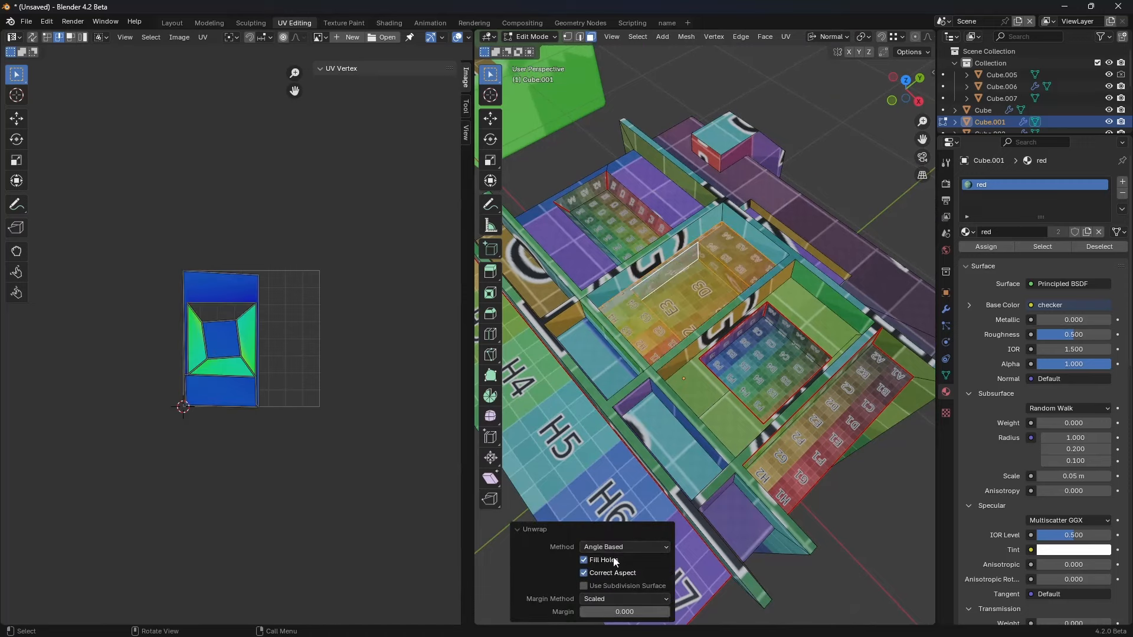
{"action": "middle_click_drag", "start_coordinate": [694, 299], "coordinate": [712, 290]}
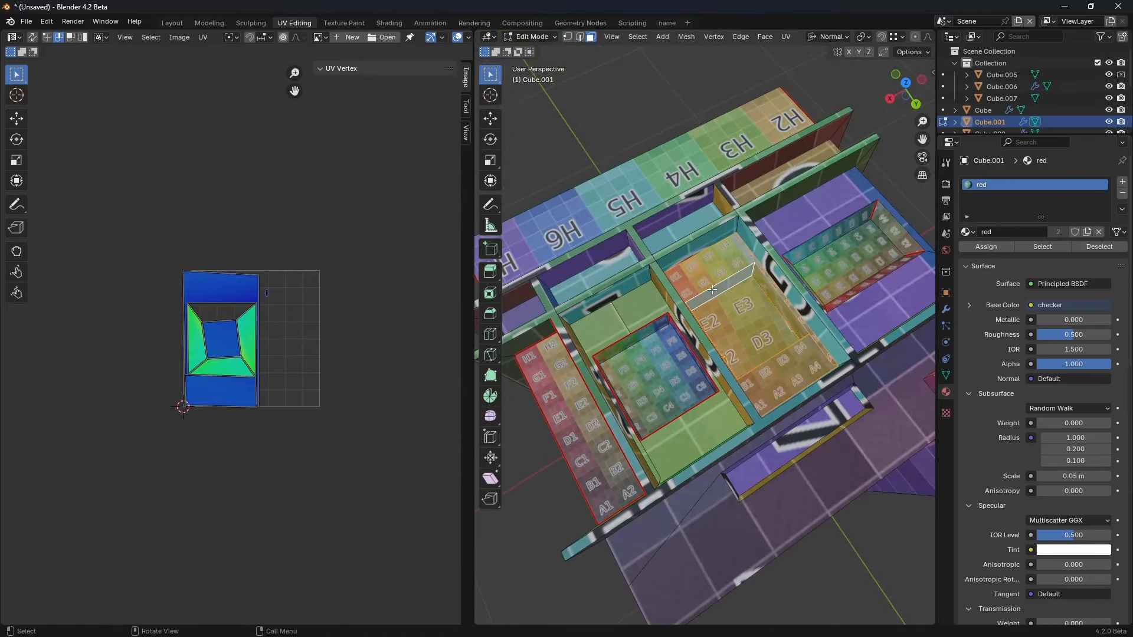
{"action": "key", "text": "u"}
{"action": "left_click", "coordinate": [712, 289]}
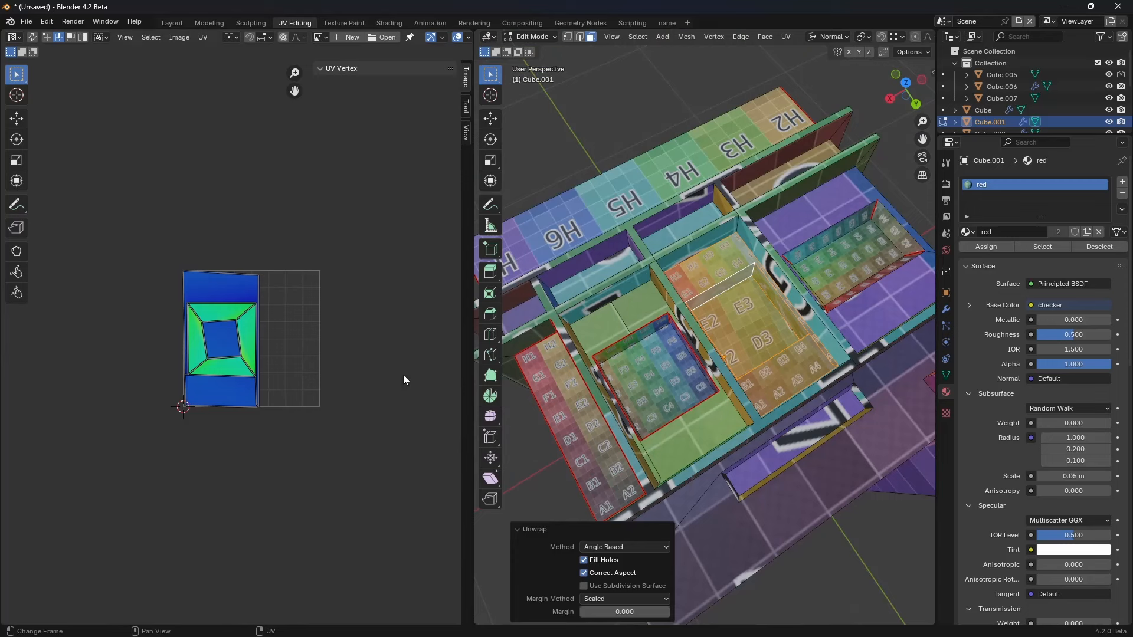
Step: Select the whole middle-recess island and move it outside the UV square on its right side
{"action": "key", "text": "a"}
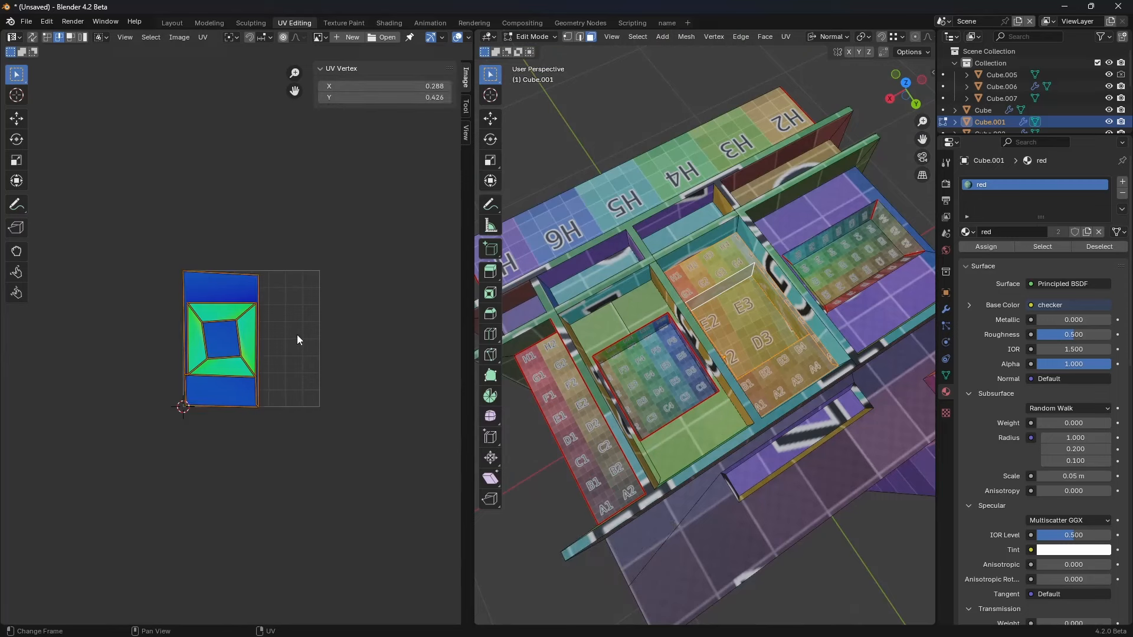
{"action": "key", "text": "g"}
{"action": "left_click", "coordinate": [425, 327]}
{"action": "key", "text": "g"}
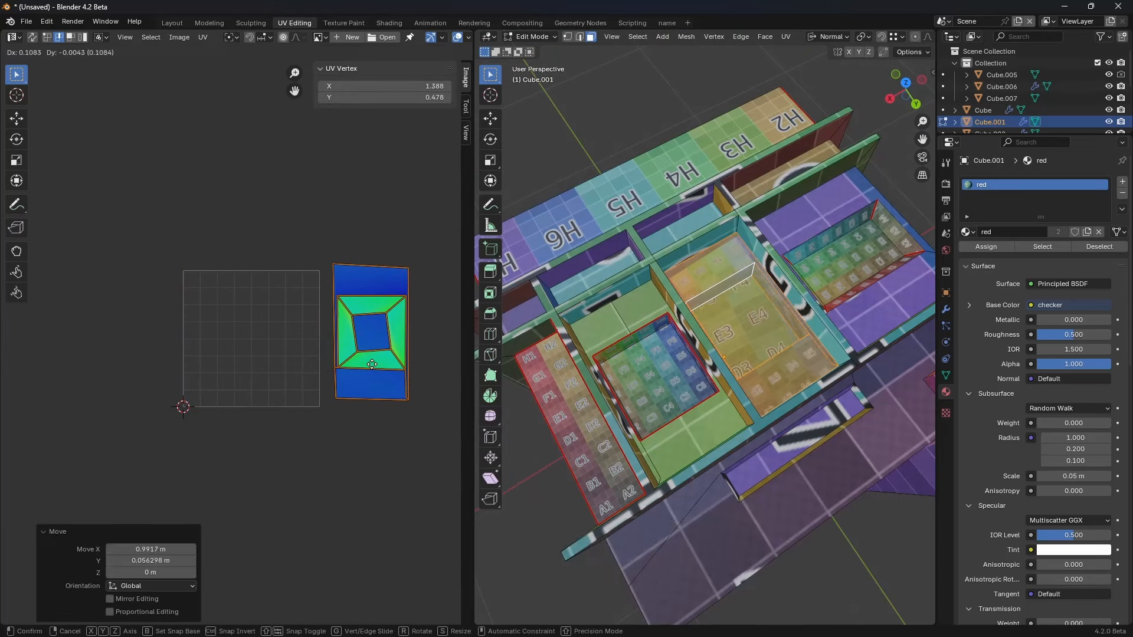
{"action": "left_click", "coordinate": [381, 364]}
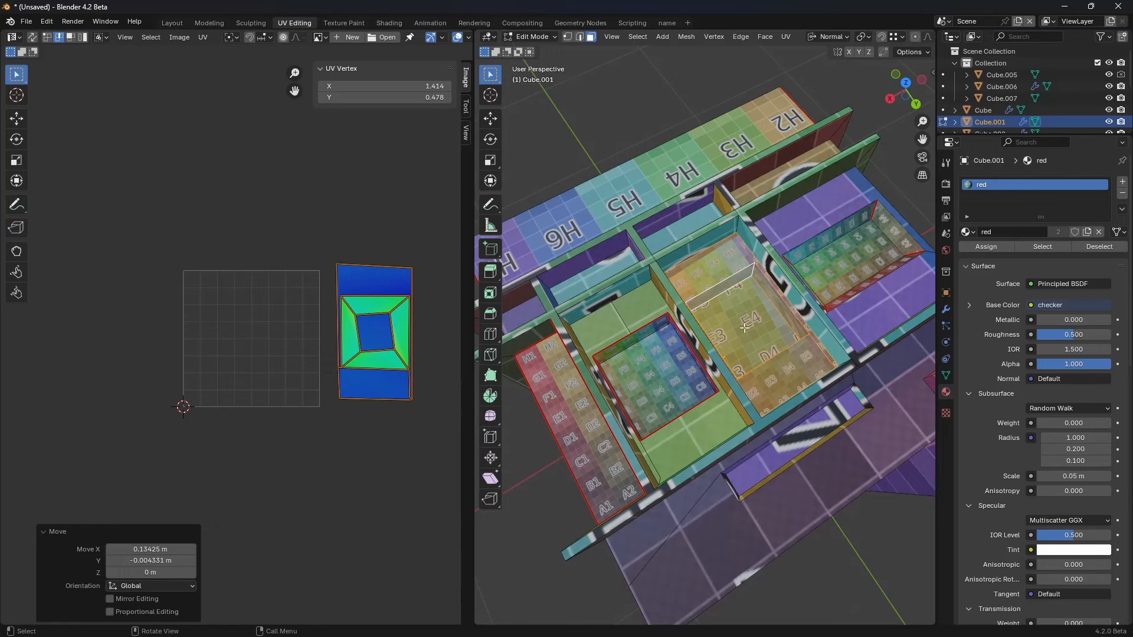
Step: Select the middle recess and the end compartment's recess using linked selection delimited by UVs
{"action": "key", "text": "alt+a"}
{"action": "key", "text": "l"}
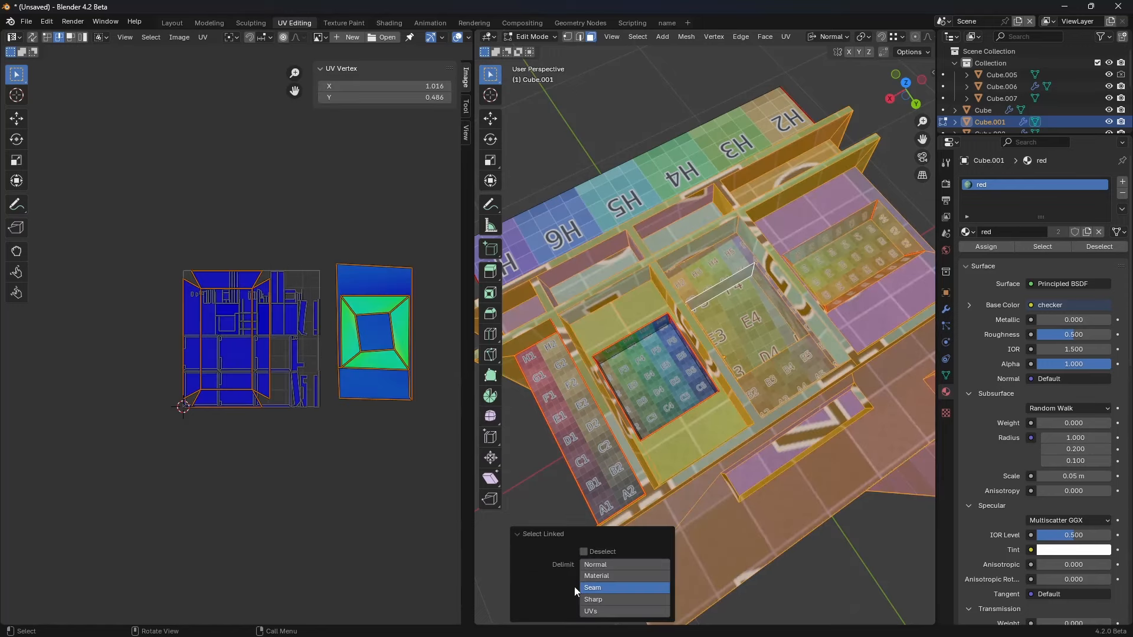
{"action": "left_click", "coordinate": [594, 611]}
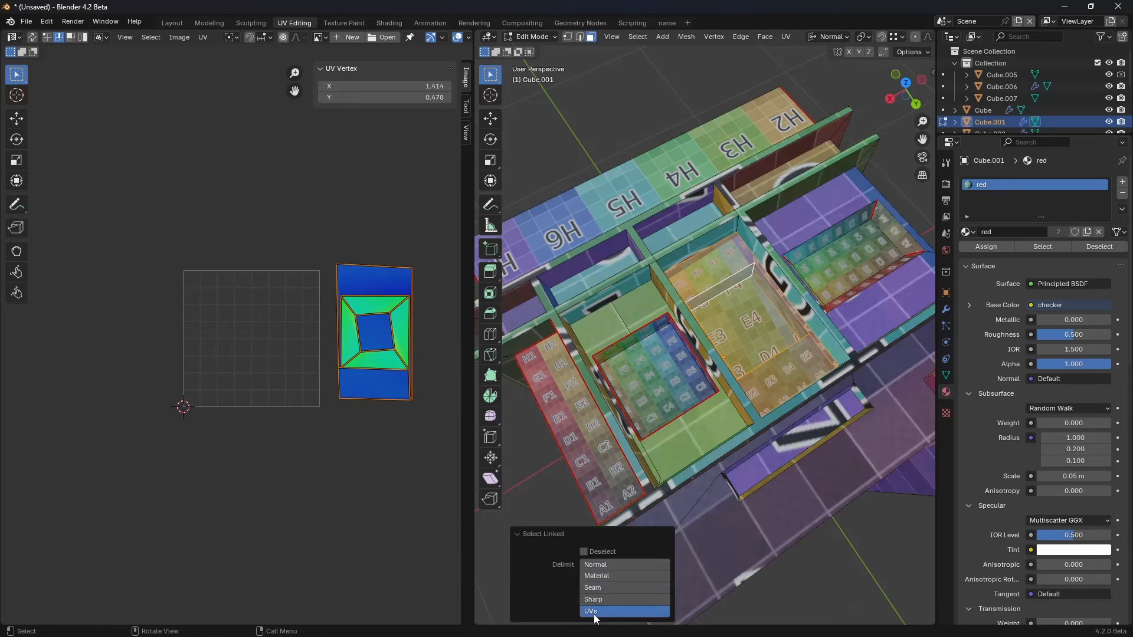
{"action": "key", "text": "l"}
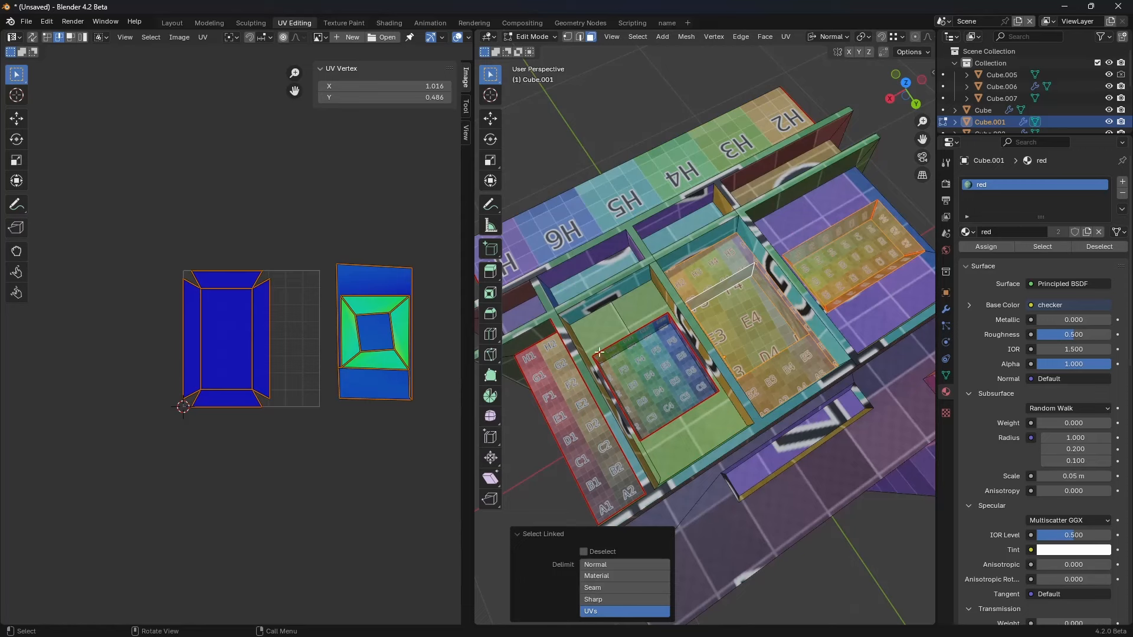
Step: Switch UV editing to island selection and reposition the two recess islands separately, one beside the UV square and one over its left part
{"action": "key", "text": "4"}
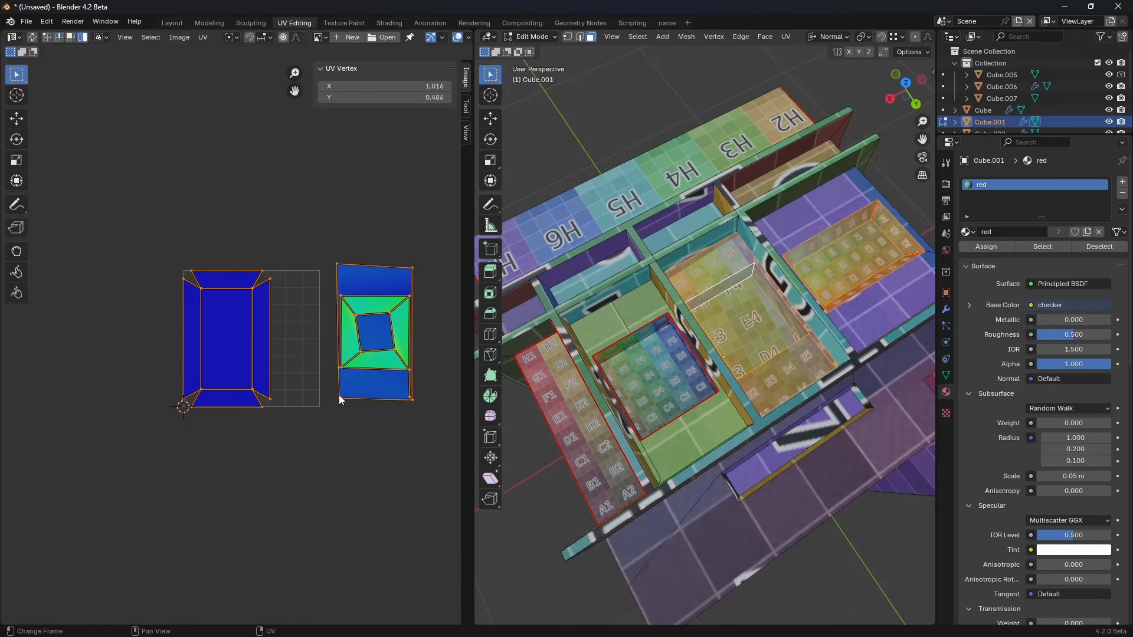
{"action": "key", "text": "g"}
{"action": "left_click", "coordinate": [375, 338]}
{"action": "left_click", "coordinate": [385, 327]}
{"action": "key", "text": "g"}
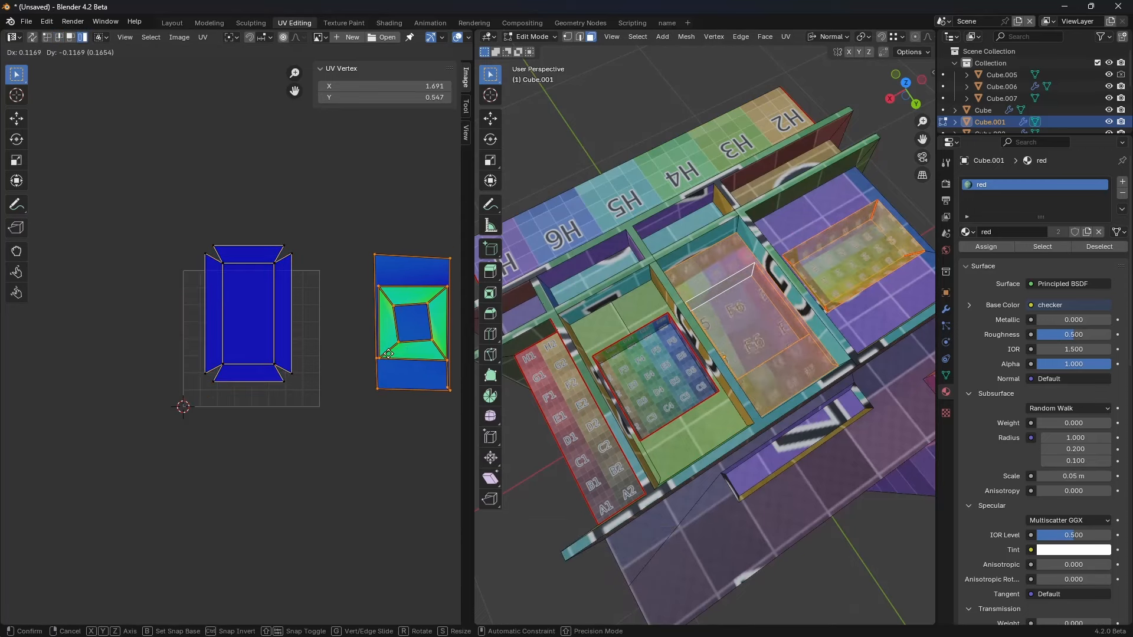
{"action": "left_click", "coordinate": [402, 348]}
{"action": "left_click", "coordinate": [265, 338]}
{"action": "key", "text": "g"}
{"action": "left_click", "coordinate": [242, 348]}
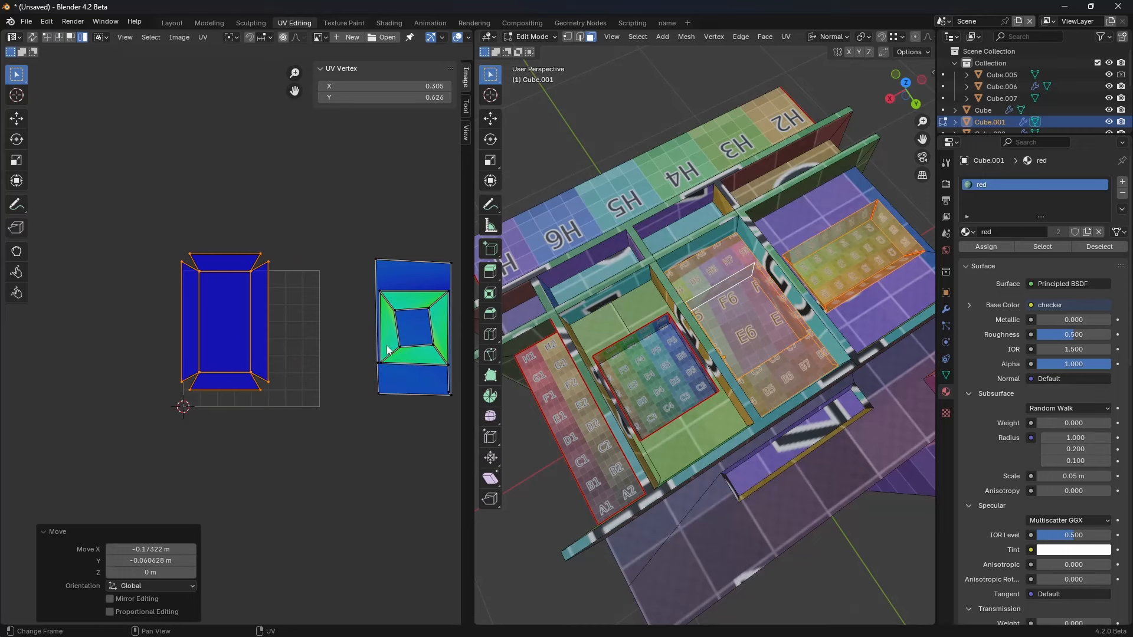
{"action": "key", "text": "g"}
{"action": "right_click", "coordinate": [398, 348]}
{"action": "left_click", "coordinate": [400, 348]}
{"action": "key", "text": "g"}
{"action": "right_click", "coordinate": [405, 350]}
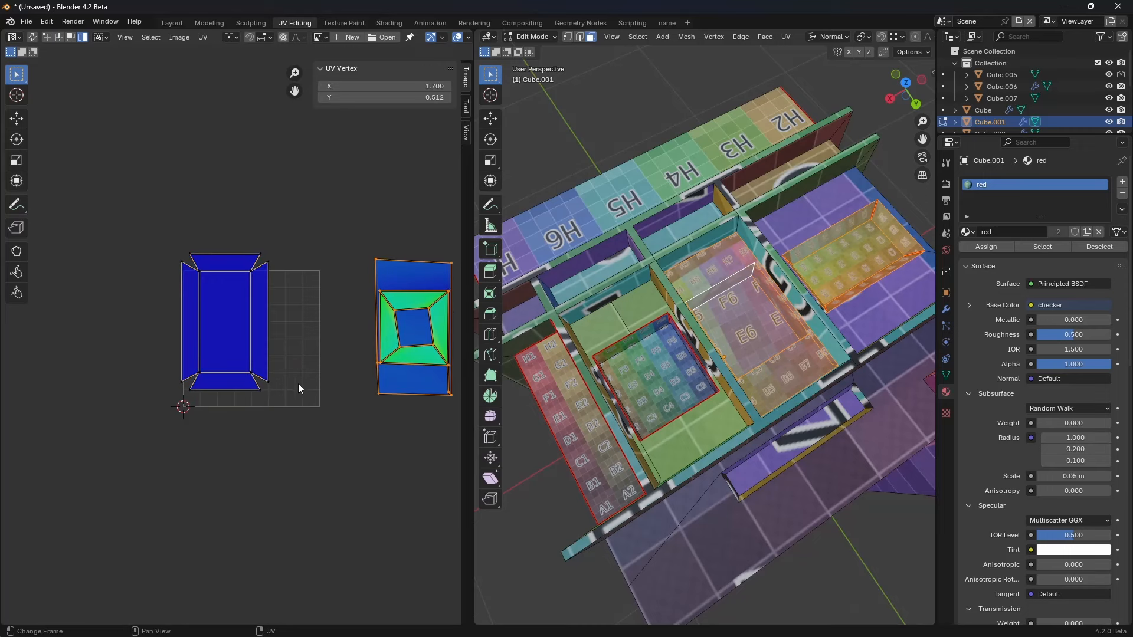
Step: Box-select both islands to check them, then move only the middle recess's island about -0.18 m in X and -0.08 m in Y
{"action": "left_click", "coordinate": [181, 420]}
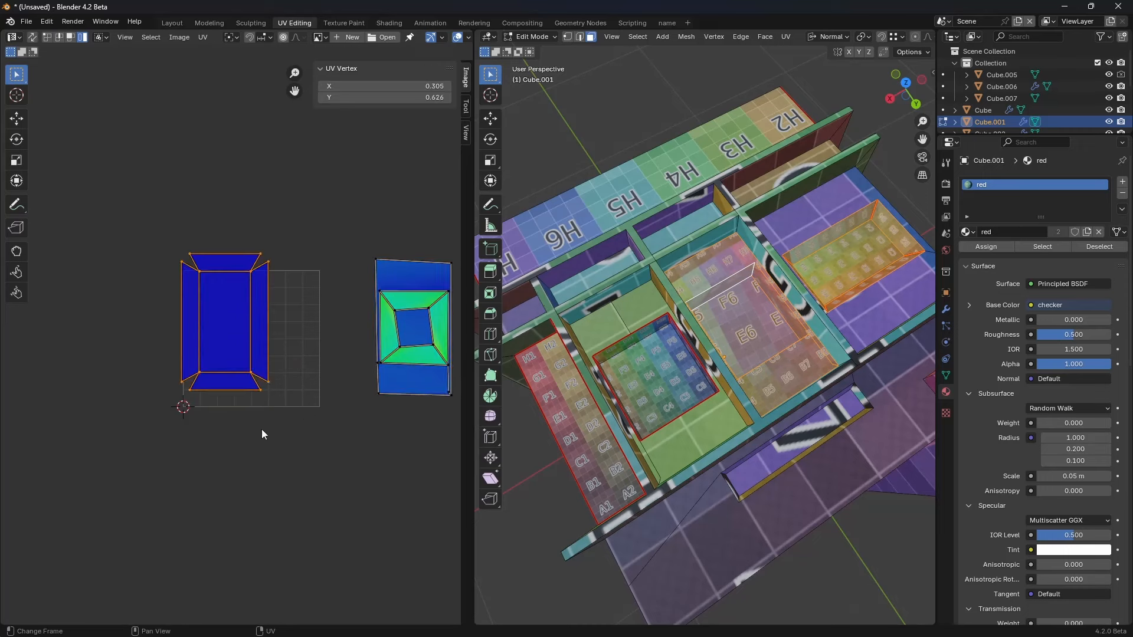
{"action": "left_click_drag", "start_coordinate": [134, 446], "coordinate": [476, 215]}
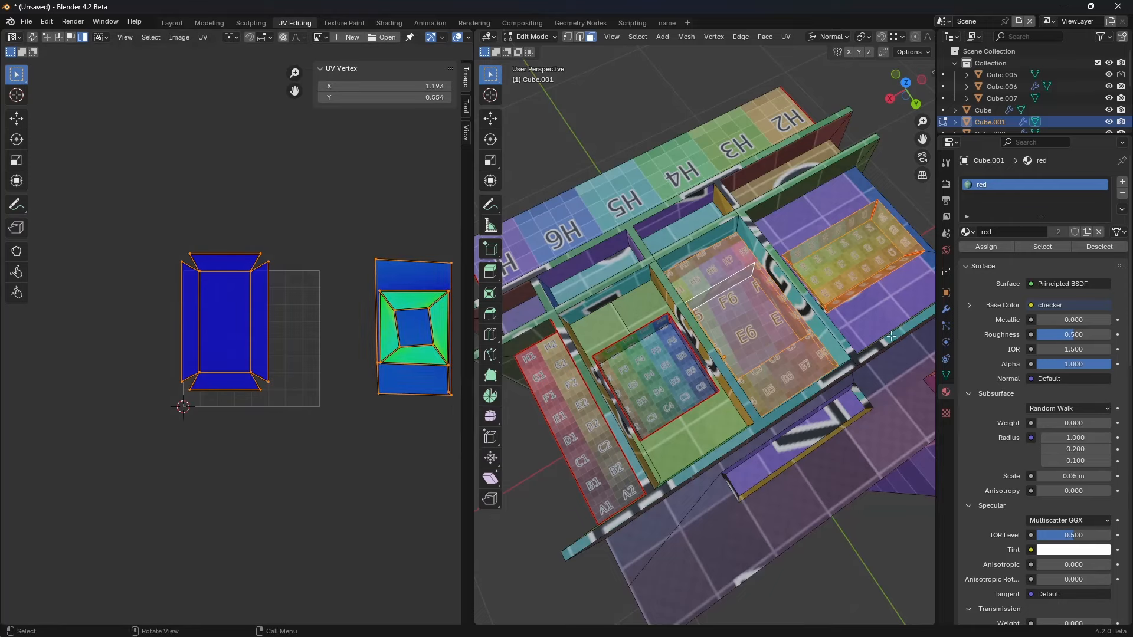
{"action": "scroll", "coordinate": [700, 345], "scroll_direction": "up", "scroll_amount": 4}
{"action": "middle_click_drag", "start_coordinate": [699, 345], "coordinate": [637, 407]}
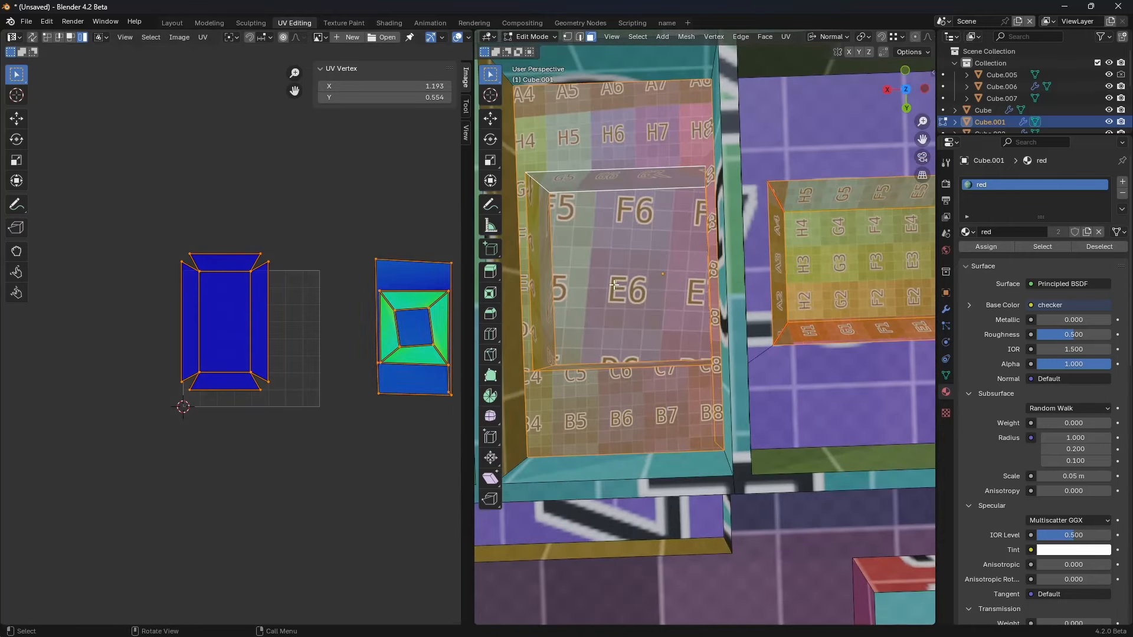
{"action": "left_click", "coordinate": [378, 334]}
{"action": "left_click_drag", "start_coordinate": [390, 341], "coordinate": [365, 352]}
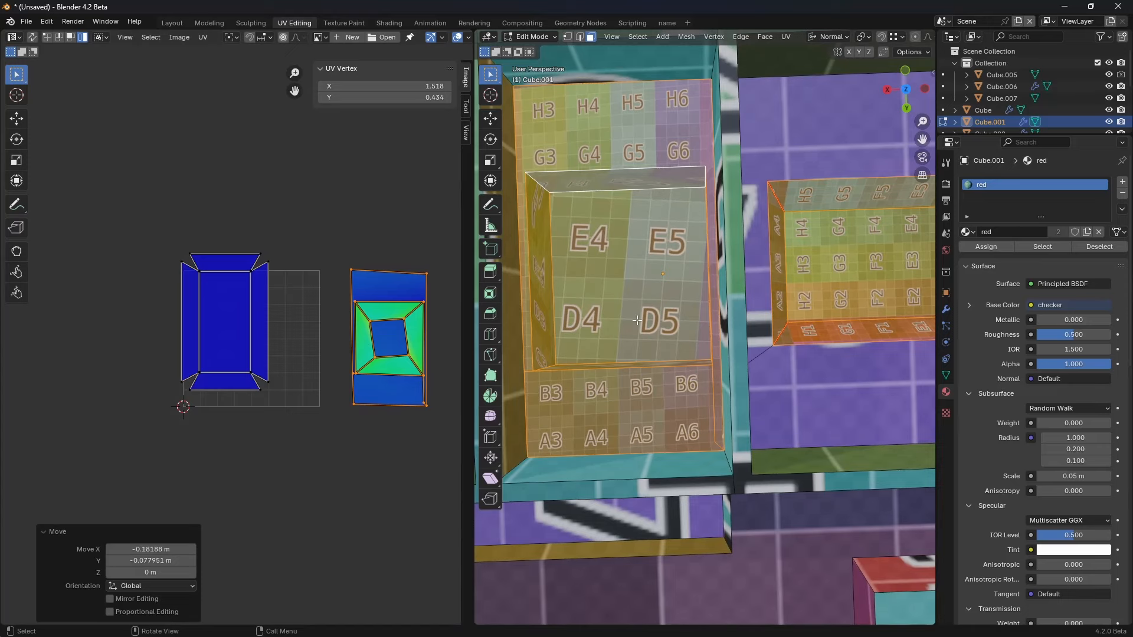
Step: Try unwrapping the selected recess faces of both compartments again, then undo the unwrap
{"action": "middle_click_drag", "start_coordinate": [638, 320], "coordinate": [797, 314]}
{"action": "key", "text": "u"}
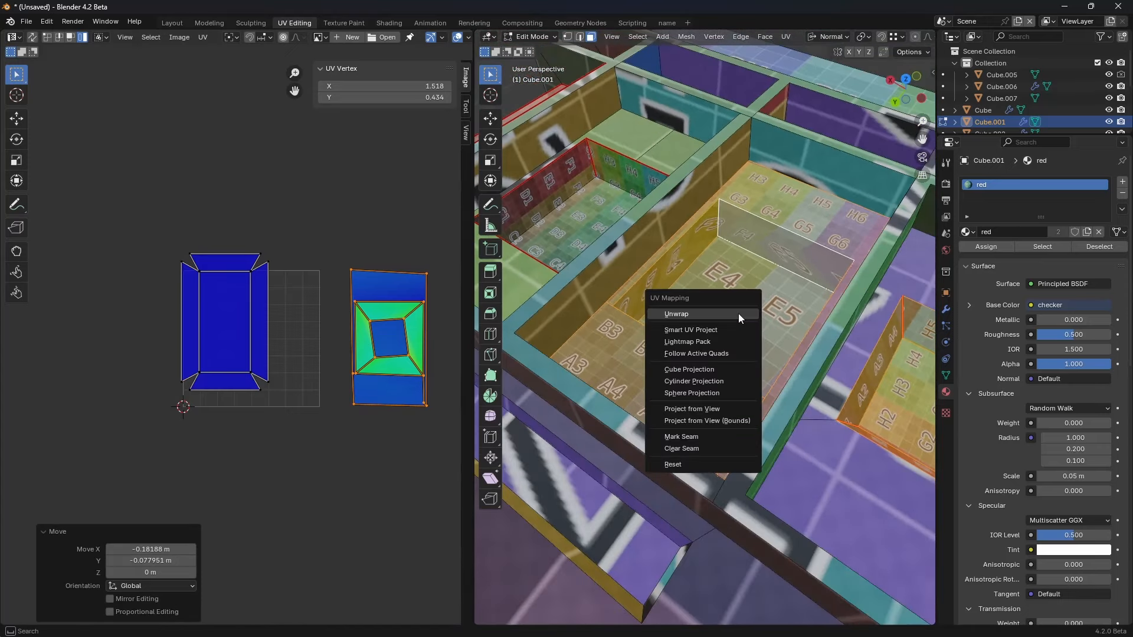
{"action": "left_click", "coordinate": [738, 314]}
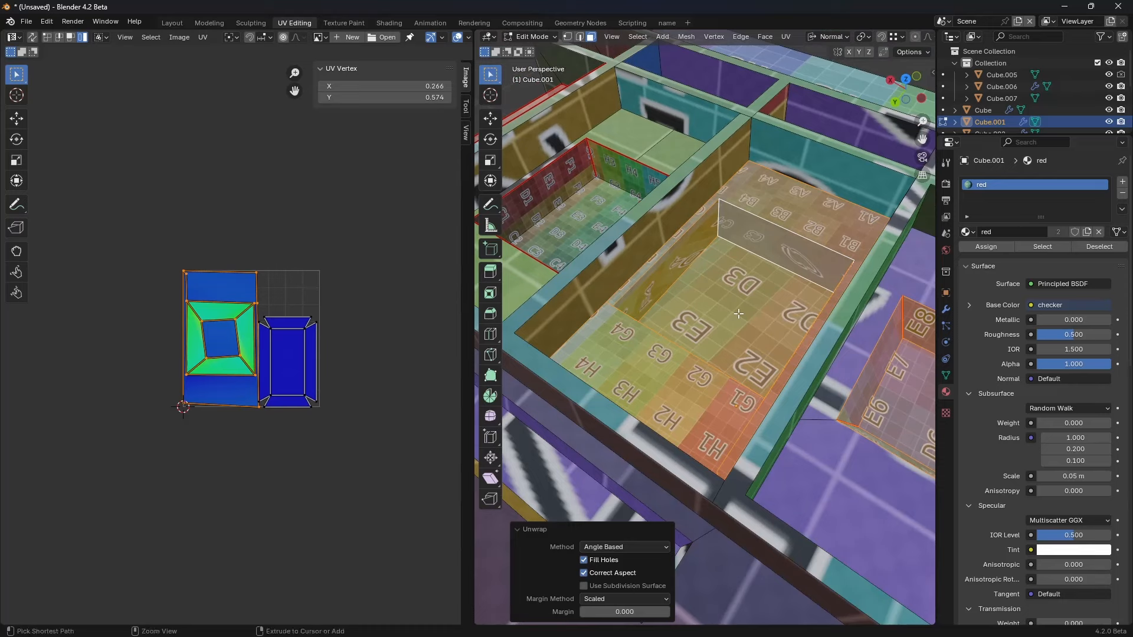
{"action": "key", "text": "ctrl+z"}
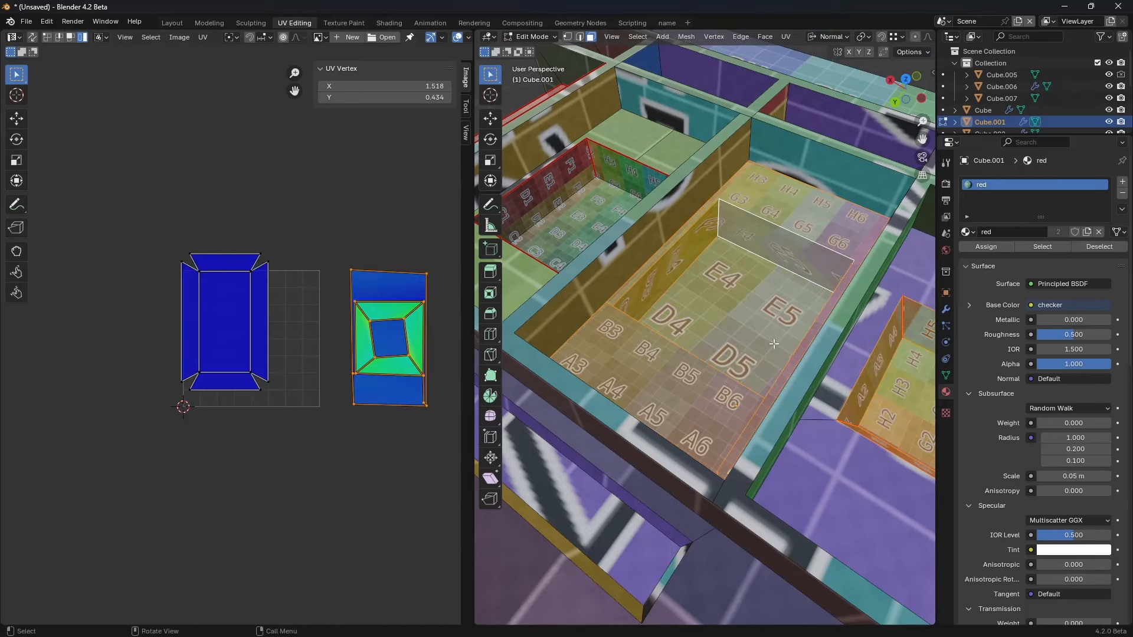
Step: Switch to edge selection, clear the selection and examine the middle recess's checker texture in Object Mode before returning to Edit Mode
{"action": "middle_click_drag", "start_coordinate": [814, 331], "coordinate": [718, 327]}
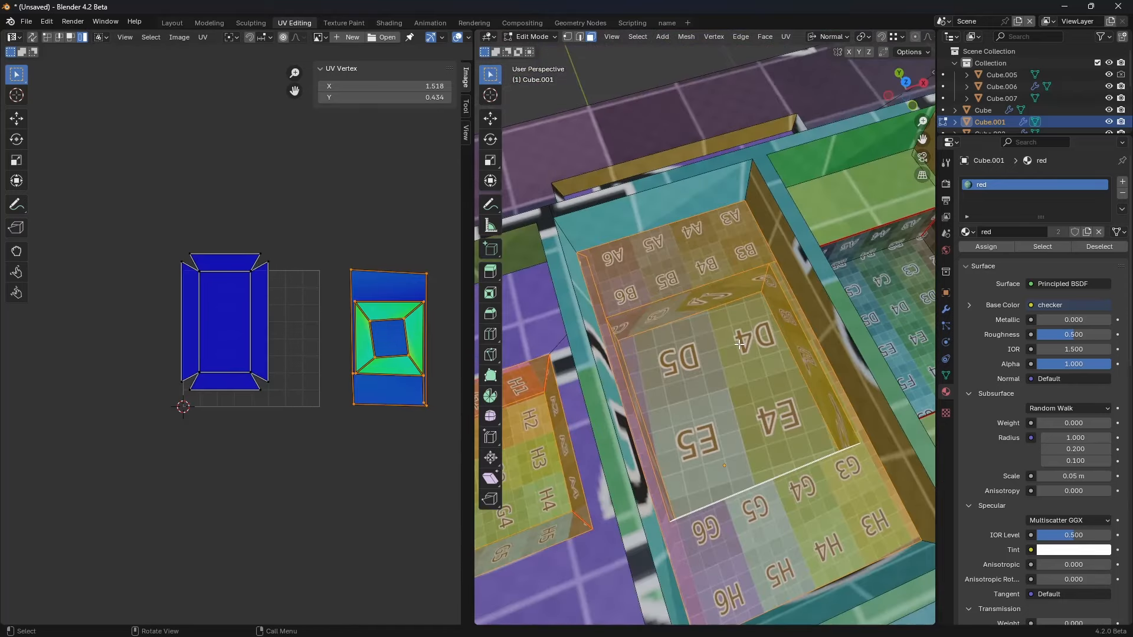
{"action": "key", "text": "2"}
{"action": "key", "text": "alt+a"}
{"action": "key", "text": "ctrl+Tab"}
{"action": "left_click", "coordinate": [675, 358]}
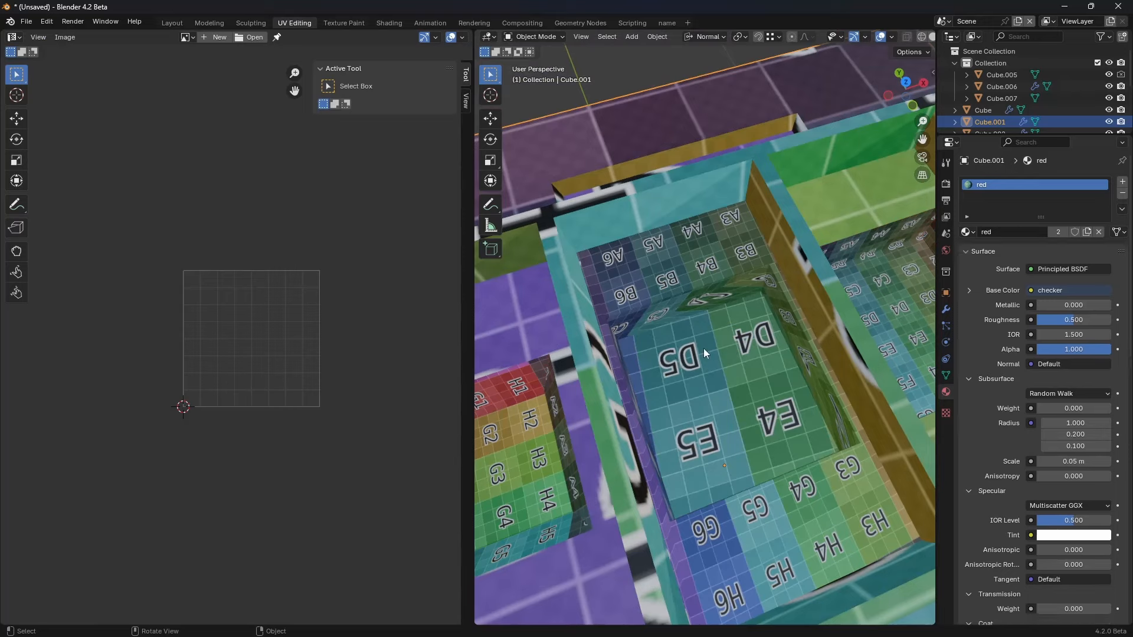
{"action": "key", "text": "ctrl+Tab"}
{"action": "left_click", "coordinate": [779, 348]}
{"action": "key", "text": "ctrl+Tab"}
{"action": "left_click", "coordinate": [728, 348]}
{"action": "key", "text": "ctrl+Tab"}
{"action": "left_click", "coordinate": [761, 360]}
{"action": "scroll", "coordinate": [763, 352], "scroll_direction": "down", "scroll_amount": 2}
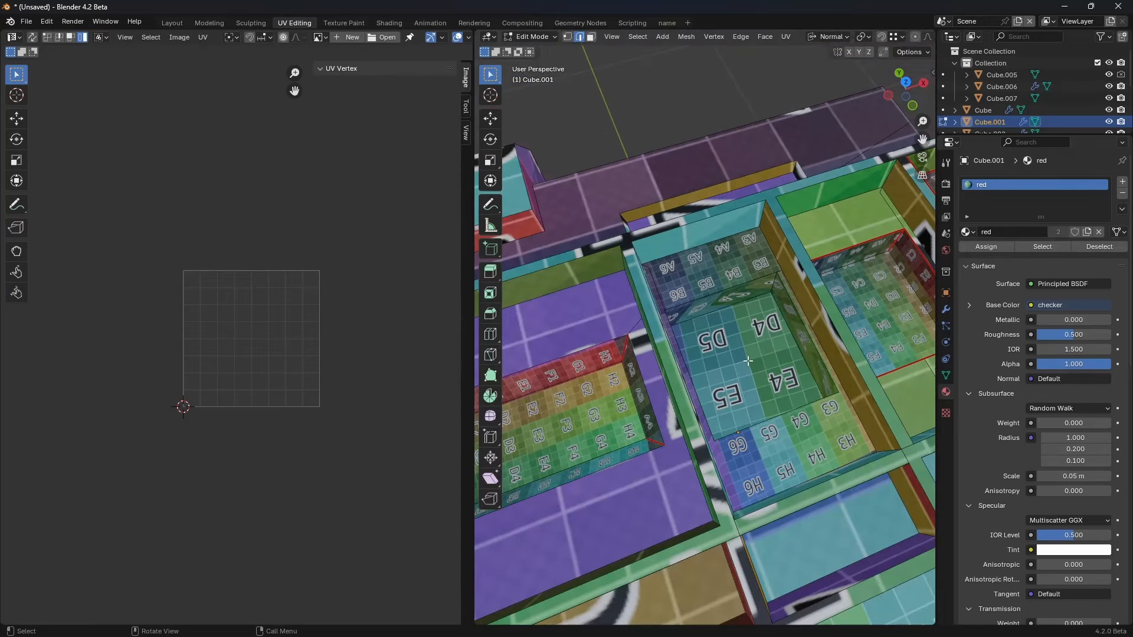
Step: Select the middle and end recesses by linked faces delimited by UVs, and average their islands' scale
{"action": "key", "text": "ctrl+l"}
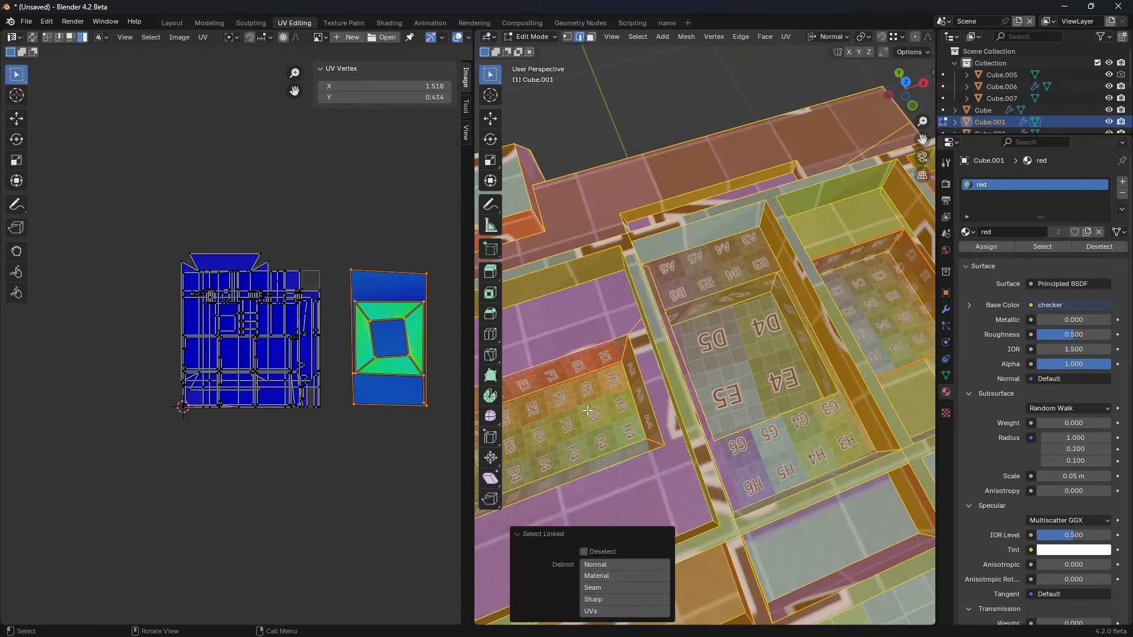
{"action": "left_click", "coordinate": [608, 612]}
{"action": "left_click", "coordinate": [603, 587]}
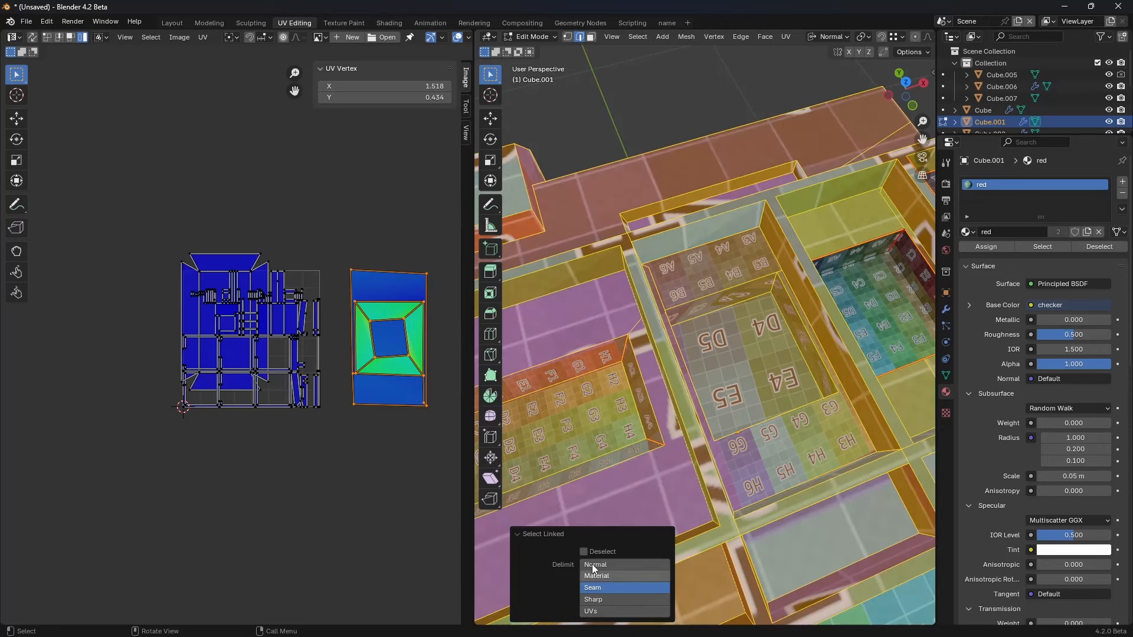
{"action": "left_click", "coordinate": [608, 612]}
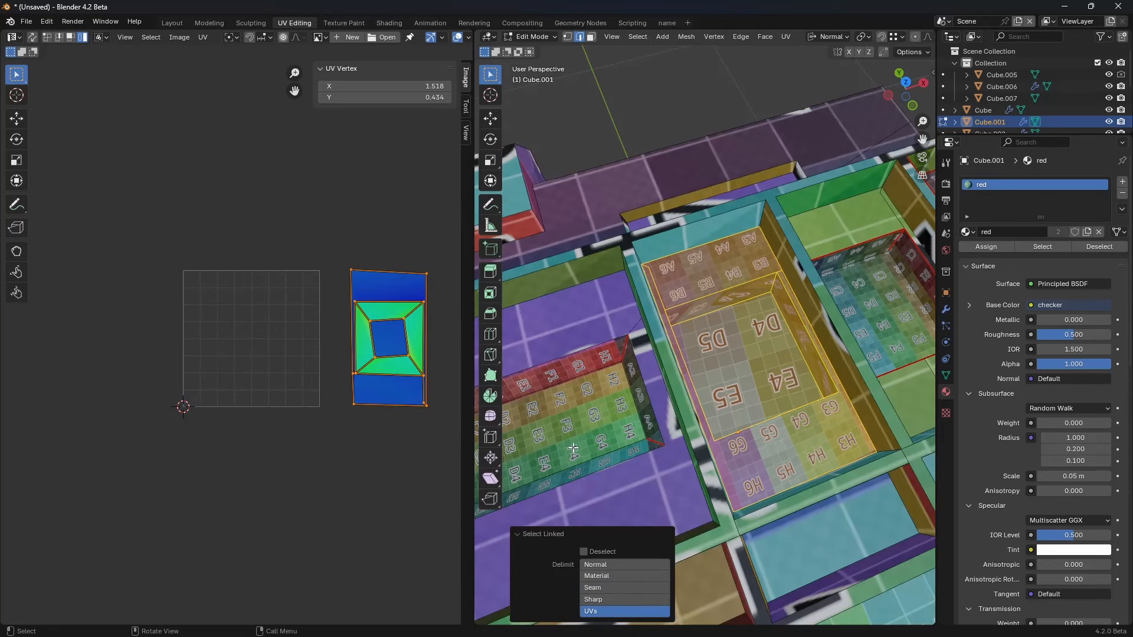
{"action": "key", "text": "l"}
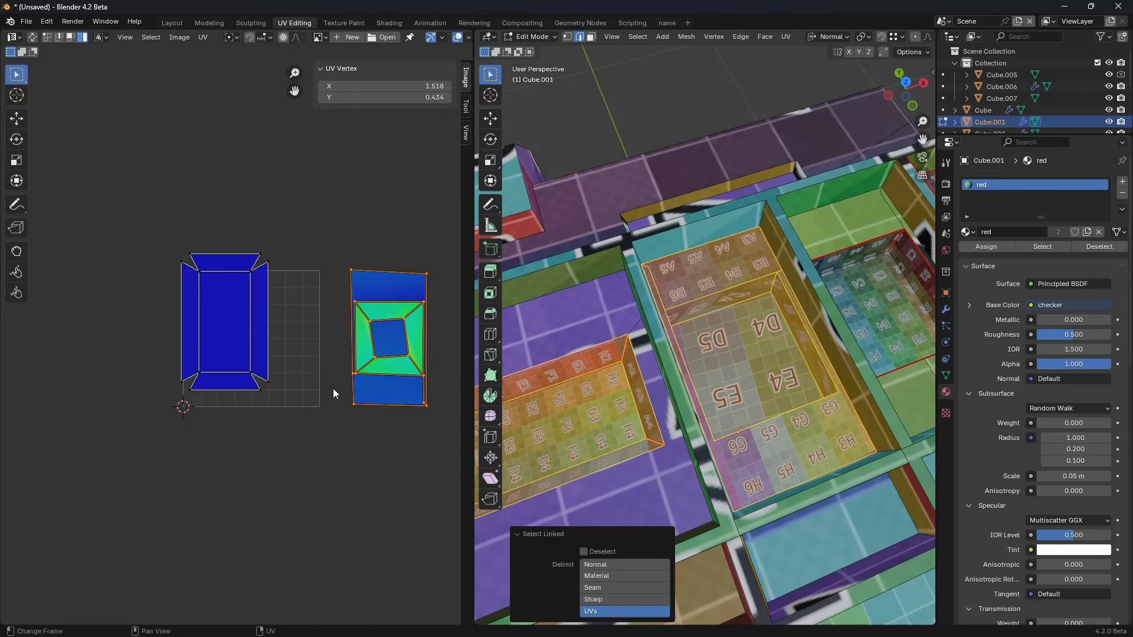
{"action": "left_click", "coordinate": [203, 37]}
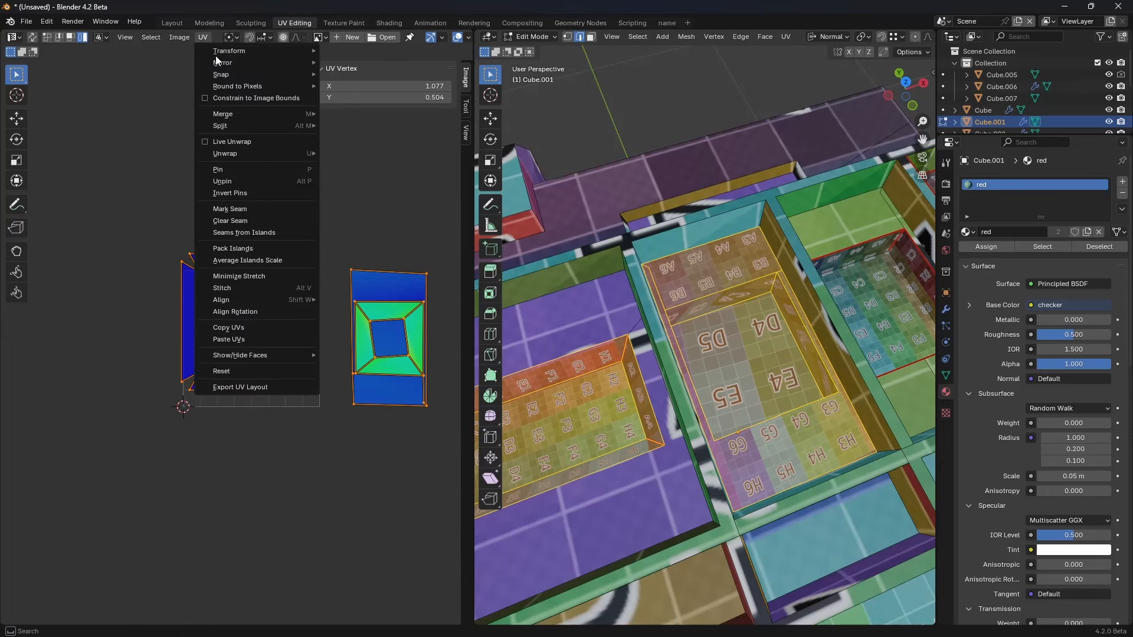
{"action": "left_click", "coordinate": [276, 259]}
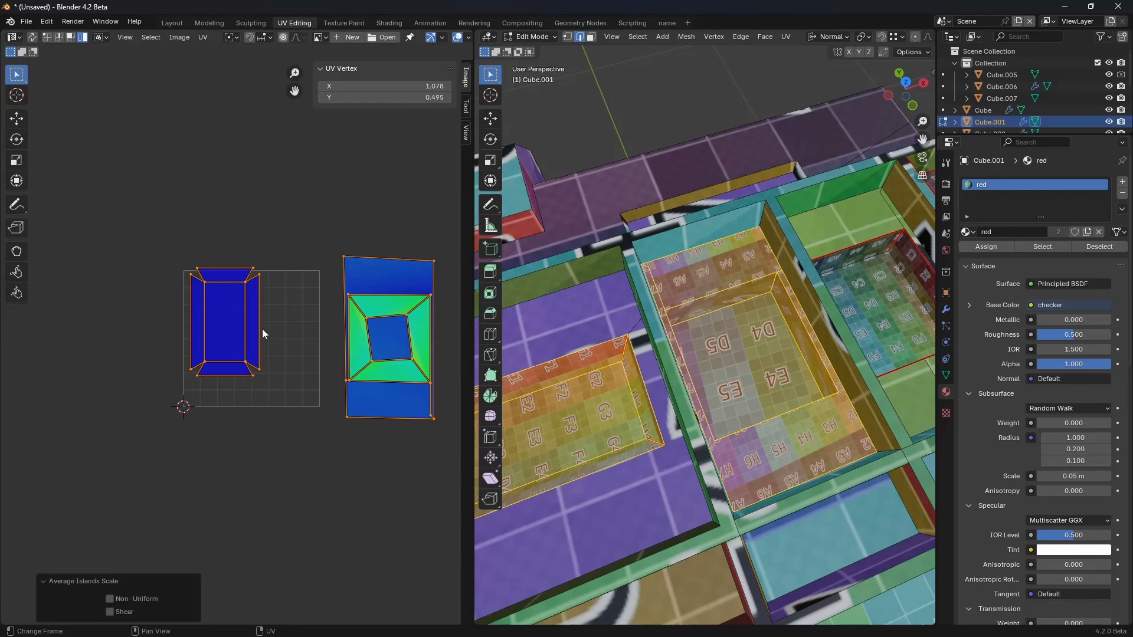
Step: Compare the checker square size on the middle recess with that on the end compartment's recess
{"action": "middle_click_drag", "start_coordinate": [692, 455], "coordinate": [738, 423], "text": "shift"}
{"action": "scroll", "coordinate": [617, 406], "scroll_direction": "up", "scroll_amount": 2}
{"action": "scroll", "coordinate": [698, 407], "scroll_direction": "up", "scroll_amount": 3}
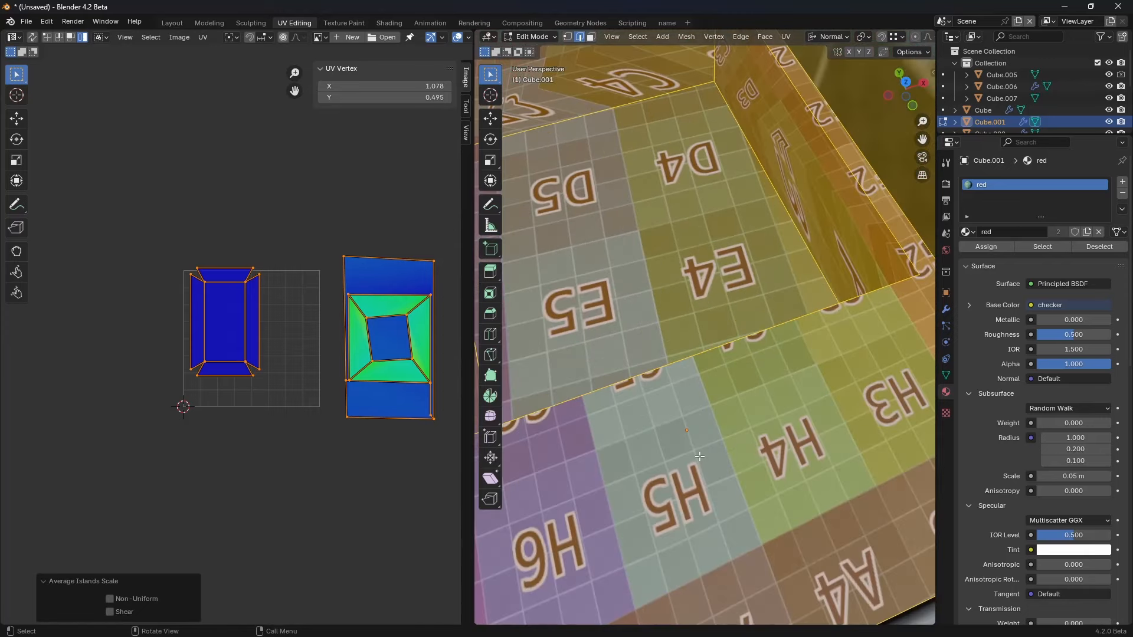
{"action": "middle_click_drag", "start_coordinate": [698, 457], "coordinate": [784, 415]}
{"action": "scroll", "coordinate": [618, 228], "scroll_direction": "down", "scroll_amount": 2}
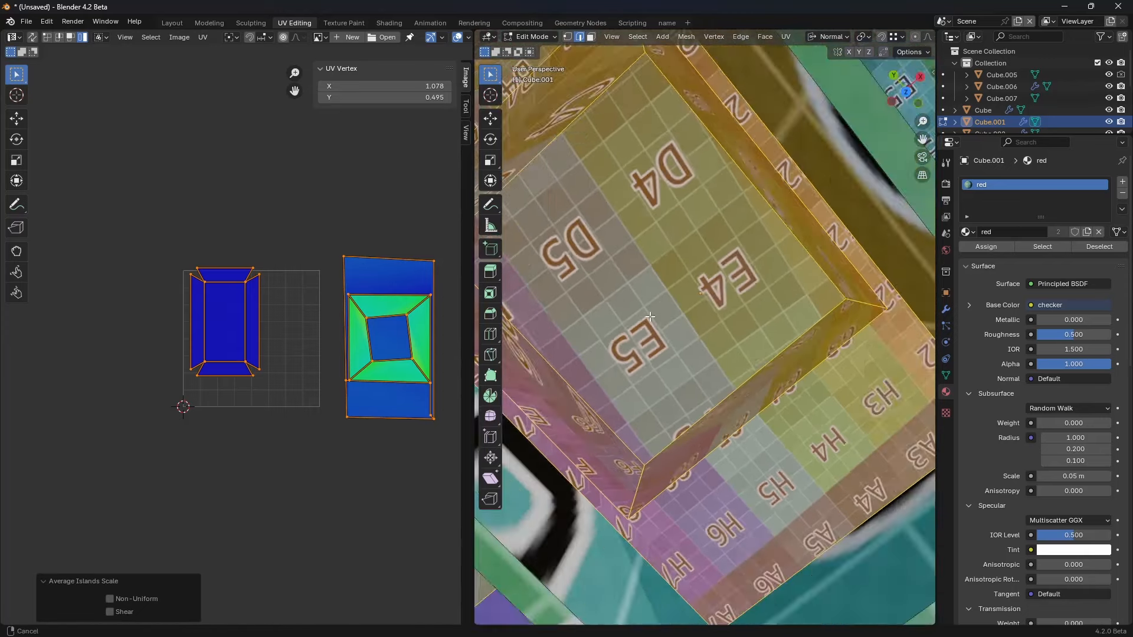
{"action": "middle_click_drag", "start_coordinate": [618, 227], "coordinate": [705, 322]}
{"action": "scroll", "coordinate": [705, 323], "scroll_direction": "up", "scroll_amount": 3}
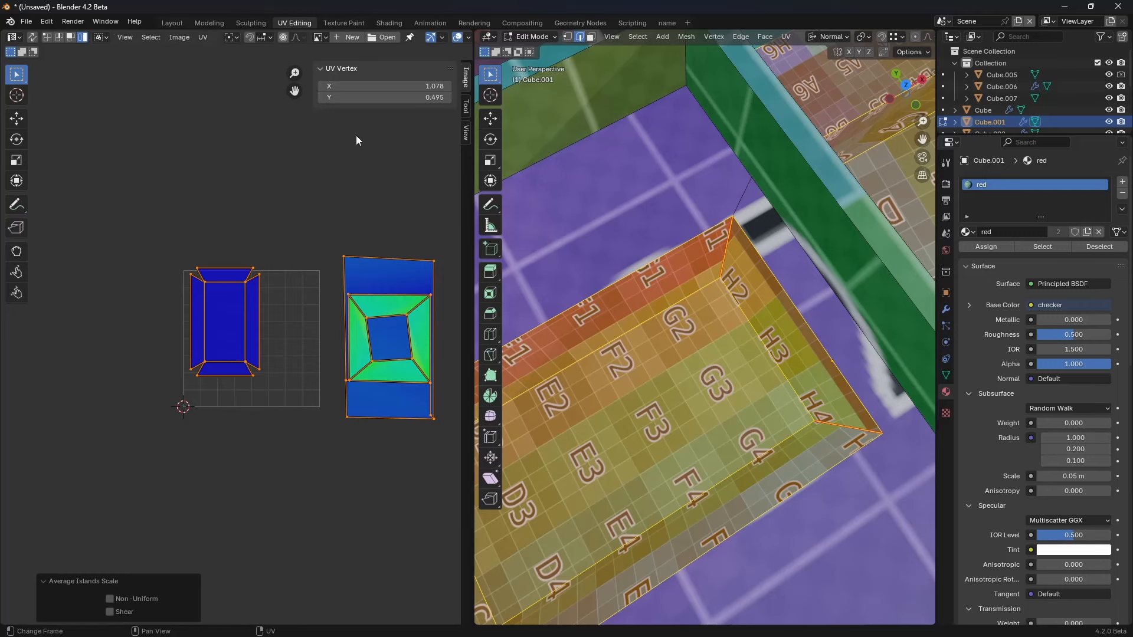
{"action": "left_click", "coordinate": [203, 37]}
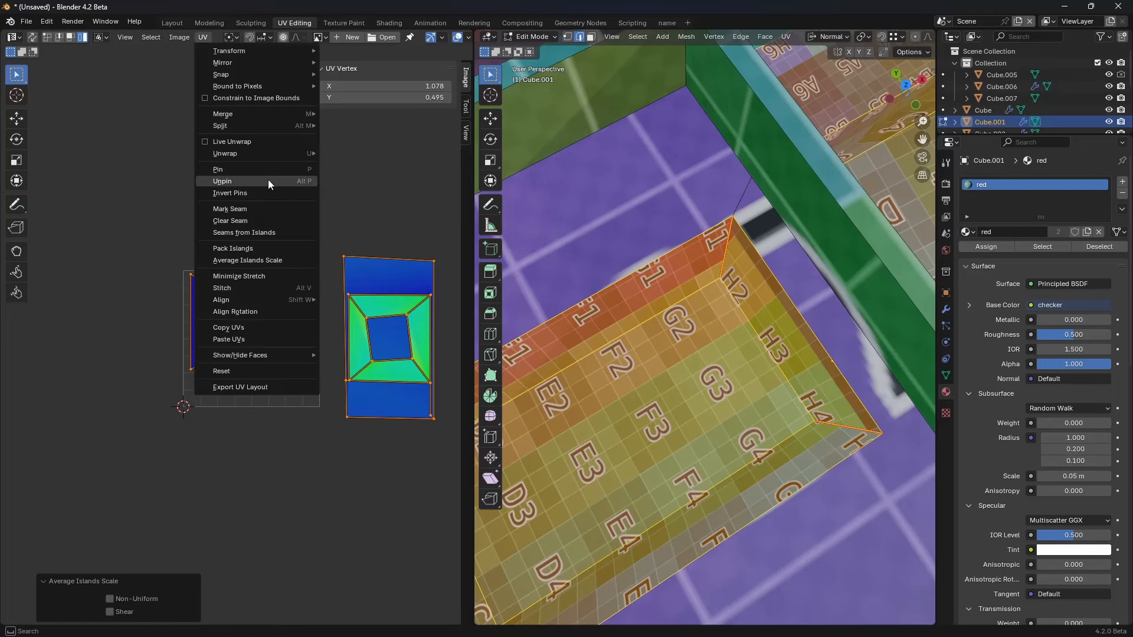
{"action": "left_click", "coordinate": [279, 447]}
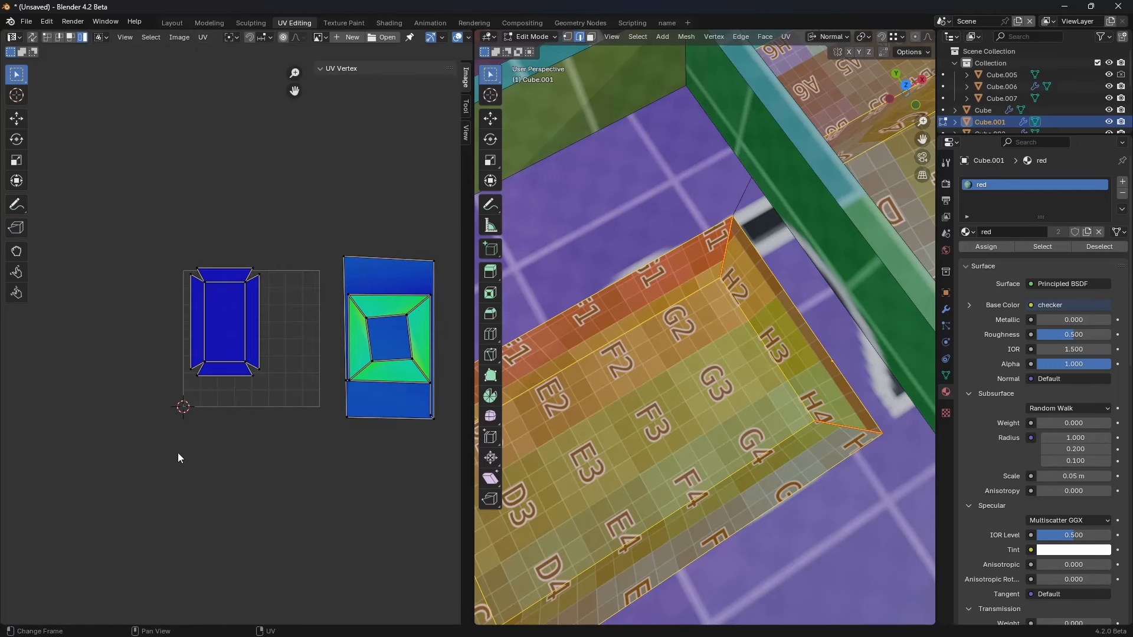
{"action": "left_click_drag", "start_coordinate": [159, 458], "coordinate": [437, 223]}
{"action": "key", "text": "g"}
{"action": "right_click", "coordinate": [186, 139]}
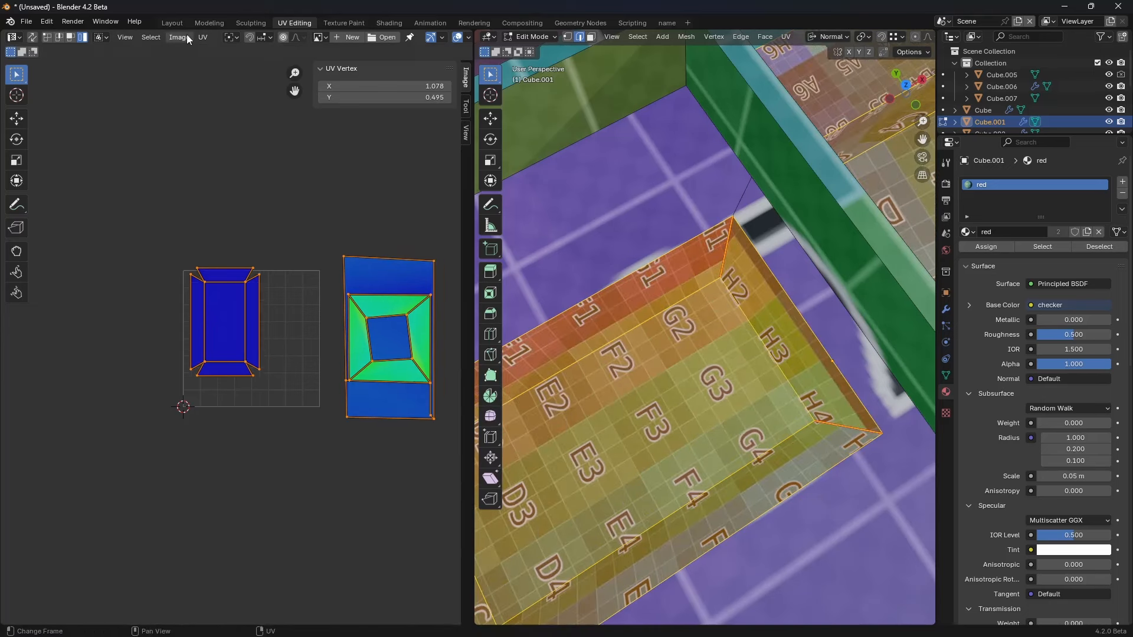
Step: Pack the selected recess UV islands with scaling and rotation enabled, Cardinal rotation method, Scaled margin method and a 0.018 margin
{"action": "left_click", "coordinate": [202, 37]}
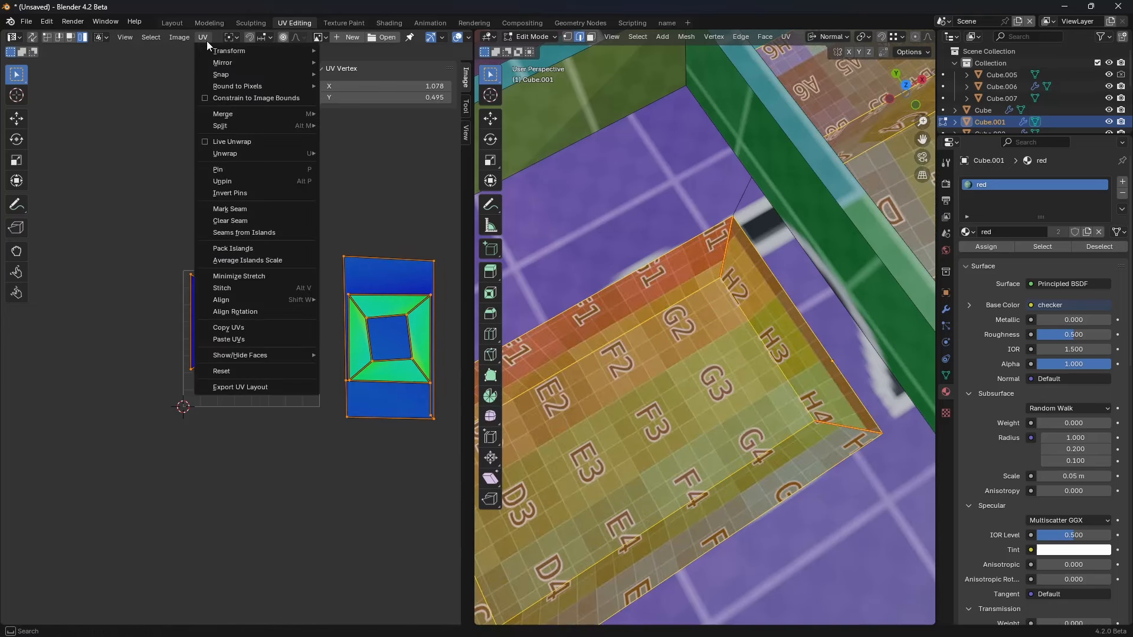
{"action": "left_click", "coordinate": [261, 251]}
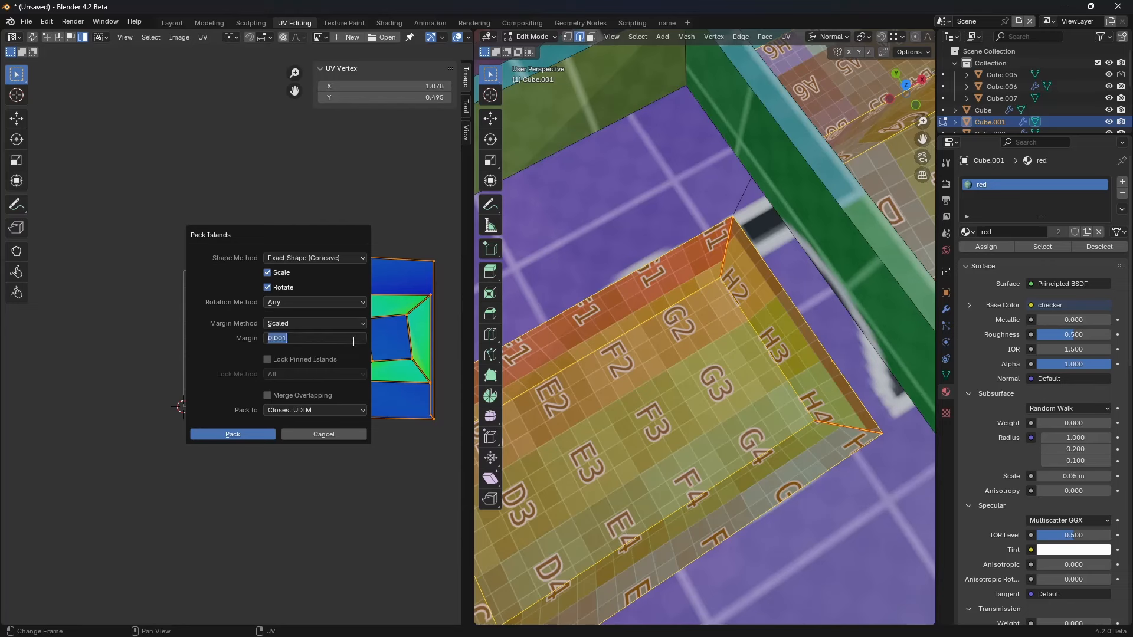
{"action": "left_click_drag", "start_coordinate": [324, 338], "coordinate": [339, 338]}
{"action": "left_click", "coordinate": [296, 303]}
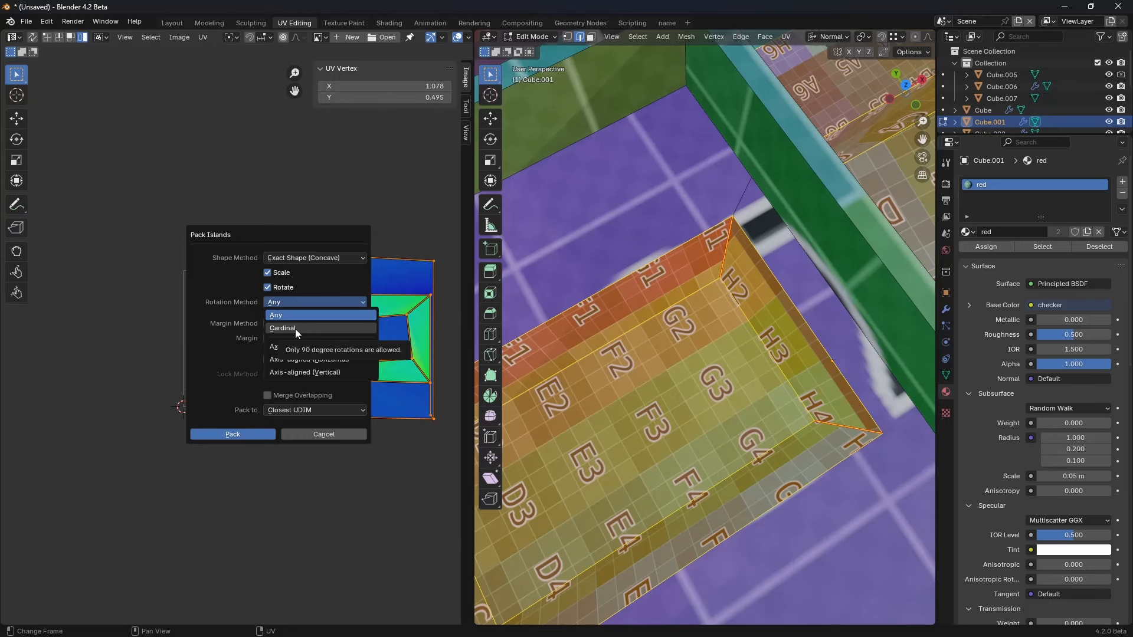
{"action": "left_click", "coordinate": [295, 328]}
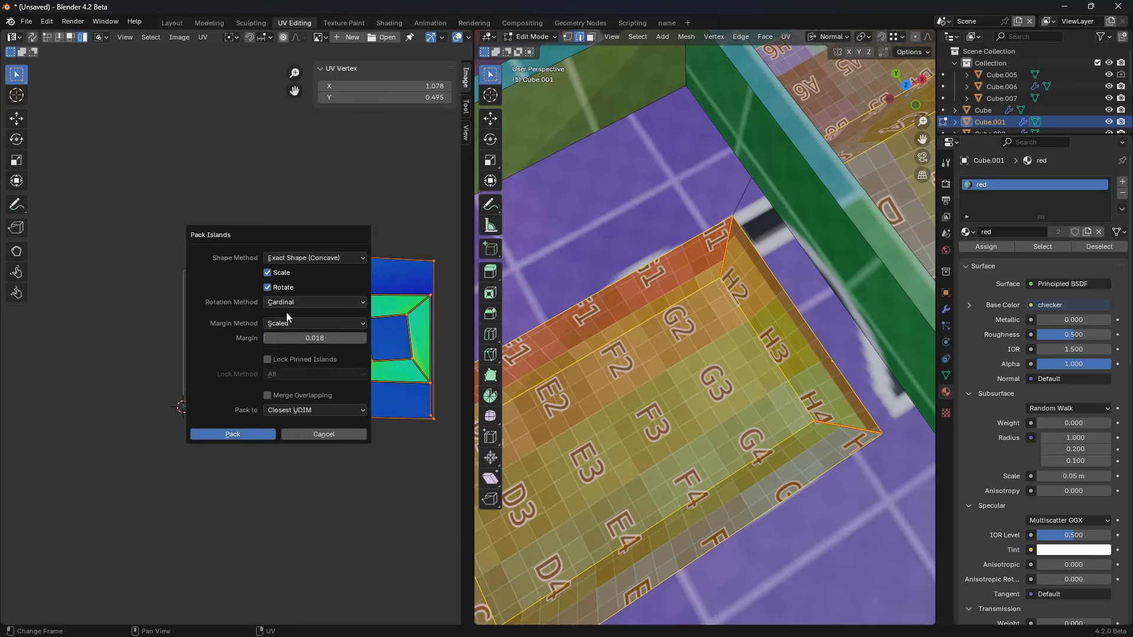
{"action": "left_click", "coordinate": [260, 434]}
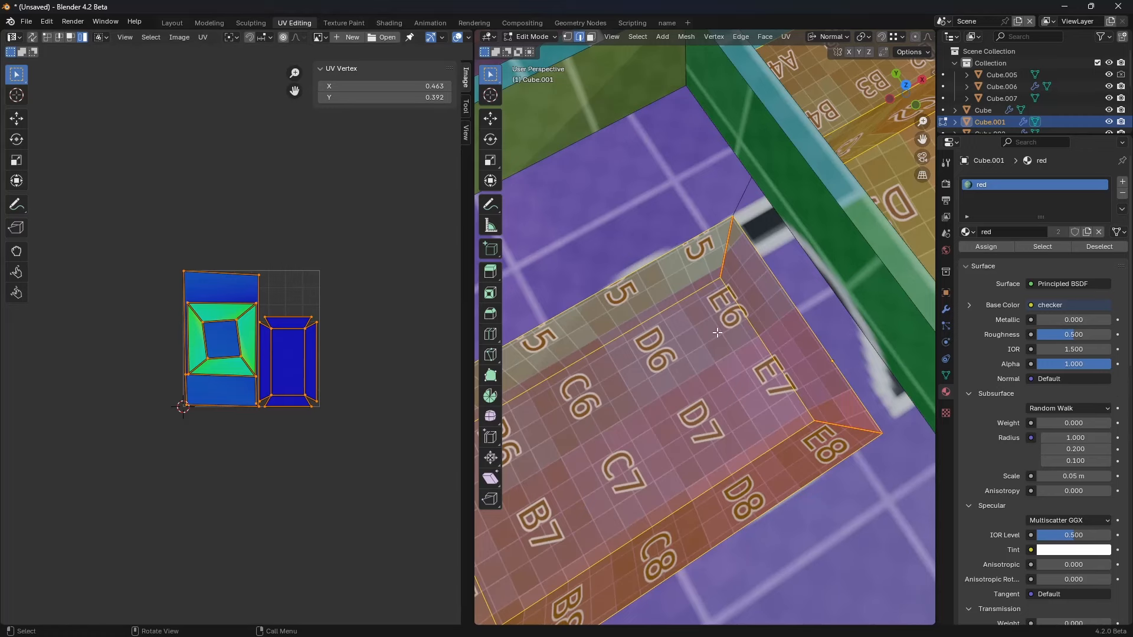
Step: Examine the checker texture on the packed recesses in Object Mode, and return to Edit Mode
{"action": "scroll", "coordinate": [704, 364], "scroll_direction": "down", "scroll_amount": 7}
{"action": "middle_click_drag", "start_coordinate": [756, 394], "coordinate": [712, 389], "text": "shift"}
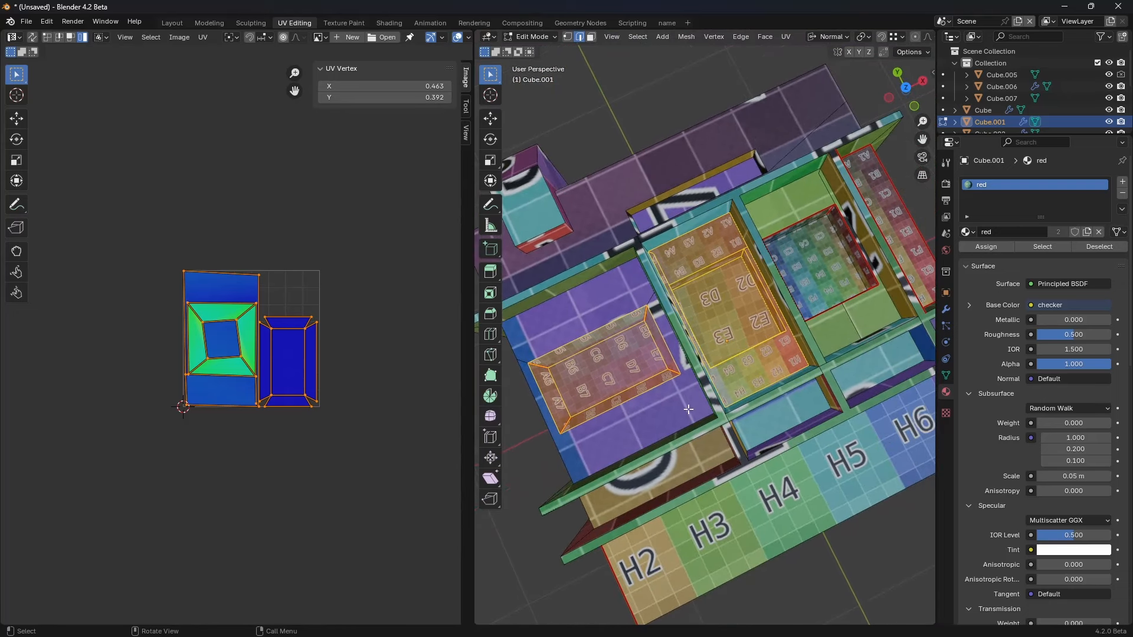
{"action": "key", "text": "ctrl+Tab"}
{"action": "left_click", "coordinate": [660, 416]}
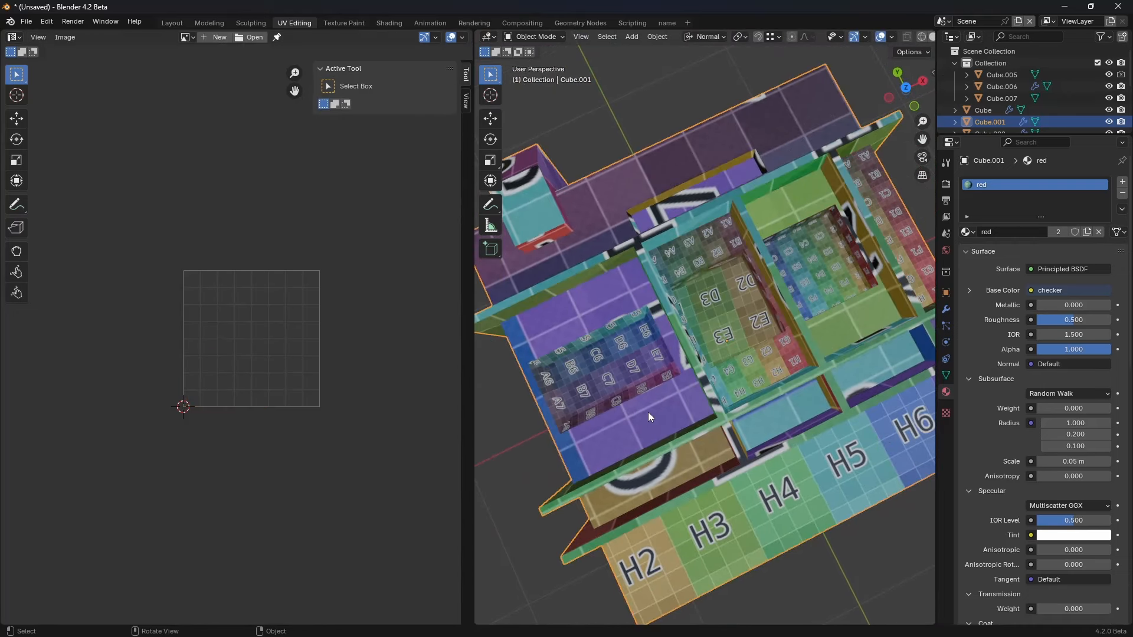
{"action": "middle_click_drag", "start_coordinate": [647, 412], "coordinate": [641, 352]}
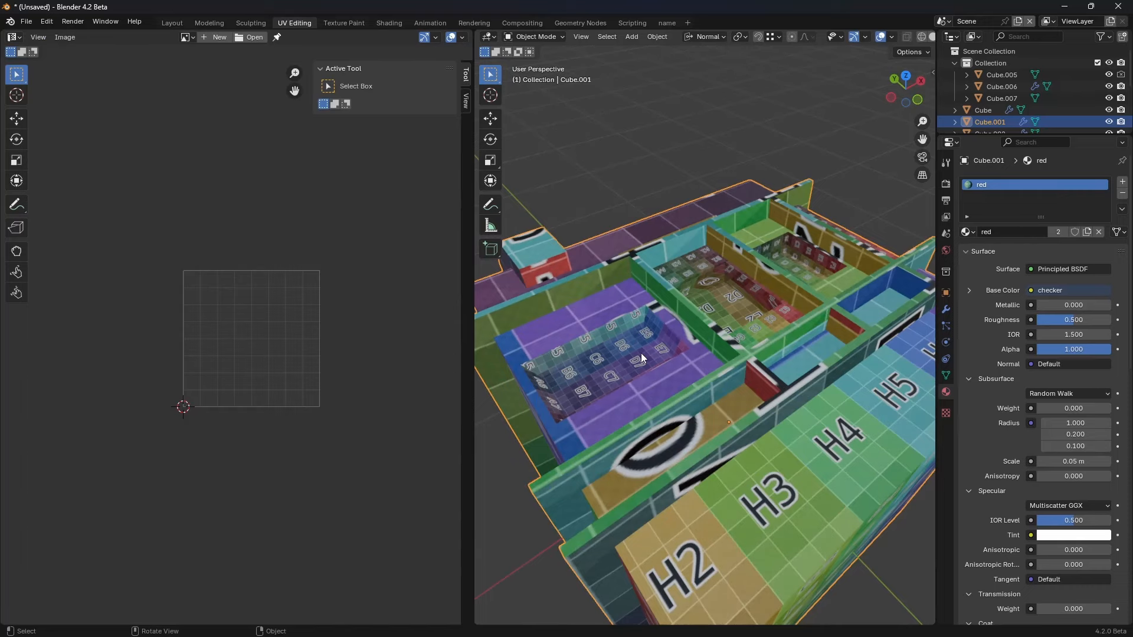
{"action": "key", "text": "ctrl+Tab"}
{"action": "left_click", "coordinate": [711, 355]}
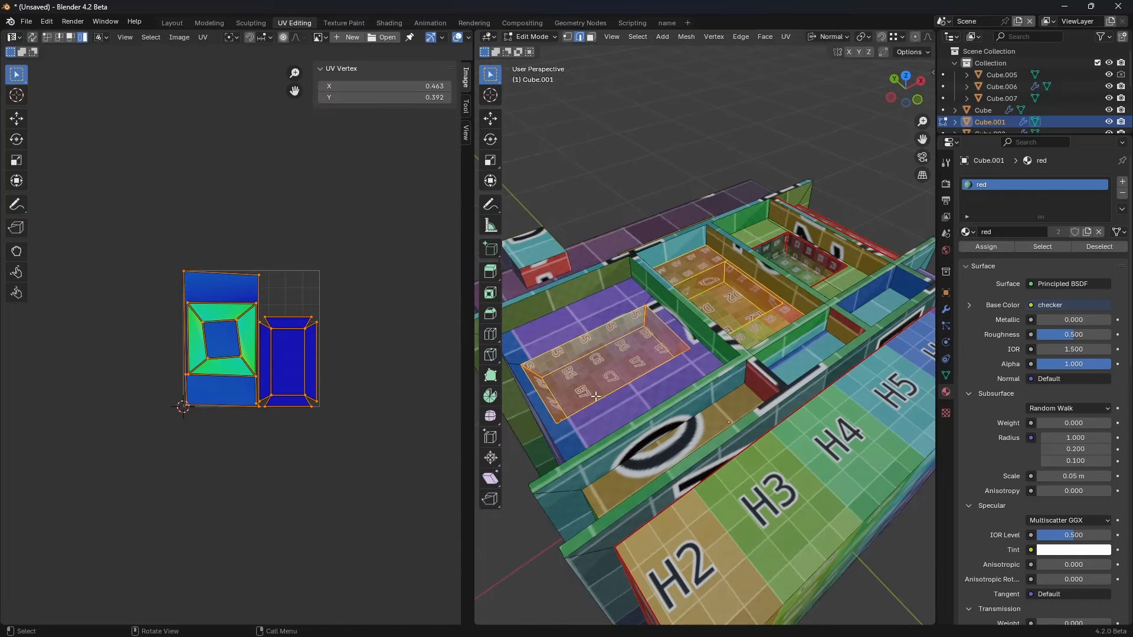
{"action": "middle_click_drag", "start_coordinate": [710, 355], "coordinate": [722, 367]}
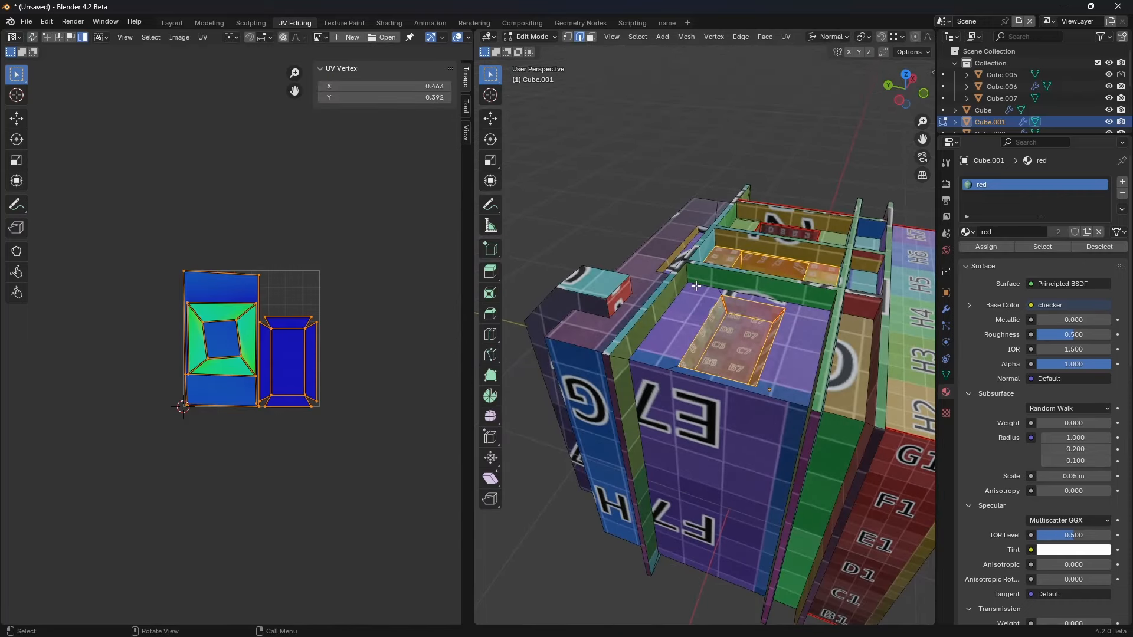
Step: Select the whole model, unwrap it with Smart UV Project at a 66° angle limit, Axis-aligned (Vertical) rotation and 0.000 margin, and select all UV islands
{"action": "key", "text": "alt+a"}
{"action": "key", "text": "a"}
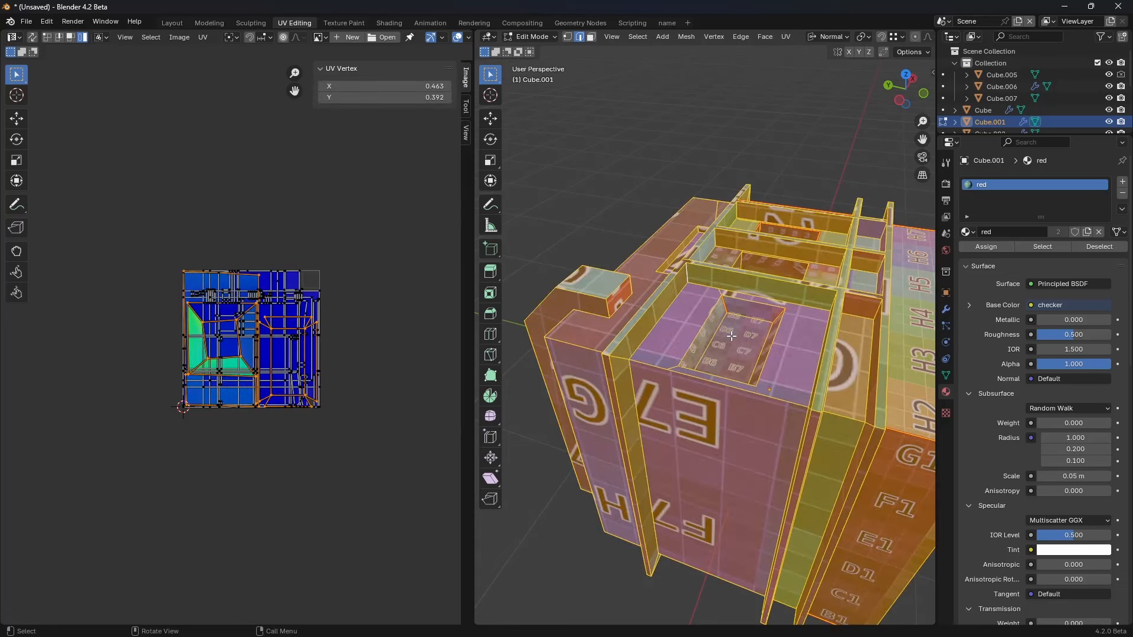
{"action": "key", "text": "u"}
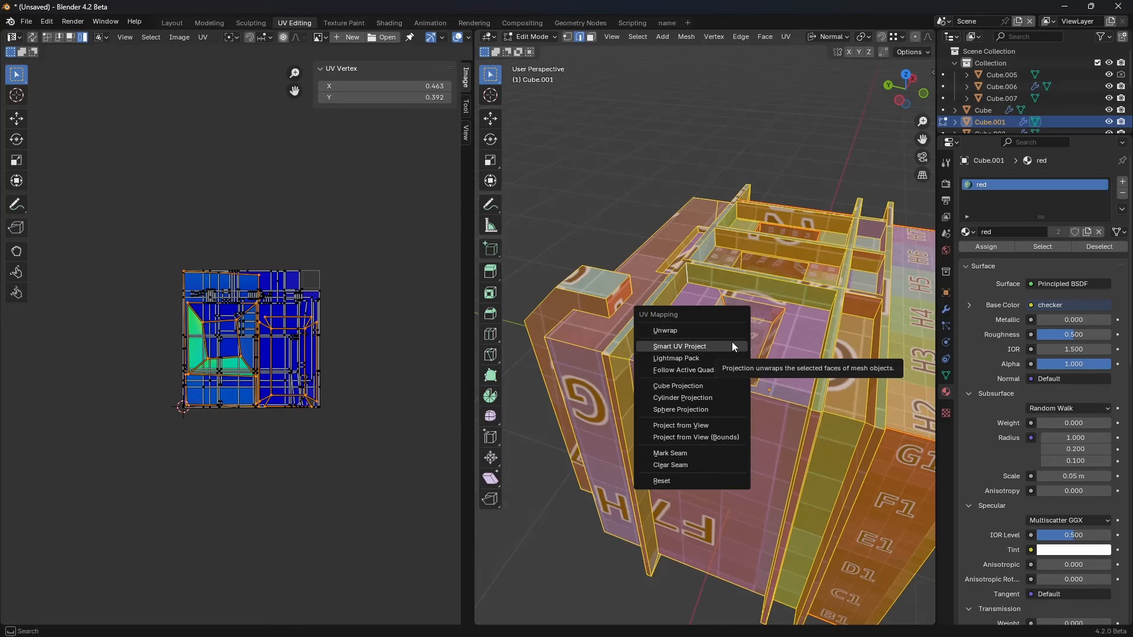
{"action": "left_click", "coordinate": [731, 341]}
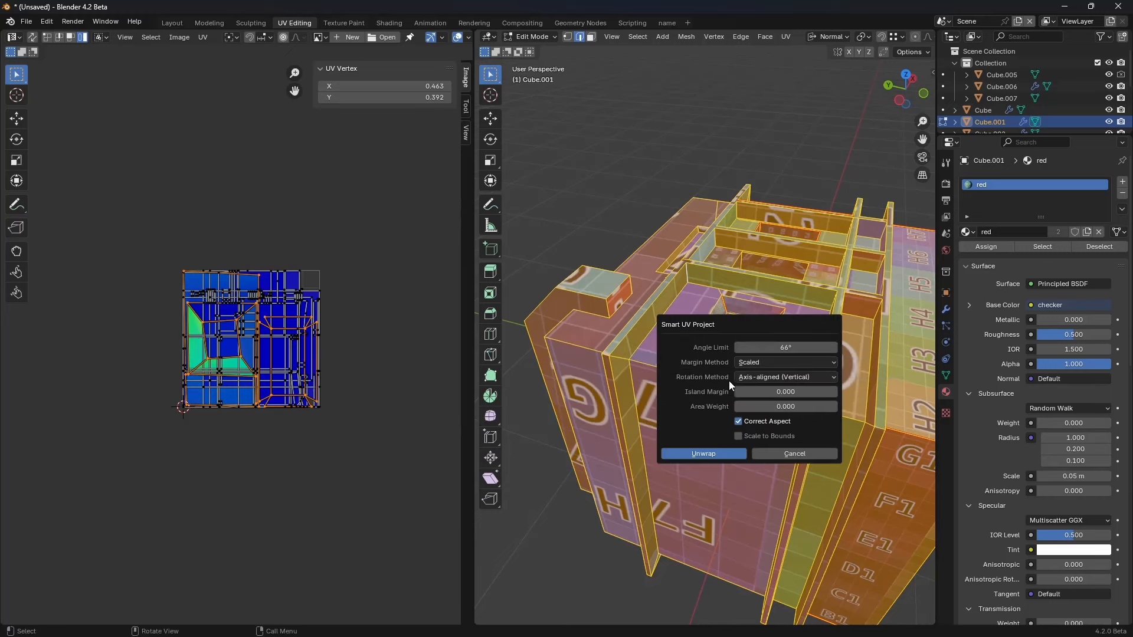
{"action": "left_click", "coordinate": [717, 453]}
{"action": "scroll", "coordinate": [324, 357], "scroll_direction": "up", "scroll_amount": 4}
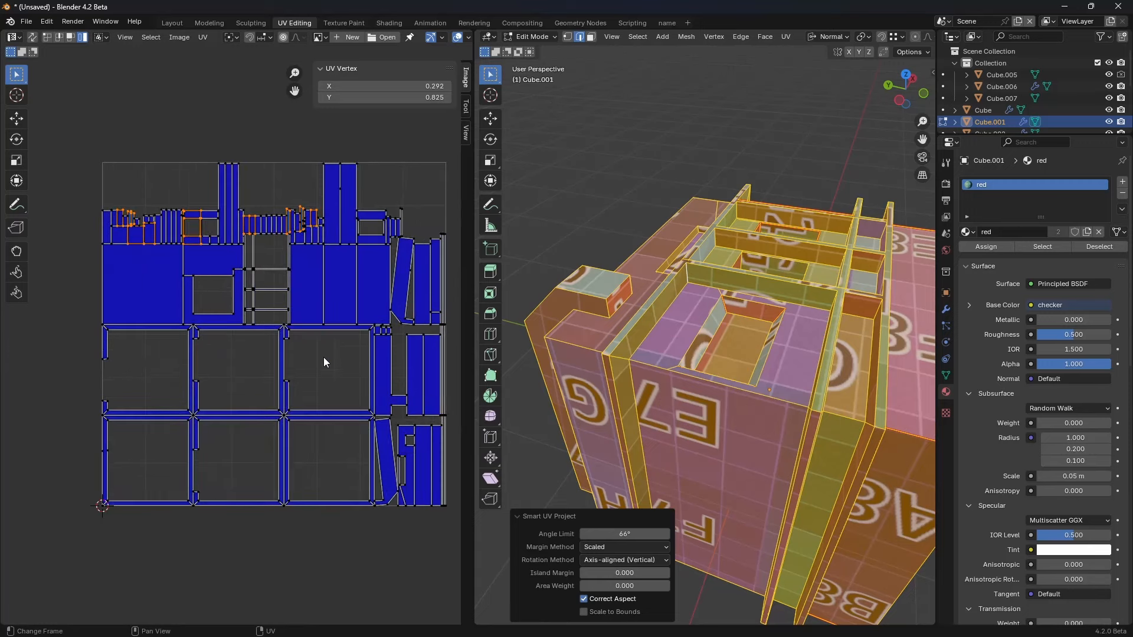
{"action": "key", "text": "a"}
{"action": "middle_click_drag", "start_coordinate": [377, 353], "coordinate": [339, 357]}
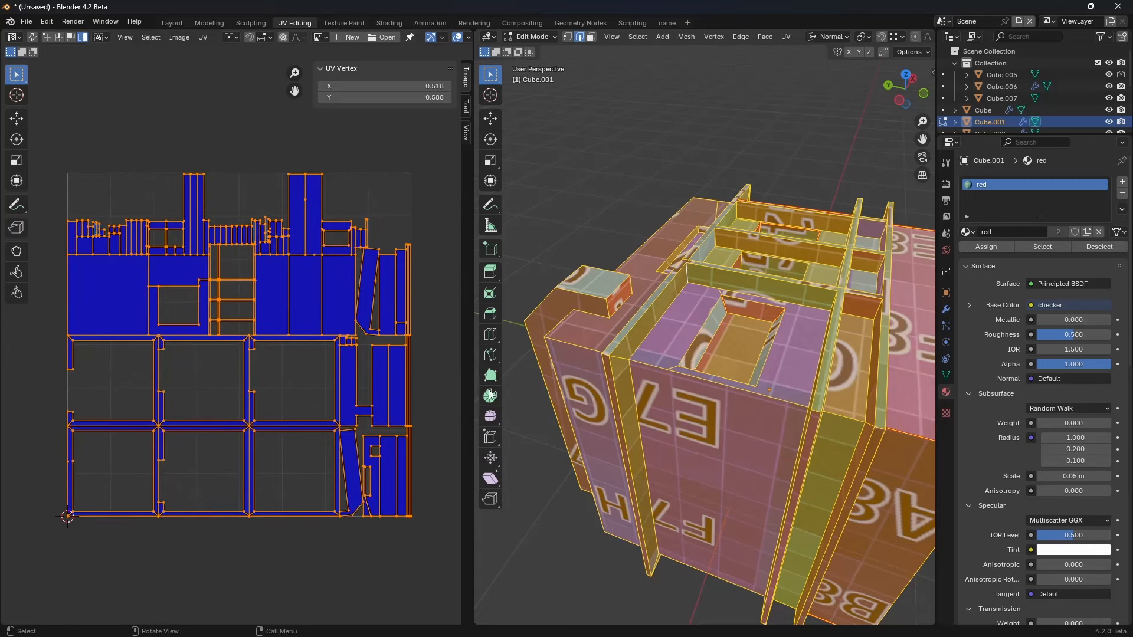
Step: Inspect the checker squares on all sides of the model and inside its compartments in Object Mode before re-entering Edit Mode
{"action": "middle_click_drag", "start_coordinate": [746, 364], "coordinate": [755, 413]}
{"action": "key", "text": "Tab"}
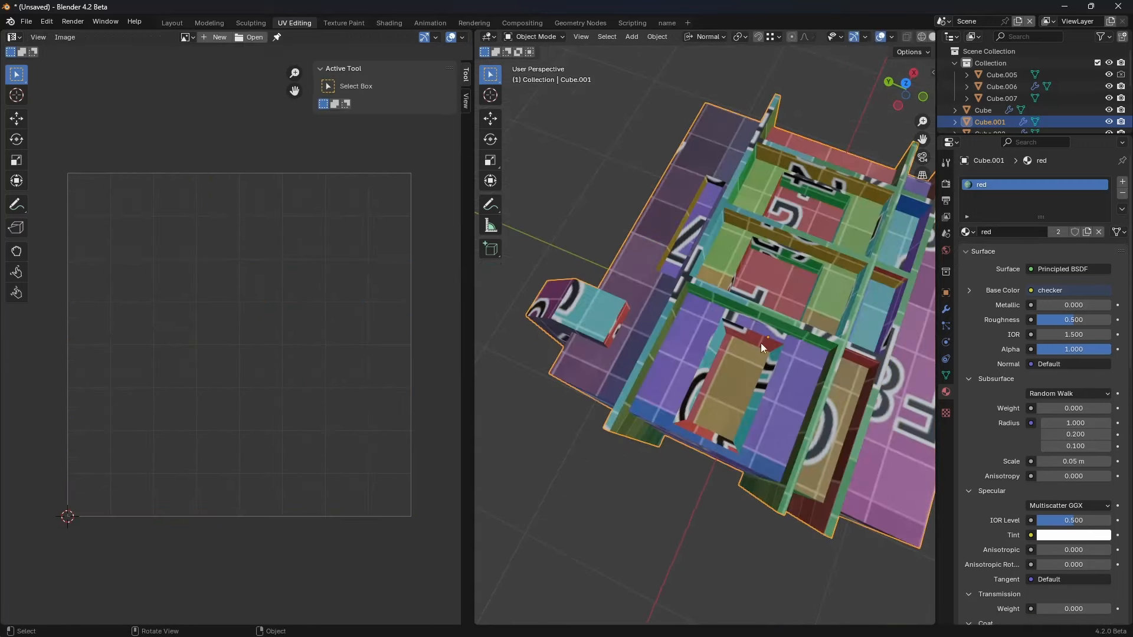
{"action": "middle_click_drag", "start_coordinate": [760, 342], "coordinate": [702, 332], "text": "shift"}
{"action": "middle_click_drag", "start_coordinate": [790, 390], "coordinate": [717, 211]}
{"action": "scroll", "coordinate": [738, 342], "scroll_direction": "down", "scroll_amount": 8}
{"action": "middle_click_drag", "start_coordinate": [737, 342], "coordinate": [783, 335]}
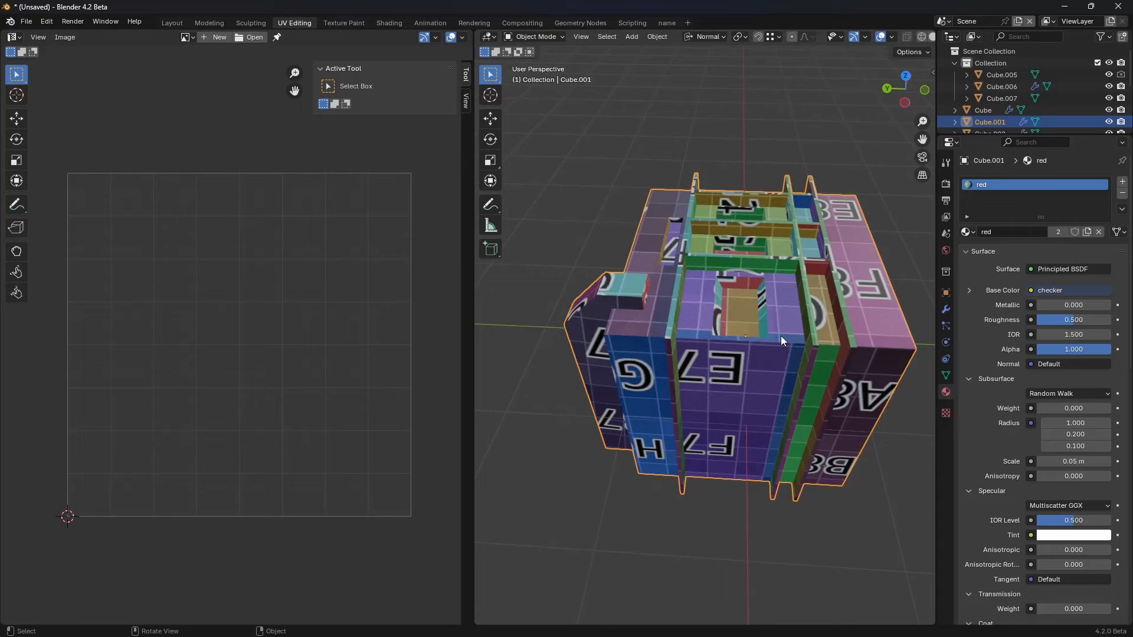
{"action": "middle_click_drag", "start_coordinate": [780, 335], "coordinate": [750, 338]}
{"action": "scroll", "coordinate": [743, 353], "scroll_direction": "up", "scroll_amount": 4}
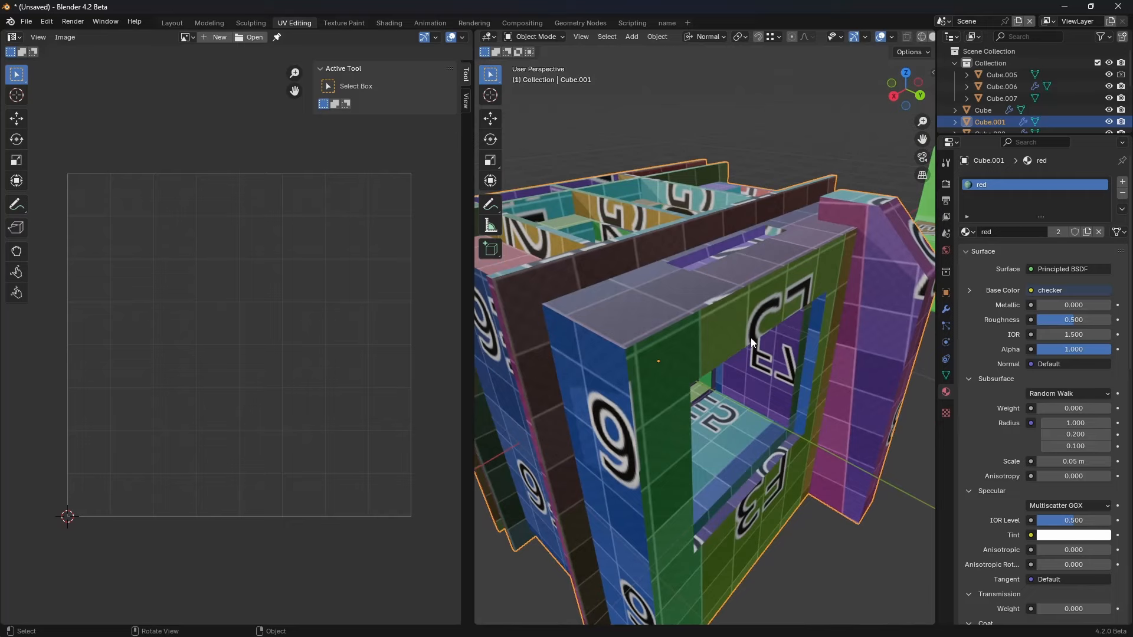
{"action": "scroll", "coordinate": [750, 337], "scroll_direction": "down", "scroll_amount": 4}
{"action": "middle_click_drag", "start_coordinate": [754, 343], "coordinate": [720, 389]}
{"action": "scroll", "coordinate": [705, 391], "scroll_direction": "up", "scroll_amount": 5}
{"action": "key", "text": "Tab"}
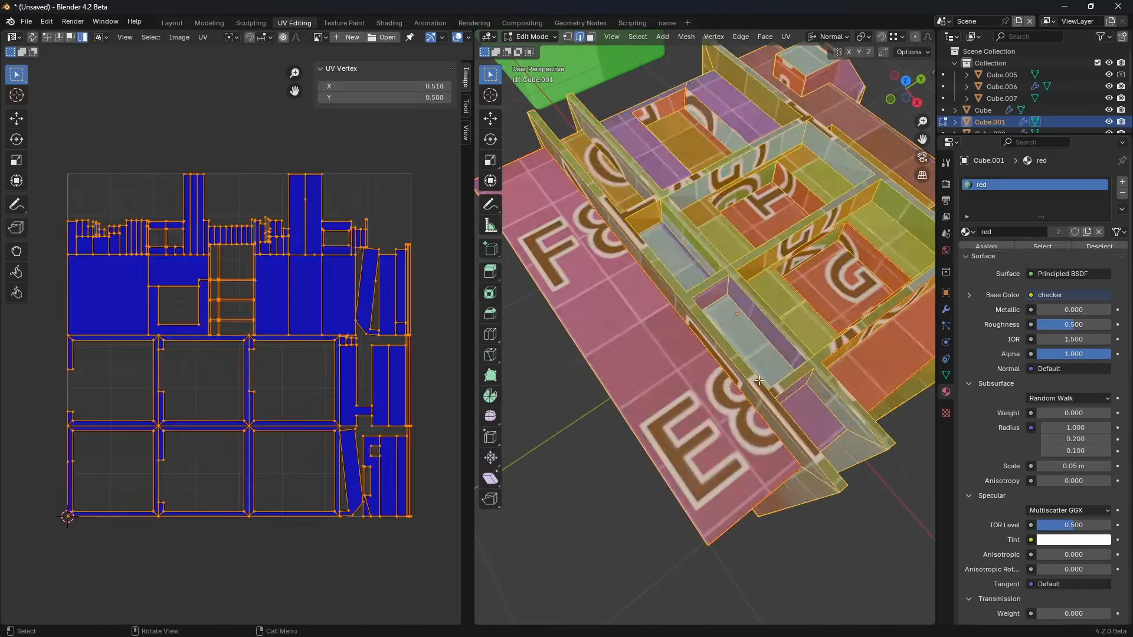
Step: Select the long flat face beside the compartments and enlarge its UV island uniformly by about 2.196
{"action": "left_click", "coordinate": [653, 358]}
{"action": "key", "text": "s"}
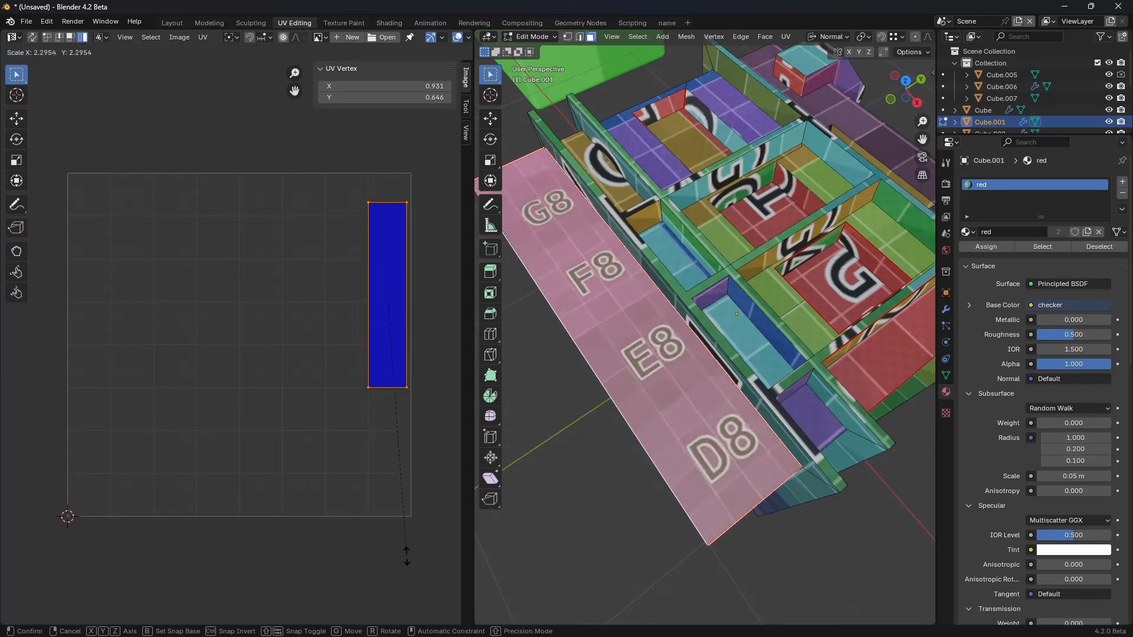
{"action": "left_click", "coordinate": [402, 93]}
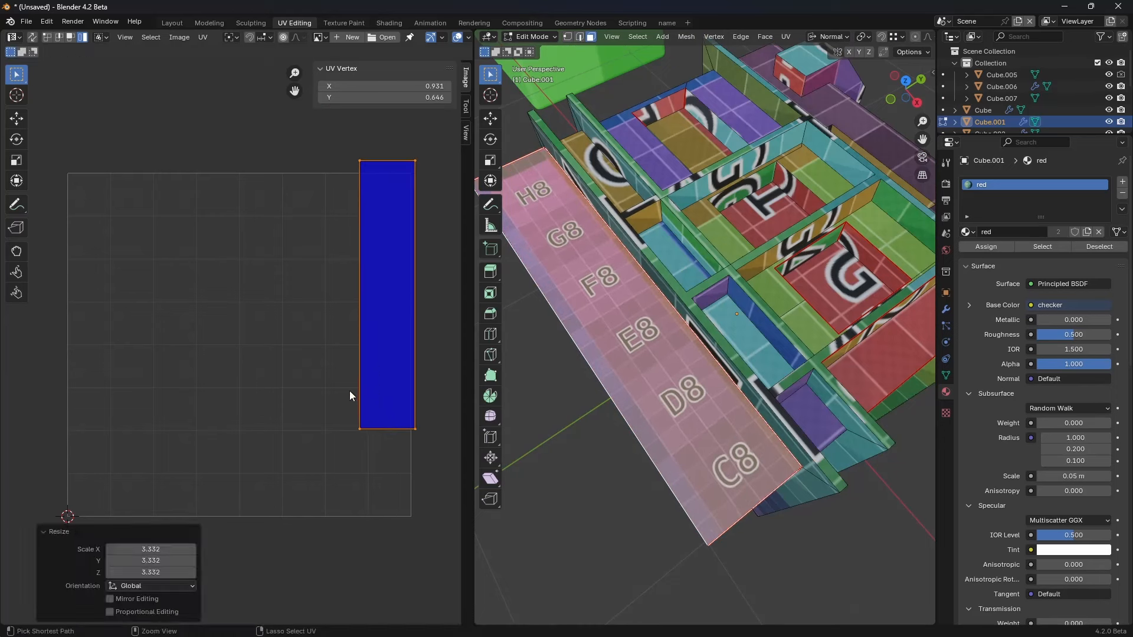
{"action": "key", "text": "s"}
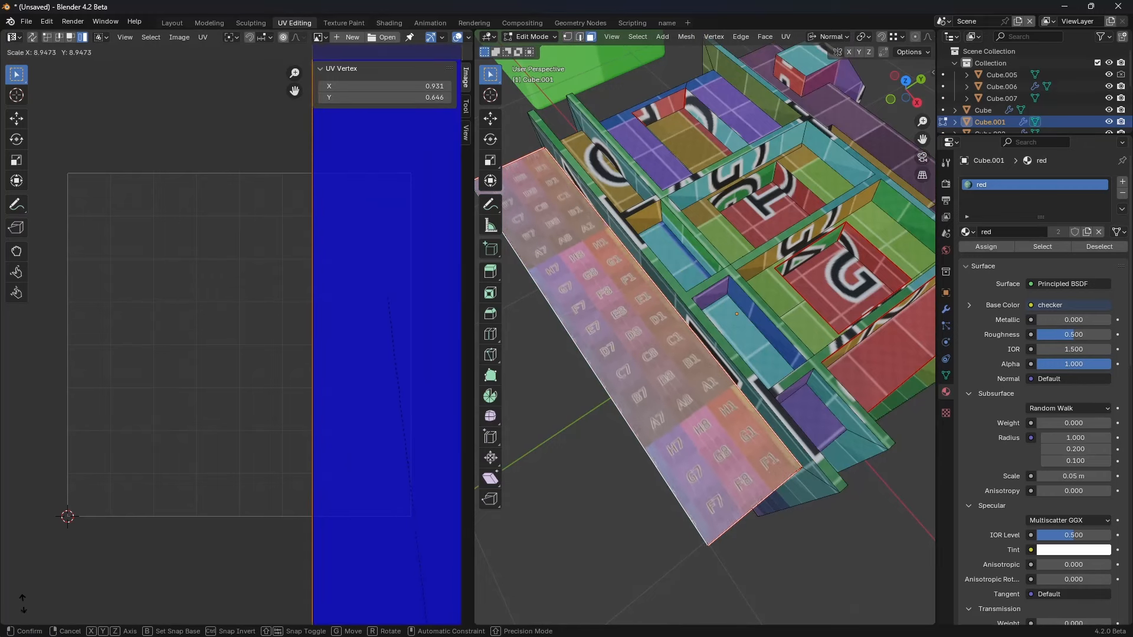
{"action": "key", "text": "Escape"}
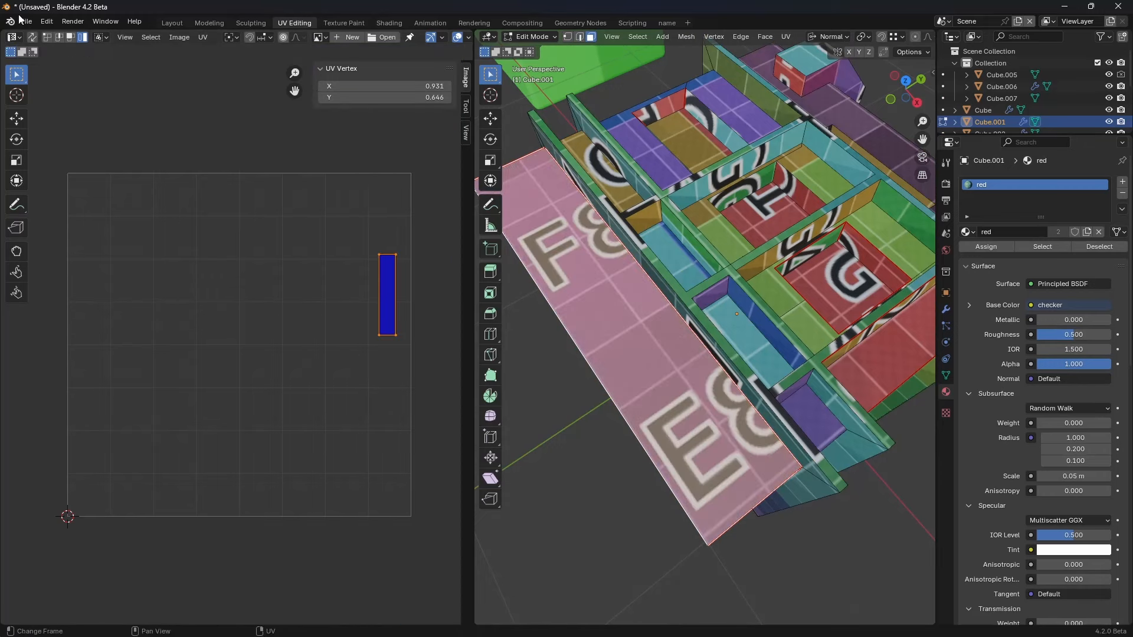
{"action": "key", "text": "s"}
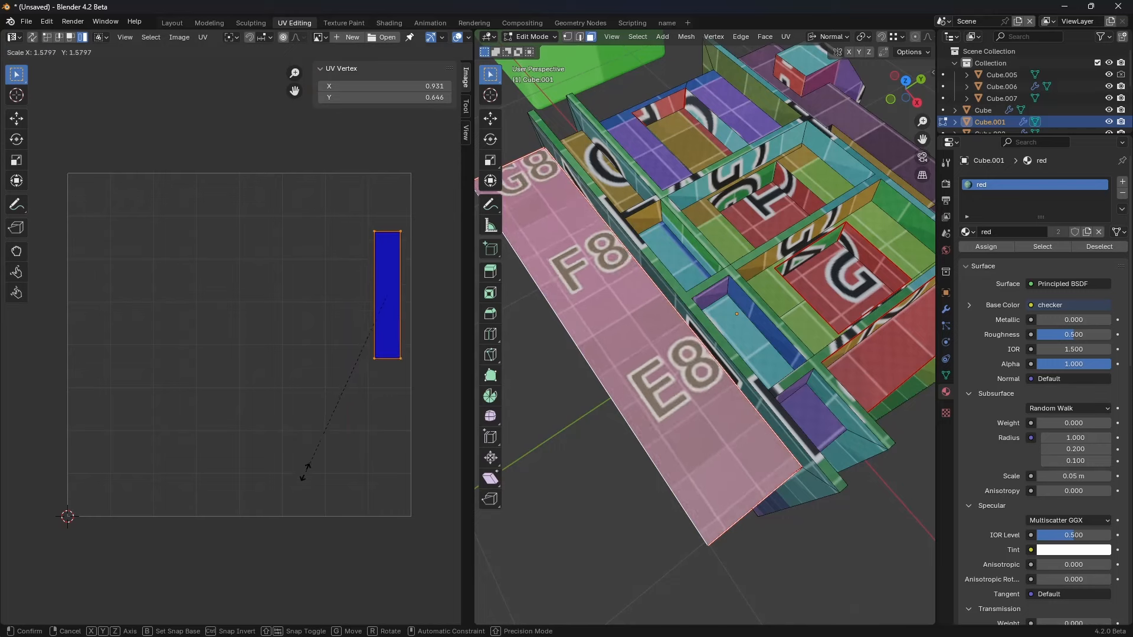
{"action": "left_click", "coordinate": [277, 539]}
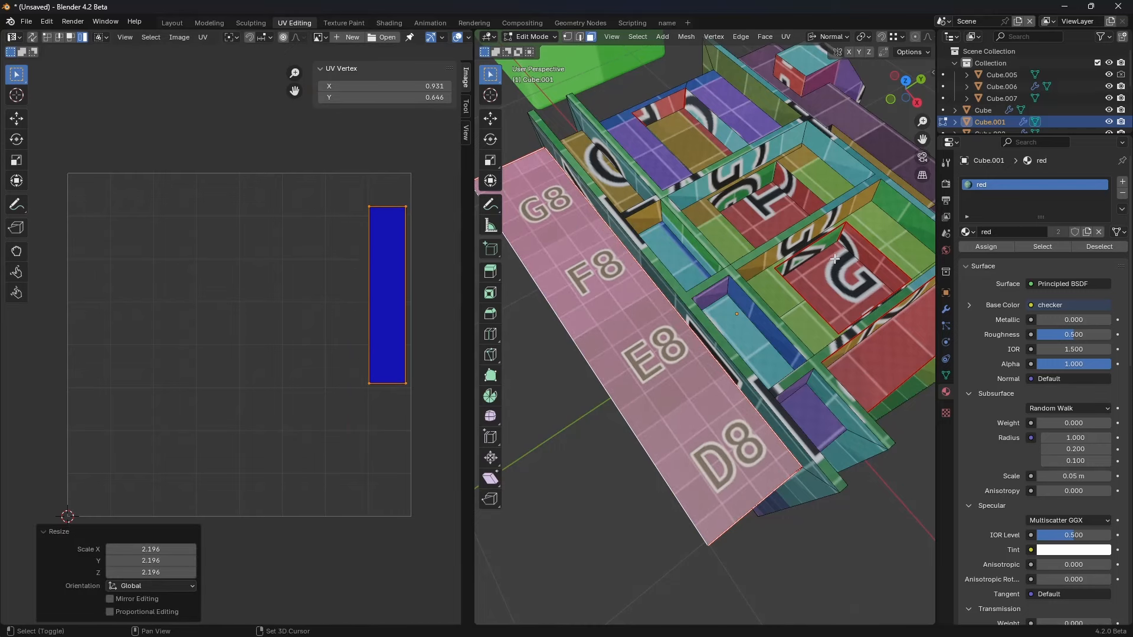
Step: Select the floors of the middle and end recesses, and select the entire model to view all its UV islands
{"action": "middle_click_drag", "start_coordinate": [829, 280], "coordinate": [705, 327], "text": "shift"}
{"action": "left_click", "coordinate": [665, 303]}
{"action": "left_click", "coordinate": [640, 251], "text": "shift"}
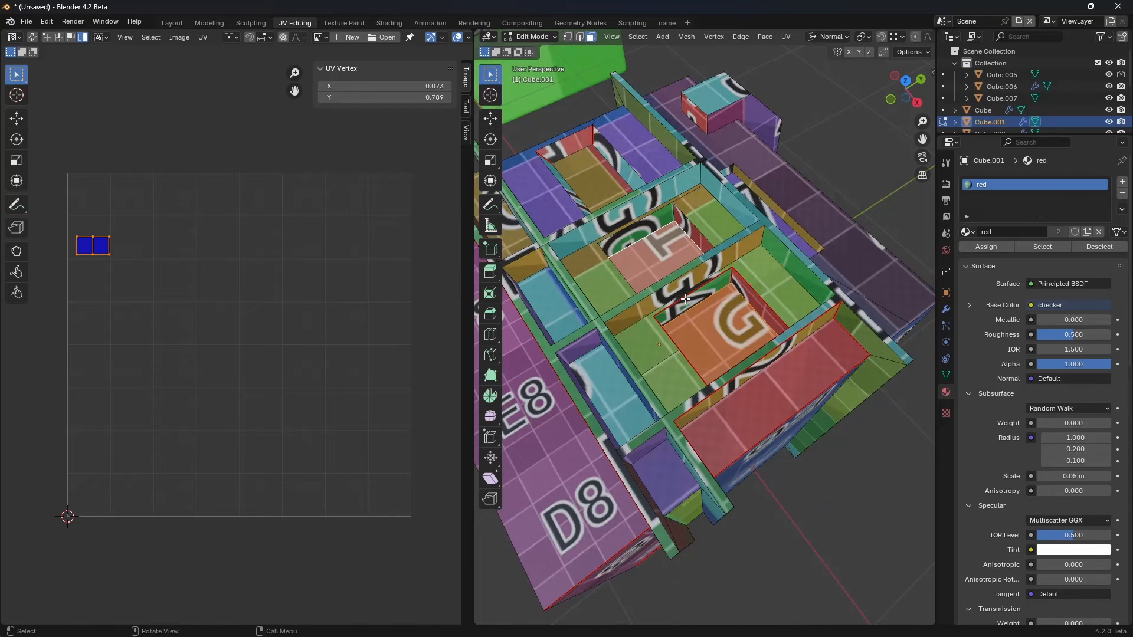
{"action": "middle_click_drag", "start_coordinate": [519, 394], "coordinate": [766, 359], "text": "shift"}
{"action": "left_click", "coordinate": [767, 358]}
{"action": "key", "text": "a"}
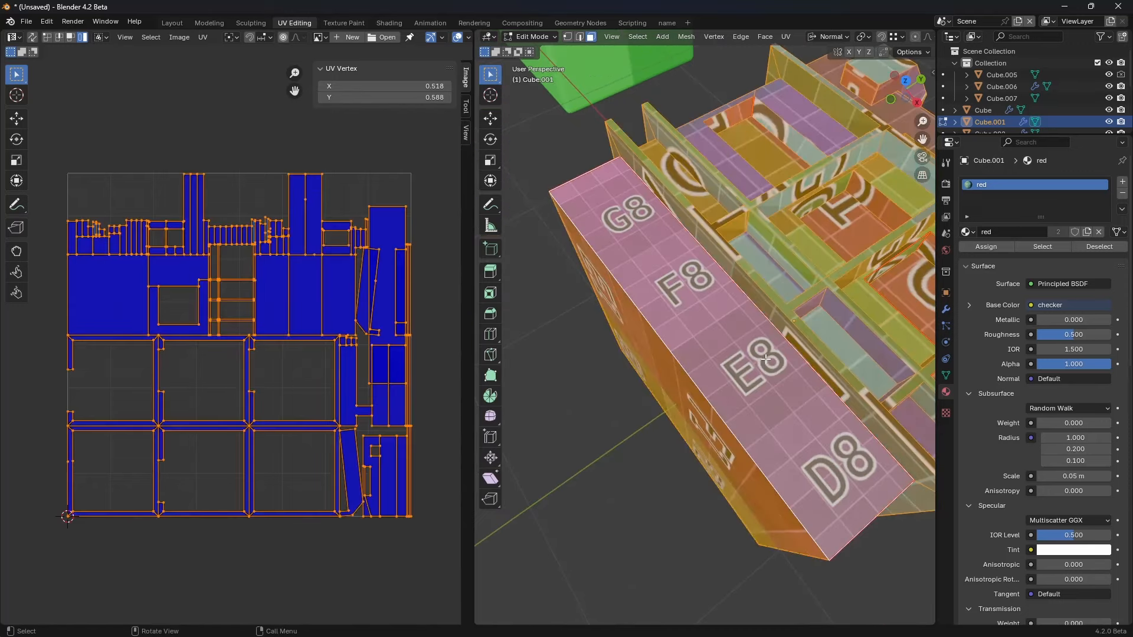
{"action": "middle_click_drag", "start_coordinate": [803, 285], "coordinate": [743, 287], "text": "shift"}
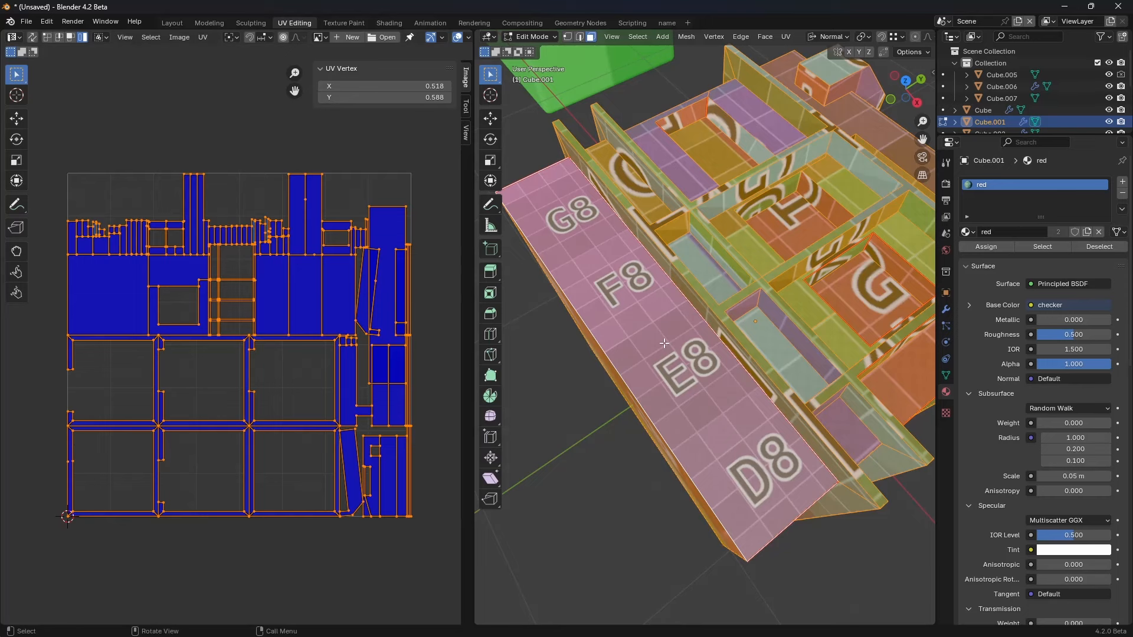
Step: Select the floors of the three recesses, shrink their UV islands uniformly, and reselect the entire model
{"action": "middle_click_drag", "start_coordinate": [694, 333], "coordinate": [659, 427]}
{"action": "left_click", "coordinate": [659, 427]}
{"action": "left_click", "coordinate": [630, 315], "text": "shift"}
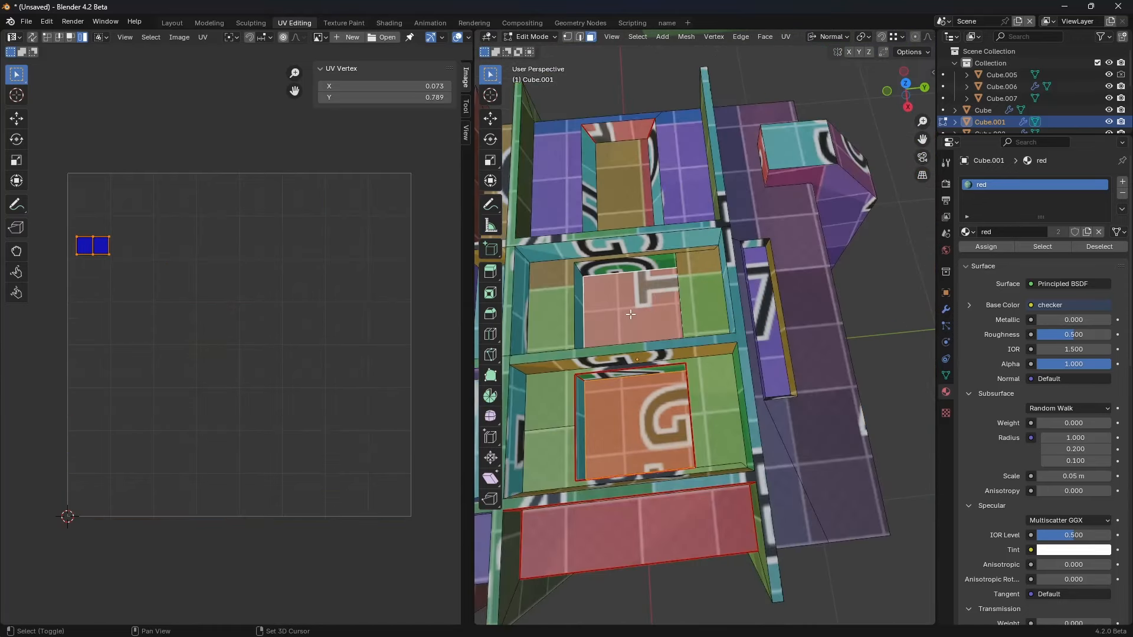
{"action": "left_click", "coordinate": [630, 216], "text": "shift"}
{"action": "key", "text": "s"}
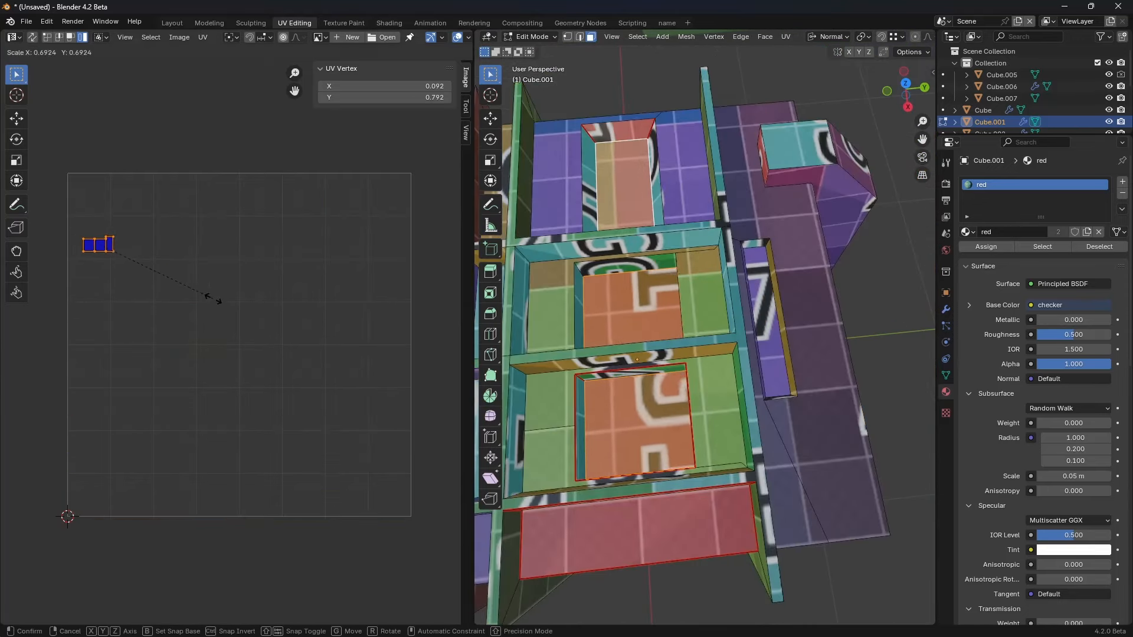
{"action": "left_click", "coordinate": [254, 304]}
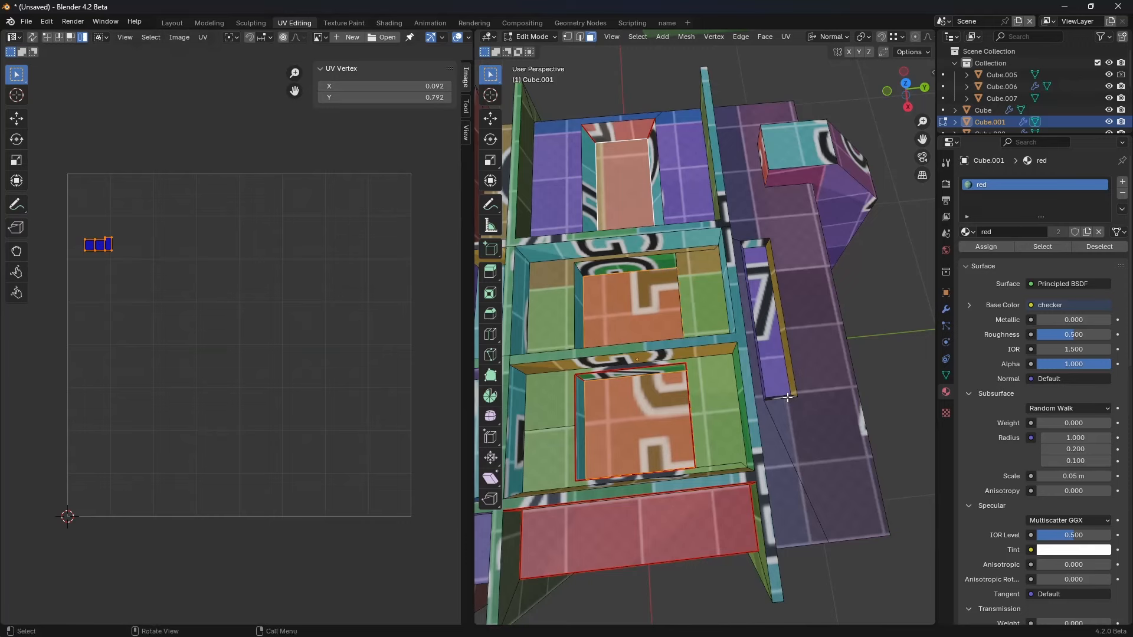
{"action": "key", "text": "a"}
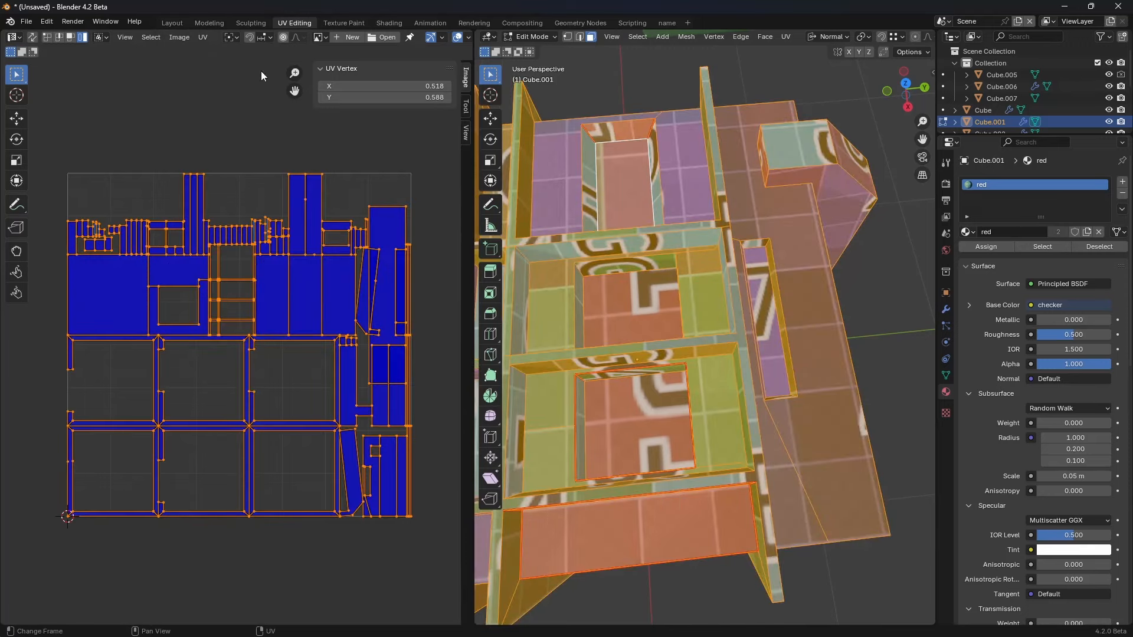
Step: Pack all UV islands with scaling and rotation enabled, the Cardinal rotation method and a margin of 0
{"action": "left_click", "coordinate": [202, 37]}
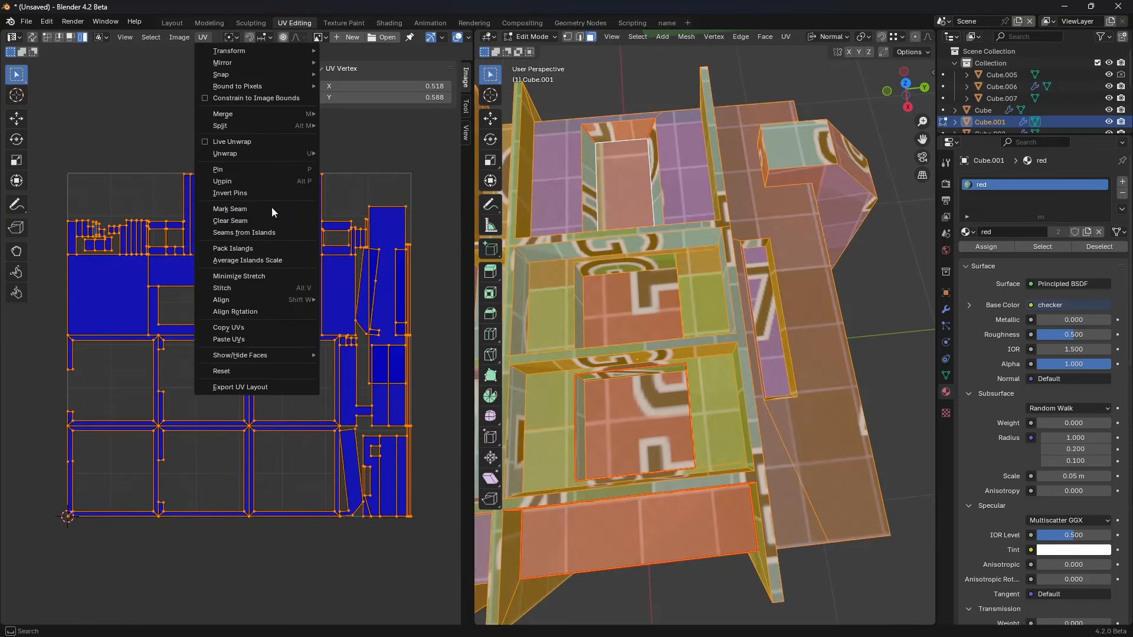
{"action": "left_click", "coordinate": [271, 249]}
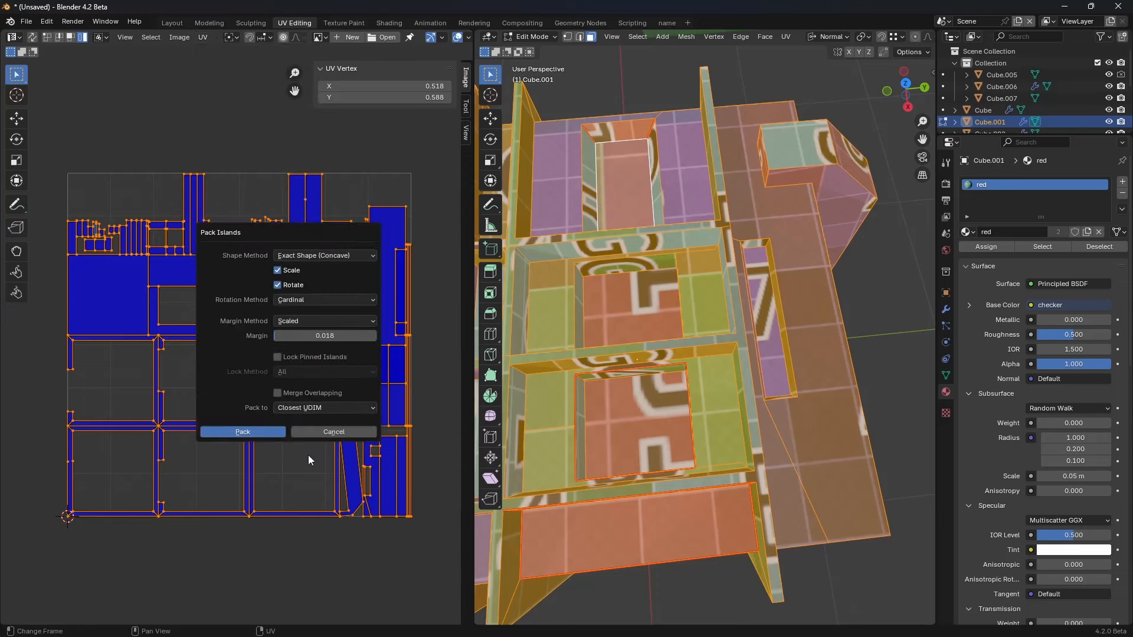
{"action": "left_click", "coordinate": [242, 431]}
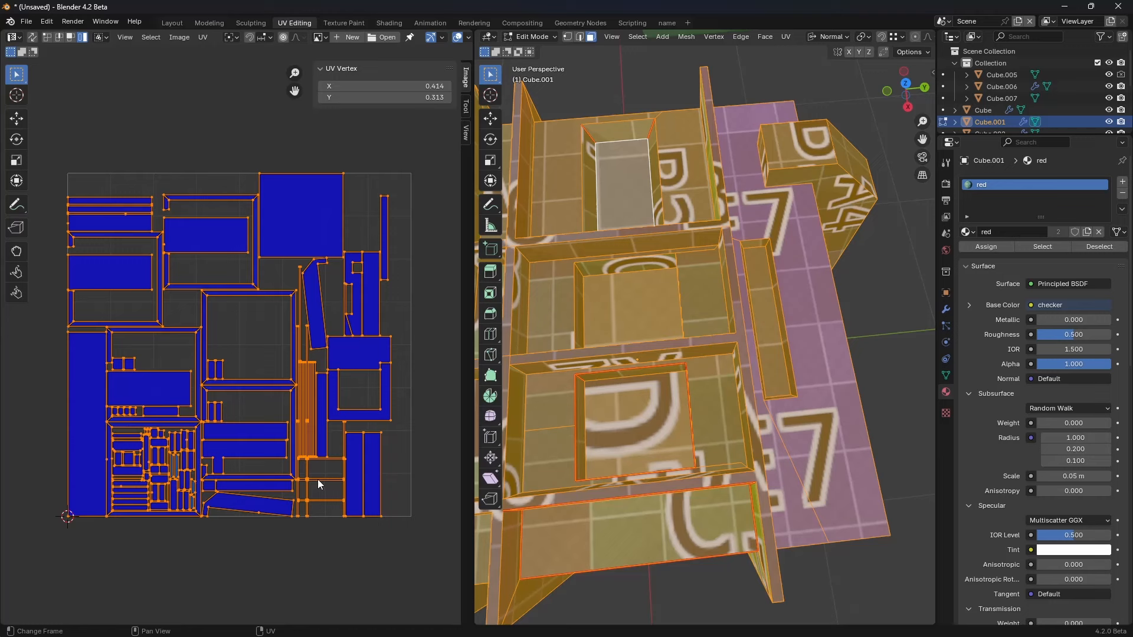
Step: Repack all UV islands with the rotation method set to Any and a margin of 0
{"action": "left_click", "coordinate": [206, 37]}
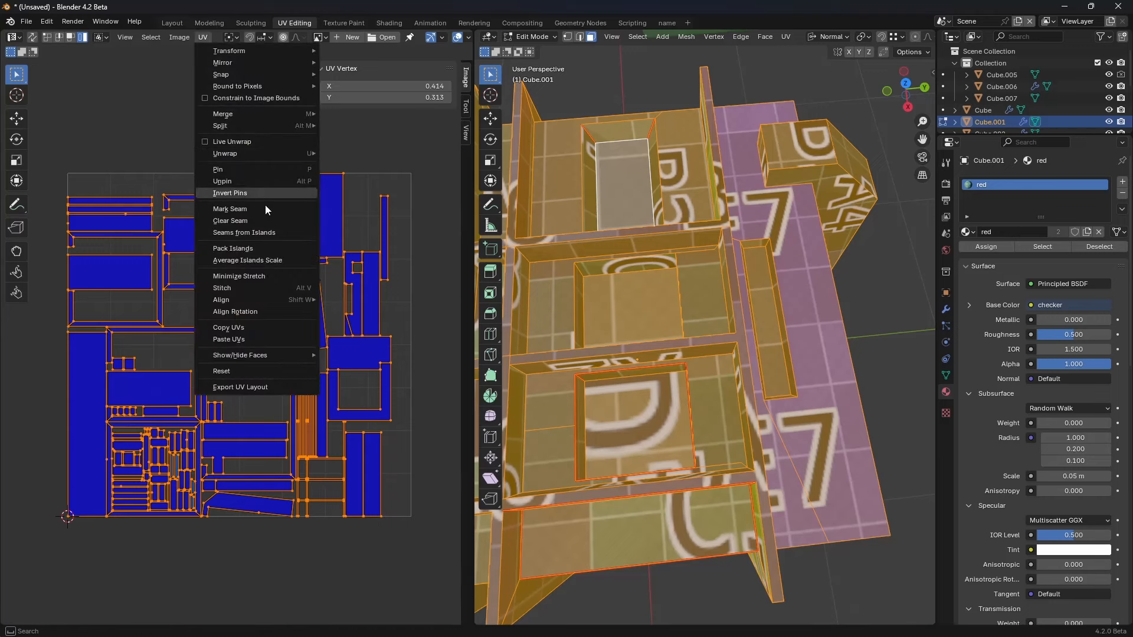
{"action": "left_click", "coordinate": [265, 248]}
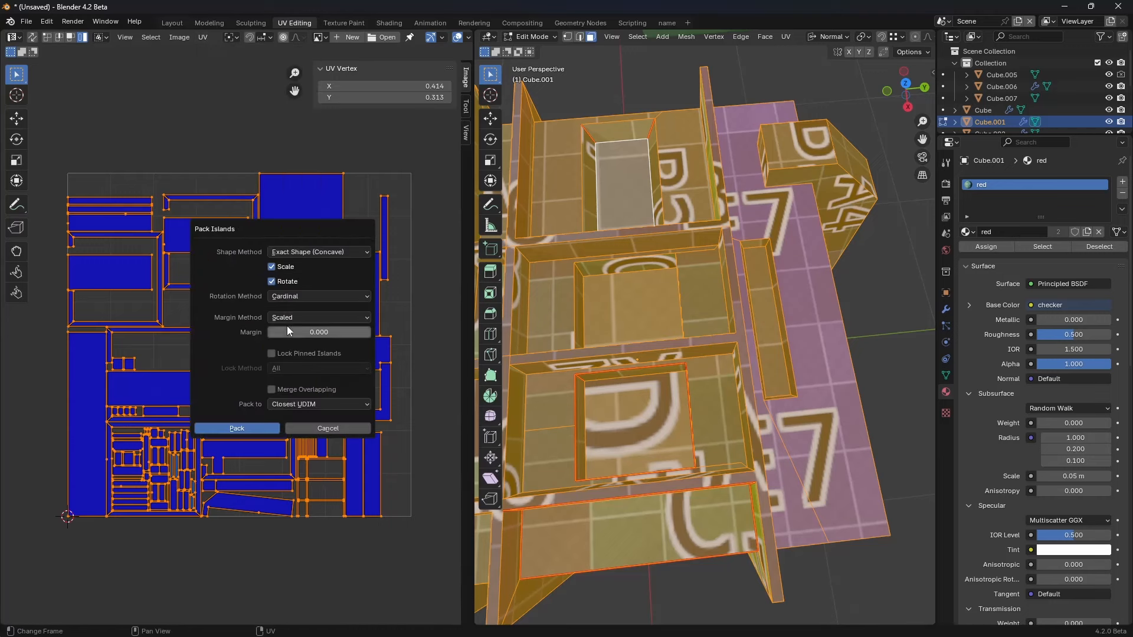
{"action": "left_click", "coordinate": [303, 296]}
{"action": "left_click", "coordinate": [298, 293]}
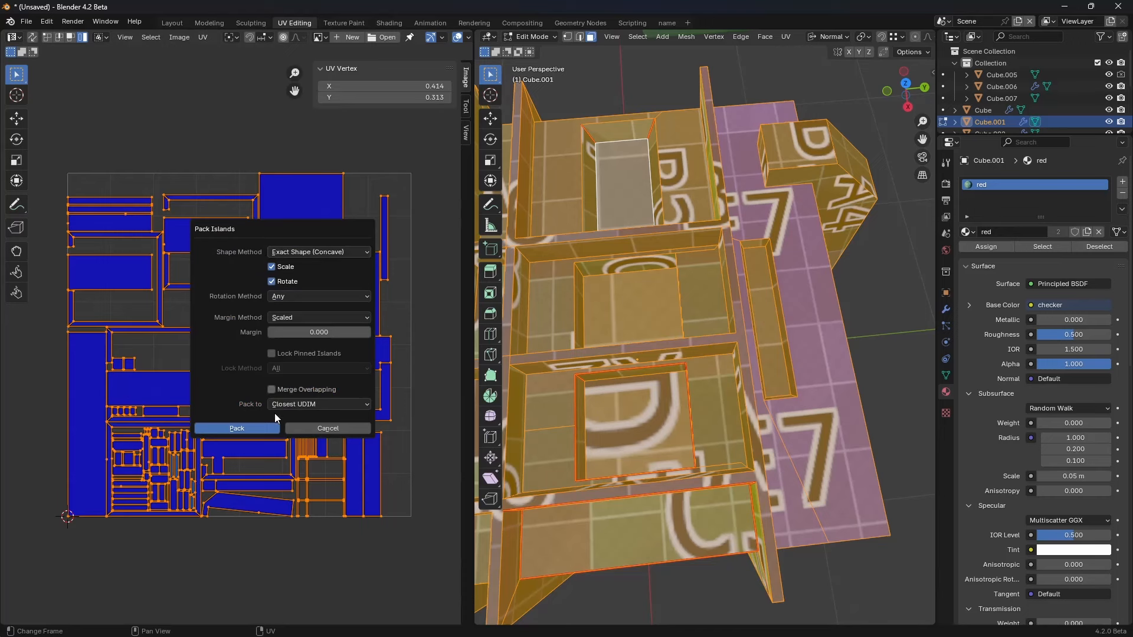
{"action": "left_click", "coordinate": [257, 428]}
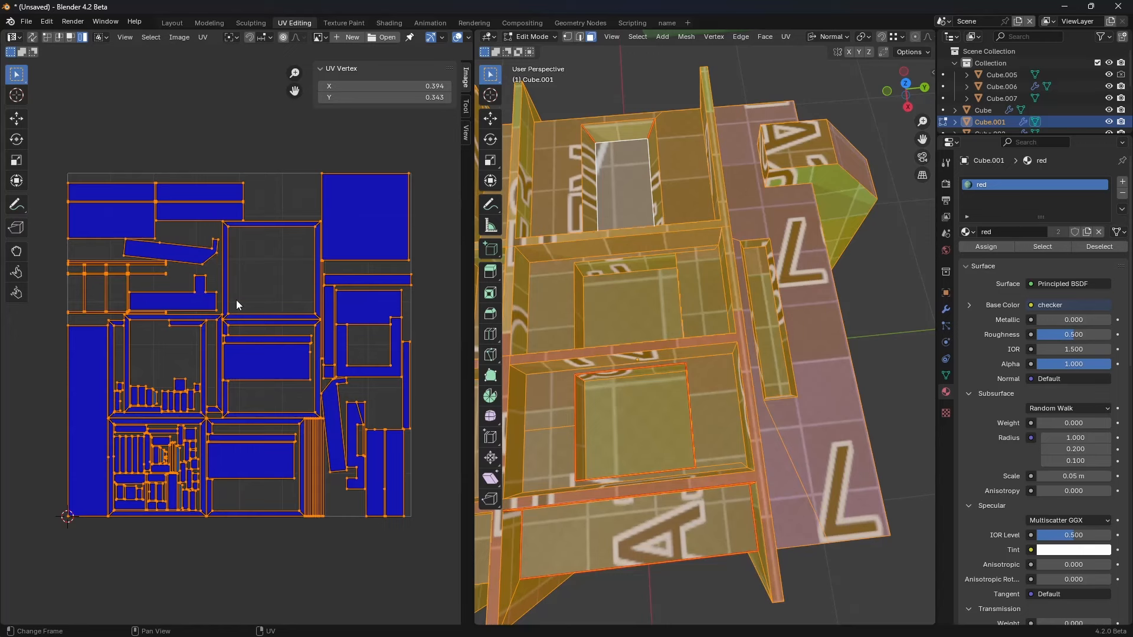
Step: Mark the empty gaps between and inside the packed UV islands with freehand annotation strokes
{"action": "middle_click_drag", "start_coordinate": [212, 334], "coordinate": [228, 331]}
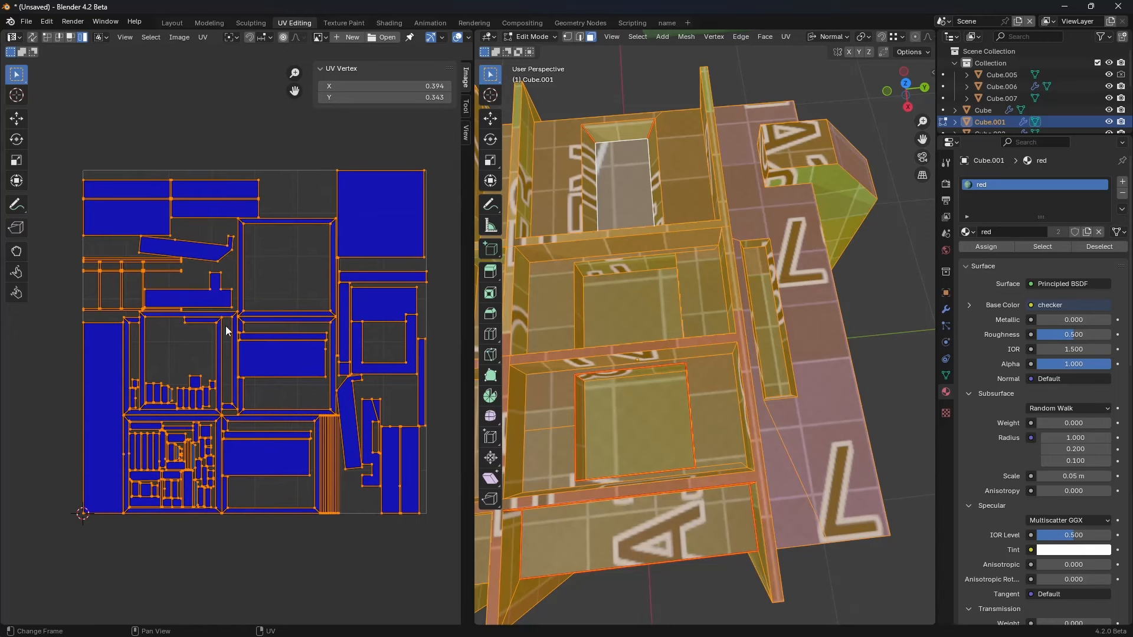
{"action": "left_click", "coordinate": [16, 206]}
{"action": "mouse_move", "coordinate": [152, 340]}
{"action": "left_mouse_down"}
{"action": "mouse_move", "coordinate": [205, 338]}
{"action": "mouse_move", "coordinate": [175, 371]}
{"action": "left_mouse_up"}
{"action": "mouse_move", "coordinate": [250, 269]}
{"action": "left_mouse_down"}
{"action": "mouse_move", "coordinate": [321, 258]}
{"action": "mouse_move", "coordinate": [290, 291]}
{"action": "left_mouse_up"}
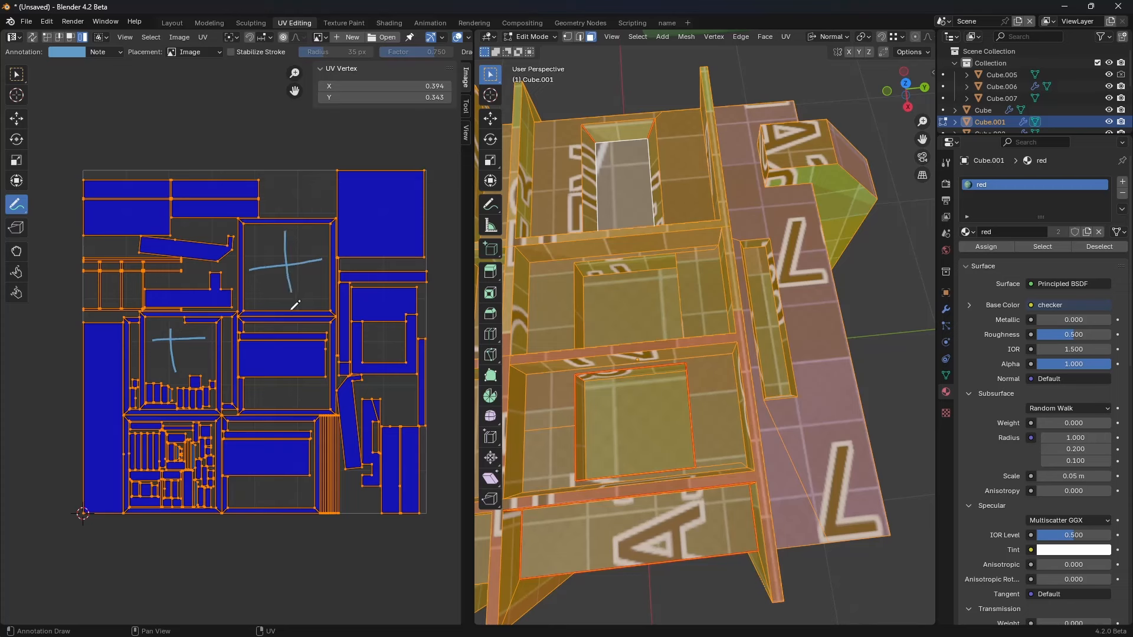
{"action": "left_click_drag", "start_coordinate": [252, 399], "coordinate": [324, 396]}
{"action": "mouse_move", "coordinate": [244, 499]}
{"action": "left_mouse_down"}
{"action": "mouse_move", "coordinate": [314, 492]}
{"action": "mouse_move", "coordinate": [356, 513]}
{"action": "left_mouse_up"}
{"action": "left_click_drag", "start_coordinate": [394, 404], "coordinate": [402, 374]}
{"action": "left_click_drag", "start_coordinate": [380, 325], "coordinate": [379, 345]}
{"action": "left_click_drag", "start_coordinate": [277, 190], "coordinate": [341, 183]}
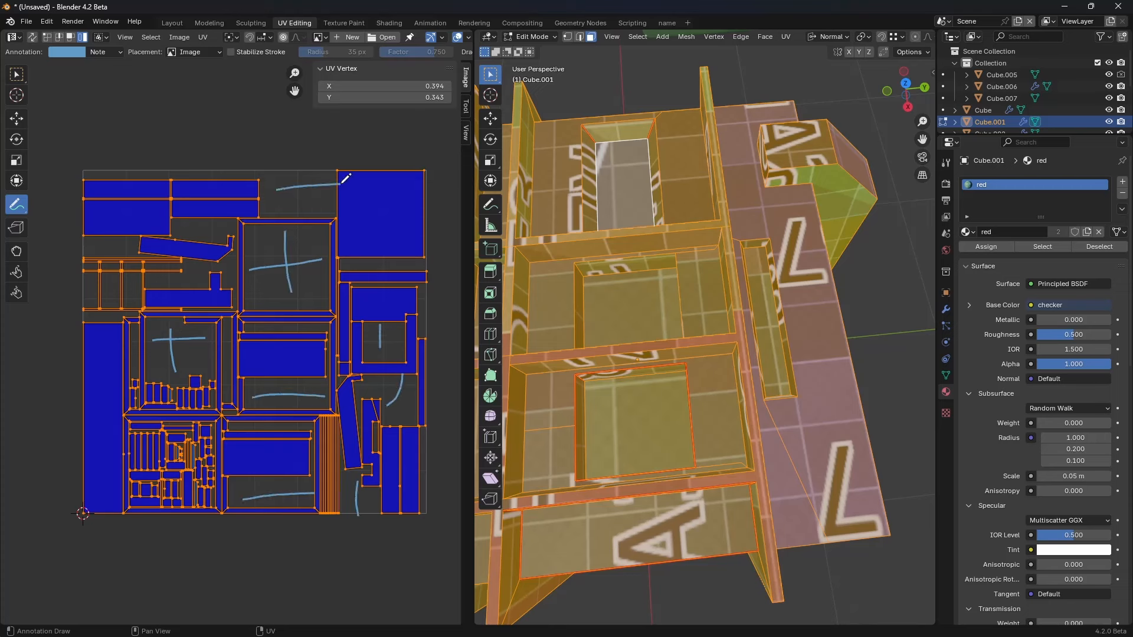
{"action": "left_click_drag", "start_coordinate": [190, 225], "coordinate": [214, 222]}
{"action": "left_click_drag", "start_coordinate": [100, 248], "coordinate": [130, 247]}
{"action": "left_click_drag", "start_coordinate": [109, 176], "coordinate": [306, 170]}
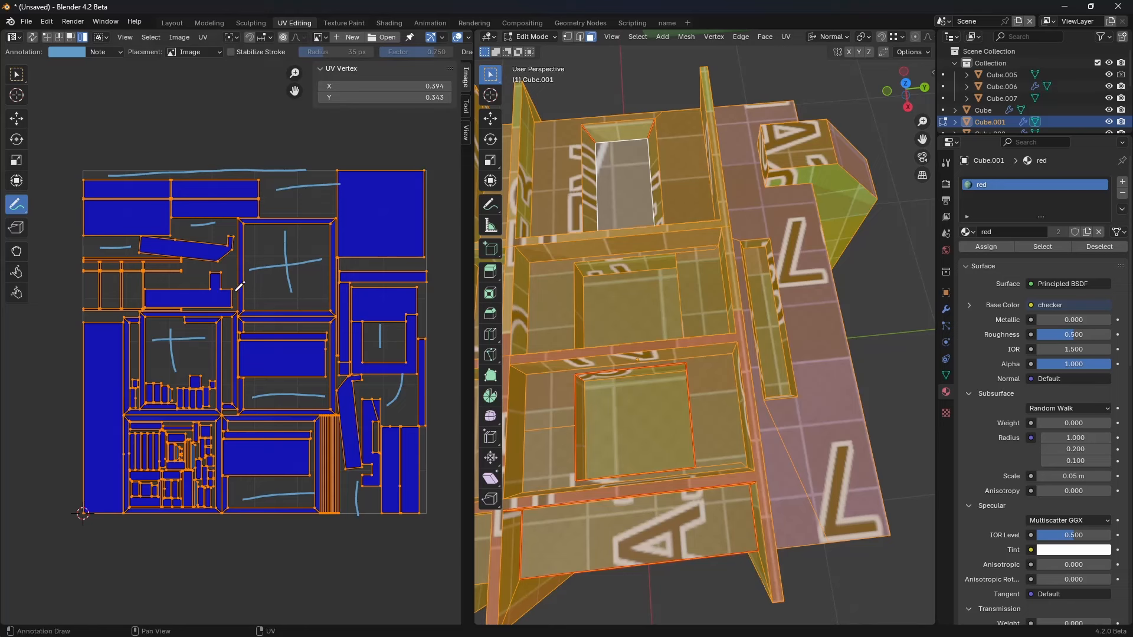
Step: Annotate an arrow pointing down at the UV area's upper edge and outline the larger unused gaps
{"action": "mouse_move", "coordinate": [182, 114]}
{"action": "left_mouse_down"}
{"action": "mouse_move", "coordinate": [184, 152]}
{"action": "mouse_move", "coordinate": [202, 149]}
{"action": "left_mouse_up"}
{"action": "mouse_move", "coordinate": [157, 335]}
{"action": "left_mouse_down"}
{"action": "mouse_move", "coordinate": [201, 328]}
{"action": "mouse_move", "coordinate": [159, 355]}
{"action": "left_mouse_up"}
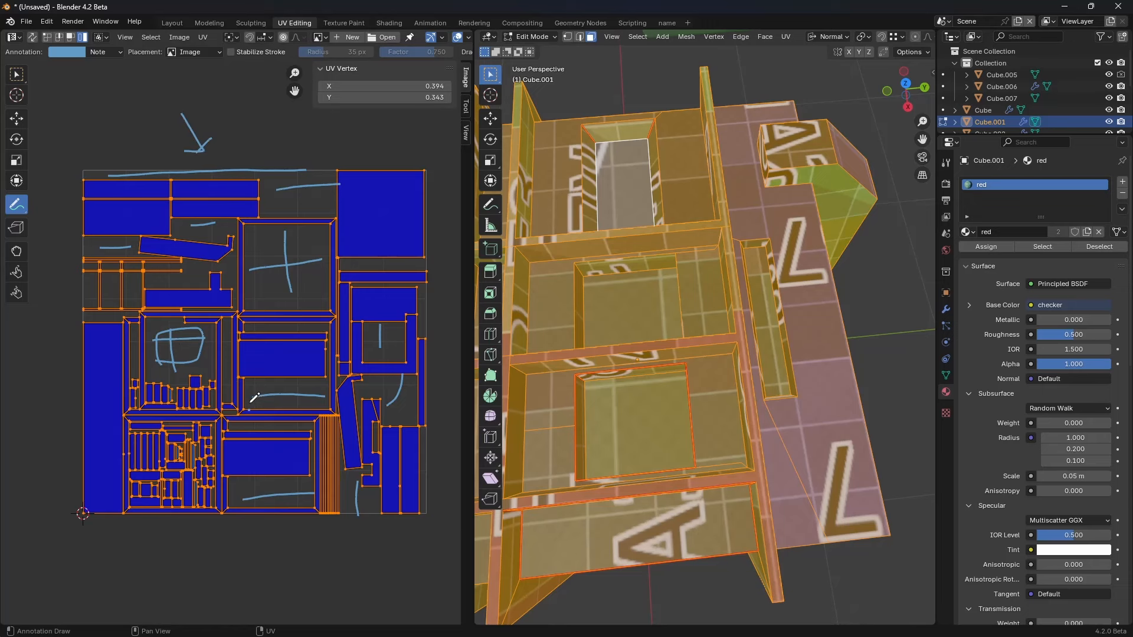
{"action": "mouse_move", "coordinate": [255, 400]}
{"action": "left_mouse_down"}
{"action": "mouse_move", "coordinate": [325, 378]}
{"action": "mouse_move", "coordinate": [279, 401]}
{"action": "left_mouse_up"}
{"action": "mouse_move", "coordinate": [243, 475]}
{"action": "left_mouse_down"}
{"action": "mouse_move", "coordinate": [233, 500]}
{"action": "mouse_move", "coordinate": [310, 485]}
{"action": "mouse_move", "coordinate": [243, 476]}
{"action": "left_mouse_up"}
{"action": "mouse_move", "coordinate": [348, 481]}
{"action": "left_mouse_down"}
{"action": "mouse_move", "coordinate": [347, 499]}
{"action": "mouse_move", "coordinate": [366, 495]}
{"action": "mouse_move", "coordinate": [354, 479]}
{"action": "left_mouse_up"}
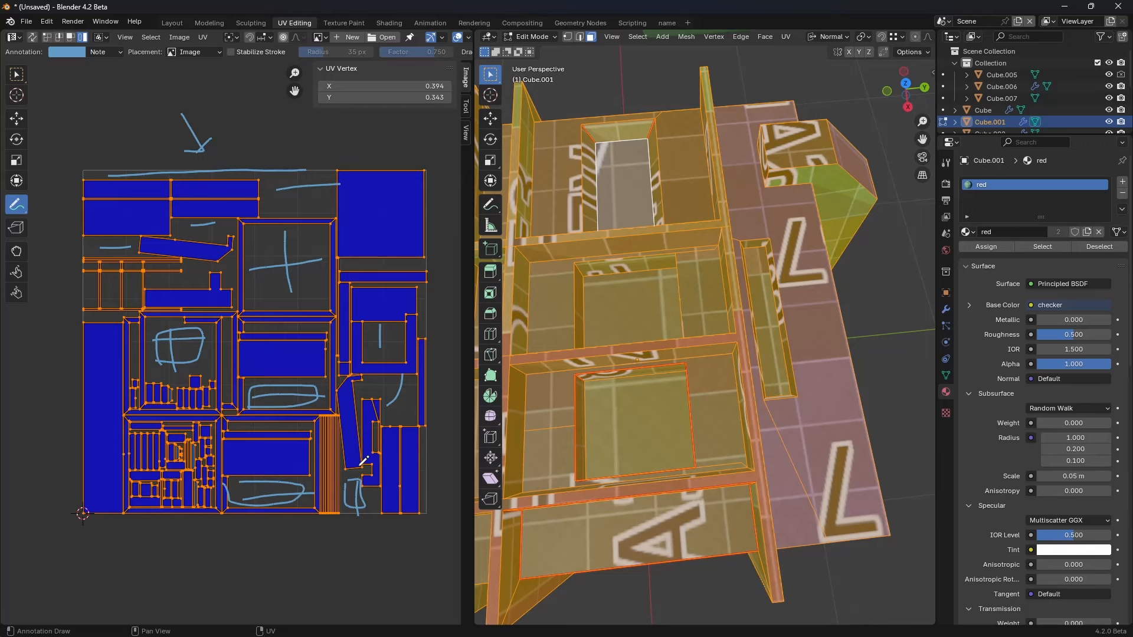
Step: Switch the cube model to Object Mode and erase all annotation strokes in the UV editor, restoring the Select Box tool
{"action": "middle_click_drag", "start_coordinate": [661, 383], "coordinate": [675, 344]}
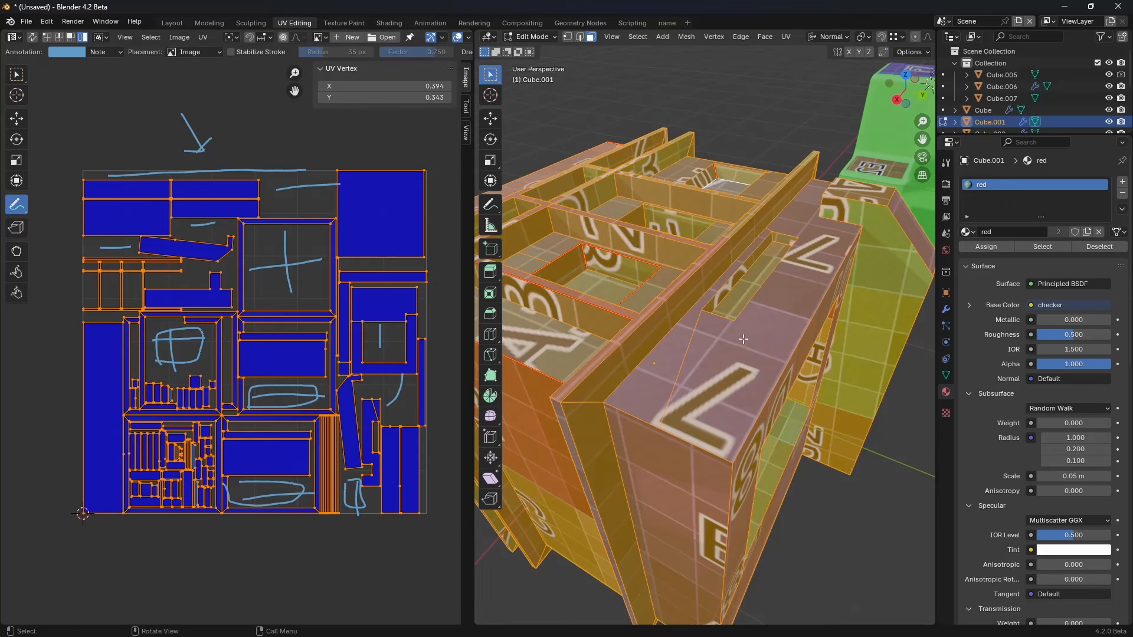
{"action": "key", "text": "ctrl+Tab"}
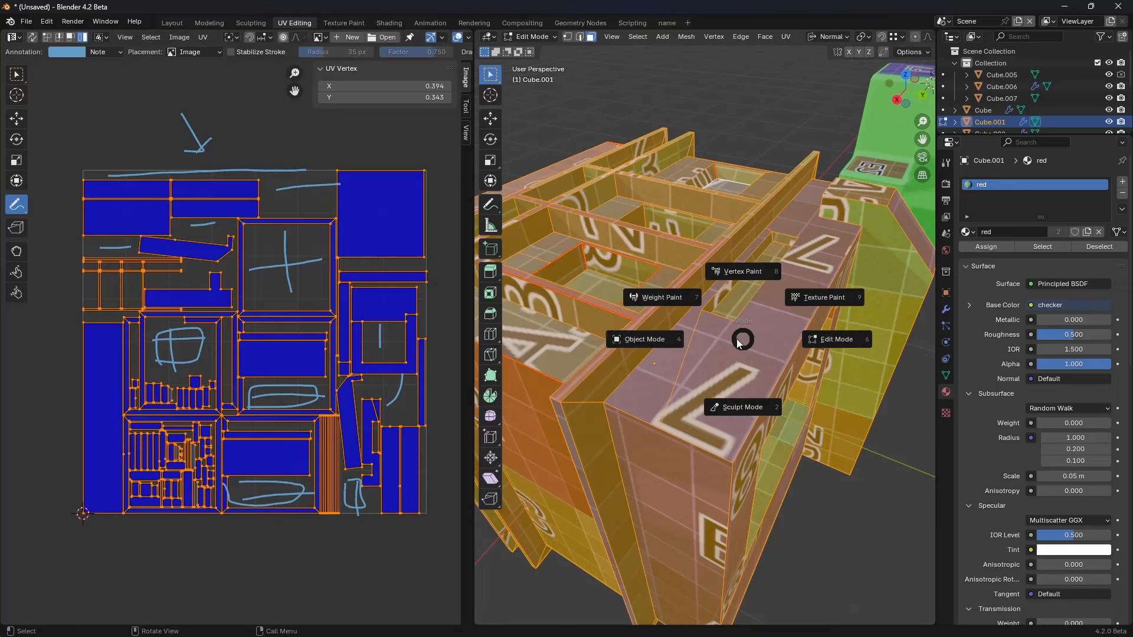
{"action": "left_click", "coordinate": [677, 342]}
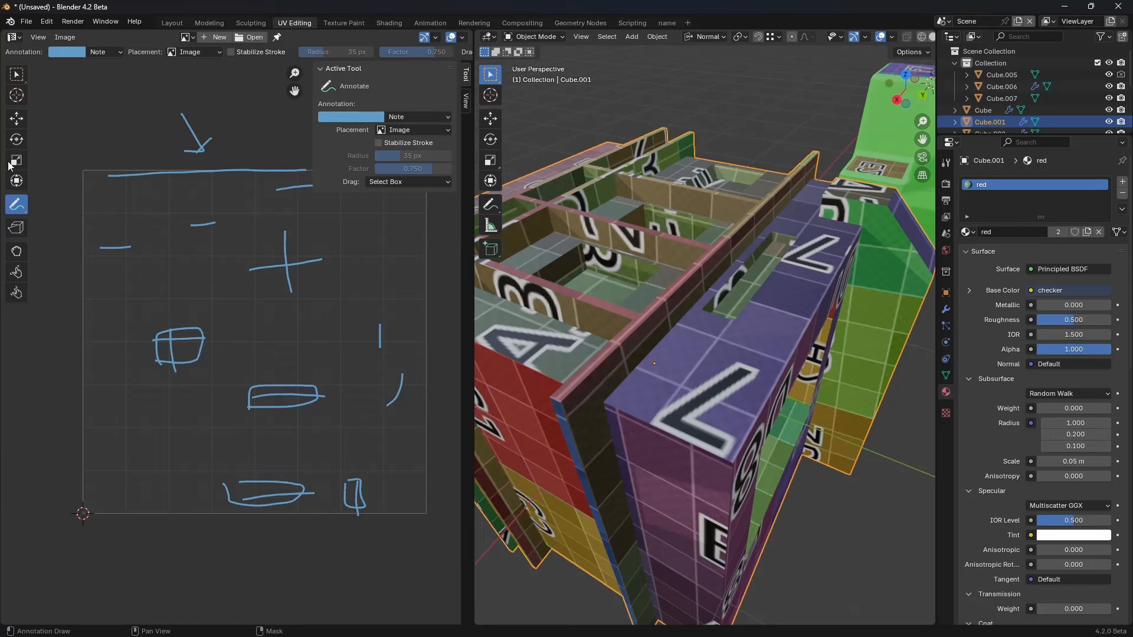
{"action": "mouse_move", "coordinate": [183, 138]}
{"action": "left_mouse_down", "text": "ctrl"}
{"action": "mouse_move", "coordinate": [132, 153]}
{"action": "mouse_move", "coordinate": [180, 133]}
{"action": "mouse_move", "coordinate": [236, 177]}
{"action": "mouse_move", "coordinate": [221, 165]}
{"action": "mouse_move", "coordinate": [282, 279]}
{"action": "mouse_move", "coordinate": [160, 233]}
{"action": "mouse_move", "coordinate": [192, 338]}
{"action": "mouse_move", "coordinate": [170, 319]}
{"action": "mouse_move", "coordinate": [247, 400]}
{"action": "mouse_move", "coordinate": [406, 378]}
{"action": "mouse_move", "coordinate": [289, 485]}
{"action": "mouse_move", "coordinate": [377, 508]}
{"action": "left_mouse_up", "text": "ctrl"}
{"action": "left_click", "coordinate": [17, 75]}
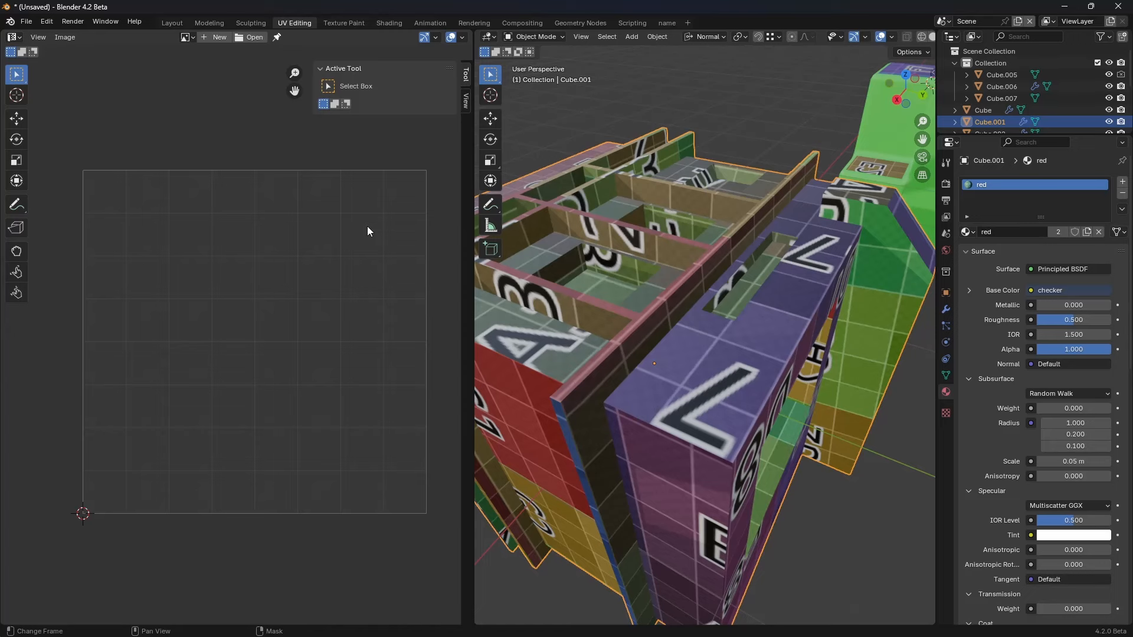
Step: Look through the Layout, Modeling, Sculpting and UV Editing workspaces to compare how each presents the scene
{"action": "left_click", "coordinate": [179, 23]}
{"action": "middle_click_drag", "start_coordinate": [470, 241], "coordinate": [473, 280], "text": "shift"}
{"action": "middle_click_drag", "start_coordinate": [474, 280], "coordinate": [487, 313], "text": "shift"}
{"action": "left_click", "coordinate": [207, 23]}
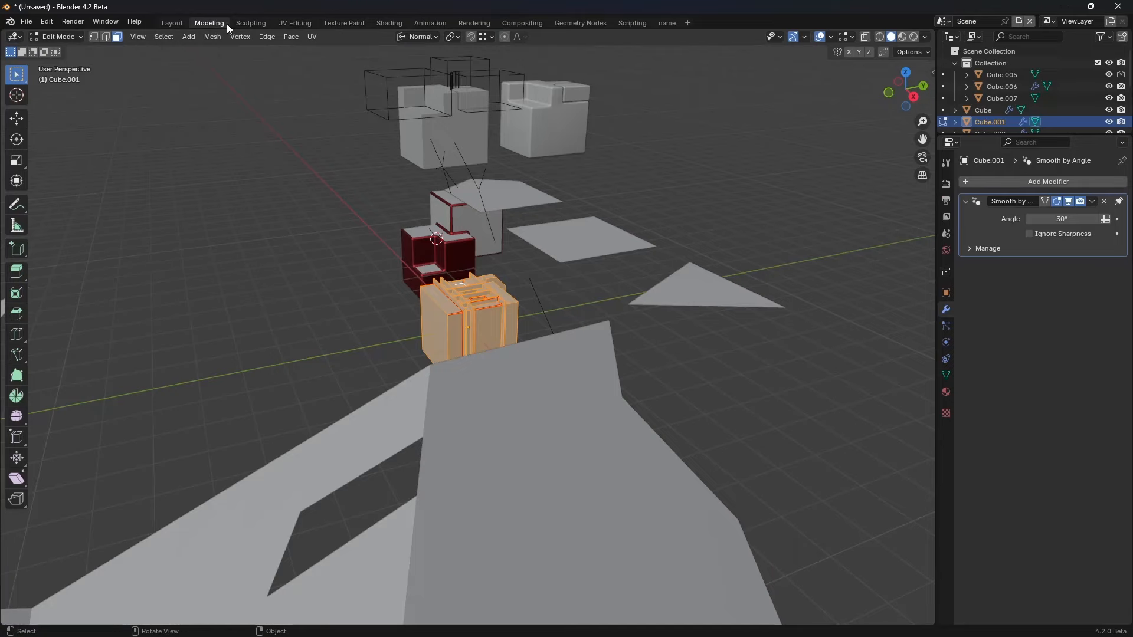
{"action": "left_click", "coordinate": [254, 24]}
{"action": "left_click", "coordinate": [288, 22]}
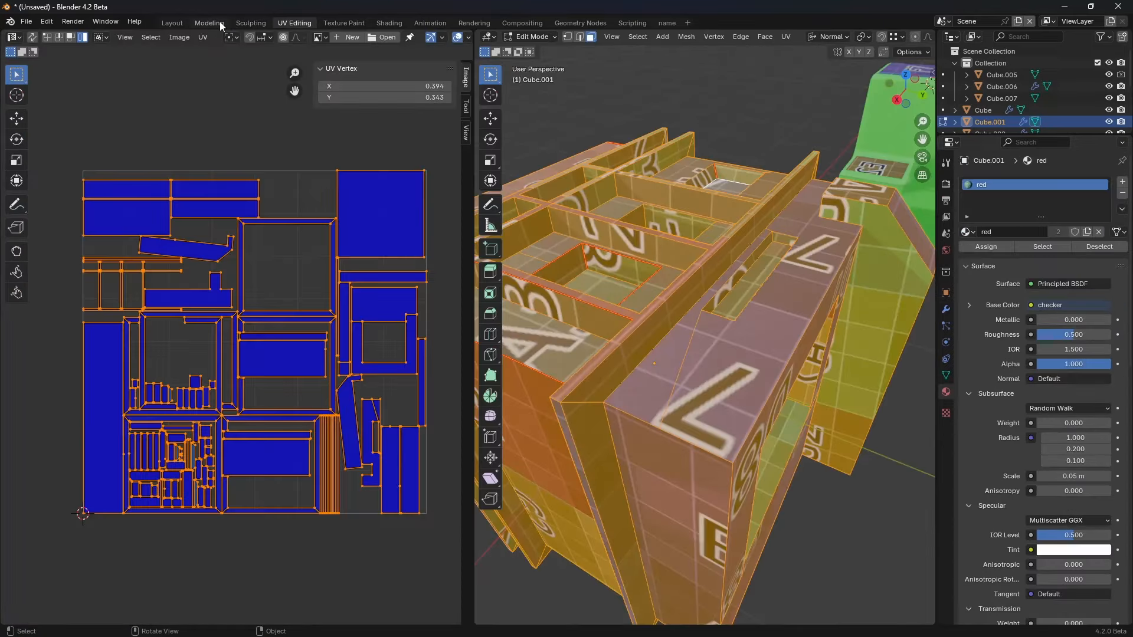
{"action": "left_click", "coordinate": [219, 22]}
{"action": "left_click", "coordinate": [251, 22]}
{"action": "left_click", "coordinate": [293, 22]}
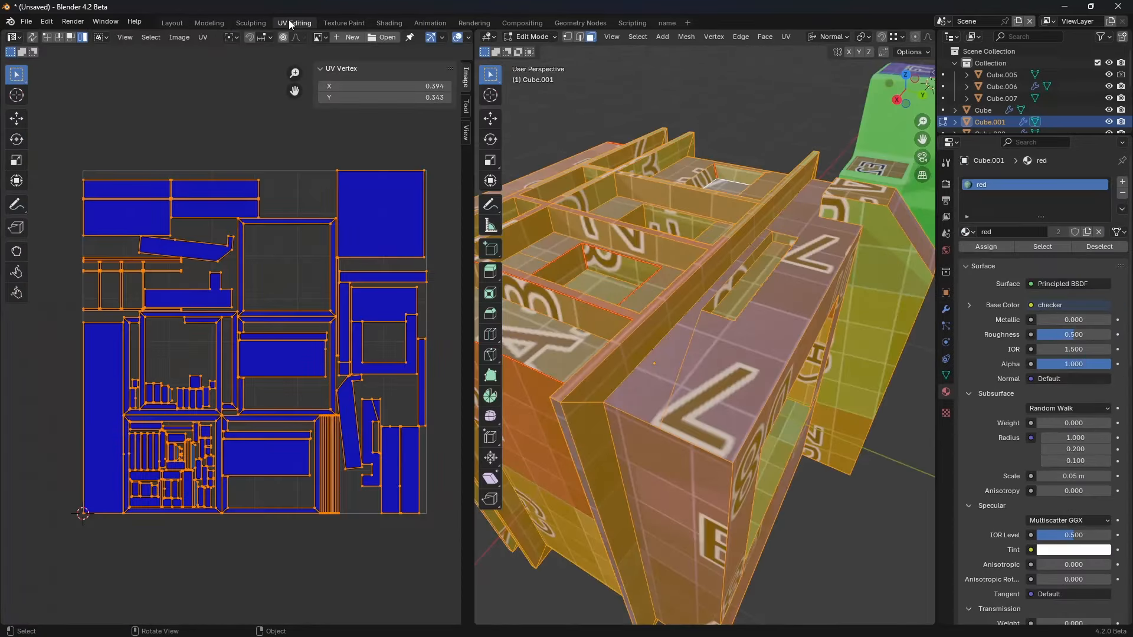
Step: Examine the checker material's nodes in the Shading workspace, view the Rendering workspace and return to Layout
{"action": "left_click", "coordinate": [401, 22]}
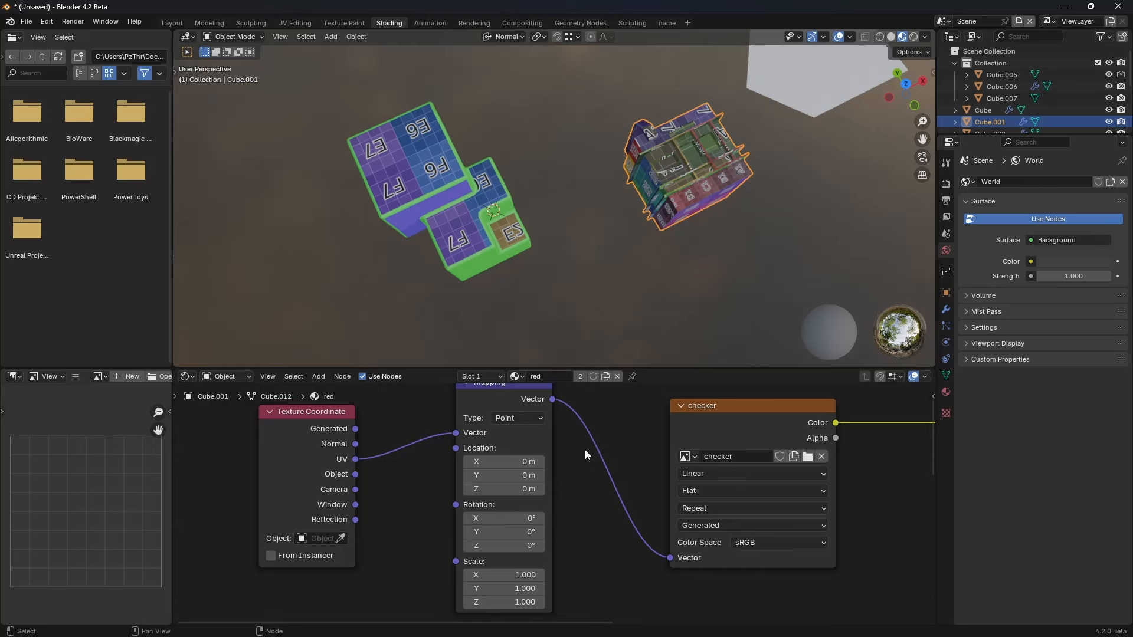
{"action": "middle_click_drag", "start_coordinate": [580, 451], "coordinate": [575, 476]}
{"action": "left_click_drag", "start_coordinate": [504, 413], "coordinate": [511, 421]}
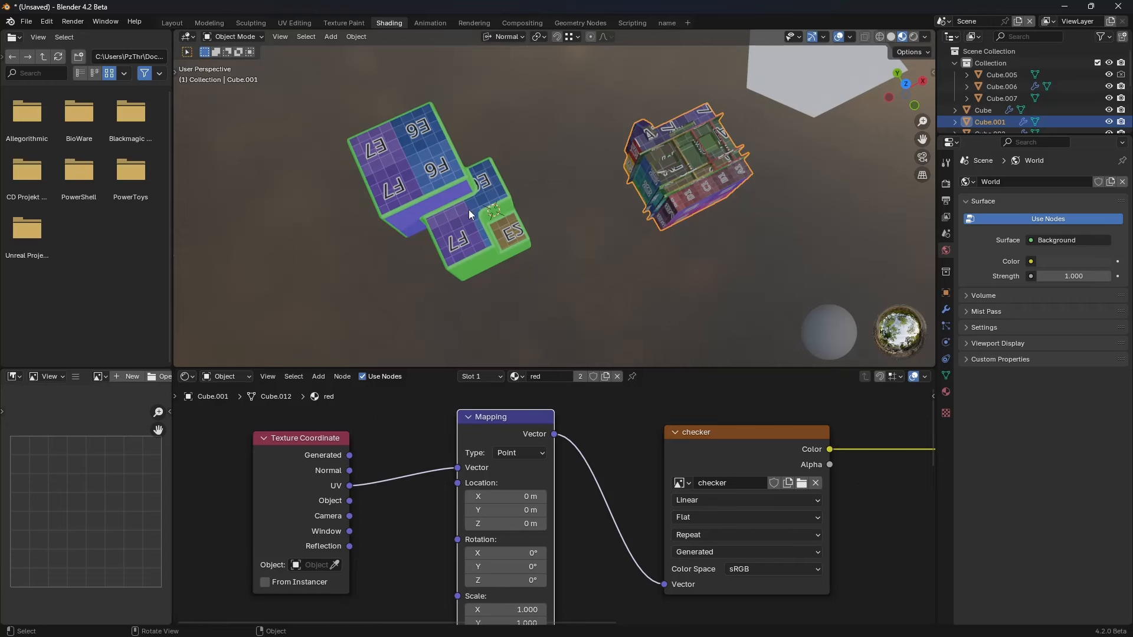
{"action": "left_click", "coordinate": [475, 23]}
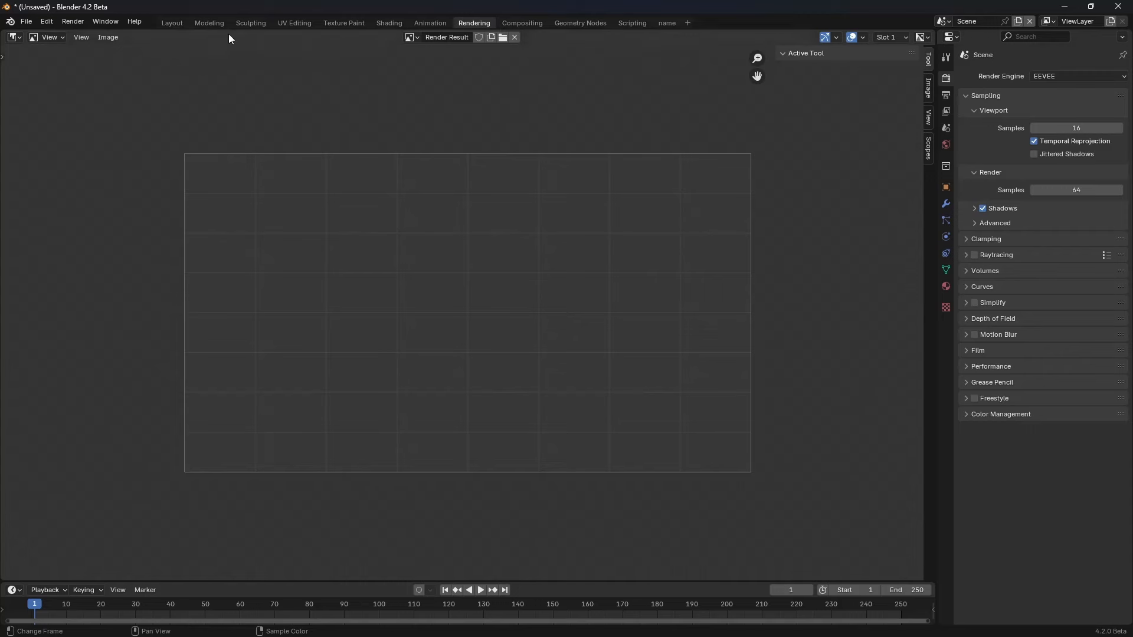
{"action": "left_click", "coordinate": [172, 22]}
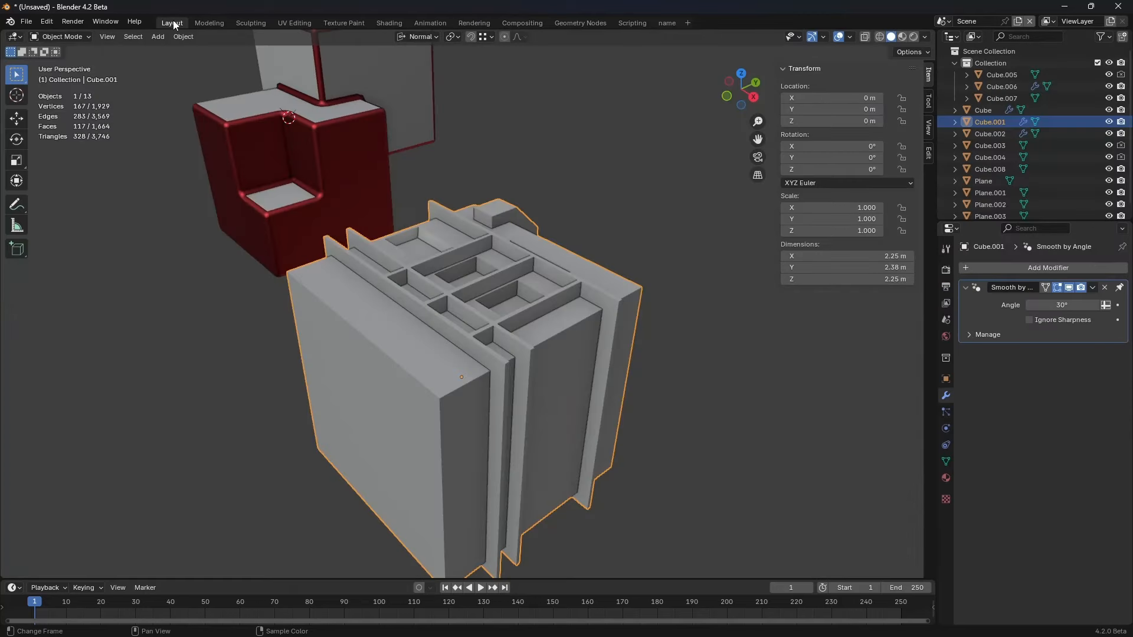
Step: View the available render engines in the render properties and move the timeline to frame 0
{"action": "left_click", "coordinate": [946, 271]}
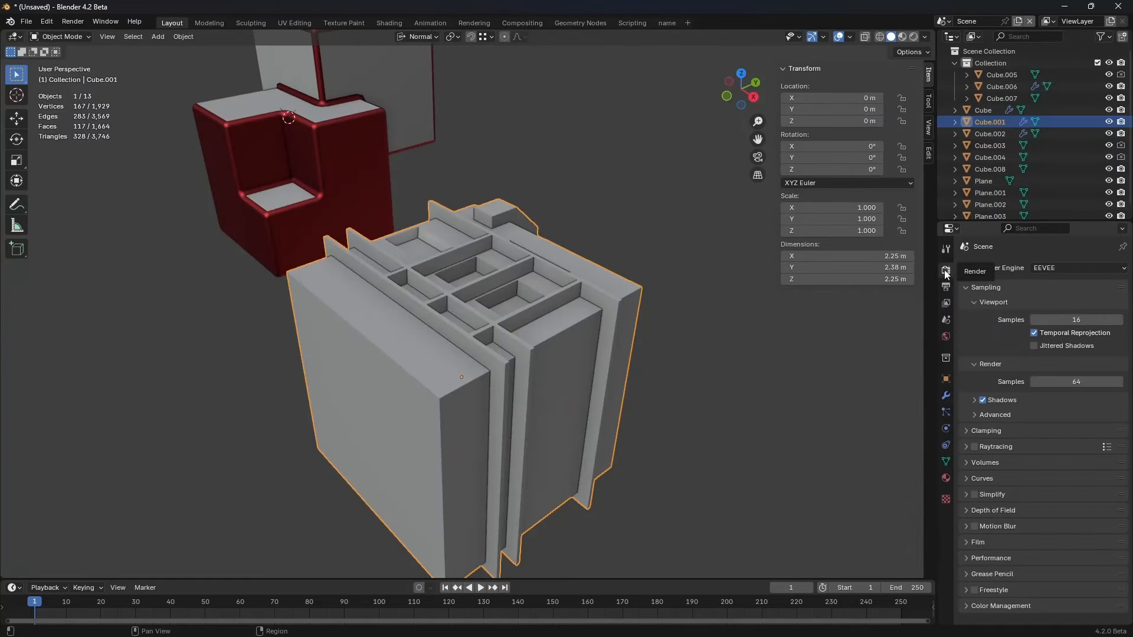
{"action": "left_click", "coordinate": [1081, 269]}
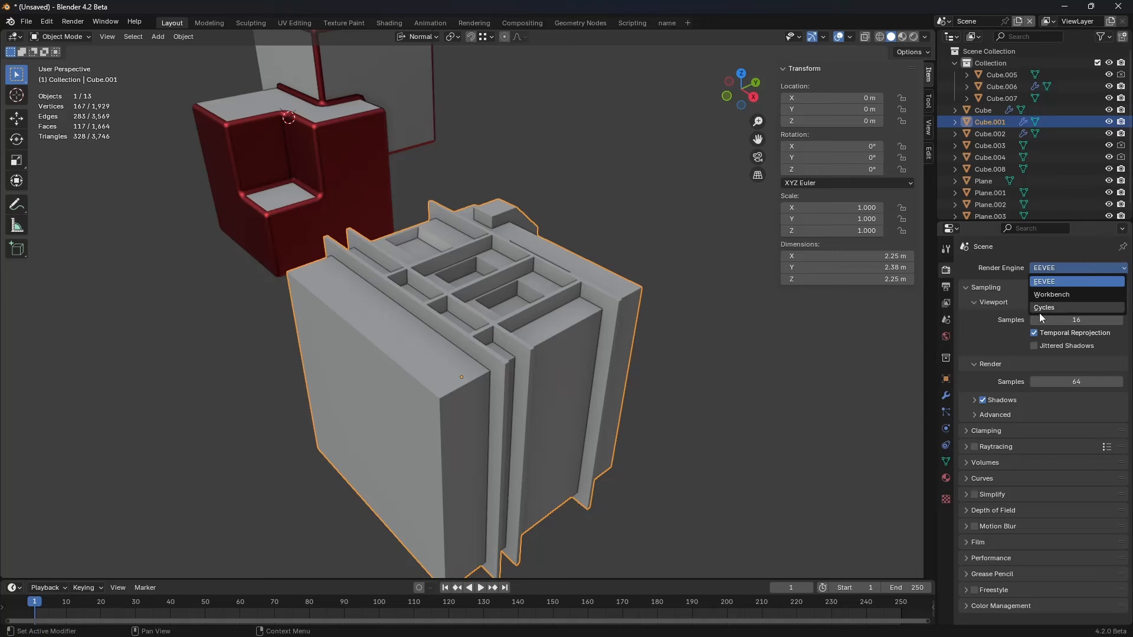
{"action": "mouse_move", "coordinate": [49, 602]}
{"action": "left_mouse_down"}
{"action": "mouse_move", "coordinate": [362, 603]}
{"action": "mouse_move", "coordinate": [28, 602]}
{"action": "left_mouse_up"}
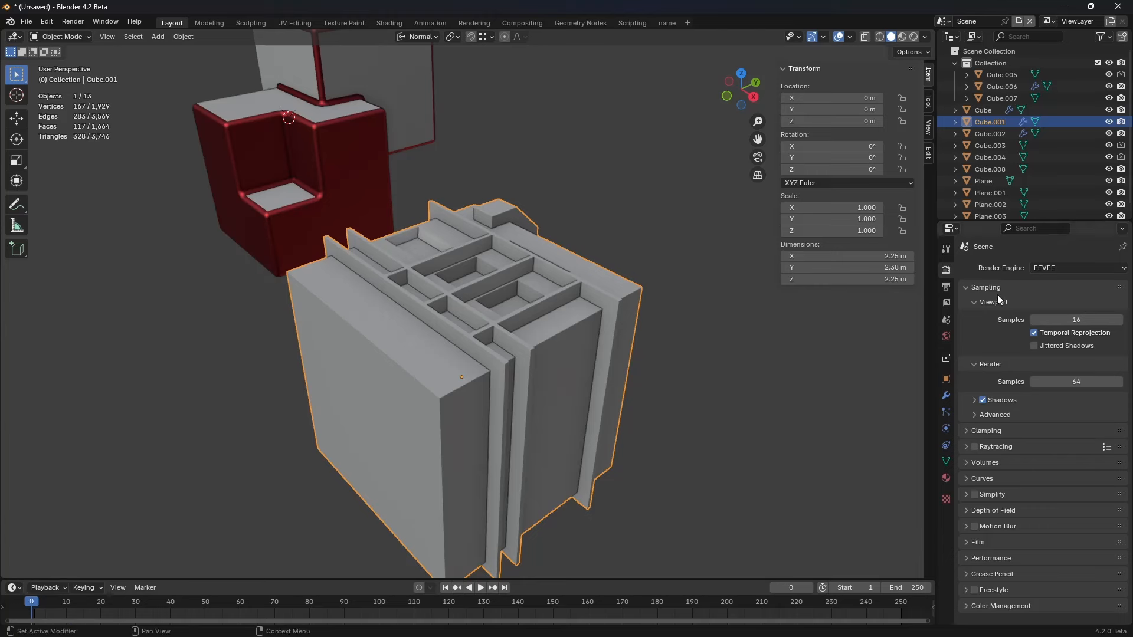
Step: Expand the Volumes and Clamping render settings to examine their options and collapse them again
{"action": "left_click", "coordinate": [993, 465]}
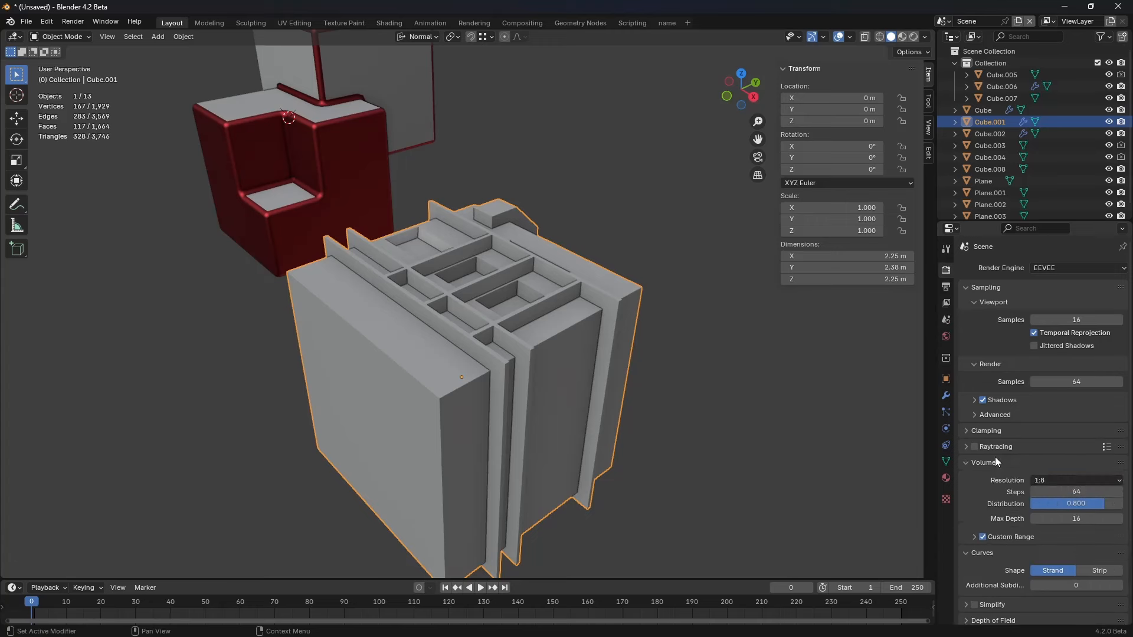
{"action": "left_click", "coordinate": [995, 430]}
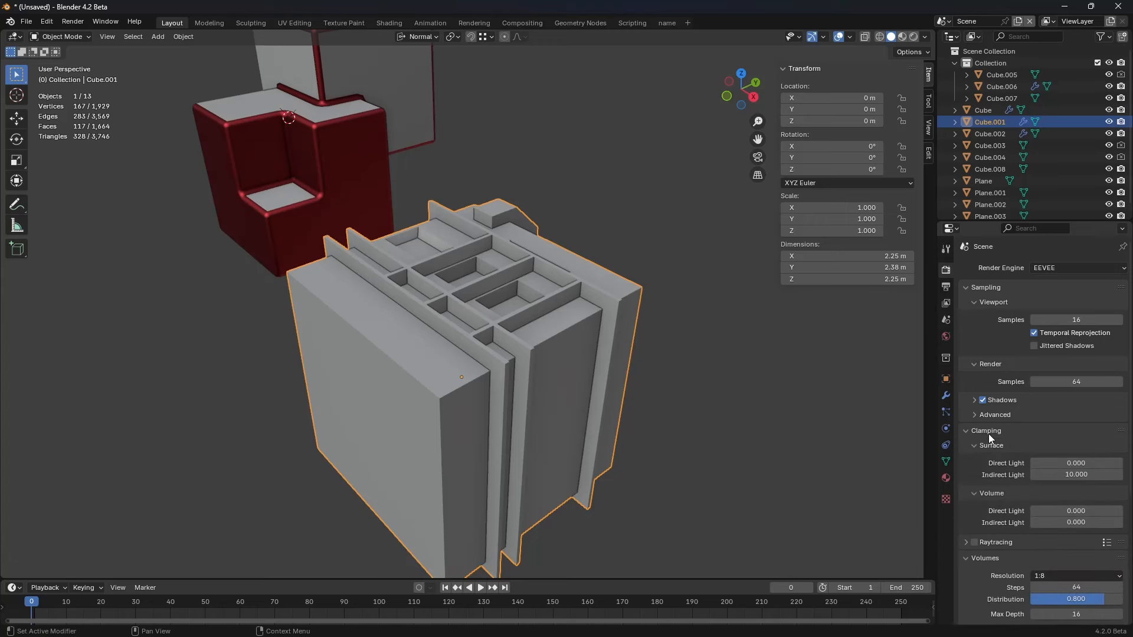
{"action": "left_click", "coordinate": [989, 433]}
{"action": "left_click", "coordinate": [985, 461]}
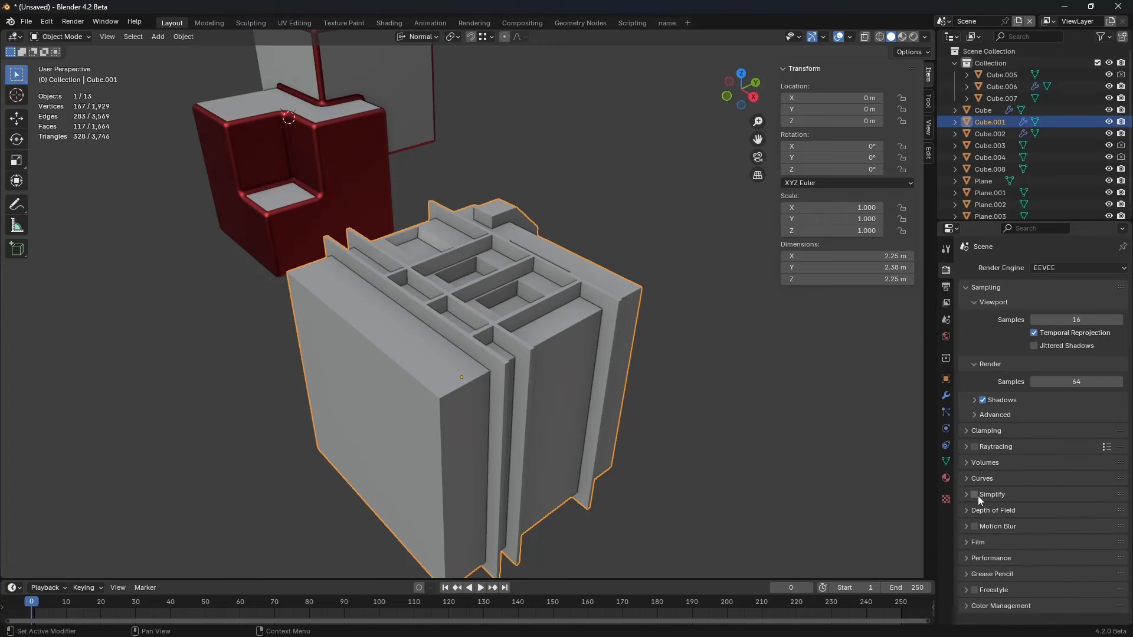
Step: Review the output resolution, frame range and file format settings
{"action": "left_click", "coordinate": [946, 289]}
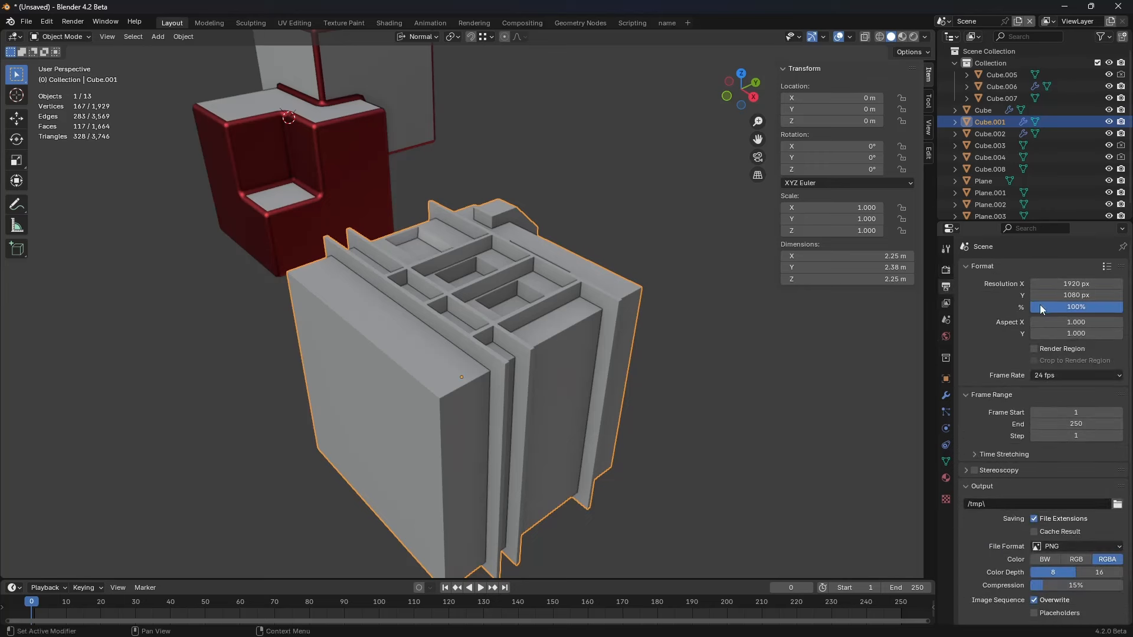
{"action": "scroll", "coordinate": [997, 457], "scroll_direction": "down", "scroll_amount": 2}
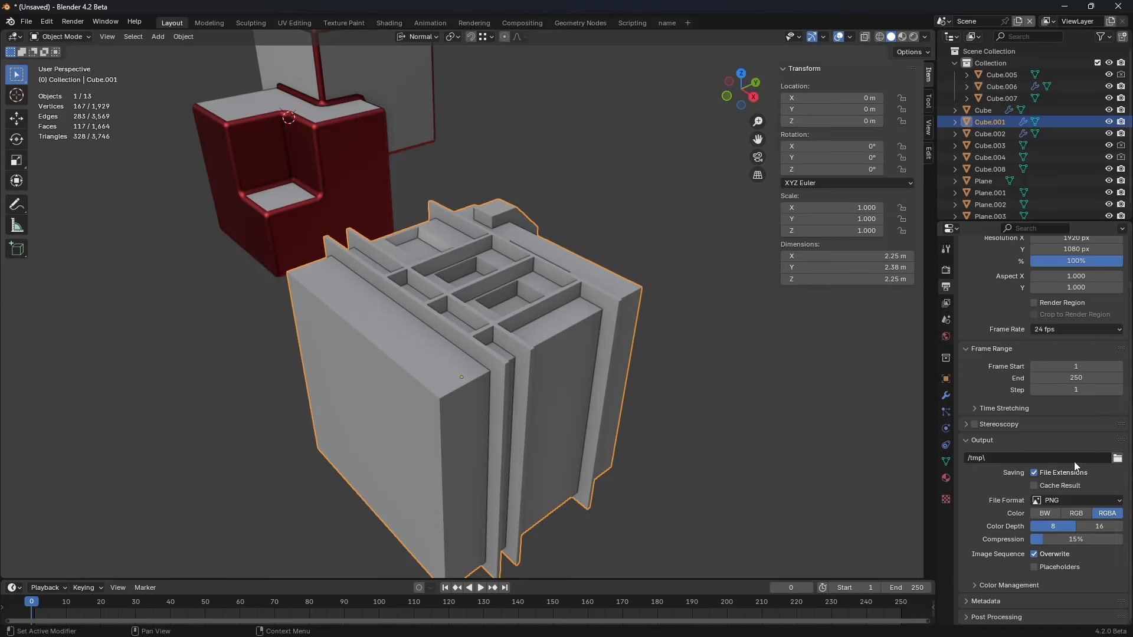
{"action": "left_click", "coordinate": [1065, 498]}
{"action": "left_click", "coordinate": [86, 20]}
Step: Look through the view layer passes and the scene properties, expanding the Rigid Body World section
{"action": "left_click", "coordinate": [947, 305]}
{"action": "scroll", "coordinate": [971, 490], "scroll_direction": "up", "scroll_amount": 2}
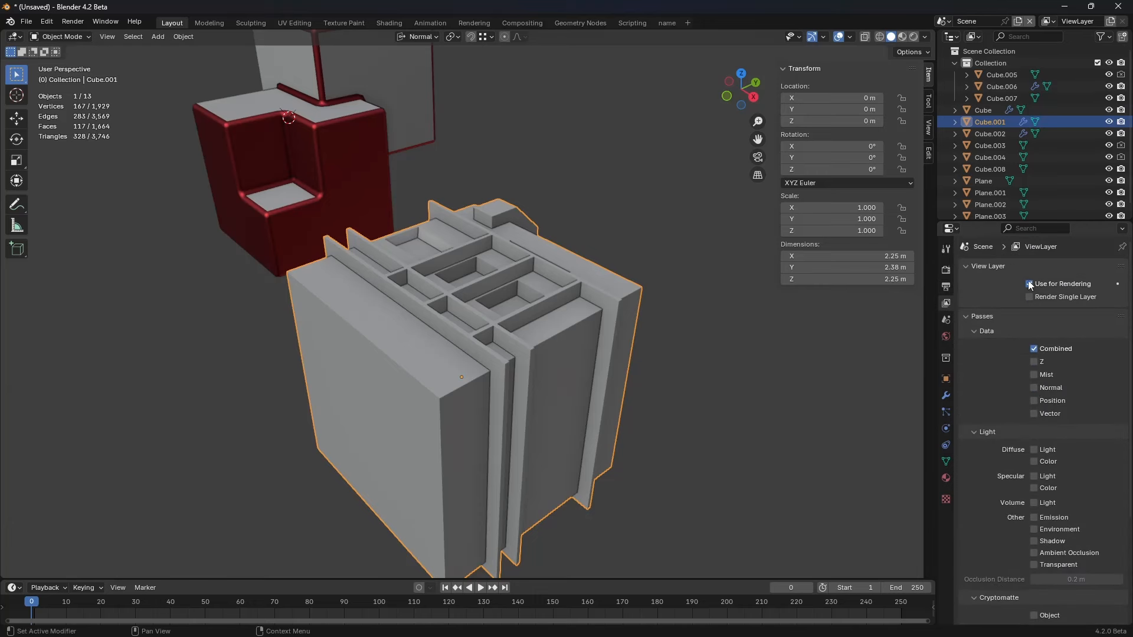
{"action": "left_click", "coordinate": [946, 321]}
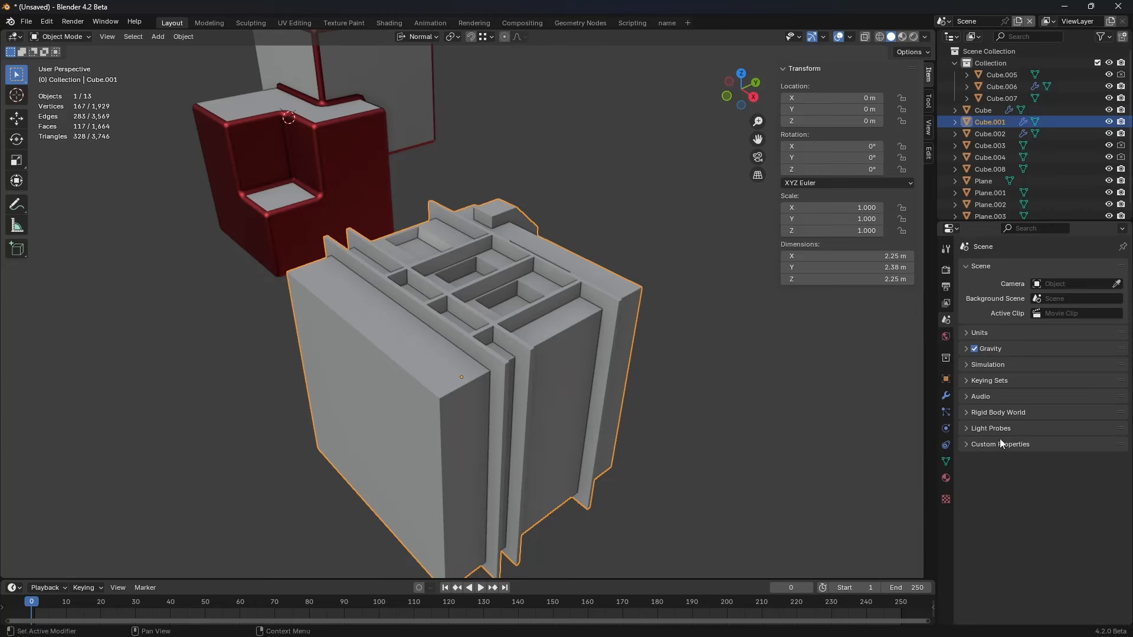
{"action": "left_click", "coordinate": [996, 413]}
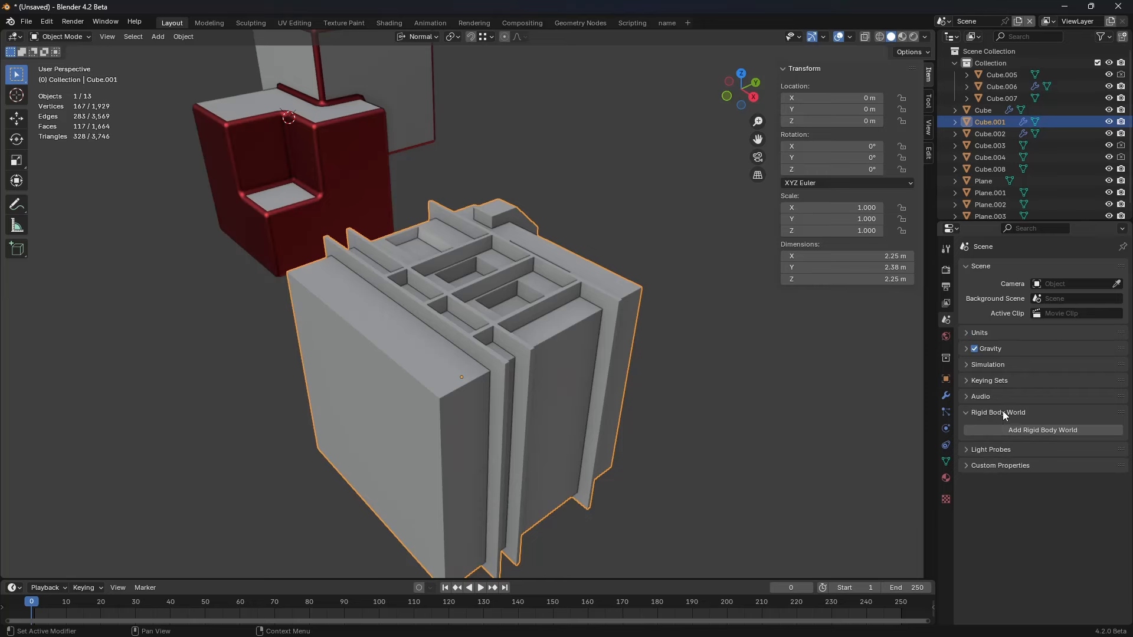
Step: Collapse the Rigid Body World section of the scene properties and expand the Units section to examine its options
{"action": "left_click", "coordinate": [1003, 412]}
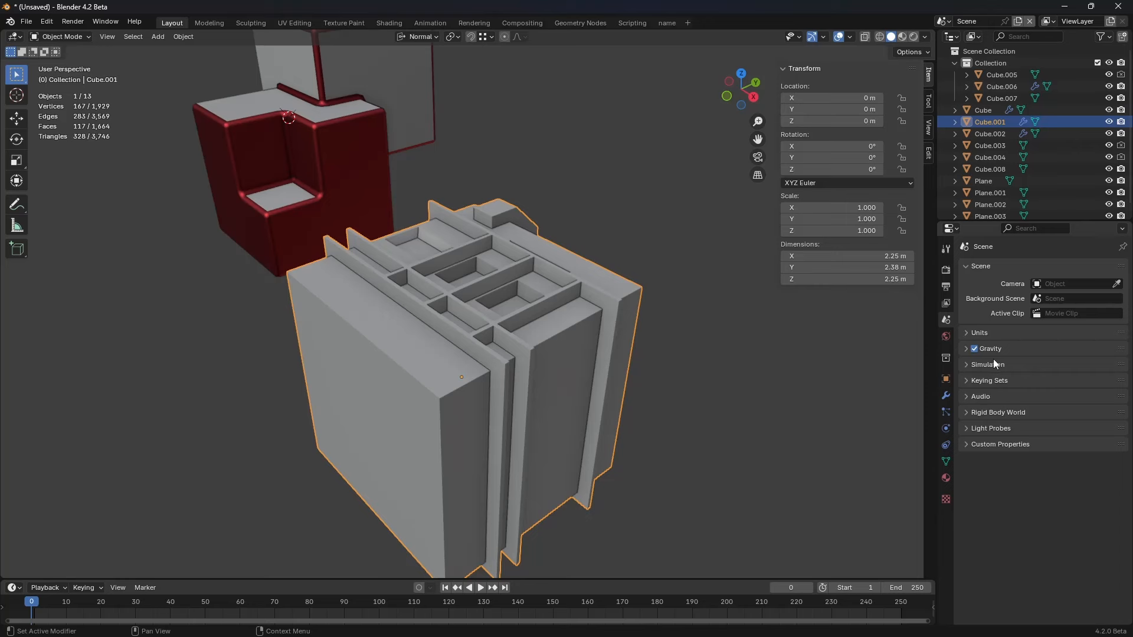
{"action": "left_click", "coordinate": [966, 334]}
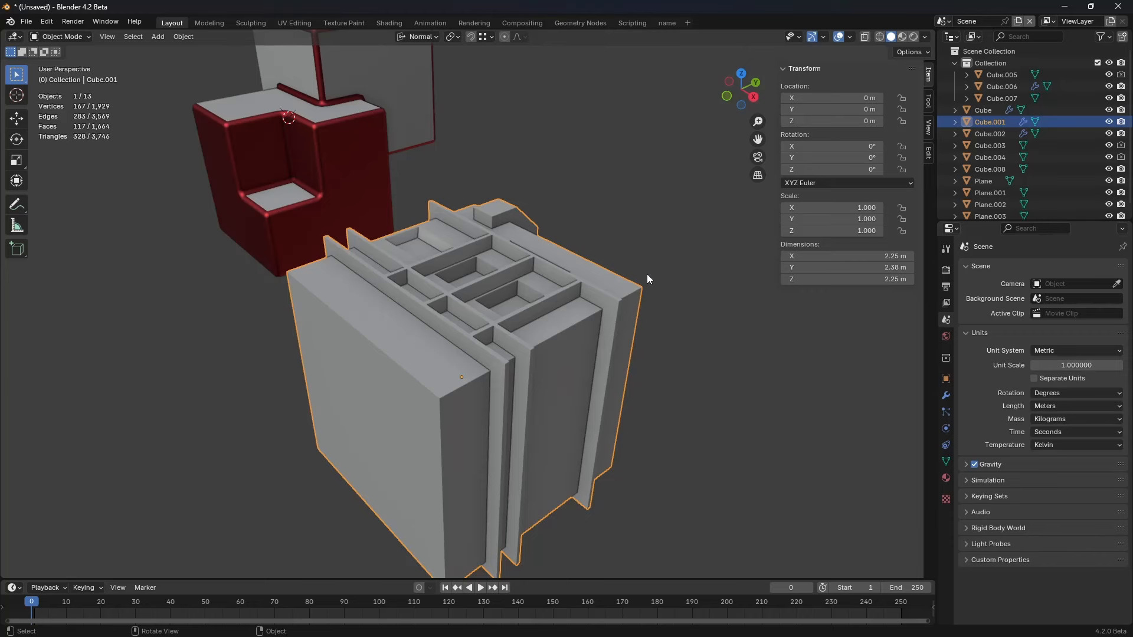
{"action": "middle_click_drag", "start_coordinate": [647, 274], "coordinate": [626, 295], "text": "shift"}
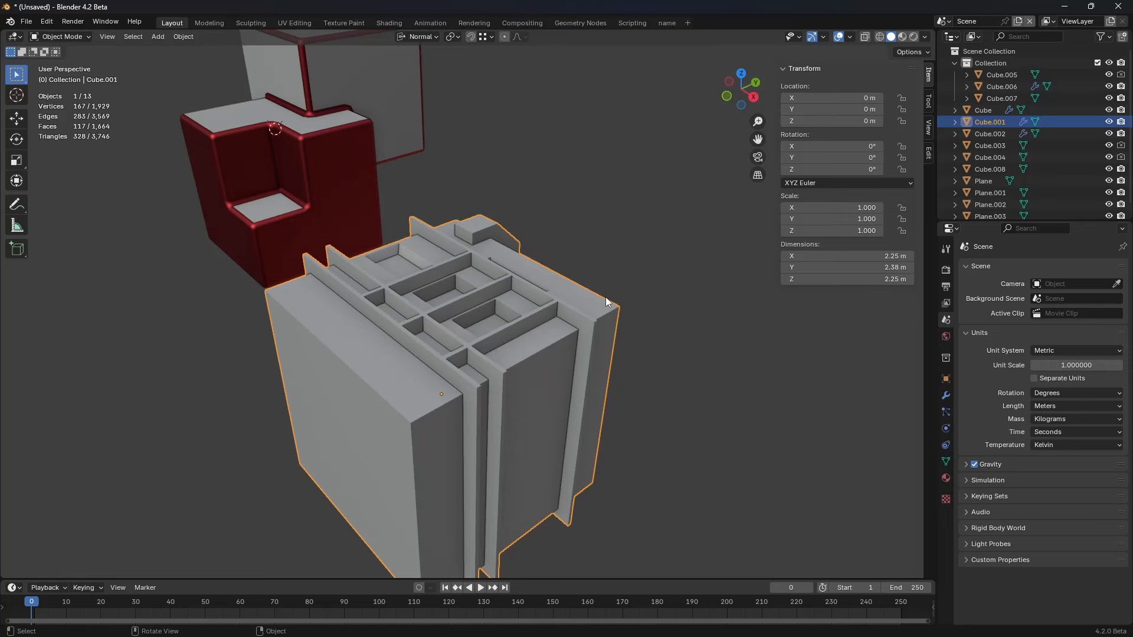
Step: Review the modifiers of the compartmented cube, the red stepped object and the rounded cube Cube.007
{"action": "left_click", "coordinate": [947, 397]}
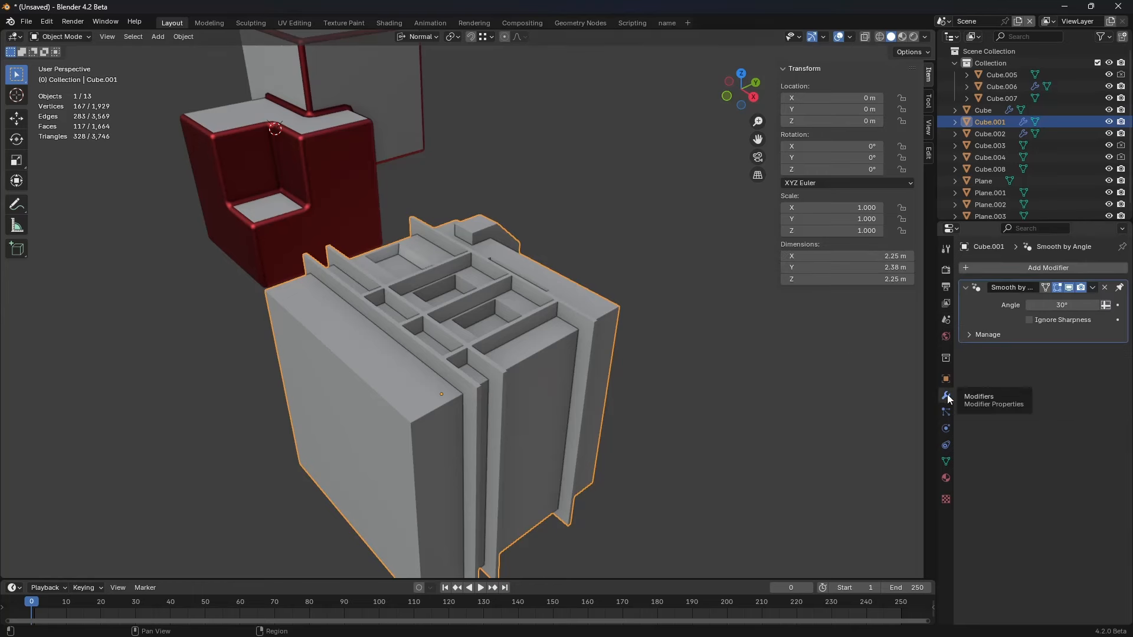
{"action": "left_click", "coordinate": [301, 211]}
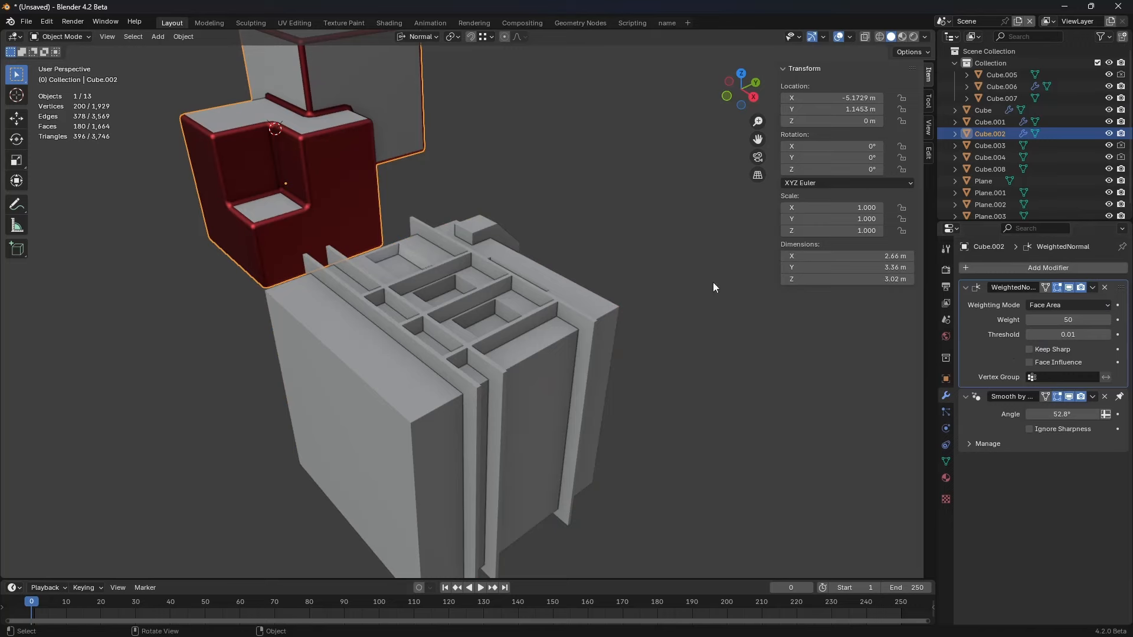
{"action": "scroll", "coordinate": [490, 366], "scroll_direction": "down", "scroll_amount": 5}
{"action": "middle_click_drag", "start_coordinate": [487, 387], "coordinate": [561, 213]}
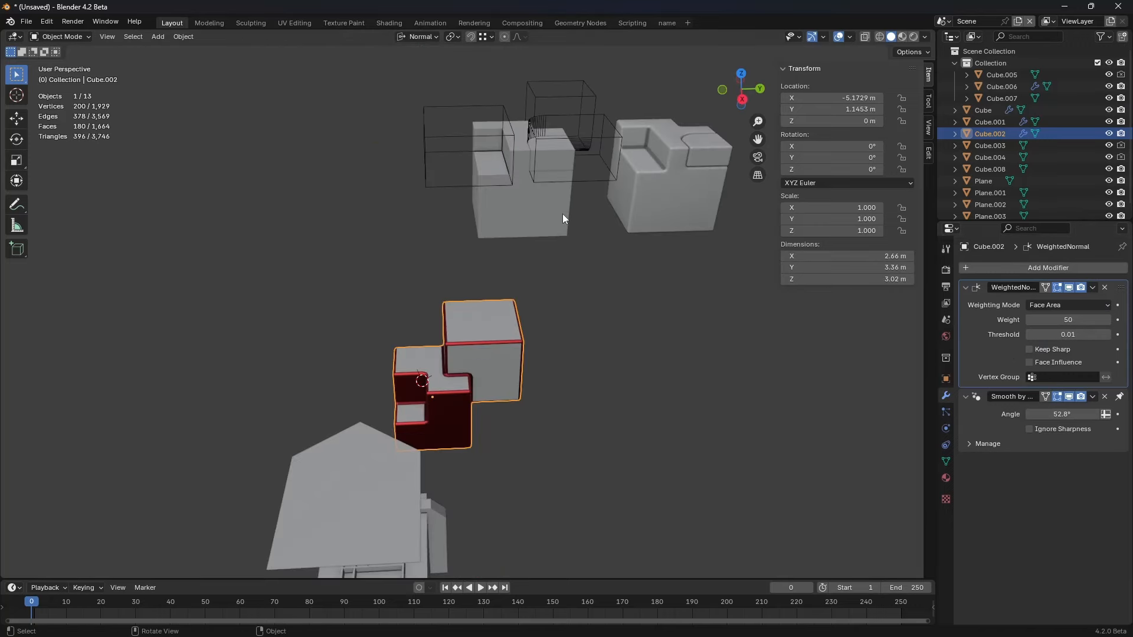
{"action": "left_click", "coordinate": [684, 201]}
{"action": "middle_click", "coordinate": [685, 201], "text": "alt"}
{"action": "middle_click_drag", "start_coordinate": [125, 315], "coordinate": [266, 315], "text": "shift"}
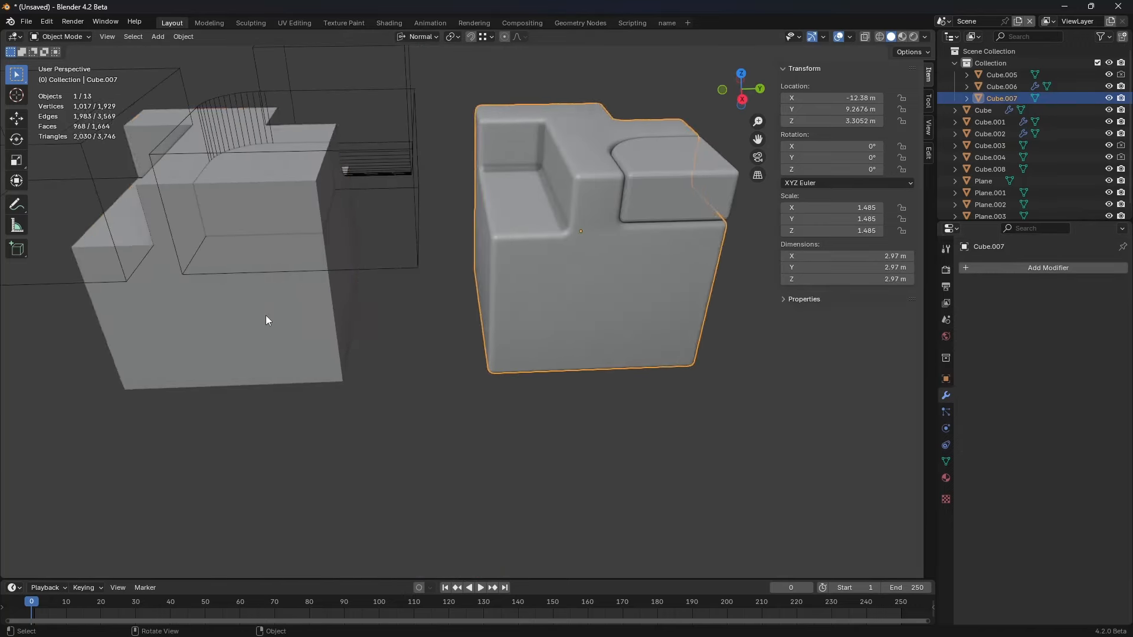
Step: Add a Bevel modifier to the boolean-cut cube Cube.006 and set its amount to about 0.118 m
{"action": "left_click", "coordinate": [265, 315]}
{"action": "middle_click_drag", "start_coordinate": [354, 317], "coordinate": [565, 331], "text": "shift"}
{"action": "key", "text": "q"}
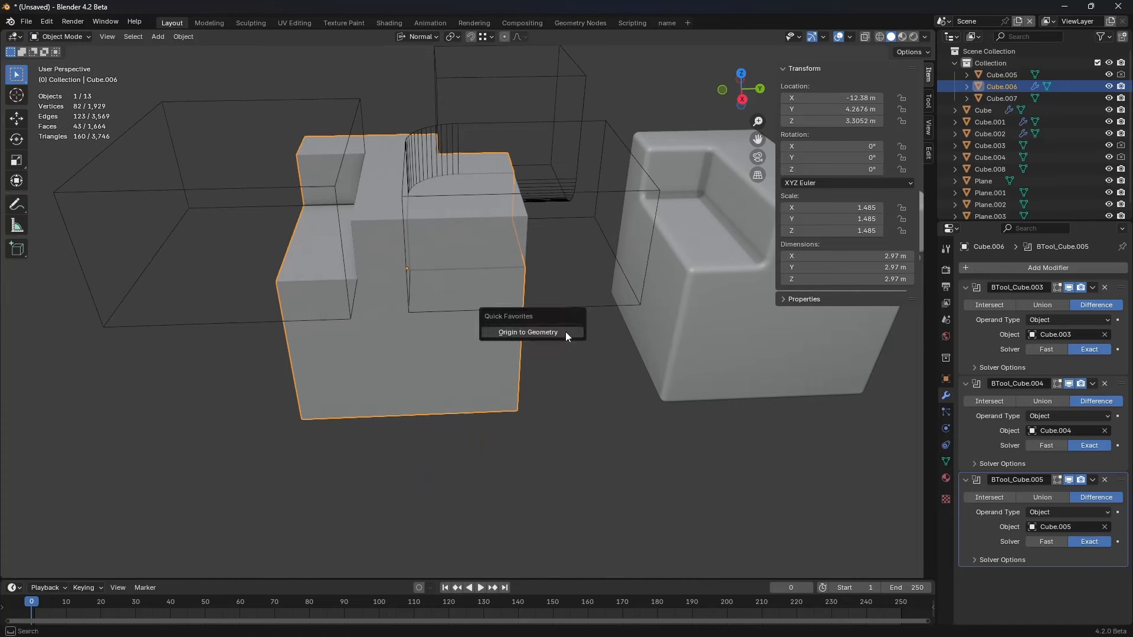
{"action": "mouse_move", "coordinate": [1006, 242]}
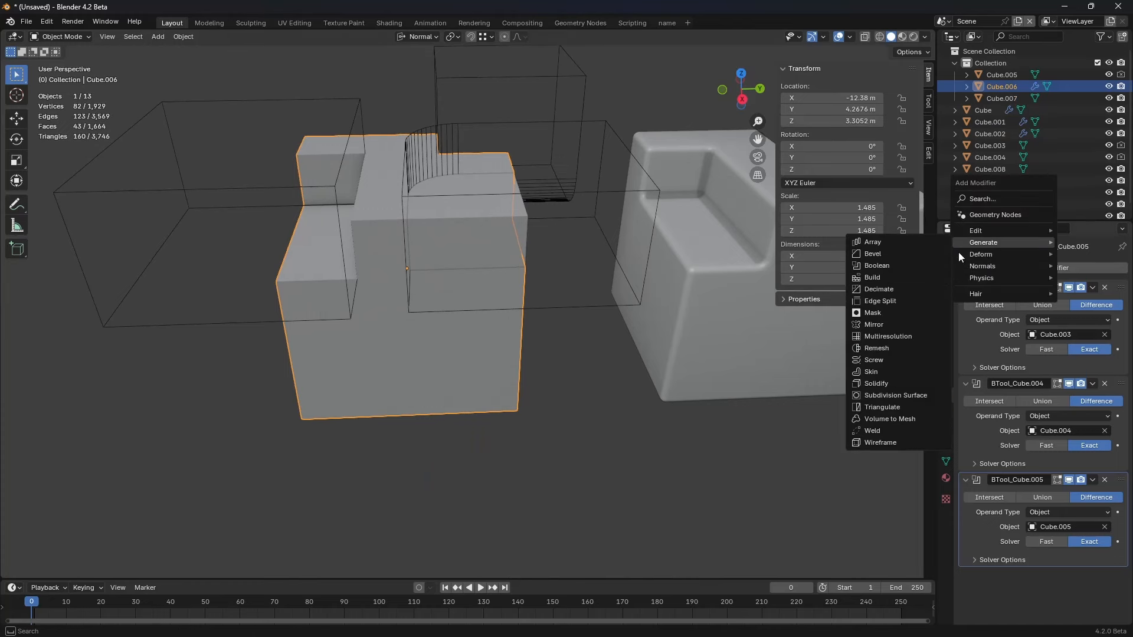
{"action": "left_click", "coordinate": [904, 257]}
{"action": "scroll", "coordinate": [1028, 564], "scroll_direction": "down", "scroll_amount": 4}
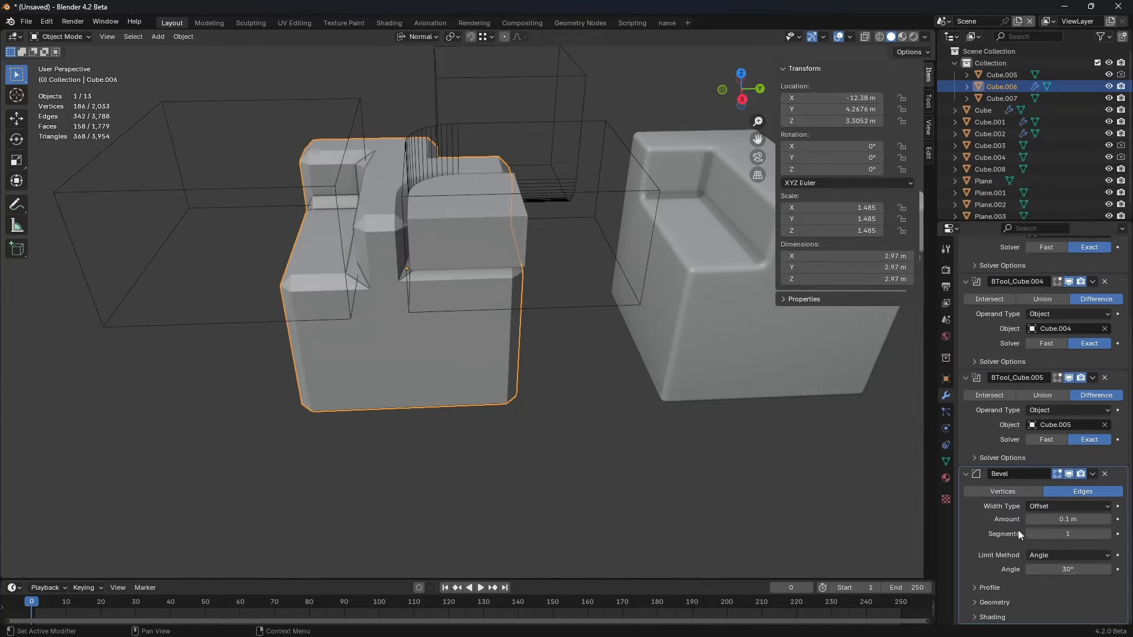
{"action": "left_click_drag", "start_coordinate": [1067, 519], "coordinate": [1083, 519]}
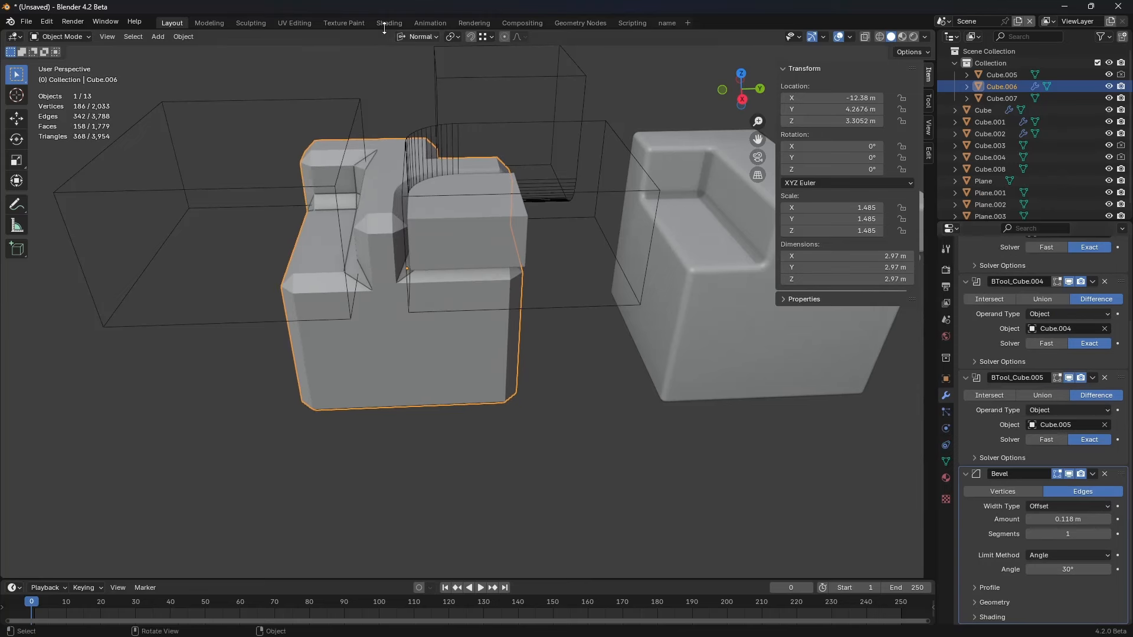
Step: Set the scene's length unit to Millimeters
{"action": "left_click", "coordinate": [946, 288]}
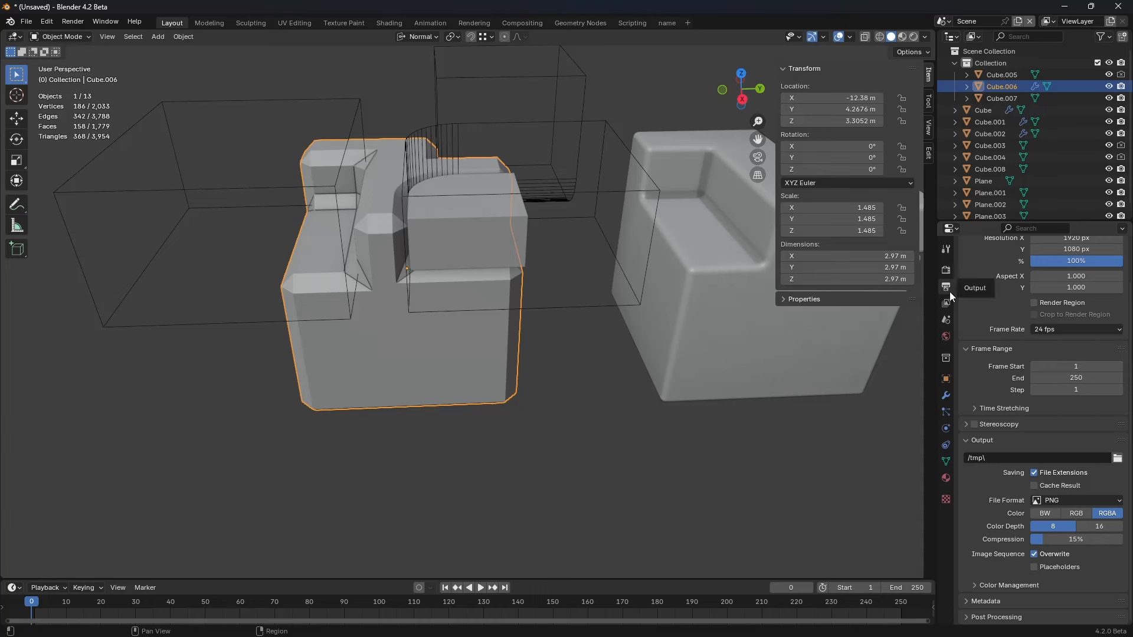
{"action": "left_click", "coordinate": [947, 317]}
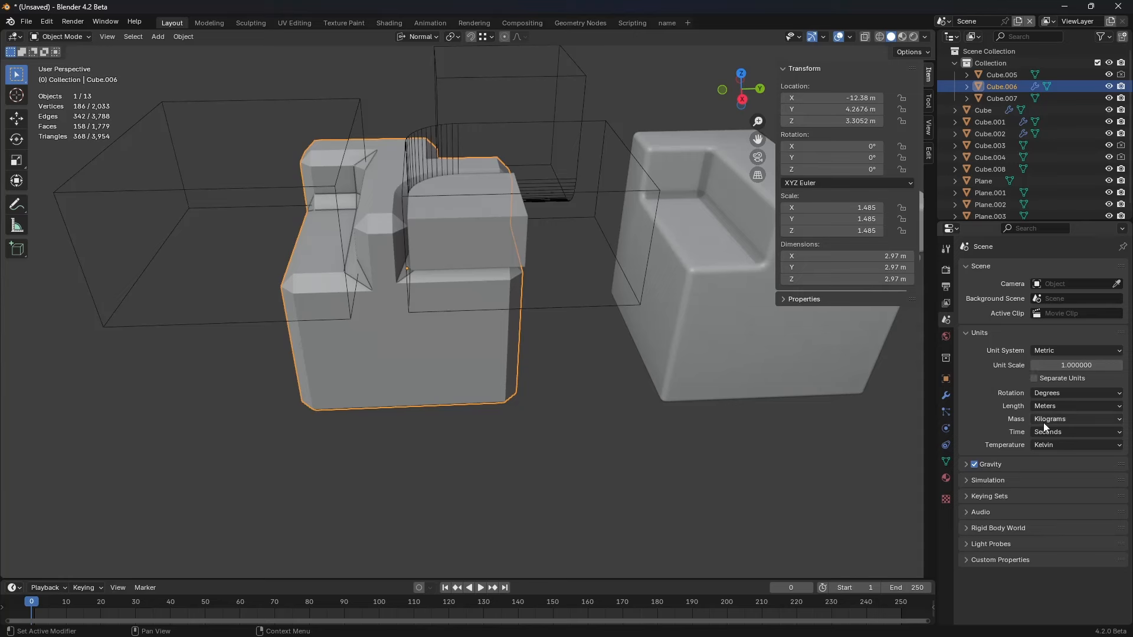
{"action": "left_click", "coordinate": [1045, 407]}
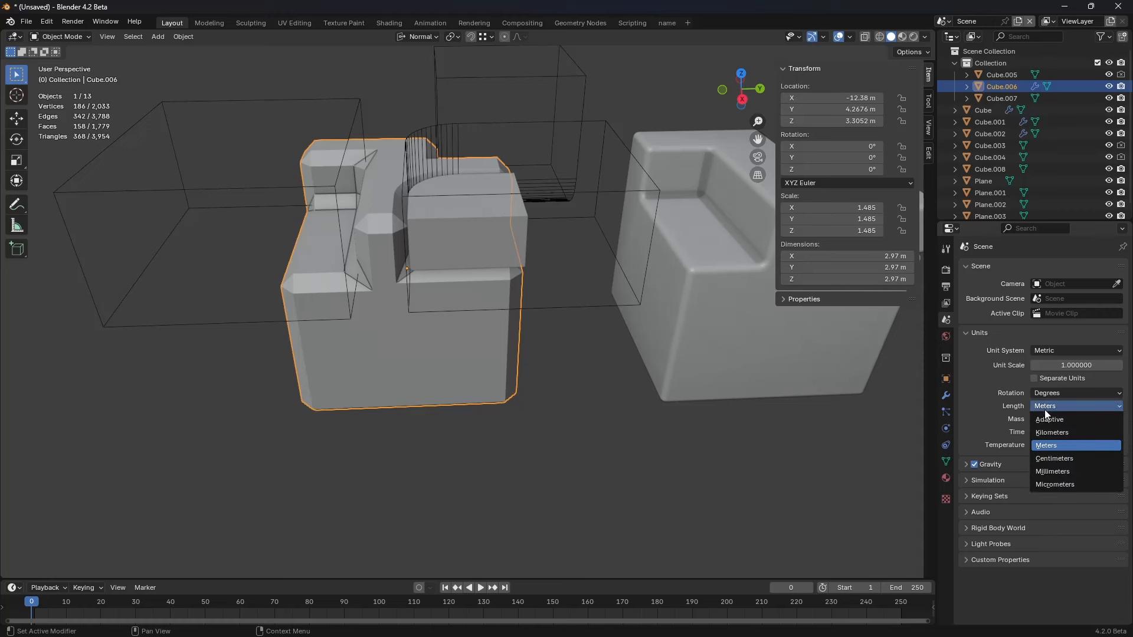
{"action": "left_click", "coordinate": [1056, 471]}
Step: Set the Bevel modifier's amount on Cube.006 to 45 mm
{"action": "left_click", "coordinate": [944, 397]}
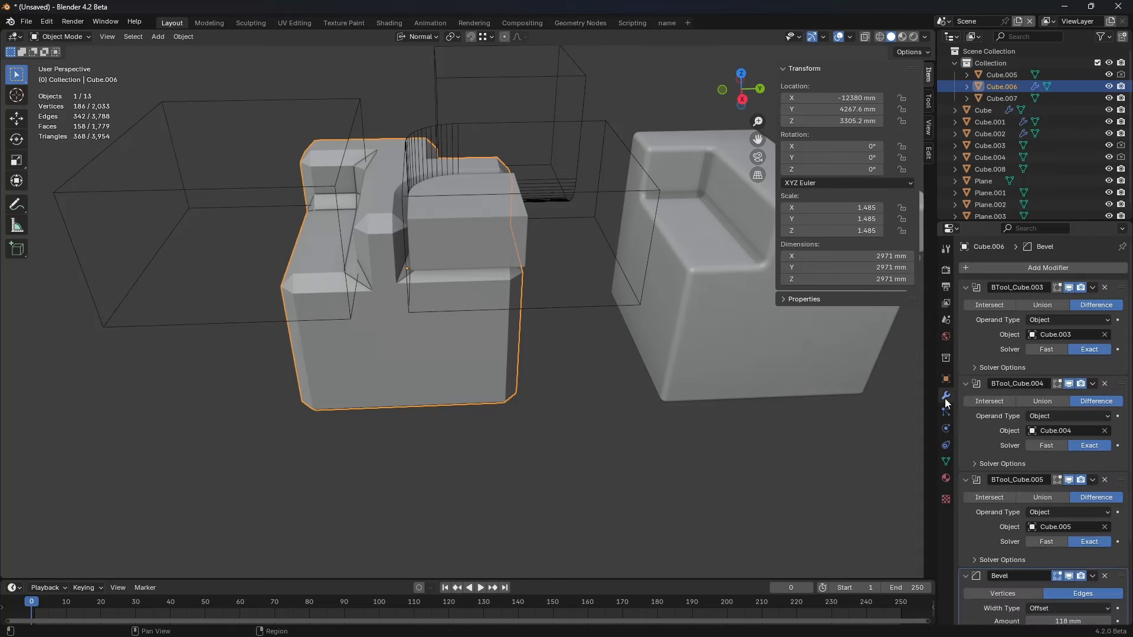
{"action": "scroll", "coordinate": [1014, 530], "scroll_direction": "down", "scroll_amount": 4}
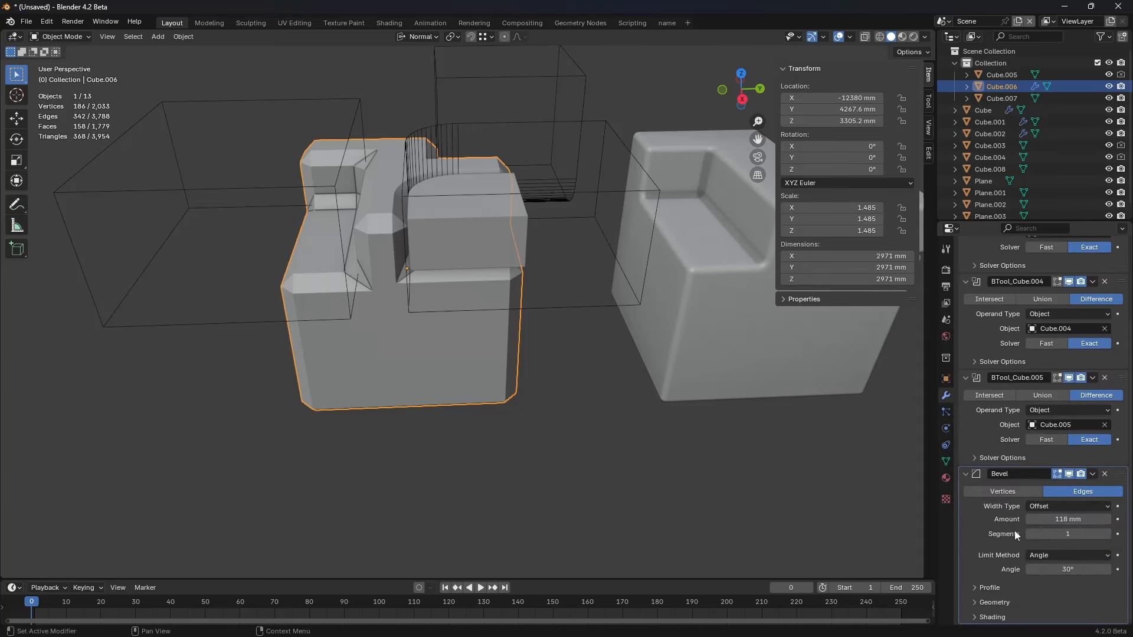
{"action": "left_click_drag", "start_coordinate": [1076, 520], "coordinate": [1108, 520]}
{"action": "left_click", "coordinate": [1076, 520]}
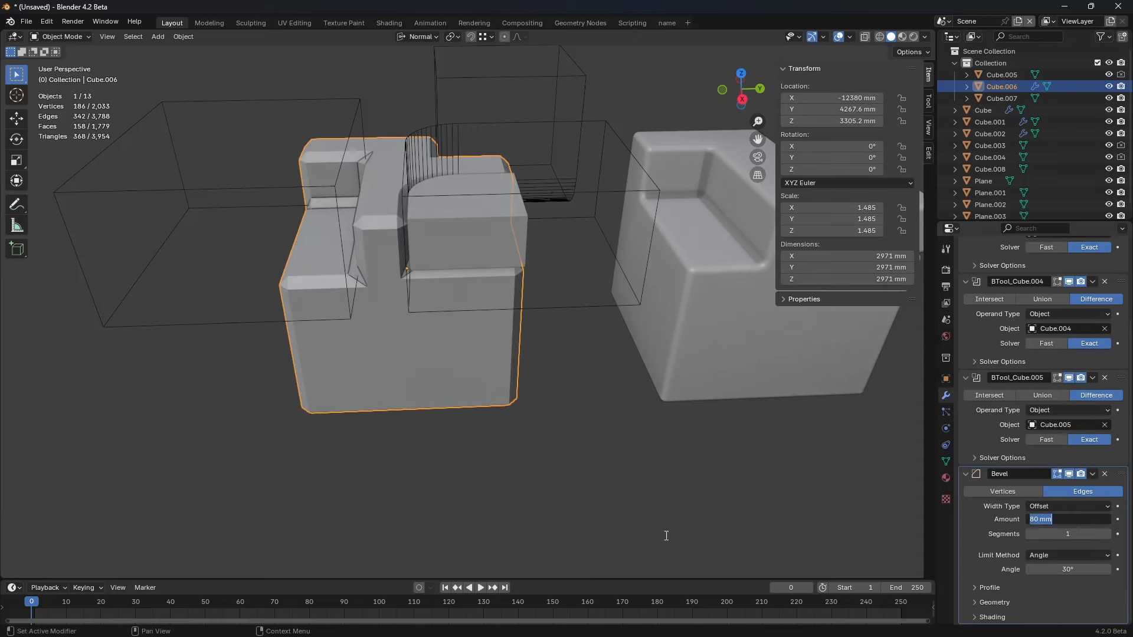
{"action": "type", "text": "45"}
{"action": "key", "text": "Return"}
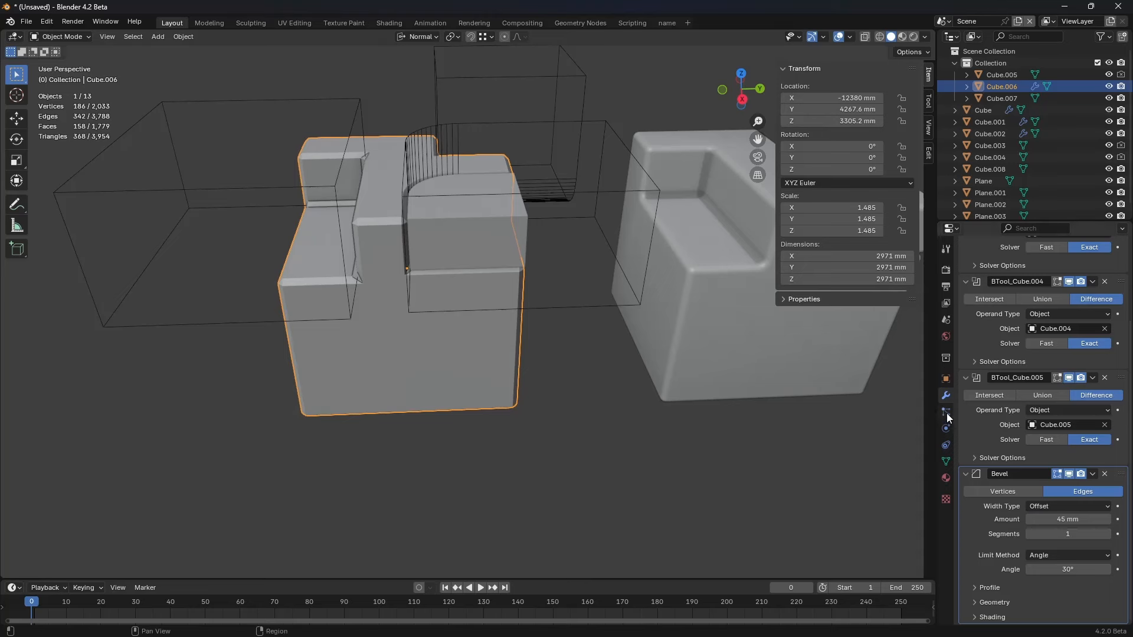
Step: Show the world properties and preview the scene in Material Preview and Rendered viewport shading
{"action": "left_click", "coordinate": [945, 336]}
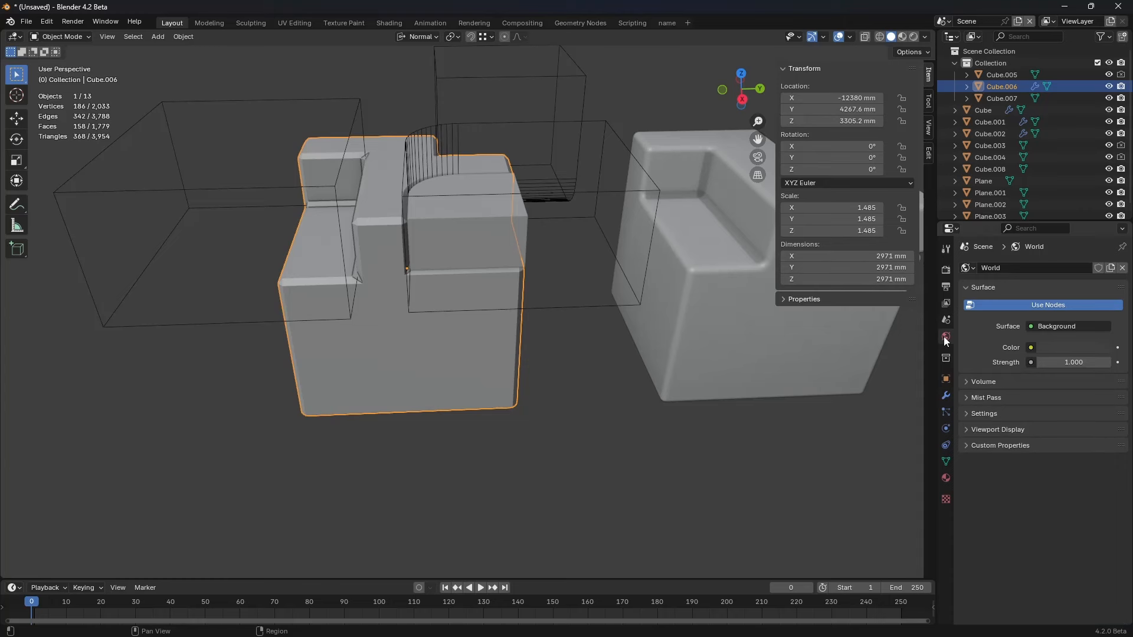
{"action": "left_click", "coordinate": [905, 38]}
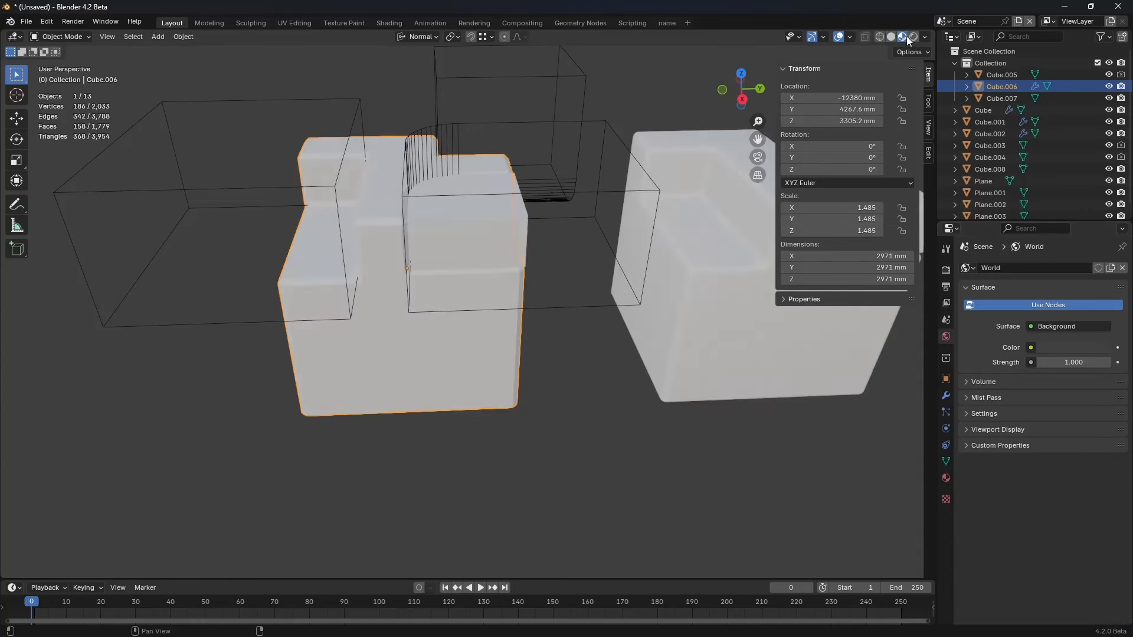
{"action": "left_click", "coordinate": [914, 37]}
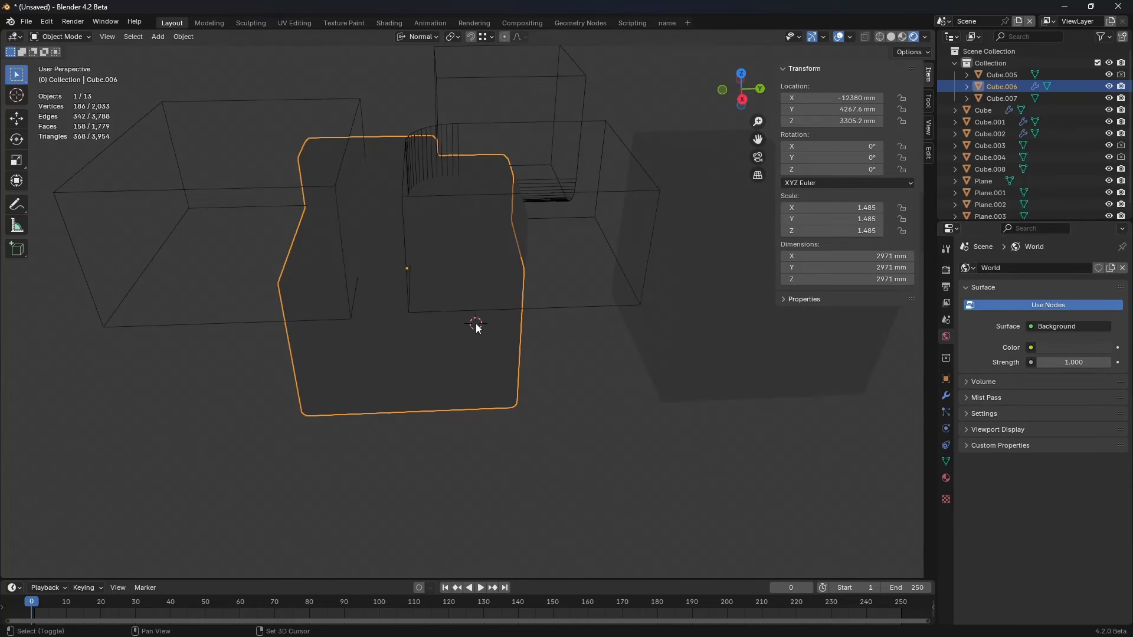
Step: Add an area light, move it above the rounded cube and rotate it about 32.6° in the view plane
{"action": "key", "text": "shift+a"}
{"action": "mouse_move", "coordinate": [600, 485]}
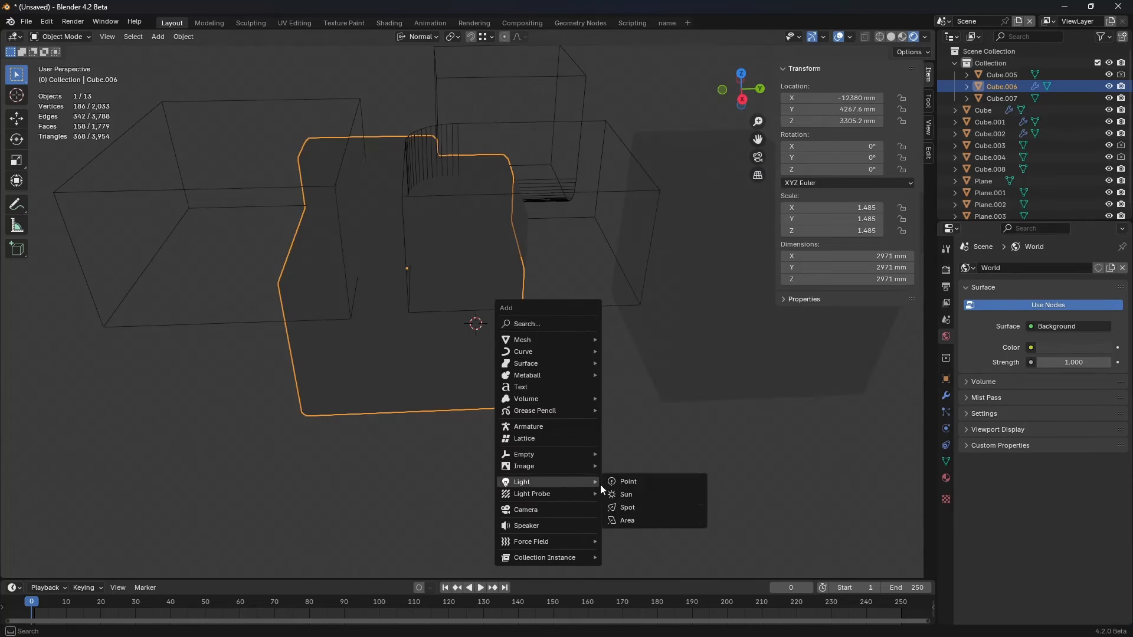
{"action": "left_click", "coordinate": [663, 519]}
{"action": "scroll", "coordinate": [569, 454], "scroll_direction": "down", "scroll_amount": 2}
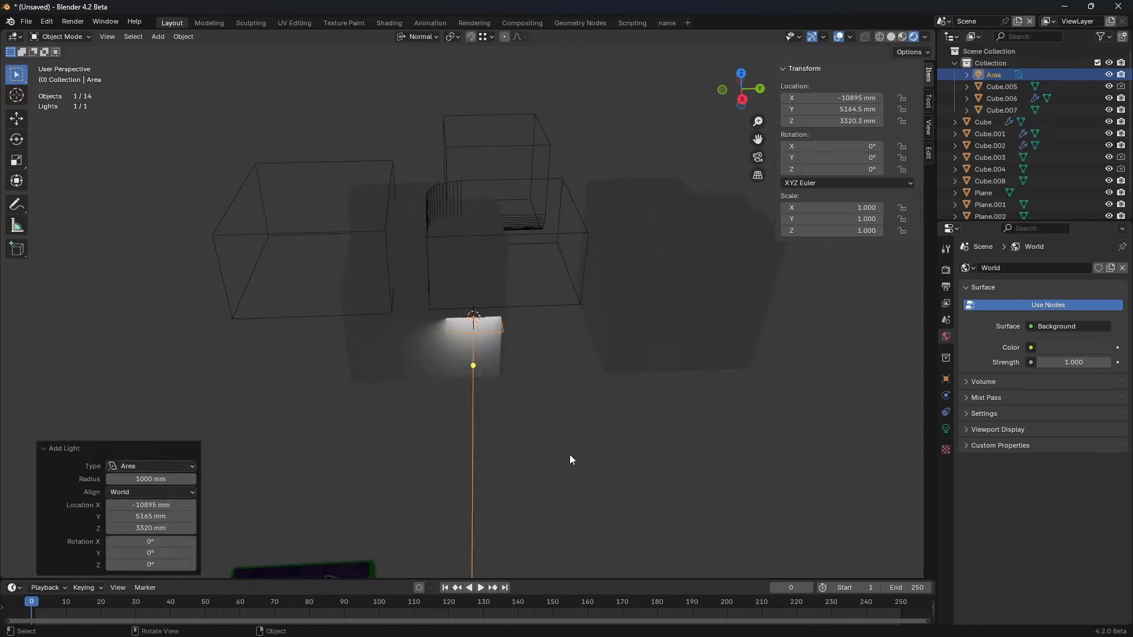
{"action": "middle_click_drag", "start_coordinate": [568, 427], "coordinate": [604, 413]}
{"action": "key", "text": "g"}
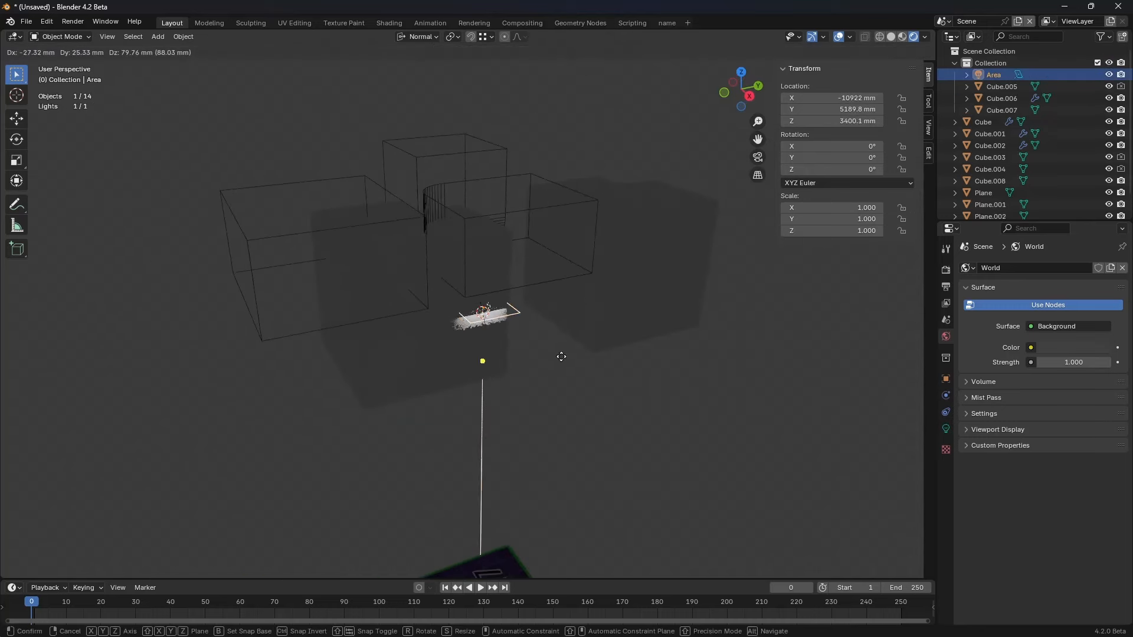
{"action": "left_click", "coordinate": [734, 220]}
{"action": "key", "text": "r"}
{"action": "left_click", "coordinate": [646, 362]}
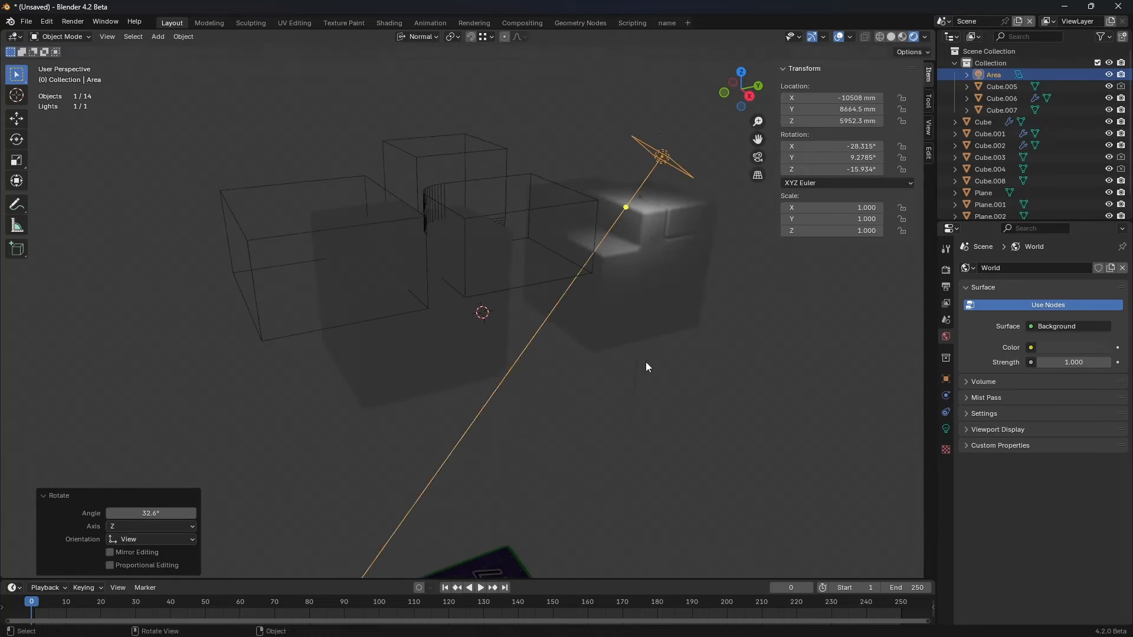
Step: Reposition the area light within its own XY plane and pull it back about 683 mm along its normal Z axis
{"action": "key", "text": "g"}
{"action": "key", "text": "shift+z"}
{"action": "left_click", "coordinate": [695, 372]}
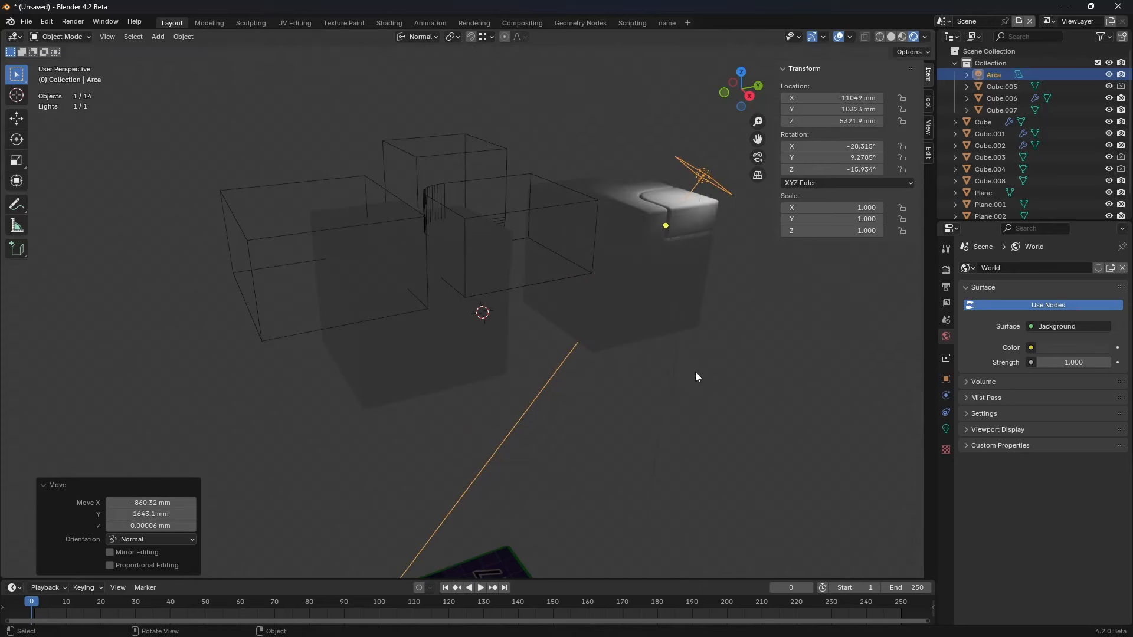
{"action": "key", "text": "g"}
{"action": "key", "text": "shift+z"}
{"action": "left_click", "coordinate": [704, 390]}
{"action": "key", "text": "g"}
{"action": "key", "text": "z"}
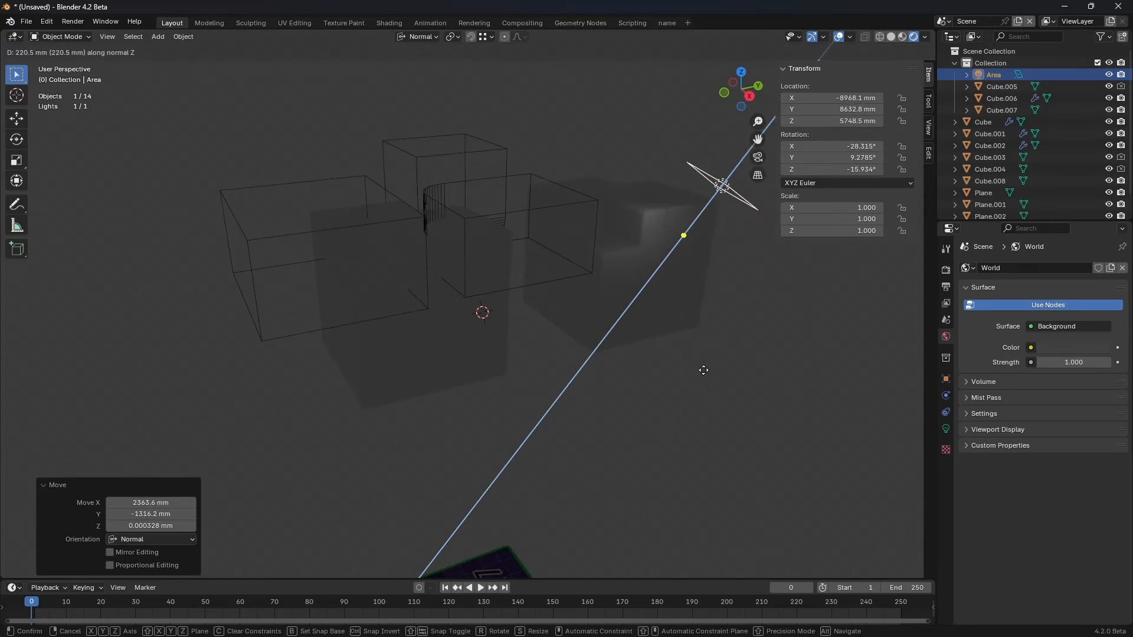
{"action": "left_click", "coordinate": [702, 338]}
Step: Raise the area light's power to about 73.3 W
{"action": "left_click", "coordinate": [946, 428]}
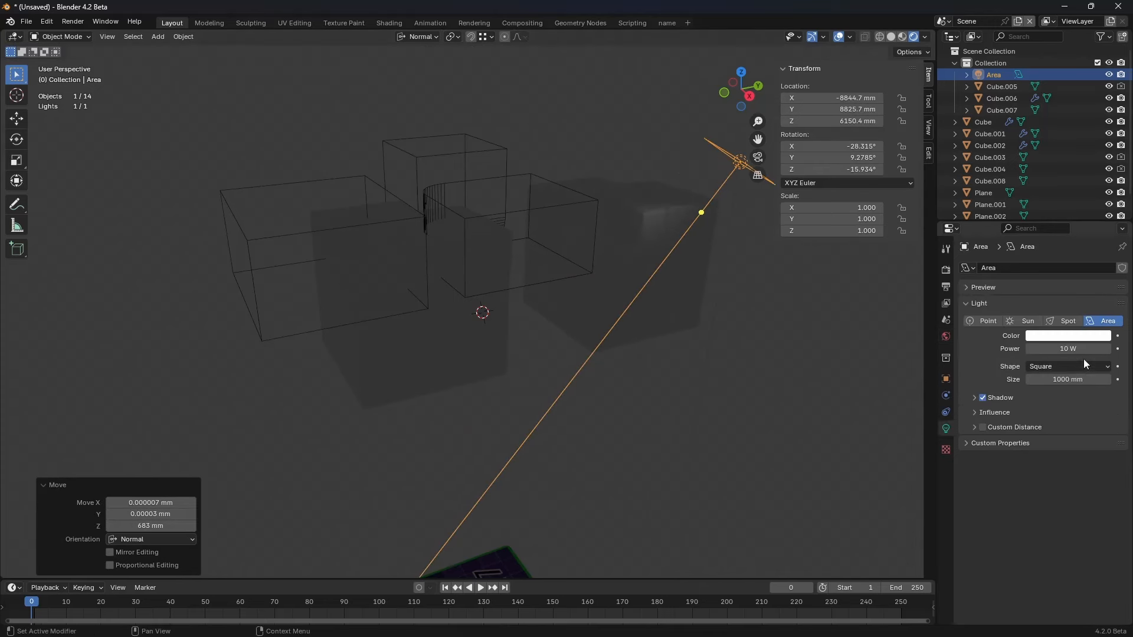
{"action": "left_click_drag", "start_coordinate": [1083, 349], "coordinate": [1110, 348]}
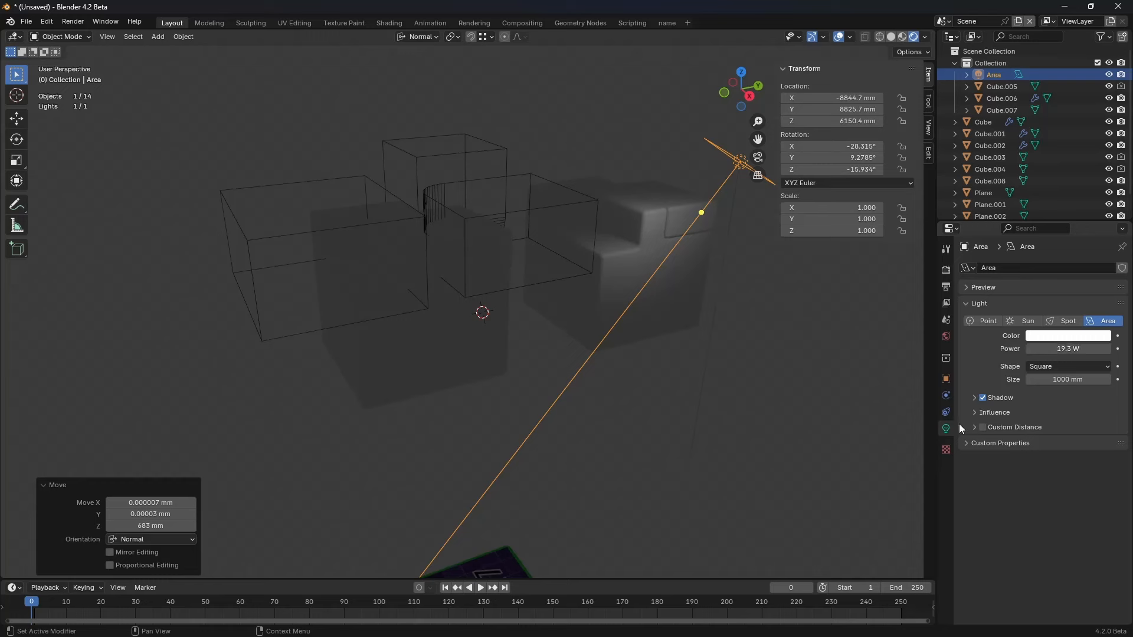
{"action": "right_click", "coordinate": [614, 302]}
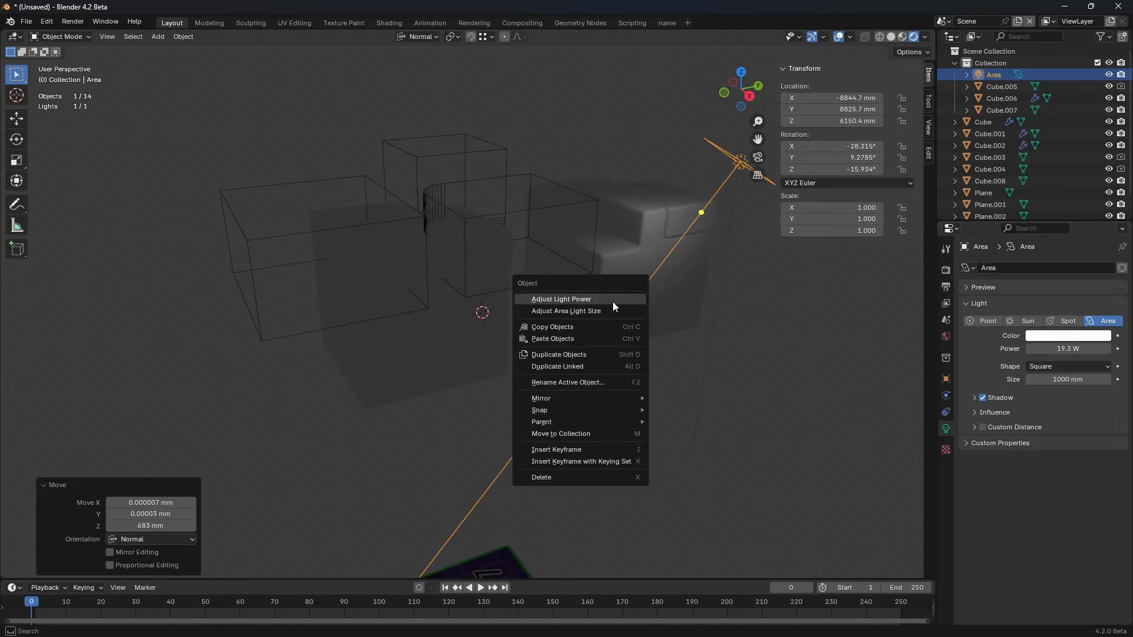
{"action": "left_click", "coordinate": [610, 299]}
{"action": "left_click", "coordinate": [643, 303]}
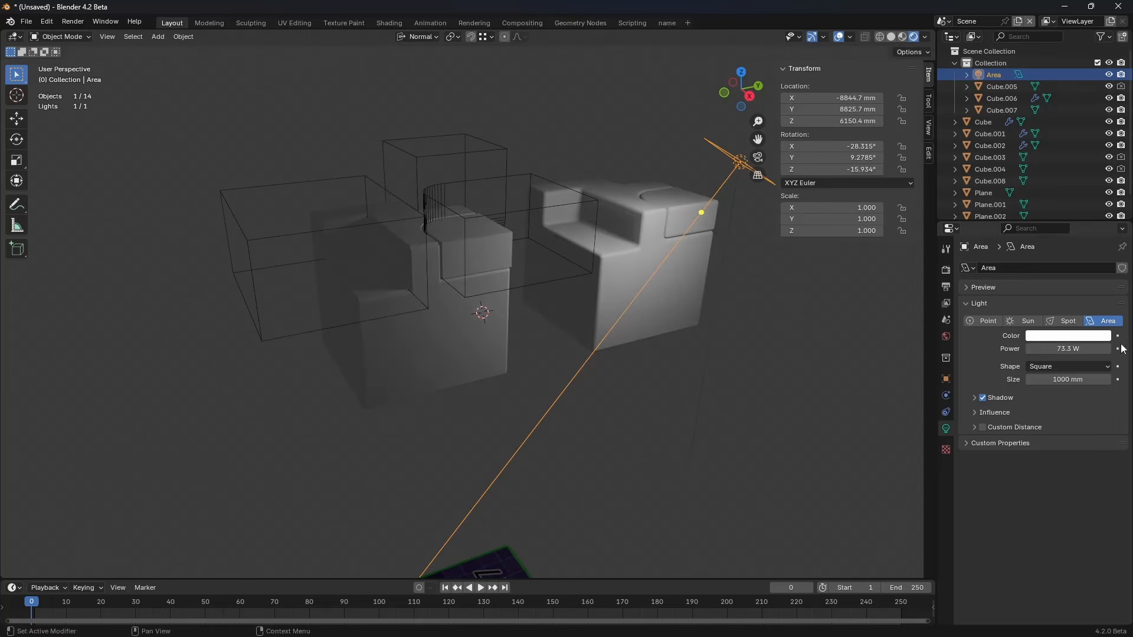
Step: Duplicate the area light to the opposite side above the boolean-cut cube and rotate the copy about -75.2° in the view plane
{"action": "key", "text": "shift+d"}
{"action": "left_click", "coordinate": [275, 287]}
{"action": "key", "text": "r"}
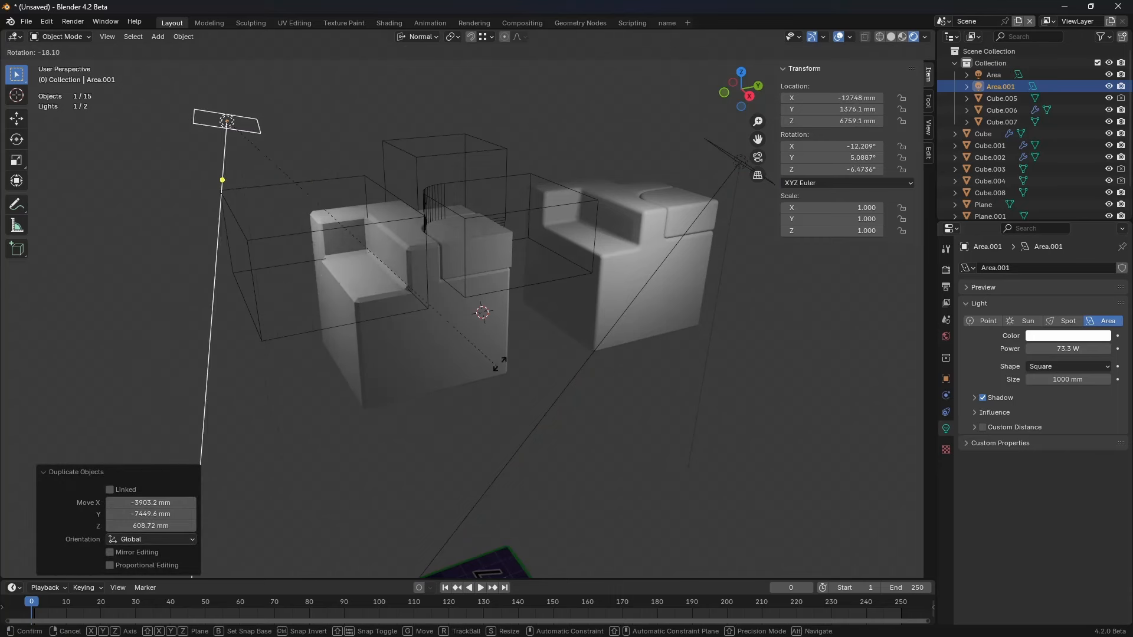
{"action": "left_click", "coordinate": [532, 218]}
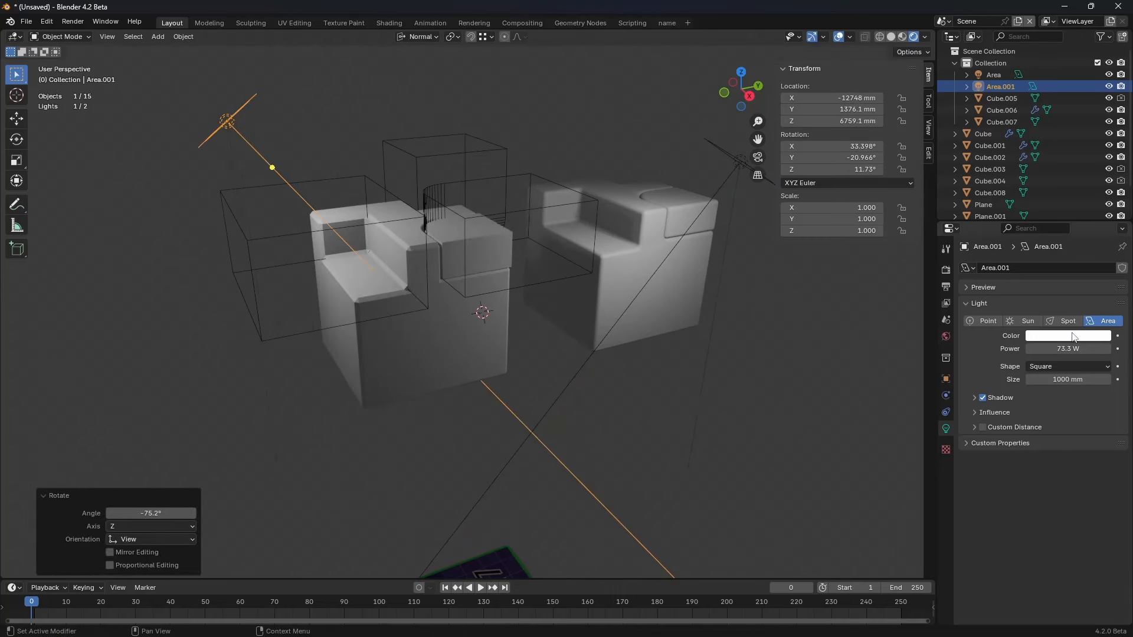
Step: Tint the duplicated area light pale blue and the original area light pale peach
{"action": "left_click", "coordinate": [1072, 336]}
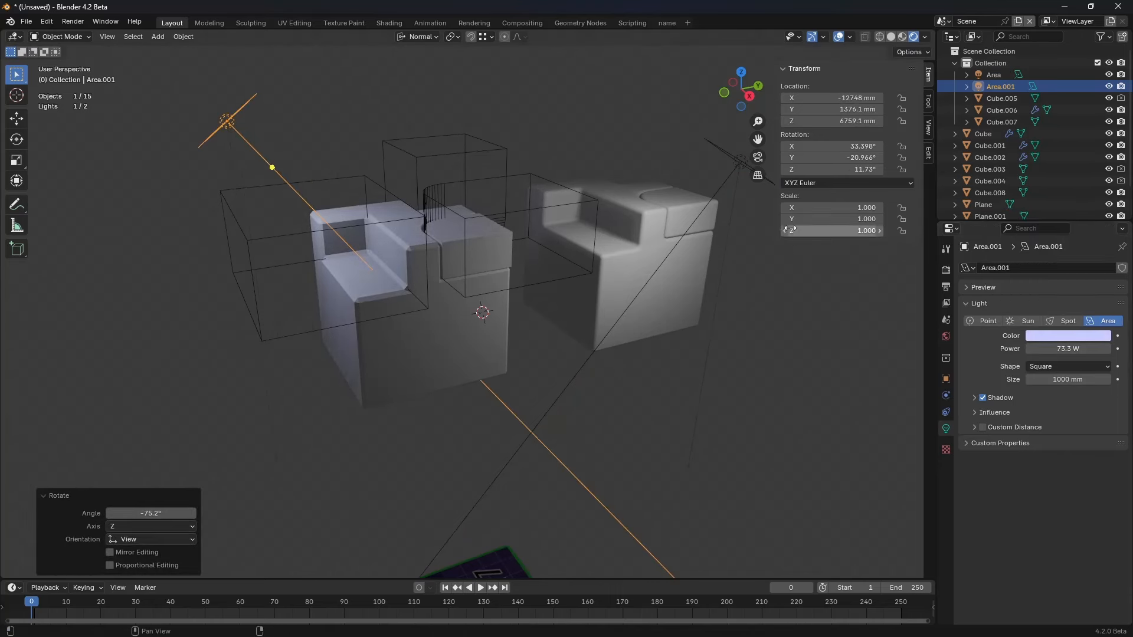
{"action": "left_click", "coordinate": [734, 170]}
{"action": "left_click", "coordinate": [1052, 335]}
{"action": "left_click", "coordinate": [1036, 223]}
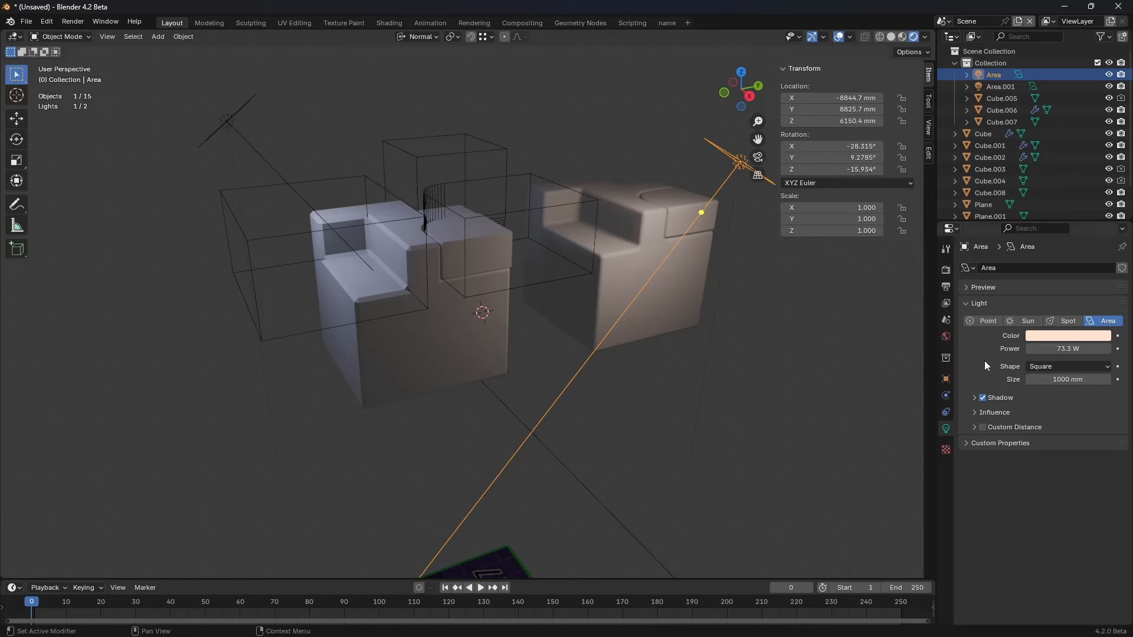
Step: Assign a Principled Volume shader to the world's volume
{"action": "left_click", "coordinate": [945, 336]}
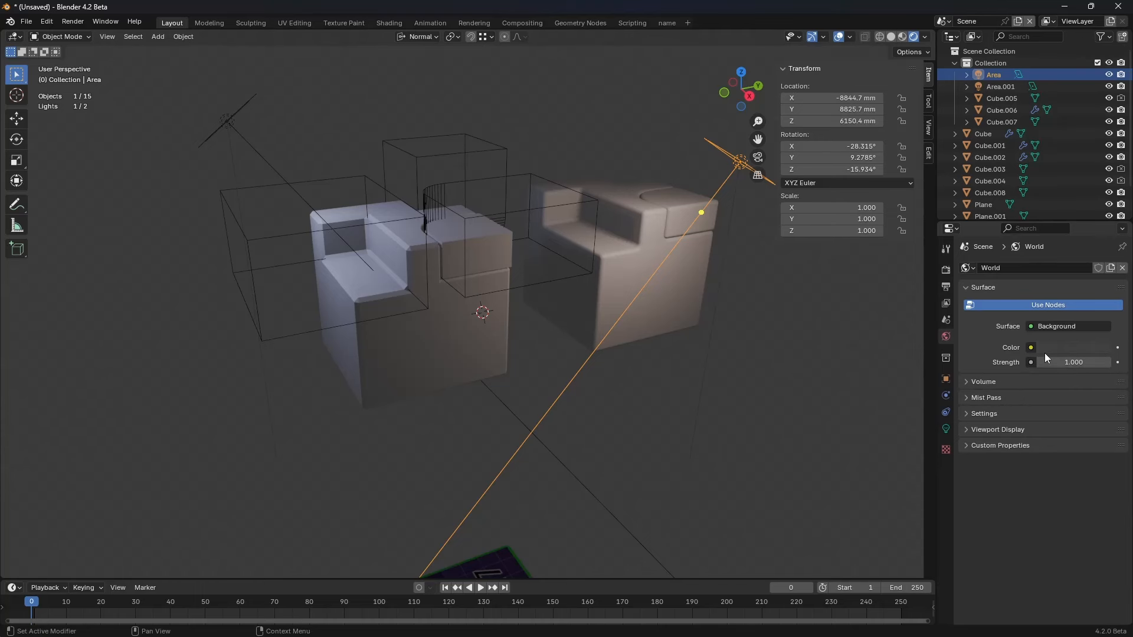
{"action": "left_click", "coordinate": [971, 383]}
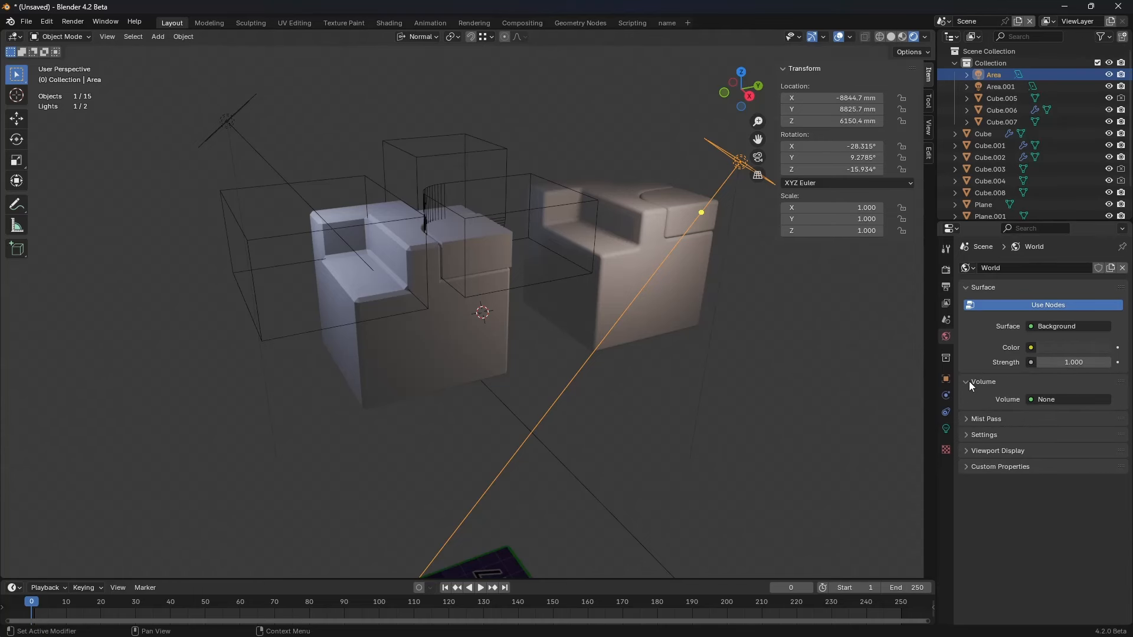
{"action": "left_click", "coordinate": [1050, 401]}
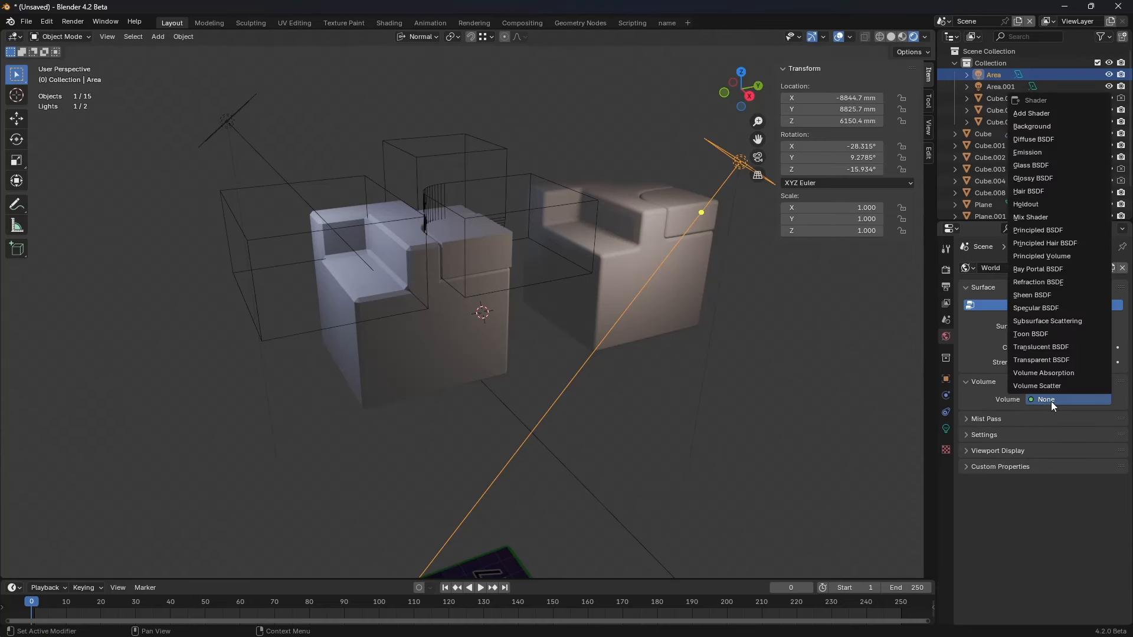
{"action": "left_click", "coordinate": [1067, 254]}
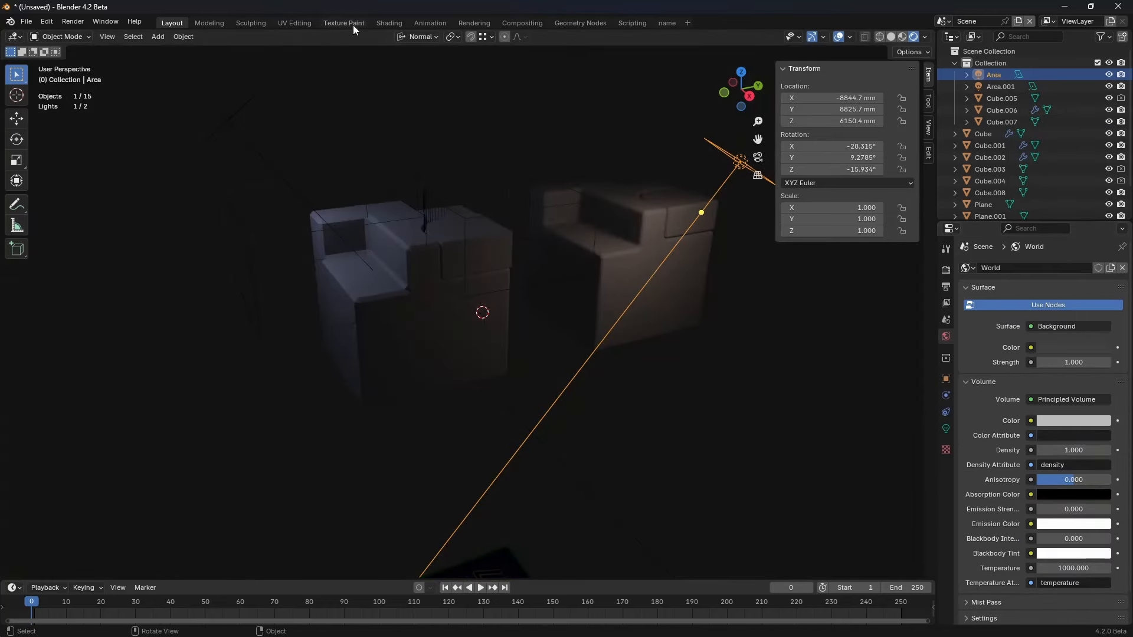
Step: Switch to the Shading workspace and set the shader editor to show the World shader type
{"action": "left_click", "coordinate": [387, 23]}
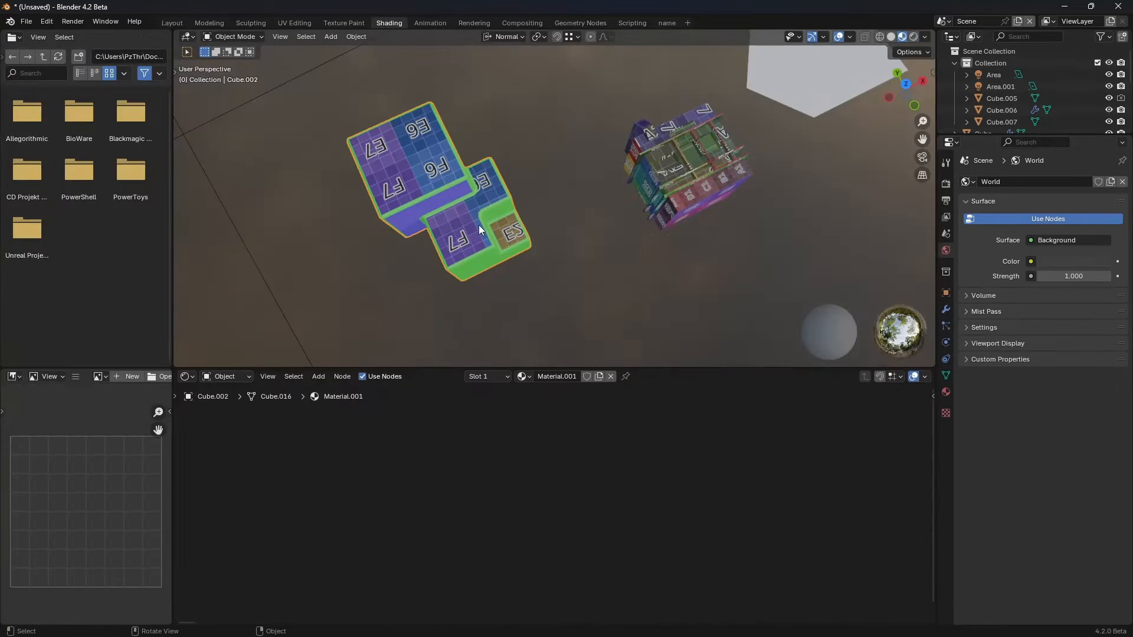
{"action": "middle_click_drag", "start_coordinate": [408, 197], "coordinate": [403, 144]}
{"action": "left_click", "coordinate": [229, 380]}
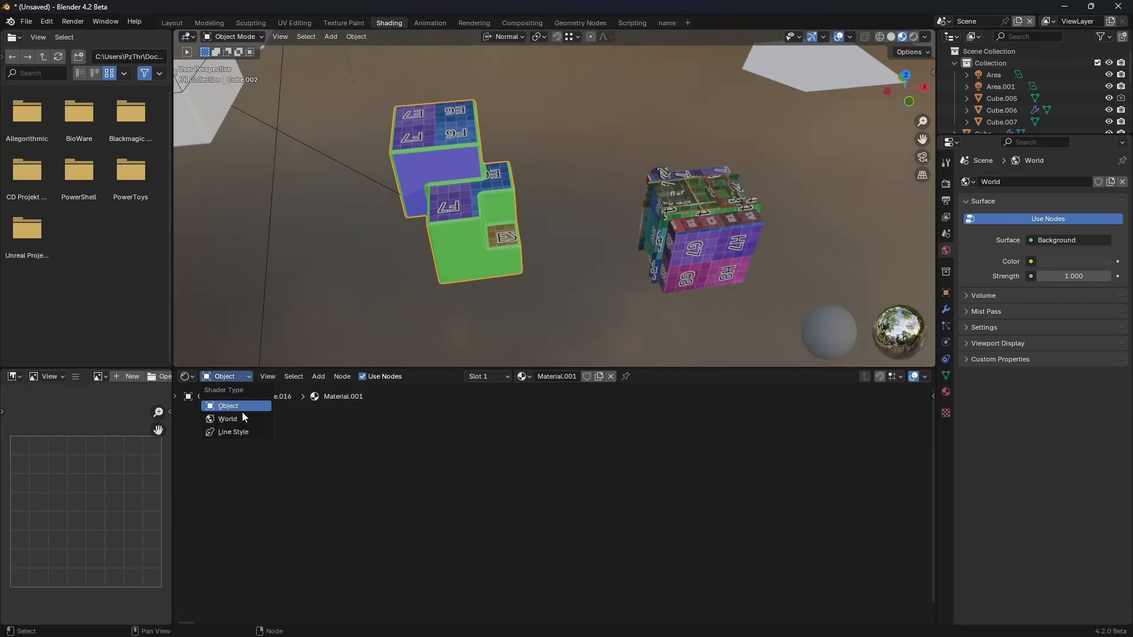
{"action": "left_click", "coordinate": [242, 420]}
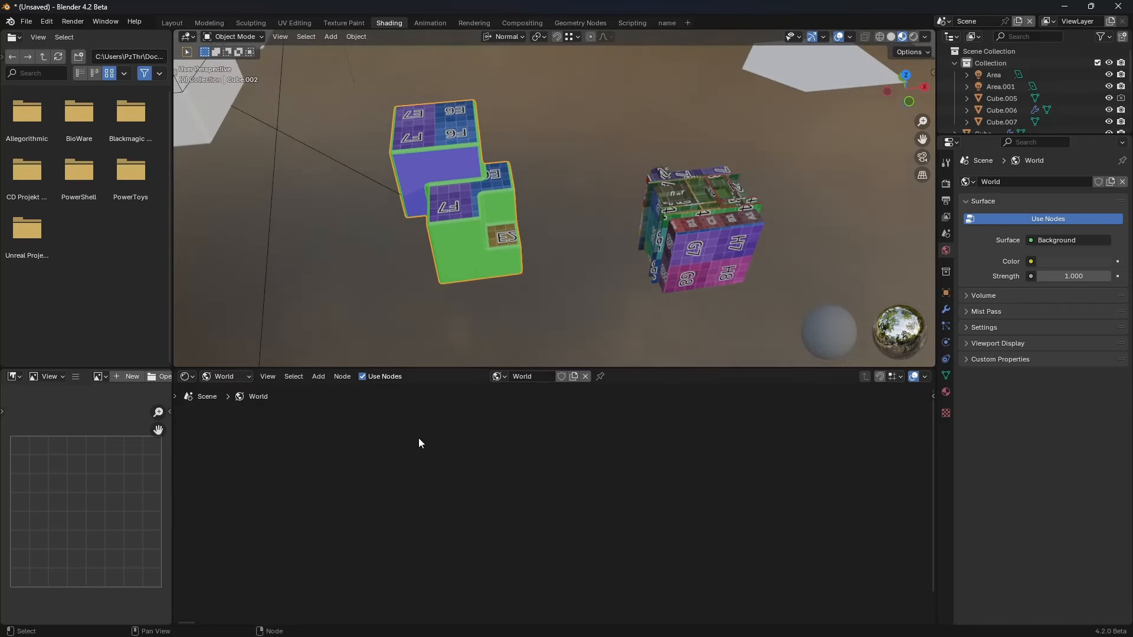
Step: Bring the world's shader nodes into view in the node editor by framing them all
{"action": "middle_click_drag", "start_coordinate": [420, 444], "coordinate": [482, 538]}
{"action": "scroll", "coordinate": [531, 516], "scroll_direction": "down", "scroll_amount": 4}
{"action": "middle_click_drag", "start_coordinate": [691, 503], "coordinate": [807, 496]}
{"action": "key", "text": "grave"}
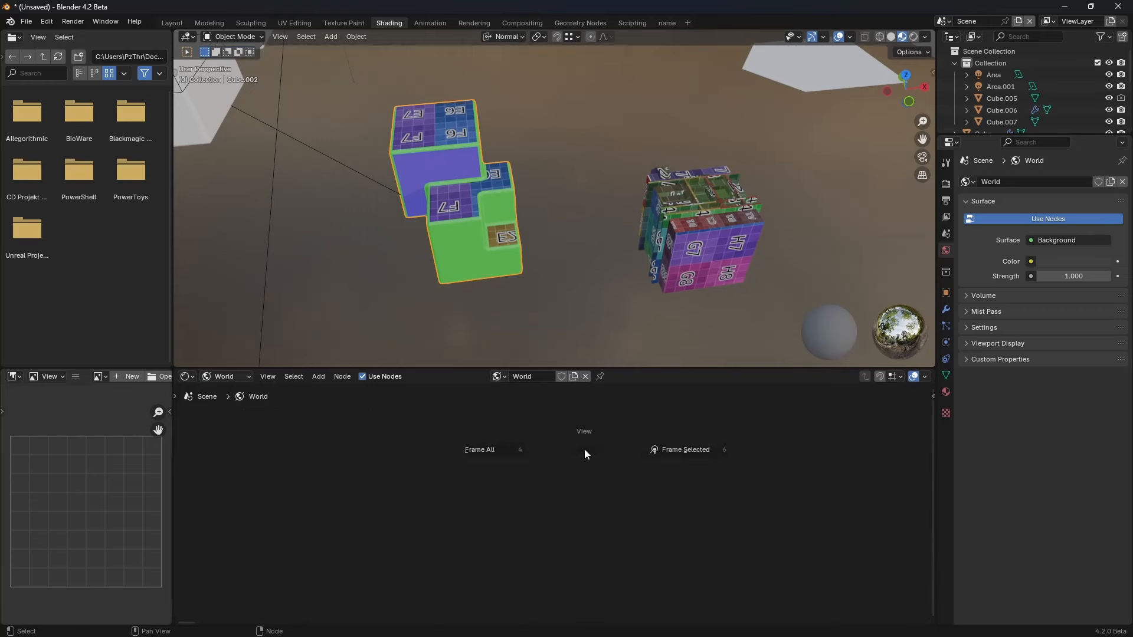
Step: Bring the world nodes into view and place the Principled Volume node below the Background node, clear of the overlap
{"action": "left_click", "coordinate": [650, 451]}
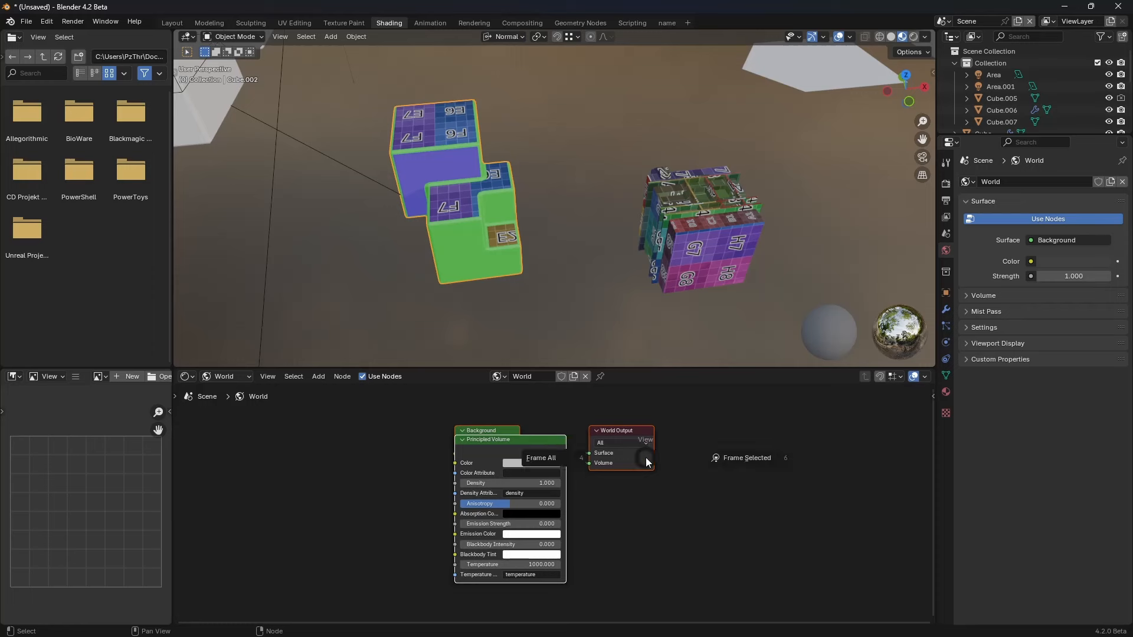
{"action": "scroll", "coordinate": [569, 496], "scroll_direction": "up", "scroll_amount": 2}
{"action": "middle_click_drag", "start_coordinate": [602, 489], "coordinate": [675, 508]}
{"action": "left_click", "coordinate": [555, 429]}
{"action": "left_click_drag", "start_coordinate": [554, 428], "coordinate": [459, 519]}
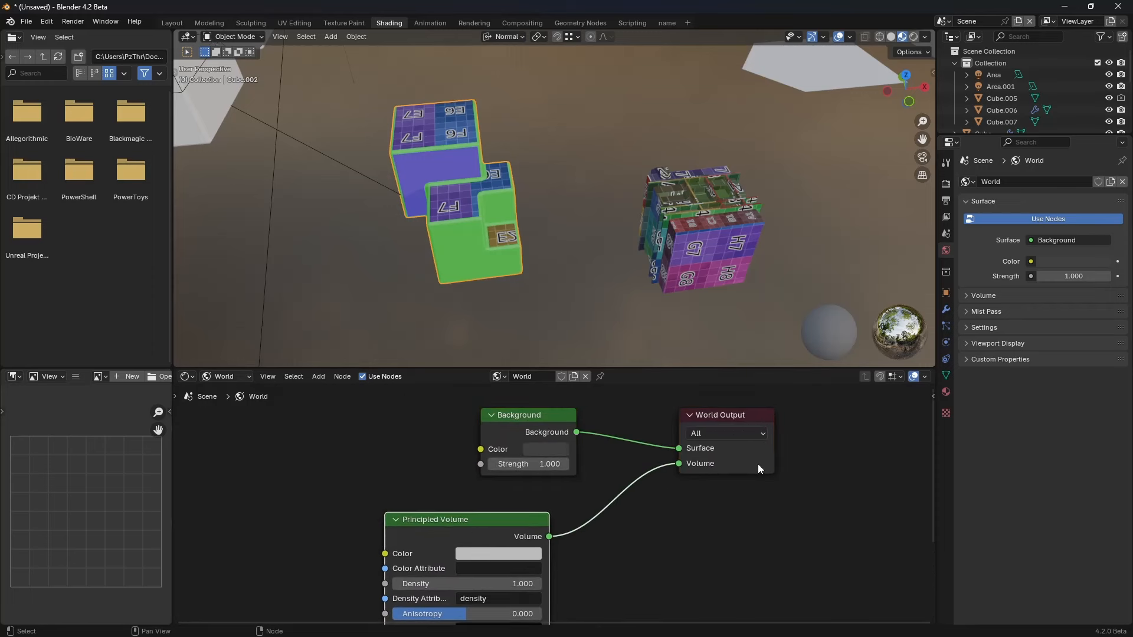
Step: Examine the scene with the world volume in the Layout workspace, comparing solid and rendered viewport shading
{"action": "left_click", "coordinate": [177, 22]}
{"action": "scroll", "coordinate": [693, 425], "scroll_direction": "down", "scroll_amount": 5}
{"action": "scroll", "coordinate": [647, 416], "scroll_direction": "up", "scroll_amount": 1}
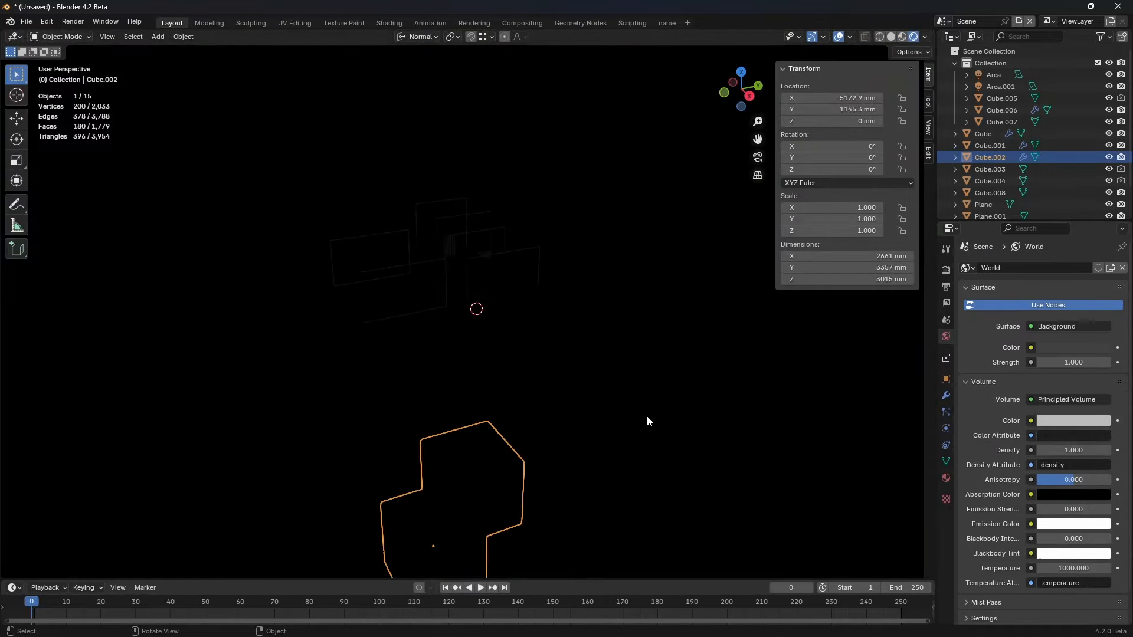
{"action": "middle_click_drag", "start_coordinate": [633, 420], "coordinate": [646, 397], "text": "shift"}
{"action": "key", "text": "ctrl+Tab"}
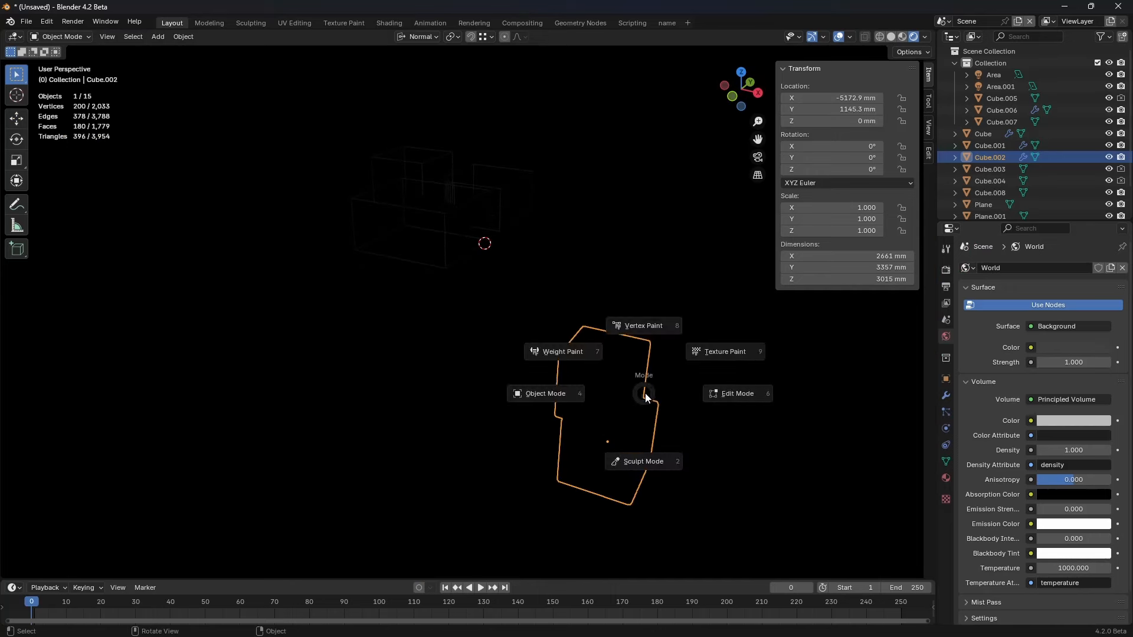
{"action": "key", "text": "Escape"}
{"action": "key", "text": "z"}
{"action": "left_click", "coordinate": [696, 393]}
{"action": "key", "text": "z"}
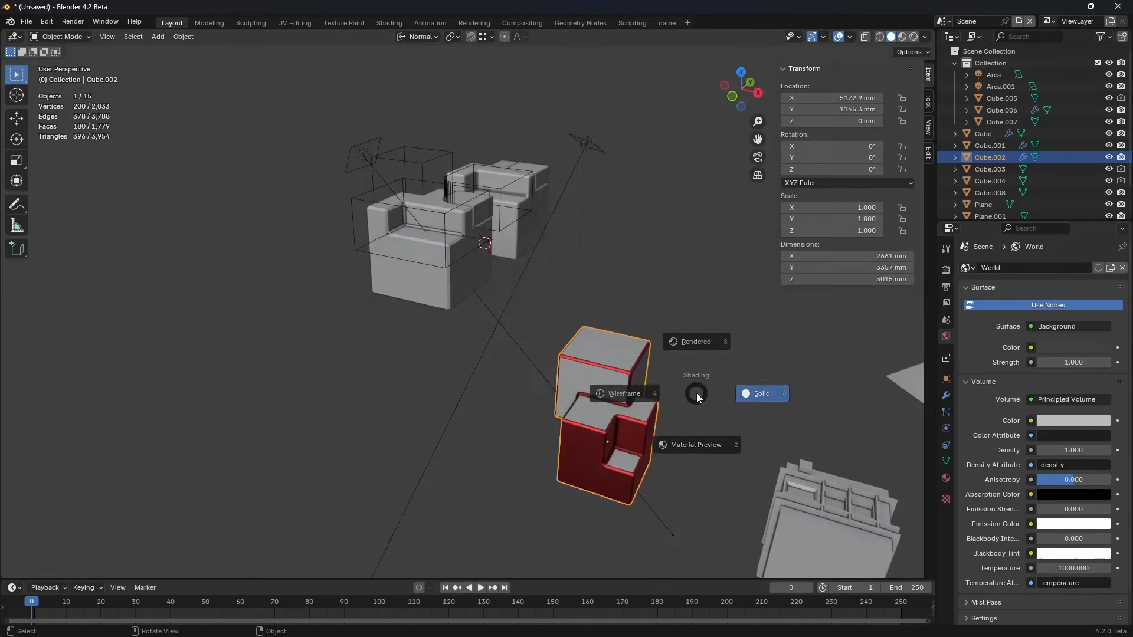
{"action": "left_click", "coordinate": [683, 347]}
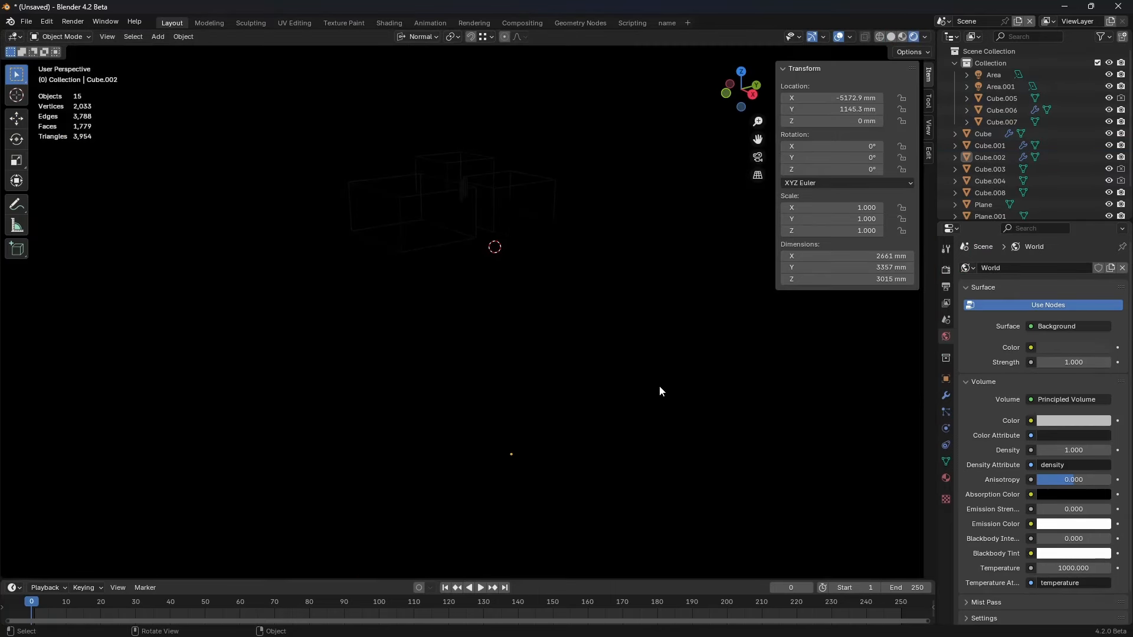
{"action": "middle_click_drag", "start_coordinate": [660, 387], "coordinate": [552, 385]}
Step: In the world node tree, shift the Background node away from World Output and set the Principled Volume density to 0.1
{"action": "left_click", "coordinate": [384, 25]}
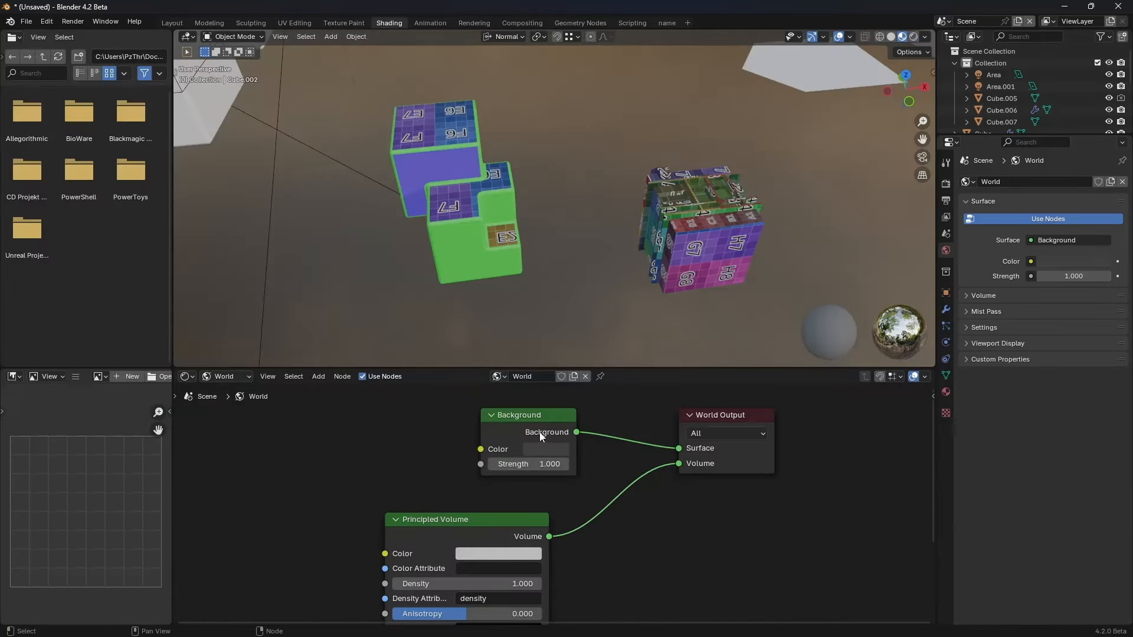
{"action": "left_click_drag", "start_coordinate": [538, 432], "coordinate": [441, 425]}
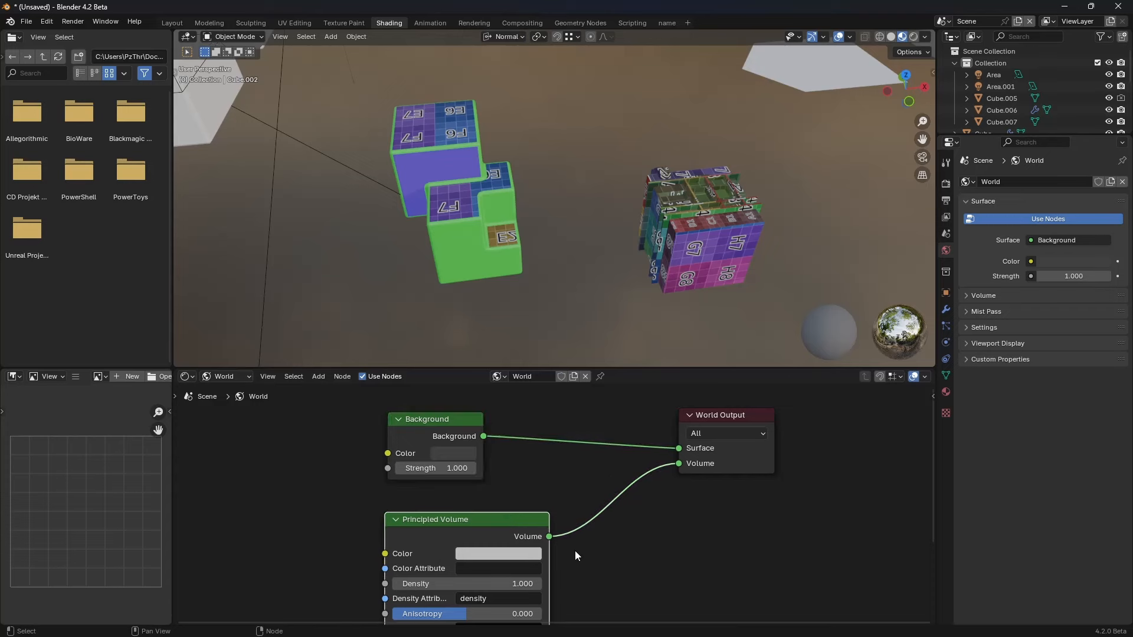
{"action": "middle_click_drag", "start_coordinate": [560, 572], "coordinate": [578, 514]}
{"action": "left_click", "coordinate": [554, 522]}
{"action": "type", "text": "0.1"}
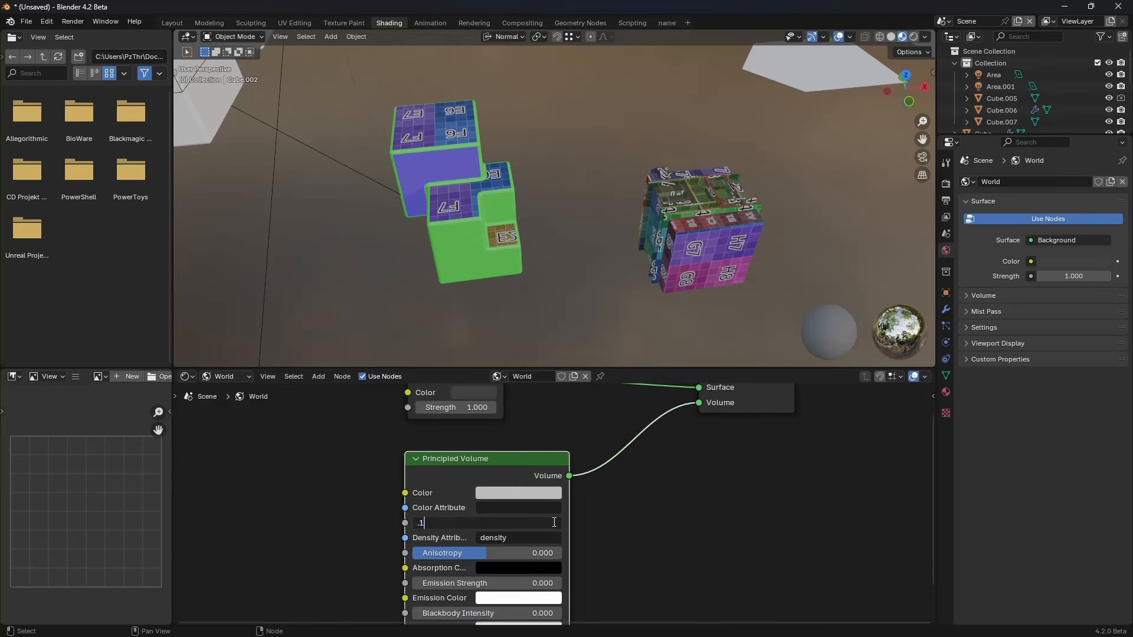
{"action": "key", "text": "Return"}
Step: In the Layout workspace, try world volume densities of 0.01 and 0.001 in the rendered view
{"action": "left_click", "coordinate": [169, 24]}
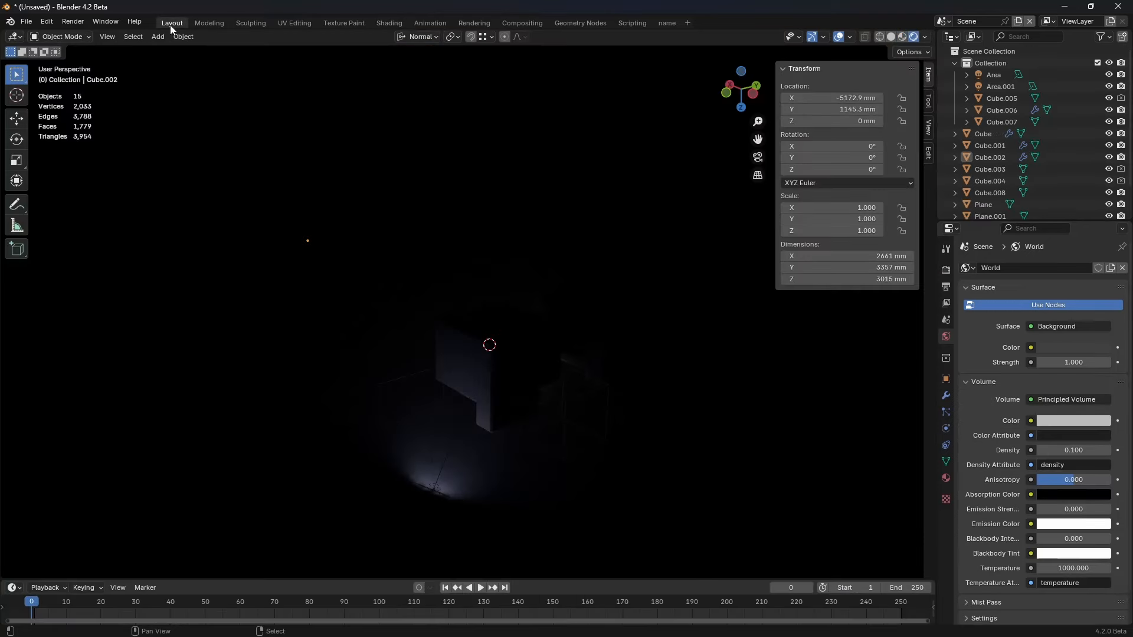
{"action": "middle_click_drag", "start_coordinate": [614, 426], "coordinate": [686, 427], "text": "shift"}
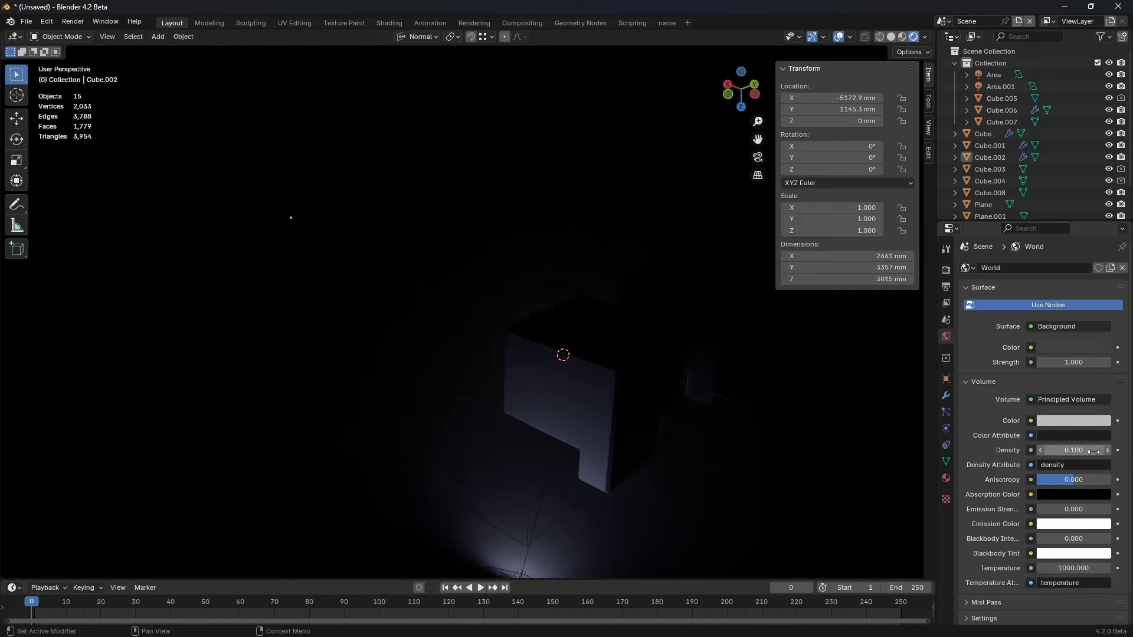
{"action": "left_click_drag", "start_coordinate": [1087, 453], "coordinate": [1046, 452]}
{"action": "left_click", "coordinate": [1087, 452]}
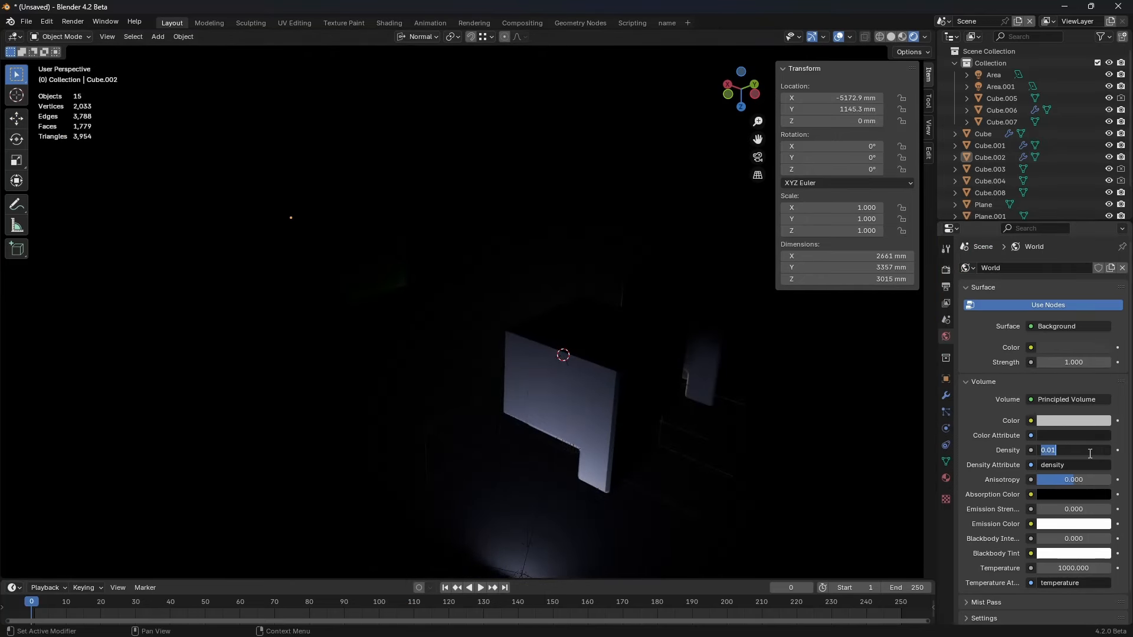
{"action": "type", "text": ".01"}
{"action": "key", "text": "Return"}
{"action": "left_click", "coordinate": [1090, 453]}
{"action": "type", "text": ".001"}
{"action": "key", "text": "Return"}
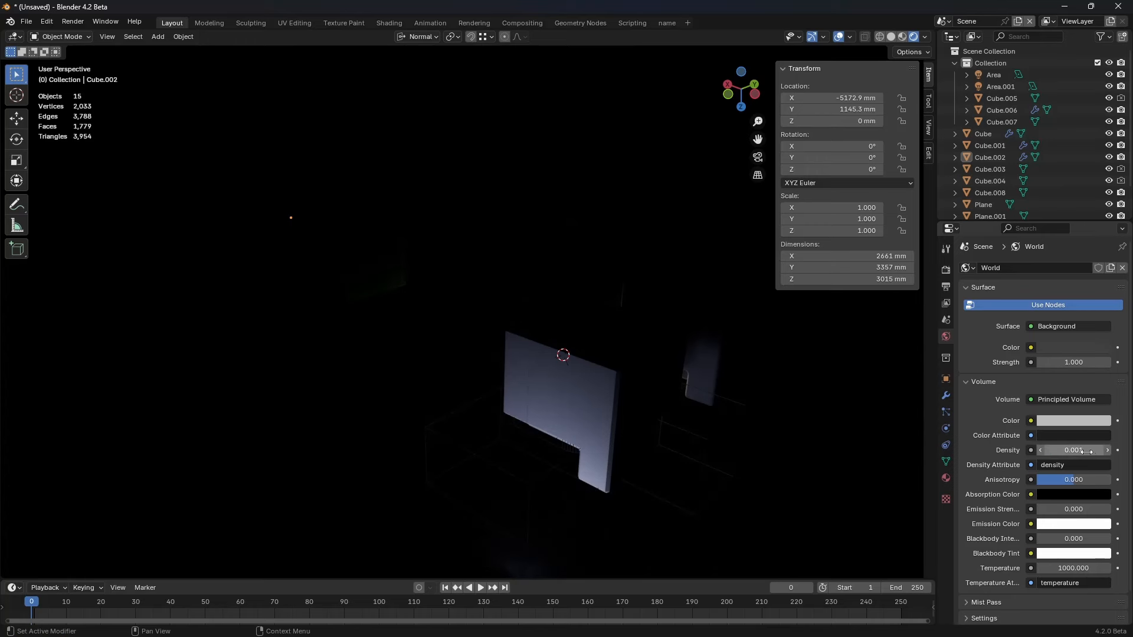
Step: Brighten the world background color to a value of about 0.092 and inspect the lit blocks
{"action": "middle_click_drag", "start_coordinate": [548, 362], "coordinate": [686, 360]}
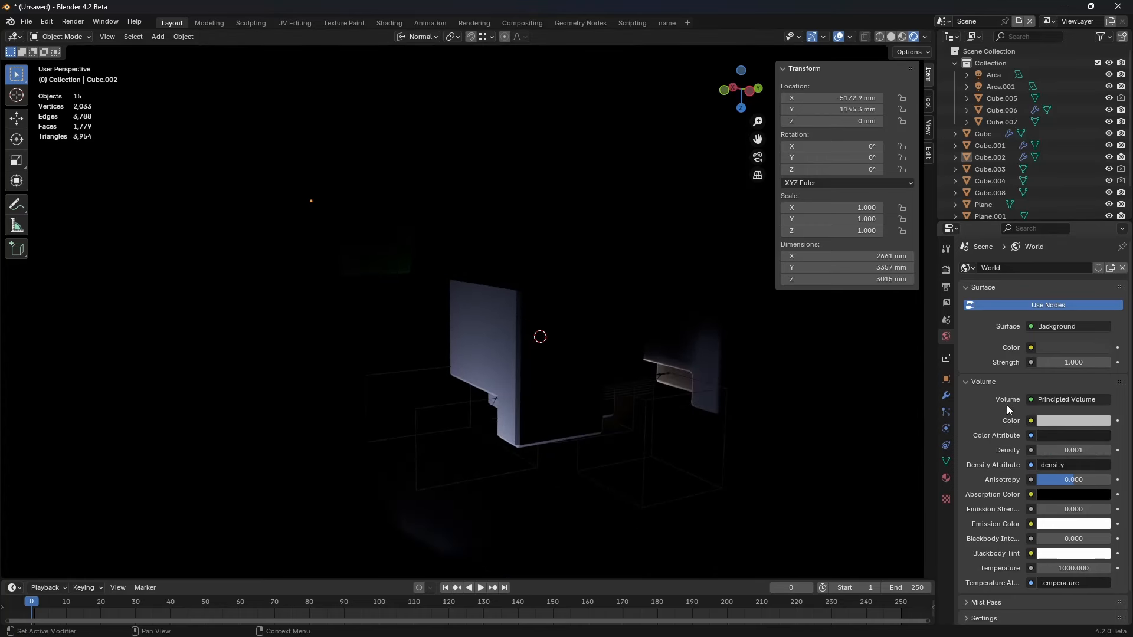
{"action": "left_click", "coordinate": [1068, 348]}
{"action": "mouse_move", "coordinate": [1103, 245]}
{"action": "left_mouse_down"}
{"action": "mouse_move", "coordinate": [1102, 211]}
{"action": "mouse_move", "coordinate": [1102, 232]}
{"action": "left_mouse_up"}
{"action": "middle_click_drag", "start_coordinate": [649, 442], "coordinate": [577, 357]}
{"action": "scroll", "coordinate": [502, 329], "scroll_direction": "up", "scroll_amount": 5}
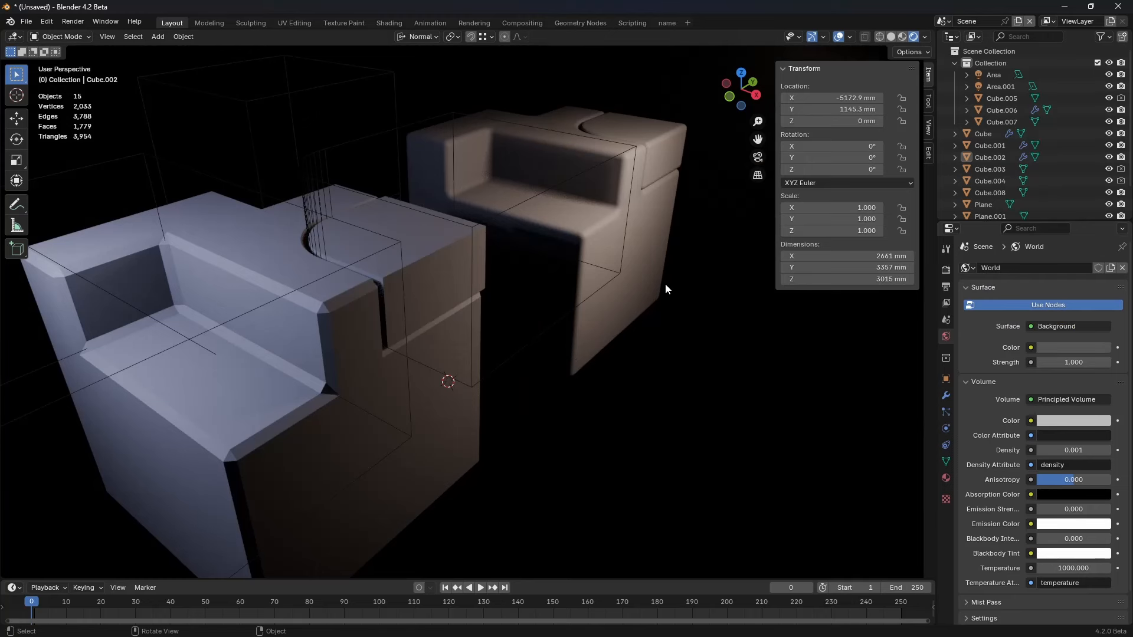
{"action": "scroll", "coordinate": [696, 317], "scroll_direction": "down", "scroll_amount": 1}
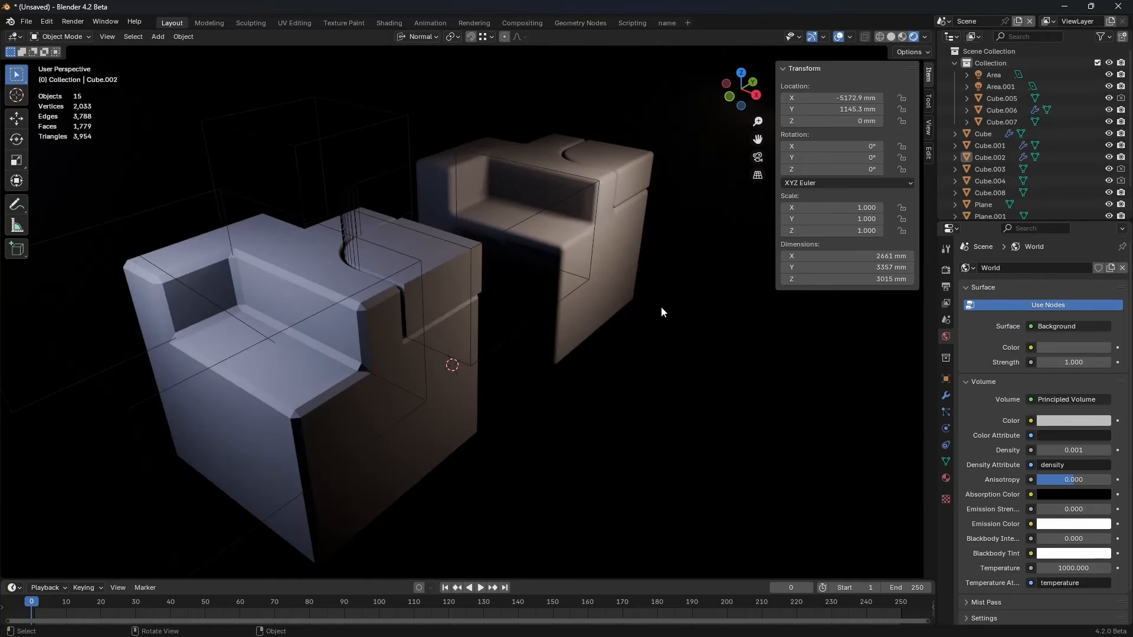
{"action": "middle_click_drag", "start_coordinate": [657, 331], "coordinate": [787, 371]}
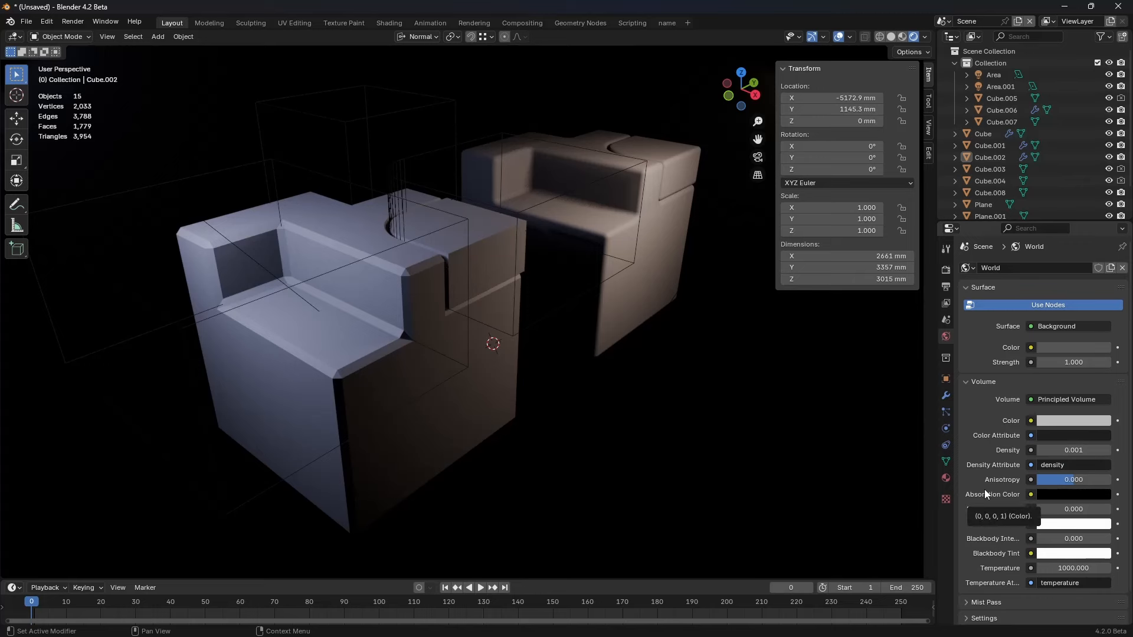
Step: Raise the world volume density to 0.071 and check the haze around both area lights
{"action": "left_click_drag", "start_coordinate": [1065, 452], "coordinate": [1097, 450]}
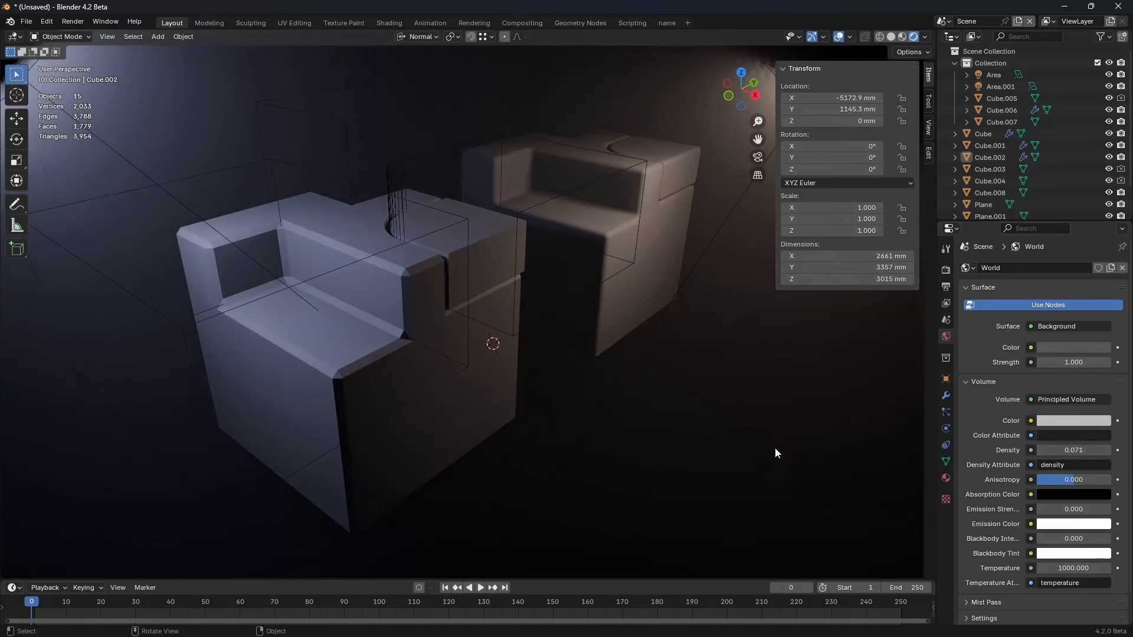
{"action": "scroll", "coordinate": [774, 447], "scroll_direction": "down", "scroll_amount": 4}
{"action": "middle_click_drag", "start_coordinate": [696, 378], "coordinate": [743, 366]}
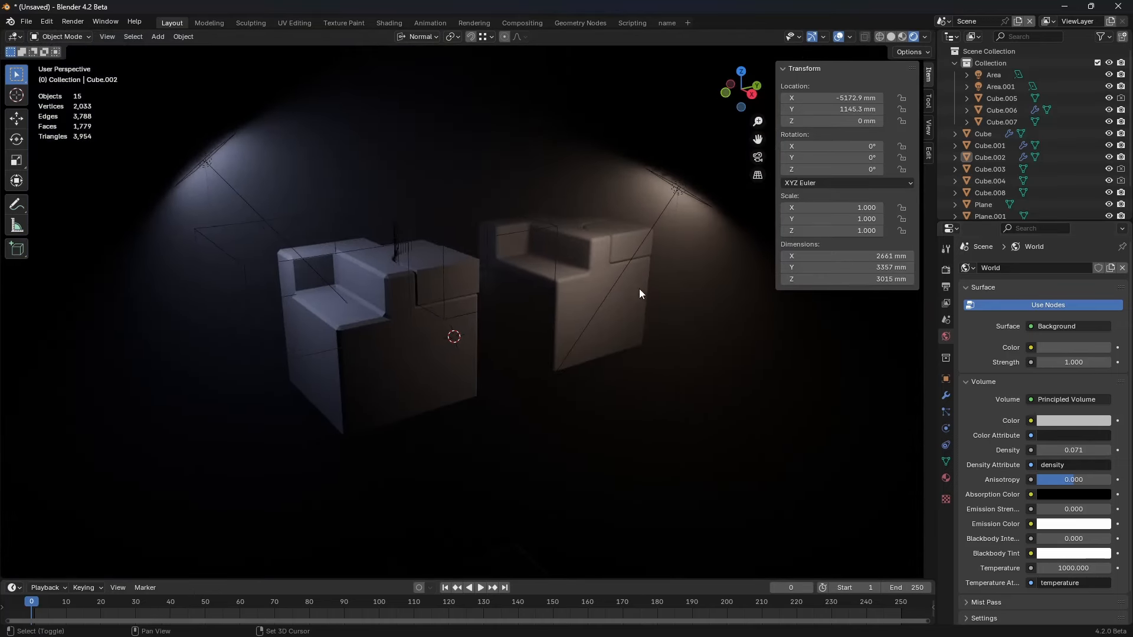
{"action": "middle_click_drag", "start_coordinate": [640, 293], "coordinate": [651, 299], "text": "shift"}
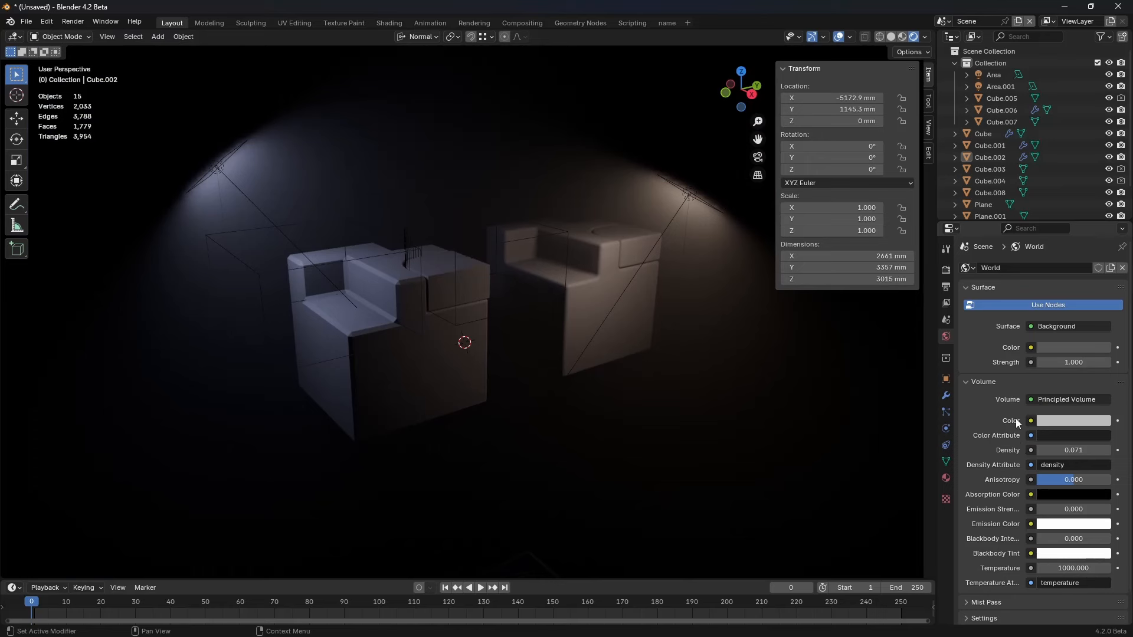
Step: Brighten the world background color to a lighter grey and set the volume anisotropy to -0.016
{"action": "left_click", "coordinate": [1057, 348]}
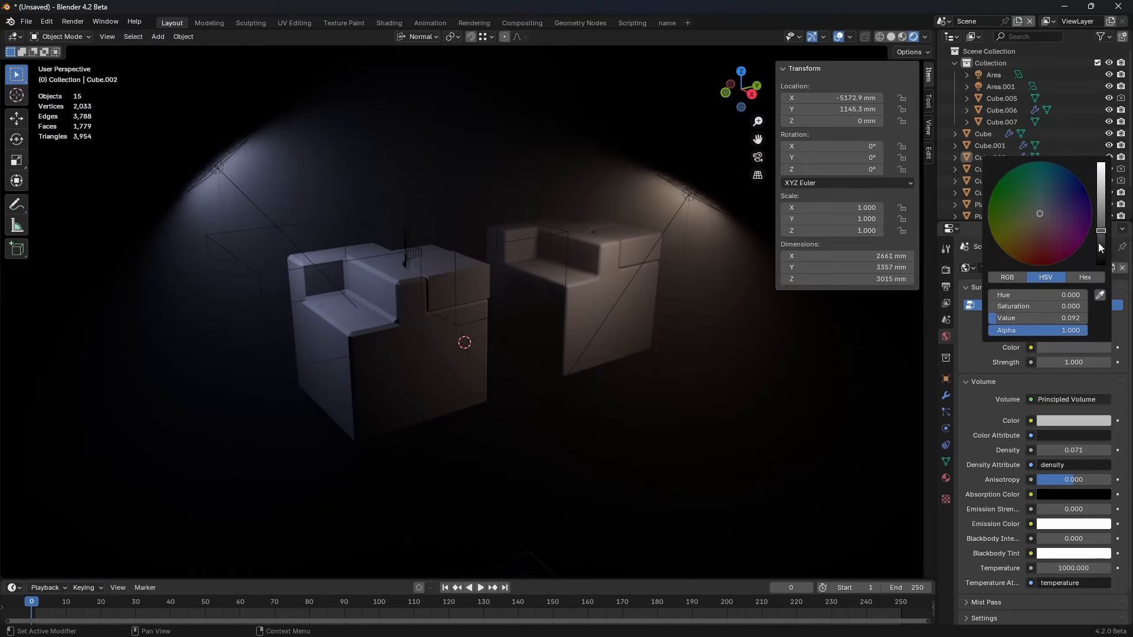
{"action": "mouse_move", "coordinate": [1099, 243]}
{"action": "left_mouse_down"}
{"action": "mouse_move", "coordinate": [1098, 269]}
{"action": "mouse_move", "coordinate": [1100, 175]}
{"action": "mouse_move", "coordinate": [1104, 227]}
{"action": "left_mouse_up"}
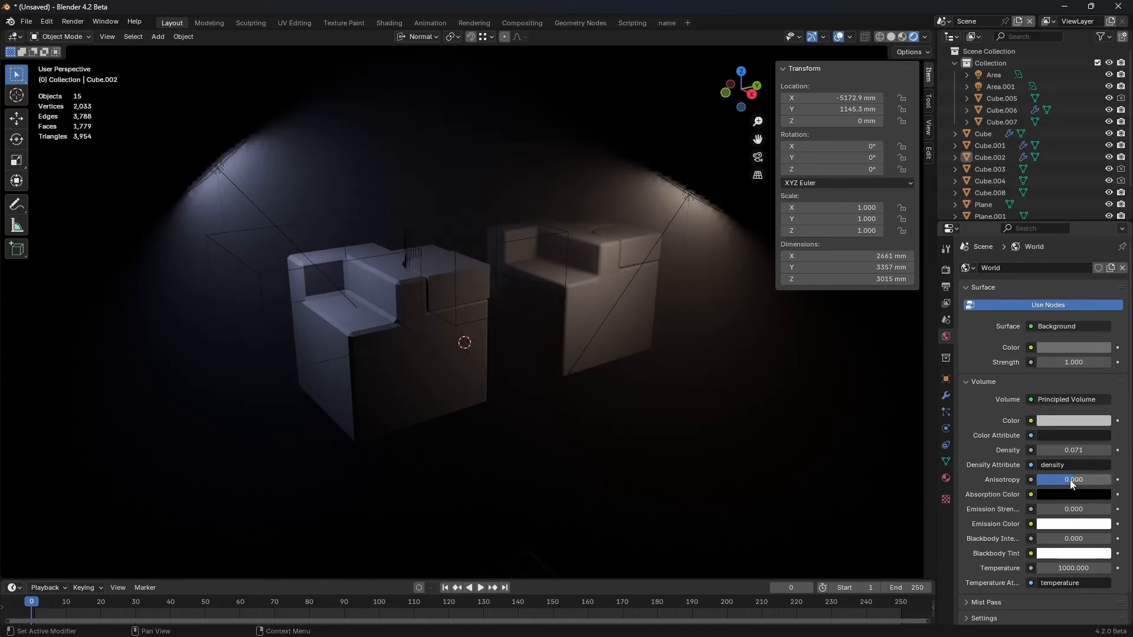
{"action": "left_click_drag", "start_coordinate": [1070, 479], "coordinate": [1069, 479]}
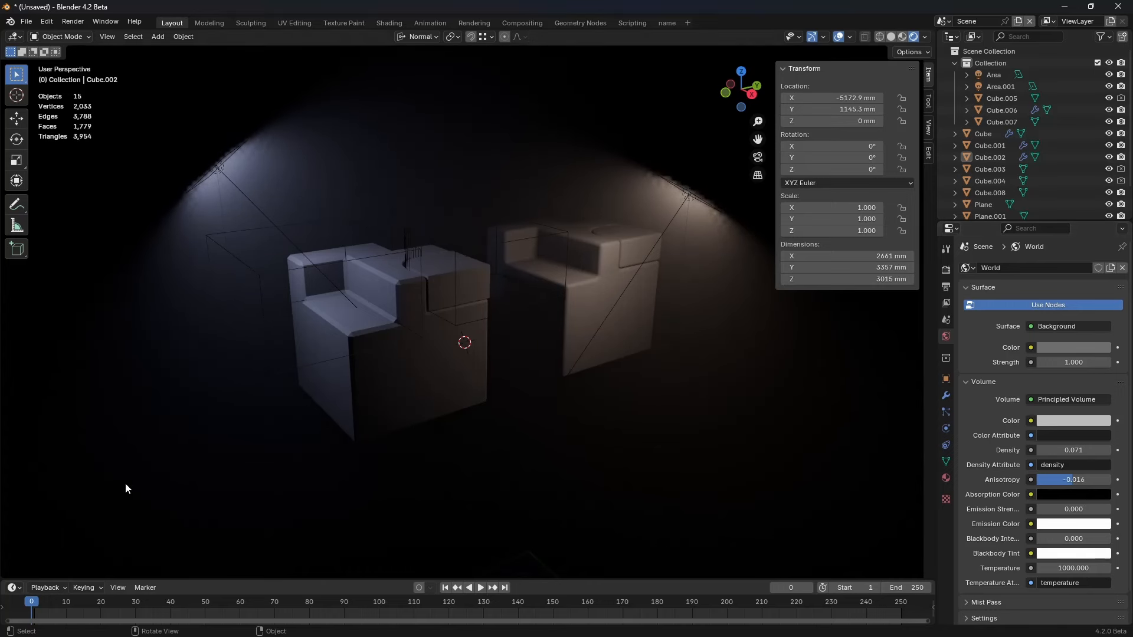
{"action": "middle_click_drag", "start_coordinate": [846, 420], "coordinate": [589, 370]}
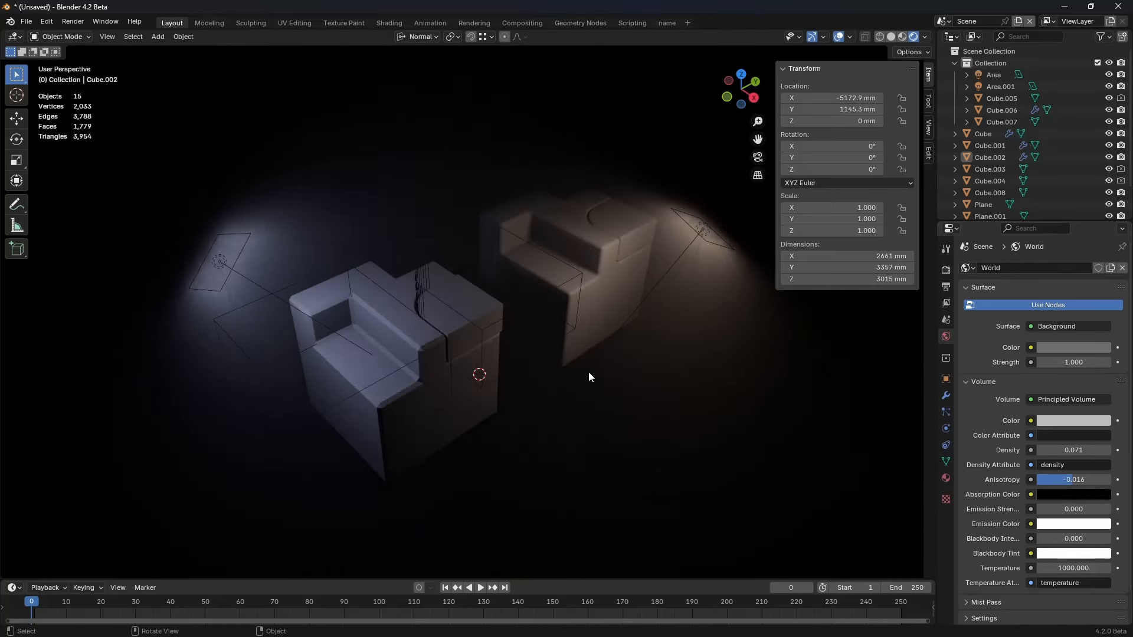
{"action": "scroll", "coordinate": [589, 373], "scroll_direction": "up", "scroll_amount": 3}
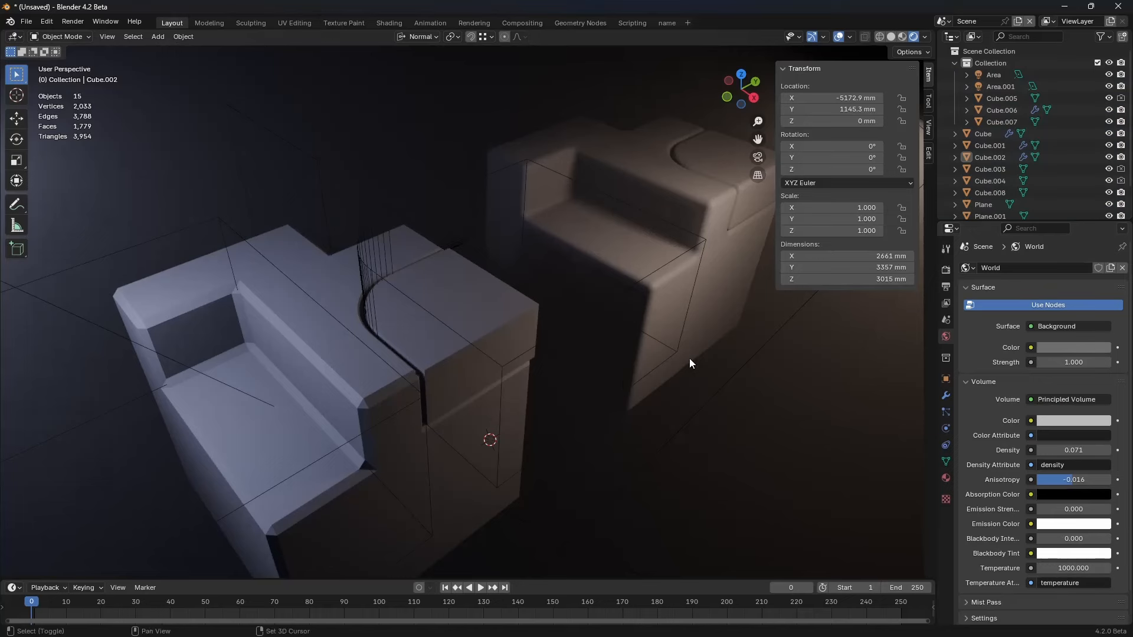
{"action": "scroll", "coordinate": [689, 359], "scroll_direction": "down", "scroll_amount": 2}
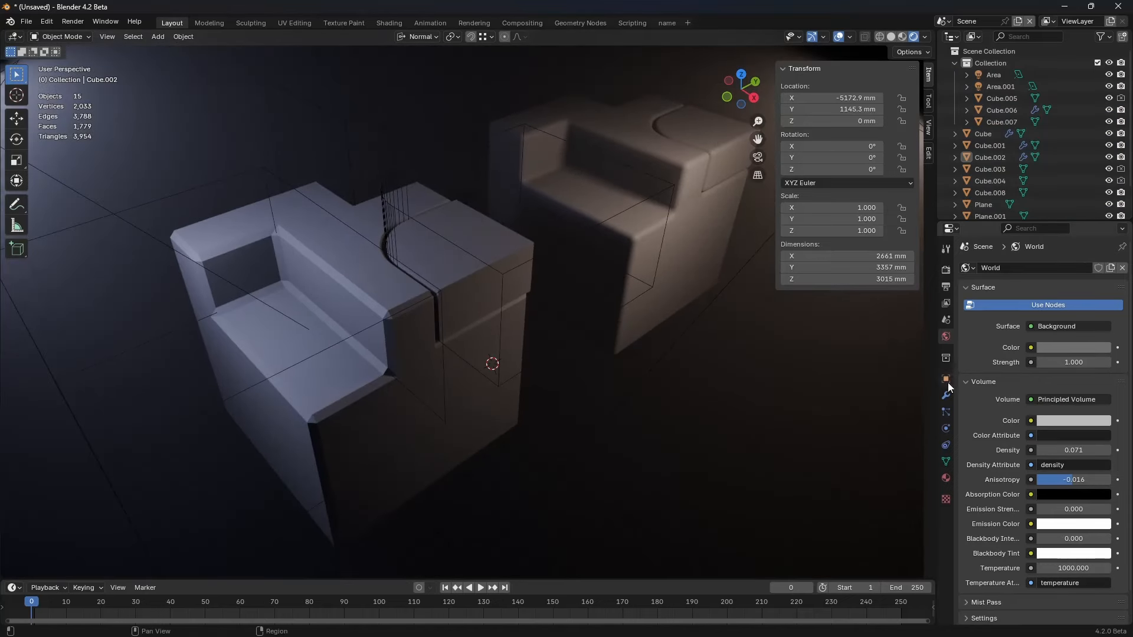
Step: Review the collection and object properties, including the display type options of the bluish-lit front block
{"action": "left_click", "coordinate": [946, 358]}
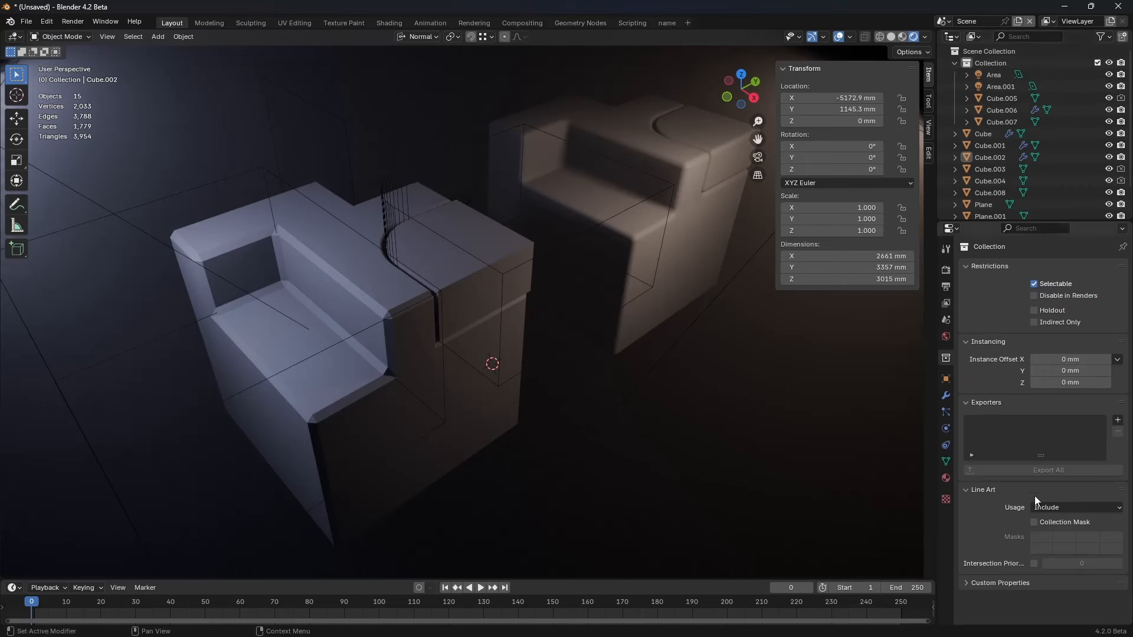
{"action": "left_click", "coordinate": [945, 379]}
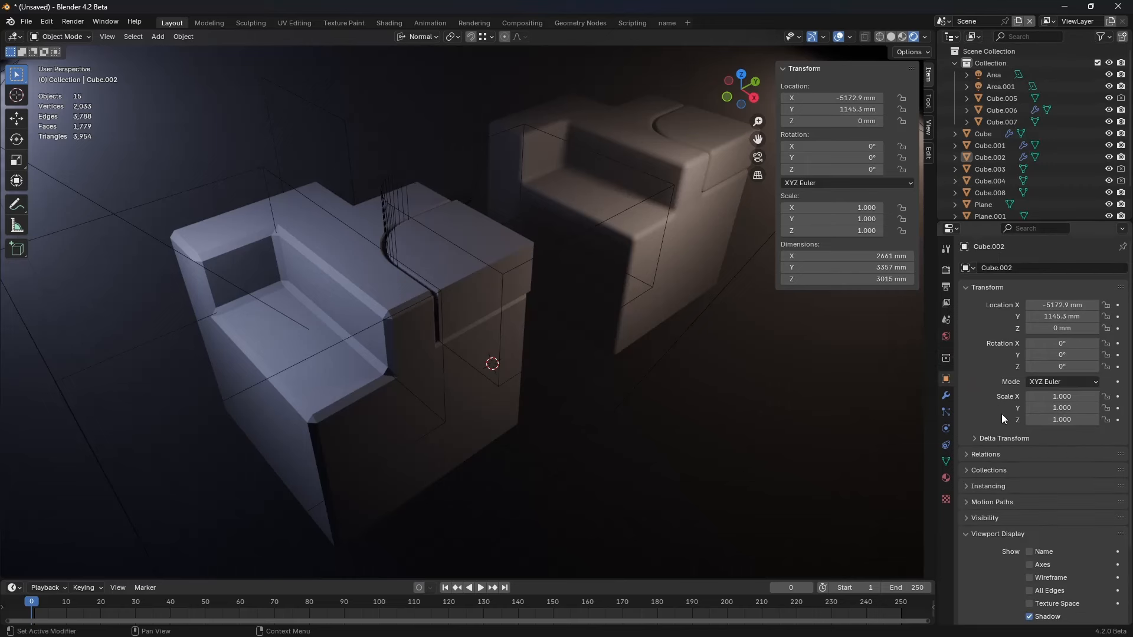
{"action": "scroll", "coordinate": [1000, 413], "scroll_direction": "down", "scroll_amount": 4}
{"action": "left_click", "coordinate": [470, 421]}
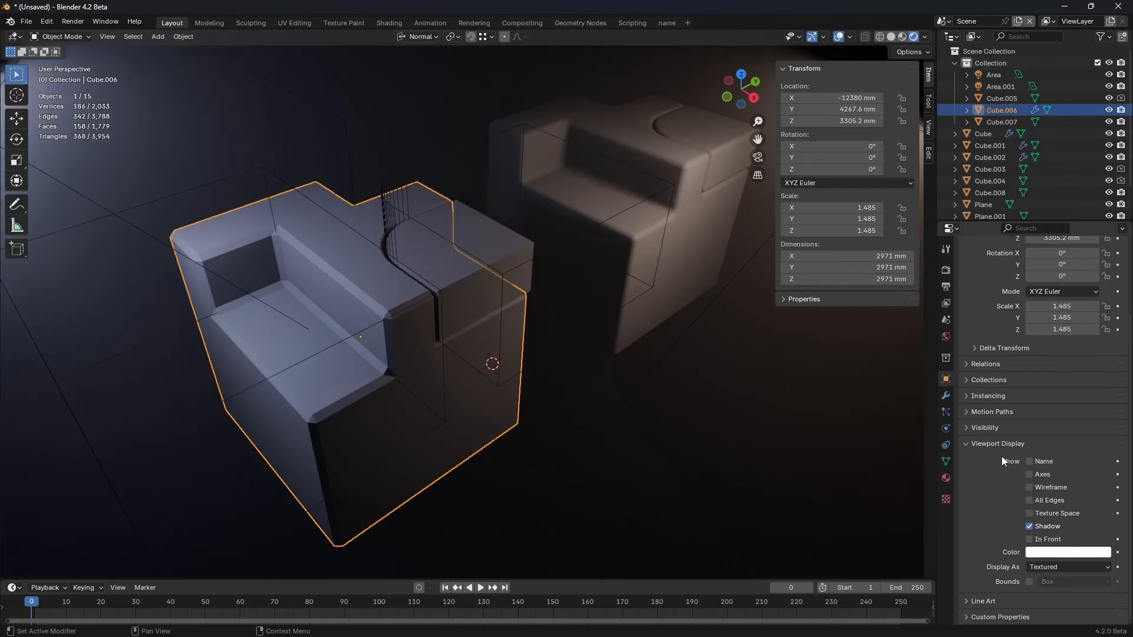
{"action": "middle_click_drag", "start_coordinate": [607, 426], "coordinate": [687, 402]}
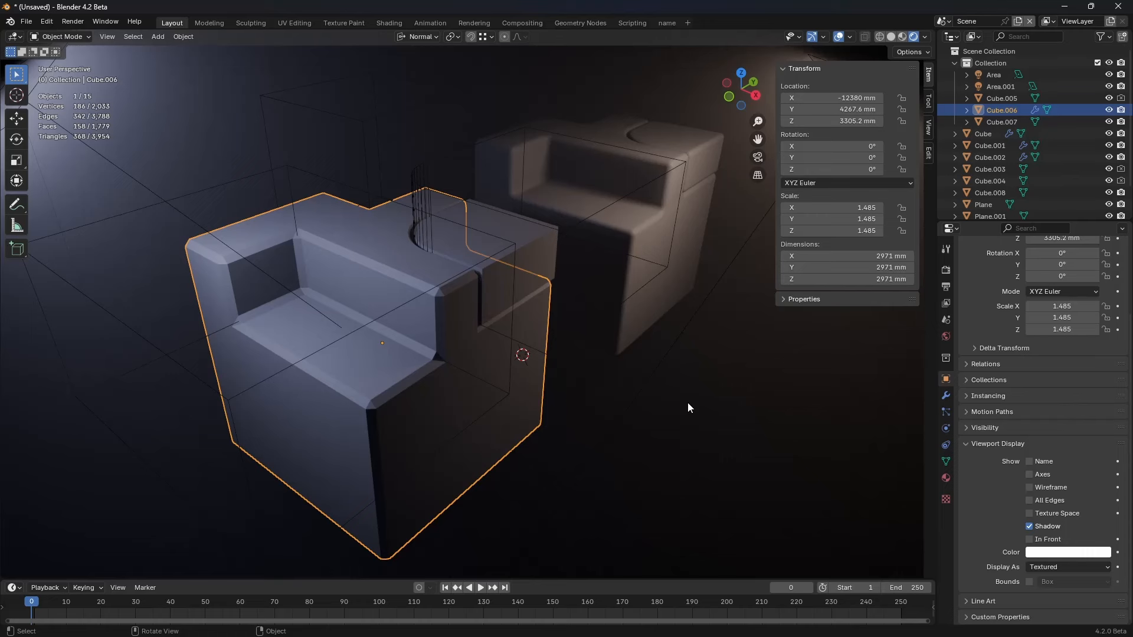
{"action": "left_click", "coordinate": [1062, 567]}
Step: Switch the viewport to solid shading and expand the selected block's object visibility settings
{"action": "key", "text": "z"}
{"action": "left_click", "coordinate": [684, 441]}
{"action": "mouse_move", "coordinate": [684, 444]}
{"action": "middle_mouse_down", "text": "shift"}
{"action": "mouse_move", "coordinate": [632, 408]}
{"action": "mouse_move", "coordinate": [645, 417]}
{"action": "middle_mouse_up", "text": "shift"}
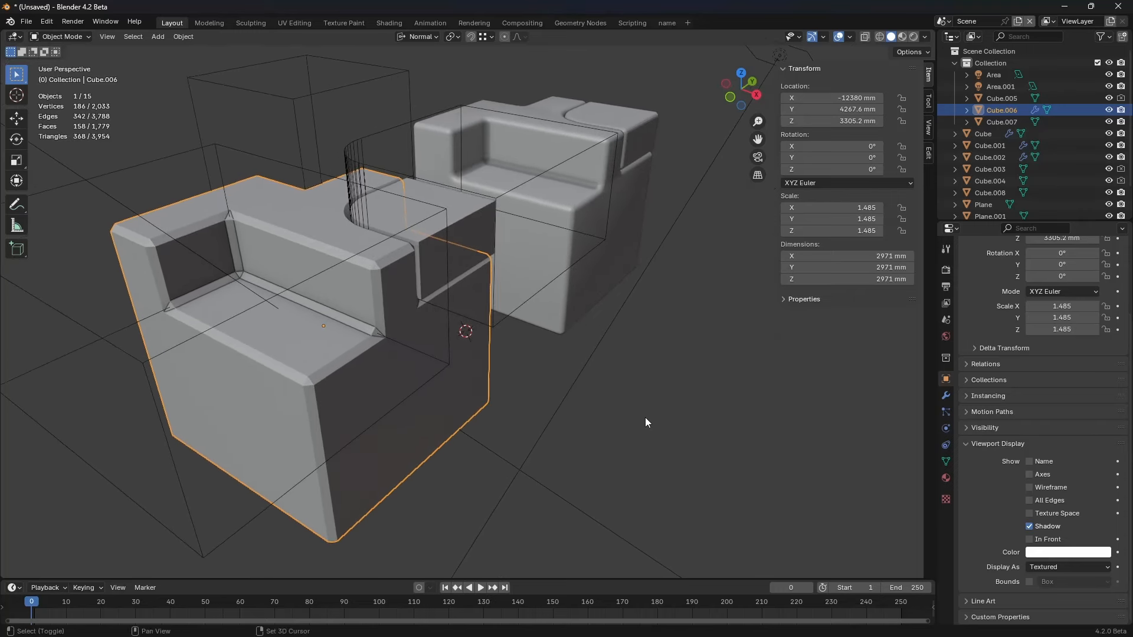
{"action": "left_click", "coordinate": [971, 427]}
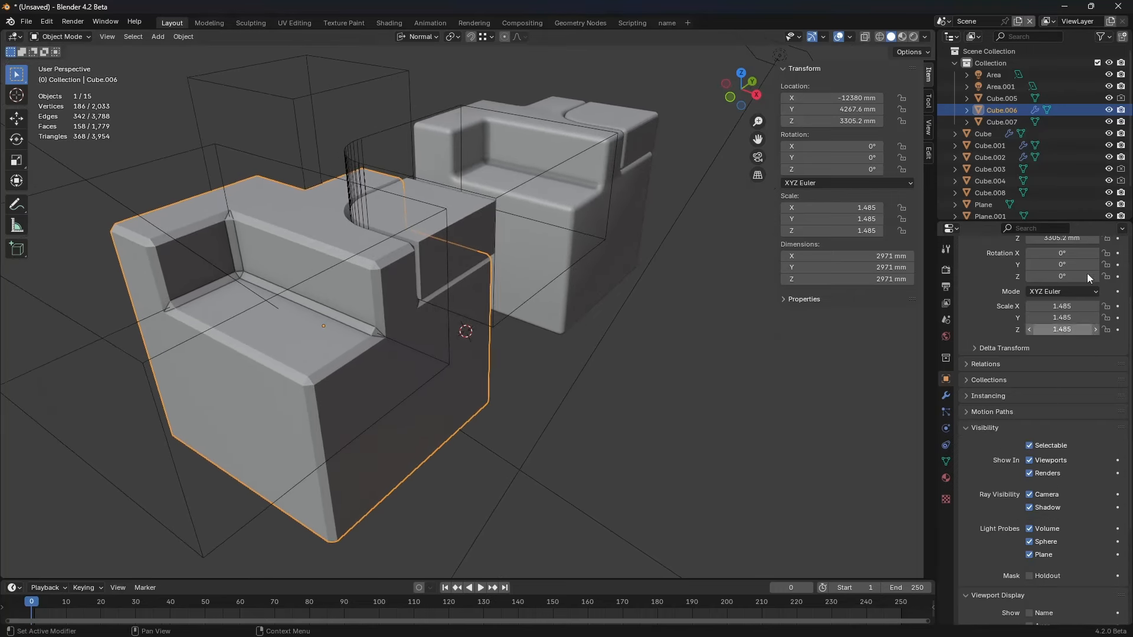
Step: Show the selectability toggles in the Outliner and make Cube.006 unselectable
{"action": "left_click", "coordinate": [1052, 23]}
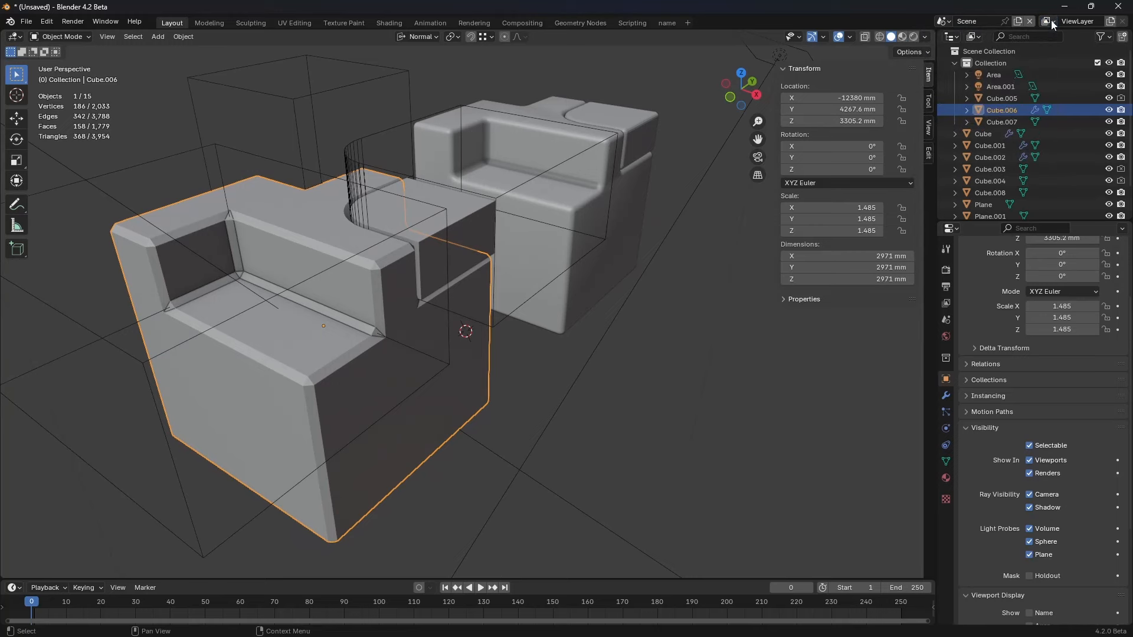
{"action": "left_click", "coordinate": [1108, 38]}
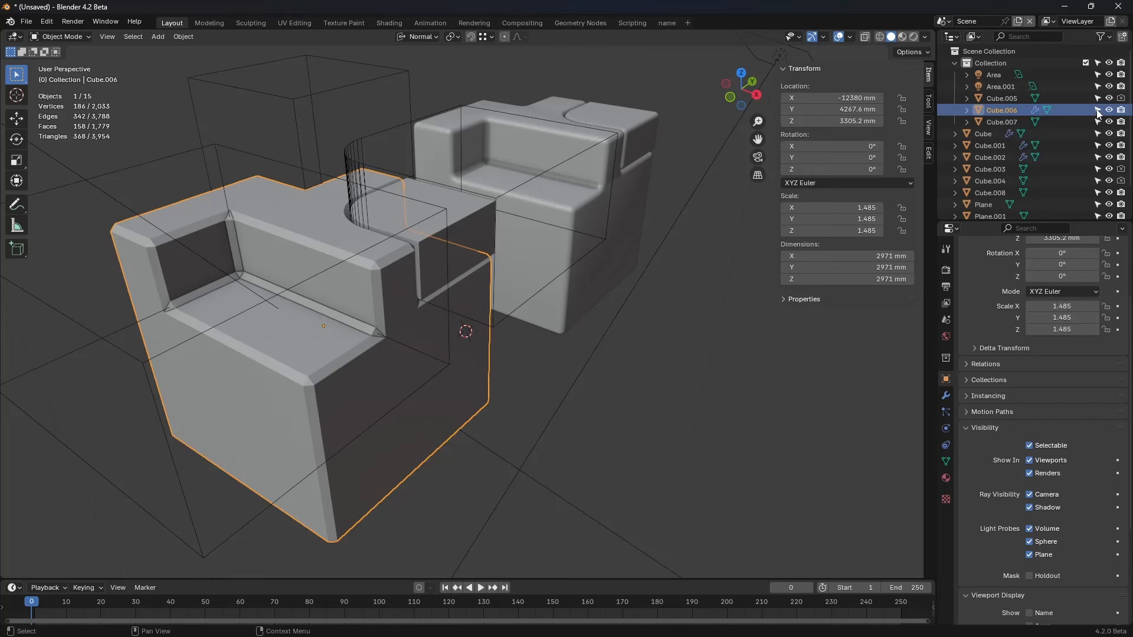
{"action": "left_click", "coordinate": [1098, 110]}
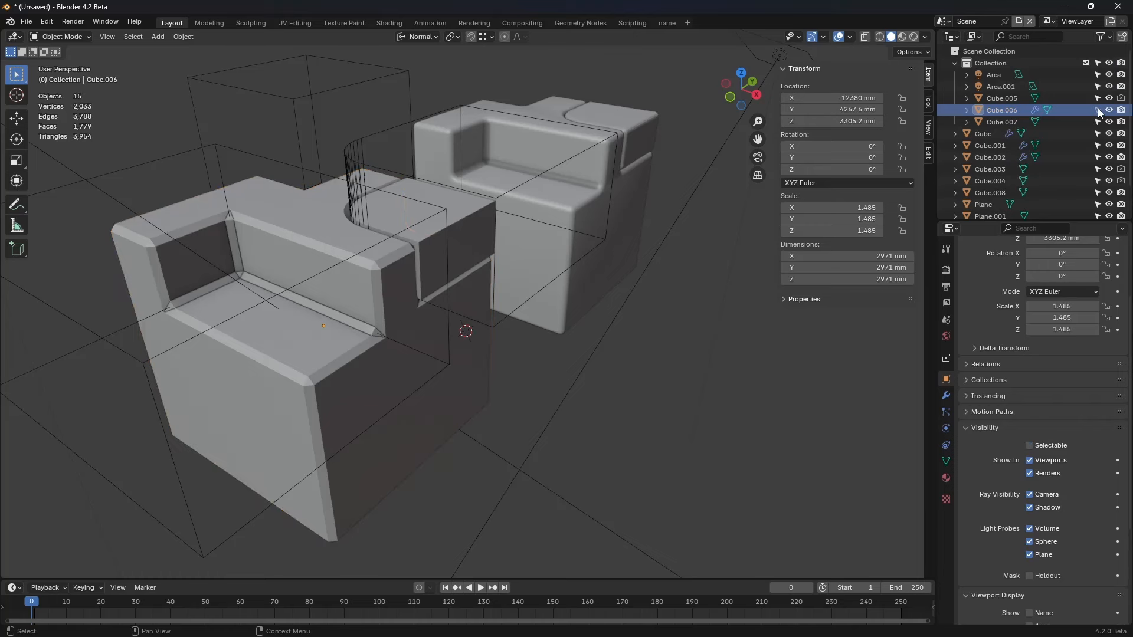
Step: Make Cube.006 selectable again and collapse its Visibility and Viewport Display settings
{"action": "left_click", "coordinate": [1051, 446]}
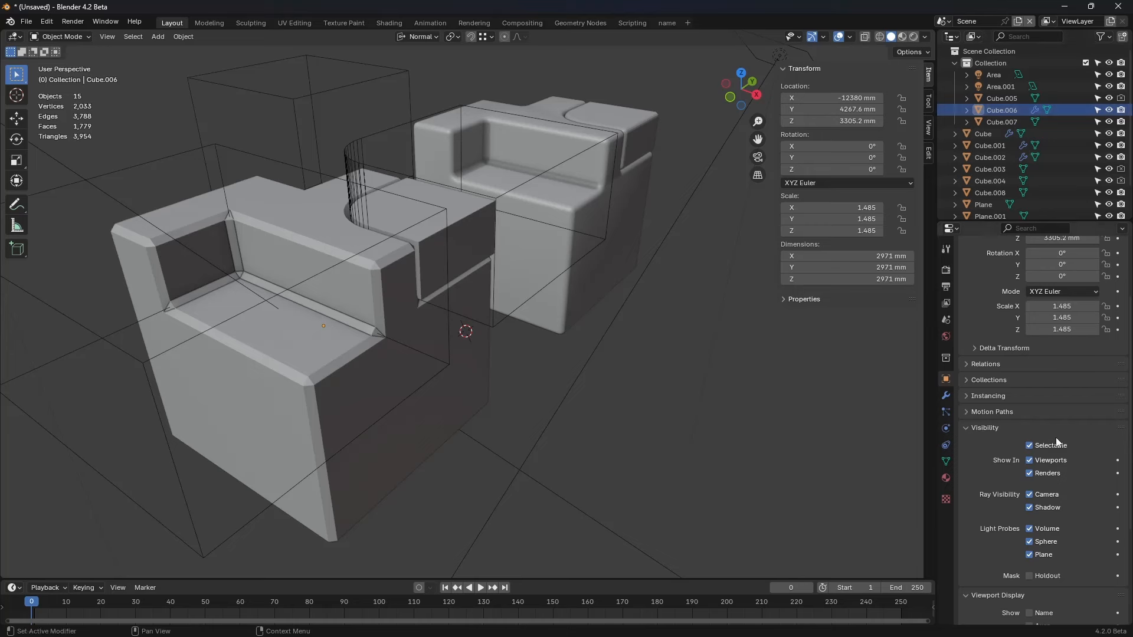
{"action": "scroll", "coordinate": [1002, 494], "scroll_direction": "down", "scroll_amount": 1}
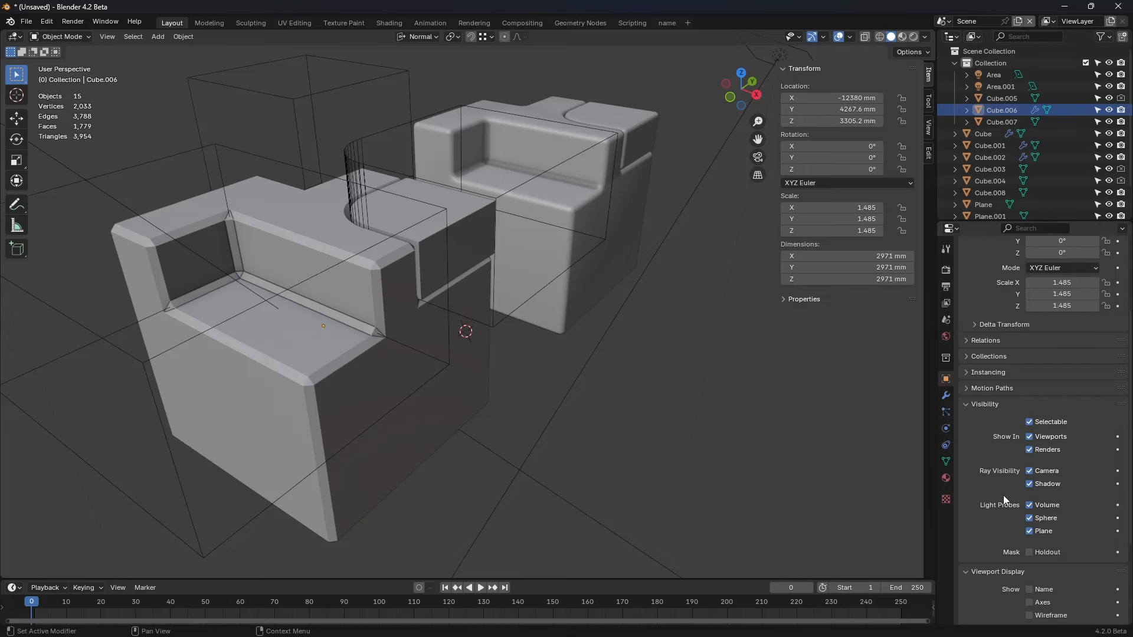
{"action": "left_click", "coordinate": [968, 404]}
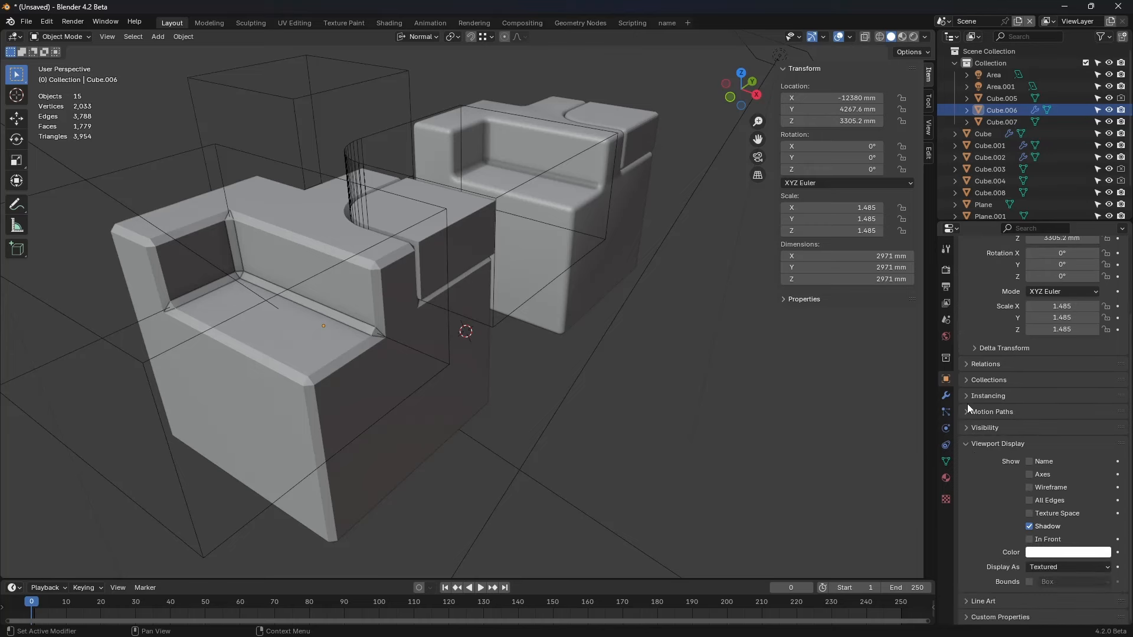
{"action": "left_click", "coordinate": [968, 444]}
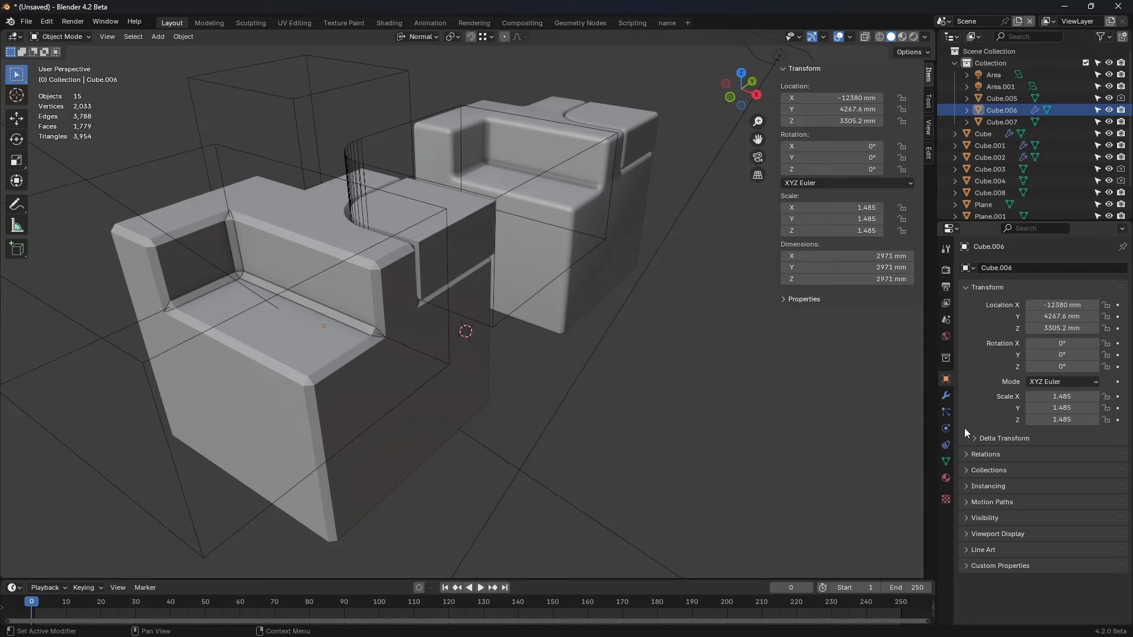
Step: Show Cube.006's modifier stack with only the BTool_Cube.005 Boolean modifier expanded
{"action": "left_click", "coordinate": [946, 395]}
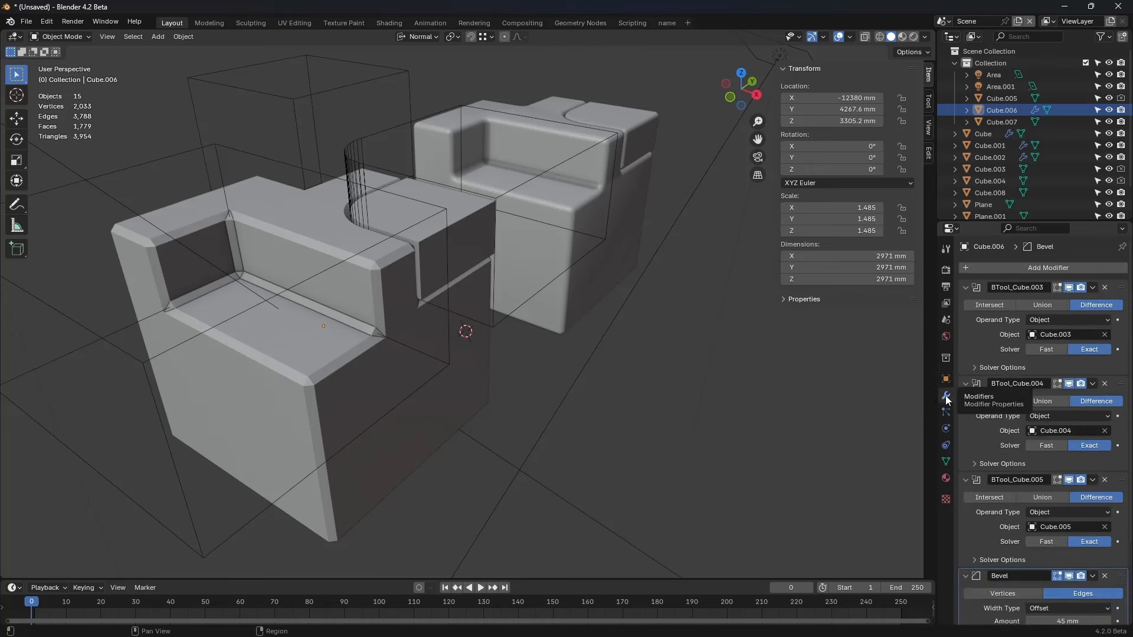
{"action": "left_click", "coordinate": [966, 288]}
{"action": "left_click", "coordinate": [968, 303]}
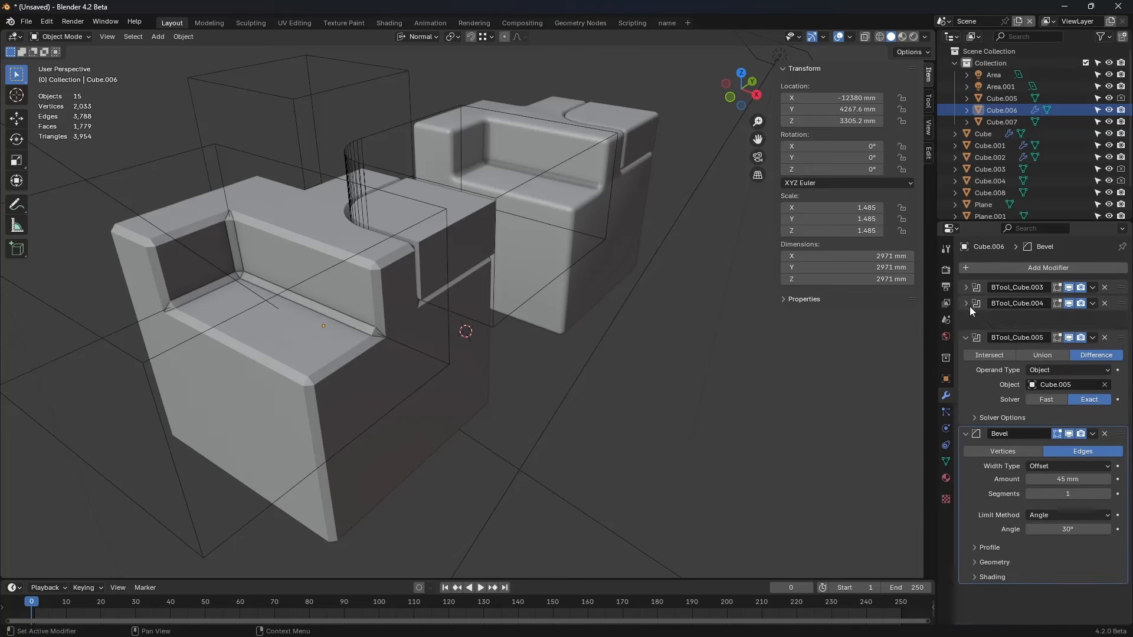
{"action": "left_click_drag", "start_coordinate": [970, 308], "coordinate": [968, 337]}
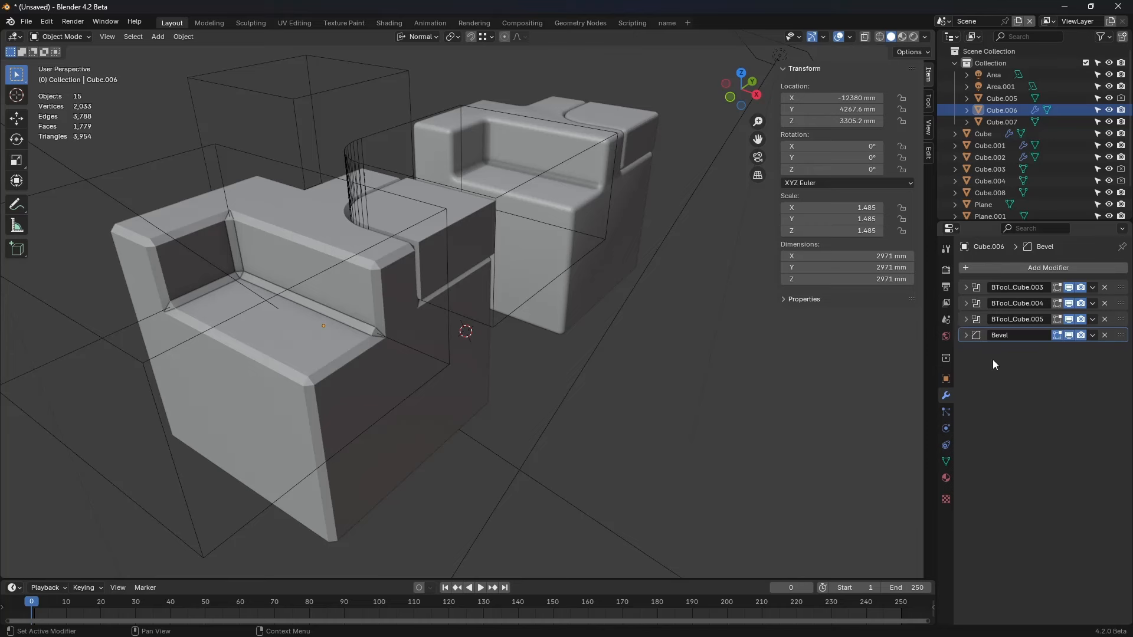
{"action": "left_click", "coordinate": [965, 319]}
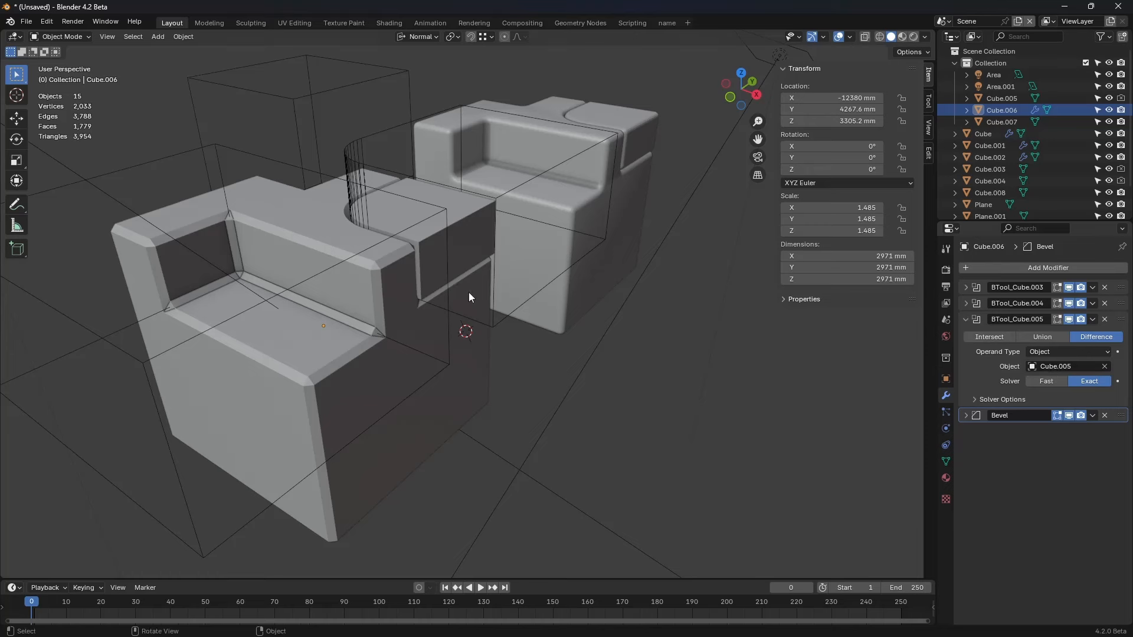
Step: Add a Plain Axes empty and move it beside the blocks, to about X -9097, Y 6536, Z 3424 mm
{"action": "key", "text": "shift+a"}
{"action": "mouse_move", "coordinate": [459, 247]}
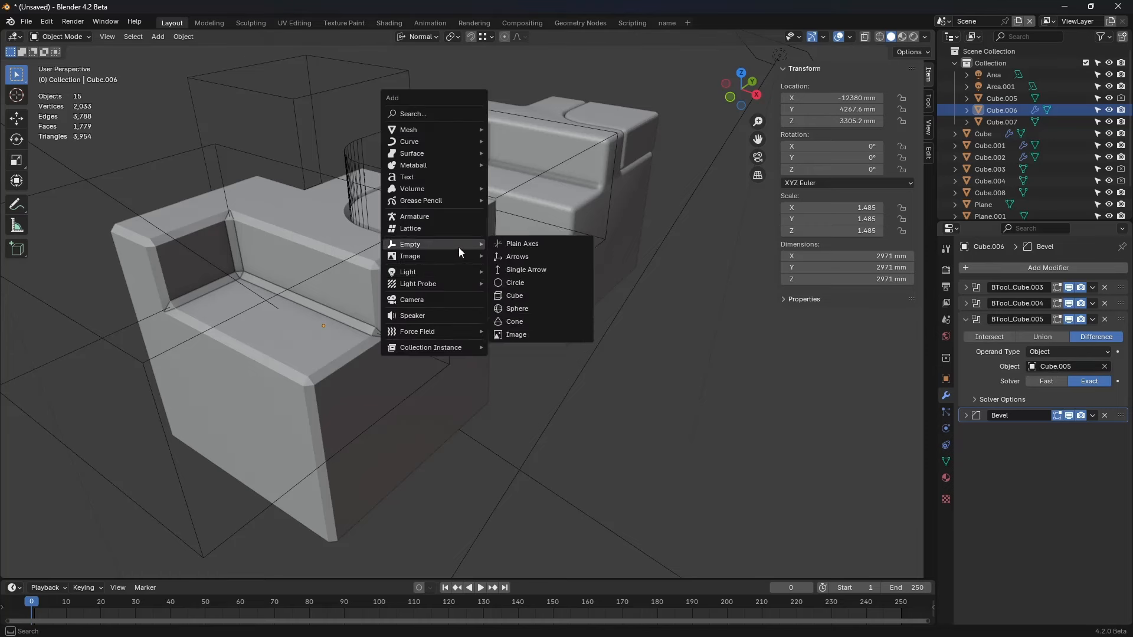
{"action": "left_click", "coordinate": [514, 244]}
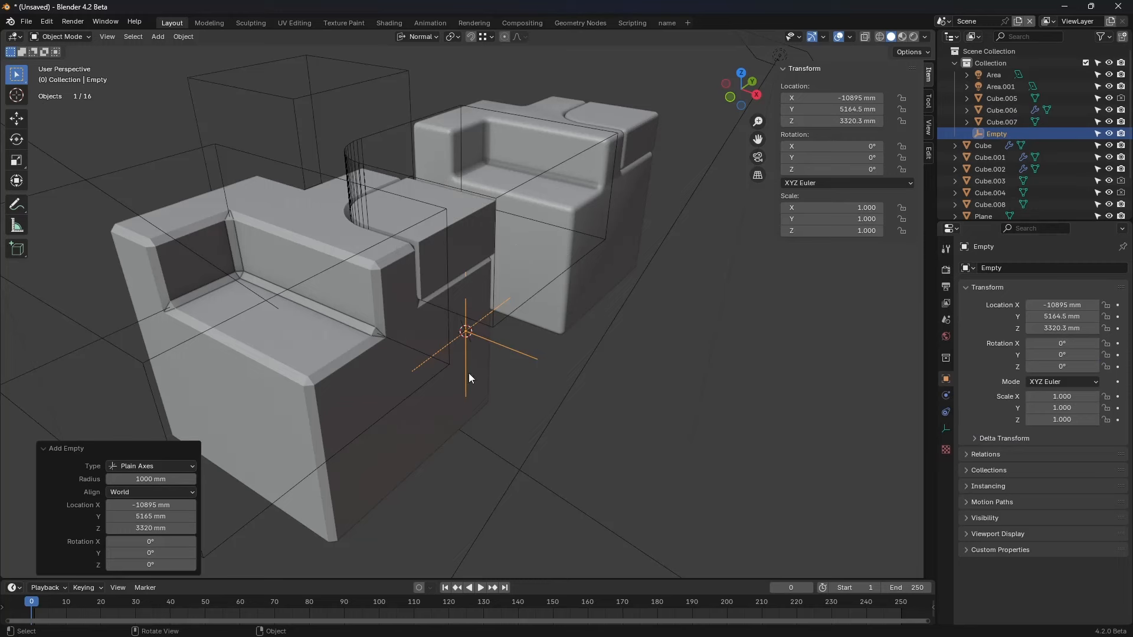
{"action": "left_click_drag", "start_coordinate": [468, 373], "coordinate": [668, 348]}
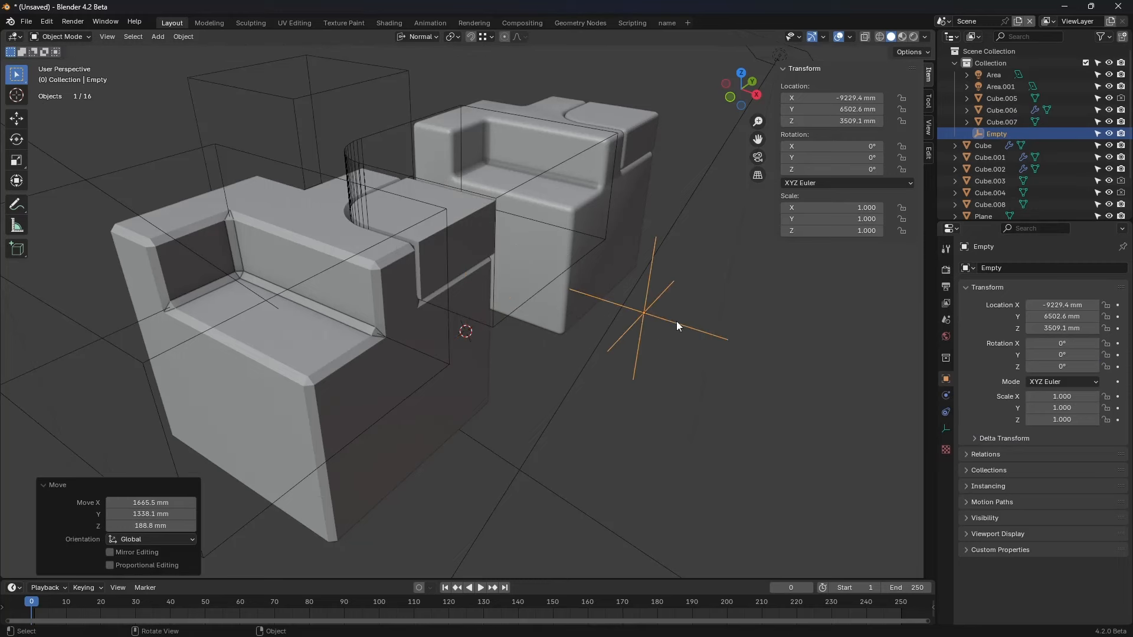
{"action": "key", "text": "g"}
{"action": "left_click", "coordinate": [655, 316]}
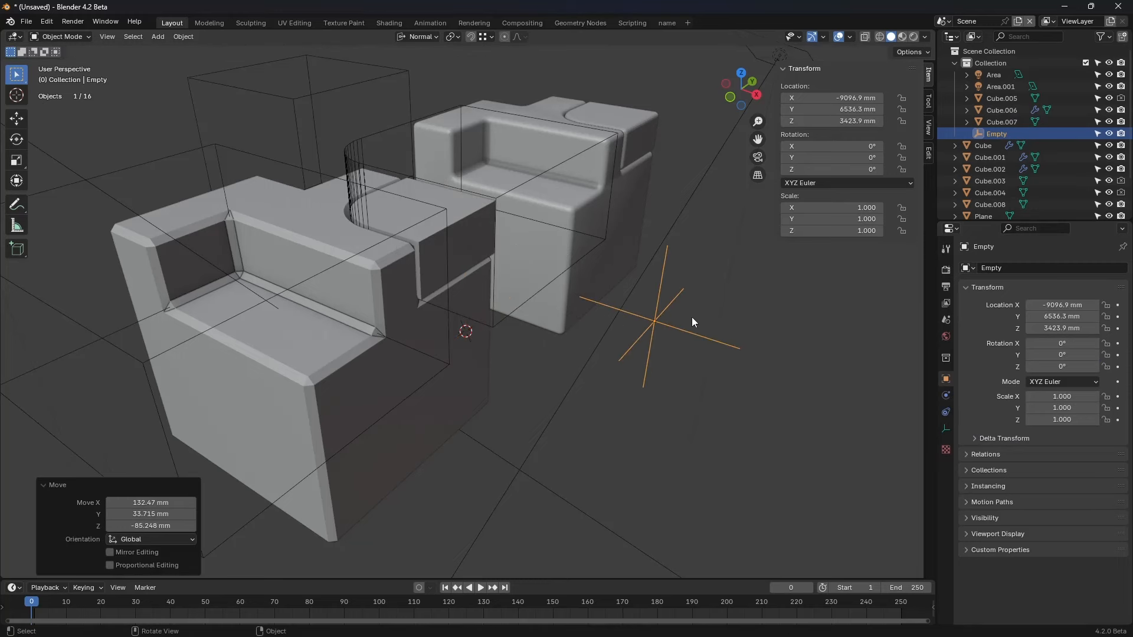
Step: Try rotating, scaling and moving the empty
{"action": "key", "text": "r"}
{"action": "right_click", "coordinate": [738, 337]}
{"action": "key", "text": "s"}
{"action": "right_click", "coordinate": [787, 361]}
{"action": "key", "text": "g"}
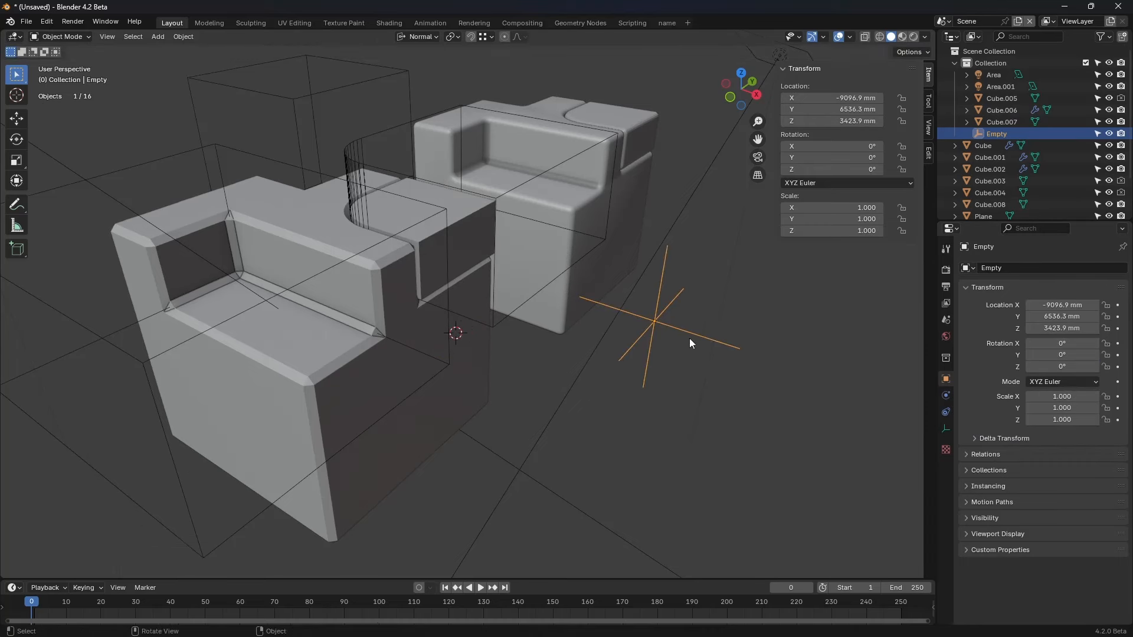
{"action": "left_click", "coordinate": [667, 236]}
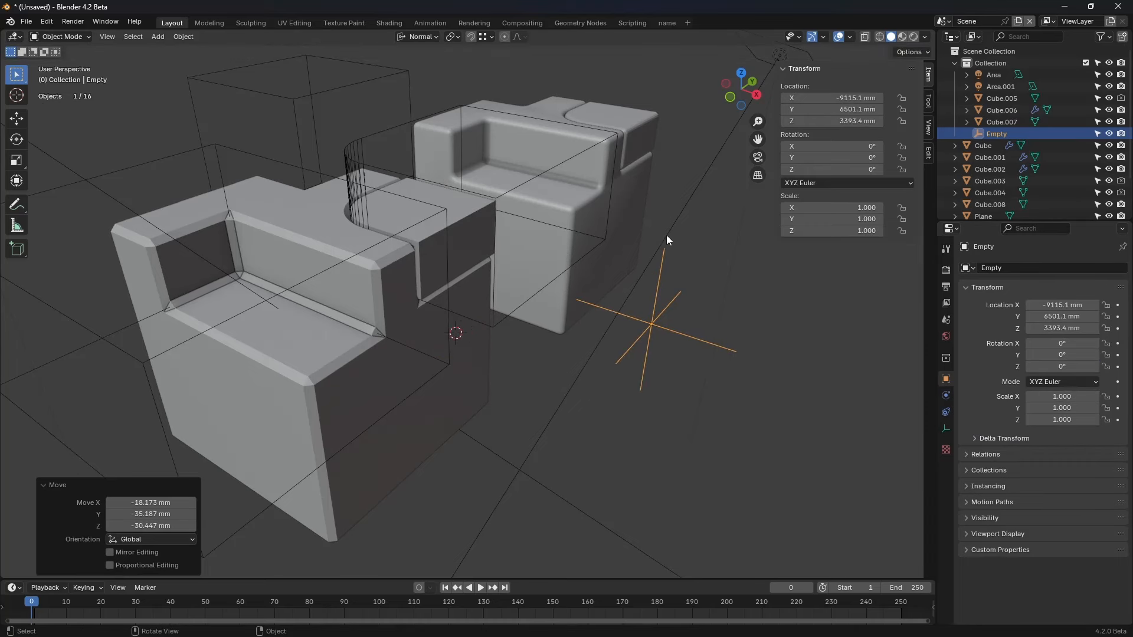
{"action": "key", "text": "g"}
{"action": "right_click", "coordinate": [692, 366]}
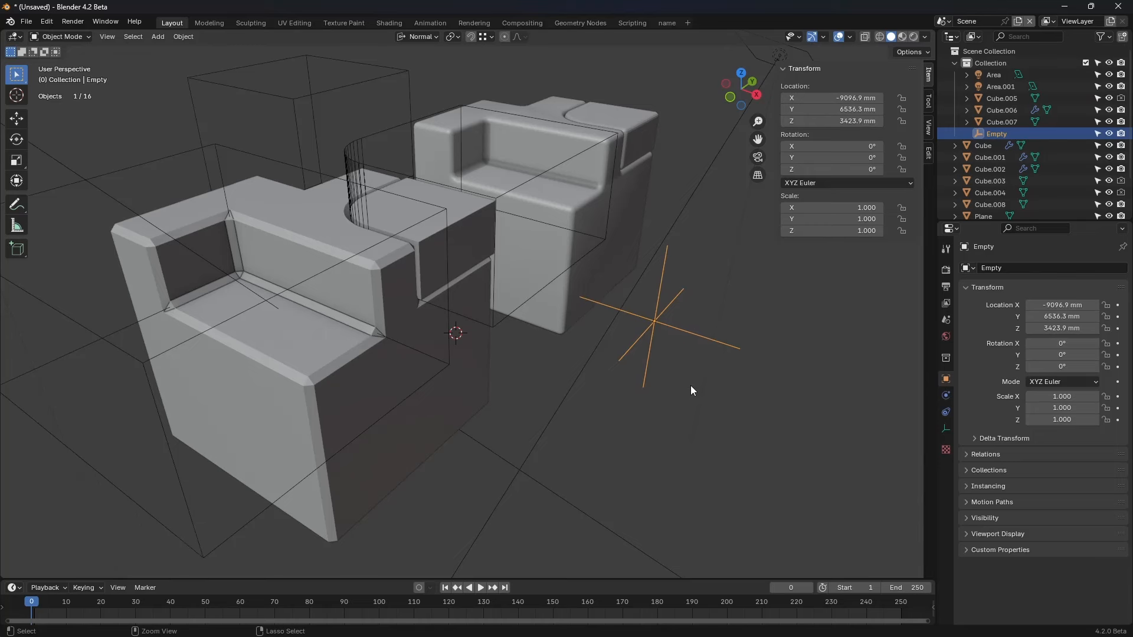
Step: Select the front block, Cube.006, and look through the available modifier categories, including Deform and Generate
{"action": "left_click", "coordinate": [457, 392]}
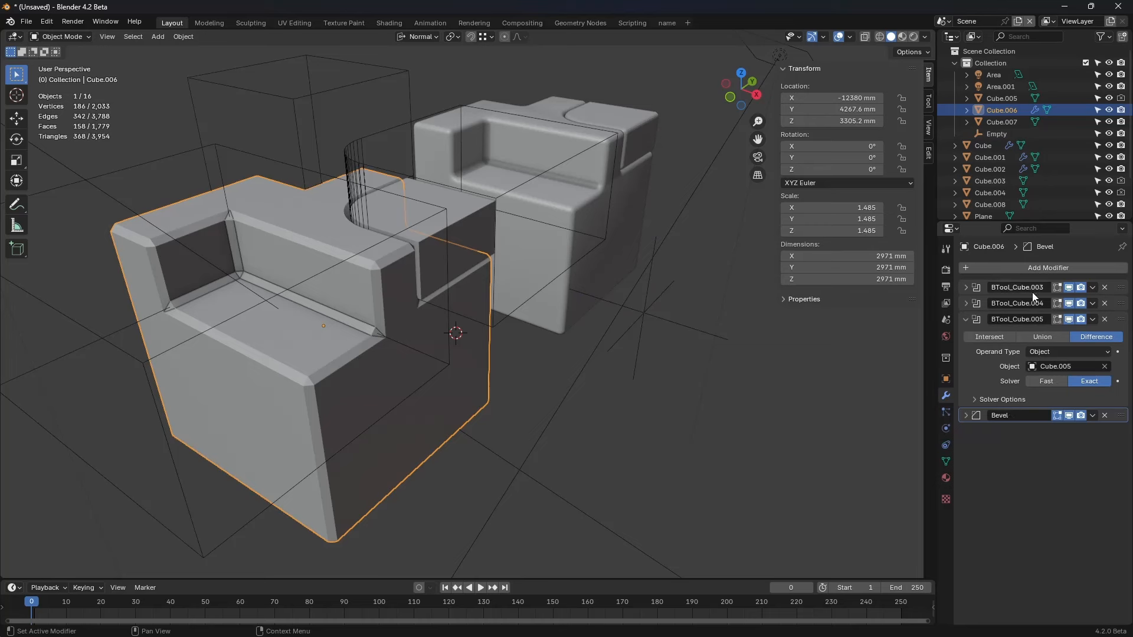
{"action": "left_click", "coordinate": [1034, 268]}
{"action": "mouse_move", "coordinate": [1031, 290]}
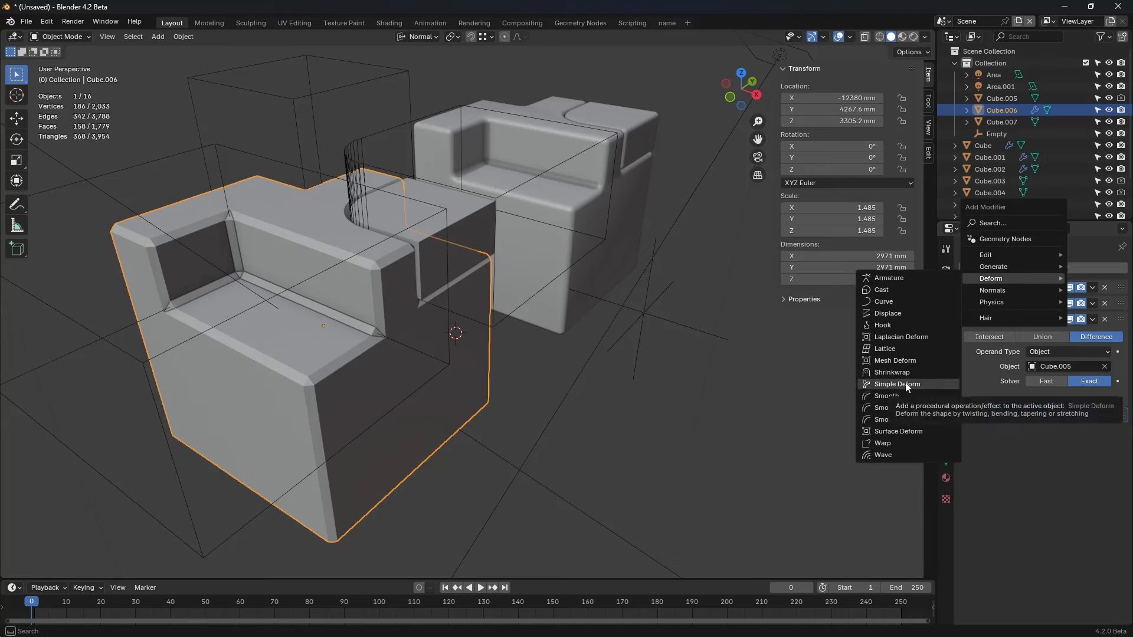
{"action": "key", "text": "shift+a"}
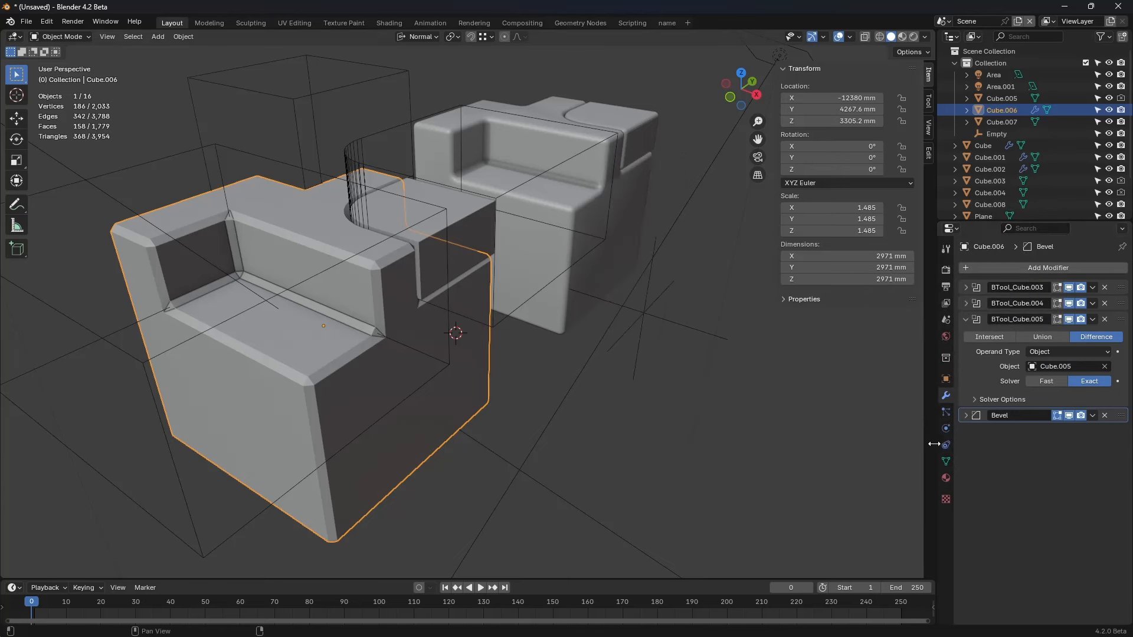
{"action": "left_click", "coordinate": [1071, 269]}
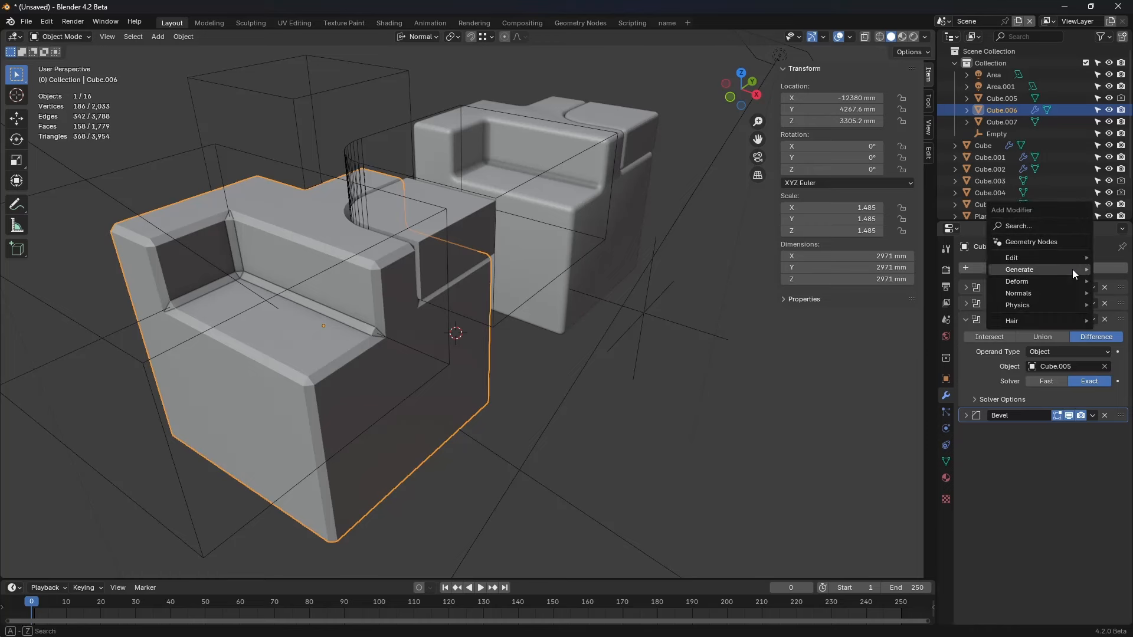
{"action": "mouse_move", "coordinate": [1073, 273]}
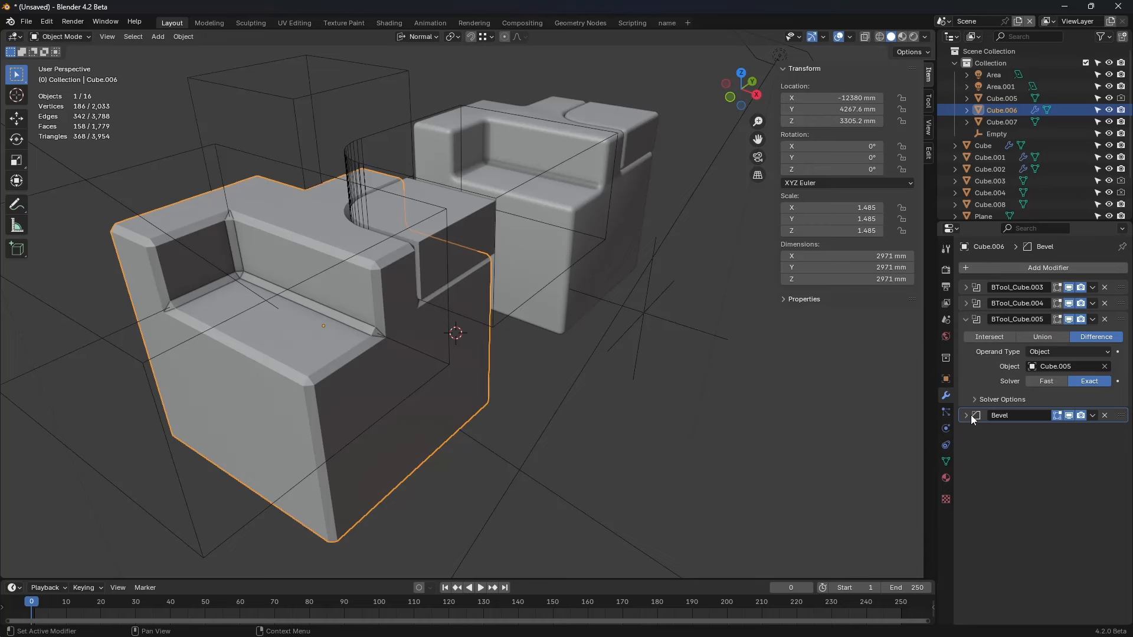
Step: Examine the settings of the three Boolean modifiers on Cube.006, expanding and collapsing each one
{"action": "left_click", "coordinate": [964, 319]}
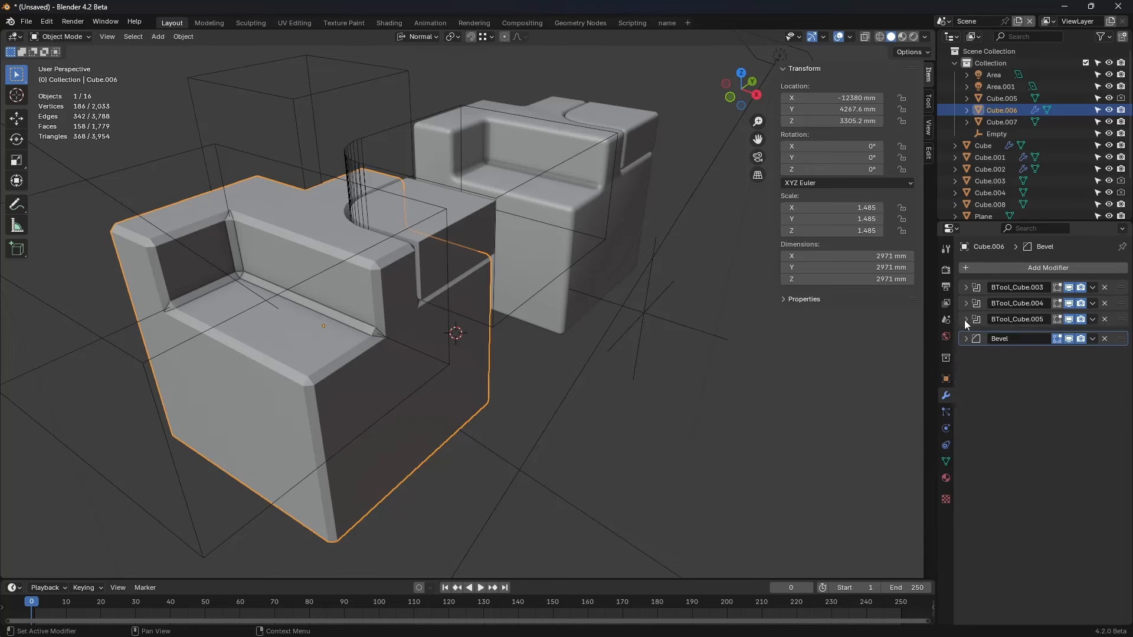
{"action": "left_click", "coordinate": [965, 319]}
{"action": "left_click", "coordinate": [964, 320]}
{"action": "left_click", "coordinate": [965, 304]}
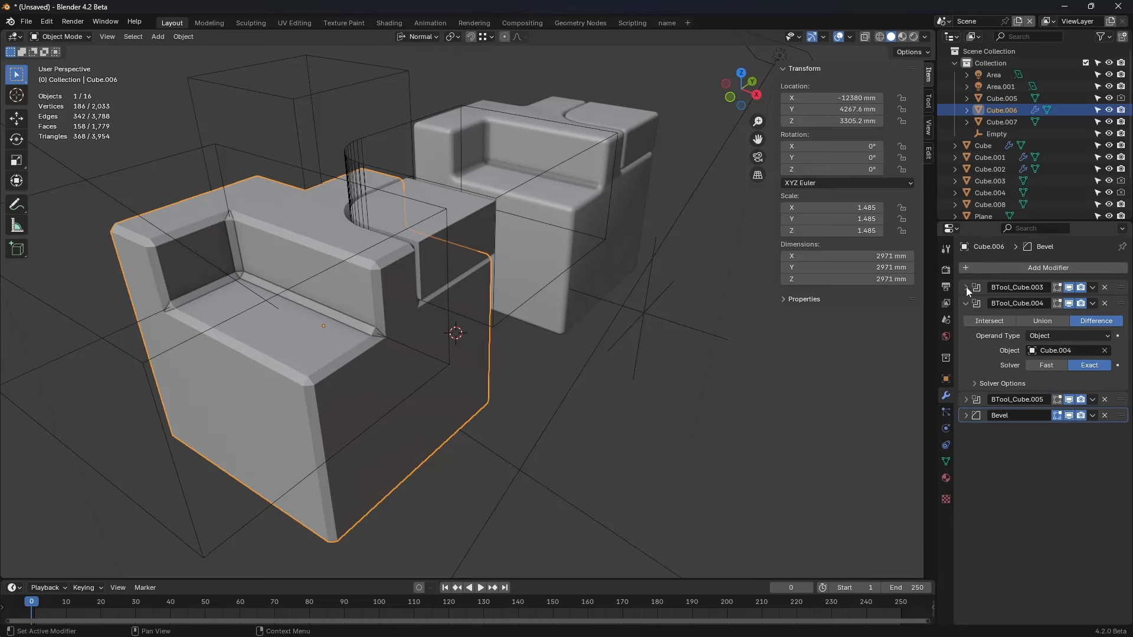
{"action": "left_click", "coordinate": [966, 286]}
{"action": "left_click", "coordinate": [966, 288]}
{"action": "left_click", "coordinate": [965, 303]}
{"action": "left_click", "coordinate": [965, 319]}
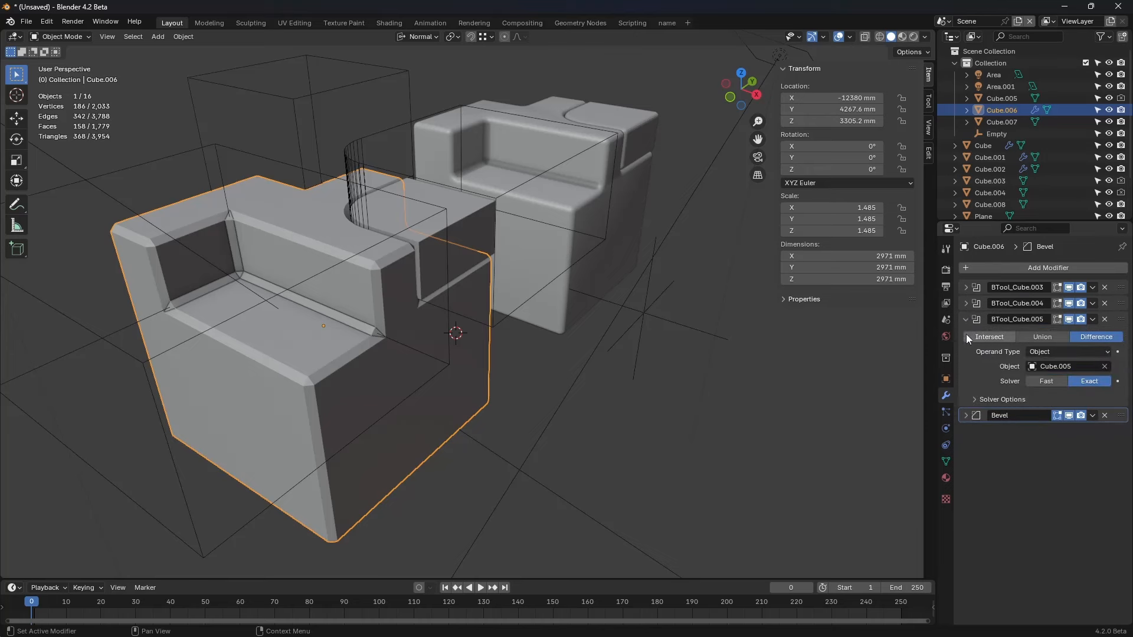
{"action": "left_click", "coordinate": [965, 320]}
{"action": "left_click", "coordinate": [966, 305]}
{"action": "left_click", "coordinate": [967, 304]}
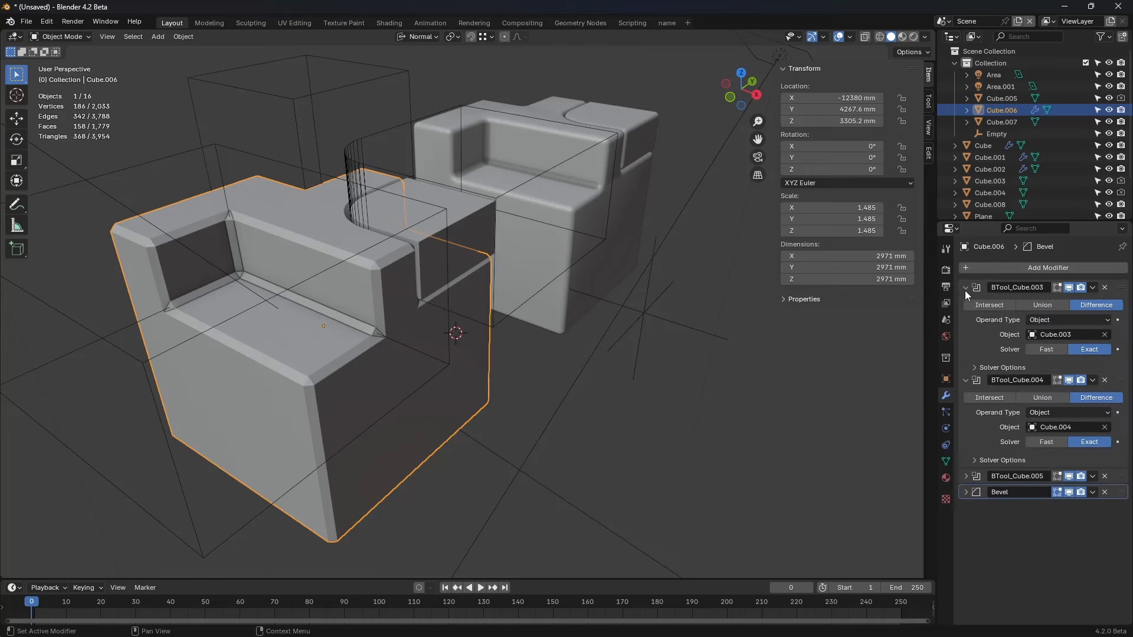
{"action": "left_click", "coordinate": [965, 288]}
{"action": "left_click", "coordinate": [965, 288]}
Step: Expand all four modifiers in Cube.006's stack, including the Bevel
{"action": "left_click", "coordinate": [965, 320]}
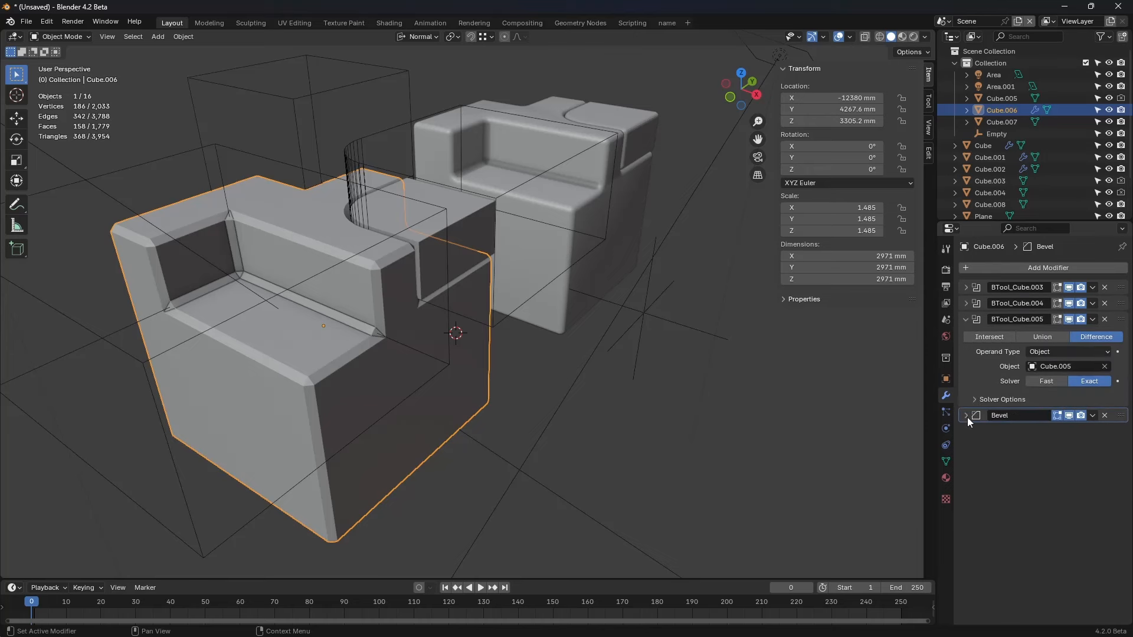
{"action": "left_click", "coordinate": [965, 415]}
{"action": "left_click", "coordinate": [965, 303]}
{"action": "left_click", "coordinate": [965, 287]}
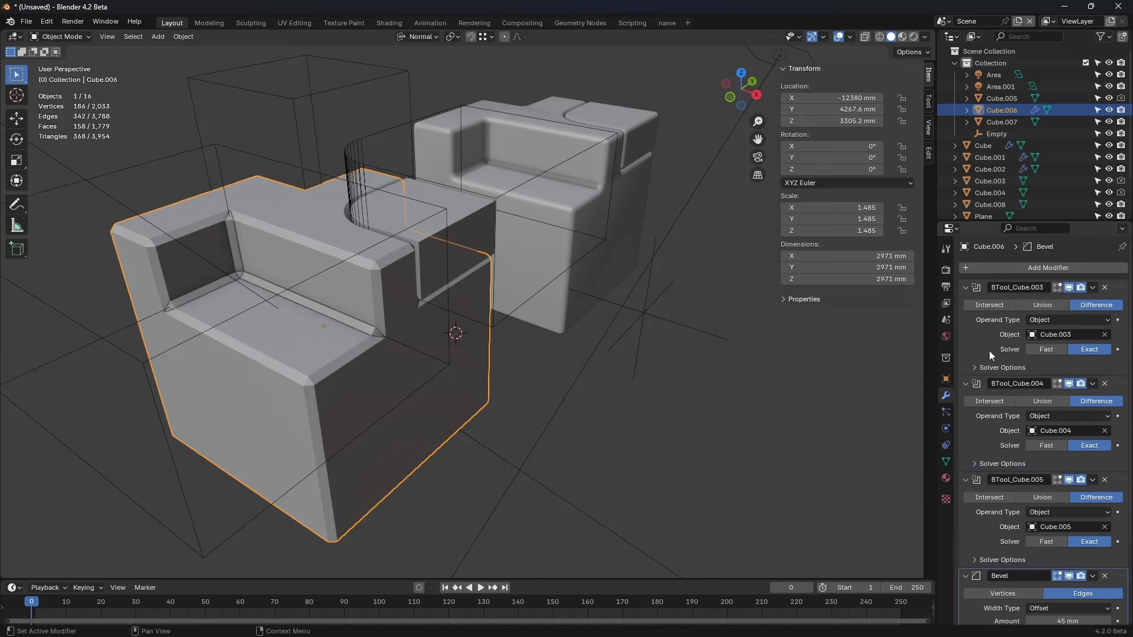
Step: Collapse the Boolean modifiers, review the Bevel modifier's settings and leave the whole stack collapsed
{"action": "left_click", "coordinate": [965, 288]}
{"action": "left_click_drag", "start_coordinate": [965, 304], "coordinate": [967, 355]}
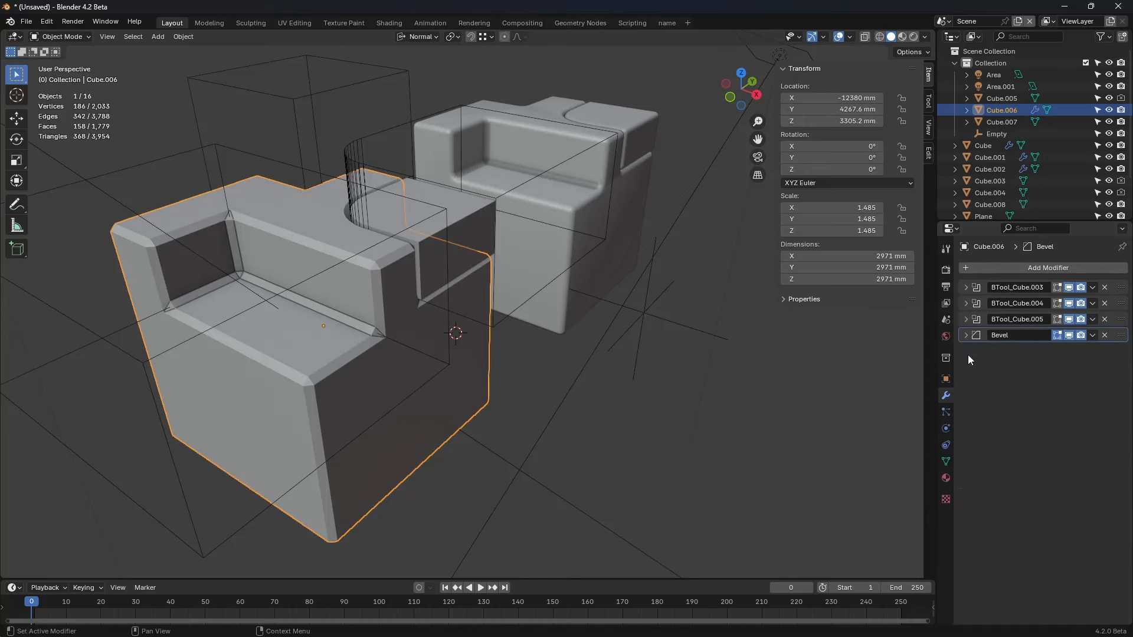
{"action": "left_click_drag", "start_coordinate": [964, 319], "coordinate": [972, 395]}
{"action": "left_click", "coordinate": [966, 335]}
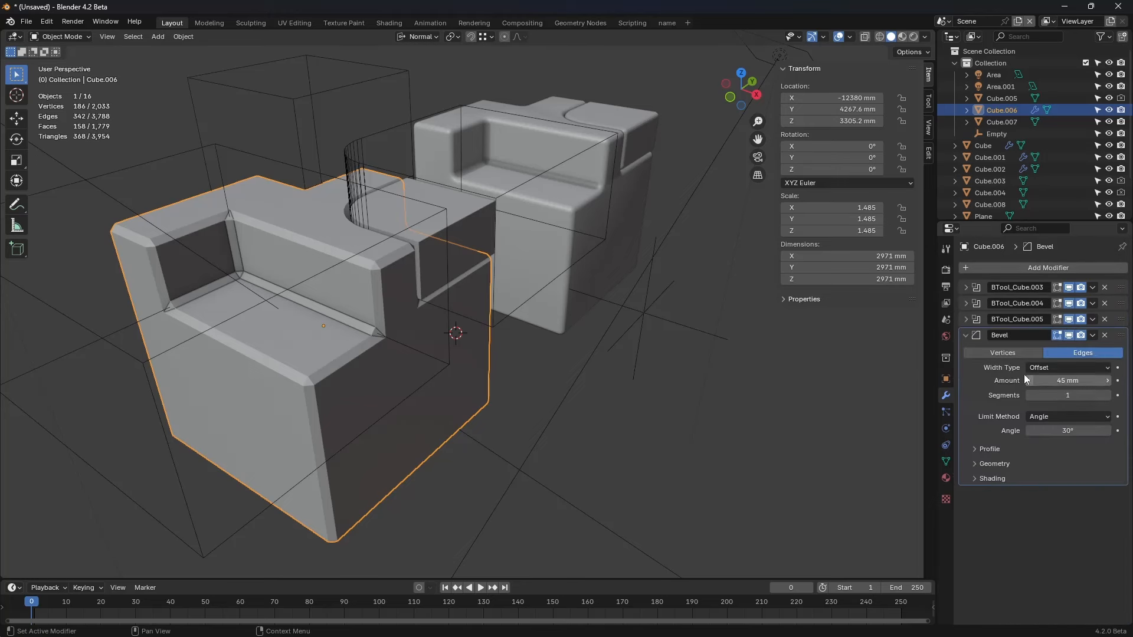
{"action": "left_click", "coordinate": [964, 319]}
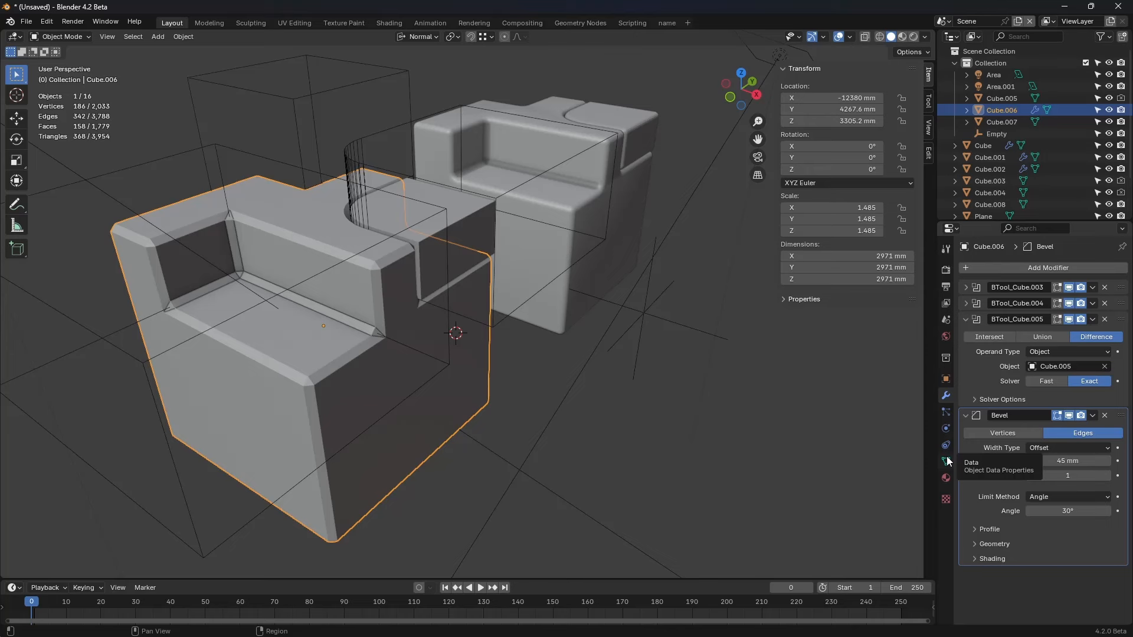
{"action": "left_click", "coordinate": [966, 320]}
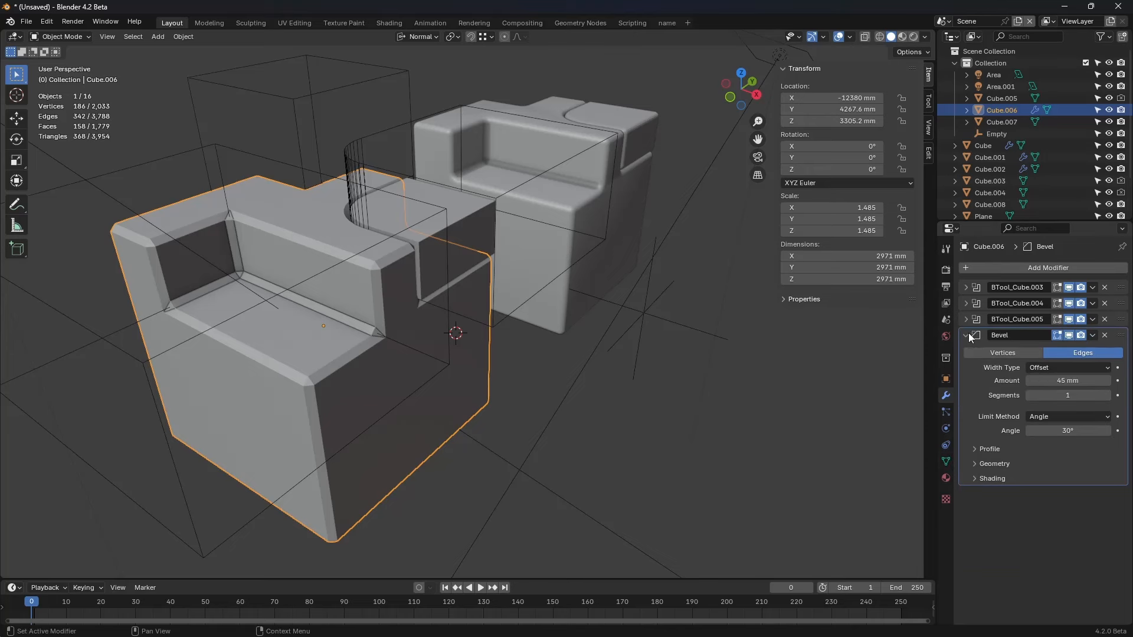
{"action": "left_click", "coordinate": [966, 335]}
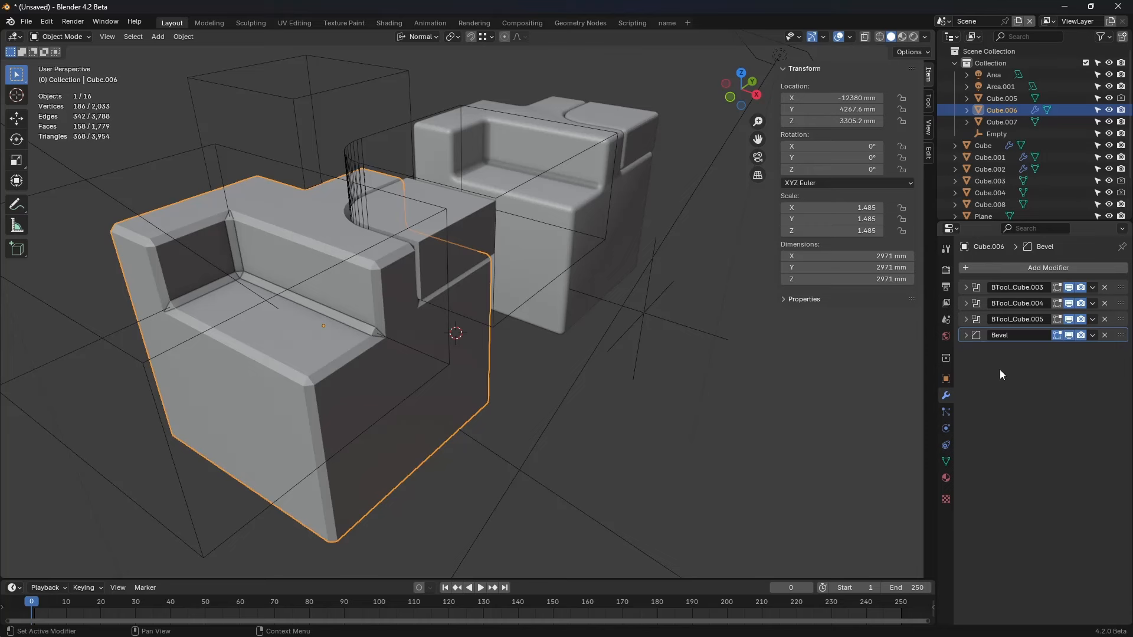
Step: Add a particle system to Cube.006, preview the Hair type and set it back to Emitter
{"action": "left_click", "coordinate": [950, 416]}
{"action": "left_click", "coordinate": [1122, 268]}
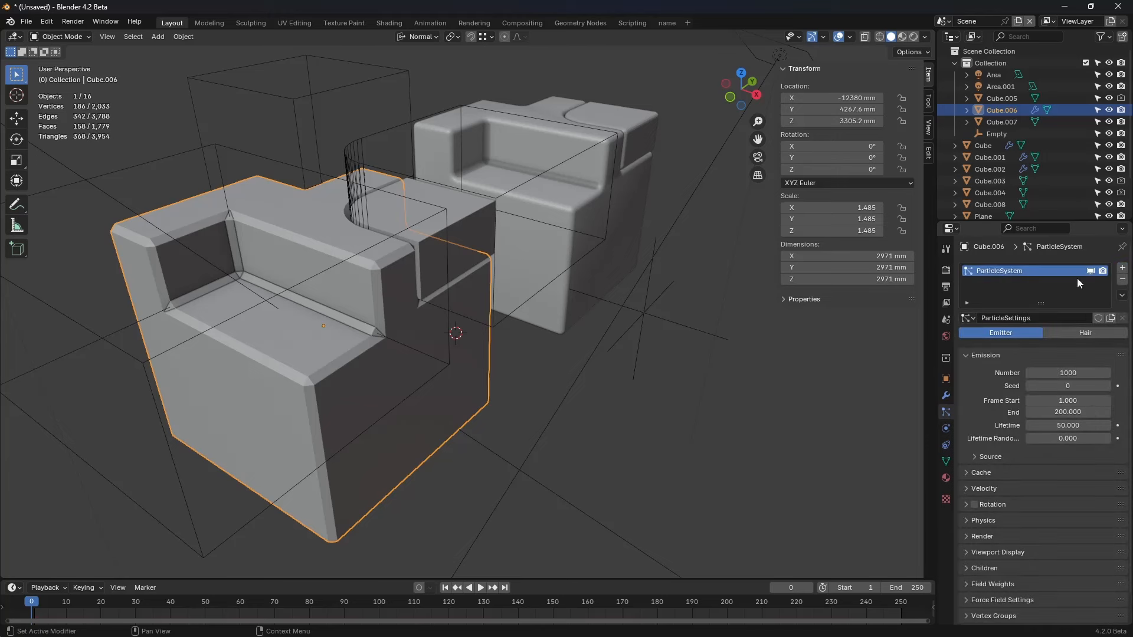
{"action": "left_click", "coordinate": [1088, 334]}
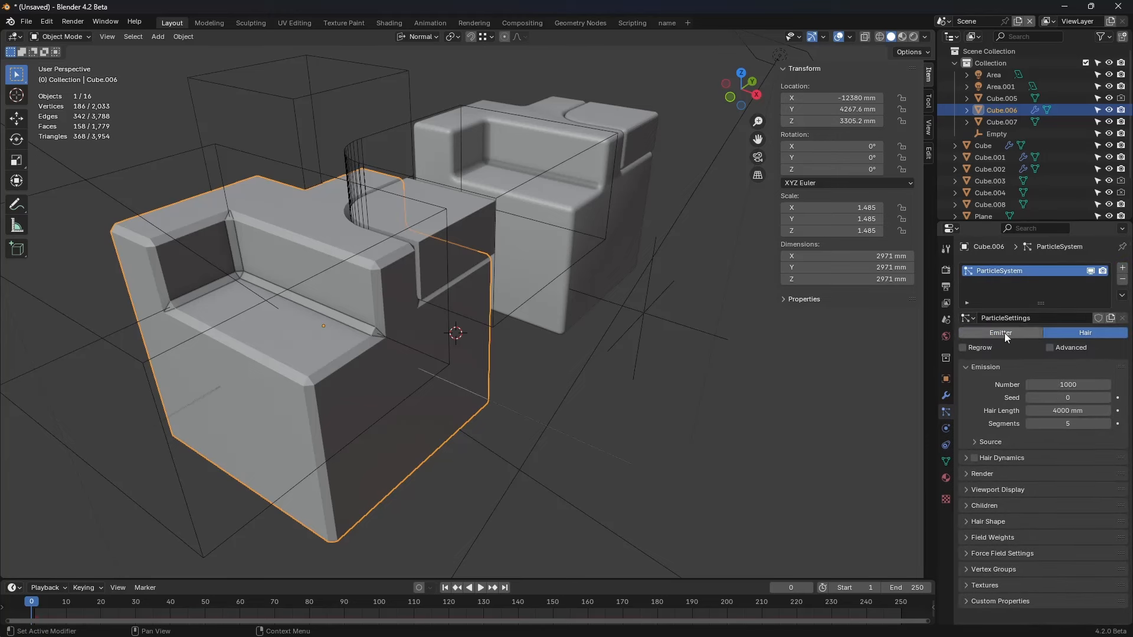
{"action": "left_click", "coordinate": [1013, 334]}
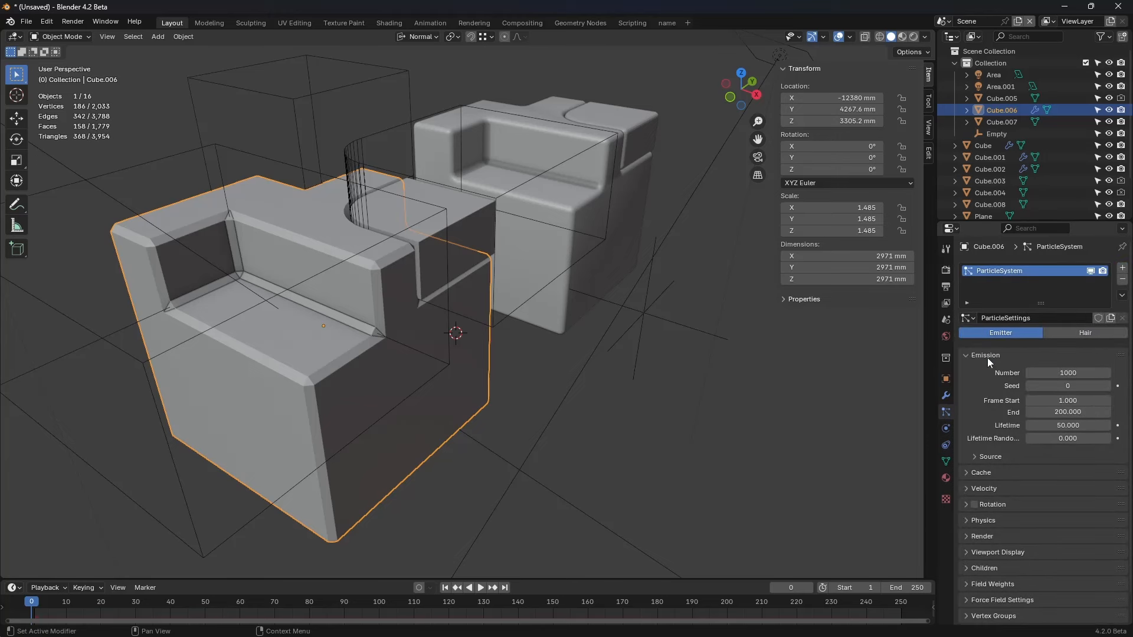
Step: Show the physics types available for Cube.006
{"action": "left_click", "coordinate": [946, 429]}
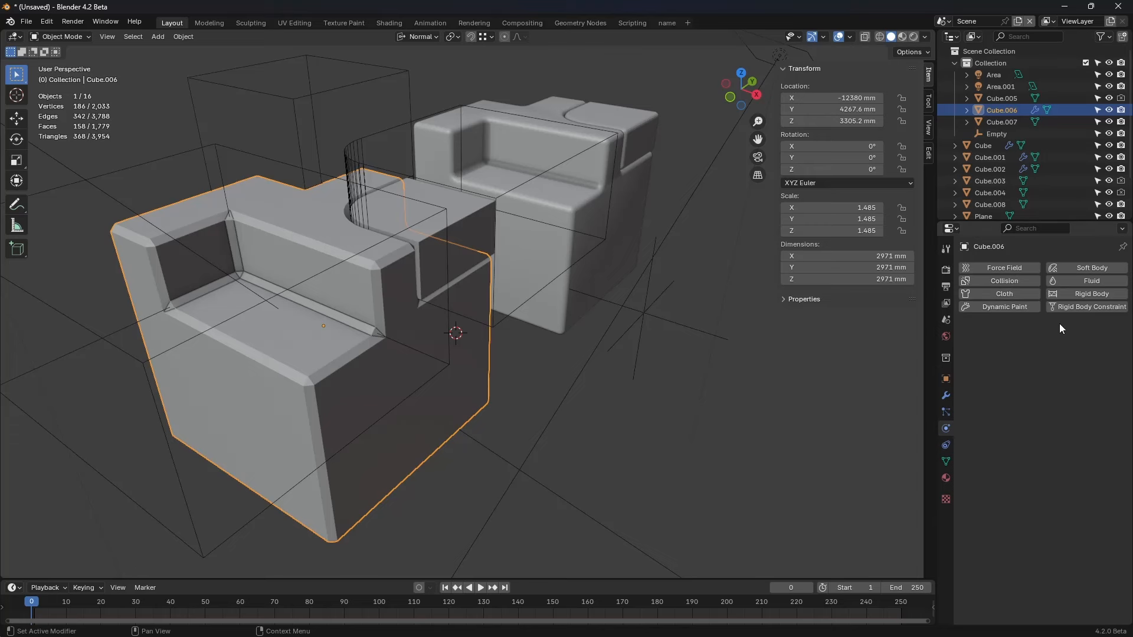
Step: Show the object constraint types available for Cube.006
{"action": "left_click", "coordinate": [945, 446]}
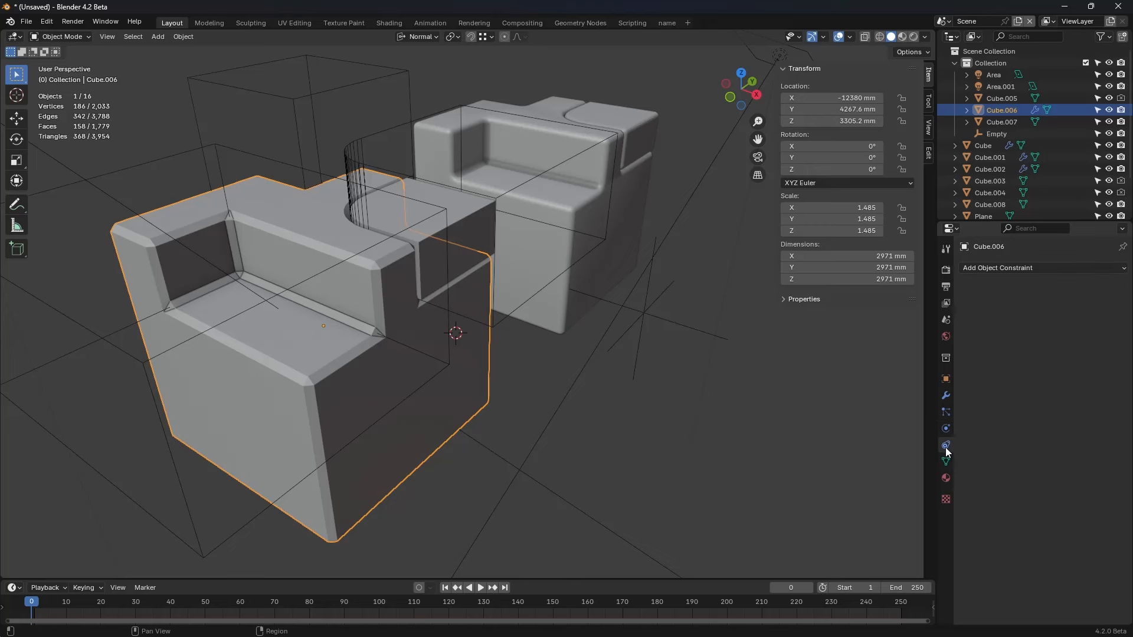
{"action": "left_click", "coordinate": [1007, 267]}
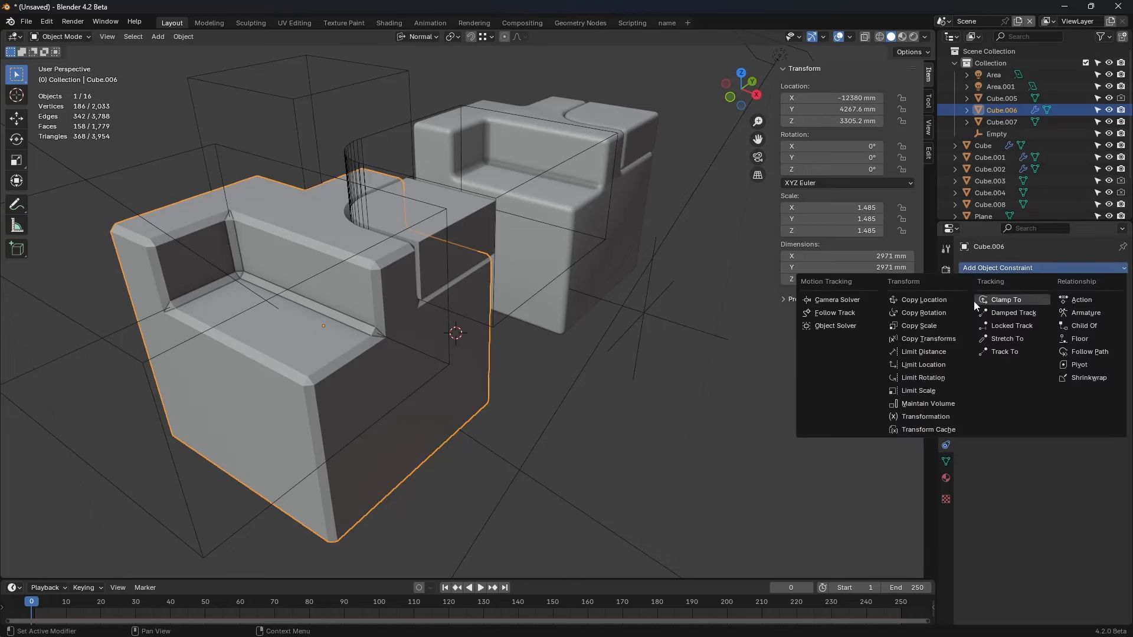
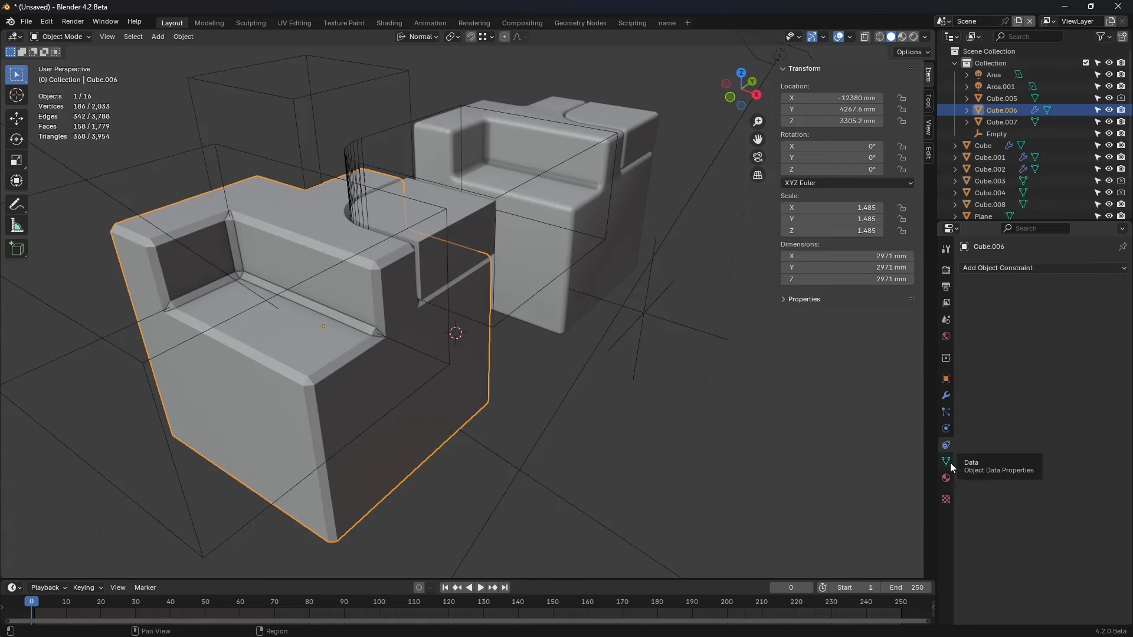
Step: Show Cube.006's mesh data properties and review the Remesh and Texture Space settings, leaving both sections collapsed
{"action": "left_click", "coordinate": [949, 463]}
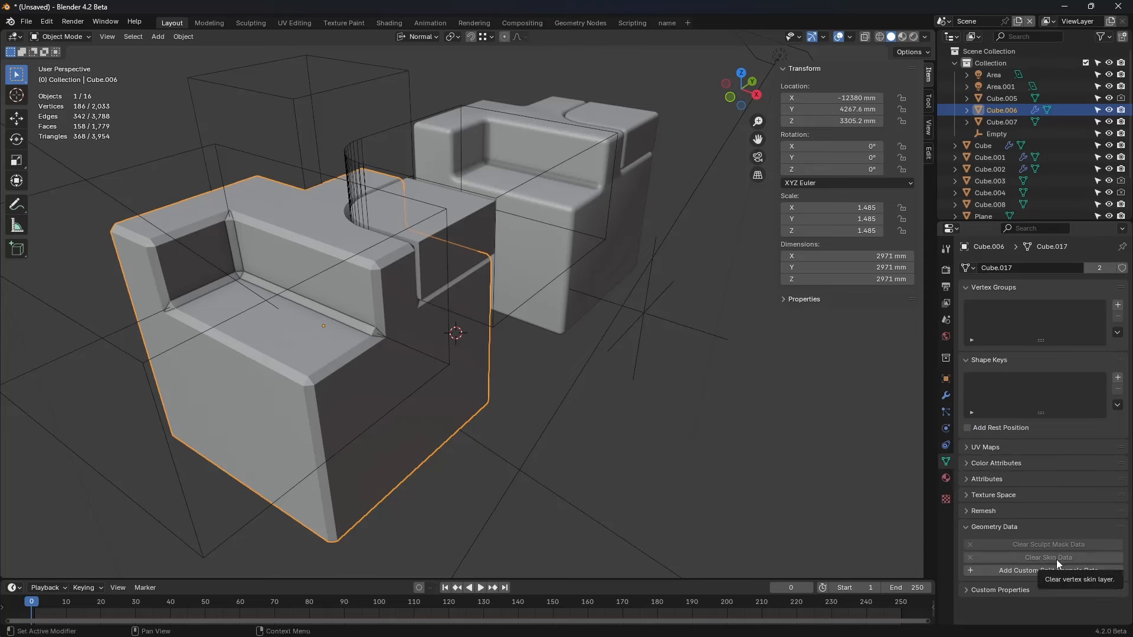
{"action": "left_click", "coordinate": [983, 510]}
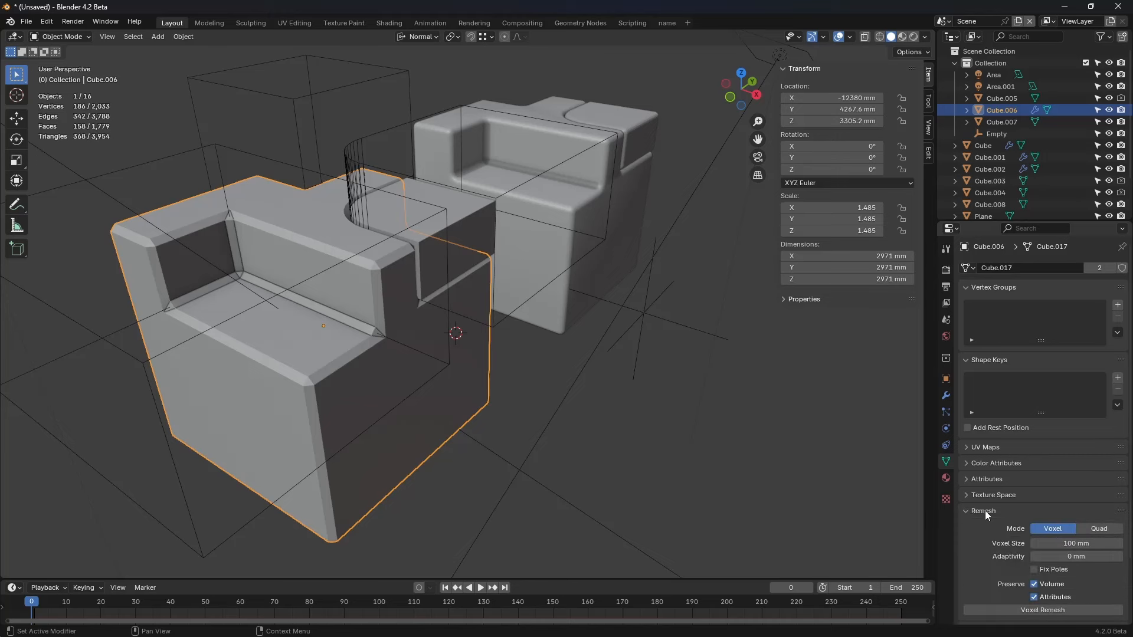
{"action": "left_click", "coordinate": [985, 511]}
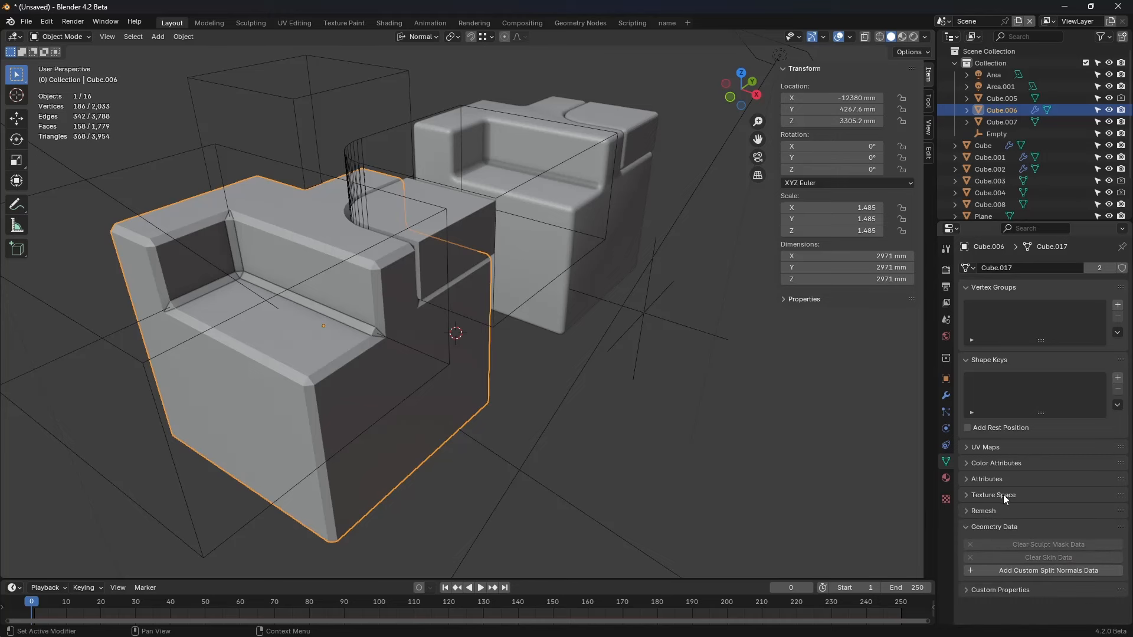
{"action": "left_click", "coordinate": [1003, 494]}
{"action": "scroll", "coordinate": [1006, 492], "scroll_direction": "down", "scroll_amount": 3}
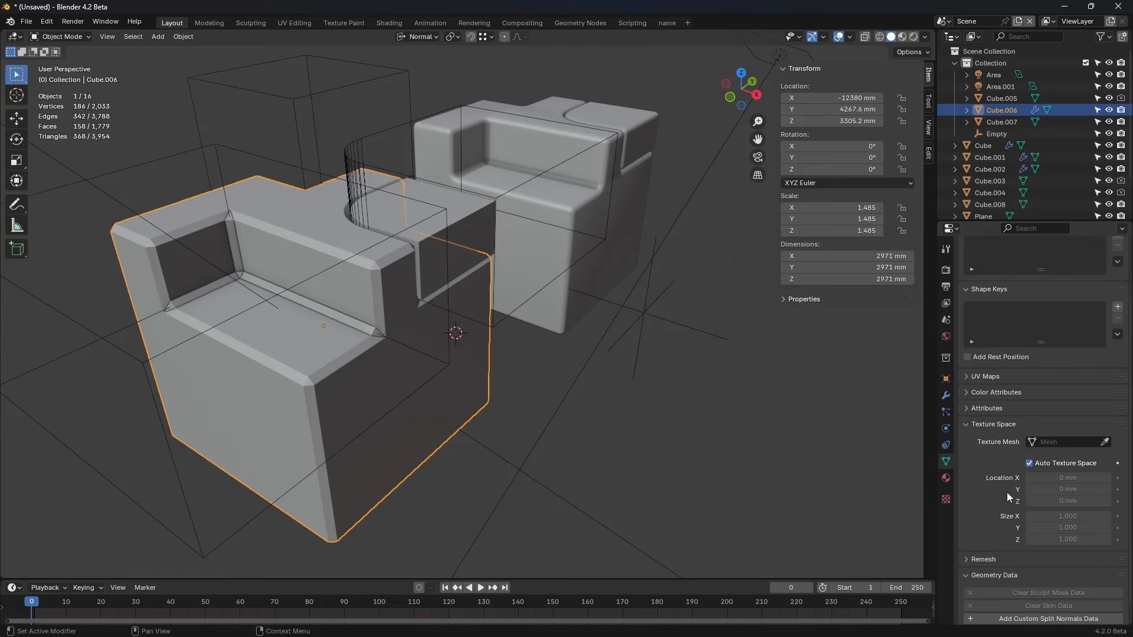
{"action": "left_click", "coordinate": [993, 423]}
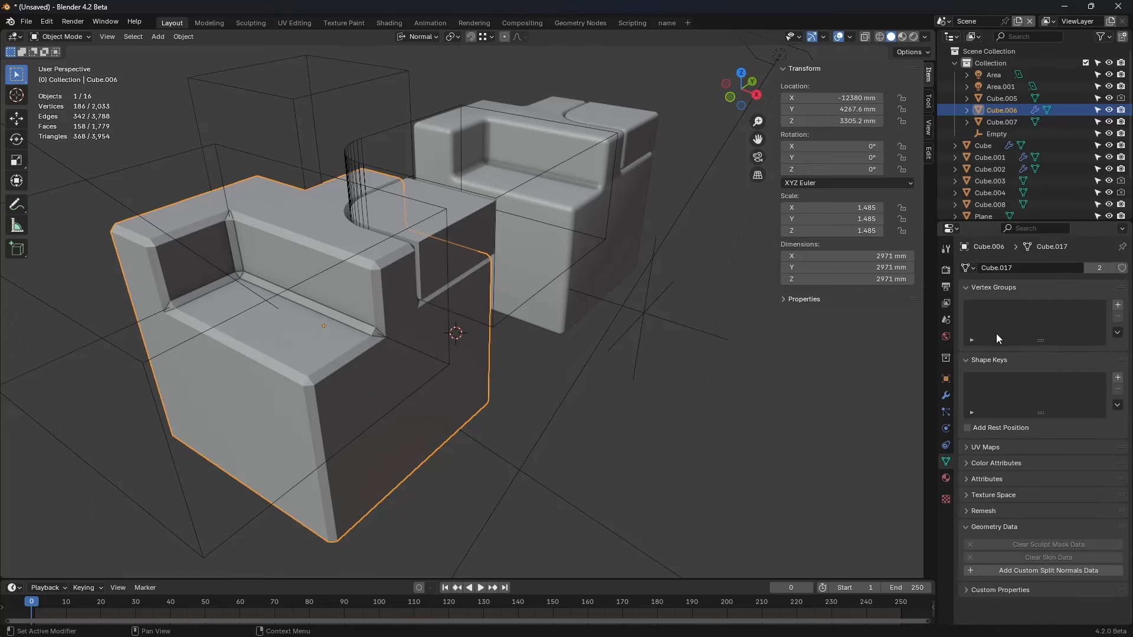
Step: Inspect the options for adding a color attribute, then cancel and collapse the Color Attributes section
{"action": "left_click", "coordinate": [993, 462]}
{"action": "scroll", "coordinate": [992, 462], "scroll_direction": "down", "scroll_amount": 1}
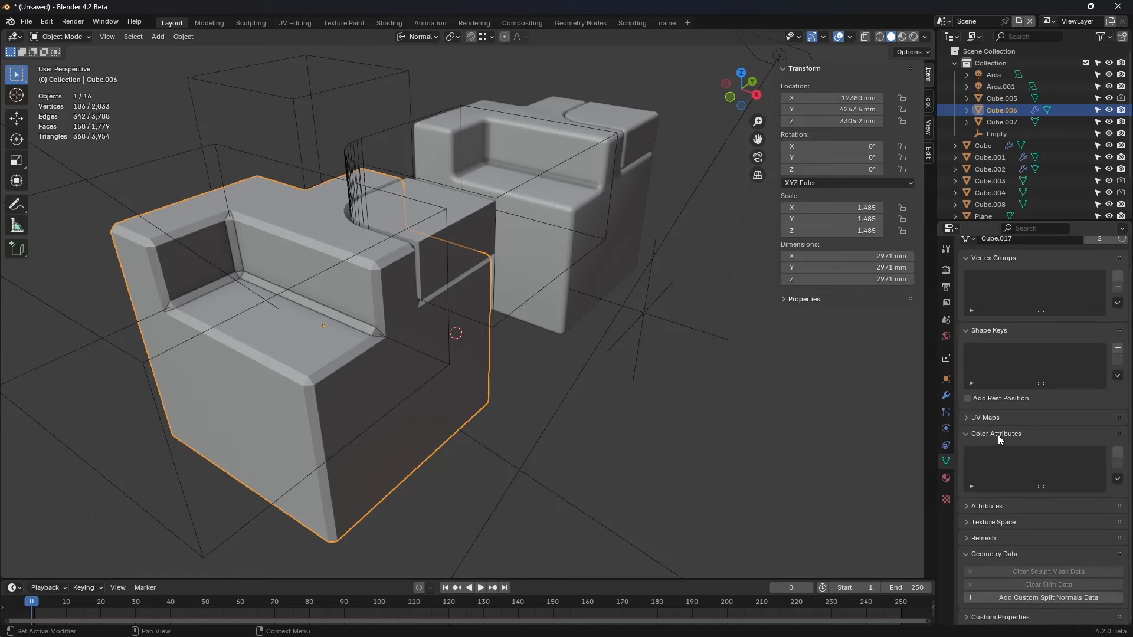
{"action": "left_click", "coordinate": [1117, 451]}
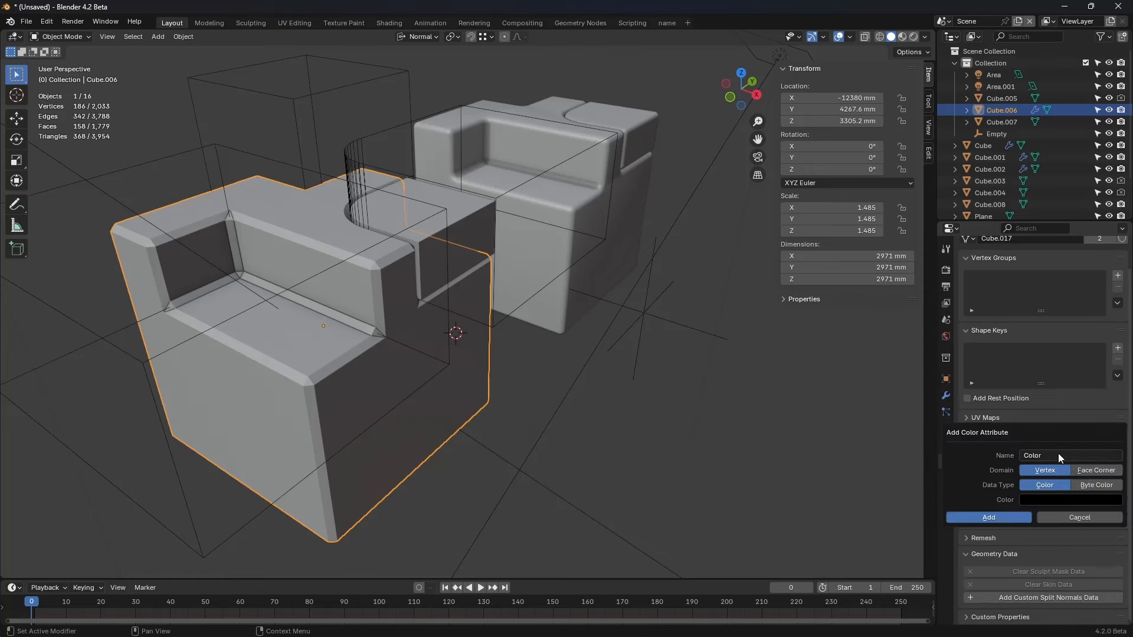
{"action": "left_click", "coordinate": [1078, 519]}
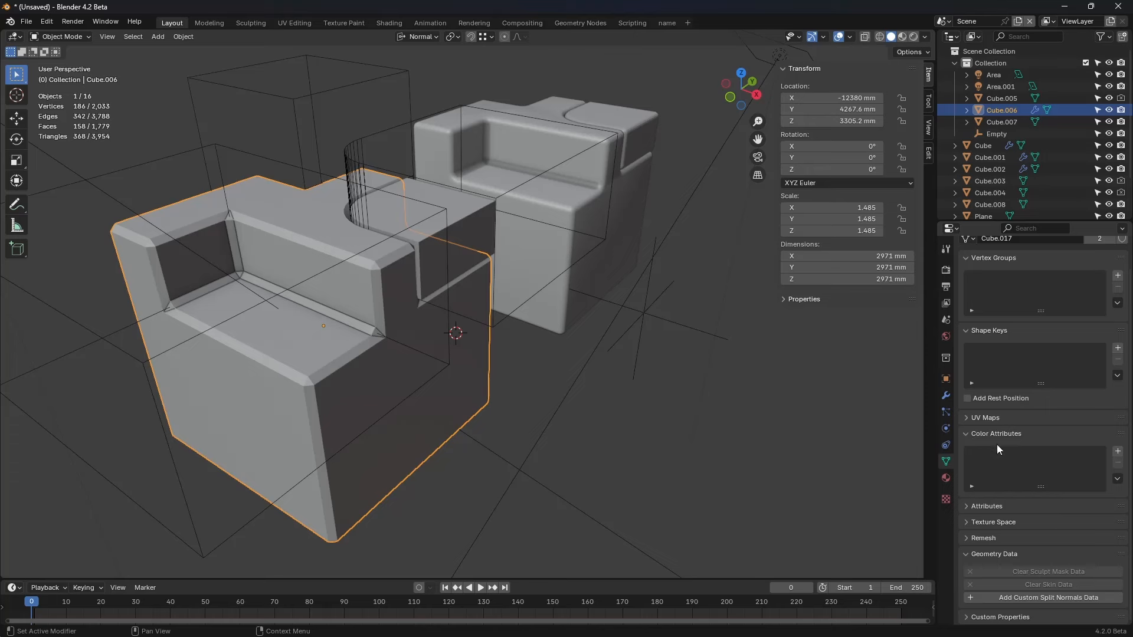
{"action": "left_click", "coordinate": [972, 434]}
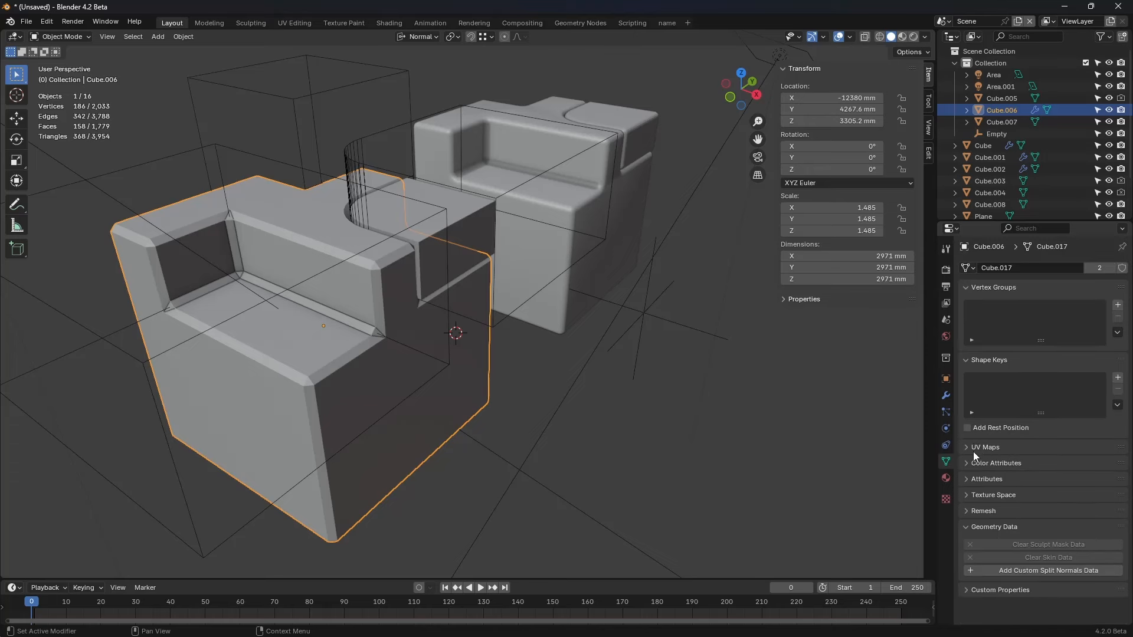
Step: Add two more UV maps to Cube.006's mesh, UVMap.001 and UVMap.002
{"action": "left_click", "coordinate": [972, 452]}
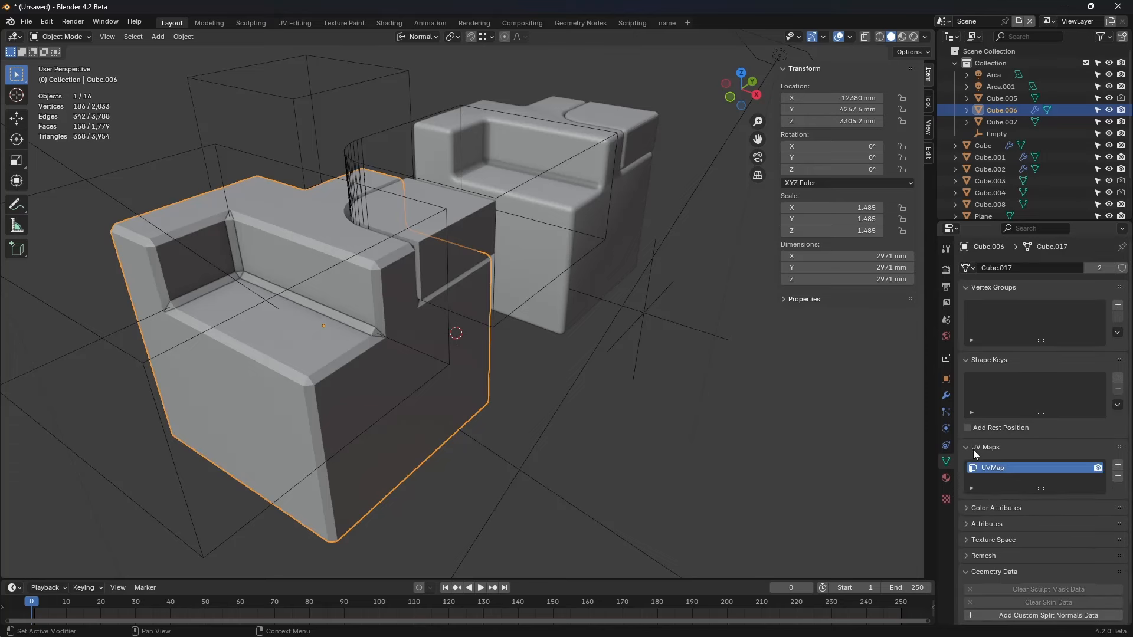
{"action": "left_click", "coordinate": [1117, 465]}
{"action": "left_click", "coordinate": [1118, 465]}
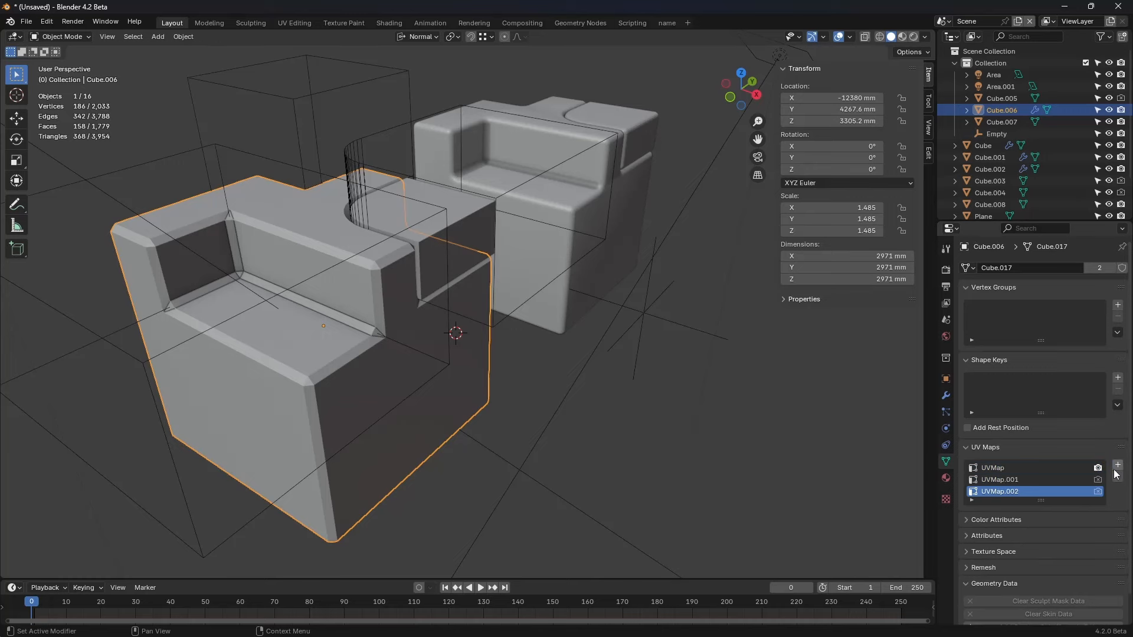
{"action": "left_click", "coordinate": [1011, 479]}
{"action": "left_click", "coordinate": [1011, 491]}
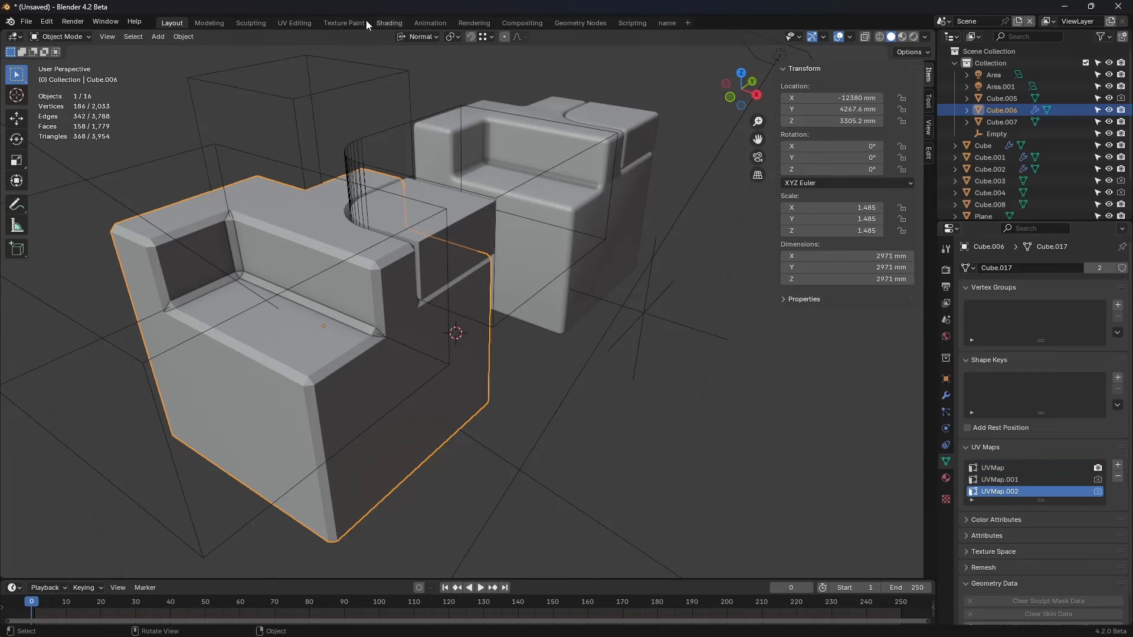
Step: Activate UVMap.001, open Cube.006 in Edit Mode in the UV Editing workspace and scale its whole layout to about 0.635
{"action": "left_click", "coordinate": [294, 22]}
{"action": "key", "text": "Tab"}
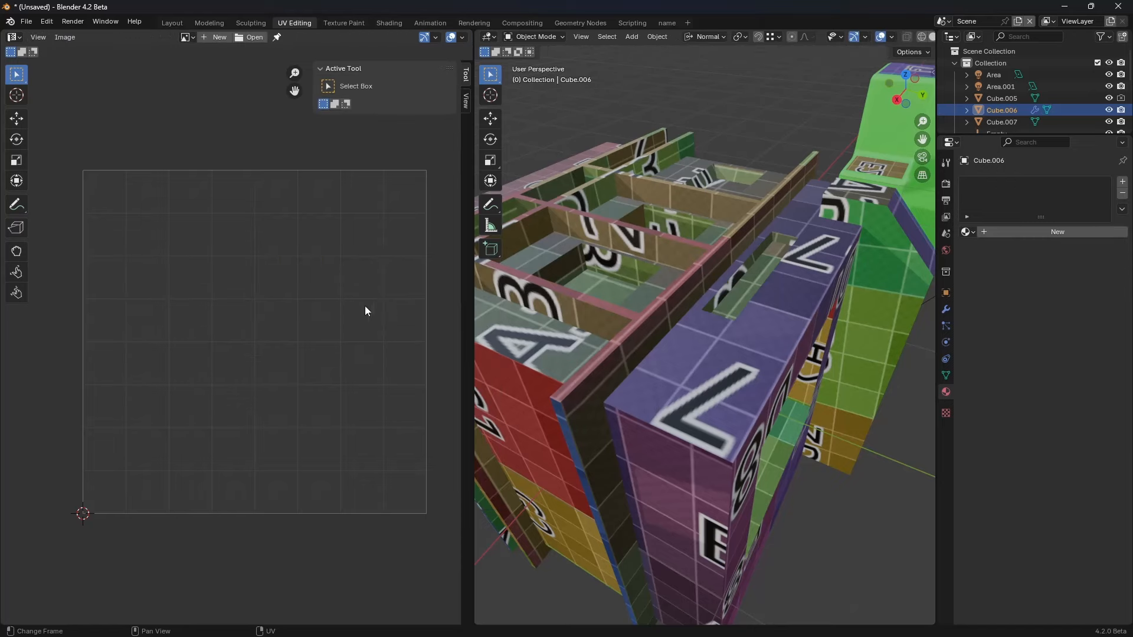
{"action": "left_click", "coordinate": [171, 22]}
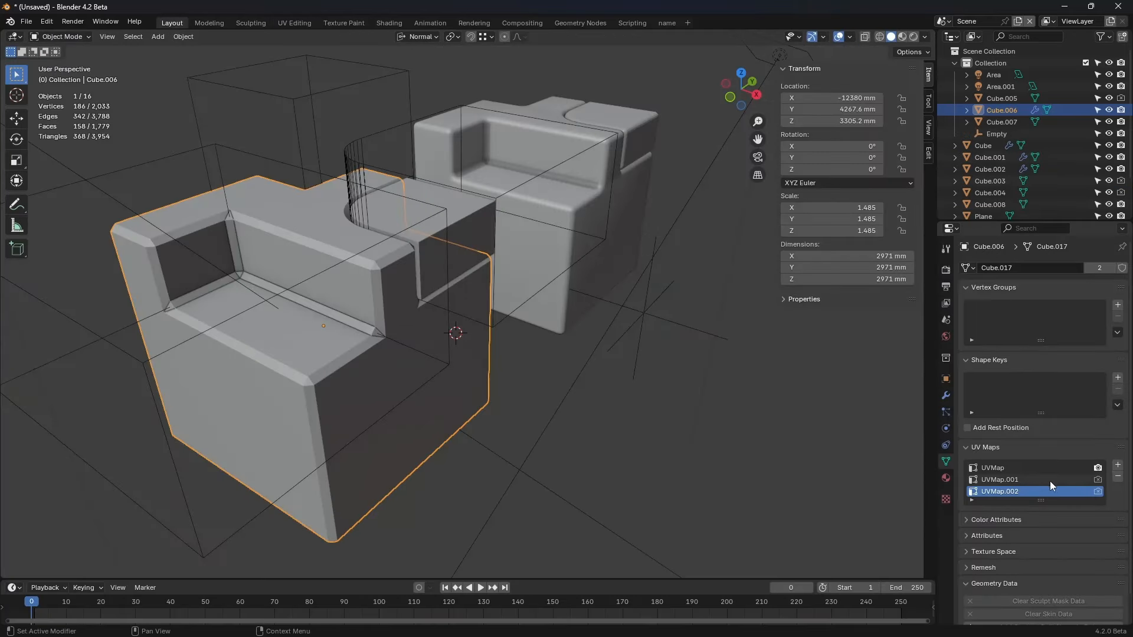
{"action": "left_click", "coordinate": [1002, 482]}
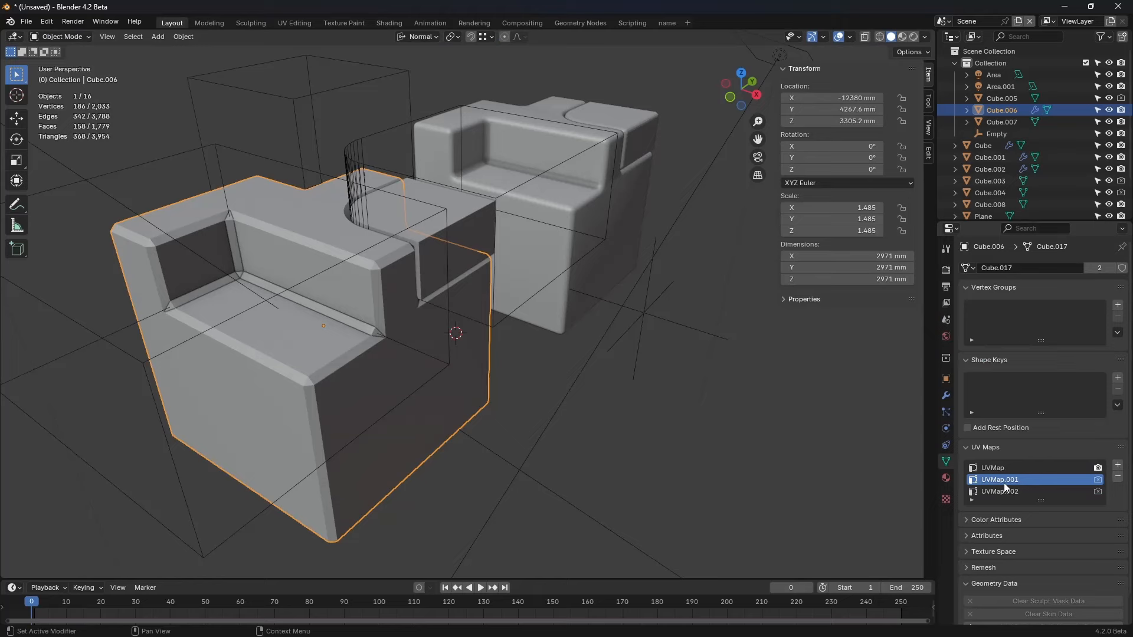
{"action": "left_click", "coordinate": [292, 23]}
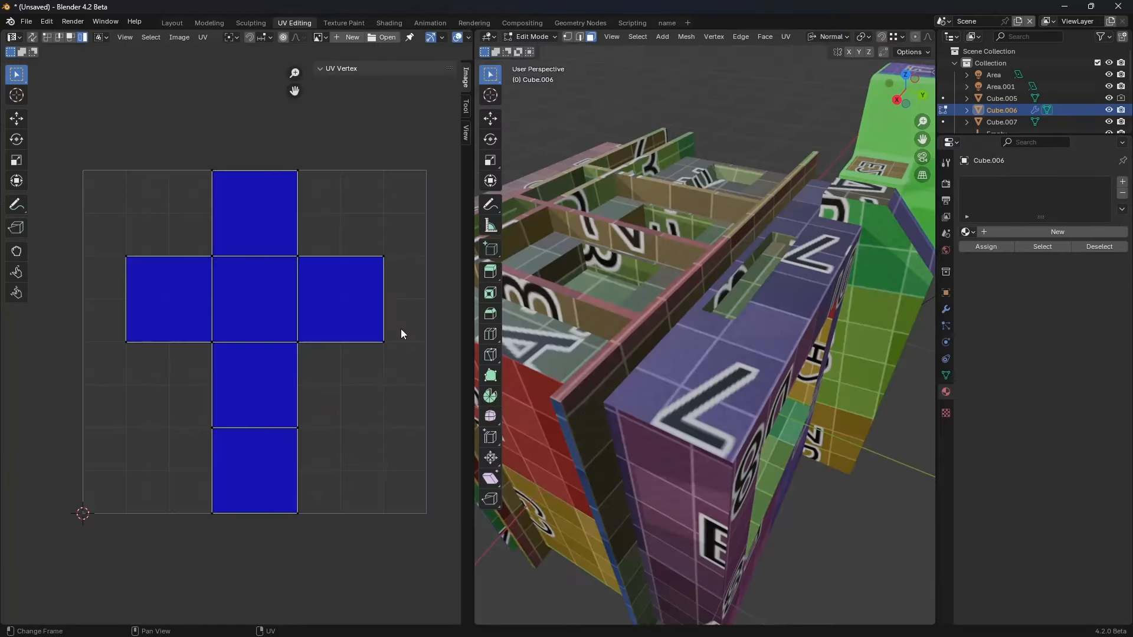
{"action": "key", "text": "a"}
{"action": "key", "text": "s"}
{"action": "left_click", "coordinate": [362, 362]}
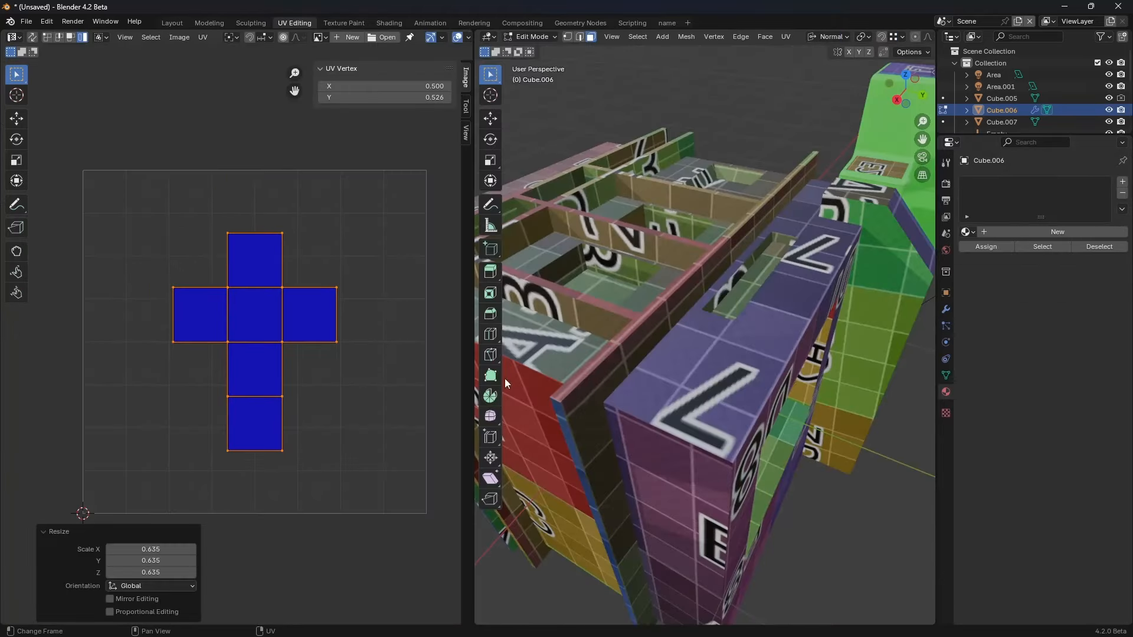
Step: Show the UV map list, shrink the UVMap.001 layout further and move it about -258 mm in X and 218 mm in Y
{"action": "left_click", "coordinate": [946, 375]}
{"action": "left_click", "coordinate": [991, 361]}
{"action": "key", "text": "s"}
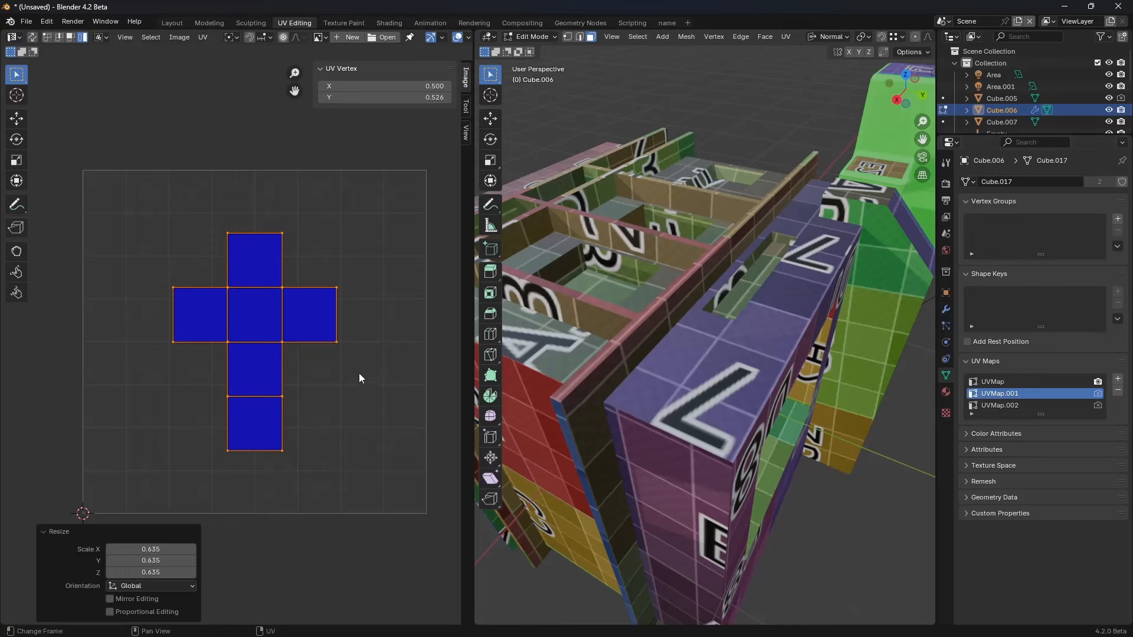
{"action": "key", "text": "g"}
{"action": "left_click", "coordinate": [265, 319]}
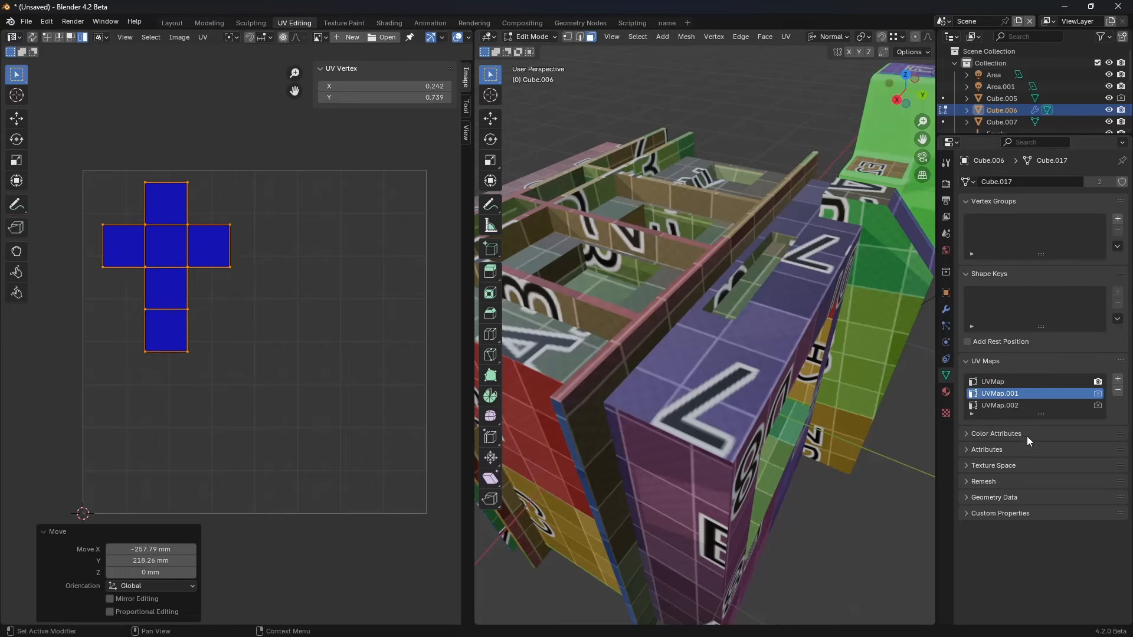
Step: Scale the UVMap.002 layout to about 0.579 and move it about 268 mm in X and -179 mm in Y
{"action": "left_click", "coordinate": [1015, 405]}
{"action": "key", "text": "a"}
{"action": "key", "text": "s"}
{"action": "left_click", "coordinate": [351, 424]}
{"action": "key", "text": "g"}
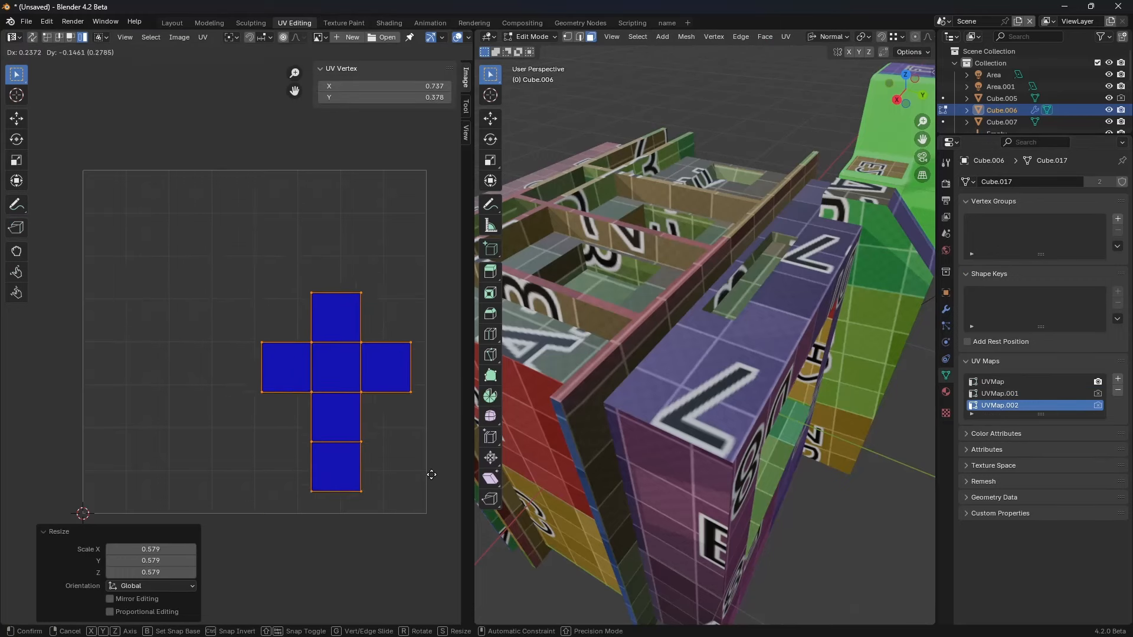
{"action": "left_click", "coordinate": [442, 485]}
Step: Compare the layouts of UVMap, UVMap.001 and UVMap.002 by activating each in turn, ending on UVMap
{"action": "left_click", "coordinate": [1008, 380]}
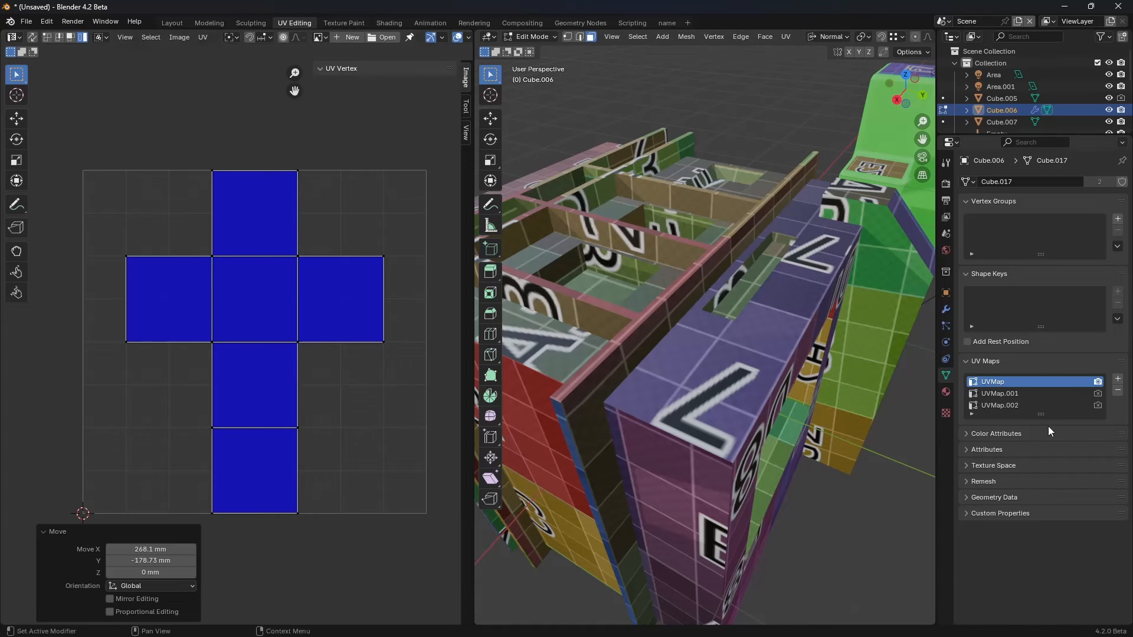
{"action": "left_click", "coordinate": [1015, 406]}
{"action": "left_click", "coordinate": [1014, 391]}
{"action": "left_click", "coordinate": [1009, 381]}
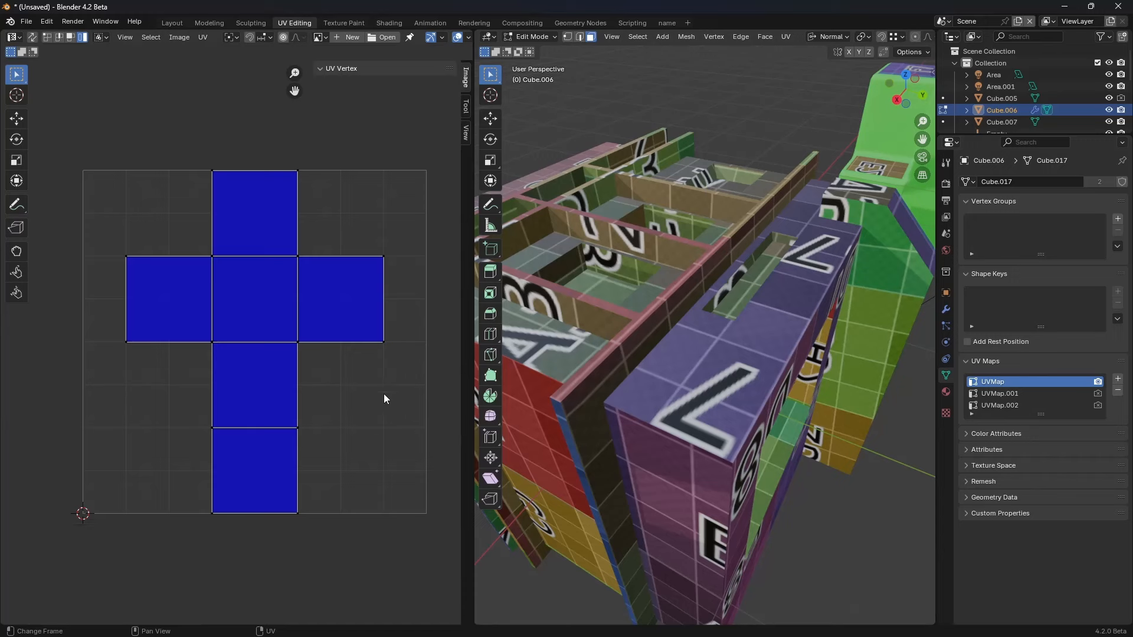
Step: Shrink the UVMap.001 layout slightly and reposition it in the UV space's upper-left area, centred at about 0.196, 0.763
{"action": "key", "text": "a"}
{"action": "key", "text": "s"}
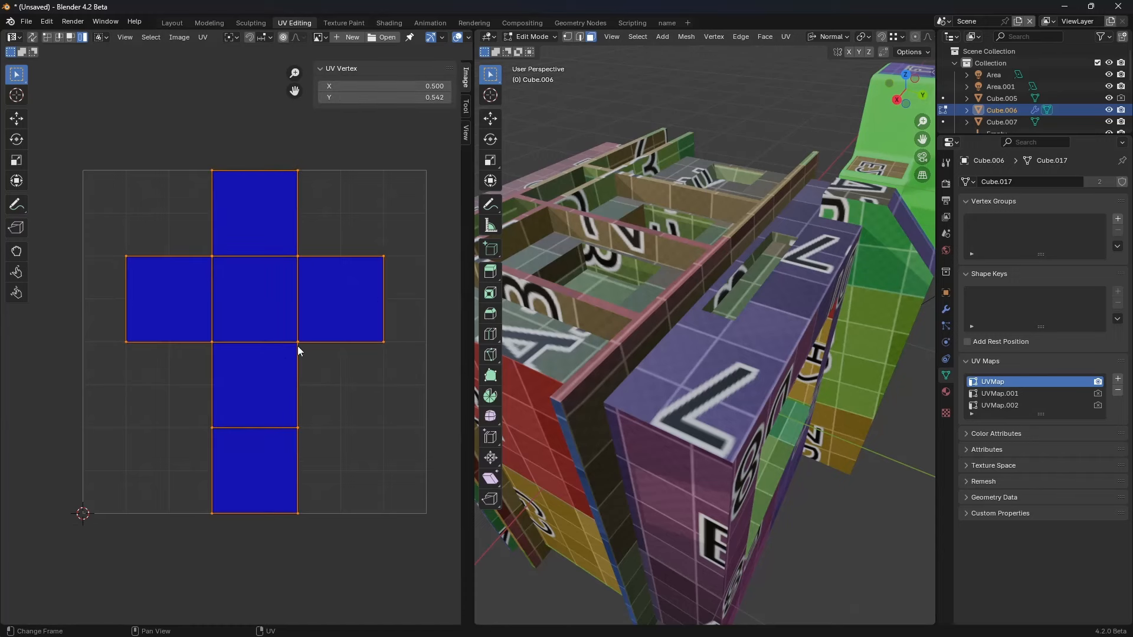
{"action": "left_click", "coordinate": [1002, 394]}
{"action": "key", "text": "g"}
{"action": "left_click", "coordinate": [165, 362]}
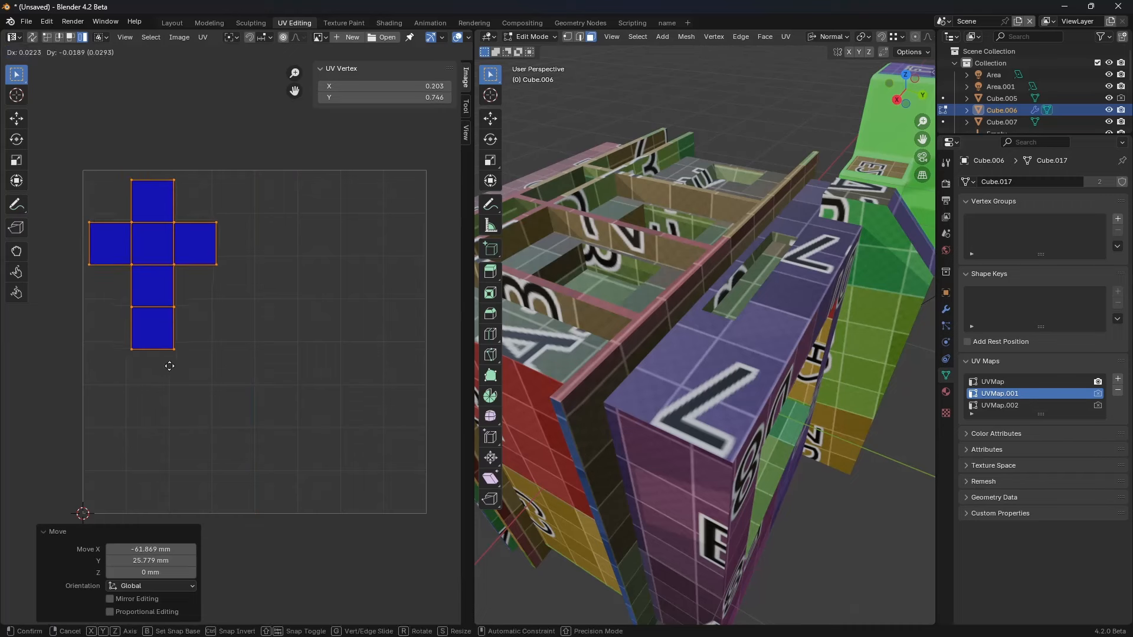
{"action": "key", "text": "s"}
{"action": "left_click", "coordinate": [402, 390]}
{"action": "key", "text": "g"}
{"action": "left_click", "coordinate": [384, 381]}
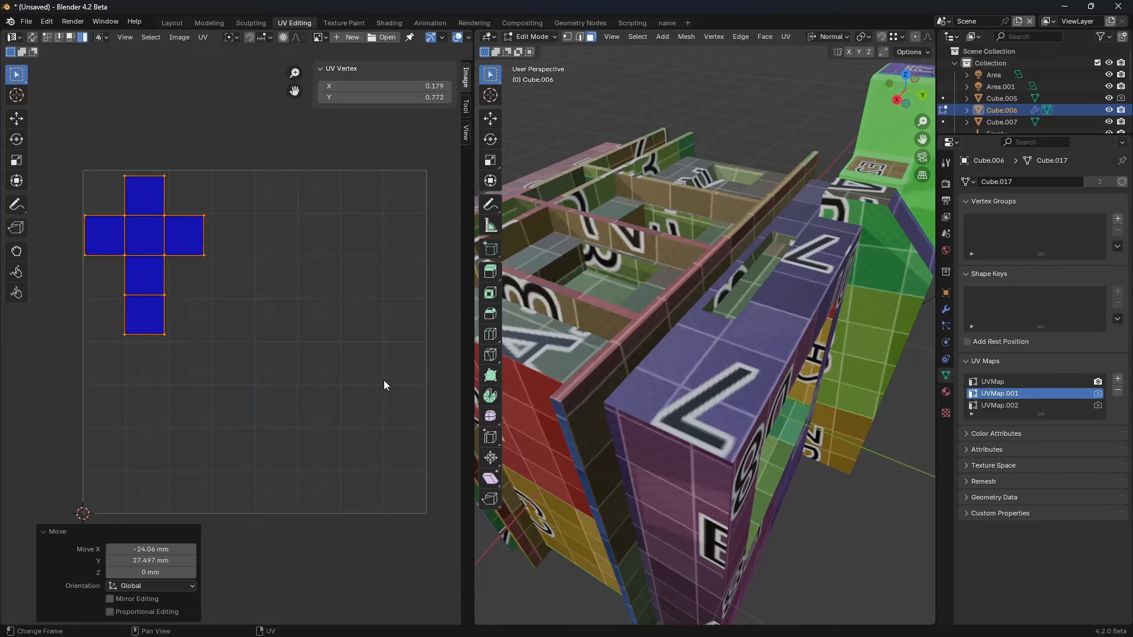
{"action": "key", "text": "g"}
{"action": "left_click", "coordinate": [263, 323]}
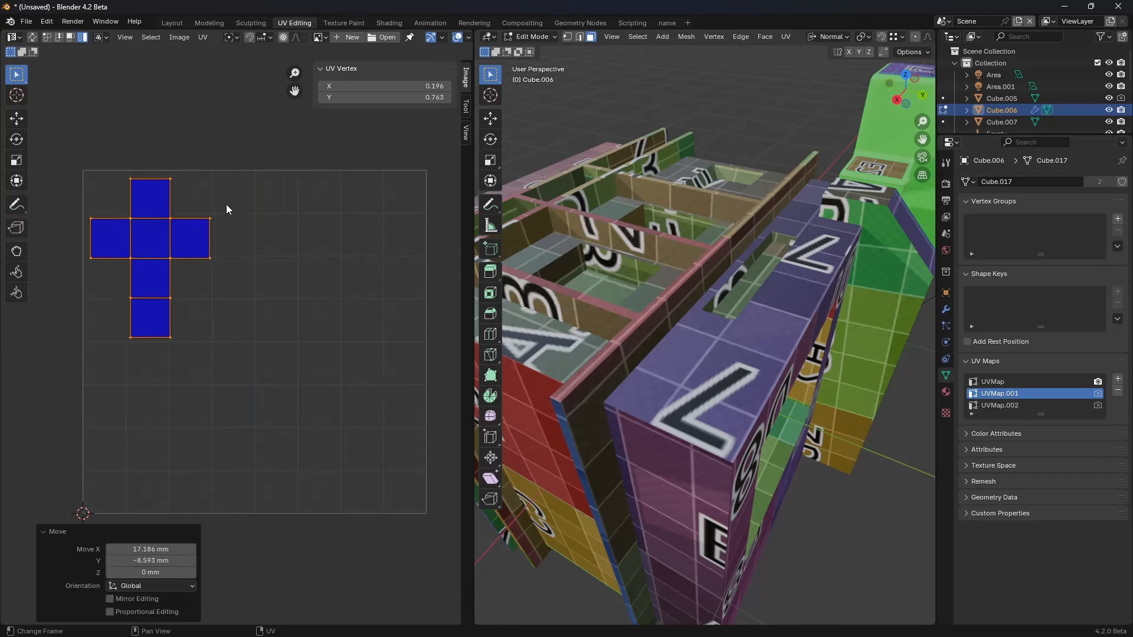
Step: Deselect Cube.006's faces and return it to Object Mode
{"action": "key", "text": "alt+a"}
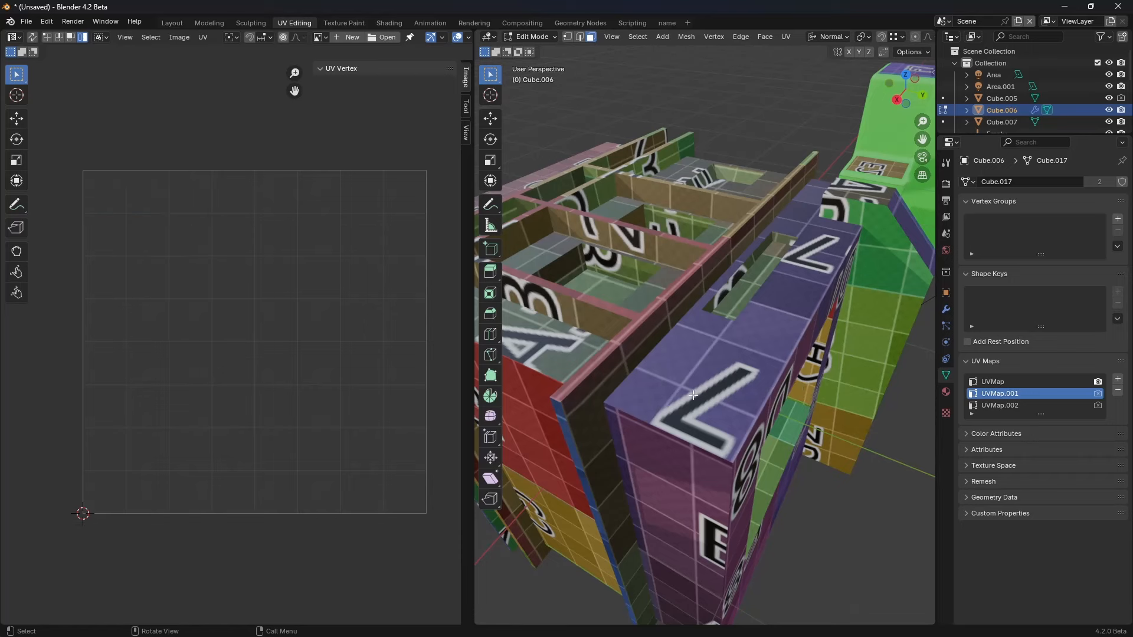
{"action": "scroll", "coordinate": [716, 399], "scroll_direction": "down", "scroll_amount": 8}
{"action": "key", "text": "ctrl+Tab"}
{"action": "left_click", "coordinate": [703, 387]}
{"action": "left_click", "coordinate": [808, 252], "text": "shift"}
{"action": "key", "text": "ctrl+Tab"}
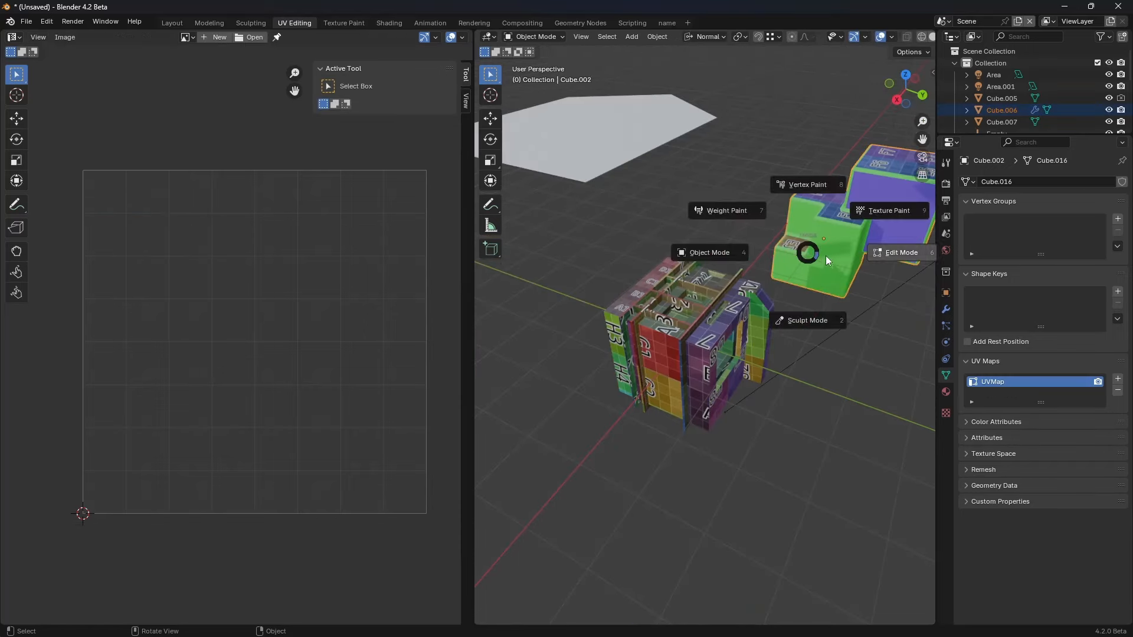
{"action": "left_click", "coordinate": [837, 257]}
{"action": "key", "text": "ctrl+Tab"}
Step: Add Cube.001 and Cube.002 to the object selection and enter Edit Mode on them together
{"action": "left_click", "coordinate": [698, 350]}
{"action": "left_click", "coordinate": [699, 352], "text": "shift"}
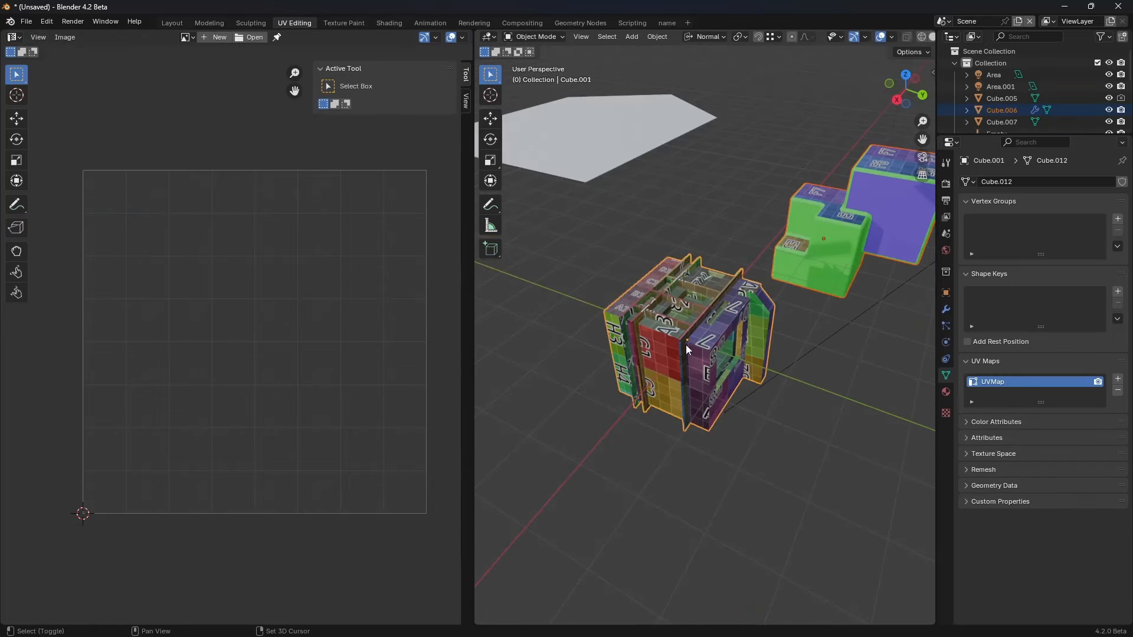
{"action": "left_click", "coordinate": [798, 249], "text": "shift"}
{"action": "key", "text": "ctrl+Tab"}
{"action": "left_click", "coordinate": [789, 302]}
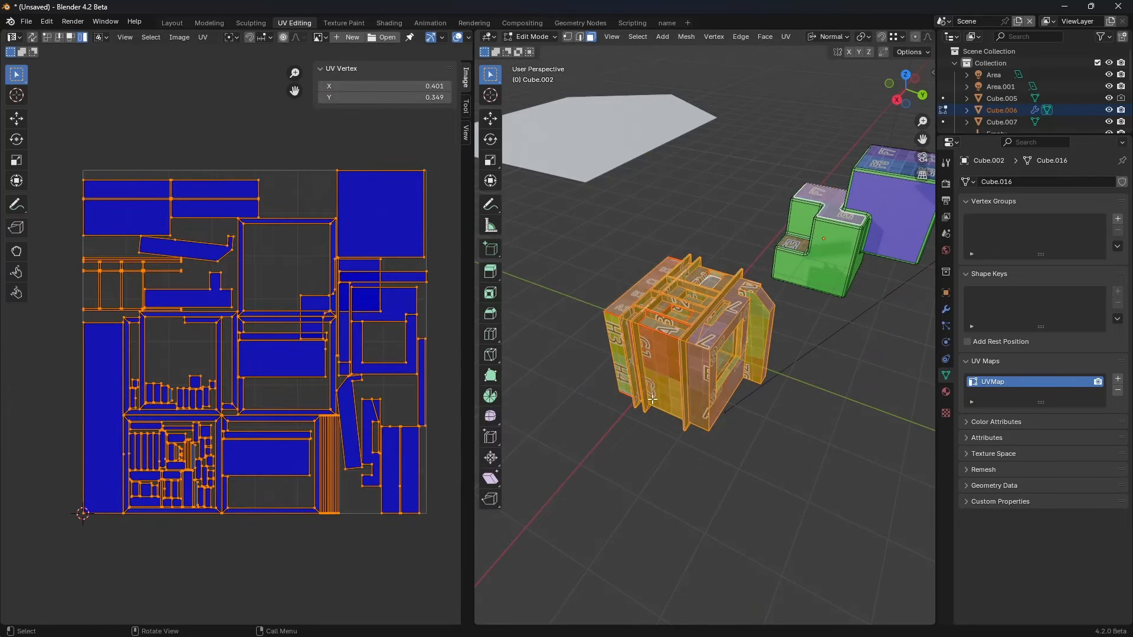
Step: Select a front face of Cube.001 and extend it to all linked faces with the UVs delimiter turned off
{"action": "left_click", "coordinate": [677, 377]}
{"action": "key", "text": "ctrl+l"}
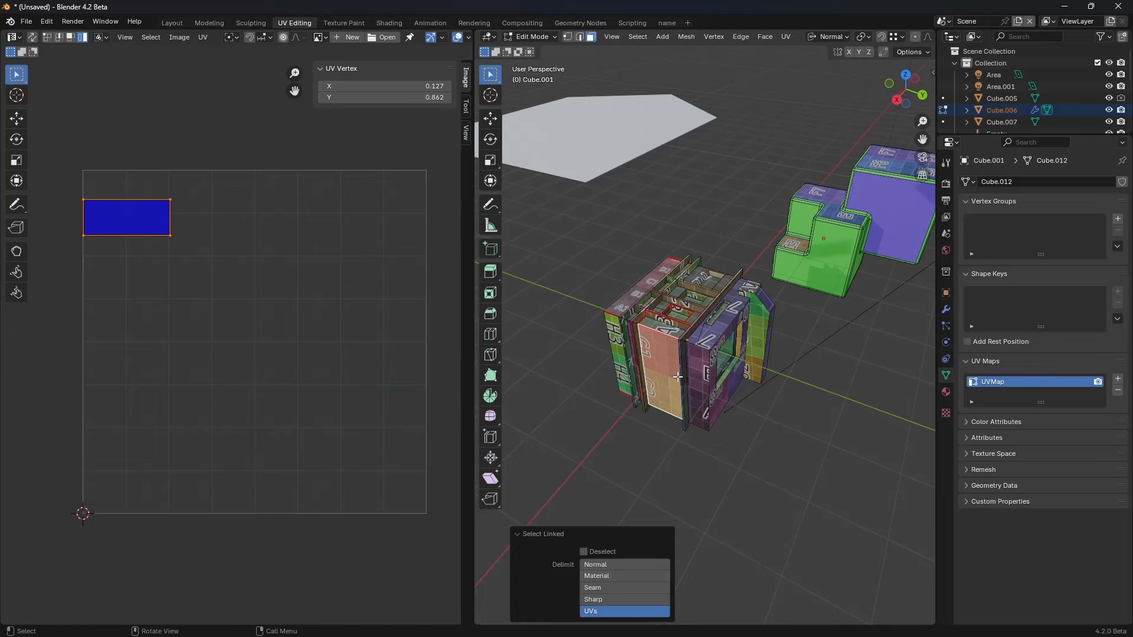
{"action": "left_click", "coordinate": [613, 614]}
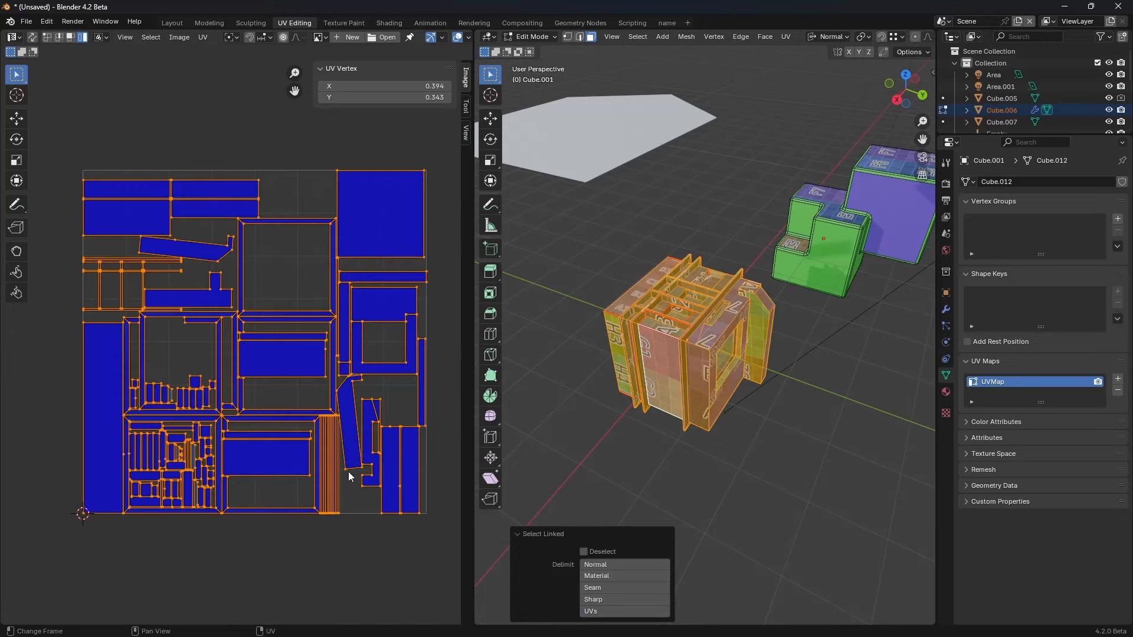
Step: Move all of Cube.001's UVs by about -1136 mm in X and 101.4 mm in Y, outside the UV tile, and deselect everything
{"action": "key", "text": "a"}
{"action": "key", "text": "g"}
{"action": "left_click", "coordinate": [27, 439]}
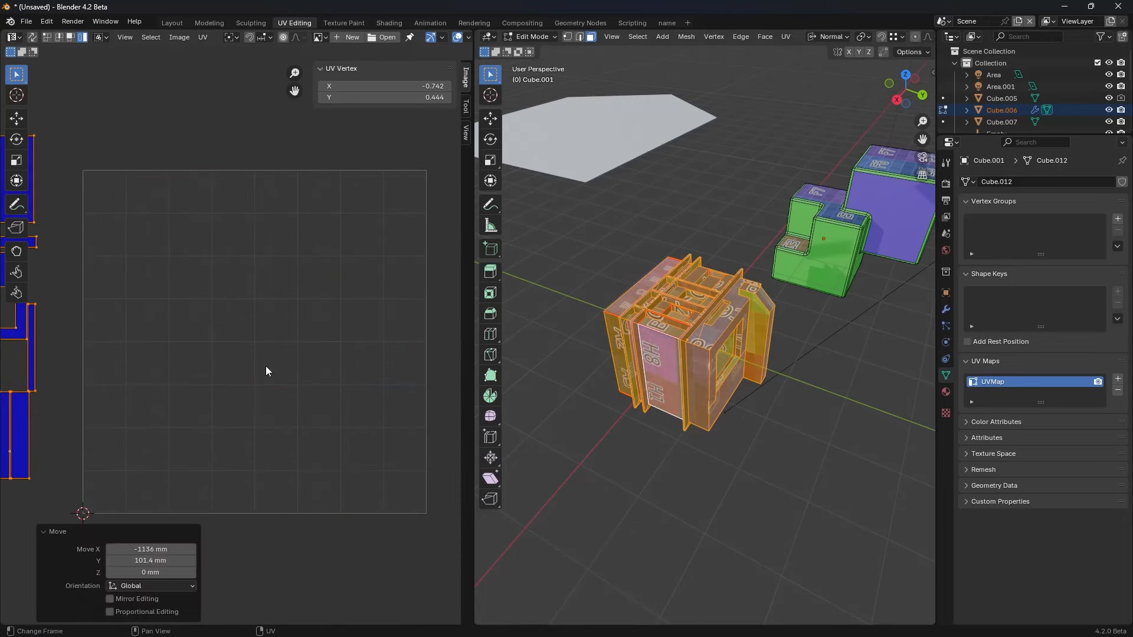
{"action": "scroll", "coordinate": [266, 371], "scroll_direction": "down", "scroll_amount": 3}
{"action": "key", "text": "alt+a"}
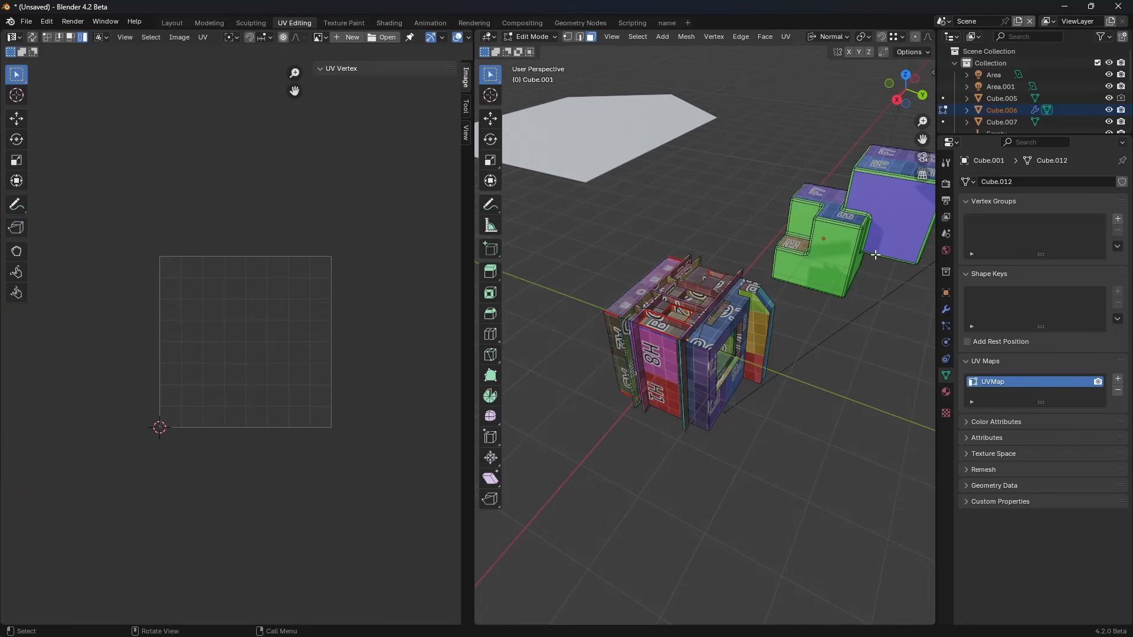
Step: Select Cube.002's linked faces and unwrap them with Smart UV Project at a 66° angle limit and zero island margin
{"action": "key", "text": "l"}
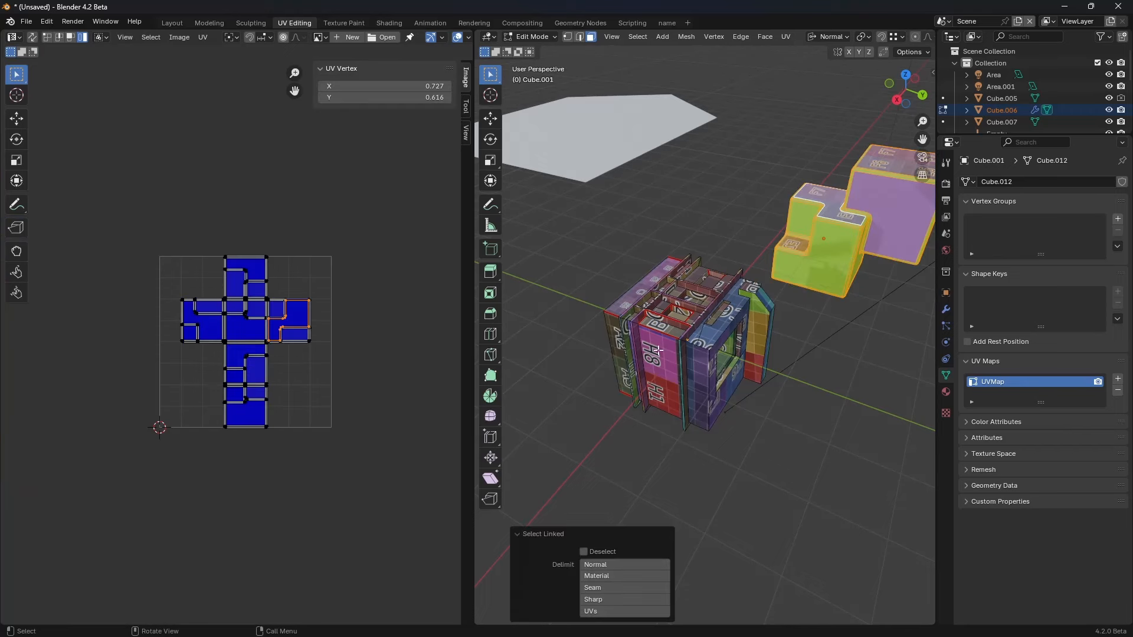
{"action": "key", "text": "u"}
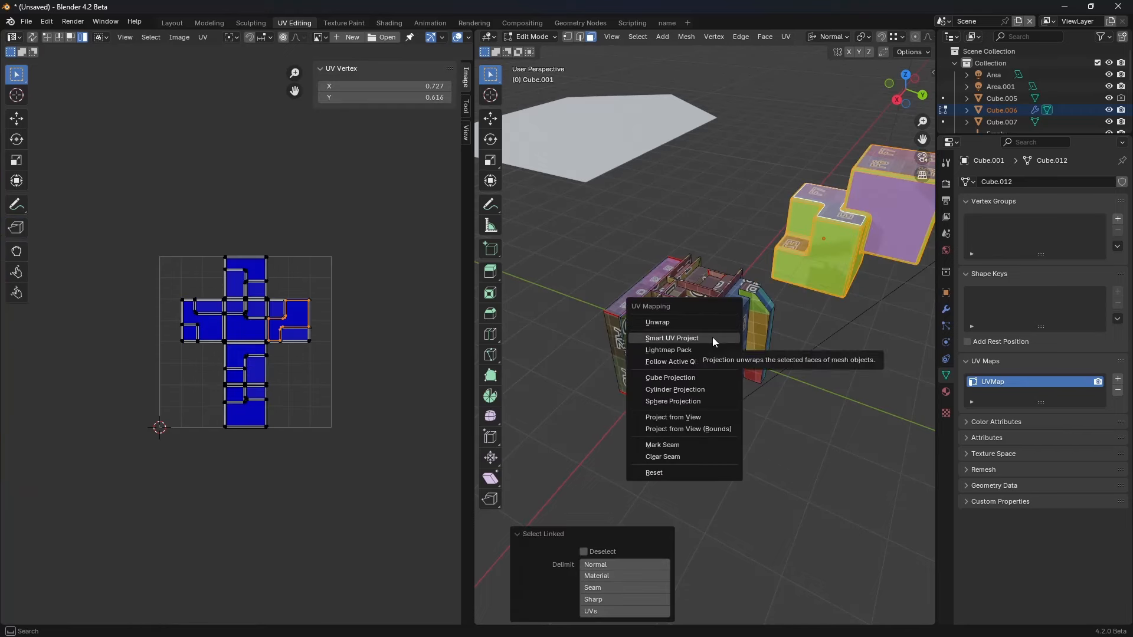
{"action": "left_click", "coordinate": [713, 337]}
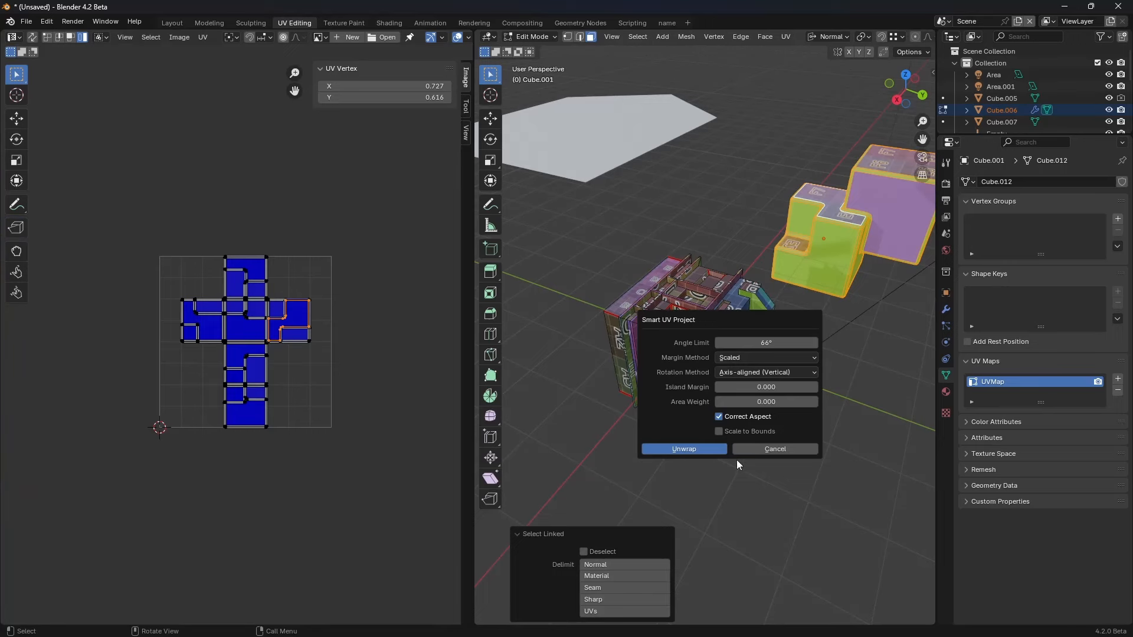
{"action": "left_click", "coordinate": [683, 449]}
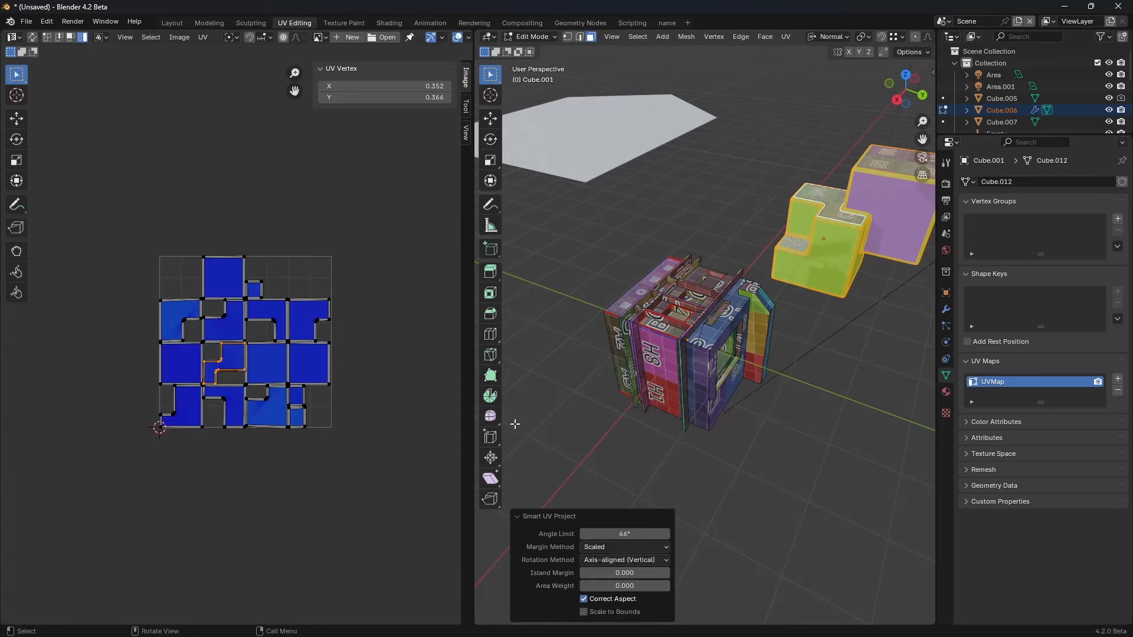
{"action": "scroll", "coordinate": [397, 429], "scroll_direction": "up", "scroll_amount": 2}
{"action": "scroll", "coordinate": [273, 410], "scroll_direction": "up", "scroll_amount": 3}
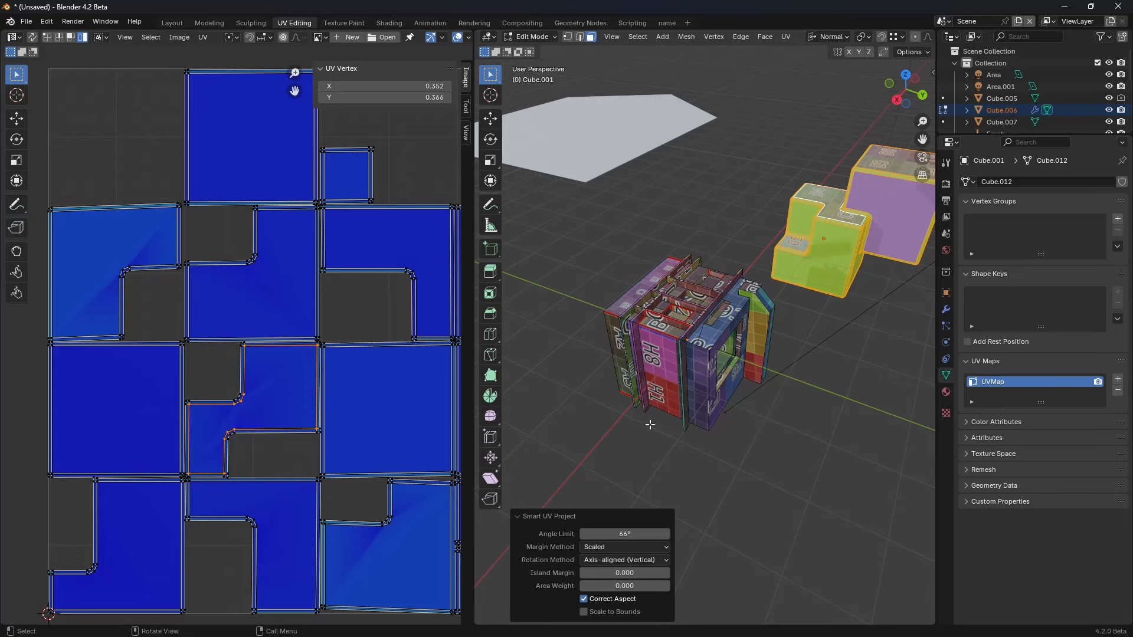
Step: Select all faces of the edited blocks and move the cross-shaped UV island about -223 mm in X and 577 mm in Y
{"action": "key", "text": "a"}
{"action": "scroll", "coordinate": [685, 426], "scroll_direction": "down", "scroll_amount": 2}
{"action": "scroll", "coordinate": [220, 406], "scroll_direction": "down", "scroll_amount": 4}
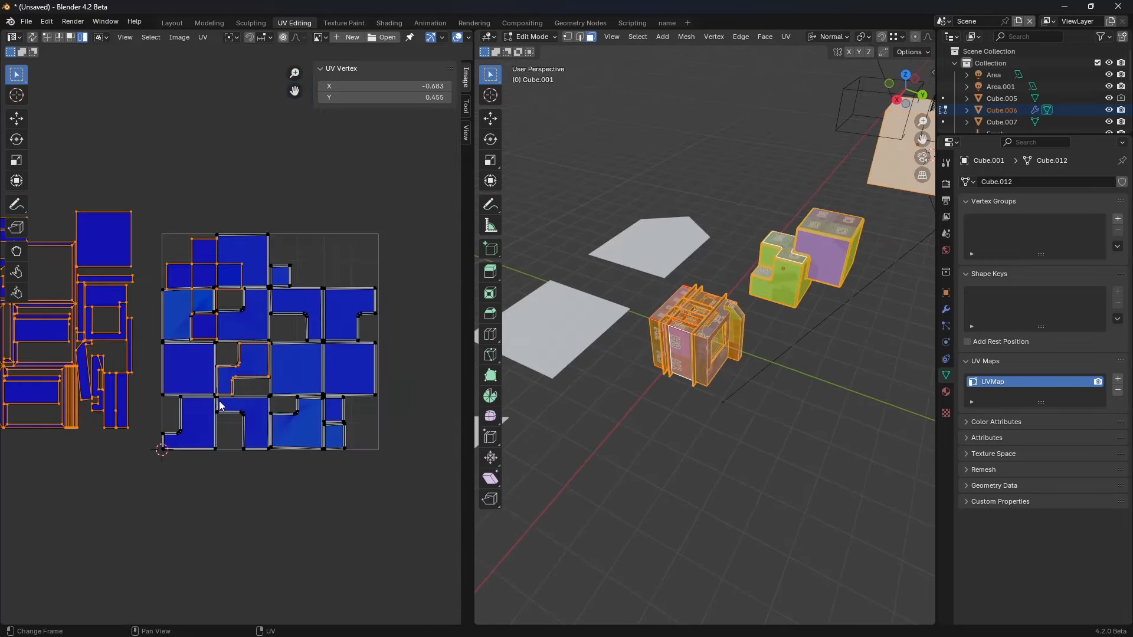
{"action": "left_click", "coordinate": [201, 285]}
{"action": "key", "text": "g"}
{"action": "left_click", "coordinate": [163, 186]}
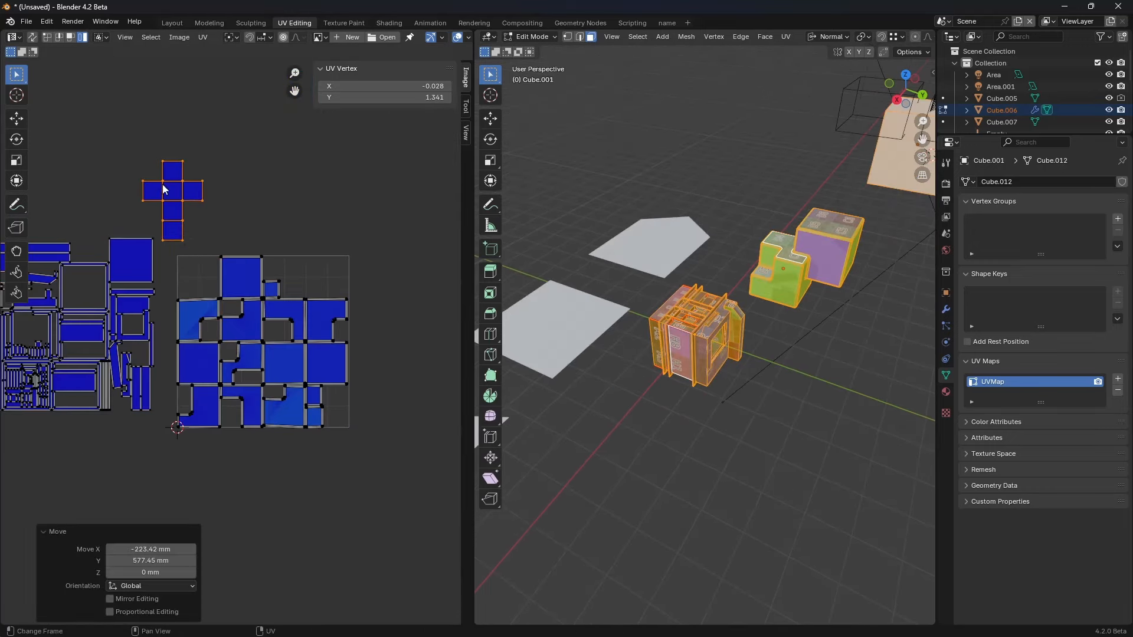
Step: Pack the UV islands of all the edited blocks together into the UV tile and return to Object Mode
{"action": "middle_click_drag", "start_coordinate": [270, 312], "coordinate": [348, 325]}
{"action": "key", "text": "a"}
{"action": "middle_click_drag", "start_coordinate": [256, 84], "coordinate": [214, 72]}
{"action": "left_click", "coordinate": [203, 37]}
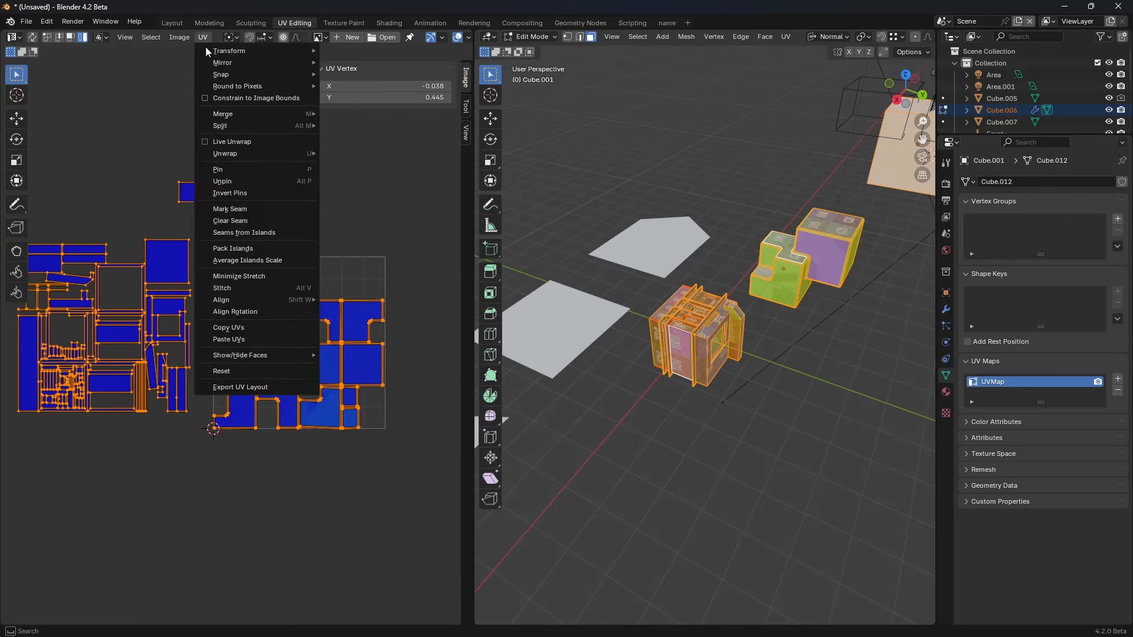
{"action": "left_click", "coordinate": [275, 248]}
{"action": "left_click", "coordinate": [258, 429]}
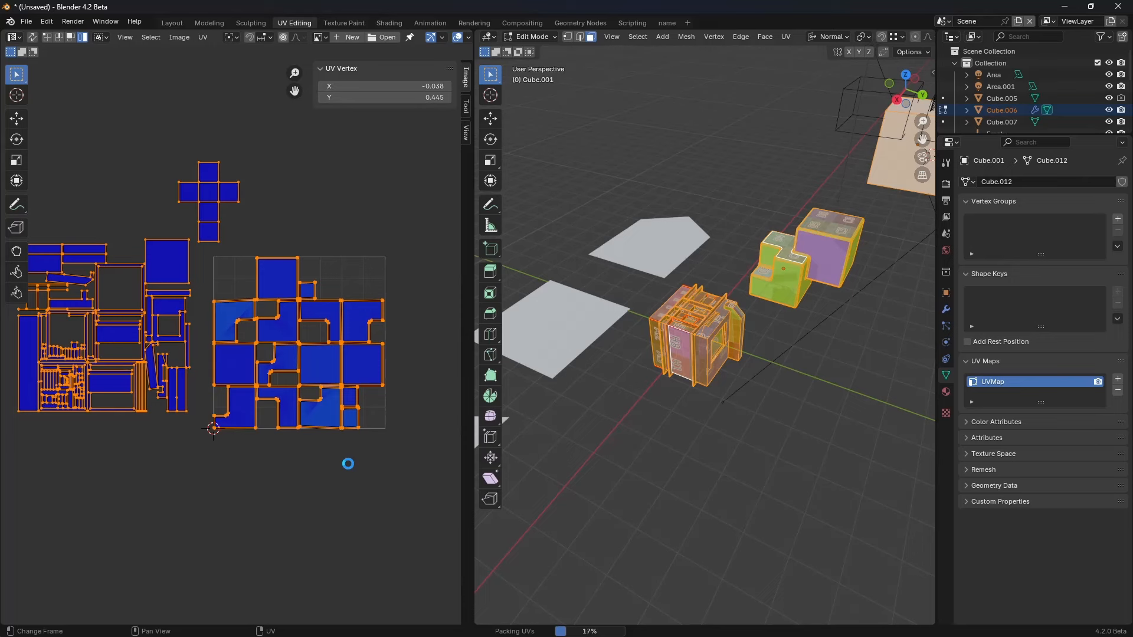
{"action": "scroll", "coordinate": [349, 469], "scroll_direction": "up", "scroll_amount": 3}
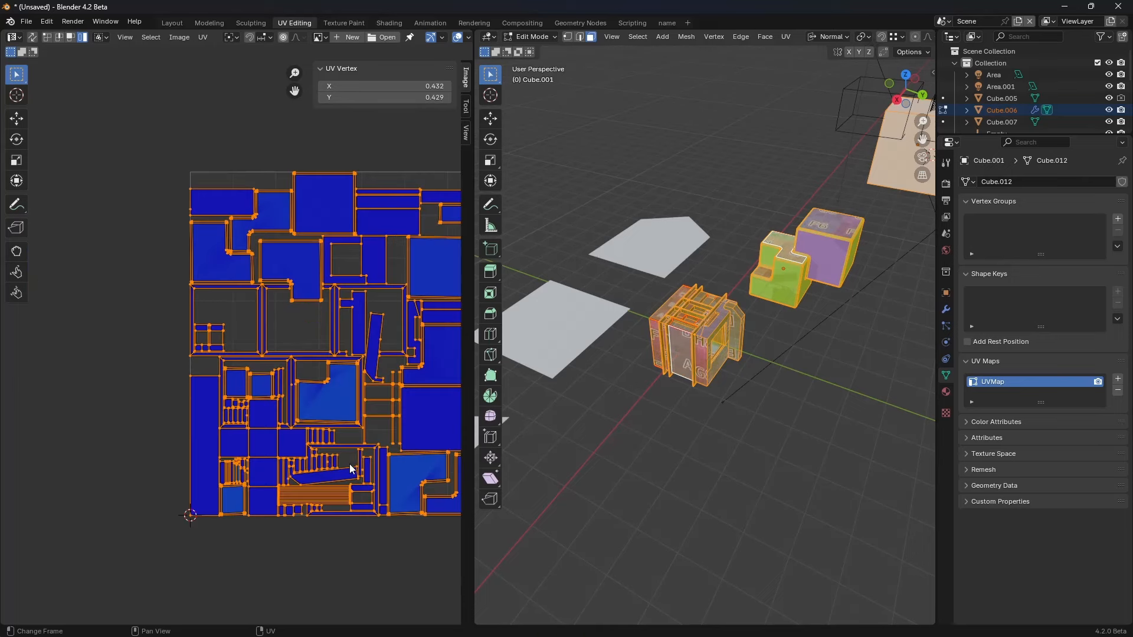
{"action": "middle_click_drag", "start_coordinate": [381, 469], "coordinate": [286, 469]}
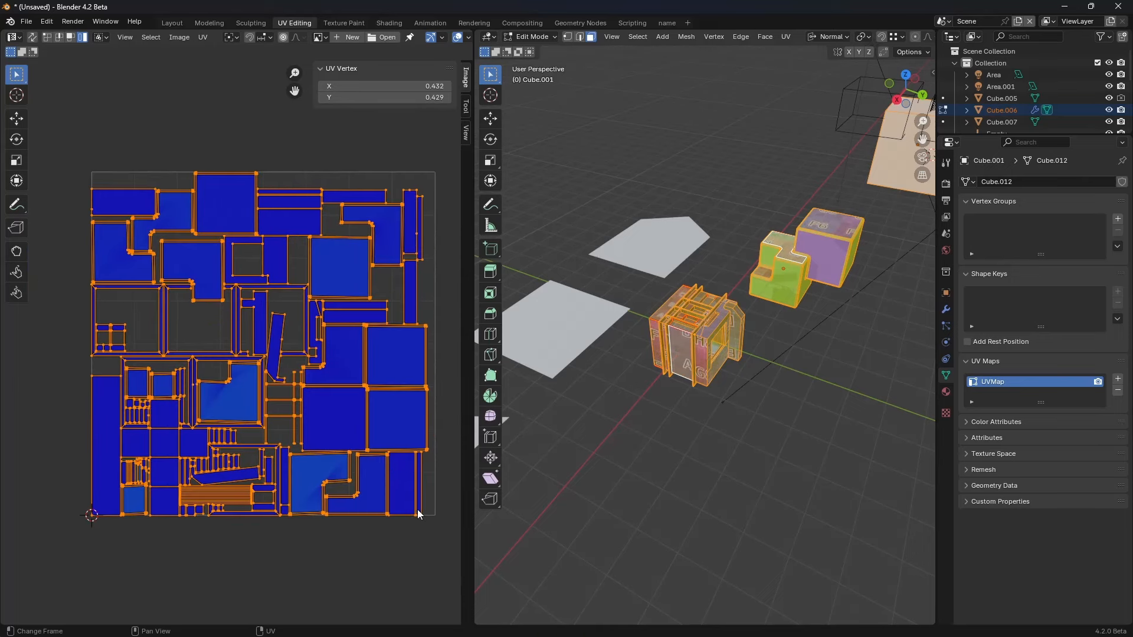
{"action": "key", "text": "ctrl+Tab"}
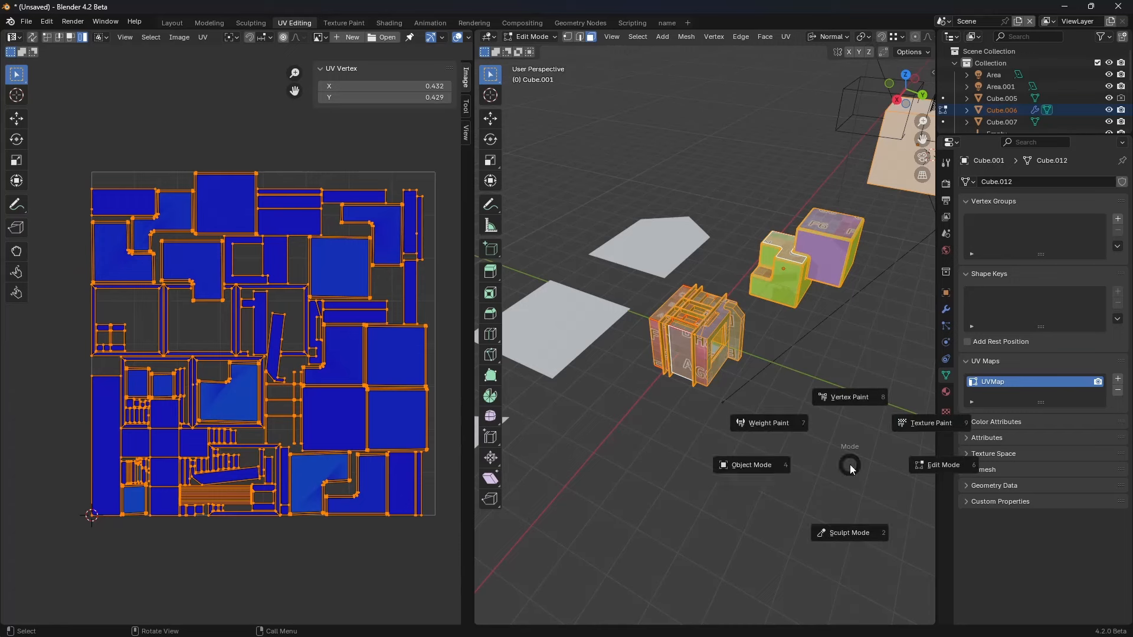
{"action": "left_click", "coordinate": [786, 465]}
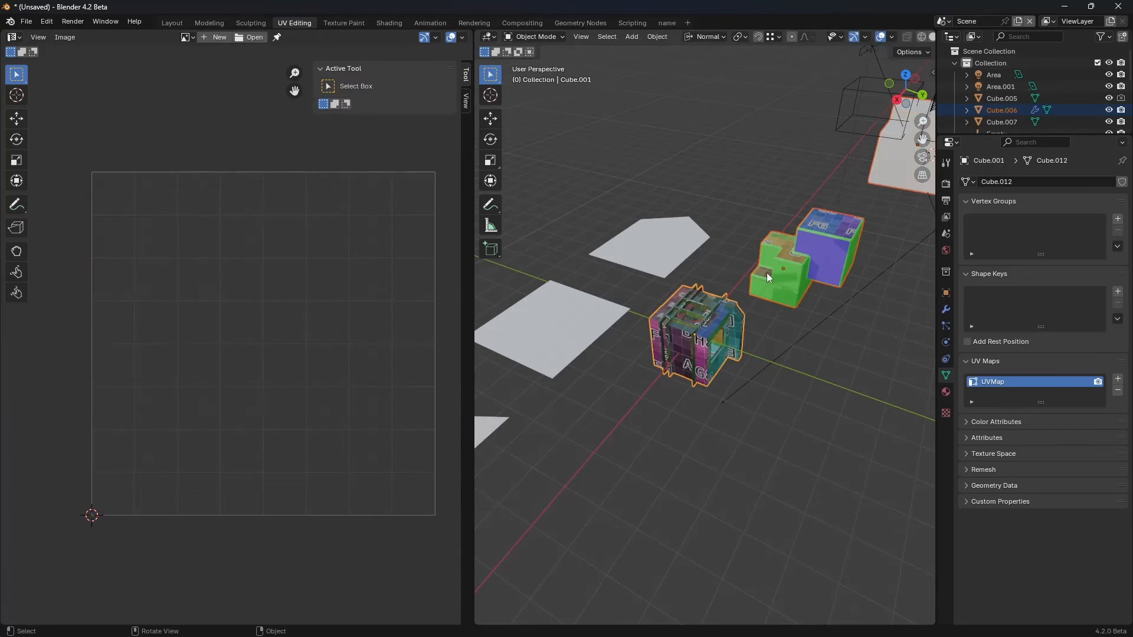
Step: Select Cube.002 and Cube.001 individually to compare the packed textures on the two blocks
{"action": "left_click", "coordinate": [698, 322]}
{"action": "left_click", "coordinate": [806, 261]}
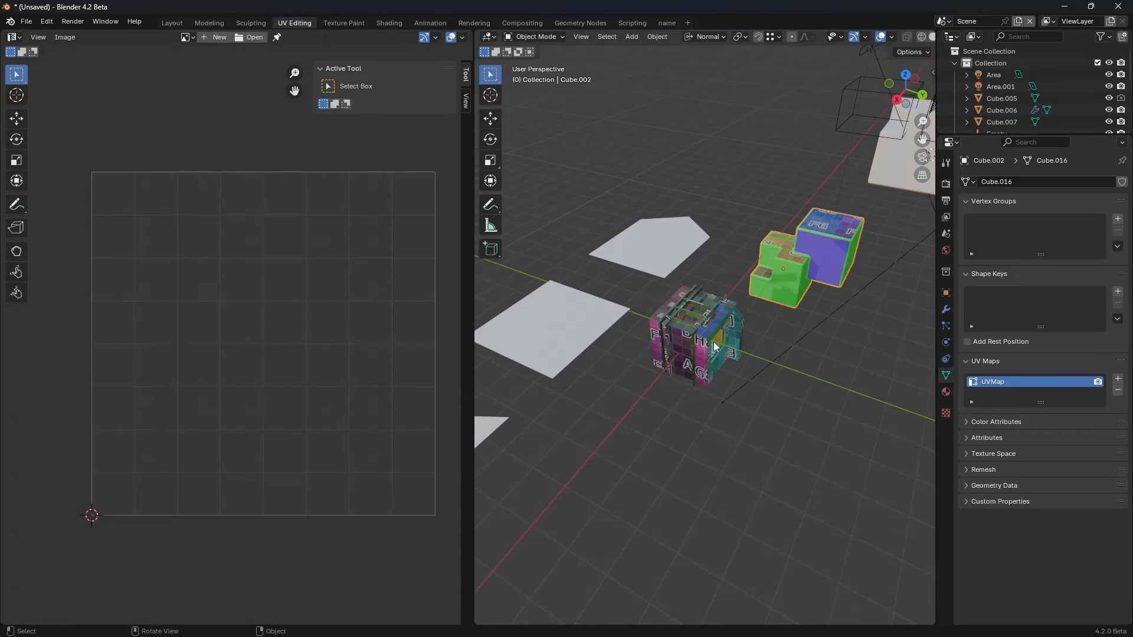
{"action": "left_click", "coordinate": [713, 341]}
{"action": "key", "text": "ctrl+Tab"}
{"action": "left_click", "coordinate": [787, 341]}
{"action": "key", "text": "Tab"}
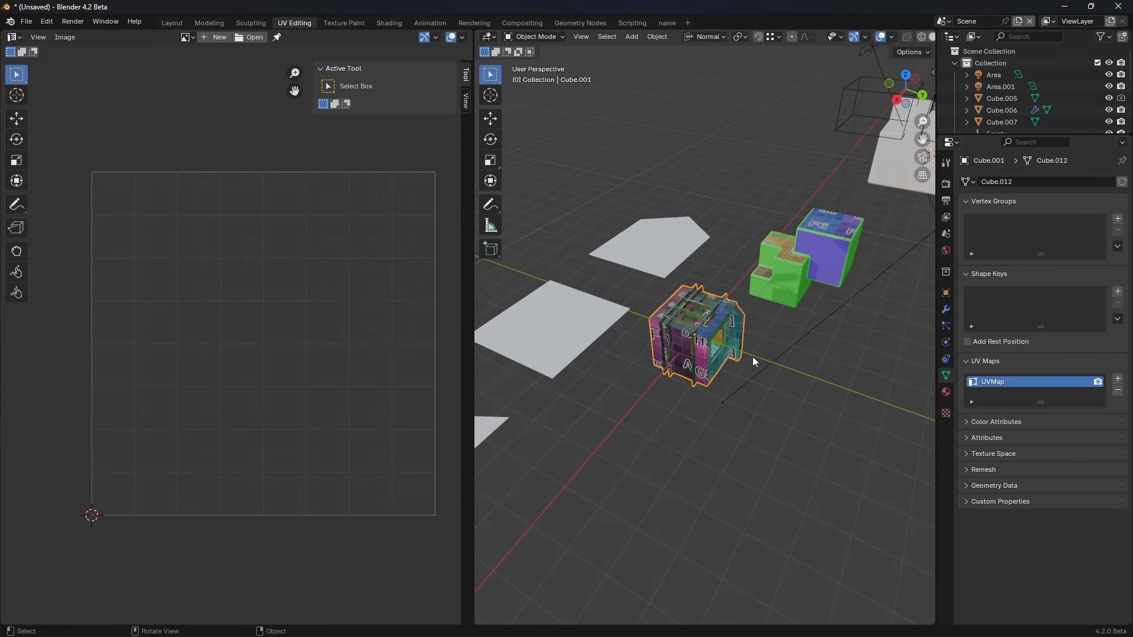
Step: Give Cube.001 and Cube.002 a second UV map, UVMap.001, and enter Edit Mode on both blocks together
{"action": "left_click", "coordinate": [780, 284]}
{"action": "left_click", "coordinate": [716, 354]}
{"action": "left_click", "coordinate": [833, 252]}
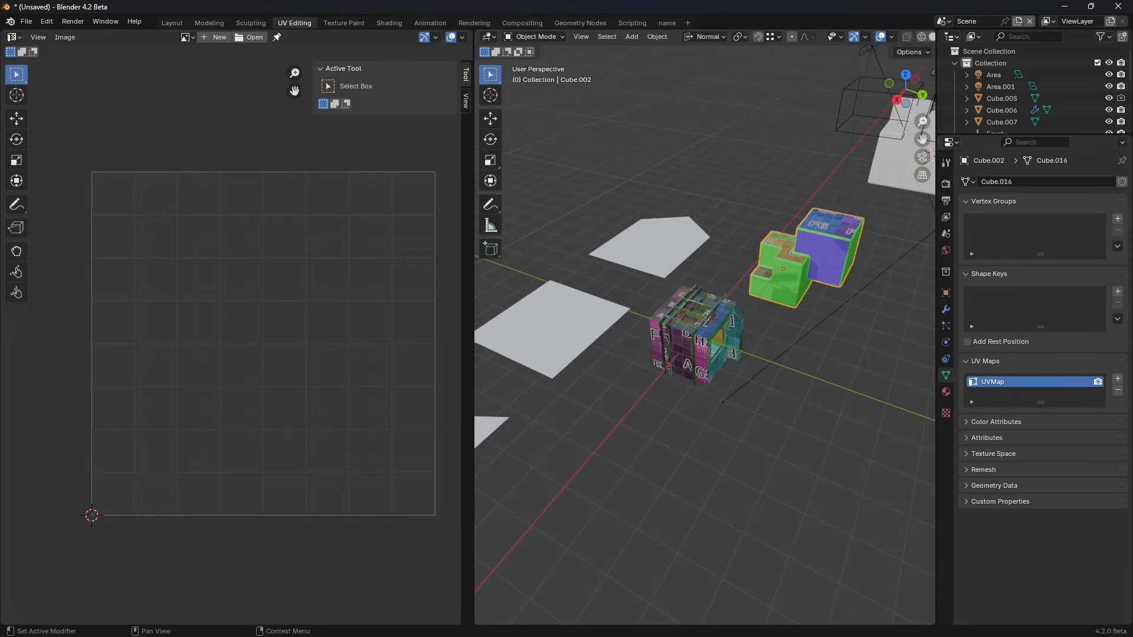
{"action": "left_click", "coordinate": [1118, 379]}
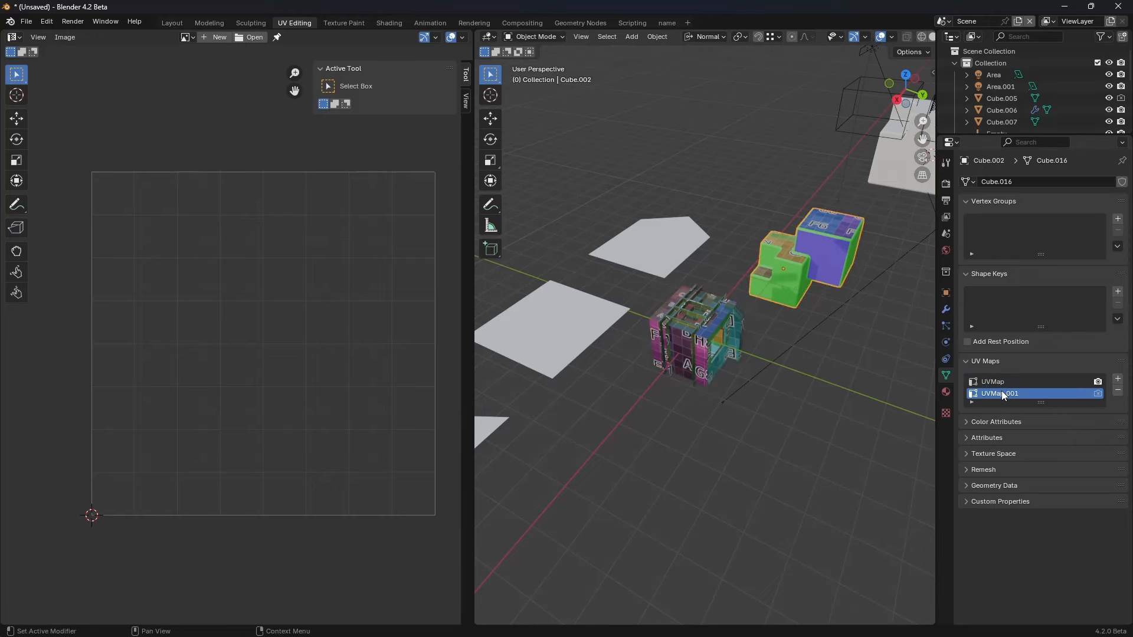
{"action": "left_click", "coordinate": [725, 337]}
{"action": "key", "text": "Tab"}
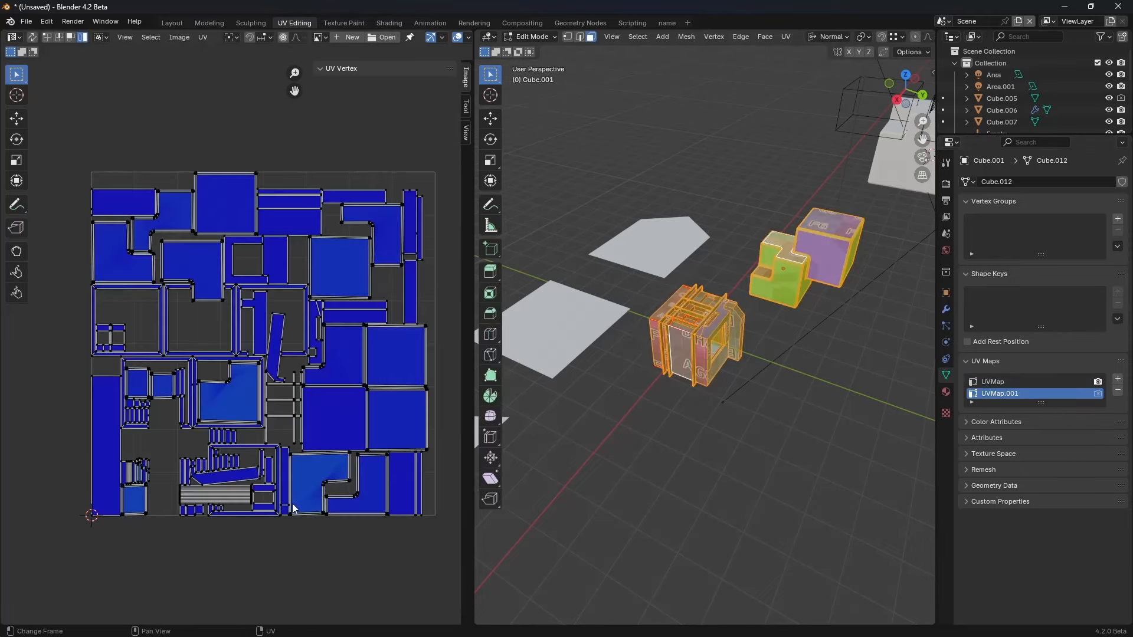
Step: Shrink the combined UVMap.001 layout slightly and shift it about 12 mm in X and 25.8 mm in Y
{"action": "key", "text": "a"}
{"action": "key", "text": "s"}
{"action": "key", "text": "g"}
{"action": "left_click", "coordinate": [349, 497]}
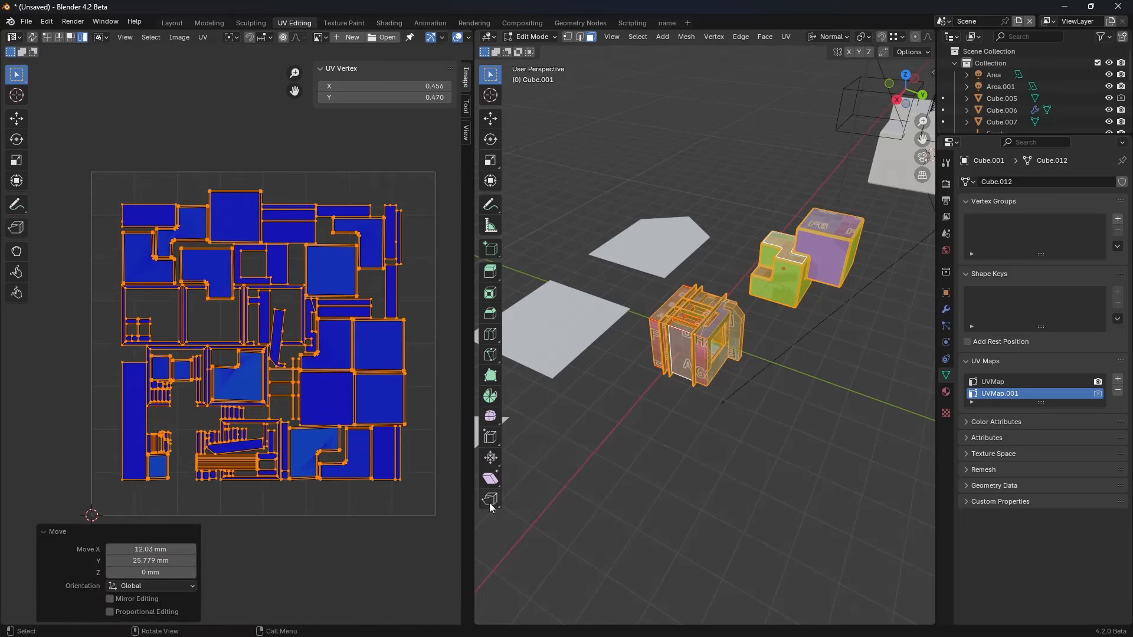
{"action": "left_click", "coordinate": [448, 510]}
Step: Make UVMap the active map of Cube.001 and reopen that block alone in Edit Mode
{"action": "left_click", "coordinate": [1008, 381]}
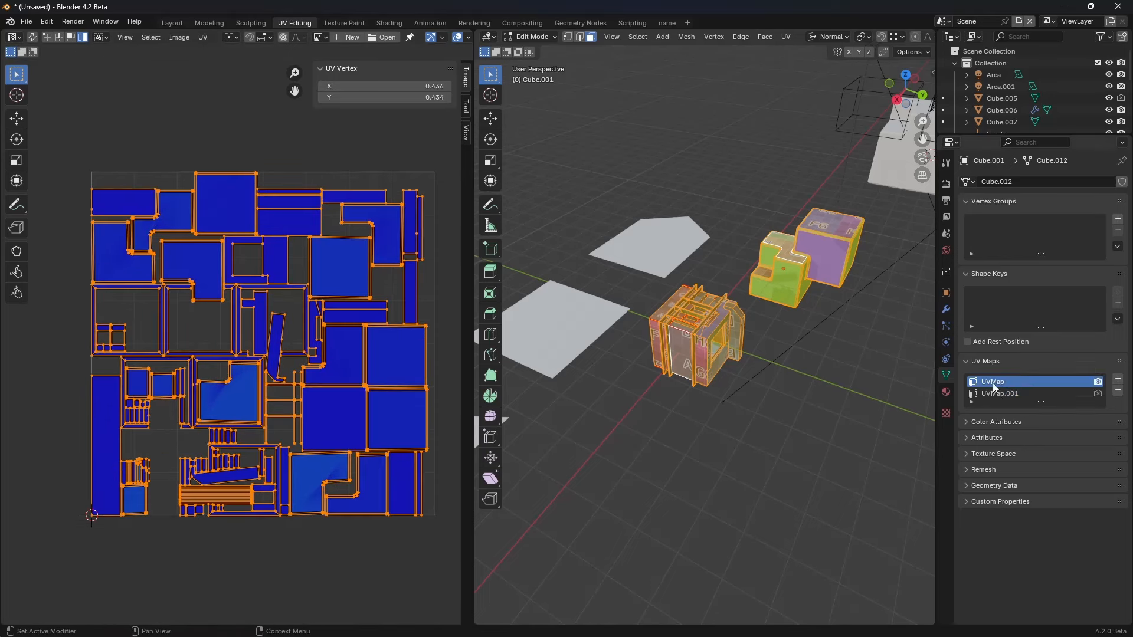
{"action": "key", "text": "ctrl+Tab"}
{"action": "left_click", "coordinate": [648, 413]}
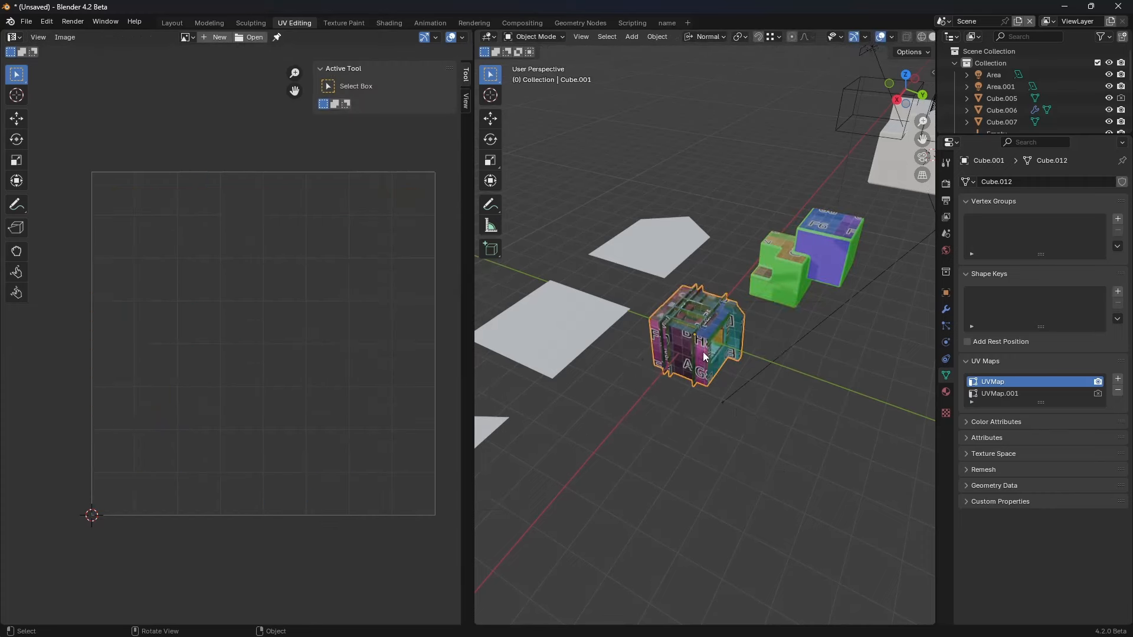
{"action": "key", "text": "ctrl+Tab"}
{"action": "key", "text": "ctrl+Tab"}
{"action": "left_click", "coordinate": [740, 352]}
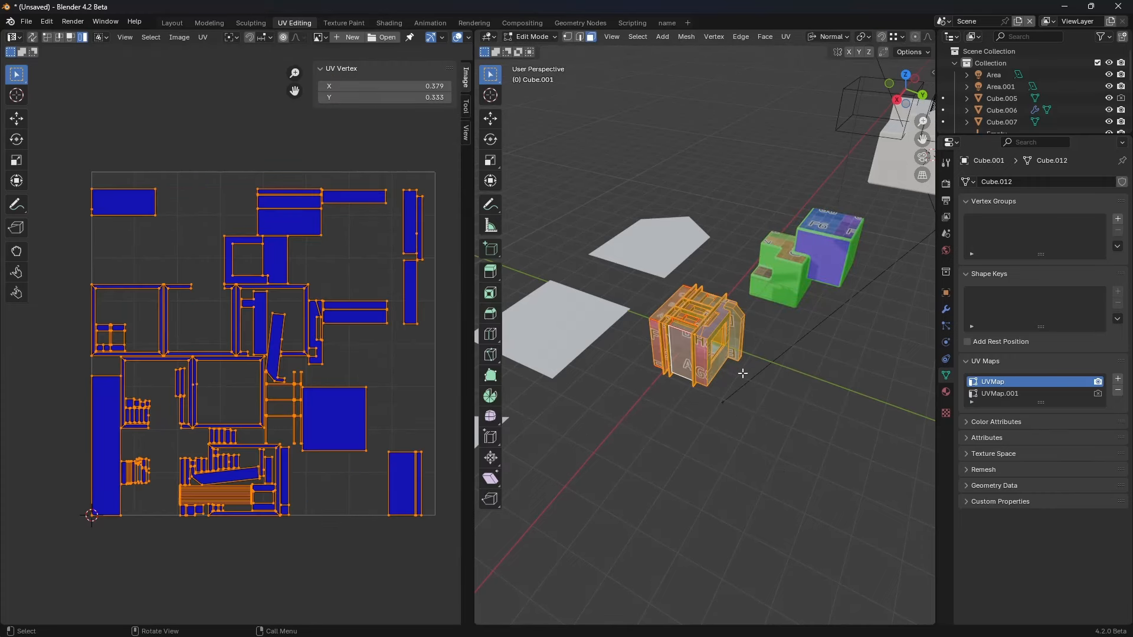
Step: Pack Cube.001's UVMap islands using Exact Shape (Concave), any rotation and zero margin, and return to Object Mode
{"action": "left_click", "coordinate": [203, 37]}
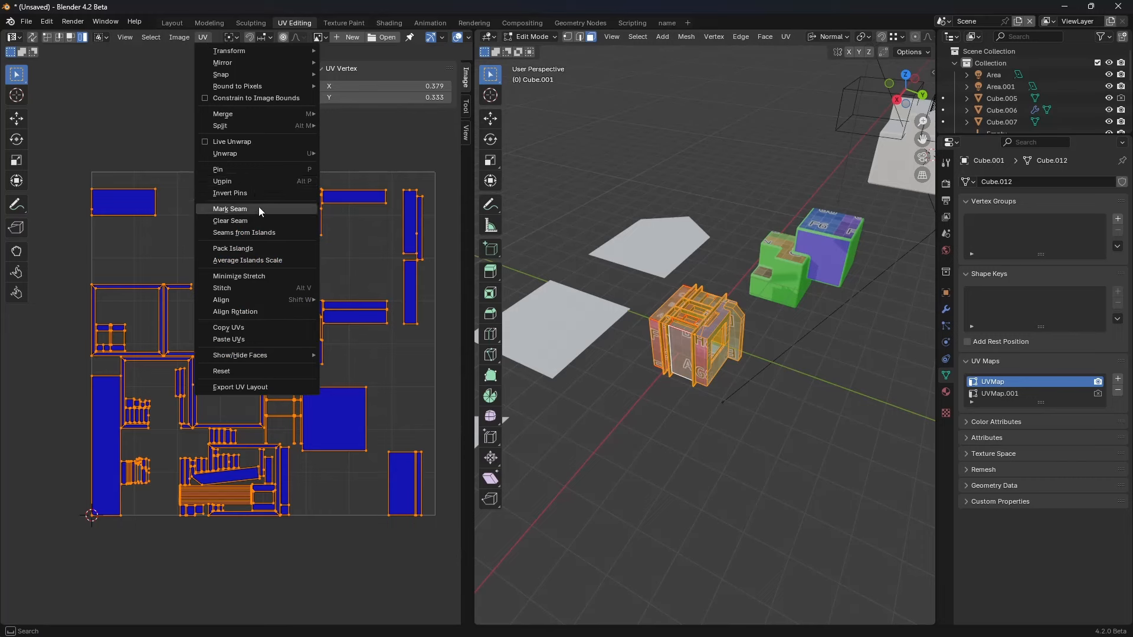
{"action": "left_click", "coordinate": [267, 249]}
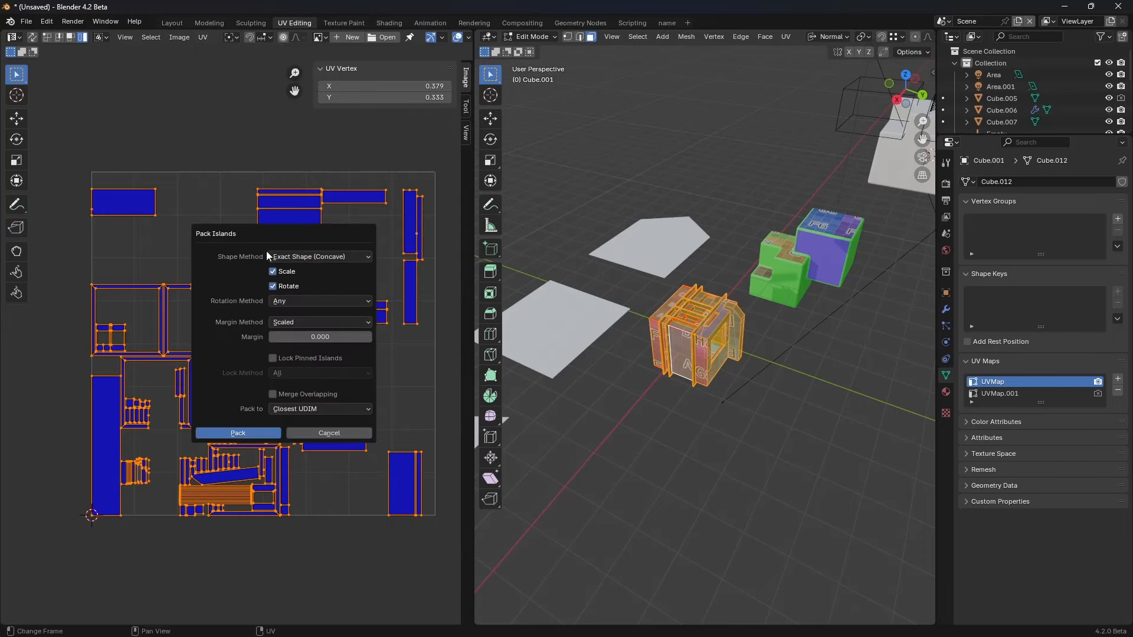
{"action": "left_click", "coordinate": [270, 432]}
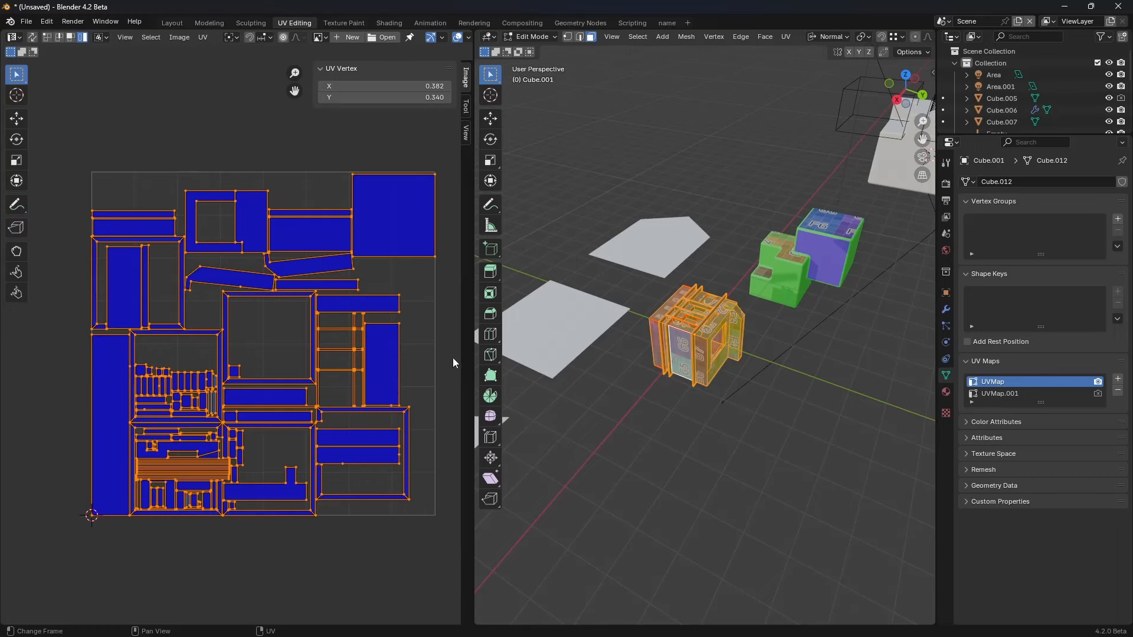
{"action": "key", "text": "Tab"}
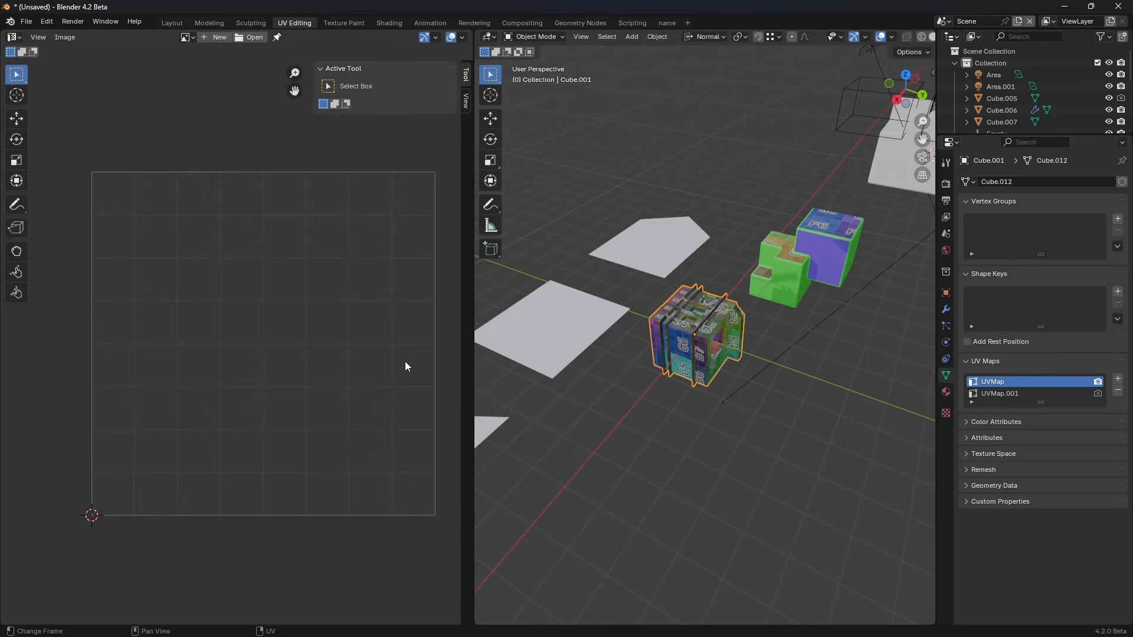
Step: Make UVMap active on Cube.002, pack its islands on their own in Edit Mode, and return to Object Mode
{"action": "left_click", "coordinate": [851, 269]}
{"action": "key", "text": "Tab"}
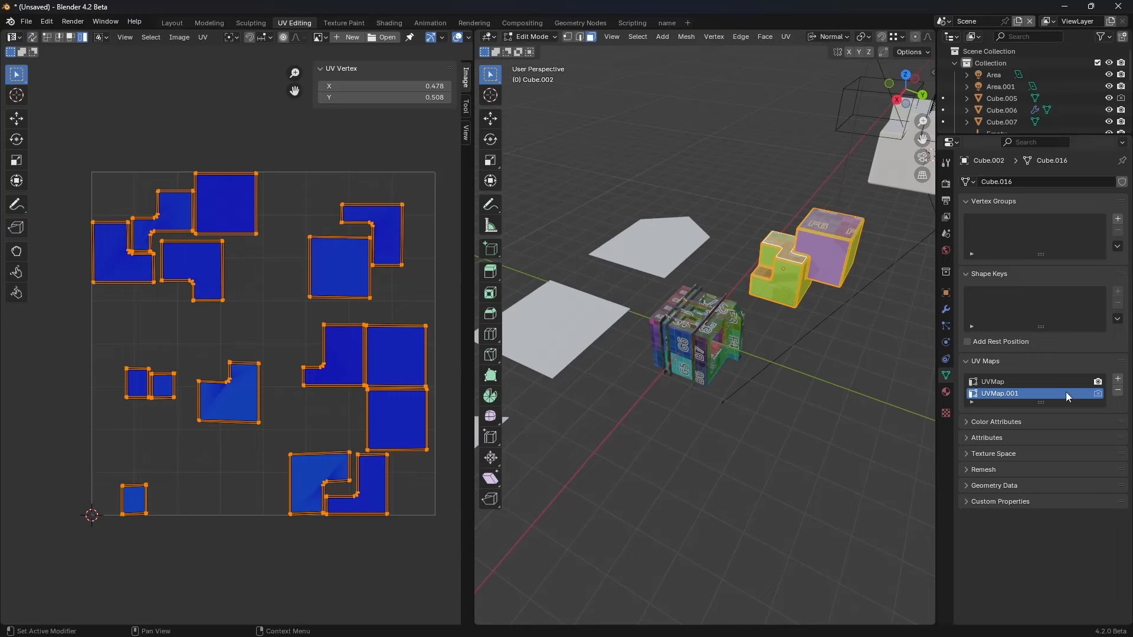
{"action": "left_click", "coordinate": [1038, 382]}
{"action": "right_click", "coordinate": [766, 272]}
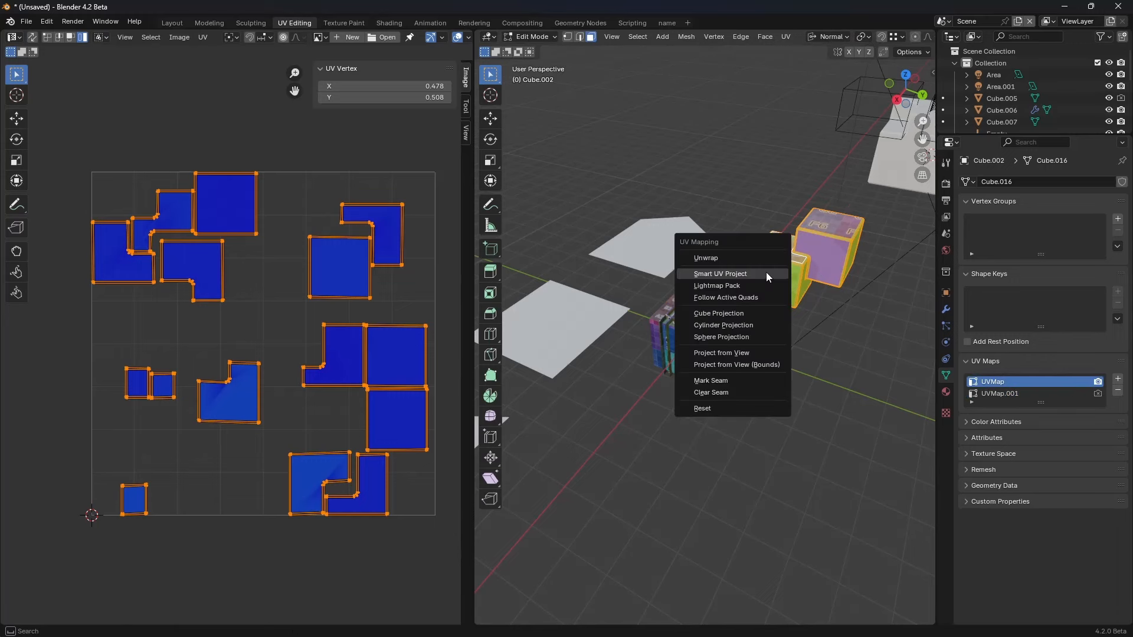
{"action": "left_click", "coordinate": [203, 36]}
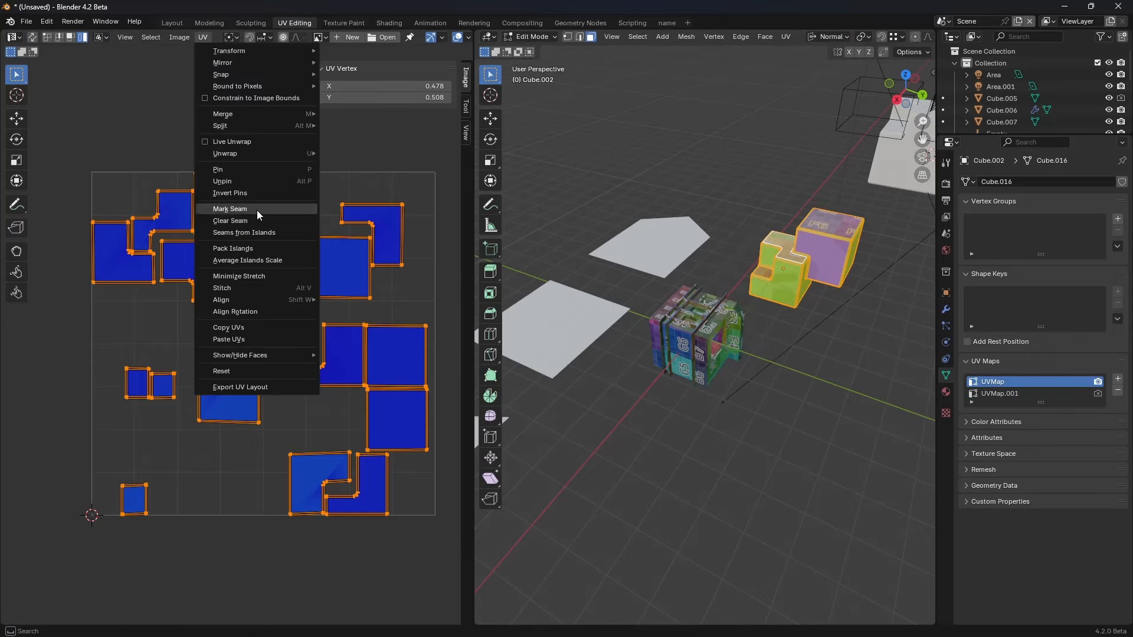
{"action": "left_click", "coordinate": [264, 249]}
{"action": "left_click", "coordinate": [321, 434]}
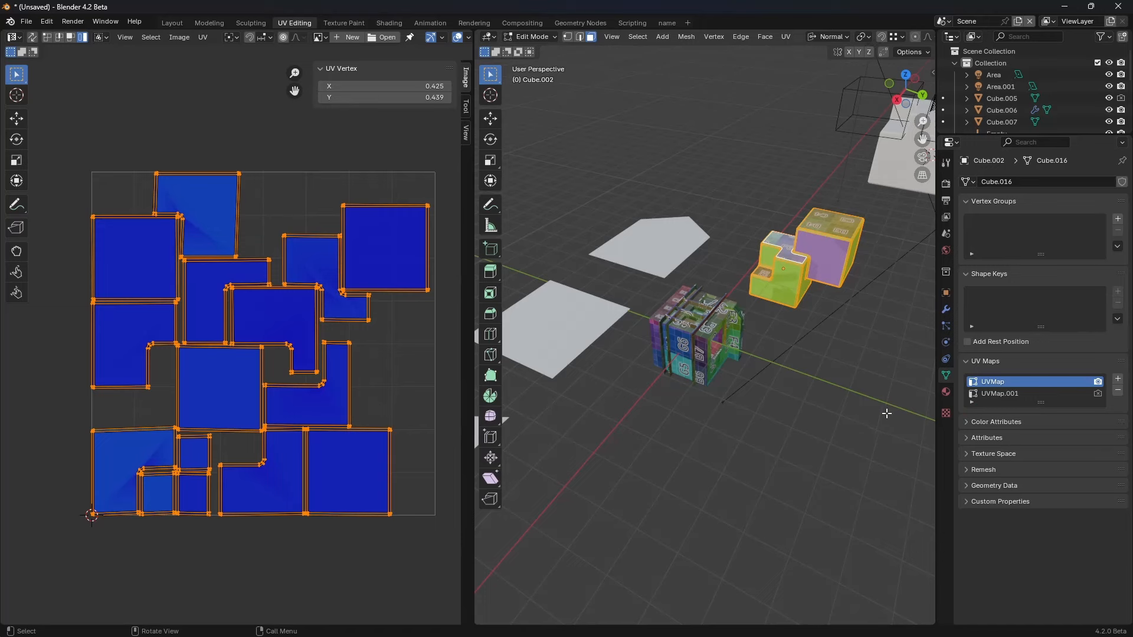
{"action": "key", "text": "Tab"}
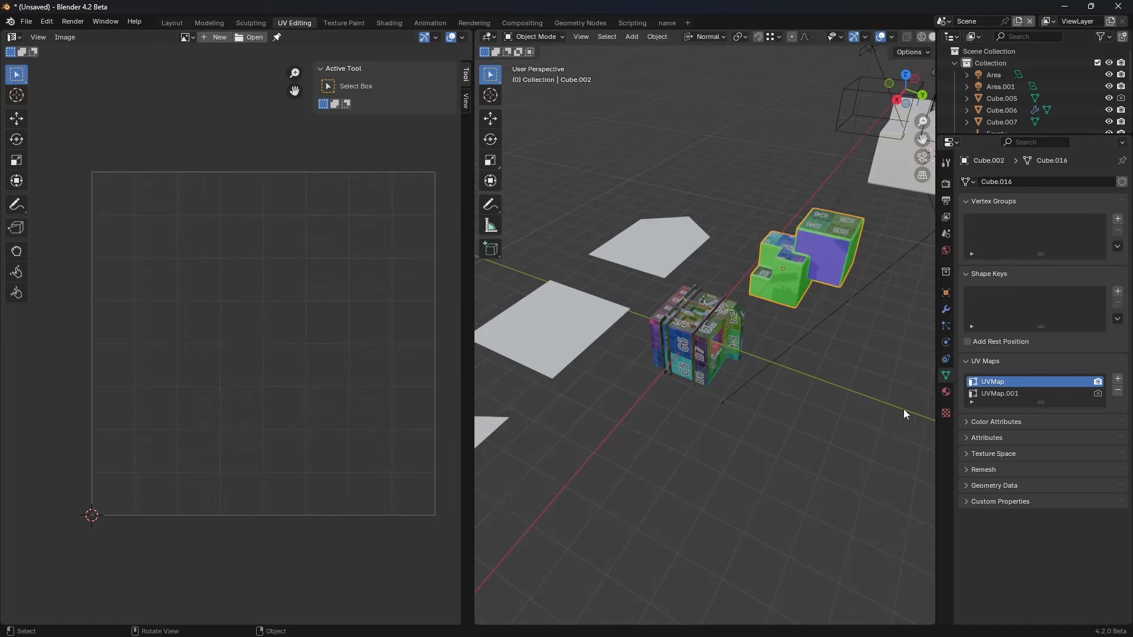
Step: Add Cube.001 to the selection, view both blocks' UVMap layouts in Edit Mode, make UVMap.001 active on Cube.001, and return to Object Mode
{"action": "left_click", "coordinate": [715, 322], "text": "shift"}
{"action": "key", "text": "Tab"}
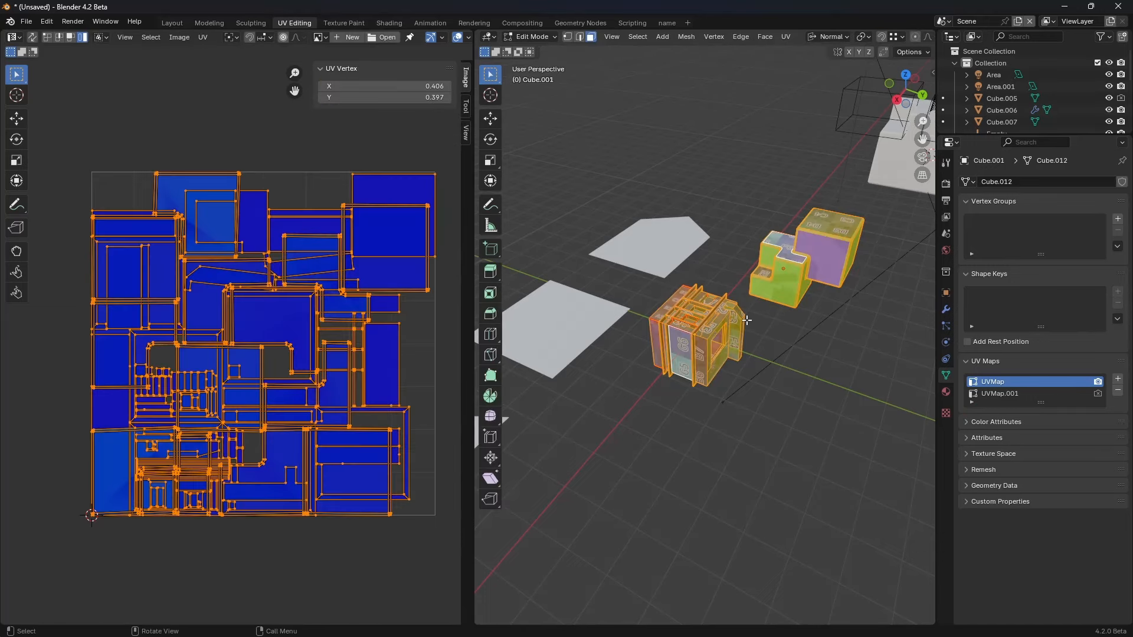
{"action": "key", "text": "Tab"}
{"action": "key", "text": "Tab"}
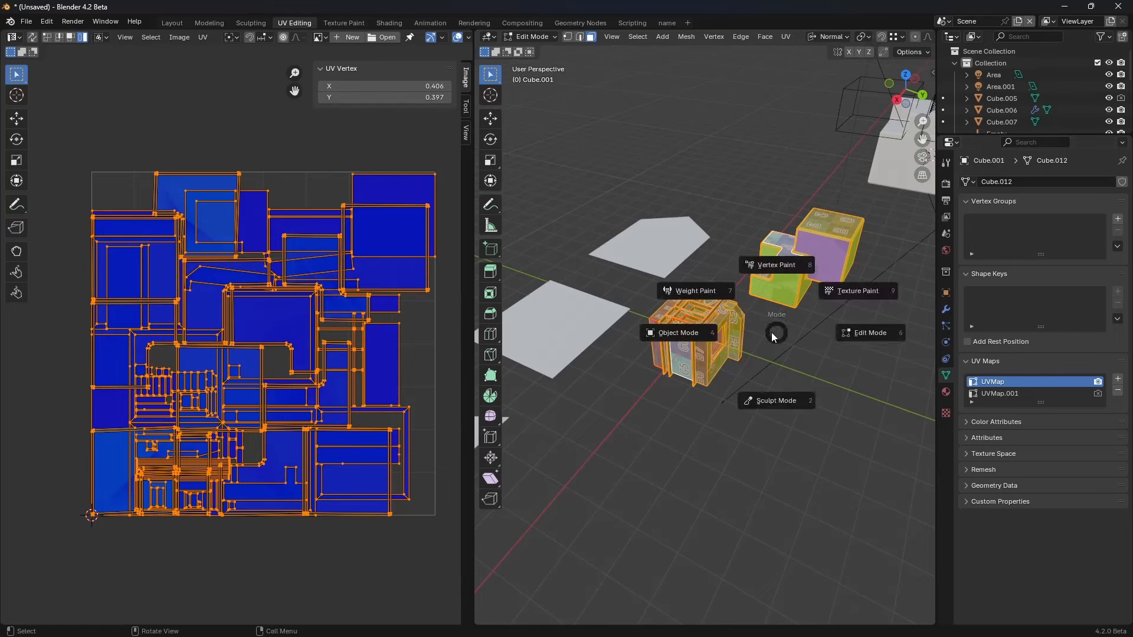
{"action": "key", "text": "Tab"}
{"action": "left_click", "coordinate": [1001, 393]}
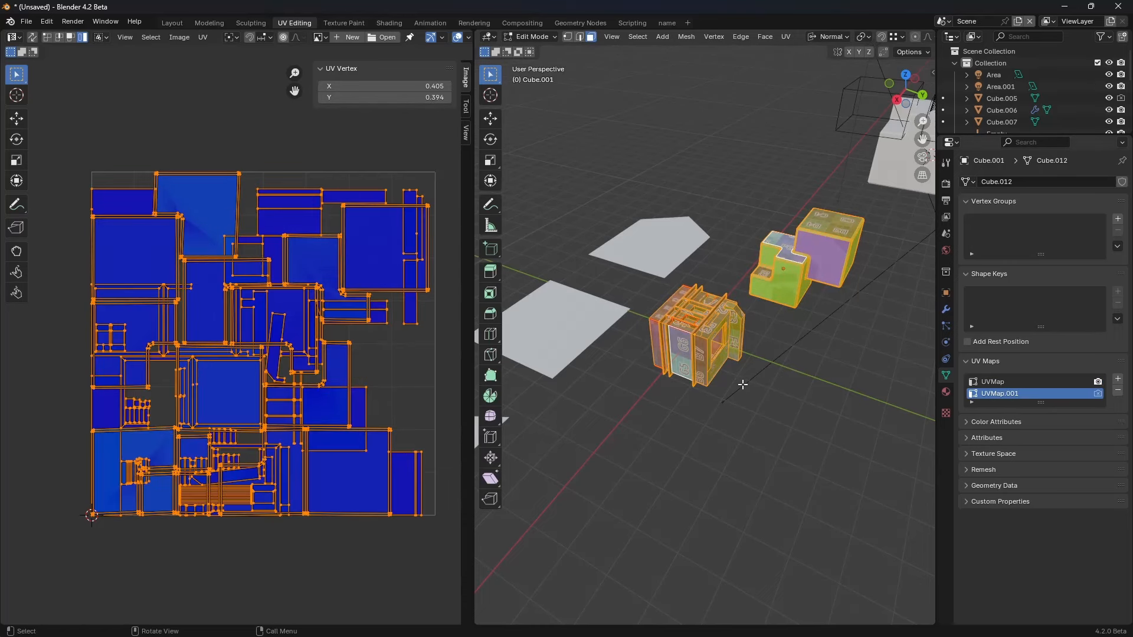
{"action": "key", "text": "Tab"}
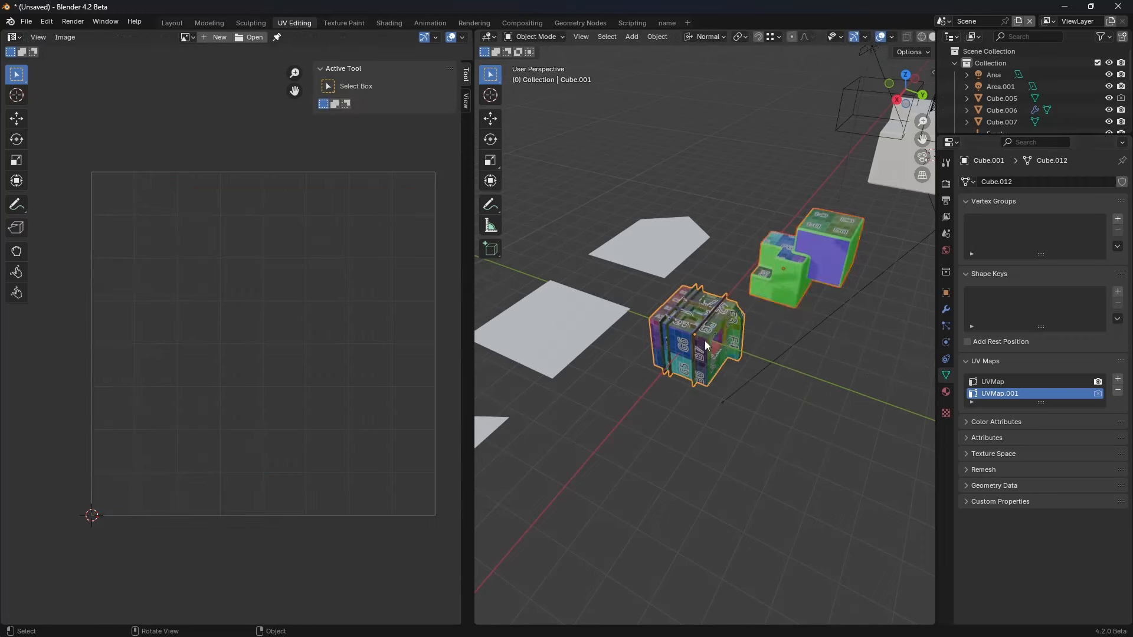
Step: Make UVMap.001 active on Cube.002, reselect Cube.001 with it, view their shared layout in Edit Mode, and return to Object Mode
{"action": "left_click", "coordinate": [991, 381]}
{"action": "left_click", "coordinate": [1034, 392]}
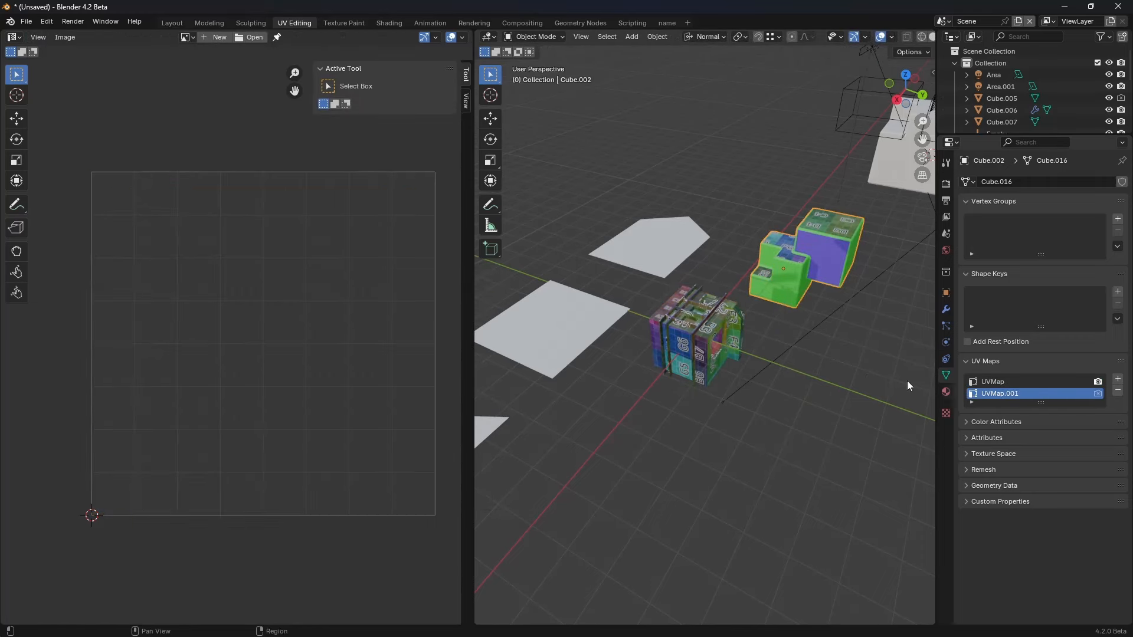
{"action": "left_click", "coordinate": [720, 331]}
{"action": "key", "text": "Tab"}
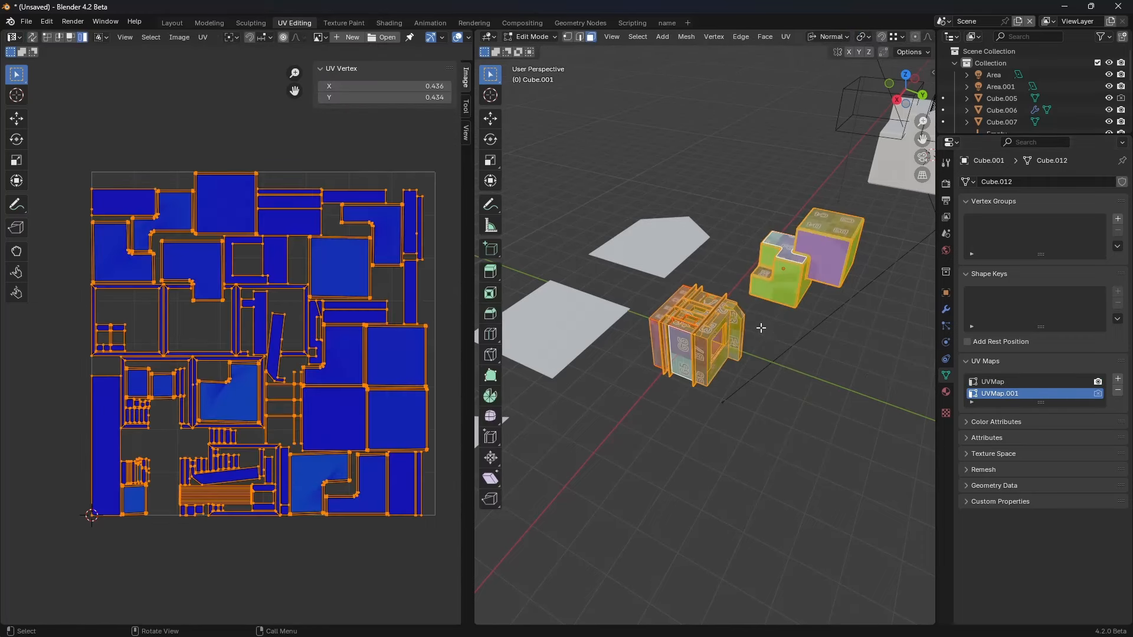
{"action": "key", "text": "ctrl+Tab"}
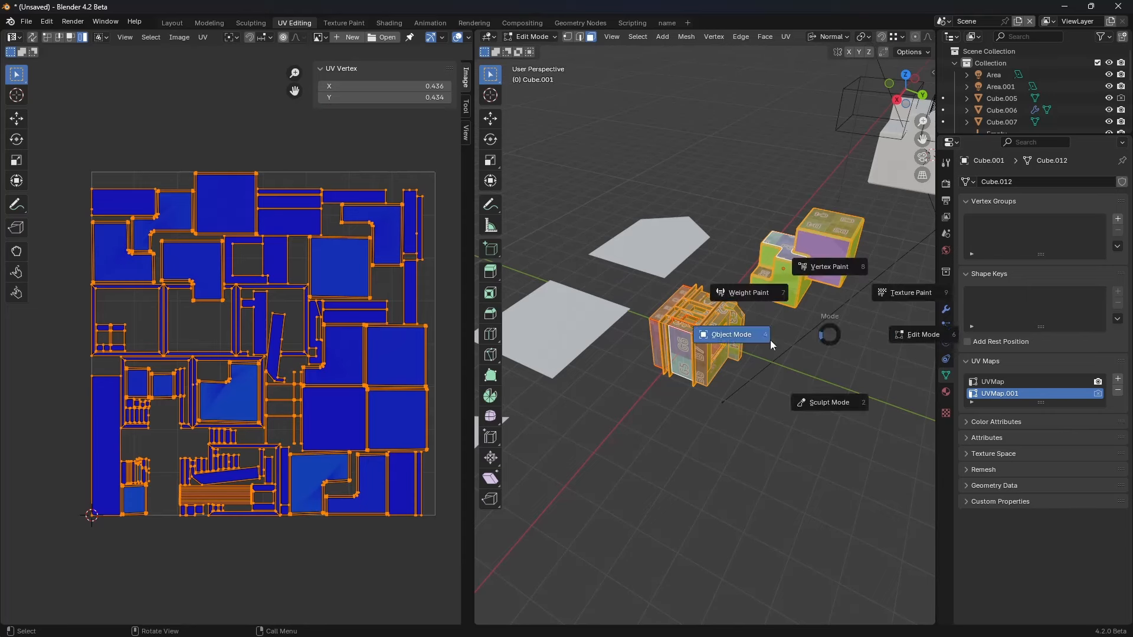
{"action": "left_click", "coordinate": [769, 339]}
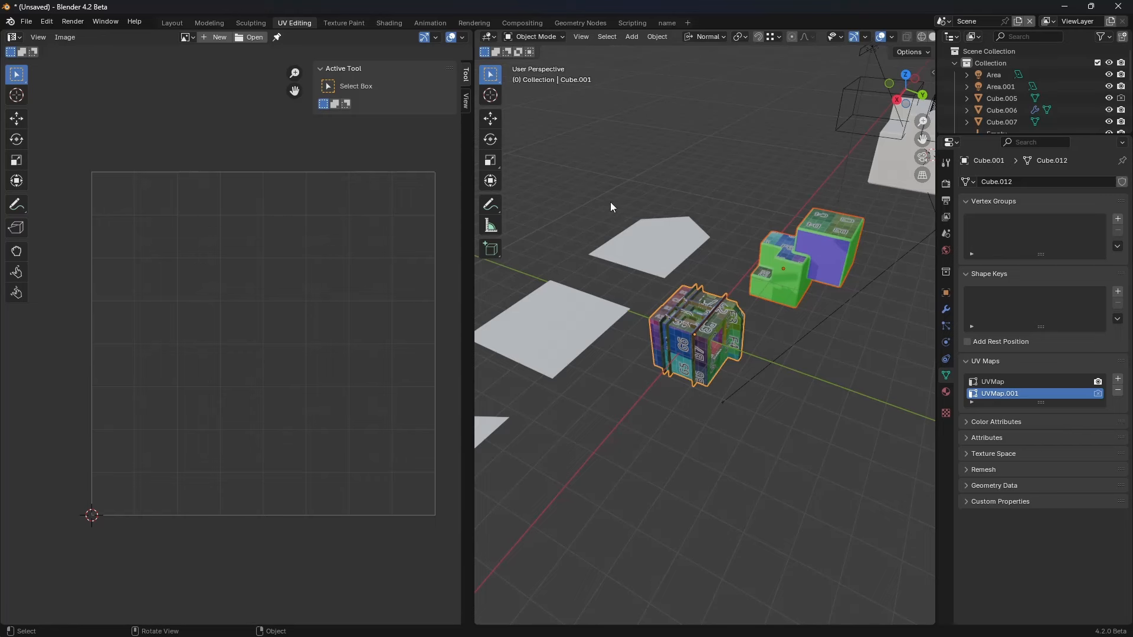
Step: Open the red material's properties and expand its checker Base Color down to the Mapping and Texture Coordinate inputs
{"action": "left_click", "coordinate": [947, 392]}
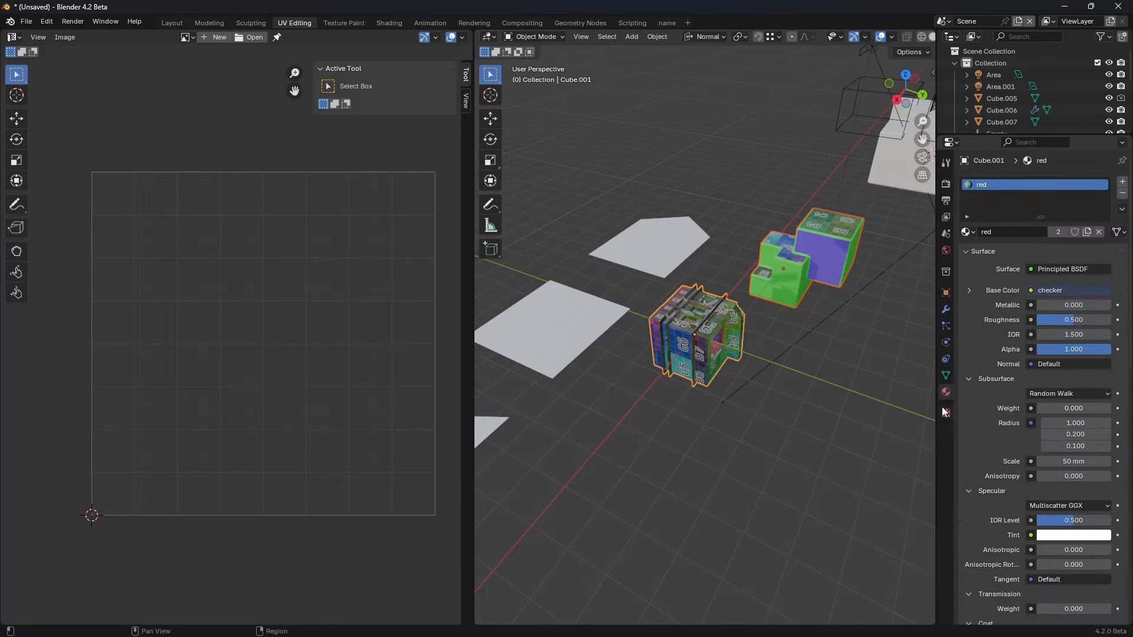
{"action": "left_click", "coordinate": [969, 291]}
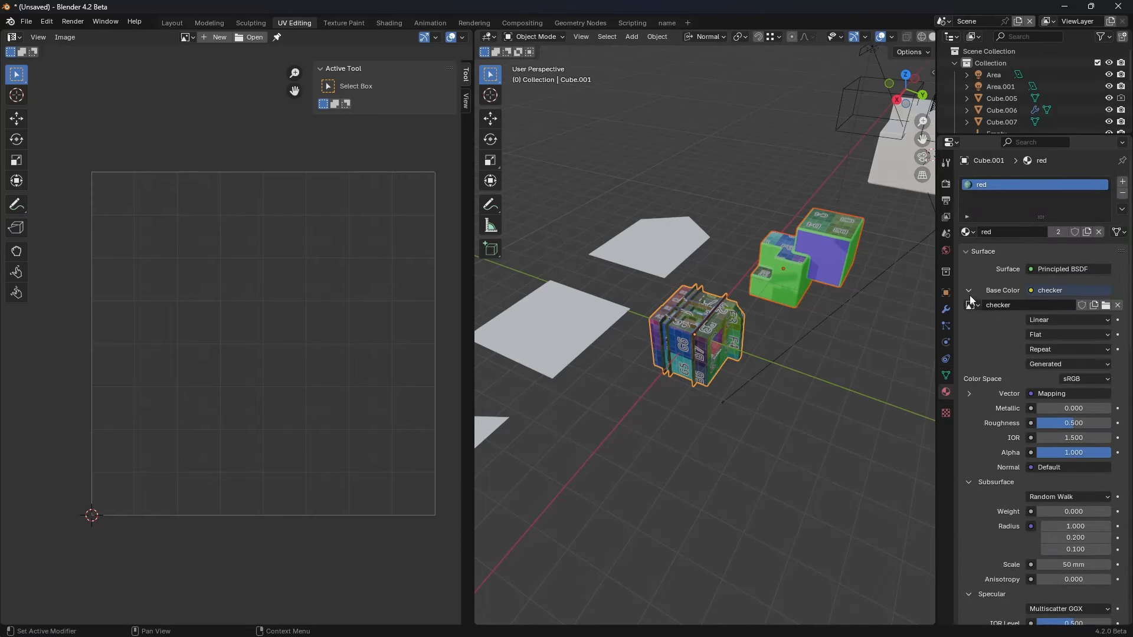
{"action": "scroll", "coordinate": [980, 491], "scroll_direction": "down", "scroll_amount": 7}
{"action": "scroll", "coordinate": [972, 301], "scroll_direction": "up", "scroll_amount": 5}
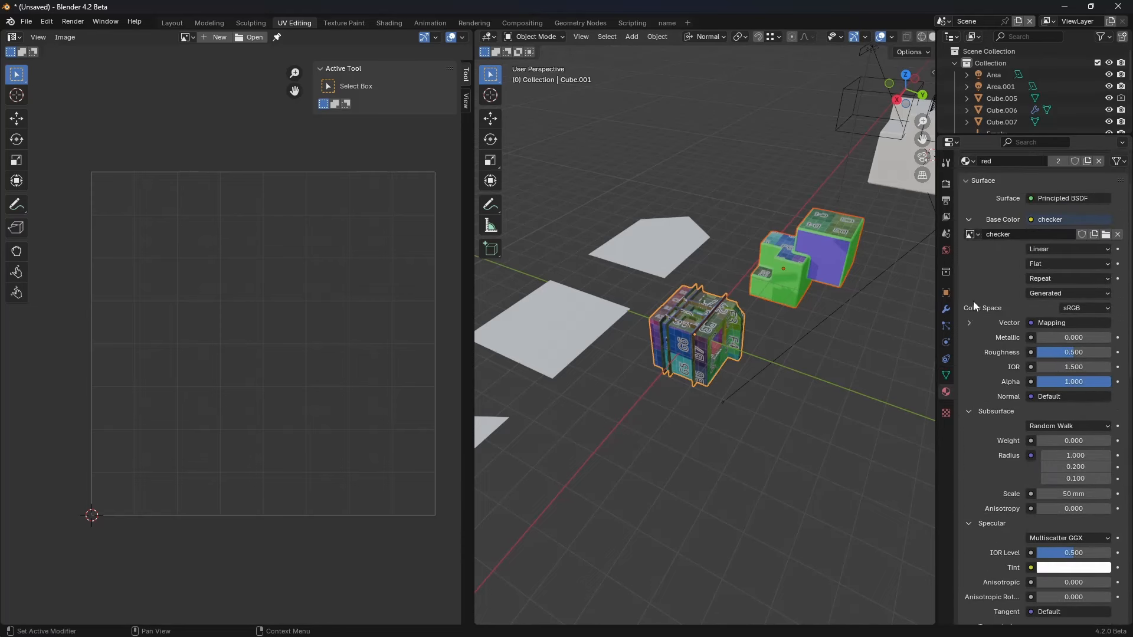
{"action": "left_click", "coordinate": [968, 347]}
{"action": "left_click", "coordinate": [968, 376]}
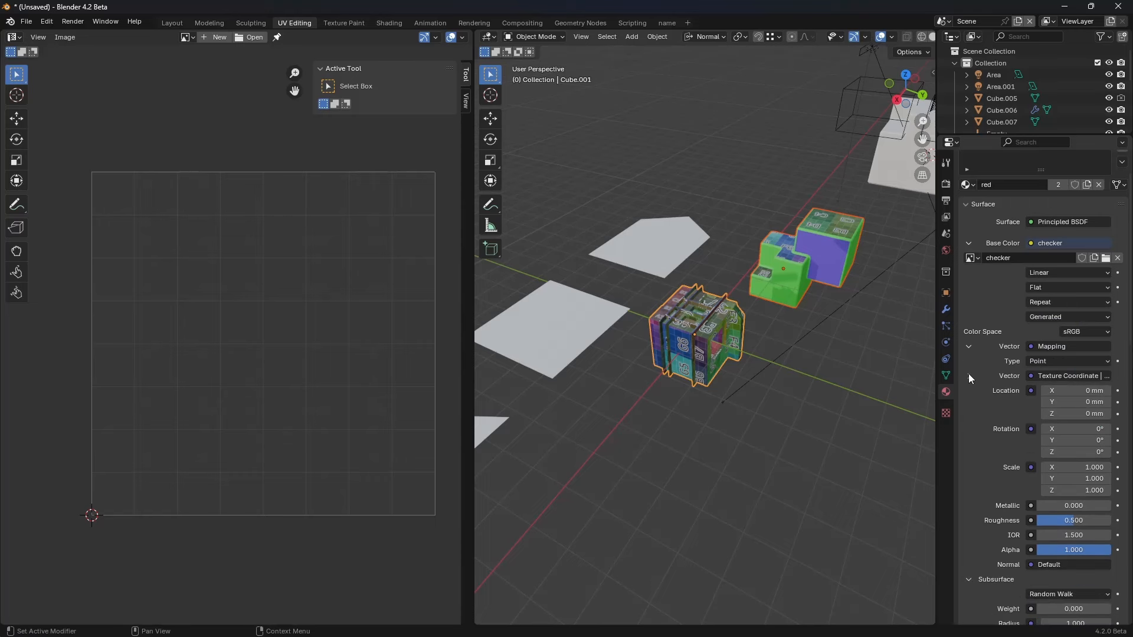
Step: Collapse the red material's Base Color inputs, all Principled BSDF subsections from Subsurface to Thin Film, and the Settings section
{"action": "left_click", "coordinate": [970, 608]}
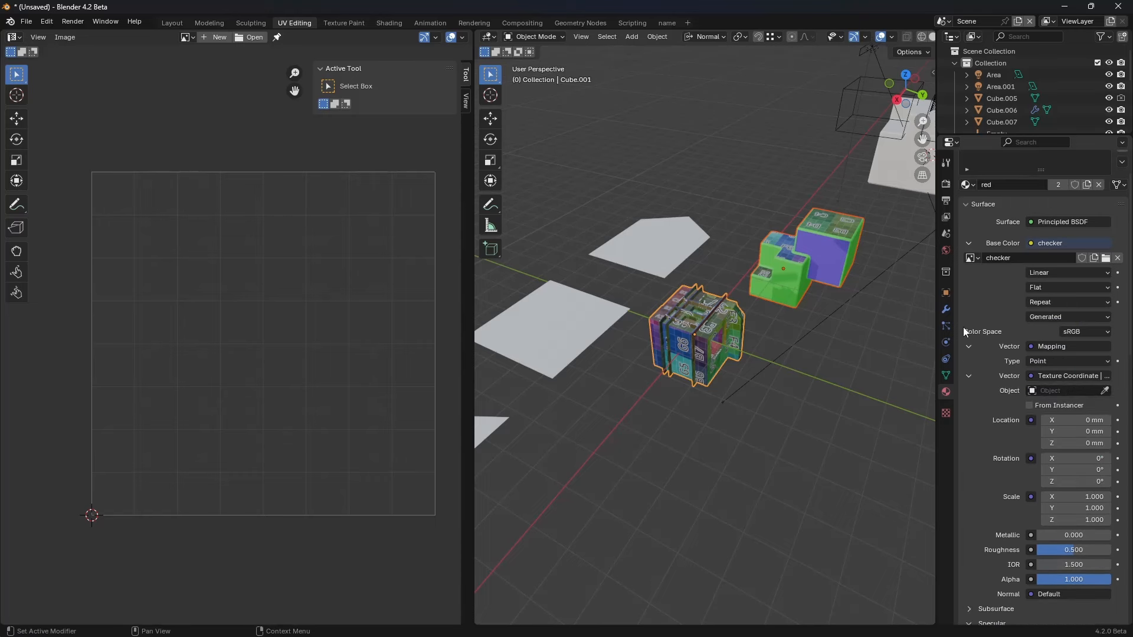
{"action": "left_click", "coordinate": [969, 346]}
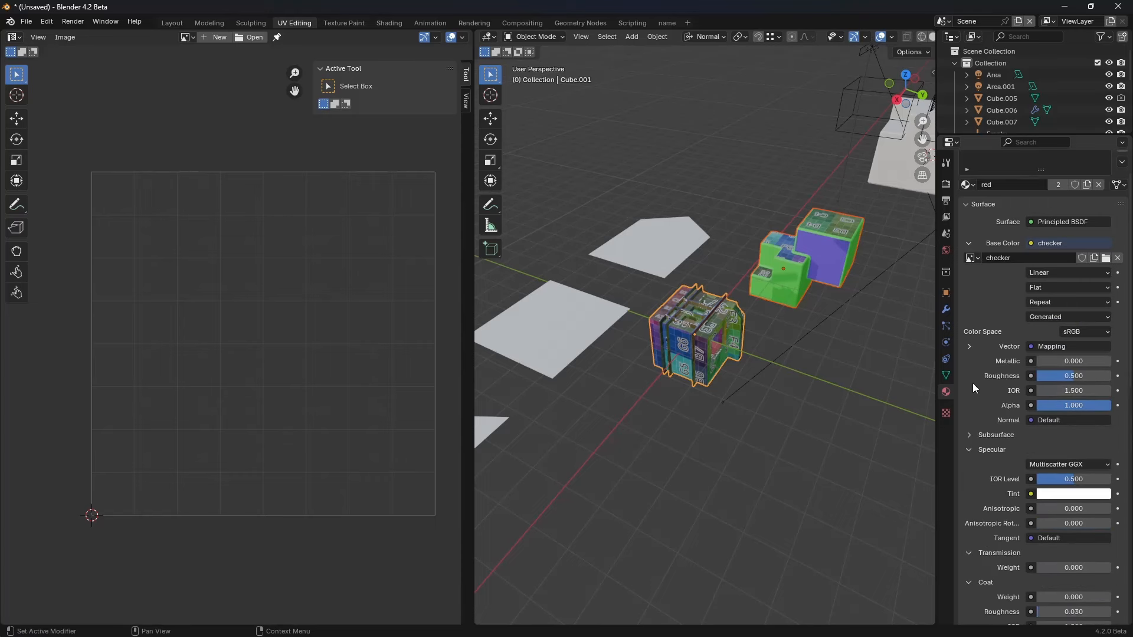
{"action": "left_click", "coordinate": [969, 449]}
{"action": "left_click", "coordinate": [969, 465]}
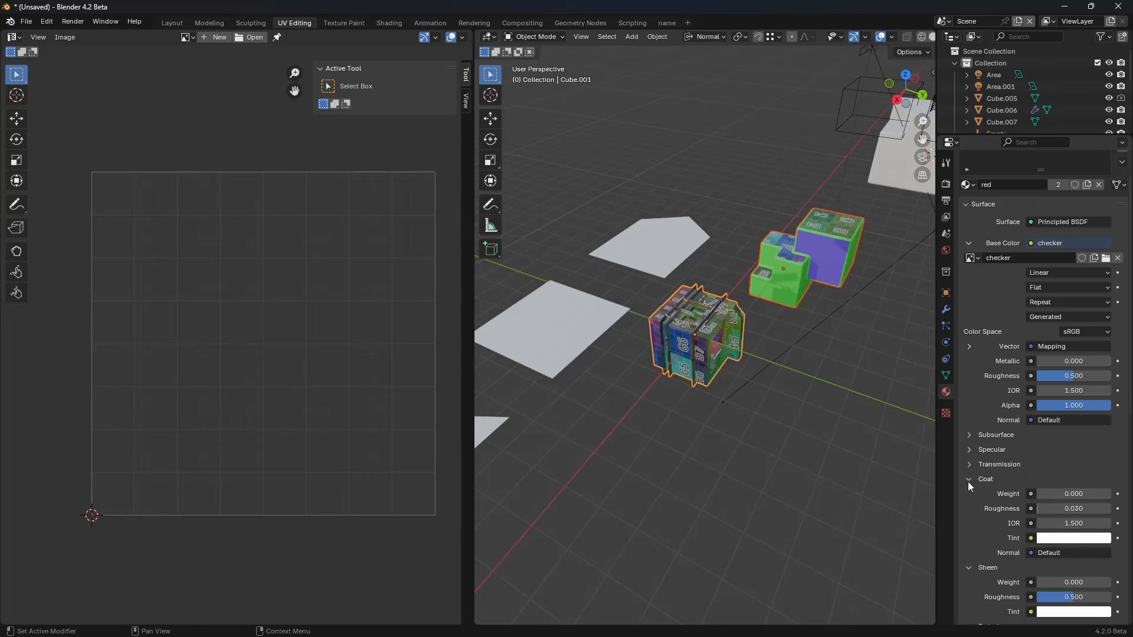
{"action": "left_click", "coordinate": [968, 479]}
{"action": "left_click", "coordinate": [968, 495]}
{"action": "left_click", "coordinate": [969, 510]}
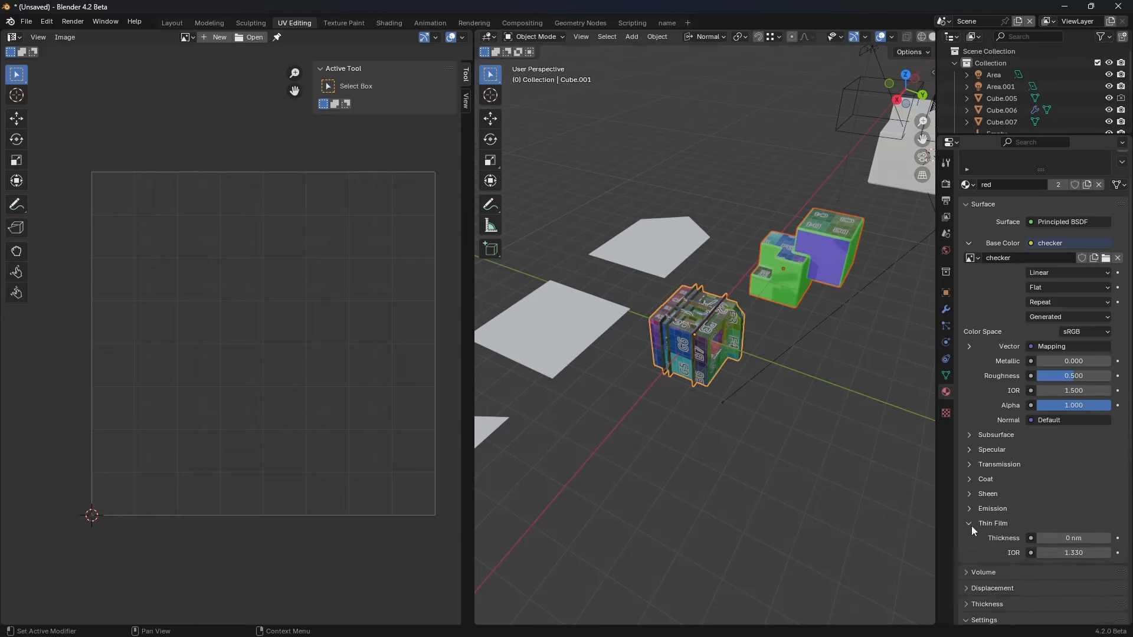
{"action": "left_click", "coordinate": [971, 524]}
{"action": "left_click", "coordinate": [968, 347]}
{"action": "left_click", "coordinate": [968, 243]}
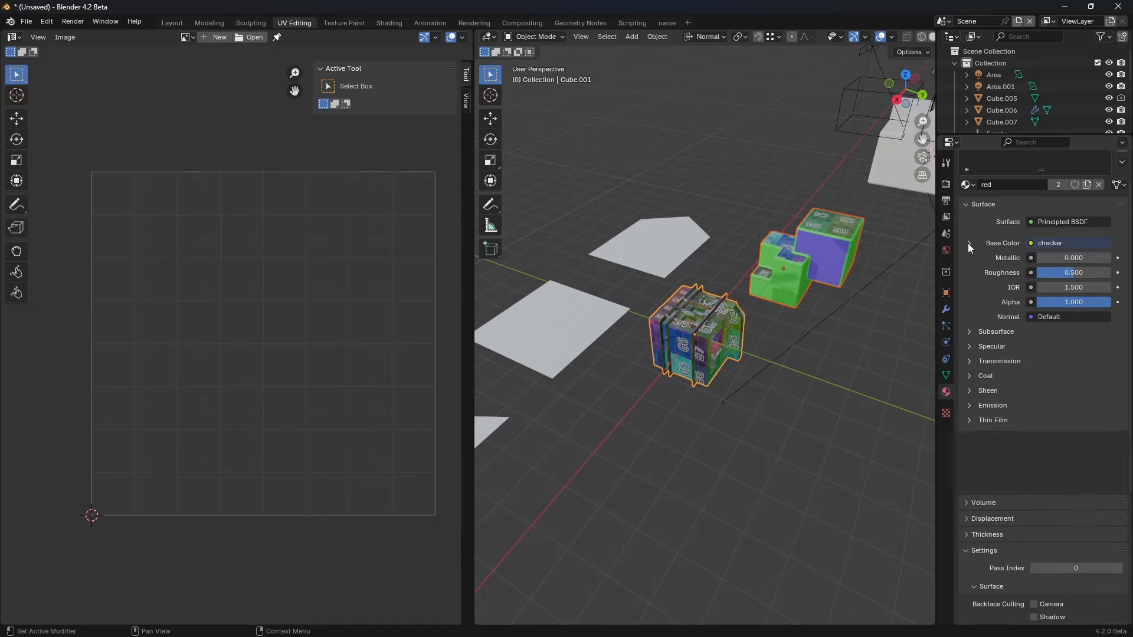
{"action": "scroll", "coordinate": [1026, 460], "scroll_direction": "down", "scroll_amount": 5}
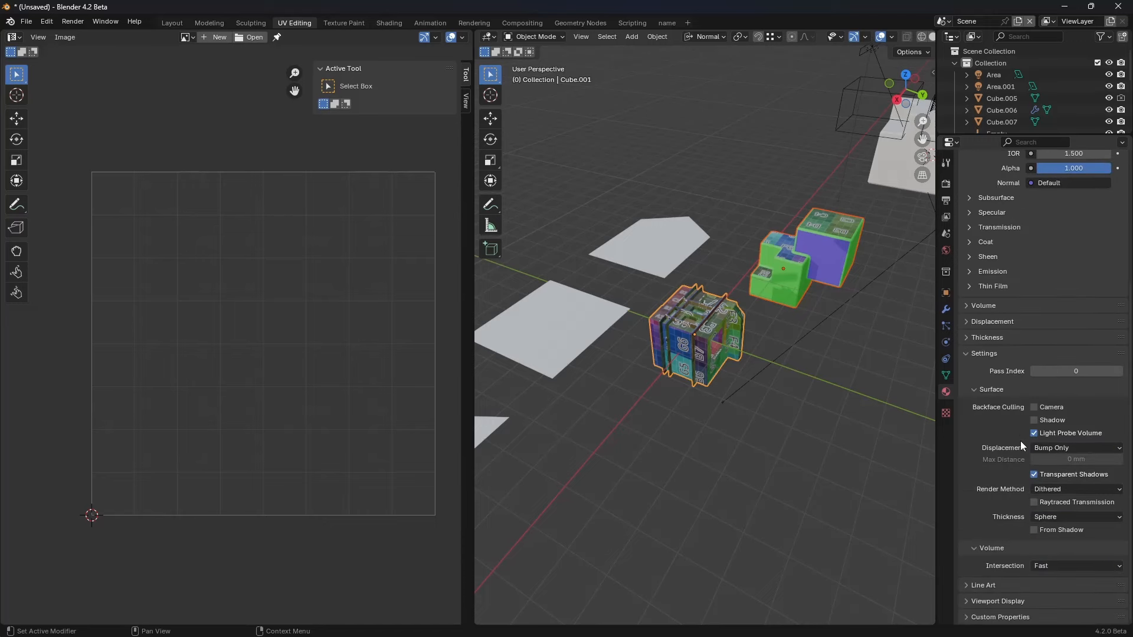
{"action": "left_click", "coordinate": [972, 352]}
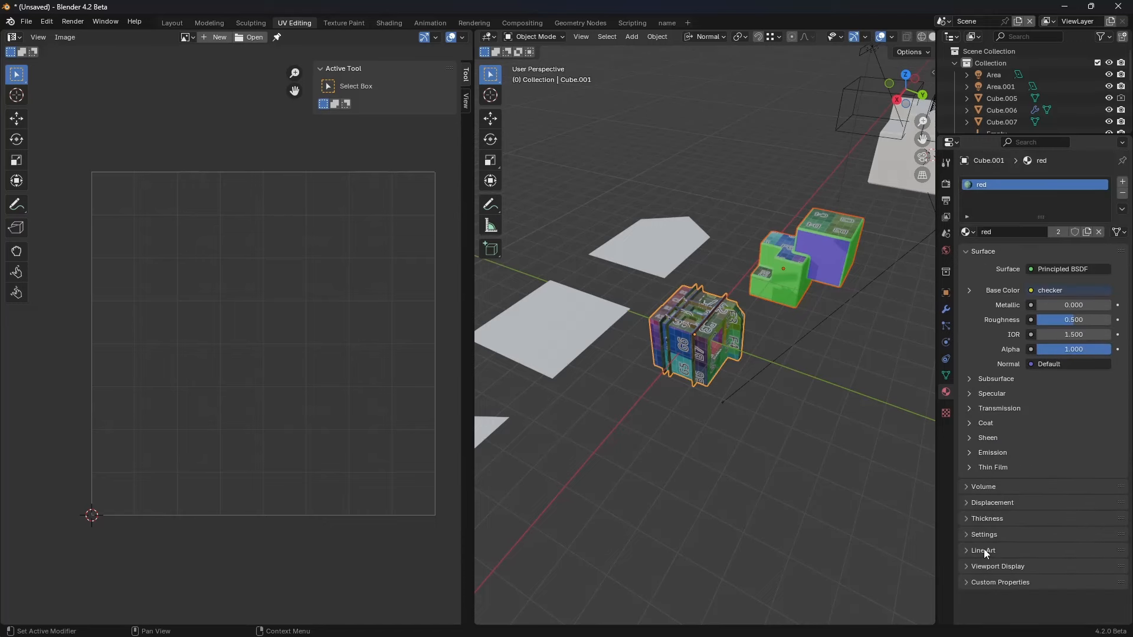
Step: Select Cube.001 alone and set the render method in its red material's settings to Blended
{"action": "scroll", "coordinate": [694, 353], "scroll_direction": "up", "scroll_amount": 3}
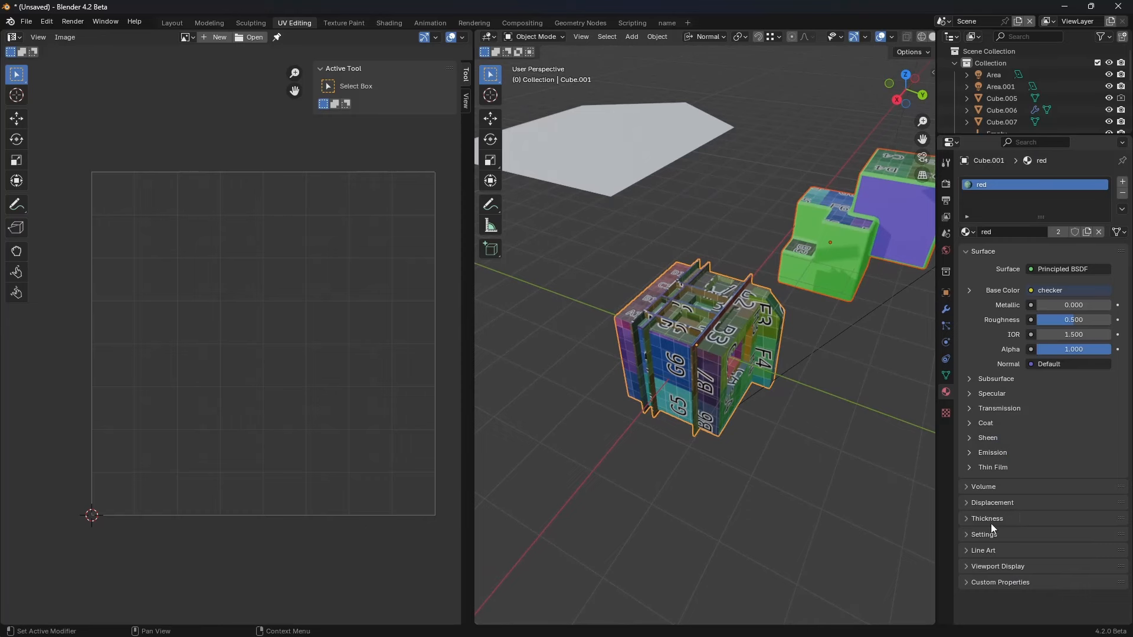
{"action": "left_click", "coordinate": [667, 388]}
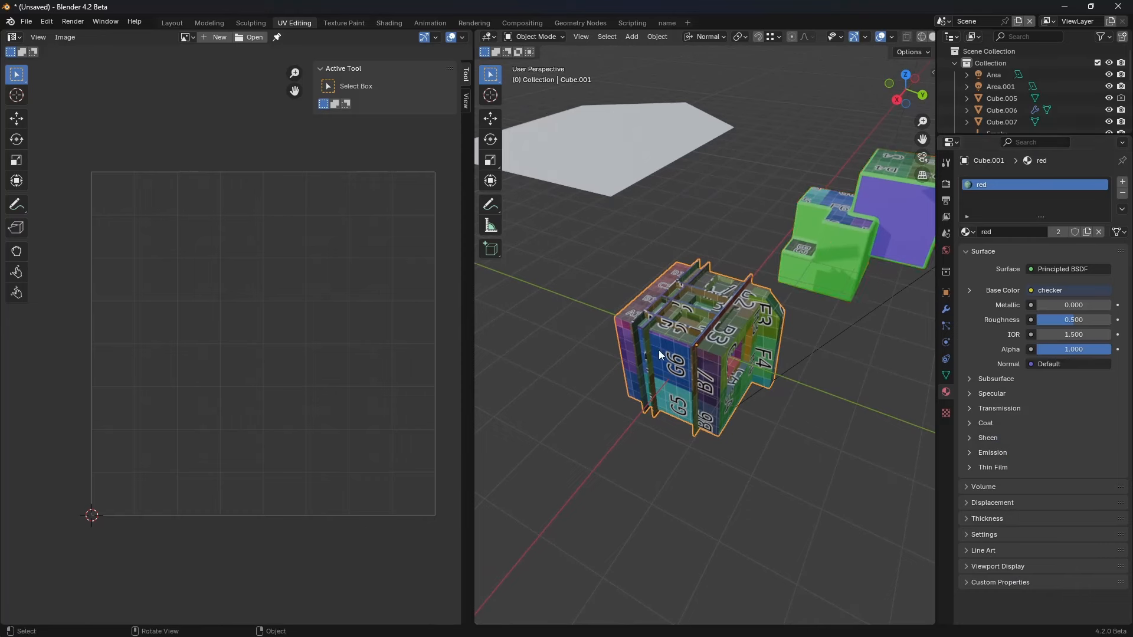
{"action": "left_click", "coordinate": [979, 536]}
{"action": "scroll", "coordinate": [982, 534], "scroll_direction": "down", "scroll_amount": 6}
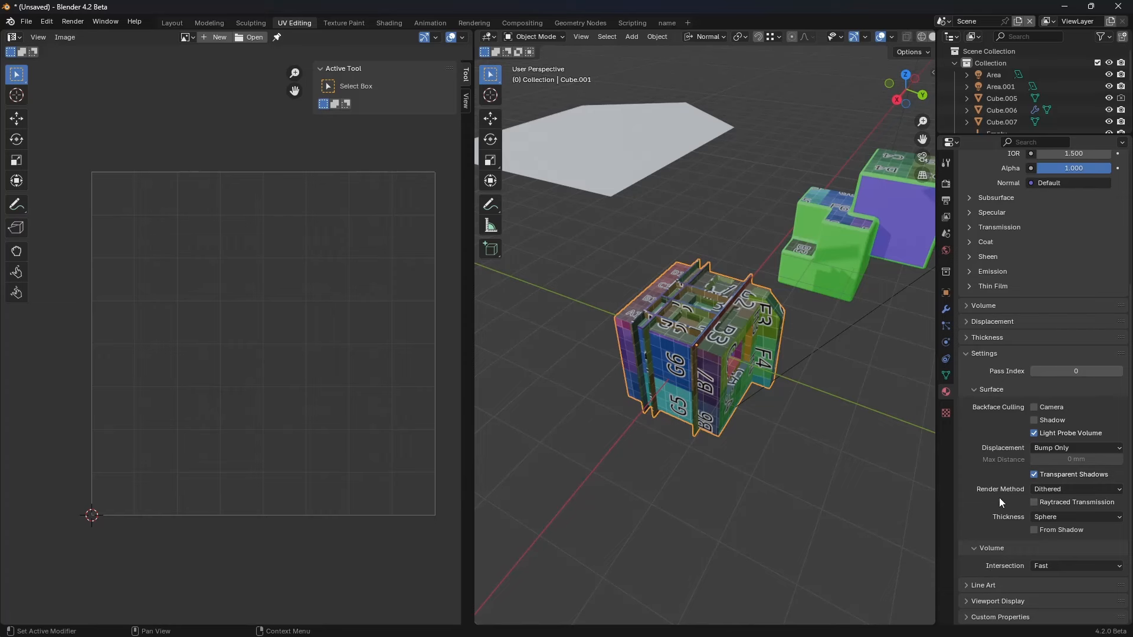
{"action": "left_click", "coordinate": [1033, 490]}
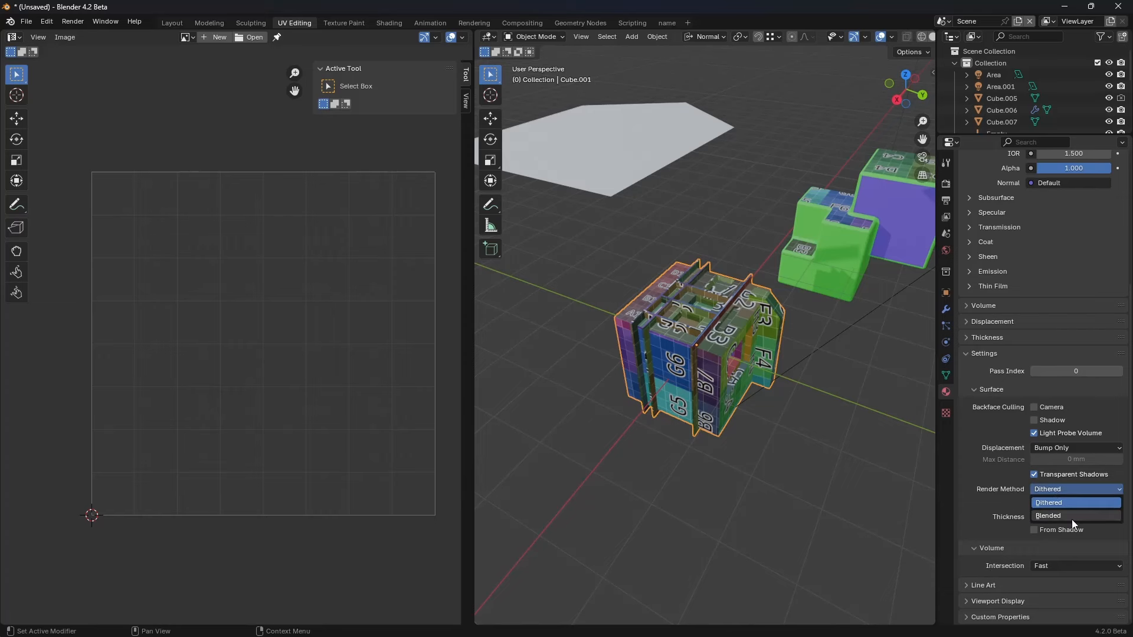
{"action": "left_click", "coordinate": [1059, 515]}
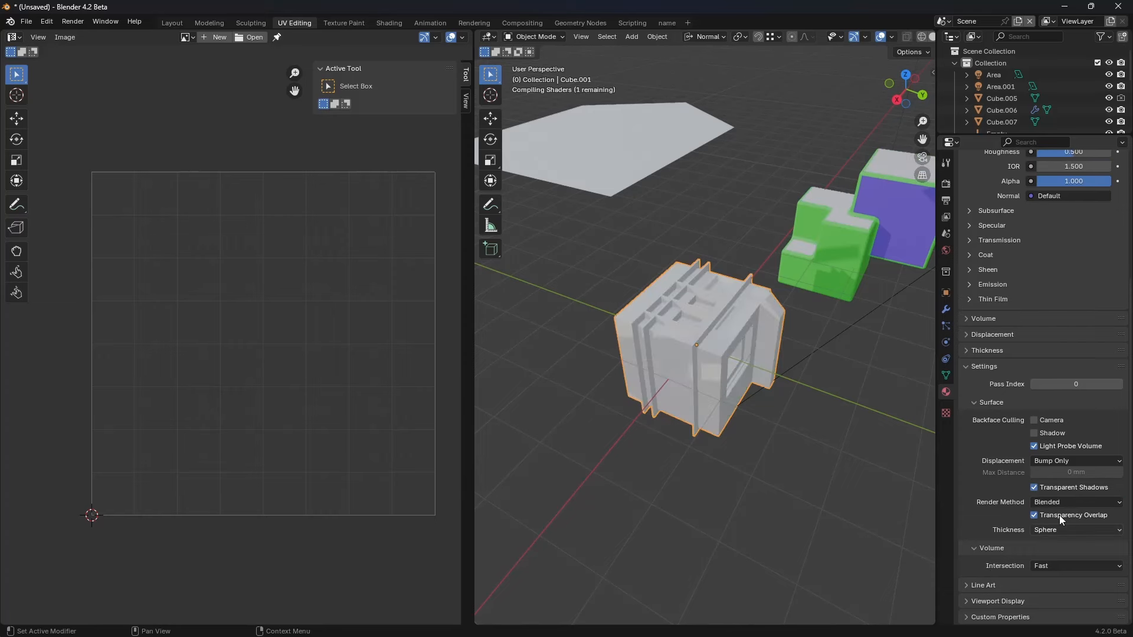
Step: Lower the red material's Alpha to about 0.402 and examine the see-through block from several sides
{"action": "key", "text": "KP_1"}
{"action": "middle_click_drag", "start_coordinate": [709, 355], "coordinate": [838, 356]}
{"action": "scroll", "coordinate": [1046, 338], "scroll_direction": "up", "scroll_amount": 3}
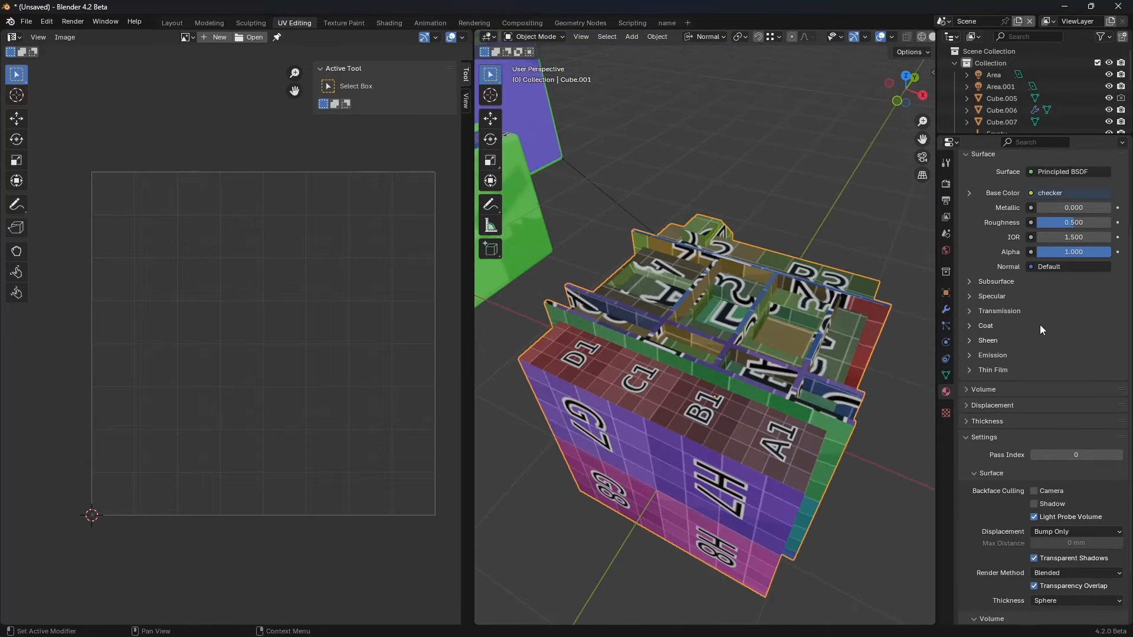
{"action": "left_click_drag", "start_coordinate": [1097, 252], "coordinate": [1066, 252]}
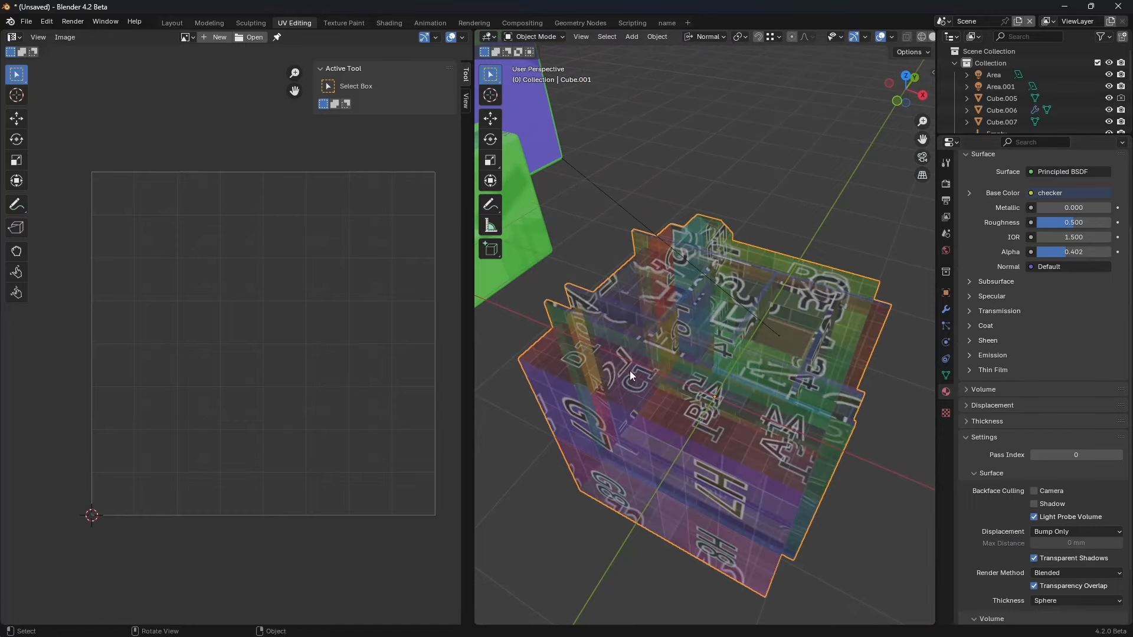
{"action": "middle_click_drag", "start_coordinate": [629, 371], "coordinate": [820, 380]}
Step: Switch the red material's render method to Dithered and examine the block's transparency up close from different angles
{"action": "scroll", "coordinate": [1033, 538], "scroll_direction": "down", "scroll_amount": 3}
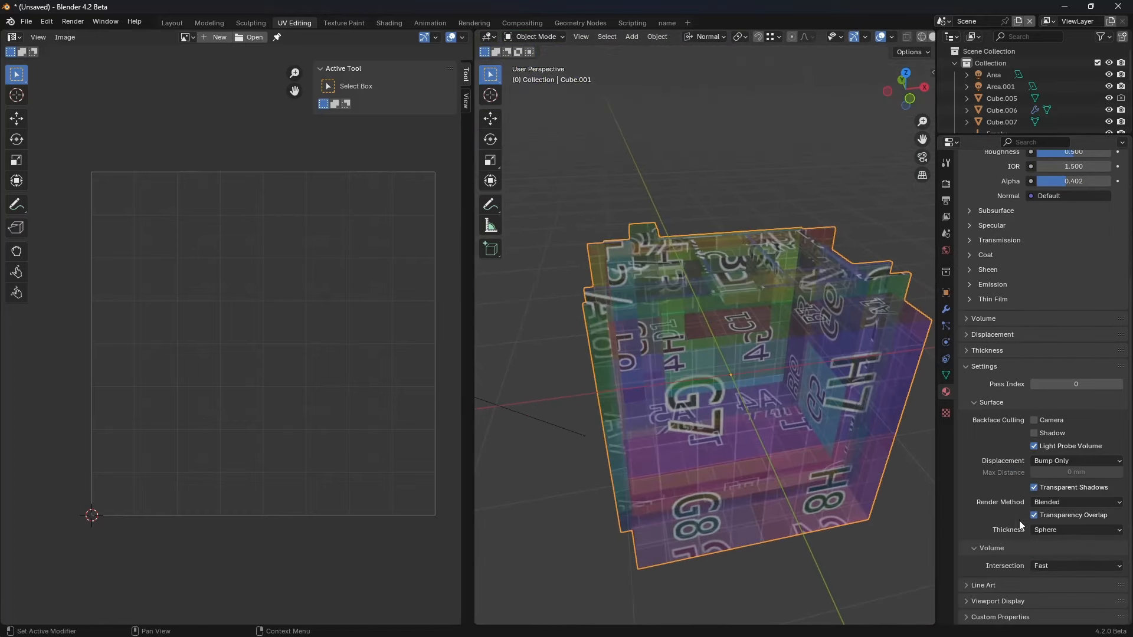
{"action": "left_click", "coordinate": [1058, 502]}
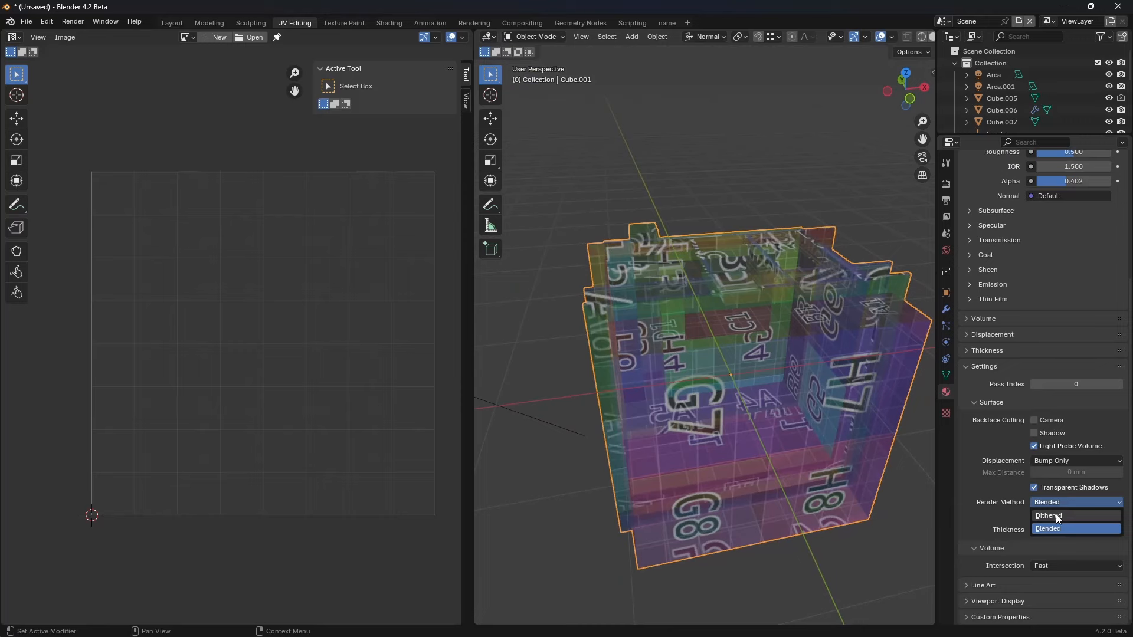
{"action": "left_click", "coordinate": [1049, 515]}
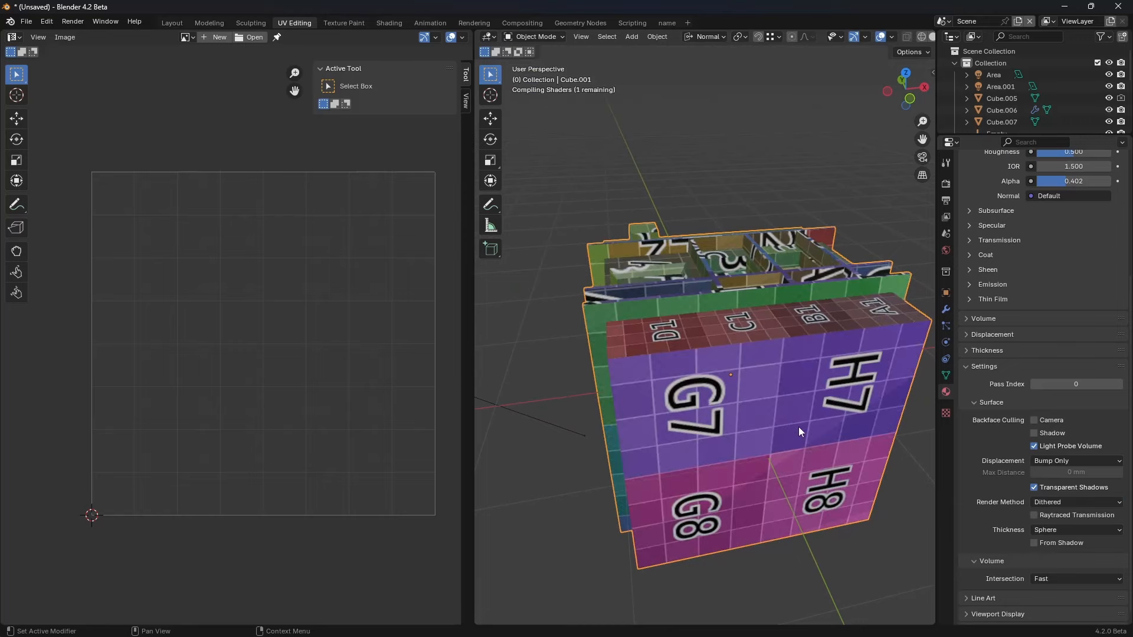
{"action": "middle_click_drag", "start_coordinate": [778, 409], "coordinate": [783, 431]}
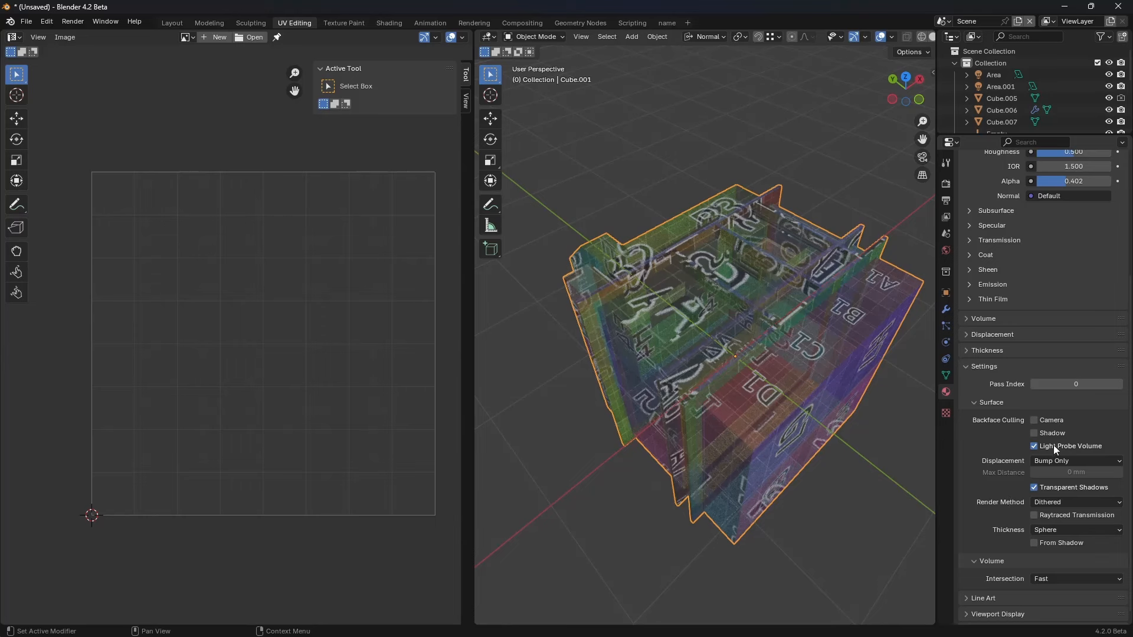
{"action": "left_click", "coordinate": [1066, 502]}
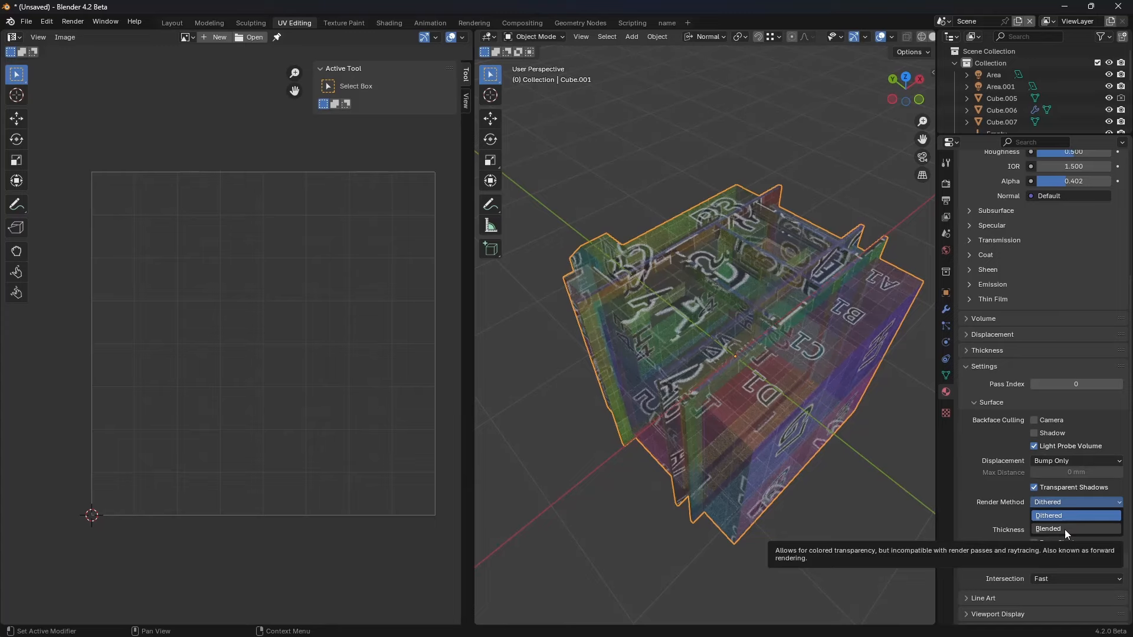
{"action": "middle_click_drag", "start_coordinate": [741, 335], "coordinate": [734, 337], "text": "shift"}
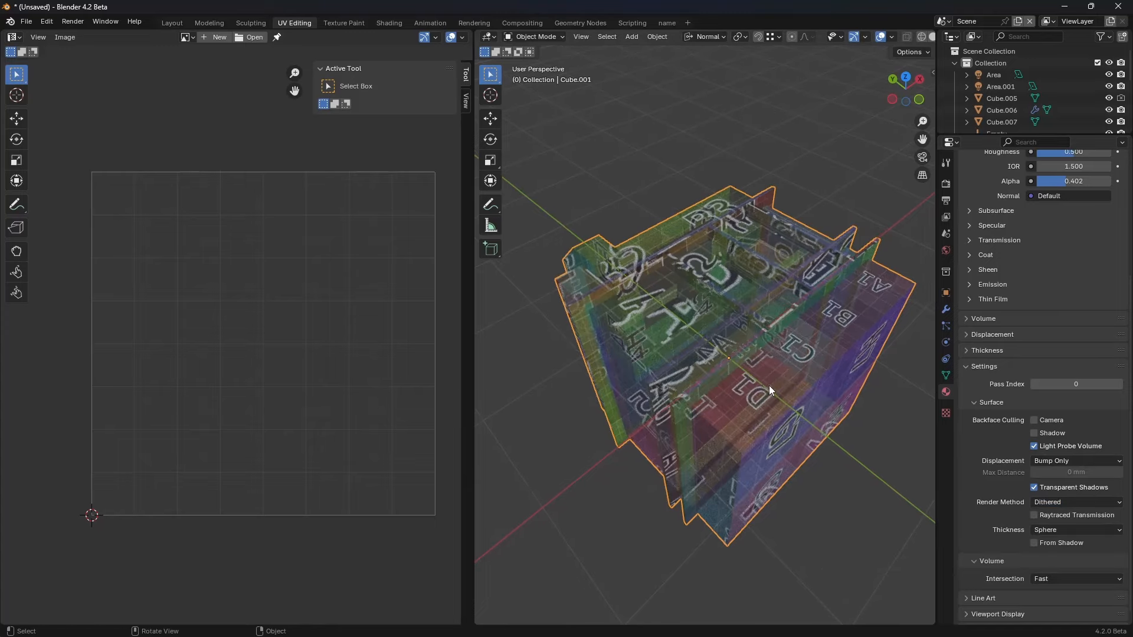
{"action": "middle_click_drag", "start_coordinate": [769, 385], "coordinate": [784, 407]}
{"action": "scroll", "coordinate": [772, 377], "scroll_direction": "up", "scroll_amount": 4}
Step: Set the red material's render method back to Blended and look around the overlapping transparent faces
{"action": "left_click", "coordinate": [1049, 502]}
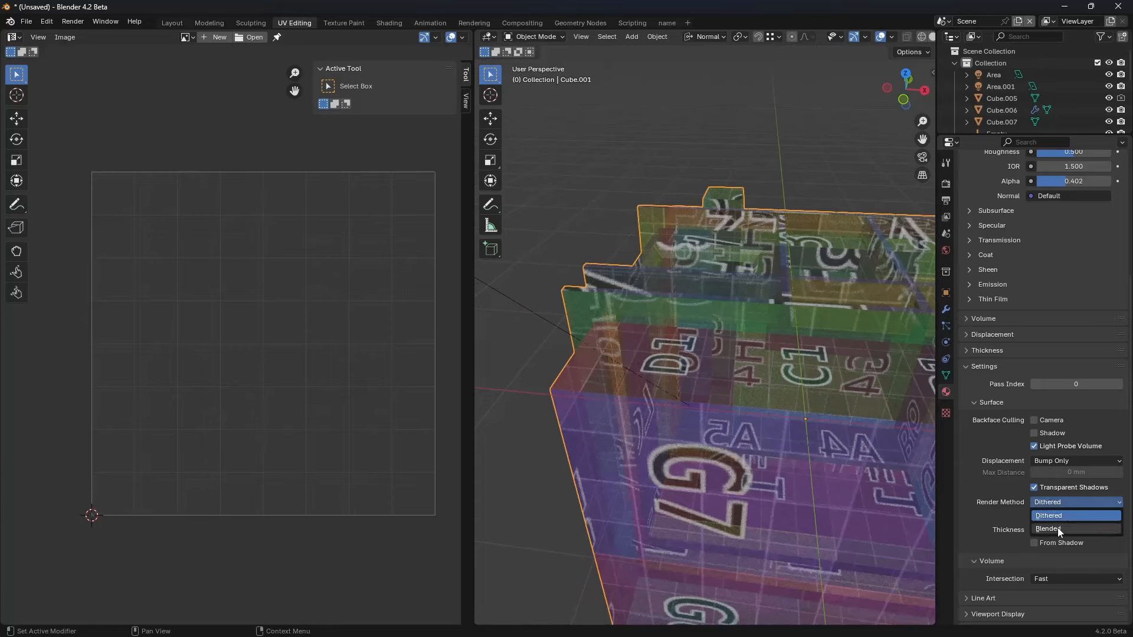
{"action": "left_click", "coordinate": [1057, 528]}
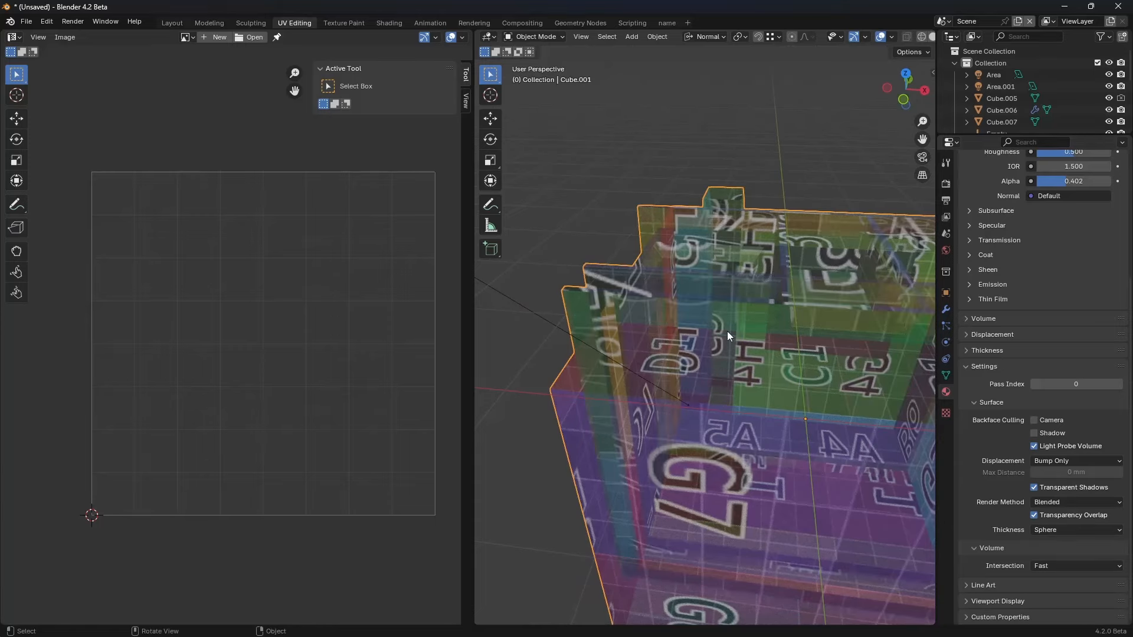
{"action": "middle_click_drag", "start_coordinate": [727, 331], "coordinate": [850, 473]}
{"action": "middle_click_drag", "start_coordinate": [765, 387], "coordinate": [846, 393]}
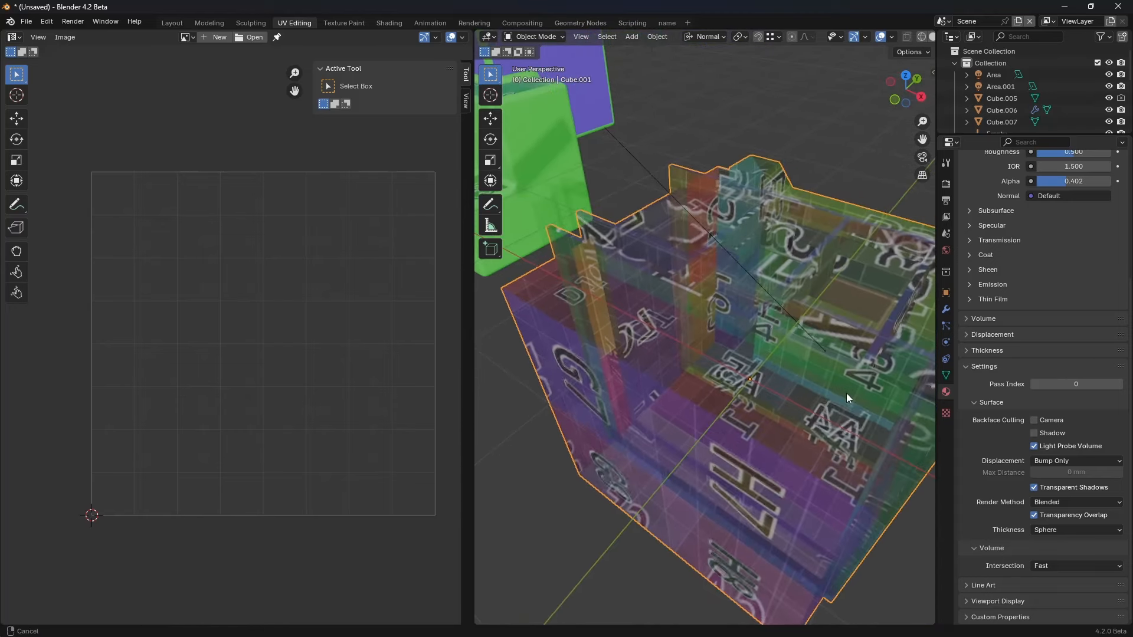
Step: Raise the red material's Alpha to about 0.795 and view the block from another side
{"action": "scroll", "coordinate": [1046, 346], "scroll_direction": "up", "scroll_amount": 4}
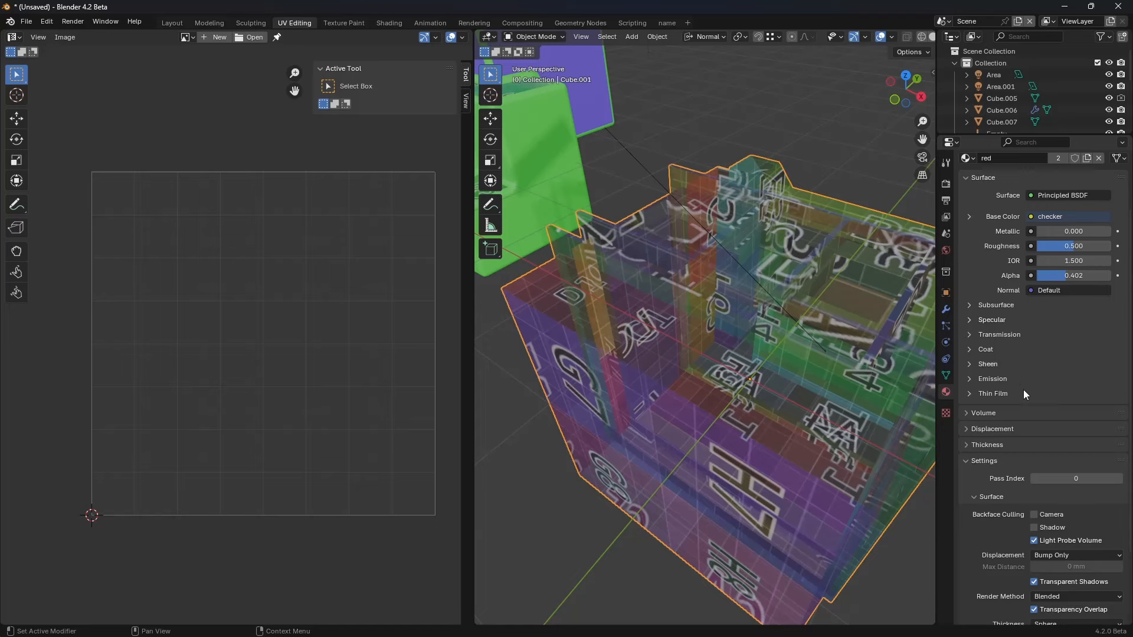
{"action": "scroll", "coordinate": [993, 486], "scroll_direction": "down", "scroll_amount": 4}
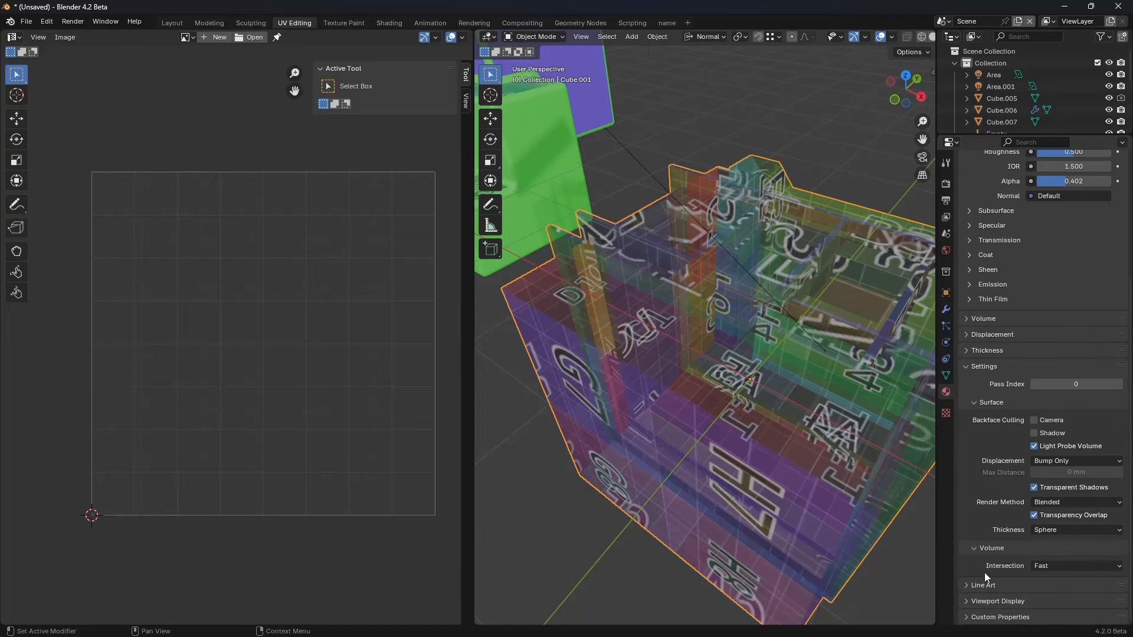
{"action": "scroll", "coordinate": [1052, 242], "scroll_direction": "up", "scroll_amount": 6}
{"action": "mouse_move", "coordinate": [1077, 324]}
{"action": "left_mouse_down"}
{"action": "mouse_move", "coordinate": [1106, 323]}
{"action": "mouse_move", "coordinate": [1096, 324]}
{"action": "left_mouse_up"}
{"action": "middle_click_drag", "start_coordinate": [708, 412], "coordinate": [844, 410]}
Step: Review the red material's surface inputs and its render method, transparency overlap, thickness and volume settings
{"action": "scroll", "coordinate": [994, 403], "scroll_direction": "down", "scroll_amount": 3}
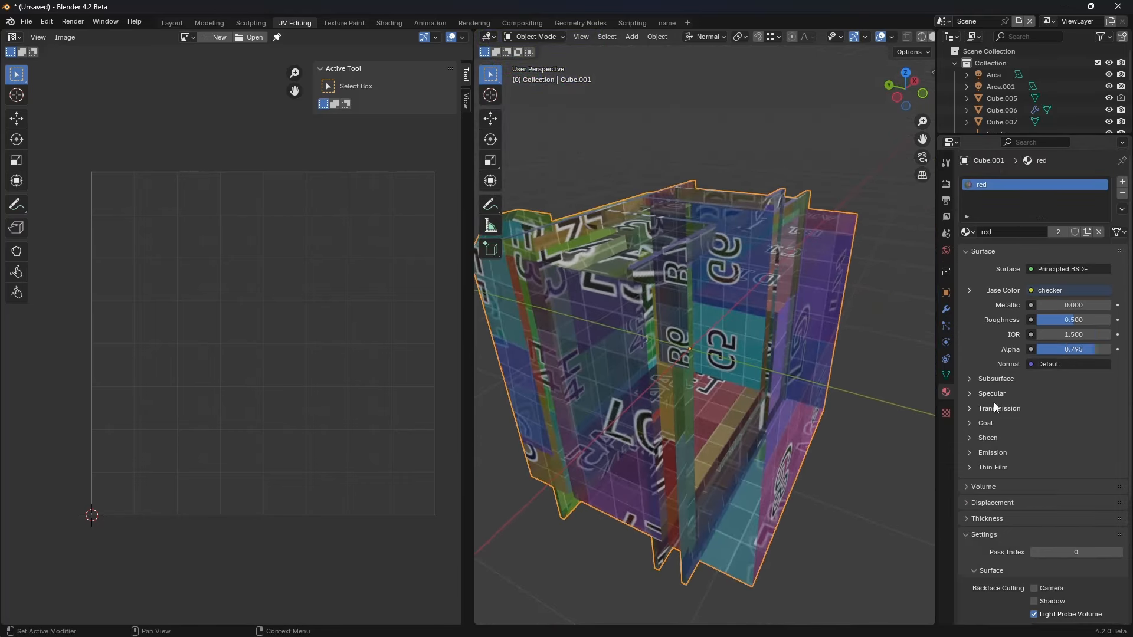
{"action": "scroll", "coordinate": [1006, 448], "scroll_direction": "down", "scroll_amount": 3}
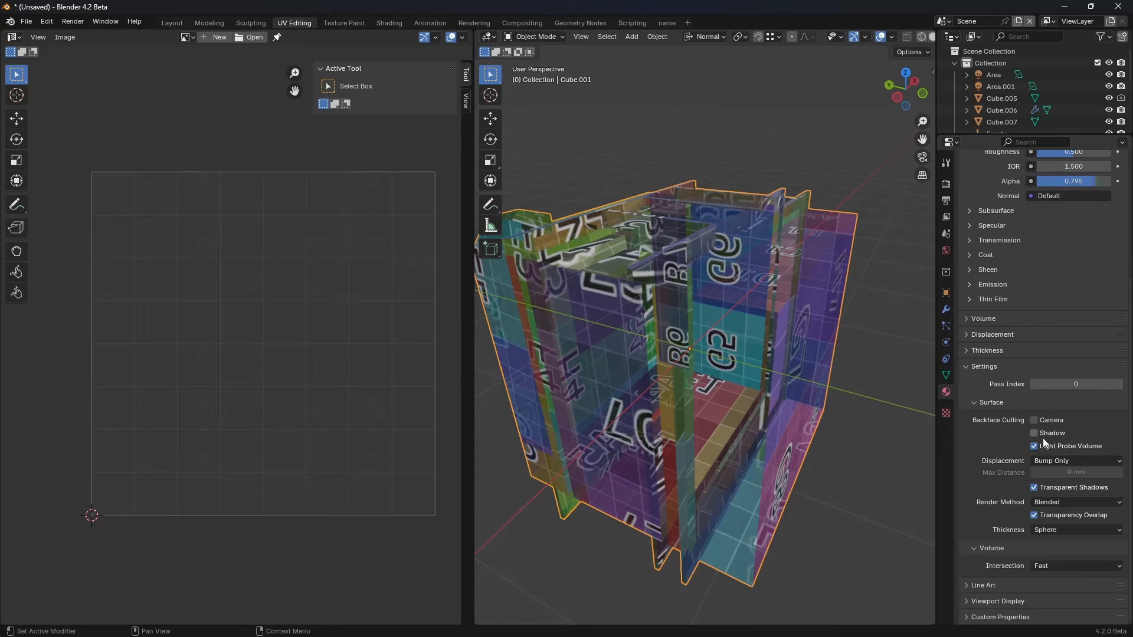
{"action": "mouse_move", "coordinate": [799, 441]}
{"action": "middle_mouse_down"}
{"action": "mouse_move", "coordinate": [911, 413]}
{"action": "mouse_move", "coordinate": [791, 395]}
{"action": "mouse_move", "coordinate": [797, 435]}
{"action": "middle_mouse_up"}
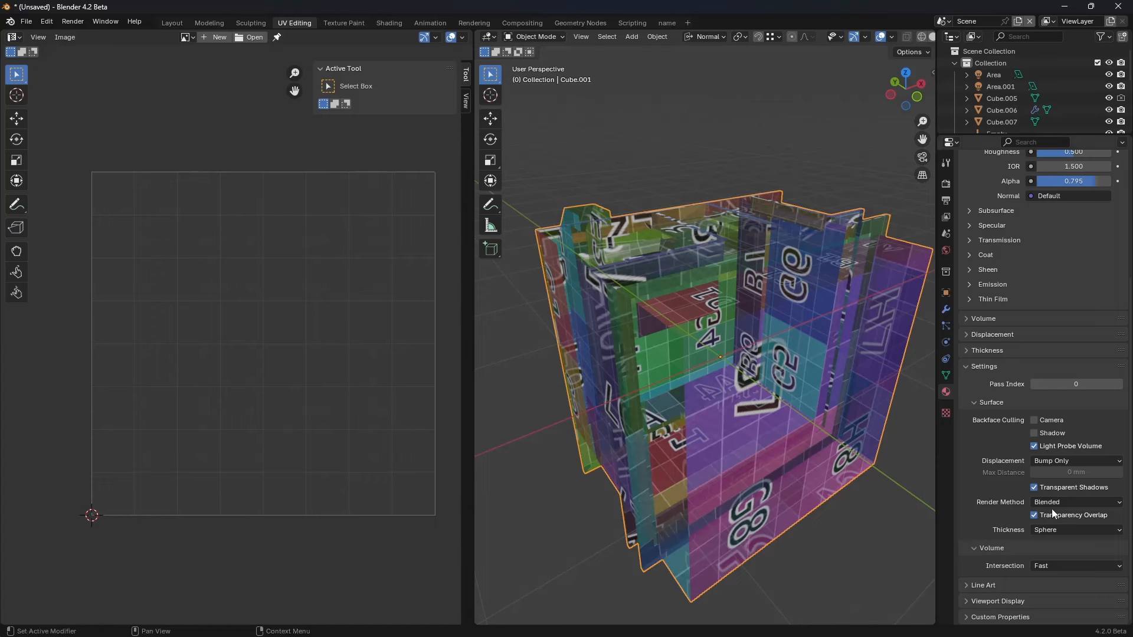
{"action": "scroll", "coordinate": [1051, 508], "scroll_direction": "up", "scroll_amount": 6}
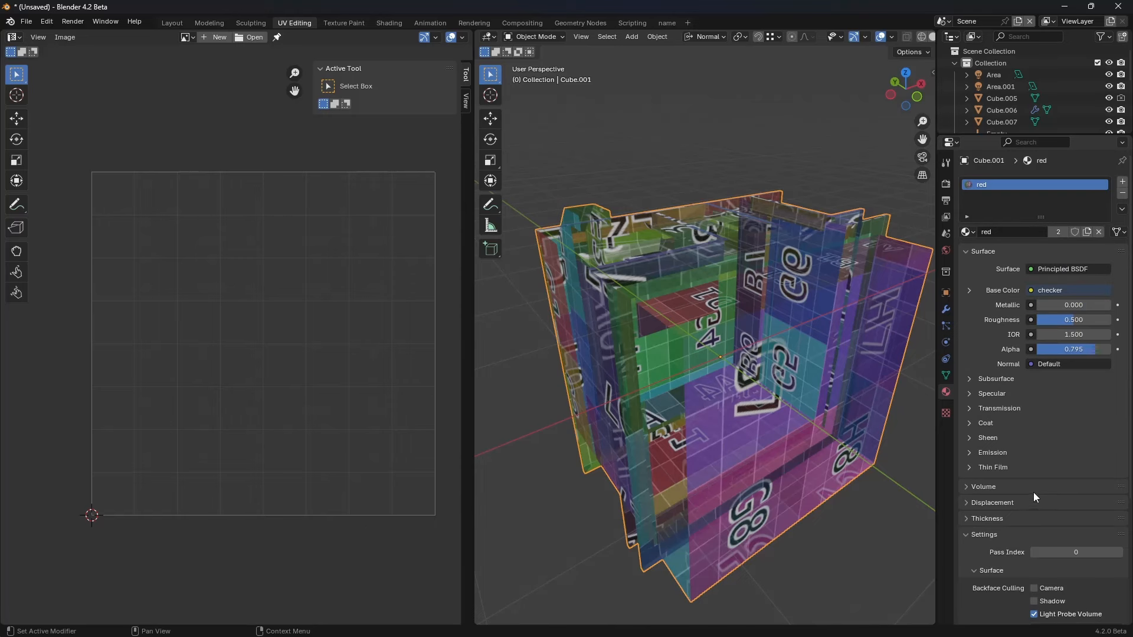
{"action": "scroll", "coordinate": [1033, 493], "scroll_direction": "down", "scroll_amount": 5}
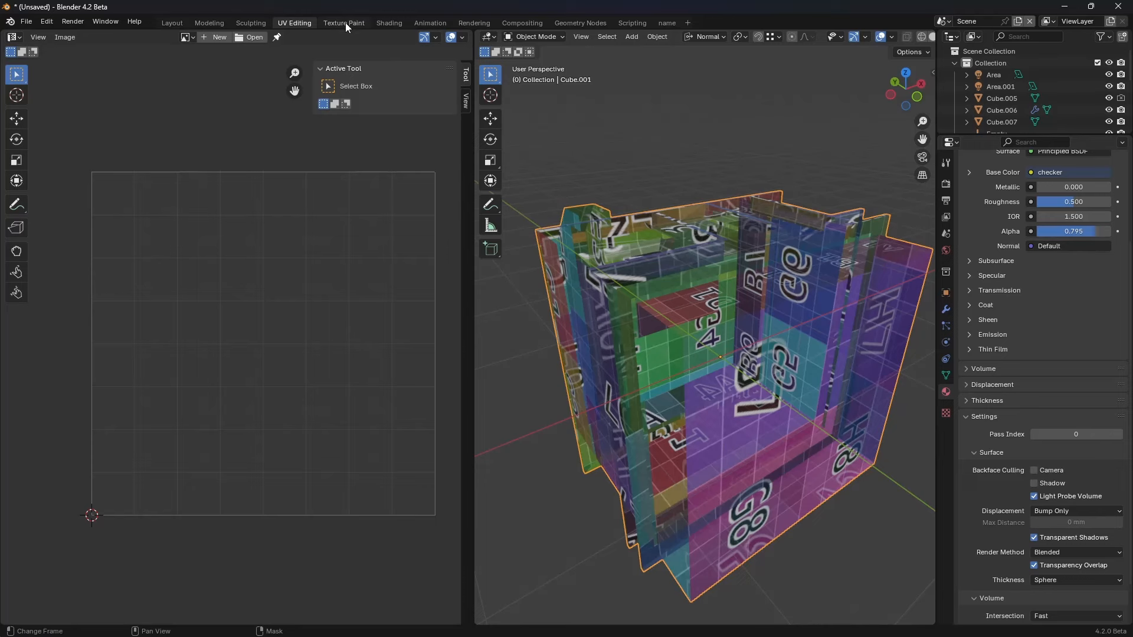
{"action": "scroll", "coordinate": [882, 423], "scroll_direction": "down", "scroll_amount": 1}
{"action": "scroll", "coordinate": [1006, 561], "scroll_direction": "down", "scroll_amount": 2}
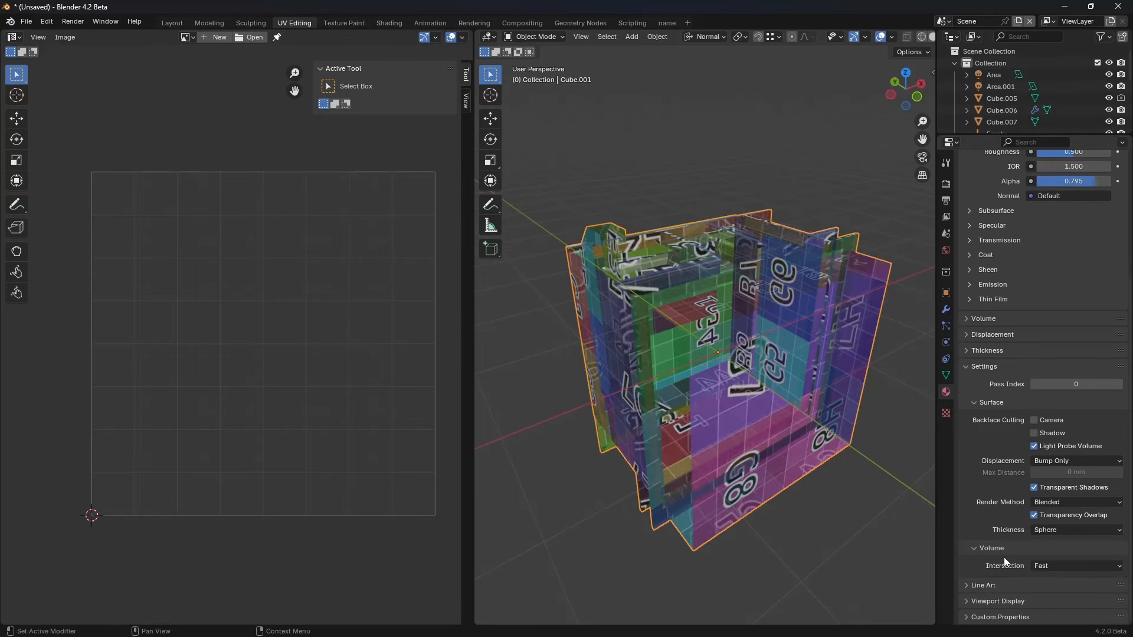
Step: Create a new brush texture and change its type to Clouds, Noise and finally Stucci
{"action": "left_click", "coordinate": [946, 414]}
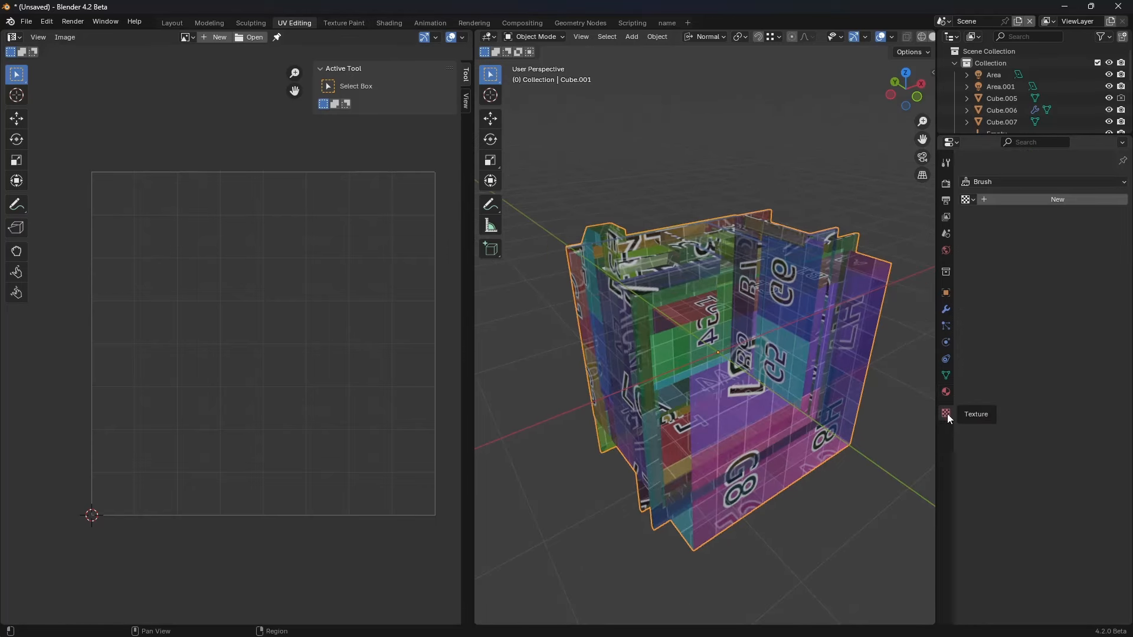
{"action": "left_click", "coordinate": [1036, 201]}
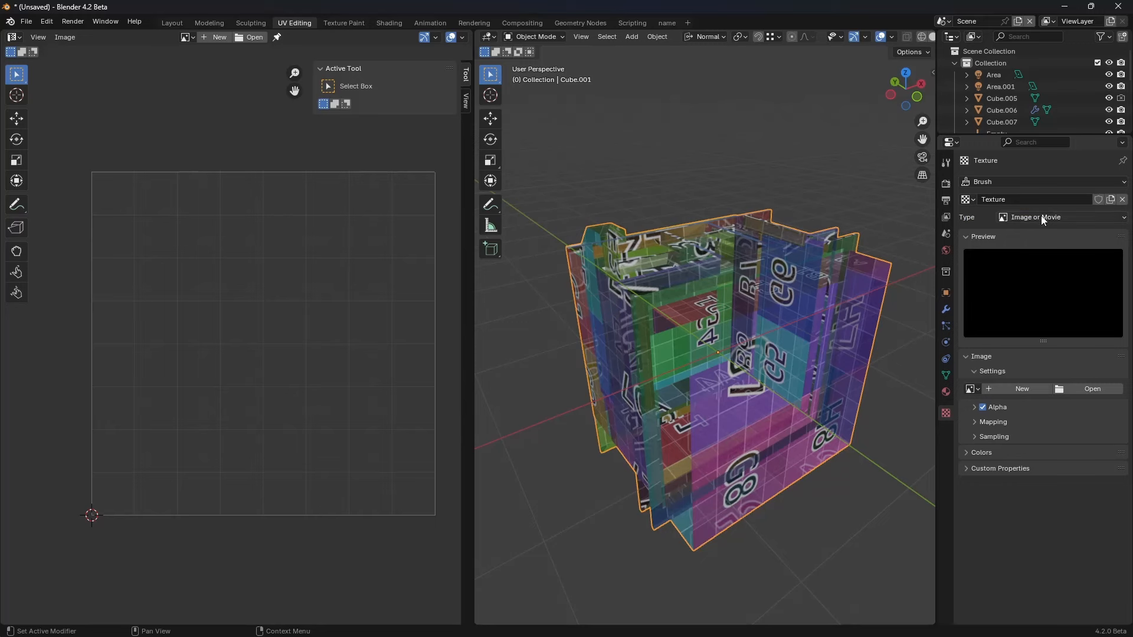
{"action": "left_click", "coordinate": [1041, 217]}
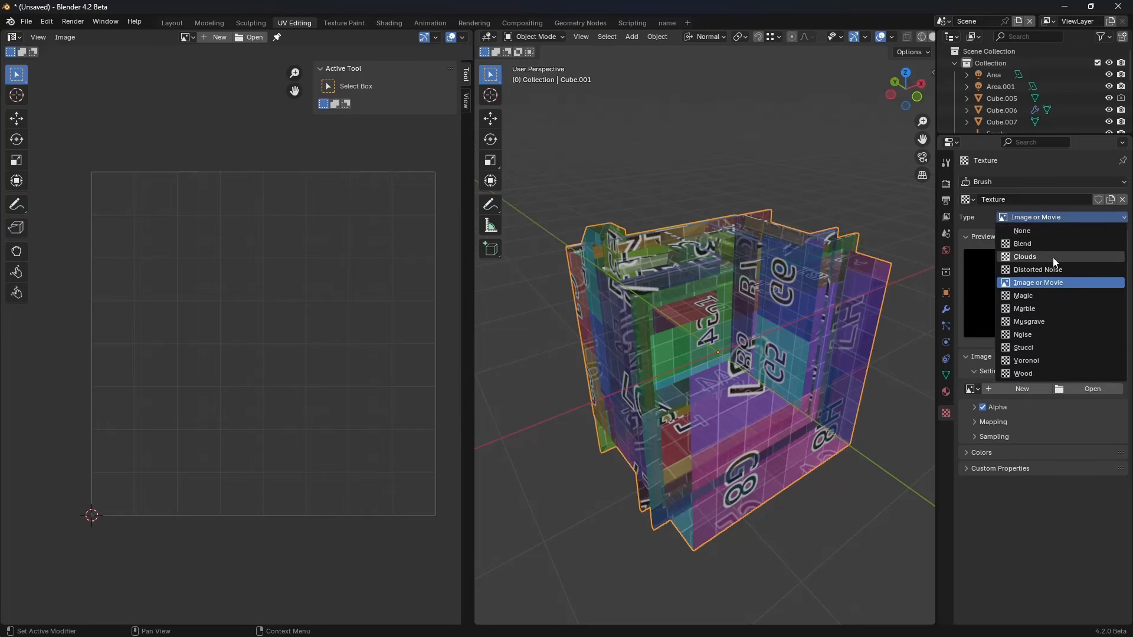
{"action": "left_click", "coordinate": [1053, 257]}
{"action": "left_click", "coordinate": [1045, 218]}
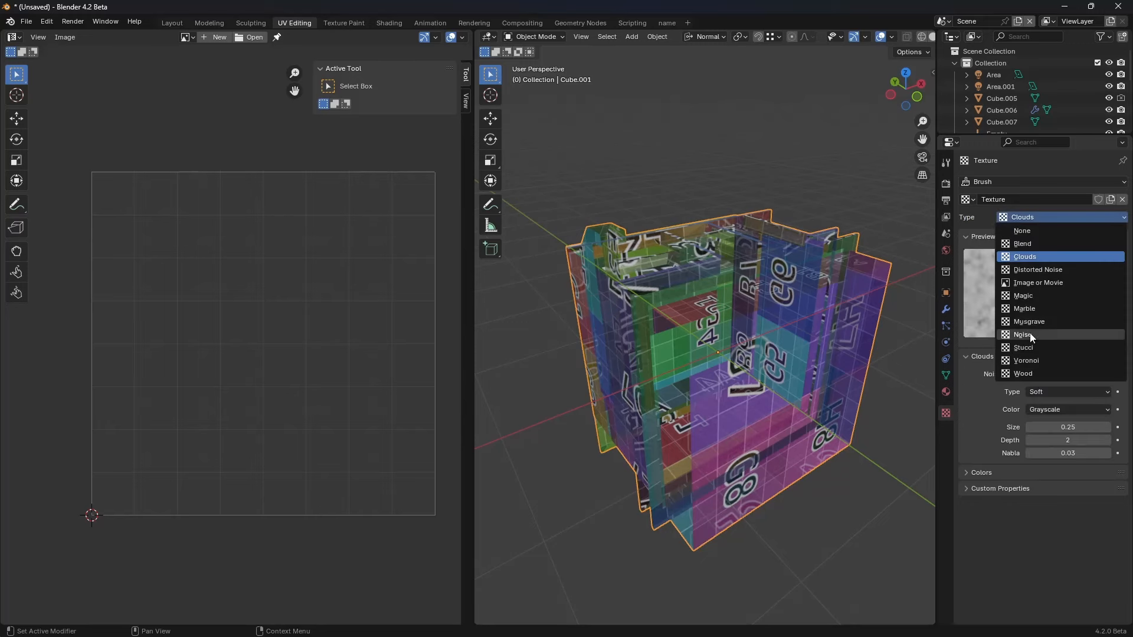
{"action": "left_click", "coordinate": [1085, 334]}
{"action": "left_click", "coordinate": [1057, 219]}
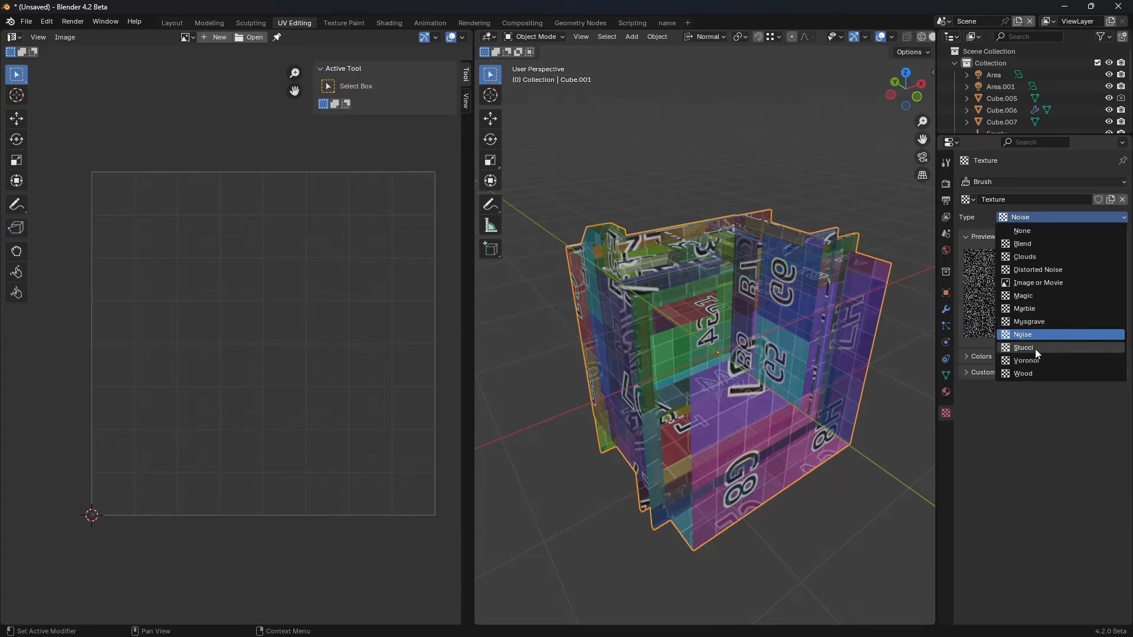
{"action": "left_click", "coordinate": [1035, 349]}
Step: Switch to the Shading workspace and set the node editor's shader type to Object for the red material
{"action": "left_click", "coordinate": [399, 18]}
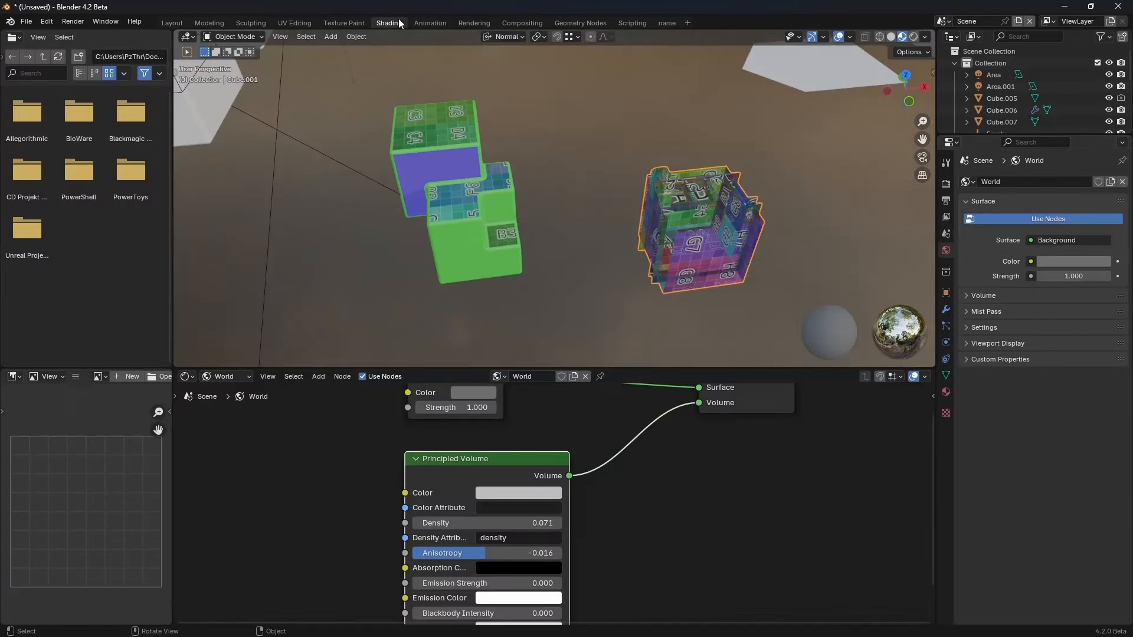
{"action": "middle_click_drag", "start_coordinate": [649, 487], "coordinate": [717, 564]}
{"action": "scroll", "coordinate": [670, 534], "scroll_direction": "down", "scroll_amount": 3}
{"action": "middle_click_drag", "start_coordinate": [679, 497], "coordinate": [778, 490]}
{"action": "left_click", "coordinate": [227, 376]}
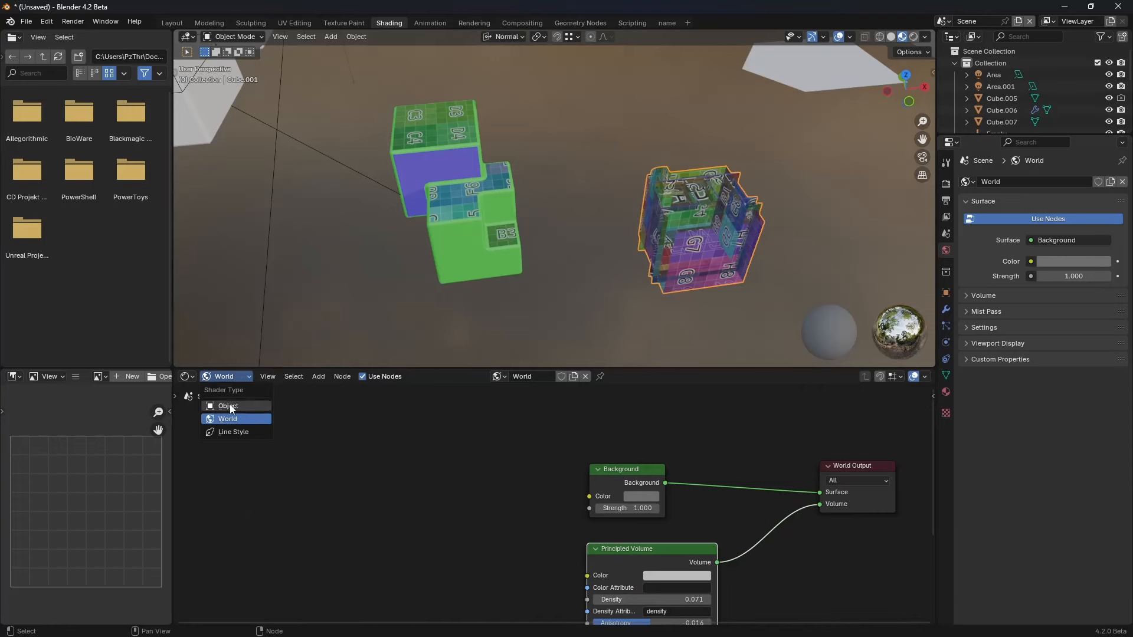
{"action": "left_click", "coordinate": [228, 406]}
Step: Switch the node editor's shader type to World and back to Object
{"action": "left_click", "coordinate": [235, 376]}
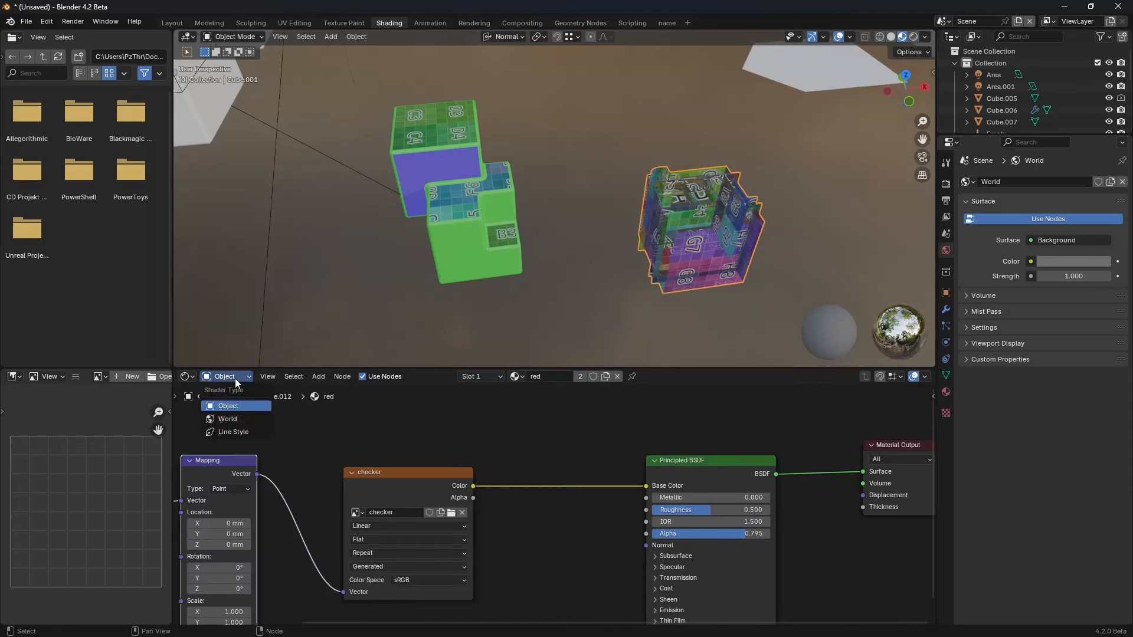
{"action": "left_click", "coordinate": [234, 417]}
{"action": "left_click", "coordinate": [228, 376]}
{"action": "left_click", "coordinate": [228, 406]}
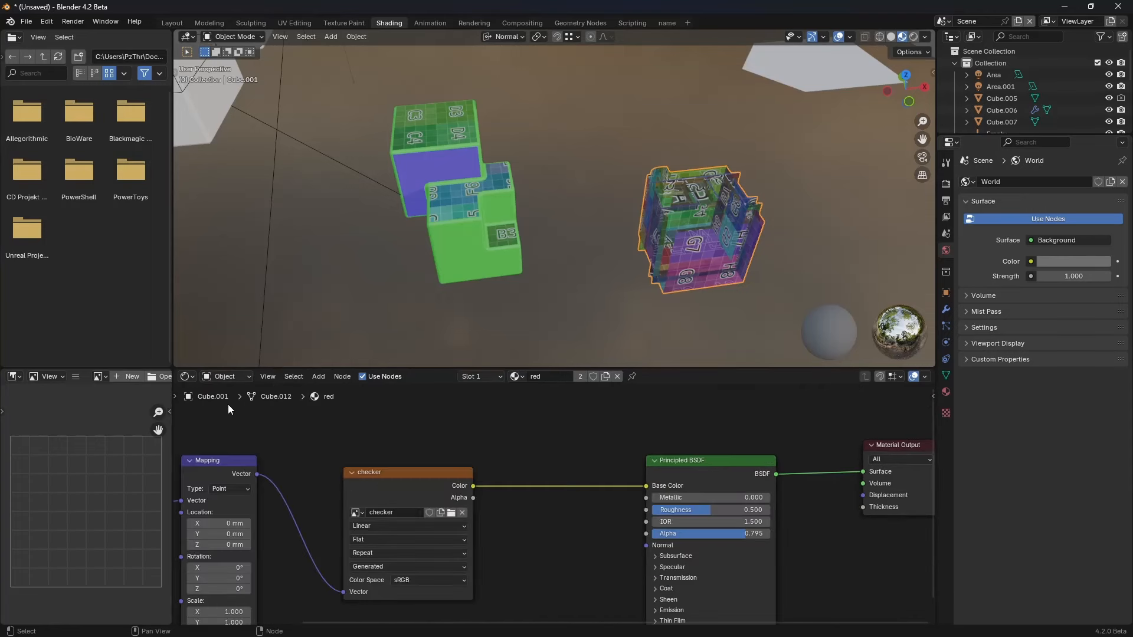
Step: Try an Image Texture node below the checker node in the red material and delete it again
{"action": "middle_click_drag", "start_coordinate": [556, 483], "coordinate": [847, 482]}
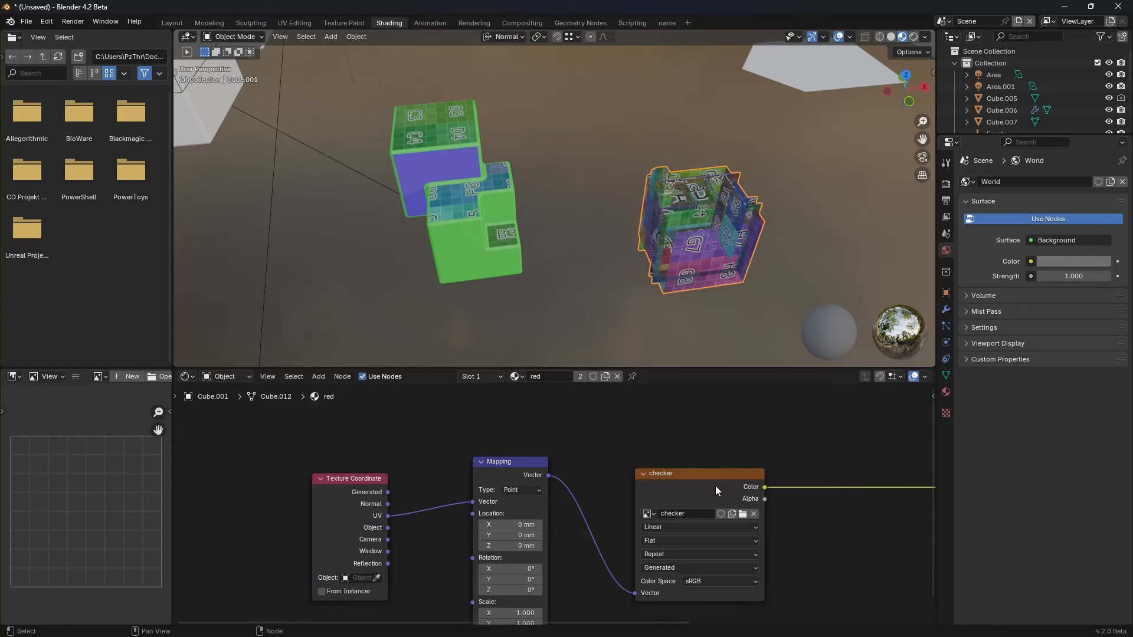
{"action": "middle_click_drag", "start_coordinate": [756, 502], "coordinate": [719, 456]}
{"action": "middle_click_drag", "start_coordinate": [795, 480], "coordinate": [680, 465]}
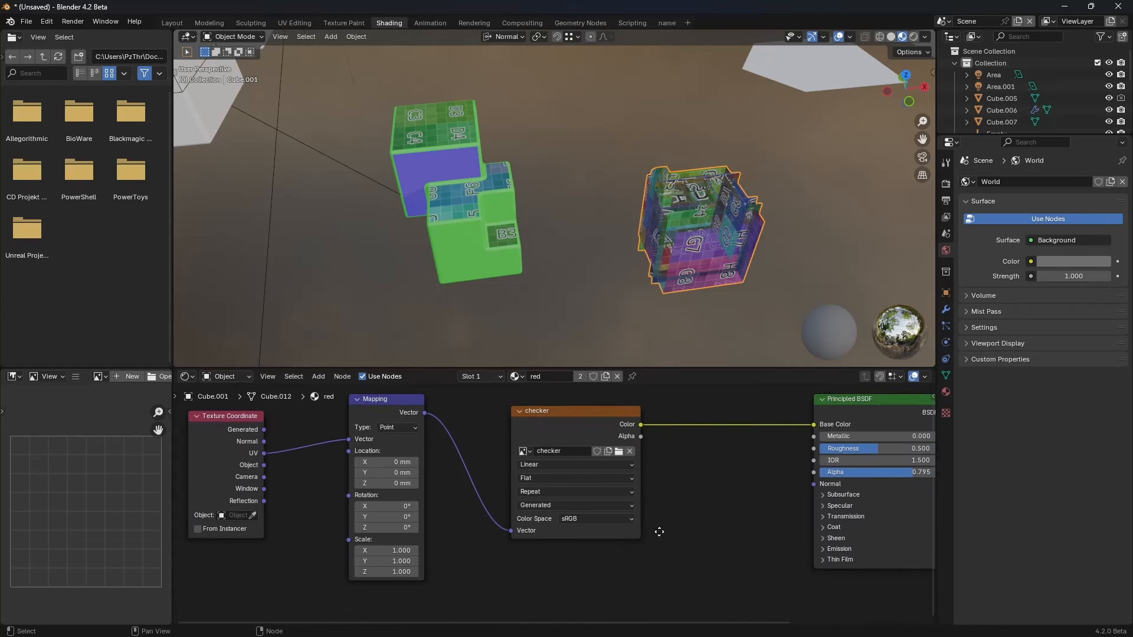
{"action": "middle_click_drag", "start_coordinate": [660, 531], "coordinate": [669, 443]}
{"action": "key", "text": "shift+a"}
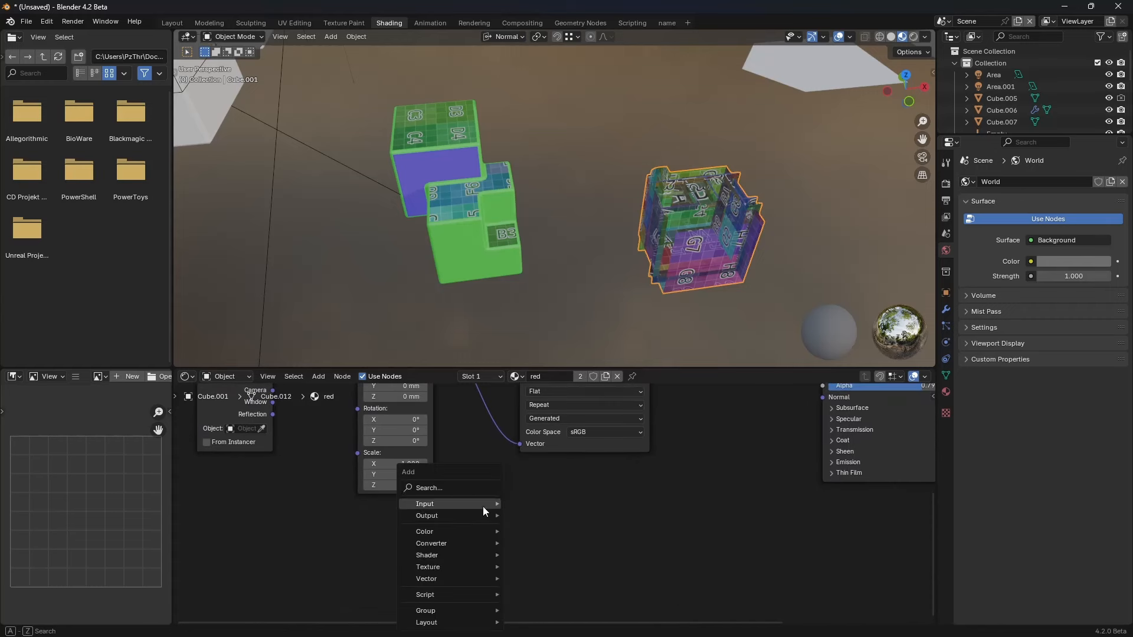
{"action": "mouse_move", "coordinate": [474, 554]}
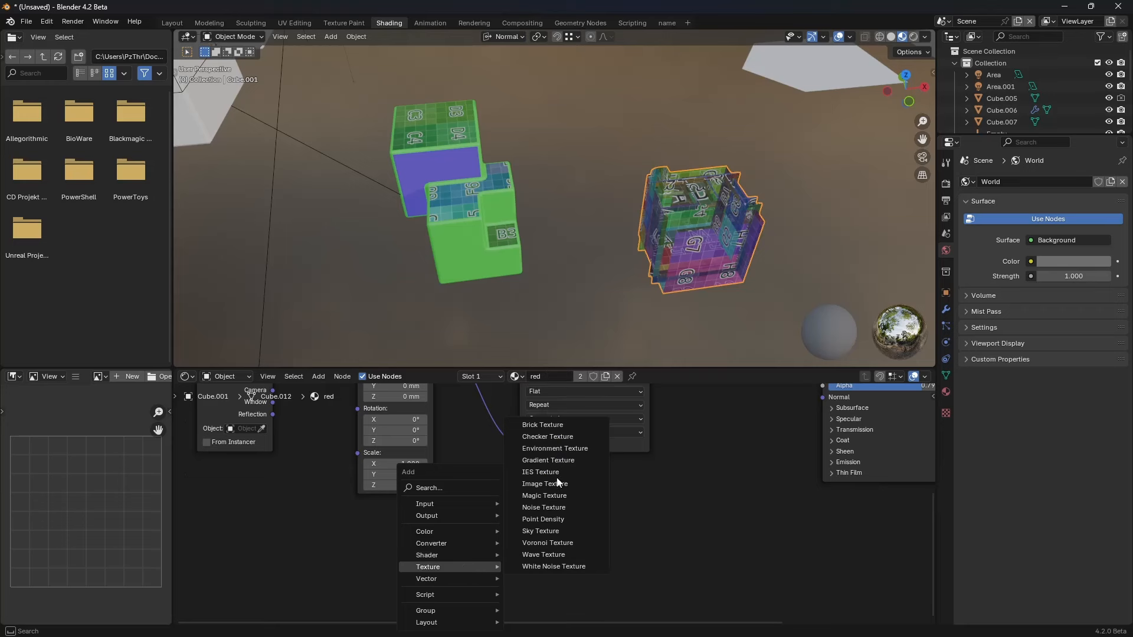
{"action": "left_click", "coordinate": [558, 483]}
{"action": "left_click", "coordinate": [541, 481]}
{"action": "left_click", "coordinate": [555, 519]}
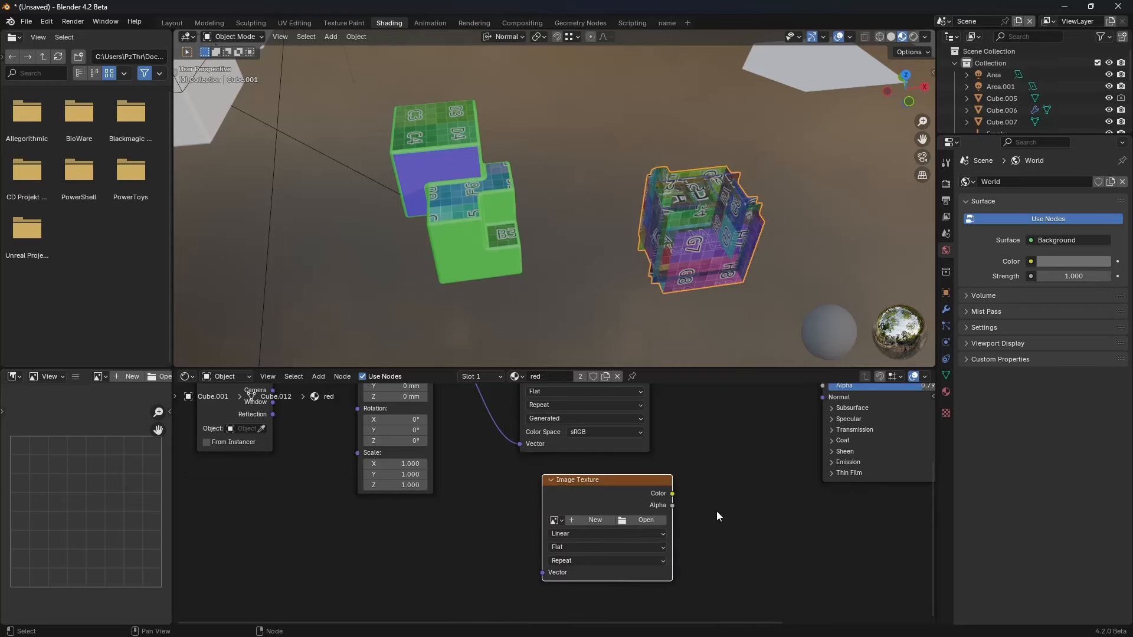
{"action": "key", "text": "x"}
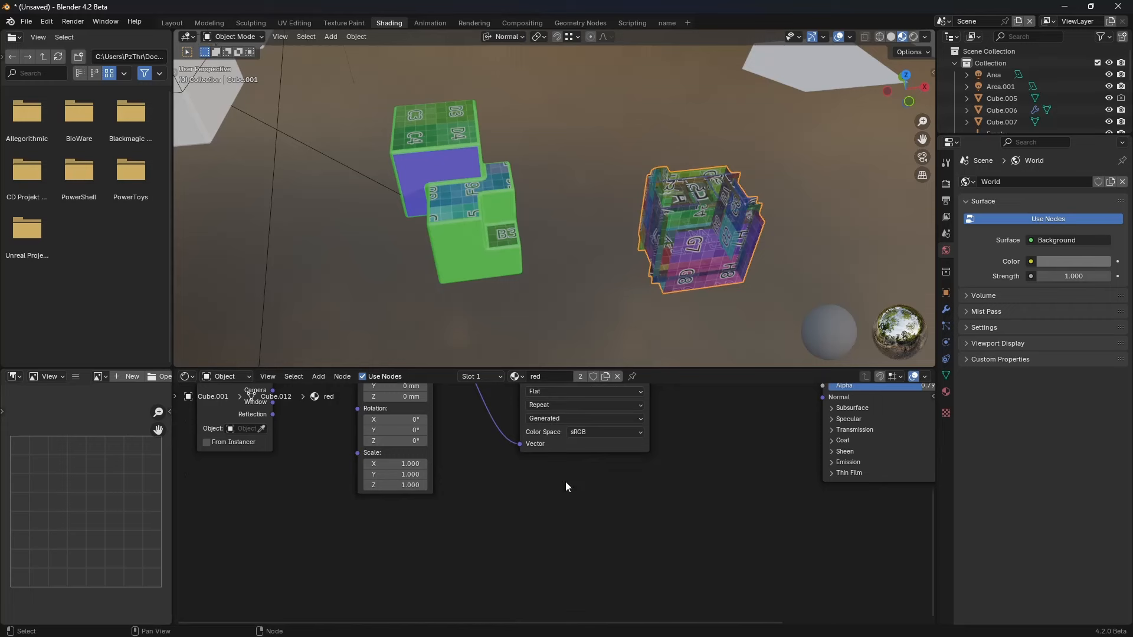
Step: Add a Sky Texture node below the checker node and connect its Color to the Principled BSDF's Base Color
{"action": "key", "text": "shift+a"}
{"action": "mouse_move", "coordinate": [566, 482]}
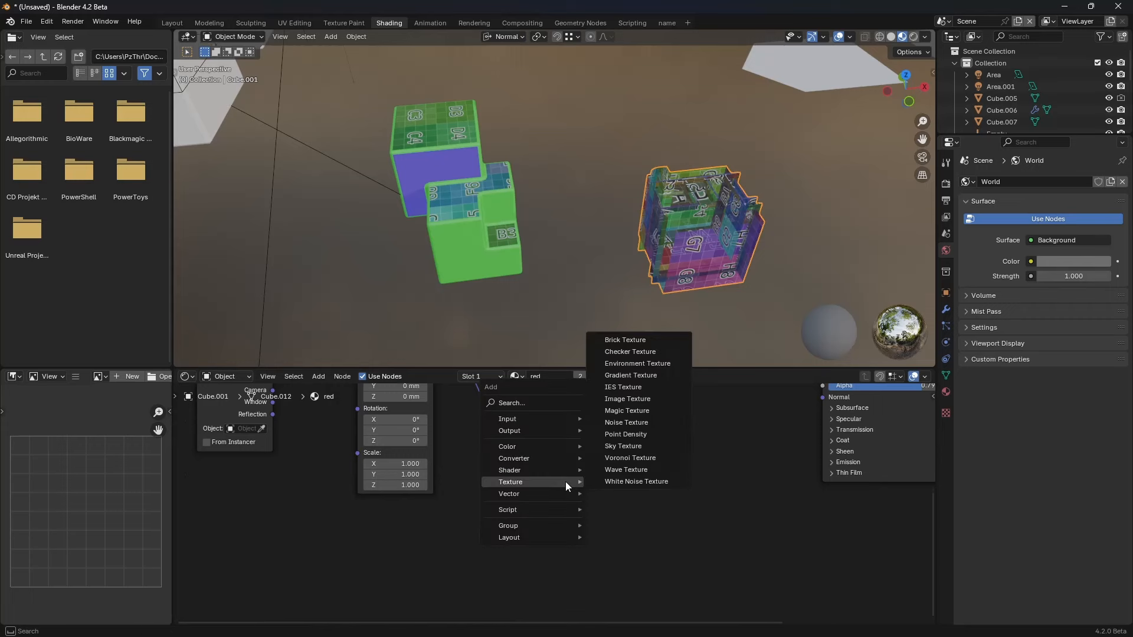
{"action": "left_click", "coordinate": [631, 447]}
{"action": "left_click", "coordinate": [531, 489]}
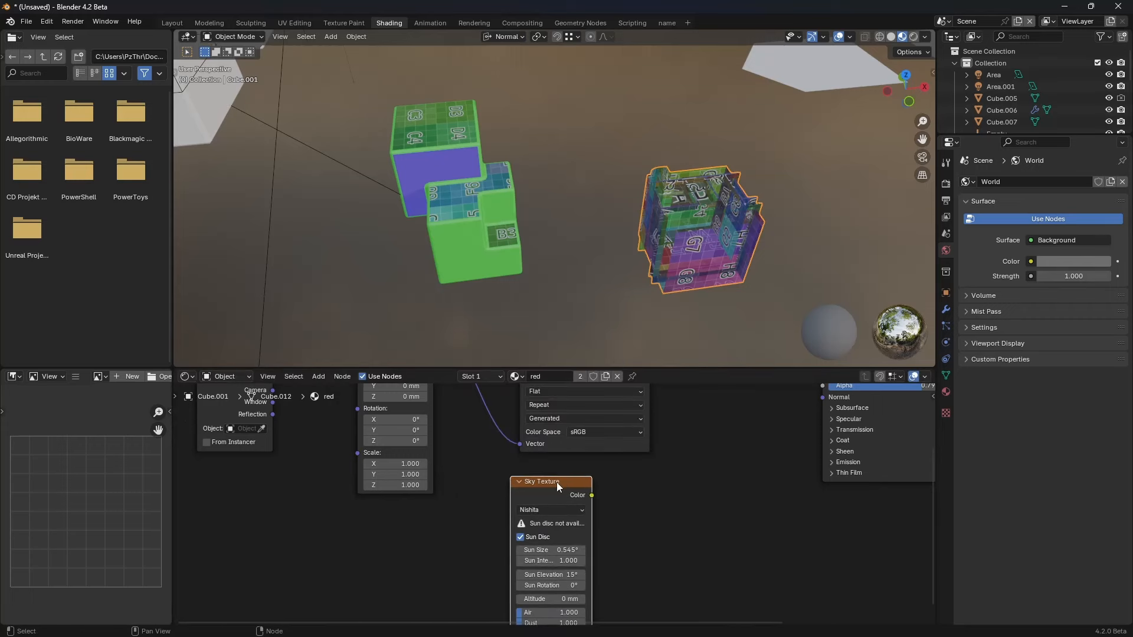
{"action": "middle_click_drag", "start_coordinate": [646, 490], "coordinate": [546, 565]}
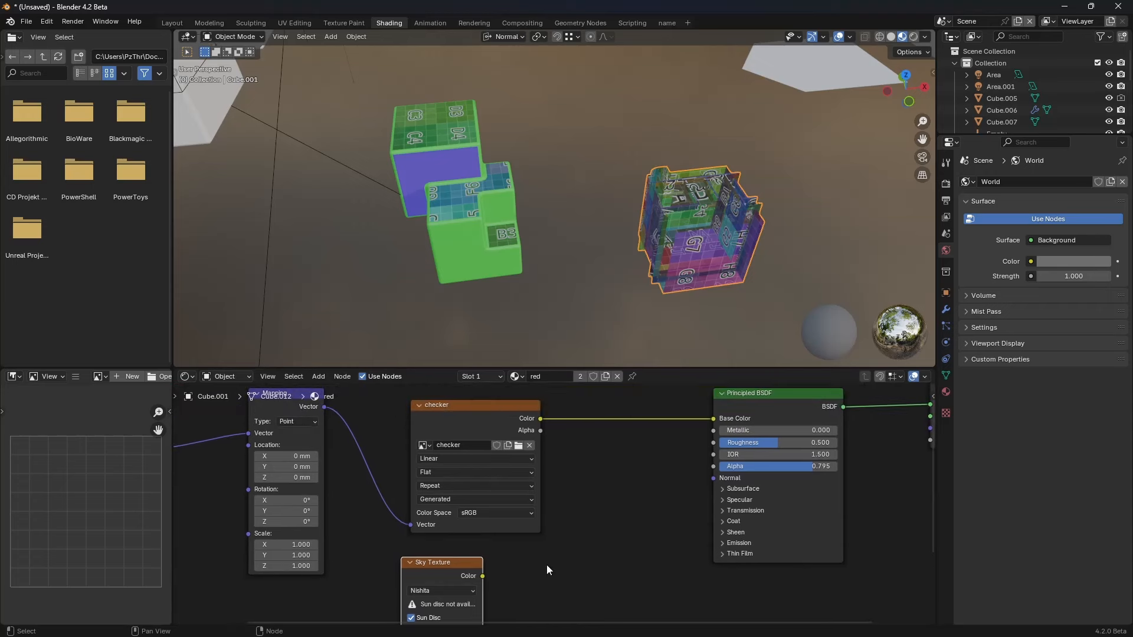
{"action": "left_click_drag", "start_coordinate": [482, 576], "coordinate": [713, 419]}
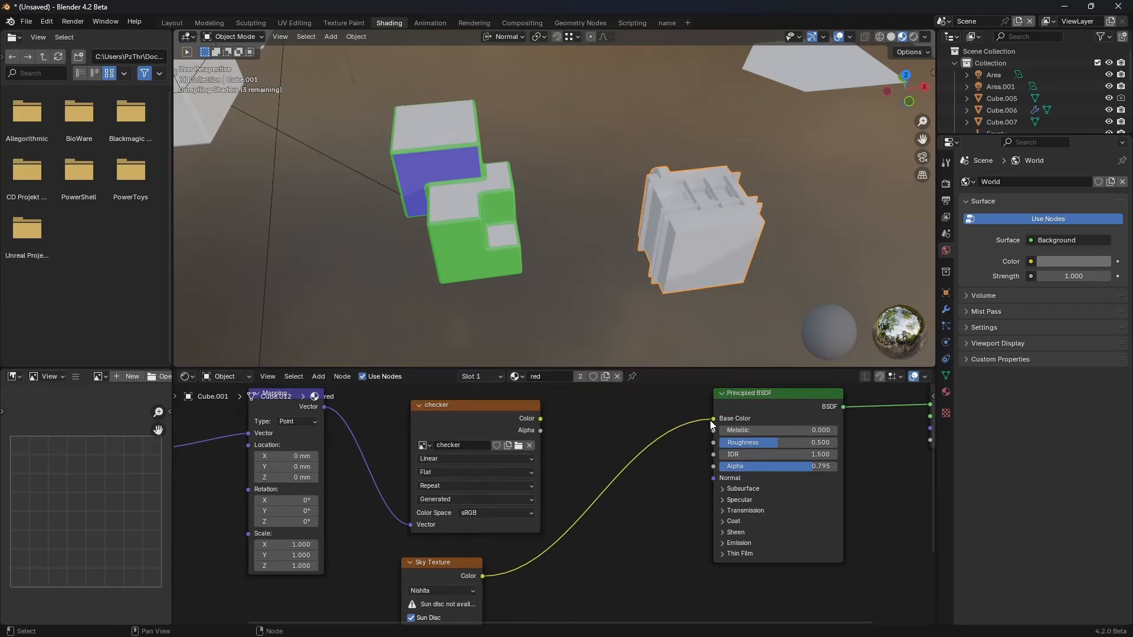
{"action": "middle_click_drag", "start_coordinate": [594, 495], "coordinate": [609, 481]}
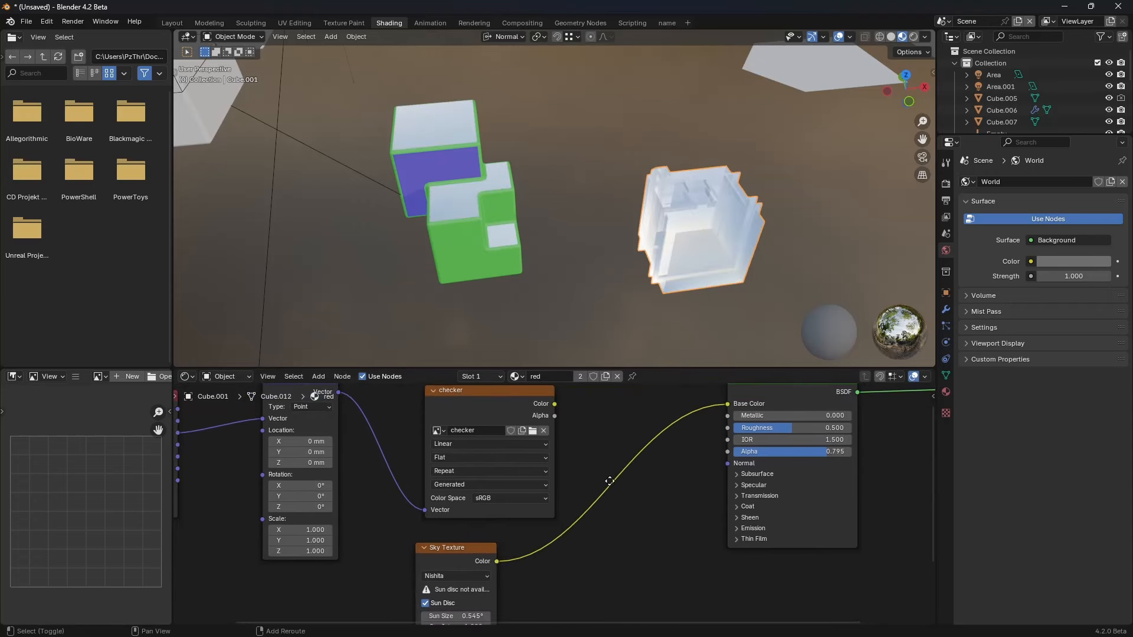
{"action": "middle_click_drag", "start_coordinate": [761, 214], "coordinate": [650, 190]}
{"action": "middle_click_drag", "start_coordinate": [538, 583], "coordinate": [552, 475]}
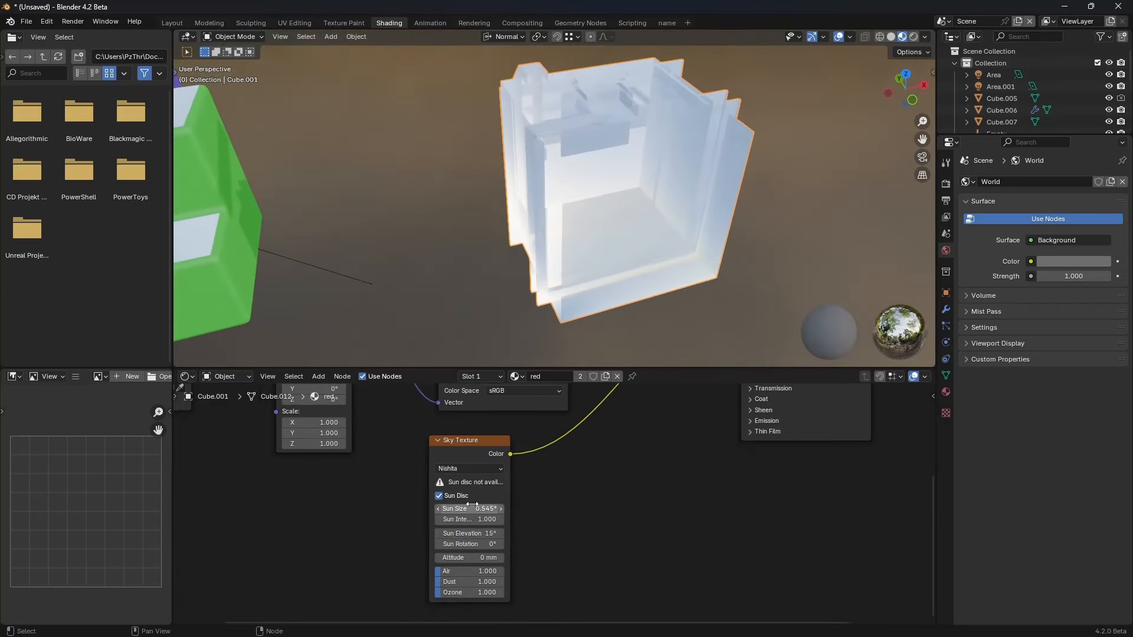
Step: Replace the Sky Texture with a Brick Texture node and connect its Color to the Principled BSDF's Base Color
{"action": "left_click", "coordinate": [473, 438]}
{"action": "key", "text": "x"}
{"action": "key", "text": "shift+a"}
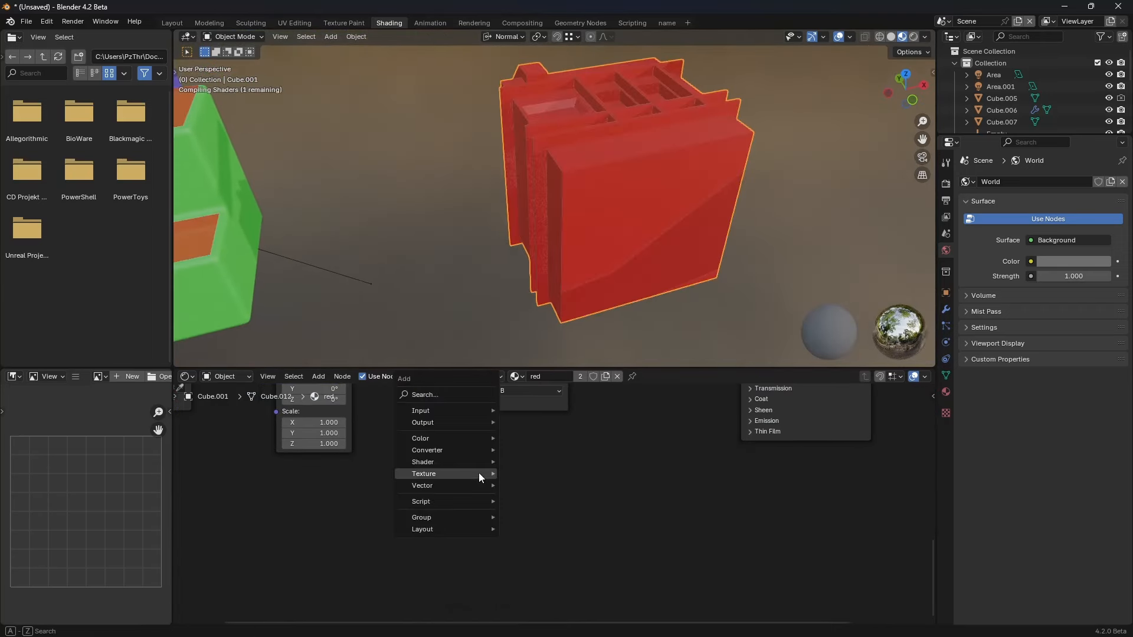
{"action": "mouse_move", "coordinate": [477, 473]}
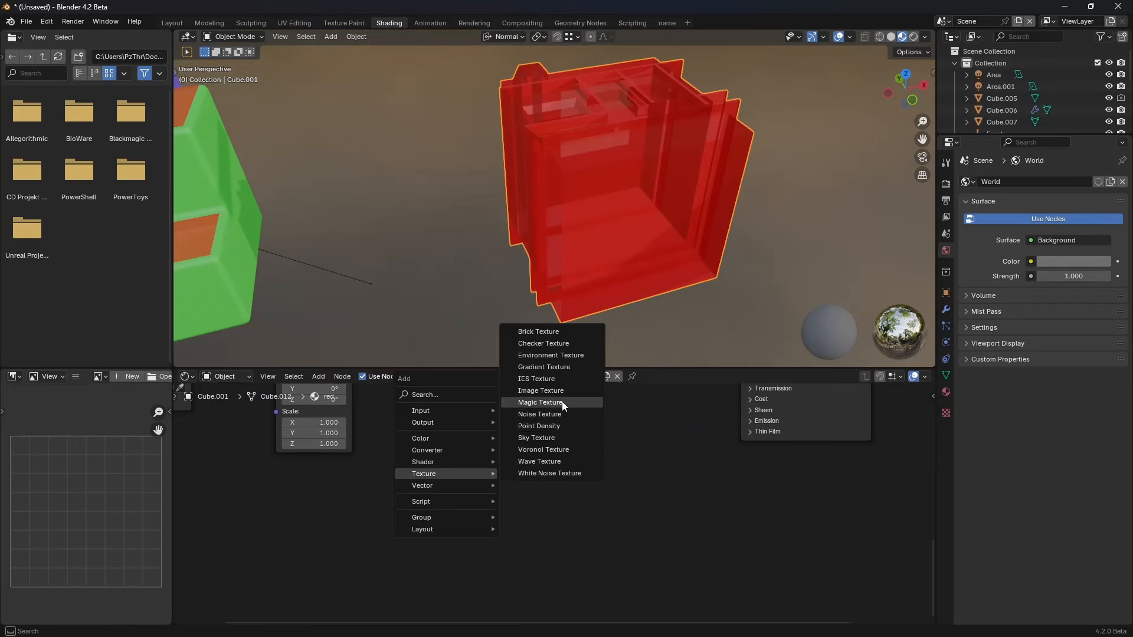
{"action": "left_click", "coordinate": [538, 332]}
{"action": "left_click", "coordinate": [599, 394]}
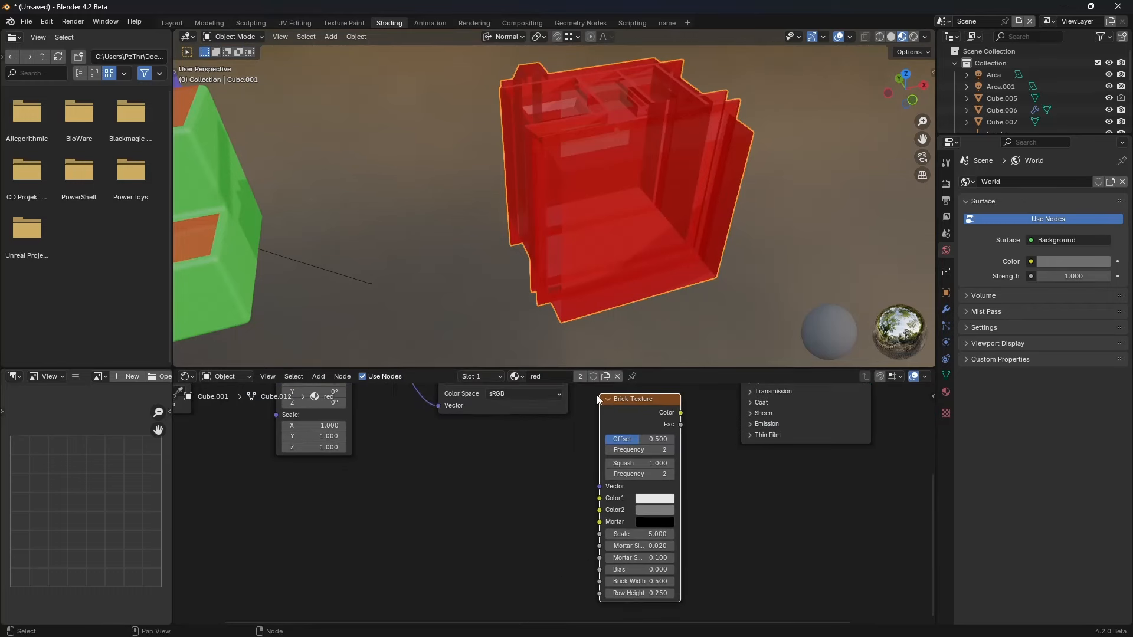
{"action": "middle_click_drag", "start_coordinate": [671, 426], "coordinate": [573, 540]}
{"action": "left_click_drag", "start_coordinate": [583, 526], "coordinate": [644, 413]}
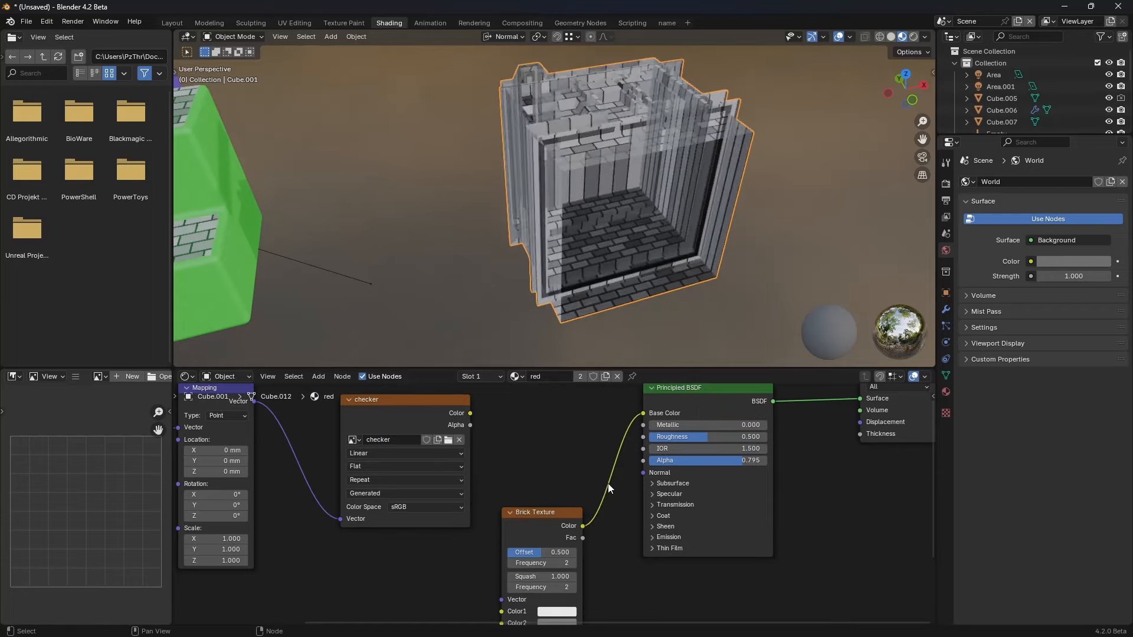
{"action": "middle_click_drag", "start_coordinate": [568, 258], "coordinate": [640, 267]}
{"action": "scroll", "coordinate": [639, 250], "scroll_direction": "up", "scroll_amount": 3}
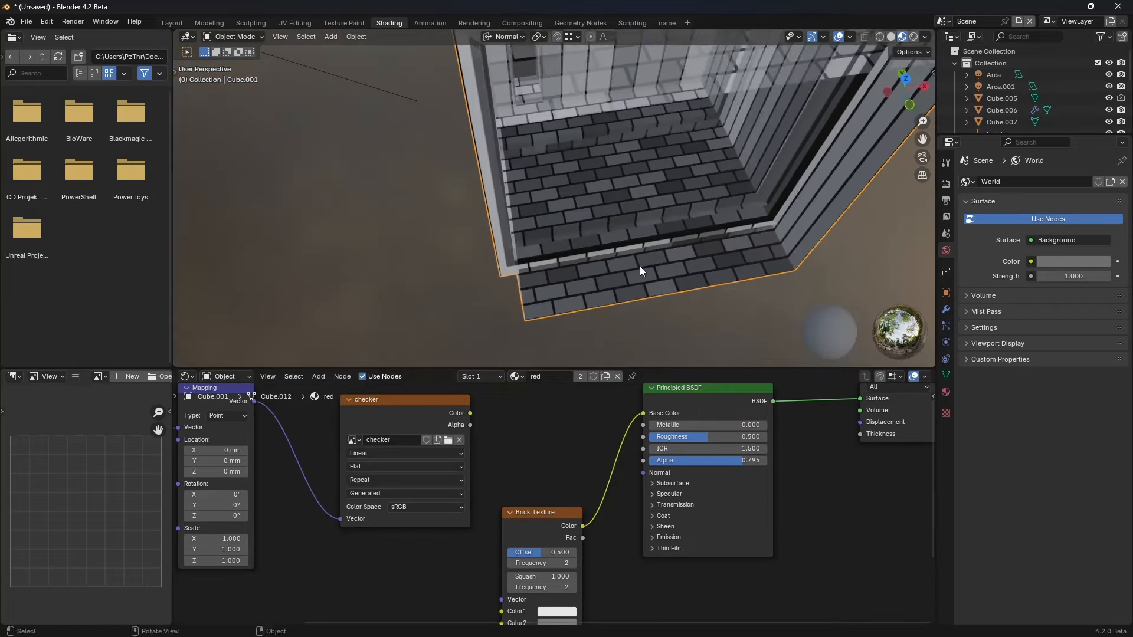
{"action": "middle_click_drag", "start_coordinate": [616, 624], "coordinate": [616, 547]}
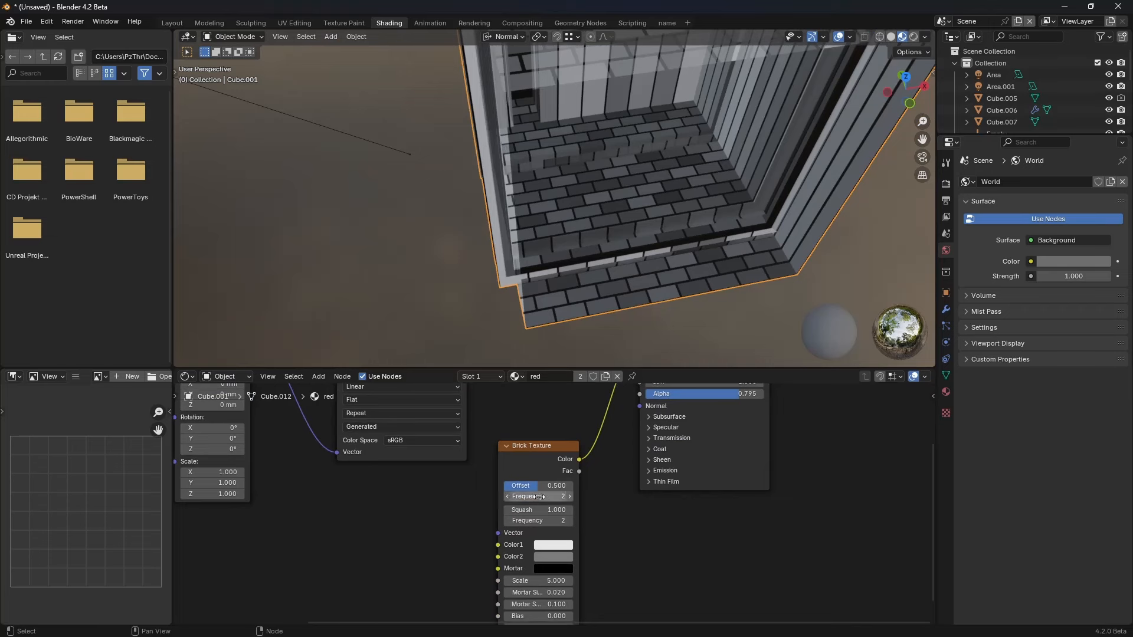
Step: Add a Noise Texture node to the red material, placed to the left of the Brick Texture node
{"action": "left_click", "coordinate": [945, 413]}
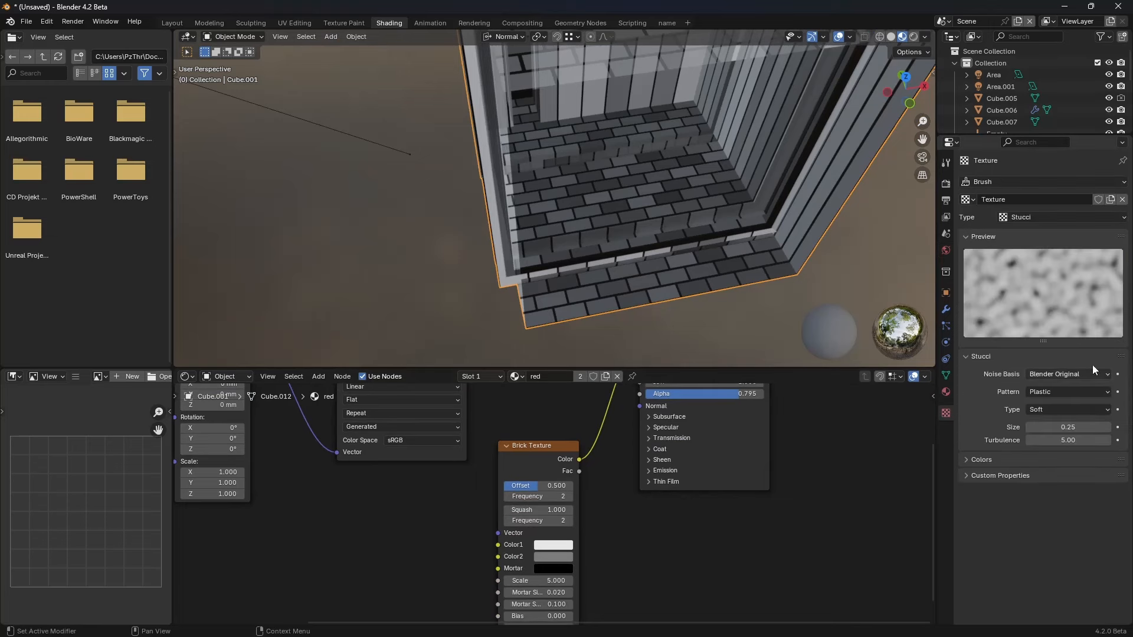
{"action": "middle_click_drag", "start_coordinate": [599, 547], "coordinate": [627, 489]}
{"action": "key", "text": "shift+a"}
{"action": "mouse_move", "coordinate": [433, 502]}
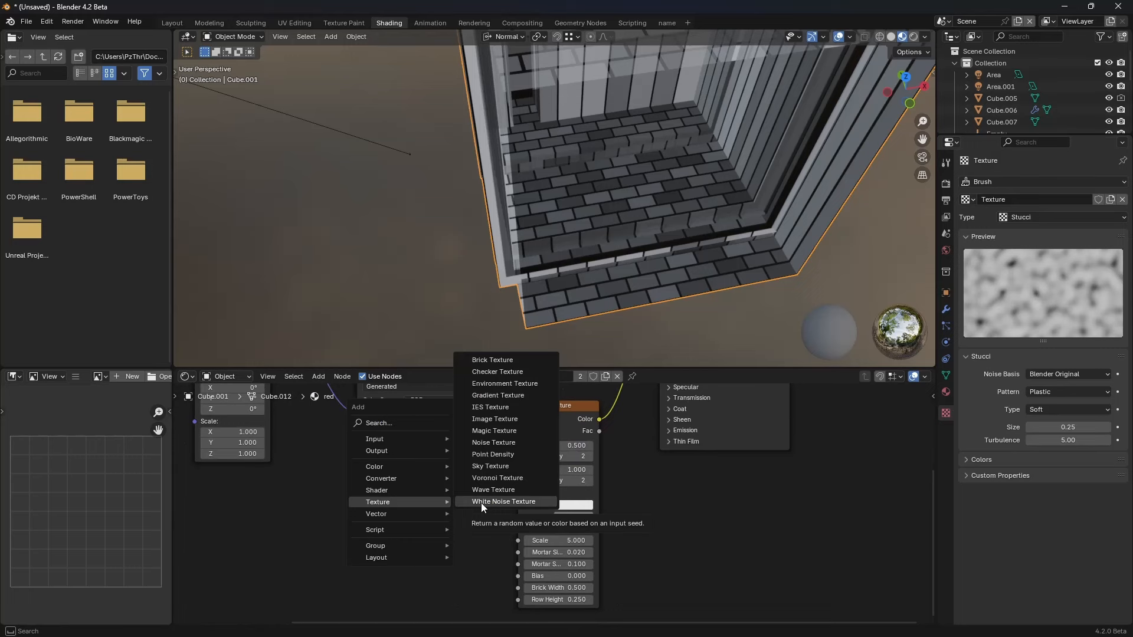
{"action": "left_click", "coordinate": [515, 442]}
{"action": "left_click", "coordinate": [423, 511]}
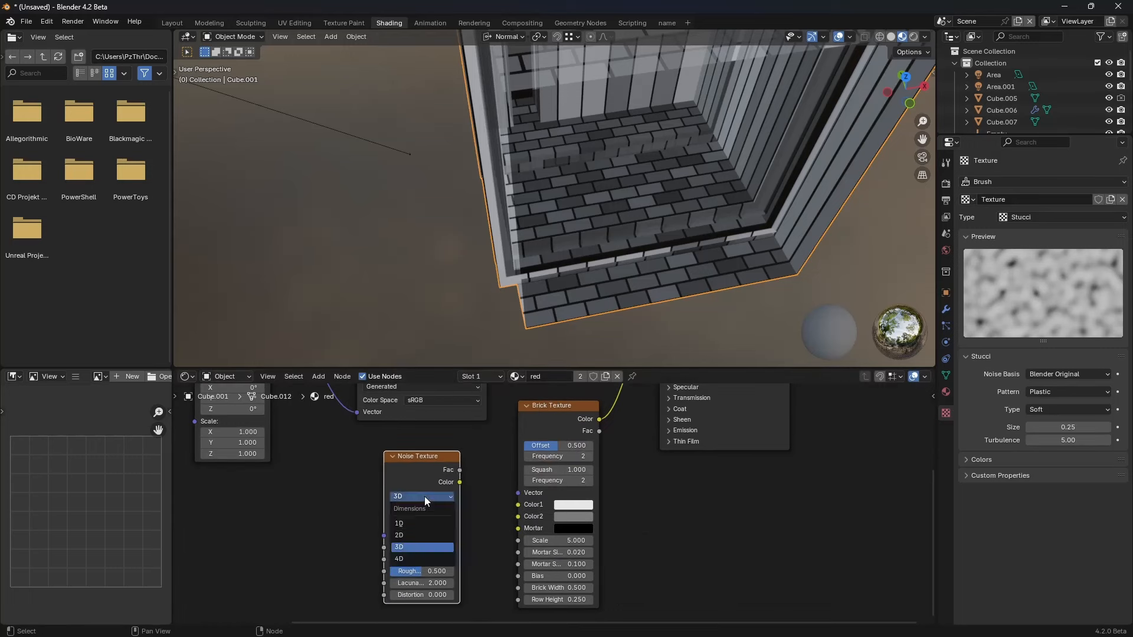
{"action": "left_click", "coordinate": [423, 510]}
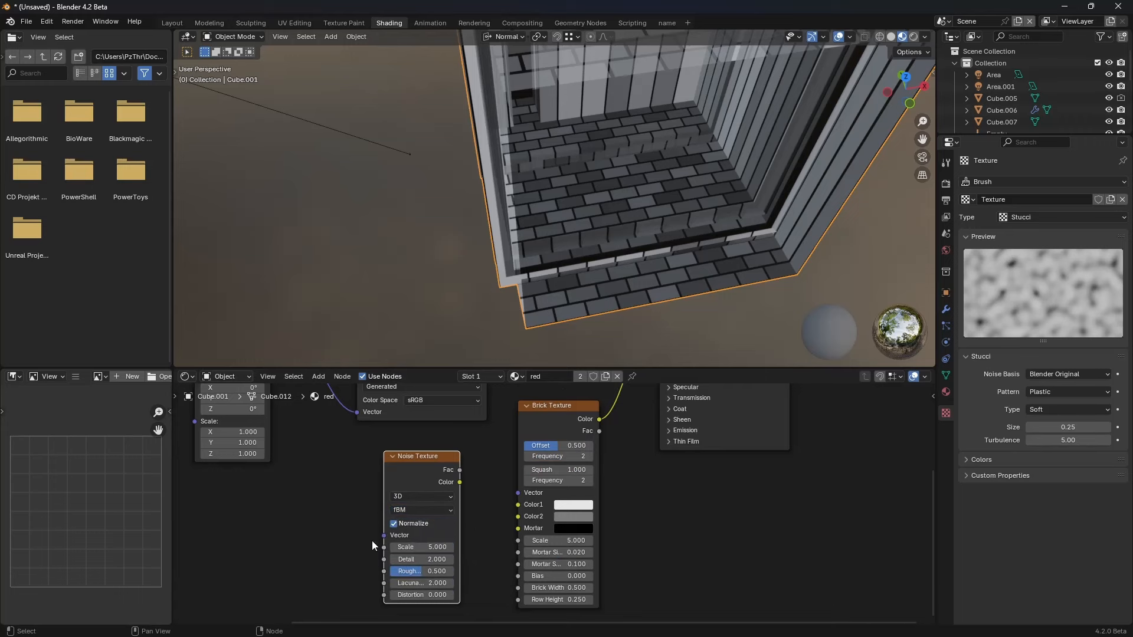
Step: Add a Wave Texture node to the left of the Noise Texture and connect its Color to the Principled BSDF's Base Color
{"action": "middle_click_drag", "start_coordinate": [387, 523], "coordinate": [439, 527]}
{"action": "key", "text": "shift+a"}
{"action": "mouse_move", "coordinate": [359, 485]}
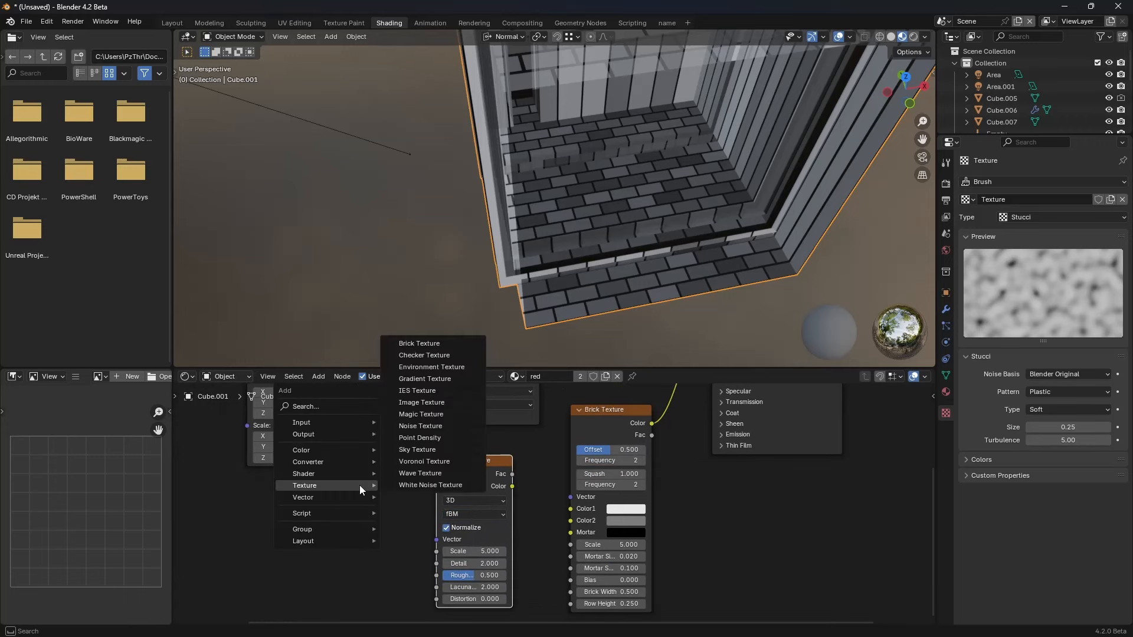
{"action": "left_click", "coordinate": [452, 472]}
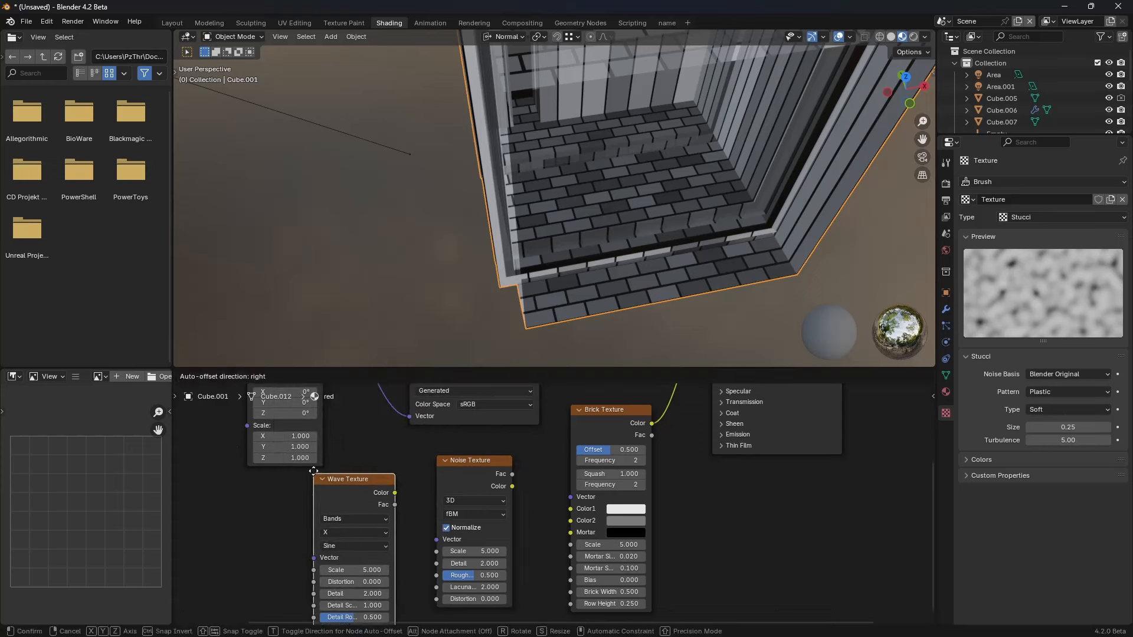
{"action": "left_click", "coordinate": [380, 517]}
{"action": "middle_click_drag", "start_coordinate": [379, 517], "coordinate": [426, 558]}
{"action": "scroll", "coordinate": [414, 479], "scroll_direction": "down", "scroll_amount": 4}
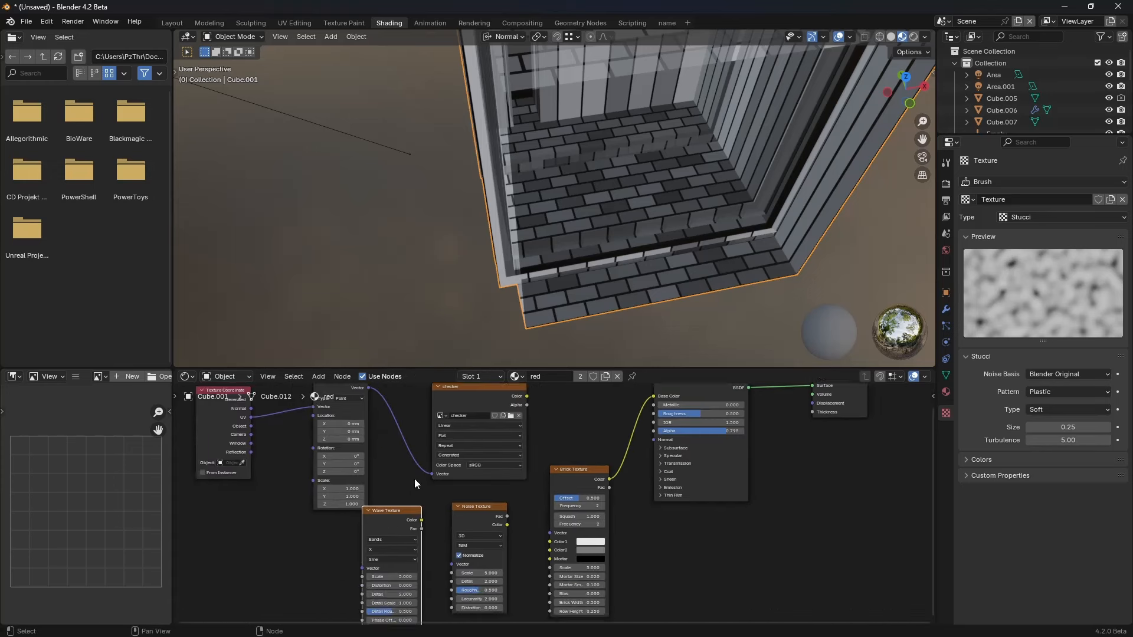
{"action": "middle_click_drag", "start_coordinate": [419, 518], "coordinate": [363, 578]}
{"action": "left_click_drag", "start_coordinate": [364, 580], "coordinate": [597, 456]}
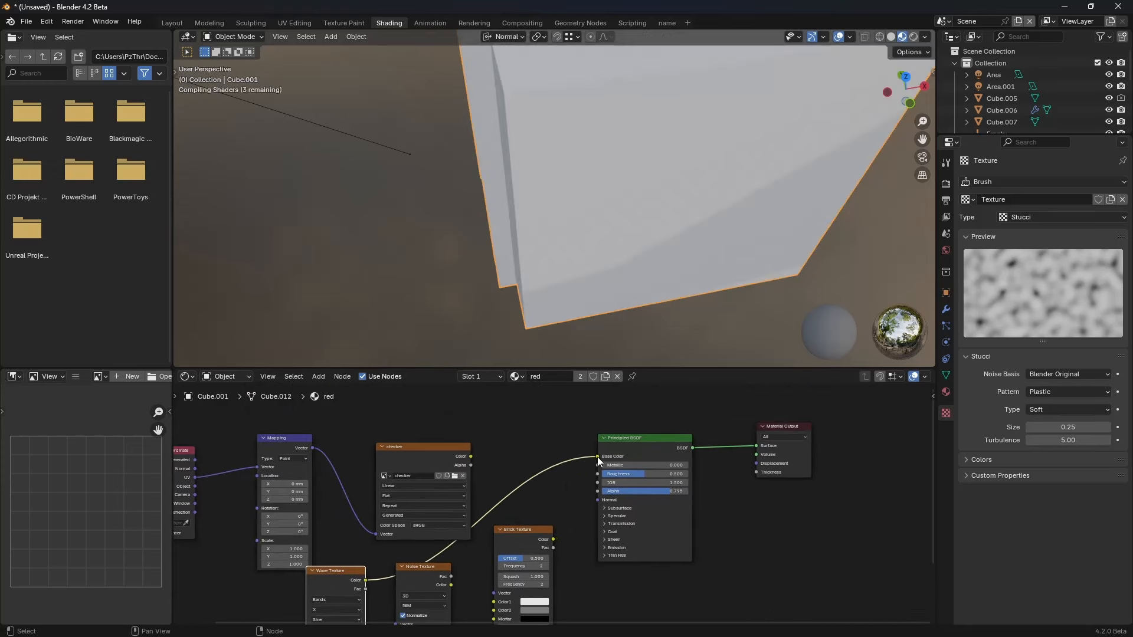
{"action": "middle_click_drag", "start_coordinate": [657, 253], "coordinate": [942, 436]}
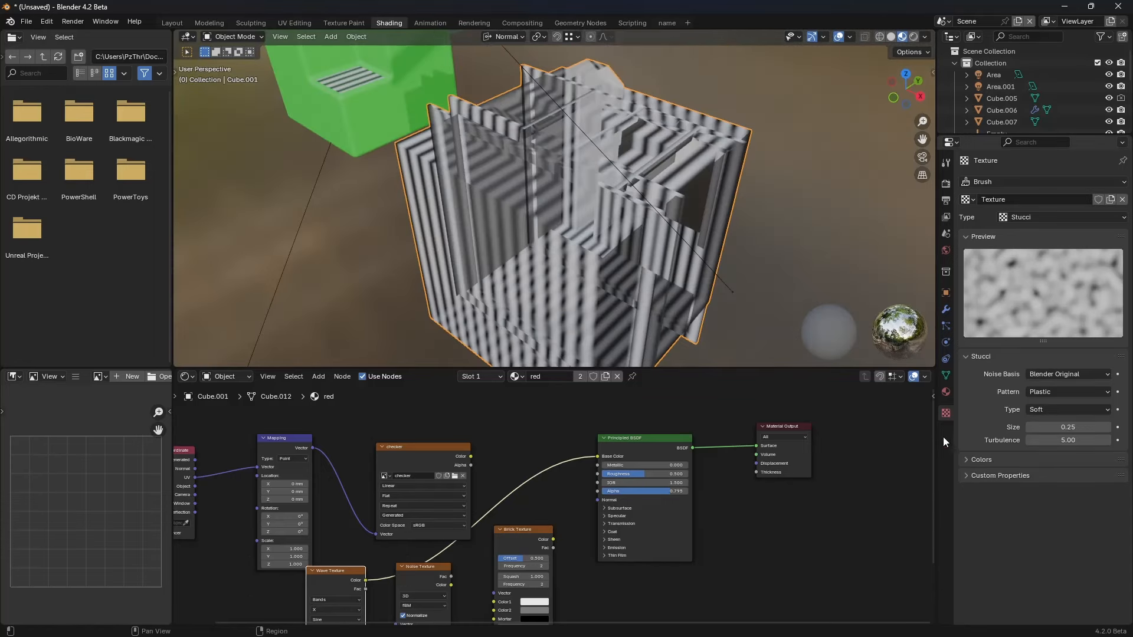
Step: Make the red material fully opaque by setting its Alpha to 1.000
{"action": "left_click", "coordinate": [946, 391]}
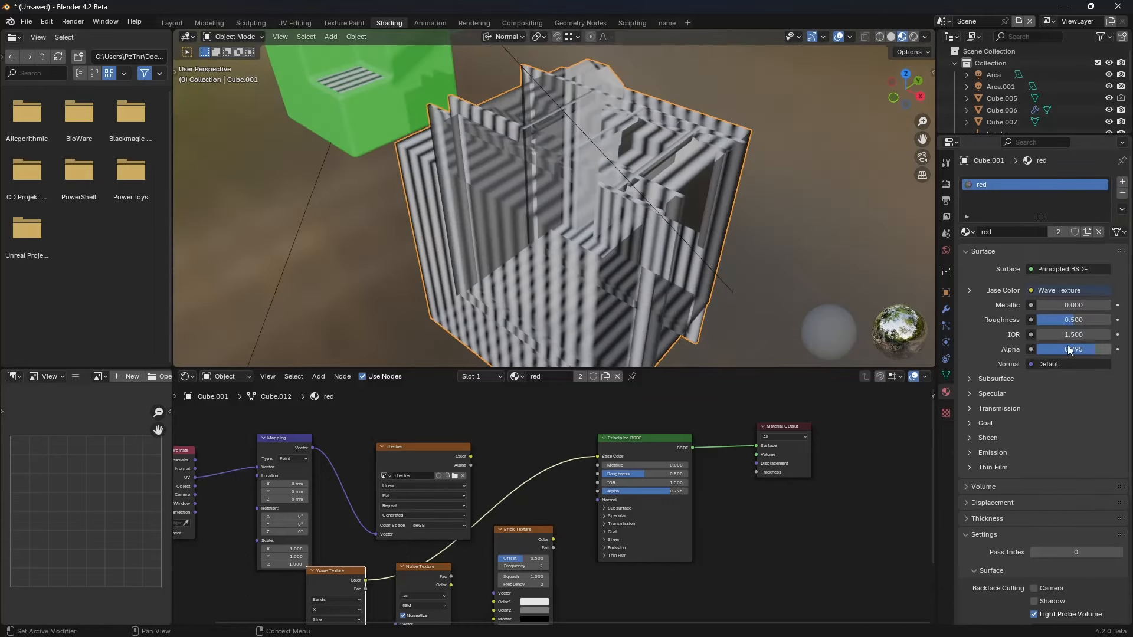
{"action": "left_click_drag", "start_coordinate": [1069, 350], "coordinate": [1110, 350]}
{"action": "middle_click_drag", "start_coordinate": [706, 239], "coordinate": [768, 277]}
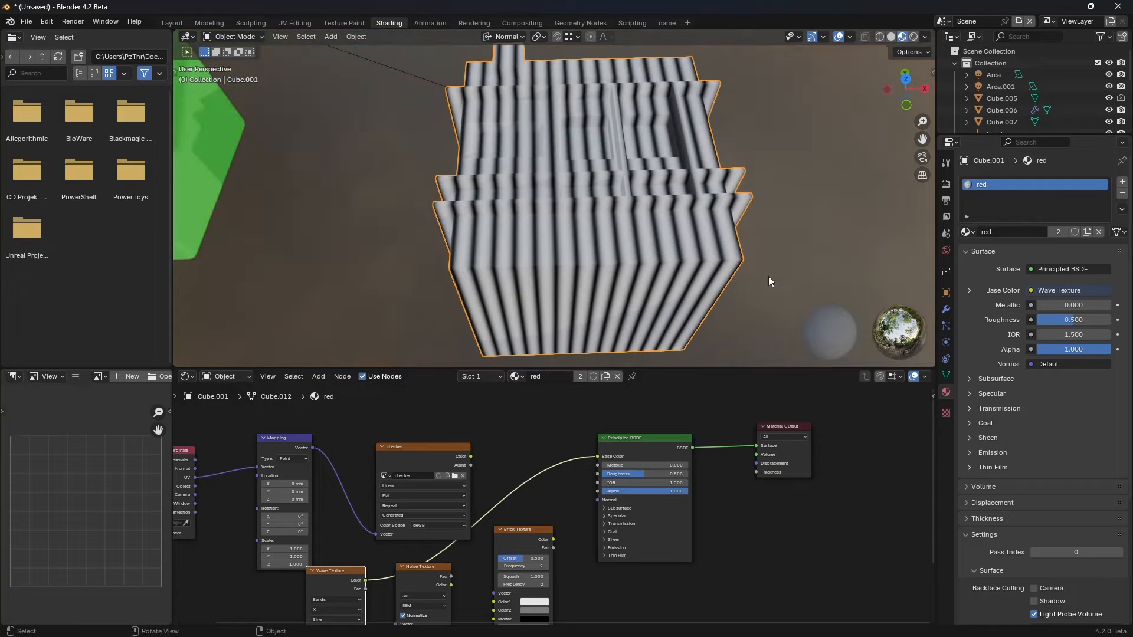
Step: Set the Wave Texture's Scale to 1.300, Distortion to 10.800, Detail to 4.500 and Detail Scale to 3.600
{"action": "scroll", "coordinate": [307, 530], "scroll_direction": "up", "scroll_amount": 3}
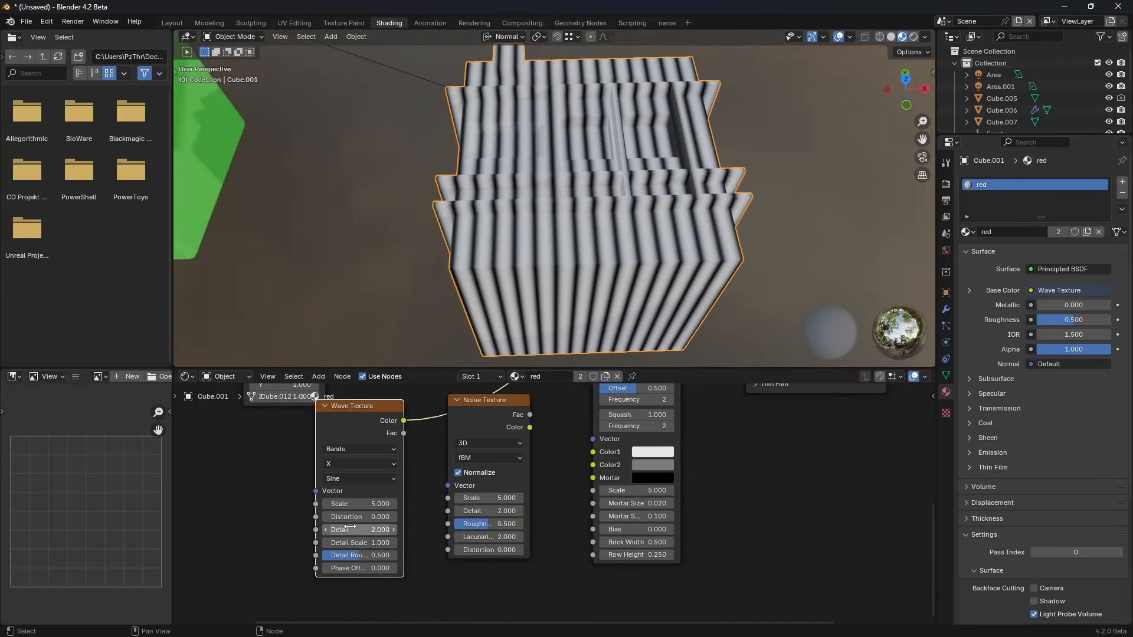
{"action": "left_click_drag", "start_coordinate": [350, 530], "coordinate": [390, 543]}
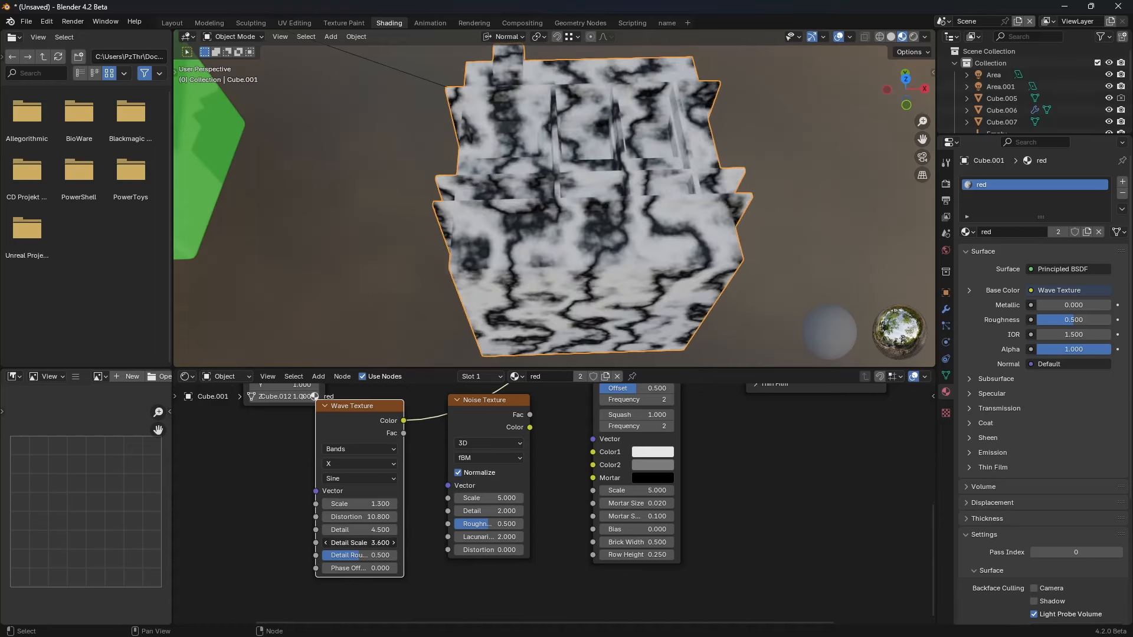
Step: Move the Wave Texture's link from the Principled BSDF's Base Color to its Roughness input
{"action": "middle_click_drag", "start_coordinate": [842, 482], "coordinate": [573, 602]}
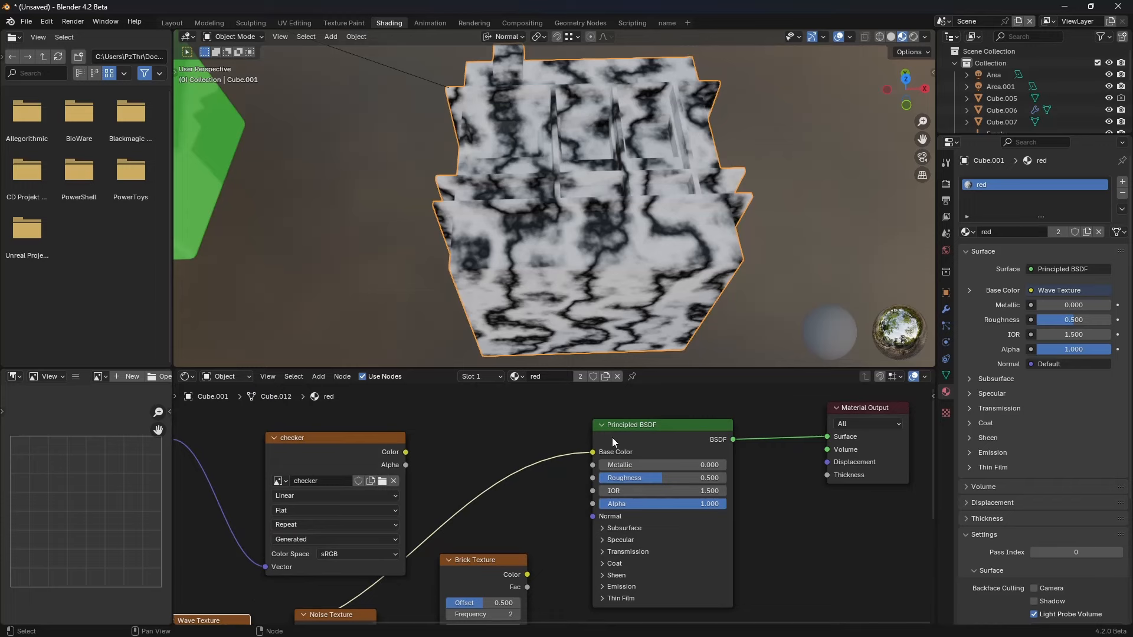
{"action": "left_click_drag", "start_coordinate": [593, 452], "coordinate": [592, 477]}
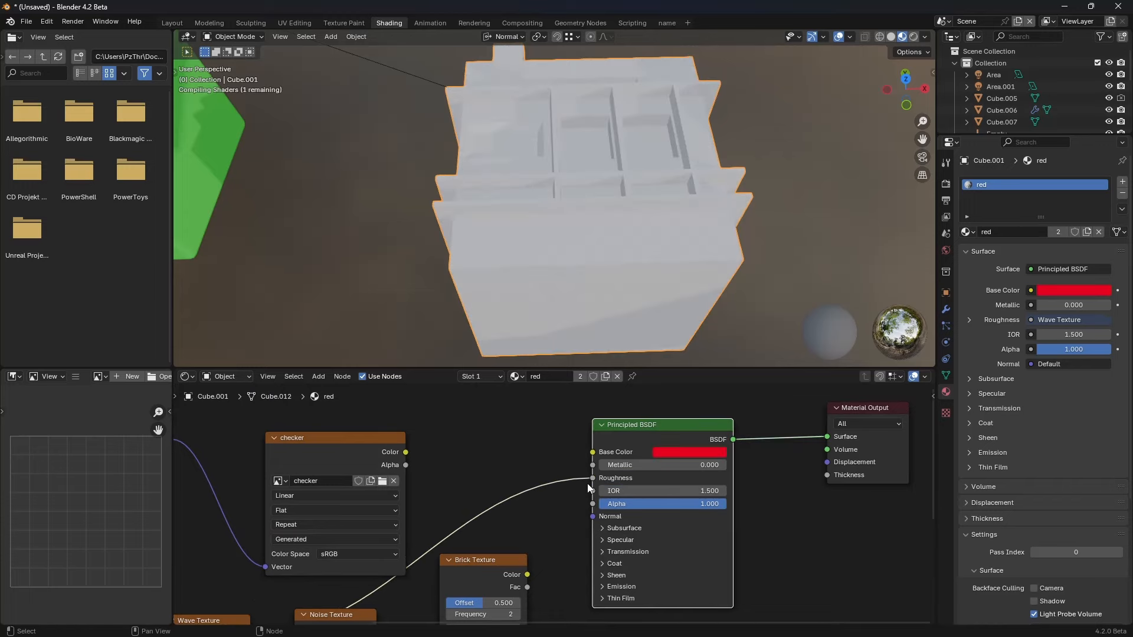
{"action": "middle_click_drag", "start_coordinate": [629, 295], "coordinate": [593, 252]}
{"action": "middle_click_drag", "start_coordinate": [607, 263], "coordinate": [603, 300]}
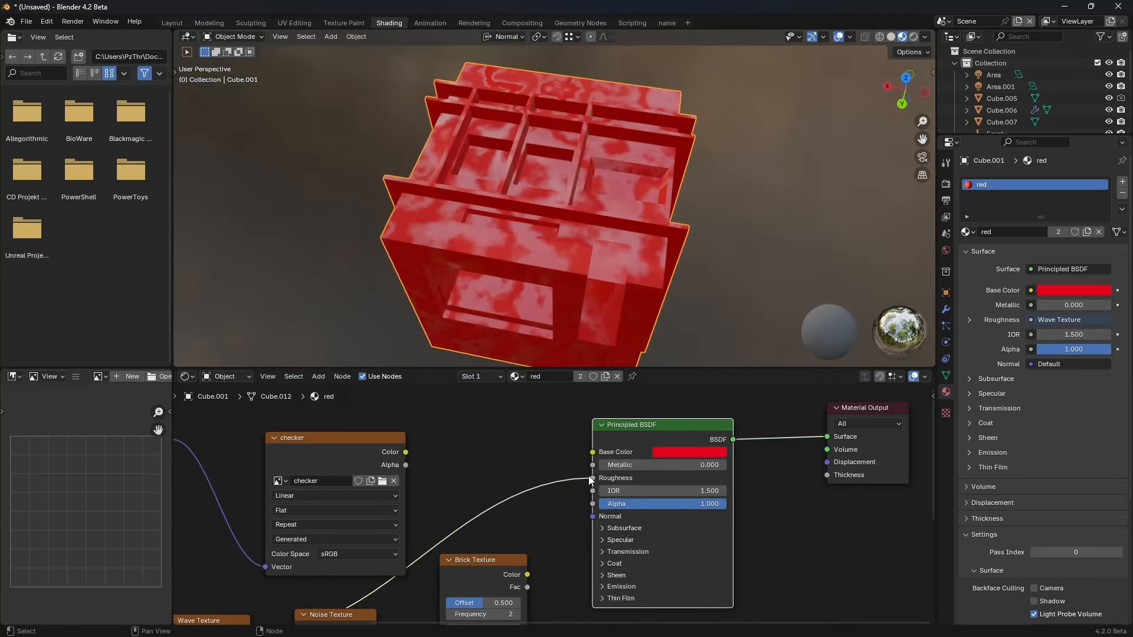
Step: Set the Principled BSDF's Base Color to a very pale pink and its Metallic to 1.000
{"action": "left_click", "coordinate": [687, 453]}
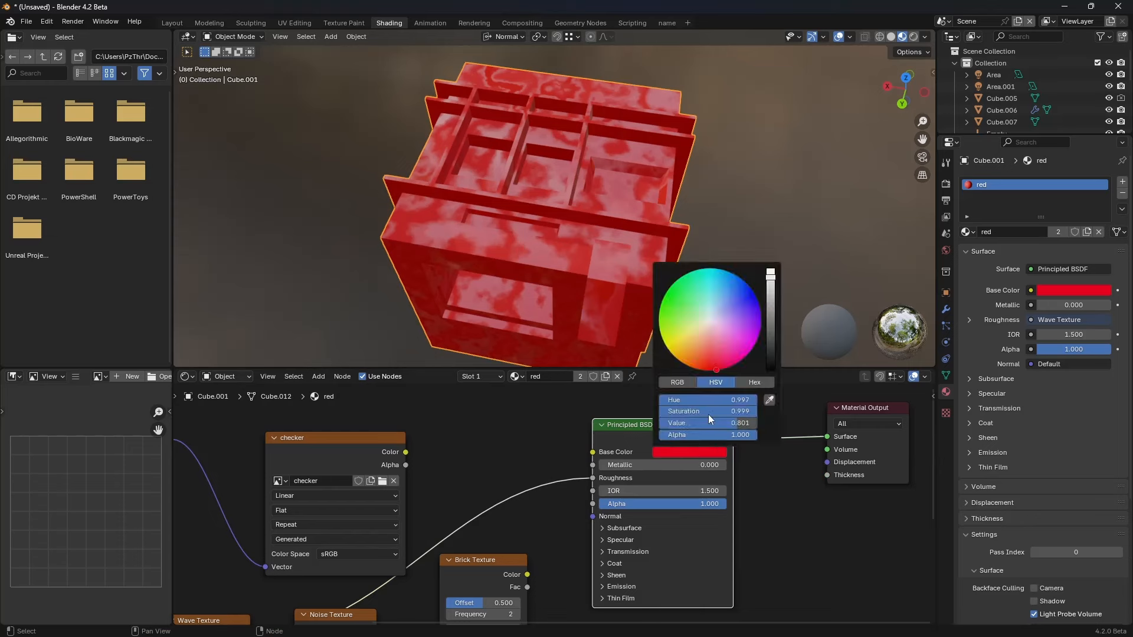
{"action": "left_click", "coordinate": [711, 322]}
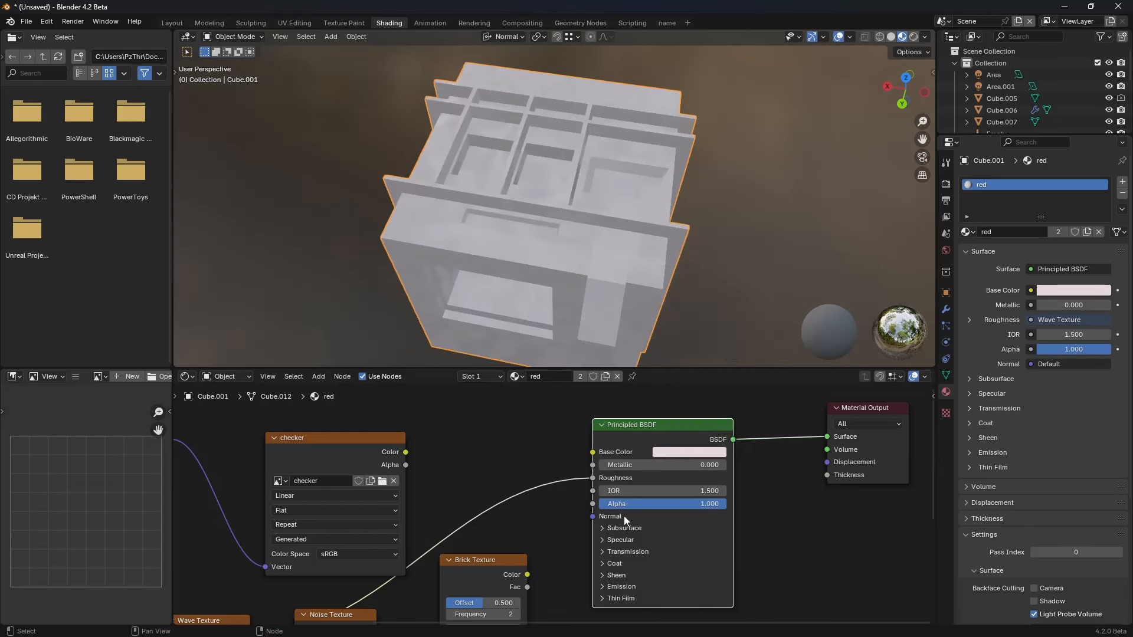
{"action": "left_click_drag", "start_coordinate": [616, 465], "coordinate": [727, 466]}
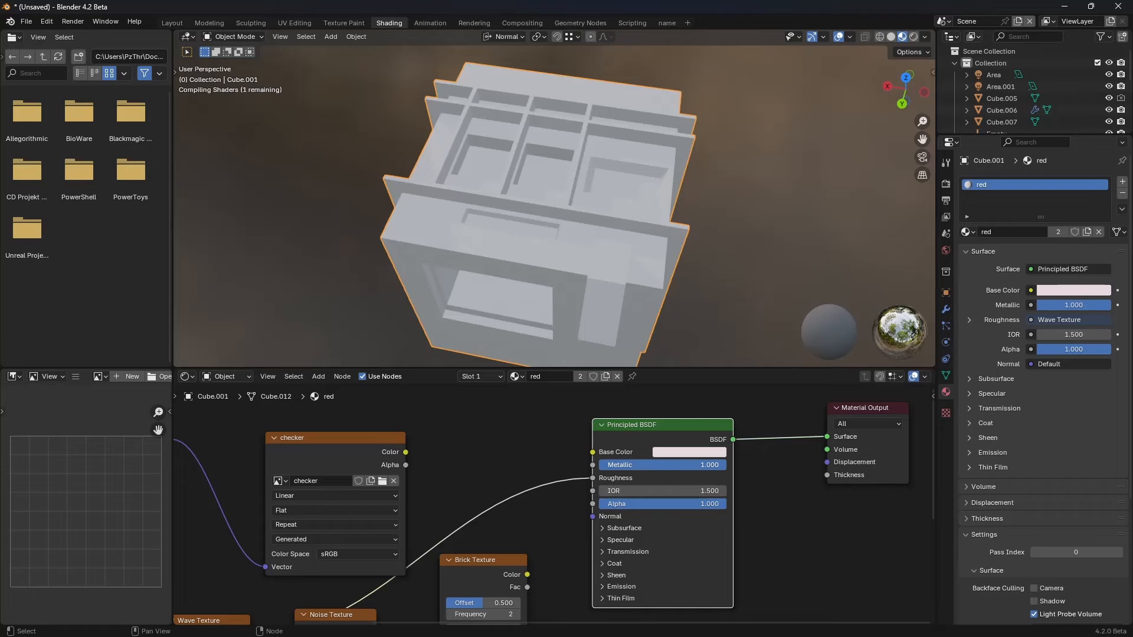
{"action": "middle_click_drag", "start_coordinate": [617, 328], "coordinate": [602, 248]}
{"action": "scroll", "coordinate": [742, 194], "scroll_direction": "down", "scroll_amount": 5}
{"action": "scroll", "coordinate": [513, 529], "scroll_direction": "down", "scroll_amount": 1}
{"action": "middle_click_drag", "start_coordinate": [513, 529], "coordinate": [577, 462]}
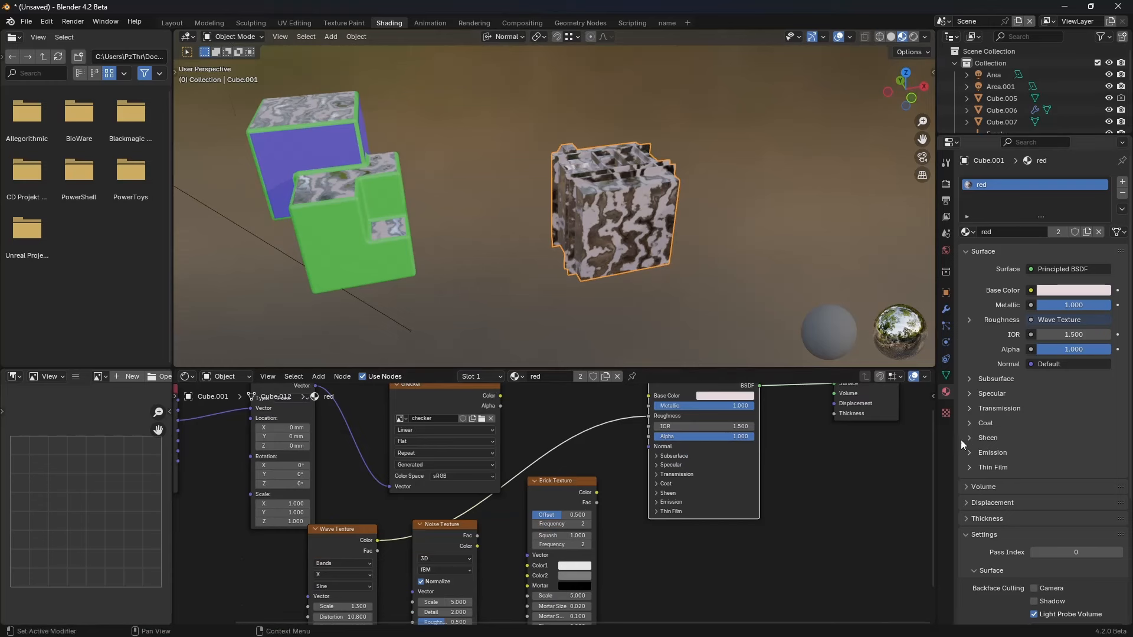
Step: Show the brush texture's properties and review the red material's node chain from Texture Coordinate to Principled BSDF
{"action": "left_click", "coordinate": [946, 413]}
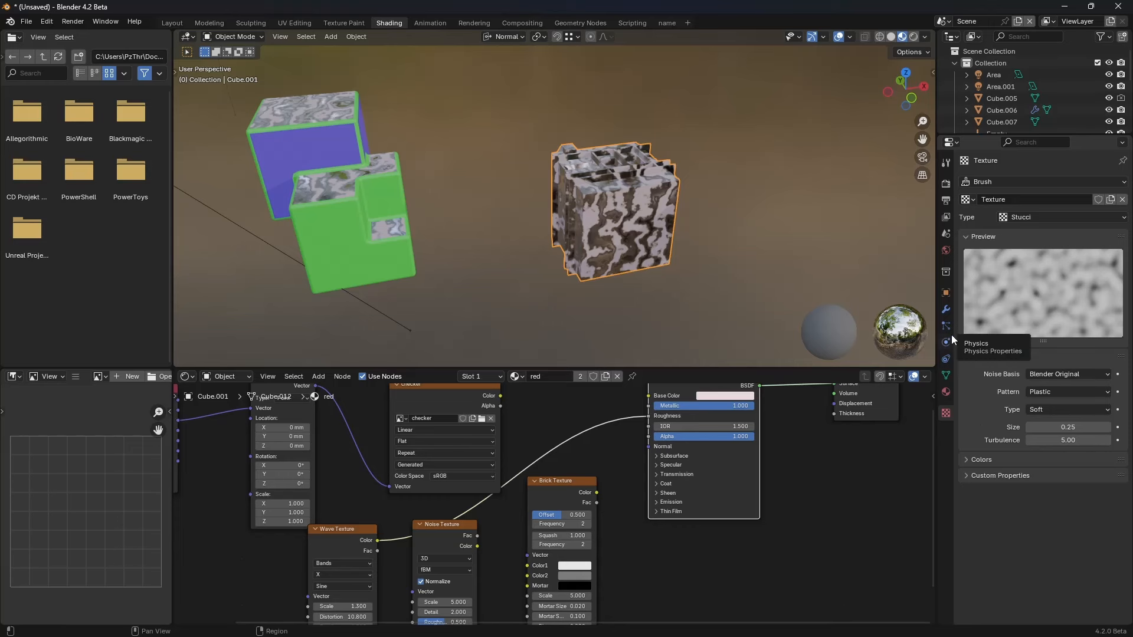
{"action": "middle_click_drag", "start_coordinate": [312, 487], "coordinate": [440, 548]}
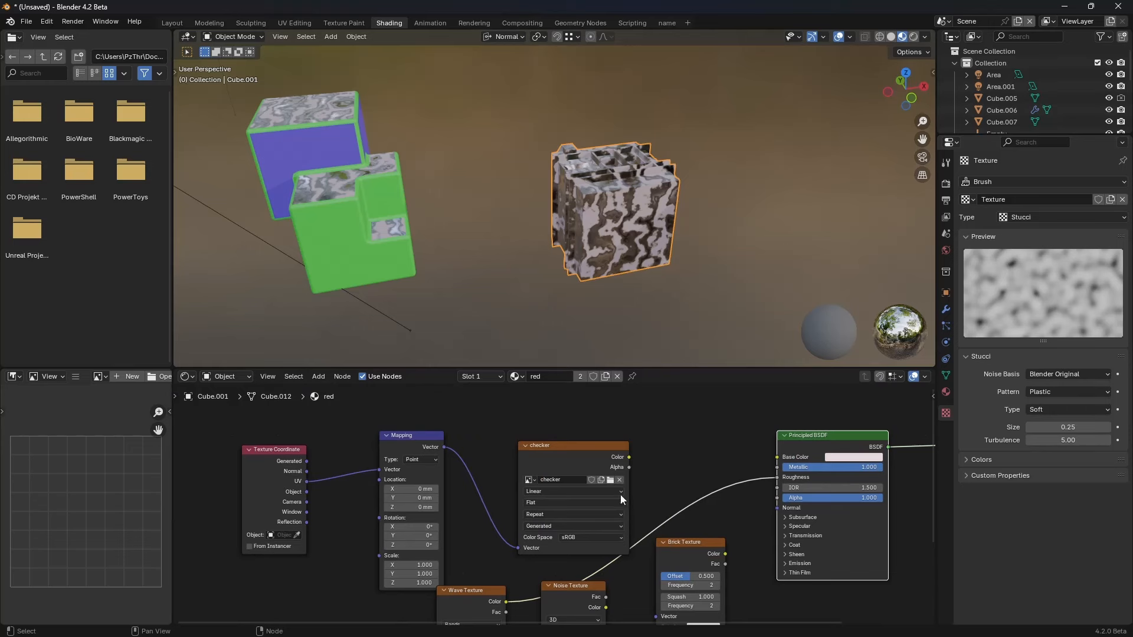
{"action": "middle_click_drag", "start_coordinate": [739, 475], "coordinate": [691, 472]}
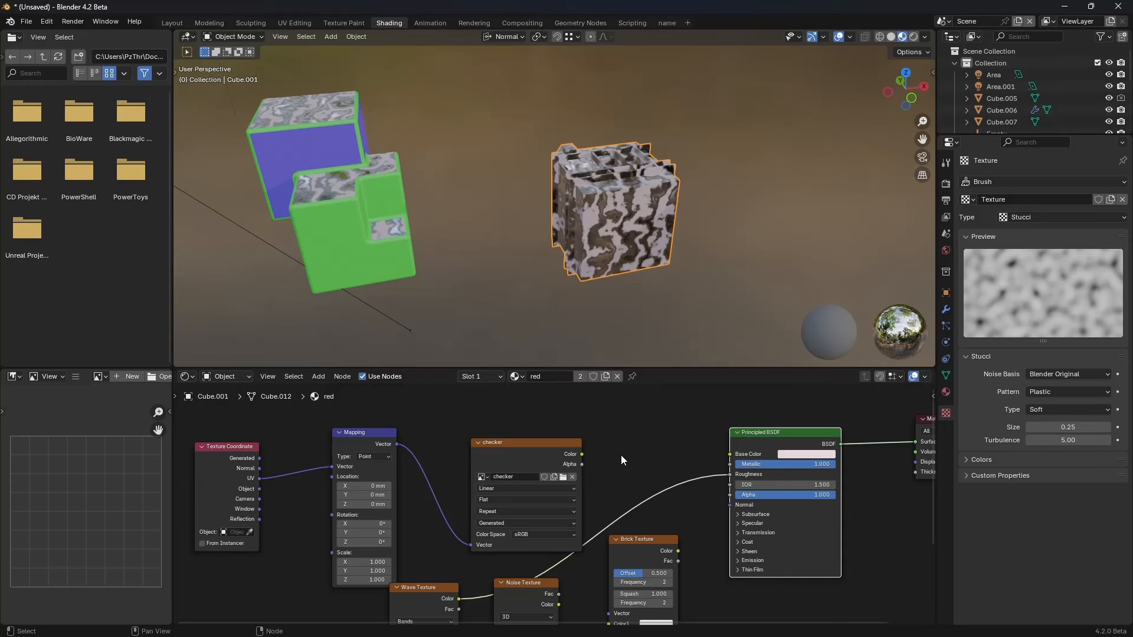
{"action": "middle_click_drag", "start_coordinate": [641, 440], "coordinate": [613, 460]}
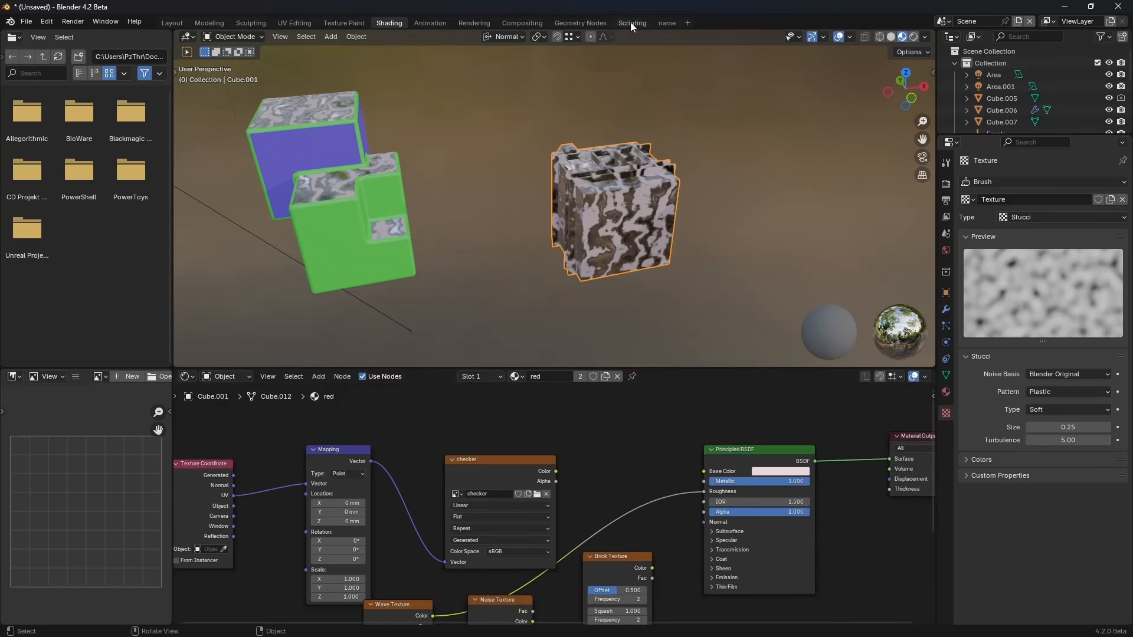
Step: Switch to the Geometry Nodes workspace and examine Cube.001's Smooth by Angle node tree from its inputs to the Group Output
{"action": "left_click", "coordinate": [594, 22]}
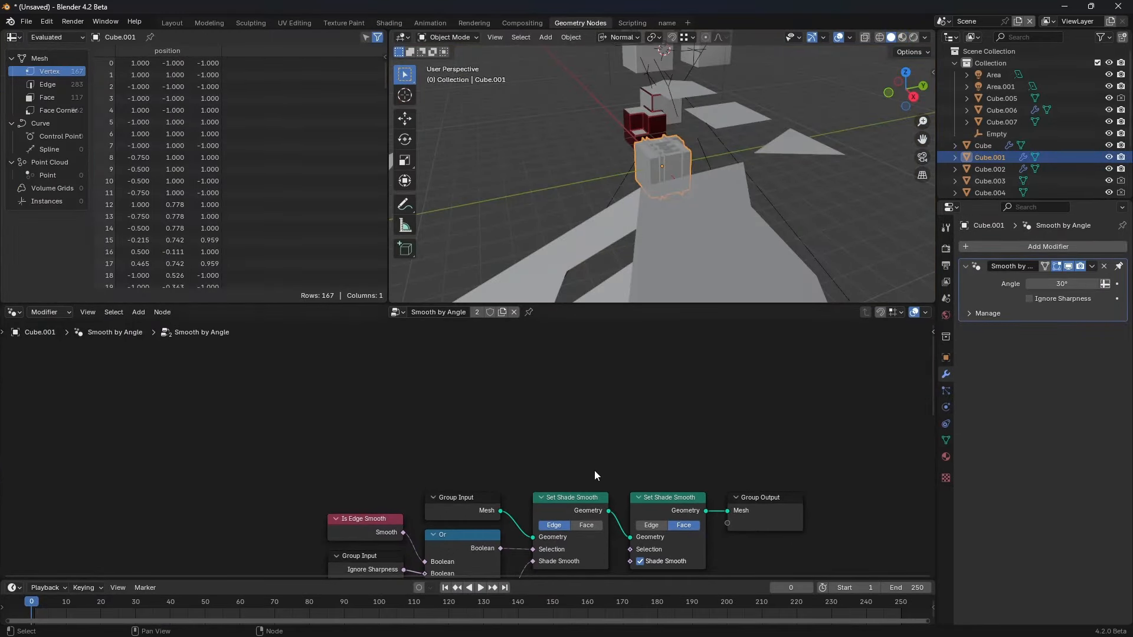
{"action": "scroll", "coordinate": [593, 475], "scroll_direction": "down", "scroll_amount": 8, "text": "shift"}
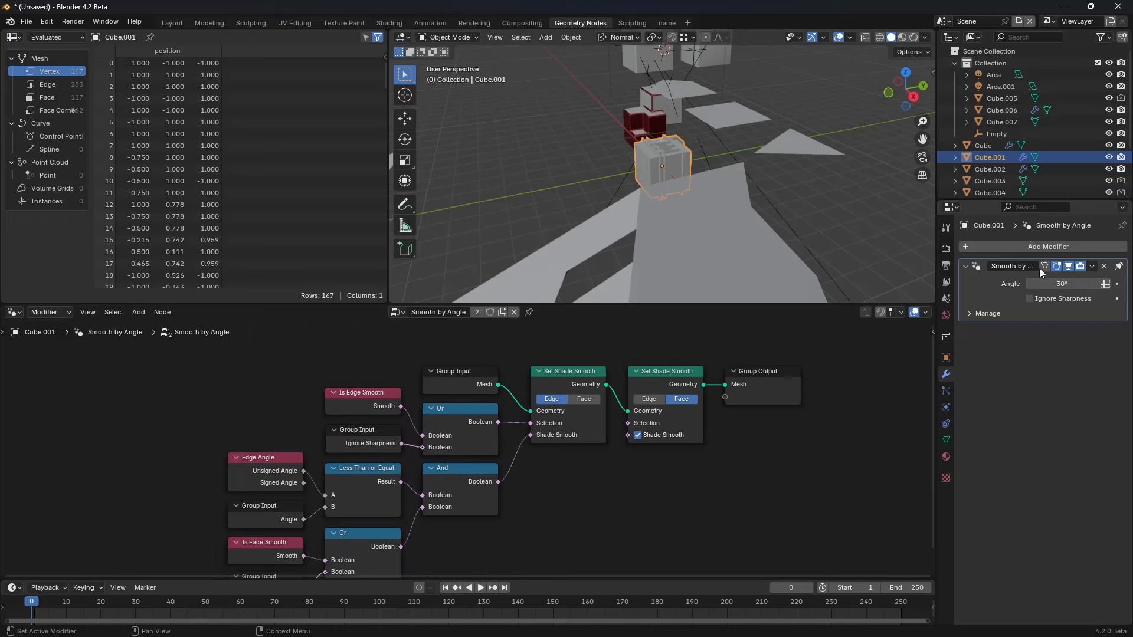
{"action": "middle_click_drag", "start_coordinate": [616, 462], "coordinate": [653, 437]}
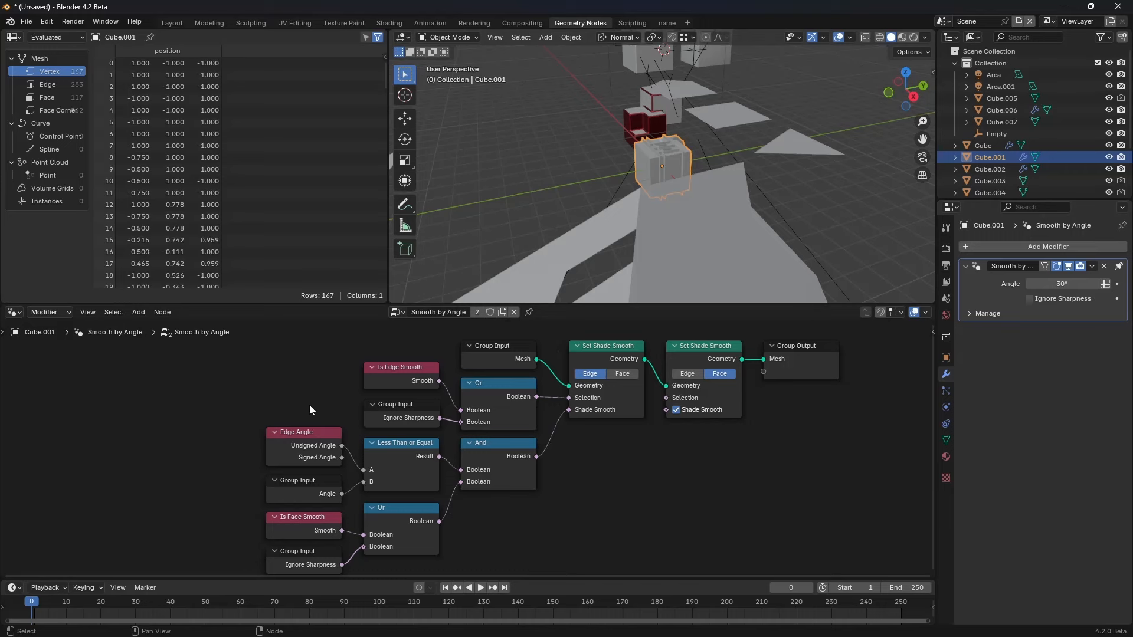
{"action": "middle_click_drag", "start_coordinate": [309, 405], "coordinate": [374, 363]}
{"action": "scroll", "coordinate": [560, 389], "scroll_direction": "up", "scroll_amount": 3}
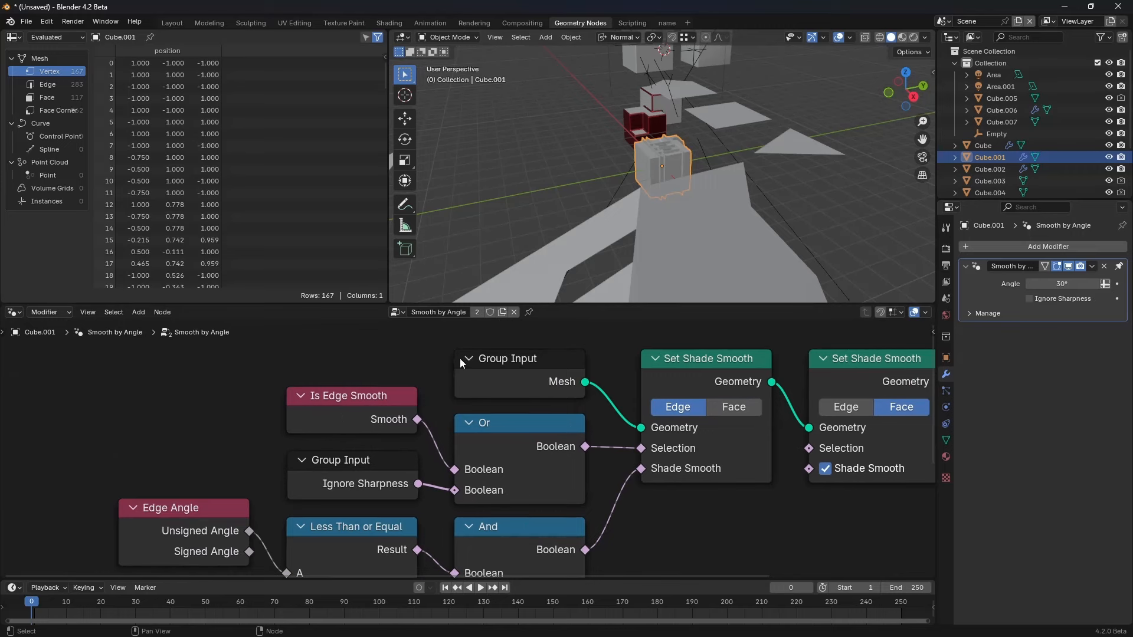
{"action": "middle_click_drag", "start_coordinate": [460, 359], "coordinate": [261, 377]}
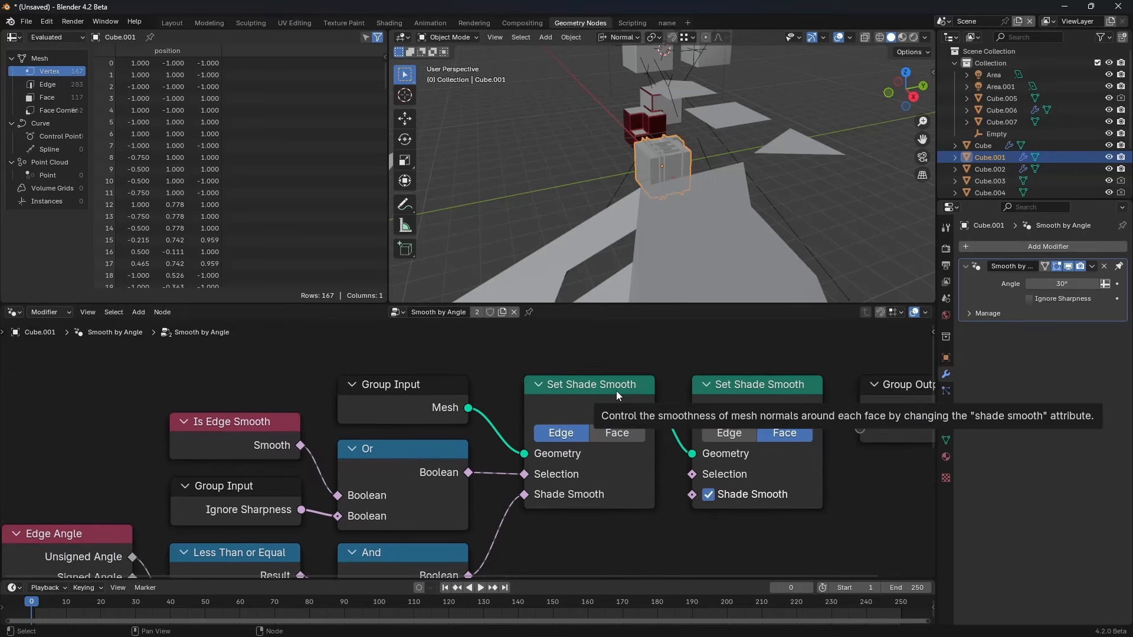
{"action": "middle_click_drag", "start_coordinate": [710, 484], "coordinate": [537, 509]}
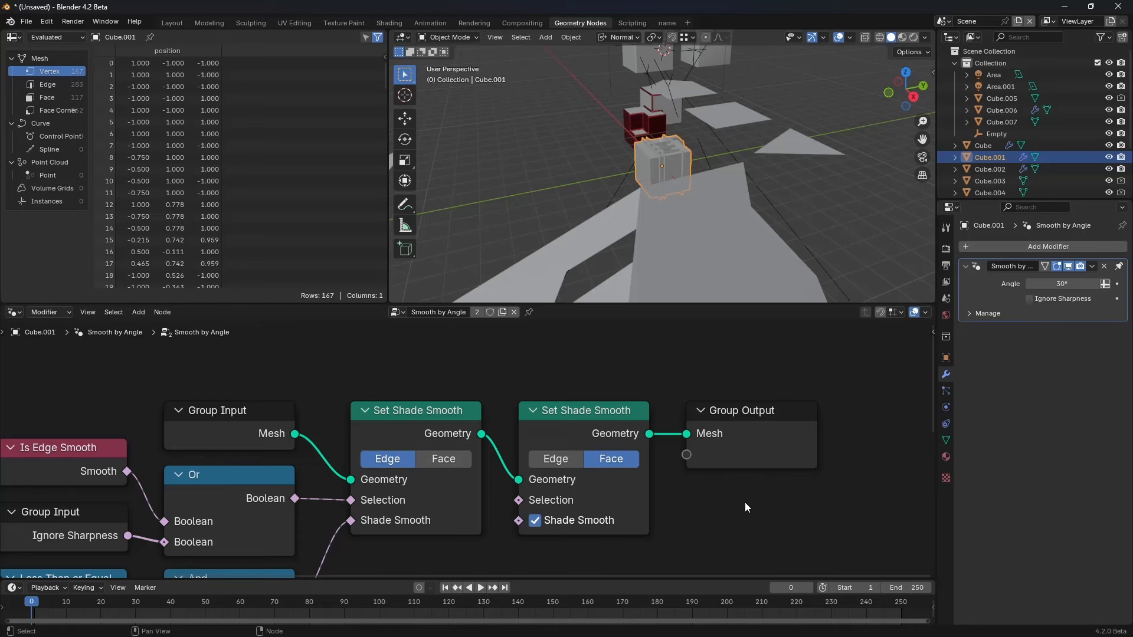
{"action": "scroll", "coordinate": [743, 504], "scroll_direction": "down", "scroll_amount": 3}
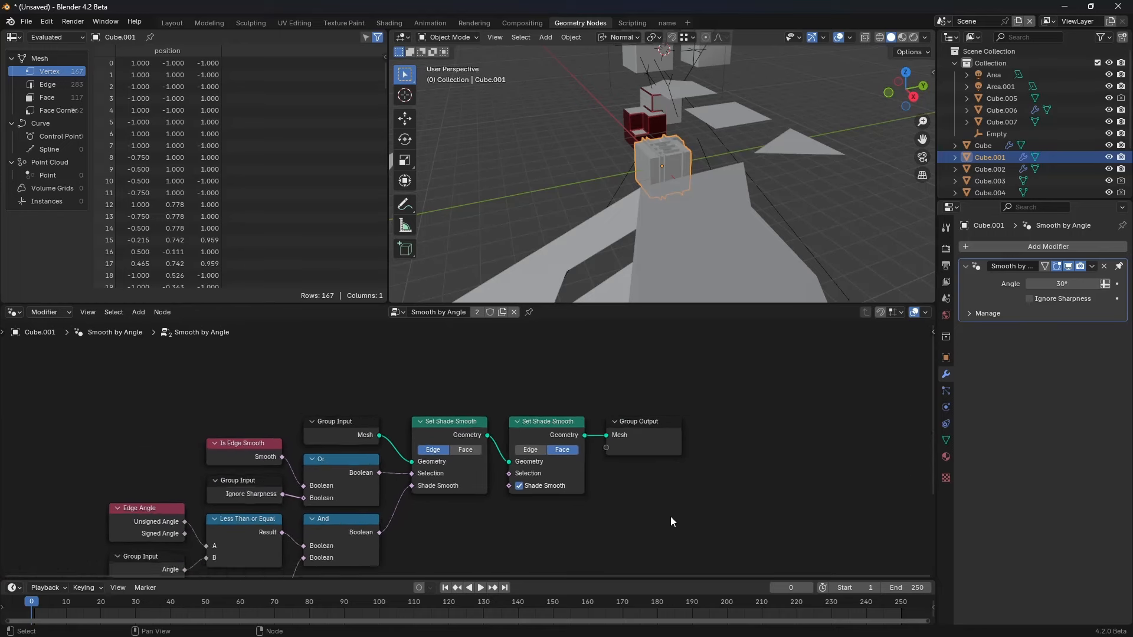
{"action": "scroll", "coordinate": [670, 517], "scroll_direction": "down", "scroll_amount": 1}
{"action": "middle_click_drag", "start_coordinate": [652, 510], "coordinate": [704, 467]}
{"action": "scroll", "coordinate": [673, 474], "scroll_direction": "down", "scroll_amount": 2}
{"action": "scroll", "coordinate": [688, 468], "scroll_direction": "up", "scroll_amount": 1}
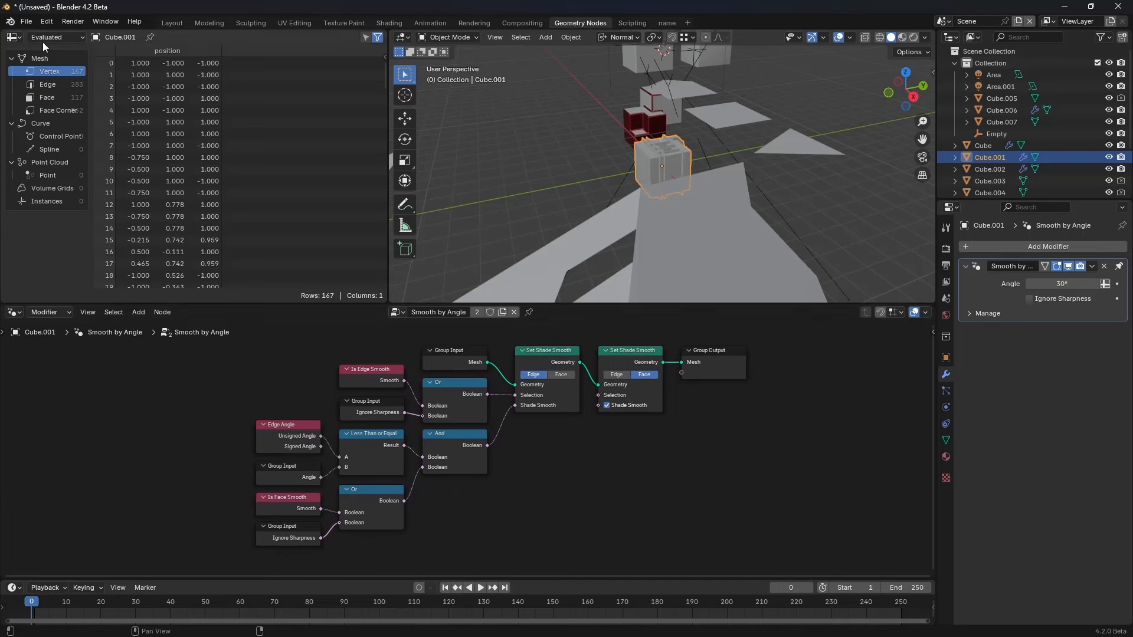
Step: Open the Blender preferences, save them and close the preferences window
{"action": "left_click", "coordinate": [44, 21]}
{"action": "left_click", "coordinate": [94, 171]}
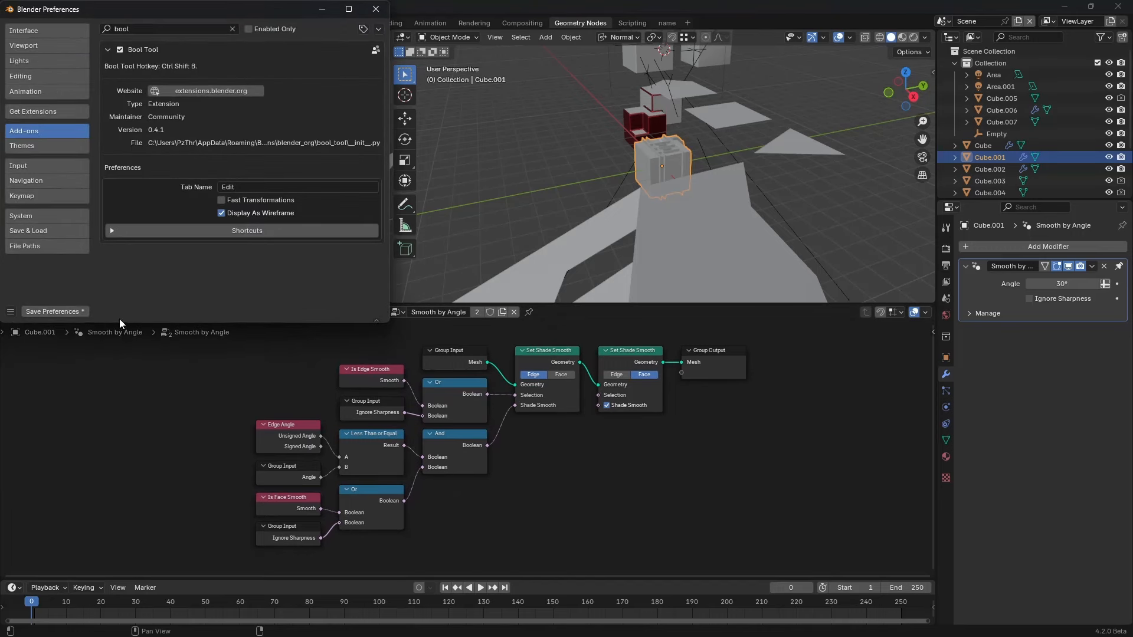
{"action": "left_click", "coordinate": [81, 313]}
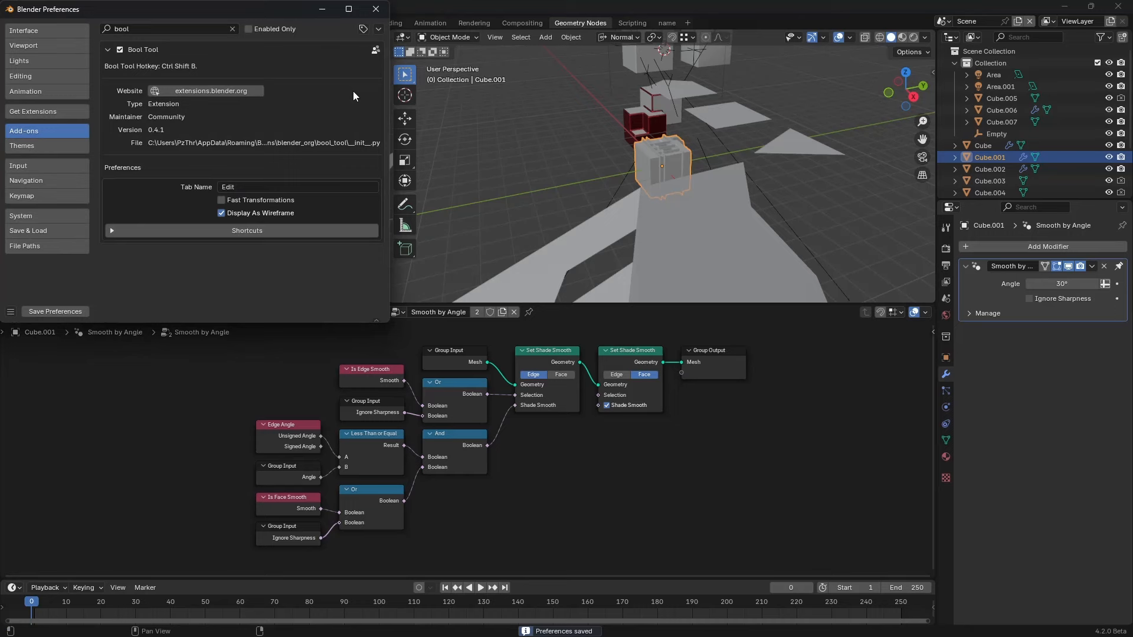
{"action": "left_click", "coordinate": [375, 9]}
Step: Start a new General file and discard the unsaved changes of the current scene
{"action": "left_click", "coordinate": [27, 22]}
{"action": "mouse_move", "coordinate": [136, 37]}
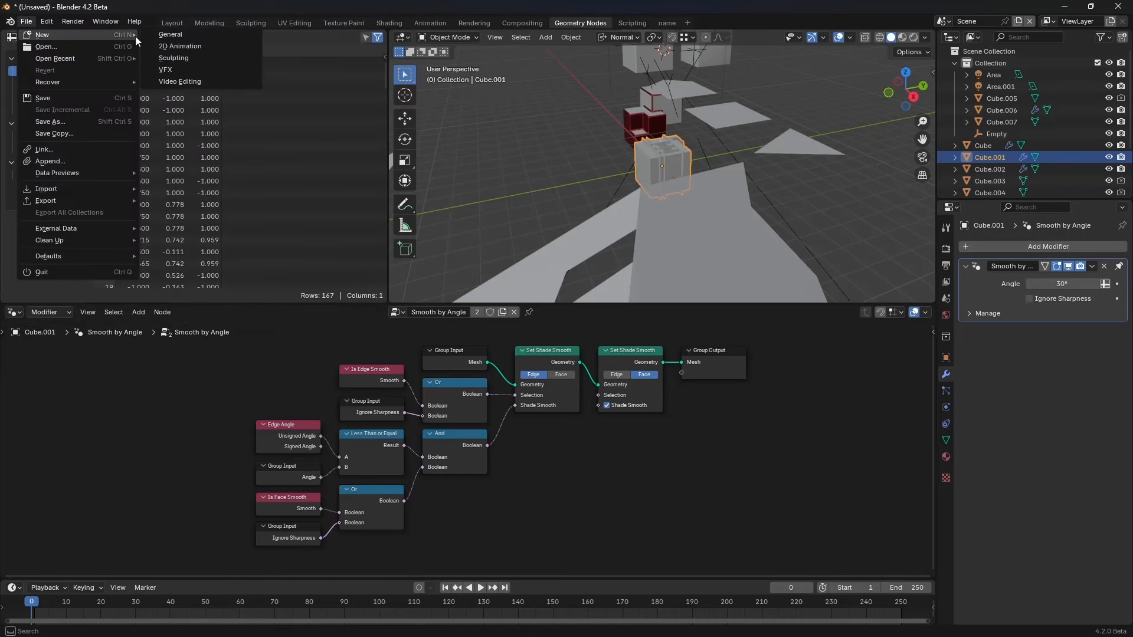
{"action": "left_click", "coordinate": [175, 36]}
{"action": "left_click", "coordinate": [578, 349]}
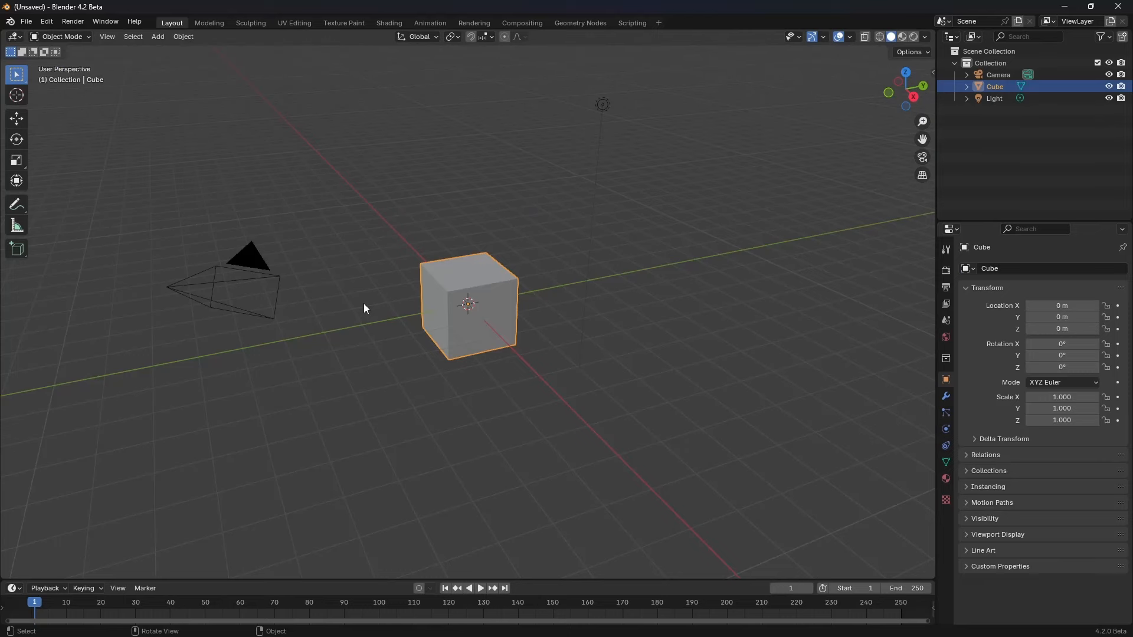
Step: View the default cube in the Modeling and Sculpting workspaces and return to the Layout workspace
{"action": "left_click", "coordinate": [209, 23]}
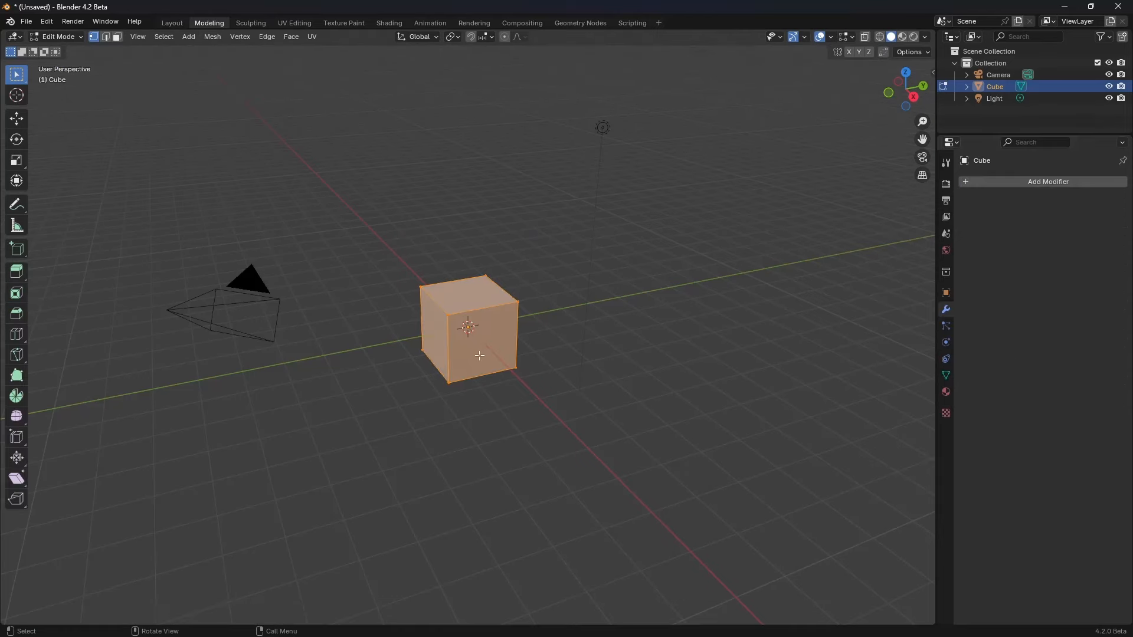
{"action": "left_click", "coordinate": [243, 24]}
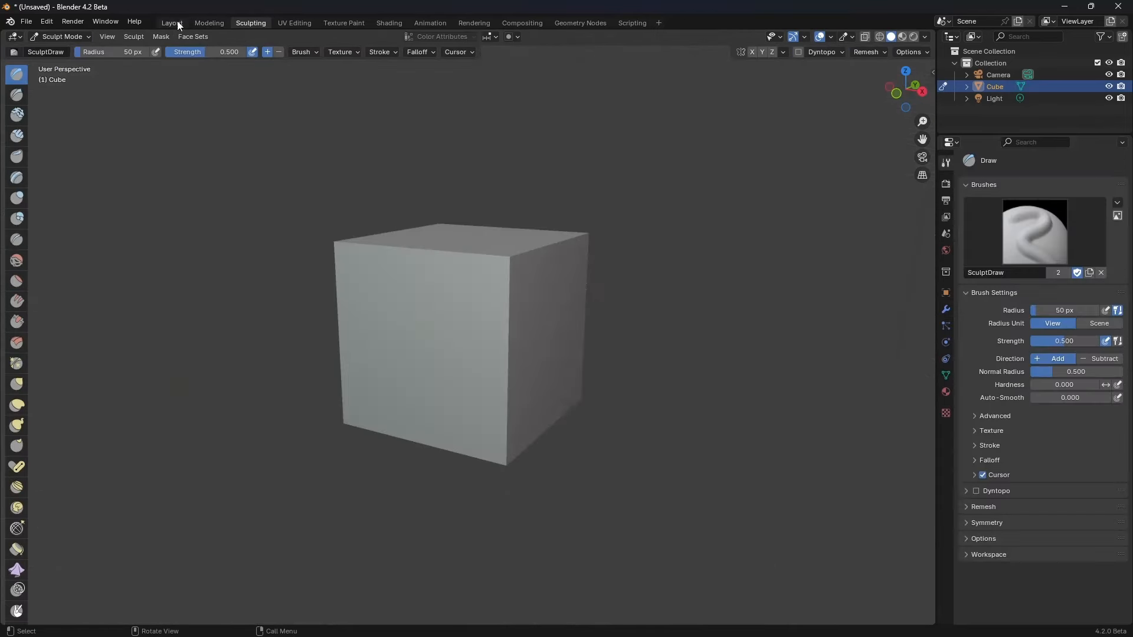
{"action": "left_click", "coordinate": [172, 23]}
Step: Delete the default camera and light from the scene
{"action": "left_click", "coordinate": [245, 273]}
{"action": "key", "text": "x"}
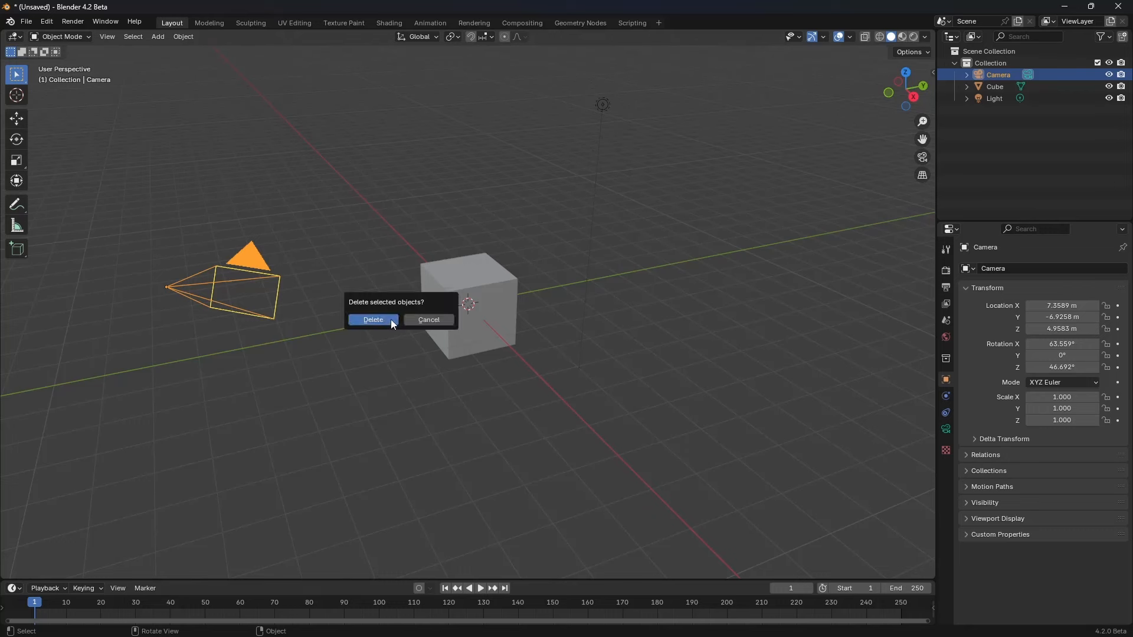
{"action": "left_click", "coordinate": [391, 319]}
{"action": "left_click", "coordinate": [597, 119]}
{"action": "key", "text": "Delete"}
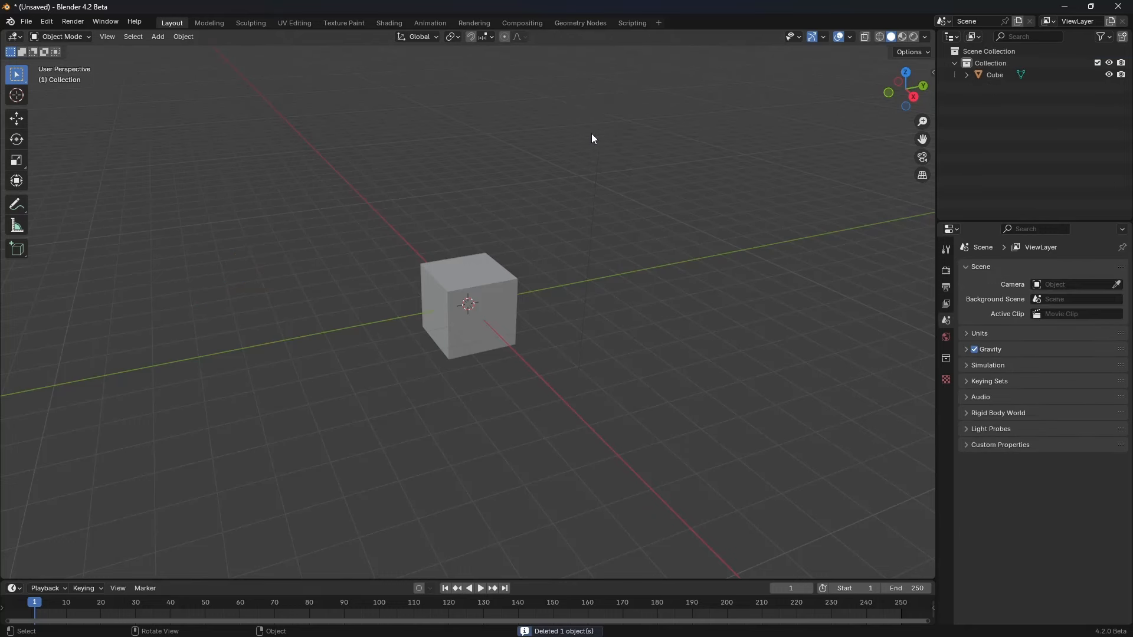
Step: Hide the floor grid and the X and Y axis lines in the viewport overlays
{"action": "left_click", "coordinate": [849, 36]}
{"action": "left_click", "coordinate": [828, 93]}
{"action": "left_click", "coordinate": [888, 94]}
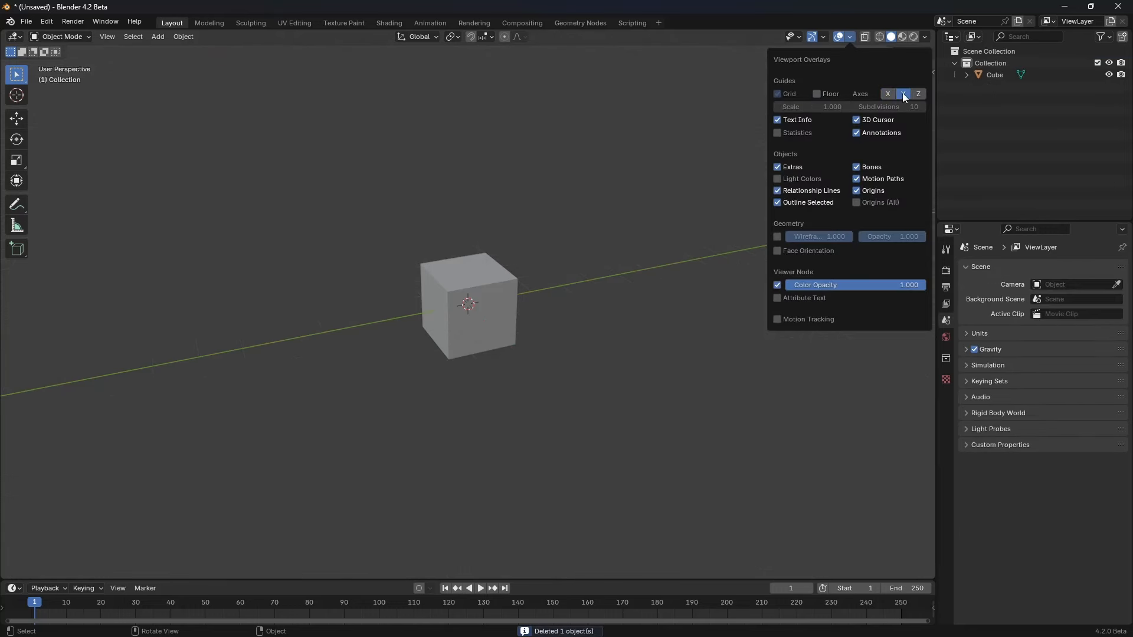
{"action": "left_click", "coordinate": [901, 93]}
Step: Set the viewport lighting to MatCap and pick the white matcap with the reddish-blue underside
{"action": "left_click", "coordinate": [925, 37]}
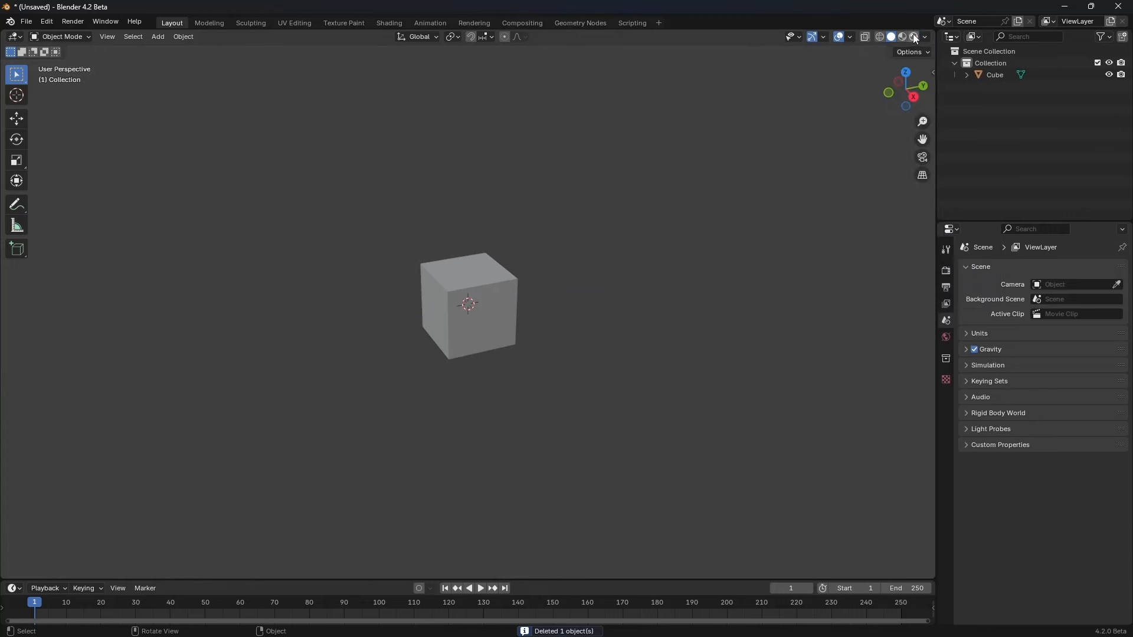
{"action": "left_click", "coordinate": [924, 37]}
{"action": "left_click", "coordinate": [913, 94]}
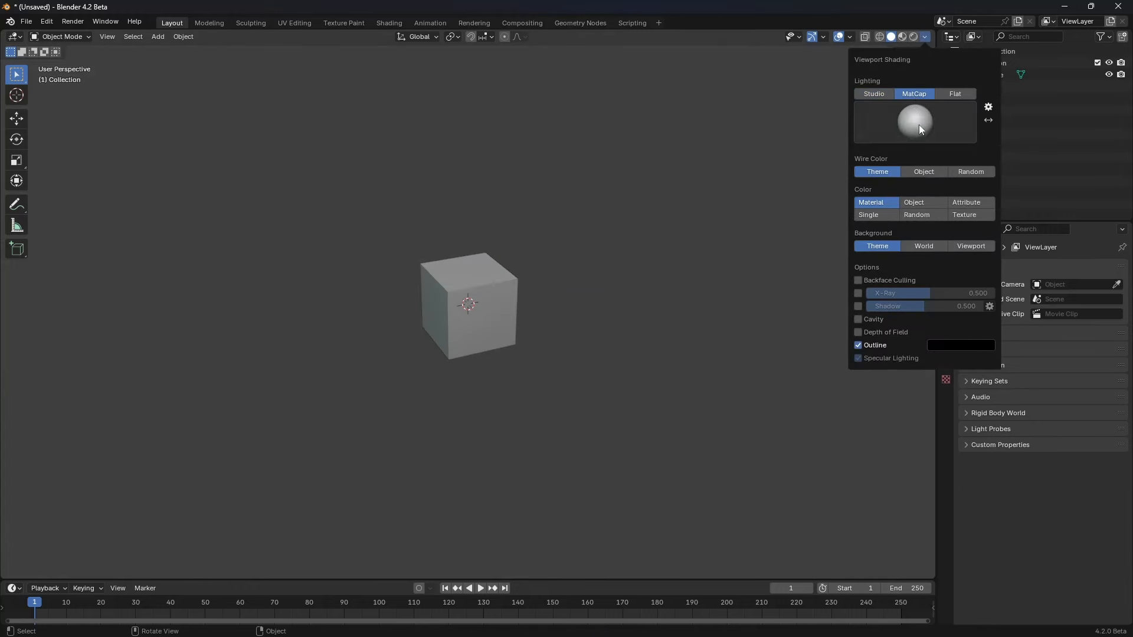
{"action": "left_click", "coordinate": [915, 122]}
{"action": "left_click", "coordinate": [812, 207]}
Step: Try the blue-grey matcap with the orange highlight and switch back to the white one with the reddish-blue underside
{"action": "left_click", "coordinate": [904, 128]}
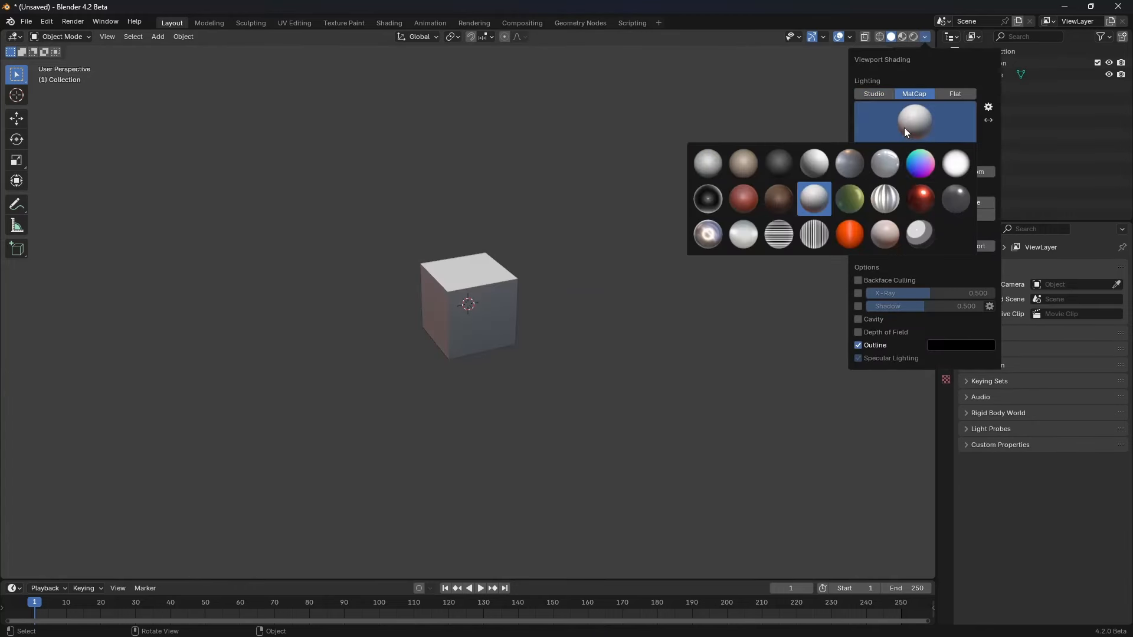
{"action": "left_click", "coordinate": [847, 164]}
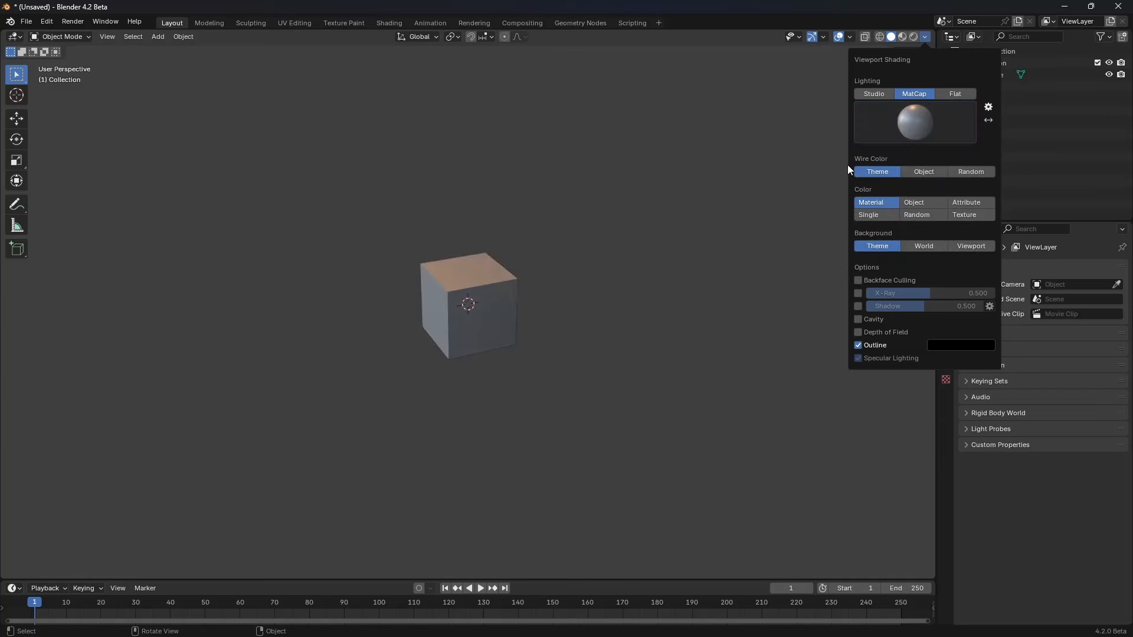
{"action": "left_click", "coordinate": [895, 134]}
{"action": "left_click", "coordinate": [812, 200]}
{"action": "scroll", "coordinate": [597, 298], "scroll_direction": "up", "scroll_amount": 4}
{"action": "scroll", "coordinate": [593, 286], "scroll_direction": "up", "scroll_amount": 1}
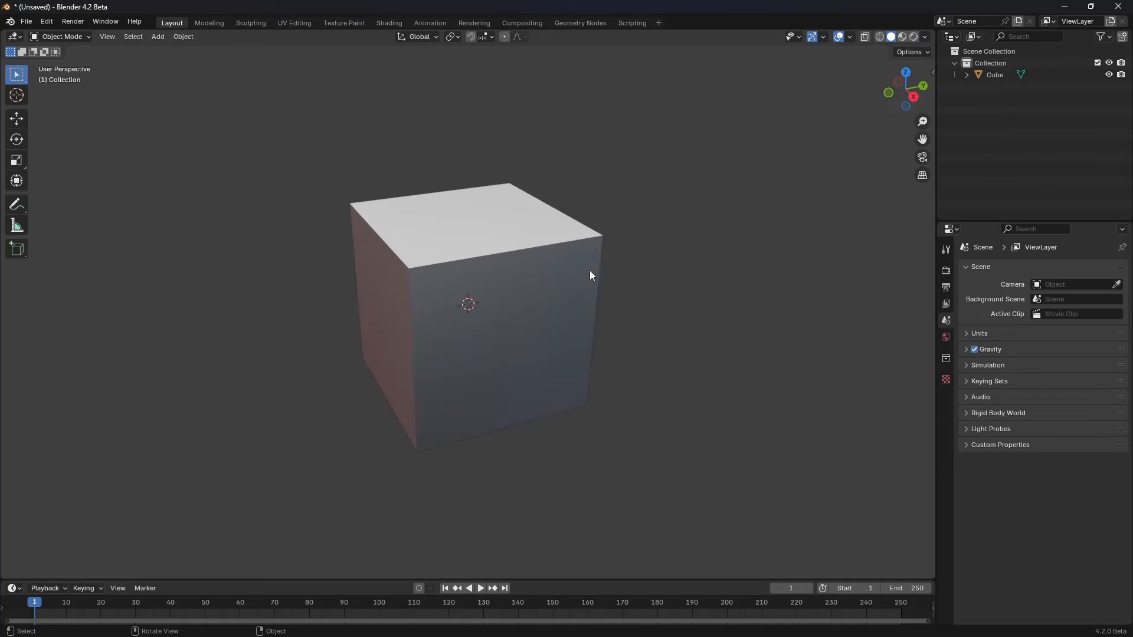
Step: Enable Backface Culling and Cavity of type Both, with the world-space and screen-space Ridge values at 0
{"action": "left_click", "coordinate": [925, 36]}
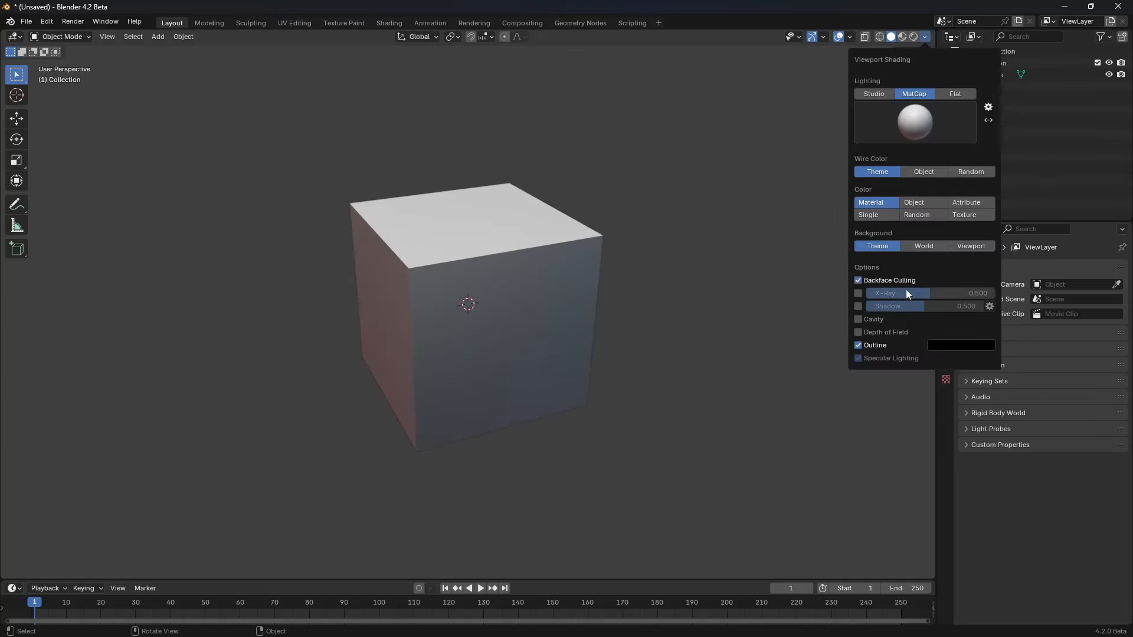
{"action": "left_click", "coordinate": [864, 319]}
{"action": "left_click", "coordinate": [978, 320]}
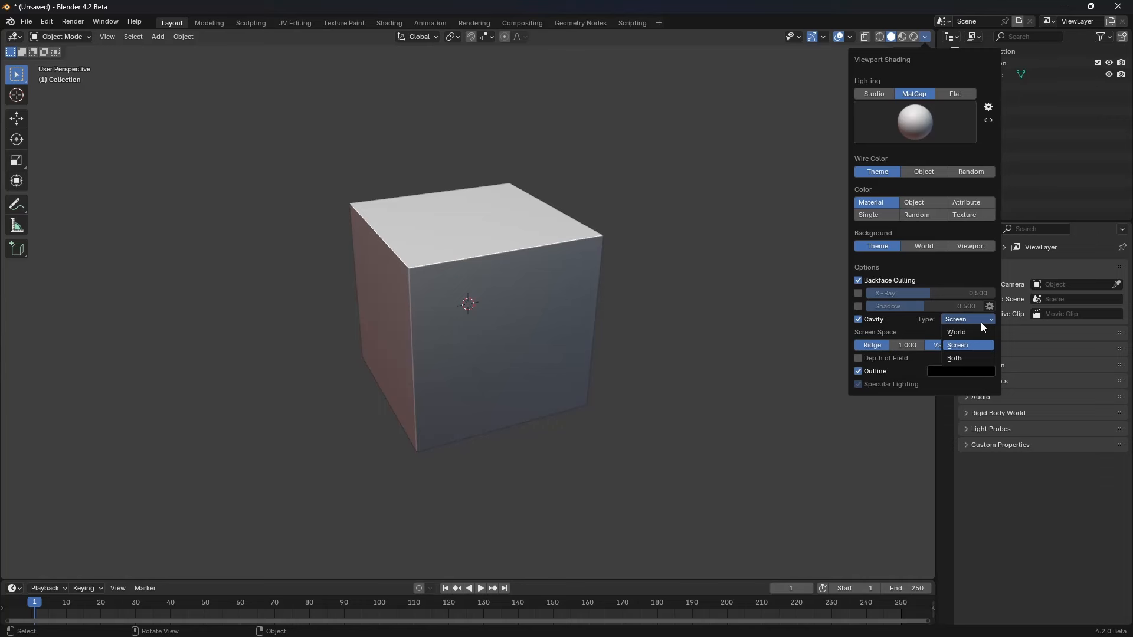
{"action": "left_click", "coordinate": [956, 358]}
{"action": "left_click_drag", "start_coordinate": [904, 345], "coordinate": [854, 371]}
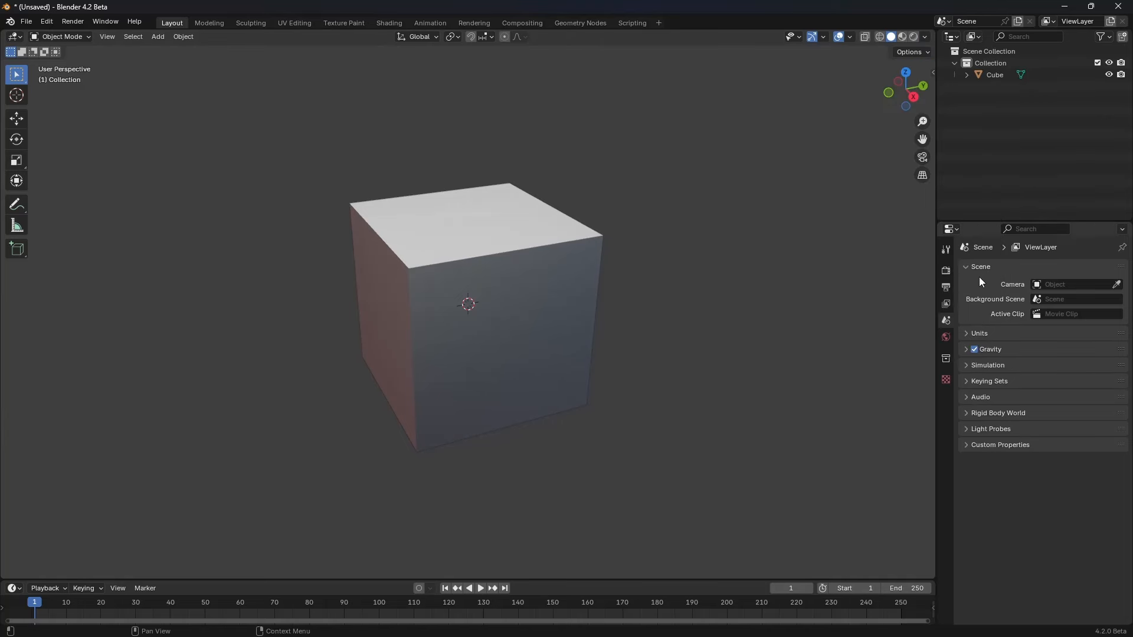
Step: Enable Jittered Shadows and Raytracing in the EEVEE render settings
{"action": "left_click", "coordinate": [946, 271]}
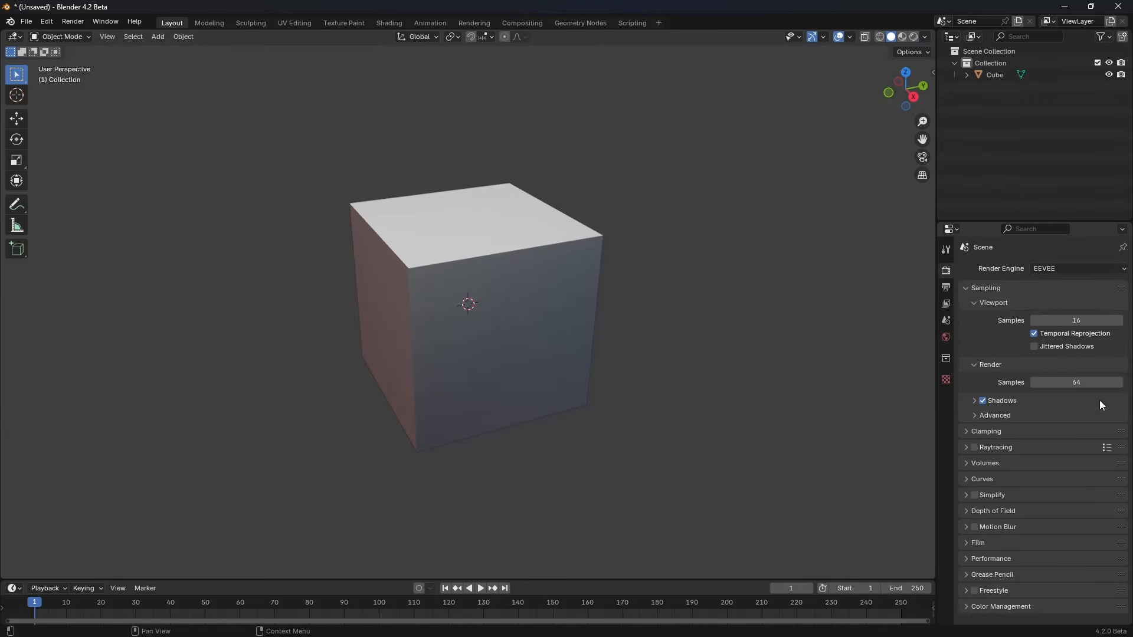
{"action": "left_click", "coordinate": [966, 448]}
{"action": "left_click", "coordinate": [964, 448]}
Step: Shrink the timeline area down to its header to enlarge the 3D viewport
{"action": "right_click", "coordinate": [627, 579]}
{"action": "left_click", "coordinate": [626, 581]}
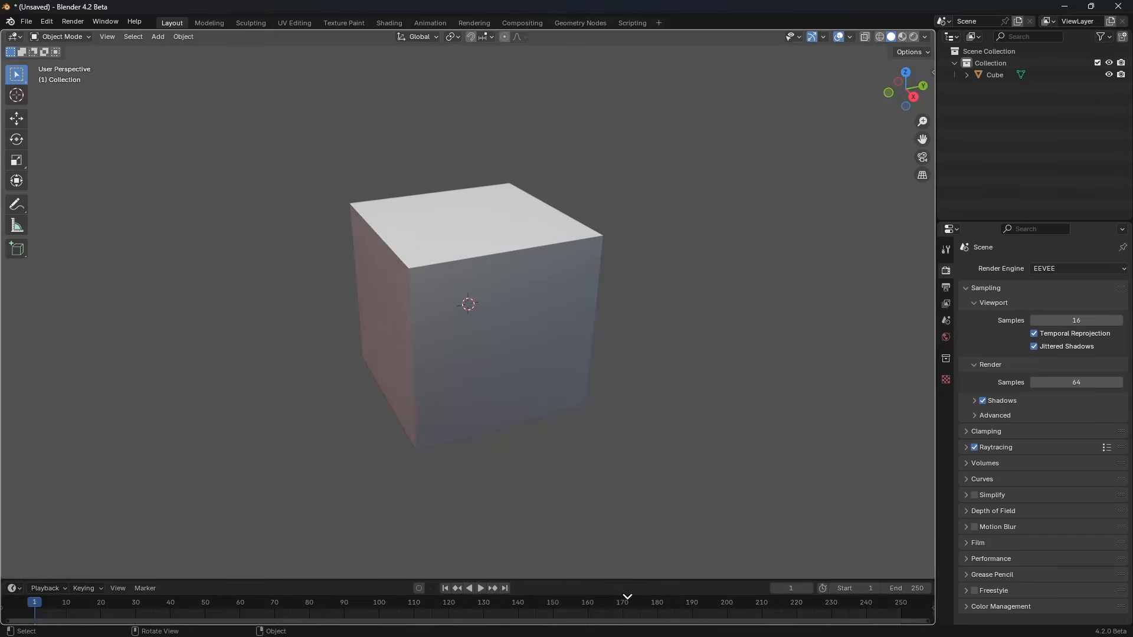
{"action": "key", "text": "Escape"}
{"action": "left_click_drag", "start_coordinate": [607, 581], "coordinate": [619, 628]}
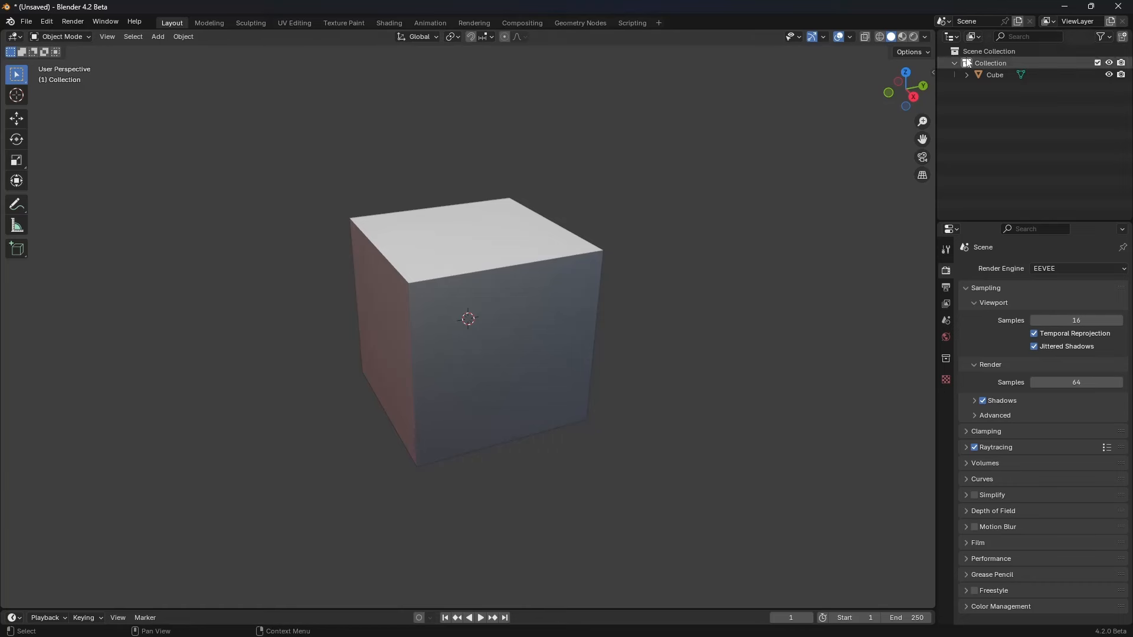
Step: Enable the Statistics overlay in the viewport and toggle Relationship Lines off and back on
{"action": "left_click", "coordinate": [850, 37]}
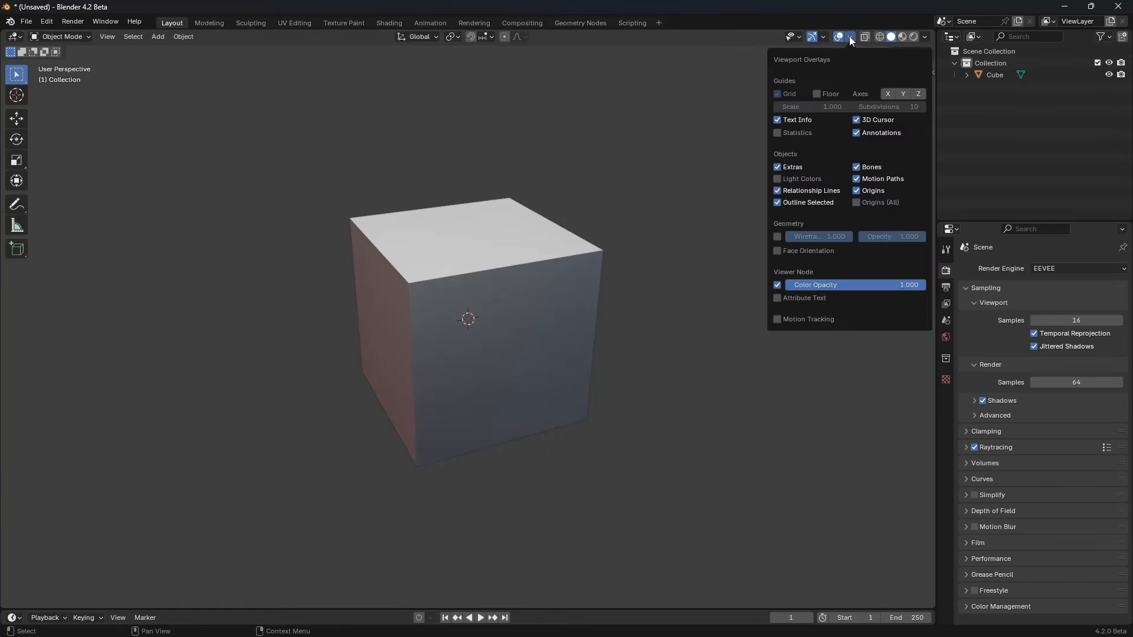
{"action": "left_click", "coordinate": [798, 132]}
{"action": "left_click", "coordinate": [798, 192]}
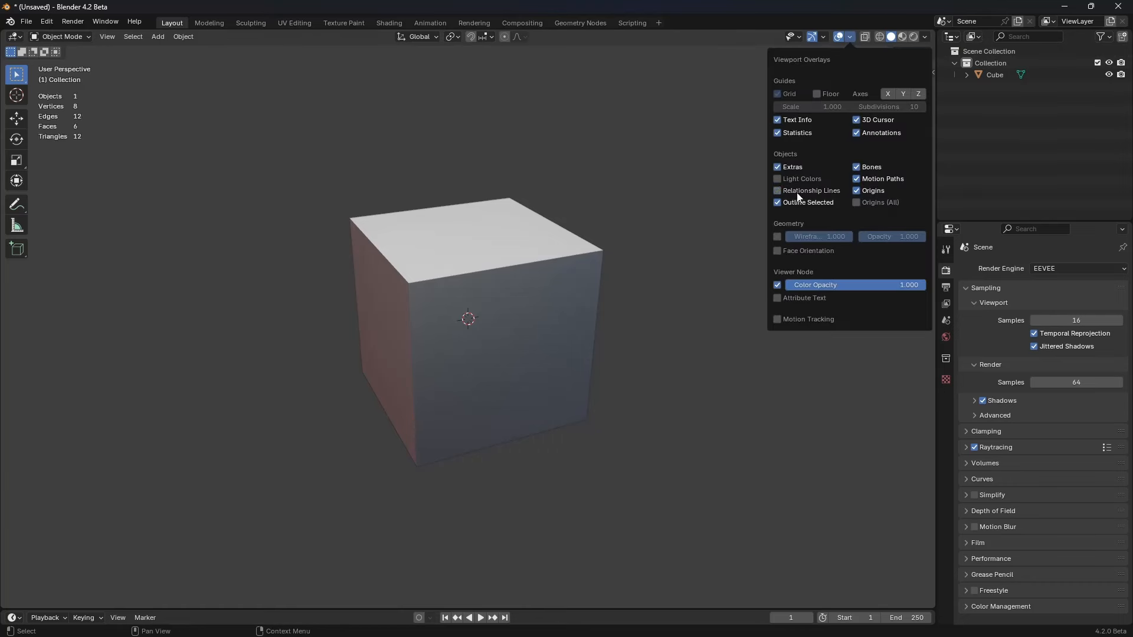
{"action": "left_click", "coordinate": [796, 191]}
Step: Duplicate the cube and place the copy beside and slightly above the original
{"action": "left_click", "coordinate": [455, 300]}
{"action": "key", "text": "shift+d"}
{"action": "left_click", "coordinate": [729, 306]}
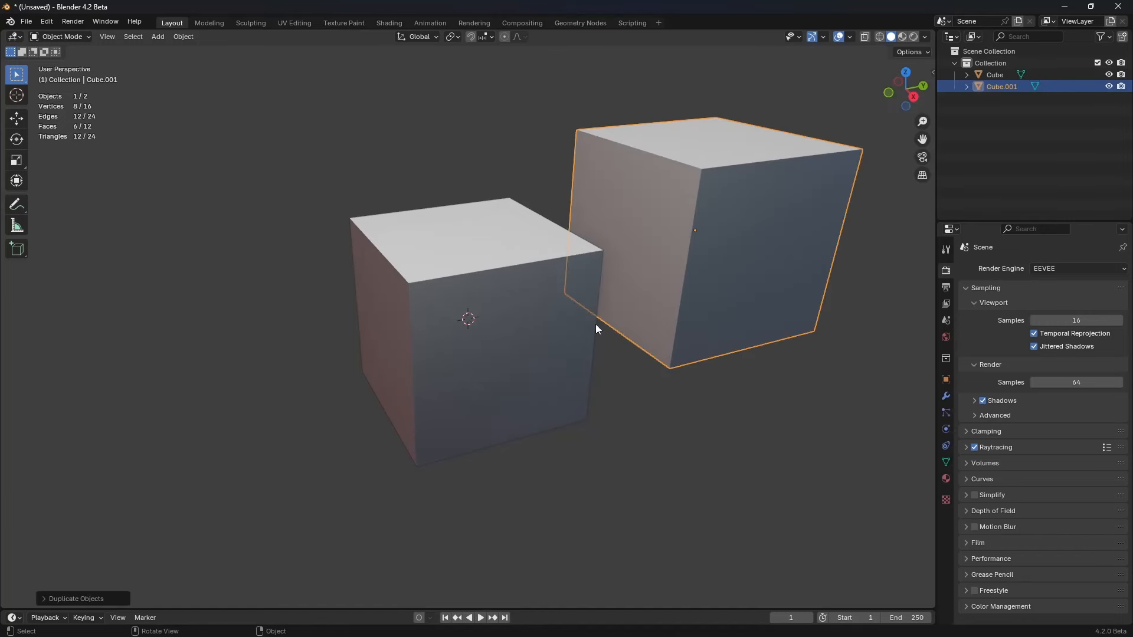
Step: Parent the original cube to its duplicate using Object (Keep Transform)
{"action": "left_click", "coordinate": [523, 319]}
{"action": "left_click", "coordinate": [643, 301]}
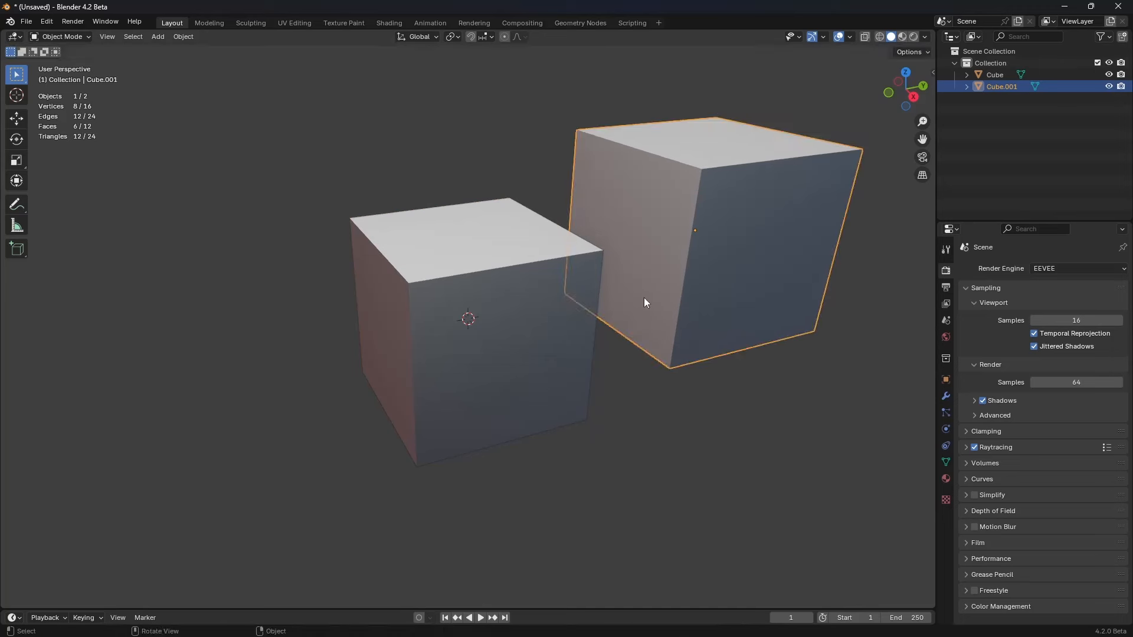
{"action": "left_click", "coordinate": [571, 323]}
{"action": "left_click", "coordinate": [716, 263]}
{"action": "left_click", "coordinate": [469, 339]}
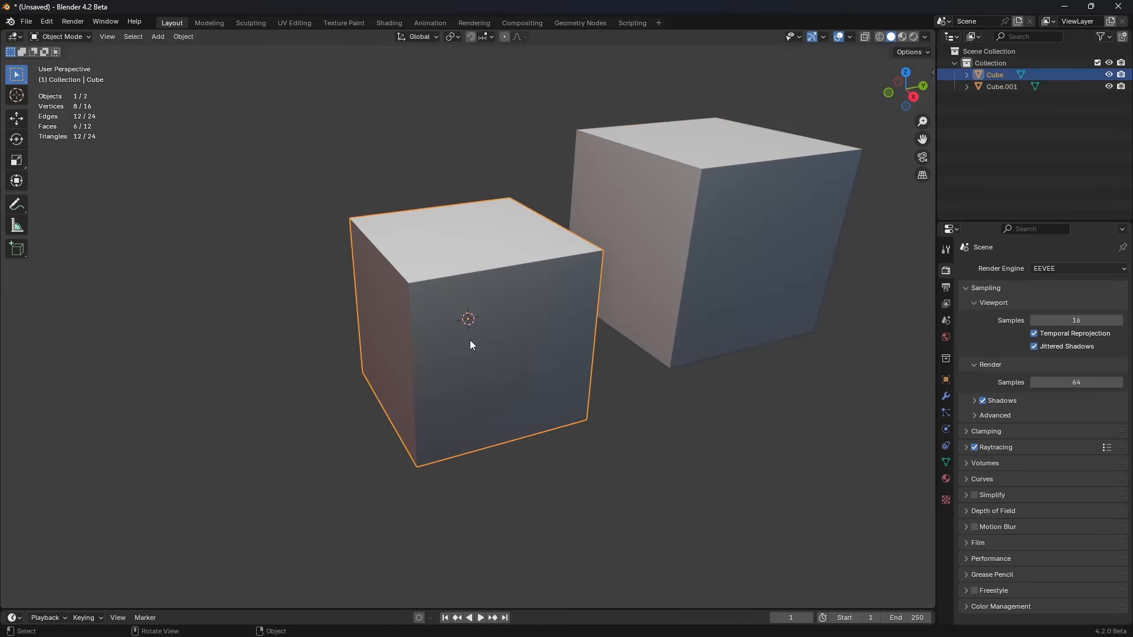
{"action": "left_click", "coordinate": [696, 227], "text": "shift"}
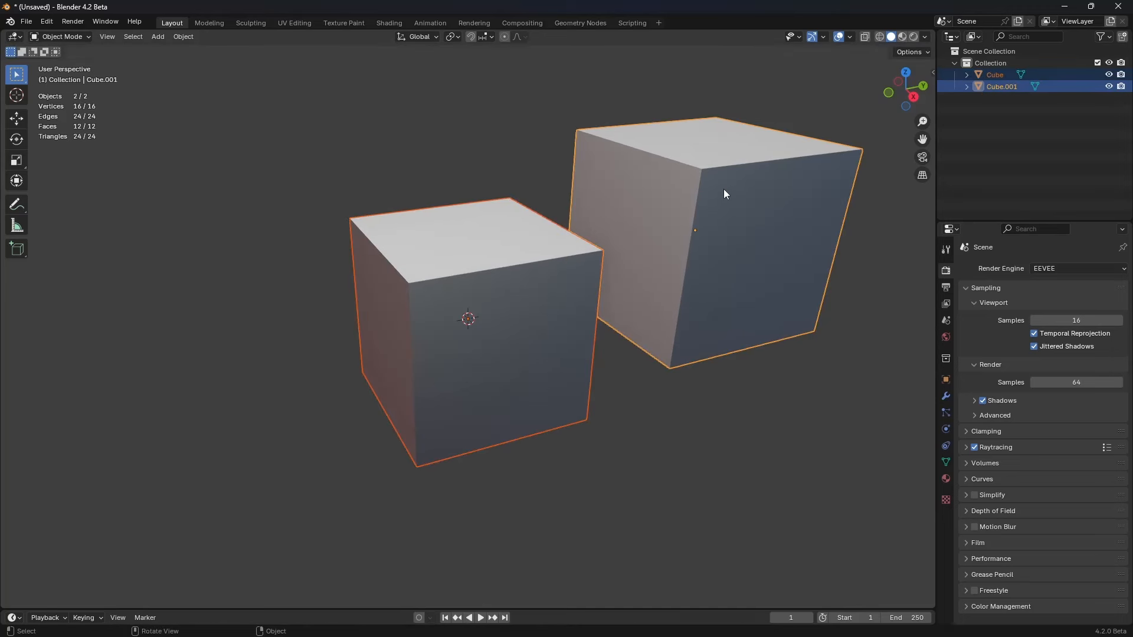
{"action": "key", "text": "ctrl+p"}
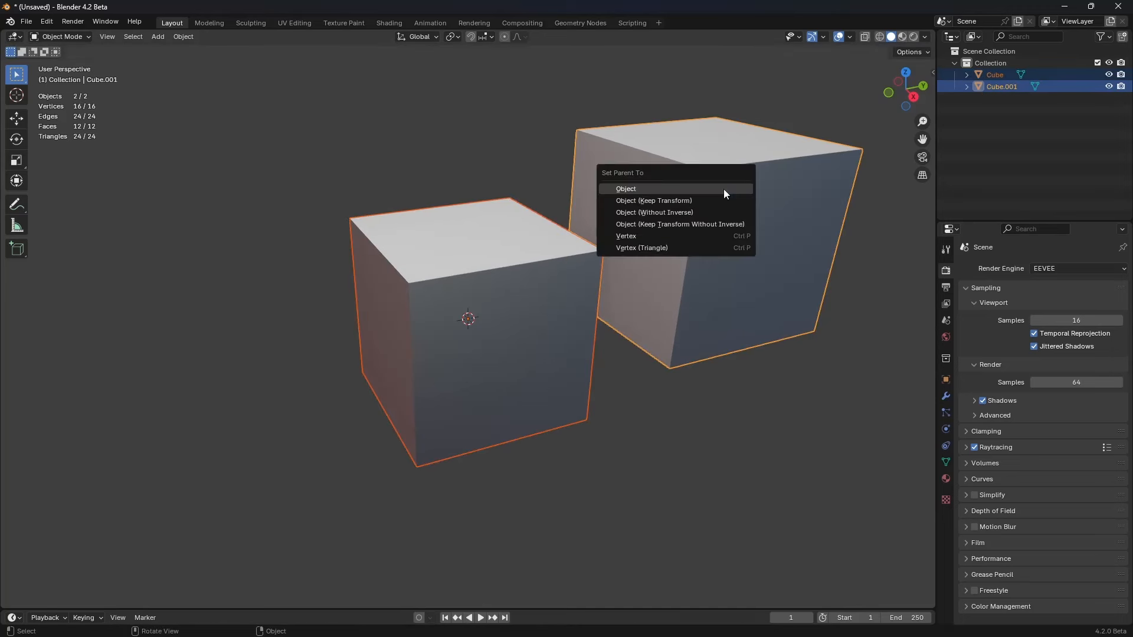
{"action": "left_click", "coordinate": [674, 201]}
Step: Try moving the parent cube and the child cube in turn to check their relationship, cancelling each move
{"action": "left_click", "coordinate": [698, 271]}
{"action": "key", "text": "g"}
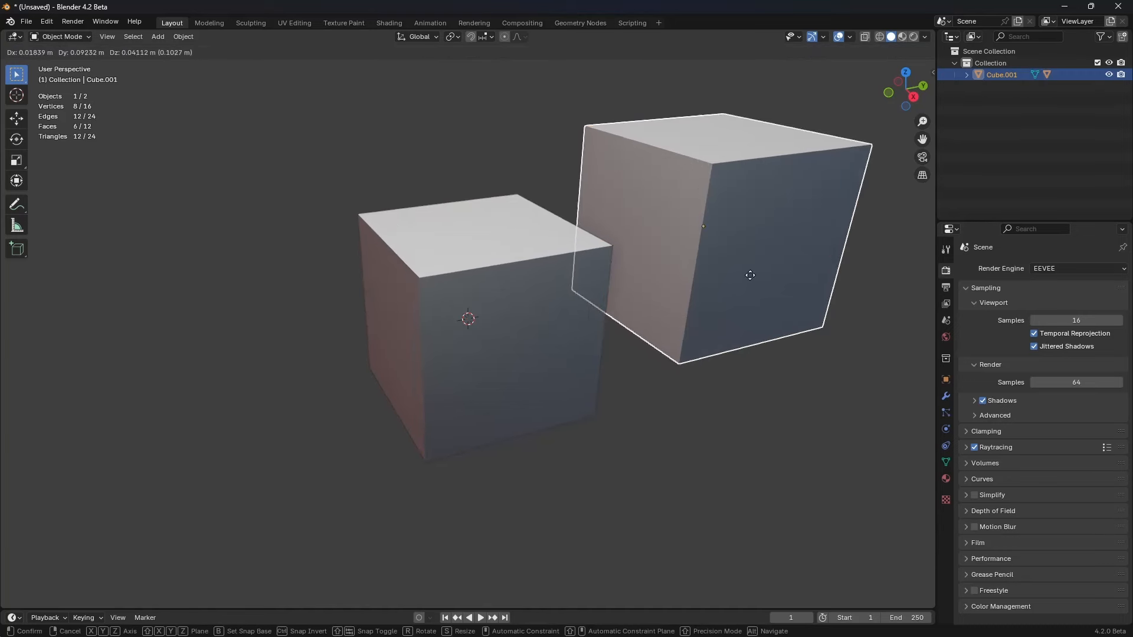
{"action": "right_click", "coordinate": [696, 256]}
{"action": "left_click", "coordinate": [510, 326]}
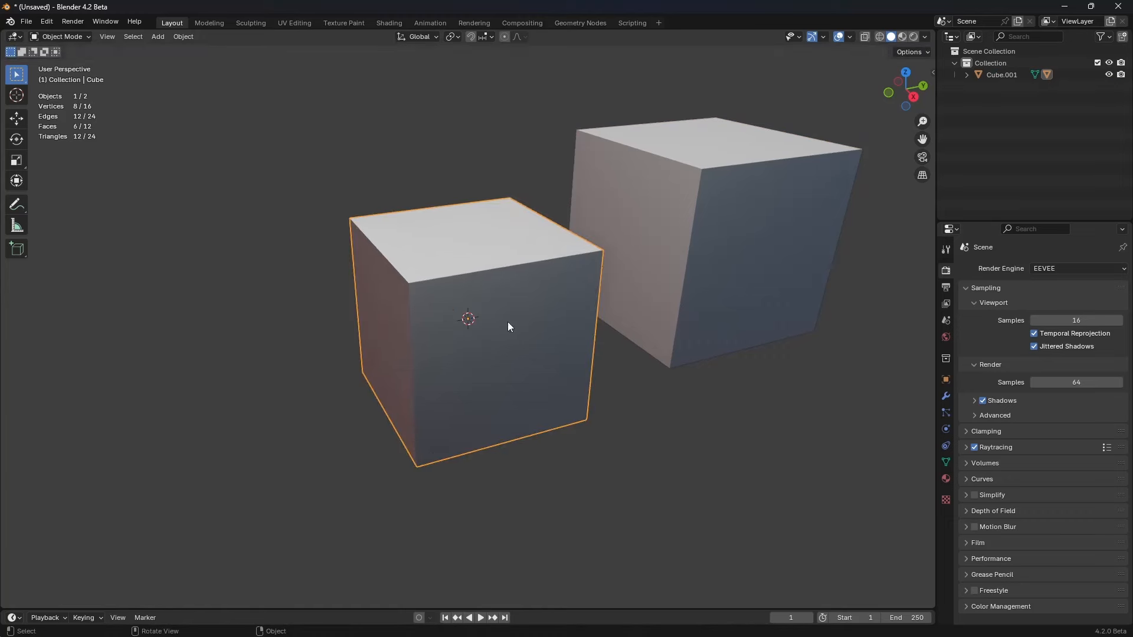
{"action": "left_click", "coordinate": [736, 270]}
{"action": "key", "text": "g"}
{"action": "right_click", "coordinate": [763, 257]}
{"action": "middle_click_drag", "start_coordinate": [729, 295], "coordinate": [669, 304]}
{"action": "left_click", "coordinate": [536, 344]}
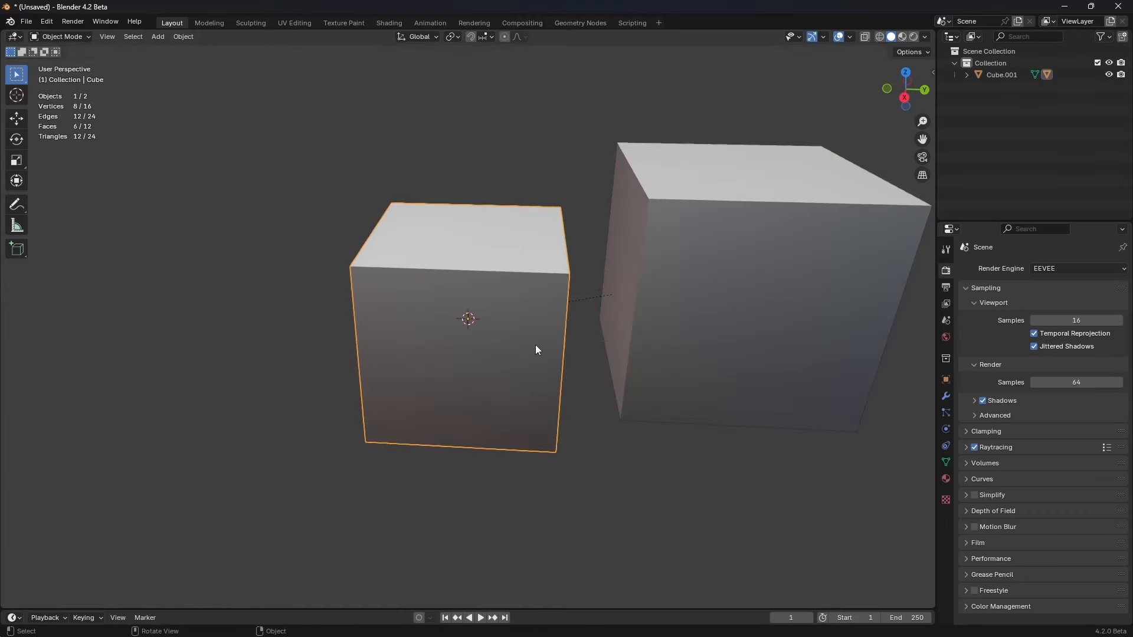
{"action": "key", "text": "g"}
{"action": "right_click", "coordinate": [251, 342]}
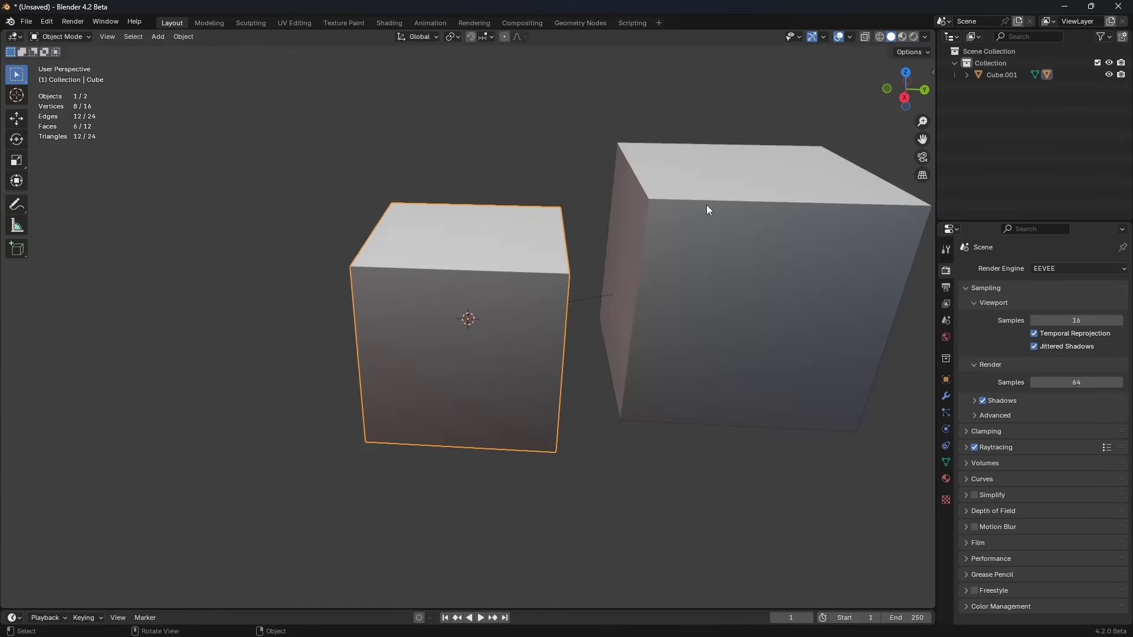
Step: Turn off the Relationship Lines overlay and deselect the cubes
{"action": "left_click", "coordinate": [850, 37]}
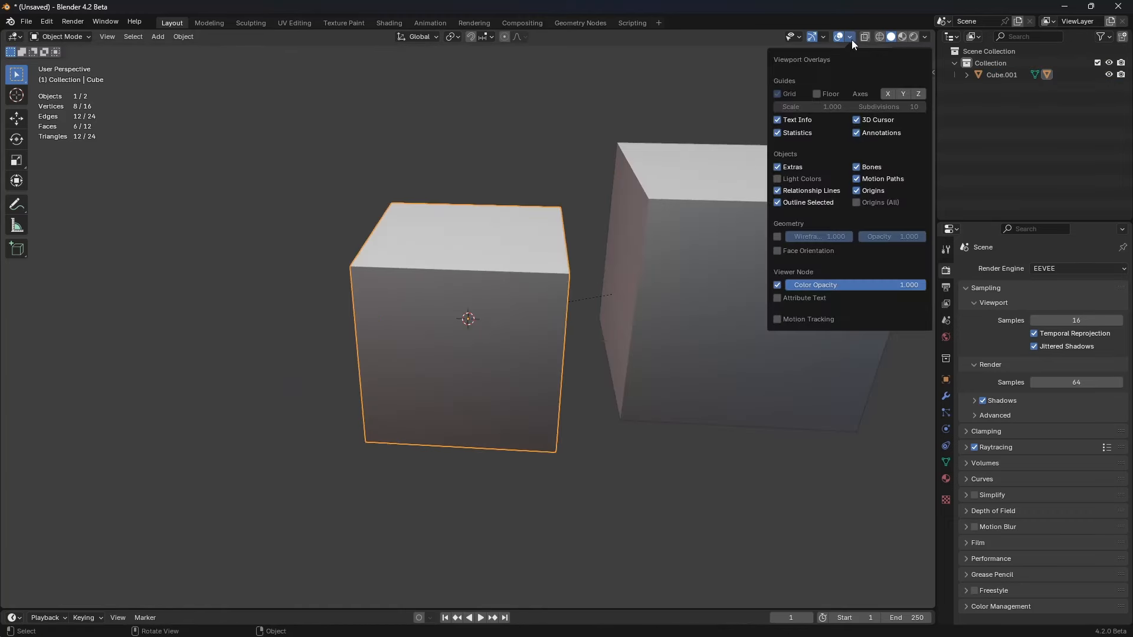
{"action": "left_click", "coordinate": [842, 191]}
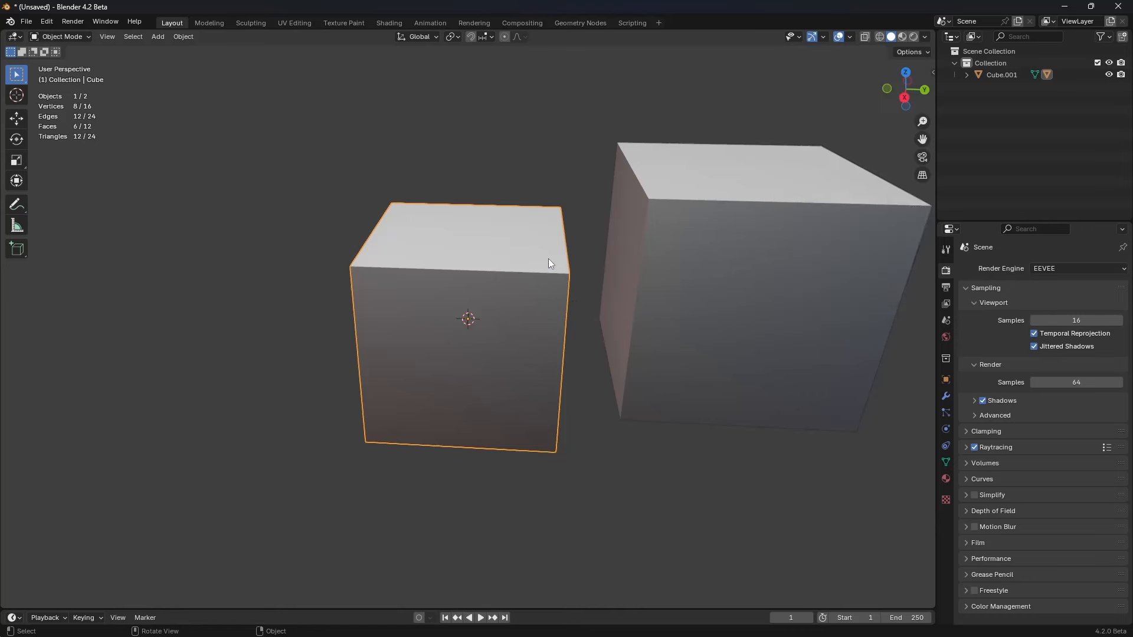
{"action": "left_click", "coordinate": [849, 38]}
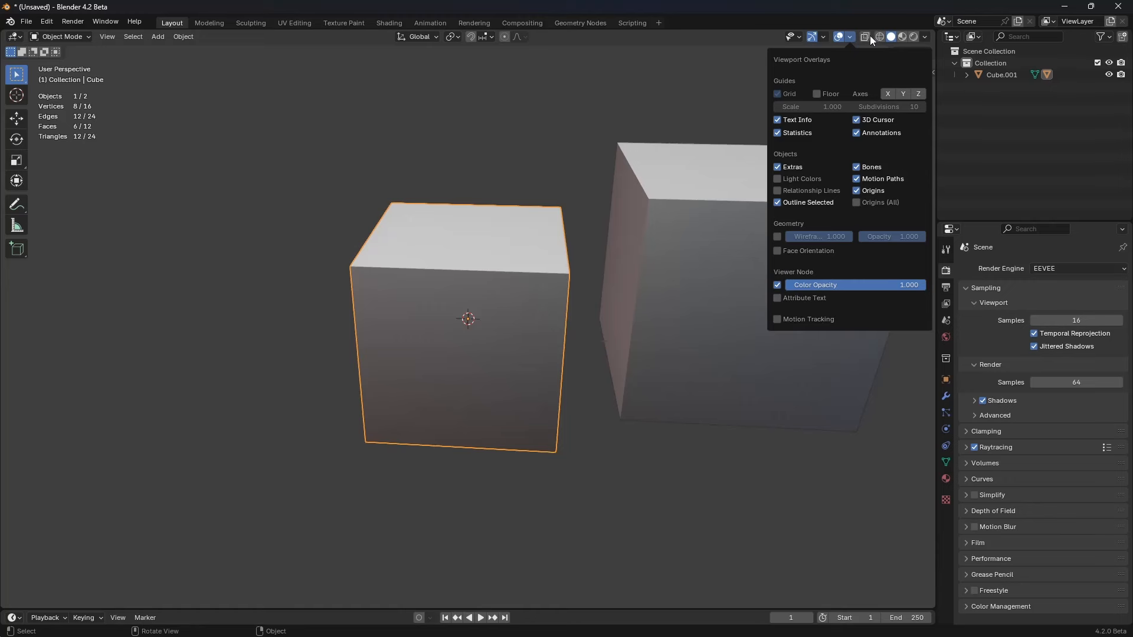
{"action": "left_click", "coordinate": [502, 148]}
{"action": "middle_click_drag", "start_coordinate": [446, 243], "coordinate": [531, 268]}
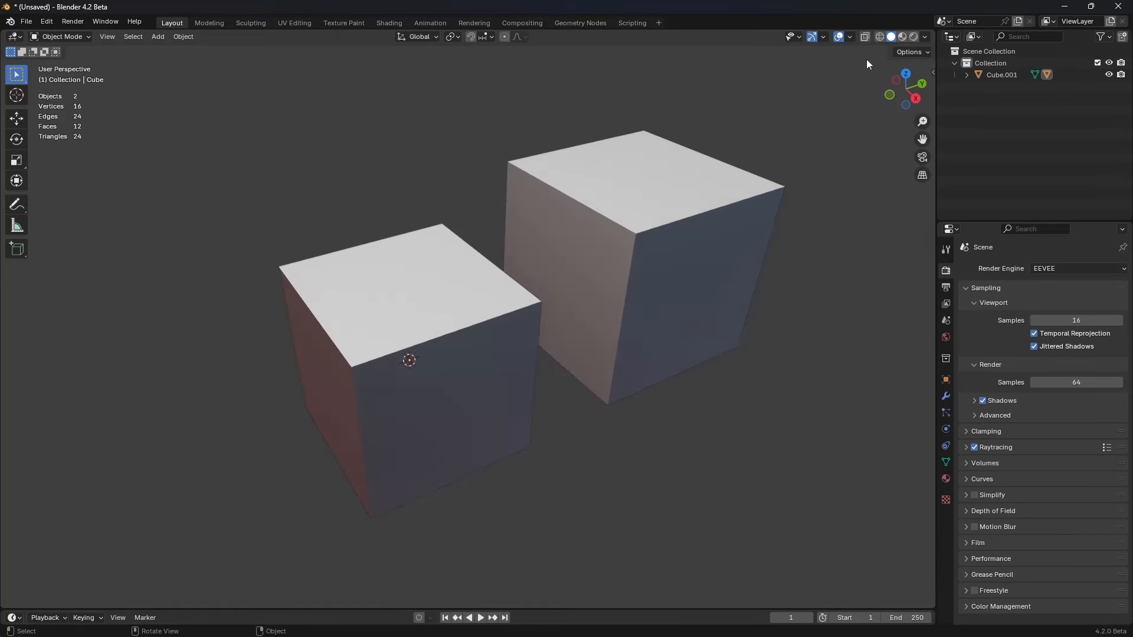
Step: Raise the X-Ray strength in the viewport shading options to about 0.818 and toggle X-Ray on and off
{"action": "left_click", "coordinate": [925, 38]}
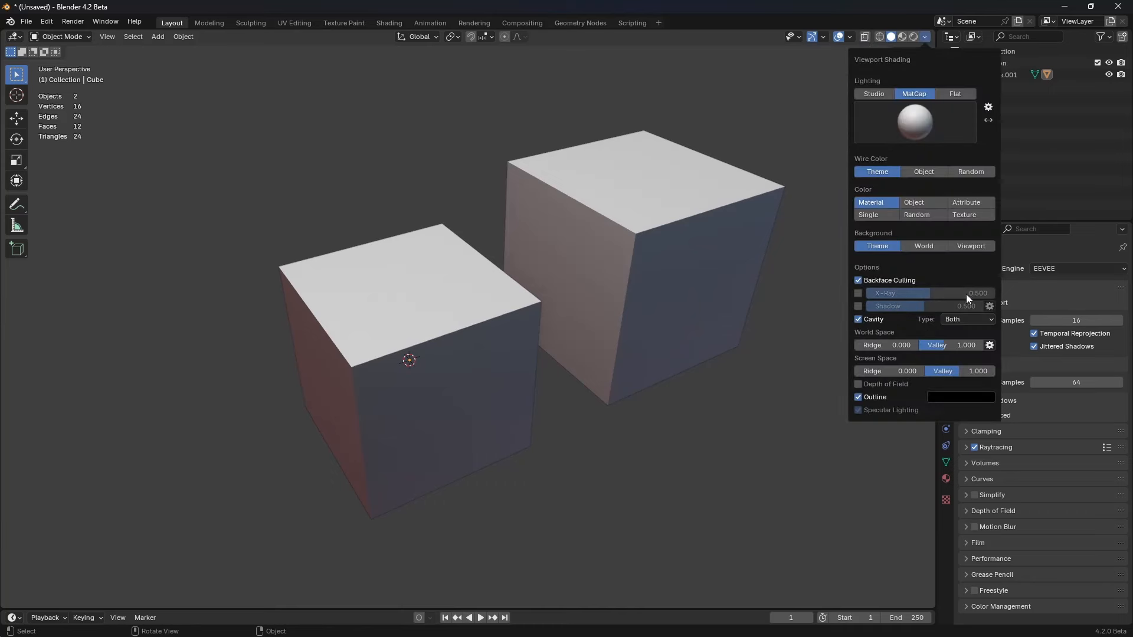
{"action": "left_click_drag", "start_coordinate": [965, 294], "coordinate": [1007, 294]}
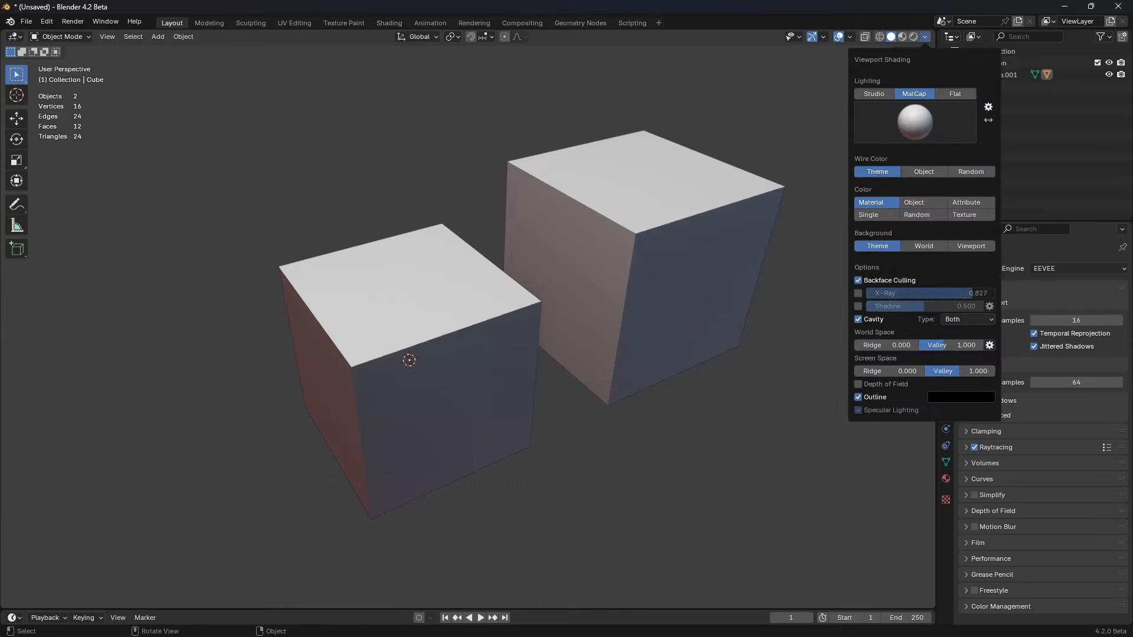
{"action": "left_click", "coordinate": [860, 292]}
{"action": "left_click", "coordinate": [858, 292]}
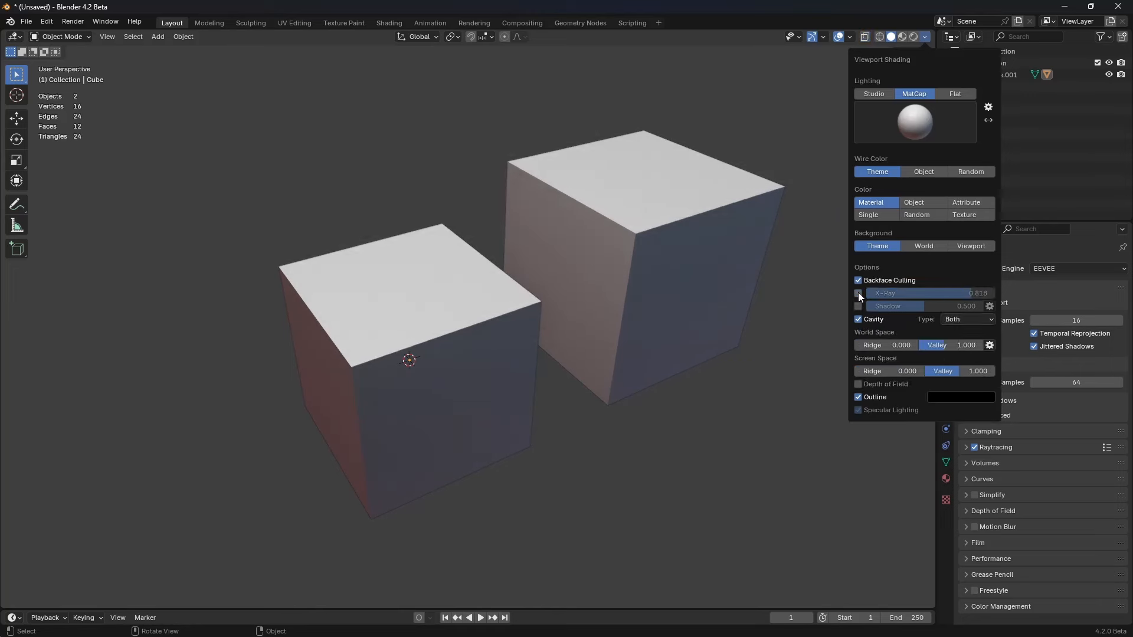
Step: Delete the duplicate parent cube and select the remaining original cube
{"action": "mouse_move", "coordinate": [732, 309]}
{"action": "middle_mouse_down", "text": "ctrl"}
{"action": "mouse_move", "coordinate": [729, 295]}
{"action": "mouse_move", "coordinate": [656, 295]}
{"action": "middle_mouse_up", "text": "ctrl"}
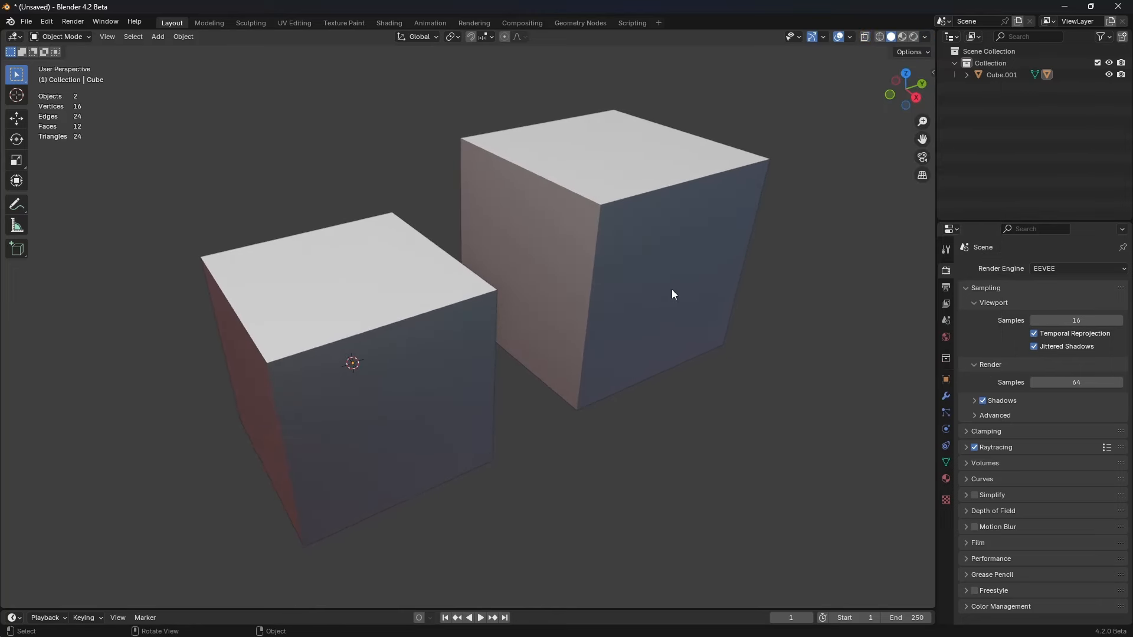
{"action": "left_click", "coordinate": [673, 294]}
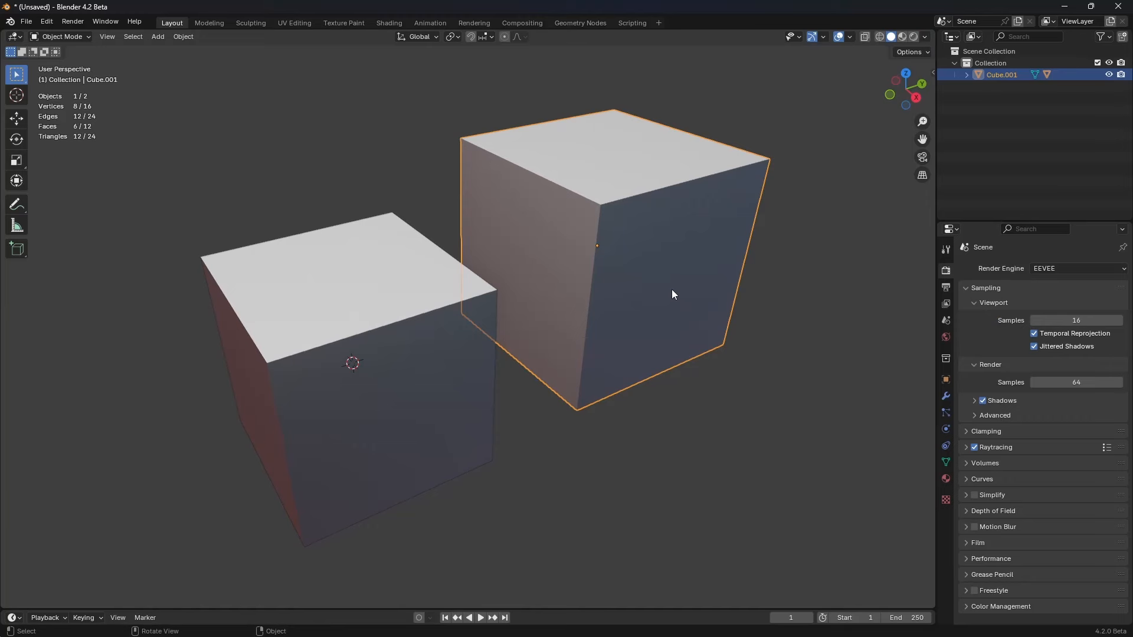
{"action": "key", "text": "x"}
{"action": "left_click", "coordinate": [671, 289]}
{"action": "left_click", "coordinate": [452, 337]}
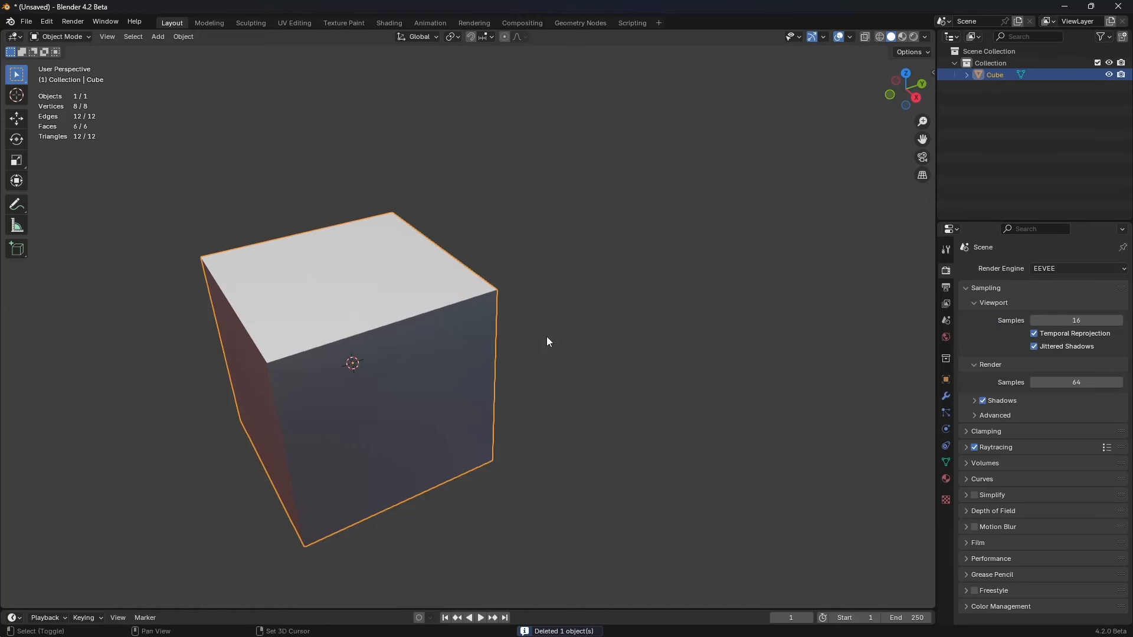
{"action": "middle_click_drag", "start_coordinate": [547, 342], "coordinate": [660, 301], "text": "shift"}
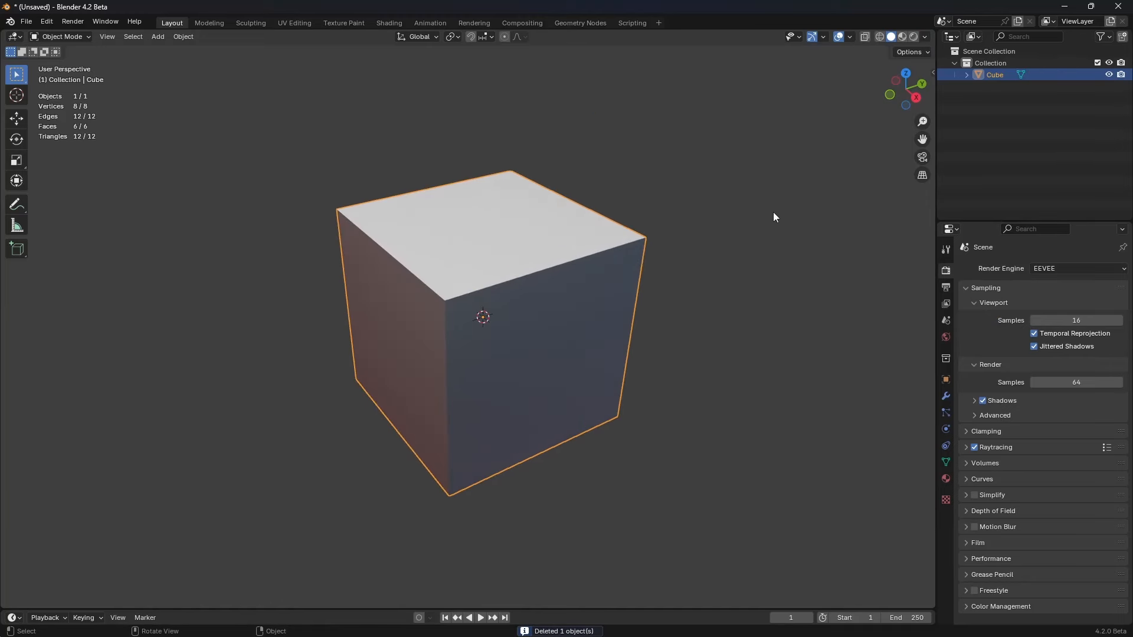
Step: Show the viewport sidebar with the cube's transform values and open the cube's modifier properties
{"action": "key", "text": "n"}
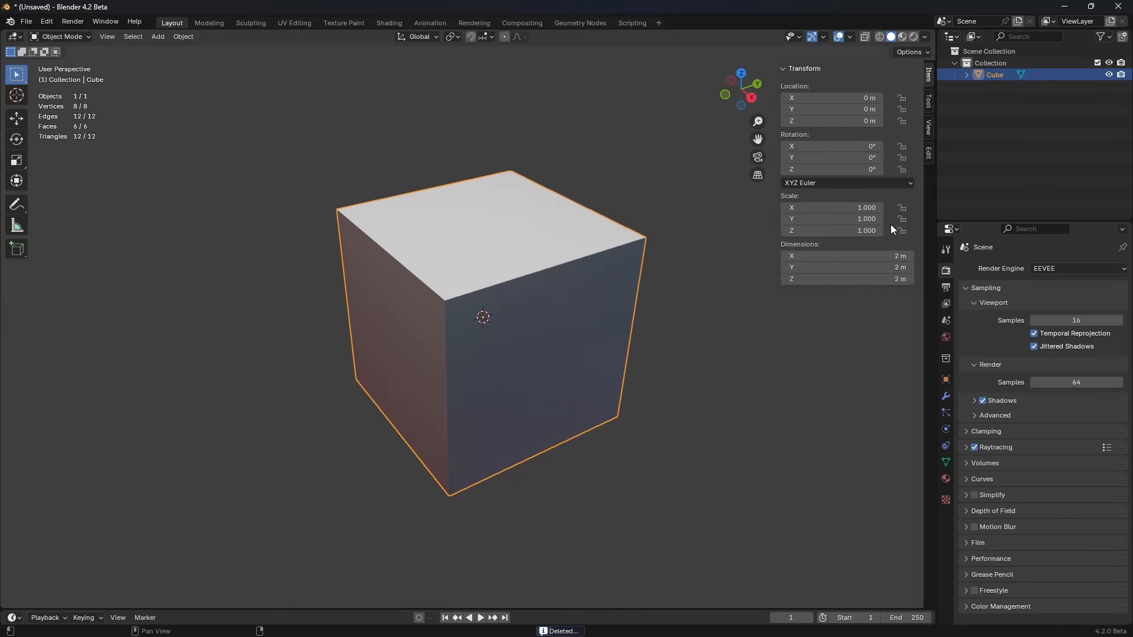
{"action": "left_click", "coordinate": [947, 397]}
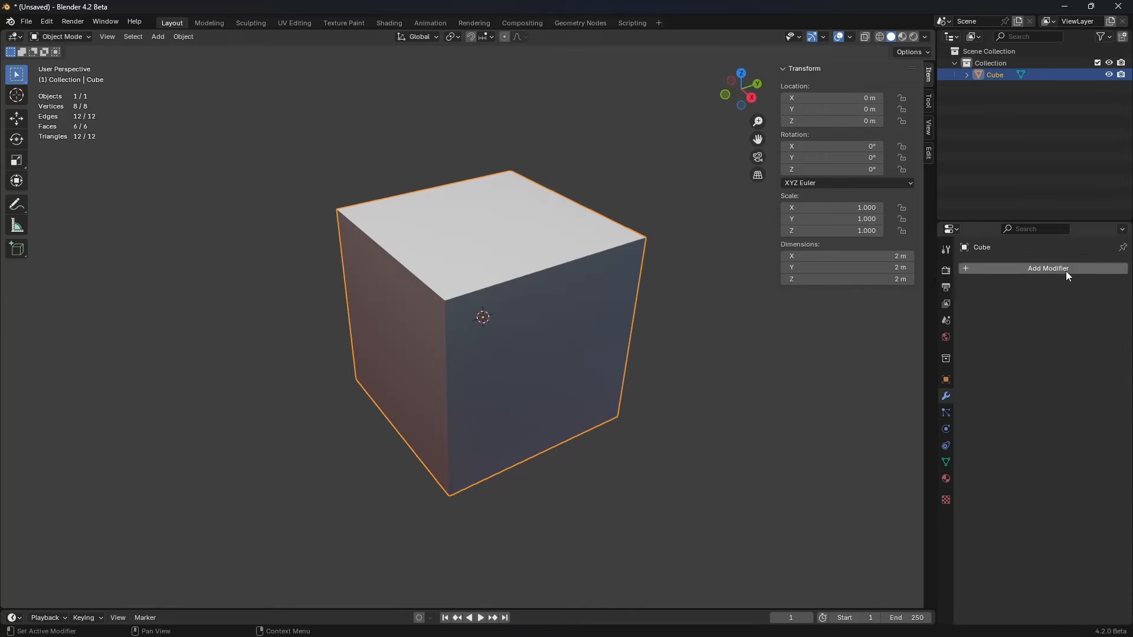
{"action": "middle_click_drag", "start_coordinate": [845, 368], "coordinate": [718, 359]}
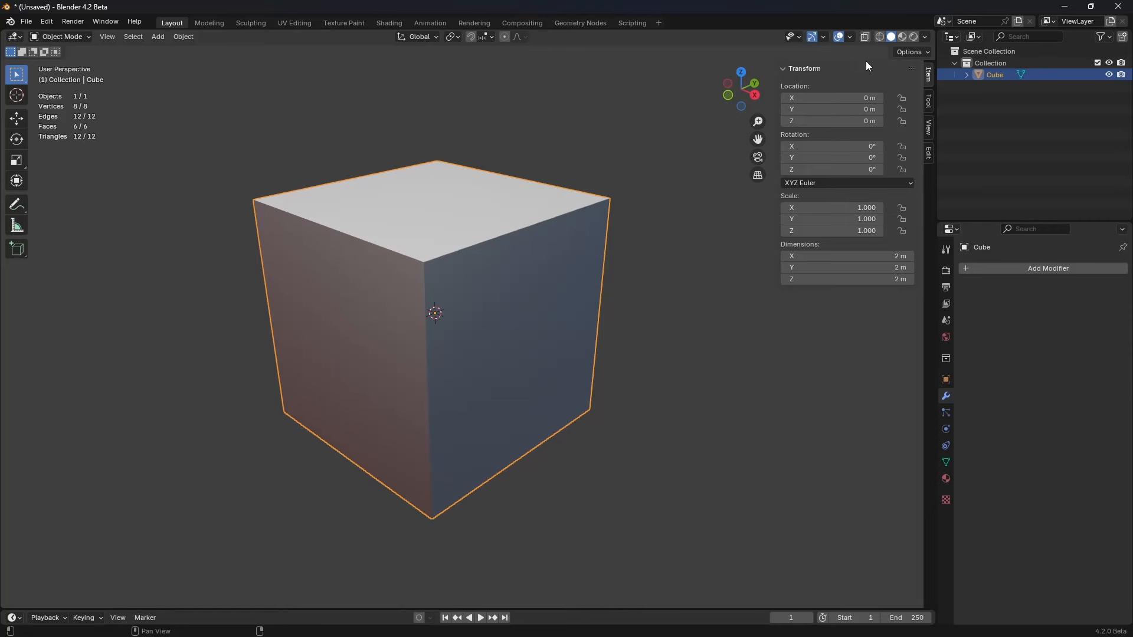
{"action": "middle_click_drag", "start_coordinate": [437, 321], "coordinate": [457, 322]}
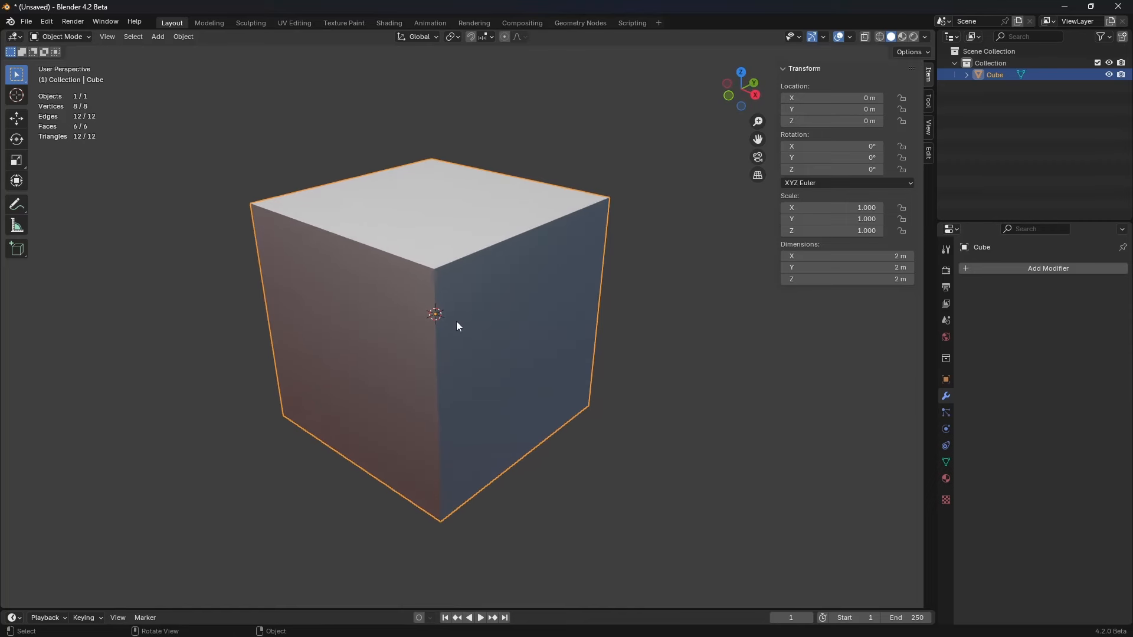
Step: Look through the Modeling, Sculpting, UV Editing and Texture Paint workspaces, return to Layout and deselect the cube
{"action": "left_click", "coordinate": [214, 23]}
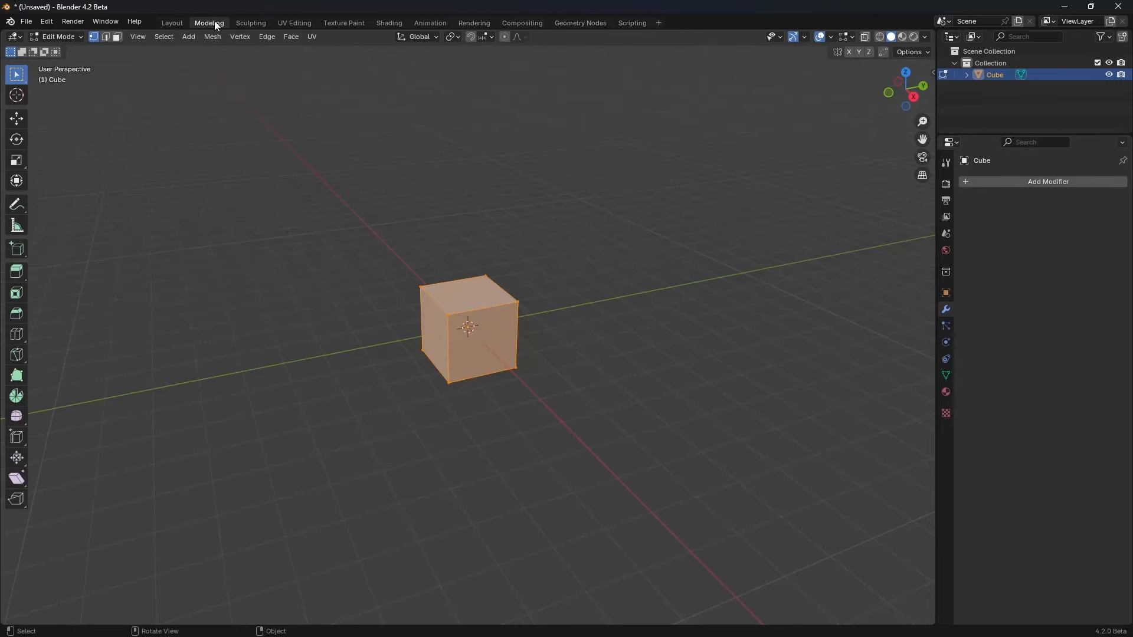
{"action": "left_click", "coordinate": [248, 23]}
{"action": "left_click", "coordinate": [289, 22]}
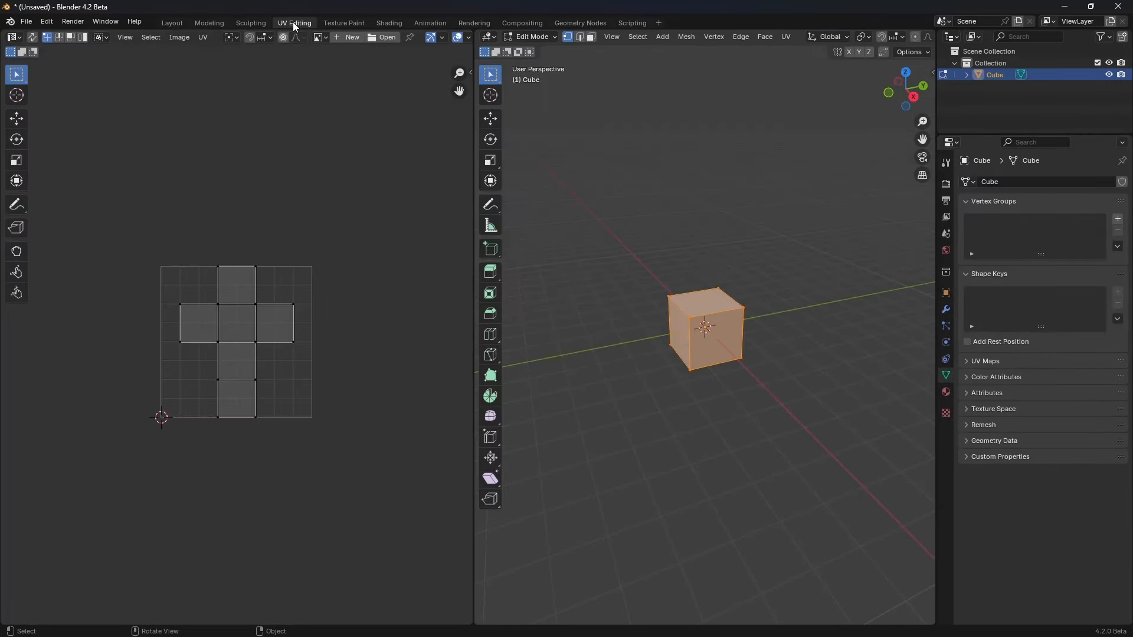
{"action": "left_click", "coordinate": [339, 22]}
{"action": "left_click", "coordinate": [171, 23]}
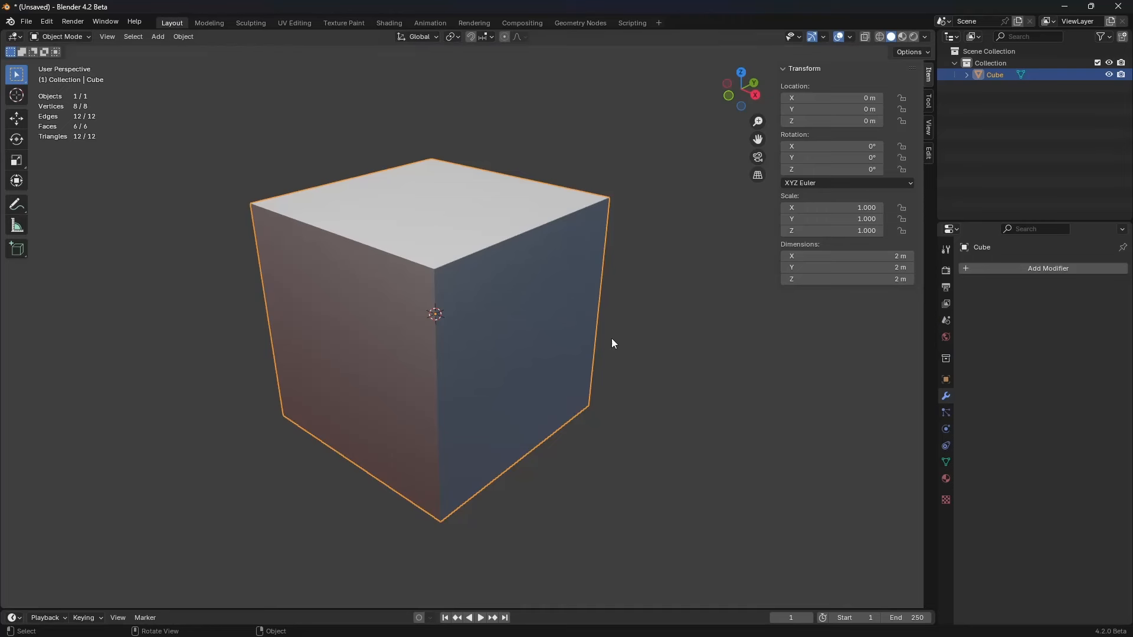
{"action": "left_click", "coordinate": [647, 328]}
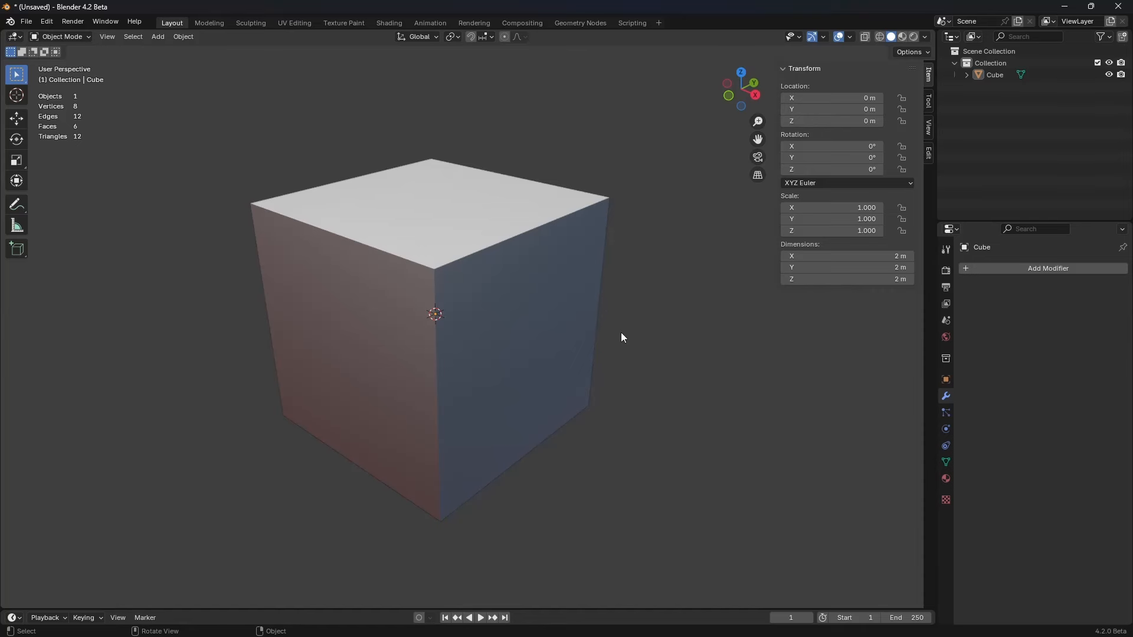
{"action": "mouse_move", "coordinate": [611, 332]}
{"action": "middle_mouse_down", "text": "ctrl"}
{"action": "mouse_move", "coordinate": [619, 301]}
{"action": "mouse_move", "coordinate": [602, 298]}
{"action": "middle_mouse_up", "text": "ctrl"}
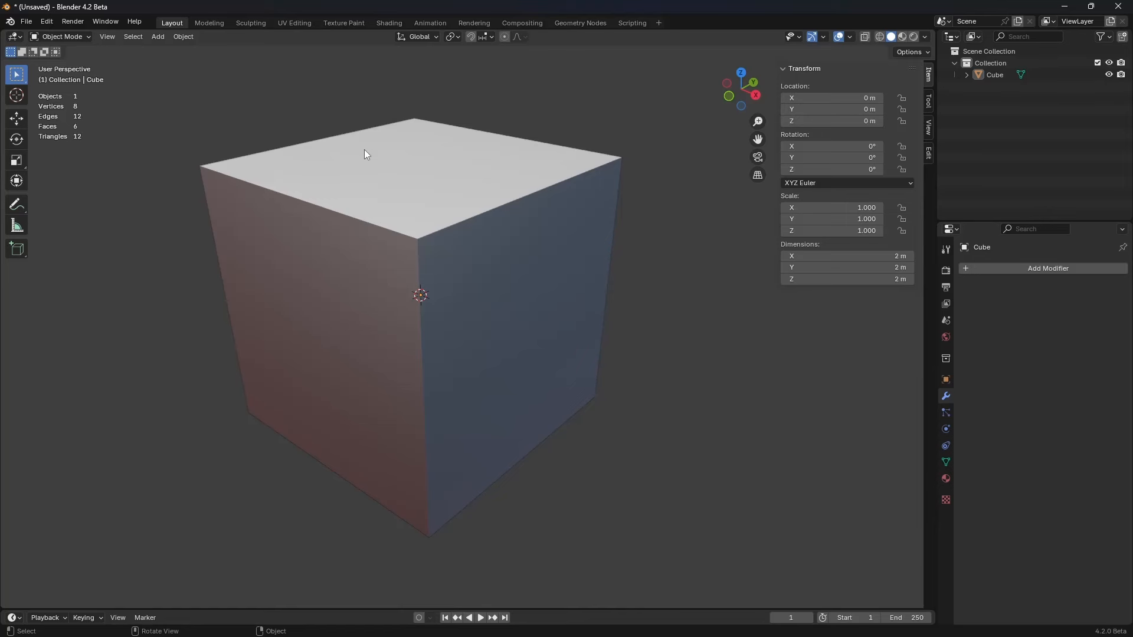
Step: Bevel one top edge of the cube into a wide chamfer in Edit Mode and return to Object Mode
{"action": "scroll", "coordinate": [488, 284], "scroll_direction": "down", "scroll_amount": 1}
{"action": "left_click", "coordinate": [488, 284]}
{"action": "key", "text": "Tab"}
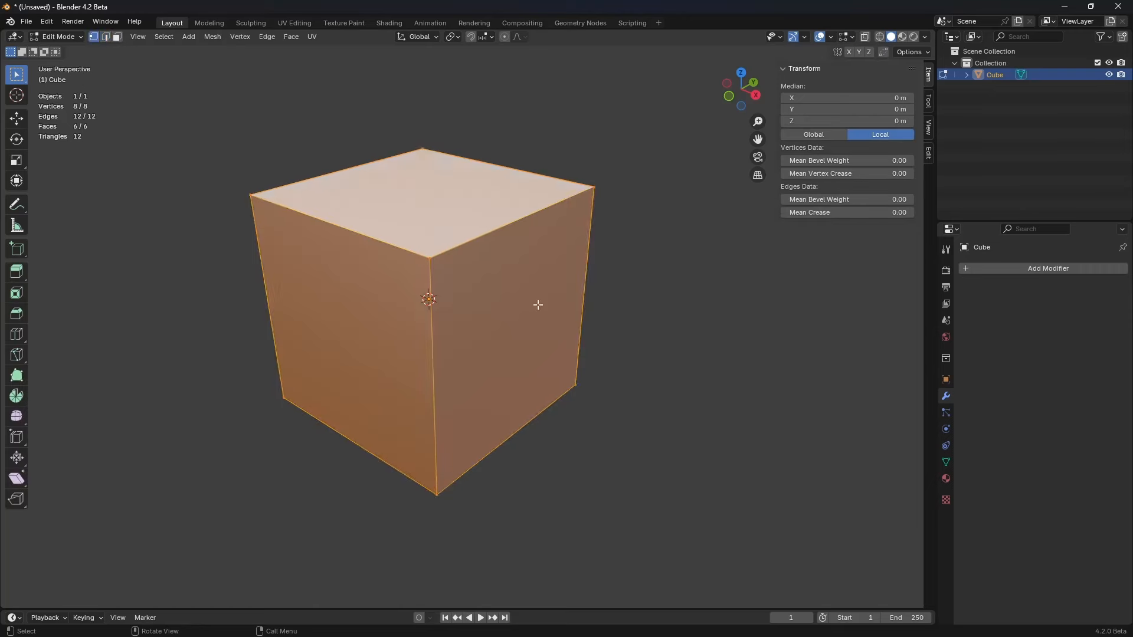
{"action": "key", "text": "2"}
{"action": "left_click", "coordinate": [488, 233]}
{"action": "key", "text": "ctrl+b"}
{"action": "left_click", "coordinate": [643, 353]}
{"action": "key", "text": "ctrl+Tab"}
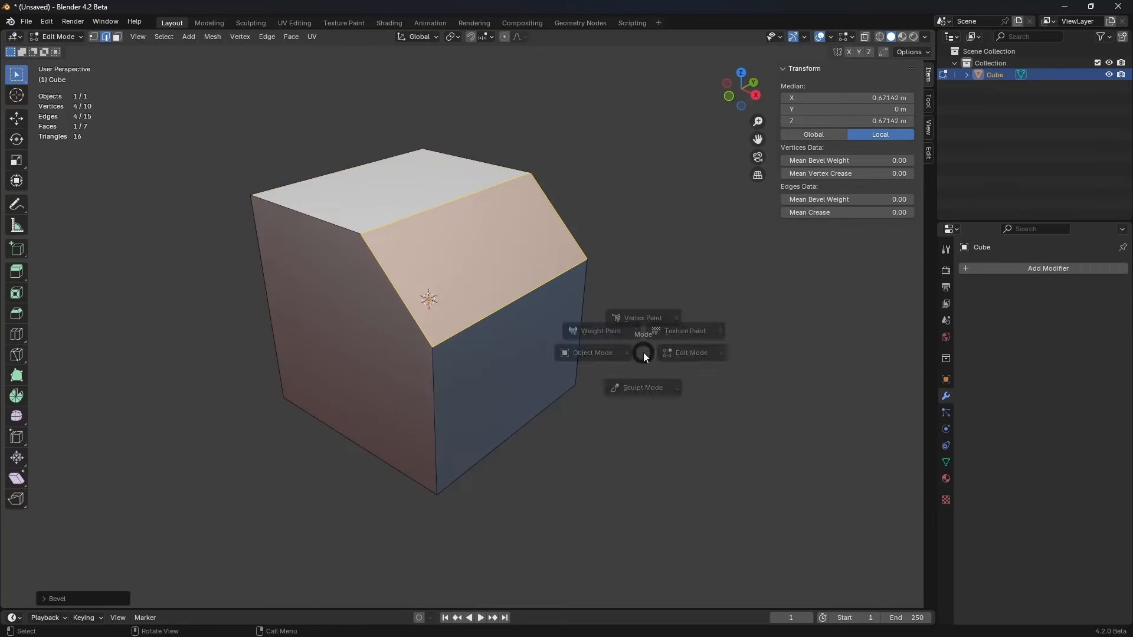
{"action": "left_click", "coordinate": [592, 353]}
Step: Add a Mirror modifier on the X axis to the bevelled cube and enable Bisect on X
{"action": "middle_click_drag", "start_coordinate": [422, 281], "coordinate": [541, 303]}
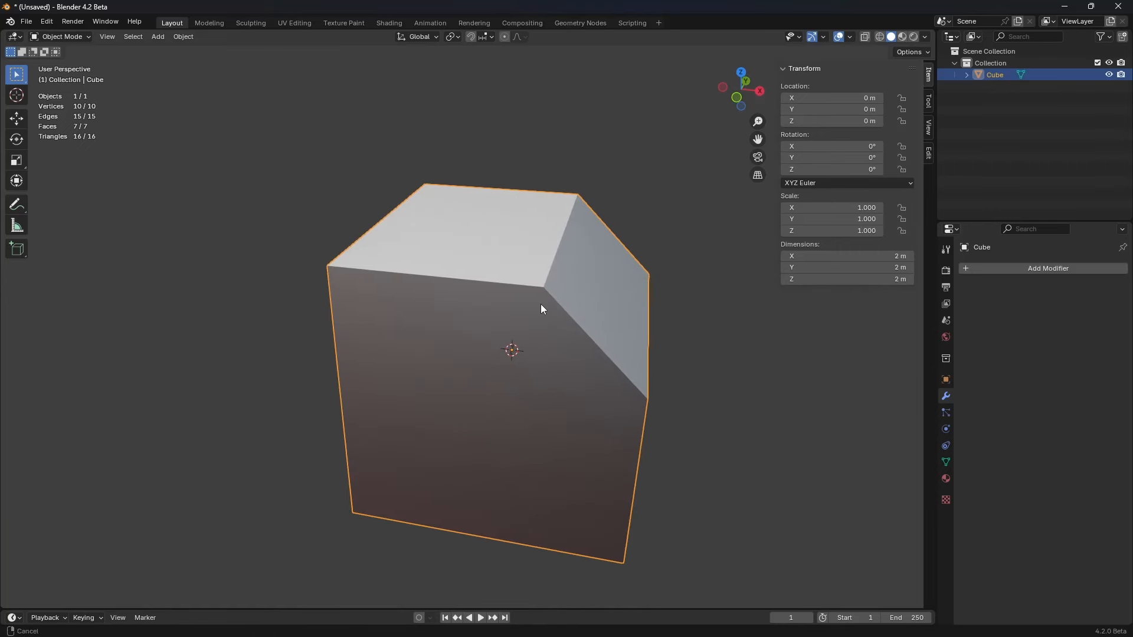
{"action": "left_click", "coordinate": [1018, 270]}
{"action": "mouse_move", "coordinate": [1012, 272]}
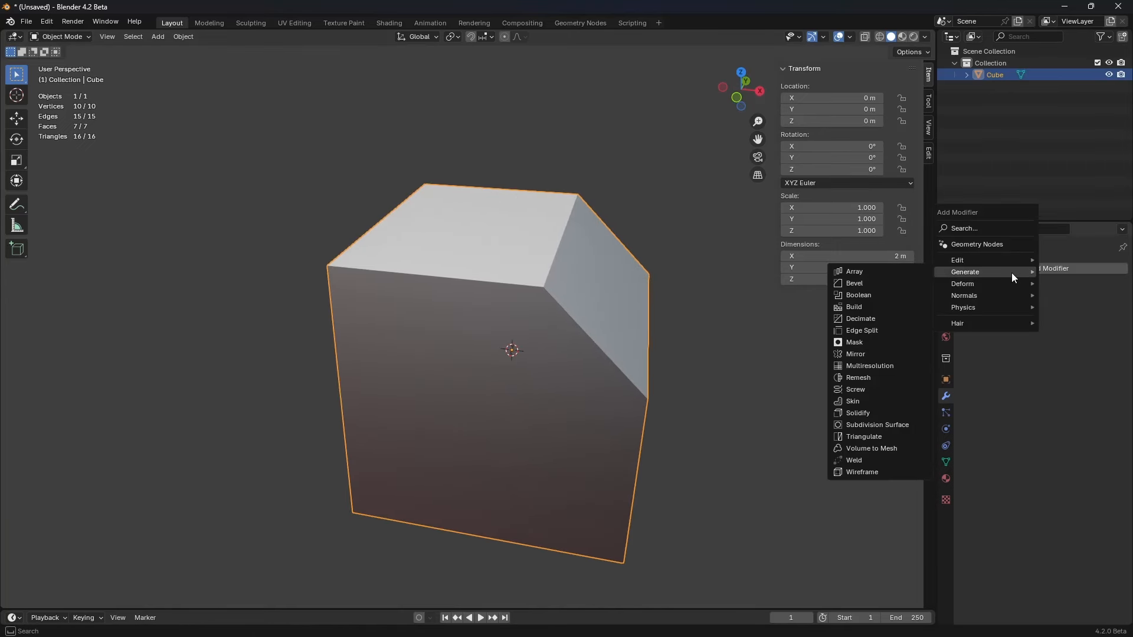
{"action": "left_click", "coordinate": [873, 356]}
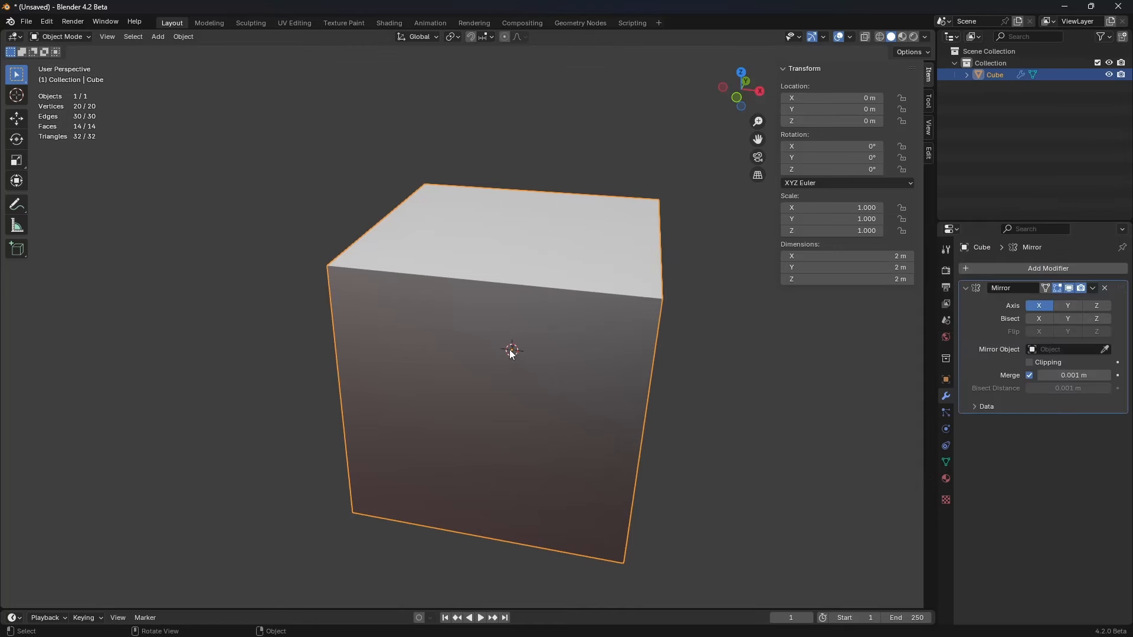
{"action": "left_click", "coordinate": [1040, 319]}
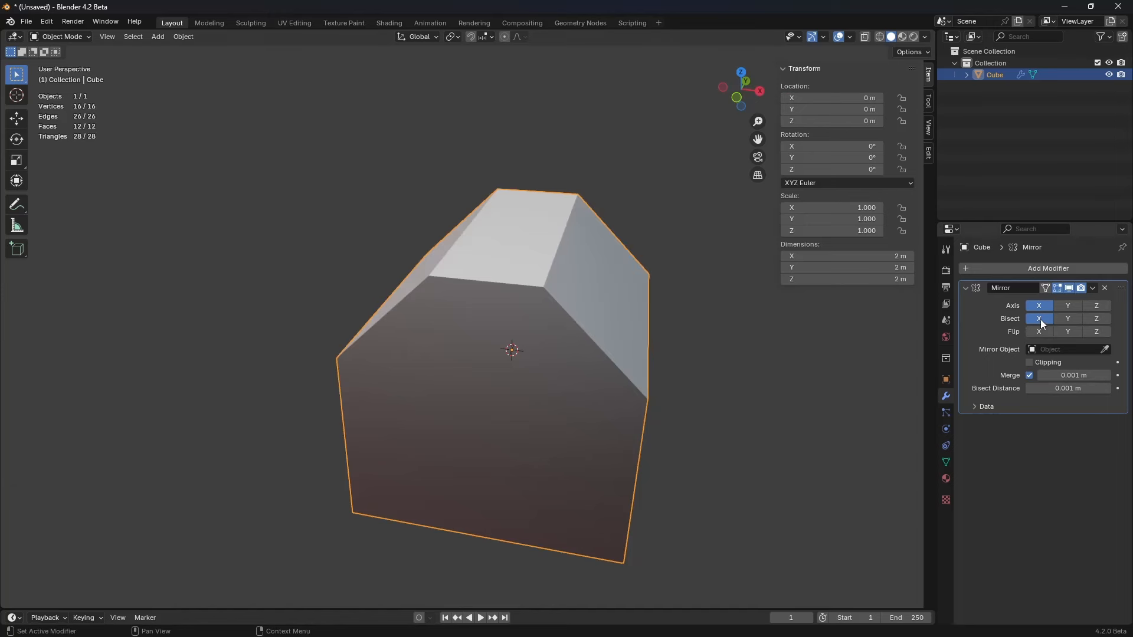
{"action": "left_click", "coordinate": [1039, 320]}
{"action": "left_click", "coordinate": [1040, 320]}
Step: Display the cube's wireframe in the viewport and toggle the Mirror modifier's X Flip on and off
{"action": "key", "text": "ctrl+Tab"}
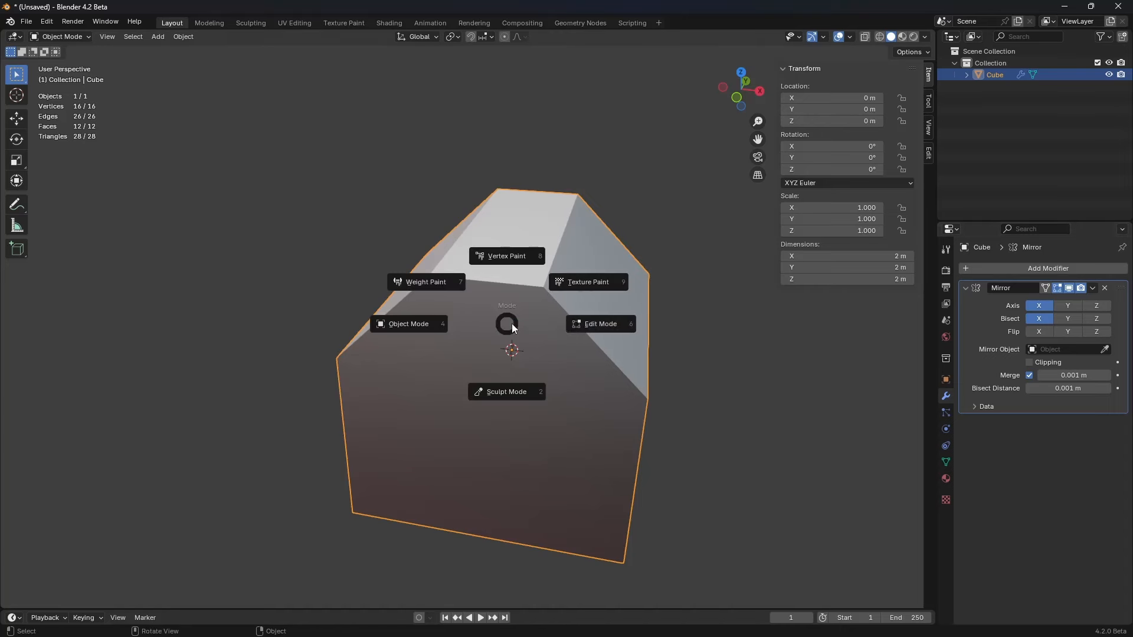
{"action": "key", "text": "Escape"}
{"action": "key", "text": "shift+w"}
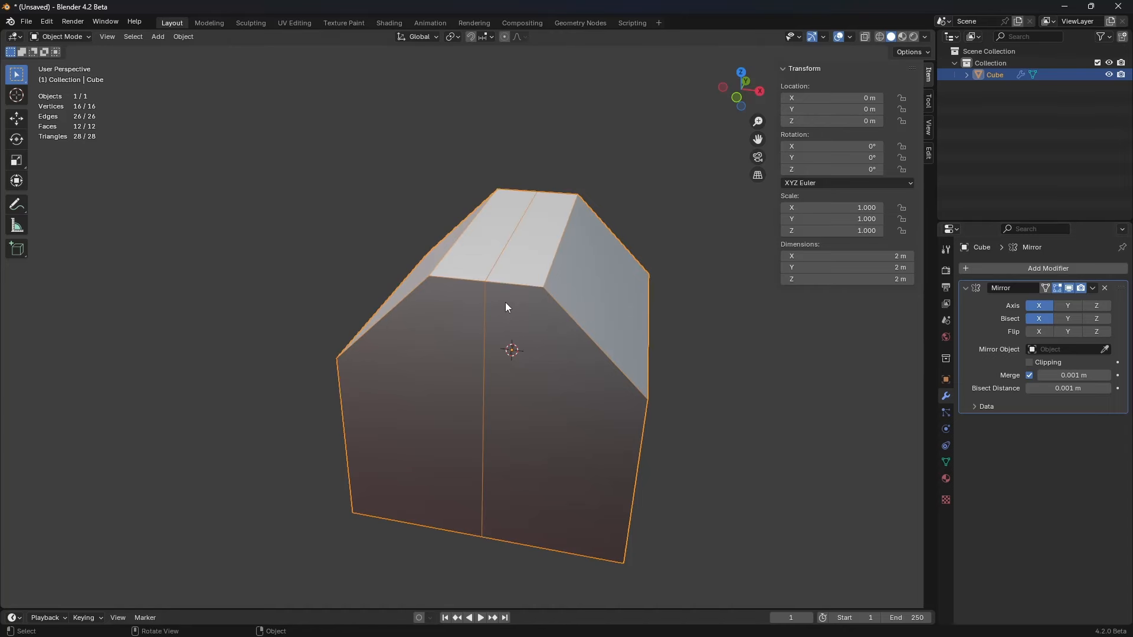
{"action": "left_click", "coordinate": [1043, 331]}
{"action": "left_click", "coordinate": [1043, 331]}
{"action": "middle_click_drag", "start_coordinate": [582, 309], "coordinate": [493, 348]}
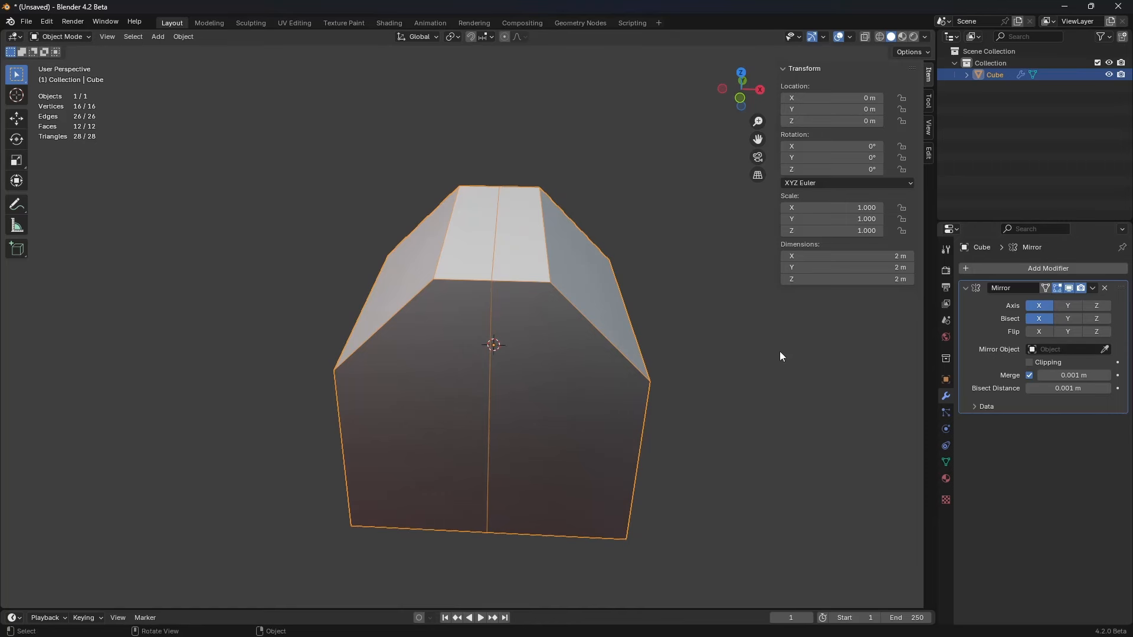
Step: Add a Plain Axes empty and move it along X to about -1.5 m, beside the cube
{"action": "key", "text": "shift+a"}
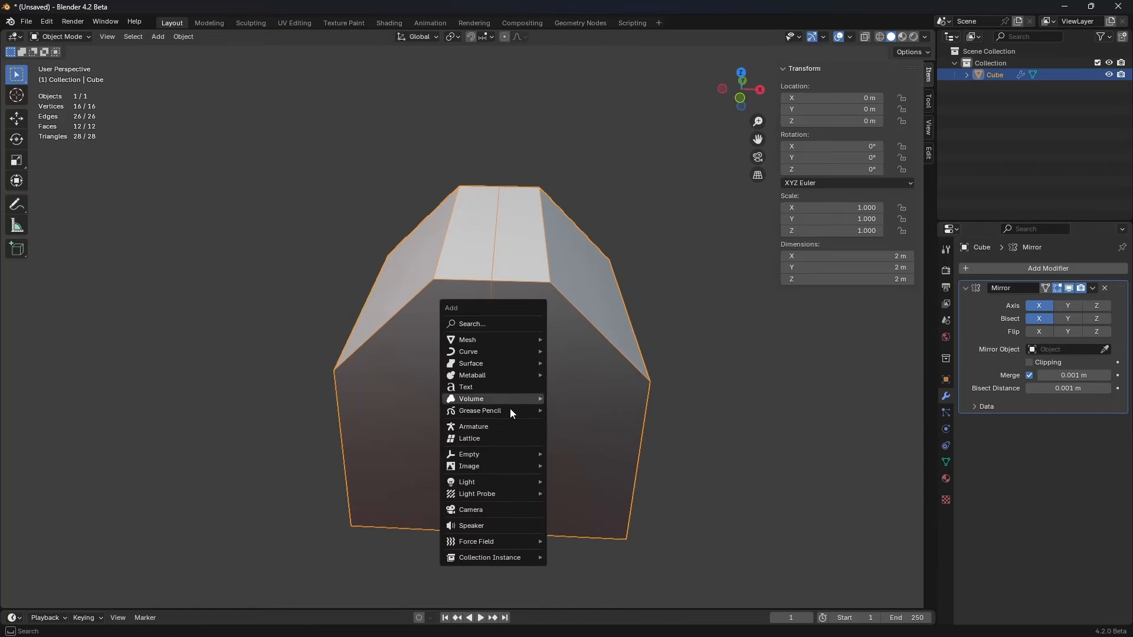
{"action": "mouse_move", "coordinate": [503, 455]}
{"action": "left_click", "coordinate": [581, 456]}
{"action": "key", "text": "g"}
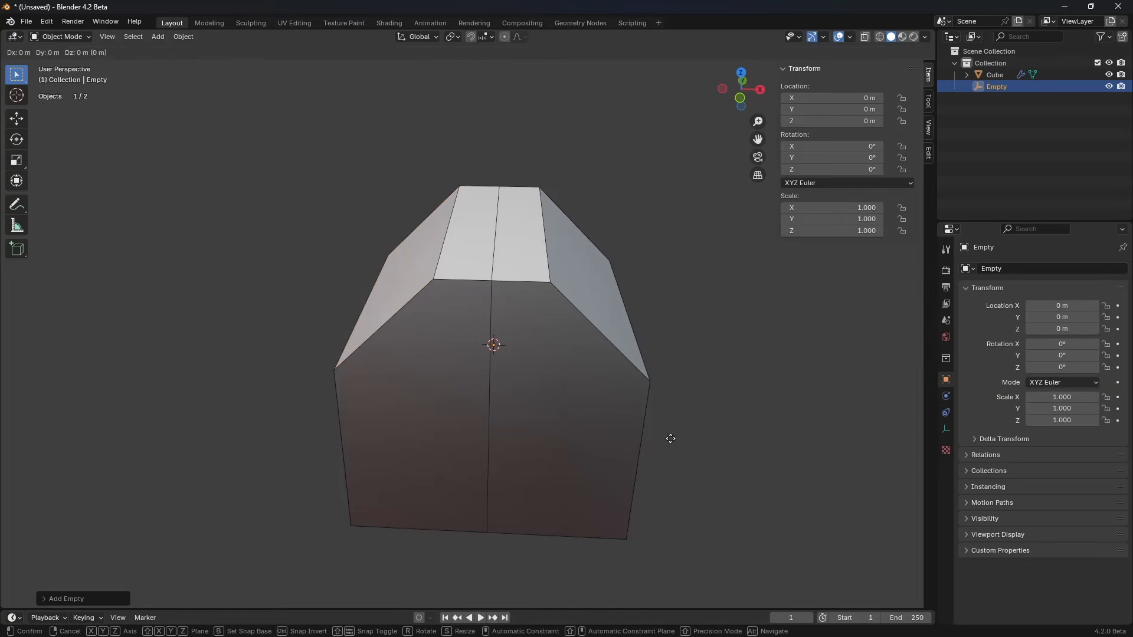
{"action": "key", "text": "x"}
{"action": "left_click", "coordinate": [485, 424]}
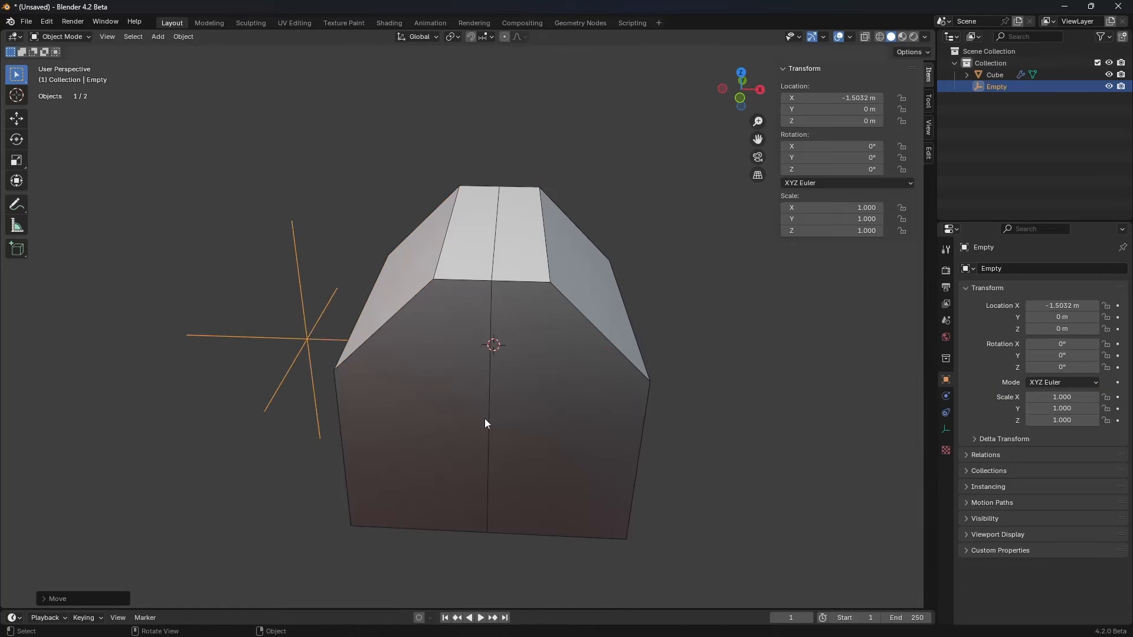
Step: Set the empty's display size to 1.8 m in its object data properties
{"action": "left_click", "coordinate": [582, 374]}
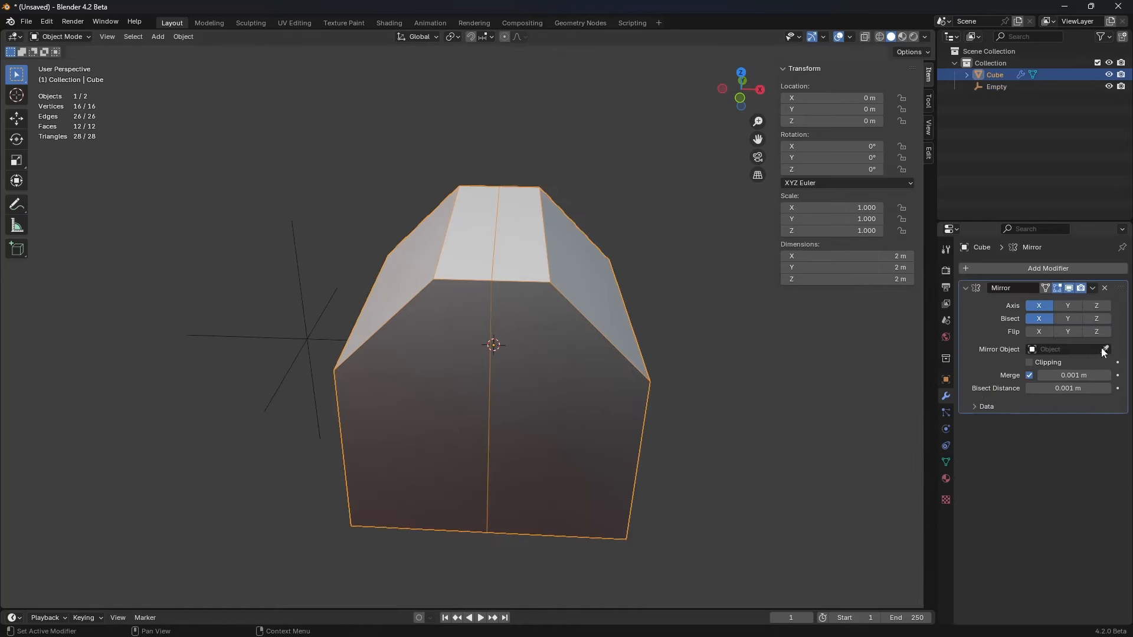
{"action": "left_click", "coordinate": [309, 340]}
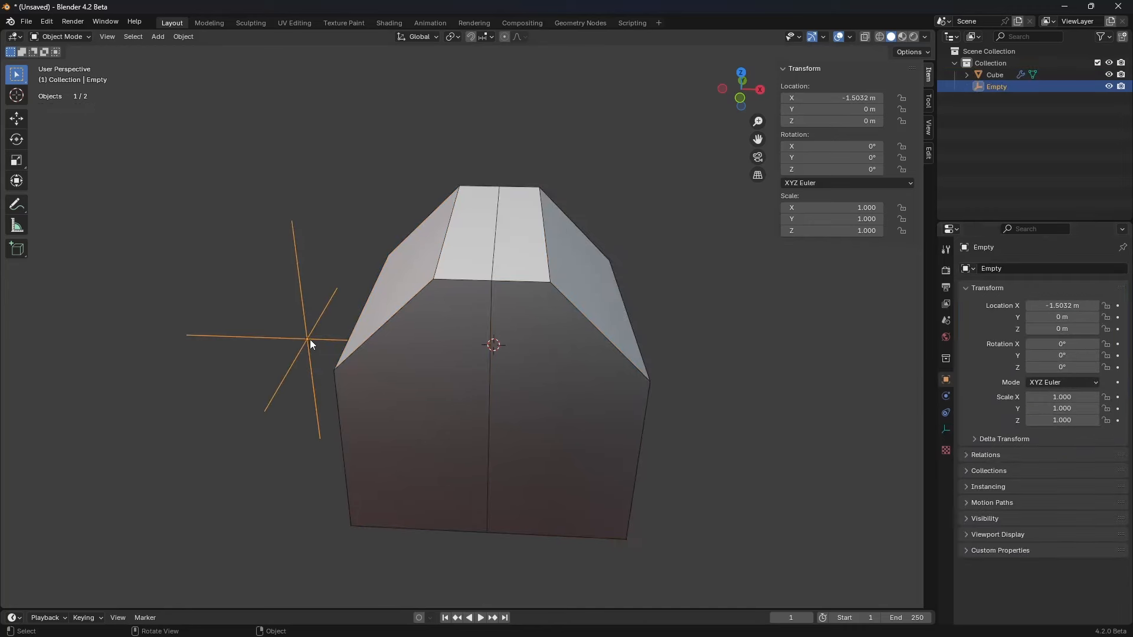
{"action": "left_click", "coordinate": [946, 429]}
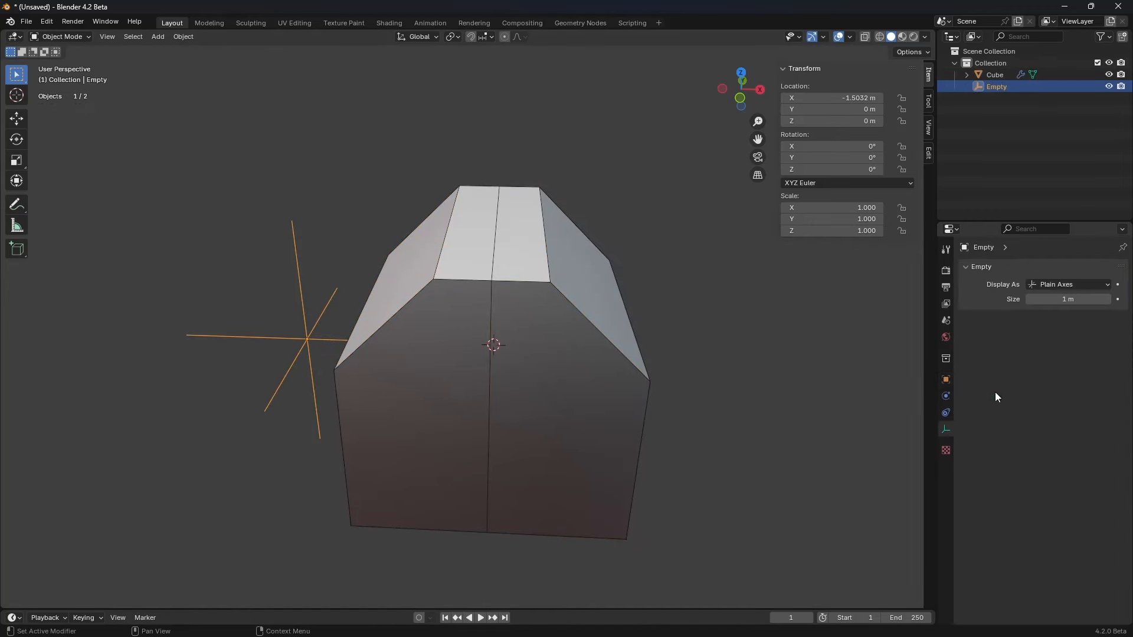
{"action": "left_click_drag", "start_coordinate": [1053, 303], "coordinate": [1091, 302]}
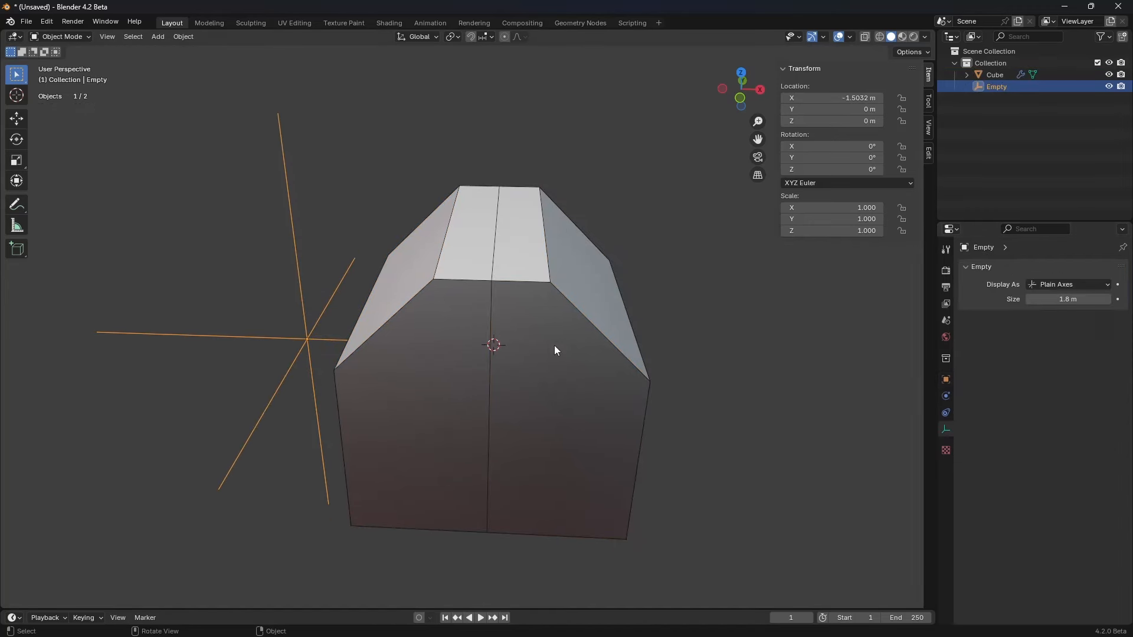
Step: Assign the empty as the Mirror Object of the cube's Mirror modifier
{"action": "left_click", "coordinate": [554, 349]}
{"action": "left_click", "coordinate": [945, 396]}
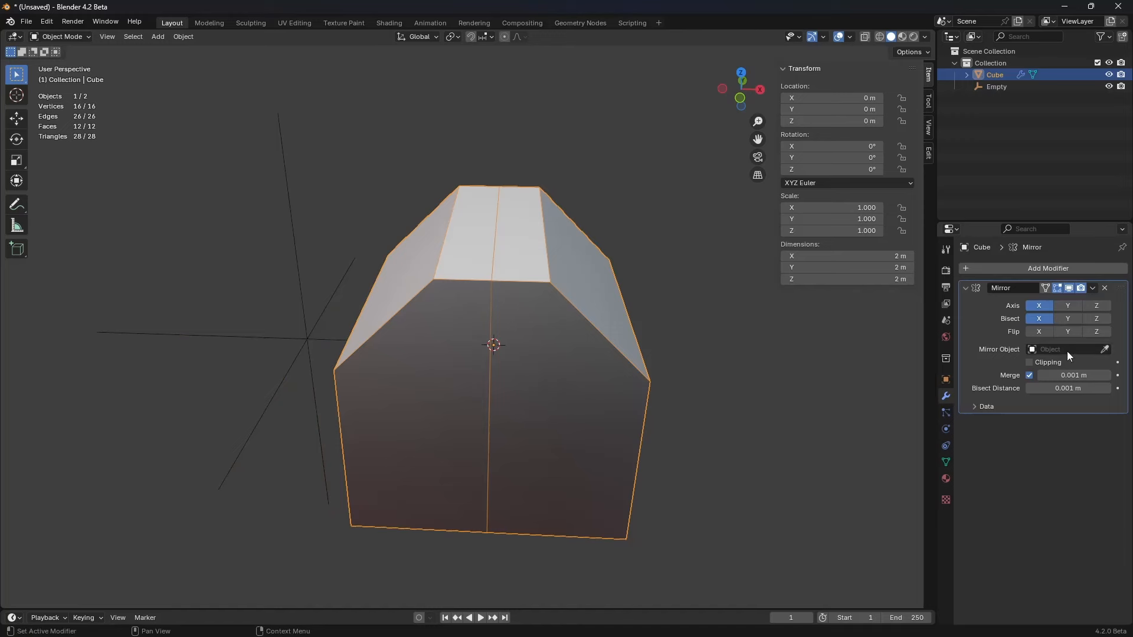
{"action": "left_click", "coordinate": [1105, 350]}
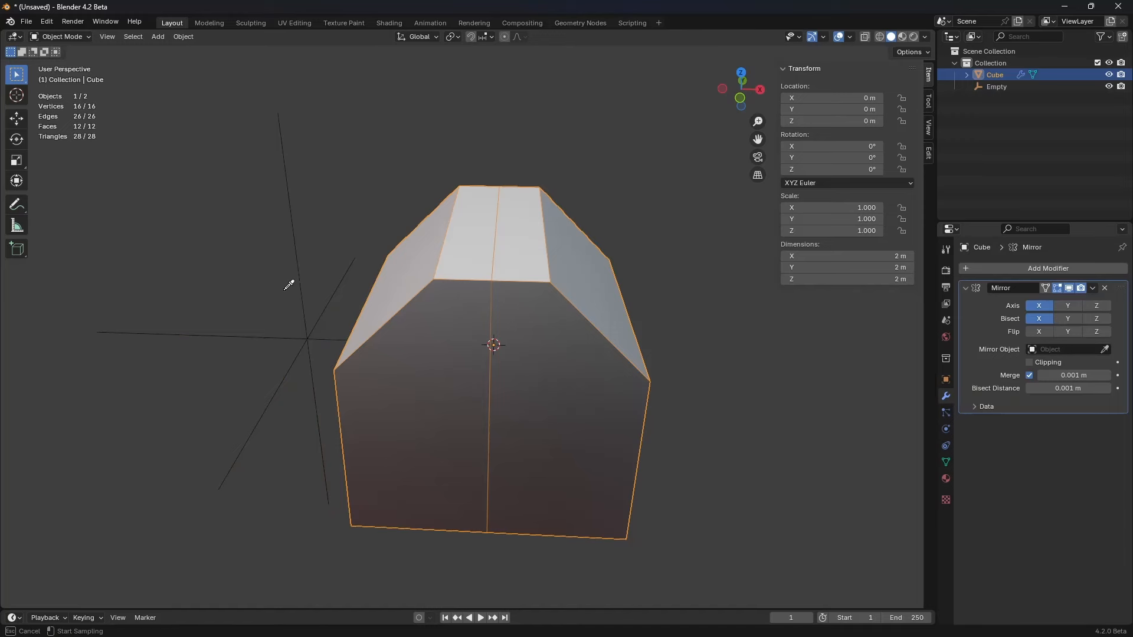
{"action": "left_click", "coordinate": [303, 296]}
Step: Move the empty along X to about -1.12 m to shift the cube's mirror plane
{"action": "middle_click_drag", "start_coordinate": [472, 381], "coordinate": [518, 377]}
{"action": "left_click", "coordinate": [440, 374]}
{"action": "key", "text": "g"}
{"action": "key", "text": "x"}
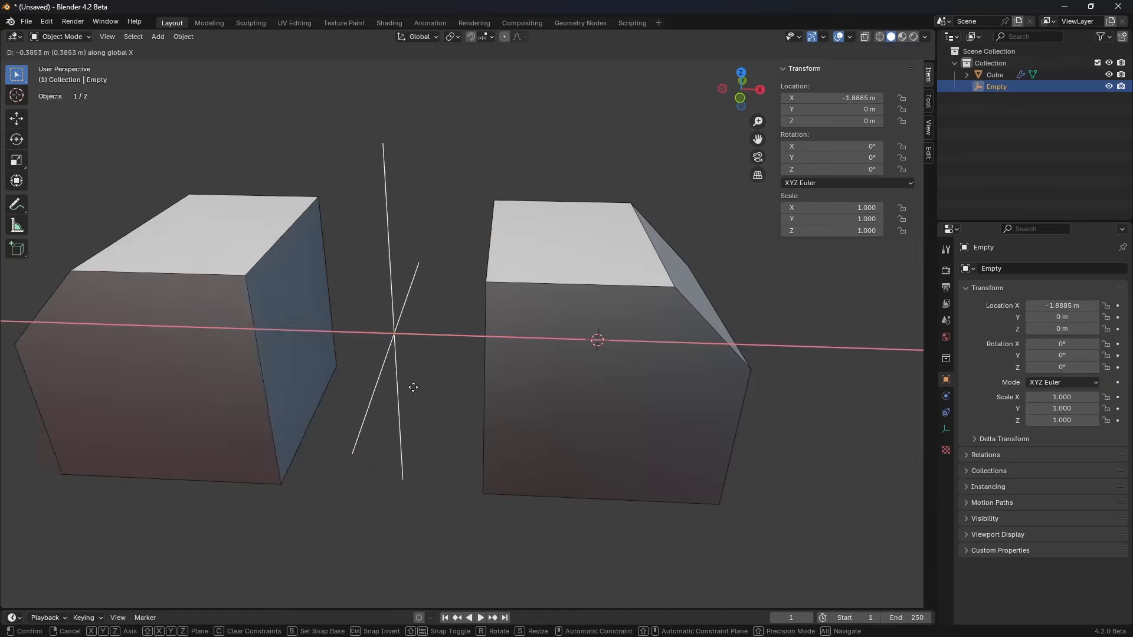
{"action": "left_click", "coordinate": [480, 398]}
{"action": "left_click", "coordinate": [590, 407]}
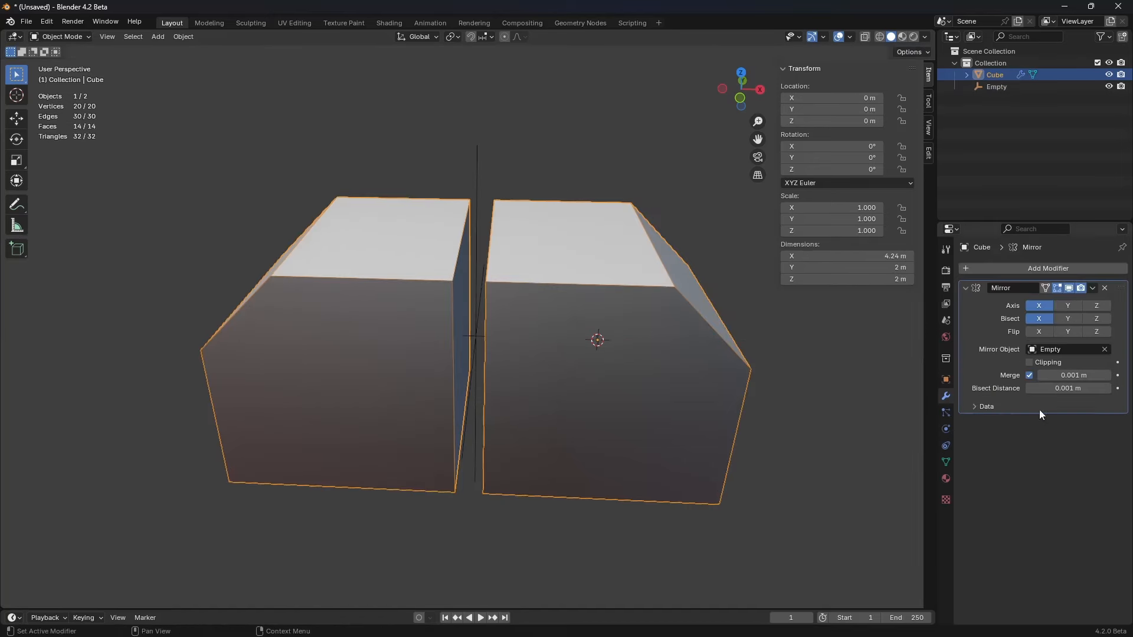
{"action": "left_click", "coordinate": [1038, 319]}
Step: Move the empty along X to about -0.64 m and rotate it about Y to about -33°
{"action": "left_click", "coordinate": [478, 193]}
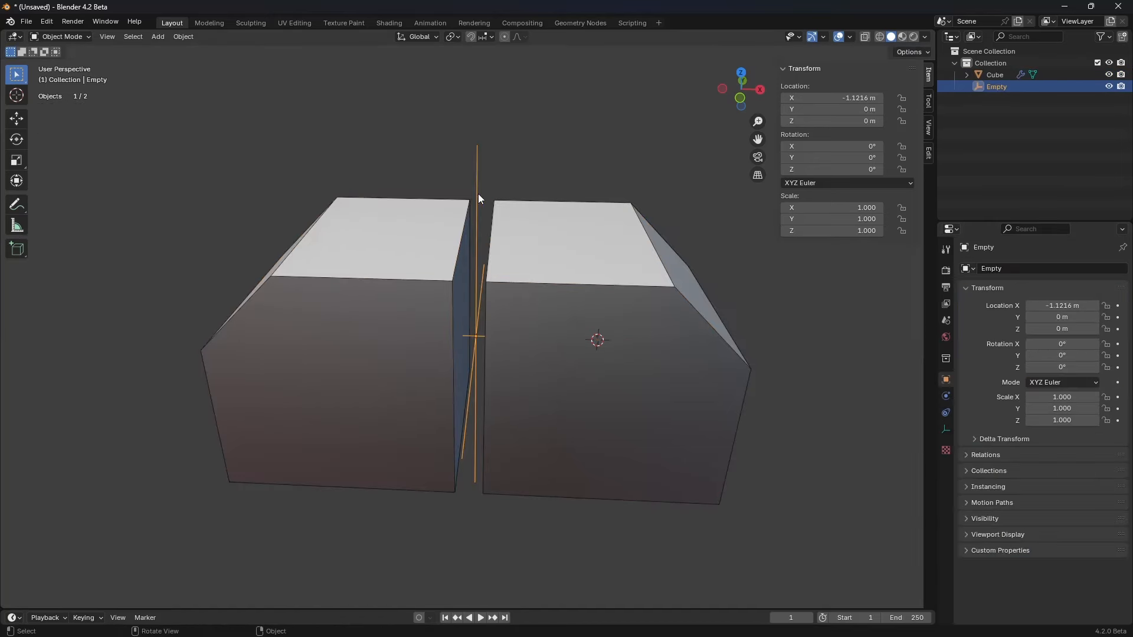
{"action": "key", "text": "g"}
{"action": "key", "text": "x"}
{"action": "left_click", "coordinate": [612, 416]}
{"action": "key", "text": "r"}
{"action": "key", "text": "x"}
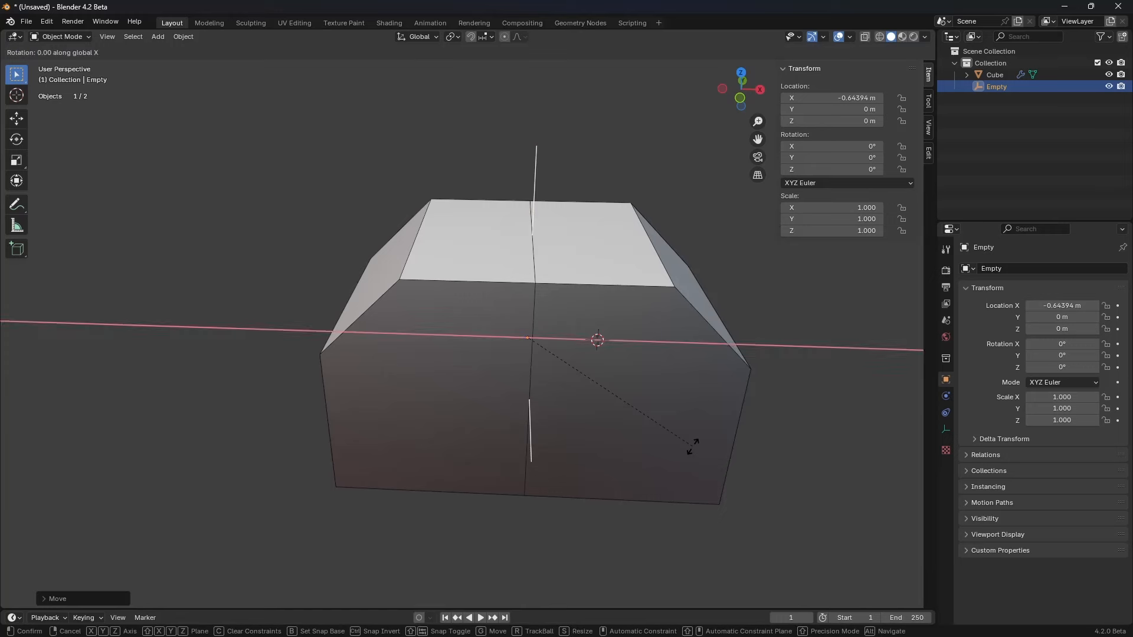
{"action": "key", "text": "y"}
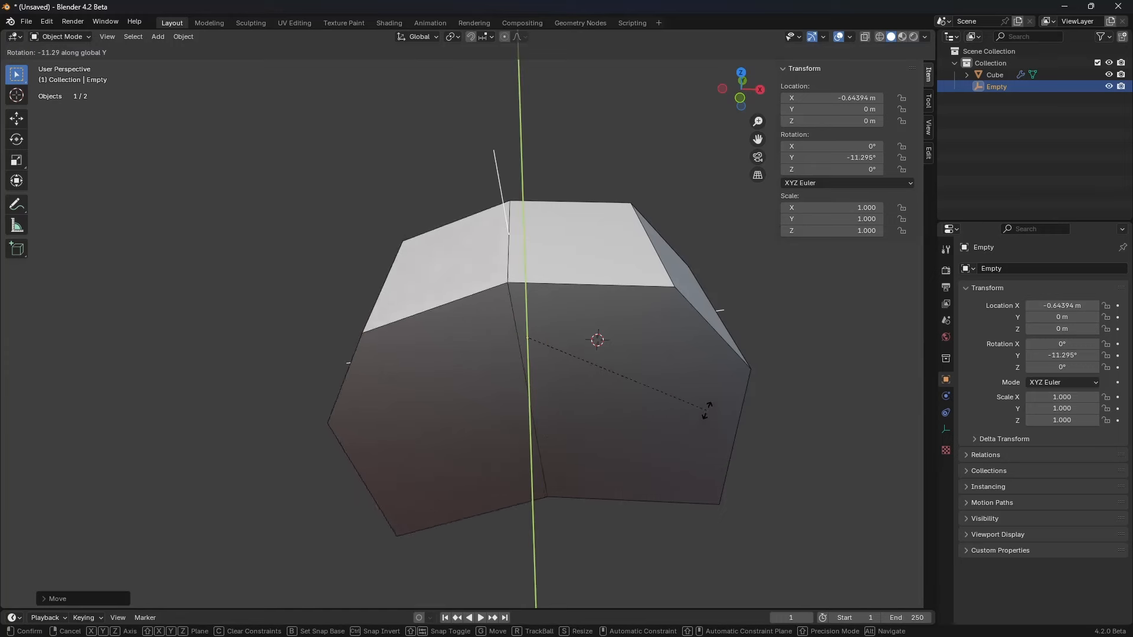
{"action": "left_click", "coordinate": [676, 333]}
Step: Move the rotated empty along X to about -0.13 m, near the cube's centre
{"action": "key", "text": "g"}
{"action": "key", "text": "y"}
{"action": "key", "text": "x"}
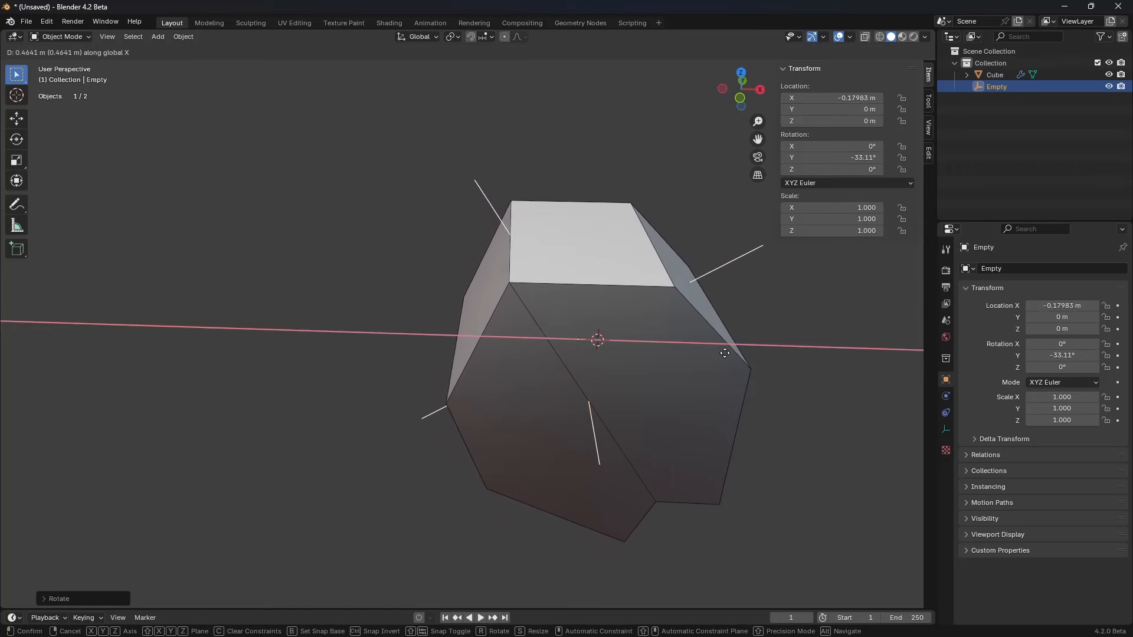
{"action": "left_click", "coordinate": [729, 355]}
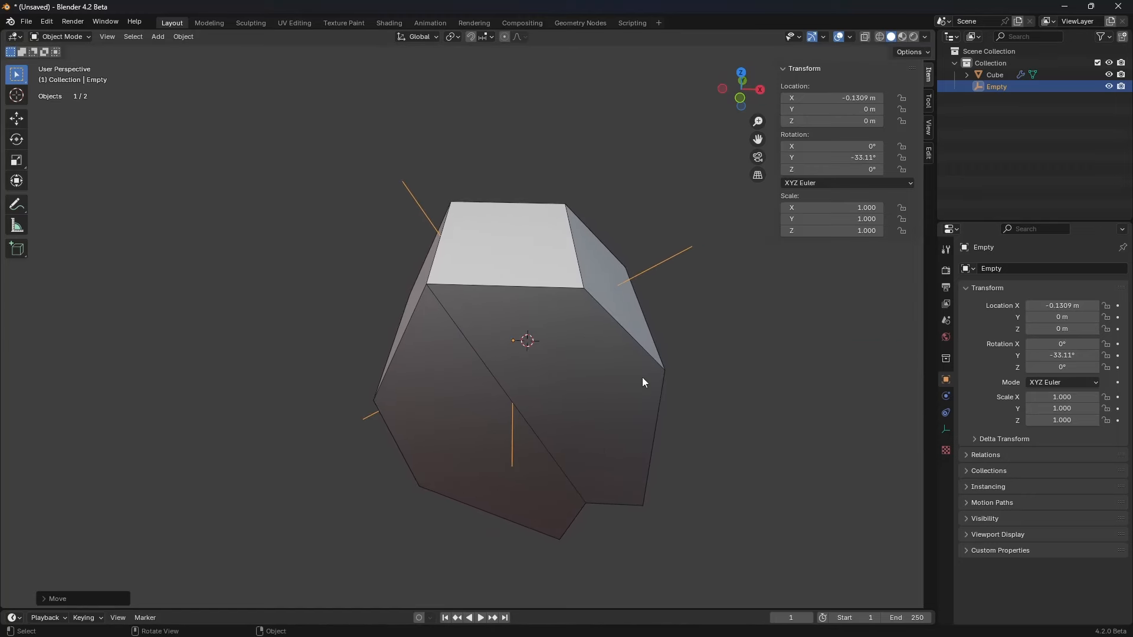
Step: Clear the Mirror Object from the cube's Mirror modifier and delete the empty
{"action": "left_click", "coordinate": [642, 378]}
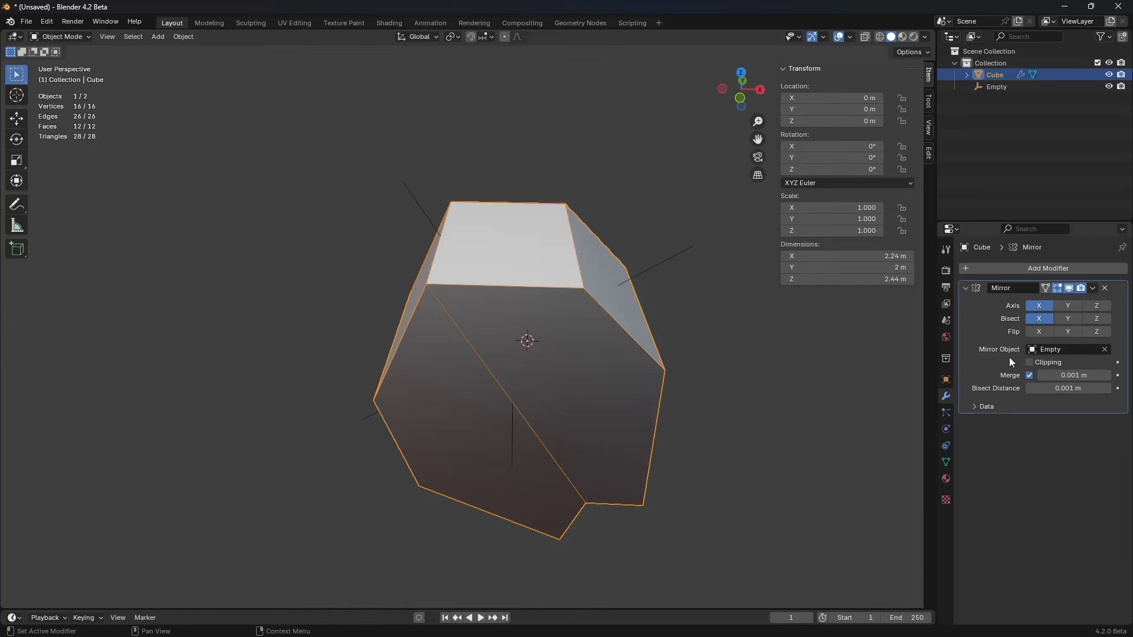
{"action": "left_click", "coordinate": [1104, 349]}
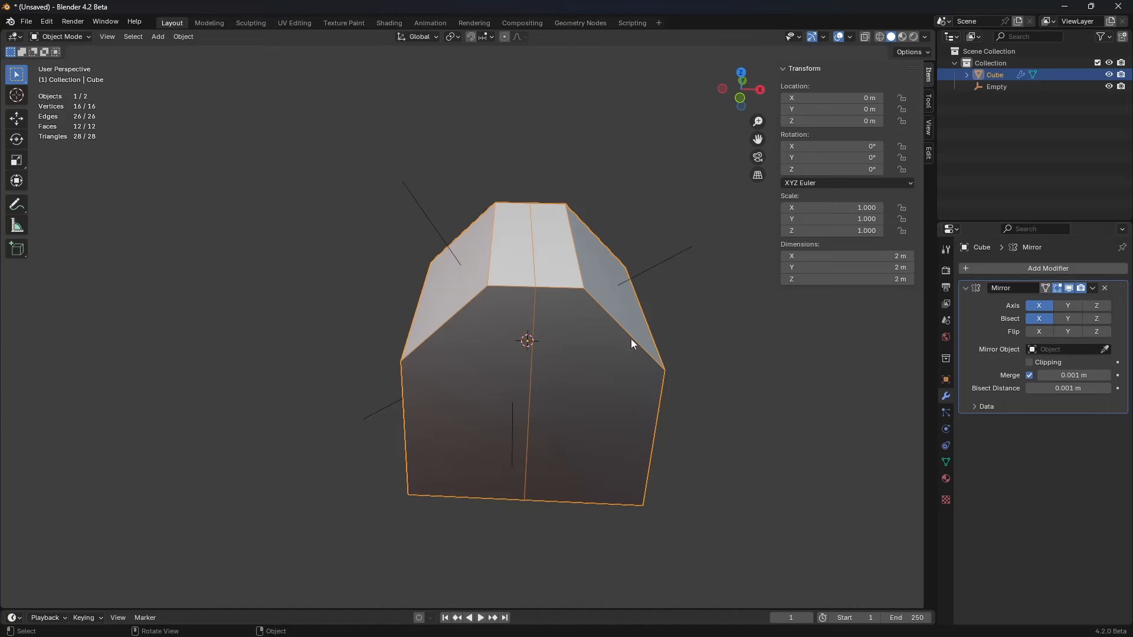
{"action": "left_click", "coordinate": [631, 274]}
{"action": "key", "text": "x"}
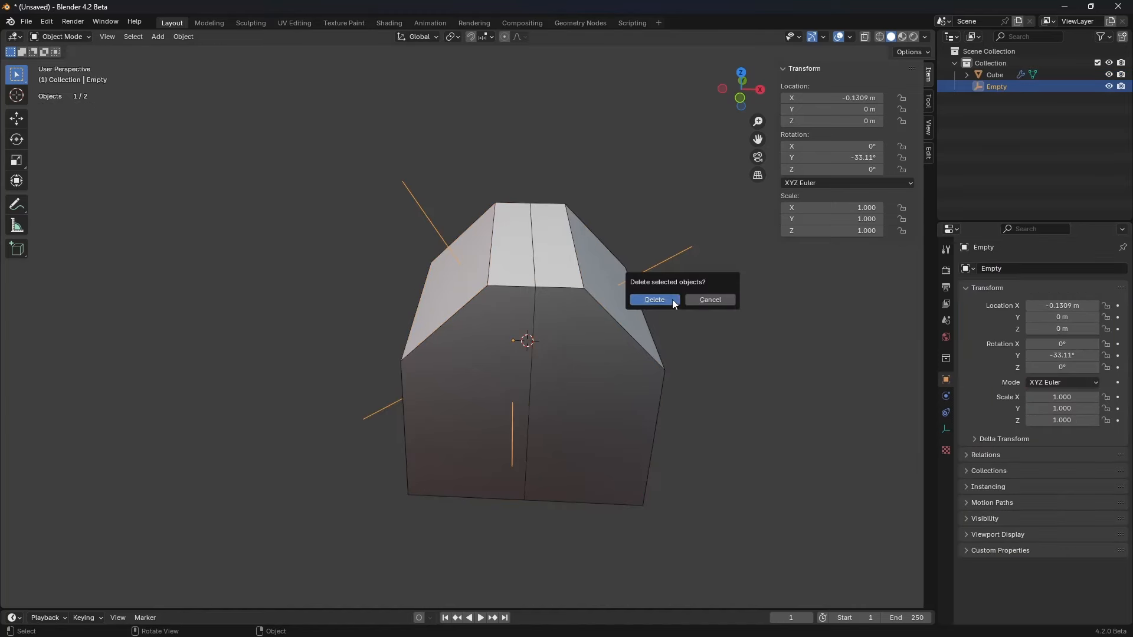
{"action": "left_click", "coordinate": [671, 300]}
Step: Remove the Mirror modifier from the cube and enter Edit Mode with nothing selected
{"action": "left_click", "coordinate": [617, 362]}
{"action": "left_click", "coordinate": [1104, 288]}
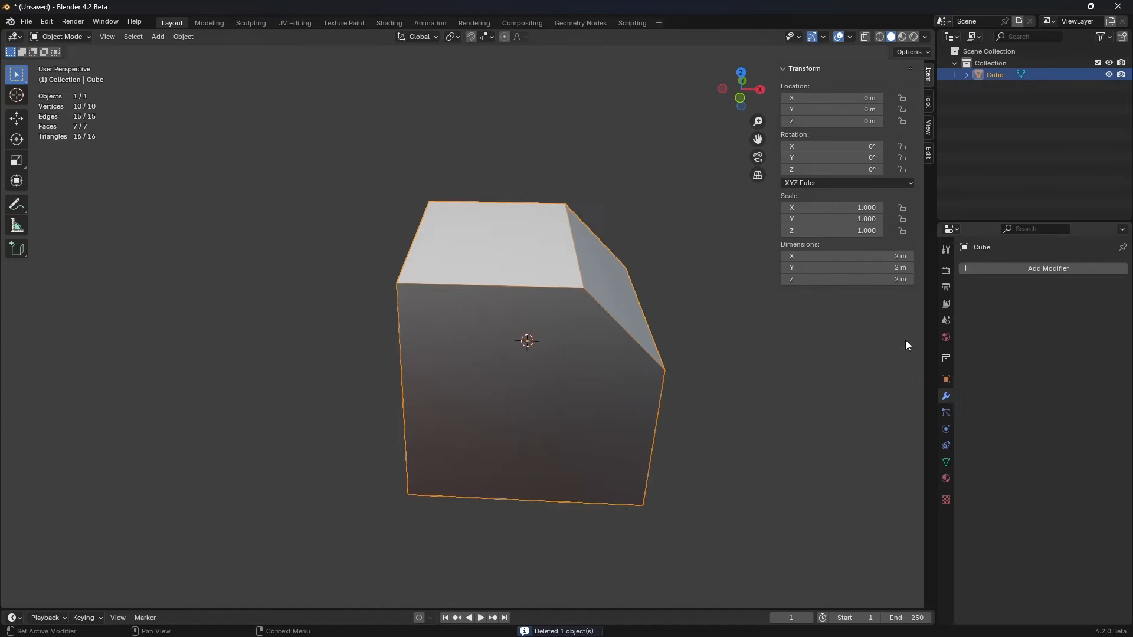
{"action": "middle_click_drag", "start_coordinate": [574, 371], "coordinate": [530, 375], "text": "shift"}
{"action": "key", "text": "ctrl+Tab"}
{"action": "left_click", "coordinate": [633, 378]}
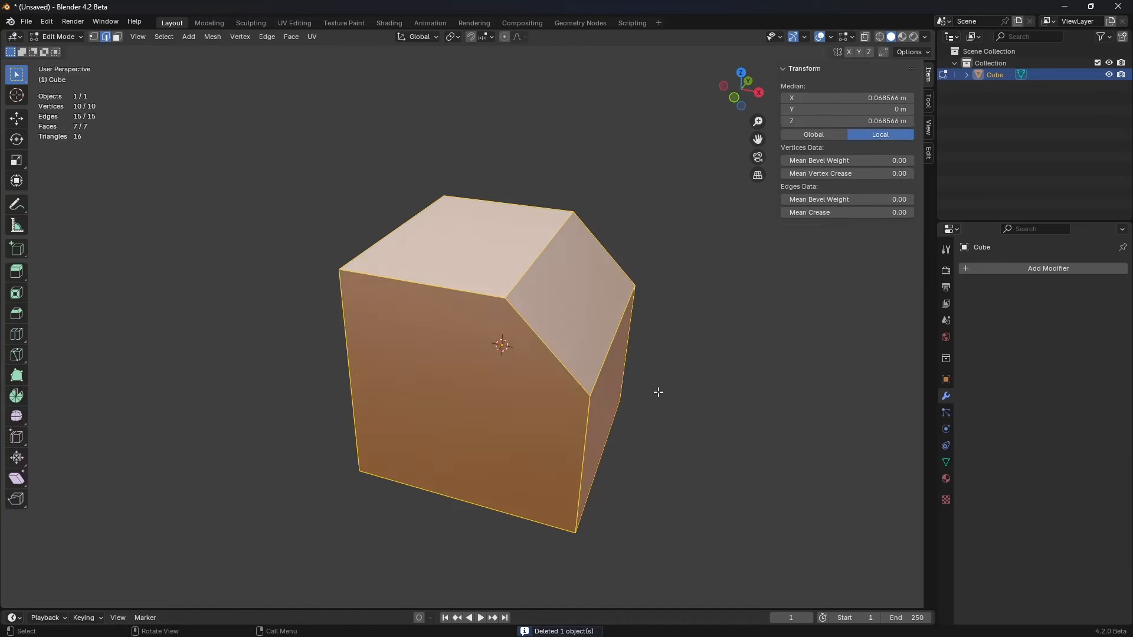
{"action": "left_click", "coordinate": [755, 400]}
{"action": "middle_click_drag", "start_coordinate": [752, 400], "coordinate": [698, 374]}
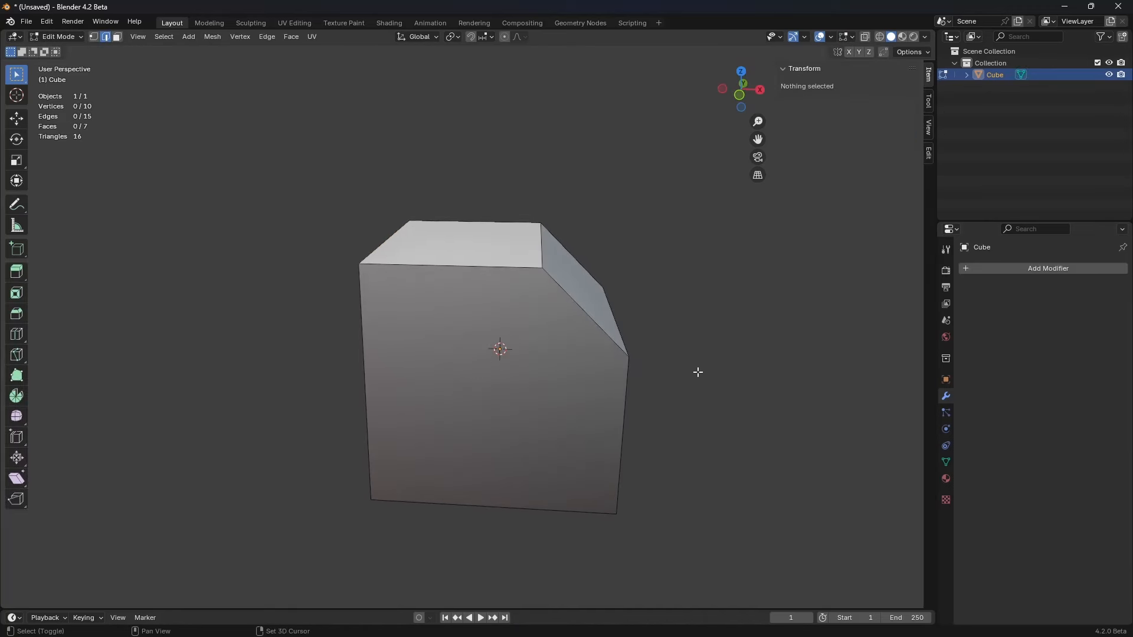
Step: Run Symmetrize without a selection and set its direction to +X to -X
{"action": "left_click", "coordinate": [212, 37]}
{"action": "left_click", "coordinate": [206, 37]}
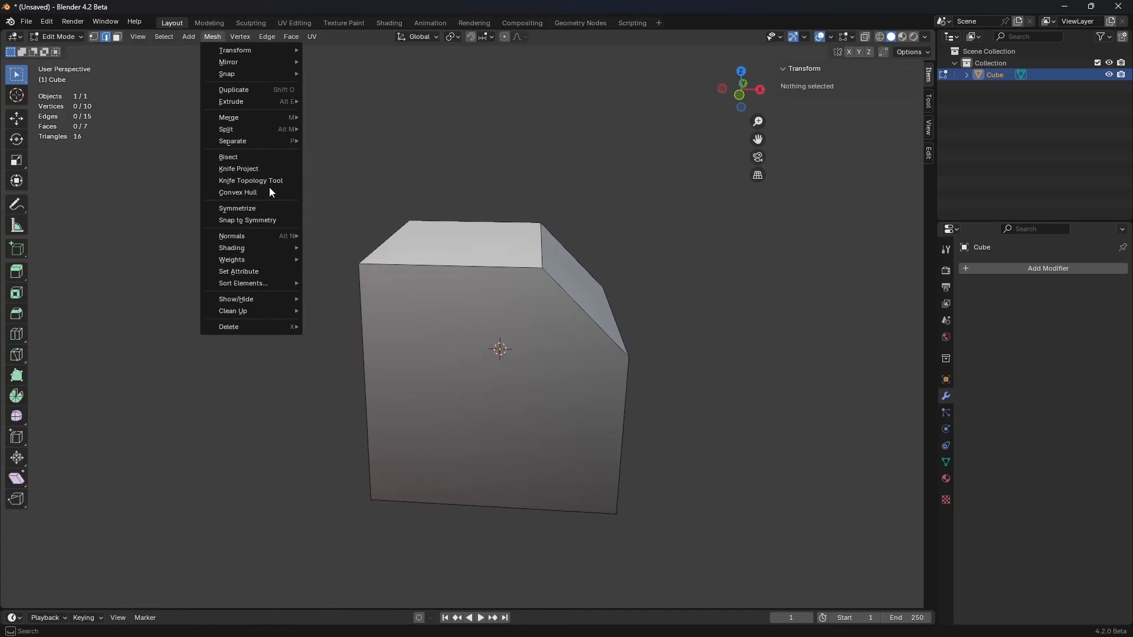
{"action": "left_click", "coordinate": [270, 206]}
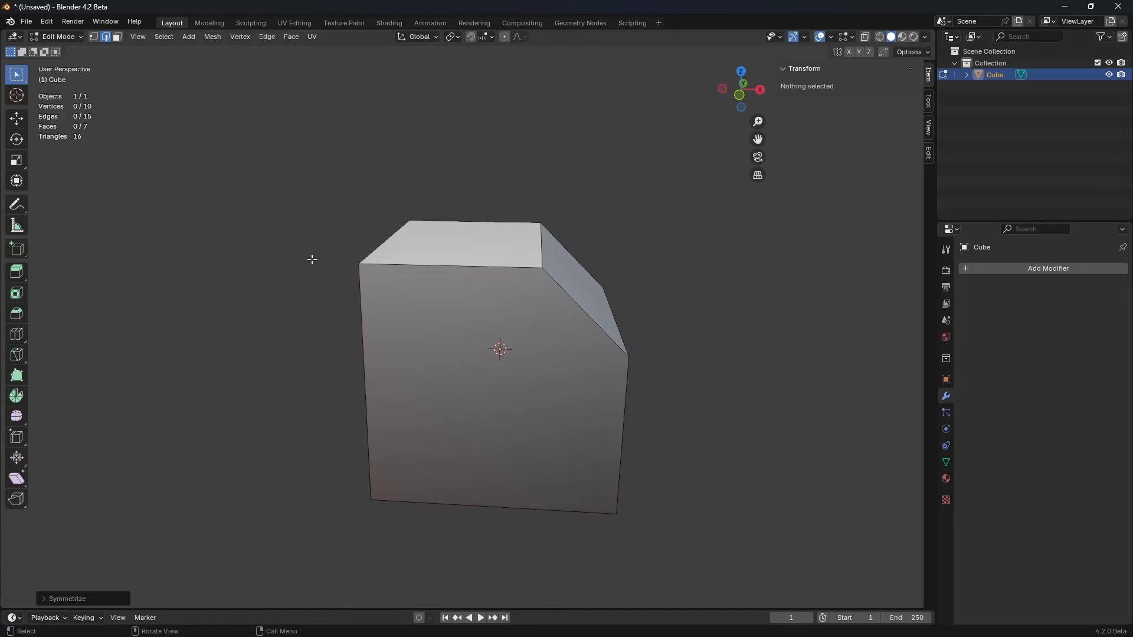
{"action": "left_click", "coordinate": [68, 599]}
{"action": "left_click", "coordinate": [164, 583]}
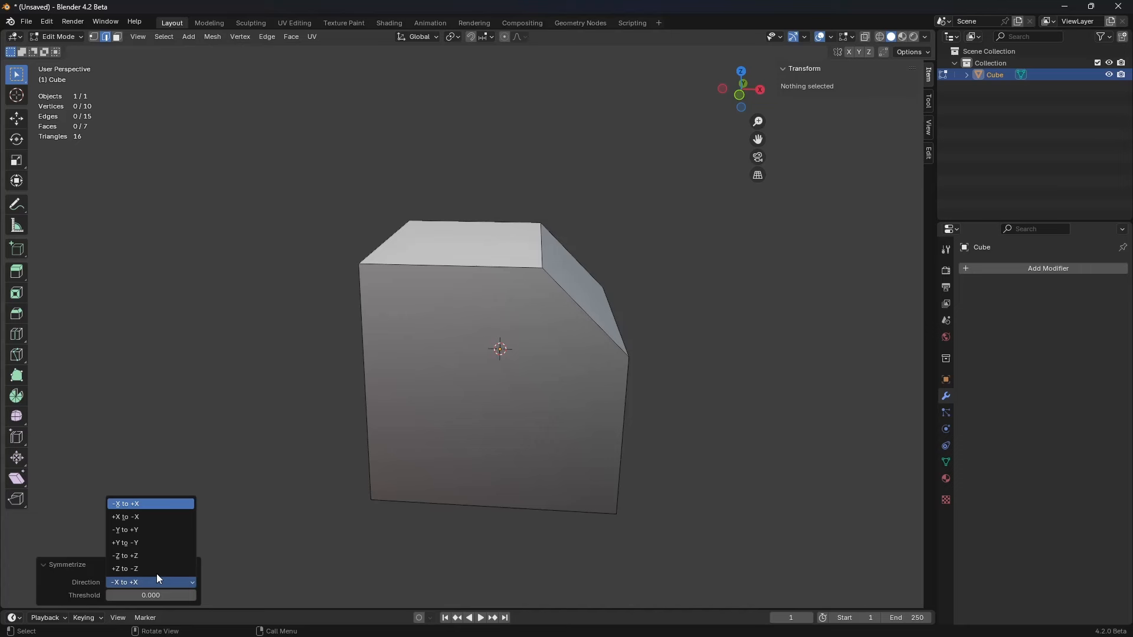
{"action": "left_click", "coordinate": [151, 516]}
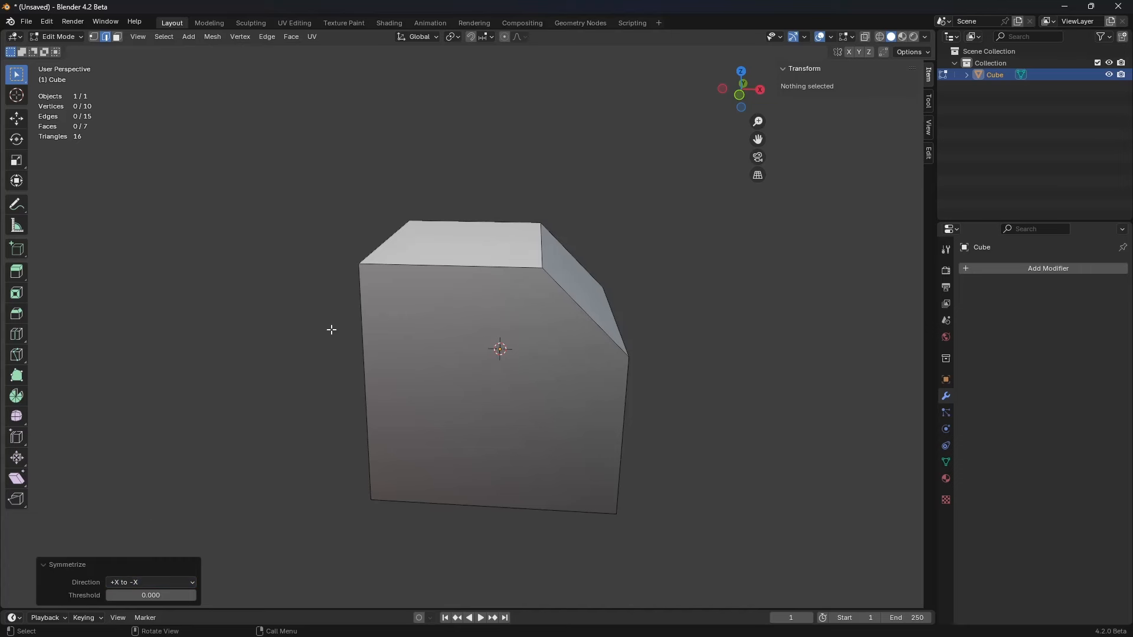
Step: Select the whole mesh, symmetrize it from +X to -X, and return to Object Mode
{"action": "key", "text": "a"}
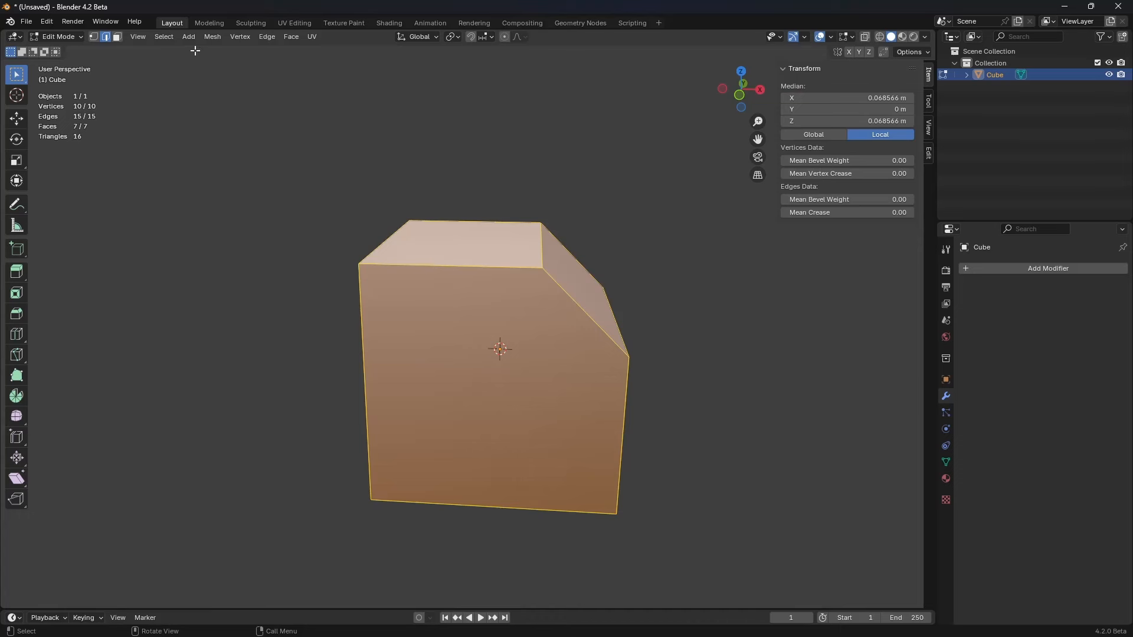
{"action": "left_click", "coordinate": [208, 36]}
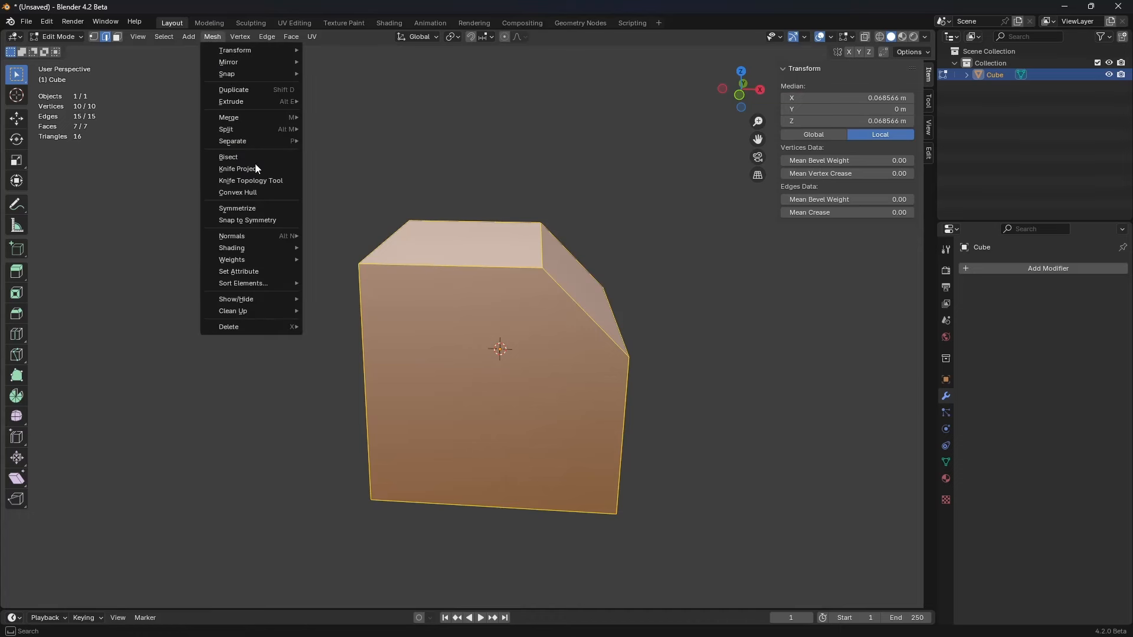
{"action": "mouse_move", "coordinate": [252, 139]}
{"action": "left_click", "coordinate": [270, 210]}
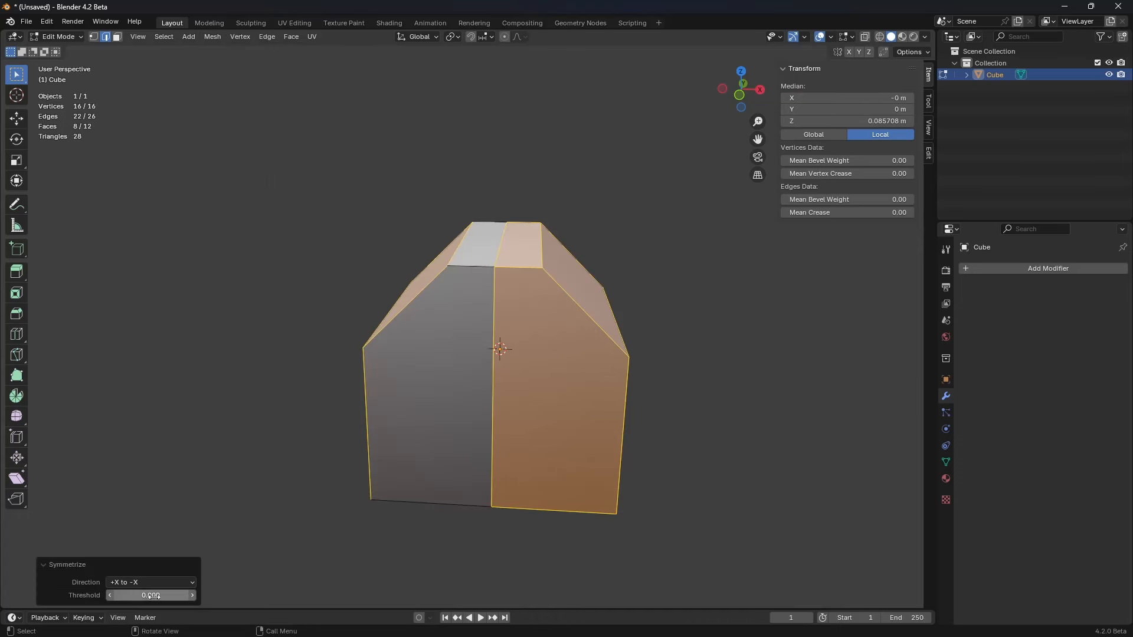
{"action": "middle_click_drag", "start_coordinate": [680, 354], "coordinate": [604, 387]}
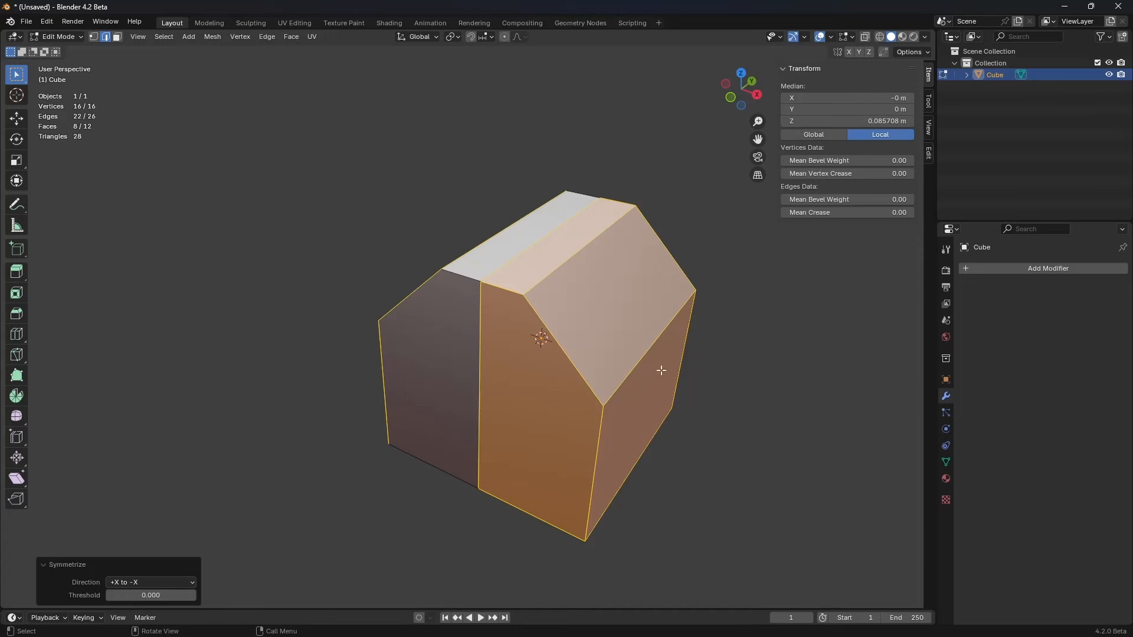
{"action": "key", "text": "alt+a"}
{"action": "middle_click_drag", "start_coordinate": [669, 368], "coordinate": [614, 347]}
{"action": "scroll", "coordinate": [626, 365], "scroll_direction": "down", "scroll_amount": 2}
{"action": "key", "text": "Tab"}
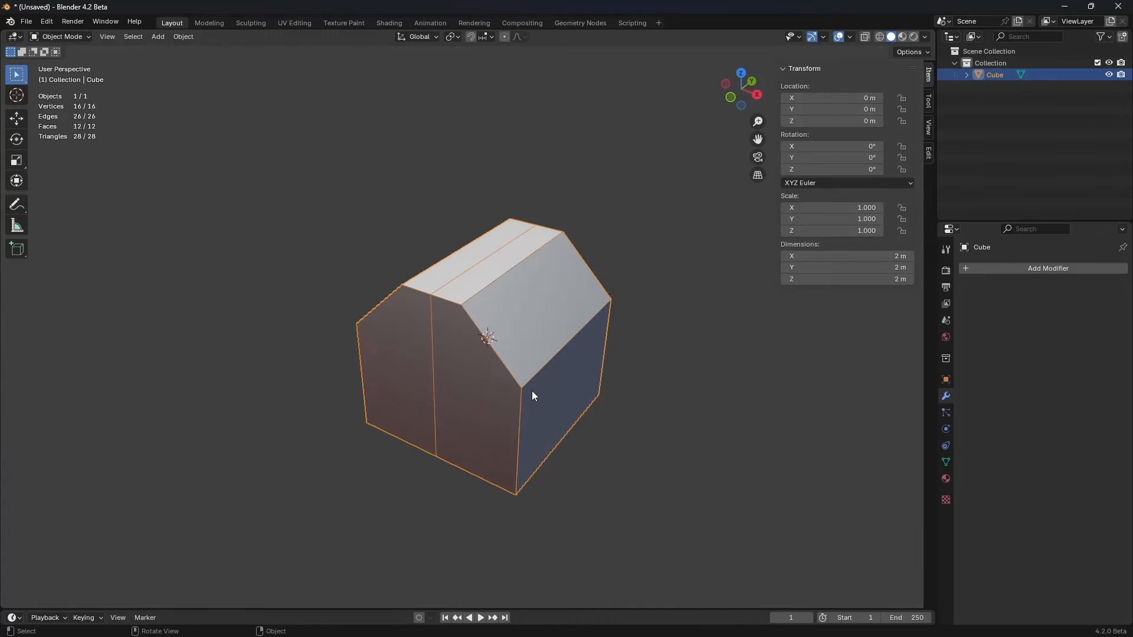
Step: In Edit Mode, knife-cut a two-segment outline around the lower front corner of the +X side face
{"action": "key", "text": "Tab"}
{"action": "middle_click_drag", "start_coordinate": [514, 419], "coordinate": [526, 397]}
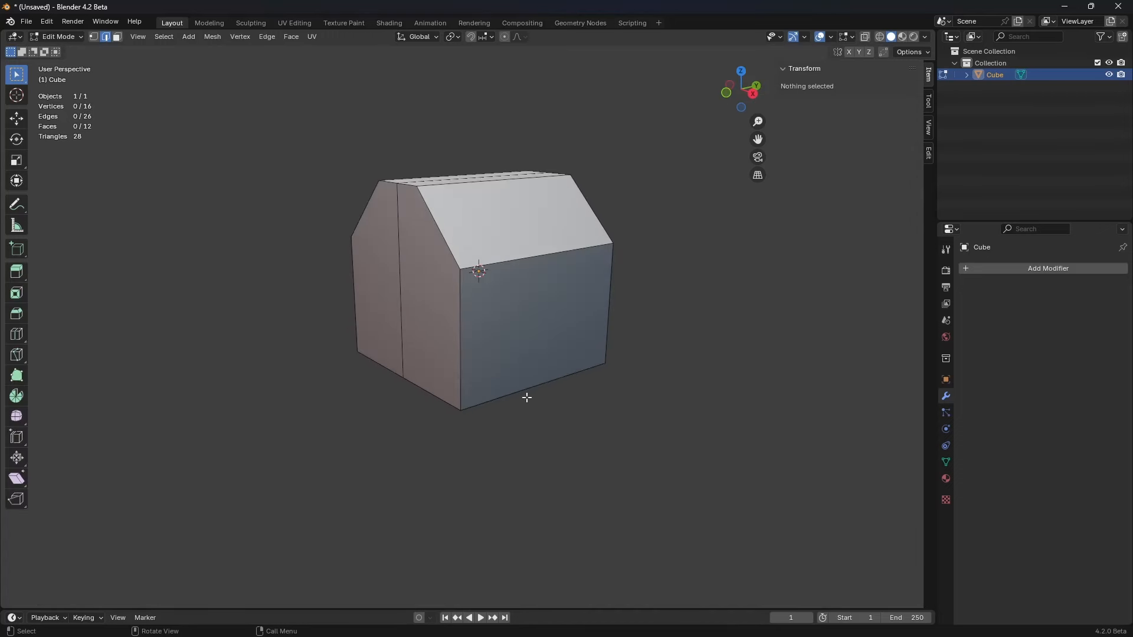
{"action": "key", "text": "k"}
{"action": "left_click", "coordinate": [460, 335]}
{"action": "left_click", "coordinate": [534, 319]}
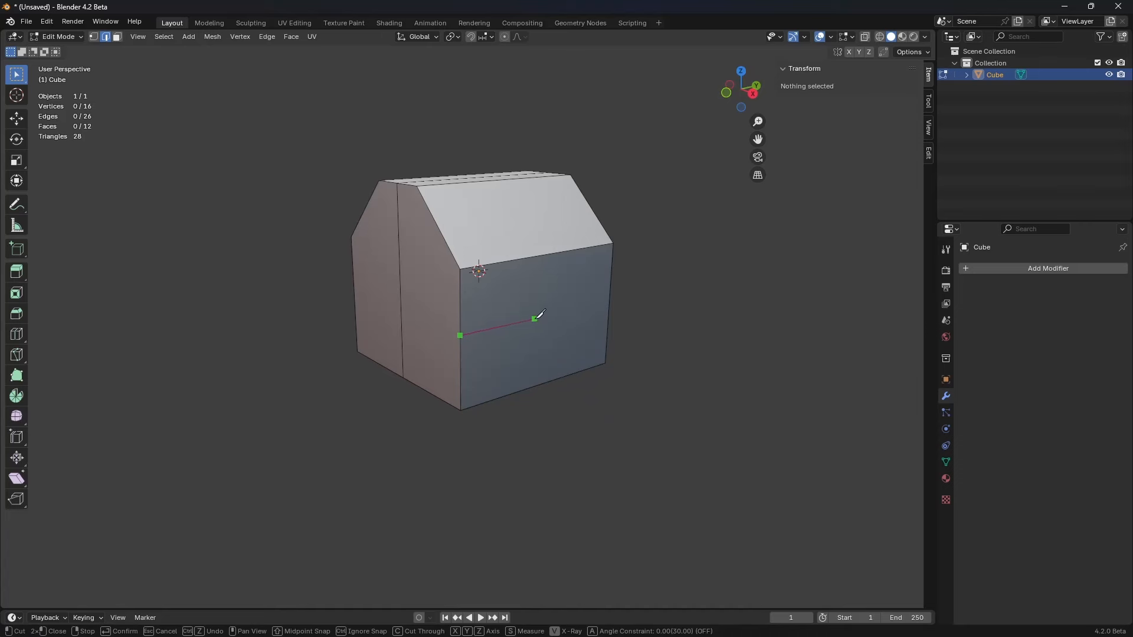
{"action": "left_click", "coordinate": [555, 371]}
{"action": "key", "text": "Return"}
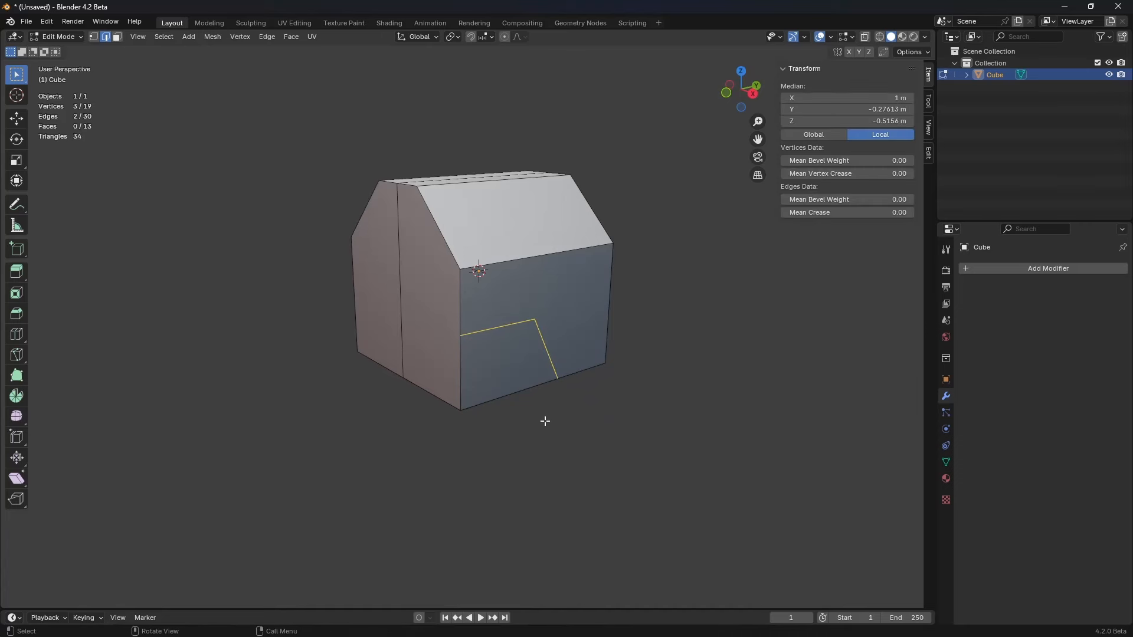
Step: Push the newly cut corner face about 0.47 m into the body with Extrude Manifold
{"action": "middle_click_drag", "start_coordinate": [530, 411], "coordinate": [529, 369]}
{"action": "key", "text": "3"}
{"action": "left_click", "coordinate": [518, 354]}
{"action": "middle_click_drag", "start_coordinate": [619, 377], "coordinate": [632, 376]}
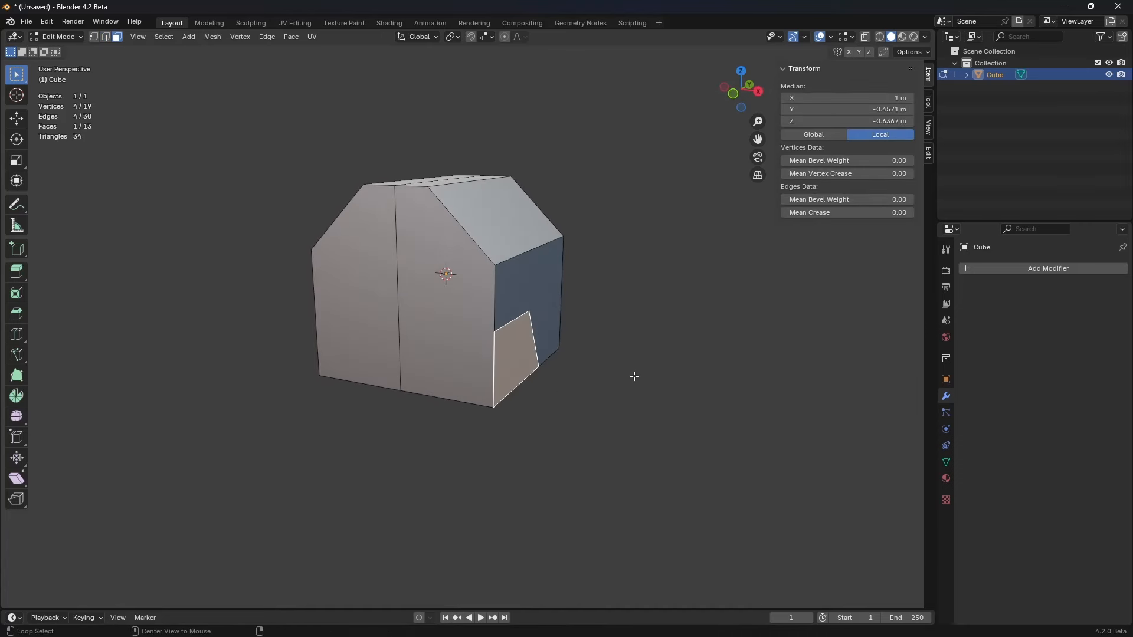
{"action": "key", "text": "alt+e"}
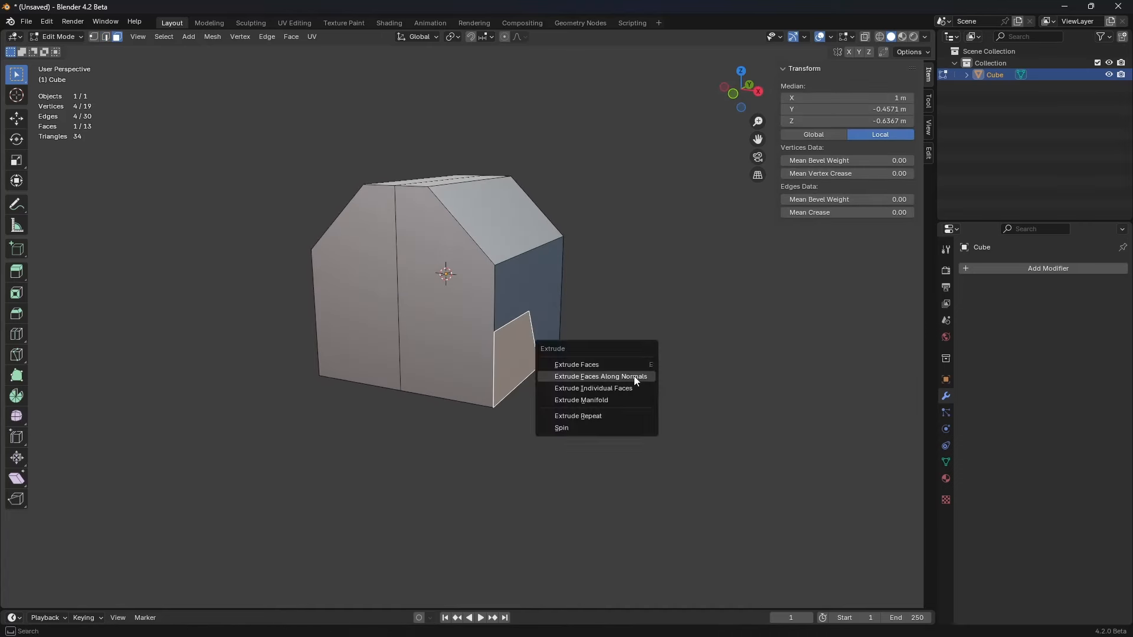
{"action": "left_click", "coordinate": [607, 400]}
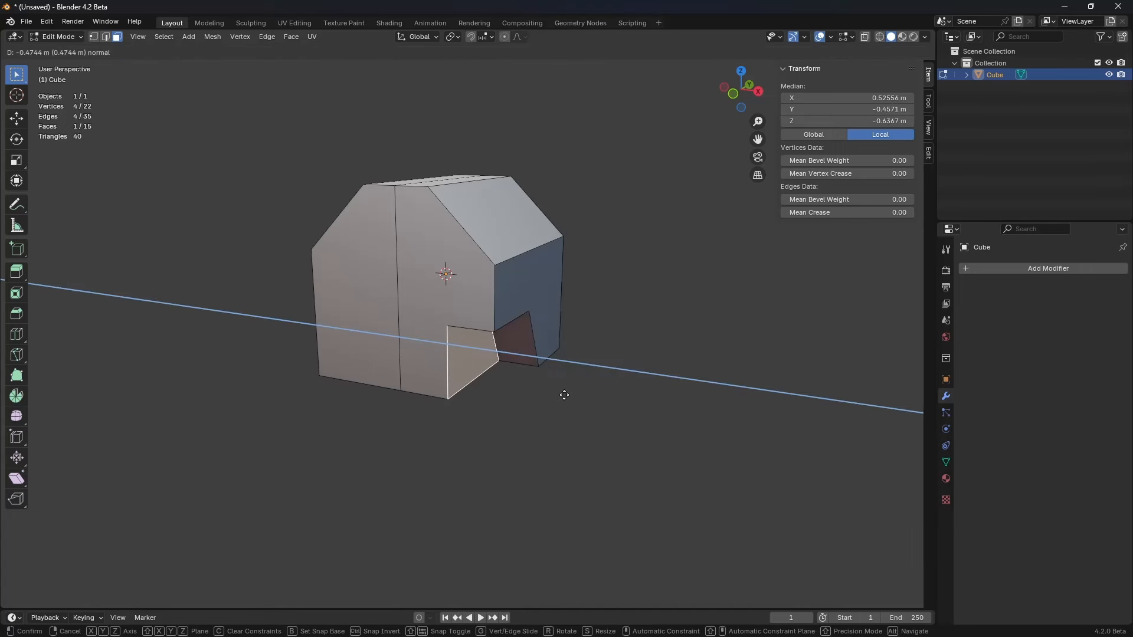
{"action": "left_click", "coordinate": [564, 395]}
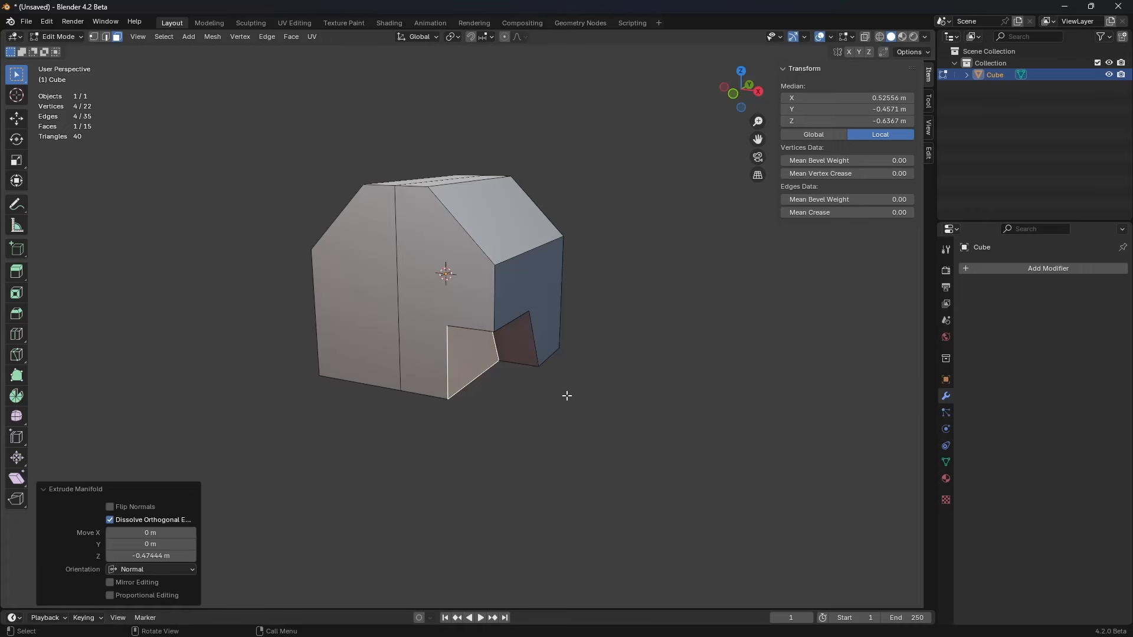
Step: Symmetrize the entire notched mesh from +X to -X and inspect both sides in Object Mode
{"action": "key", "text": "a"}
{"action": "left_click", "coordinate": [212, 37]}
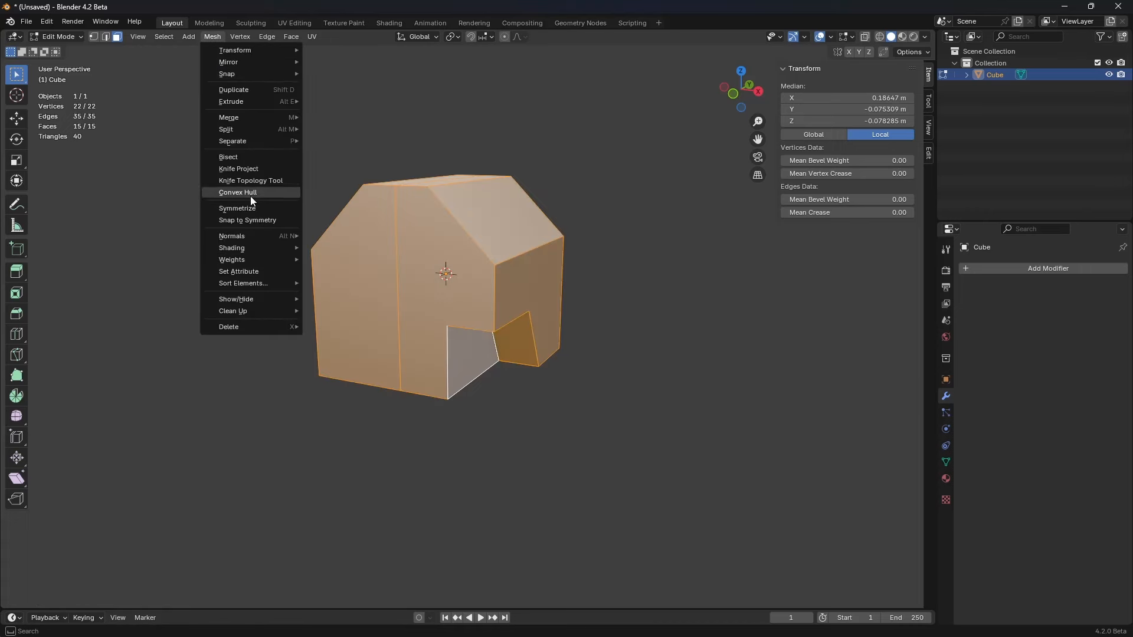
{"action": "left_click", "coordinate": [259, 210]}
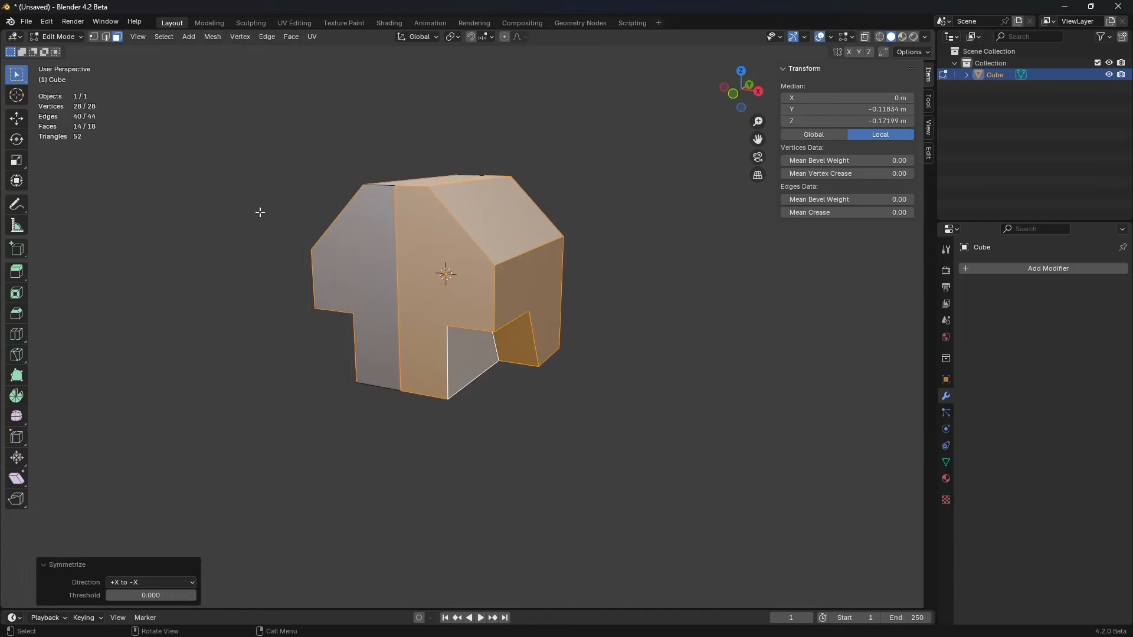
{"action": "key", "text": "Tab"}
{"action": "left_click", "coordinate": [617, 376]}
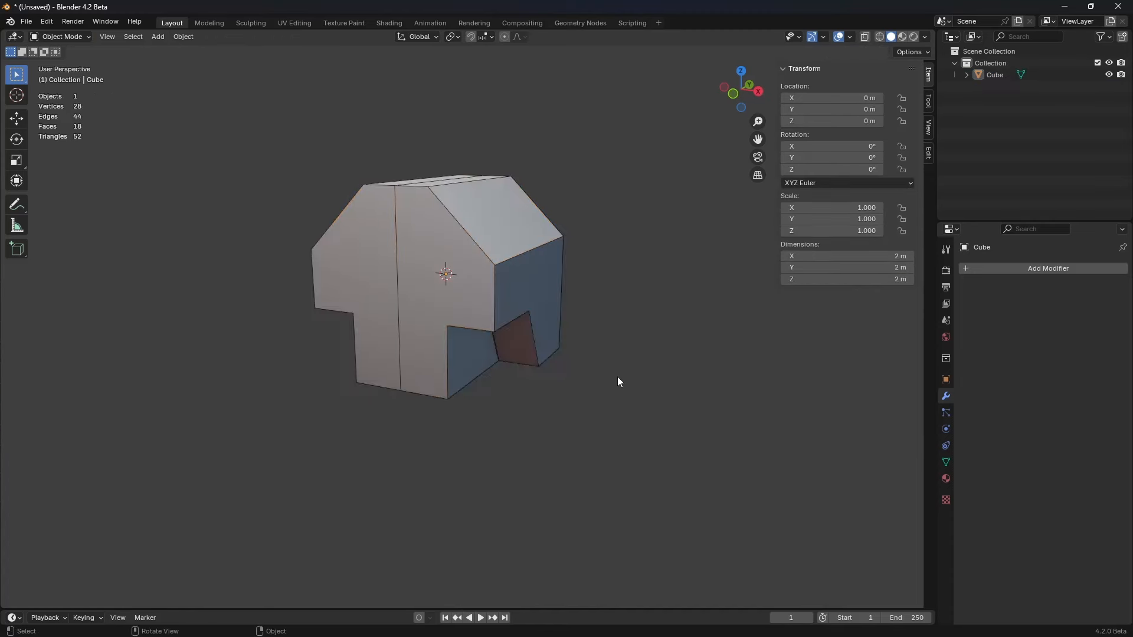
{"action": "middle_click_drag", "start_coordinate": [617, 376], "coordinate": [472, 314]}
{"action": "left_click", "coordinate": [430, 334]}
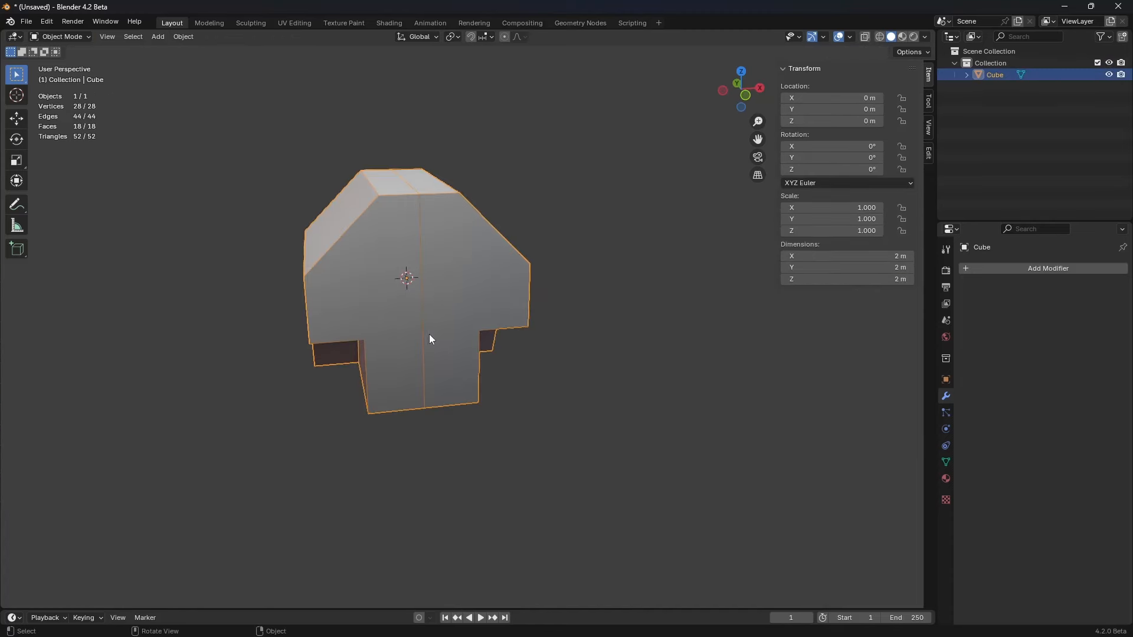
{"action": "middle_click_drag", "start_coordinate": [390, 320], "coordinate": [434, 337], "text": "shift"}
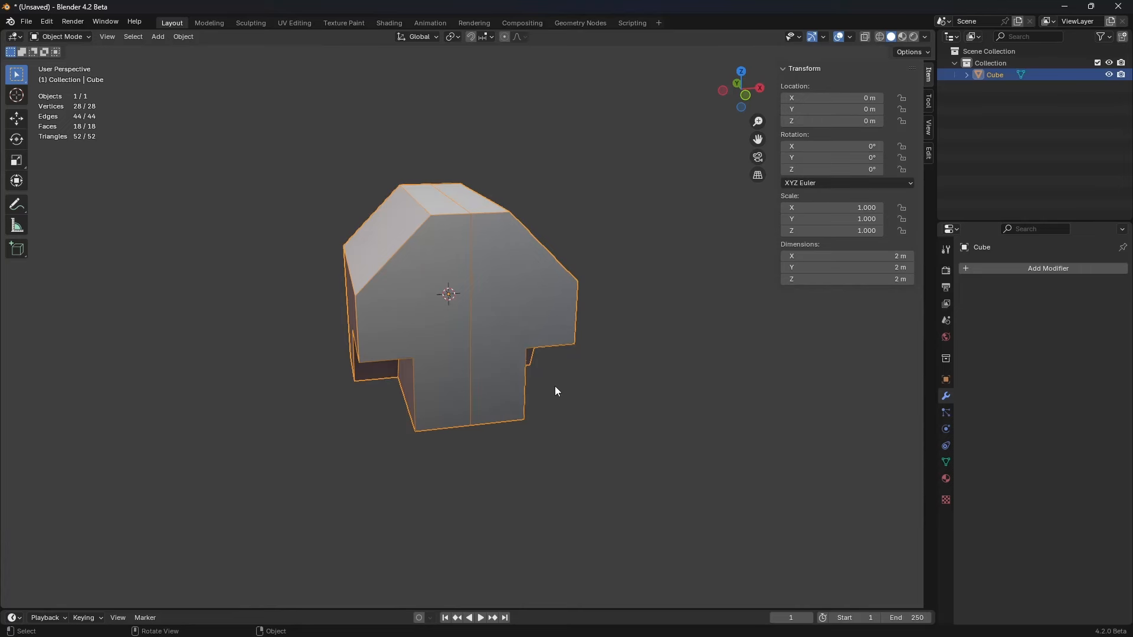
{"action": "middle_click_drag", "start_coordinate": [596, 402], "coordinate": [563, 391]}
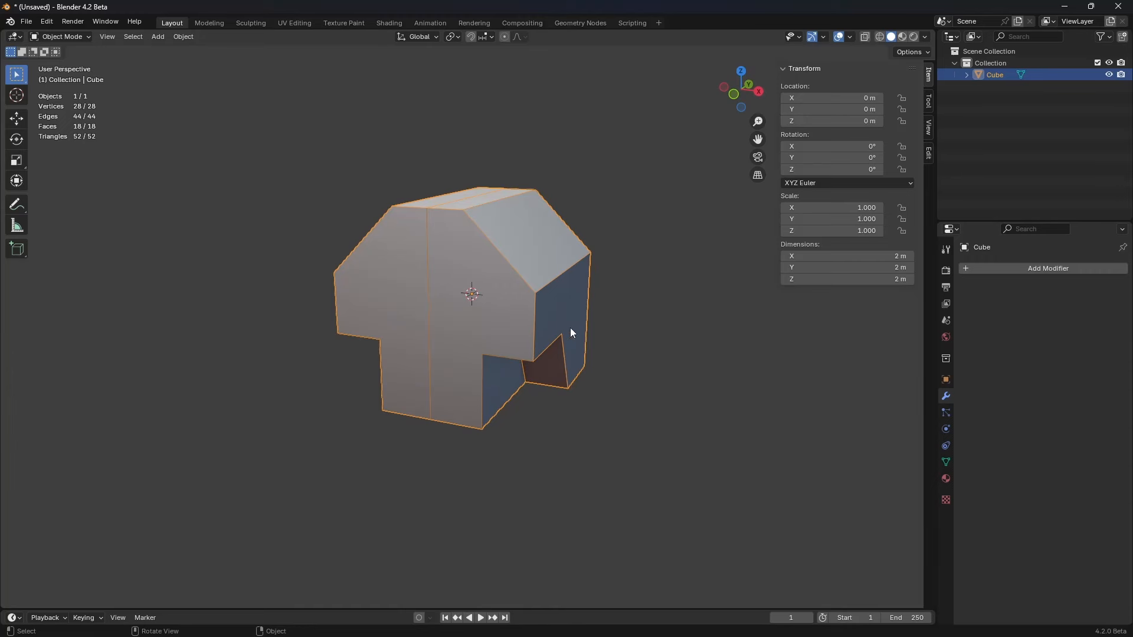
{"action": "key", "text": "g"}
{"action": "right_click", "coordinate": [581, 313]}
{"action": "key", "text": "ctrl+z"}
{"action": "key", "text": "Tab"}
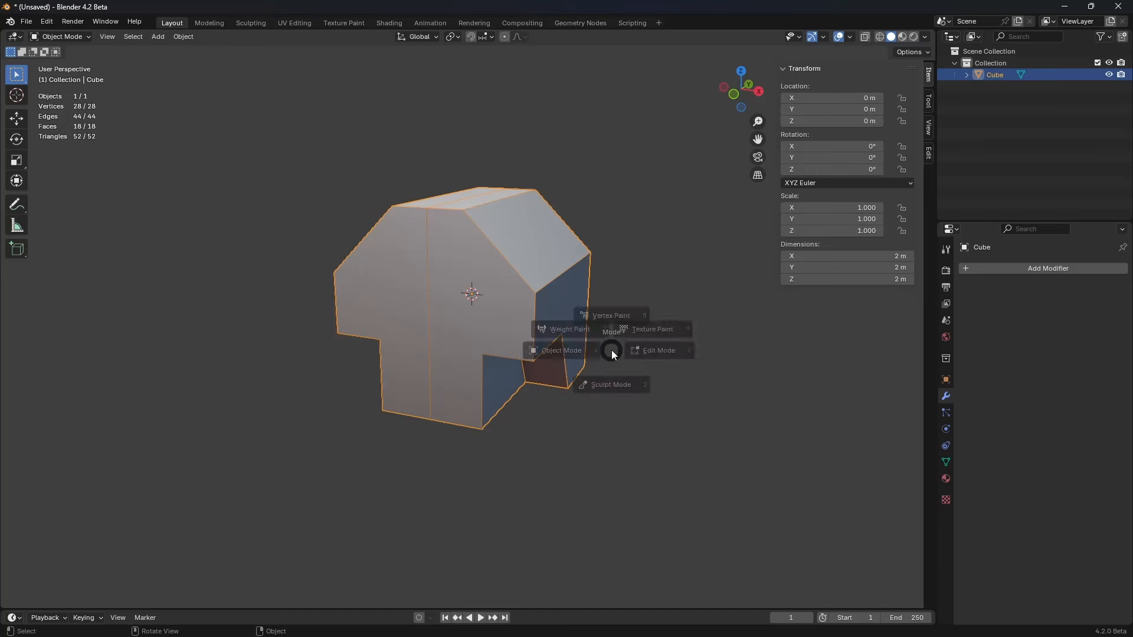
{"action": "left_click", "coordinate": [640, 382]}
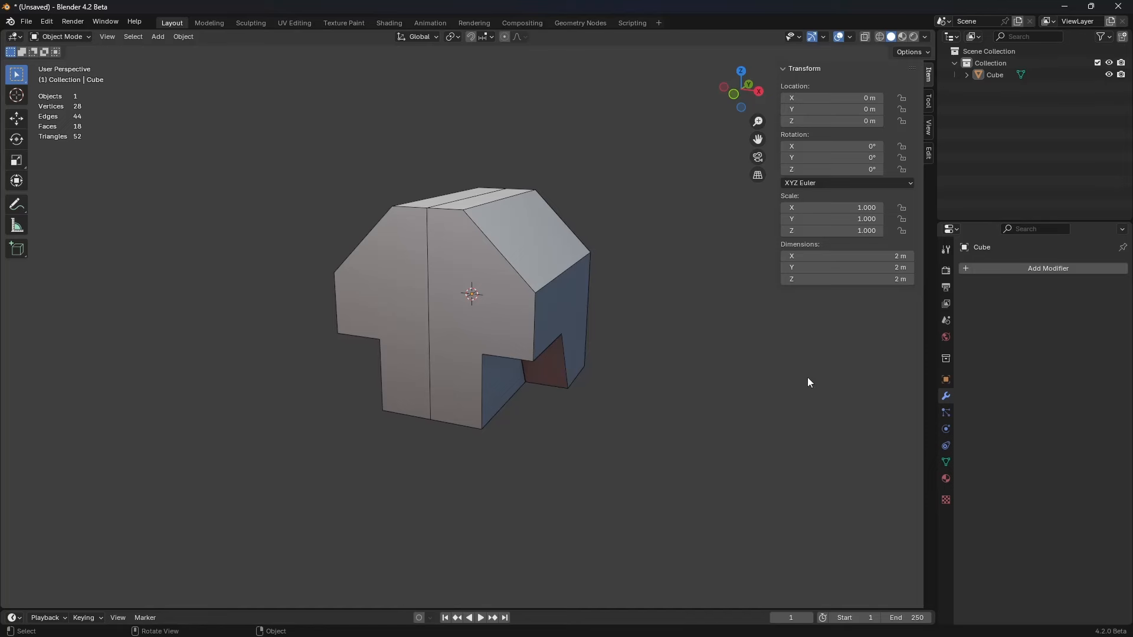
Step: Enlarge the timeline area below the viewport and collapse it back to its header
{"action": "left_click_drag", "start_coordinate": [651, 610], "coordinate": [590, 572]}
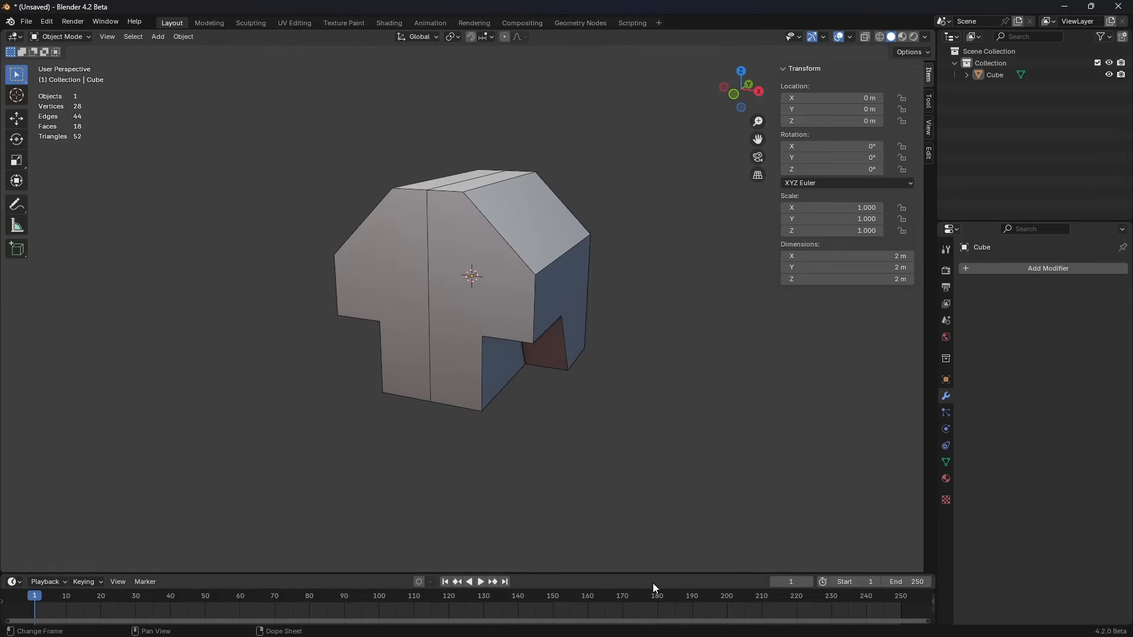
{"action": "left_click_drag", "start_coordinate": [652, 574], "coordinate": [649, 610]}
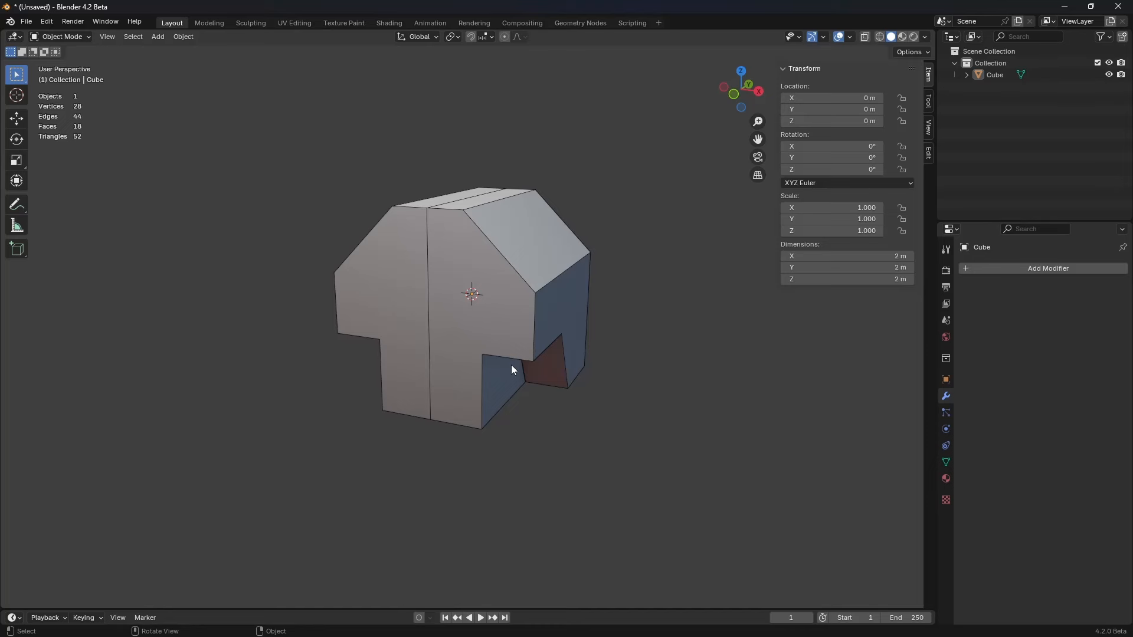
{"action": "middle_click_drag", "start_coordinate": [554, 366], "coordinate": [628, 371], "text": "shift"}
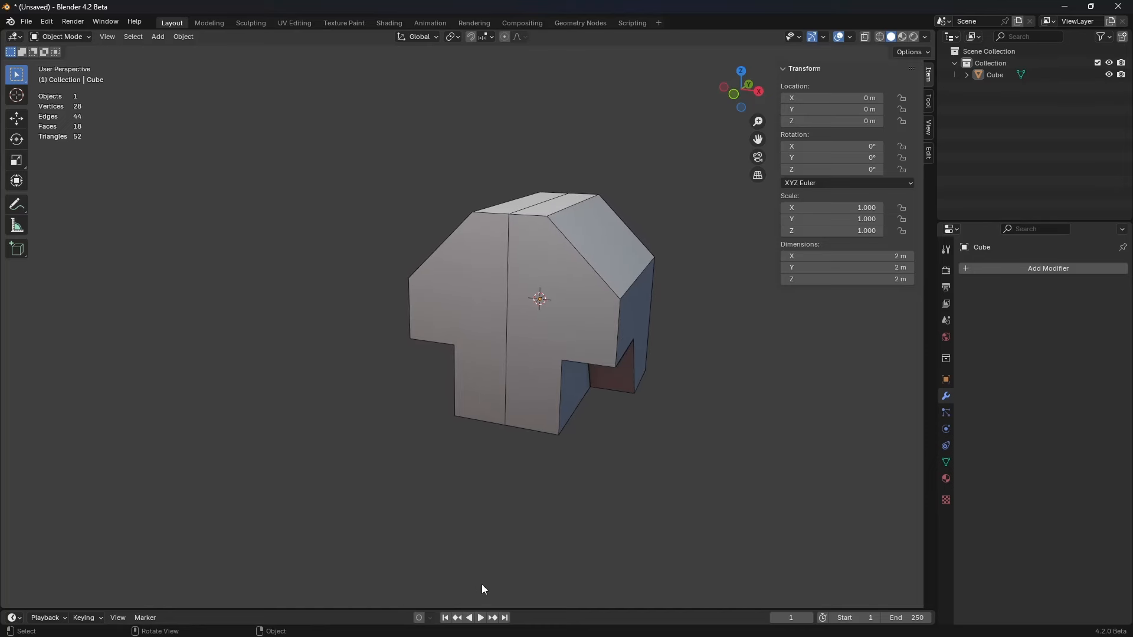